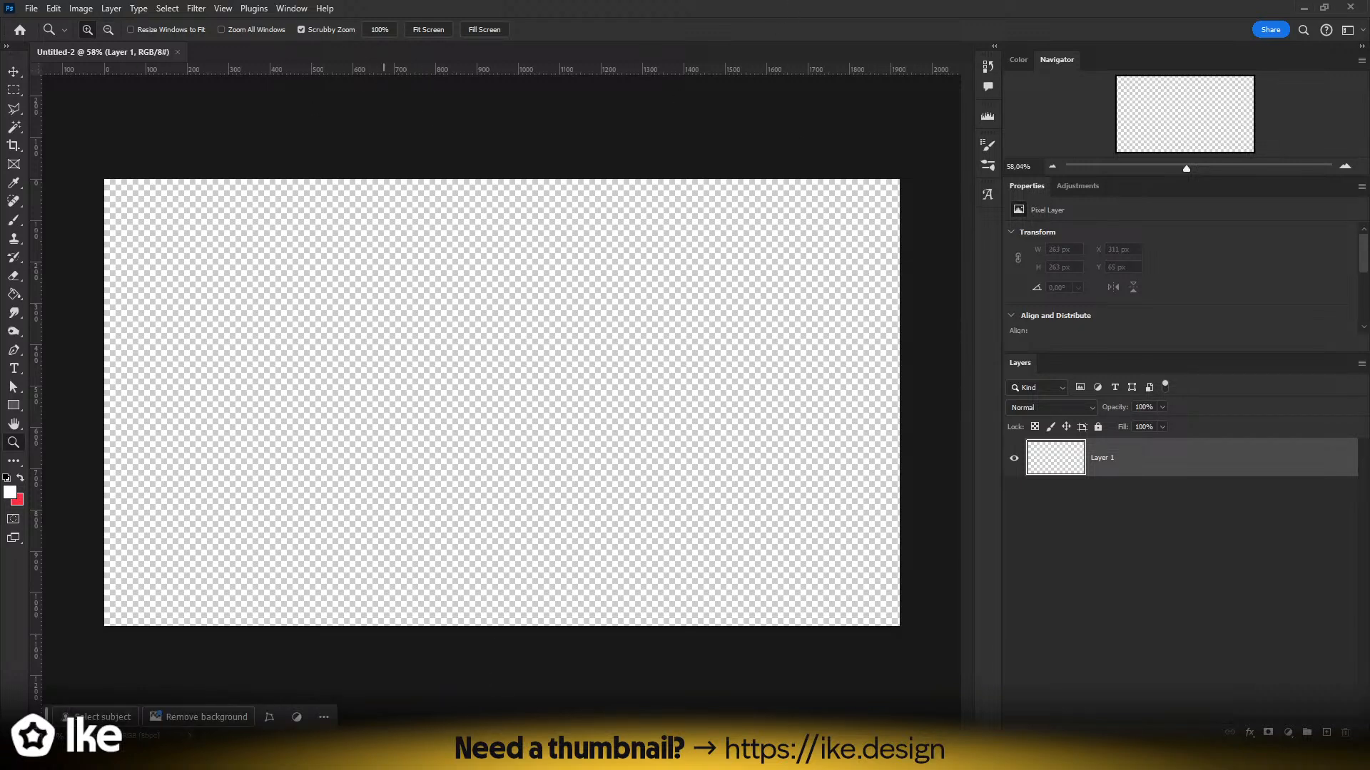
- Switch to the browser and look over the photo thumbnails in the Milkshake Video Drive folder
mouse_move(193, 756)
left_click(269, 689)
left_click(597, 218)
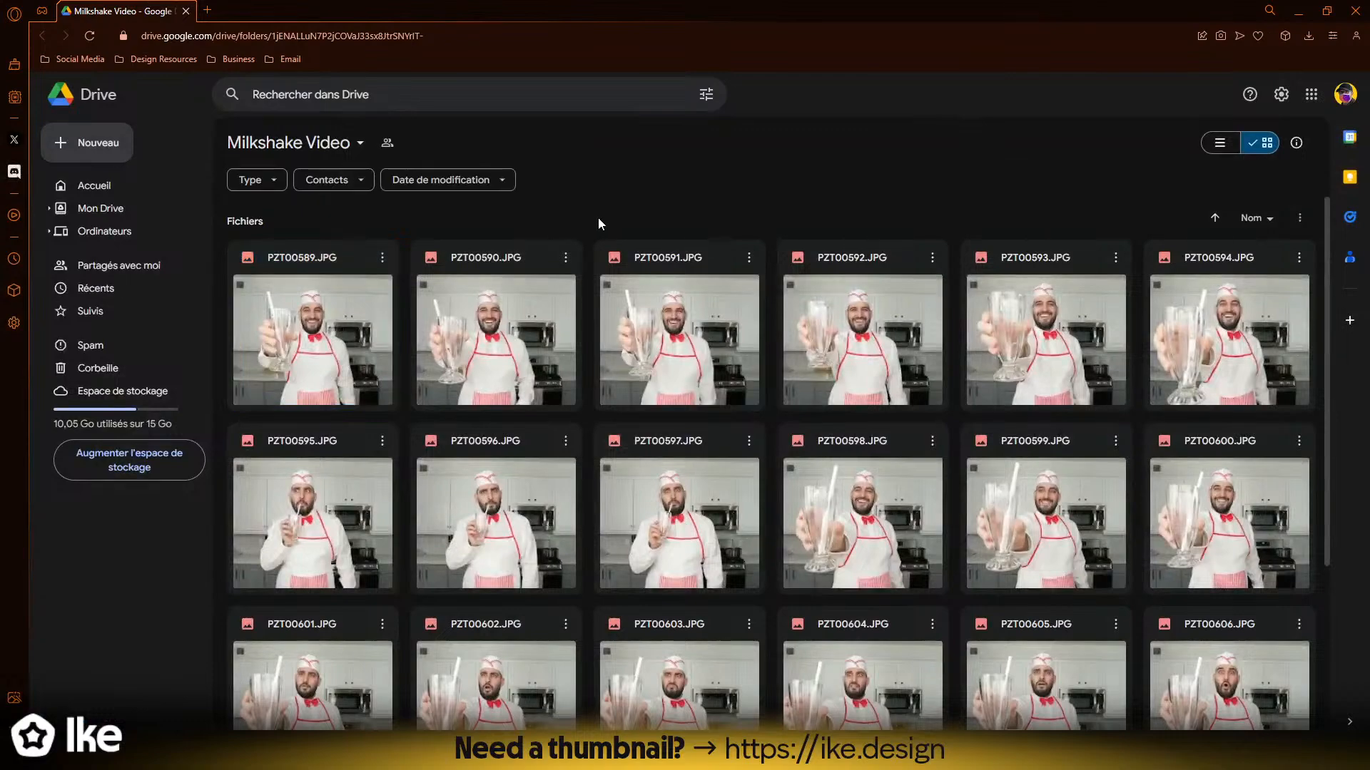
scroll(614, 300, "down", 3)
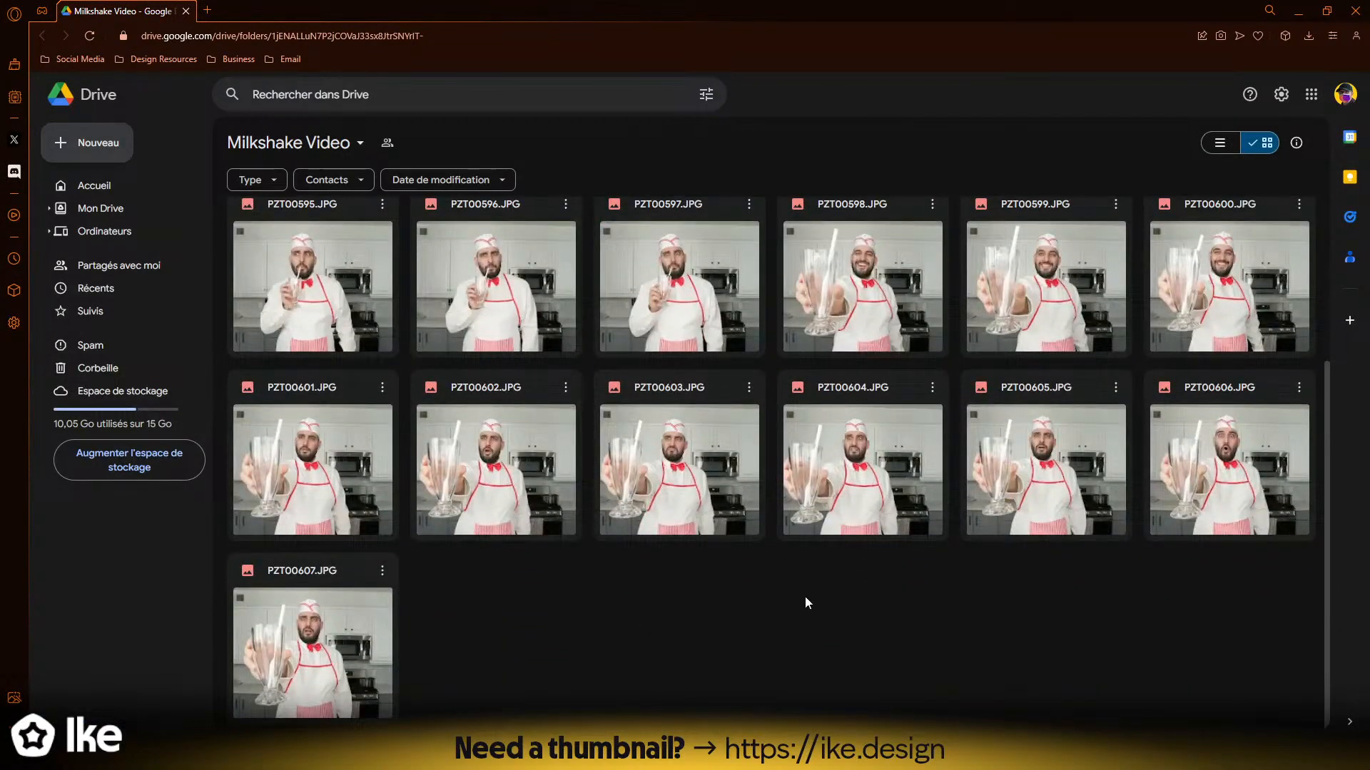
scroll(788, 587, "up", 3)
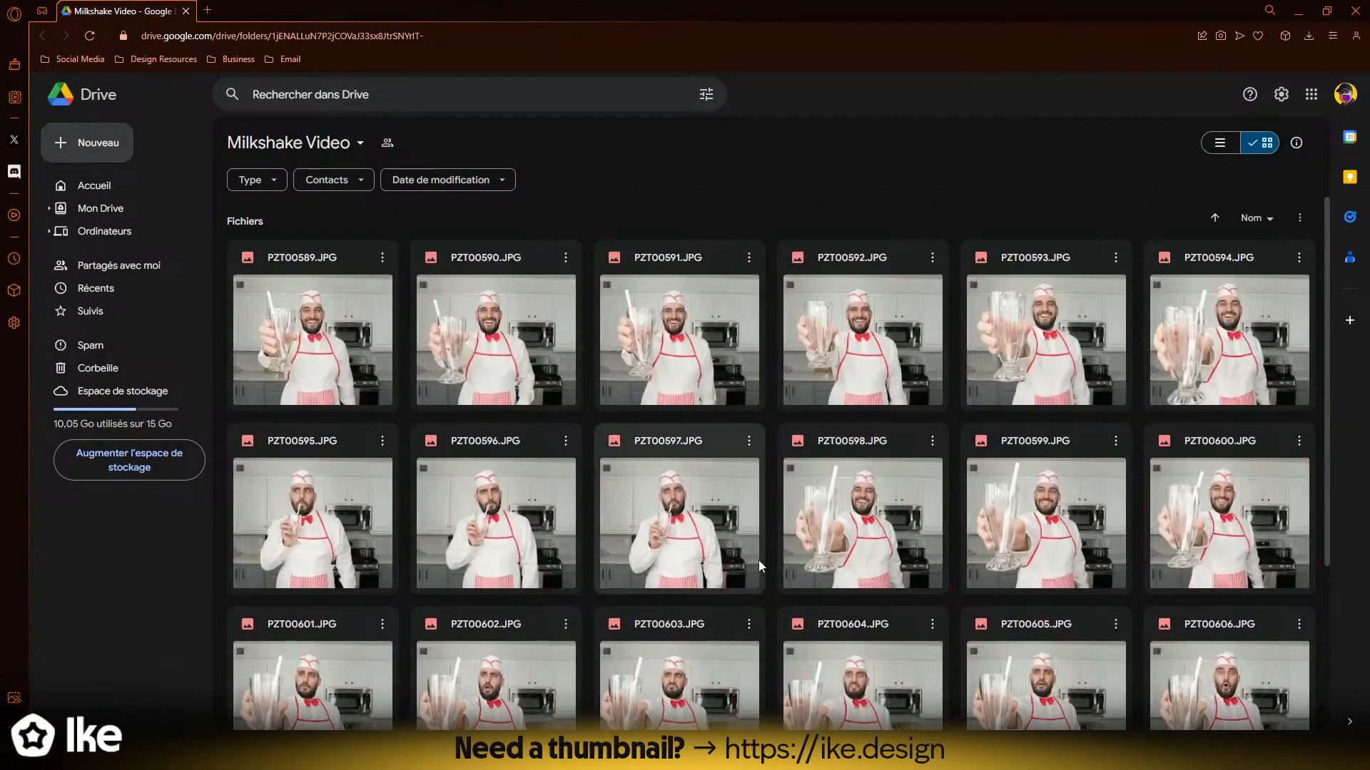
- Preview the folder's photos one by one from PZT00589.JPG, comparing the poses and facial expressions
double_click(345, 352)
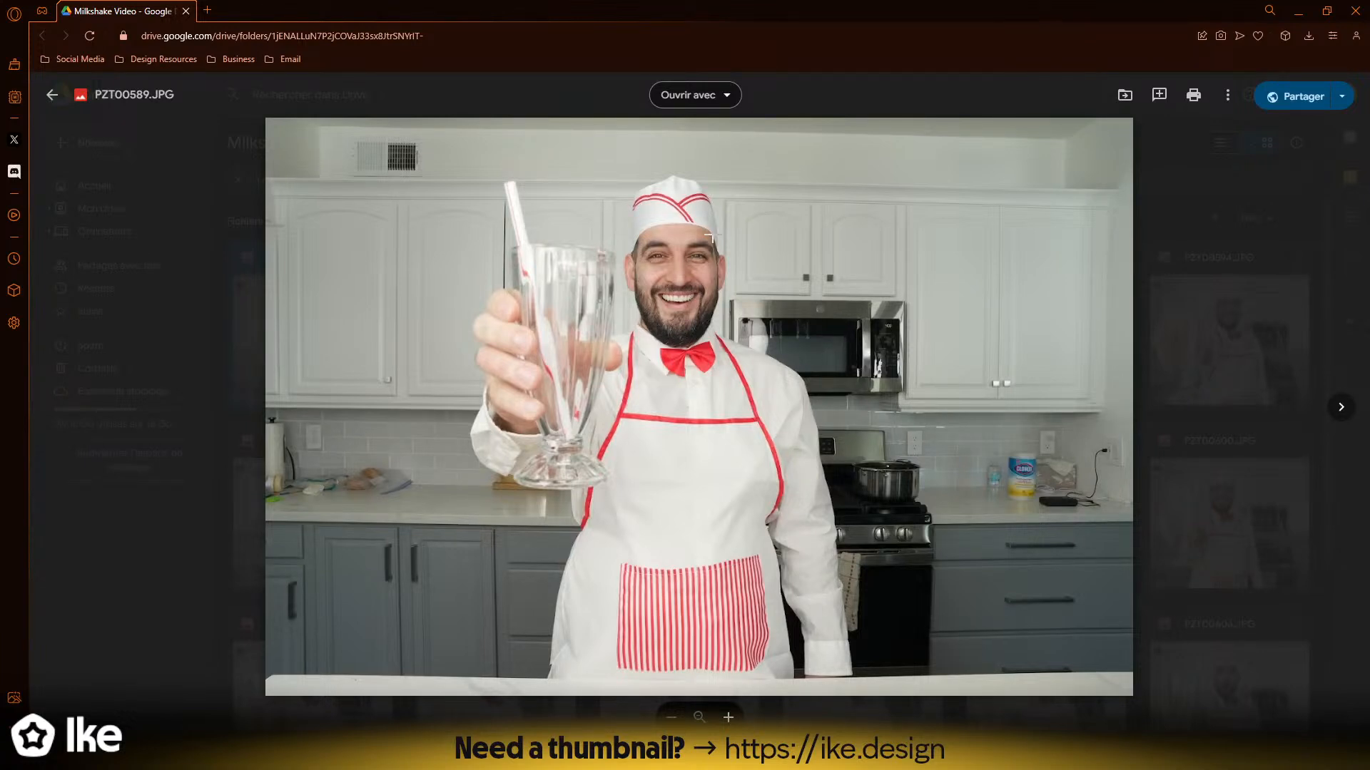
key("Right")
key("Right")
key("Right")
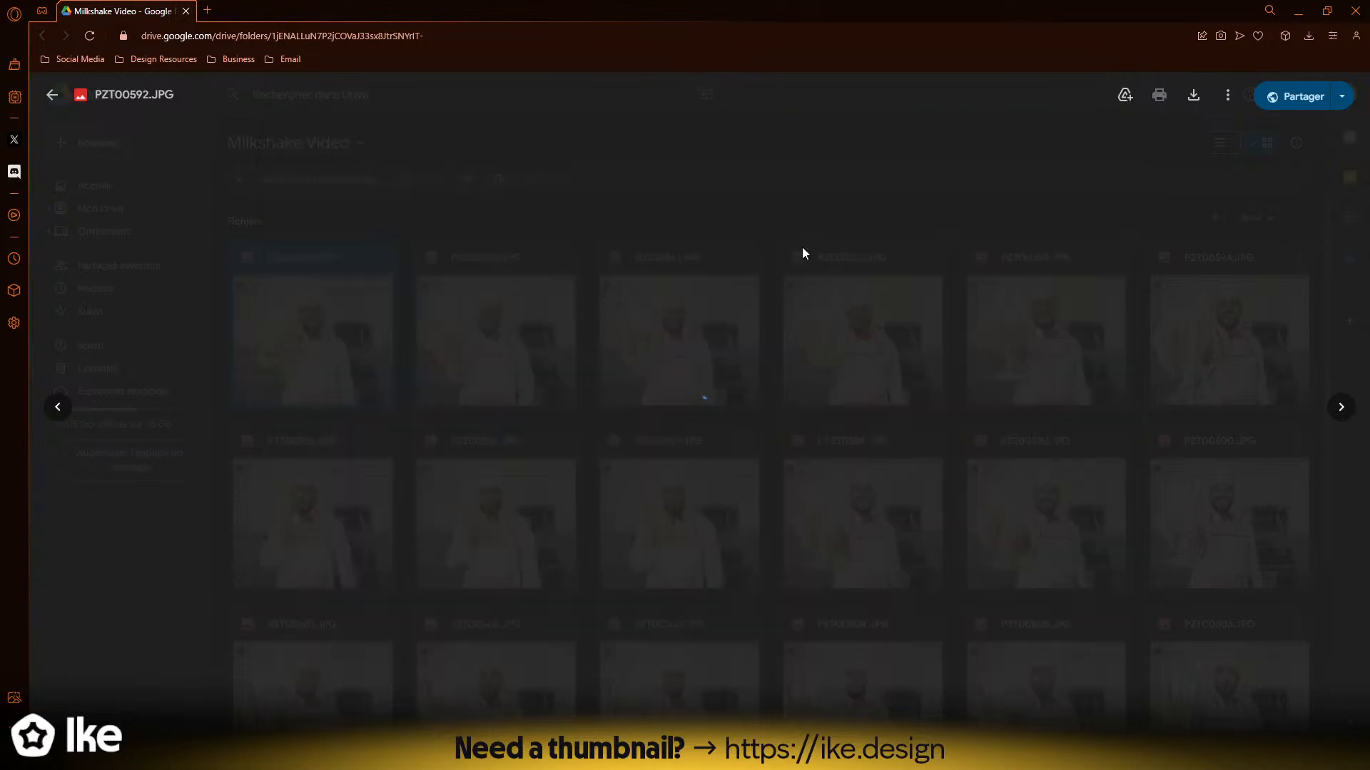
key("Escape")
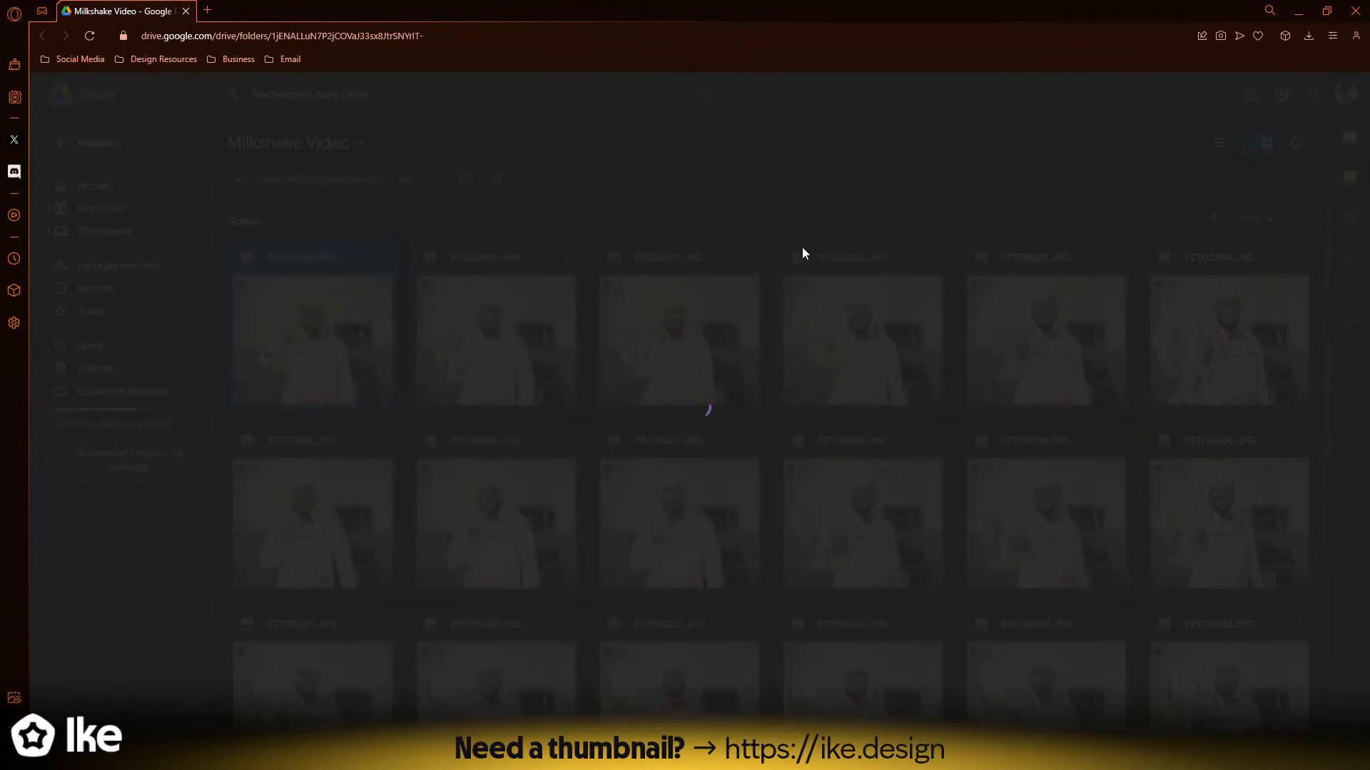
key("Right")
key("Right")
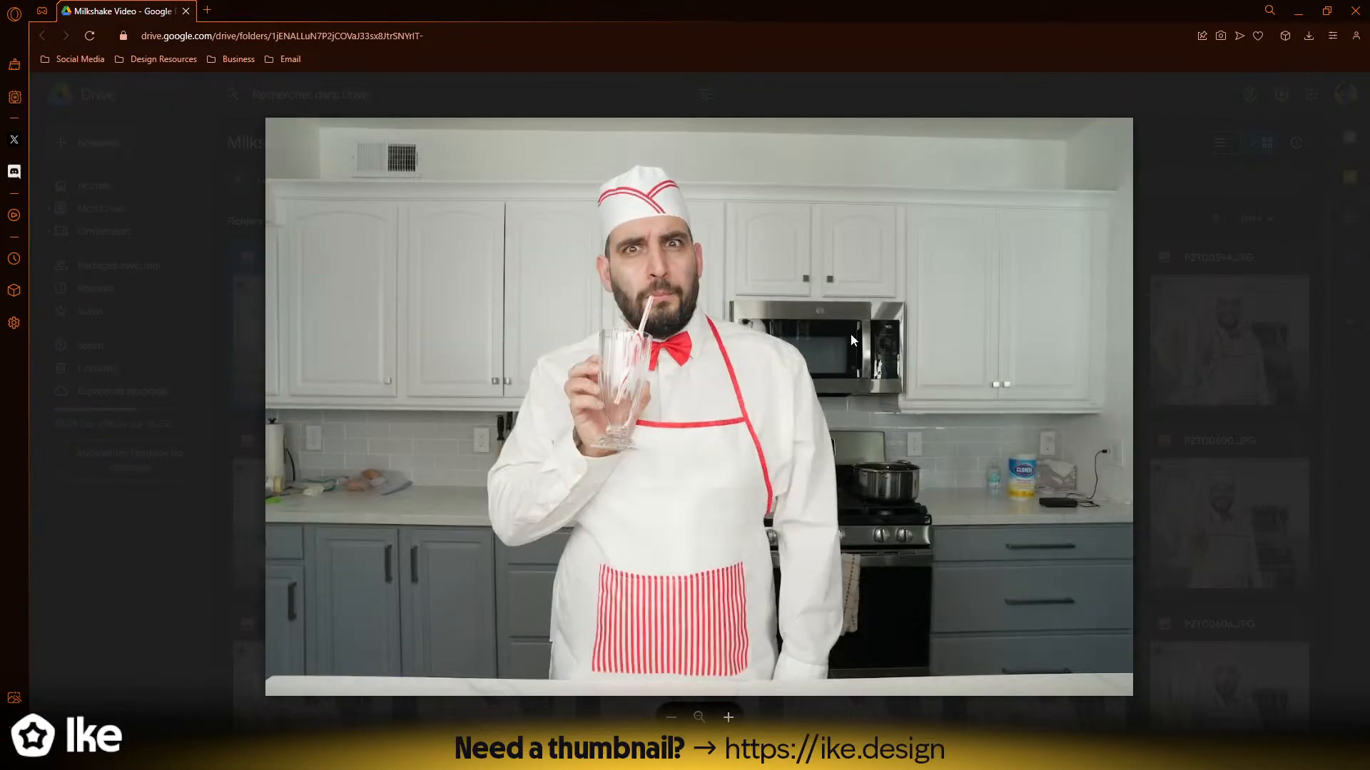
key("Right")
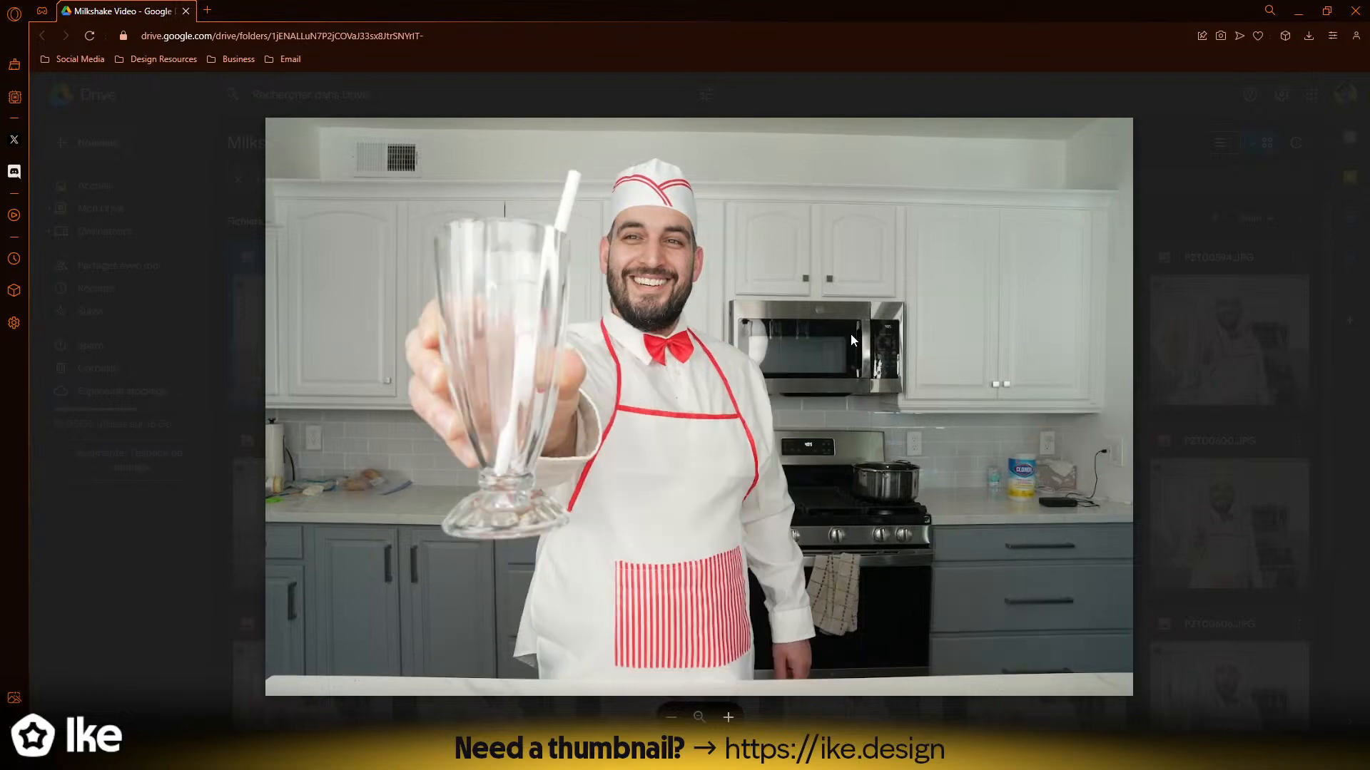
key("Right")
key("Right")
key("Left")
key("Left")
key("Right")
key("Right")
key("Right")
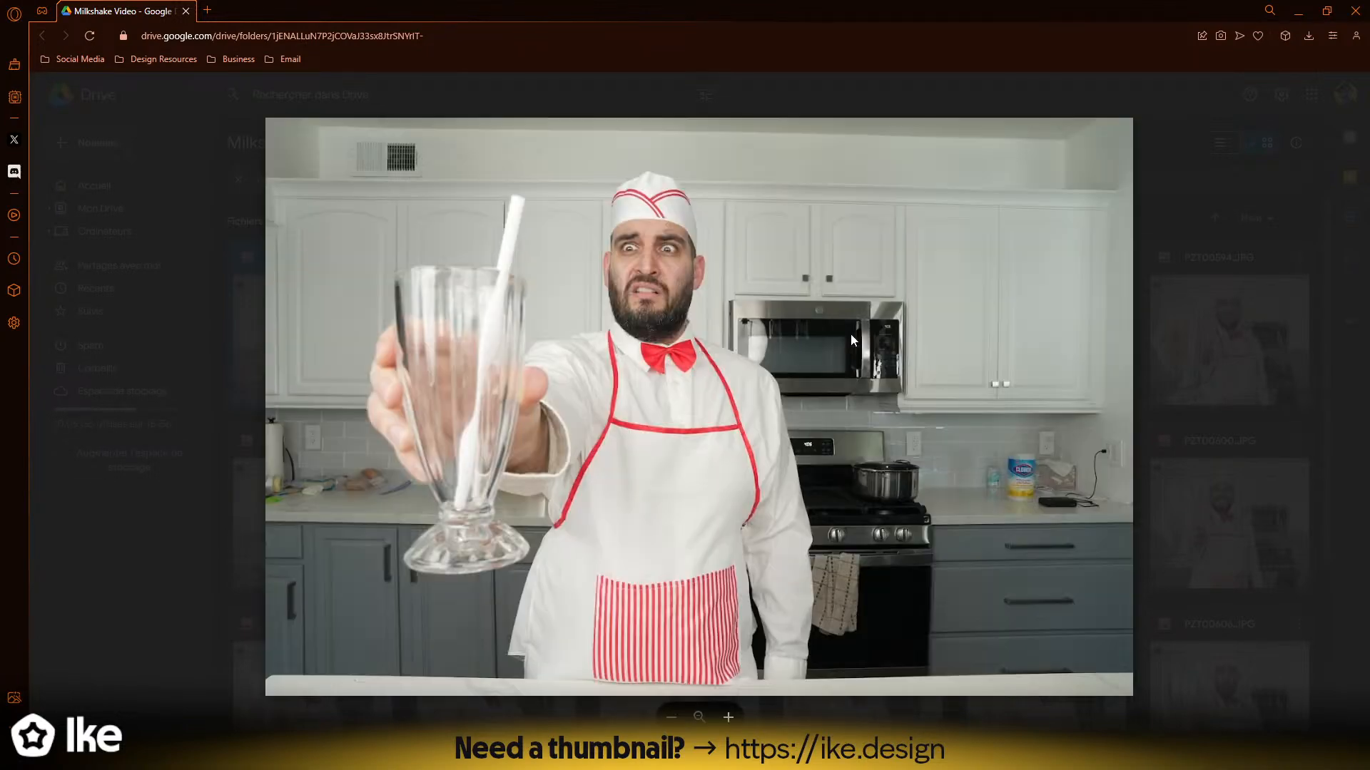
key("Right")
key("Right")
key("Right")
key("Right")
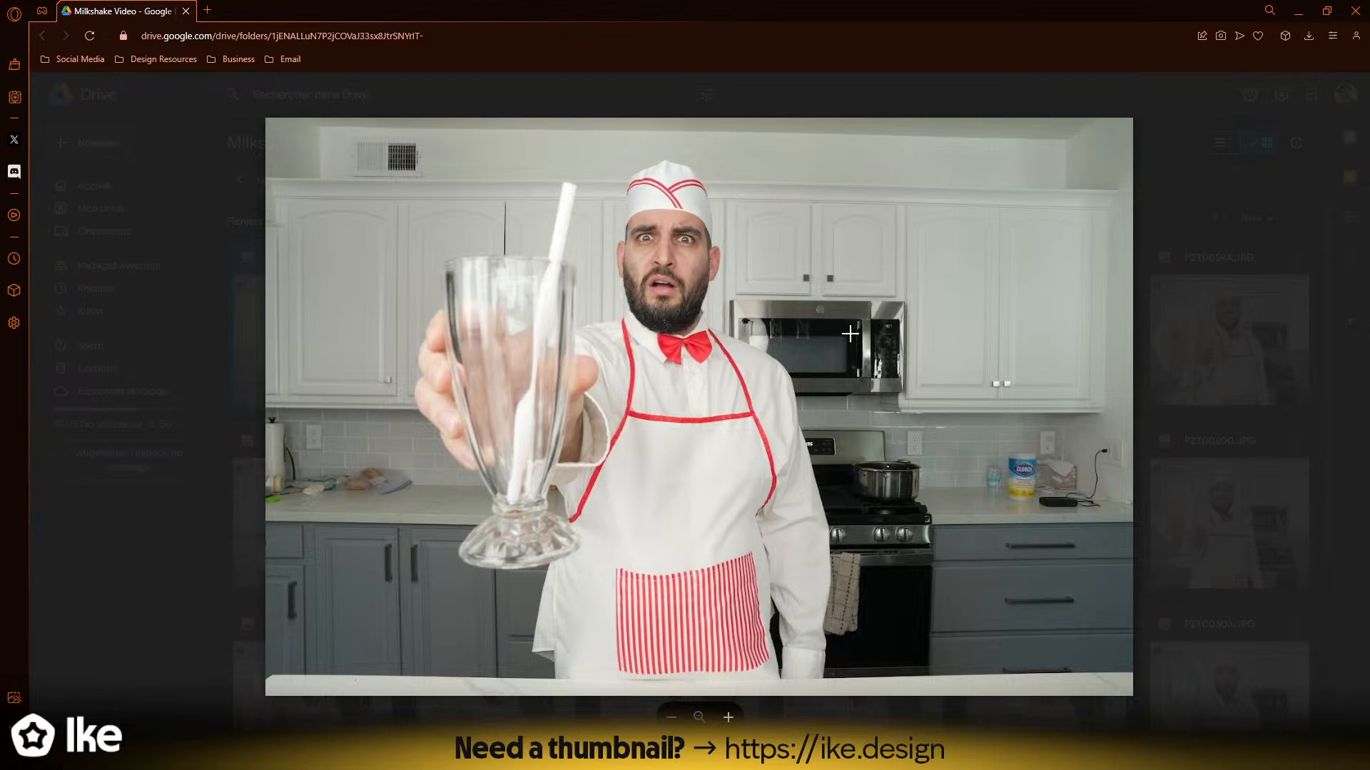
key("Right")
key("Right")
key("Right")
key("Right")
key("Right")
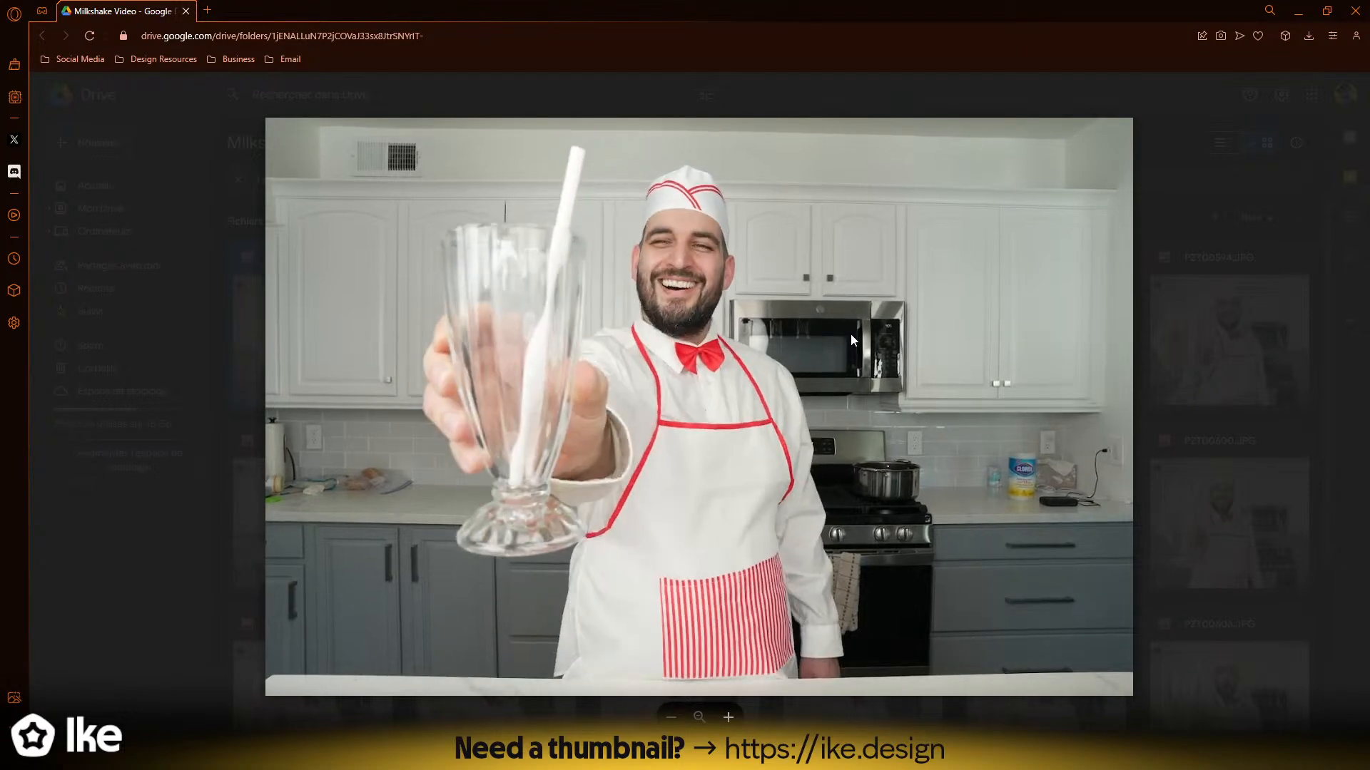
key("Right")
key("Right")
key("Right")
key("Right")
key("Right")
key("Right")
key("Right")
key("Right")
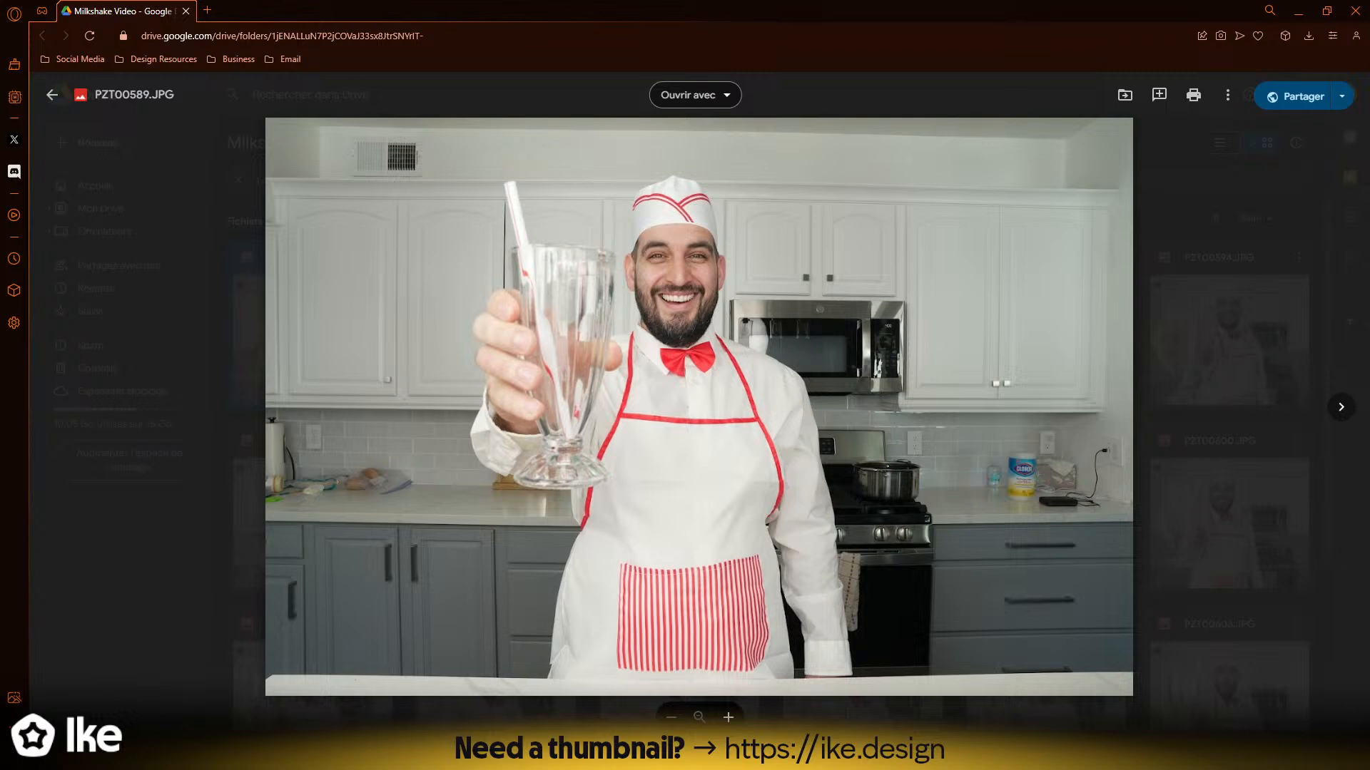
- Go through the full-size photos again, comparing the shots with the glass held forward against the sipping shots
key("Right")
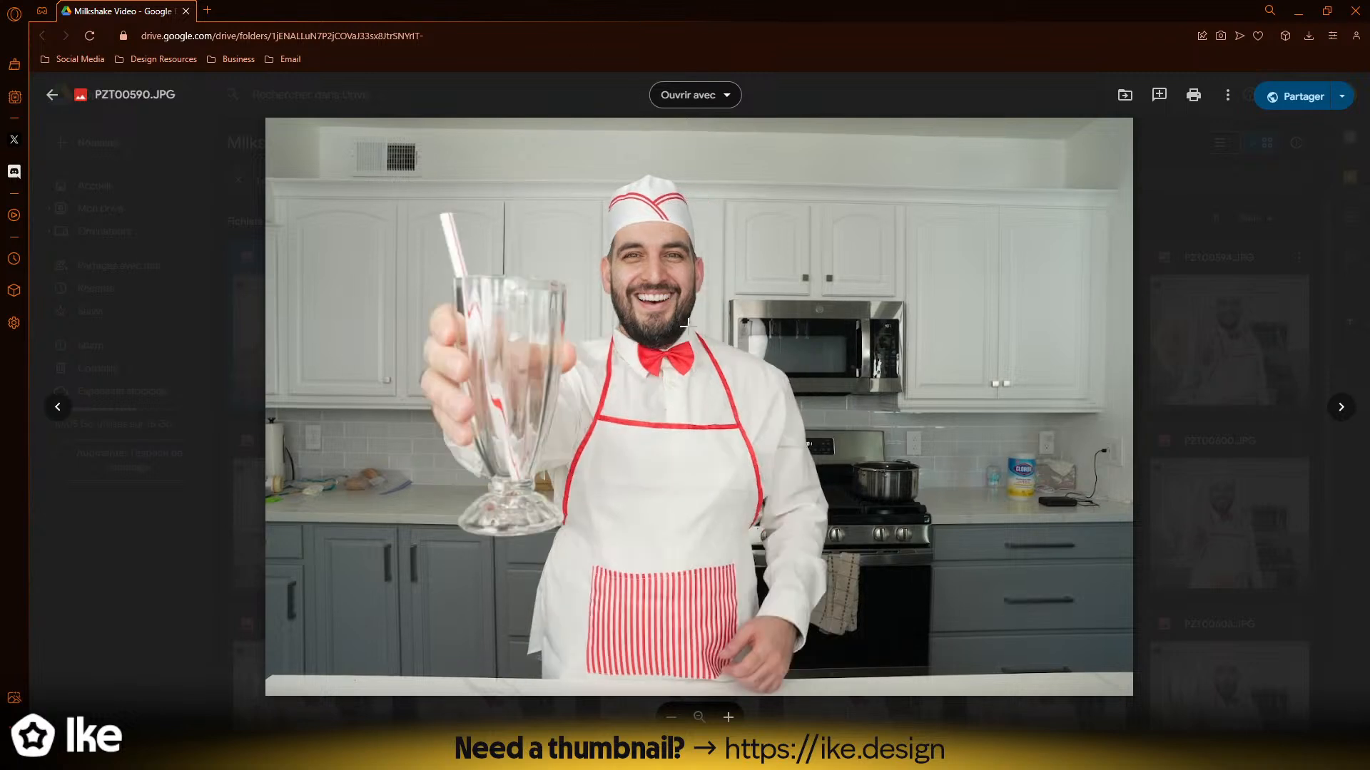
key("Left")
key("Right")
key("Right")
key("Right")
key("Right")
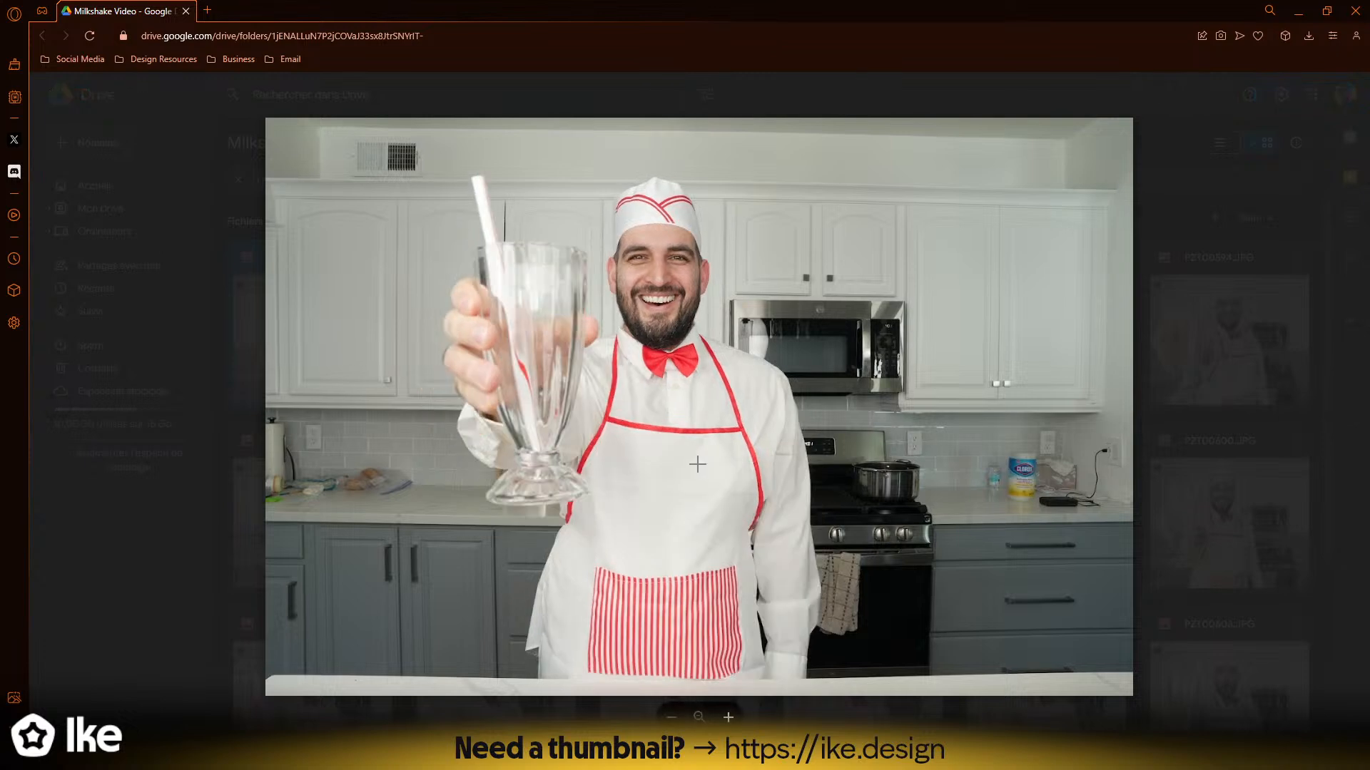
key("Right")
key("Right")
key("Right")
key("Right")
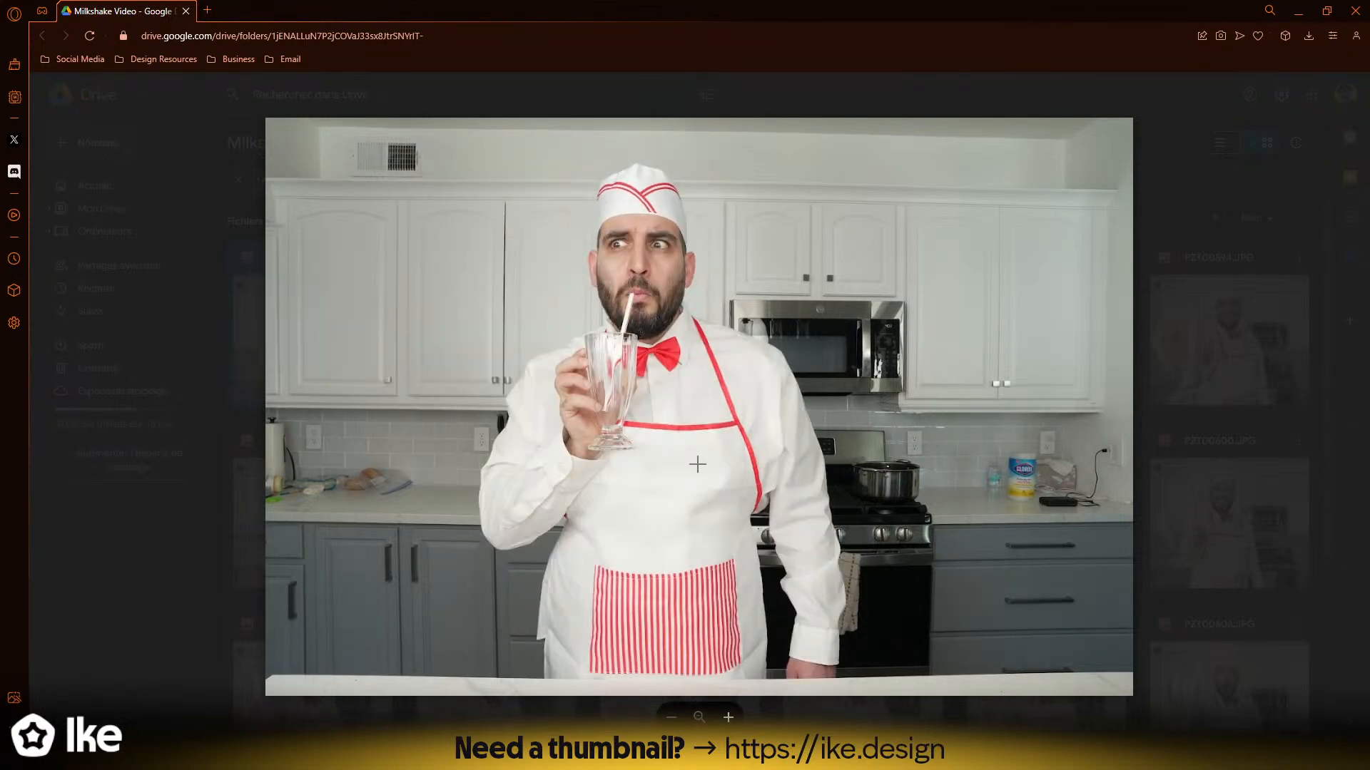
key("Right")
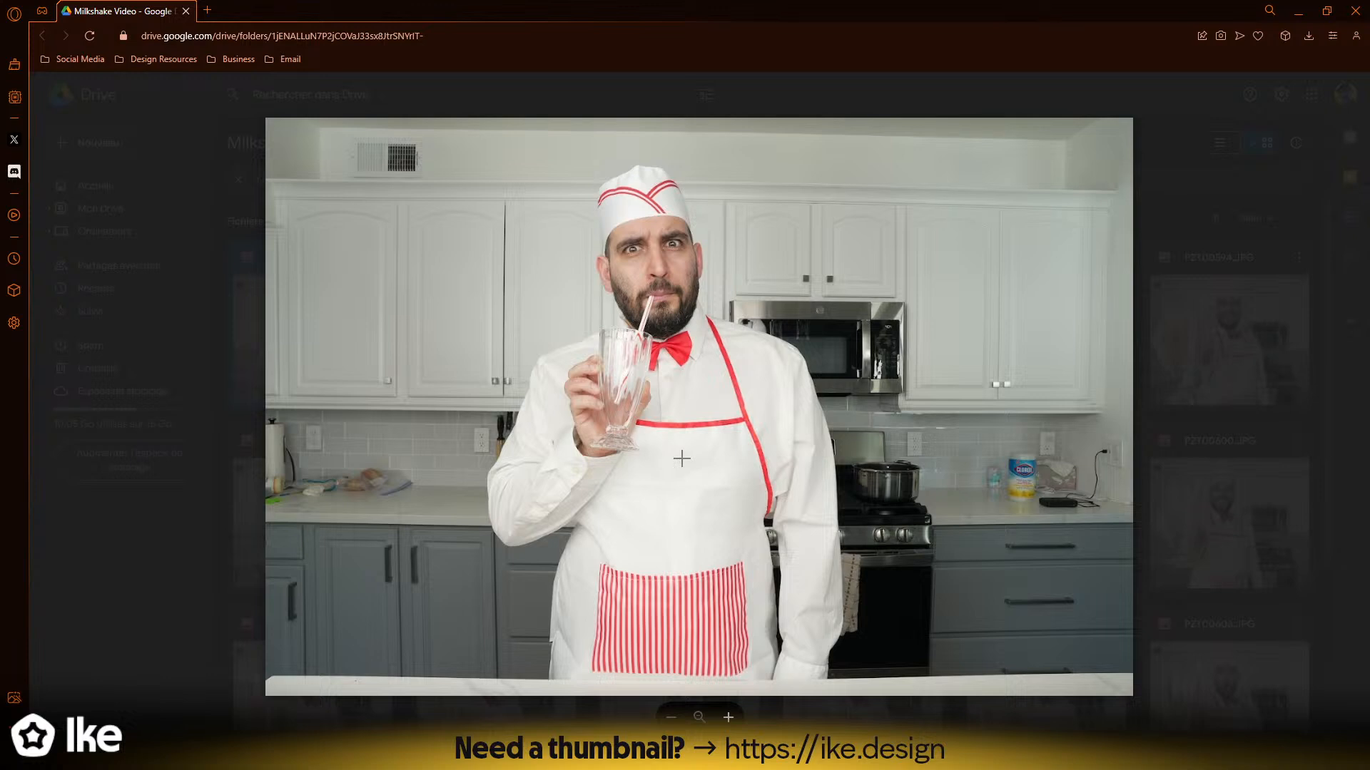
key("Right")
key("Right")
key("Right")
key("Right")
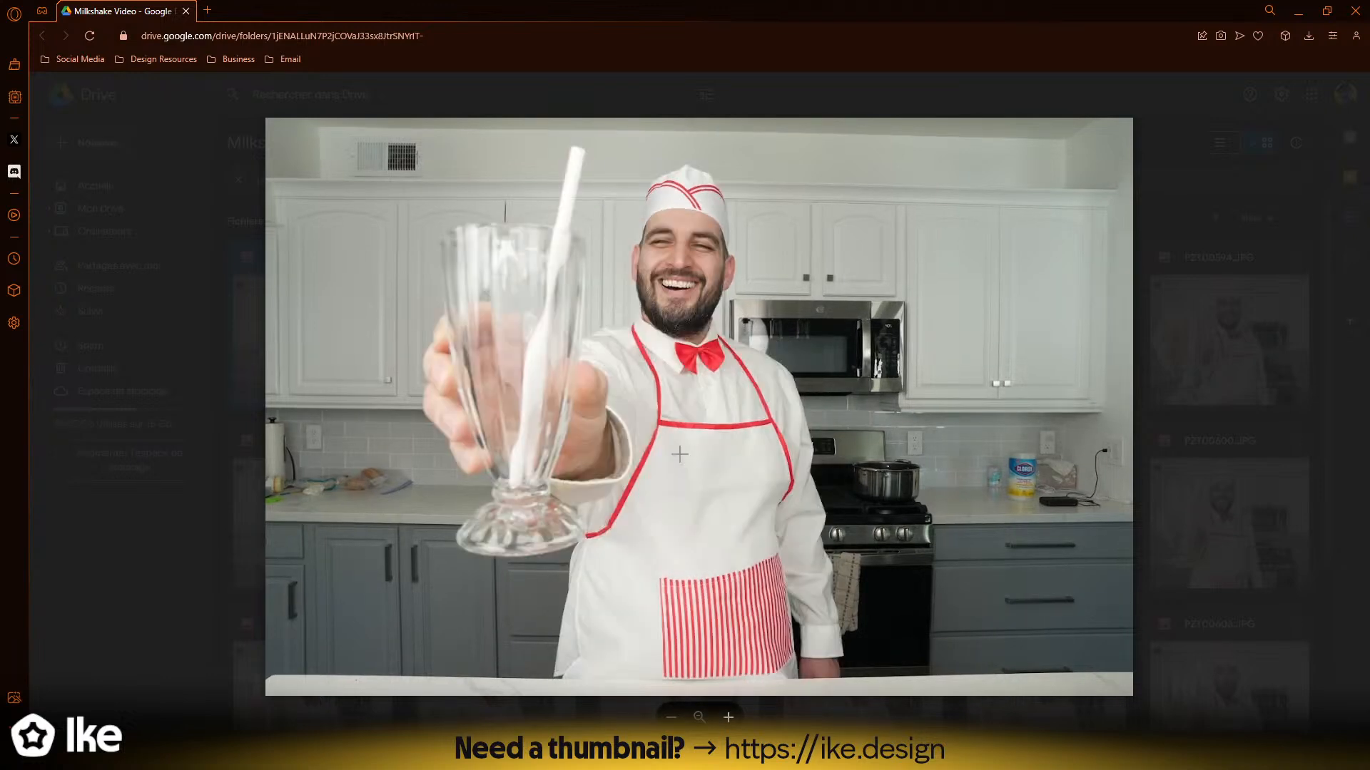
key("Right")
key("Right")
key("Right")
key("Right")
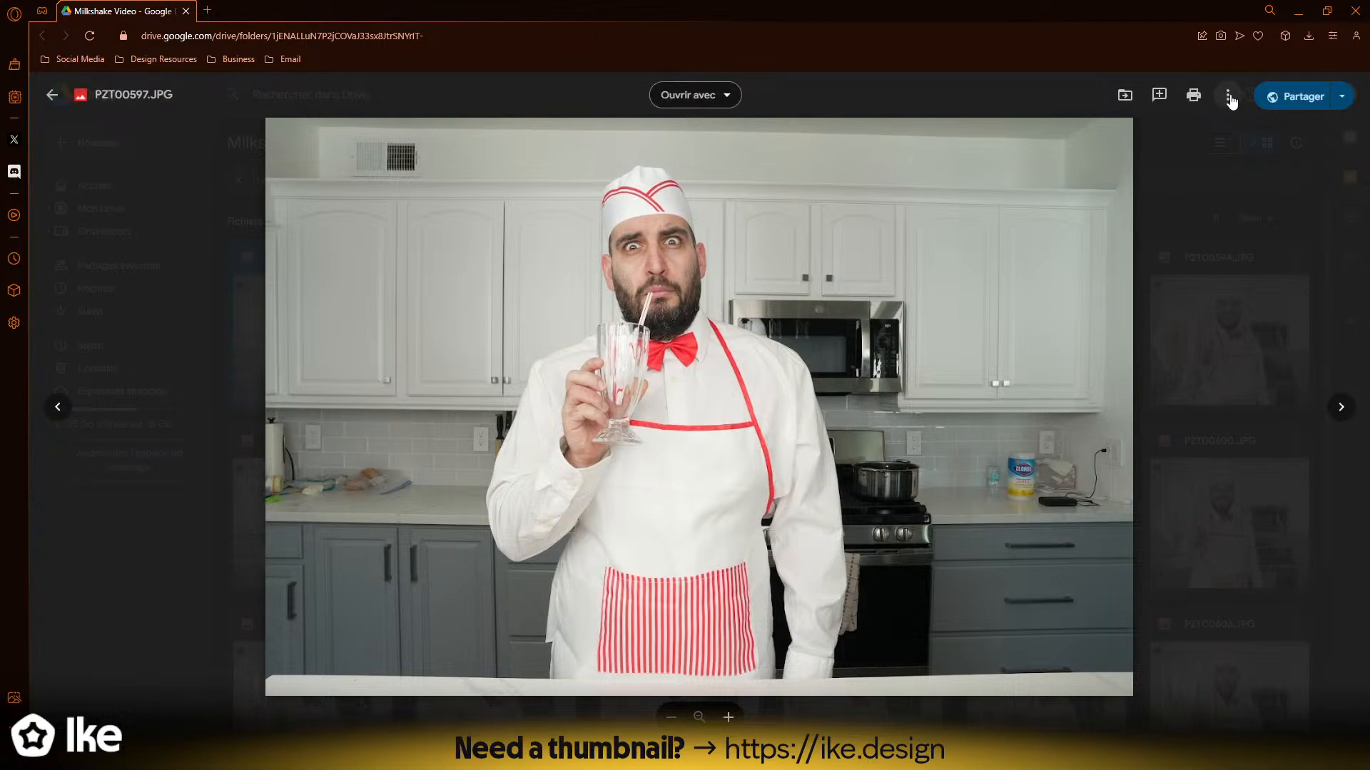
- Compare the sipping shots PZT00597.JPG and PZT00595.JPG with the neighbouring smiling shots, and return to PZT00589.JPG
left_click(1227, 95)
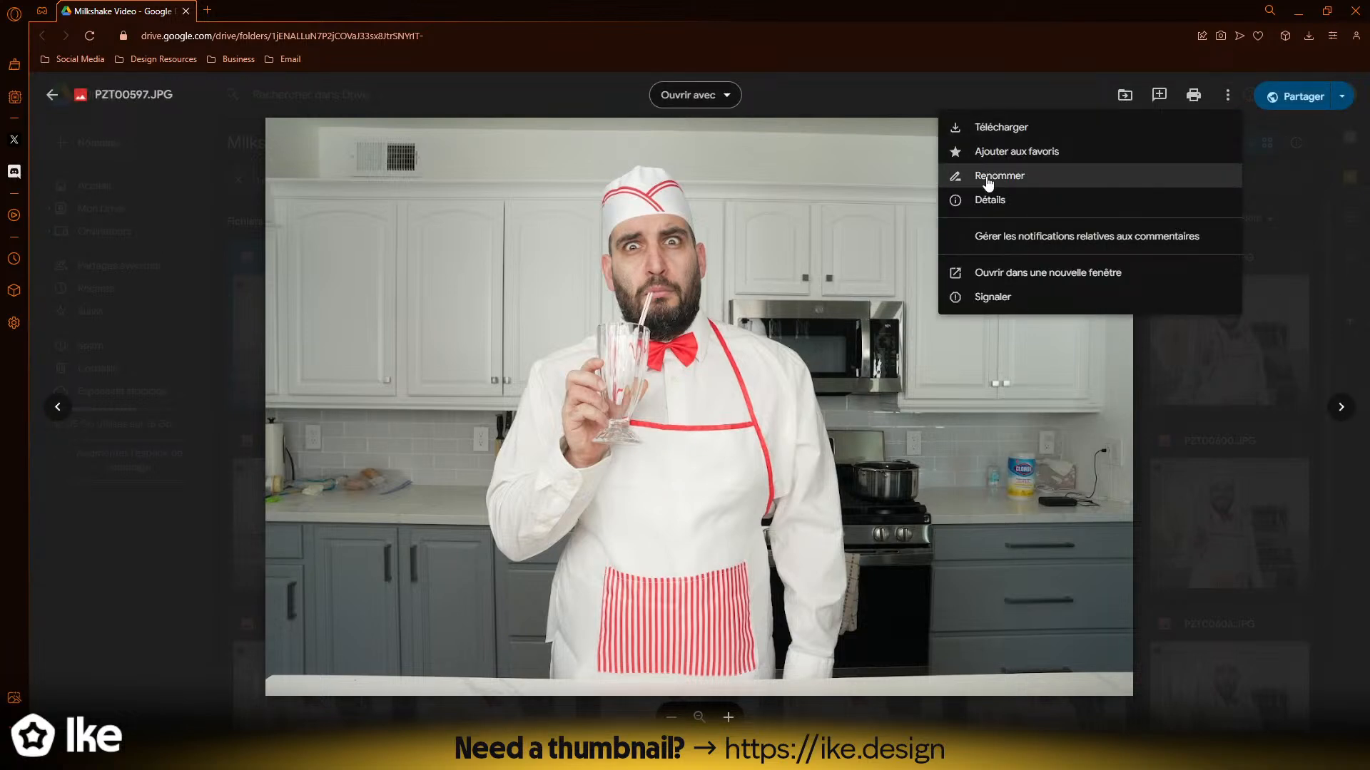
left_click(789, 306)
key("Left")
key("Left")
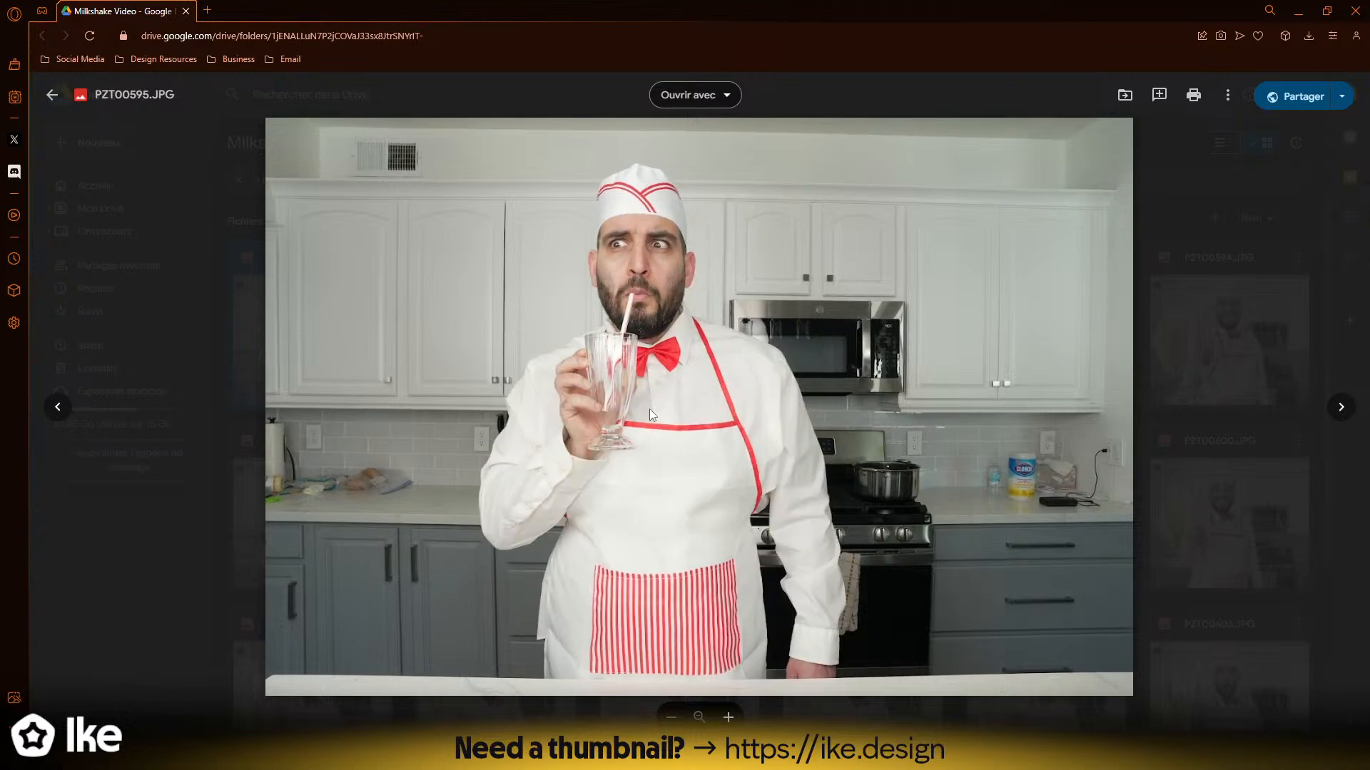
key("Left")
key("Left")
key("Right")
key("Left")
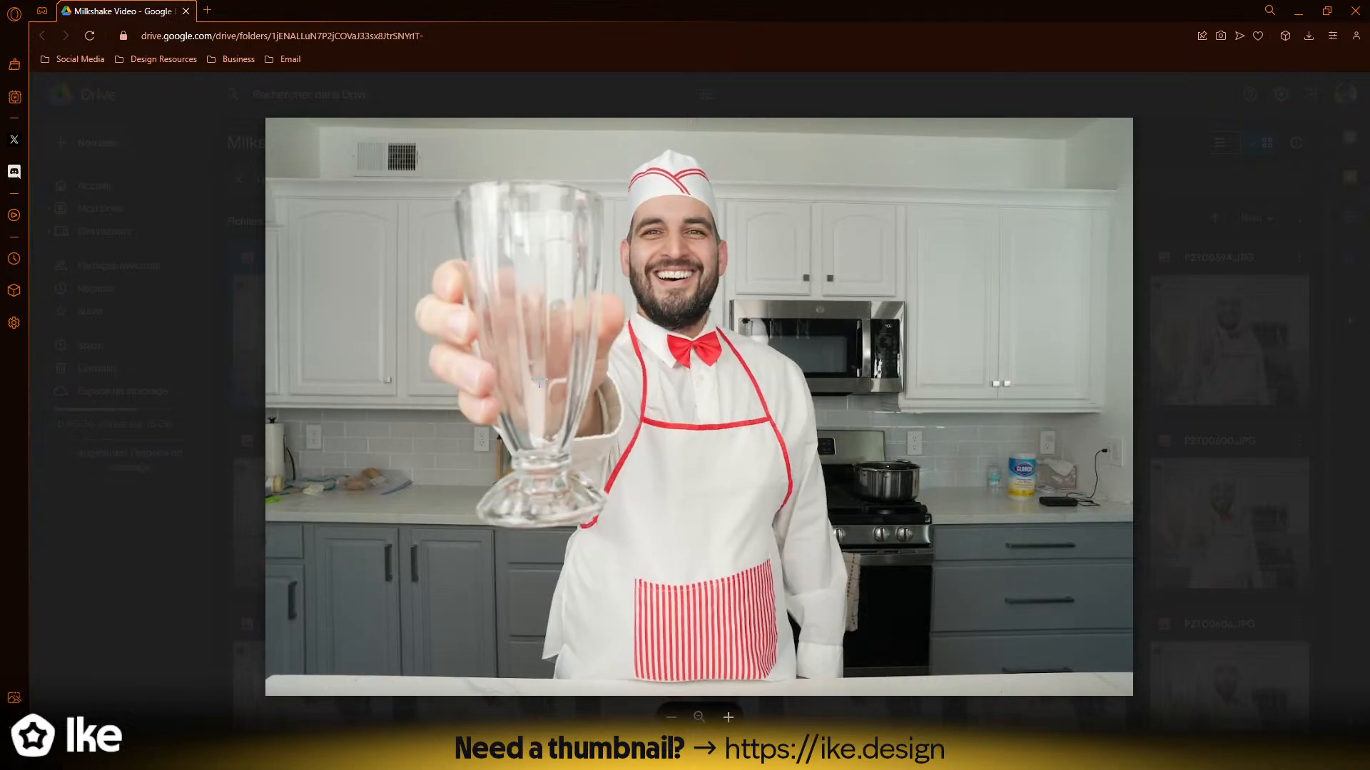
key("Right")
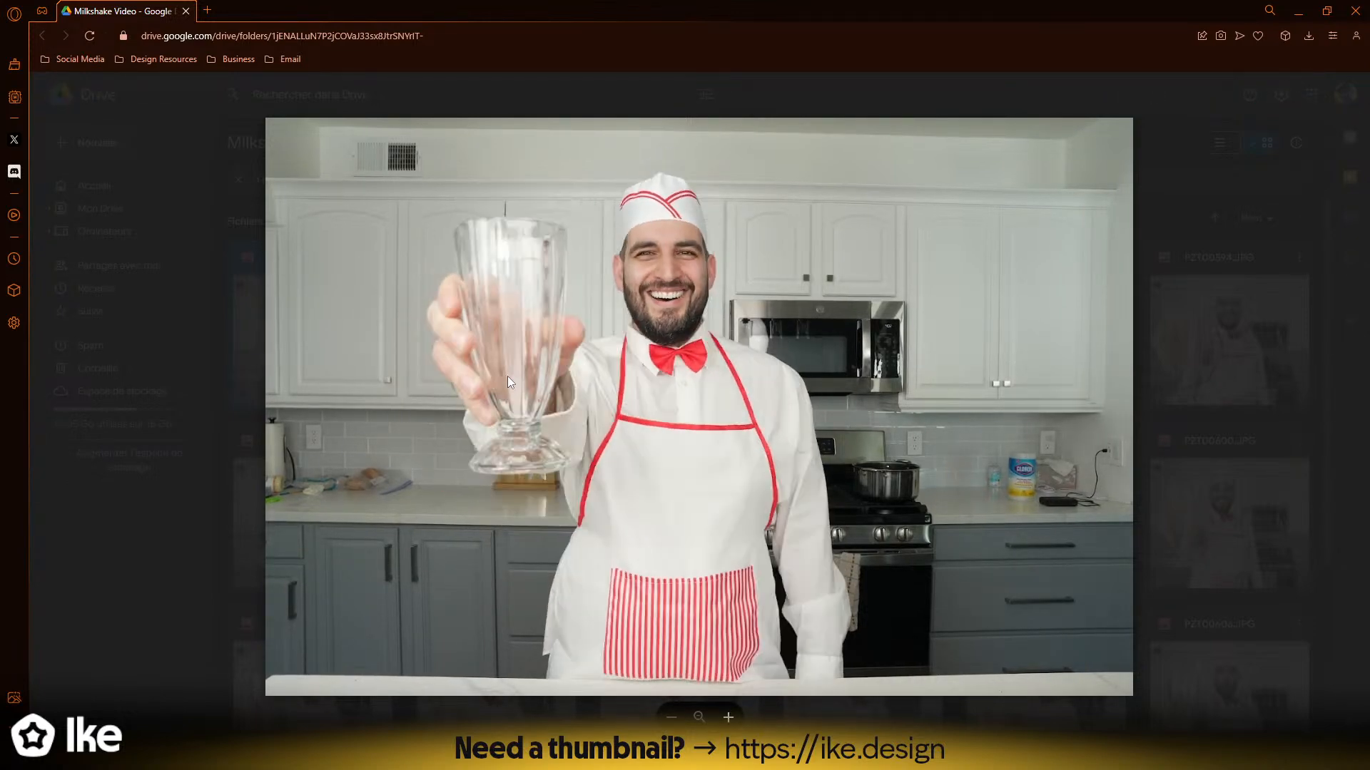
key("Left")
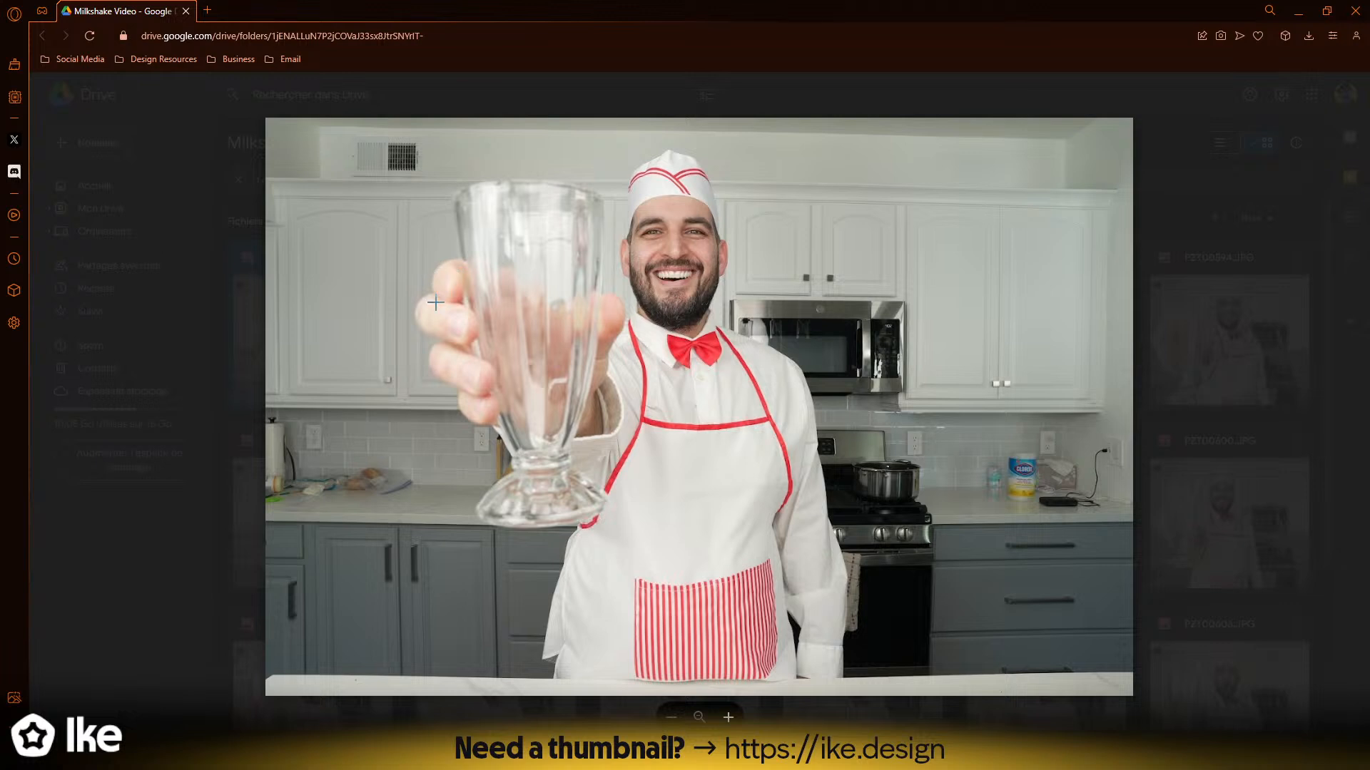
key("Right")
key("Right")
key("Right")
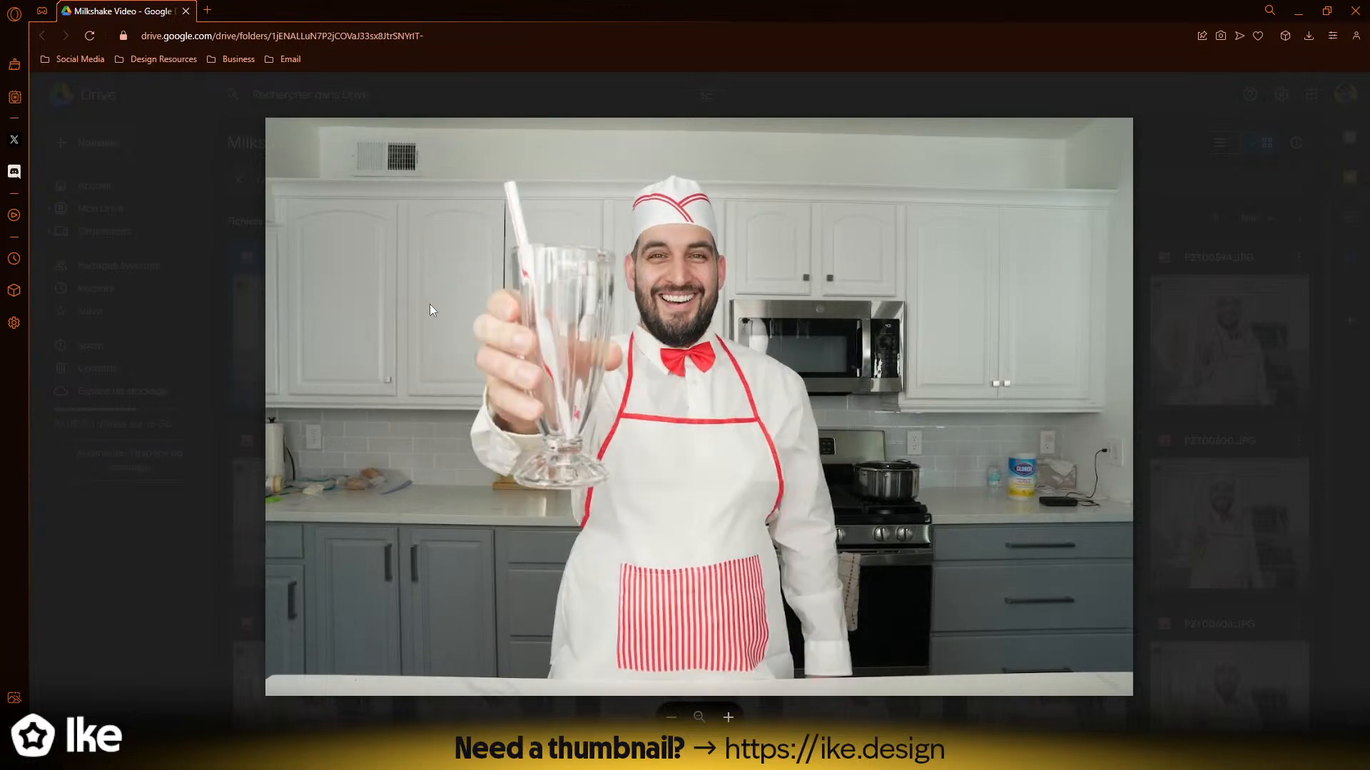
key("Right")
key("Right")
key("Right")
key("Right")
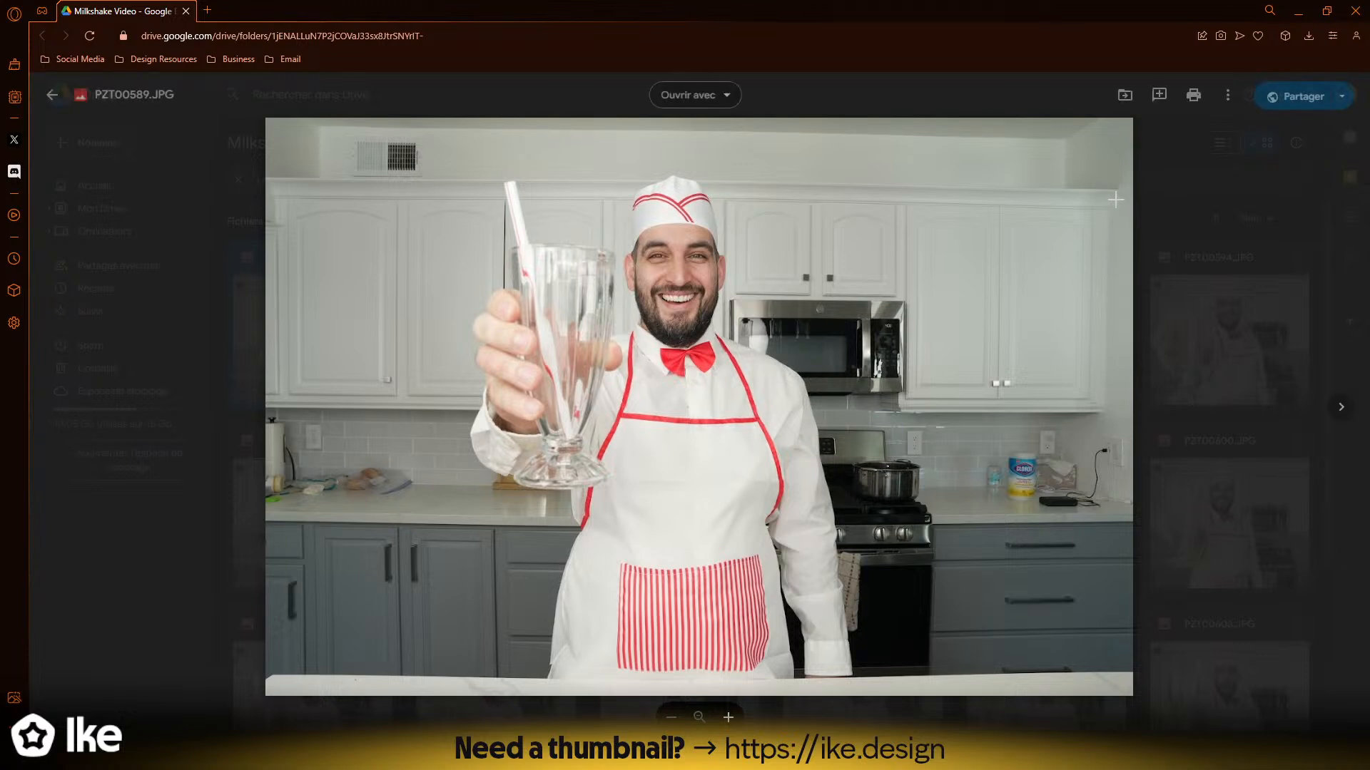
- Start downloading PZT00589.JPG and choose the Patrick Zeinali (Cooking) folder under Thumbnails, 2024 on the Extreme SSD as the save location
left_click(1227, 95)
left_click(1001, 129)
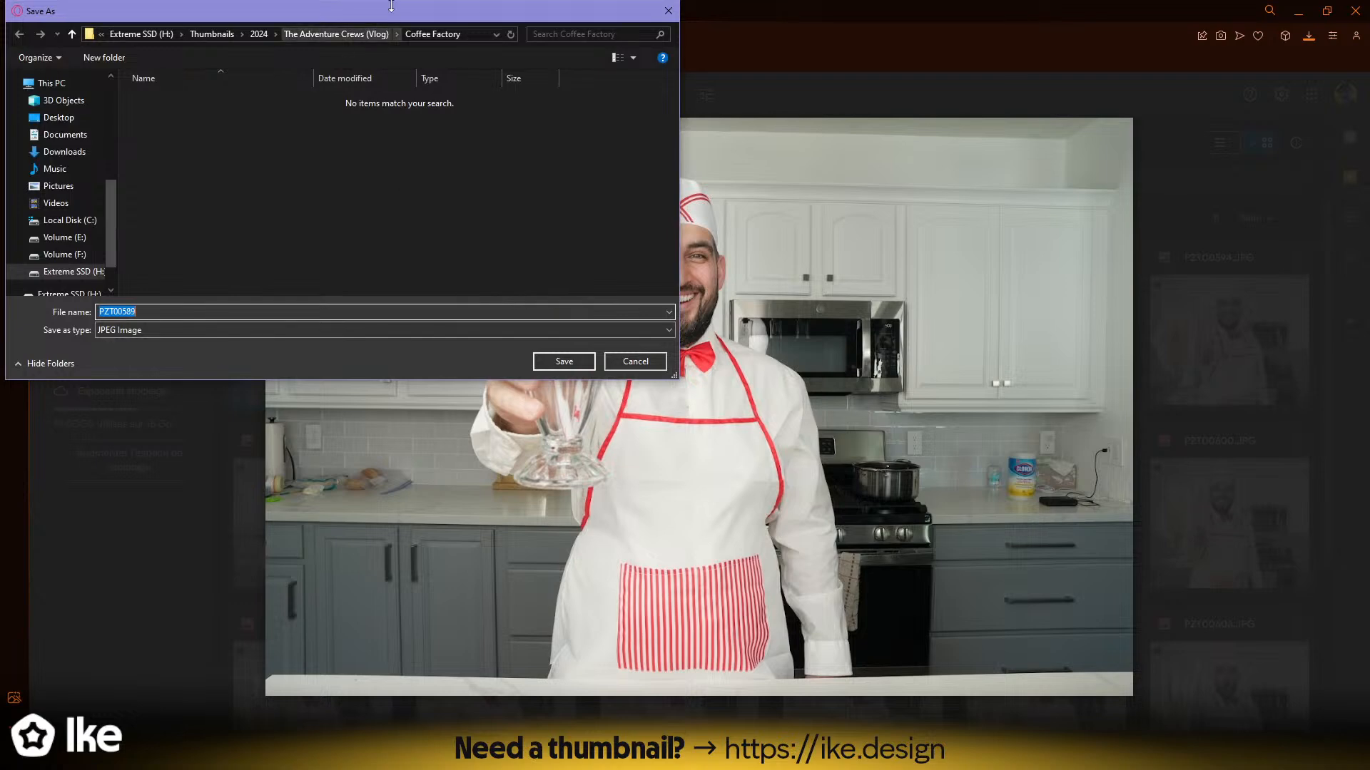
left_click_drag(396, 11, 781, 245)
left_click(644, 269)
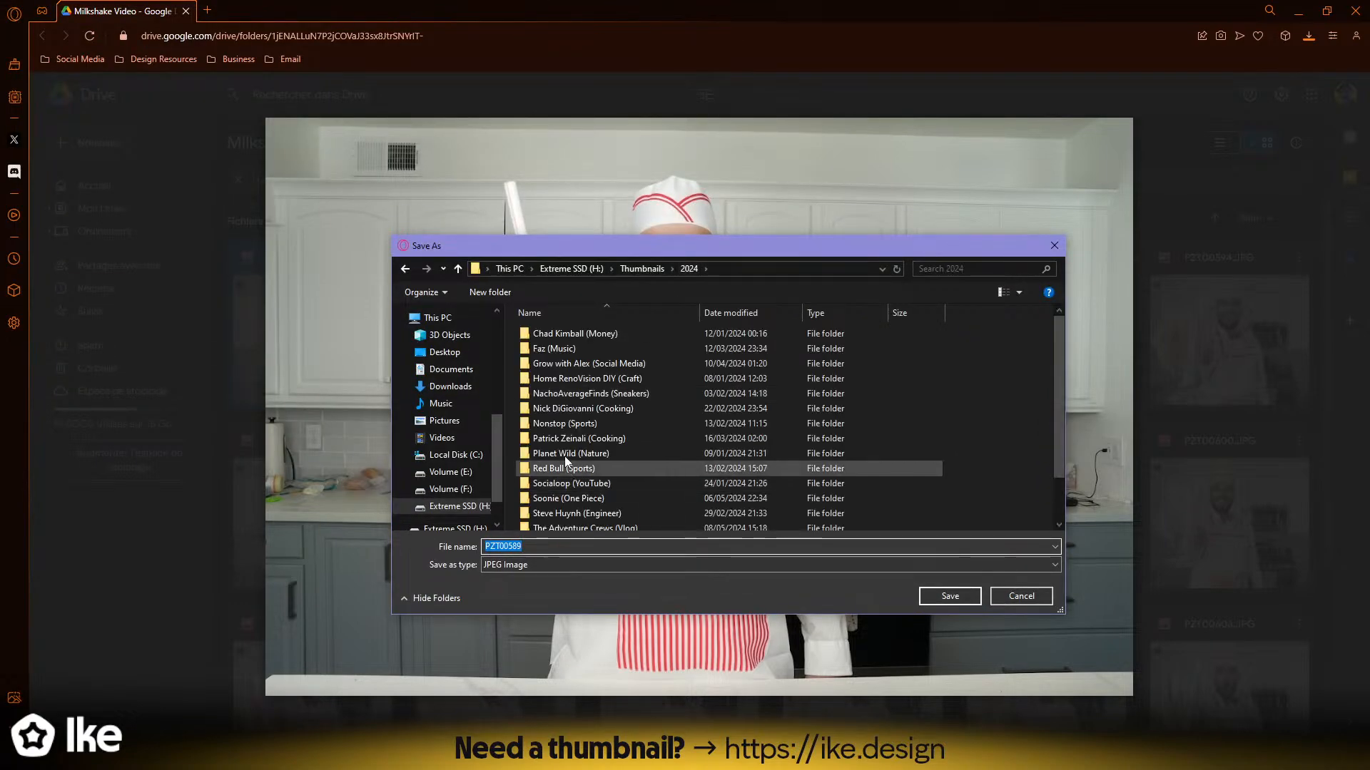
scroll(581, 437, "down", 2)
double_click(567, 418)
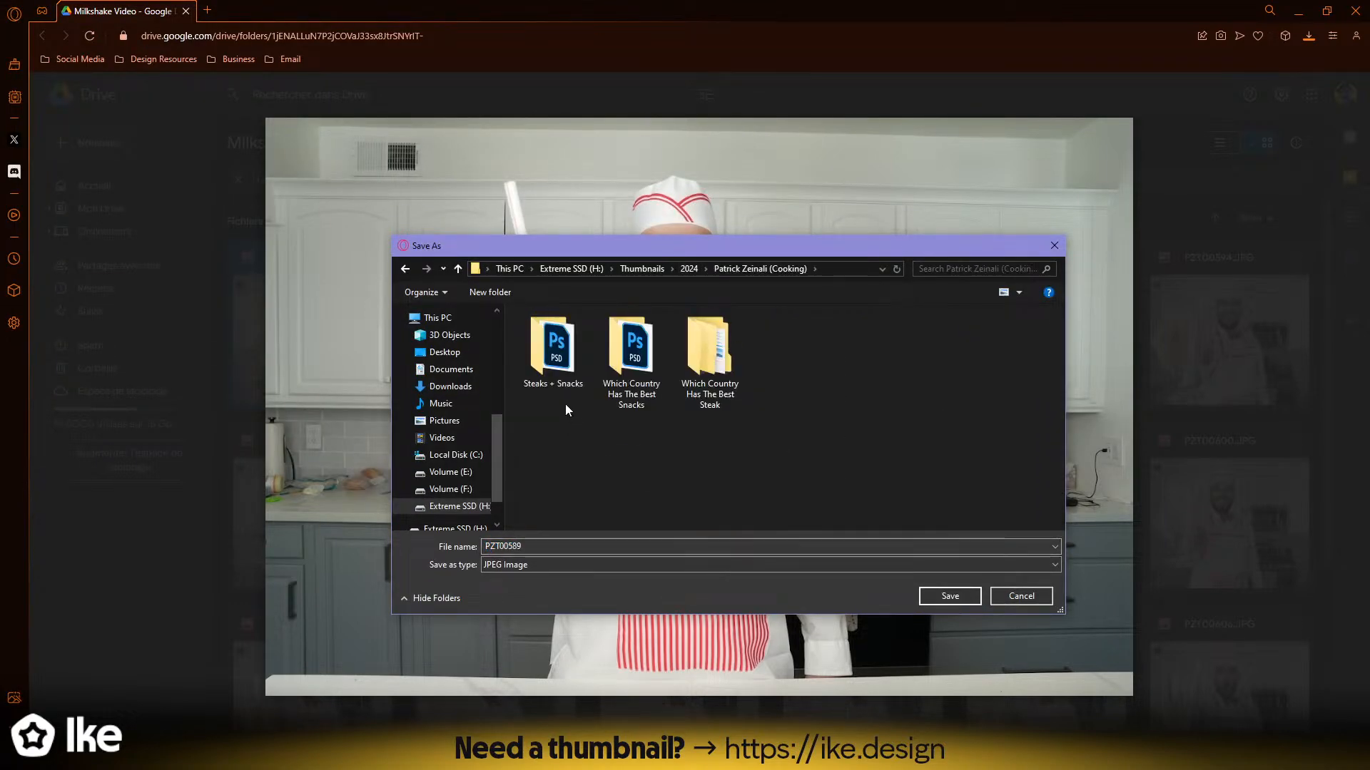
- Create a folder named "I Mixed Every Milkshake" and save the PZT00589 photo in it as a JPEG image
right_click(615, 472)
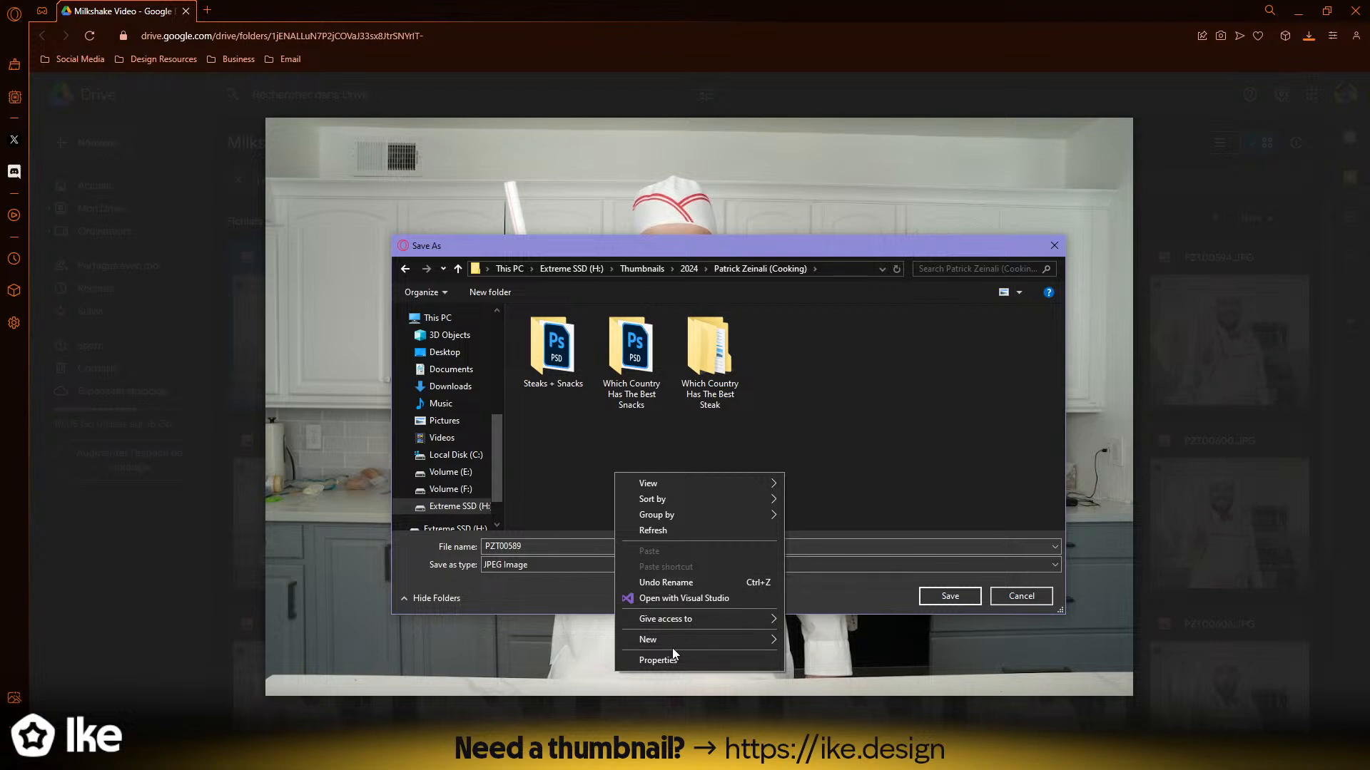
mouse_move(670, 640)
left_click(812, 477)
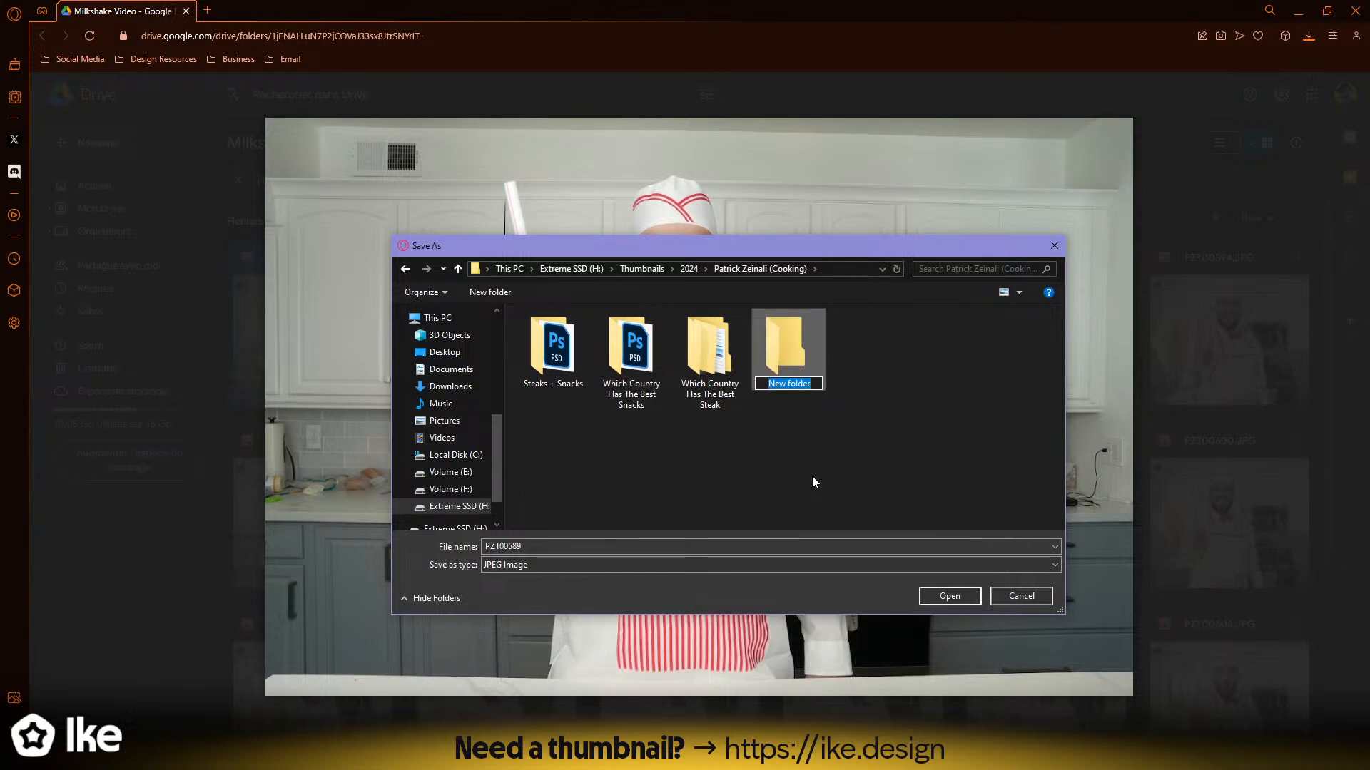
type("I Mixed Every LM")
key("BackSpace")
key("BackSpace")
type("Milkshake")
left_click(810, 482)
double_click(788, 354)
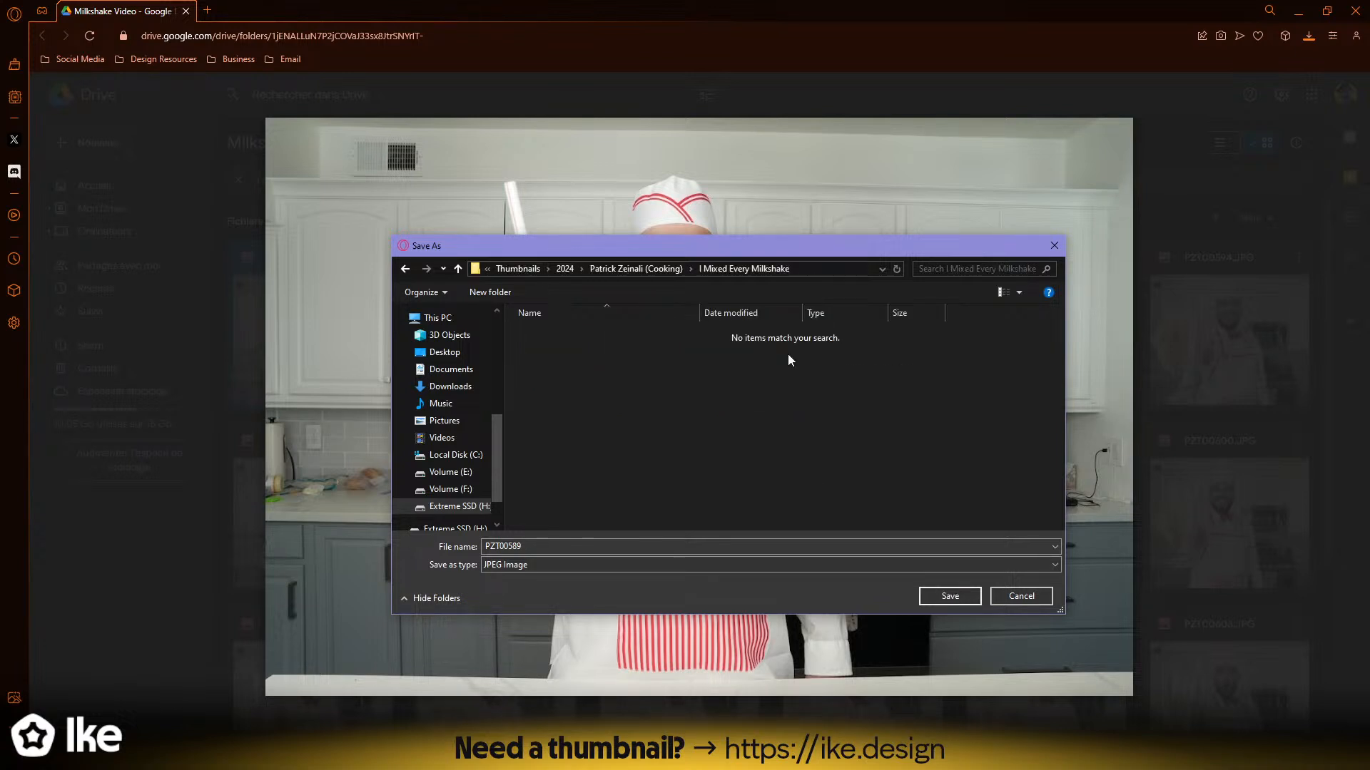
left_click(951, 595)
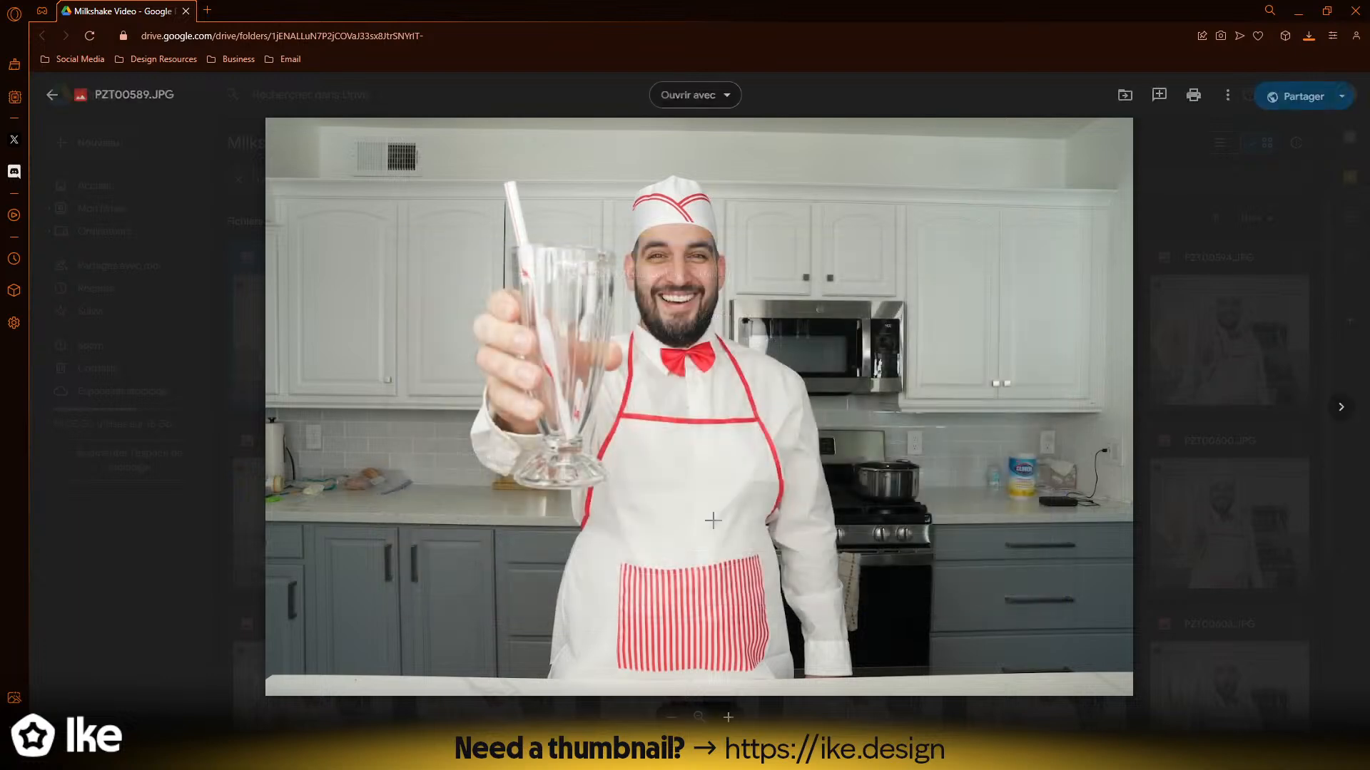
- Switch to Photoshop and place the PZT00589 photo from the "I Mixed Every Milkshake" folder as an embedded object
mouse_move(298, 756)
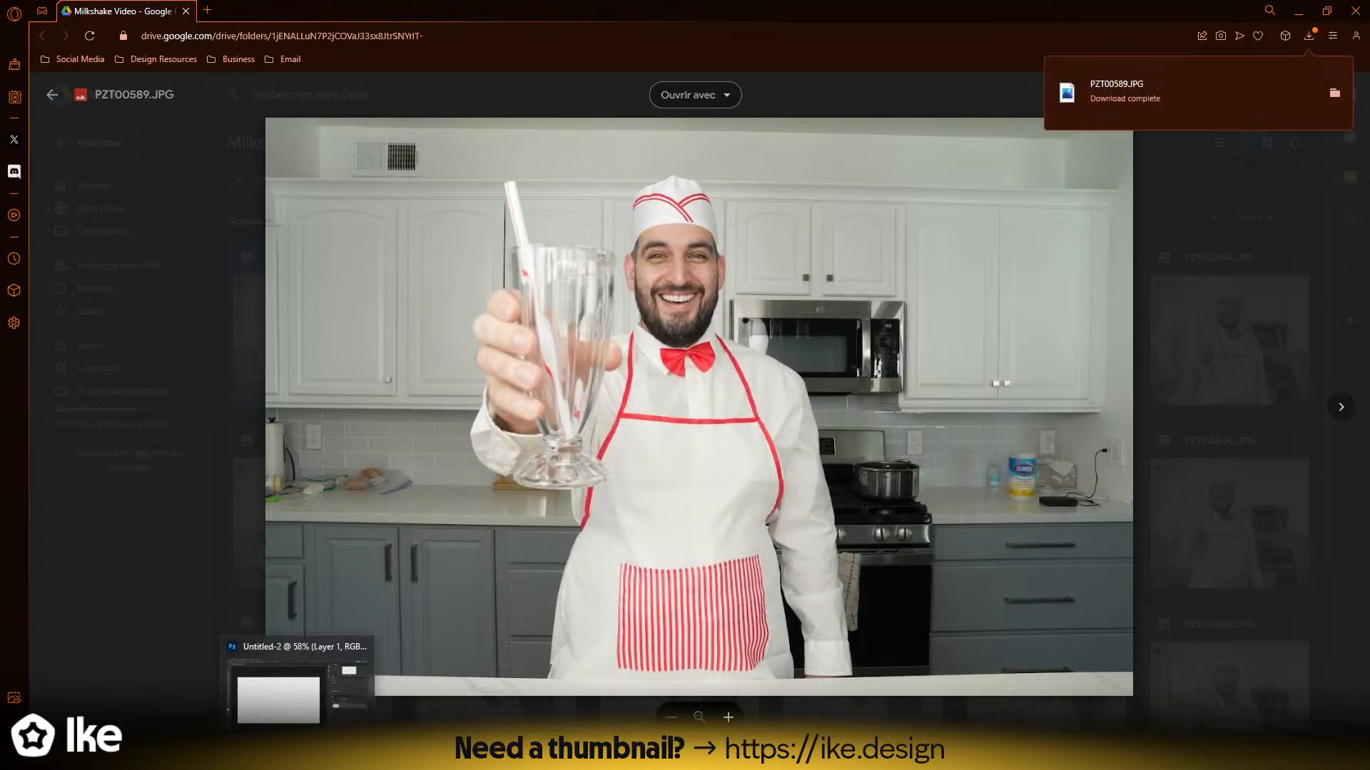
left_click(299, 678)
left_click(31, 8)
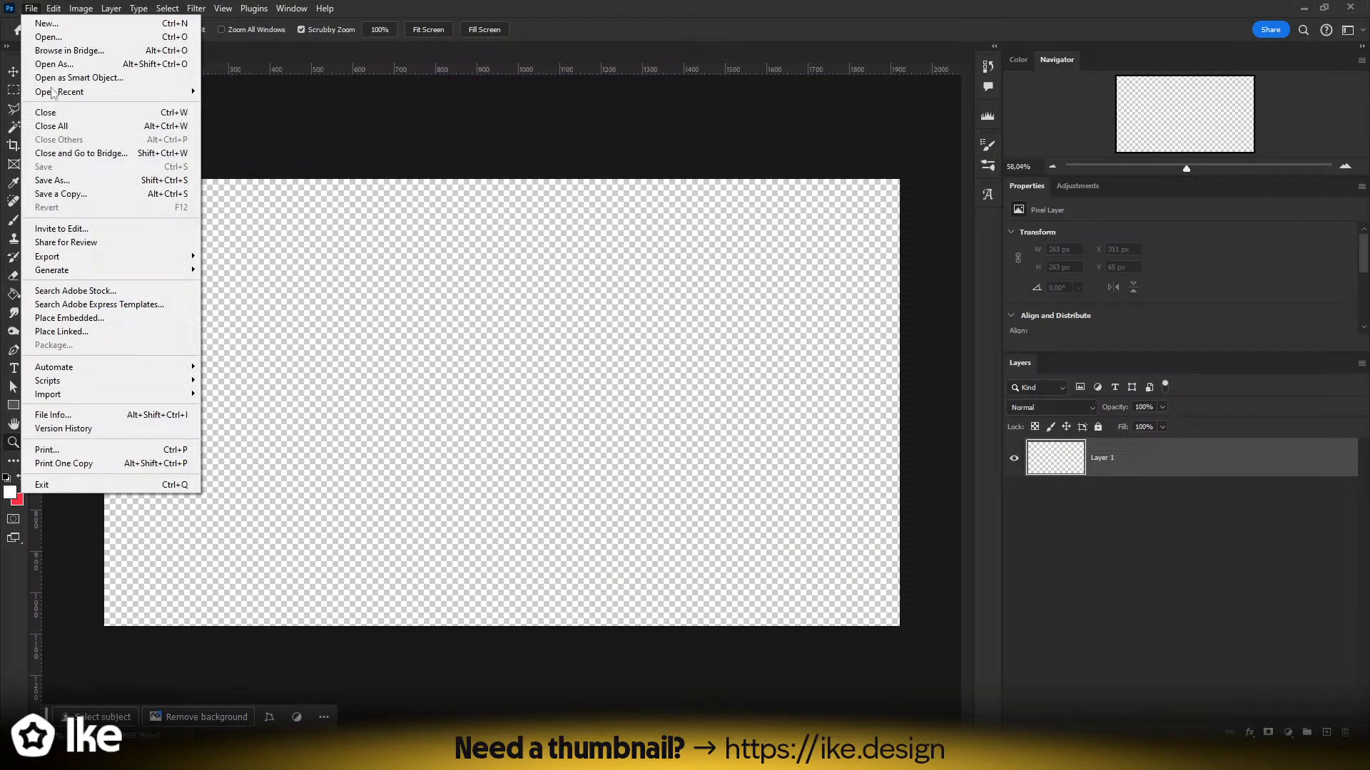
left_click(74, 318)
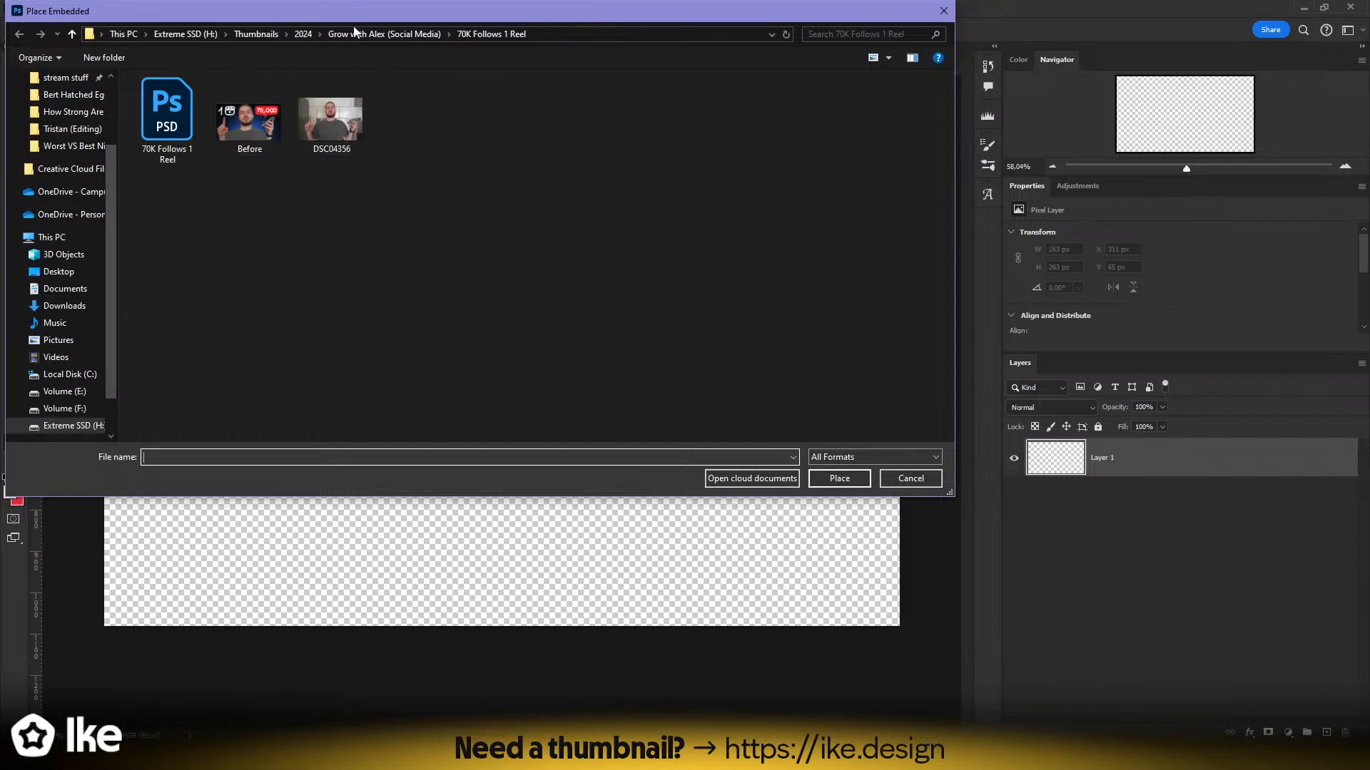
left_click(303, 34)
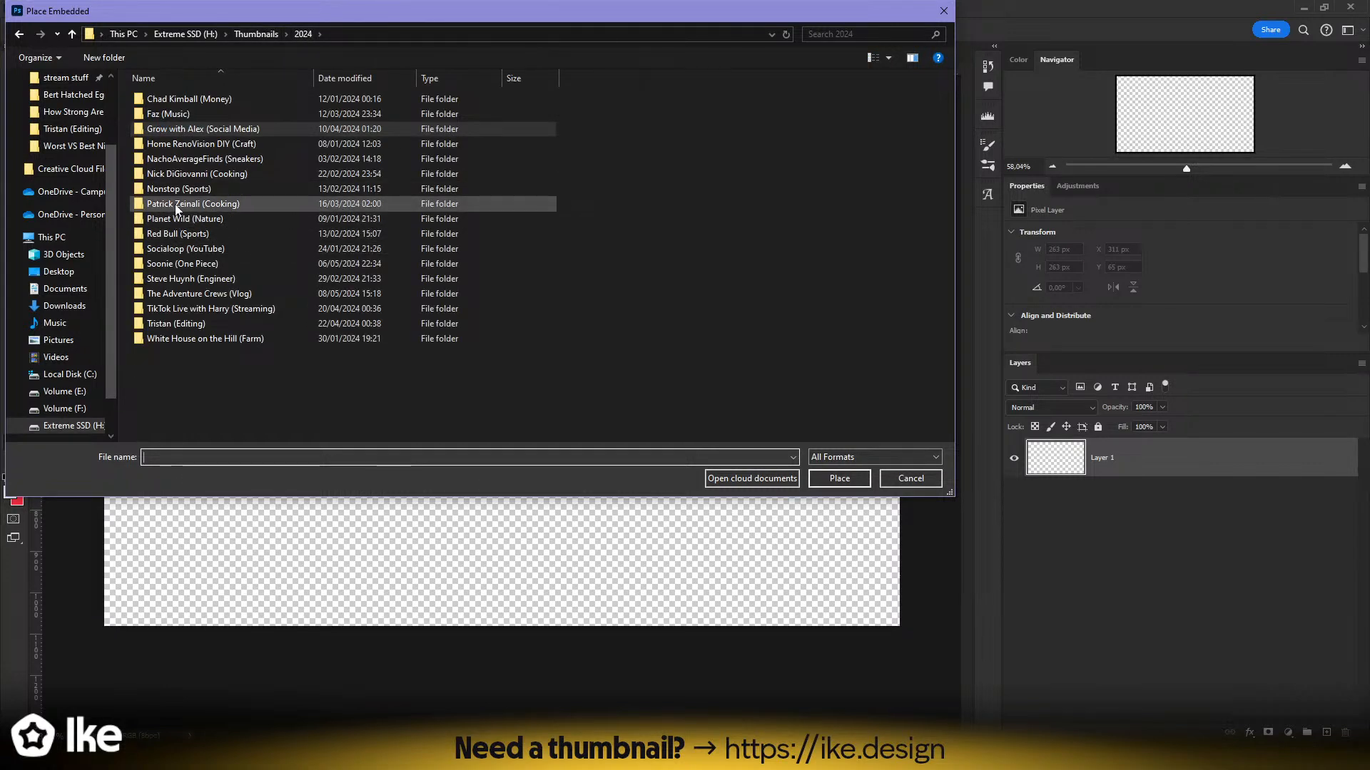
double_click(174, 204)
double_click(166, 134)
double_click(167, 134)
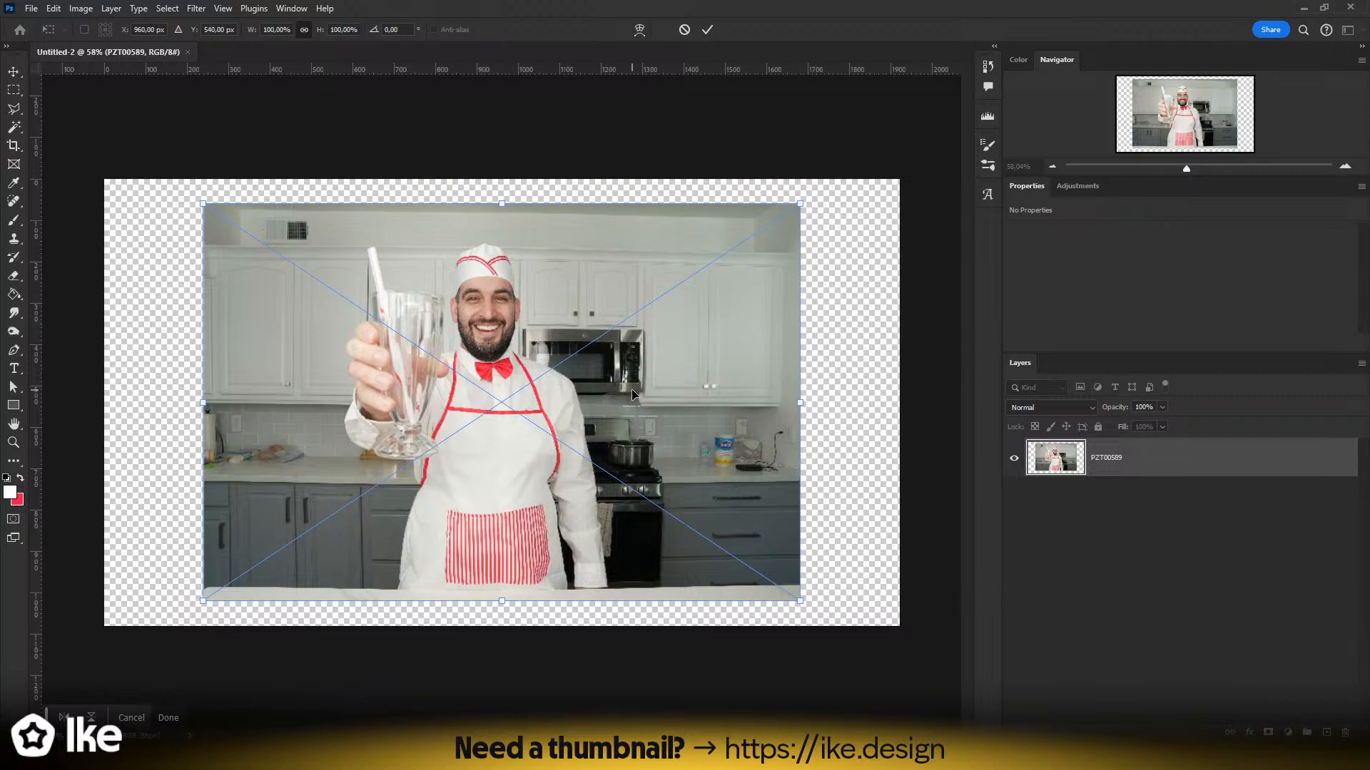
- Scale the placed photo to about 274%, flip it horizontally and position it with the man's face beside the glass near the canvas centre
left_click_drag(796, 402, 1185, 407)
left_click_drag(499, 311, 607, 458)
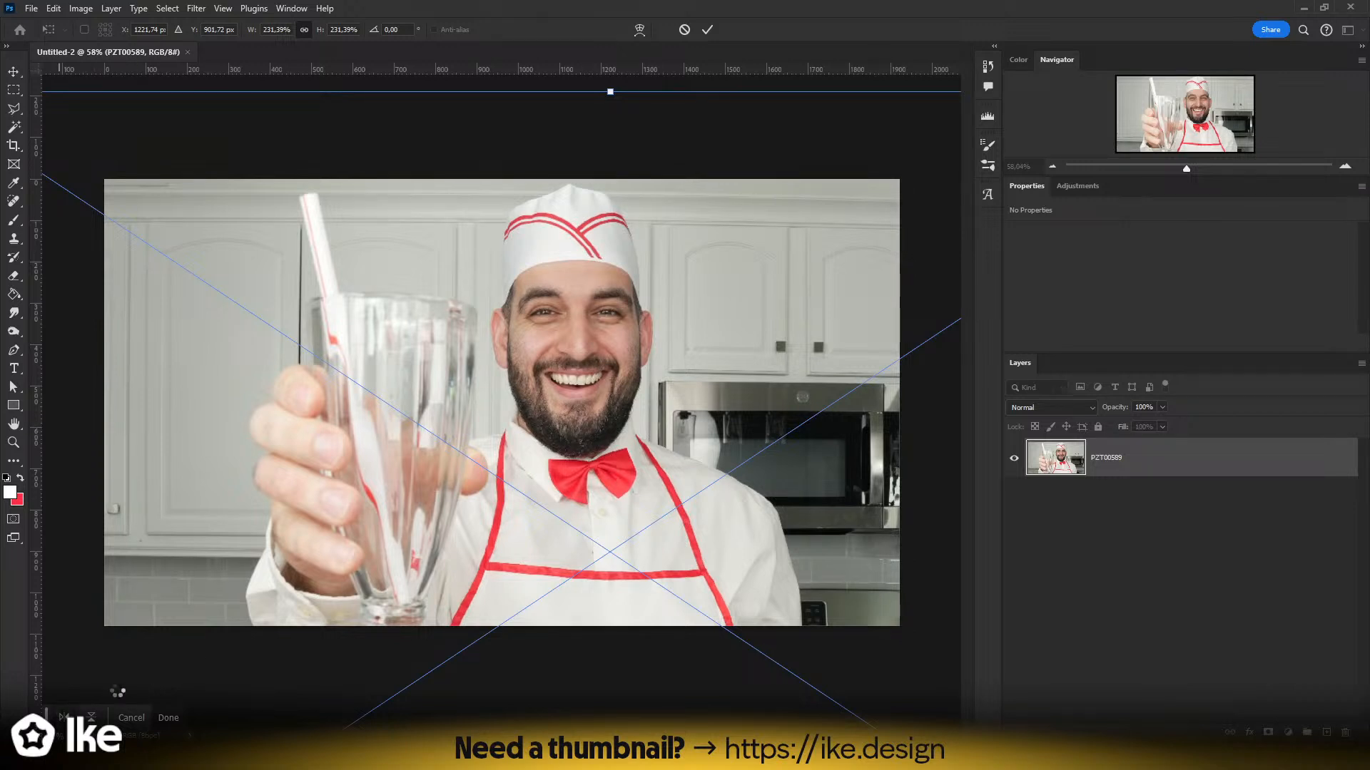
left_click_drag(644, 448, 422, 443)
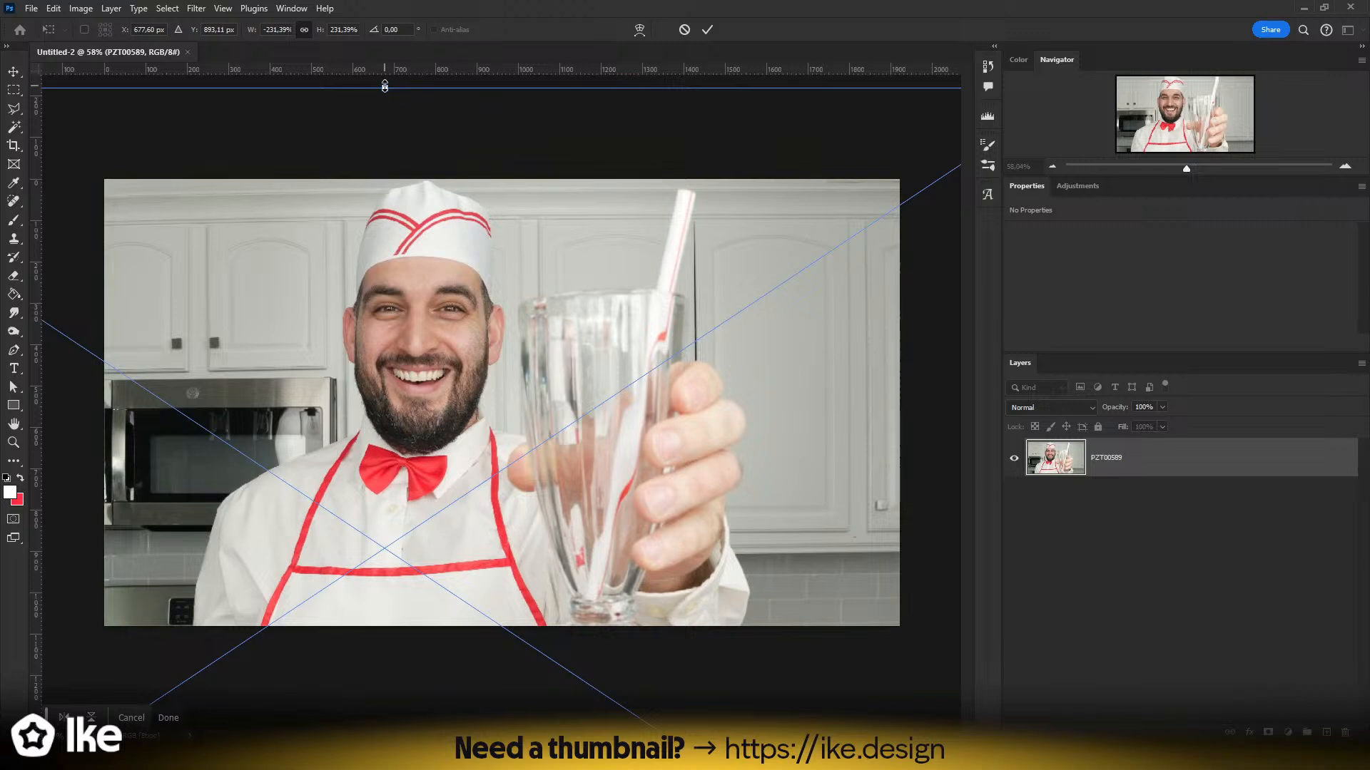
left_click_drag(384, 86, 403, 2)
left_click_drag(513, 411, 402, 472)
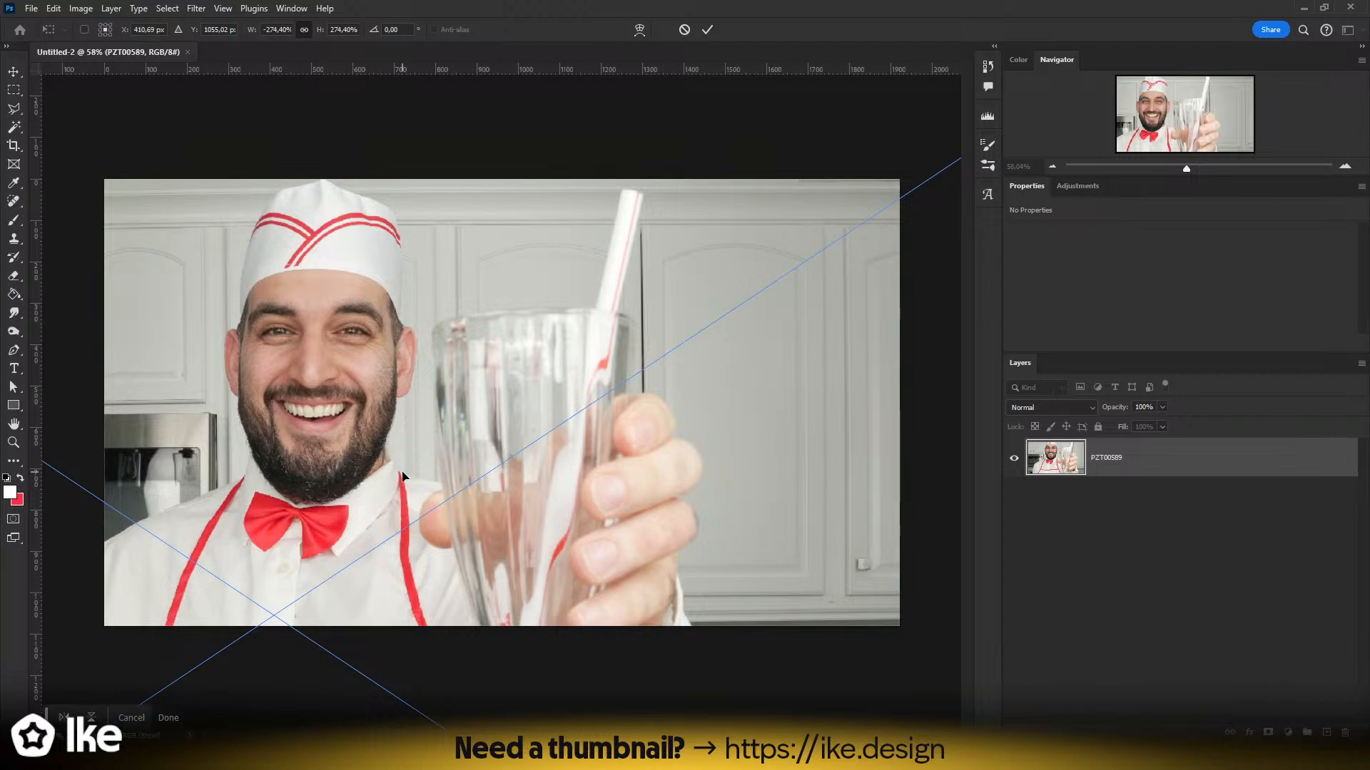
key("Return")
- Duplicate the photo layer and mask the copy to a Polygonal Lasso outline around the hand, glass and straw
key("z")
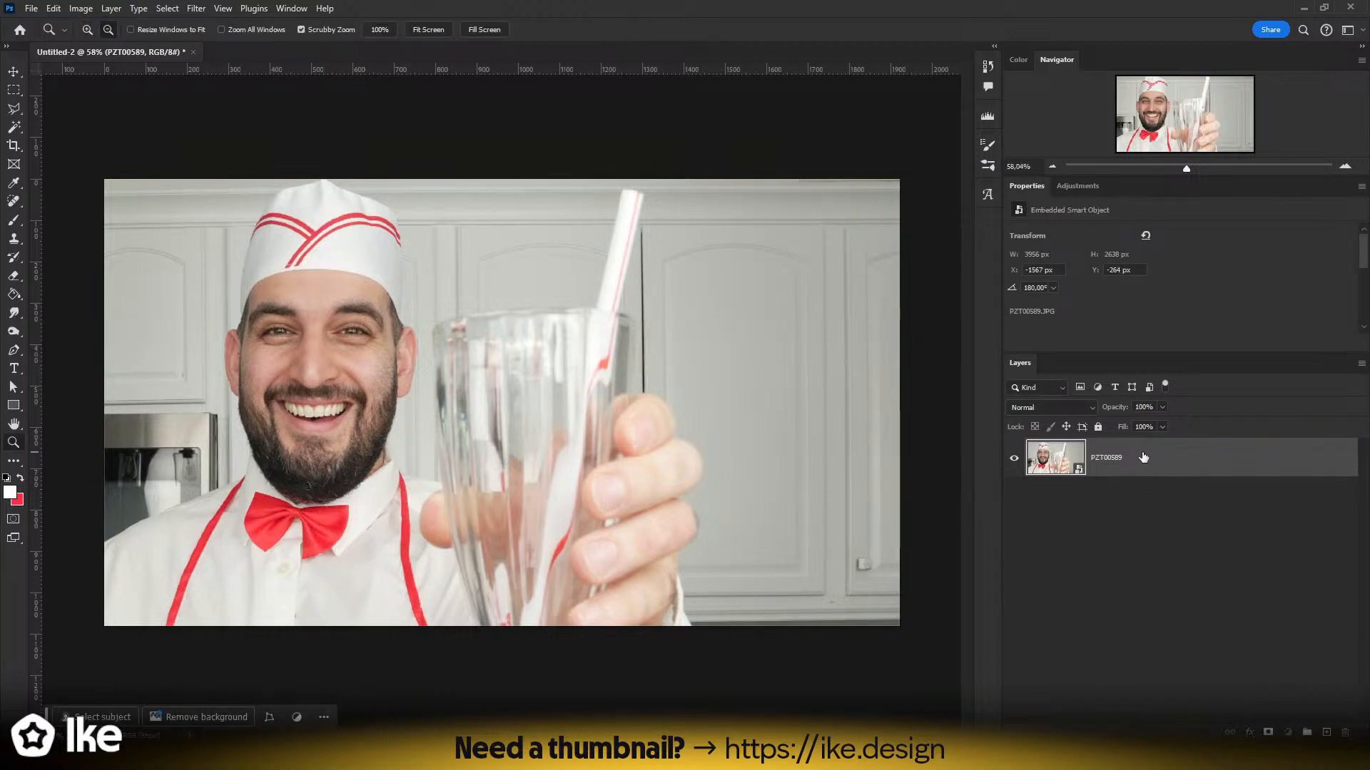
key("ctrl+j")
key("l")
mouse_move(481, 650)
left_mouse_down()
mouse_move(448, 562)
mouse_move(416, 533)
mouse_move(414, 504)
mouse_move(440, 468)
mouse_move(432, 370)
left_mouse_up()
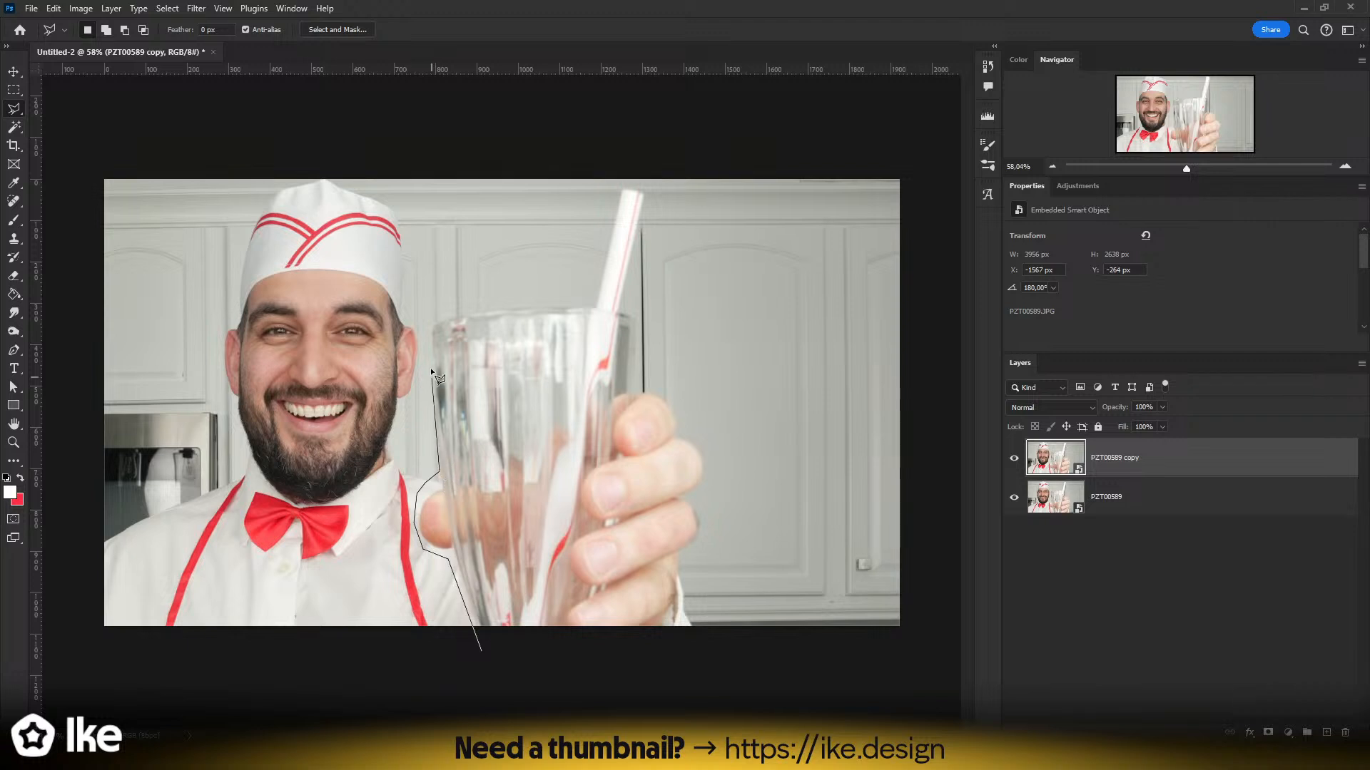
left_click_drag(430, 323, 583, 301)
left_click_drag(618, 183, 654, 186)
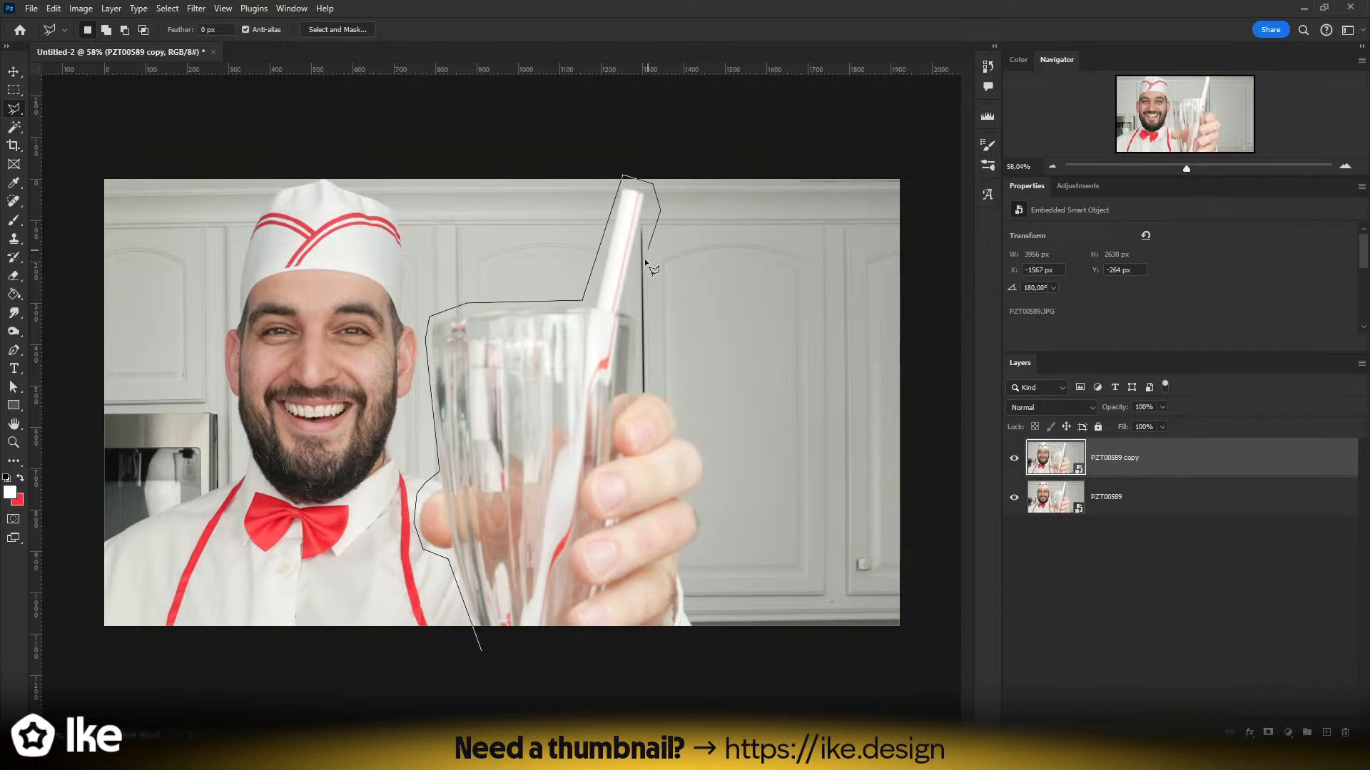
mouse_move(647, 323)
left_mouse_down()
mouse_move(639, 381)
mouse_move(690, 437)
left_mouse_up()
left_click_drag(708, 653, 487, 652)
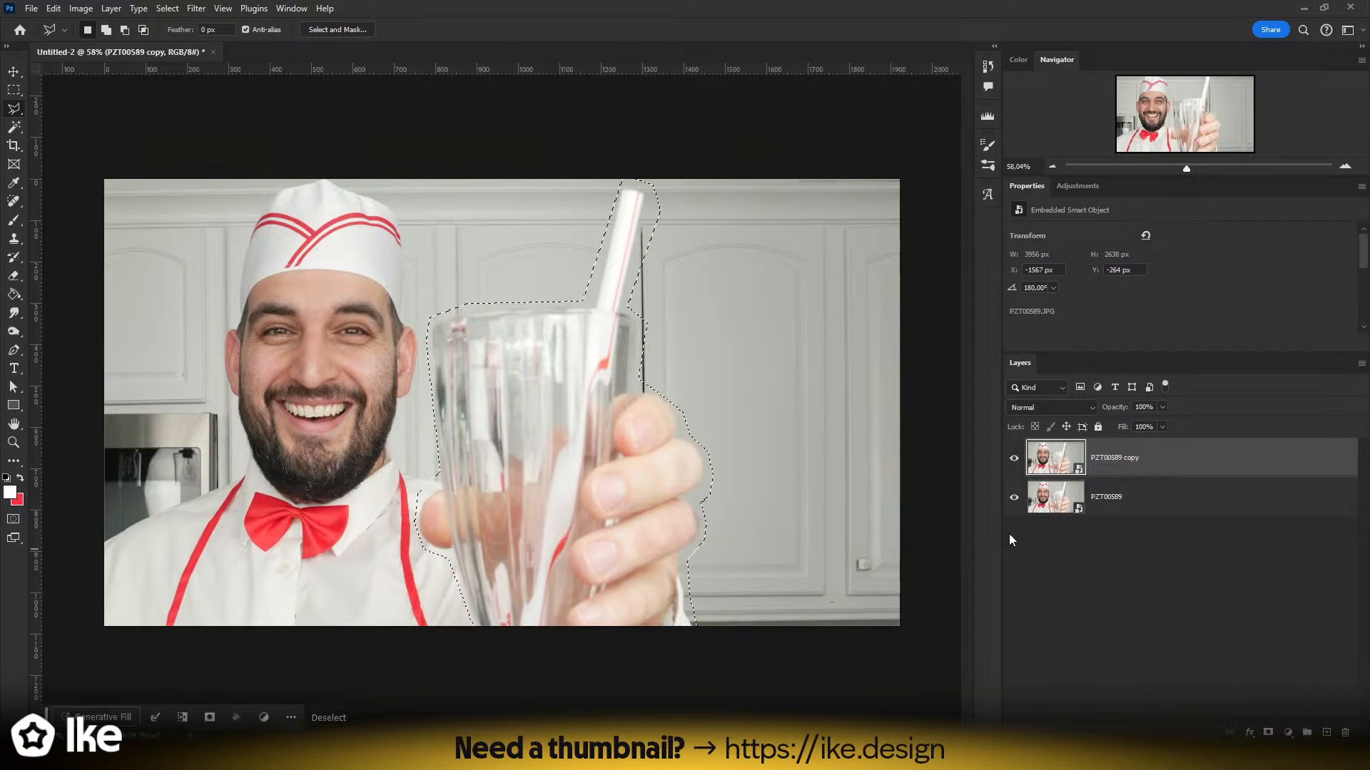
left_click(1268, 732)
- Scale the masked hand and glass down to about 79% and place it to the right of the original glass
left_click(14, 71)
left_click_drag(586, 436, 728, 446)
key("ctrl+t")
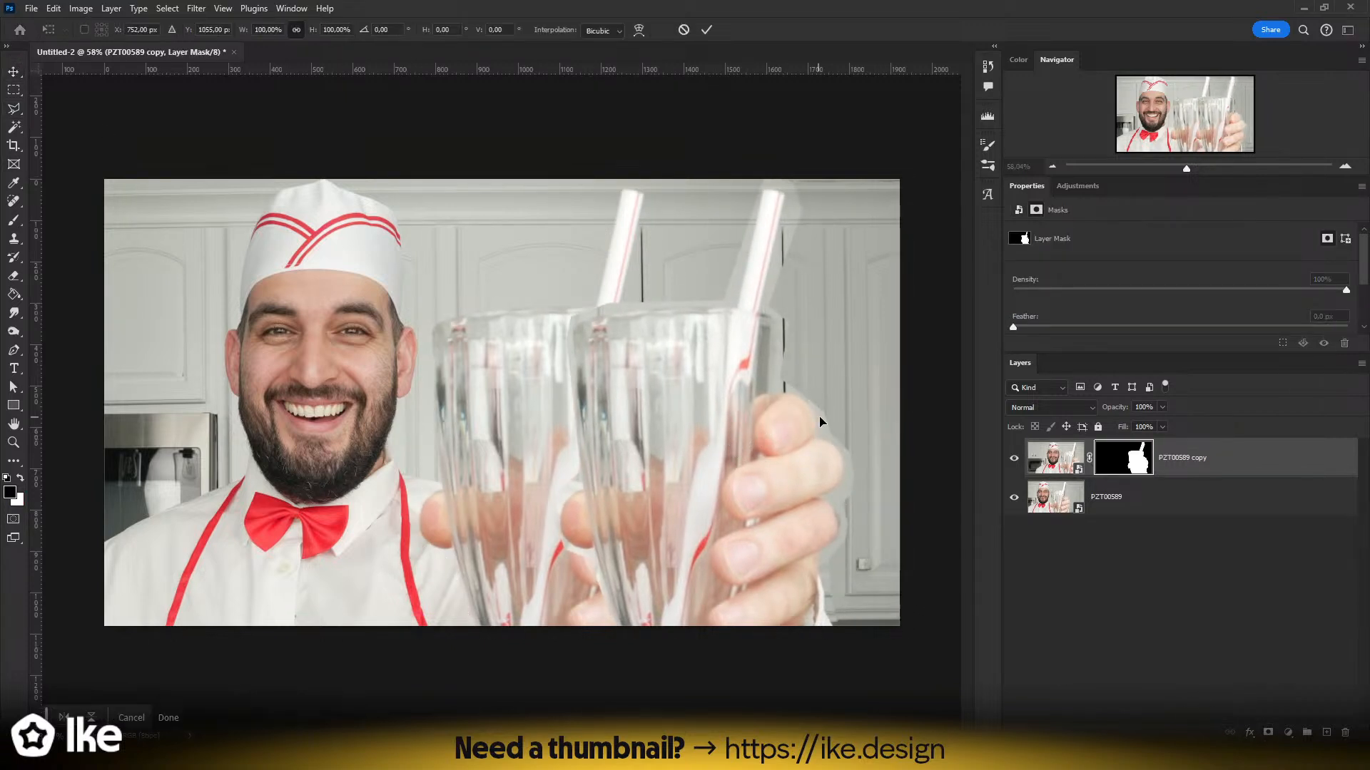
key("ctrl+space")
left_click_drag(511, 430, 455, 430)
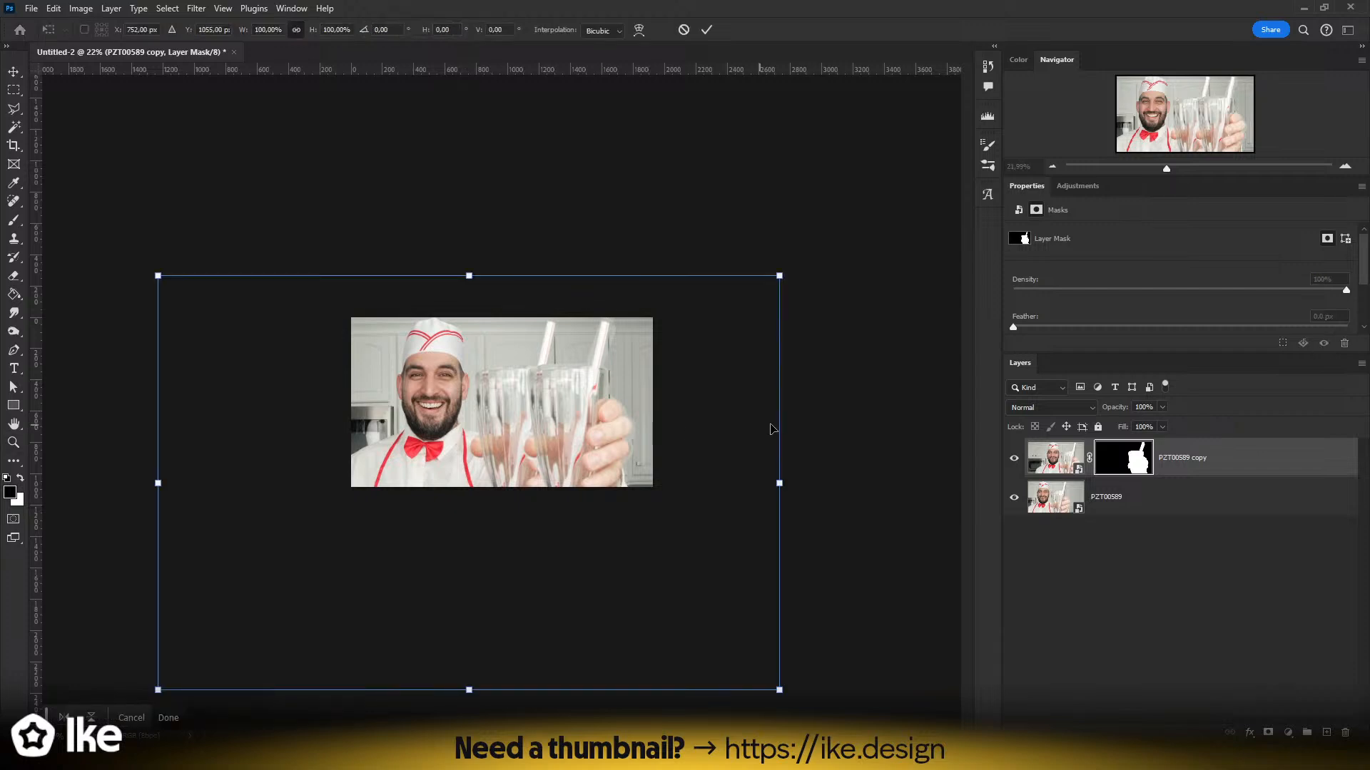
left_click_drag(779, 480, 645, 481)
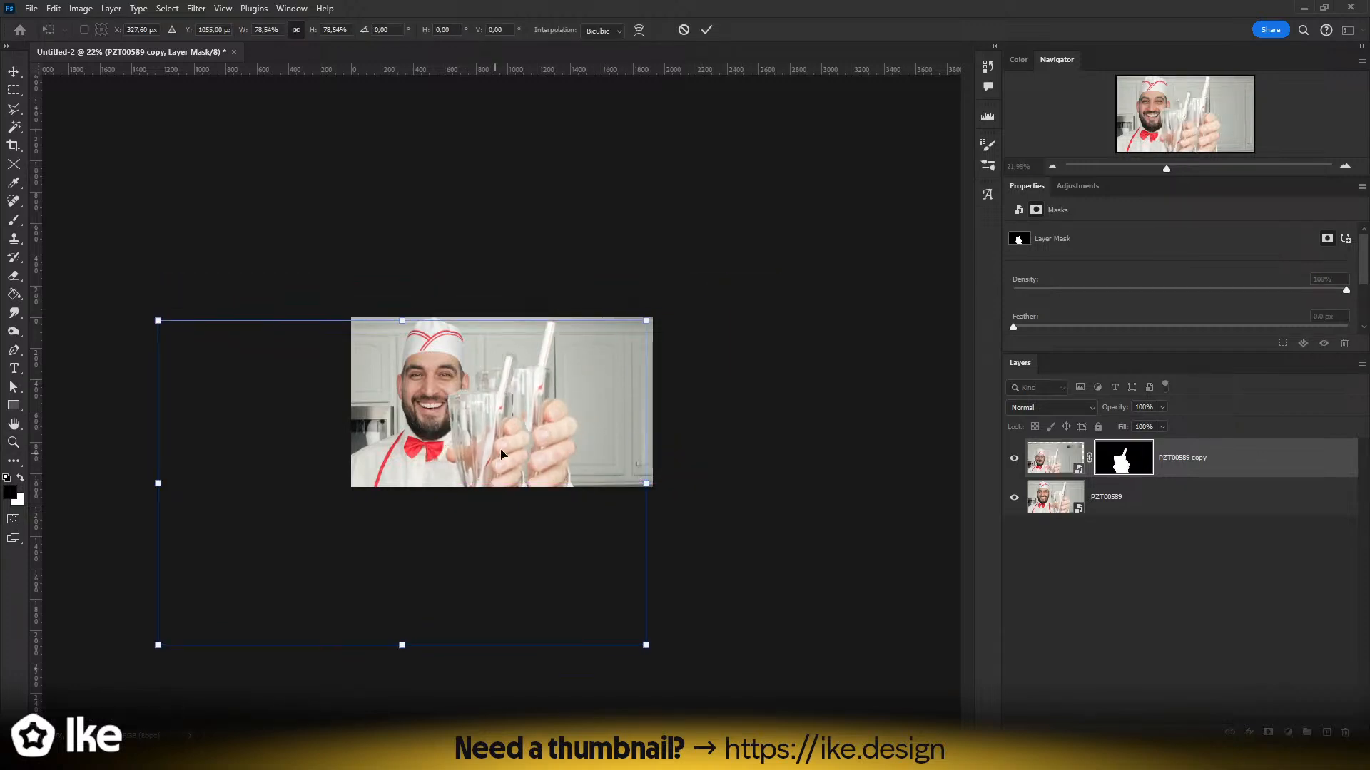
left_click_drag(497, 461, 689, 459)
key("Return")
- Paint white on the copy's layer mask to reveal the glass base and the sleeve cuff below the hand
key("ctrl+space")
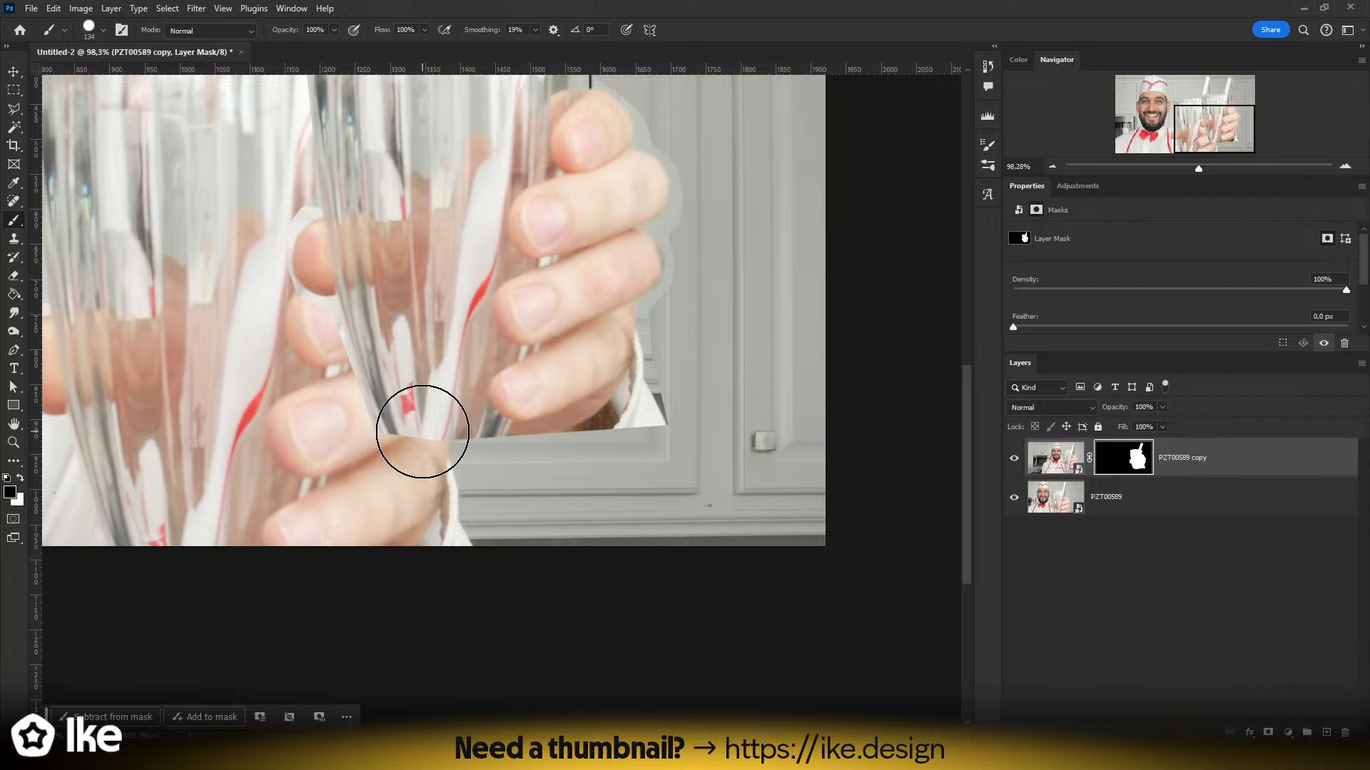
key("x")
mouse_move(433, 409)
left_mouse_down()
mouse_move(436, 458)
mouse_move(395, 477)
mouse_move(467, 495)
mouse_move(487, 476)
mouse_move(482, 443)
mouse_move(461, 542)
mouse_move(347, 532)
mouse_move(512, 534)
mouse_move(545, 552)
mouse_move(481, 523)
mouse_move(465, 481)
mouse_move(522, 425)
mouse_move(516, 475)
mouse_move(584, 512)
mouse_move(597, 427)
mouse_move(628, 548)
mouse_move(604, 543)
mouse_move(619, 406)
mouse_move(636, 527)
mouse_move(693, 538)
left_mouse_up()
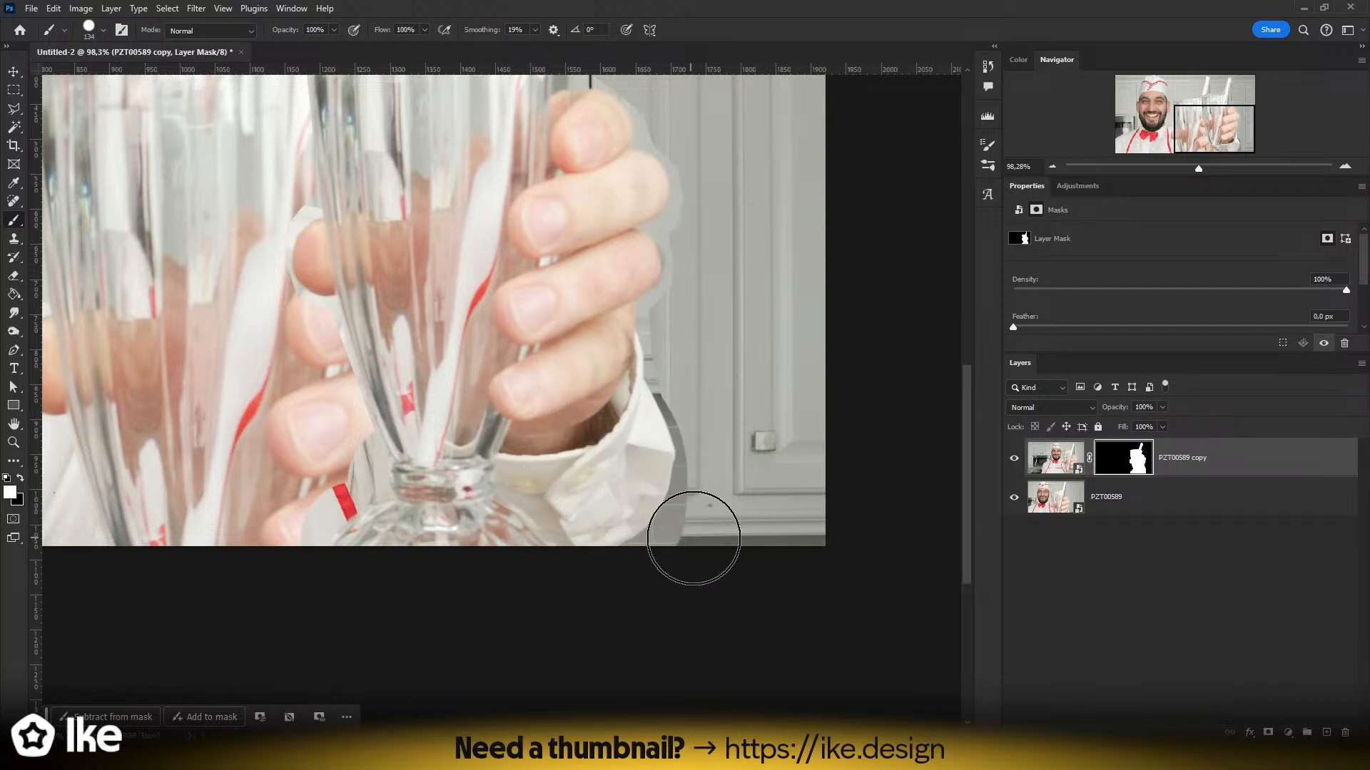
key("x")
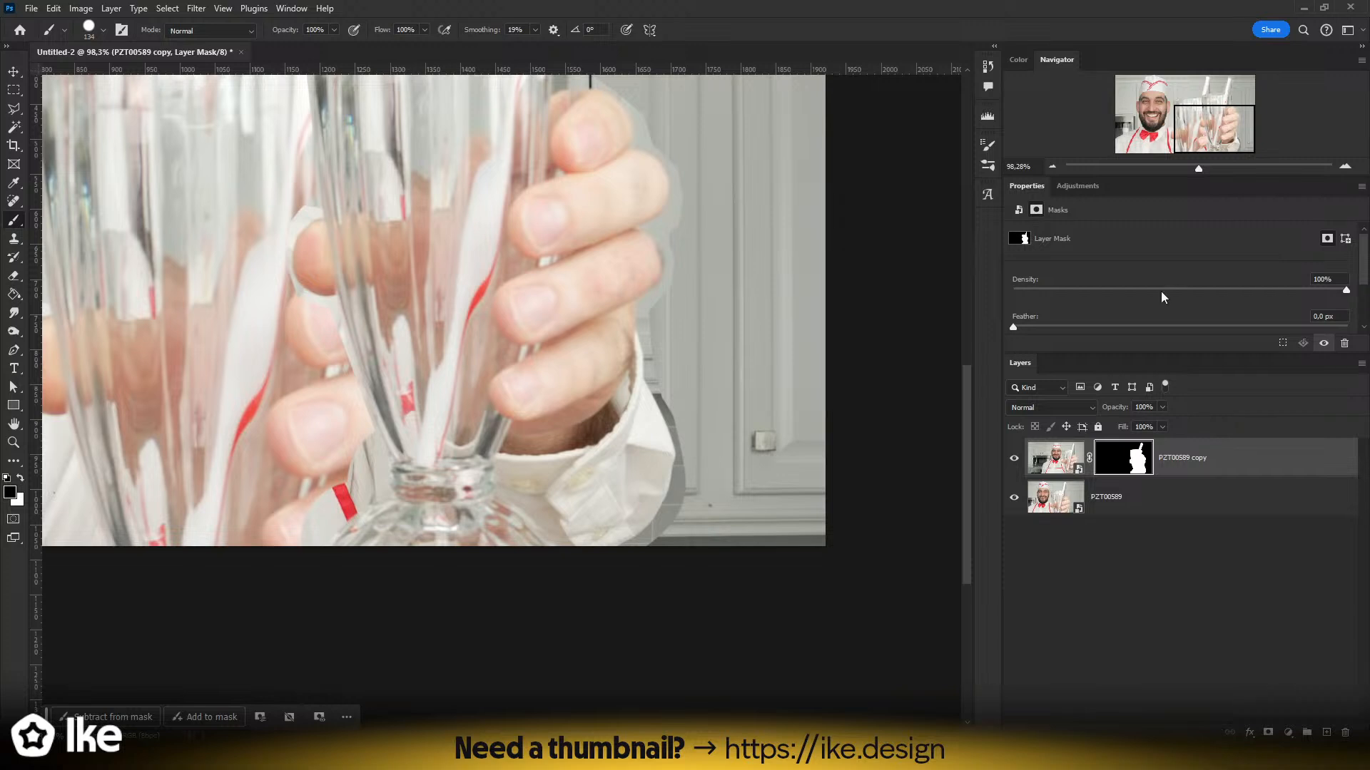
left_click_drag(589, 185, 633, 400)
key("z")
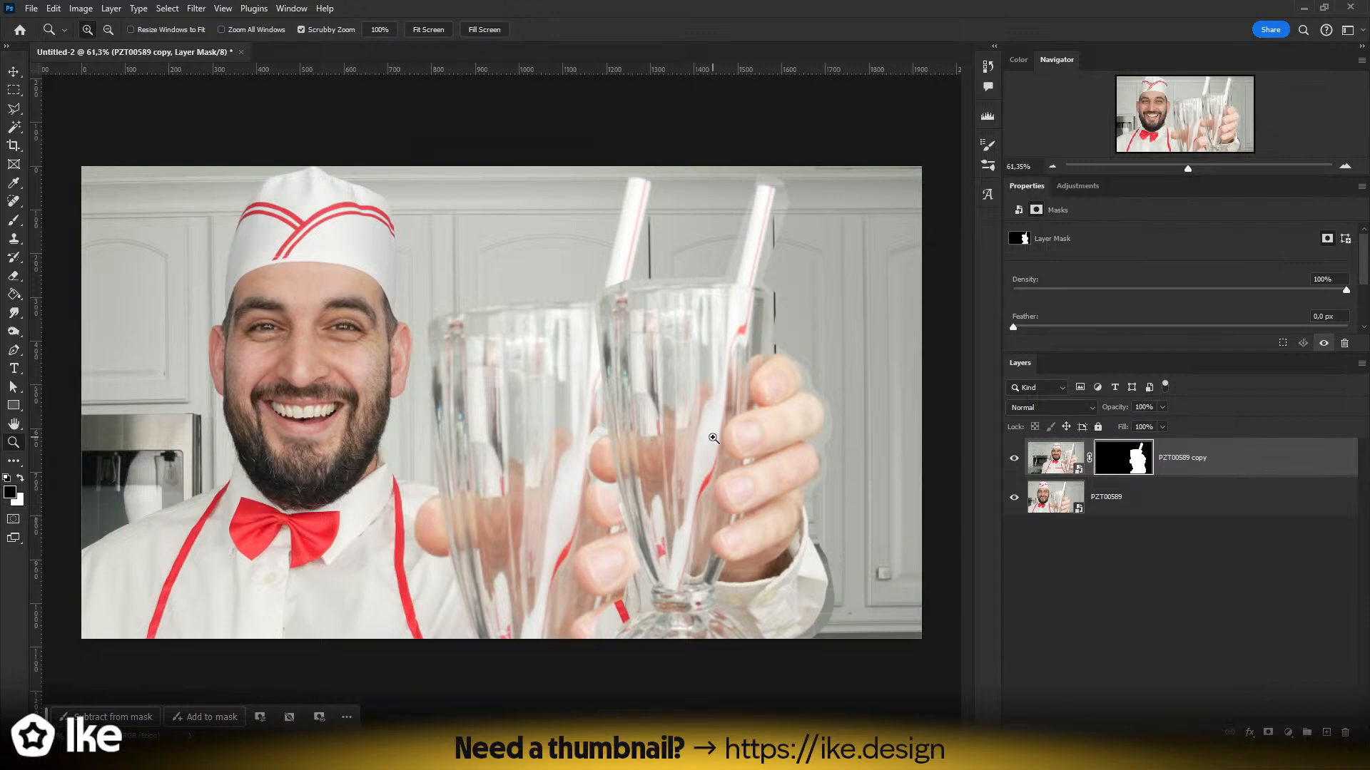
- Shift the base photo right towards the canvas centre, nudge the masked glass slightly up and left, and reselect the base photo layer
left_click(1113, 499)
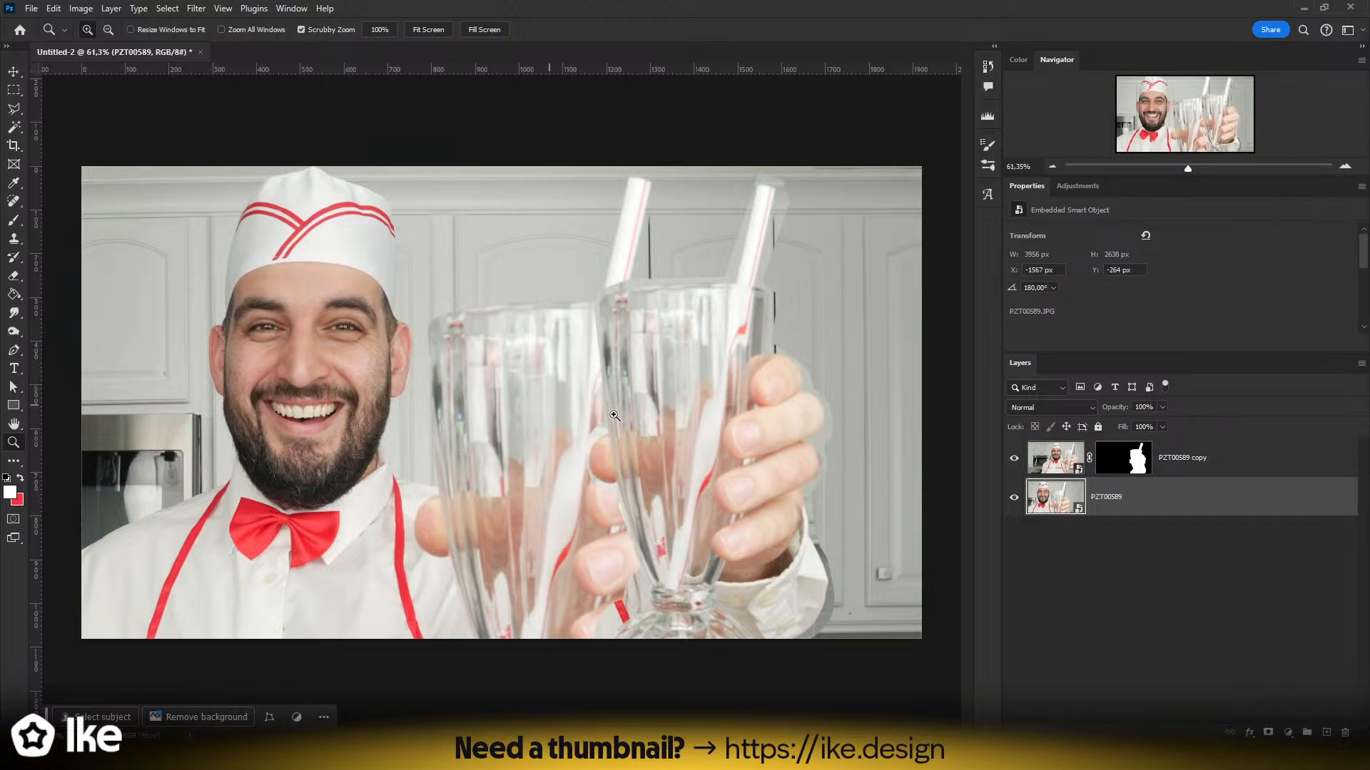
key("v")
left_click_drag(341, 500, 389, 501)
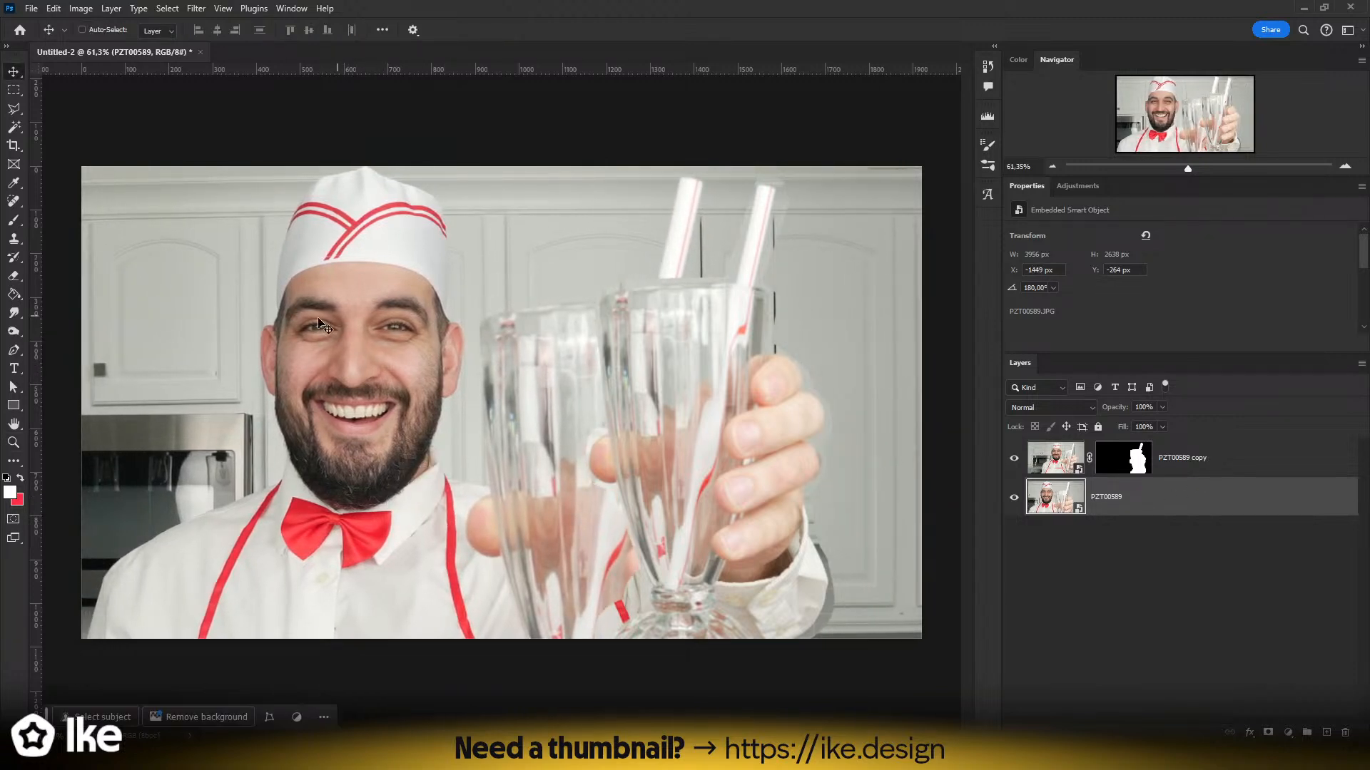
left_click_drag(368, 370, 392, 412)
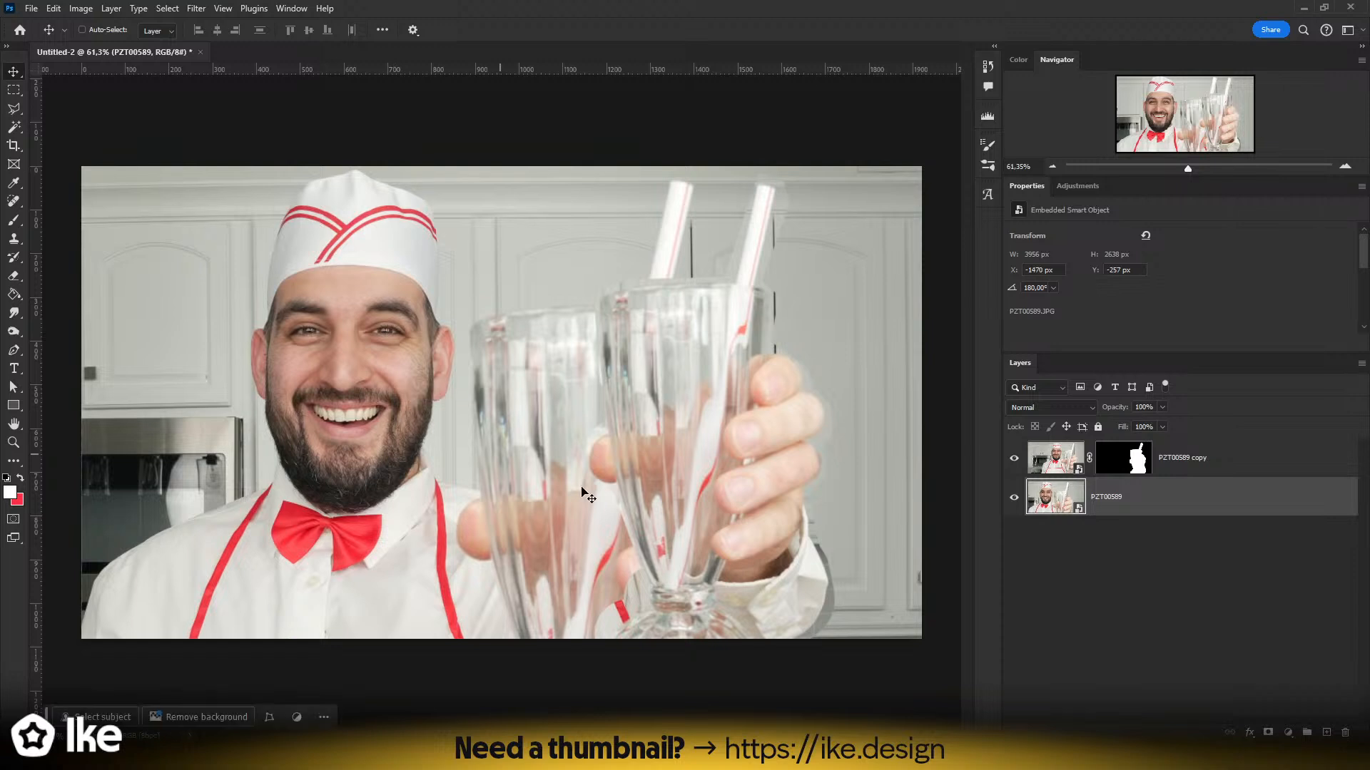
left_click(1198, 463)
mouse_move(693, 418)
left_mouse_down()
mouse_move(712, 434)
mouse_move(711, 405)
mouse_move(711, 419)
left_mouse_up()
left_click(1133, 502)
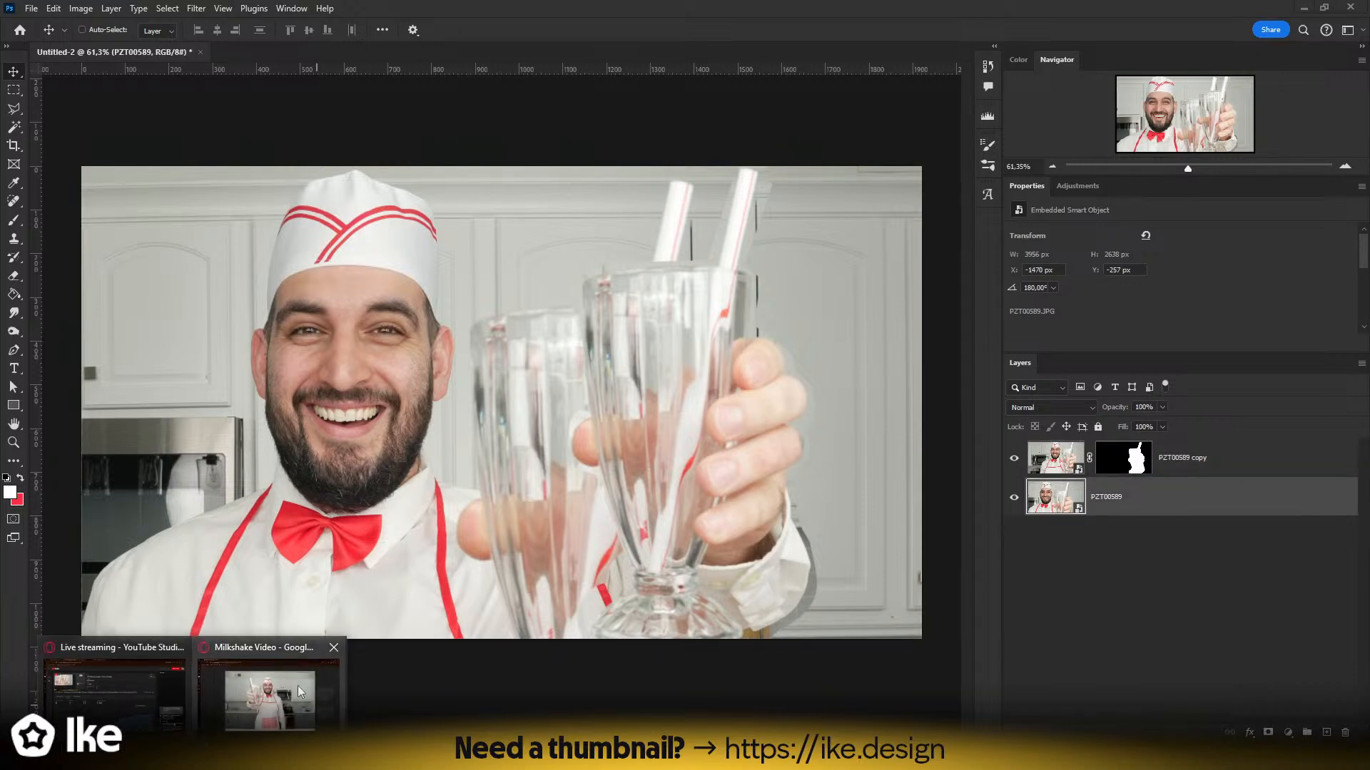
- Switch to the Milkshake Video folder in Google Drive, look over the thumbnails and open the sipping photo PZT00597.JPG
left_click(298, 686)
left_click(207, 391)
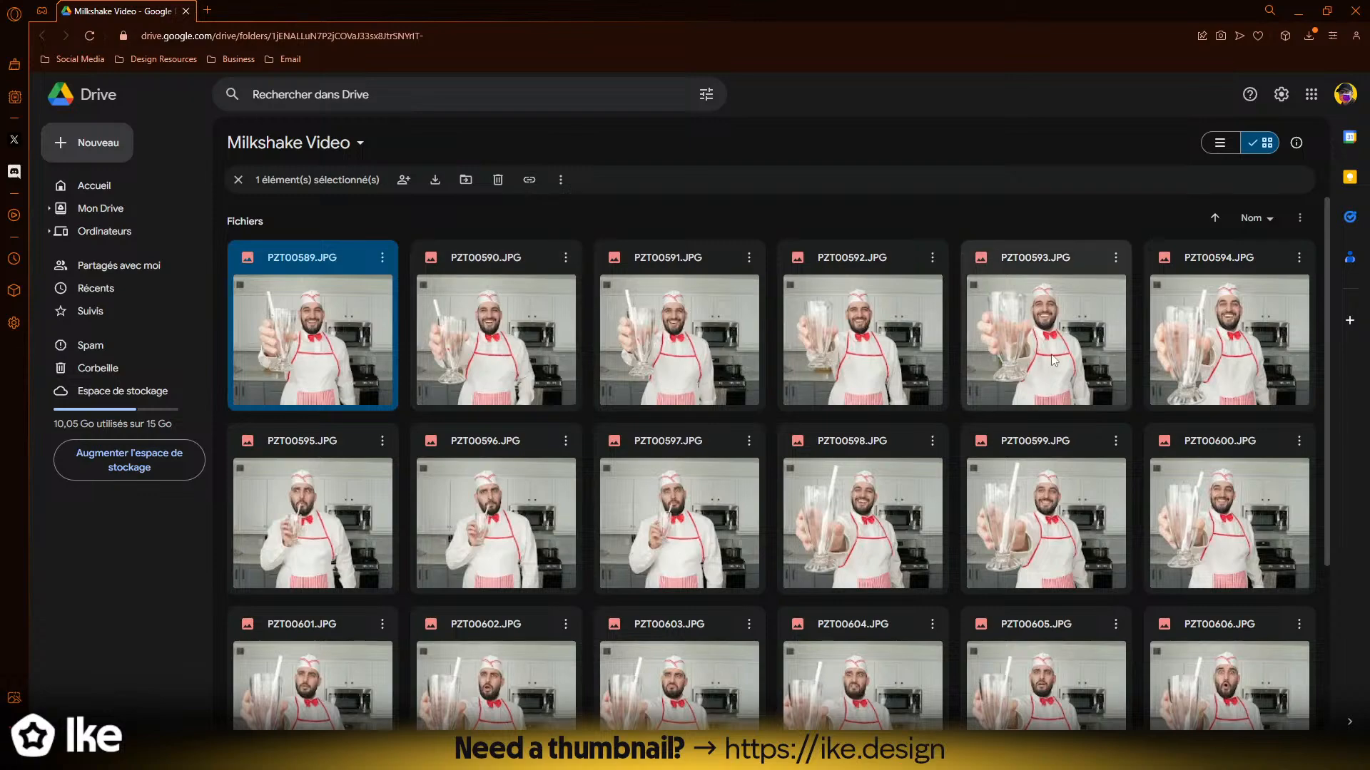
scroll(1054, 360, "down", 1)
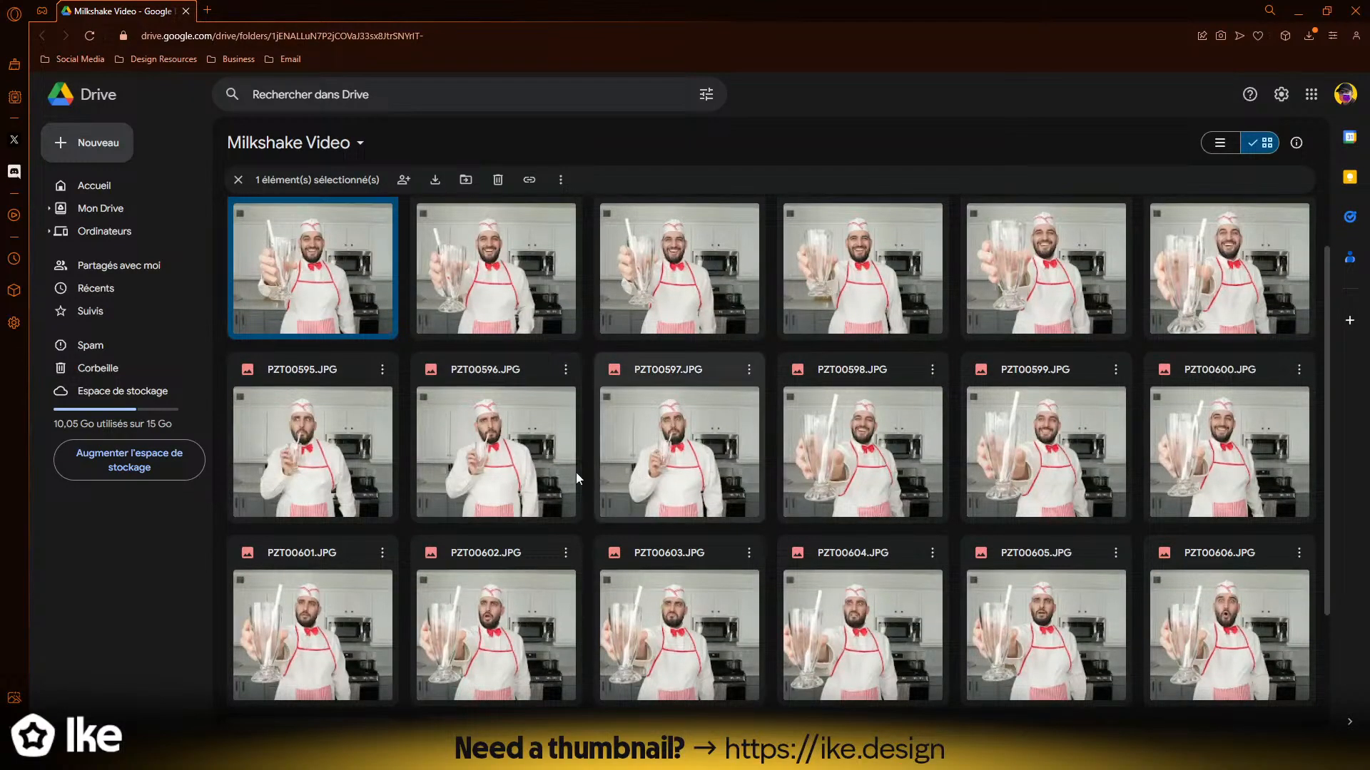
scroll(575, 472, "down", 2)
scroll(904, 479, "up", 3)
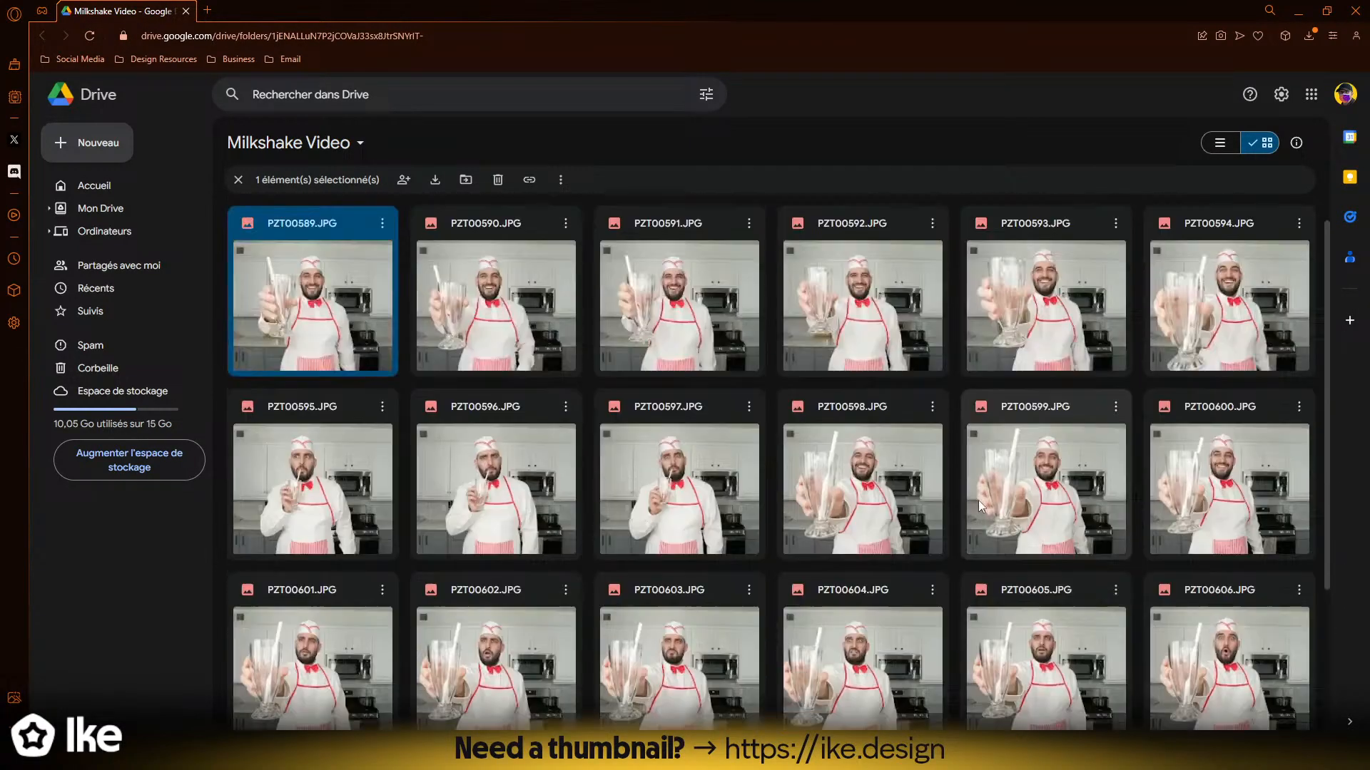
left_click(656, 516)
double_click(656, 516)
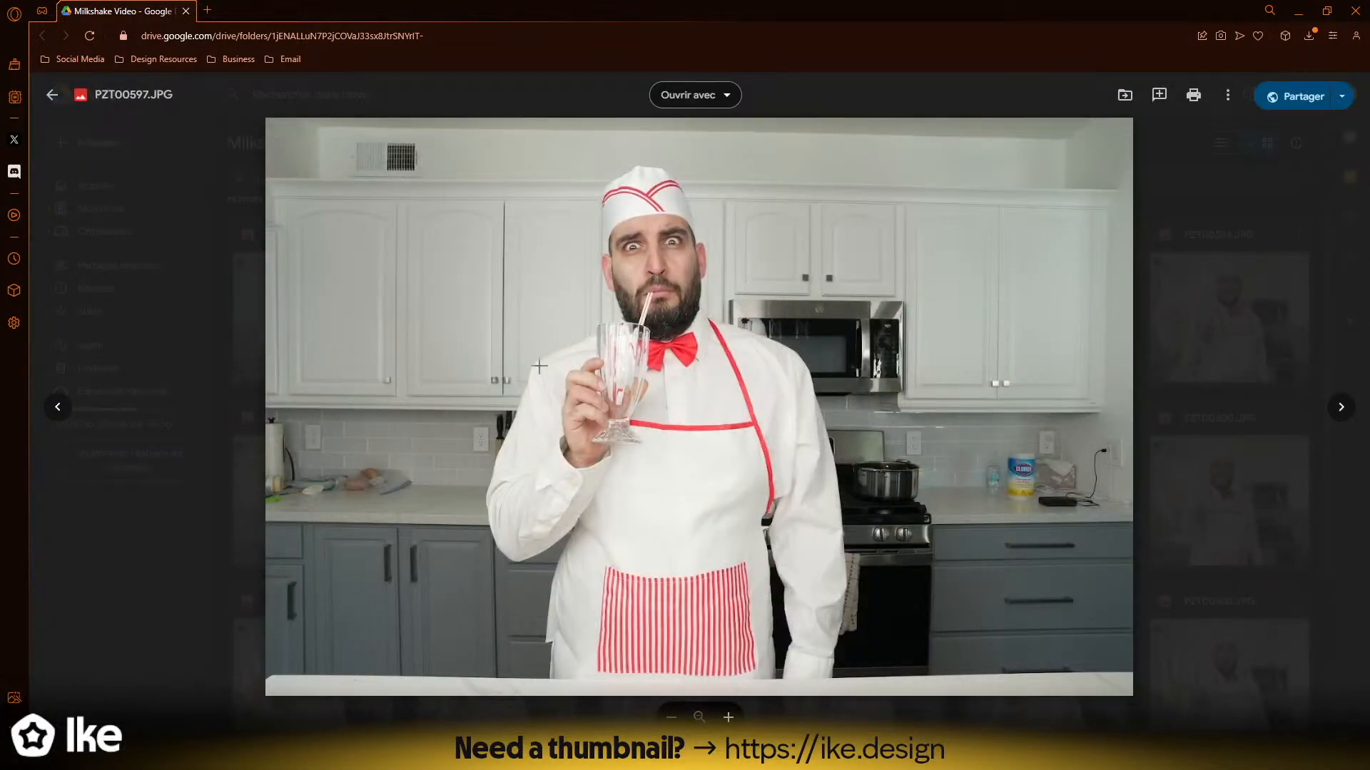
- Download PZT00597.JPG as a JPEG image into the "I Mixed Every Milkshake" folder
left_click(1228, 95)
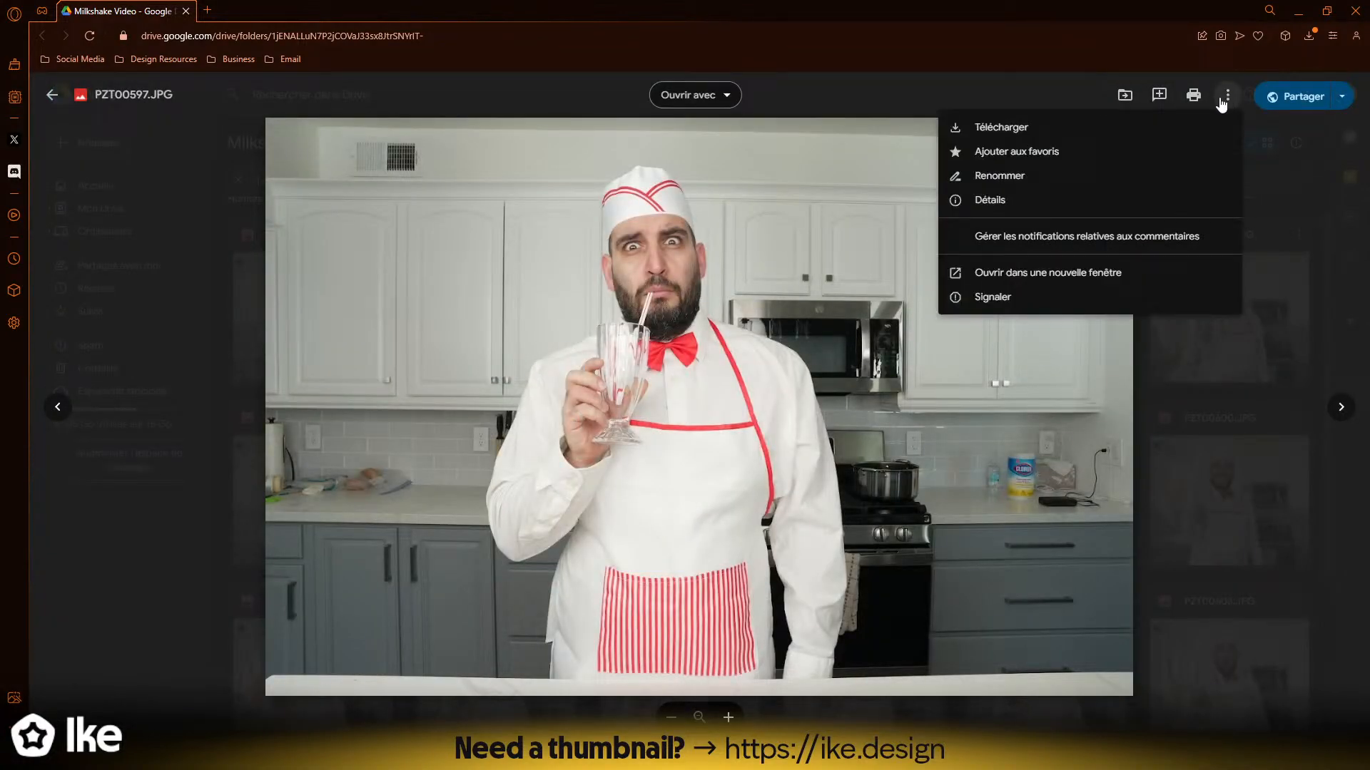
left_click(1018, 132)
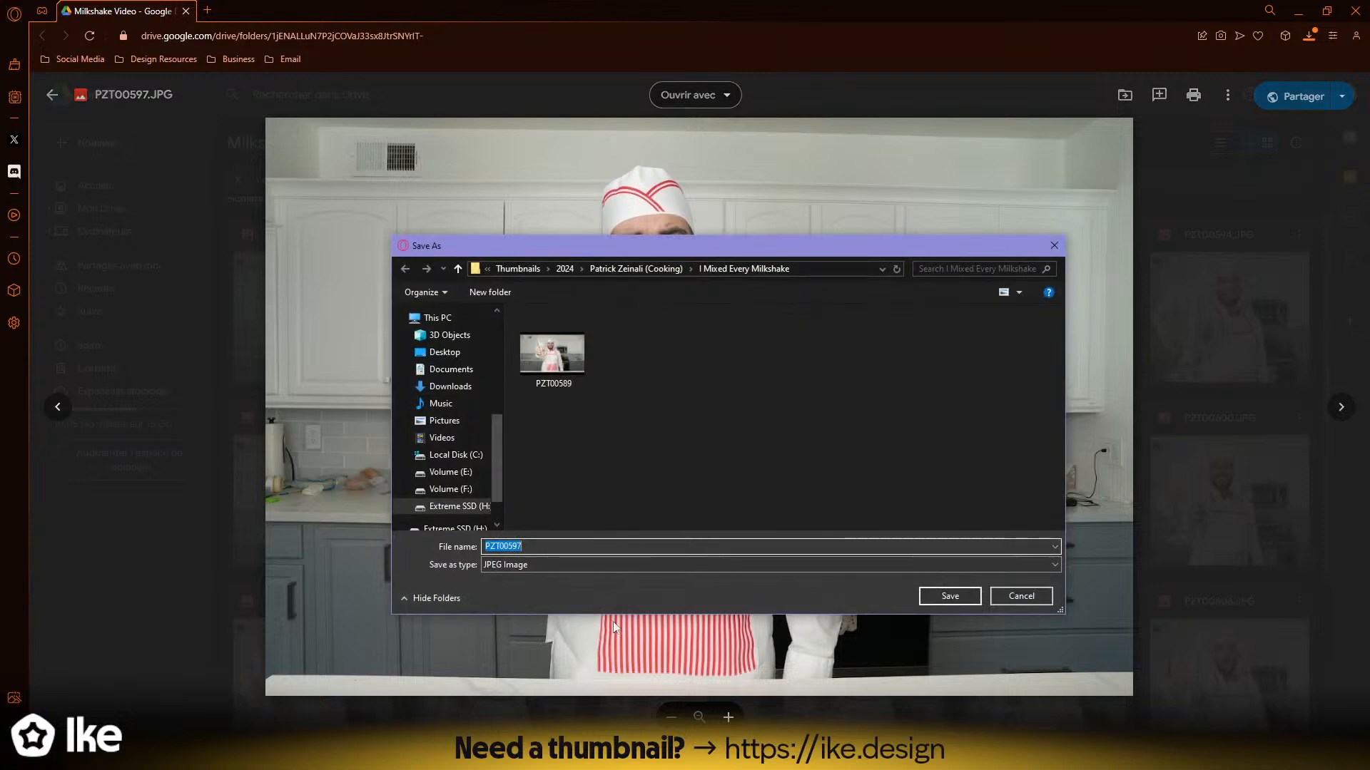
left_click(960, 595)
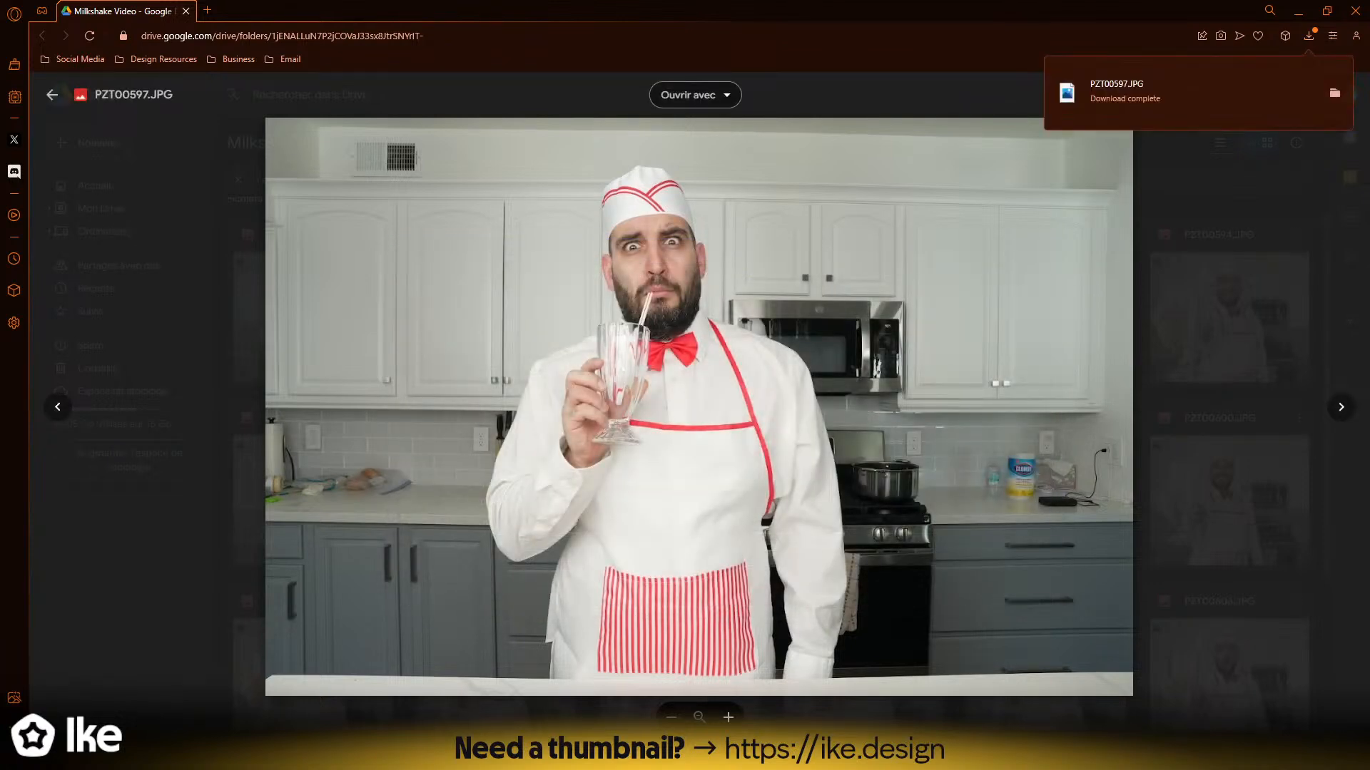
- Switch back to Photoshop and place the PZT00597 photo as an embedded object directly above the base photo
mouse_move(297, 755)
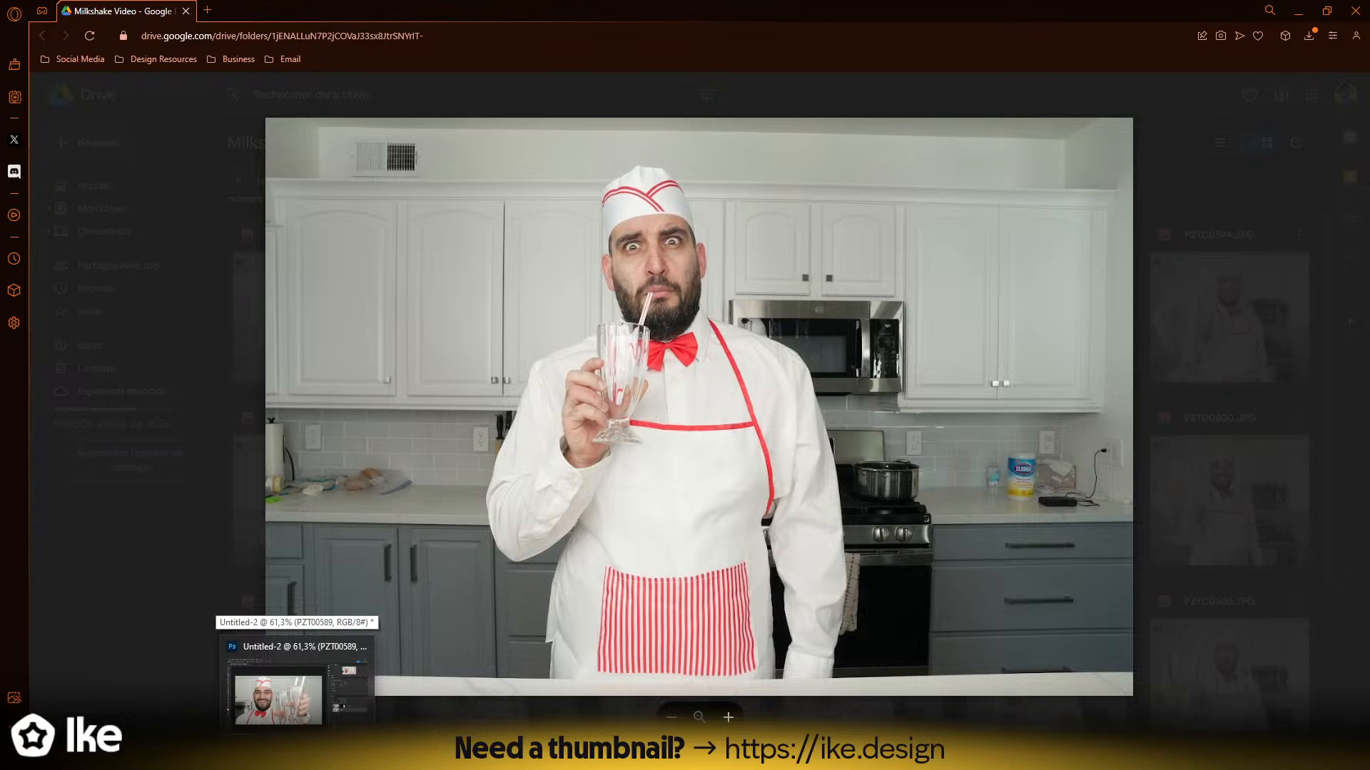
left_click(279, 696)
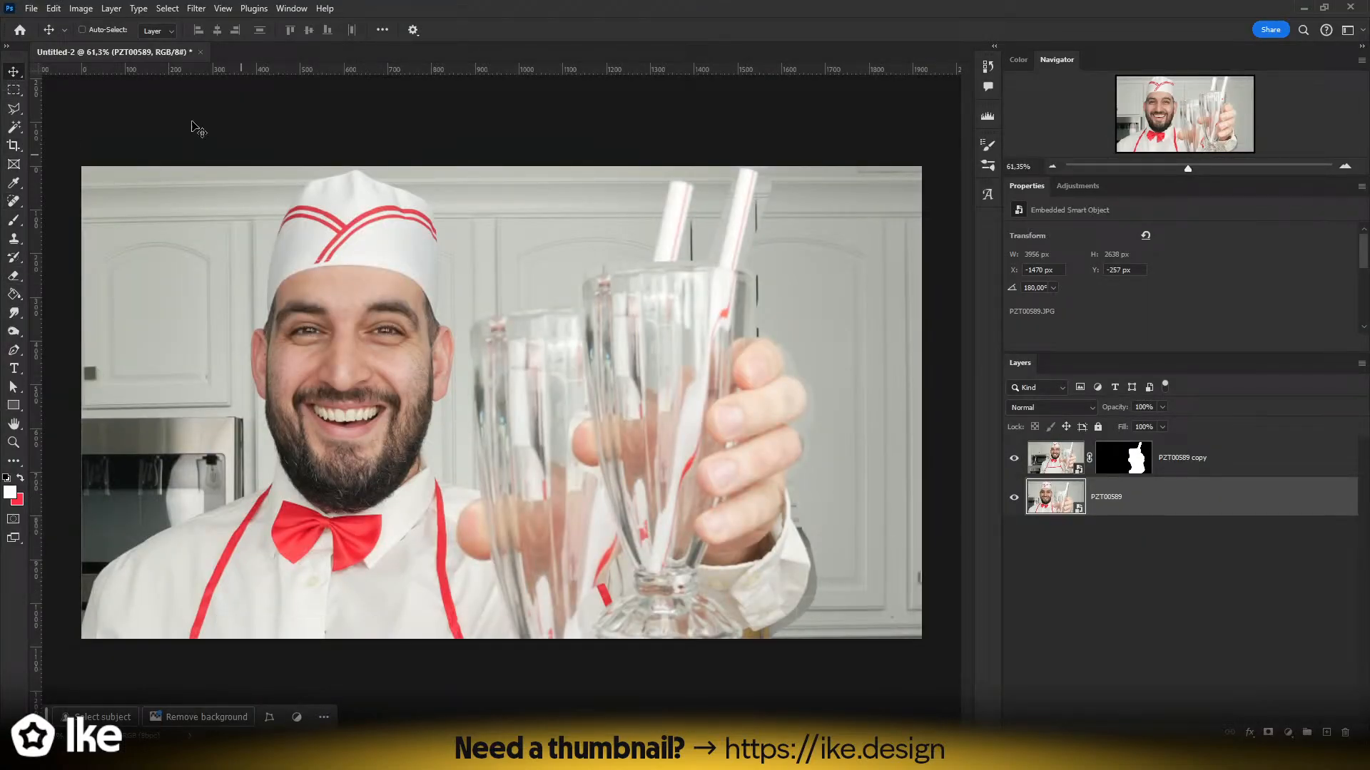
left_click(31, 9)
left_click(65, 318)
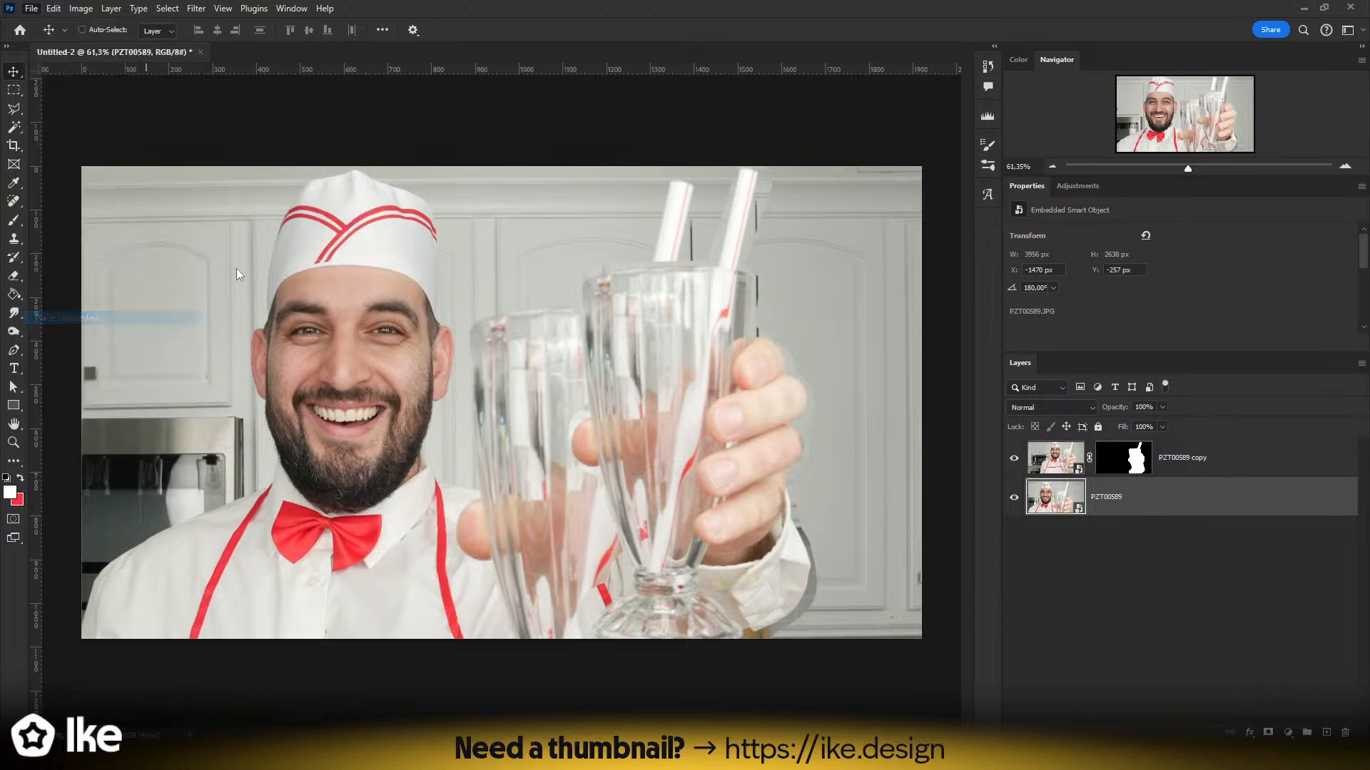
double_click(251, 121)
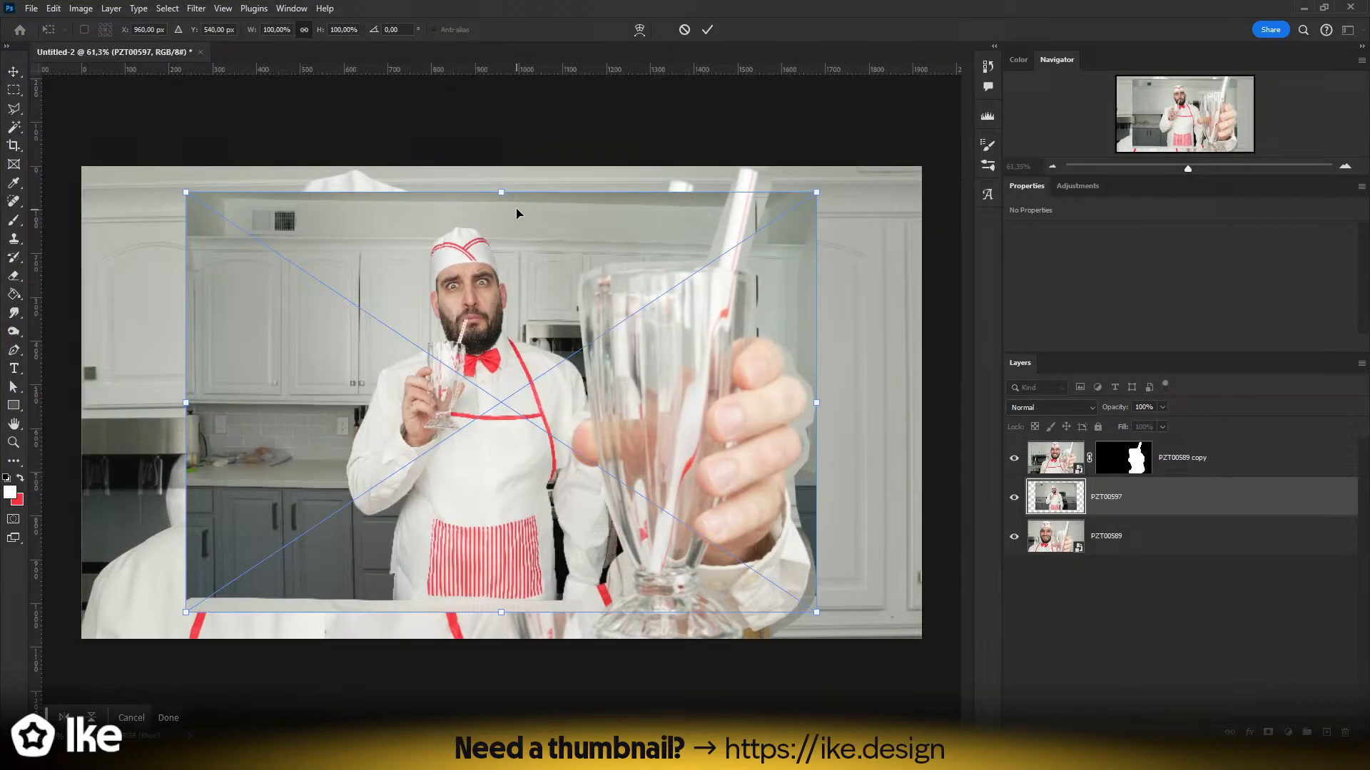
- Enlarge the placed PZT00597 photo to about 272.5% and position it so the man fills the canvas height, with his hat just inside it
left_click_drag(505, 190, 505, 5)
left_click_drag(485, 338, 478, 547)
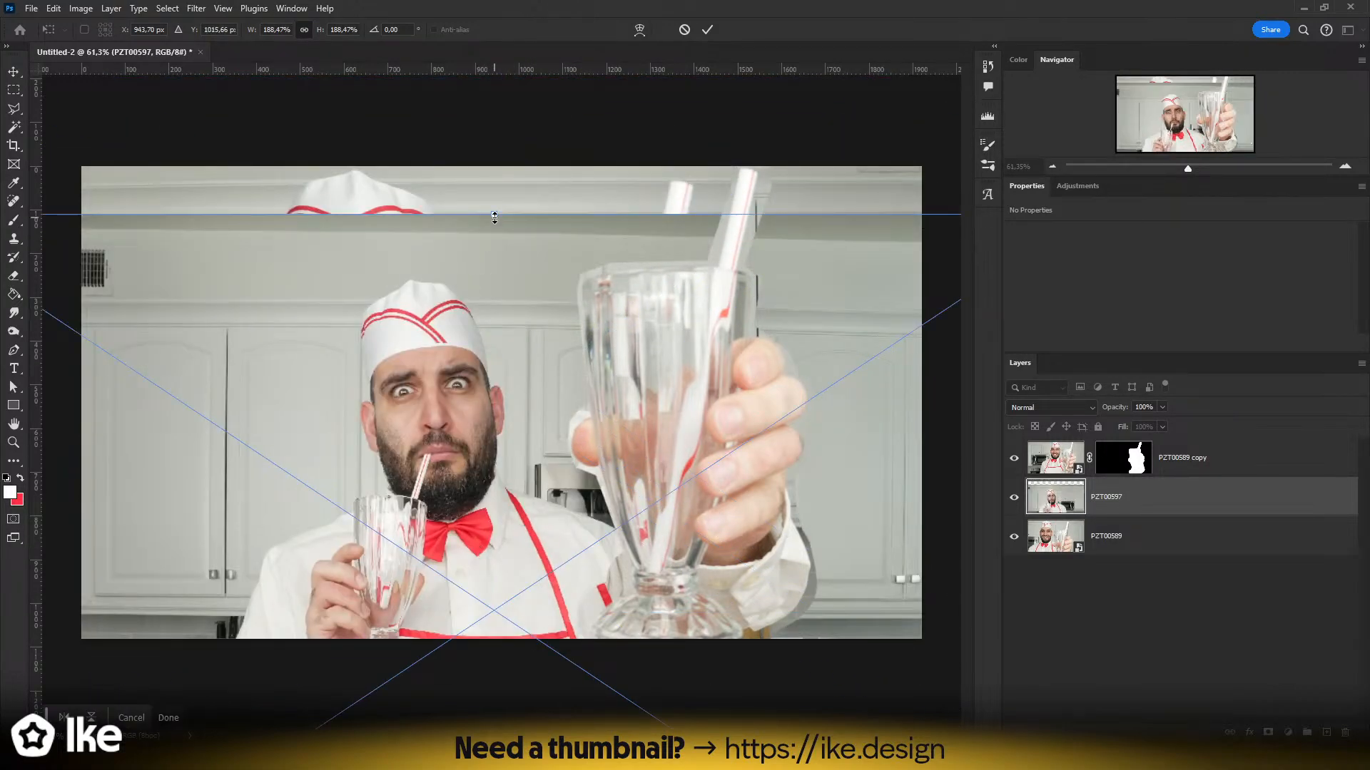
left_click_drag(493, 214, 494, 2)
left_click_drag(487, 57, 494, 164)
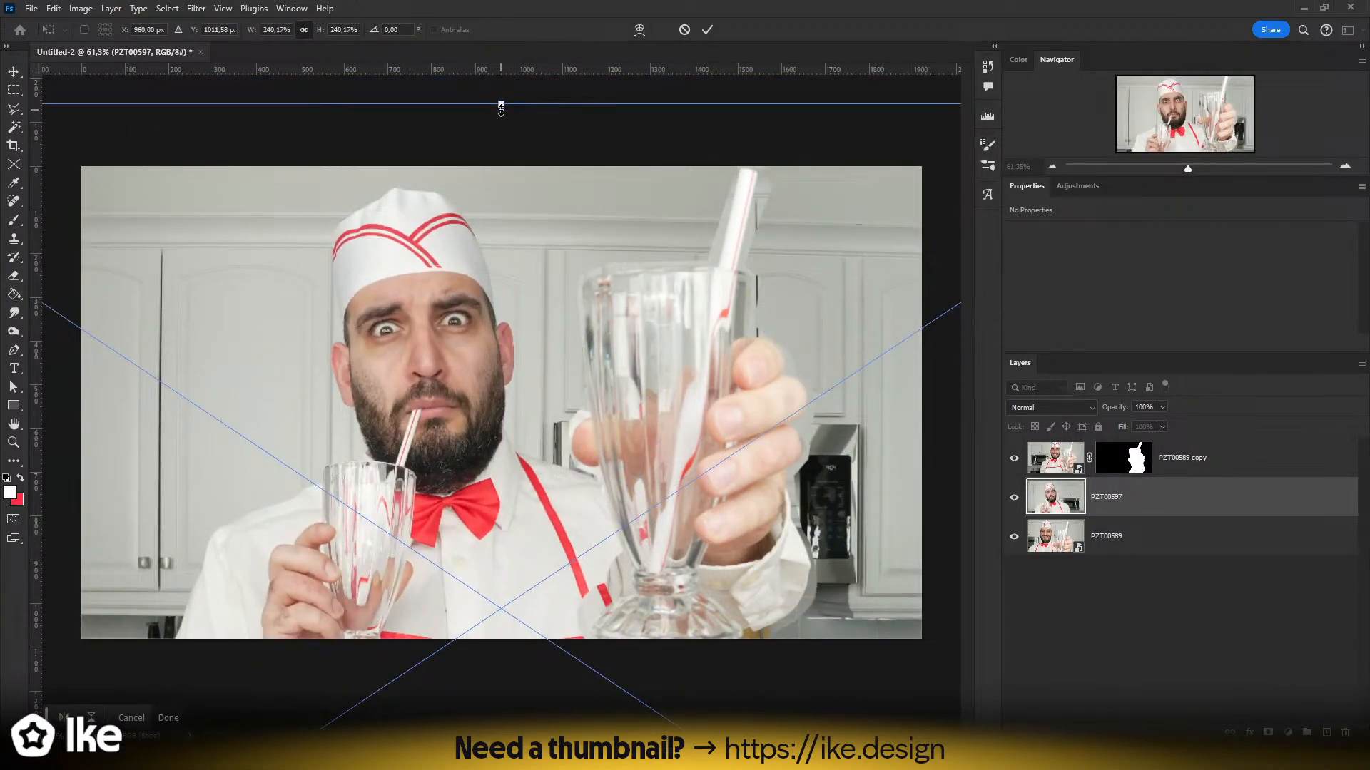
mouse_move(501, 106)
left_mouse_down()
mouse_move(500, 3)
mouse_move(499, 111)
mouse_move(505, 82)
left_mouse_up()
key("Return")
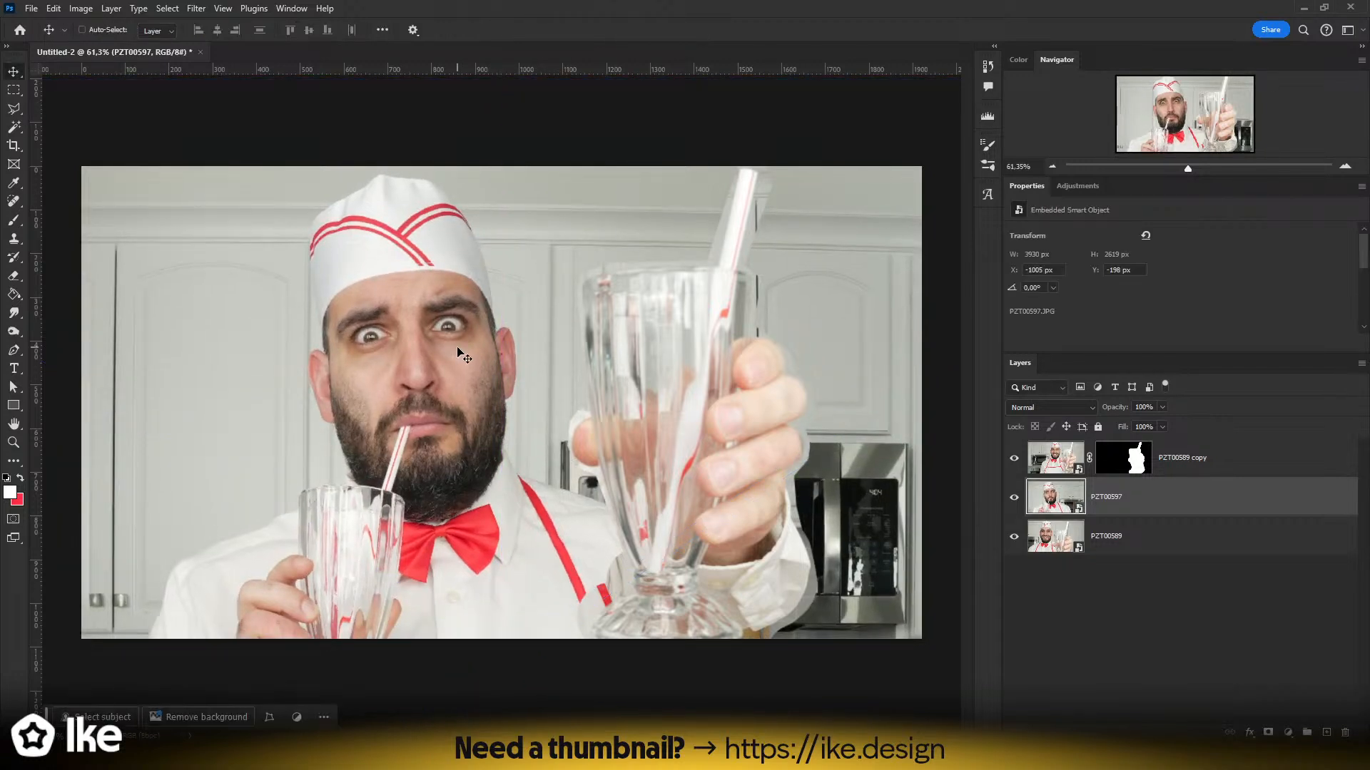
left_click_drag(457, 357, 461, 369)
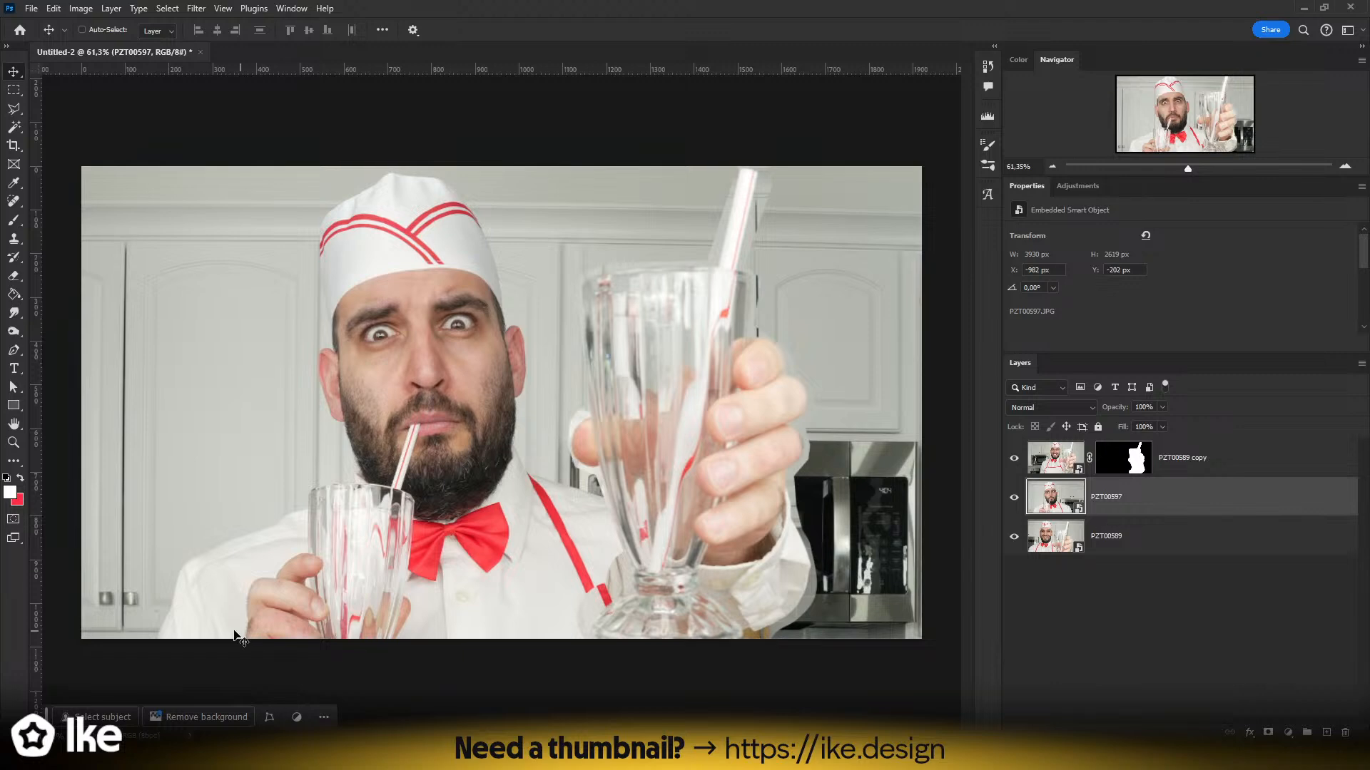
- Mirror the PZT00597 photo horizontally and move it about 750 px left and 245 px up, bringing the small glass and hand into view
key("ctrl+t")
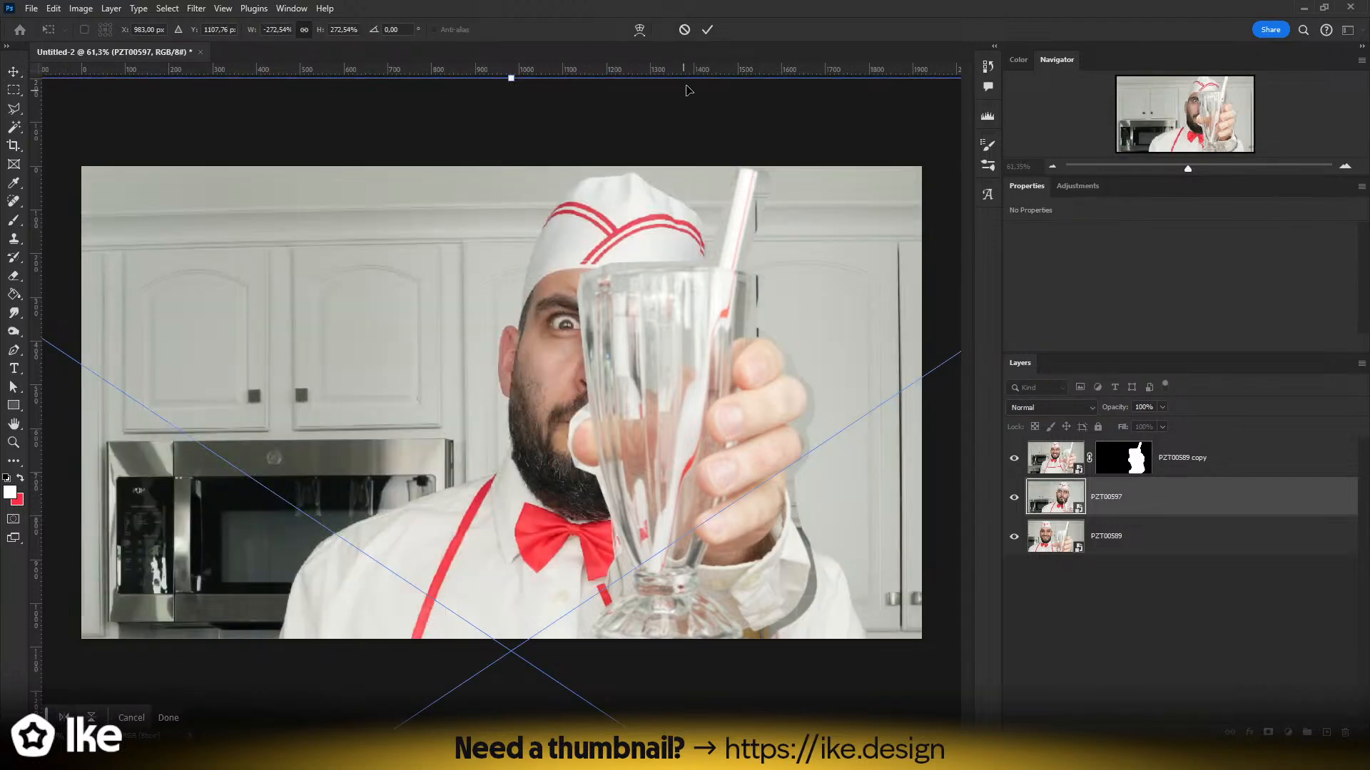
left_click(708, 31)
left_click_drag(508, 491, 224, 469)
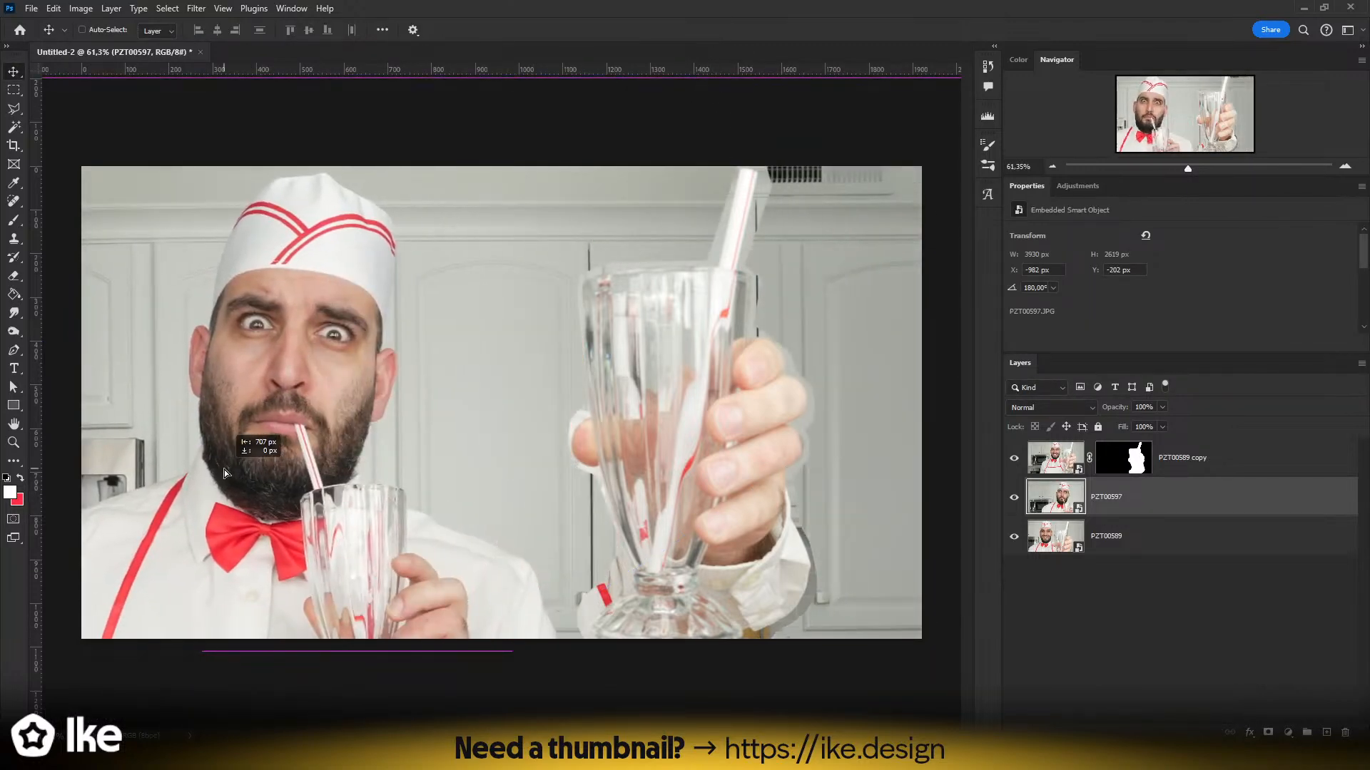
key("ctrl+space")
left_click_drag(428, 542, 587, 286)
- Outline the white shirt shoulder and sleeve beside the hand in PZT00597 with the Polygonal Lasso and mask the layer to that selection
key("ctrl+space")
left_click_drag(492, 342, 586, 309)
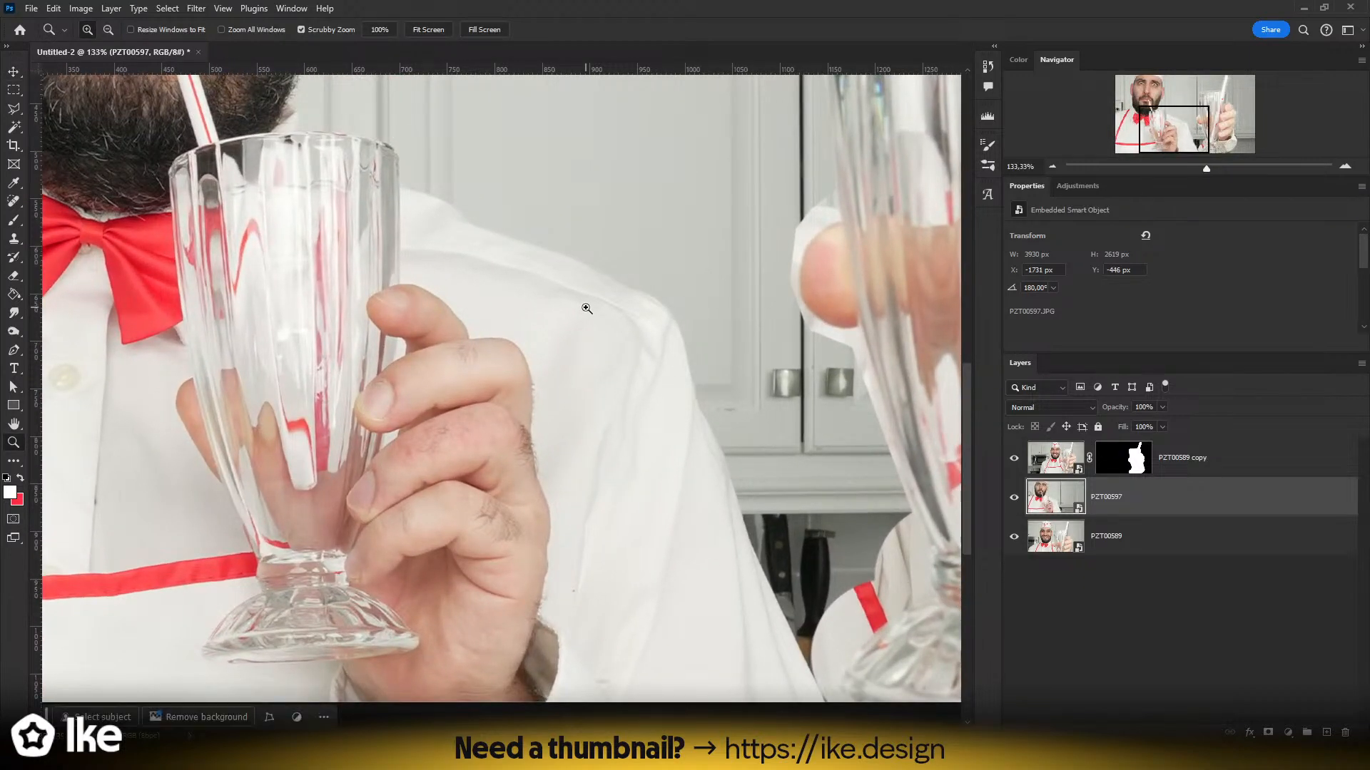
key("l")
left_click(402, 182)
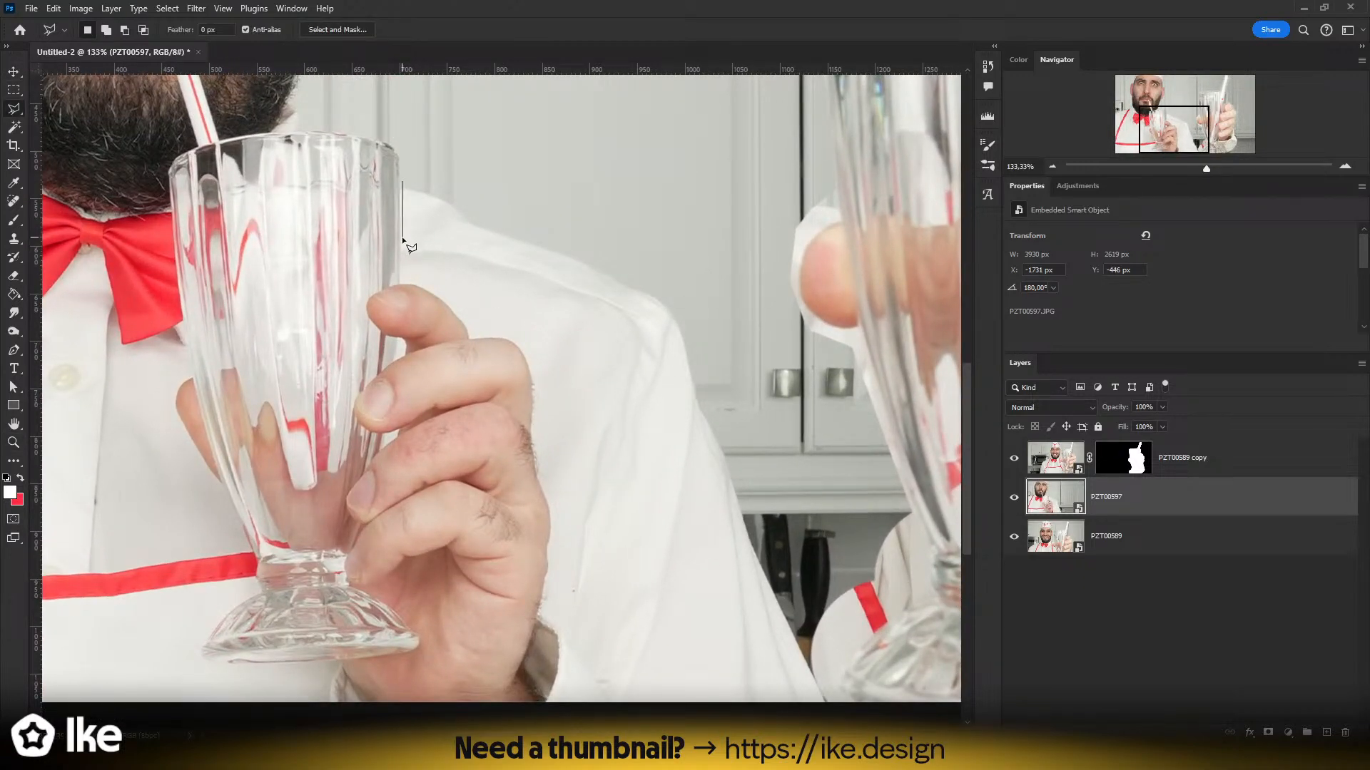
left_click(402, 279)
left_click(471, 333)
left_click_drag(540, 412, 553, 505)
left_click(555, 621)
left_click(565, 639)
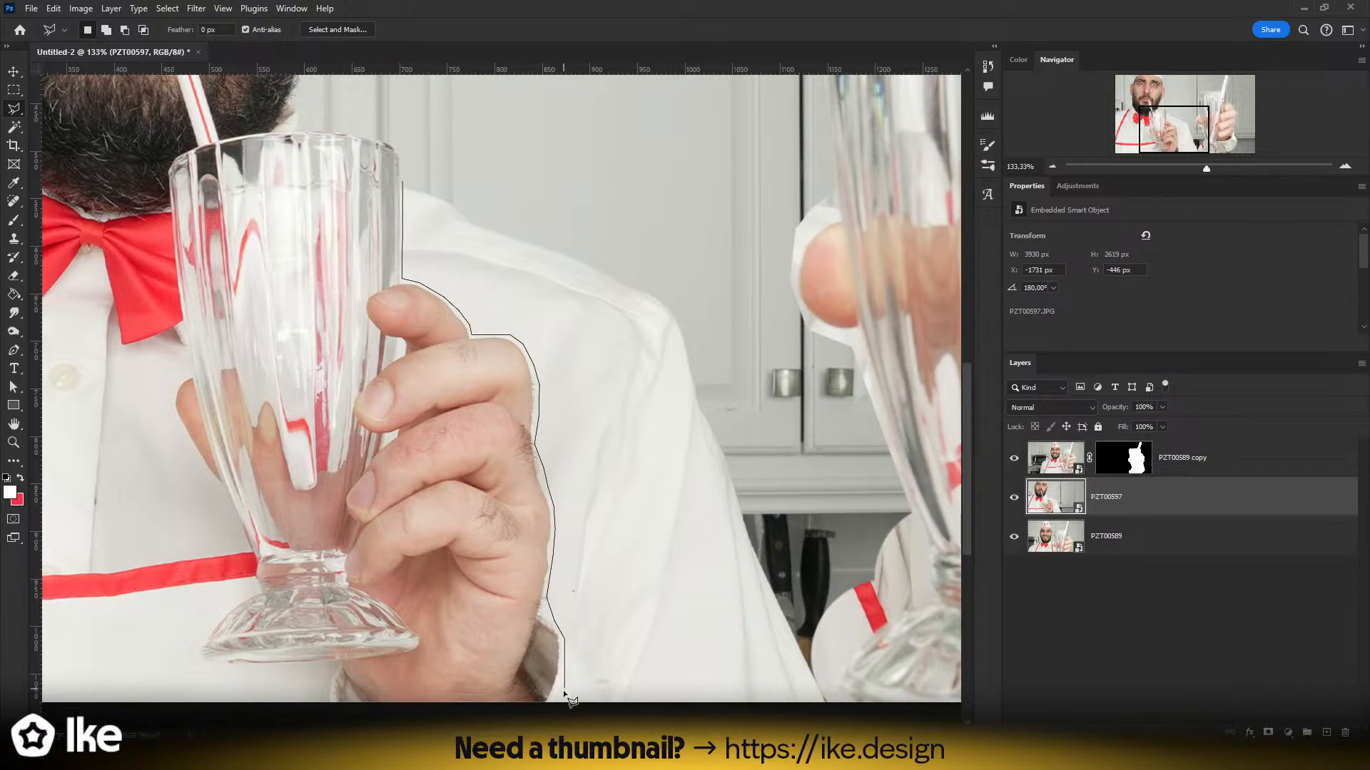
left_click(615, 710)
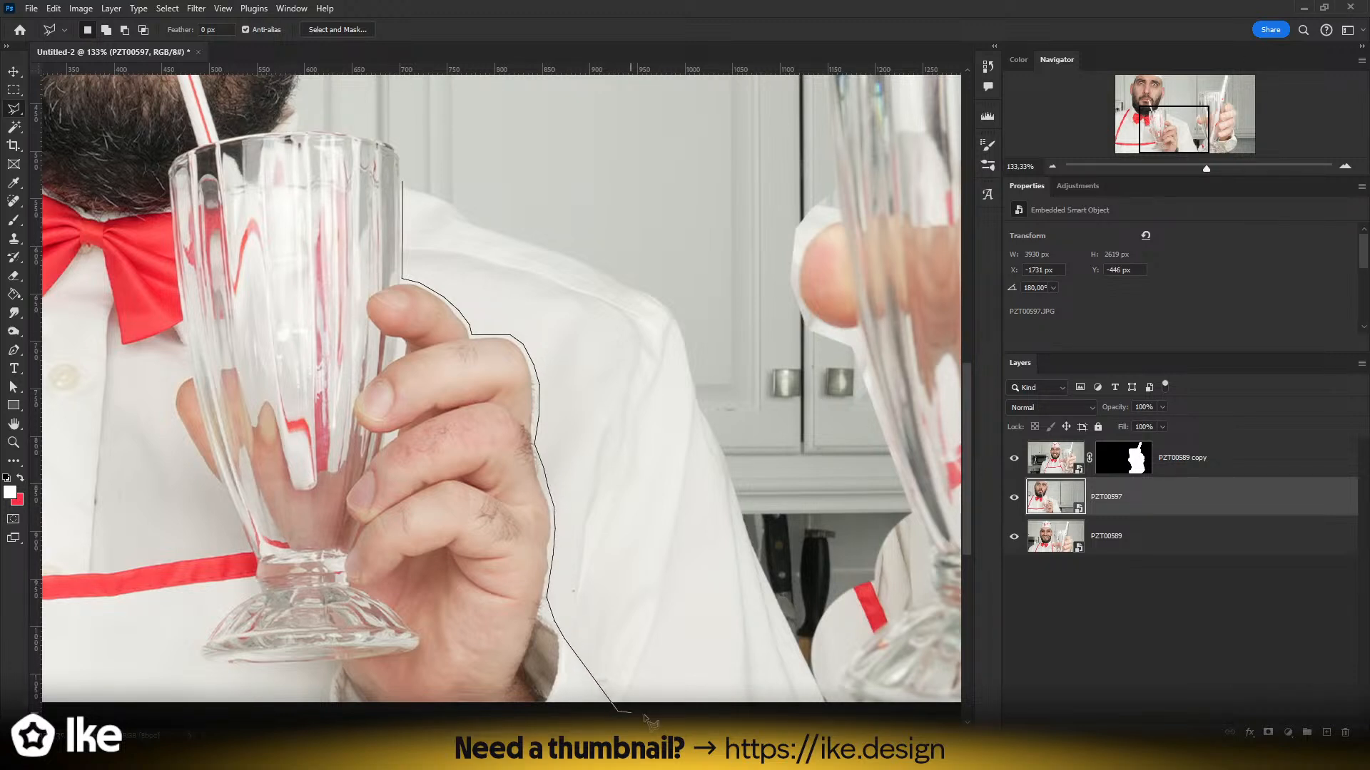
left_click(826, 706)
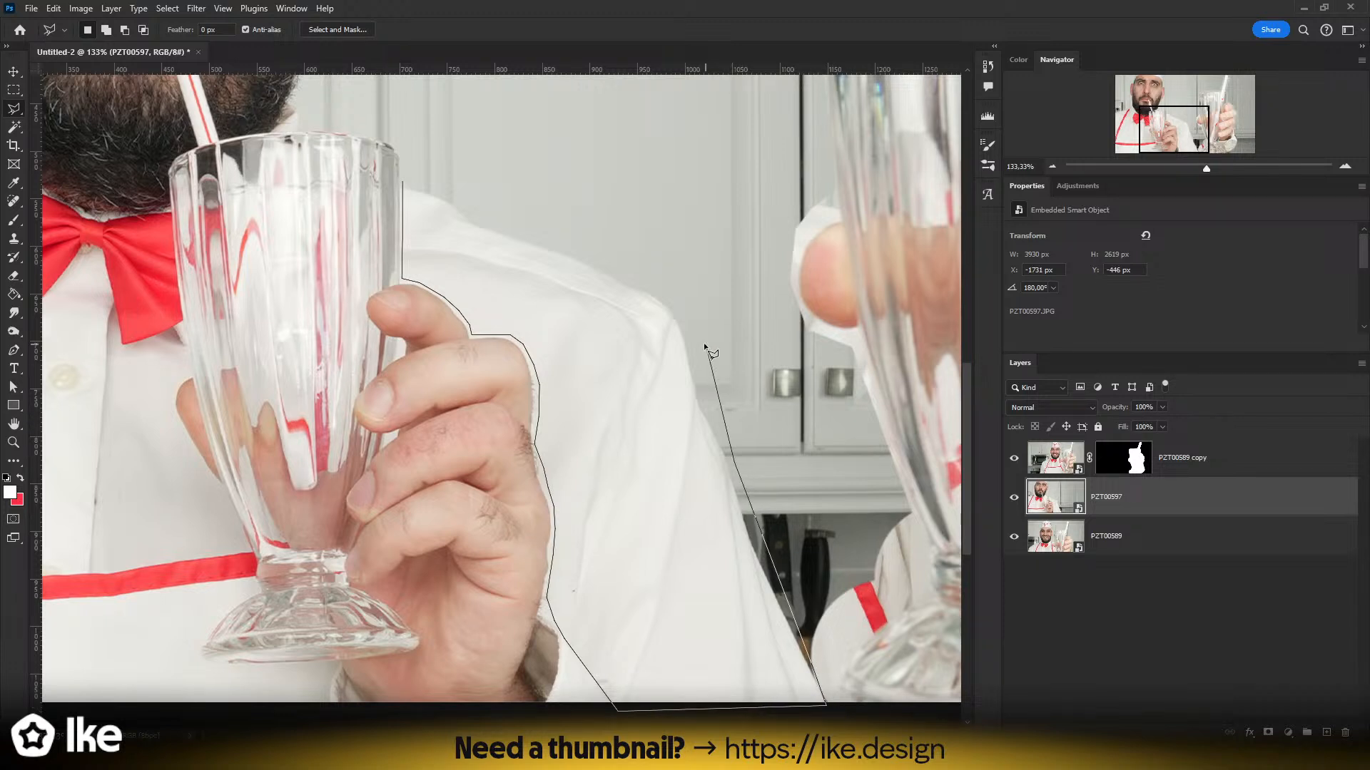
left_click(676, 300)
left_click(581, 251)
left_click(400, 182)
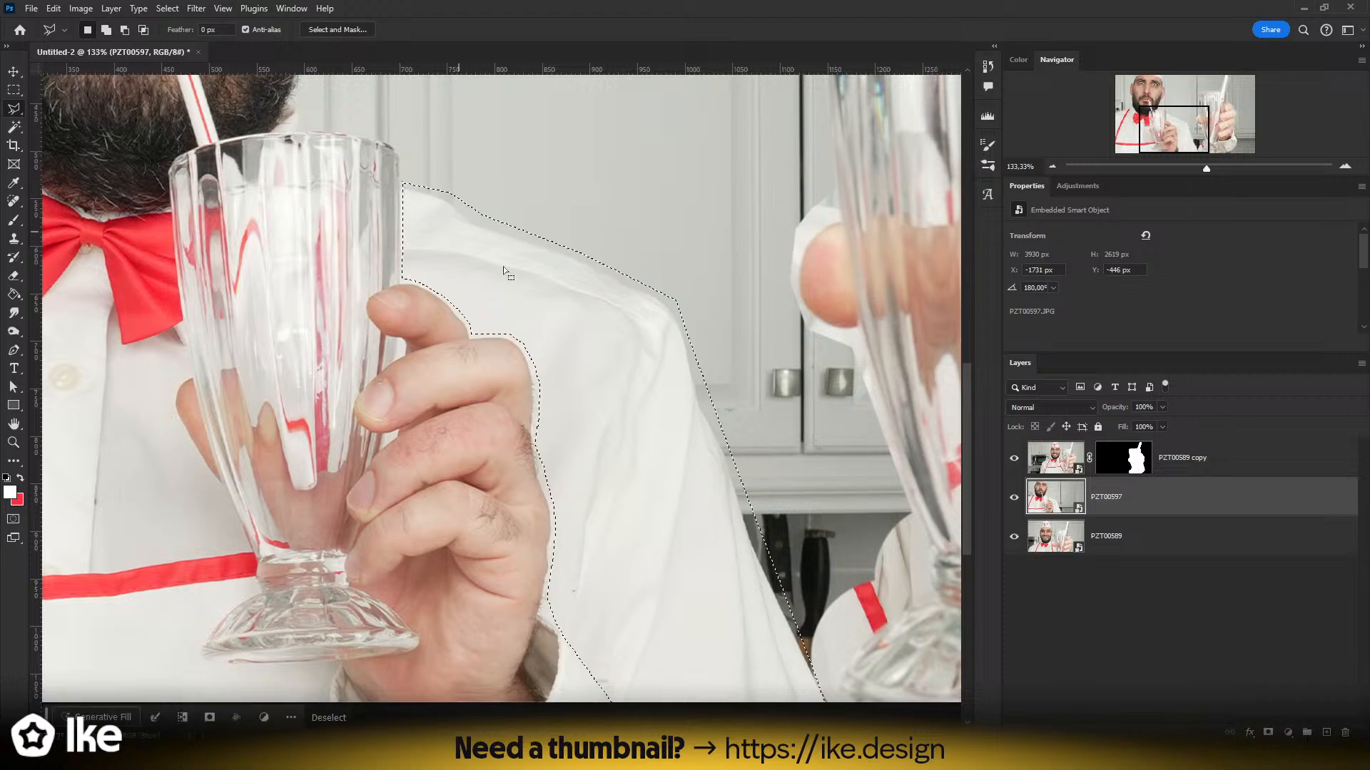
left_click(1268, 733)
- Hide the PZT00589 copy layer and move the masked shoulder piece about 200 px right and 200 px down onto the smiling man's shoulder
key("z")
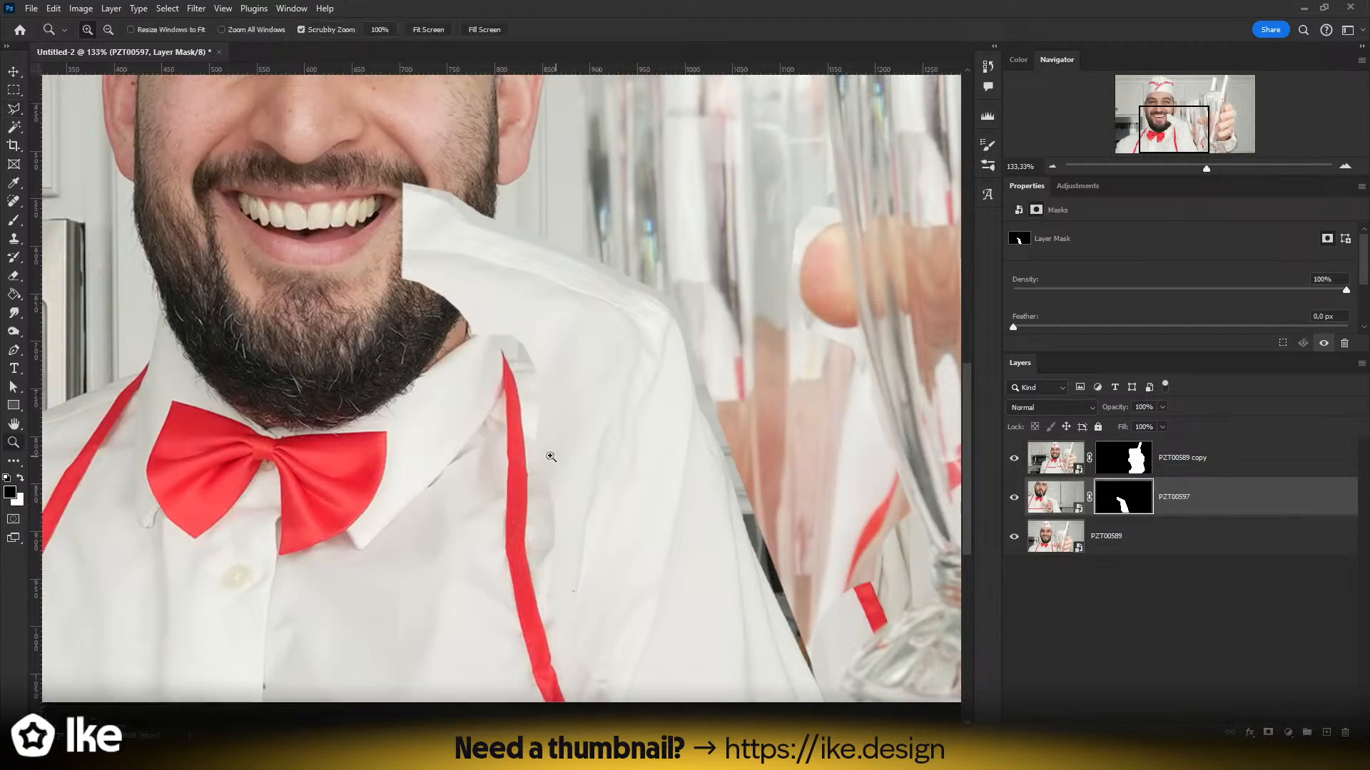
left_click_drag(557, 459, 515, 459)
left_click(1014, 458)
left_click_drag(660, 486, 681, 486)
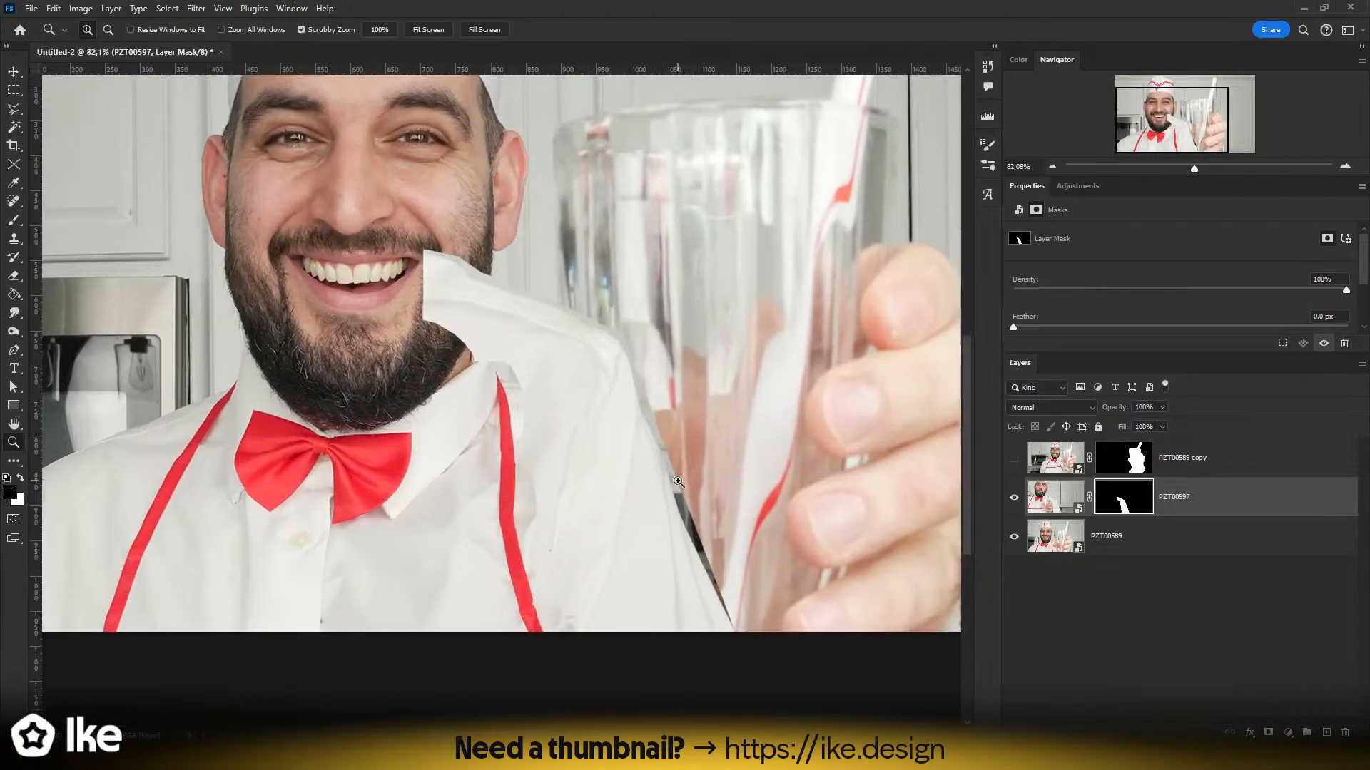
key("v")
left_click_drag(582, 432, 649, 552)
key("z")
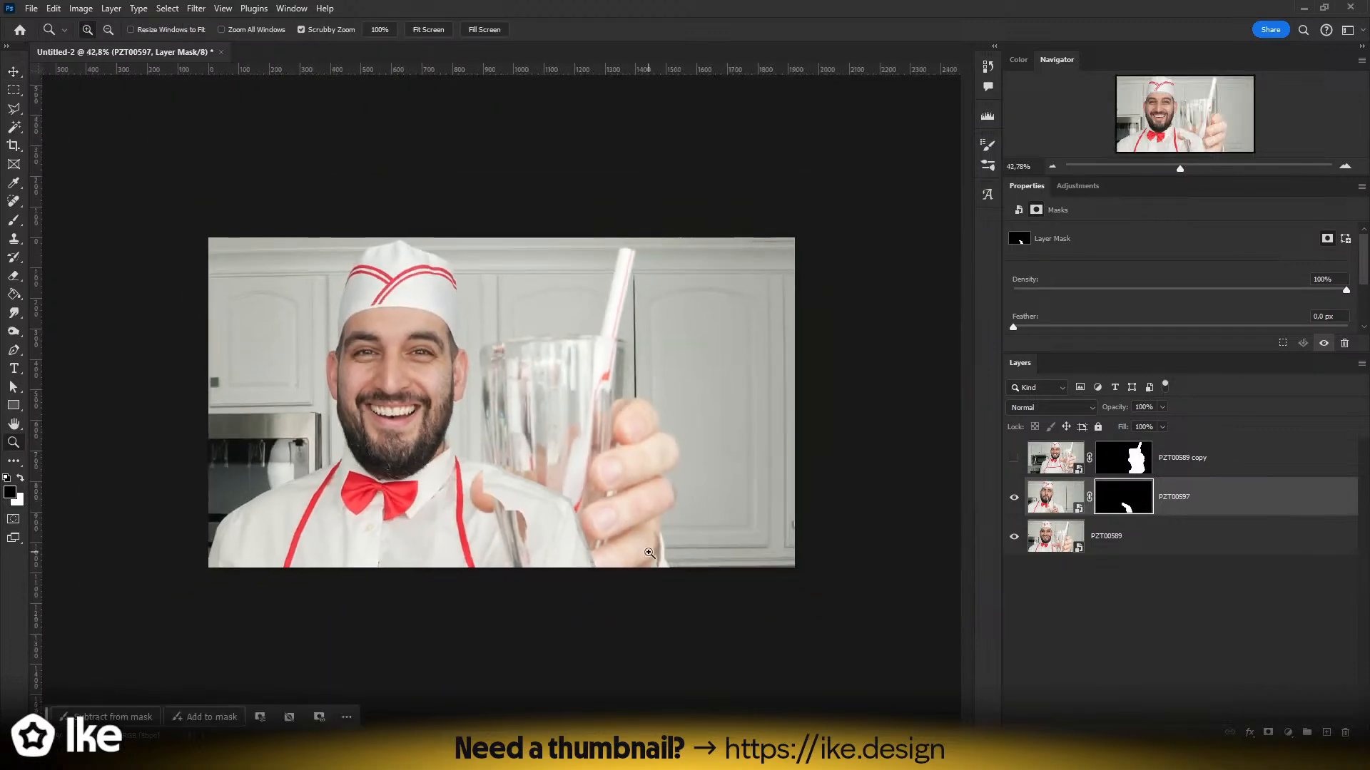
left_click_drag(530, 557, 613, 548)
left_click_drag(545, 520, 605, 516)
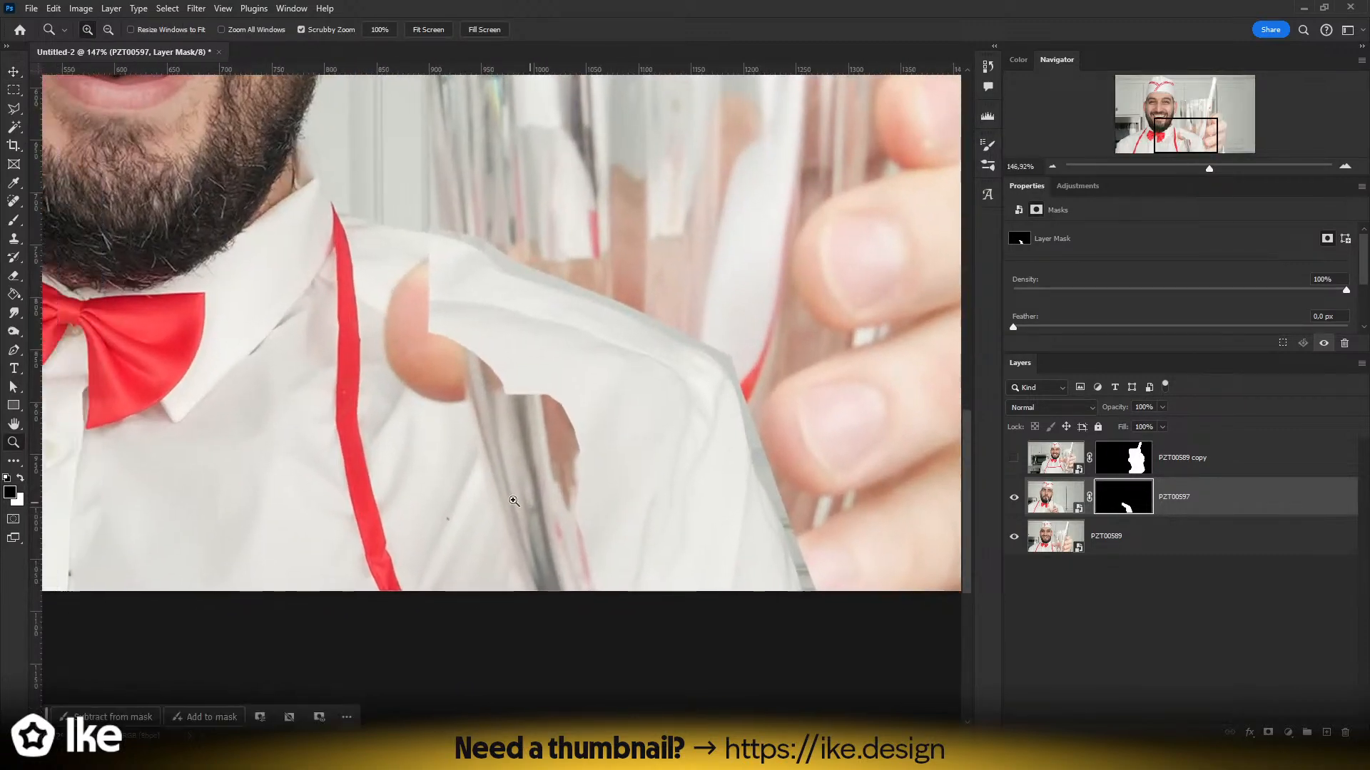
left_click_drag(508, 499, 520, 499)
key("v")
left_click_drag(640, 422, 640, 447)
key("z")
- Add a new layer, outline the leftover thumb and glass on the shirt with the Polygonal Lasso, and run Generative Fill without a prompt
key("l")
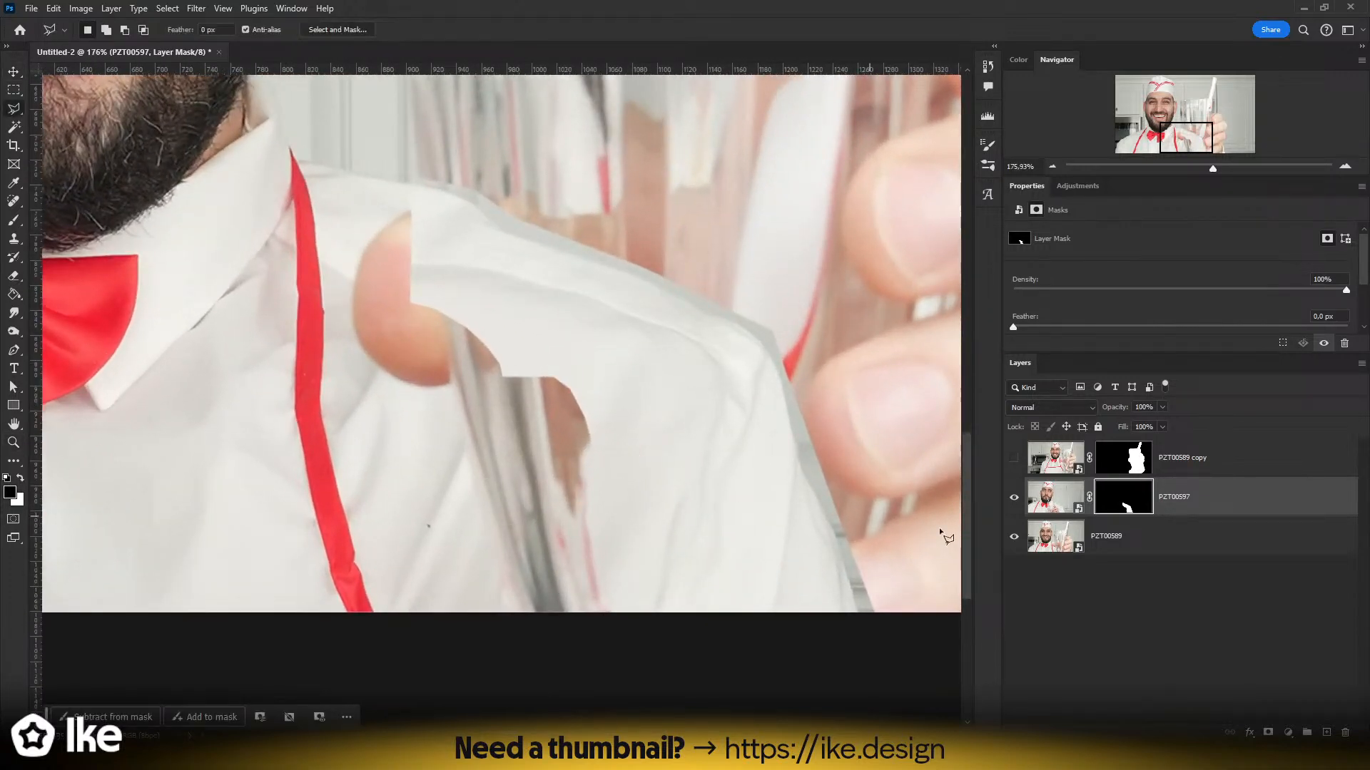
left_click(1326, 732)
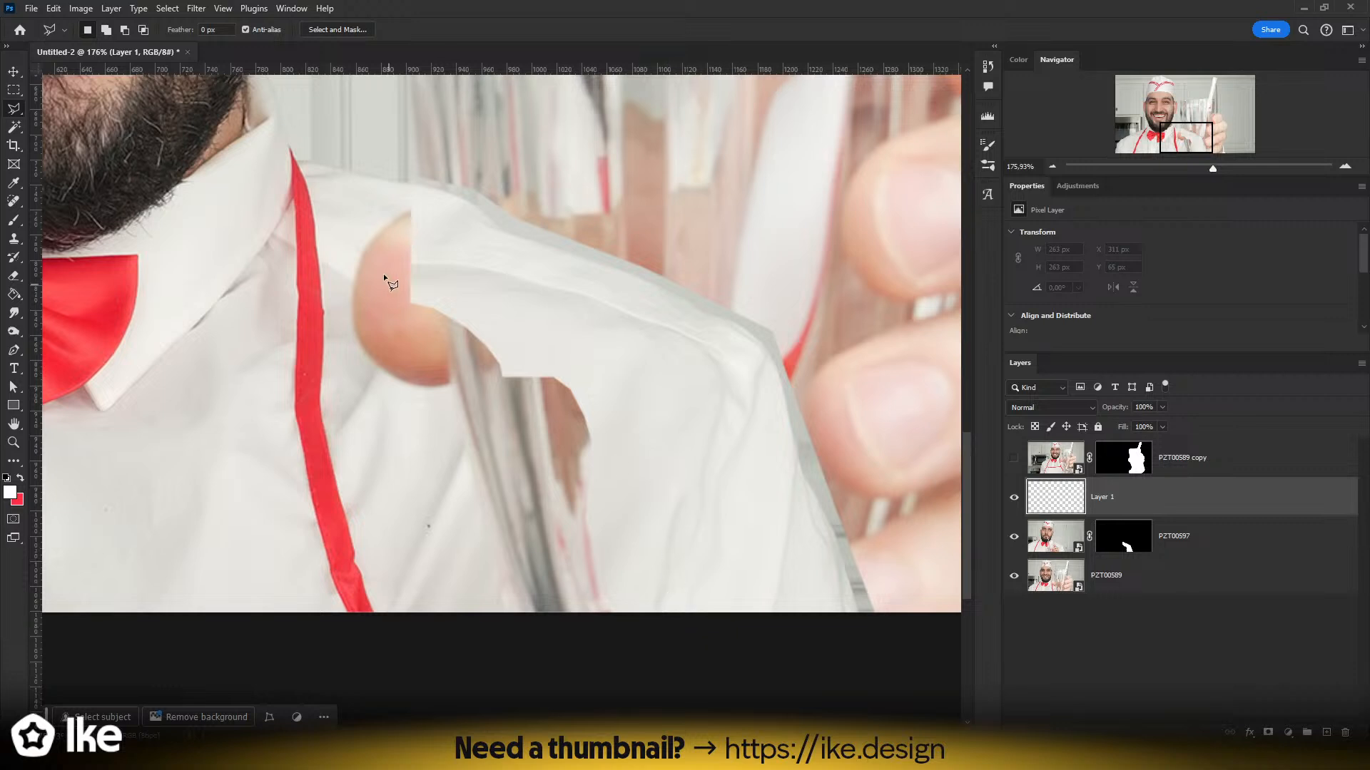
mouse_move(415, 206)
left_mouse_down()
mouse_move(361, 233)
mouse_move(343, 298)
left_mouse_up()
left_click_drag(383, 398, 446, 401)
mouse_move(484, 541)
left_mouse_down()
mouse_move(515, 624)
mouse_move(691, 637)
mouse_move(779, 625)
mouse_move(664, 637)
mouse_move(642, 631)
mouse_move(647, 602)
mouse_move(645, 627)
mouse_move(632, 623)
mouse_move(604, 440)
mouse_move(601, 451)
mouse_move(574, 385)
mouse_move(508, 370)
mouse_move(473, 326)
mouse_move(416, 299)
mouse_move(416, 207)
left_mouse_up()
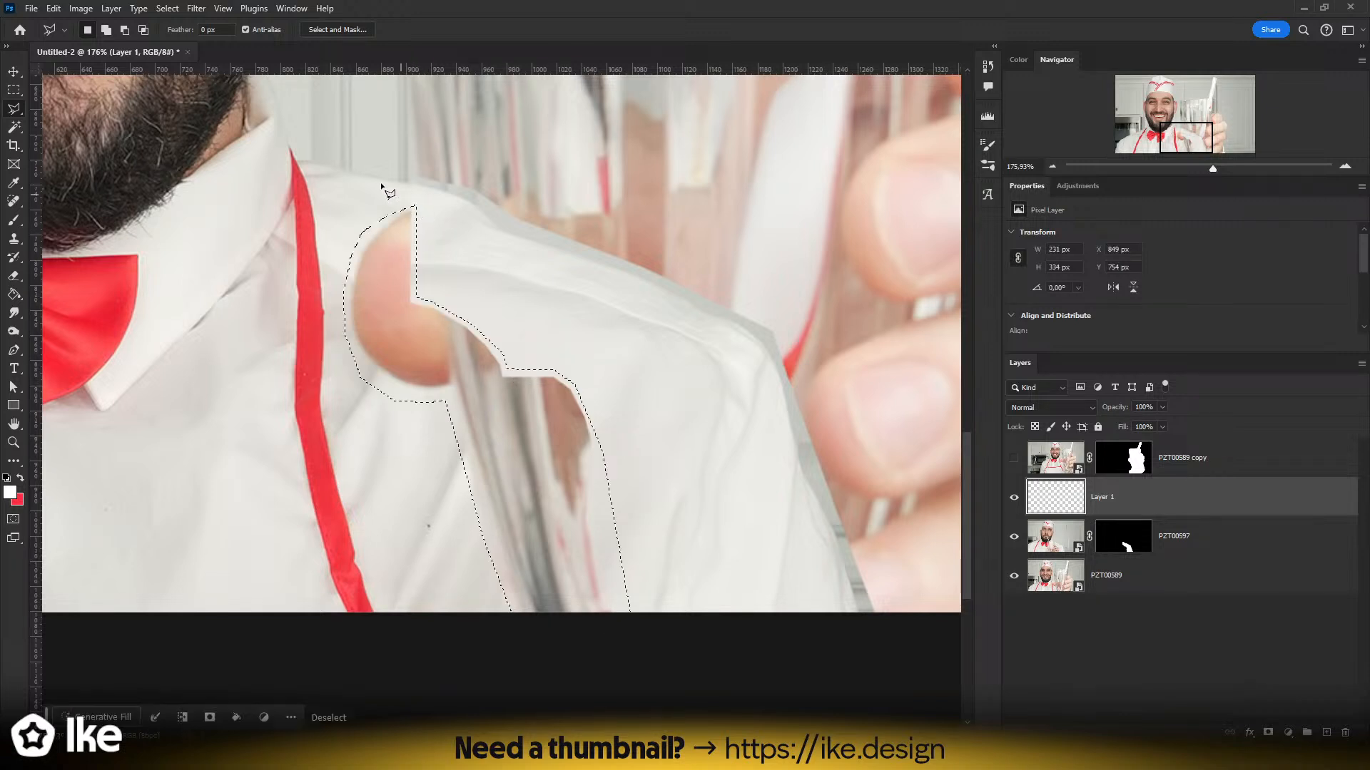
left_click(53, 7)
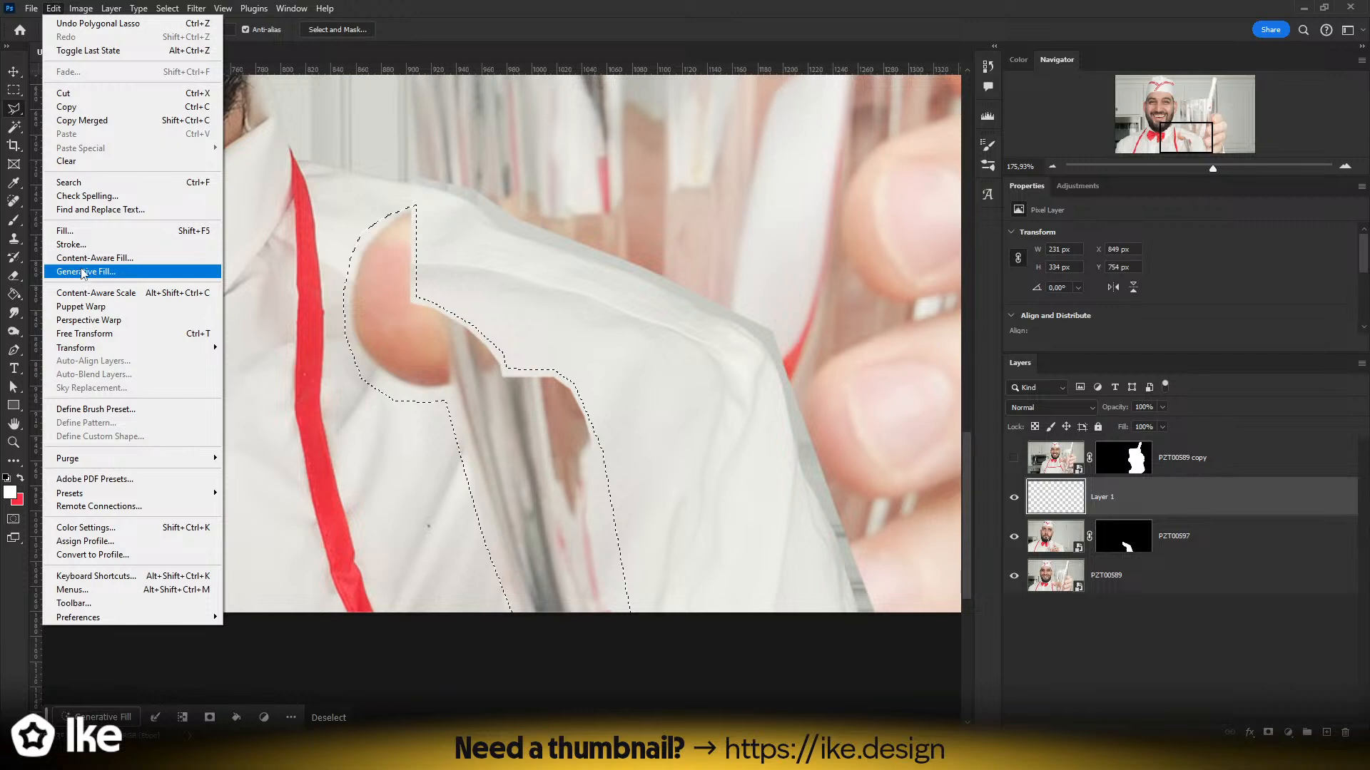
left_click(80, 272)
left_click(732, 289)
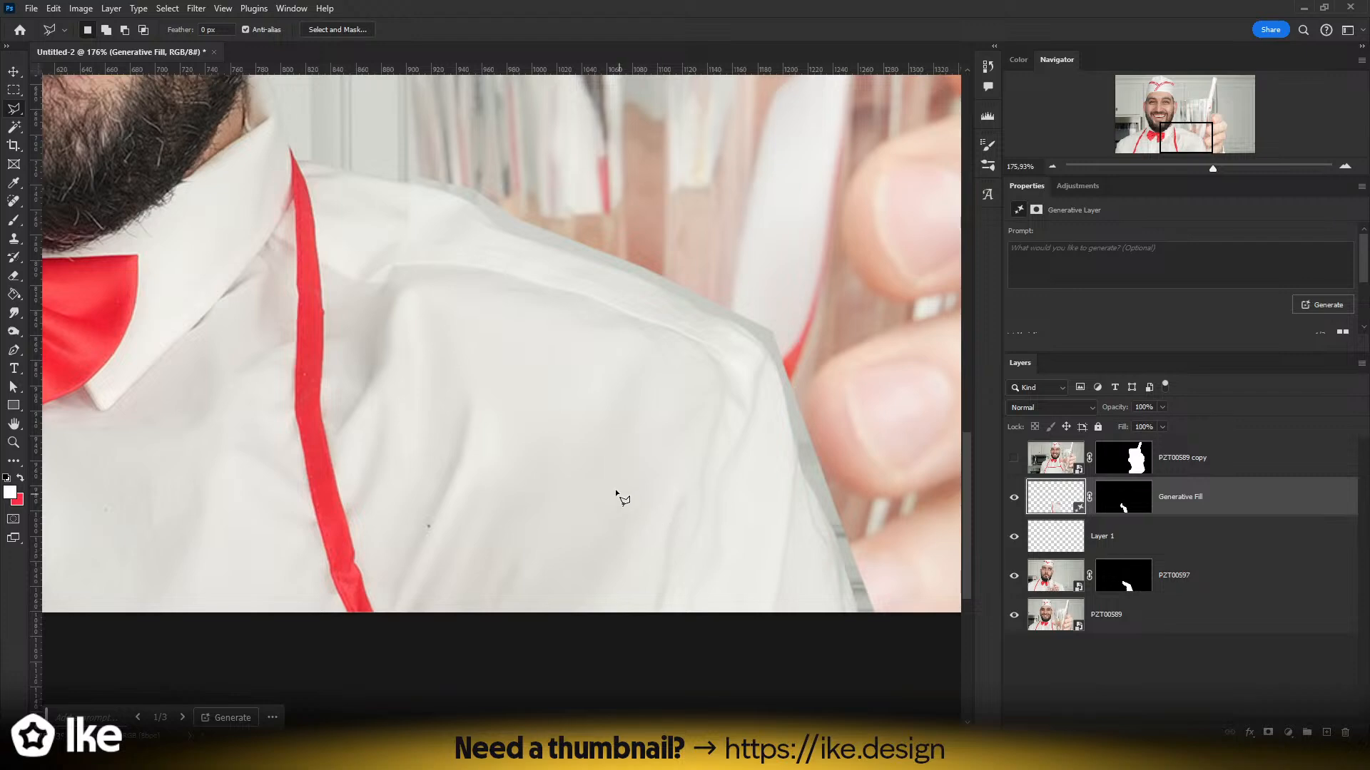
- Compare the three Generative Fill variations on the shirt and delete the first two, keeping only the third
key("z")
left_click_drag(616, 490, 583, 556)
scroll(1137, 286, "down", 2)
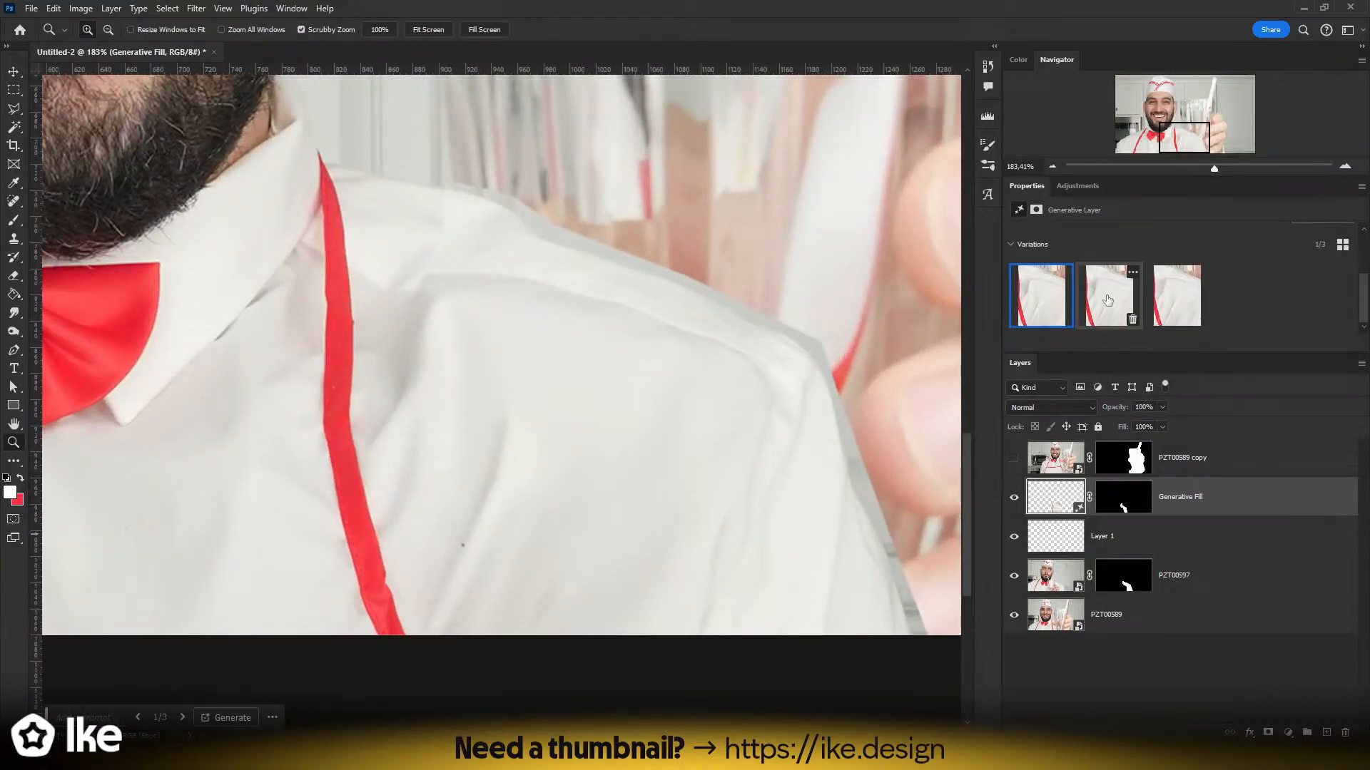
left_click(1108, 300)
left_click(1164, 299)
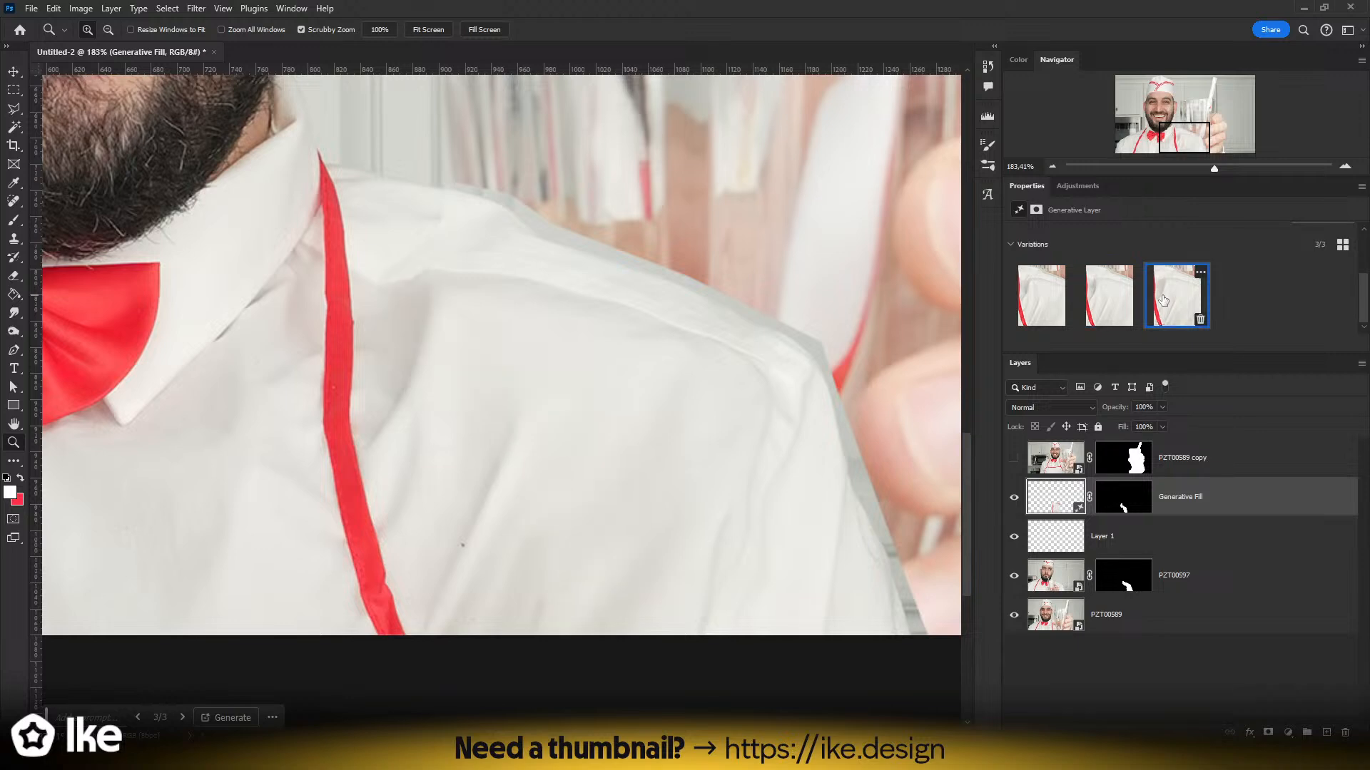
key("ctrl+0")
left_click(1041, 295)
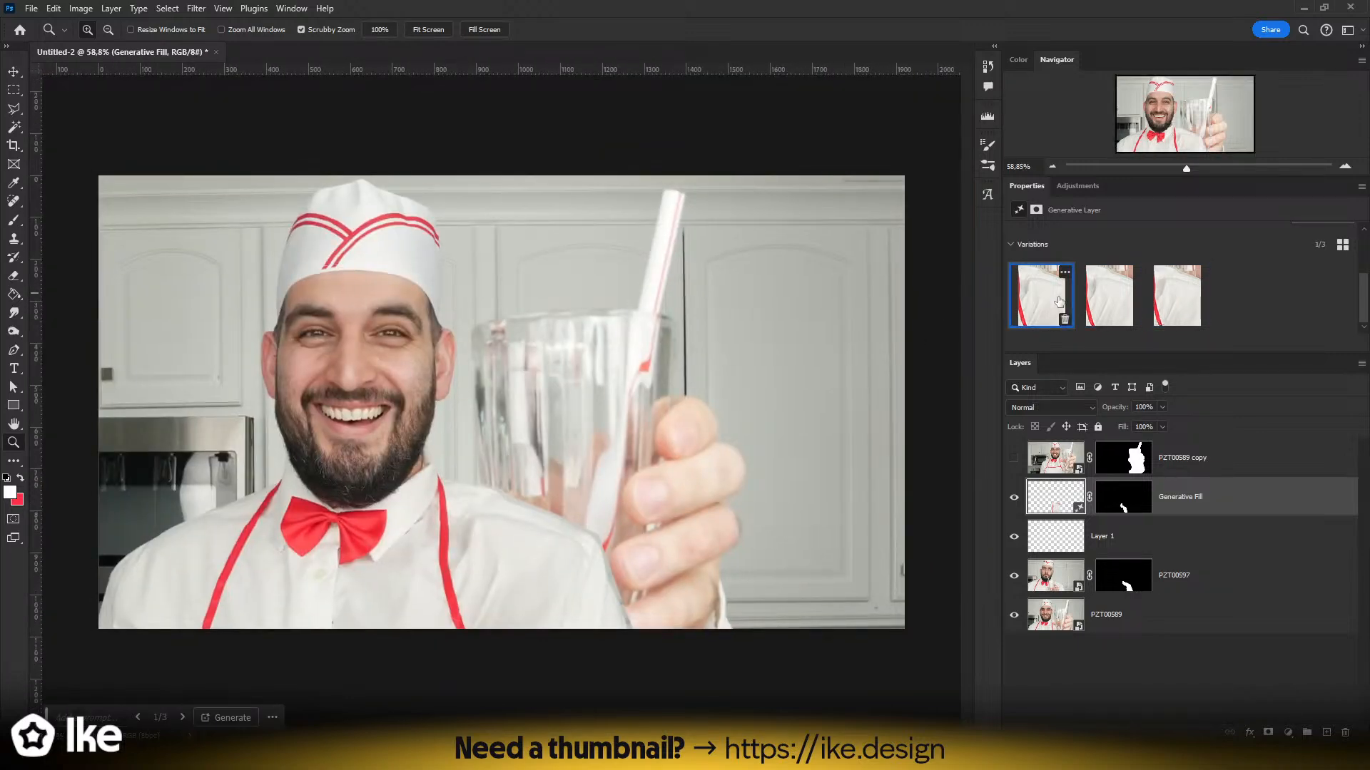
left_click(1172, 299)
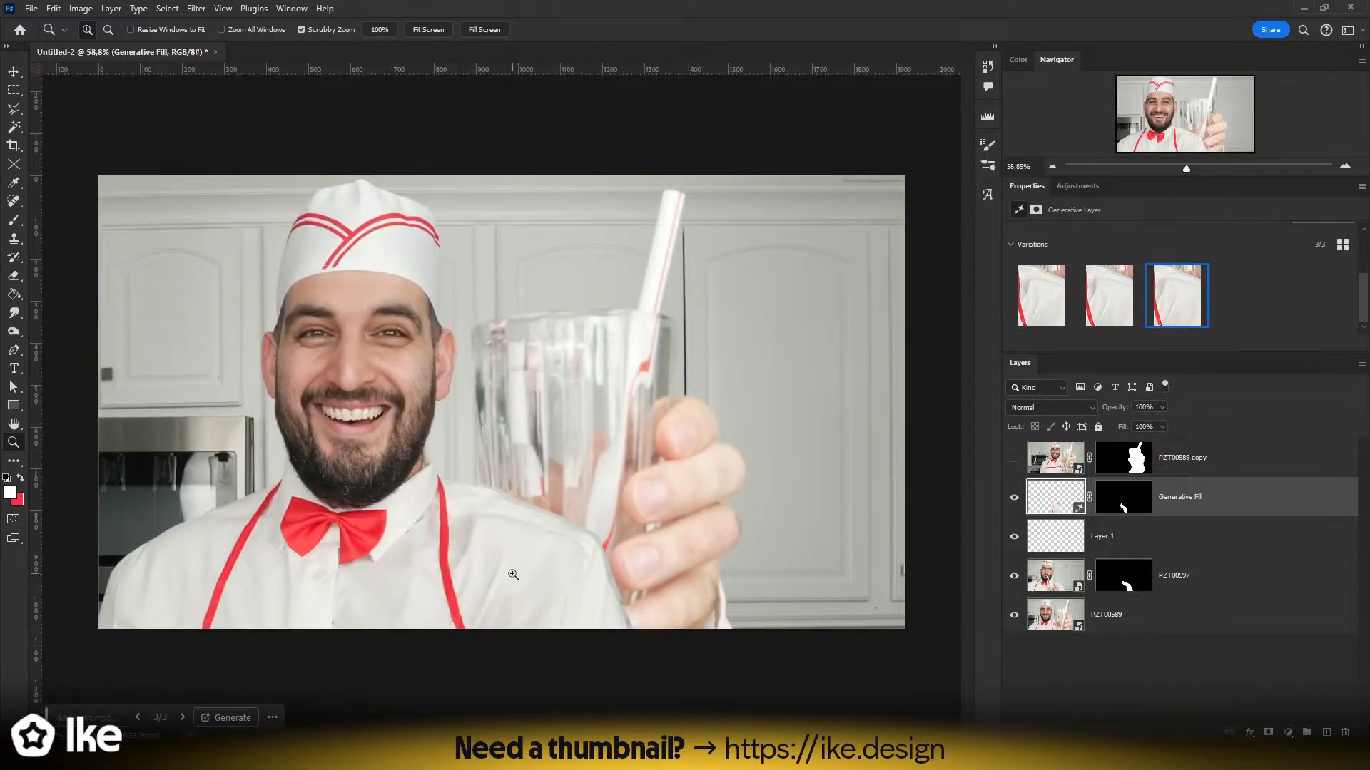
left_click(1054, 300)
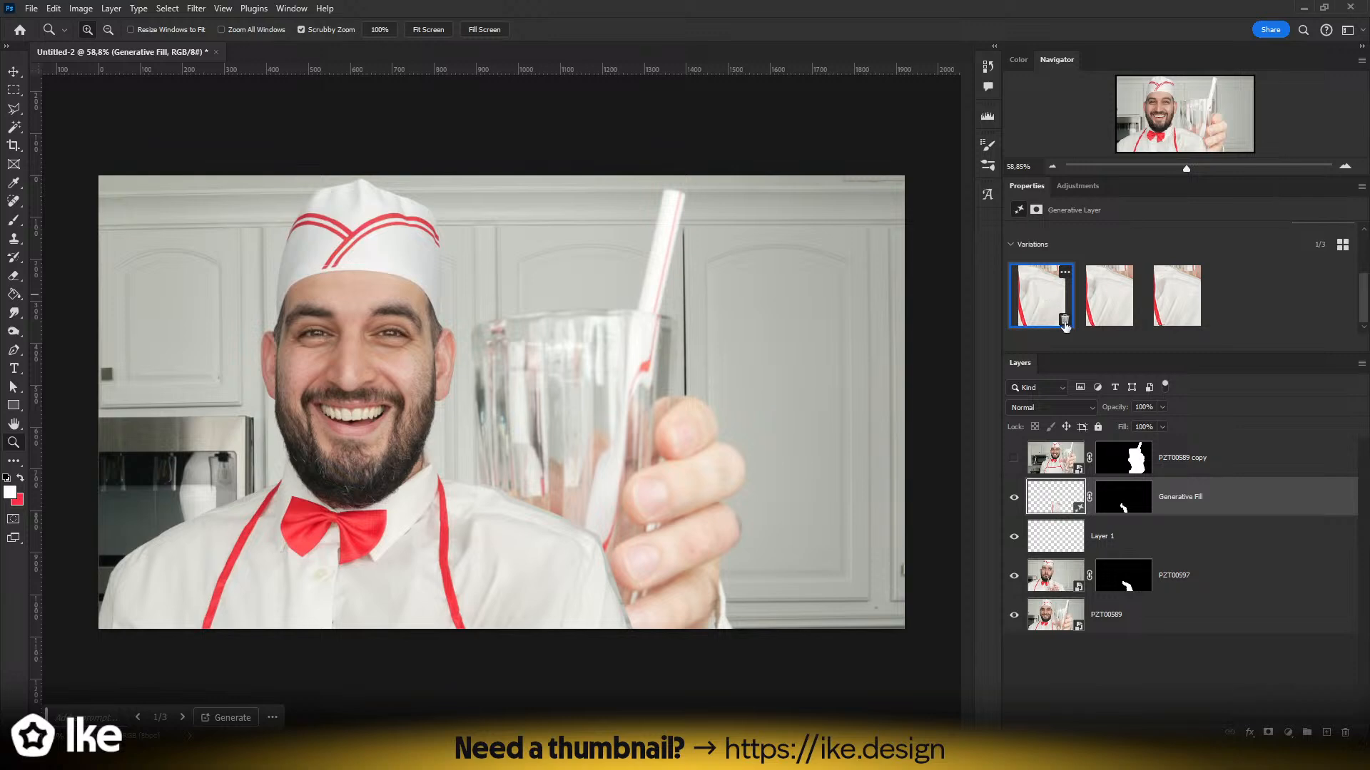
left_click(1065, 320)
left_click(1065, 320)
- On the PZT00589 layer, start a Polygonal Lasso outline along the rebuilt shoulder from the canvas bottom up to the collar
mouse_move(495, 578)
left_mouse_down()
mouse_move(469, 571)
mouse_move(494, 571)
left_mouse_up()
left_click_drag(361, 545, 397, 544)
left_click_drag(421, 450, 500, 526)
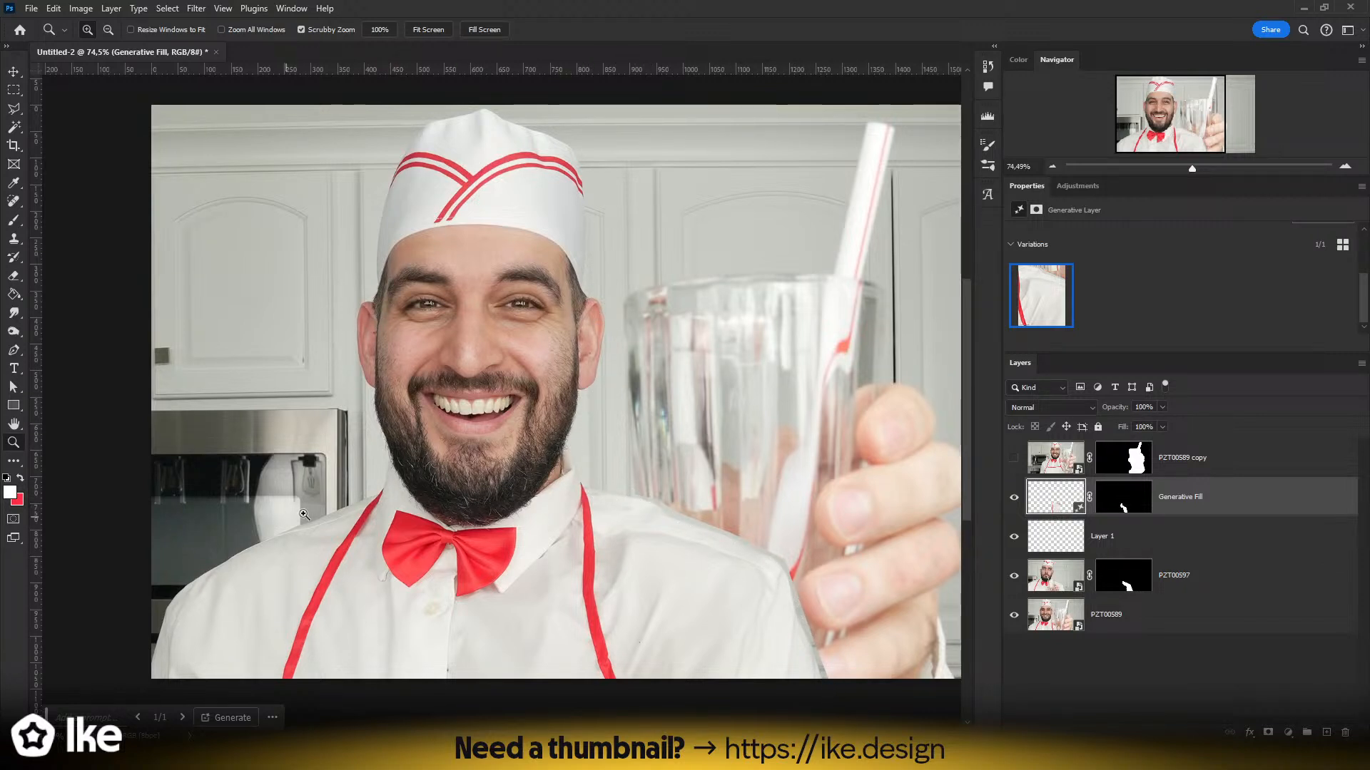
left_click_drag(780, 532, 463, 425)
left_click(1150, 588)
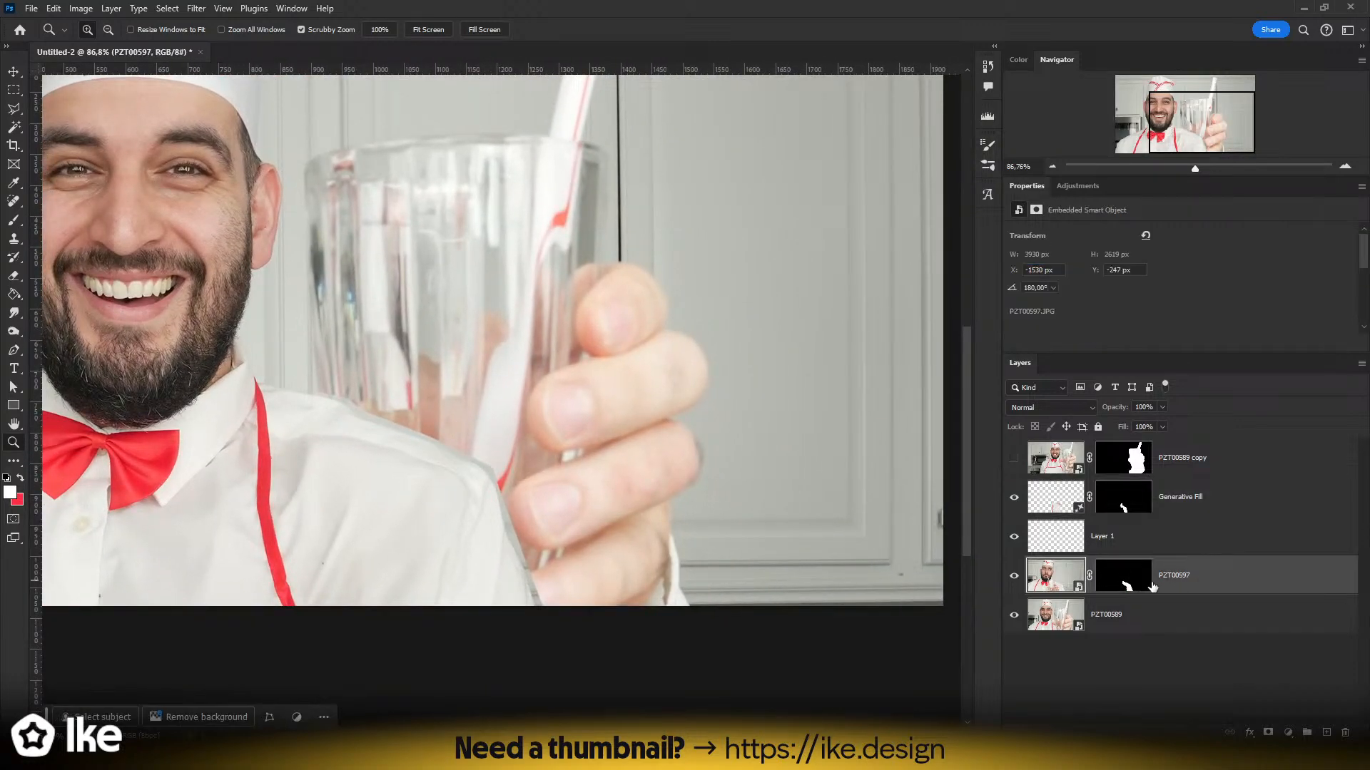
left_click(1066, 625)
key("l")
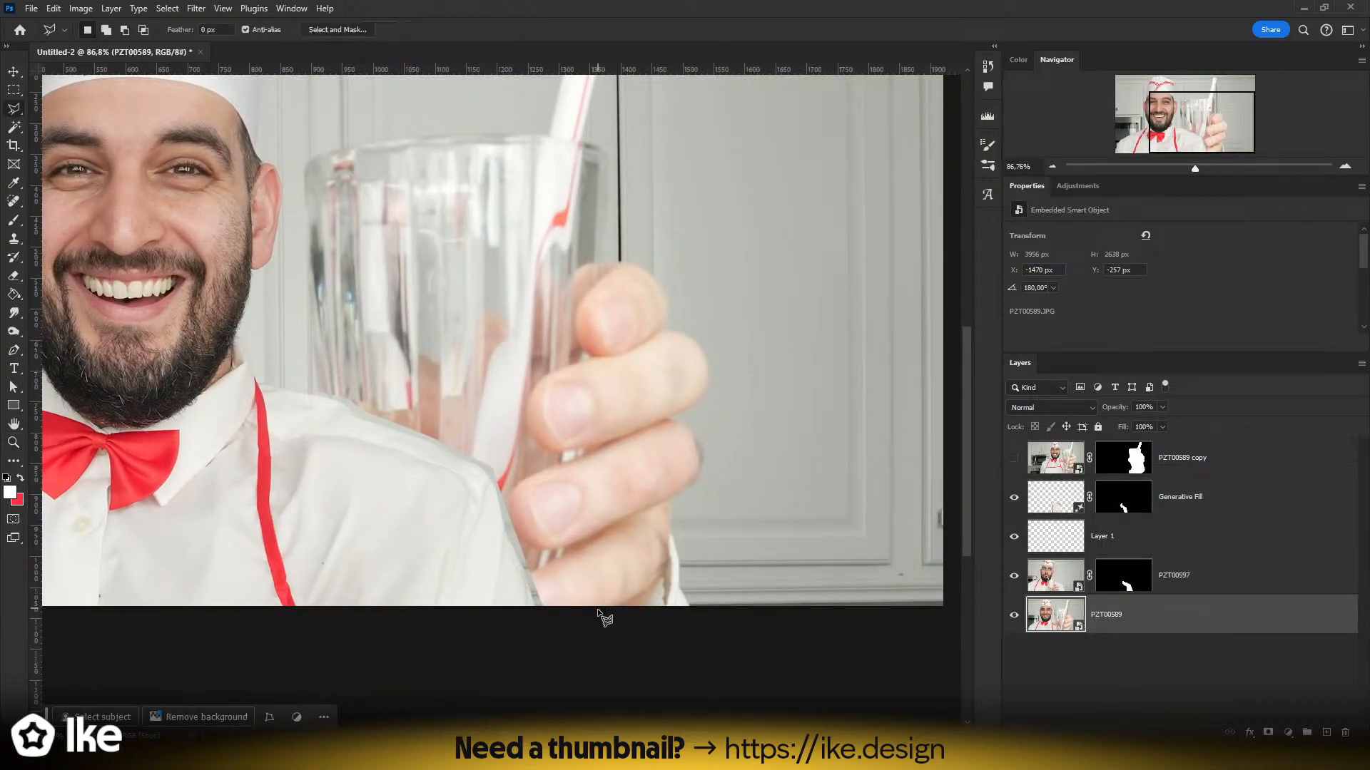
left_click(488, 470)
left_click(343, 401)
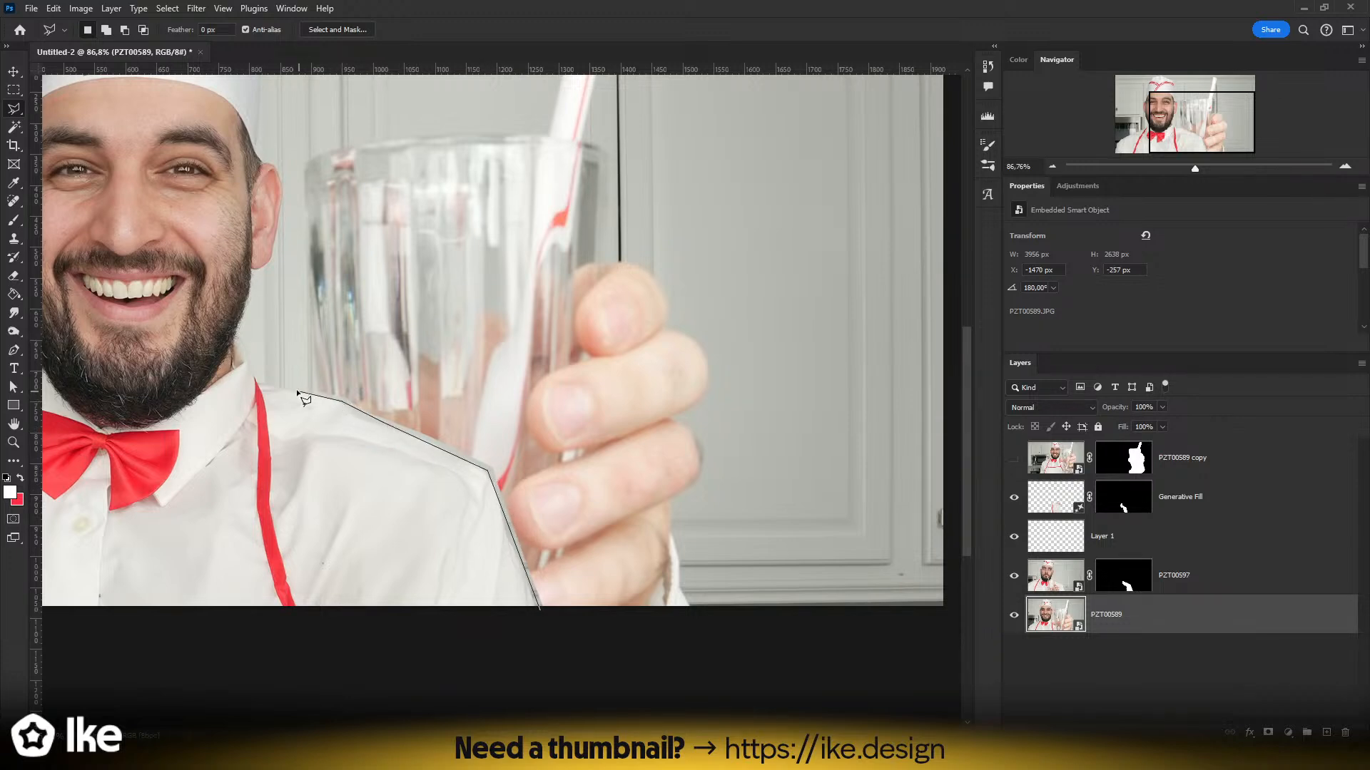
left_click(287, 389)
- Continue the lasso outline loosely around the man's head and hat, then down to the collar on the oven side
left_click(279, 300)
left_click(290, 216)
left_click(295, 160)
scroll(294, 160, "up", 5)
left_click(293, 244)
left_click(431, 248)
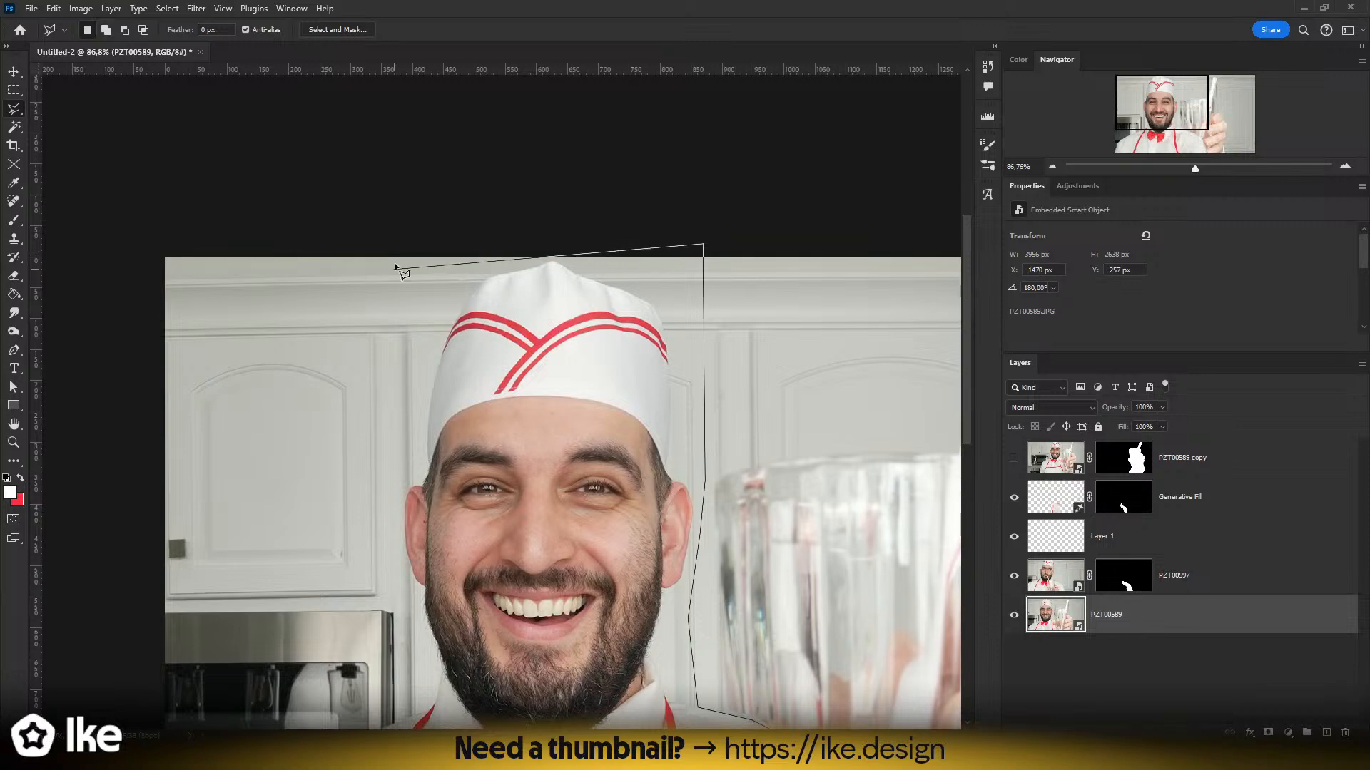
left_click(368, 463)
scroll(368, 464, "down", 4)
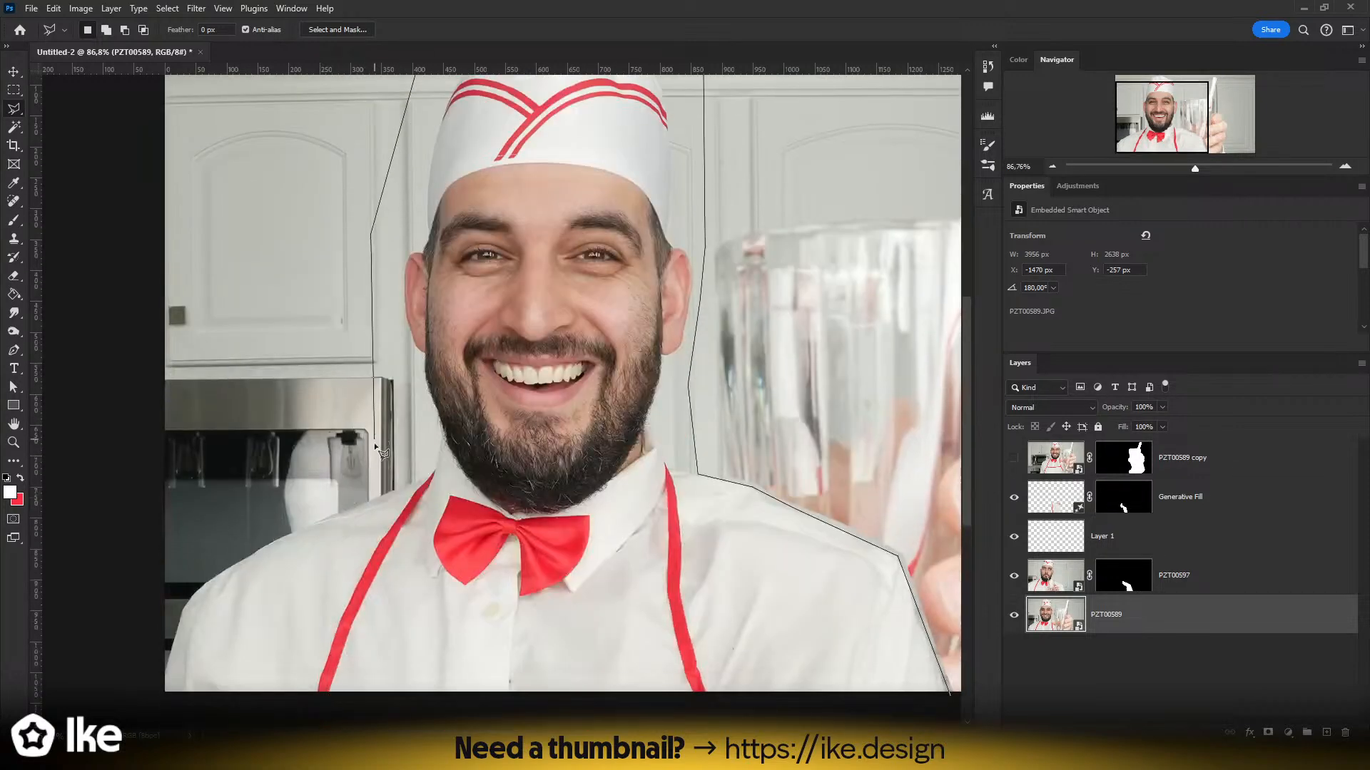
left_click(409, 467)
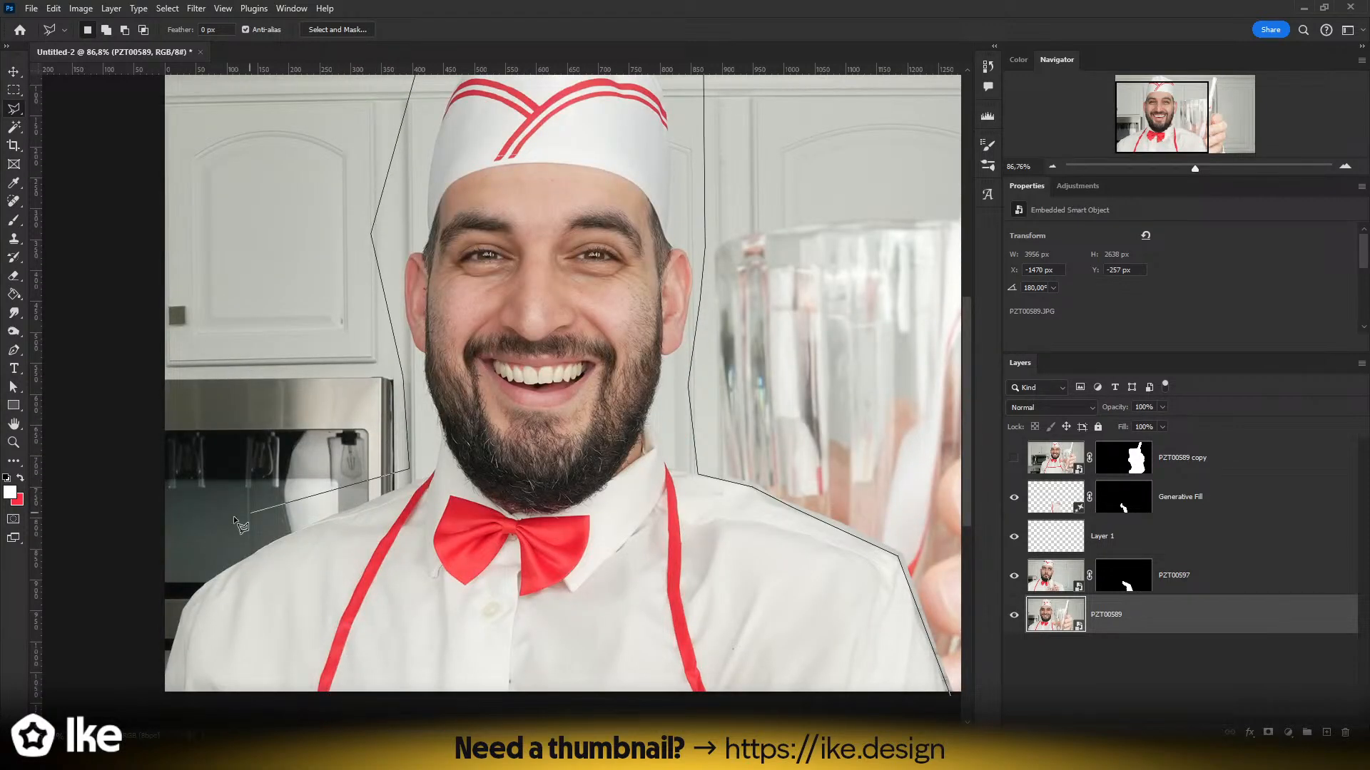
- Close the outline around the oven-side shoulder and below the canvas, and mask the PZT00589 layer to that selection
left_click(187, 542)
left_click(136, 655)
scroll(139, 656, "down", 3)
left_click(159, 589)
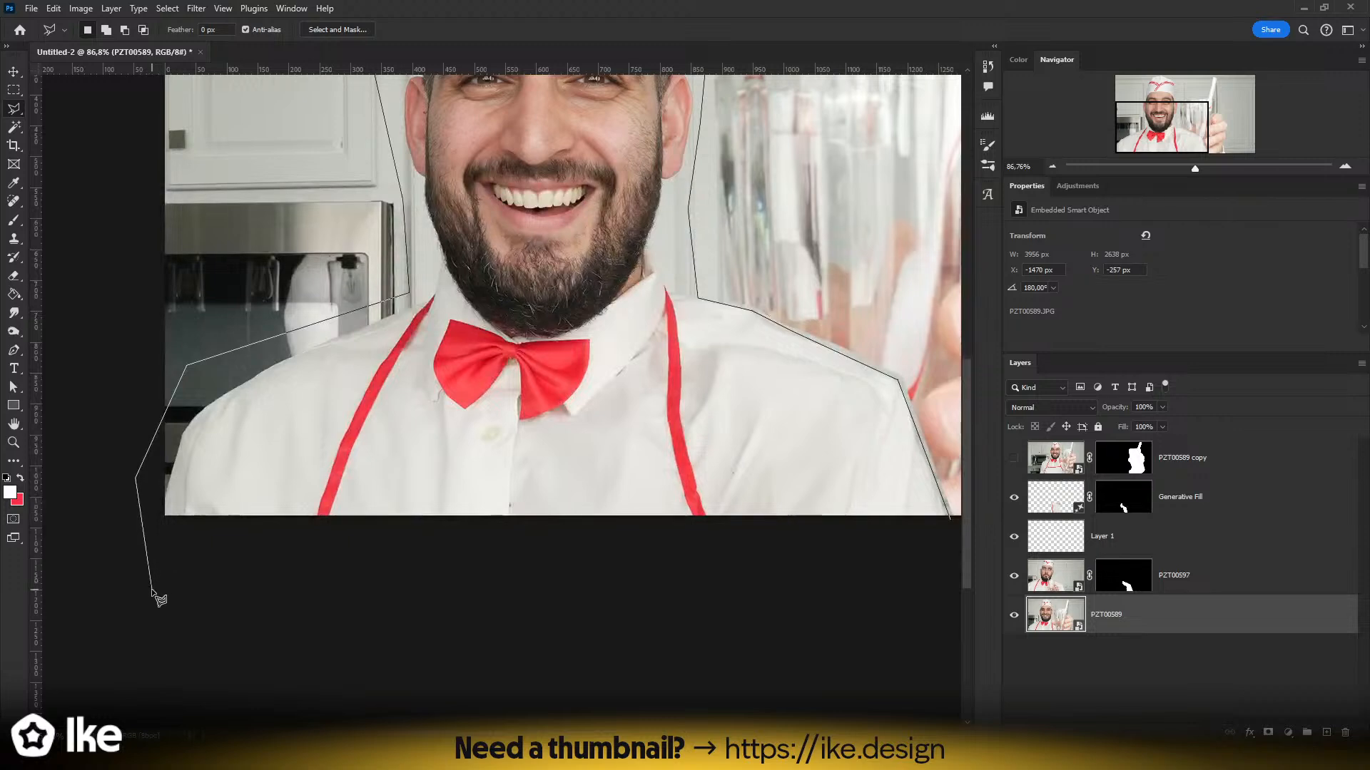
scroll(155, 593, "right", 6)
left_click(510, 589)
left_click(565, 570)
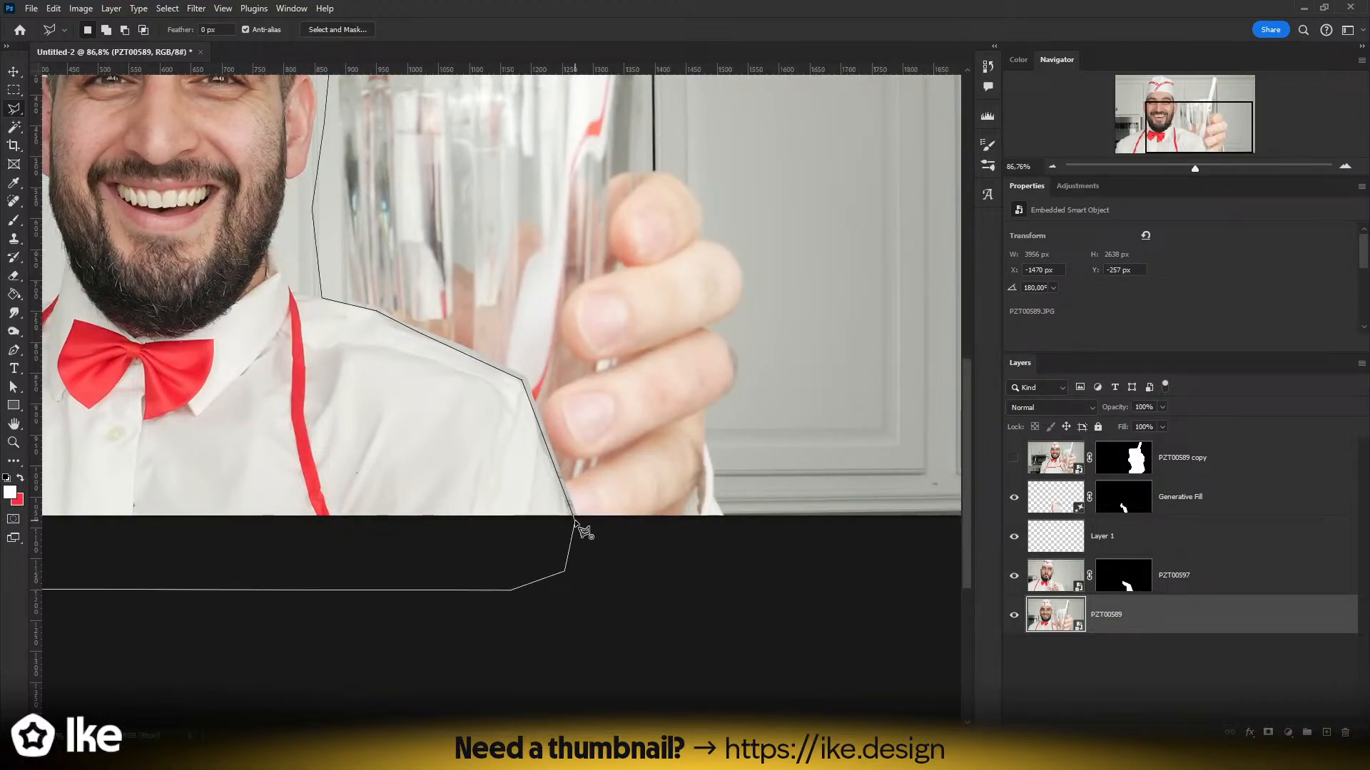
left_click(574, 519)
left_click(1268, 732)
- Inspect the masked man's edges around the shoulder, hat and face against the transparent background
key("z")
left_click_drag(528, 405, 475, 376)
left_click(14, 70)
key("z")
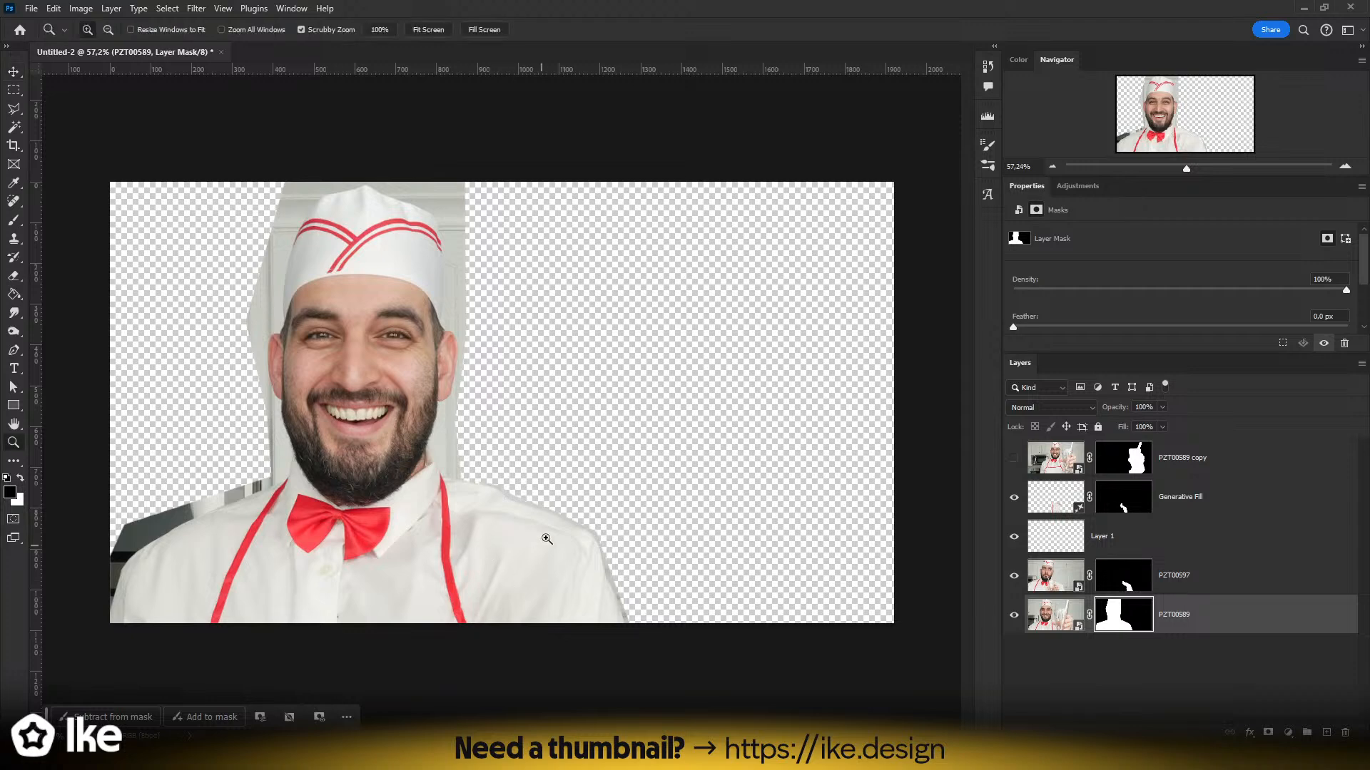
left_click_drag(545, 535, 699, 384)
left_click_drag(316, 178, 261, 187)
left_click_drag(388, 303, 454, 314)
key("ctrl+0")
- Show the PZT00589 copy layer and move the hand-held glass about 50 px left and 17 px down, closer to the man
left_click(1195, 465)
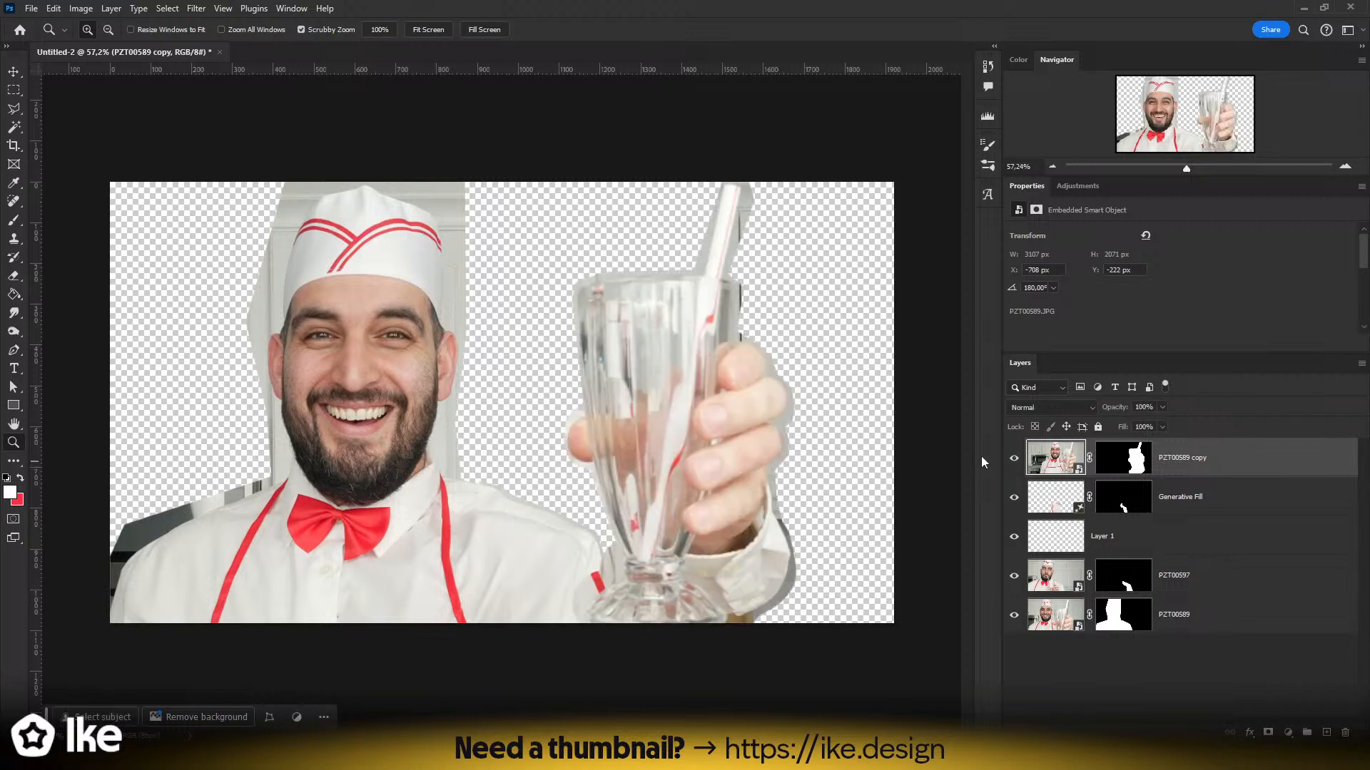
left_click(1014, 458)
left_click(13, 71)
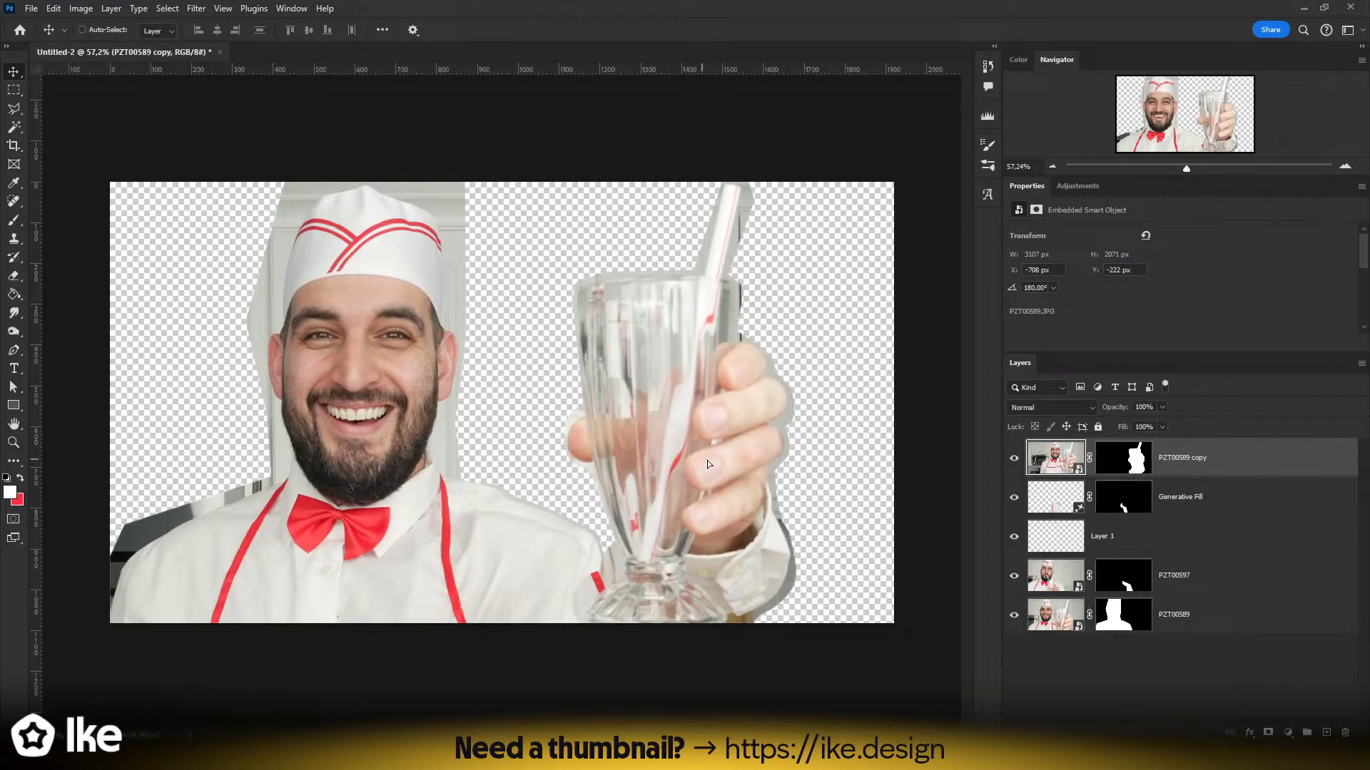
mouse_move(708, 460)
left_mouse_down()
mouse_move(716, 489)
mouse_move(682, 468)
left_mouse_up()
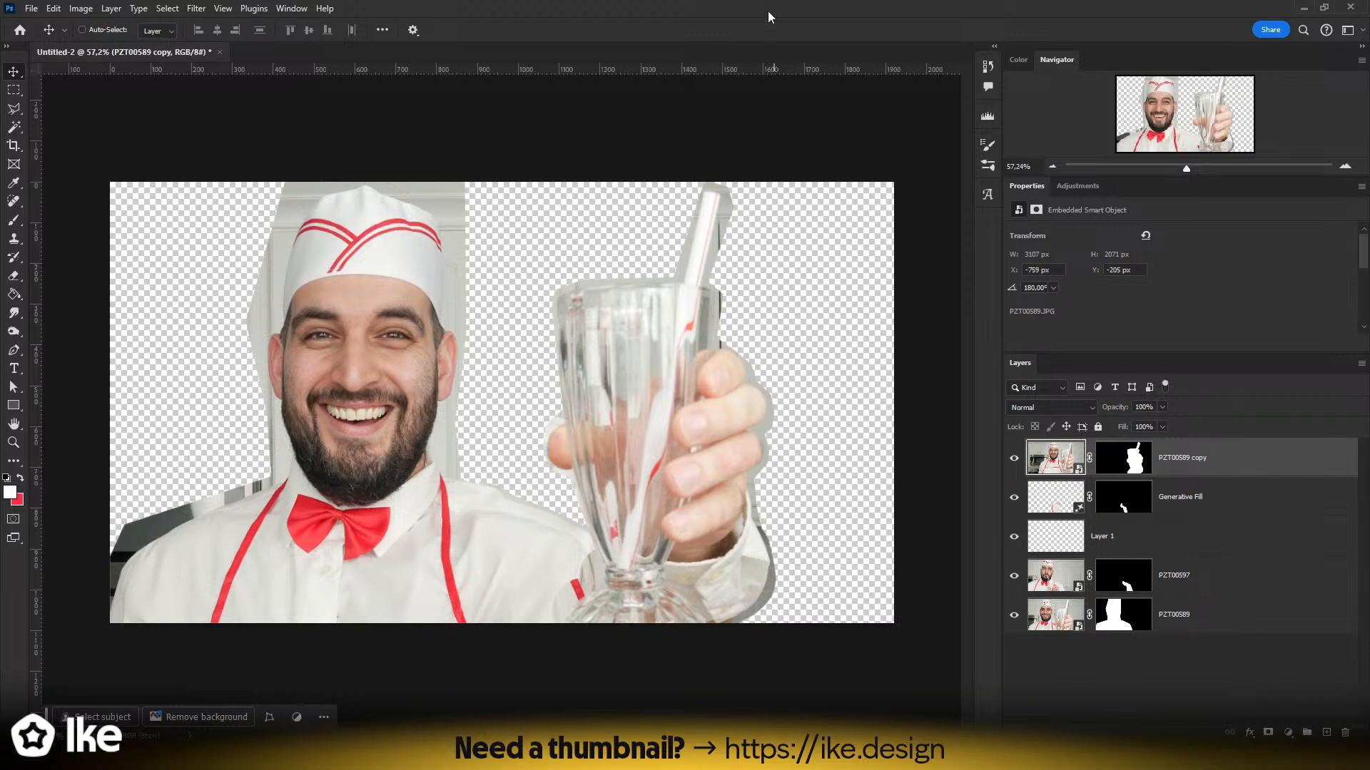
- Delete the empty Layer 1 between the Generative Fill and PZT00597 layers
key("z")
mouse_move(626, 408)
left_mouse_down()
mouse_move(615, 408)
mouse_move(629, 408)
left_mouse_up()
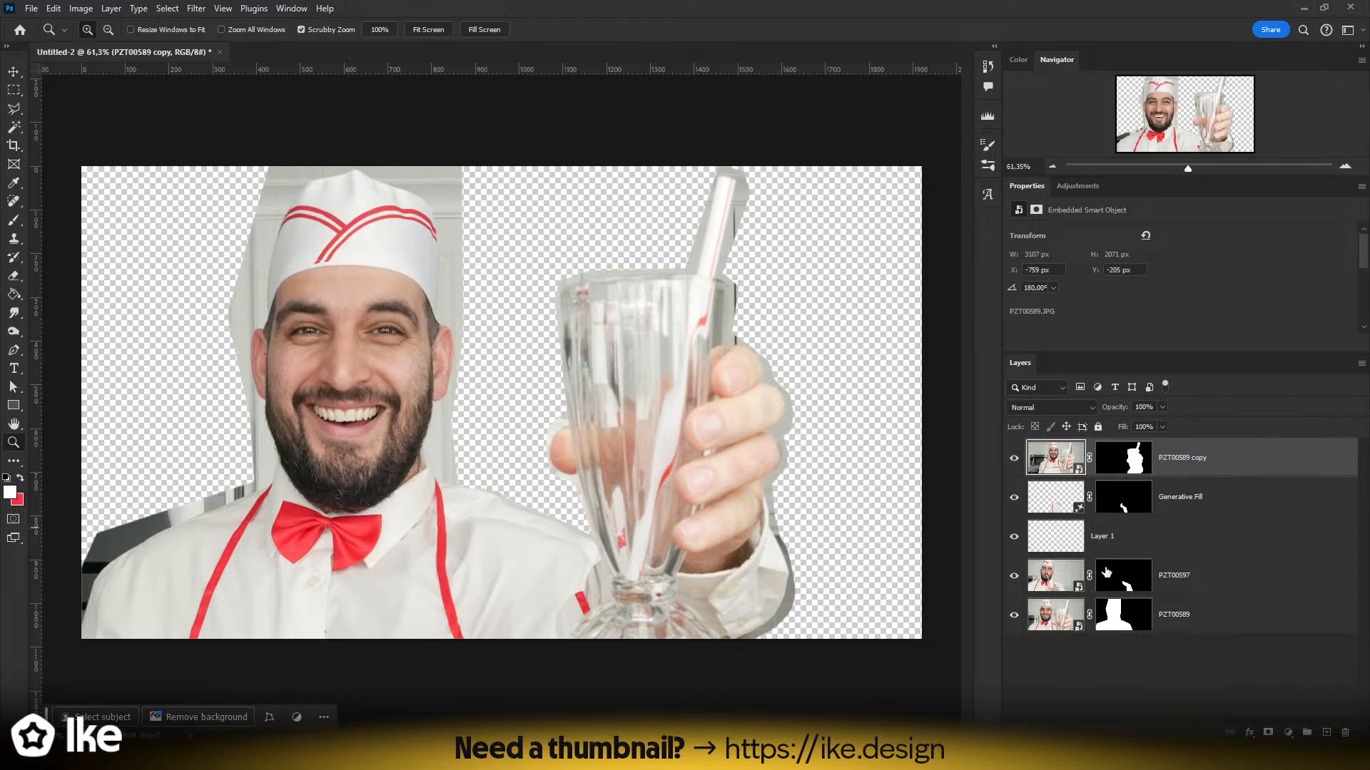
left_click(1193, 504)
left_click_drag(1102, 535, 1345, 732)
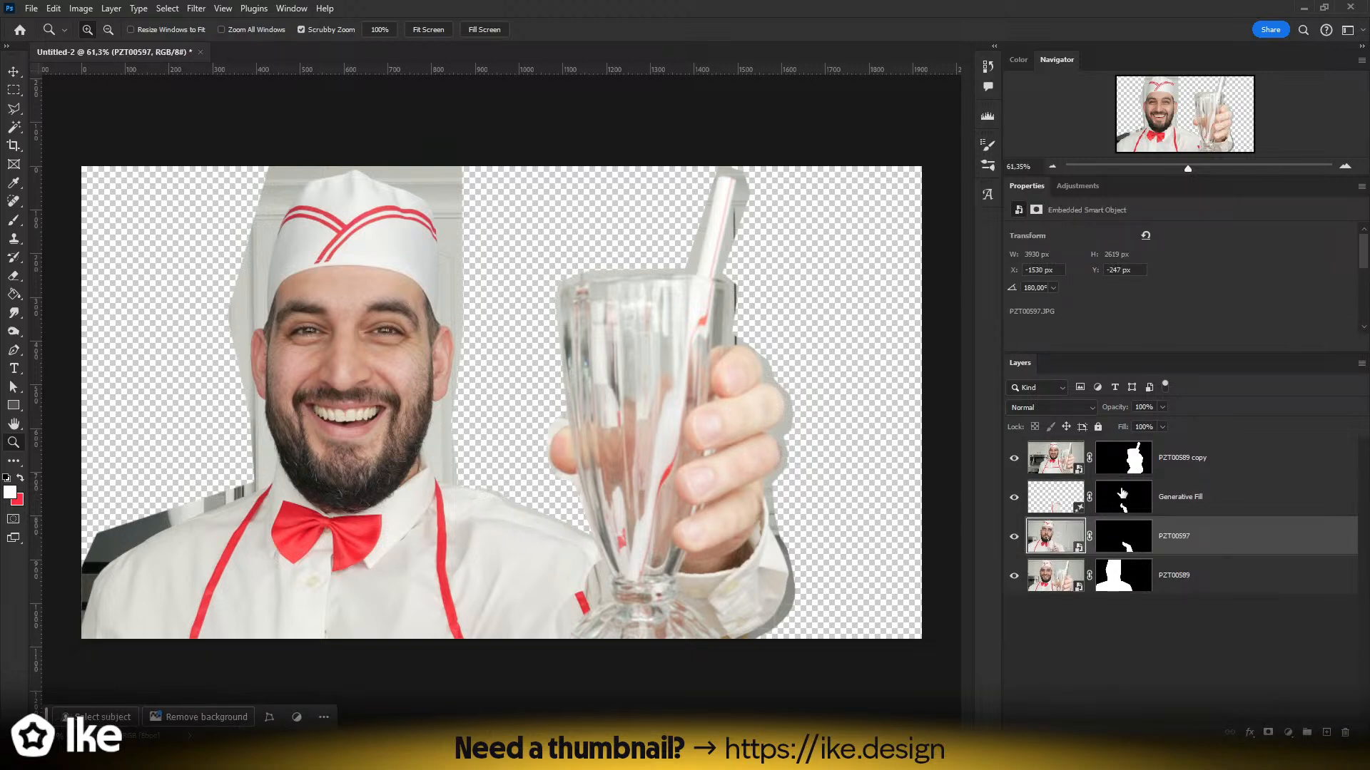
- Paint black with a small brush on the PZT00589 copy mask to hide the leftover shirt and red strap beside the glass's stem
left_click(1183, 465)
left_click_drag(680, 610, 665, 485)
left_click_drag(462, 535, 486, 515)
key("b")
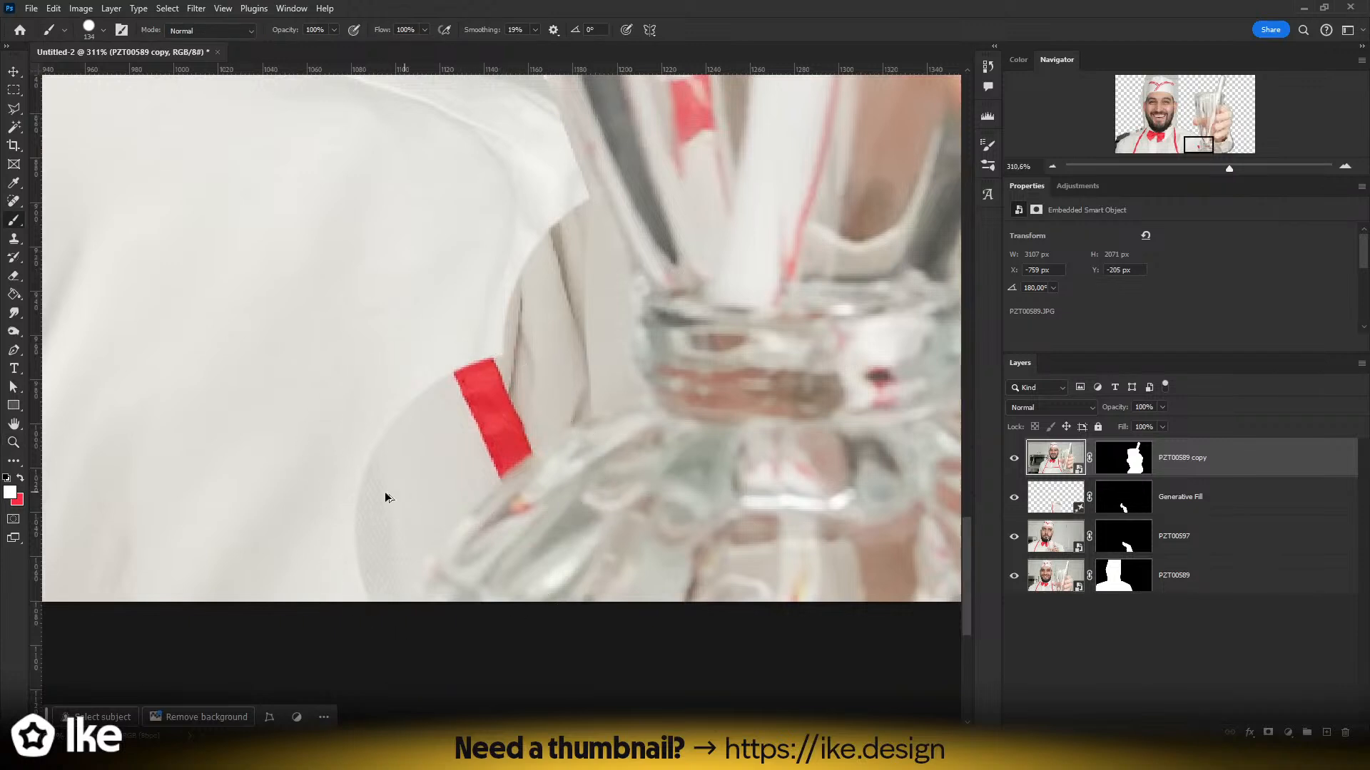
left_click_drag(385, 497, 278, 502, "alt")
left_click(1117, 450)
key("d")
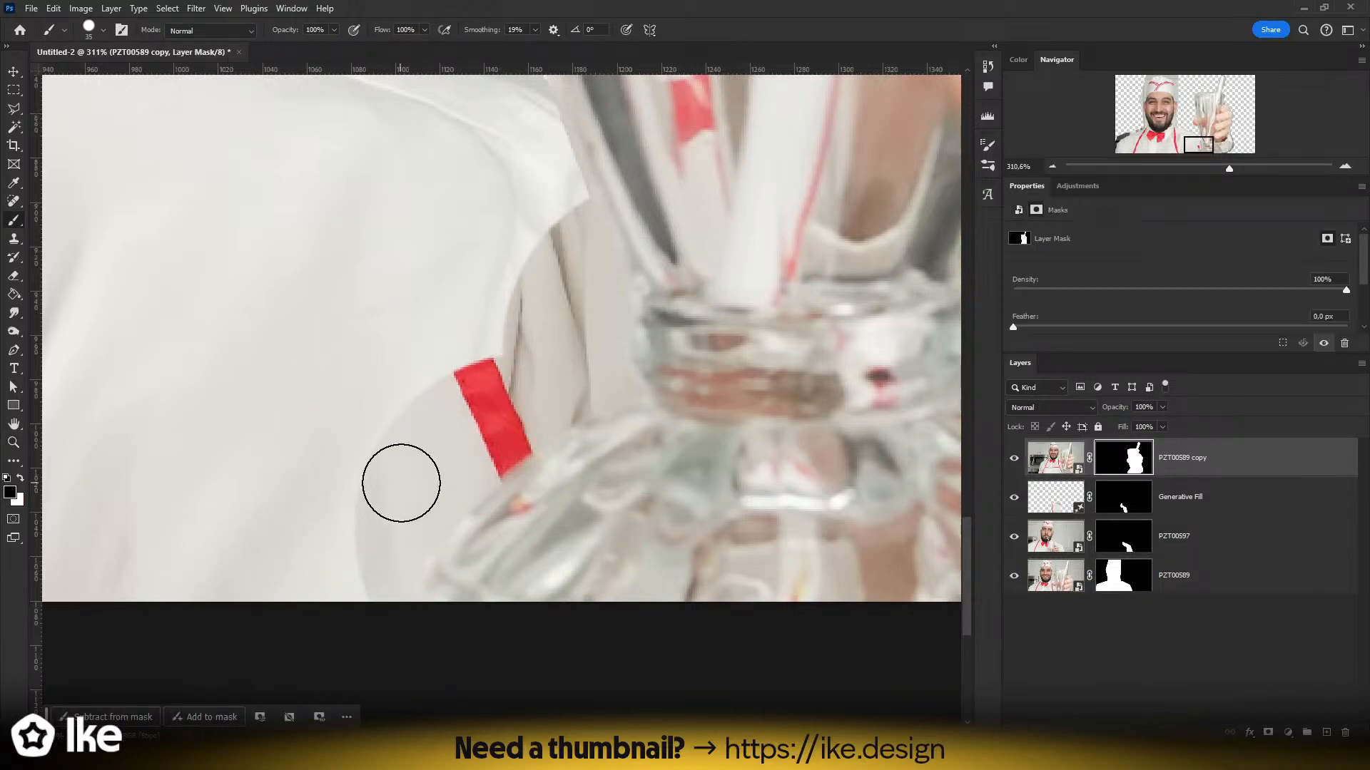
mouse_move(400, 480)
left_mouse_down("alt")
mouse_move(365, 505)
mouse_move(306, 556)
mouse_move(551, 313)
mouse_move(532, 197)
mouse_move(471, 122)
mouse_move(464, 159)
mouse_move(528, 211)
mouse_move(543, 339)
mouse_move(385, 444)
mouse_move(291, 563)
left_mouse_up("alt")
- Move the hand-held glass layer slightly down in the composition
key("v")
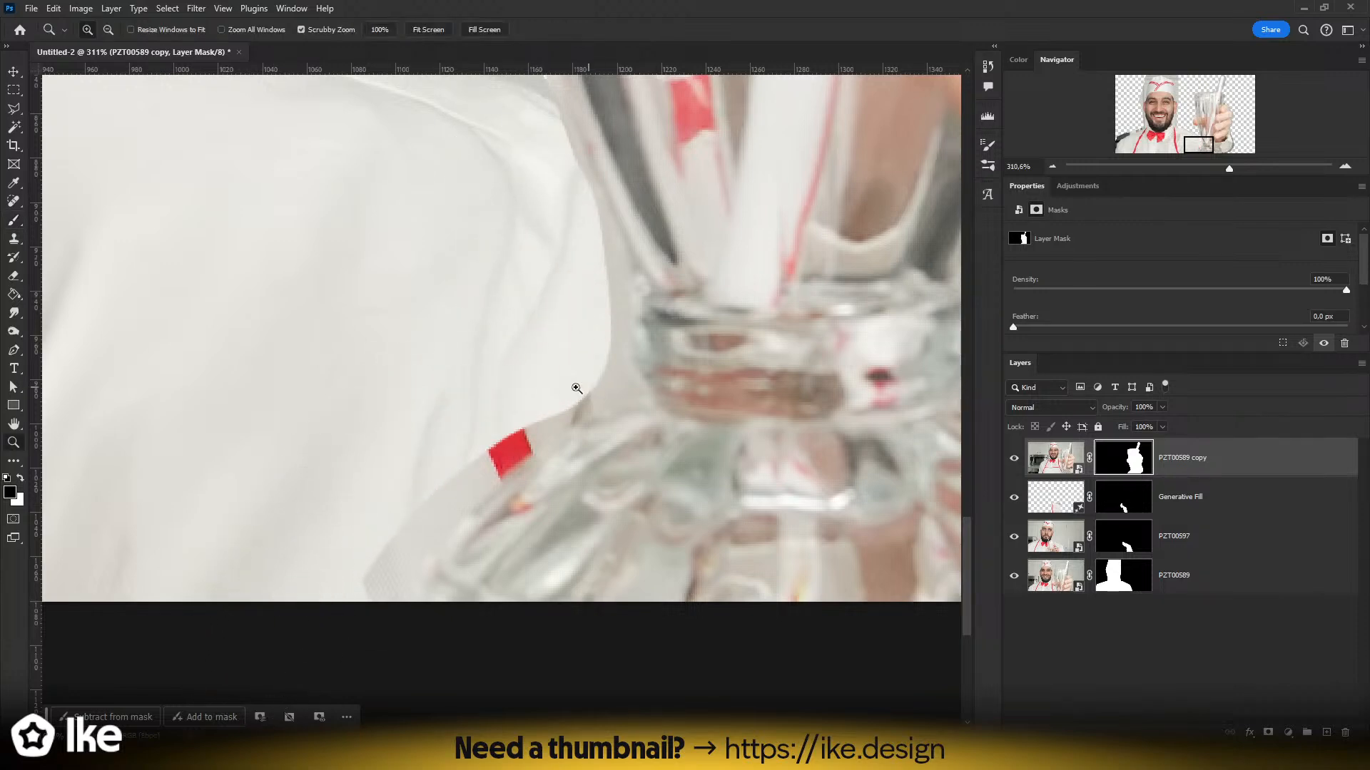
key("ctrl+0")
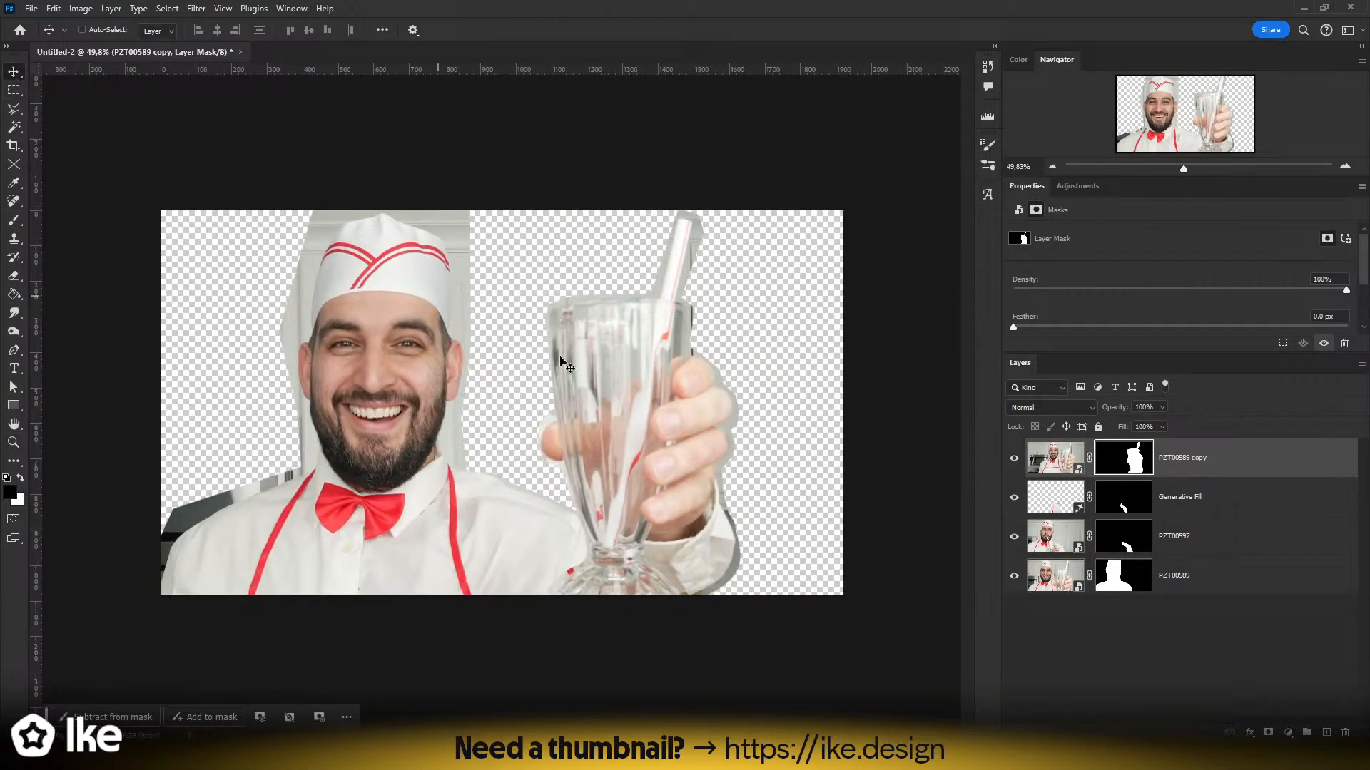
left_click_drag(688, 412, 685, 422)
key("z")
left_click_drag(647, 549, 622, 456)
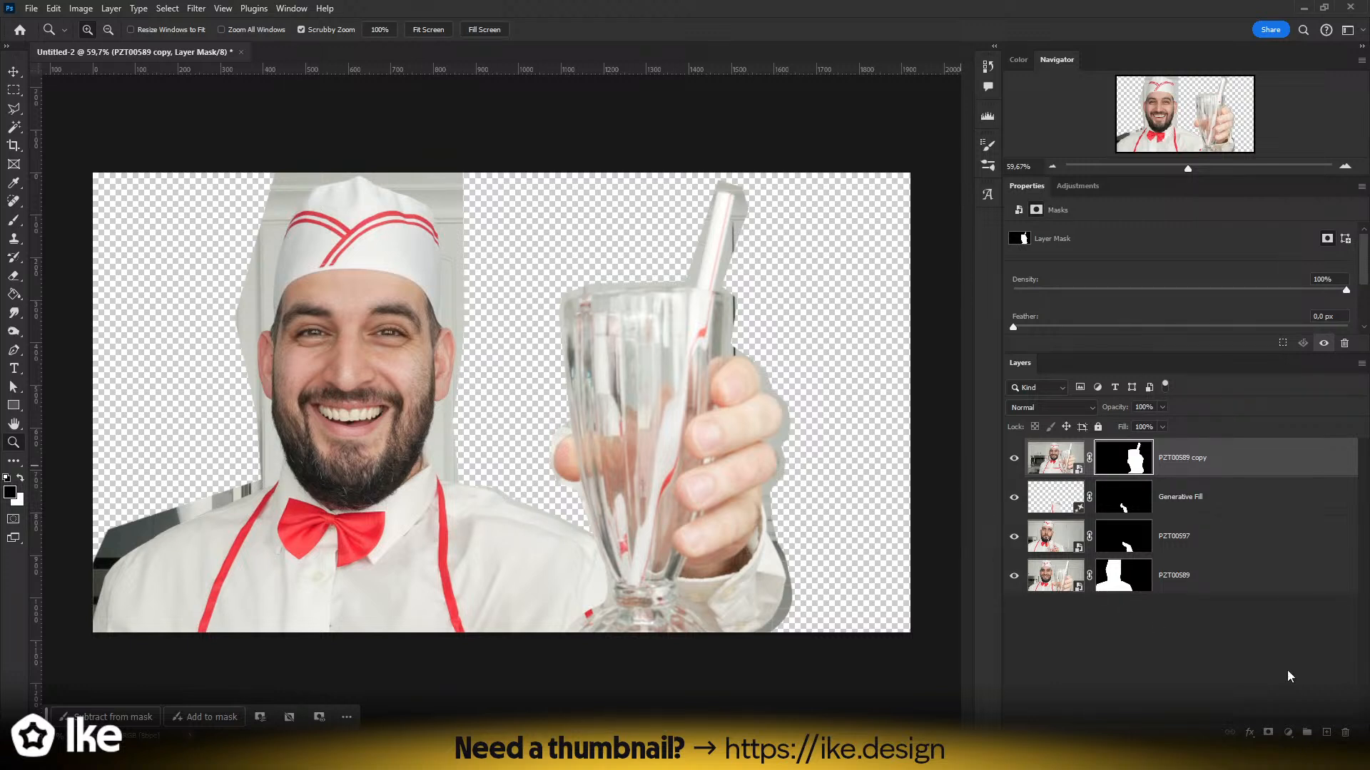
- Draw a light blue (6bb3e5) rectangle about 1977 by 1111 px covering the whole canvas on a new layer beneath all others
left_click(1327, 733)
left_click_drag(1177, 457, 1144, 653)
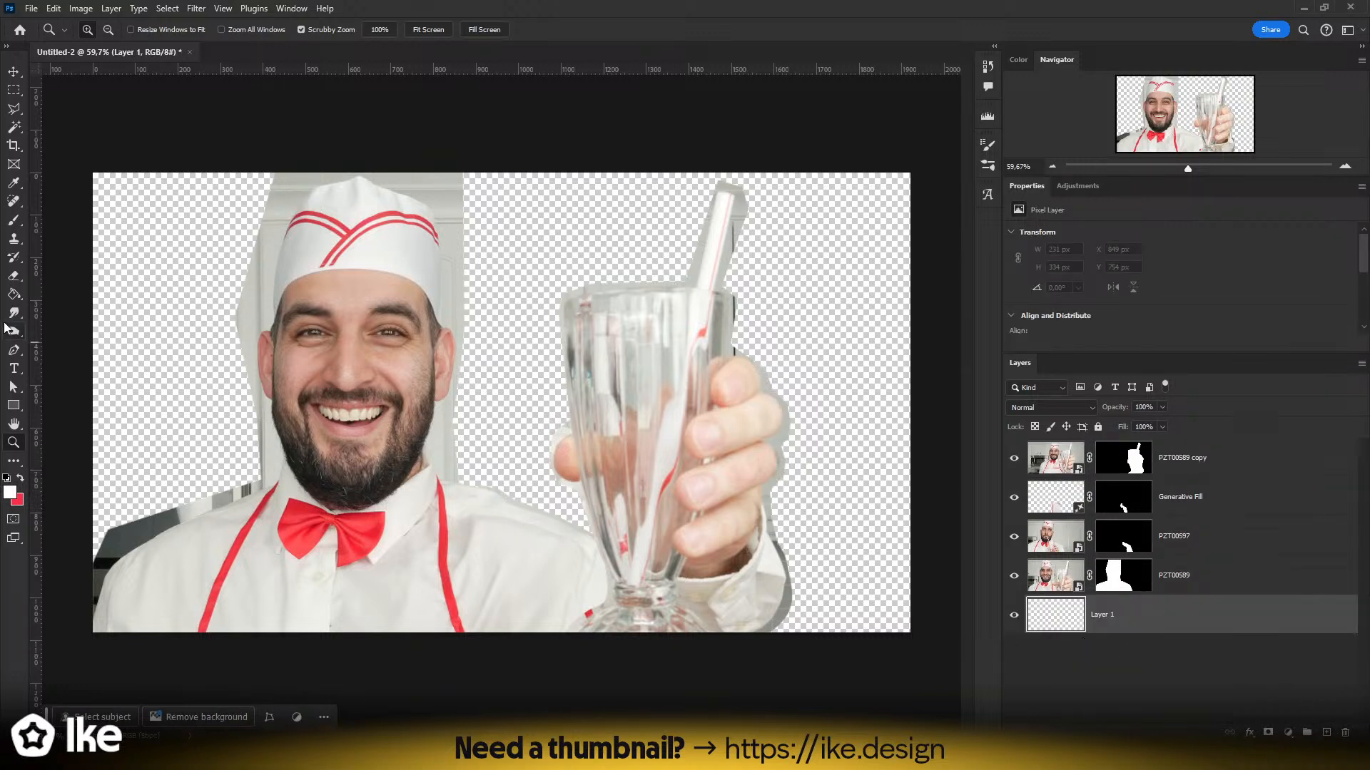
left_click(14, 408)
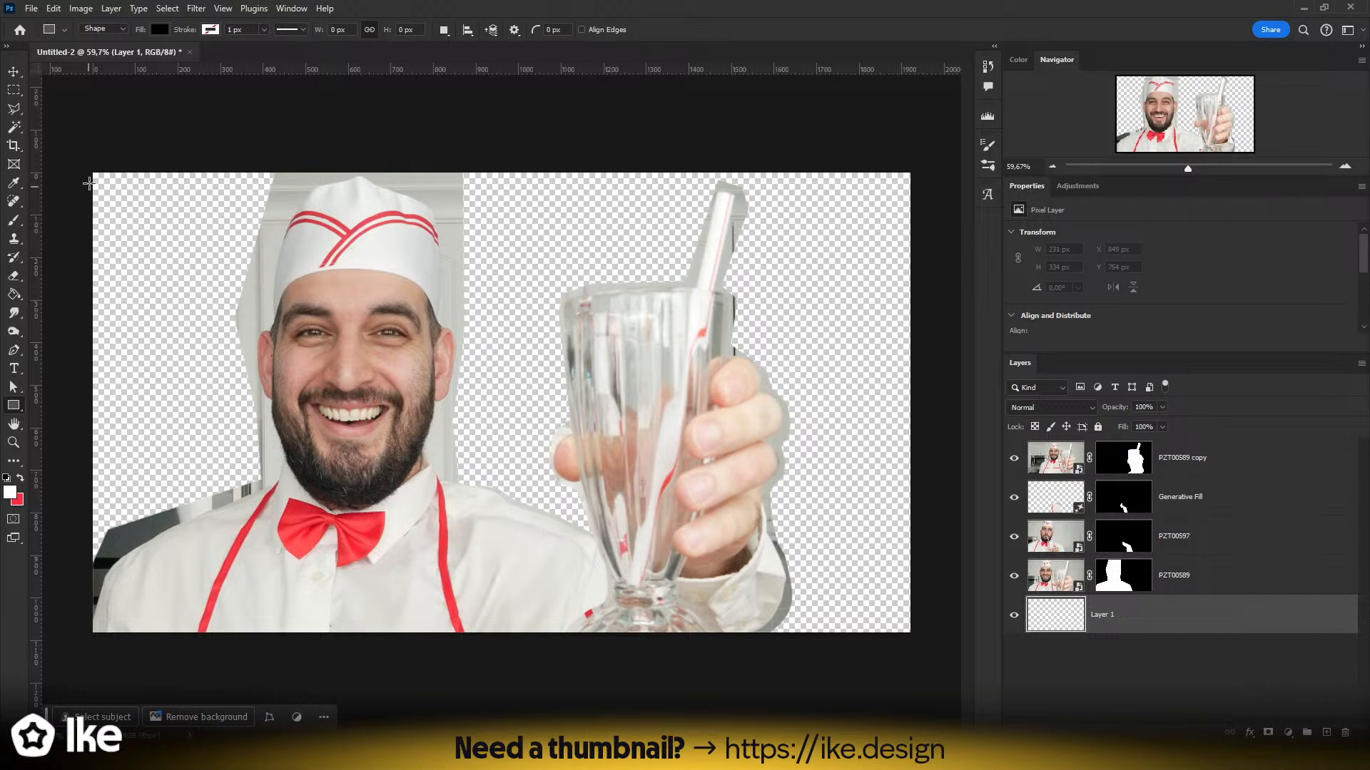
left_click(10, 492)
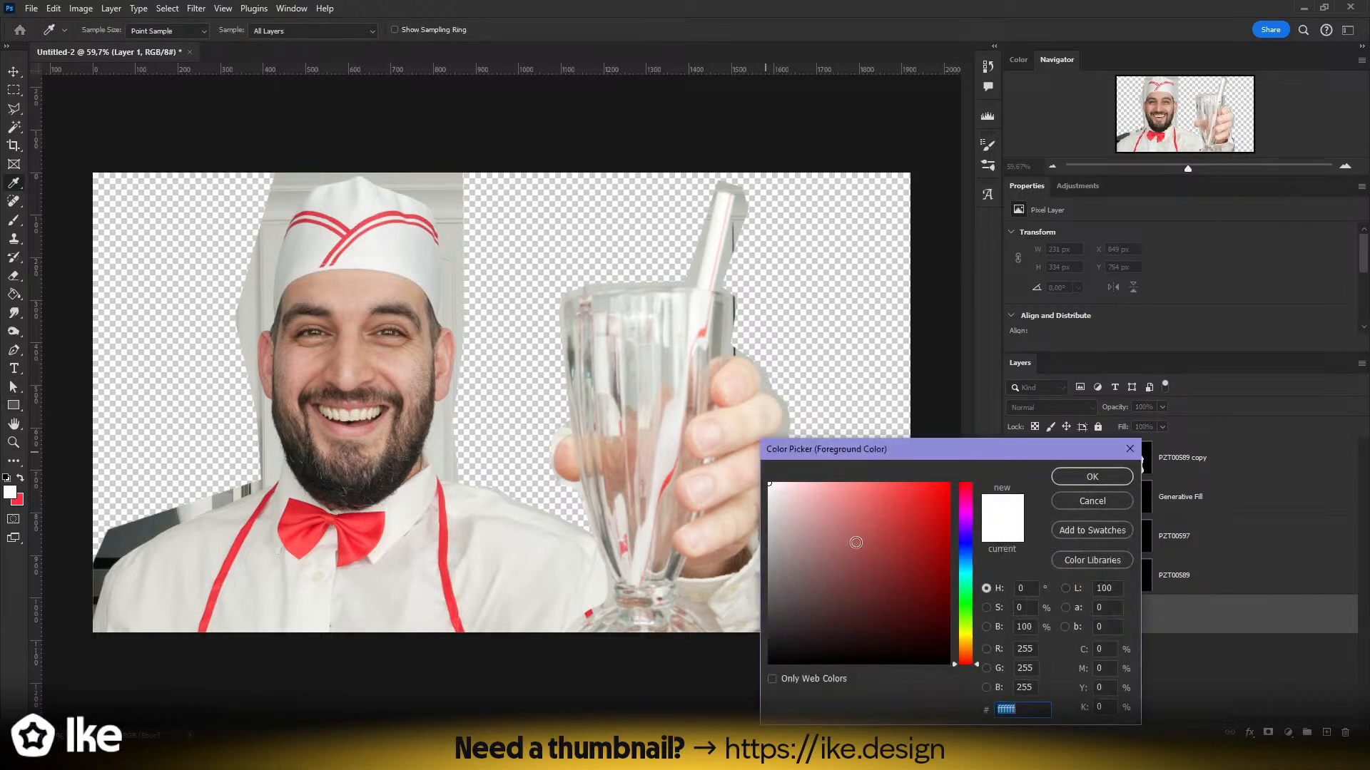
left_click(964, 561)
left_click(865, 489)
left_click(865, 501)
left_click(1062, 477)
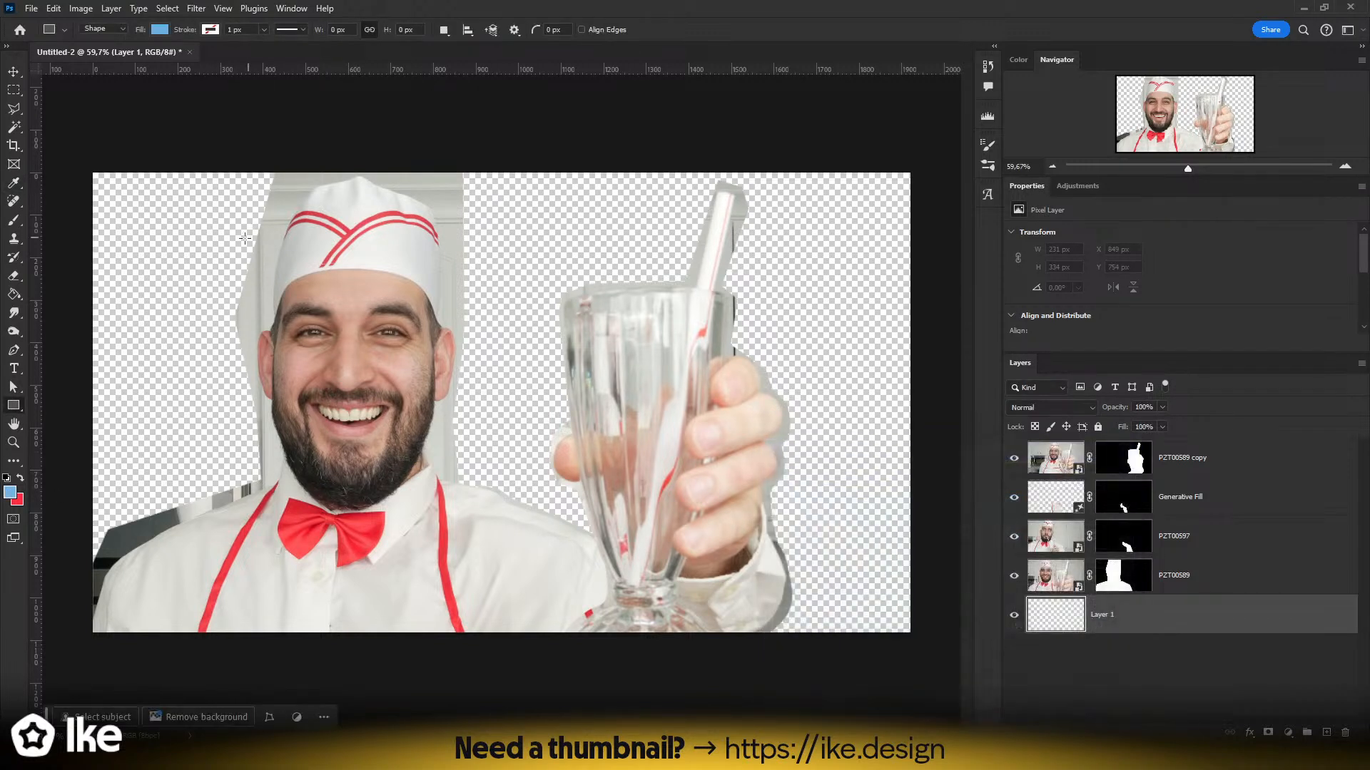
left_click_drag(82, 166, 922, 637)
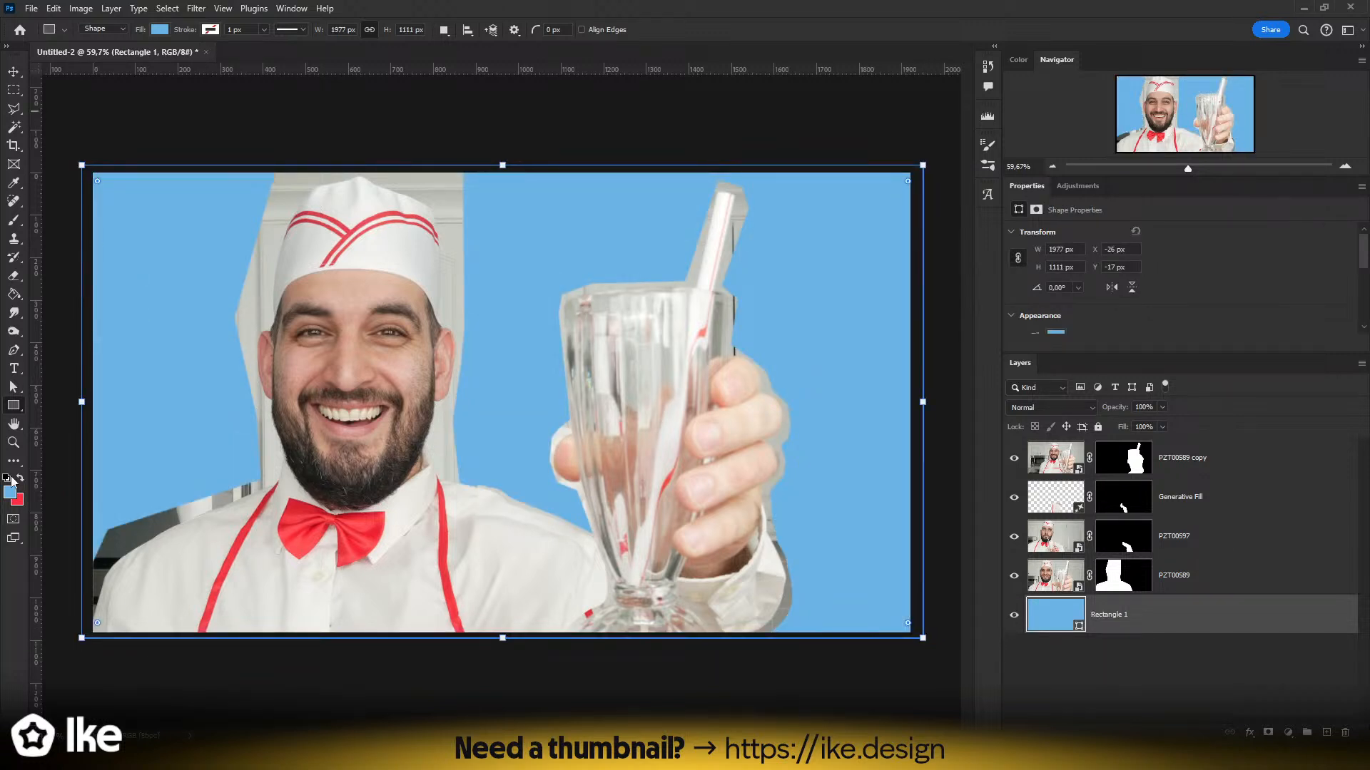
- Try brighter cyan fills for the background rectangle, first 47e7ff and then the softer 68ebff
left_click(159, 31)
left_click(247, 58)
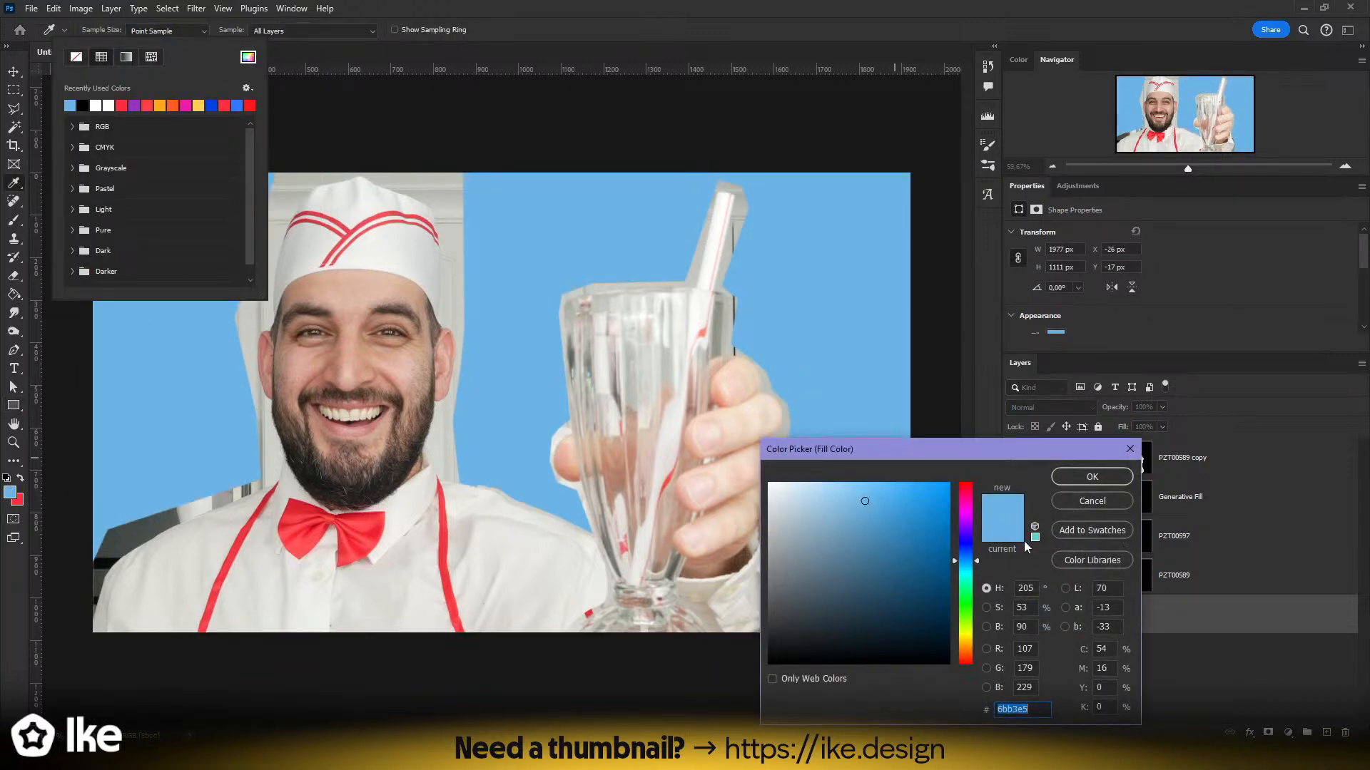
left_click(967, 573)
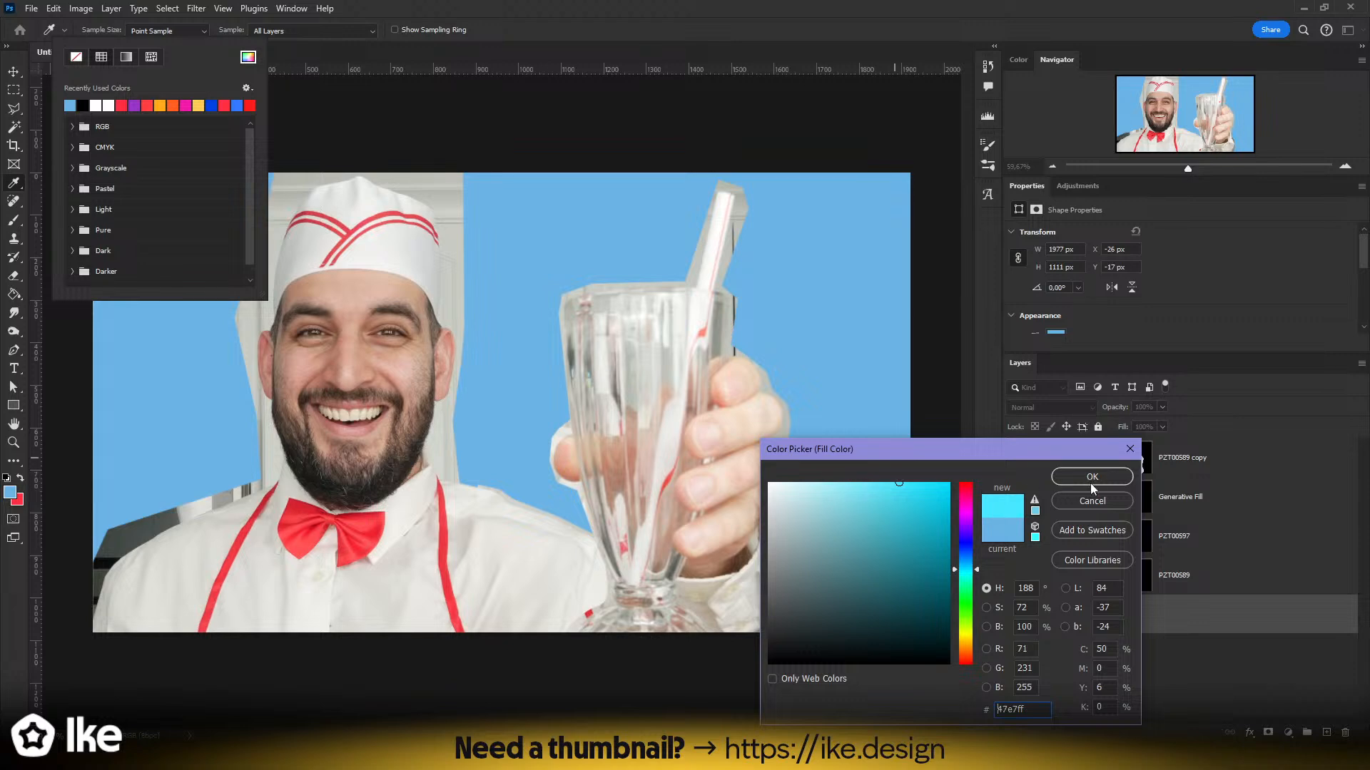
left_click(1094, 478)
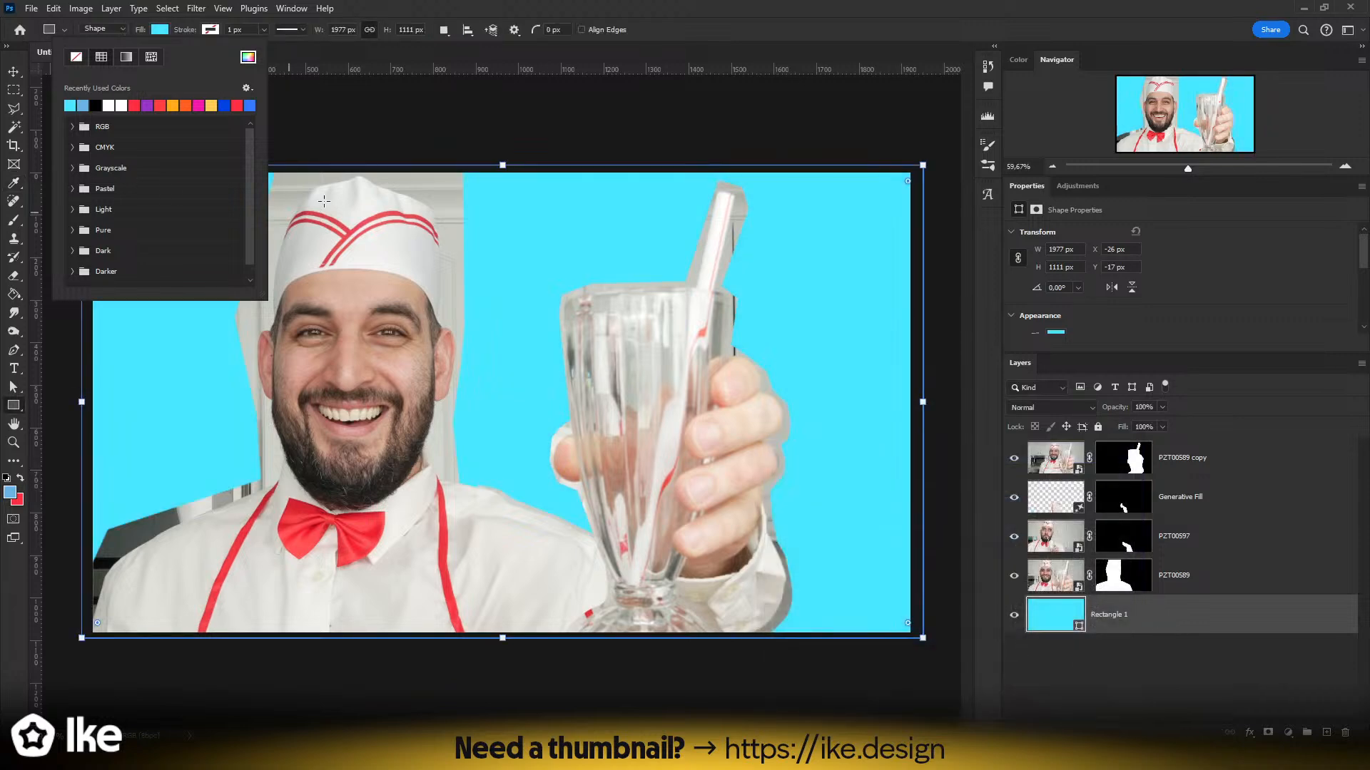
left_click(247, 57)
mouse_move(898, 482)
left_mouse_down()
mouse_move(875, 471)
mouse_move(881, 494)
mouse_move(873, 483)
left_mouse_up()
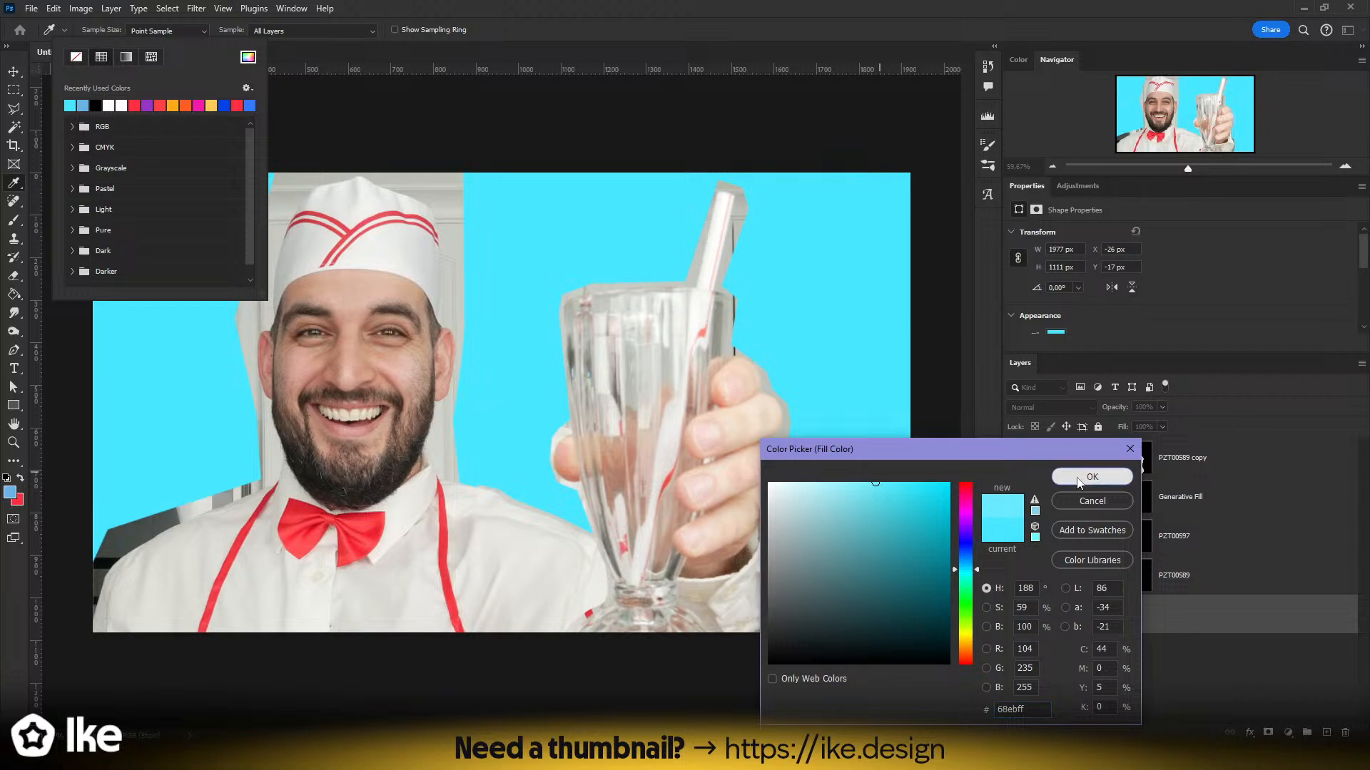
left_click(1092, 477)
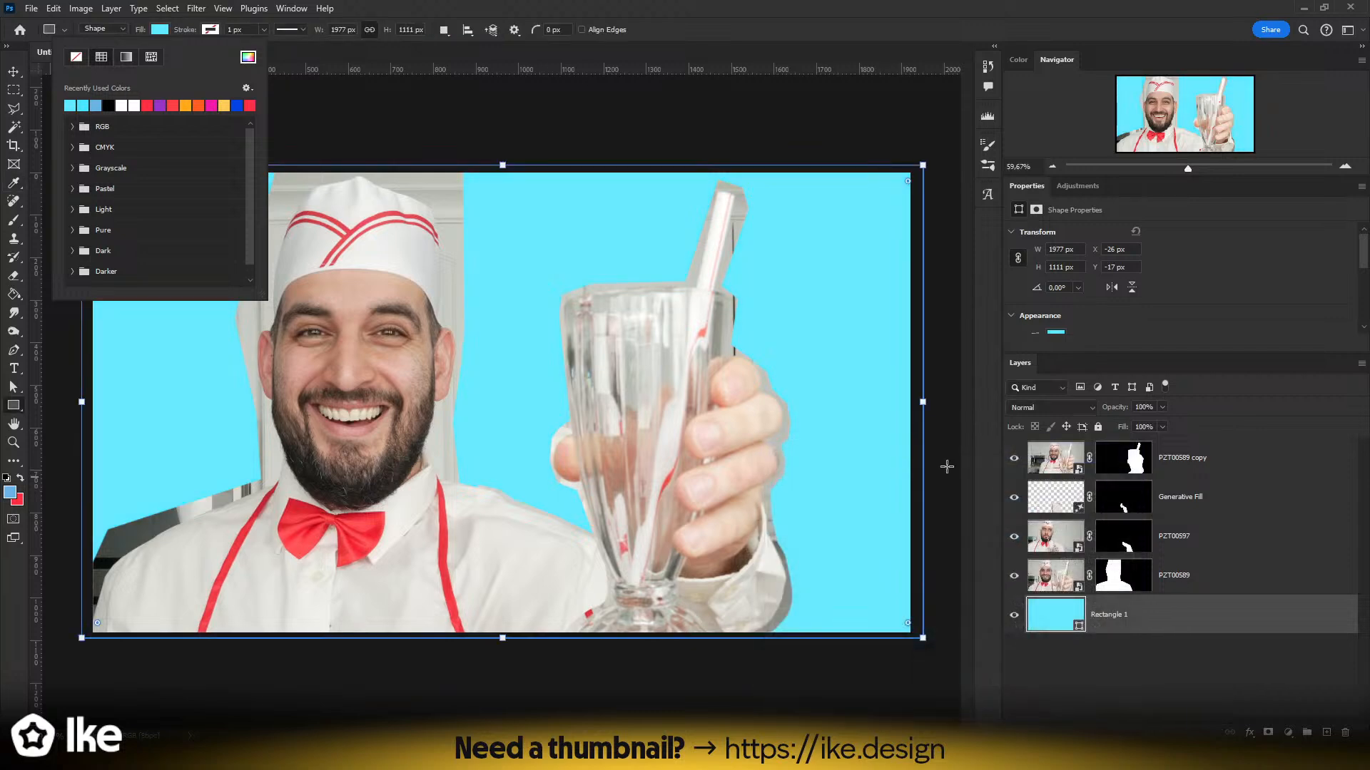
- Set the background rectangle's fill to the softer sky blue 74daf4
left_click(248, 58)
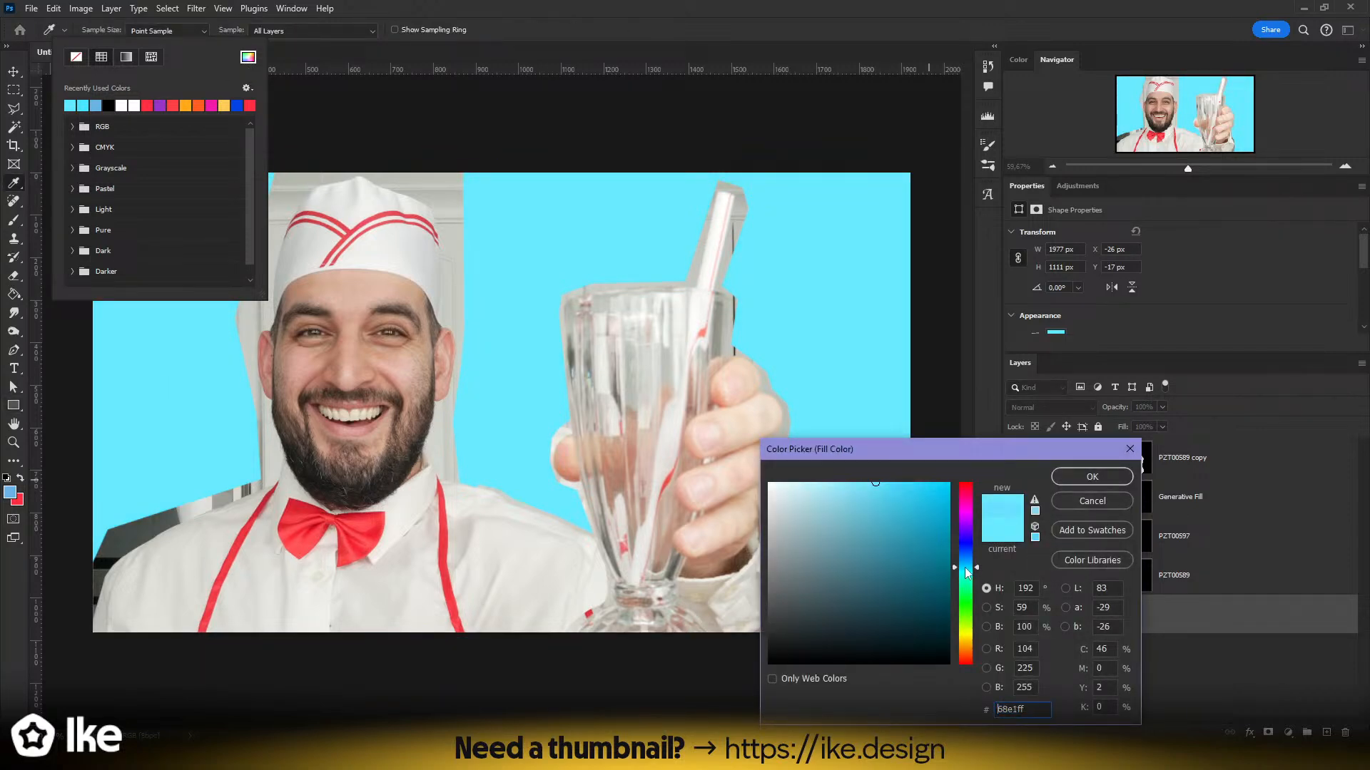
left_click(866, 489)
left_click(1072, 471)
key("z")
left_click_drag(641, 421, 578, 408)
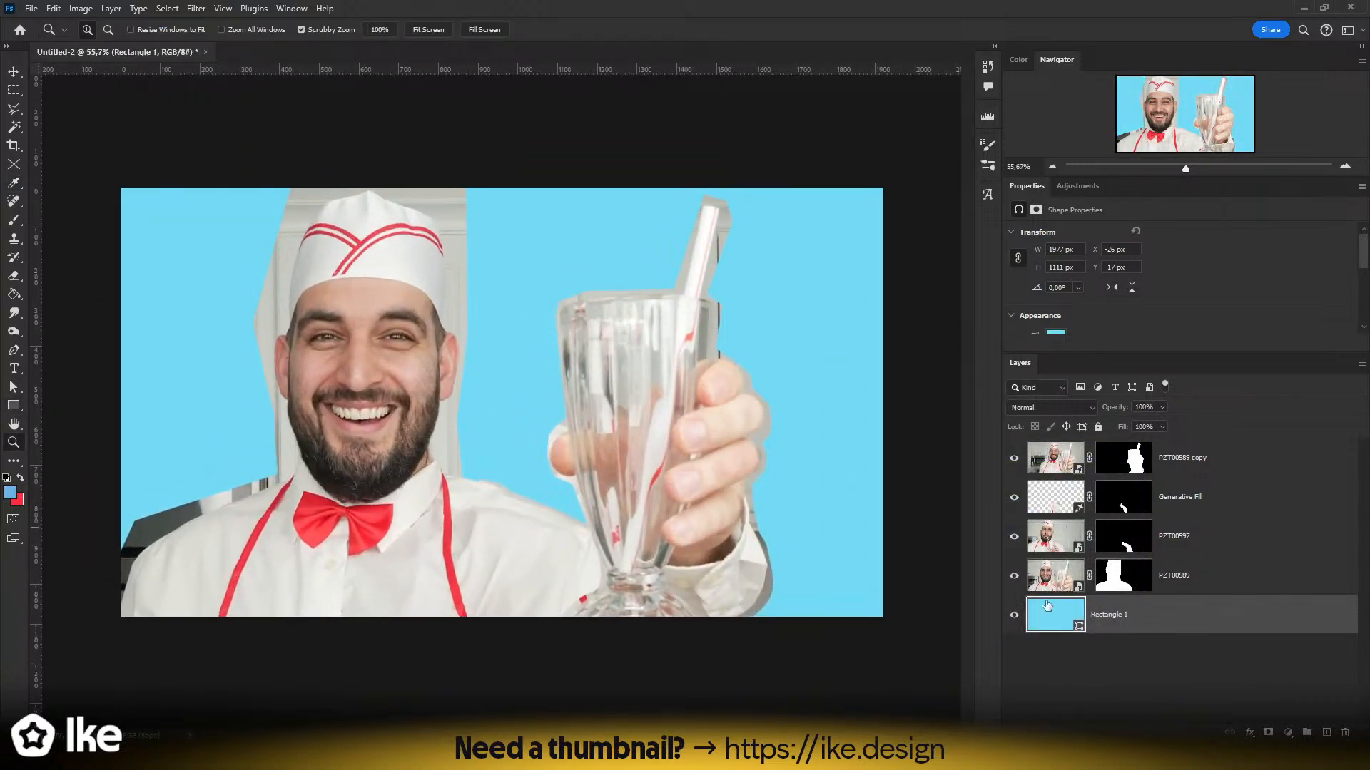
- Set the background rectangle's fill to the darker blue 41b3cf
key("p")
left_click(159, 30)
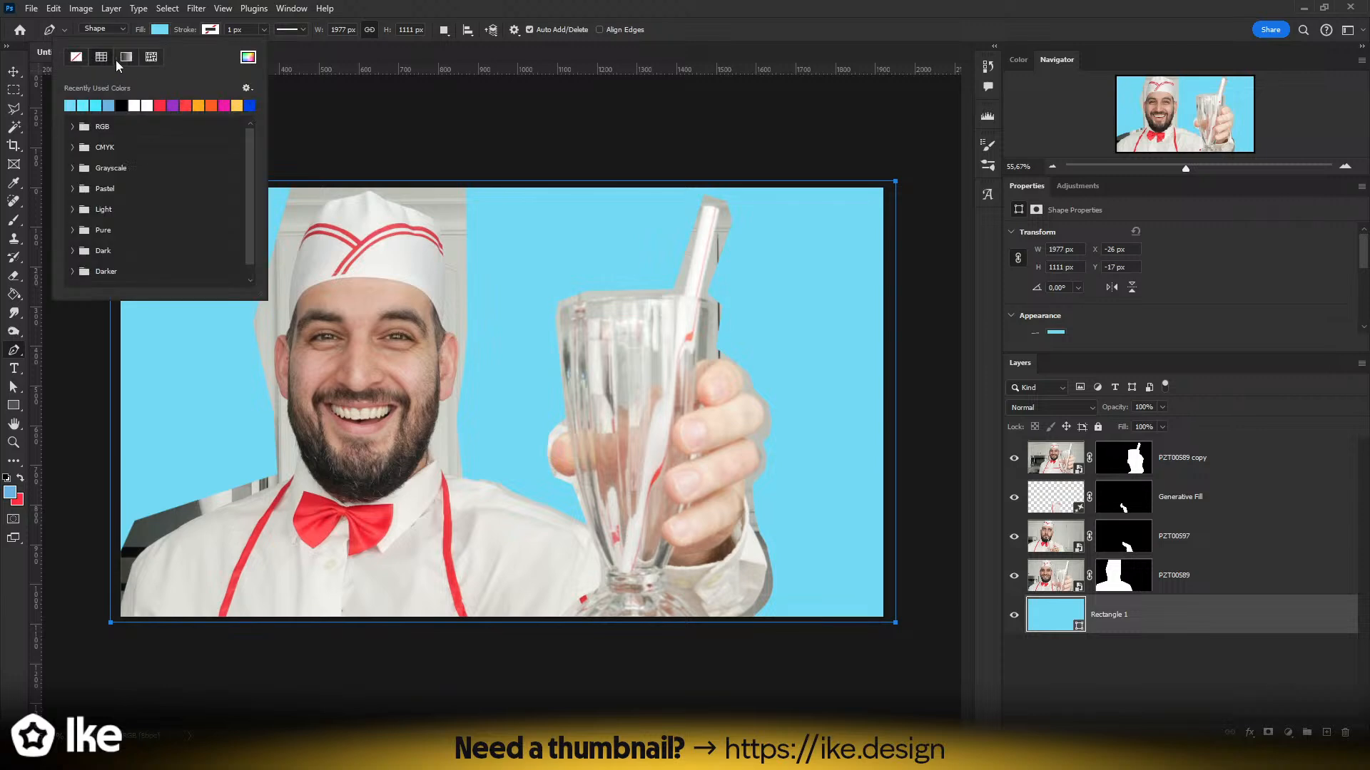
left_click(247, 57)
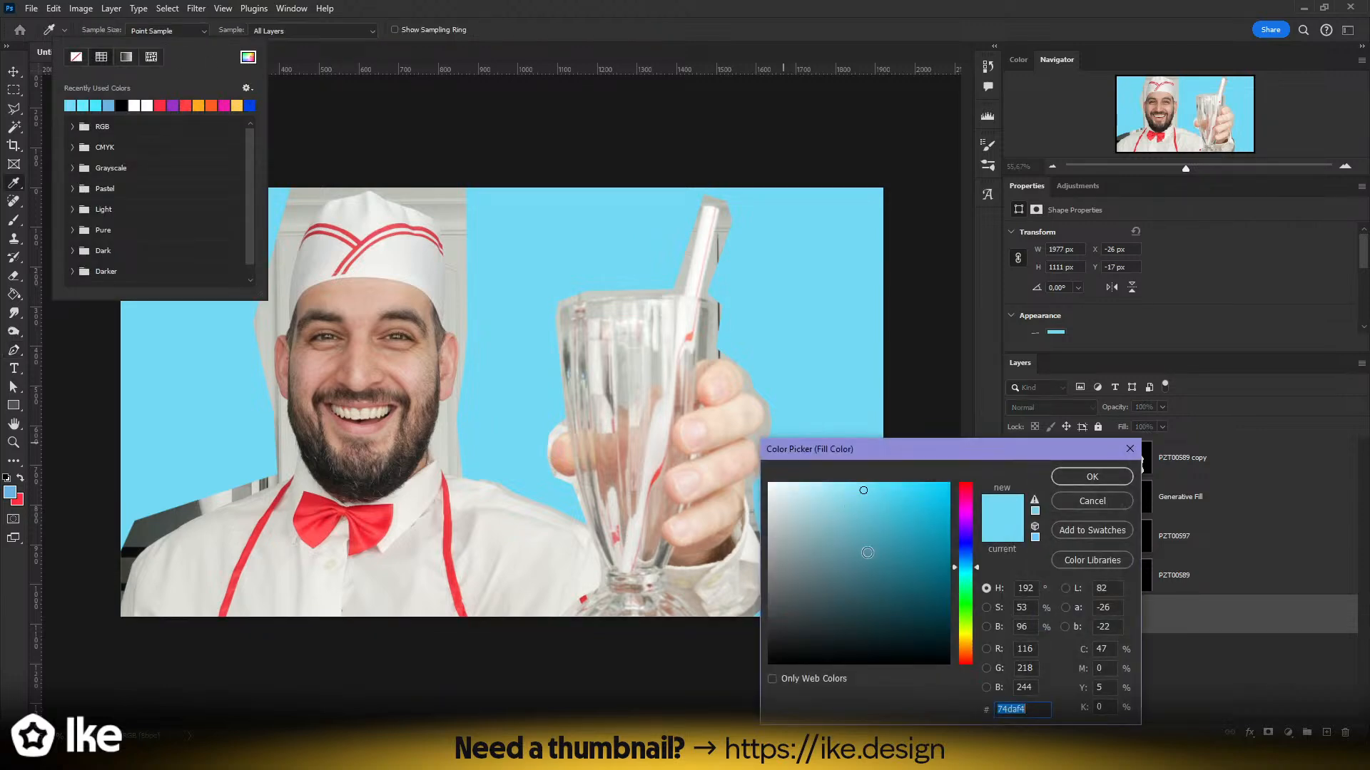
left_click(862, 515)
left_click_drag(862, 516, 892, 516)
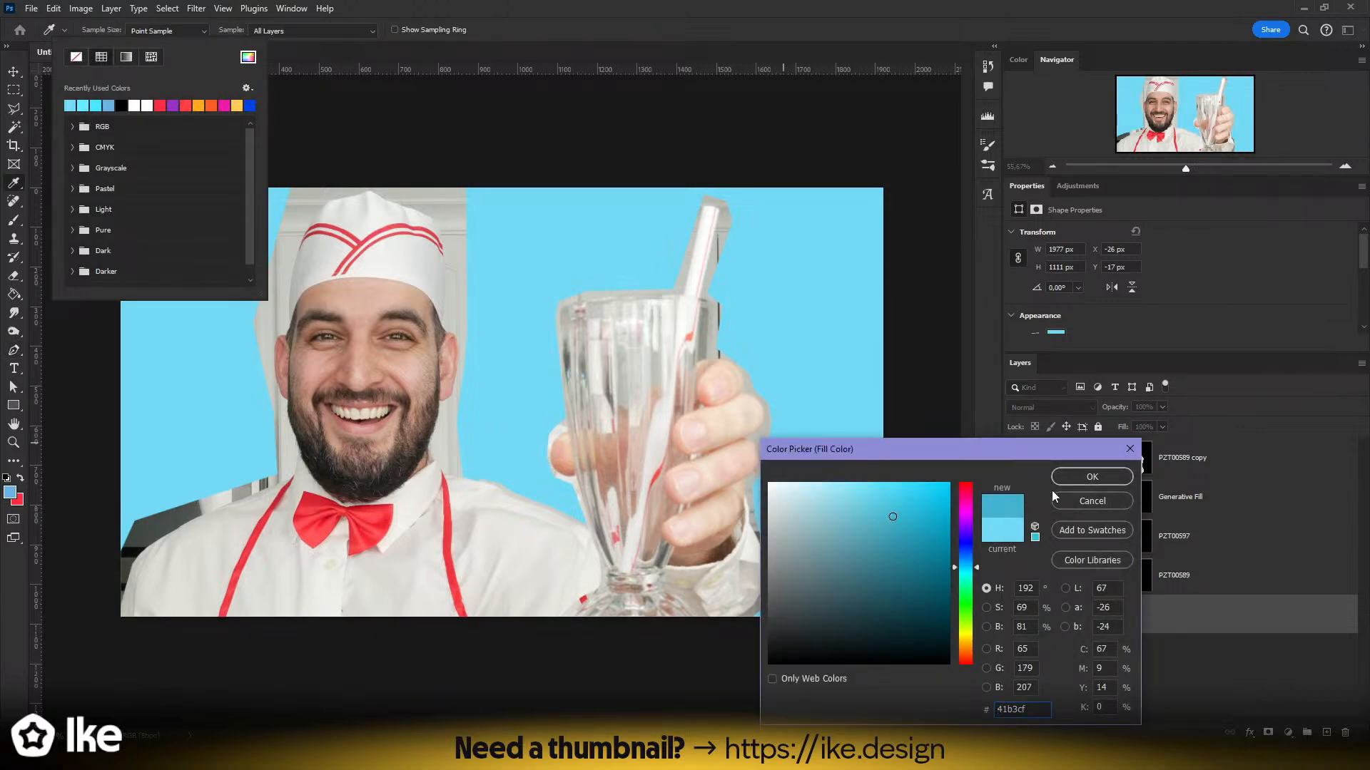
left_click(1111, 475)
key("z")
left_click_drag(646, 421, 600, 406)
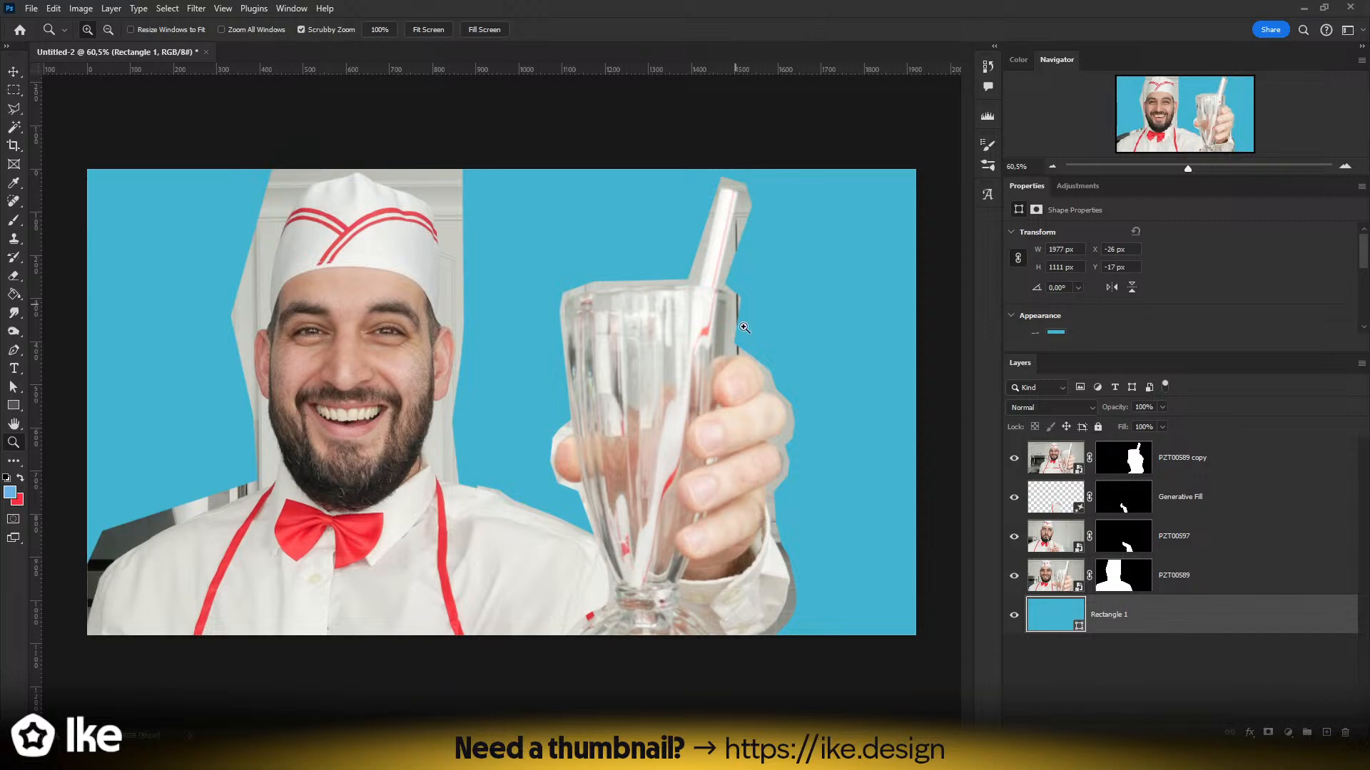
- Paste the copied concept sketch above the hand-held glass layer, compare it with the composition, and delete its layer
left_click(1181, 470)
key("ctrl+v")
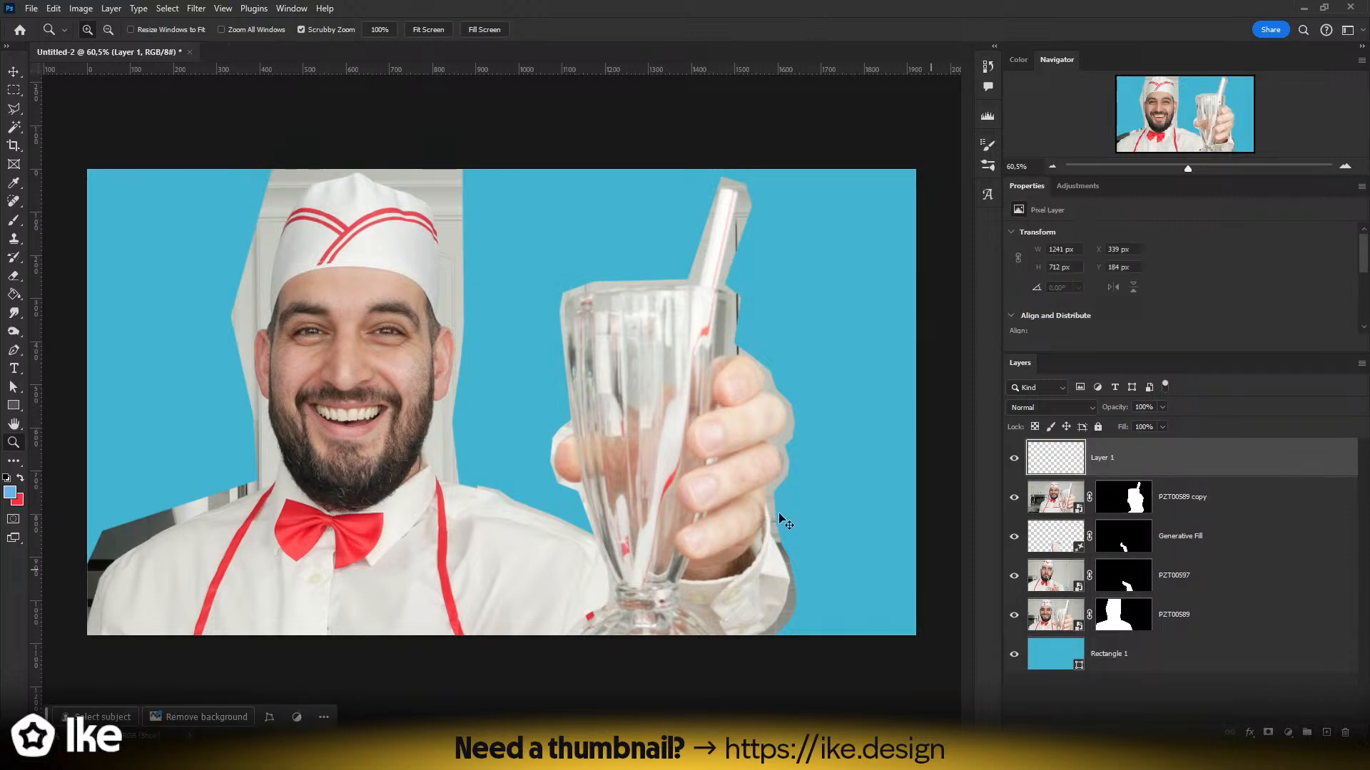
left_click_drag(542, 450, 551, 446)
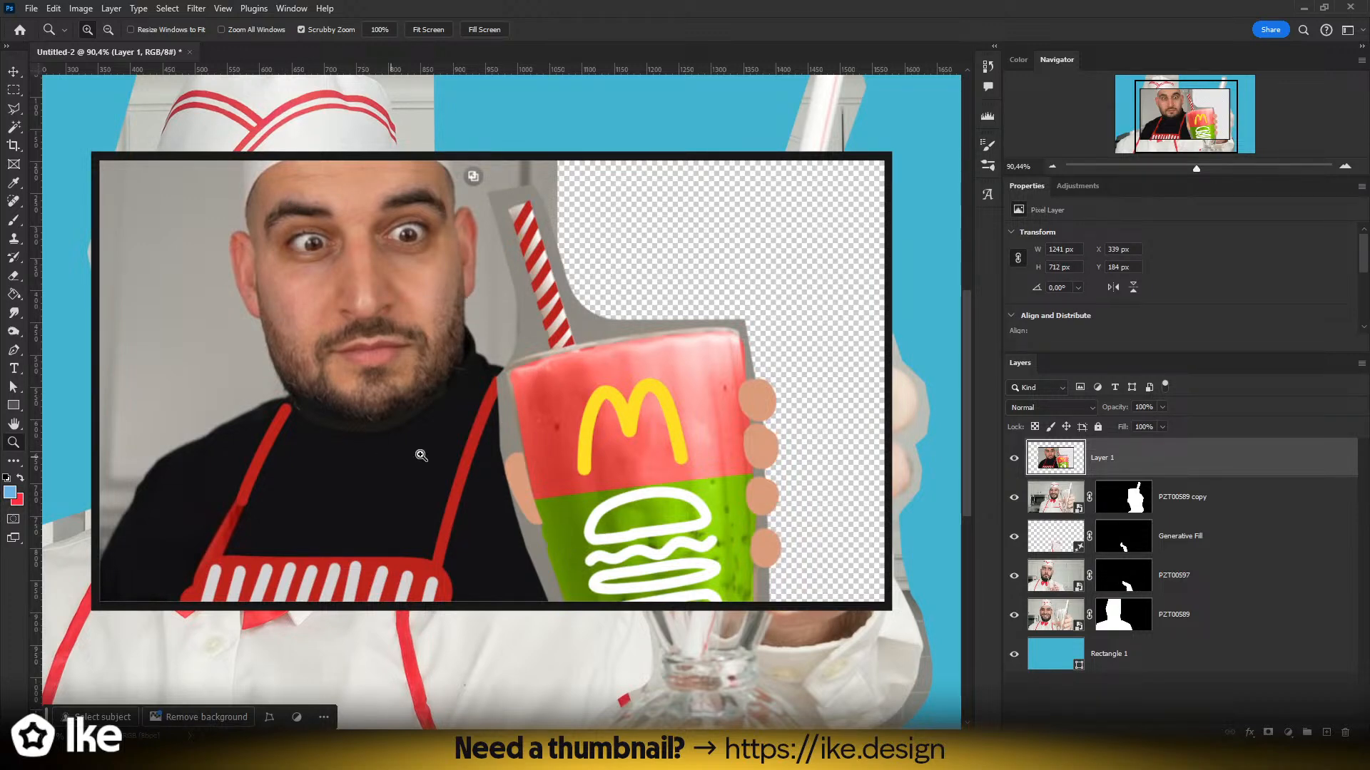
left_click_drag(653, 424, 587, 404)
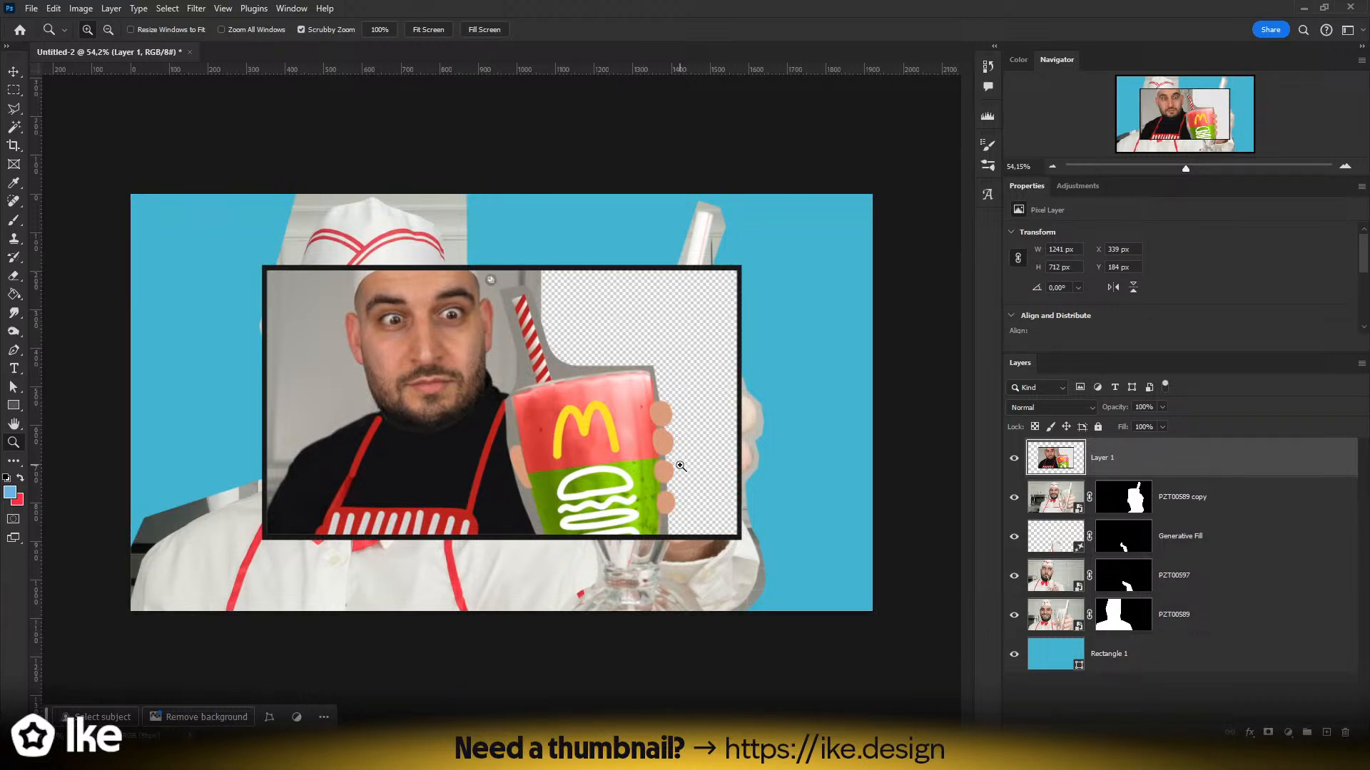
left_click_drag(1136, 461, 1345, 733)
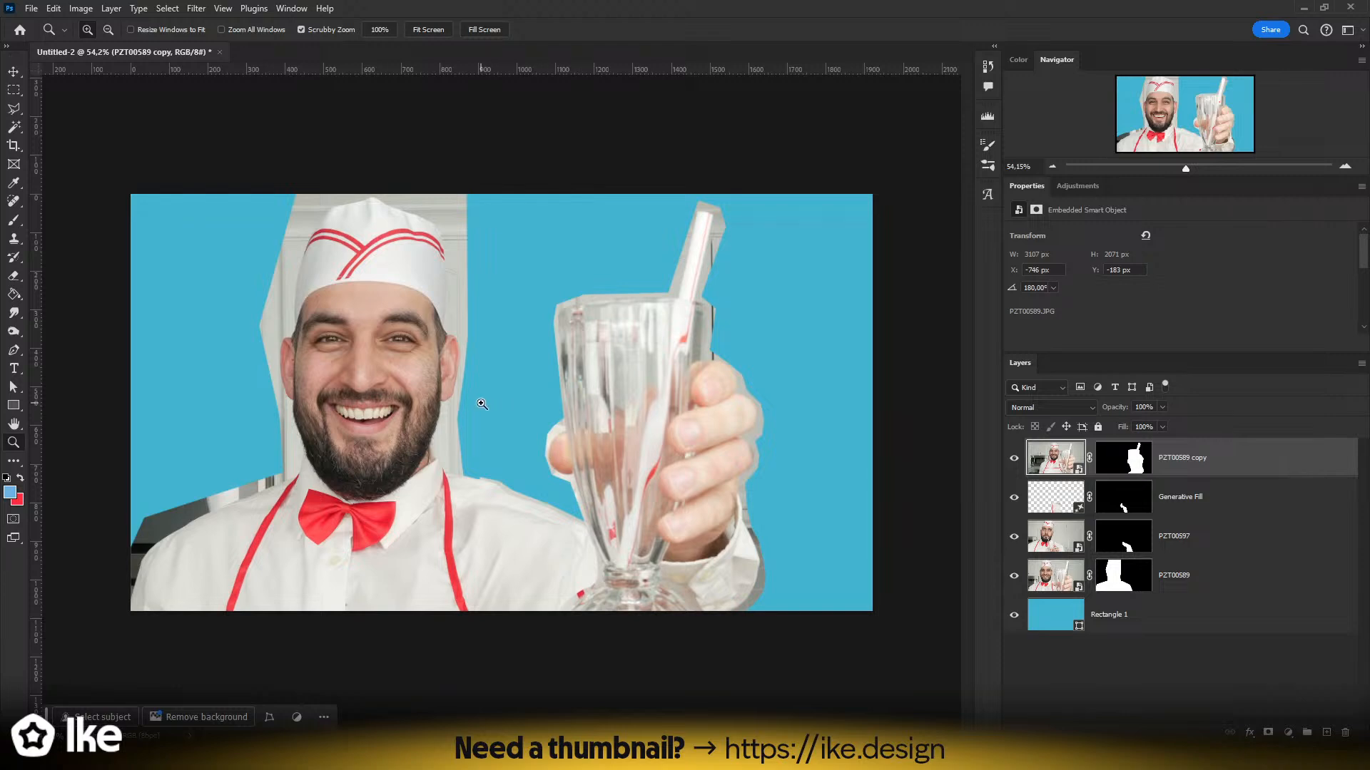
left_click_drag(484, 404, 498, 401)
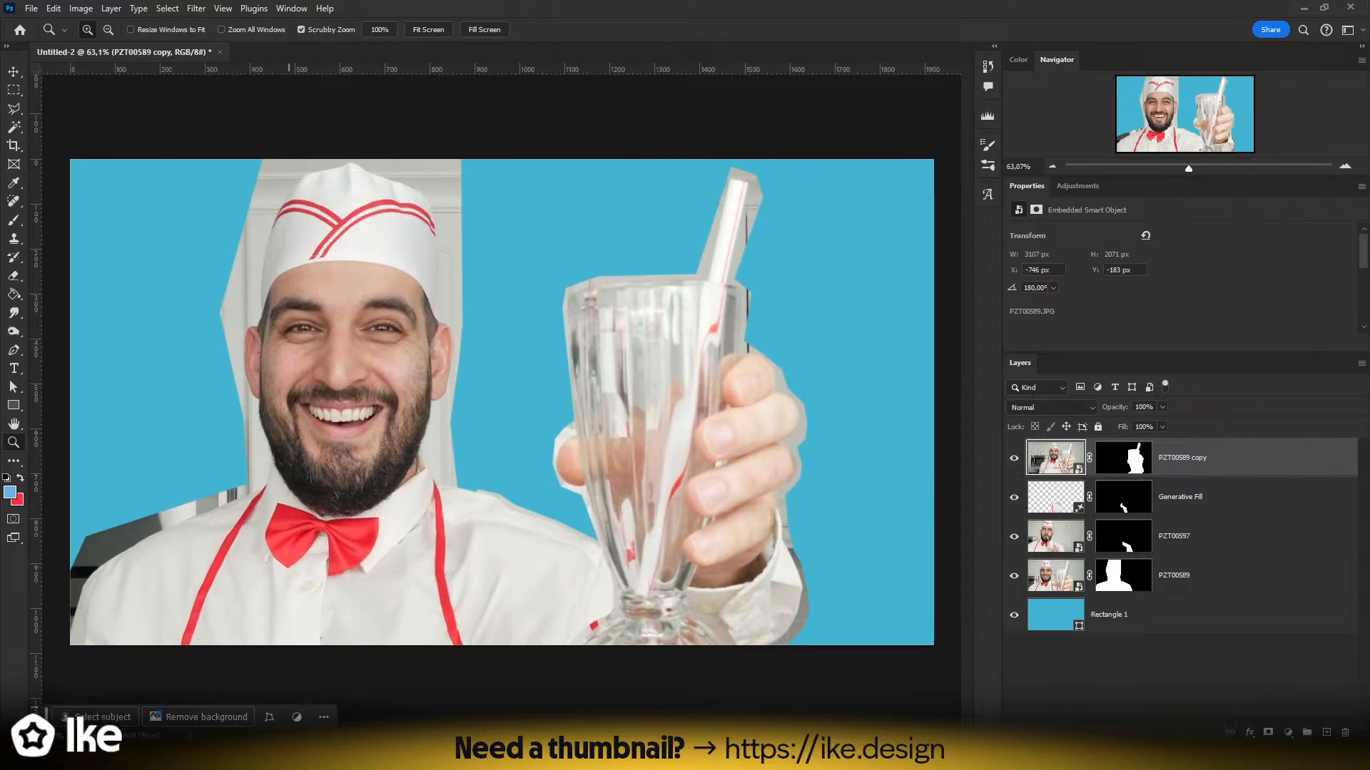
- Switch to the Milkshake Video folder in Google Drive and look through the photo thumbnails for other poses
mouse_move(196, 754)
left_click(277, 695)
left_click(225, 522)
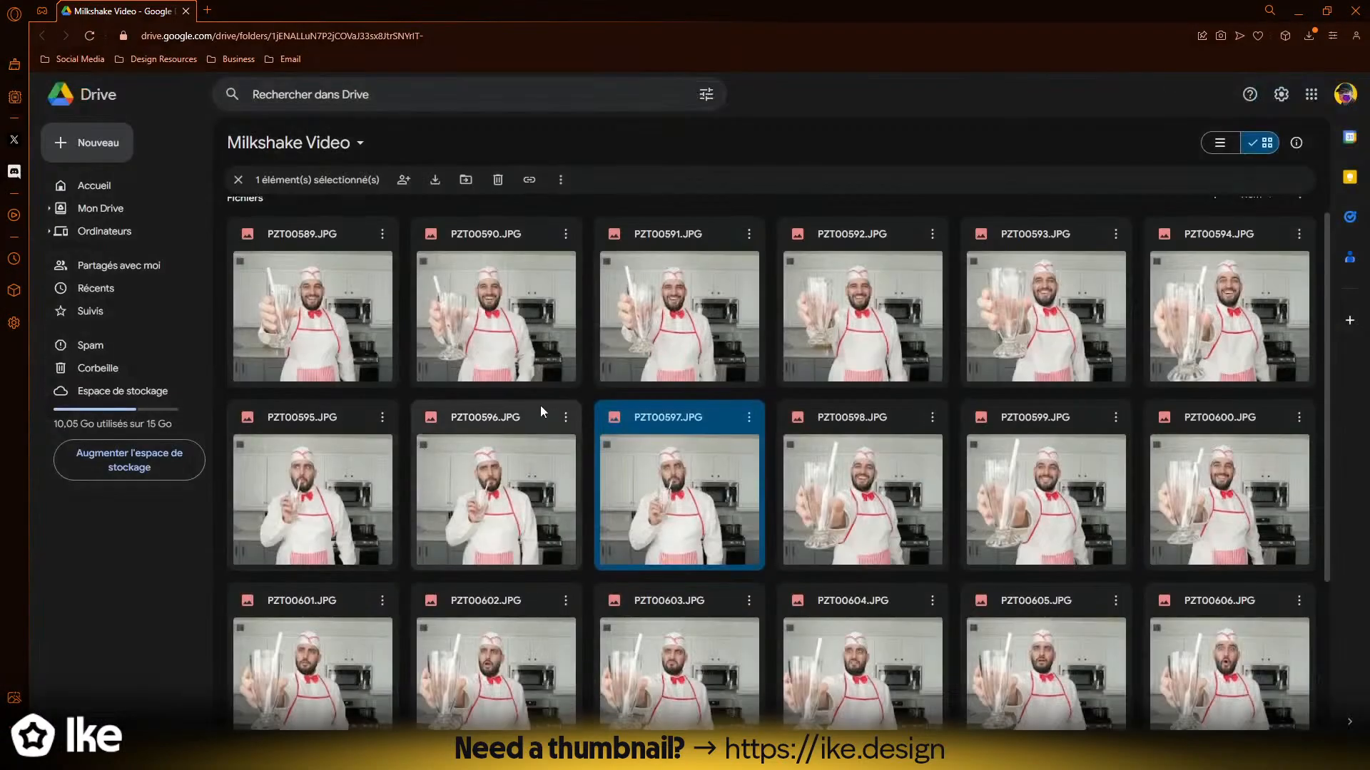
scroll(541, 405, "down", 3)
left_click(704, 644)
scroll(705, 644, "up", 3)
scroll(701, 614, "down", 3)
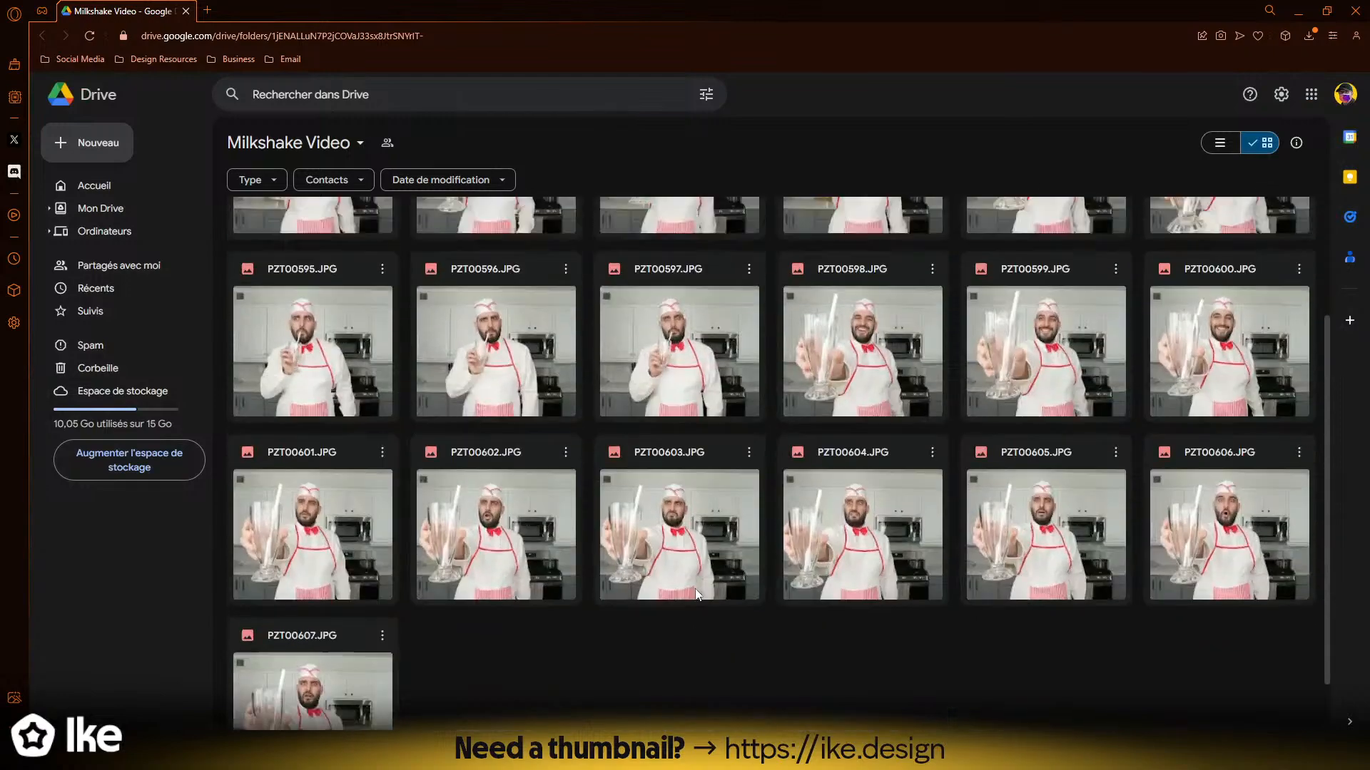
scroll(697, 597, "up", 3)
scroll(696, 590, "down", 3)
scroll(696, 590, "up", 3)
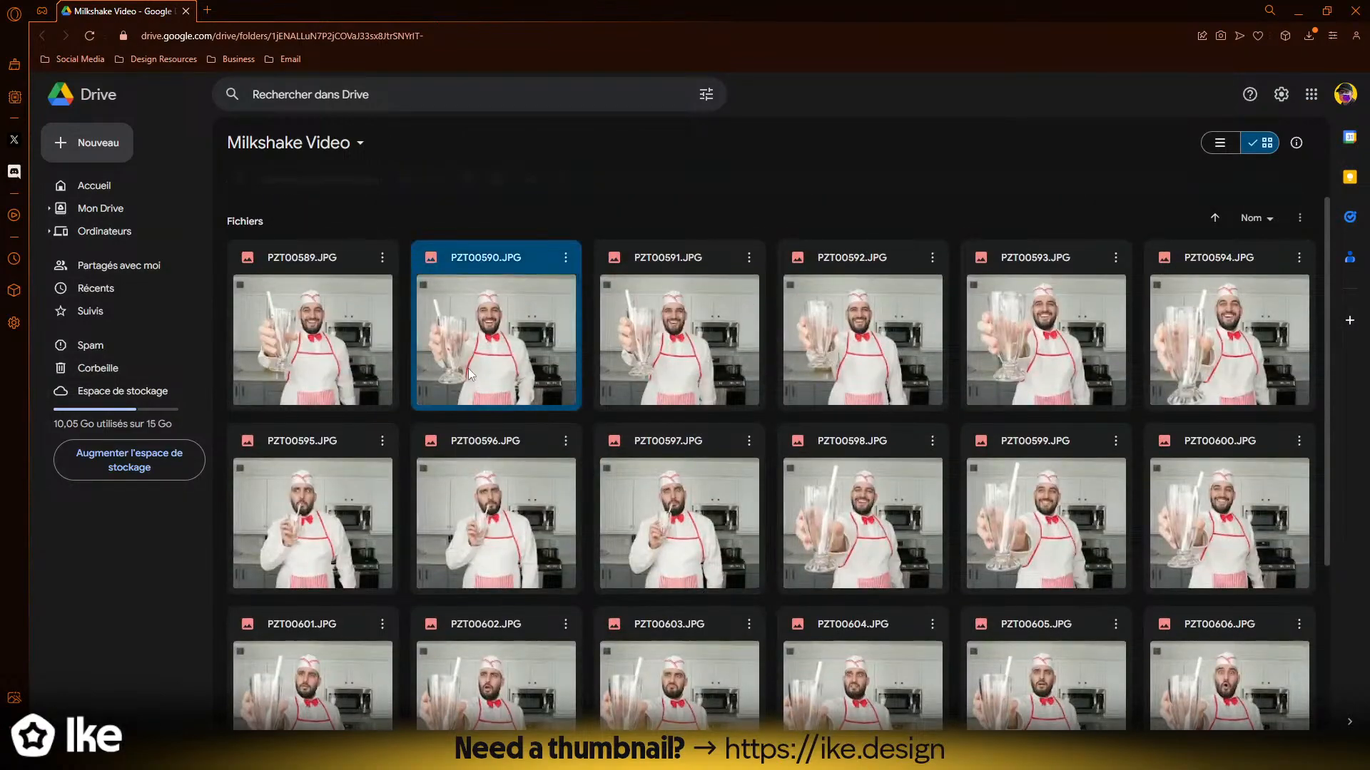
- Preview the photos one by one from PZT00590.JPG onward, comparing facial expressions and how the glass is held, and close the preview
double_click(468, 368)
key("Right")
key("Right")
key("Right")
key("Right")
key("Right")
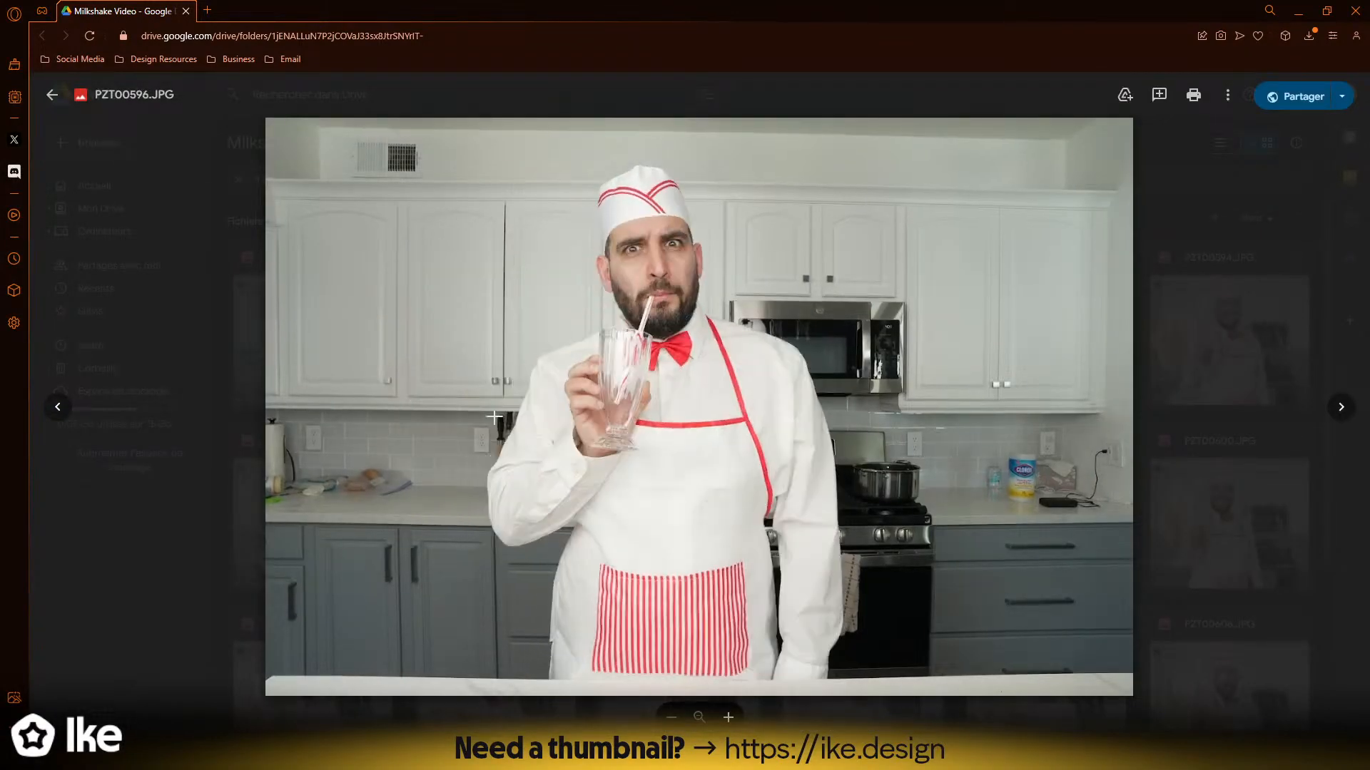
key("Right")
key("Right")
key("Right")
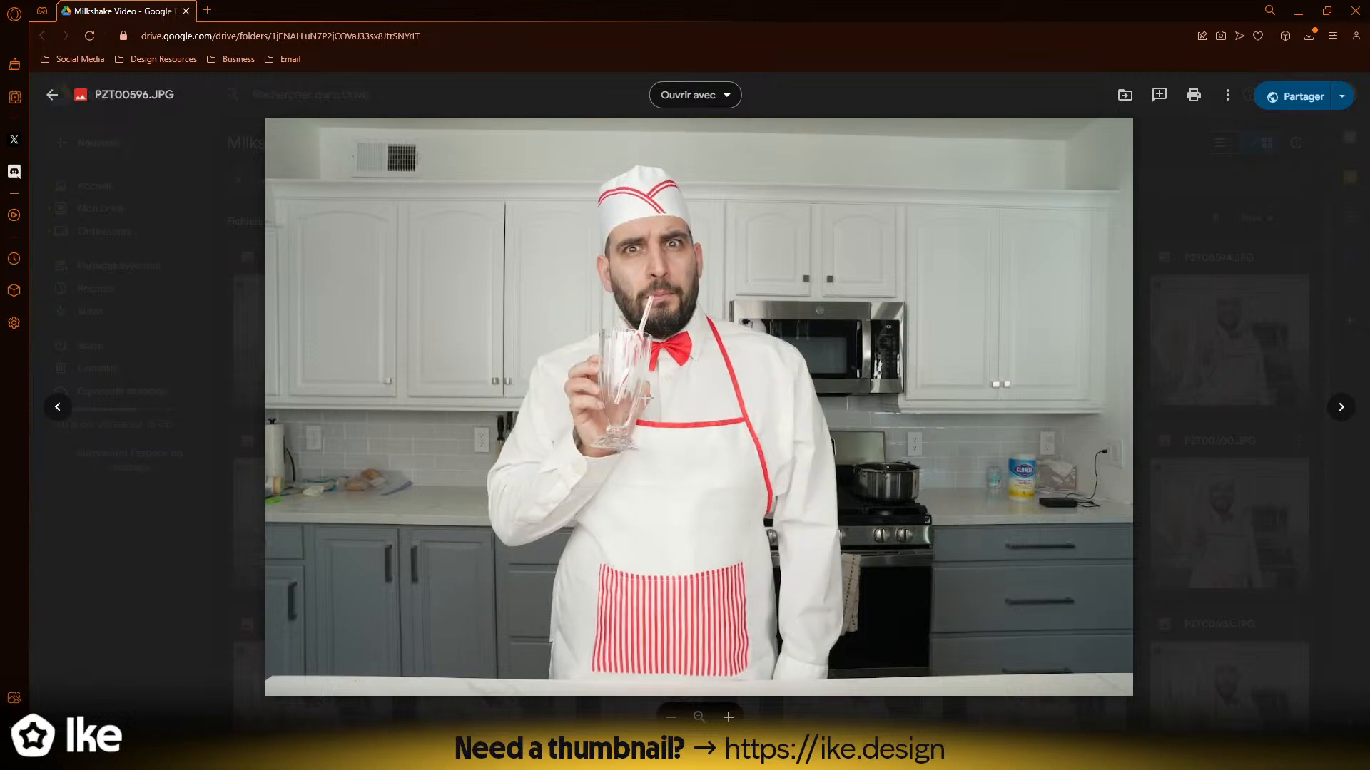
key("Right")
key("Right")
key("Right")
key("Right")
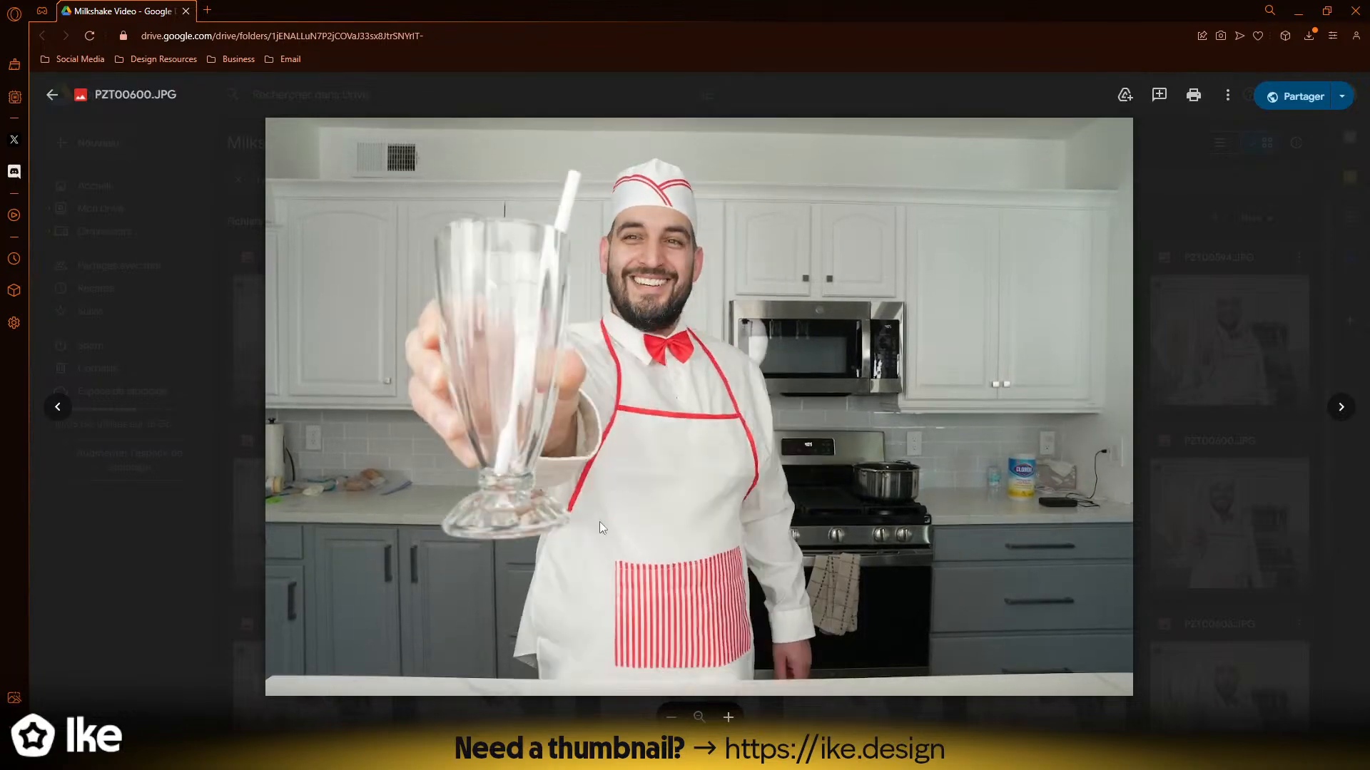
key("Right")
key("Right")
key("Right")
key("Right")
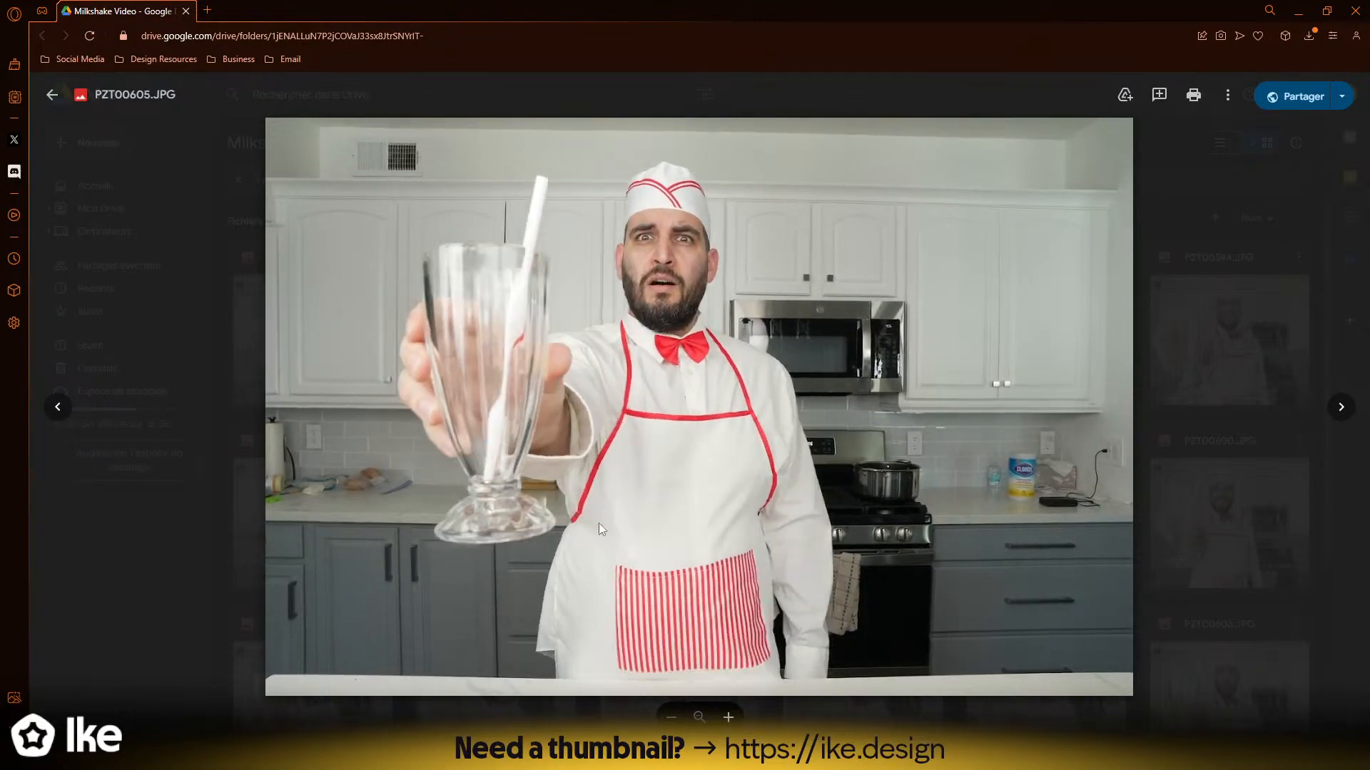
key("Right")
key("Right")
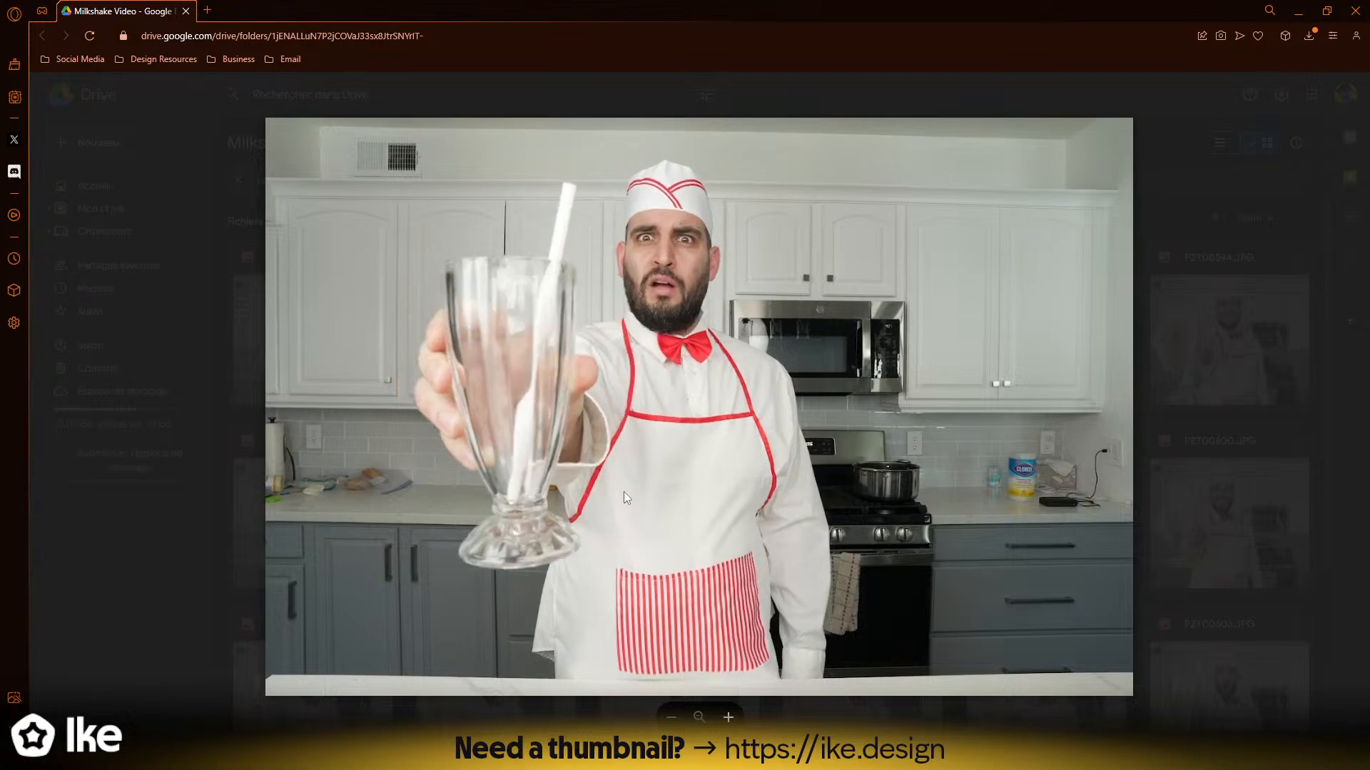
left_click(1201, 568)
- Switch back to the Photoshop composition and deselect all layers
scroll(696, 582, "down", 5)
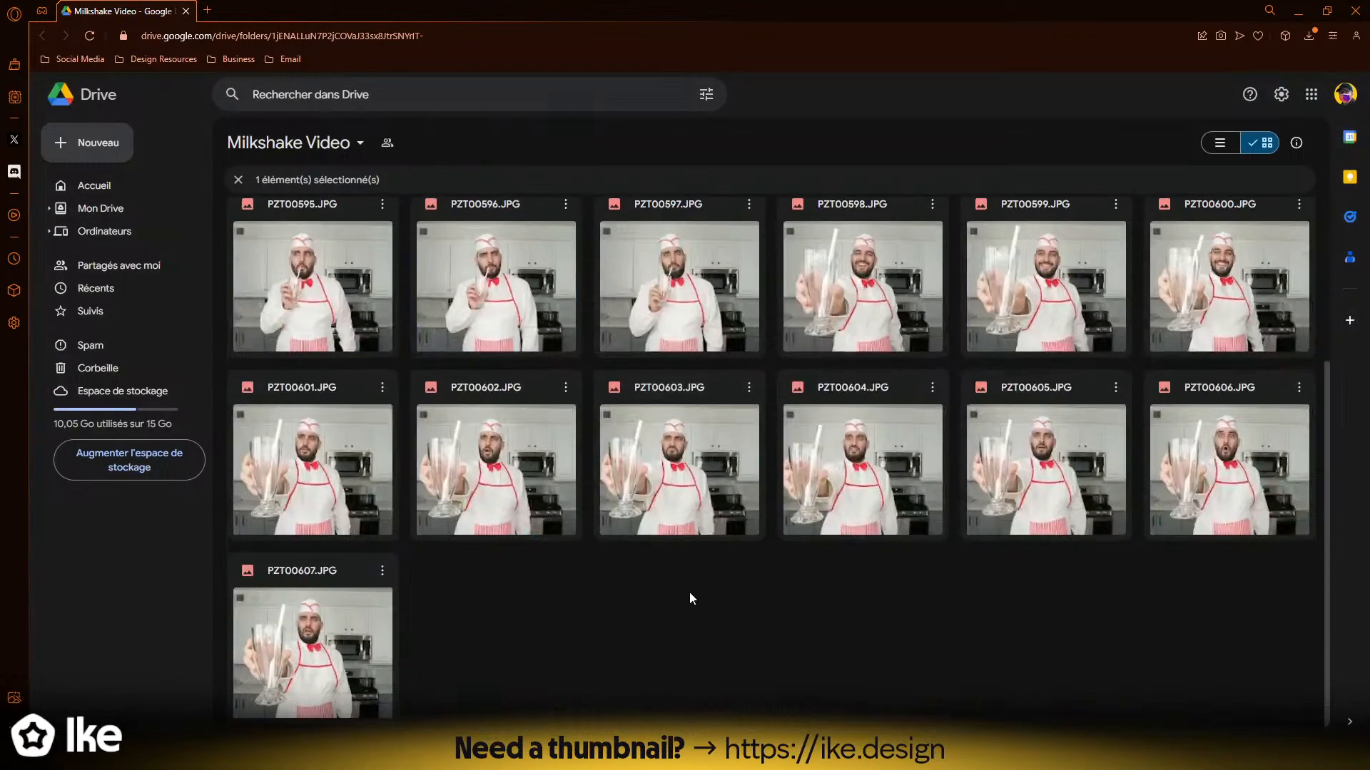
left_click(689, 592)
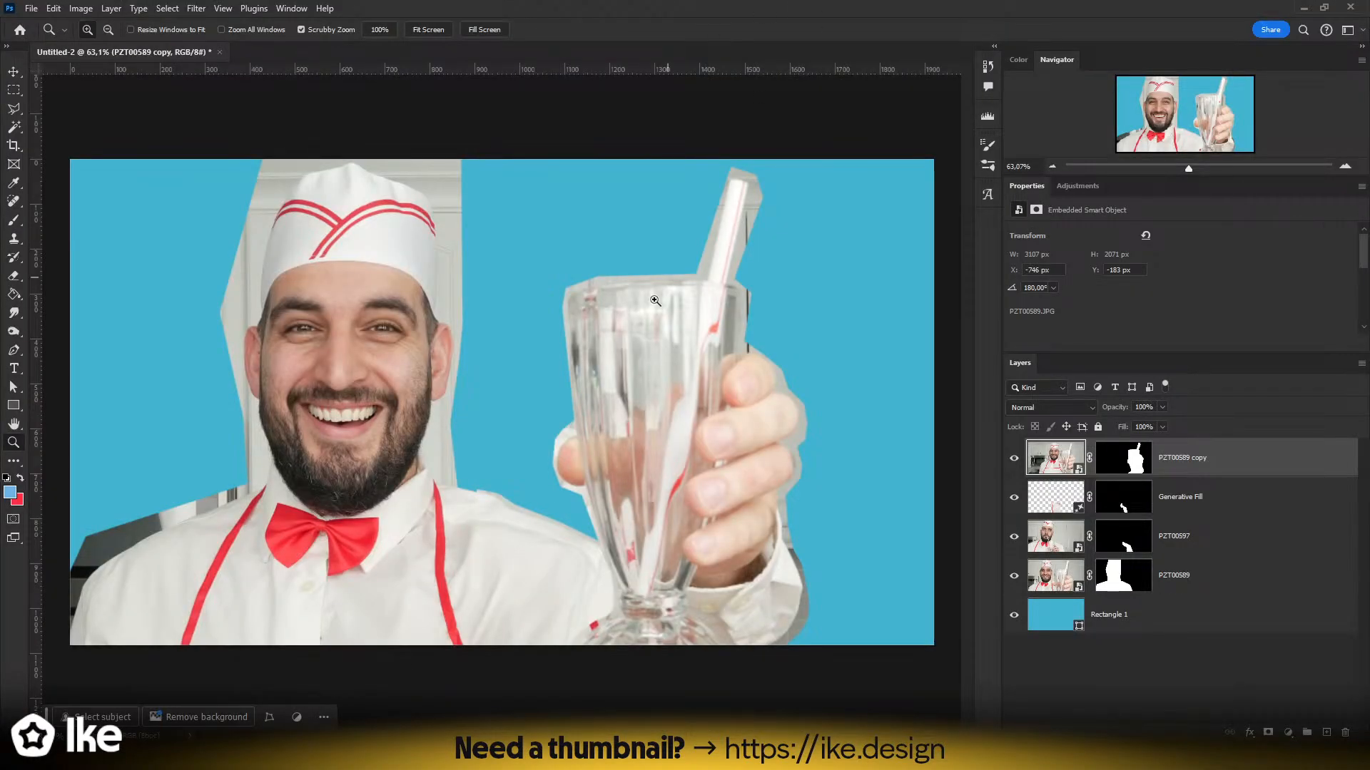
left_click_drag(605, 367, 560, 380)
left_click_drag(486, 407, 530, 408)
key("v")
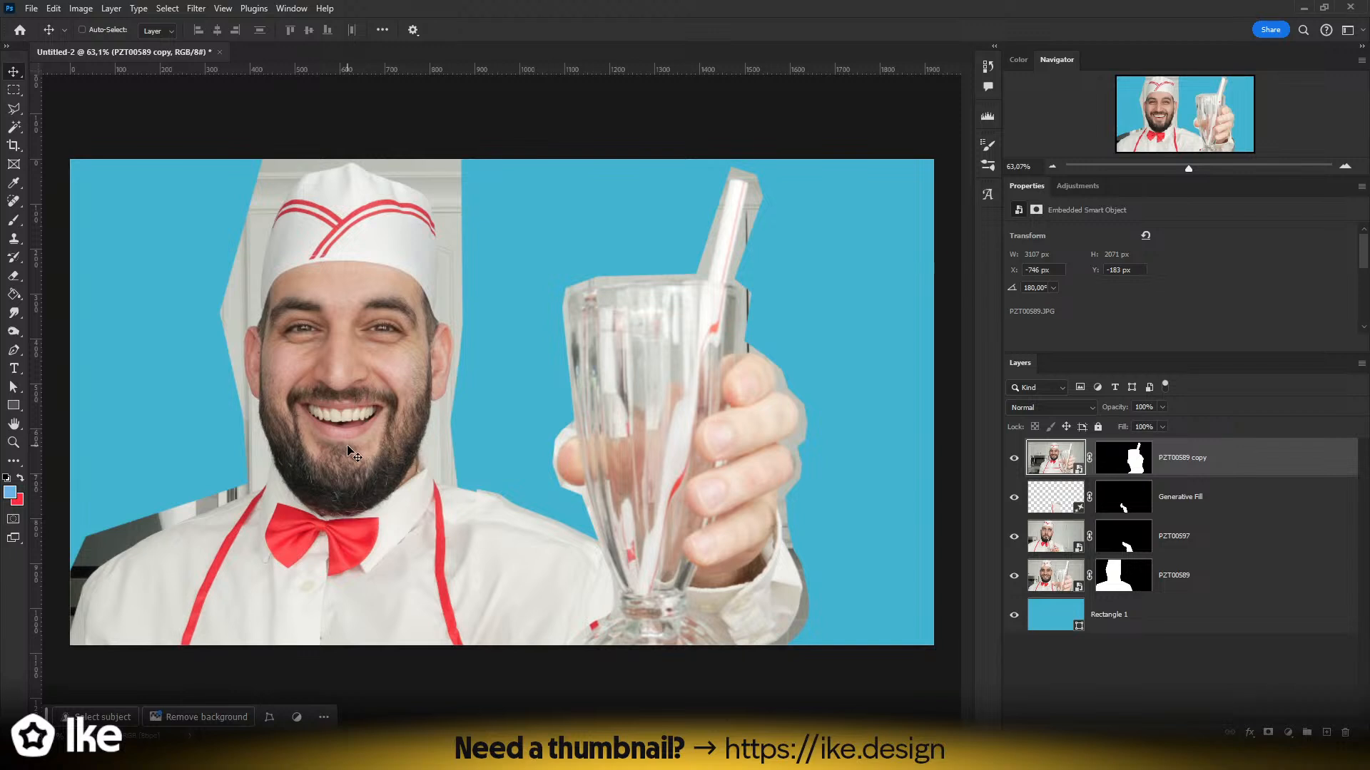
left_click(1100, 678)
key("z")
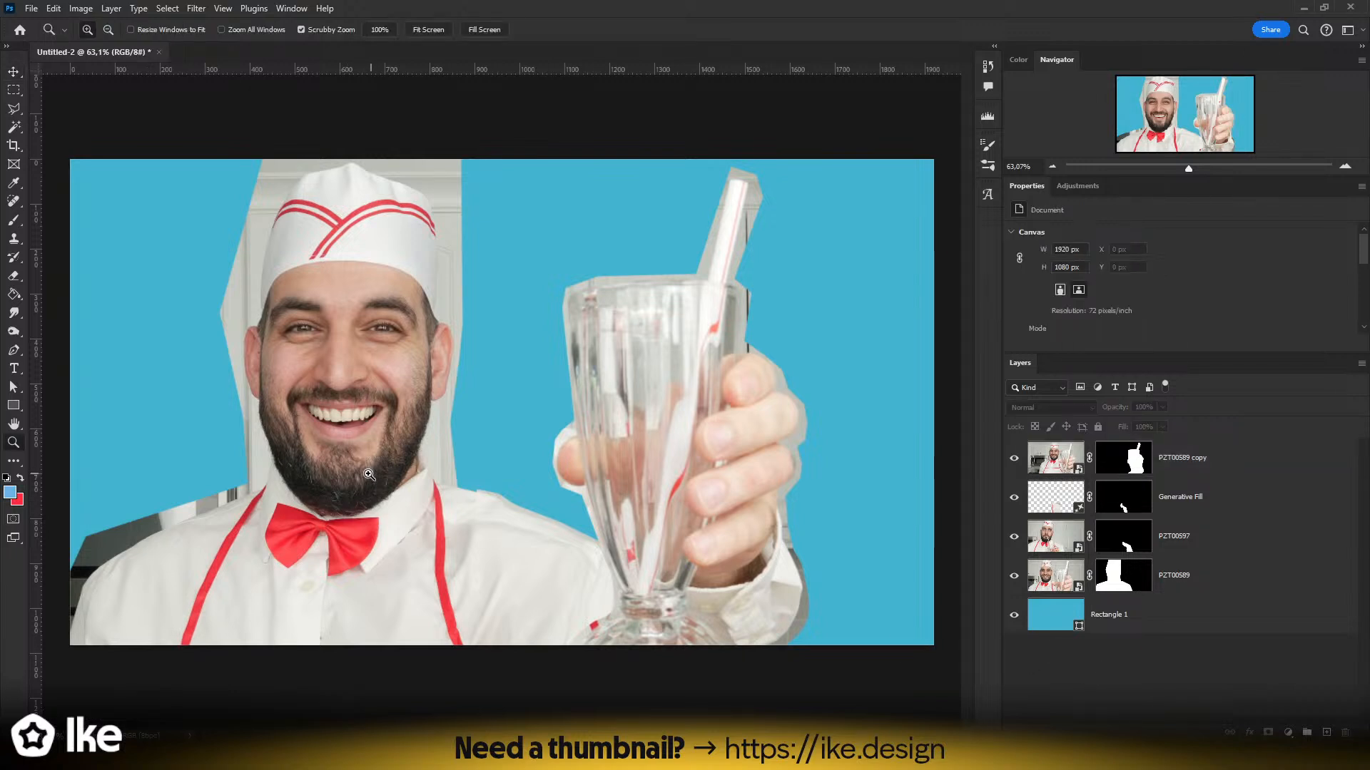
left_click_drag(372, 475, 362, 474)
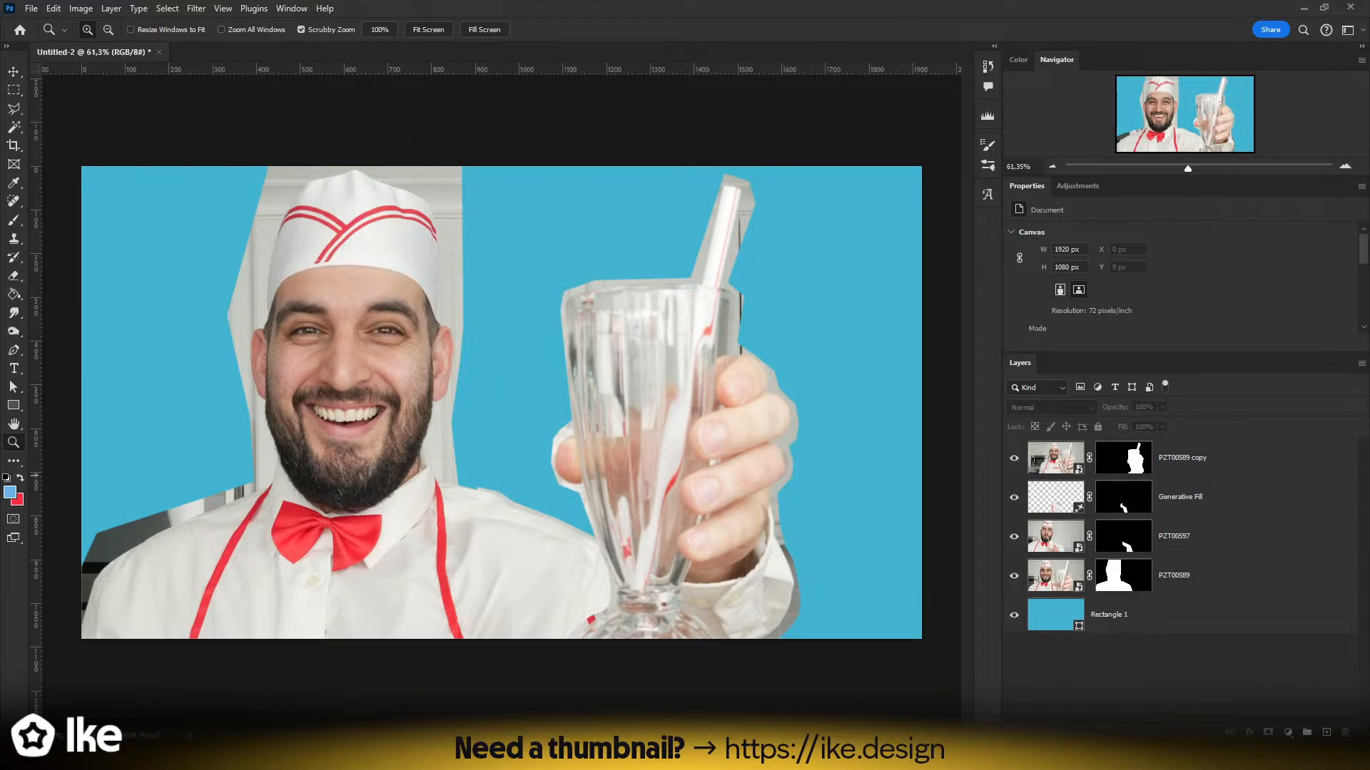
- Open the earlier thumbnail Steak and Snacks.psd from the Steaks + Snacks folder as a reference
left_click(31, 8)
left_click(42, 37)
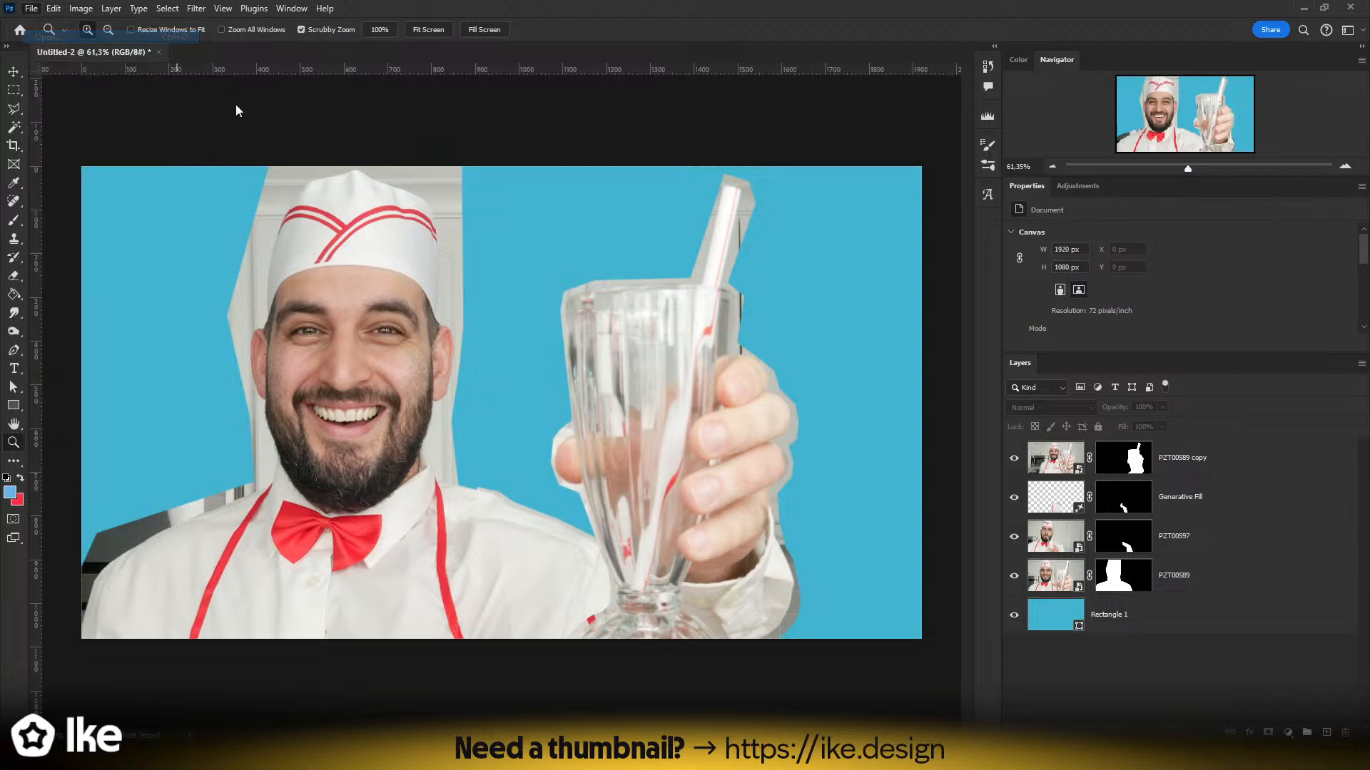
key("alt+Up")
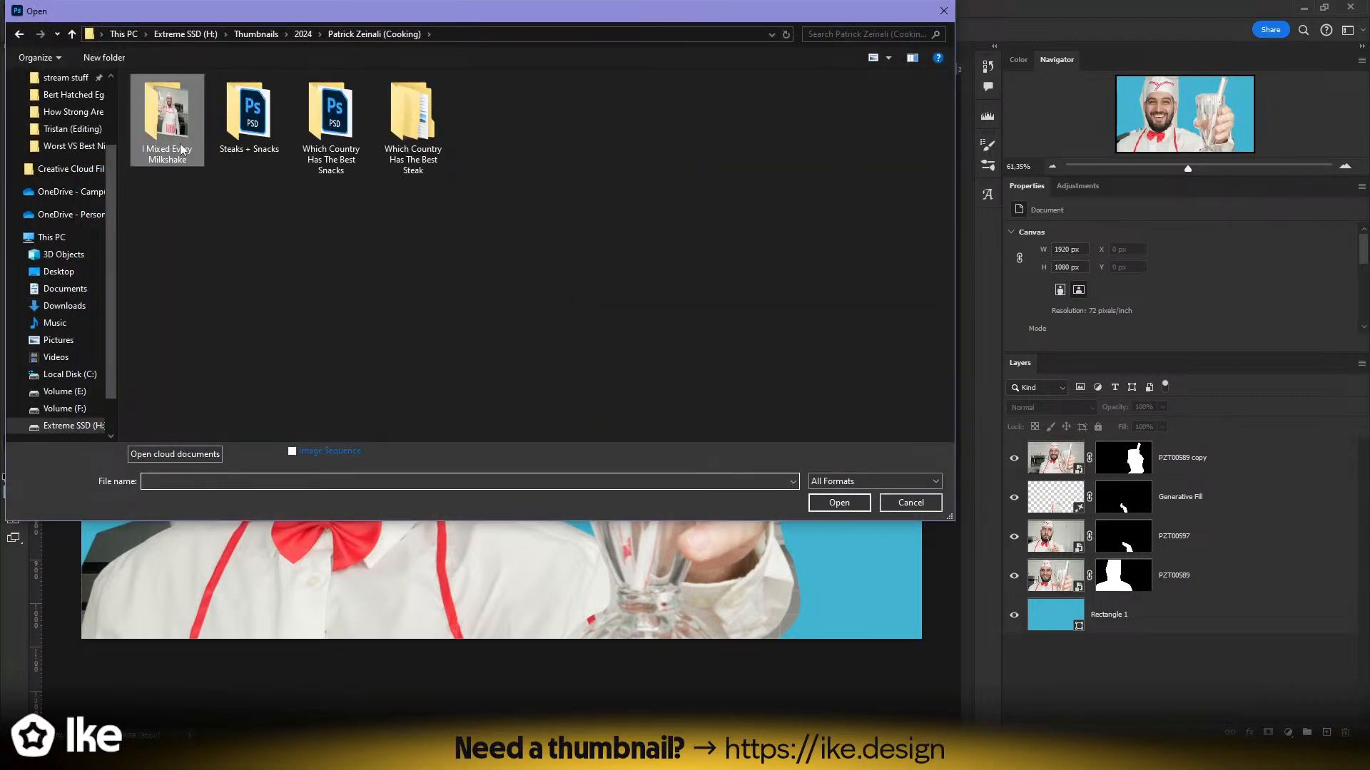
double_click(250, 118)
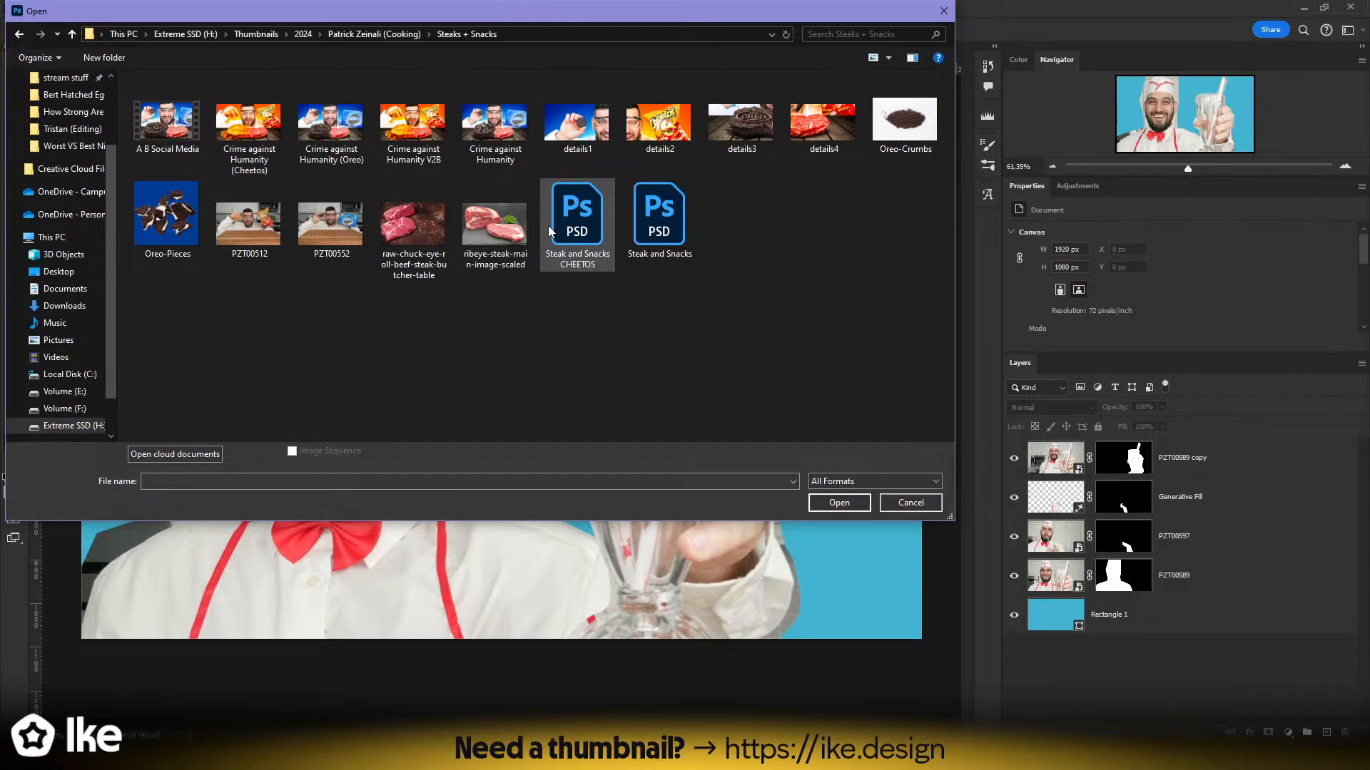
left_click(652, 225)
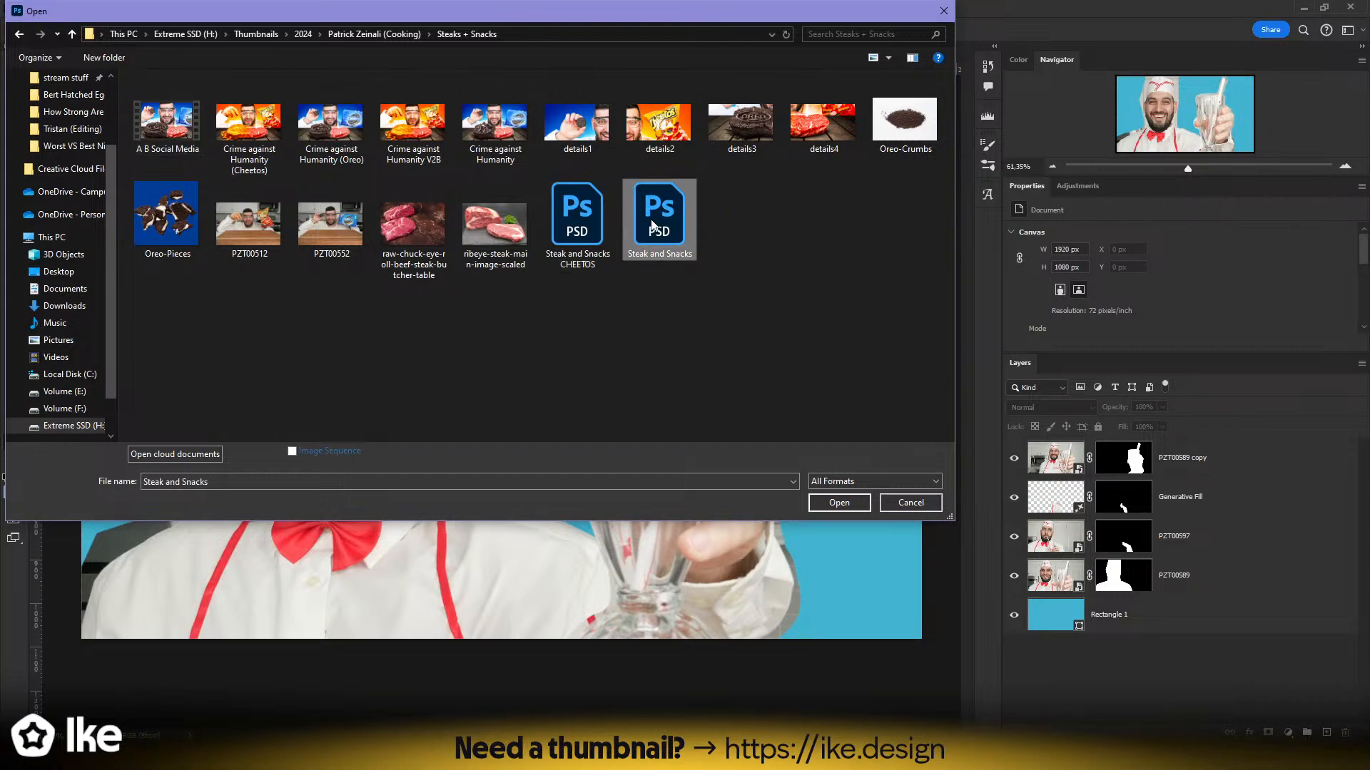
double_click(651, 225)
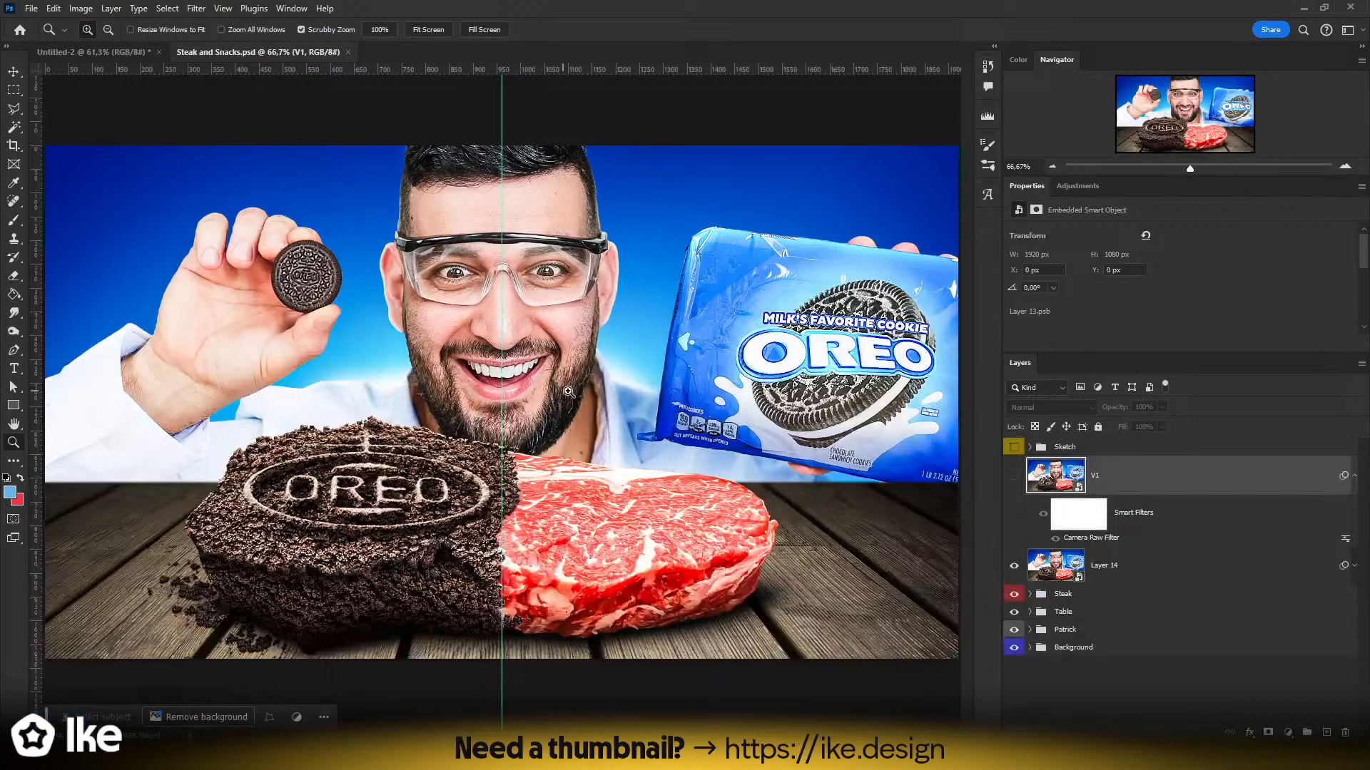
- Examine the Oreo steak thumbnail with its guides hidden and close the file
key("ctrl+h")
key("ctrl+0")
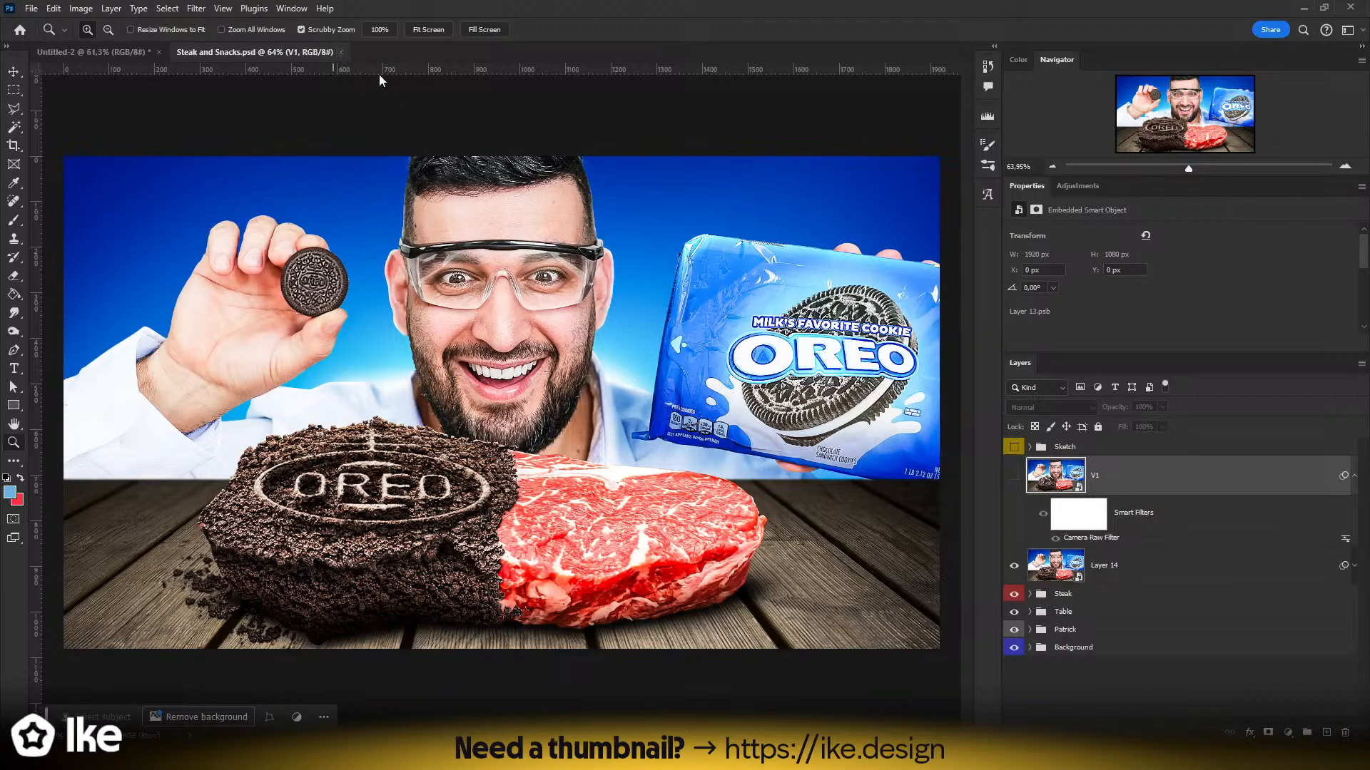
left_click(342, 53)
- Examine the milkshake composition up close, checking the fingers, the glass and the rough cut-out edges around the straw
mouse_move(390, 371)
left_mouse_down()
mouse_move(357, 371)
mouse_move(371, 370)
left_mouse_up()
left_click(13, 72)
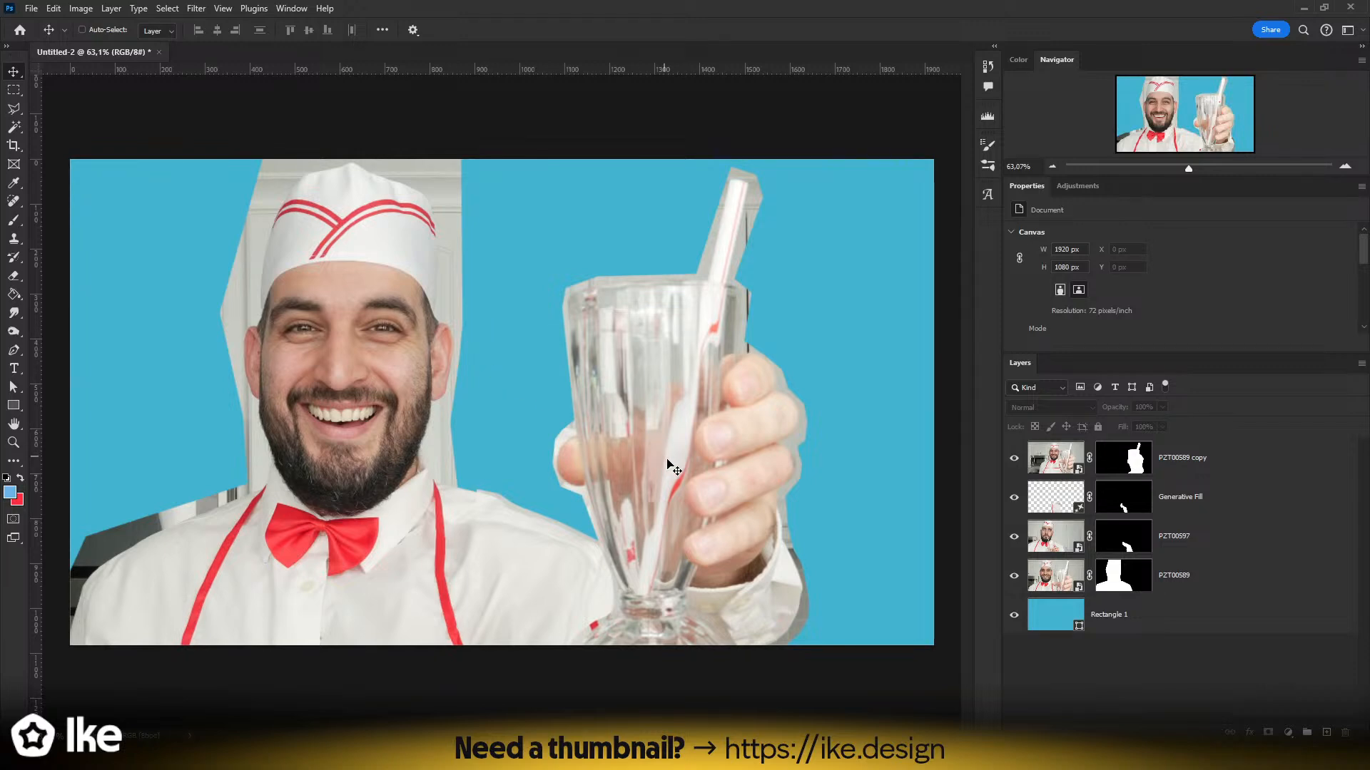
key("z")
left_click_drag(722, 484, 565, 467)
left_click_drag(610, 386, 600, 456)
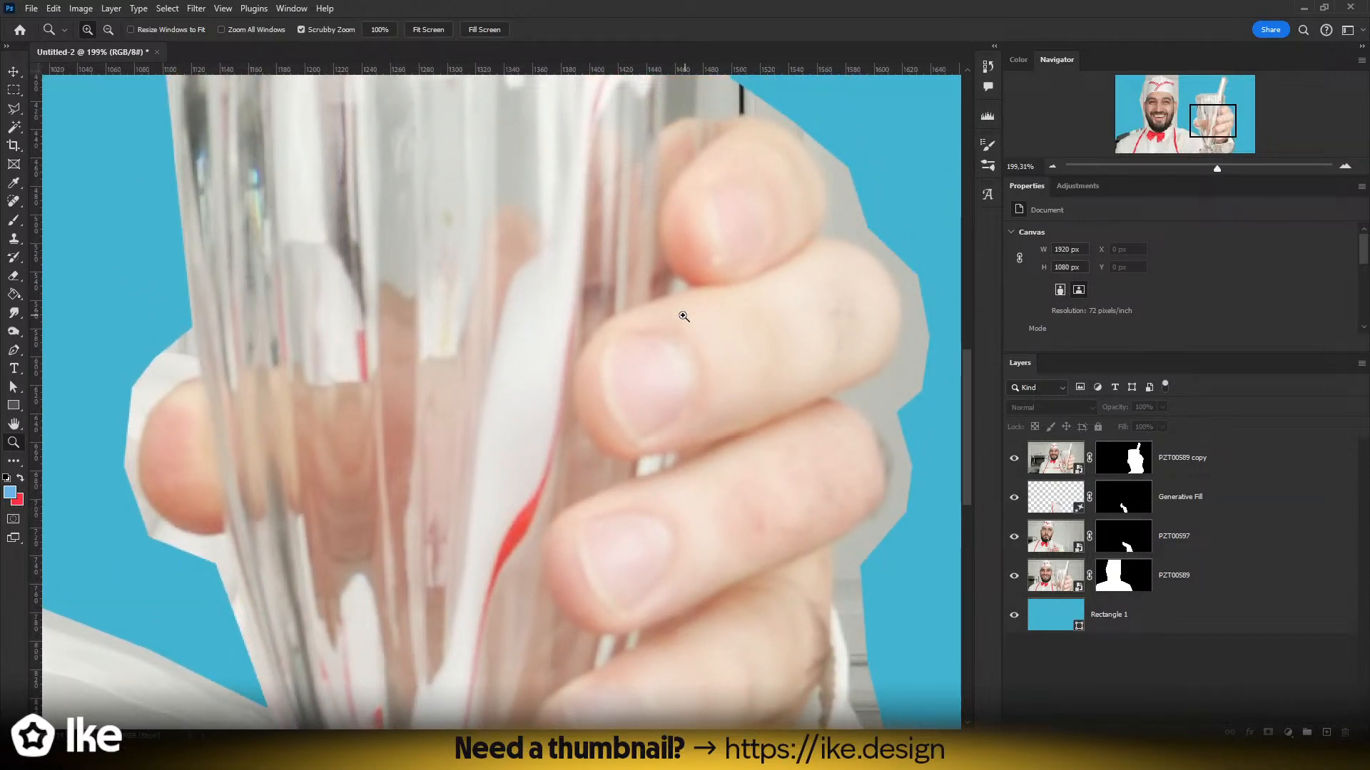
left_click_drag(471, 345, 418, 357)
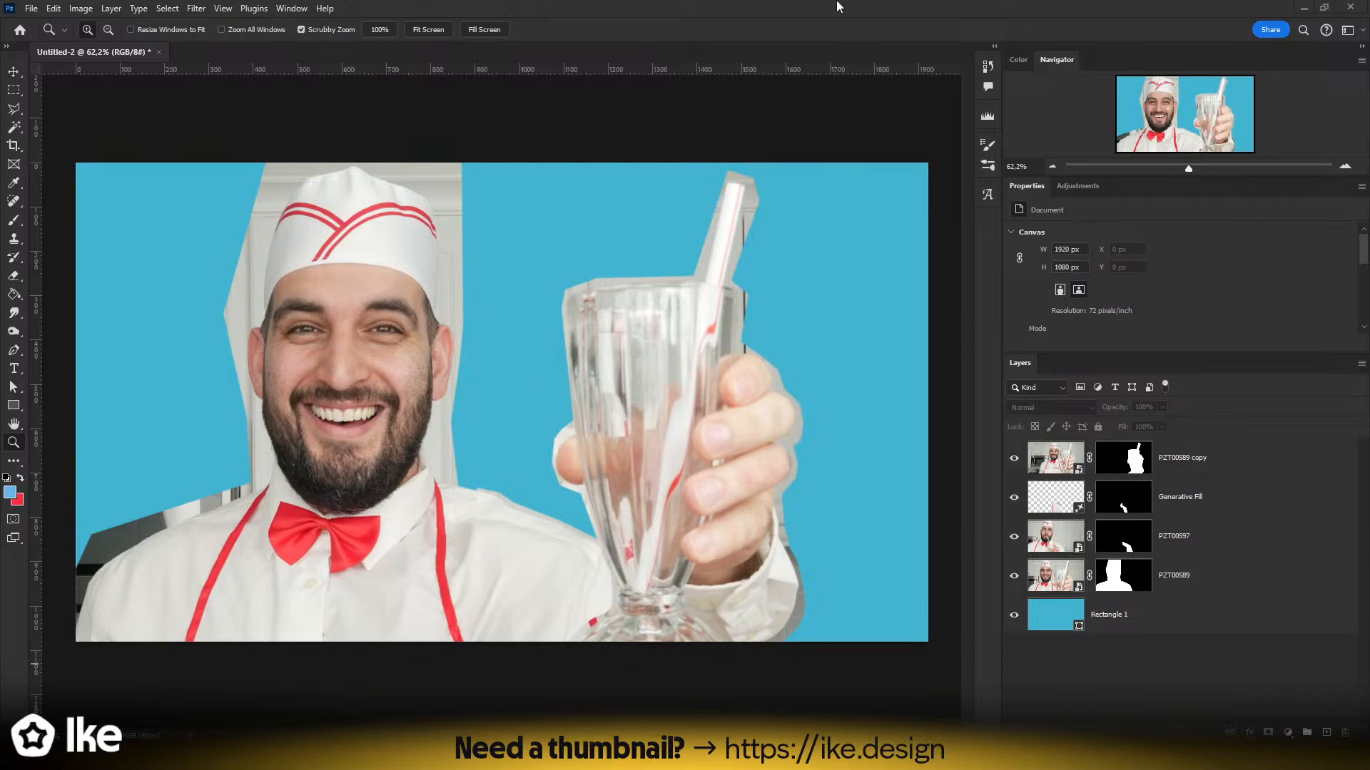
mouse_move(404, 426)
left_mouse_down()
mouse_move(456, 422)
mouse_move(403, 418)
left_mouse_up()
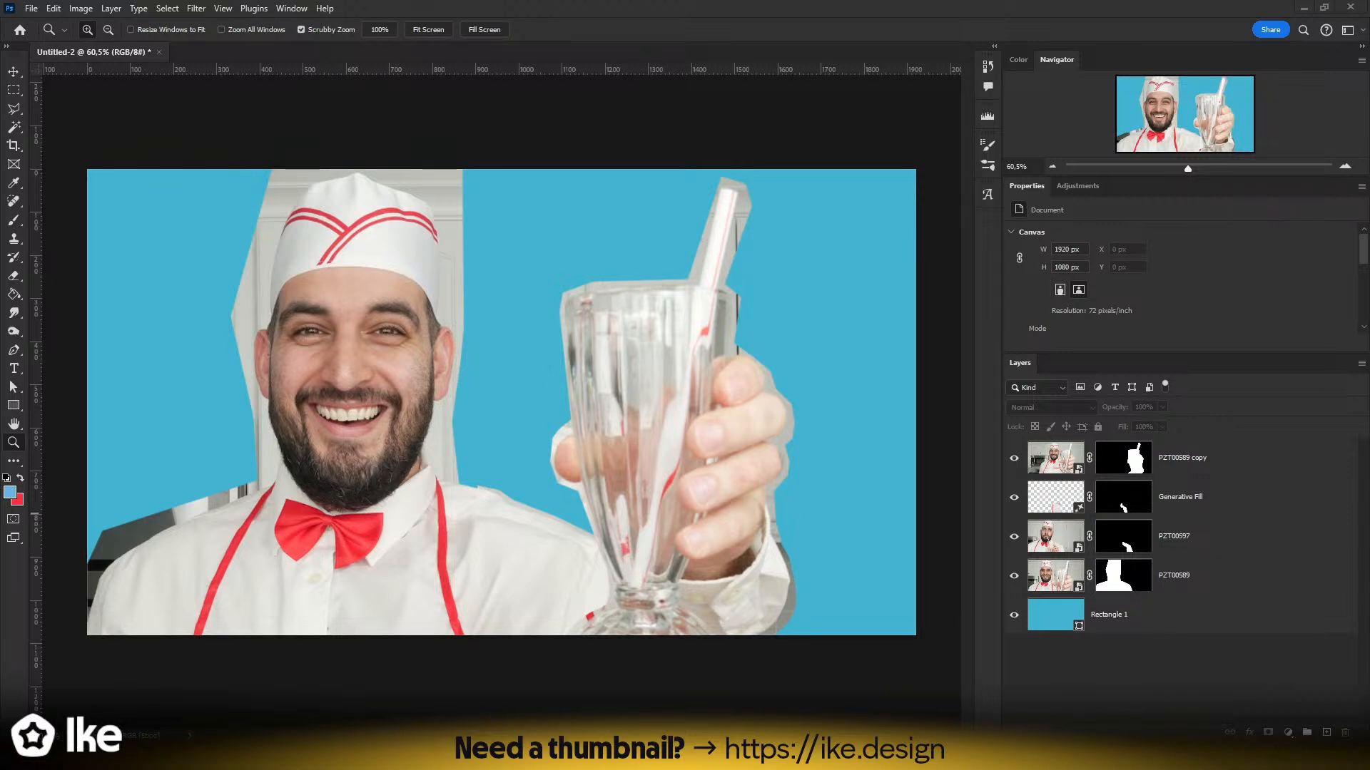
key("ctrl+0")
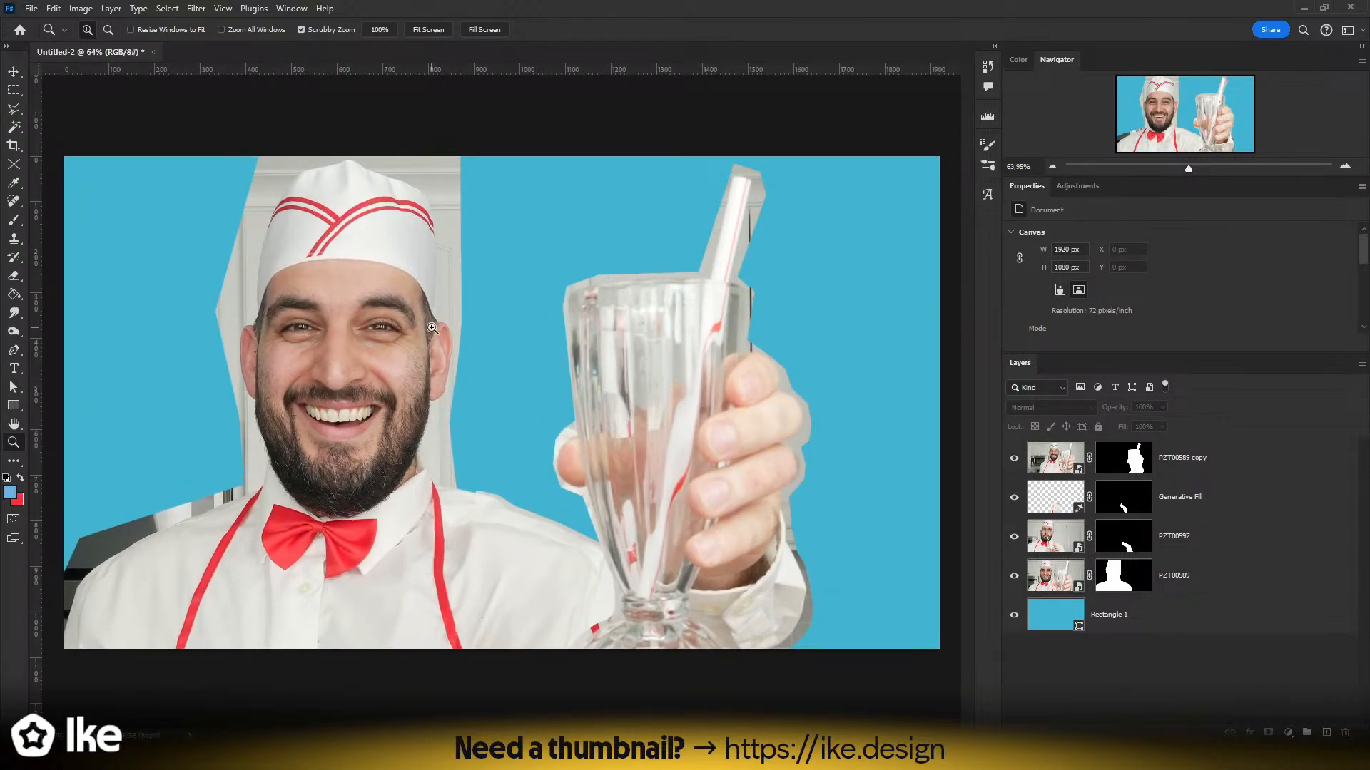
mouse_move(395, 347)
left_mouse_down()
mouse_move(374, 348)
mouse_move(391, 351)
left_mouse_up()
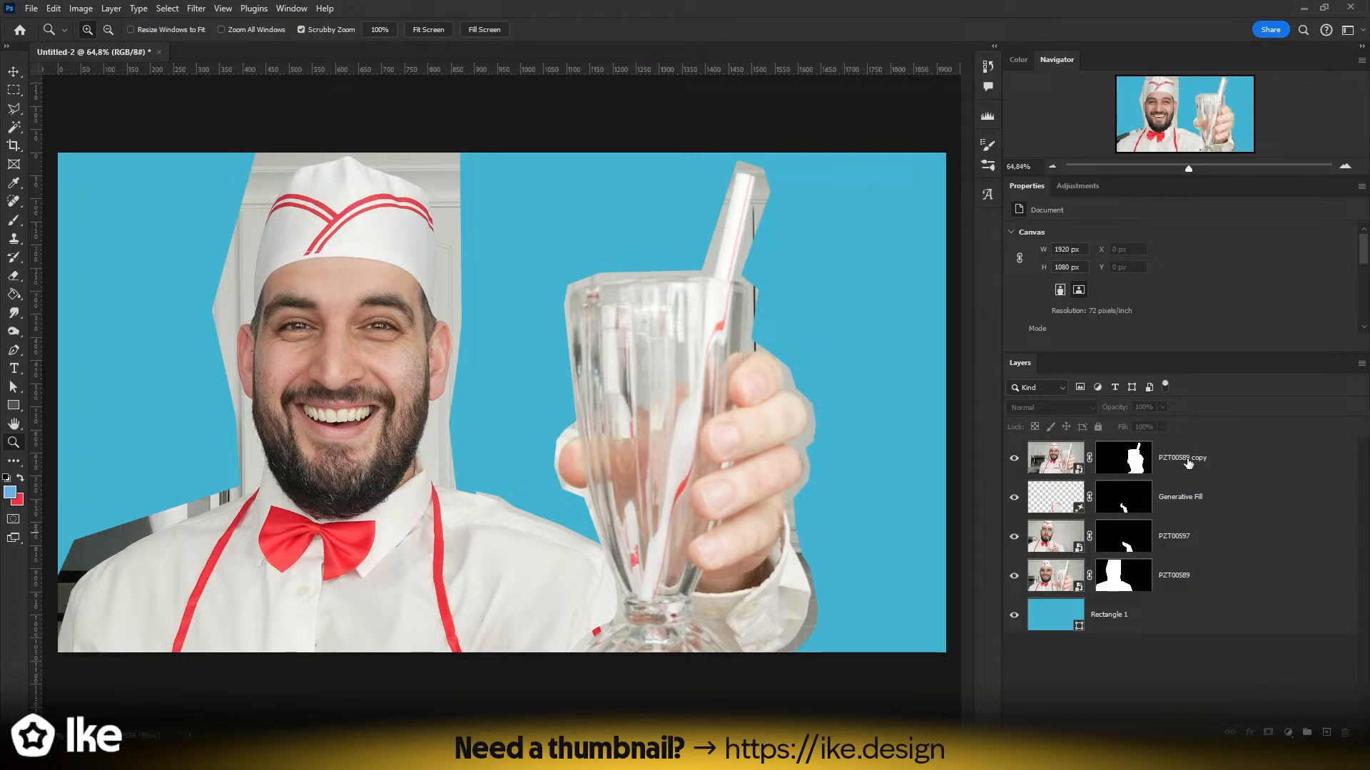
left_click_drag(738, 437, 697, 665)
left_click_drag(711, 188, 635, 530)
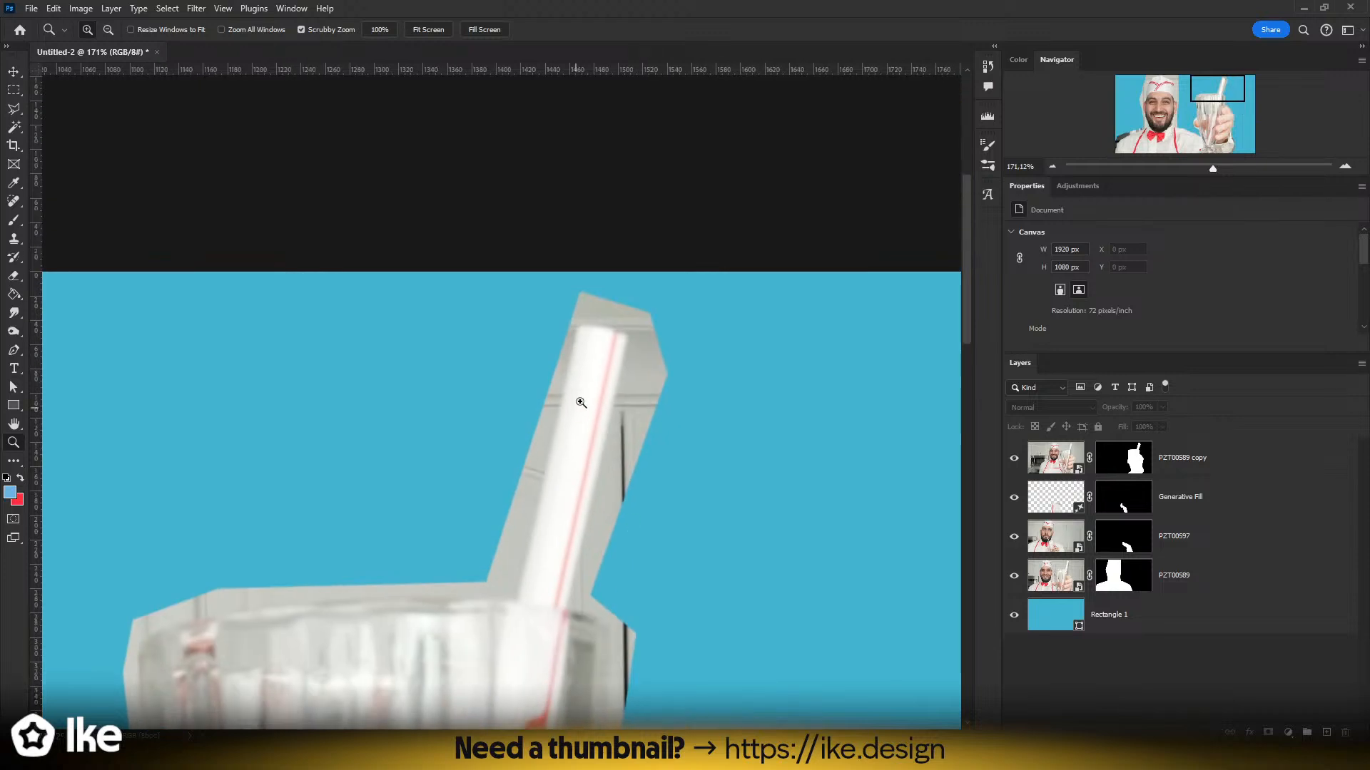
- Hide the PZT00589 copy layer holding the glass and target the layer mask of PZT00589
left_click_drag(578, 401, 669, 284)
left_click_drag(562, 472, 535, 446)
left_click_drag(535, 485, 542, 334)
left_click_drag(527, 451, 492, 443)
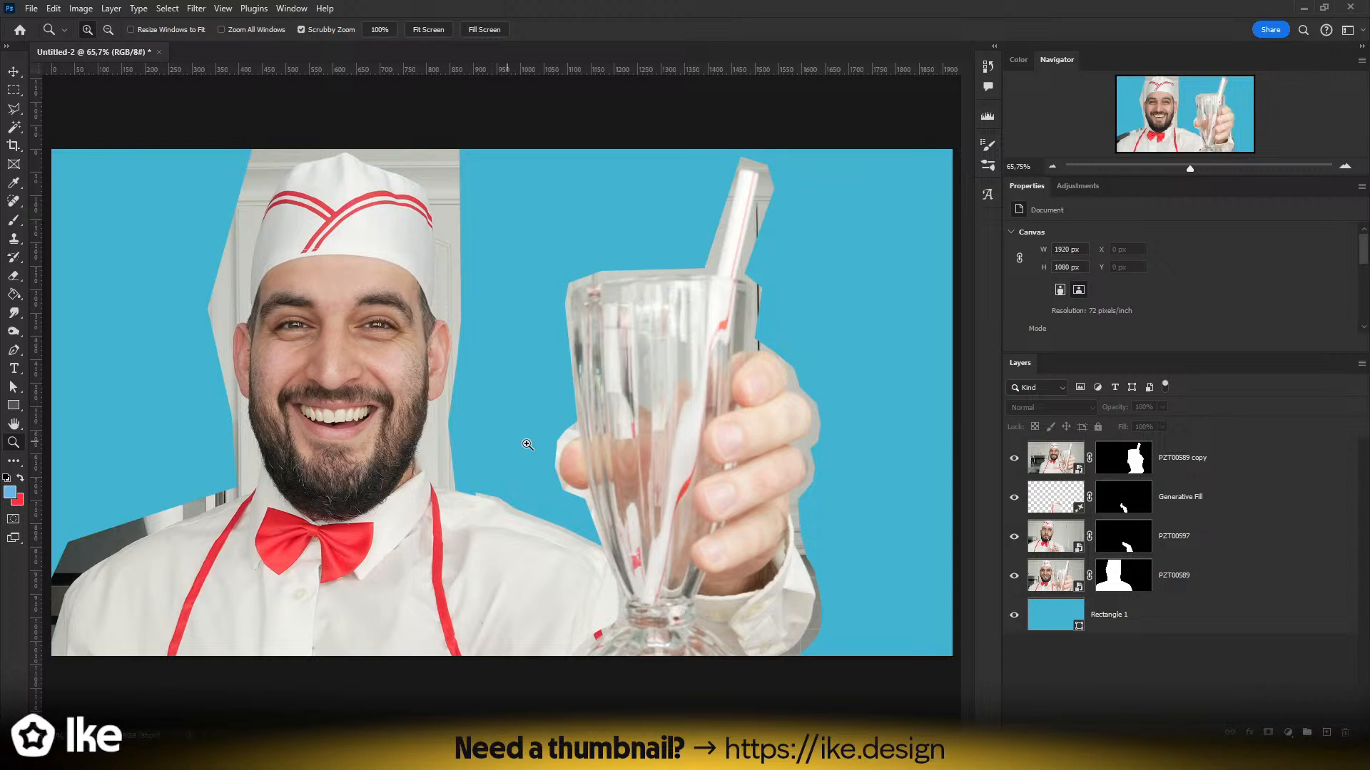
left_click(1177, 467)
left_click(1185, 578)
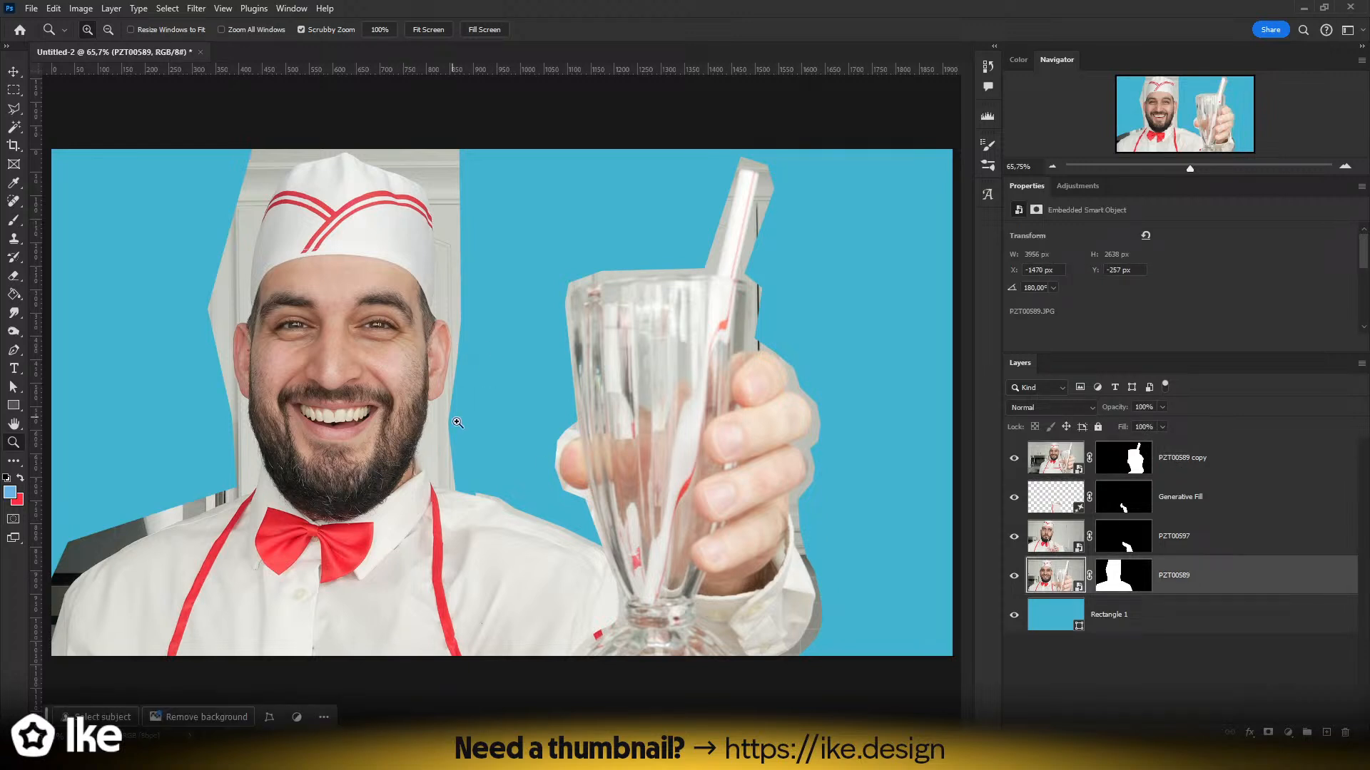
left_click(1013, 458)
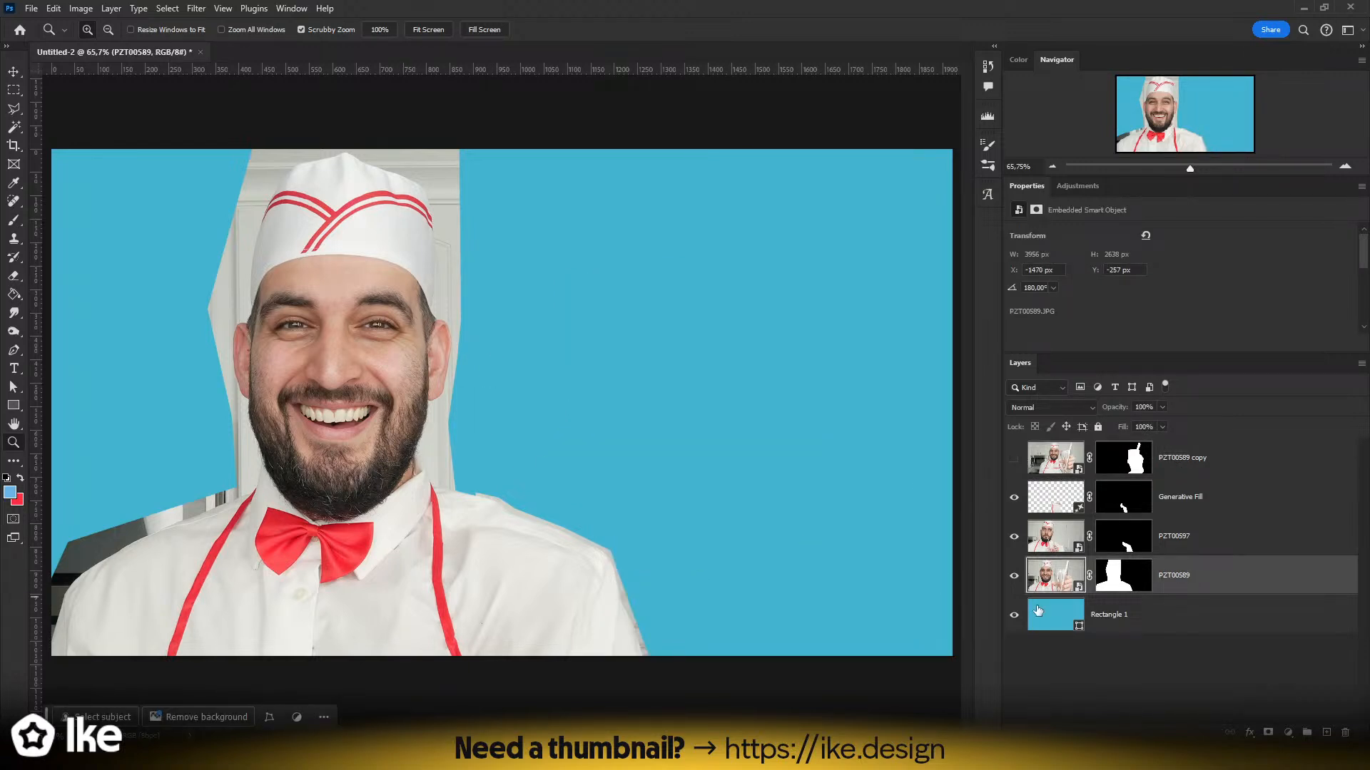
left_click(1116, 588)
- Set the Pen tool to Path mode and start a path on the man's right-hand shoulder edge in the image
left_click_drag(418, 513, 523, 486)
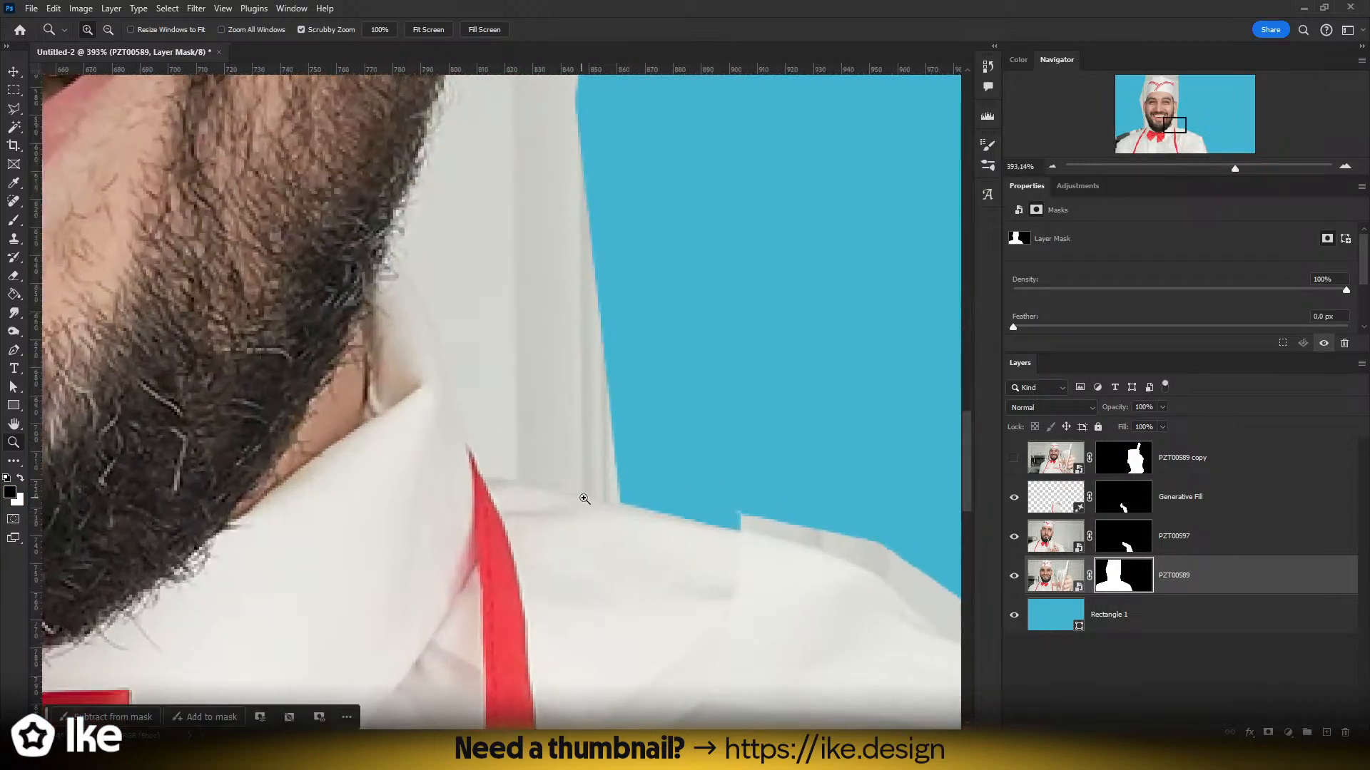
key("p")
left_click(101, 28)
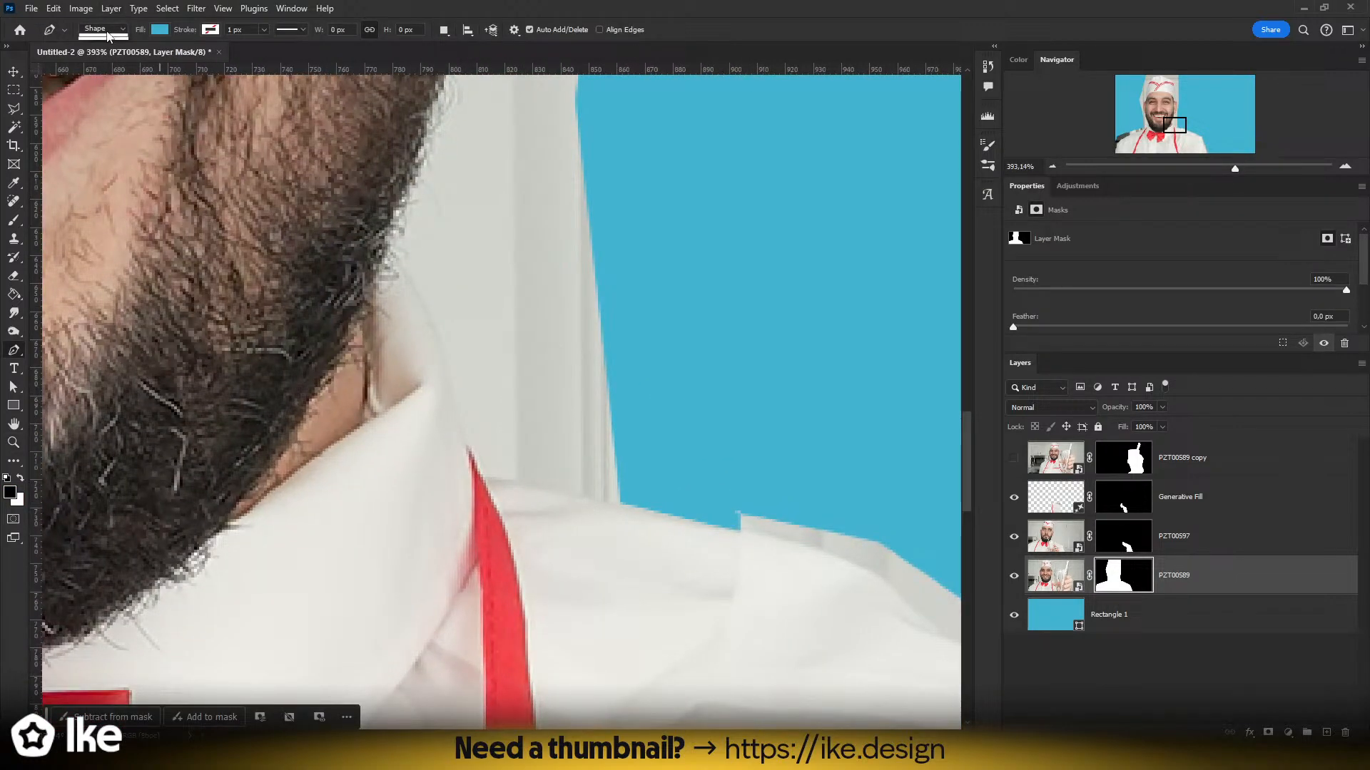
left_click(101, 52)
left_click(663, 515)
left_click(628, 505)
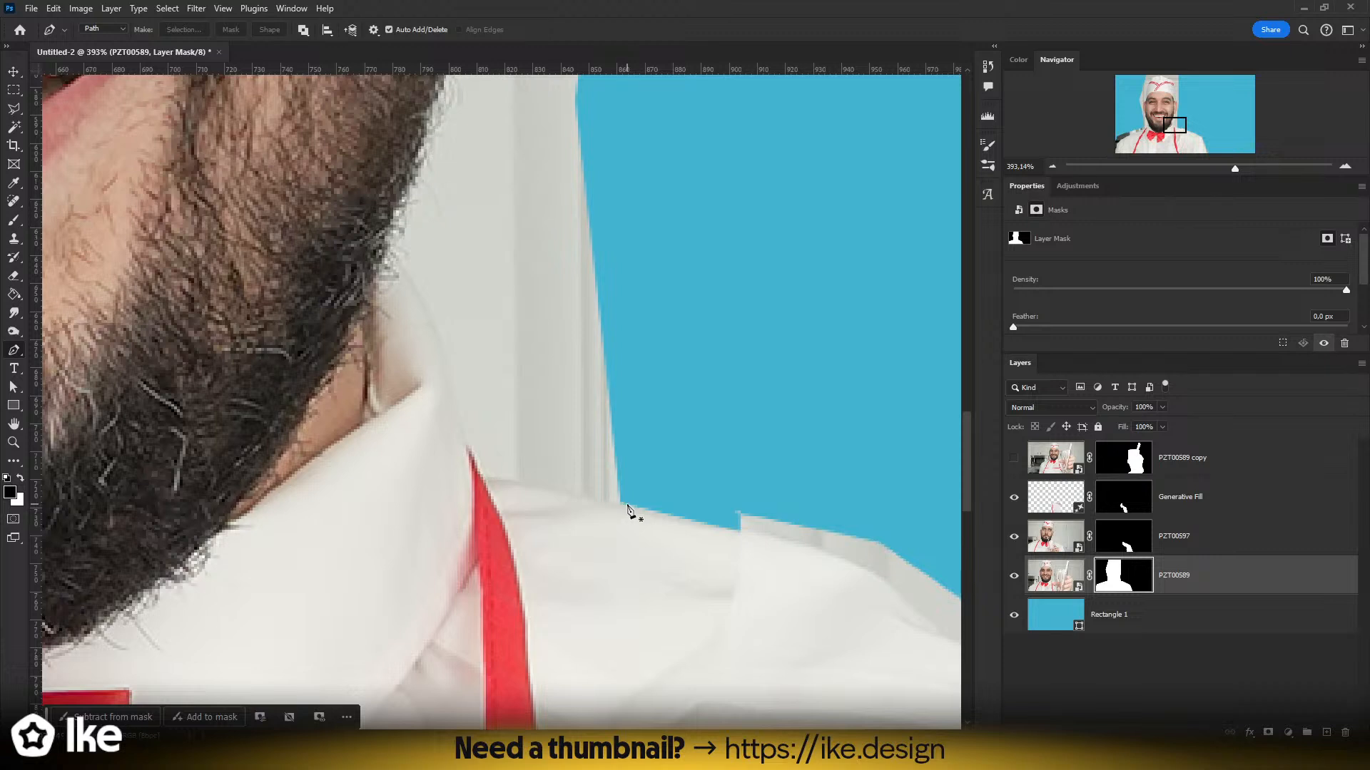
- Trace the path along the shoulder seam, past the red strap and up the collar to the beard
left_click(594, 494)
left_click(581, 495)
mouse_move(483, 476)
left_mouse_down()
mouse_move(462, 476)
mouse_move(472, 458)
left_mouse_up()
left_click(466, 444)
left_click_drag(443, 351, 432, 316)
left_click_drag(385, 242, 374, 234)
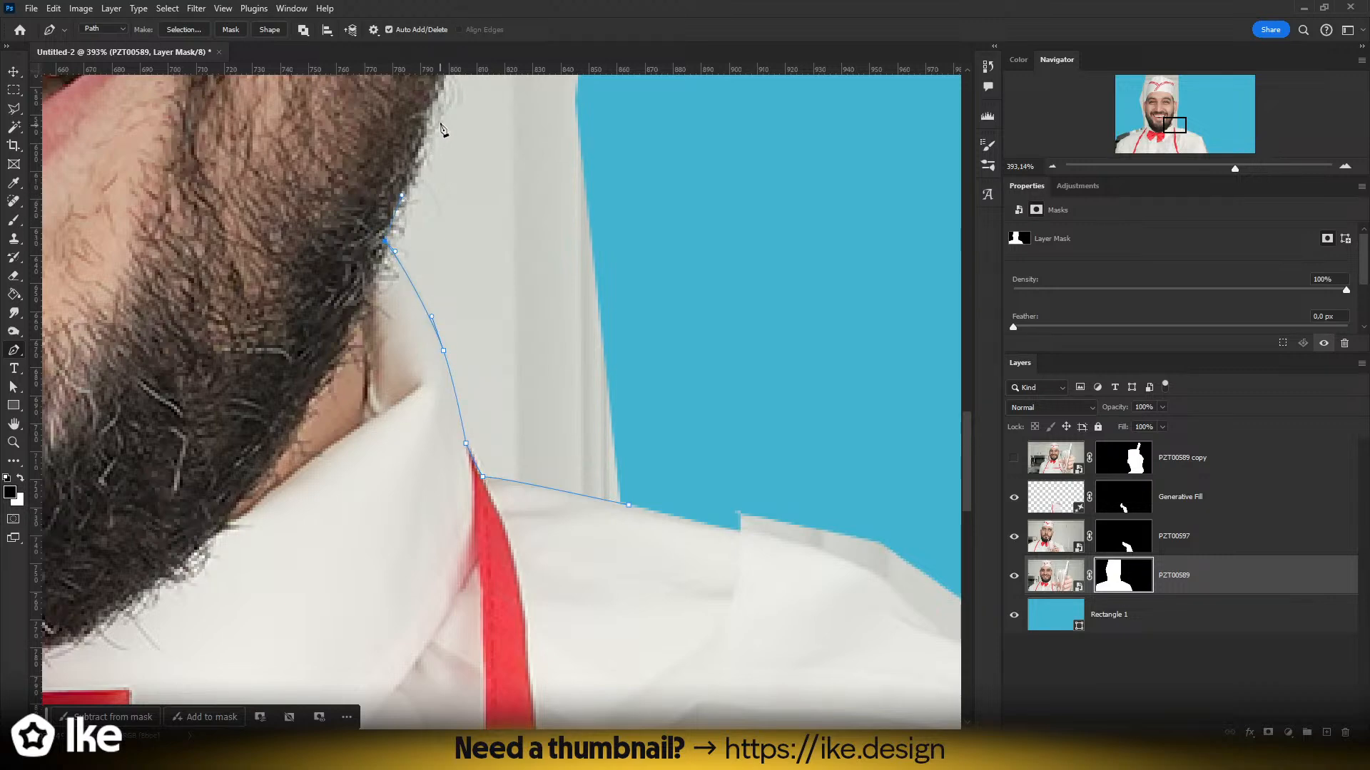
- Continue the path up the beard edge and around the lobe of the ear on the image's right side
left_click_drag(443, 122, 477, 545)
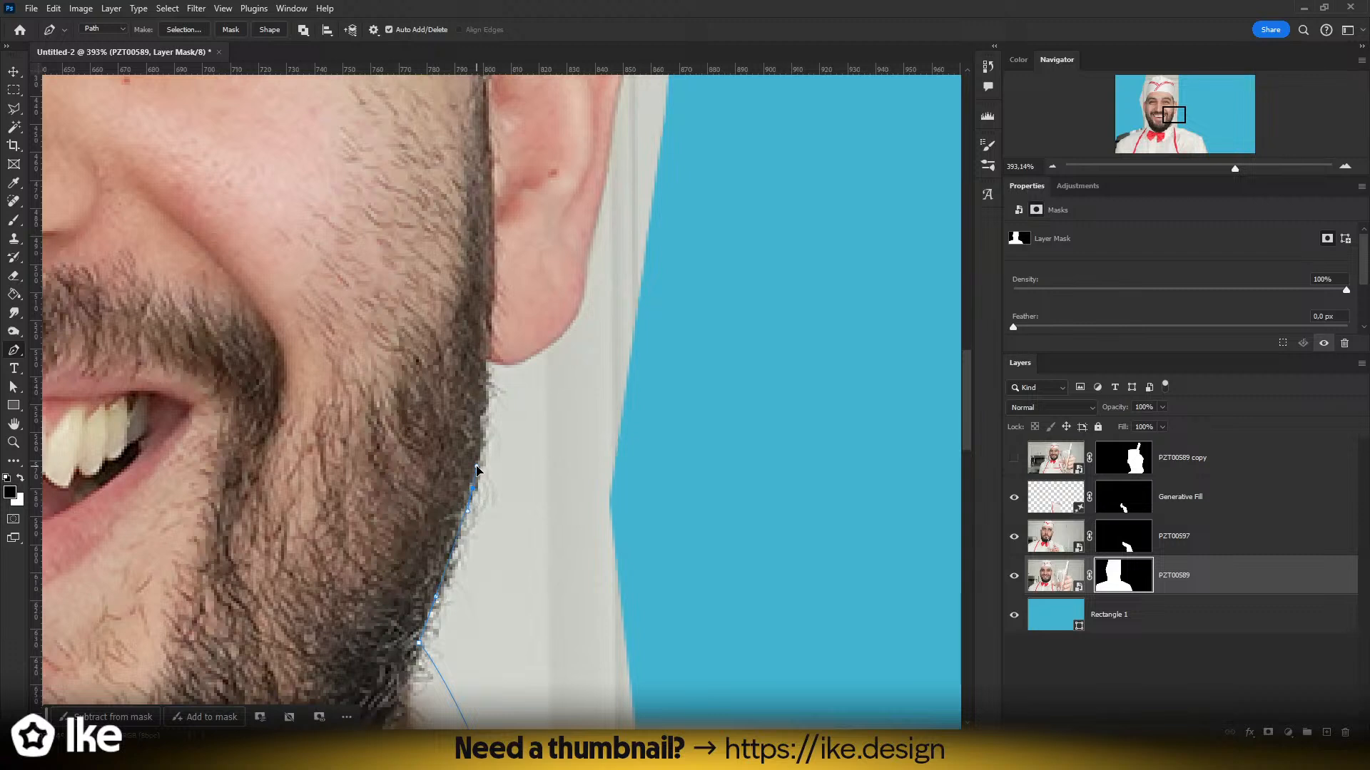
left_click_drag(472, 488, 480, 466)
left_click(487, 360)
left_click_drag(523, 359, 610, 437)
left_click_drag(624, 386, 625, 371)
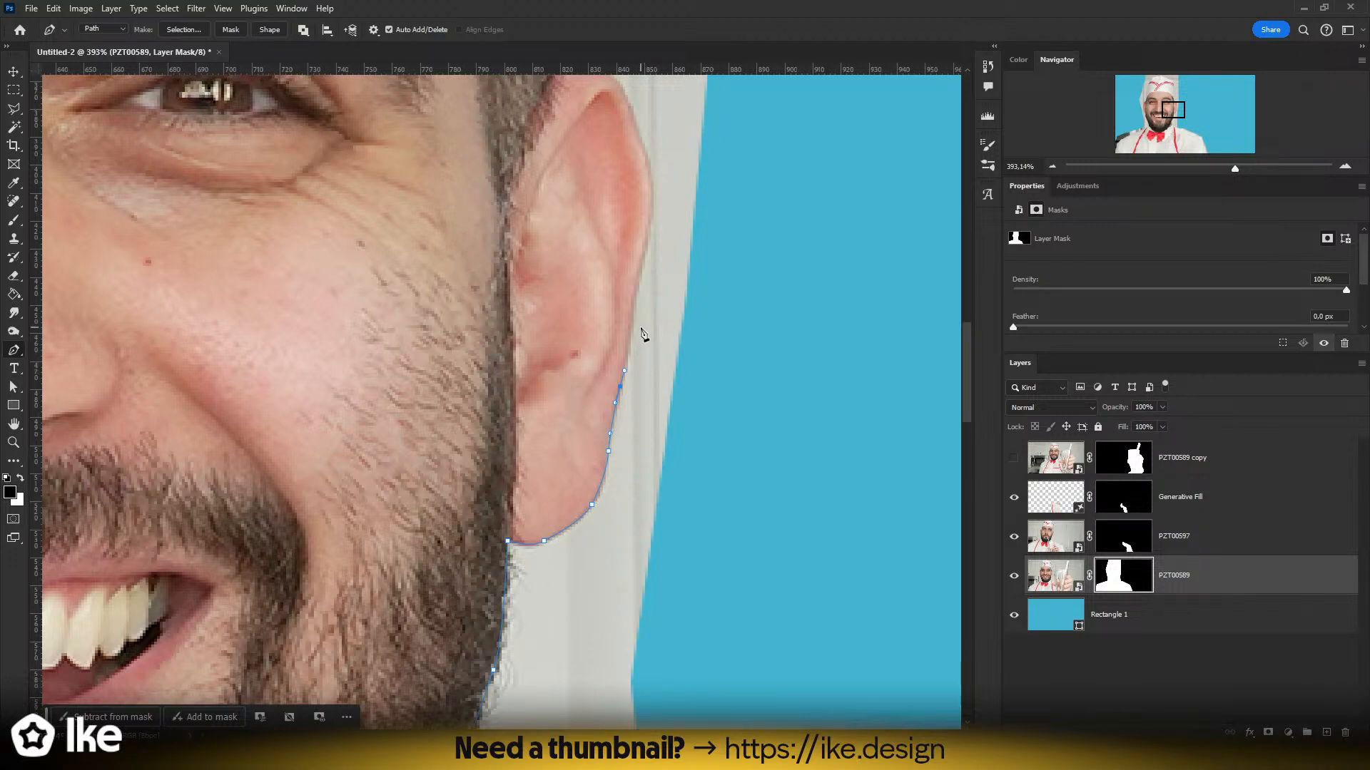
- Follow the outer edge of that ear with closely fitted curve points up to its top
left_click_drag(631, 330, 597, 420)
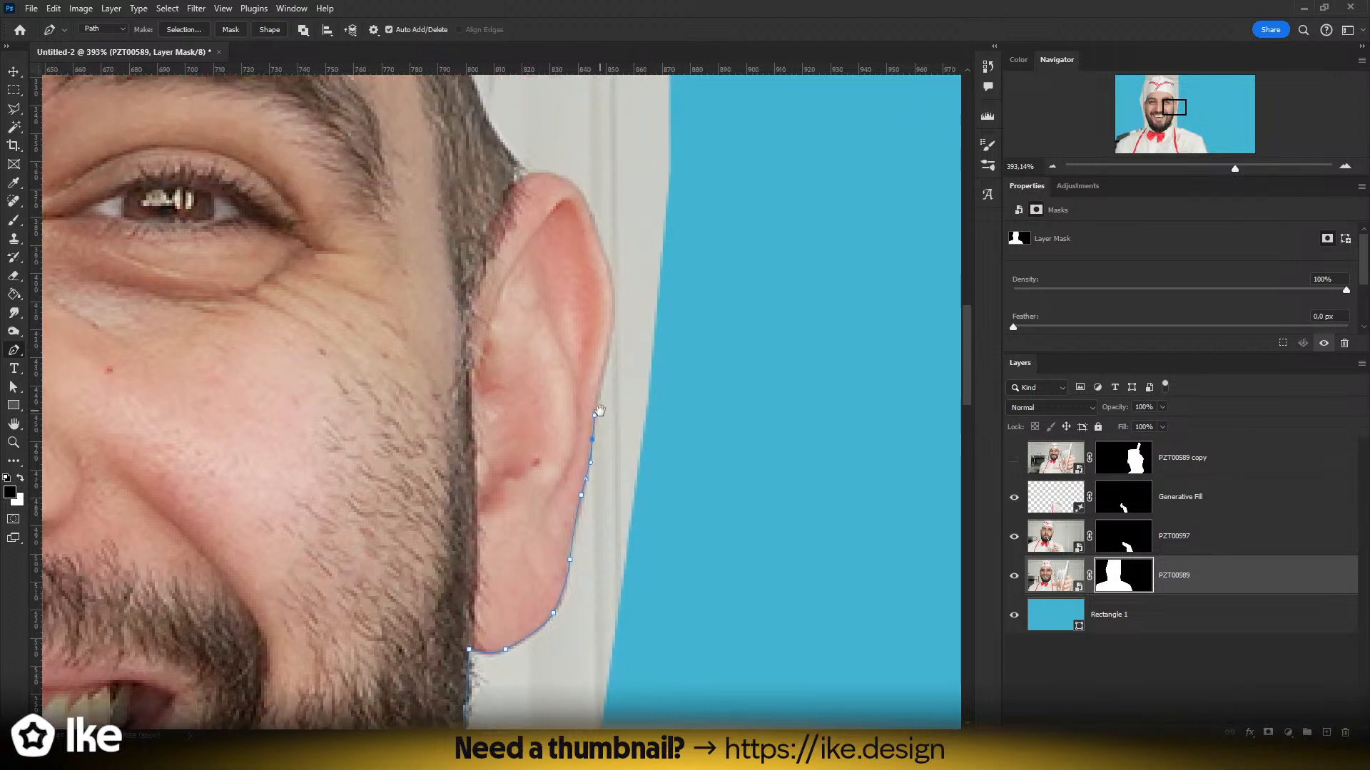
left_click(602, 380)
left_click(606, 365)
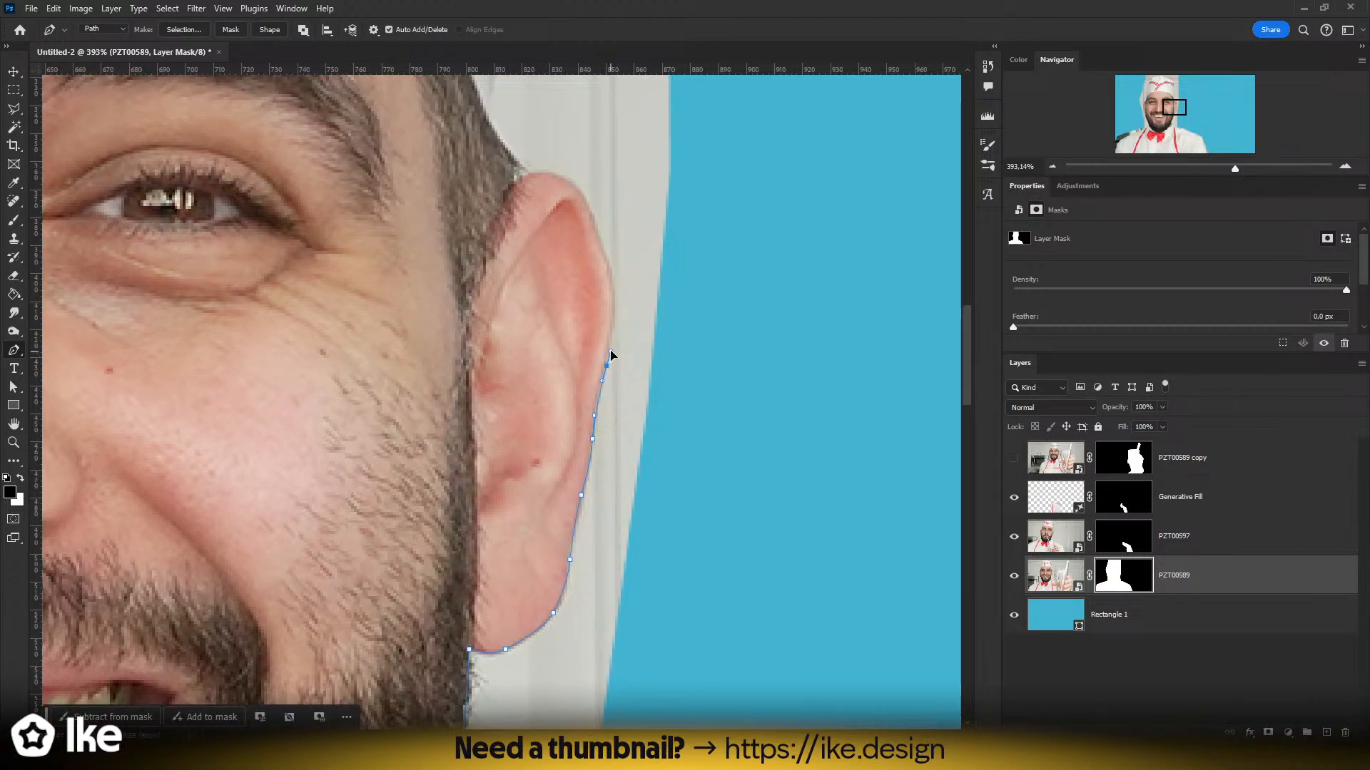
left_click(608, 349)
left_click_drag(615, 307, 612, 356)
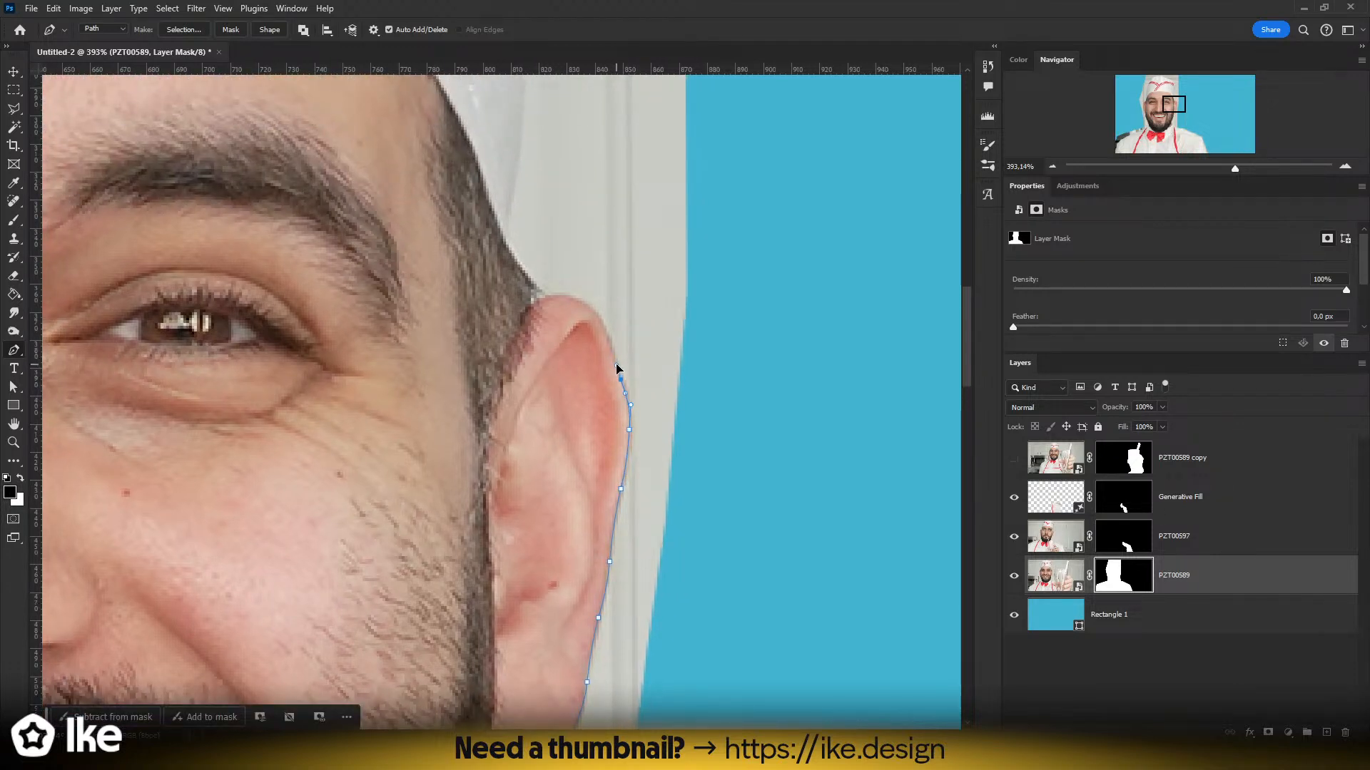
left_click(603, 326)
left_click_drag(570, 294, 660, 489)
- Extend the path from the ear along the hair and up the adjoining side of the white hat
left_click_drag(646, 407, 599, 607)
left_click_drag(619, 535, 649, 374)
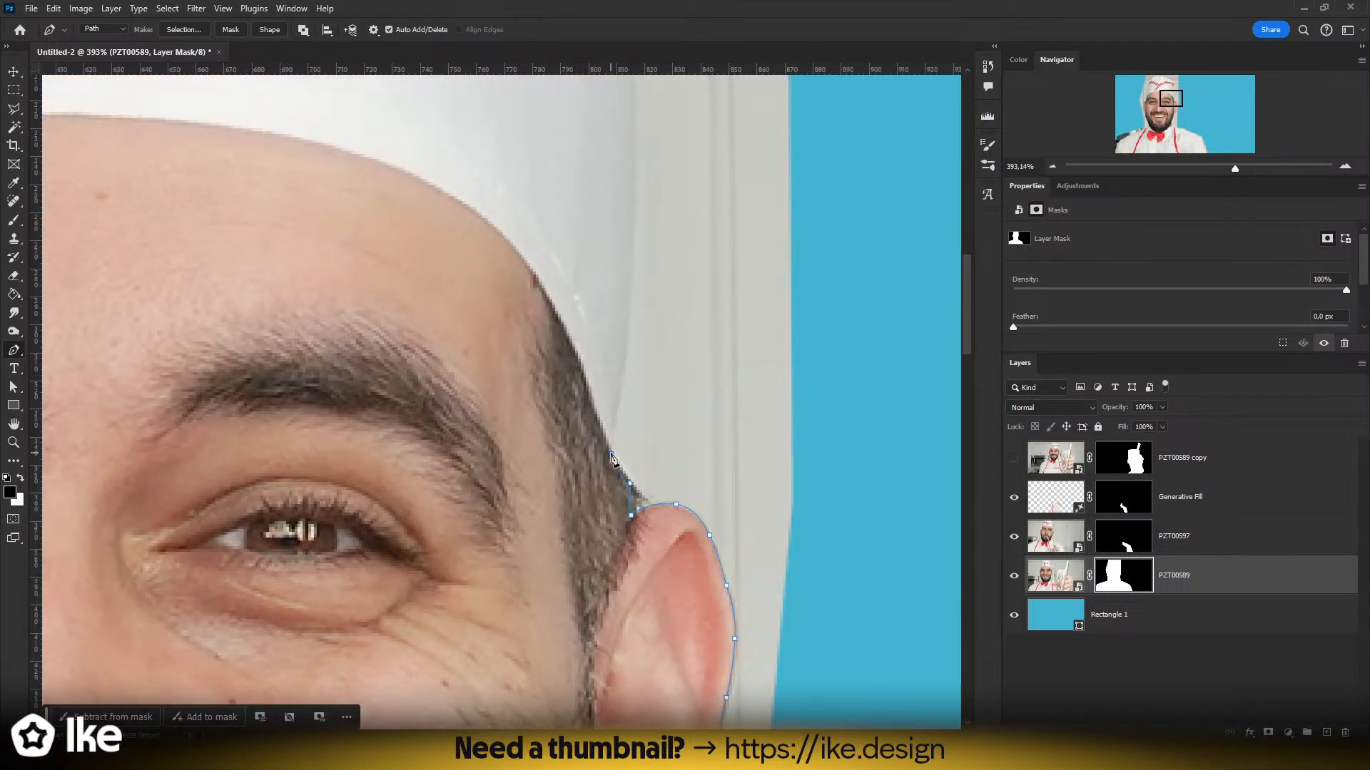
left_click_drag(611, 469, 611, 432)
left_click_drag(625, 359, 628, 316)
left_click_drag(659, 207, 678, 520)
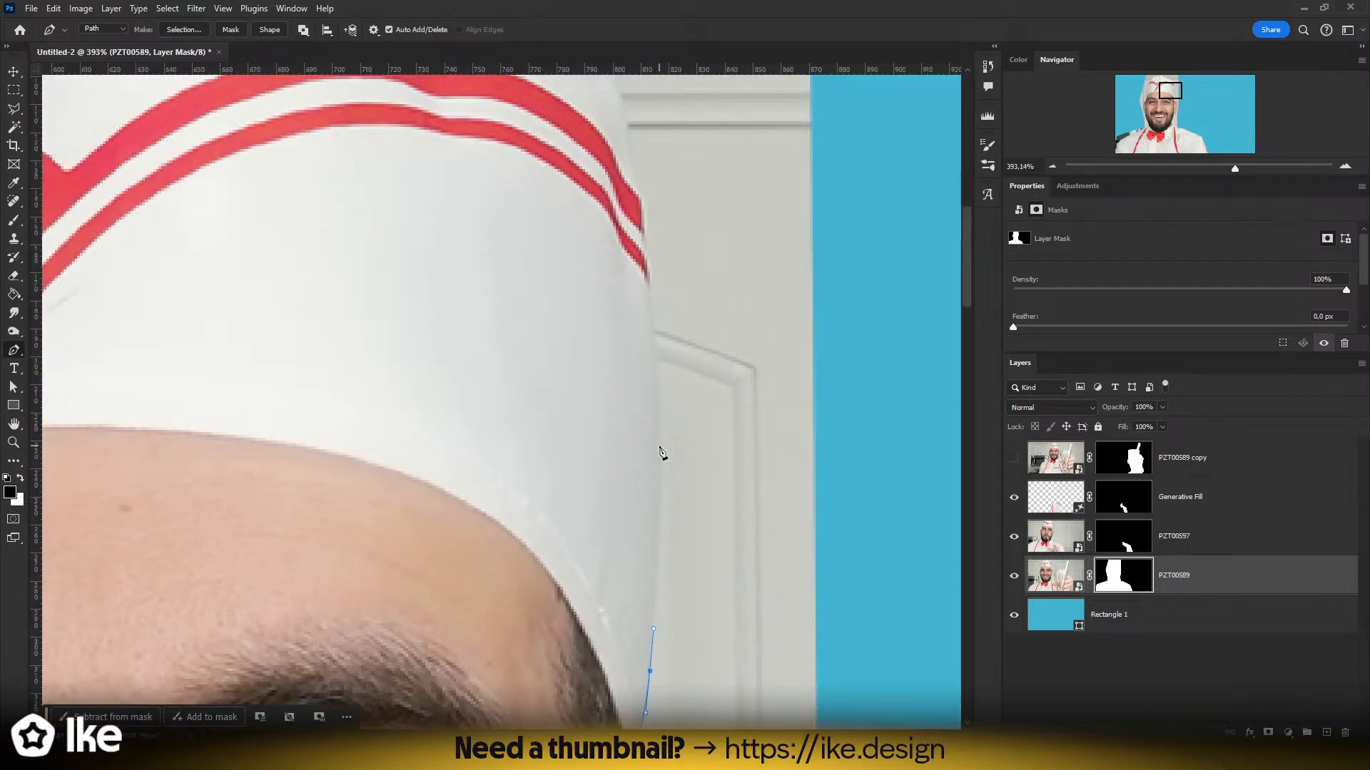
left_click_drag(658, 447, 667, 498)
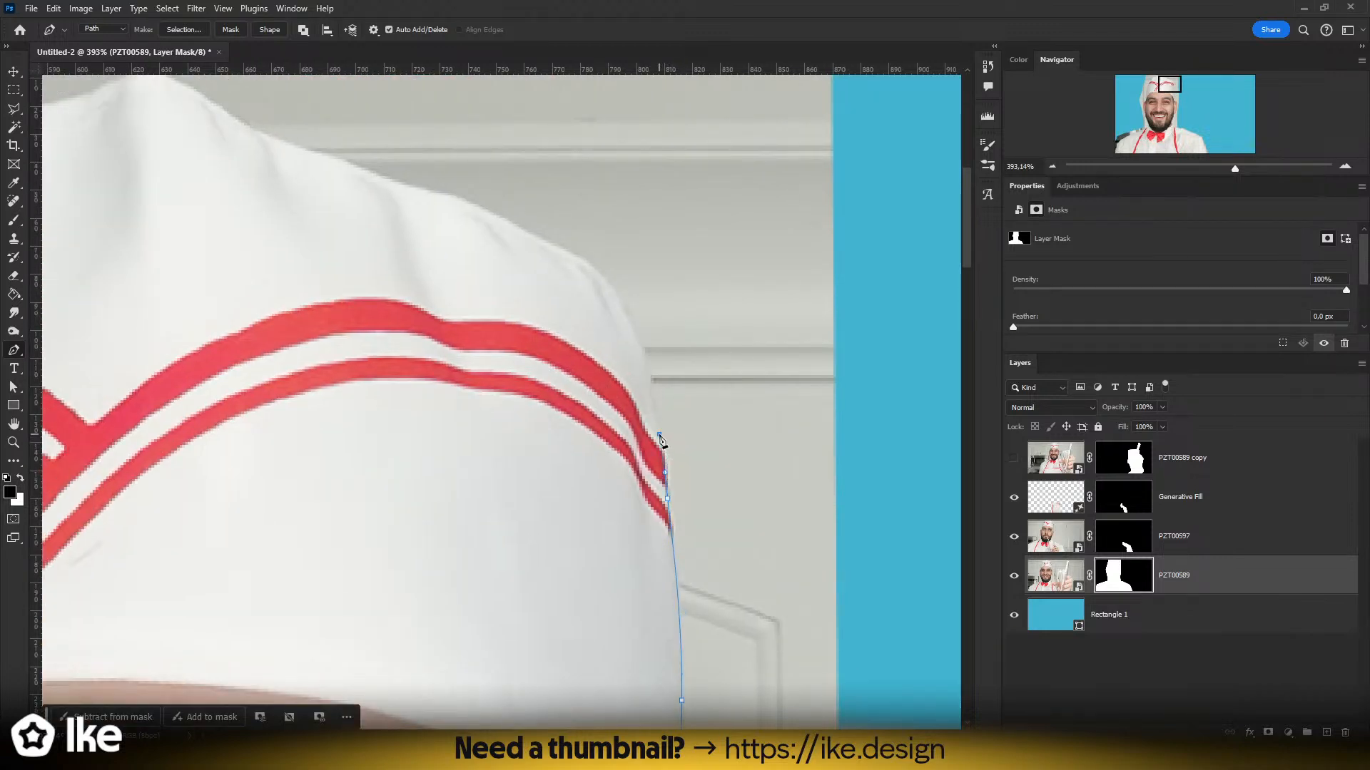
- Trace the hat's upper contour from the red stripes over the crown and past its central peak
left_click_drag(659, 434, 658, 411)
left_click_drag(645, 358, 411, 233)
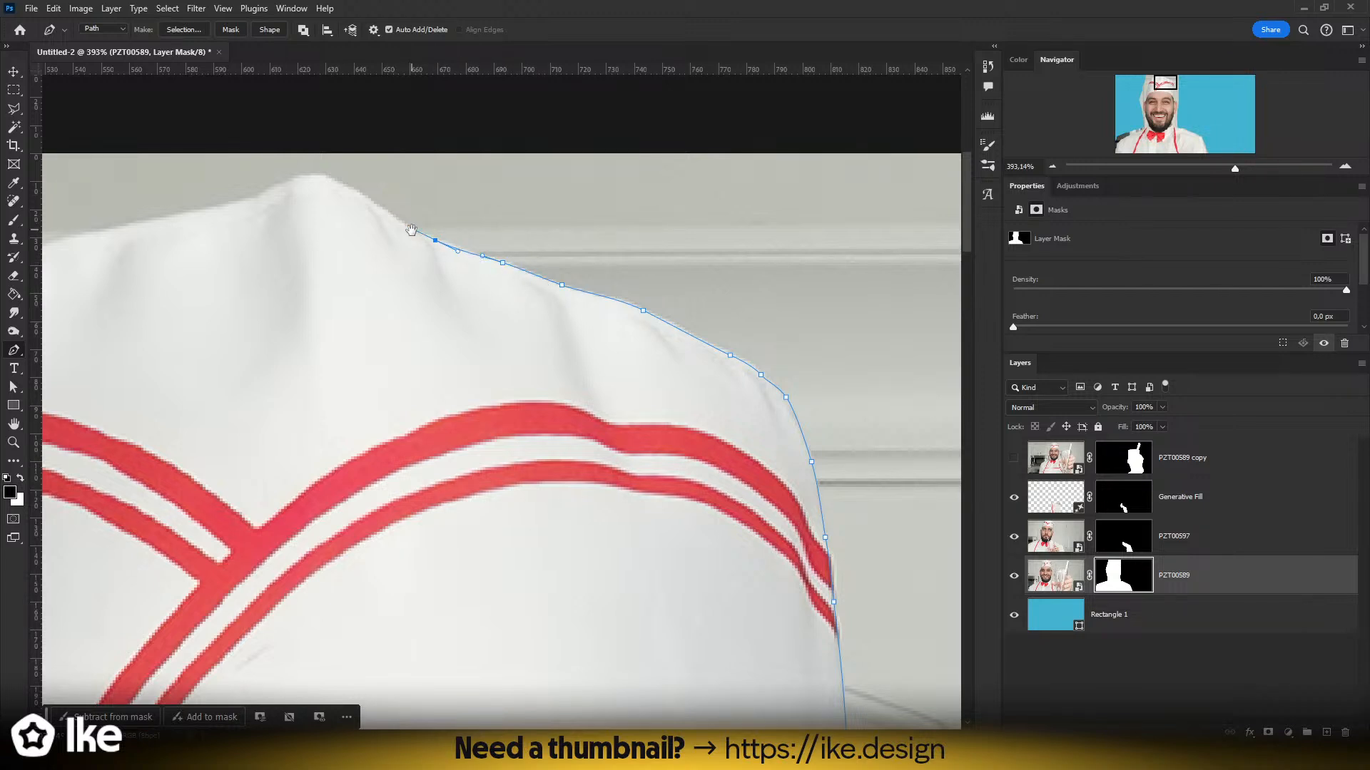
left_click_drag(430, 278, 719, 428)
left_click_drag(662, 355, 445, 370)
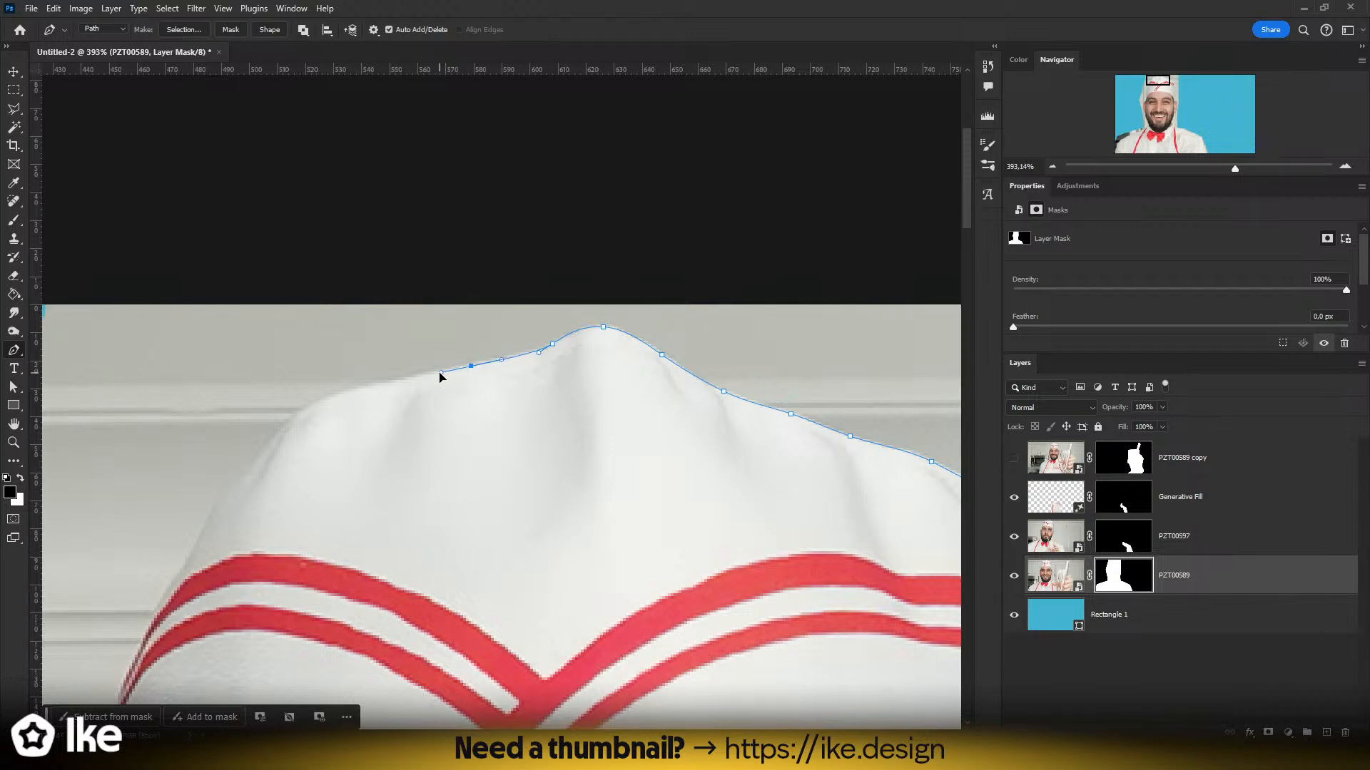
- Carry the path down the hat's opposite slope and past the ends of the red stripes
left_click_drag(367, 386, 621, 307)
left_click(632, 292)
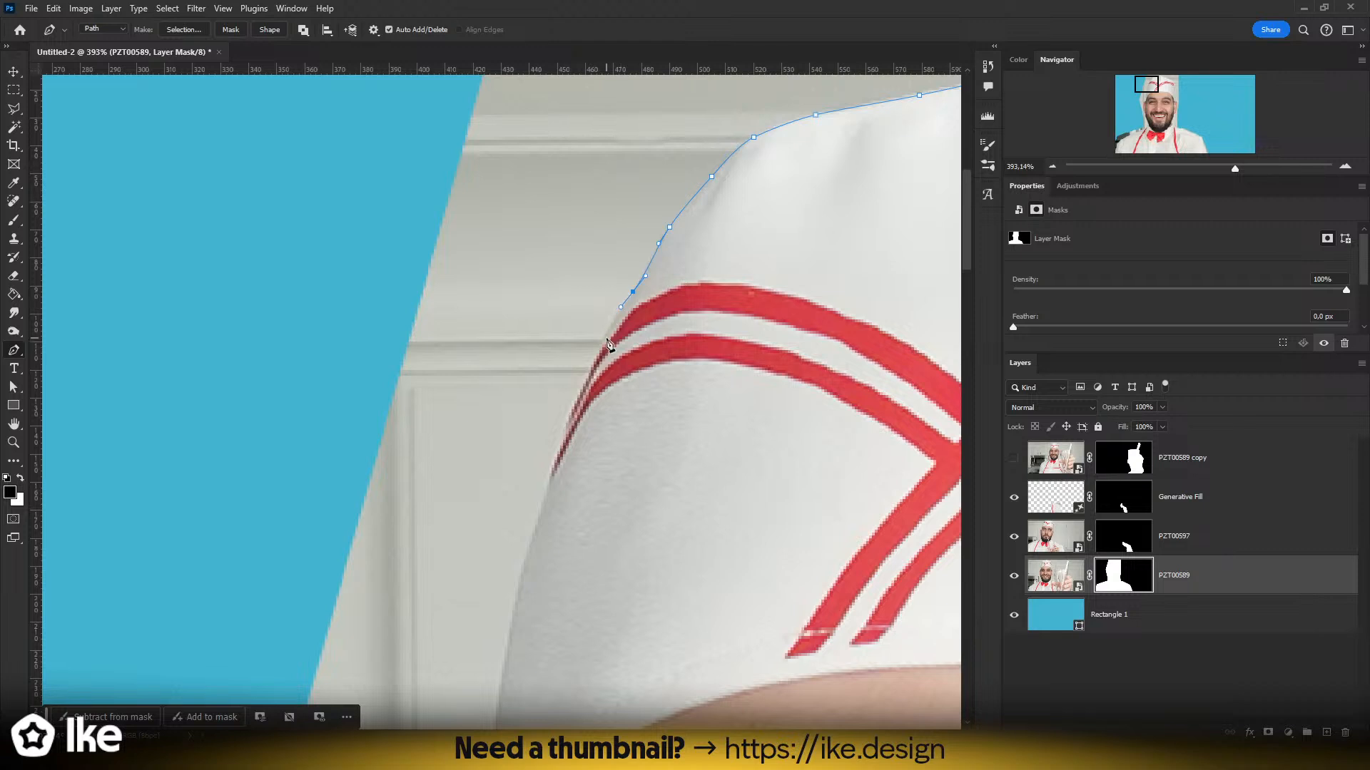
left_click_drag(592, 355, 603, 292)
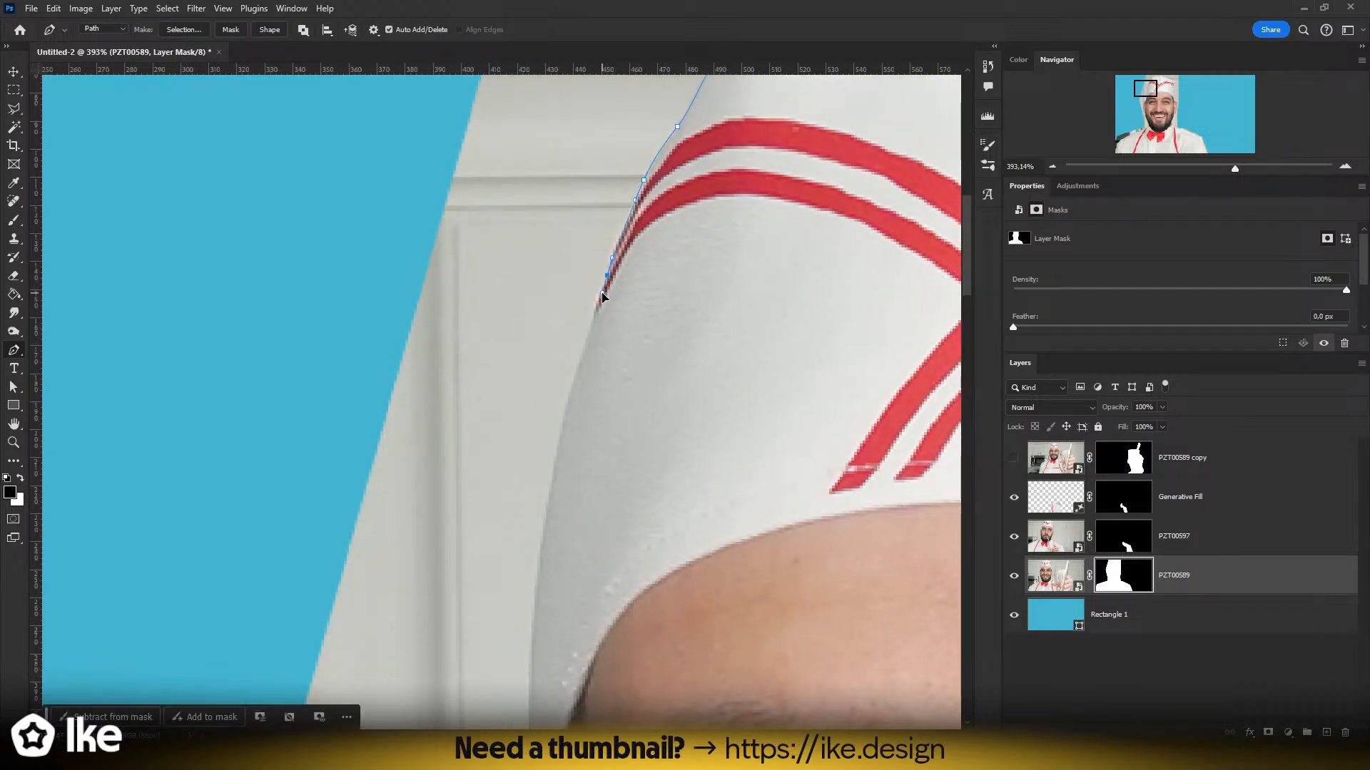
left_click(584, 351)
left_click_drag(578, 378, 604, 217)
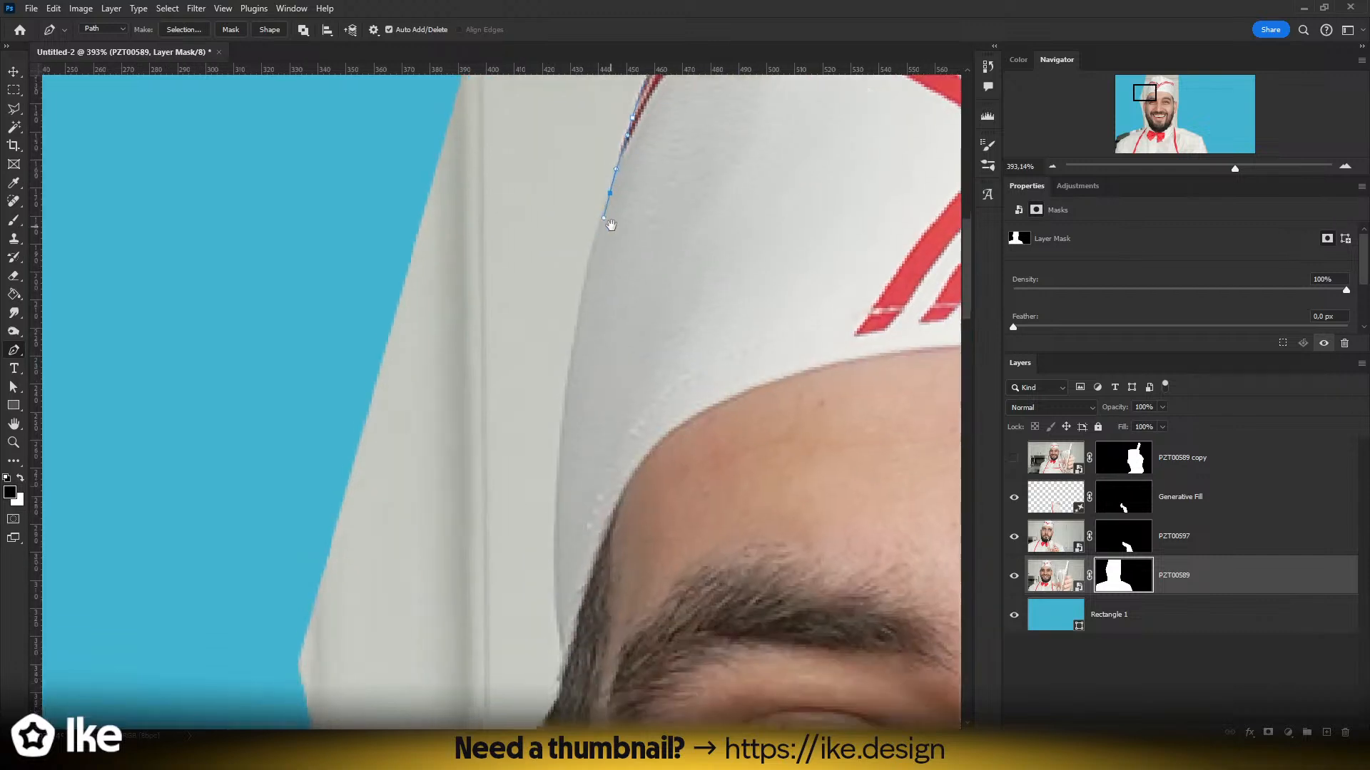
- Trace the hat's lower side and the hair down to the top of the ear on the image's left side
left_click(583, 305)
left_click_drag(582, 307, 564, 346)
scroll(574, 321, "down", 3)
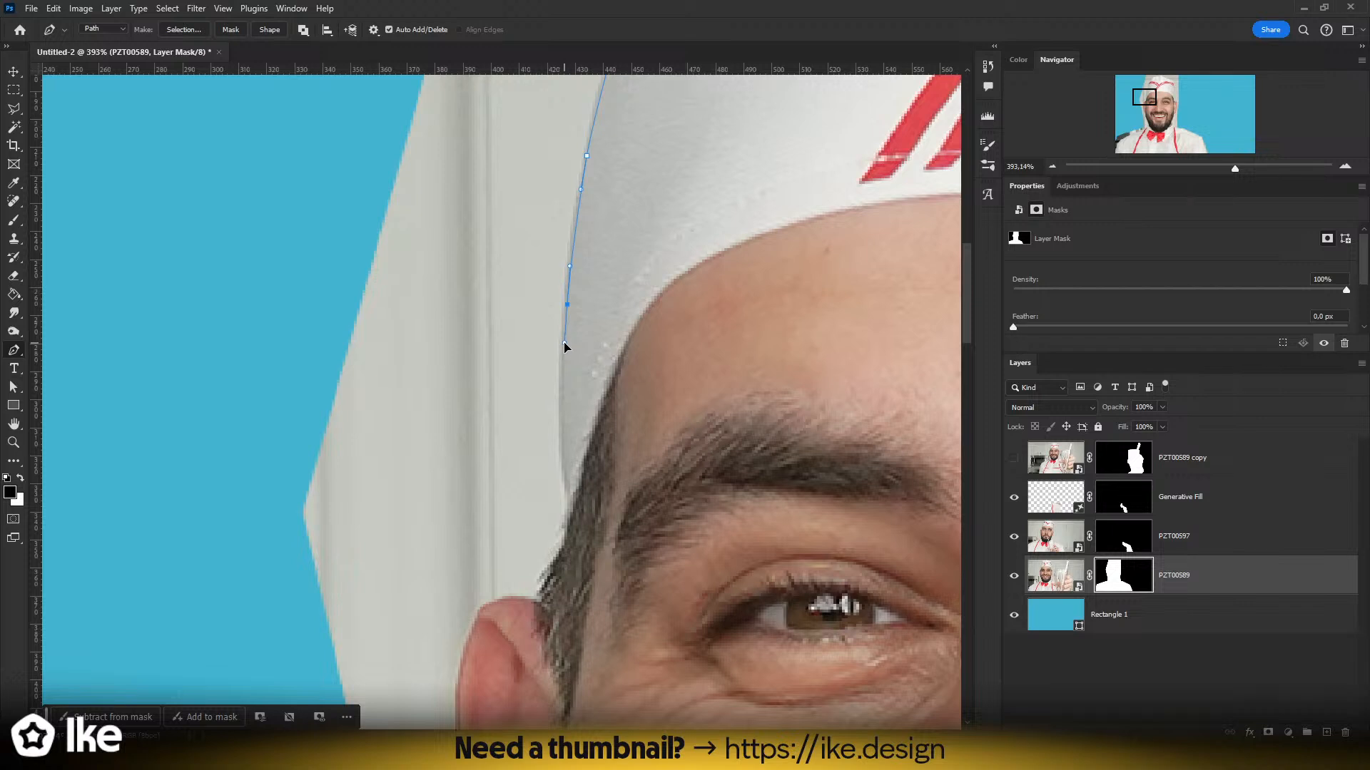
left_click_drag(561, 414, 529, 296)
left_click_drag(539, 366, 461, 456)
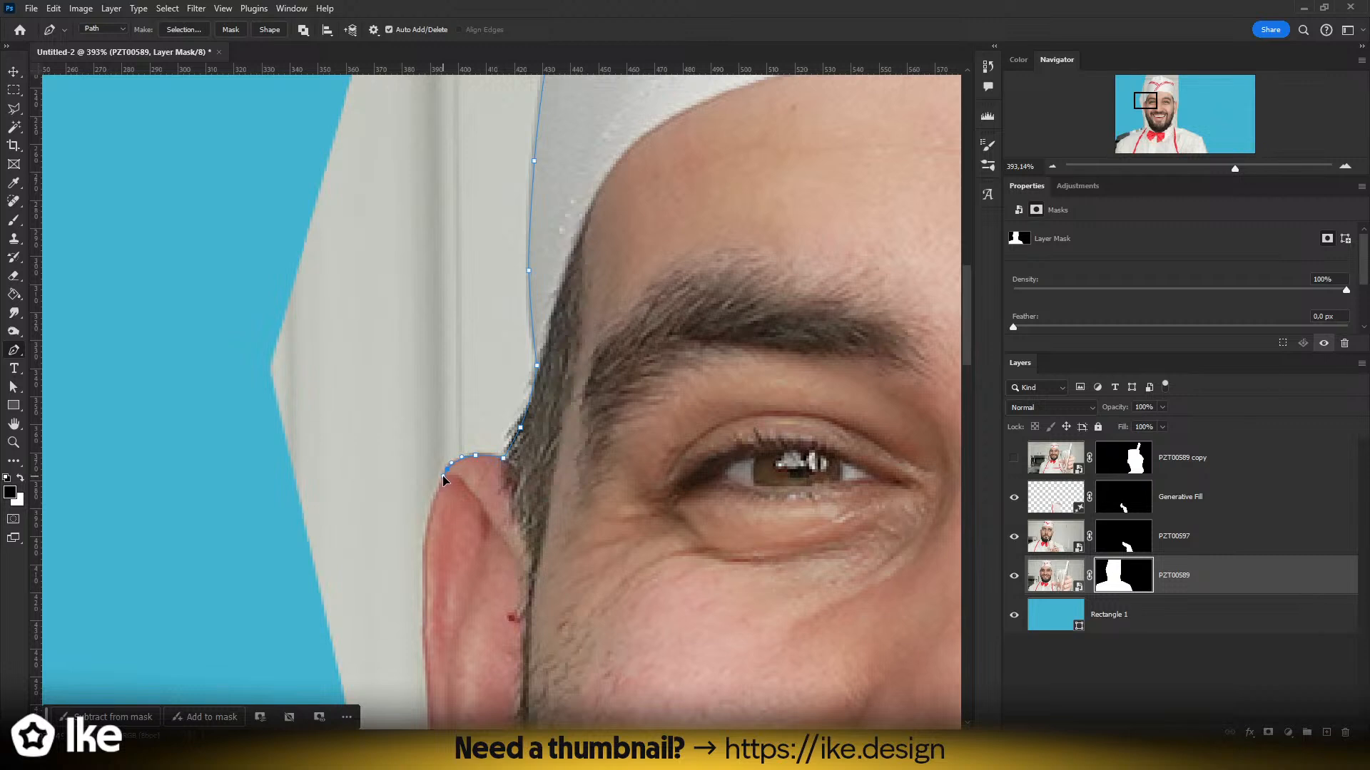
- Follow the outer edge of the image's left ear down and around the lobe to the beard
left_click_drag(443, 477, 618, 237)
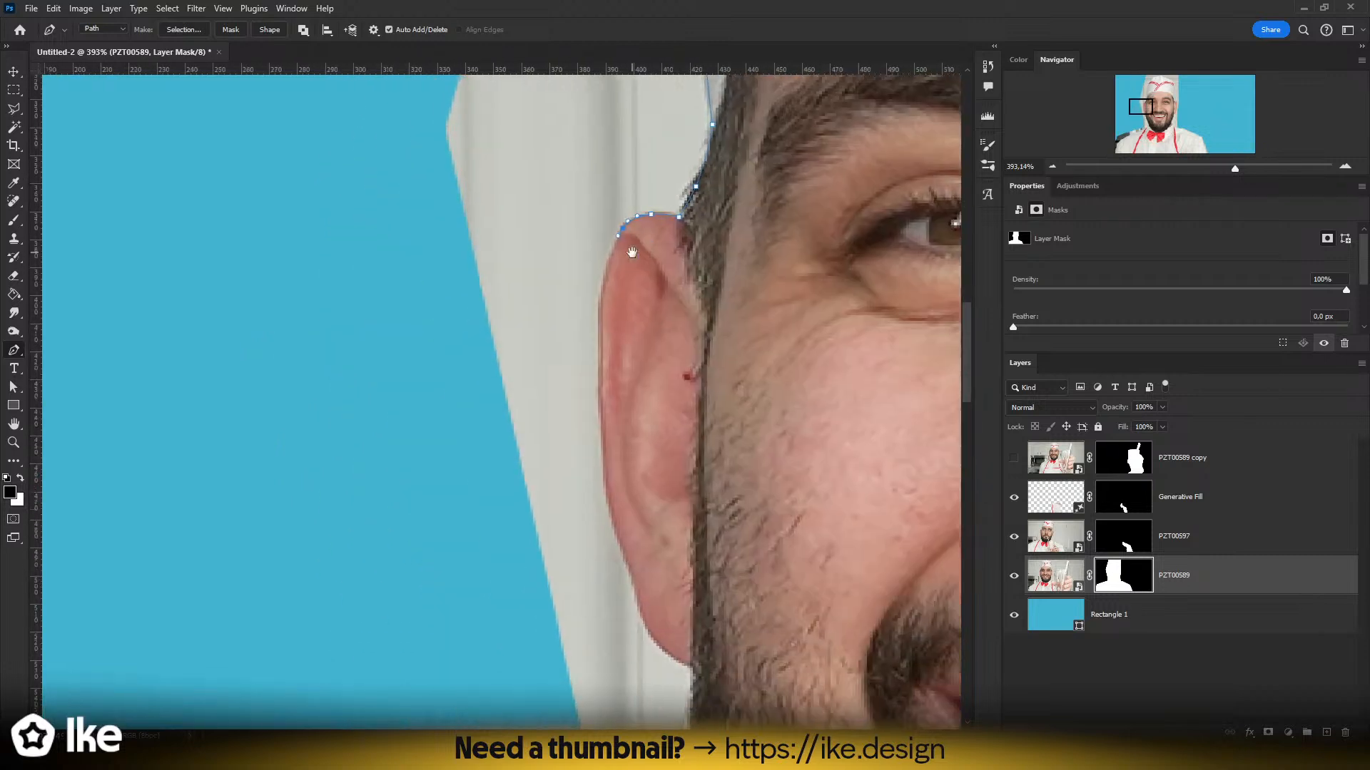
left_click(599, 325)
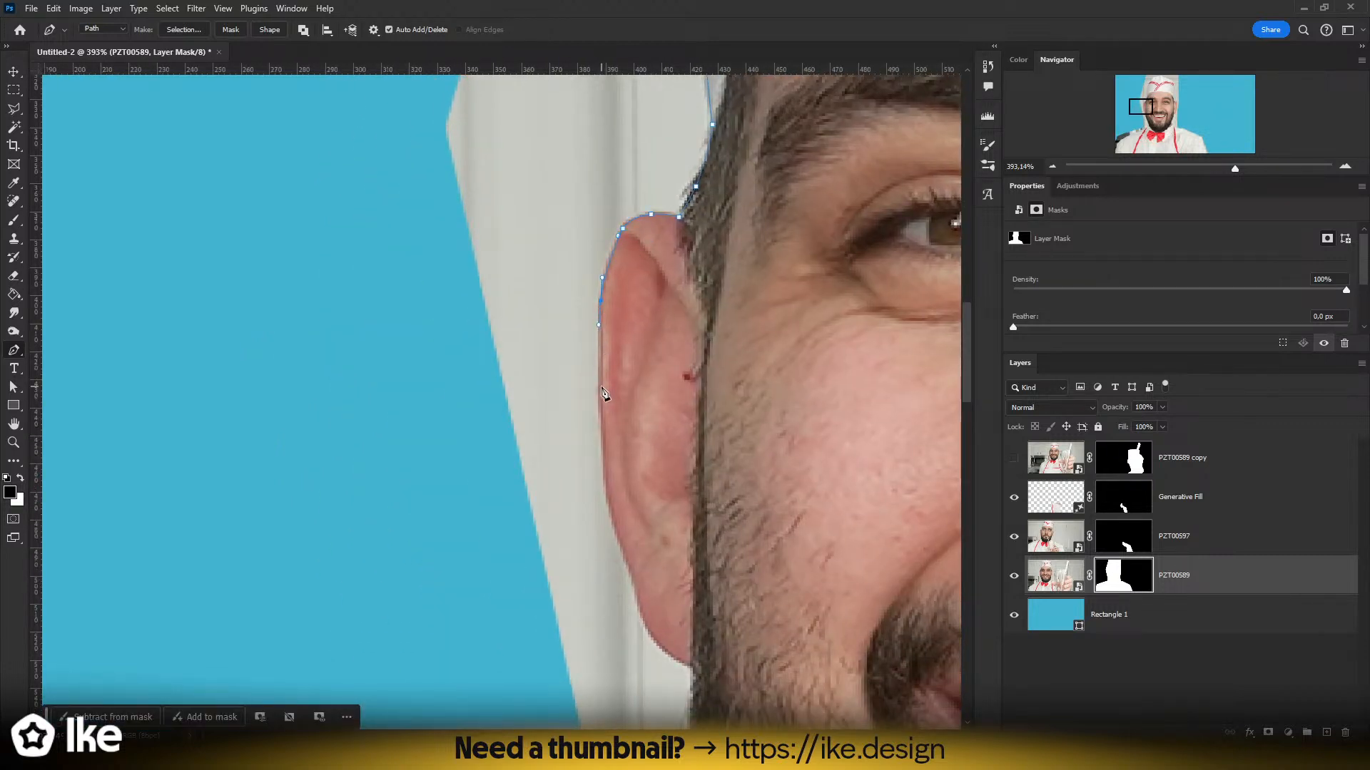
left_click(599, 411)
left_click_drag(615, 391, 528, 183)
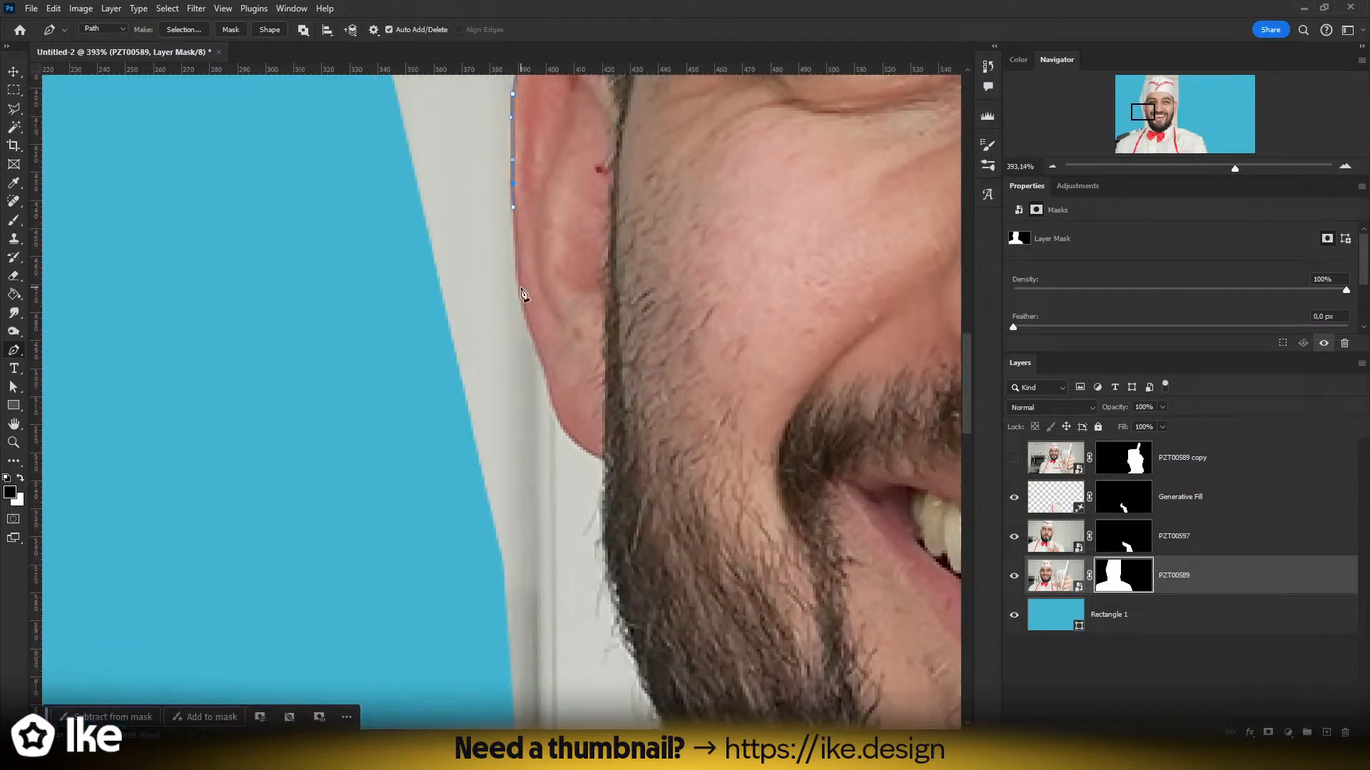
left_click(524, 306)
left_click(542, 360)
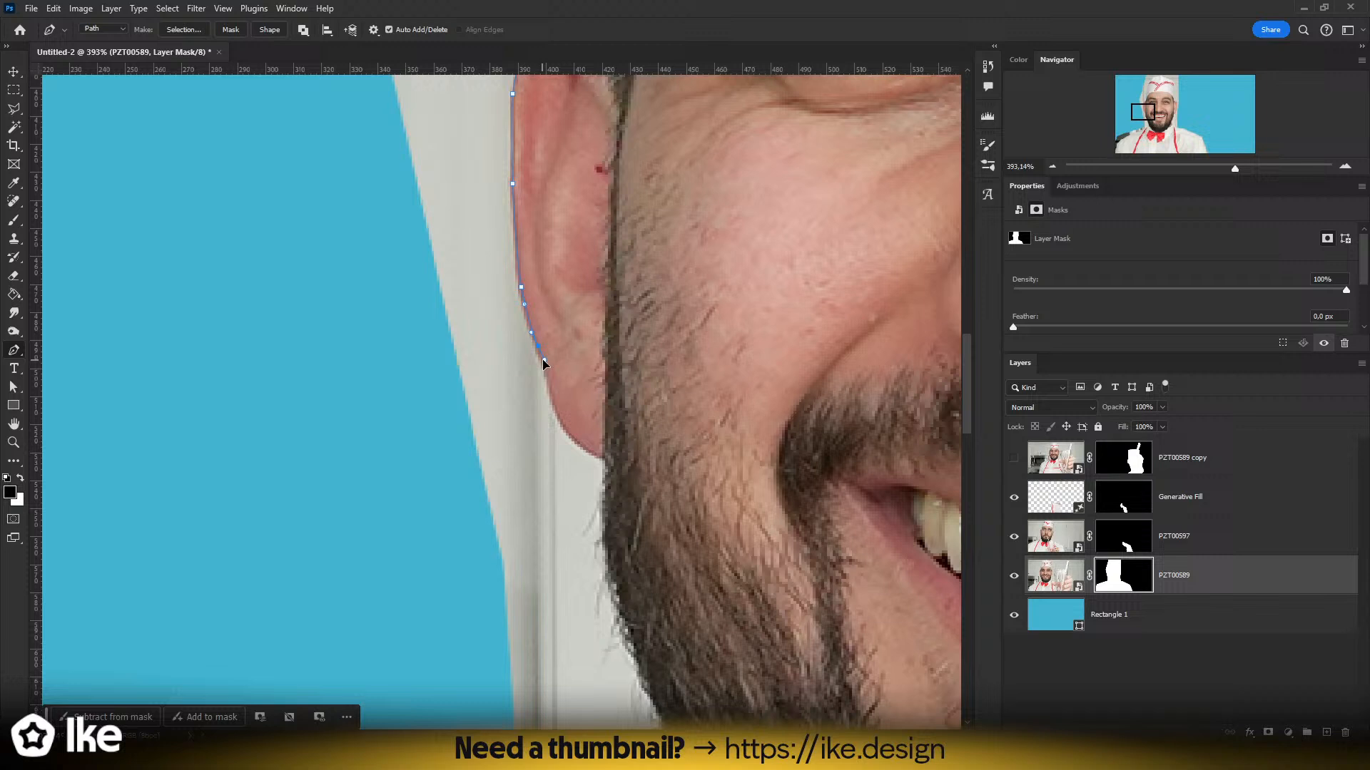
left_click(554, 409)
left_click(592, 456)
left_click(603, 461)
left_click_drag(613, 463, 607, 477)
- Trace the left beard edge in the image down to where it meets the shirt collar
scroll(602, 399, "down", 3)
left_click(588, 357)
left_click_drag(590, 365, 603, 409)
left_click_drag(600, 418, 507, 245)
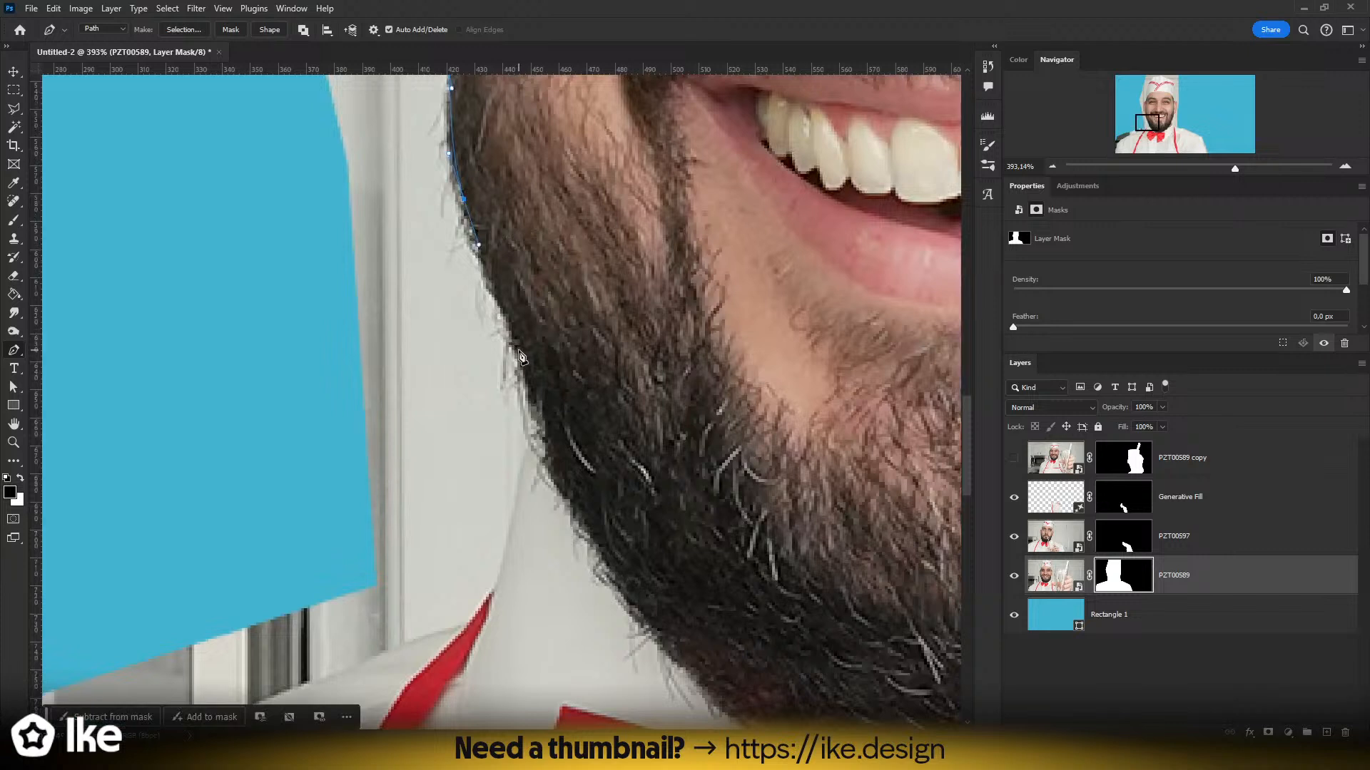
left_click_drag(520, 353, 523, 360)
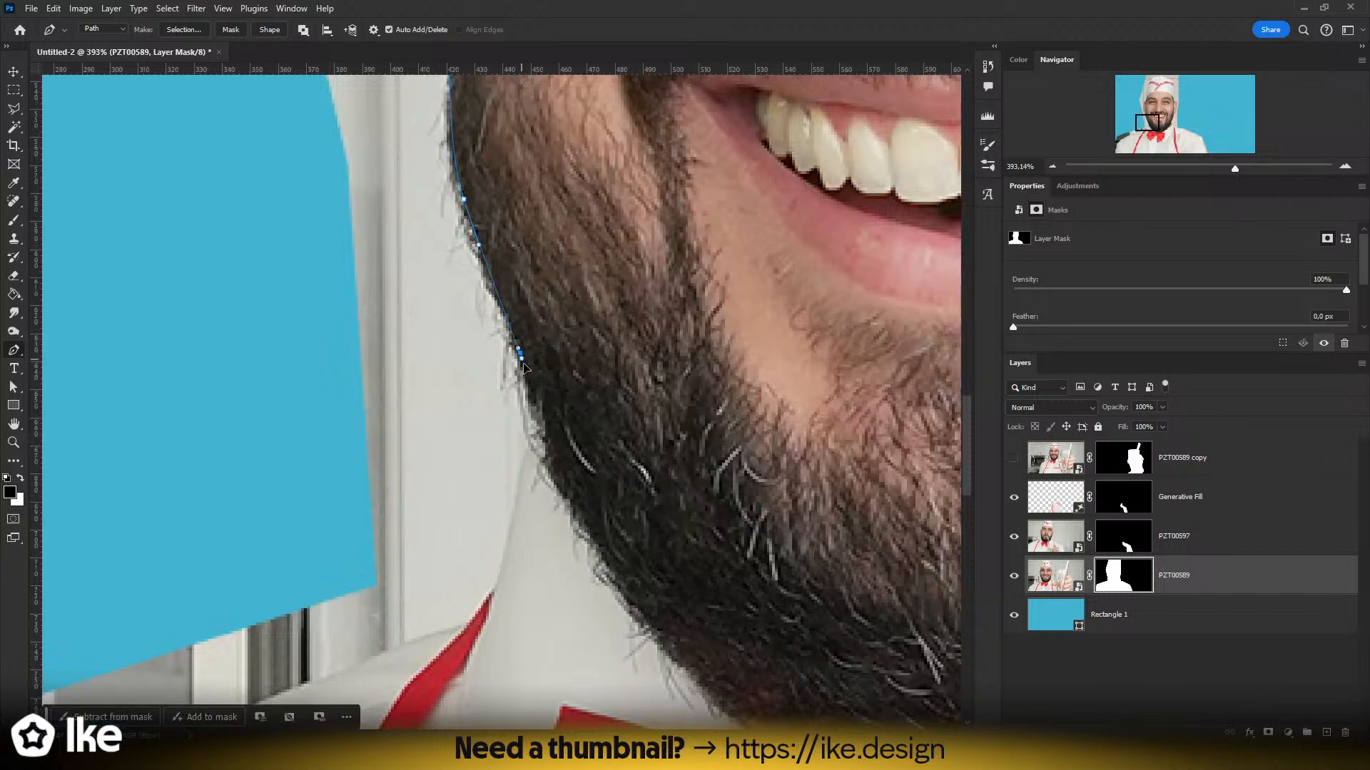
left_click(543, 444)
- Extend the path down the collar, around the red strap's upper end and onto the left shoulder in the image
left_click_drag(526, 477, 490, 449)
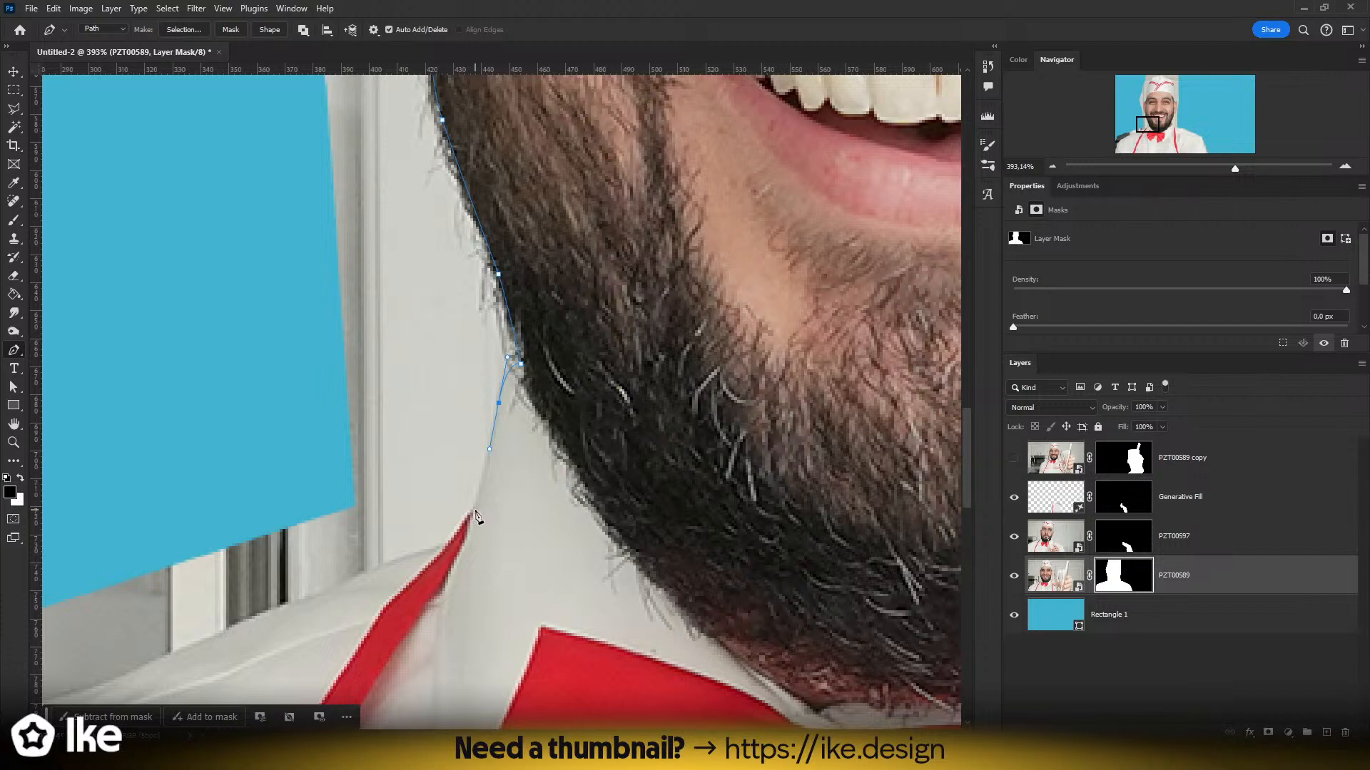
left_click(475, 510)
left_click_drag(461, 515, 599, 368)
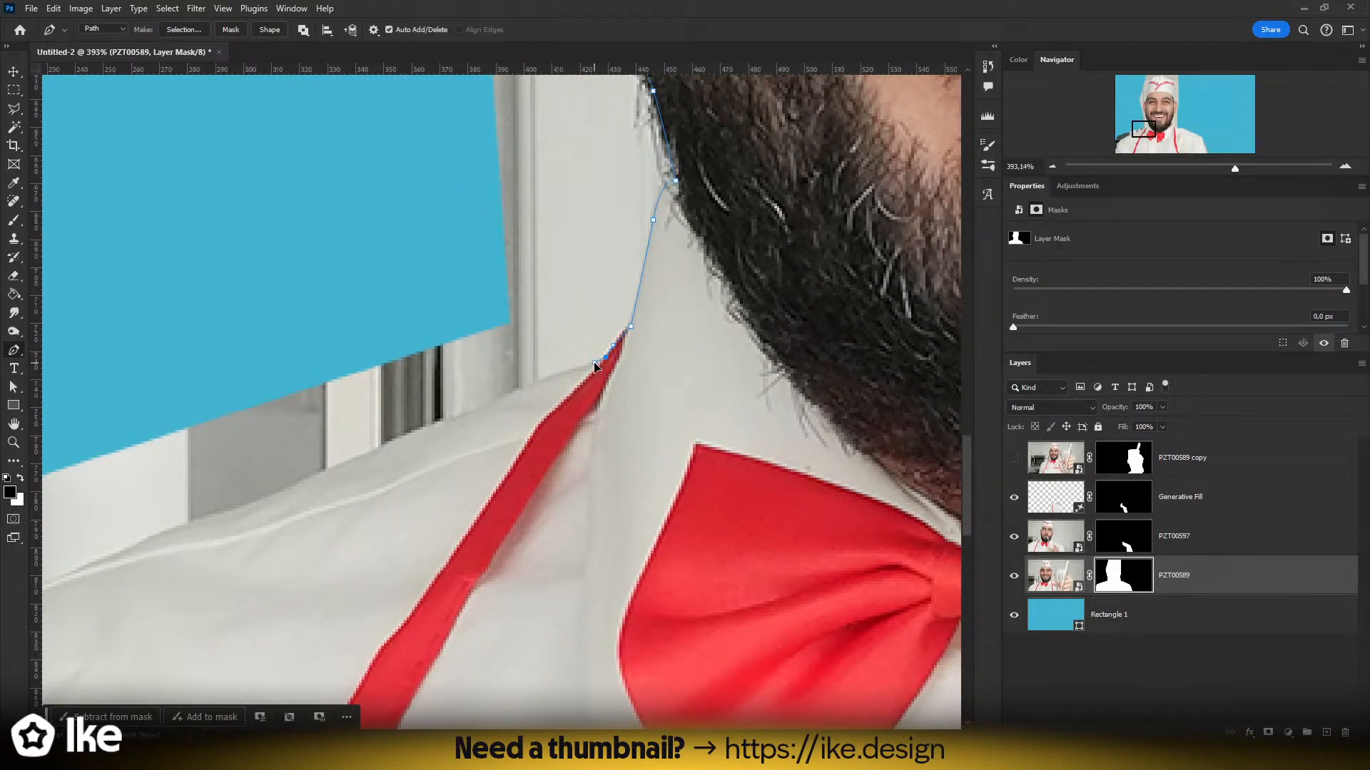
left_click_drag(547, 380, 656, 346)
left_click_drag(580, 369, 501, 411)
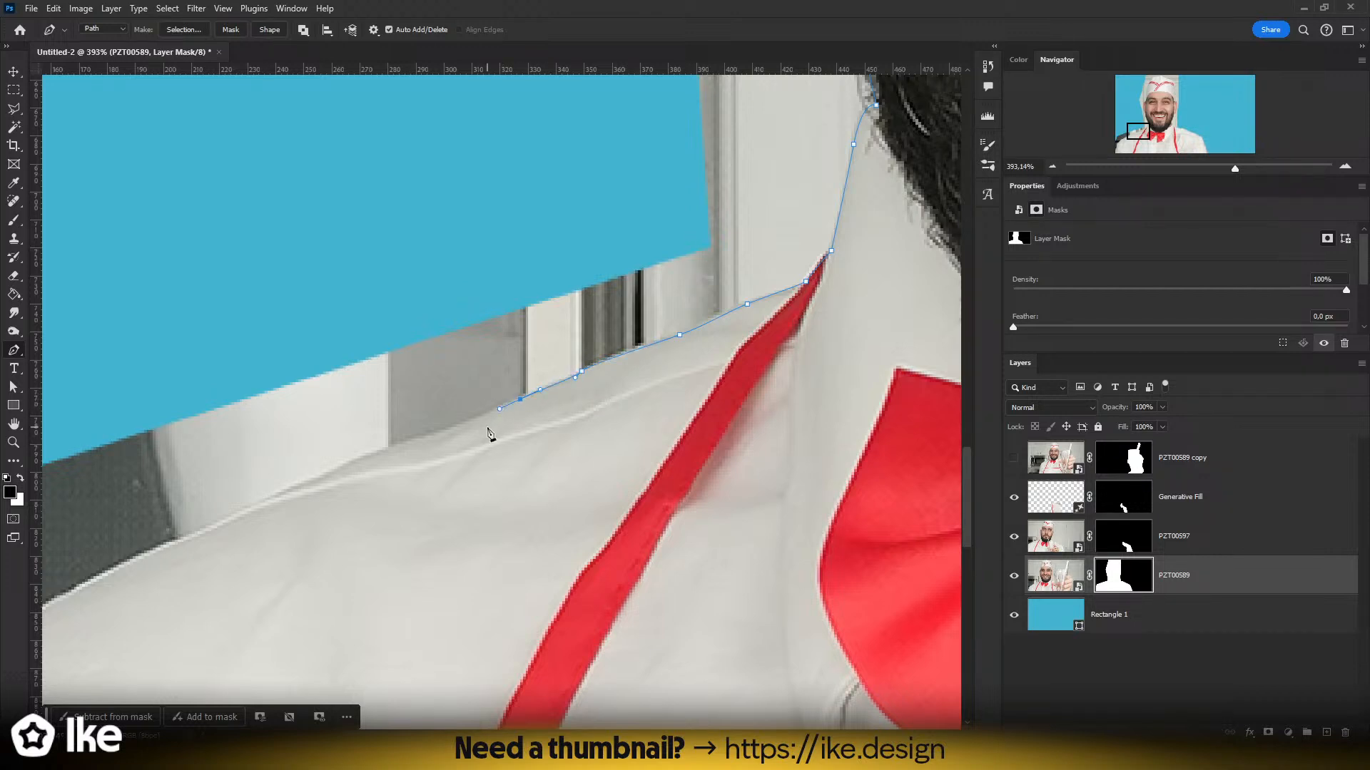
- Follow the shoulder contour past the dark background and down onto the upper sleeve
left_click_drag(443, 433, 679, 258)
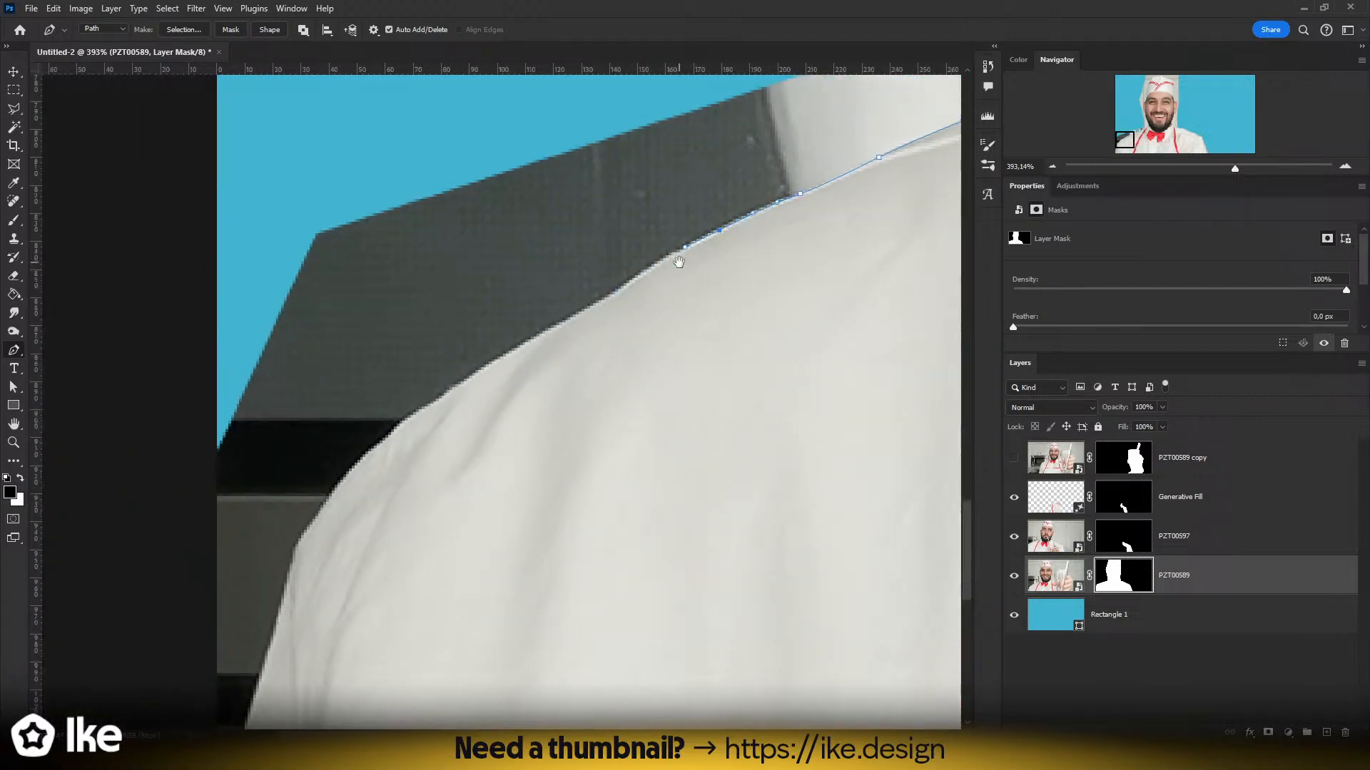
left_click(617, 290)
mouse_move(614, 296)
left_mouse_down()
mouse_move(600, 306)
mouse_move(647, 253)
mouse_move(603, 273)
left_mouse_up()
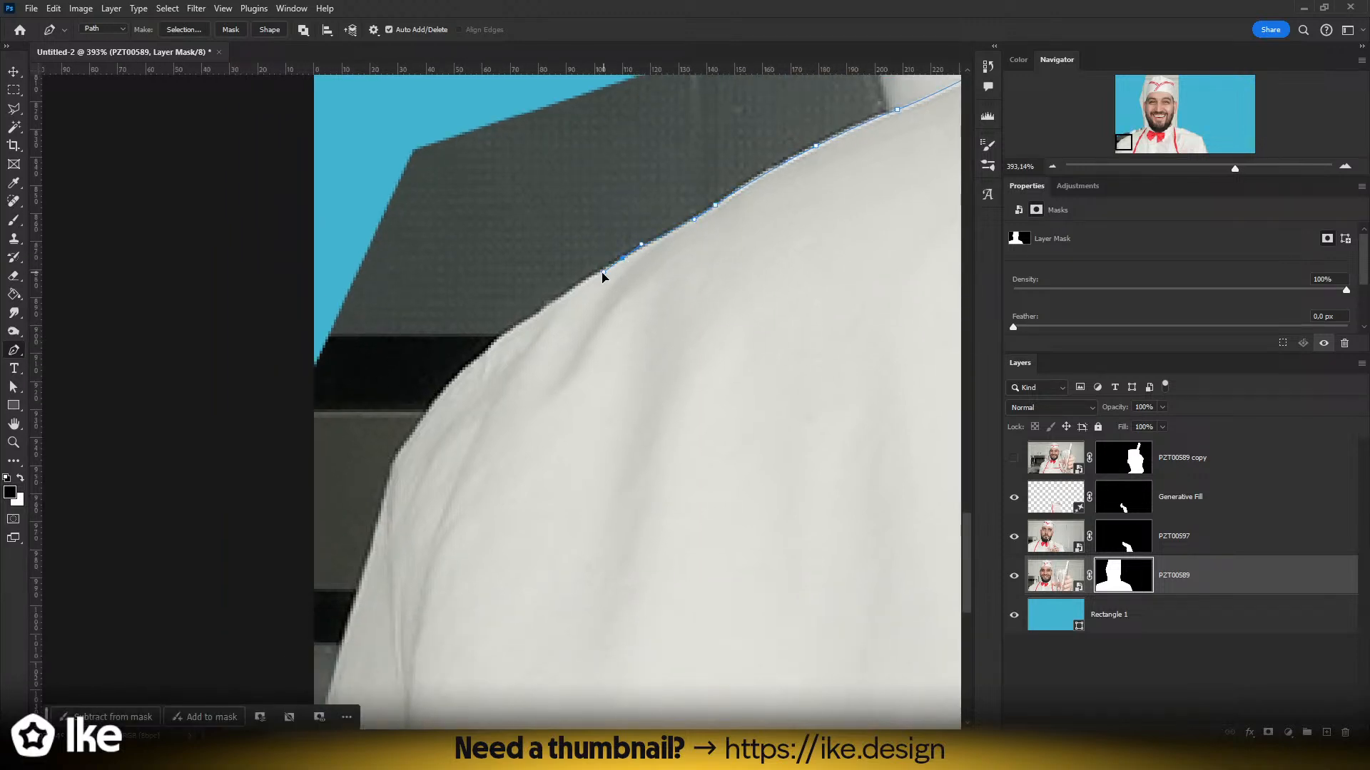
left_click(589, 277)
left_click_drag(544, 306, 517, 326)
left_click_drag(520, 322, 498, 341)
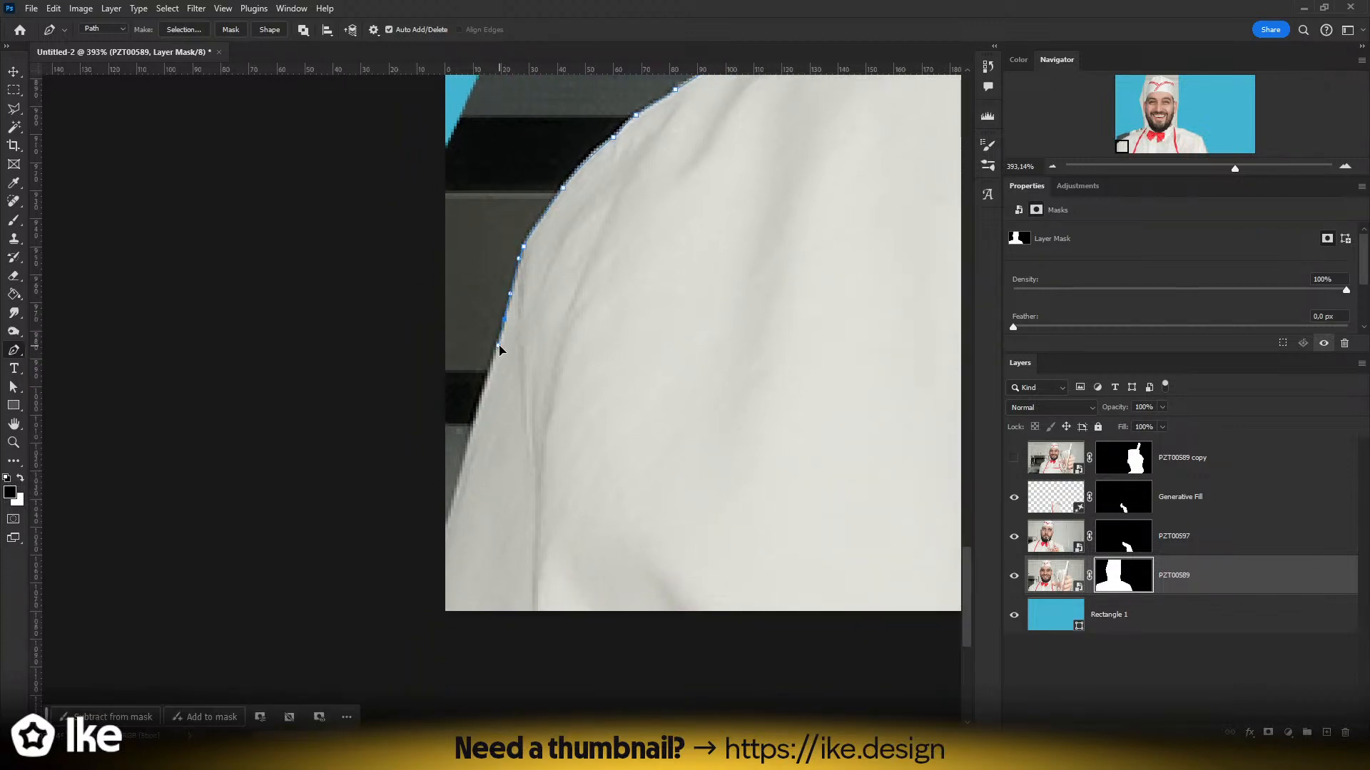
- Continue the path down the sleeve edge and place an anchor point beyond the canvas's left side
left_click(498, 349)
left_click_drag(462, 473, 453, 514)
left_click(431, 578)
left_click_drag(563, 591, 504, 371)
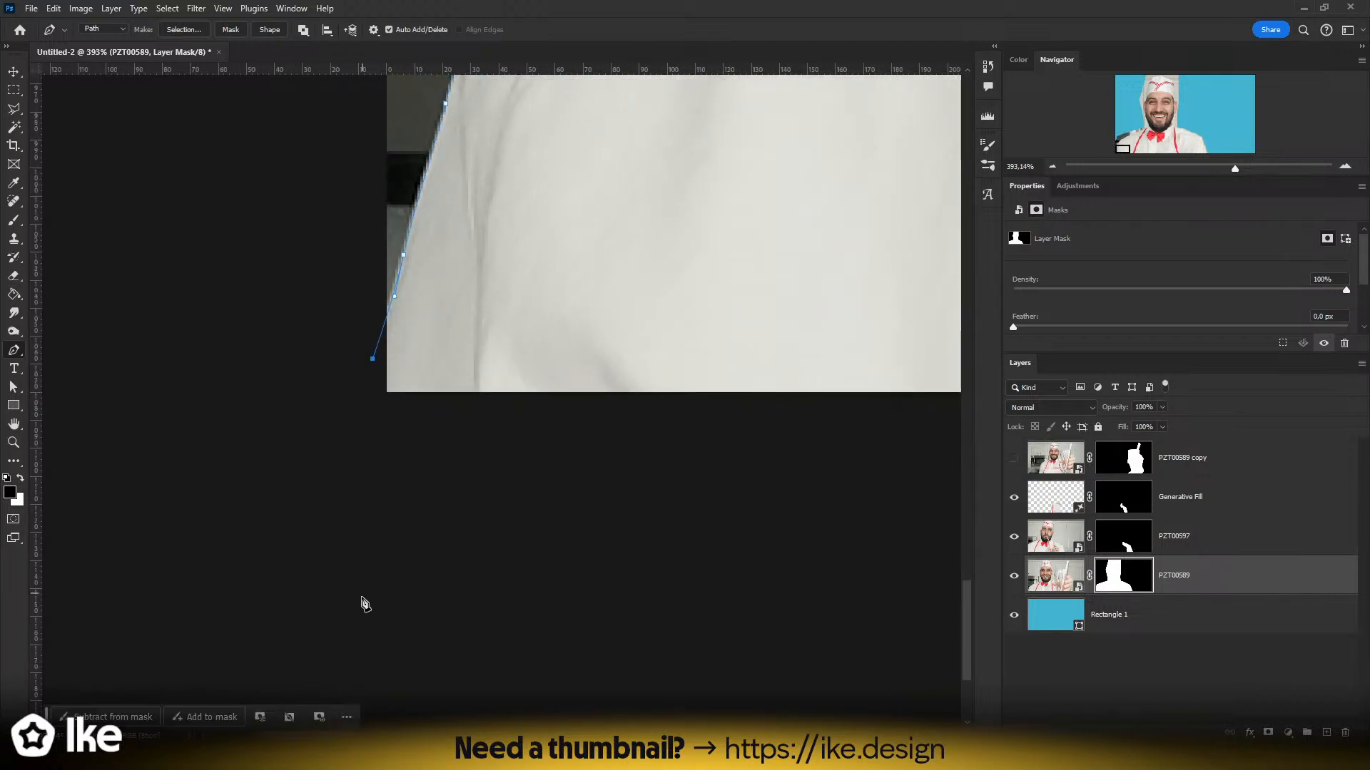
- Run the pen path beneath the canvas's bottom edge with widely spaced anchor points, from beyond the left corner to below the right sleeve
left_click(322, 580)
left_click_drag(755, 523, 174, 453)
left_click(695, 636)
left_click_drag(703, 518, 89, 556)
left_click(729, 646)
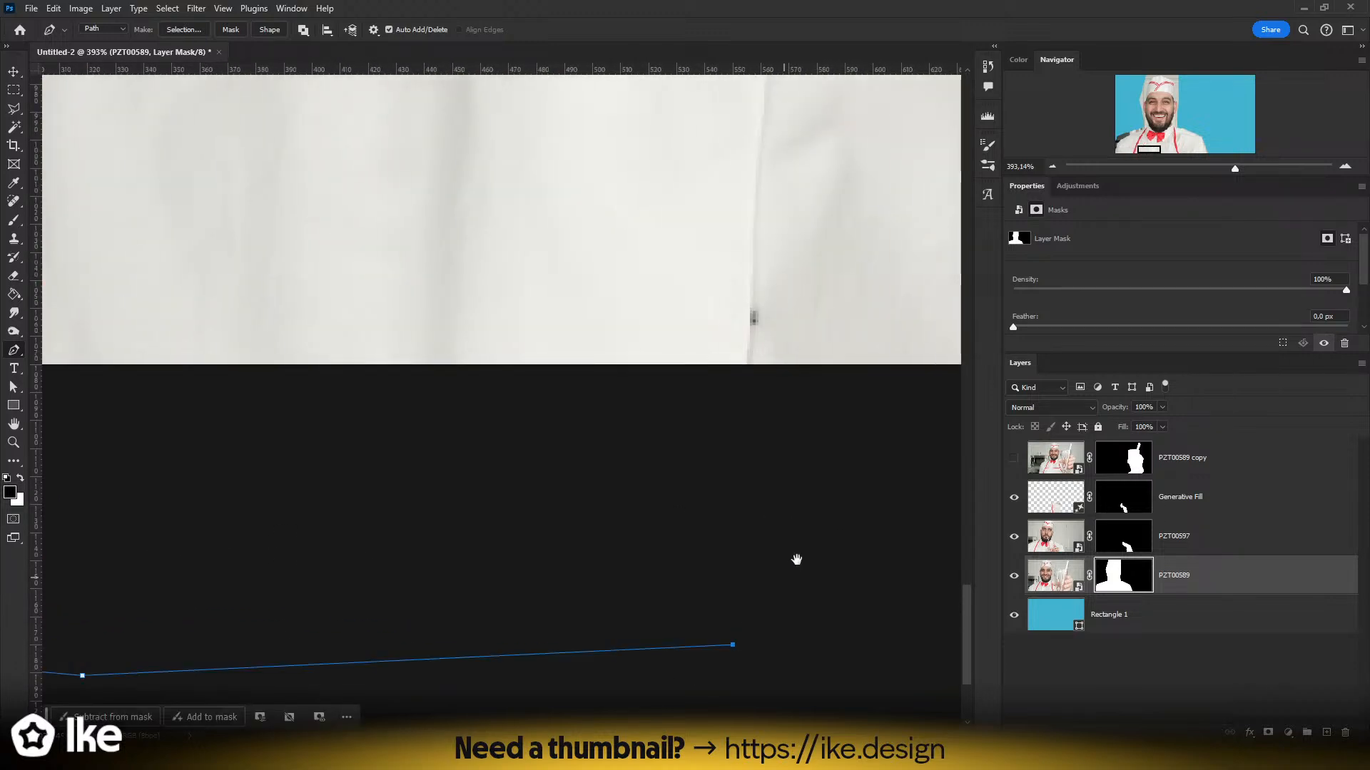
left_click_drag(795, 559, 229, 533)
left_click(789, 593)
left_click_drag(802, 494, 323, 551)
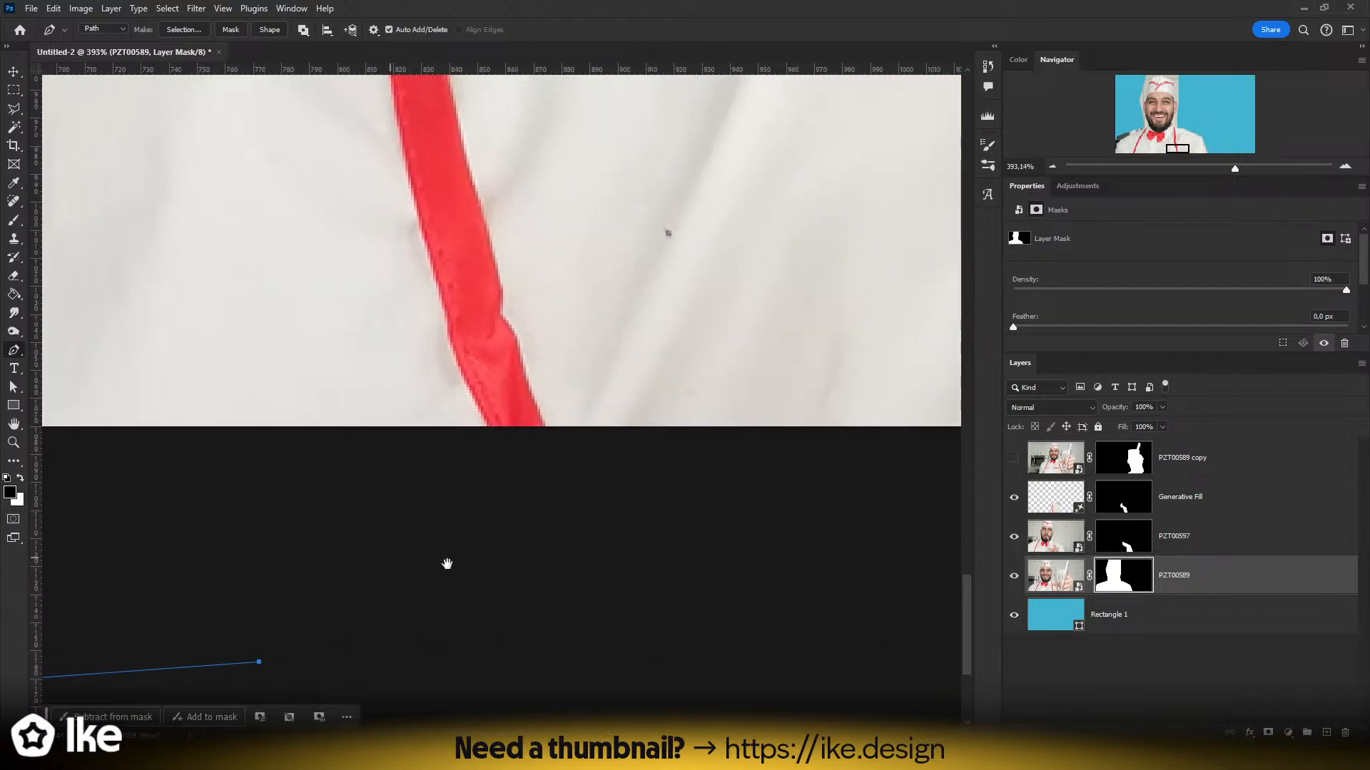
left_click(806, 595)
left_click_drag(841, 544, 332, 510)
scroll(536, 511, "down", 10, "alt")
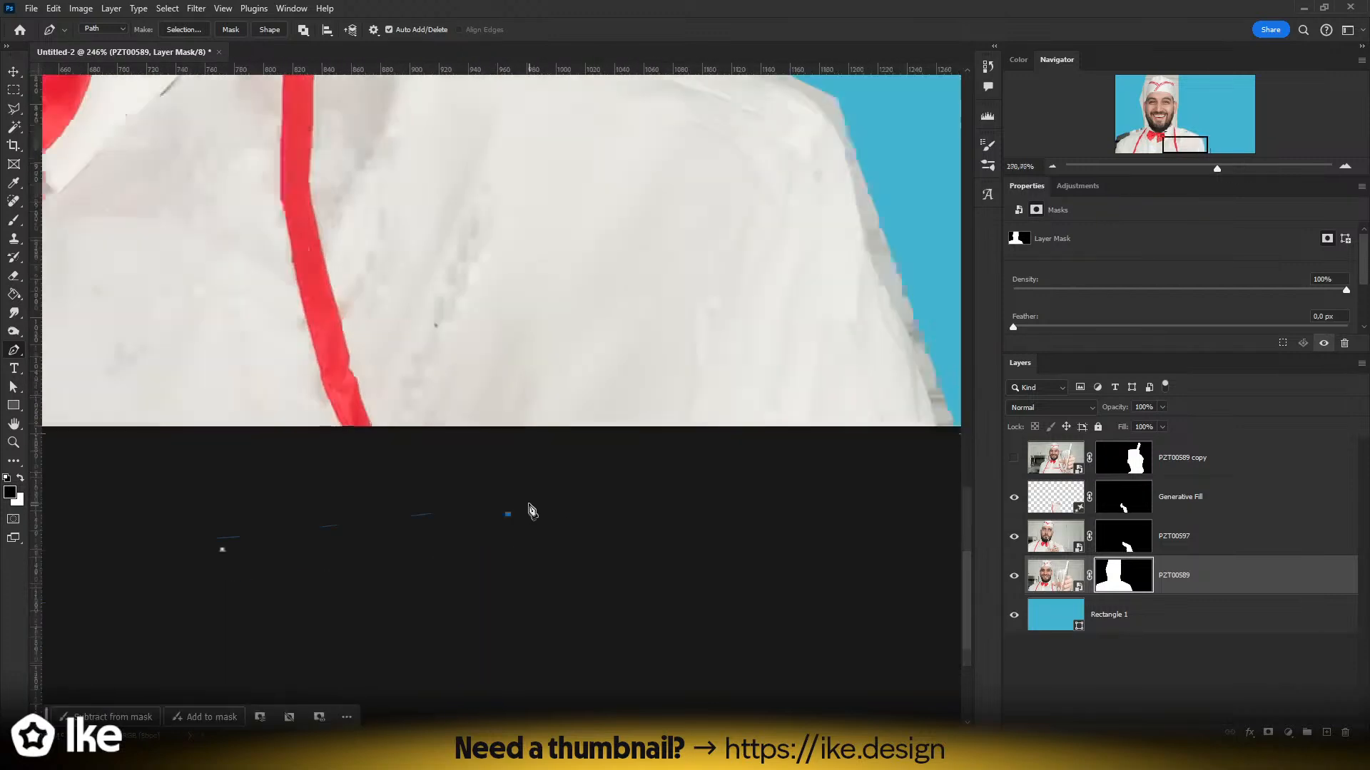
left_click_drag(611, 468, 618, 540)
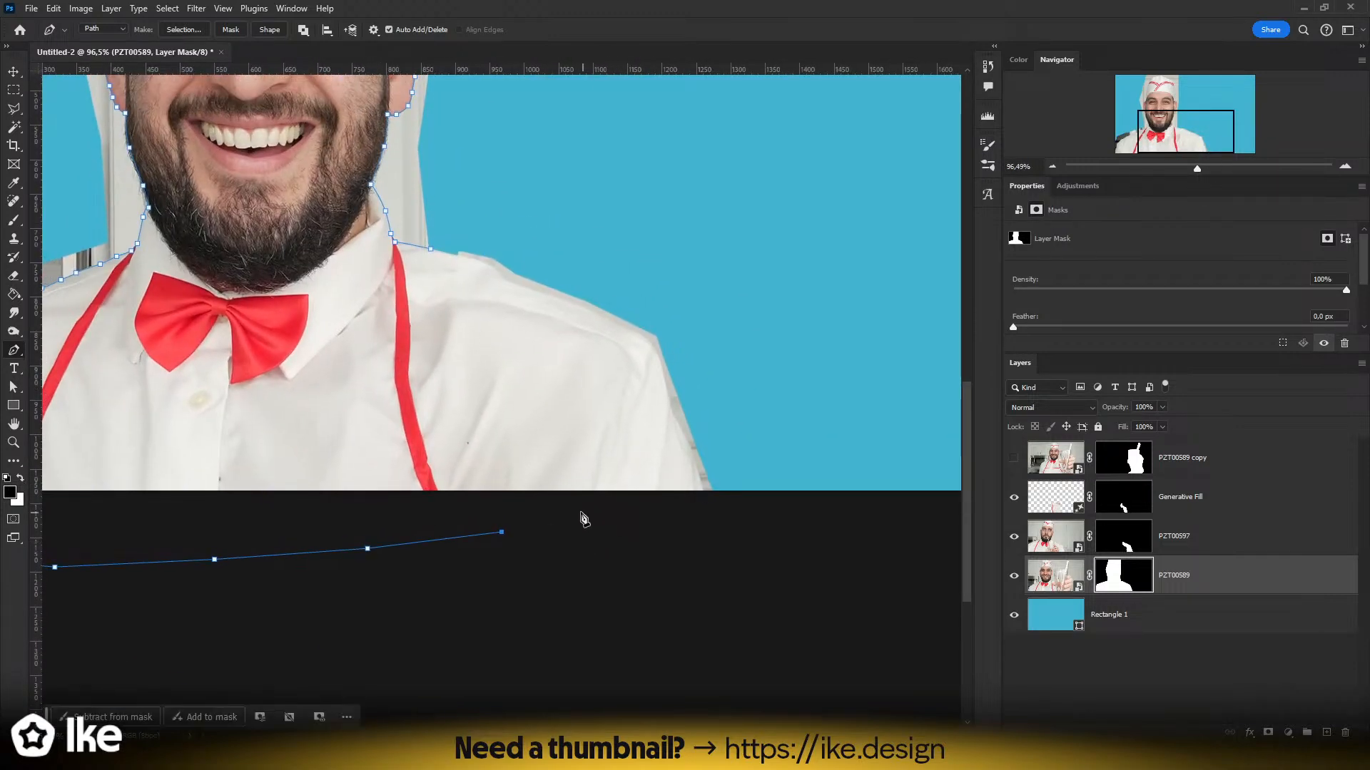
left_click(611, 517)
- Bring the path up through the shirt's right side and close it at the shoulder, just past the red strap
left_click(555, 360)
left_click(468, 271)
scroll(449, 267, "up", 3, "alt")
scroll(448, 268, "up", 6, "alt")
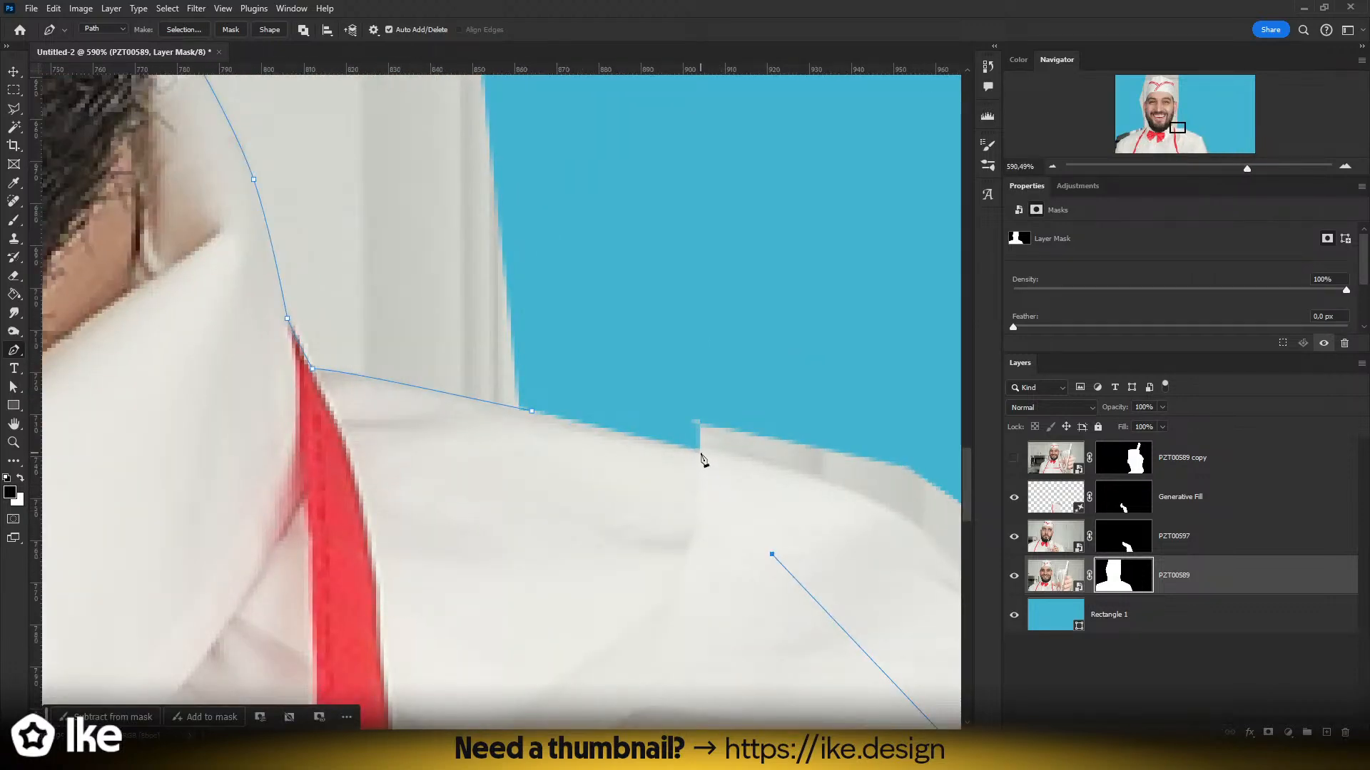
left_click_drag(726, 461, 664, 445)
scroll(559, 437, "down", 5, "alt")
scroll(531, 440, "down", 4, "alt")
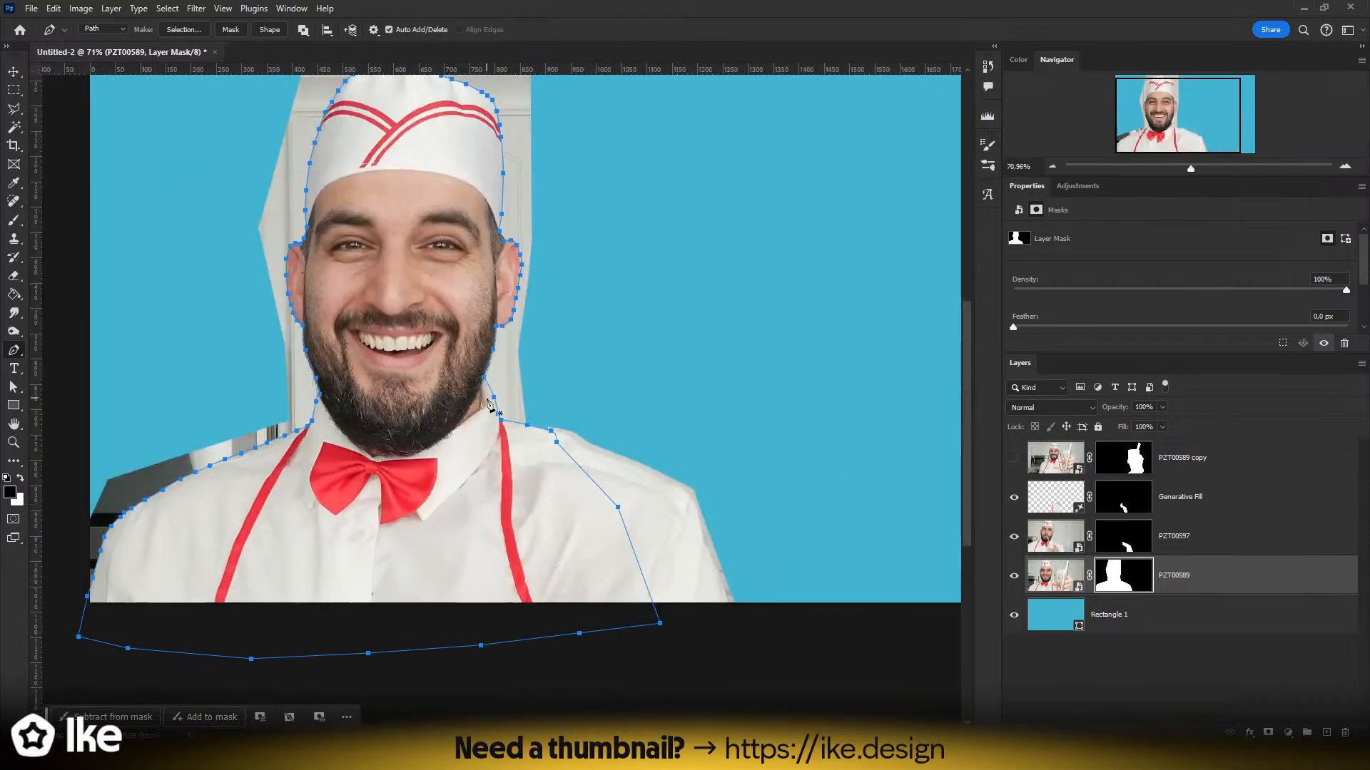
- Turn the closed path into a vector mask on the PZT00589 layer and deselect the layer
left_click(231, 31)
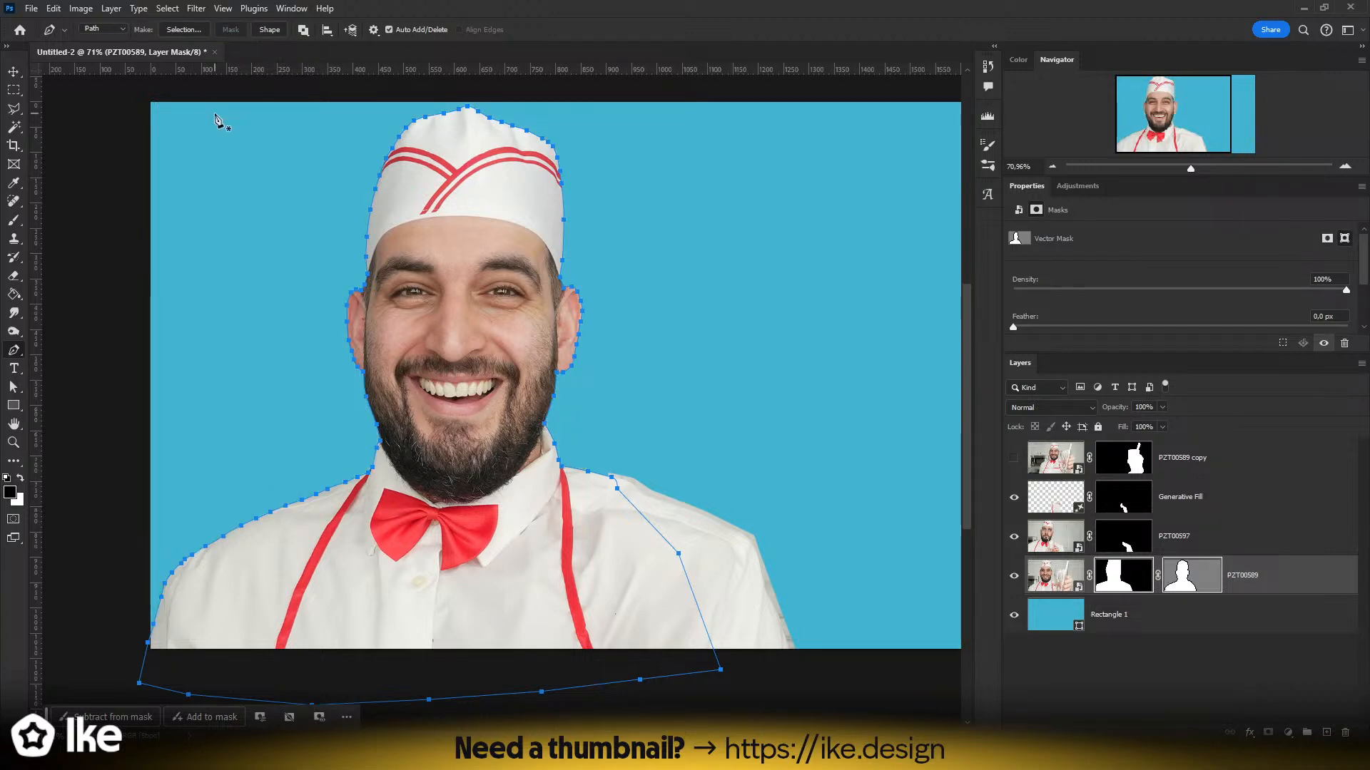
left_click(14, 72)
left_click(1142, 659)
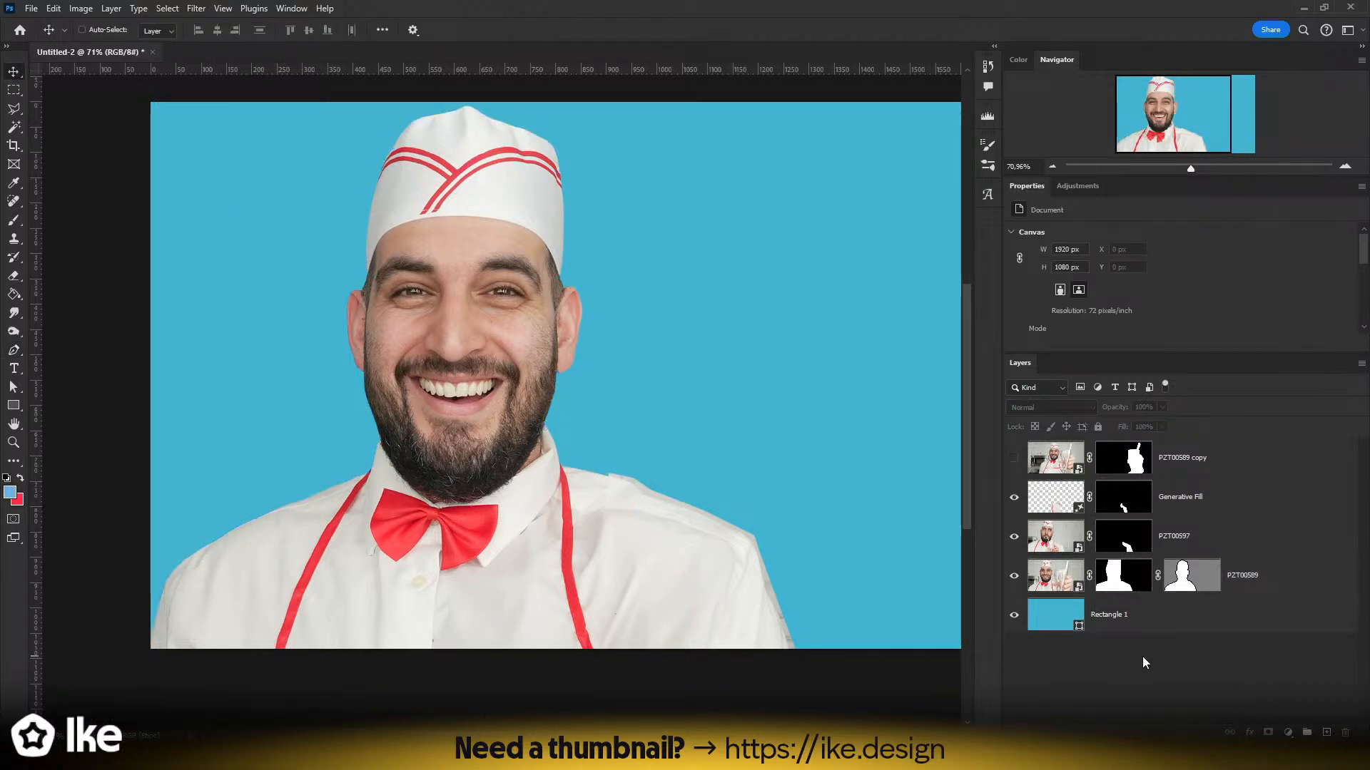
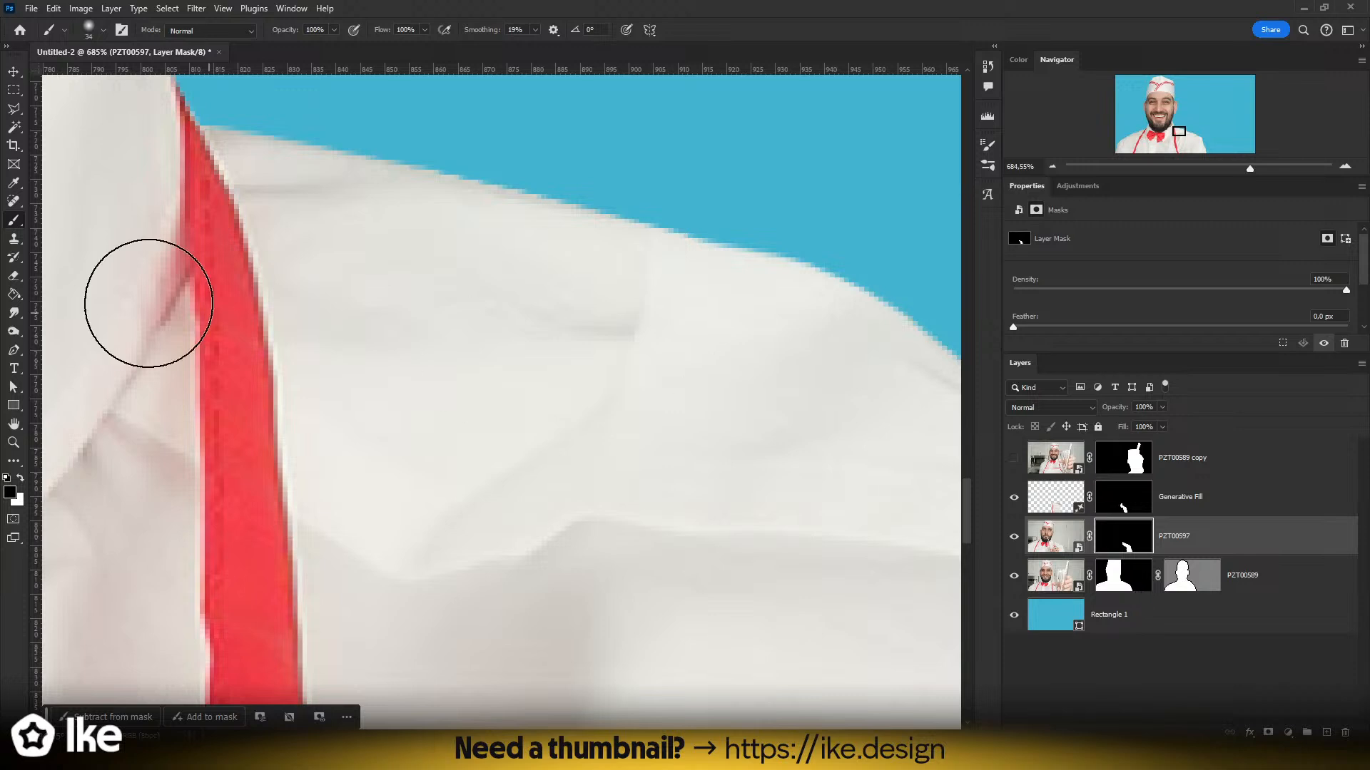
- Try to smudge the vertical seam on the shoulder in the PZT00597 layer mask, and undo the strokes
left_click(14, 313)
right_click(639, 368, "alt")
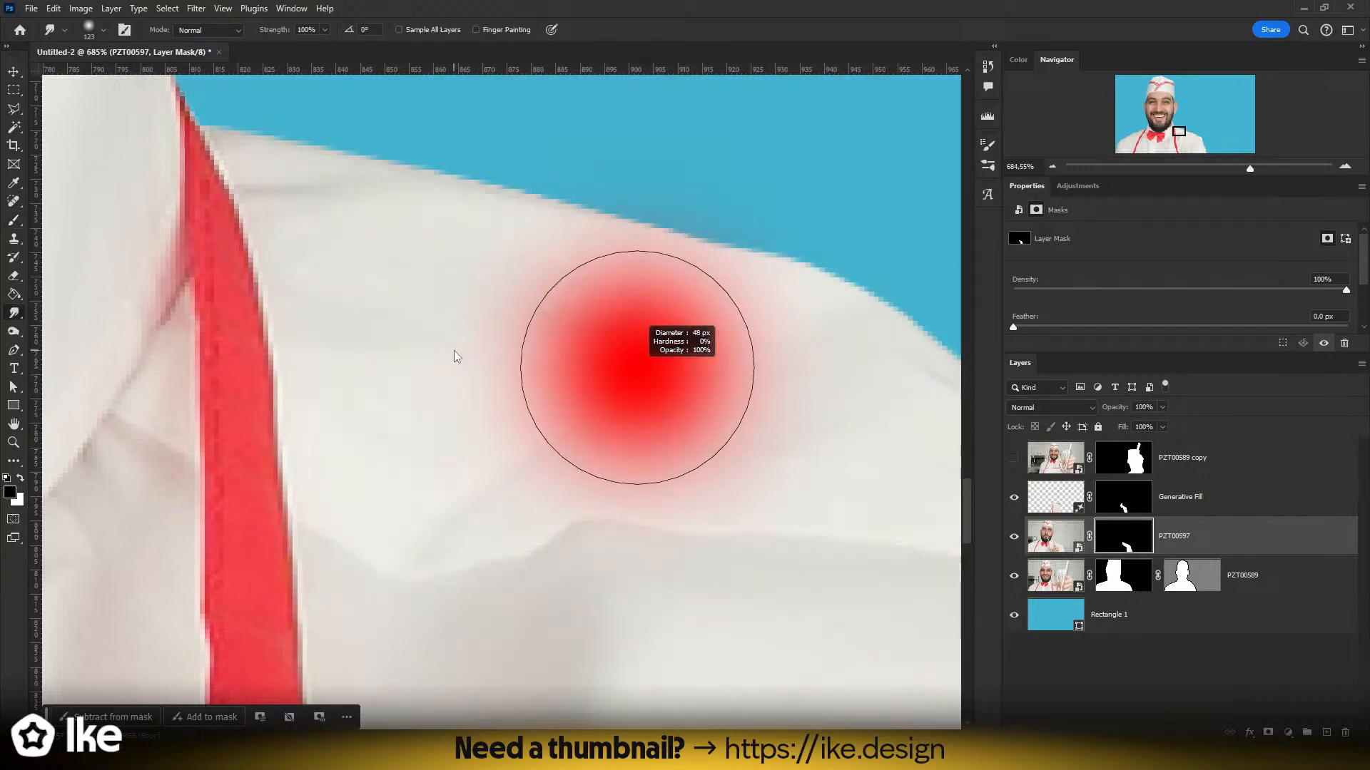
left_click_drag(646, 362, 623, 356)
key("ctrl+z")
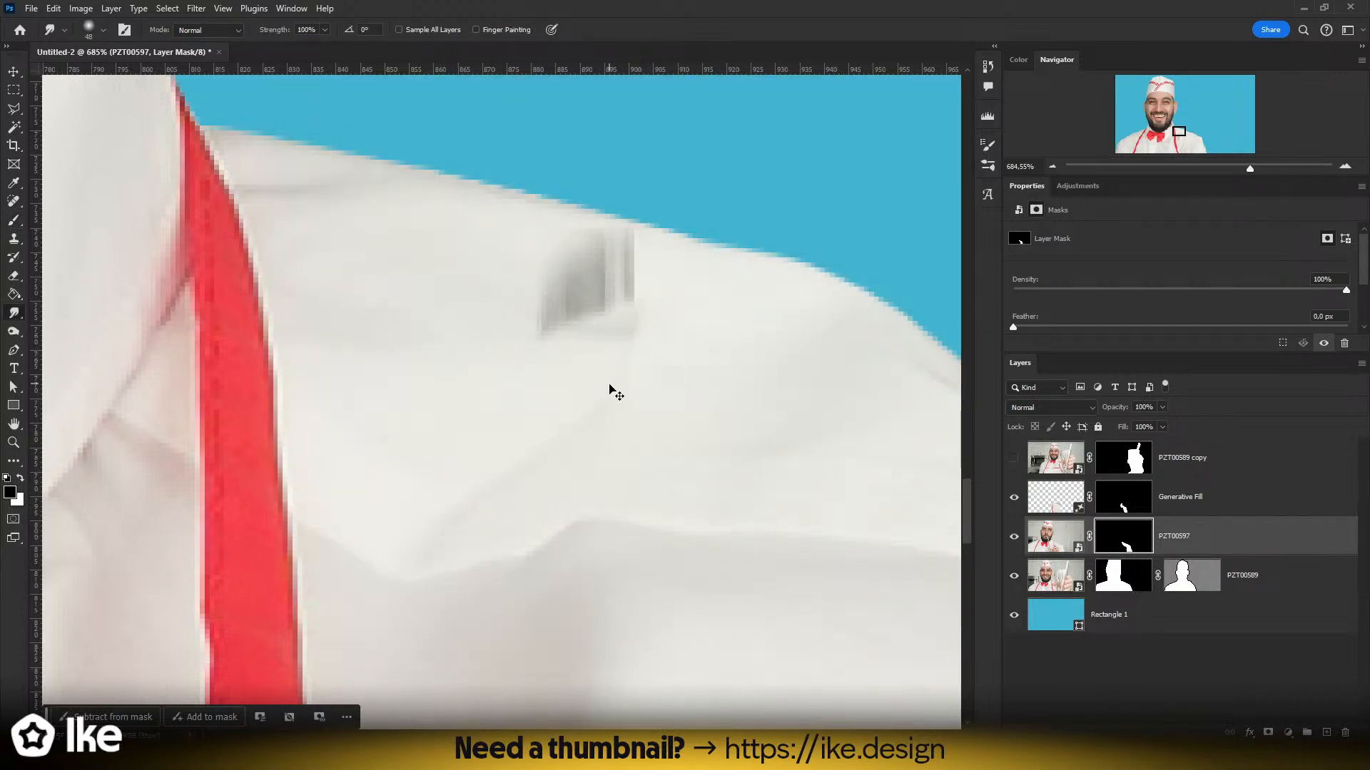
key("ctrl+z")
key("ctrl+z")
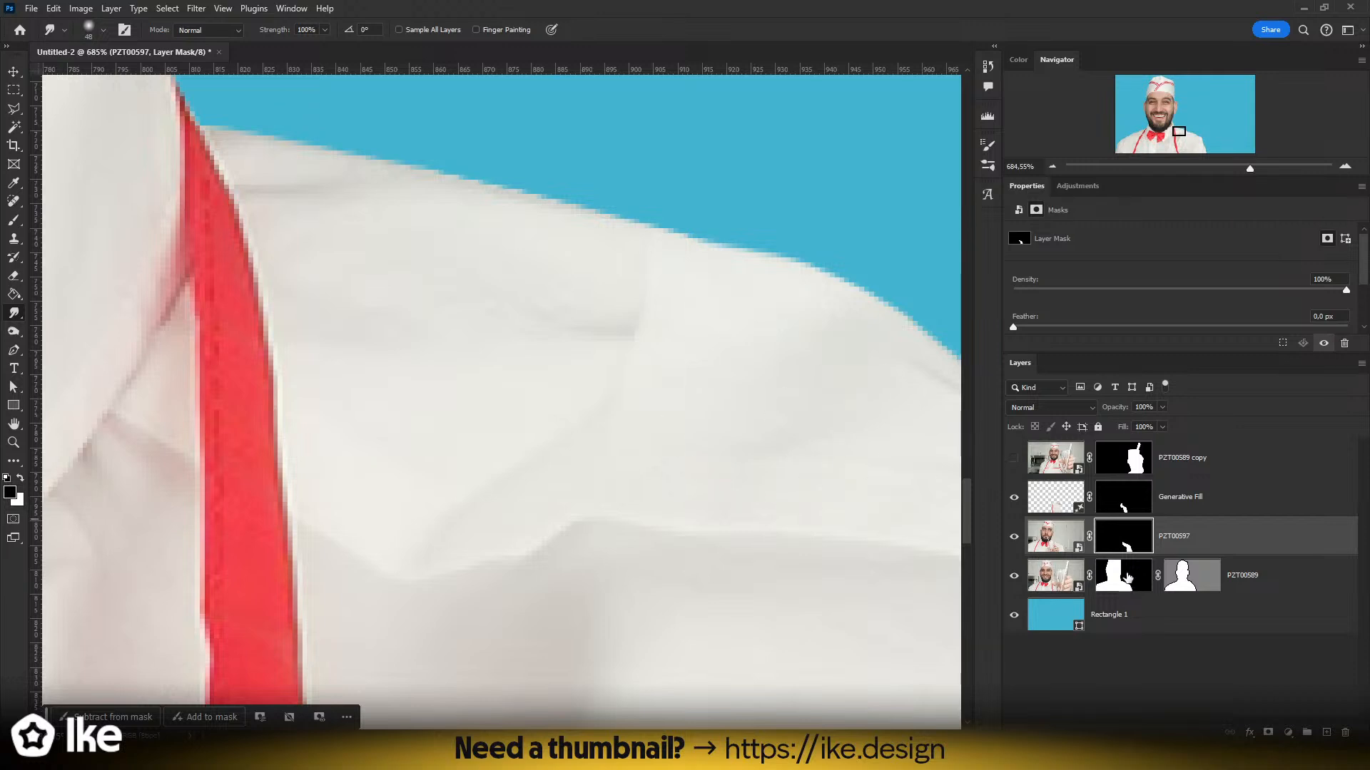
left_click(1056, 536)
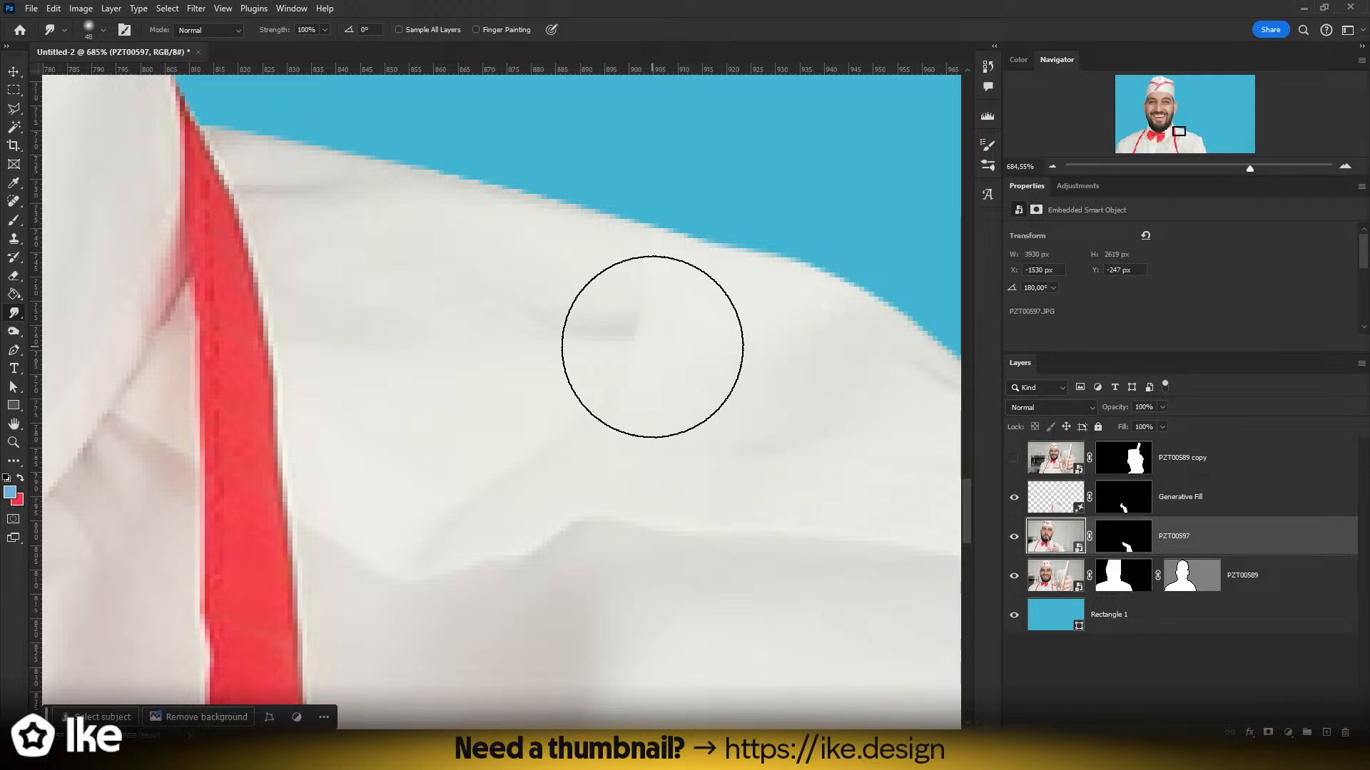
left_click(611, 350)
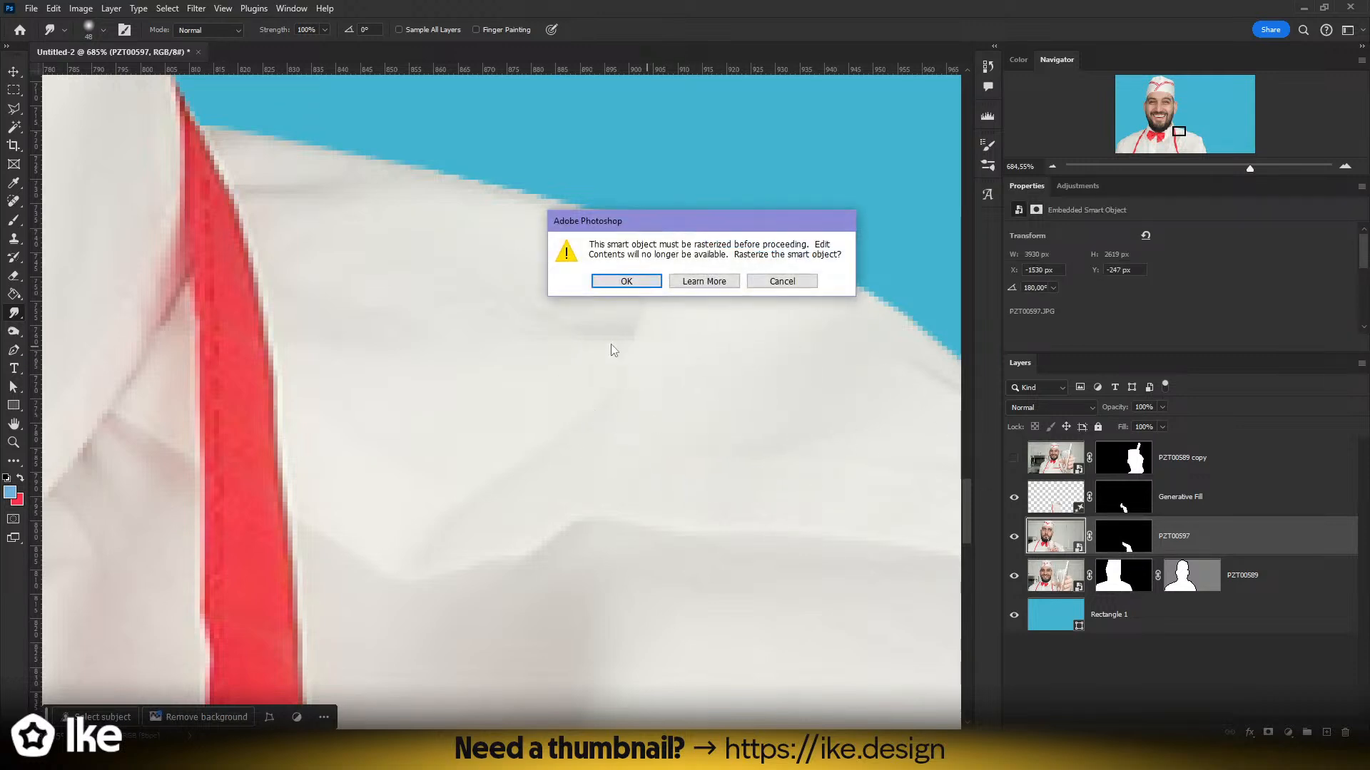
left_click(784, 283)
left_click(1117, 549)
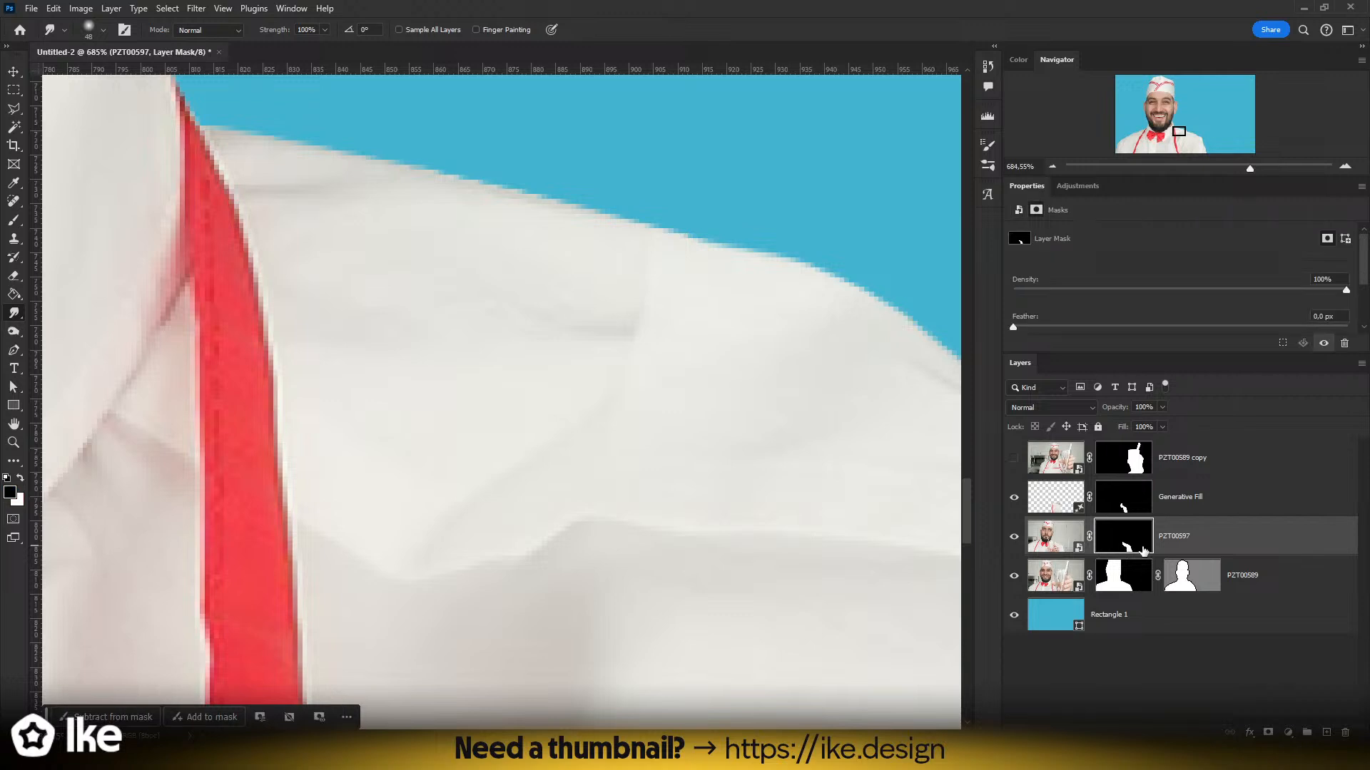
- Add an empty layer above Generative Fill and spot-heal the vertical seam on the shirt's shoulder with a soft brush, sampling all layers
left_click(12, 205)
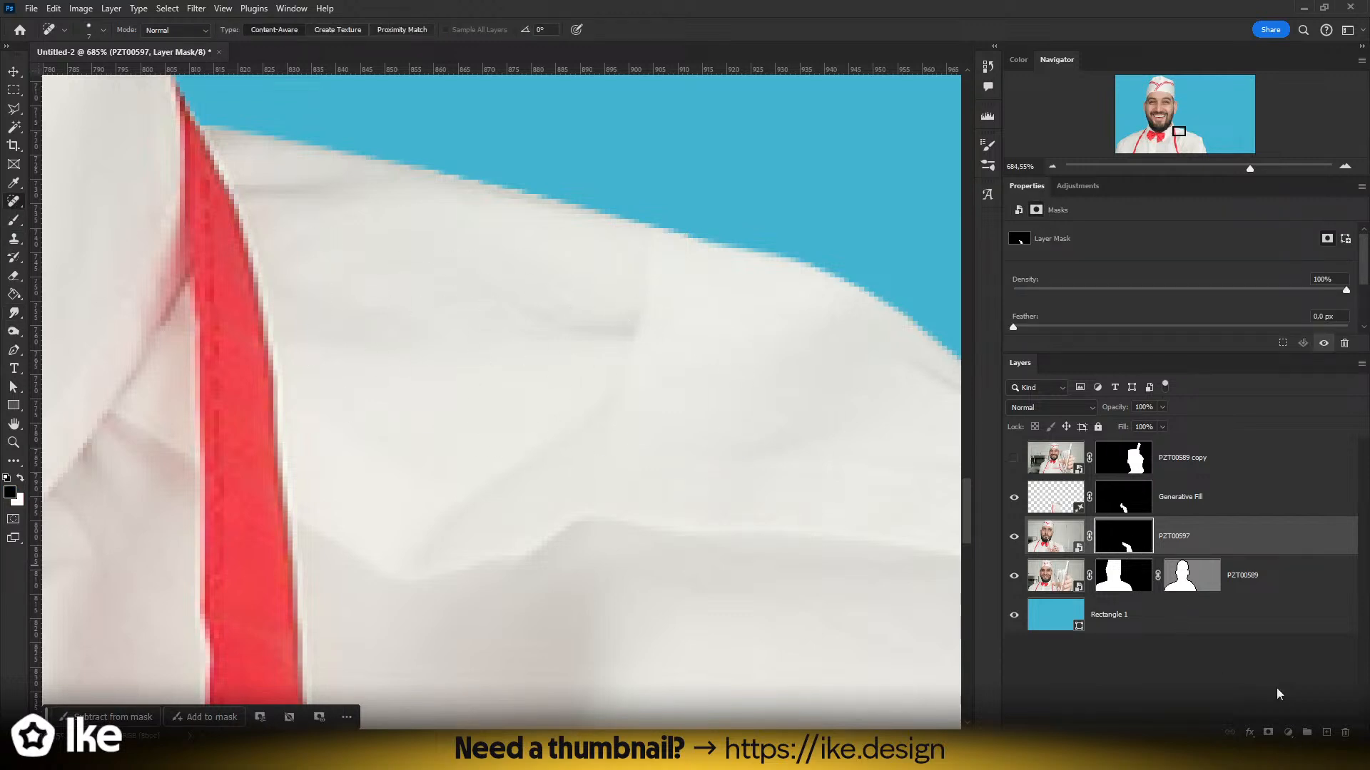
left_click(1326, 735)
left_click_drag(1167, 547, 1160, 478)
right_click(644, 359, "alt")
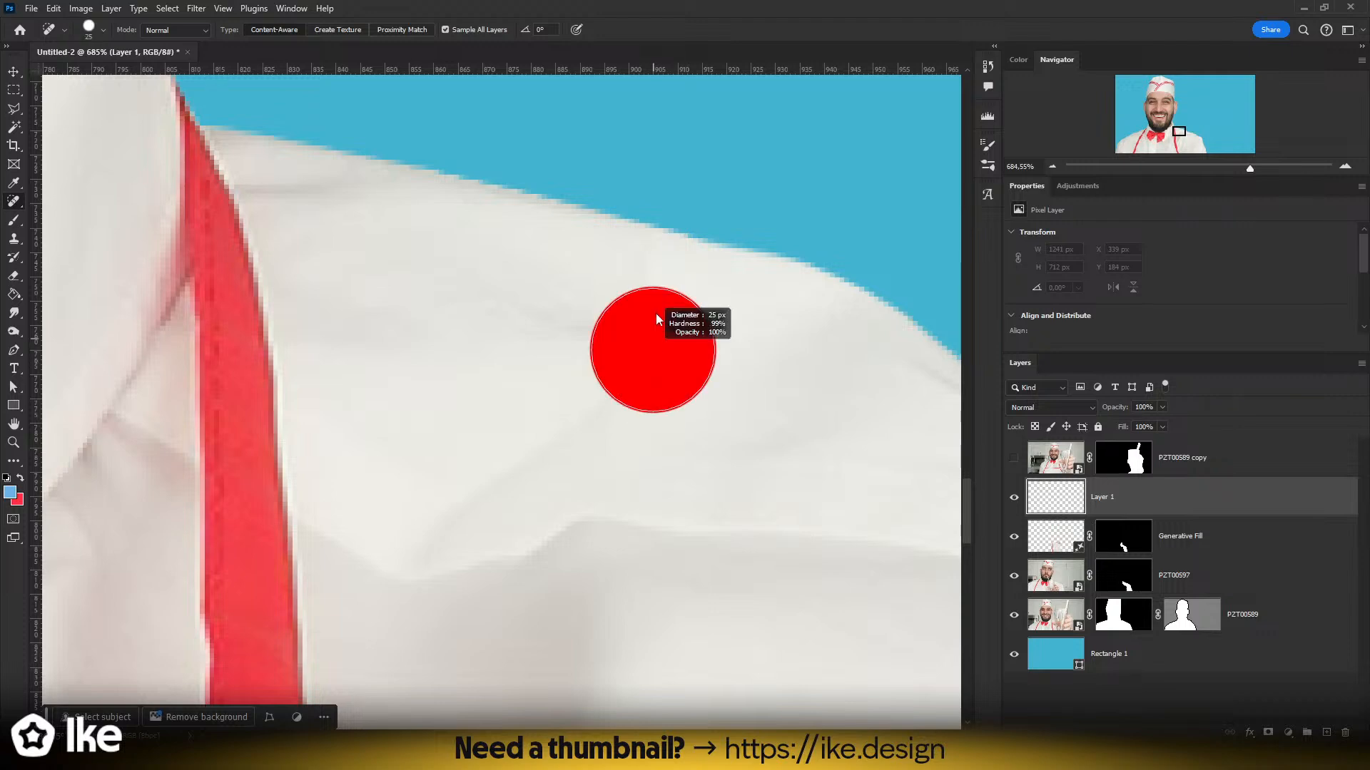
left_click_drag(639, 239, 625, 451)
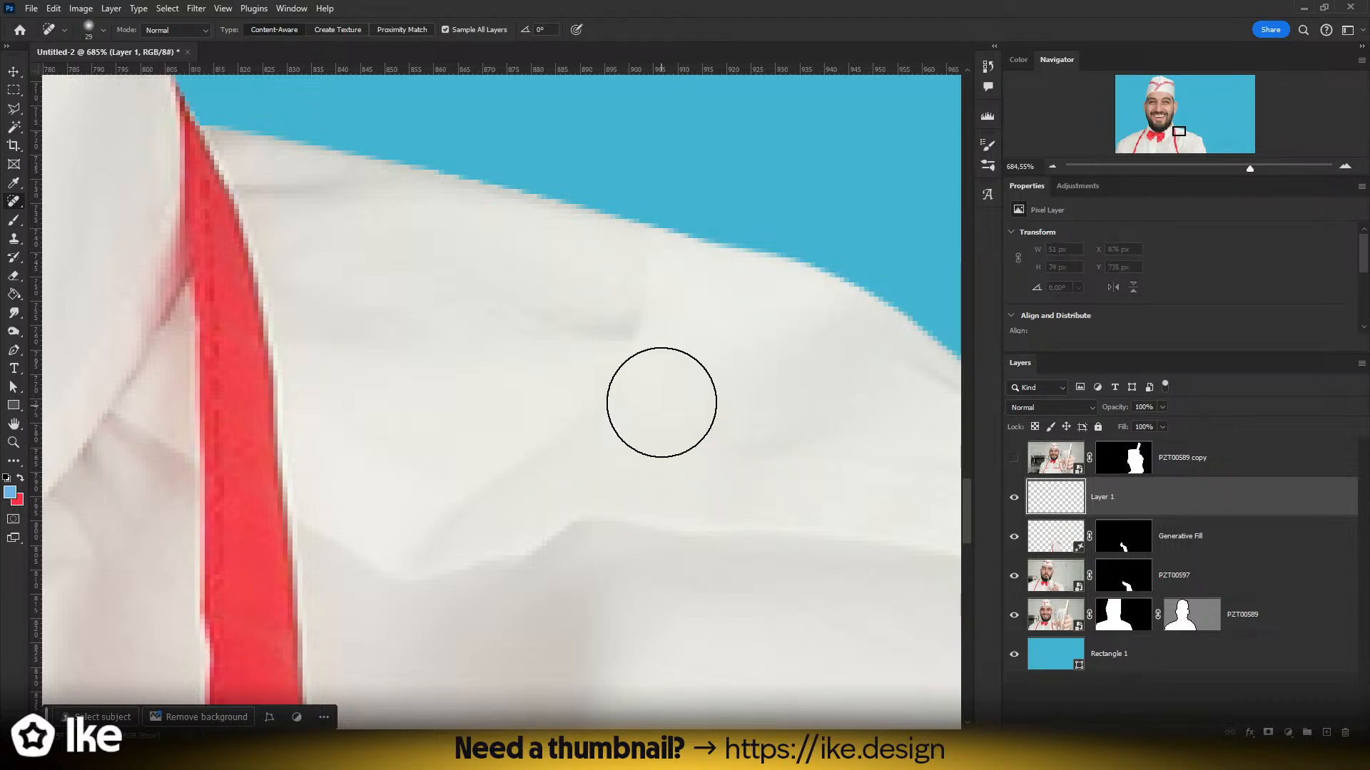
mouse_move(661, 400)
left_mouse_down()
mouse_move(590, 407)
mouse_move(628, 485)
mouse_move(575, 461)
left_mouse_up()
- Inspect the healed shoulder and lower shirt, toggling the Generative Fill and photo layers to check which one holds the dark speck
key("z")
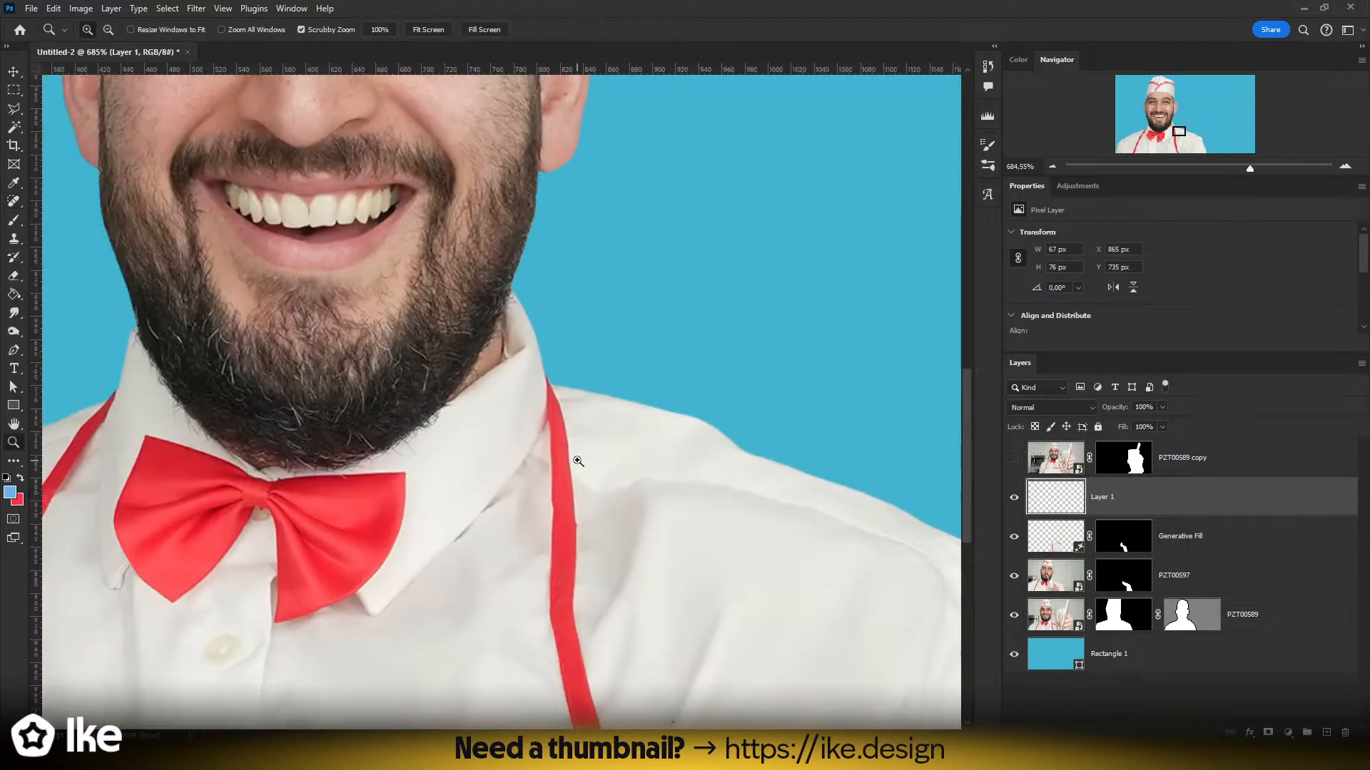
left_click_drag(713, 492, 507, 404)
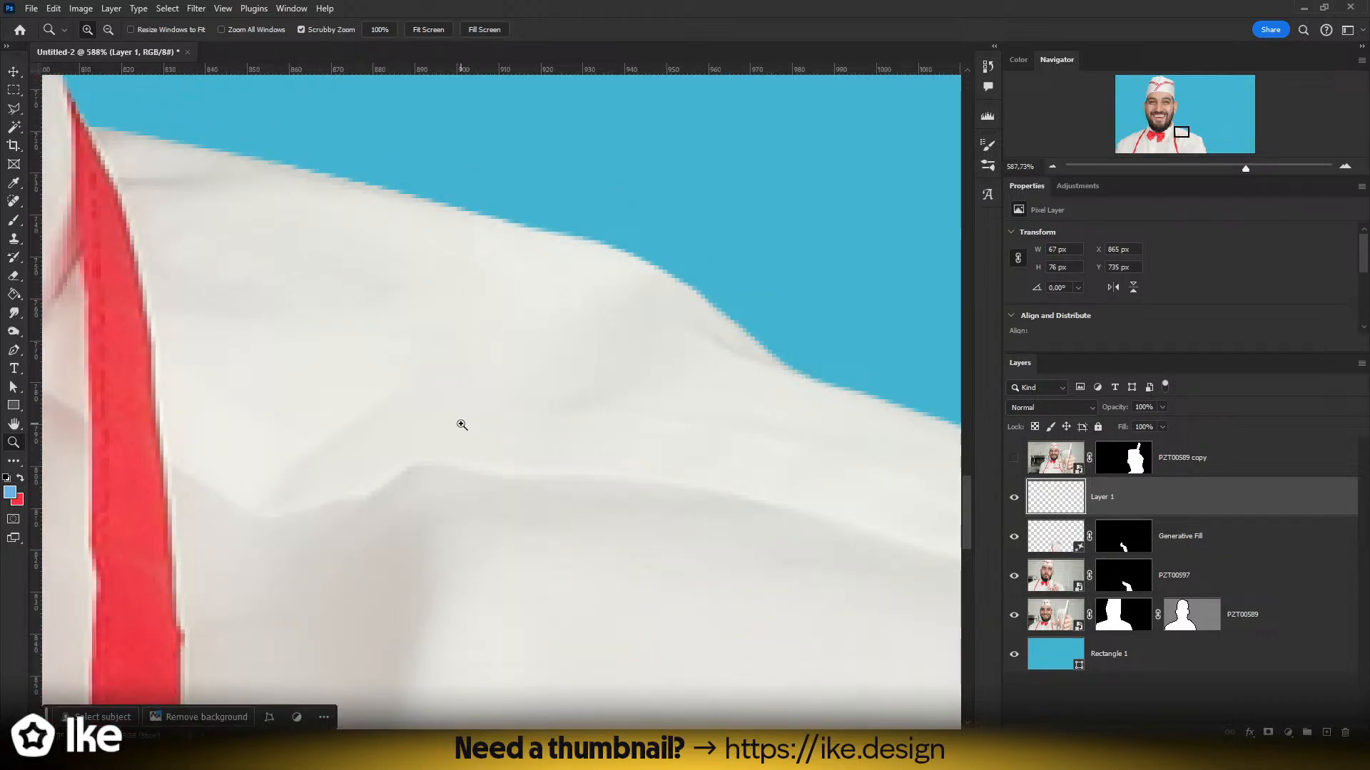
left_click_drag(461, 424, 392, 428)
left_click_drag(422, 496, 538, 458)
left_click_drag(639, 549, 789, 549)
mouse_move(549, 450)
left_mouse_down()
mouse_move(597, 450)
mouse_move(535, 452)
left_mouse_up()
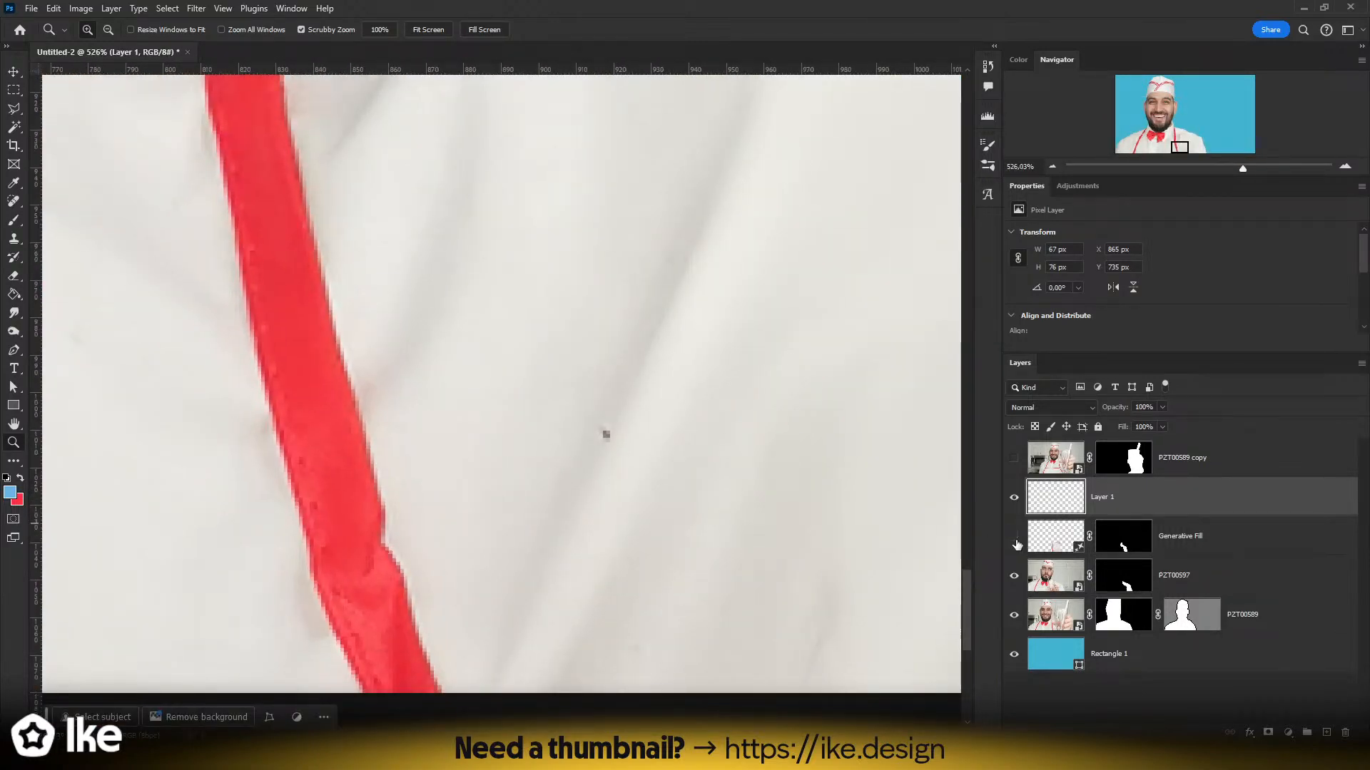
left_click(1014, 539)
left_click(1018, 578)
left_click(1014, 616)
left_click(1014, 617)
left_click(1068, 614)
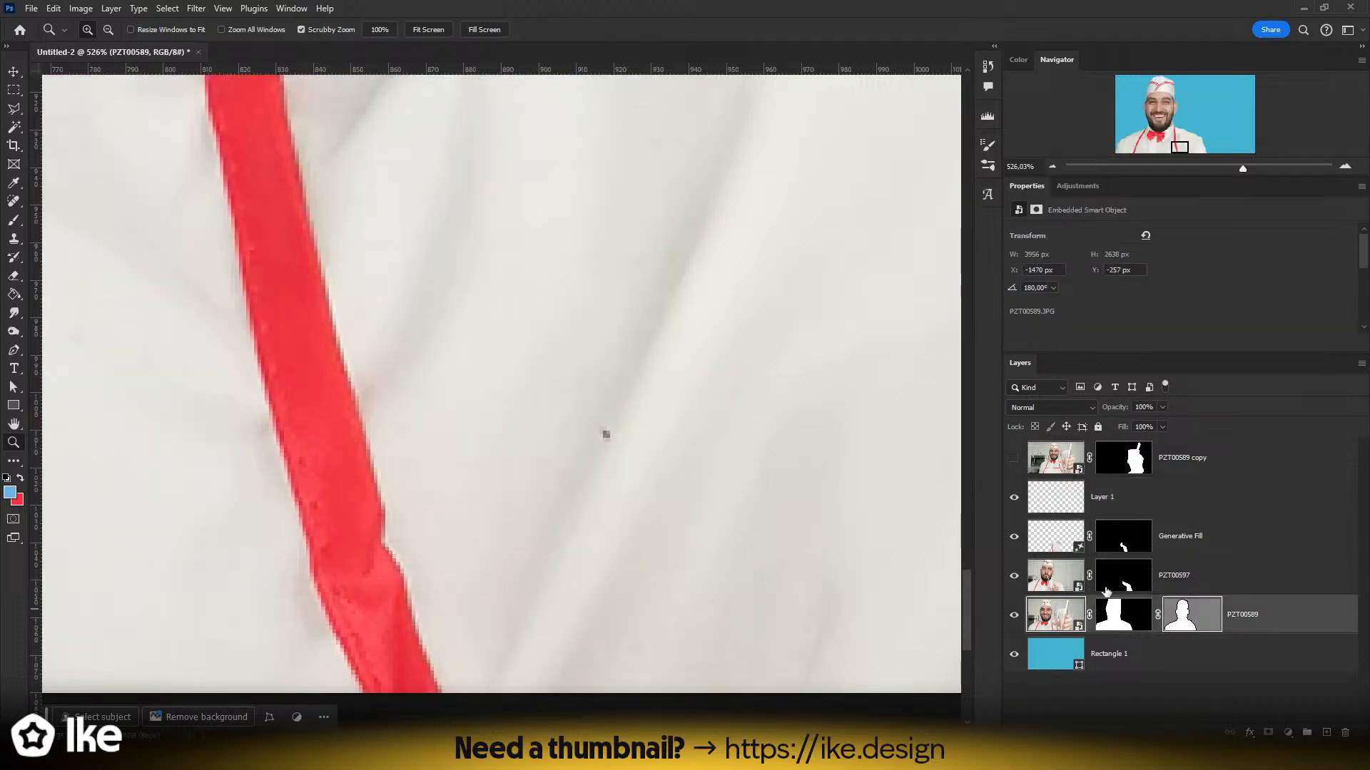
- Spot-heal the small dark speck on the shirt to the right of the red strap, working on Layer 1
left_click(1127, 505)
left_click(13, 202)
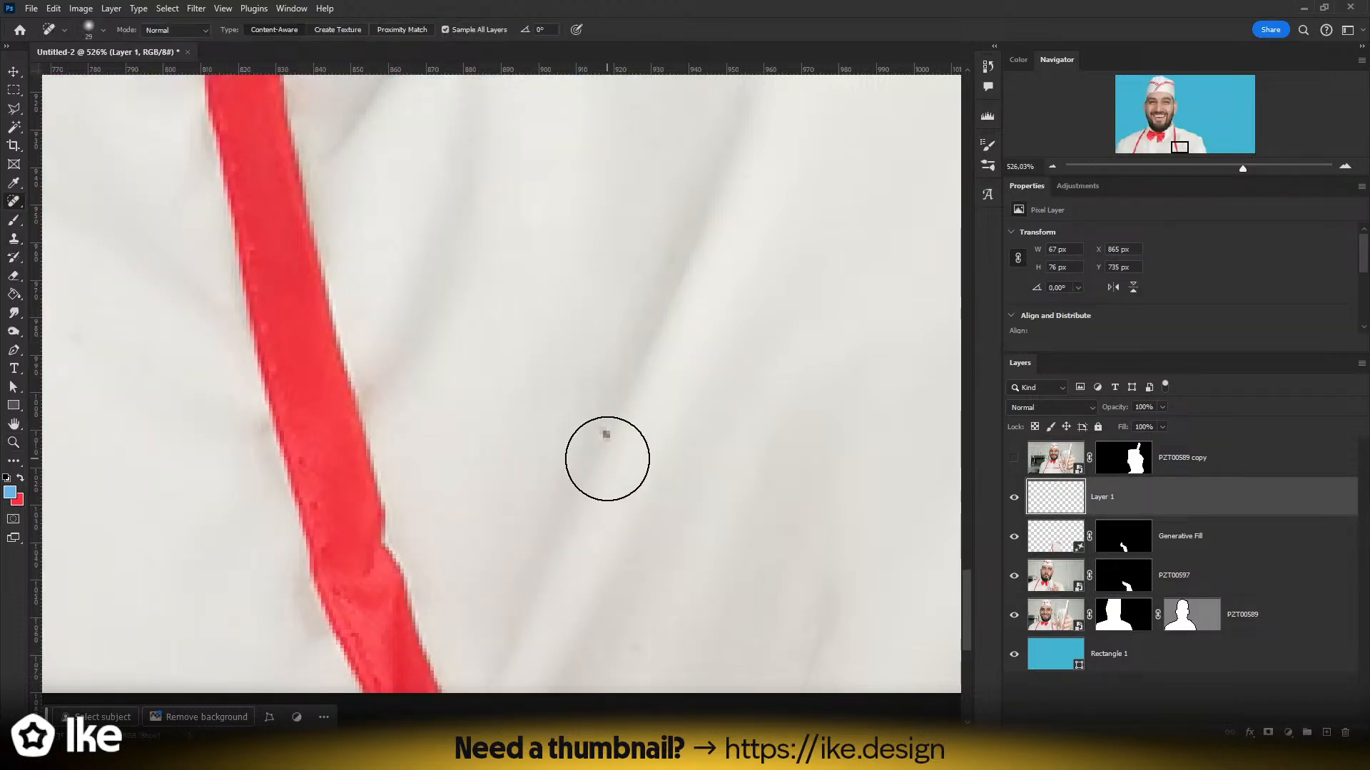
right_click(607, 459, "alt")
left_click(603, 434)
key("z")
left_click_drag(595, 442, 512, 454)
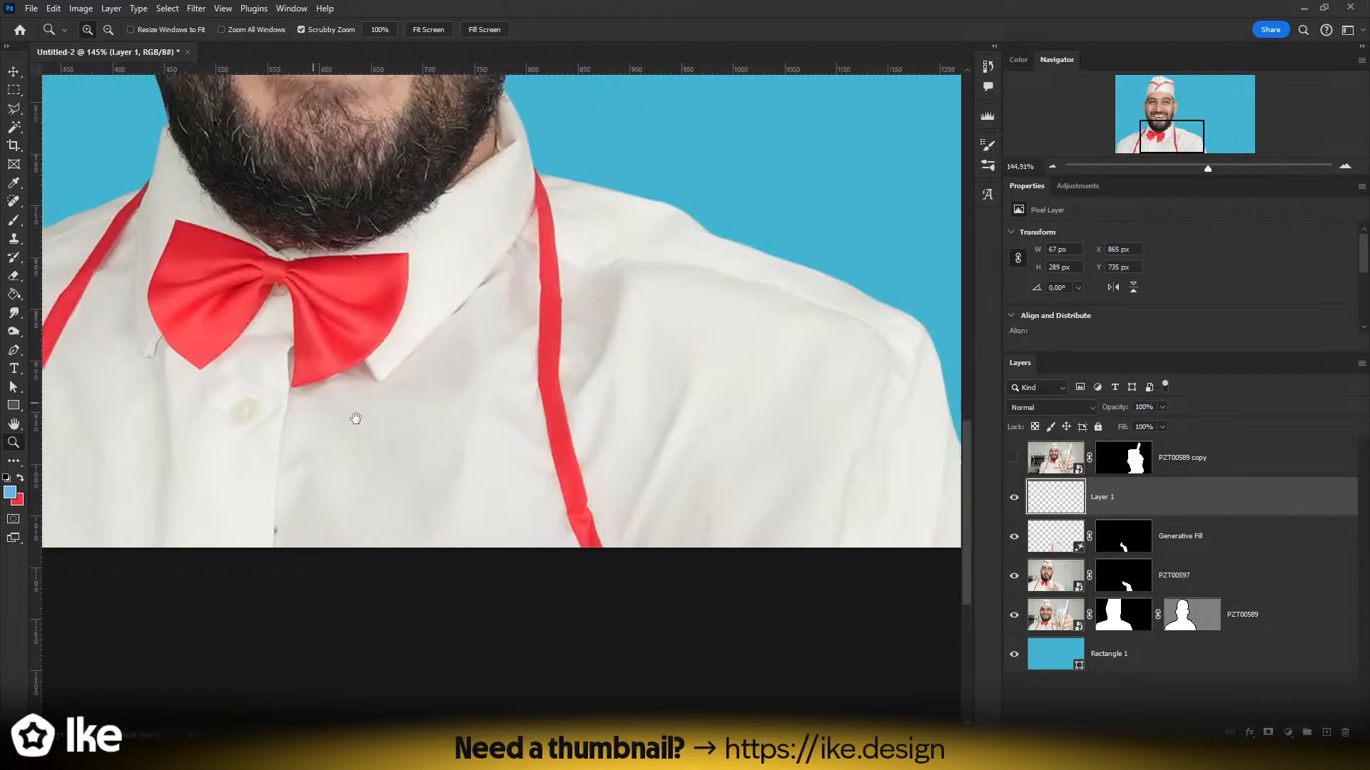
- Spot-heal the small red blemish at the inner edge of the ear on the image's left side
left_click_drag(354, 419, 749, 469)
mouse_move(662, 592)
left_mouse_down()
mouse_move(748, 591)
mouse_move(643, 587)
left_mouse_up()
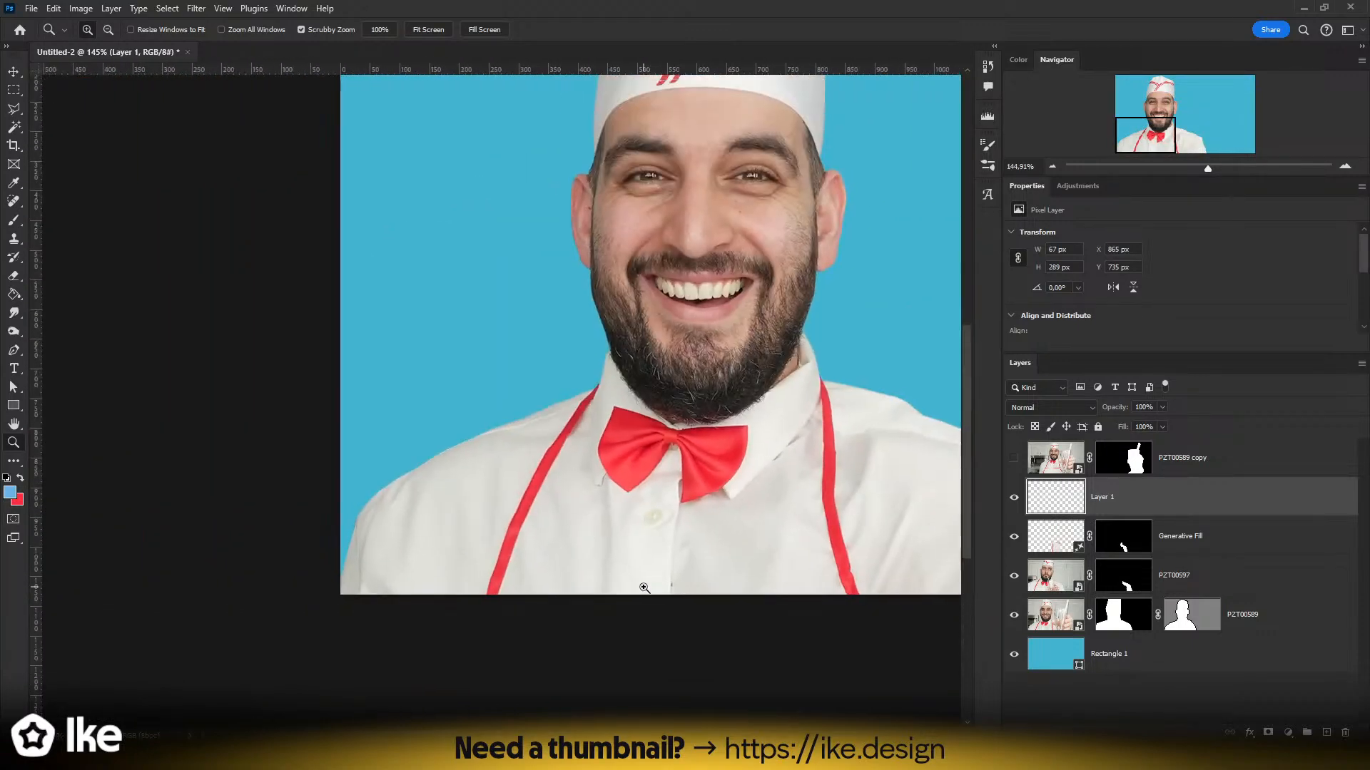
left_click_drag(791, 336, 632, 488)
left_click_drag(669, 398, 700, 397)
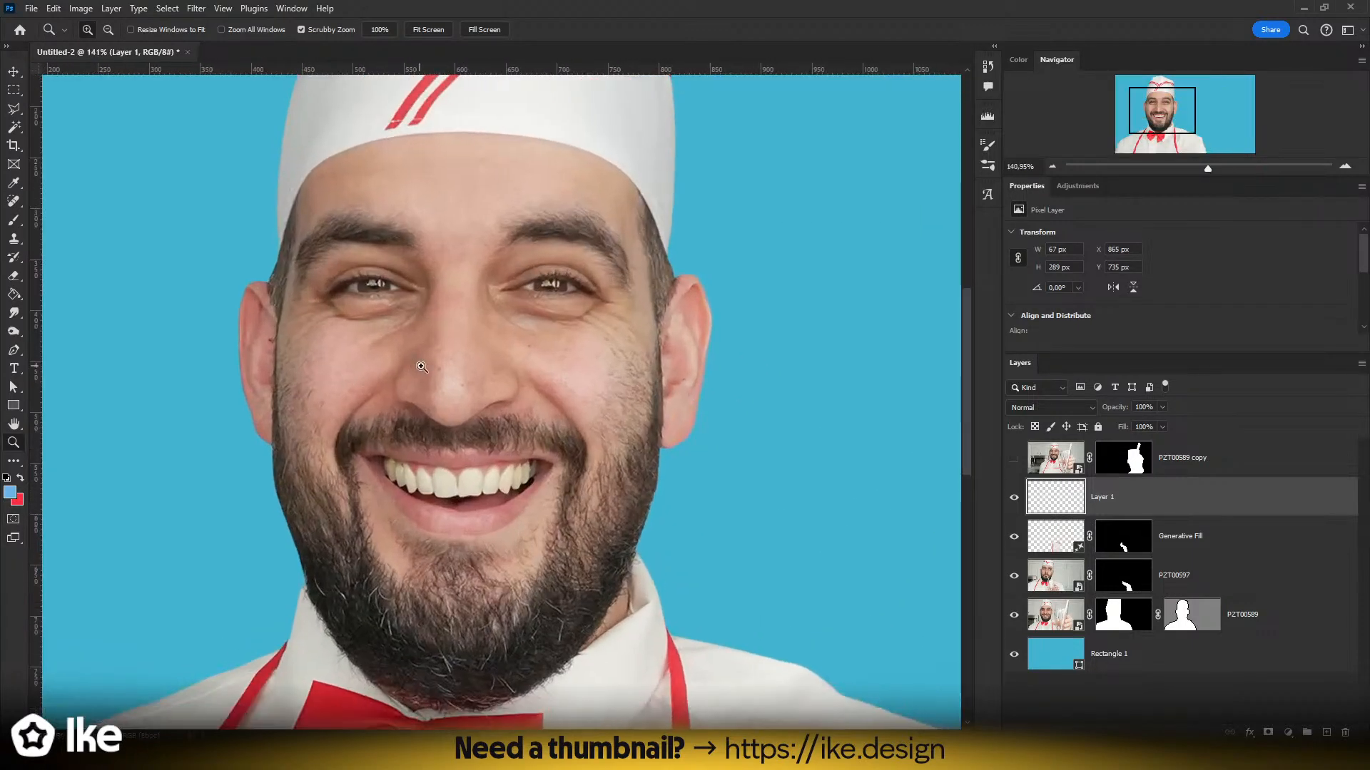
left_click_drag(420, 392, 499, 566)
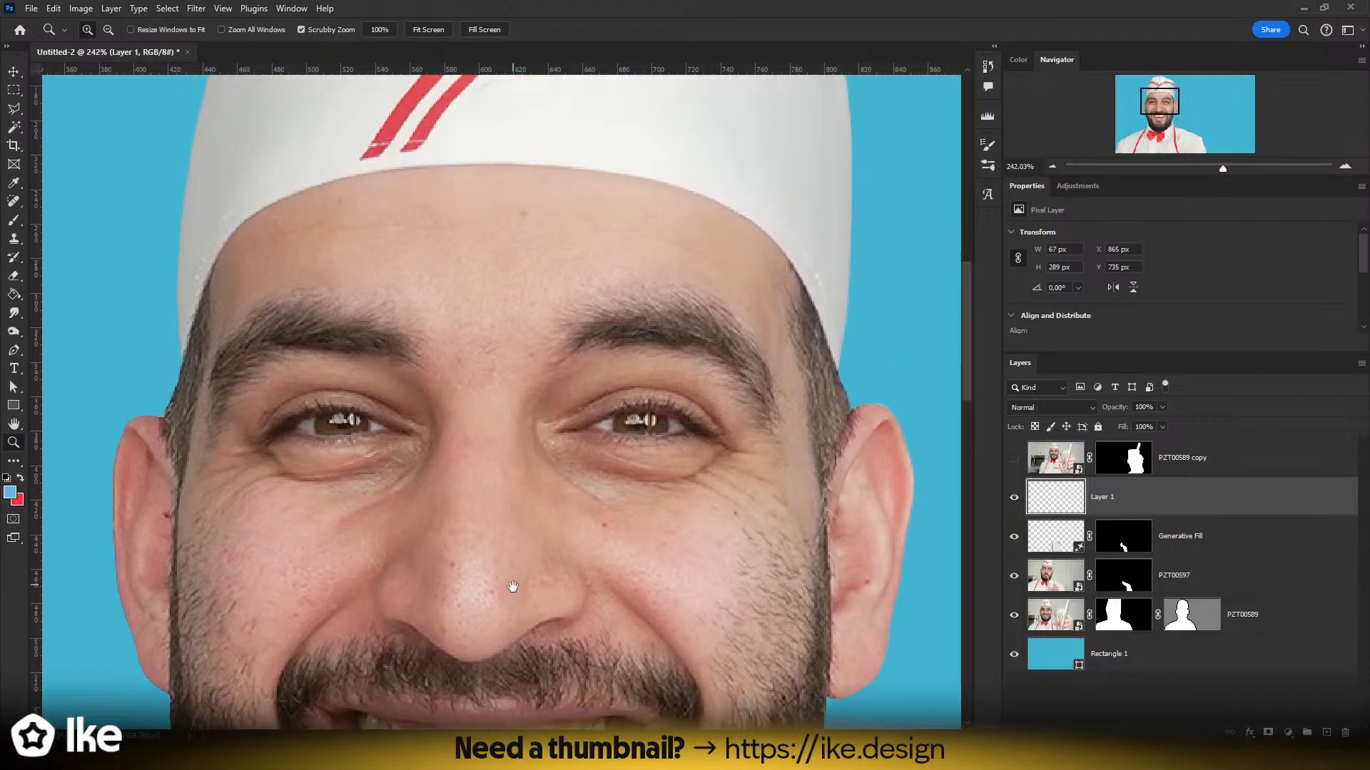
left_click_drag(501, 499, 784, 383)
left_click_drag(438, 407, 507, 410)
left_click(13, 201)
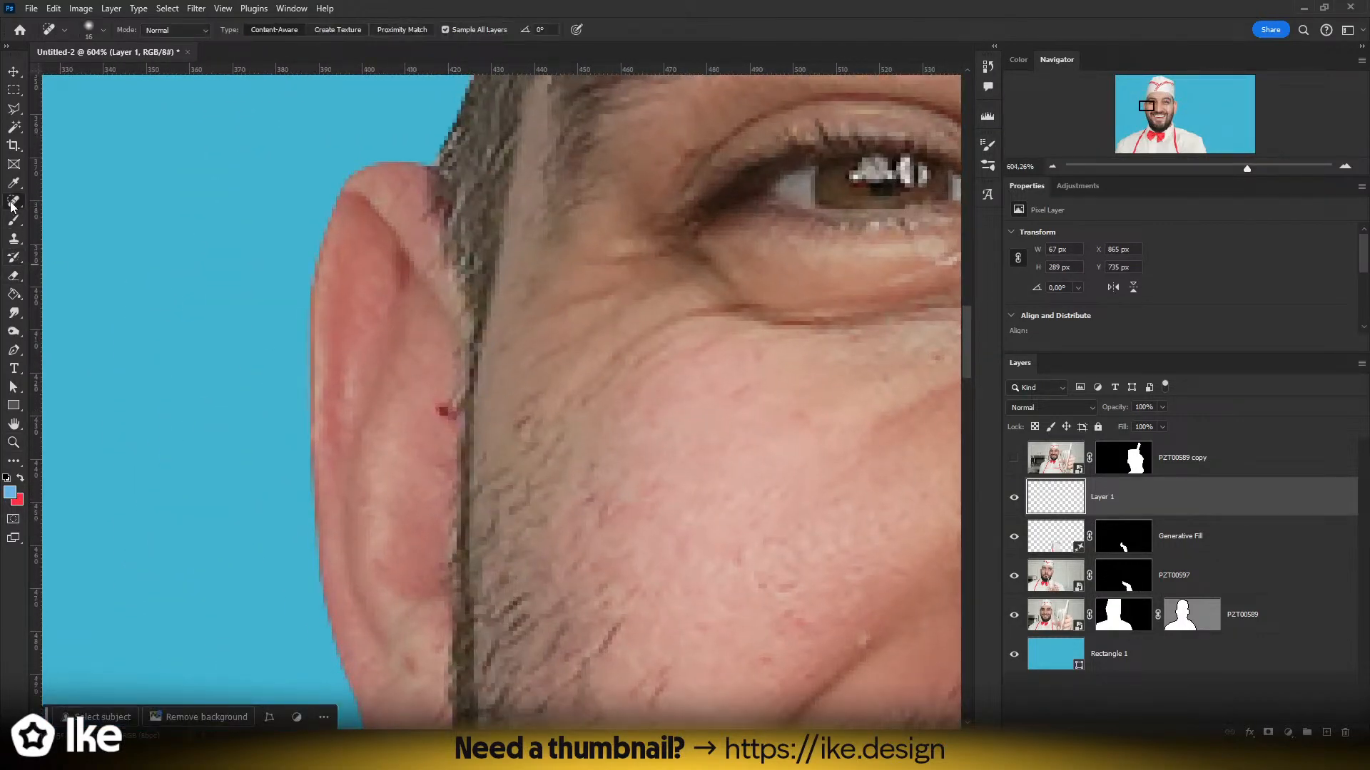
left_click(444, 410)
- Examine the man's facial skin, eyes and teeth up close, and the cut-out against the whole blue canvas
key("z")
left_click_drag(549, 393, 480, 393)
left_click_drag(628, 421, 453, 459)
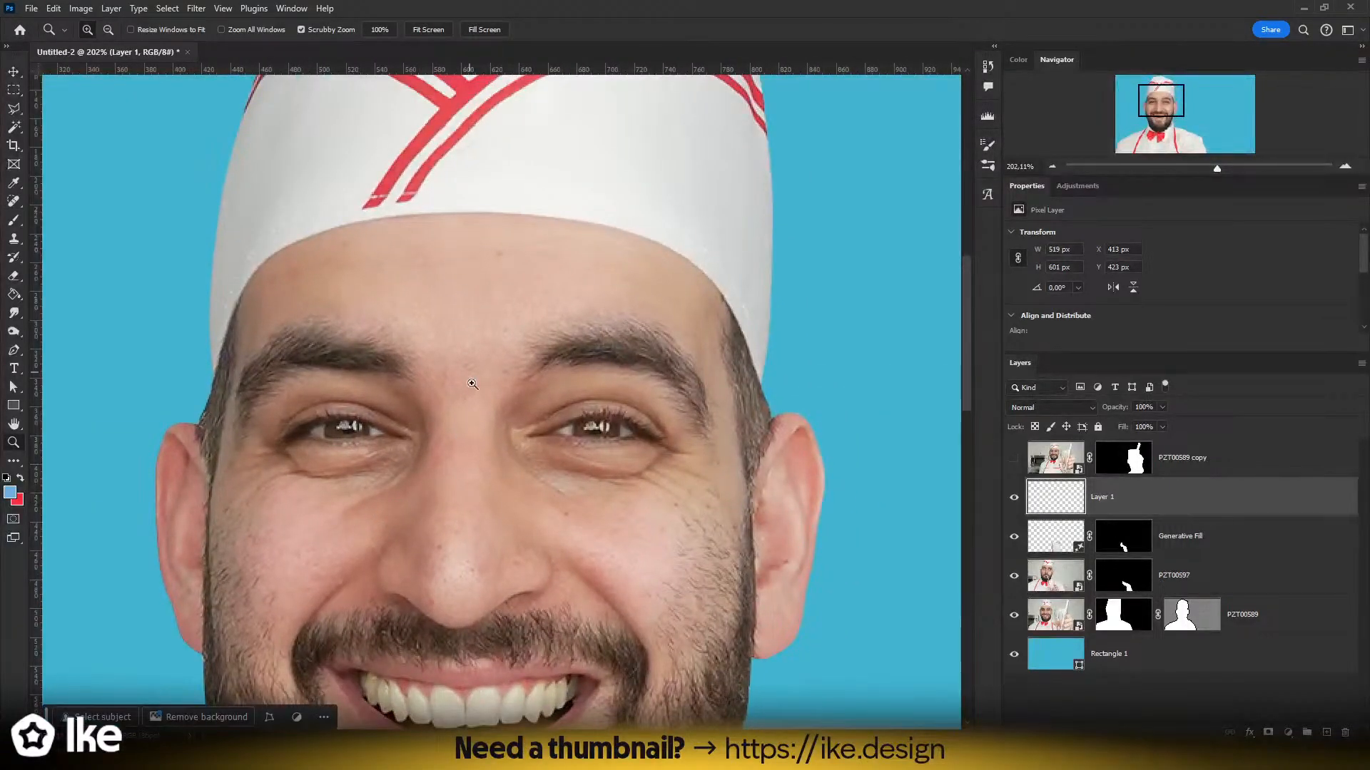
left_click_drag(472, 383, 446, 385)
left_click_drag(465, 440, 509, 312)
left_click_drag(467, 421, 535, 318)
left_click_drag(571, 374, 492, 382)
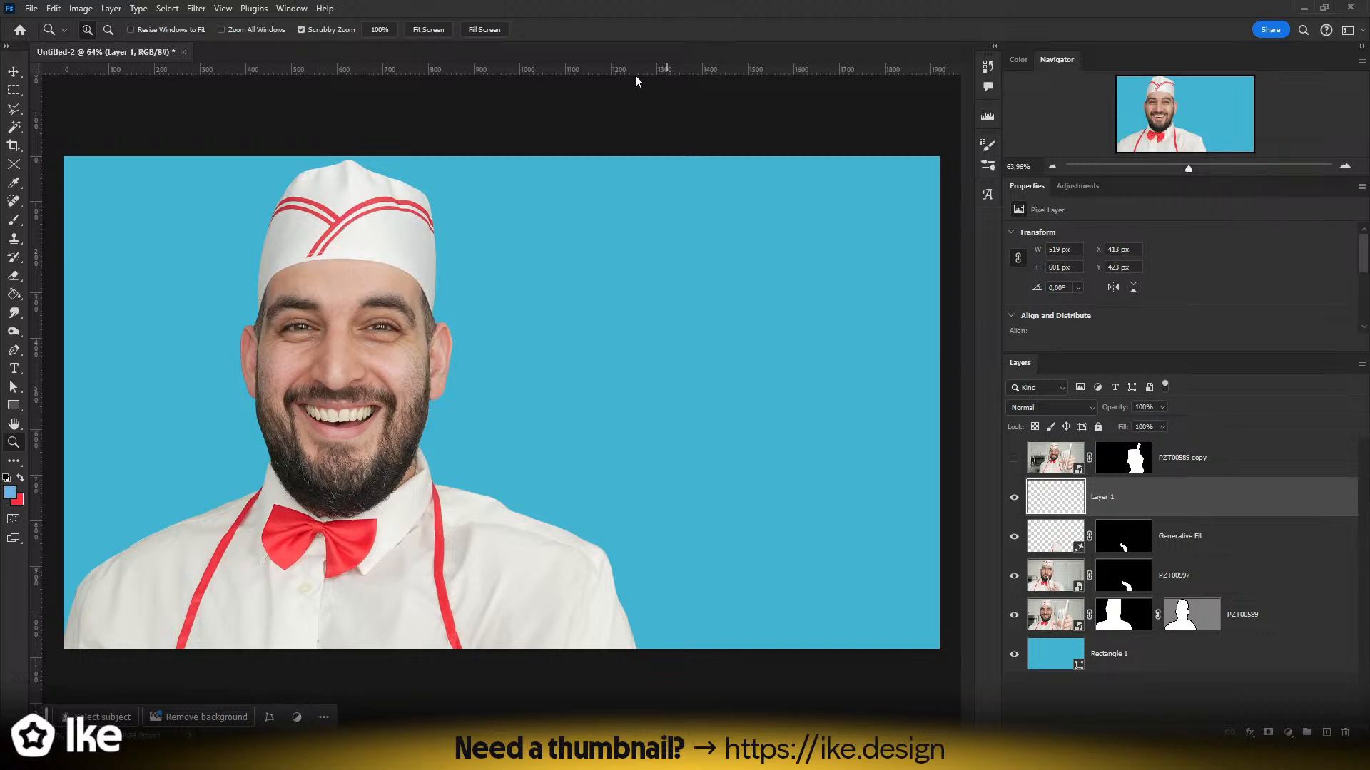
left_click_drag(303, 408, 364, 408)
left_click_drag(293, 363, 420, 361)
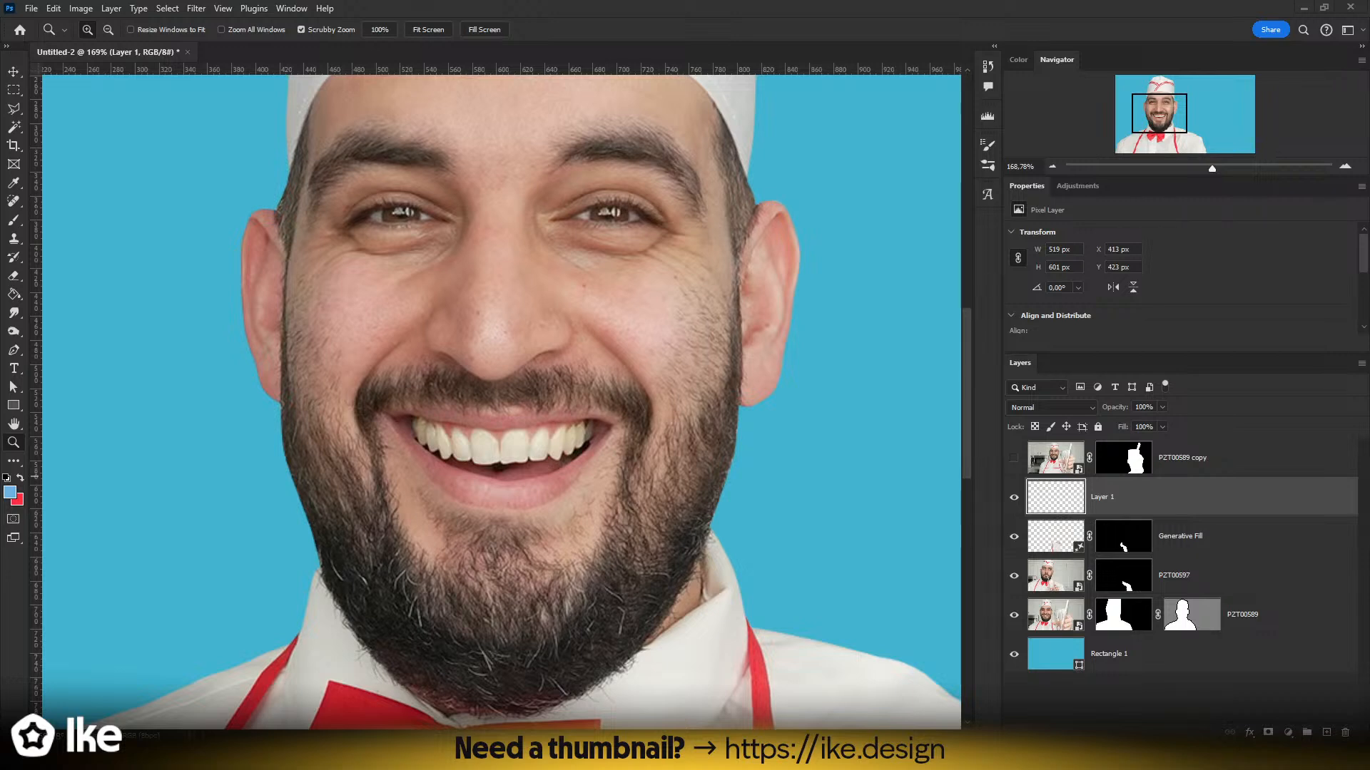
left_click_drag(535, 366, 578, 467)
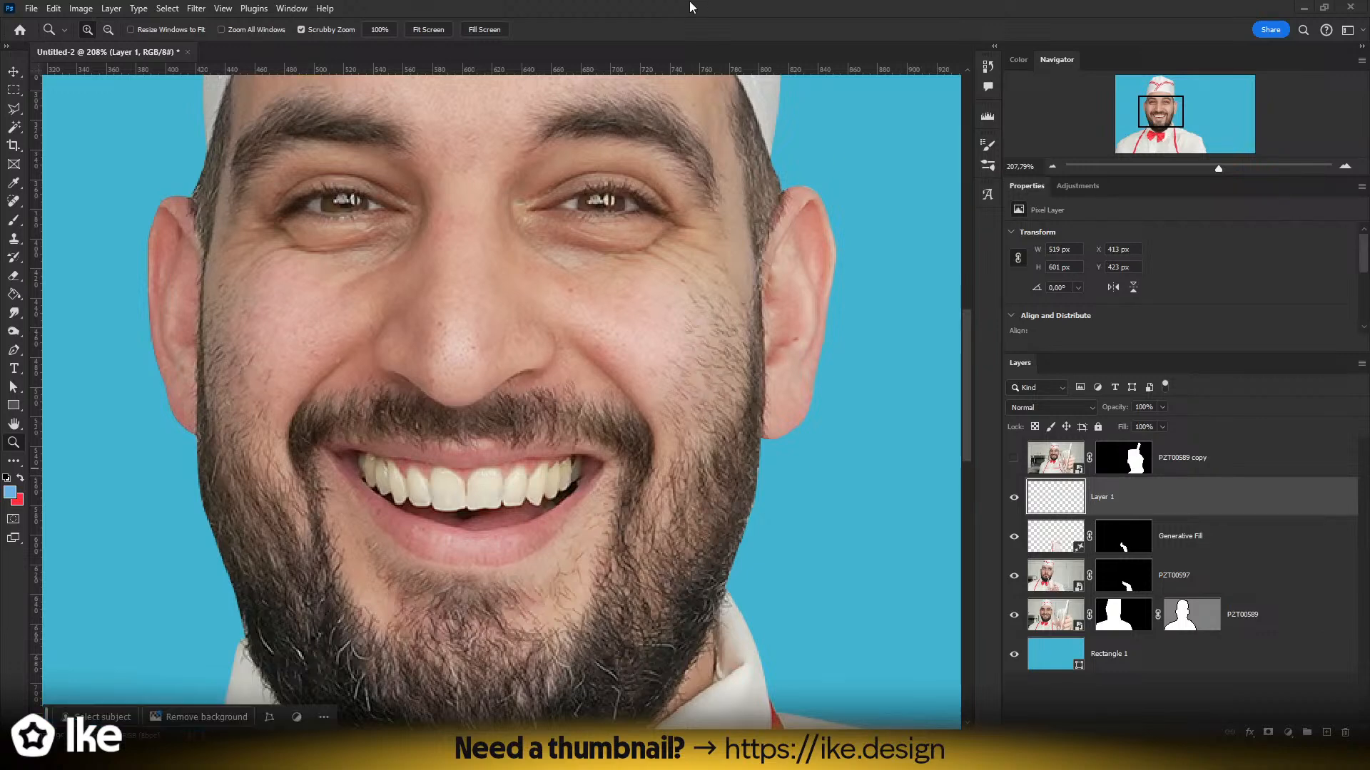
- Open the earlier thumbnail project file Steak and Snacks.psd from the Steaks + Snacks folder
left_click(32, 8)
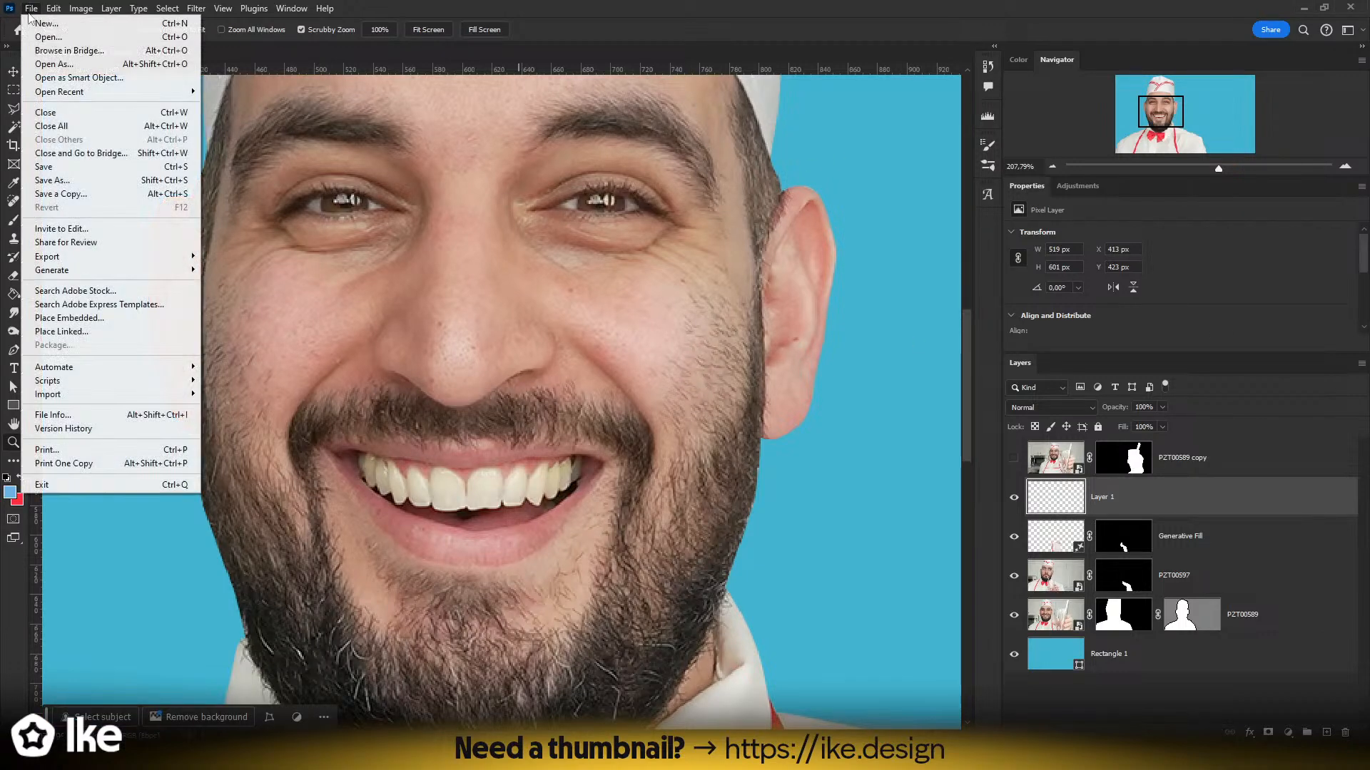
left_click(43, 37)
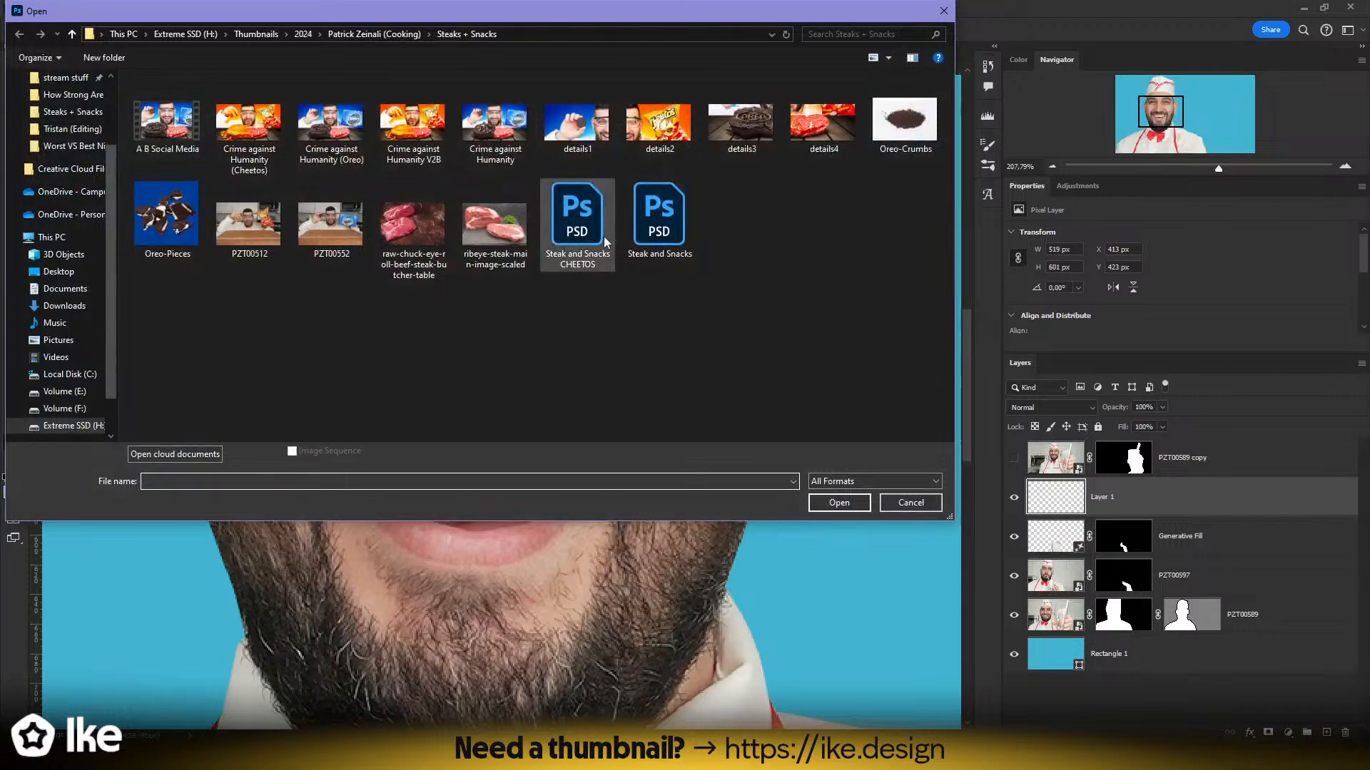
double_click(660, 230)
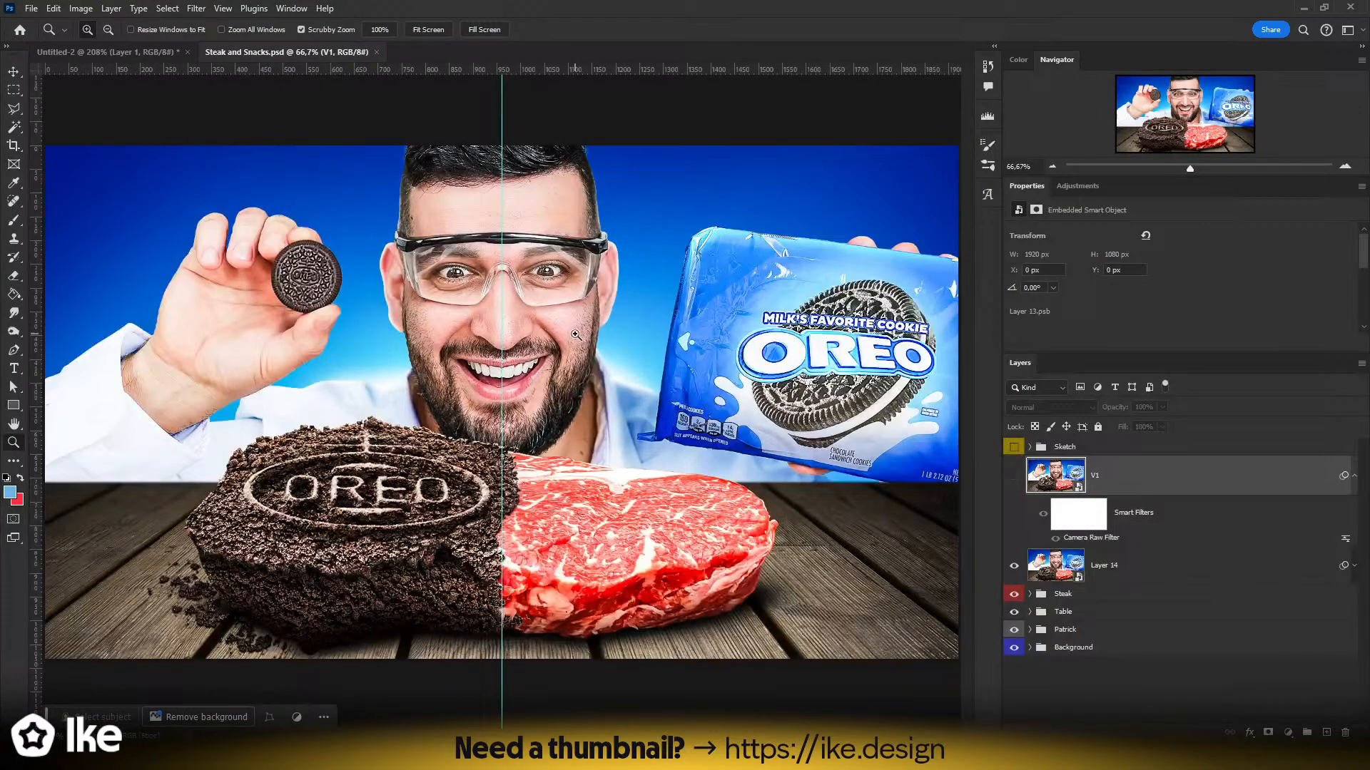
- Compare the cheek skin and beard edge in Steak and Snacks.psd with the same areas of the current portrait
left_click_drag(575, 335, 648, 325)
left_click(131, 52)
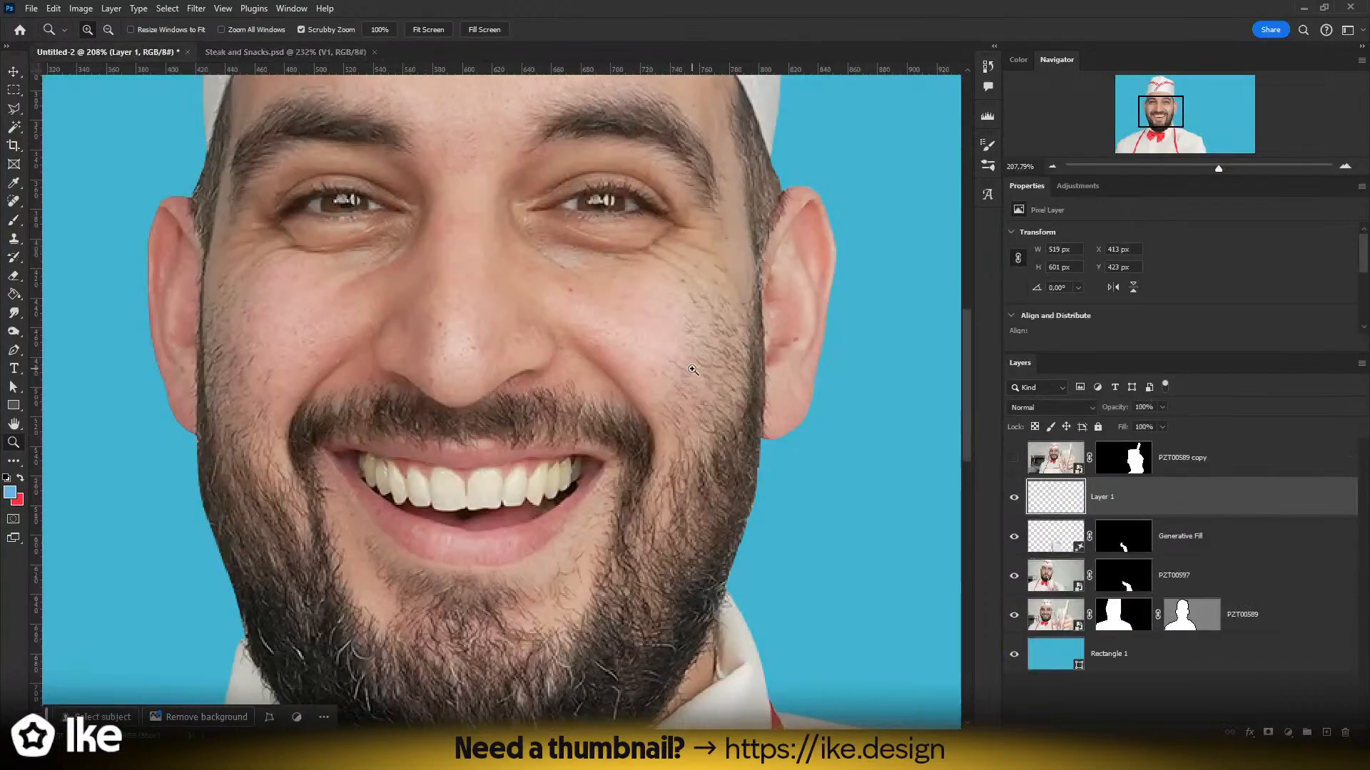
left_click_drag(694, 372, 741, 370)
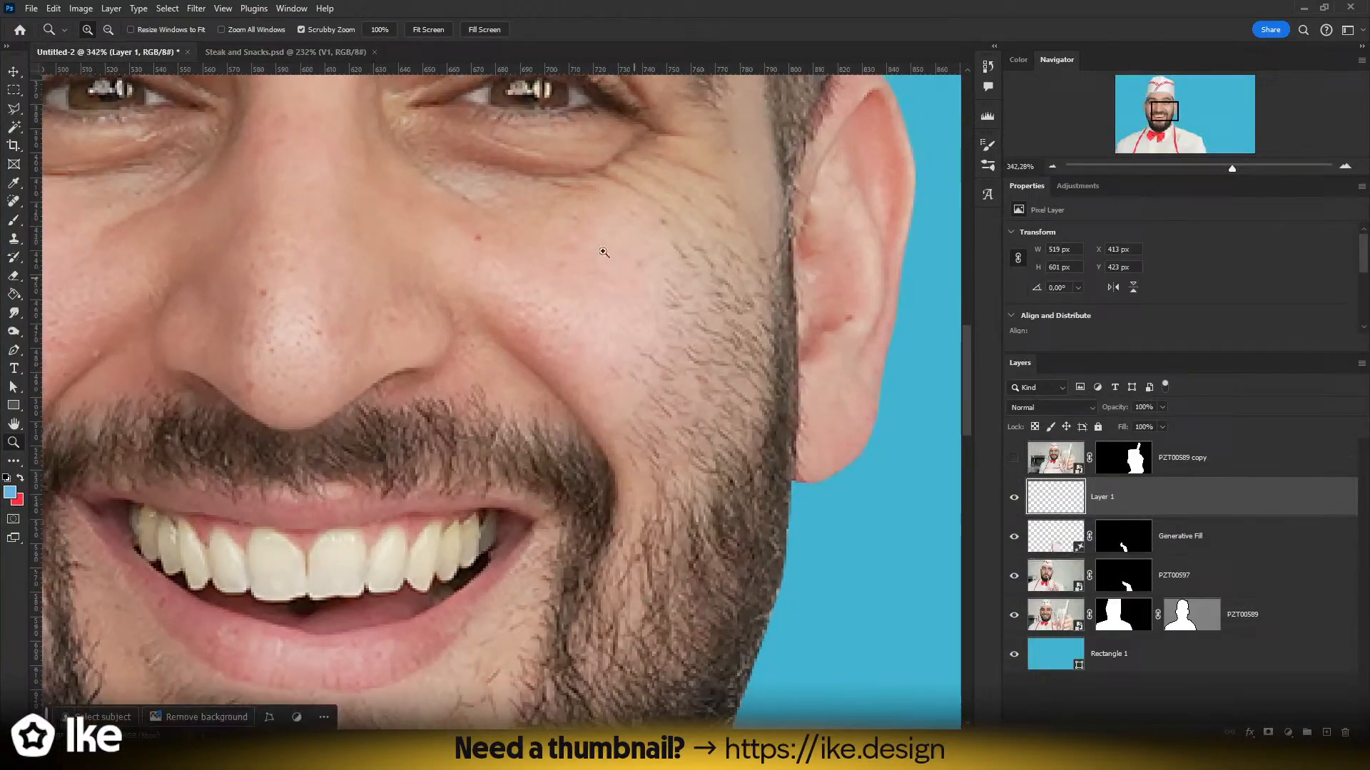
left_click(311, 50)
left_click_drag(628, 338, 628, 338)
left_click_drag(439, 346, 727, 363)
left_click_drag(326, 309, 292, 286)
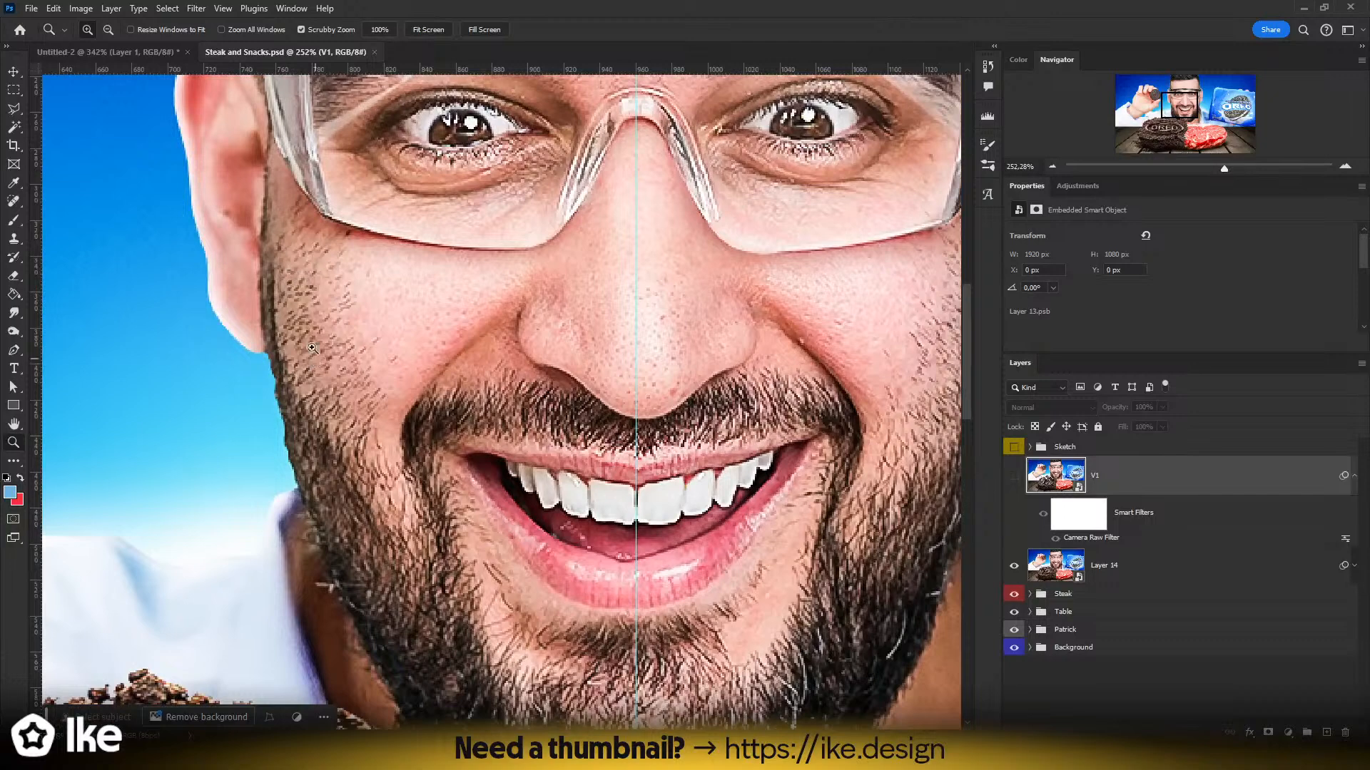
left_click(121, 57)
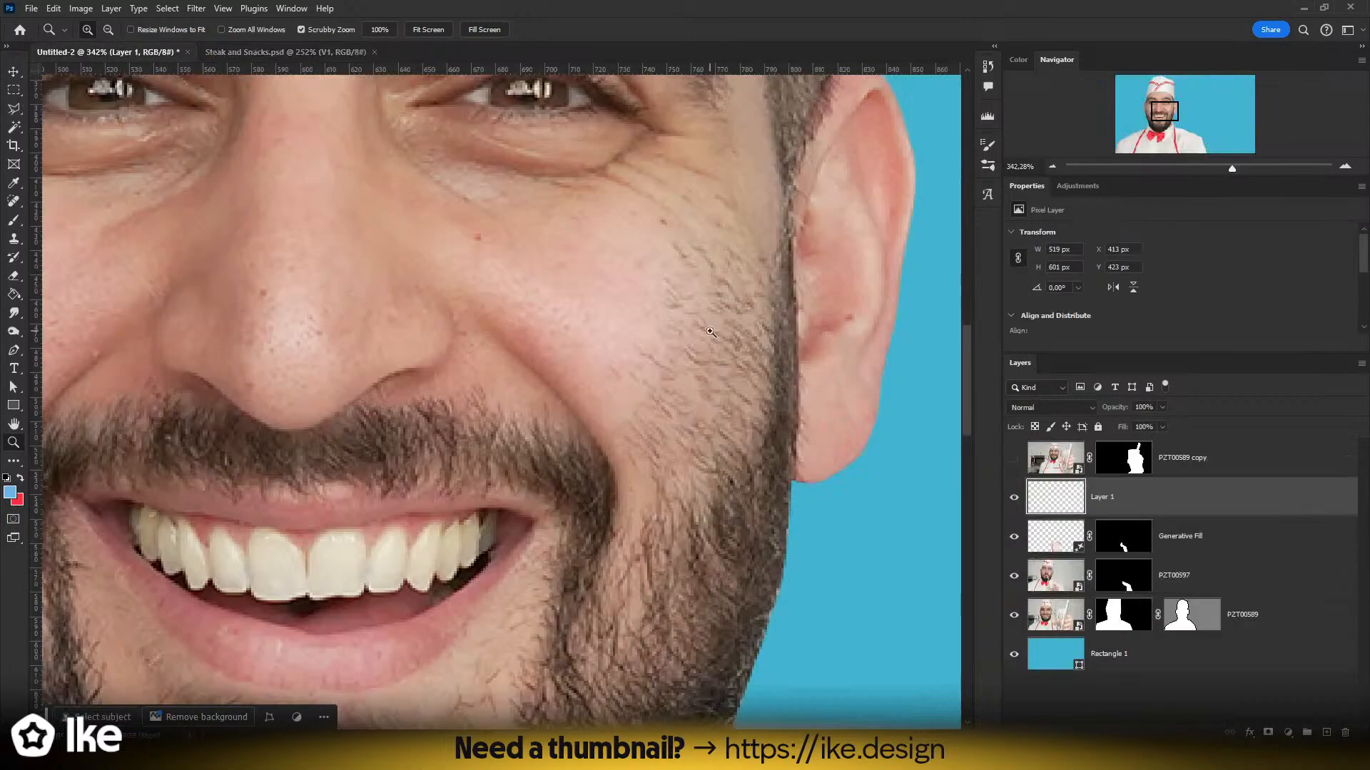
left_click_drag(703, 332, 642, 374)
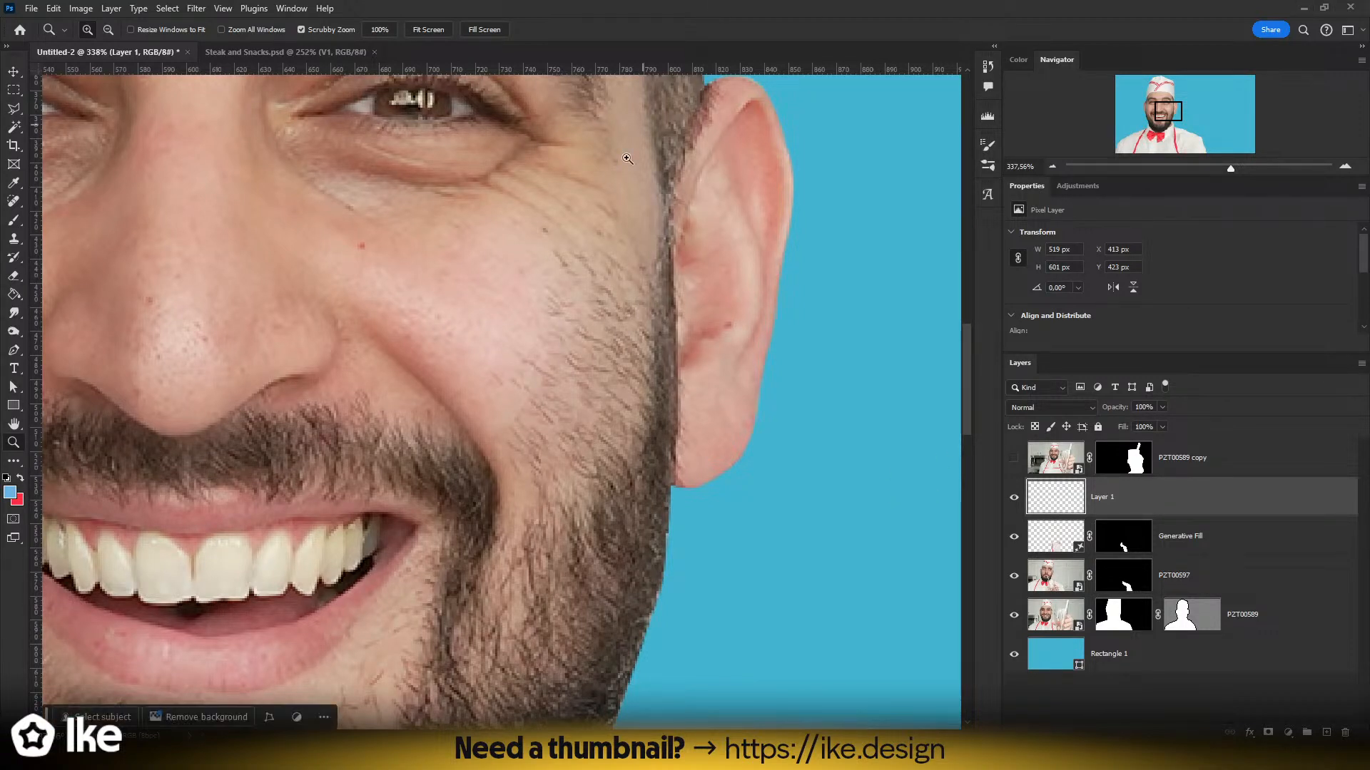
- Spot-heal the outlying beard hairs on the cheek near the ear on the image's right side, working on Layer 1
left_click_drag(524, 332, 549, 373)
left_click(15, 205)
key("z")
left_click(11, 202)
mouse_move(573, 421)
left_mouse_down()
mouse_move(459, 382)
mouse_move(514, 414)
left_mouse_up()
left_click_drag(511, 354, 570, 410)
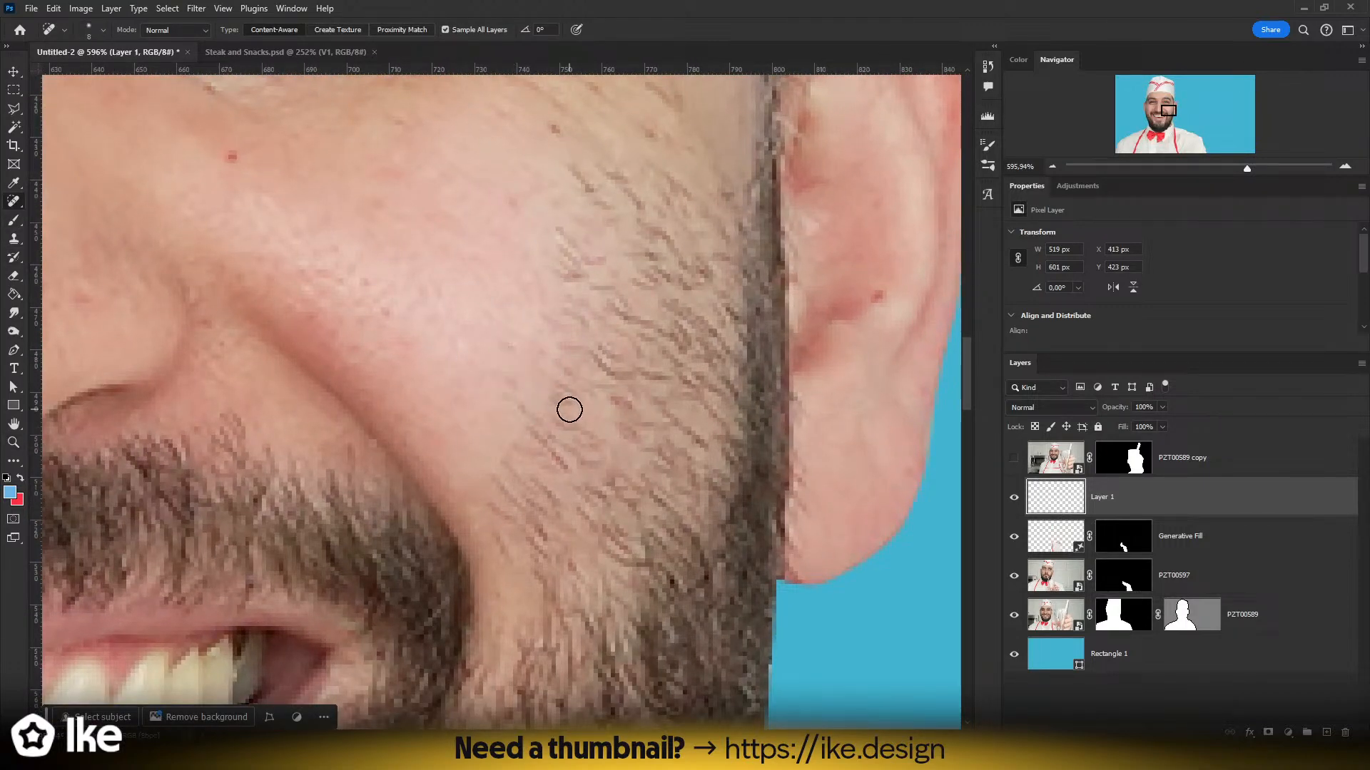
mouse_move(577, 307)
left_mouse_down()
mouse_move(596, 371)
mouse_move(598, 318)
mouse_move(602, 341)
left_mouse_up()
mouse_move(596, 238)
left_mouse_down()
mouse_move(637, 280)
mouse_move(636, 236)
mouse_move(660, 259)
mouse_move(607, 240)
mouse_move(665, 277)
mouse_move(625, 239)
mouse_move(657, 288)
mouse_move(632, 287)
mouse_move(649, 304)
mouse_move(612, 322)
mouse_move(634, 338)
mouse_move(634, 370)
mouse_move(597, 339)
mouse_move(632, 372)
mouse_move(618, 348)
mouse_move(653, 369)
mouse_move(622, 323)
mouse_move(601, 386)
mouse_move(616, 382)
mouse_move(579, 390)
mouse_move(597, 416)
mouse_move(595, 469)
mouse_move(560, 490)
mouse_move(598, 480)
left_mouse_up()
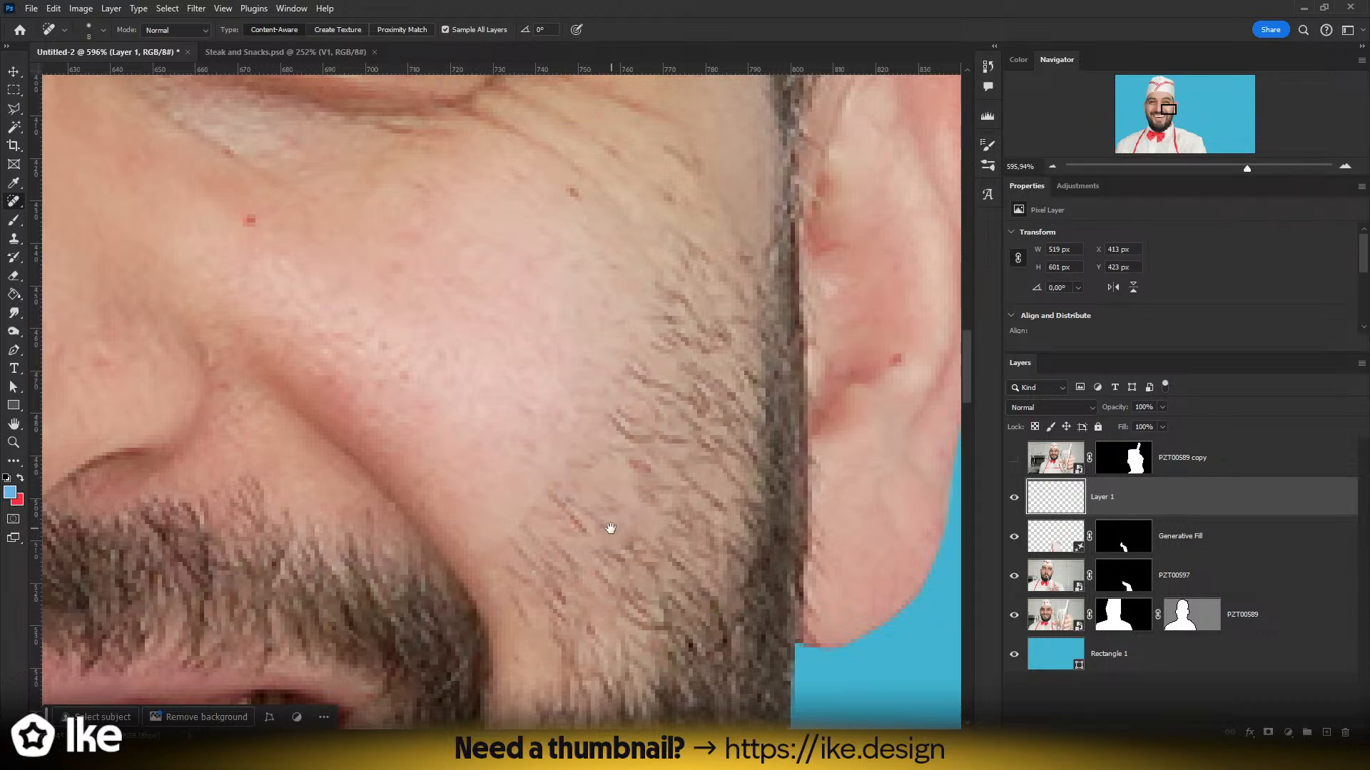
left_click_drag(611, 525, 660, 376)
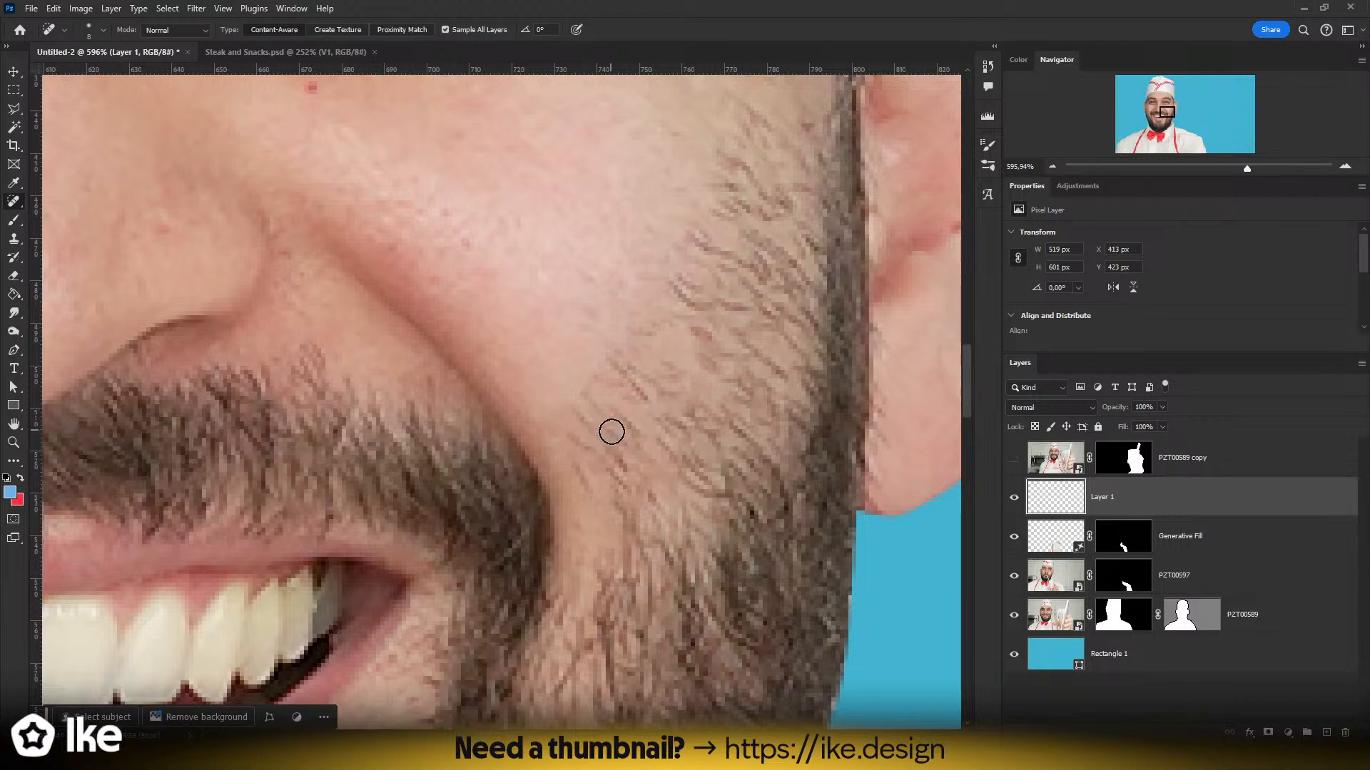
- Use a smaller Spot Healing Brush to remove more stray hairs along the beard's inner edge on the image's right side
key("z")
left_click_drag(618, 429, 721, 449)
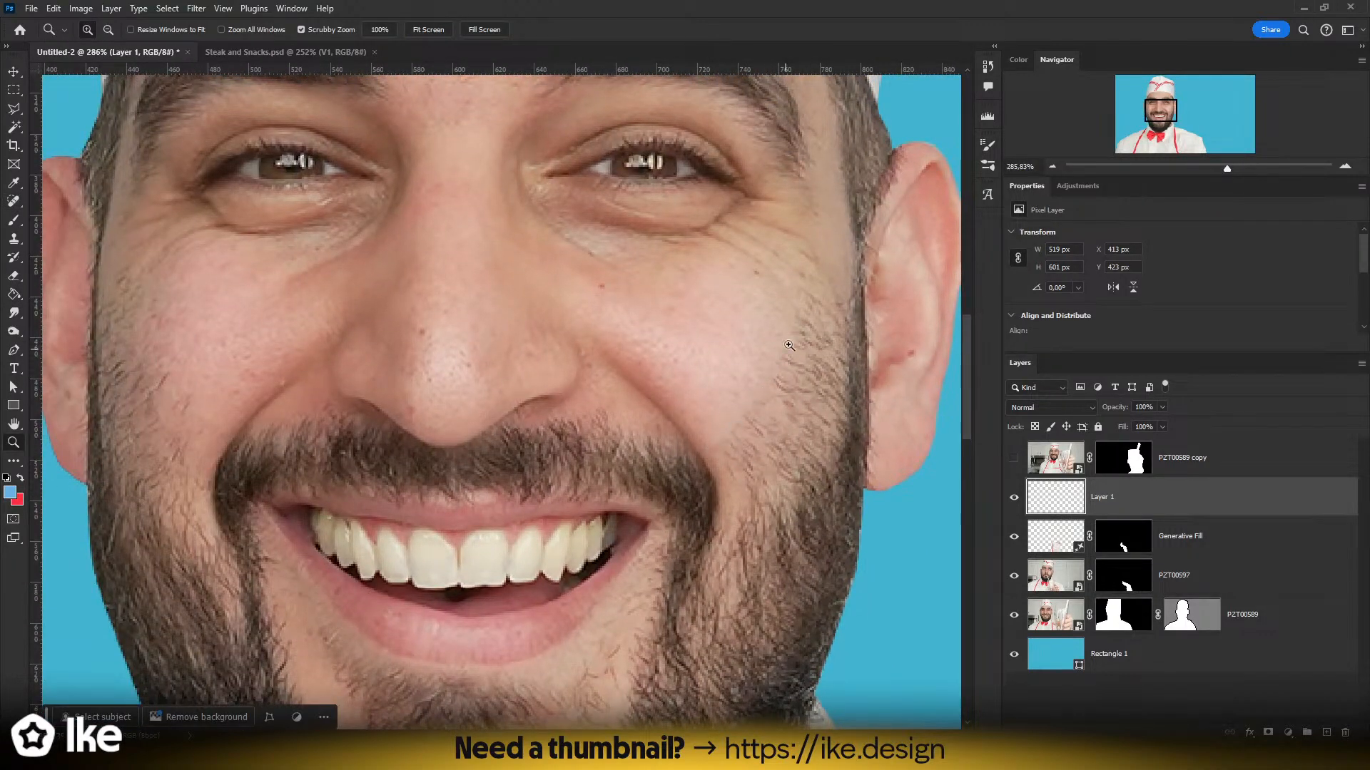
left_click_drag(812, 338, 618, 347)
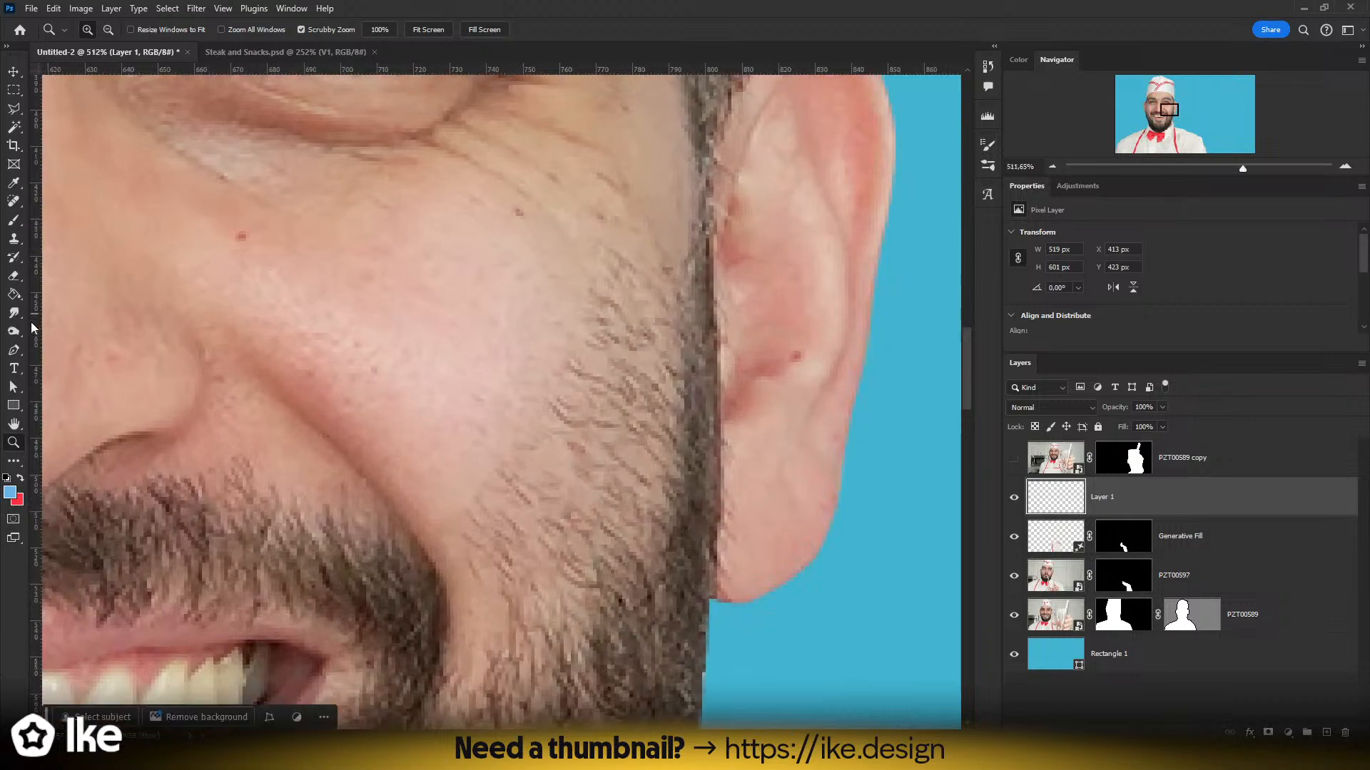
left_click(13, 203)
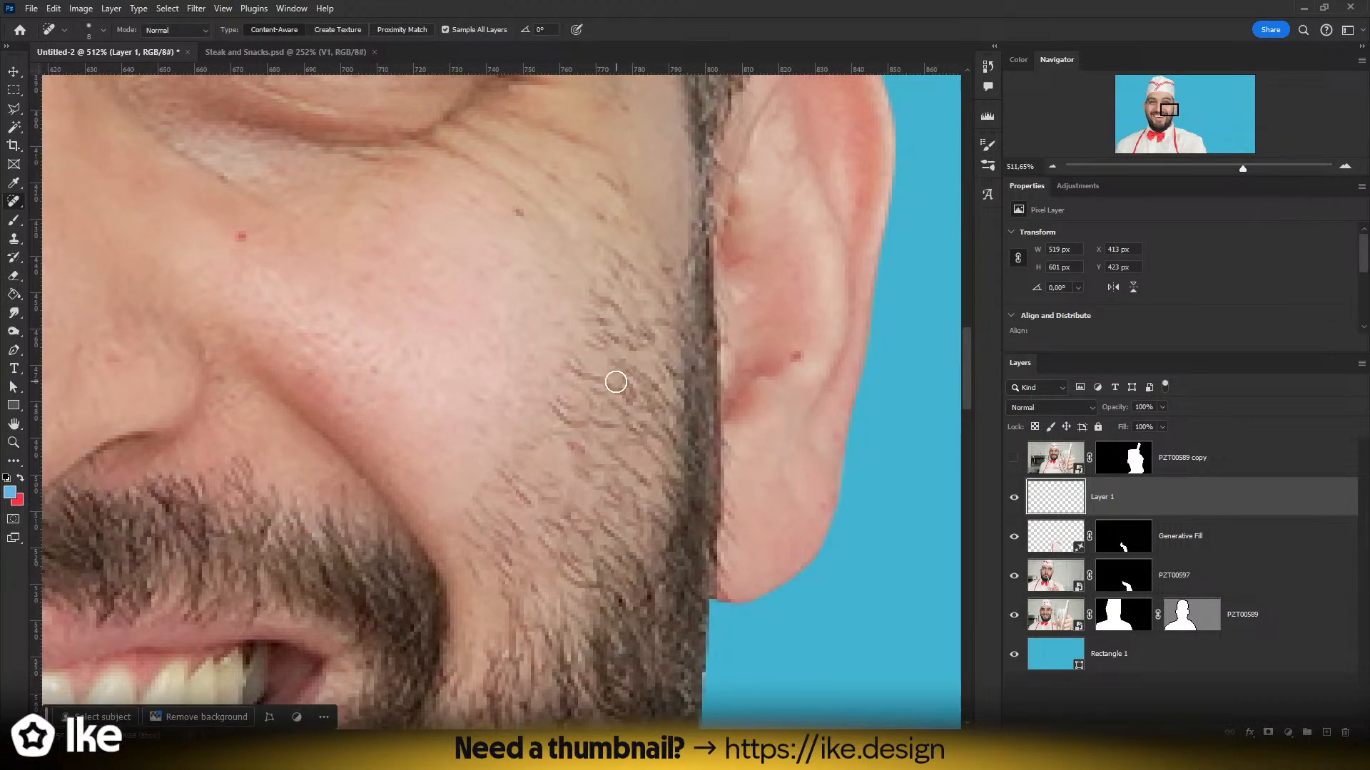
key("z")
mouse_move(596, 382)
left_mouse_down()
mouse_move(612, 383)
mouse_move(631, 330)
left_mouse_up()
left_click(12, 202)
left_click(590, 375)
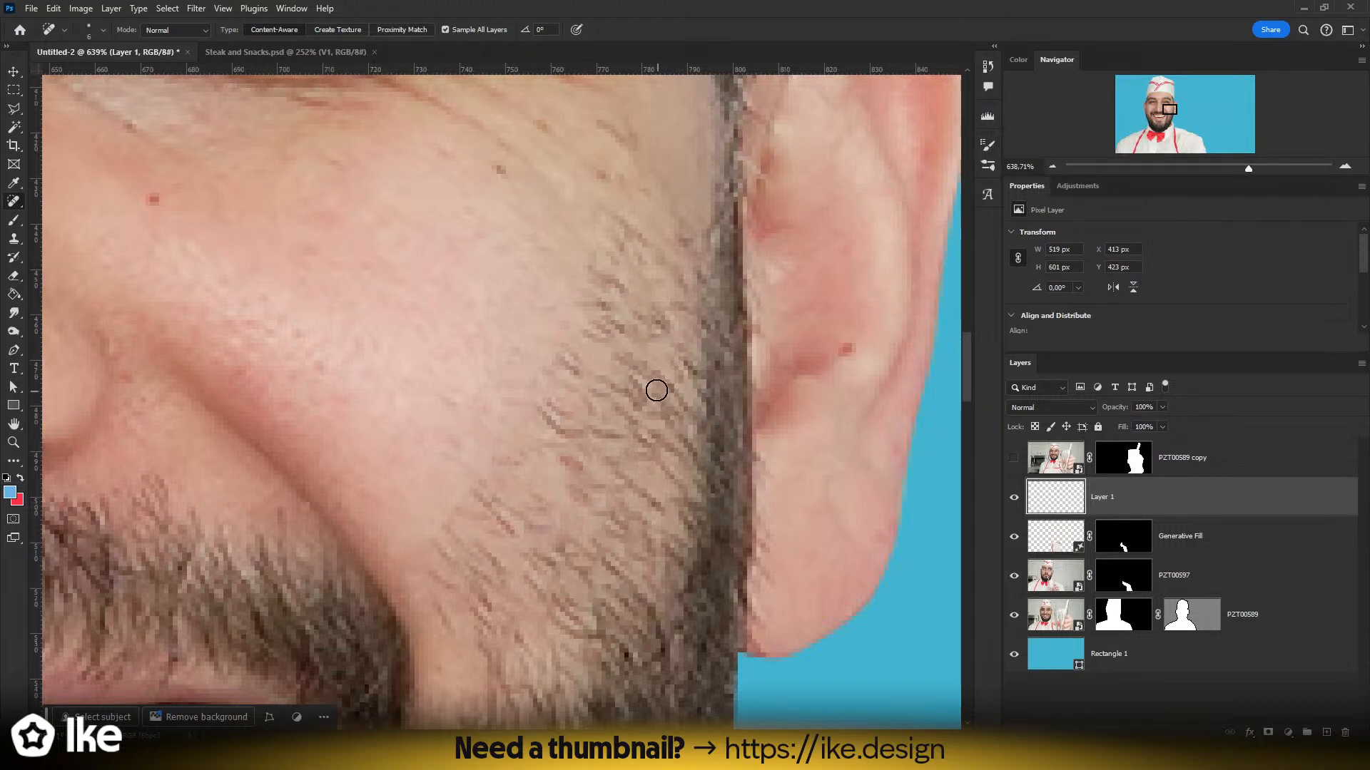
mouse_move(628, 401)
left_mouse_down()
mouse_move(650, 451)
mouse_move(608, 442)
mouse_move(627, 438)
mouse_move(632, 452)
mouse_move(576, 441)
left_mouse_up()
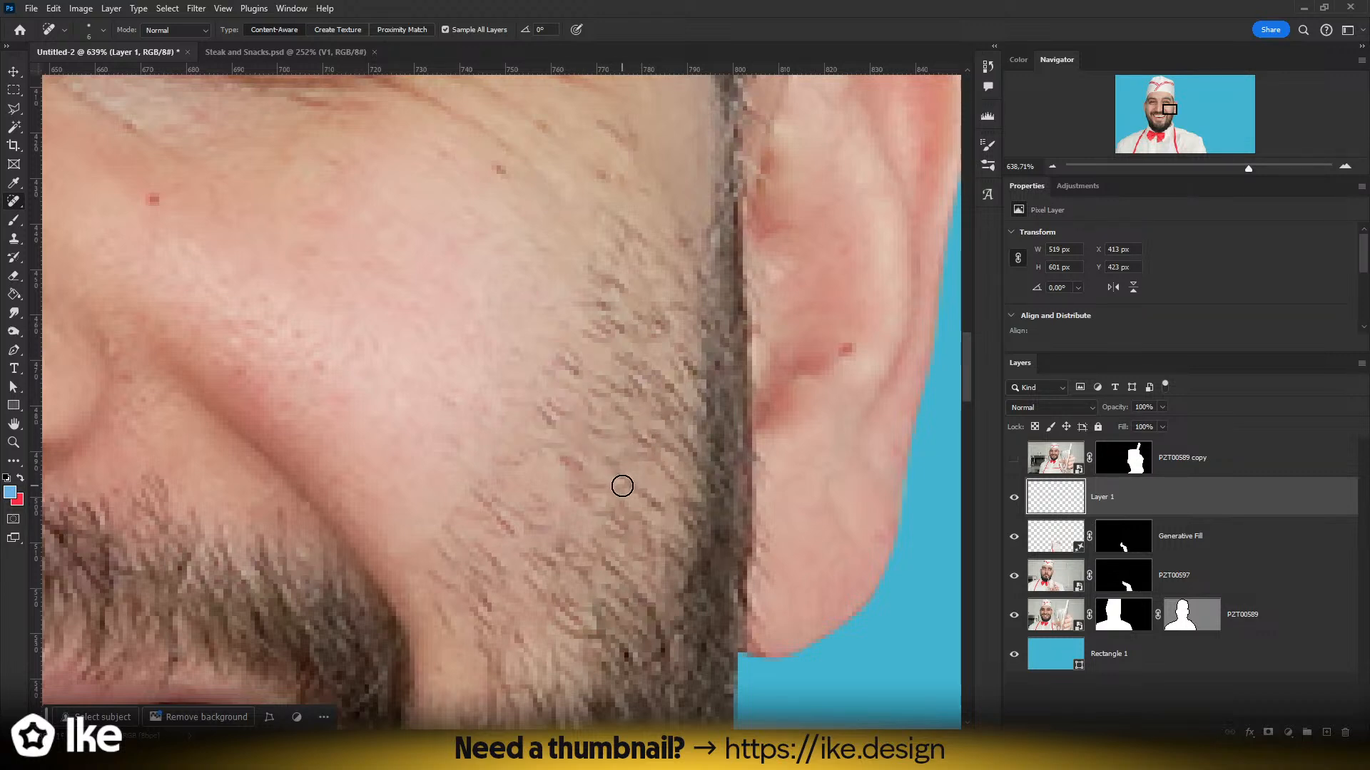
- Spot-heal the loose hairs on the lower cheek between the moustache and the beard on the image's right side
mouse_move(636, 490)
left_mouse_down()
mouse_move(623, 459)
mouse_move(650, 423)
left_mouse_up()
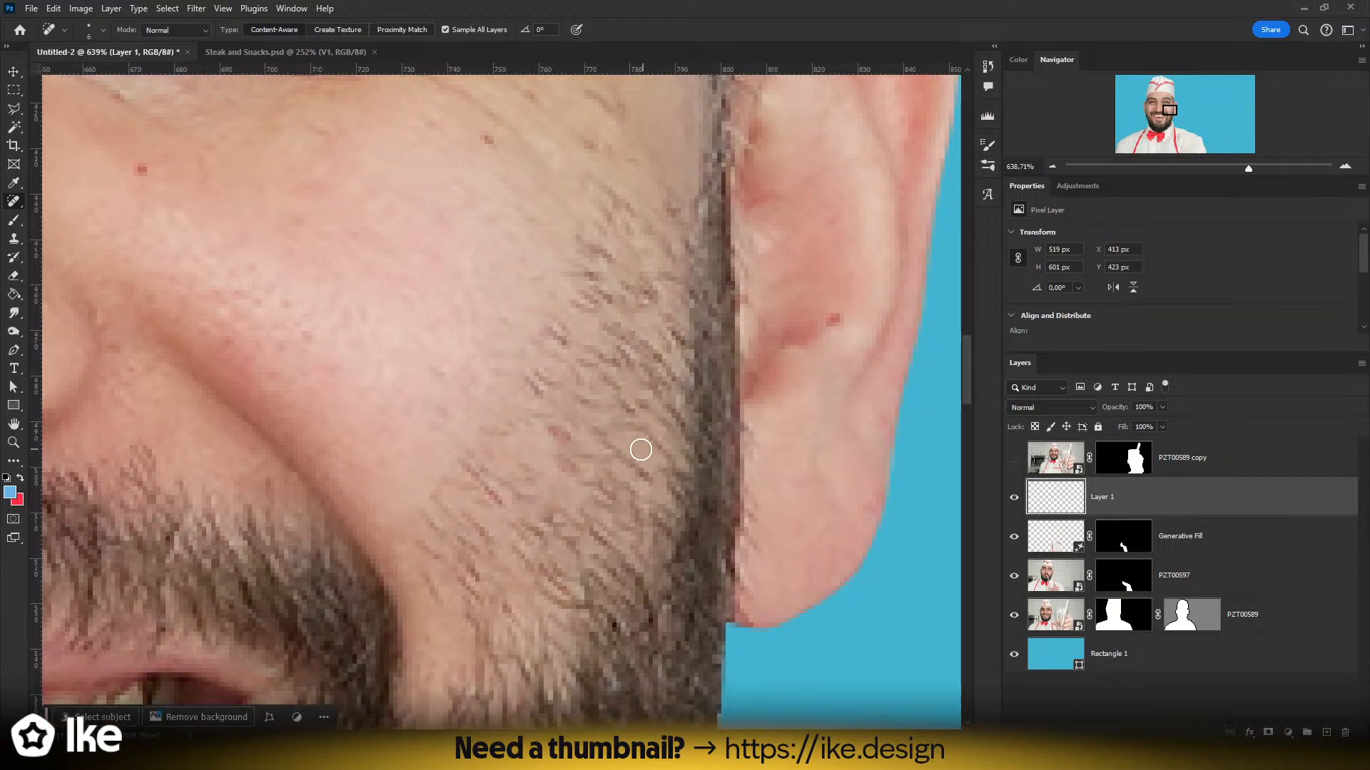
mouse_move(636, 480)
left_mouse_down()
mouse_move(623, 458)
mouse_move(655, 490)
mouse_move(620, 391)
left_mouse_up()
mouse_move(543, 425)
left_mouse_down()
mouse_move(577, 433)
mouse_move(541, 468)
left_mouse_up()
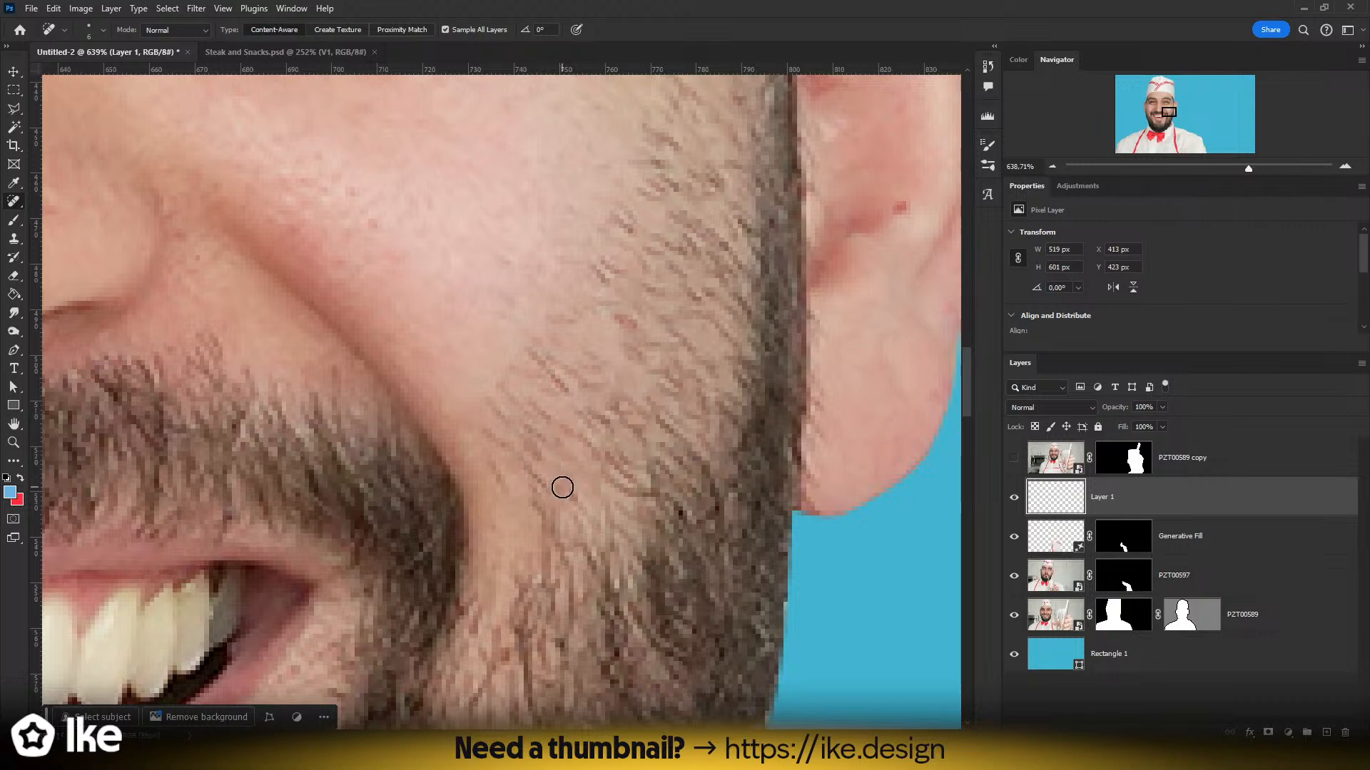
mouse_move(498, 419)
left_mouse_down()
mouse_move(528, 432)
mouse_move(499, 458)
mouse_move(741, 462)
left_mouse_up()
key("z")
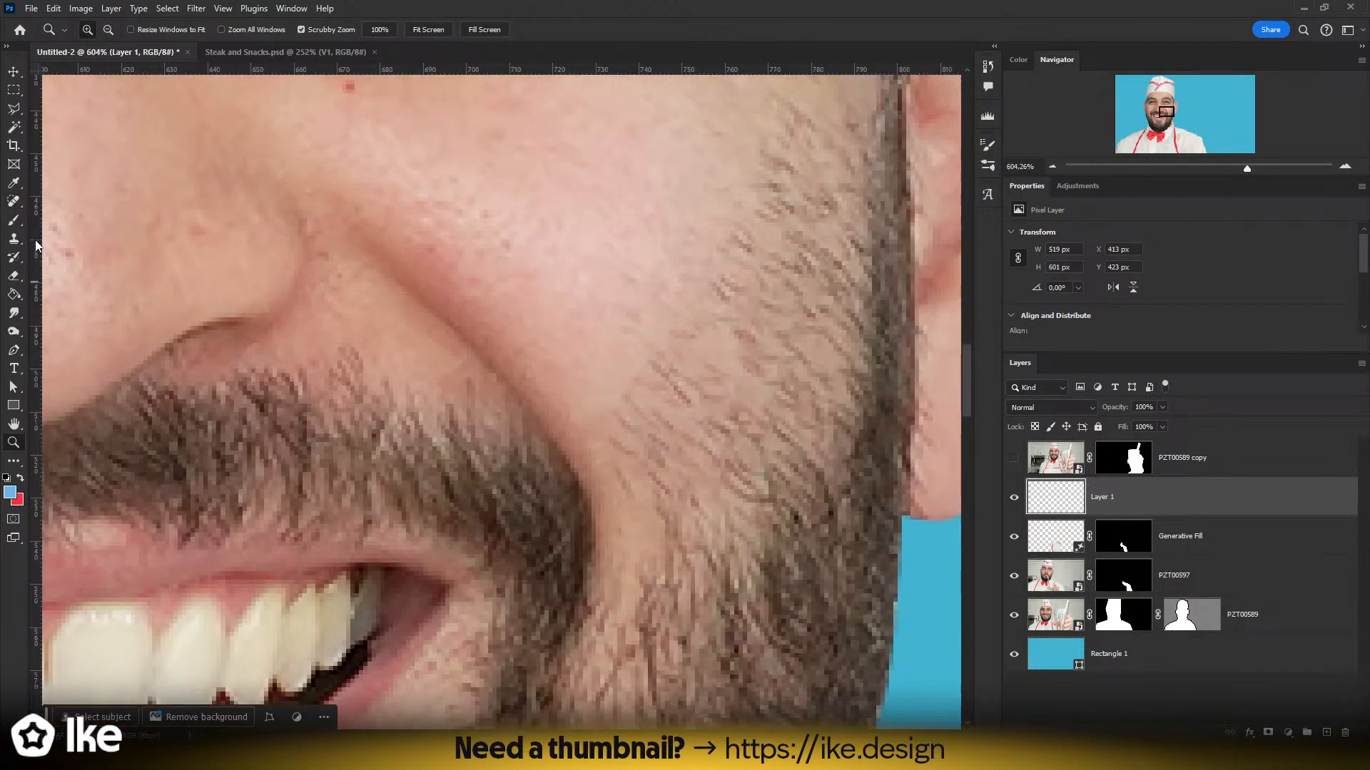
key("j")
left_click(625, 395)
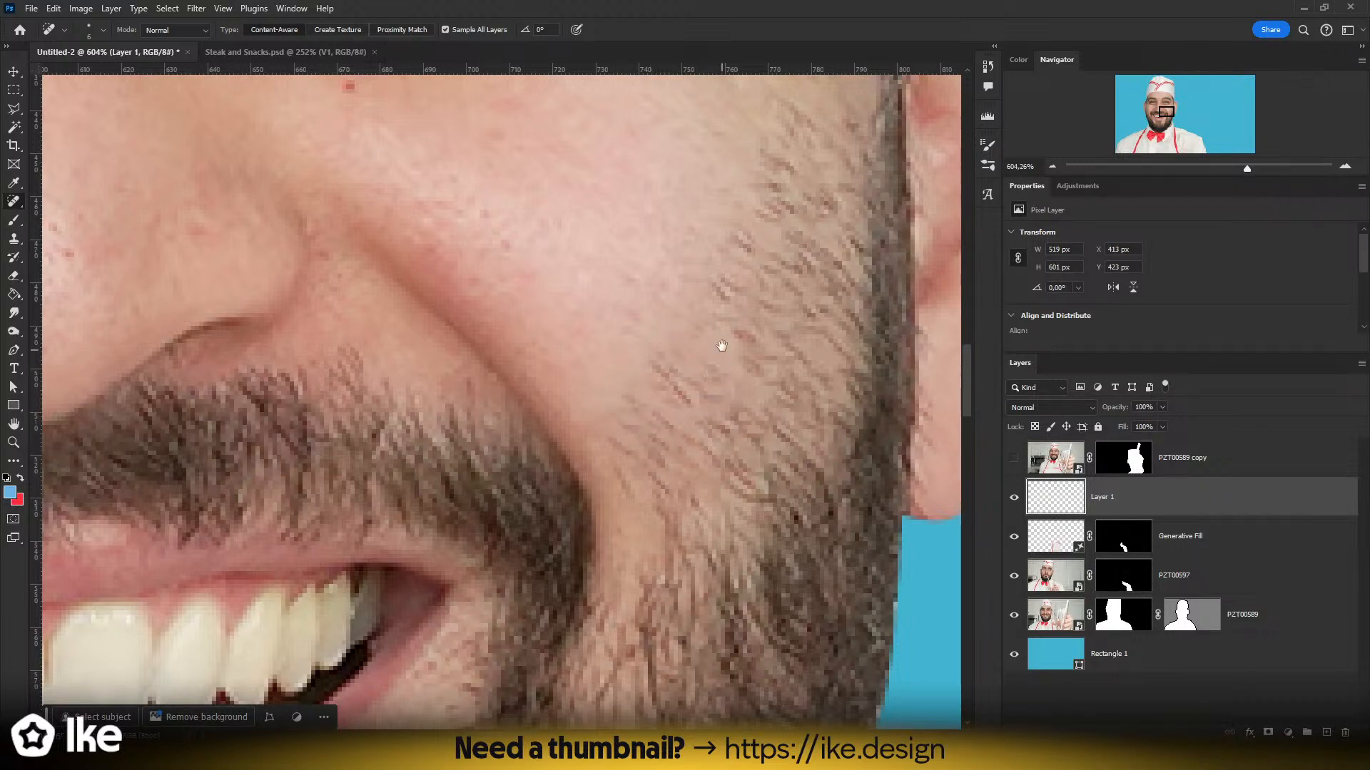
- Spot-heal the topmost stray hairs and specks between the beard and the eye wrinkles on the image's right side
left_click_drag(721, 345, 636, 480)
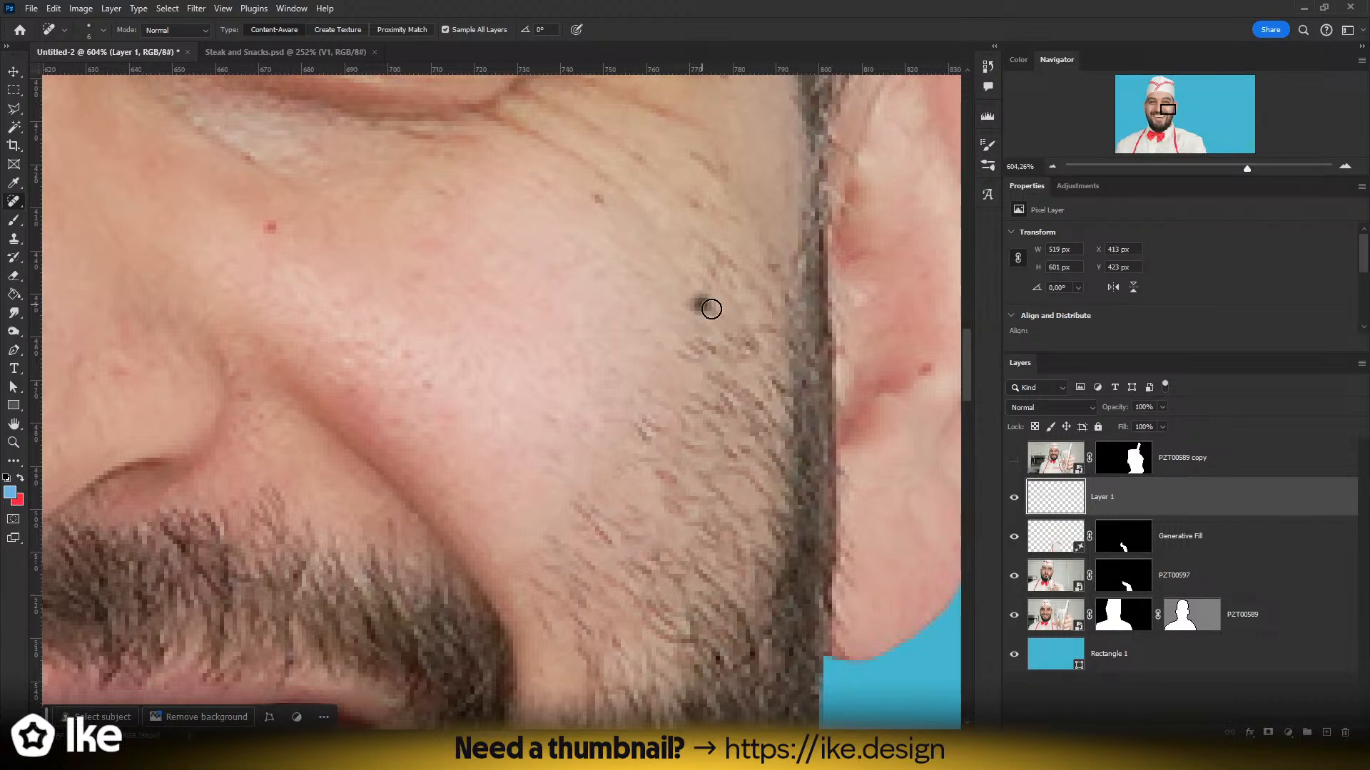
left_click(691, 304)
left_click(711, 273)
left_click(701, 274)
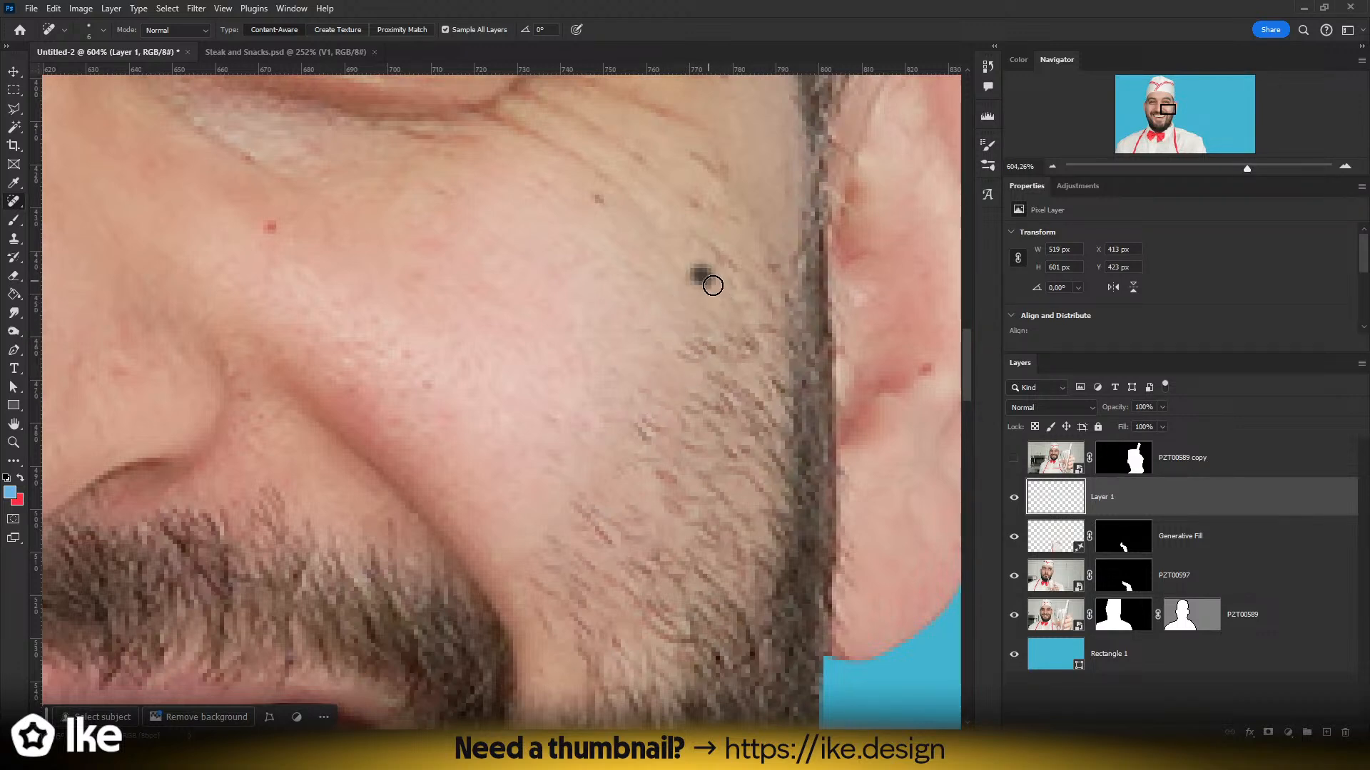
left_click(701, 235)
left_click(696, 206)
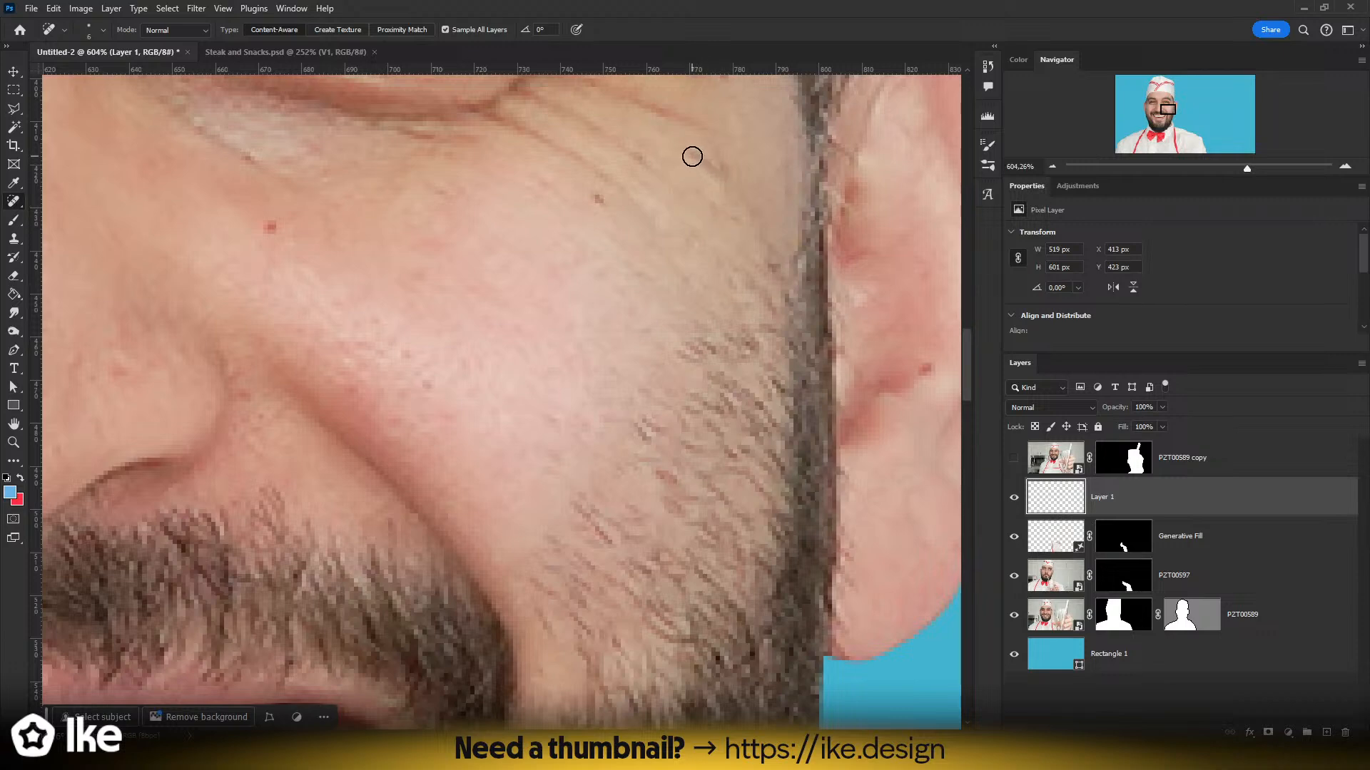
- Compare the face with Layer 1 hidden and shown to check the cheek retouching
key("z")
left_click_drag(717, 272, 589, 274)
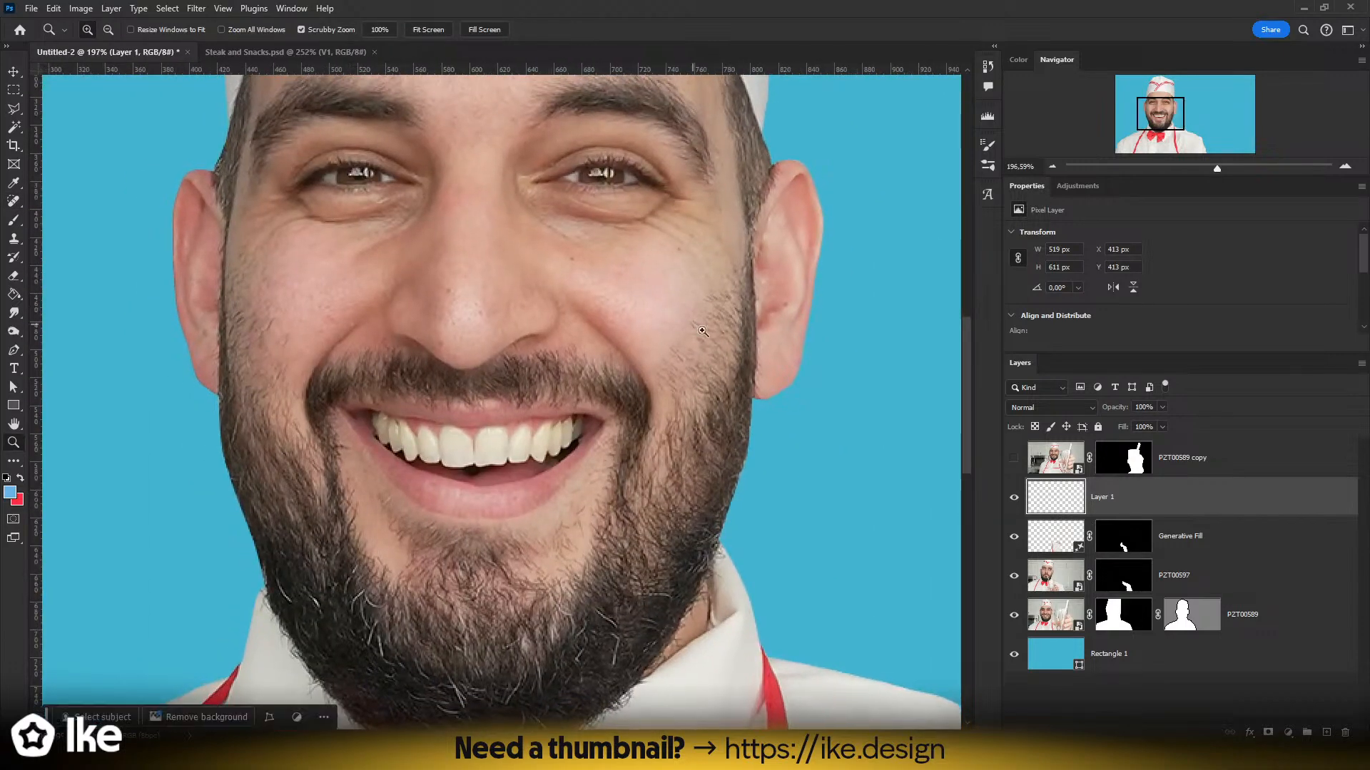
left_click_drag(750, 376, 736, 399)
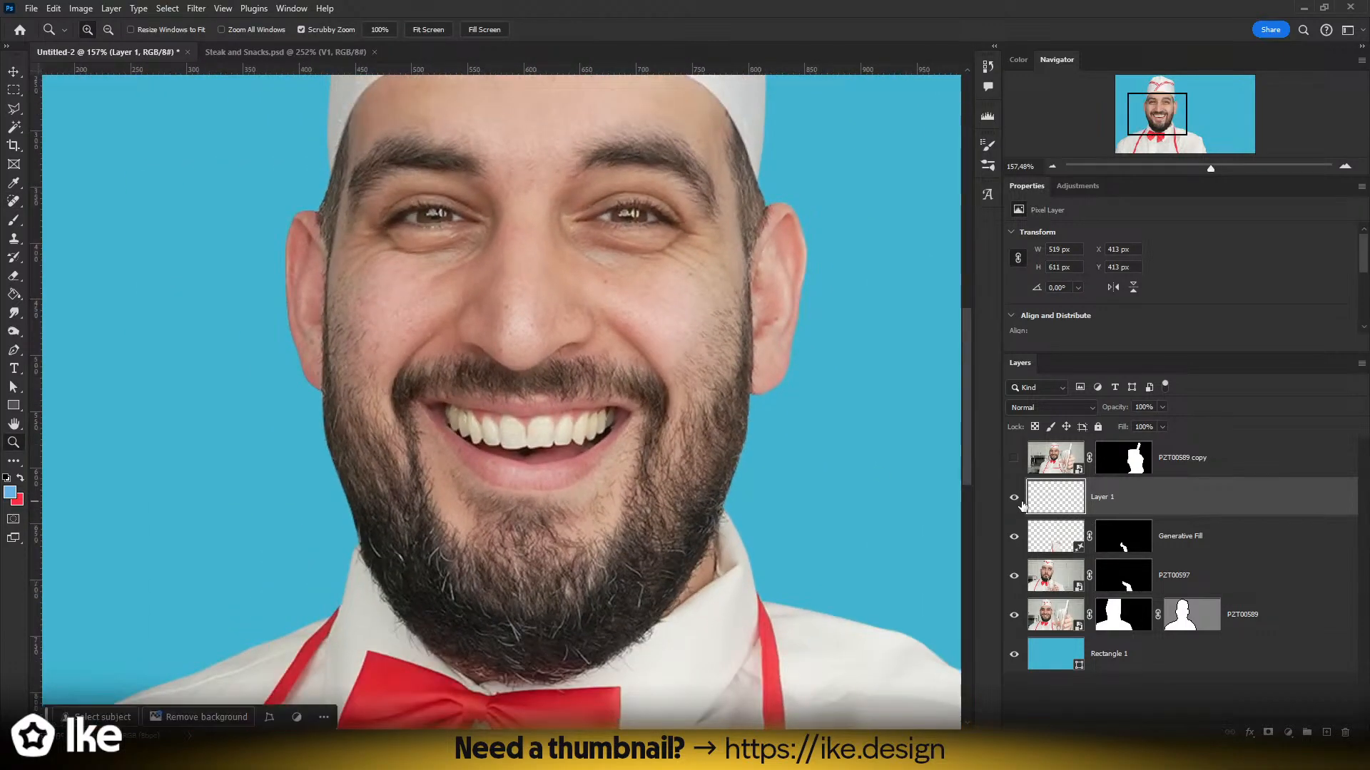
left_click_drag(699, 293, 664, 342)
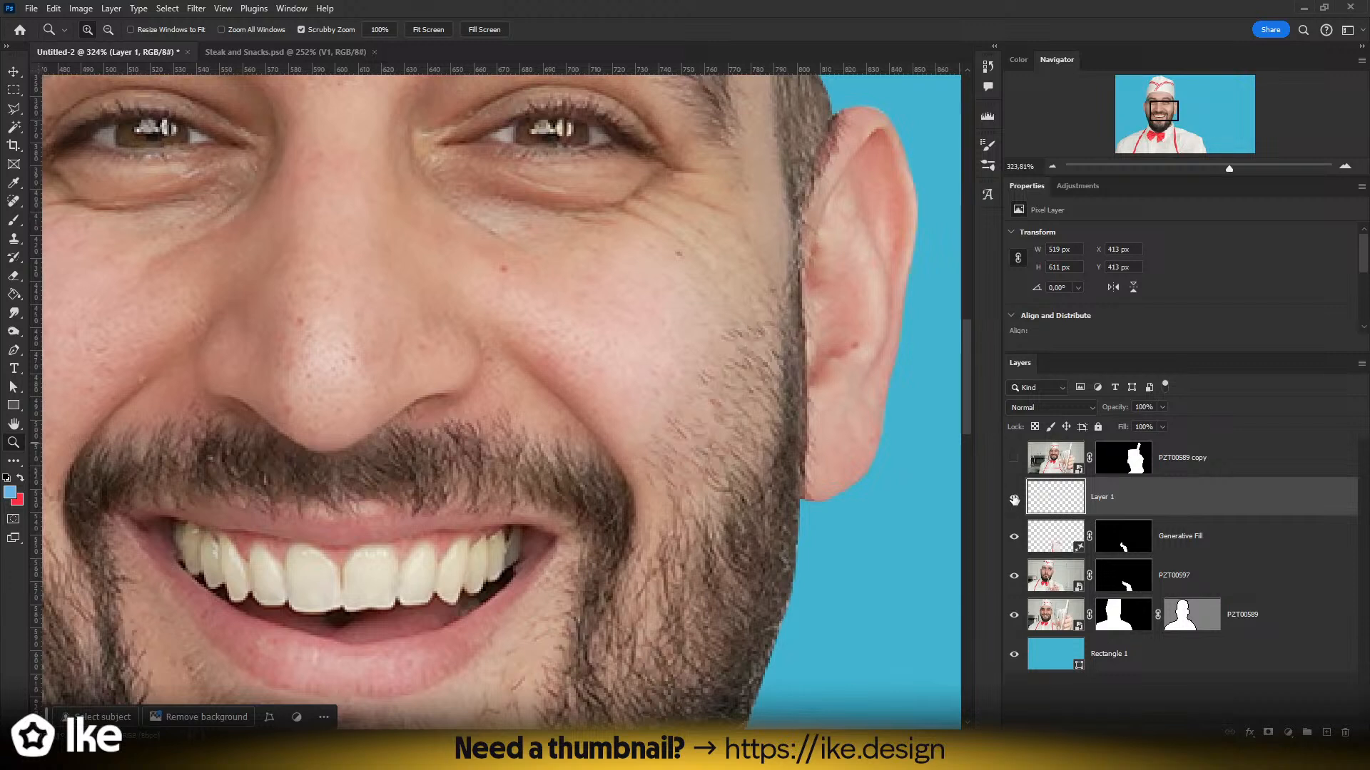
left_click(1014, 498)
left_click(1013, 499)
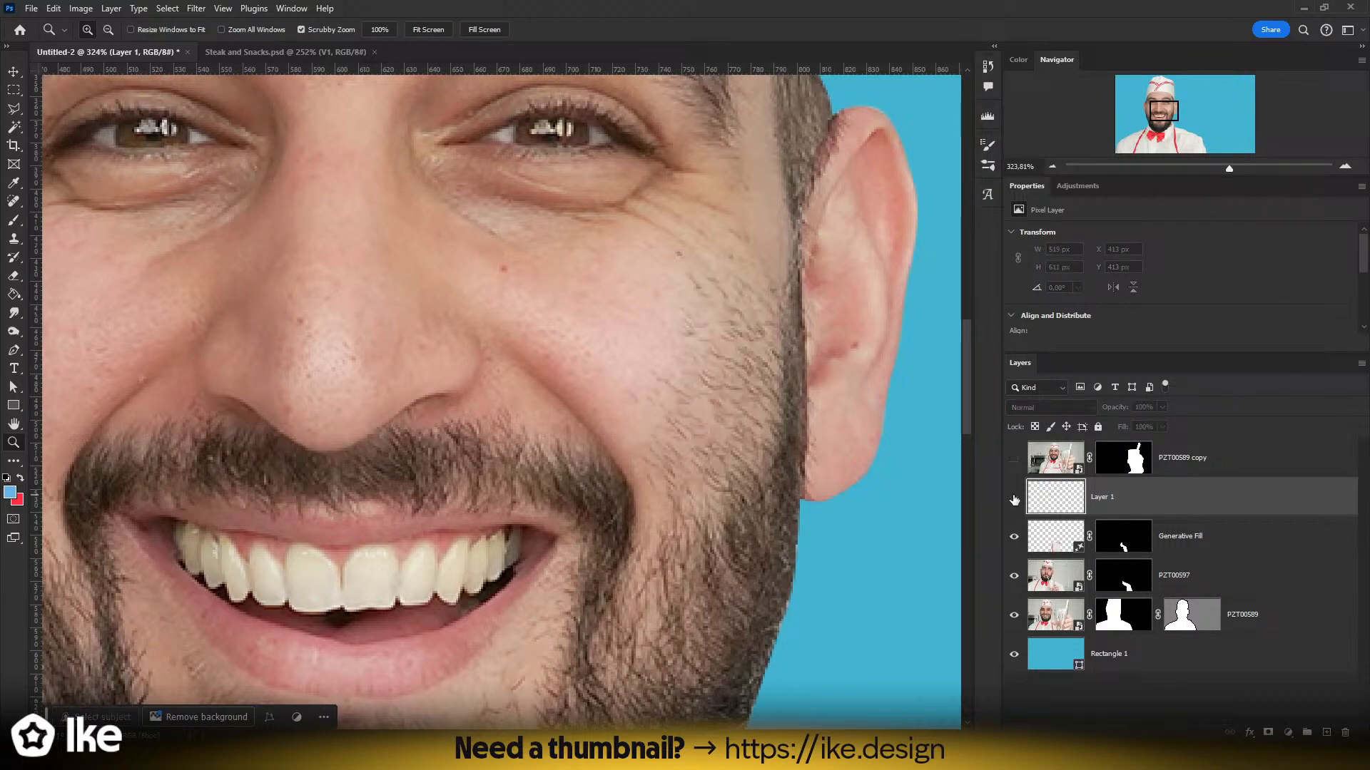
left_click(1014, 499)
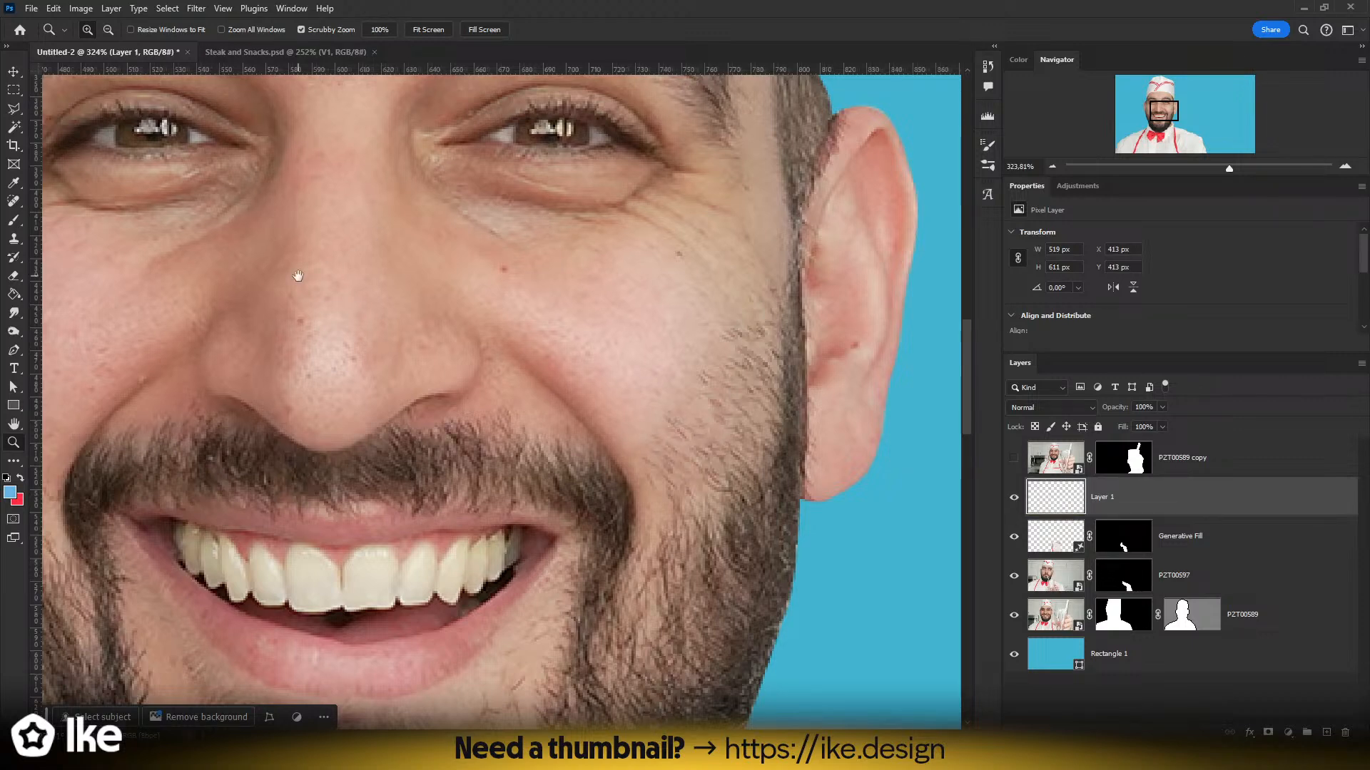
- Spot-heal the stray beard hairs on the upper cheek beside the ear on the image's left side with an enlarged brush
left_click_drag(297, 276, 770, 229)
left_click_drag(427, 308, 454, 333)
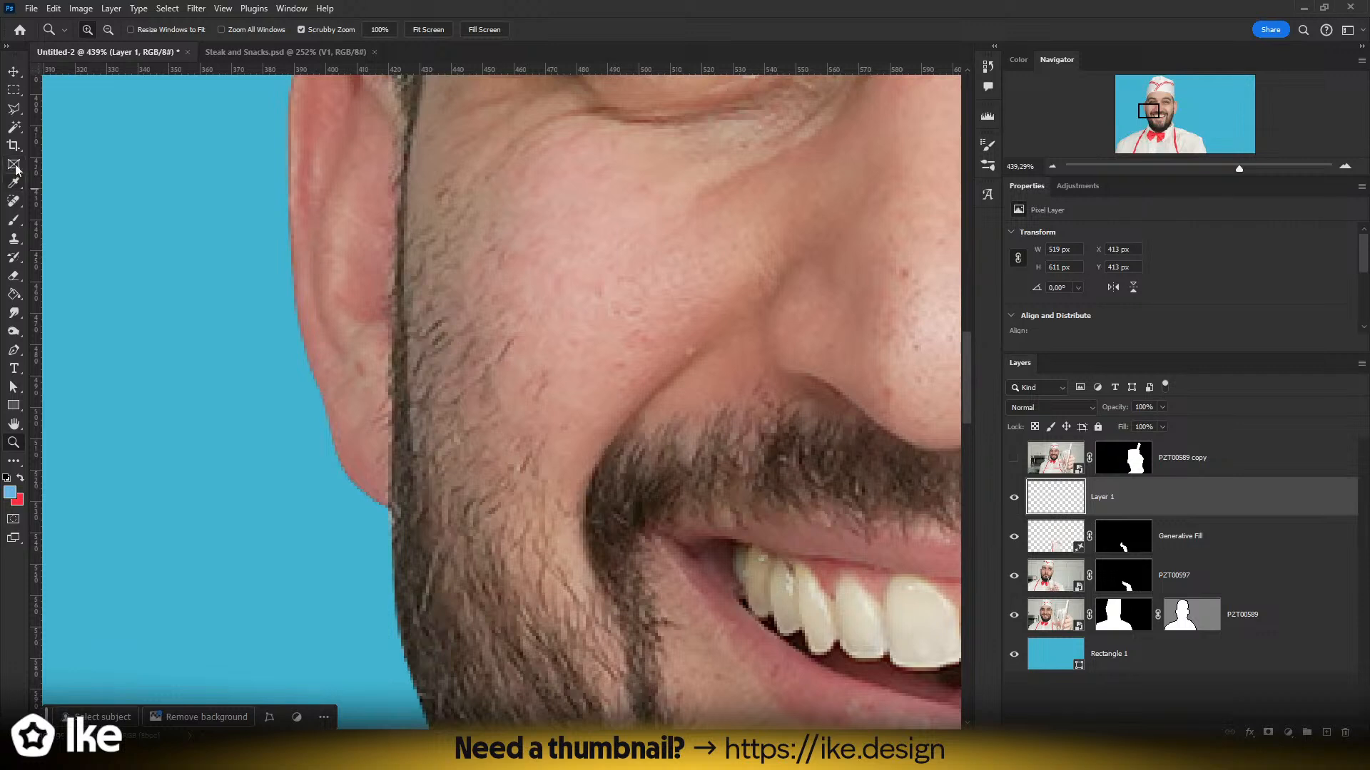
left_click(13, 202)
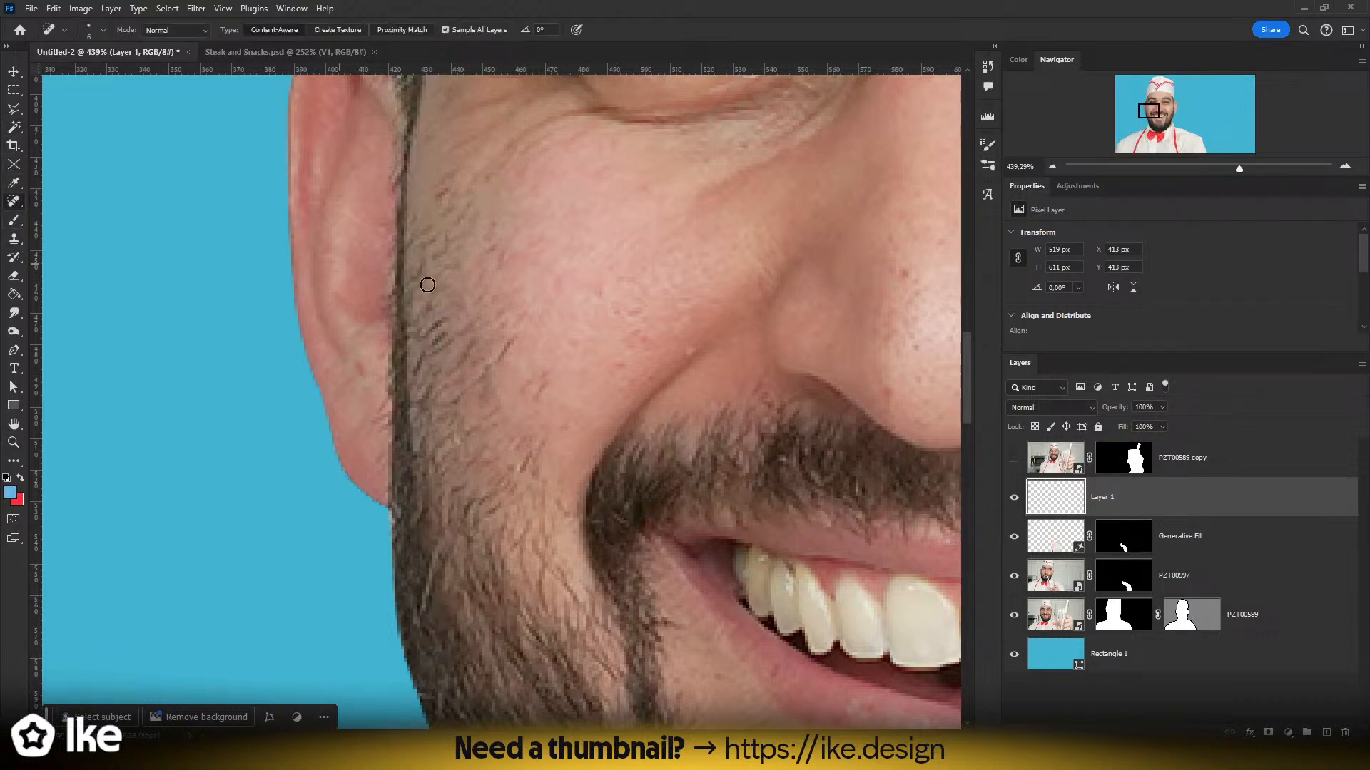
left_click_drag(660, 399, 645, 421)
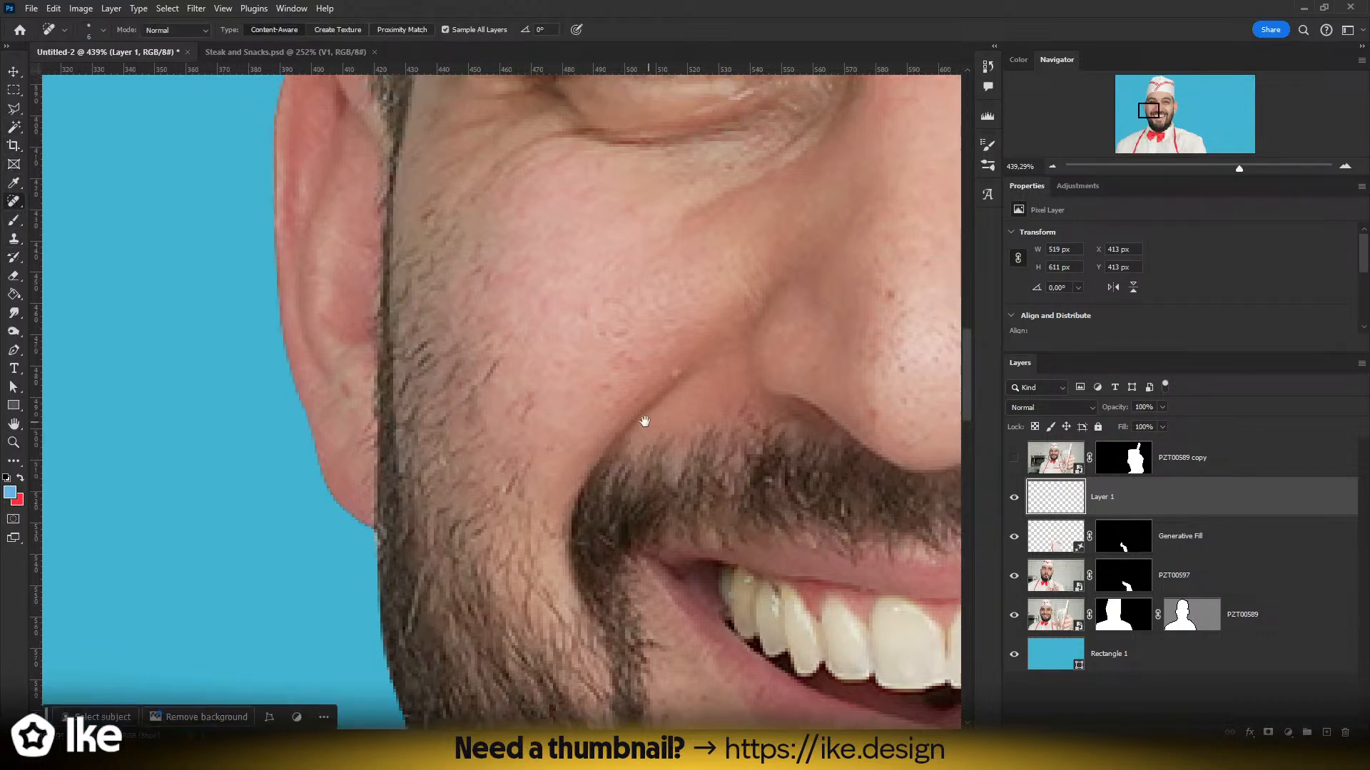
left_click_drag(523, 419, 538, 408)
right_click(535, 416, "alt")
left_click(529, 401)
mouse_move(483, 386)
left_mouse_down()
mouse_move(512, 350)
mouse_move(489, 345)
mouse_move(518, 335)
mouse_move(492, 324)
mouse_move(477, 258)
mouse_move(498, 234)
mouse_move(437, 212)
left_mouse_up()
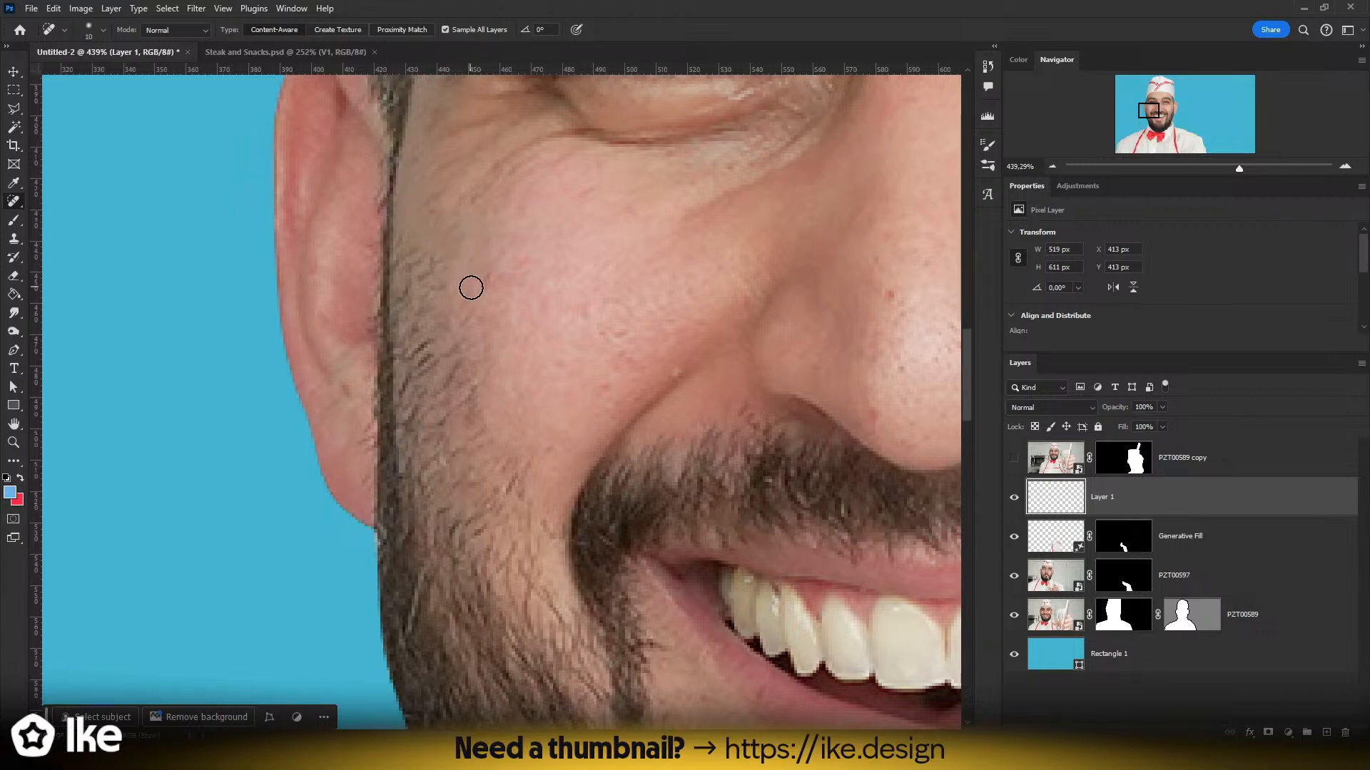
left_click_drag(422, 269, 446, 253)
- Clean up the fine outlying hairs along the beard's inner edge on the image's left side with the Spot Healing Brush
key("z")
mouse_move(421, 345)
left_mouse_down()
mouse_move(464, 350)
mouse_move(398, 361)
mouse_move(439, 413)
mouse_move(502, 275)
left_mouse_up()
left_click(13, 201)
left_click_drag(520, 374, 406, 227)
left_click_drag(460, 188, 484, 227)
left_click_drag(457, 179, 466, 189)
left_click(459, 192)
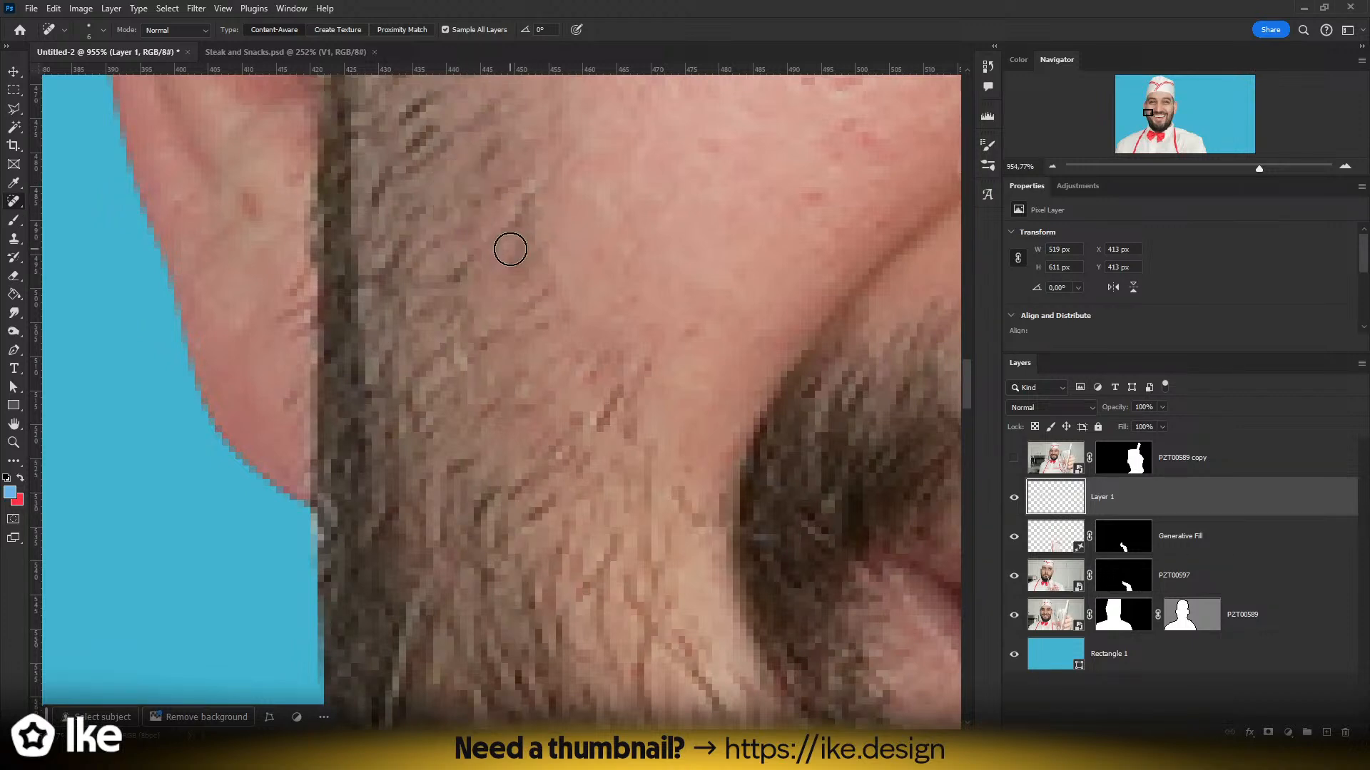
- Spot-heal the small hairs on the lower cheek beside the moustache on the image's left side, and check the whole face
mouse_move(642, 425)
left_mouse_down()
mouse_move(590, 225)
mouse_move(607, 284)
left_mouse_up()
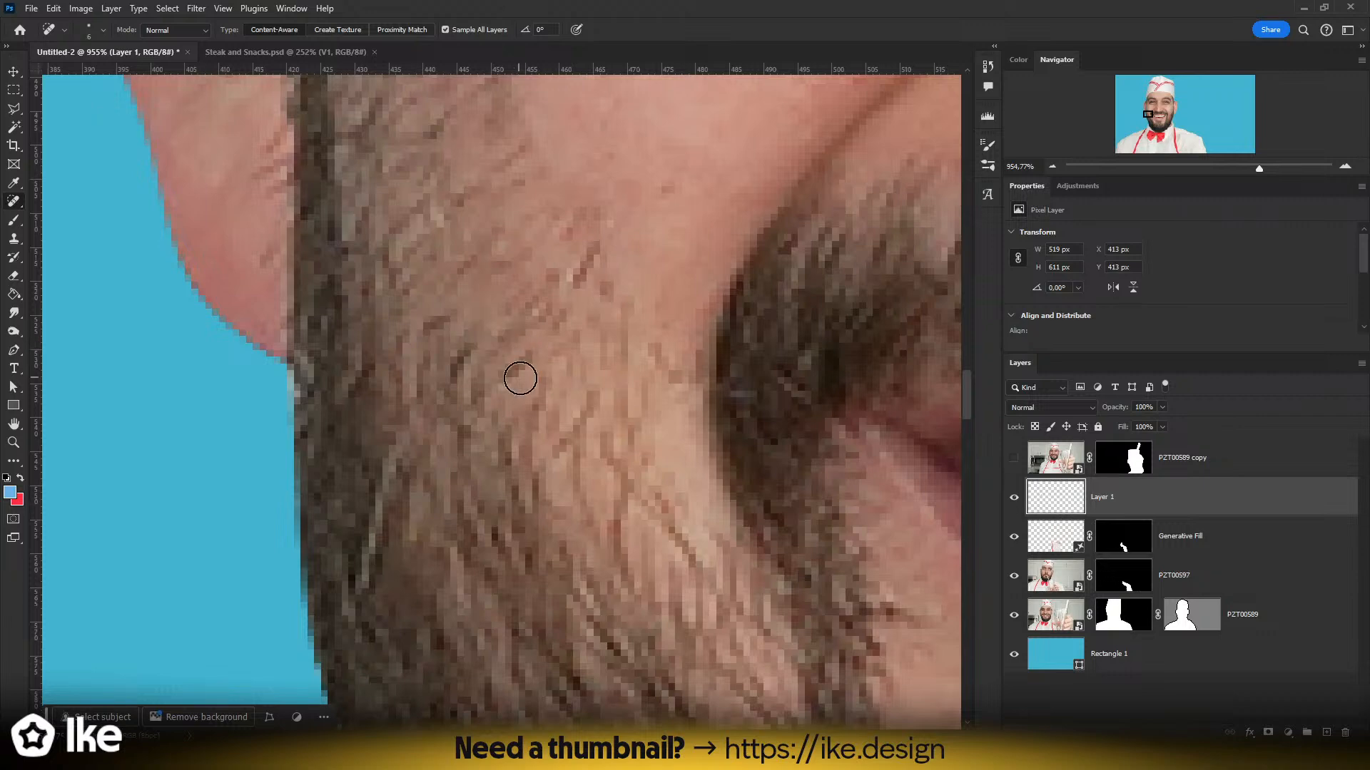
mouse_move(649, 471)
left_mouse_down()
mouse_move(602, 421)
mouse_move(608, 614)
left_mouse_up()
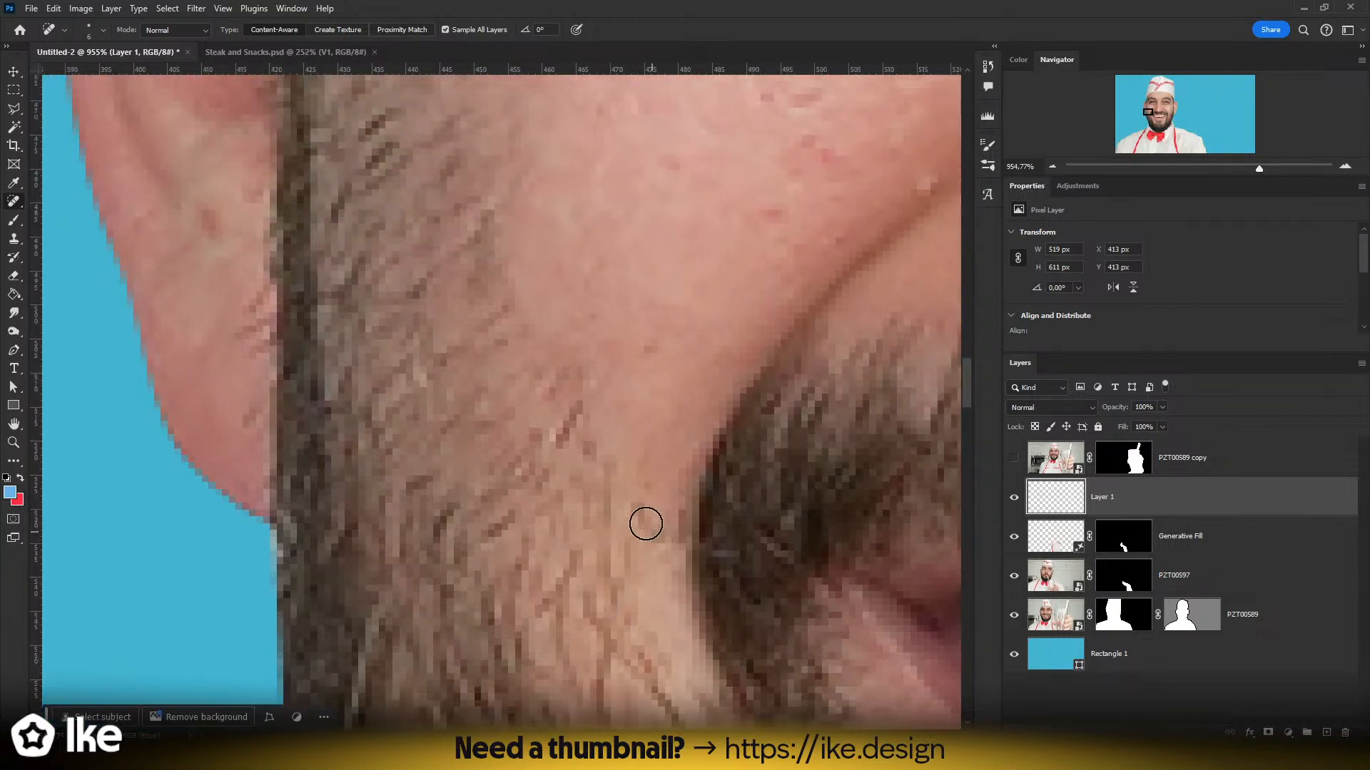
left_click_drag(634, 509, 661, 571)
mouse_move(450, 358)
left_mouse_down()
mouse_move(503, 437)
mouse_move(385, 451)
left_mouse_up()
key("z")
left_click_drag(608, 474, 343, 406)
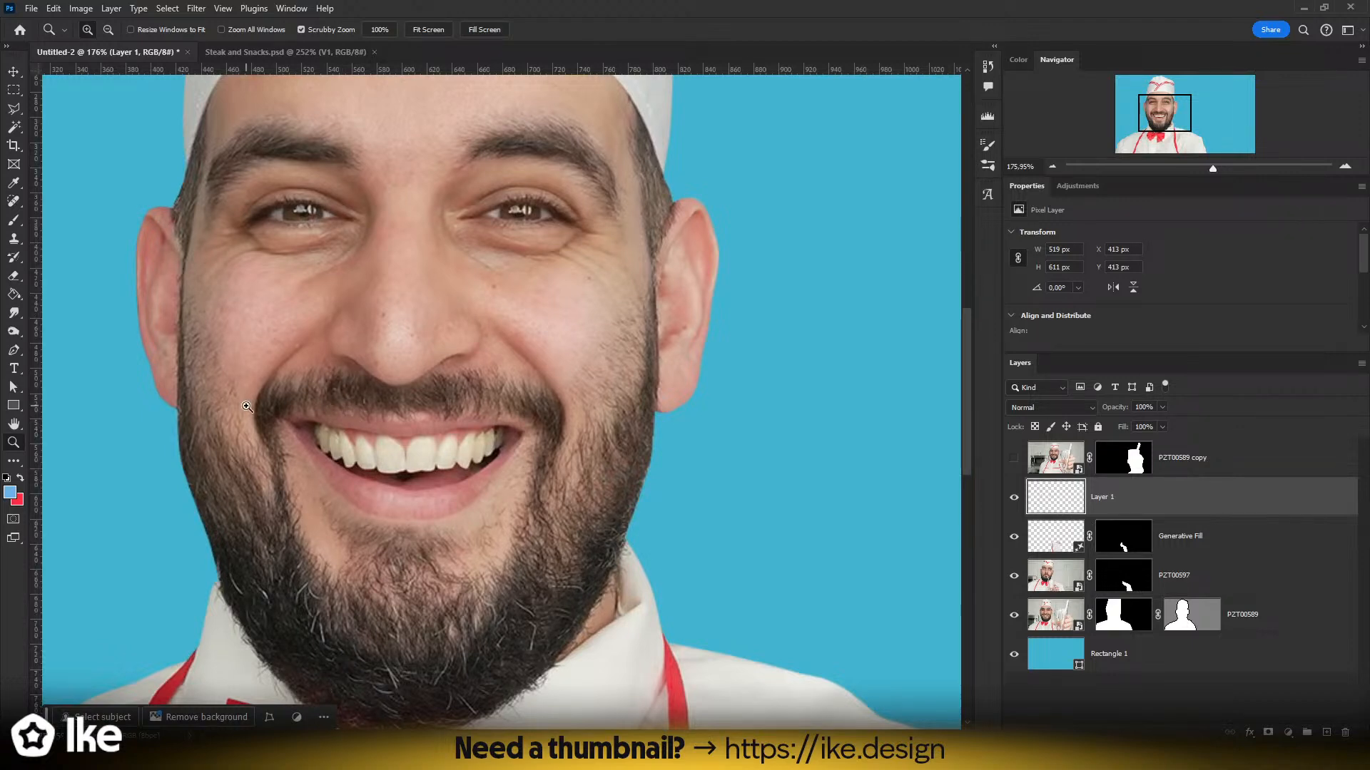
left_click_drag(334, 406, 247, 406)
left_click_drag(403, 430, 437, 382)
left_click_drag(341, 382, 592, 411)
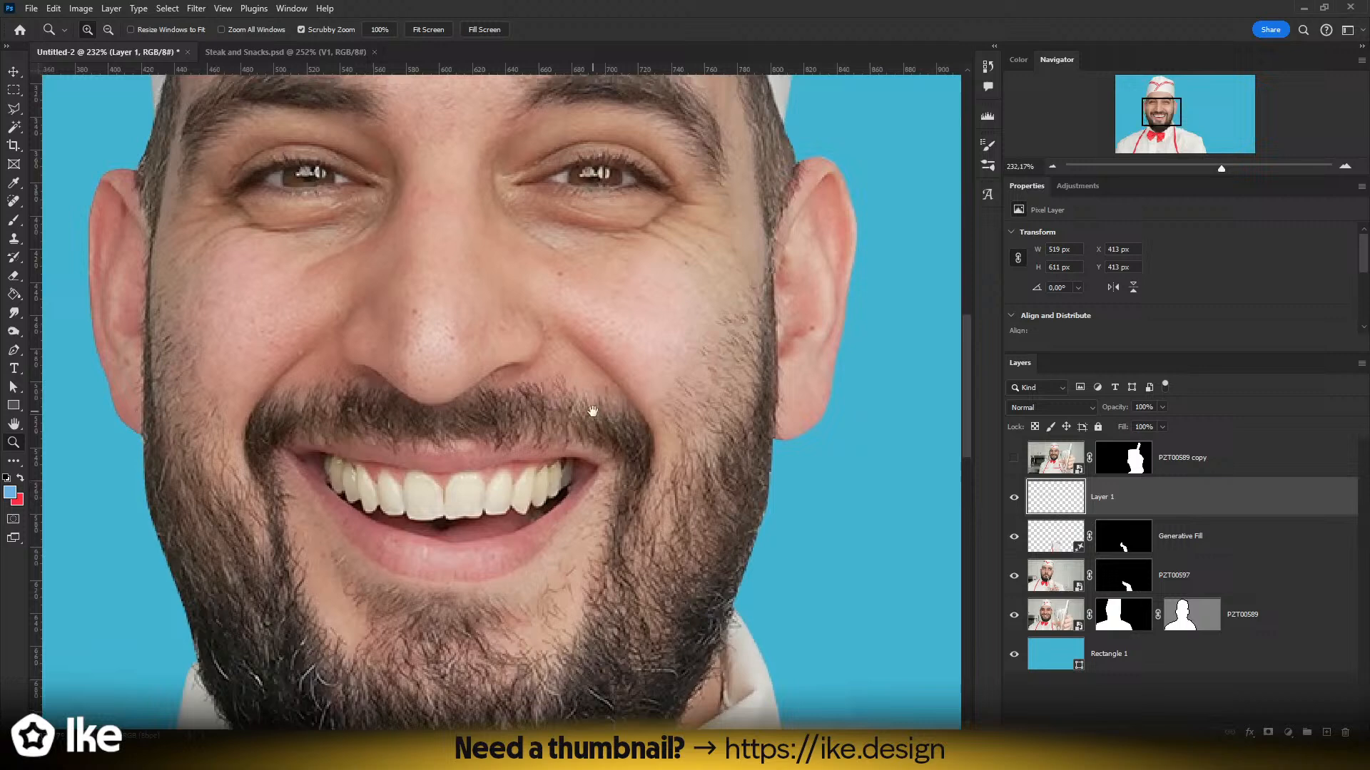
- Open Which Country Has The Best Snacks.psd to check it as a reference, and close it again
left_click(31, 8)
left_click(39, 40)
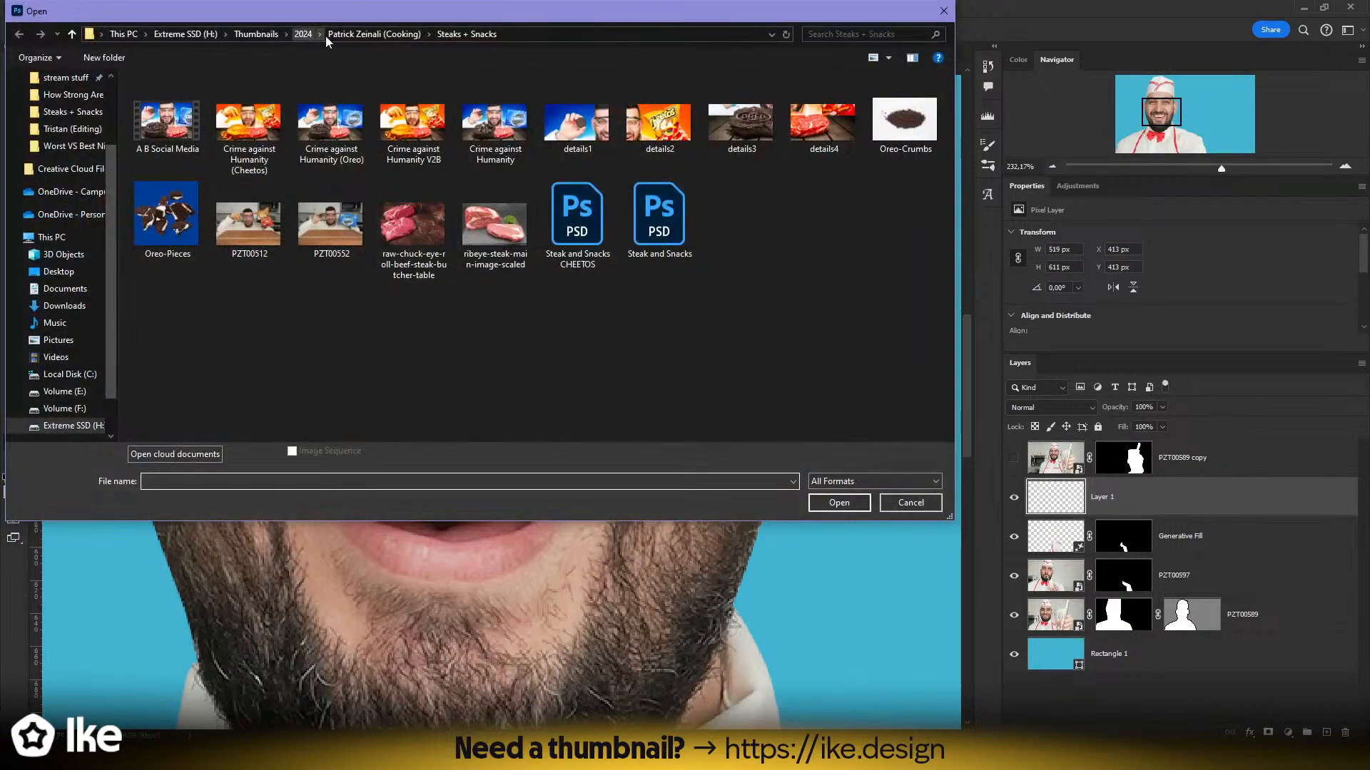
left_click(374, 33)
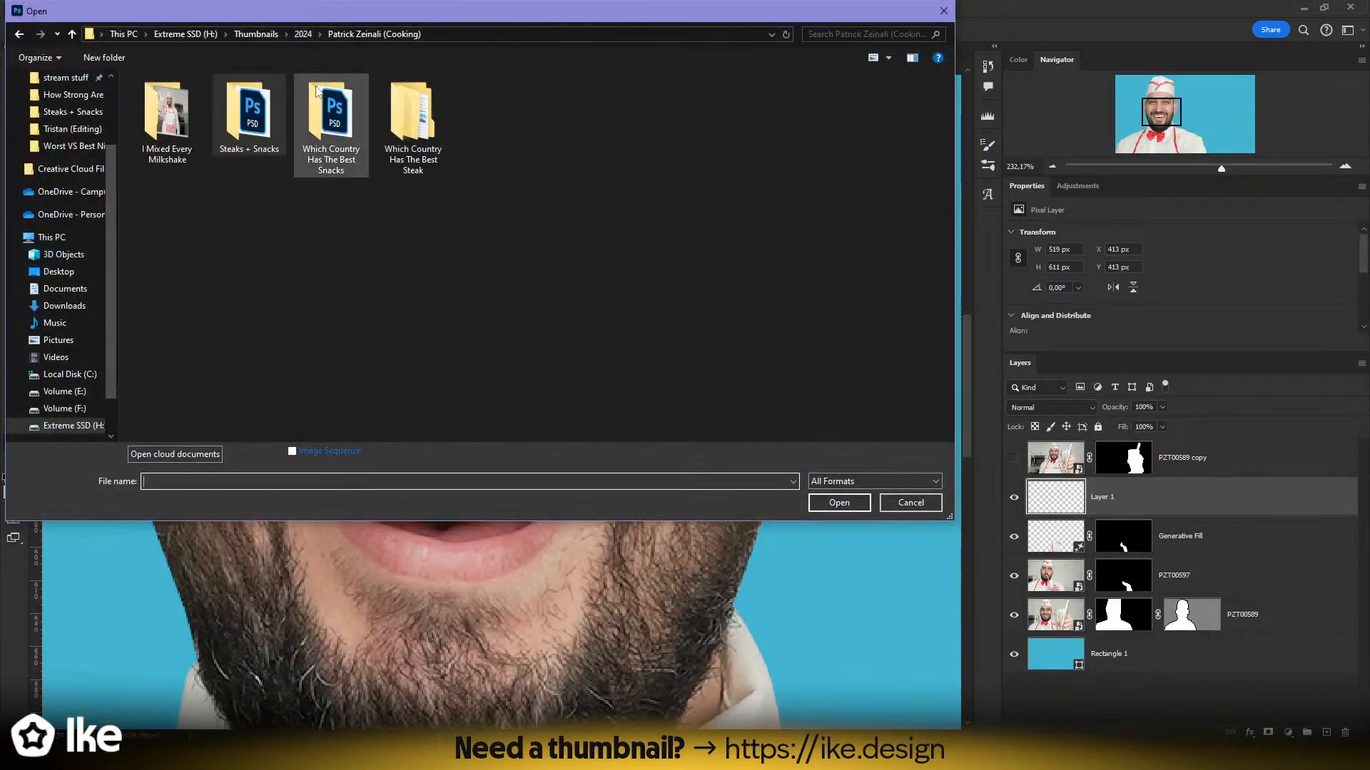
double_click(314, 135)
double_click(179, 136)
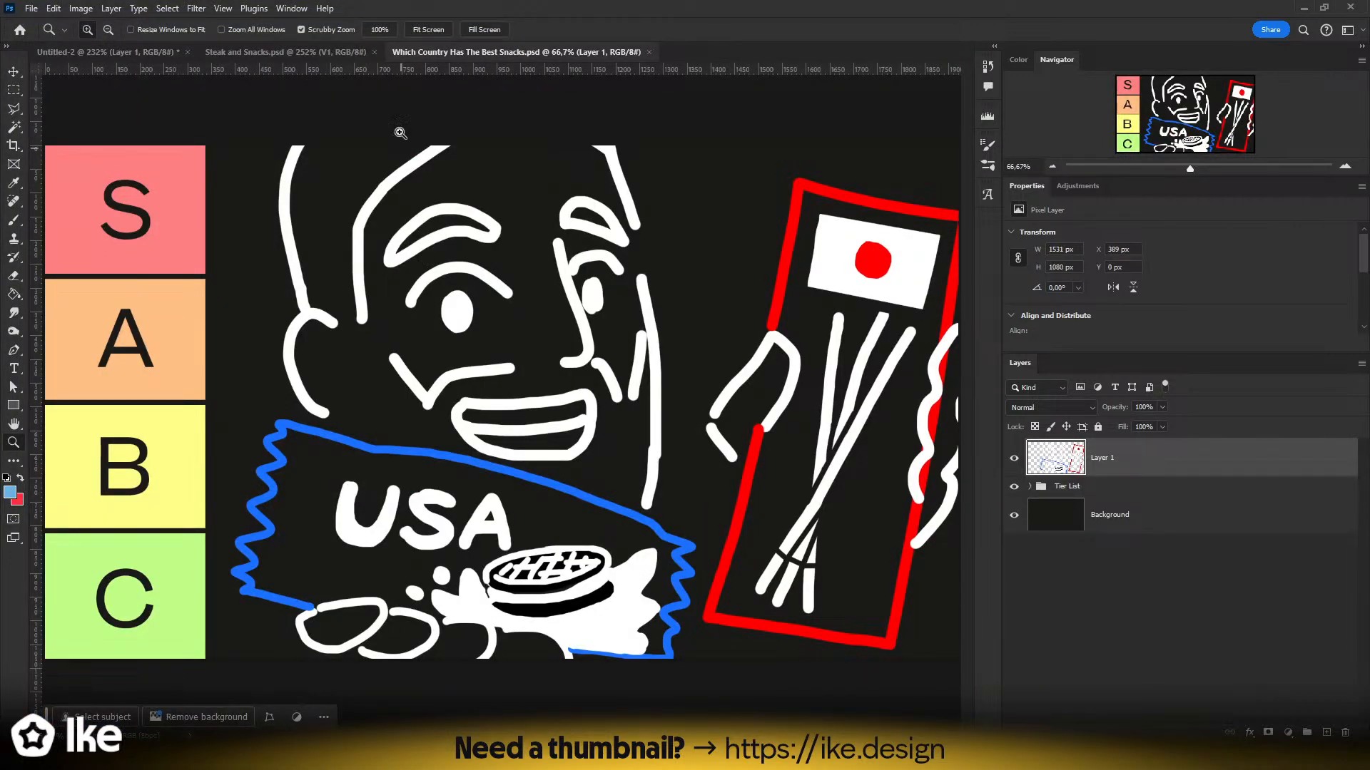
left_click(648, 52)
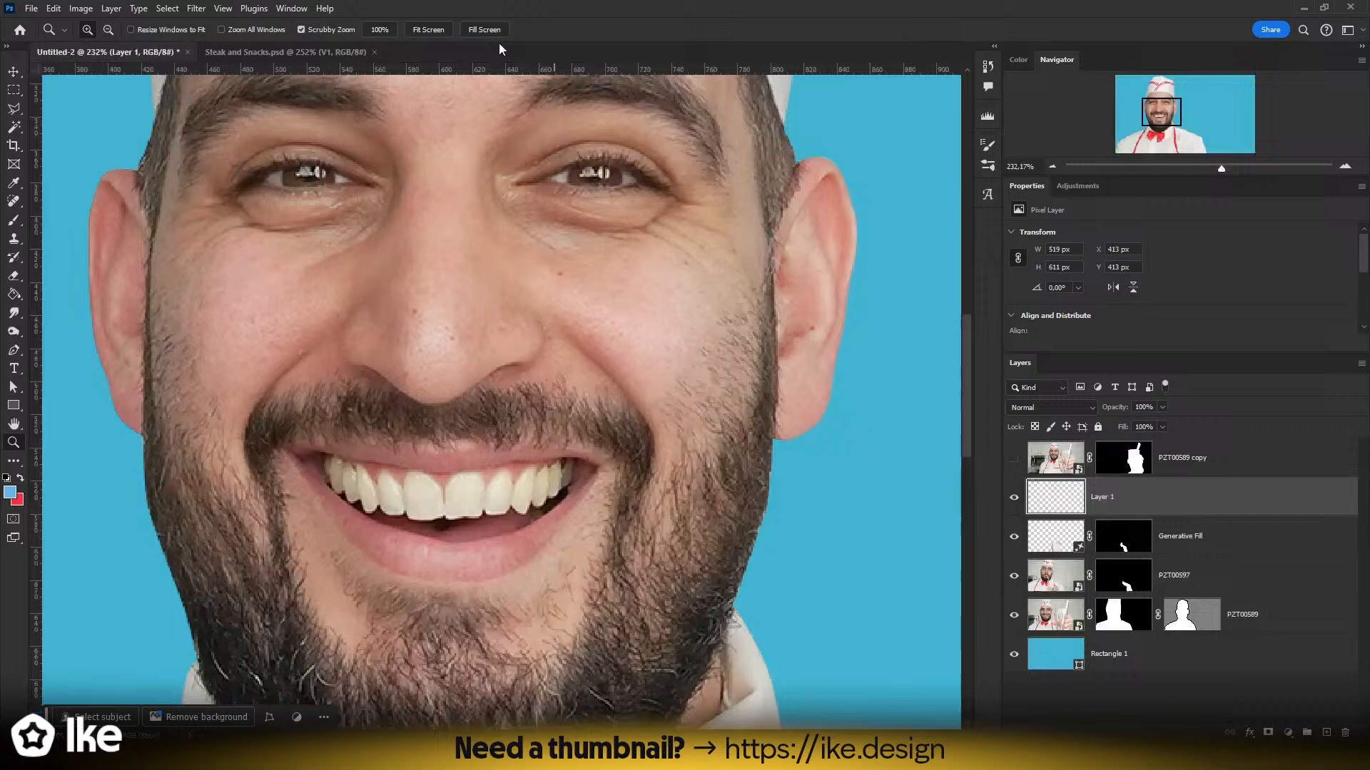
- Open Which Country Has The Best Steaks.psd from the Which Country Has The Best Steak folder
left_click(31, 7)
left_click(43, 37)
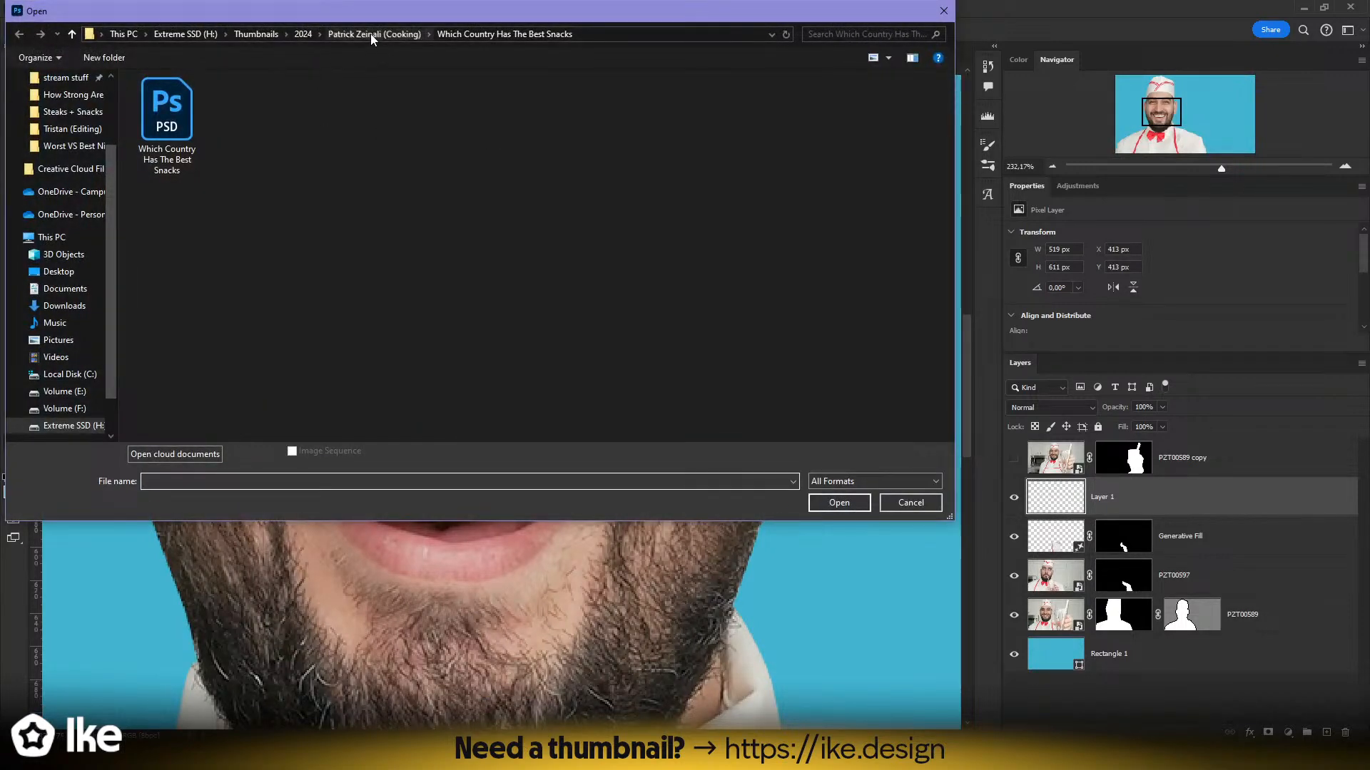
left_click(374, 34)
double_click(410, 136)
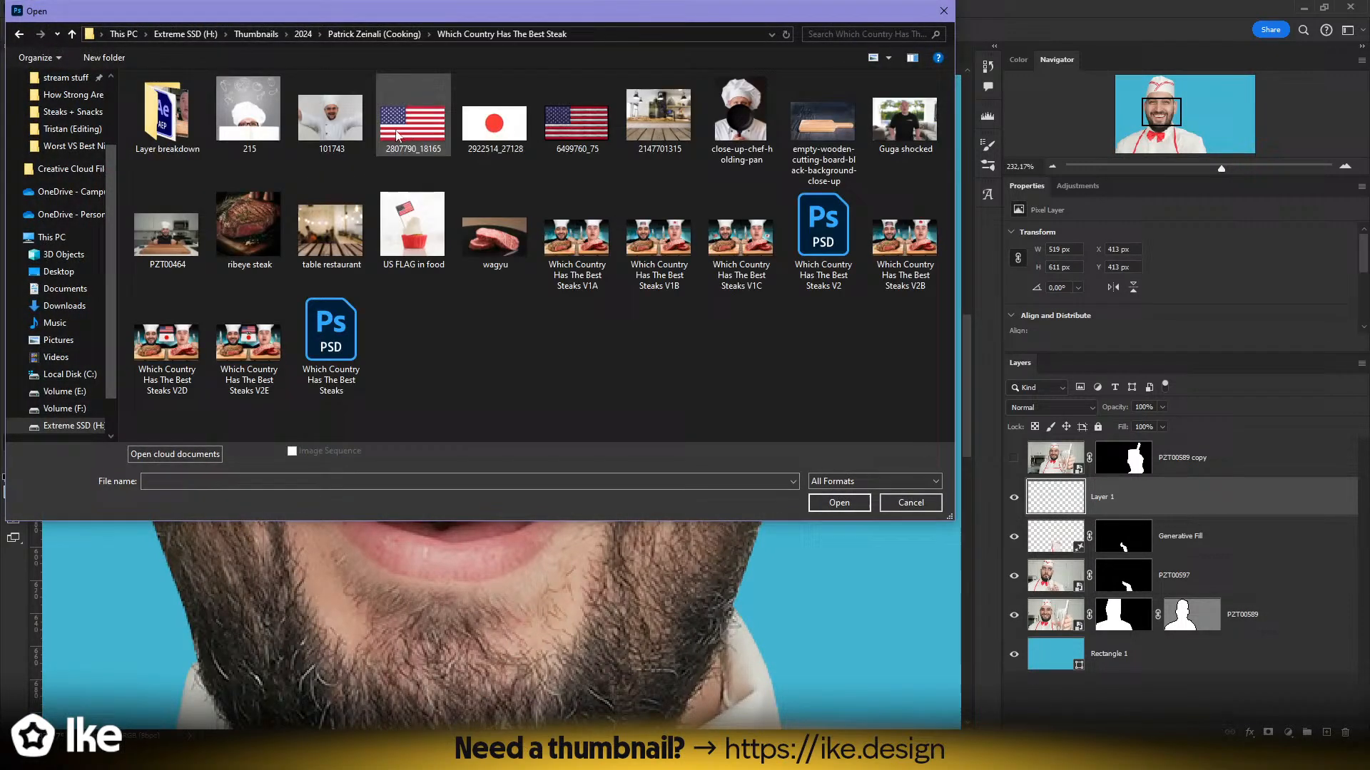
double_click(333, 335)
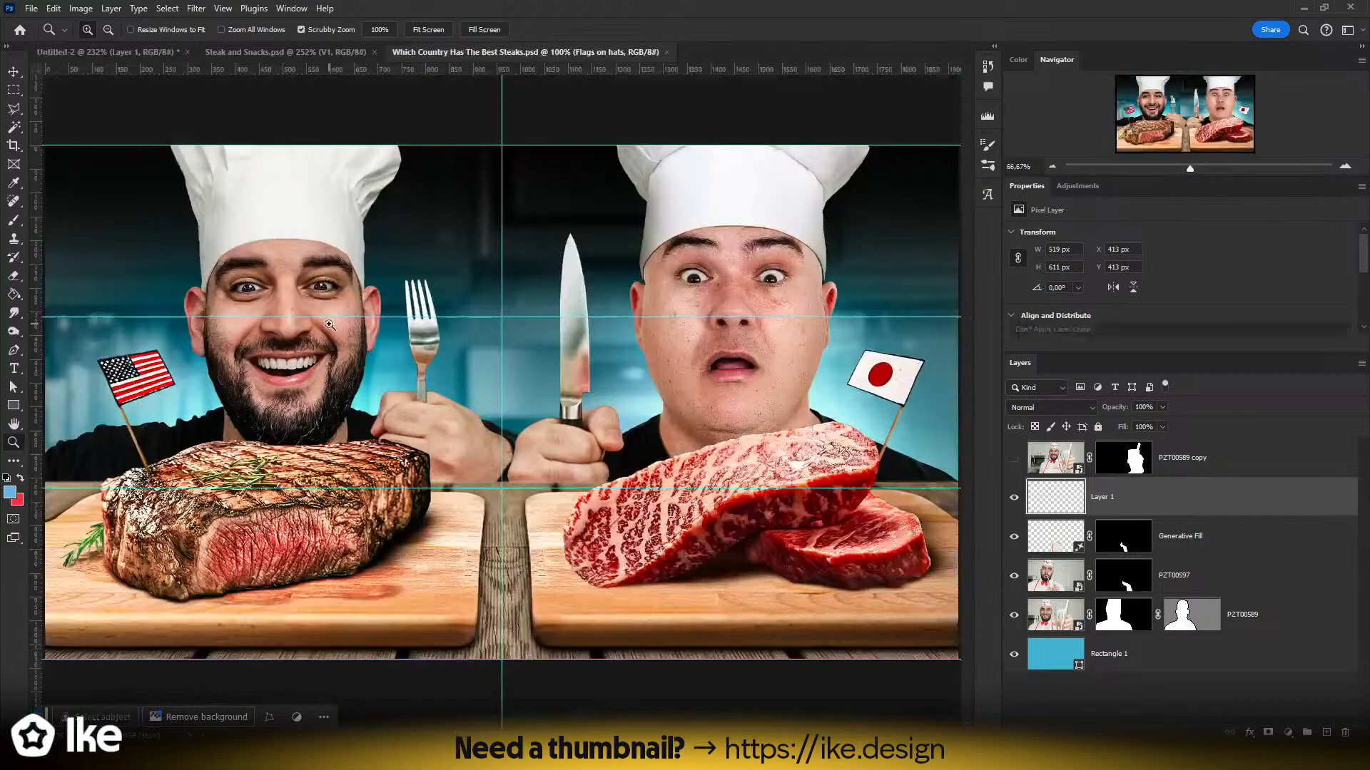
- Examine the bearded man's cheeks and beard edges in the steaks thumbnail up close, and close the file
left_click_drag(301, 328, 577, 392)
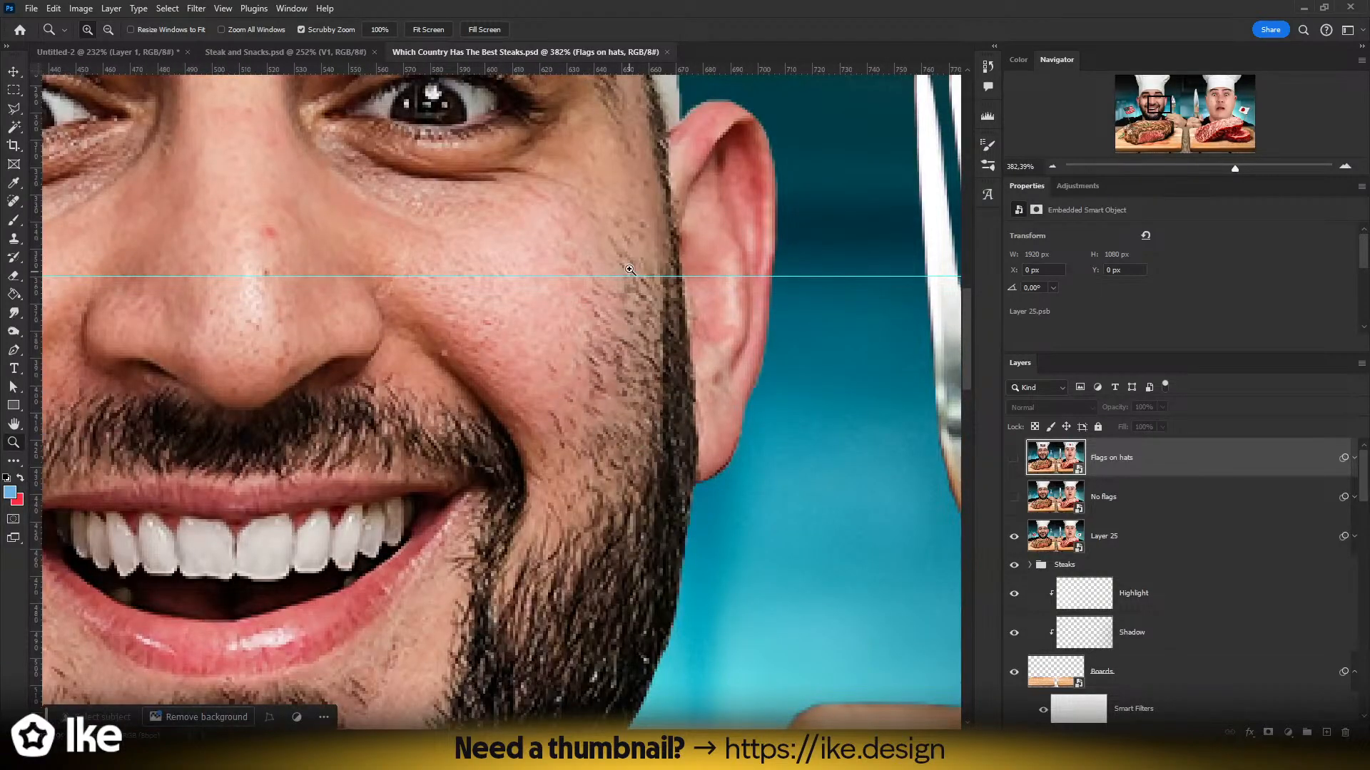
left_click_drag(591, 409, 428, 407)
left_click_drag(258, 412, 351, 395)
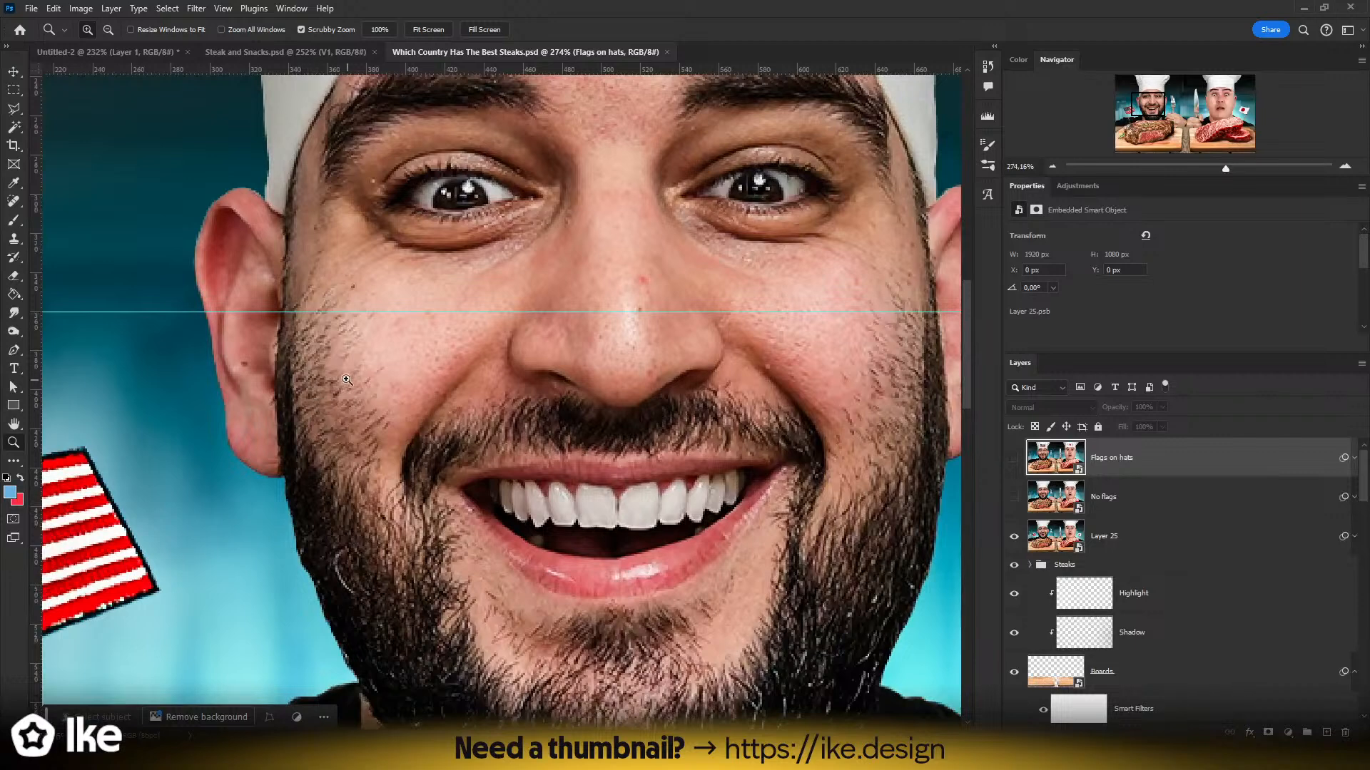
left_click(666, 52)
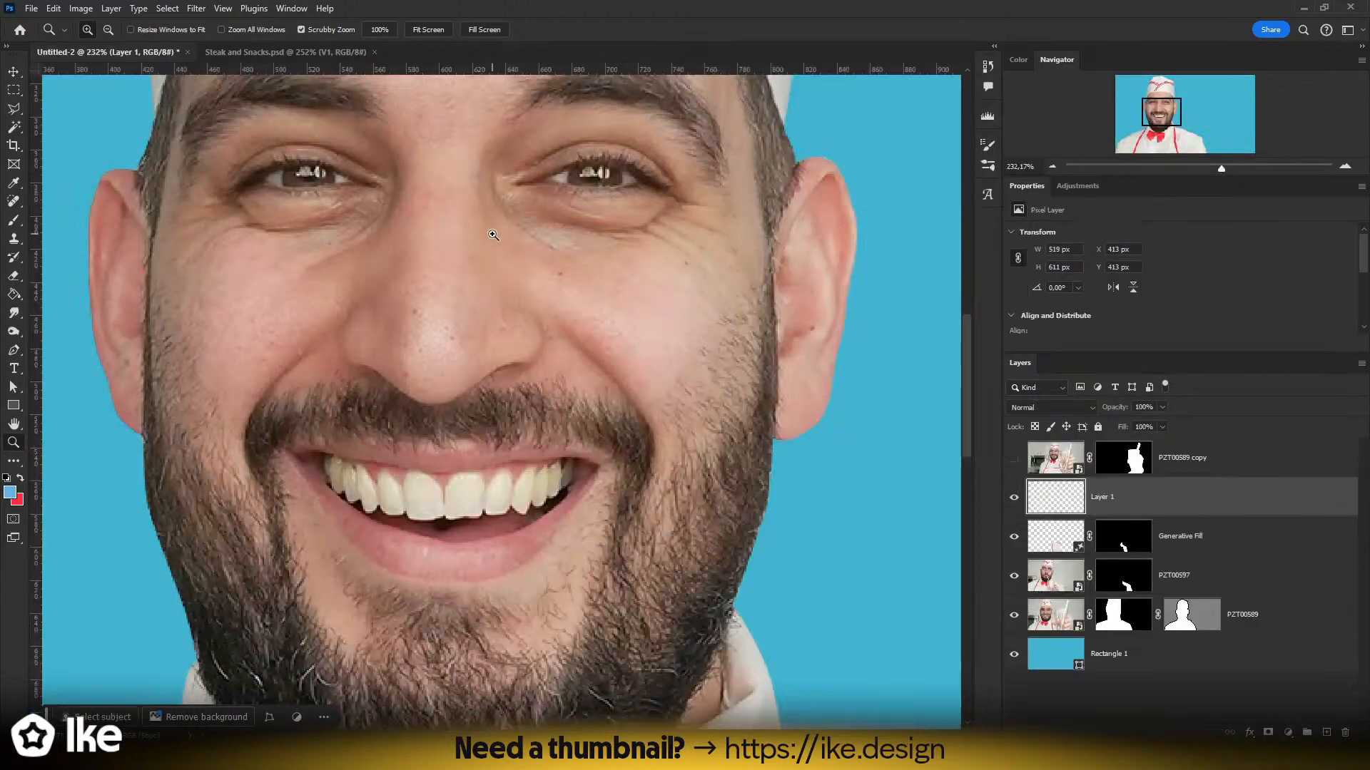
- Compare the man's face with Layer 1 hidden and shown, and check the retouching on the whole composition
left_click_drag(477, 259, 643, 374)
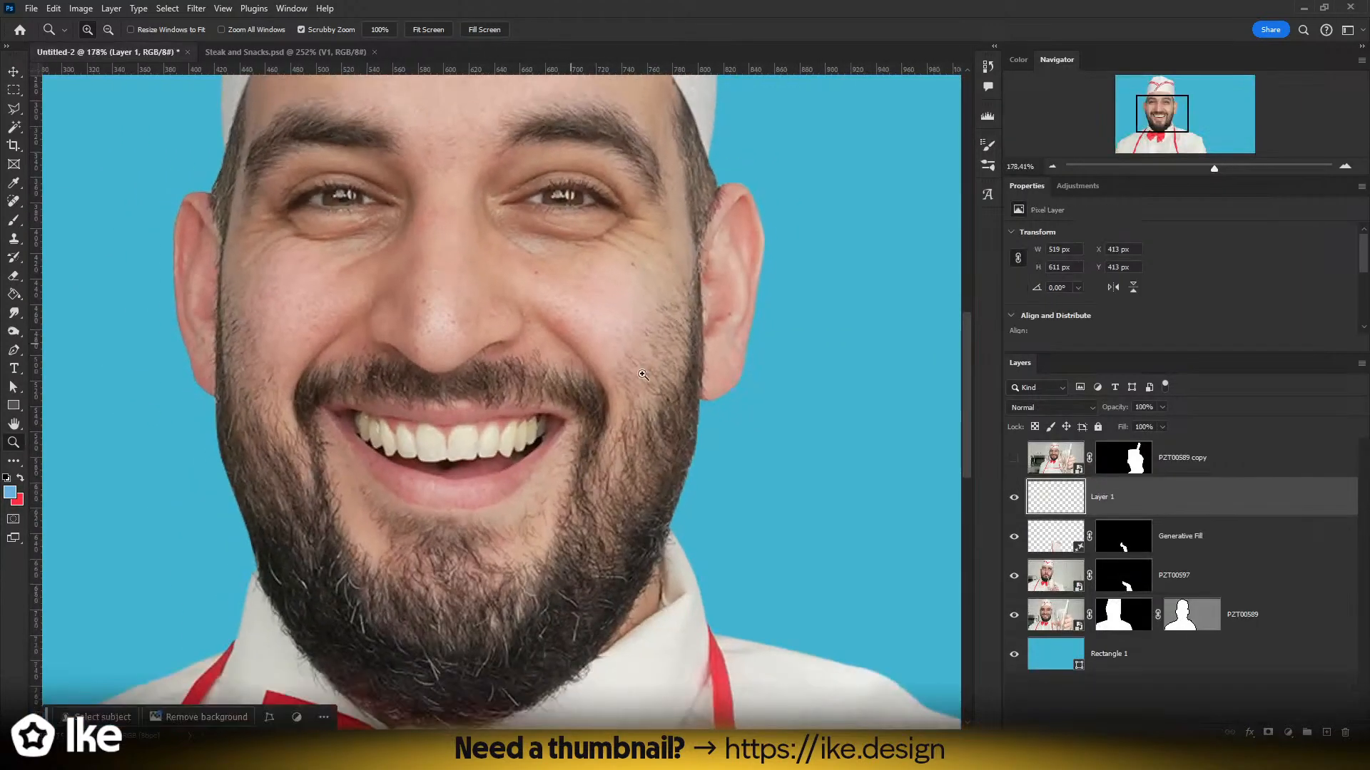
left_click(1013, 498)
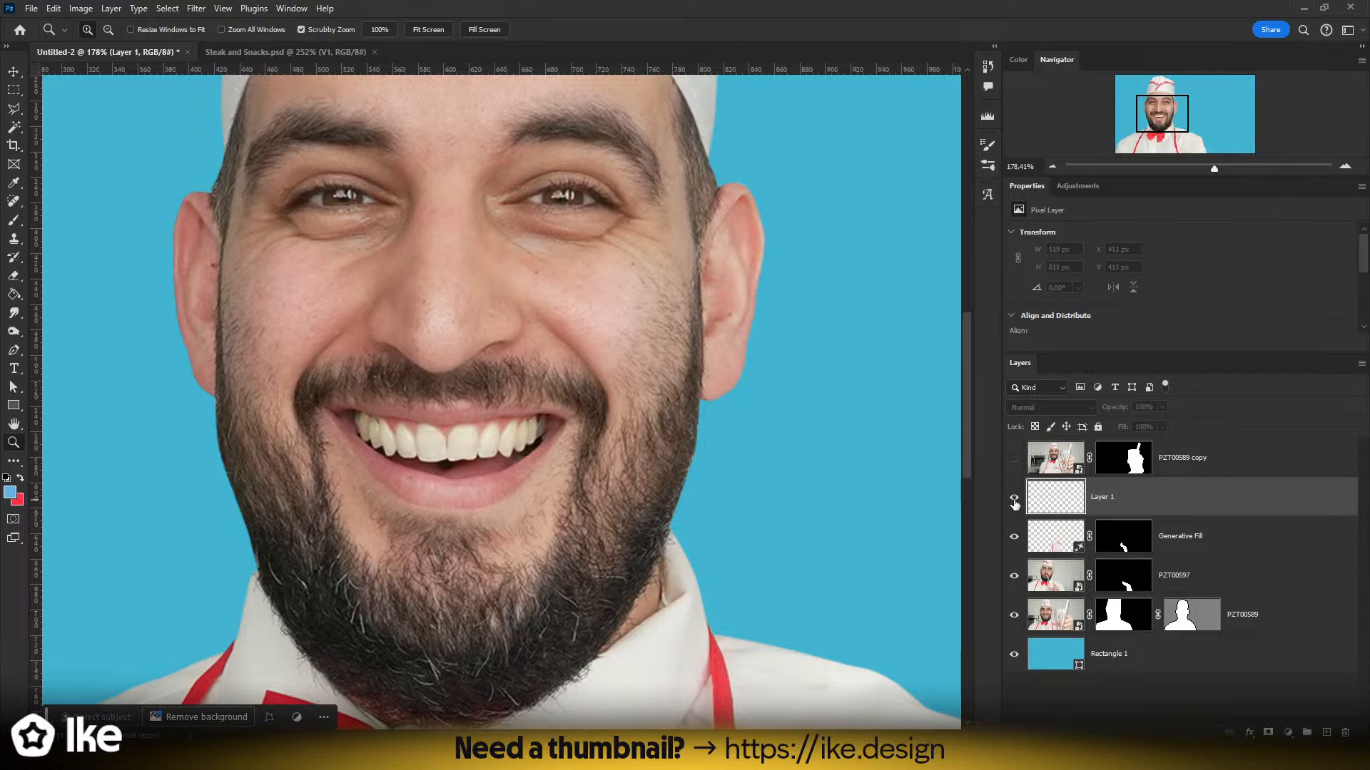
left_click(1014, 498)
left_click(1014, 498)
left_click(1013, 498)
left_click(1013, 498)
left_click(1013, 498)
left_click_drag(530, 405, 478, 408)
key("ctrl+0")
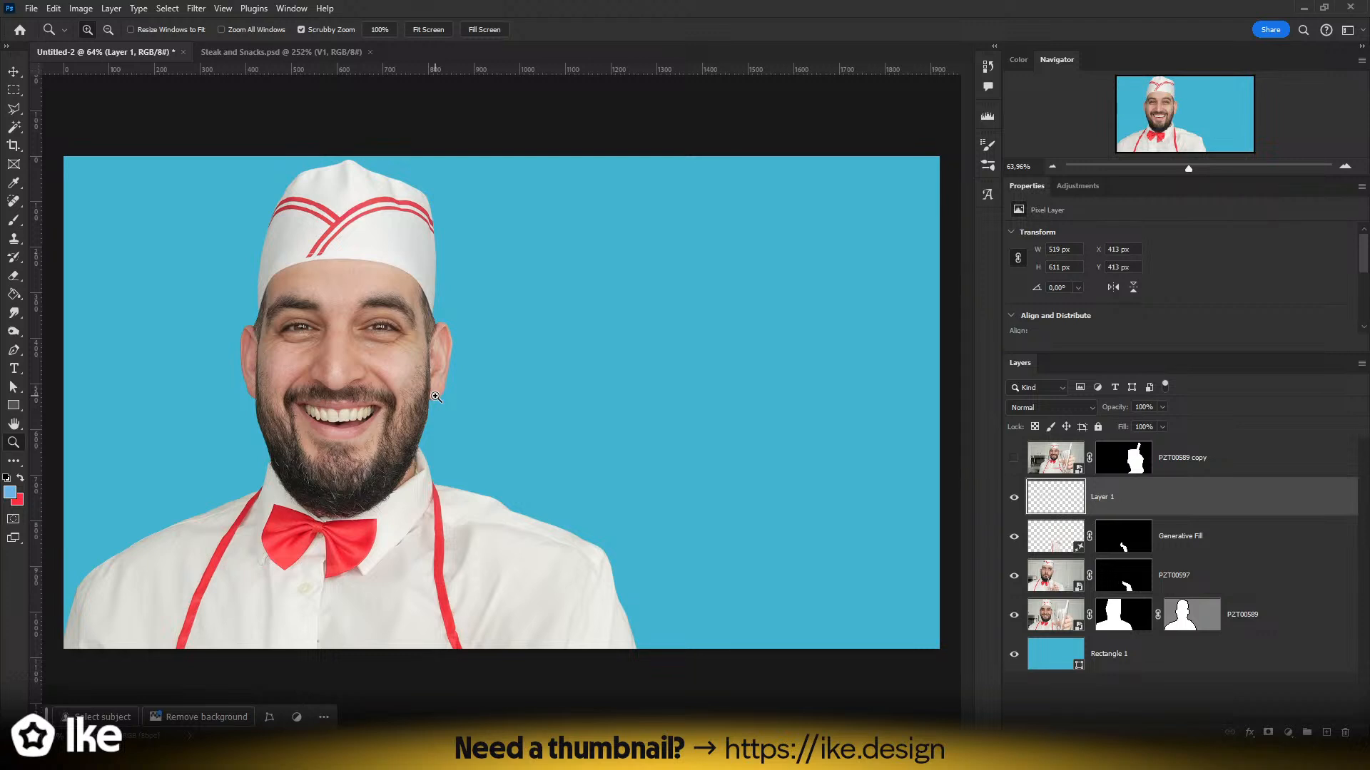
- Select all the man's layers from Layer 1 down to PZT00589, leaving out PZT00589 copy and Rectangle 1
left_click(1200, 470)
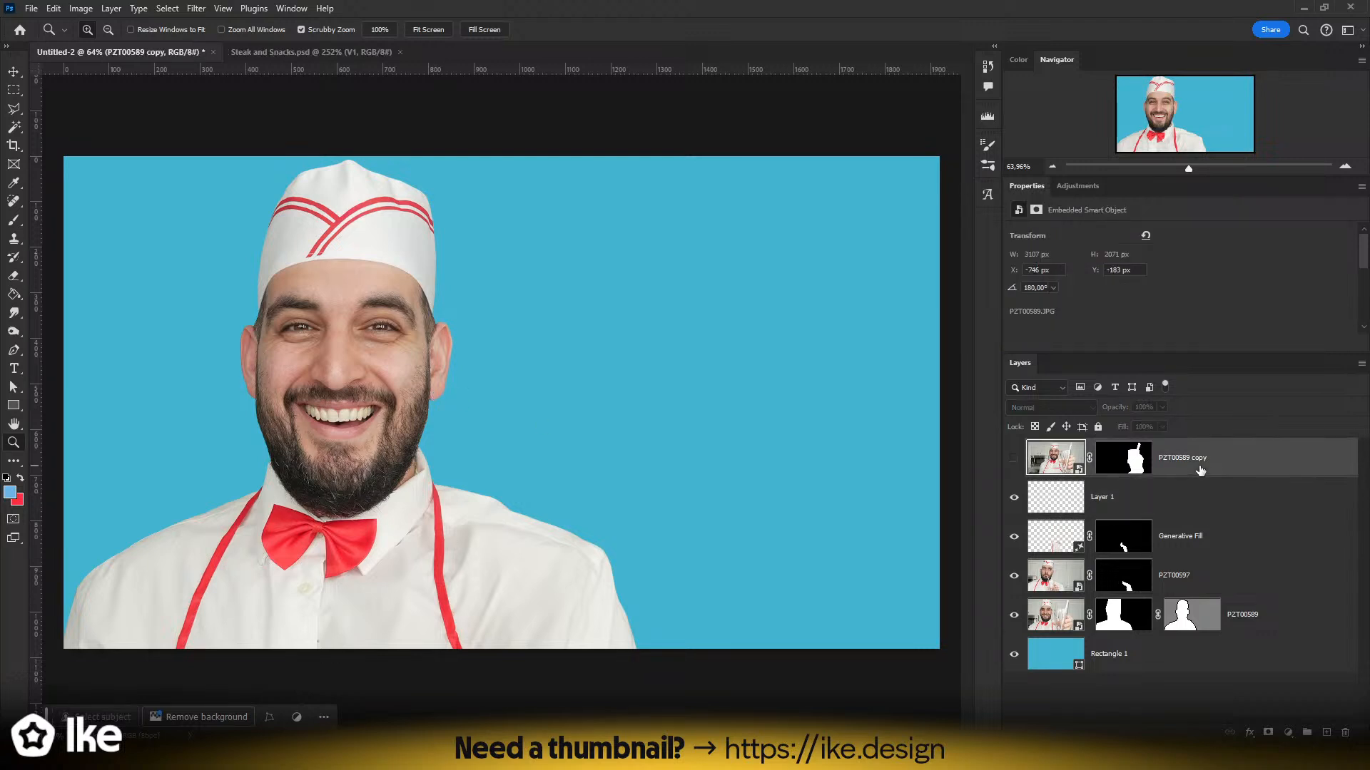
left_click(1161, 503)
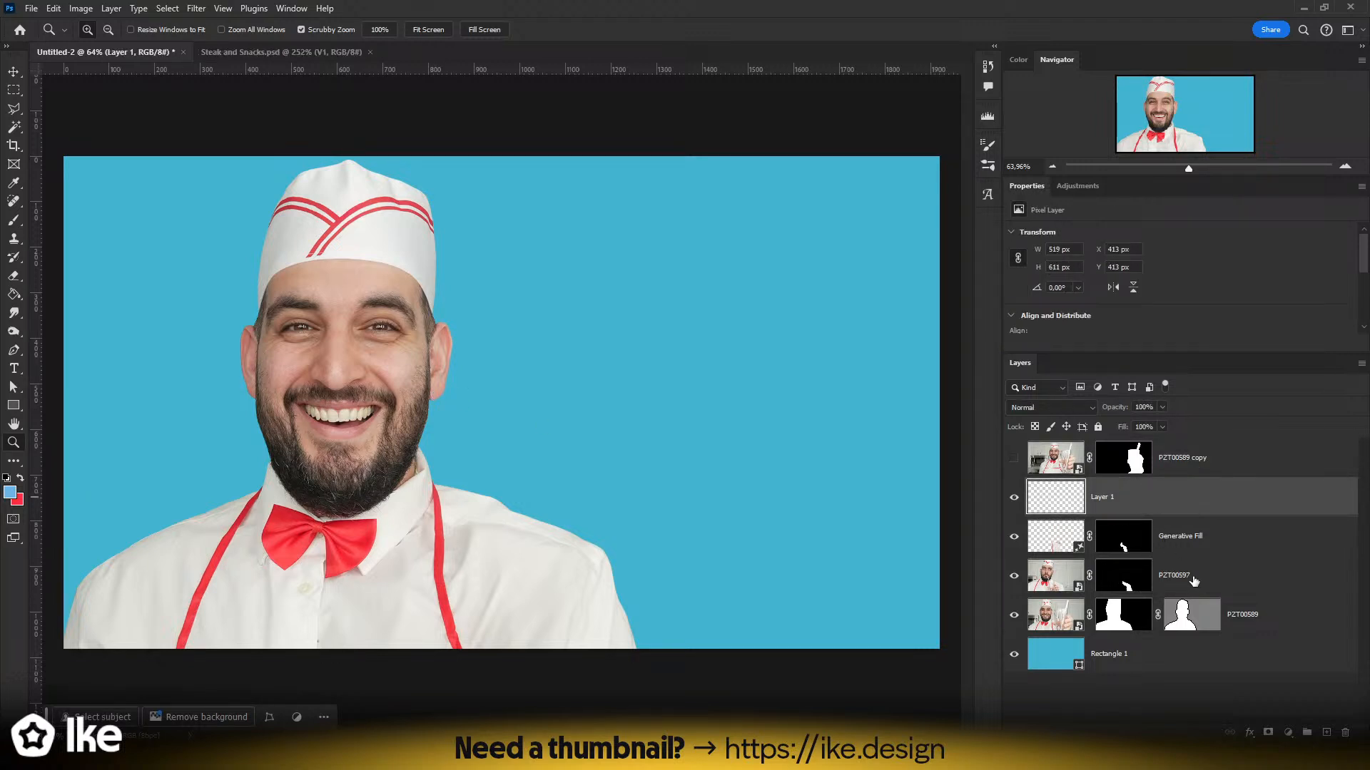
left_click(1266, 628, "shift")
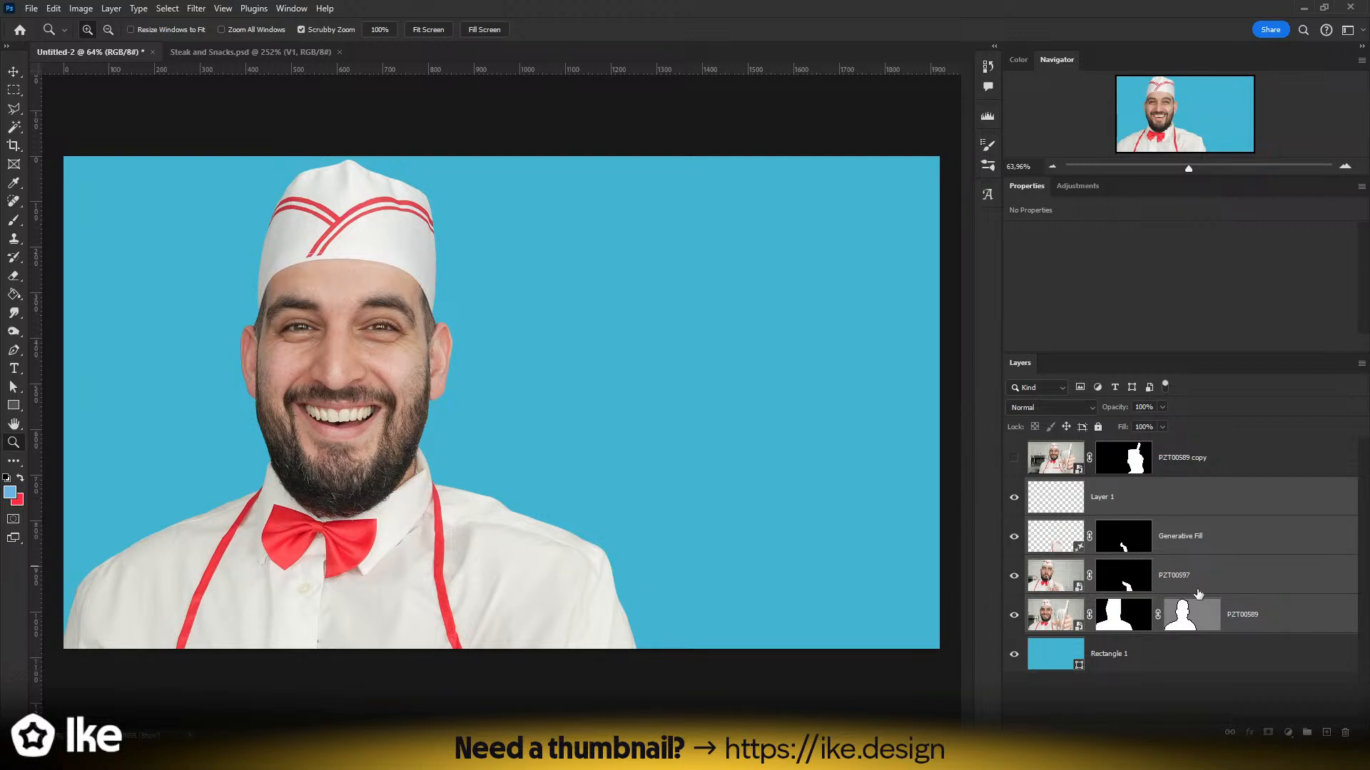
- Try moving the man's selected layers sideways and upward on the canvas, and undo the moves
right_click(1284, 617)
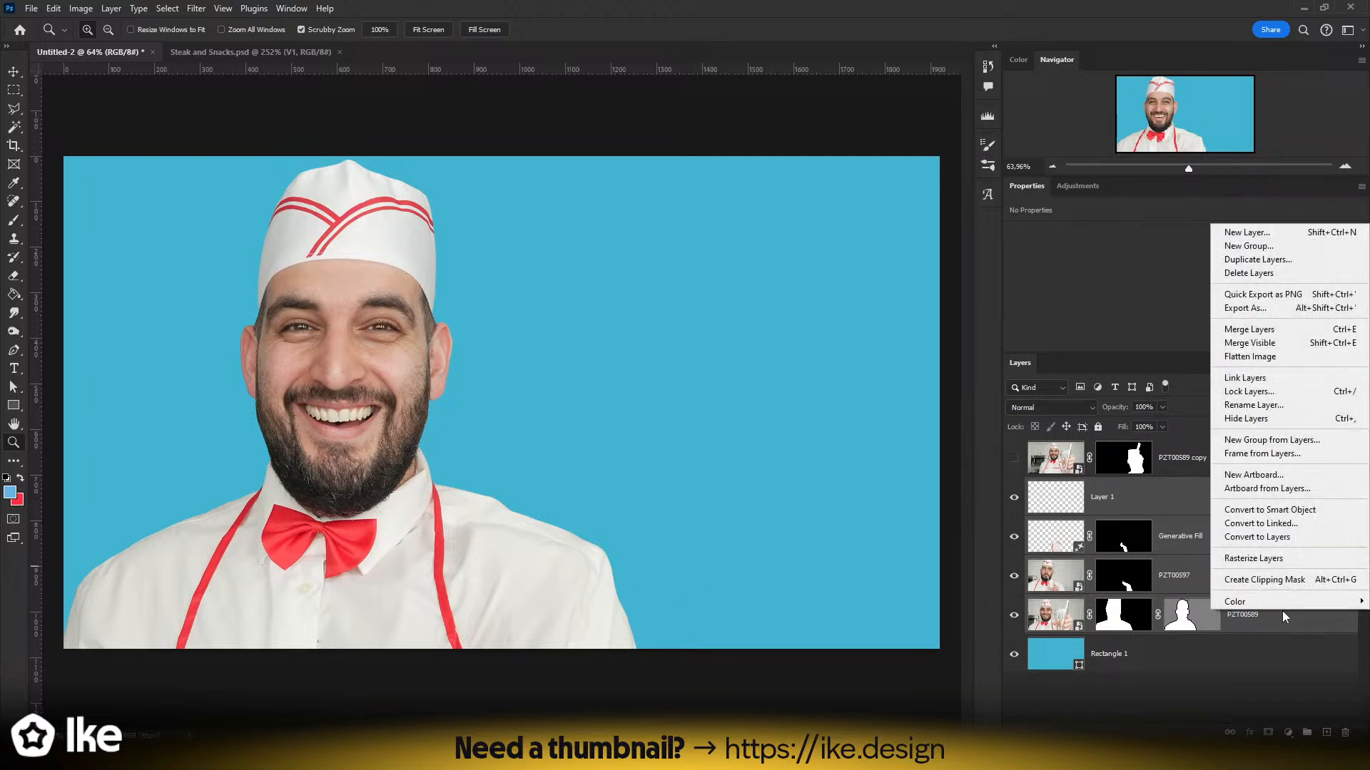
left_click(18, 87)
key("v")
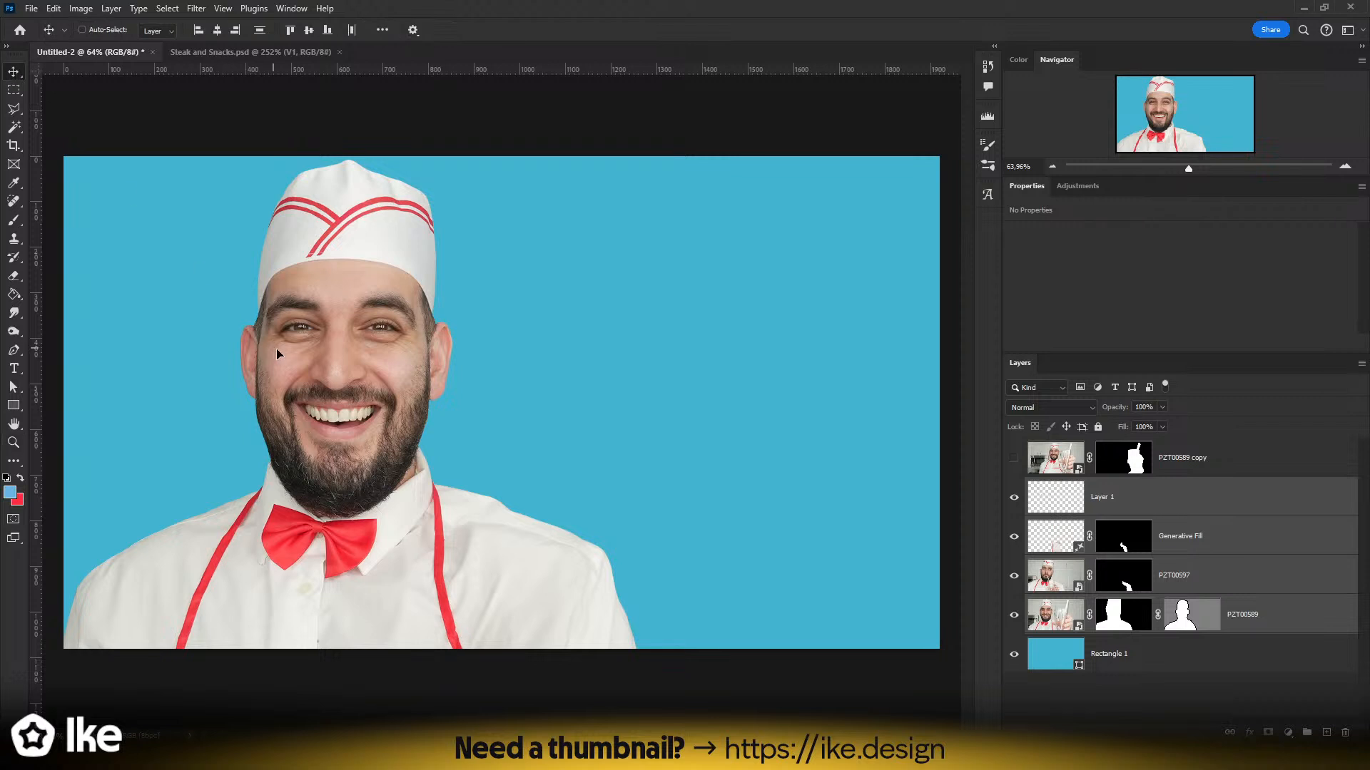
left_click_drag(278, 353, 410, 346)
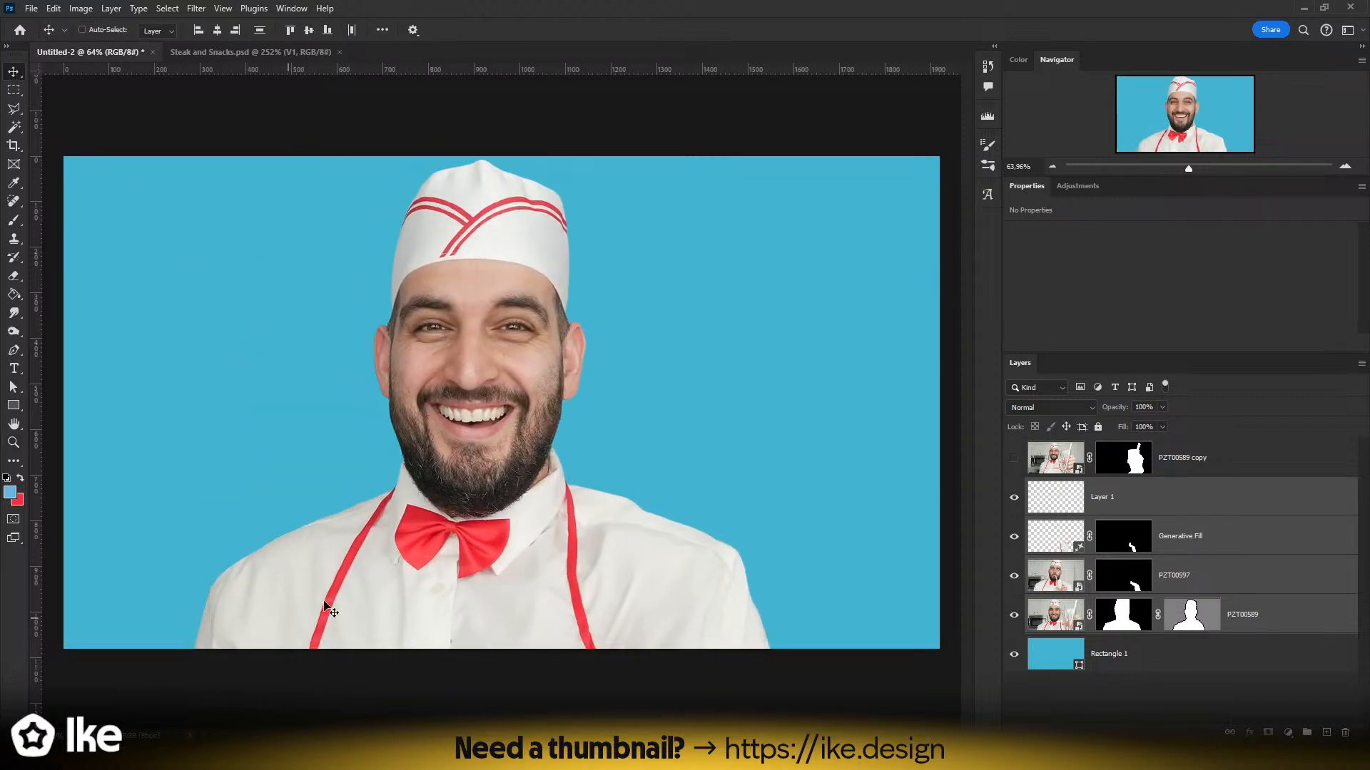
left_click_drag(457, 567, 457, 473)
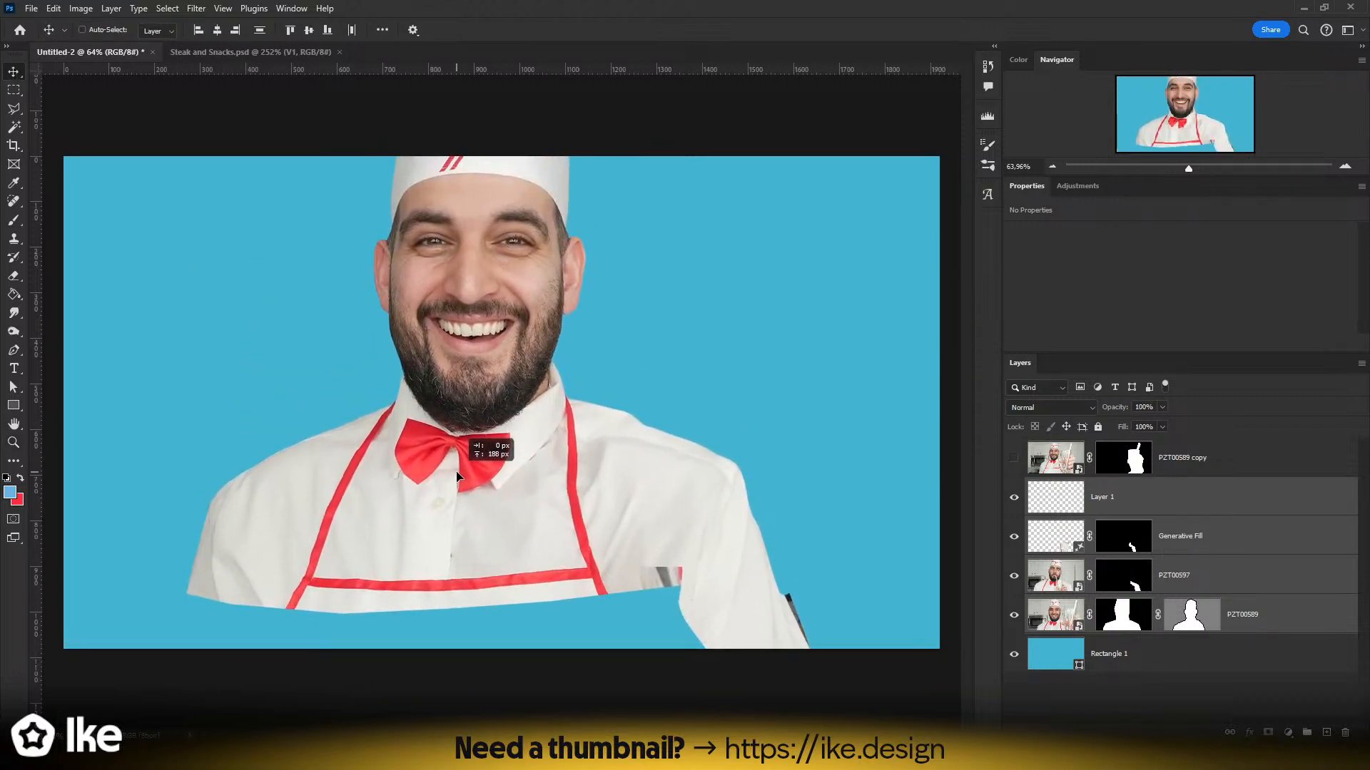
key("ctrl+z")
key("ctrl+z")
left_click_drag(442, 566, 545, 468)
key("ctrl+z")
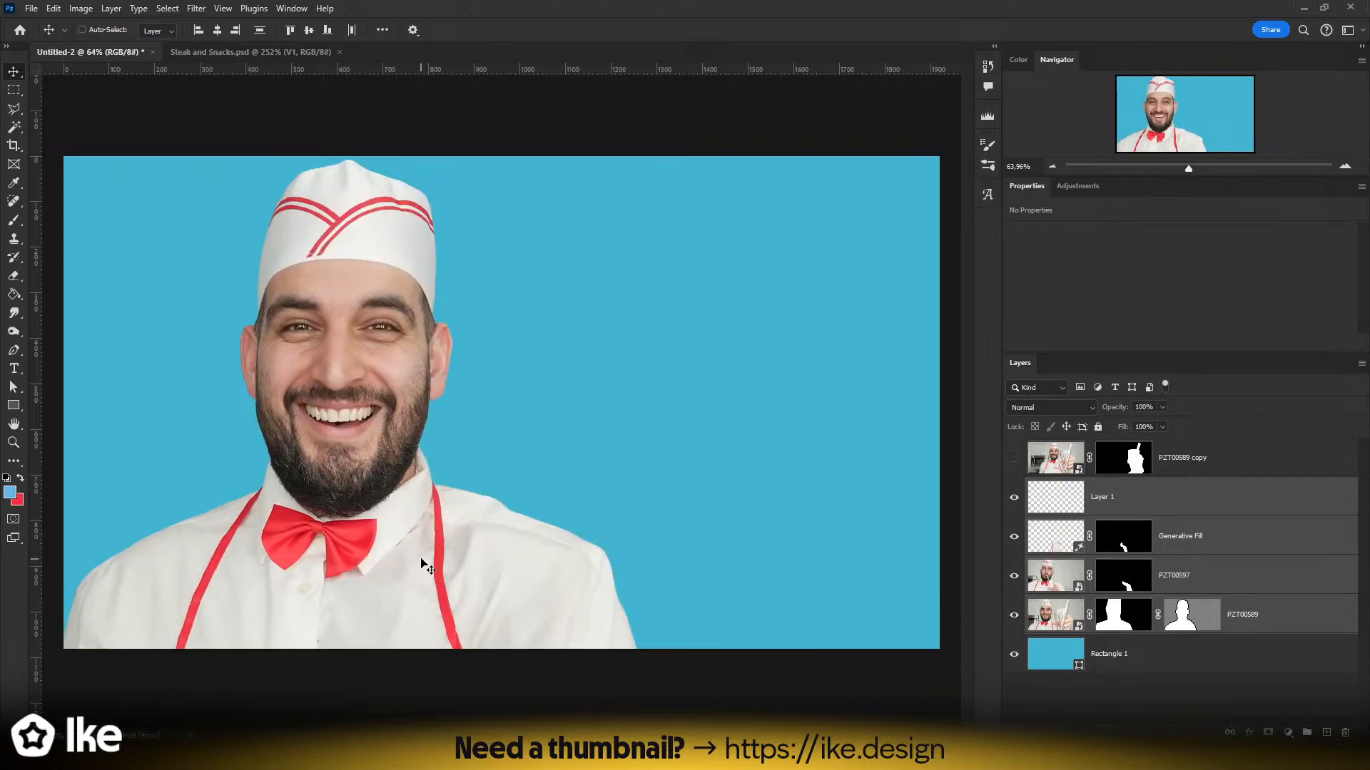
- Convert the selected layers into one smart object and rename it with the man's first name followed by "body"
right_click(1199, 551)
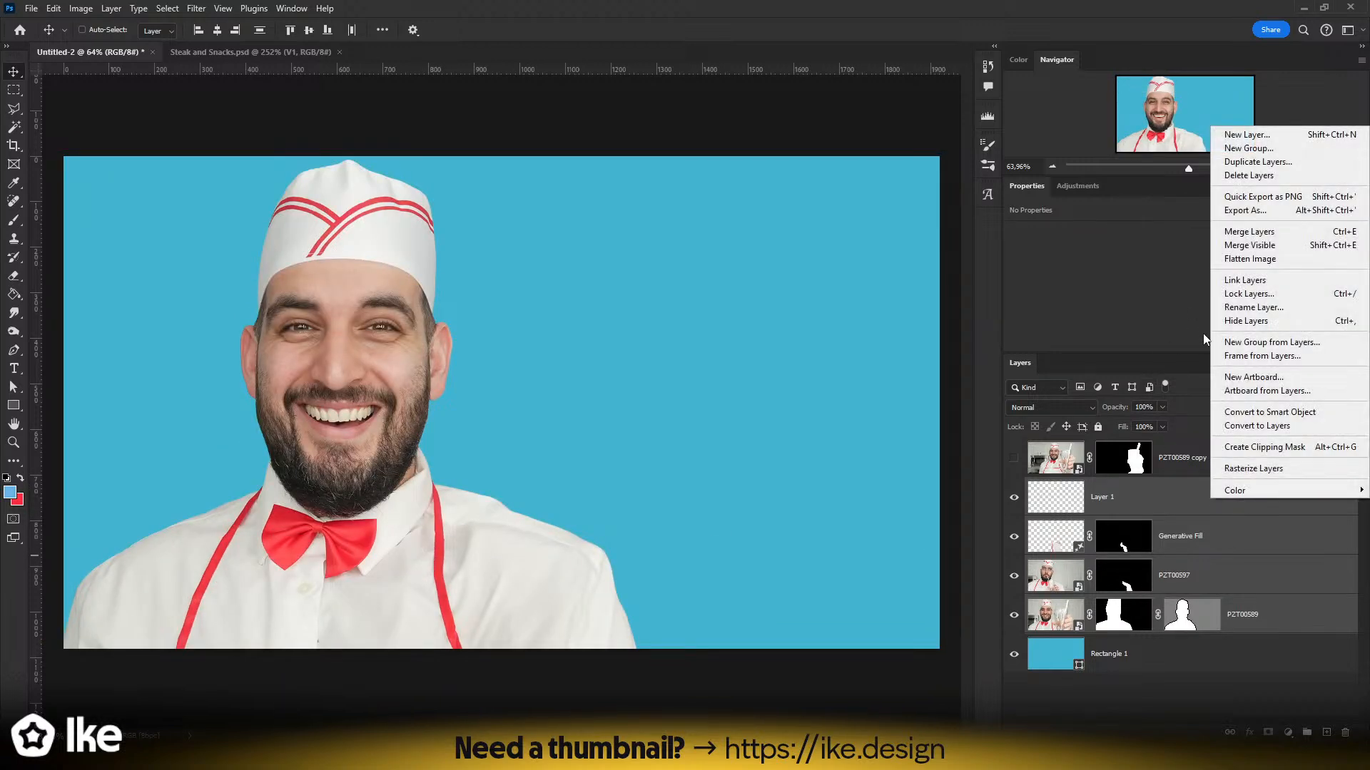
left_click(1268, 412)
double_click(1103, 497)
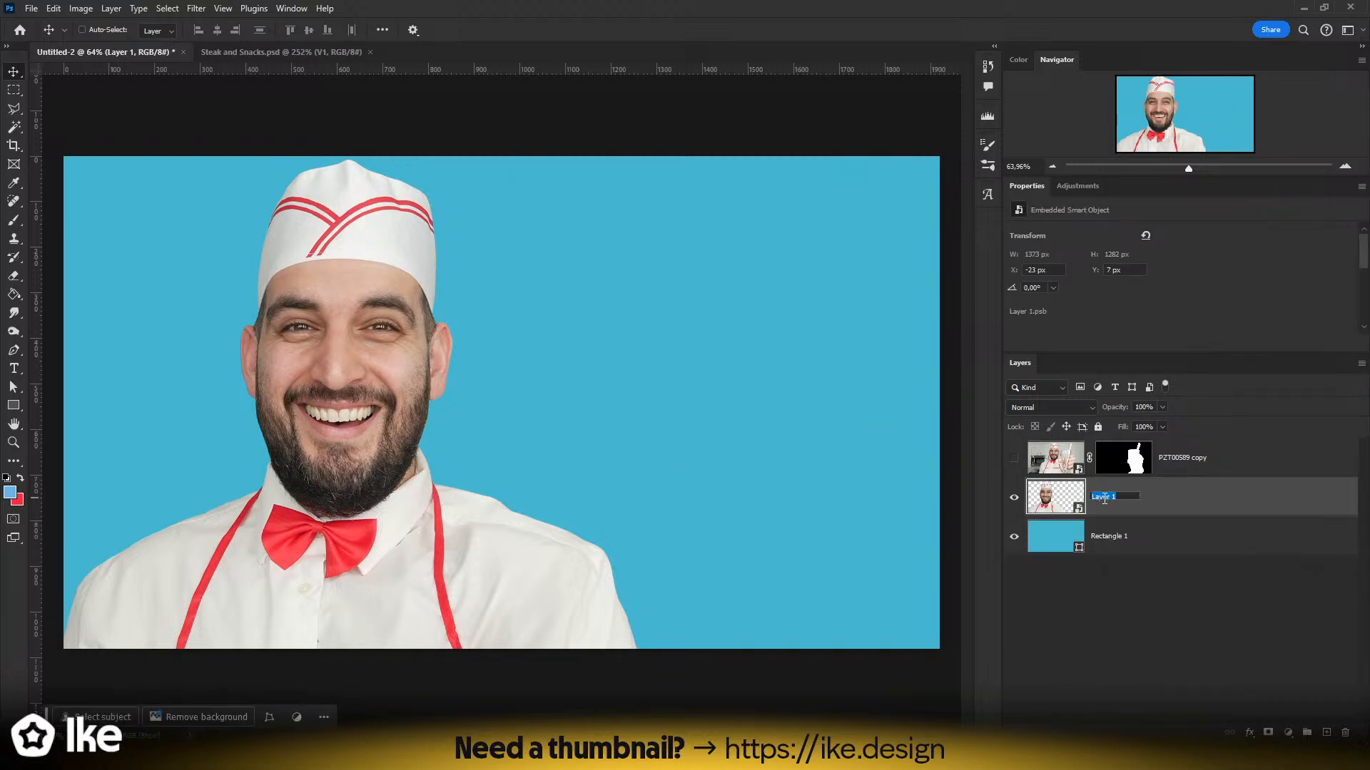
type("Patrick body")
key("Return")
- Enlarge the man's smart object to about 1728 × 1613 px and place it at about X -278 px, Y -88 px
key("ctrl+t")
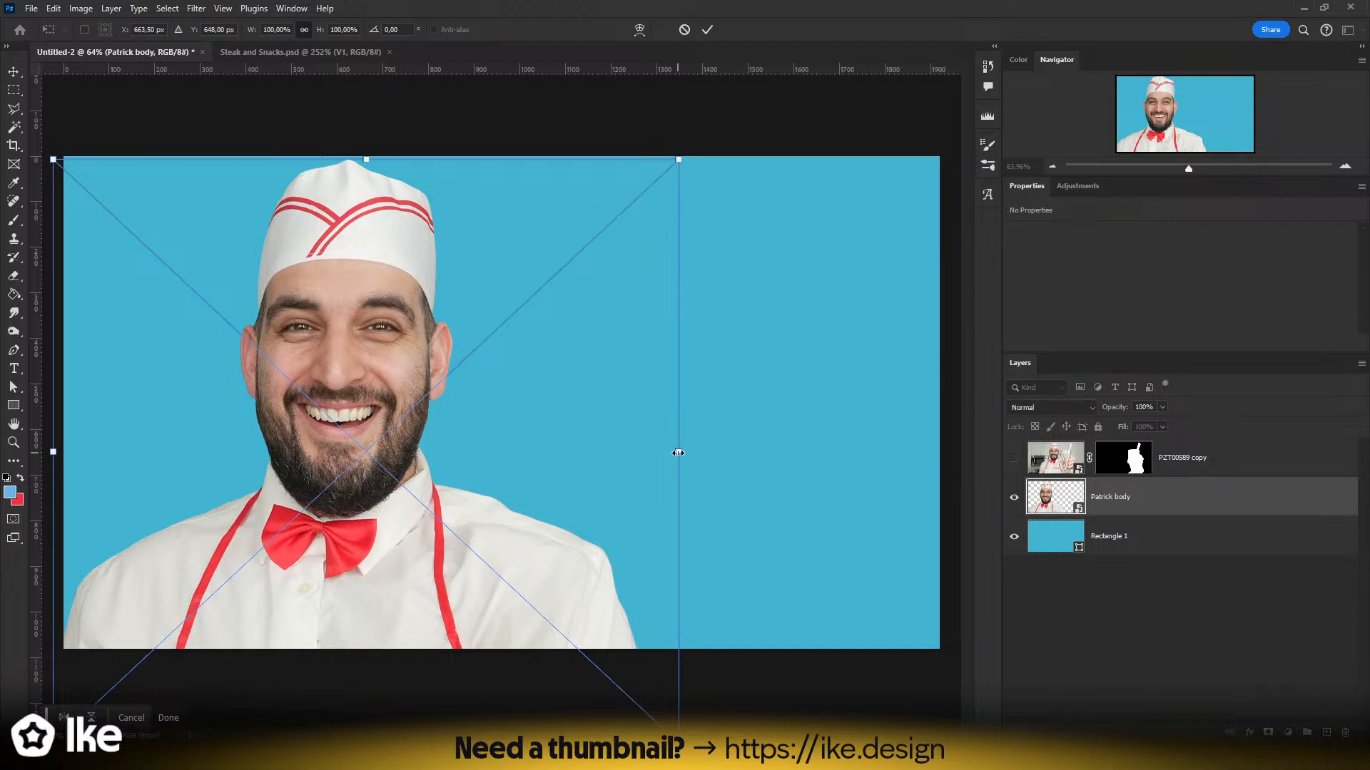
left_click_drag(678, 451, 880, 426)
left_click_drag(428, 478, 319, 512)
left_click_drag(770, 488, 728, 487)
left_click_drag(505, 439, 497, 456)
key("Return")
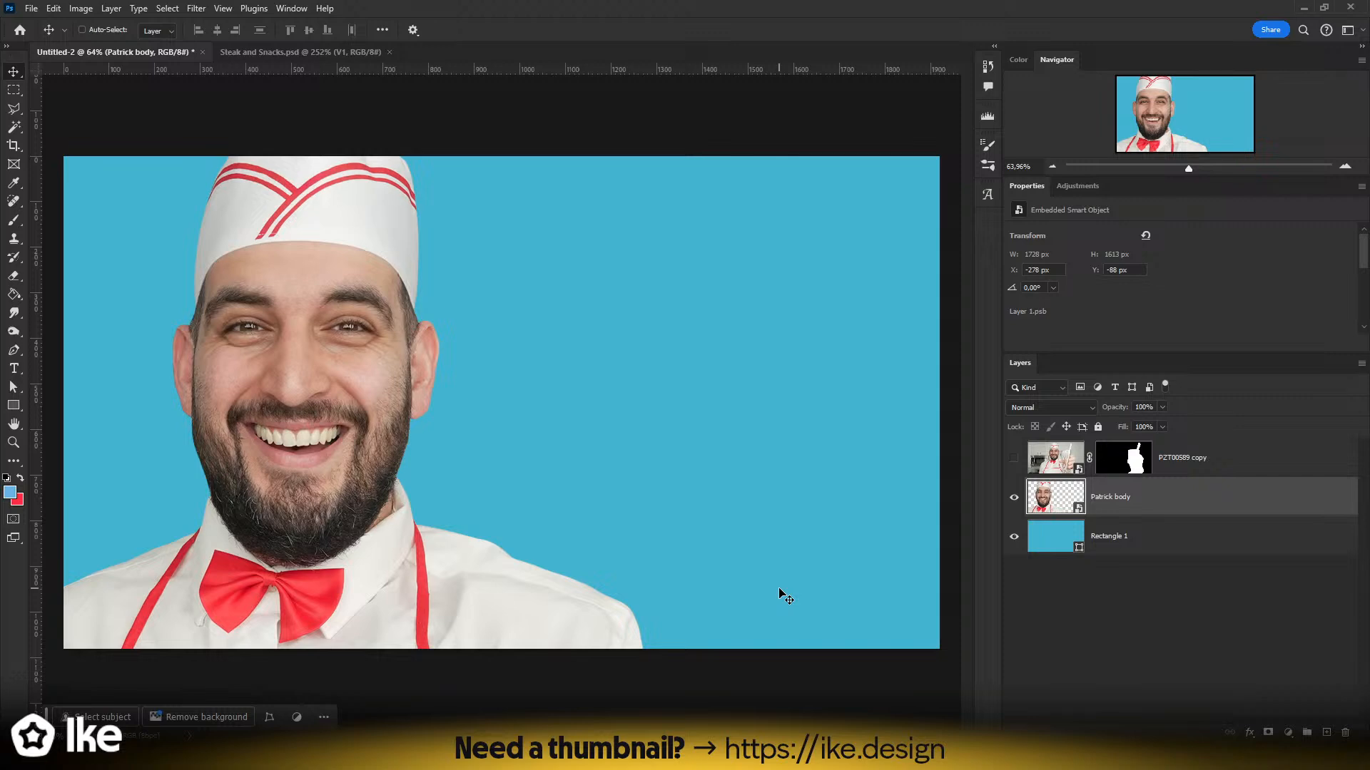
- Open the contents of the man's smart object and zoom in on the sleeve beside the unfinished apron edge
double_click(1057, 502)
key("z")
left_click_drag(790, 530, 829, 557)
left_click_drag(777, 542, 576, 426)
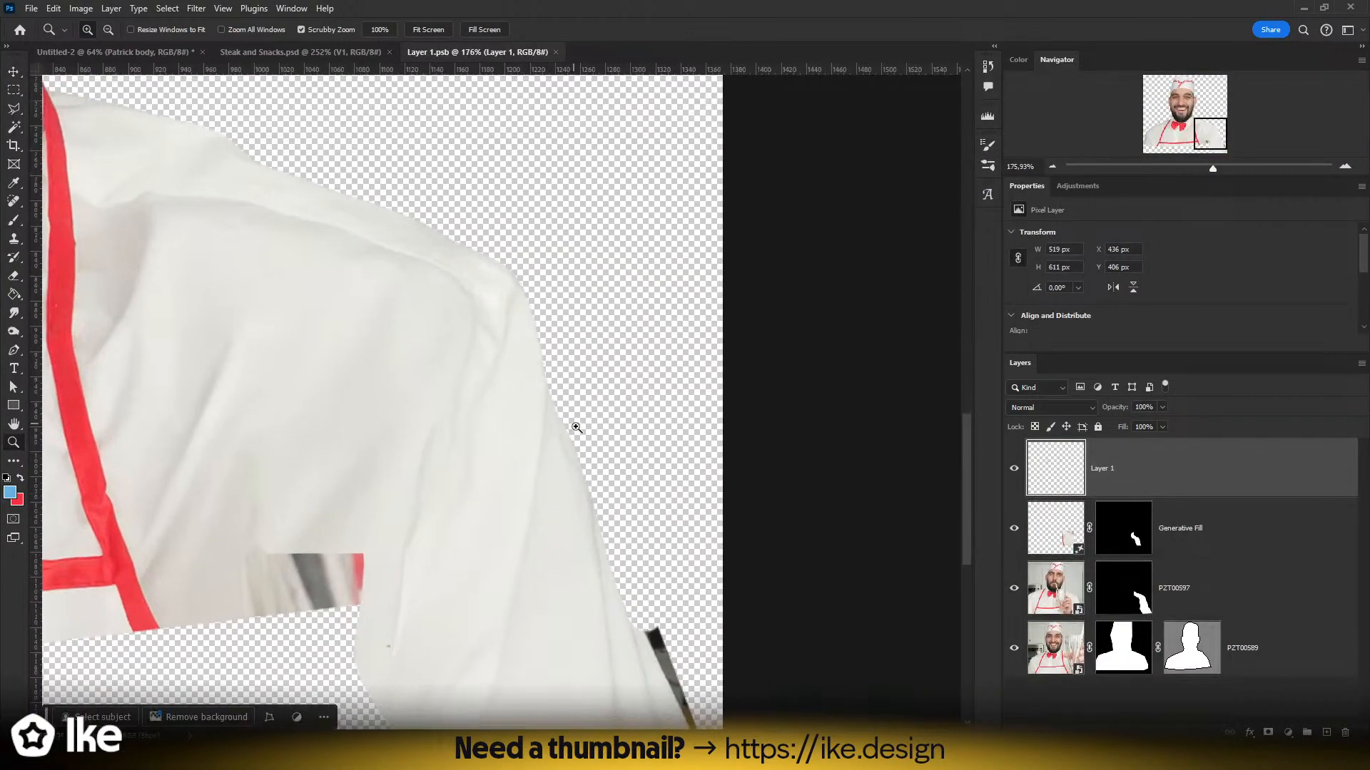
- Hide and show the PZT00597 layer to check which part of the sleeve it supplies
left_click(1213, 546)
left_click(1168, 593)
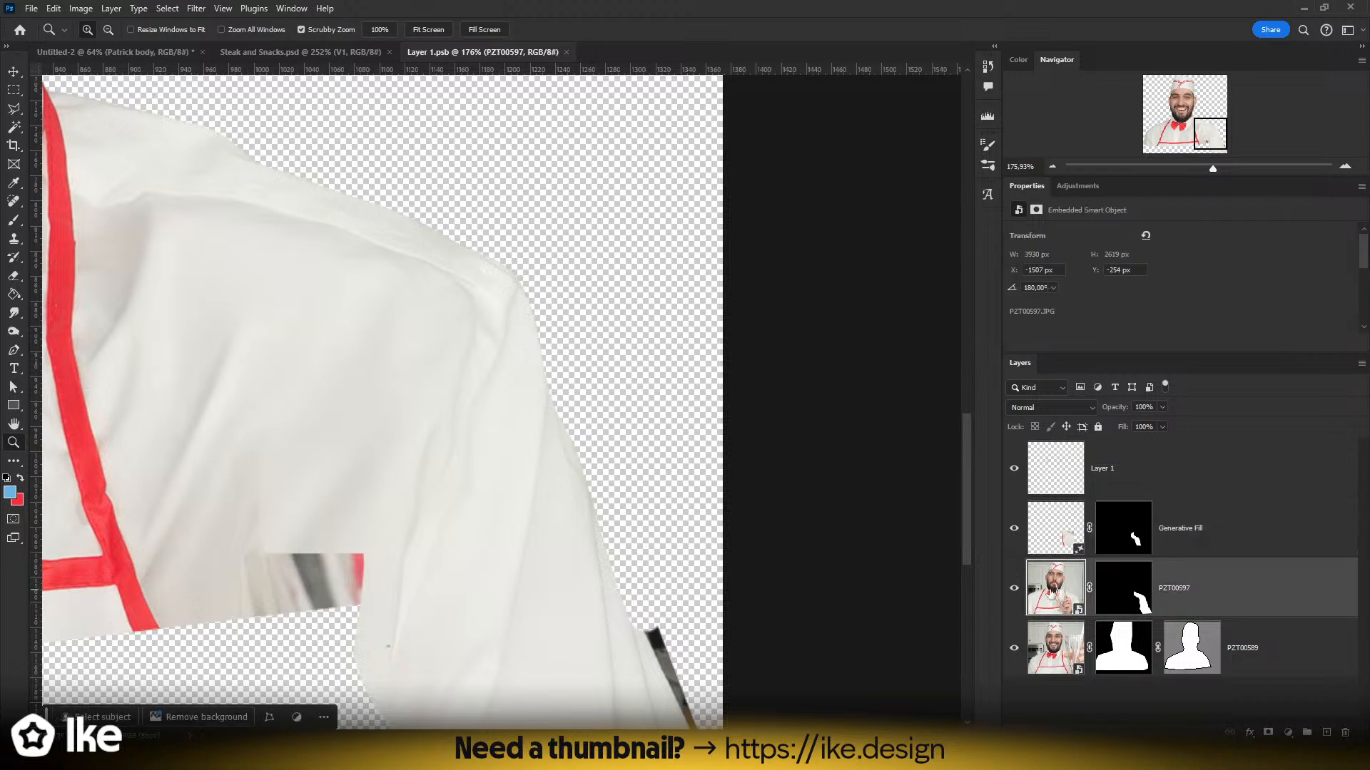
left_click(1015, 590)
left_click(1015, 590)
- Try to apply Puppet Warp to the PZT00597 sleeve layer, resetting its pins before cancelling
left_click(88, 7)
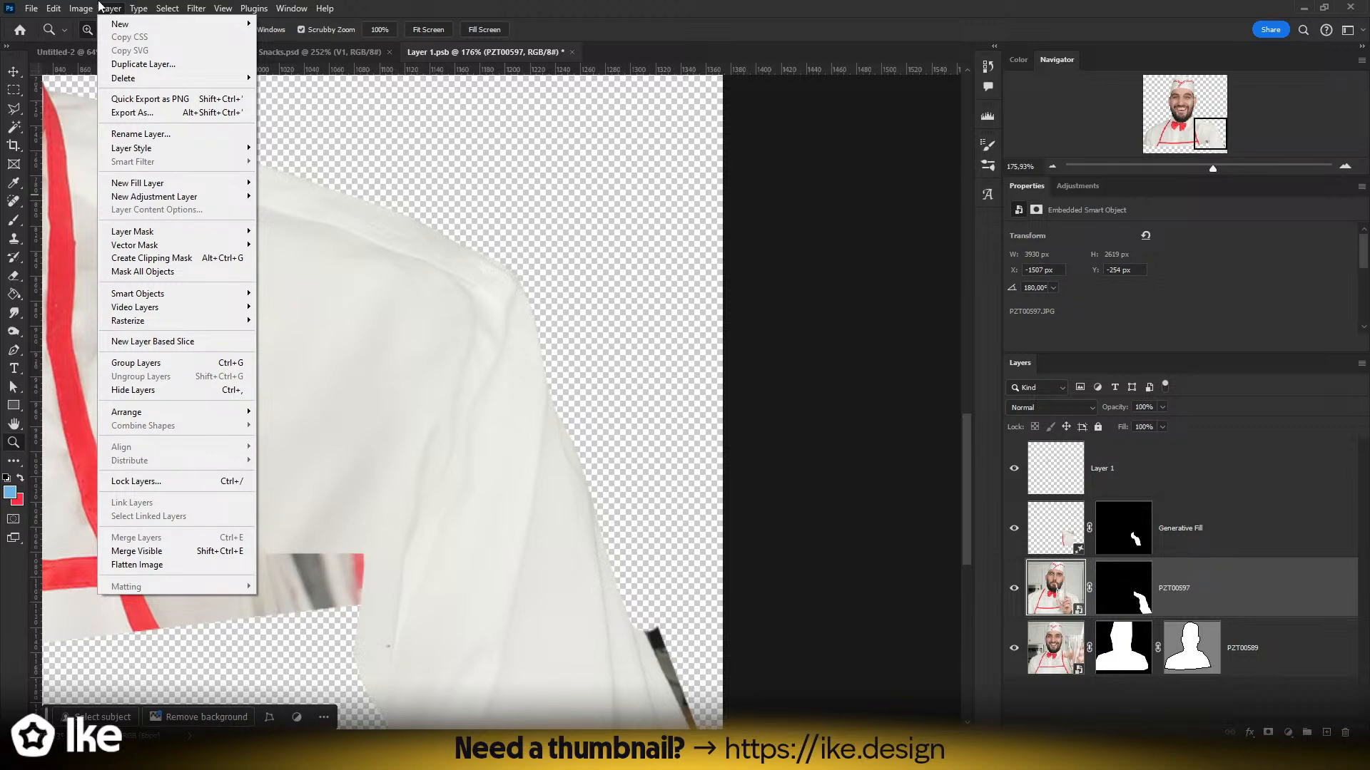
mouse_move(56, 7)
left_click(81, 306)
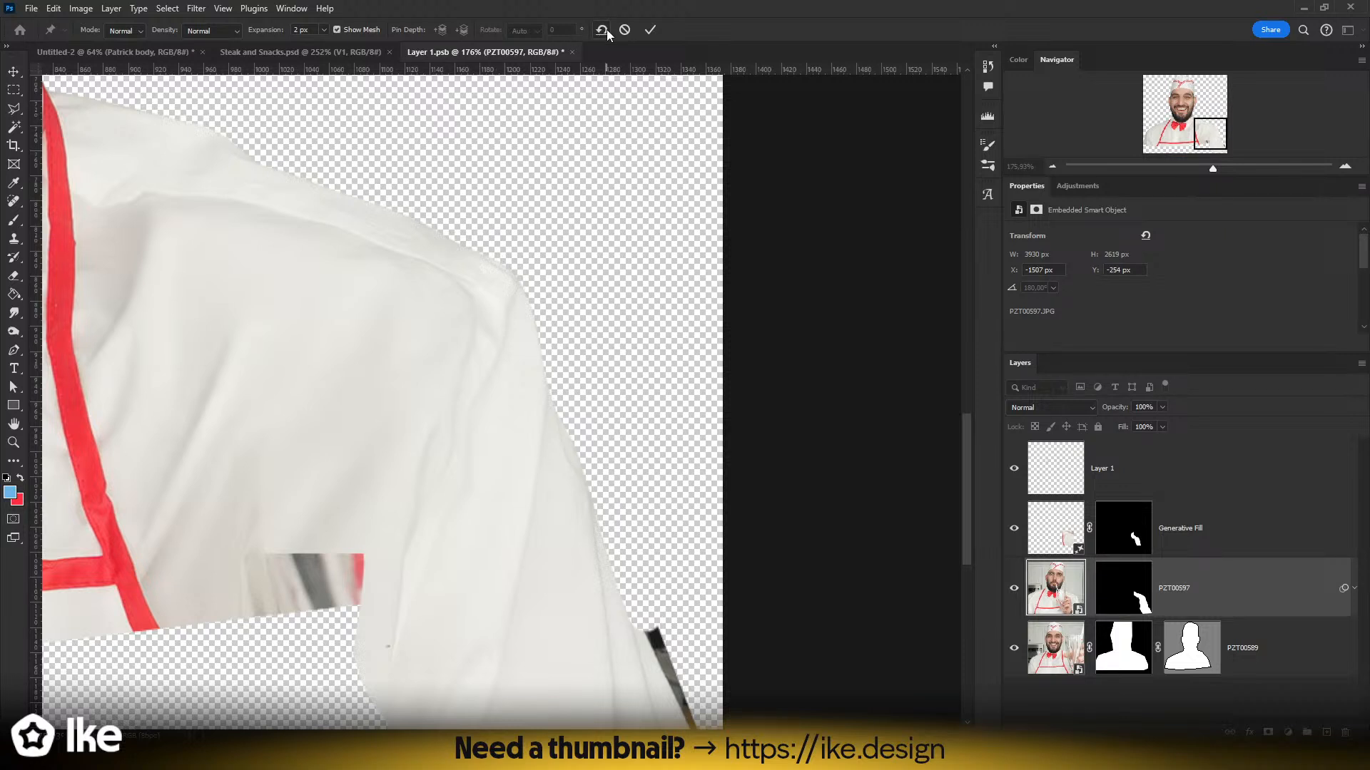
left_click(601, 30)
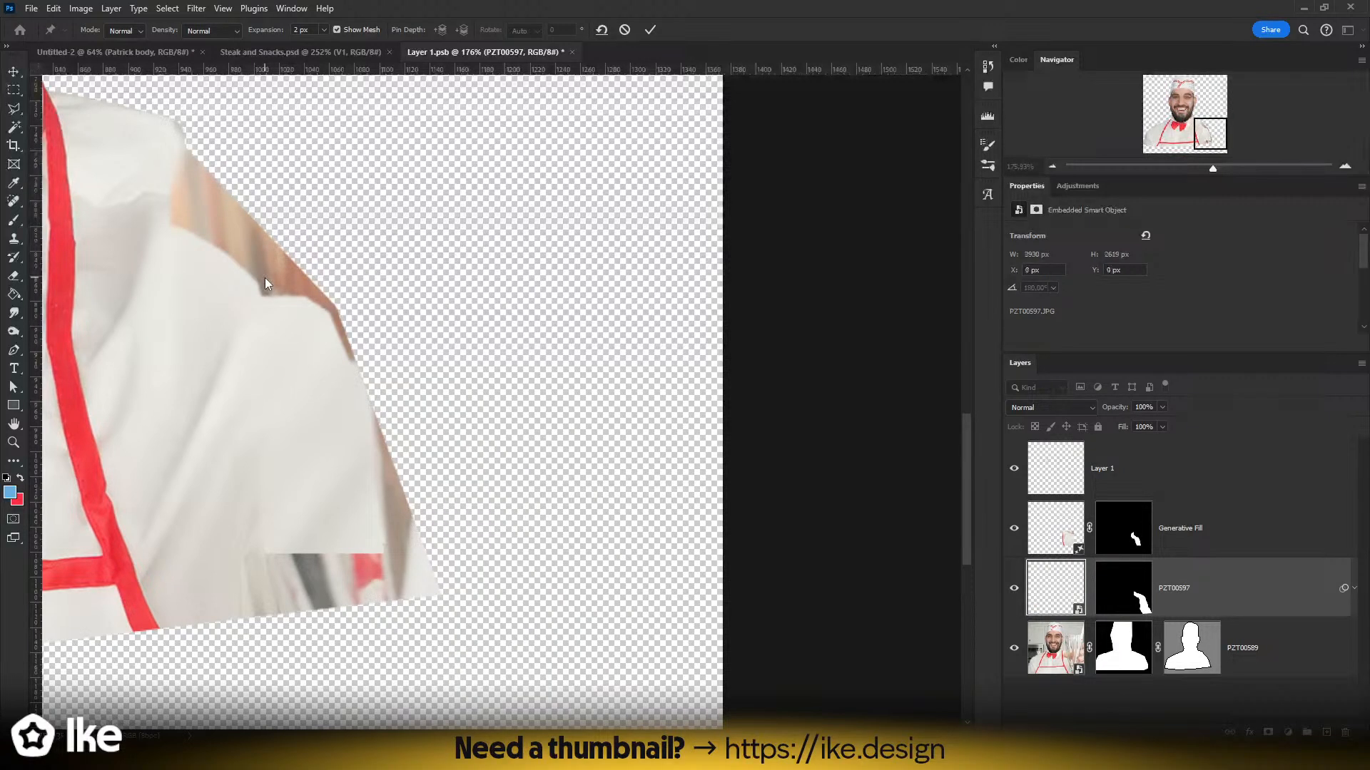
left_click(624, 29)
- Try Puppet Warp on the PZT00597 layer again with the mesh display off, and cancel it
left_click_drag(524, 371, 547, 391)
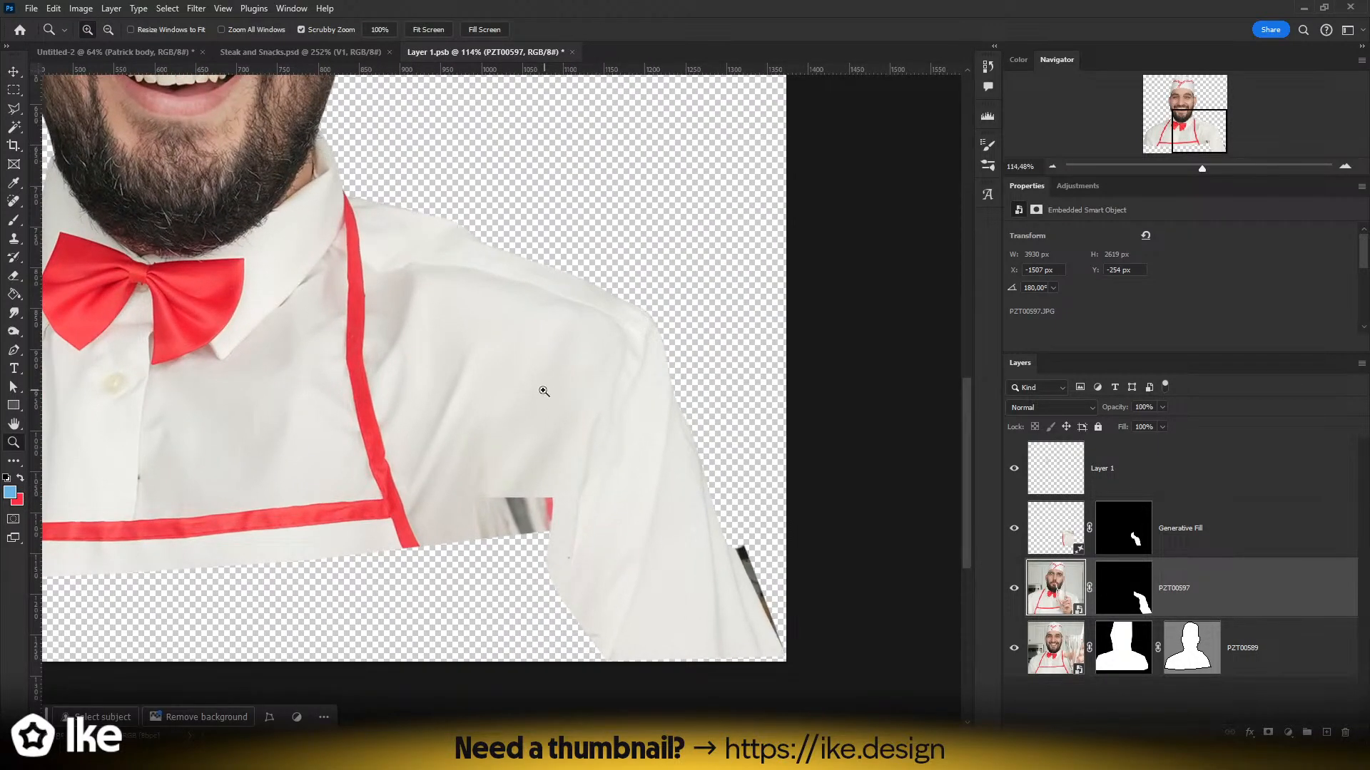
left_click(54, 9)
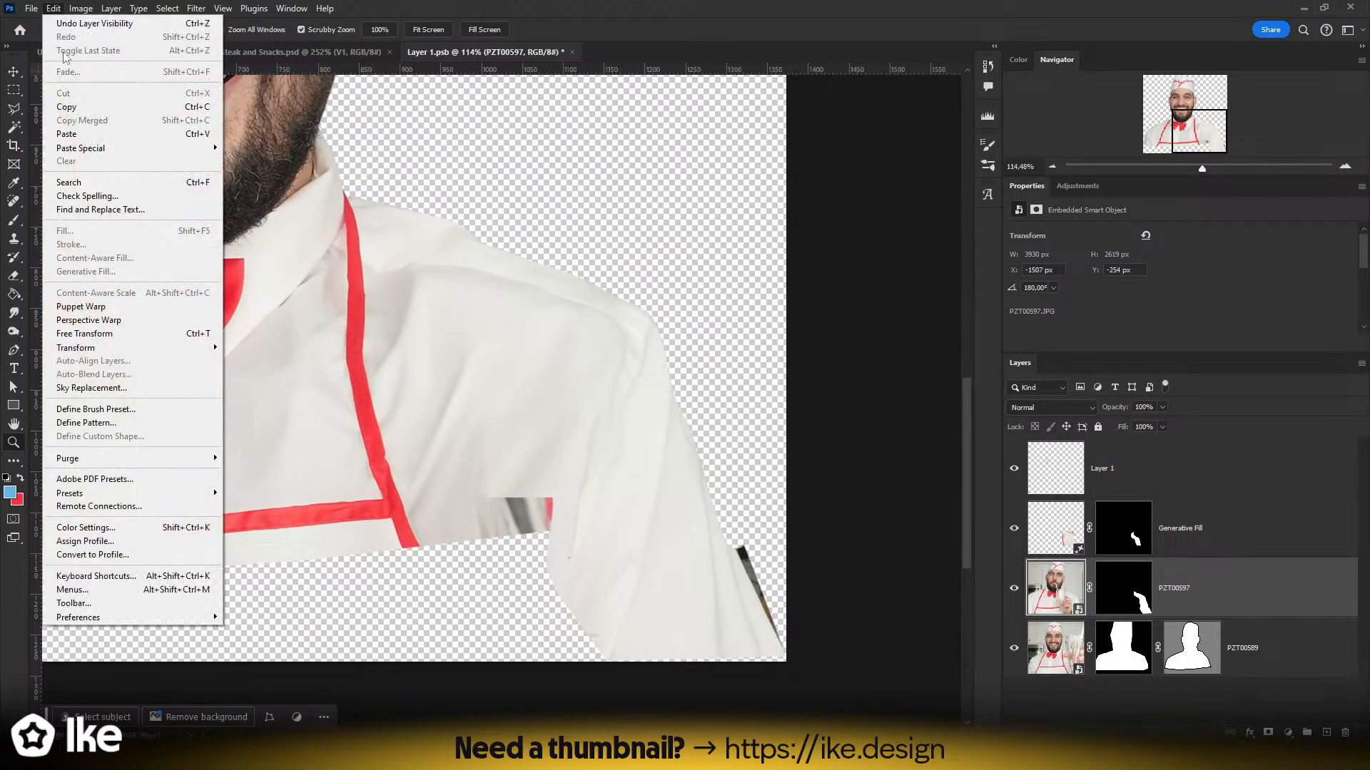
left_click(89, 307)
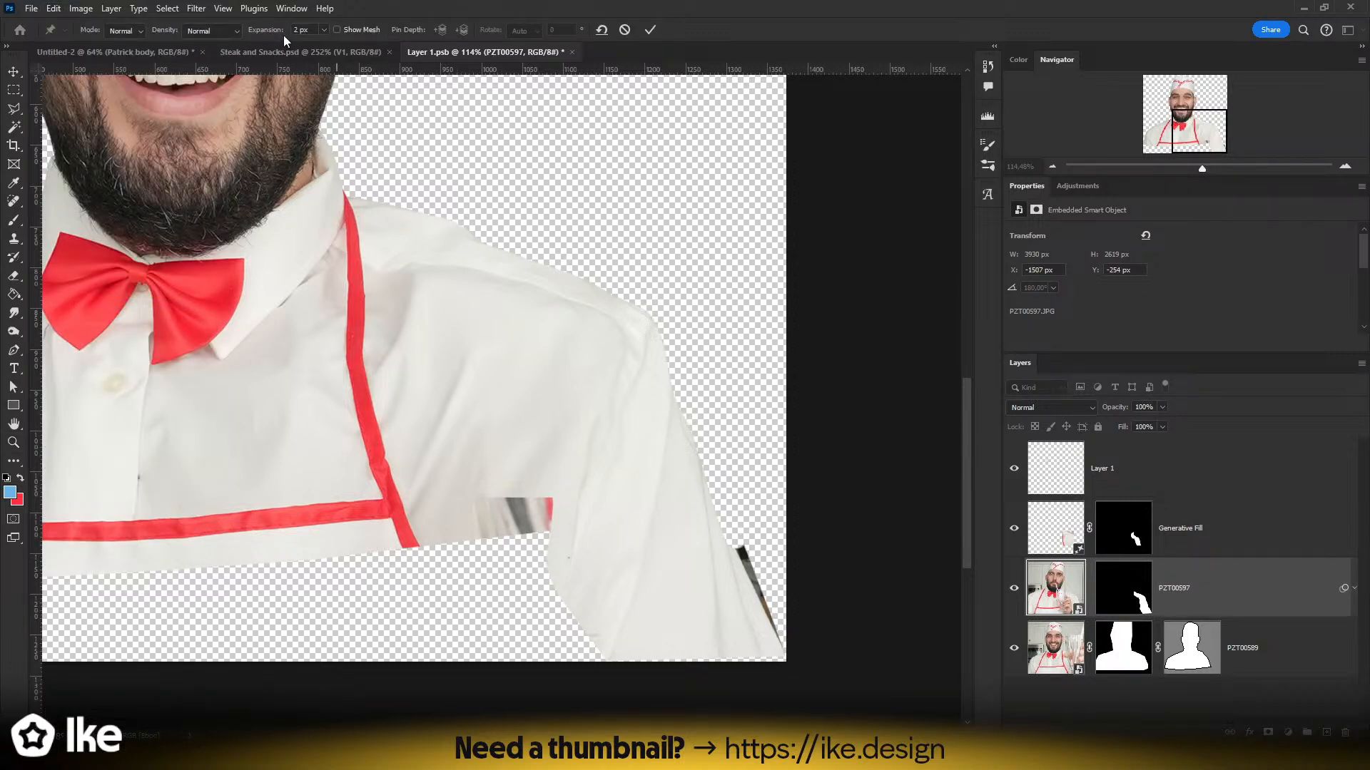
left_click(624, 30)
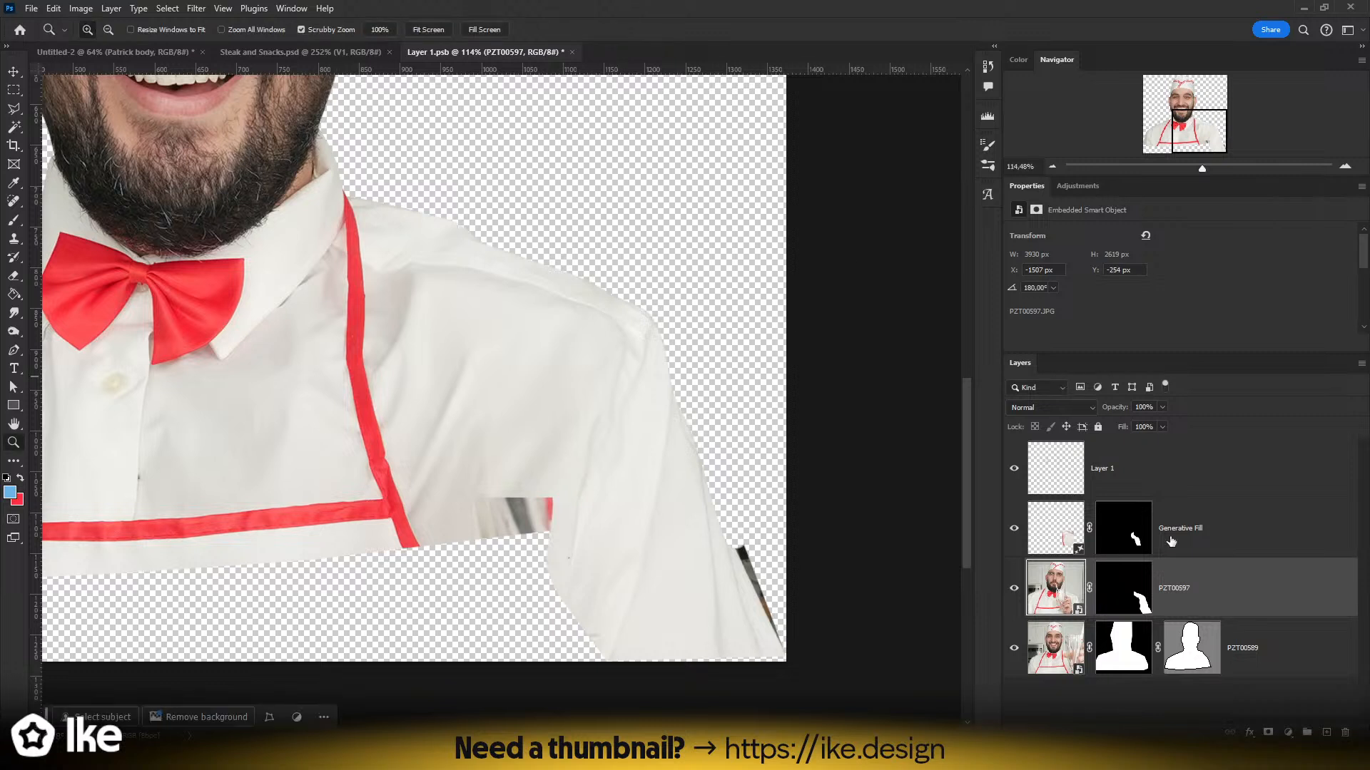
- Convert the PZT00597 sleeve layer to a smart object and apply Puppet Warp, pinning the shoulder and swinging the sleeve's lower end outward
right_click(1235, 605)
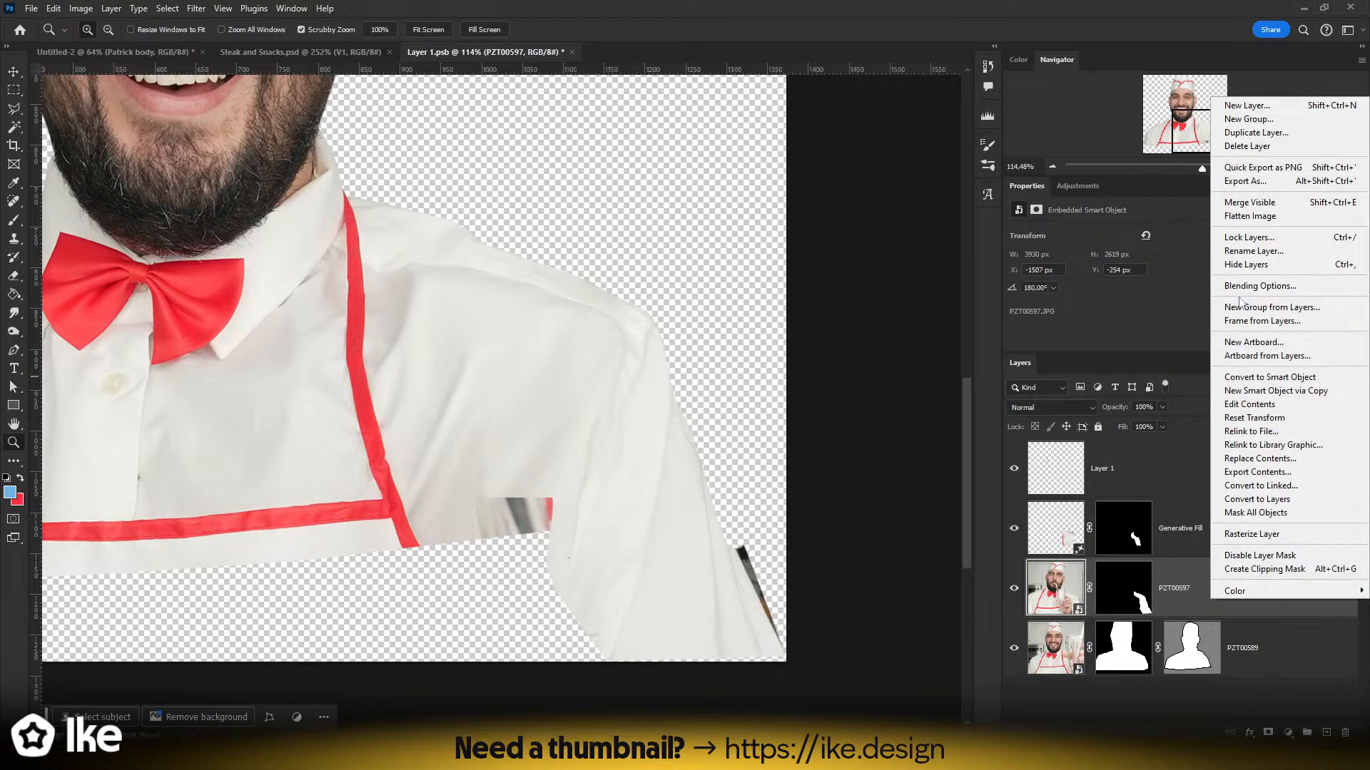
left_click(1257, 378)
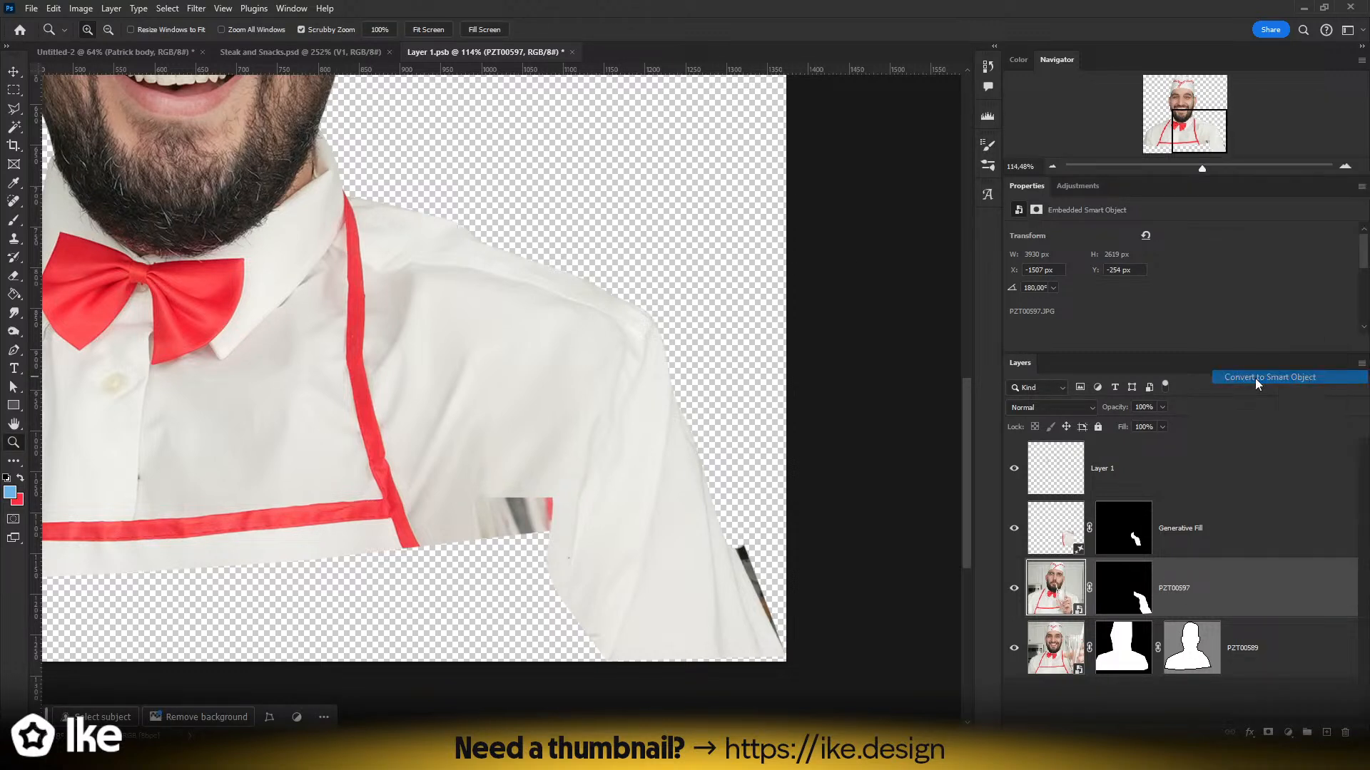
left_click(53, 8)
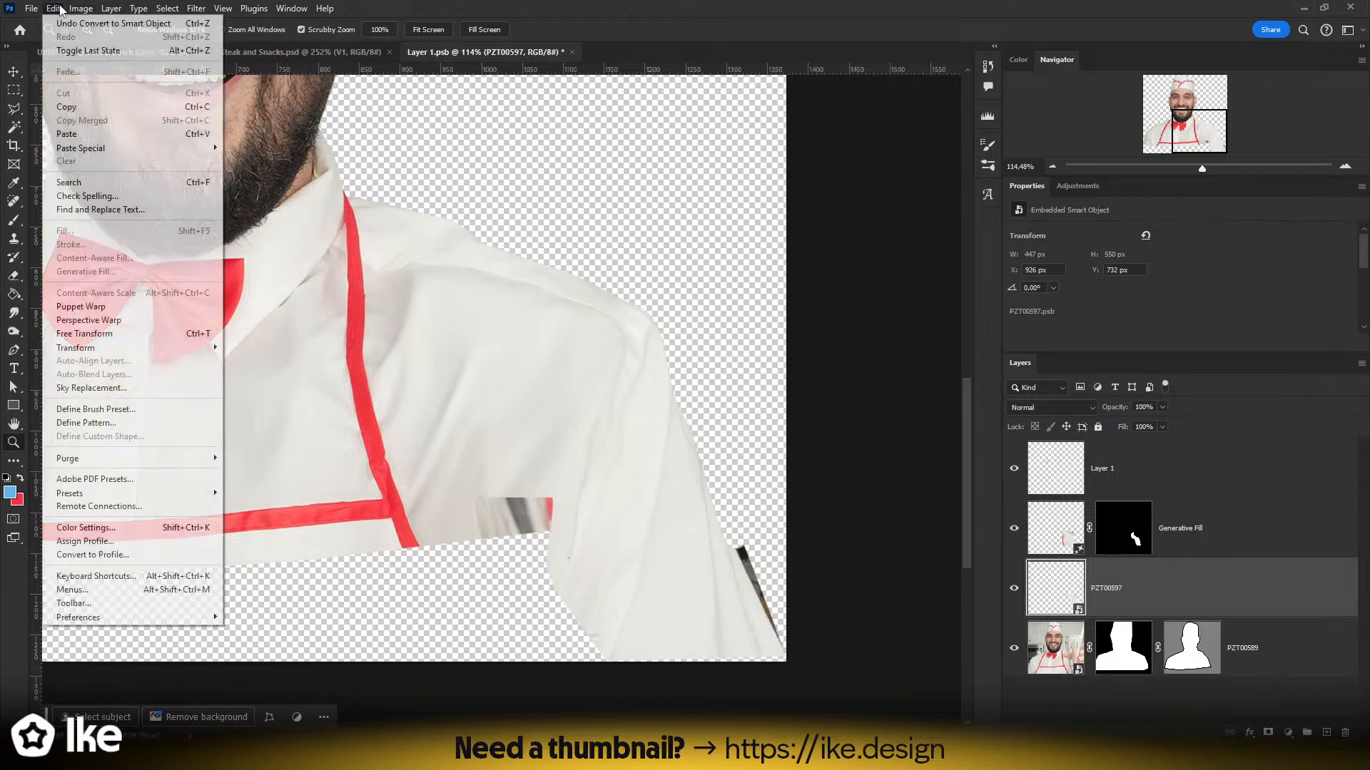
left_click(82, 306)
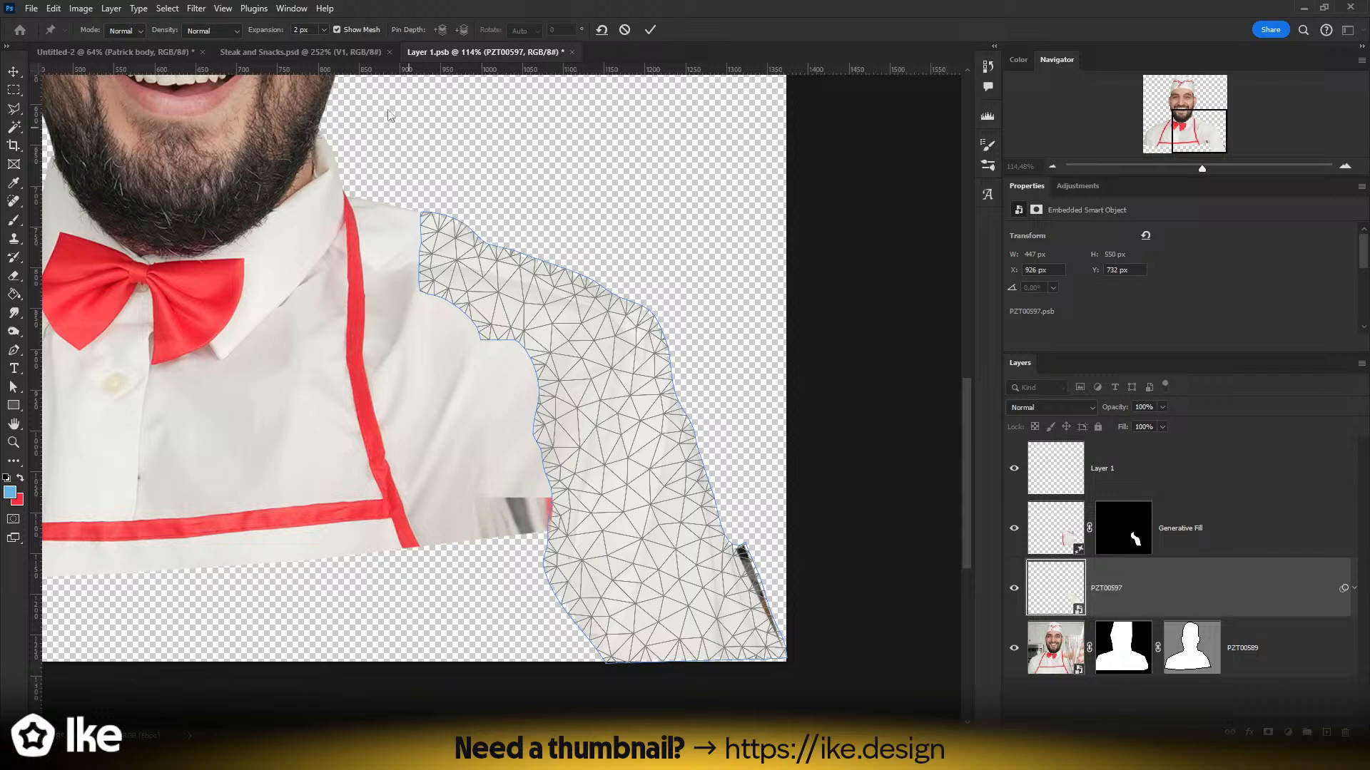
left_click(503, 292)
left_click(676, 652)
left_click_drag(677, 653, 749, 638)
left_click_drag(802, 641, 782, 637)
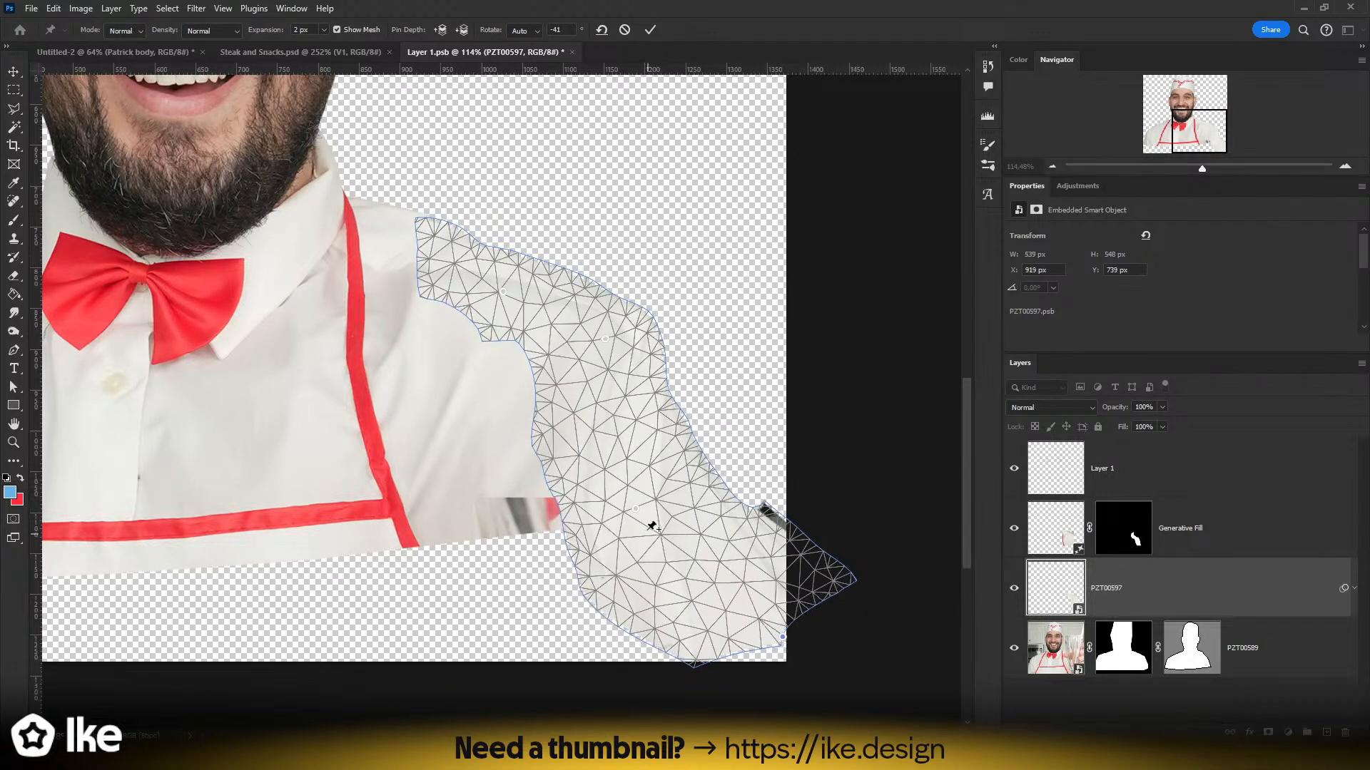
- Add pins around the shoulder edges, pull the middle and lower sleeve outward from the body, and apply the warp
left_click_drag(637, 512, 697, 492)
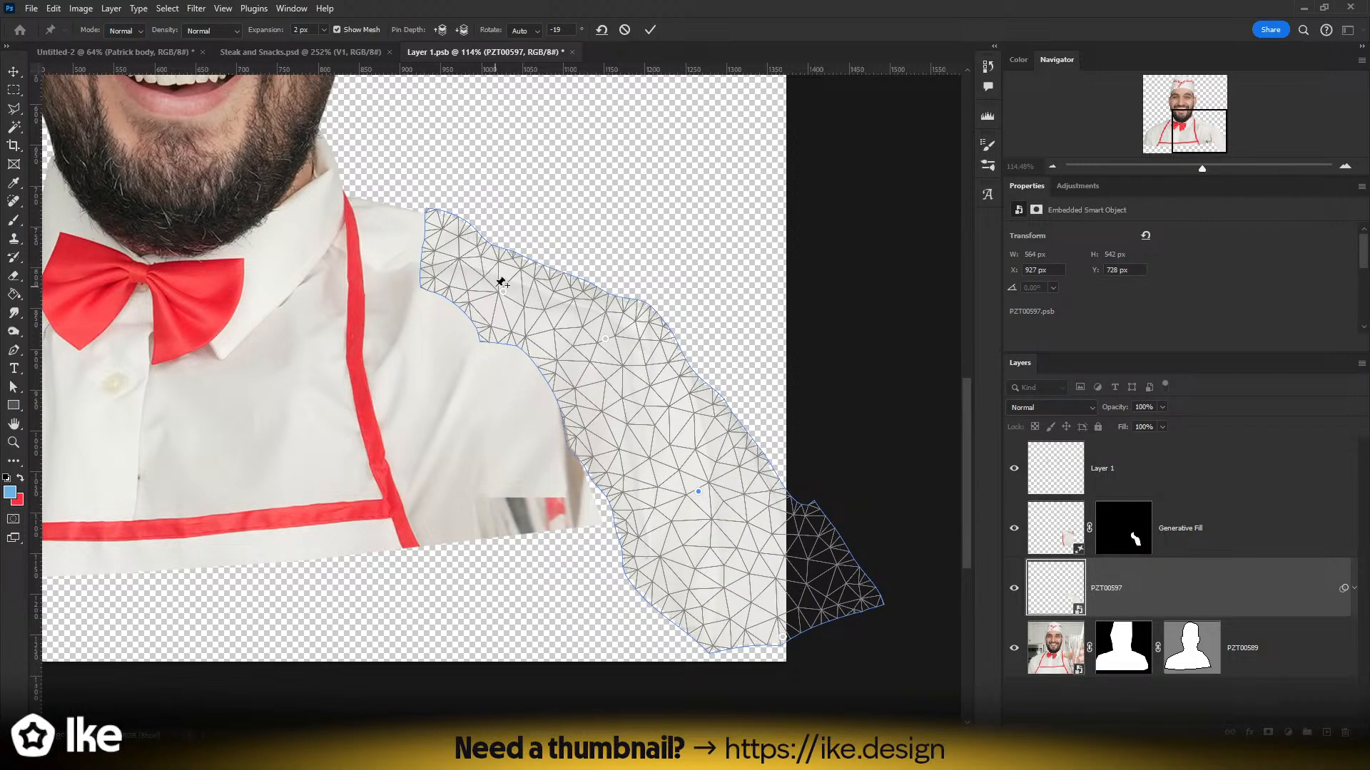
key("ctrl+z")
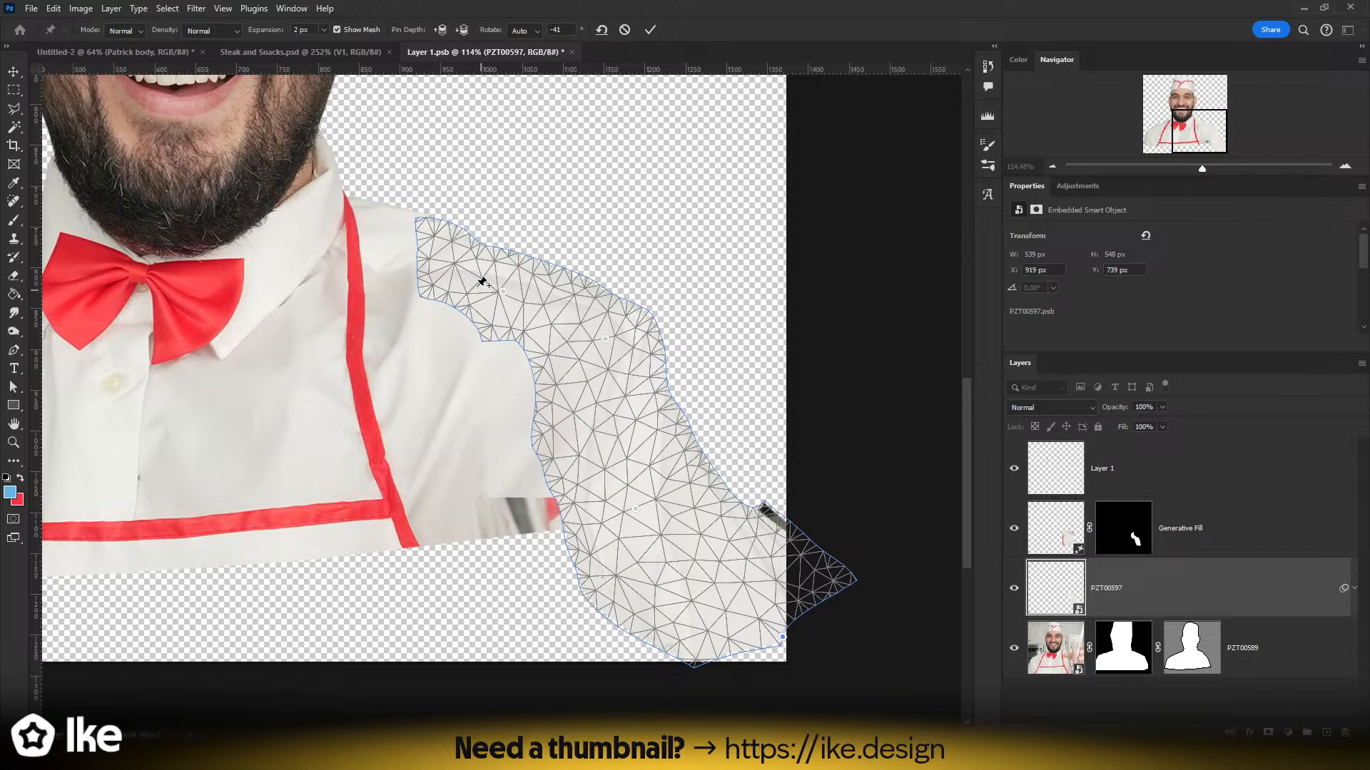
left_click(424, 293)
left_click(475, 242)
left_click(487, 340)
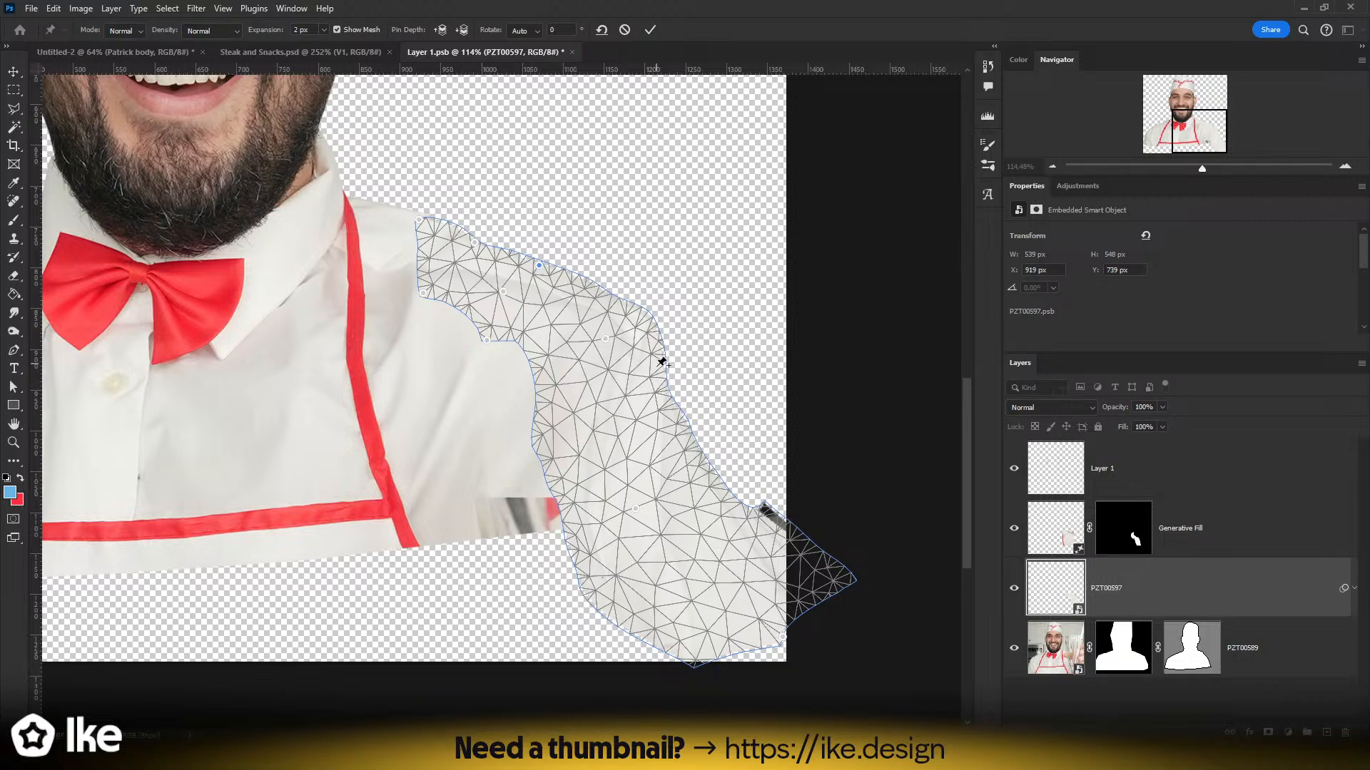
left_click_drag(638, 514, 676, 478)
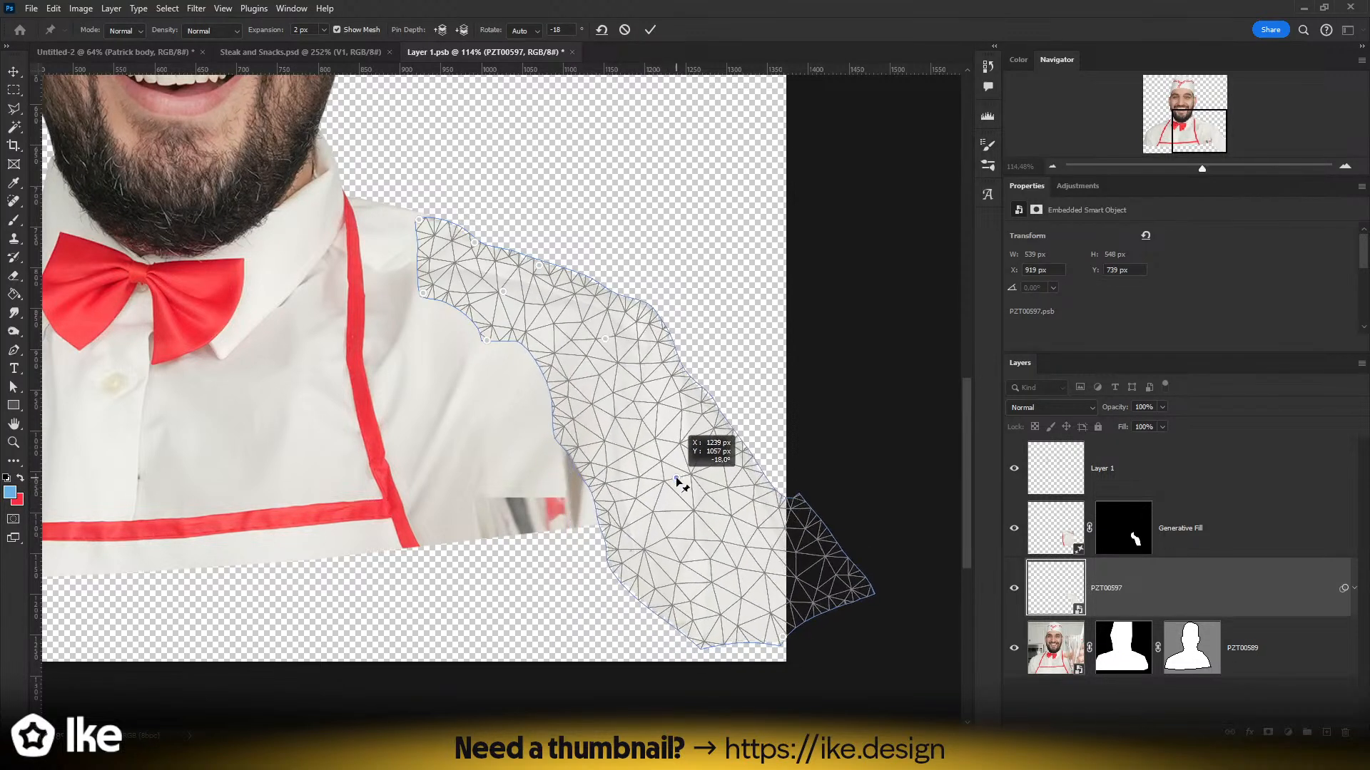
left_click_drag(784, 636, 792, 634)
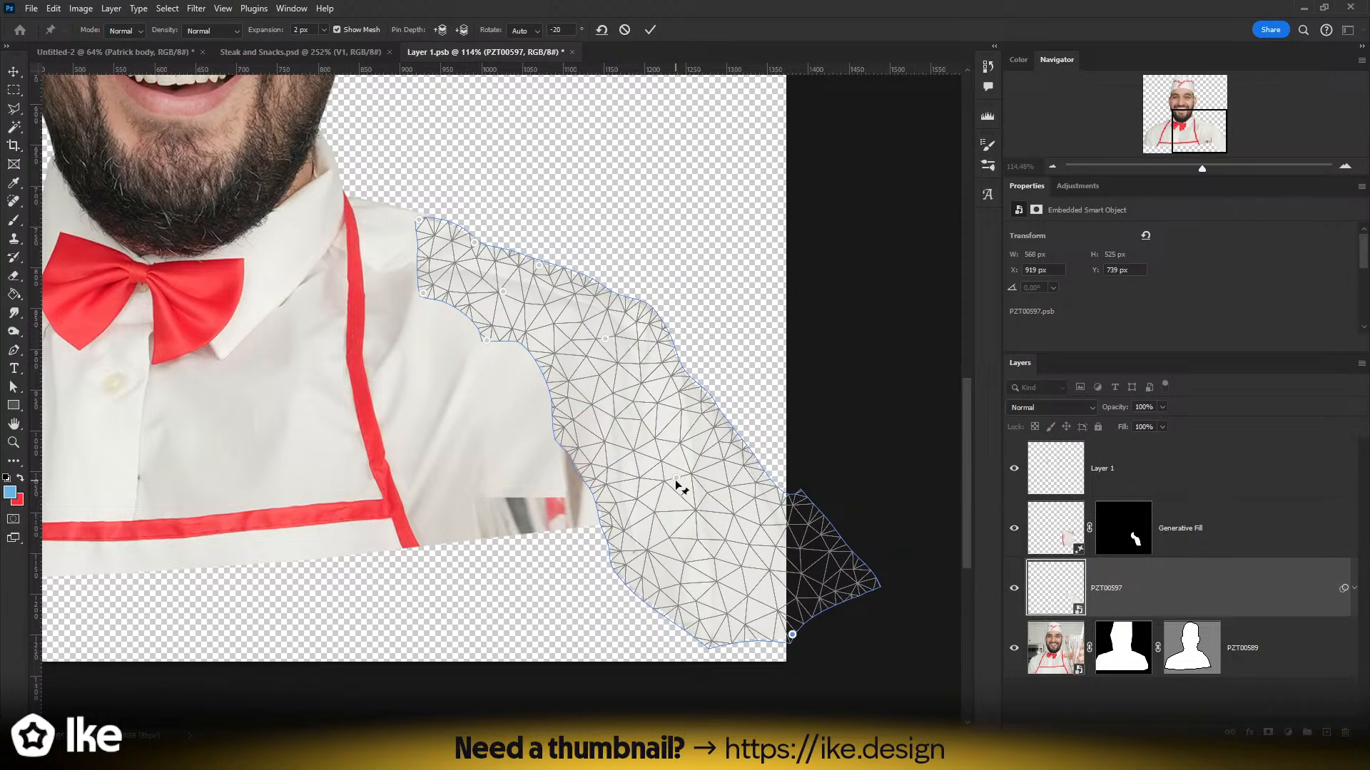
mouse_move(676, 478)
left_mouse_down()
mouse_move(674, 490)
mouse_move(678, 477)
left_mouse_up()
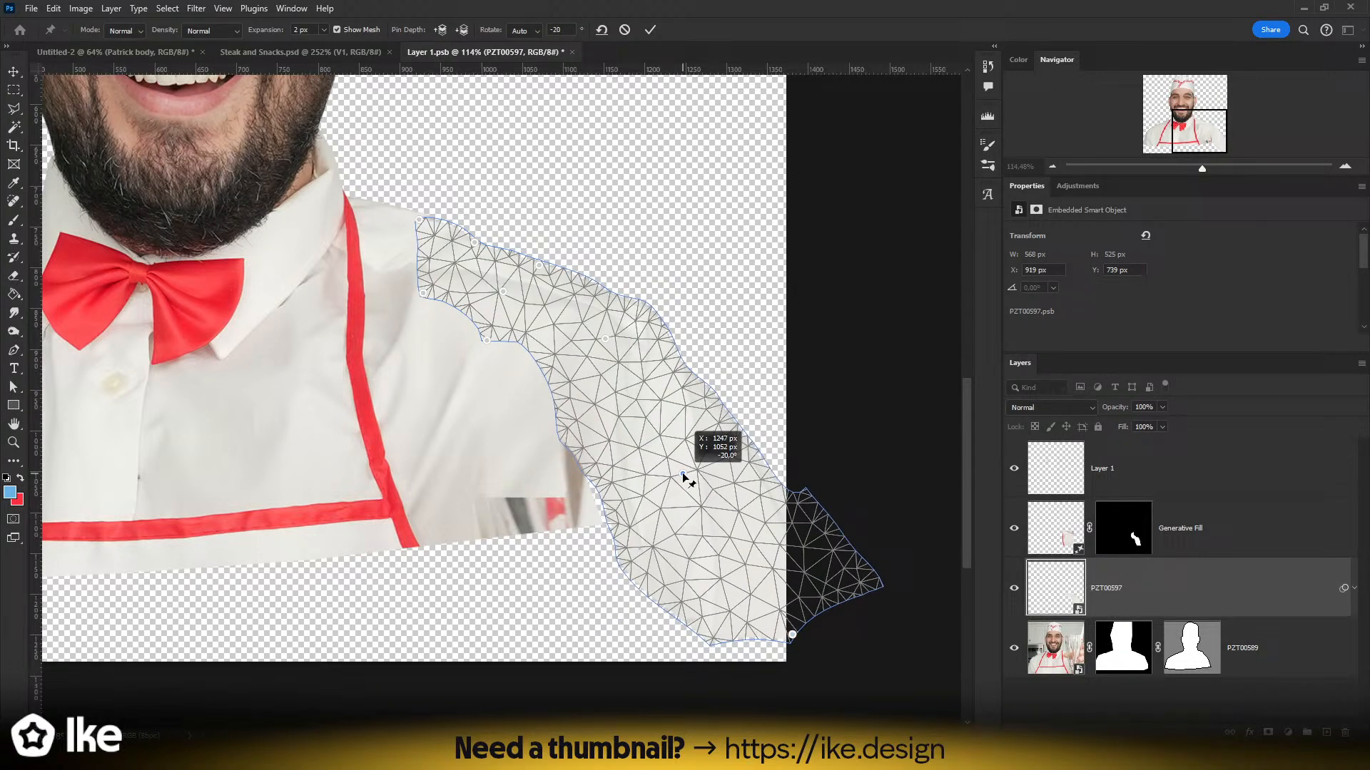
left_click(650, 29)
- Compare the sleeve with and without the warp, keep the warp, and nudge the sleeve up to meet the shoulder line
left_click_drag(621, 305, 749, 361)
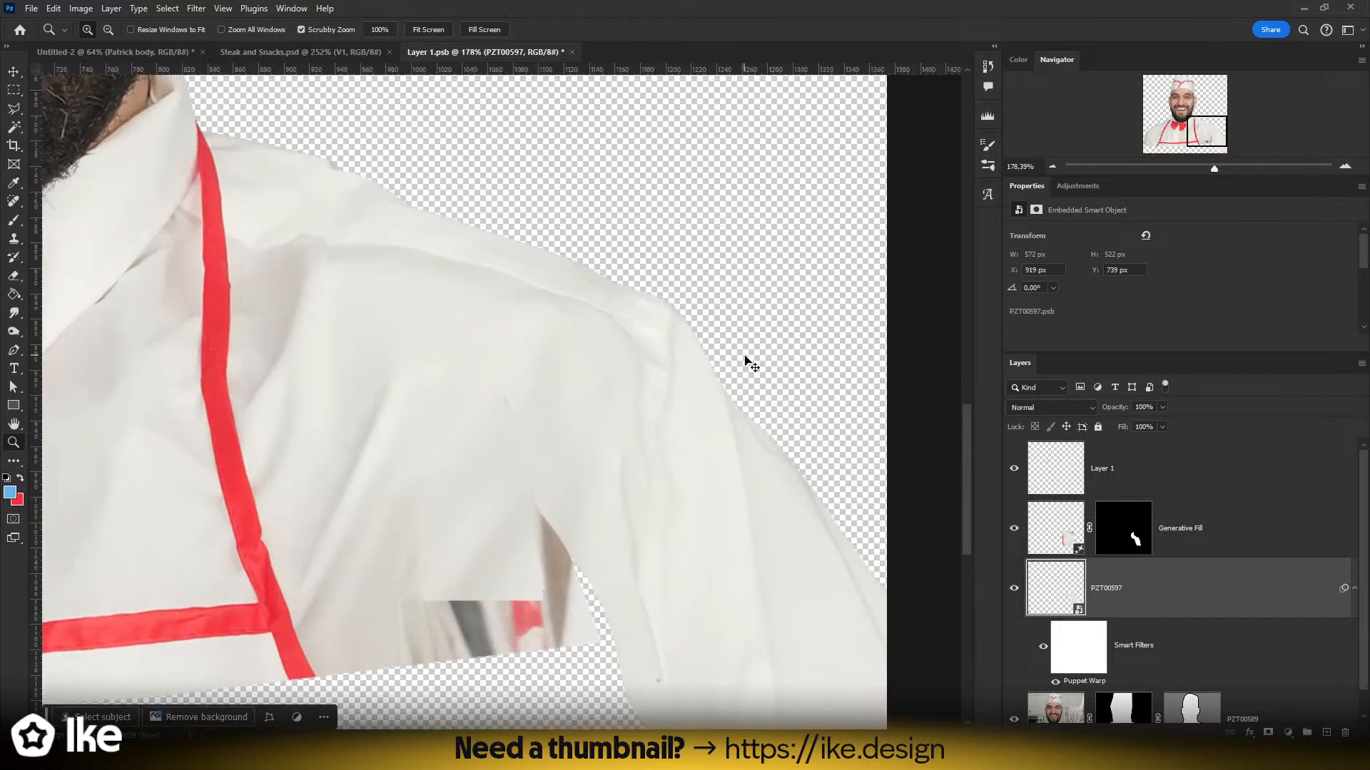
key("ctrl+z")
key("ctrl+shift+z")
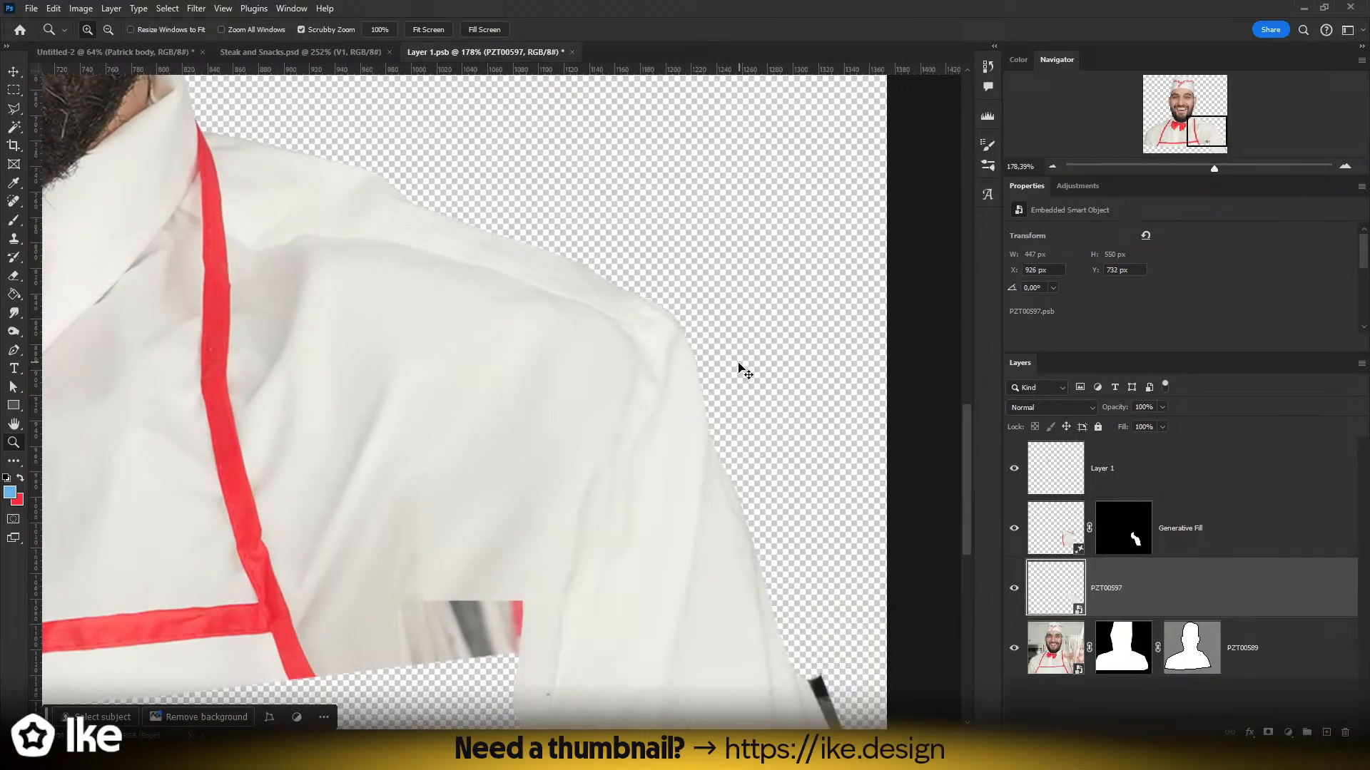
key("ctrl+shift+z")
left_click_drag(296, 154, 380, 159)
left_click_drag(490, 314, 463, 353)
- Delete the old Generative Fill layer above the warped PZT00597 sleeve
key("z")
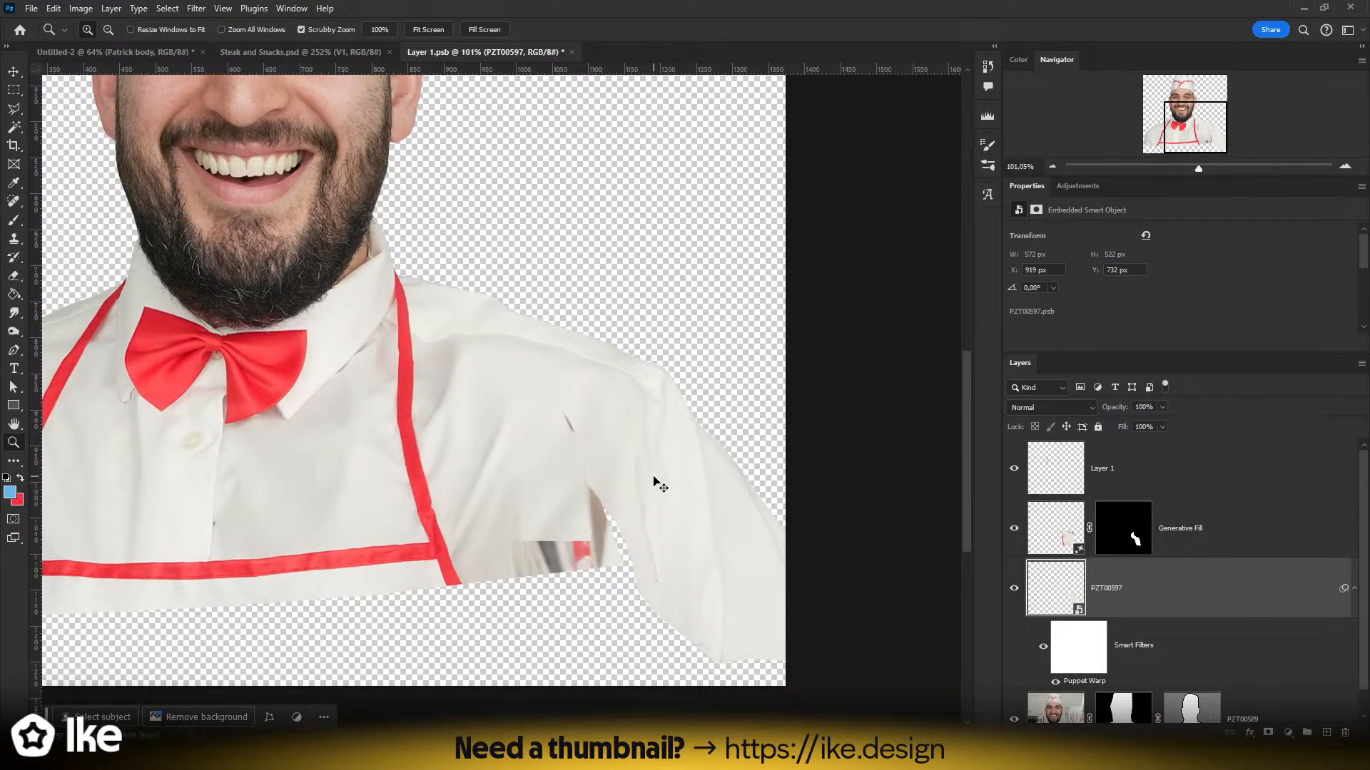
left_click_drag(652, 480, 672, 488)
left_click(1203, 551)
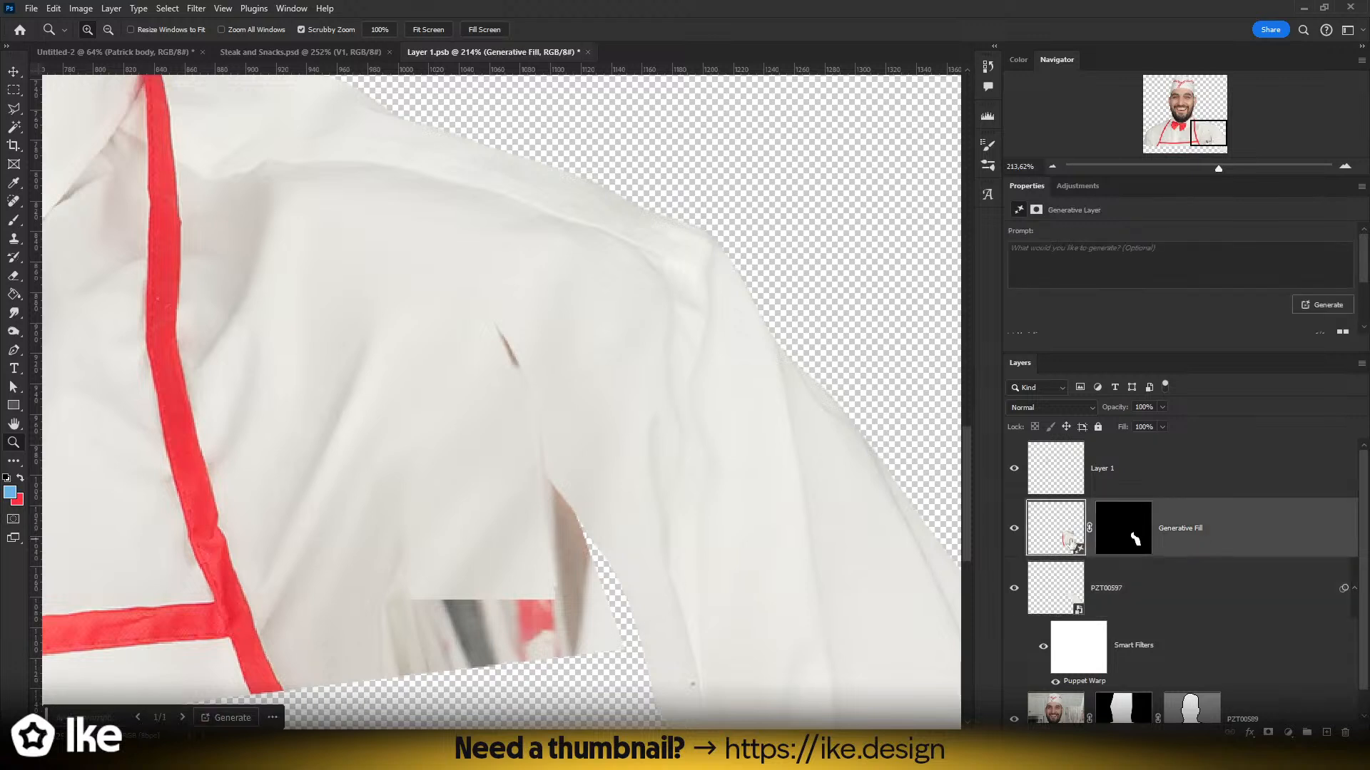
key("Delete")
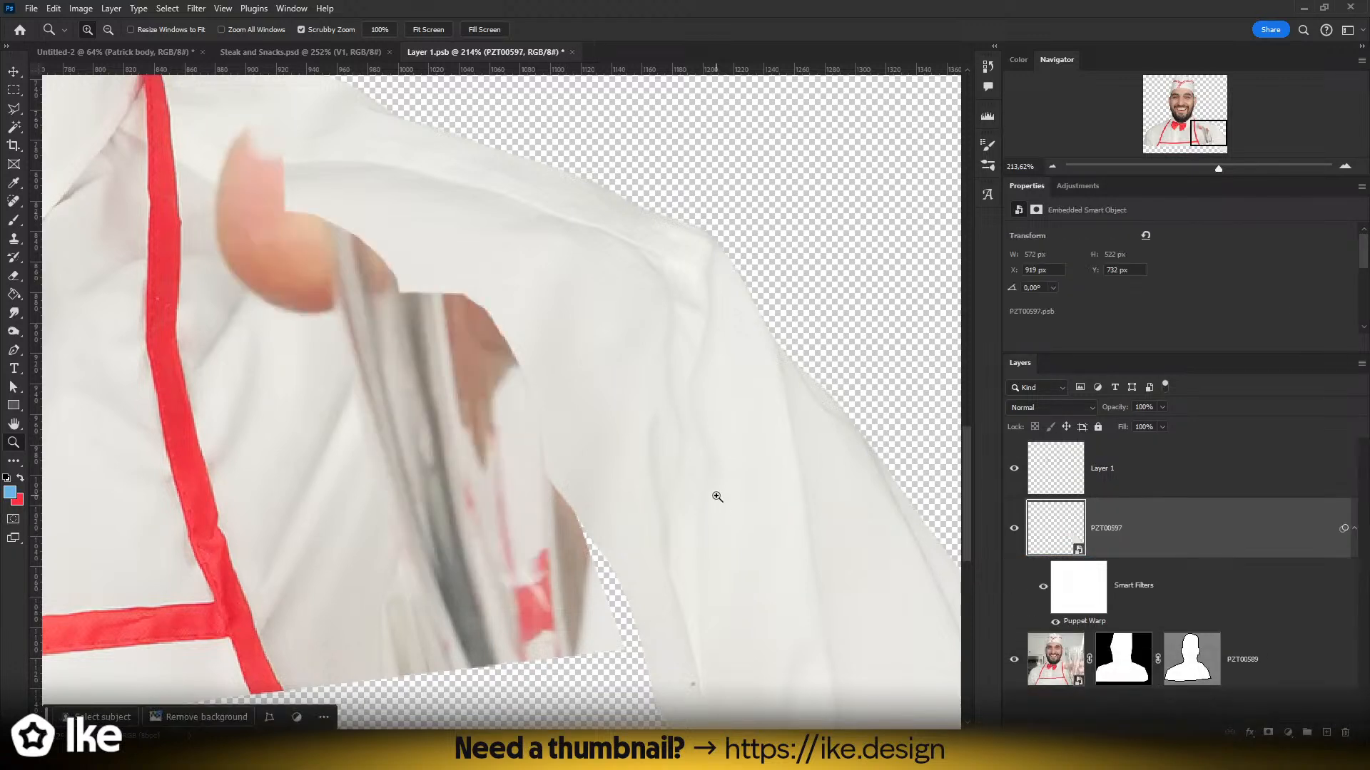
- Outline the leftover finger, metal utensil and underarm gap between the apron strap and sleeve with the Polygonal Lasso
key("l")
mouse_move(616, 445)
left_mouse_down()
mouse_move(626, 452)
mouse_move(642, 367)
mouse_move(666, 375)
left_mouse_up()
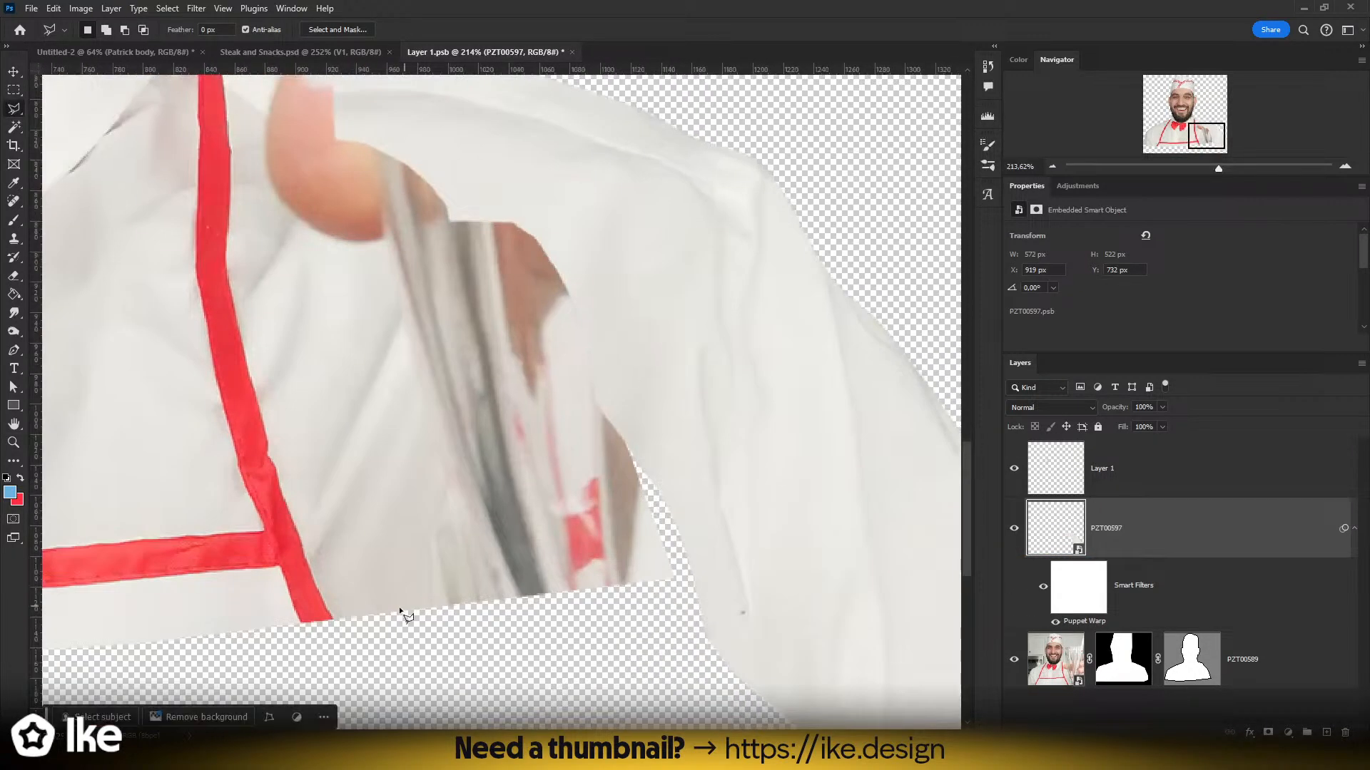
left_click(415, 623)
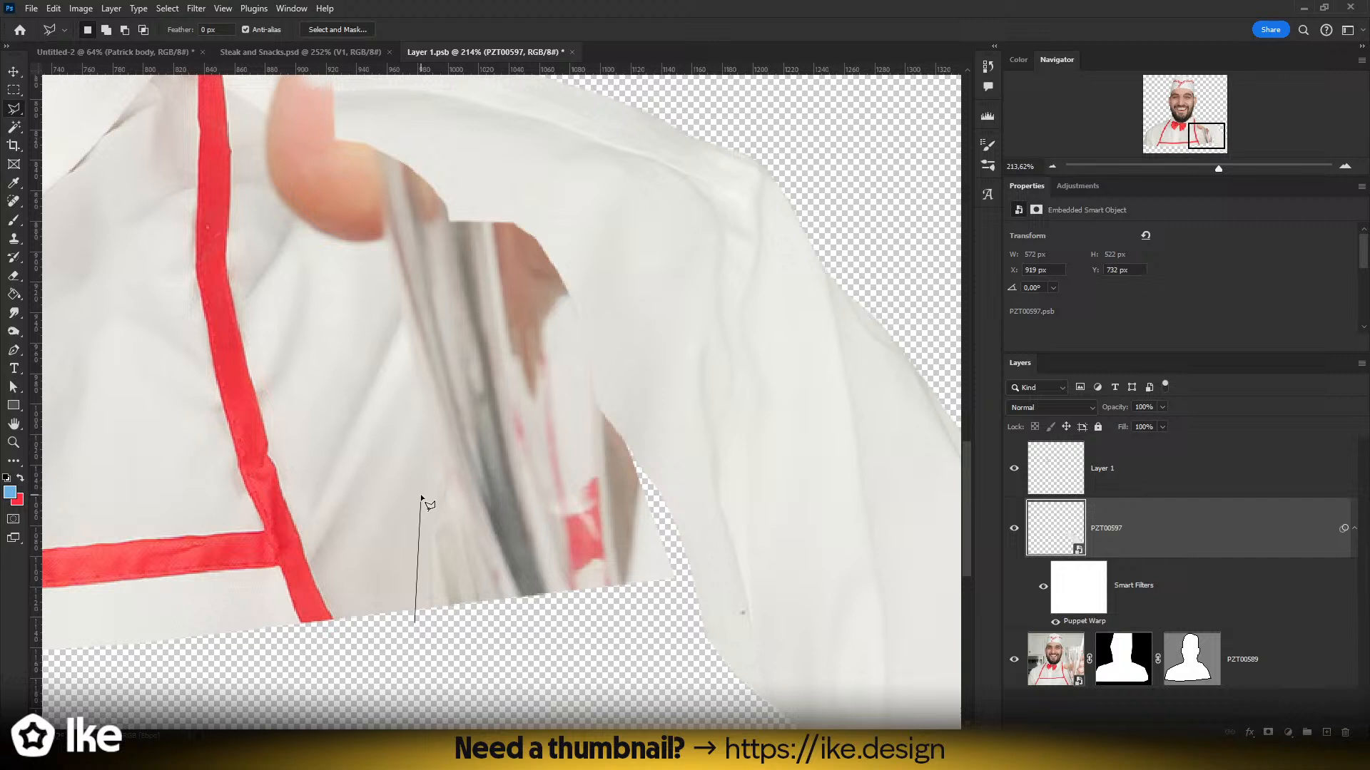
left_click(428, 452)
left_click(382, 251)
left_click(317, 246)
left_click(258, 173)
scroll(258, 174, "up", 3)
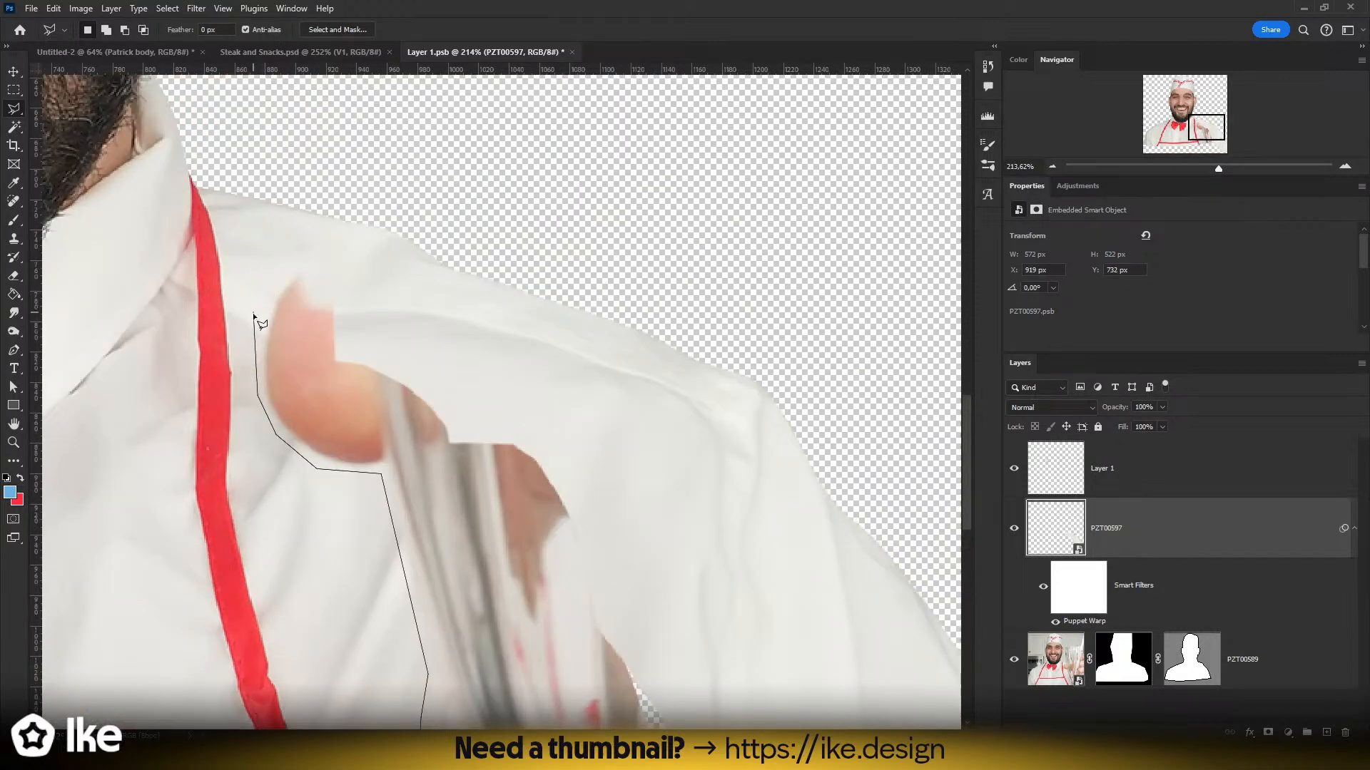
left_click(230, 311)
left_click(268, 270)
left_click(306, 251)
left_click(348, 289)
left_click(346, 349)
left_click(428, 377)
left_click(461, 431)
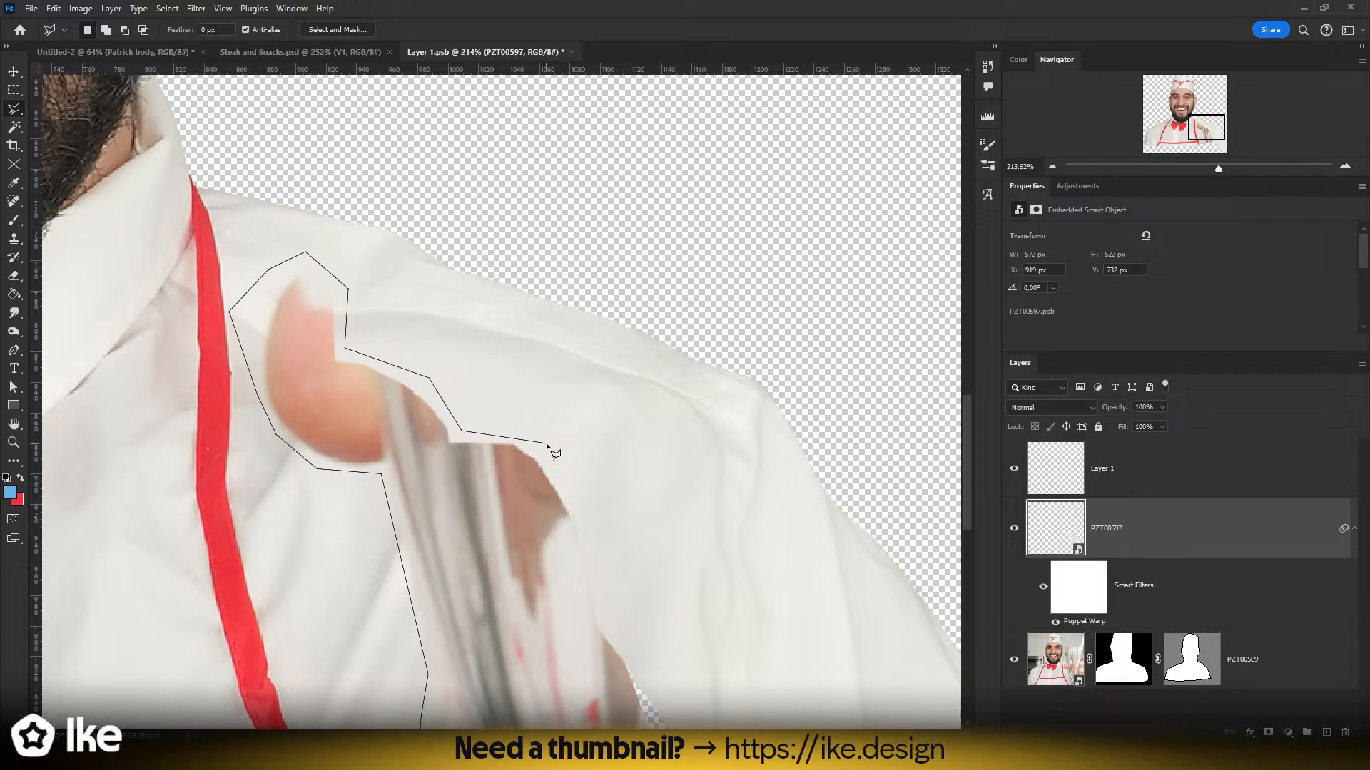
left_click(540, 446)
scroll(596, 526, "down", 3)
left_click(593, 347)
left_click(619, 432)
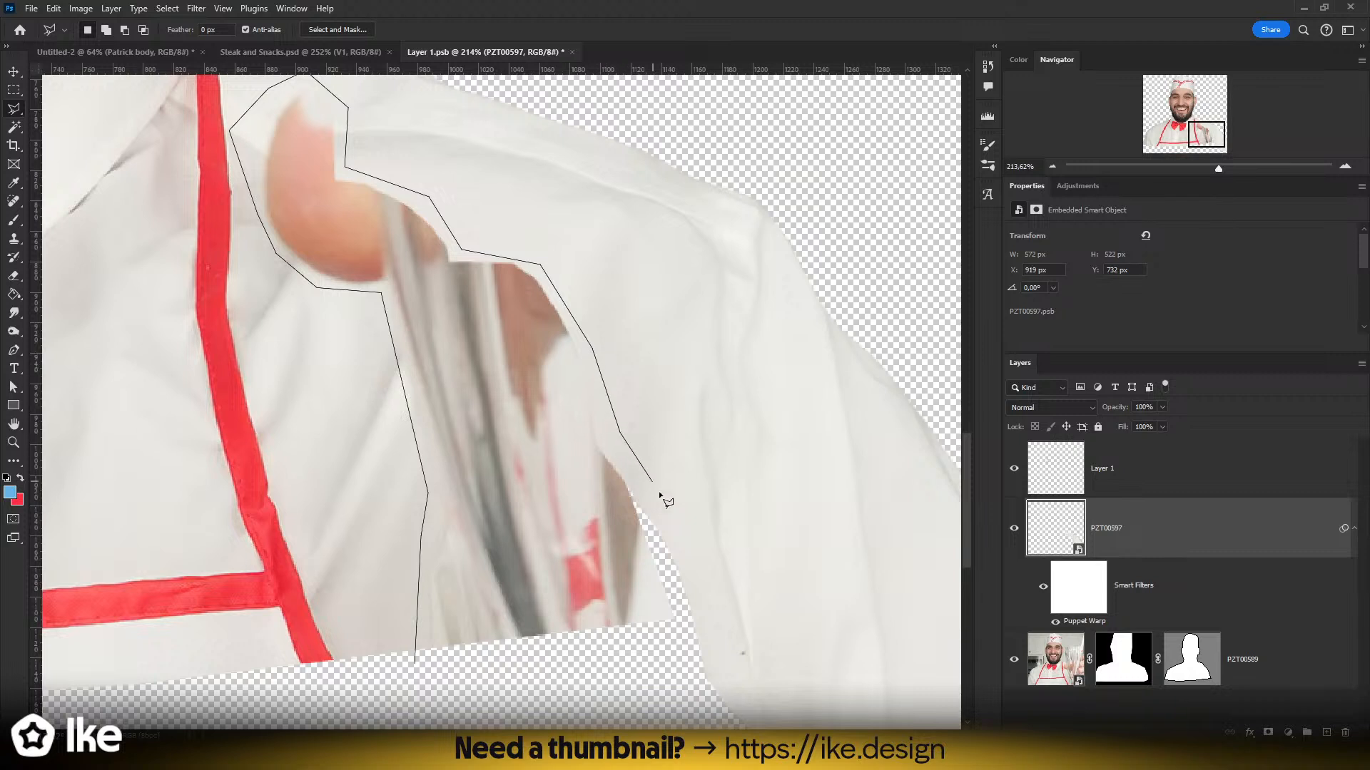
left_click(671, 510)
left_click(704, 596)
left_click(713, 665)
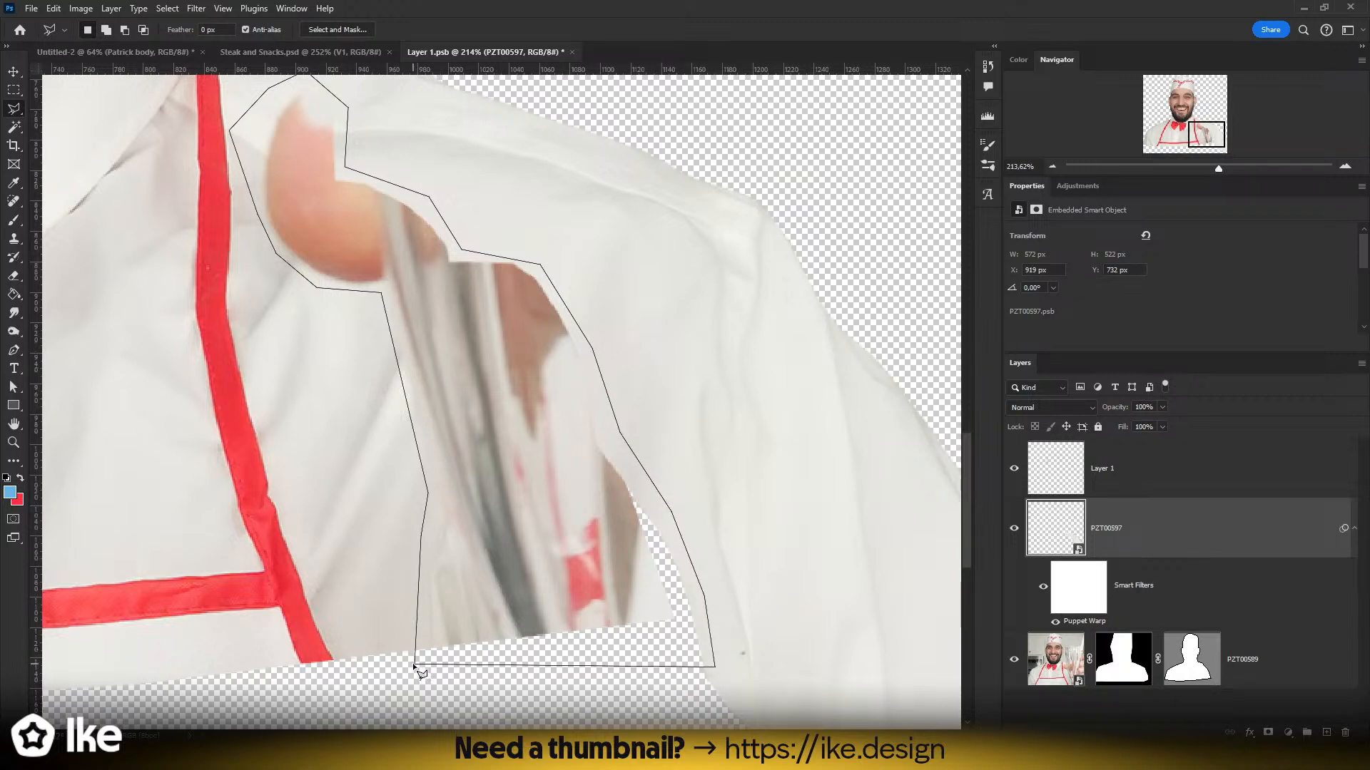
left_click(414, 664)
- Run Generative Fill on the selection with an empty prompt and compare the three generated variations
left_click(107, 718)
left_click(389, 717)
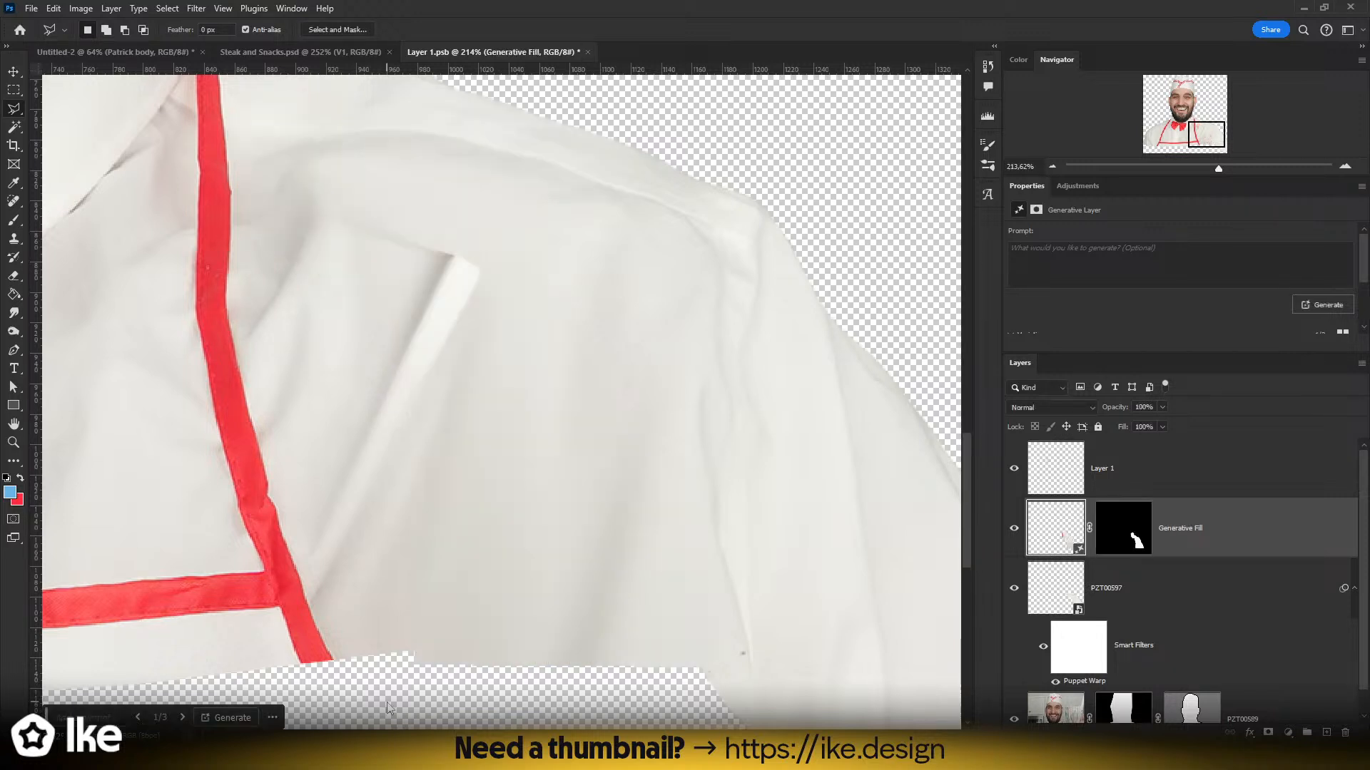
key("z")
left_click_drag(483, 456, 556, 474)
scroll(1201, 309, "down", 2)
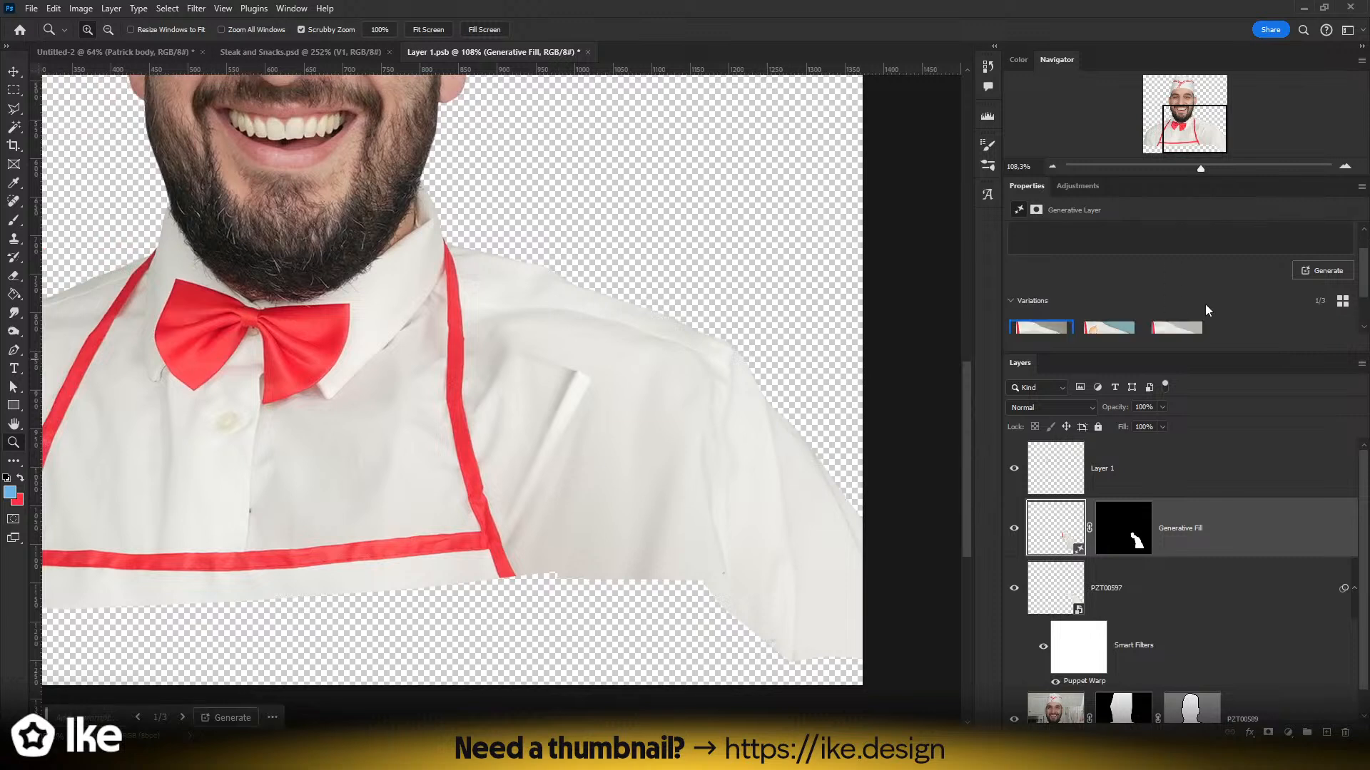
left_click(1175, 318)
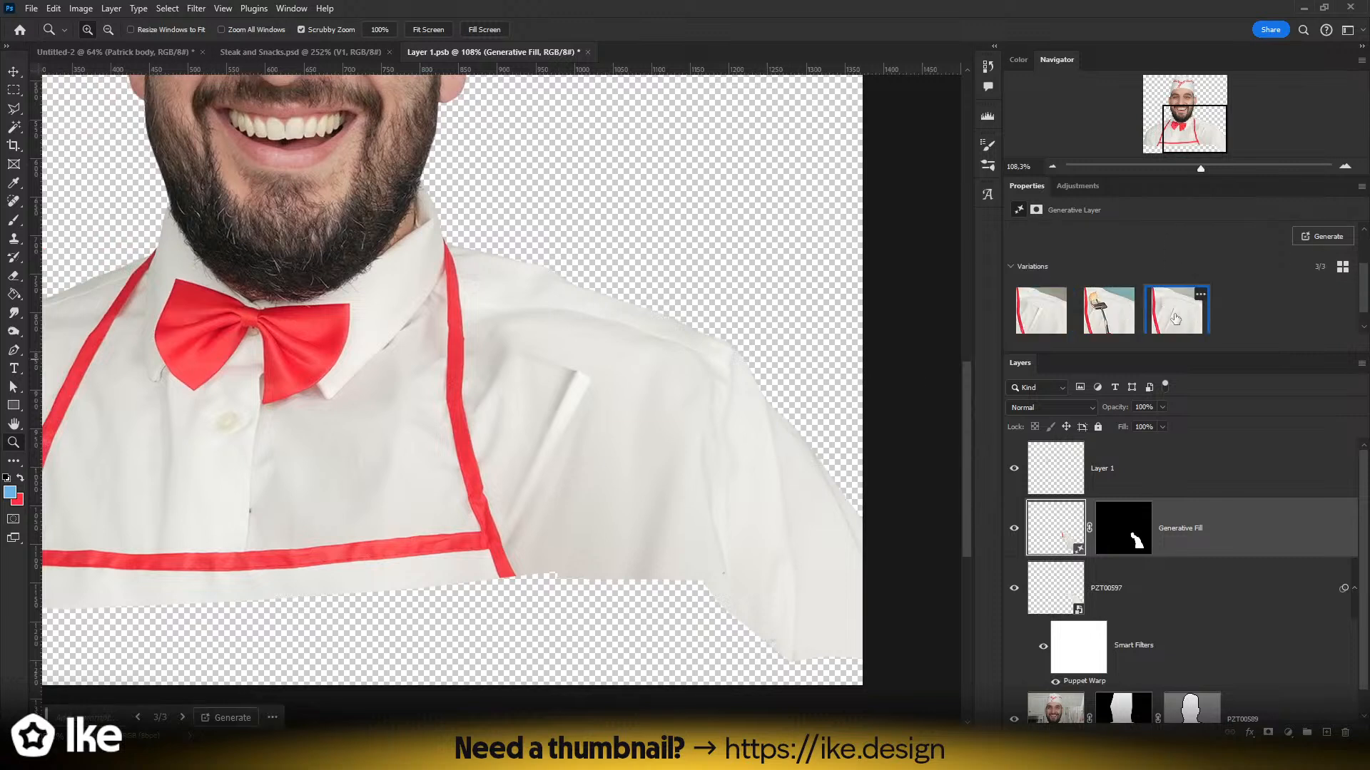
left_click(1036, 327)
left_click(1106, 327)
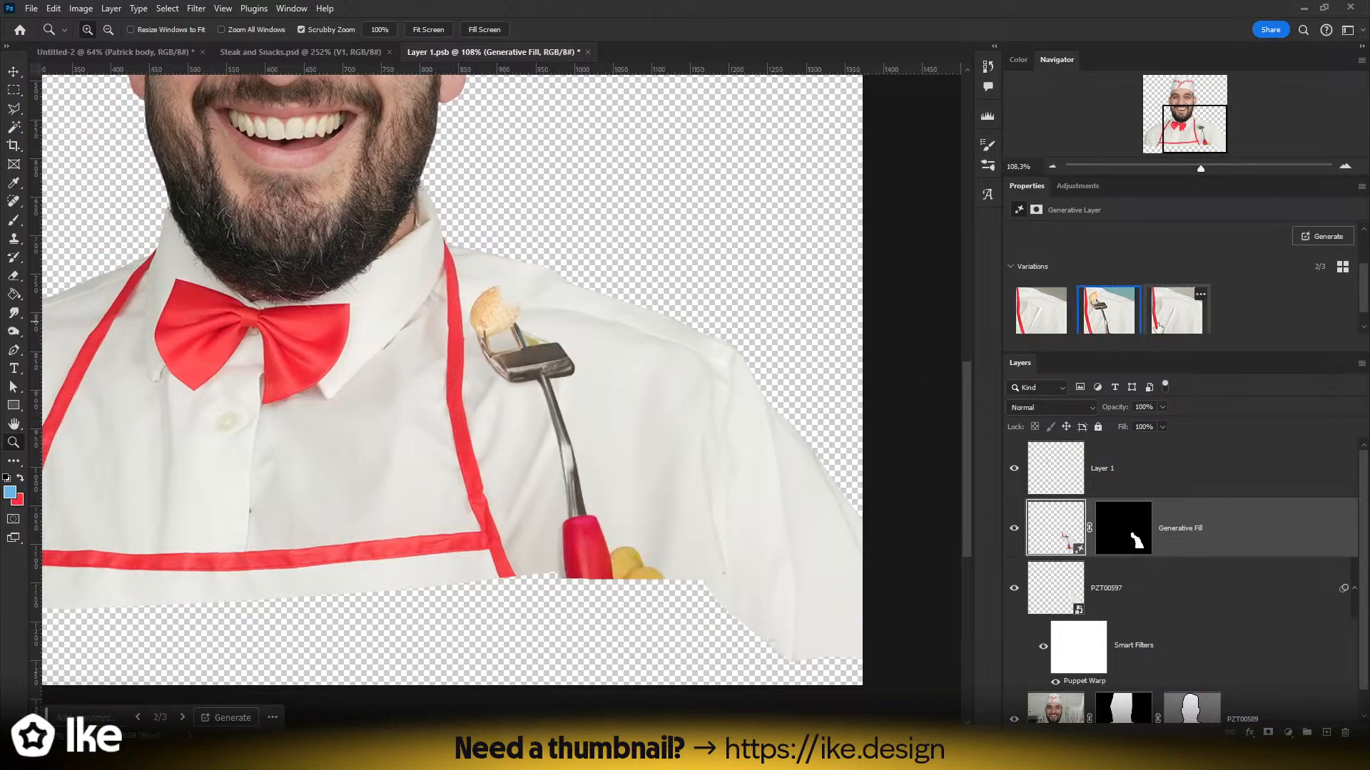
left_click(1161, 326)
- Delete all three variations from the Generative Fill layer
scroll(1079, 333, "down", 1)
left_click(1063, 323)
left_click(1063, 323)
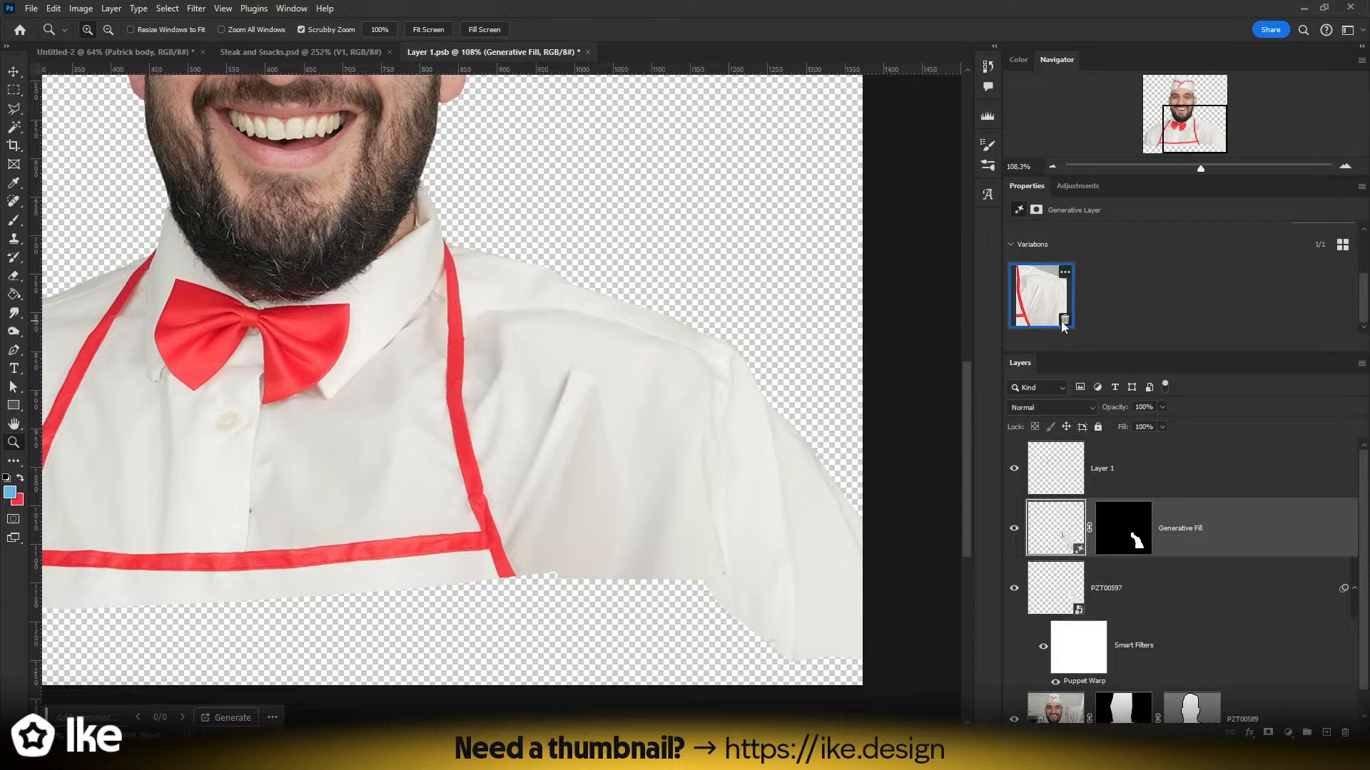
left_click(1063, 323)
- Move the emptied Generative Fill layer above Layer 1 and generate new variations without a prompt
left_click(1117, 486)
left_click(1202, 536)
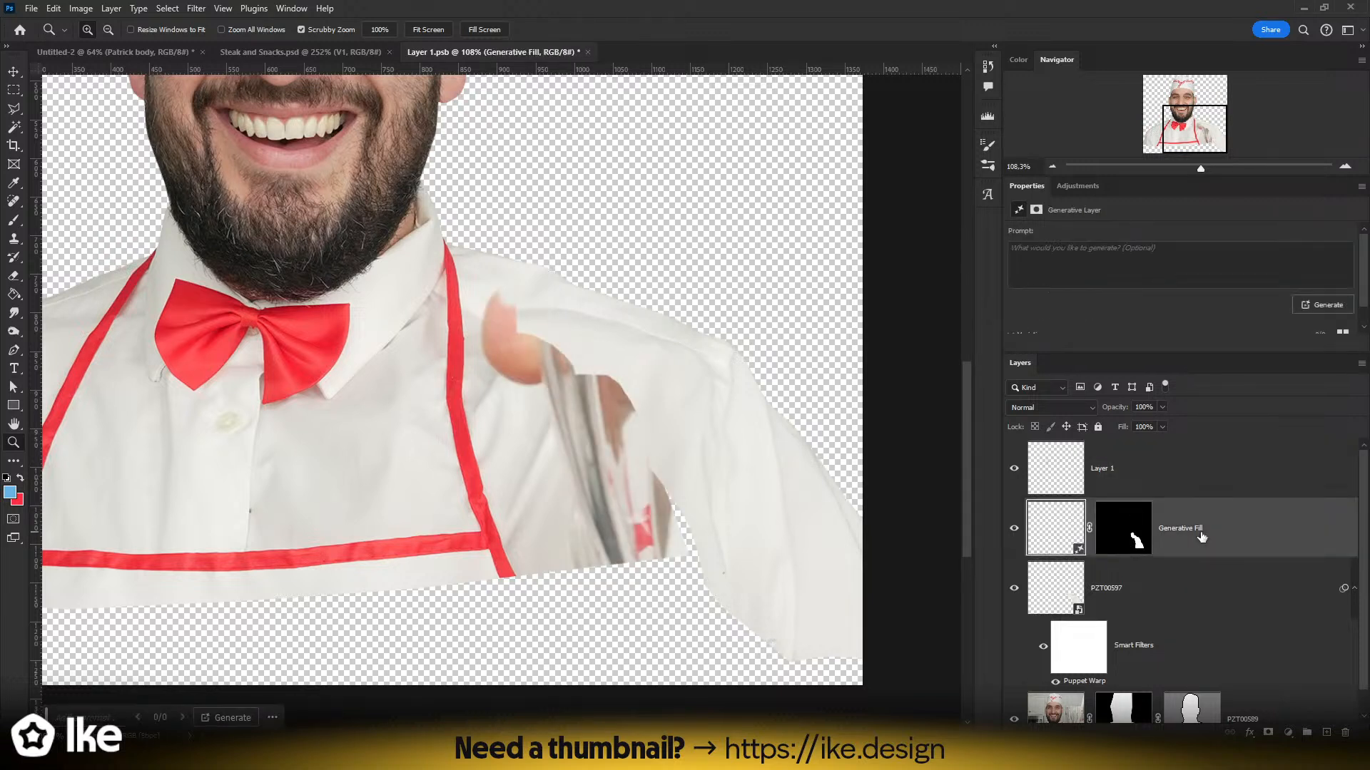
left_click_drag(1194, 533, 1187, 460)
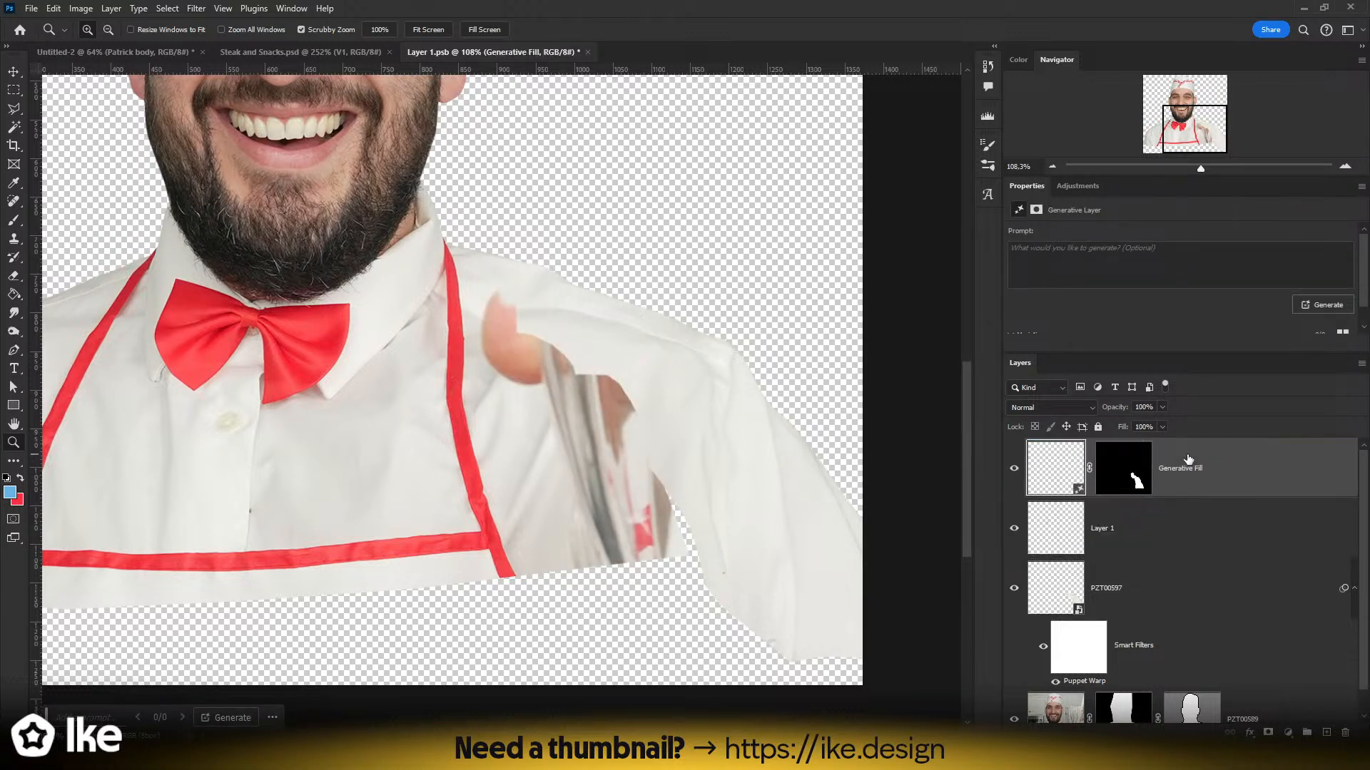
left_click(1322, 305)
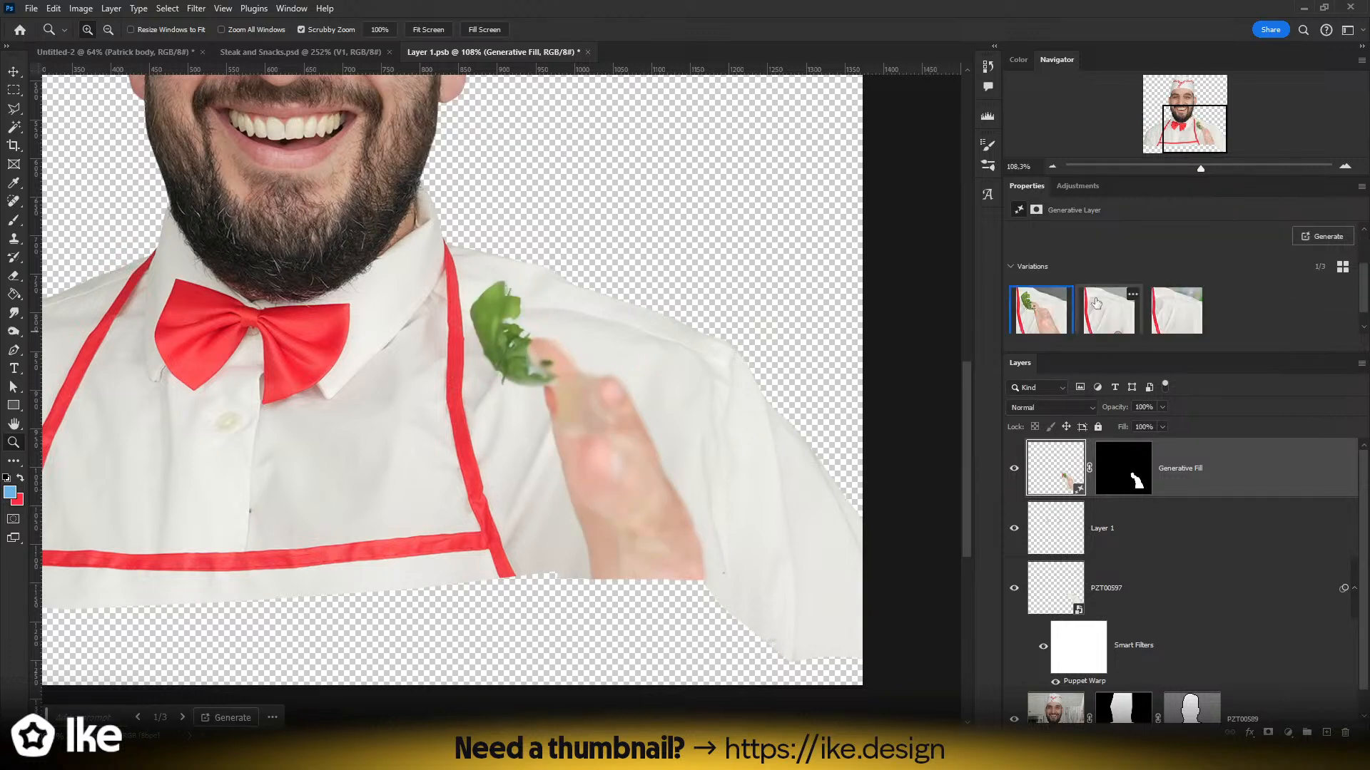
- Keep only the clean shirt variation, deleting the ones with the green leaf and the thumb, and view the whole figure
left_click(1063, 320)
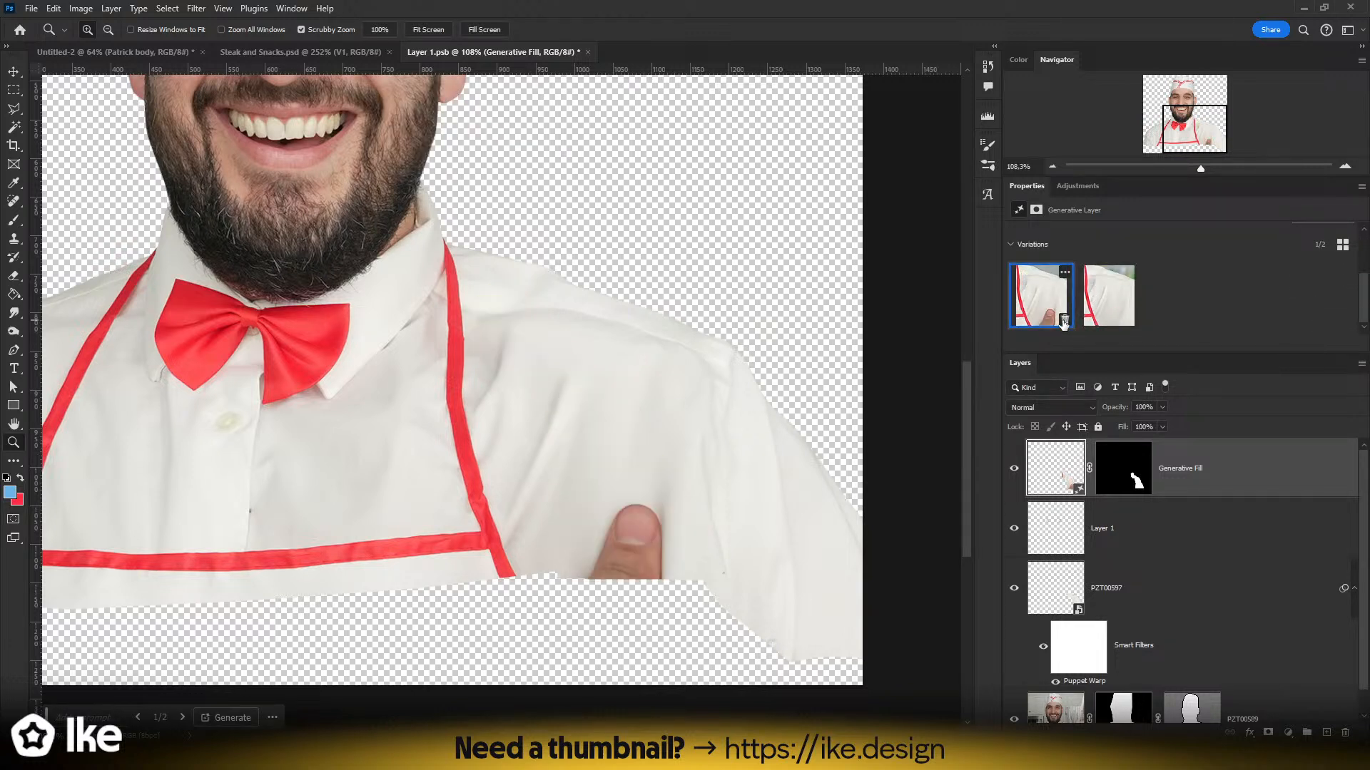
left_click(1108, 311)
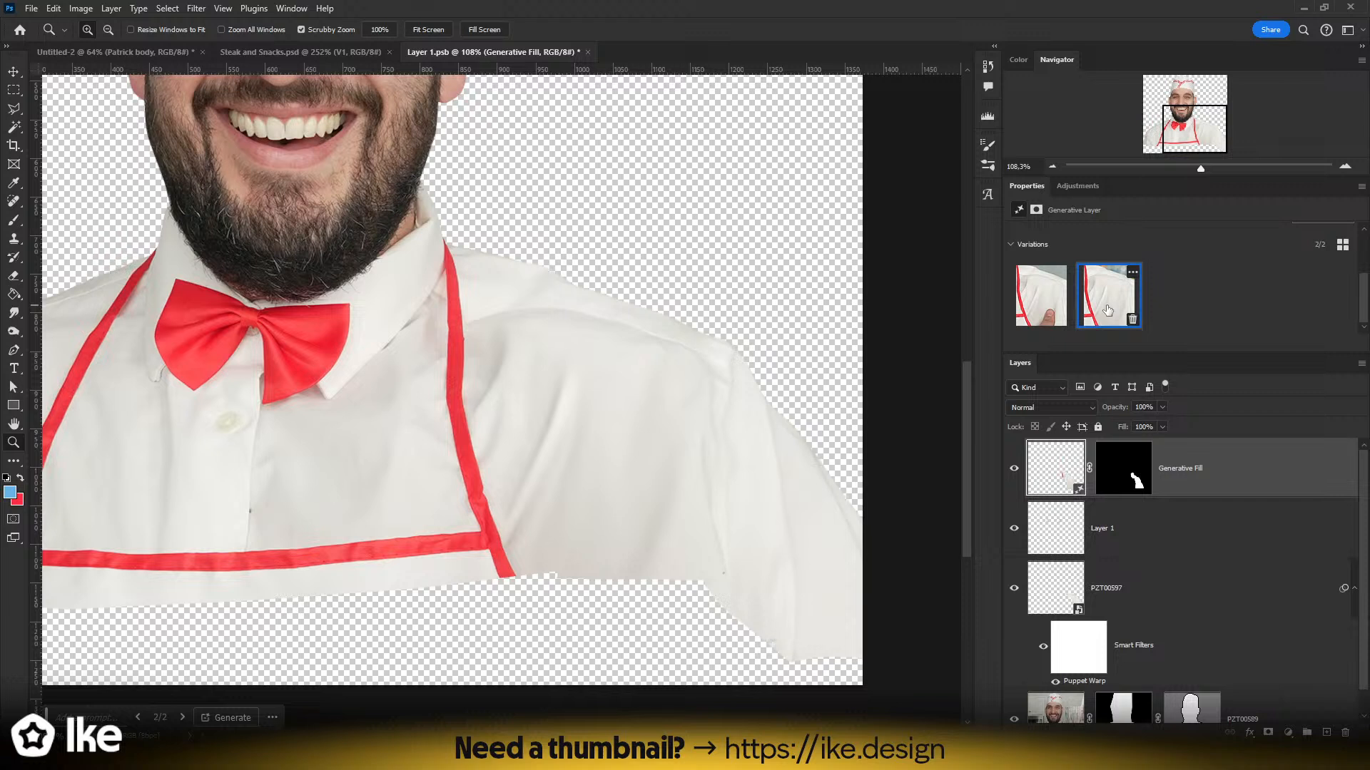
left_click(1063, 320)
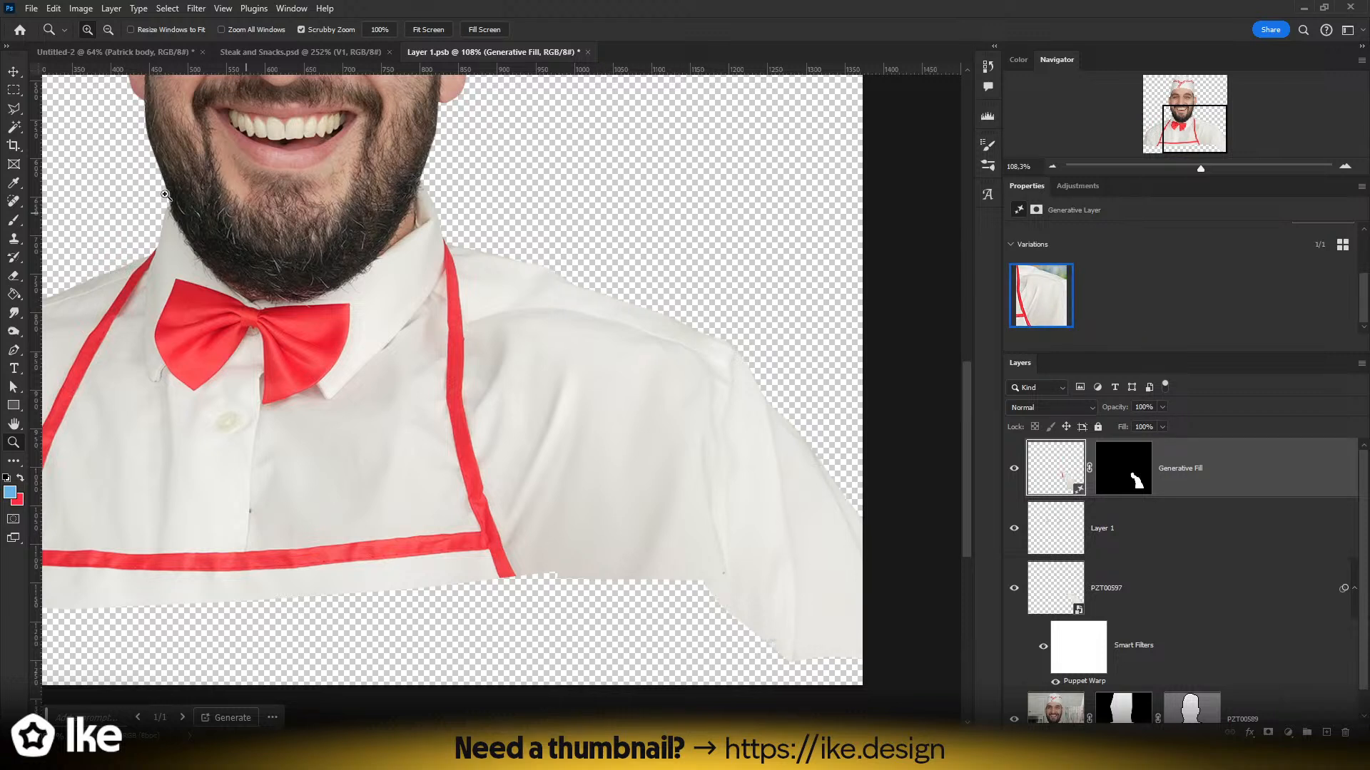
left_click_drag(652, 322, 632, 341)
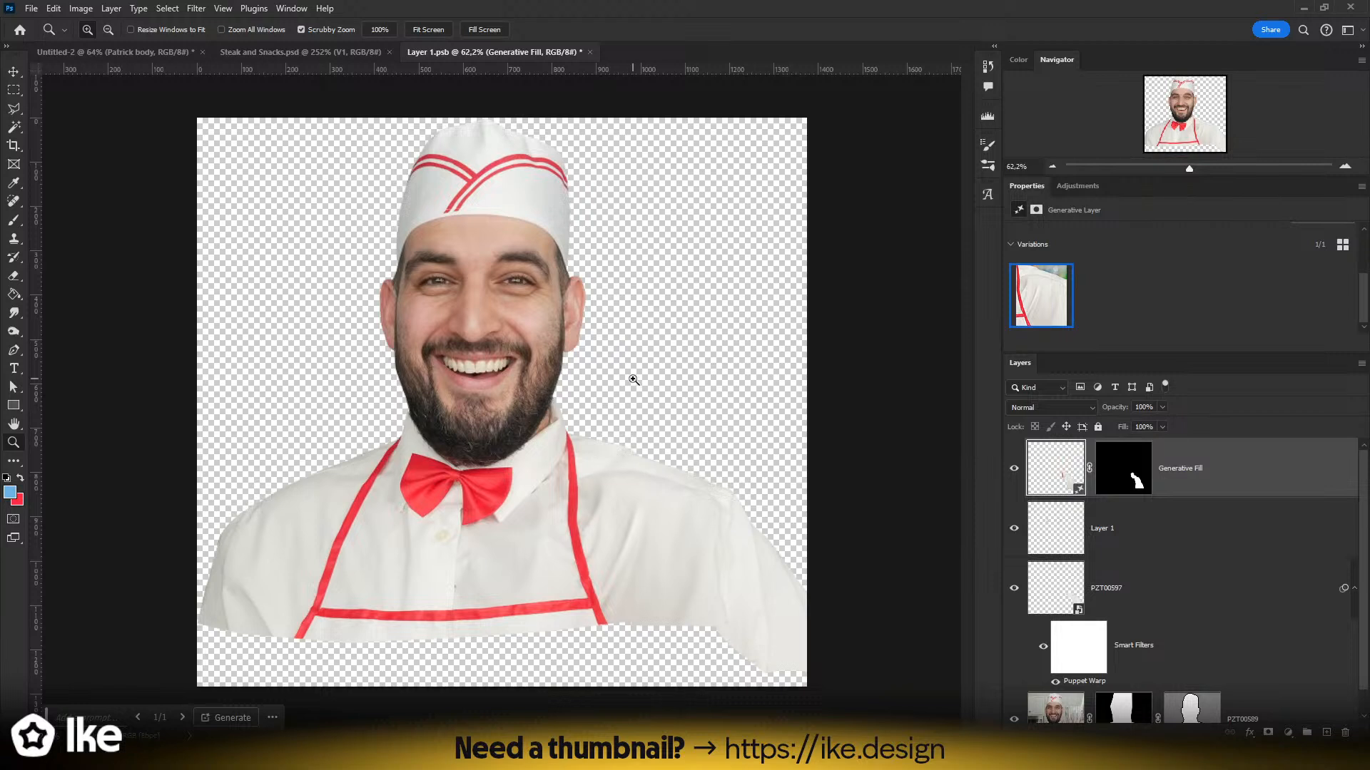
- Compare the shirt with the Generative Fill layer hidden and shown, then save and close the Layer 1.psb smart object
left_click(1013, 469)
left_click(1013, 468)
left_click(1013, 469)
left_click(1014, 468)
key("ctrl+s")
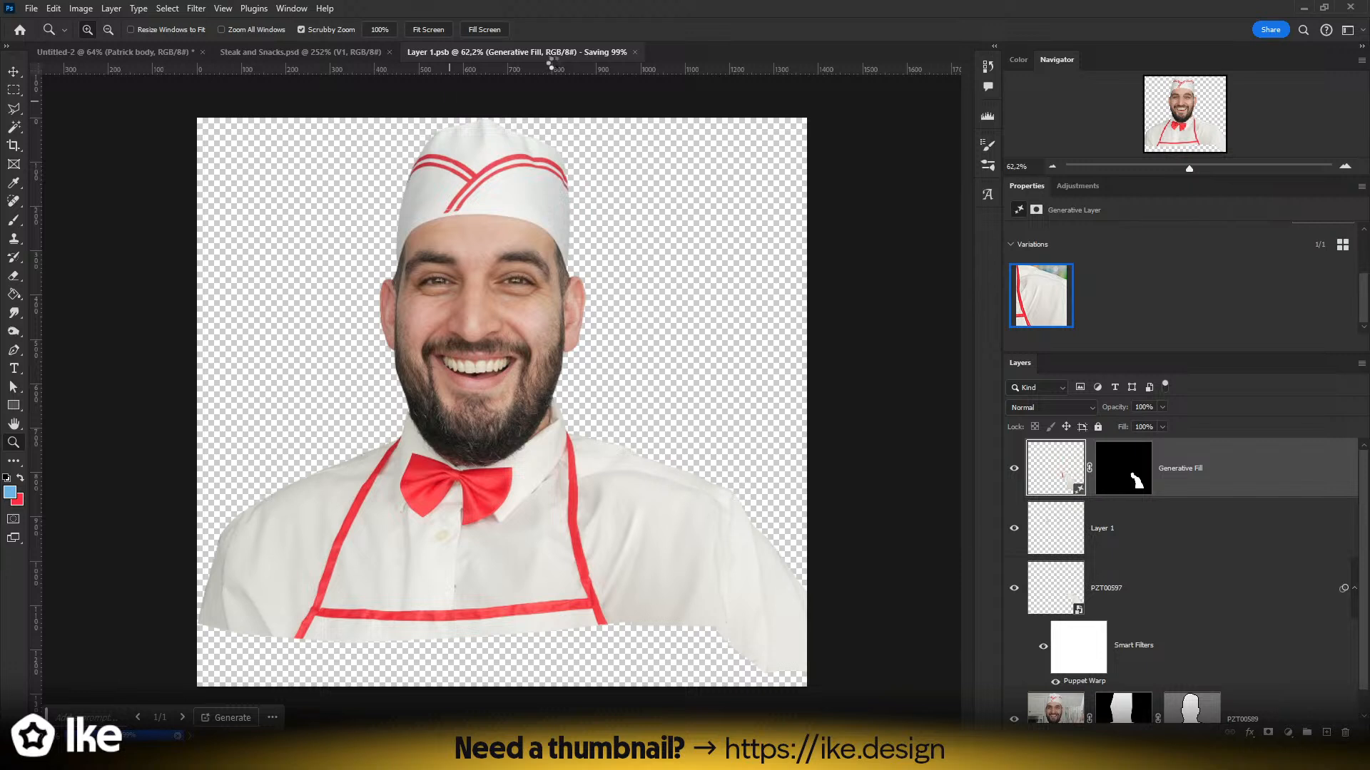
key("ctrl+w")
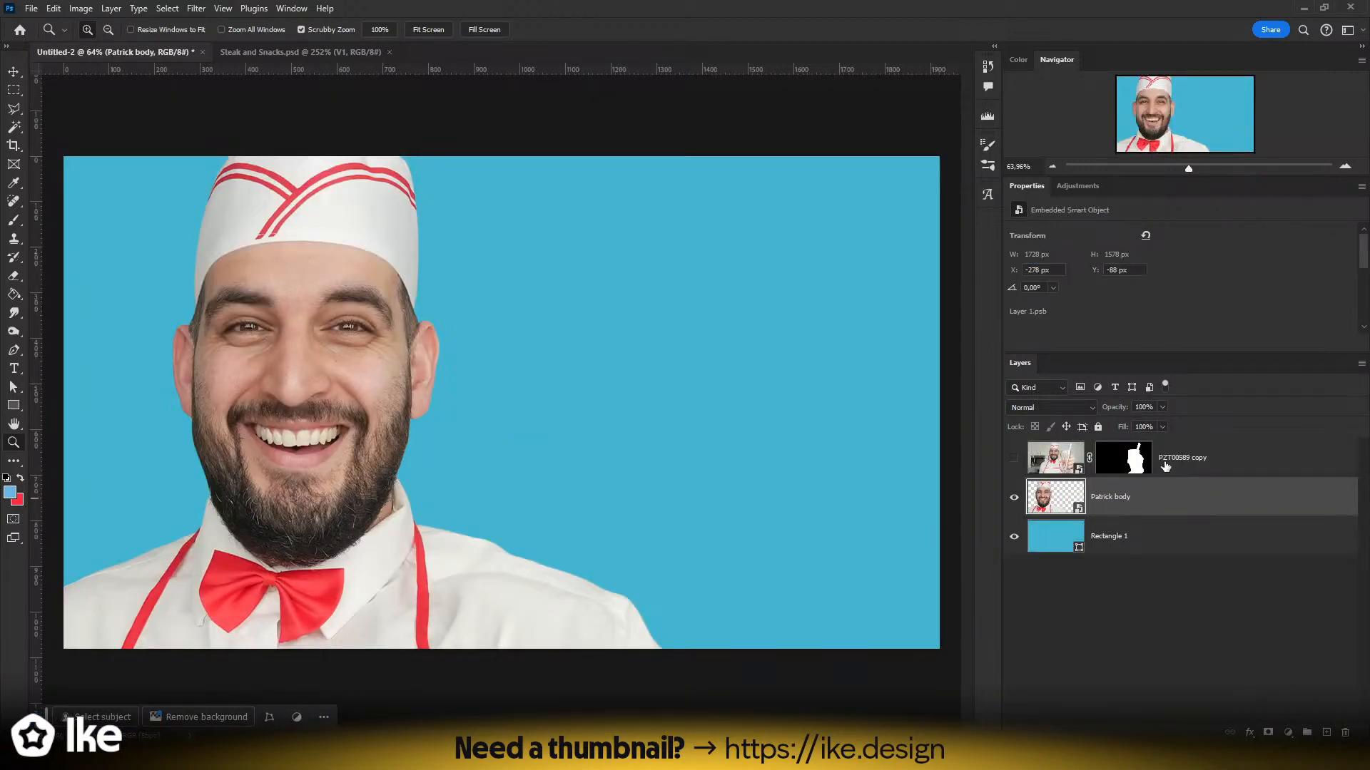
- Compare the body layer's shoulder before and after the smart object update by repeatedly undoing and redoing it
left_click(13, 72)
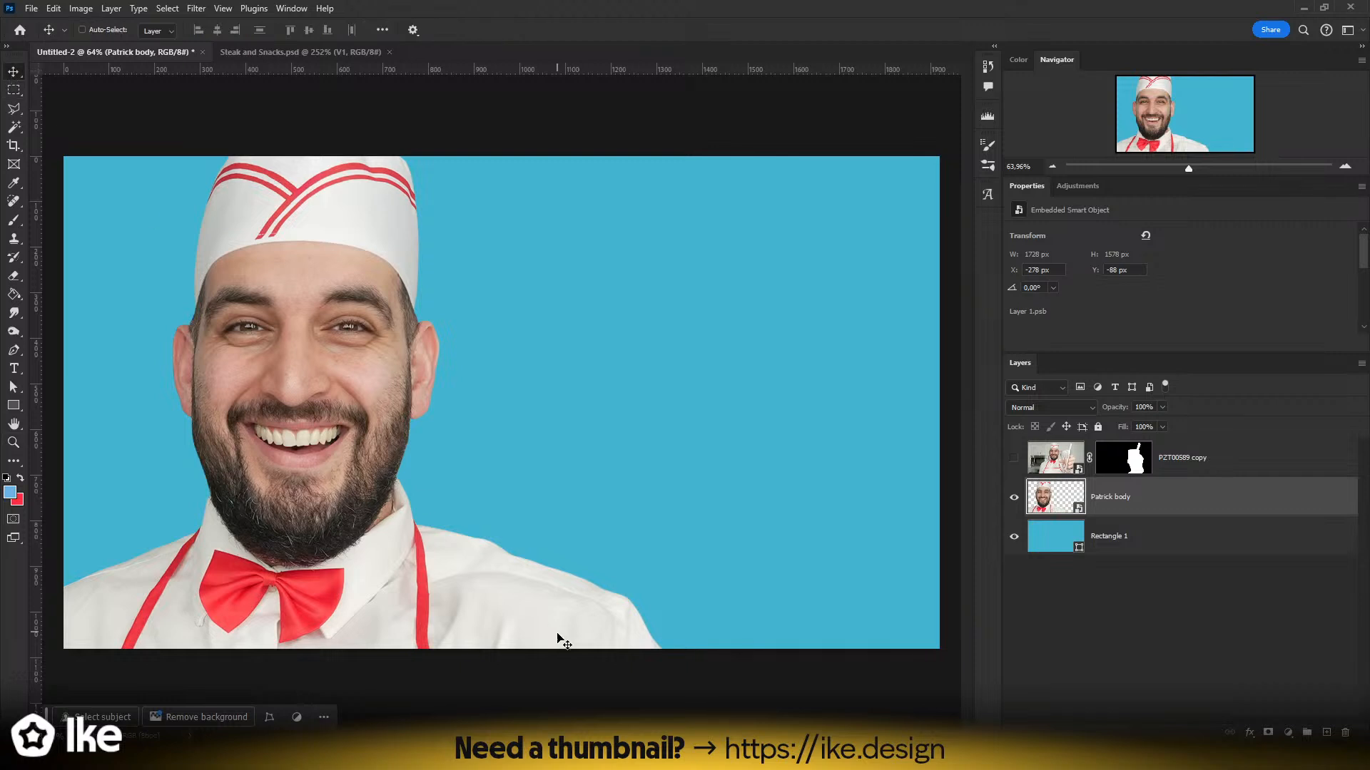
key("ctrl+z")
key("ctrl+shift+z")
key("ctrl+z")
key("ctrl+shift+z")
key("ctrl+z")
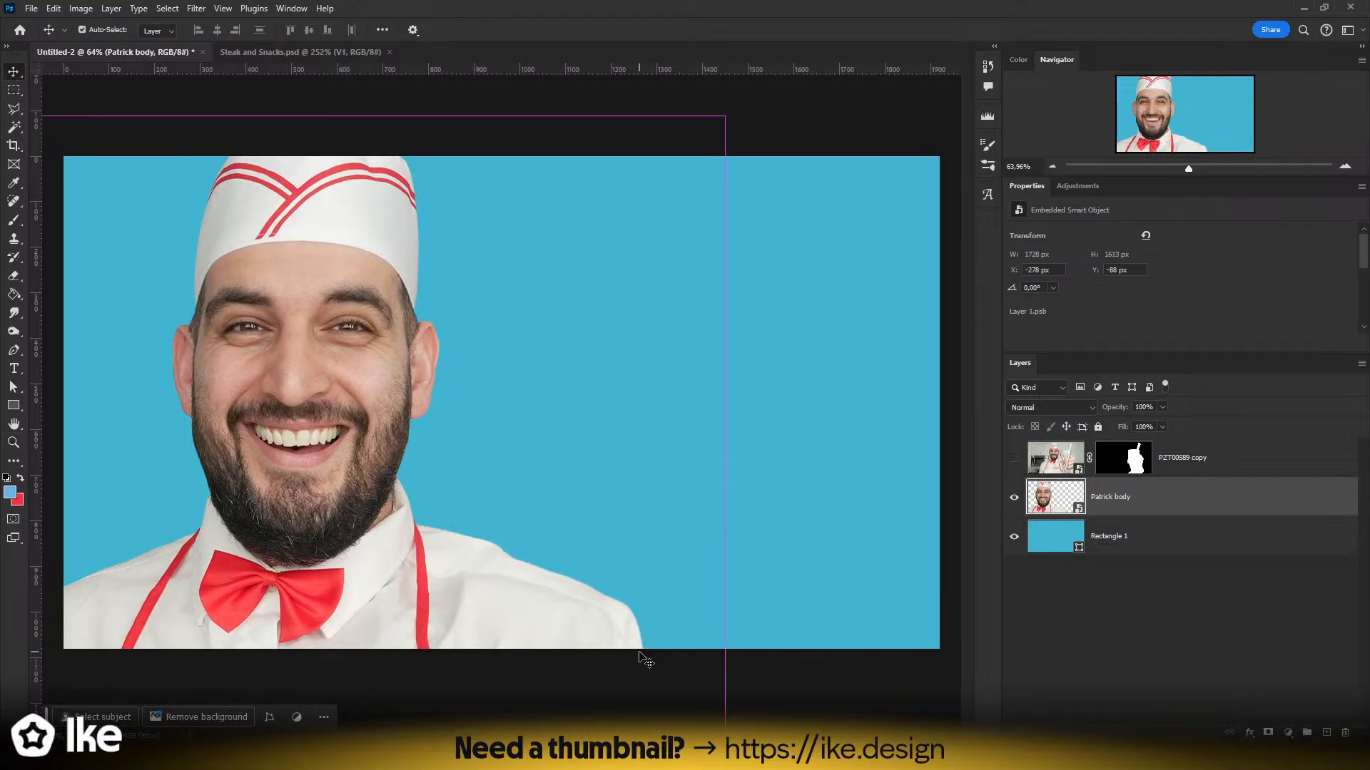
key("ctrl+shift+z")
key("ctrl+z")
key("ctrl+shift+z")
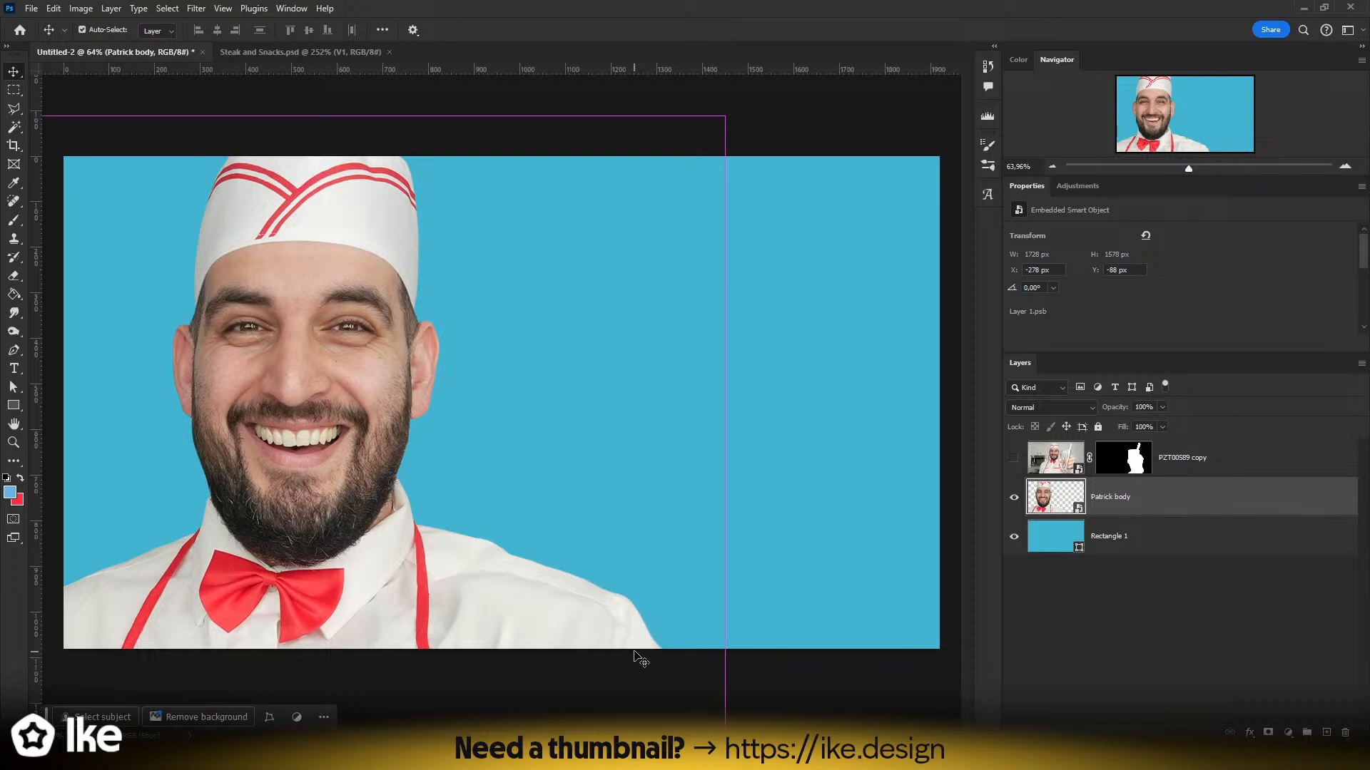
key("ctrl+z")
key("ctrl+shift+z")
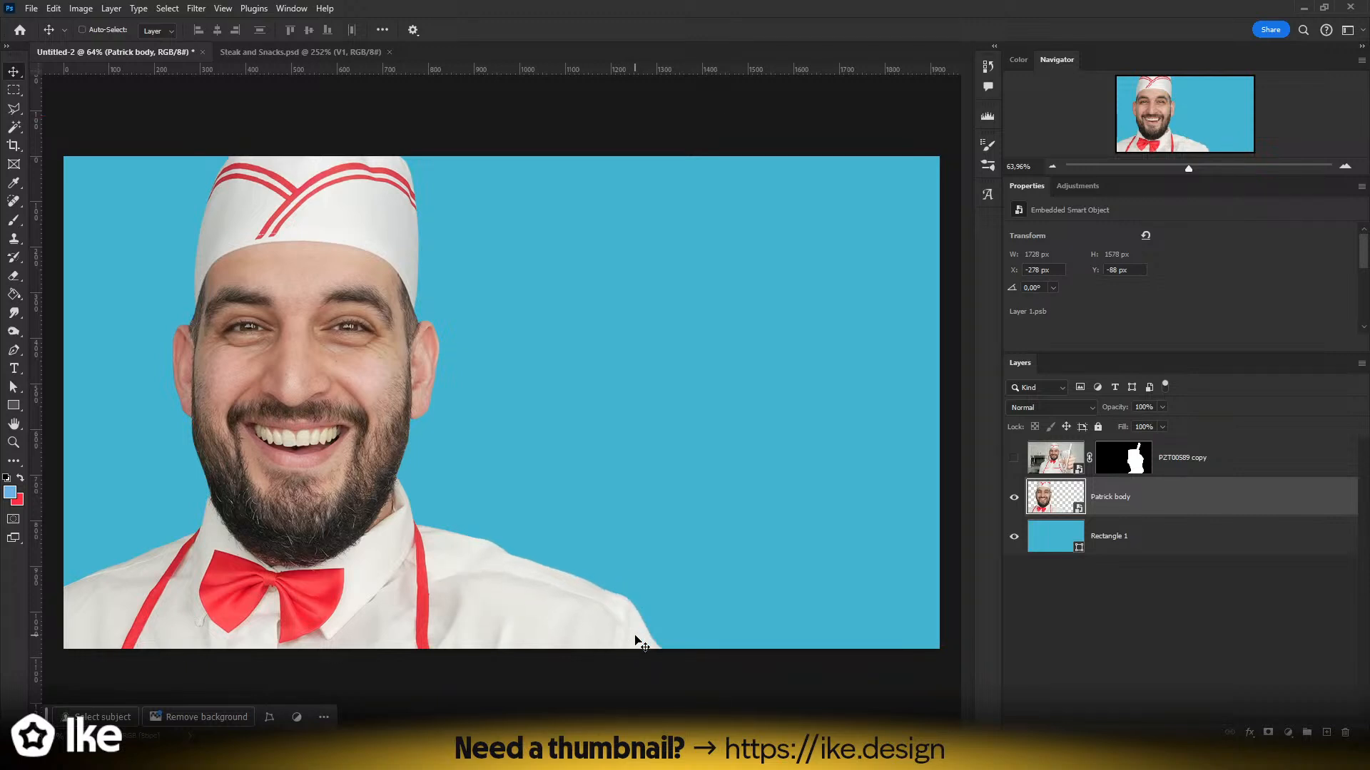
key("b")
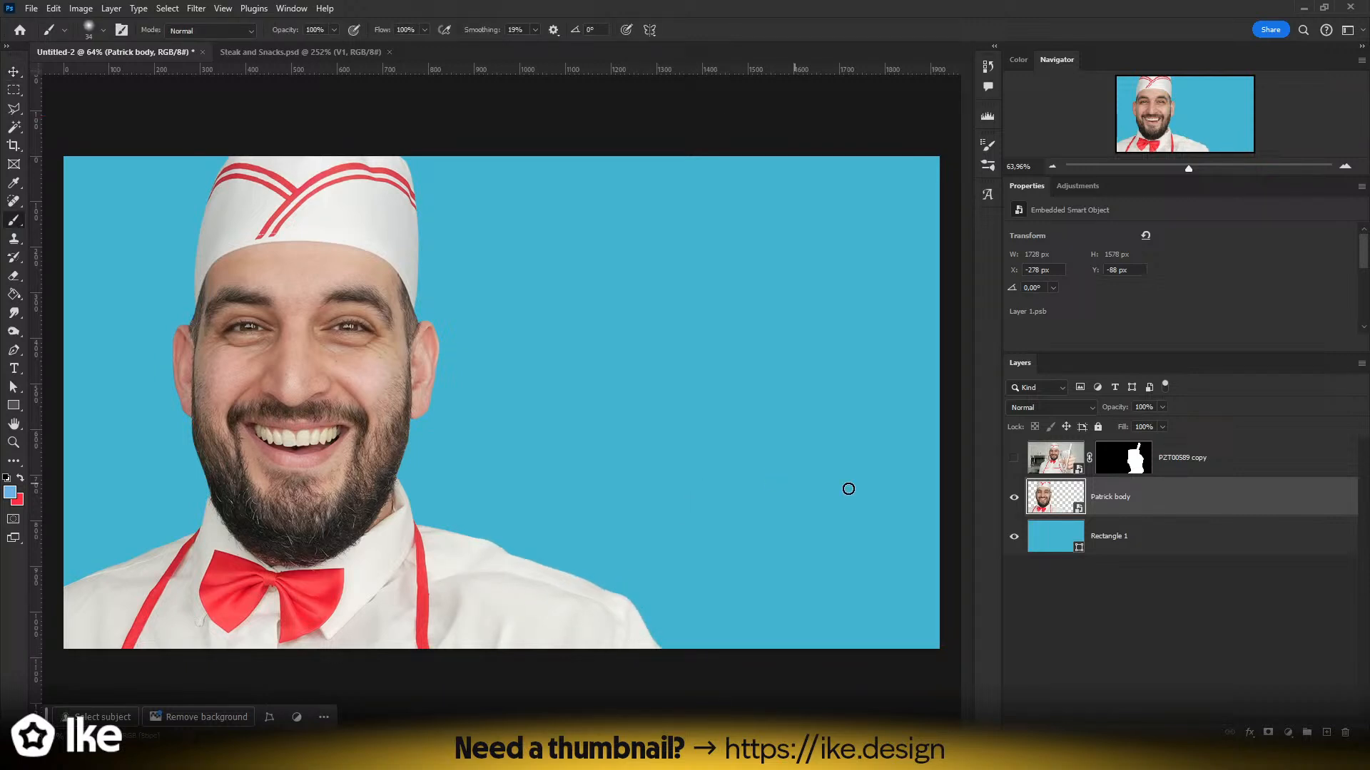
left_click(1014, 459)
left_click(13, 74)
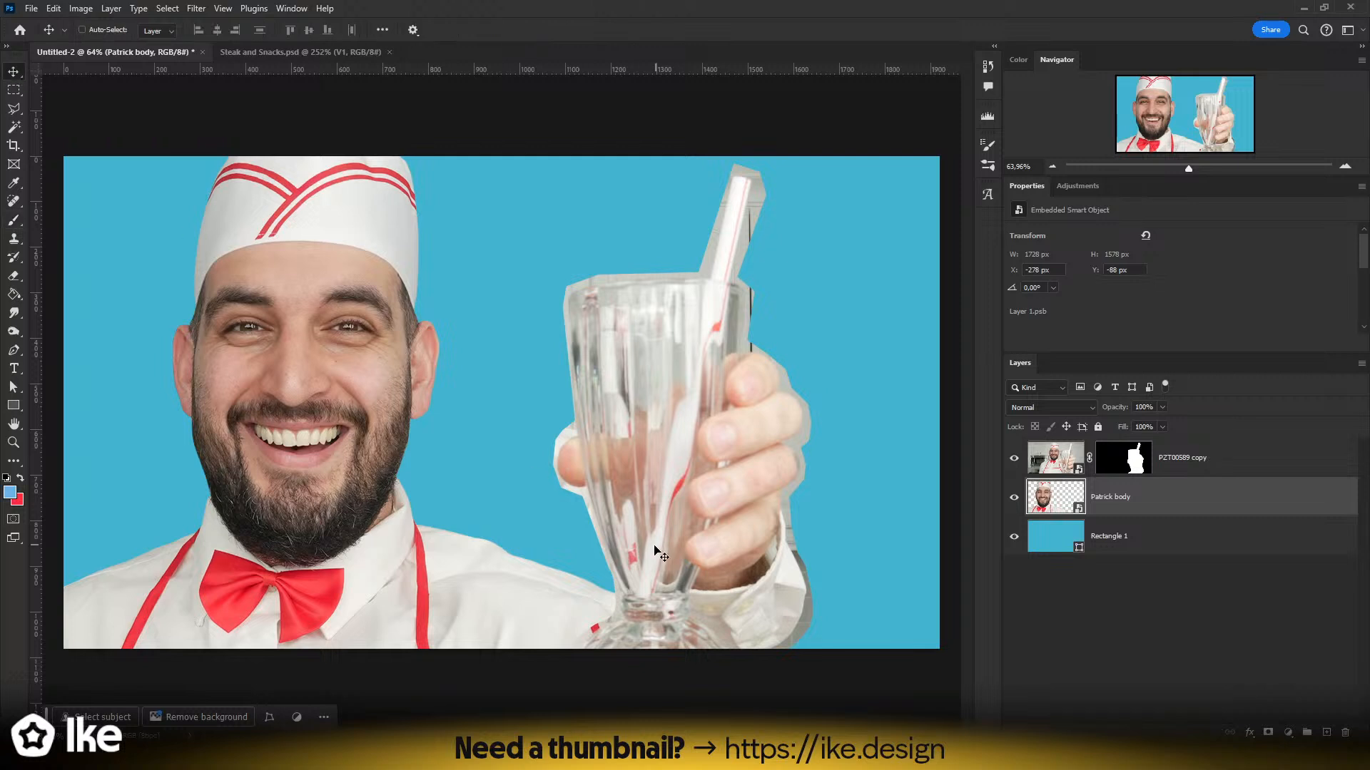
key("ctrl+z")
key("ctrl+z")
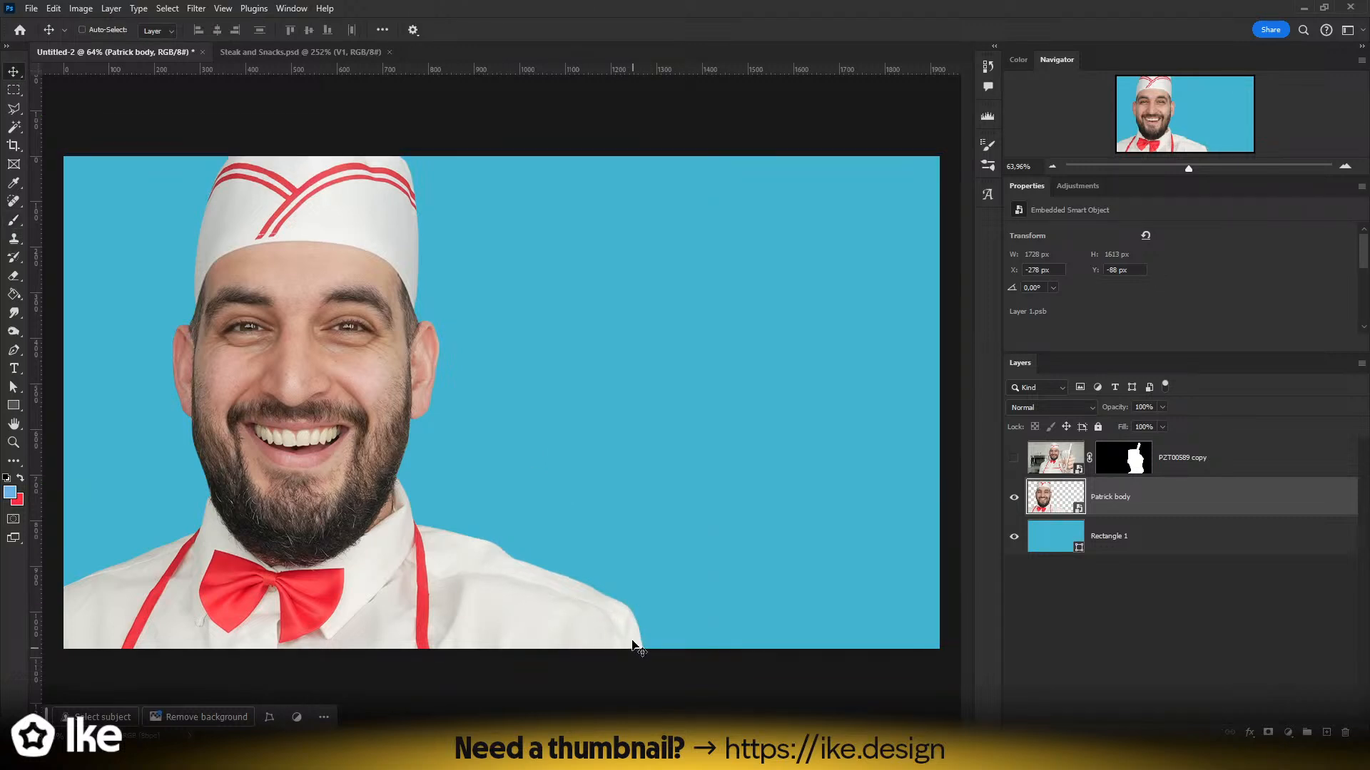
key("ctrl+shift+z")
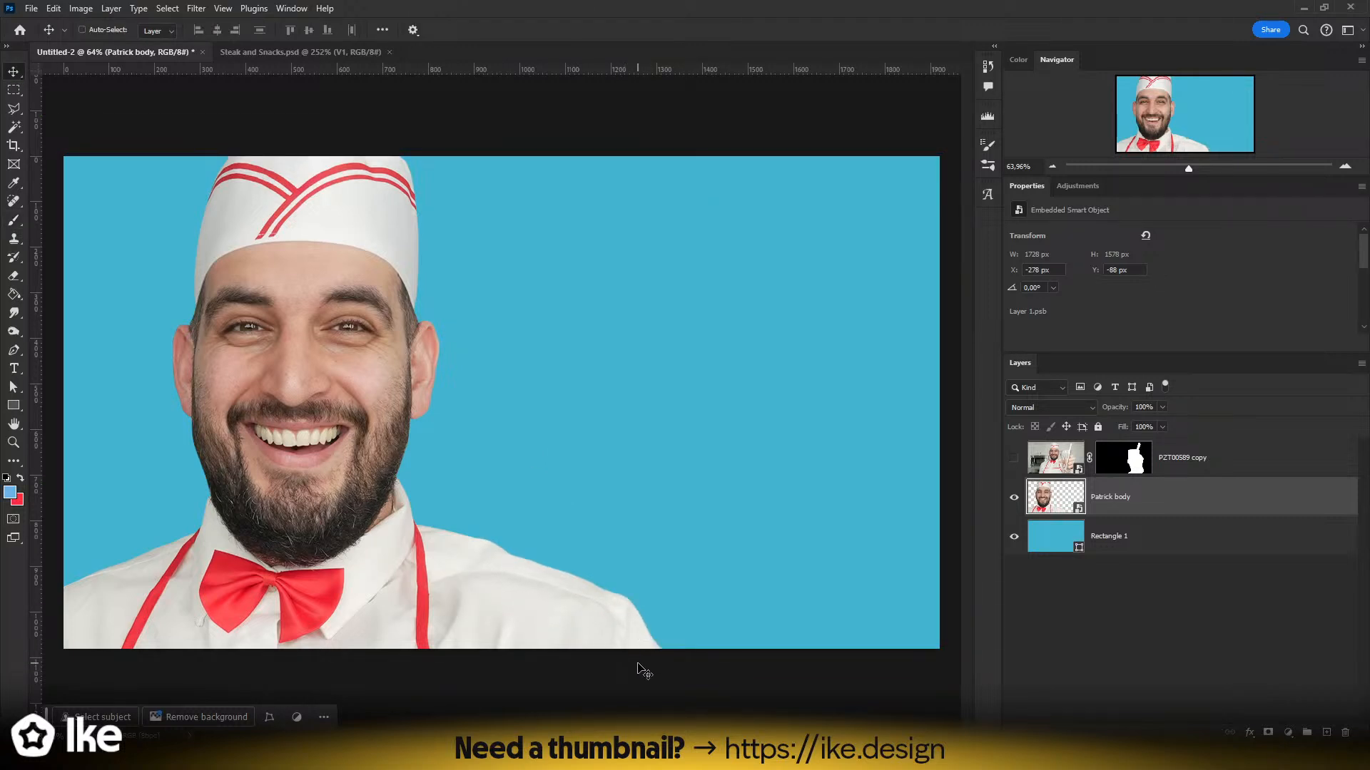
- Show the PZT00589 copy layer and move it to about X -729, Y -220 px; shift the body layer right to about X -163 px
left_click(1014, 460)
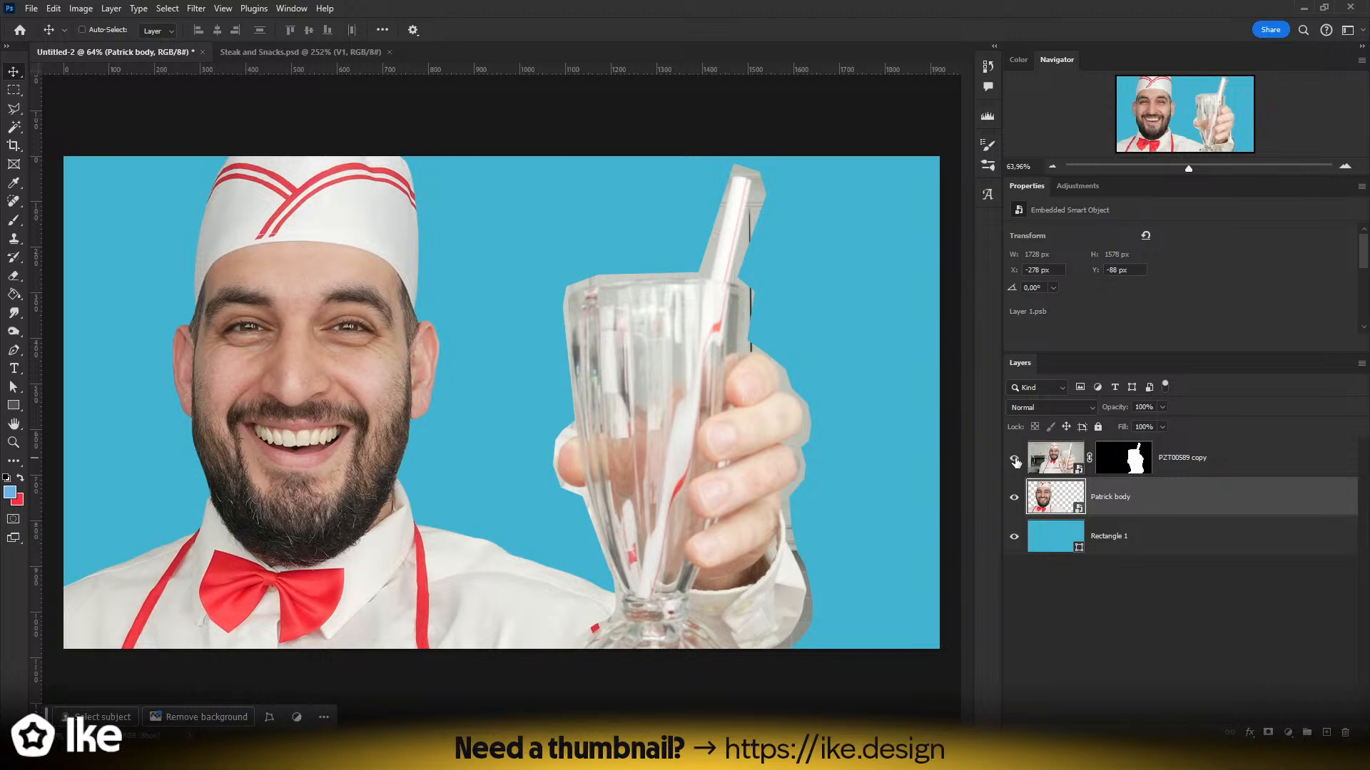
left_click(1243, 468)
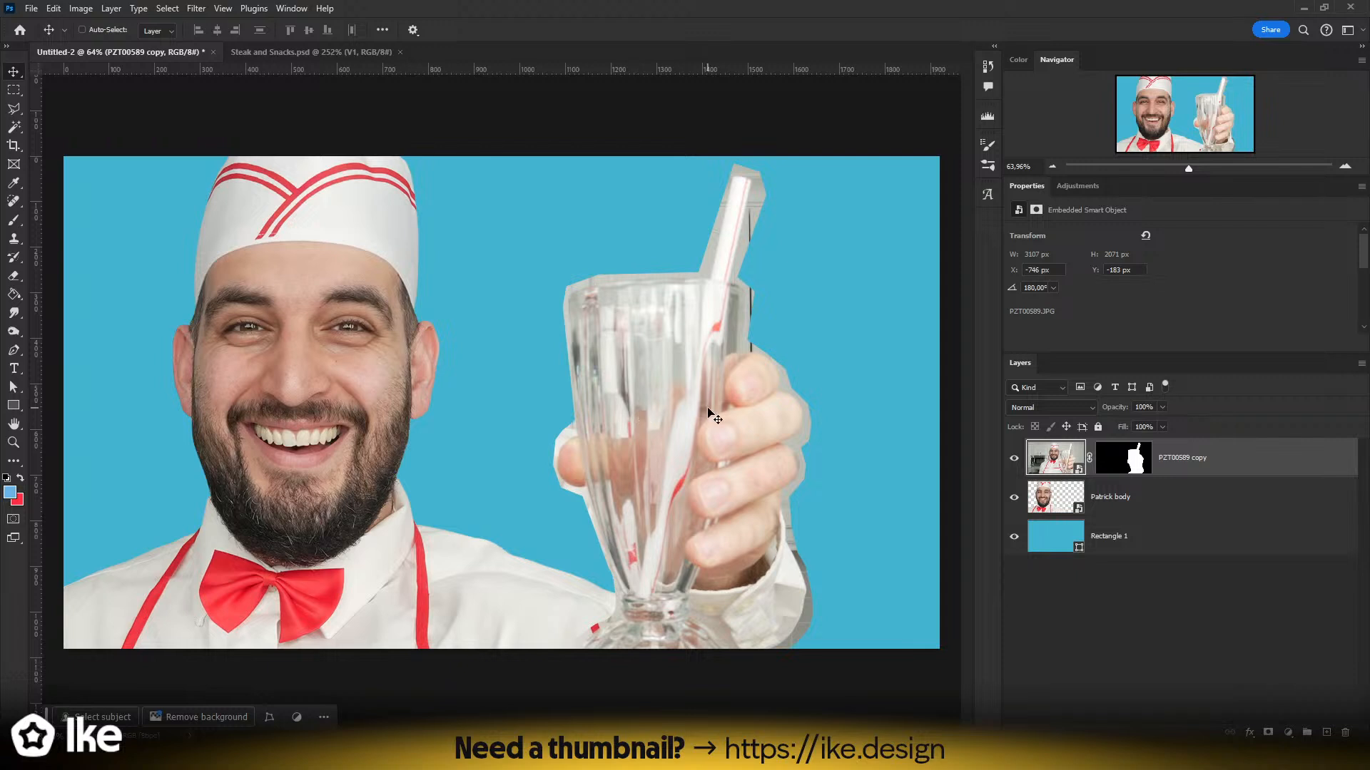
left_click_drag(708, 411, 717, 404)
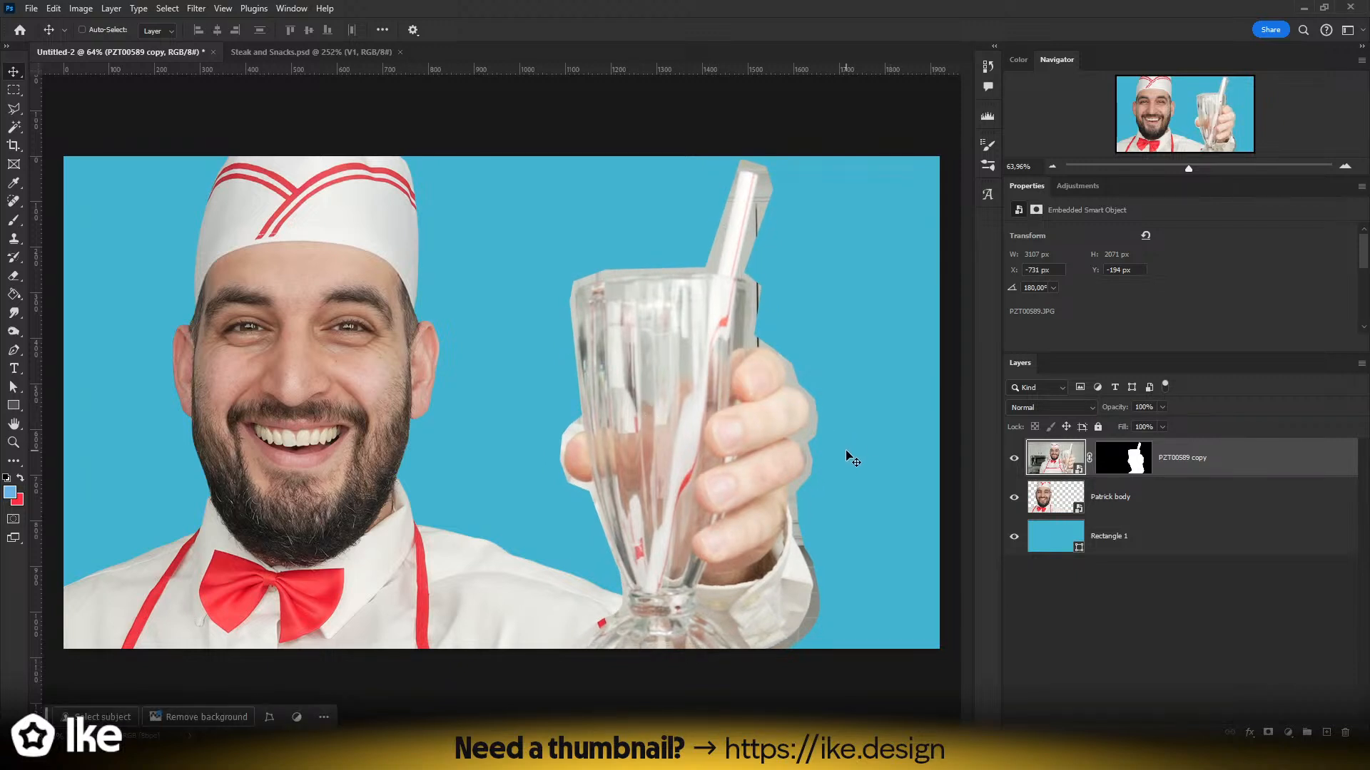
mouse_move(716, 367)
left_mouse_down()
mouse_move(717, 337)
mouse_move(716, 352)
left_mouse_up()
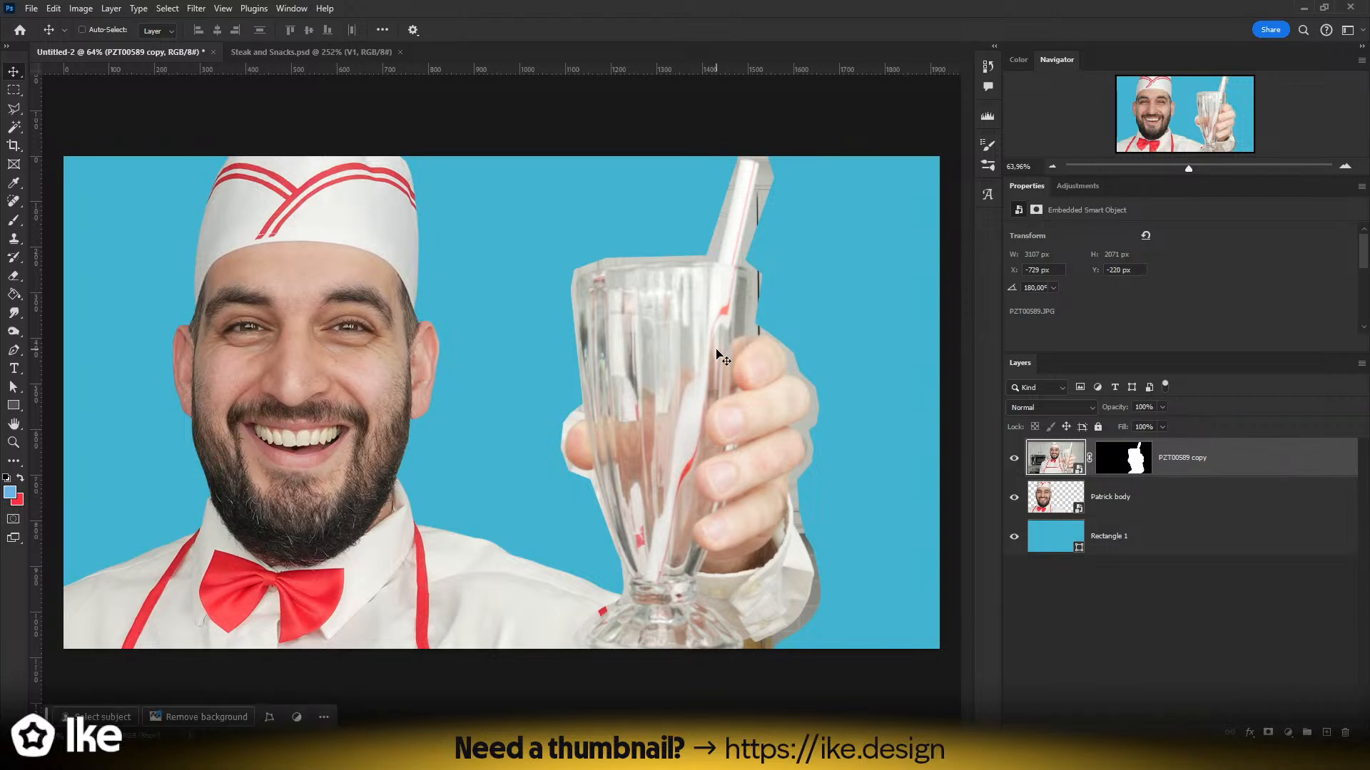
left_click(1136, 482)
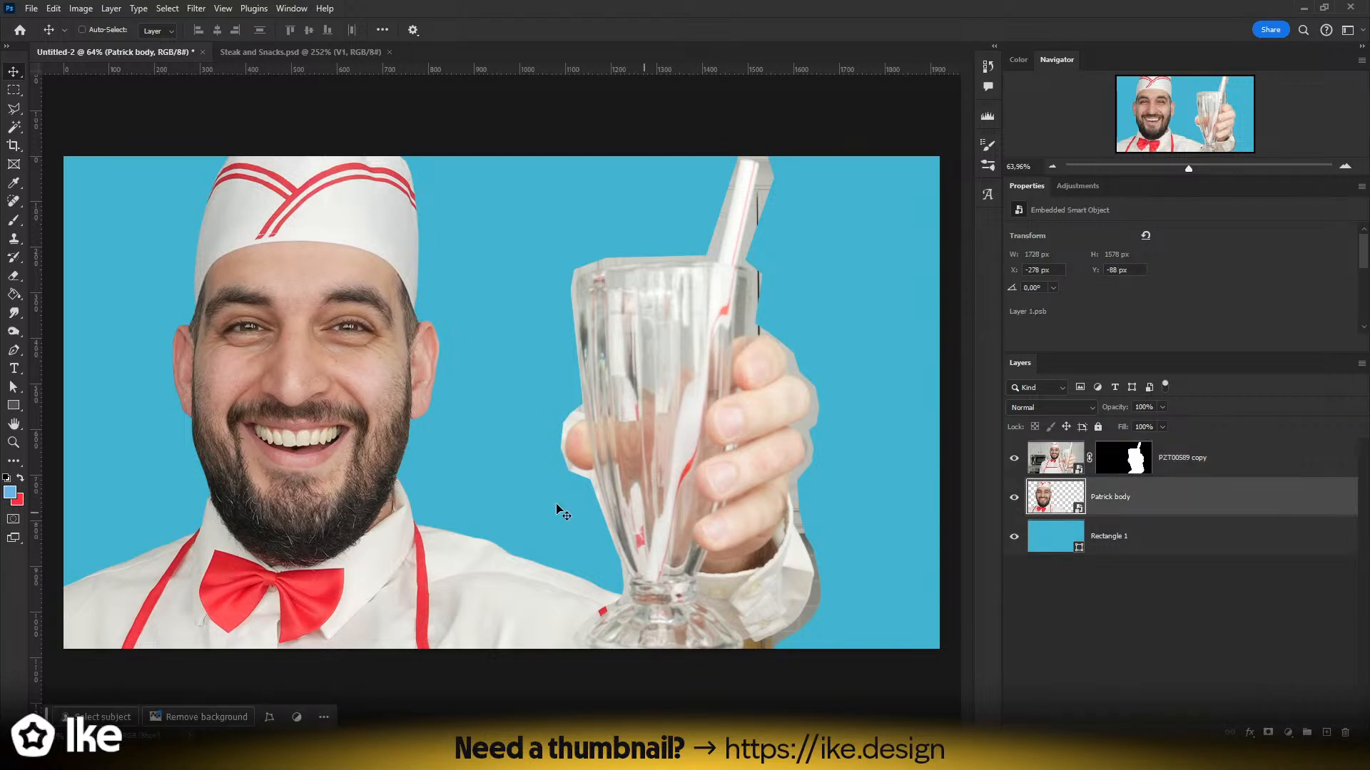
left_click_drag(380, 478, 433, 478)
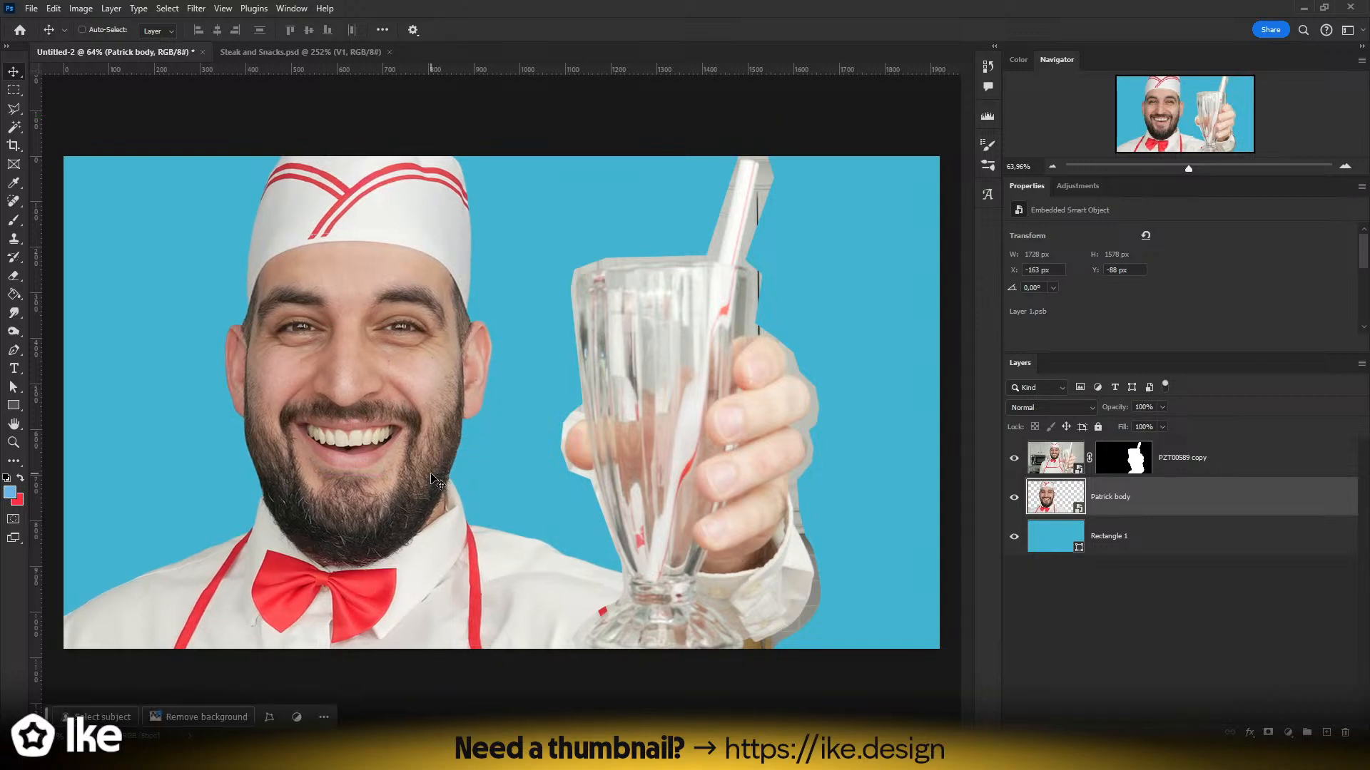
- Place a horizontal guide at canvas mid-height and vertical guides at one third and two thirds of its width, removing the centre vertical guide
left_click_drag(38, 351, 503, 336)
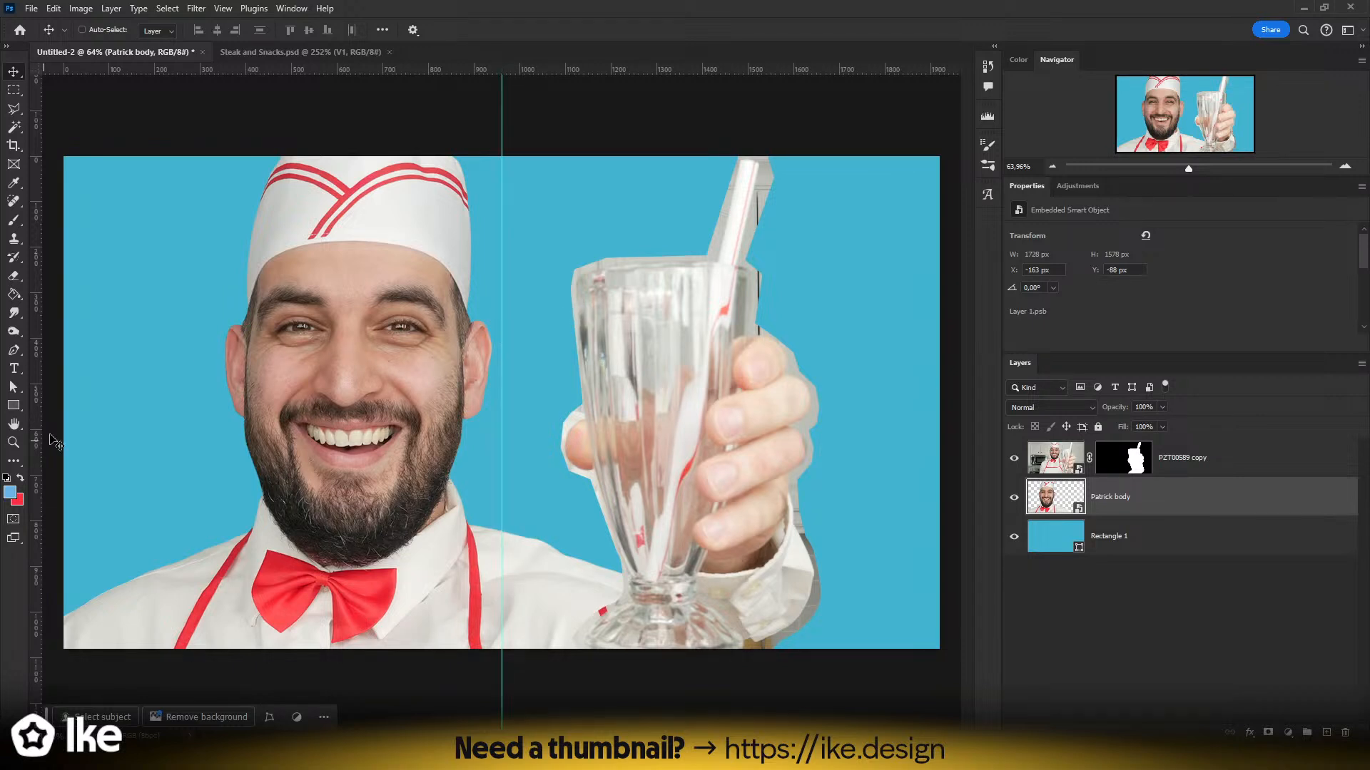
left_click_drag(312, 69, 317, 403)
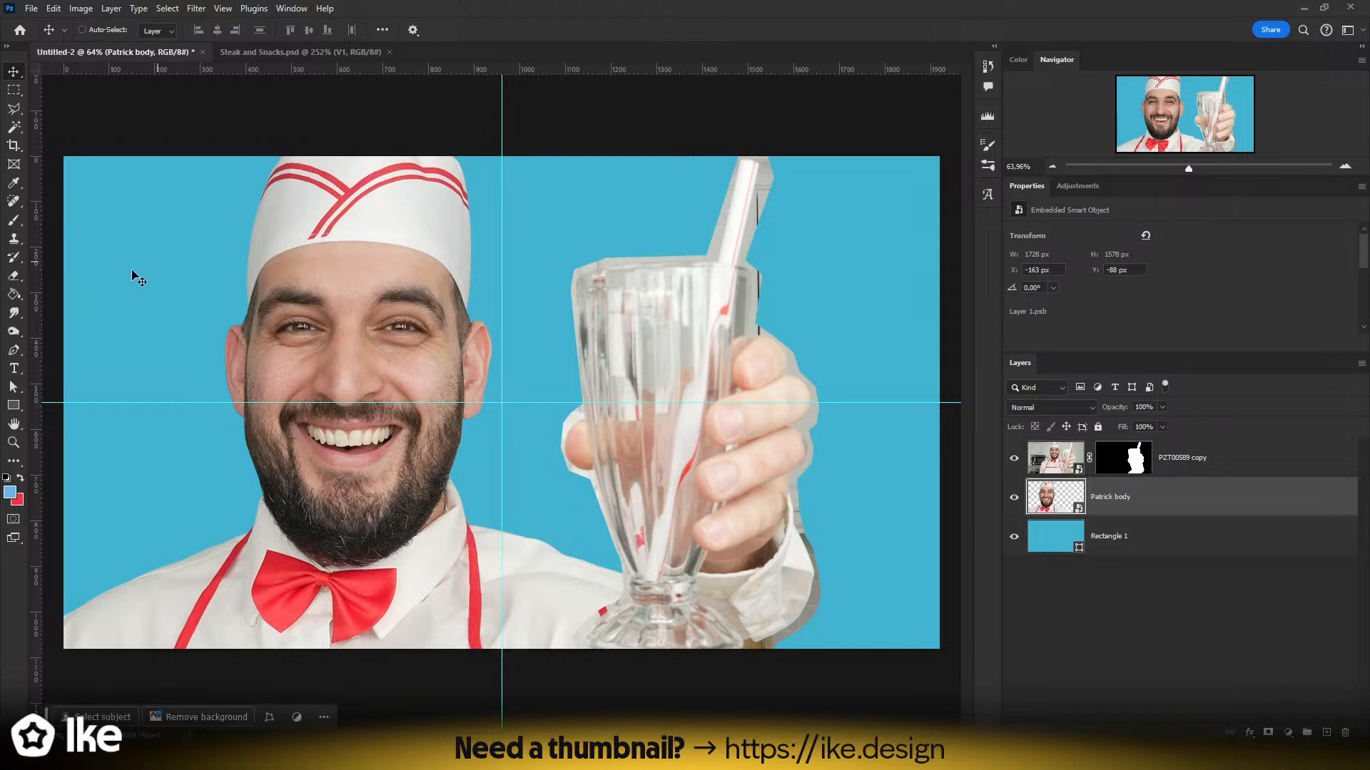
left_click_drag(33, 310, 356, 300)
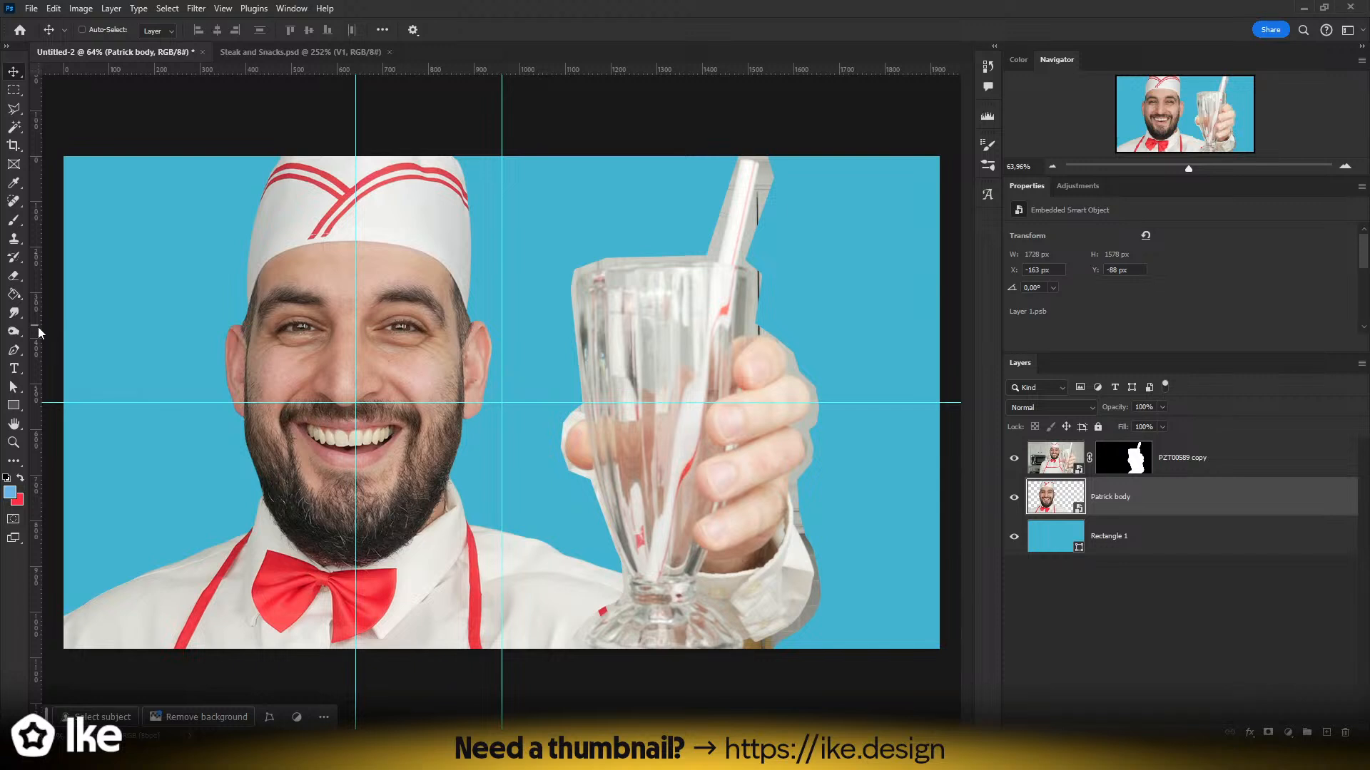
left_click_drag(39, 333, 648, 312)
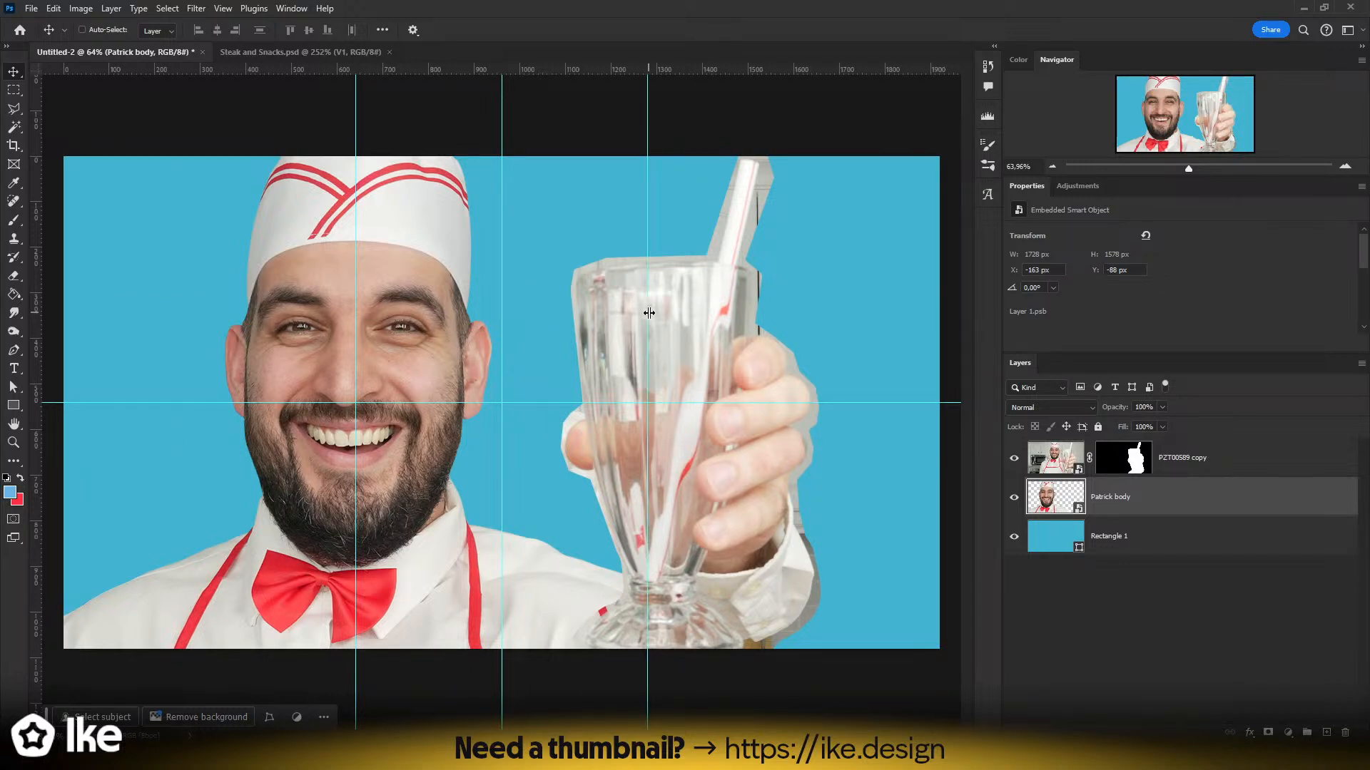
left_click(501, 325)
key("Delete")
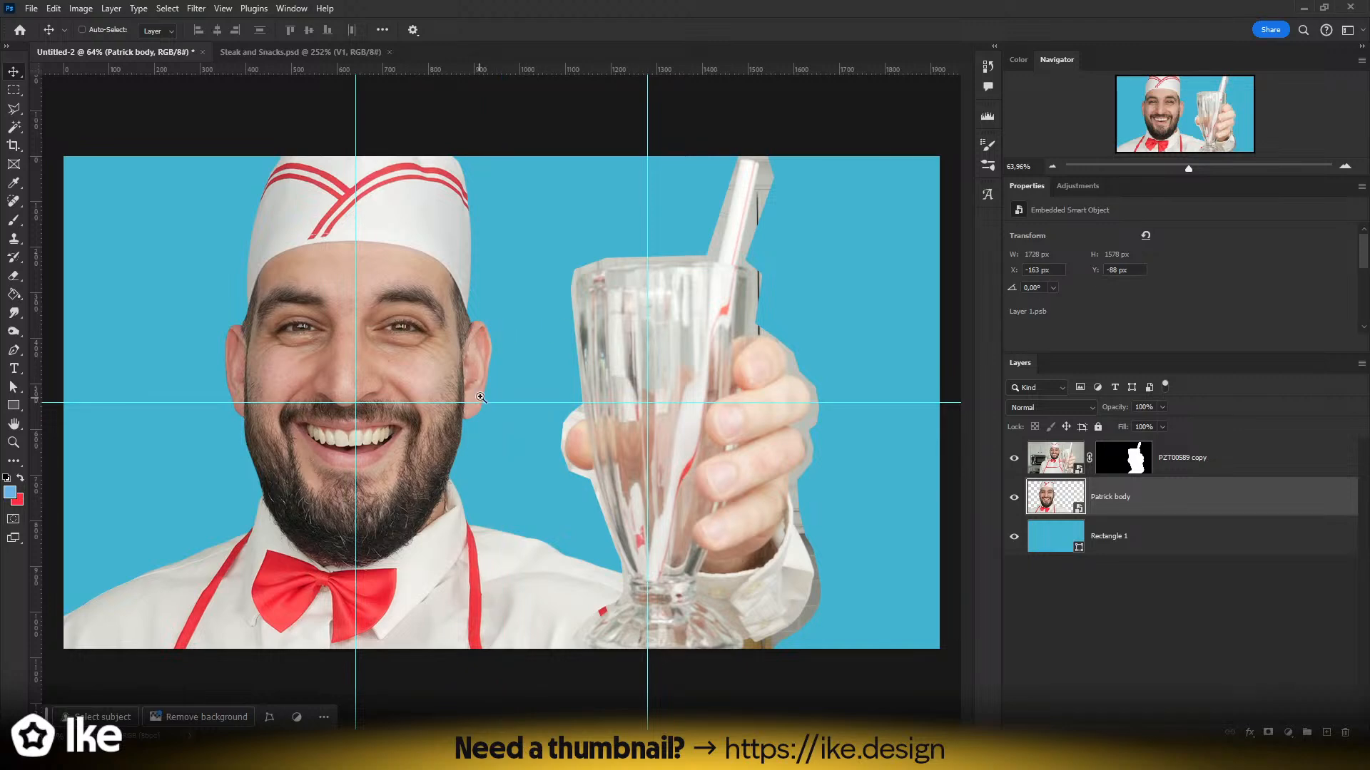
- Align the face and glass with the vertical third guides, moving the body layer to about X -140 px and PZT00589 copy to about X -757 px
key("z")
left_click_drag(480, 397, 537, 361)
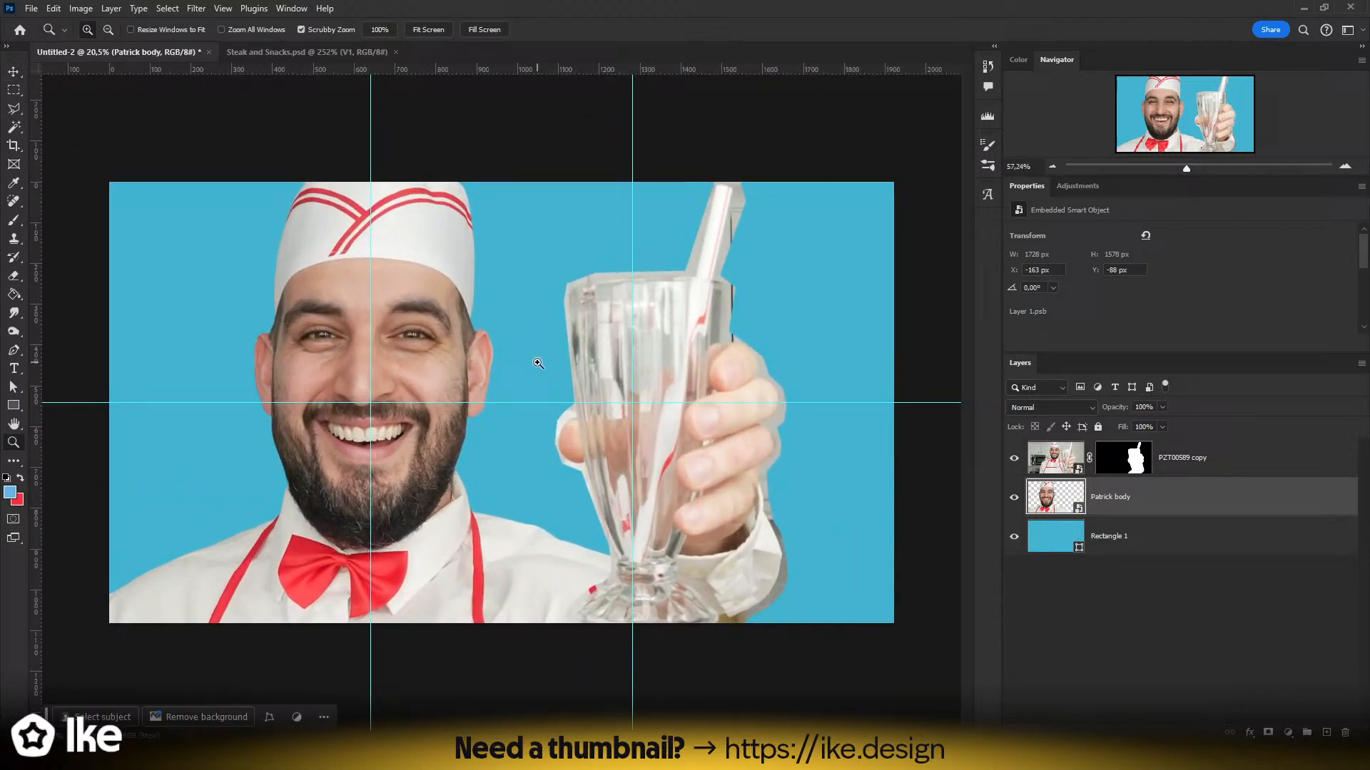
left_click(15, 74)
mouse_move(471, 505)
left_mouse_down()
mouse_move(456, 503)
mouse_move(474, 503)
left_mouse_up()
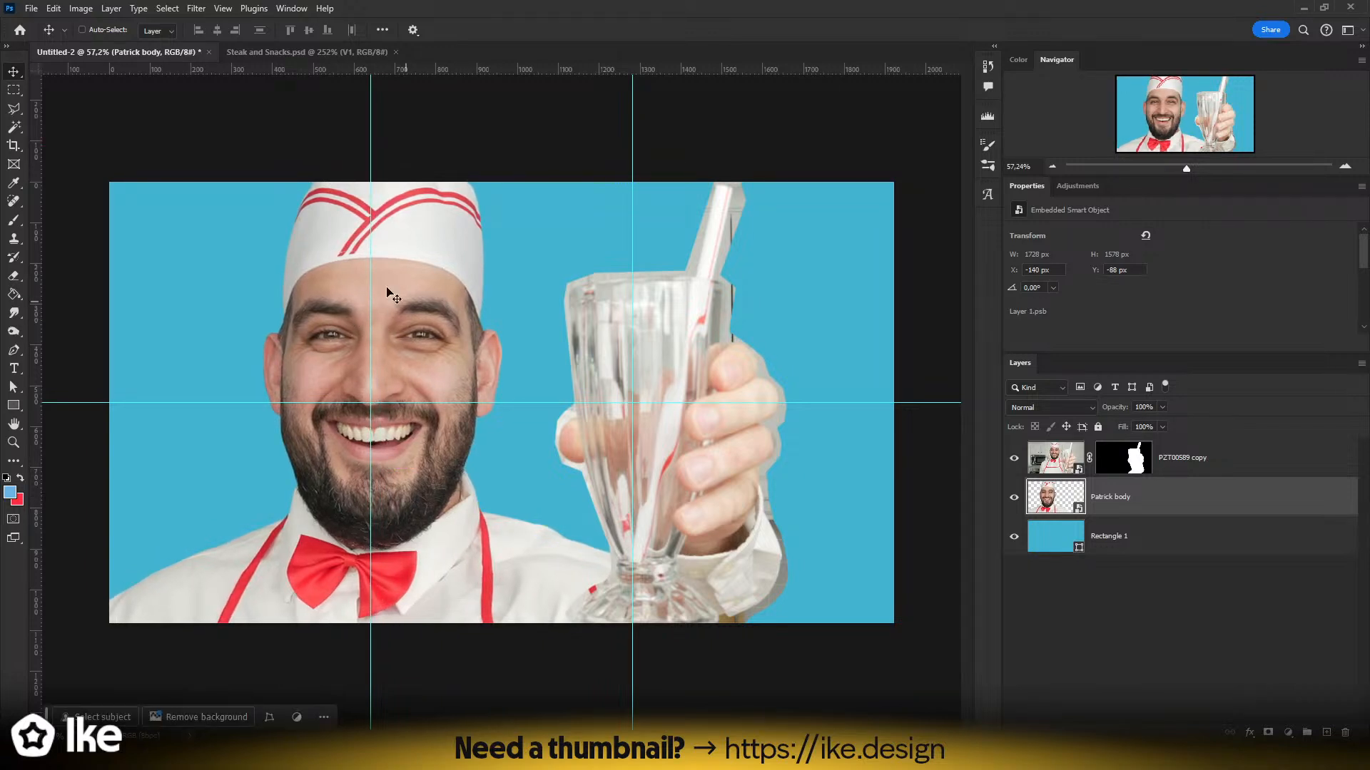
left_click(1073, 457)
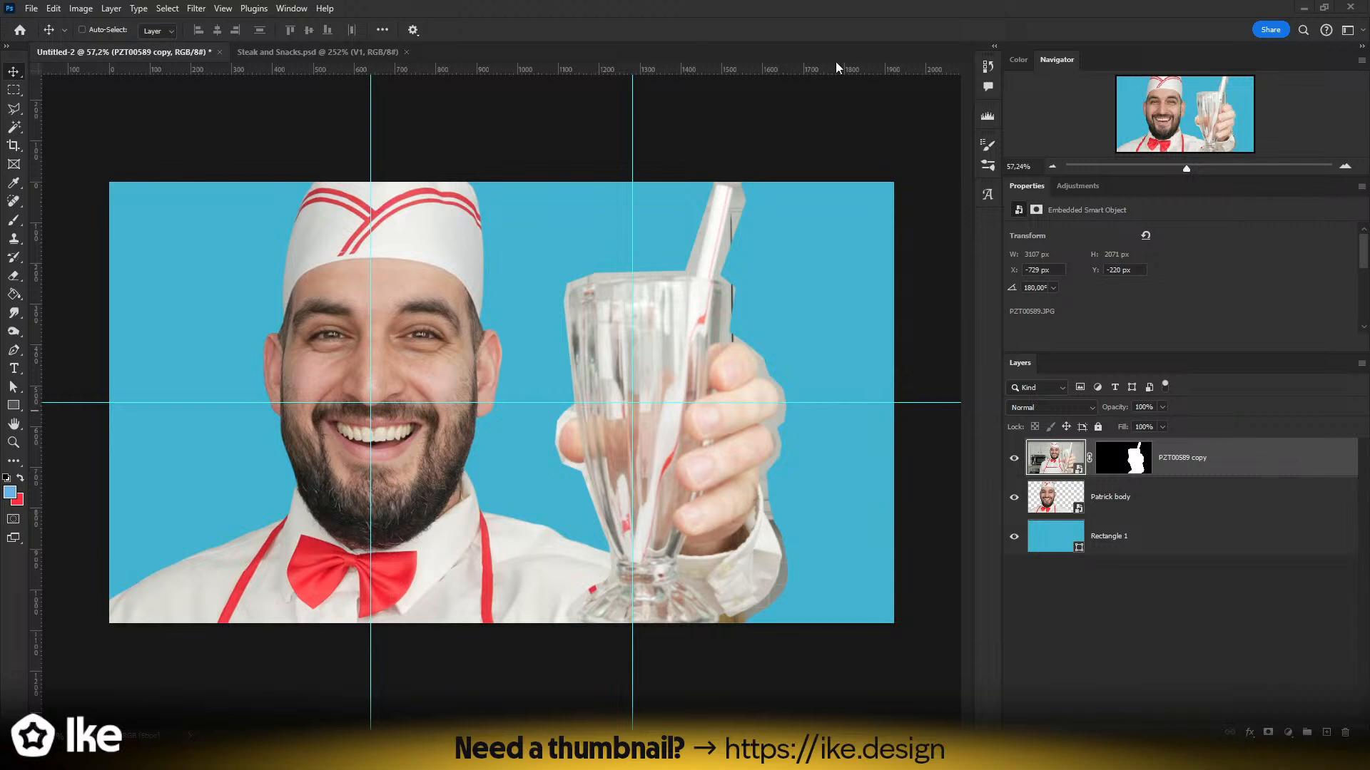
left_click_drag(699, 385, 687, 386)
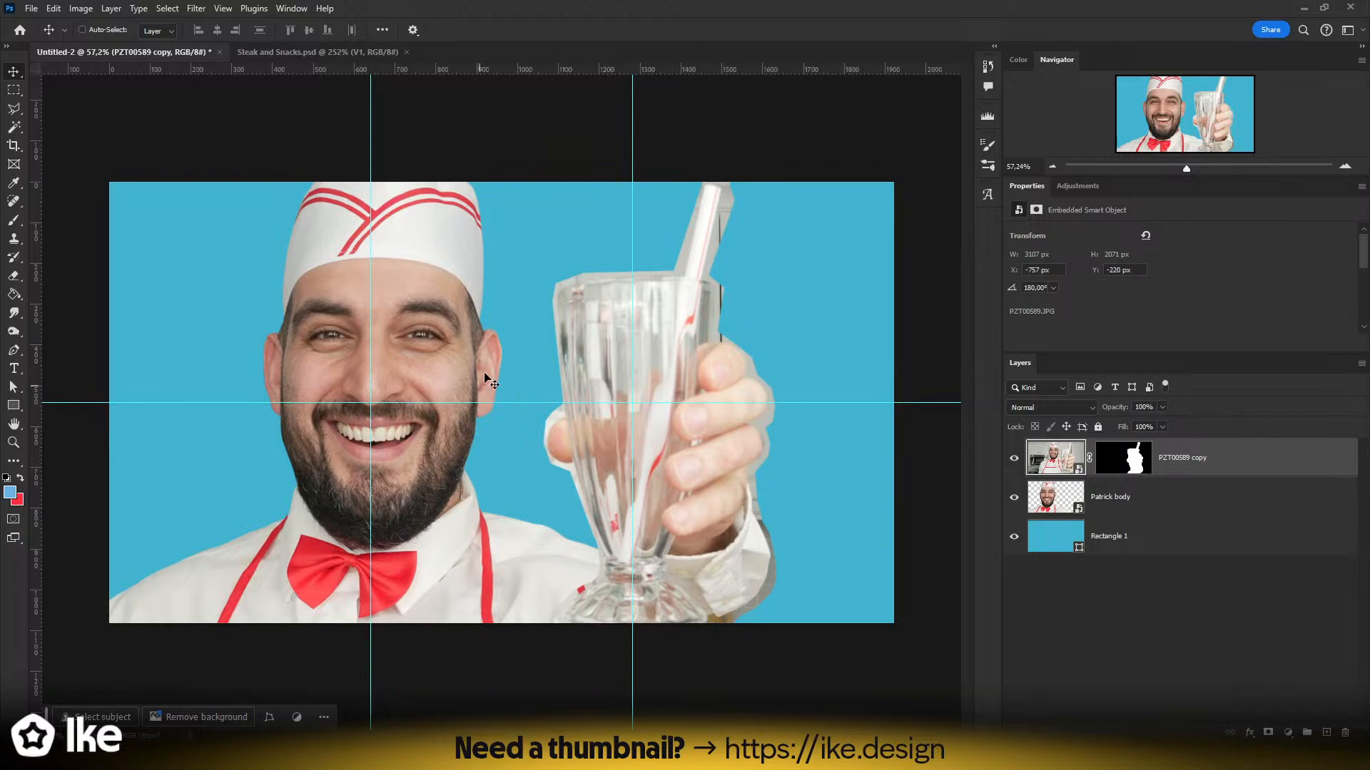
- Try shifting the body and PZT00589 copy layers together toward the canvas's left edge, leaving the last third empty
left_click(1128, 510)
left_click(1190, 465, "shift")
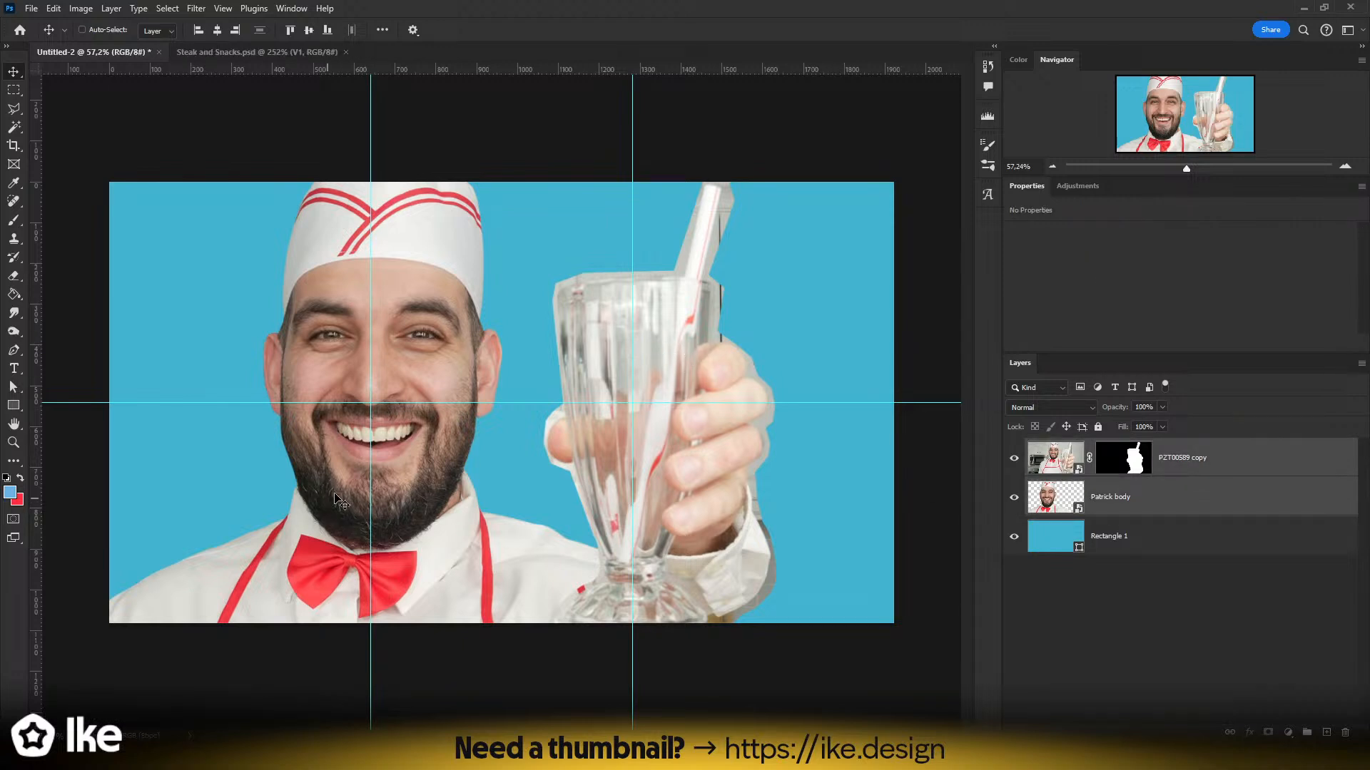
left_click_drag(692, 353, 557, 357)
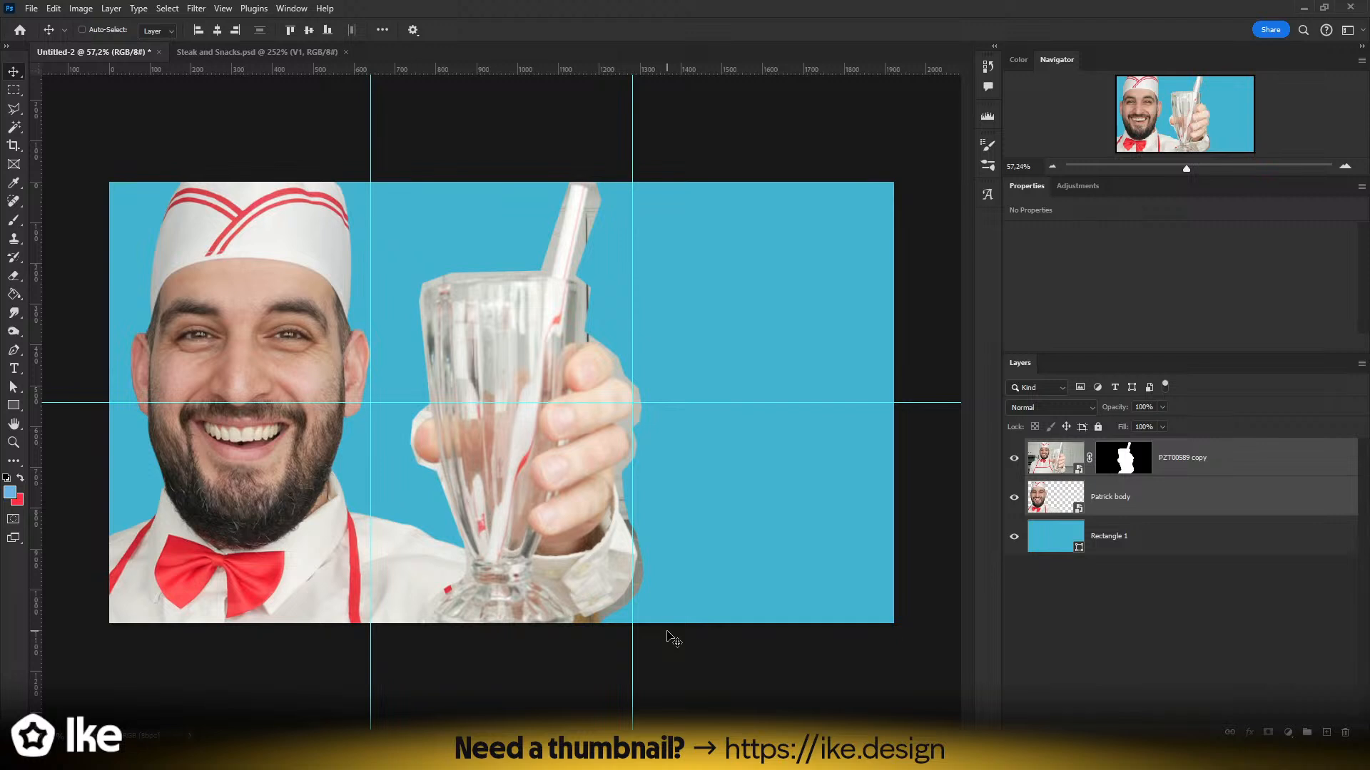
key("ctrl+z")
left_click_drag(582, 339, 502, 349)
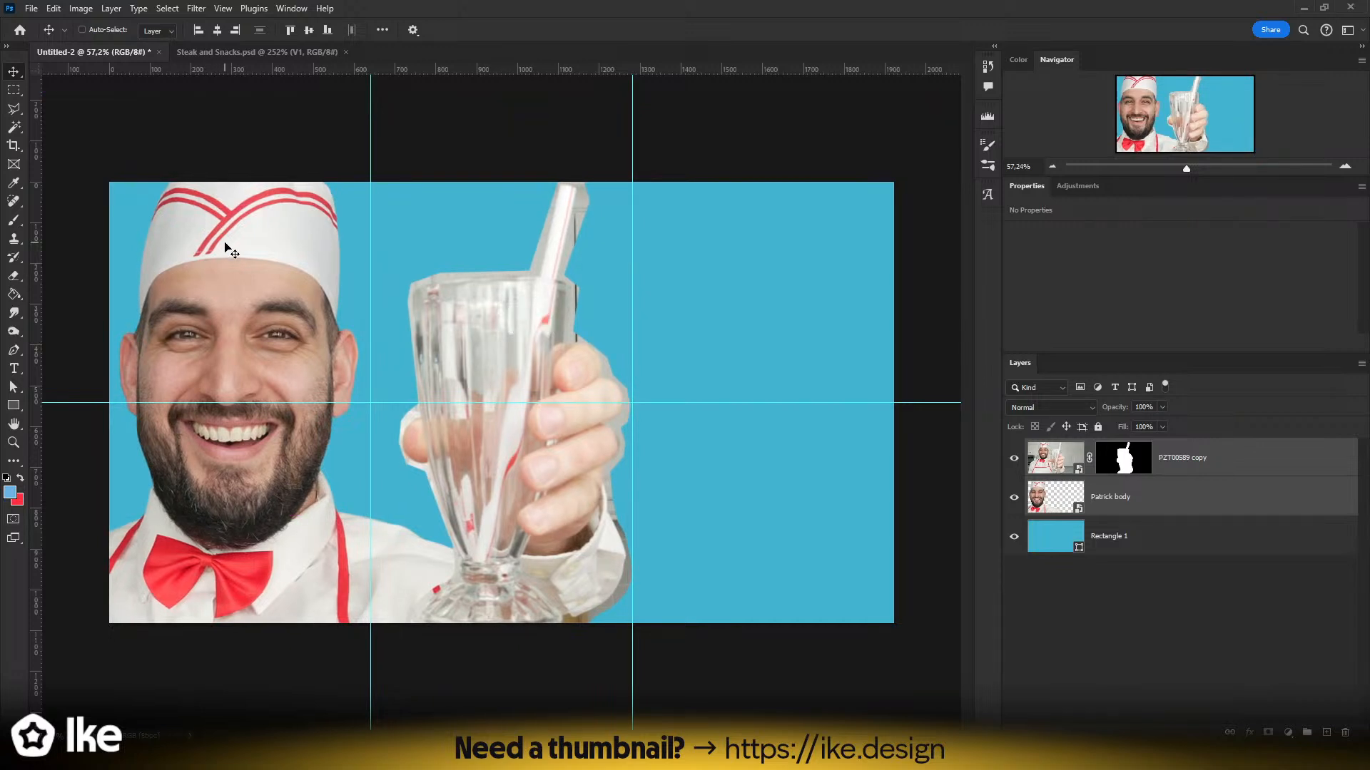
- On a new layer, mark the three thirds with broad vertical red brush strokes over the face, the glass and the empty blue area
key("b")
left_click(1239, 456)
left_click(1326, 732)
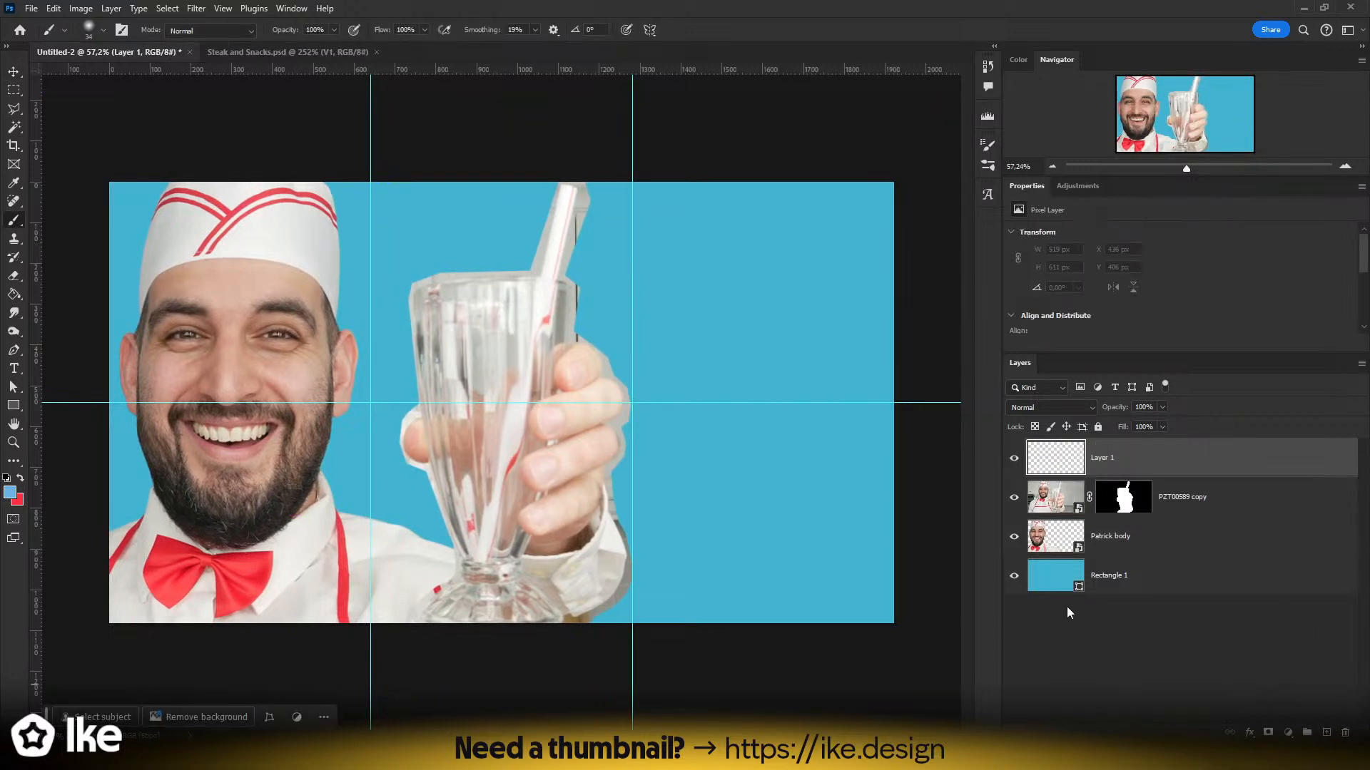
mouse_move(351, 318)
left_mouse_down()
mouse_move(470, 331)
mouse_move(446, 322)
left_mouse_up()
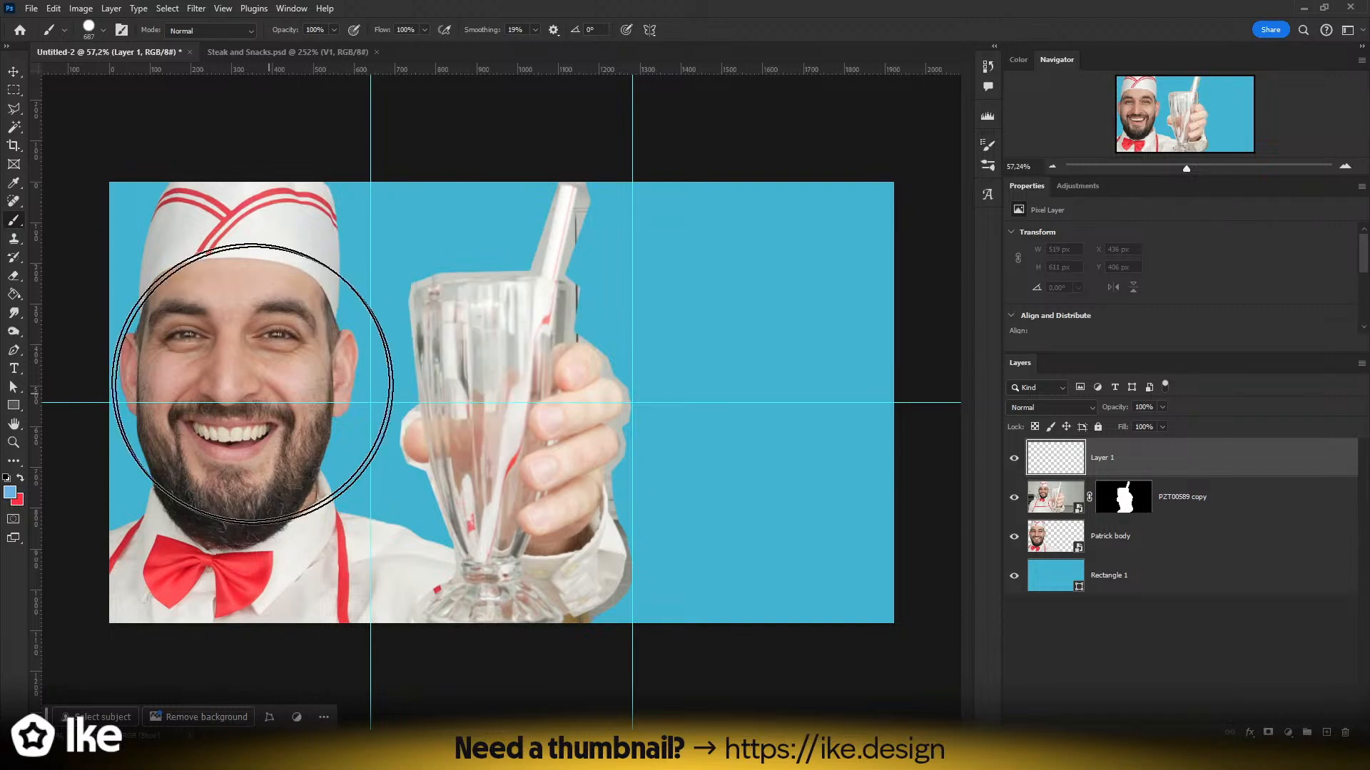
mouse_move(247, 303)
left_mouse_down()
mouse_move(210, 303)
mouse_move(230, 592)
left_mouse_up()
key("x")
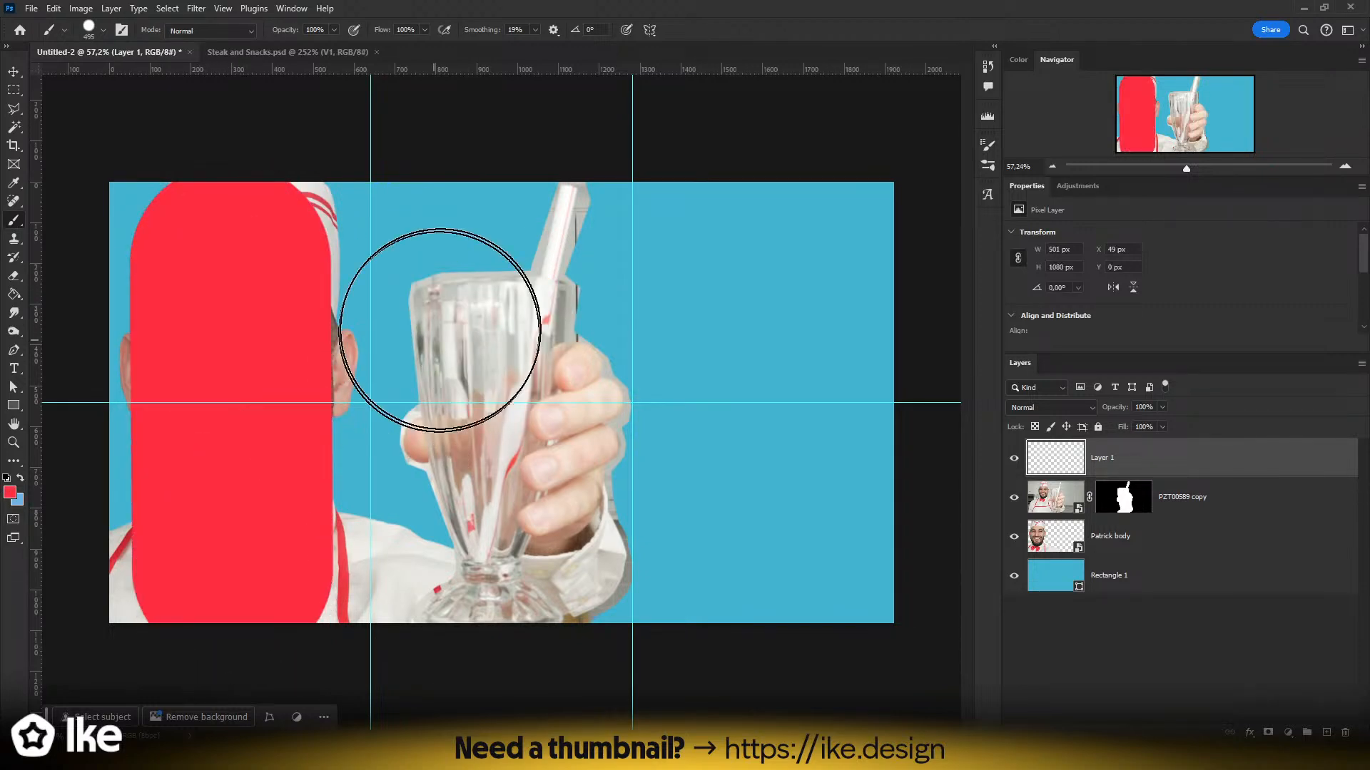
left_click_drag(474, 283, 474, 541)
left_click_drag(764, 250, 764, 581)
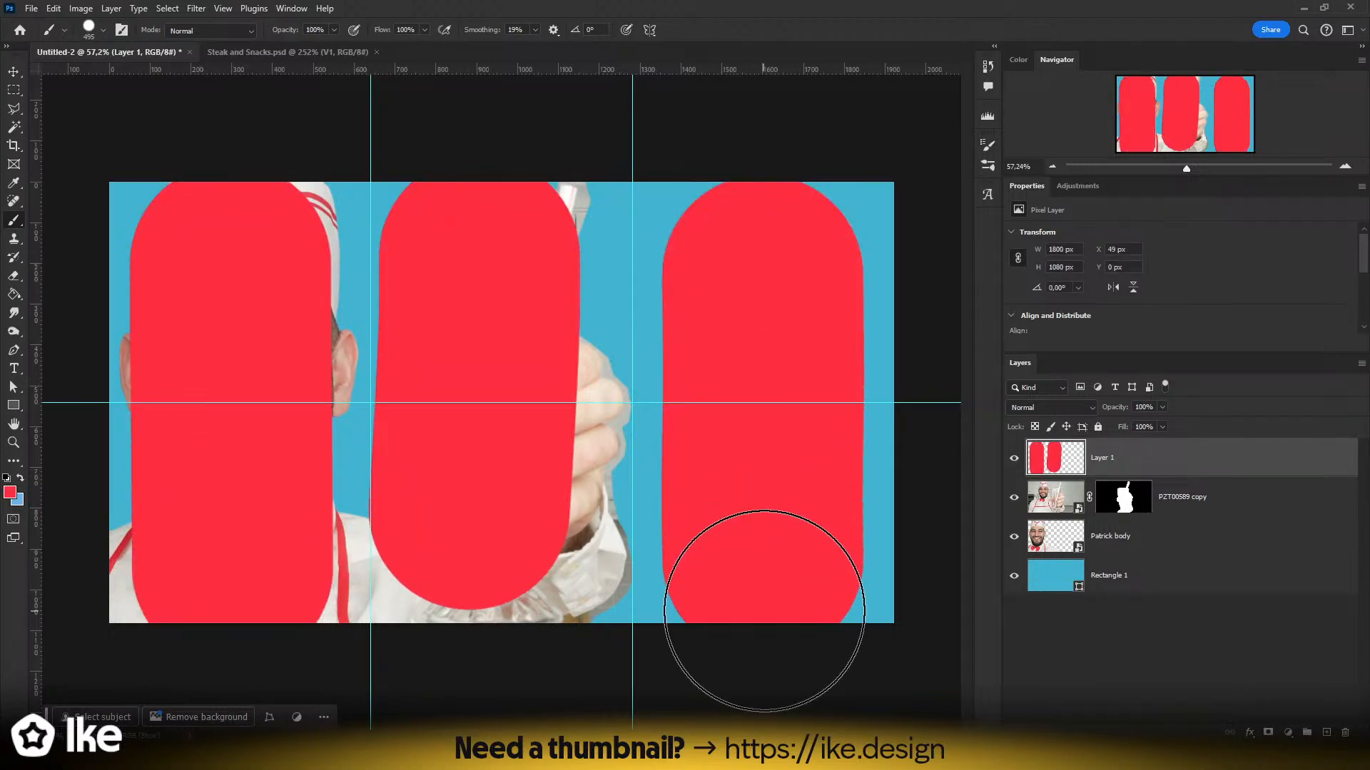
- Undo the red strokes, the new layer and the leftward shift of the body and glass layers
key("ctrl+z")
key("ctrl+z")
key("ctrl+z")
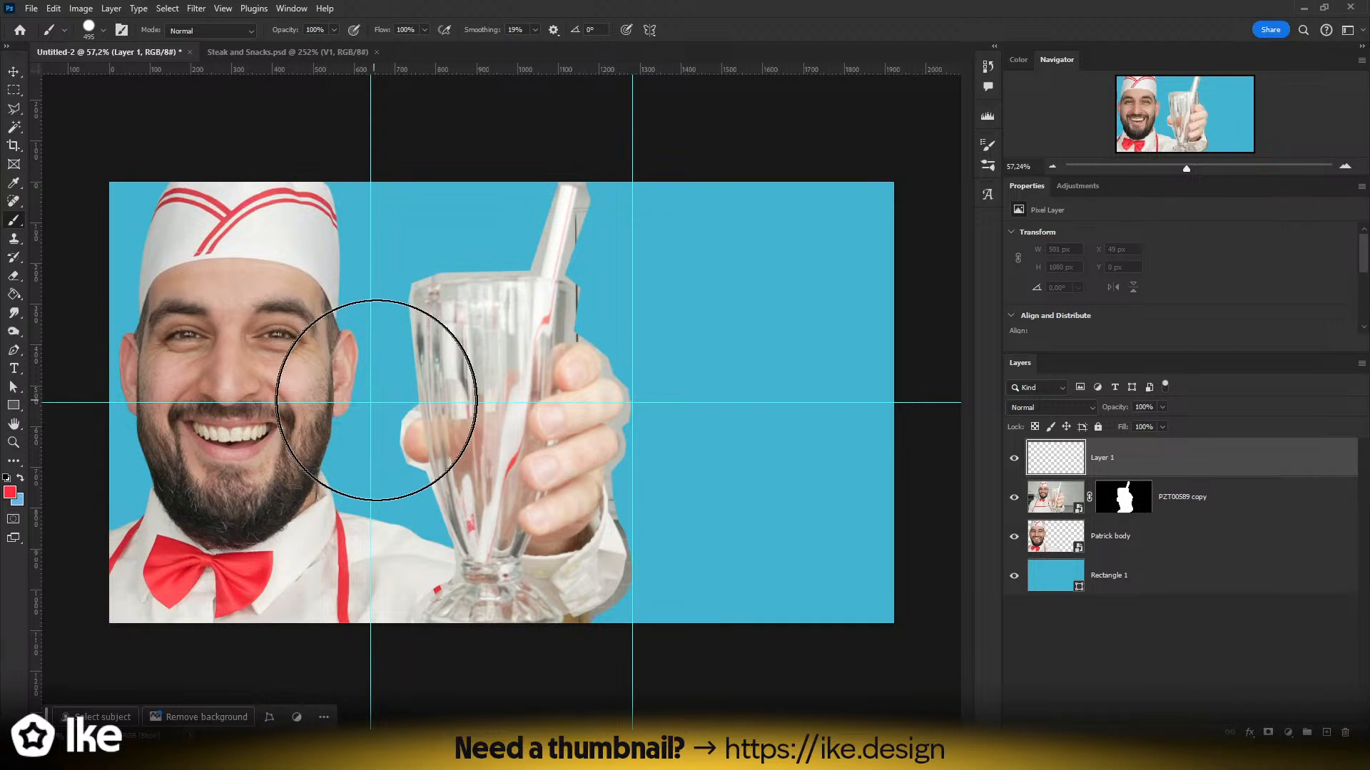
key("Delete")
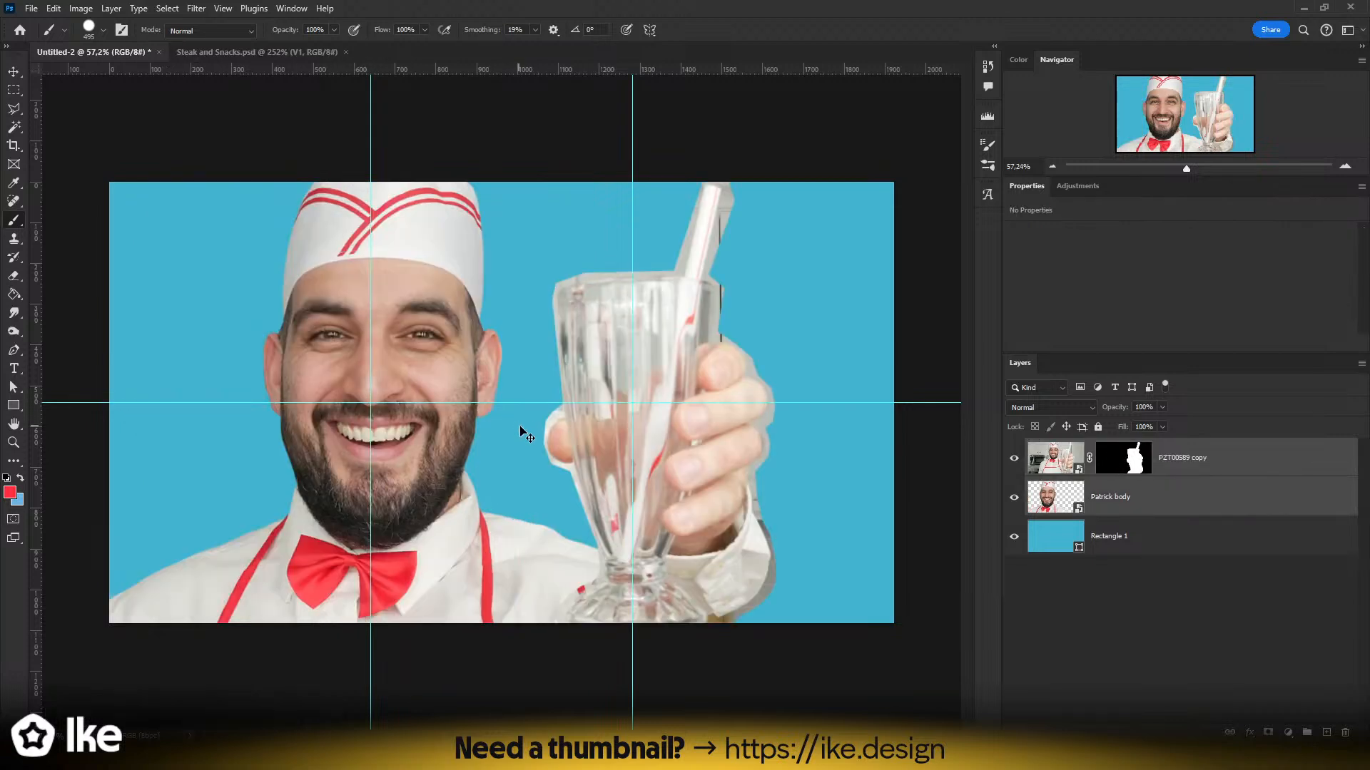
left_click(14, 73)
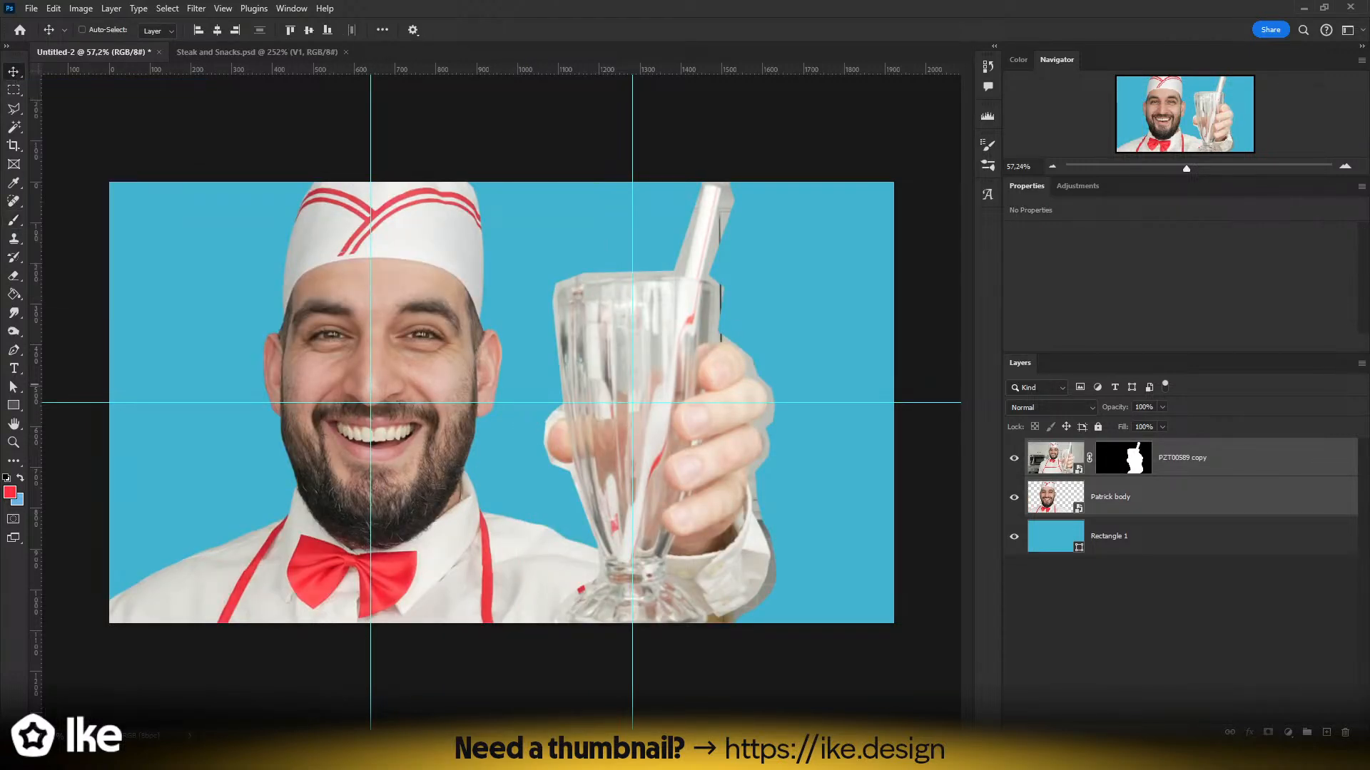
- Examine the cutout edges around the hand and milkshake glass on the PZT00589 copy layer
left_click(1169, 612)
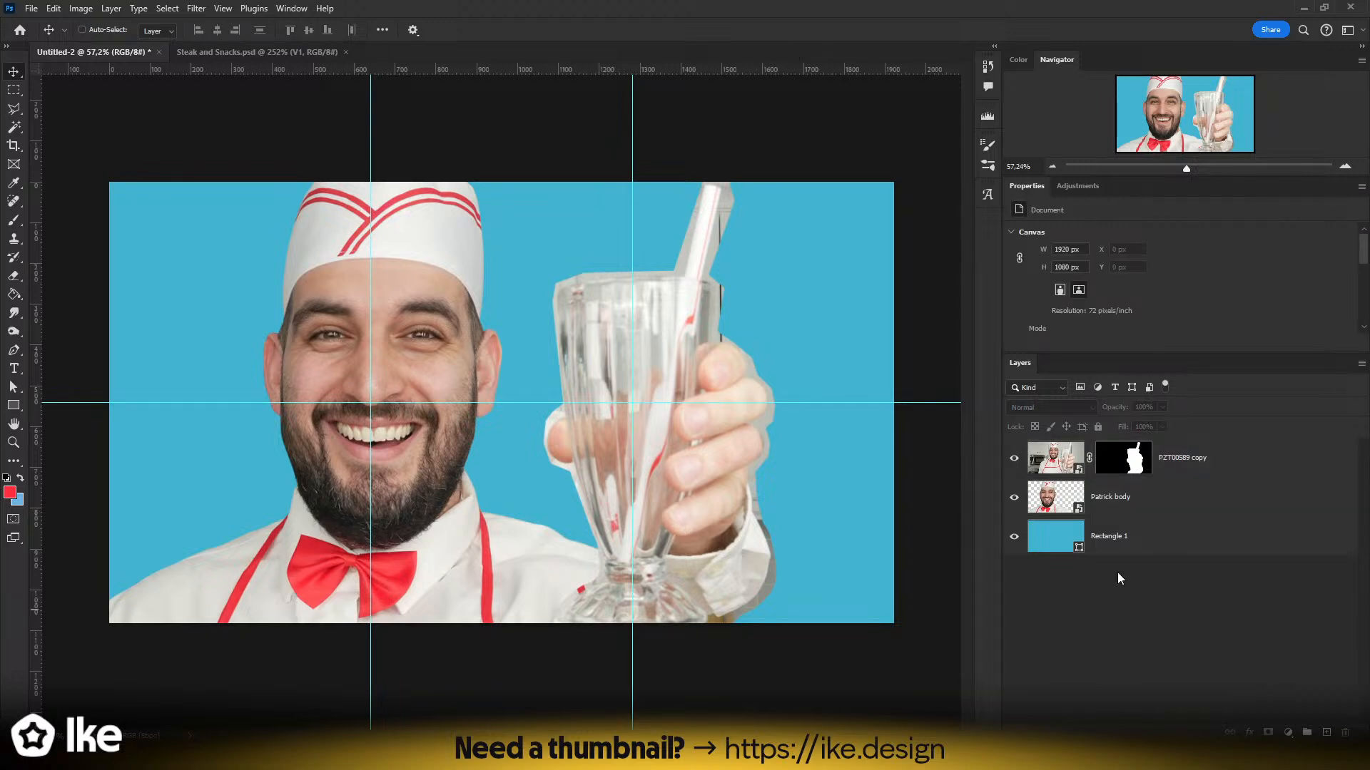
left_click(1197, 459)
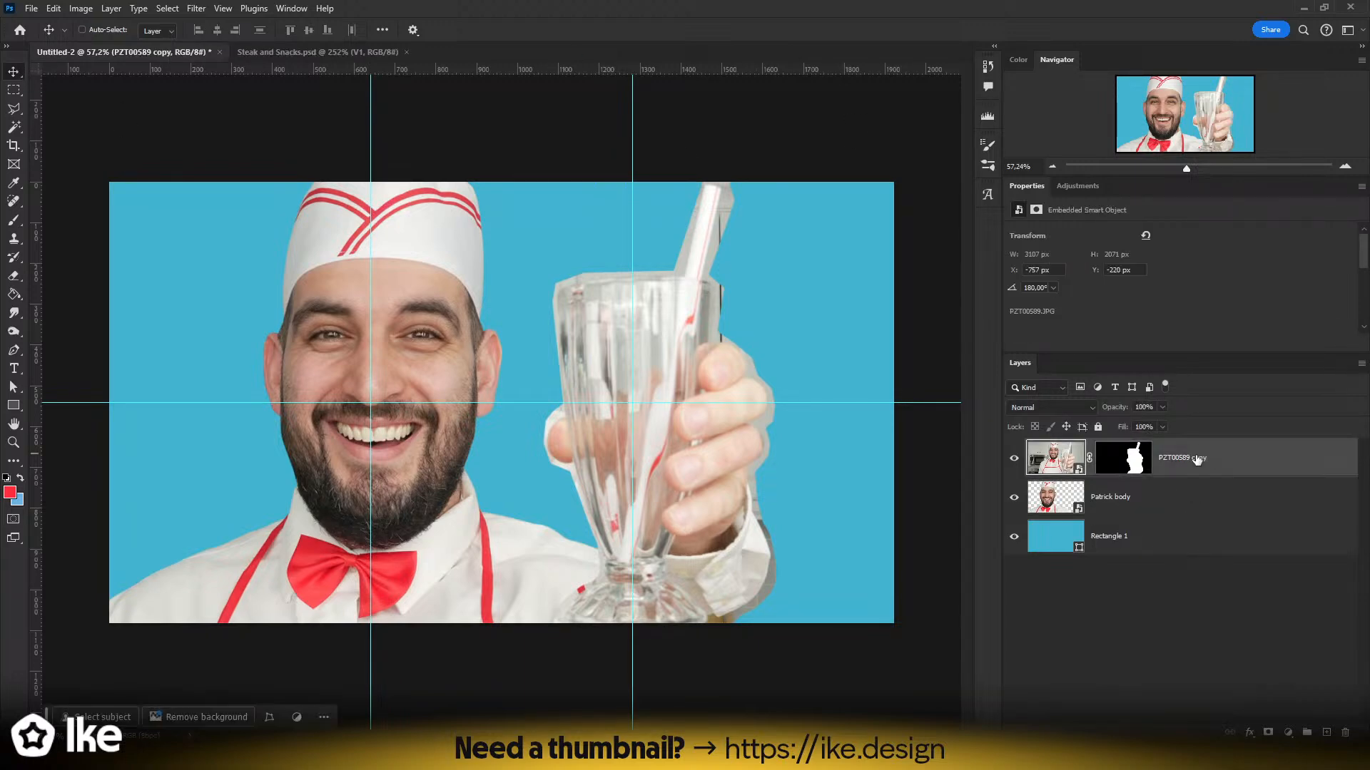
key("z")
left_click_drag(682, 437, 631, 406)
left_click_drag(628, 414, 575, 561)
left_click_drag(601, 335, 607, 513)
left_click_drag(602, 361, 604, 244)
left_click_drag(583, 478, 596, 212)
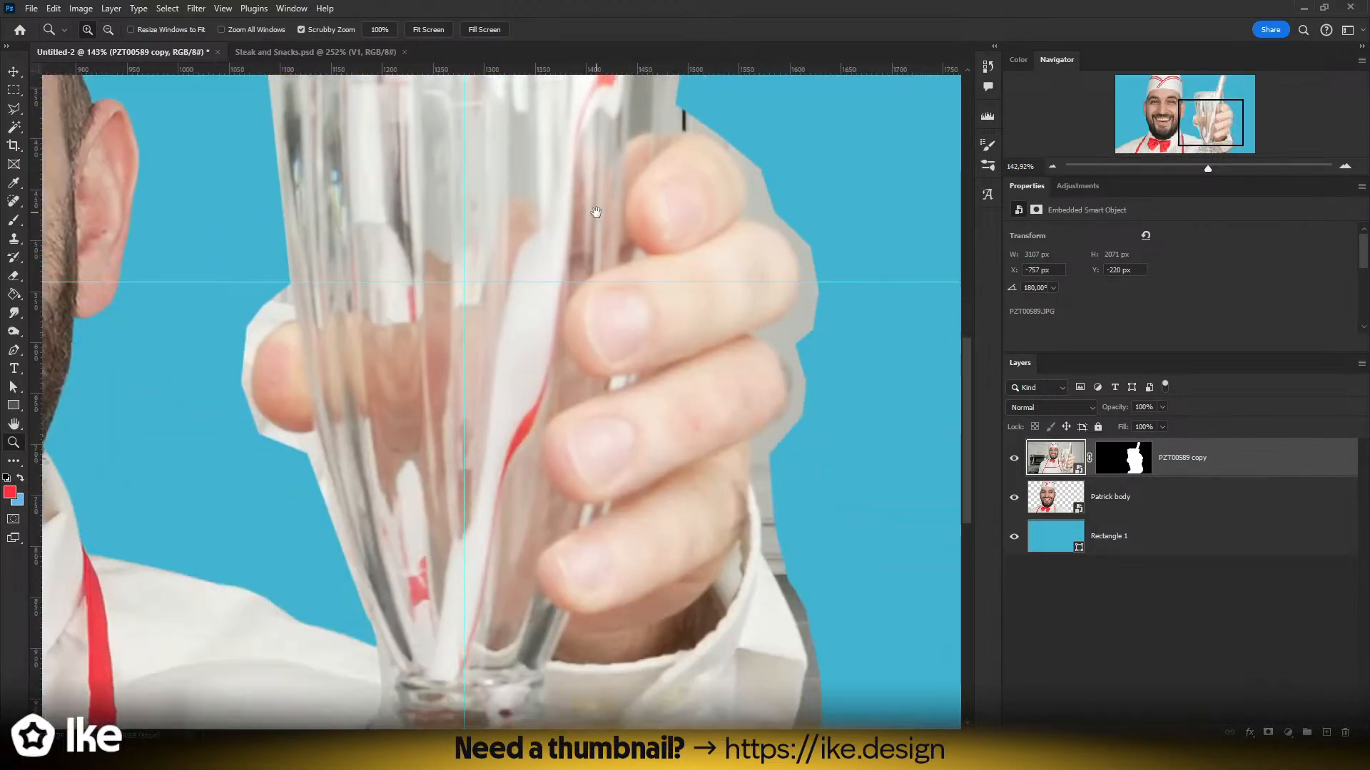
mouse_move(602, 400)
left_mouse_down()
mouse_move(592, 431)
mouse_move(591, 417)
left_mouse_up()
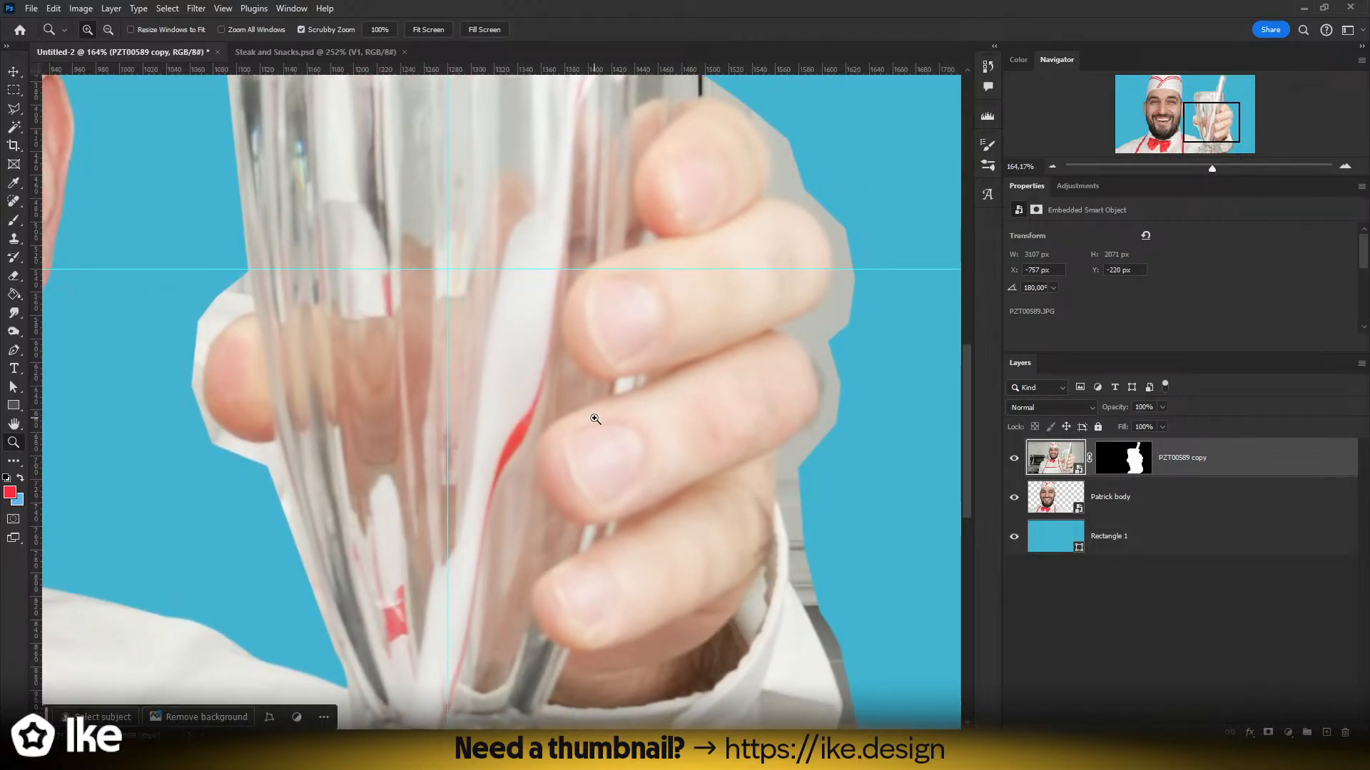
left_click_drag(594, 418, 553, 423)
key("ctrl+0")
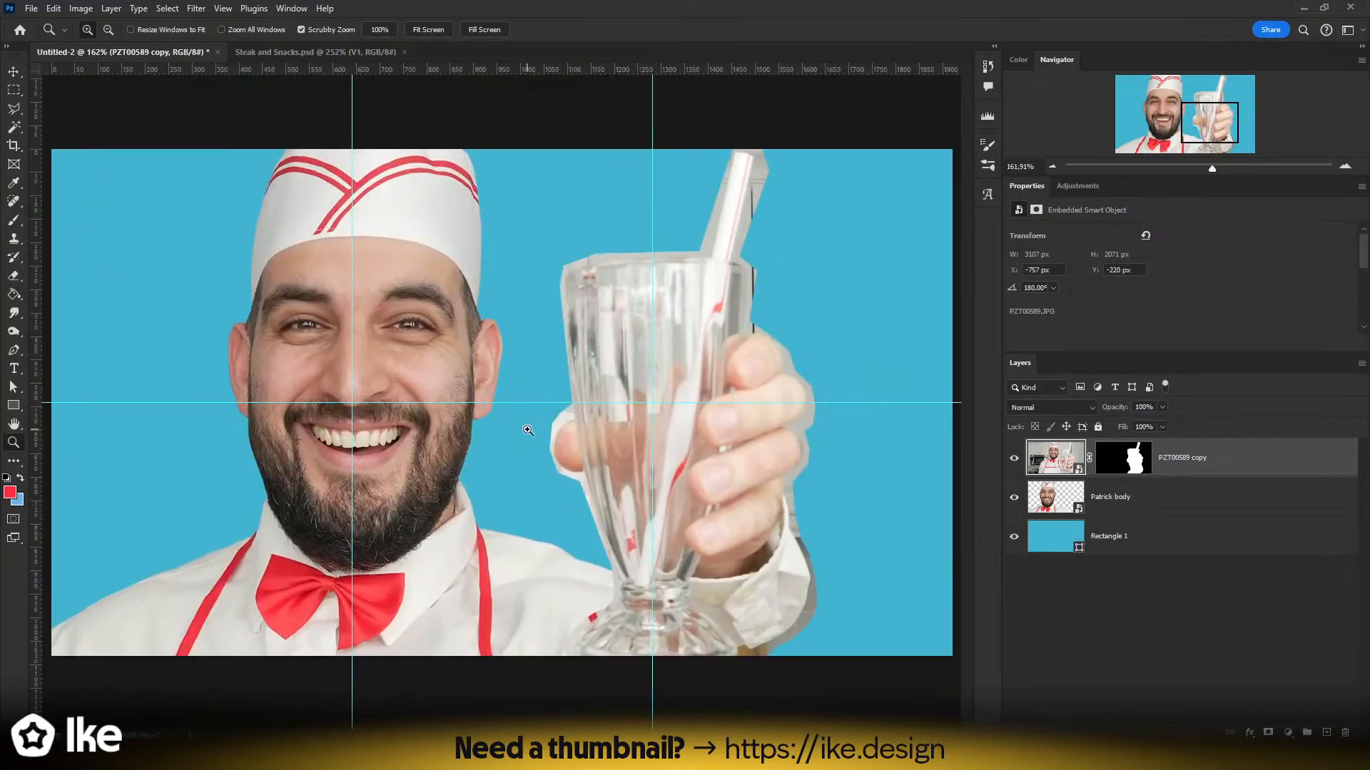
- Open the Camera Raw filter on the chef's body layer and set Exposure +0.30, Contrast +15 and Shadows +15
left_click(13, 72)
left_click(1113, 497)
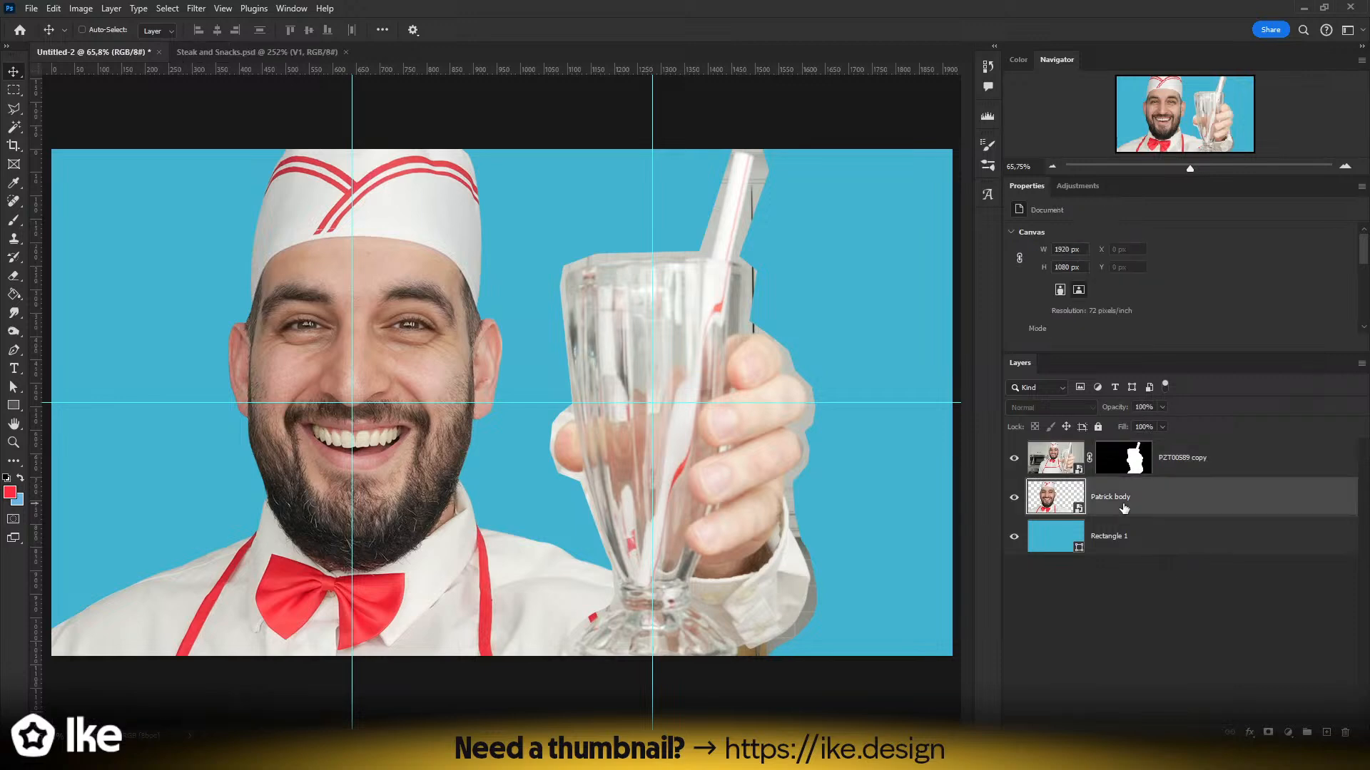
left_click(196, 8)
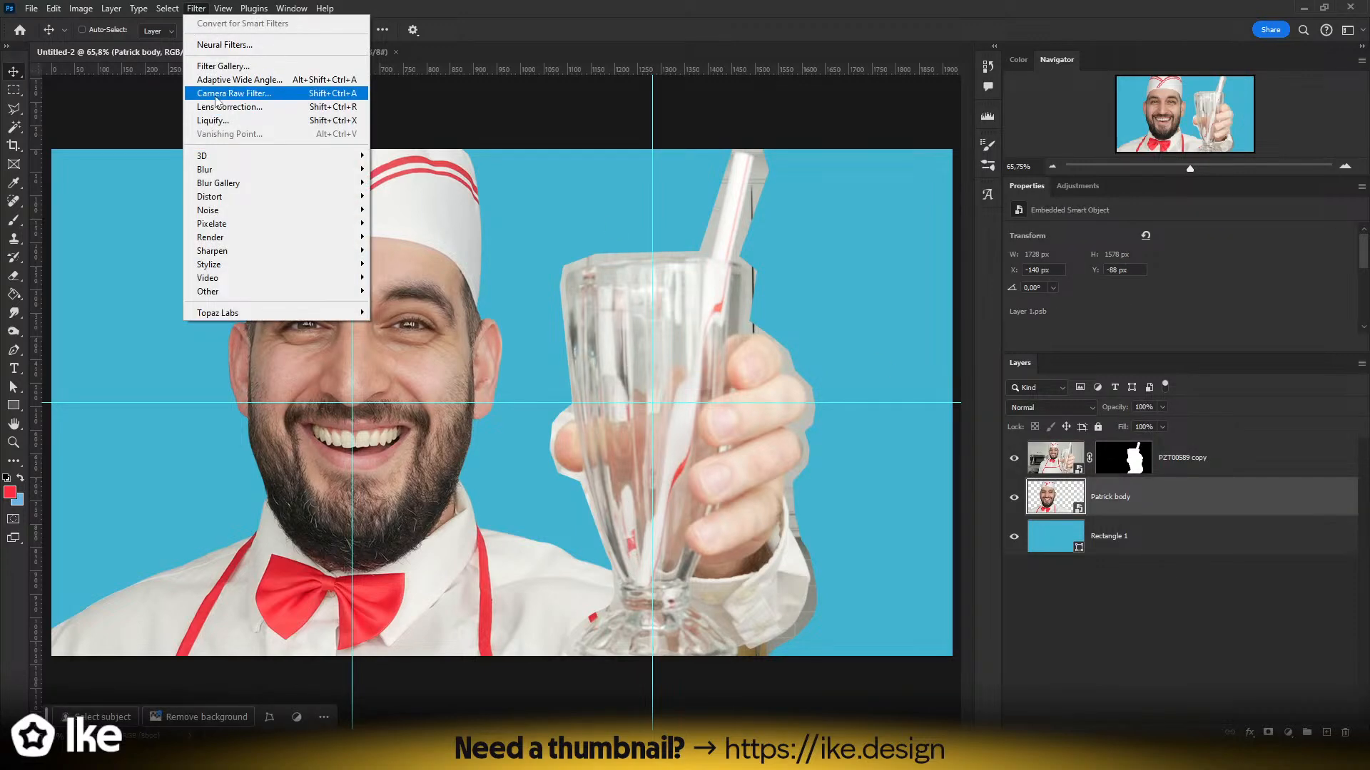
left_click(217, 94)
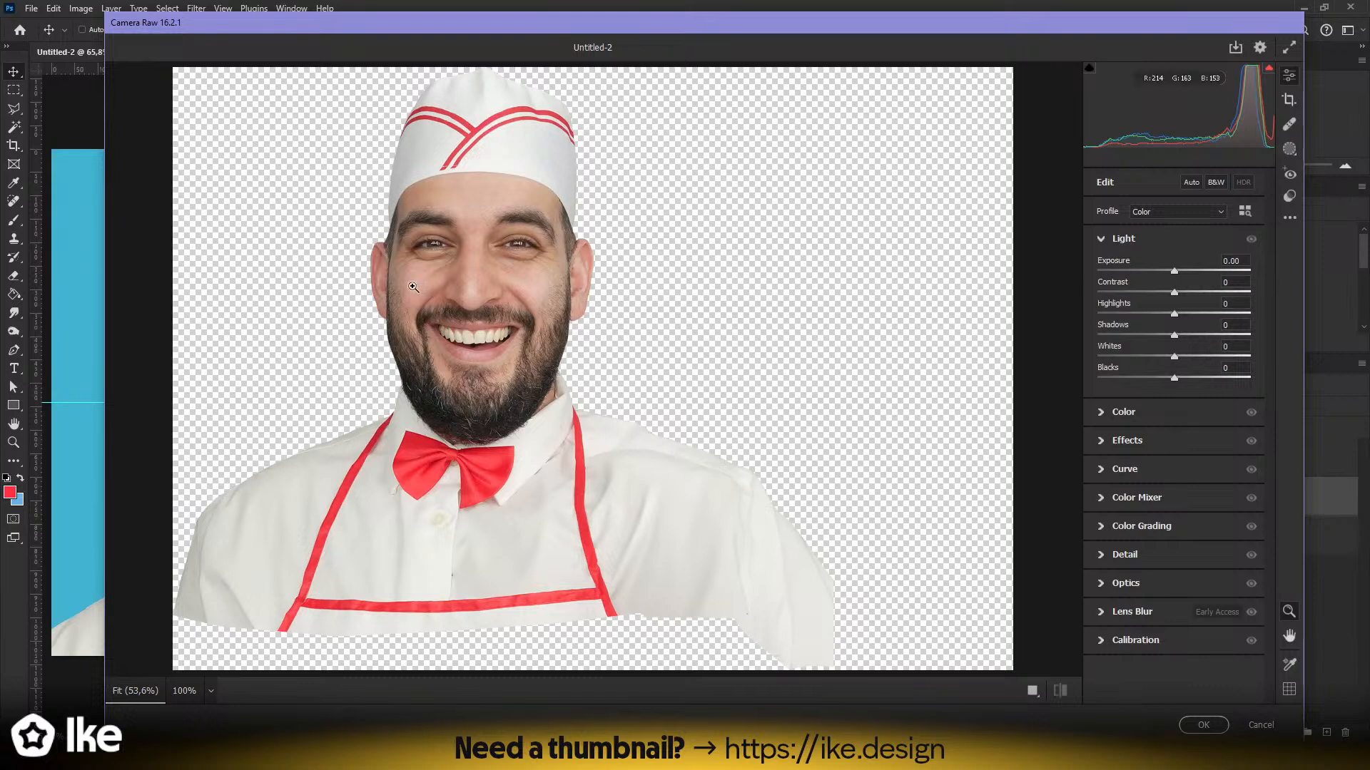
left_click_drag(1173, 273, 1182, 275)
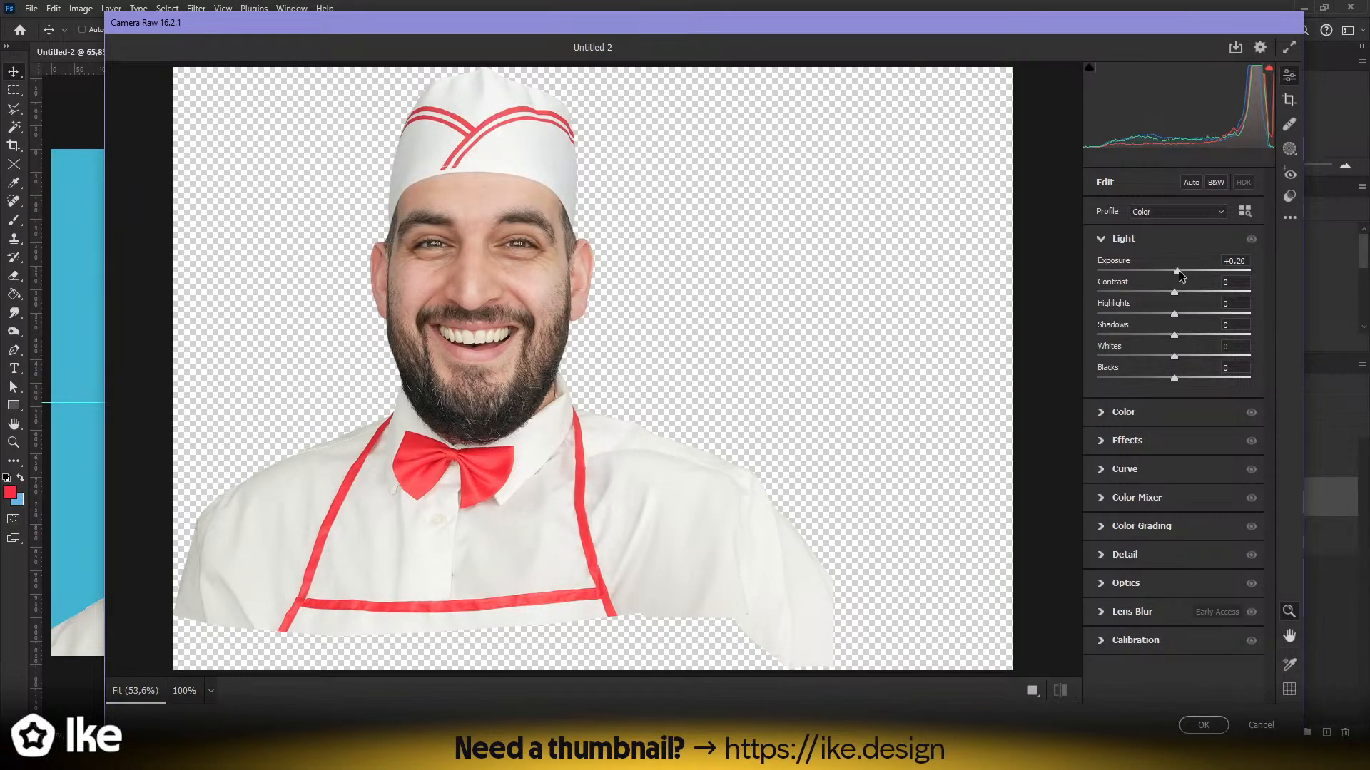
left_click_drag(1181, 271, 1185, 292)
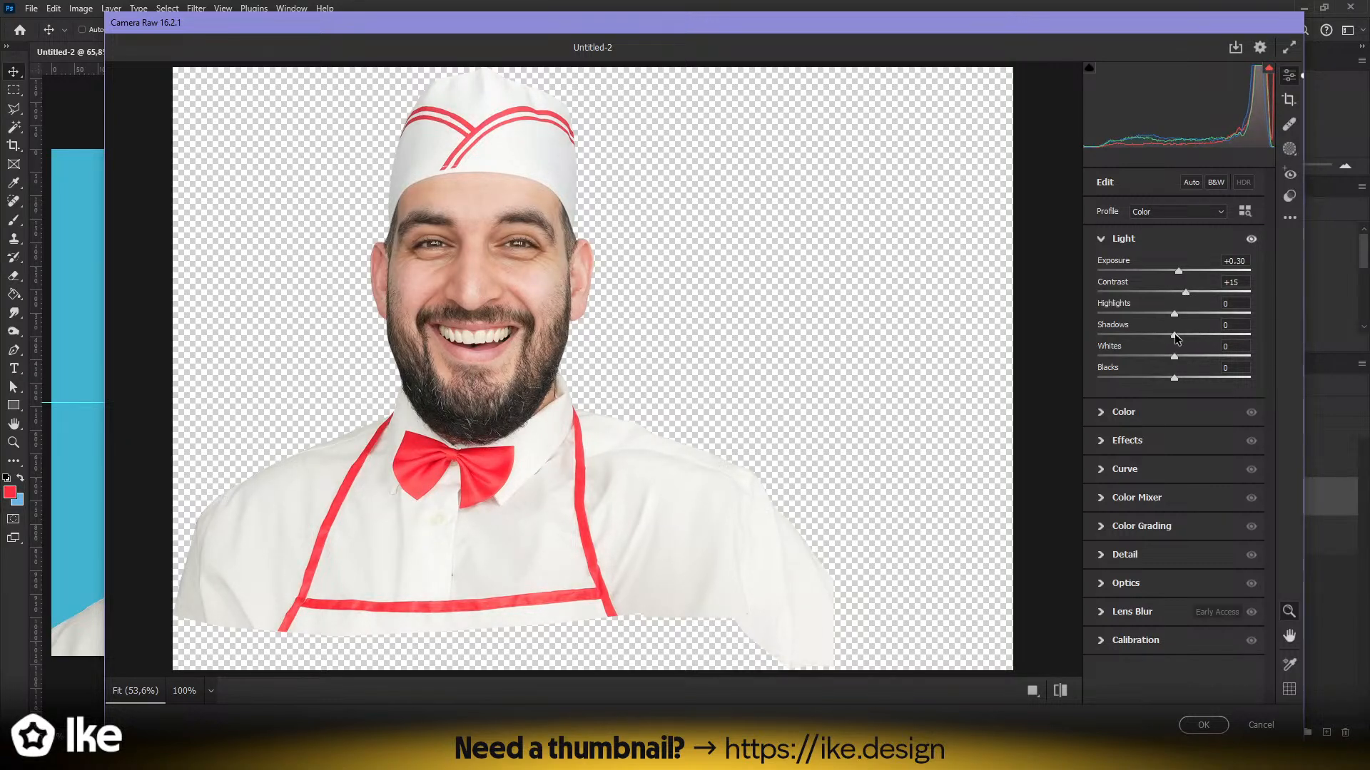
mouse_move(1175, 335)
left_mouse_down()
mouse_move(1207, 336)
mouse_move(1187, 340)
left_mouse_up()
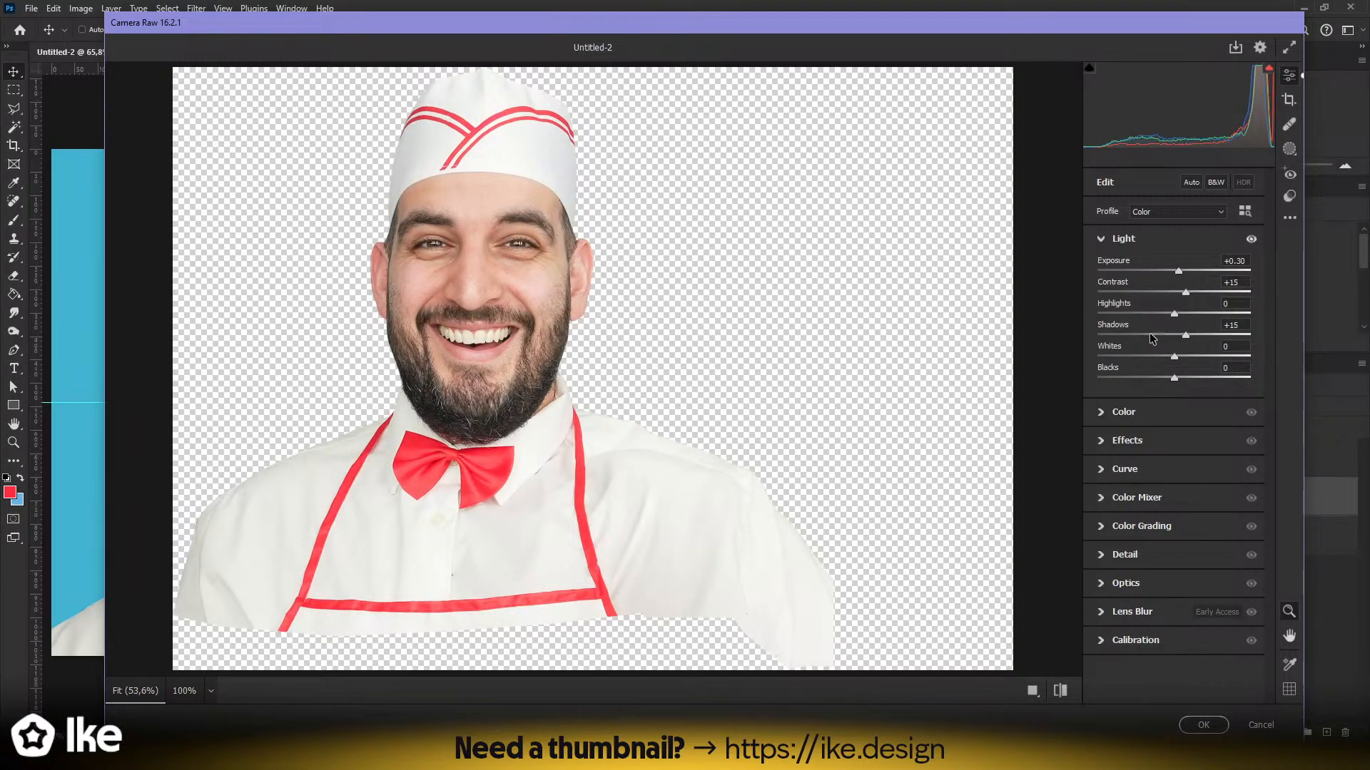
- In the colour adjustments, set Vibrance to +15 and Tint to +4, checking the skin tones close up
left_click(1173, 413)
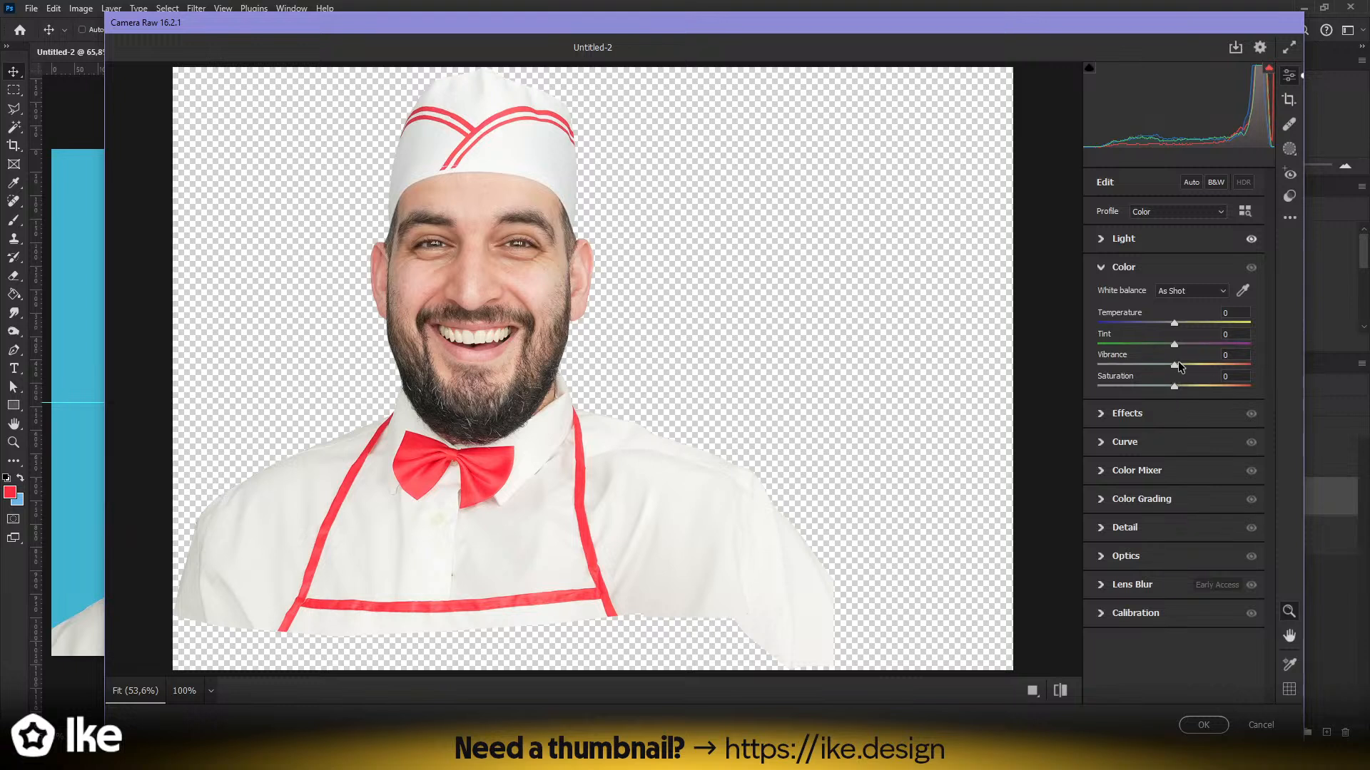
left_click_drag(1175, 369, 1185, 367)
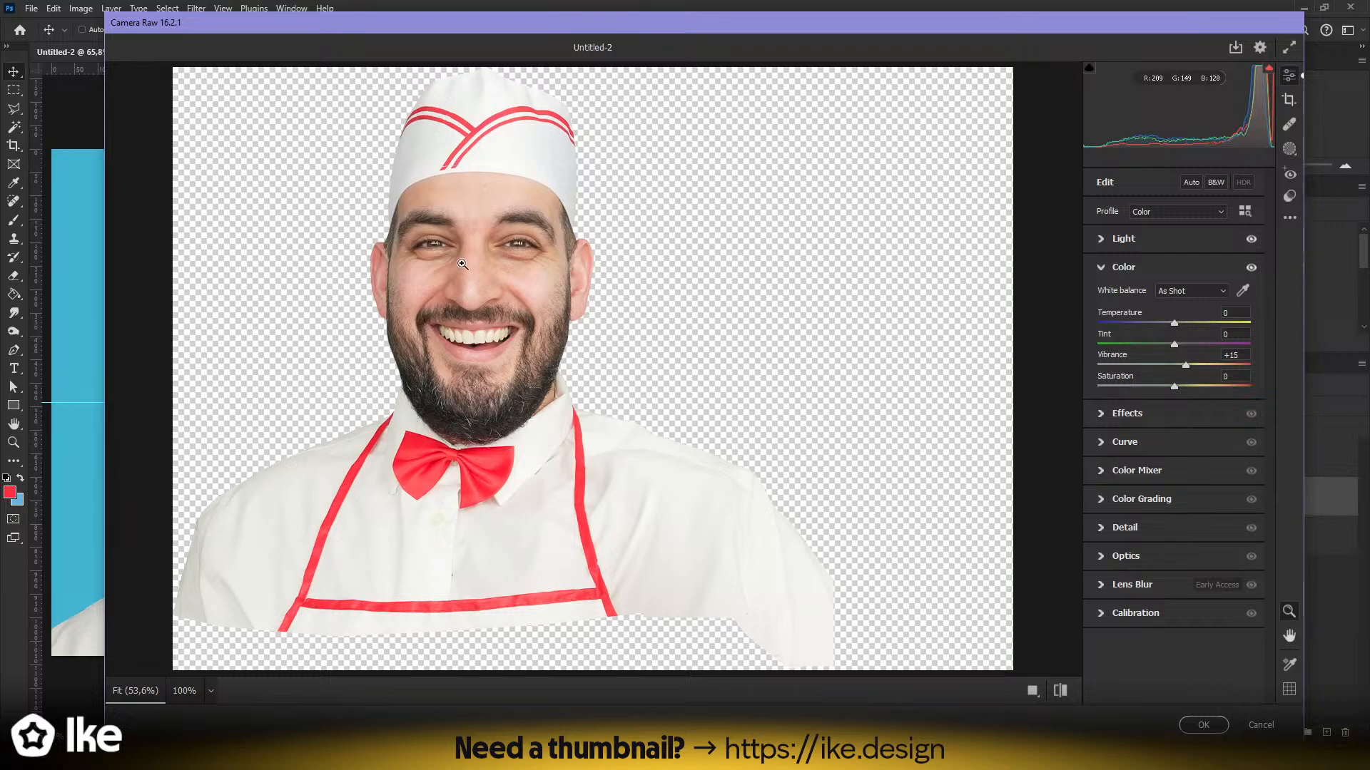
left_click_drag(461, 264, 592, 298)
key("space")
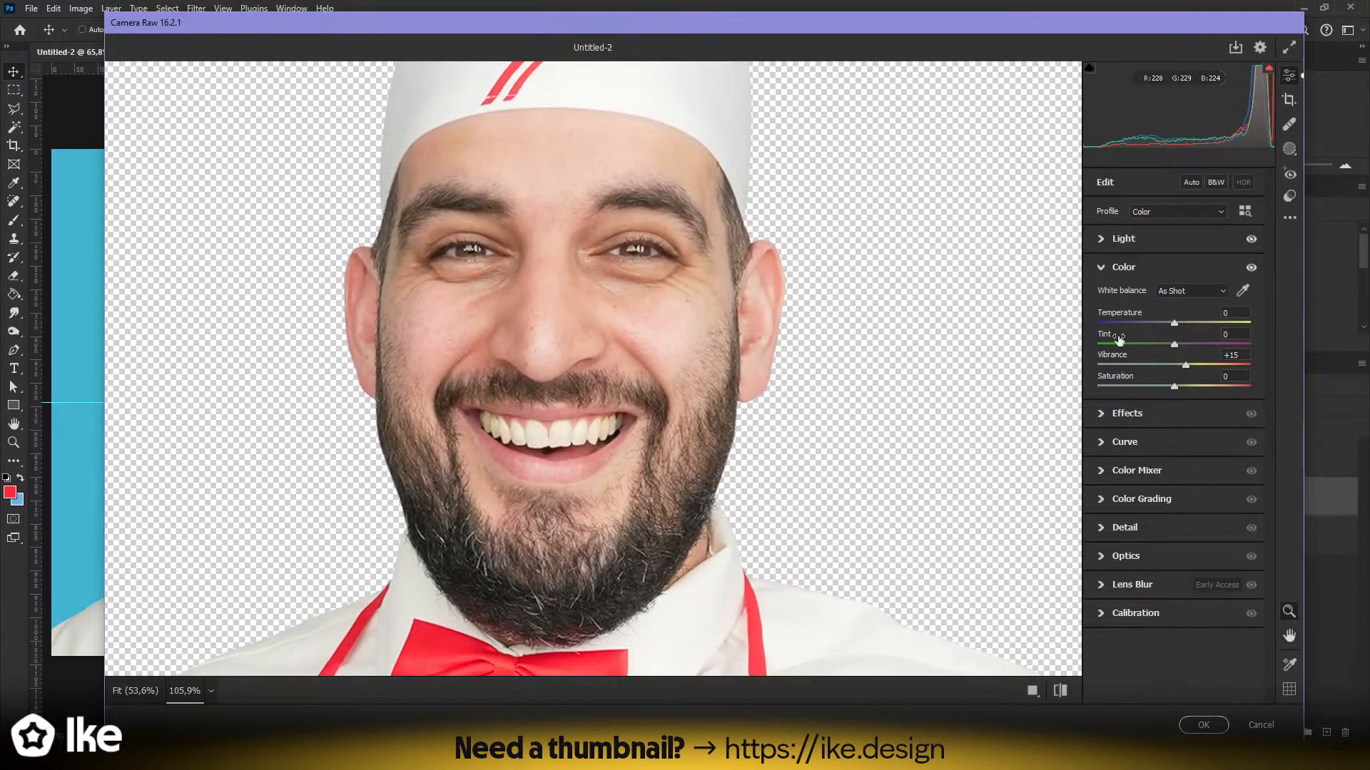
left_click_drag(1175, 345, 1179, 345)
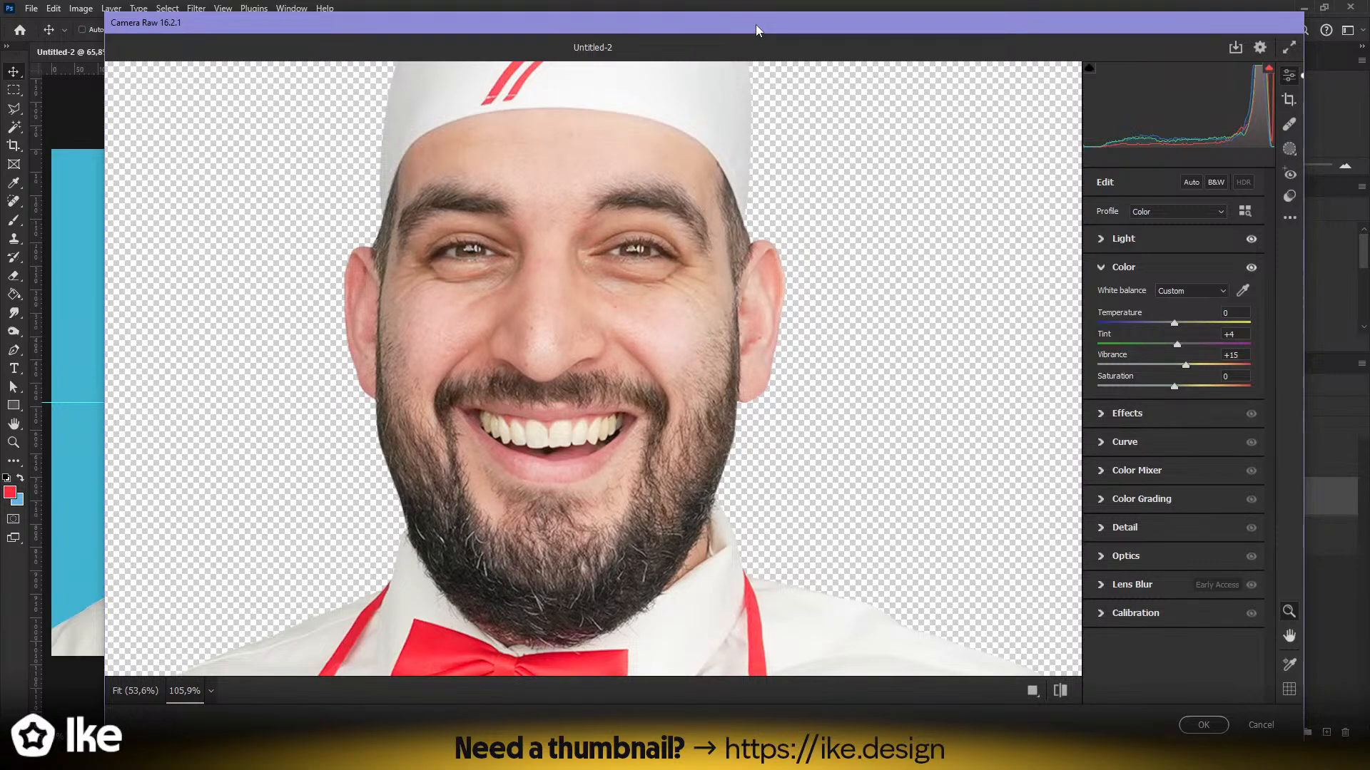
- In the Camera Raw effects, set Clarity to +5 and leave Texture at 0
left_click(1134, 422)
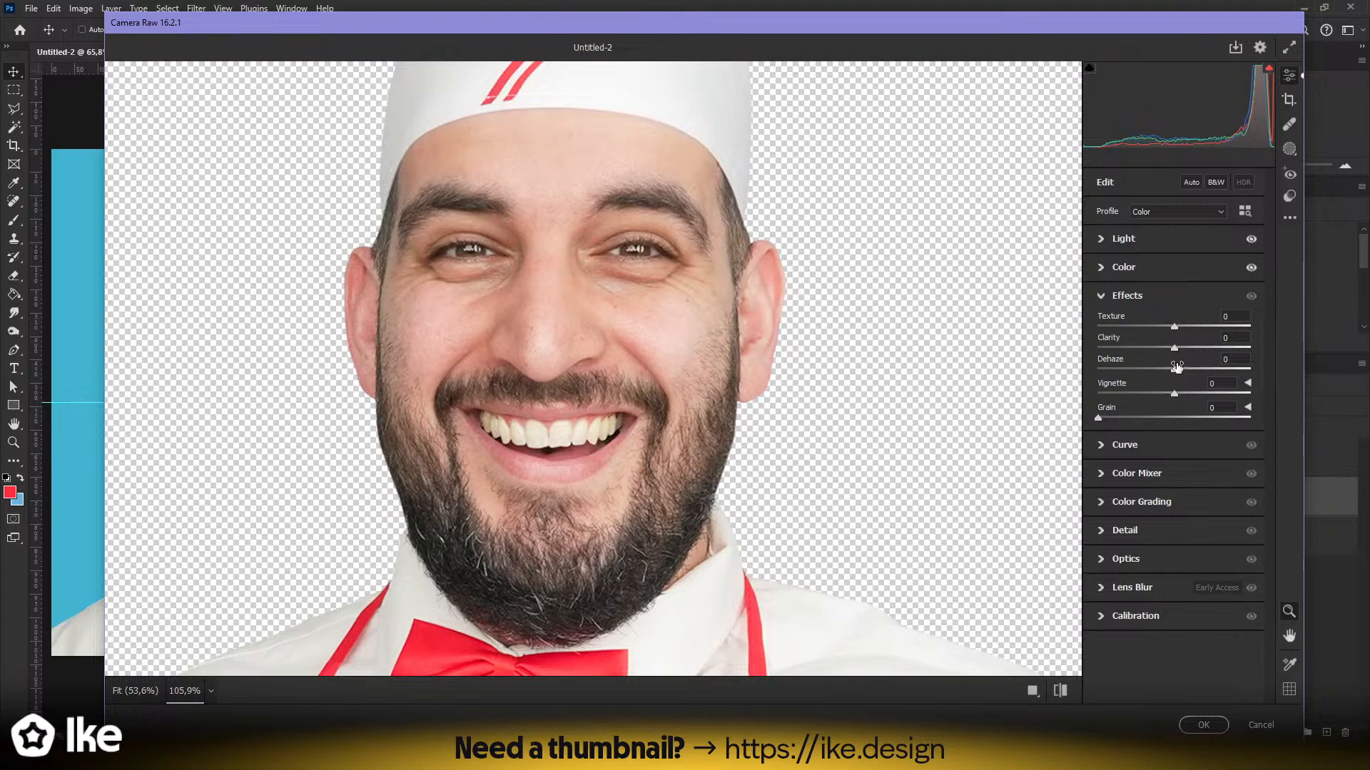
left_click_drag(1175, 351, 1181, 351)
mouse_move(1174, 327)
left_mouse_down()
mouse_move(1201, 329)
mouse_move(1175, 330)
left_mouse_up()
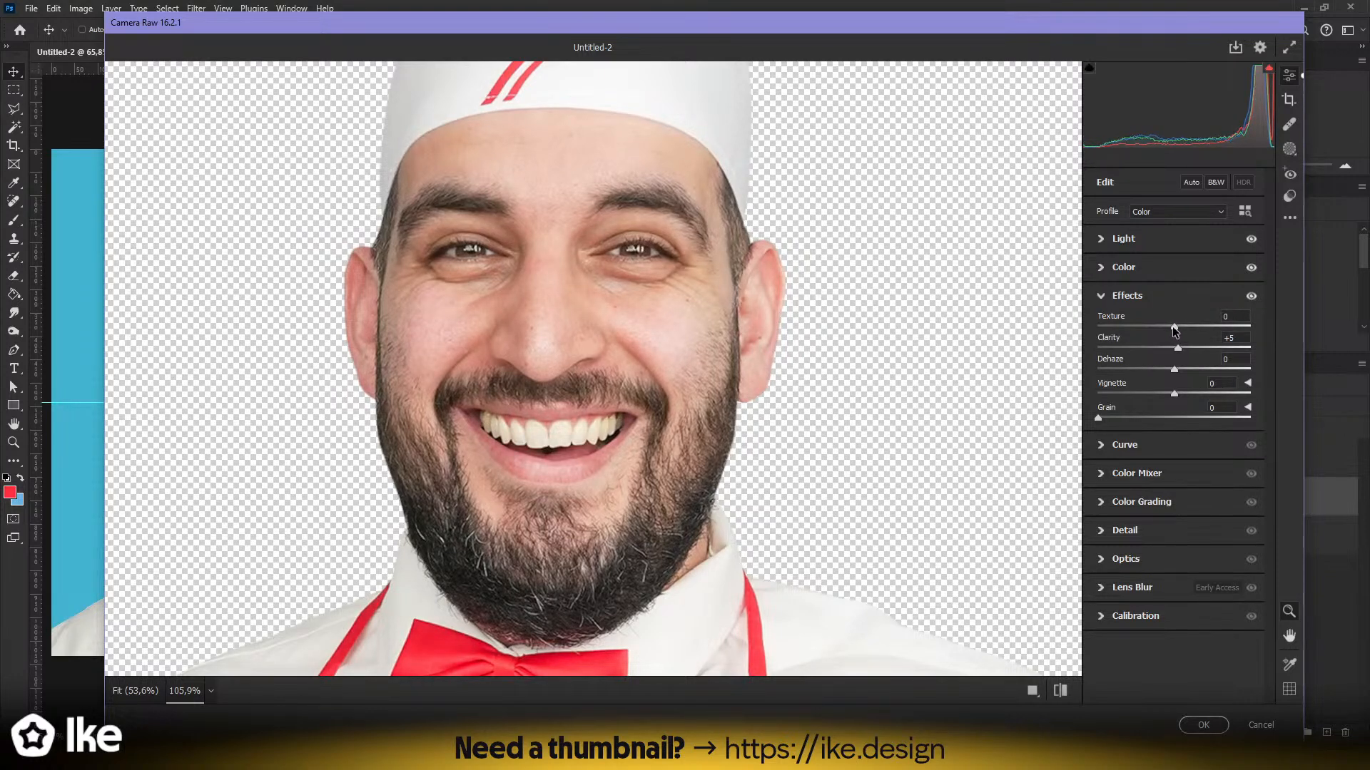
left_click(1130, 296)
- Set the Camera Raw Sharpening to 25 for the chef
left_click(1127, 410)
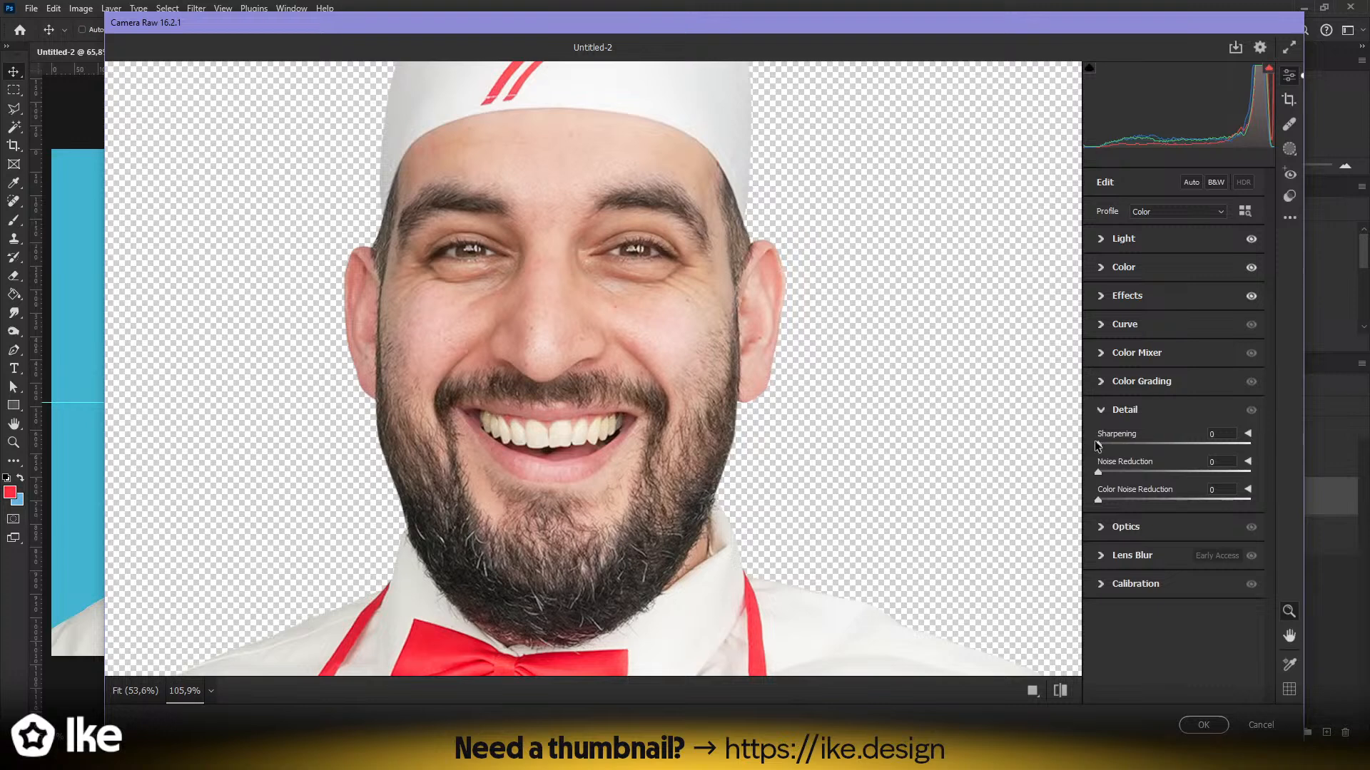
mouse_move(1102, 448)
left_mouse_down()
mouse_move(1144, 448)
mouse_move(1055, 450)
mouse_move(1127, 447)
left_mouse_up()
left_click_drag(544, 417, 585, 397)
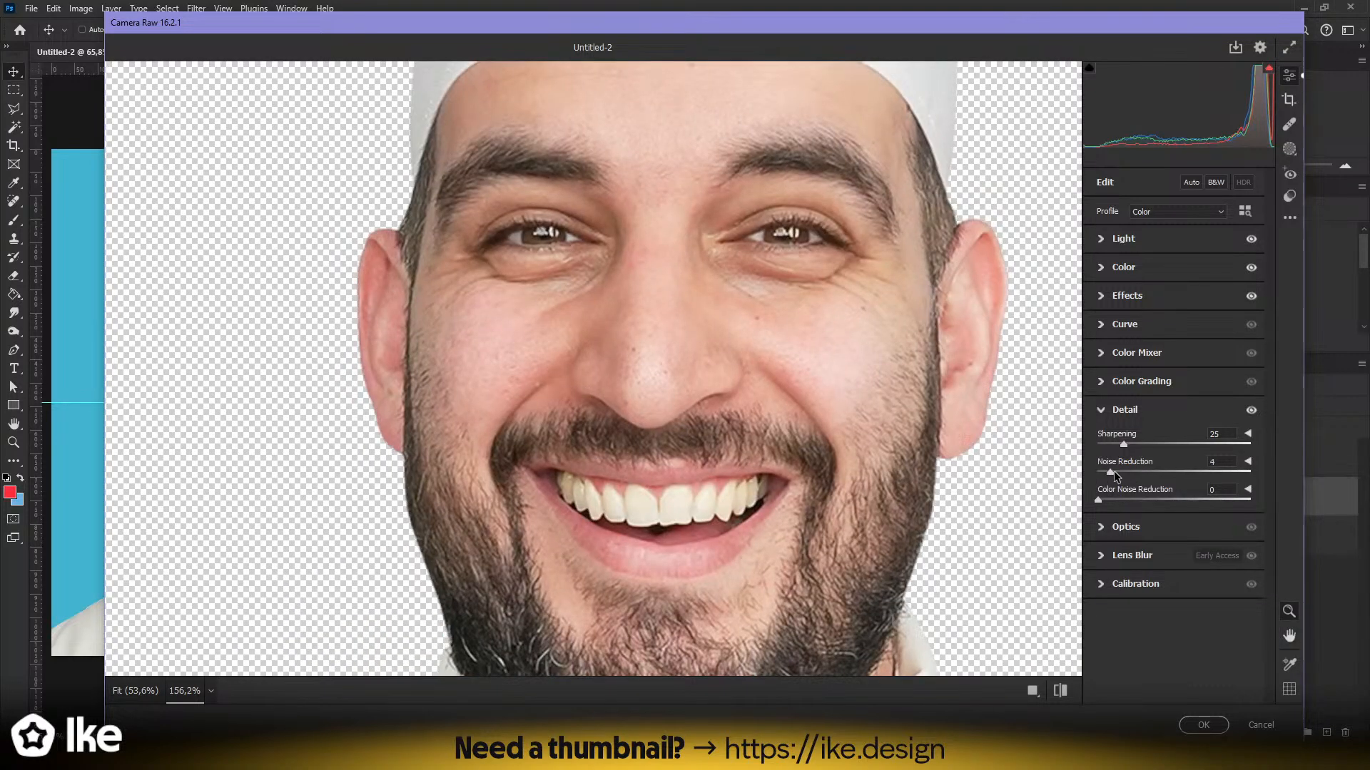
- Try Noise Reduction at 100 and inspect how it smooths the chef's face
left_click_drag(1108, 474, 1263, 481)
left_click_drag(627, 378, 547, 440)
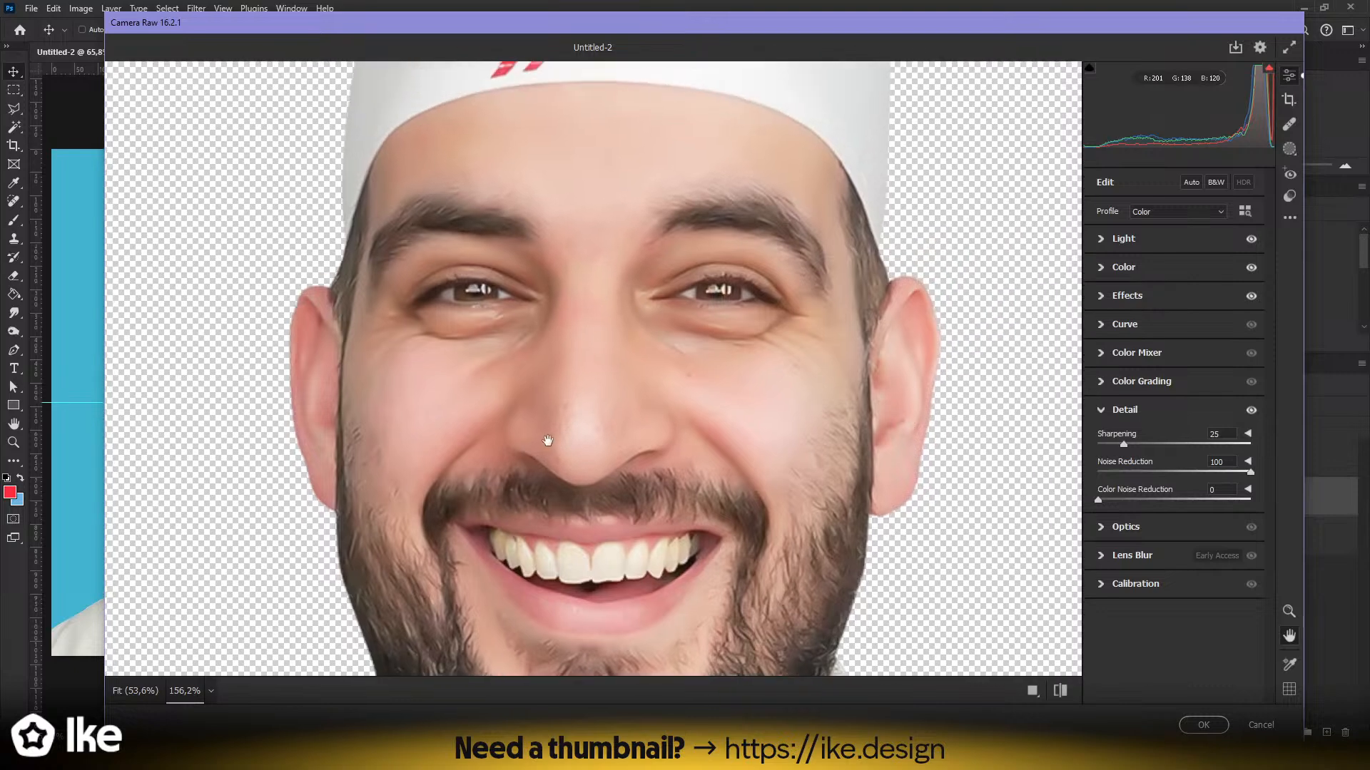
left_click_drag(615, 407, 593, 405)
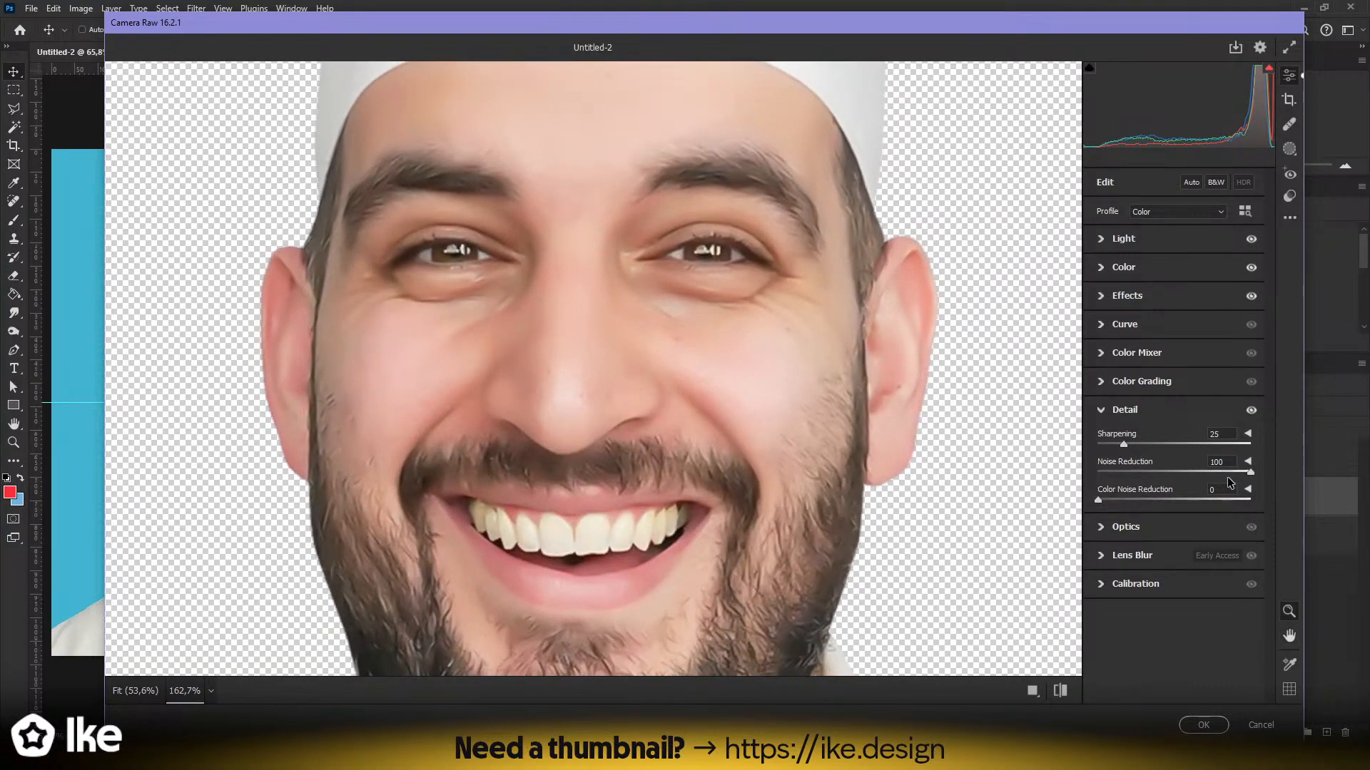
left_click_drag(742, 370, 770, 379)
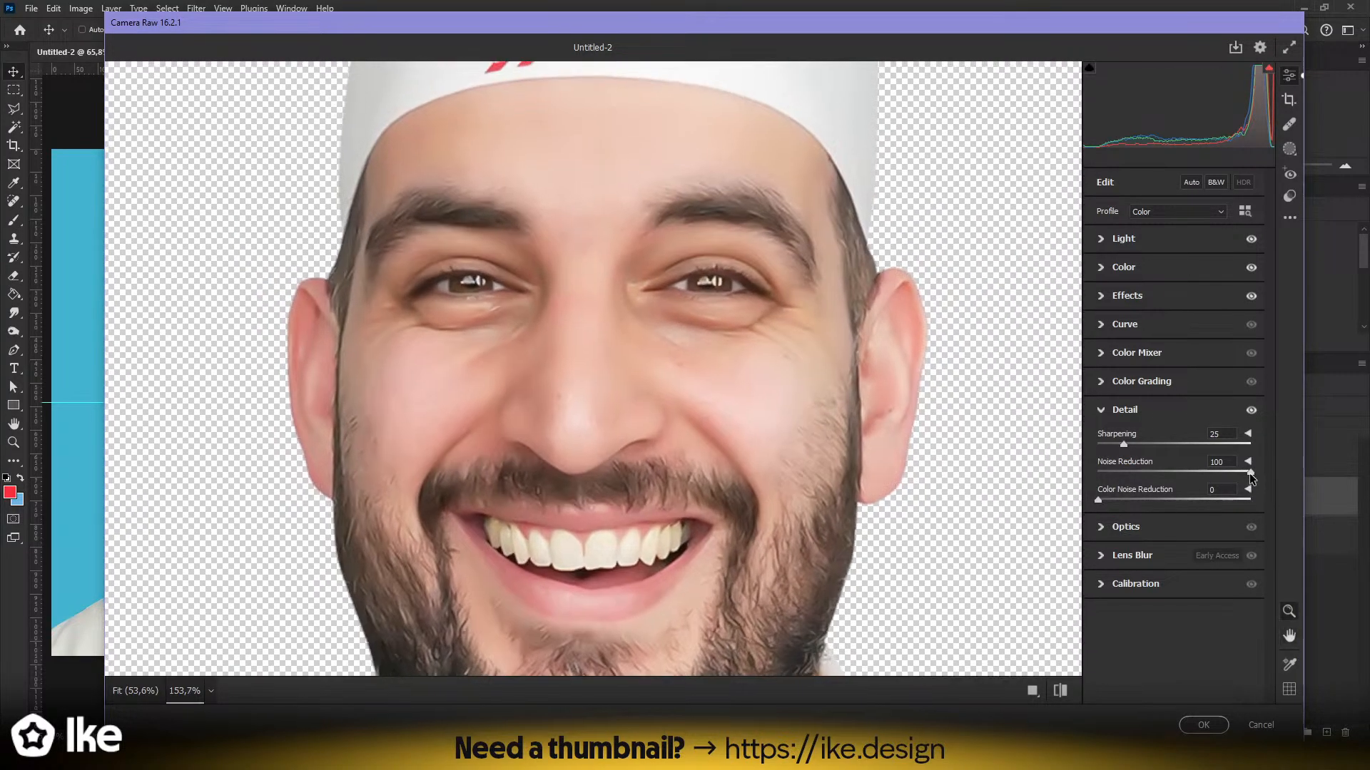
- Set Noise Reduction to 15 and compare the face with the detail adjustments off and on
left_click_drag(1249, 473, 1121, 479)
left_click_drag(716, 433, 676, 433)
left_click(1253, 410)
left_click(1252, 410)
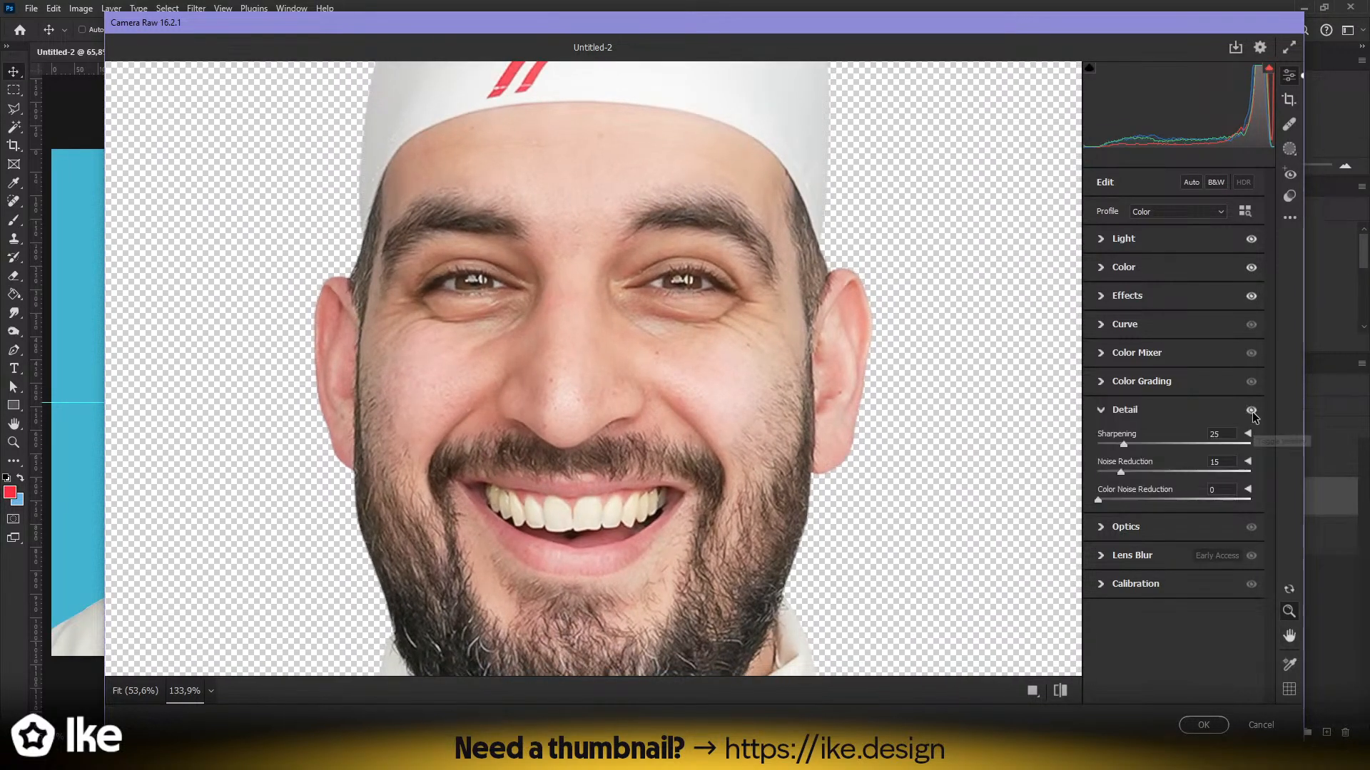
left_click(1253, 412)
left_click(1253, 410)
left_click(1252, 412)
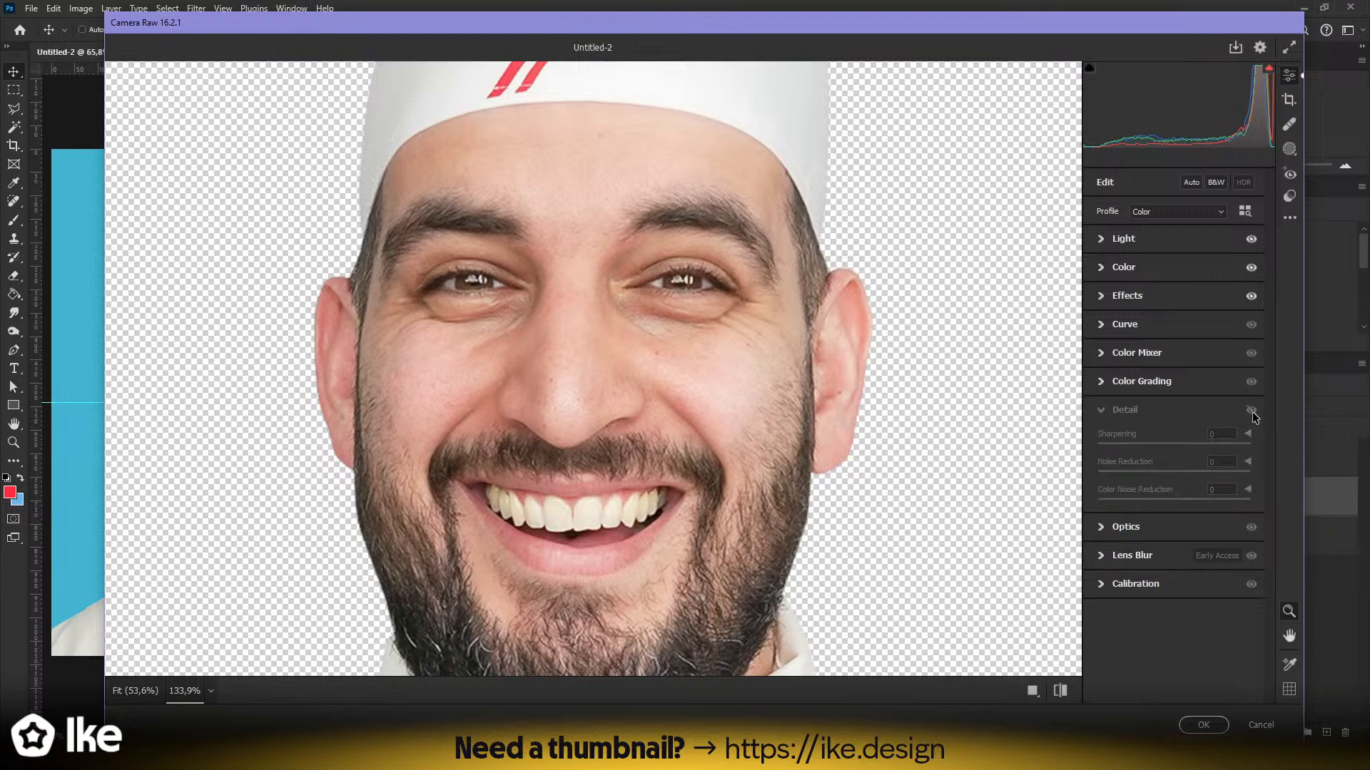
left_click(1253, 412)
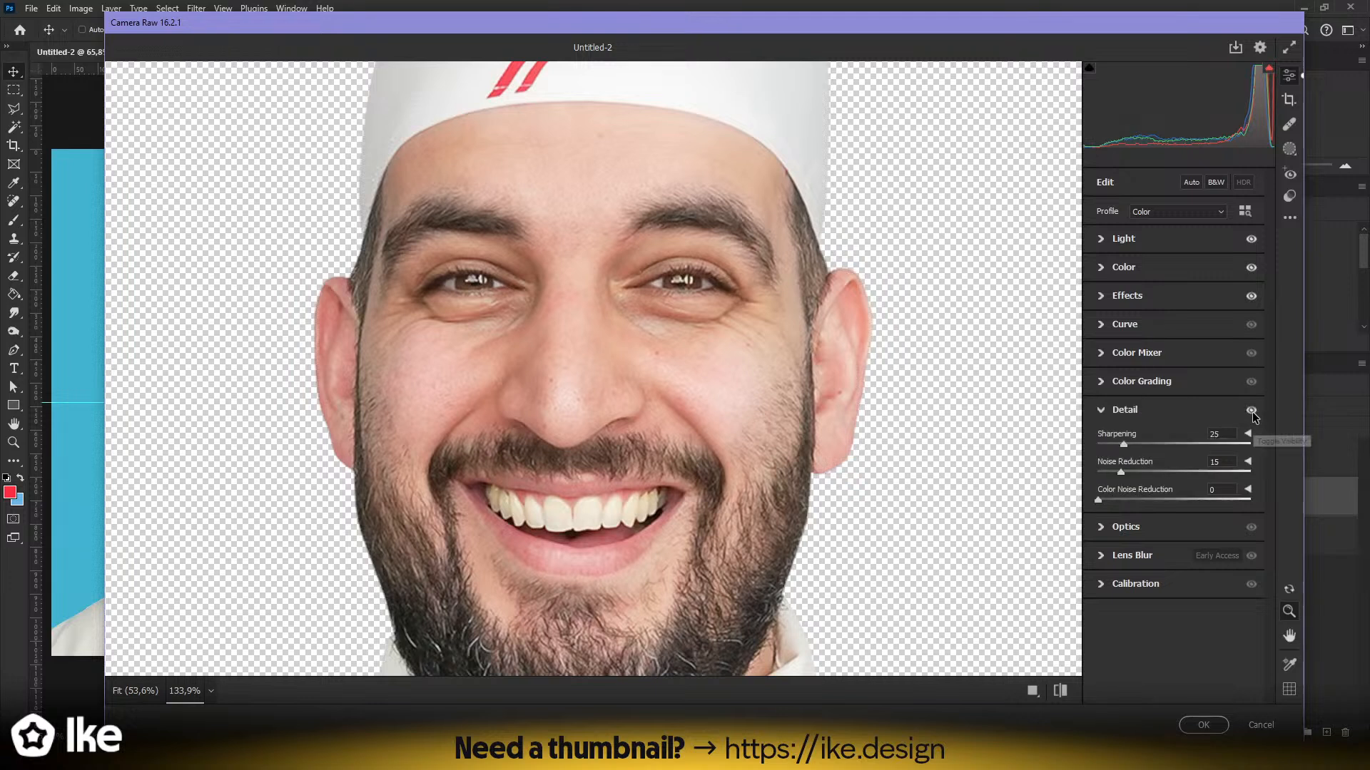
- Show the Color Mixer settings for the red range, with the hat's red stripes in view
left_click(1138, 353)
left_click_drag(621, 381, 620, 550)
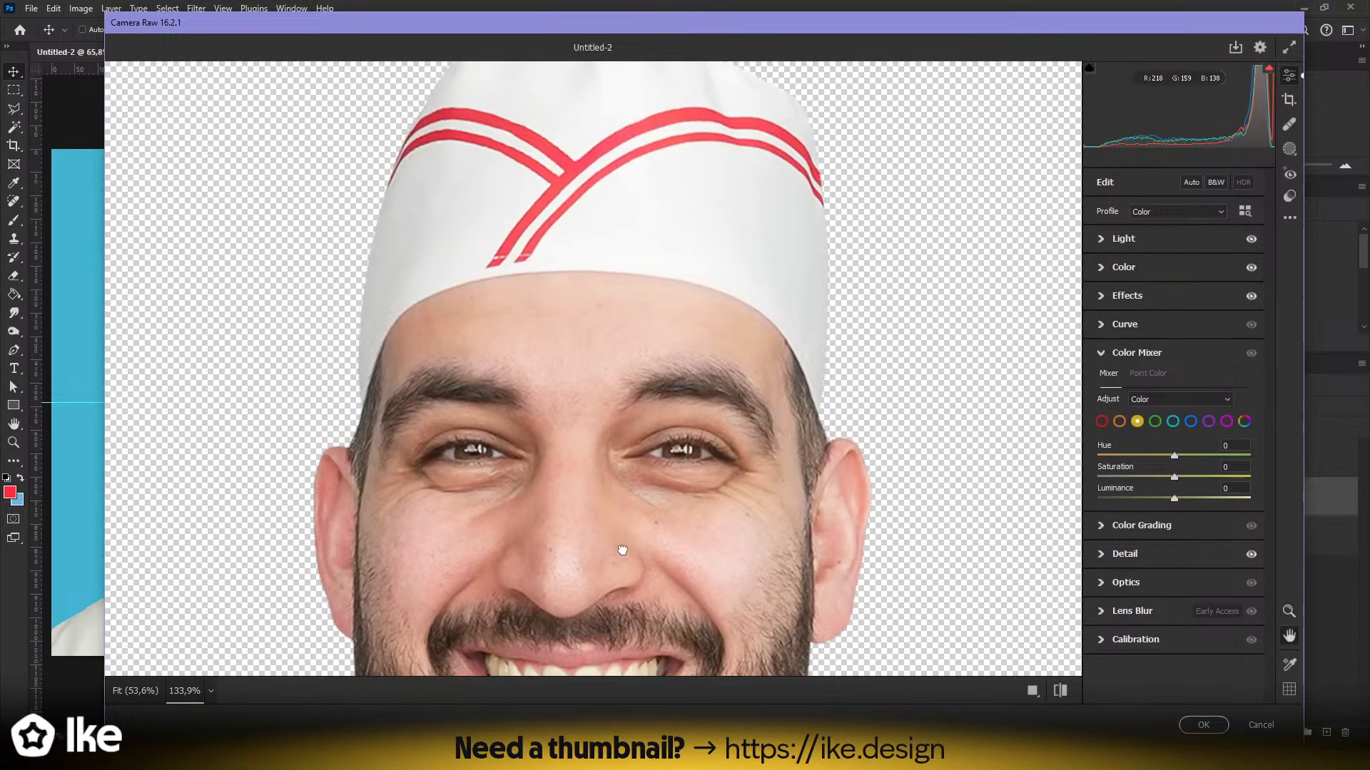
left_click(1102, 420)
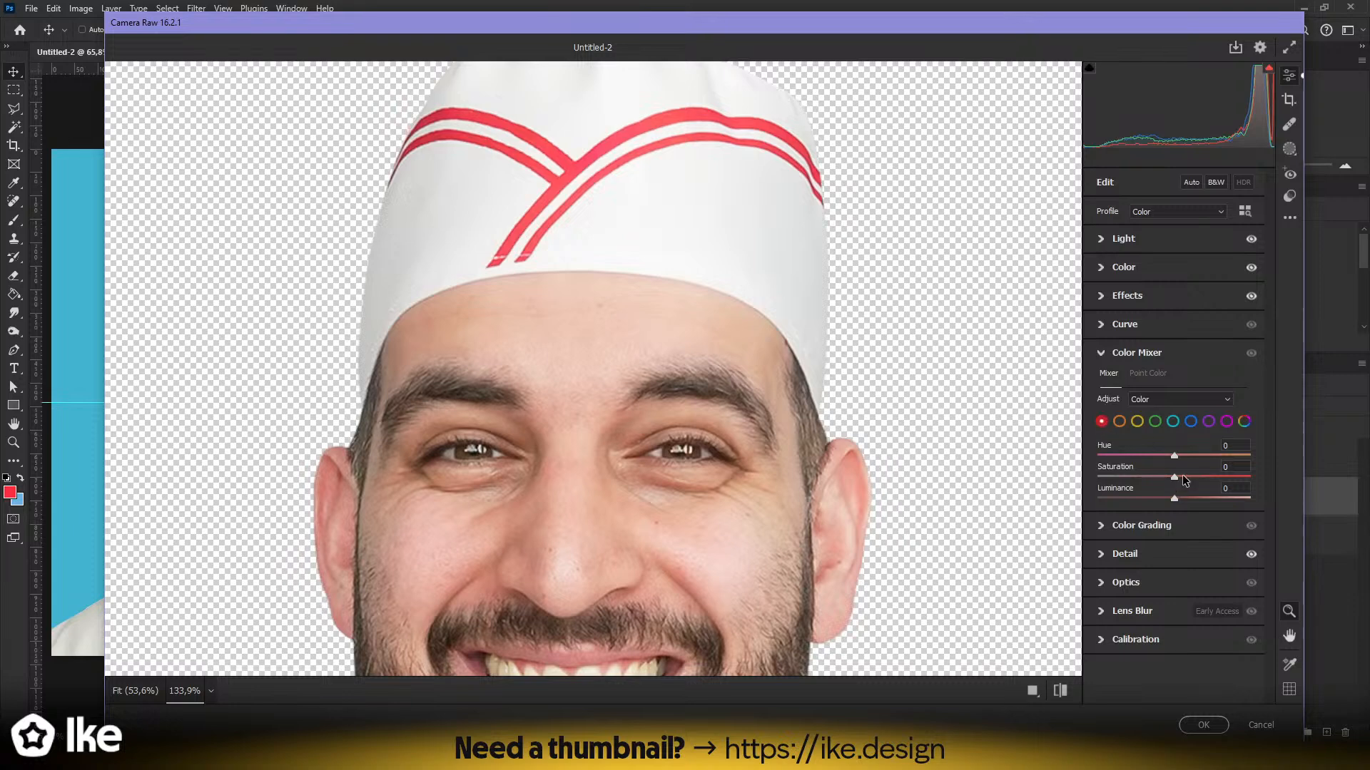
- Try the reds' Saturation at +100, inspect its effect on the face, and undo it
left_click_drag(1174, 477, 1258, 481)
left_click_drag(1096, 476, 1250, 476)
key("space")
left_click_drag(611, 548, 627, 358)
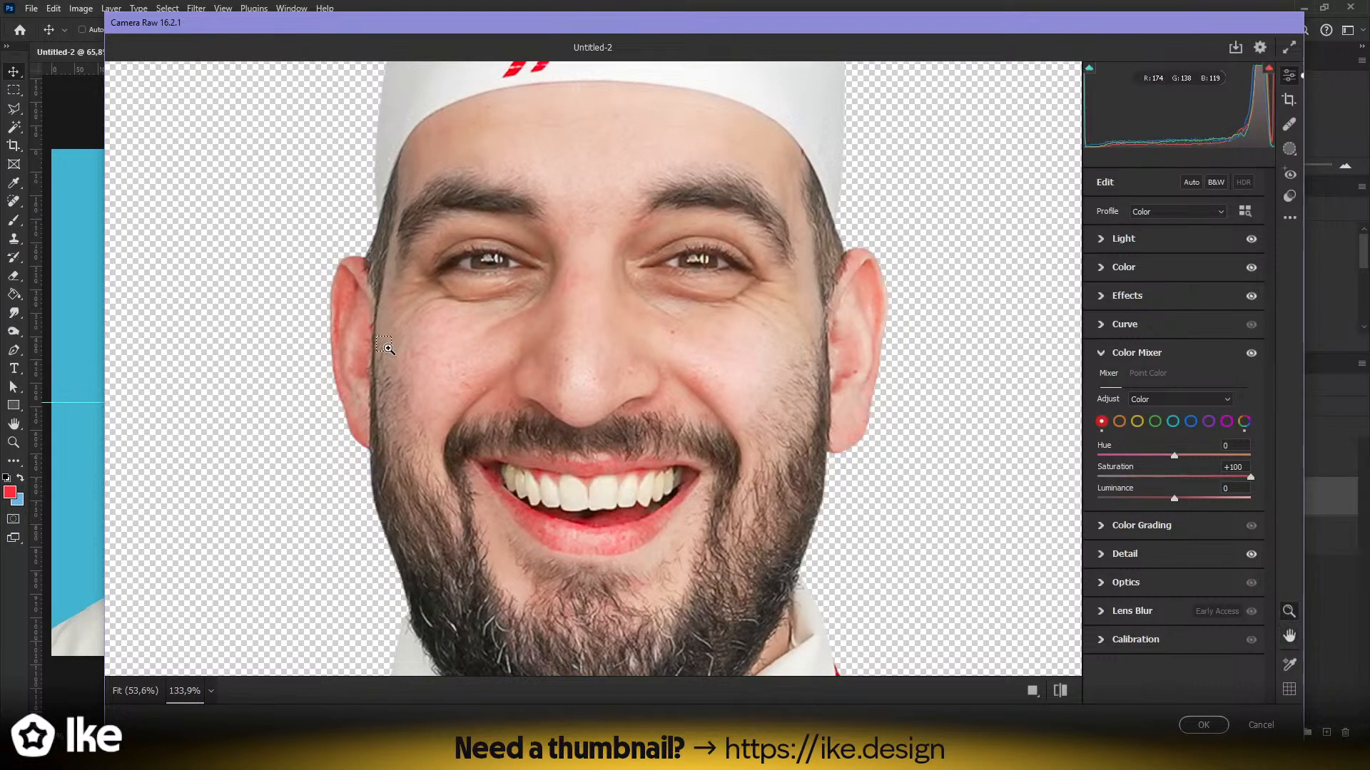
key("ctrl+z")
key("space")
left_click_drag(773, 246, 759, 476)
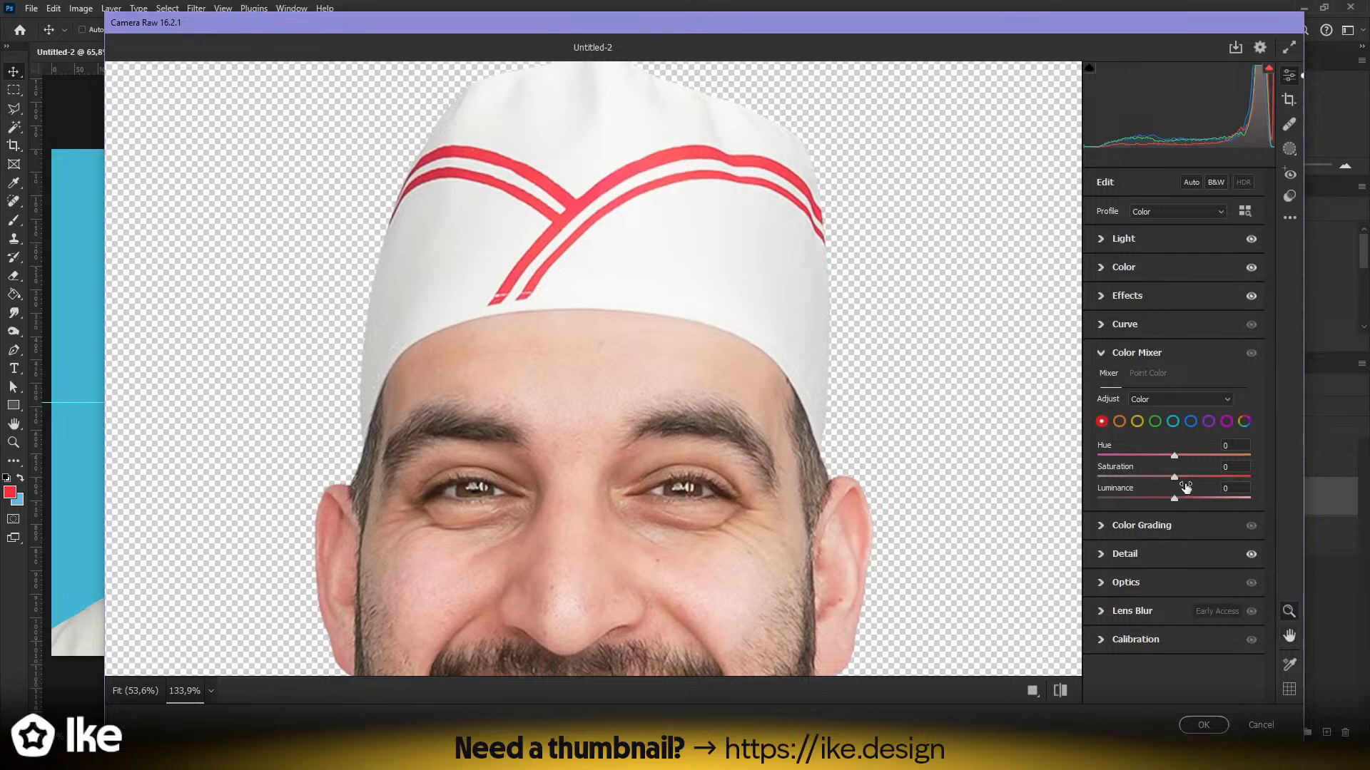
- Set the reds' Saturation to +10 and check the bow tie, beard and face
left_click_drag(1174, 477, 1181, 479)
scroll(653, 378, "down", 3)
key("space")
left_click_drag(654, 449, 596, 279)
scroll(557, 361, "down", 2)
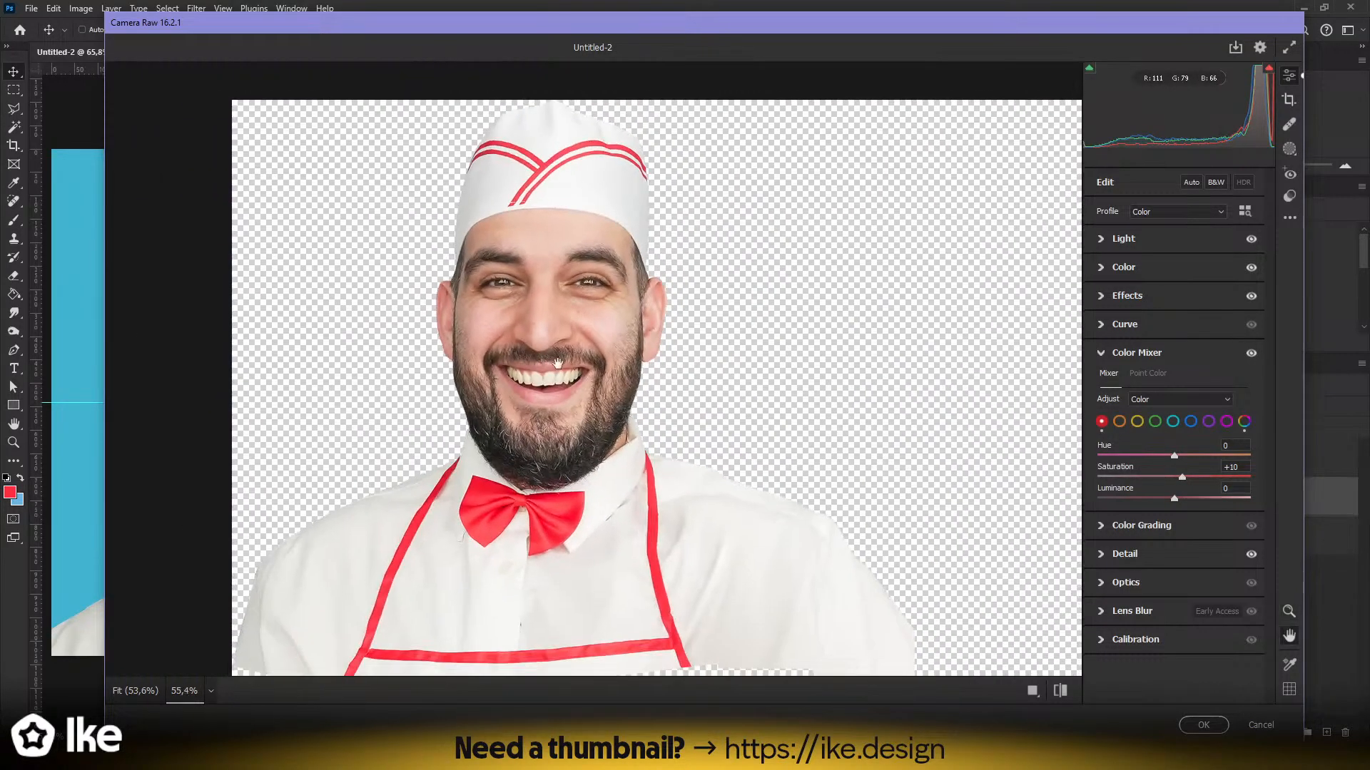
scroll(582, 443, "up", 5)
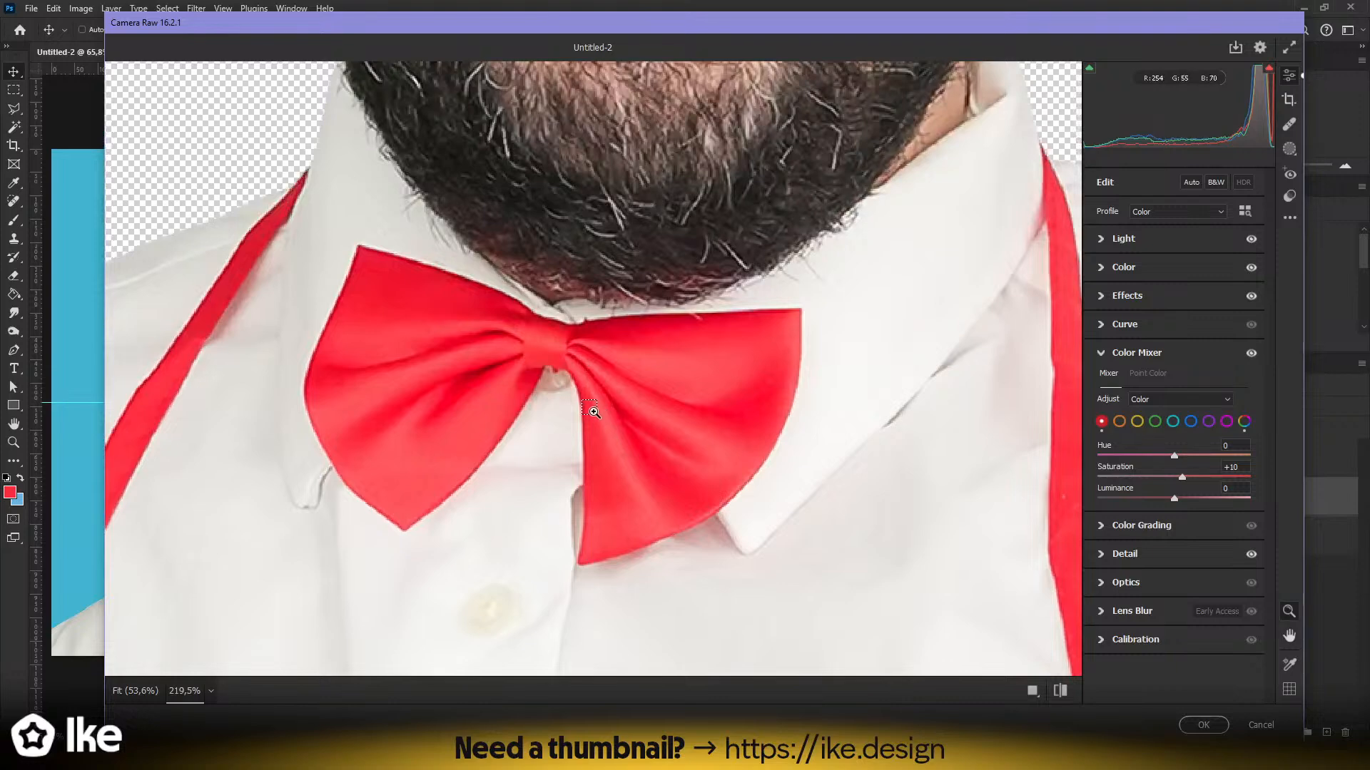
key("space")
left_click_drag(614, 389, 677, 618)
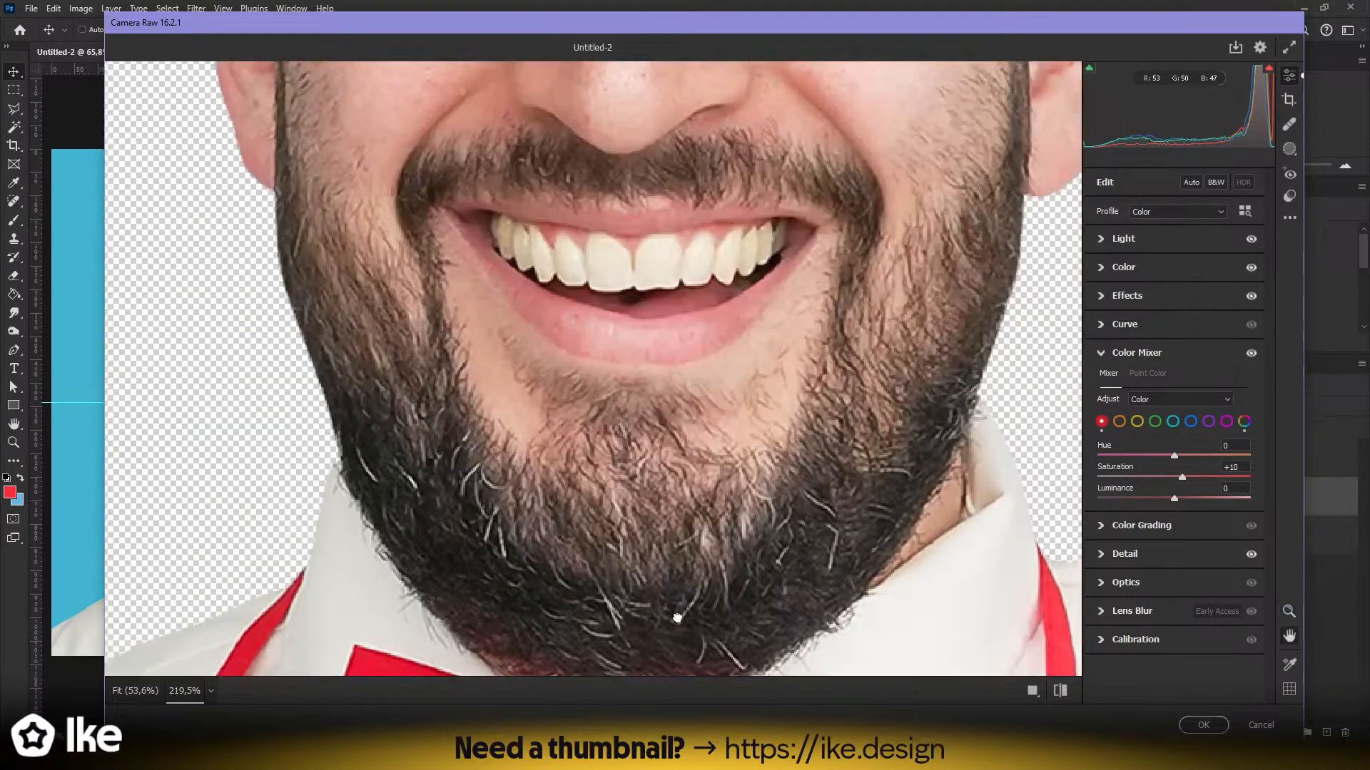
scroll(685, 542, "down", 4)
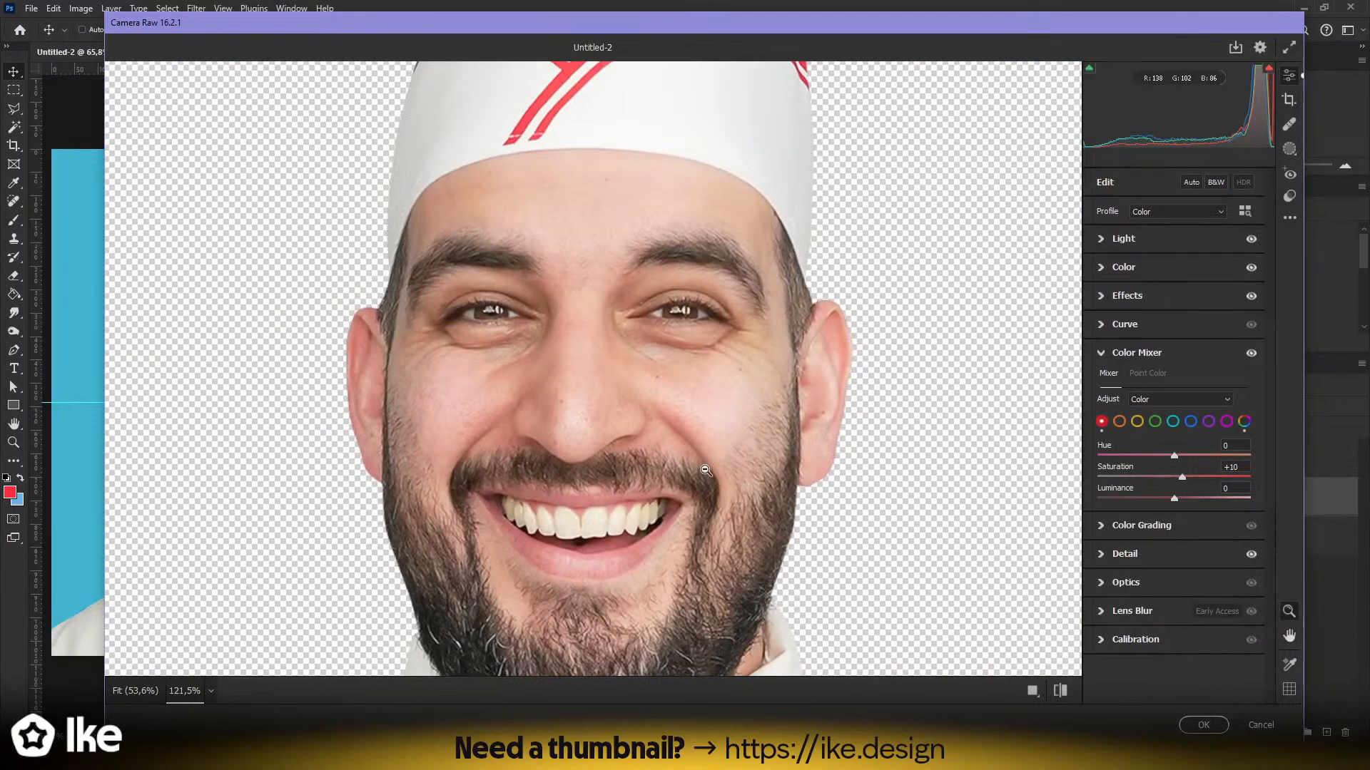
scroll(581, 381, "up", 2)
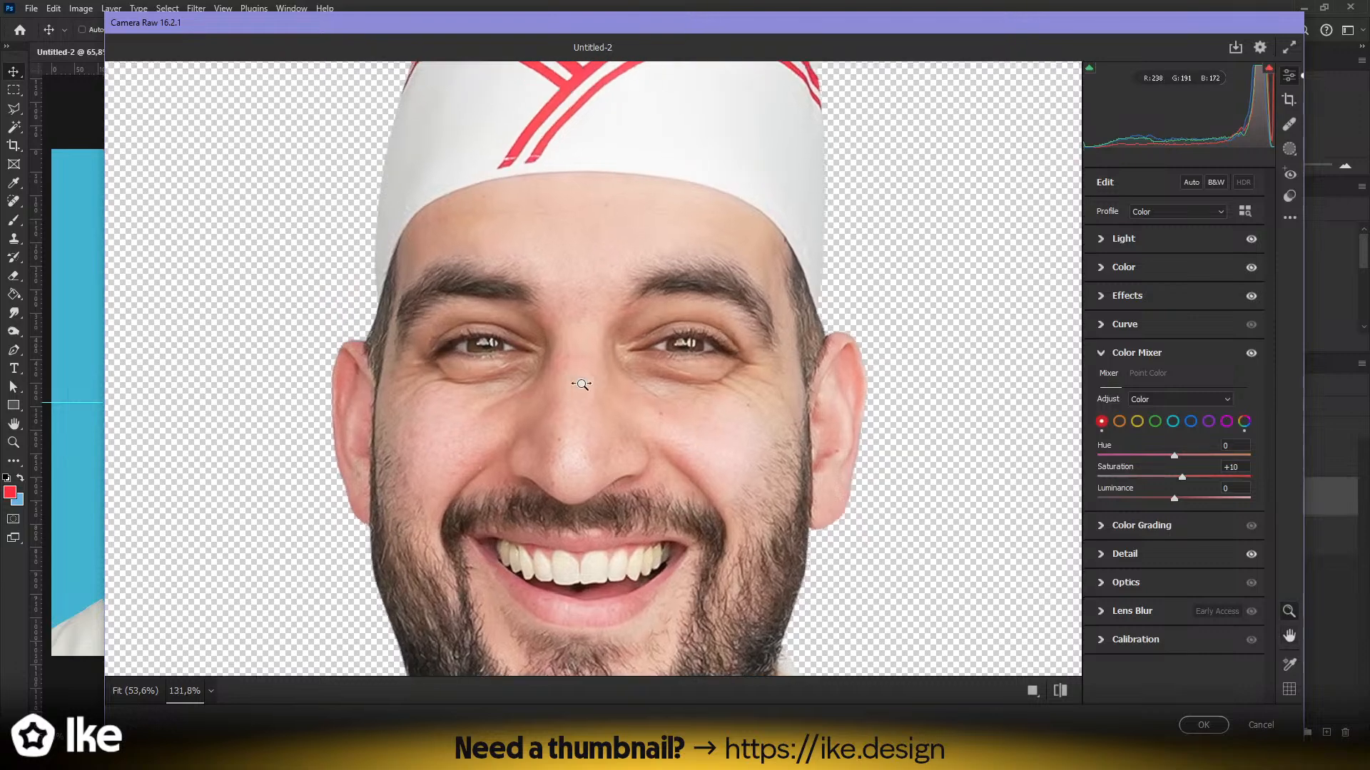
- Check the Effects settings and nudge the overall Saturation slightly upward in the Color settings
left_click(1125, 297)
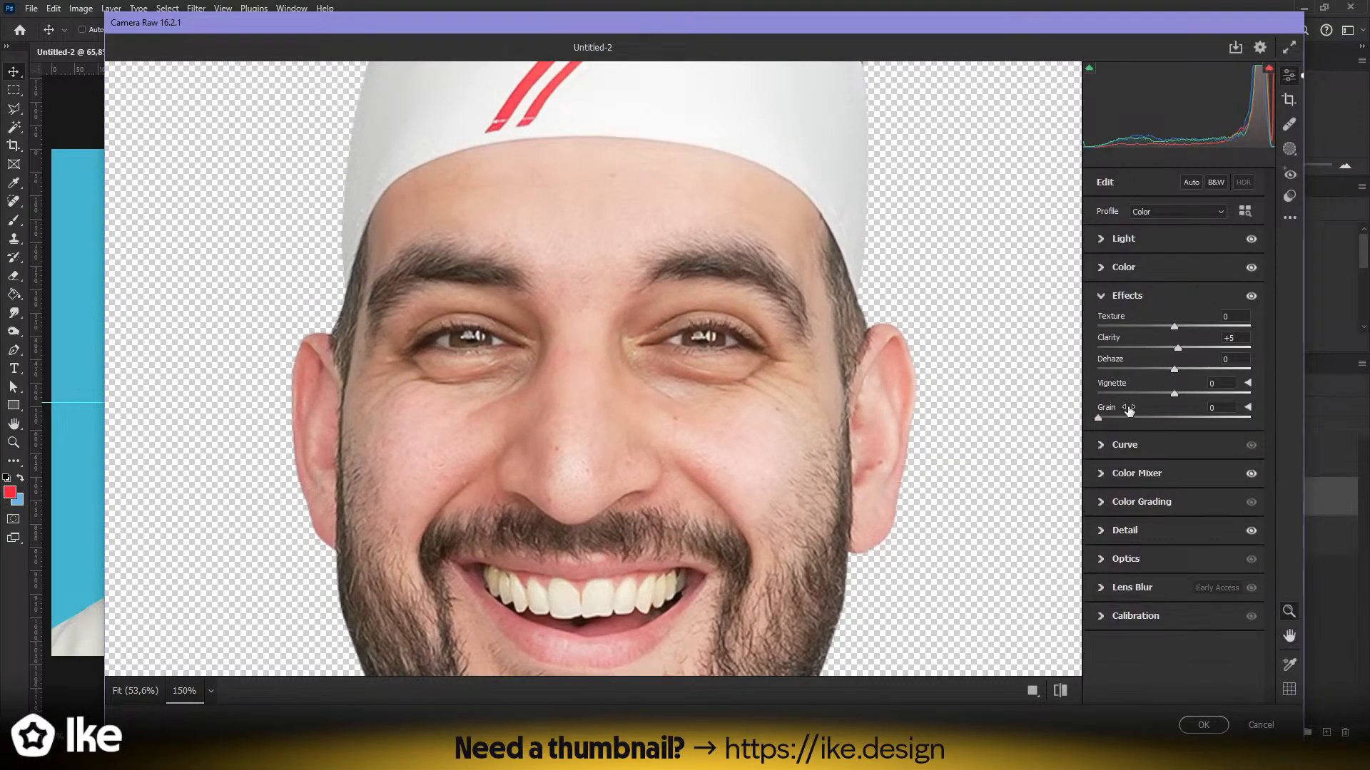
left_click(1123, 297)
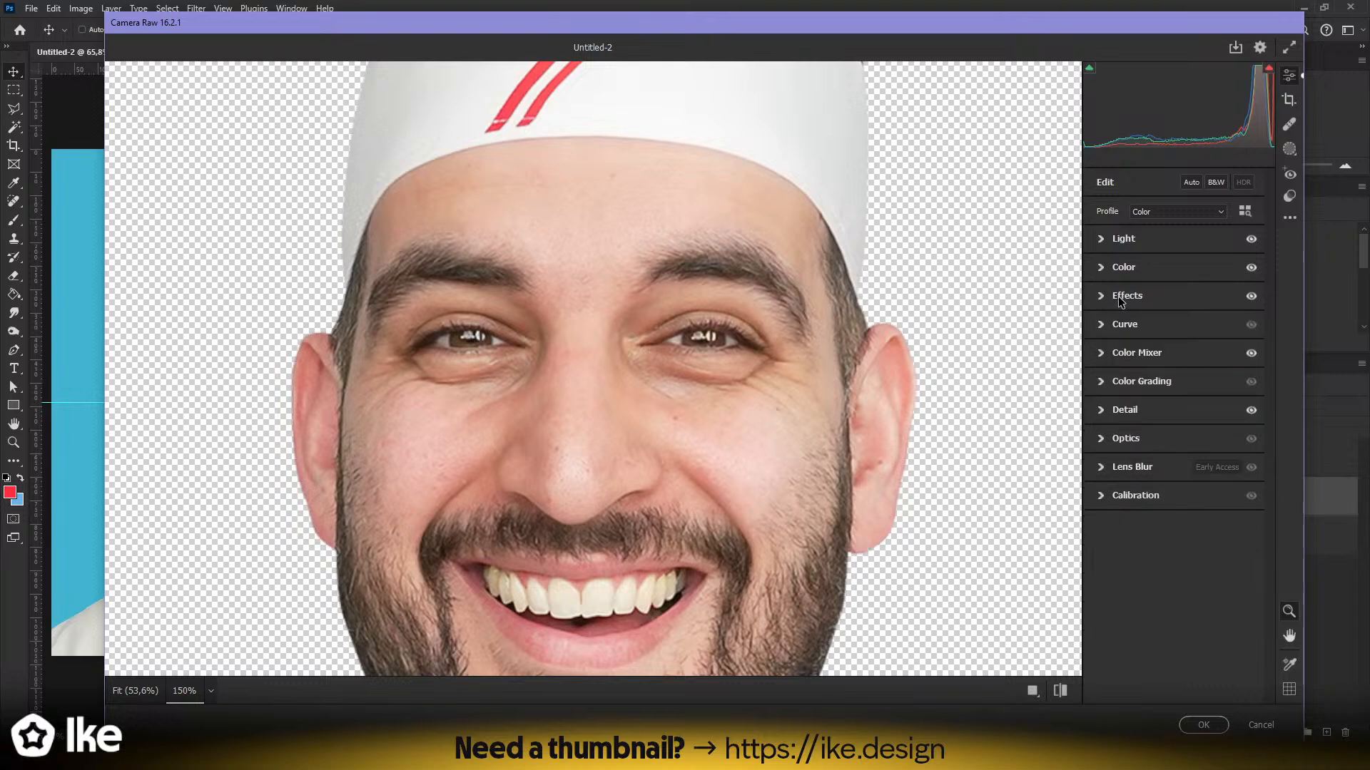
left_click(1121, 267)
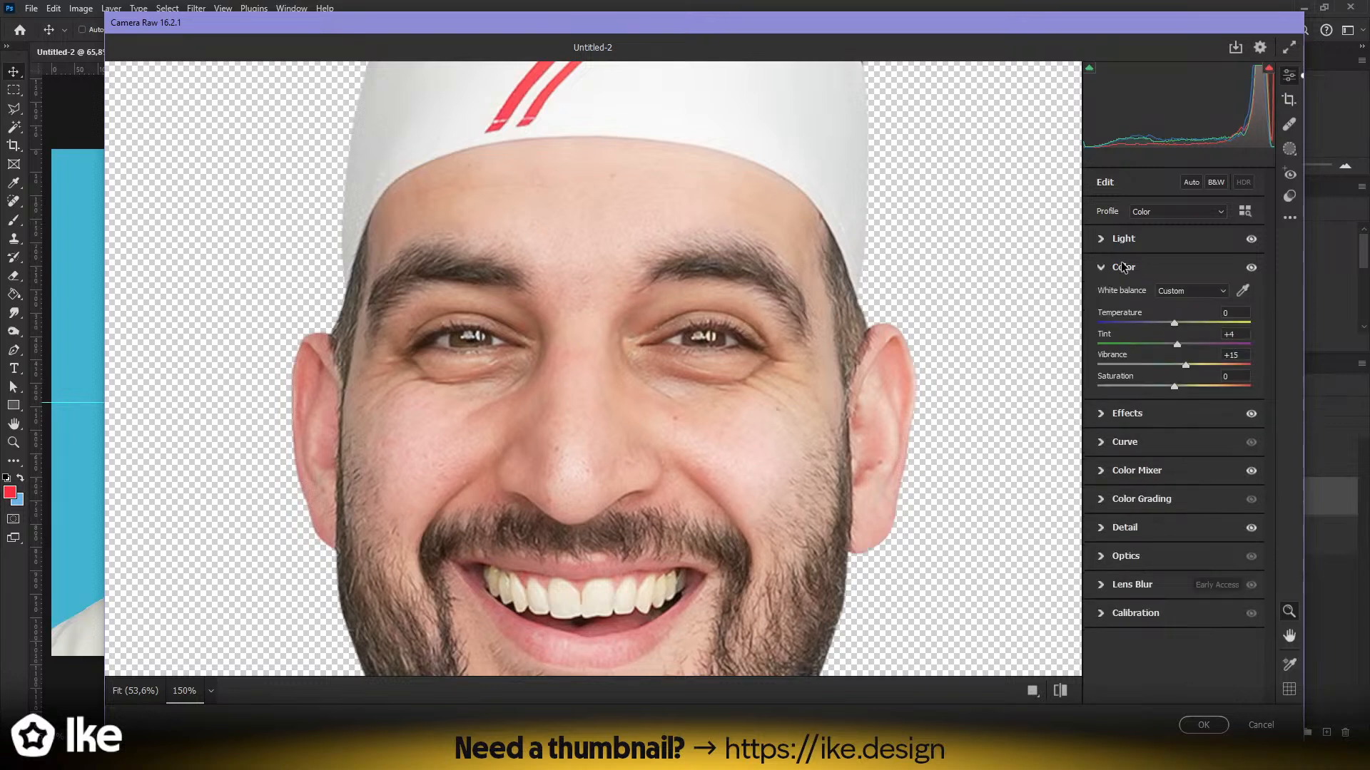
left_click_drag(1174, 387, 1179, 390)
left_click(1130, 269)
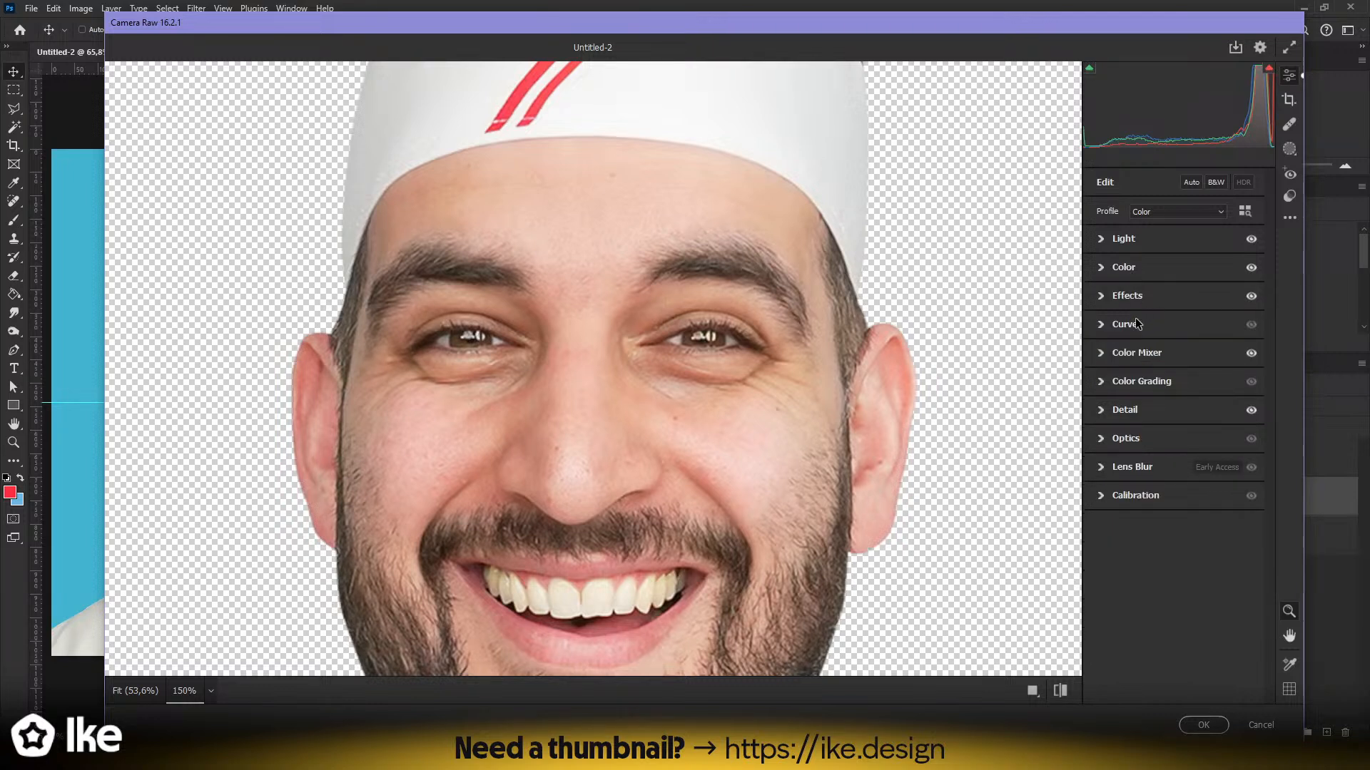
- Shape the parametric Curve for more contrast on the chef, with Lights at +14 and Darks at -13
left_click(1137, 324)
scroll(576, 371, "down", 5)
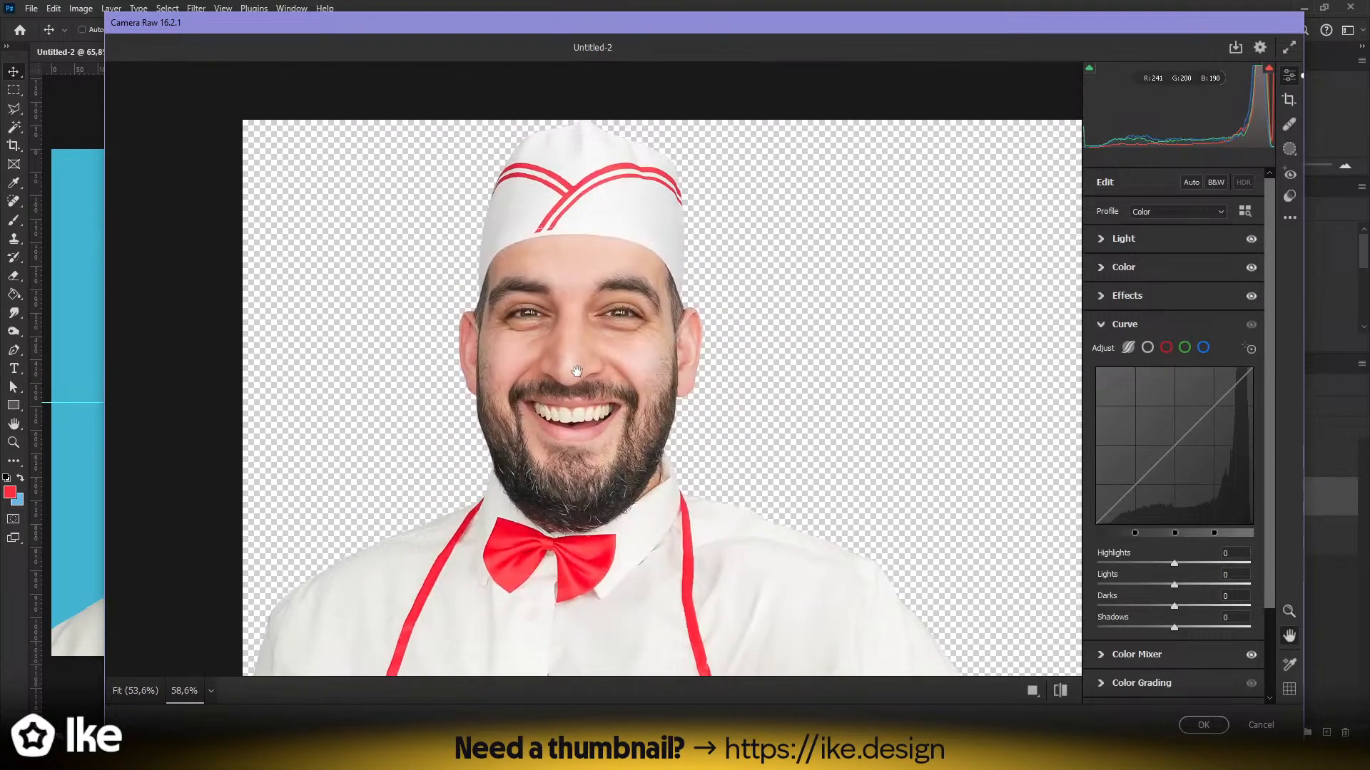
scroll(576, 371, "down", 3)
scroll(592, 360, "up", 2)
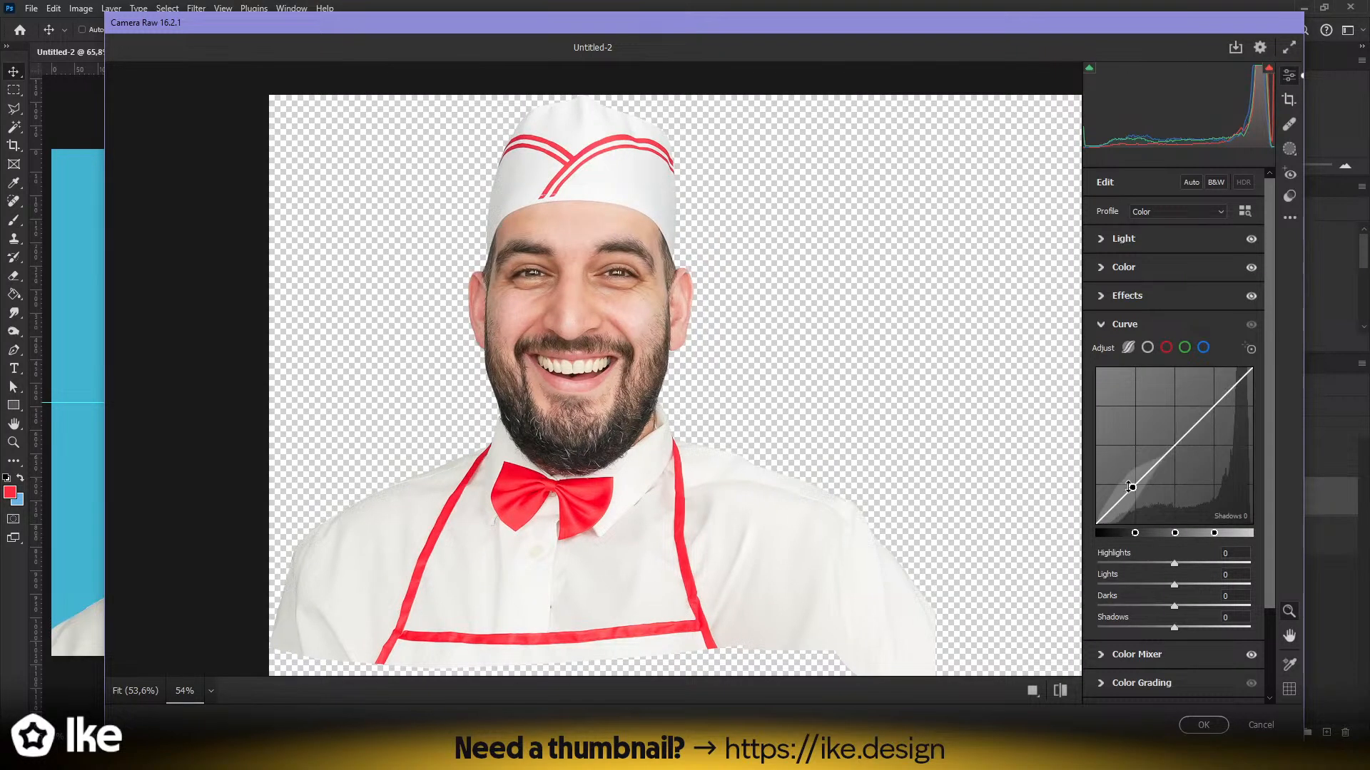
left_click_drag(1145, 470, 1147, 474)
left_click_drag(1209, 412, 1211, 399)
- Compare the chef repeatedly with the Curve adjustment off and on
left_click(1251, 324)
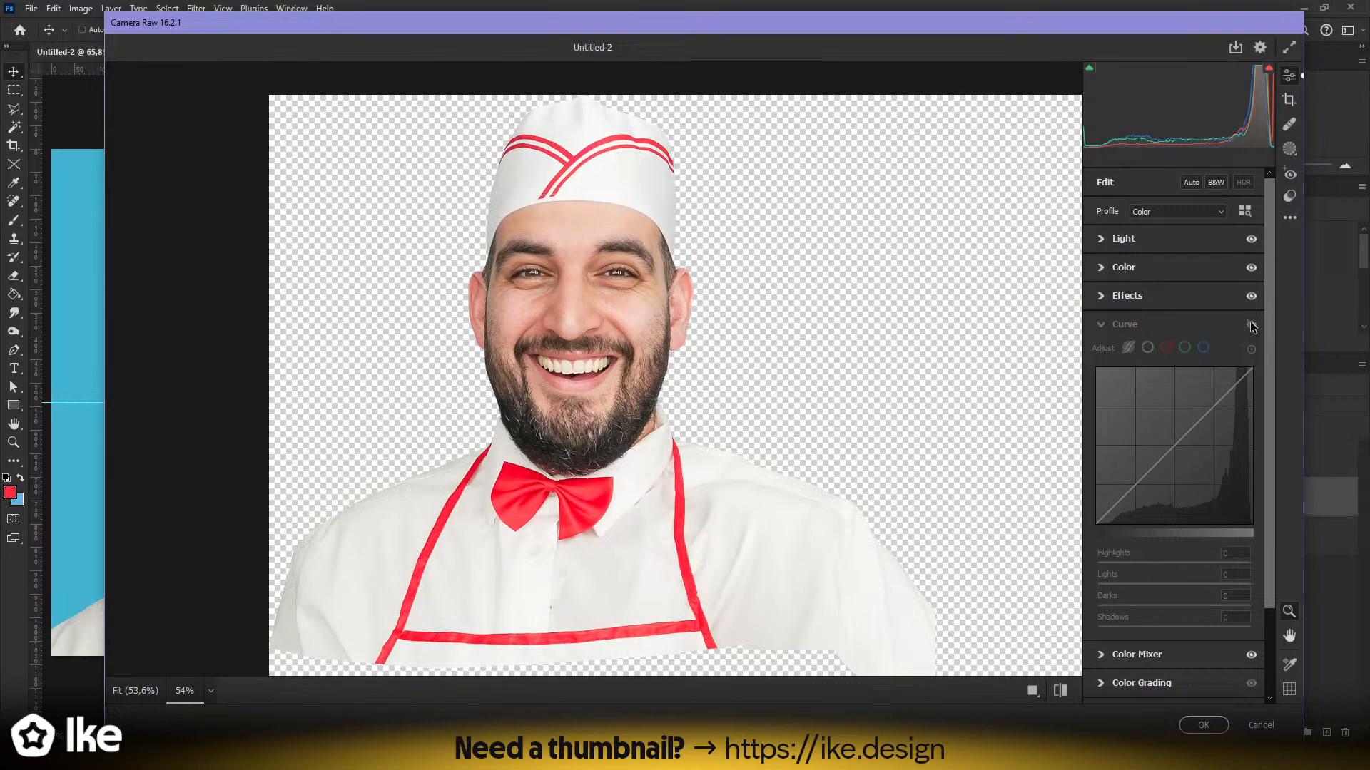
left_click(1251, 324)
left_click(1252, 324)
left_click(1251, 325)
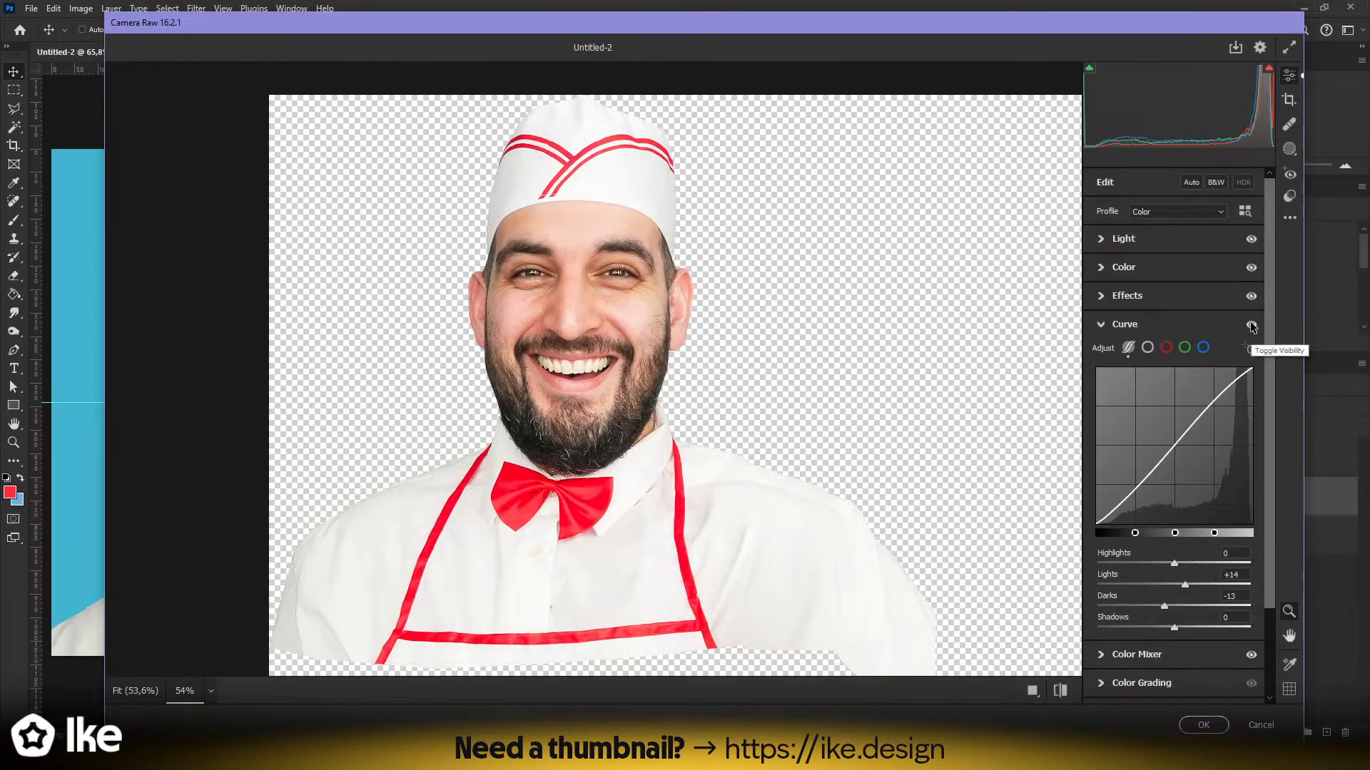
left_click(1252, 324)
left_click(1251, 325)
left_click(1251, 325)
left_click(1251, 325)
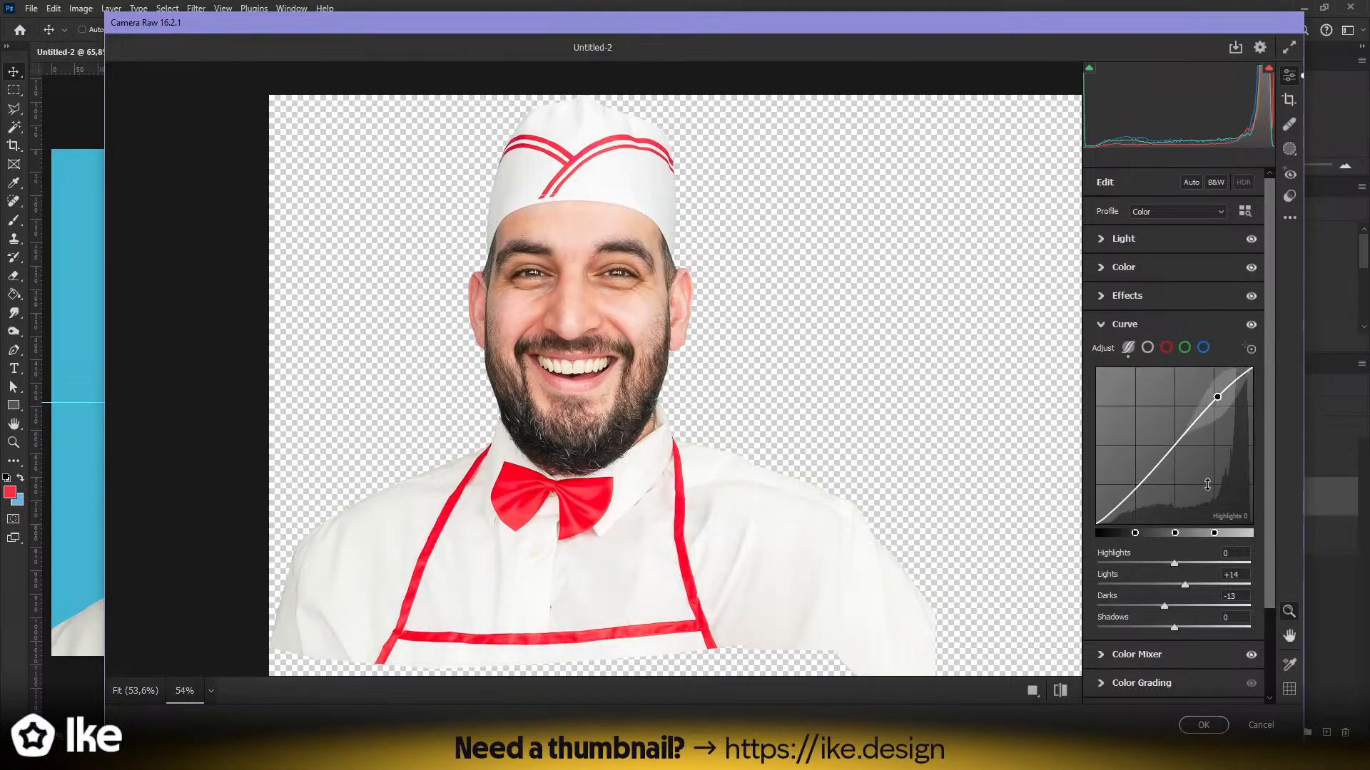
left_click(1251, 324)
- Apply the Camera Raw adjustments to the chef, check the whole composition, and deselect all layers
left_click(1204, 726)
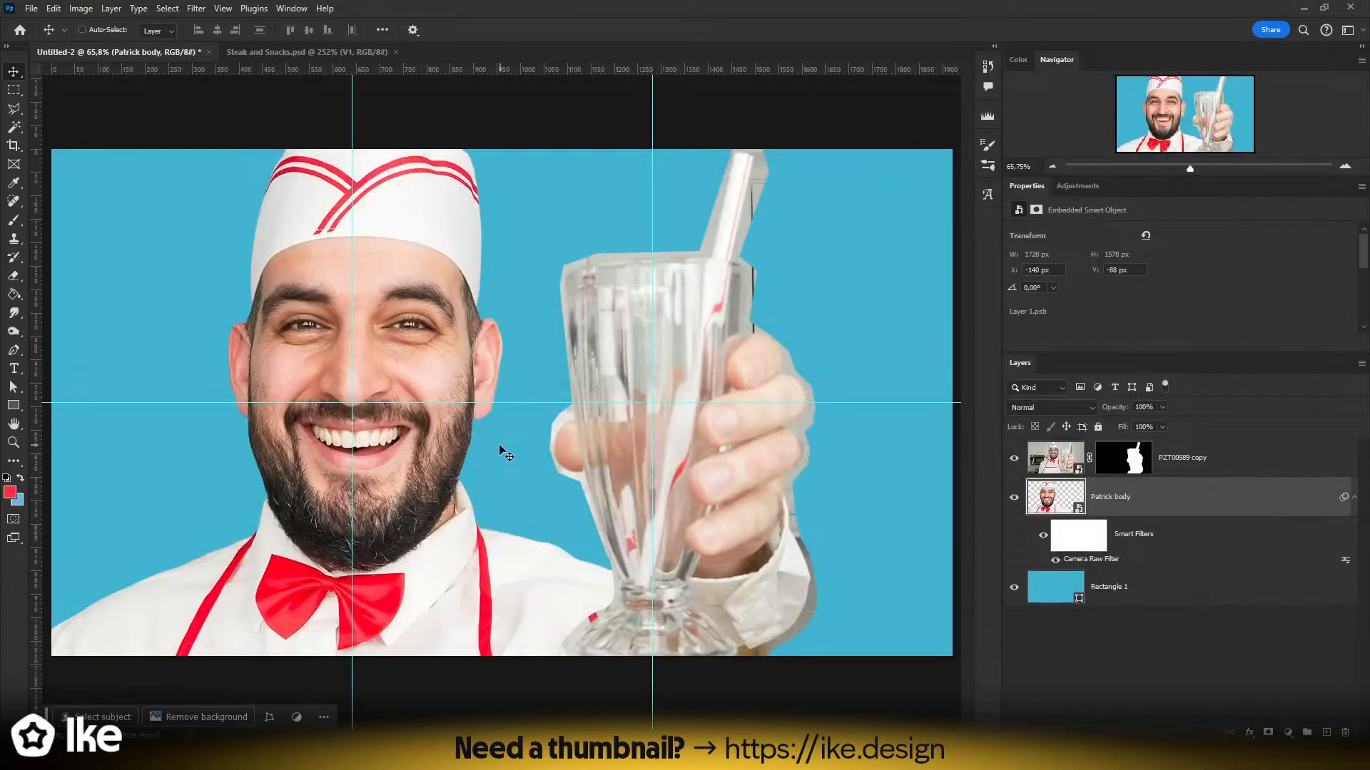
key("z")
left_click_drag(508, 453, 540, 450)
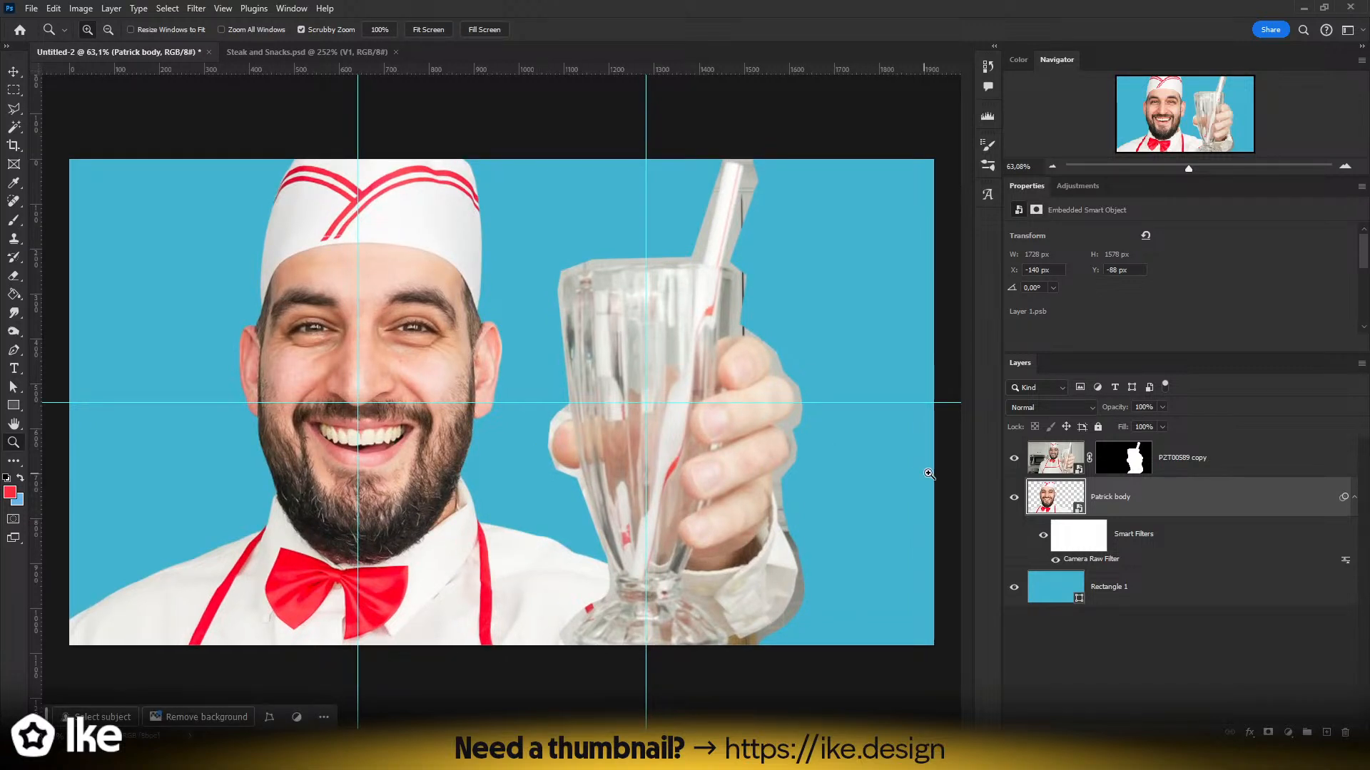
left_click(15, 71)
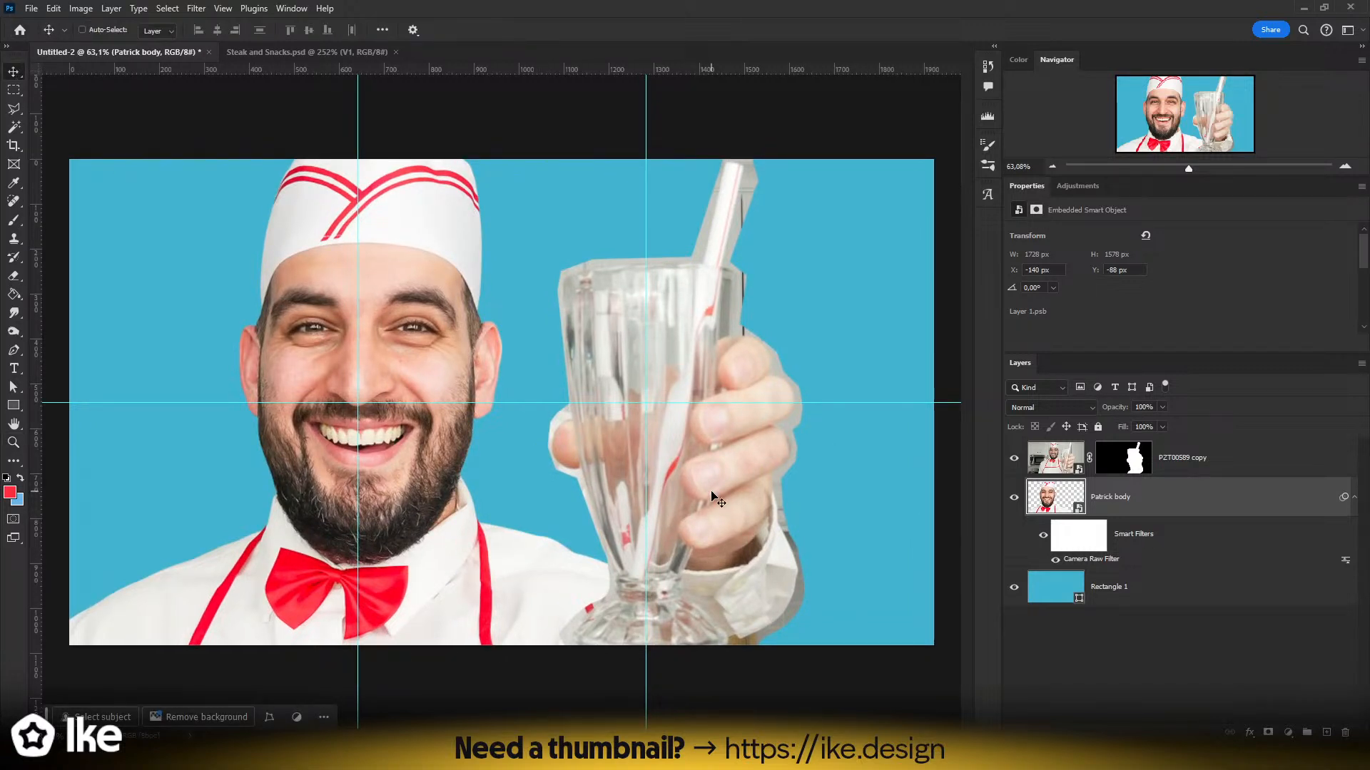
left_click(1131, 652)
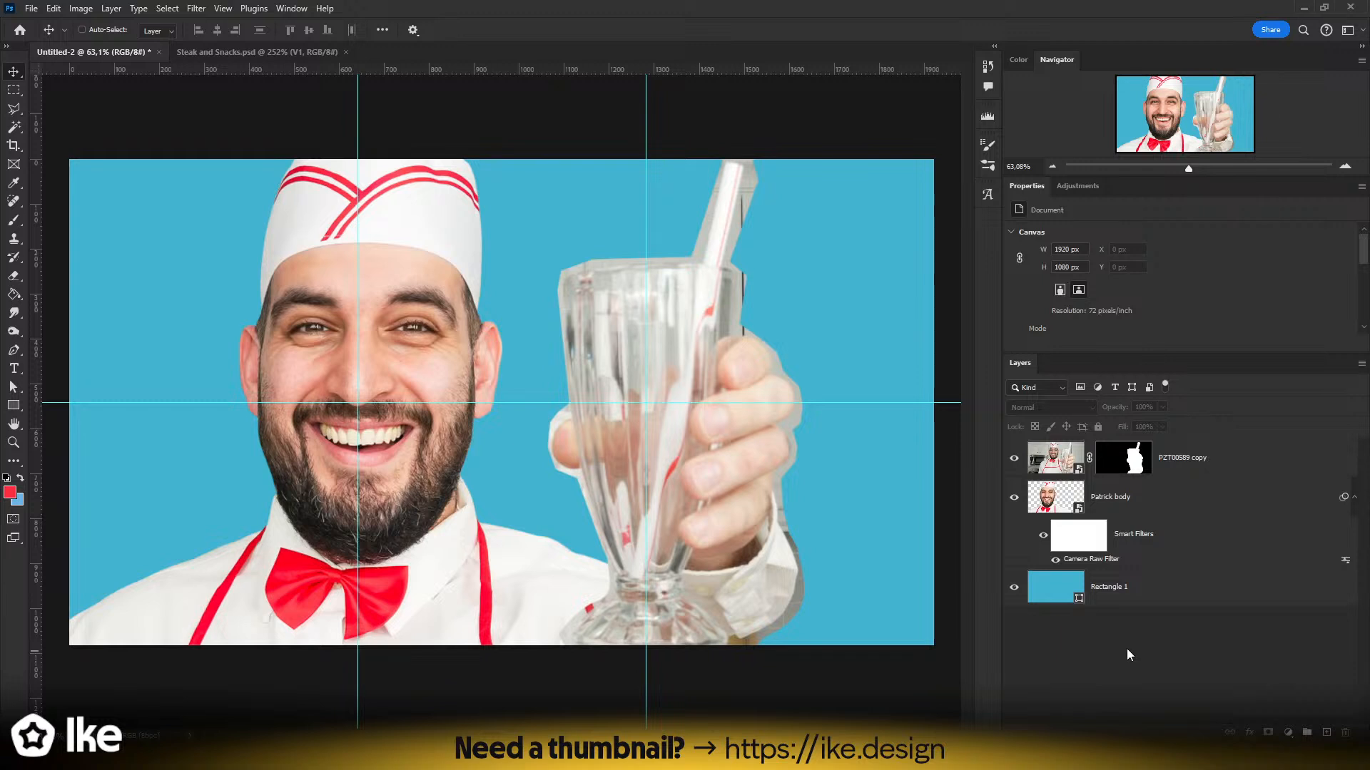
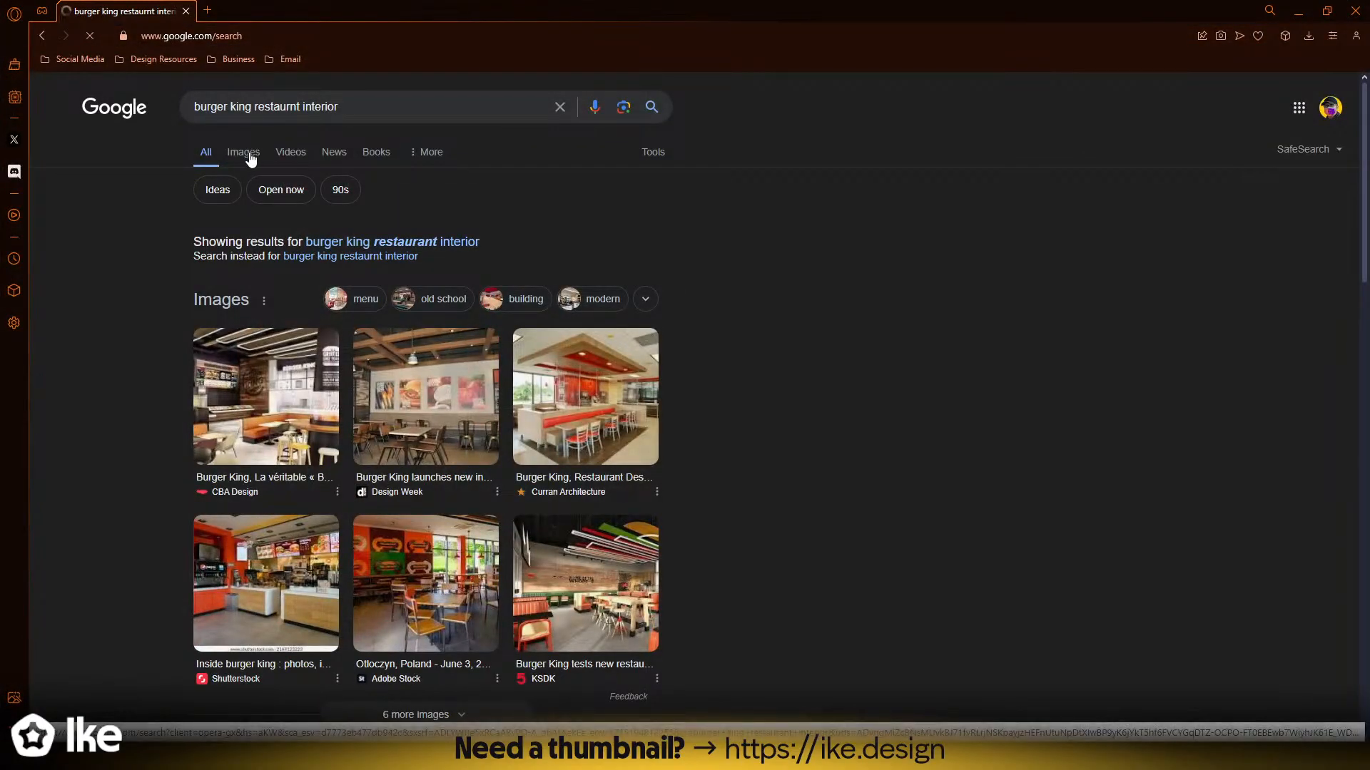
- In the browser, show image results for "burger king restaurant interior" and preview the daytime and night-time building exteriors
left_click(243, 153)
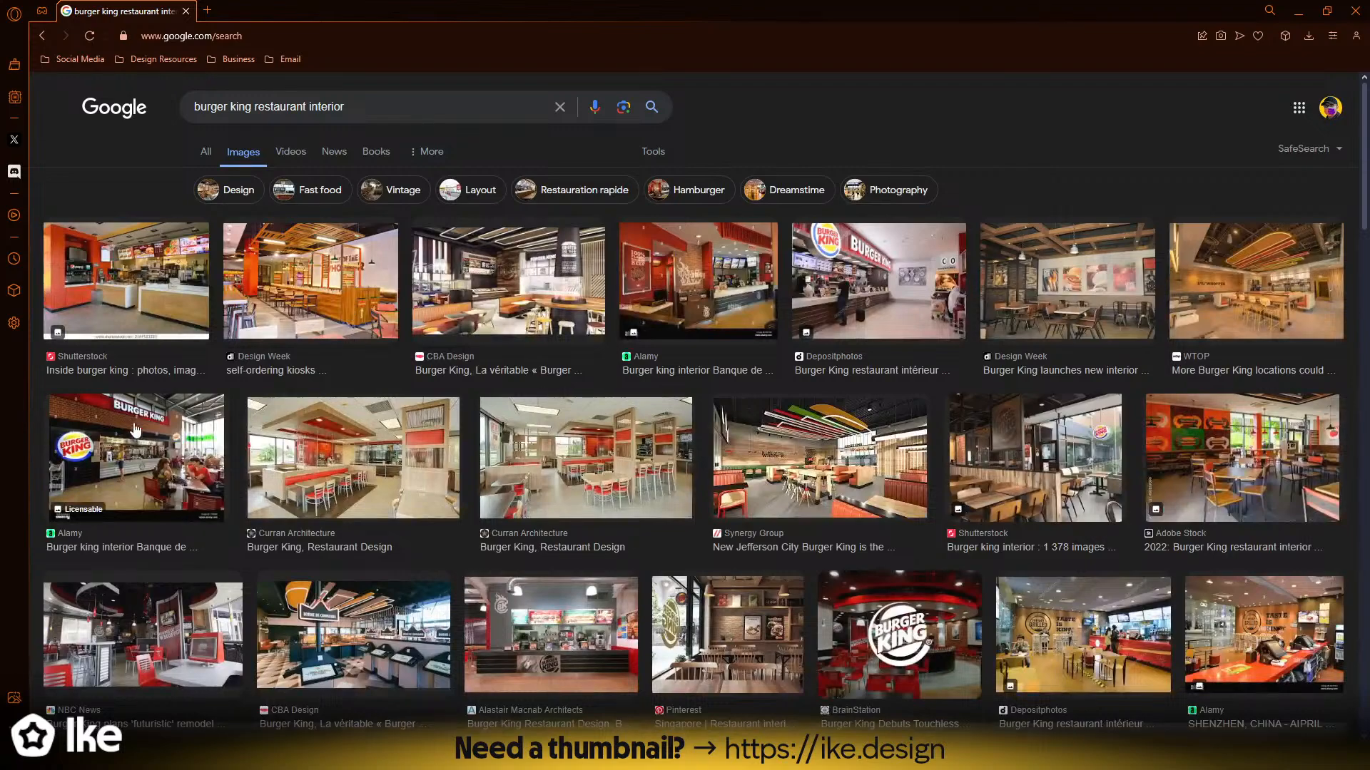
scroll(135, 428, "down", 7)
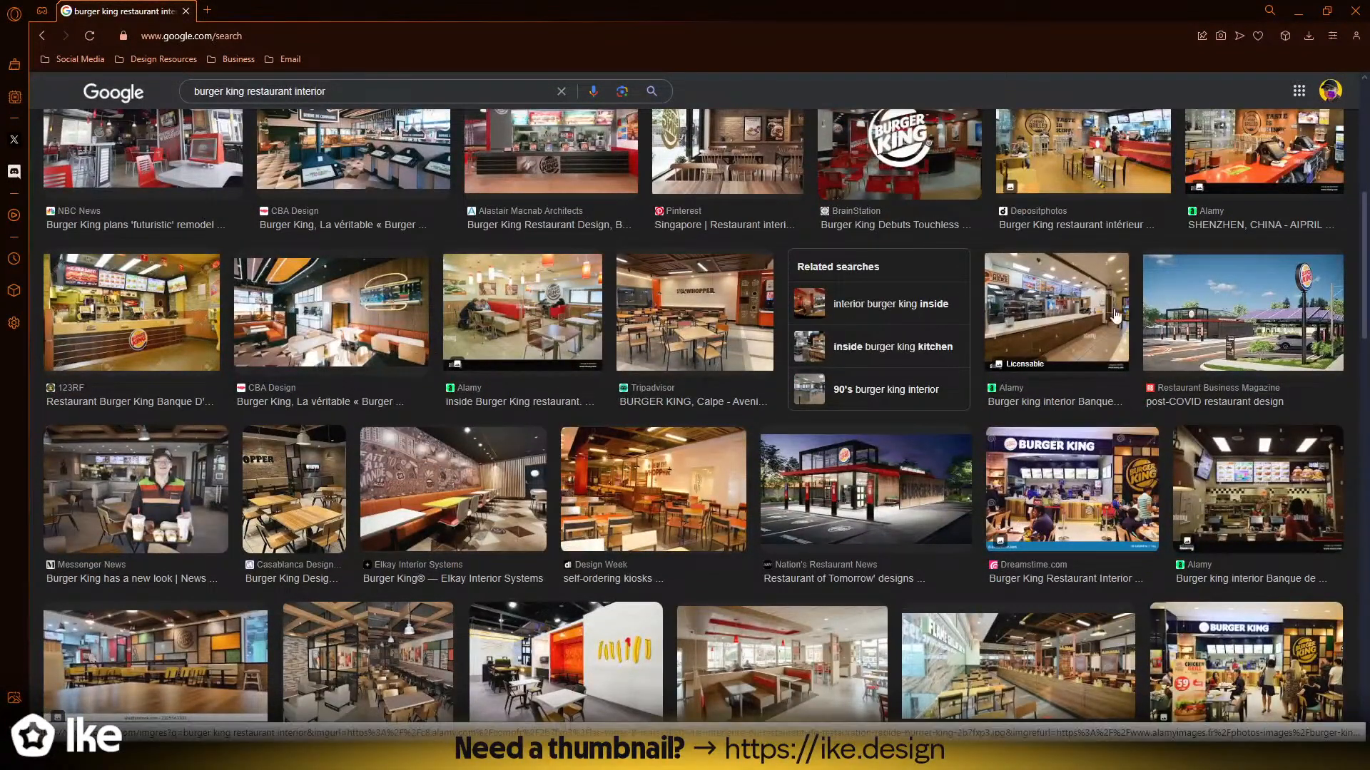
left_click(1262, 330)
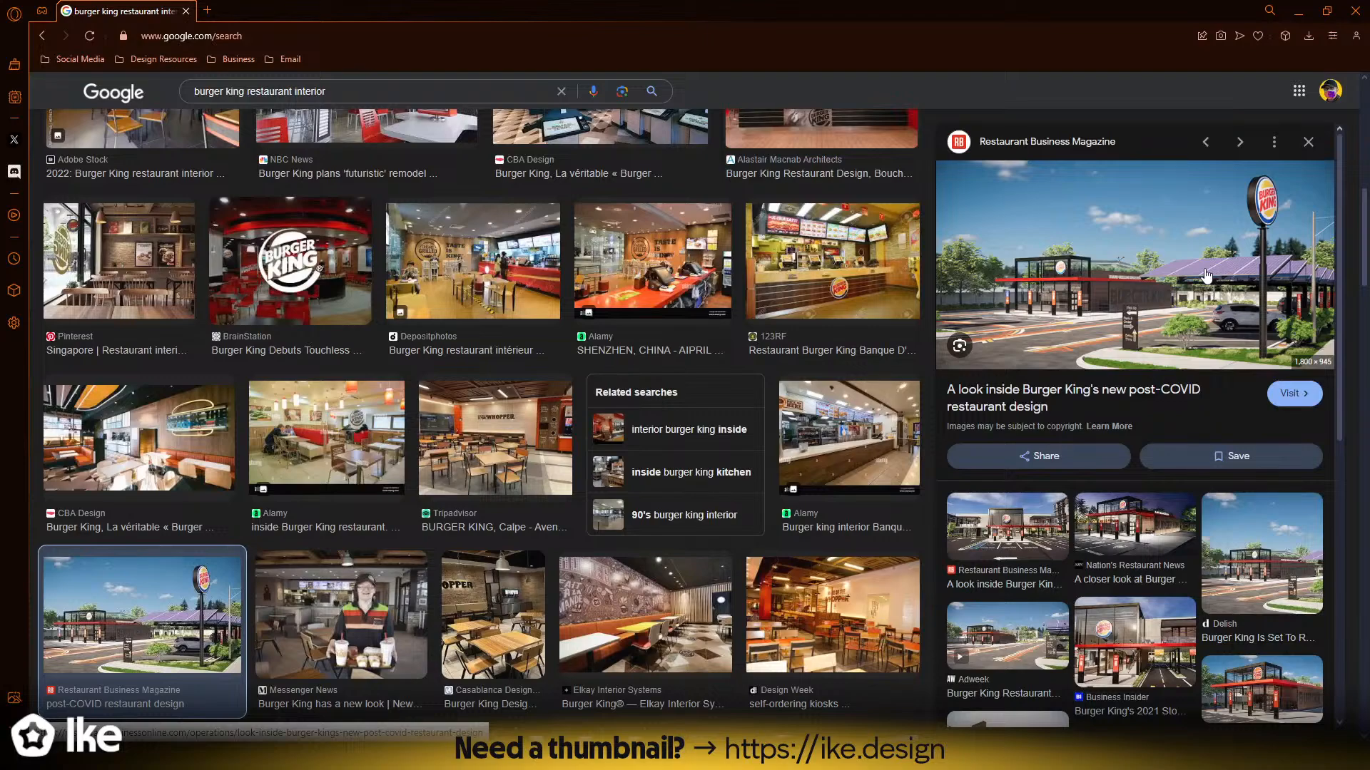
scroll(350, 354, "down", 6)
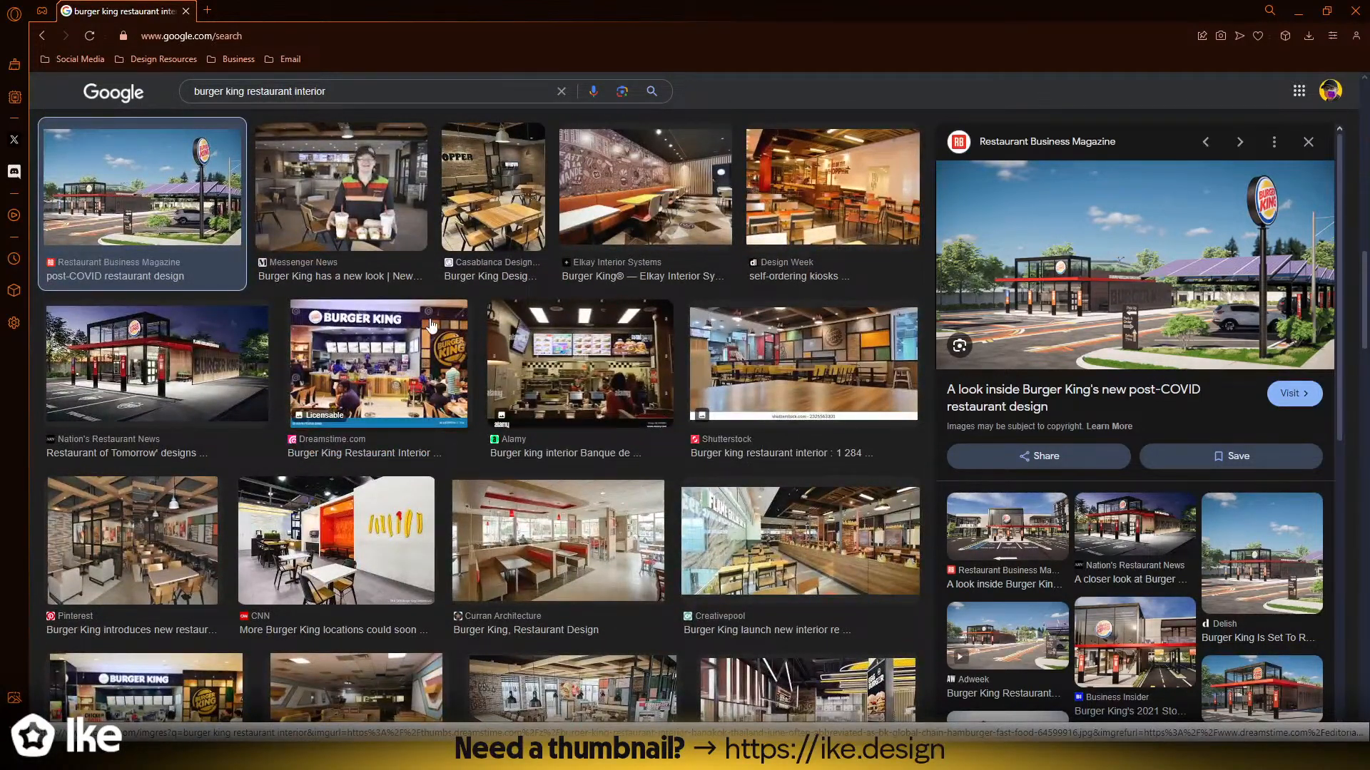
left_click(236, 357)
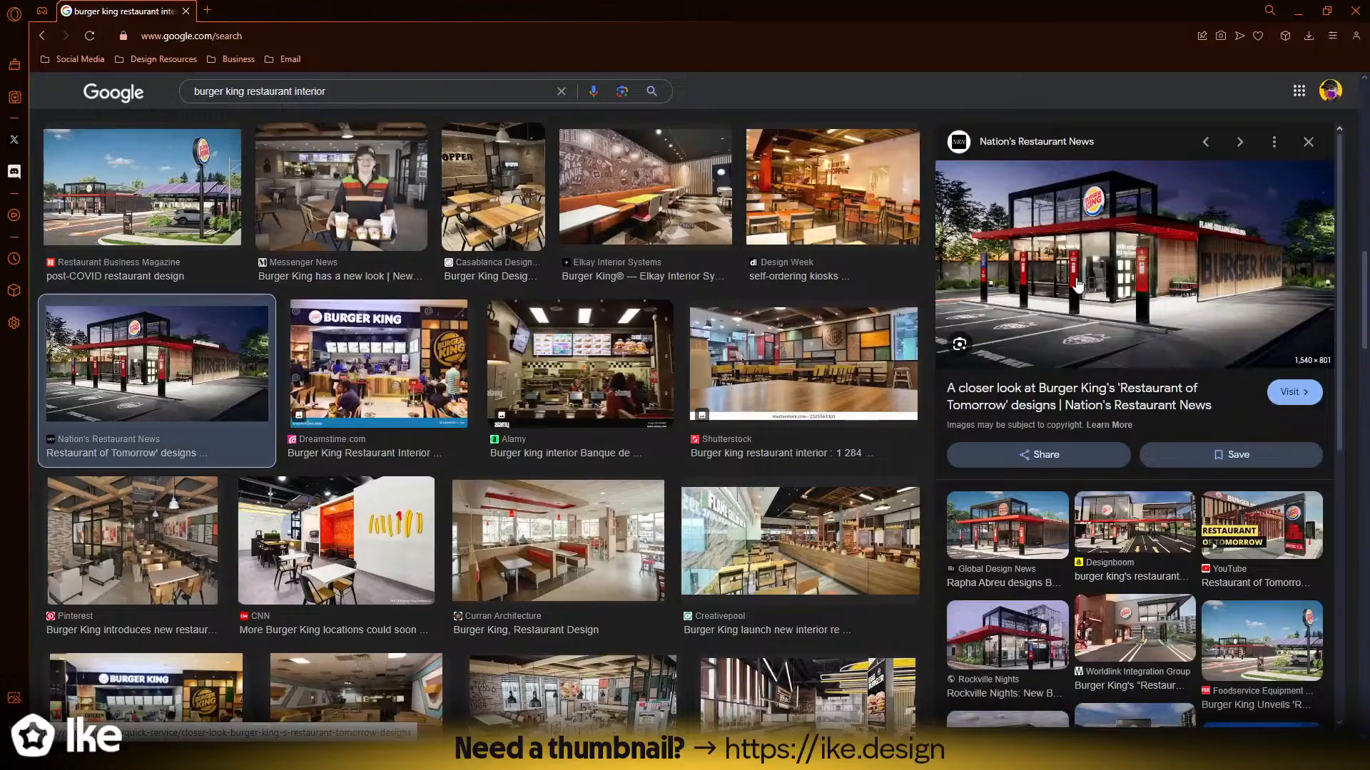
- Browse further through the Burger King interior images and preview the 1989 restaurant building
scroll(511, 341, "down", 7)
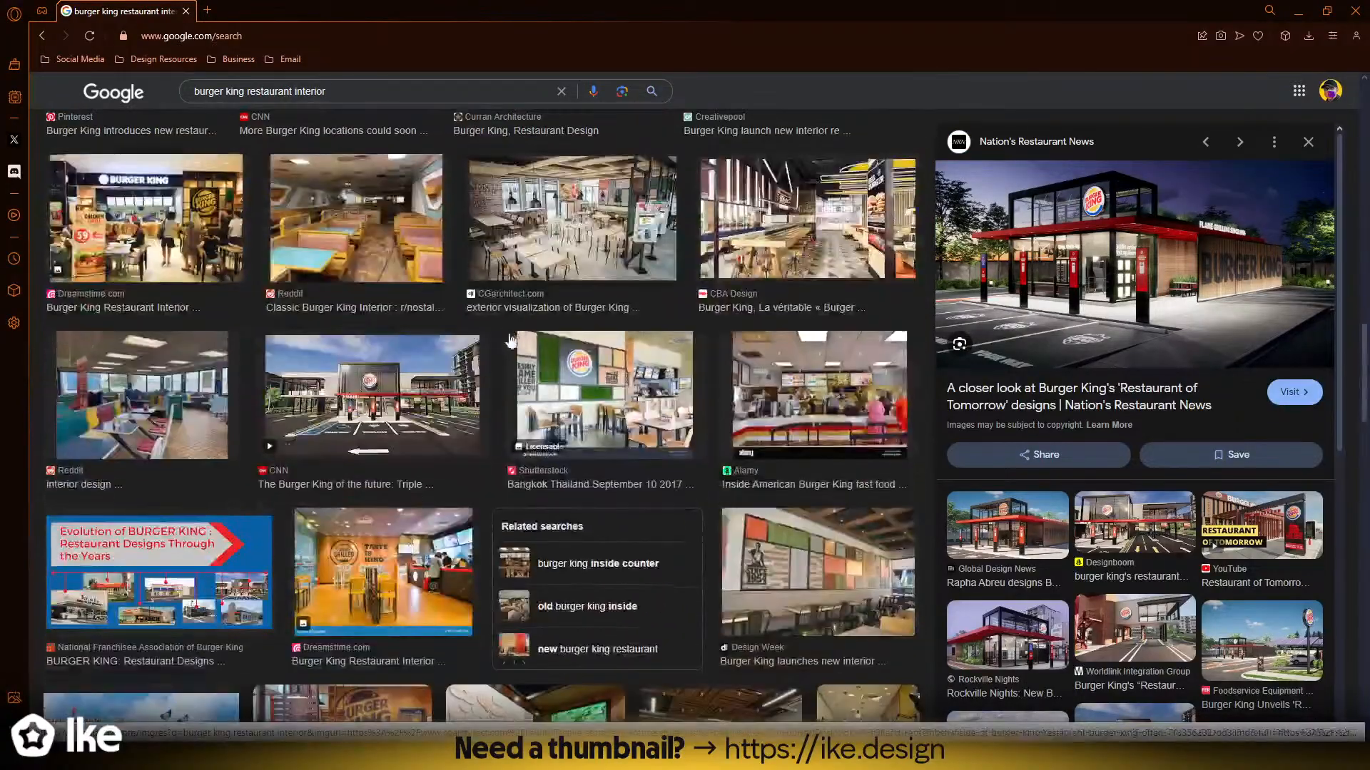
scroll(511, 341, "down", 10)
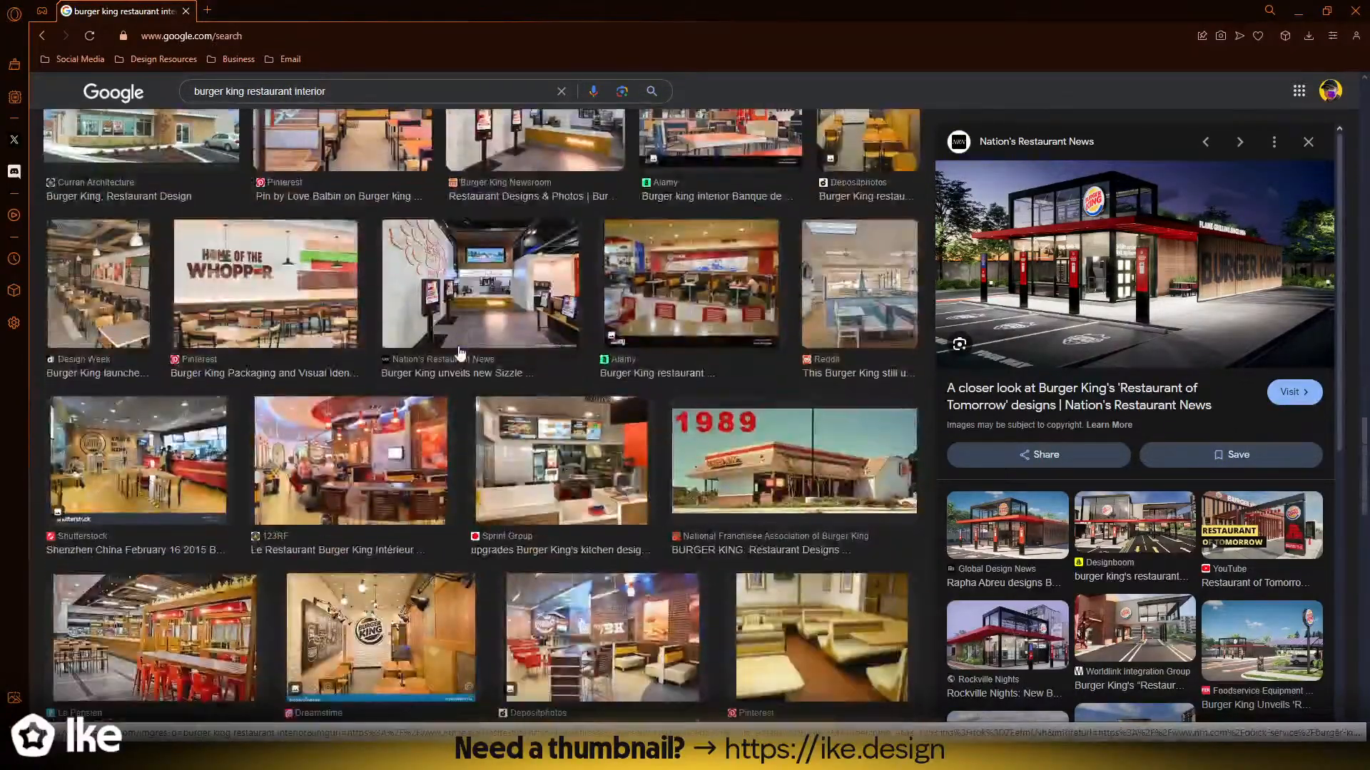
scroll(458, 349, "down", 2)
scroll(748, 339, "down", 1)
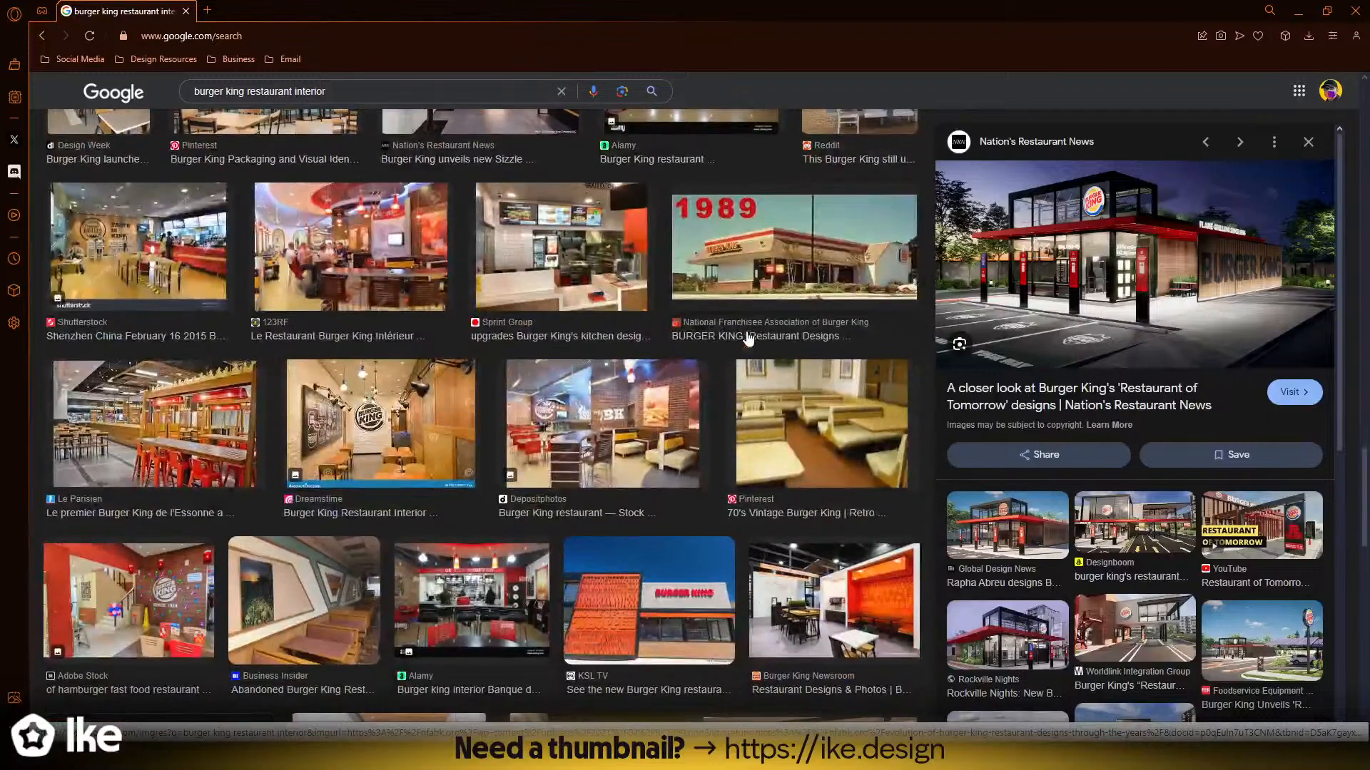
left_click(745, 267)
scroll(611, 361, "up", 8)
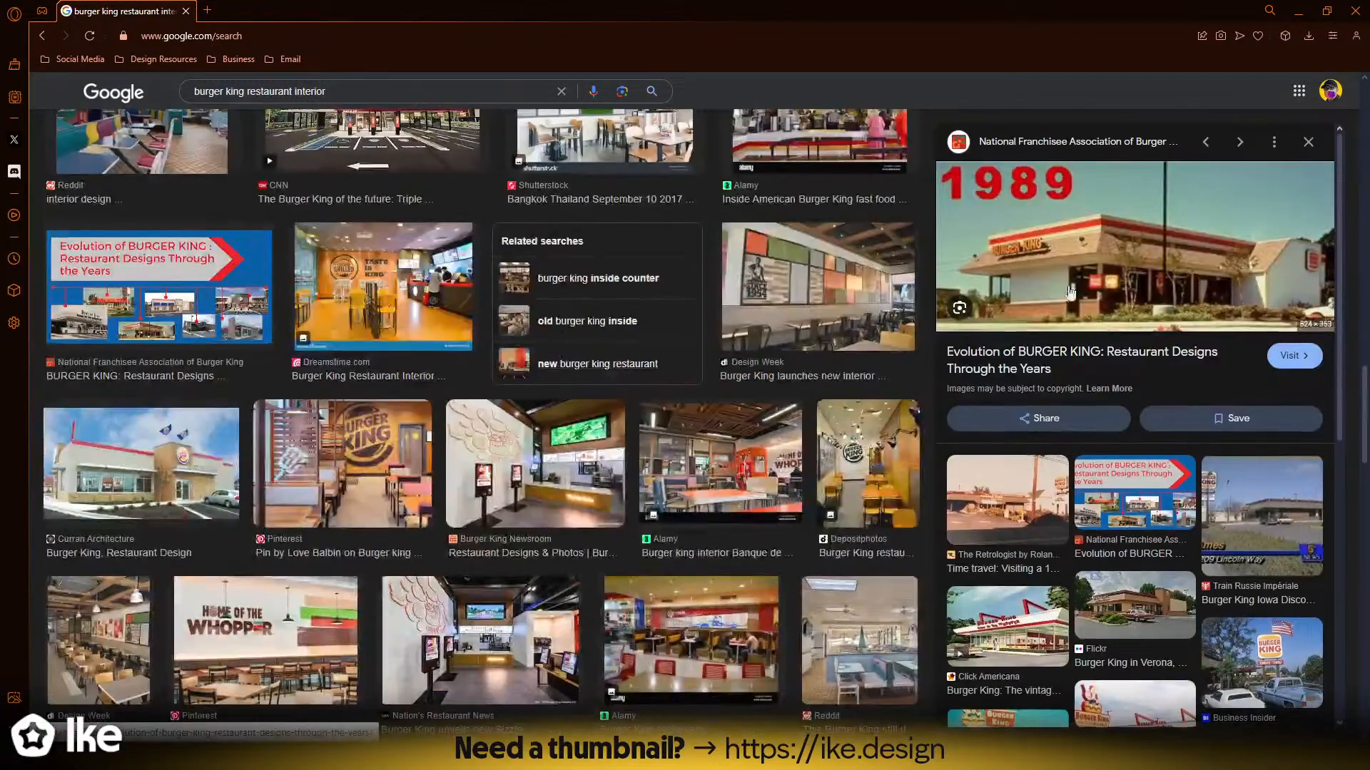
scroll(585, 386, "up", 10)
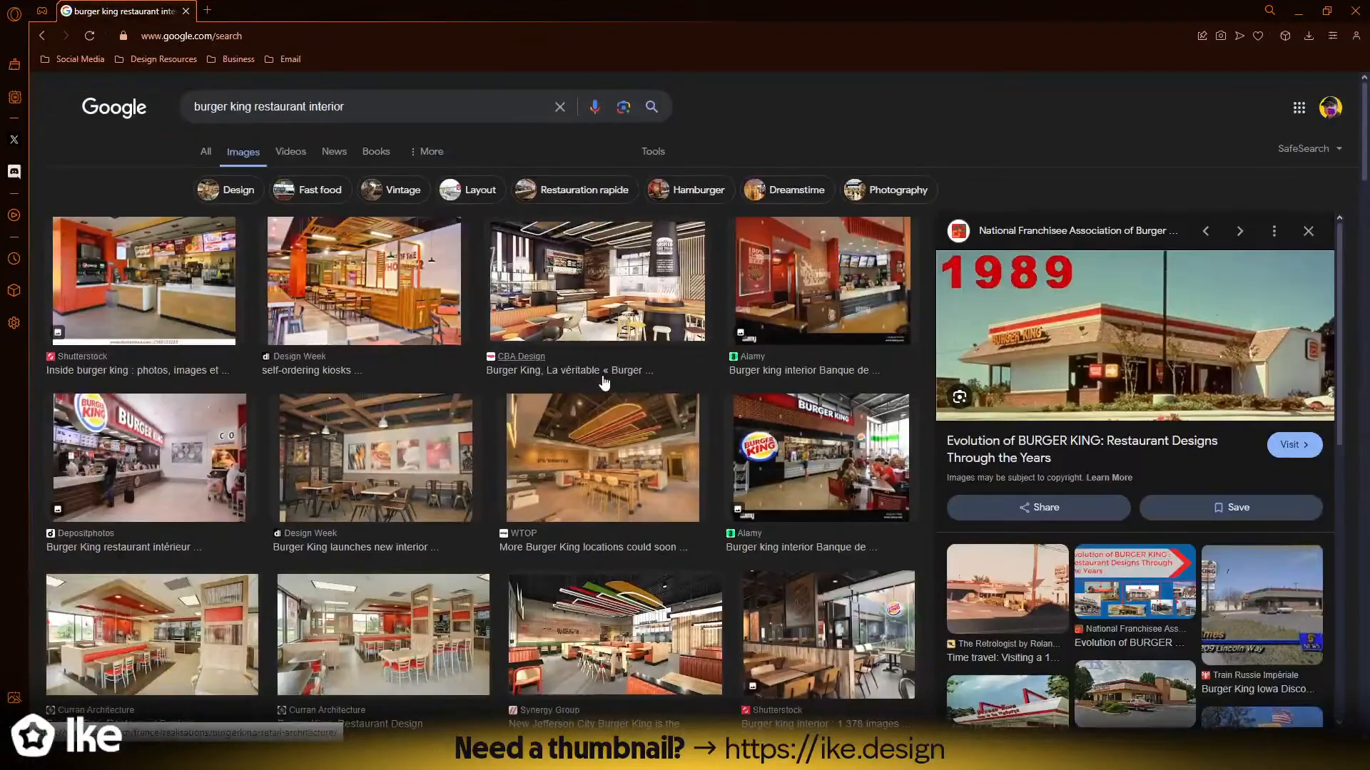
- Search images for "burger king restaurant exterior" and look through the results for a suitable background
double_click(325, 106)
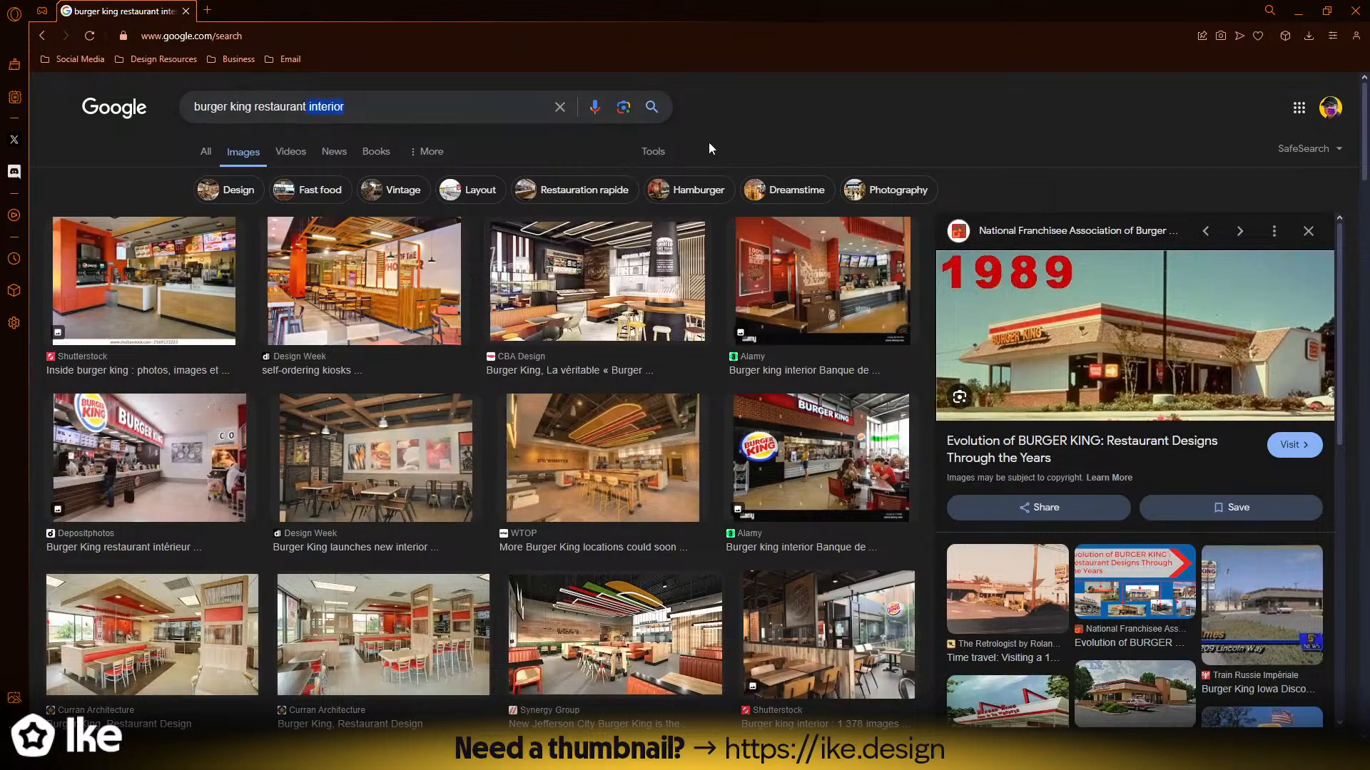
type("exterior")
key("Return")
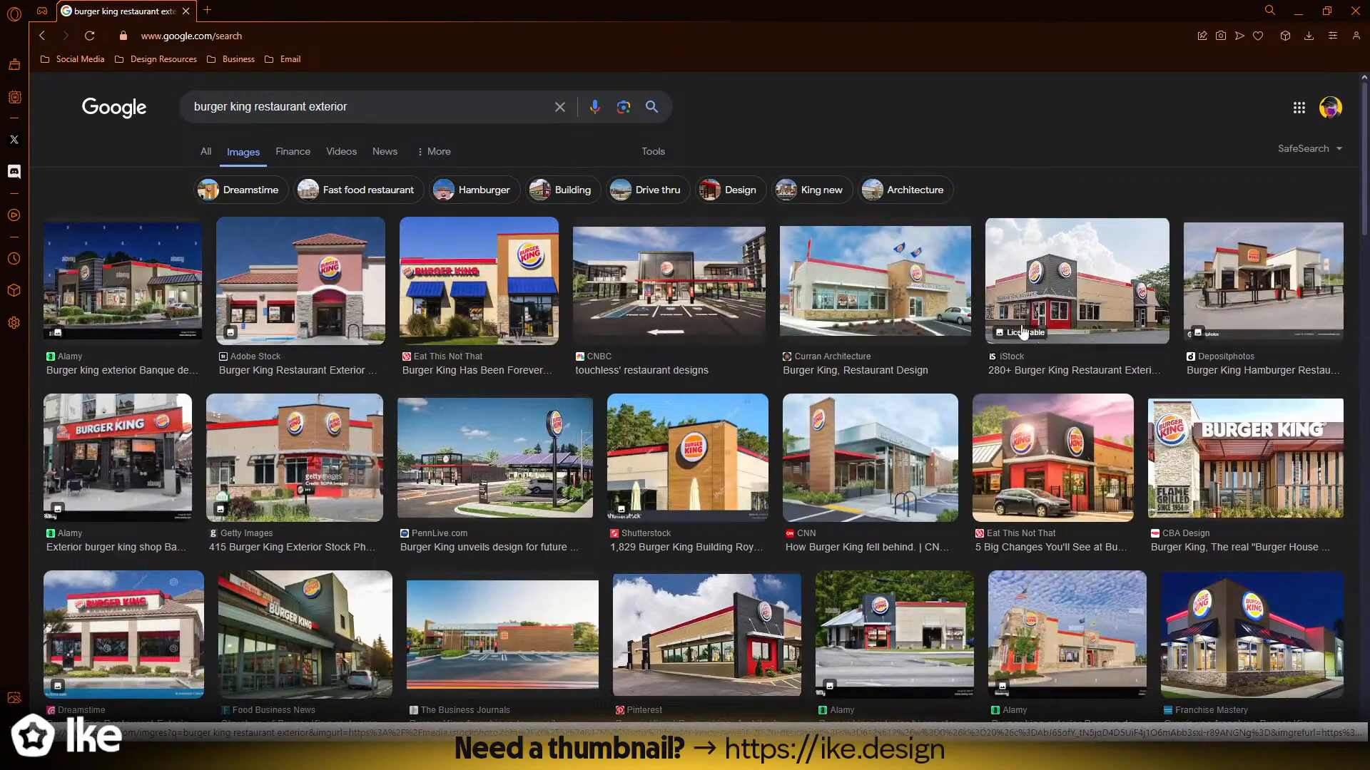
scroll(842, 342, "down", 5)
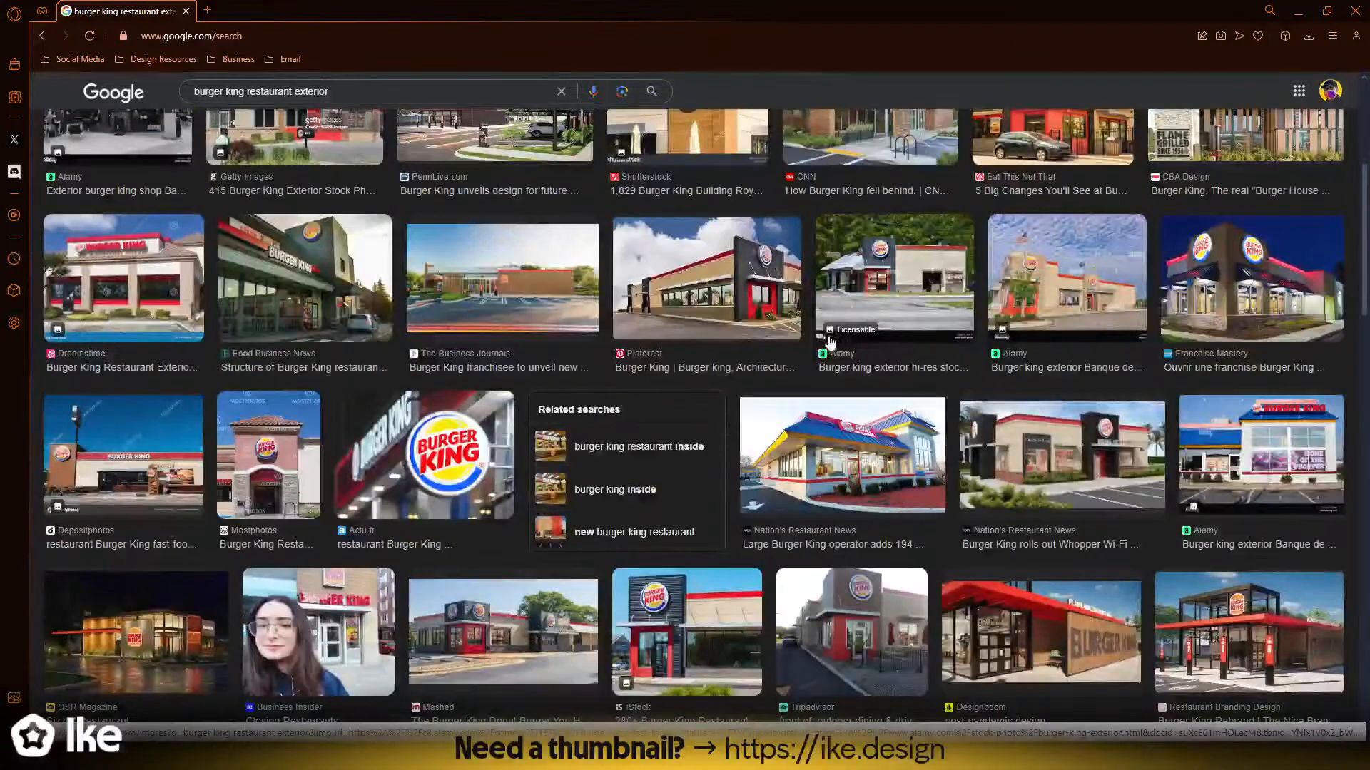
scroll(823, 339, "up", 5)
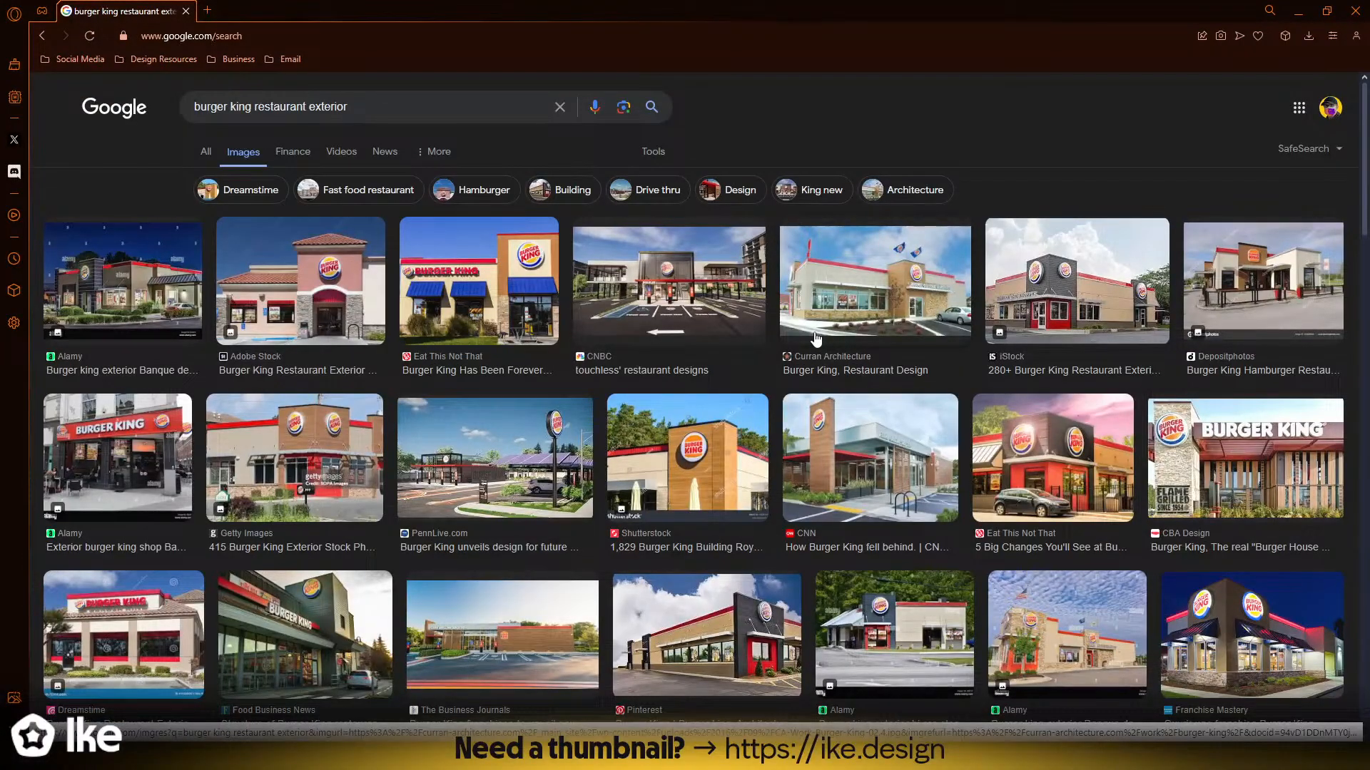
- Replace the brand in the image search to look for "macdonalds USA restaurant exterior"
left_click_drag(252, 107, 4, 127)
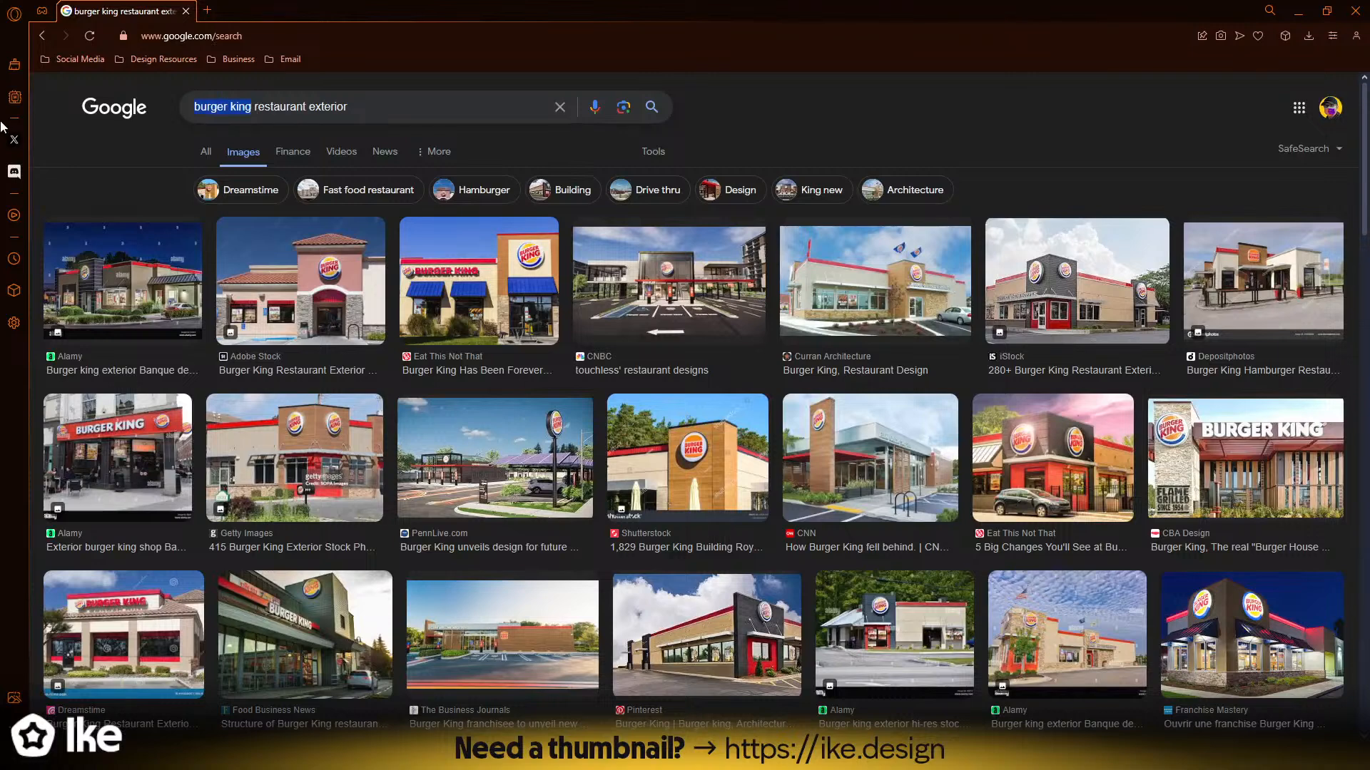
type("macdonalds")
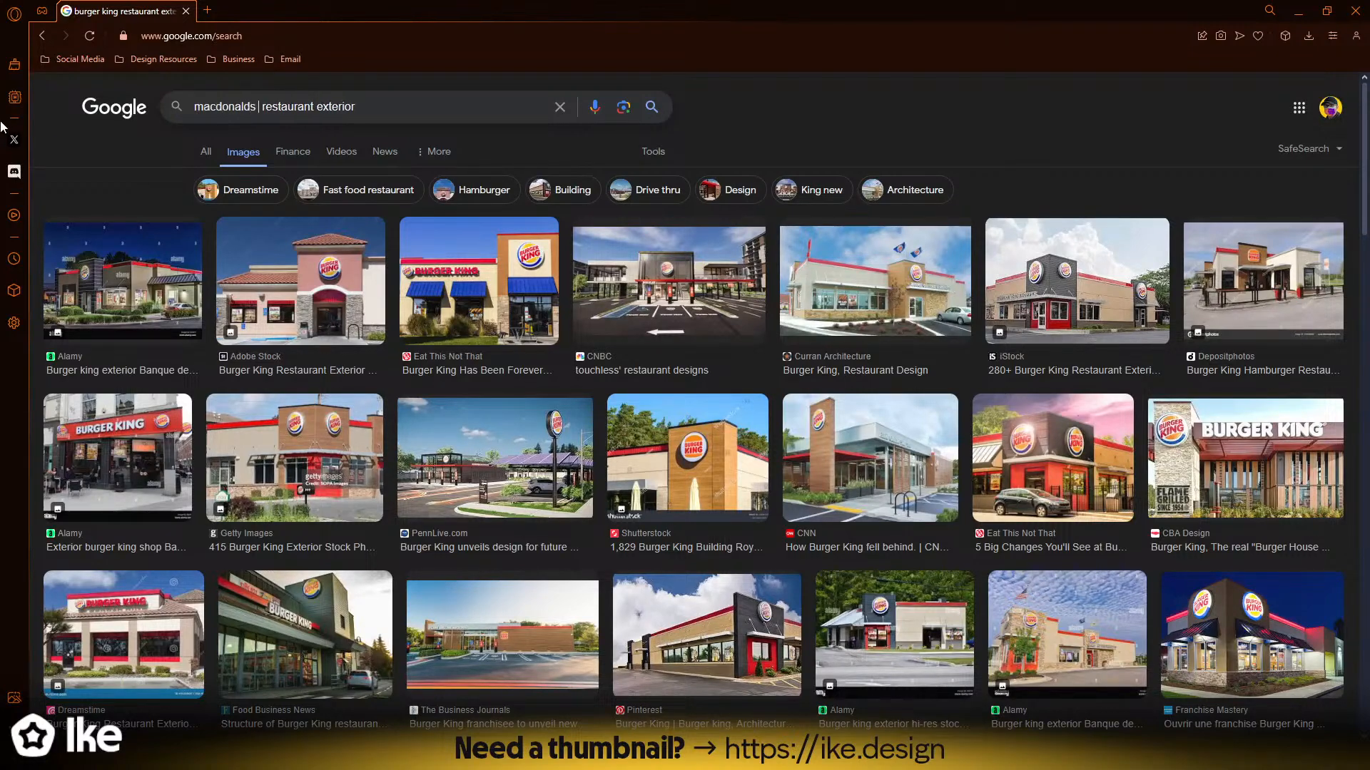
type(" USA")
key("Return")
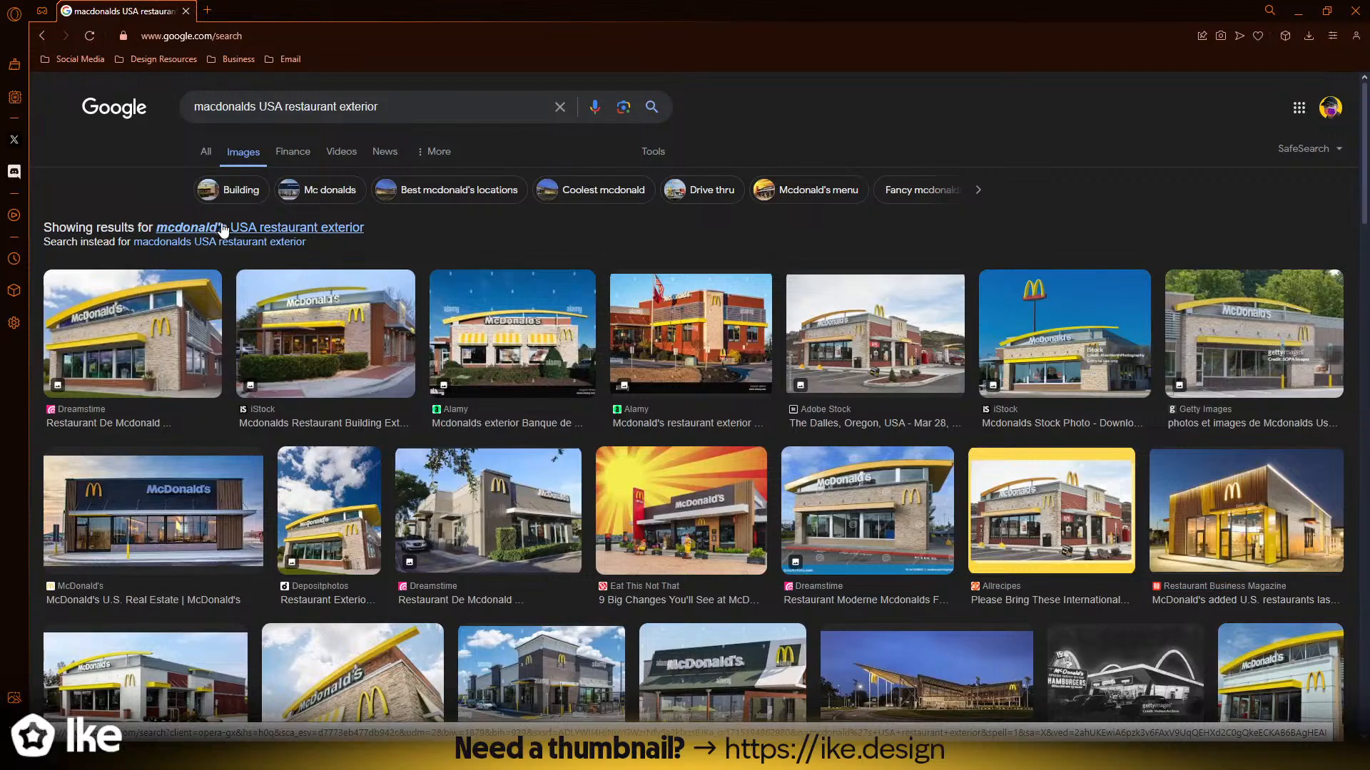
- Browse the McDonald's exterior images and preview the dark building from McDonald's U.S. Real Estate
scroll(737, 292, "down", 1)
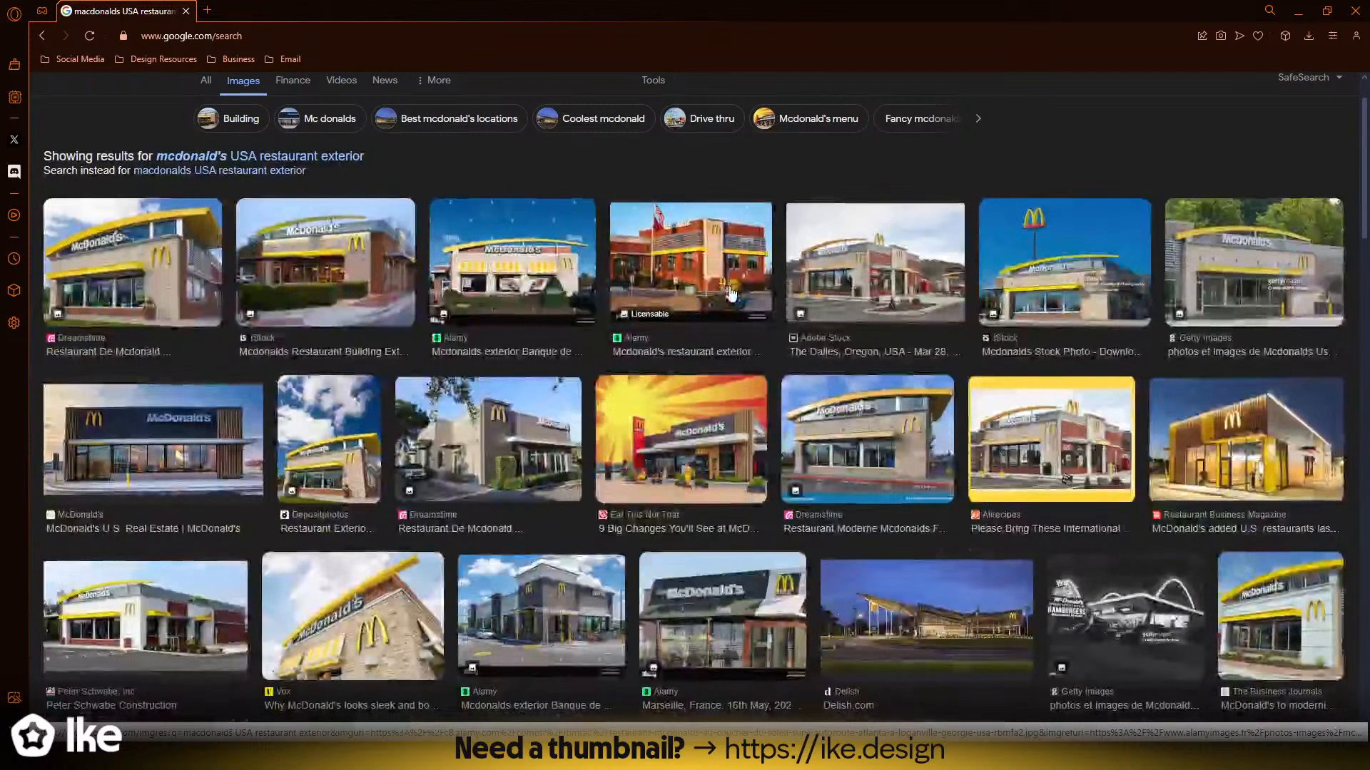
scroll(731, 292, "down", 2)
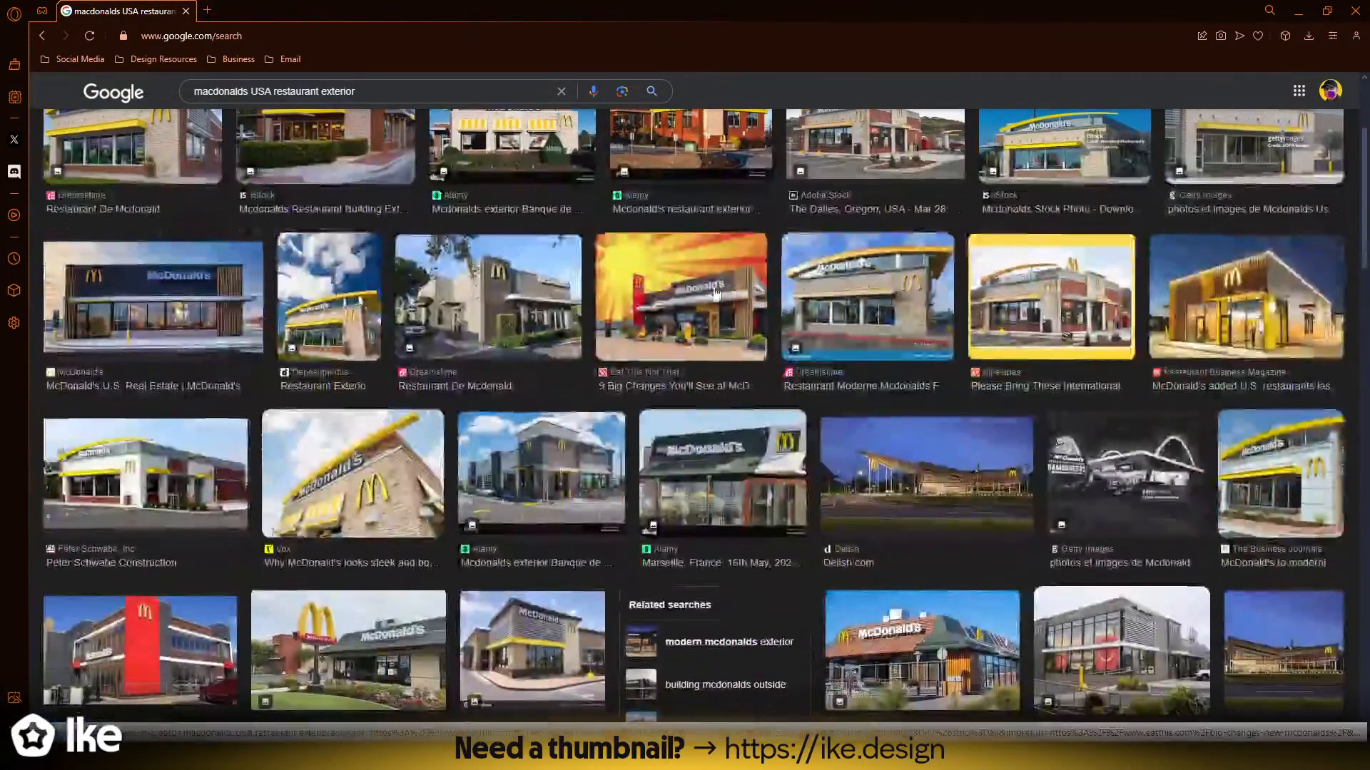
left_click(194, 291)
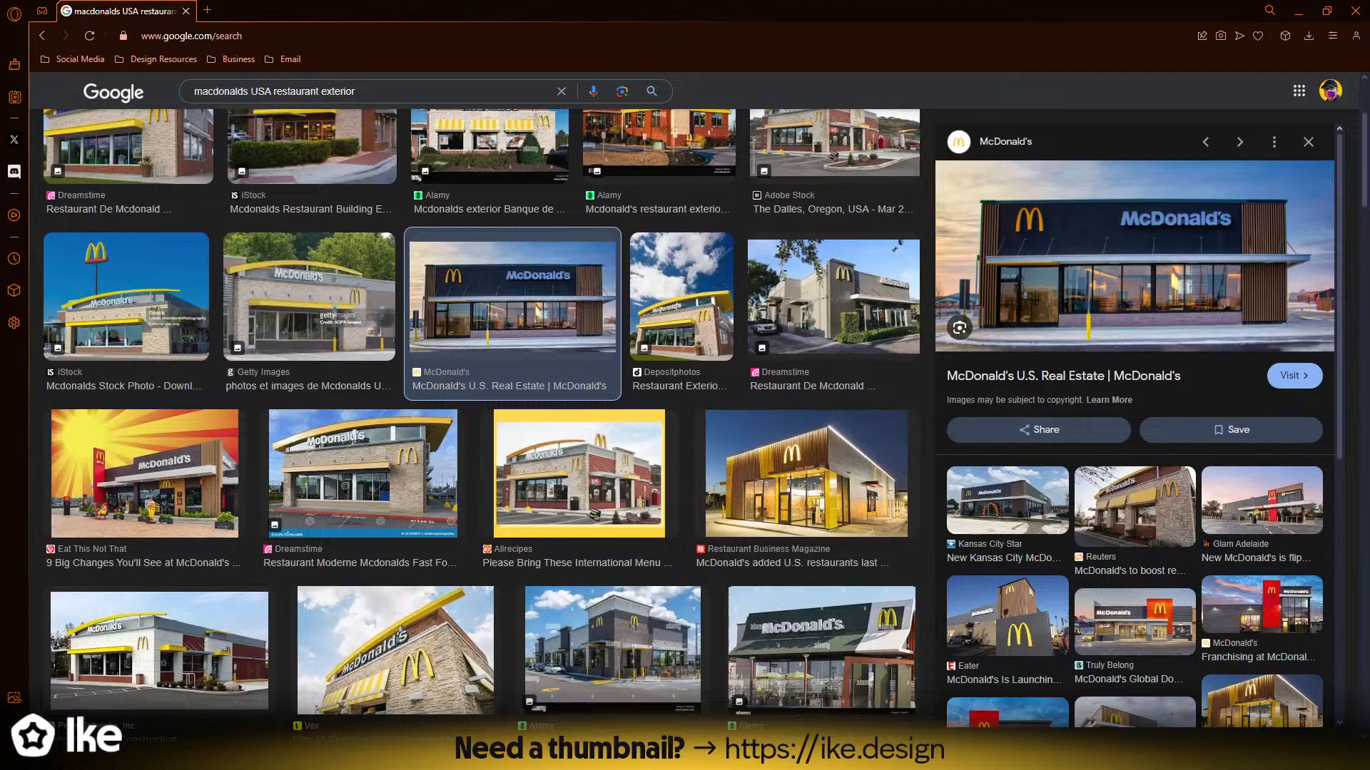
scroll(587, 327, "down", 5)
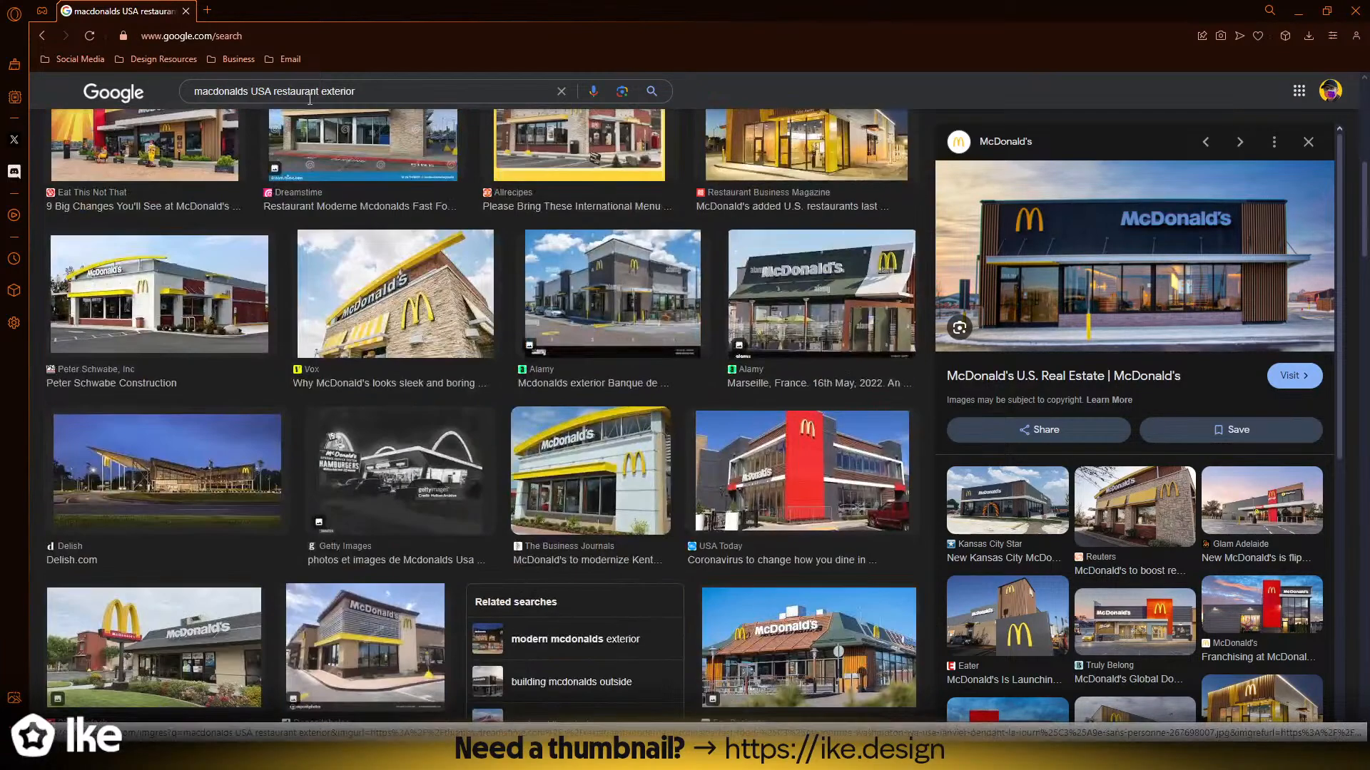
- Open Freepik in a new tab and search its assets for "restaurant interior blue"
left_click(207, 11)
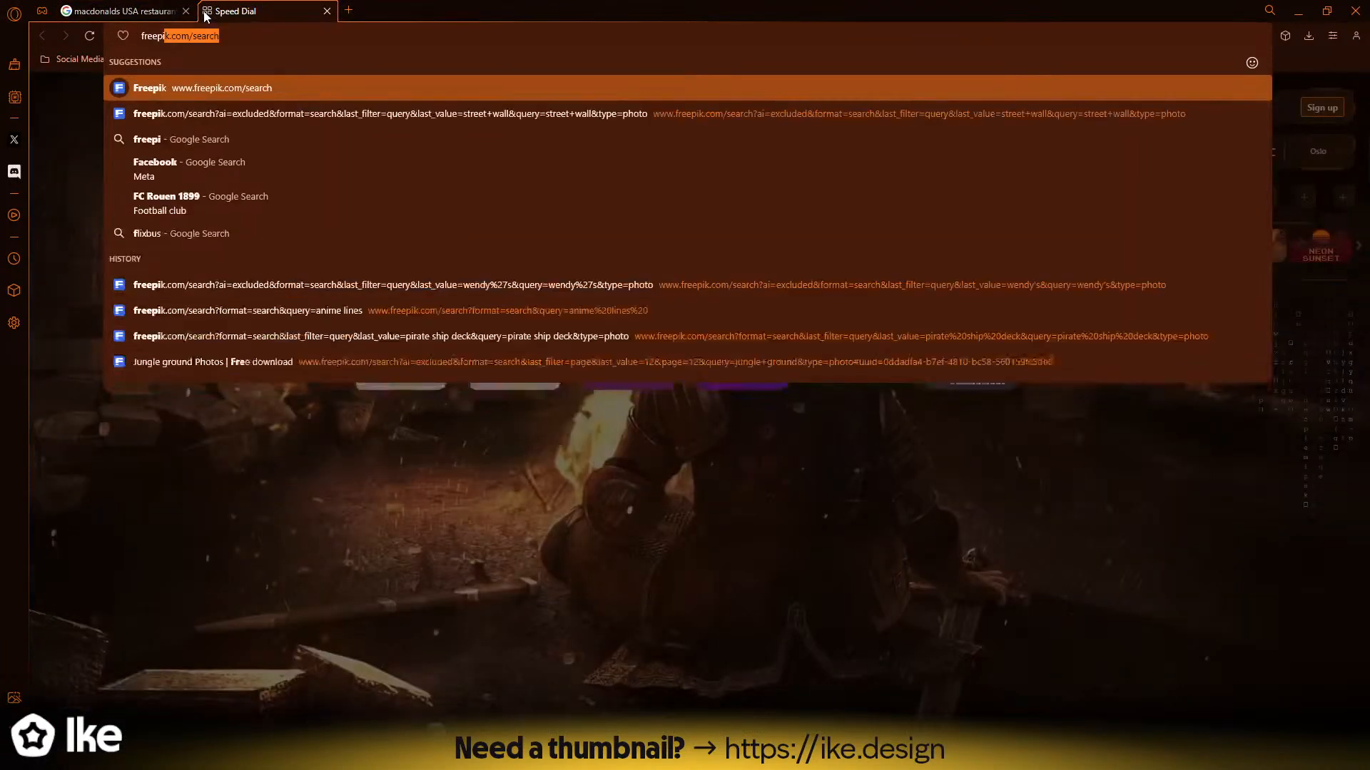
key("Return")
mouse_move(318, 88)
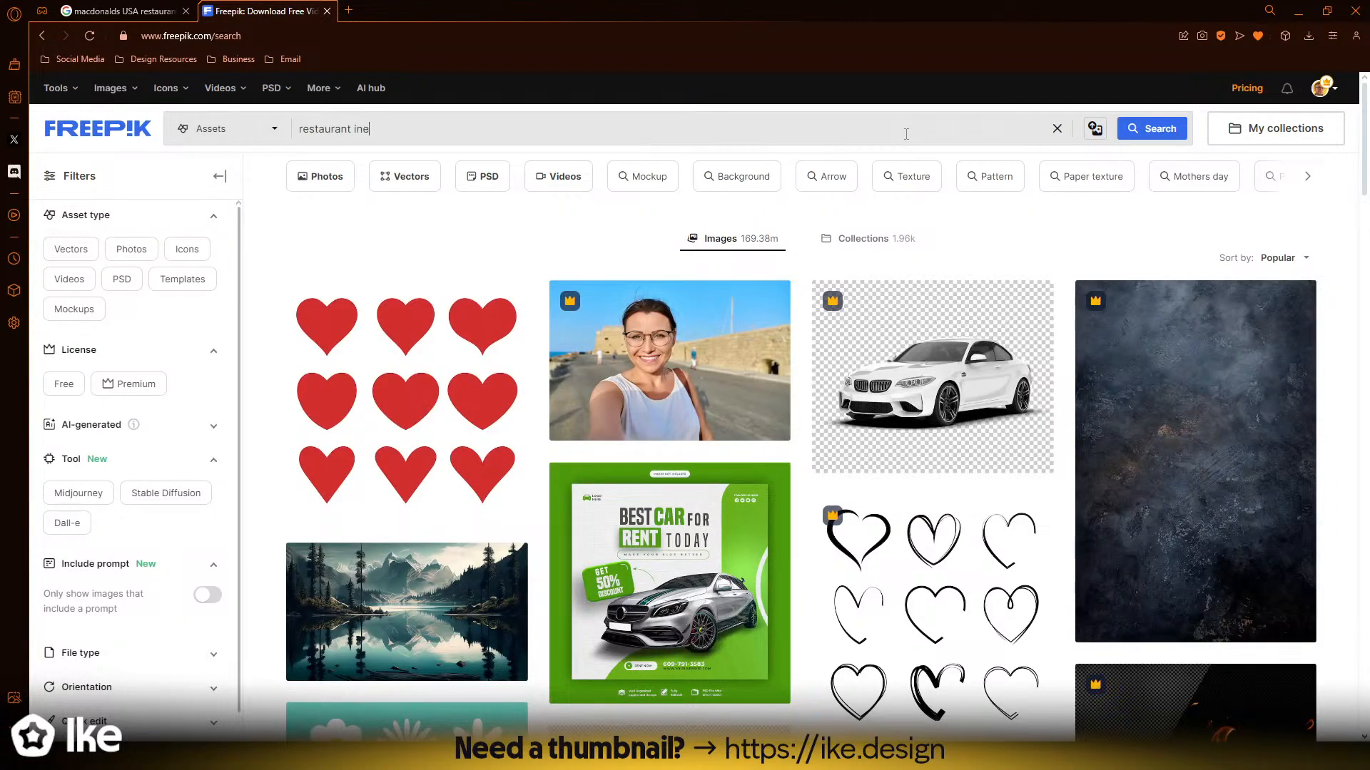
type("terior blue")
key("Return")
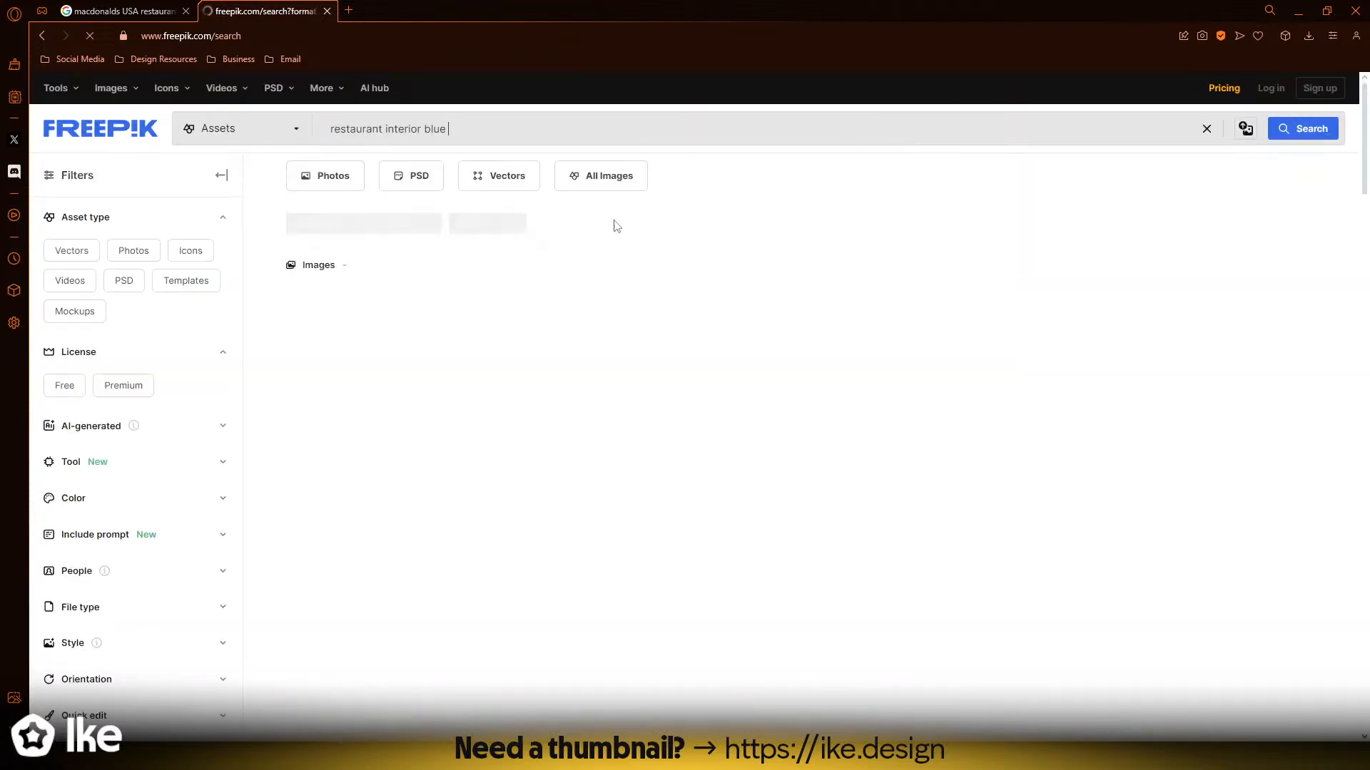
- Filter the Freepik results to photos only and exclude AI-generated images
scroll(536, 227, "down", 1)
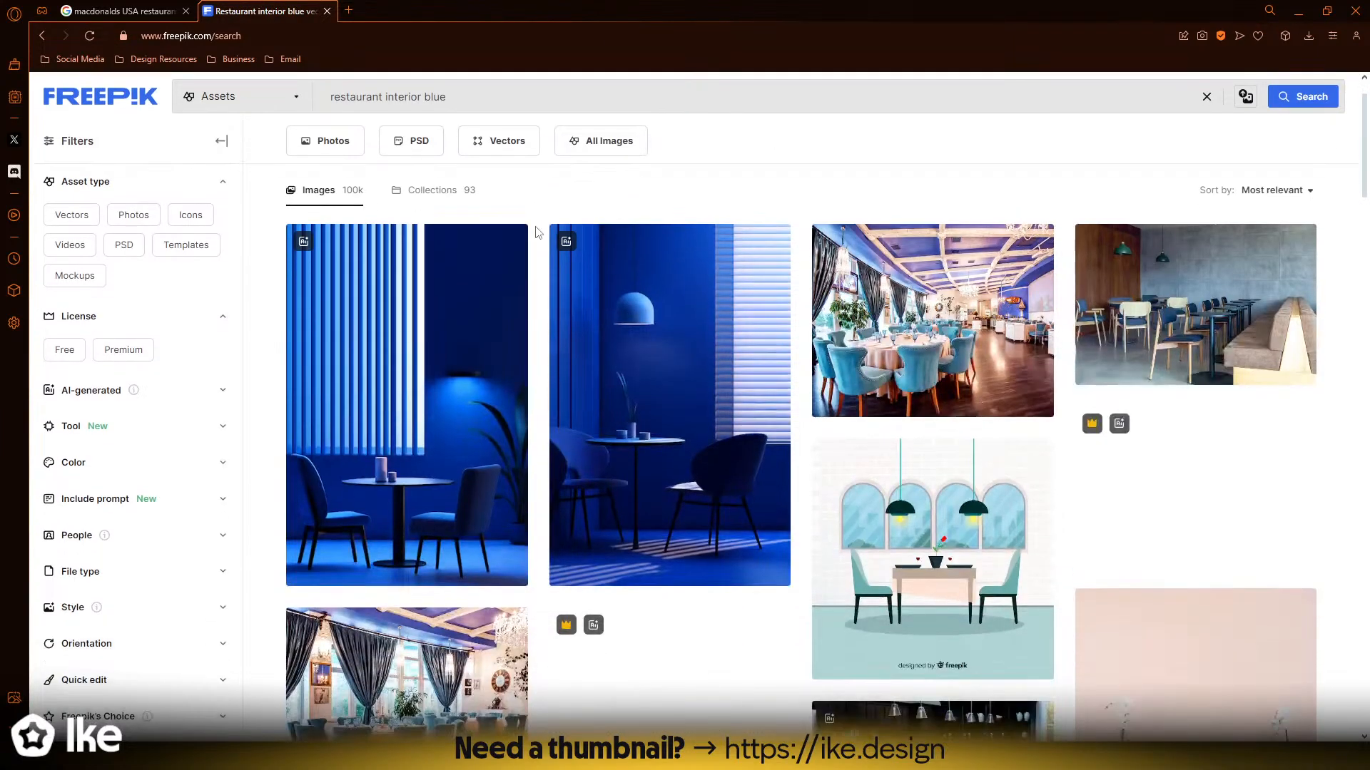
scroll(385, 173, "up", 1)
left_click(324, 183)
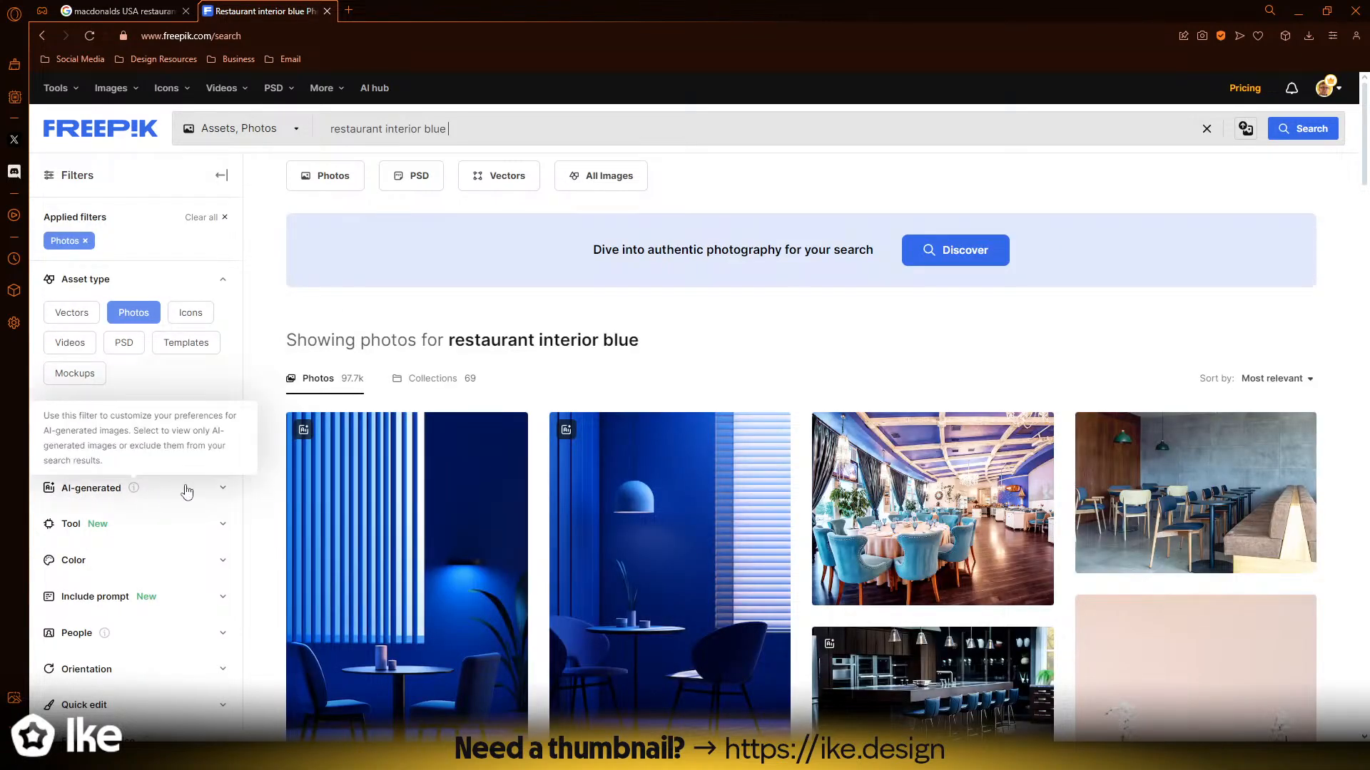
left_click(225, 491)
left_click(98, 524)
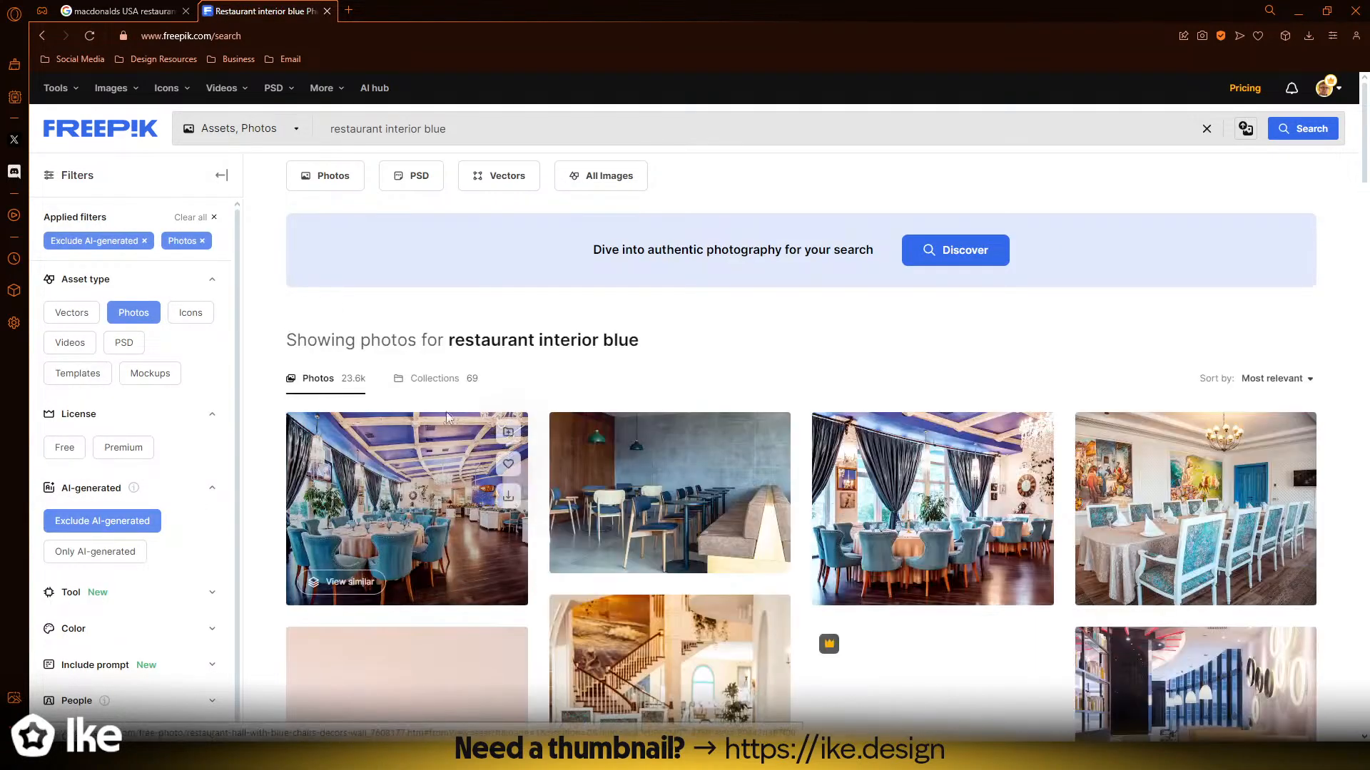
- Look through the blue restaurant interior photos for a suitable background, and close the Freepik tab
scroll(583, 394, "down", 2)
scroll(517, 421, "down", 2)
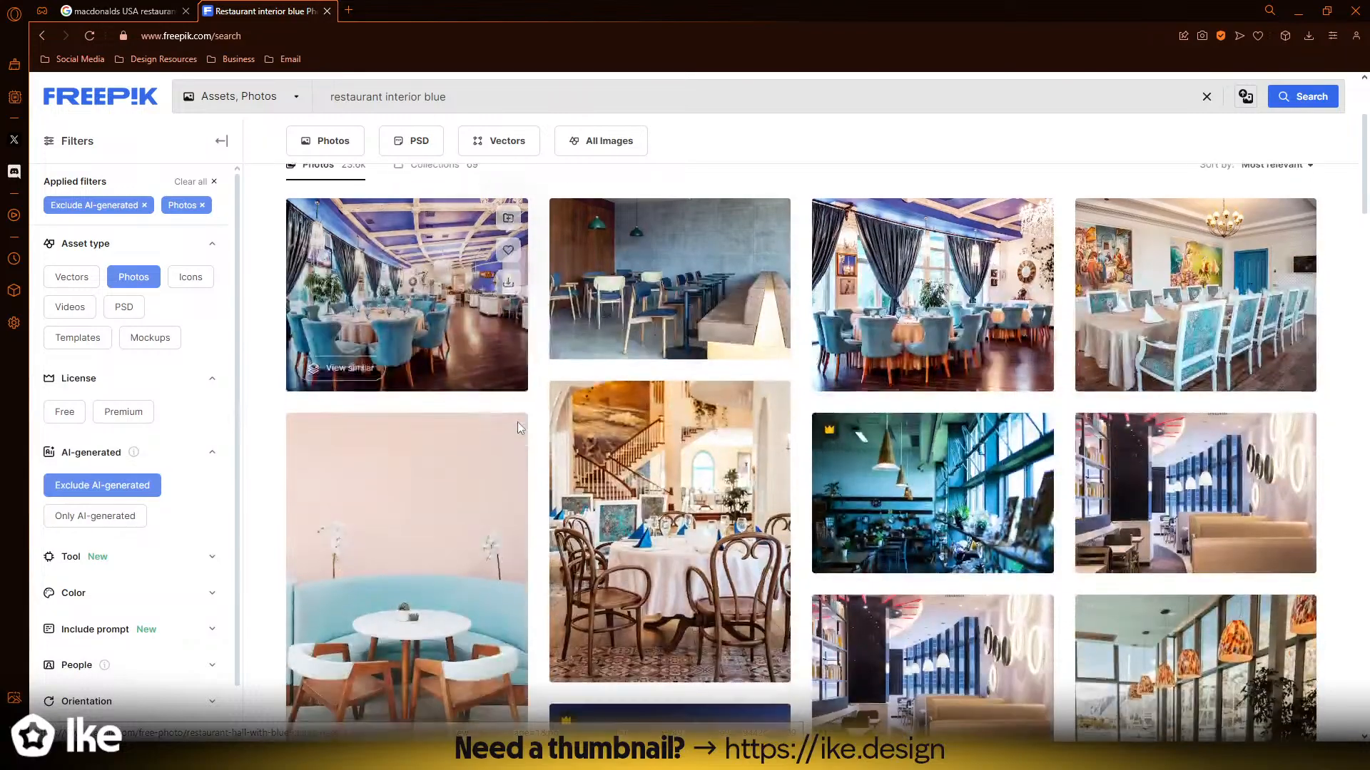
scroll(514, 422, "down", 5)
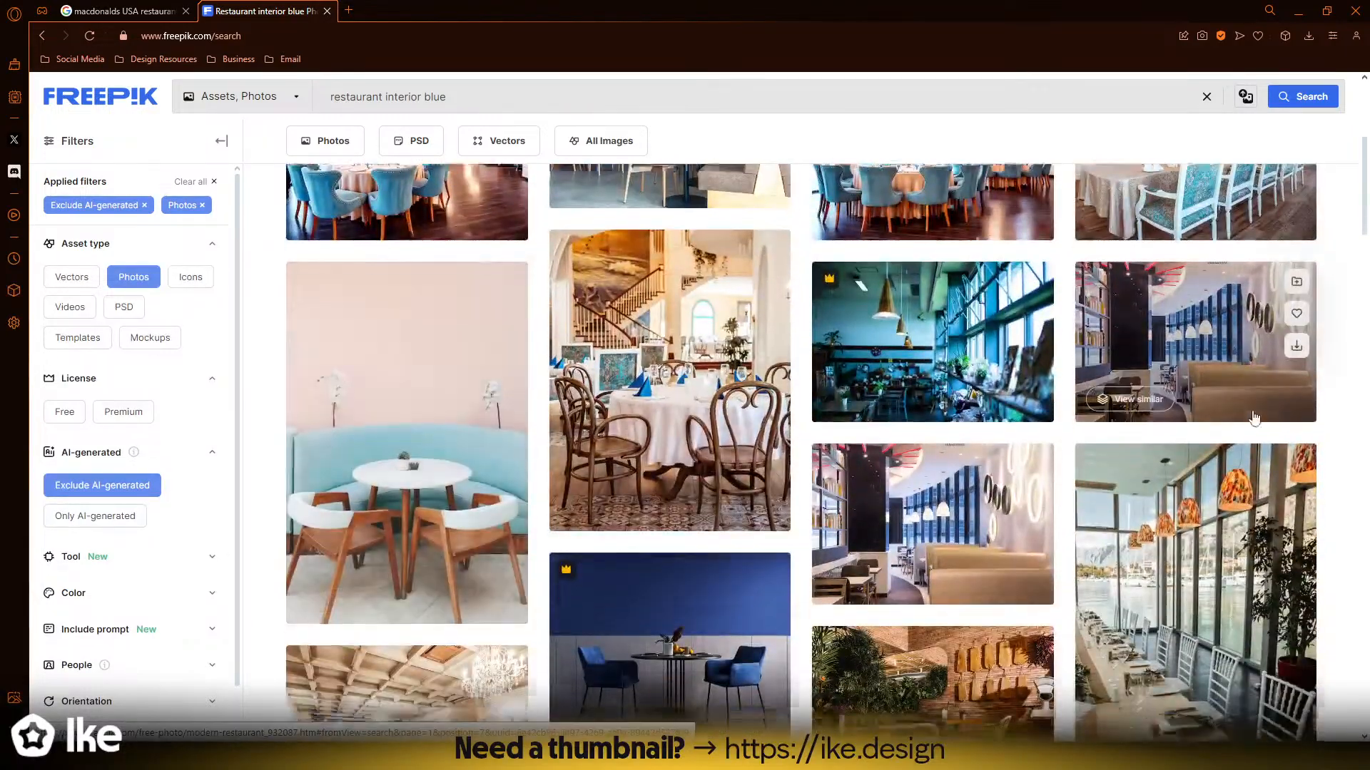
scroll(1296, 425, "down", 4)
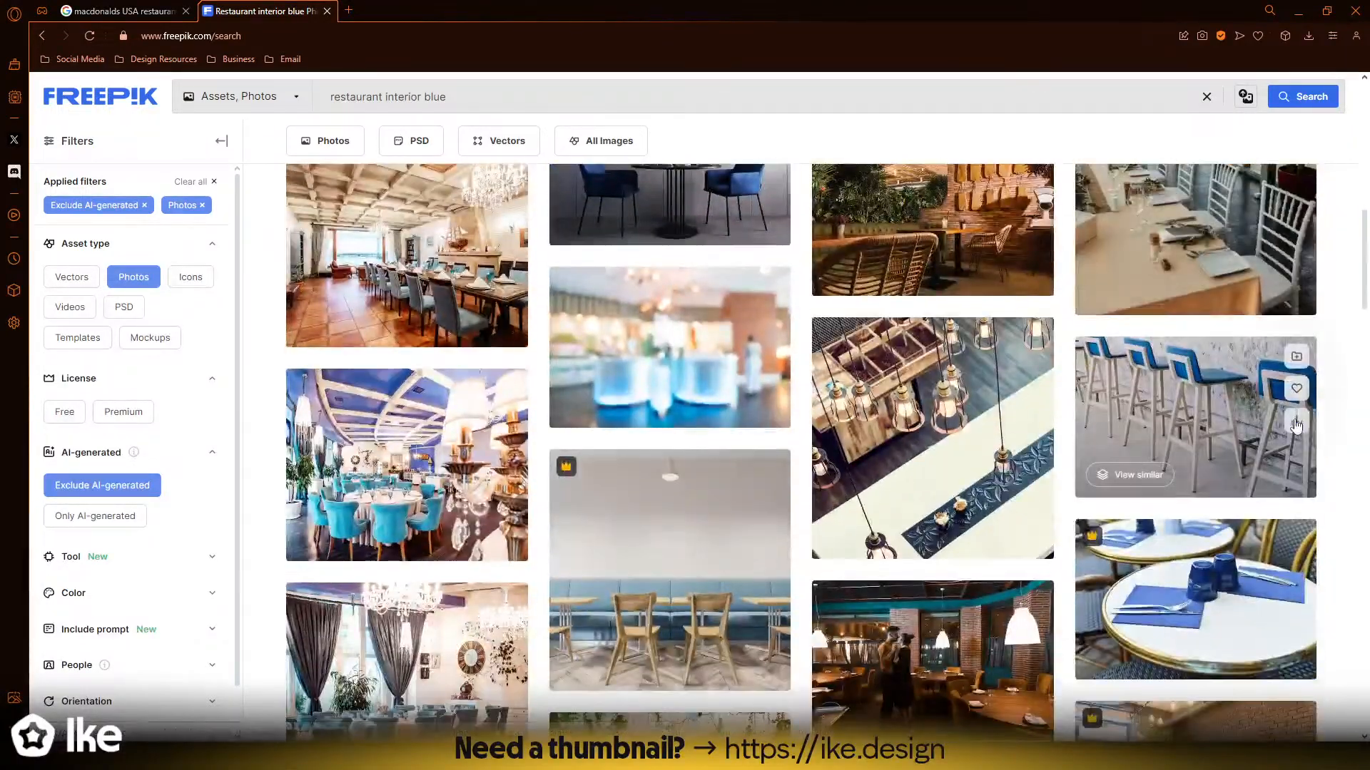
scroll(1352, 460, "down", 7)
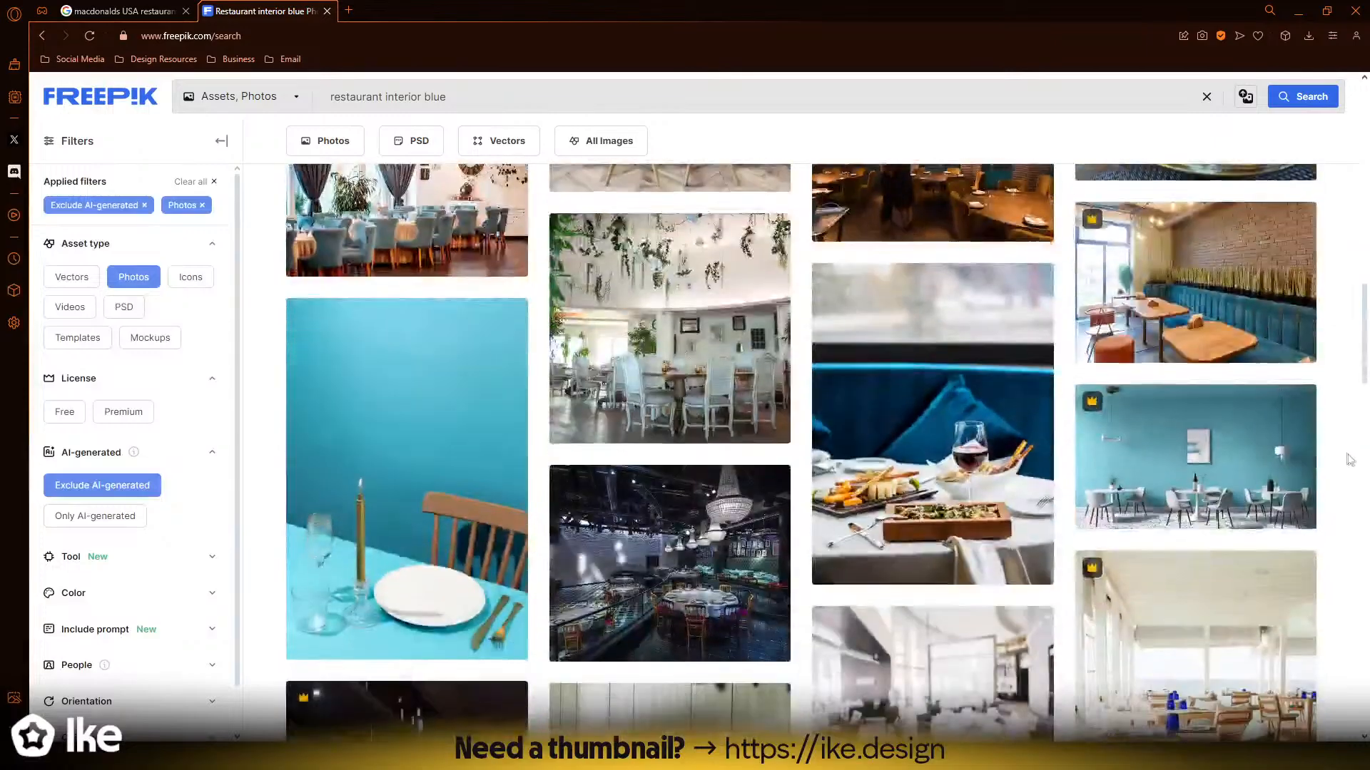
scroll(1345, 455, "down", 7)
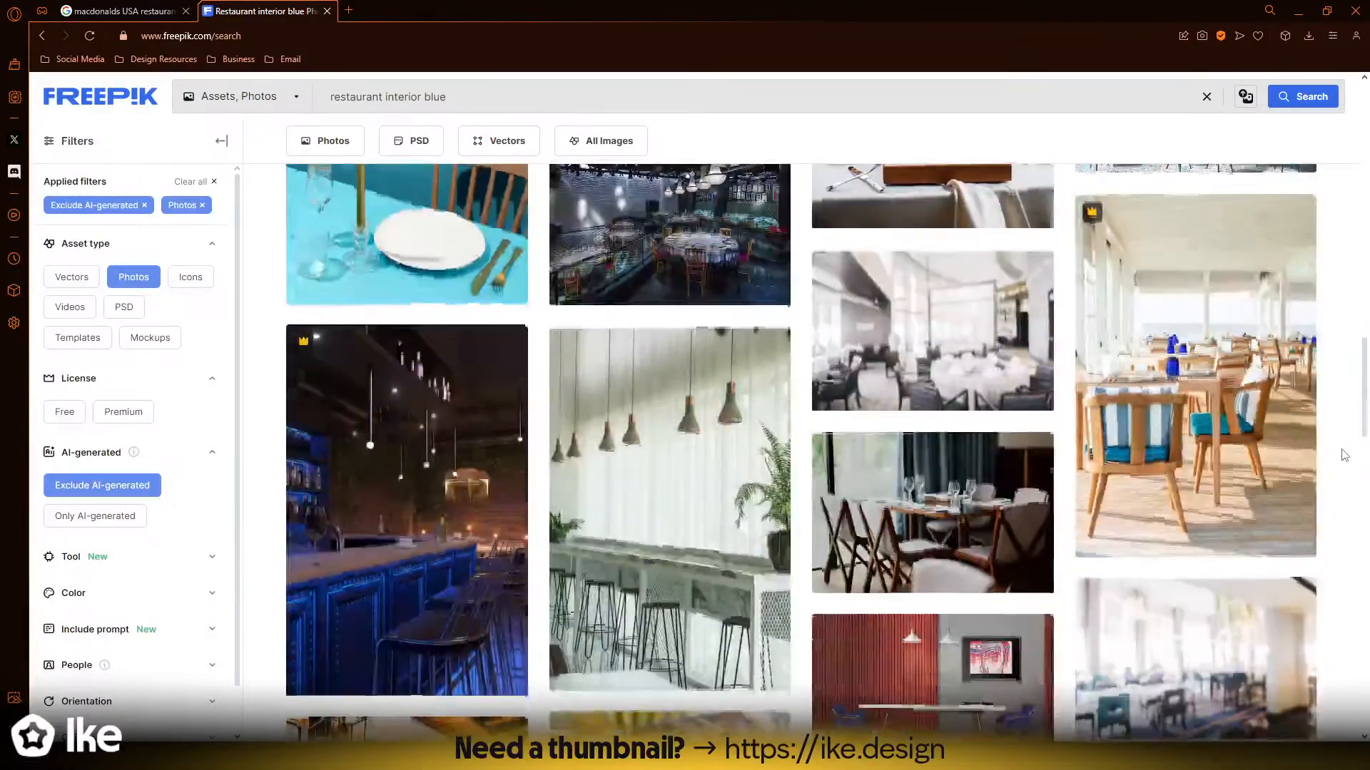
scroll(1341, 453, "down", 10)
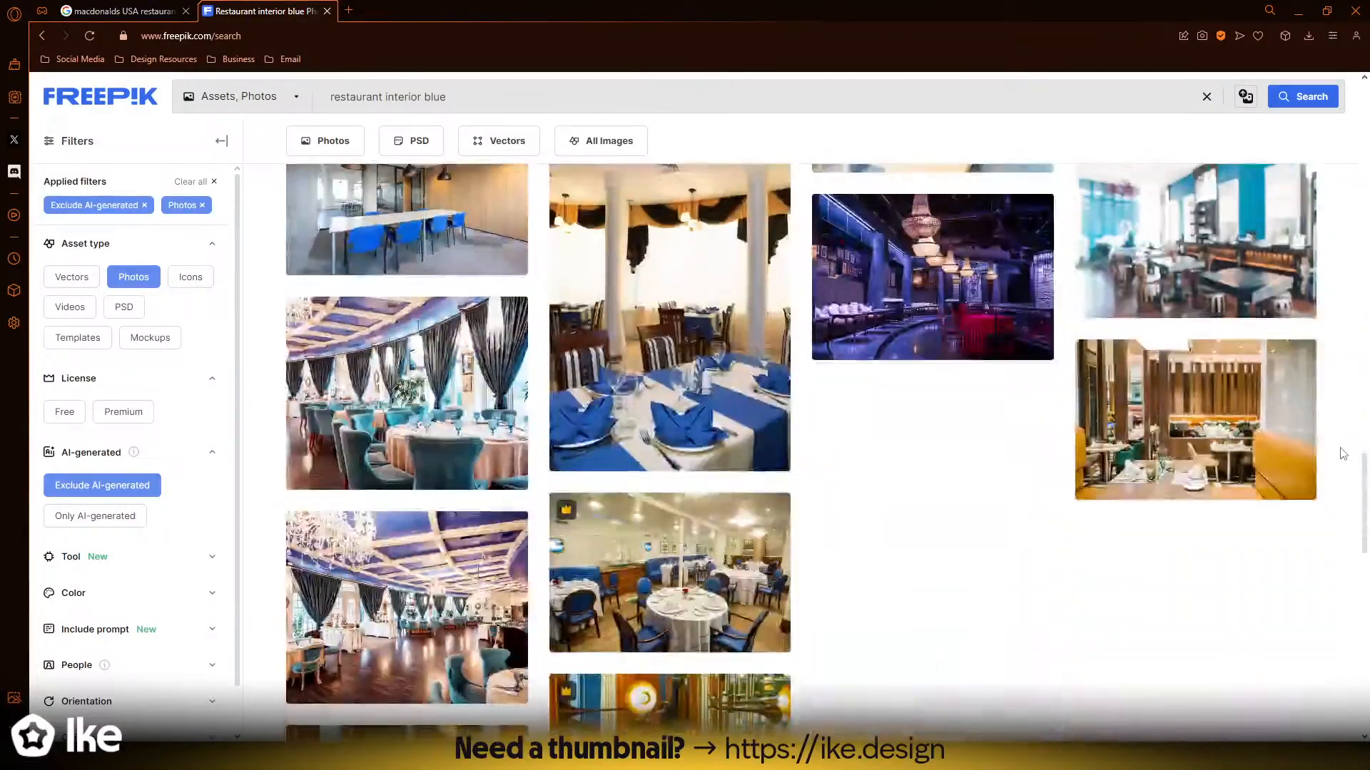
scroll(1076, 424, "down", 15)
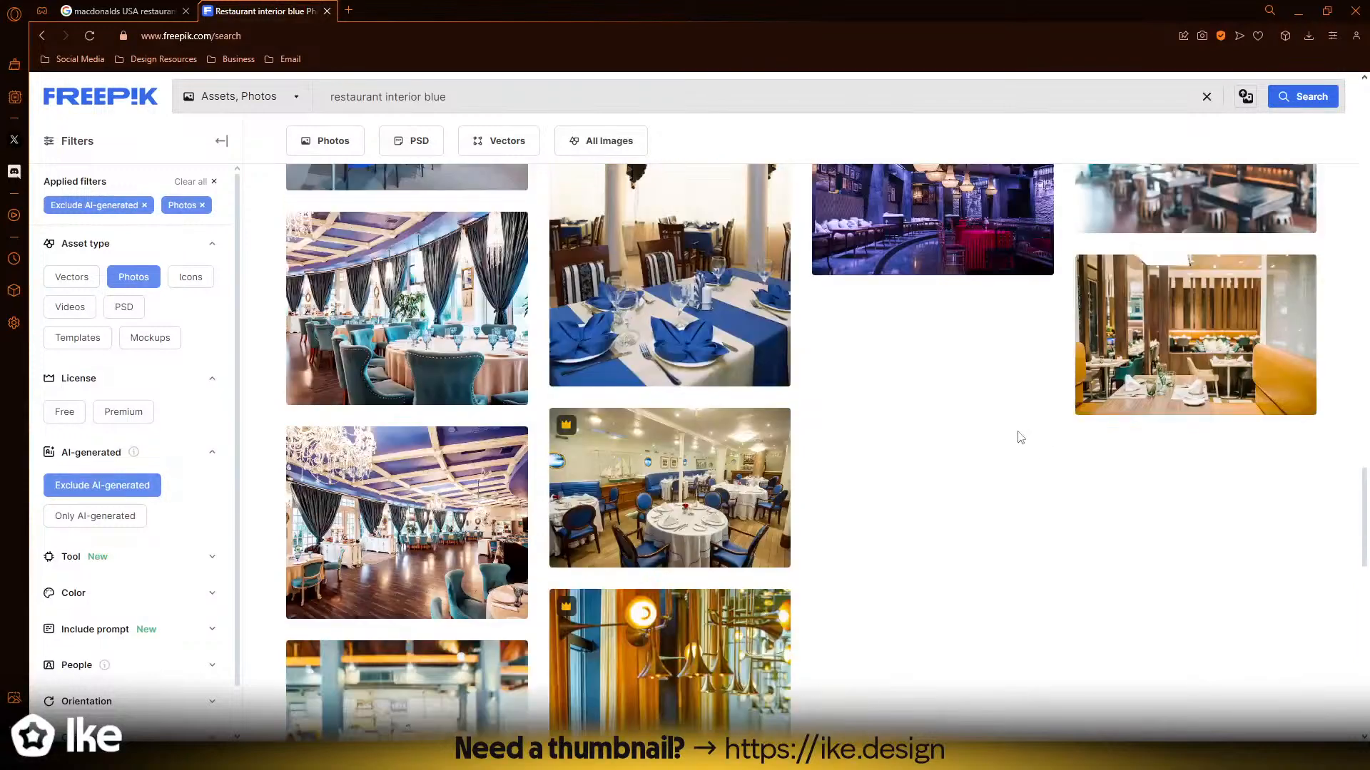
scroll(994, 449, "up", 10)
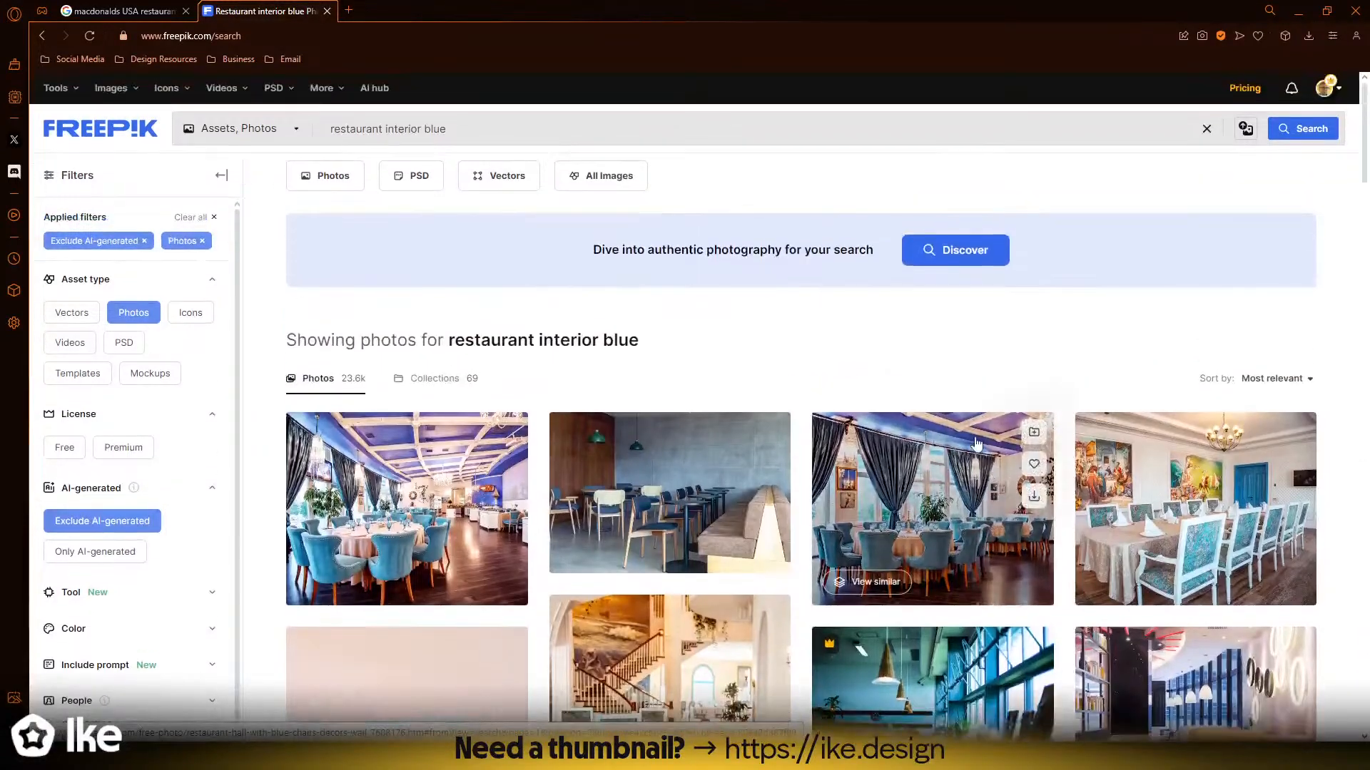
left_click(326, 10)
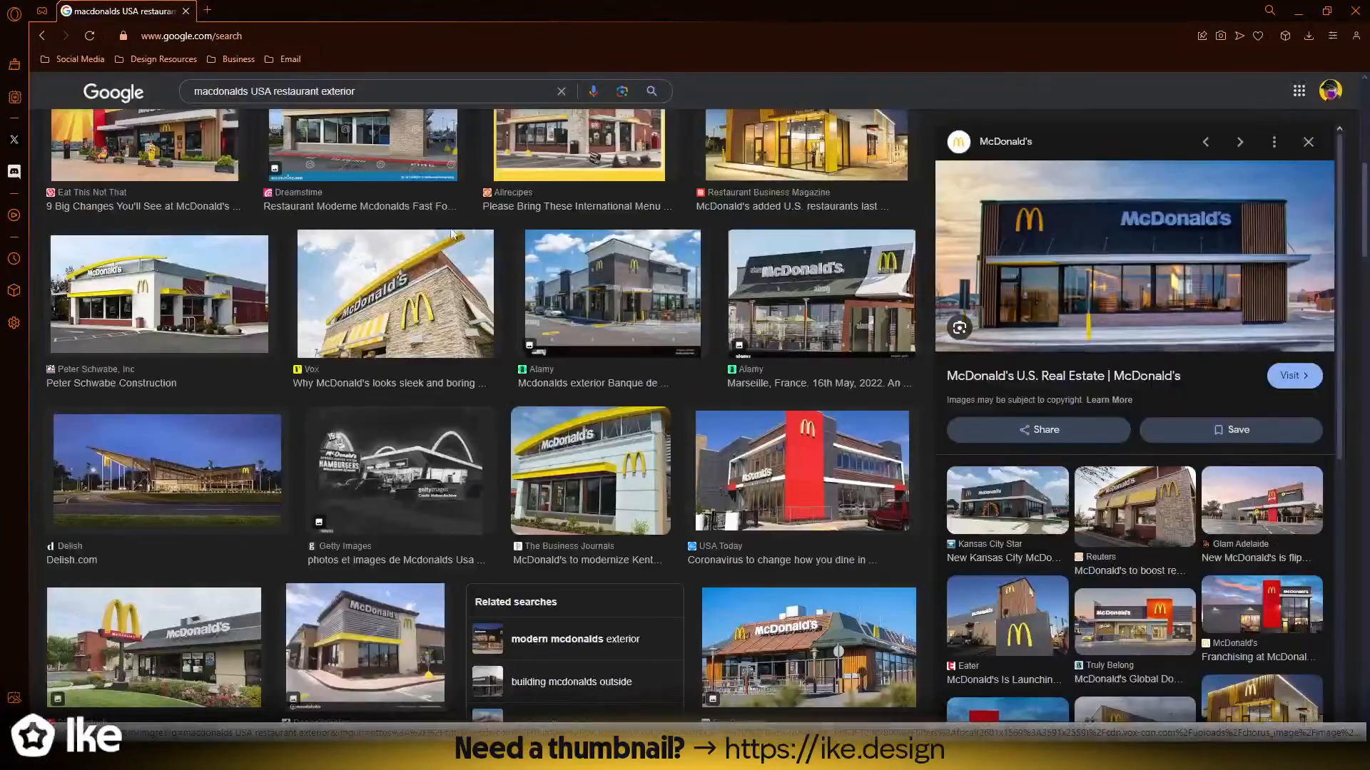
- Preview the Fox Business photo of the McDonald's with the brown and green roof and open the full-size image in a new tab
scroll(518, 257, "down", 1)
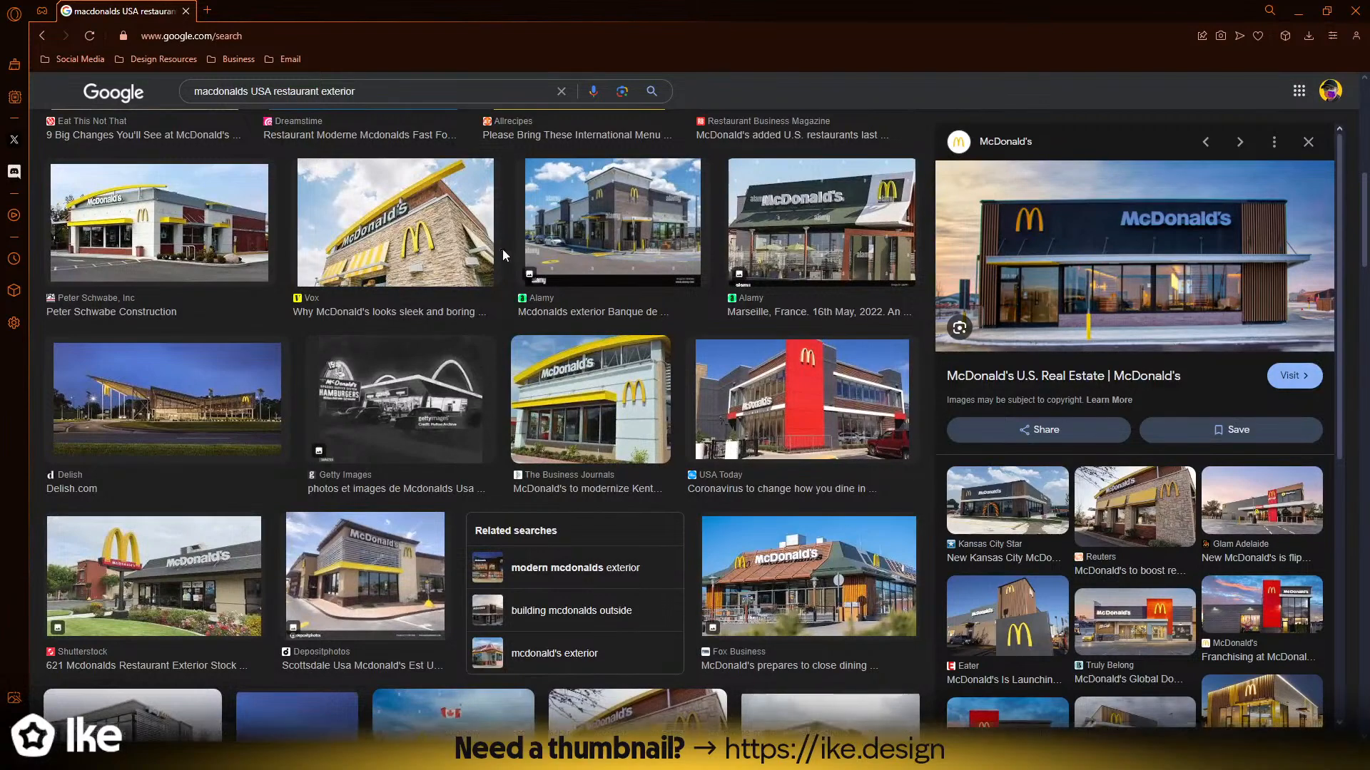
scroll(502, 249, "down", 2)
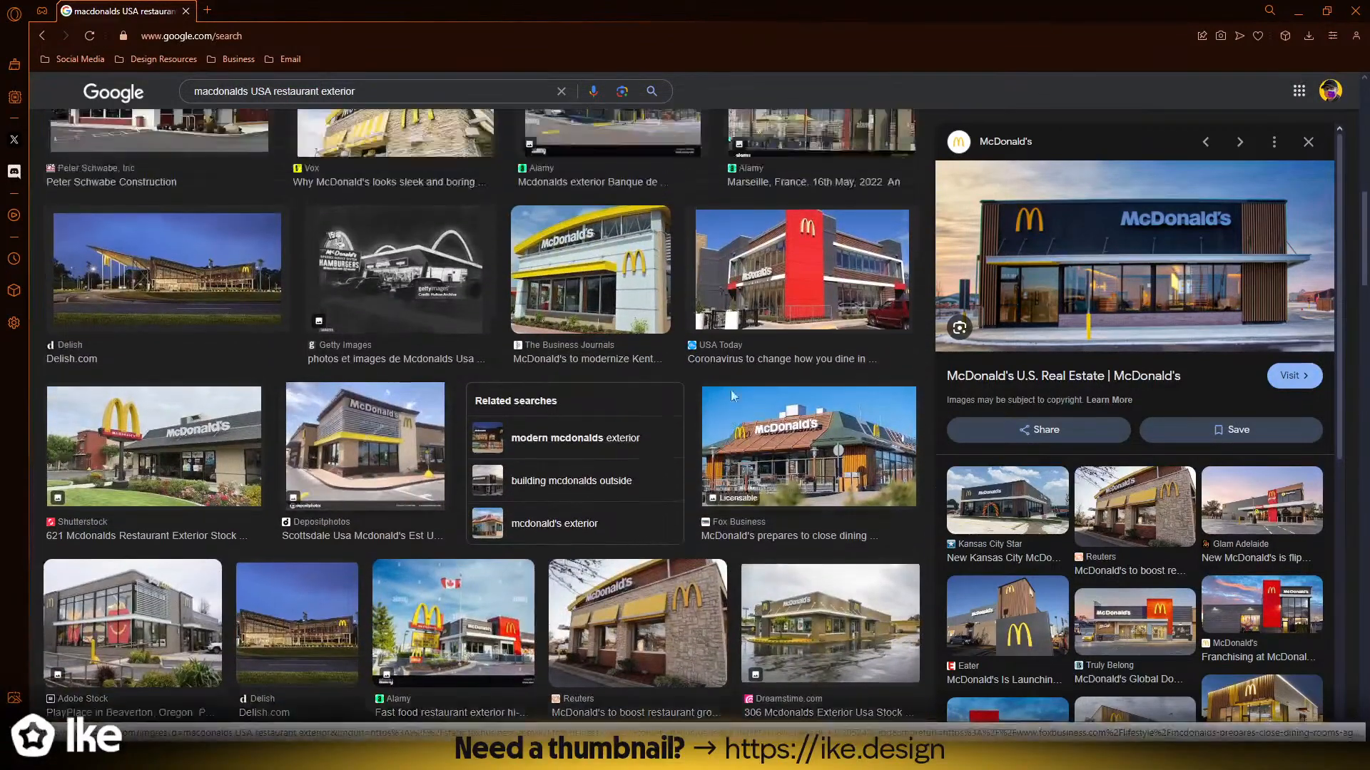
left_click(731, 391)
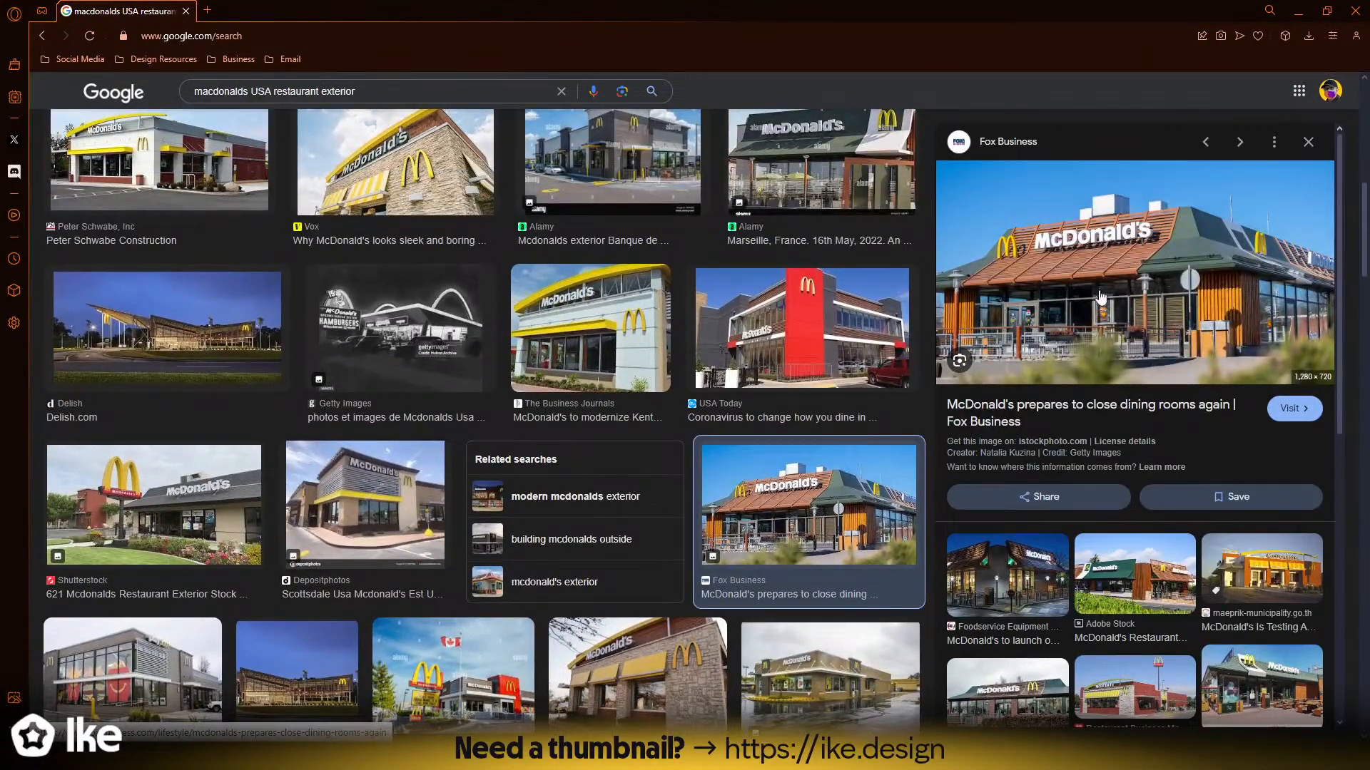
right_click(1100, 297)
left_click(1135, 401)
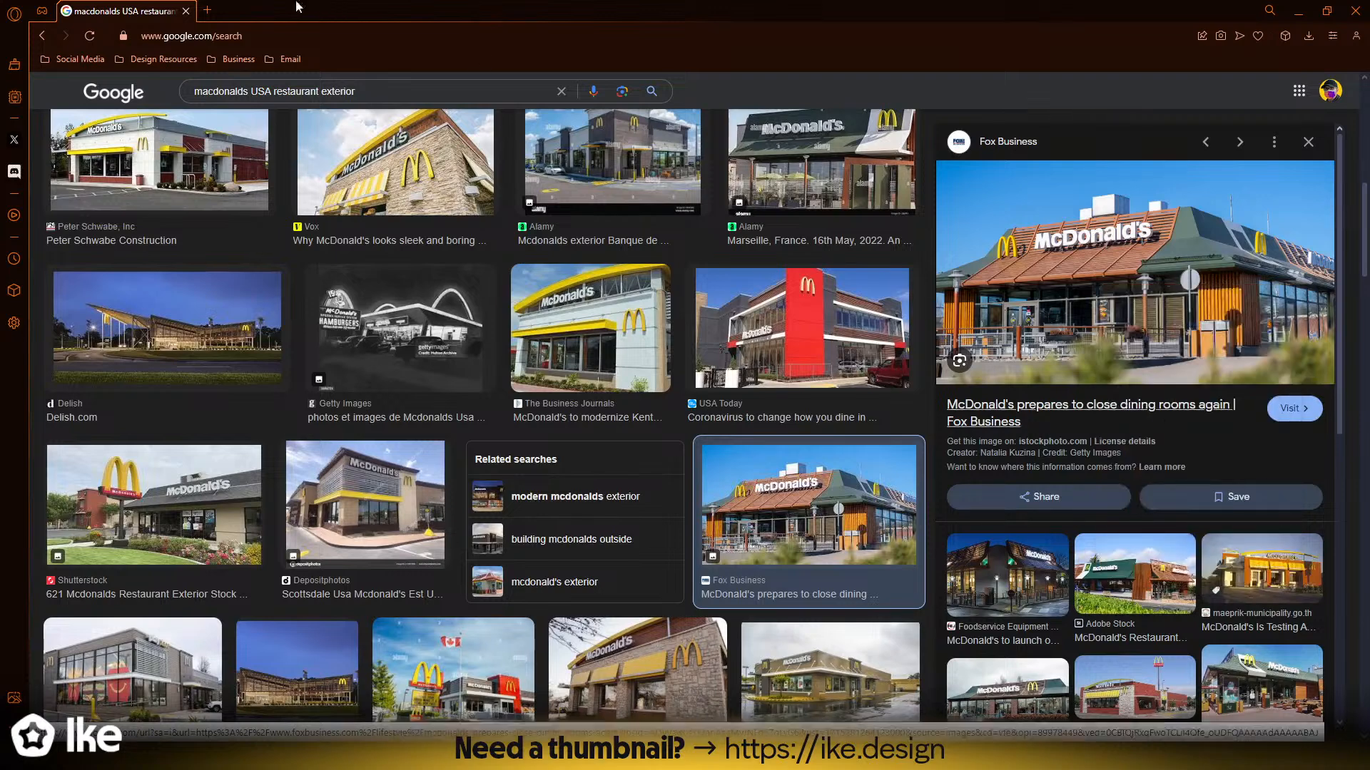
left_click(297, 10)
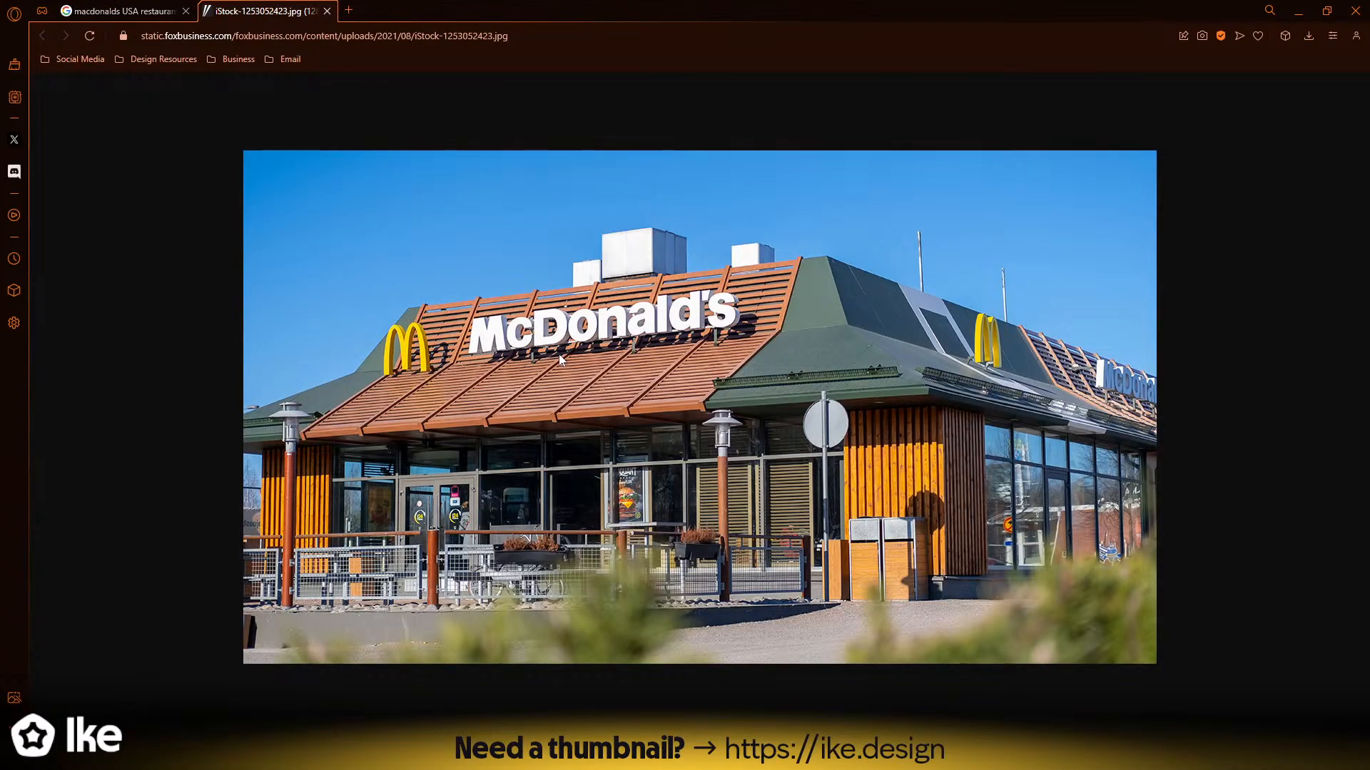
- Return to the McDonald's image results and preview the dark corner building from McDonald's U.S. Real Estate
left_click(122, 10)
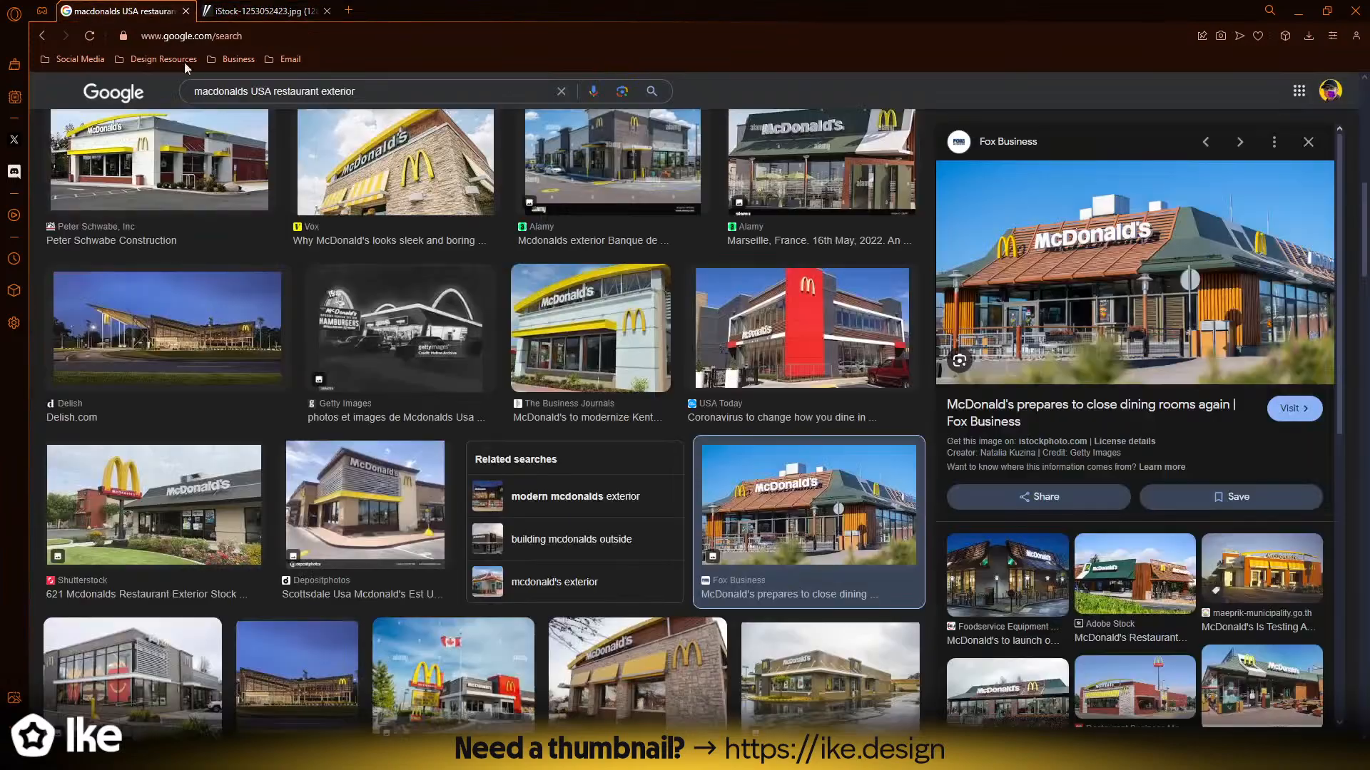
scroll(760, 315, "down", 5)
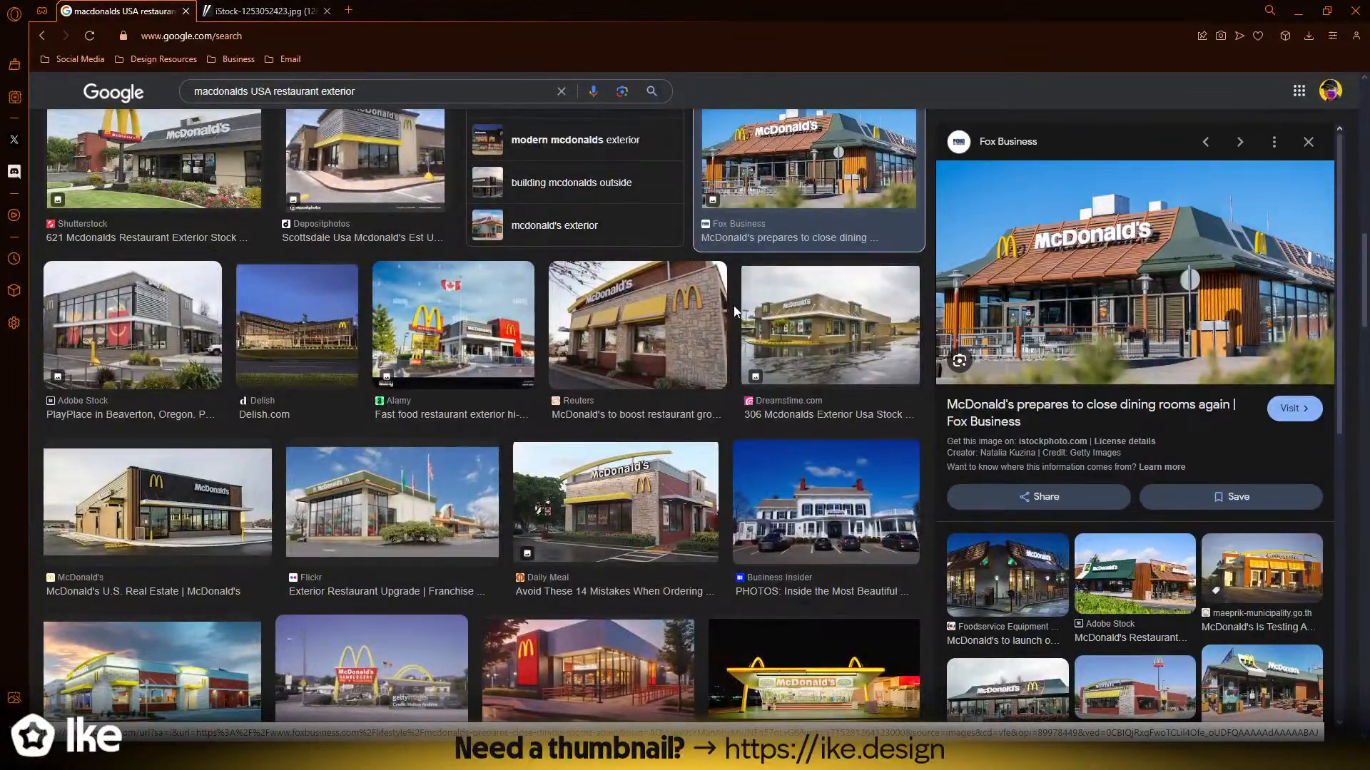
scroll(734, 311, "down", 2)
left_click(191, 354)
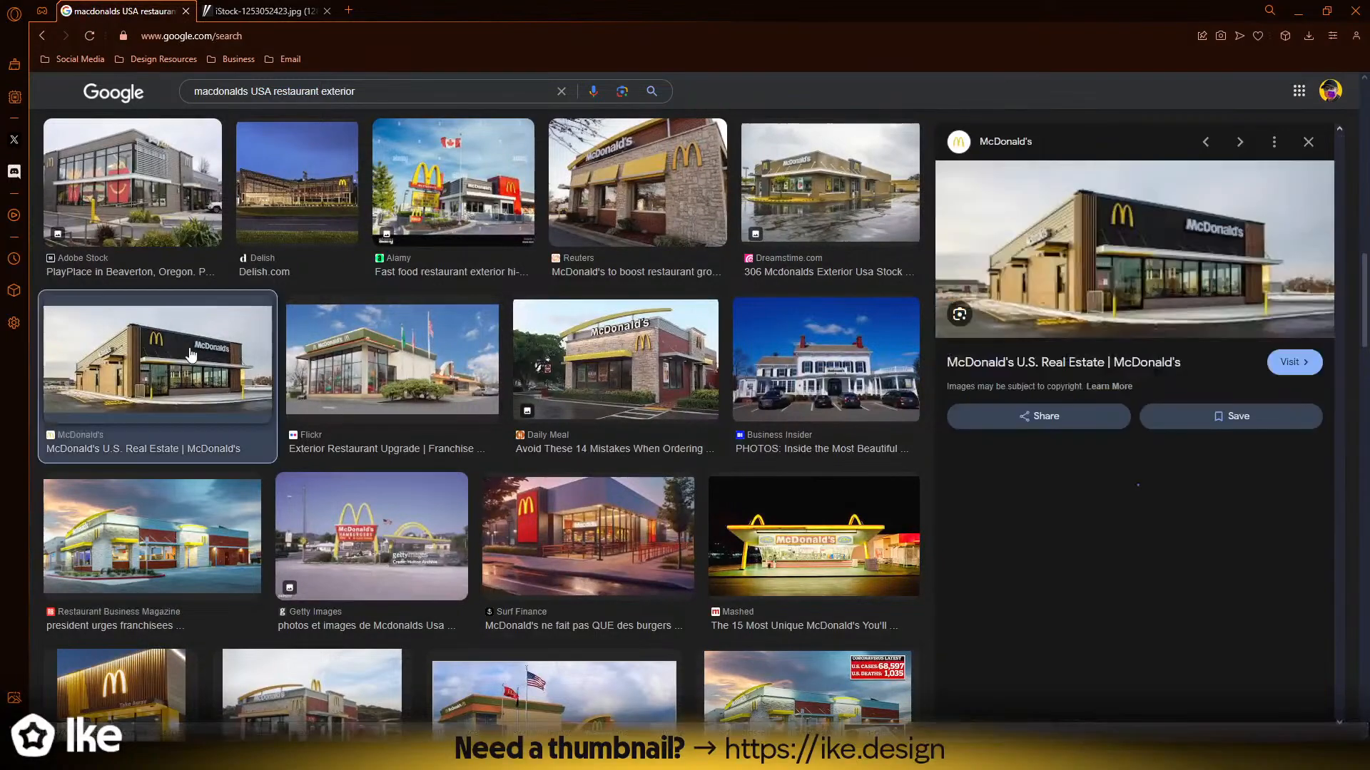
- Filter the McDonald's exterior image results by size to Large
scroll(722, 336, "up", 8)
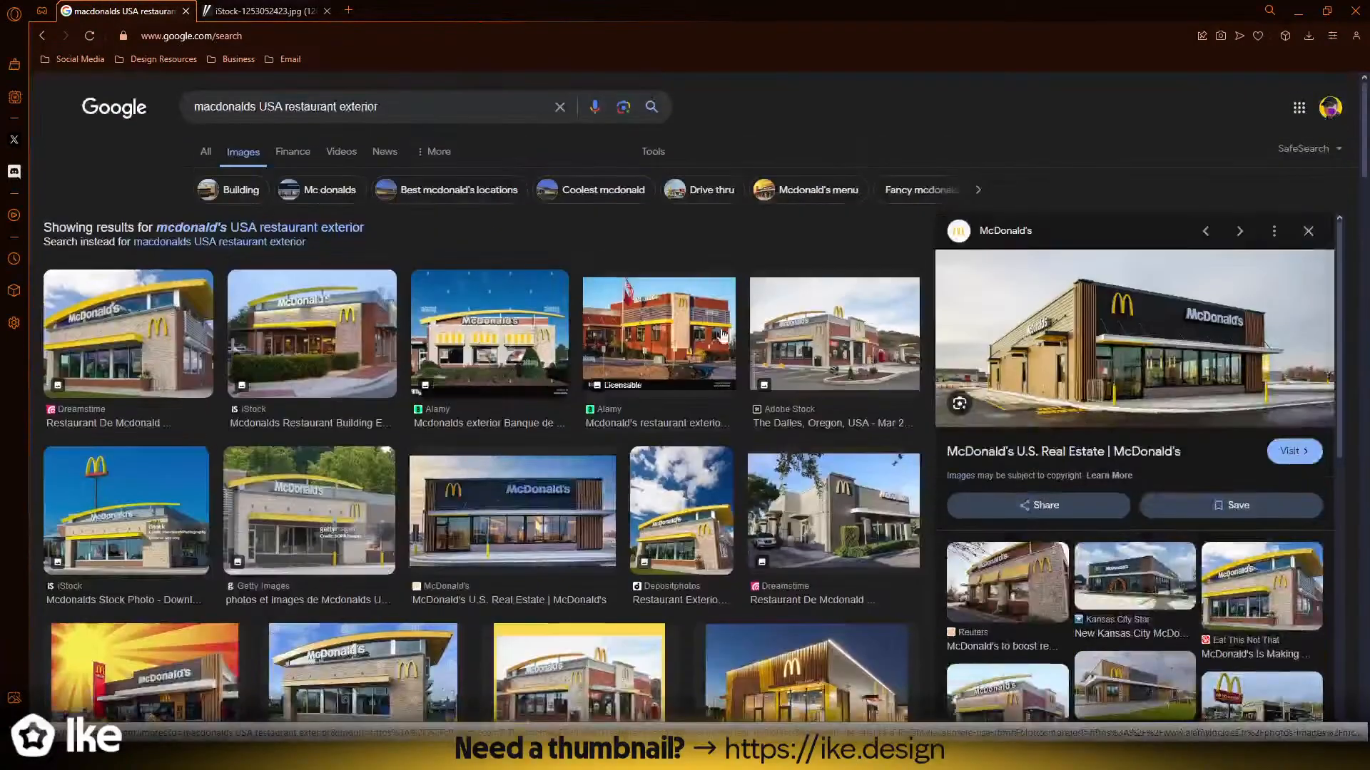
left_click(651, 151)
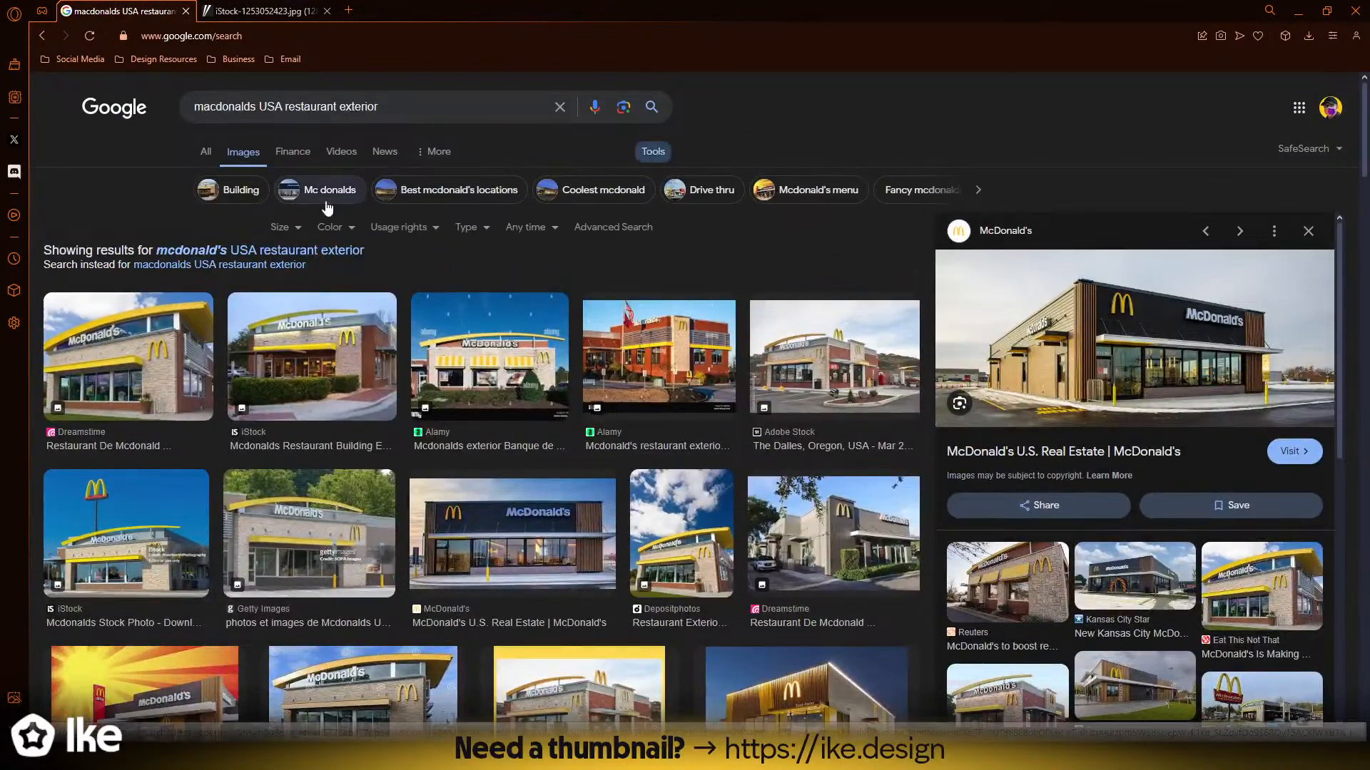
left_click(330, 227)
left_click(299, 274)
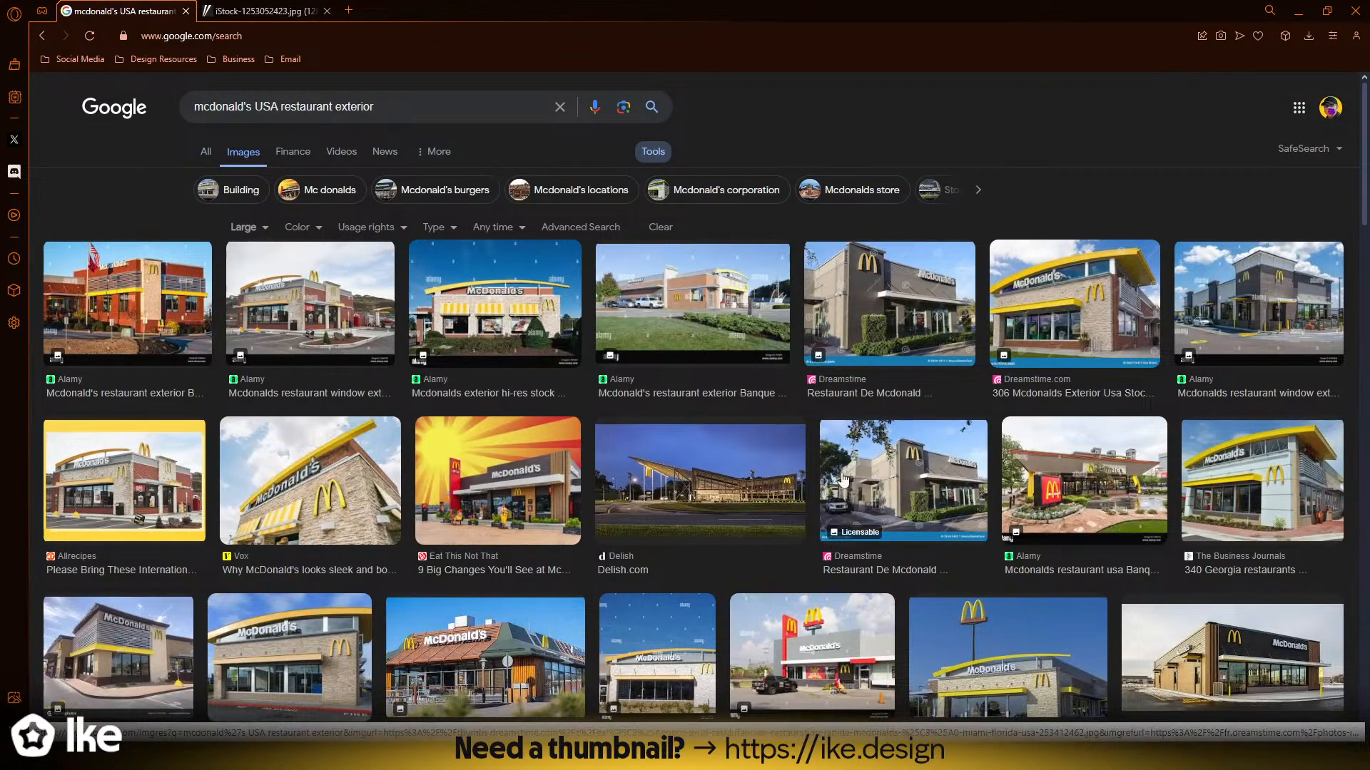
- Examine the large McDonald's exterior images for a building that could serve as the thumbnail background
scroll(842, 479, "down", 2)
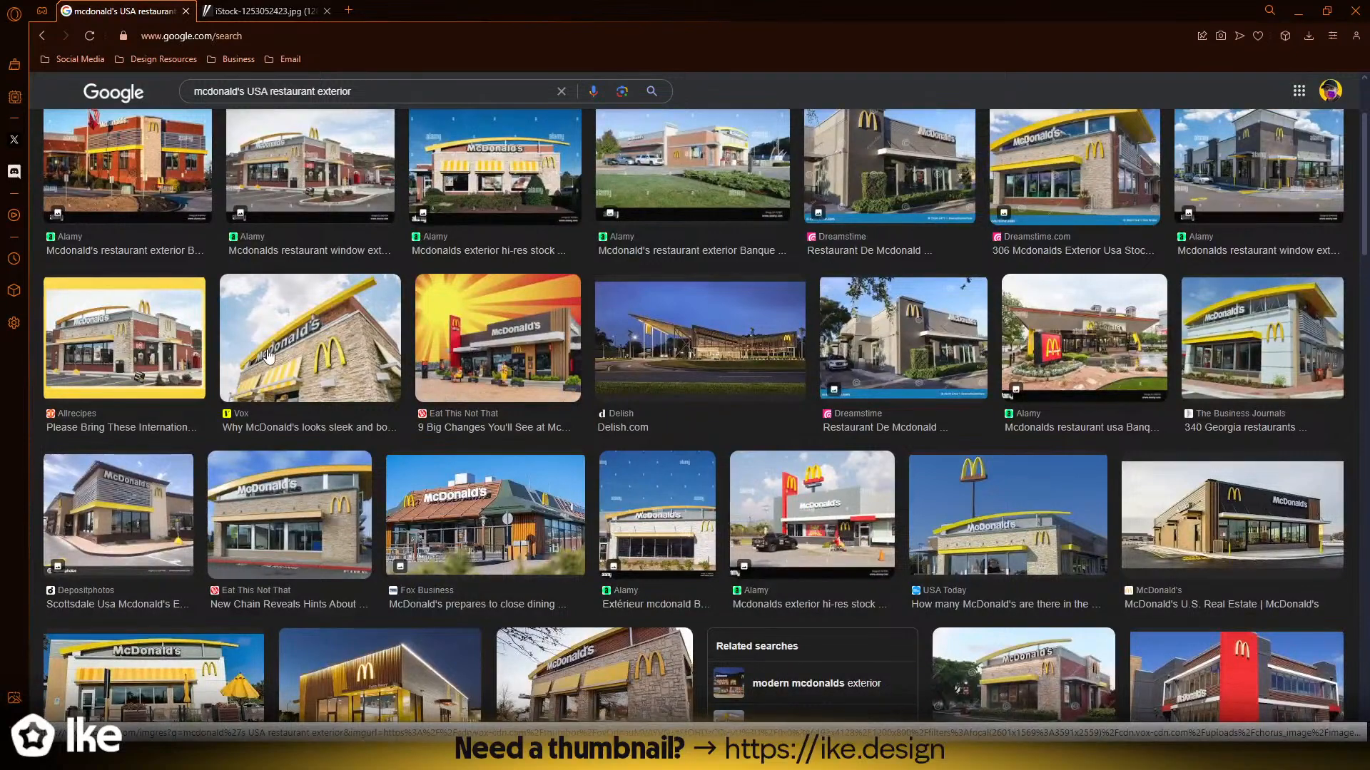
scroll(356, 360, "down", 2)
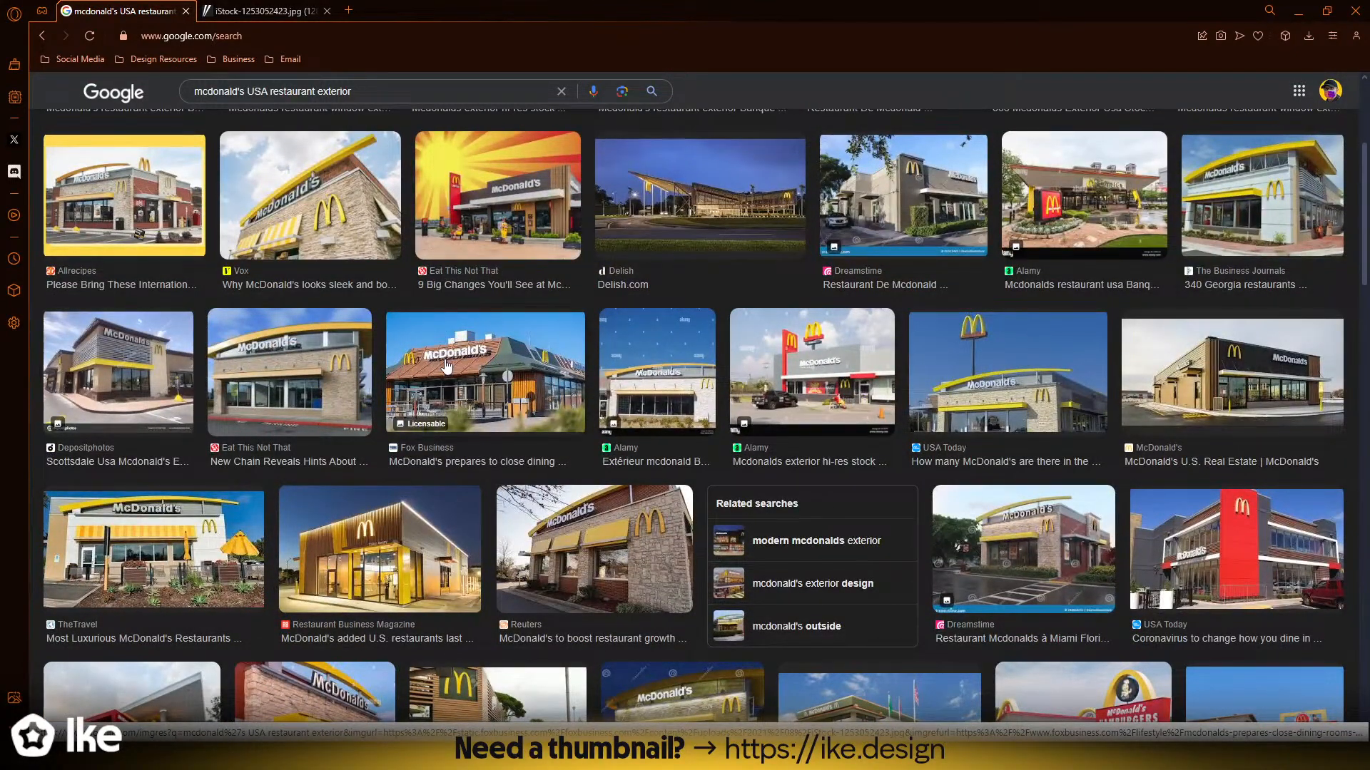
scroll(533, 410, "down", 3)
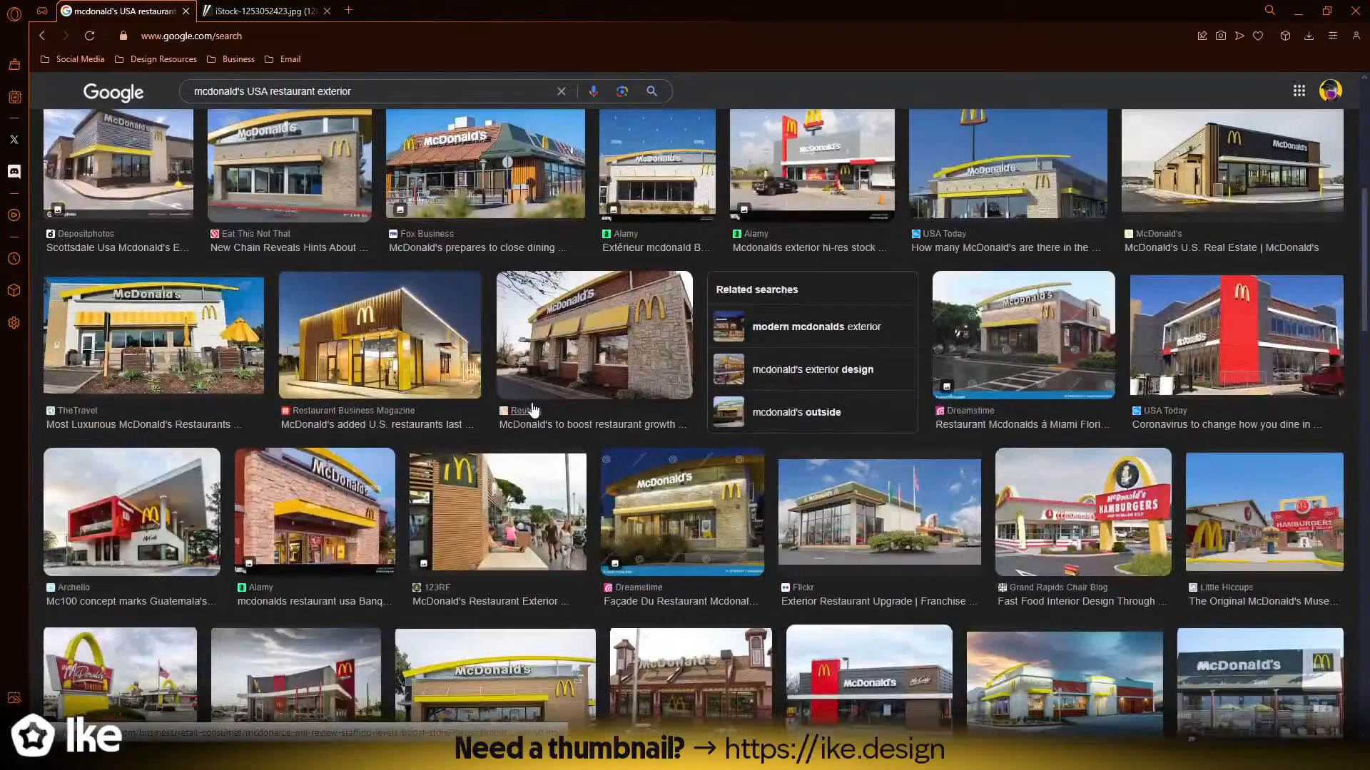
scroll(530, 408, "down", 2)
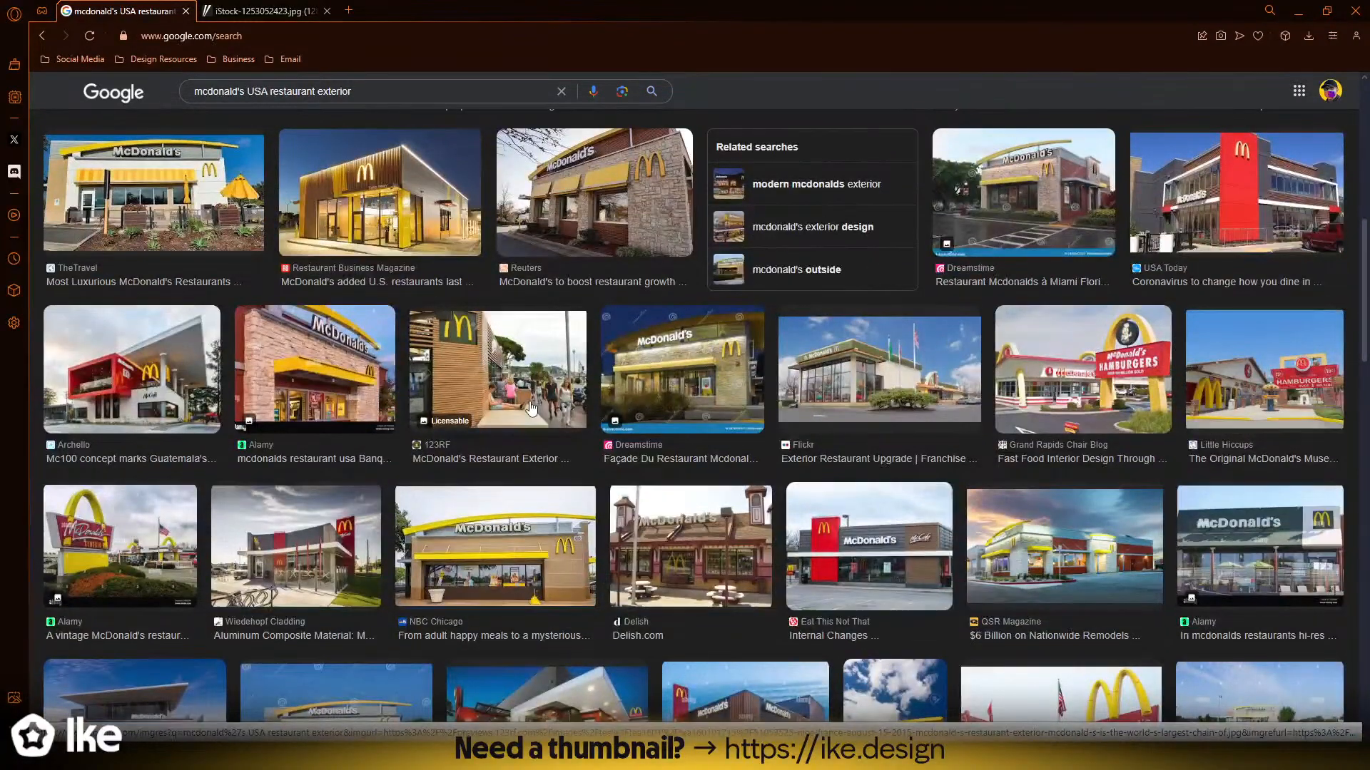
scroll(530, 408, "down", 1)
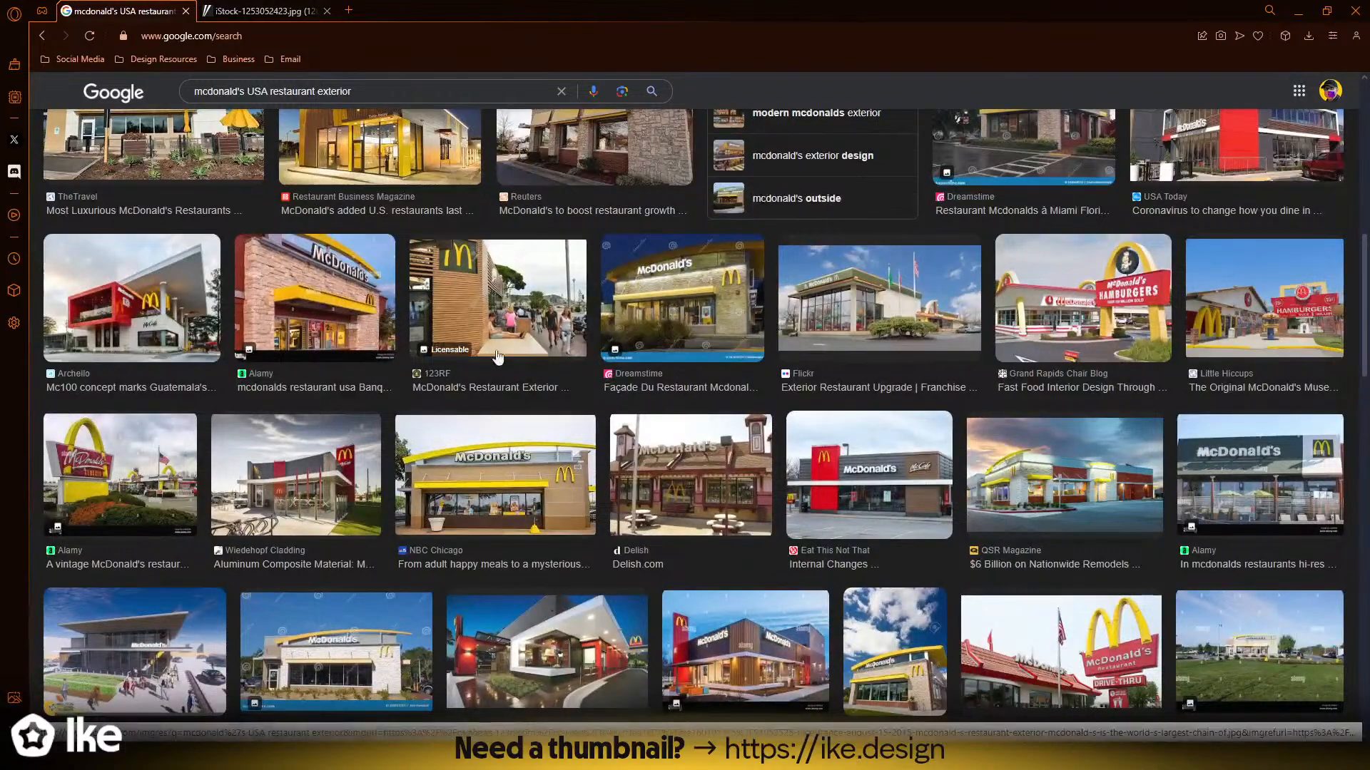
scroll(497, 351, "down", 4)
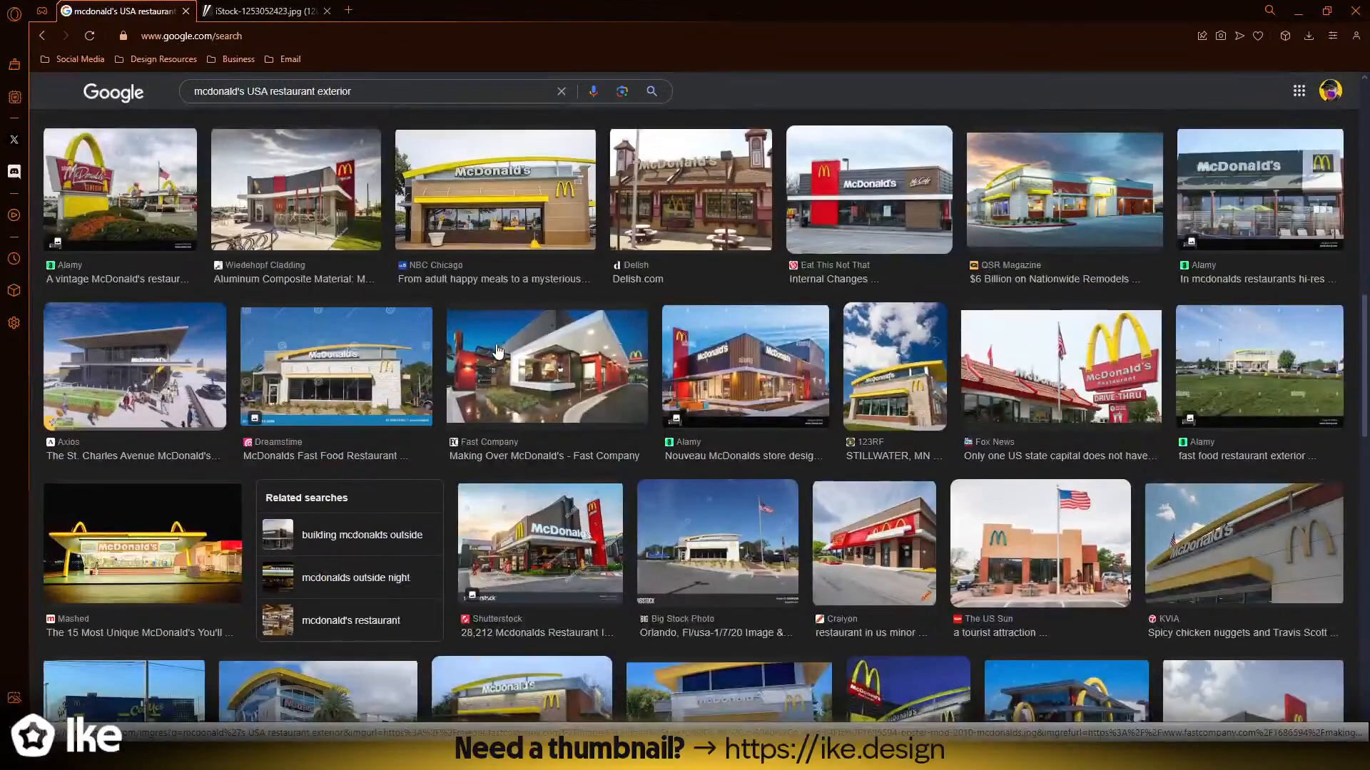
scroll(497, 351, "down", 2)
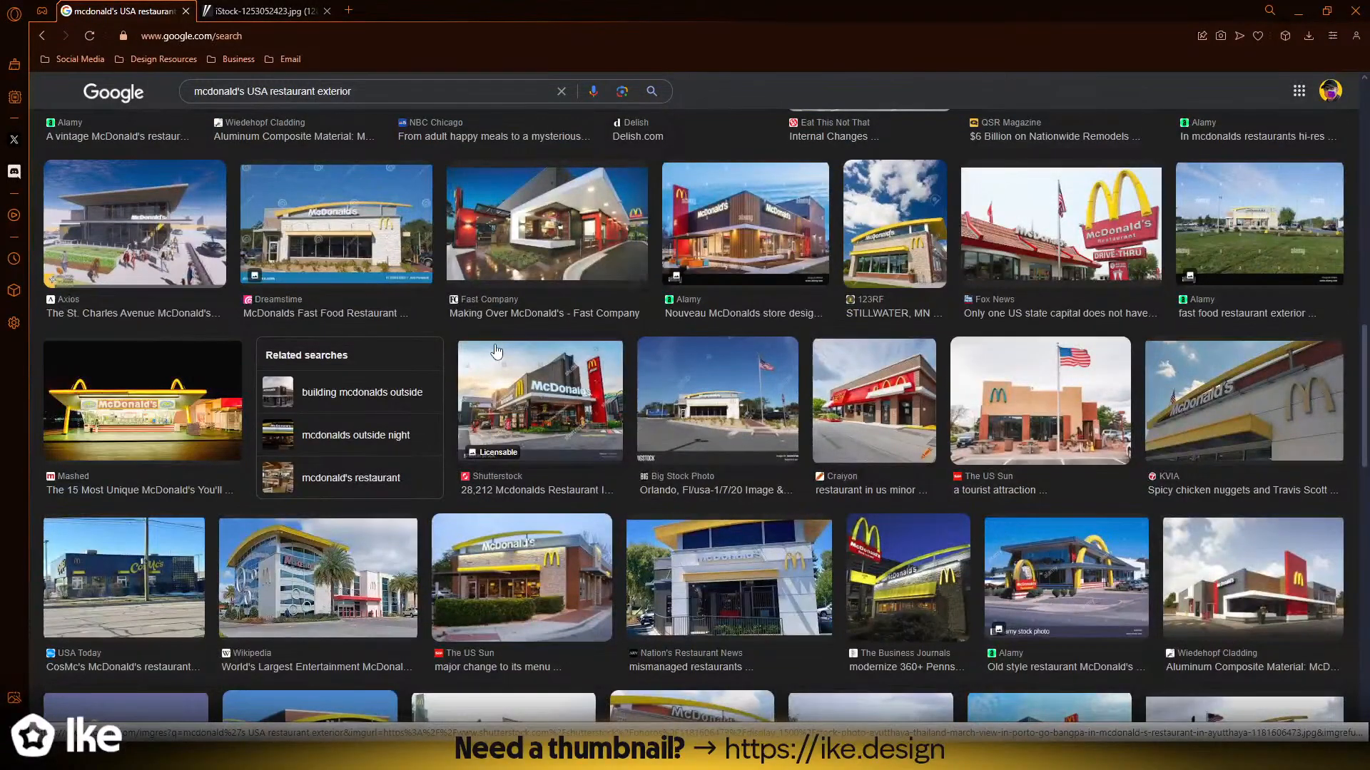
scroll(496, 349, "down", 2)
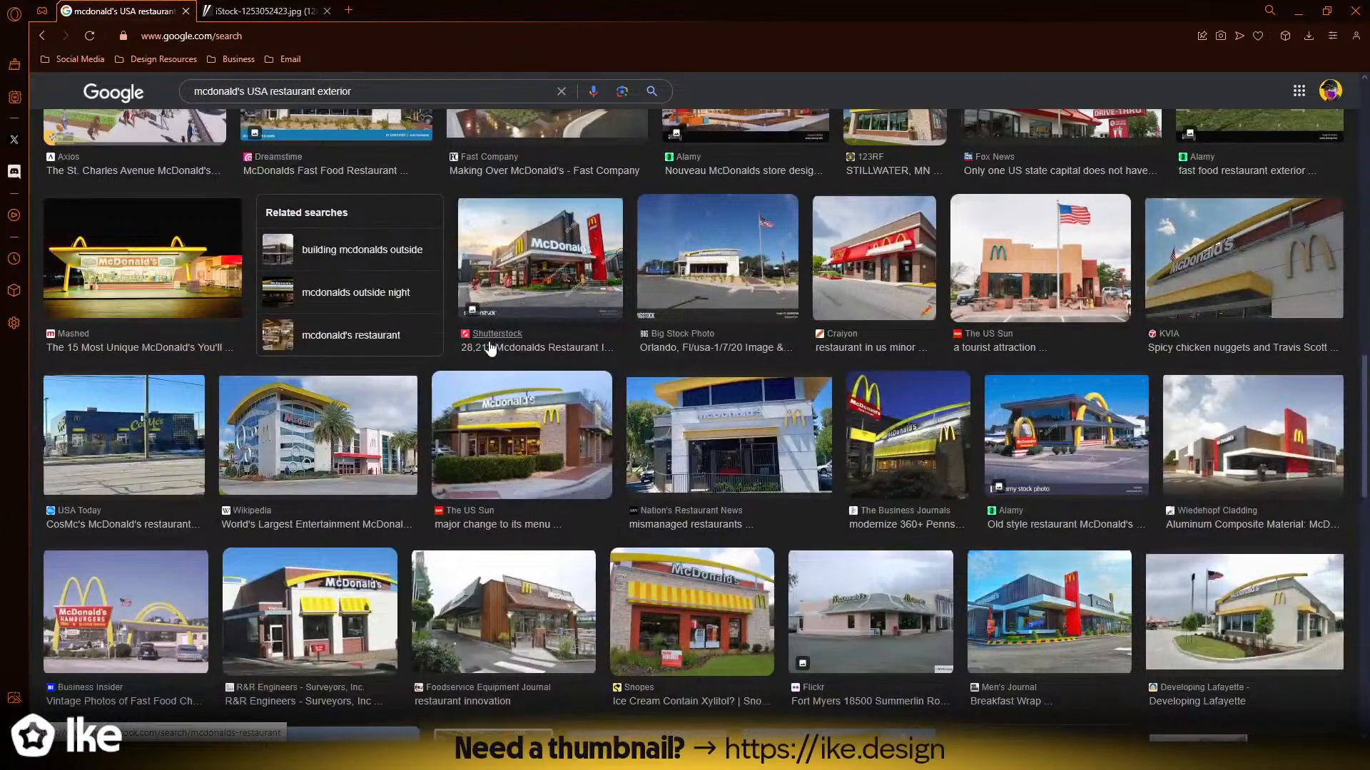
scroll(451, 338, "down", 6)
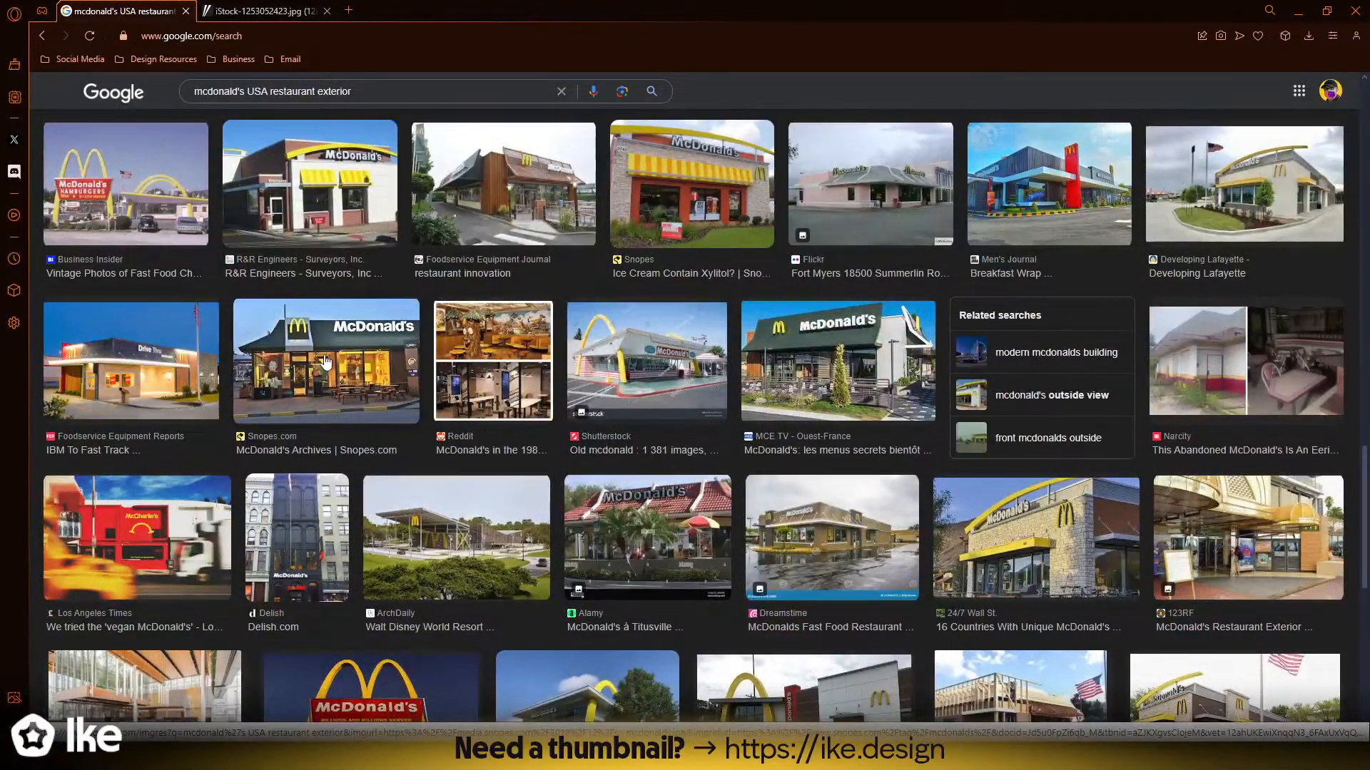
- Preview the MCE TV photo of the green-roofed McDonald's and the Wiedehopf Cladding photo of the storefront with the red sign panel
left_click(829, 365)
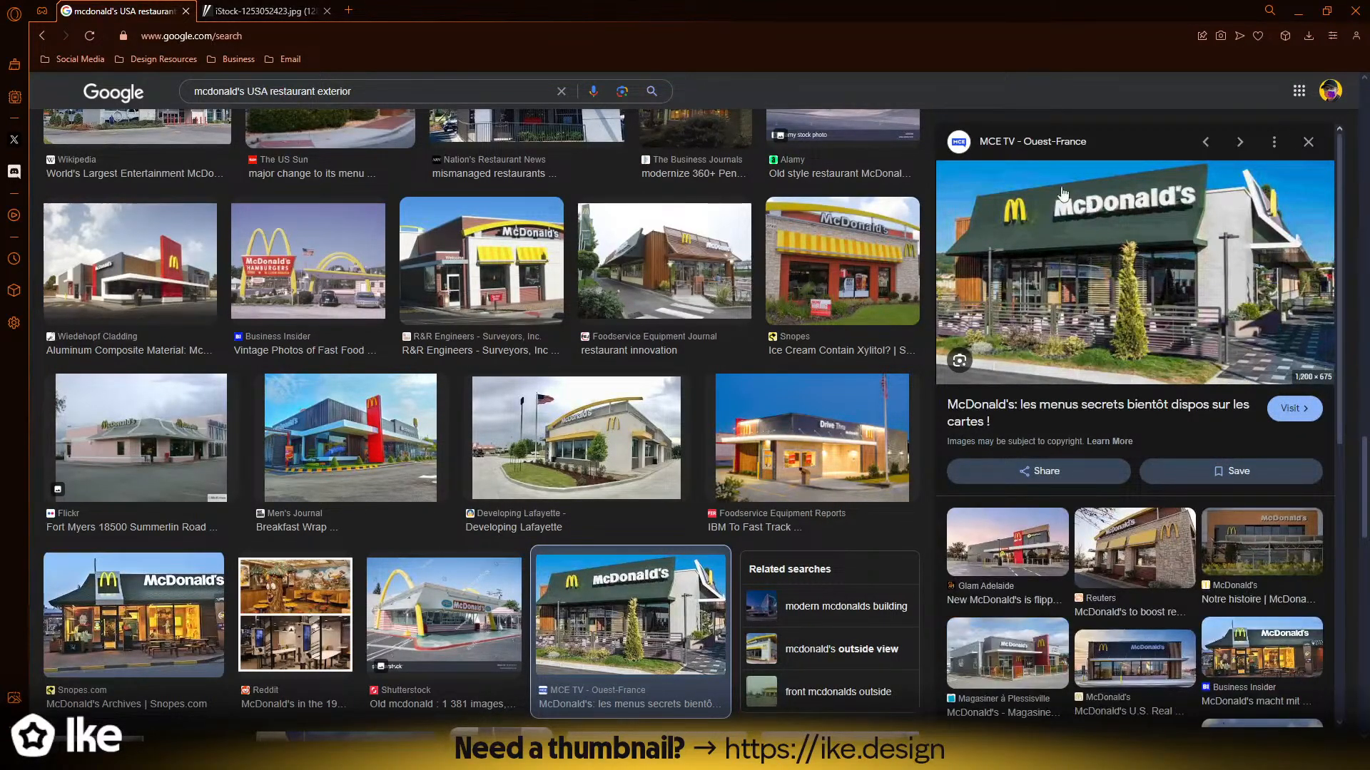
left_click(1308, 144)
scroll(729, 448, "down", 2)
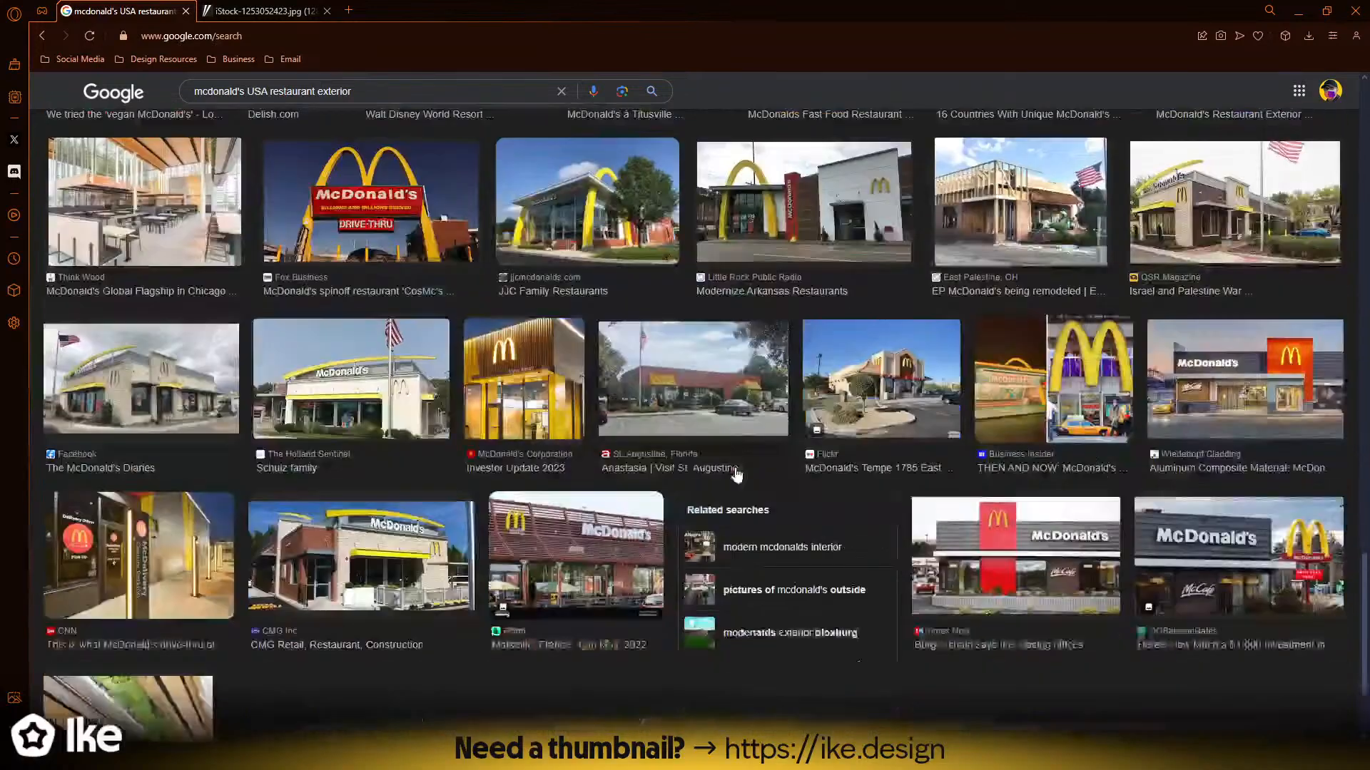
left_click(1242, 379)
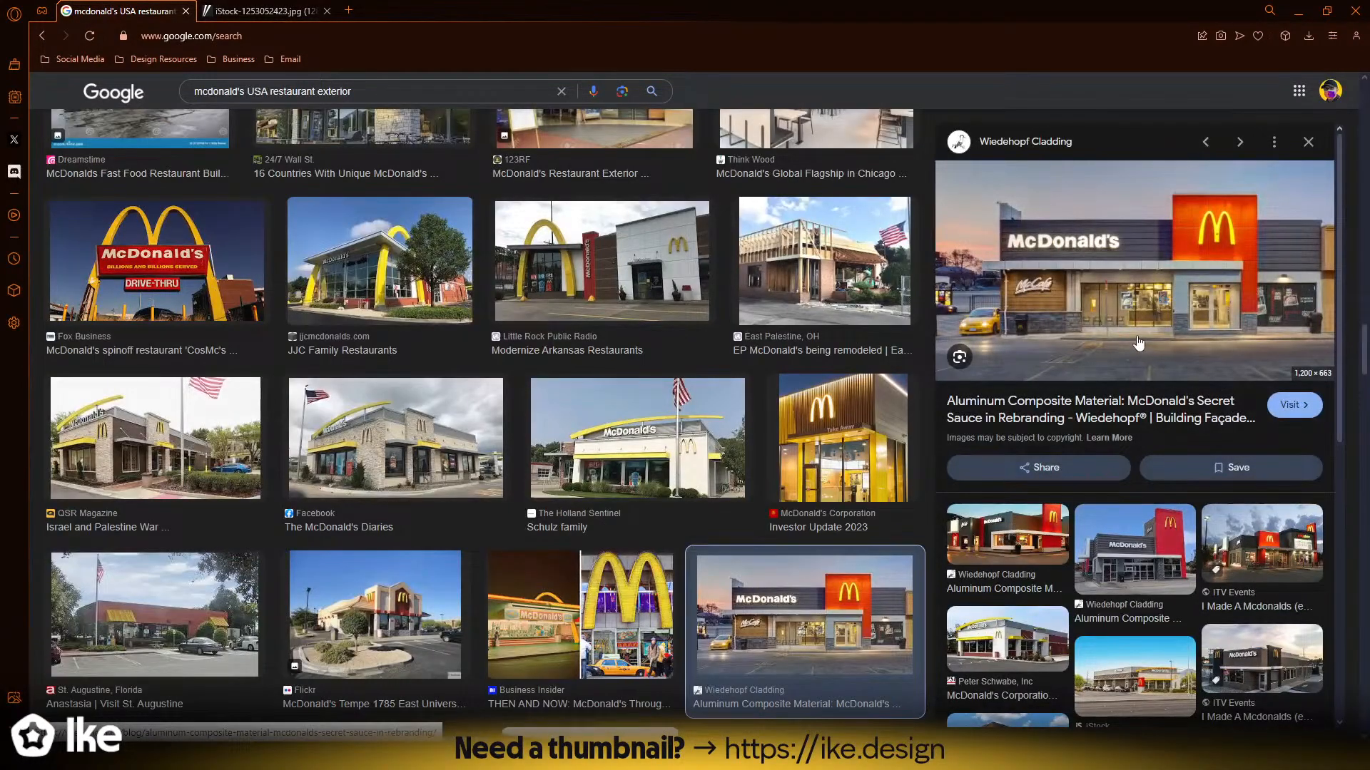
left_click(1308, 143)
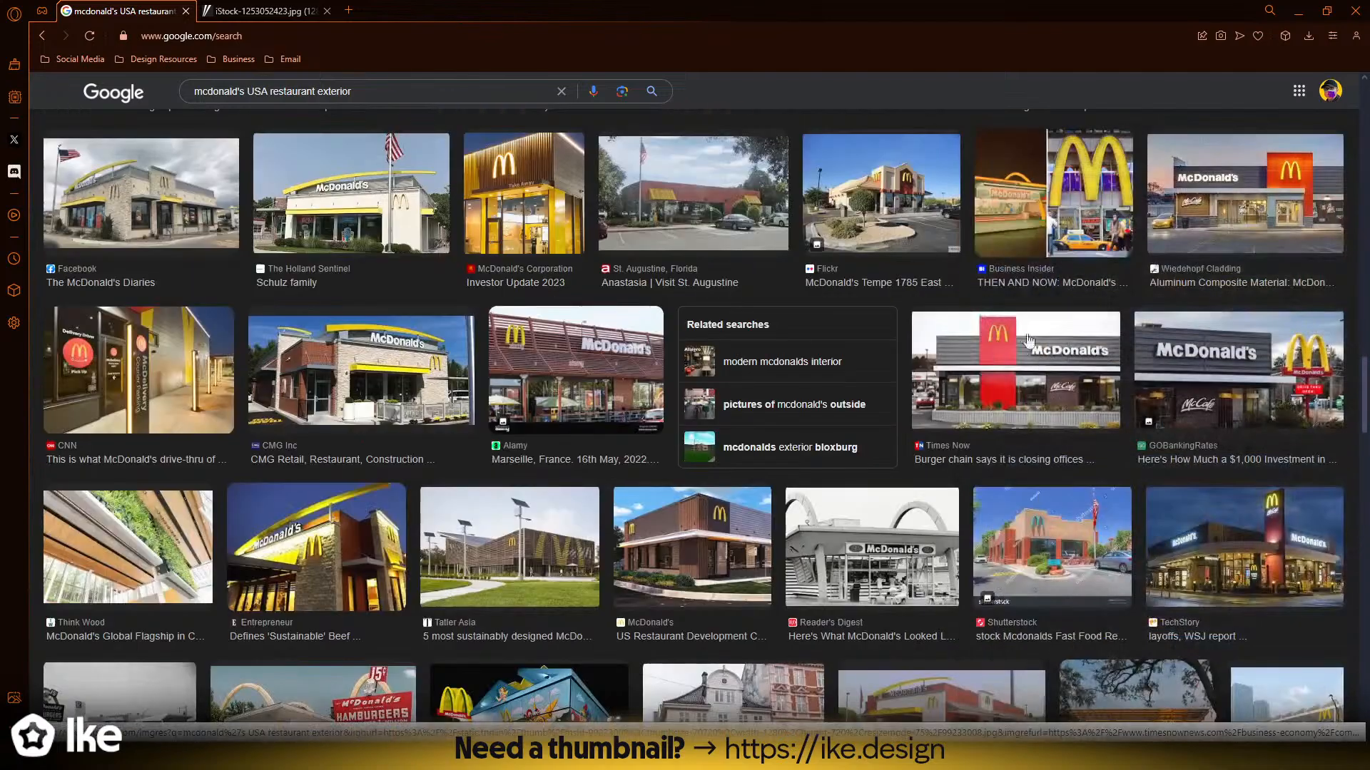
- Browse further exterior results, previewing the Eater photo with the brown tower and the Kansas City Star photo of the dark building
scroll(967, 360, "down", 5)
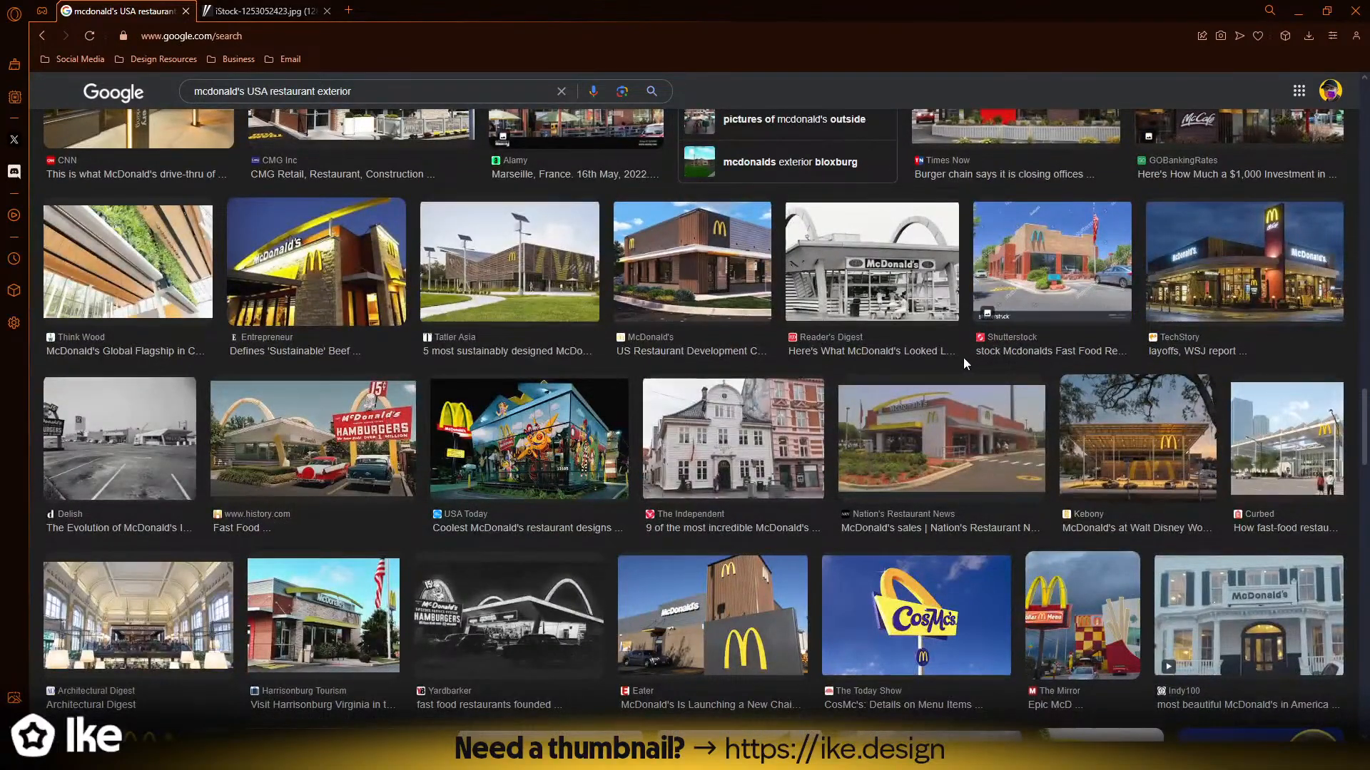
scroll(963, 358, "down", 3)
left_click(722, 389)
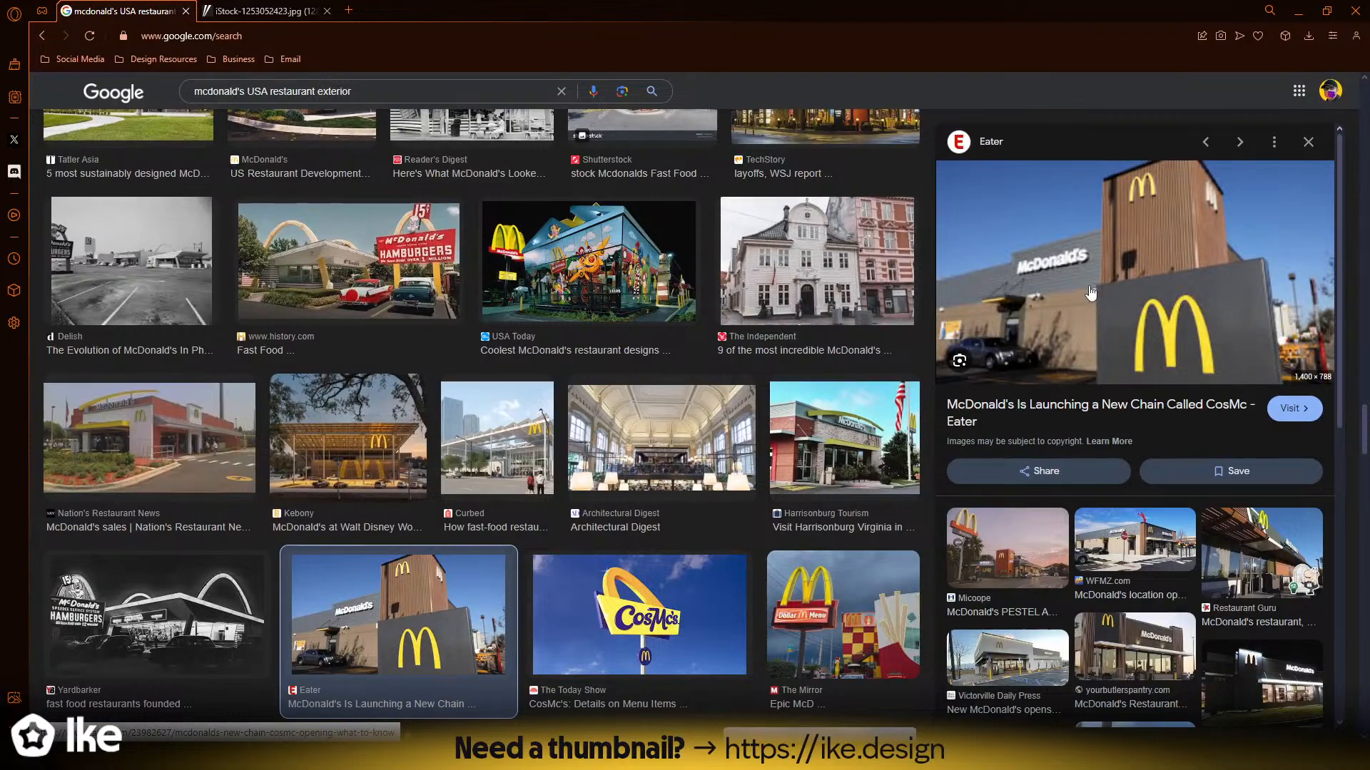
left_click(1308, 142)
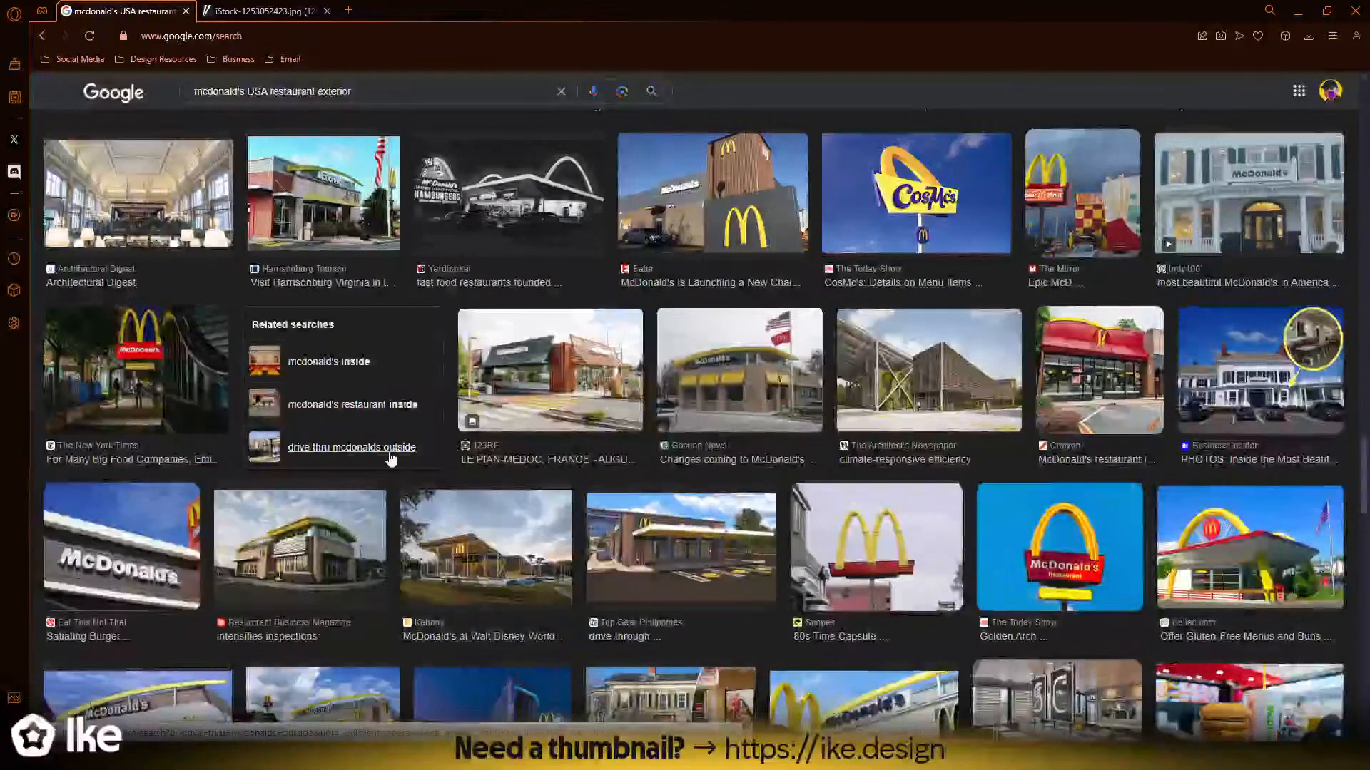
scroll(390, 457, "down", 2)
scroll(634, 425, "down", 5)
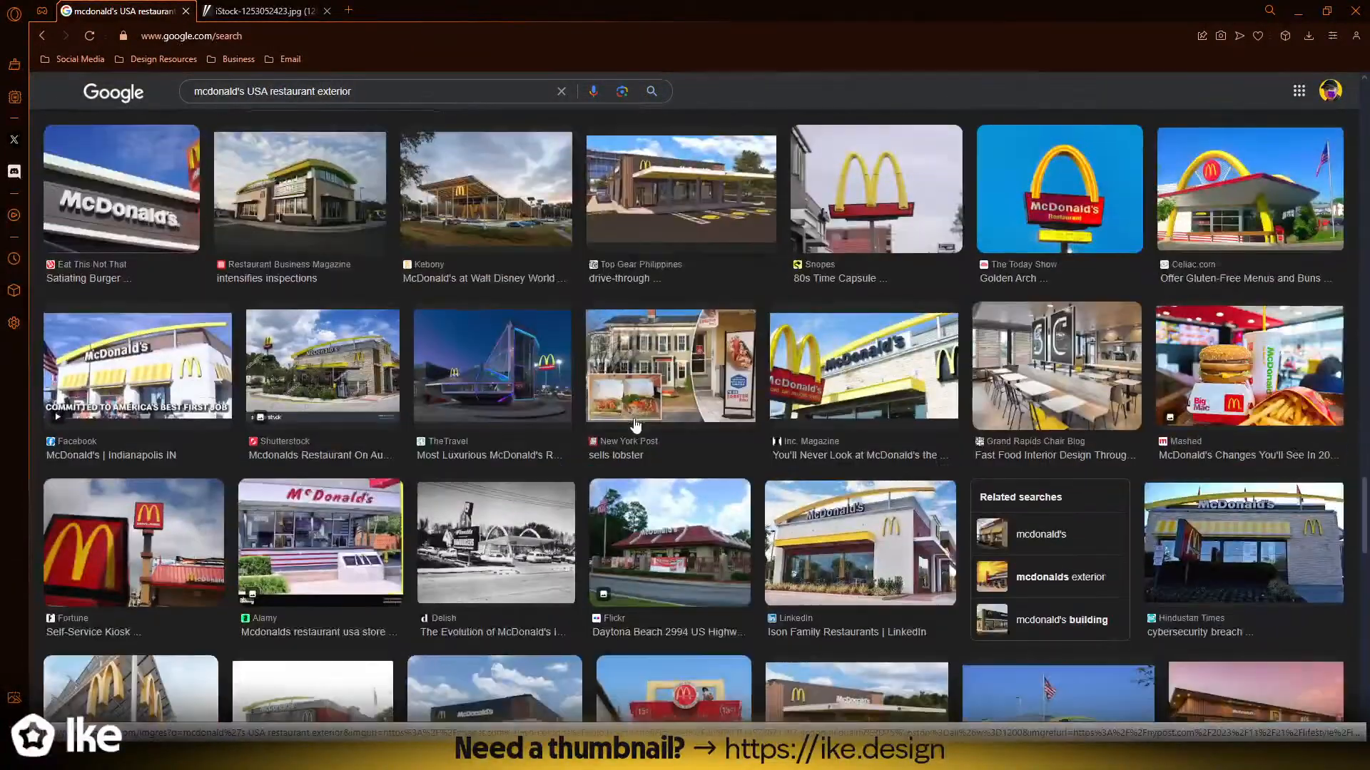
scroll(634, 425, "down", 4)
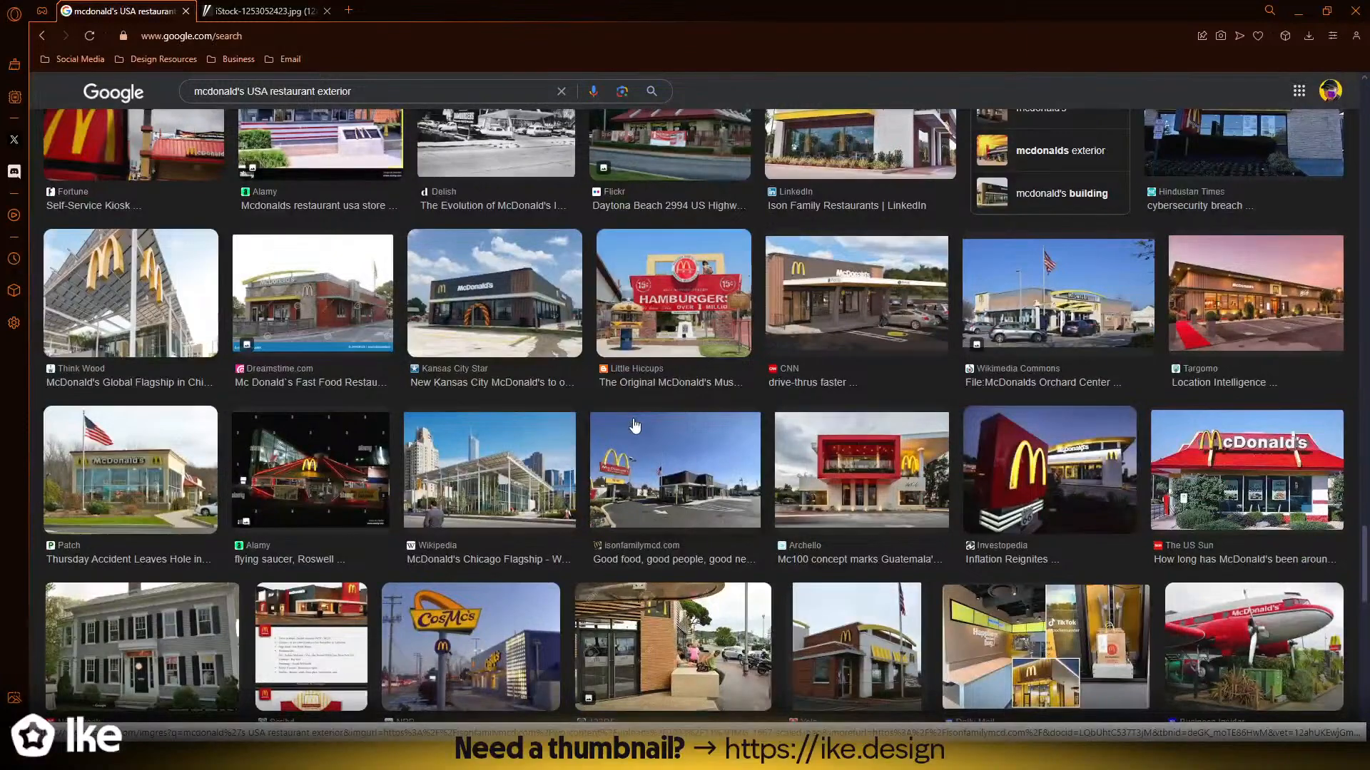
left_click(471, 306)
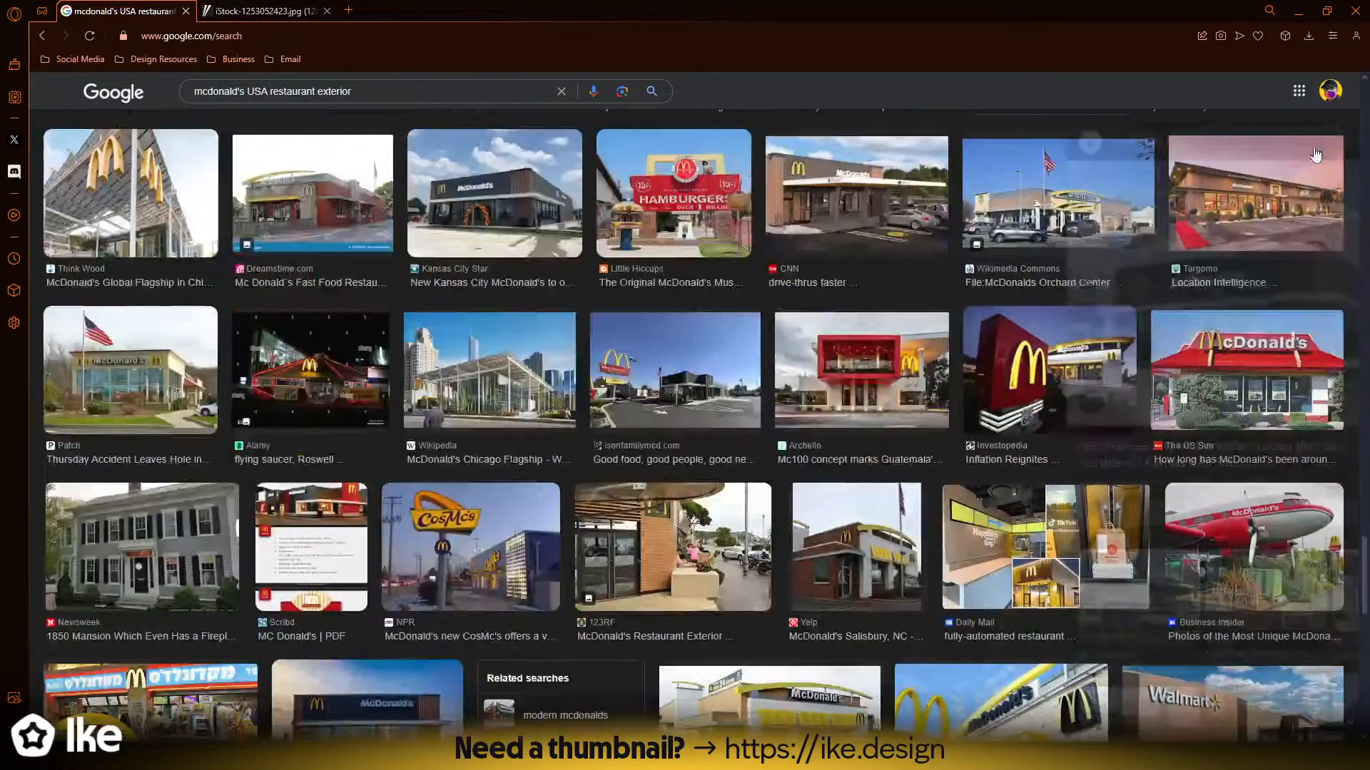
key("Escape")
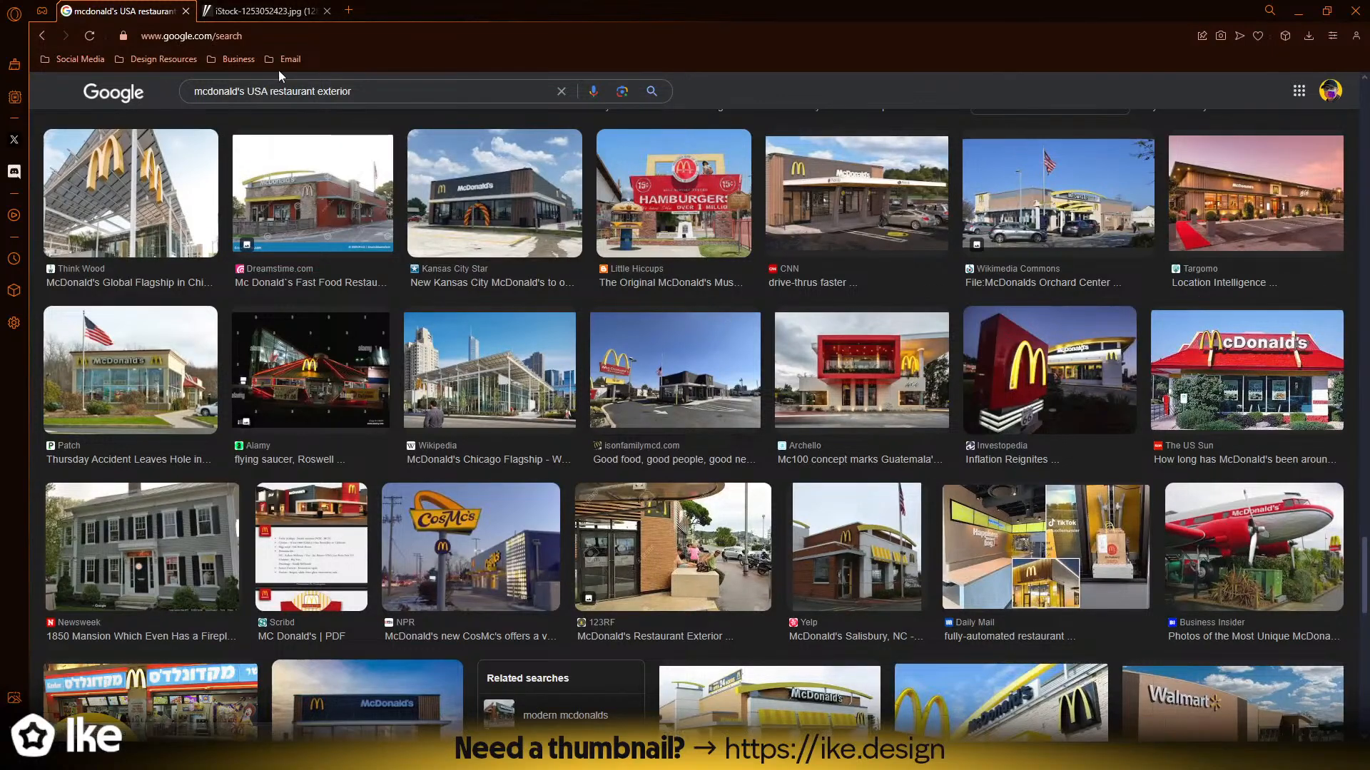
- Search images for "mcdonald's los angeles" and filter the results by size to Large
left_click_drag(249, 91, 846, 116)
type("los angeles")
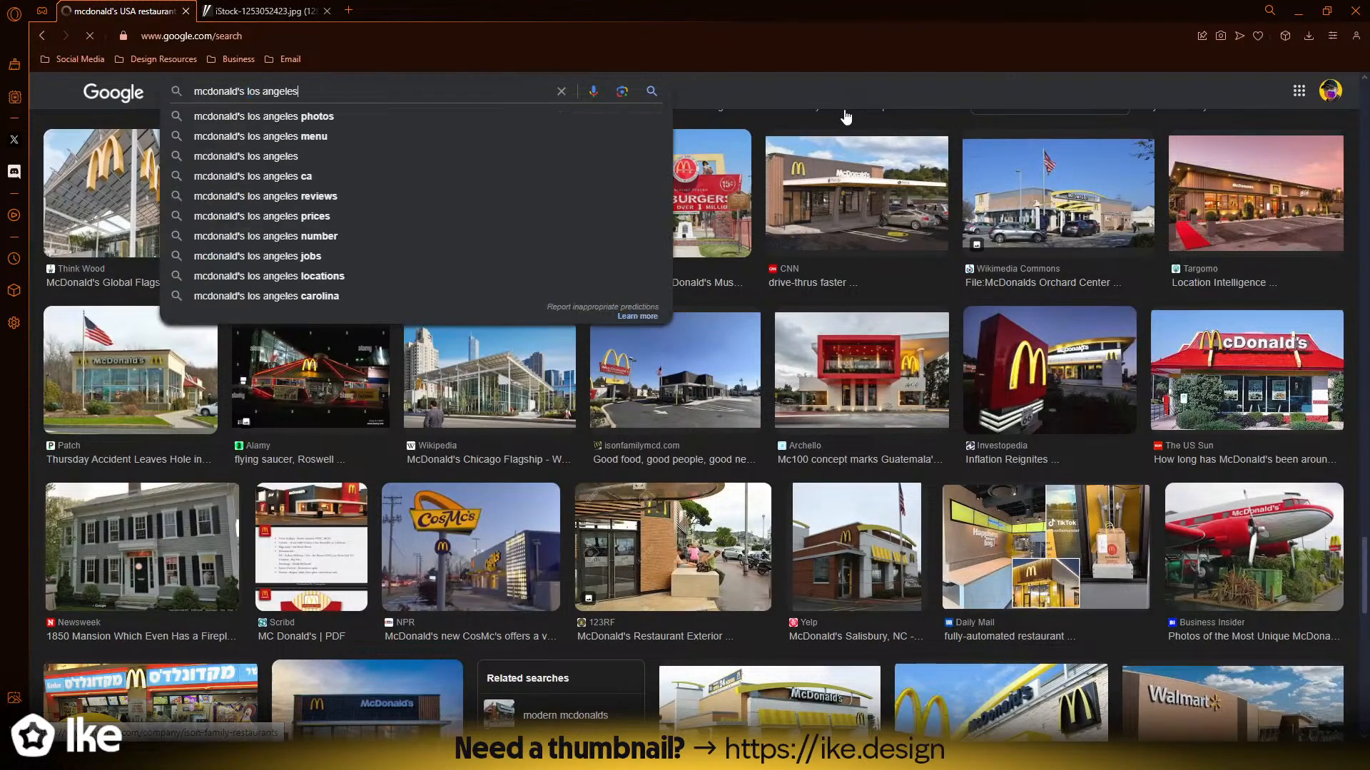
key("Return")
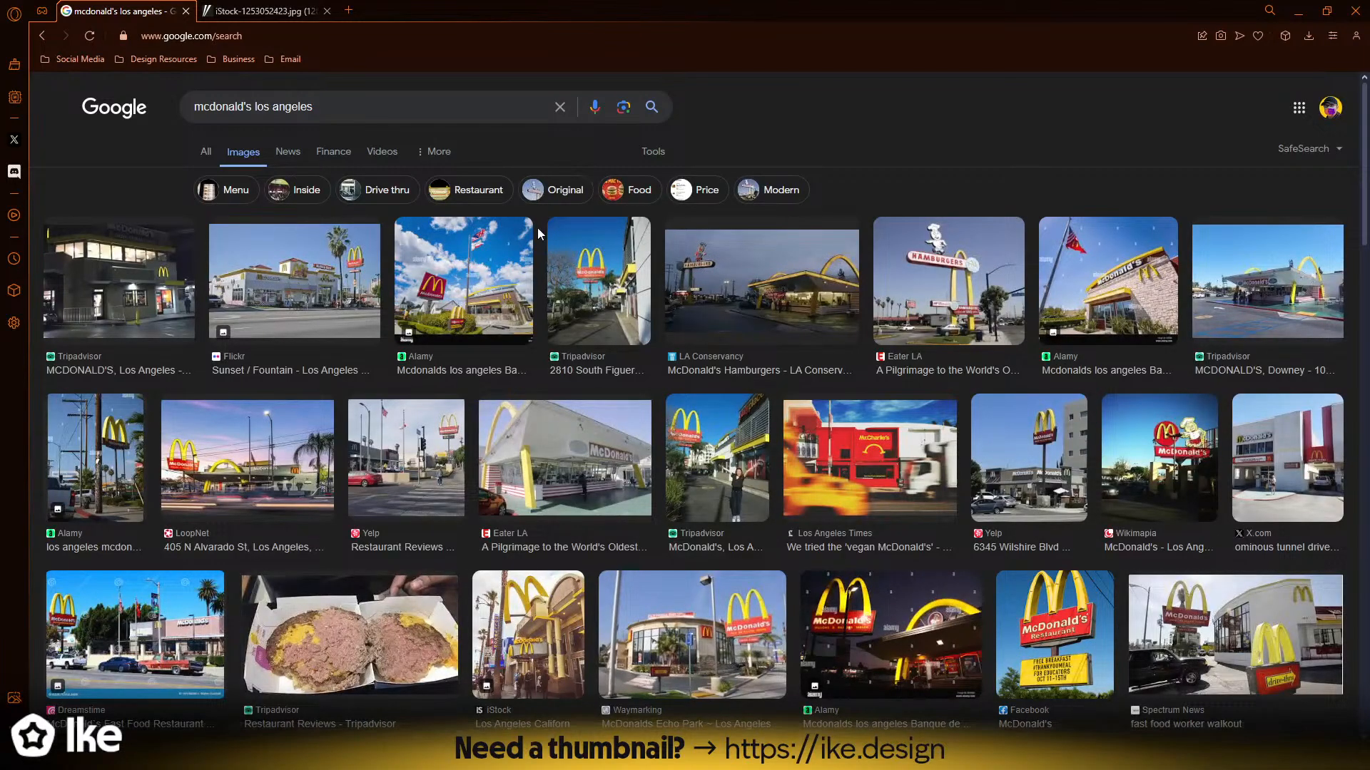
left_click(650, 151)
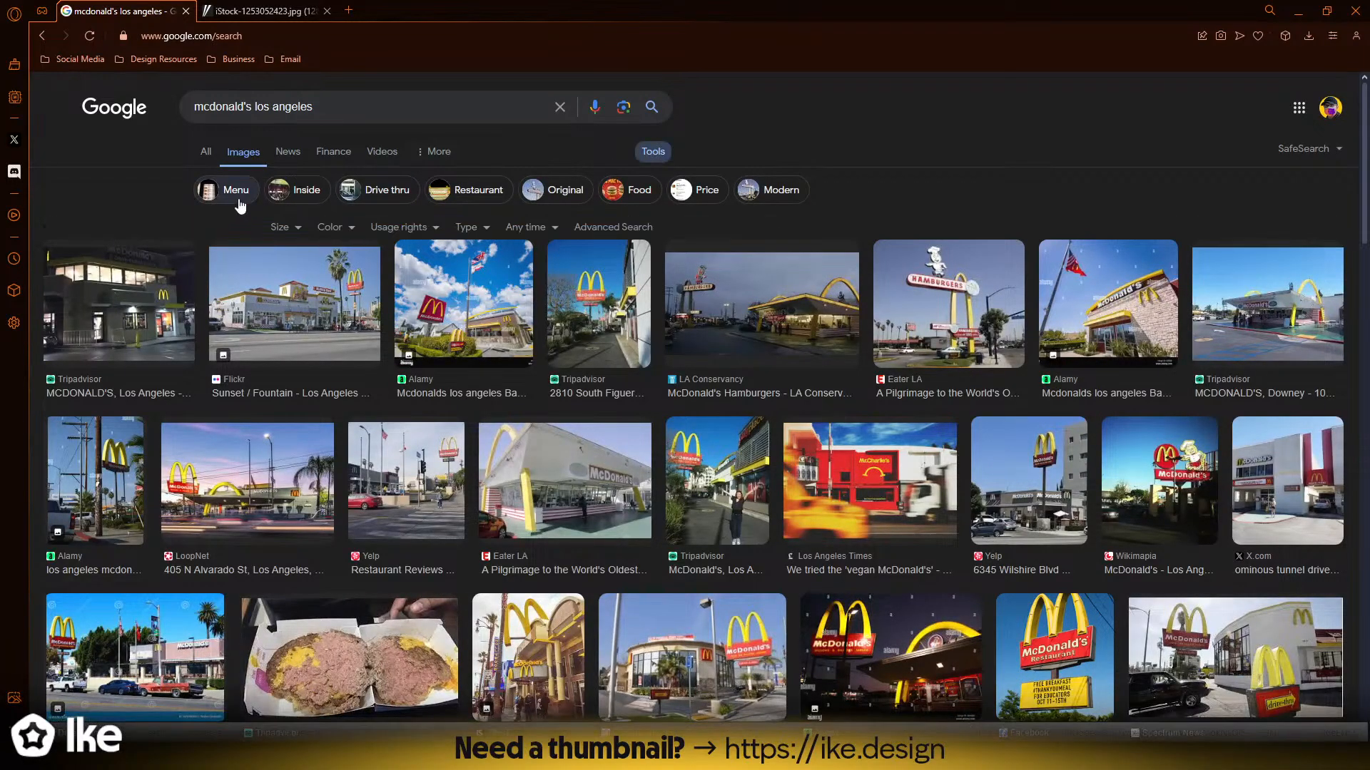
left_click(282, 227)
left_click(300, 274)
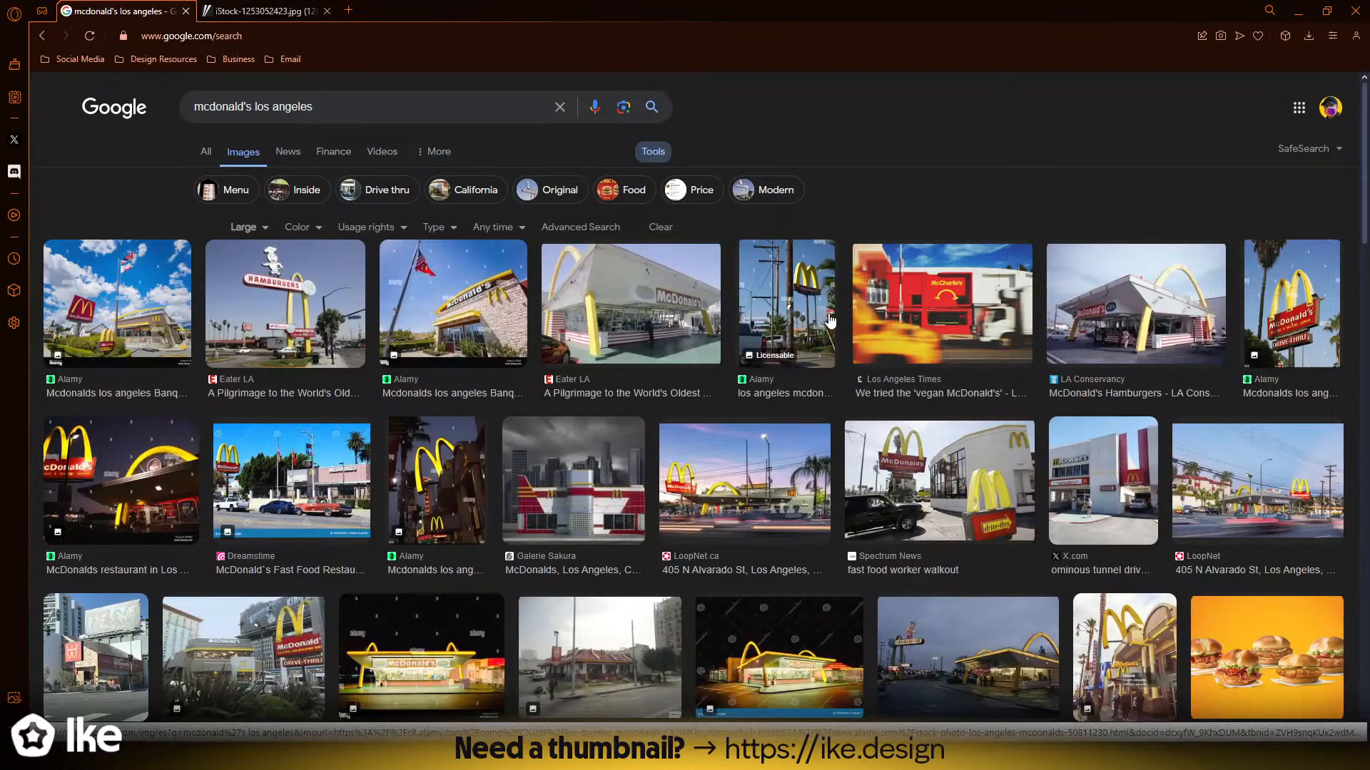
- Examine the large Los Angeles results, including the Les Echos photo of the roadside McDonald's sign and its related images, for a usable background
scroll(818, 316, "down", 2)
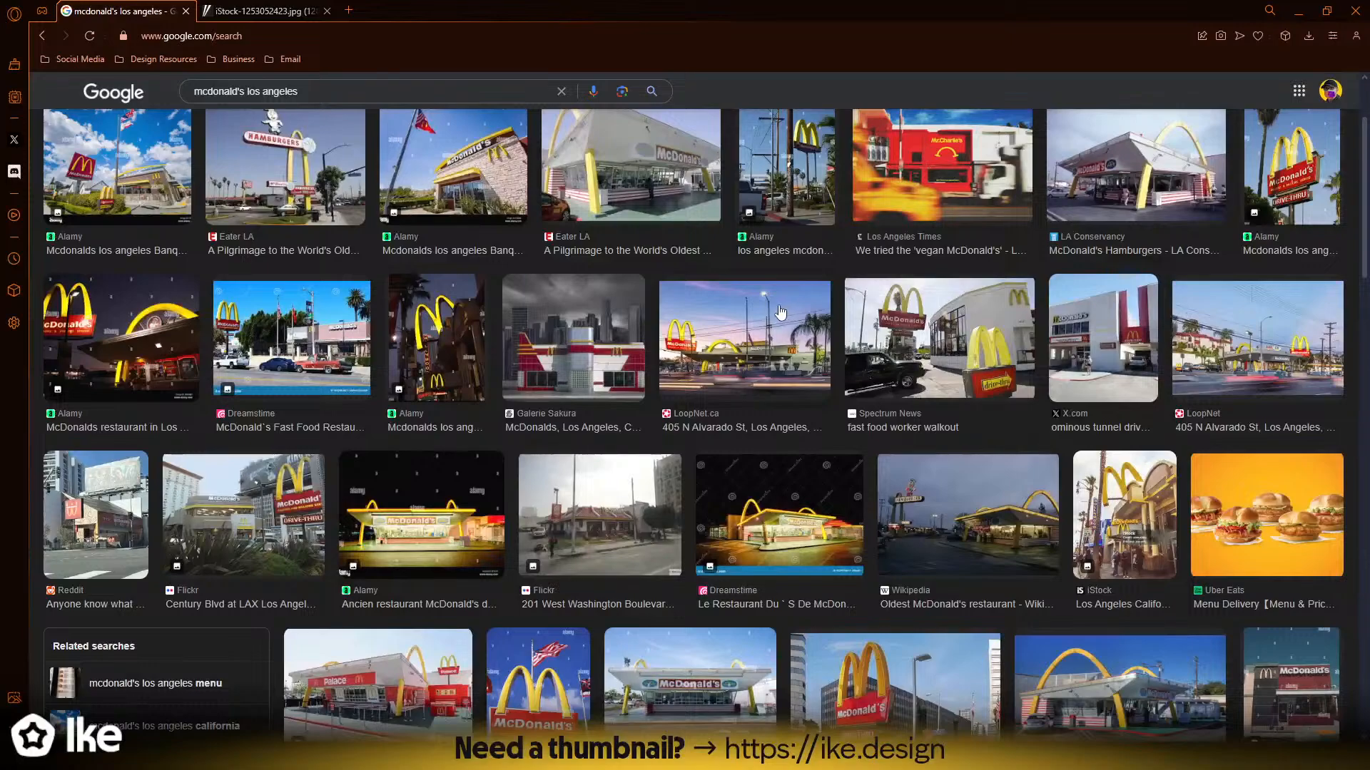
scroll(771, 312, "down", 3)
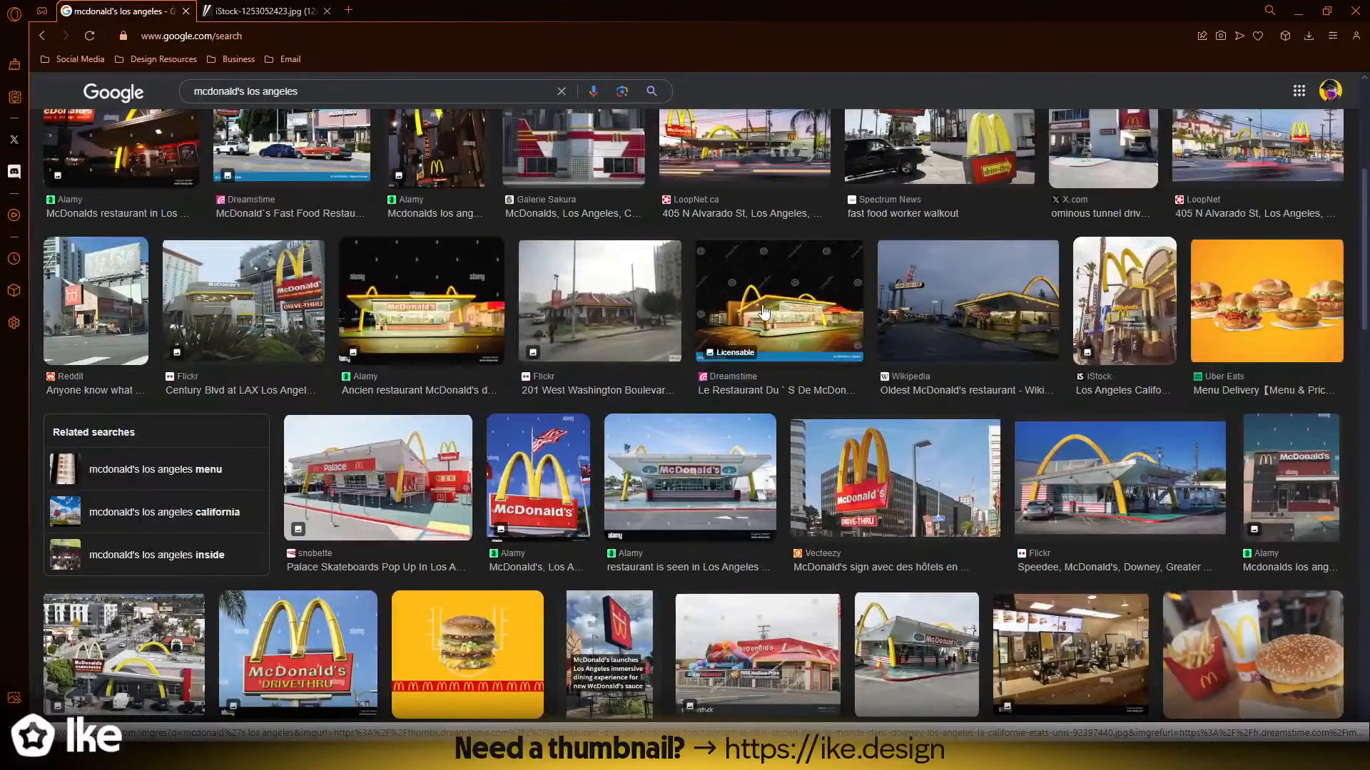
scroll(762, 312, "down", 2)
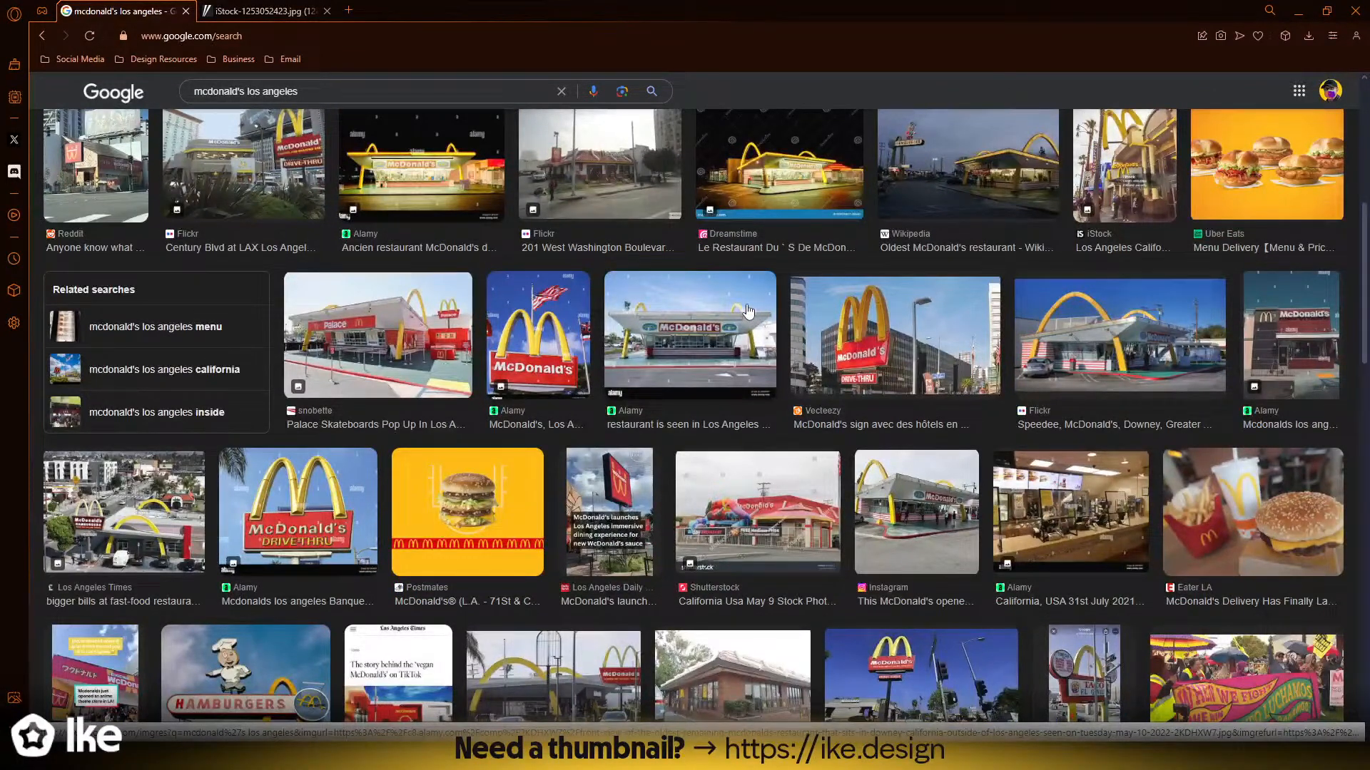
scroll(747, 311, "down", 3)
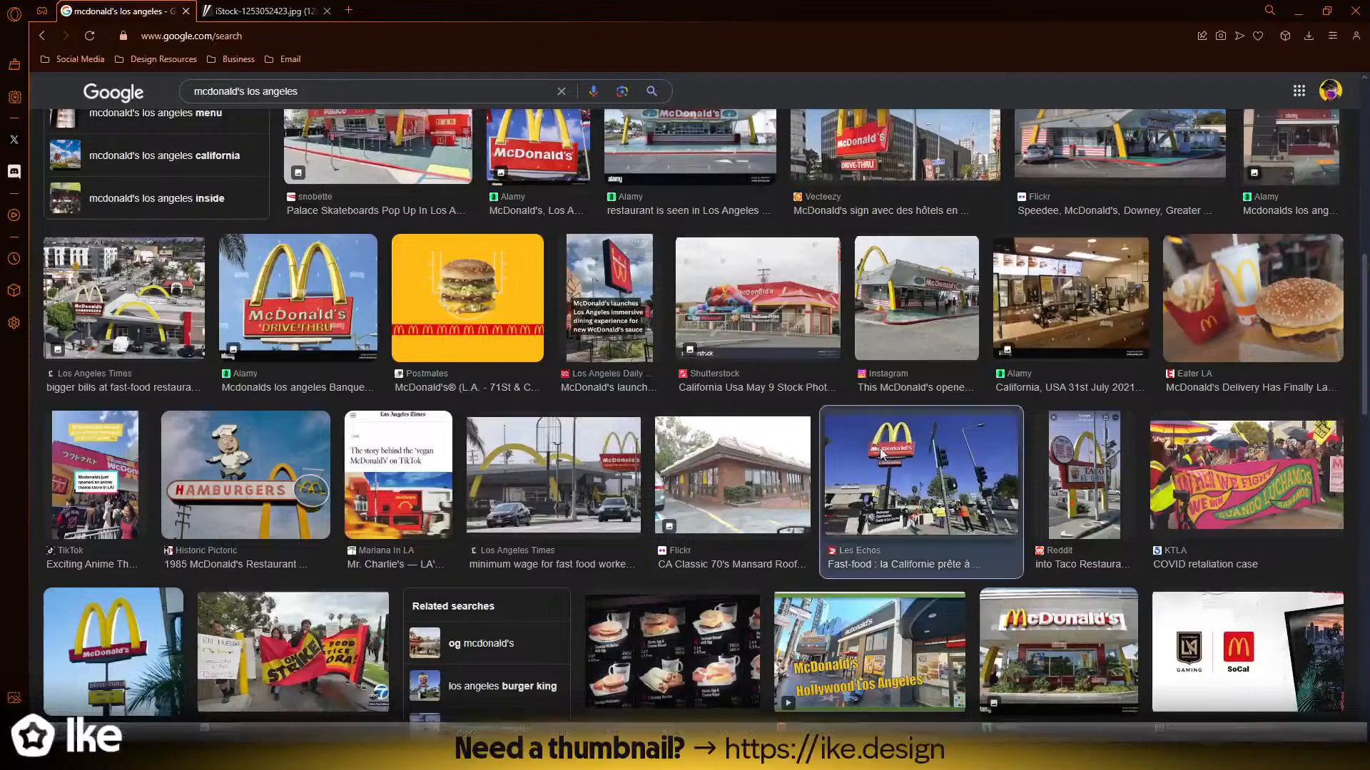
left_click(882, 454)
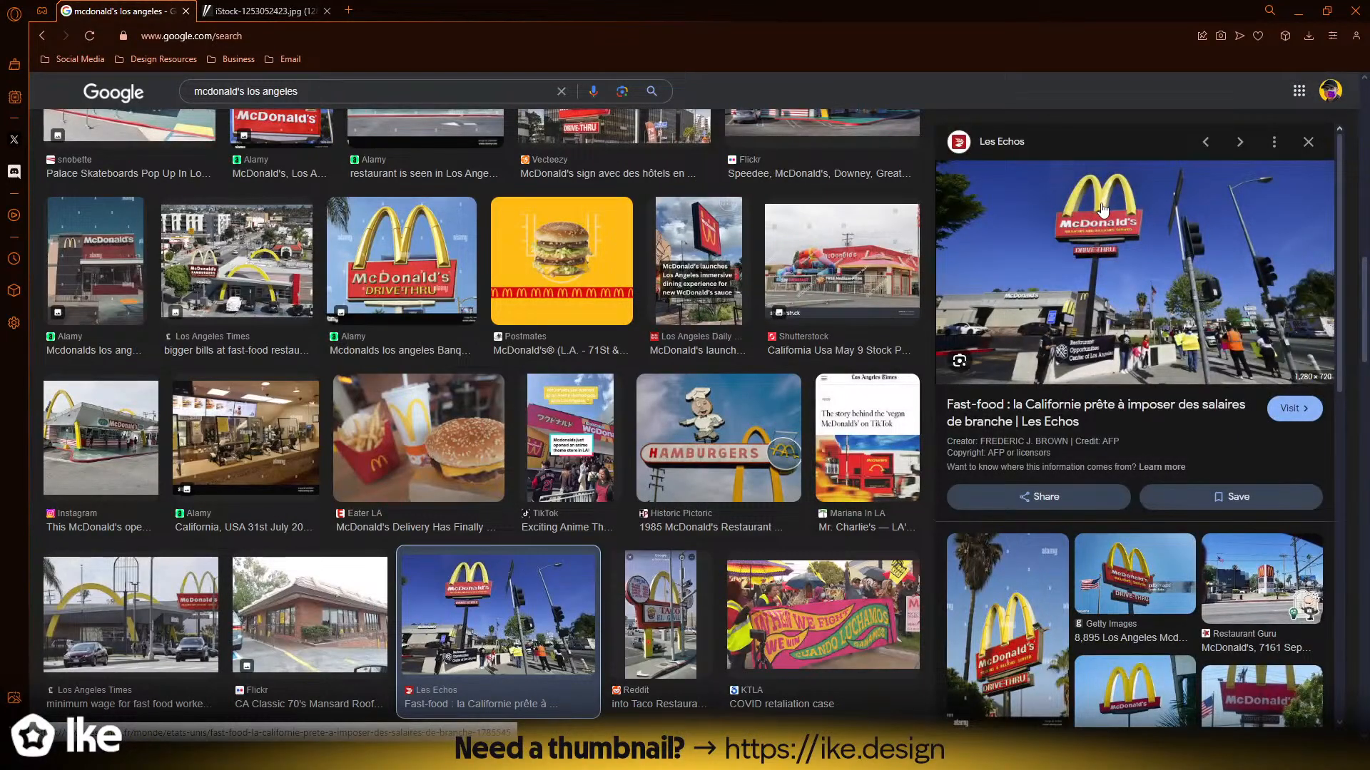
scroll(1097, 524, "down", 3)
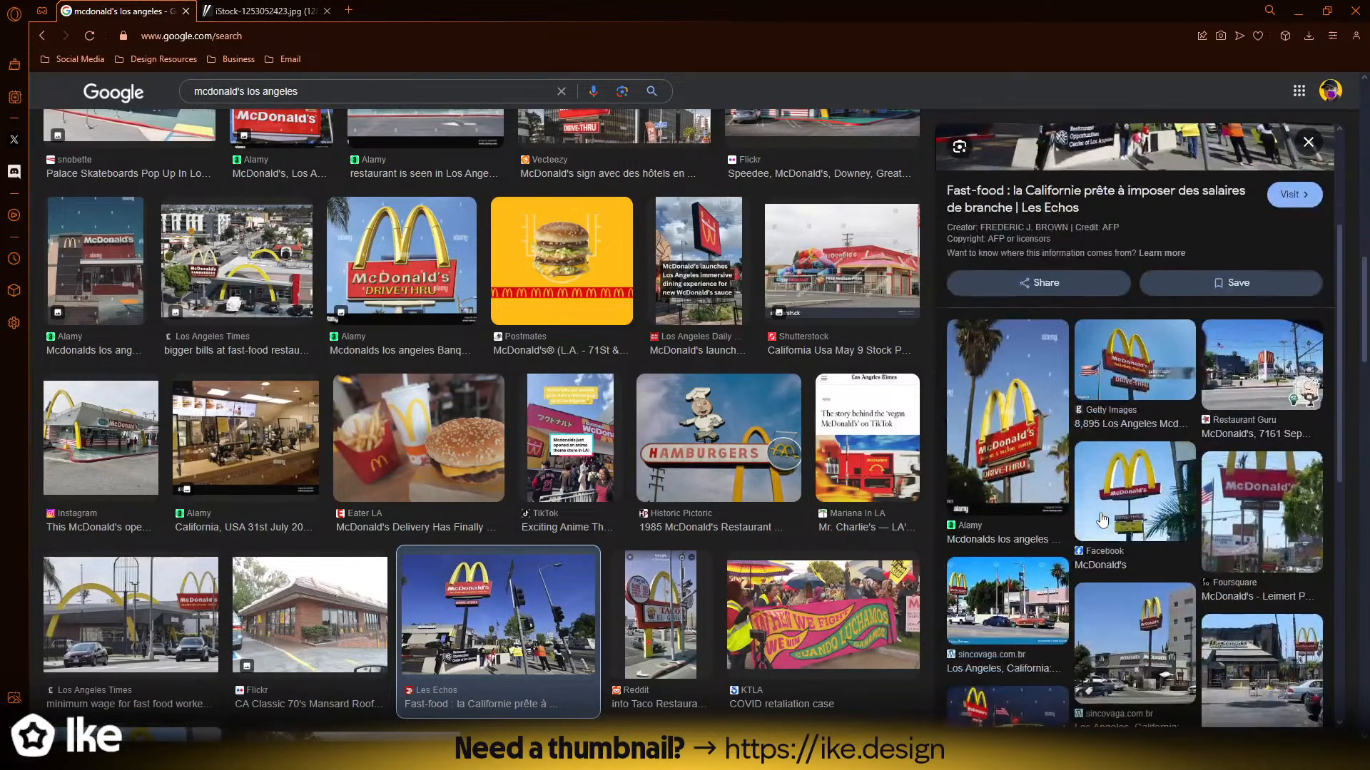
scroll(1102, 476, "down", 3)
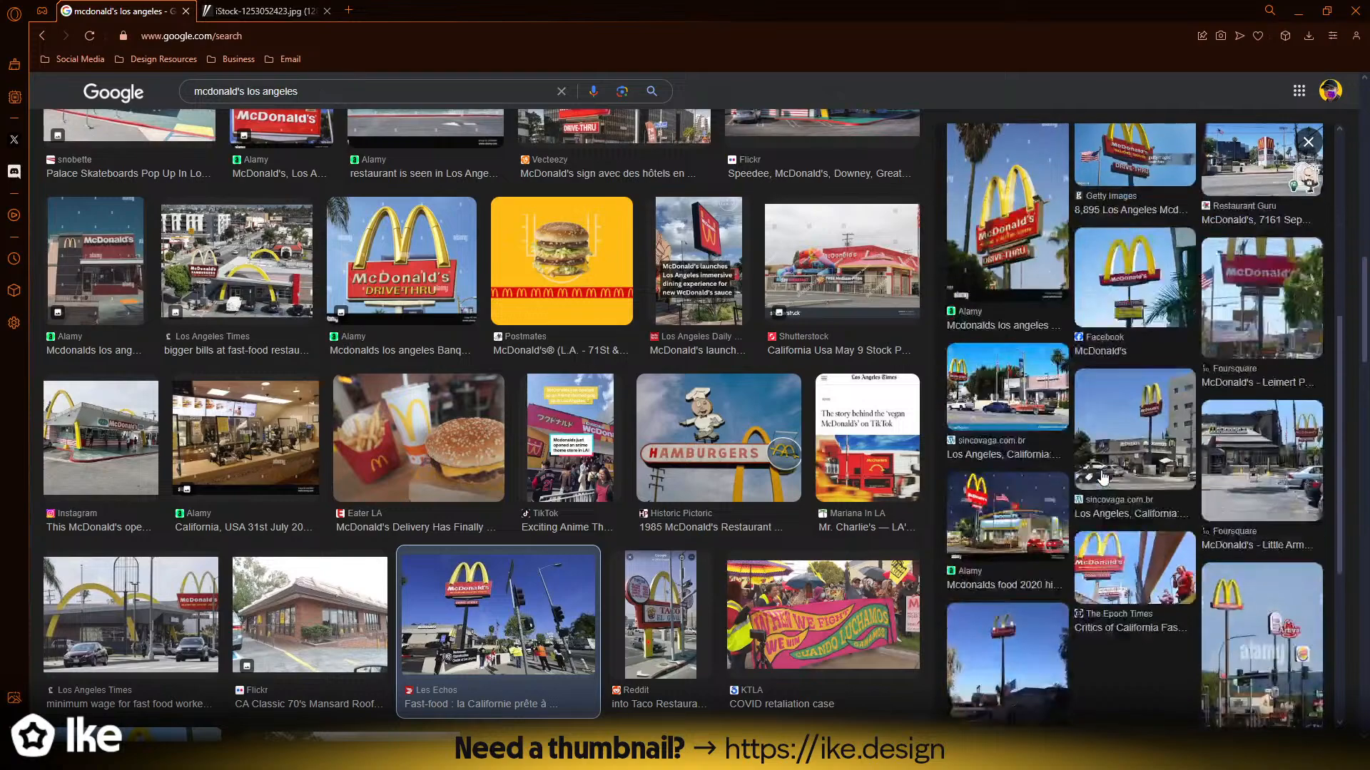
scroll(119, 364, "down", 6)
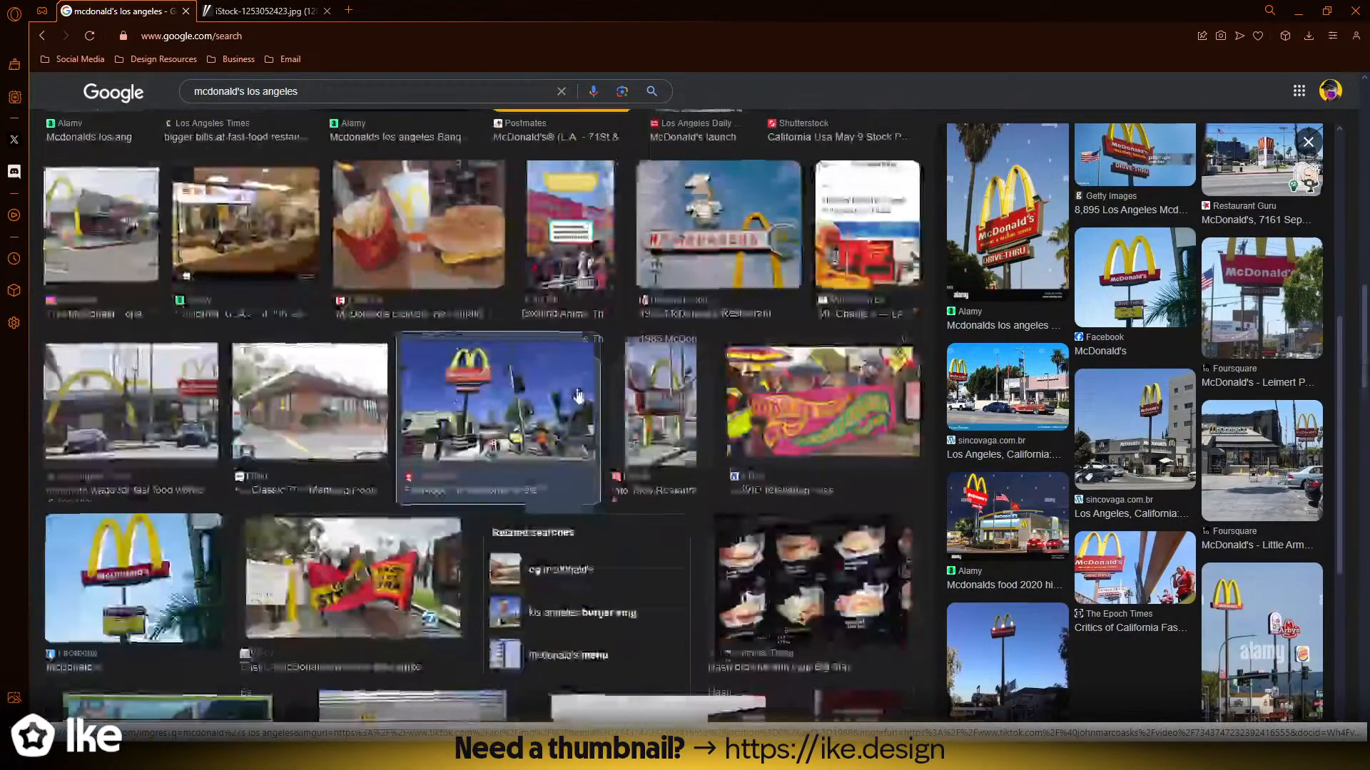
- Preview the Facebook photo of the drive-thru sign, check its image in a new tab, and close that tab and the iStock tab
left_click(119, 364)
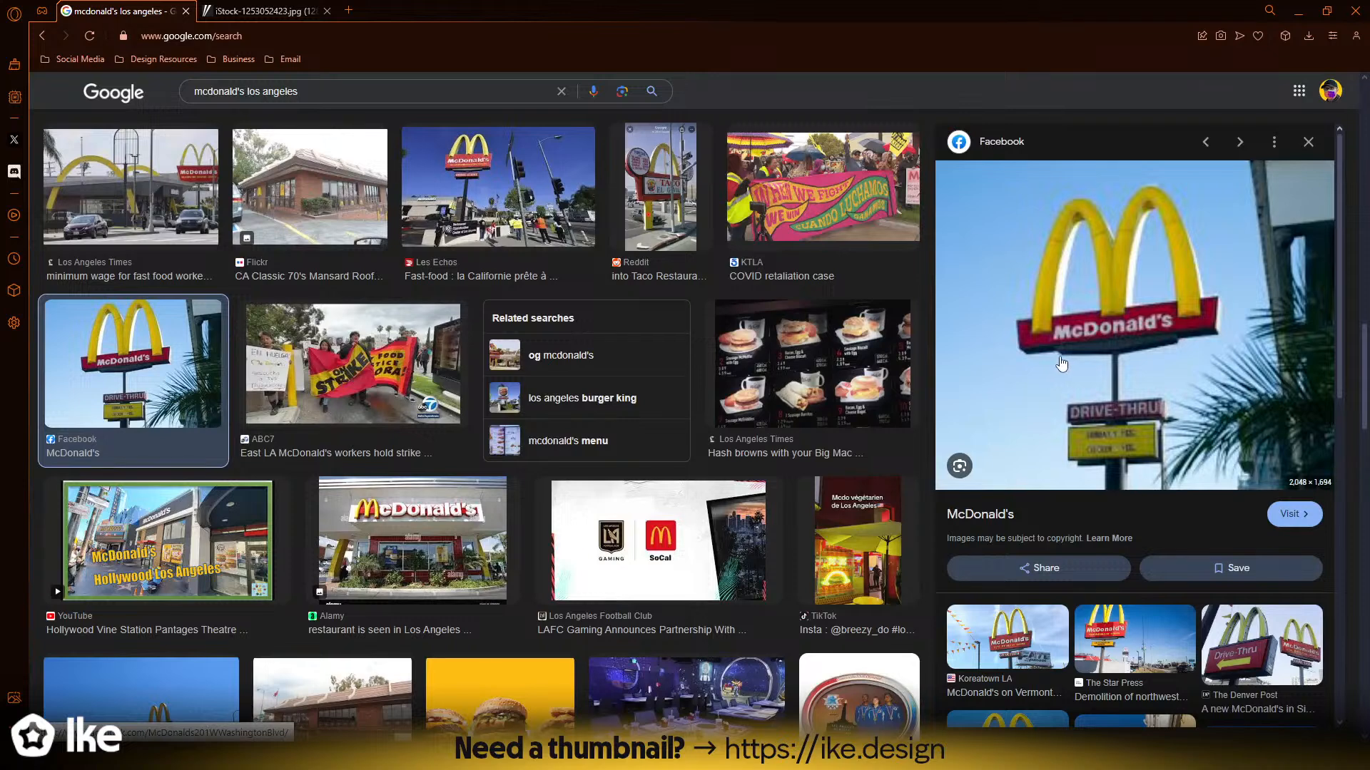
right_click(1102, 346)
left_click(1156, 463)
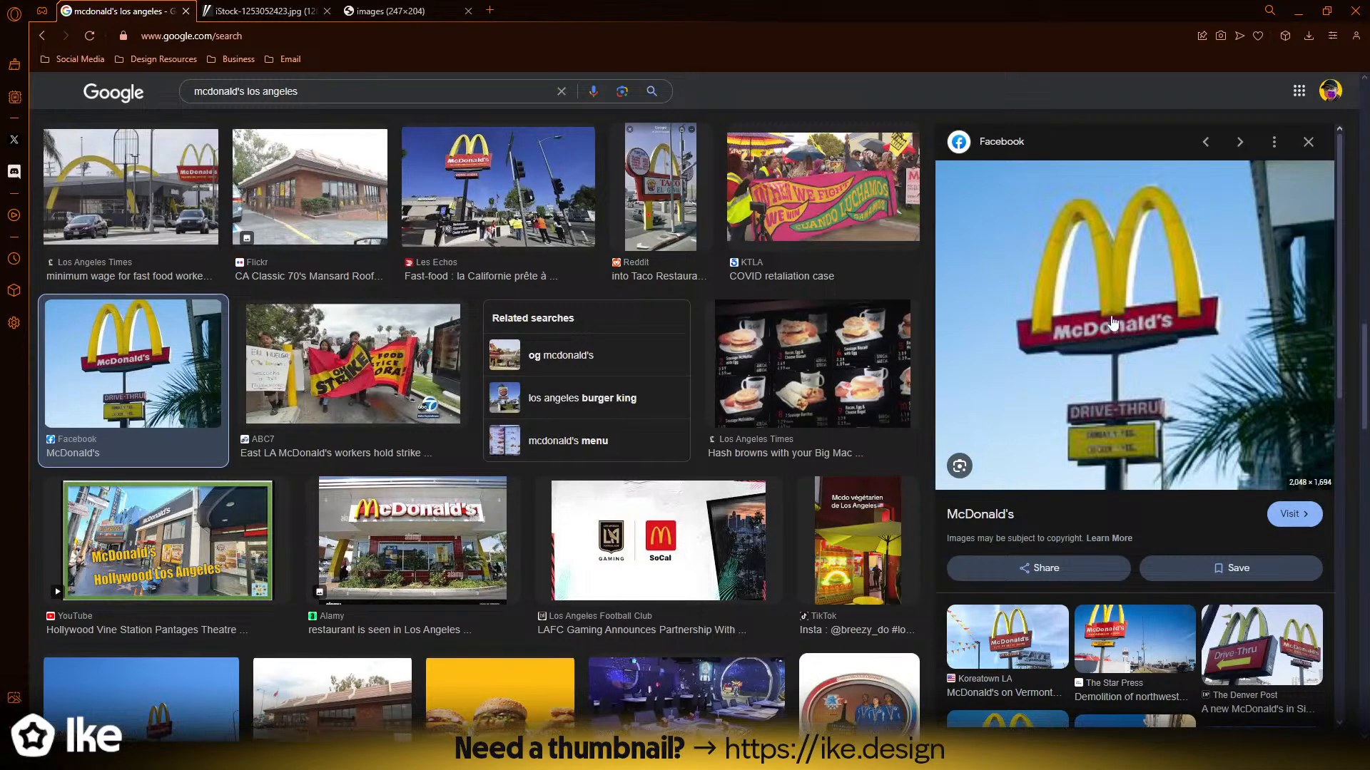
left_click(417, 6)
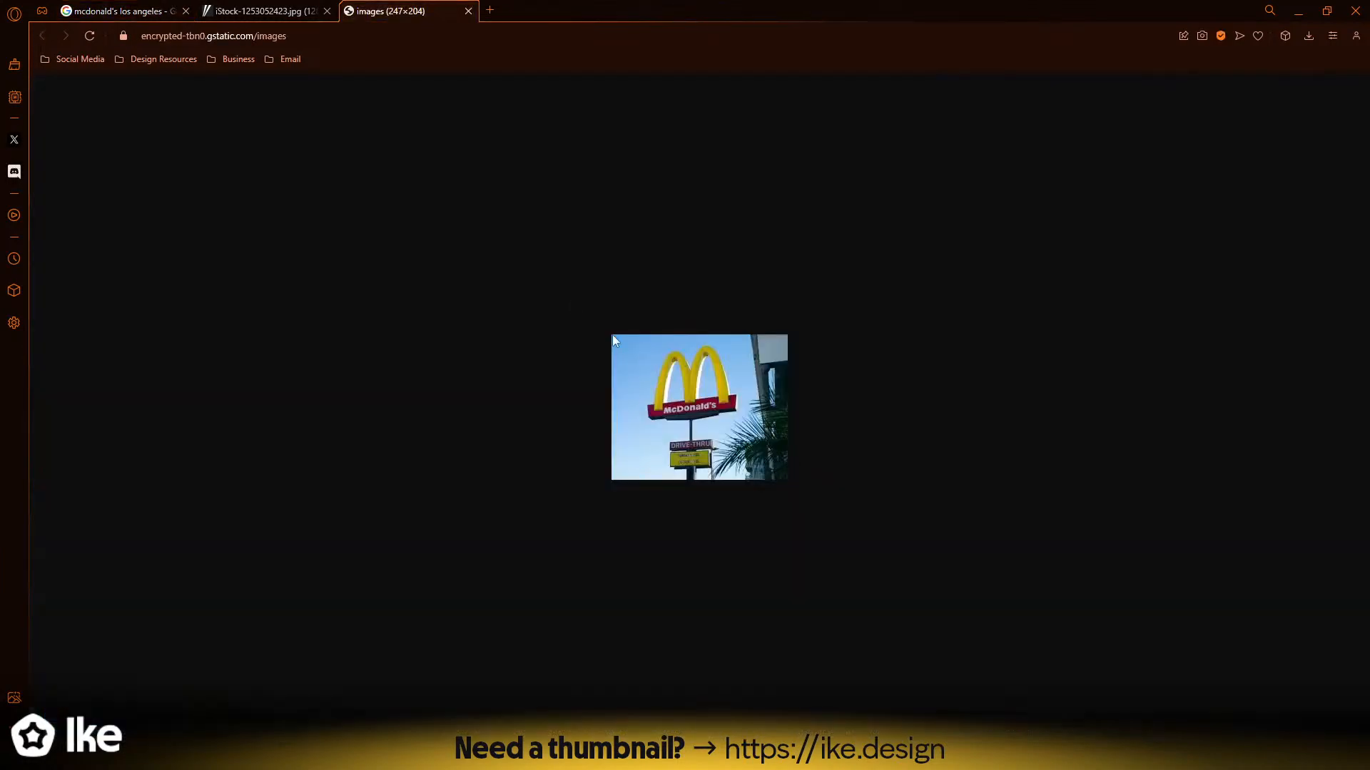
left_click(469, 12)
left_click(327, 12)
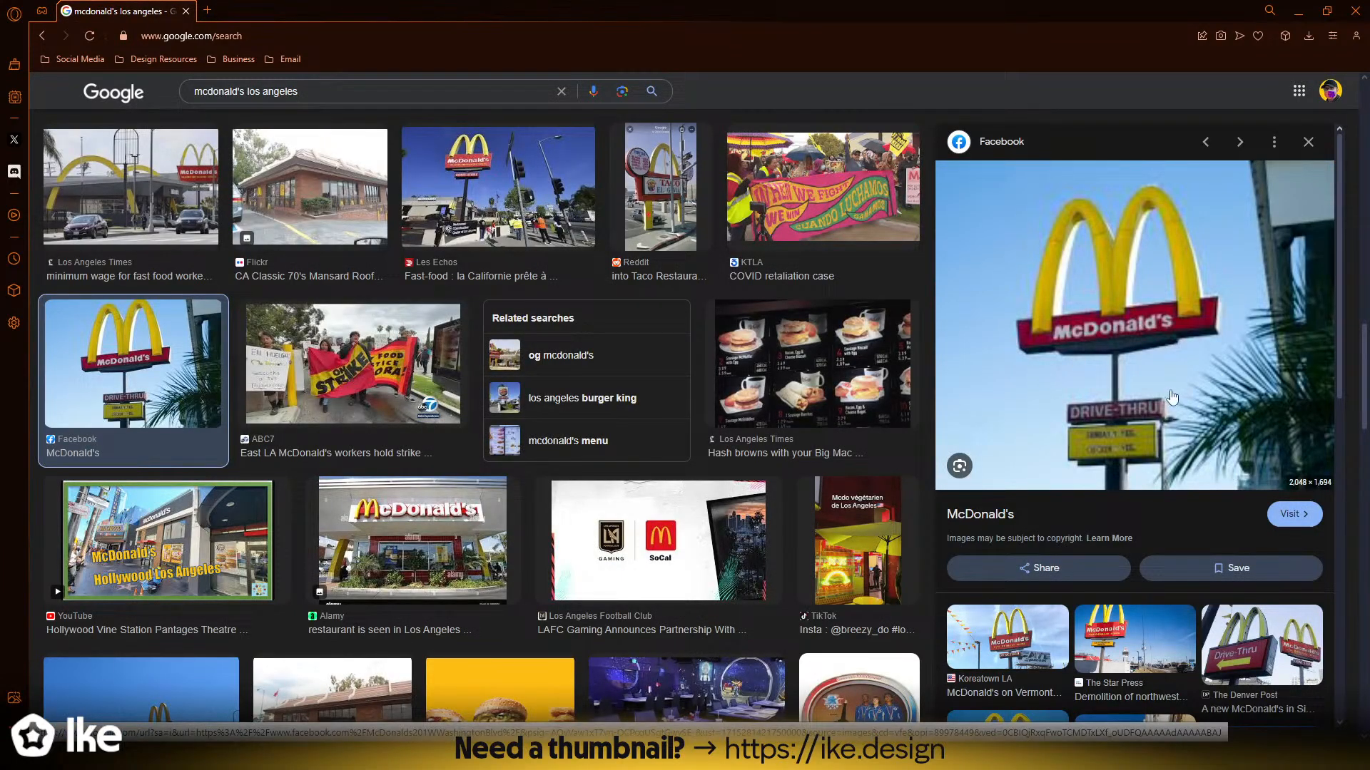
- Check the drive-thru sign photo's Facebook source page, close it, and look through more Los Angeles McDonald's images
left_click(1013, 489)
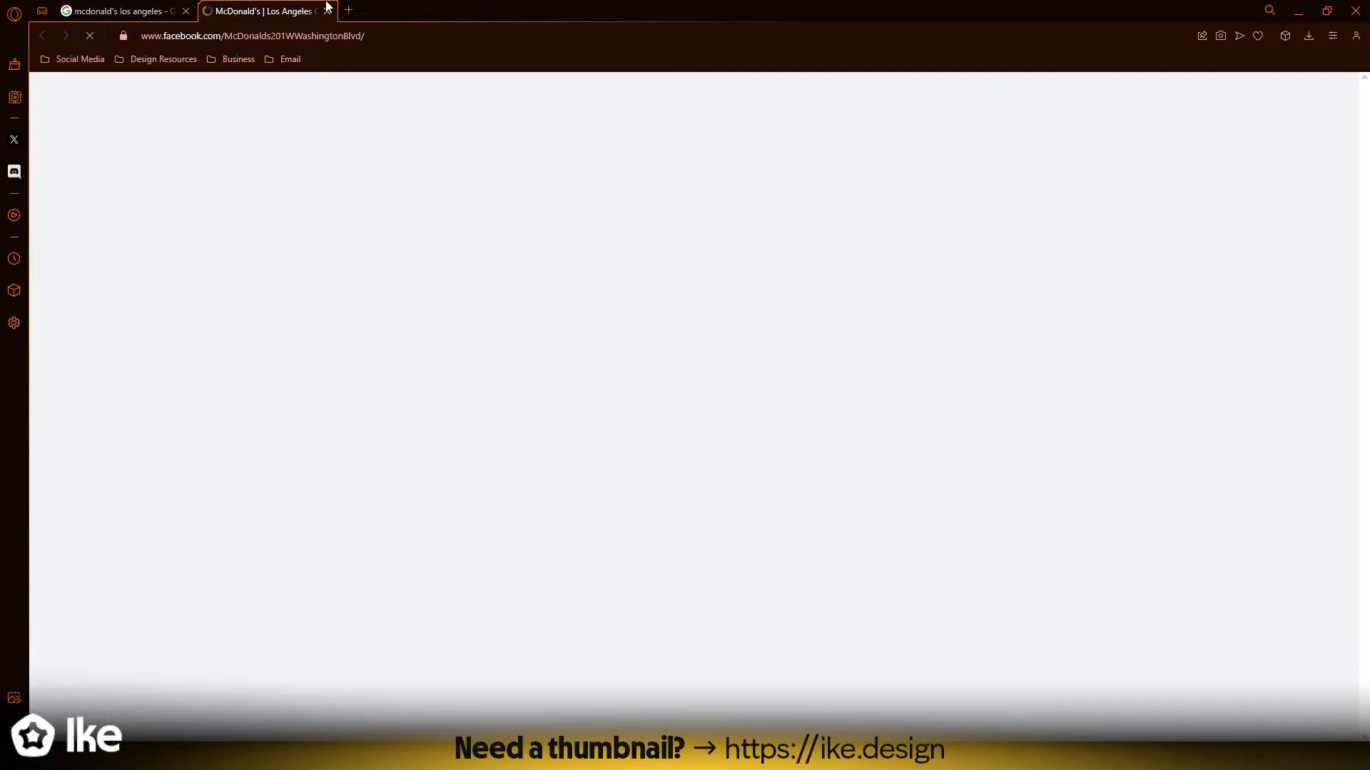
left_click(331, 12)
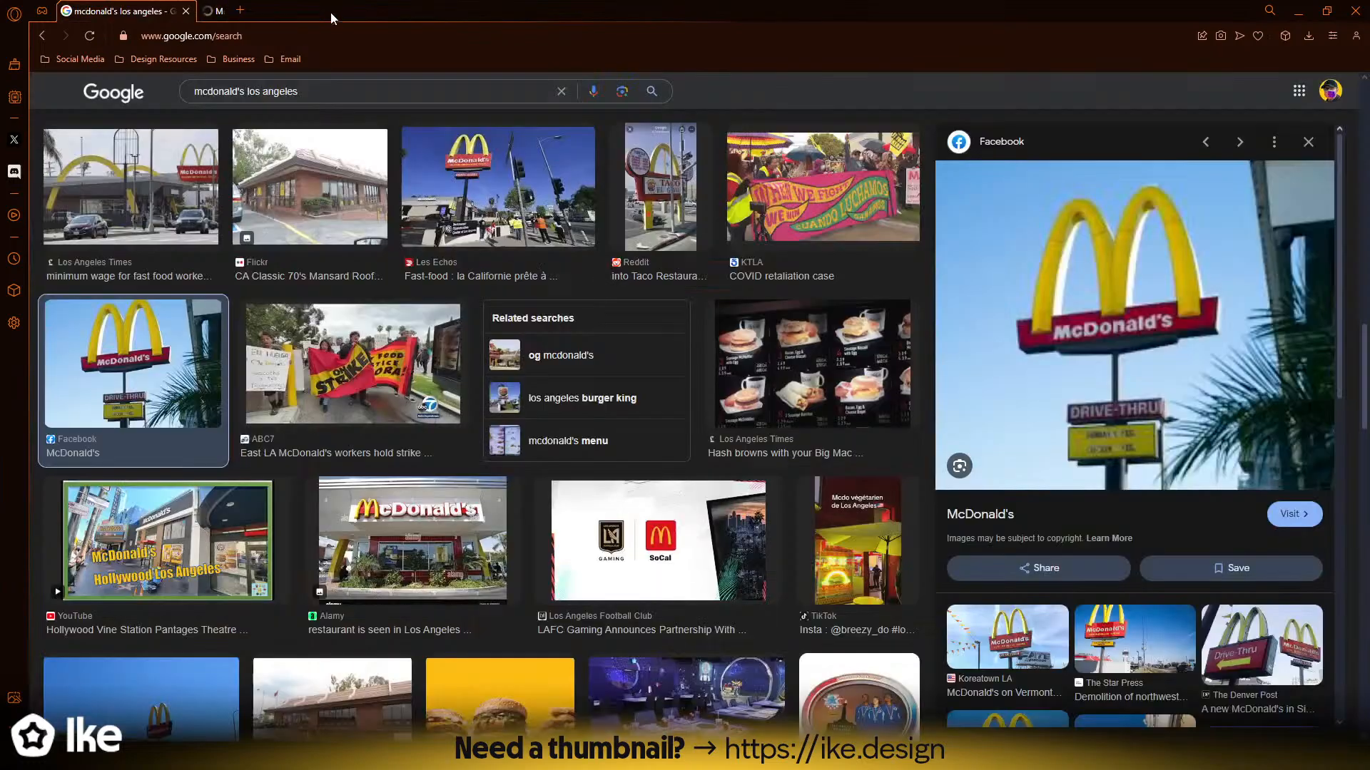
scroll(364, 291, "down", 4)
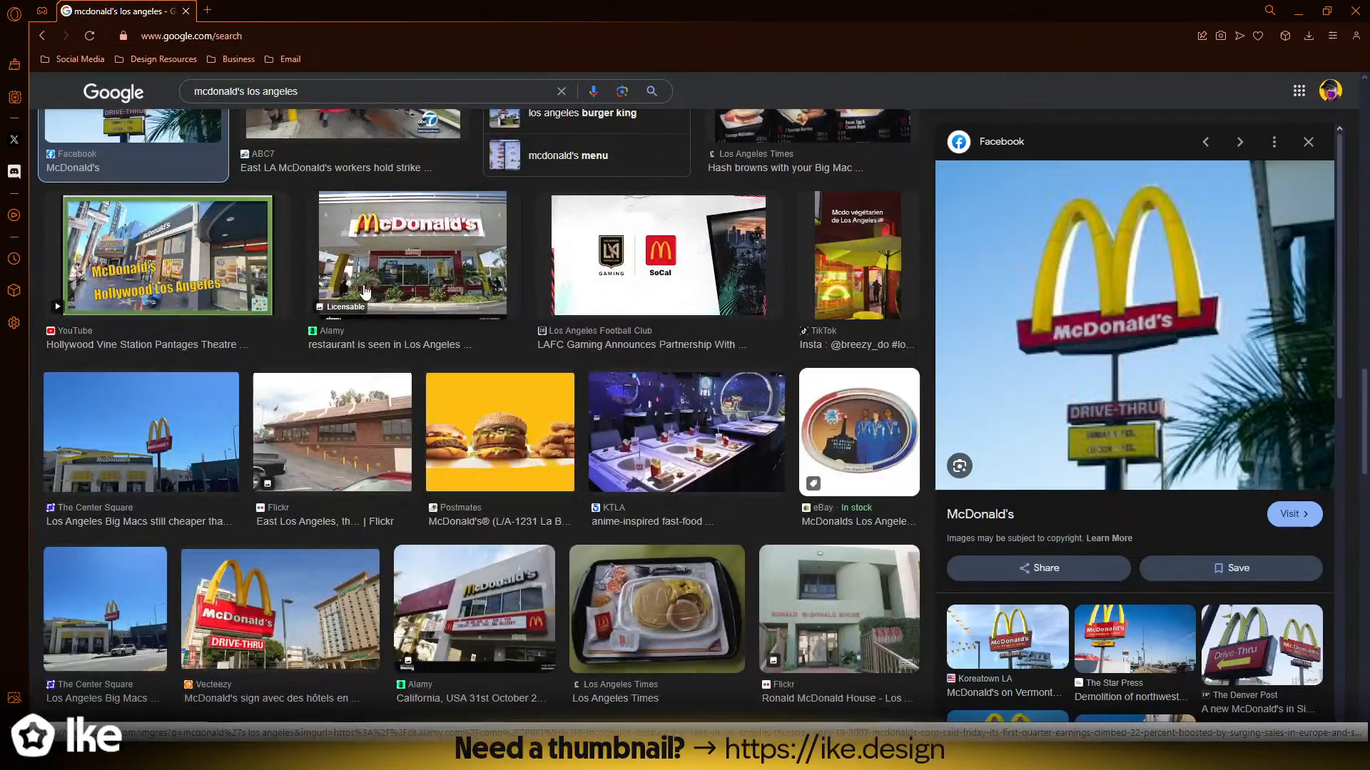
scroll(364, 291, "down", 5)
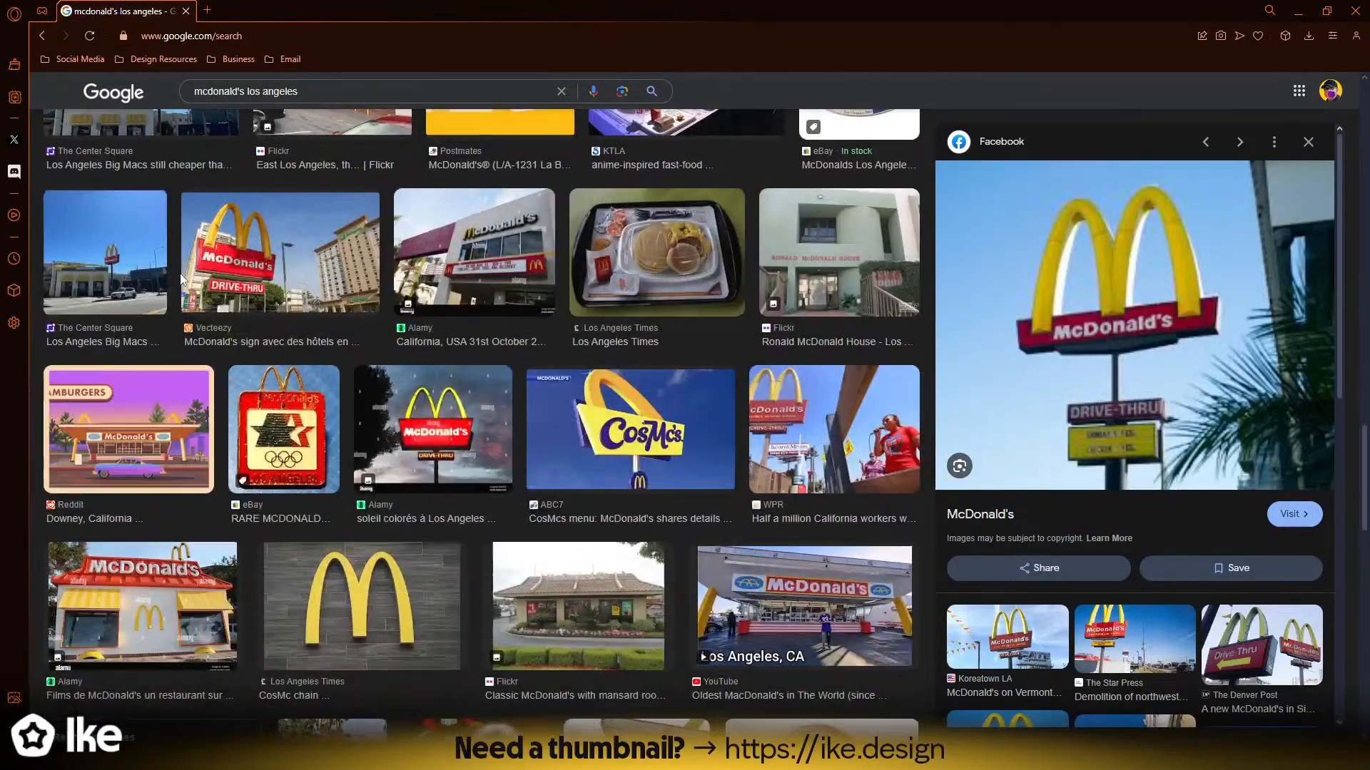
scroll(182, 278, "down", 4)
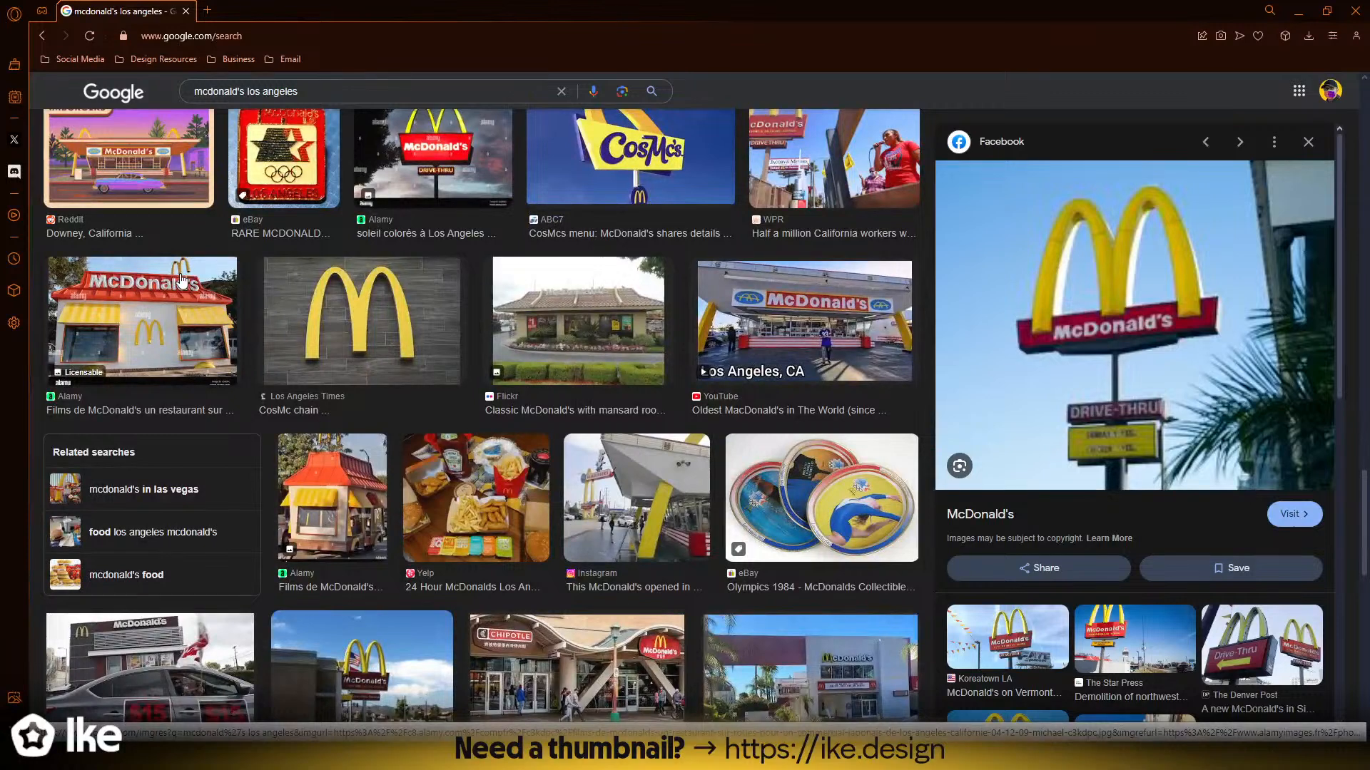
- Preview the Los Angeles Times photo of the yellow arches on a grey wood wall, copy the image, and switch to Photoshop
left_click(391, 333)
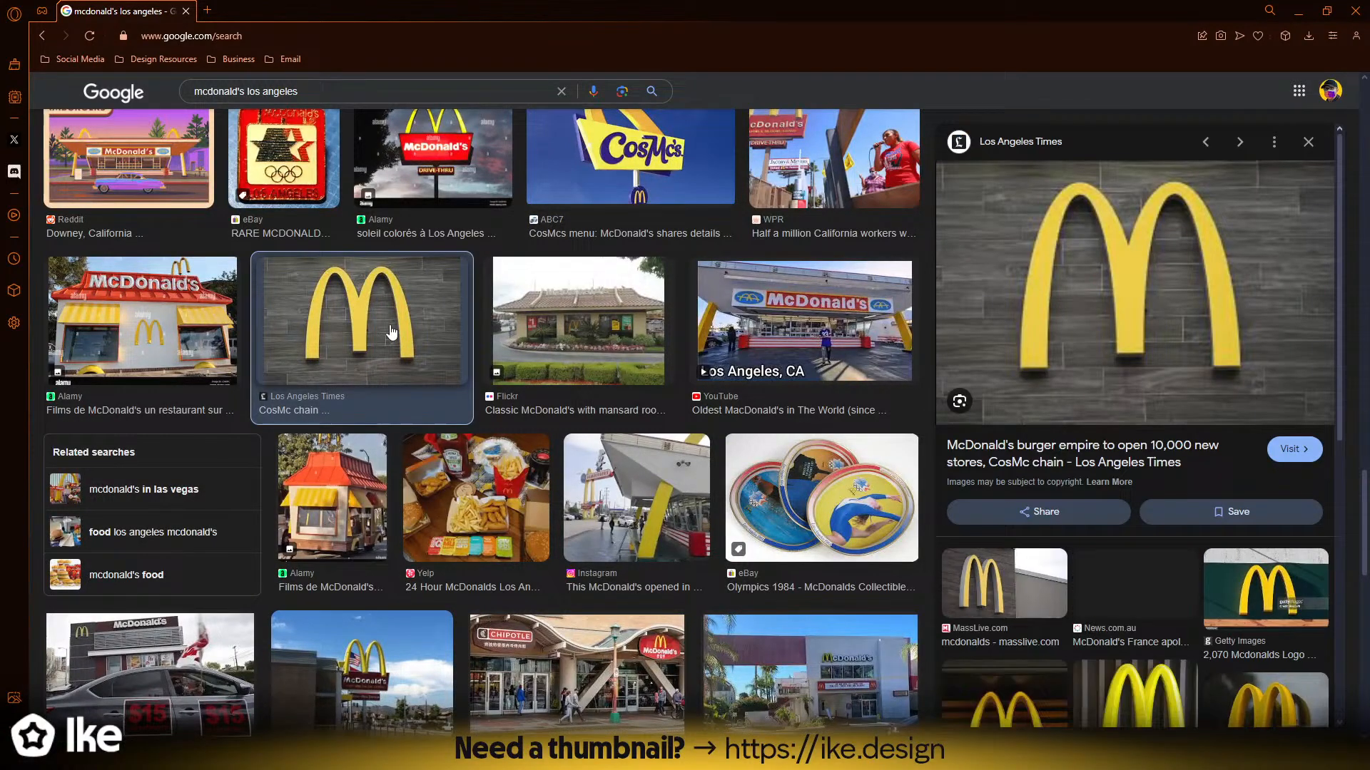
right_click(1131, 314)
left_click(1185, 452)
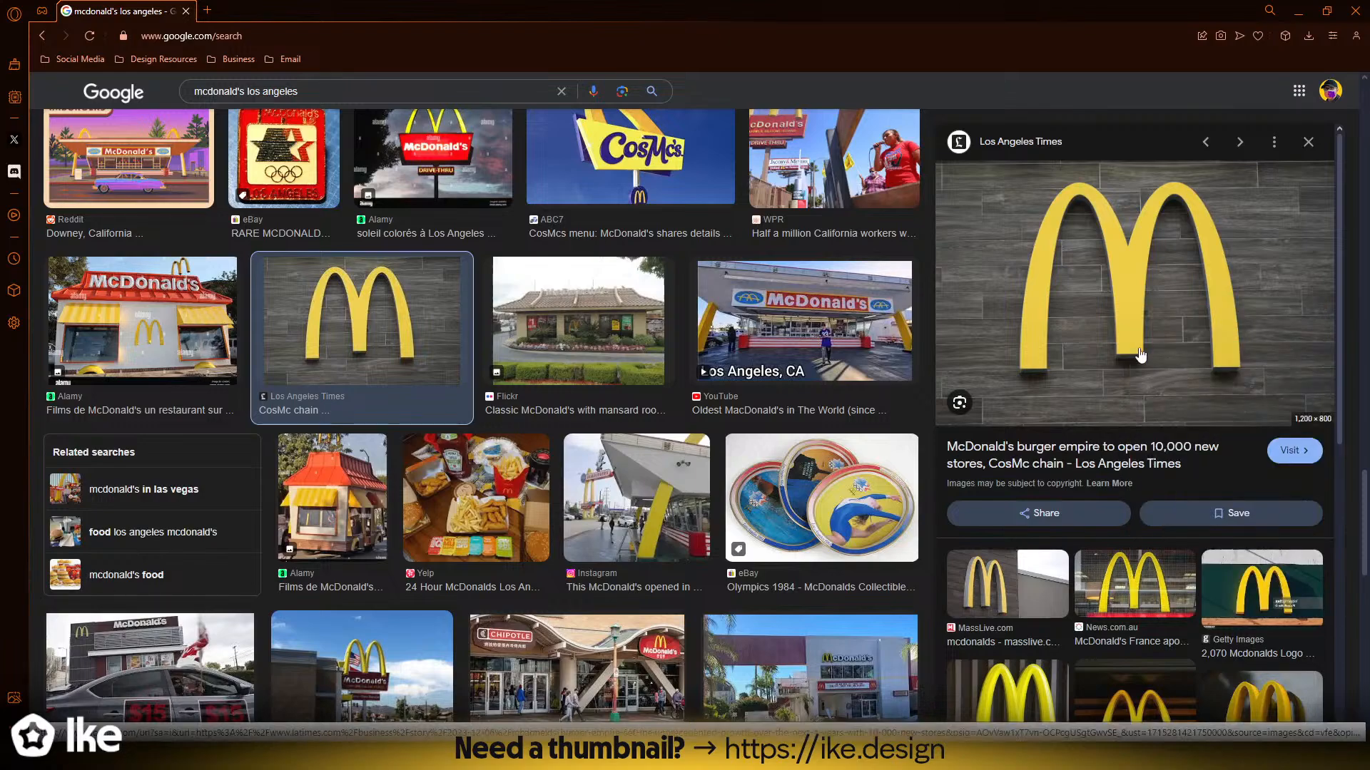
right_click(1140, 355)
left_click(1186, 452)
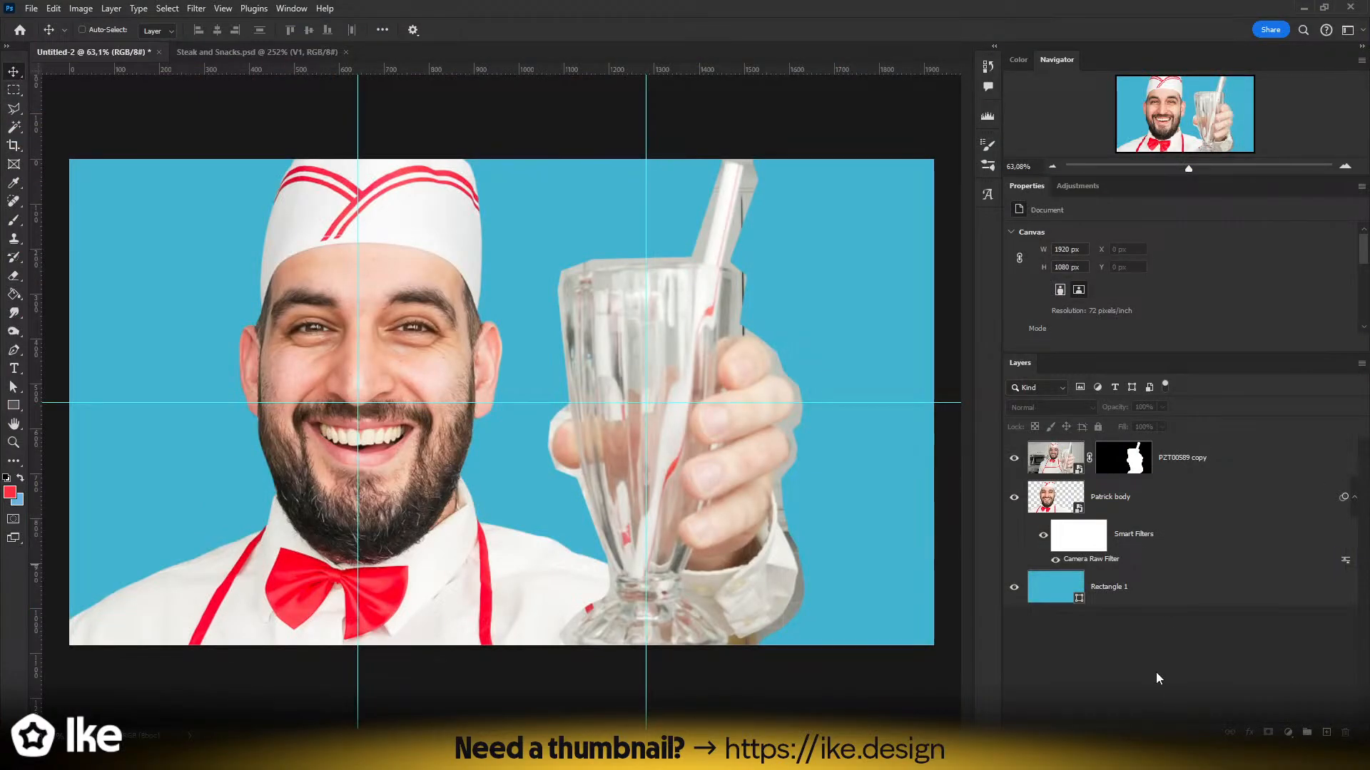
- Paste the golden arches image behind the chef, scale it to about 1234 × 823 px, and place it in the canvas's upper left corner
key("ctrl+v")
left_click_drag(546, 474, 154, 477)
key("ctrl+t")
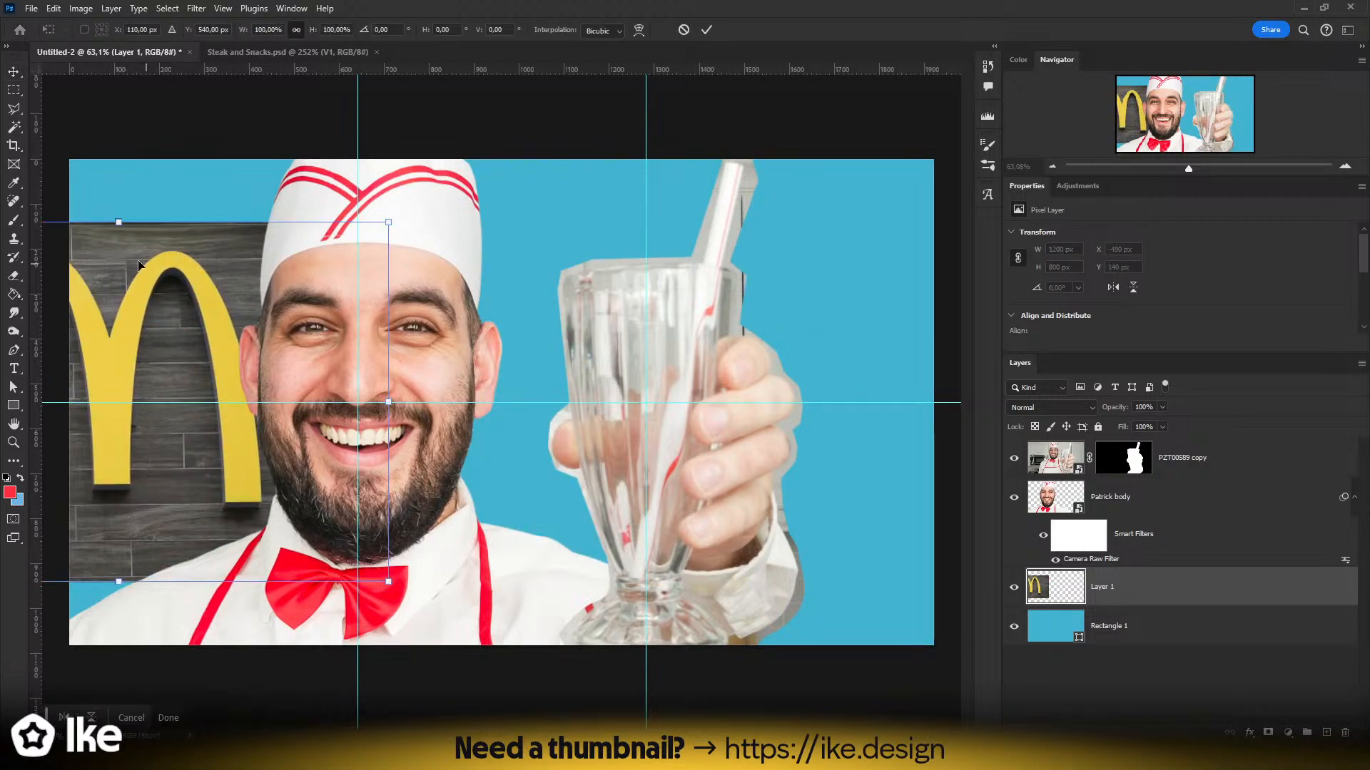
left_click_drag(118, 223, 138, 141)
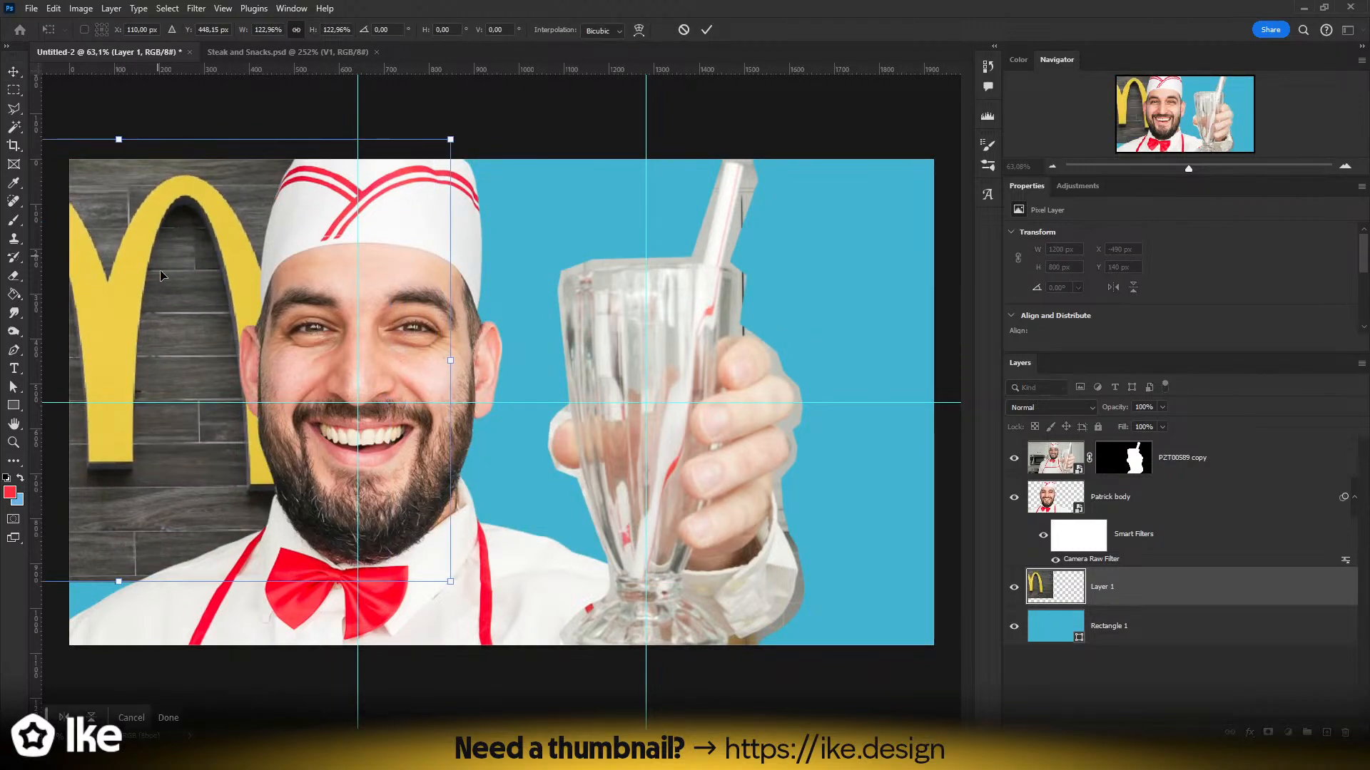
left_click_drag(150, 282, 183, 269)
left_click_drag(471, 352, 361, 349)
left_click_drag(191, 305, 246, 286)
left_click_drag(244, 286, 221, 278)
key("Return")
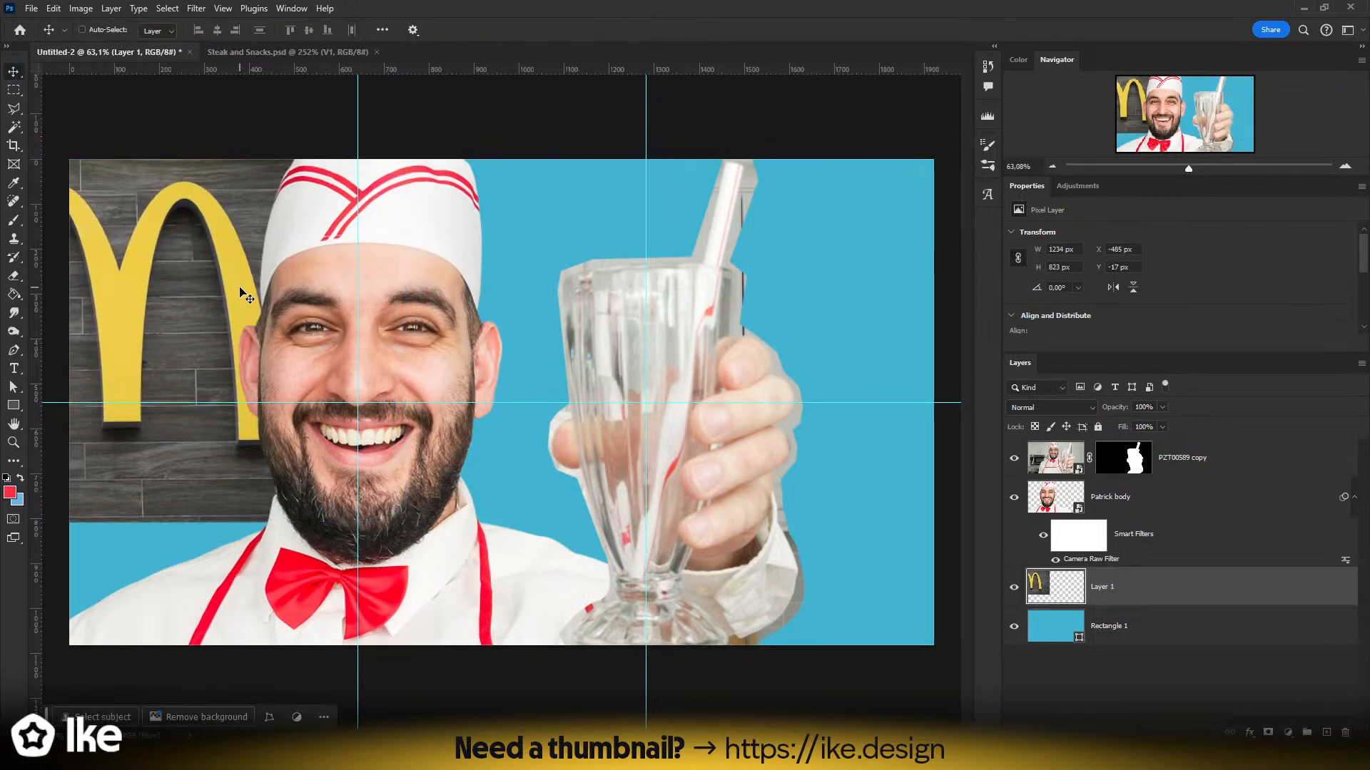
- Select the blue area below the arches image, from the canvas's left edge to the first vertical guide, about 640 × 282 px
key("z")
left_click_drag(387, 304, 564, 385)
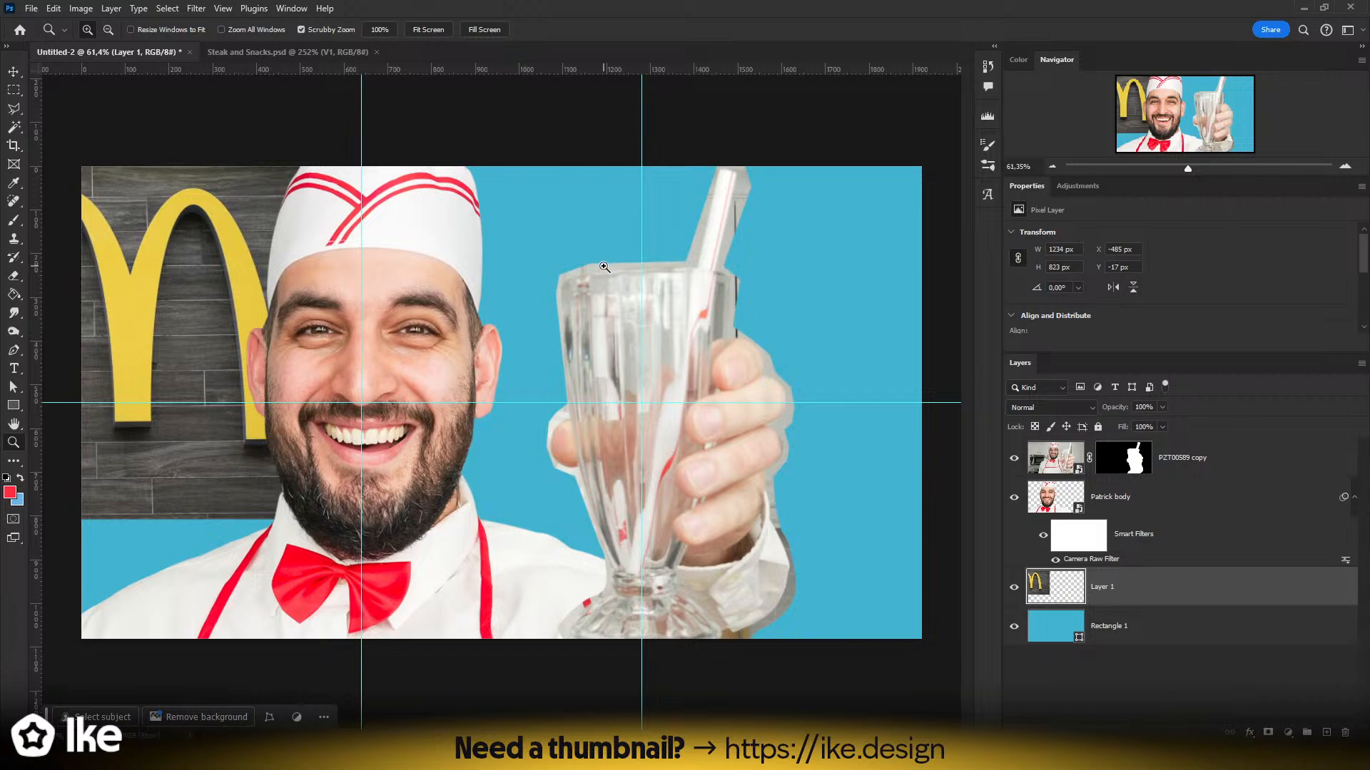
left_click(12, 72)
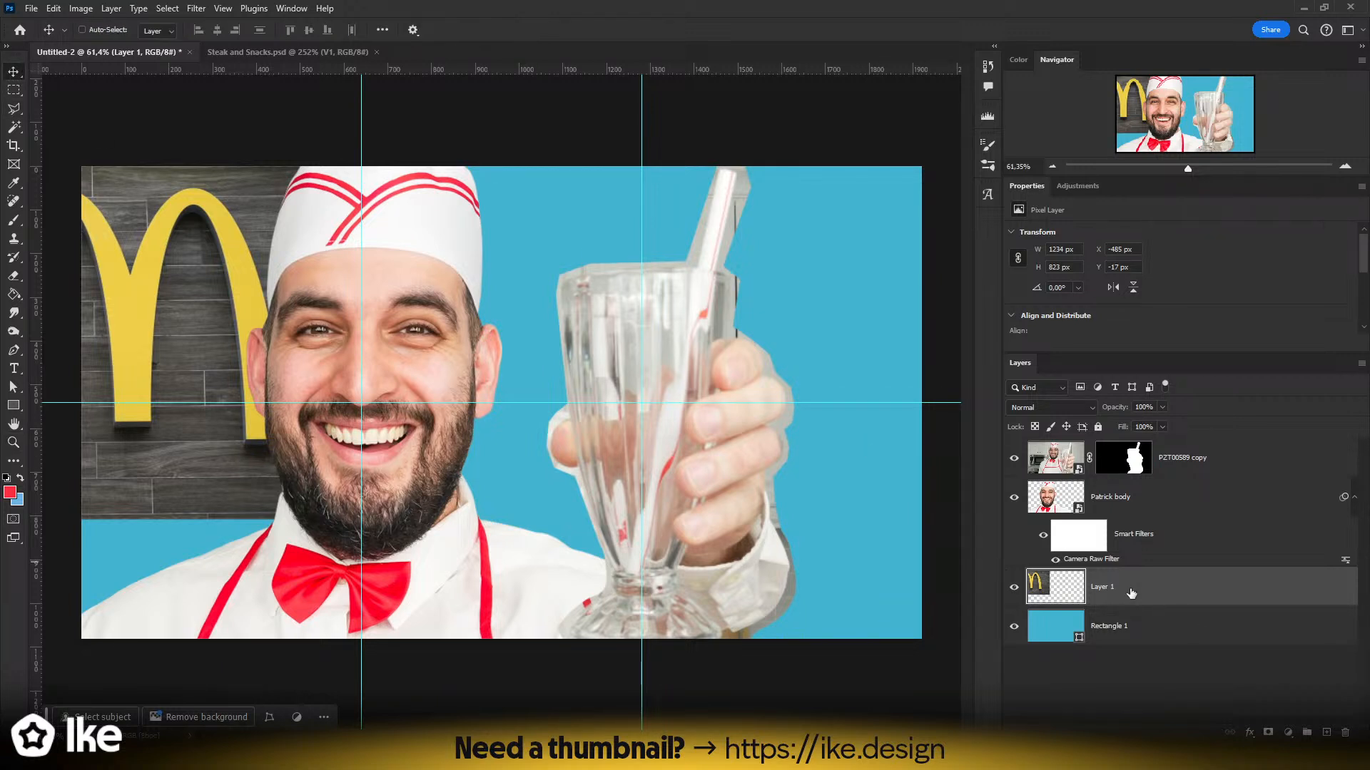
key("m")
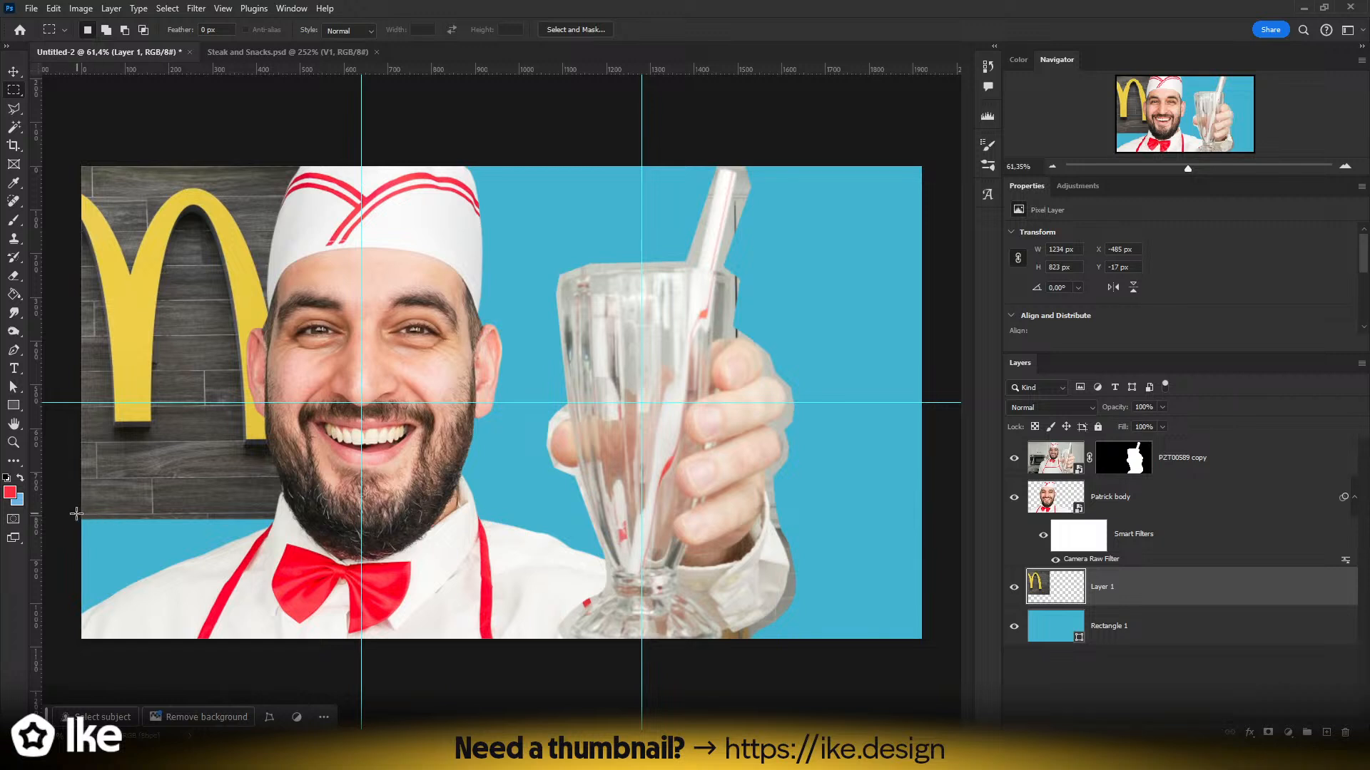
left_click_drag(76, 514, 361, 716)
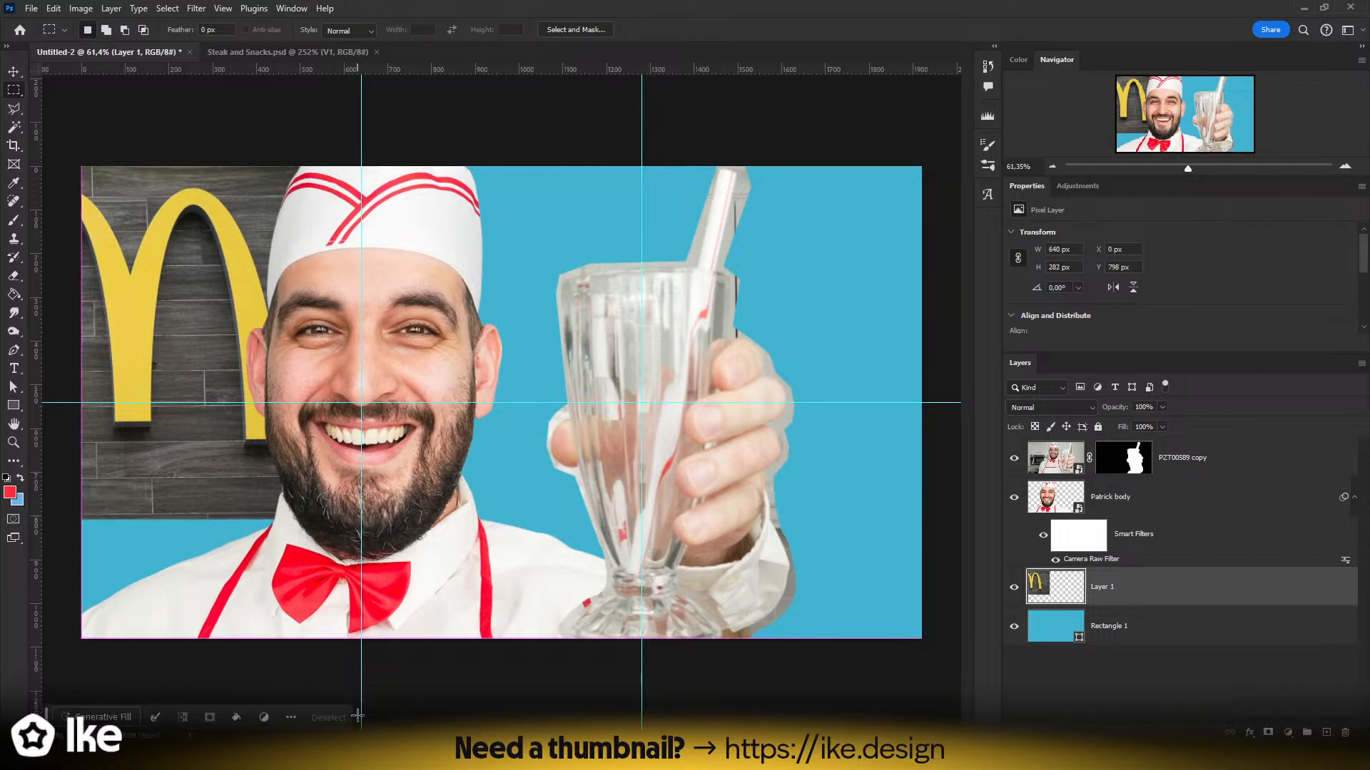
left_click(1122, 620)
left_click(1141, 593)
left_click(103, 717)
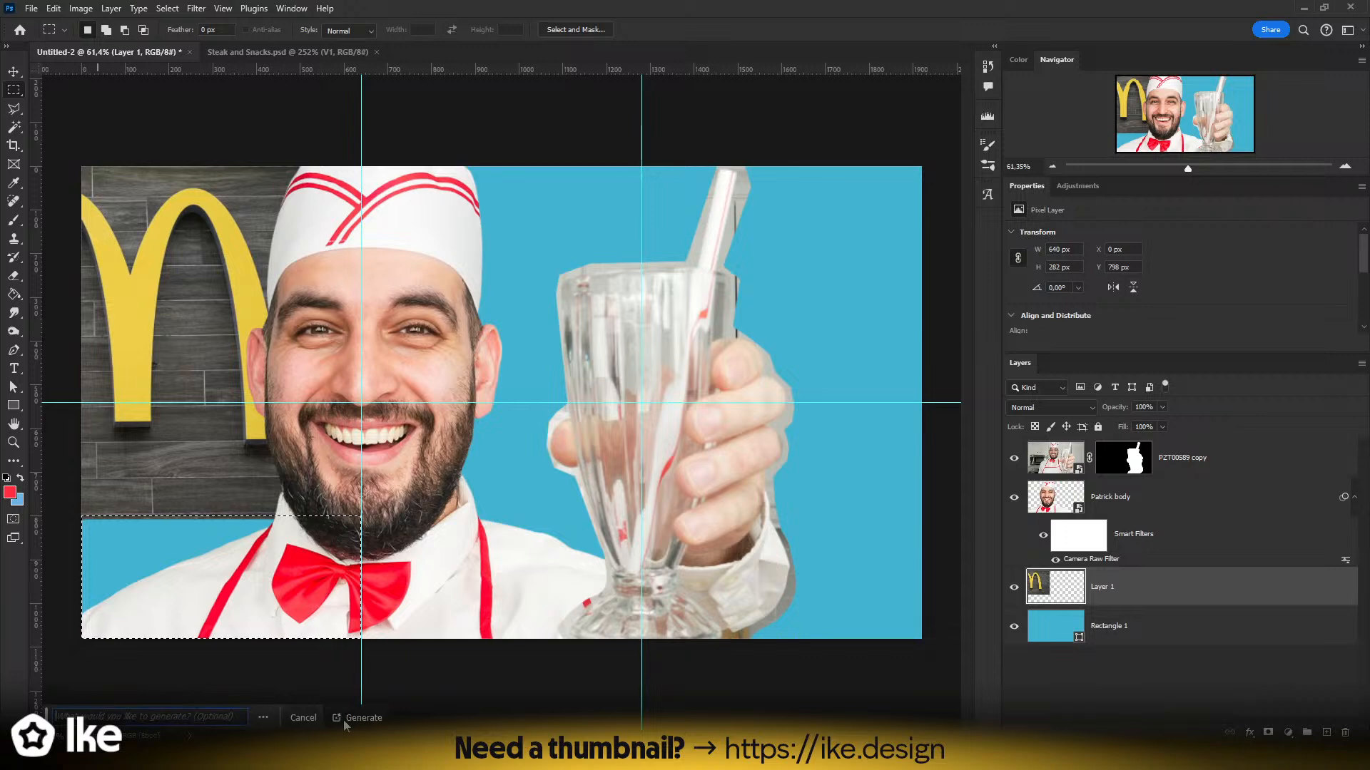
left_click(364, 717)
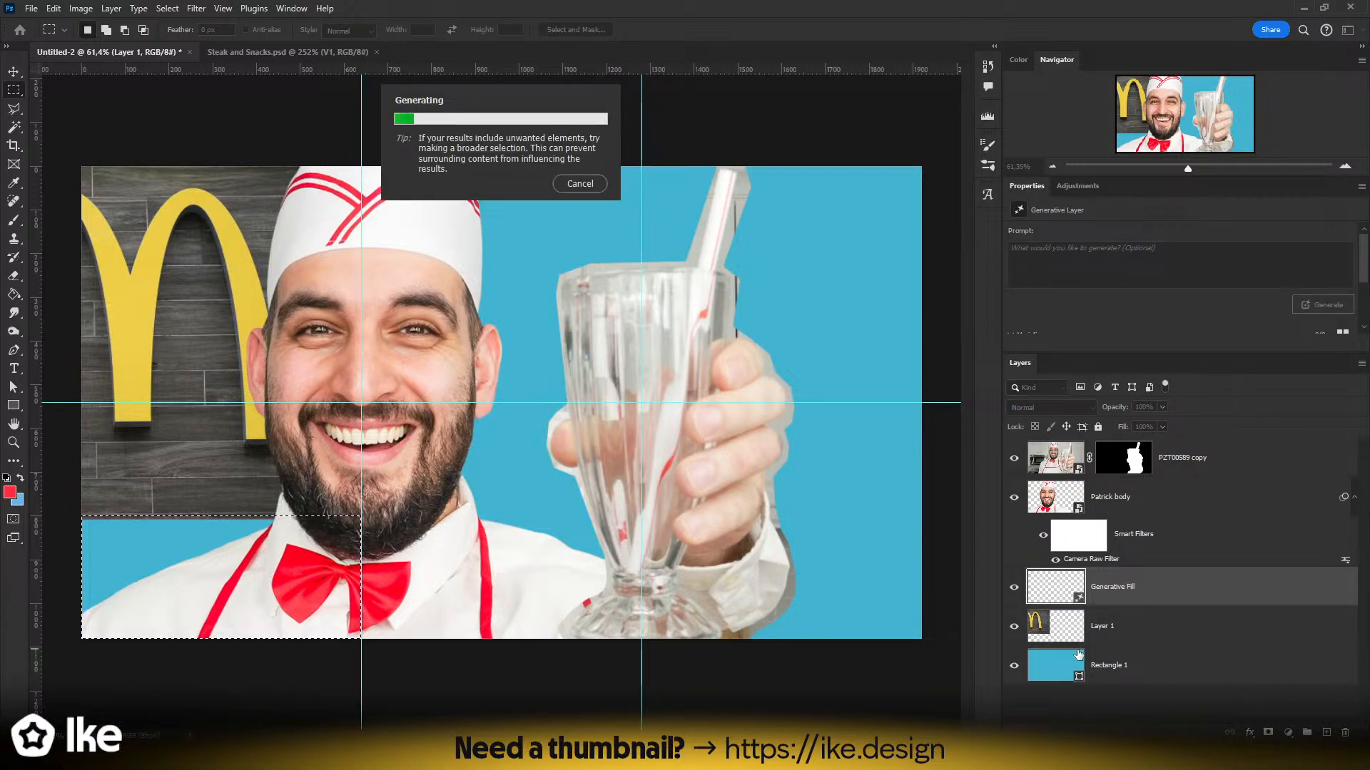
left_click(580, 184)
- Hide the blue Rectangle 1 layer and run Generative Fill on the selection without a prompt
left_click(1136, 638)
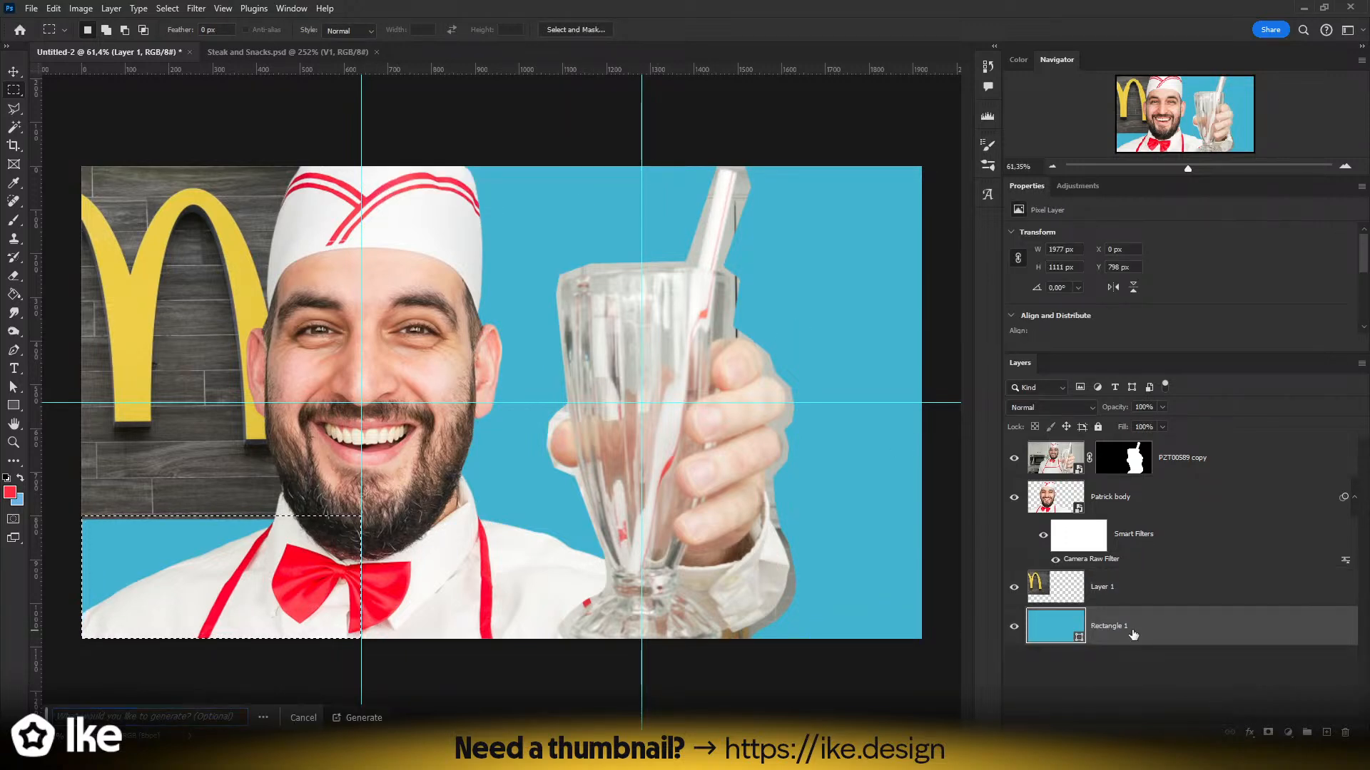
left_click(1013, 626)
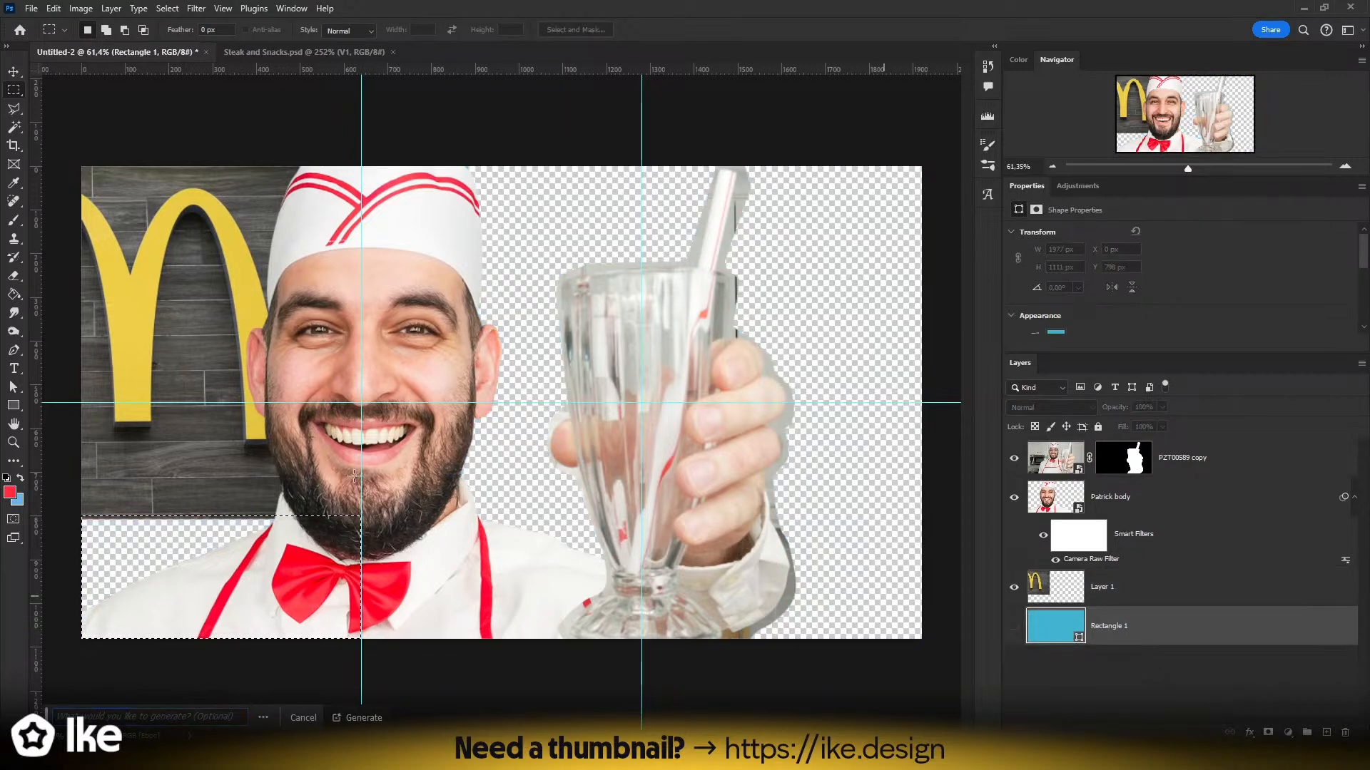
left_click(361, 719)
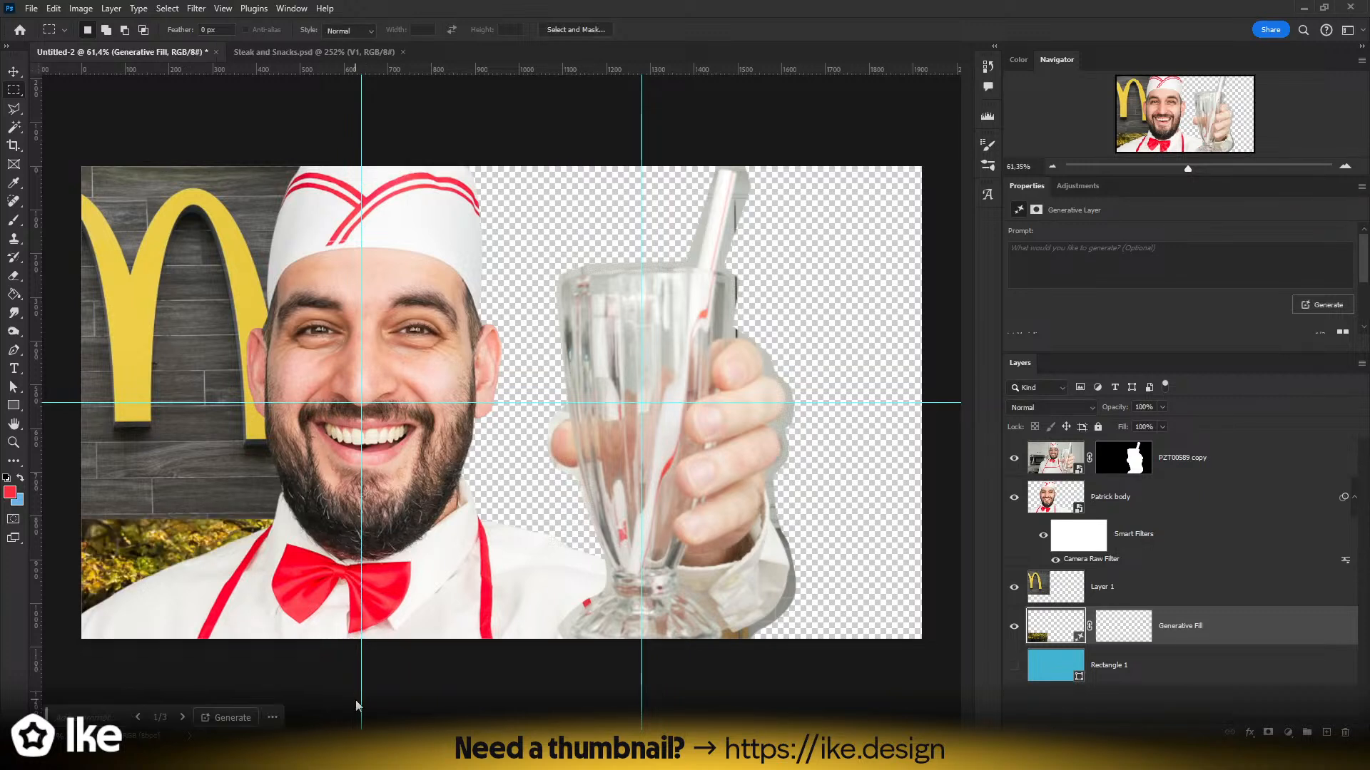
- Delete all three generated variations from the Generative Fill layer
scroll(1074, 278, "down", 3)
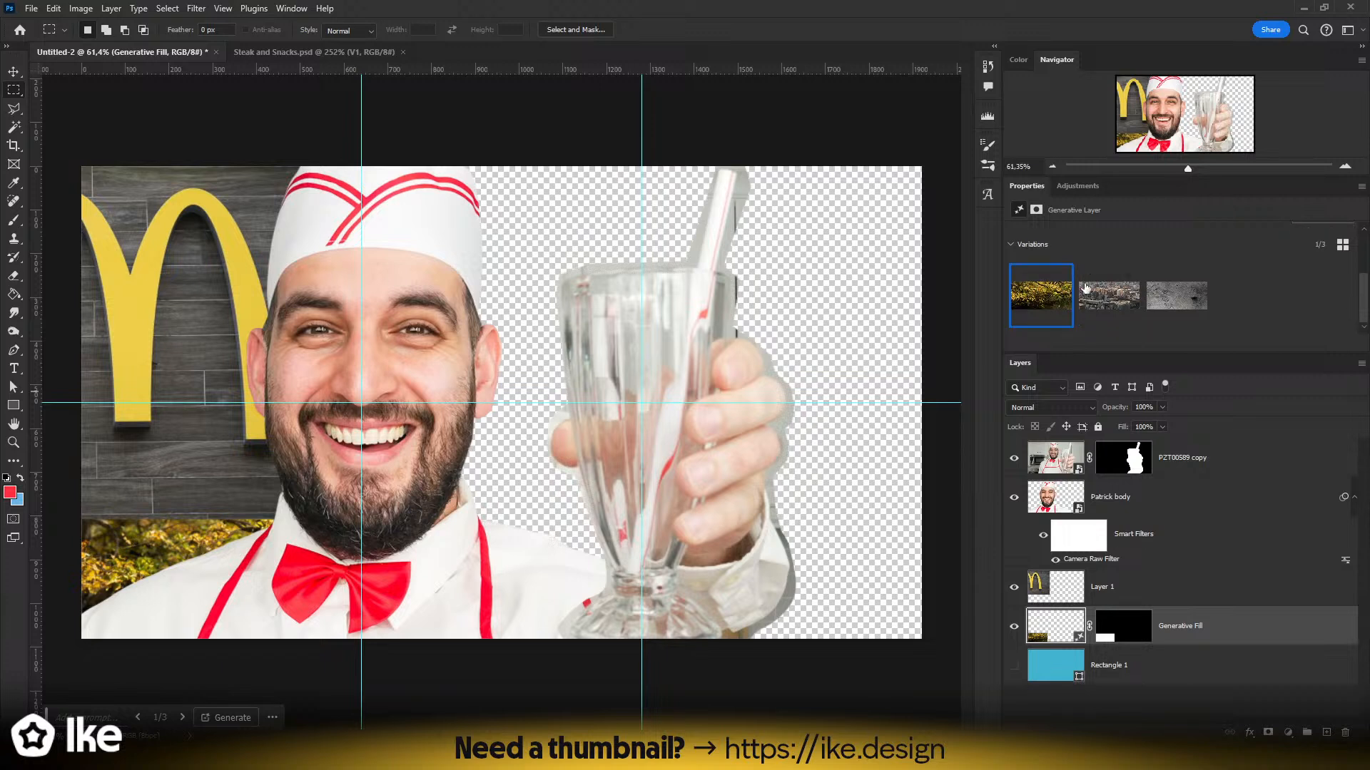
left_click(1064, 321)
left_click(1064, 322)
left_click(1065, 322)
left_click(1065, 322)
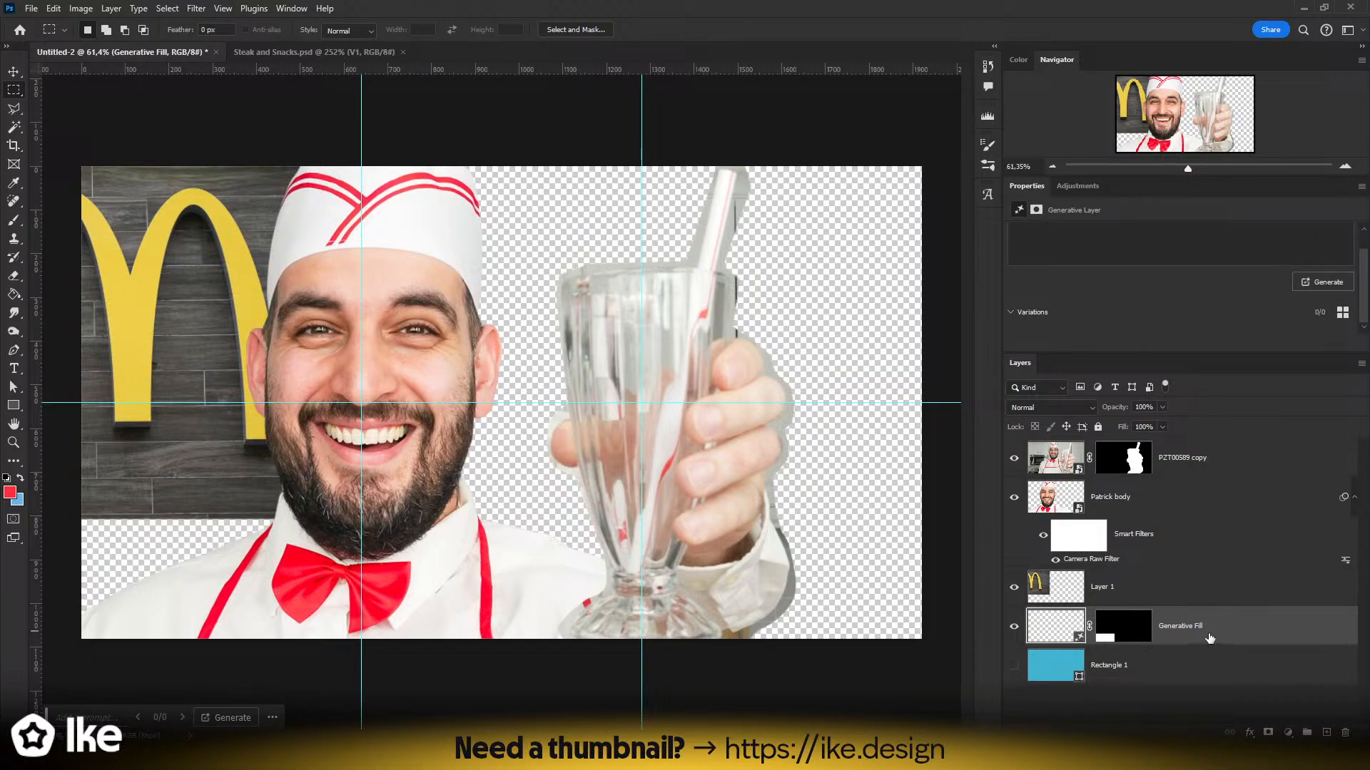
- Move the Generative Fill layer above Layer 1, generate again without a prompt, and keep only the second wood-wall variation
left_click_drag(1209, 637, 1200, 574)
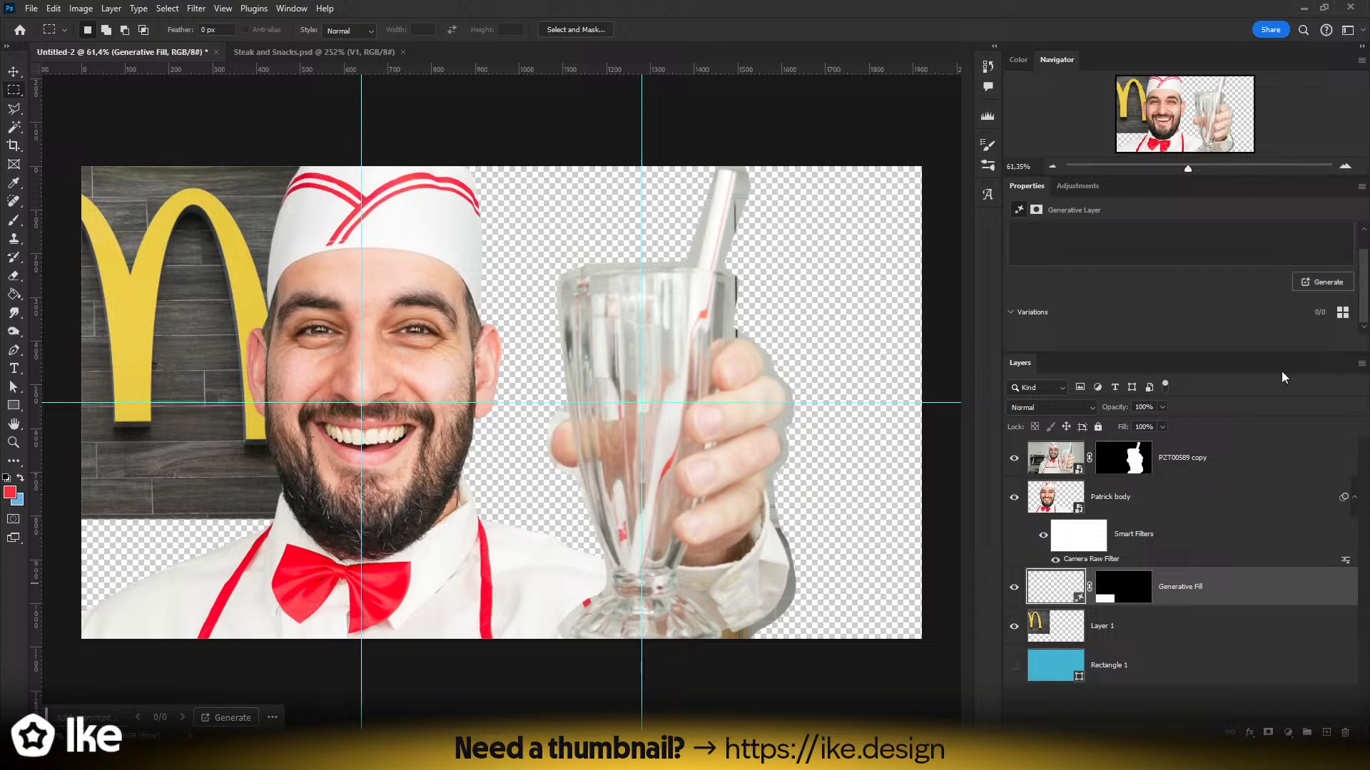
left_click(1311, 282)
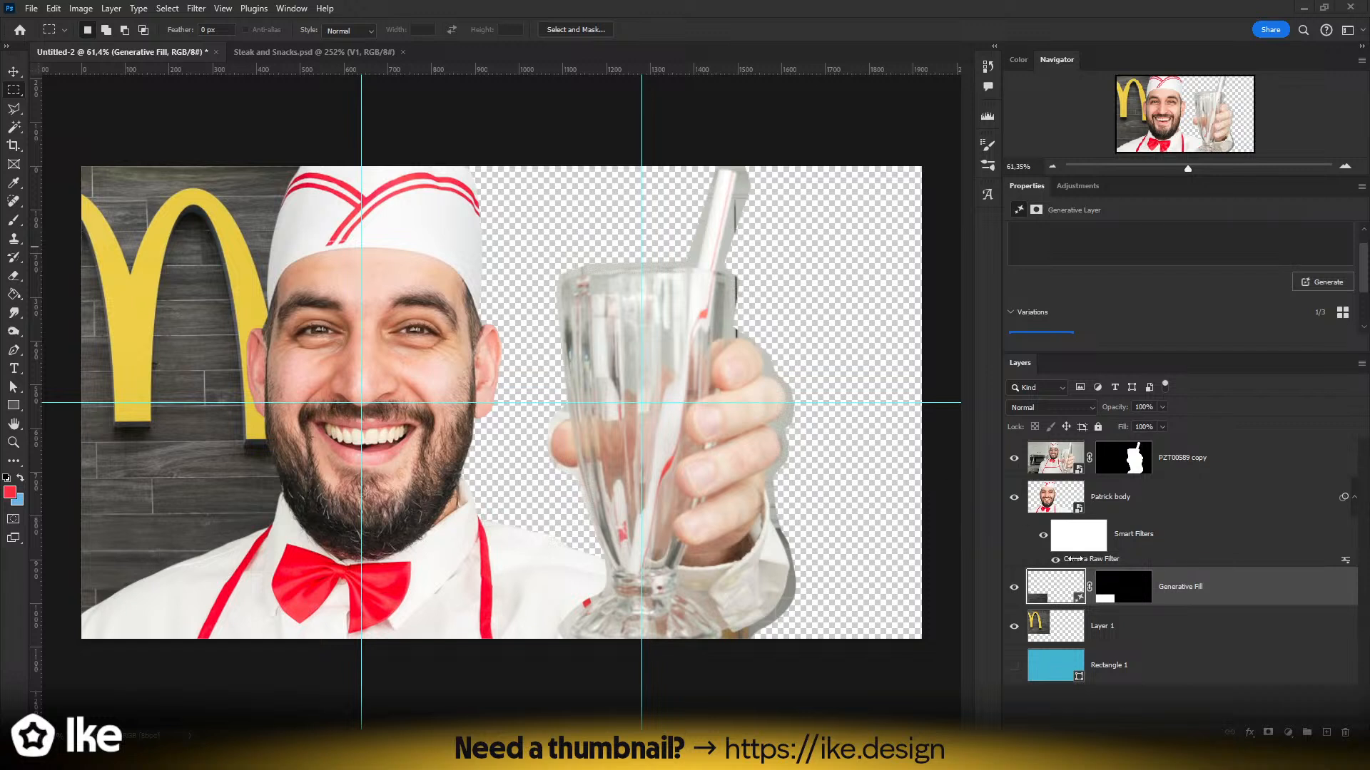
left_click(1110, 307)
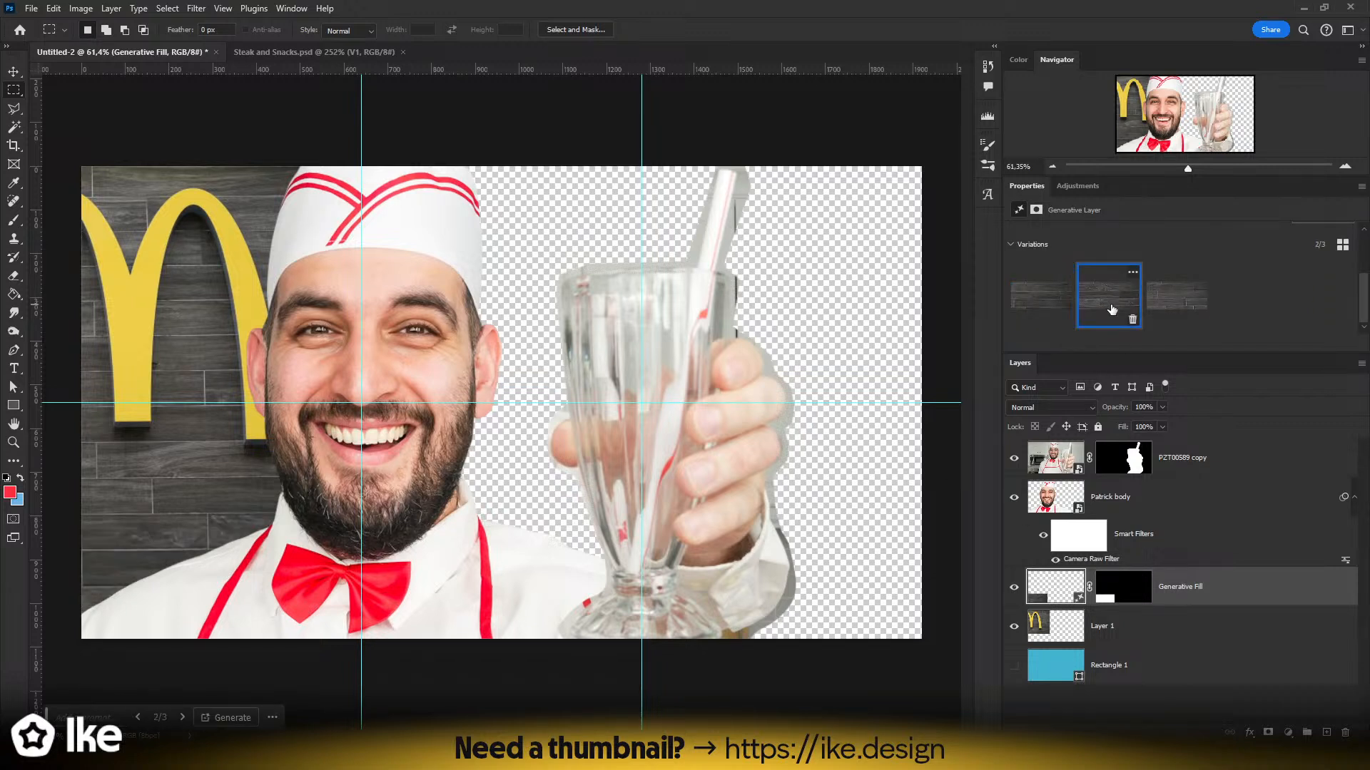
left_click(1182, 303)
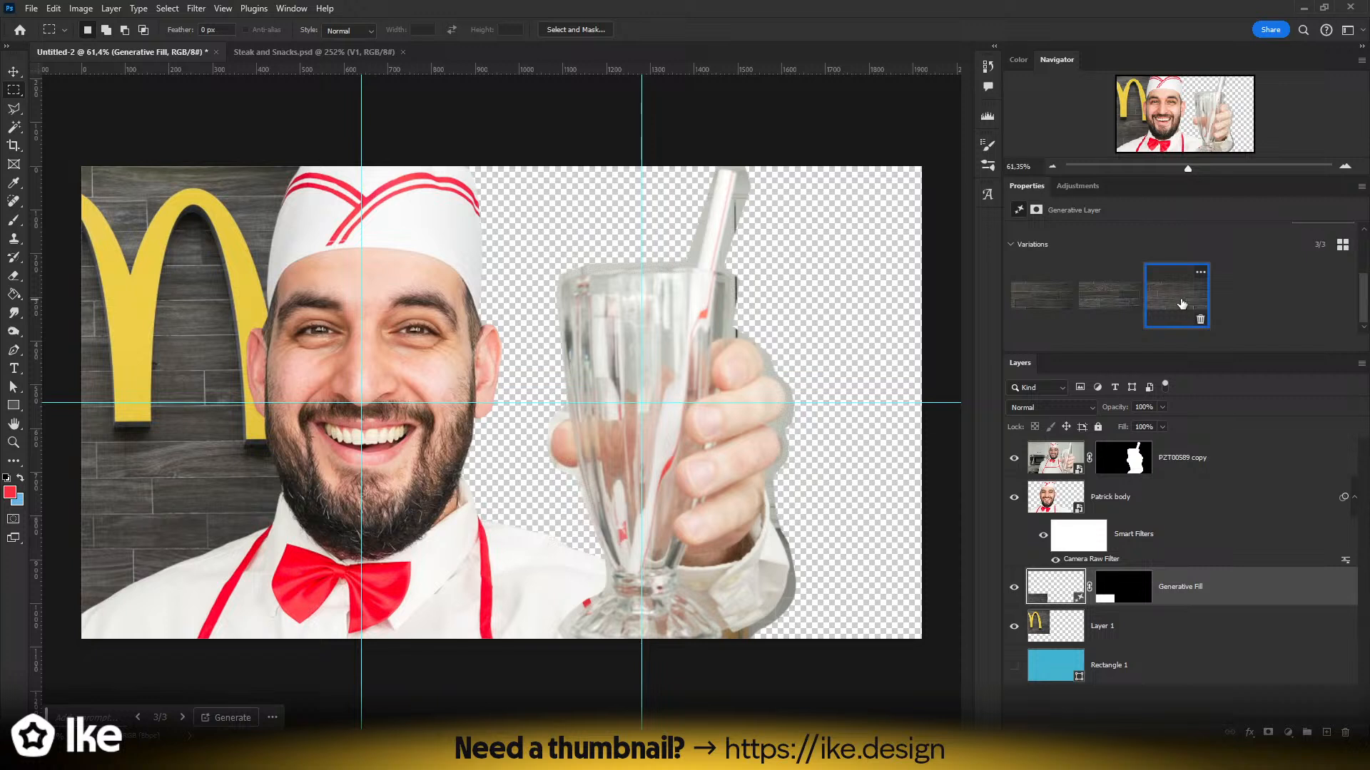
left_click(1106, 298)
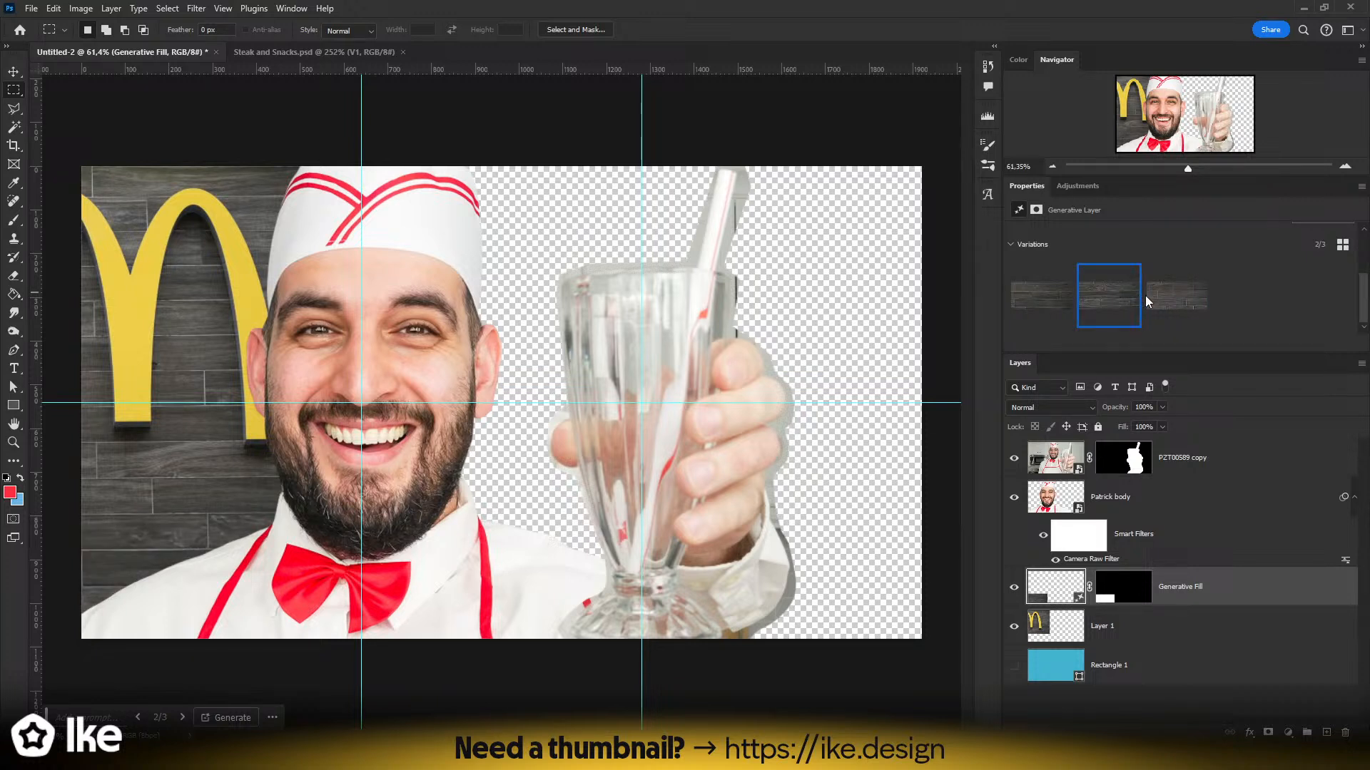
left_click(1199, 323)
left_click(1064, 321)
left_click(1065, 320)
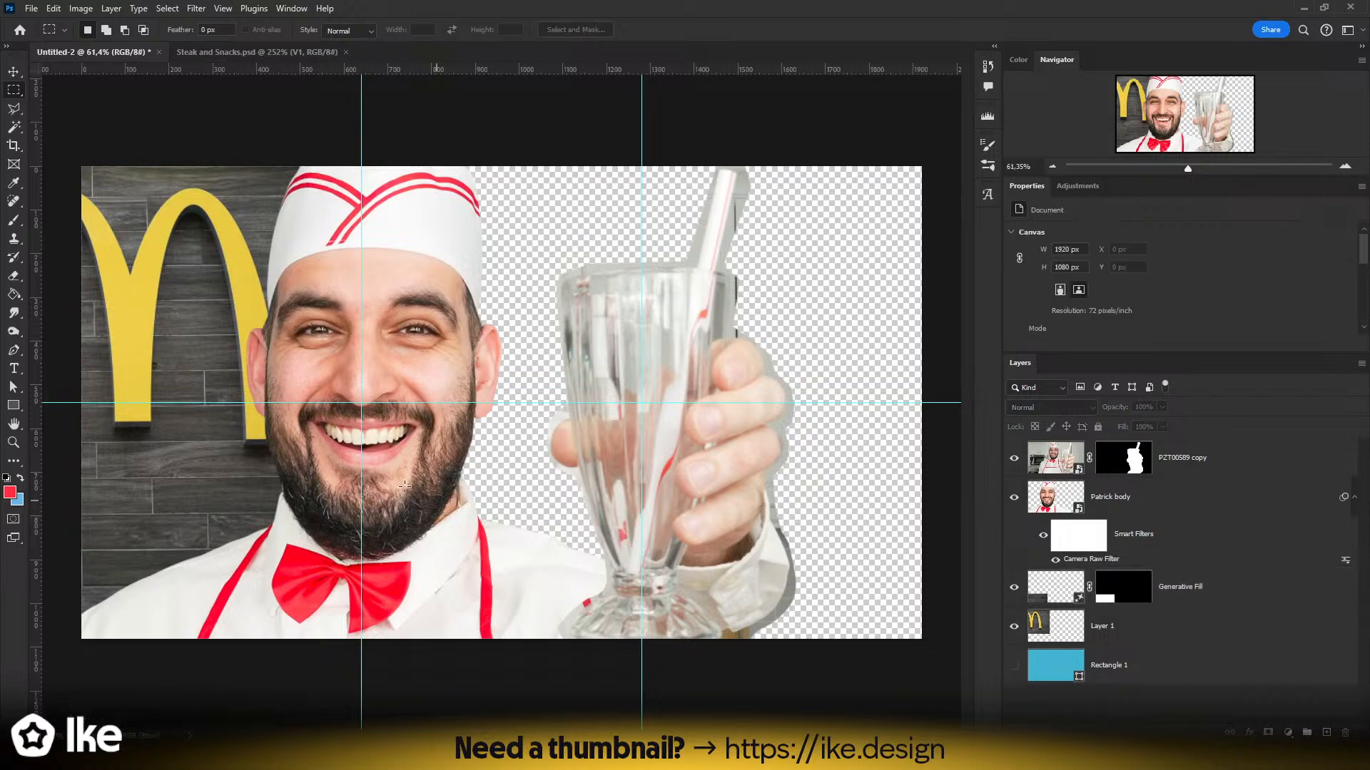
- Hide the guides over the canvas
key("z")
left_click_drag(414, 459, 362, 479)
mouse_move(484, 445)
left_mouse_down()
mouse_move(539, 443)
mouse_move(489, 448)
left_mouse_up()
key("ctrl+;")
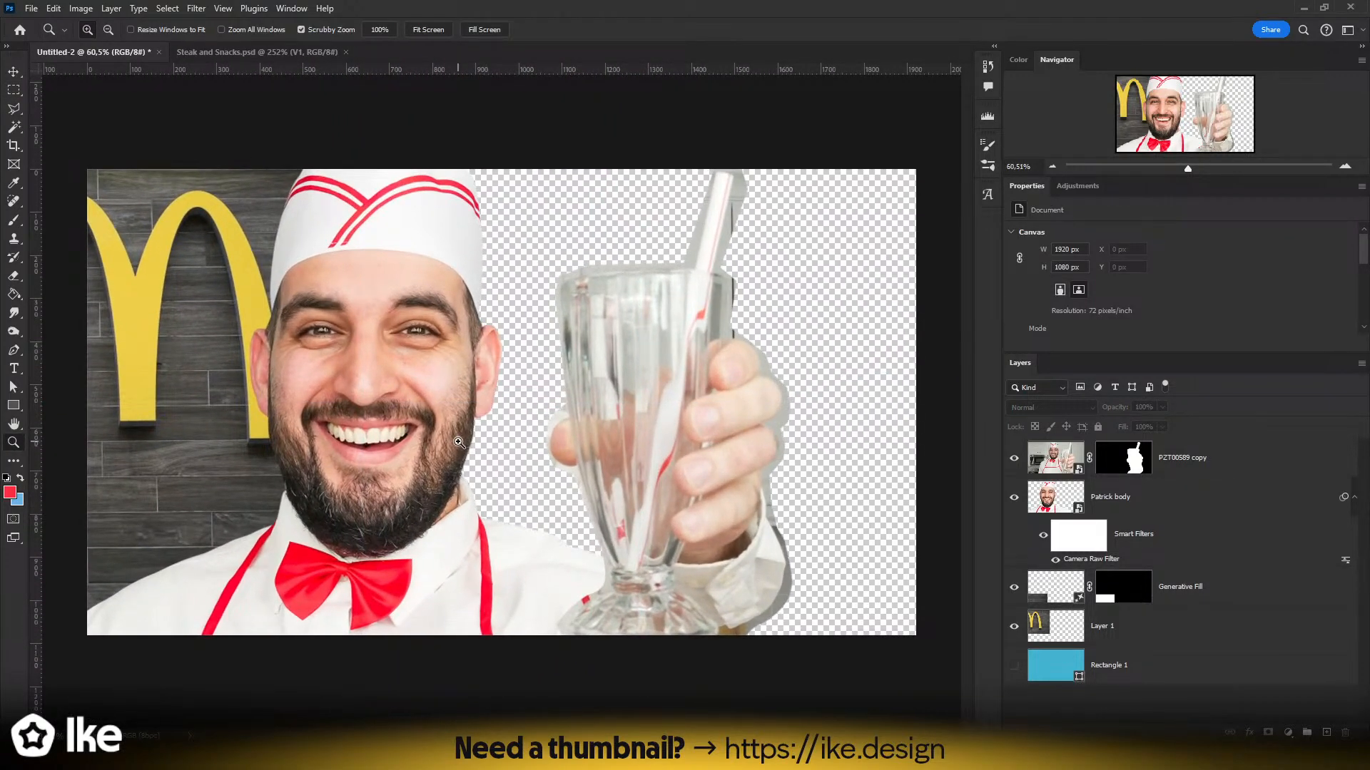
left_click(13, 72)
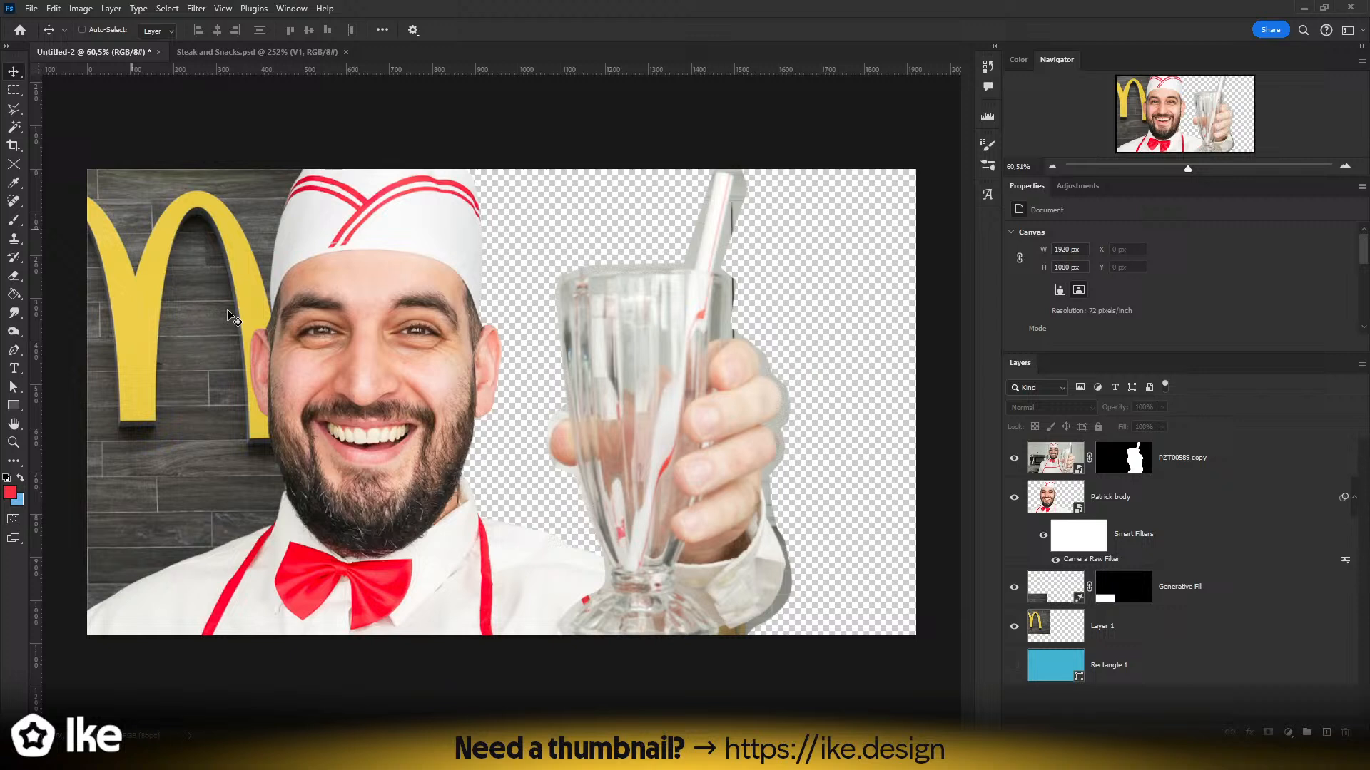
- Try to reposition the arches image together with its generated wood-wall extension
left_click(1102, 628)
left_click(1209, 596, "shift")
left_click_drag(143, 494, 209, 509)
key("z")
left_click_drag(329, 505, 249, 494)
left_click_drag(492, 483, 557, 483)
key("v")
left_click_drag(235, 444, 237, 446)
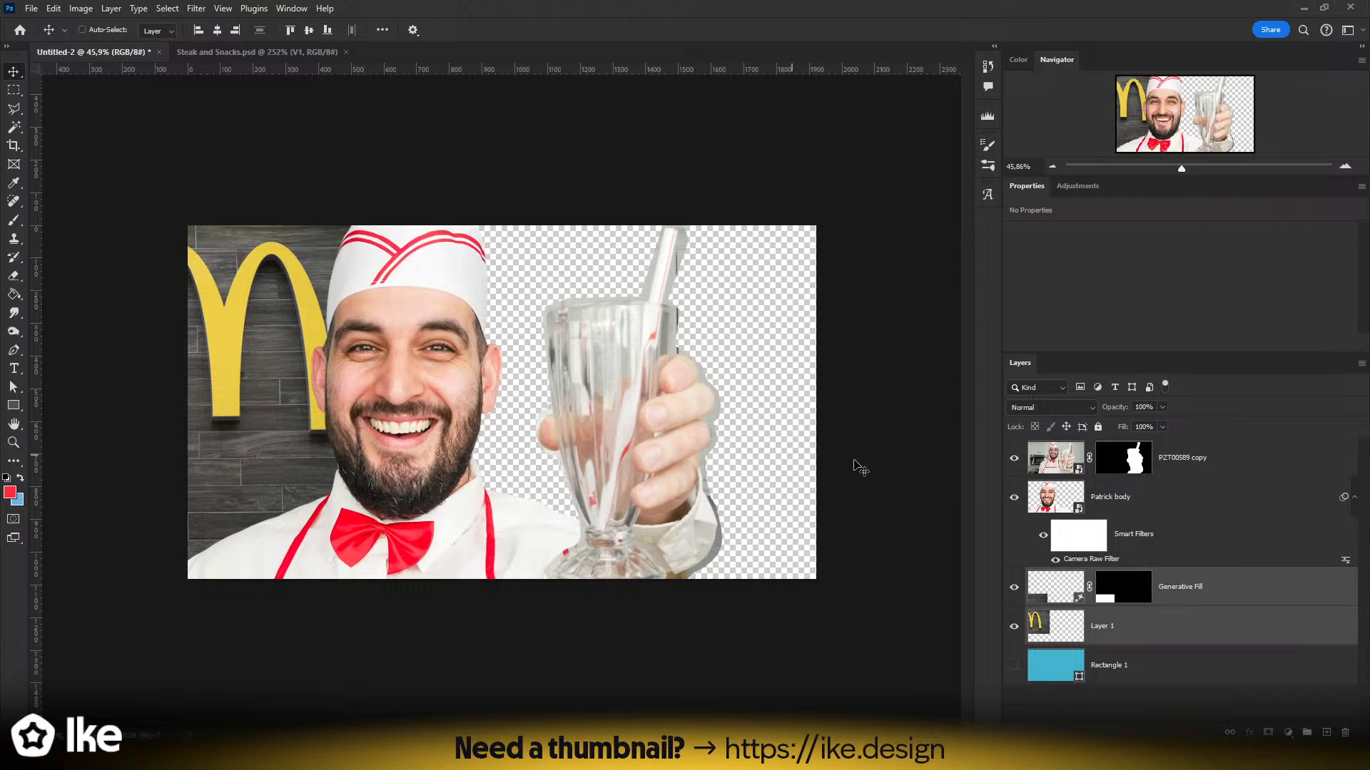
left_click(1135, 498)
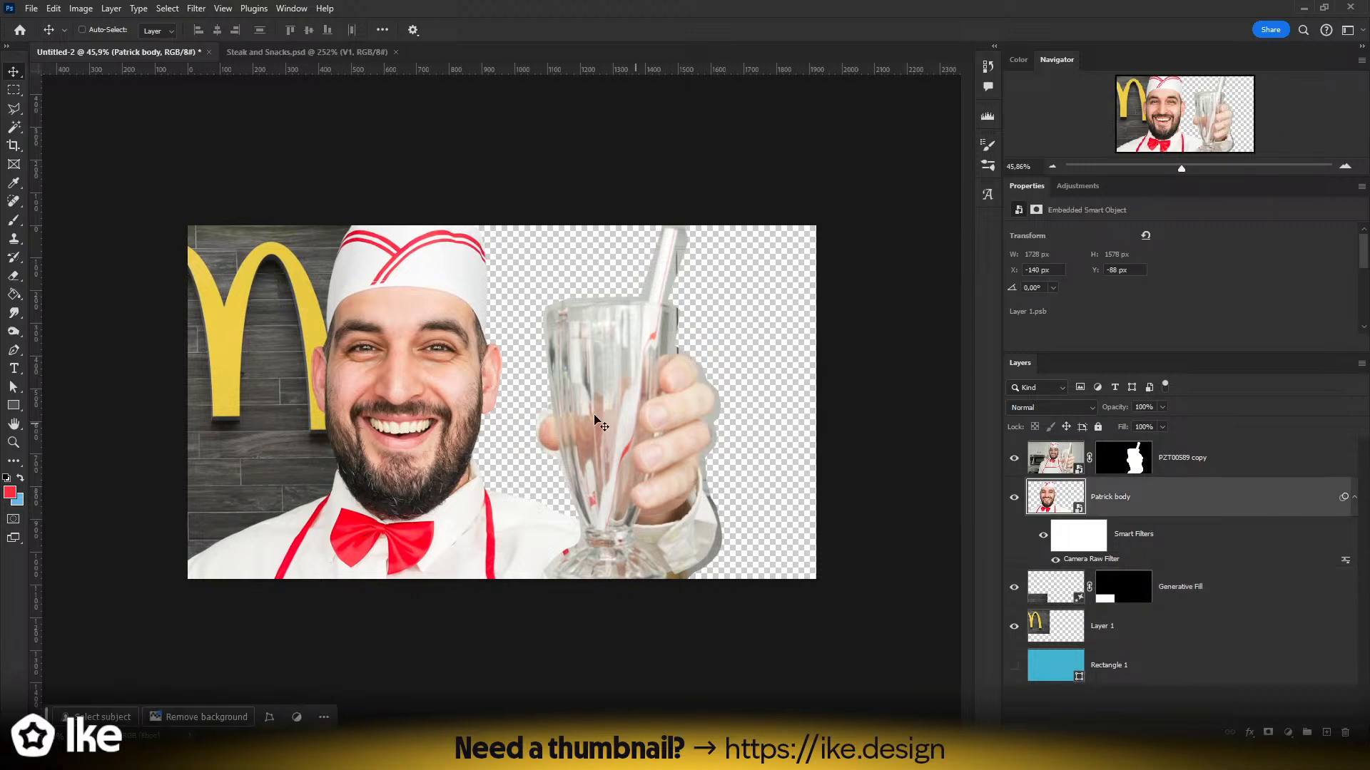
left_click(1102, 717)
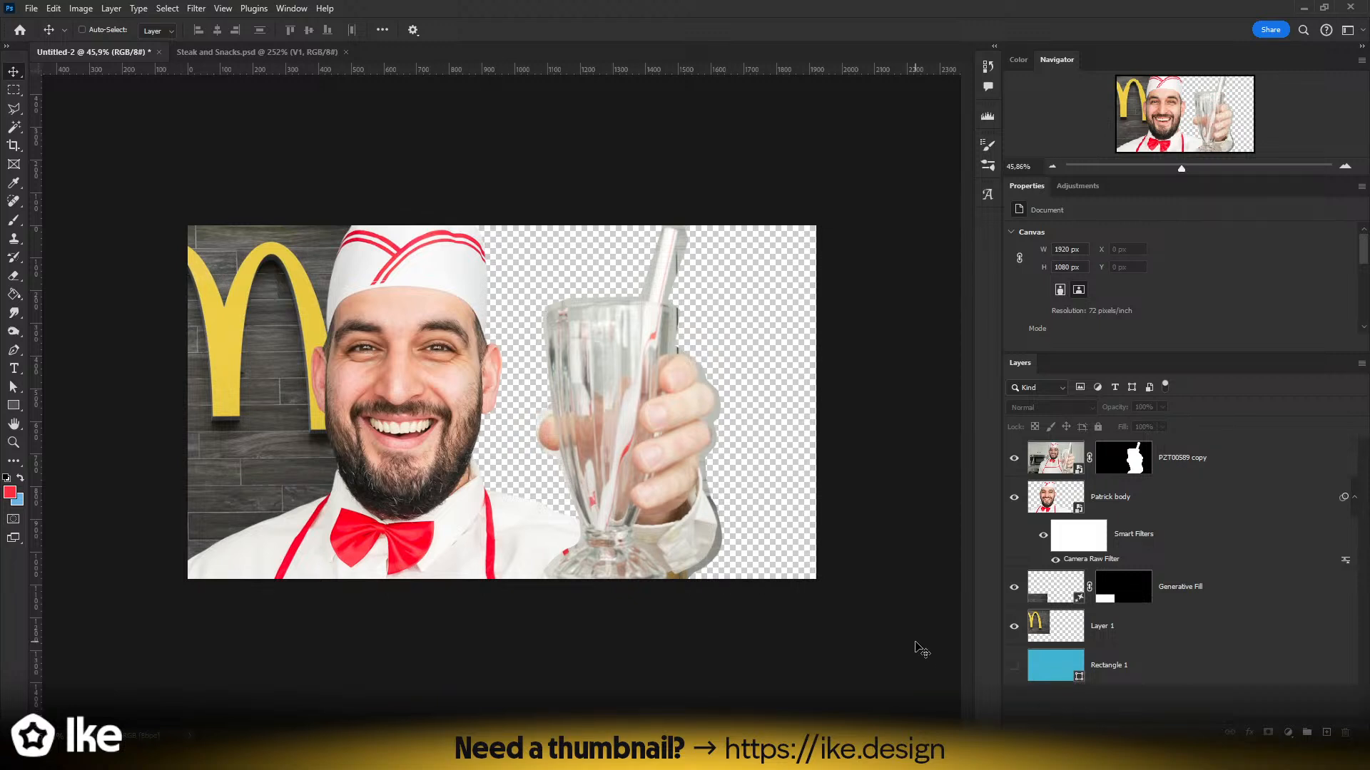
- Switch to the browser's McDonald's image results and search Google Images for "five guys" instead
mouse_move(215, 757)
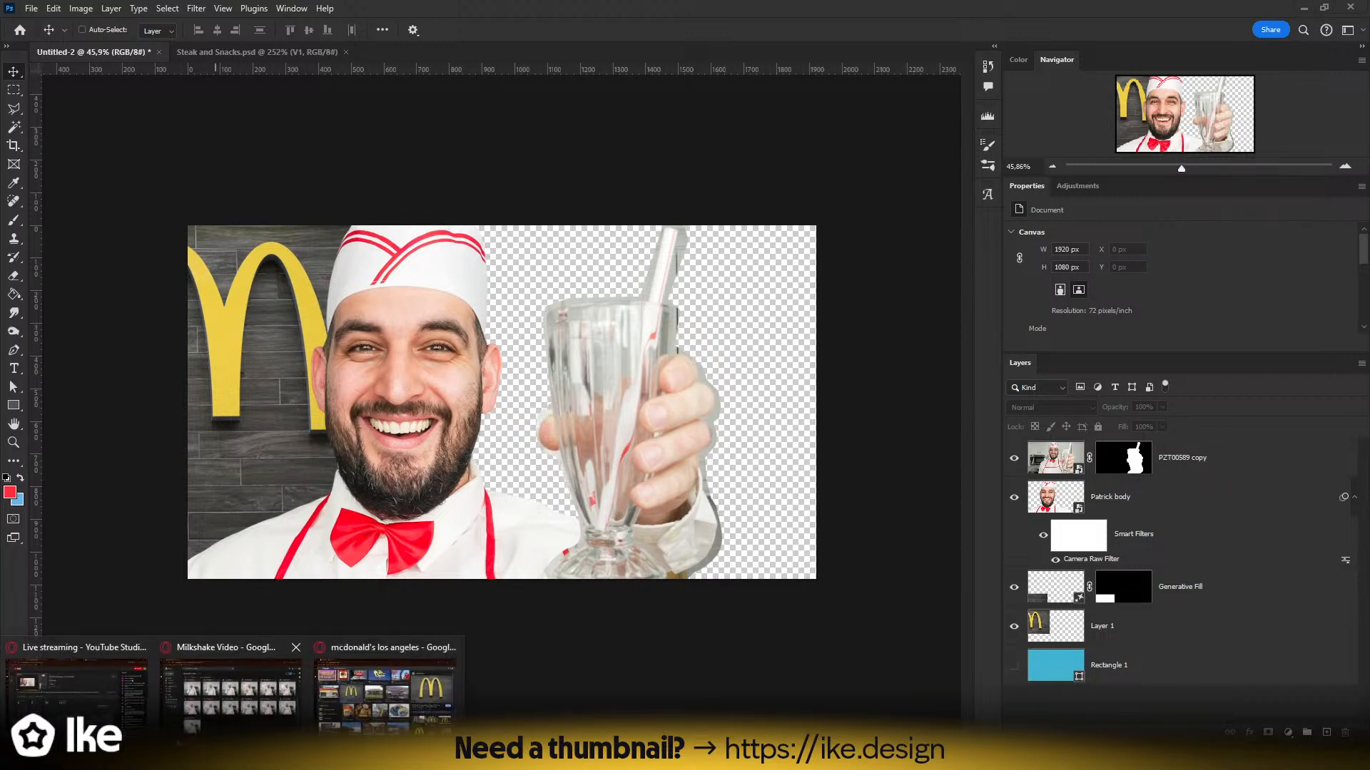
left_click(386, 685)
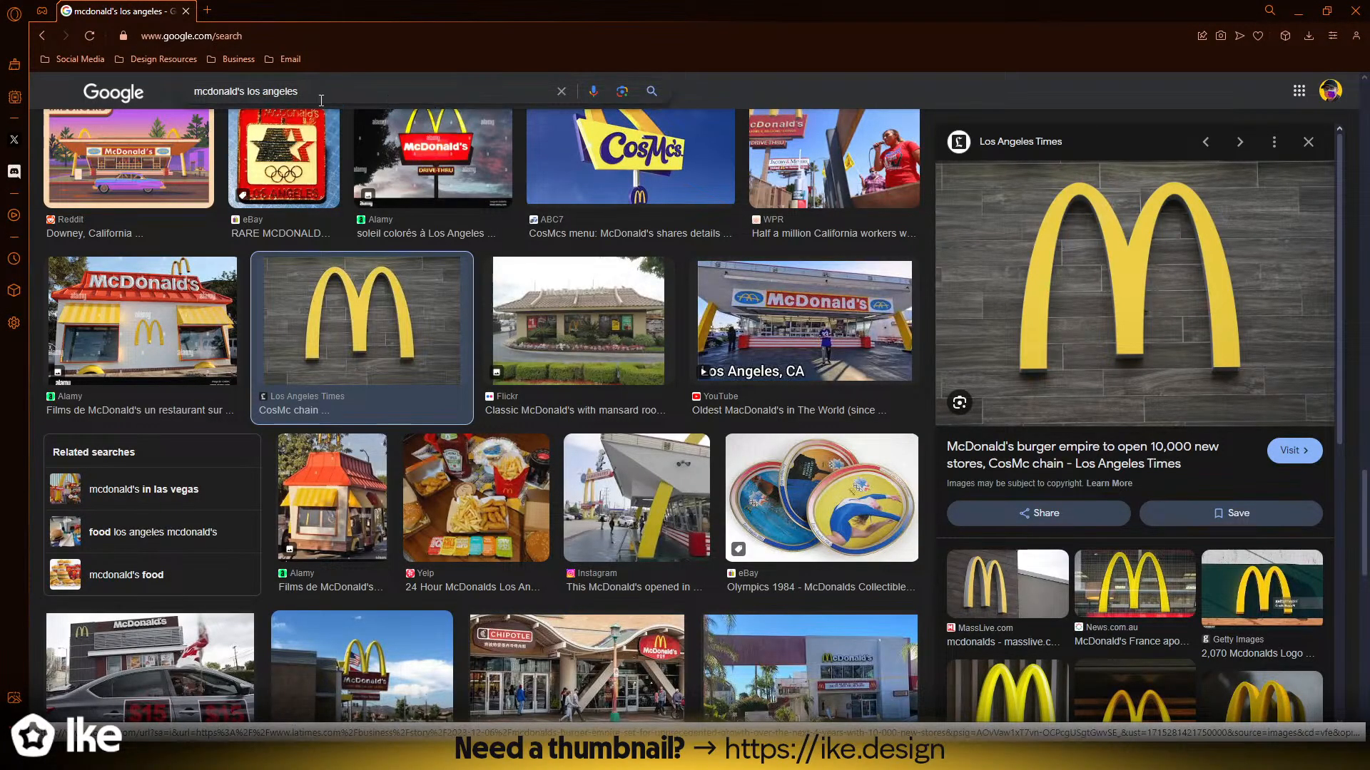
left_click_drag(321, 96, 79, 109)
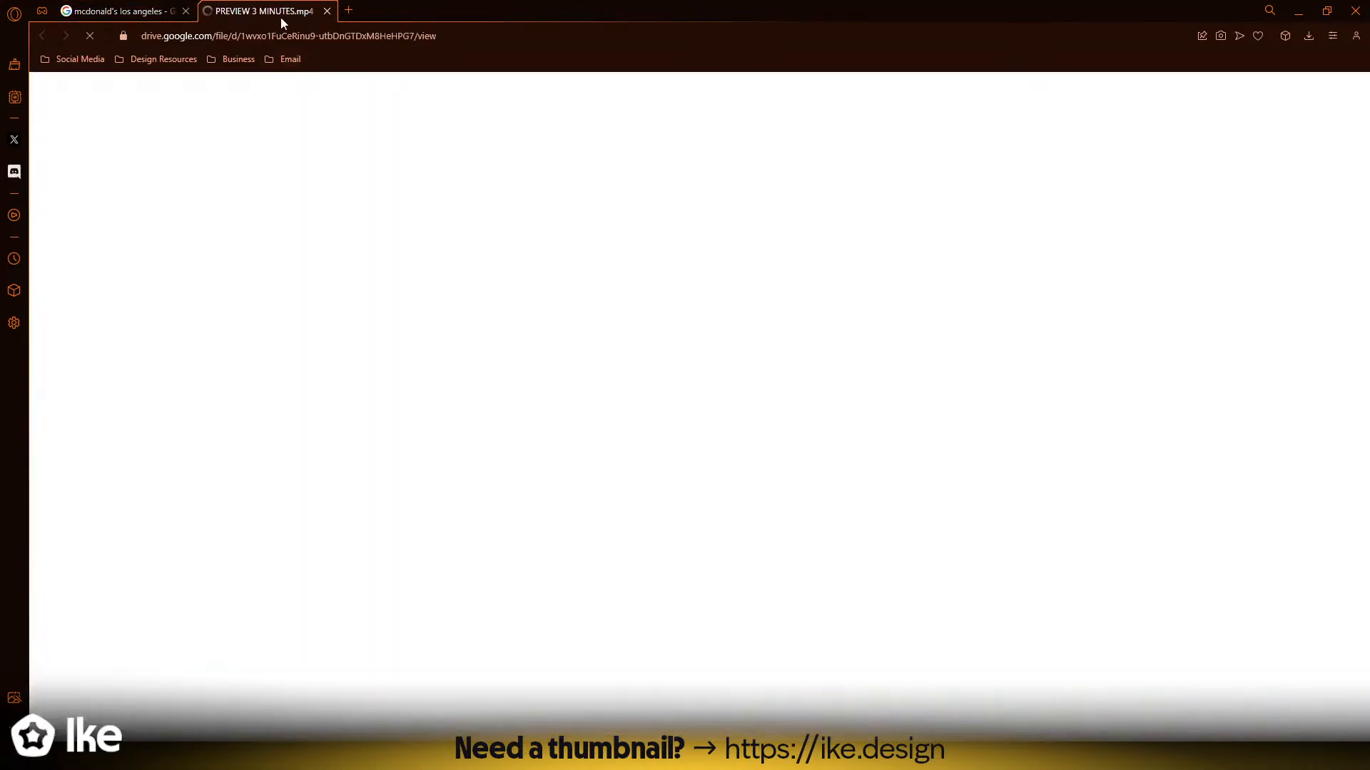
left_click_drag(281, 18, 280, 85)
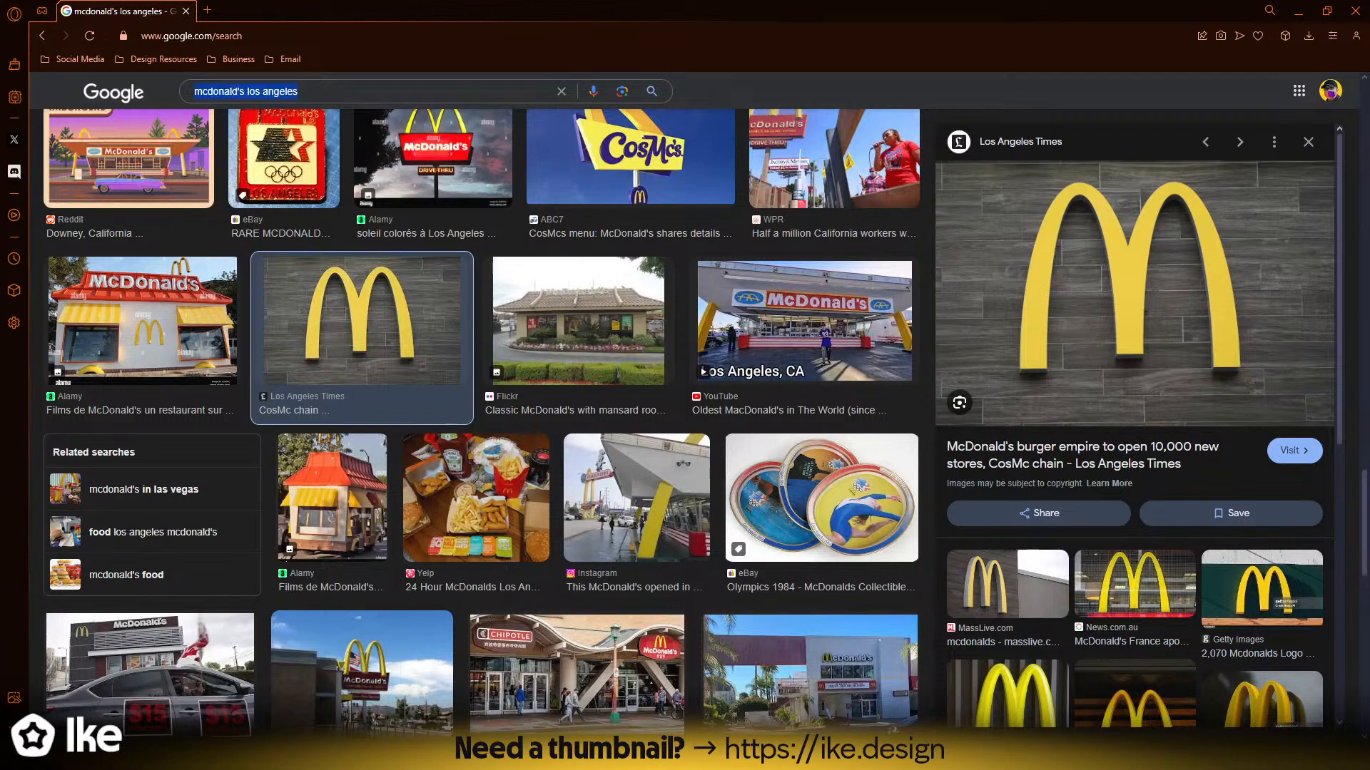
left_click(293, 93)
left_click_drag(293, 94, 97, 105)
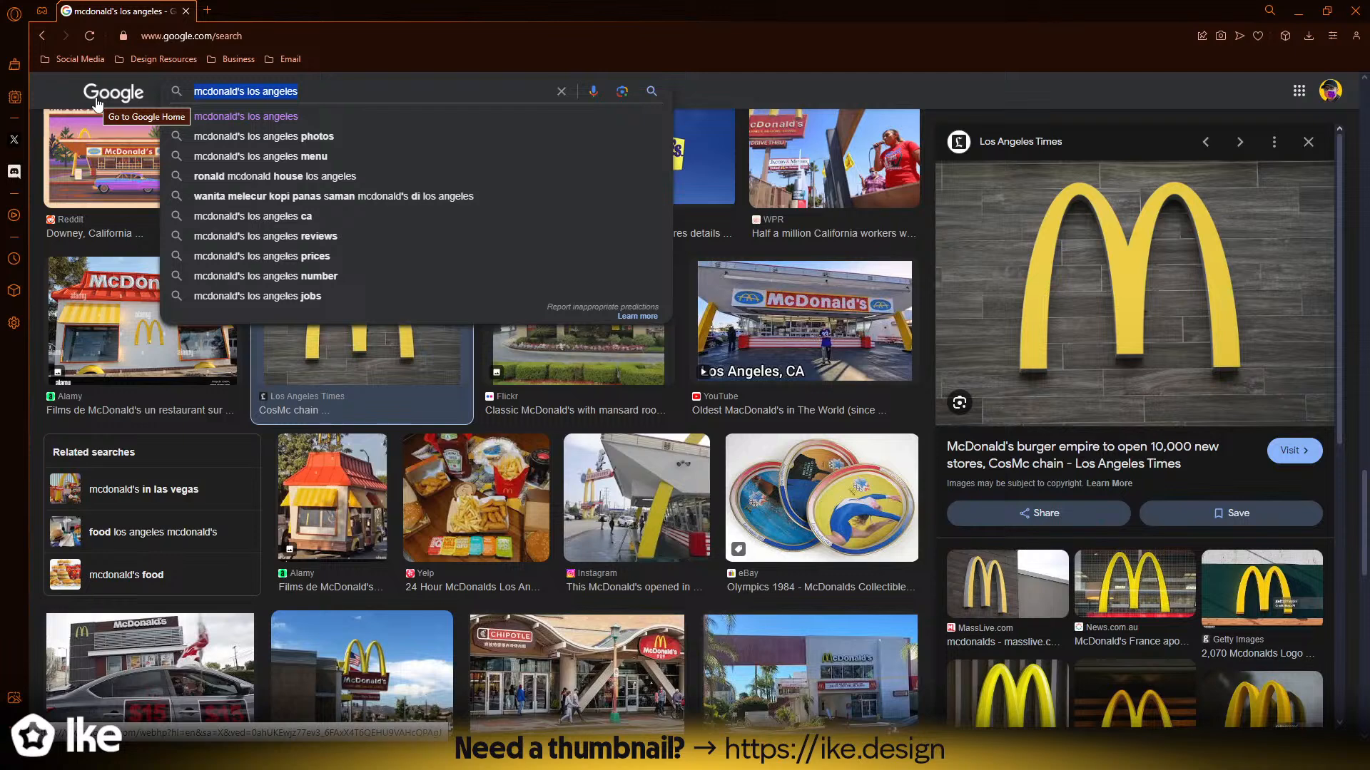
type("five guys")
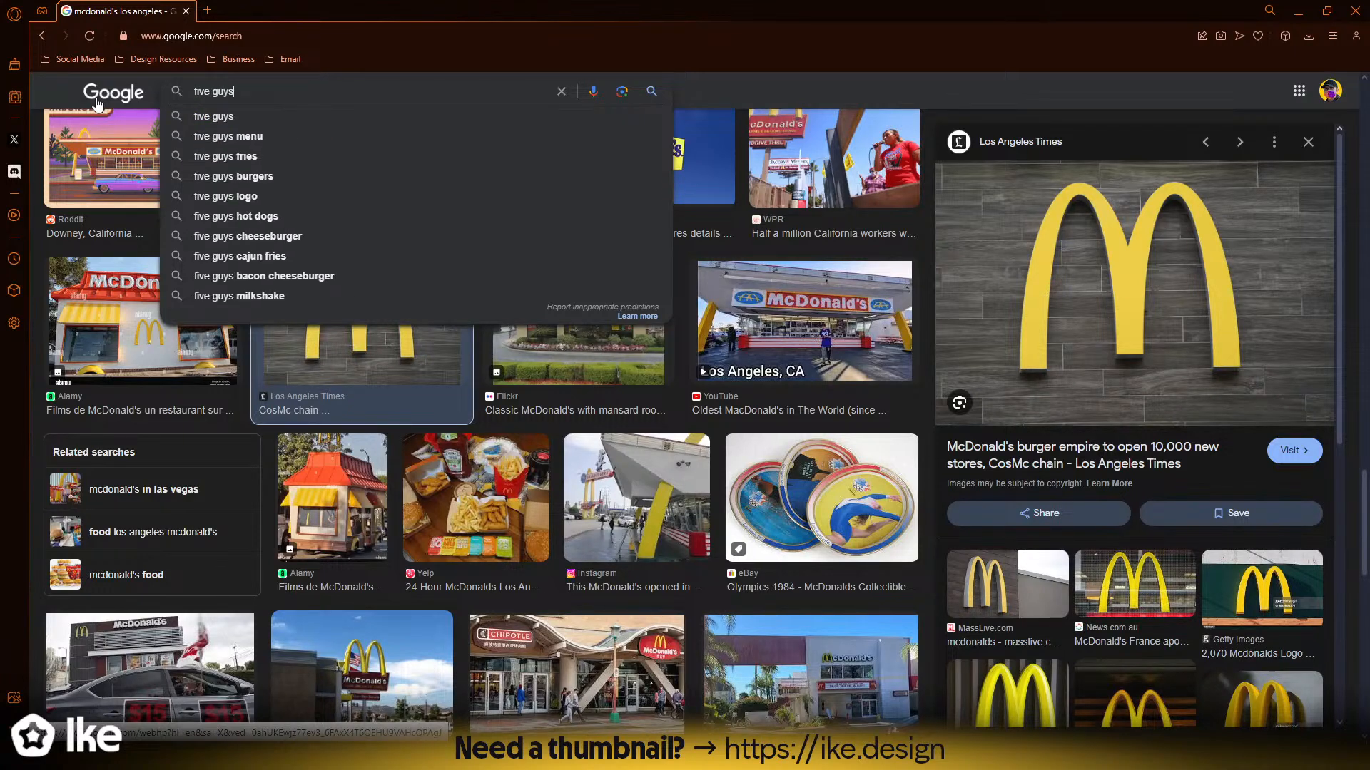
key("Return")
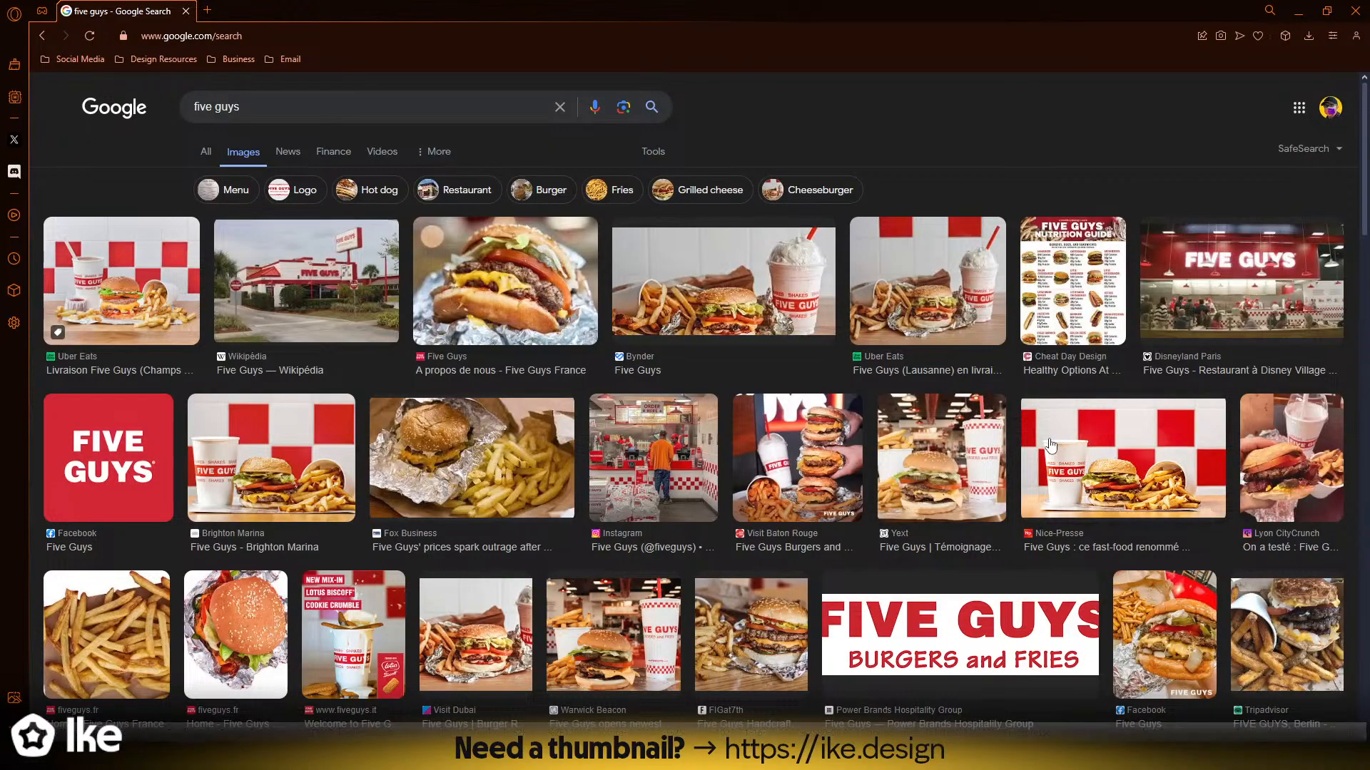
- Look through the Five Guys images for a usable background and refine the search to "five guys wall"
scroll(1056, 445, "down", 4)
scroll(1045, 445, "down", 10)
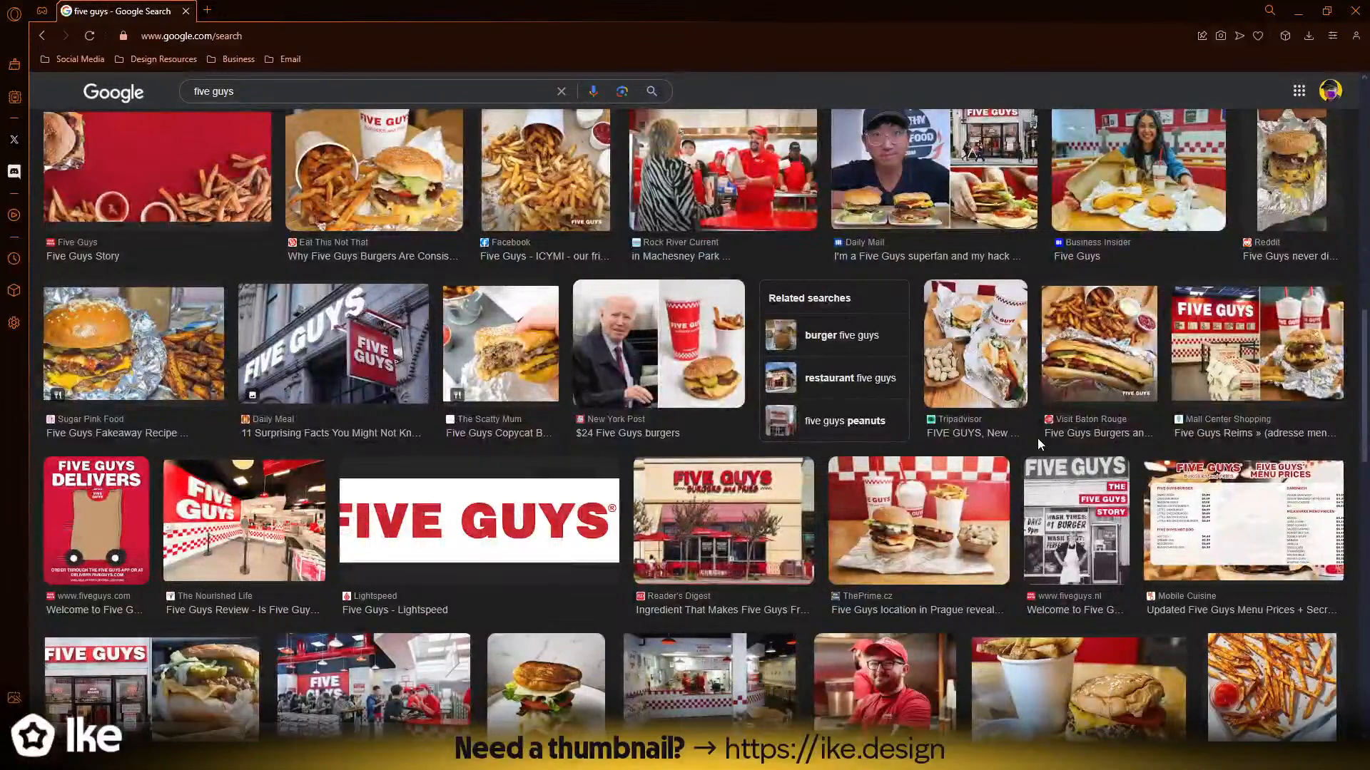
scroll(552, 470, "down", 5)
scroll(552, 470, "down", 3)
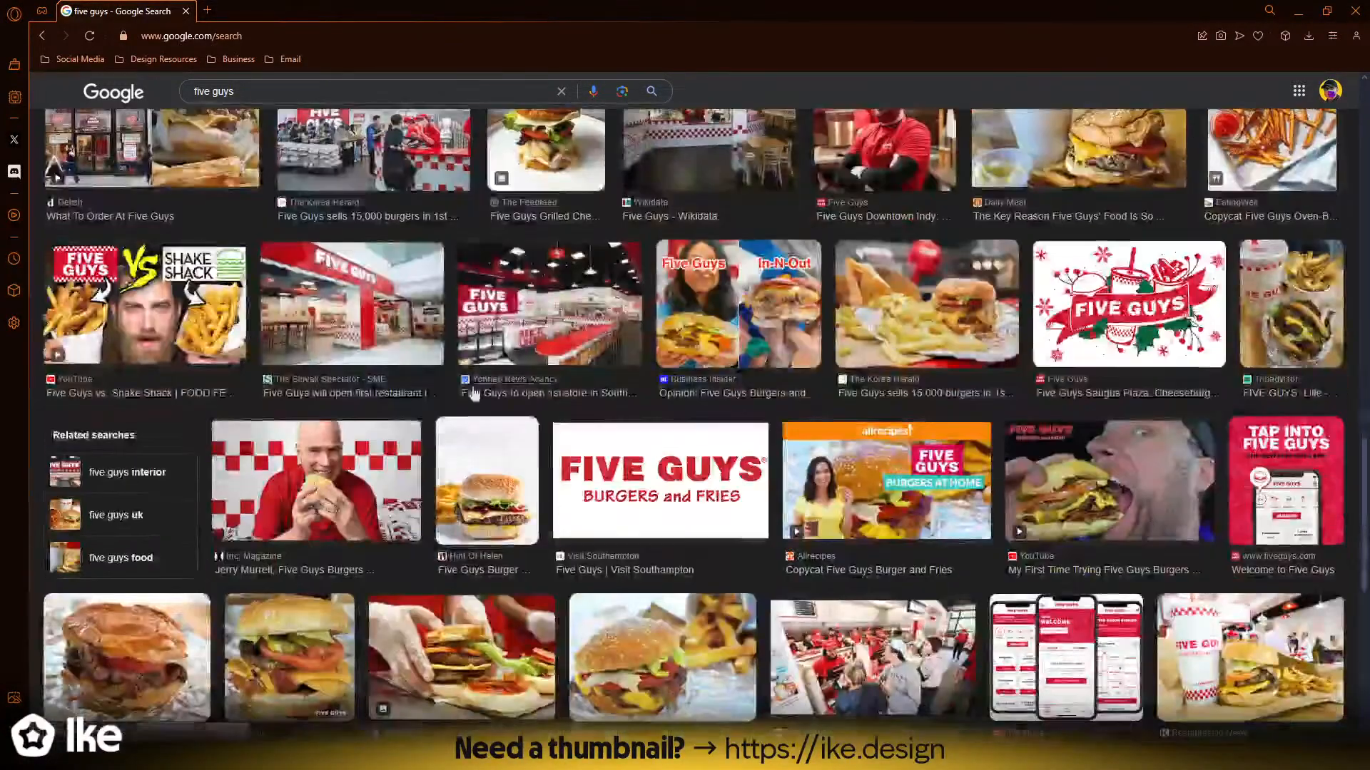
left_click(278, 94)
type("wall")
key("Return")
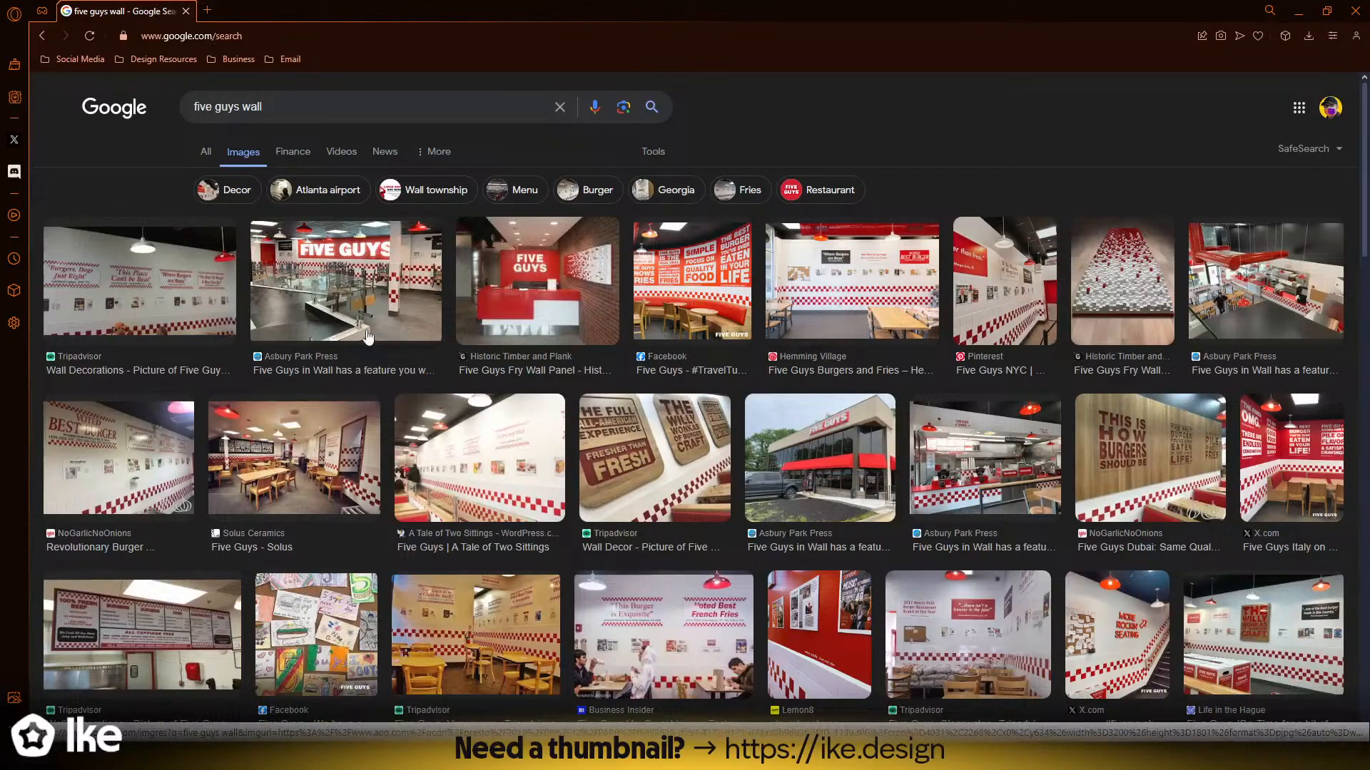
- Look through the "five guys wall" image results for a usable restaurant wall background
scroll(367, 335, "down", 7)
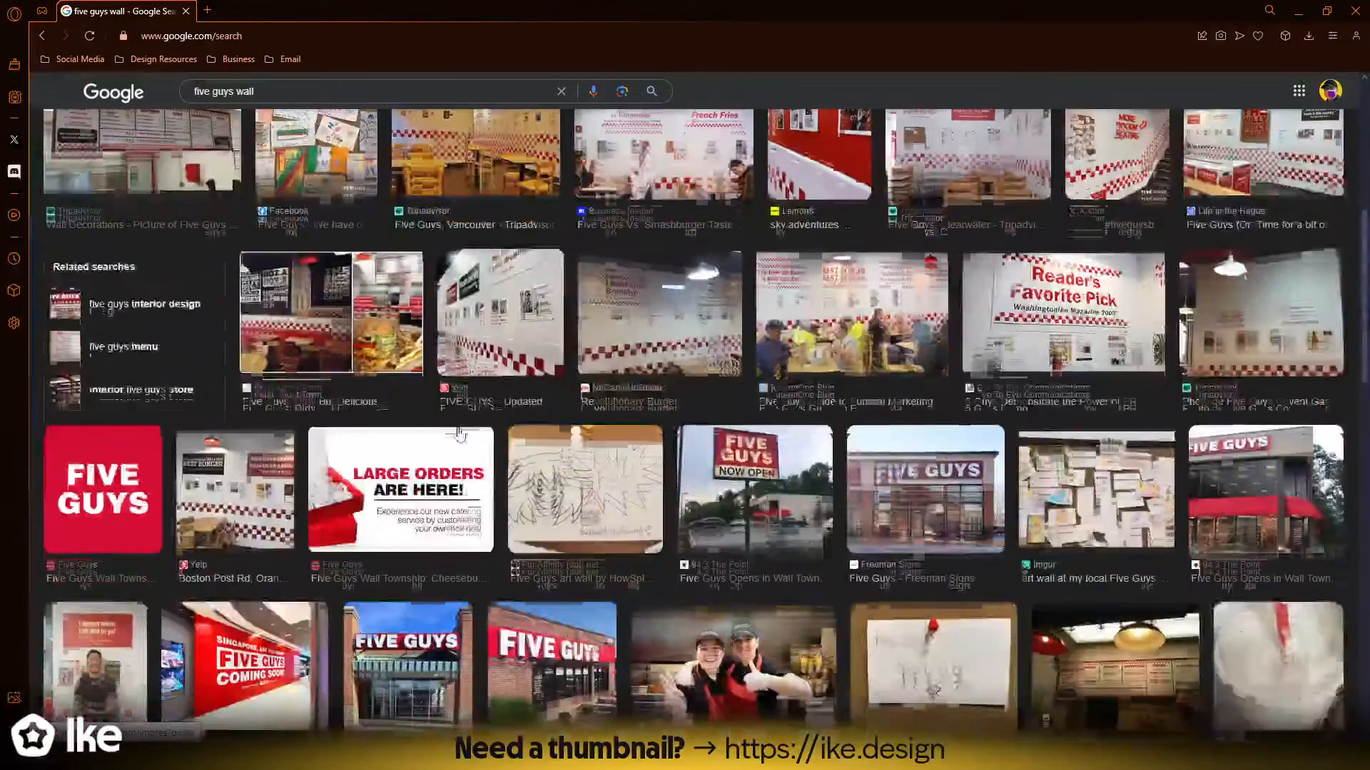
scroll(459, 431, "down", 8)
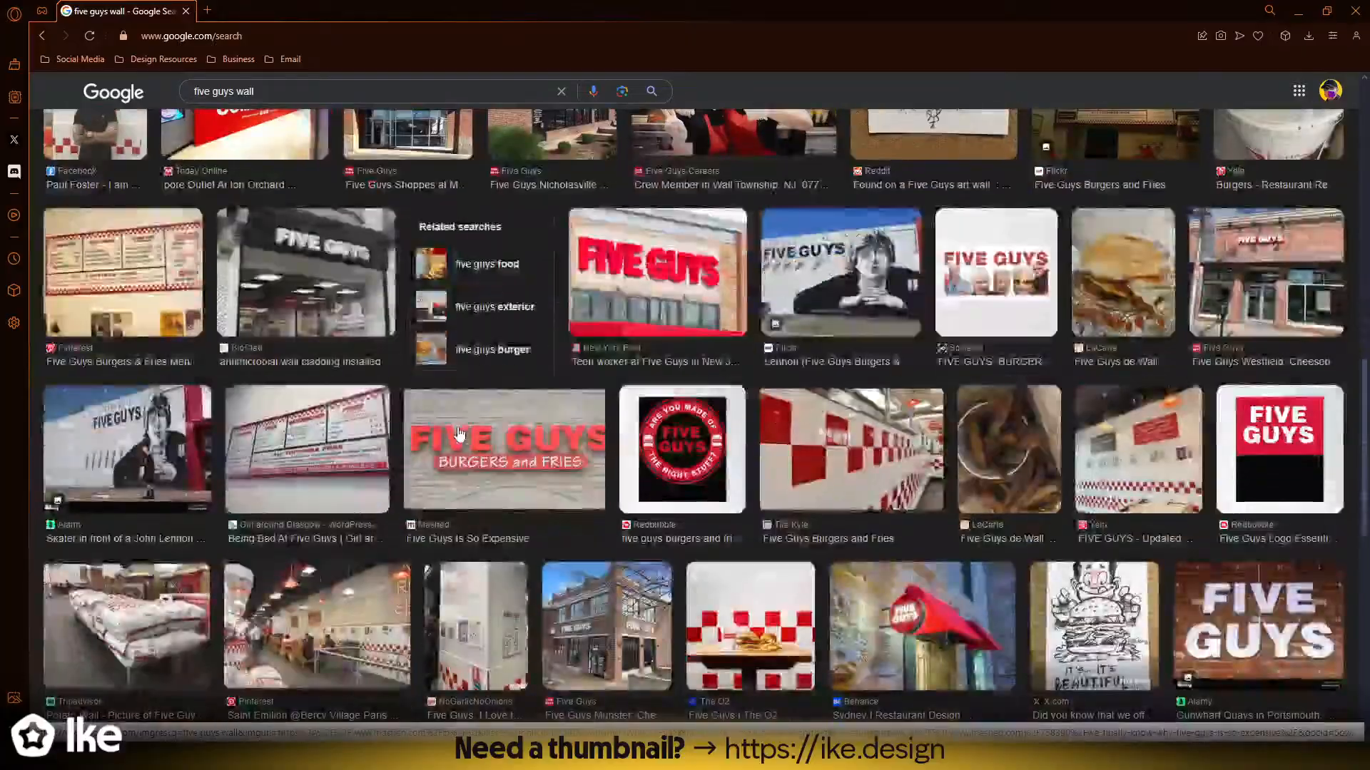
scroll(458, 431, "down", 4)
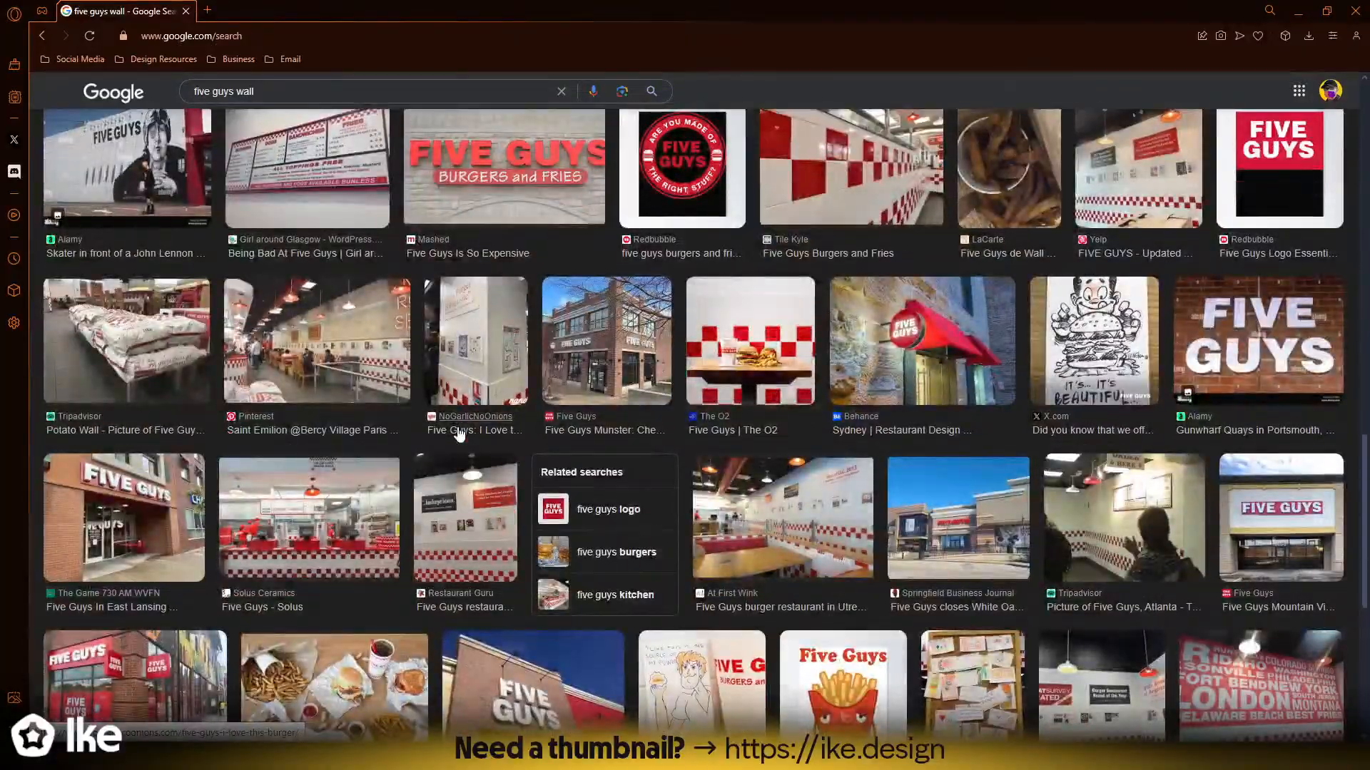
scroll(459, 432, "down", 7)
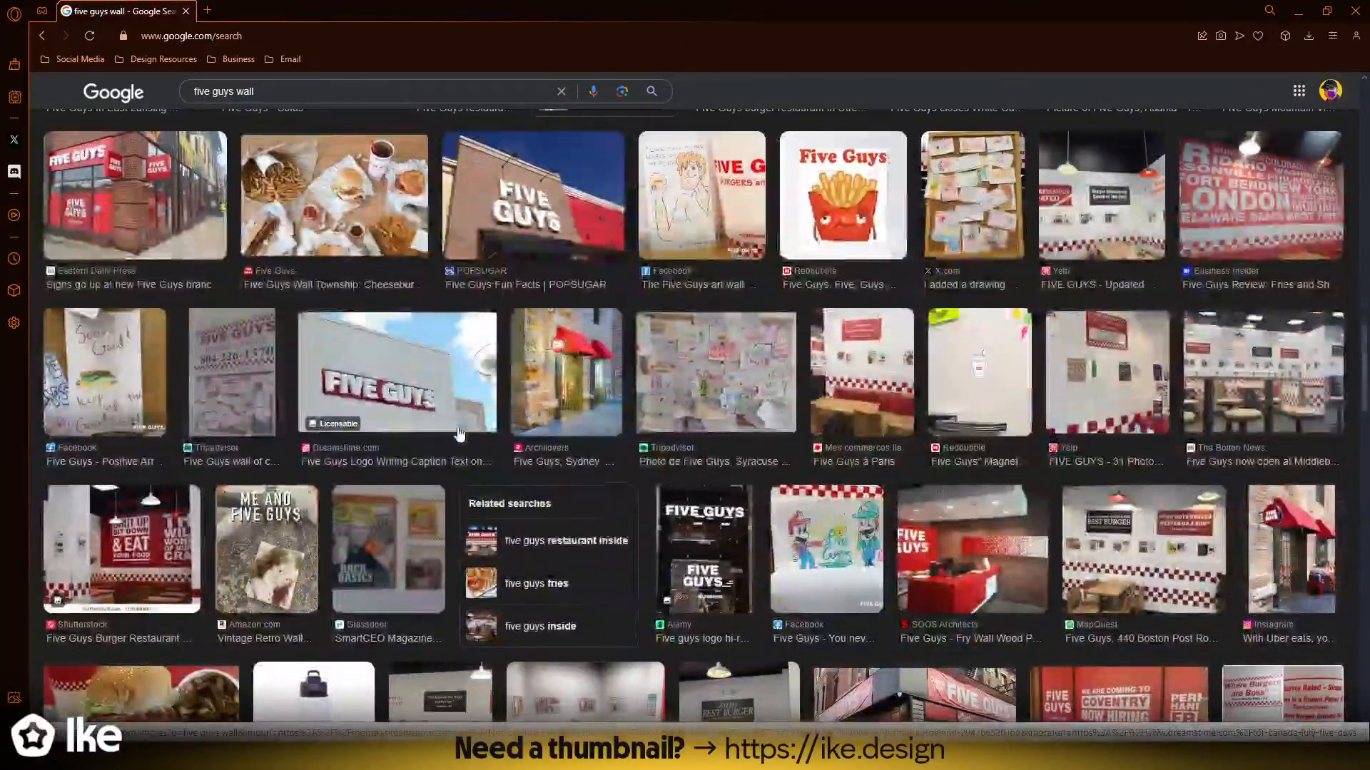
scroll(459, 432, "down", 10)
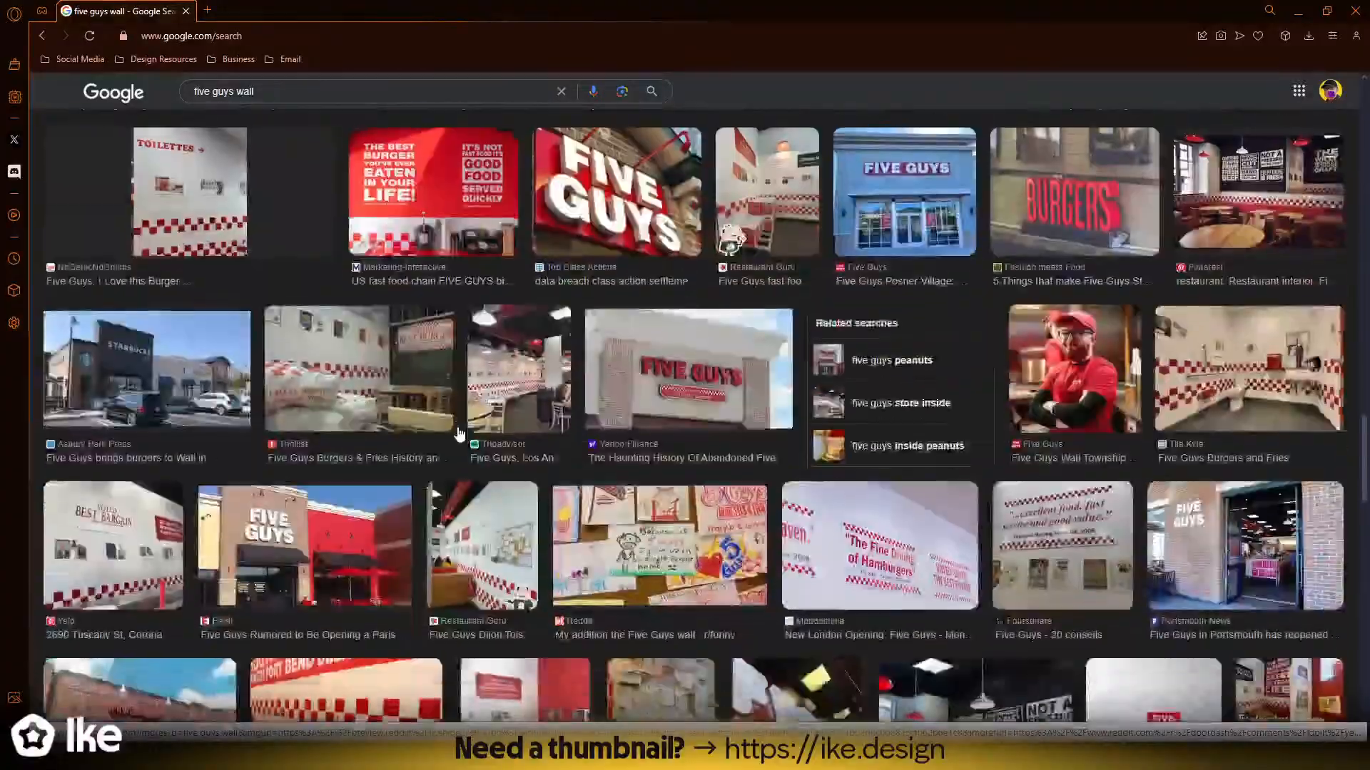
scroll(458, 433, "down", 6)
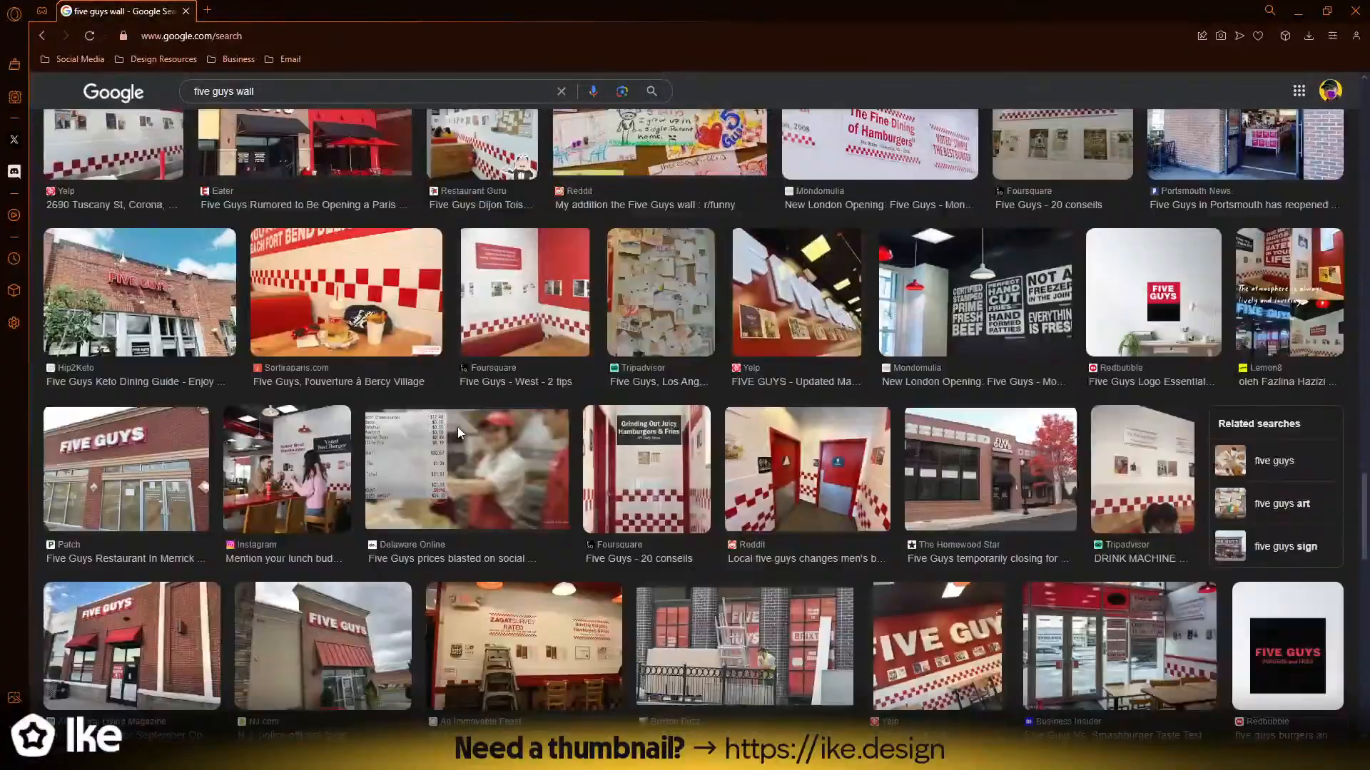
scroll(457, 431, "down", 3)
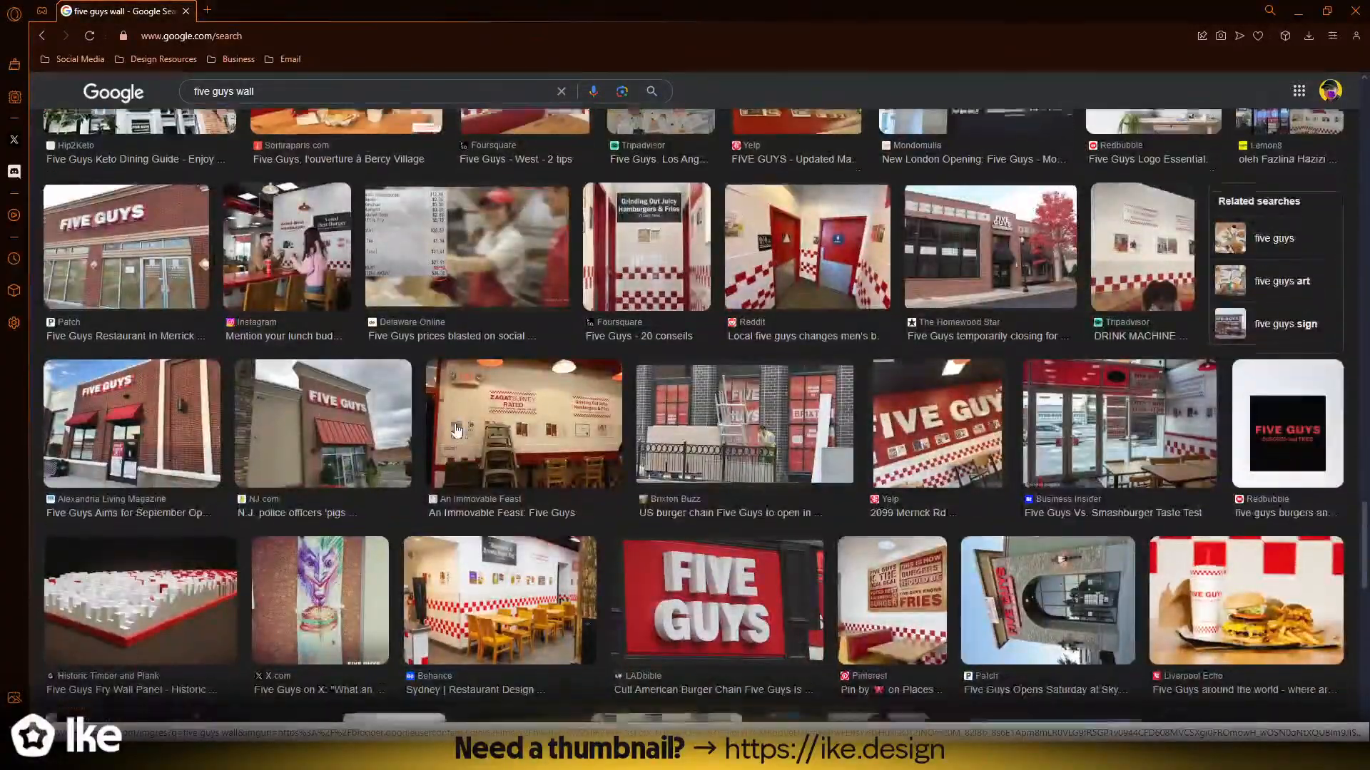
scroll(456, 430, "down", 12)
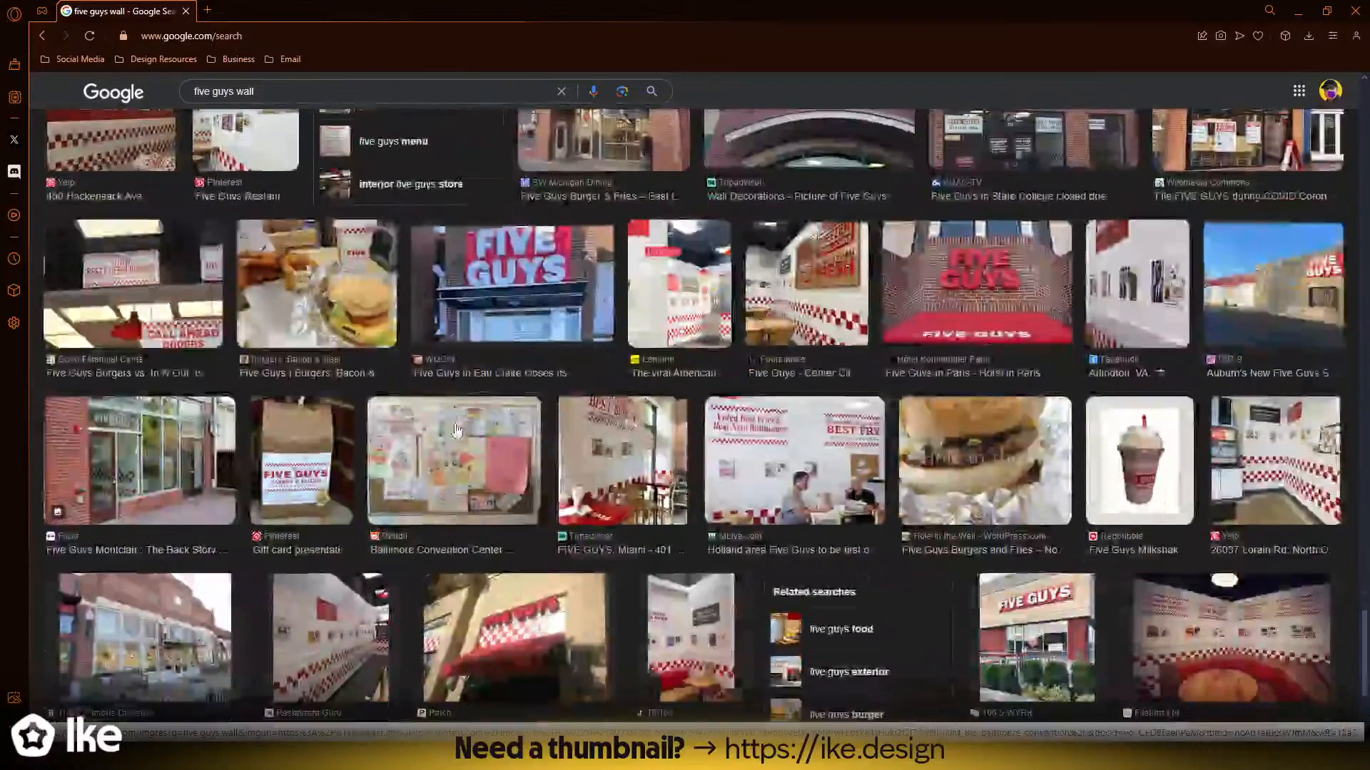
scroll(457, 430, "down", 5)
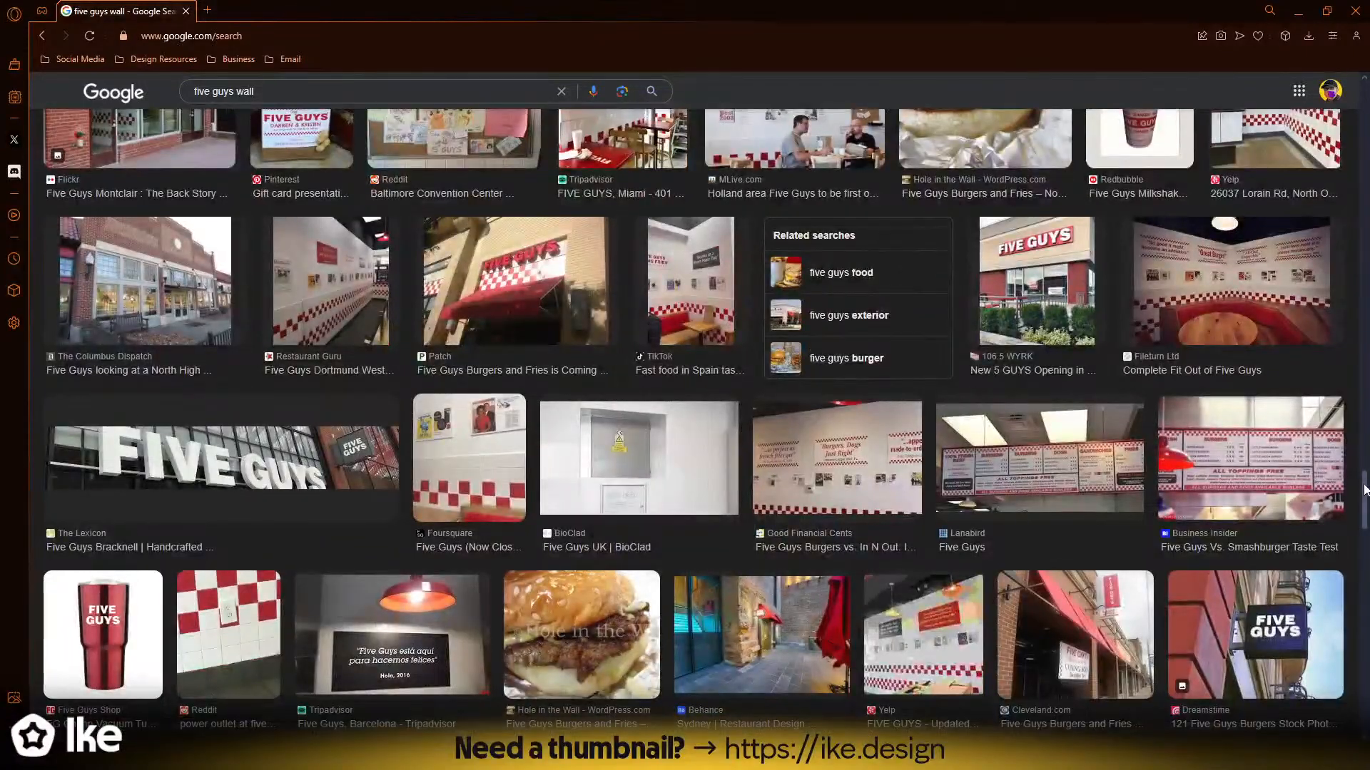
- Filter the "five guys wall" image results to the Large size
left_click_drag(1363, 485, 1286, 84)
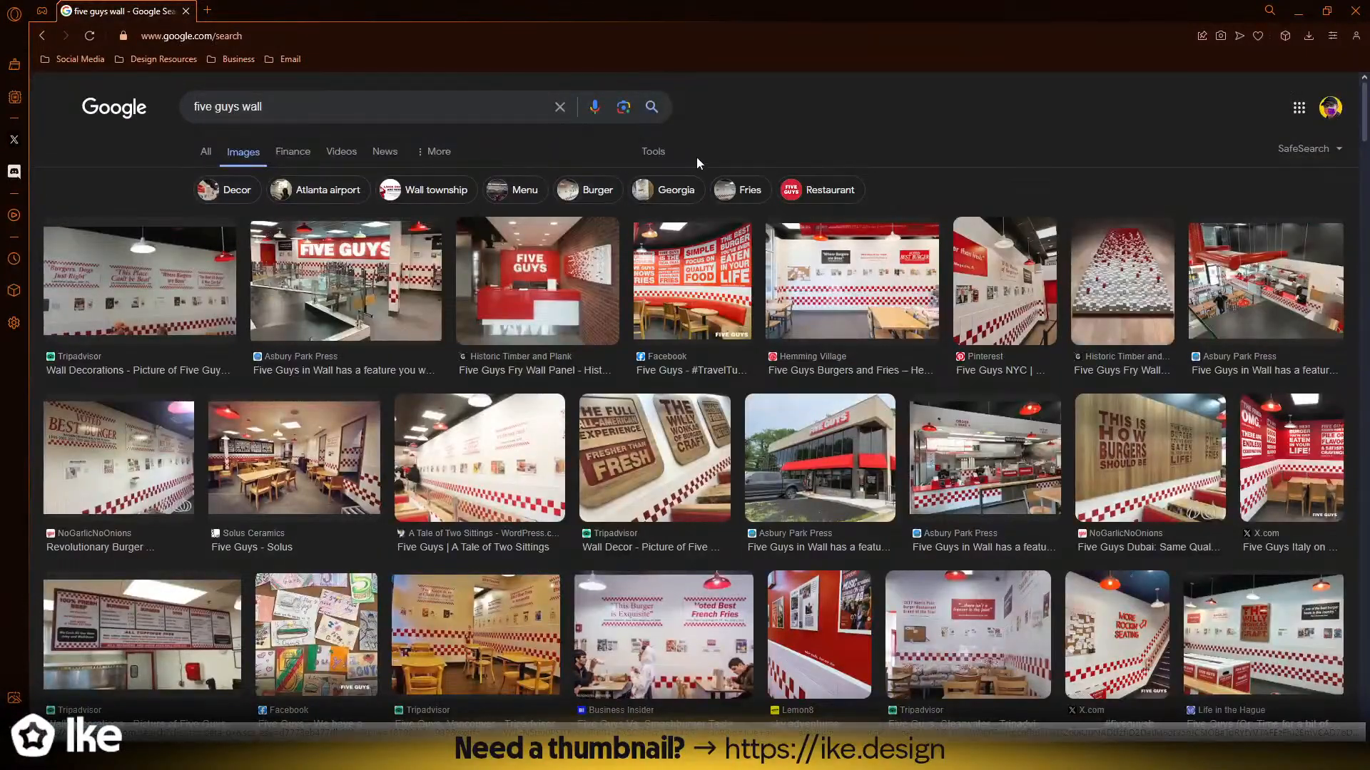
left_click(650, 159)
left_click(282, 226)
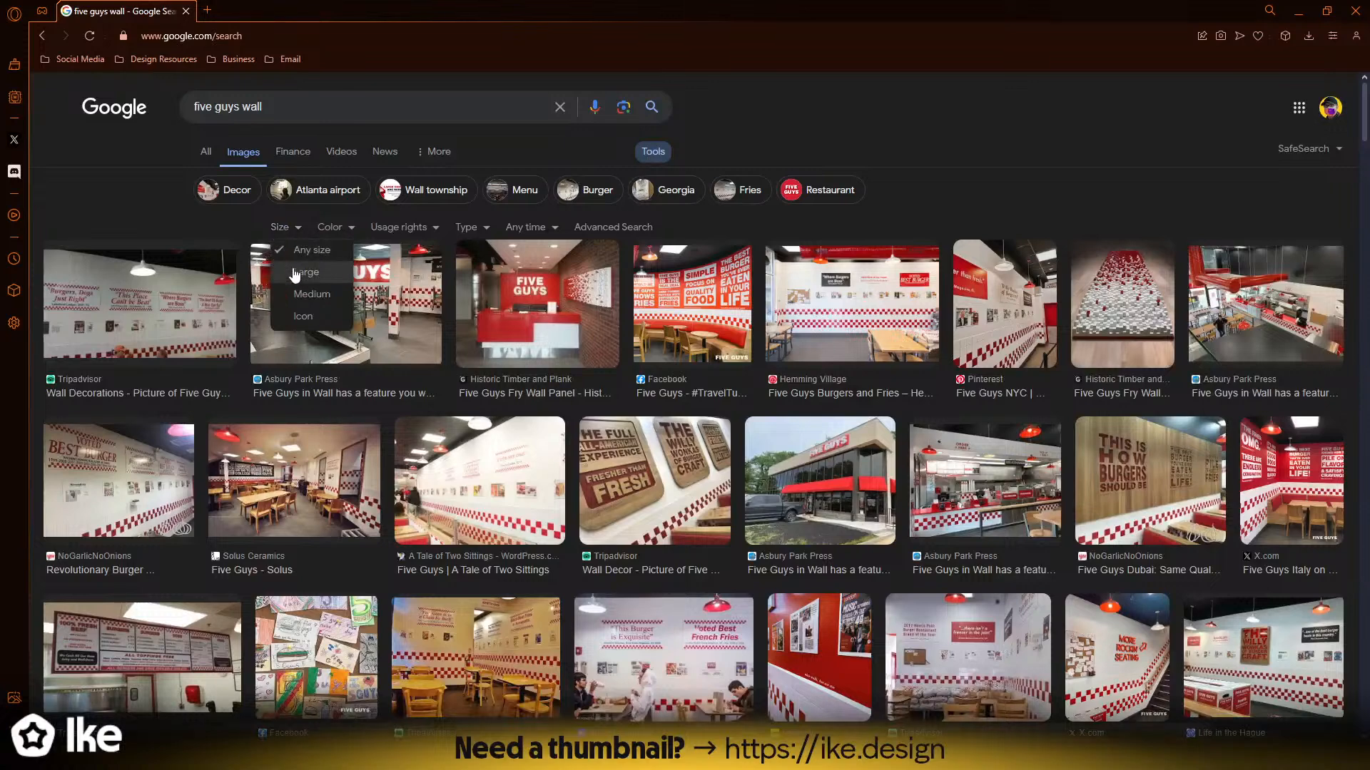
left_click(293, 277)
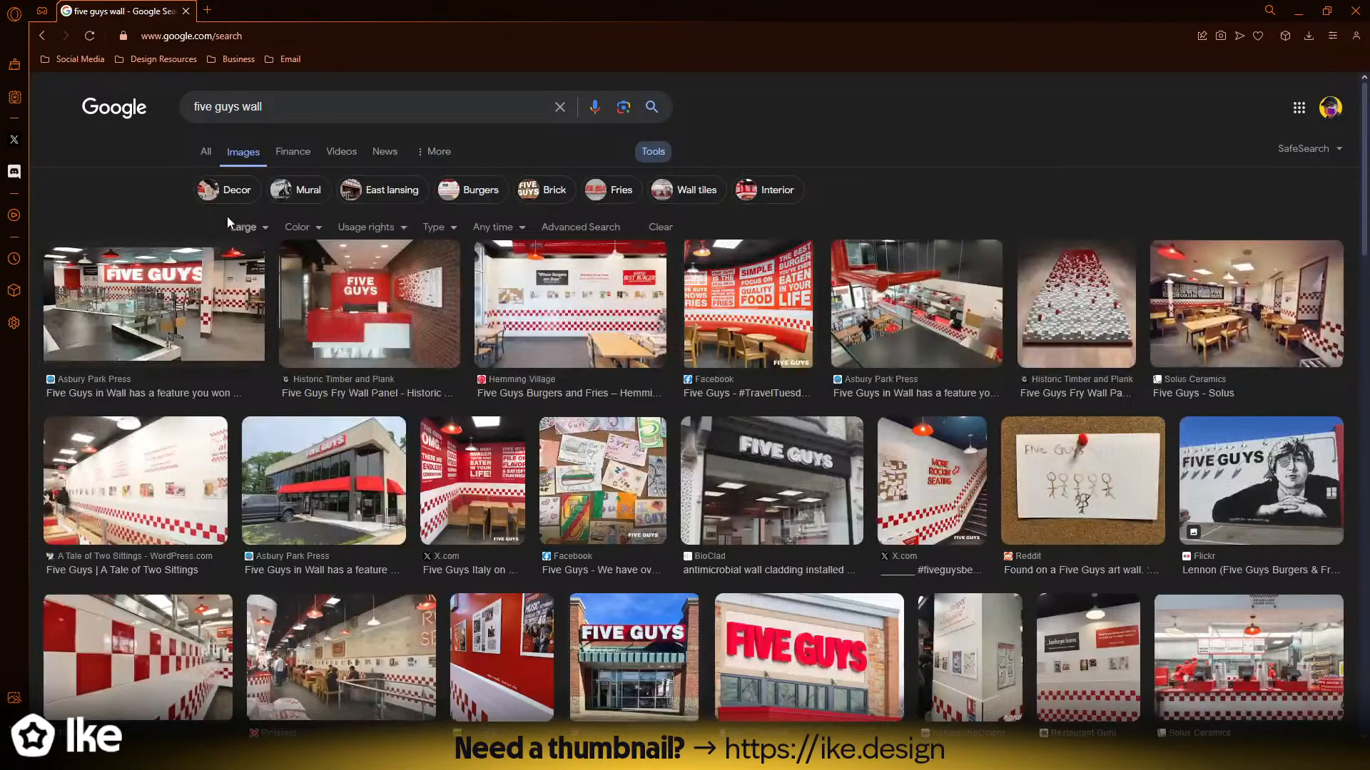
- Preview the Hemming Village wall photo with its related images and examine the large results for alternative wall backgrounds
left_click(560, 292)
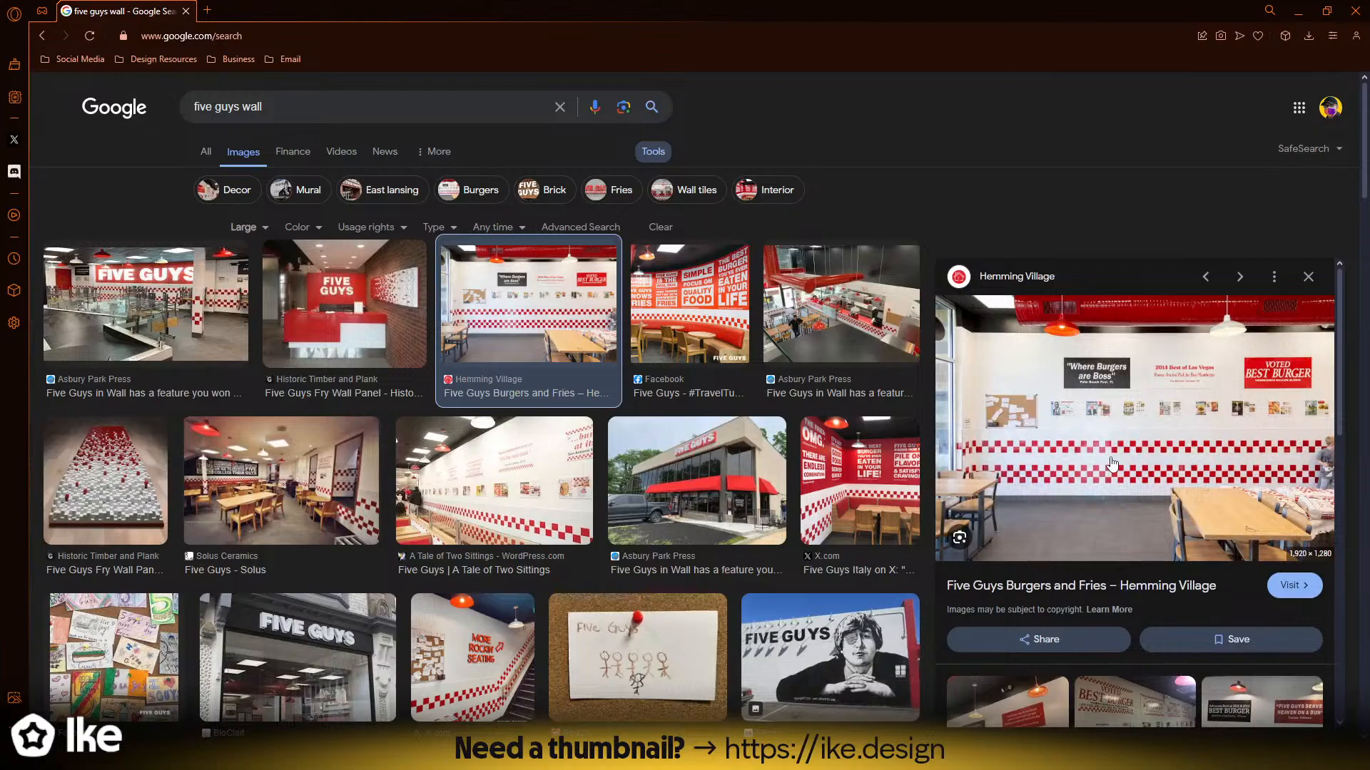
scroll(1112, 463, "down", 10)
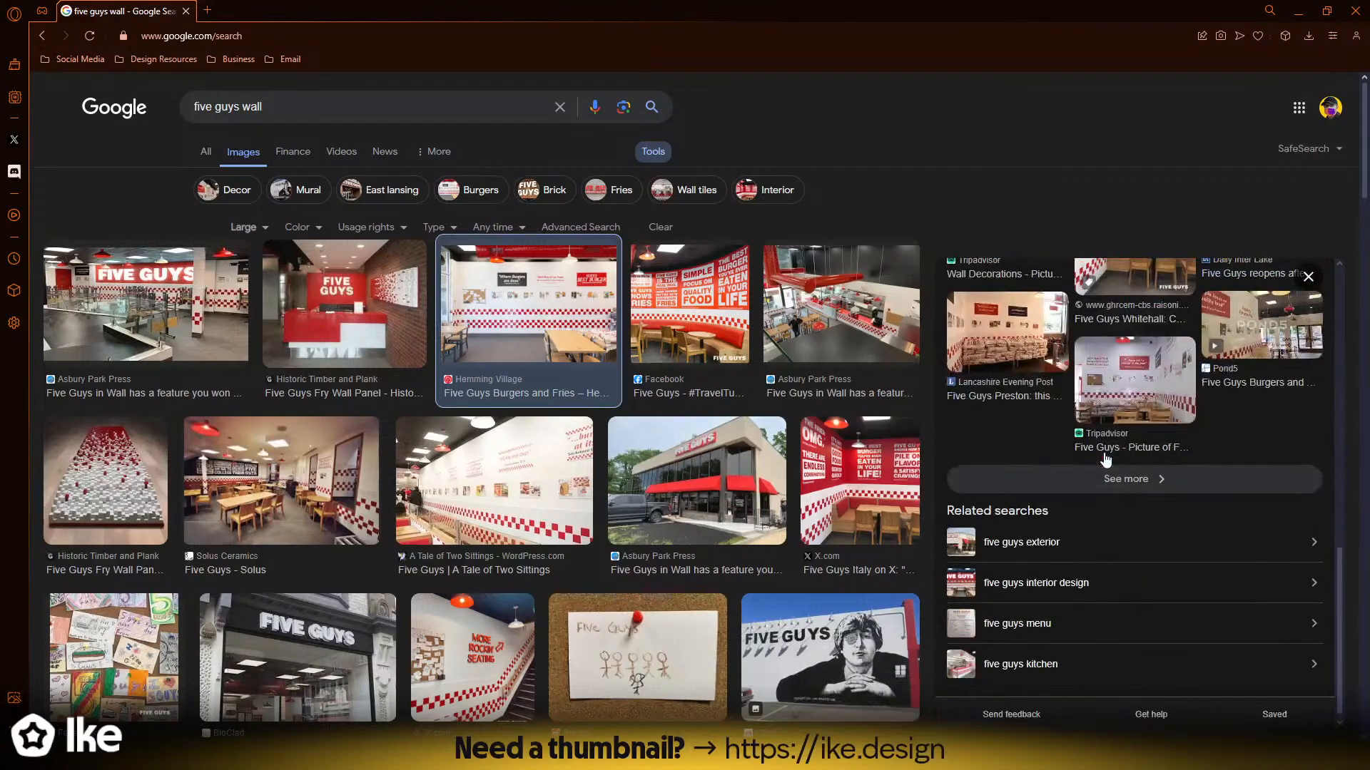
scroll(1105, 460, "up", 10)
scroll(542, 411, "down", 8)
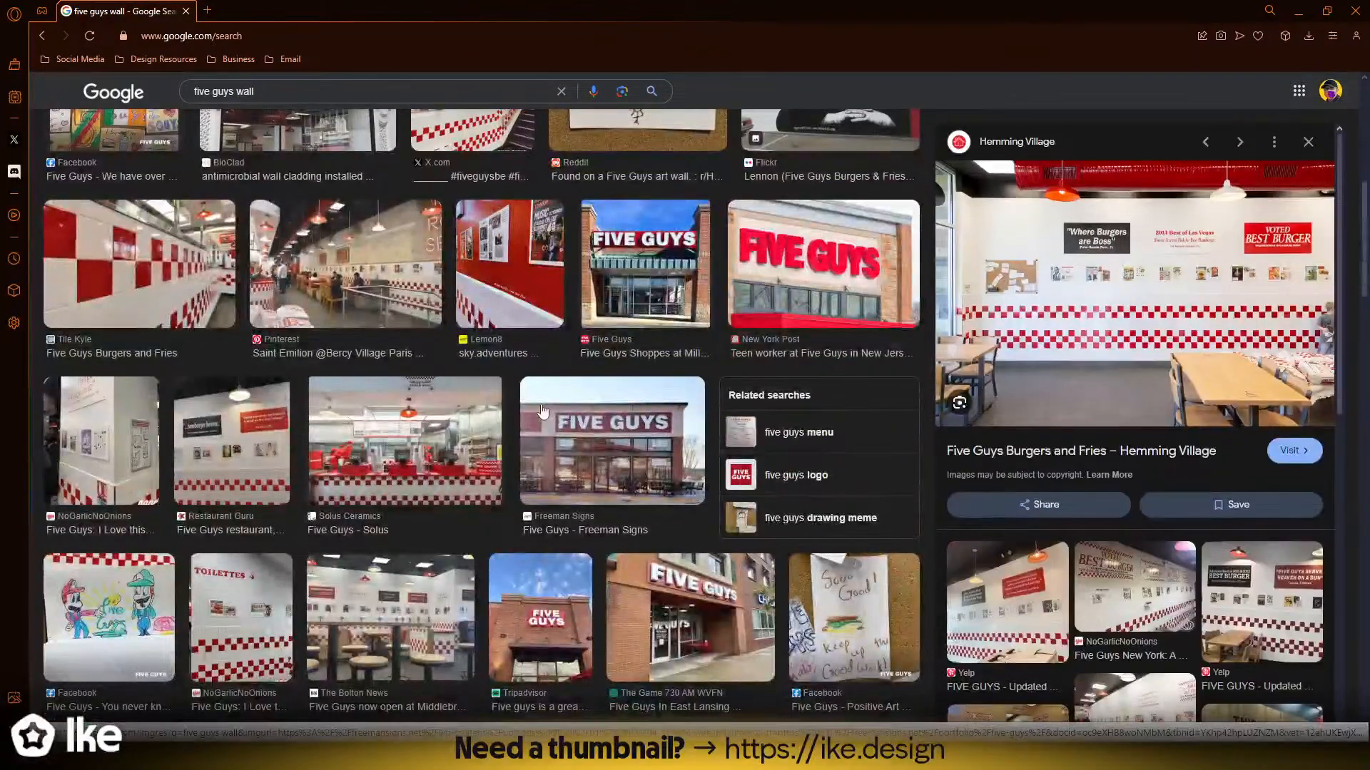
scroll(179, 286, "down", 5)
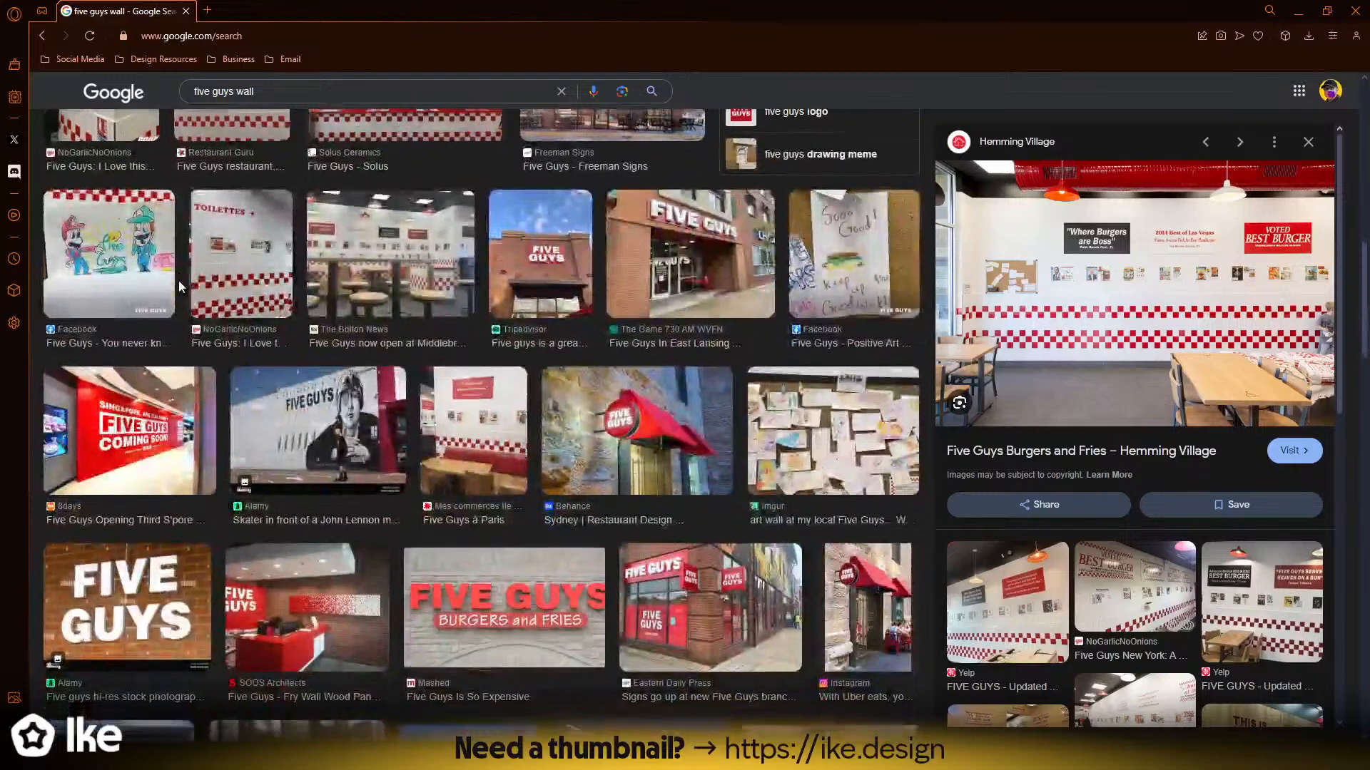
scroll(179, 286, "down", 15)
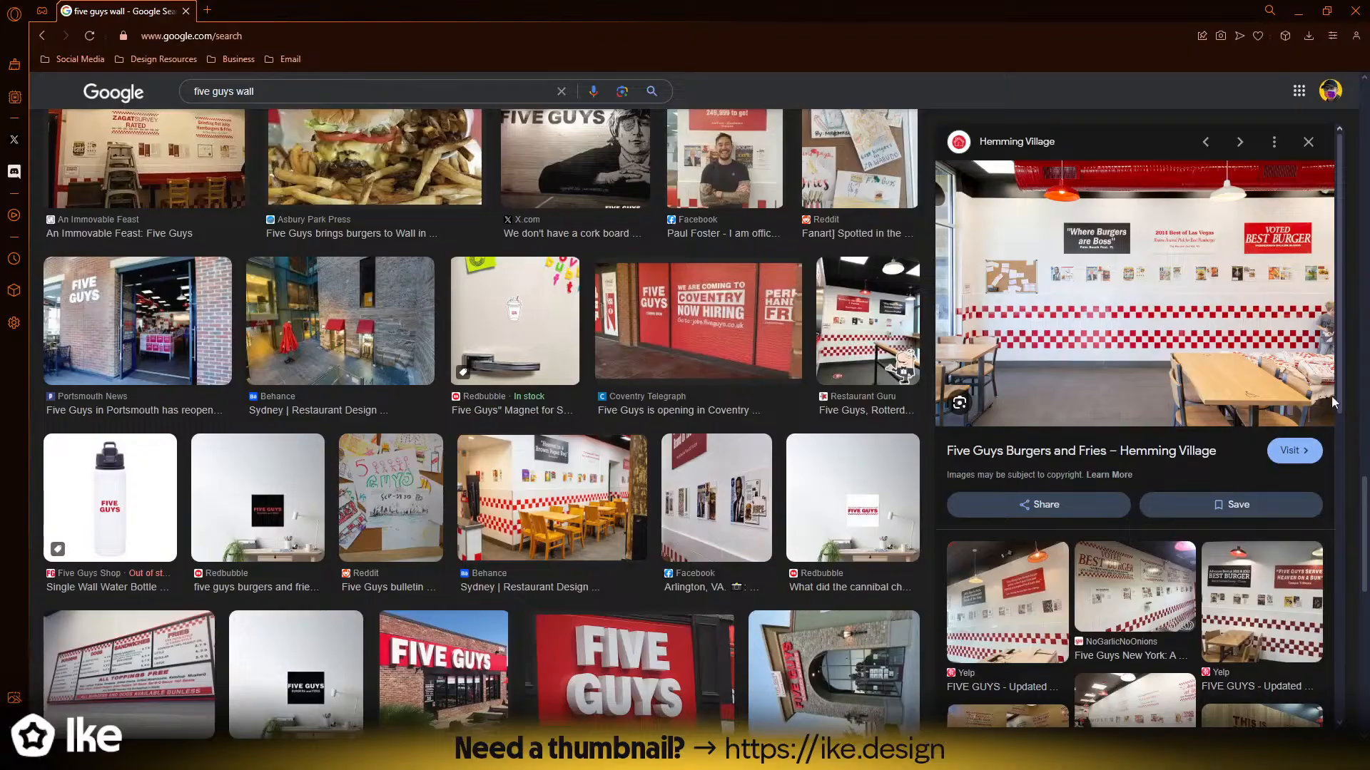
scroll(624, 417, "down", 10)
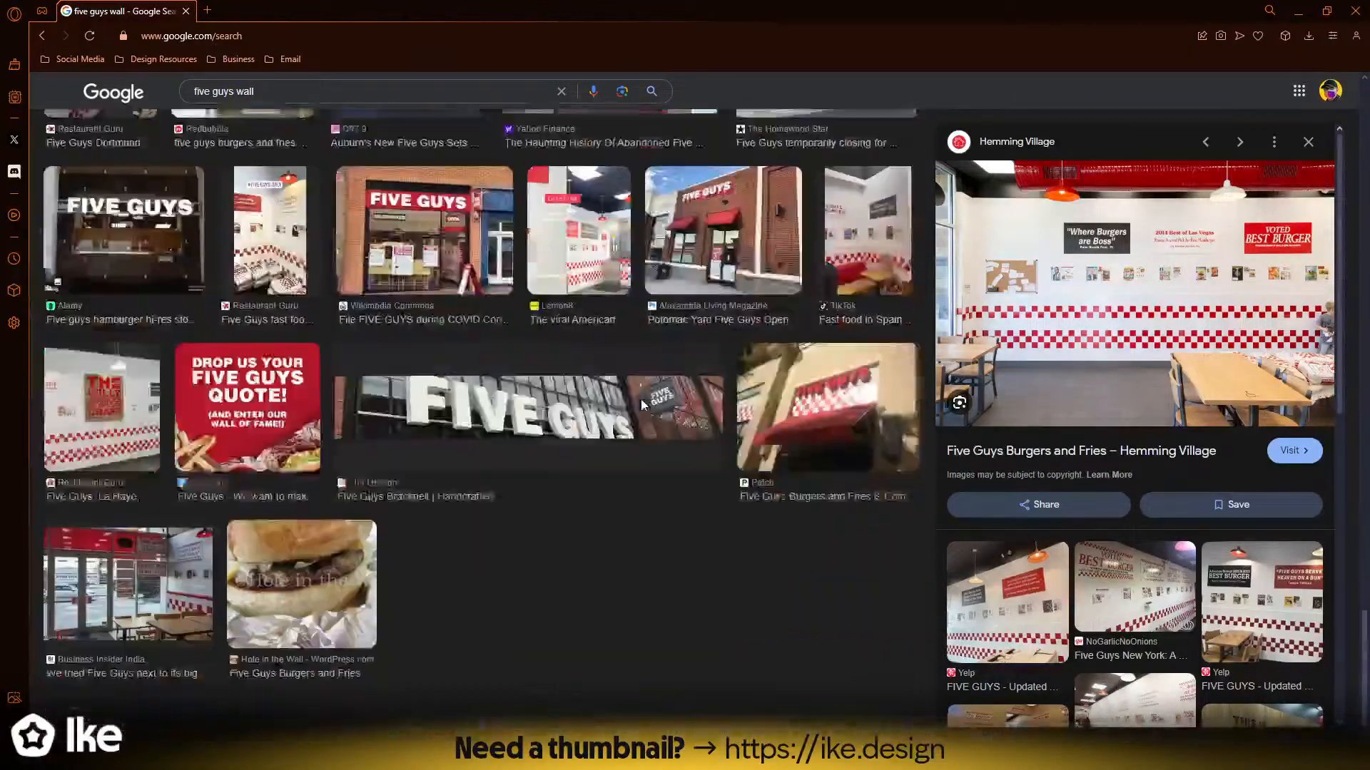
scroll(624, 417, "down", 10)
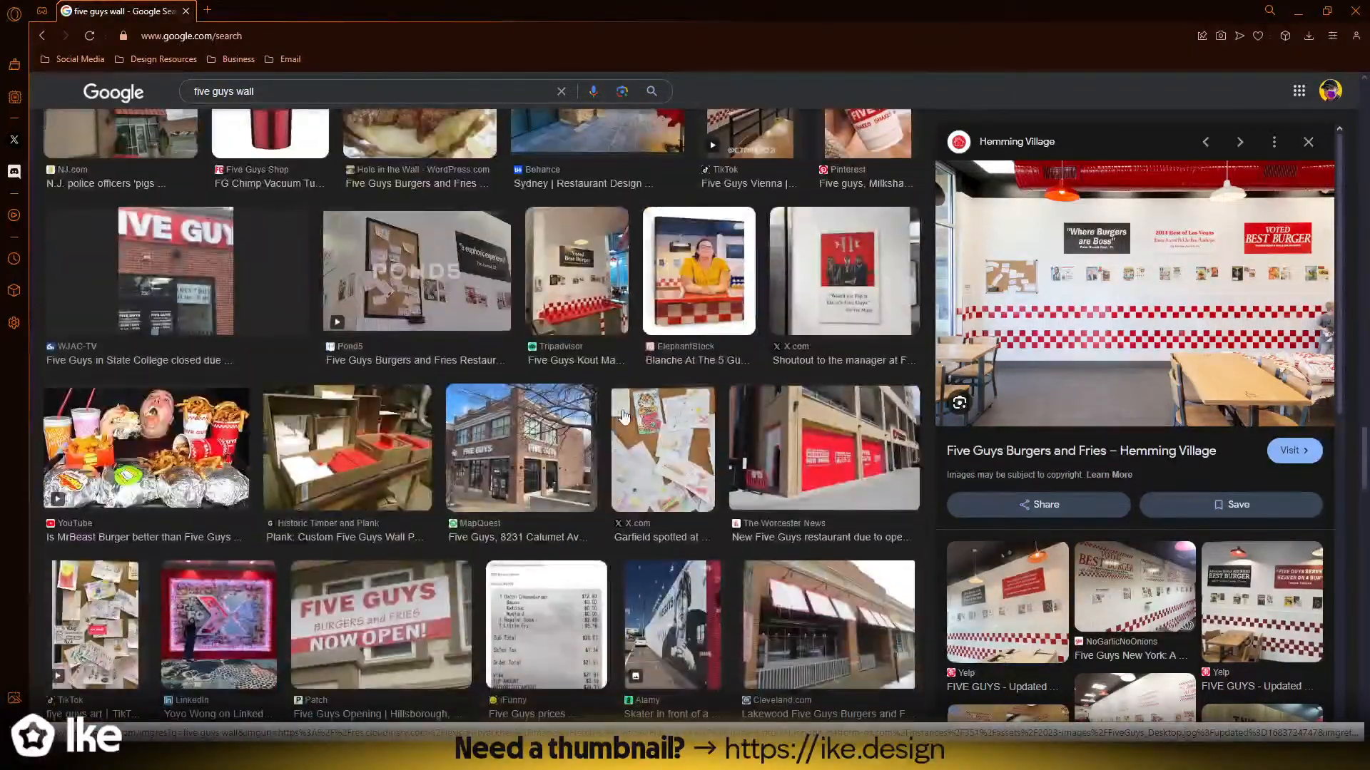
scroll(624, 417, "down", 7)
scroll(303, 385, "up", 6)
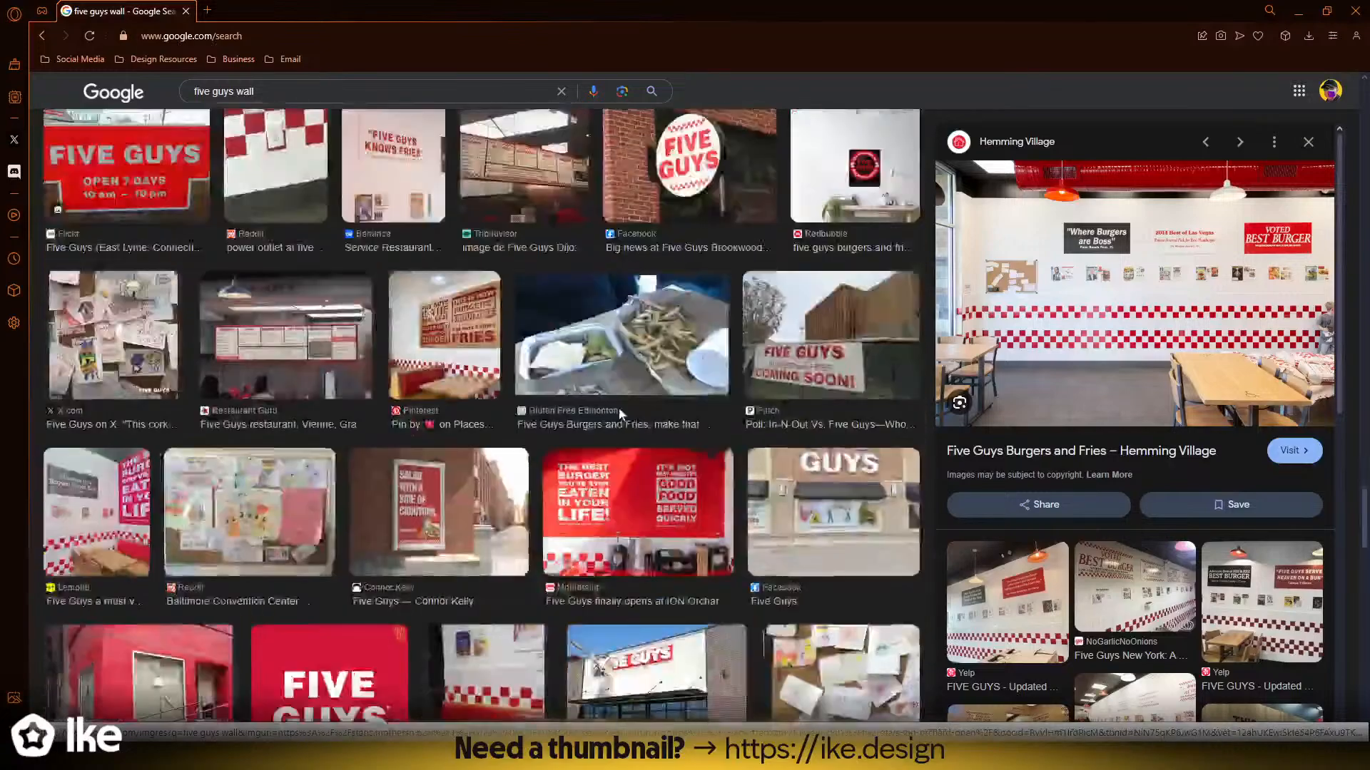
- Preview the Reddit power outlet tile photo, close it, and examine the remaining large results for a clean wall
left_click(287, 386)
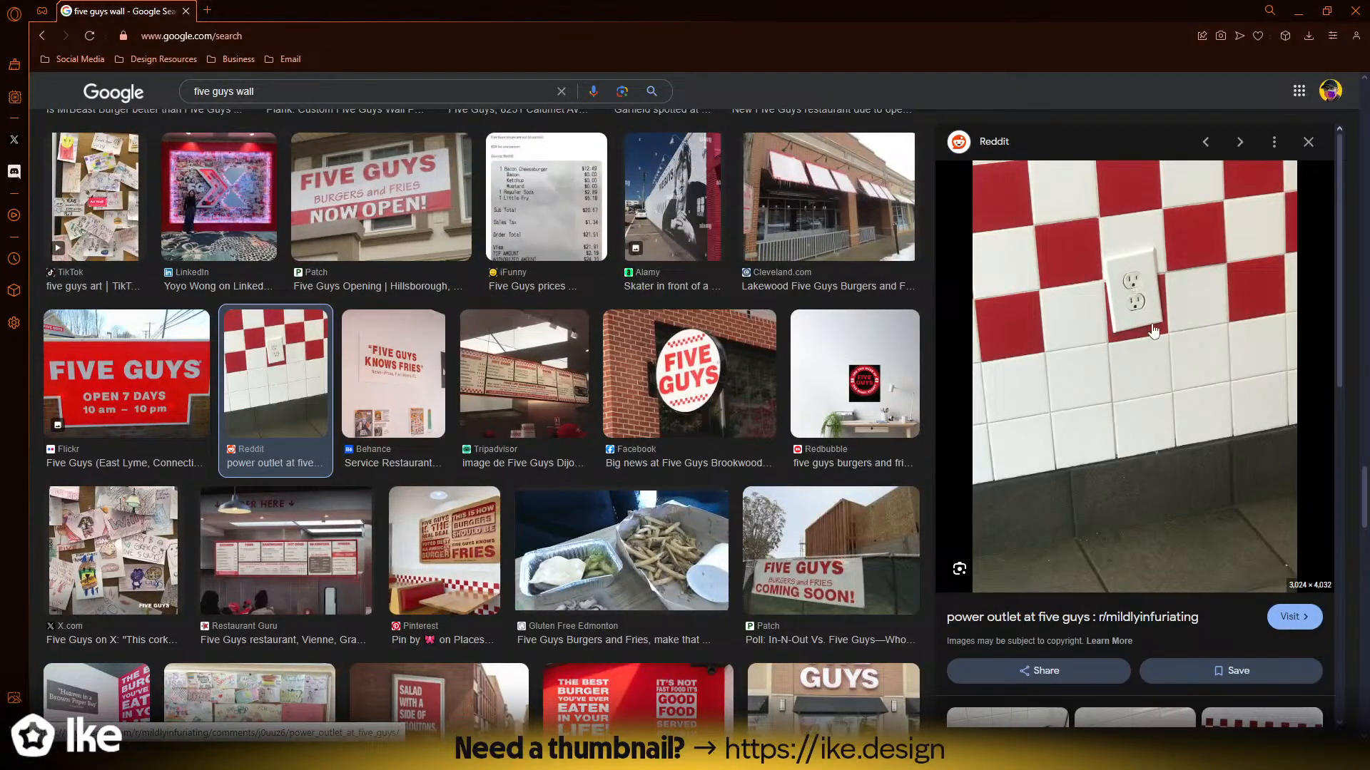
left_click(1308, 141)
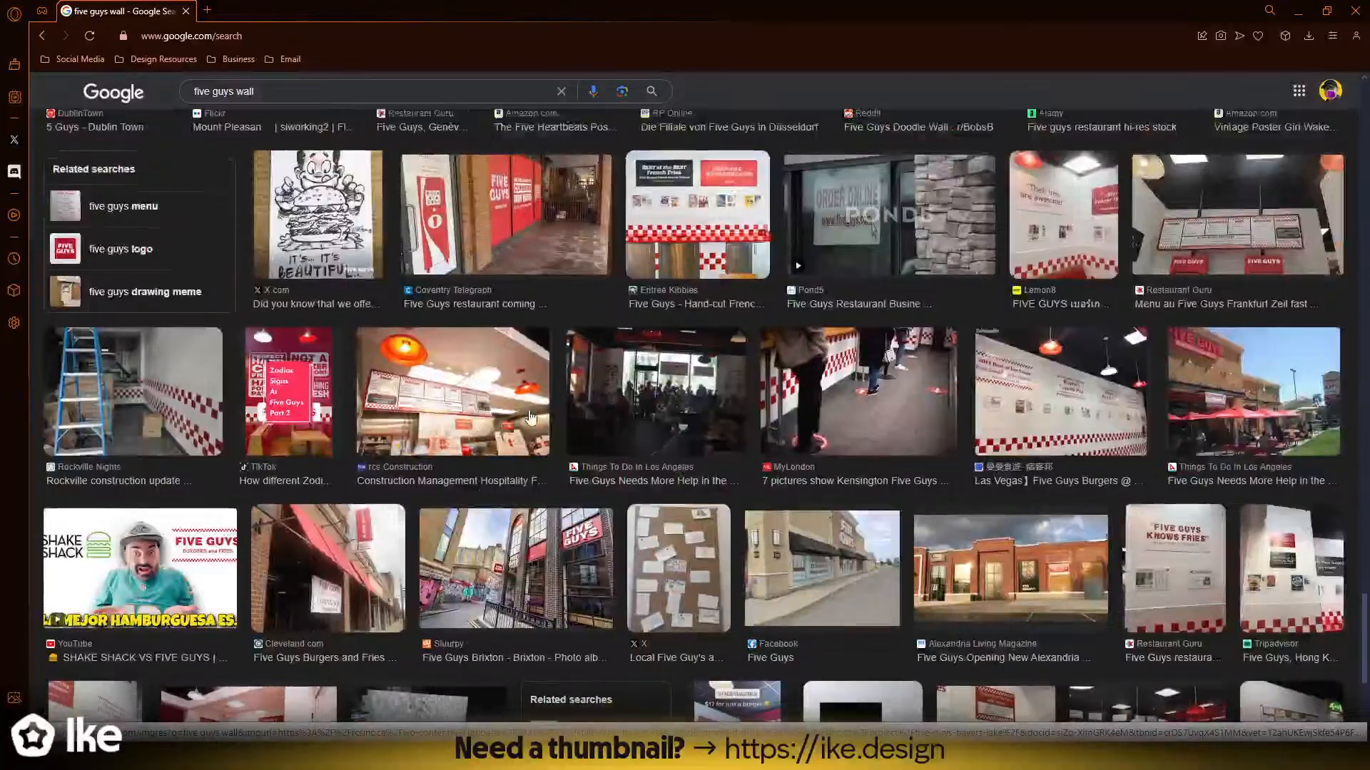
scroll(533, 409, "down", 5)
scroll(532, 410, "up", 6)
scroll(532, 409, "down", 15)
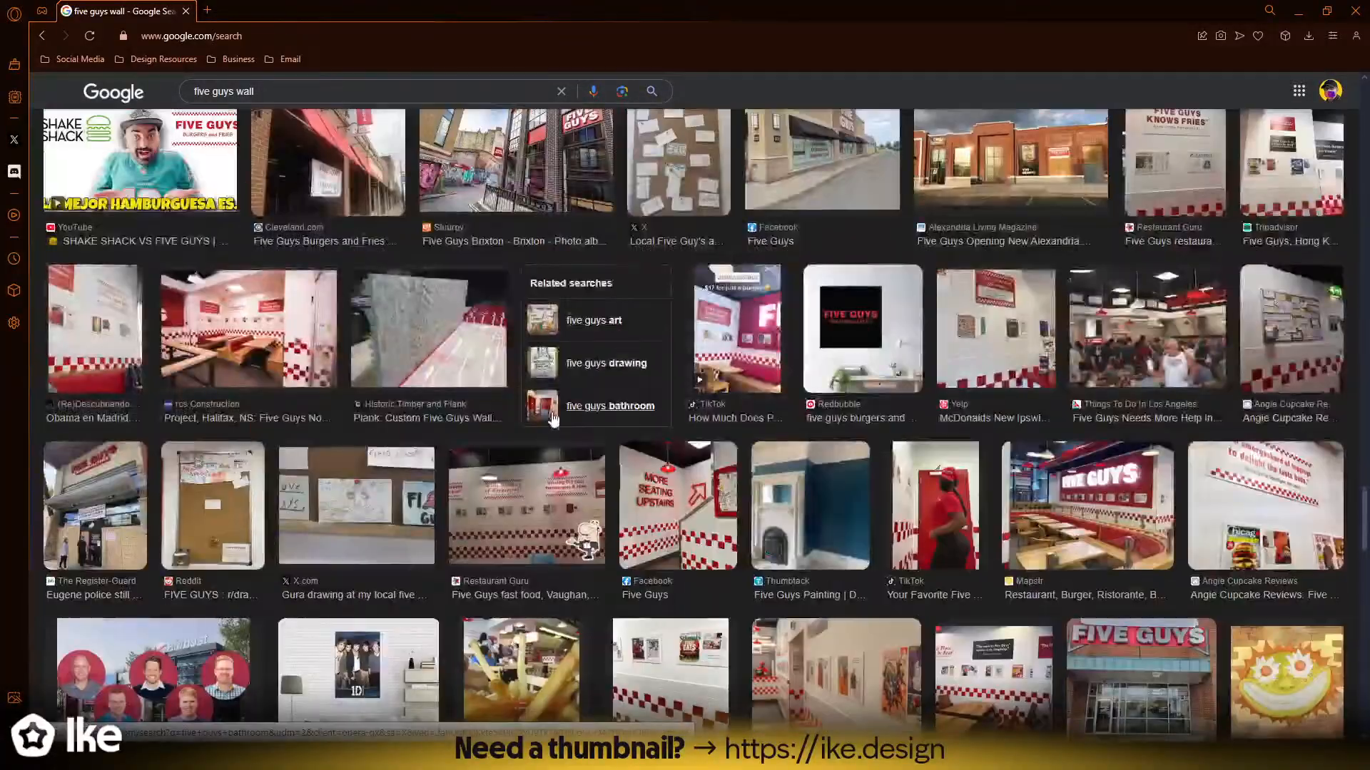
scroll(553, 415, "down", 10)
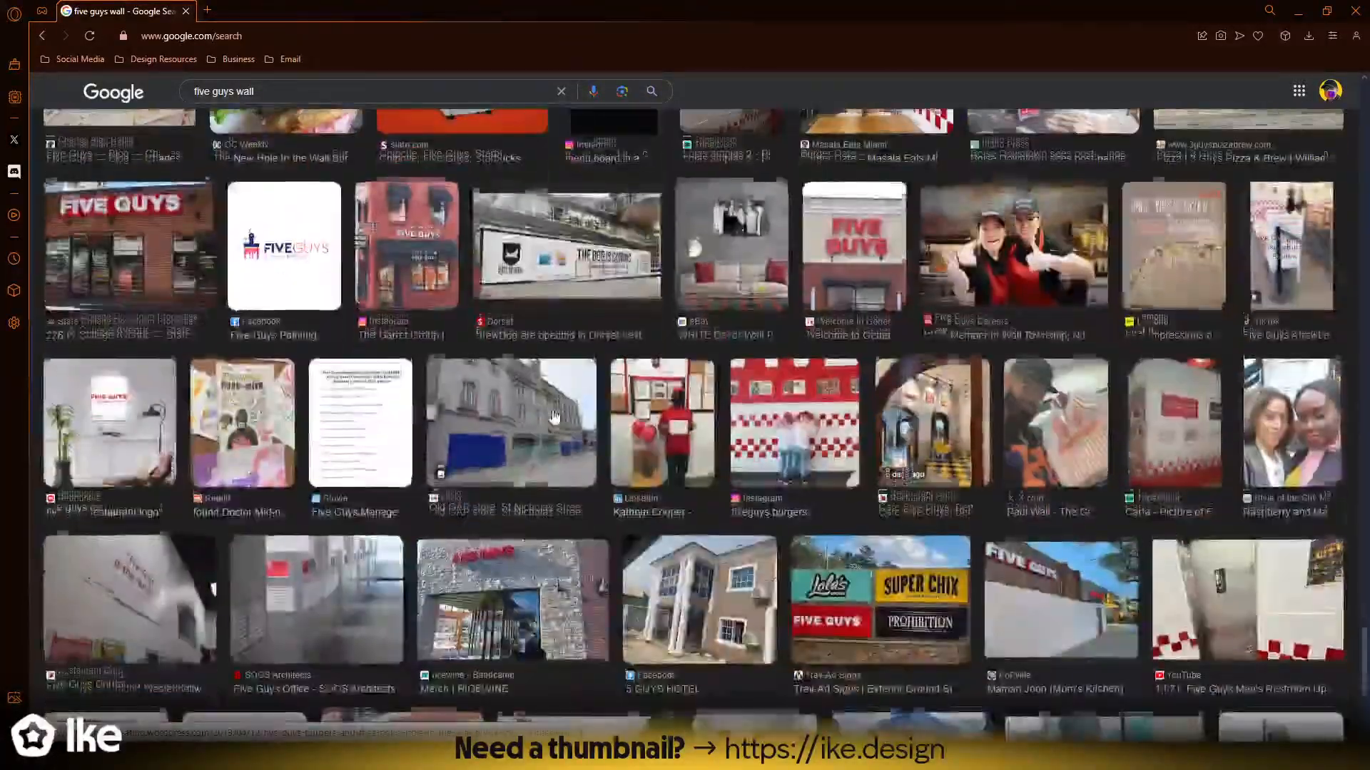
scroll(553, 416, "down", 6)
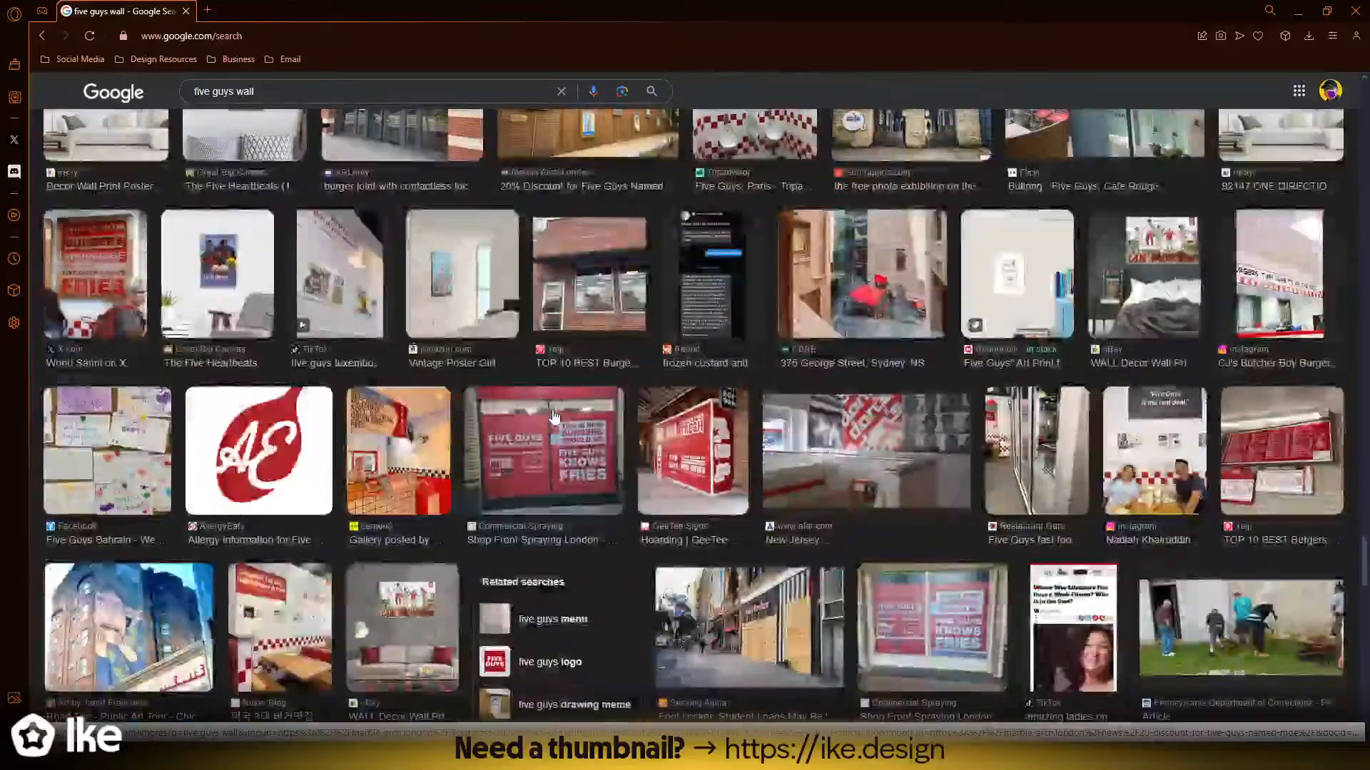
scroll(553, 416, "down", 12)
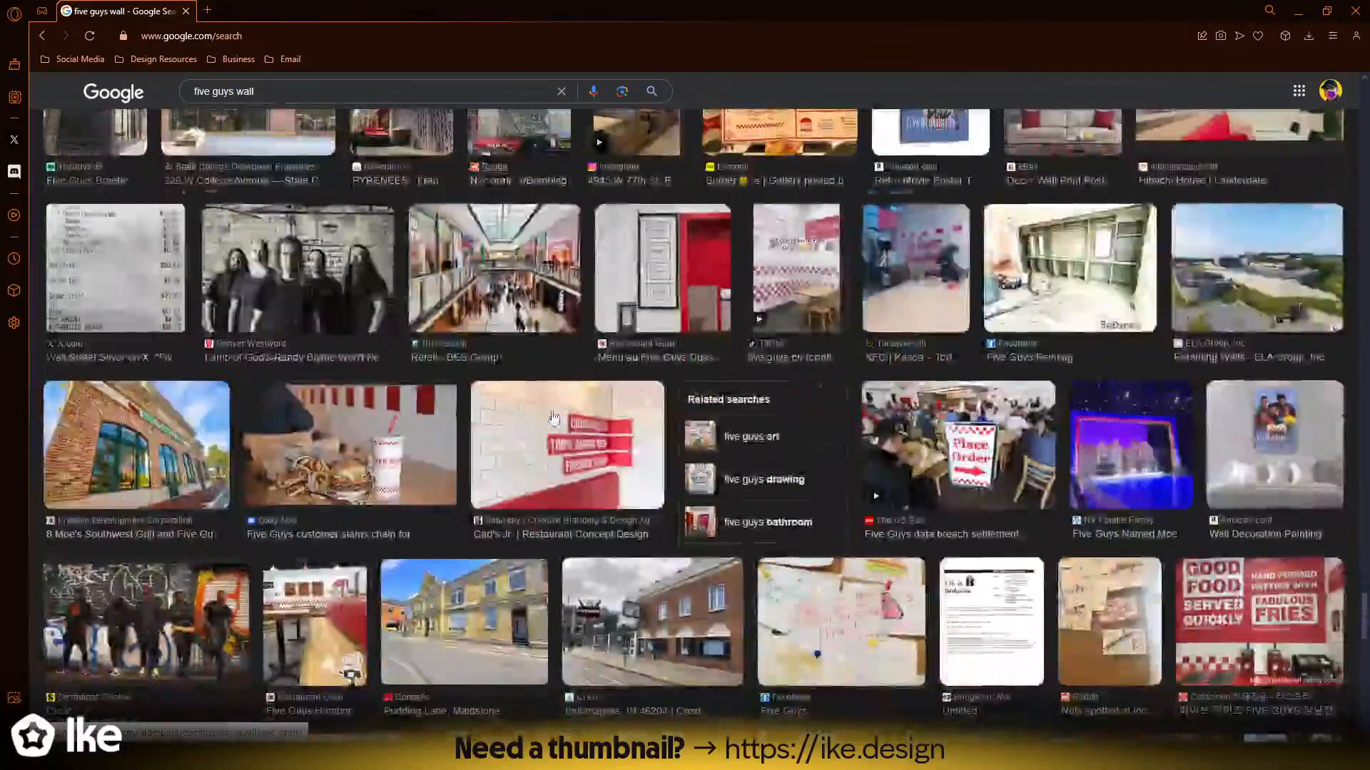
scroll(551, 417, "down", 12)
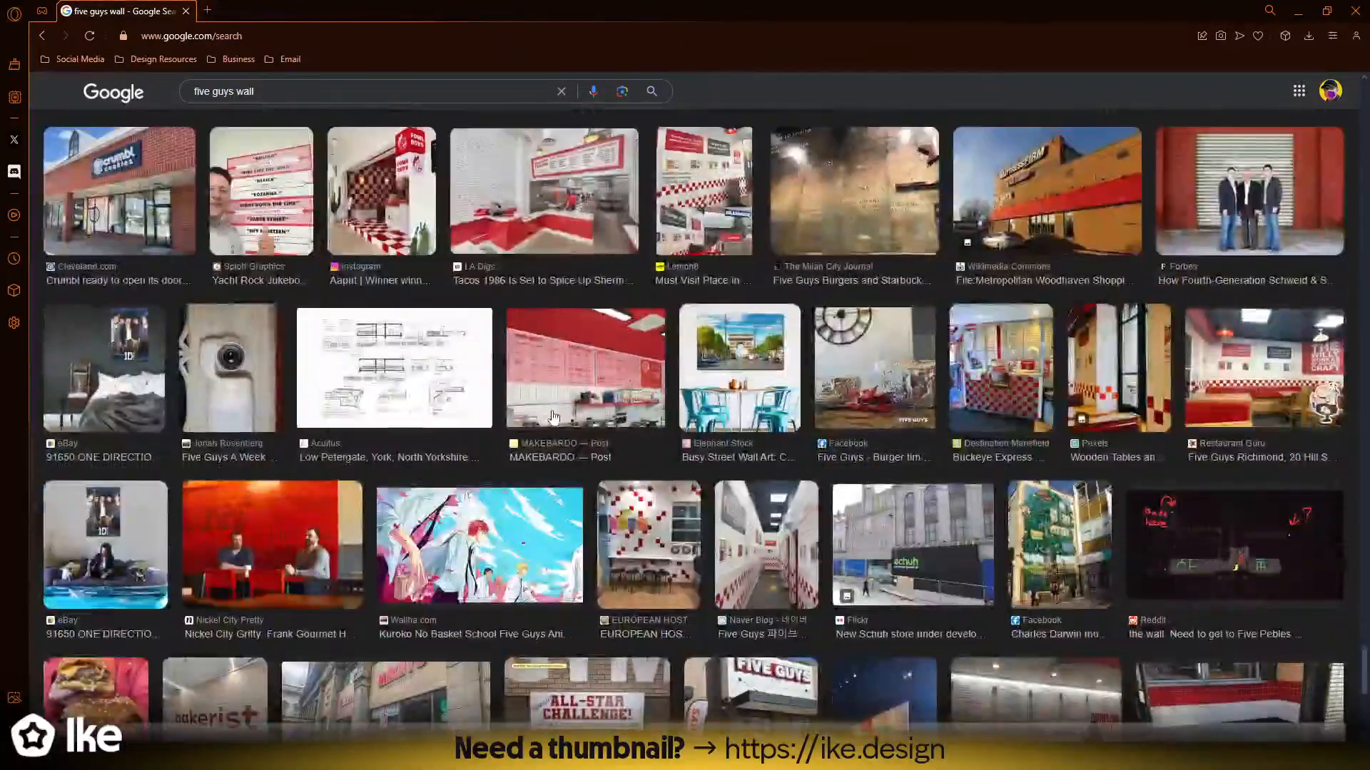
scroll(553, 416, "down", 7)
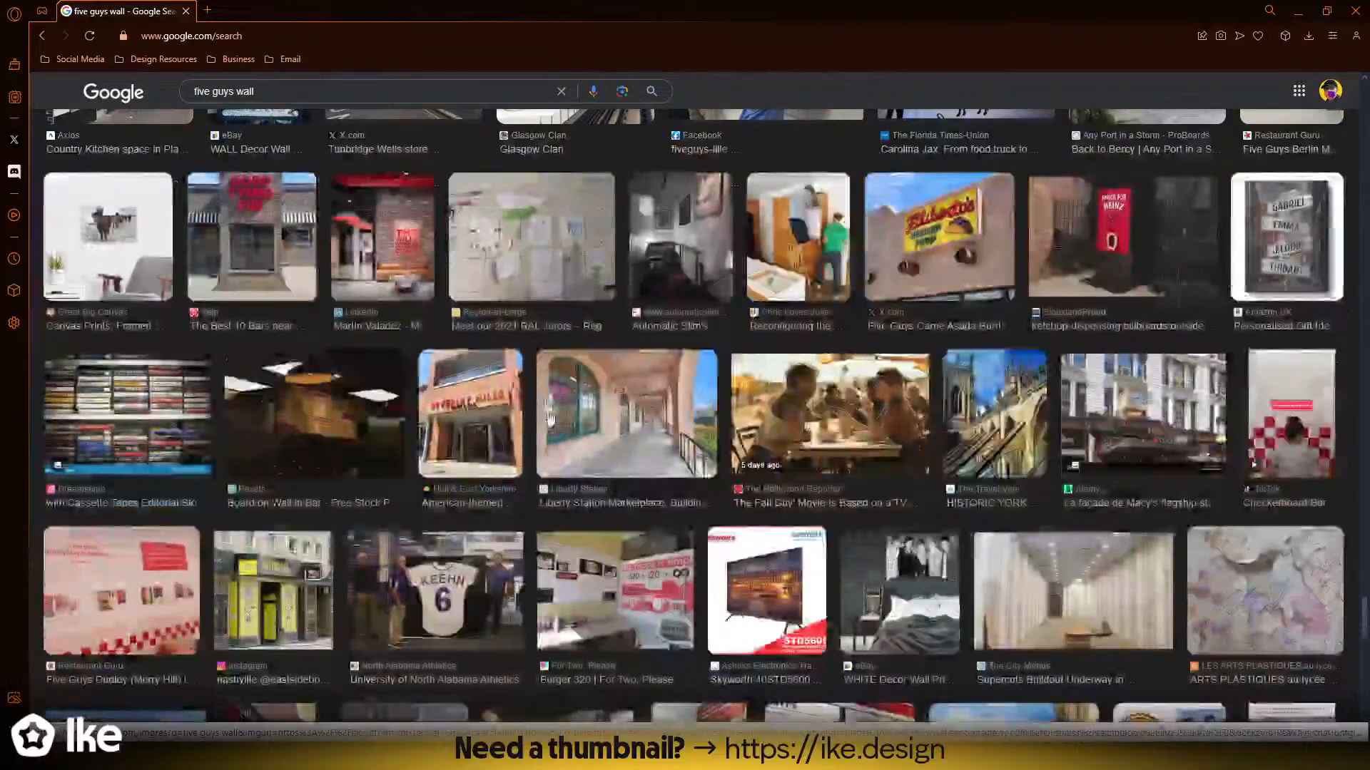
- Change the Google Images search to "five guys tiles"
left_click(238, 92)
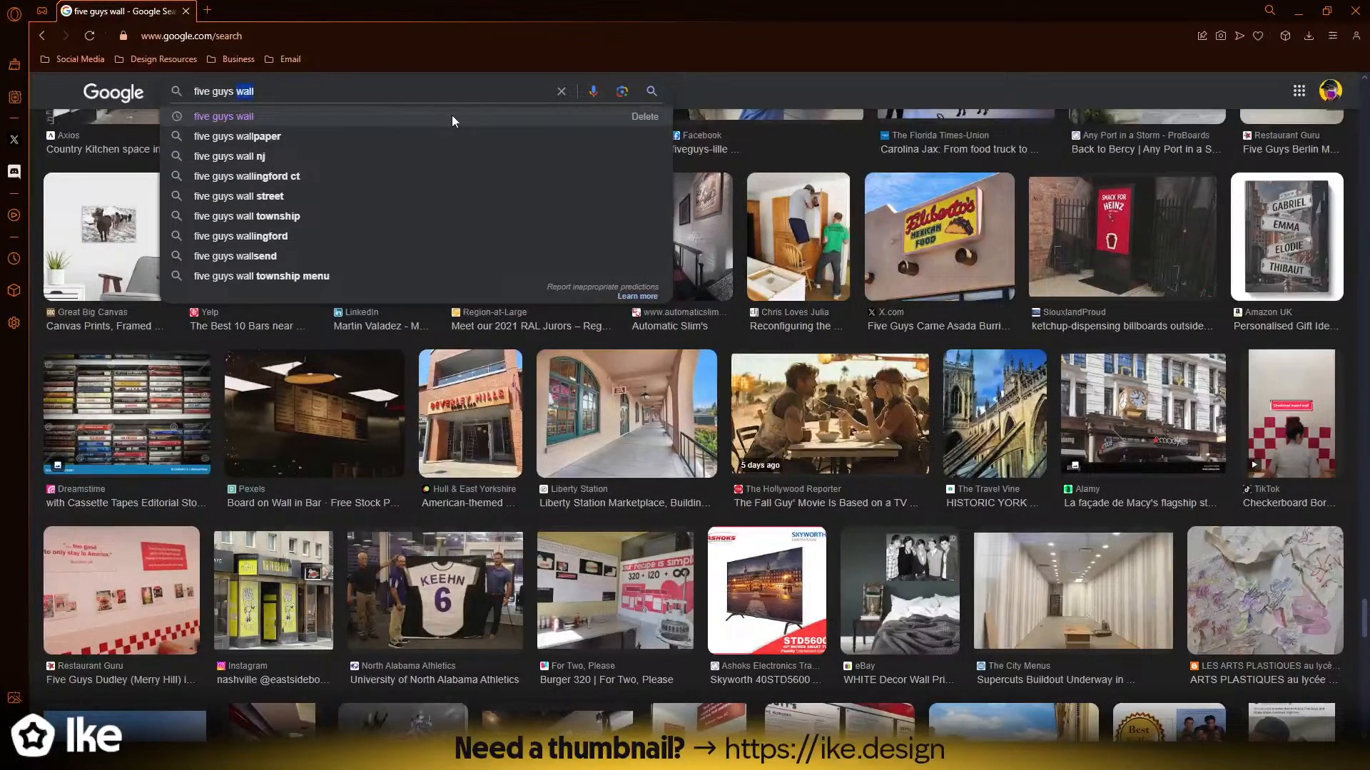
key("BackSpace")
key("BackSpace")
key("BackSpace")
key("BackSpace")
type("tiles")
key("Return")
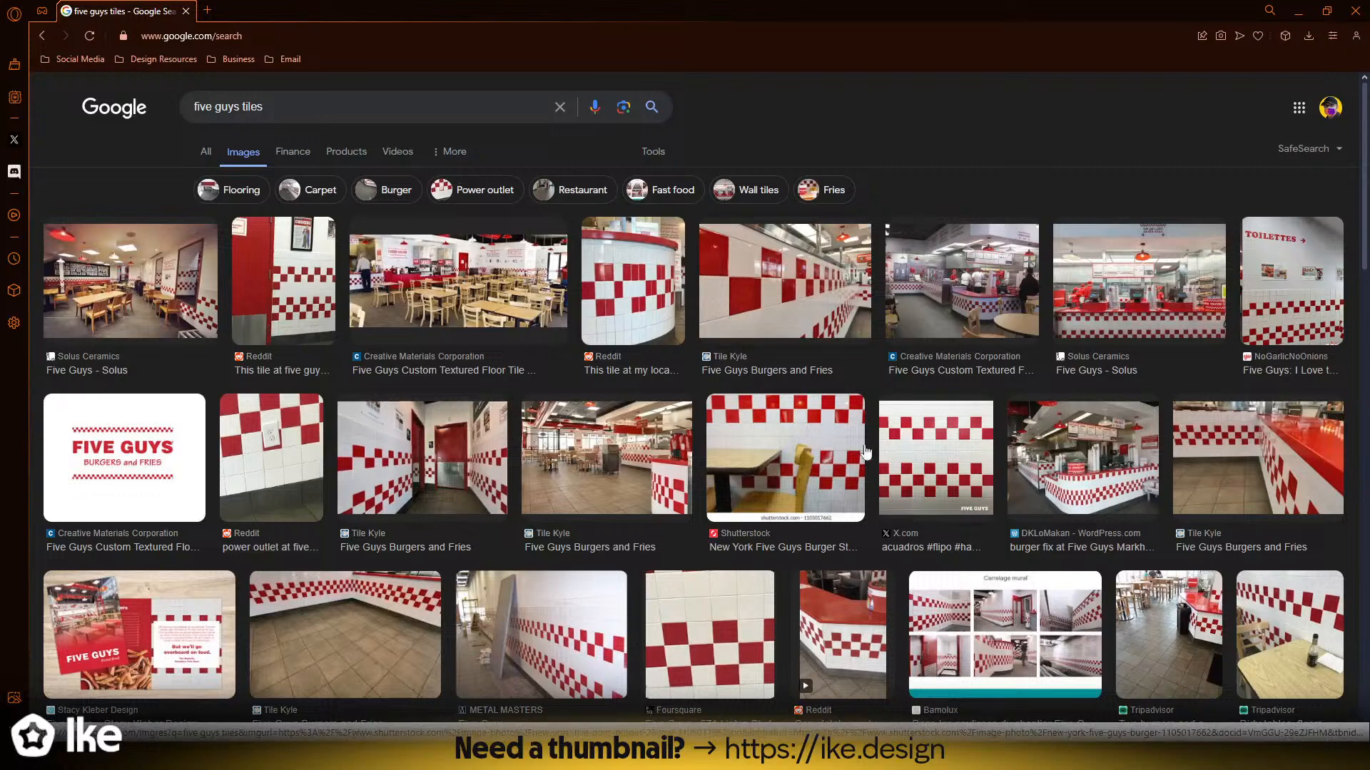
- Preview the X.com photo of red-and-white checkered tiles and open its full-size image in a new tab to inspect it
left_click(915, 458)
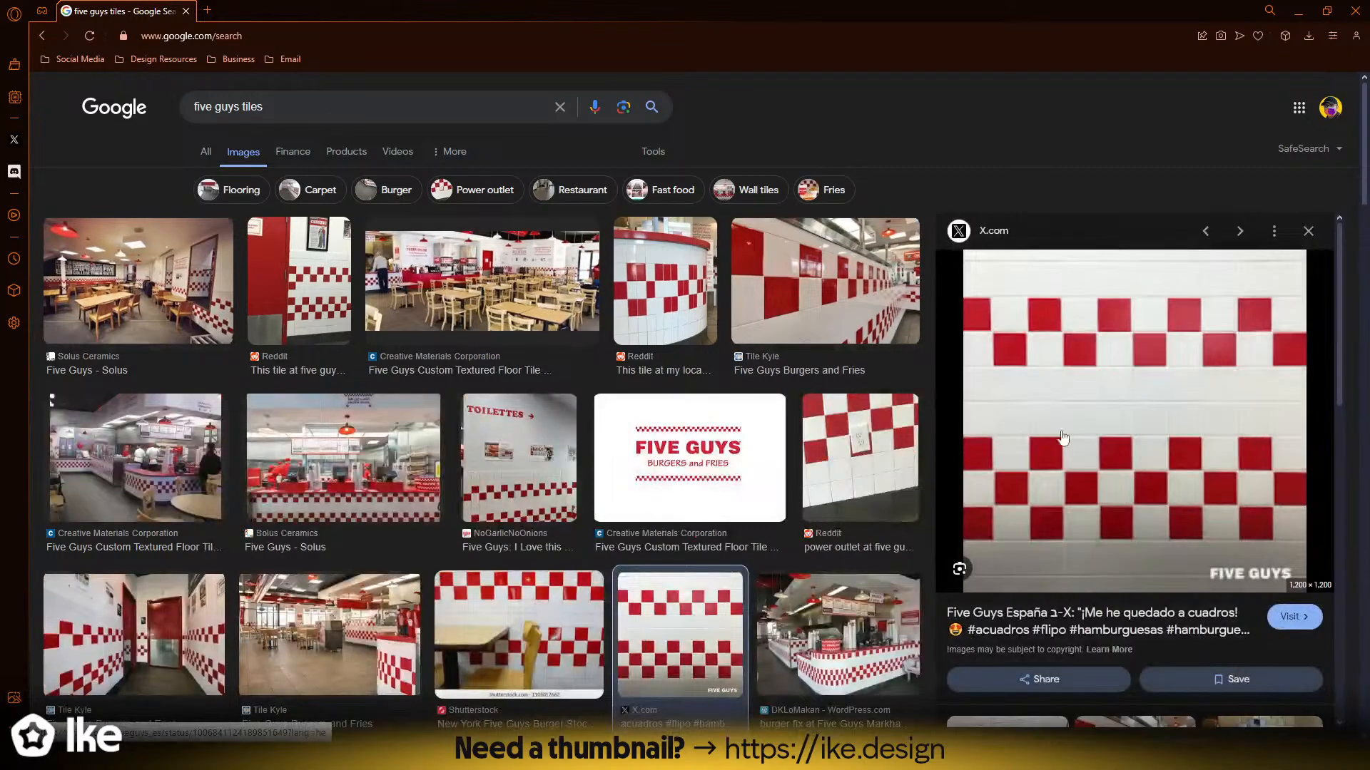
scroll(1082, 436, "down", 4)
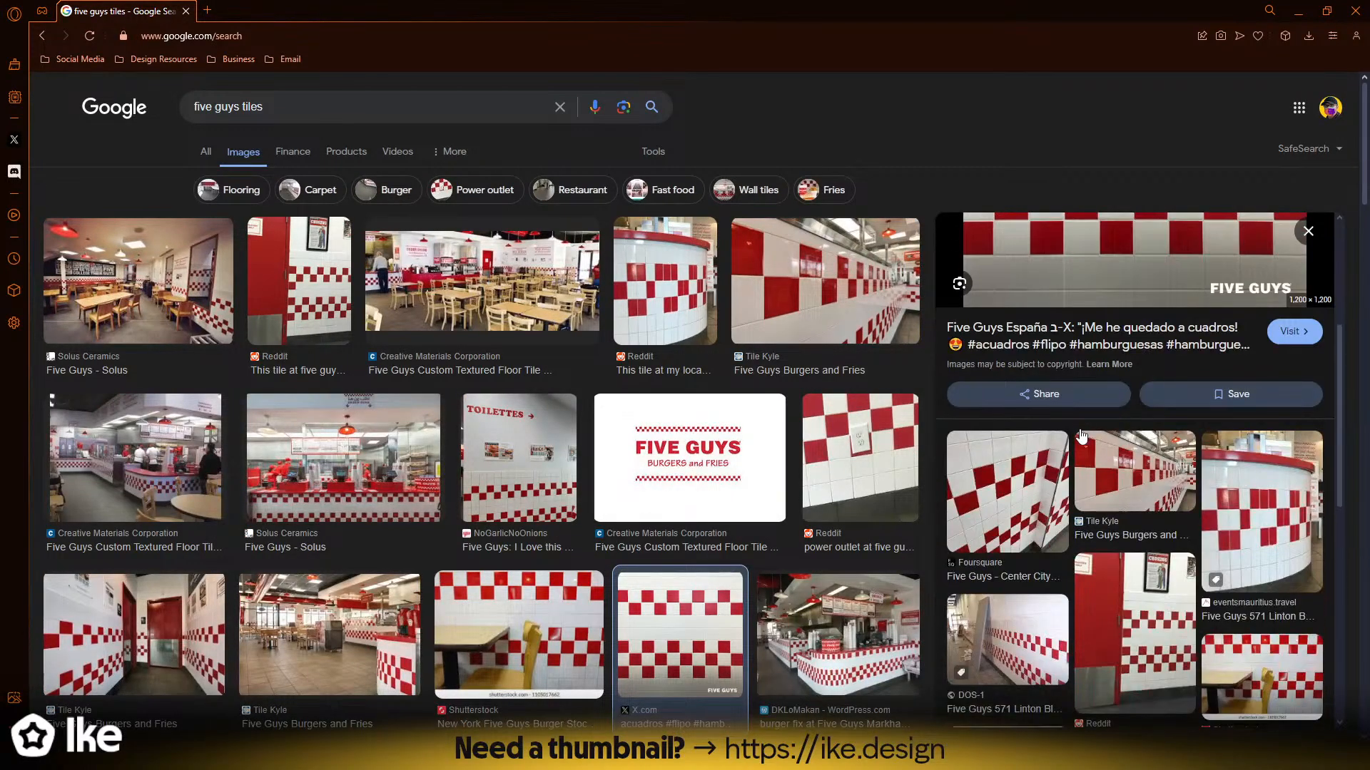
scroll(1082, 435, "up", 4)
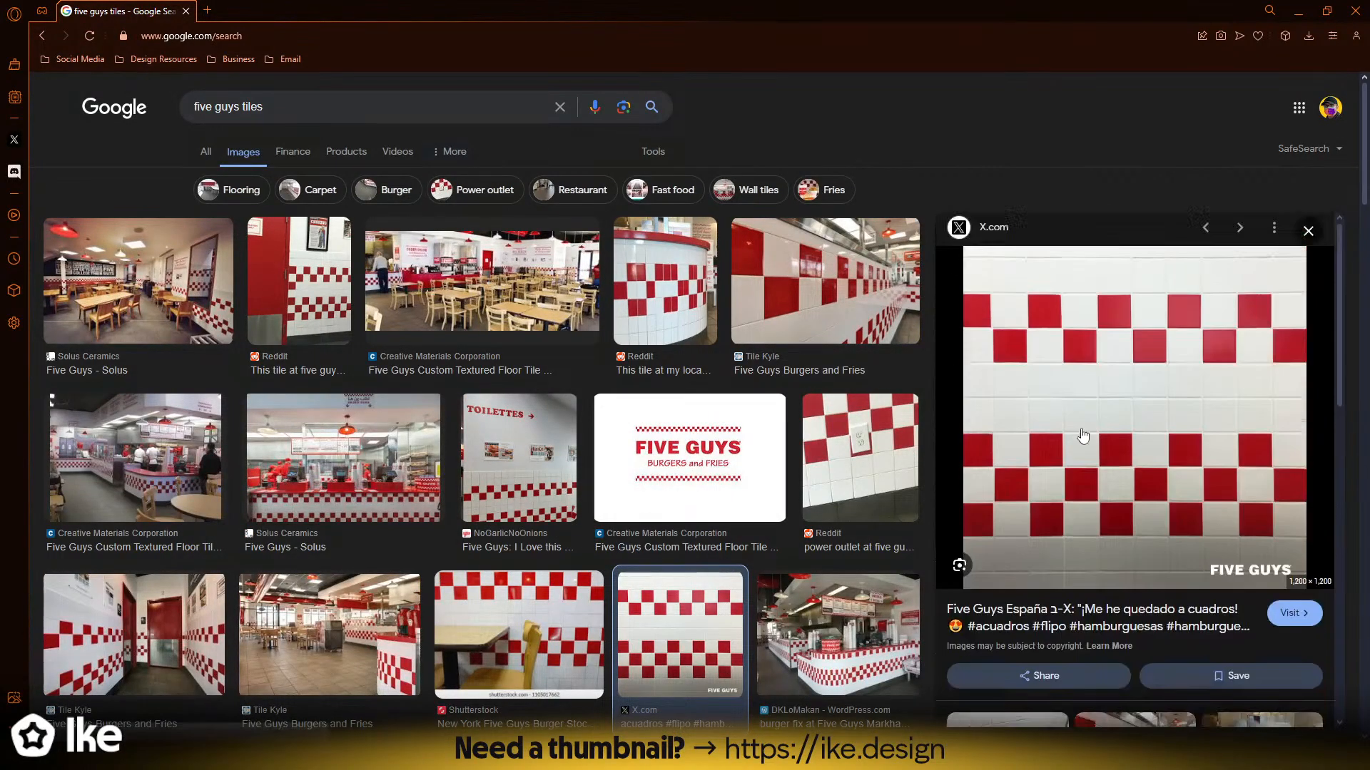
right_click(1128, 411)
left_click(1160, 506)
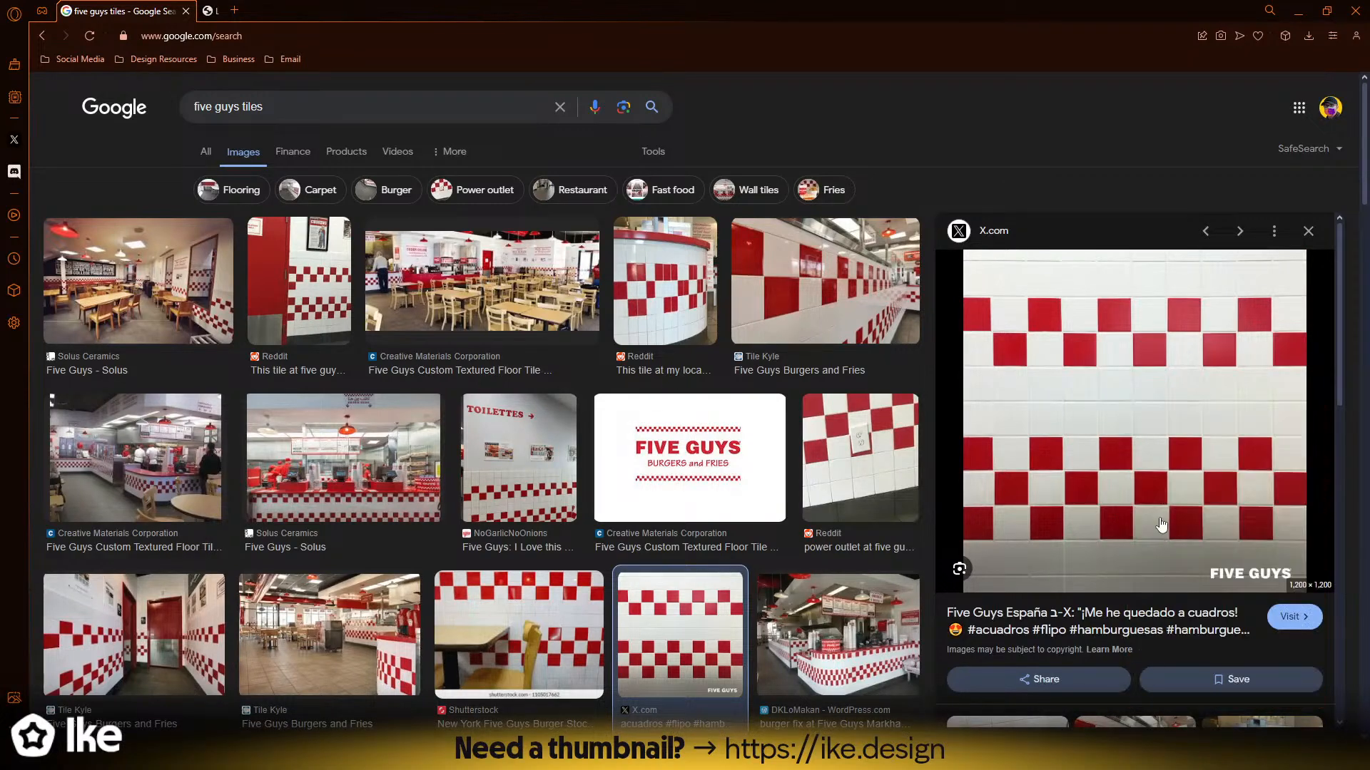
left_click(261, 7)
scroll(582, 365, "down", 2)
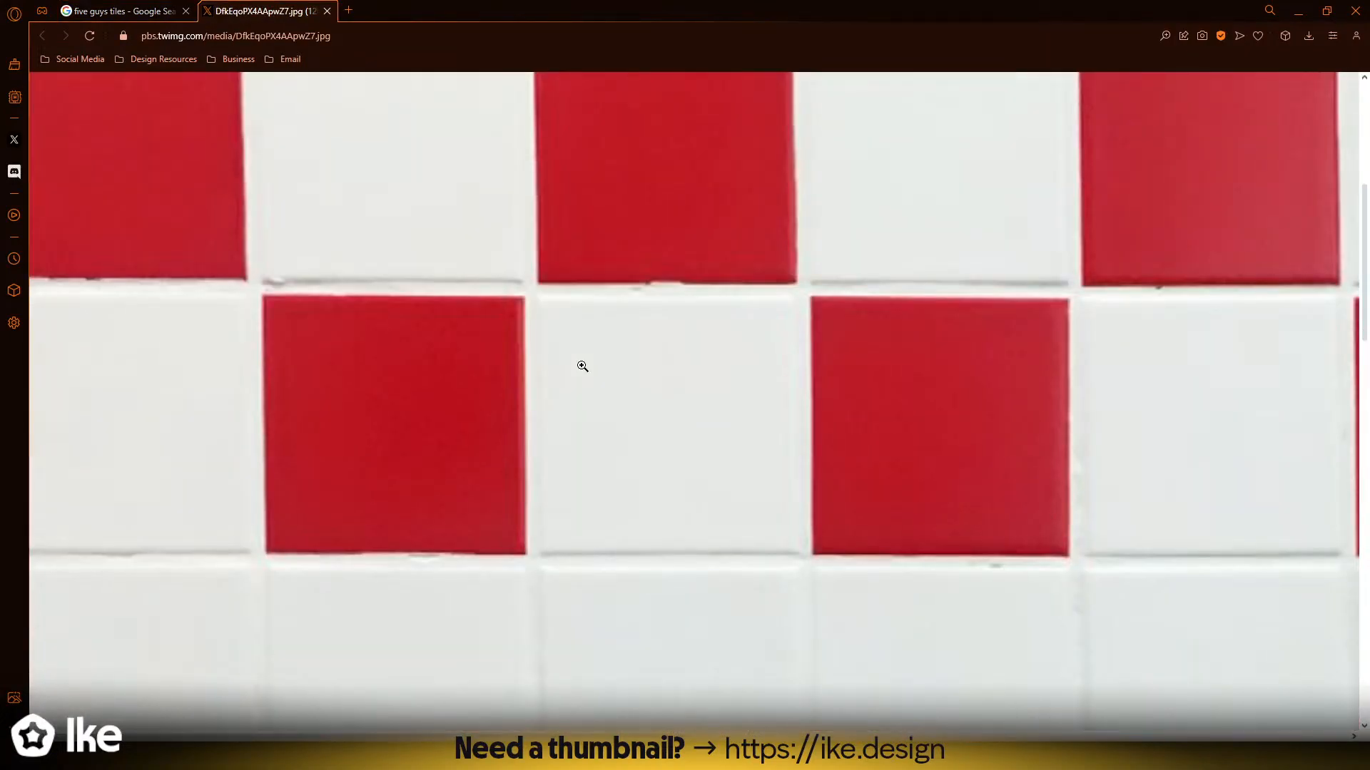
- Copy the full-size red-and-white tile image, switch to Photoshop, and paste it directly above the Generative Fill layer
scroll(583, 366, "down", 6)
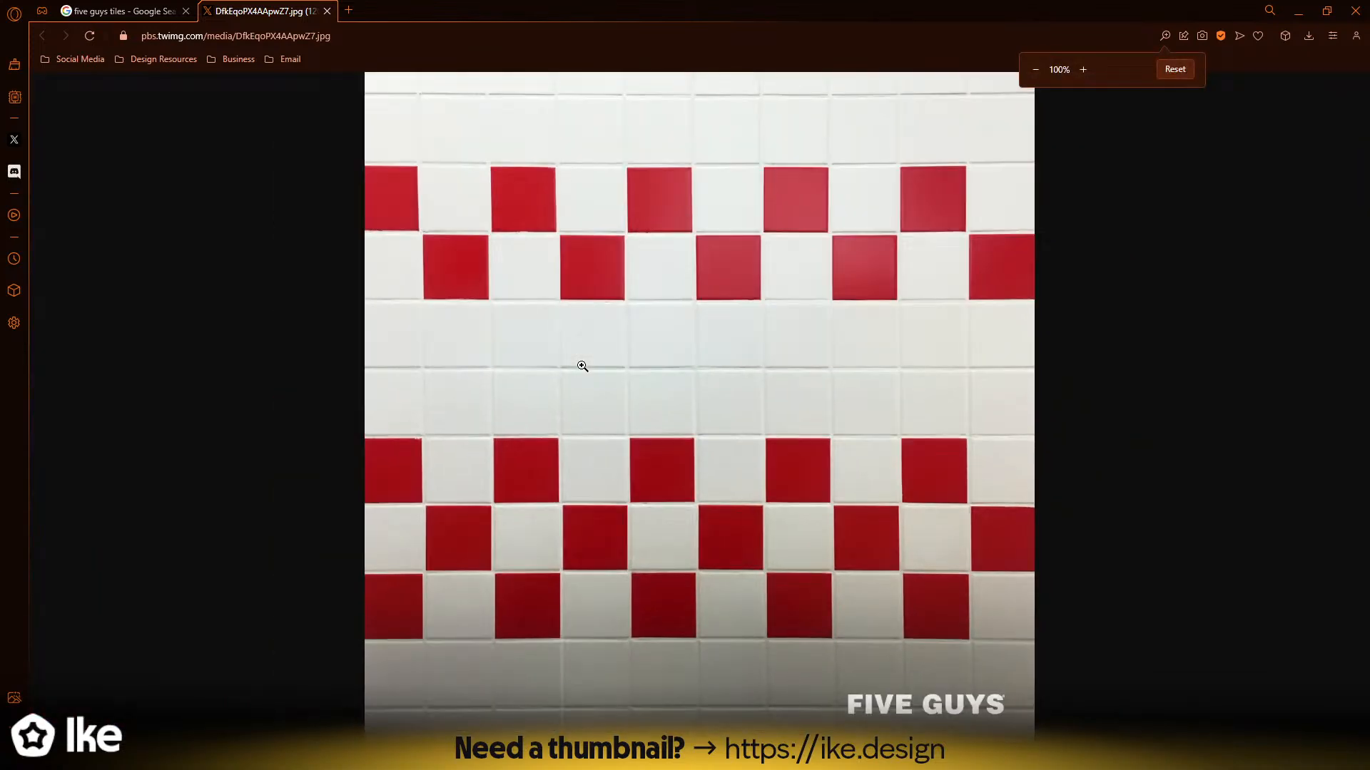
right_click(582, 365)
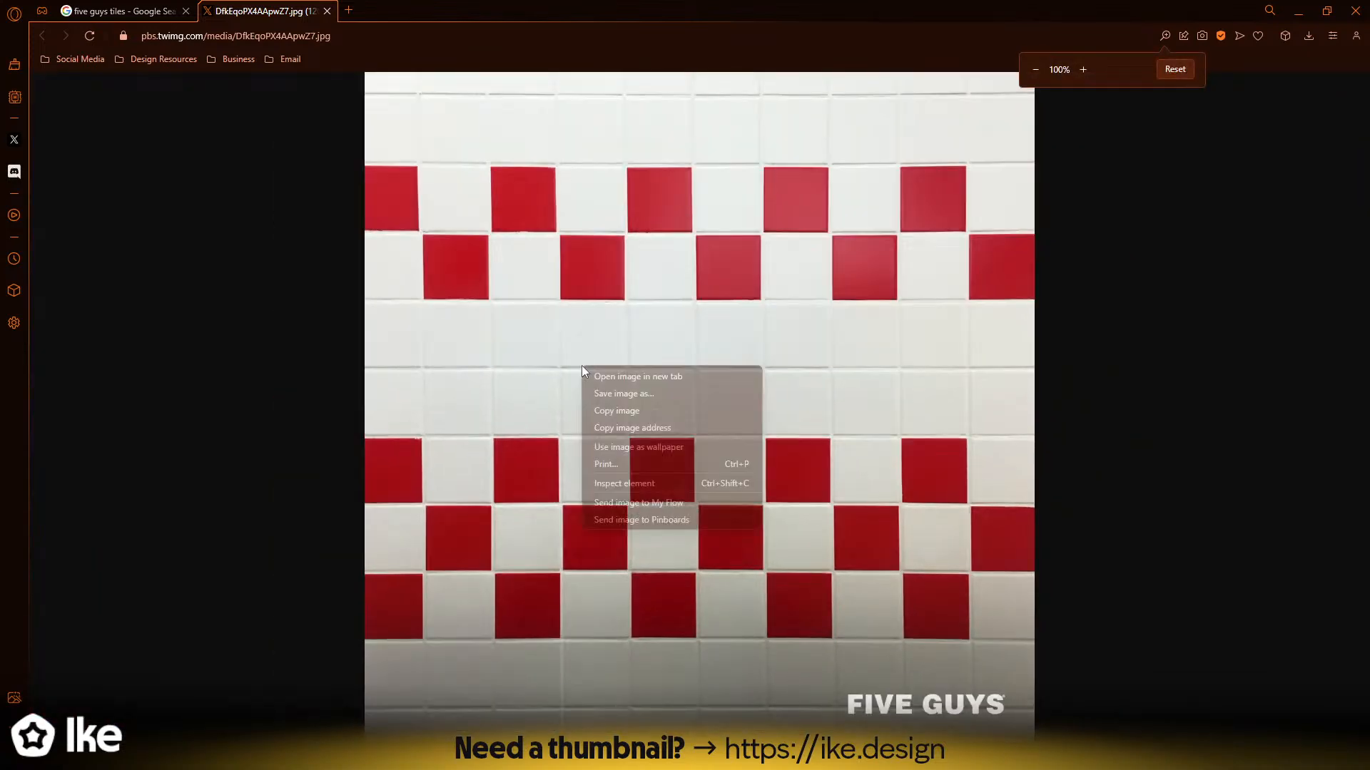
left_click(606, 410)
key("alt+Tab")
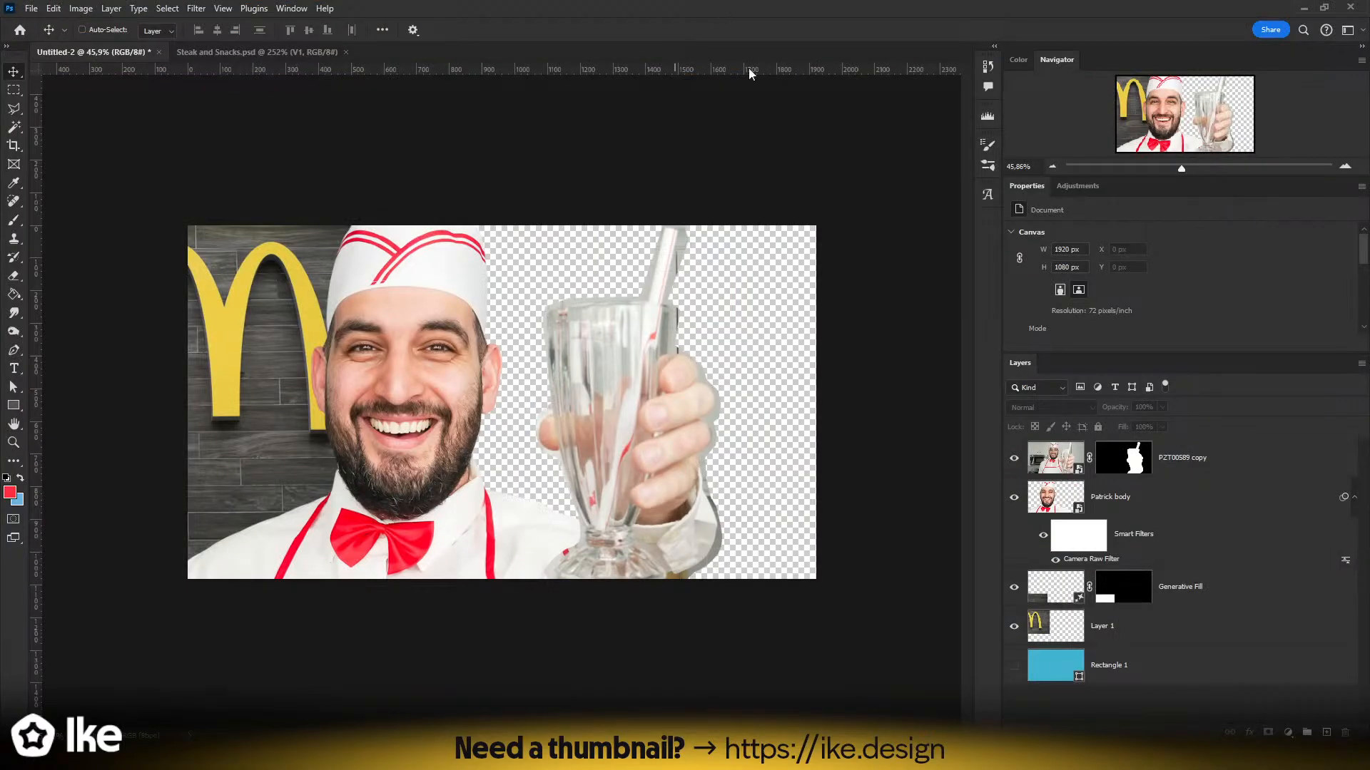
left_click(1172, 583)
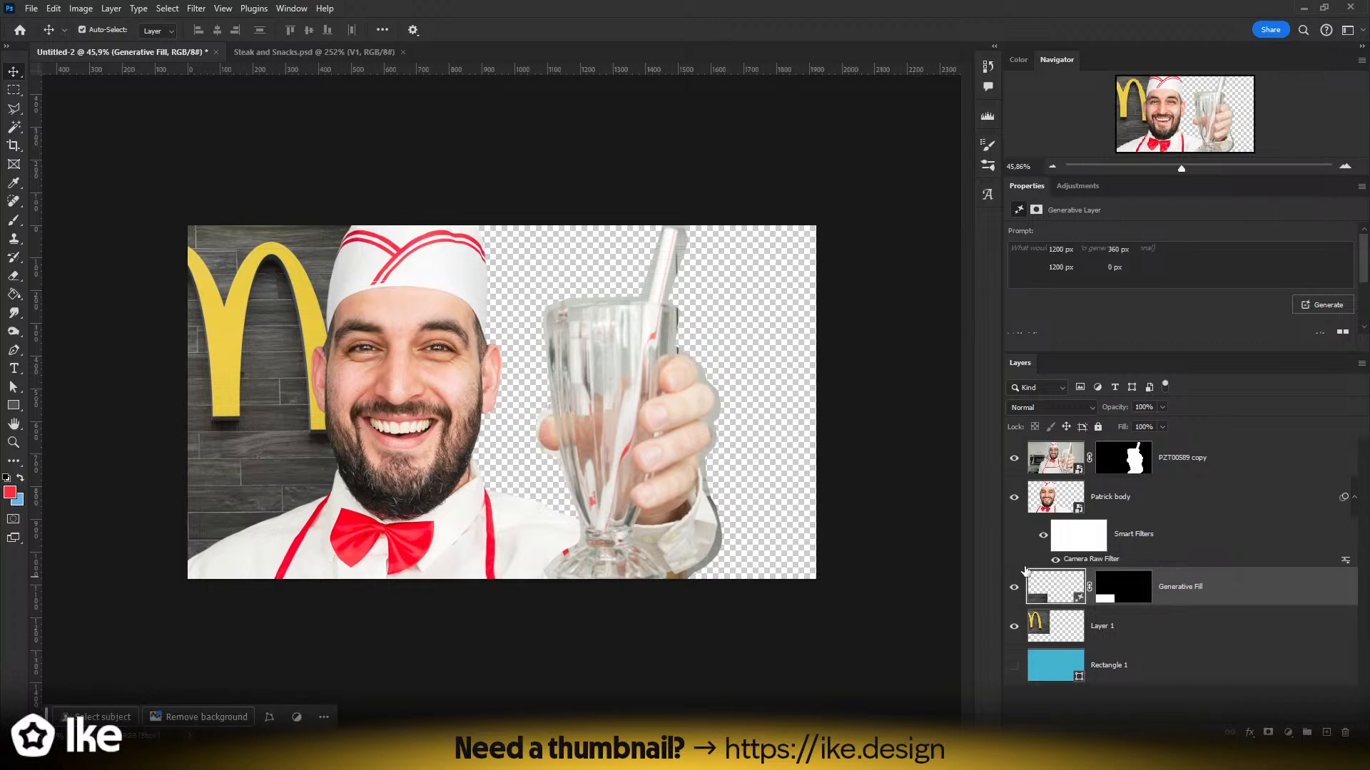
key("ctrl+v")
- Place the tile image over the empty area behind the milkshake glass and scale it to about 1312 px square
left_click_drag(511, 455, 654, 451)
key("ctrl+t")
scroll(655, 451, "down", 2)
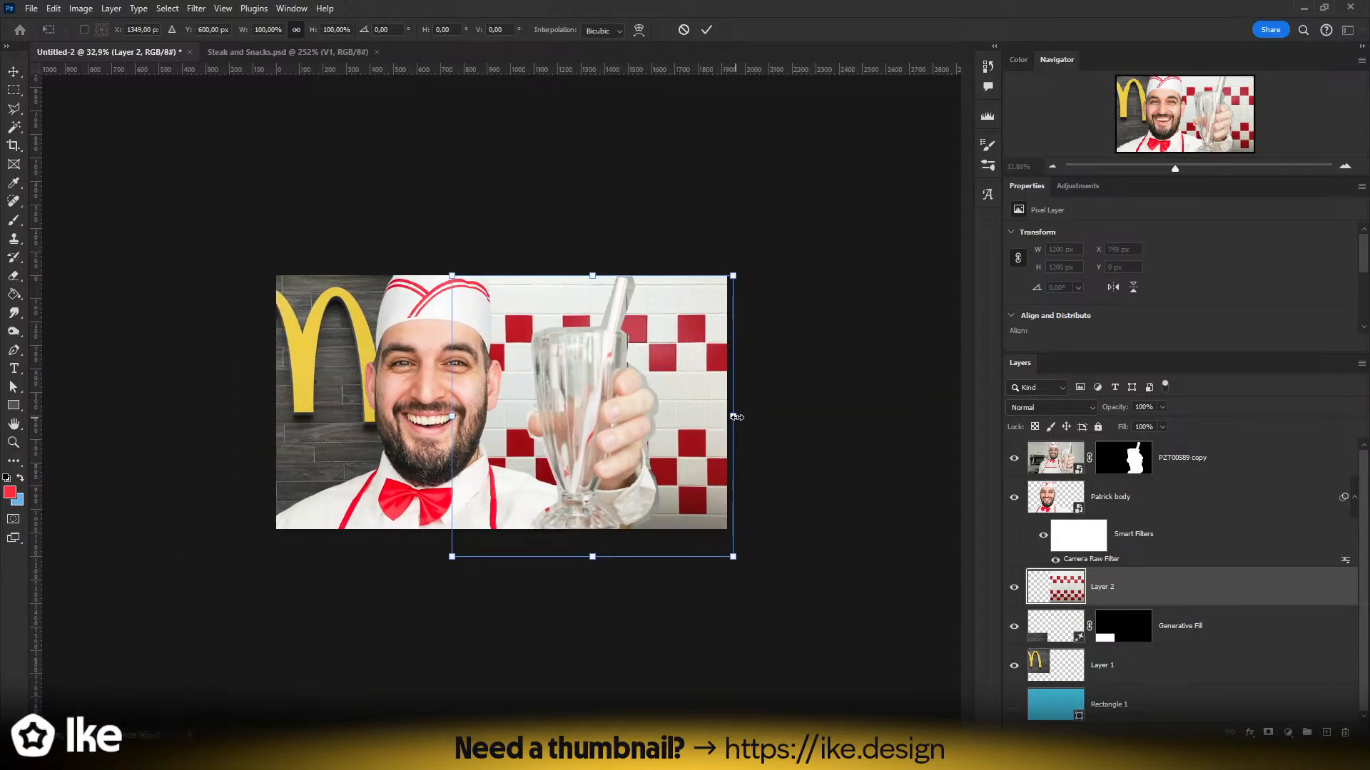
left_click_drag(737, 422, 708, 446)
key("Return")
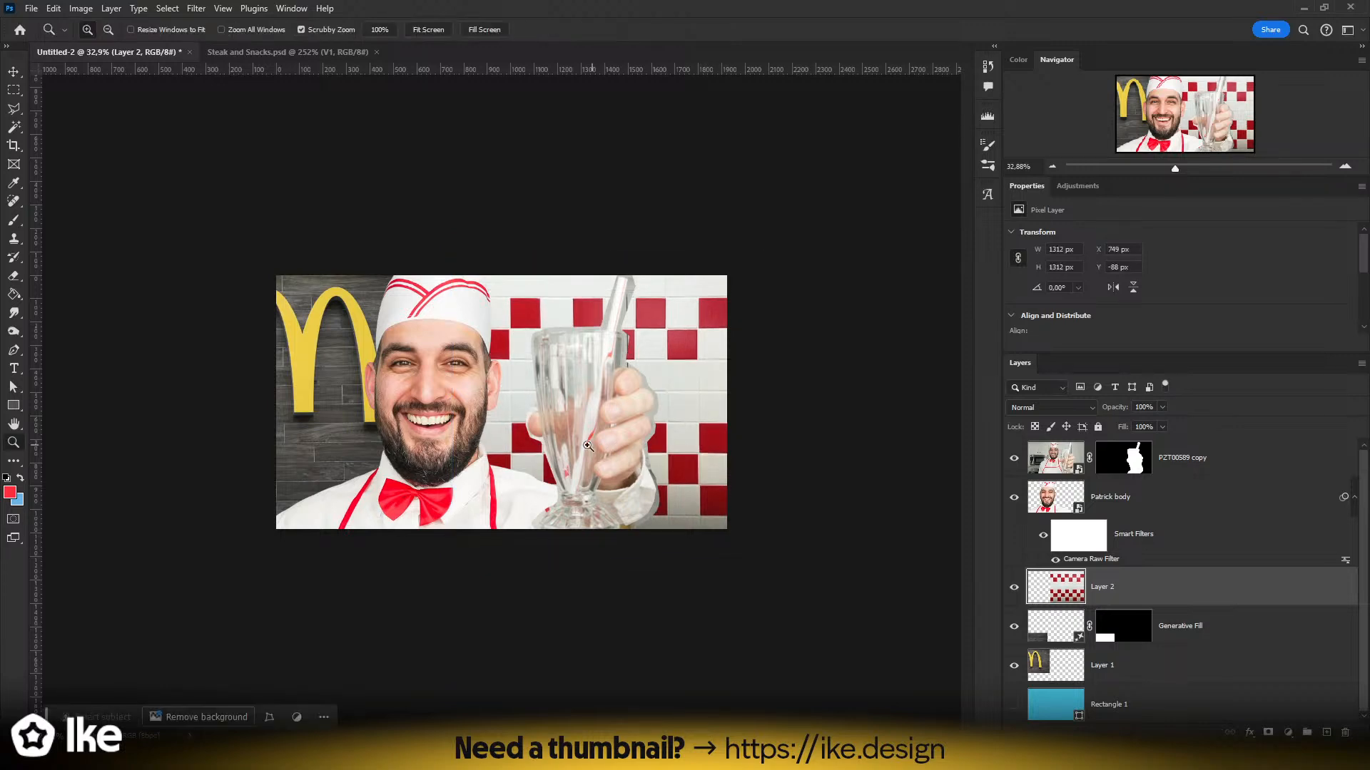
- Shift the tile wall layer horizontally away from the chef's face to an X position of about 830 px
key("z")
left_click(543, 429)
key("v")
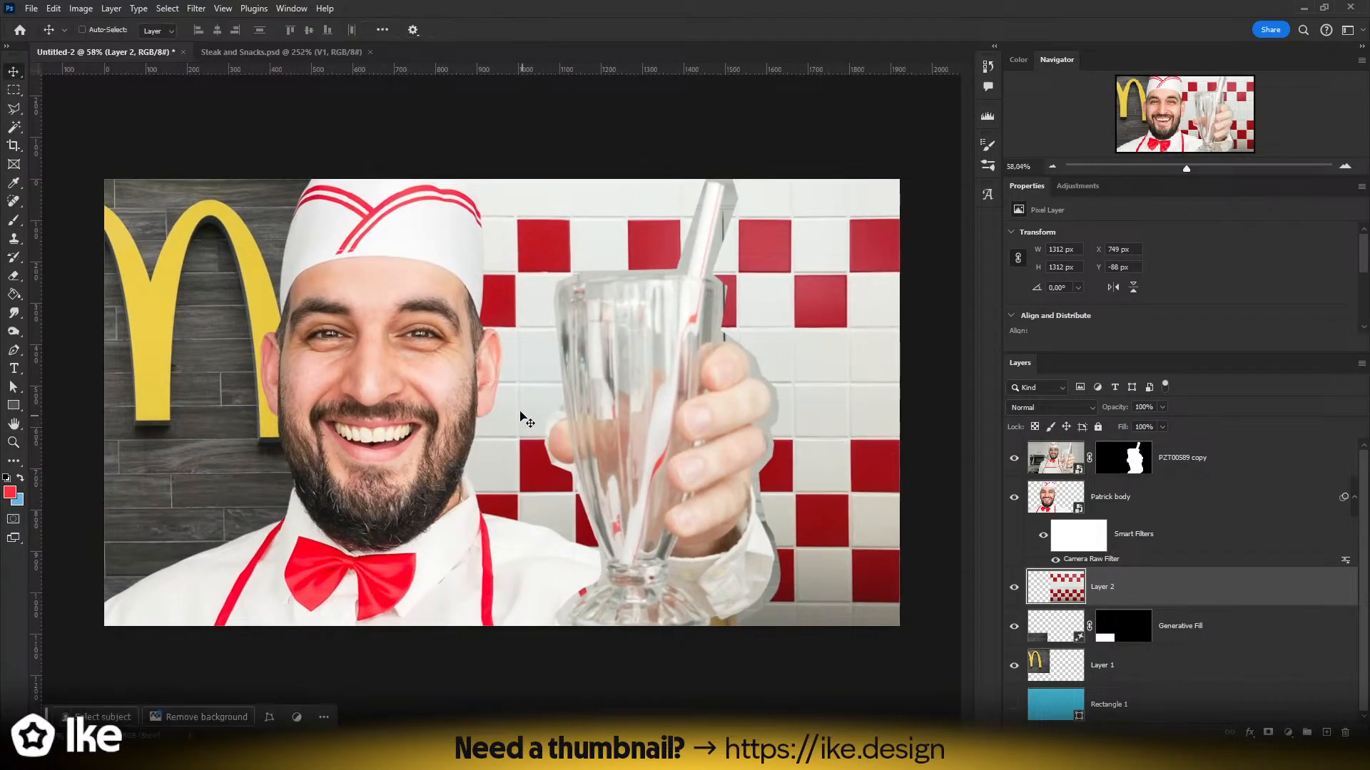
left_click_drag(524, 383, 559, 385)
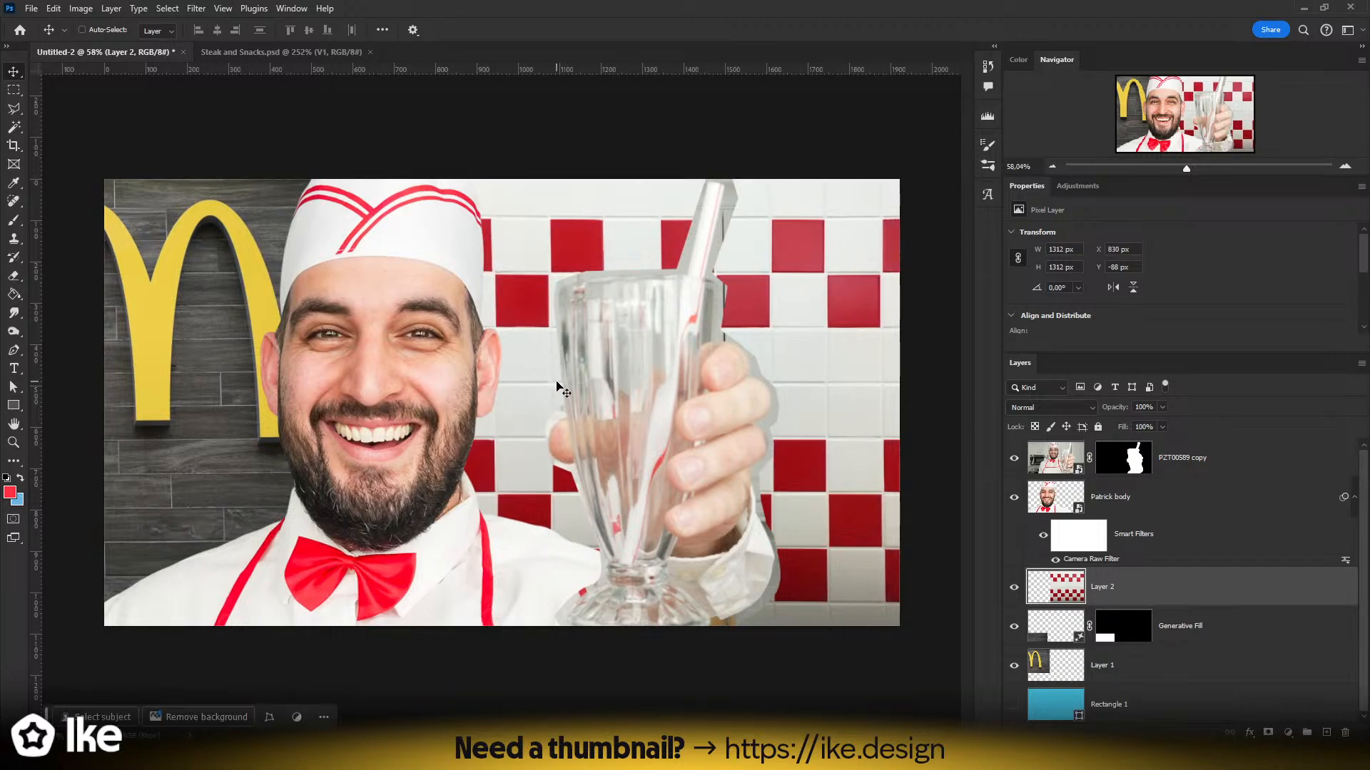
- Convert the tile wall layer to a smart object and open the Camera Raw Filter on it
key("z")
mouse_move(815, 229)
left_mouse_down()
mouse_move(859, 224)
mouse_move(820, 234)
left_mouse_up()
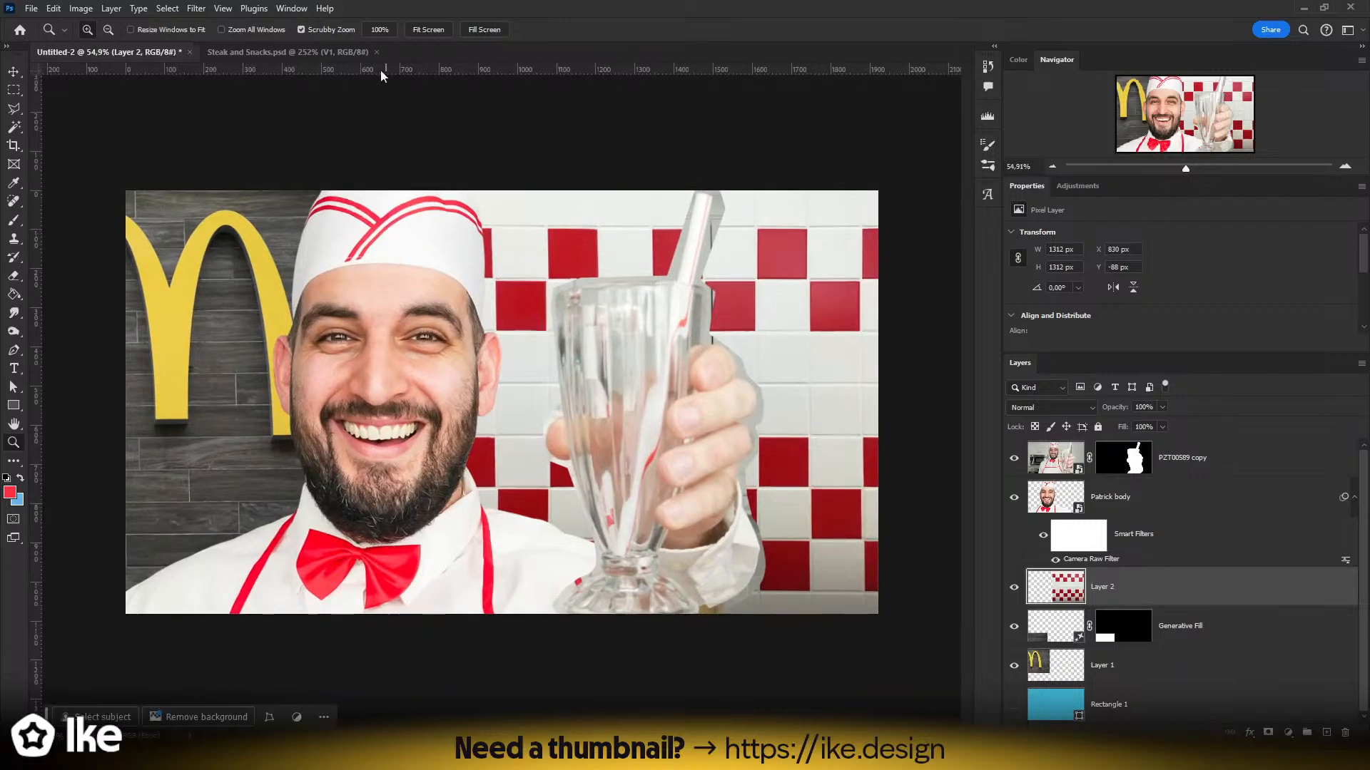
right_click(1173, 594)
left_click(1227, 485)
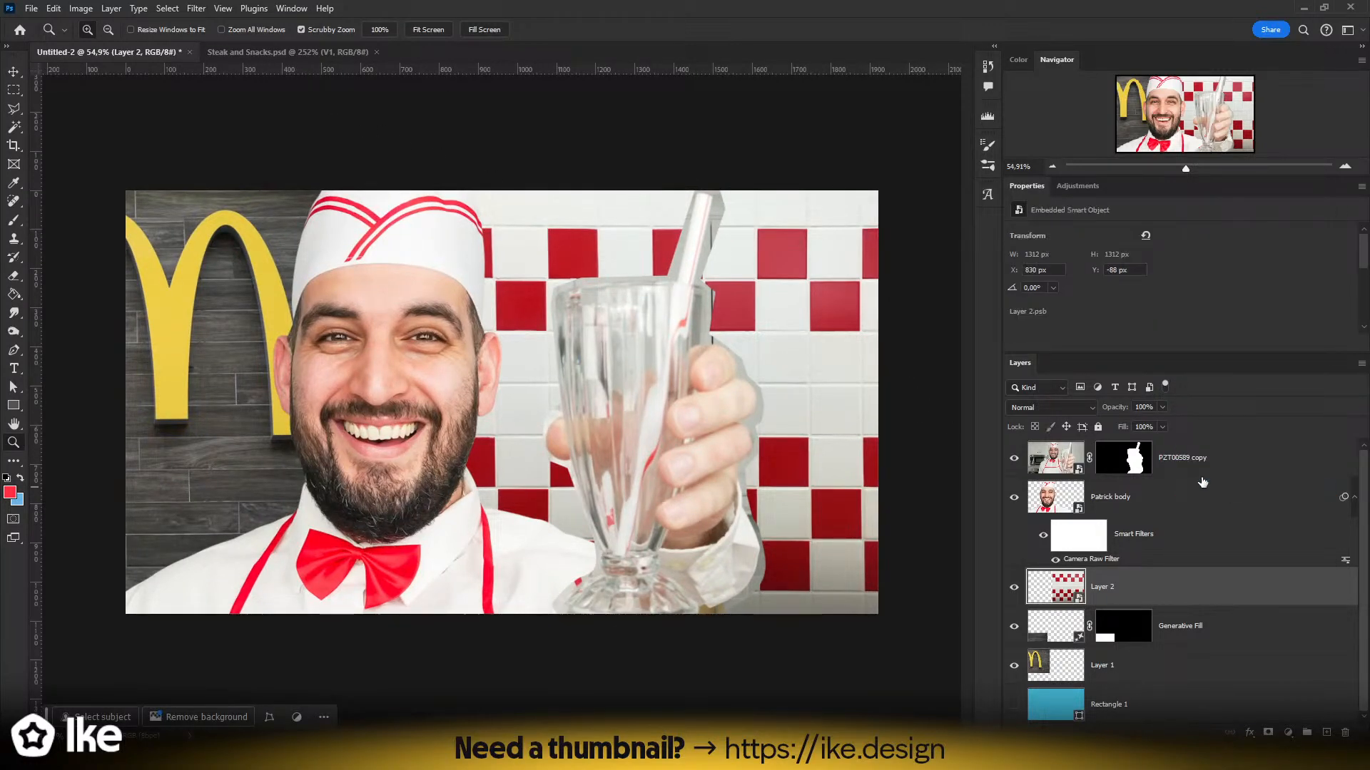
left_click(166, 8)
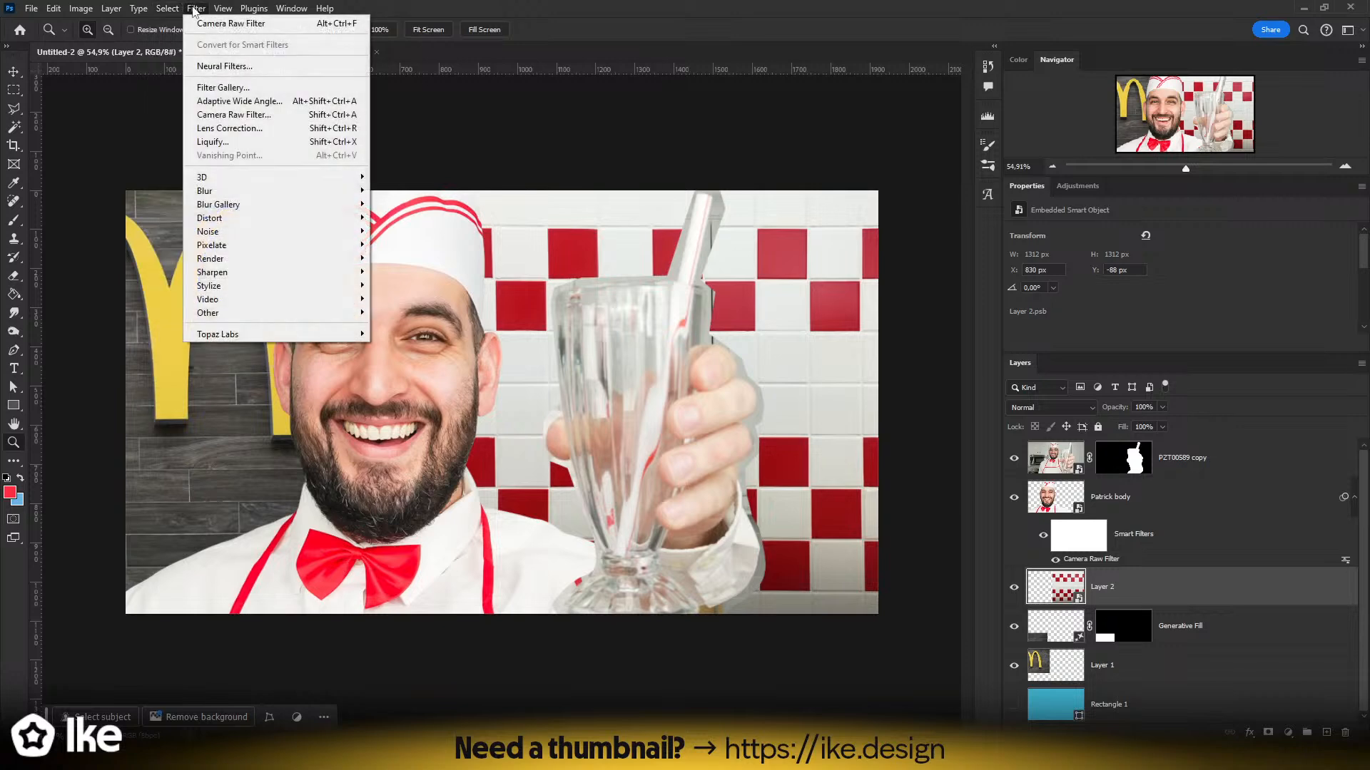
left_click(235, 115)
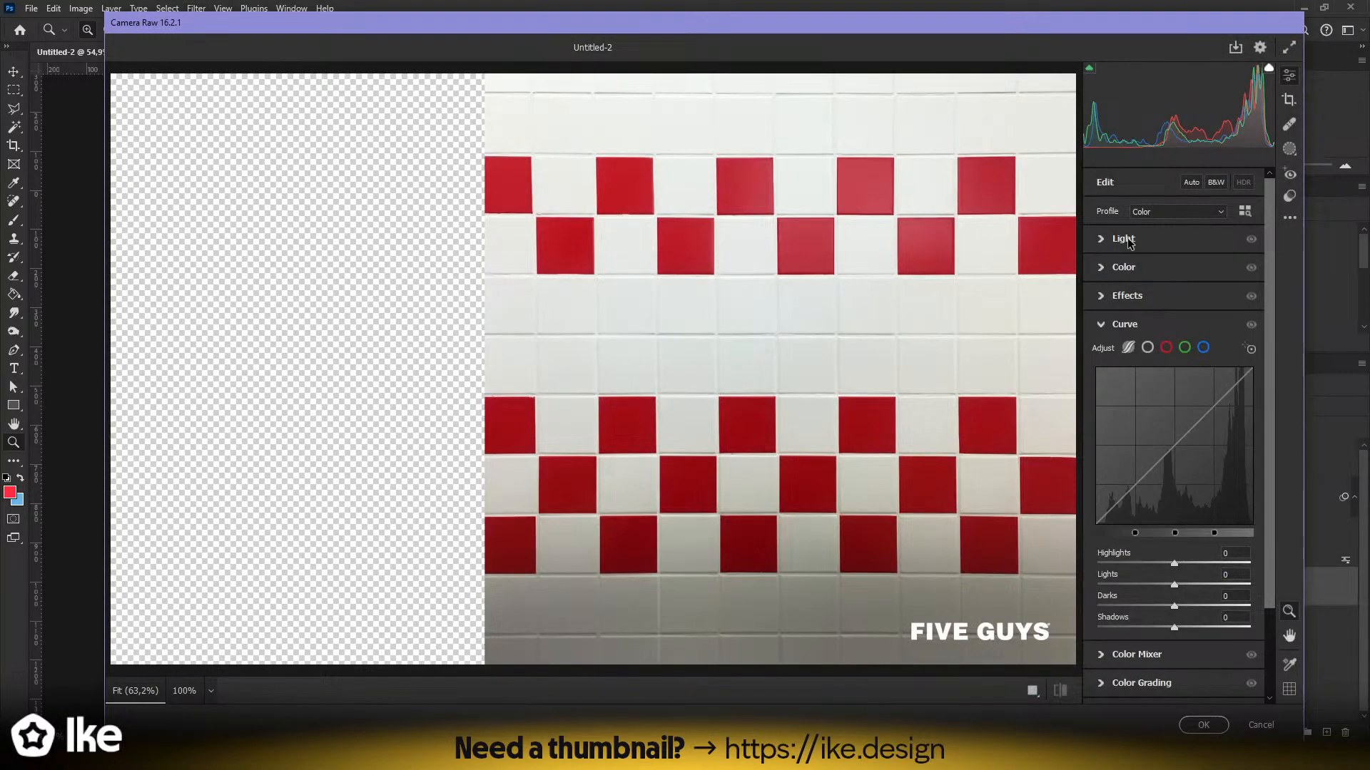
- Brighten the tile wall in Camera Raw with Exposure +1.30, Contrast +32 and Vibrance +21
left_click(1124, 239)
left_click(1196, 270)
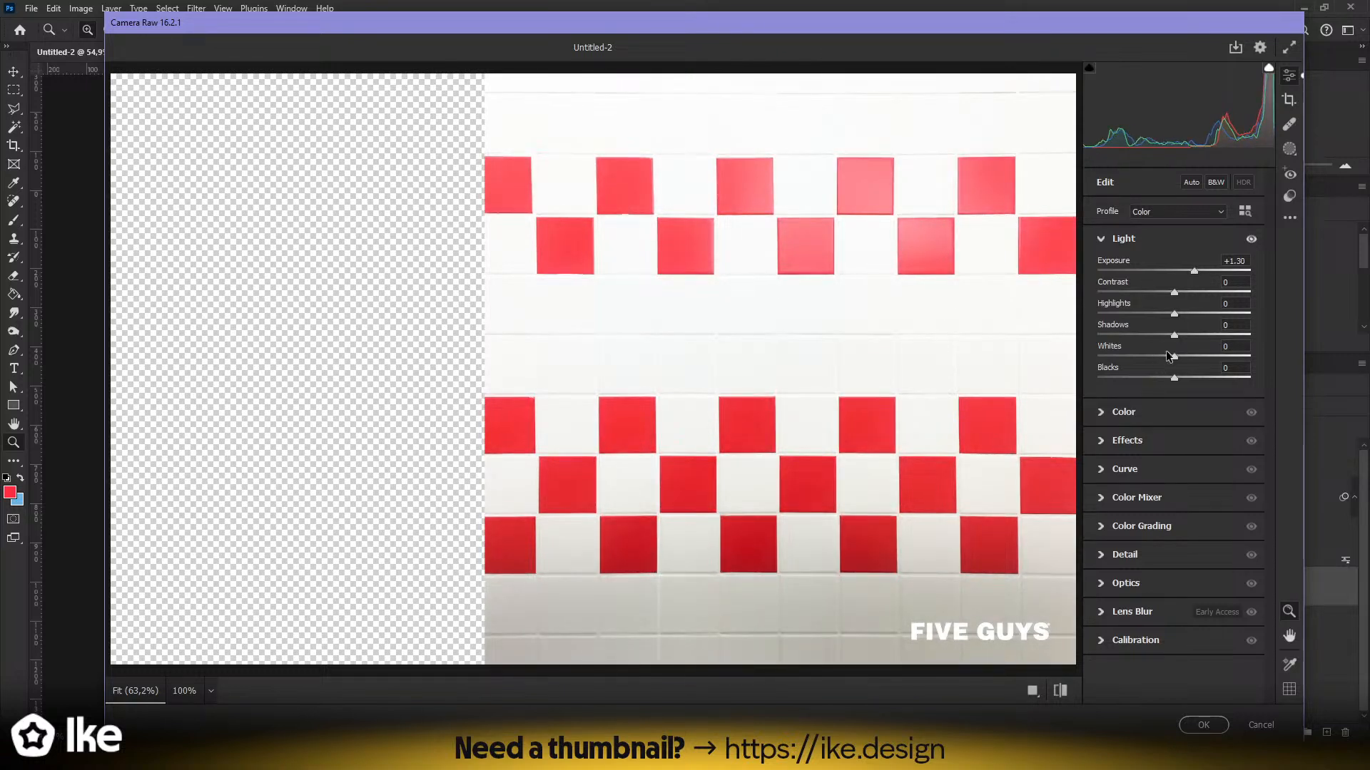
left_click_drag(1191, 294, 1200, 299)
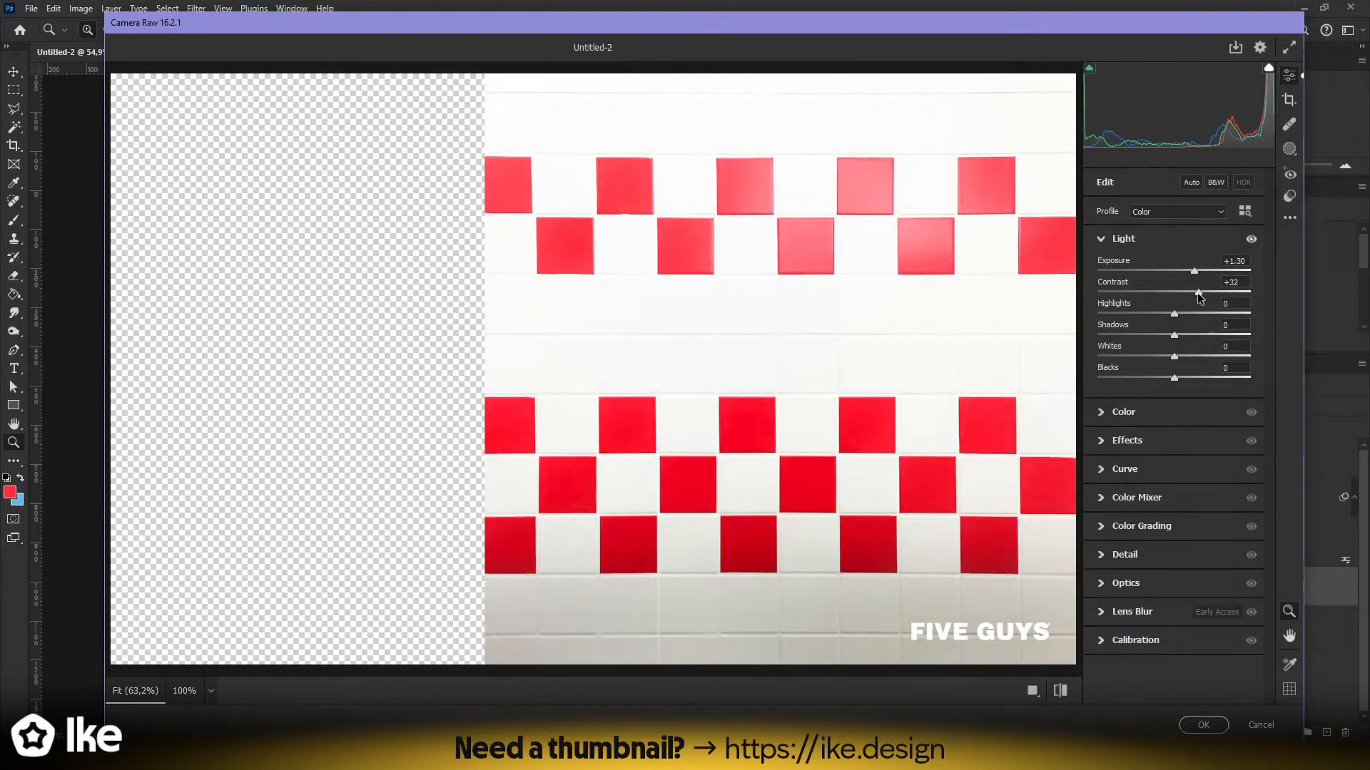
left_click(1122, 412)
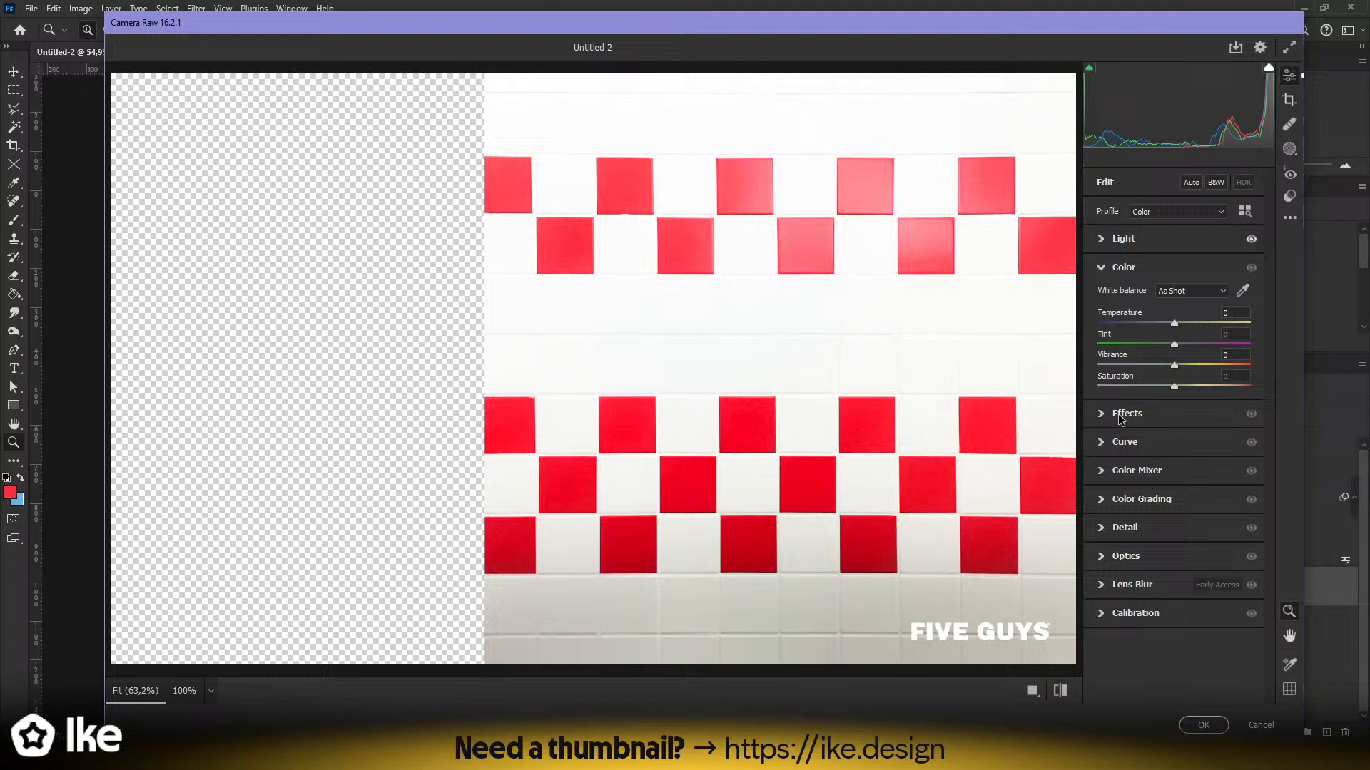
left_click(1189, 366)
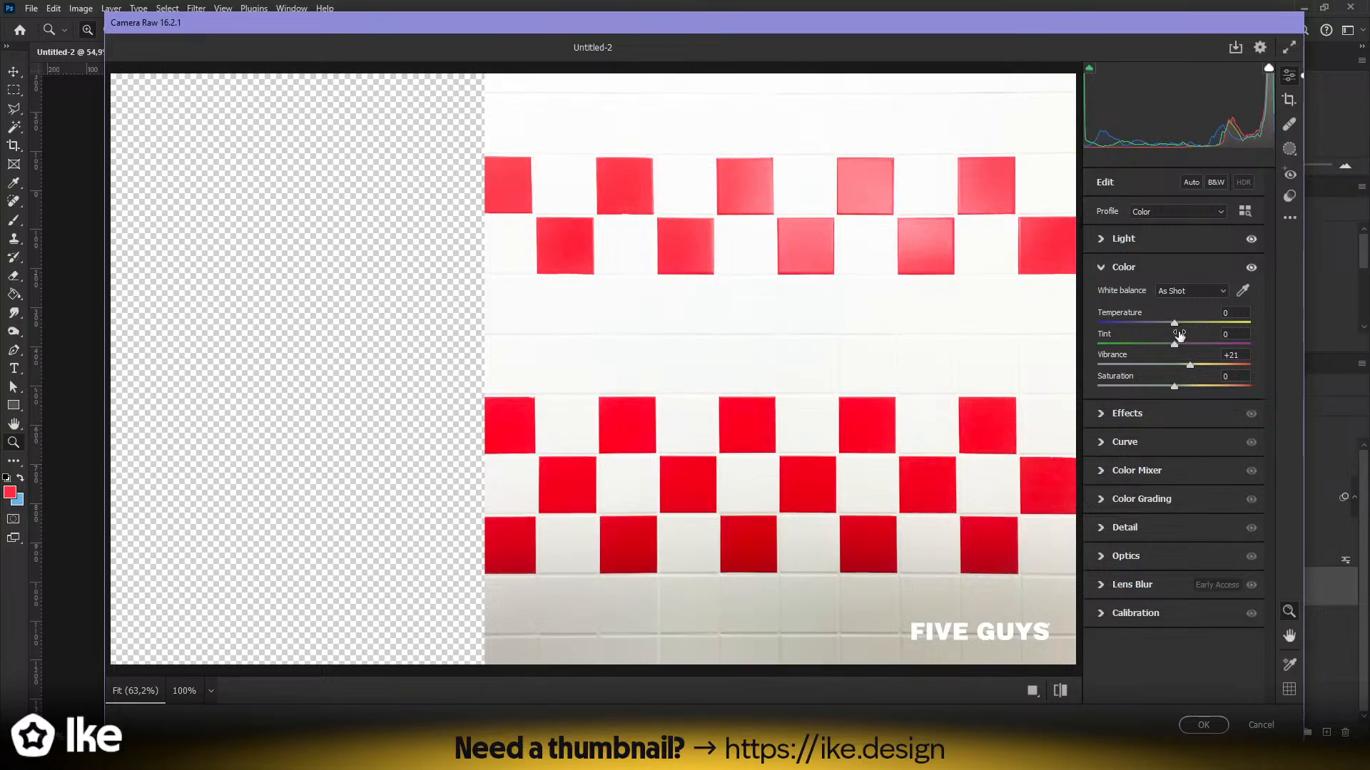
- Set the tile wall's Shadows to -30, Highlights to -100, Blacks to -35, Whites to -14 and Exposure to +1.55
left_click(1124, 240)
left_click_drag(1174, 336, 1151, 335)
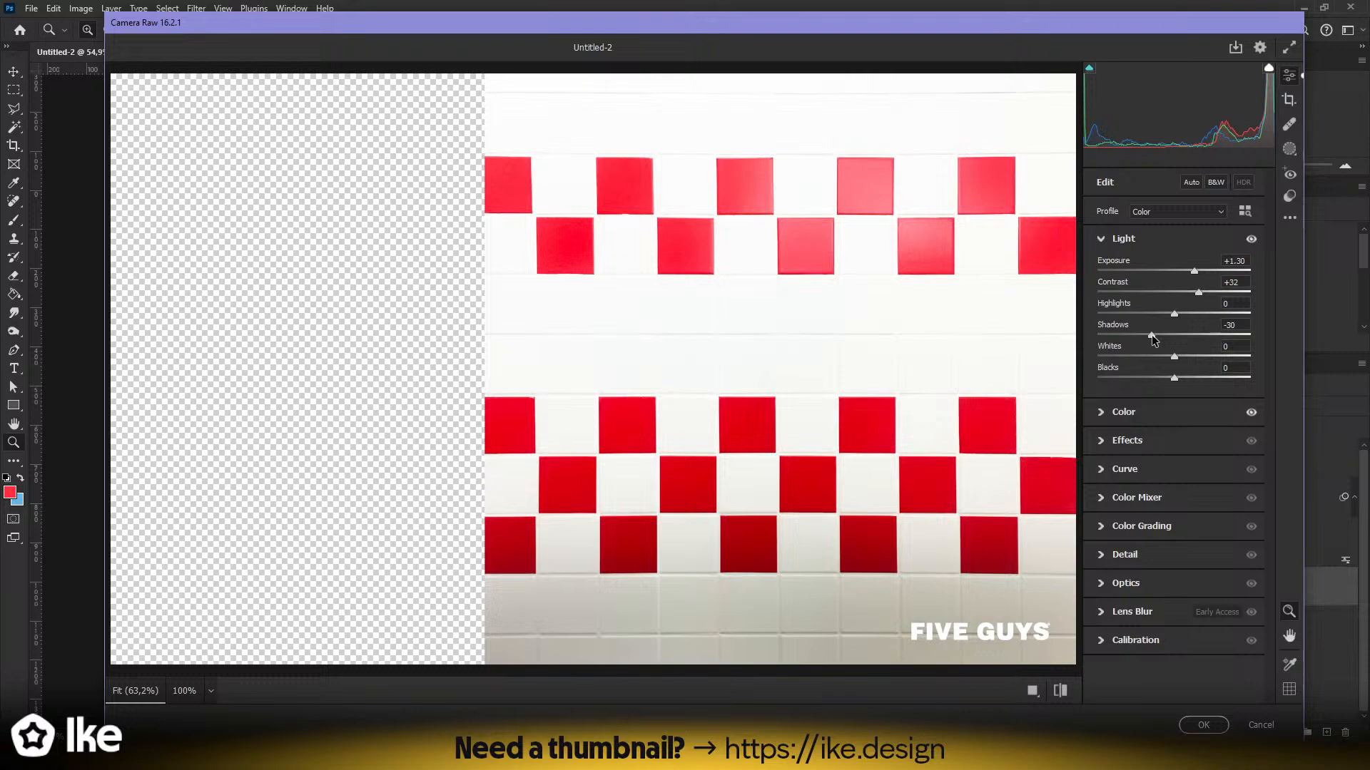
left_click_drag(1170, 311, 1096, 311)
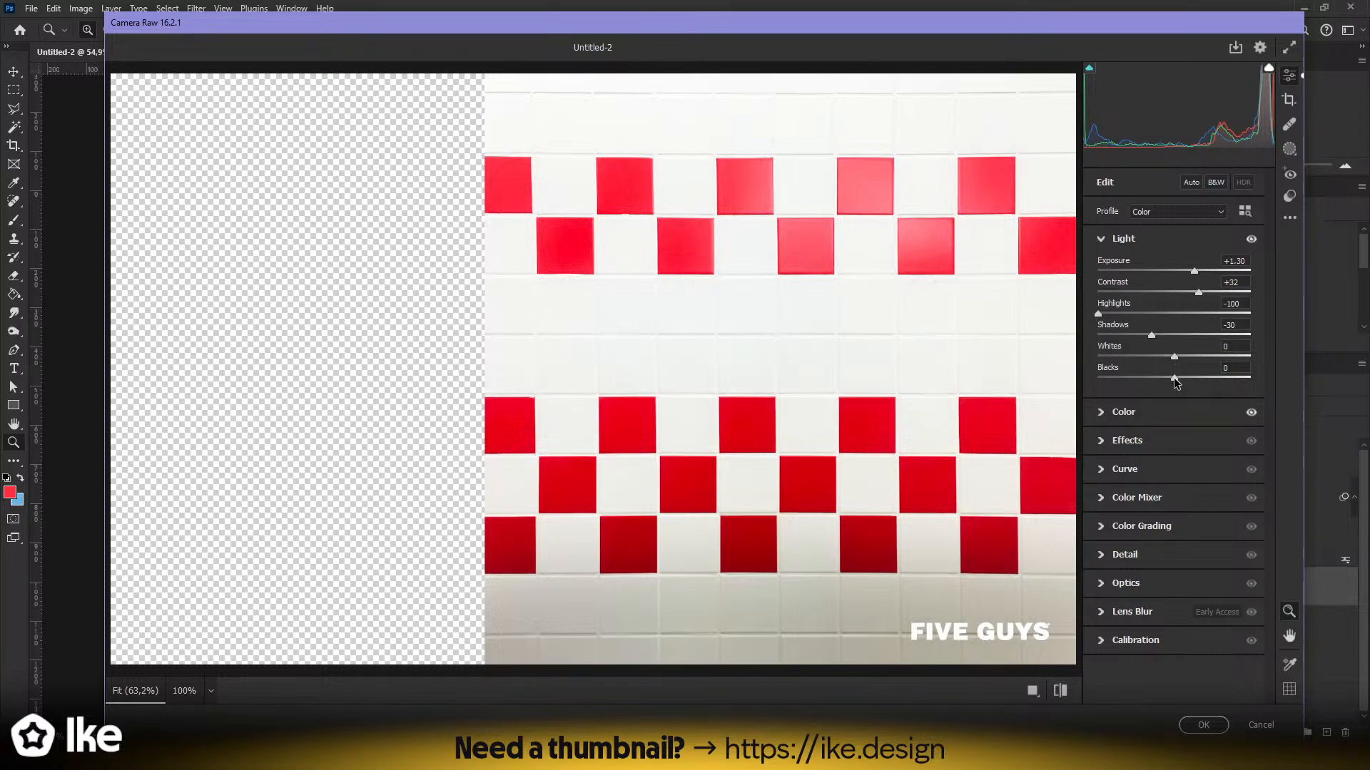
left_click_drag(1174, 378, 1161, 354)
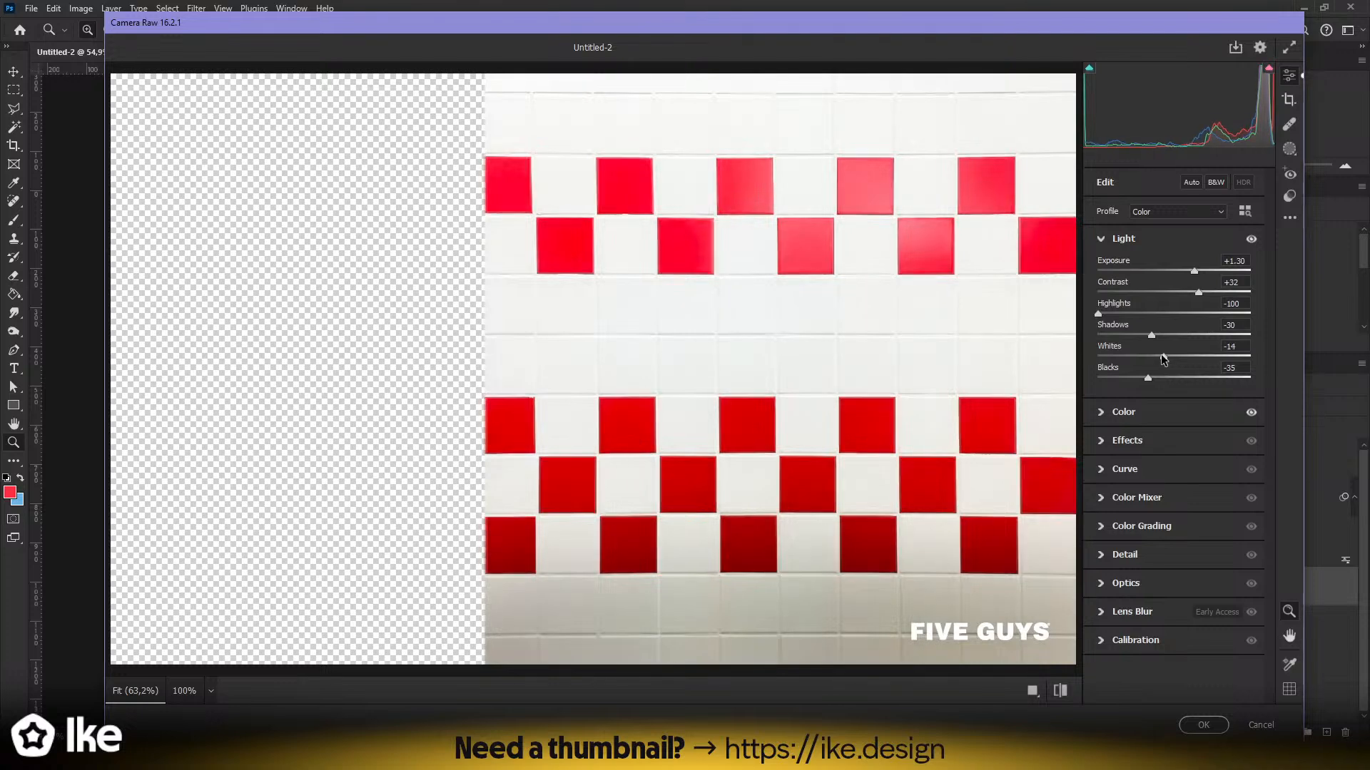
left_click_drag(1194, 272, 1198, 278)
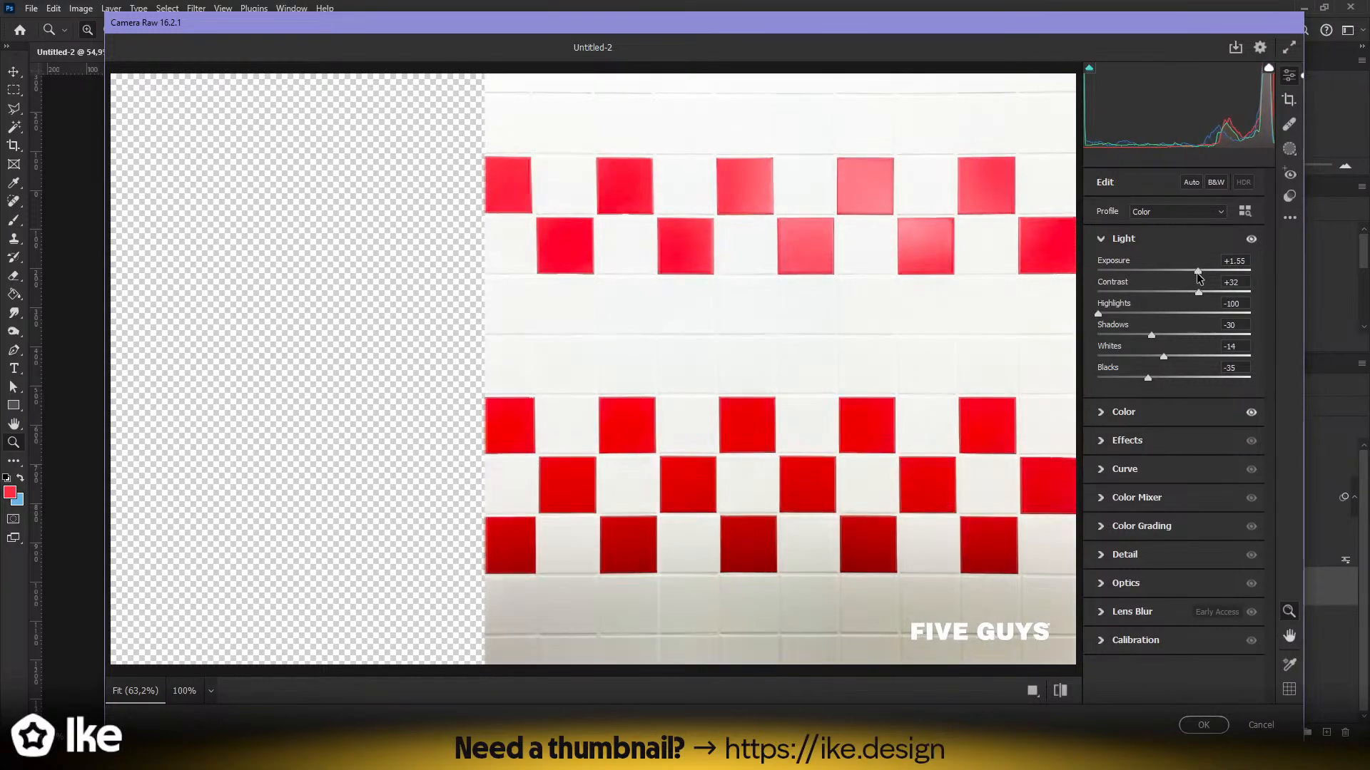
- Cool the tile wall's white balance by setting Temperature to -14
left_click(1121, 413)
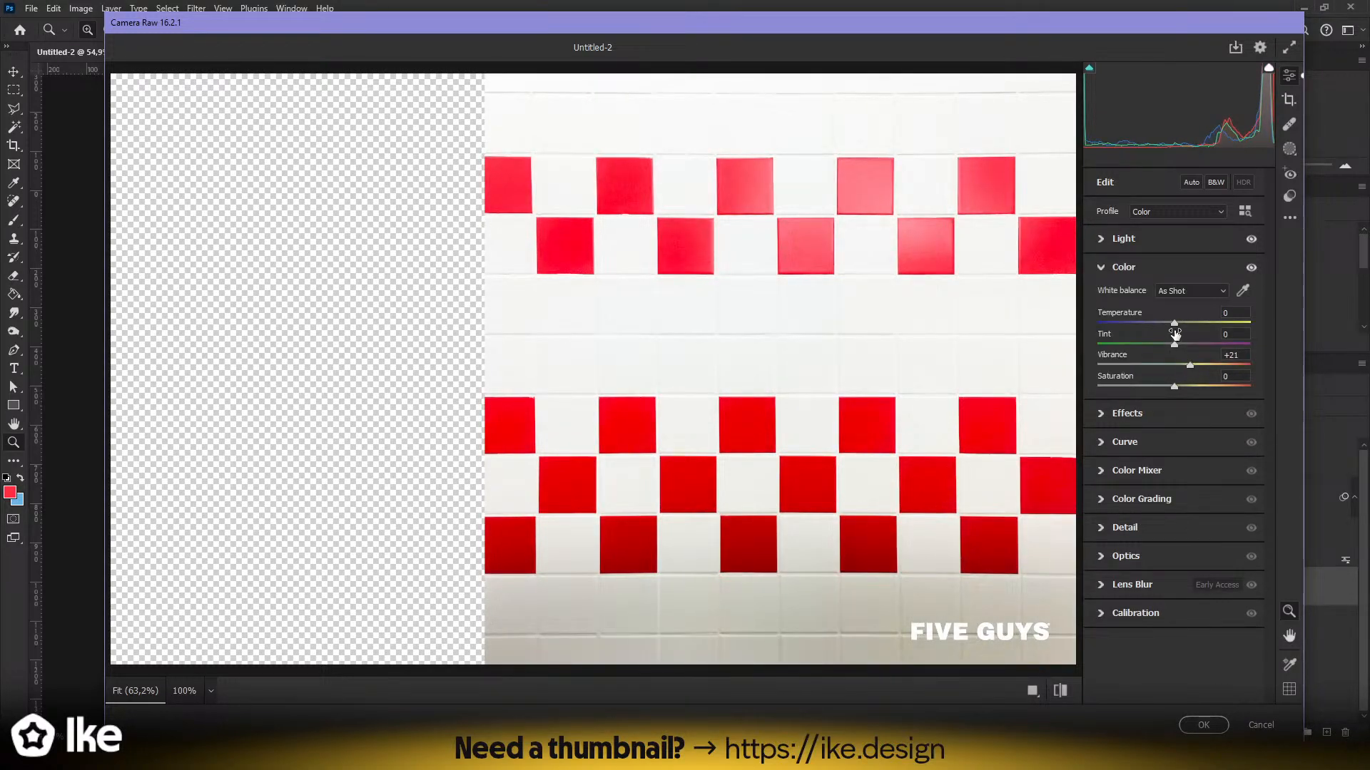
left_click_drag(1174, 321, 1162, 322)
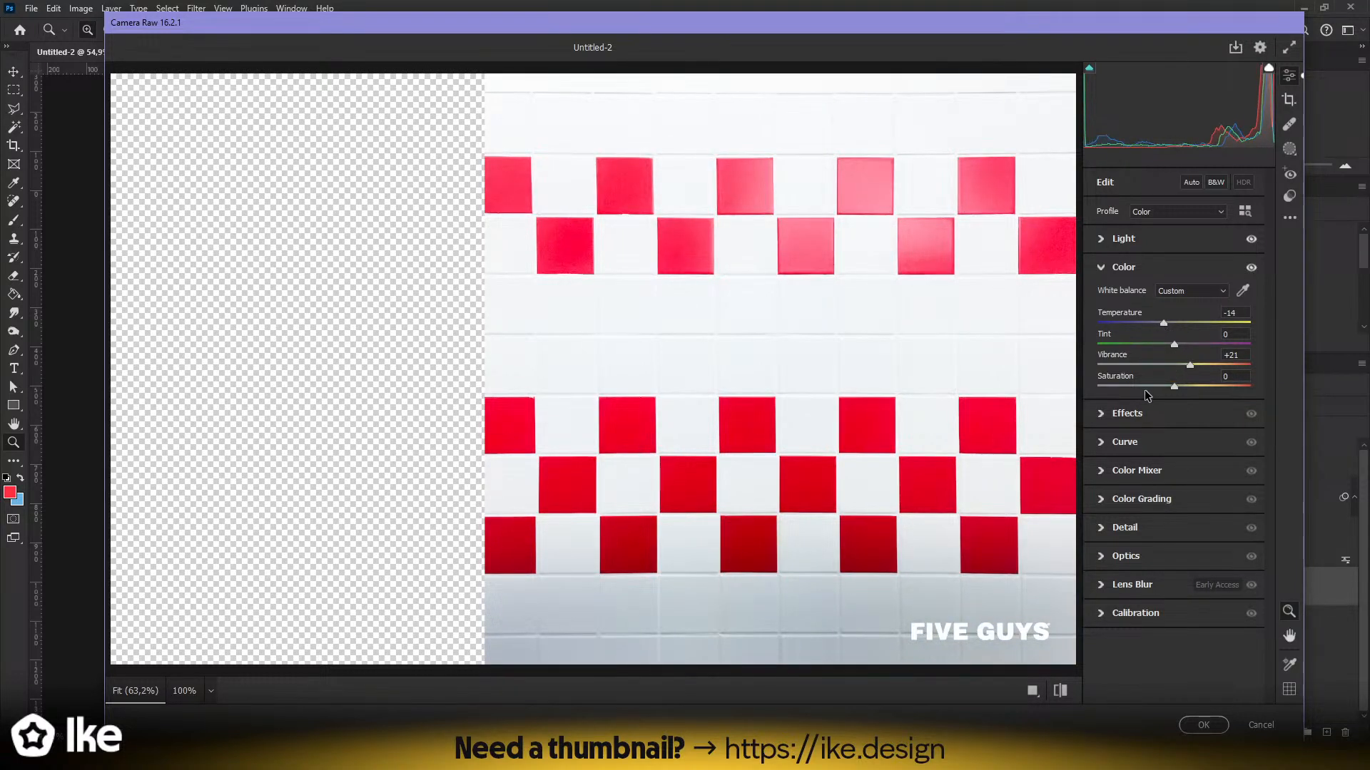
left_click(1123, 442)
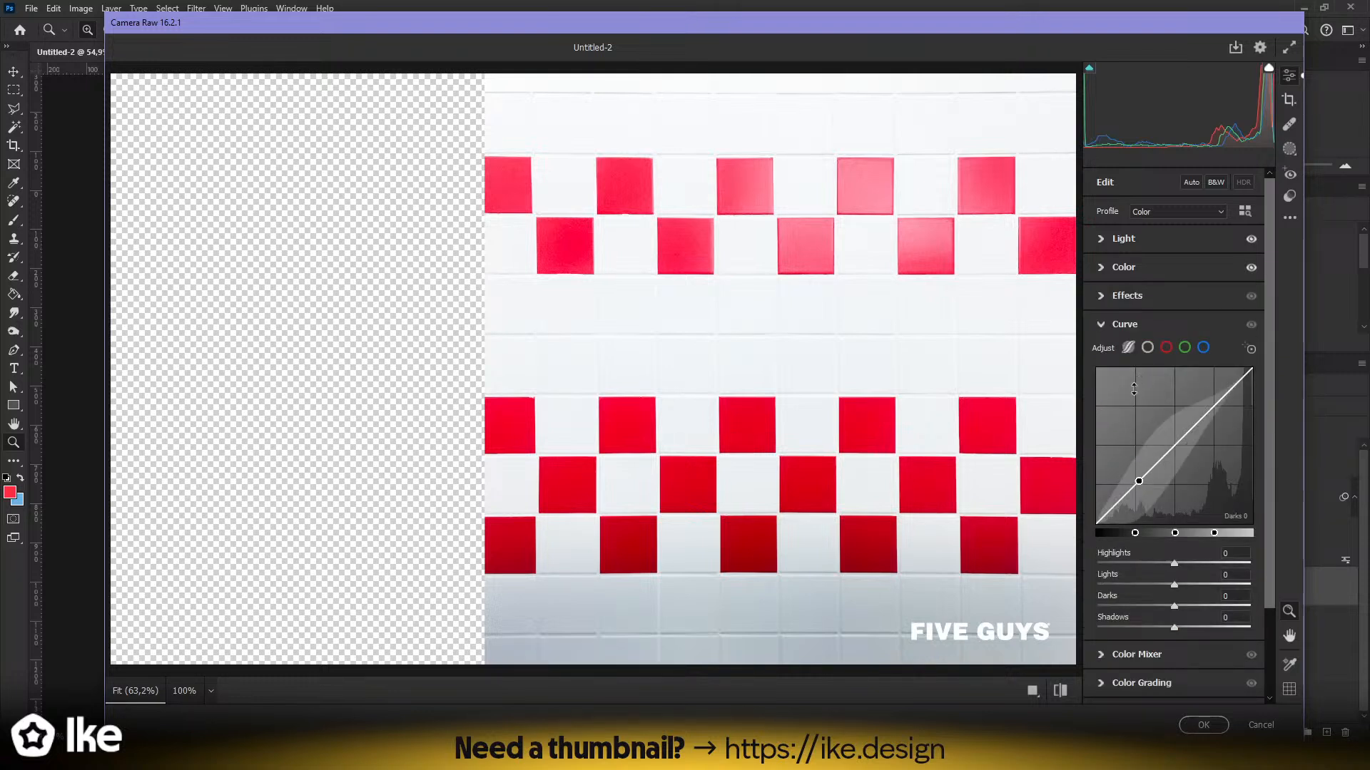
left_click(1121, 328)
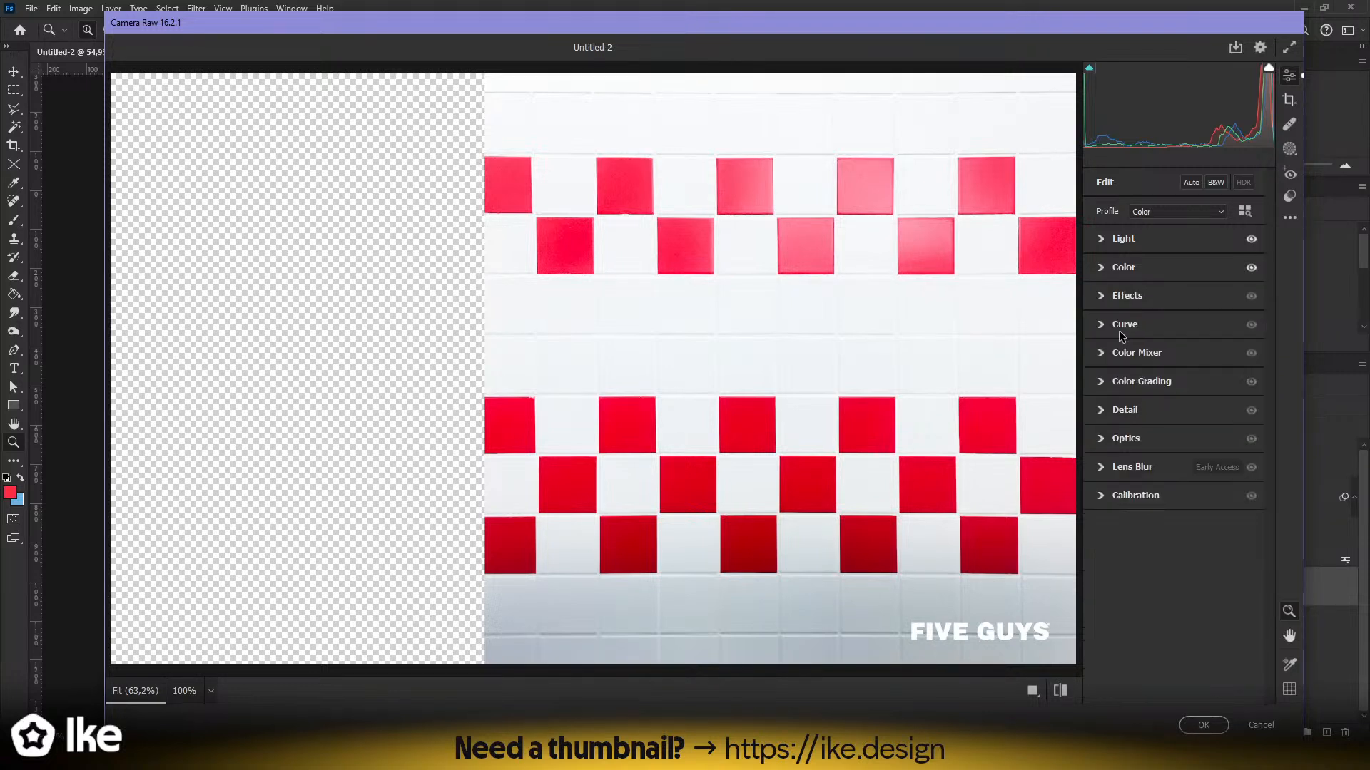
left_click(1136, 383)
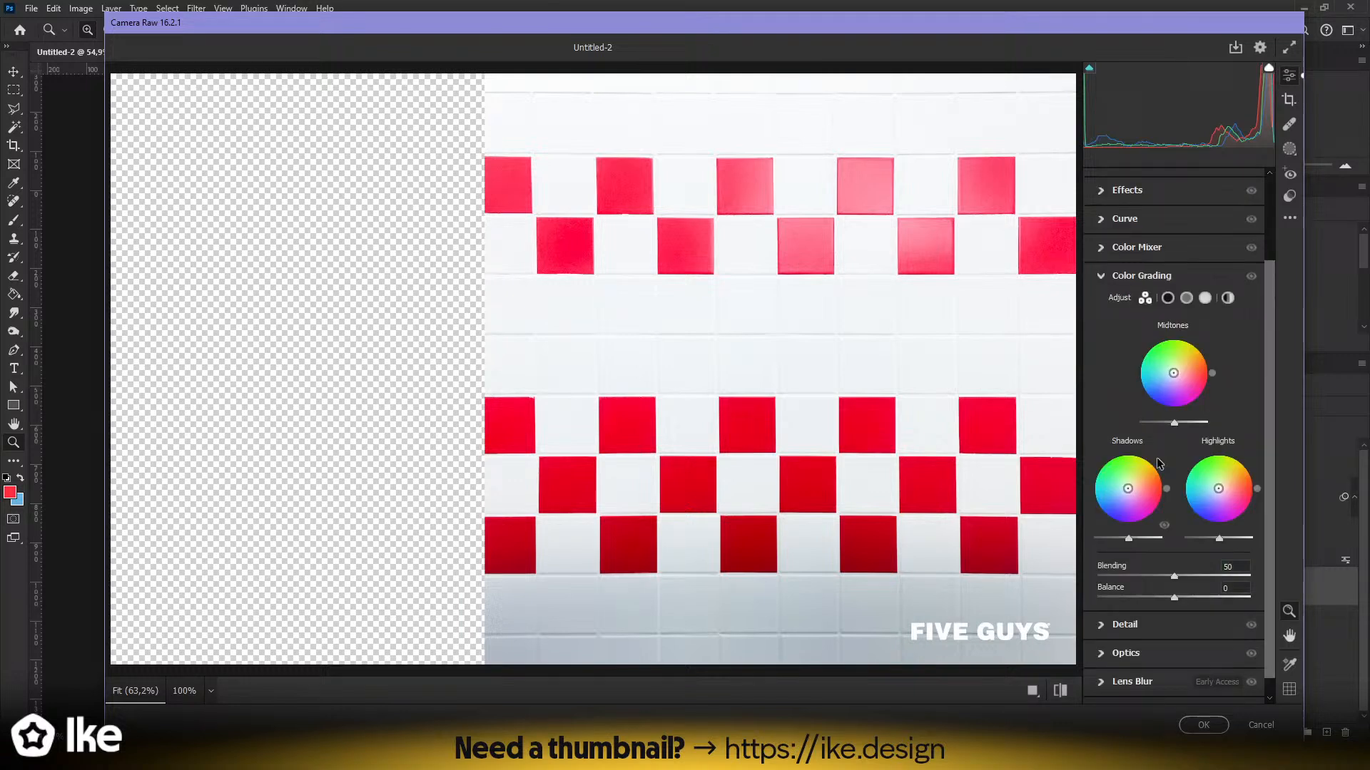
left_click(1130, 278)
- Desaturate the aquas, greens and yellows in the Color Mixer, and set the saturation of blues and purples to -100
left_click(1135, 353)
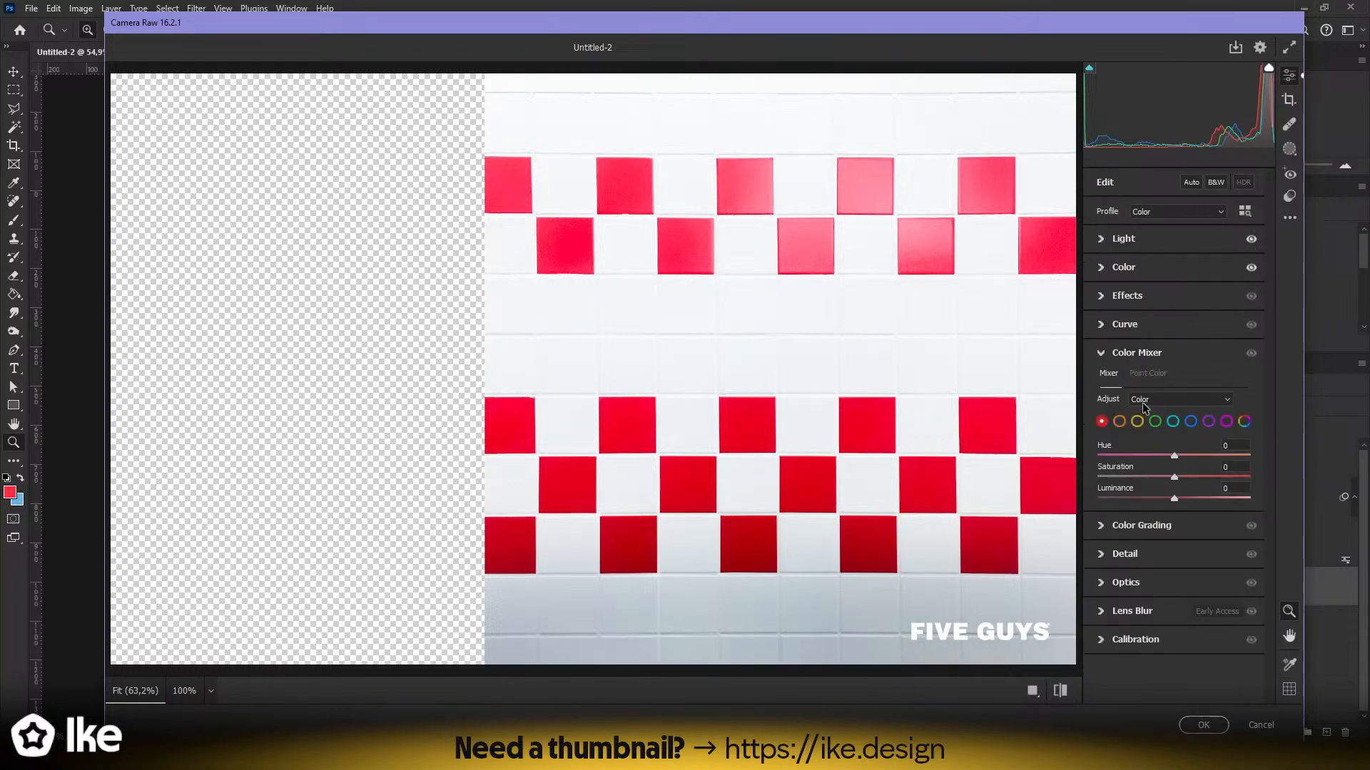
left_click(1172, 423)
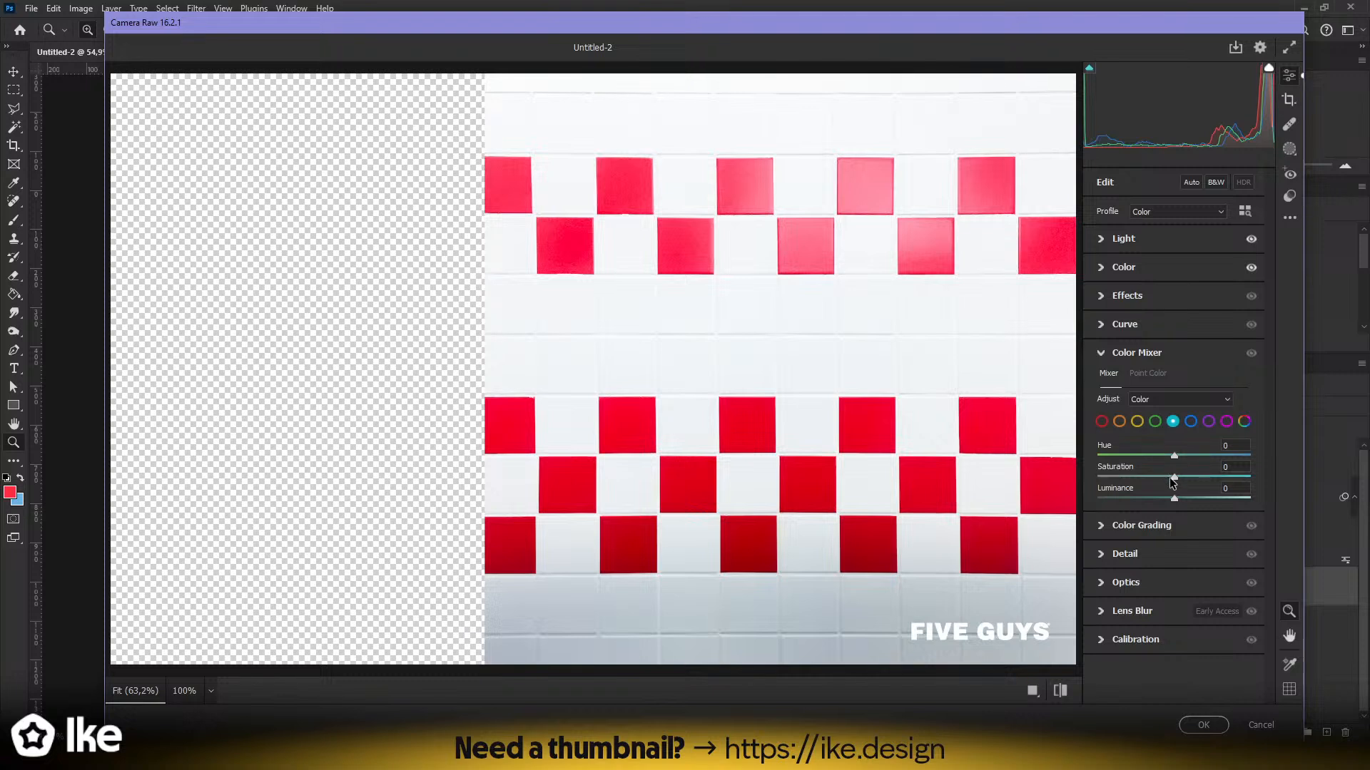
left_click(1190, 422)
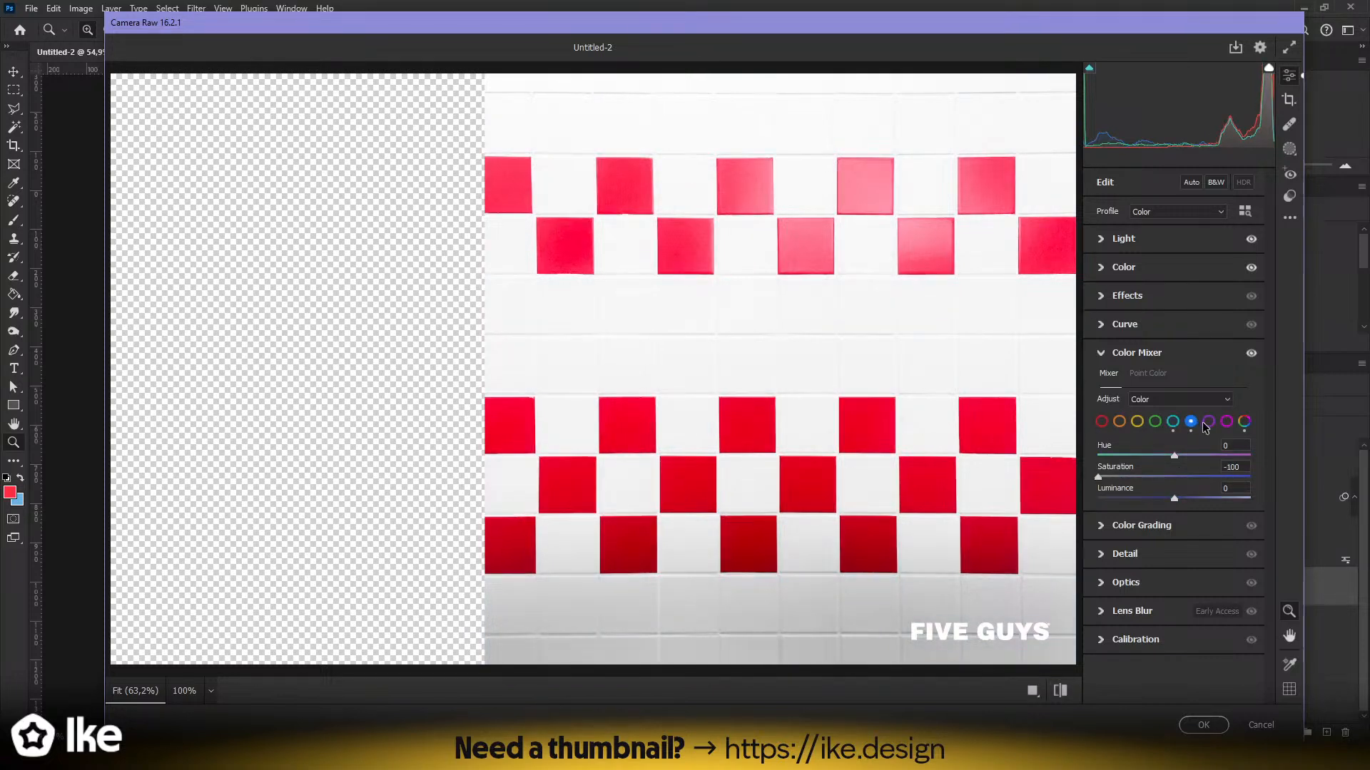
left_click_drag(1175, 477, 1096, 477)
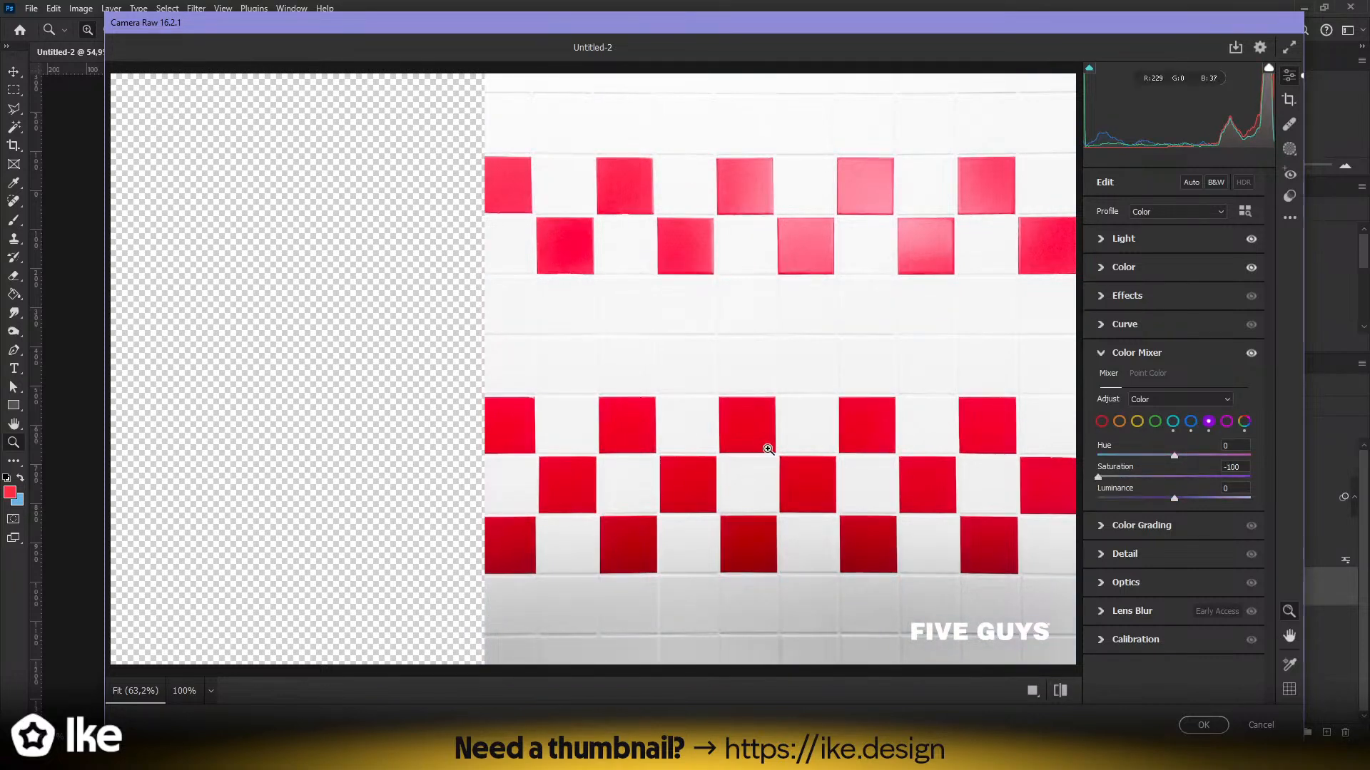
left_click(1156, 423)
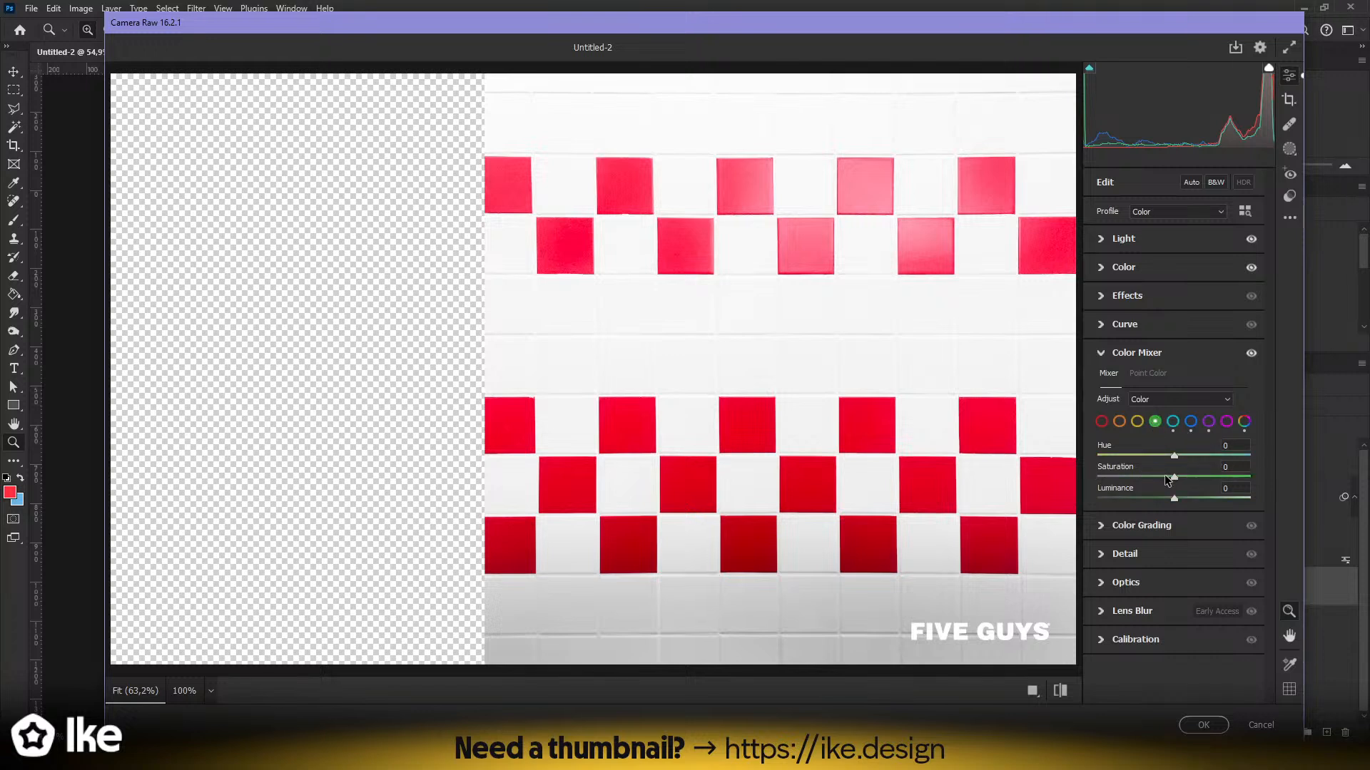
left_click(1139, 423)
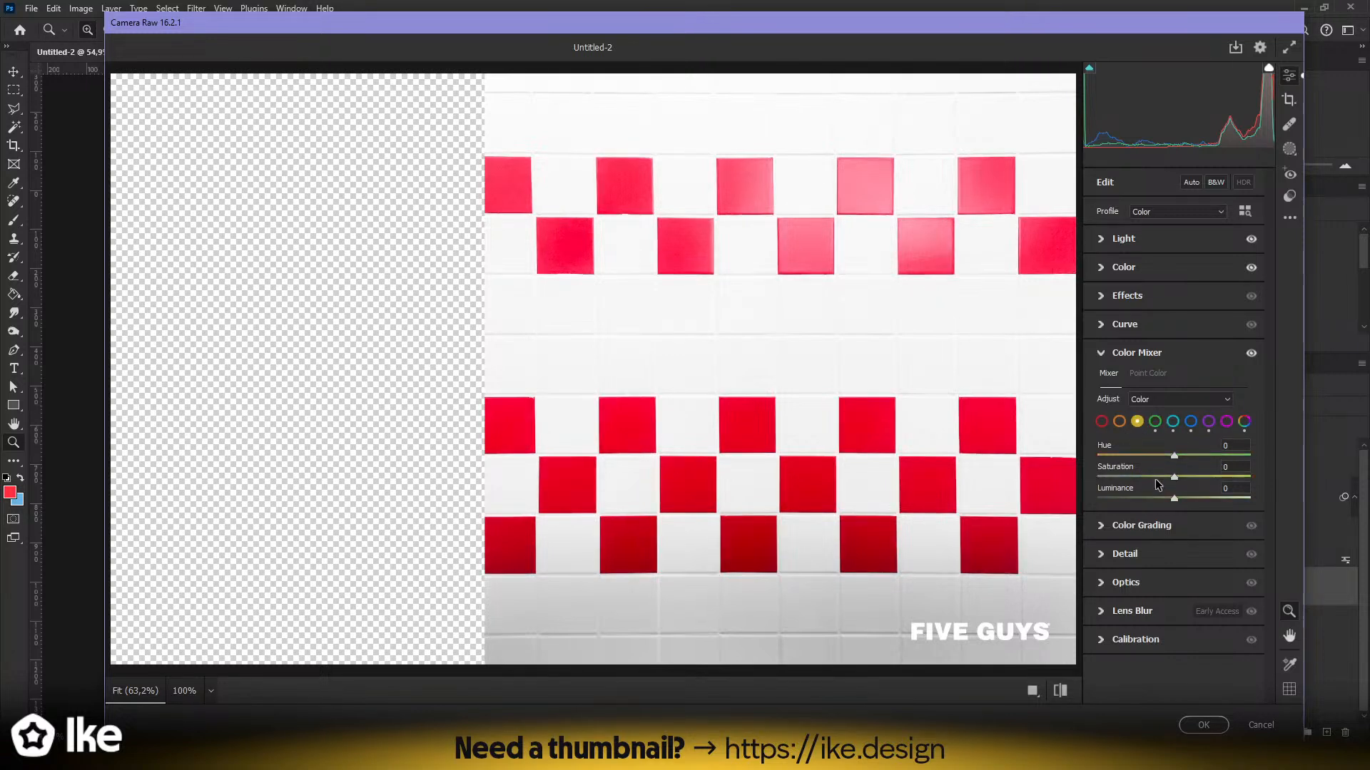
- Try an oranges saturation of -100 in the Color Mixer and undo it
left_click(1121, 423)
left_click_drag(1174, 481, 972, 465)
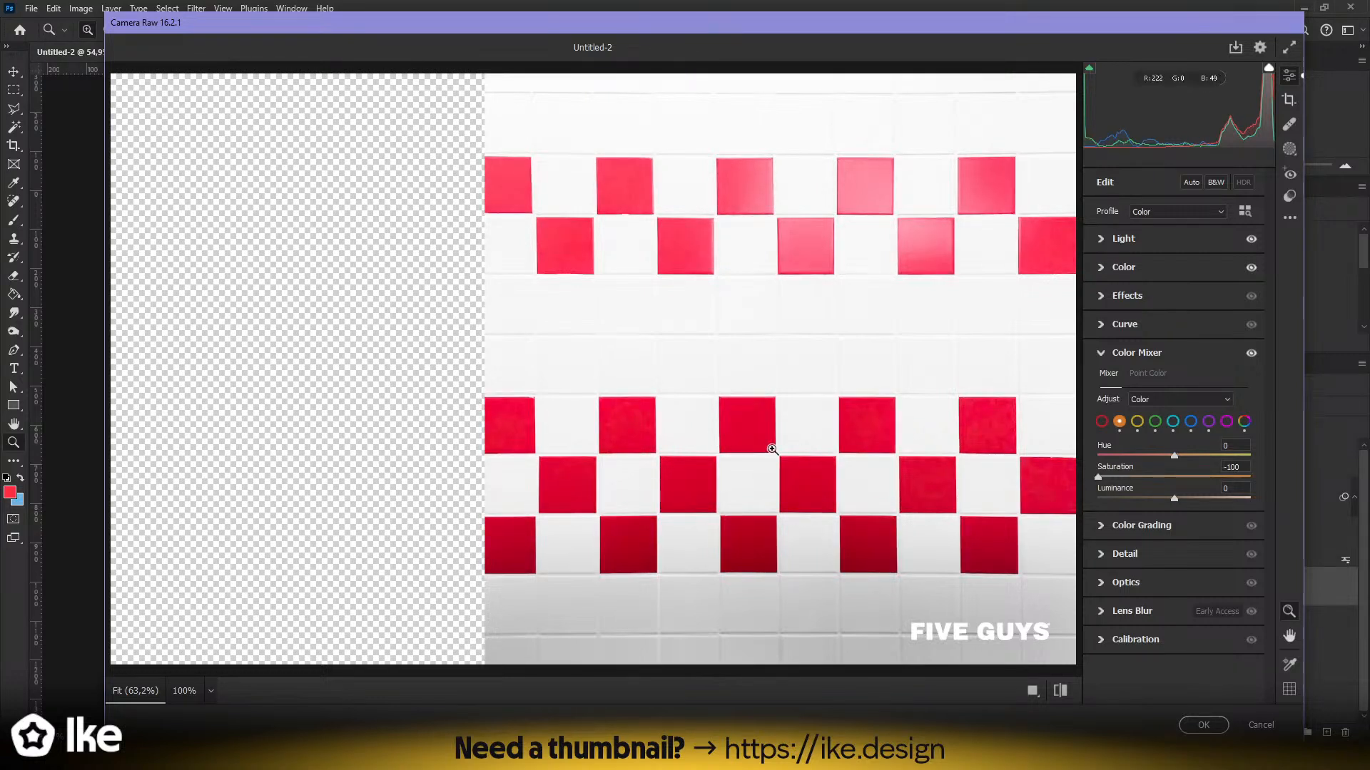
key("ctrl+z")
- Desaturate the magentas in the Color Mixer, fine-tune Shadows and Whites, and apply the Camera Raw adjustments to the tile wall
left_click(1227, 425)
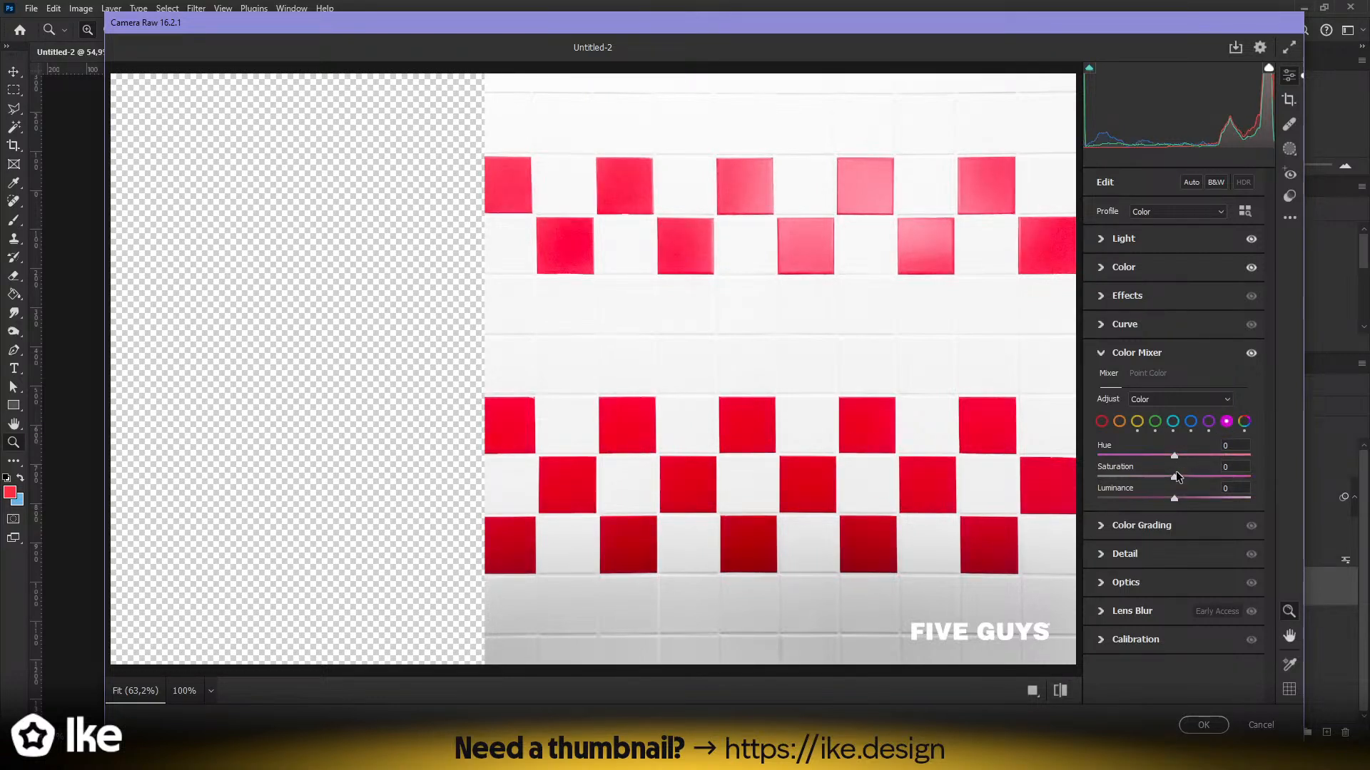
left_click_drag(1174, 478, 478, 460)
left_click(1125, 241)
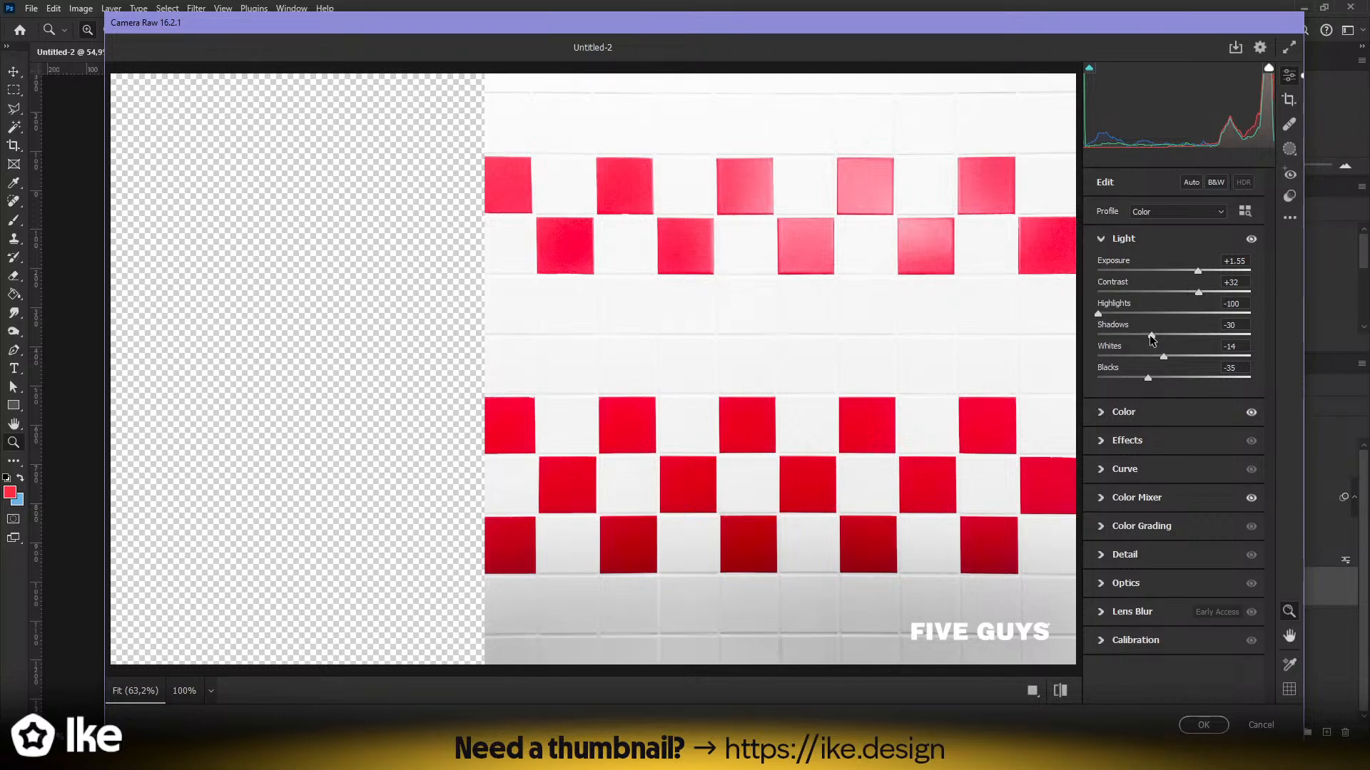
mouse_move(1150, 336)
left_mouse_down()
mouse_move(1302, 344)
mouse_move(1151, 335)
left_mouse_up()
mouse_move(1163, 356)
left_mouse_down()
mouse_move(1134, 358)
mouse_move(1249, 355)
mouse_move(1162, 356)
left_mouse_up()
left_click(1203, 725)
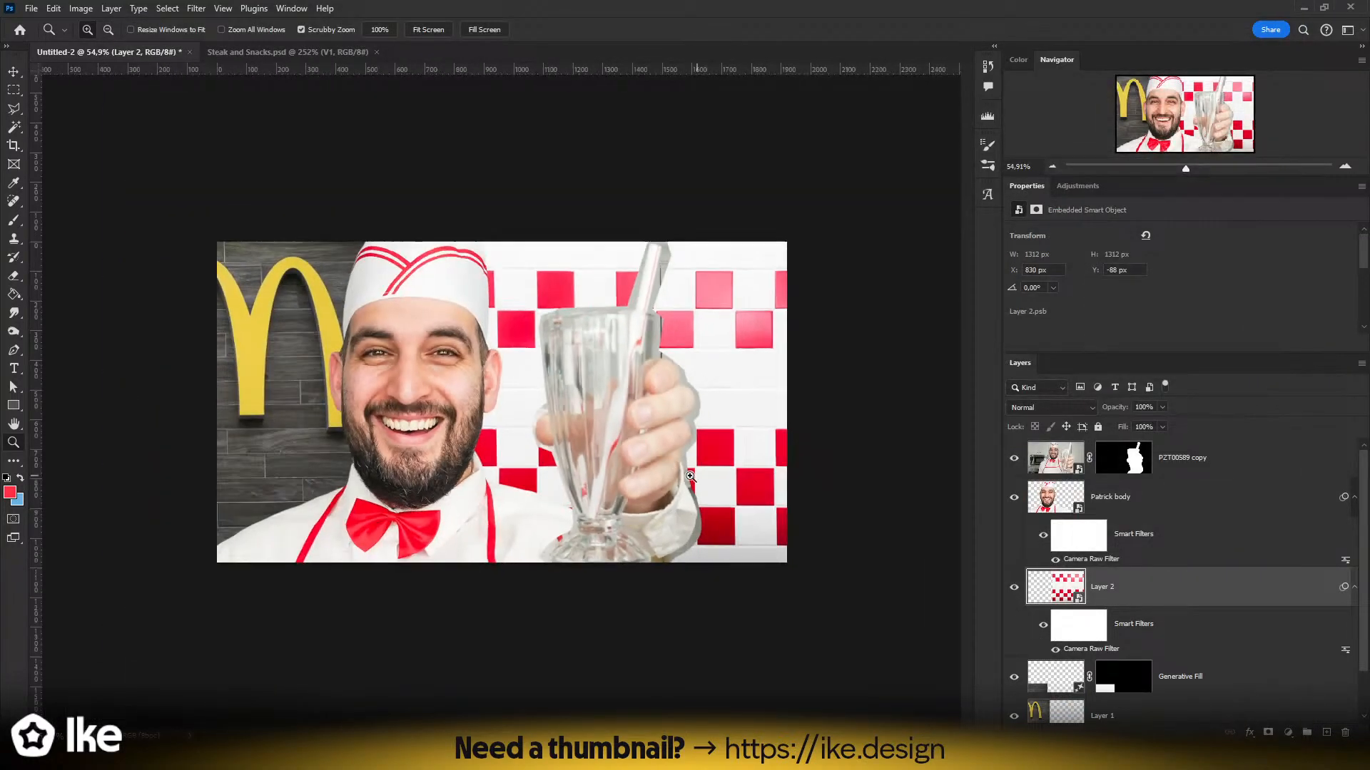
- Try a slight Distortion correction in the Optics settings of the tile wall's Camera Raw filter
left_click_drag(499, 411, 538, 400)
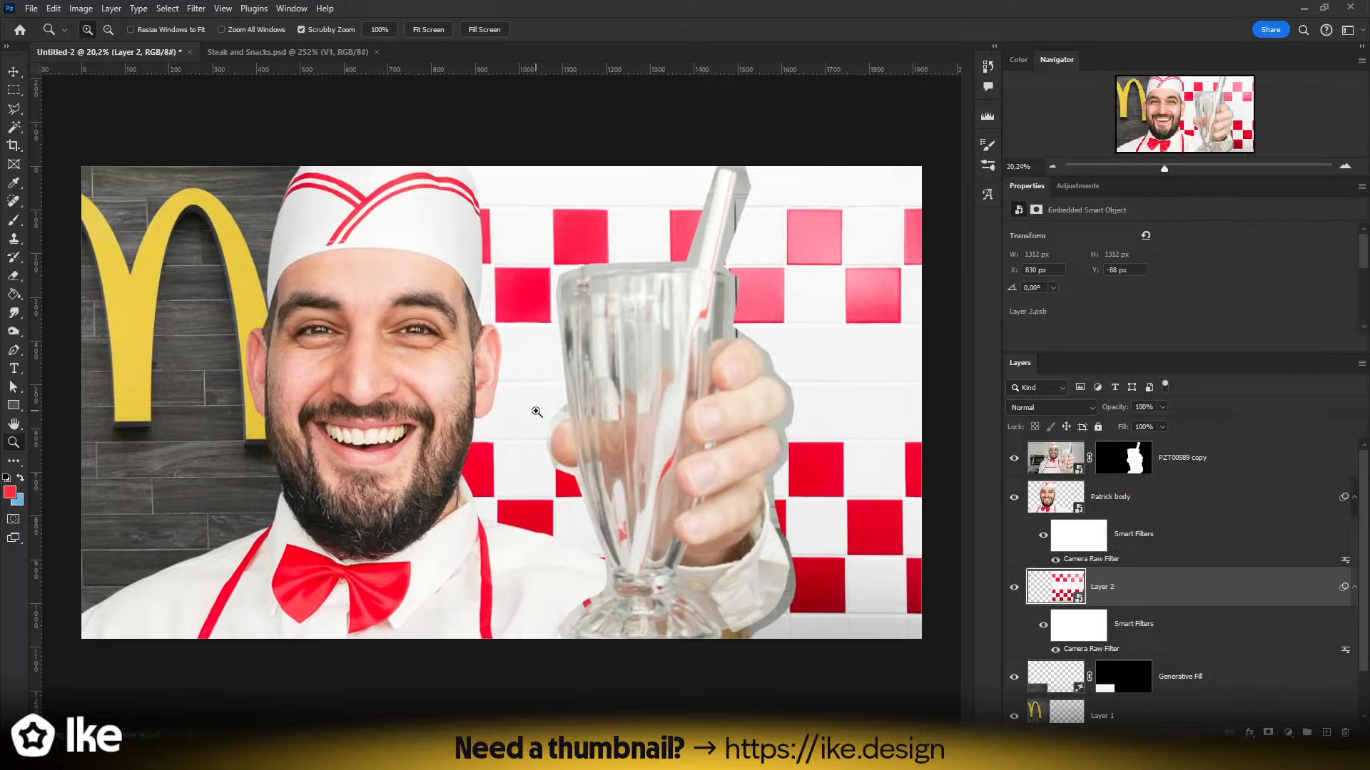
key("v")
left_click_drag(847, 383, 858, 385)
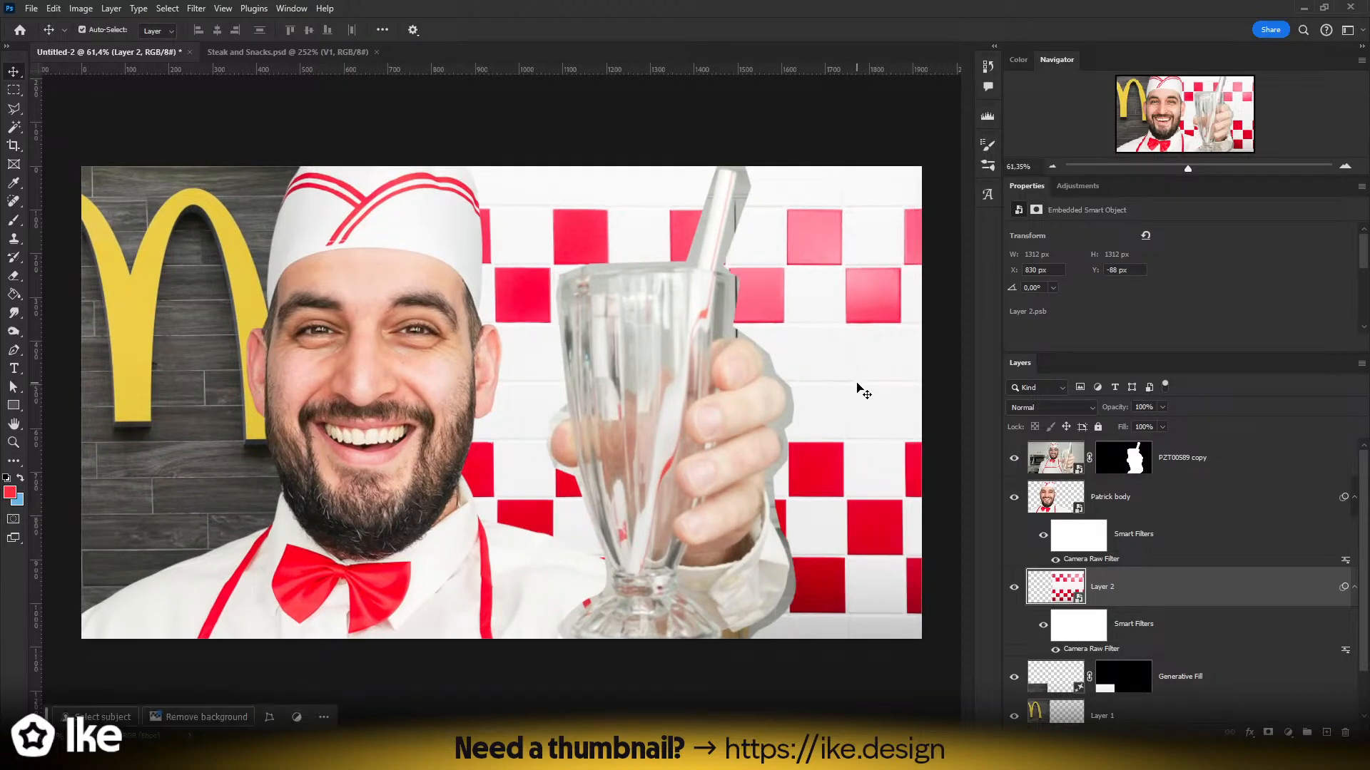
double_click(1090, 649)
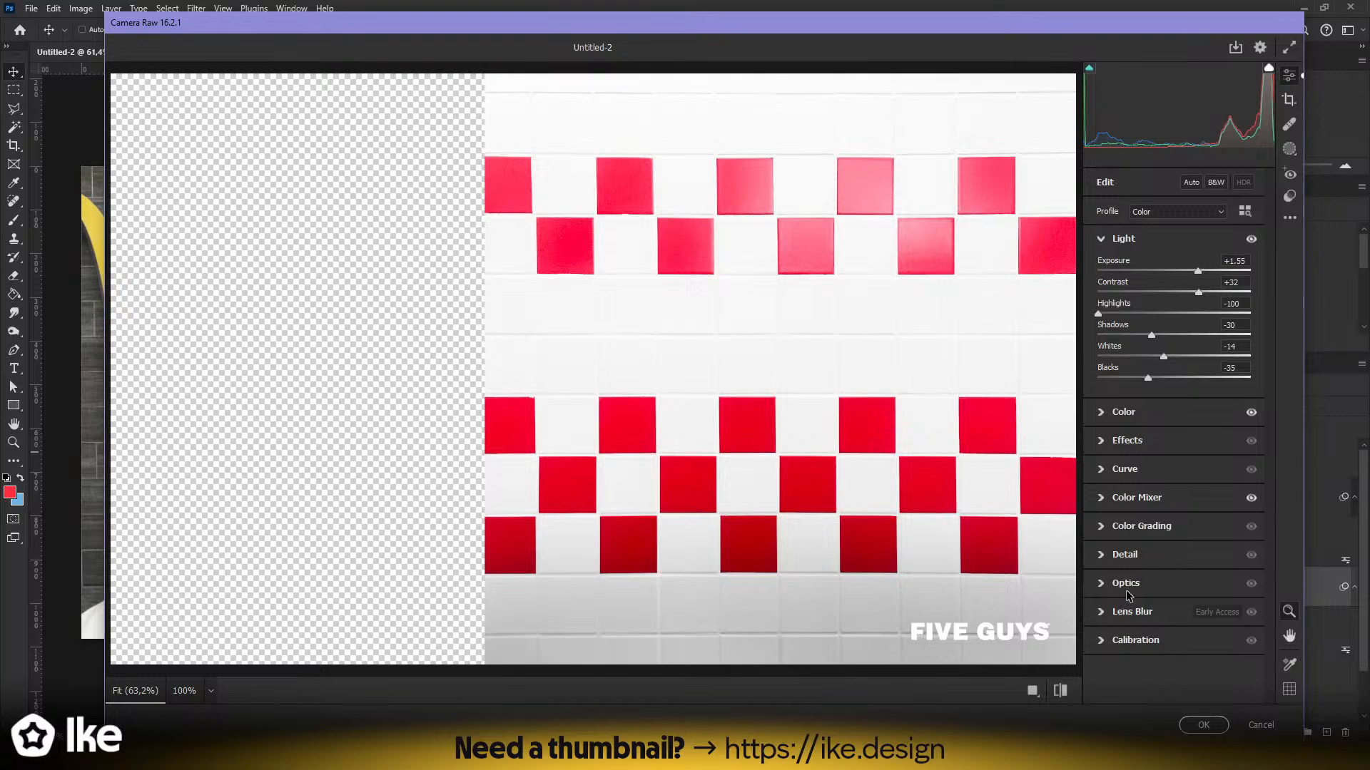
left_click(1124, 584)
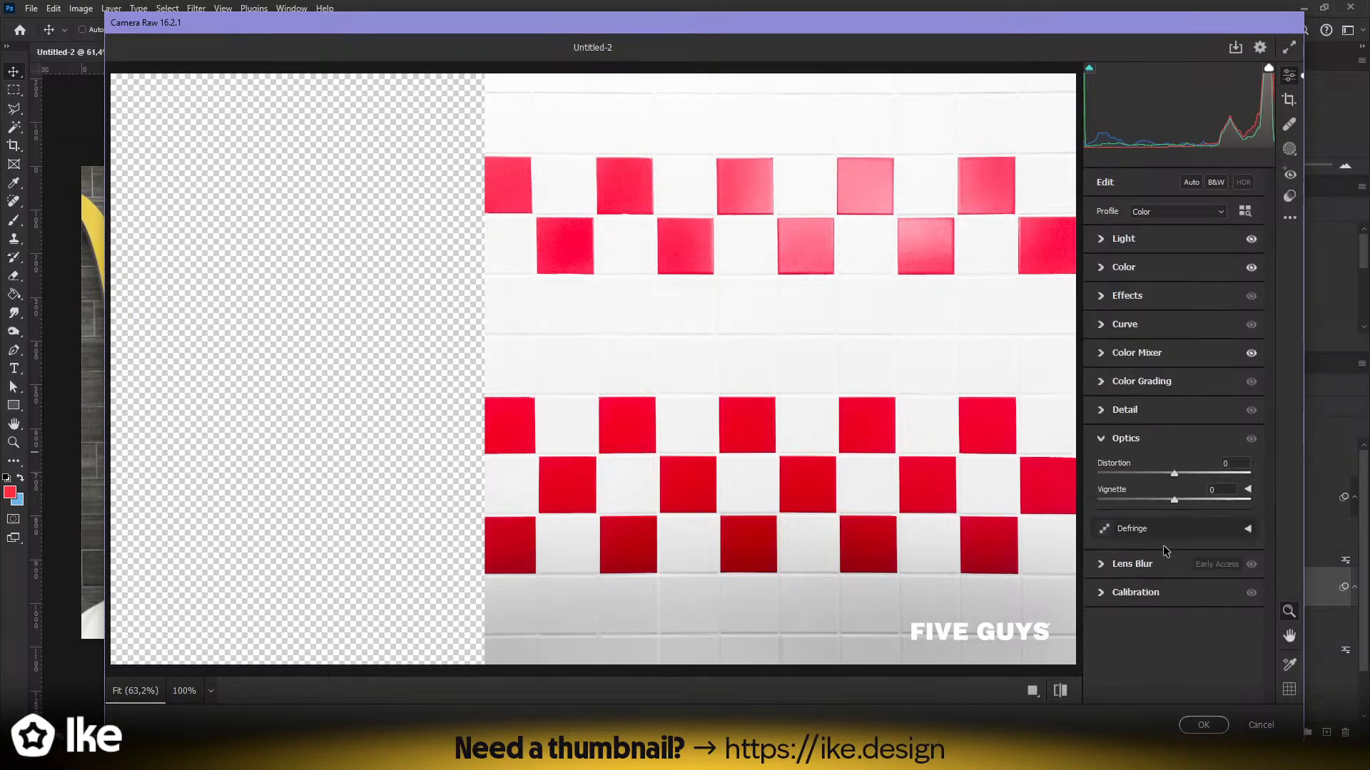
left_click_drag(1174, 478, 1171, 480)
left_click(1203, 725)
key("z")
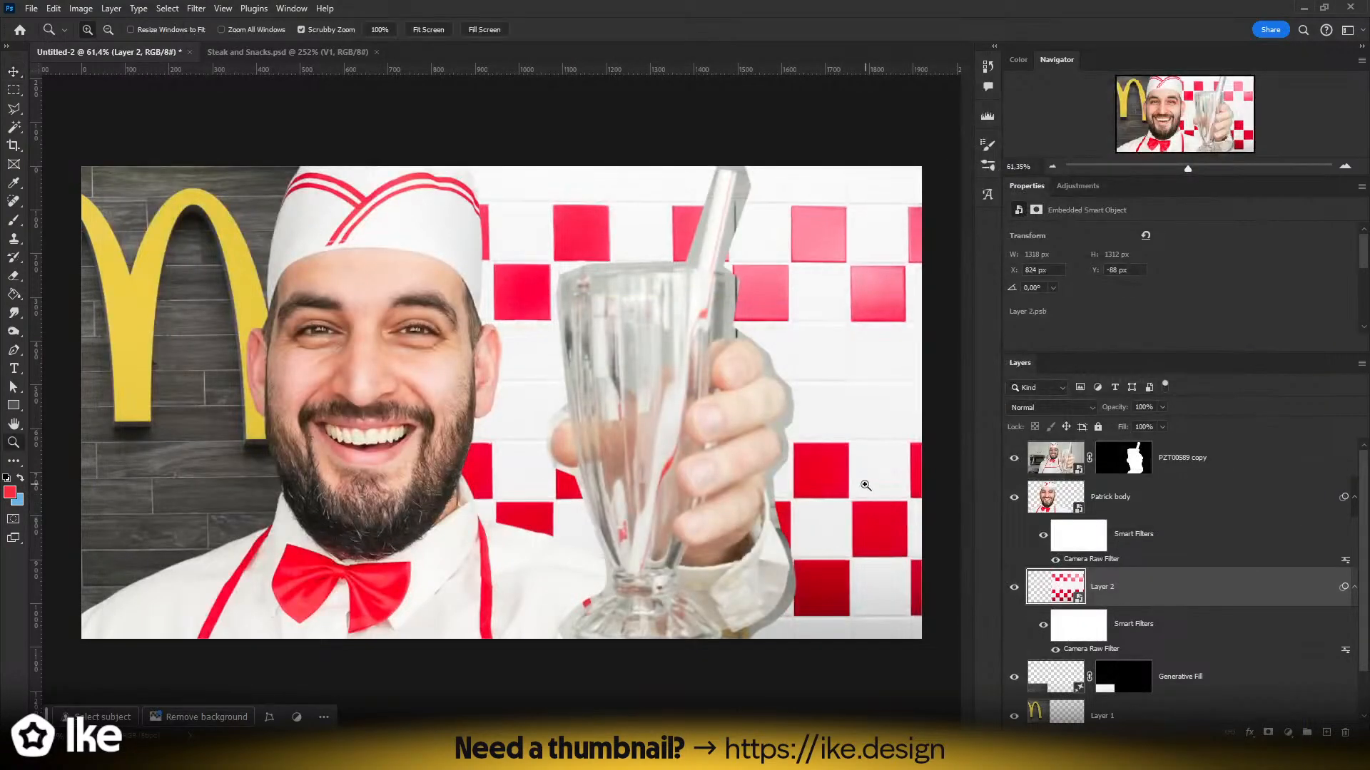
left_click_drag(865, 480, 865, 452)
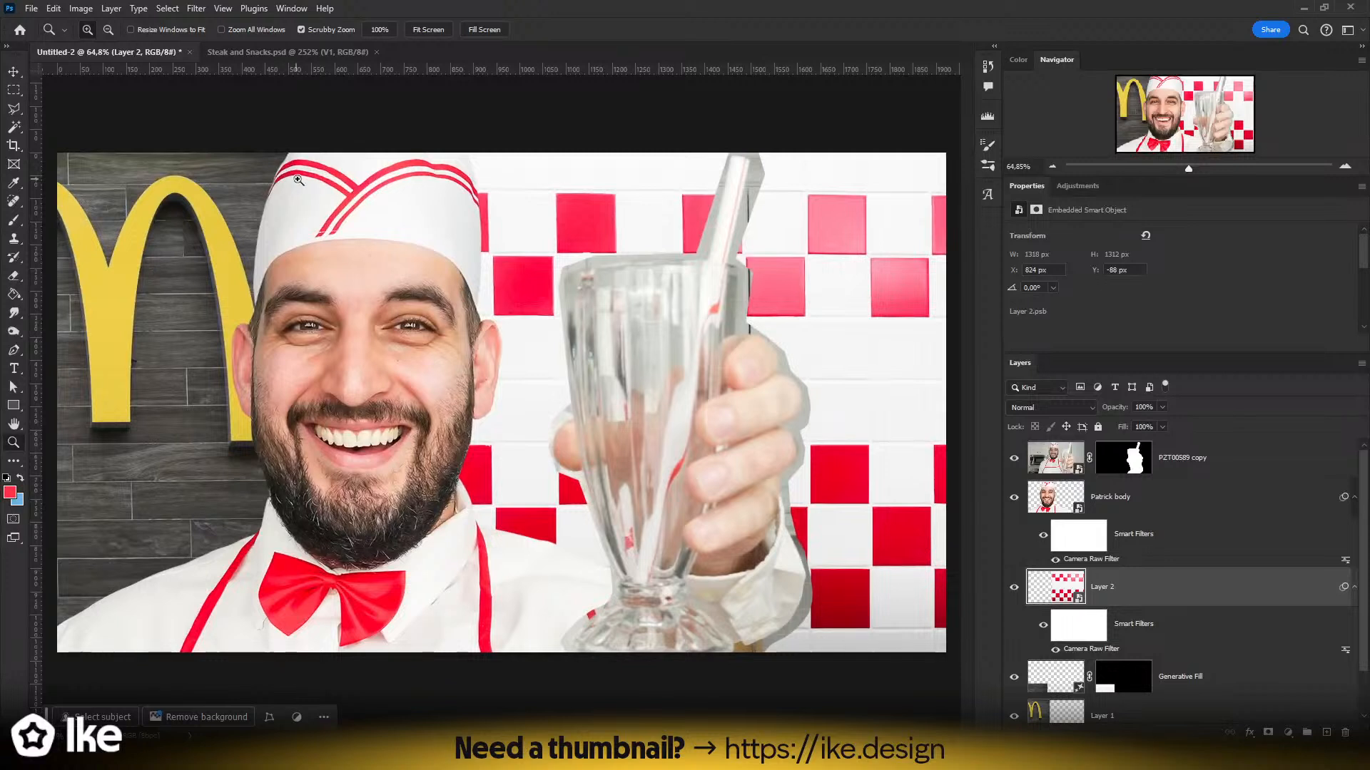
- Add vertical guides at one third and two thirds of the canvas width and a horizontal guide at mid-height, undoing the extra lower guide
left_click(19, 77)
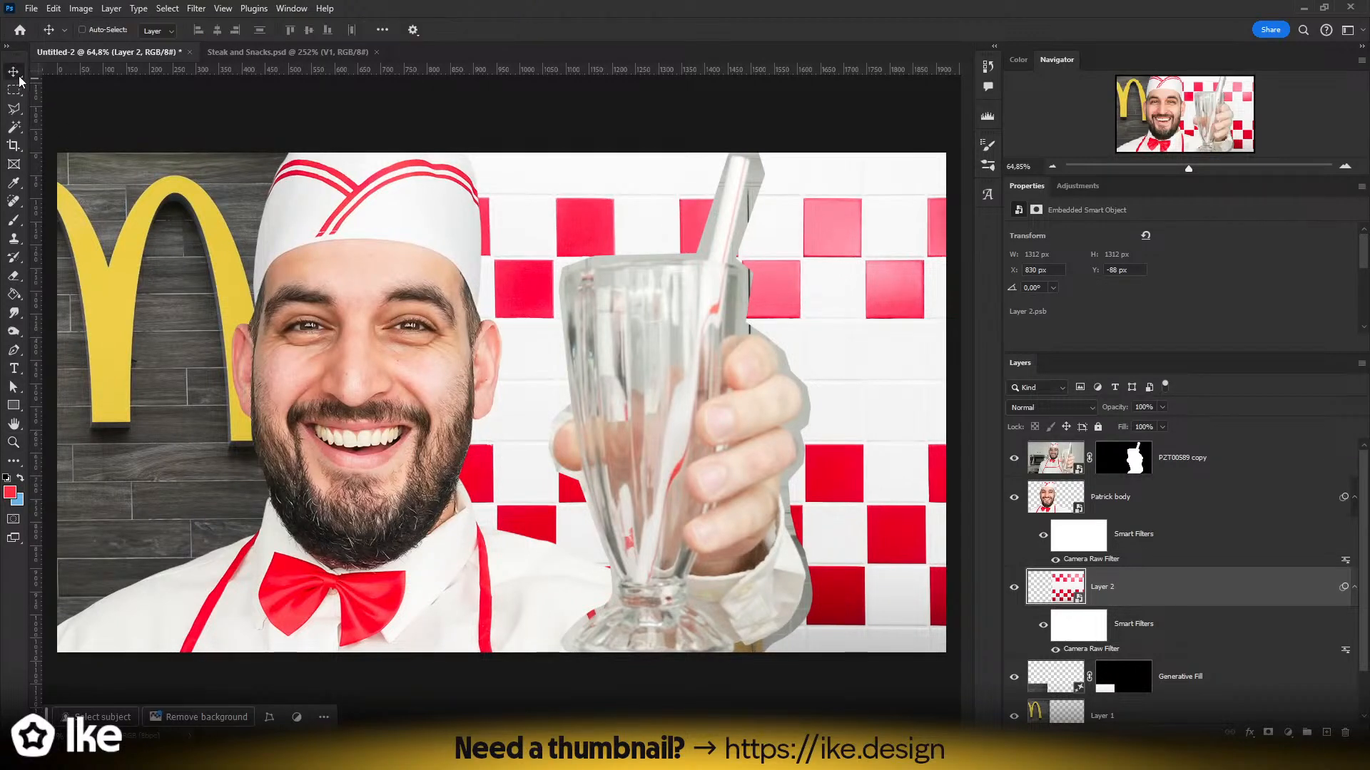
left_click_drag(290, 73, 575, 625)
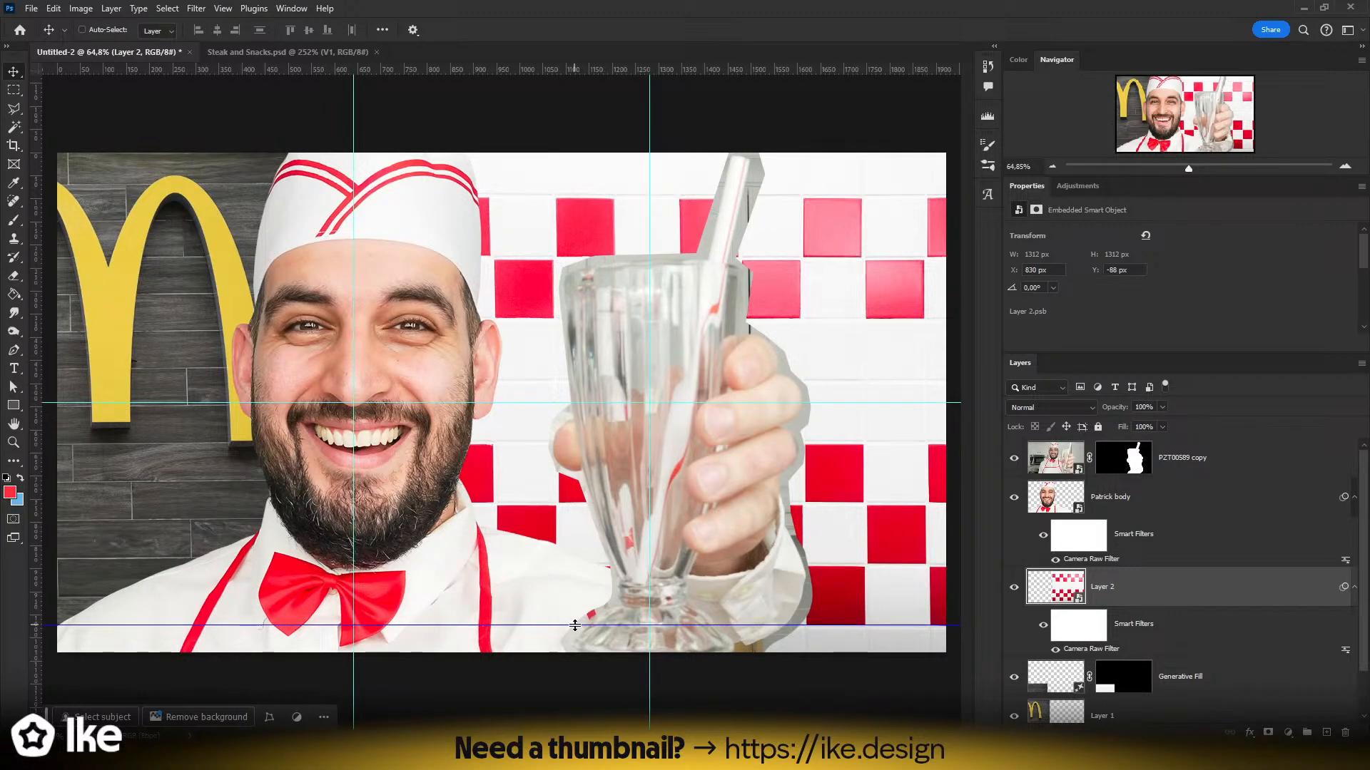
key("ctrl+z")
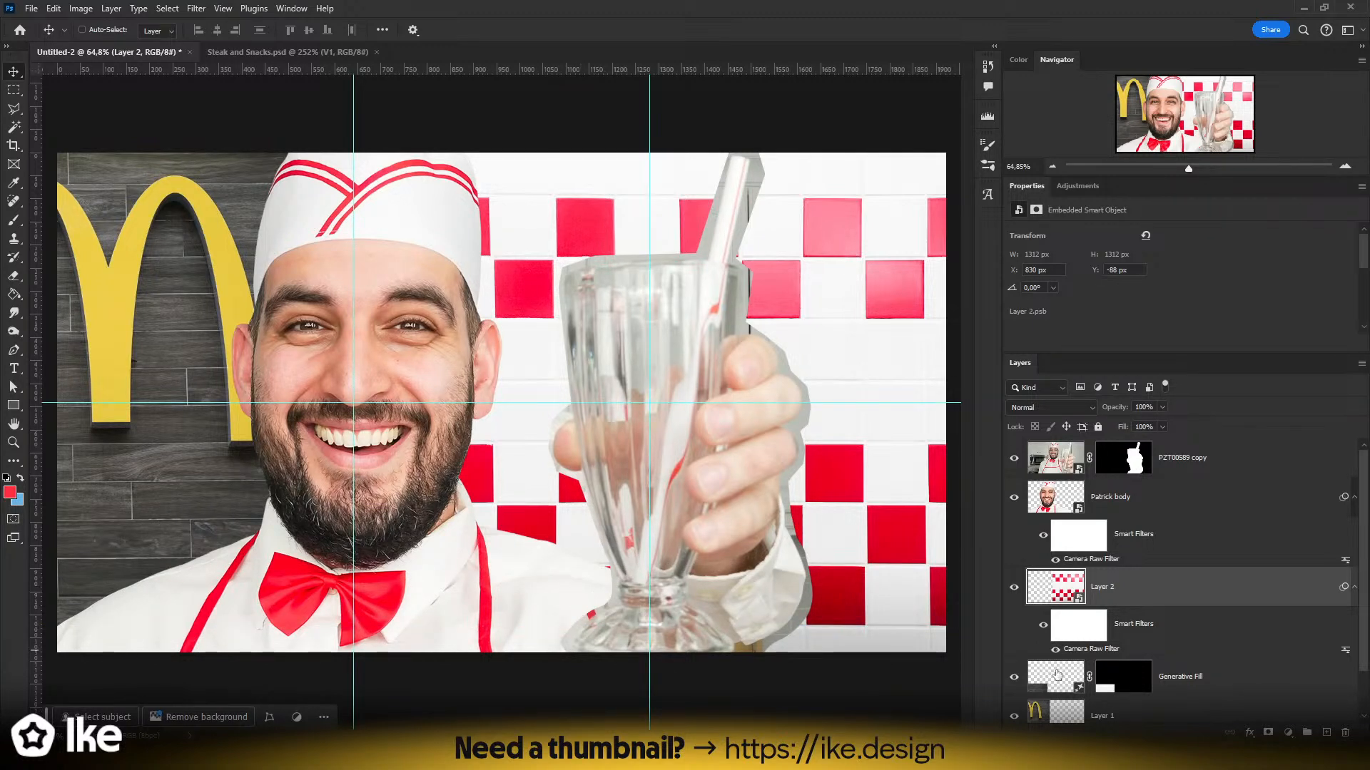
- Reopen the tile wall's Camera Raw filter and set Sharpening to 111, Noise Reduction to 50 and Color Noise Reduction to 100
double_click(1090, 650)
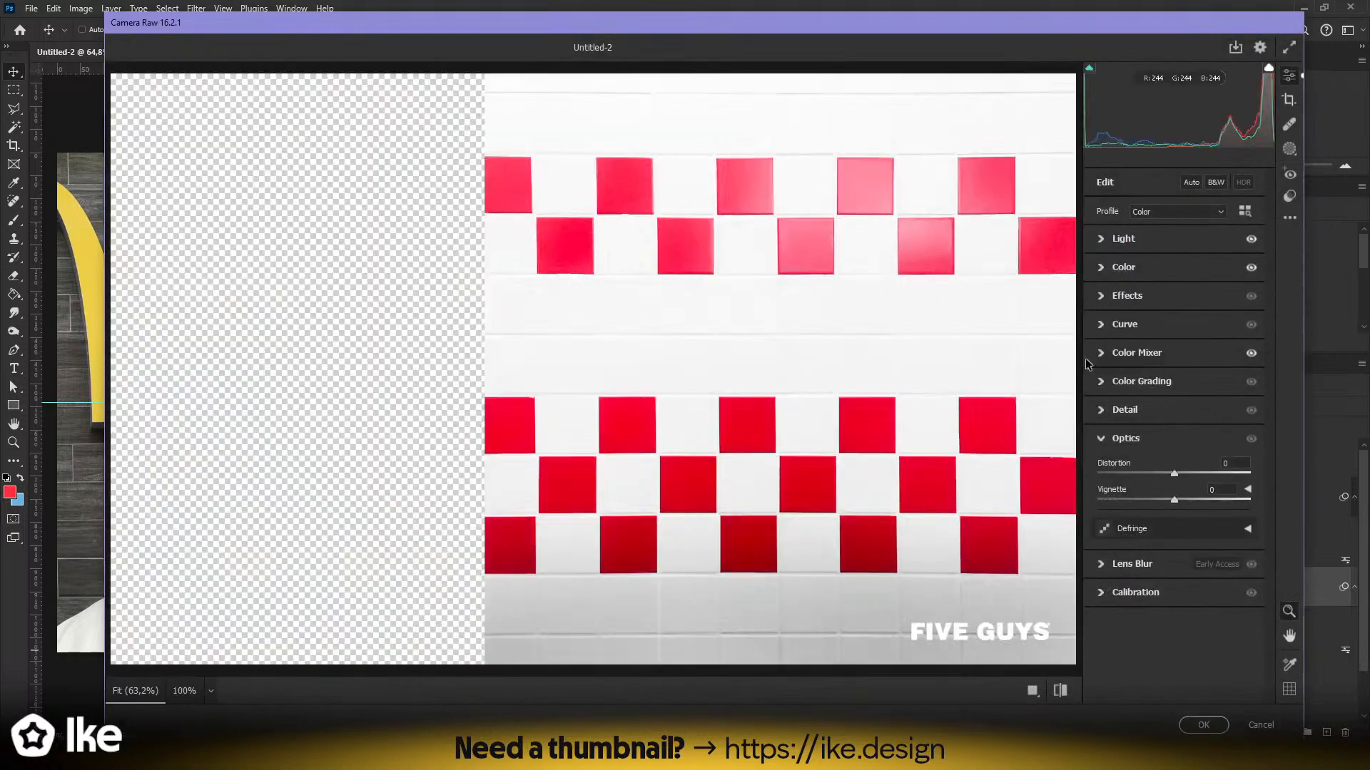
left_click(1125, 296)
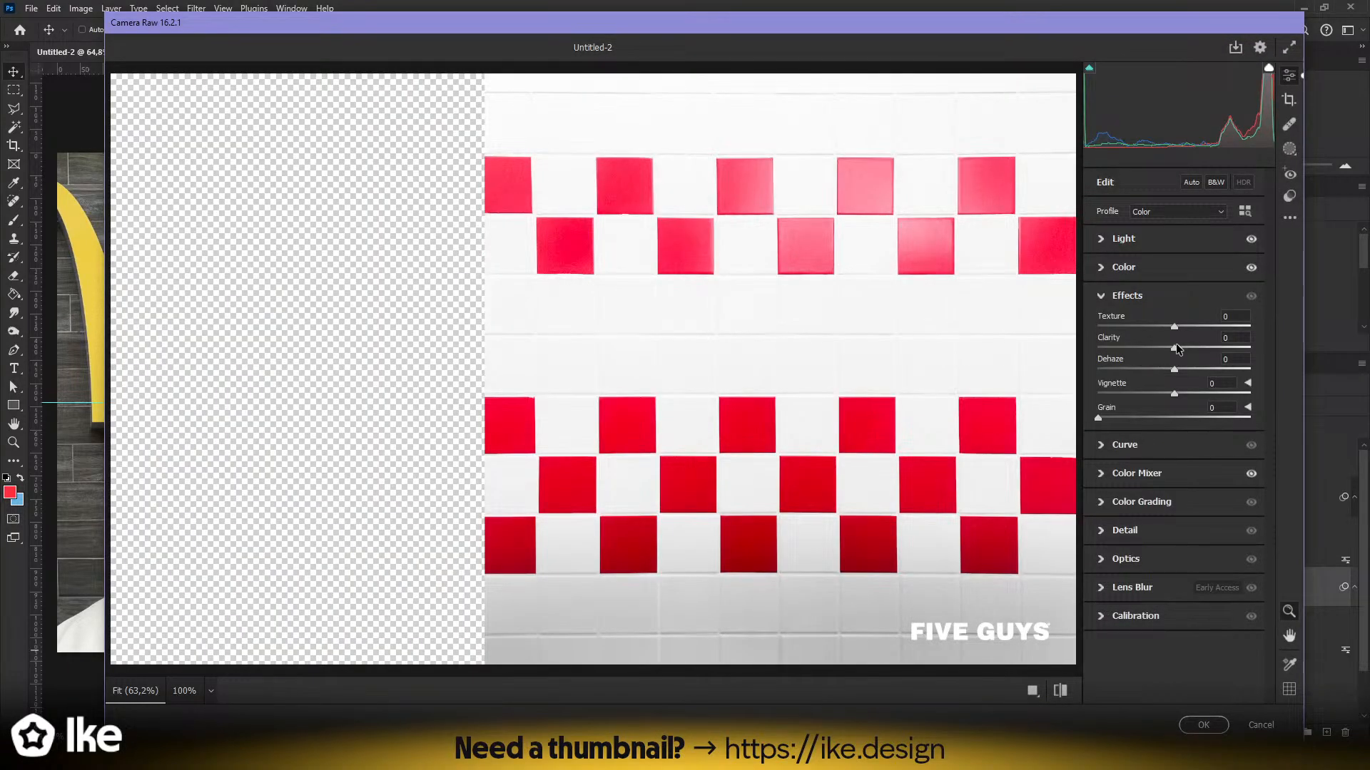
mouse_move(1174, 347)
left_mouse_down()
mouse_move(1247, 353)
mouse_move(1156, 354)
mouse_move(1303, 357)
mouse_move(1174, 348)
left_mouse_up()
left_click(1125, 529)
left_click_drag(1098, 443, 1318, 447)
left_click_drag(821, 226, 874, 266)
left_click_drag(1099, 500, 1306, 499)
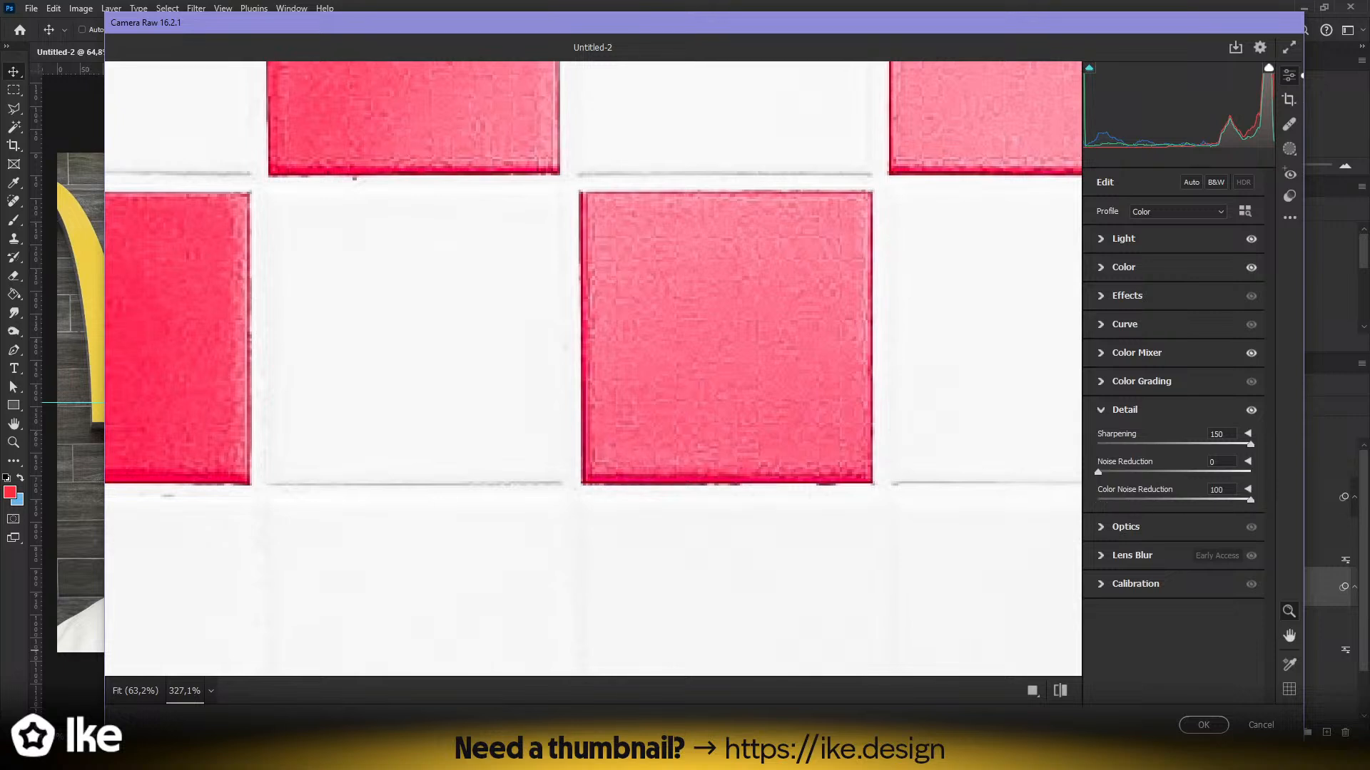
left_click(1154, 472)
left_click_drag(1155, 476, 1210, 443)
- Compare the tile wall with and without the Detail adjustments at several magnifications, and apply the filter with them enabled
left_click(1251, 412)
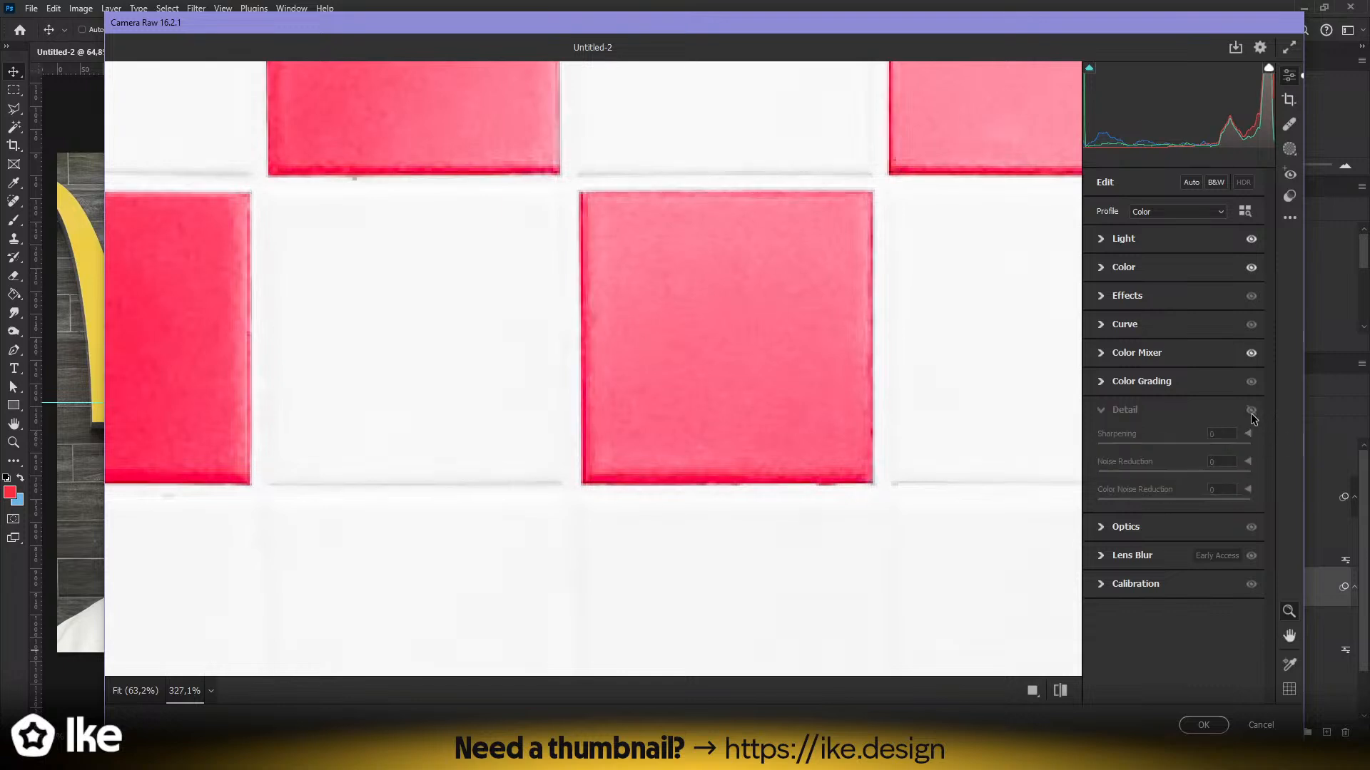
left_click(1251, 411)
left_click(1251, 412)
left_click(1251, 411)
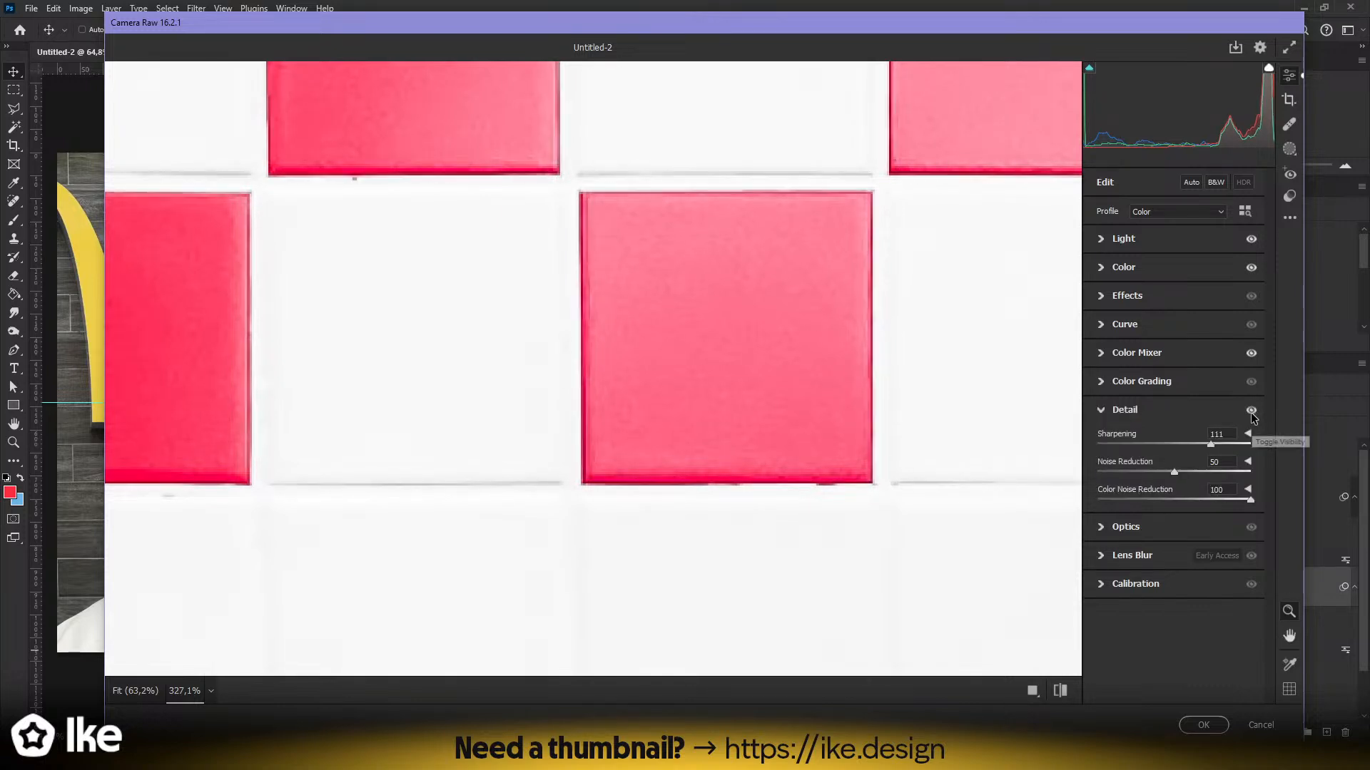
left_click(1252, 412)
left_click(1251, 412)
scroll(666, 459, "down", 5)
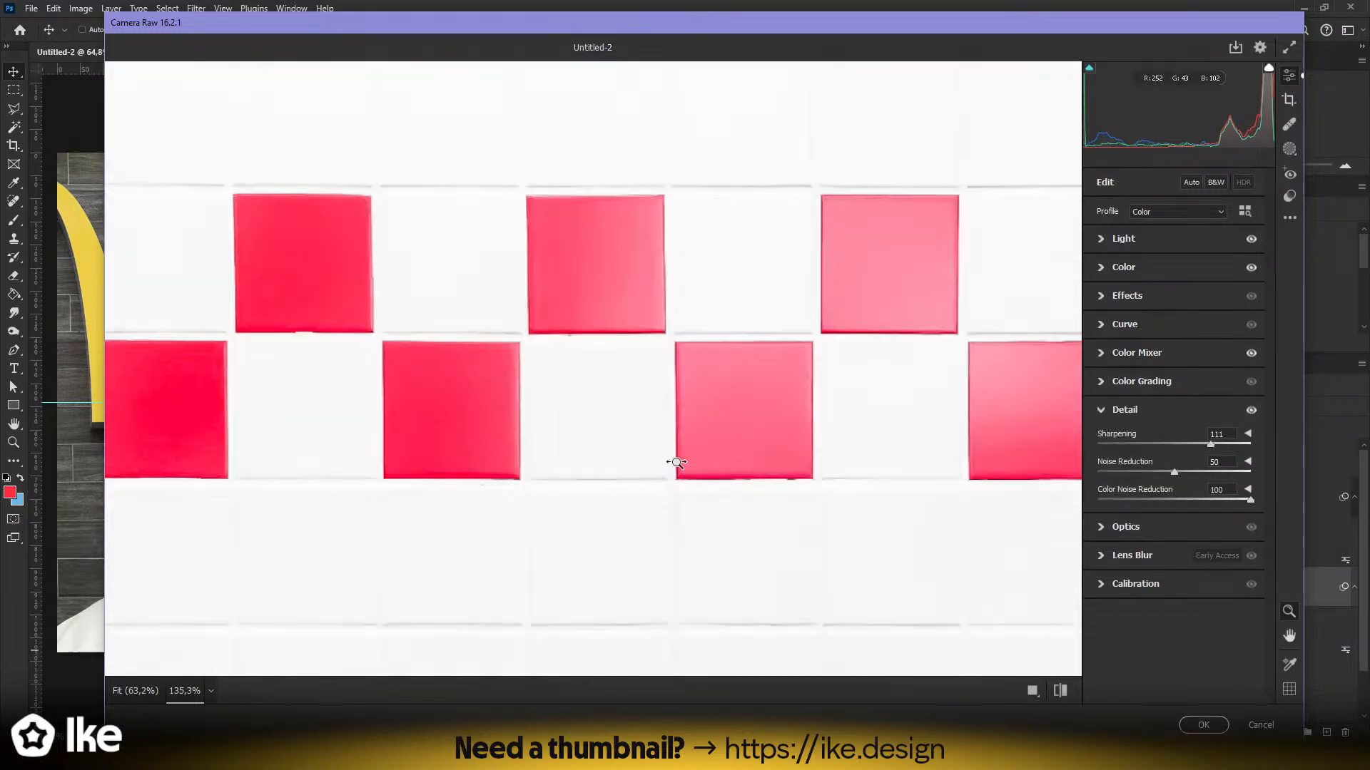
left_click(1253, 412)
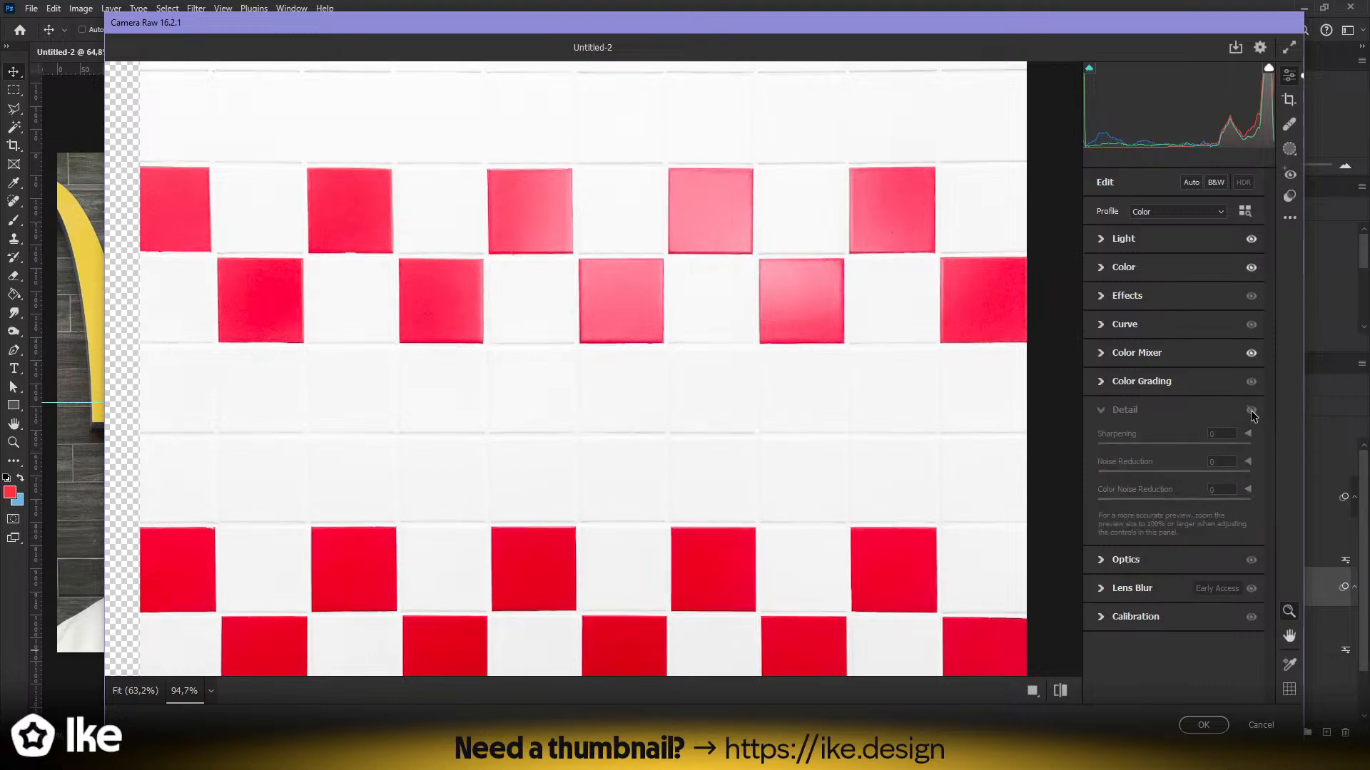
left_click(1252, 412)
left_click(1252, 413)
left_click(1252, 412)
left_click(1251, 413)
left_click(1251, 413)
left_click(1206, 725)
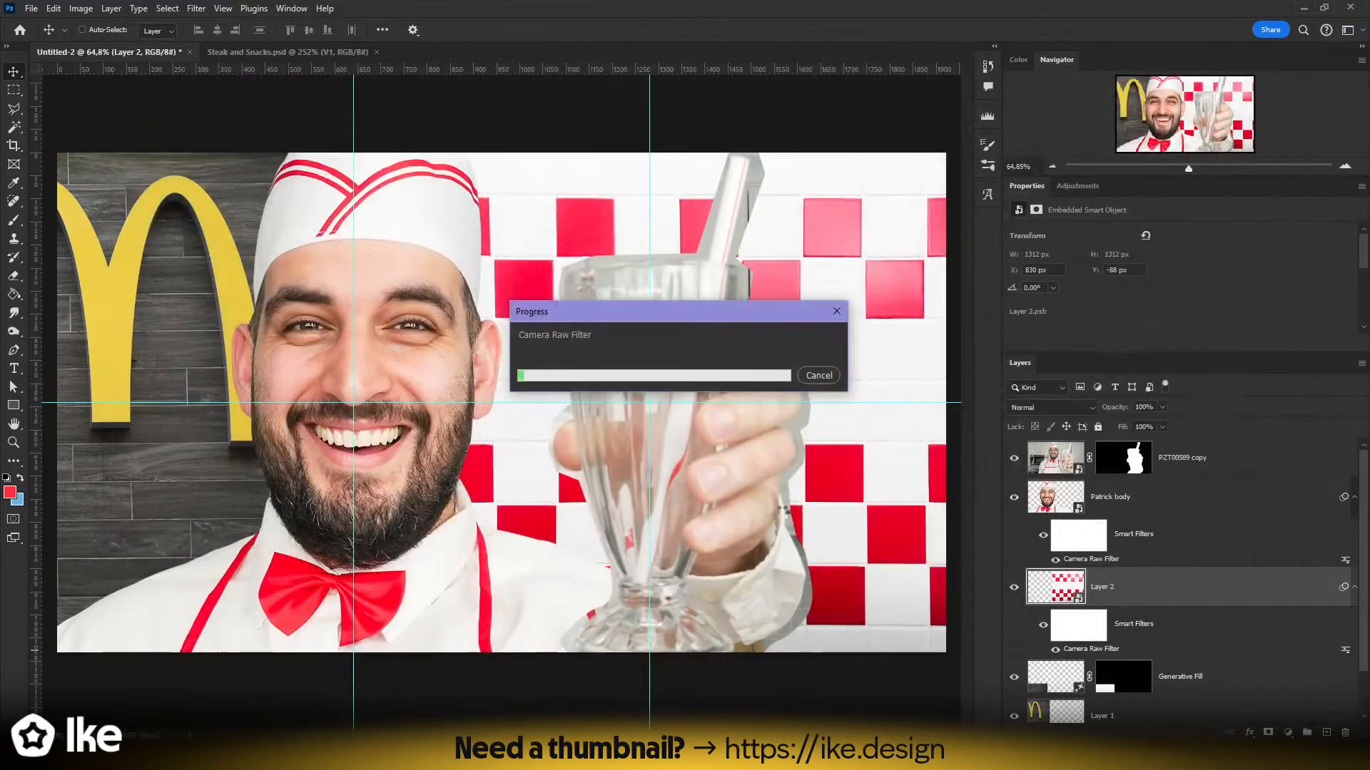
- Move the one-third vertical guide to the canvas centre and add another vertical guide at one third of the width
left_click_drag(826, 505, 841, 505)
key("z")
mouse_move(528, 421)
left_mouse_down()
mouse_move(401, 441)
mouse_move(520, 445)
left_mouse_up()
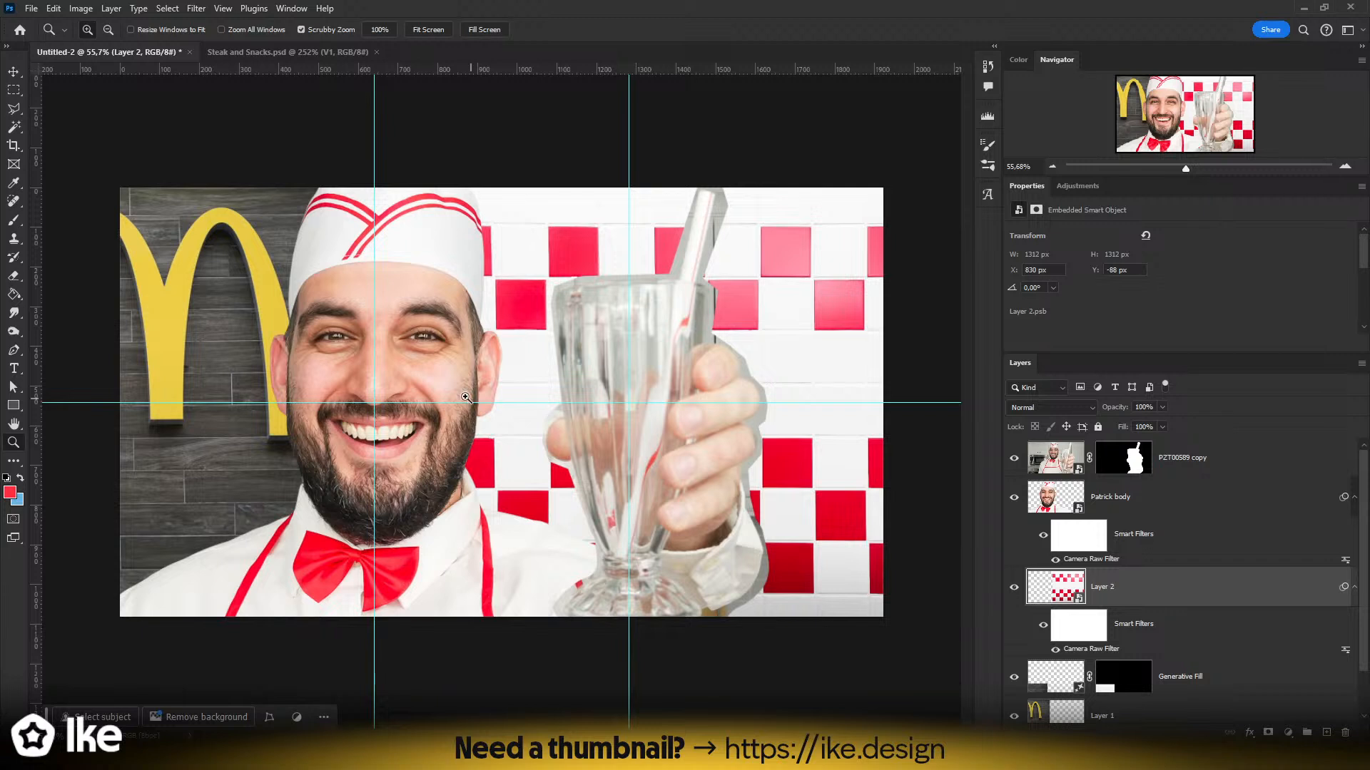
left_click(14, 72)
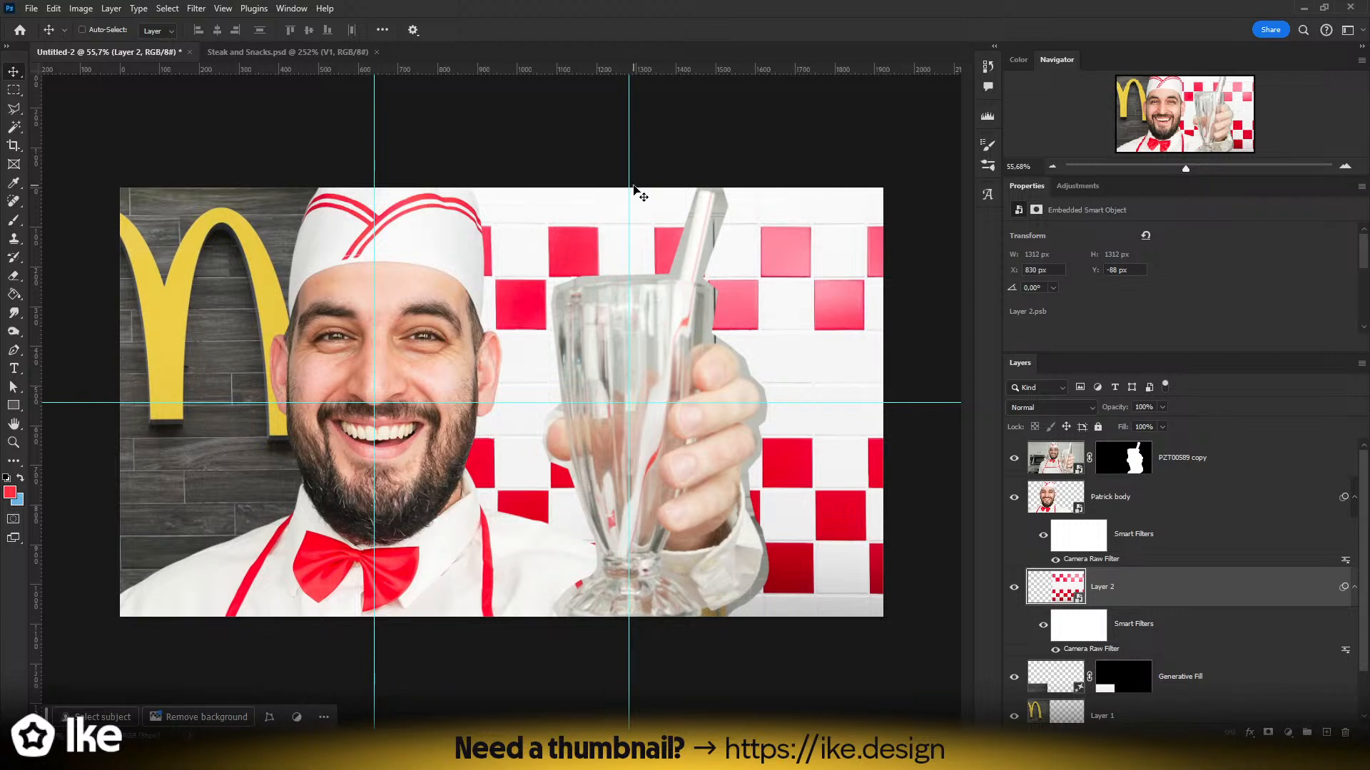
left_click(1210, 688)
scroll(1163, 679, "down", 2)
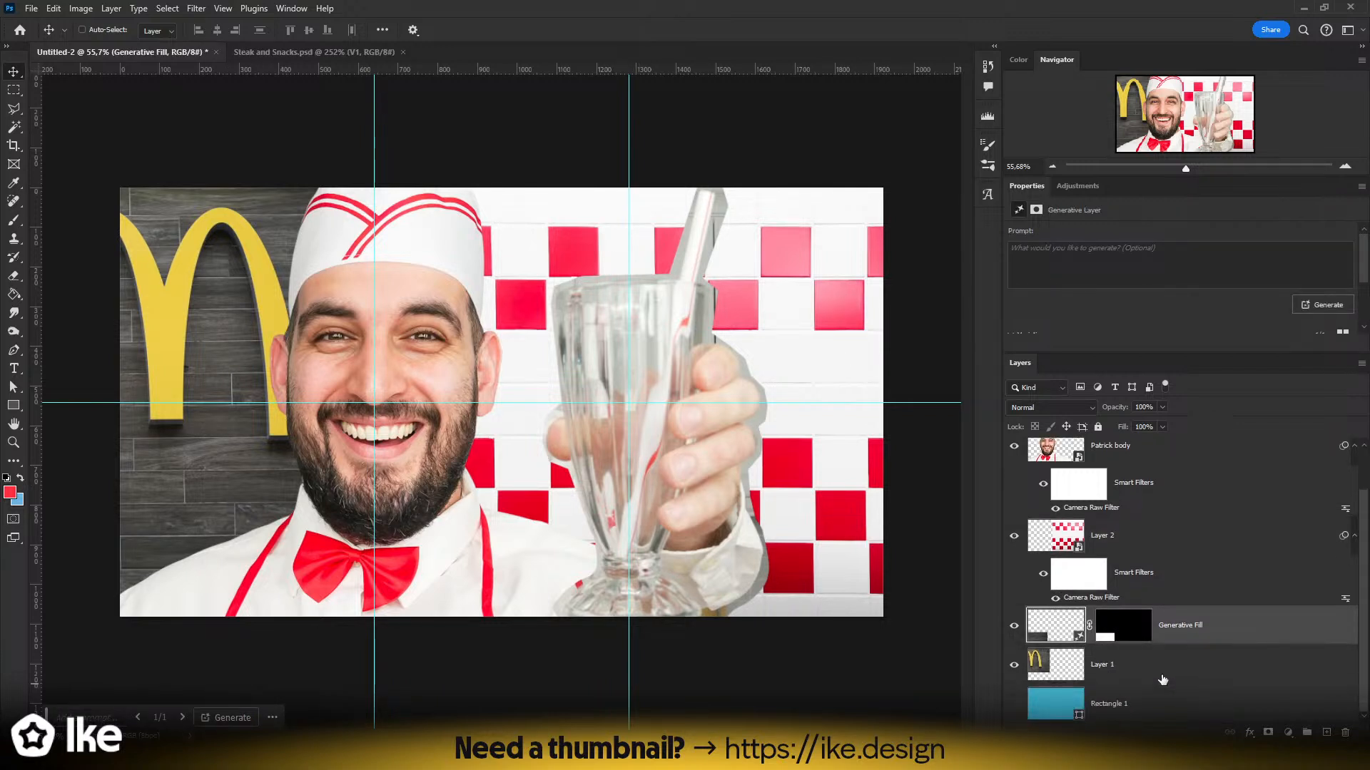
left_click(1118, 665)
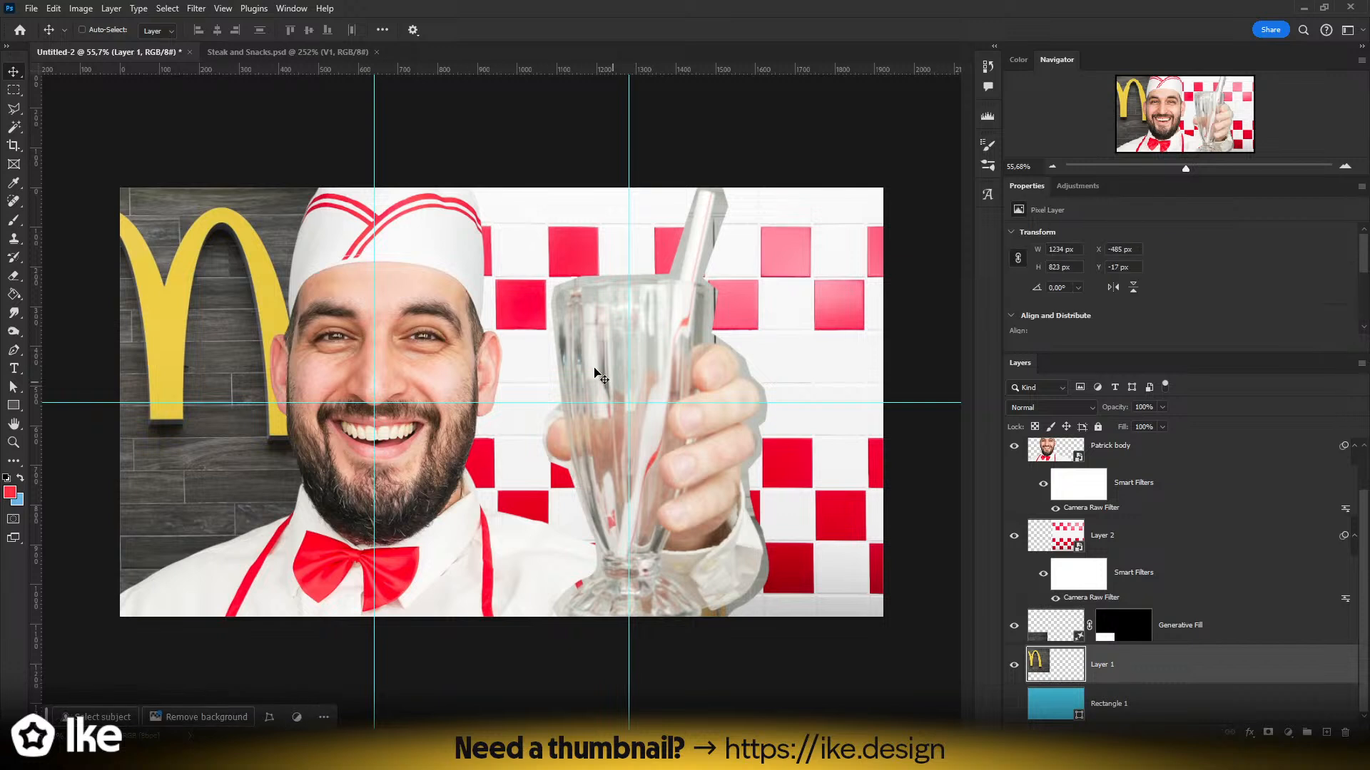
key("m")
left_click(14, 71)
left_click_drag(374, 148, 503, 161)
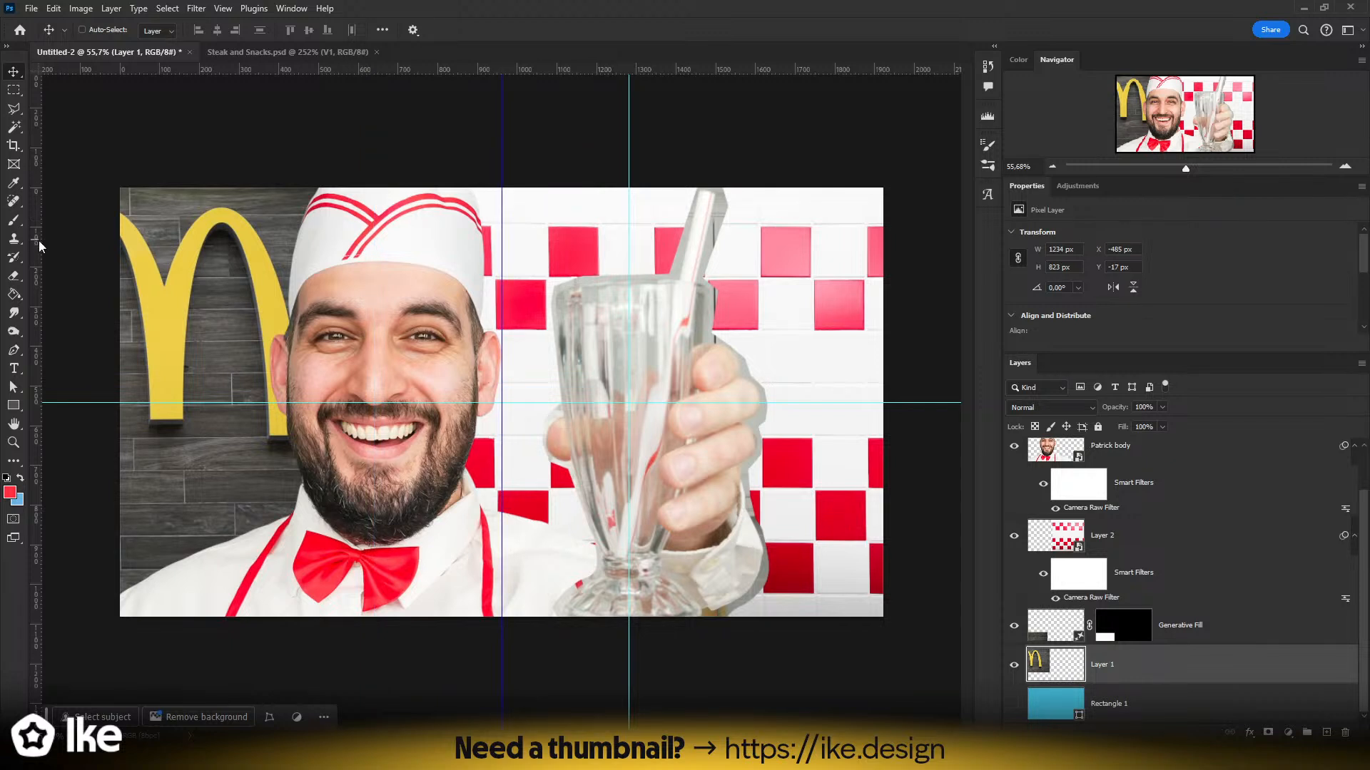
left_click_drag(37, 242, 375, 240)
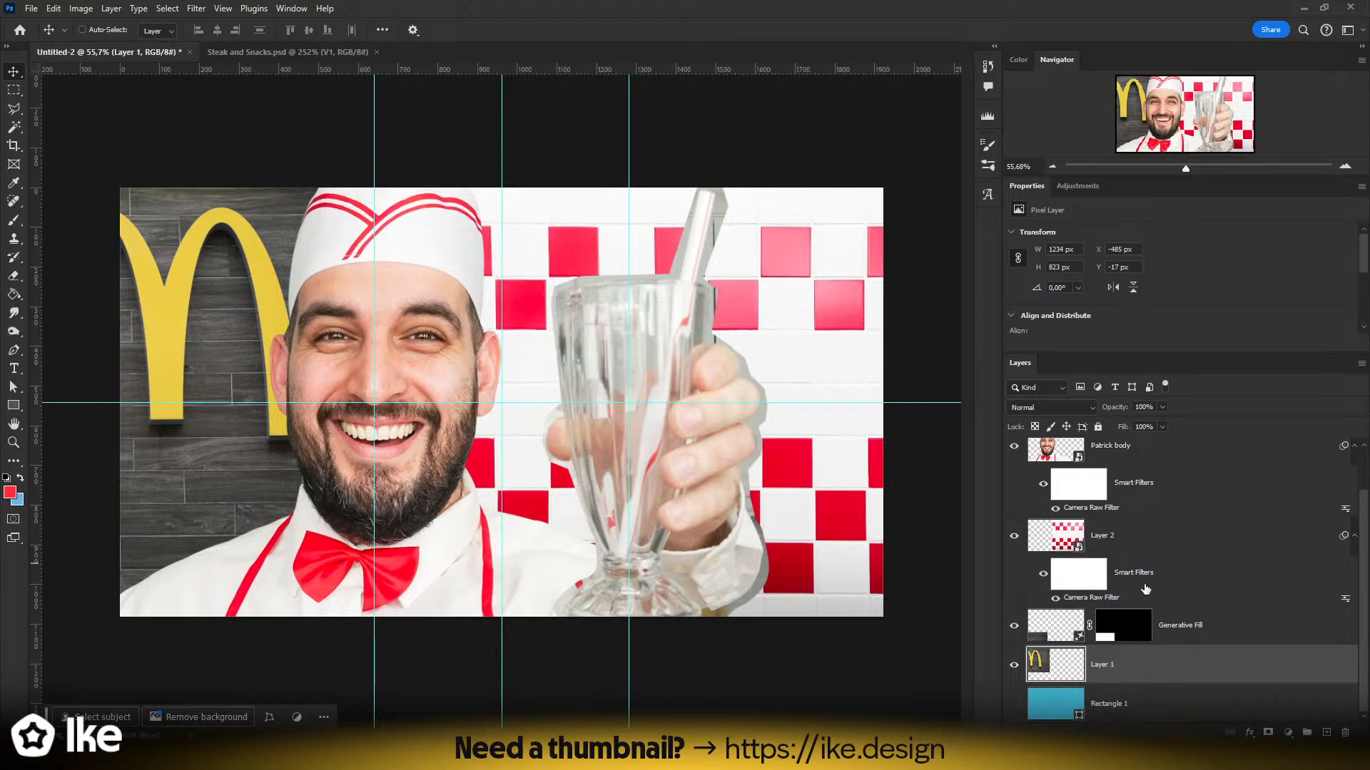
- Group the tile wall, Generative Fill and McDonald's wall layers and name the group Background
left_click(1248, 624, "shift")
left_click(1105, 541, "shift")
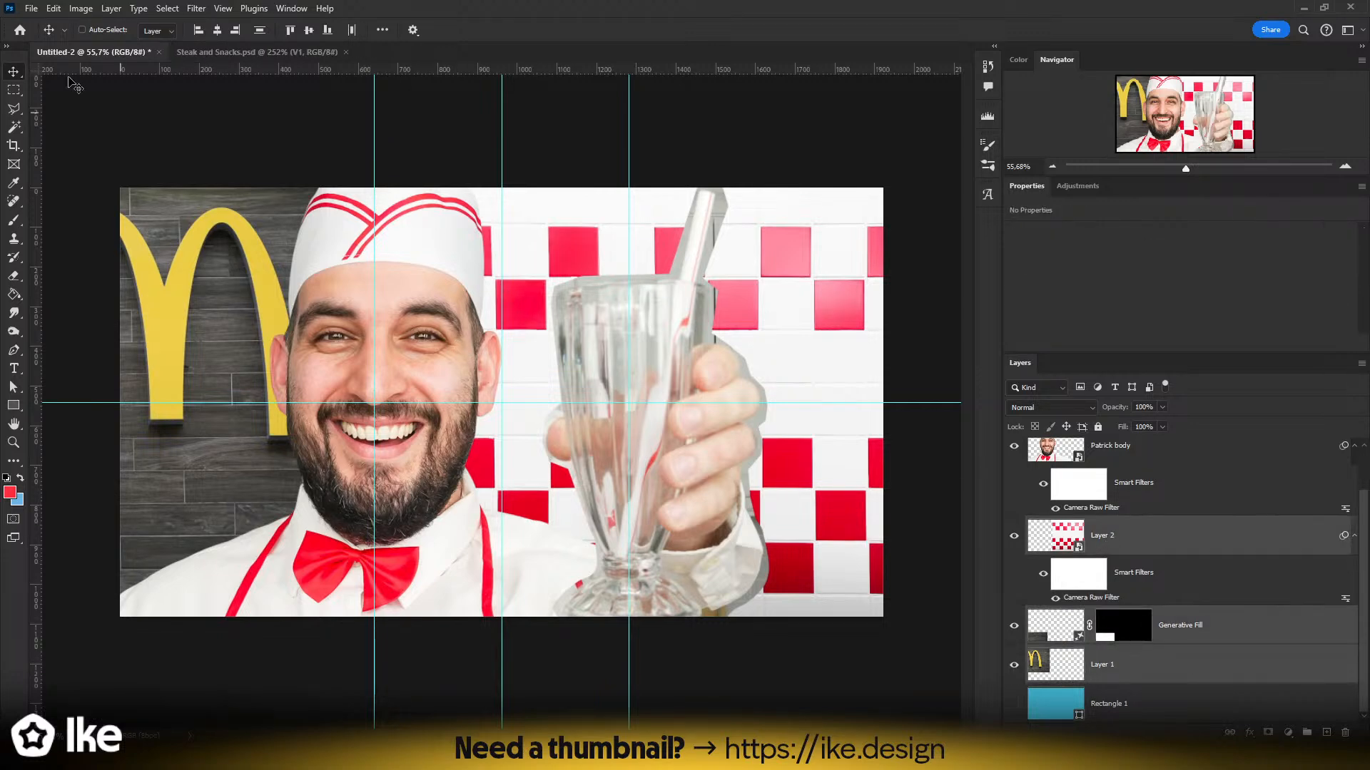
left_click(52, 9)
left_click(53, 9)
key("ctrl+g")
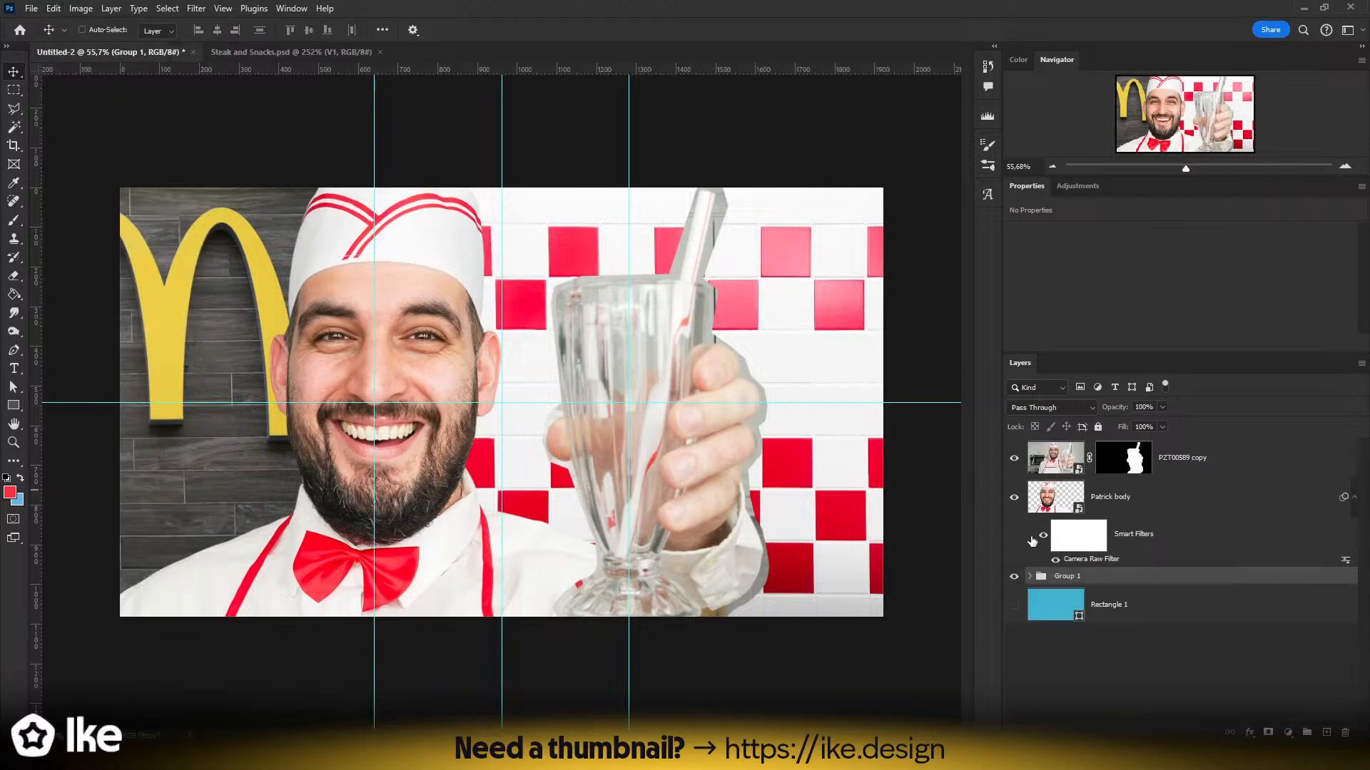
double_click(1077, 582)
left_click(1224, 117)
double_click(1078, 578)
type("Background")
key("Return")
- Flip the Background group horizontally and shift it left to an X position of 688.50 px
key("ctrl+t")
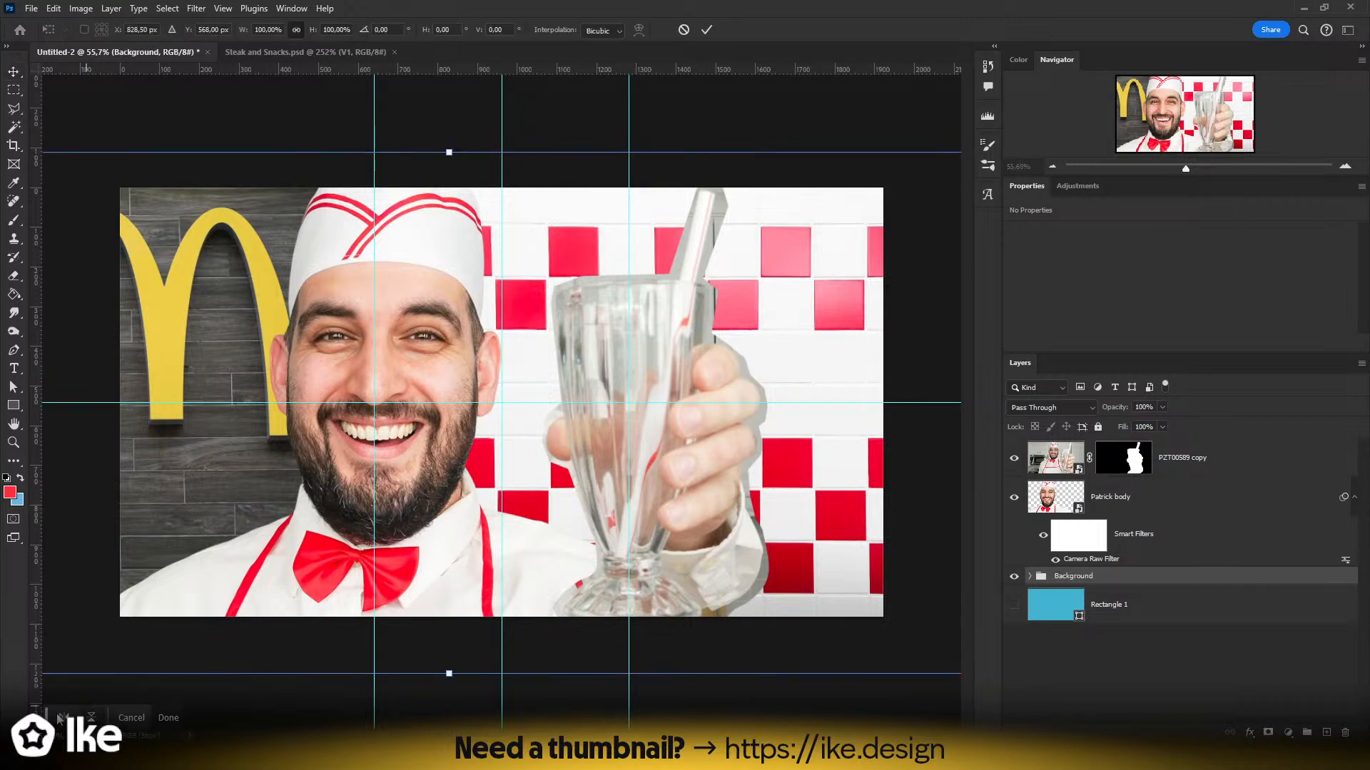
left_click(63, 718)
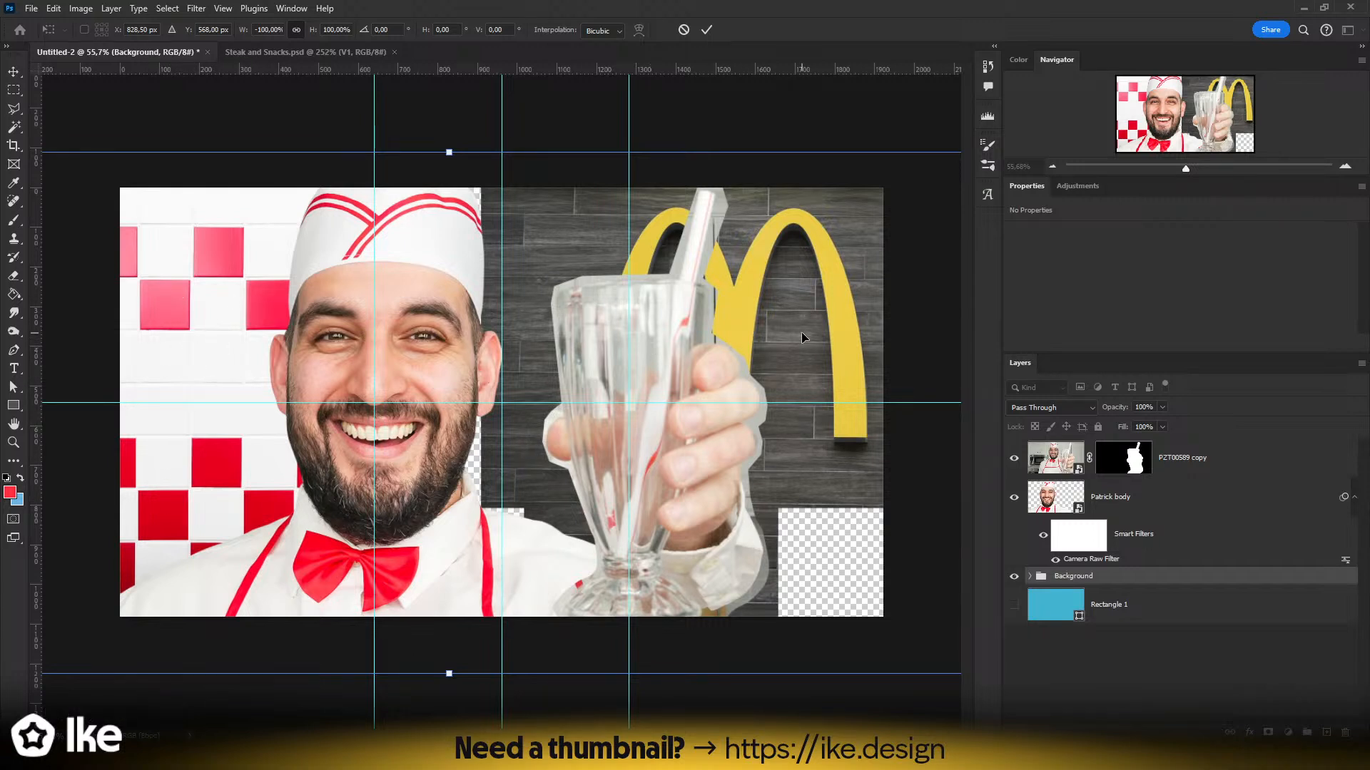
mouse_move(802, 332)
left_mouse_down()
mouse_move(856, 330)
mouse_move(775, 331)
left_mouse_up()
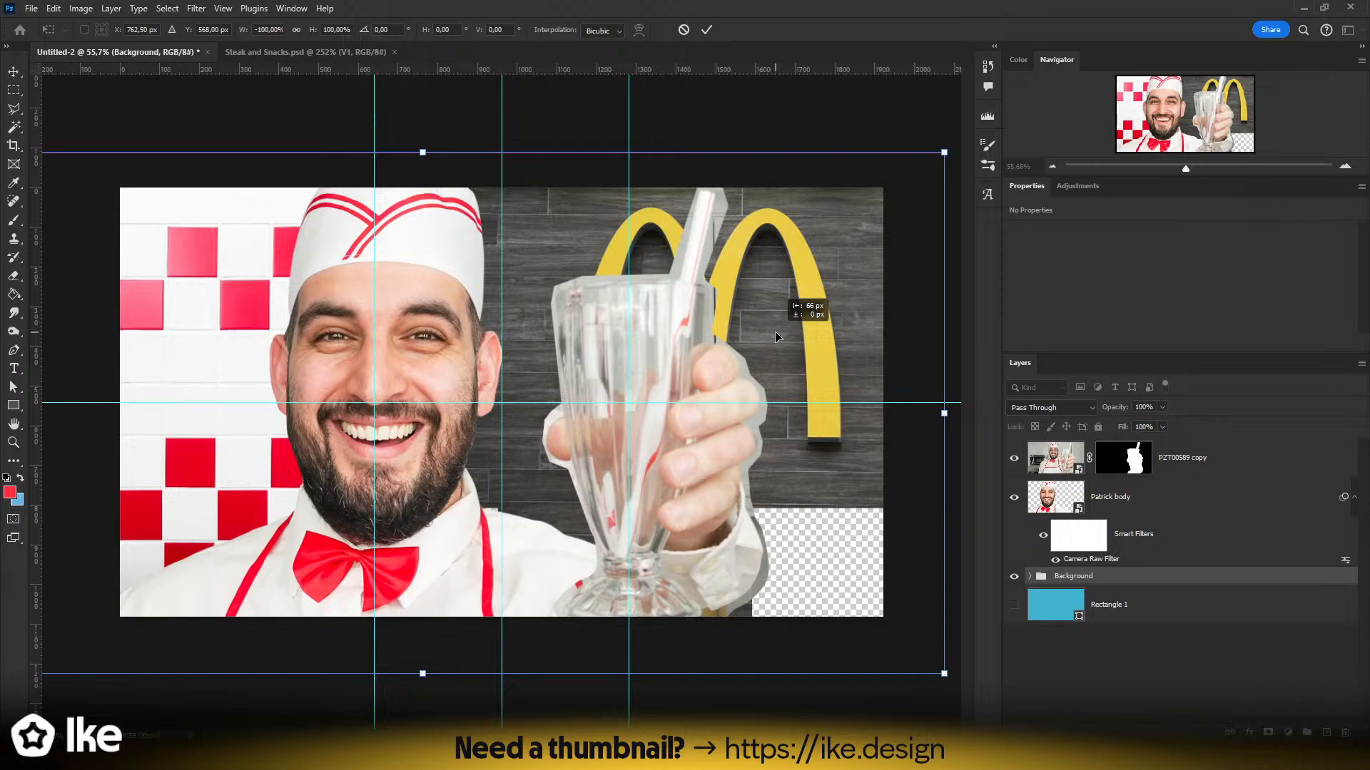
left_click_drag(775, 331, 746, 332)
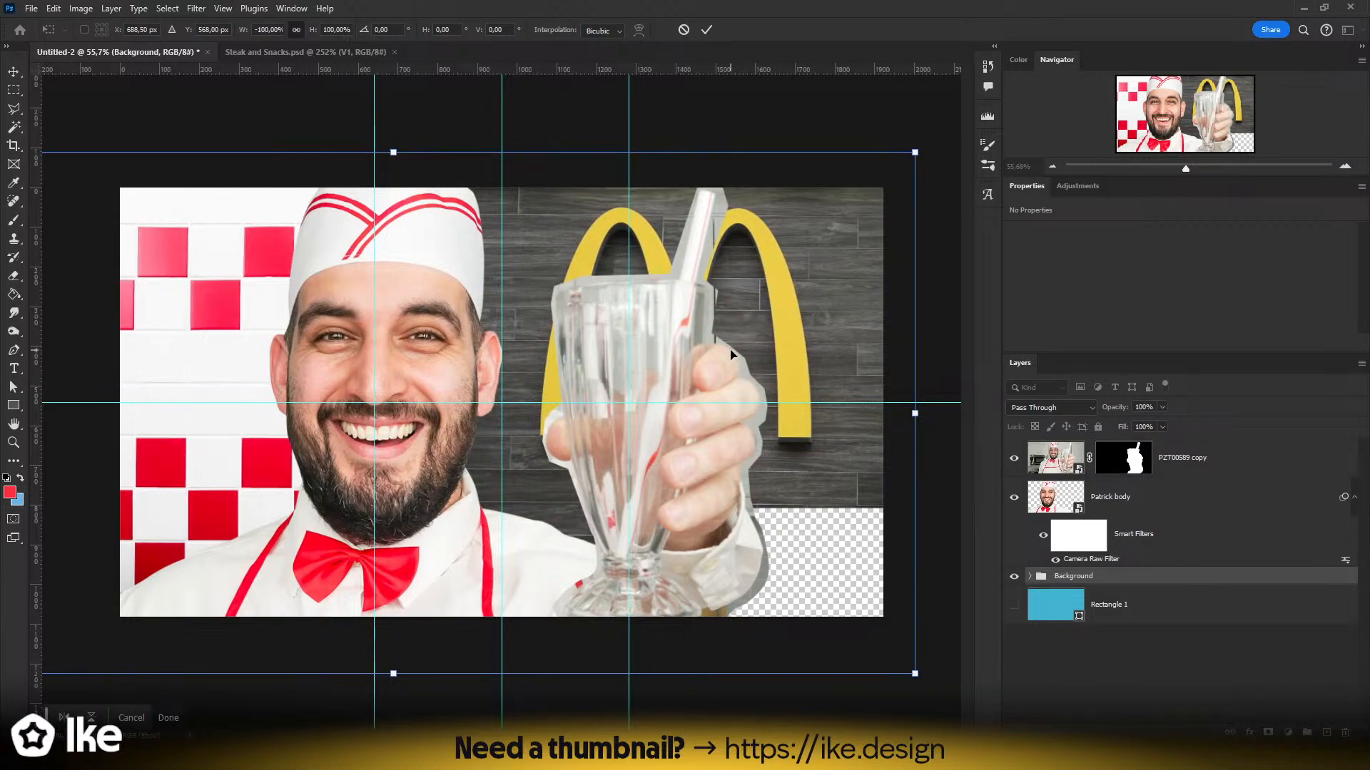
key("Return")
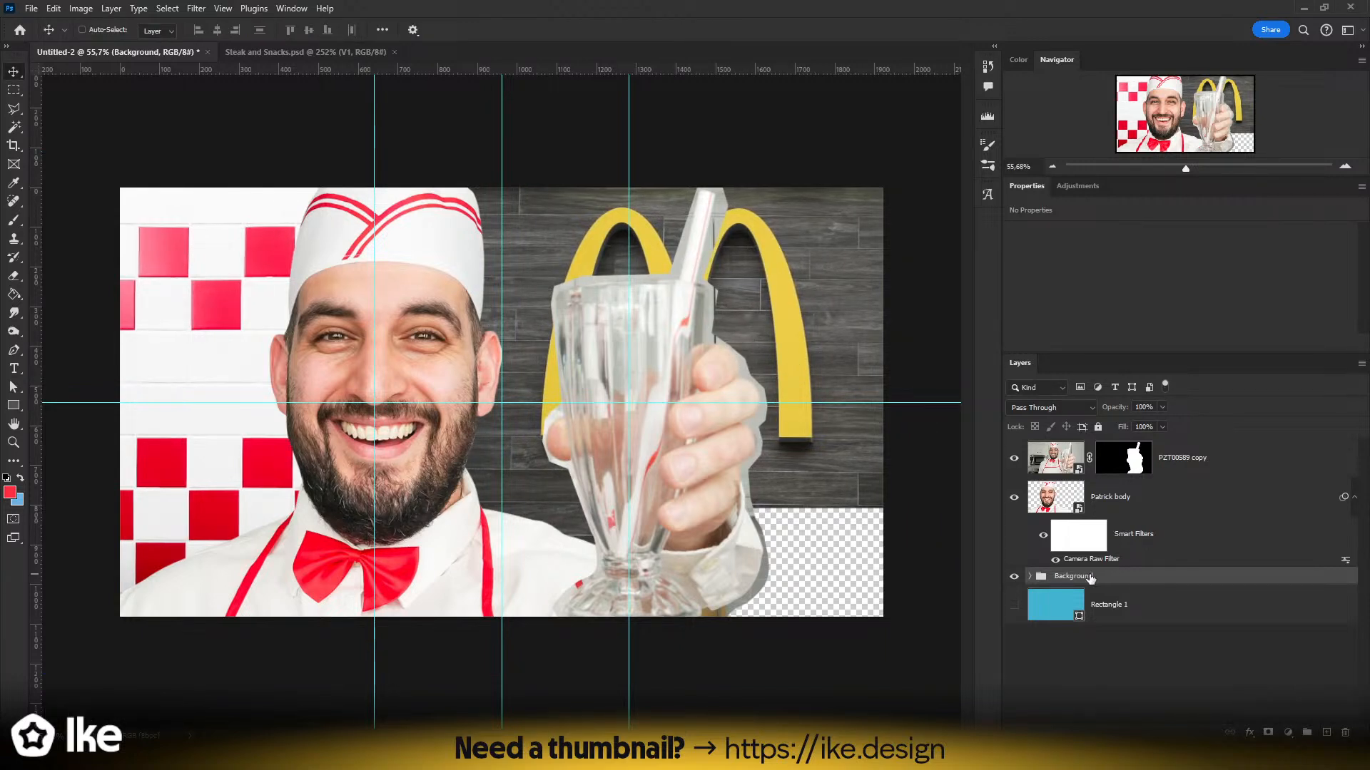
- Shift the McDonald's wall and its Generative Fill layer to the right, moving the arches out from behind the milkshake glass
left_click(1029, 576)
scroll(1177, 606, "down", 2)
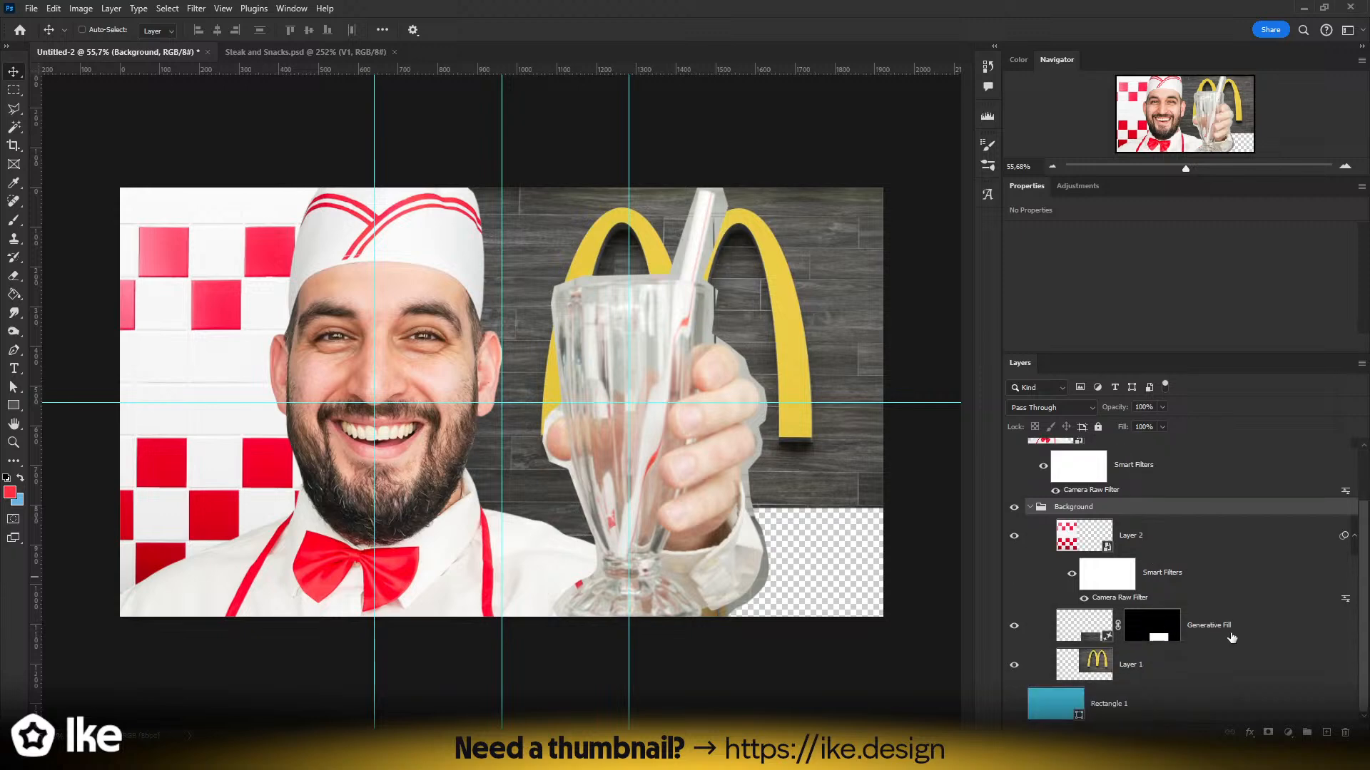
left_click(1177, 627)
left_click(1181, 669, "shift")
mouse_move(785, 305)
left_mouse_down()
mouse_move(931, 307)
mouse_move(752, 298)
mouse_move(773, 299)
left_mouse_up()
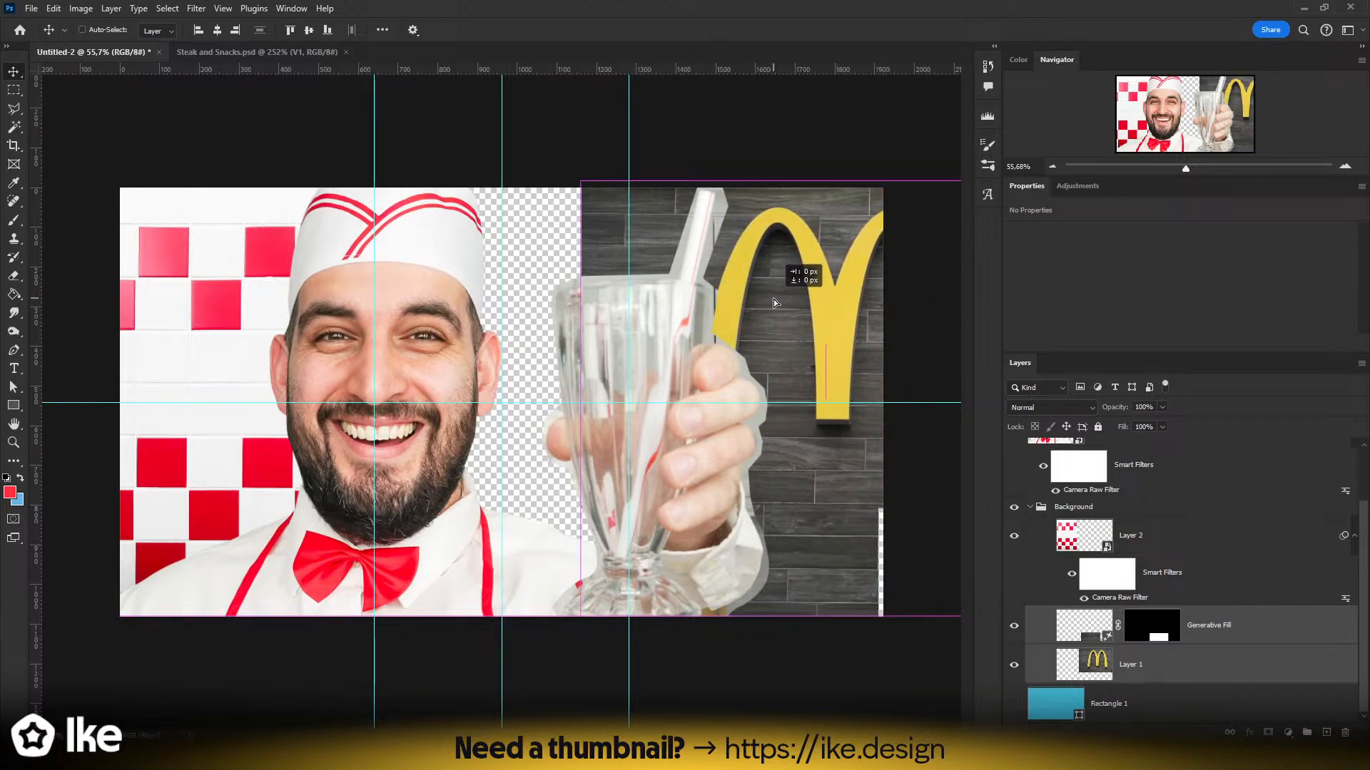
left_click_drag(775, 302, 769, 299)
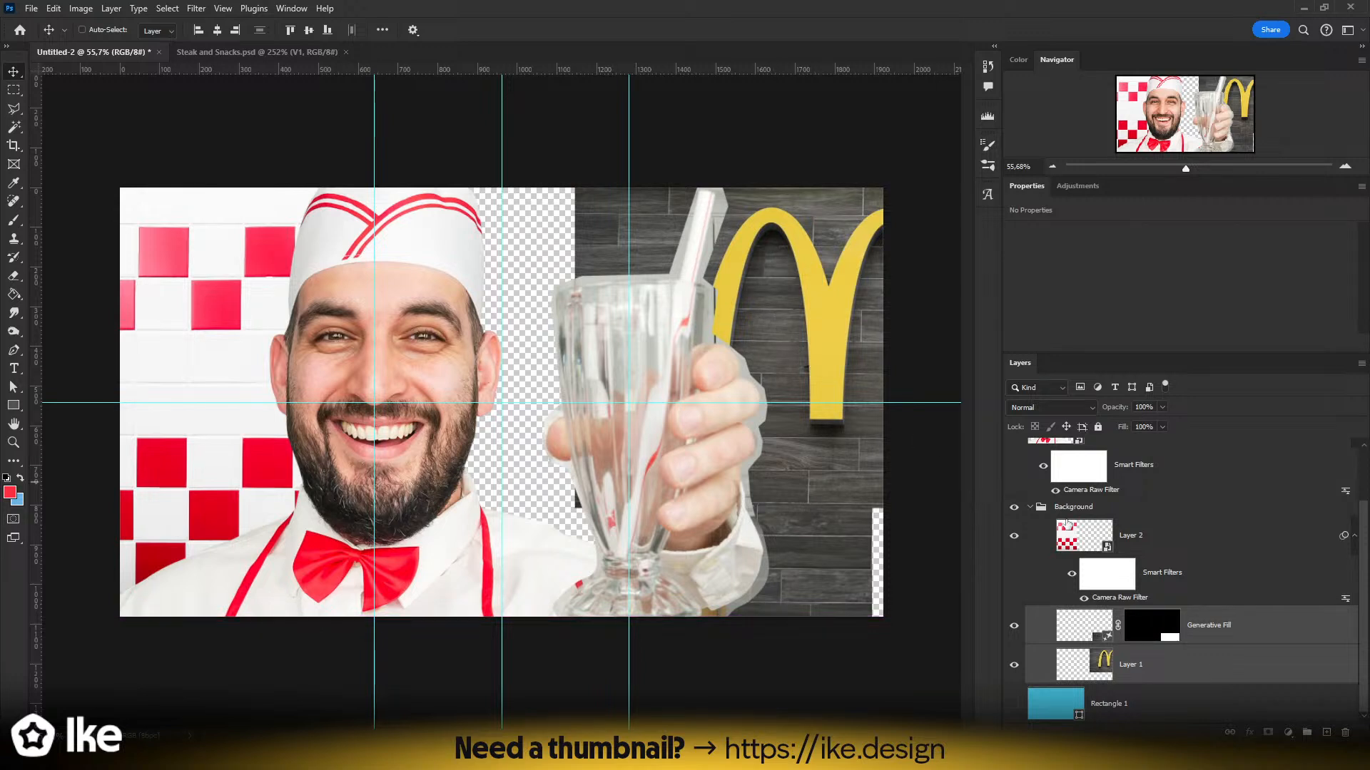
- Hide the milkshake glass layer and marquee-select the transparent gaps beside the McDonald's wall, with the Generative Fill layer active
scroll(1039, 579, "up", 2)
left_click(1014, 459)
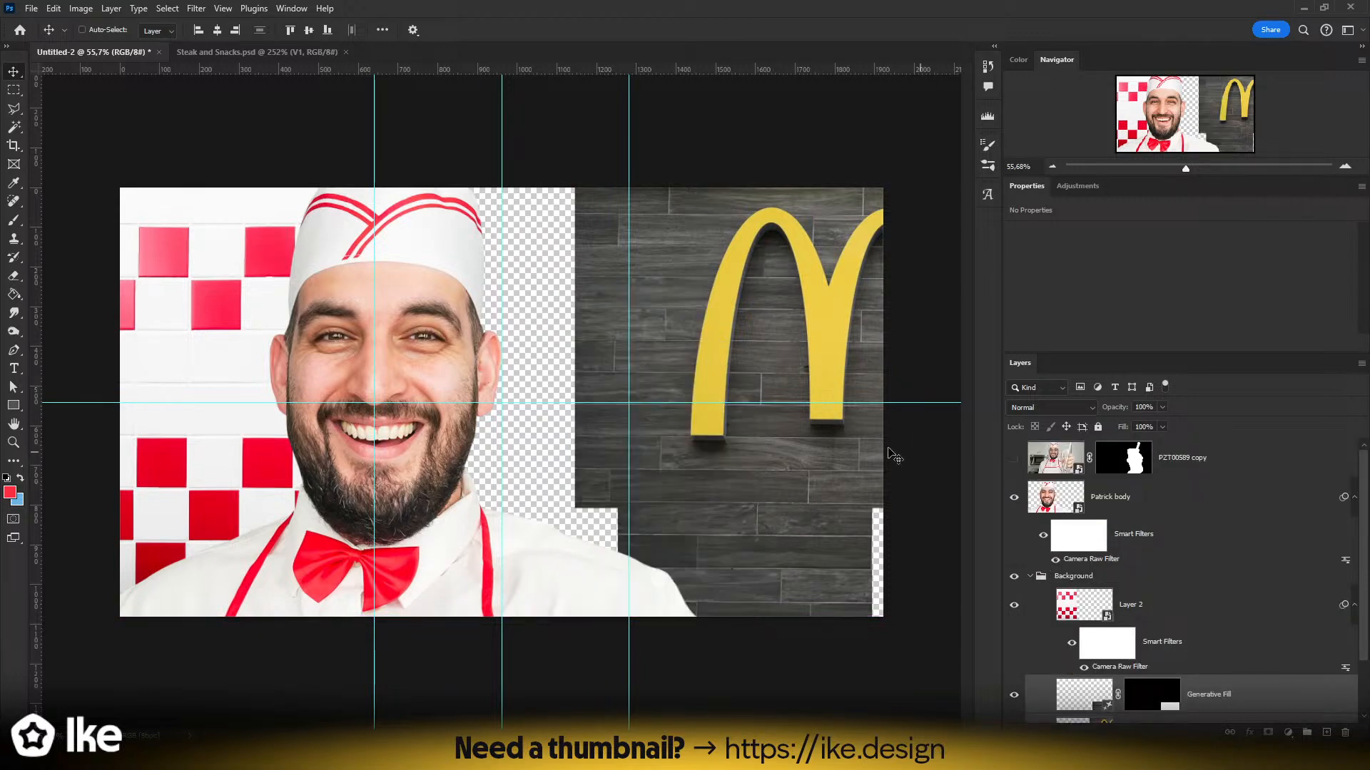
scroll(1072, 609, "down", 2)
left_click(1202, 644)
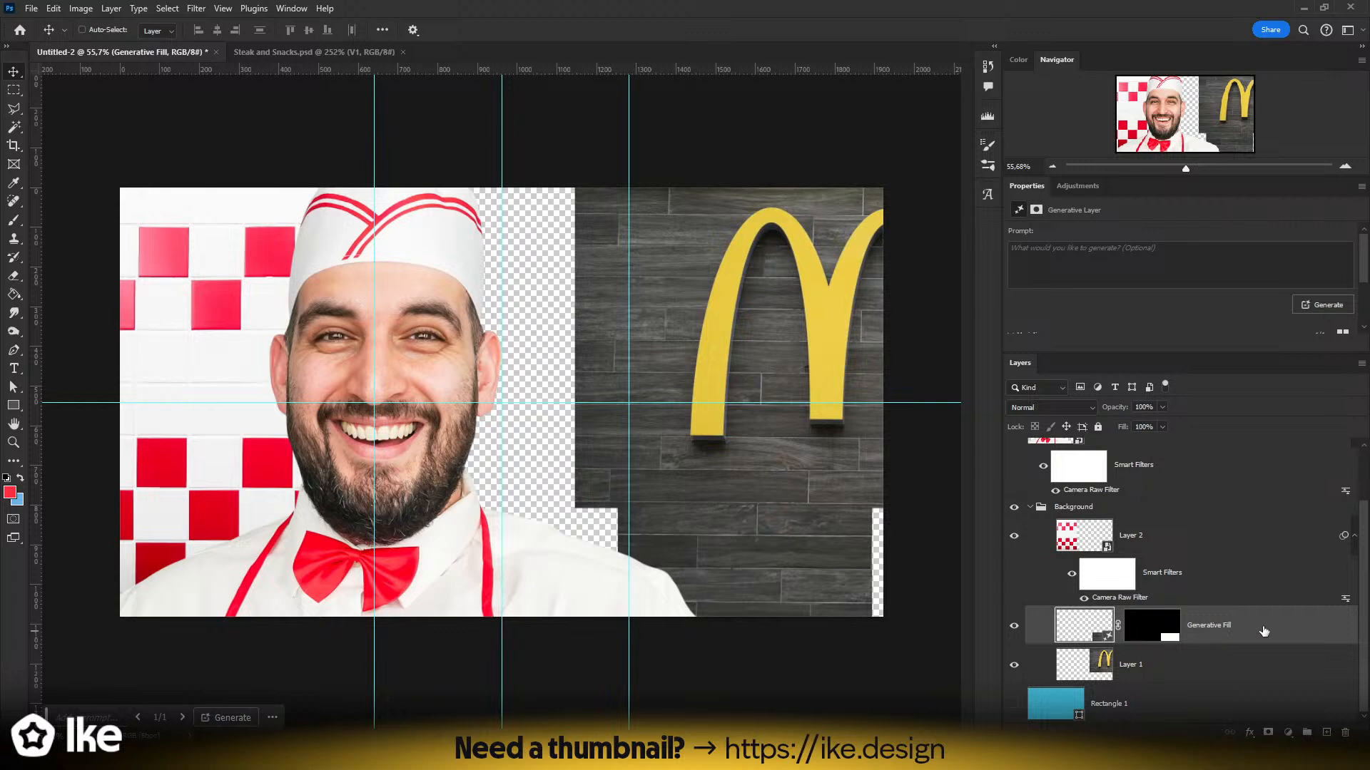
key("m")
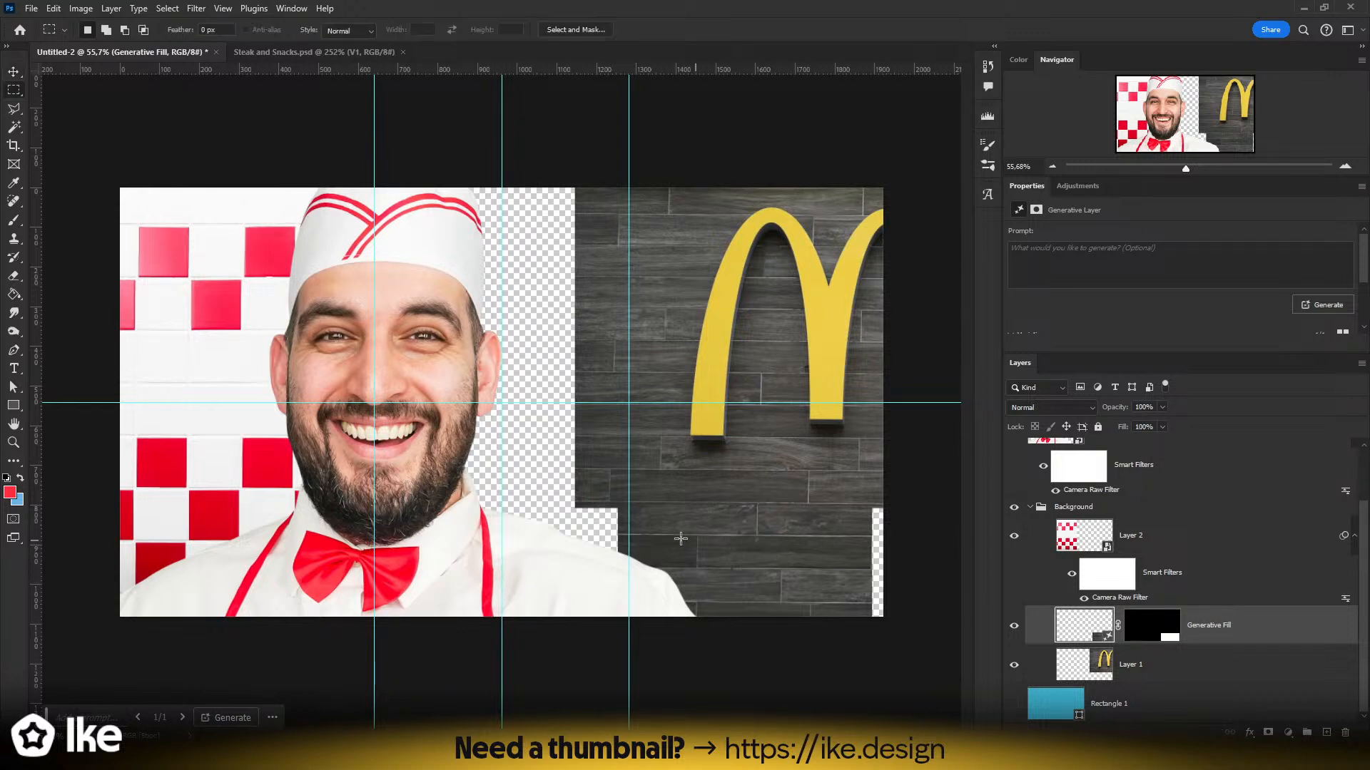
left_click_drag(626, 626, 443, 503)
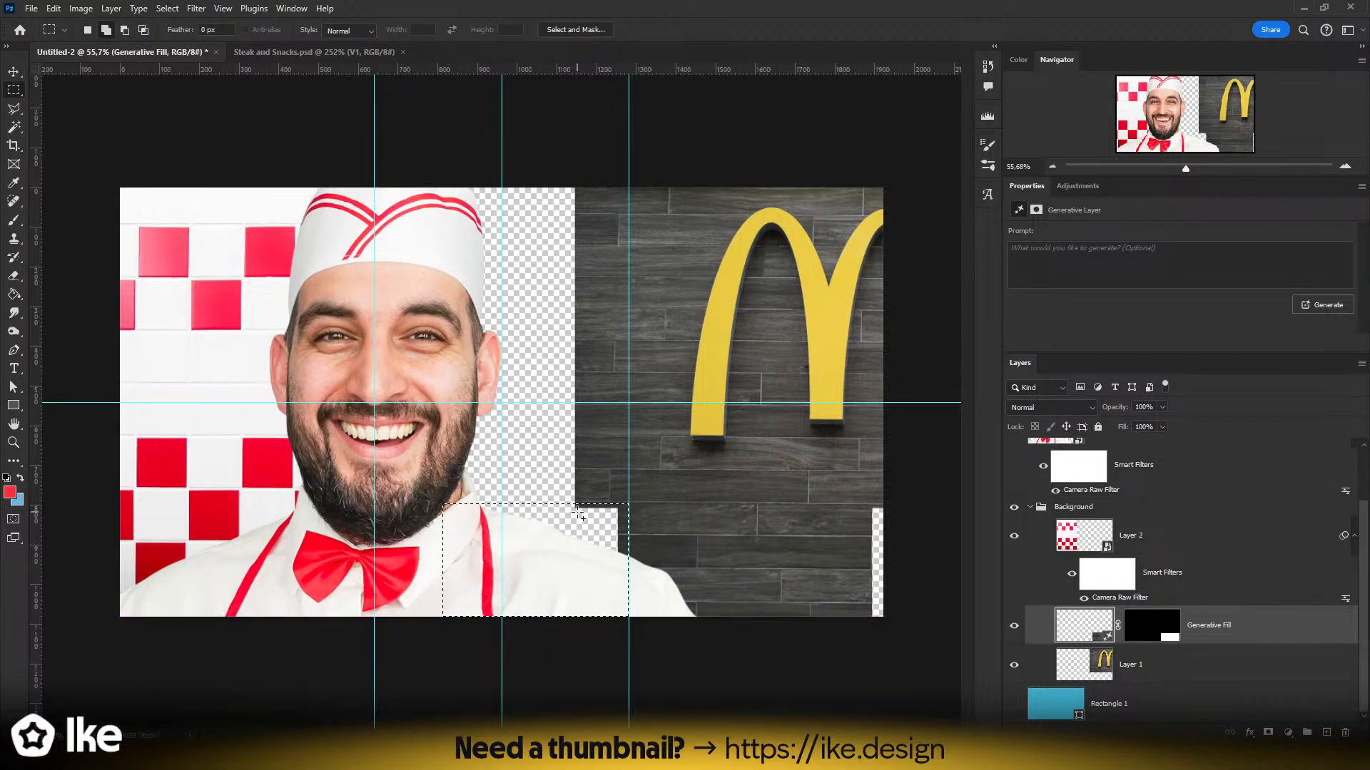
left_click_drag(578, 510, 430, 169)
left_click_drag(454, 166, 467, 166)
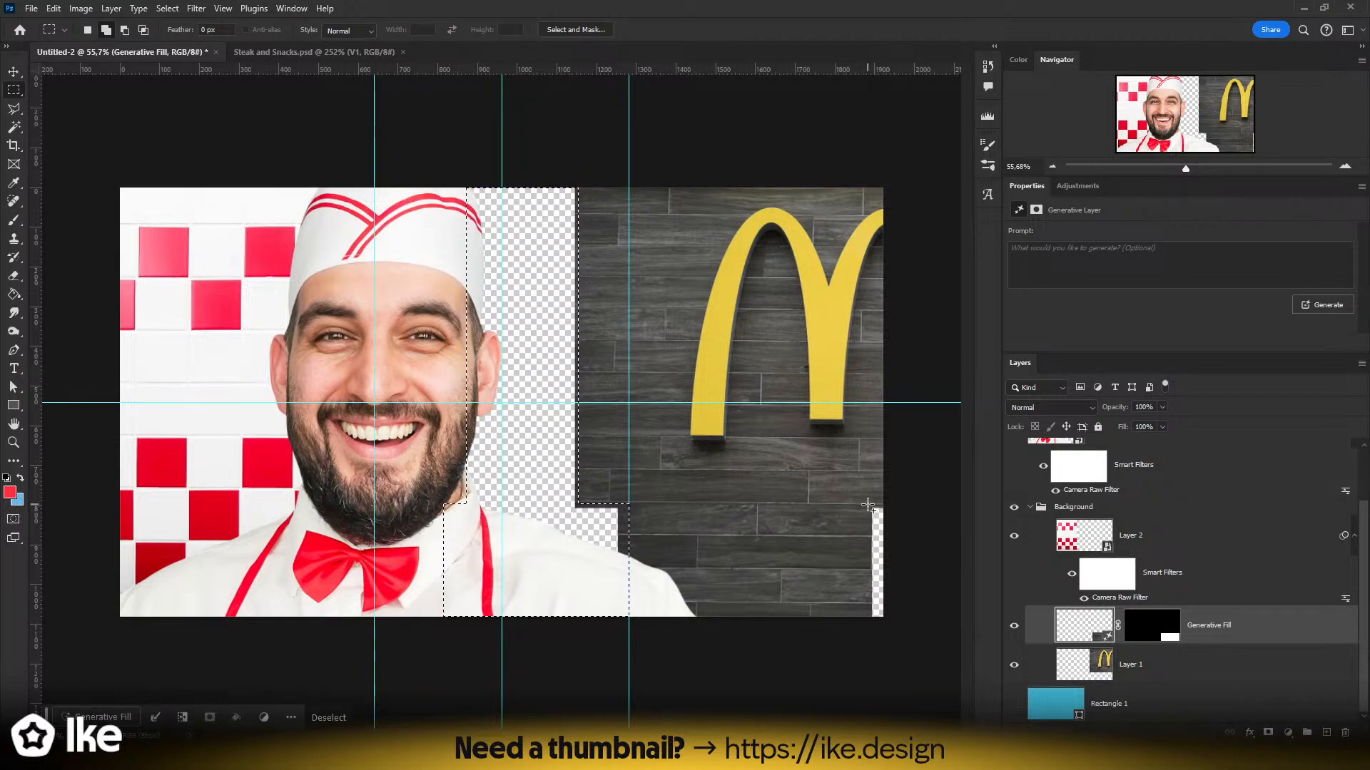
left_click_drag(868, 505, 868, 503)
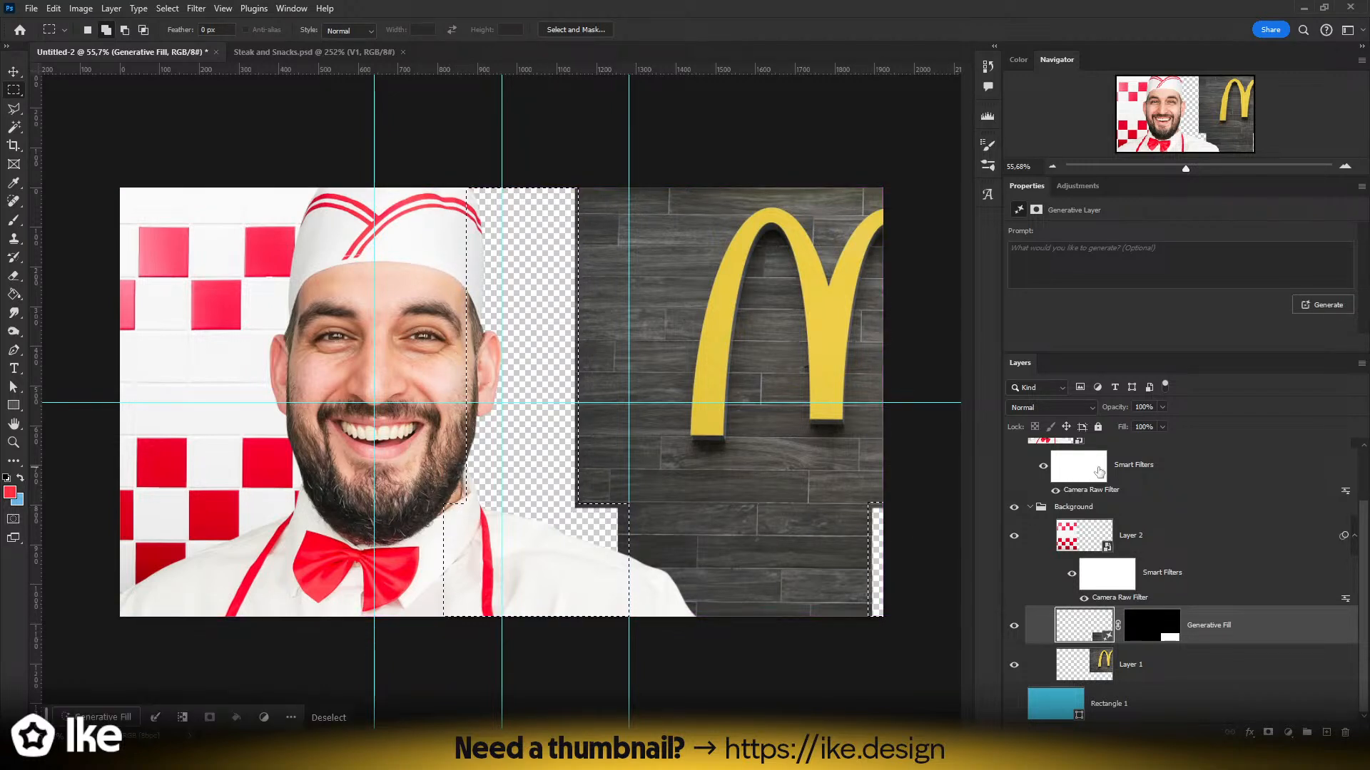
- Generate a promptless fill for the selected wall gaps, compare the variations and choose the third one
left_click(1309, 306)
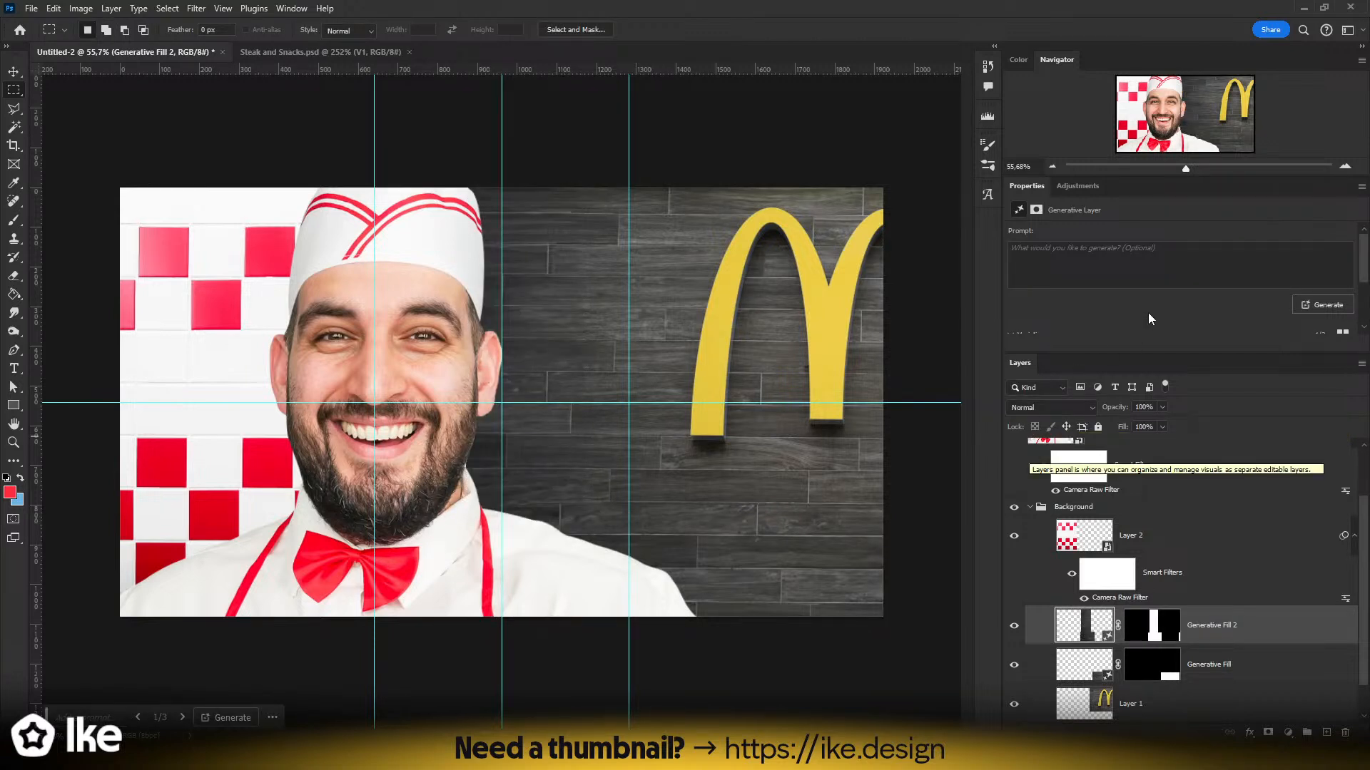
scroll(1153, 307, "down", 3)
left_click(1108, 289)
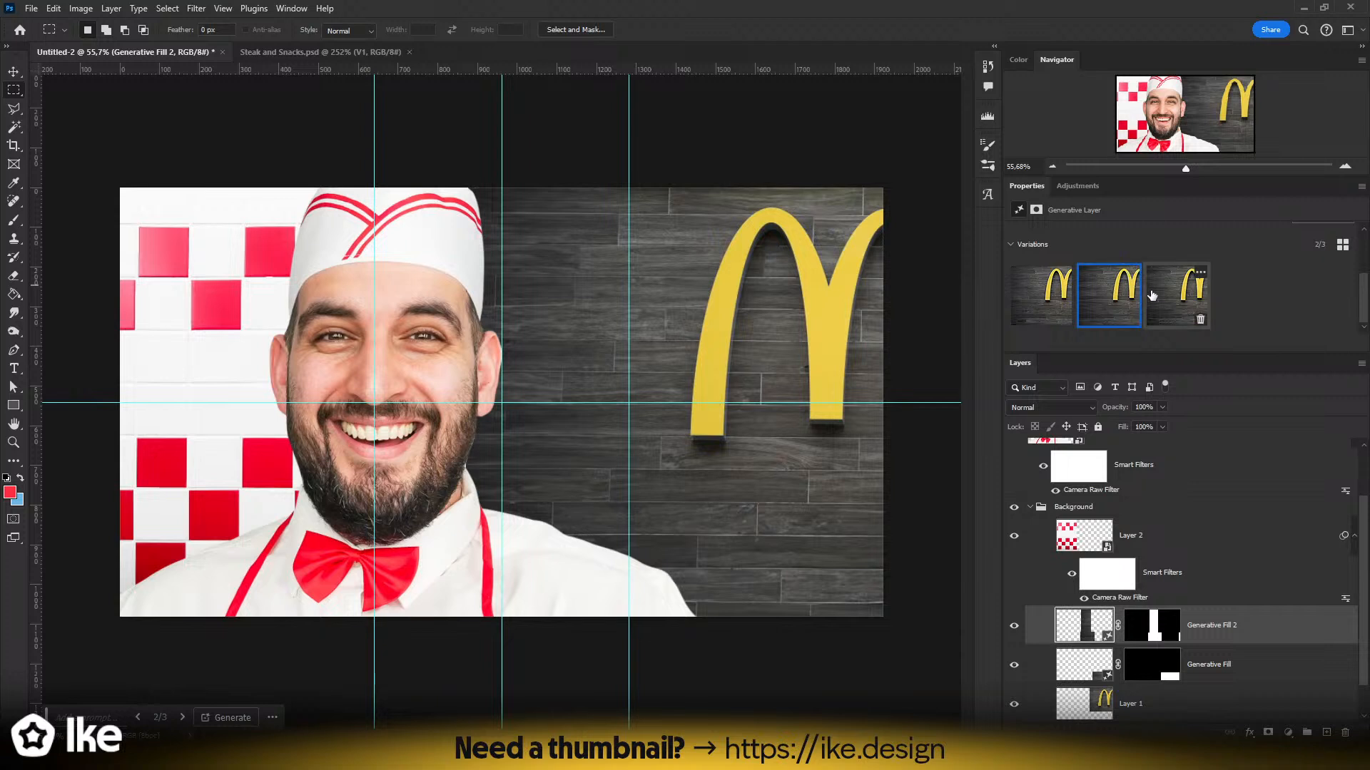
left_click(1163, 296)
left_click(1055, 305)
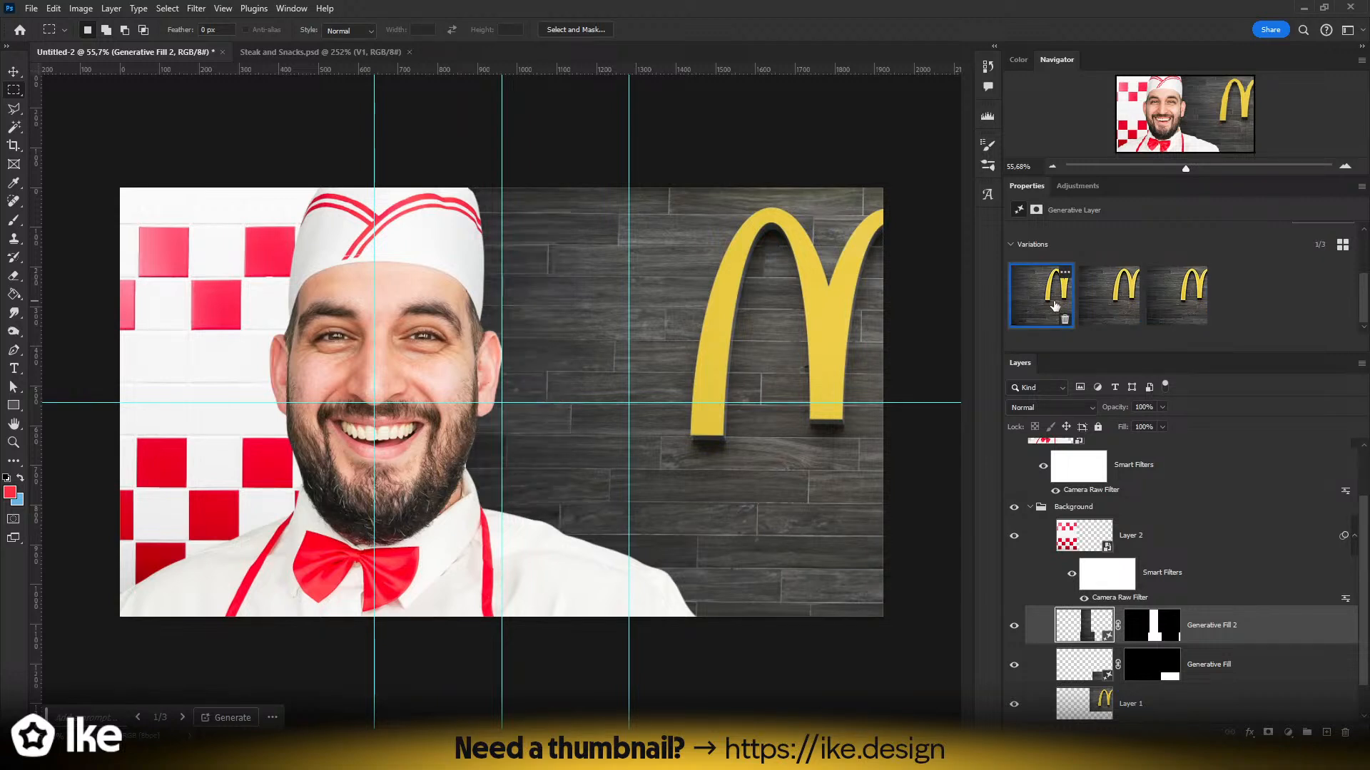
left_click(1170, 299)
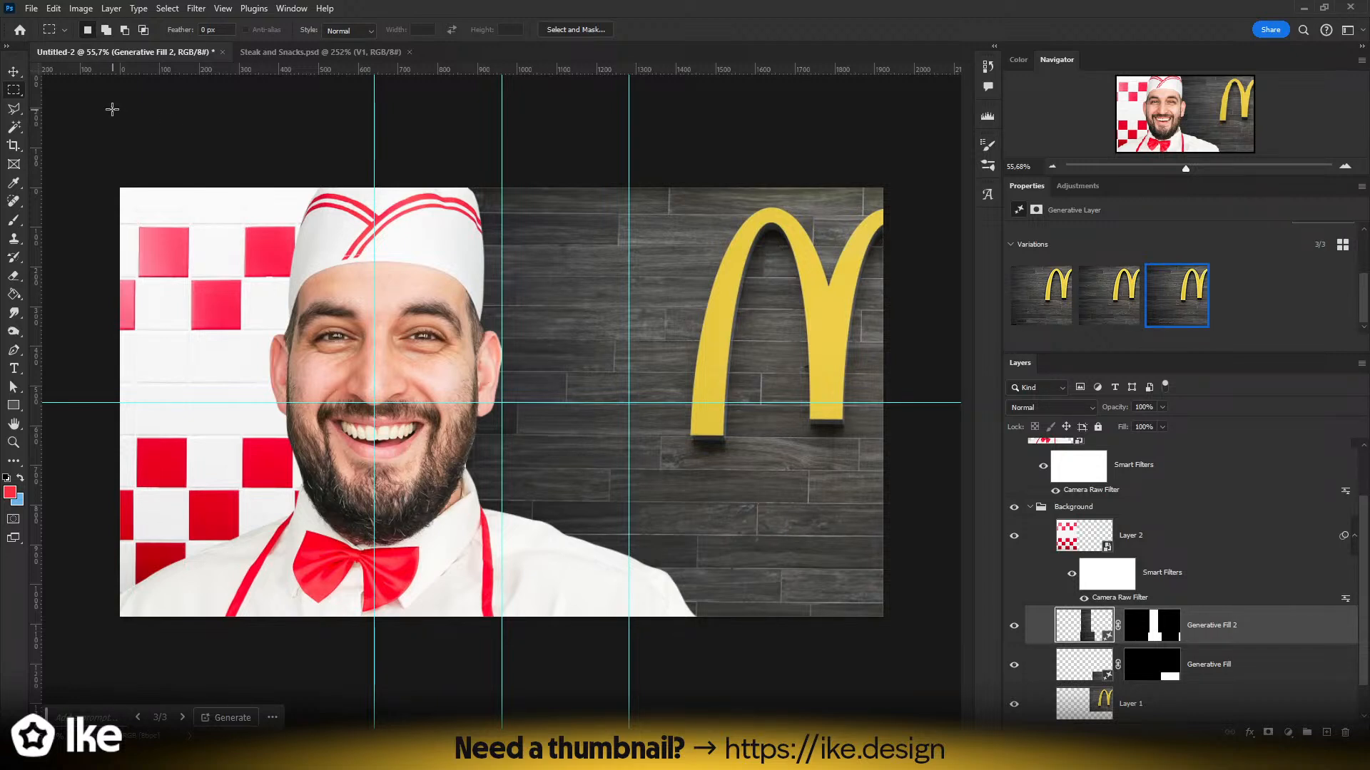
- Compare the wall with the Generative Fill 2 layer hidden and shown
left_click(16, 71)
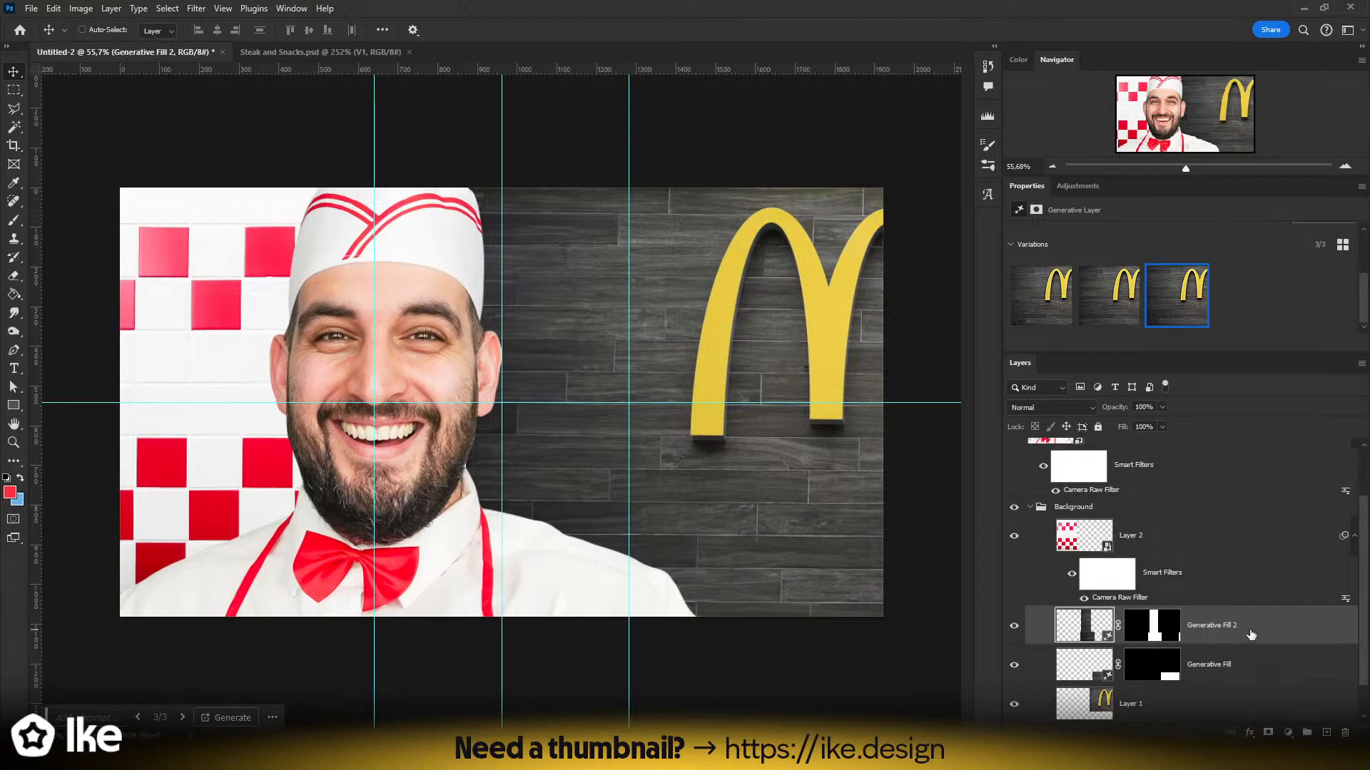
left_click(1016, 628)
left_click(1016, 627)
left_click(1016, 628)
left_click(1016, 628)
scroll(1213, 508, "up", 2)
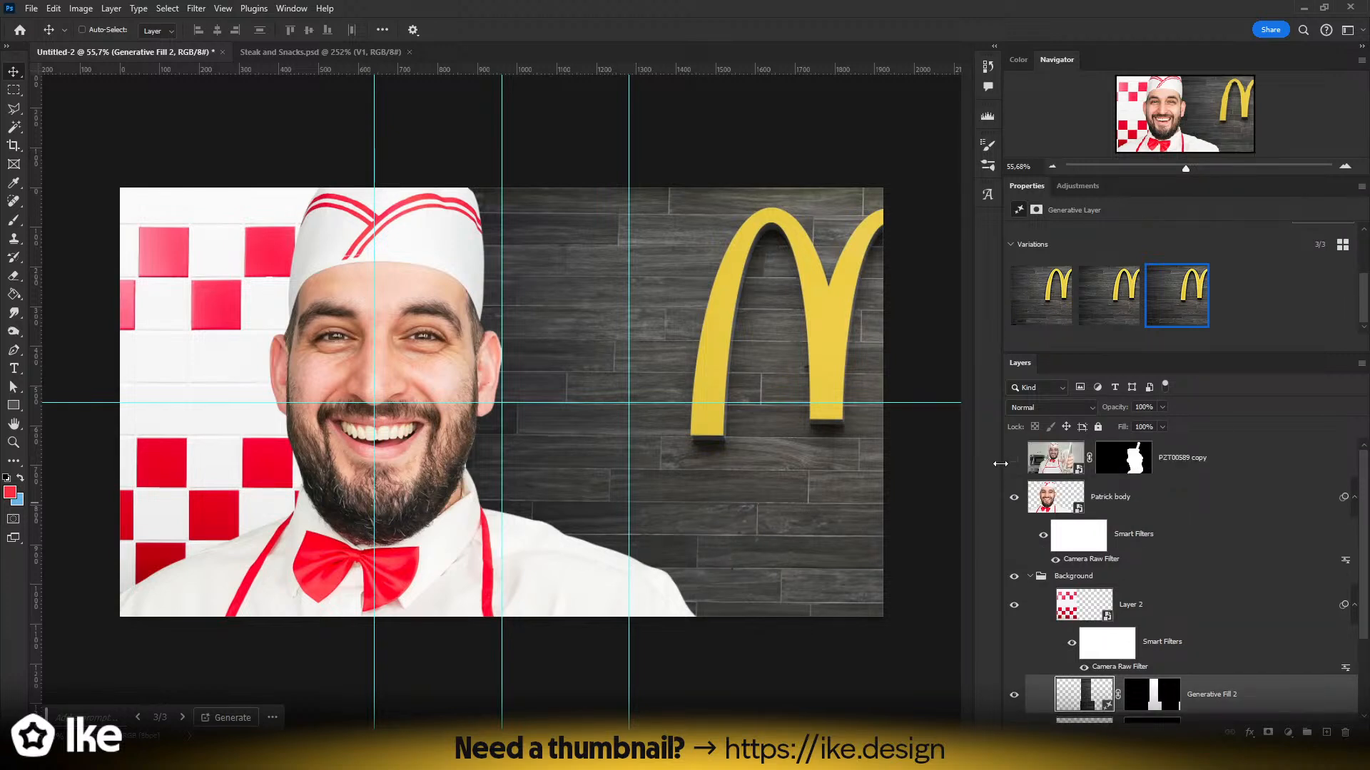
- Check the milkshake glass layer and its mask against the extended wall, leaving the layer hidden
left_click(1013, 460)
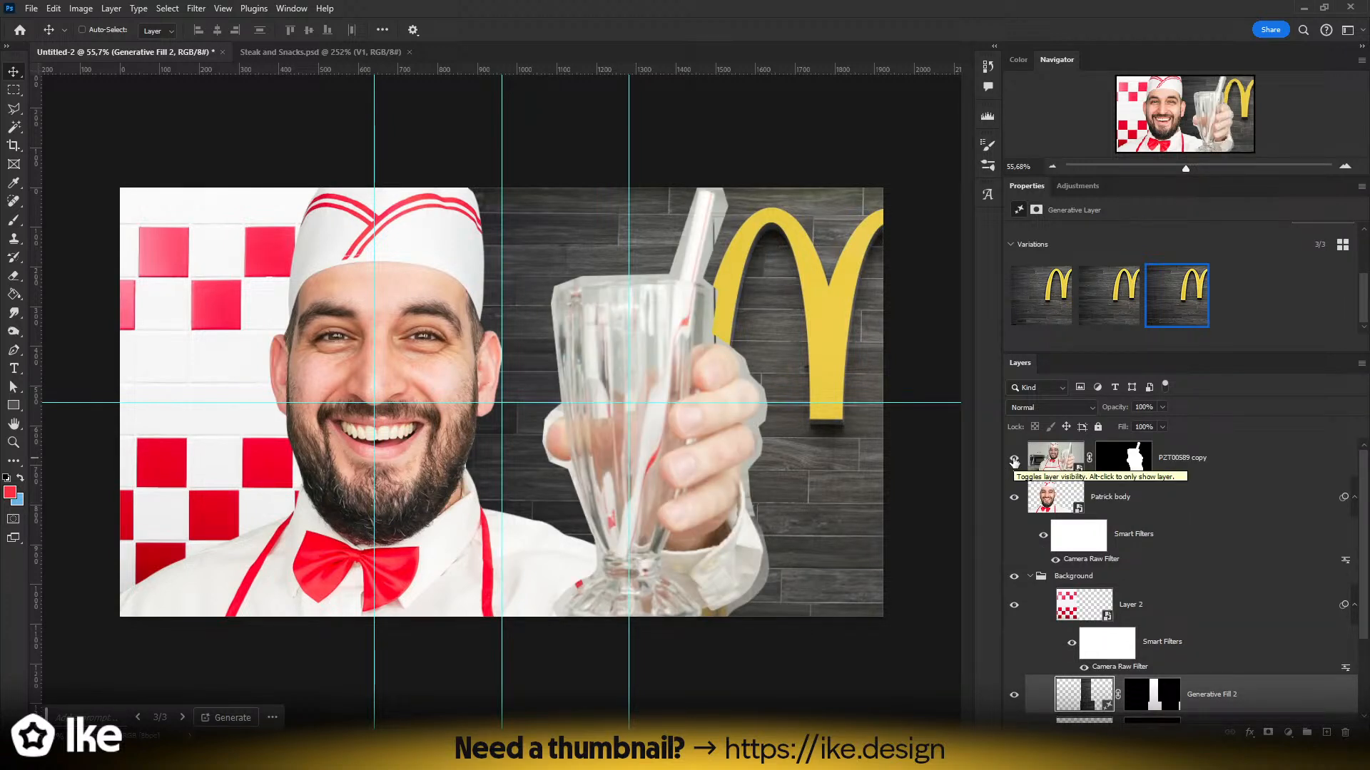
left_click(1177, 466)
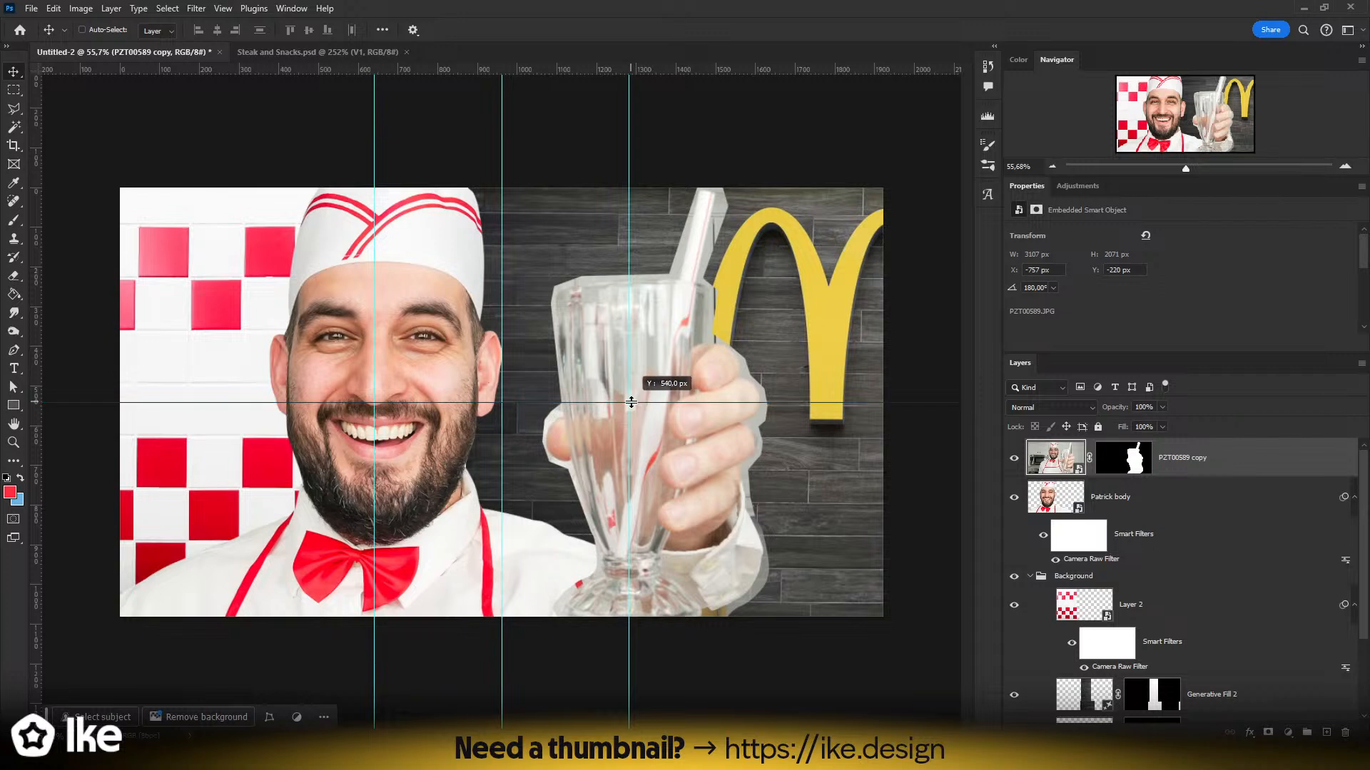
key("ctrl+comma")
key("ctrl+comma")
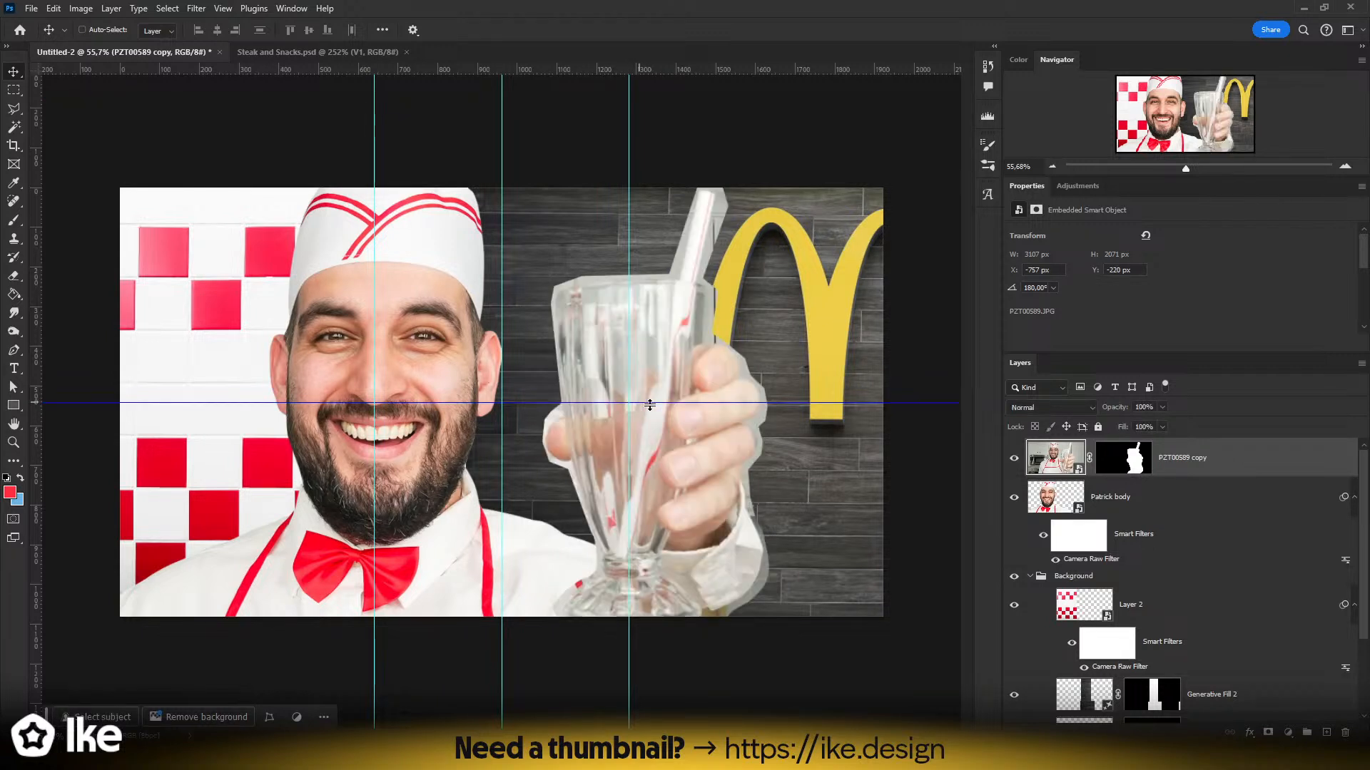
left_click(1130, 464)
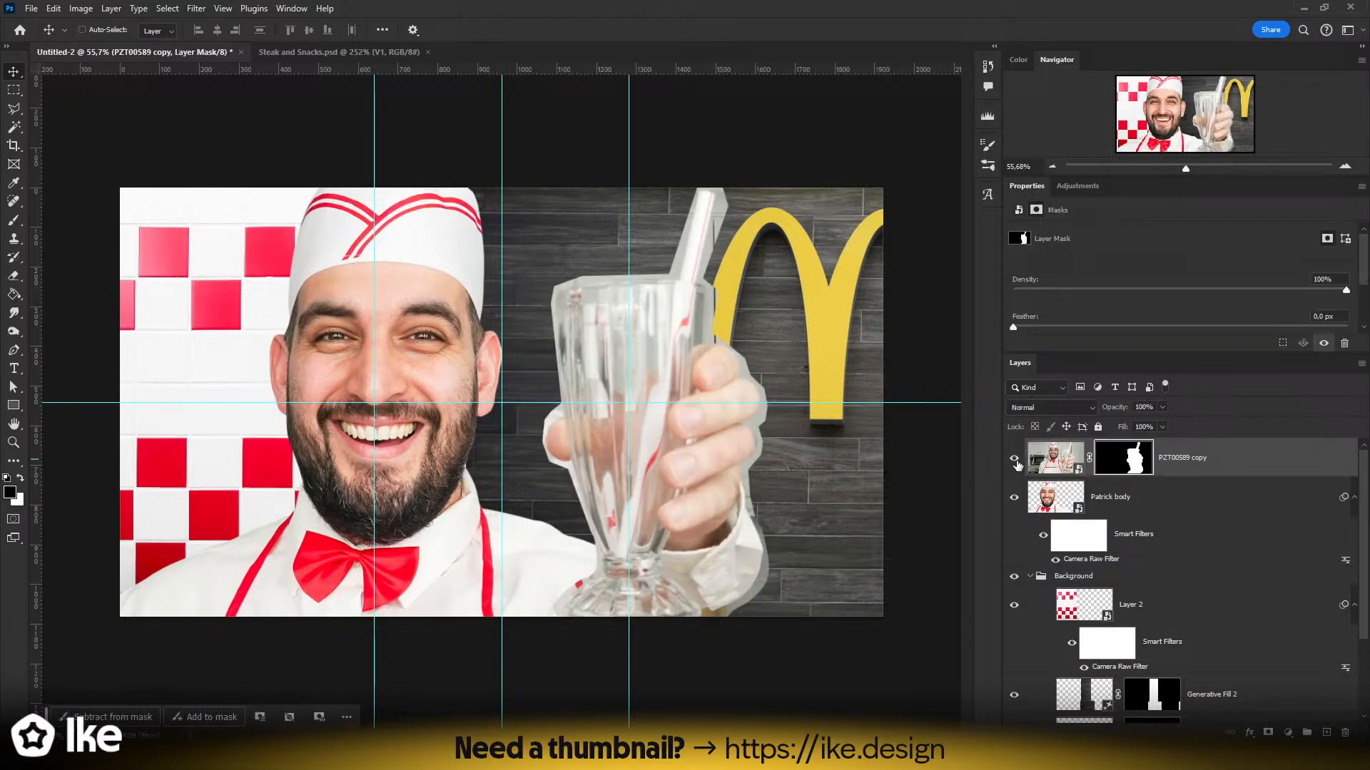
key("z")
left_click(1014, 462)
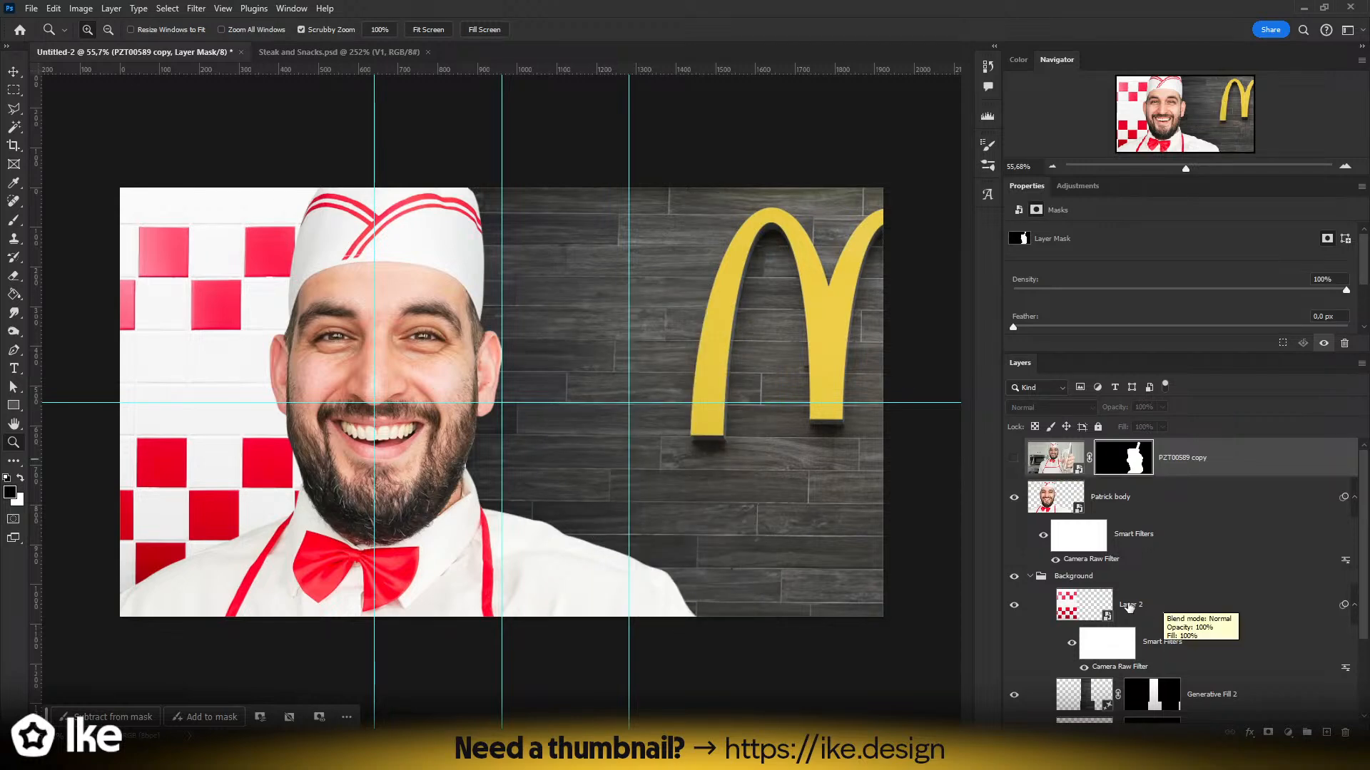
- Add a Drop Shadow to the chef's body layer with Multiply blending, a 180° angle and an 8 px distance
left_click(1134, 506)
left_click(1248, 732)
left_click(1277, 726)
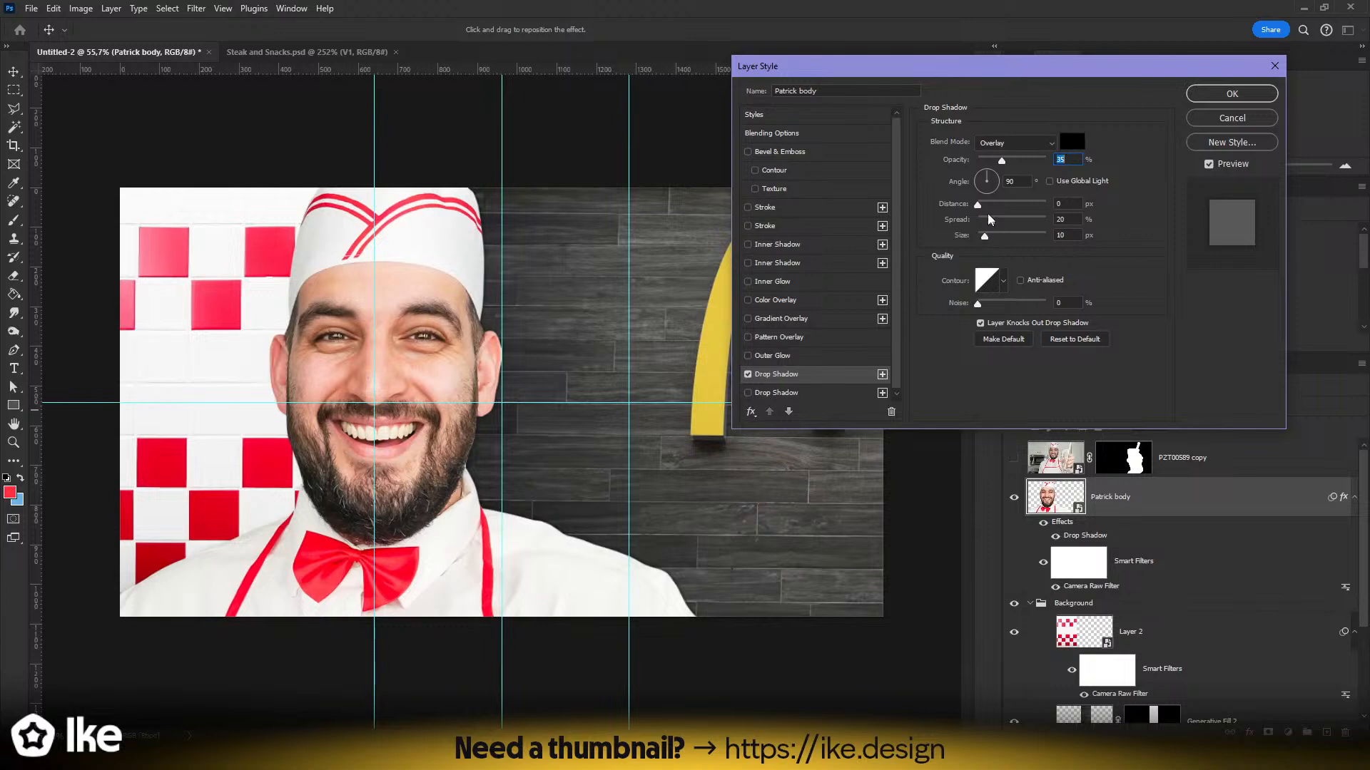
left_click_drag(977, 205, 986, 206)
left_click(980, 180)
left_click(1012, 143)
left_click(991, 205)
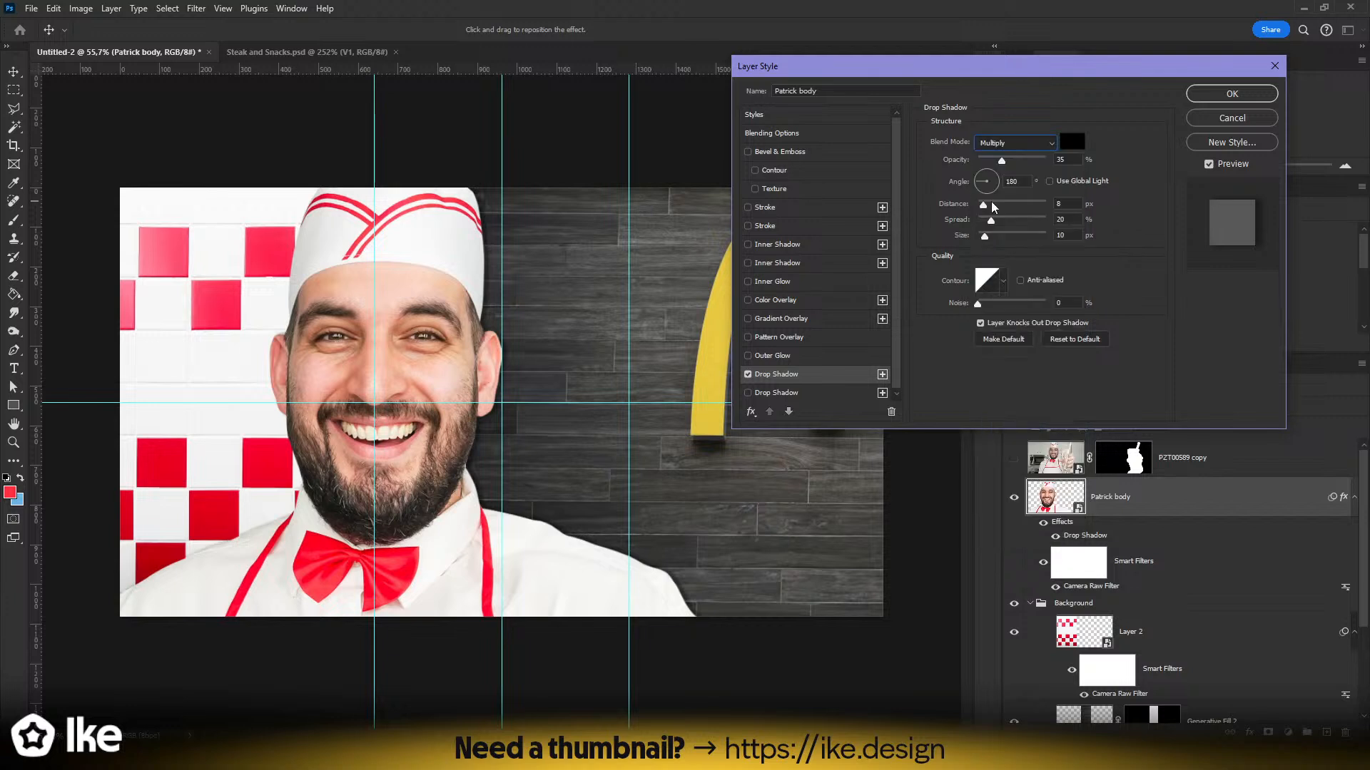
- Soften the chef layer's drop shadow to 33% opacity, 21 px distance, 17% spread and 125 px size
mouse_move(987, 237)
left_mouse_down()
mouse_move(1000, 235)
mouse_move(986, 221)
mouse_move(1013, 162)
mouse_move(1031, 162)
mouse_move(1019, 162)
mouse_move(1015, 241)
mouse_move(1032, 245)
mouse_move(934, 227)
mouse_move(1012, 228)
mouse_move(989, 230)
left_mouse_up()
left_click_drag(1020, 160, 1002, 163)
left_click(1219, 102)
key("z")
mouse_move(600, 342)
left_mouse_down()
mouse_move(489, 348)
mouse_move(587, 358)
left_mouse_up()
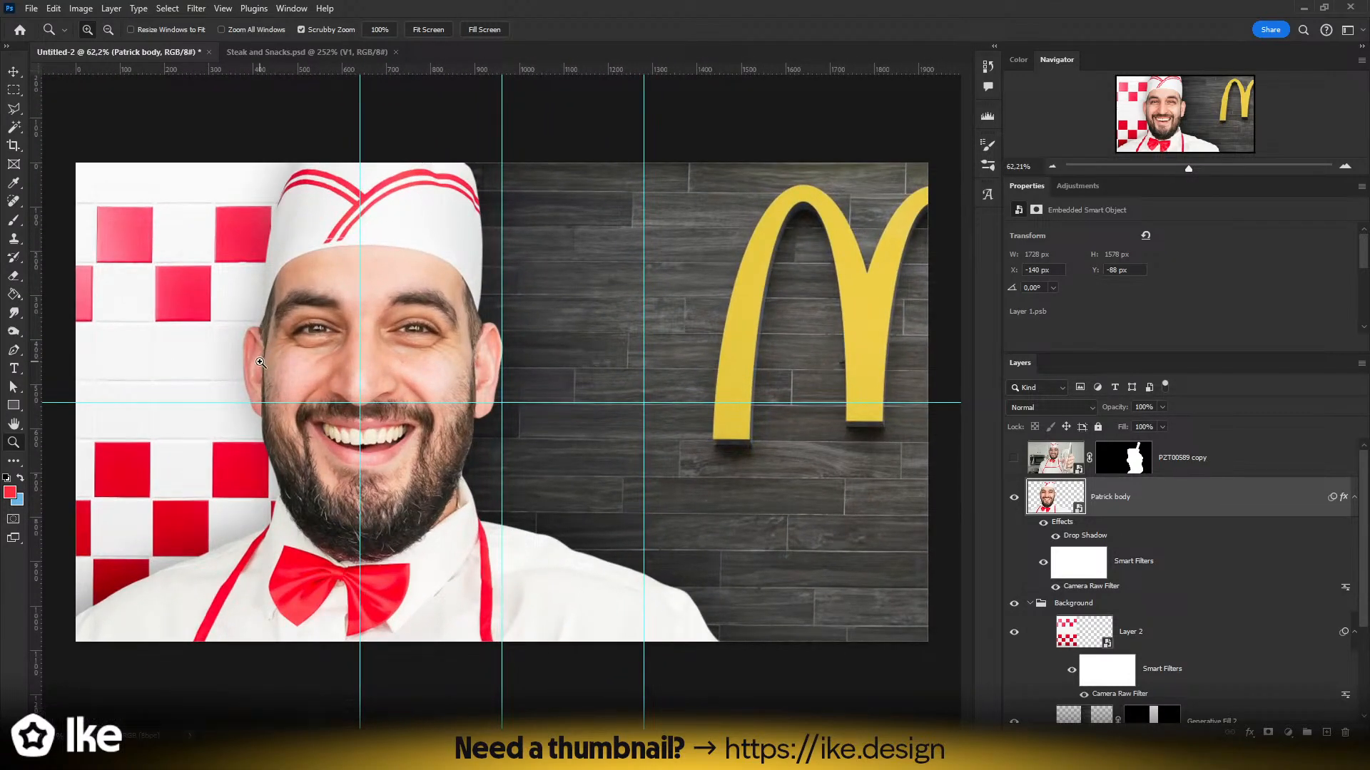
left_click_drag(270, 360, 230, 366)
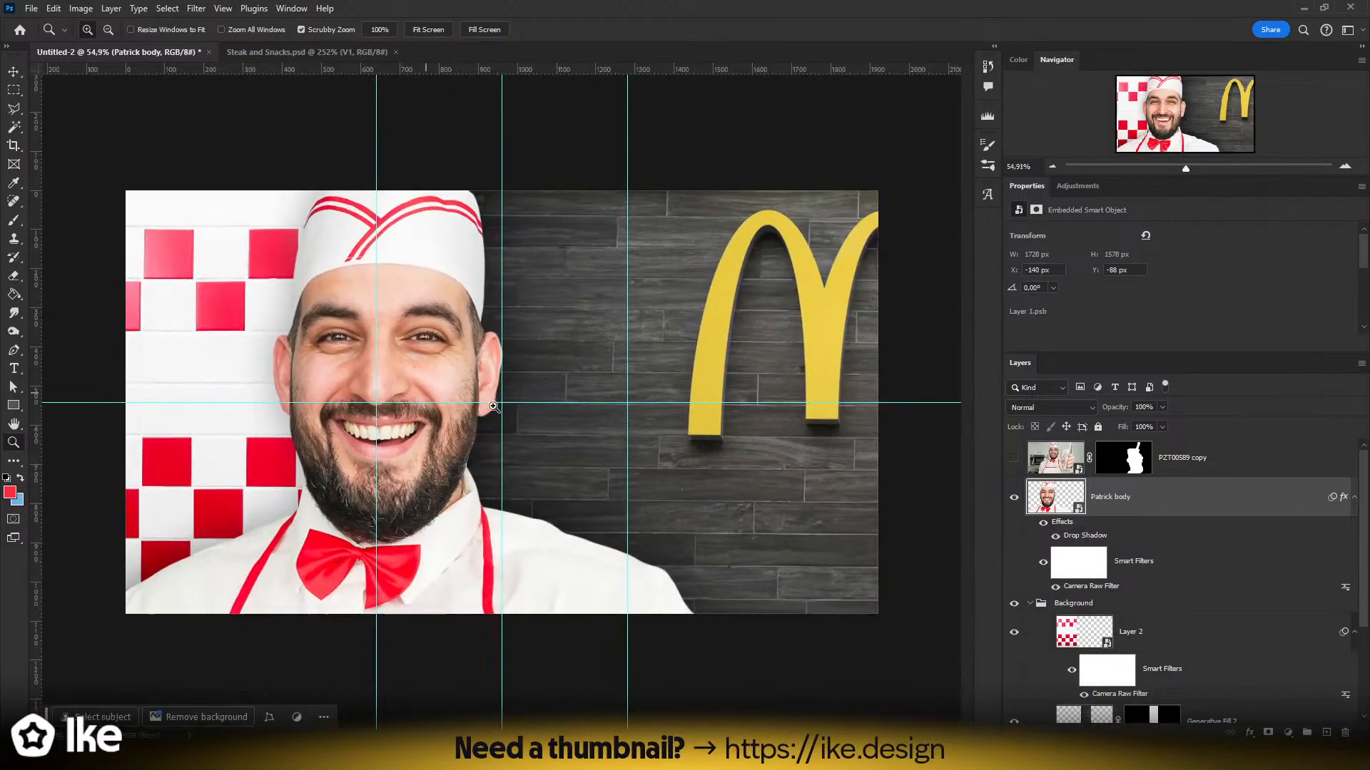
- Set the chef layer's drop shadow to angle 0° and 55% opacity, and increase its distance
double_click(1083, 536)
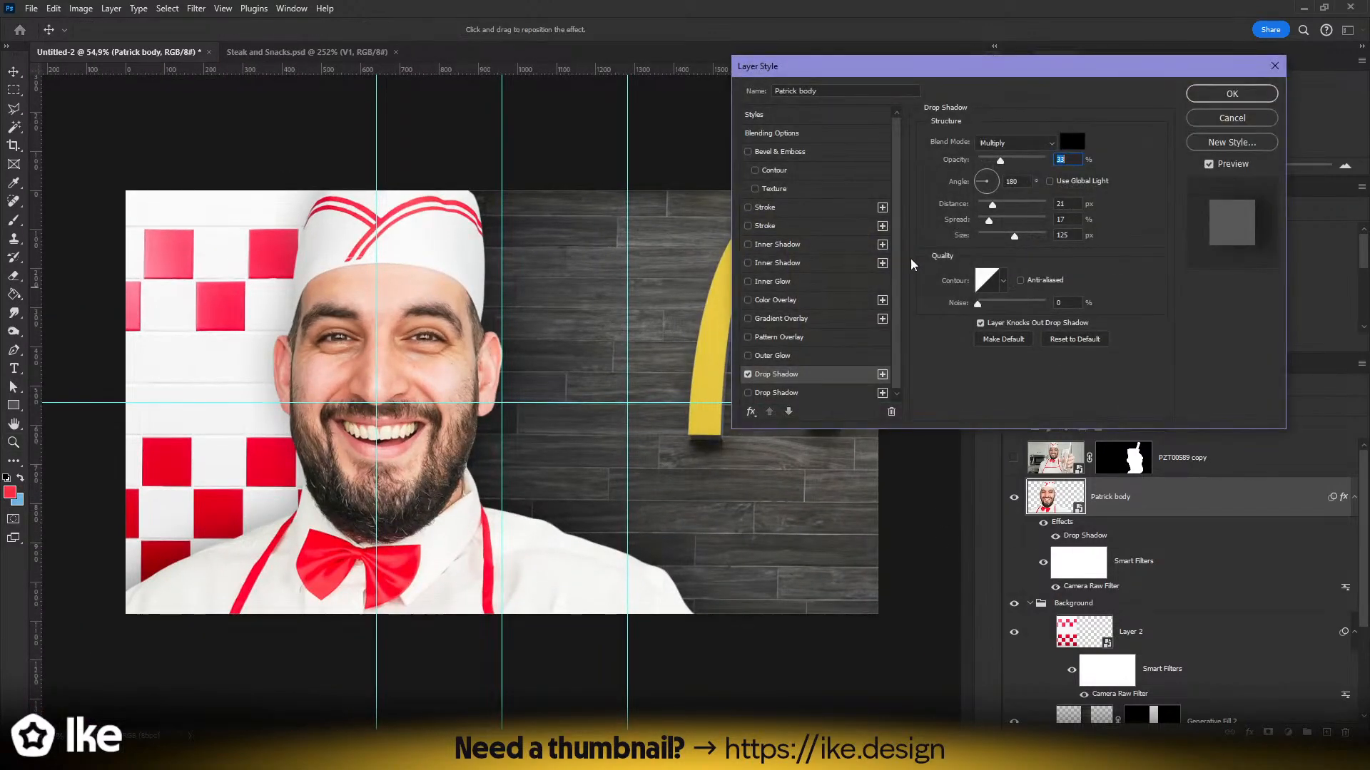
left_click_drag(996, 184, 1003, 181)
left_click(1006, 182)
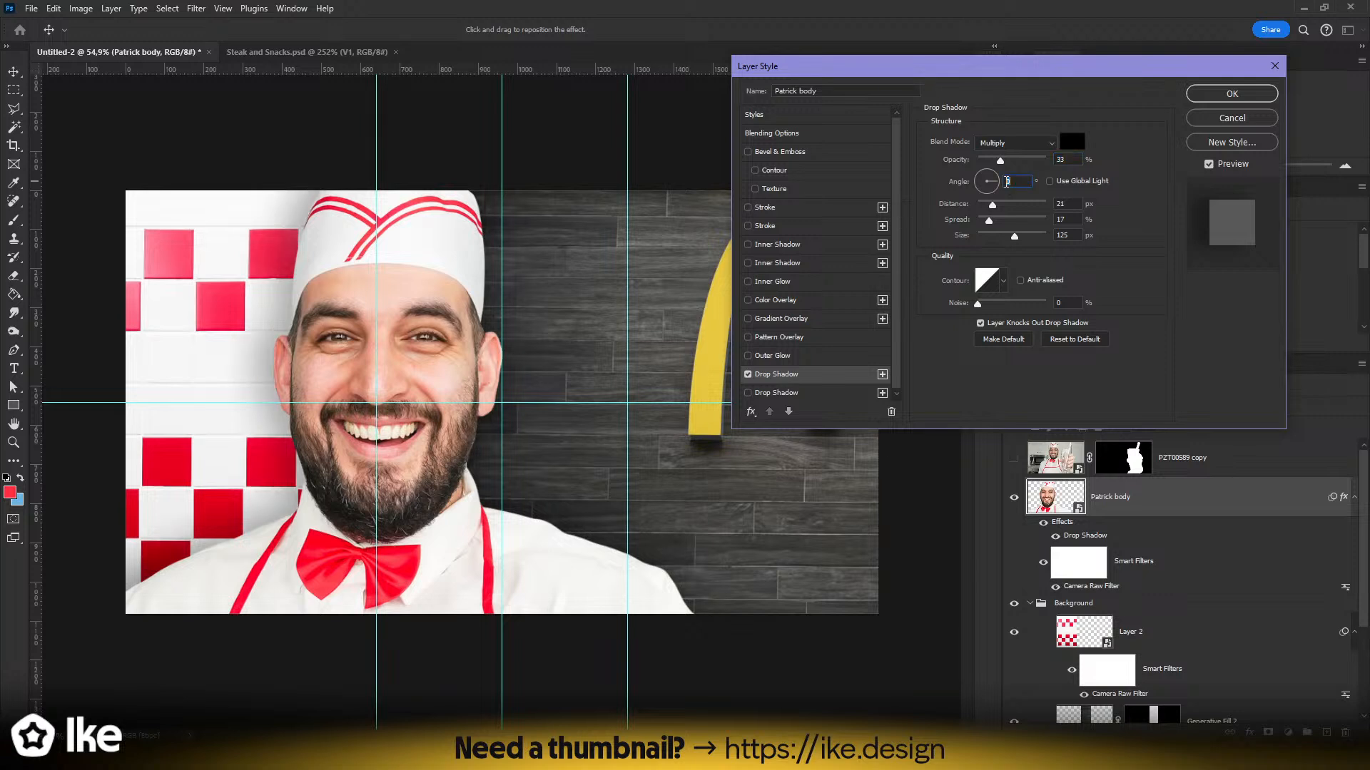
left_click_drag(991, 205, 1000, 211)
mouse_move(1000, 161)
left_mouse_down()
mouse_move(1037, 167)
mouse_move(1016, 163)
left_mouse_up()
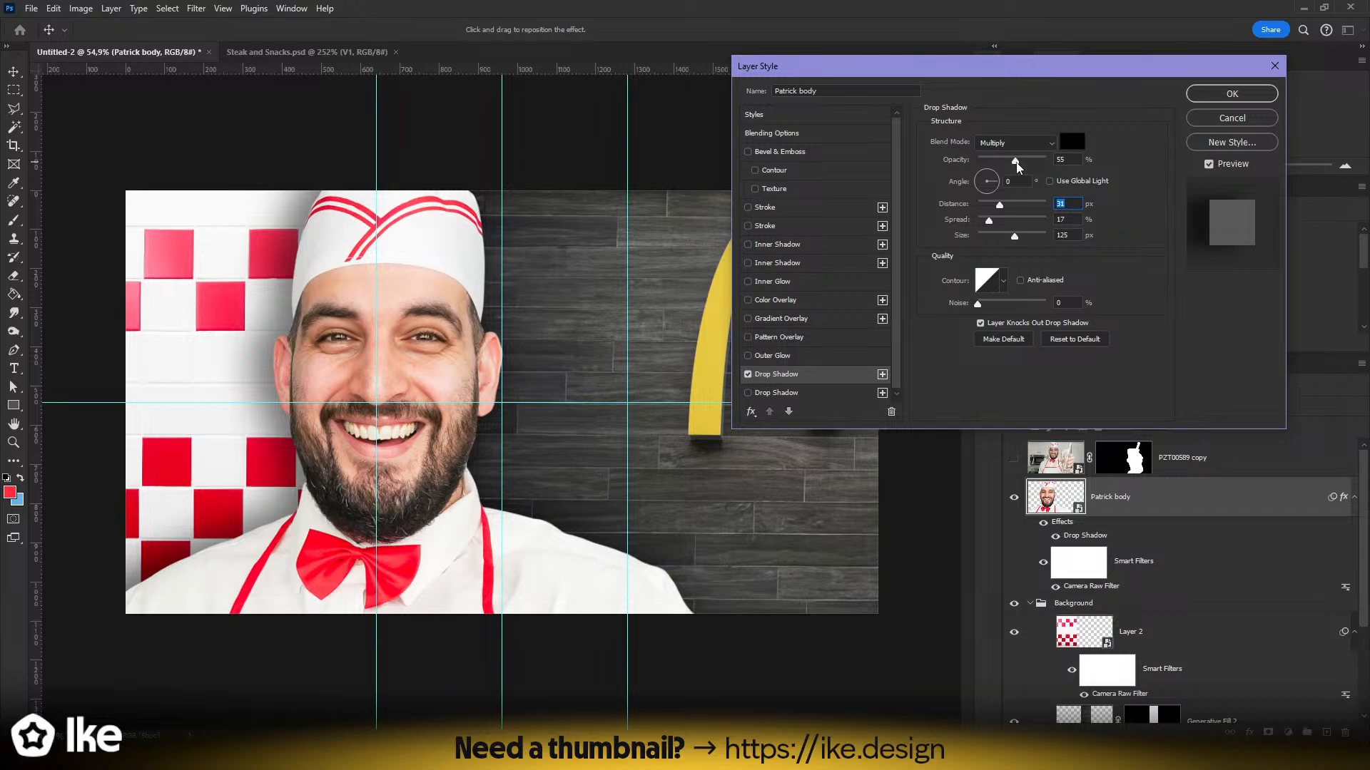
left_click(1226, 94)
key("z")
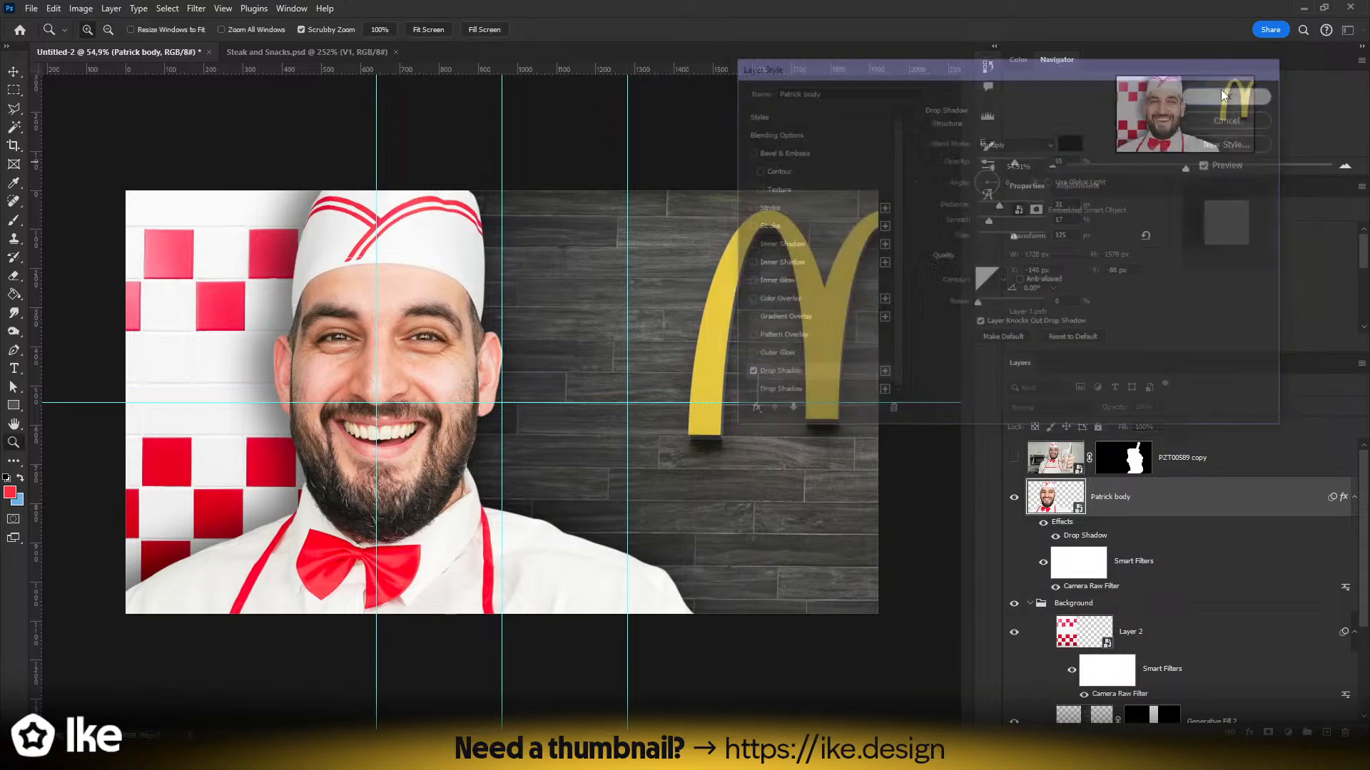
- Hide the guides and show the PZT00589 copy layer with the hand holding the milkshake glass
left_click_drag(731, 293, 705, 370)
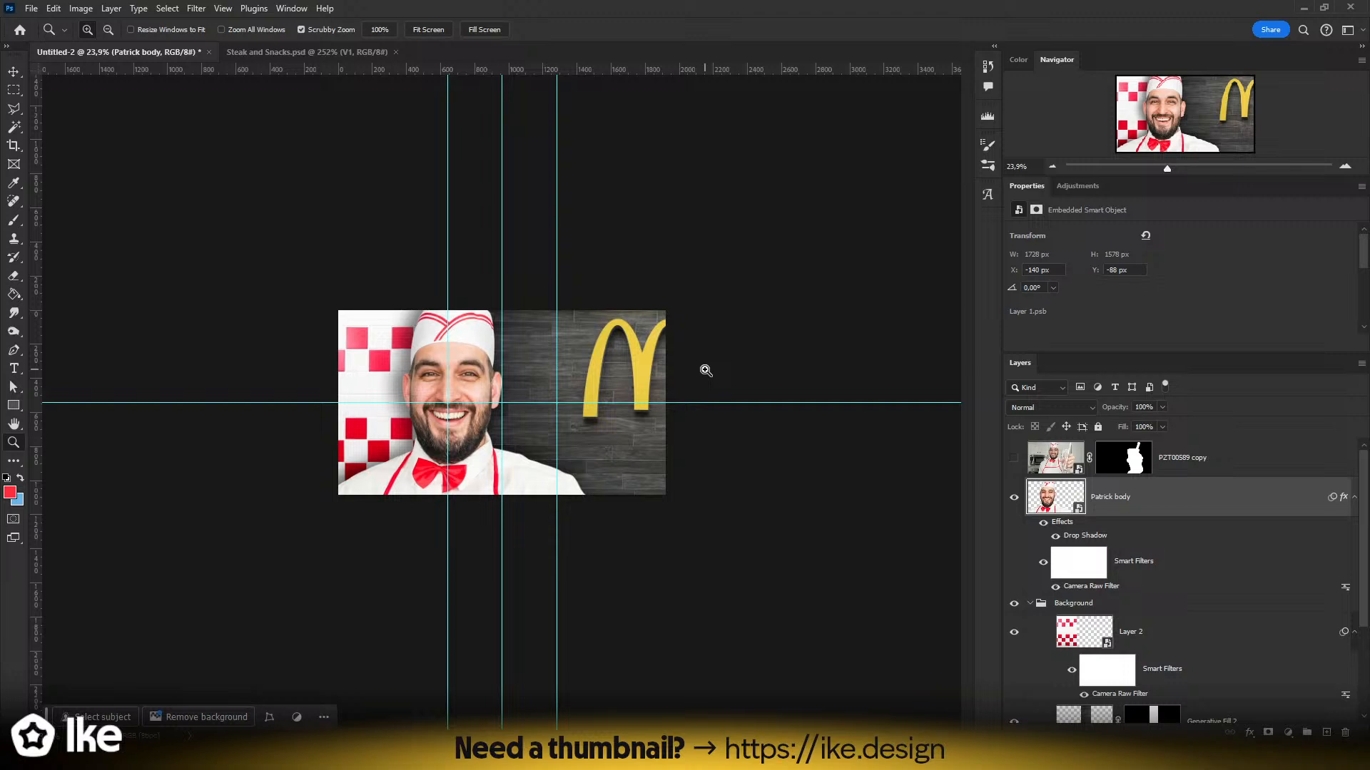
left_click_drag(656, 361, 699, 354)
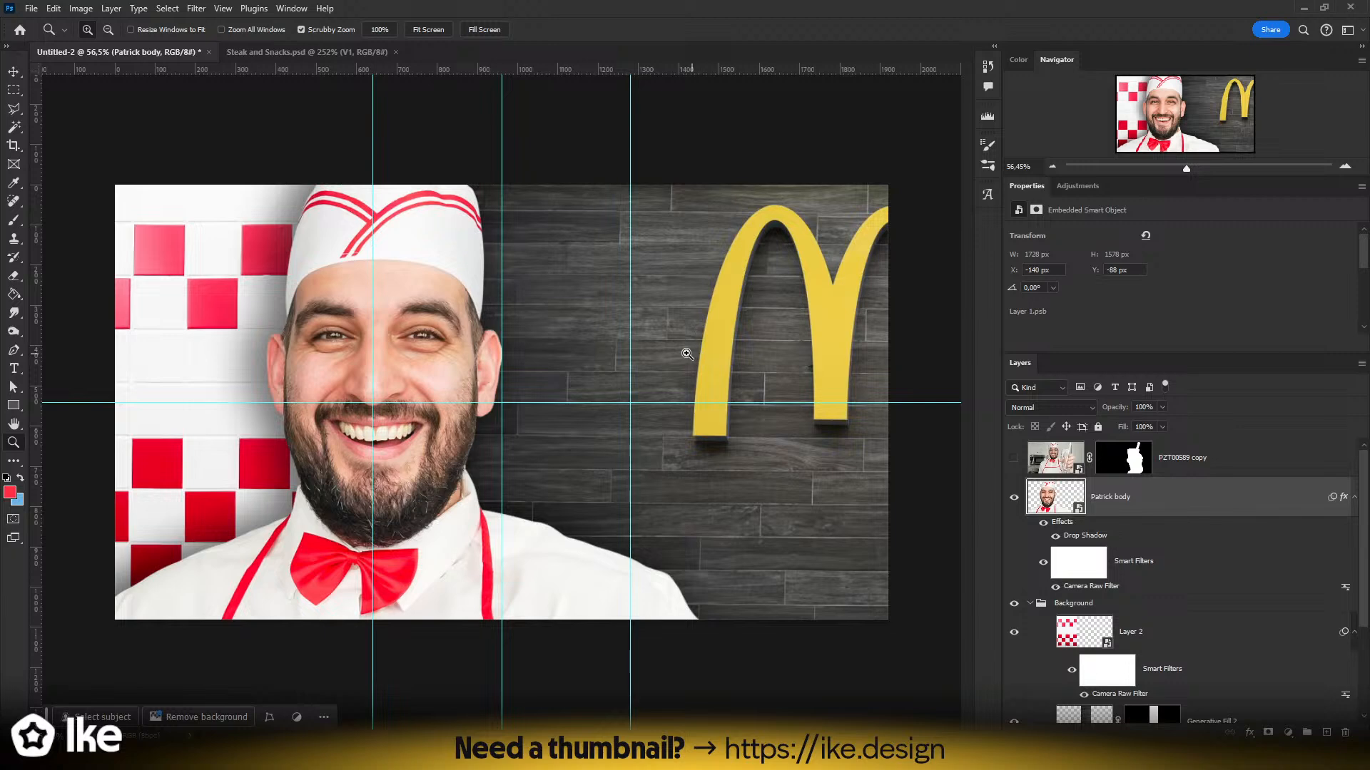
left_click_drag(682, 348, 623, 336)
key("ctrl+h")
left_click_drag(526, 363, 551, 363)
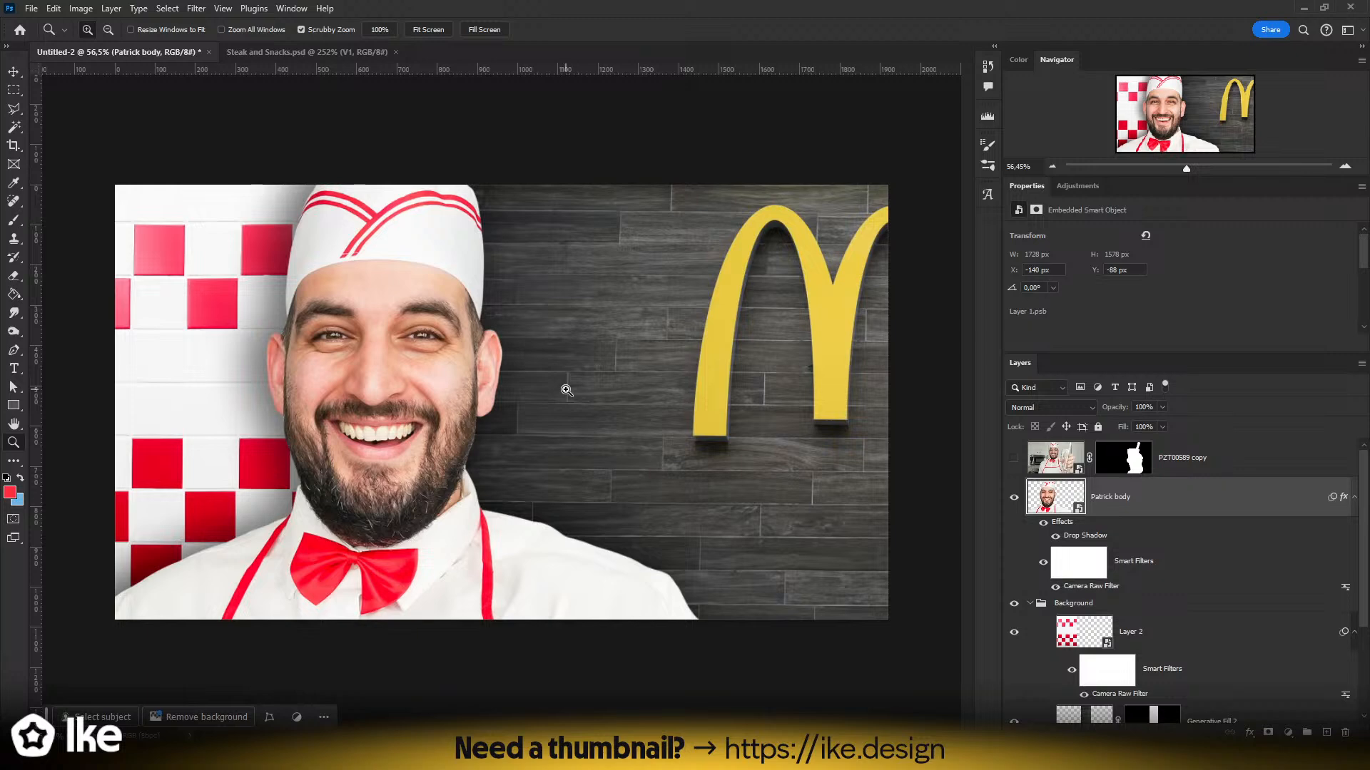
left_click(1014, 457)
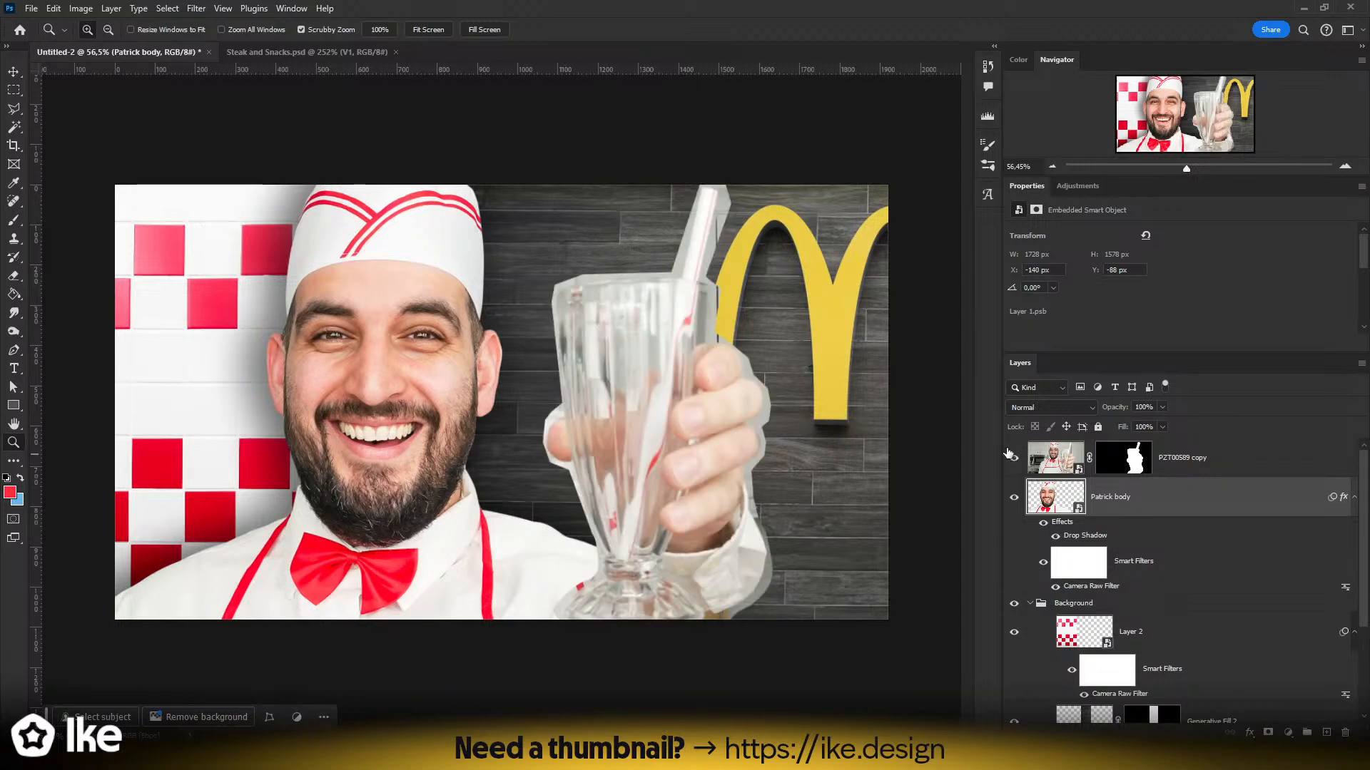
- Capture the whole thumbnail composition as a screen snip and copy it
left_click_drag(719, 377, 805, 311)
key("Print")
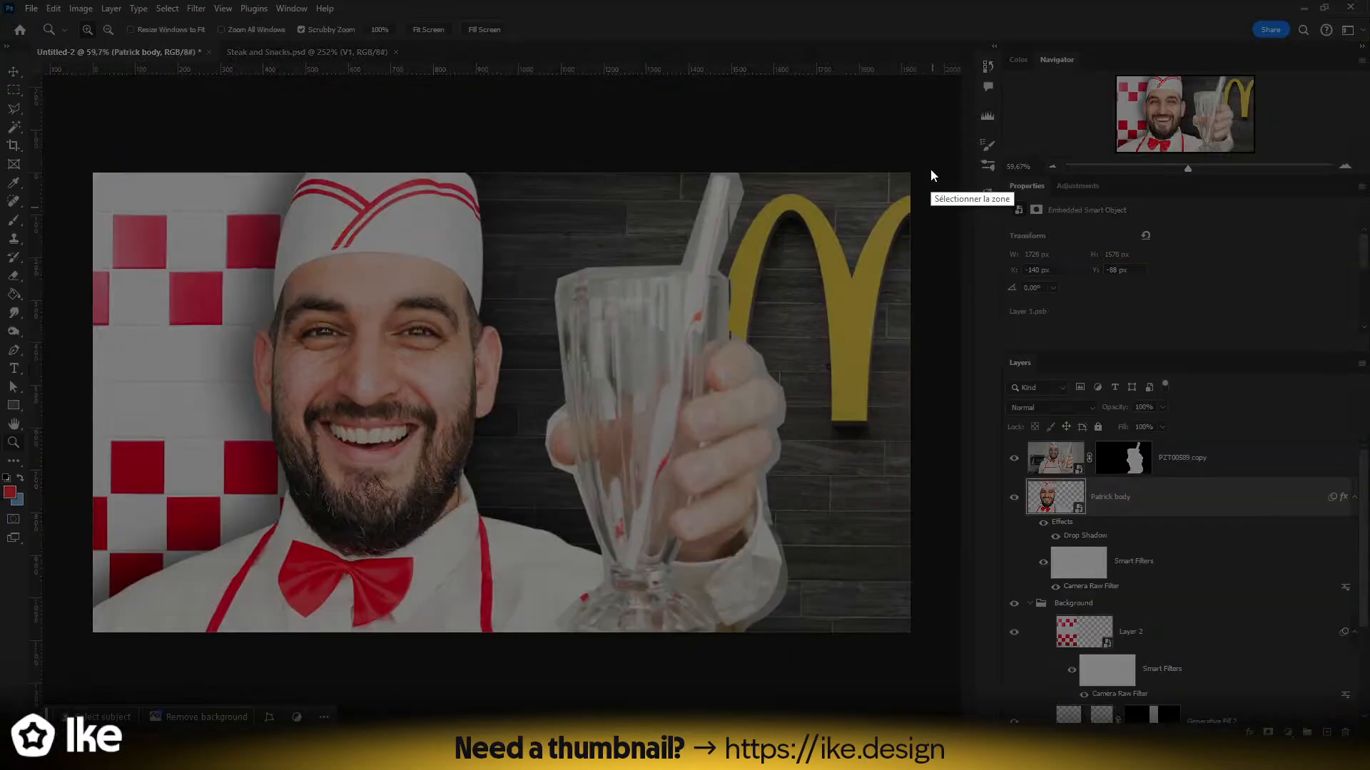
left_click_drag(925, 161, 71, 653)
key("ctrl+c")
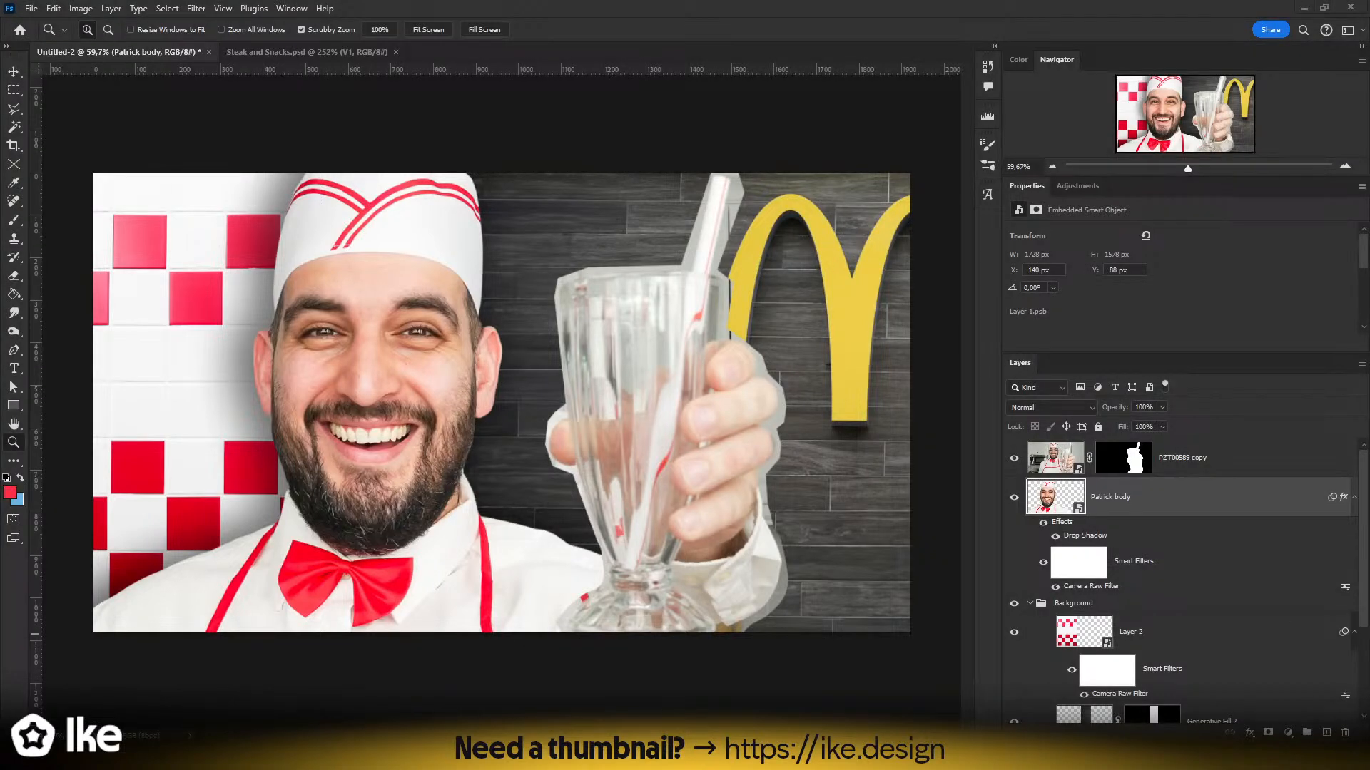
- Capture a close-up of the hand and glass as a screen snip and copy it
left_click_drag(747, 428, 810, 416)
key("Print")
left_click_drag(331, 187, 872, 707)
key("ctrl+c")
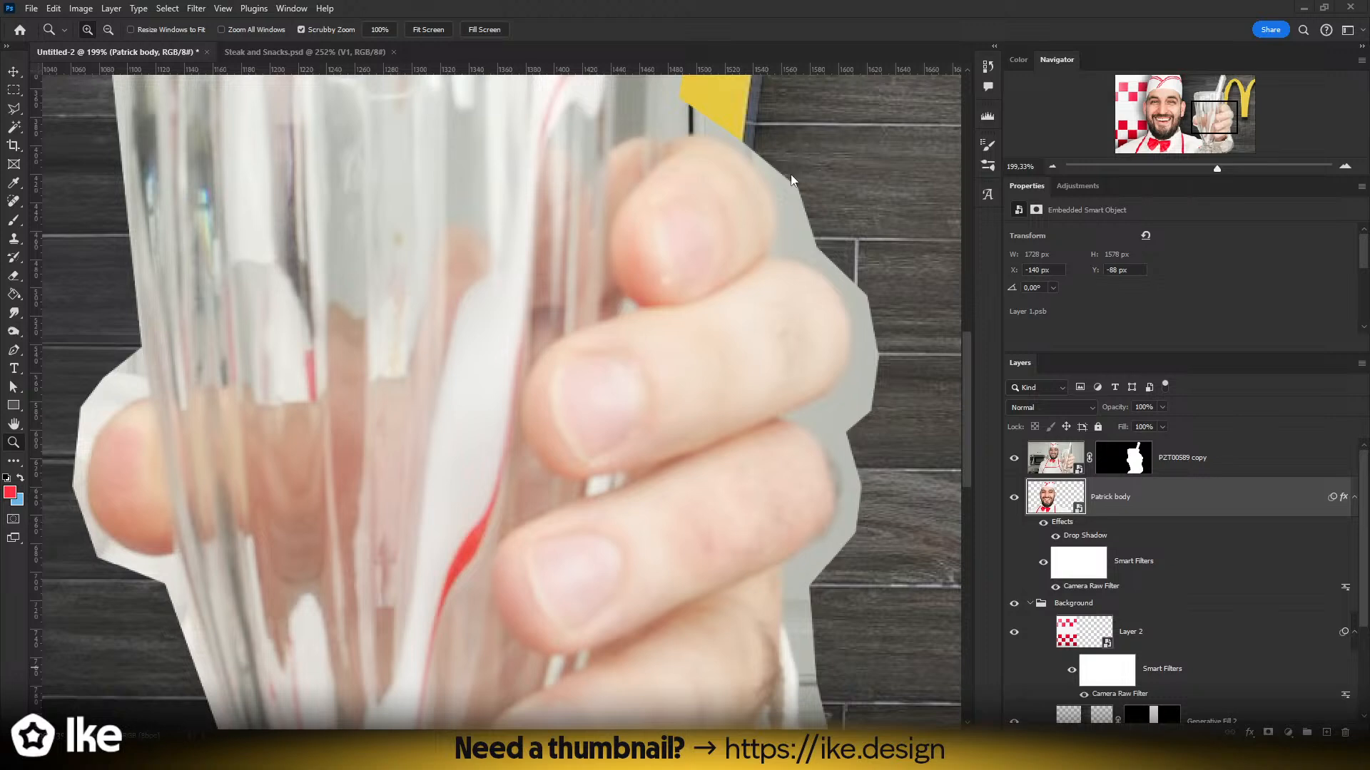
left_click_drag(619, 310, 523, 356)
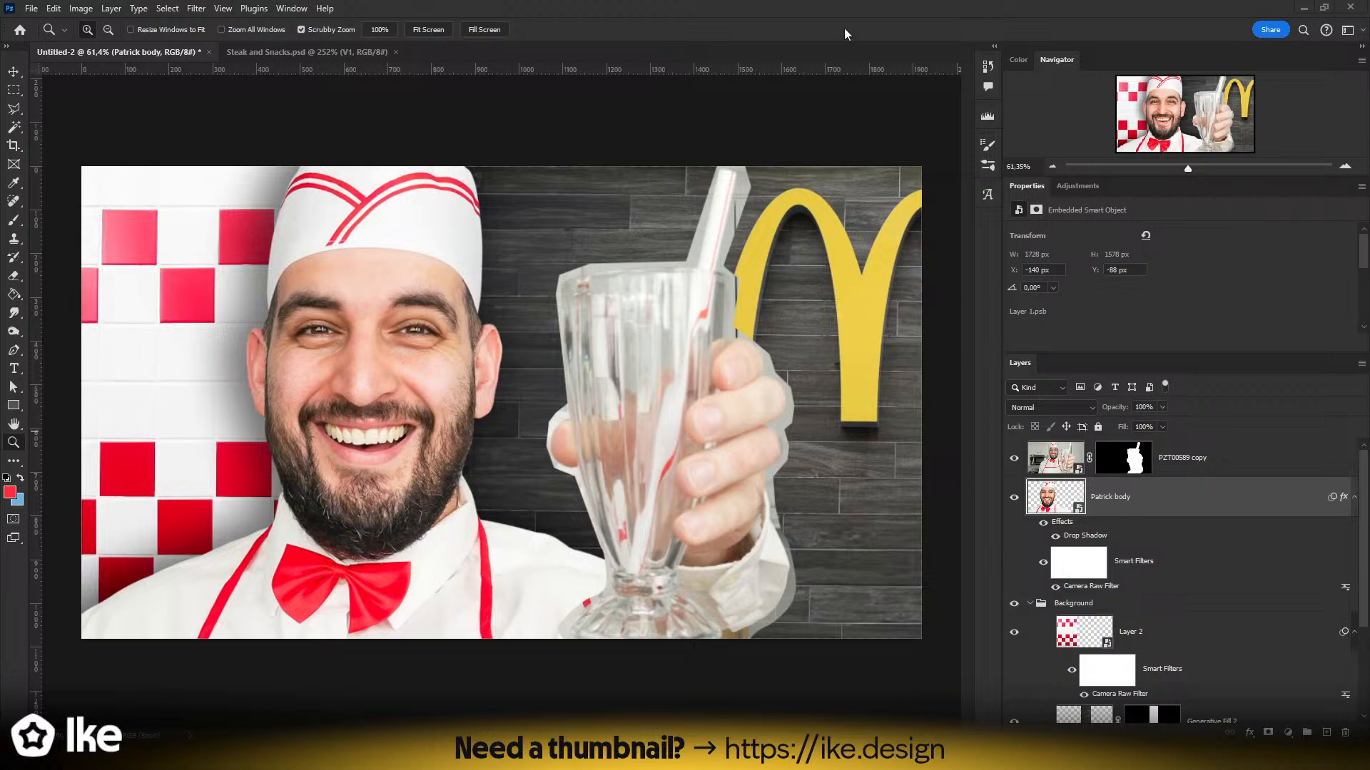
left_click_drag(599, 355, 552, 375)
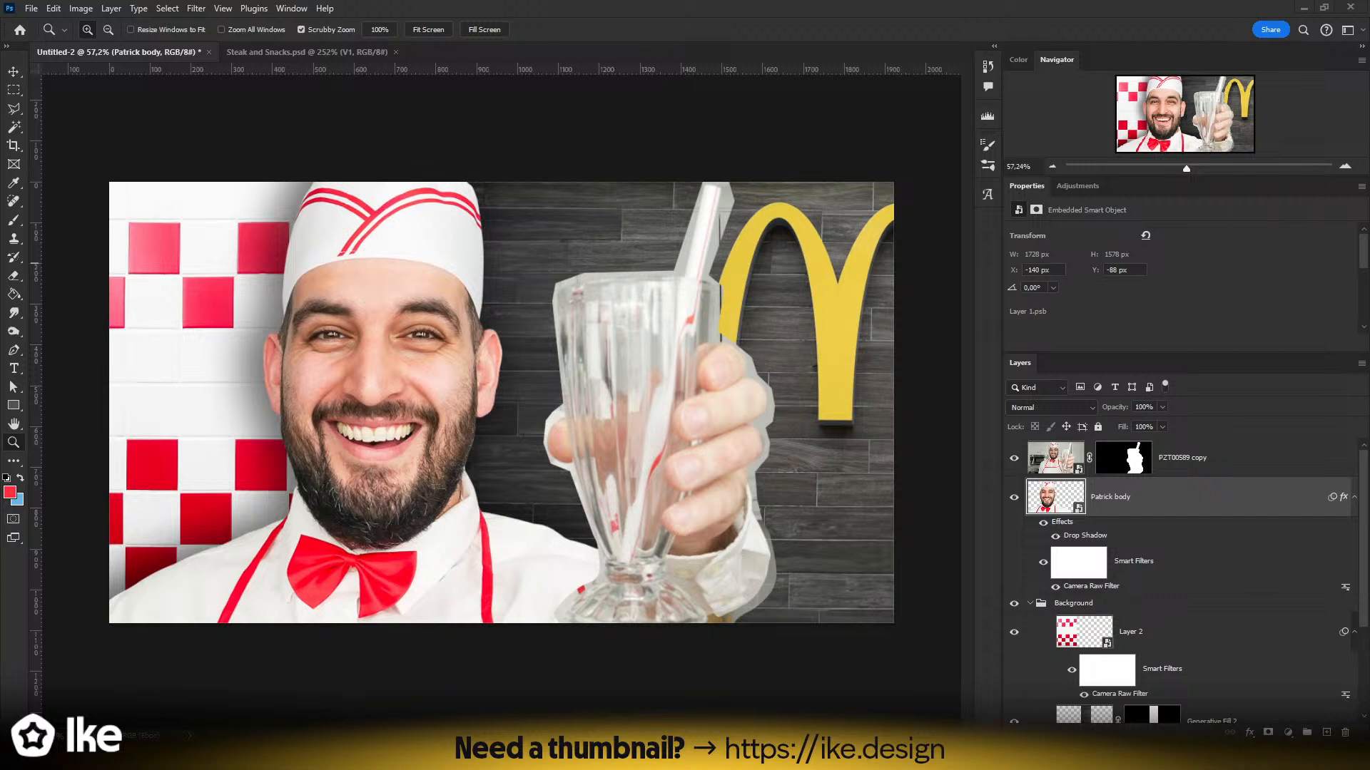
left_click_drag(790, 474, 806, 474)
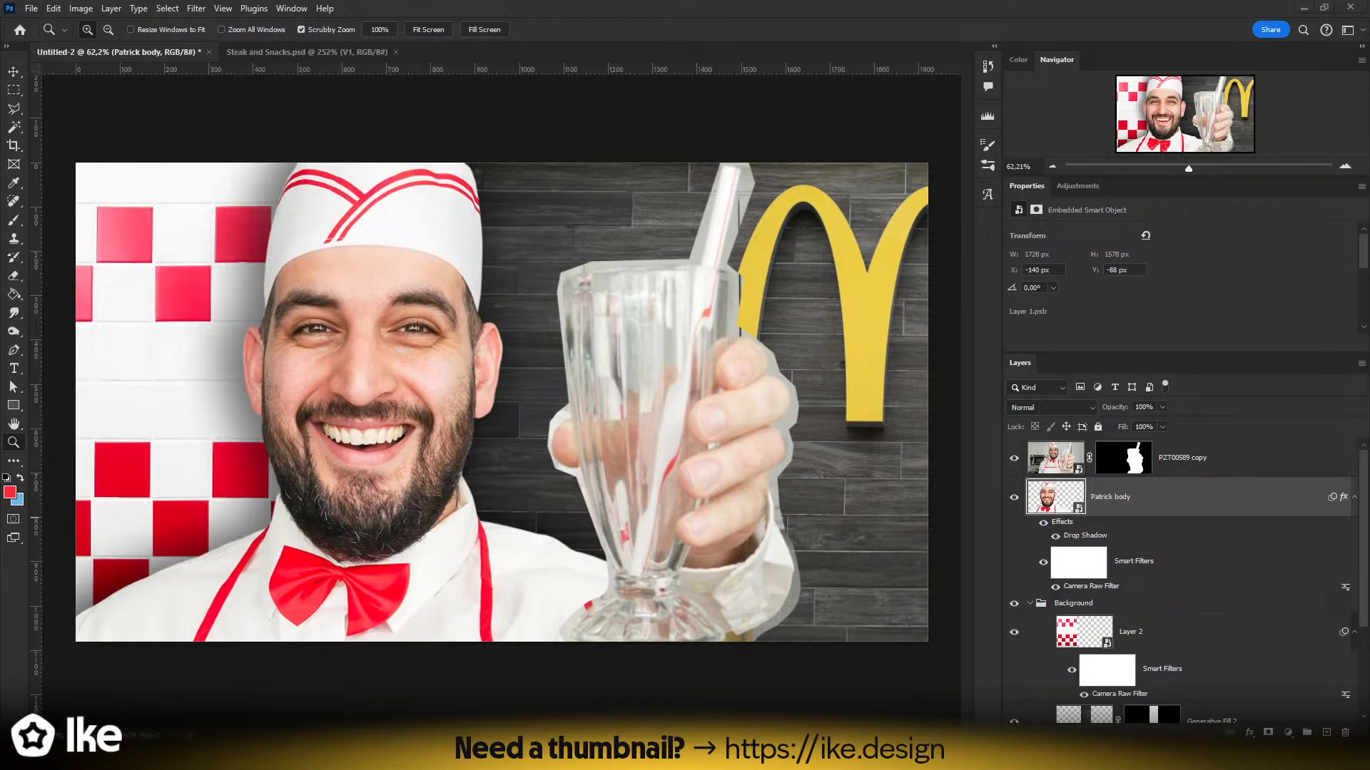
- Open the chef layer's embedded smart object for editing with the eye area in close-up
left_click_drag(432, 349, 535, 406)
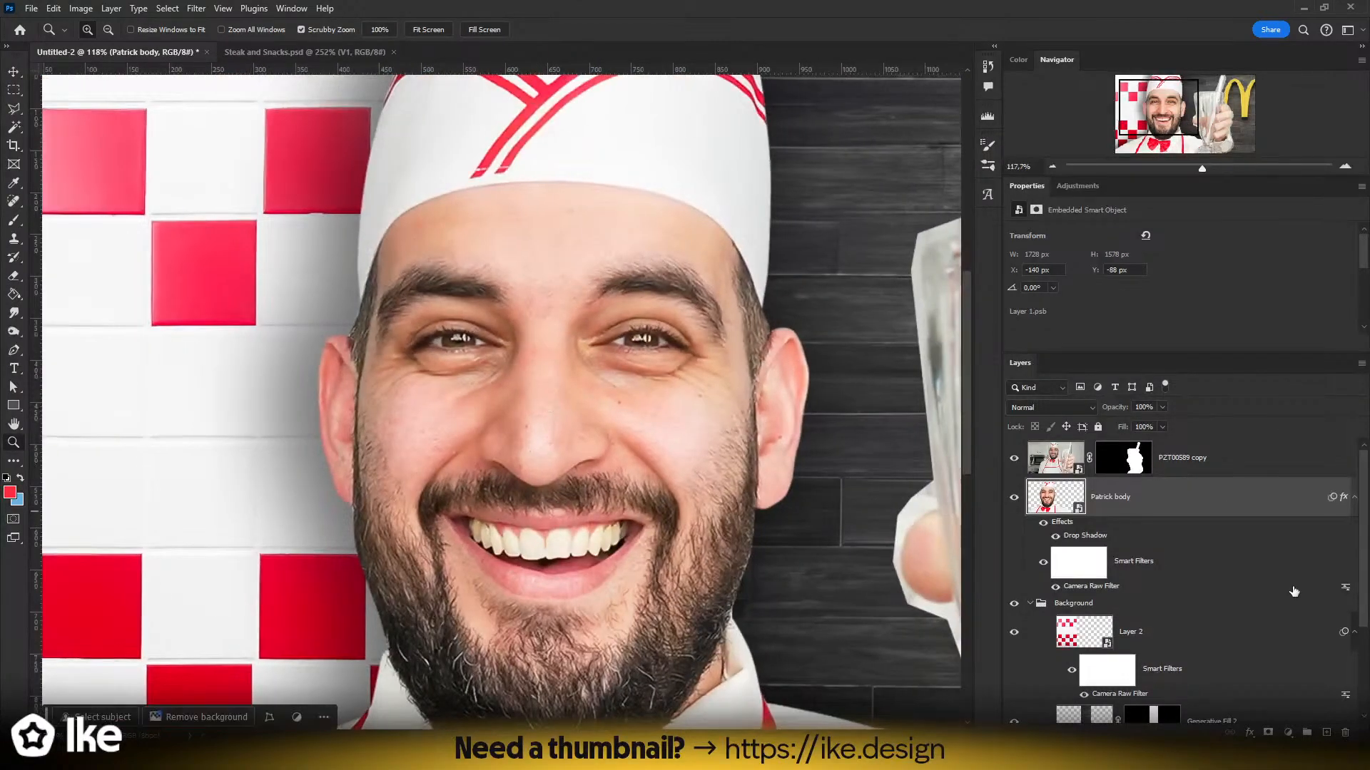
double_click(1053, 493)
left_click_drag(421, 218, 556, 236)
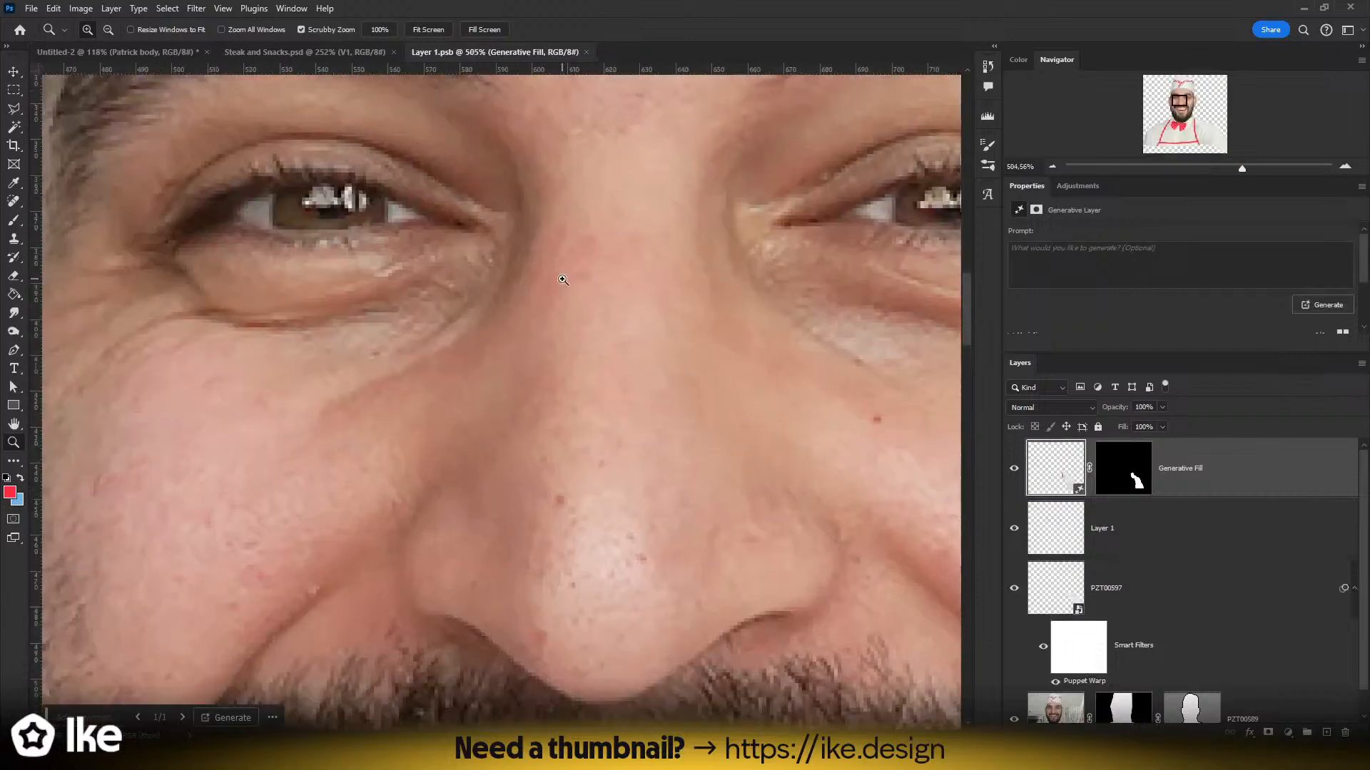
left_click_drag(560, 300, 503, 376)
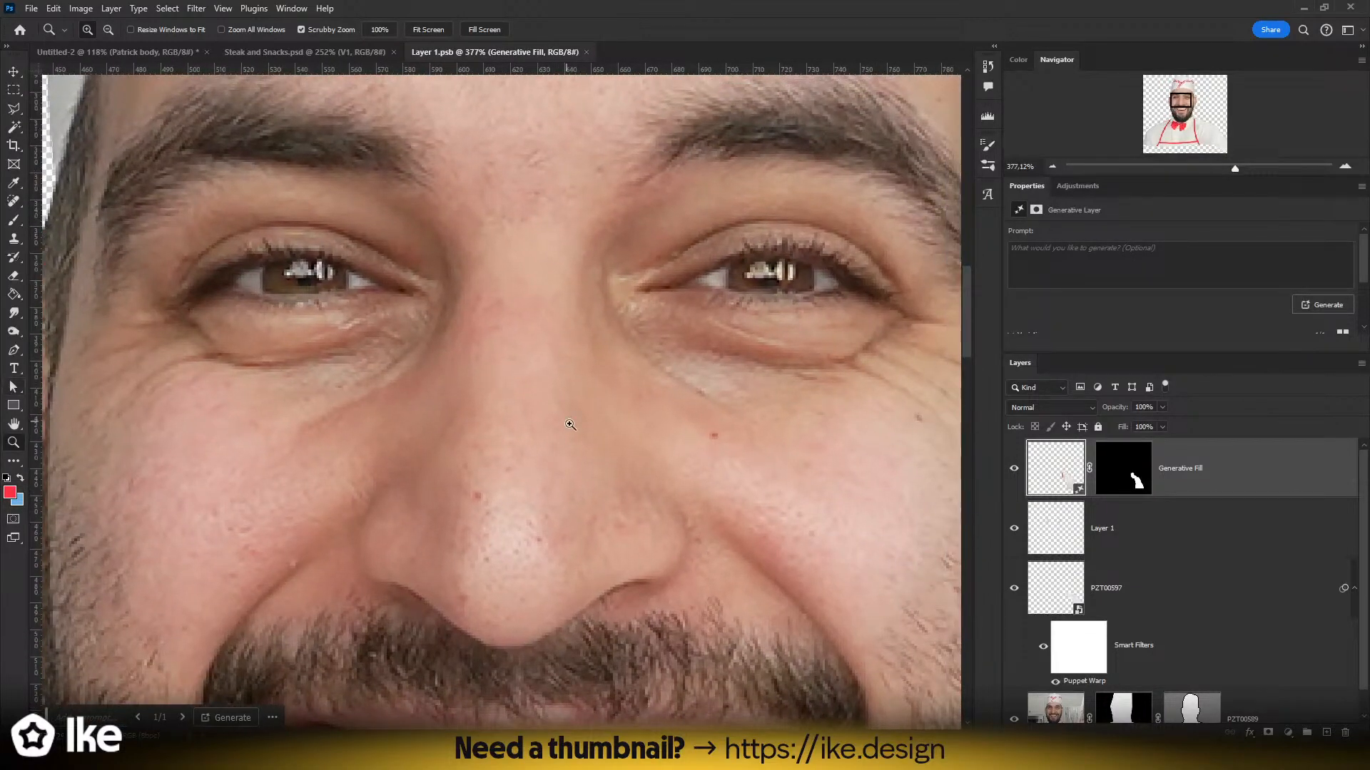
- Add a new layer above Generative Fill and prepare the Brush with the sampled cheek skin tone and 18% flow
left_click(13, 201)
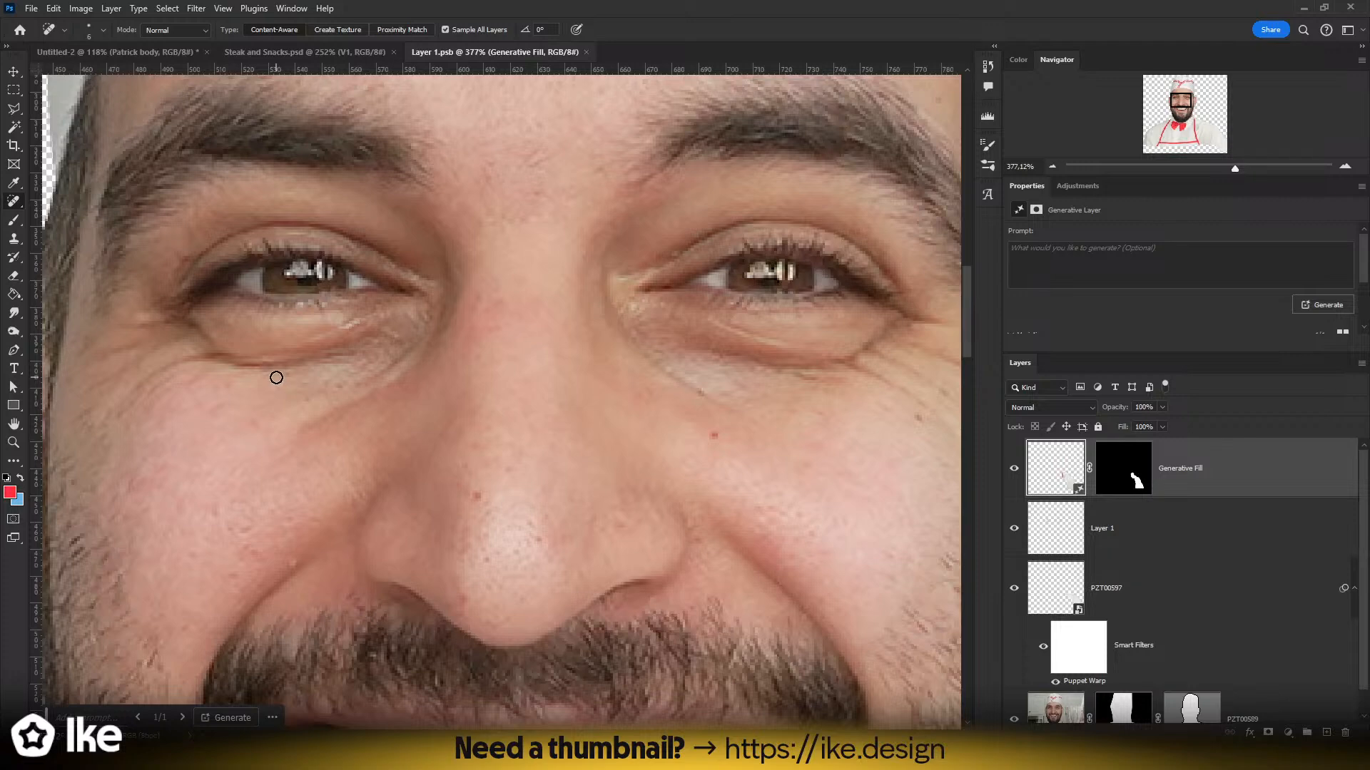
left_click(353, 450, "alt")
left_click(1326, 733)
key("z")
mouse_move(307, 350)
left_mouse_down()
mouse_move(477, 392)
mouse_move(288, 338)
left_mouse_up()
key("b")
mouse_move(385, 403)
left_mouse_down()
mouse_move(235, 400)
mouse_move(300, 404)
mouse_move(287, 397)
mouse_move(318, 427)
left_mouse_up()
left_click_drag(437, 420, 397, 406)
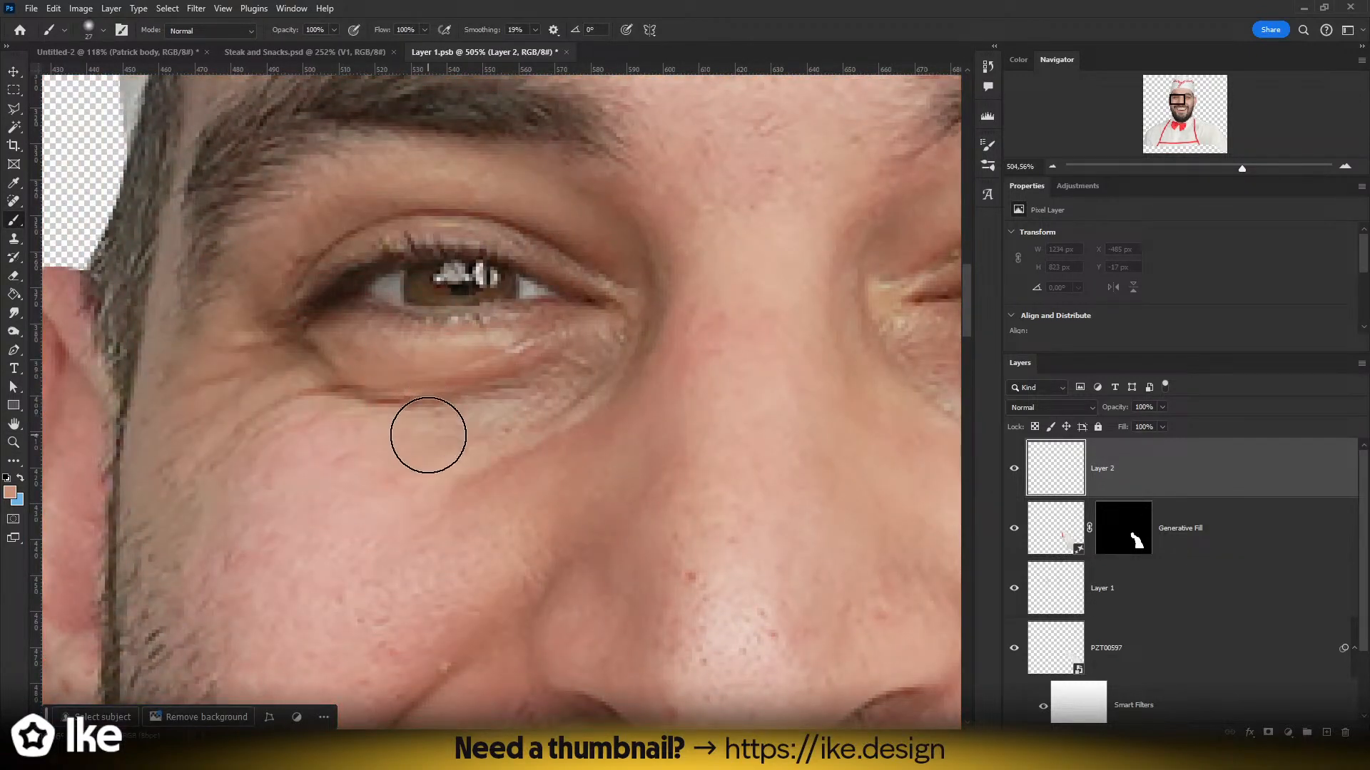
left_click(424, 30)
left_click(368, 48)
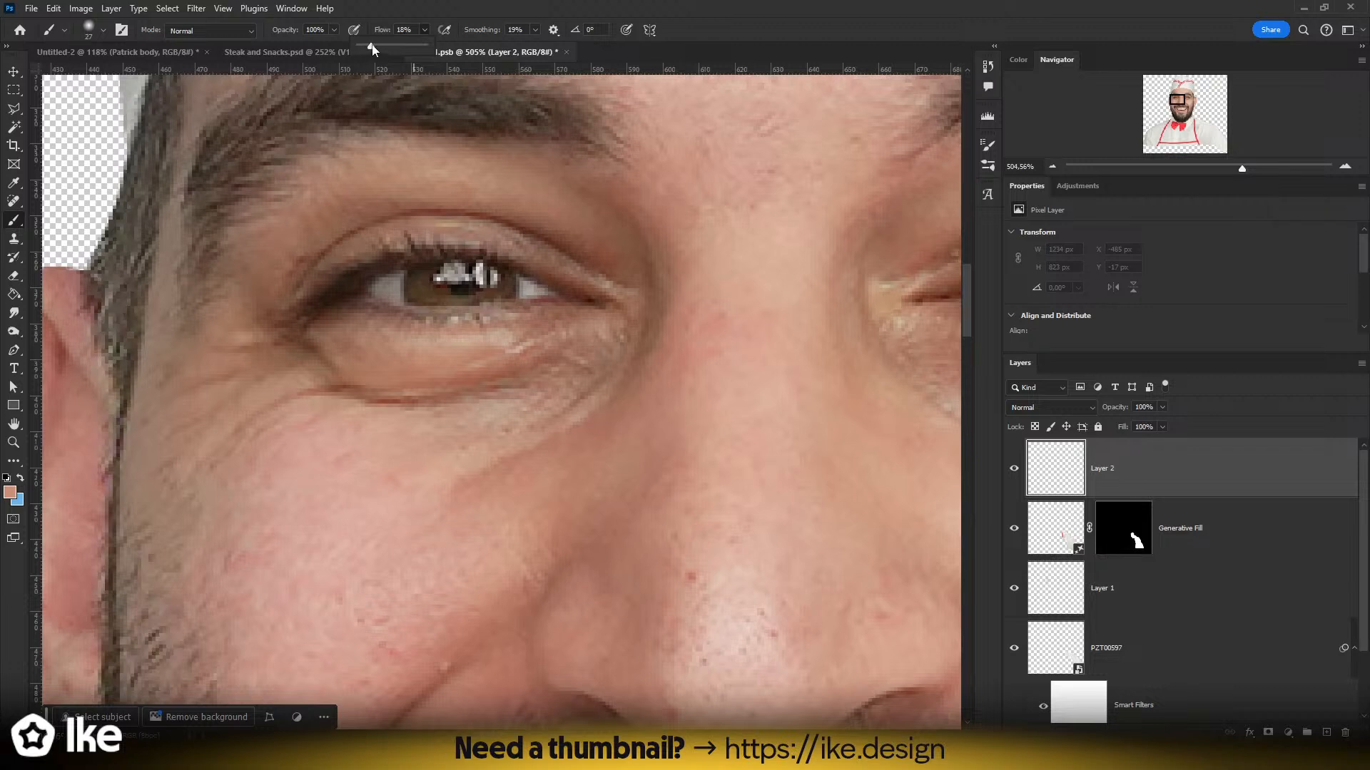
left_click(425, 4)
- Set the new layer's blend mode to Color and its opacity to 46%
left_click_drag(1107, 408, 1101, 408)
left_click(1089, 406)
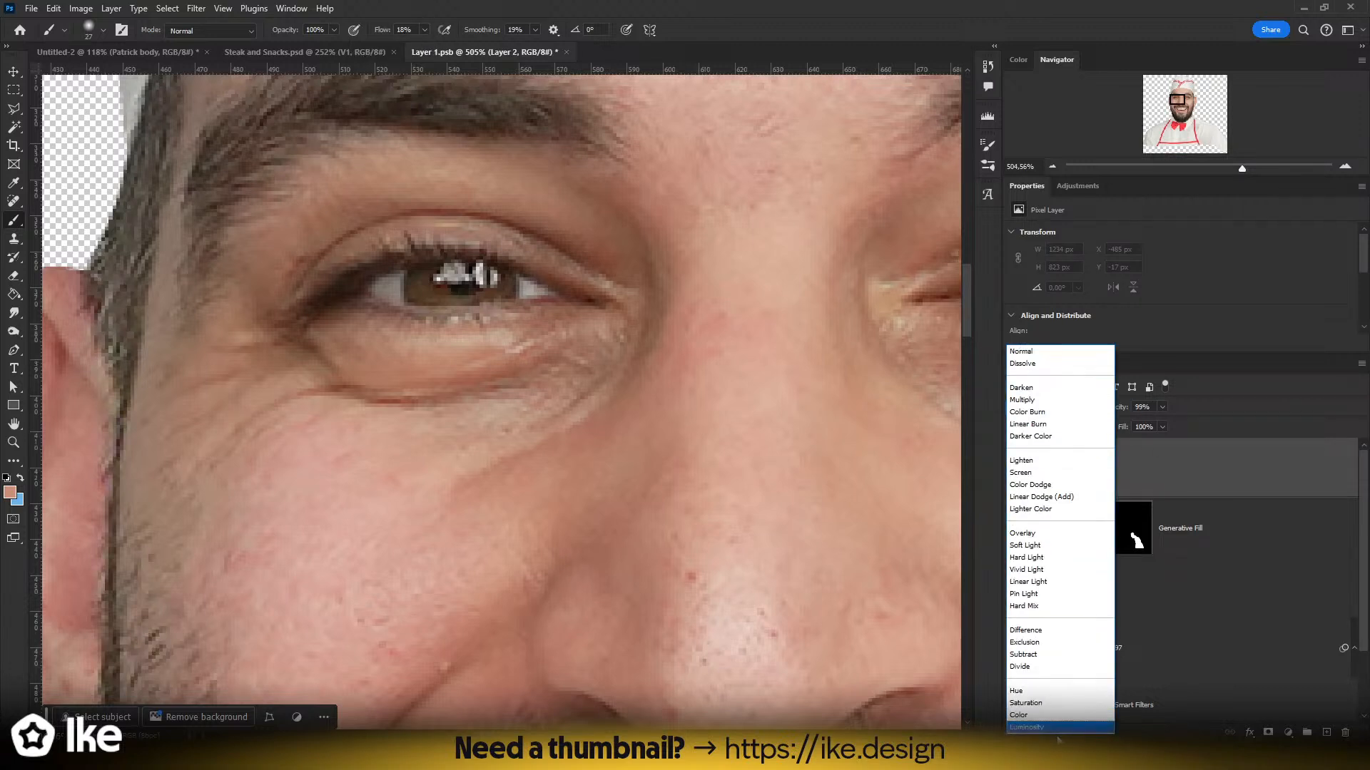
left_click(1034, 727)
left_click(1161, 406)
left_click(1128, 425)
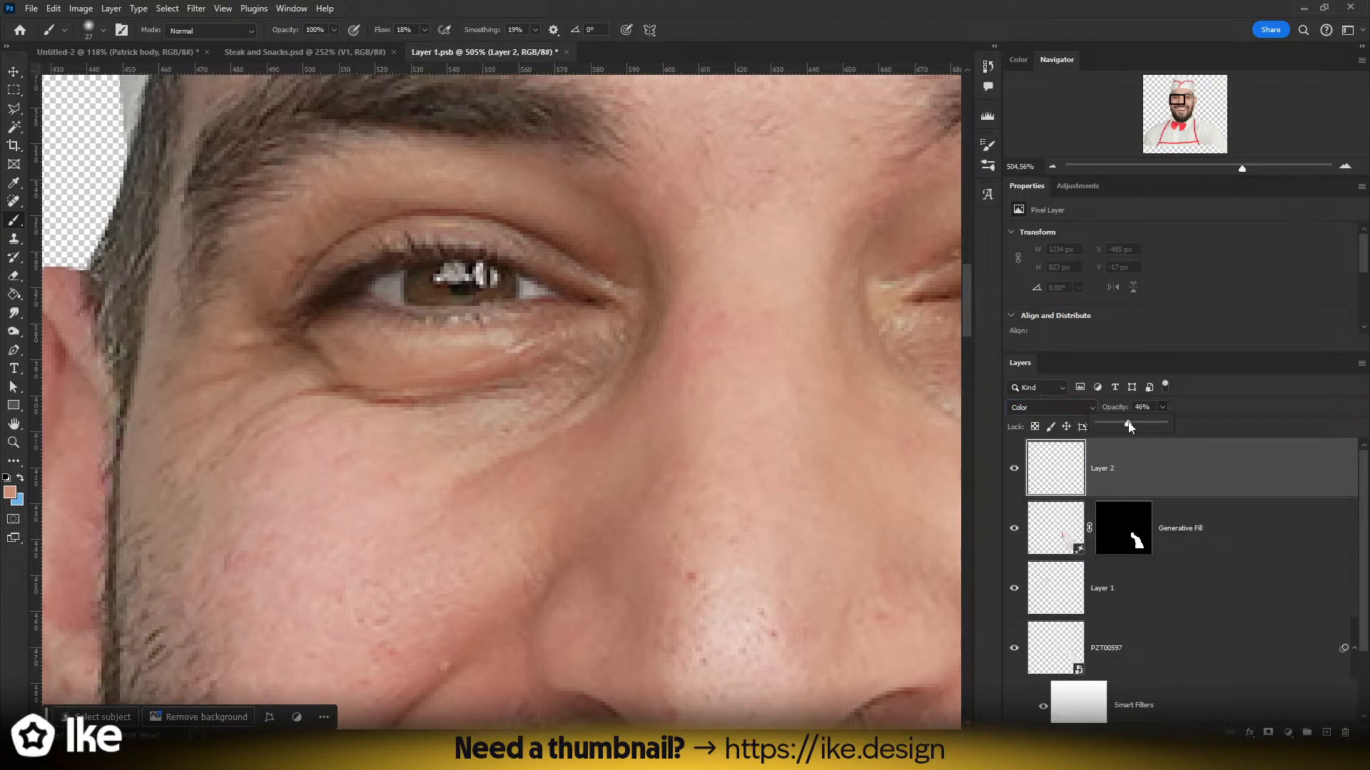
- Paint the sampled skin tone over the discoloured areas under both eyes
left_click(684, 6)
mouse_move(567, 381)
left_mouse_down()
mouse_move(568, 414)
mouse_move(473, 445)
mouse_move(656, 319)
mouse_move(551, 396)
left_mouse_up()
left_click_drag(735, 389, 228, 368)
mouse_move(424, 369)
left_mouse_down()
mouse_move(652, 425)
mouse_move(610, 437)
left_mouse_up()
key("z")
left_click_drag(483, 437, 406, 439)
mouse_move(396, 445)
left_mouse_down()
mouse_move(488, 453)
mouse_move(504, 415)
left_mouse_up()
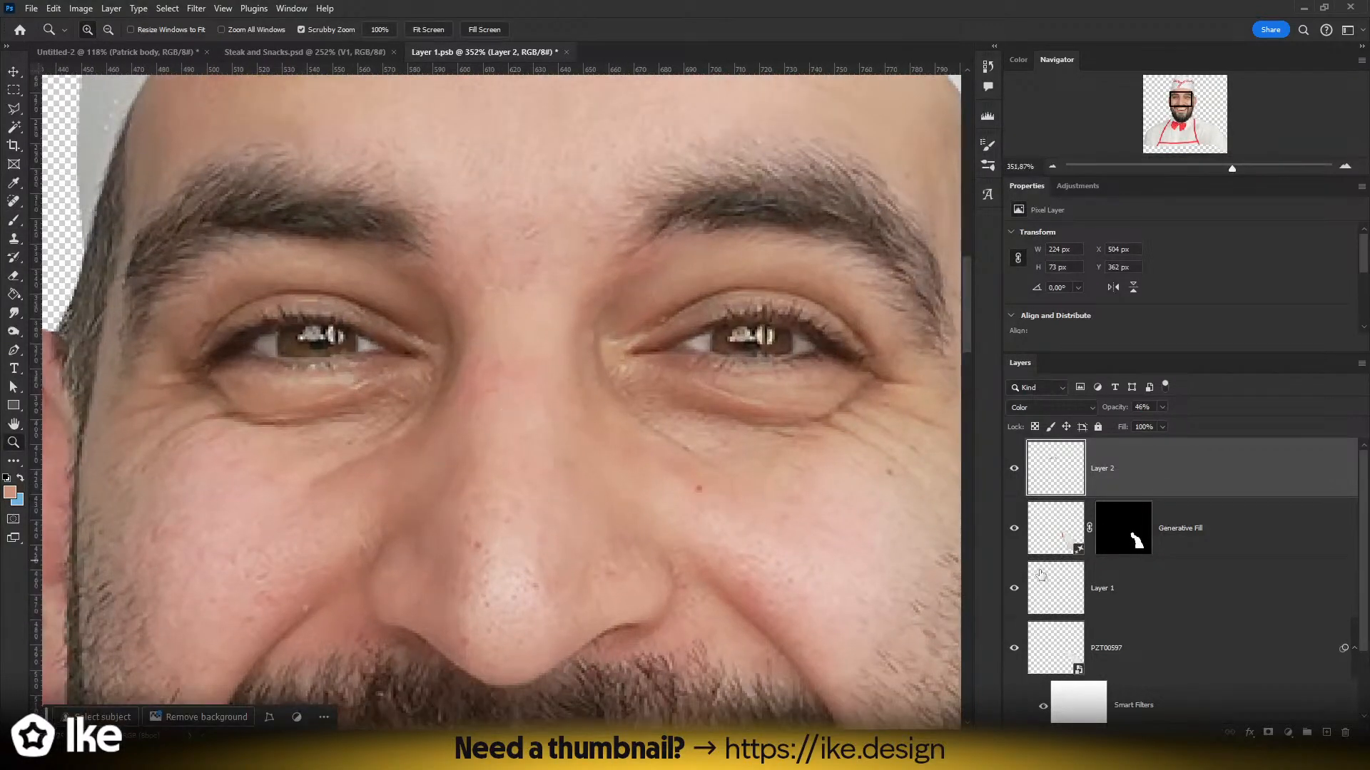
- Compare the face with and without the under-eye layer, then save the smart object and return to the Untitled-2 composition
left_click(1014, 475)
left_click(1014, 474)
key("ctrl+s")
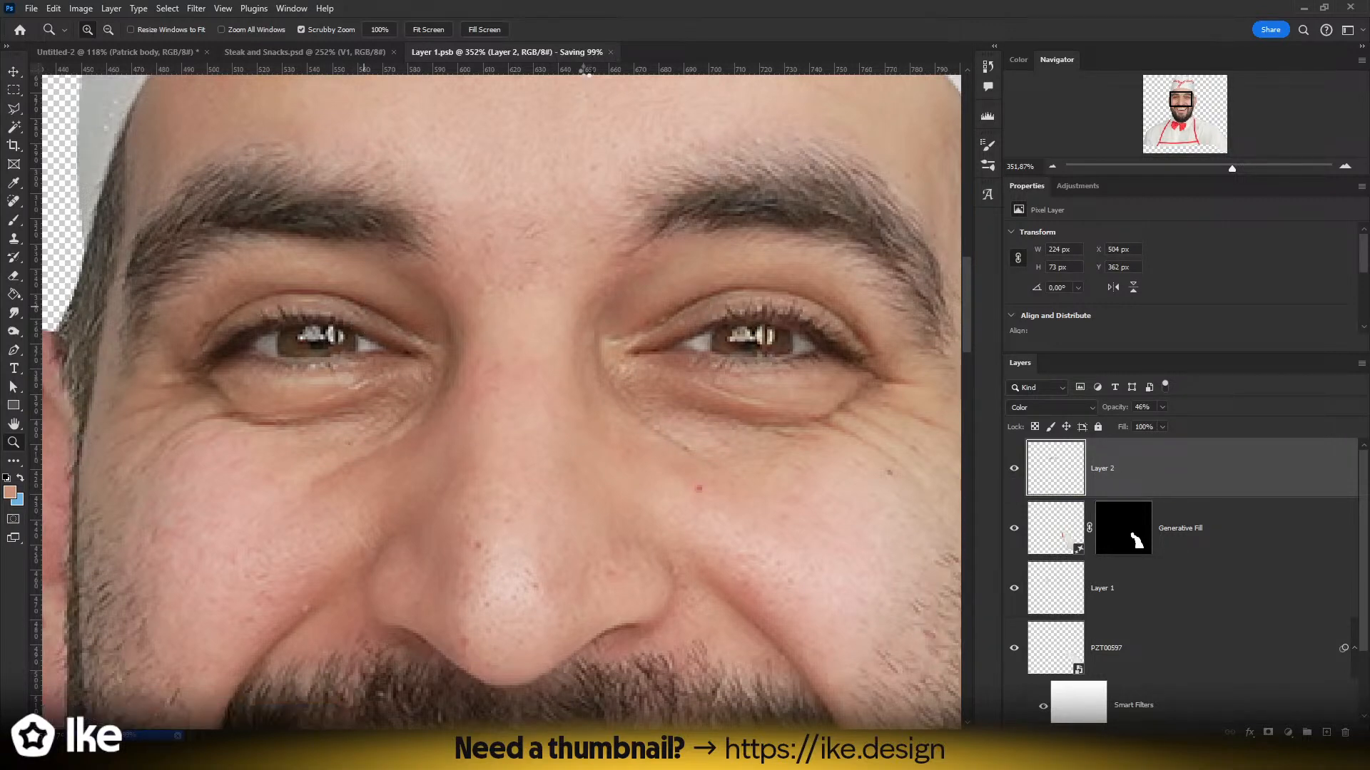
left_click(129, 54)
left_click_drag(565, 408, 454, 401)
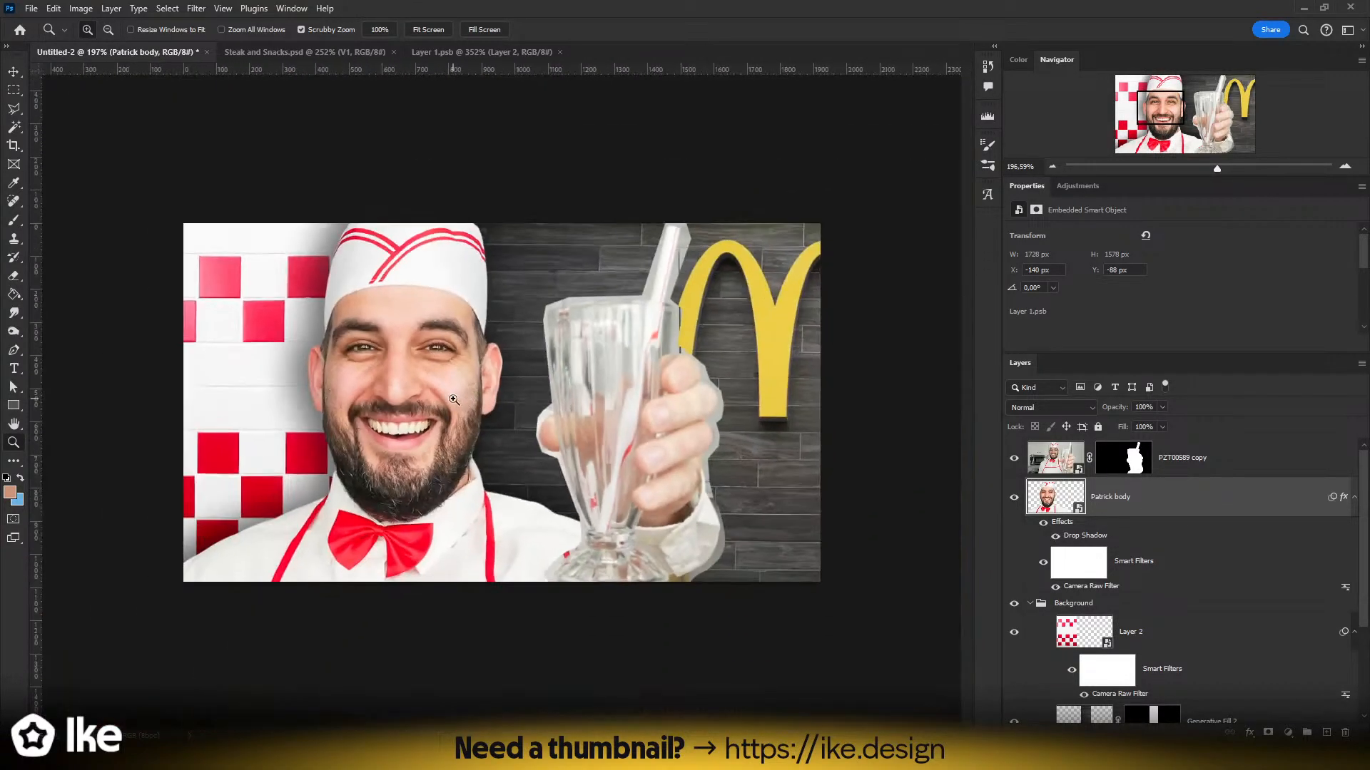
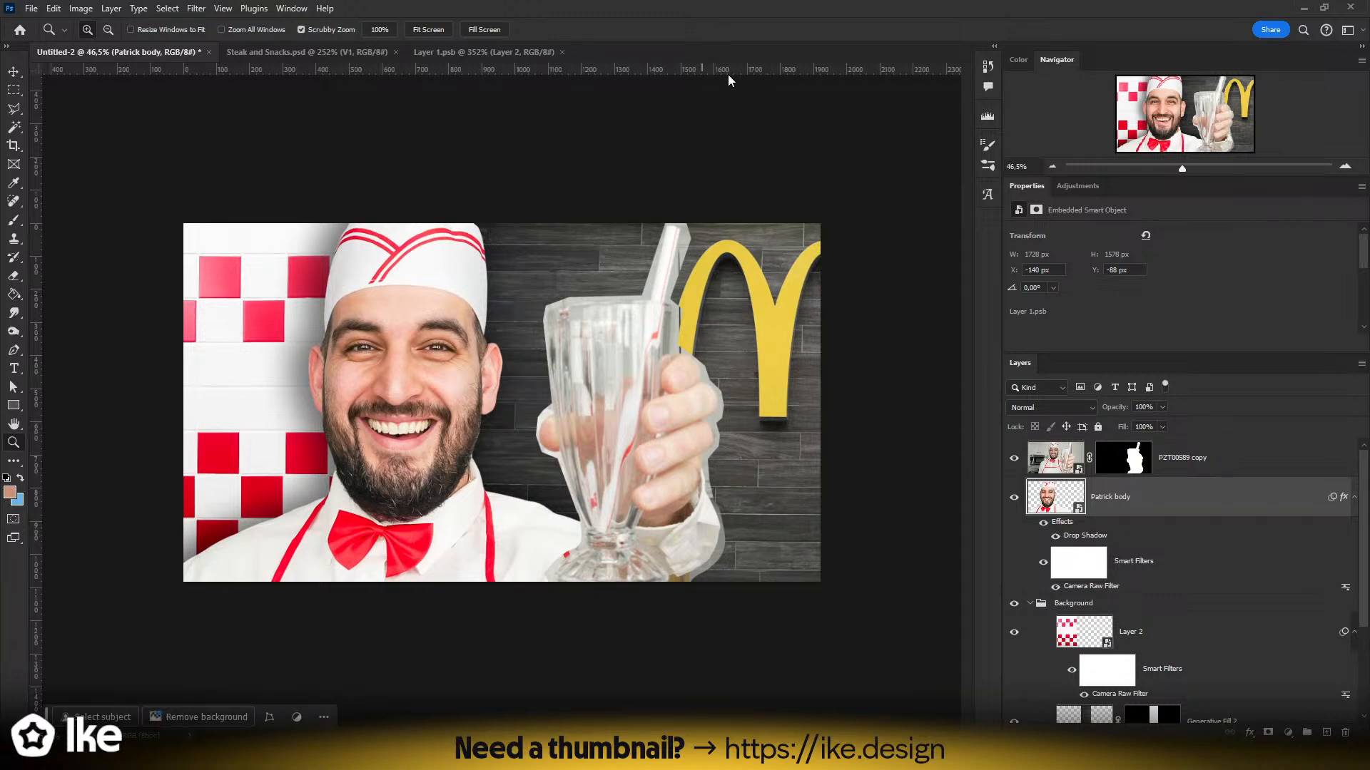
- Go back into the chef layer's smart object and bring the nose and teeth into close-up
left_click_drag(578, 251, 605, 250)
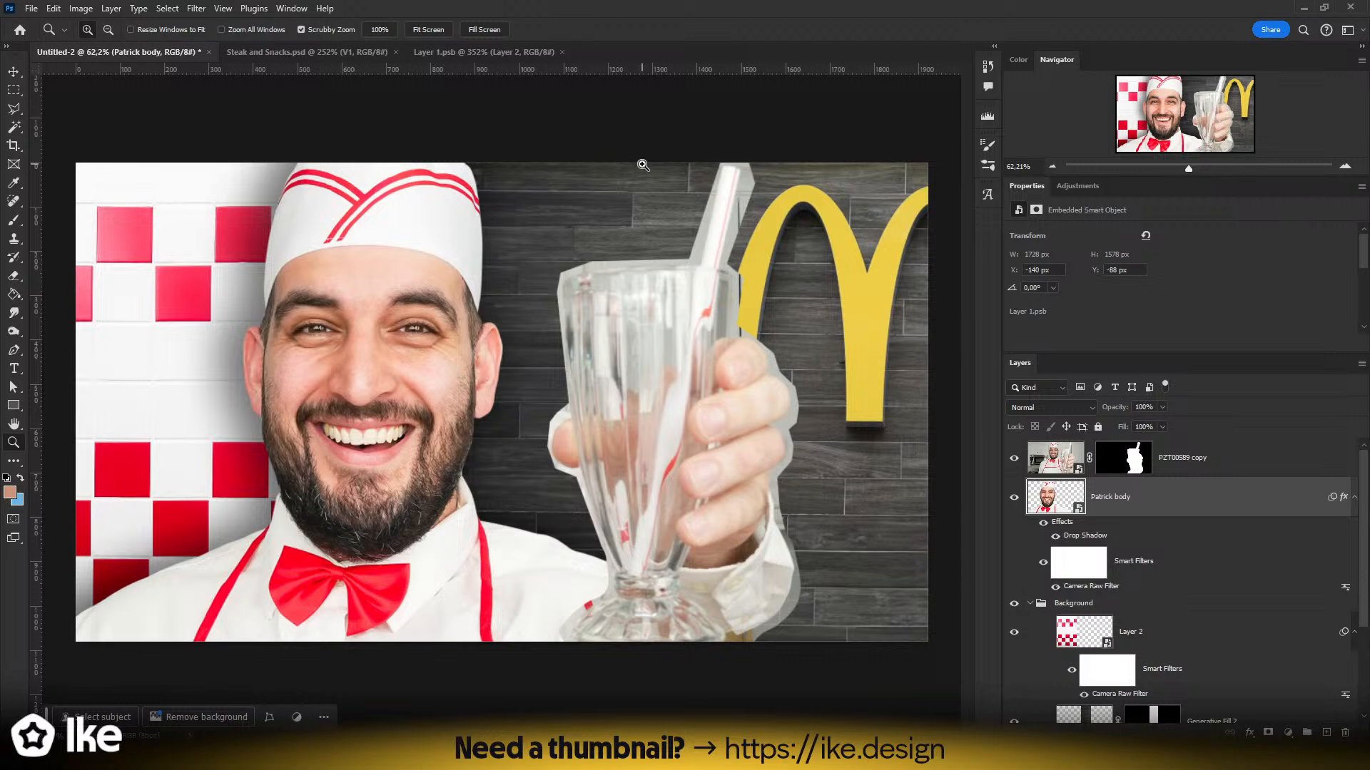
left_click_drag(502, 362, 545, 336)
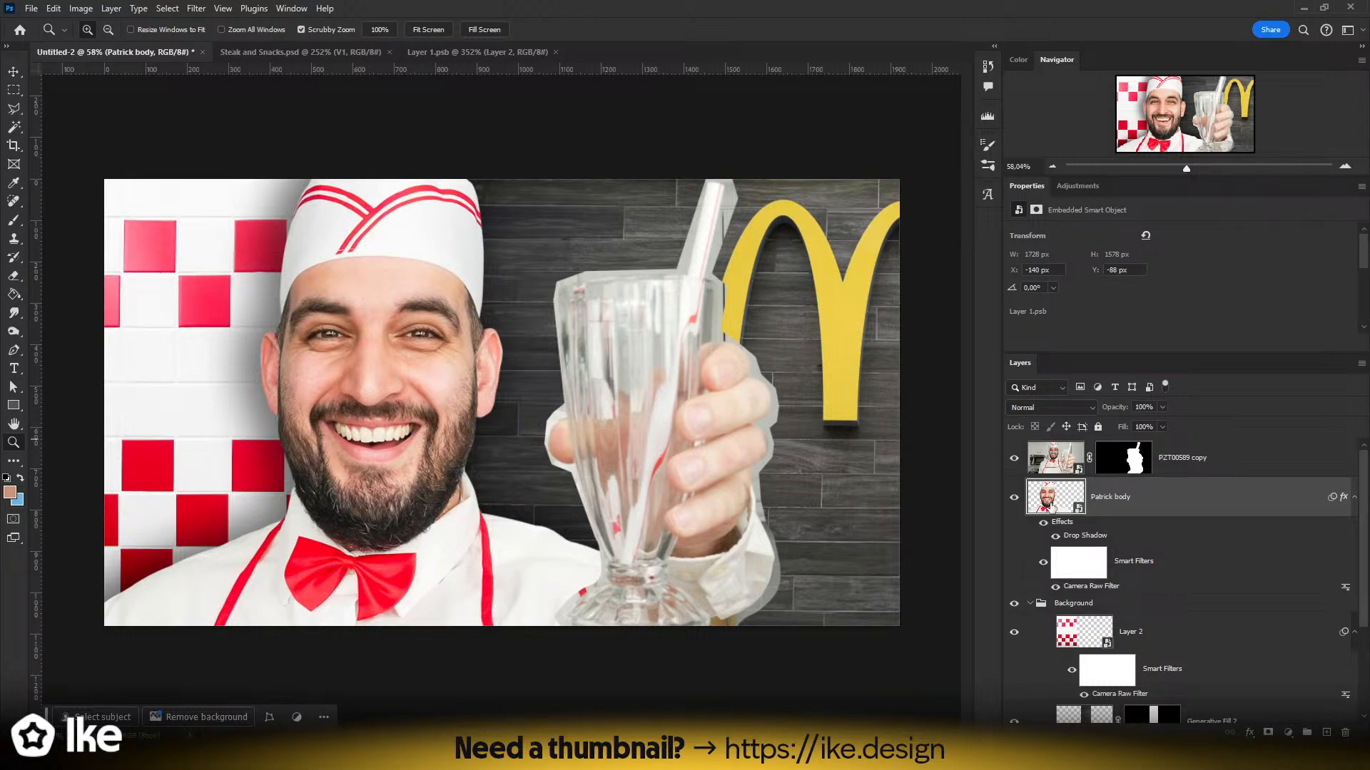
double_click(1045, 508)
left_click_drag(633, 581, 627, 300)
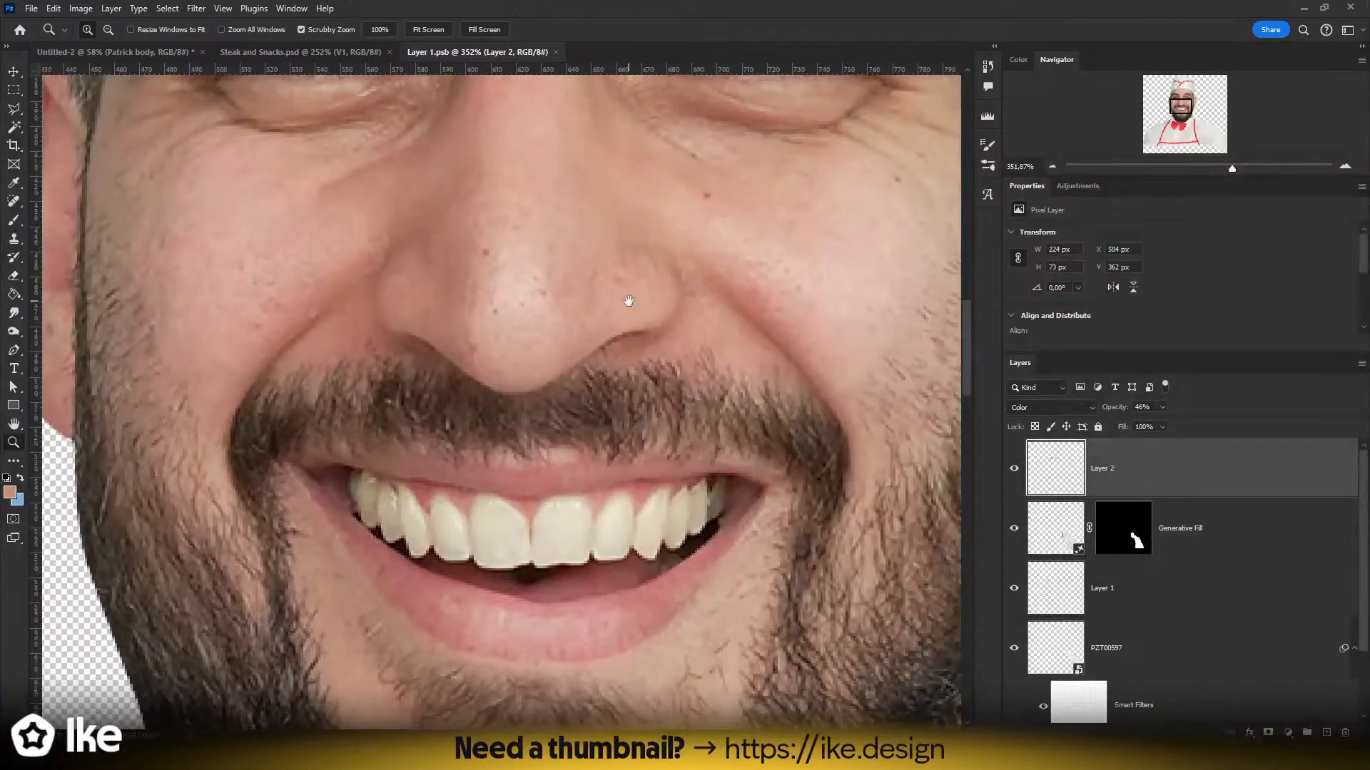
left_click_drag(599, 487, 595, 438)
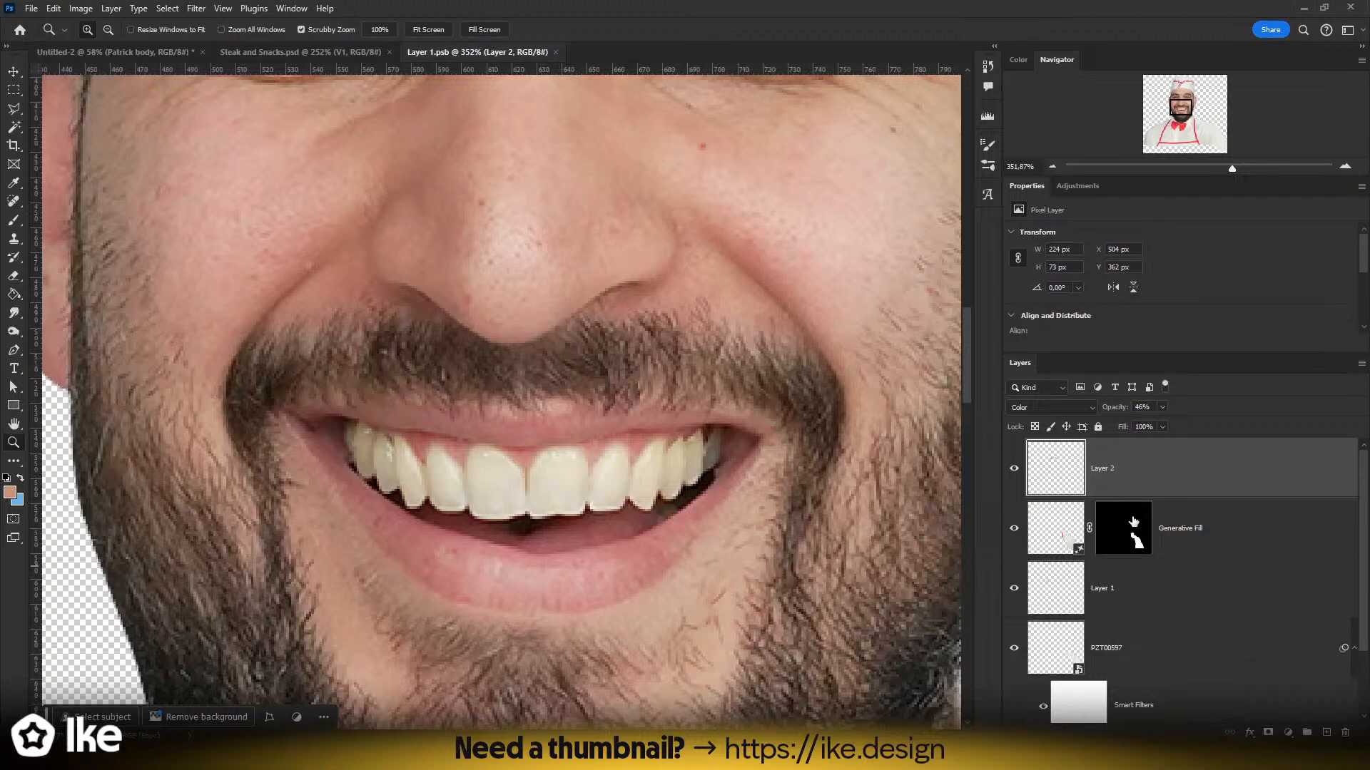
- Rename Layer 2 as "Color under eyes"
double_click(1105, 471)
key("Return")
left_click_drag(649, 225, 542, 502)
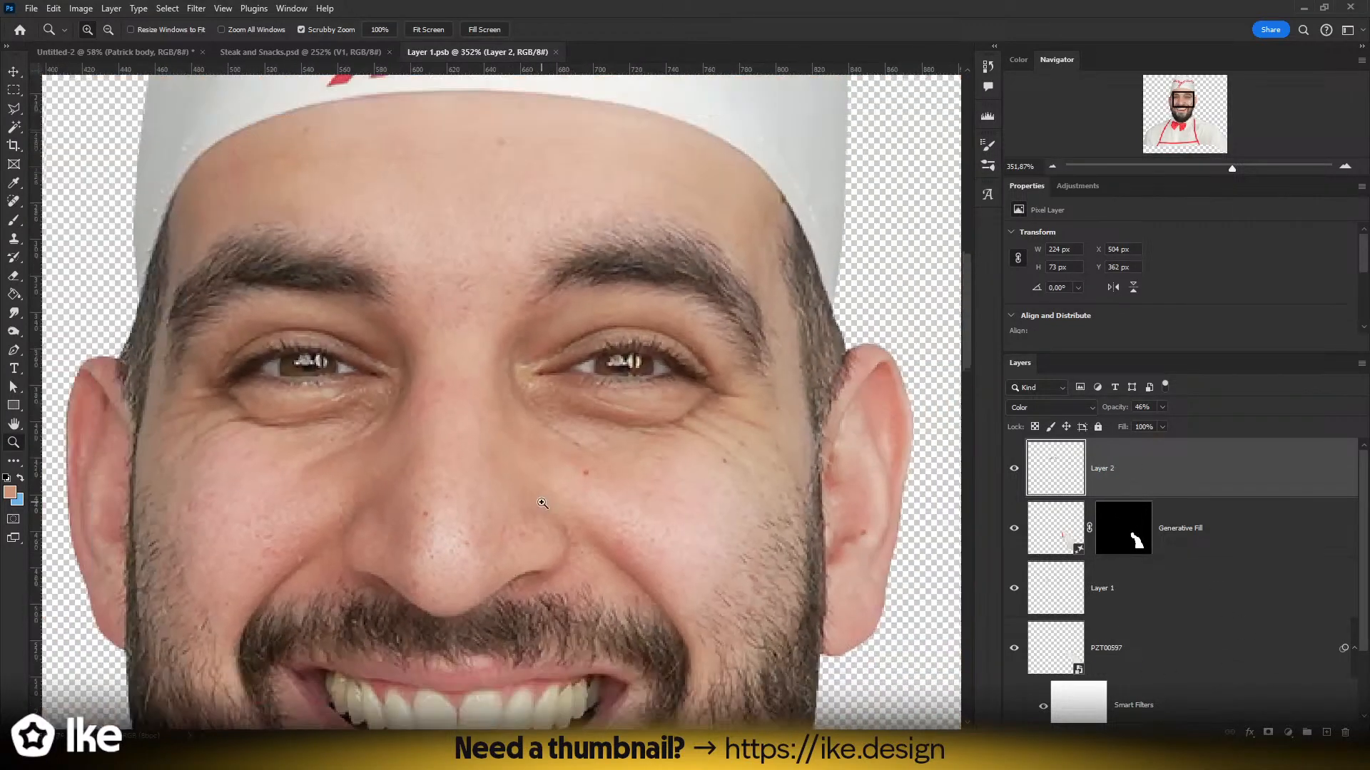
double_click(1106, 469)
type("Color under eyes")
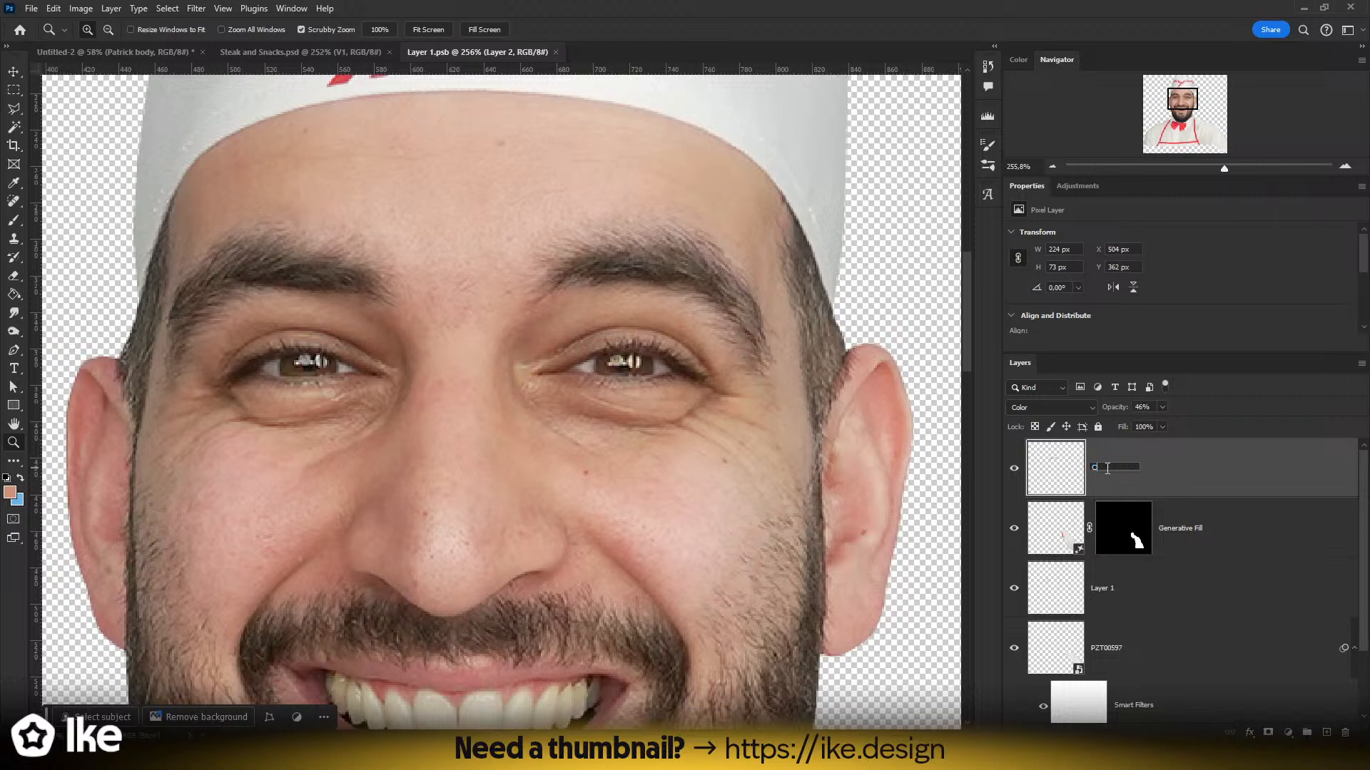
key("Return")
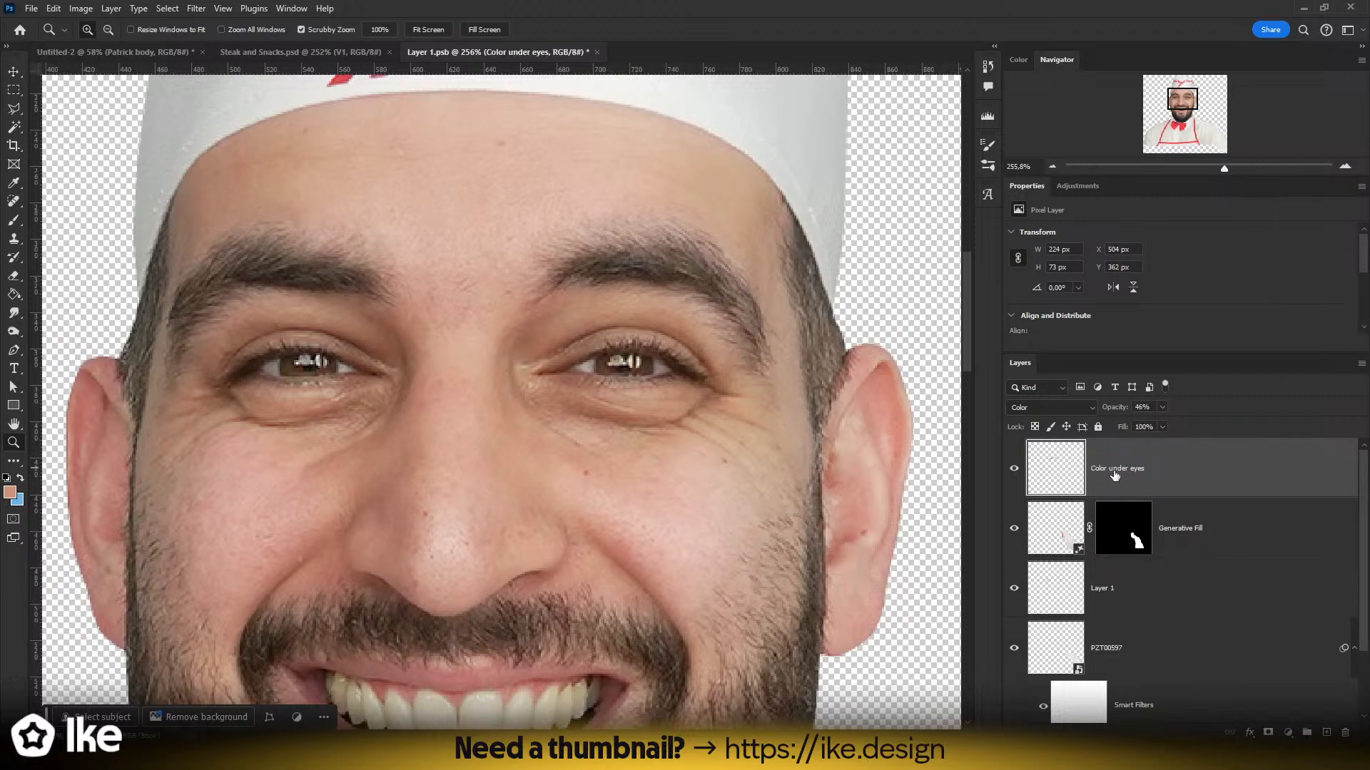
- Rename the Generative Fill layer as "Shoulder"
double_click(1191, 529)
type("Shoulder")
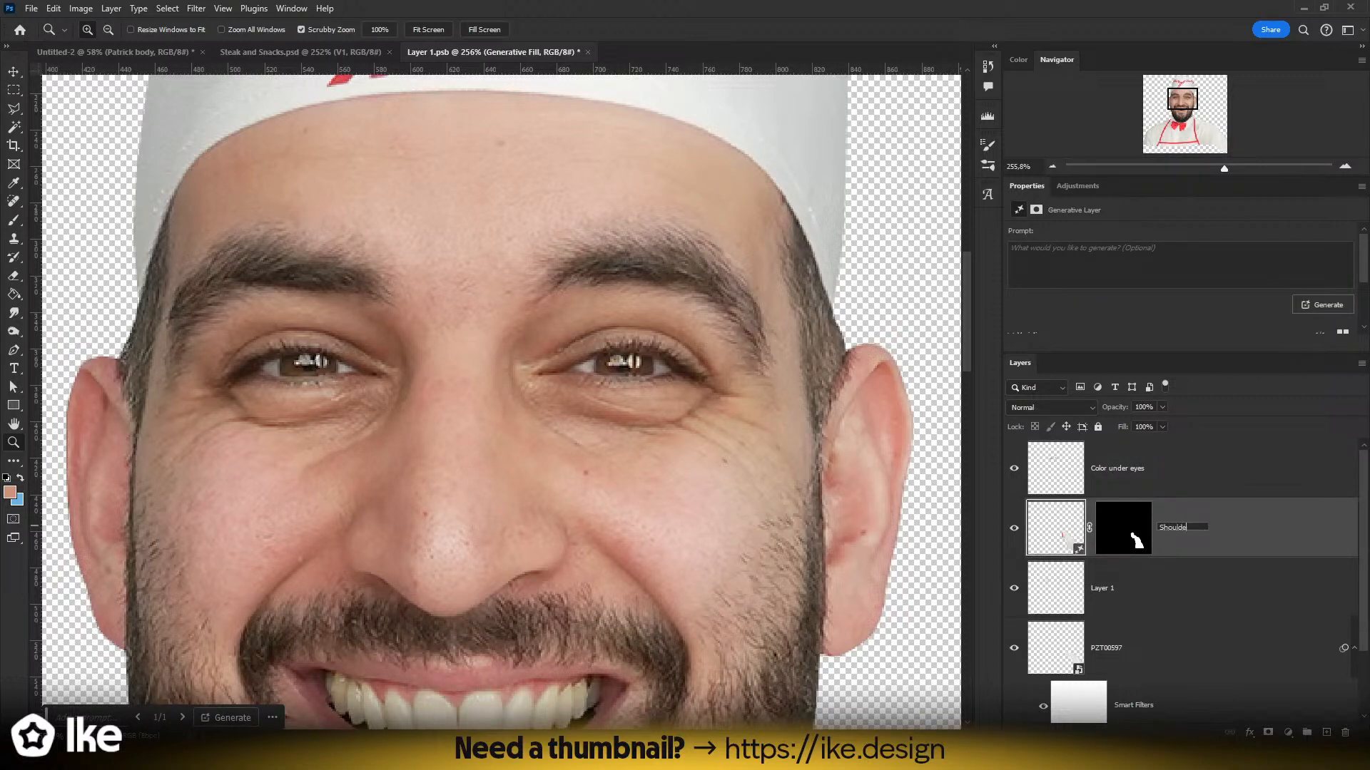
key("Return")
- Load Layer 1's pixels as a selection to see what it covers, deselect, and rename the layer as "Imperfections"
left_click(1056, 595)
left_click(1053, 592, "ctrl")
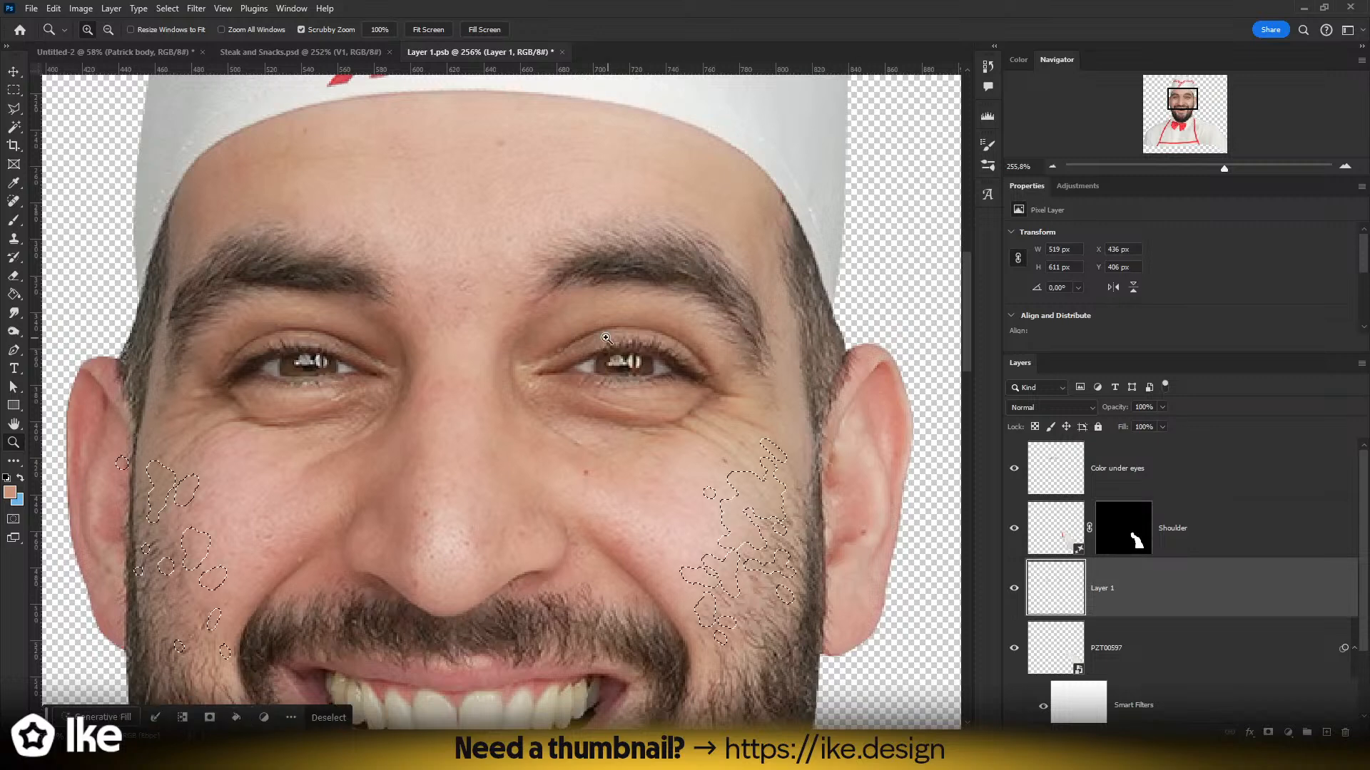
left_click_drag(802, 538, 645, 446)
key("ctrl+d")
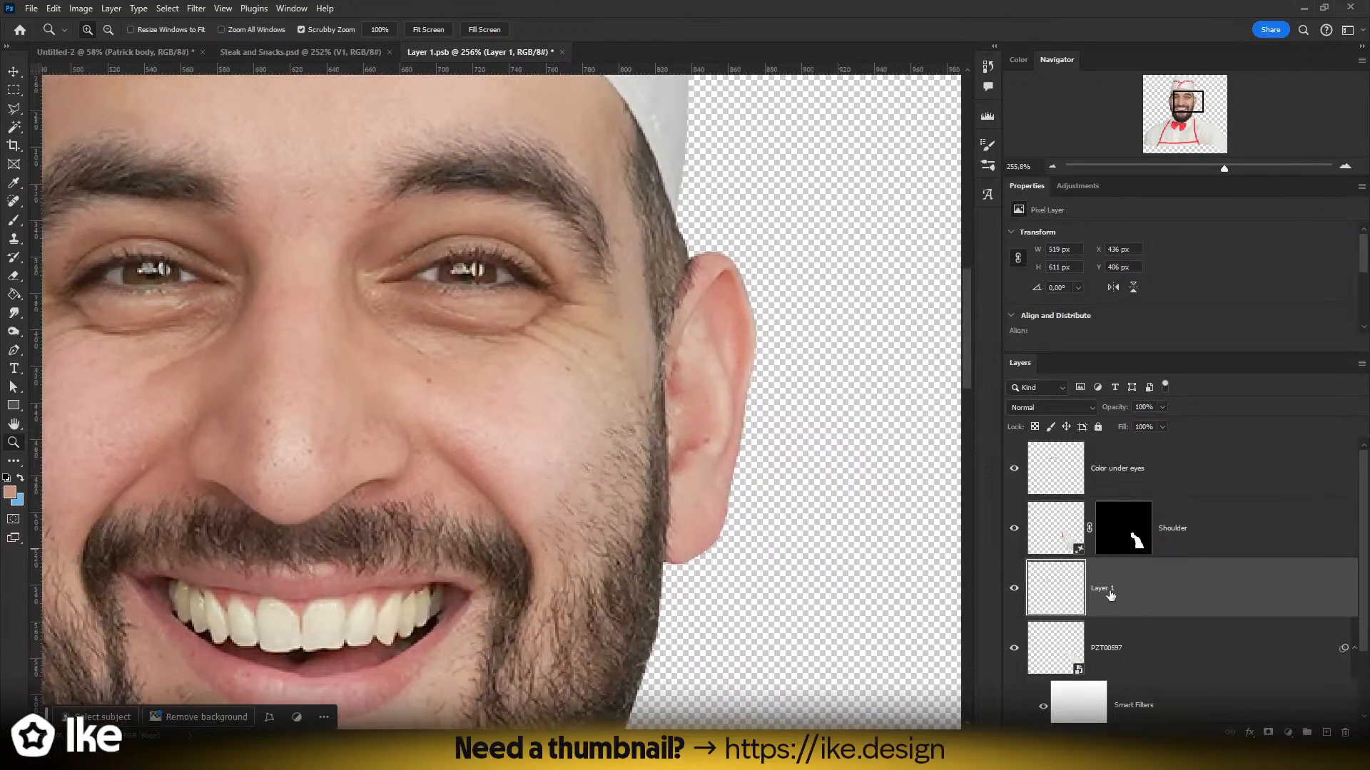
double_click(1104, 589)
type("Imperfections")
key("Return")
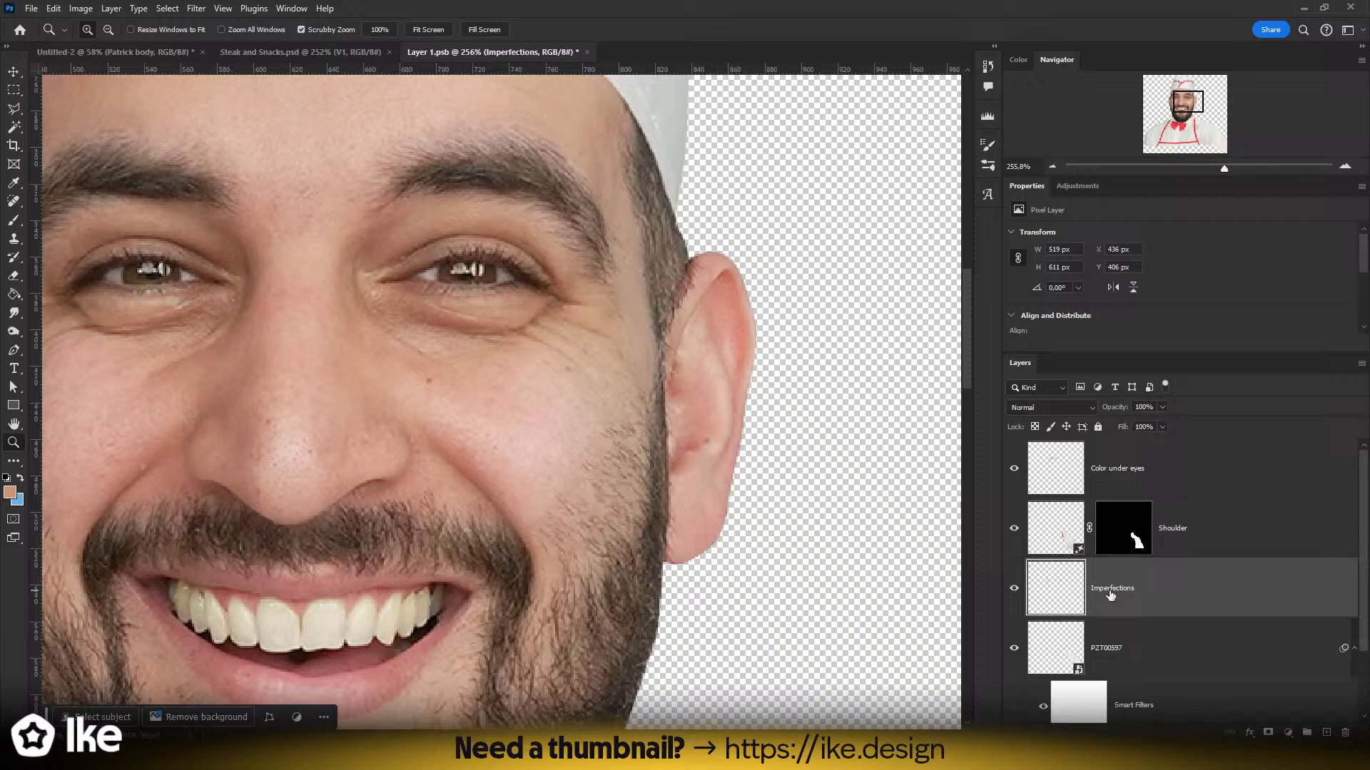
- Rename the PZT00597 smart object layer with the Puppet Warp filter as "Shoulder"
left_click(1111, 648)
scroll(1110, 648, "down", 2)
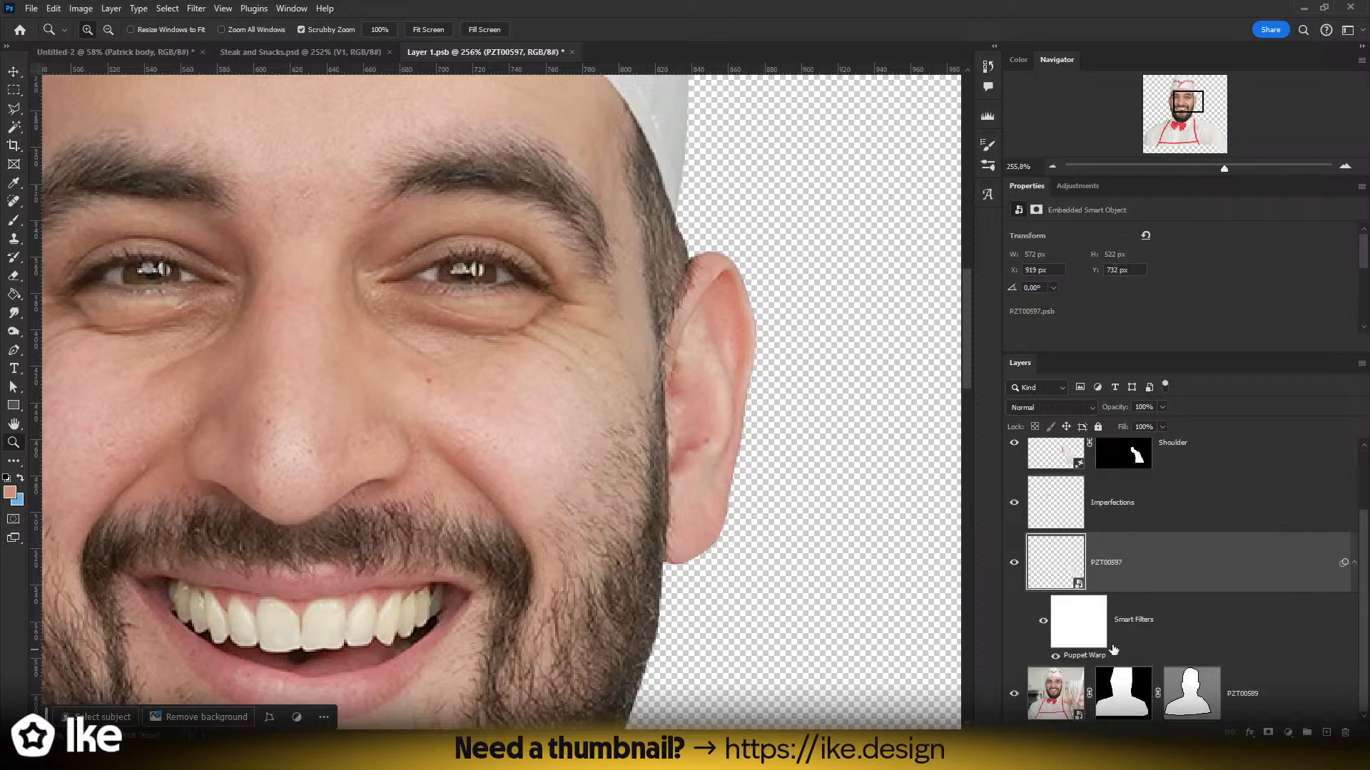
double_click(1106, 562)
type("Shoulder")
key("Return")
left_click_drag(736, 511, 672, 514)
scroll(1139, 550, "up", 3)
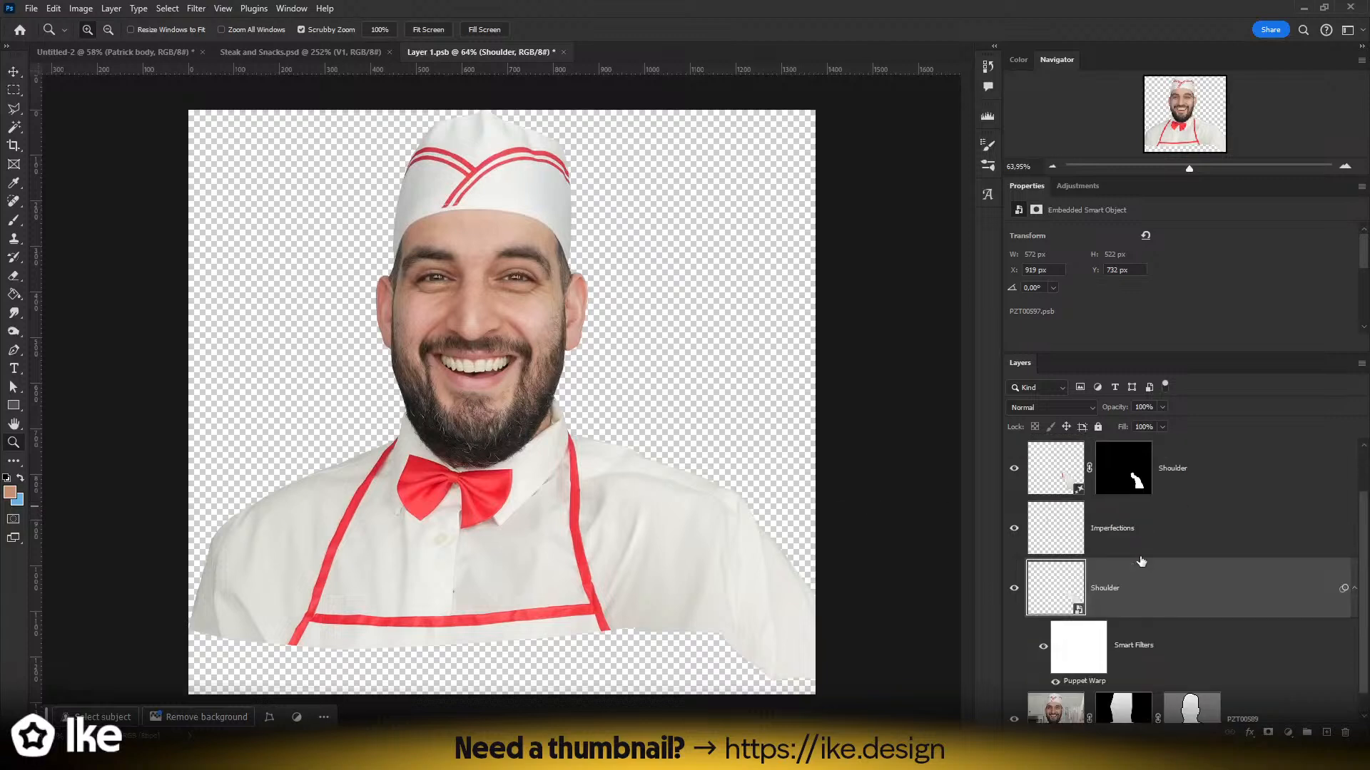
- Rename the masked generative layer as "Shoulder fix" and compare the image with and without it
double_click(1173, 528)
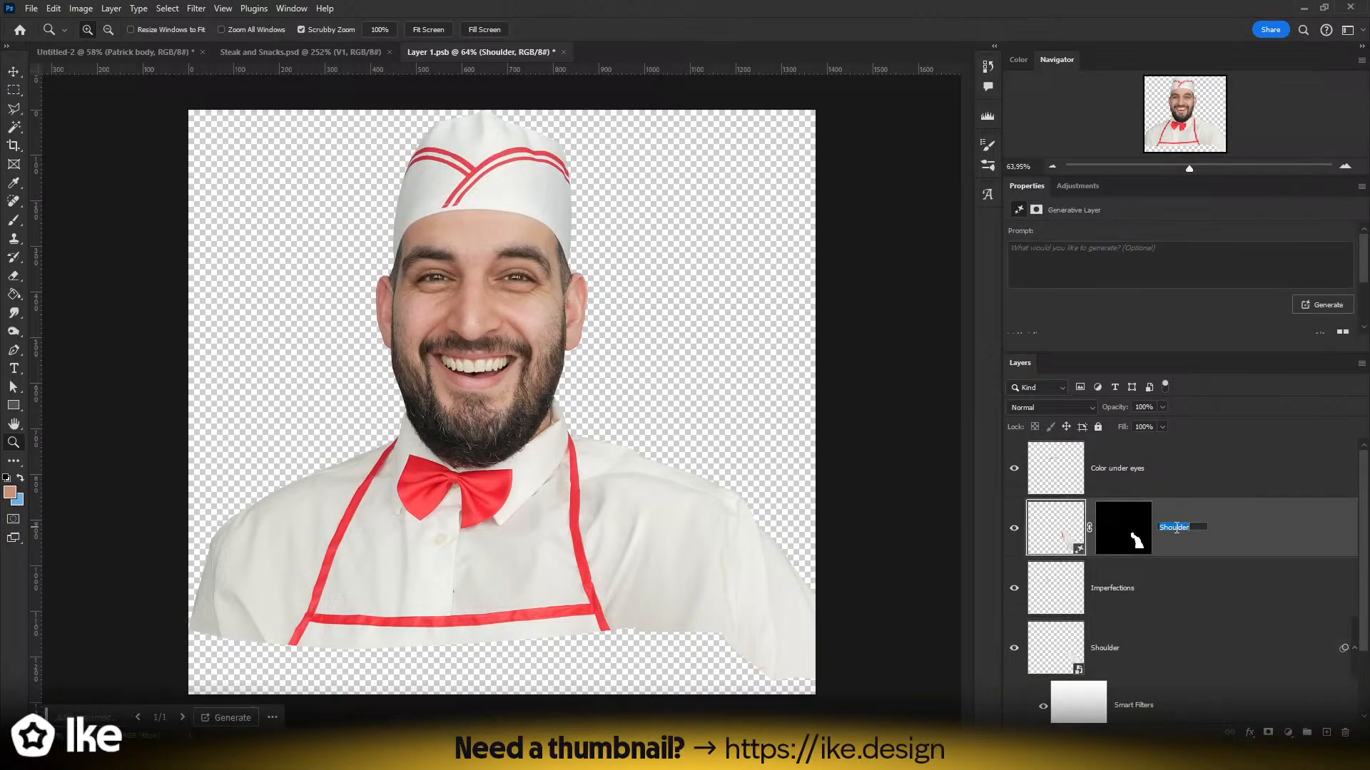
type("p")
key("BackSpace")
type("fix")
key("Return")
left_click(1014, 531)
left_click(1014, 532)
left_click(1014, 531)
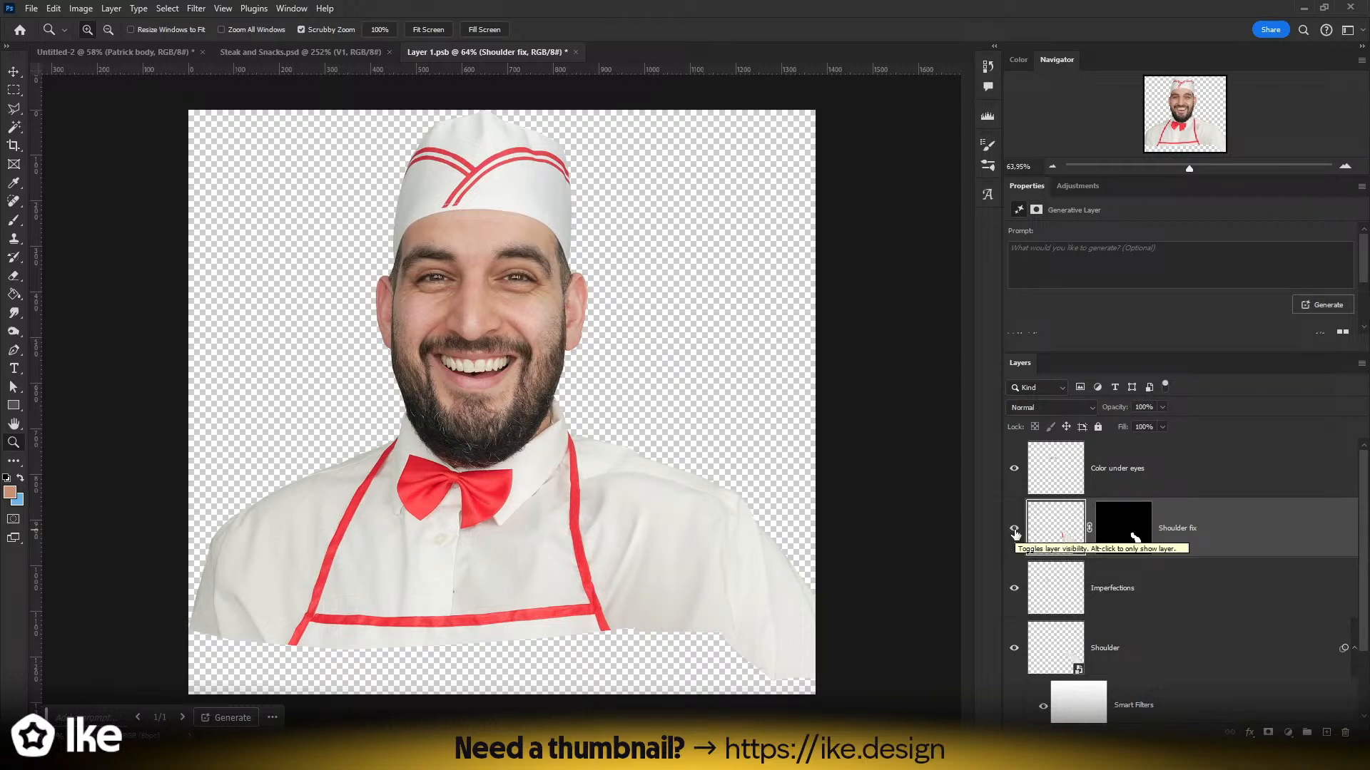
- Rename the masked generative layer as "Shoulder genFill"
double_click(1188, 532)
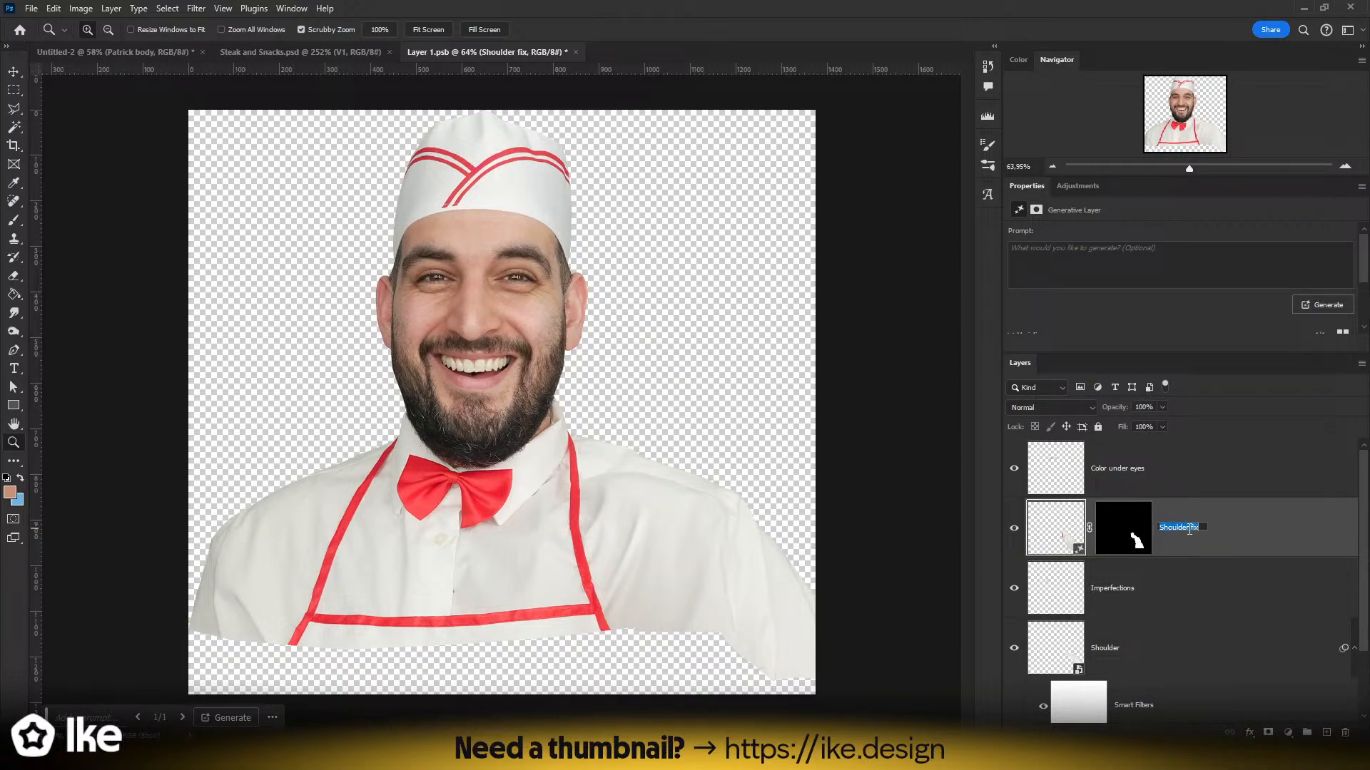
double_click(1194, 528)
type("genFill")
key("Return")
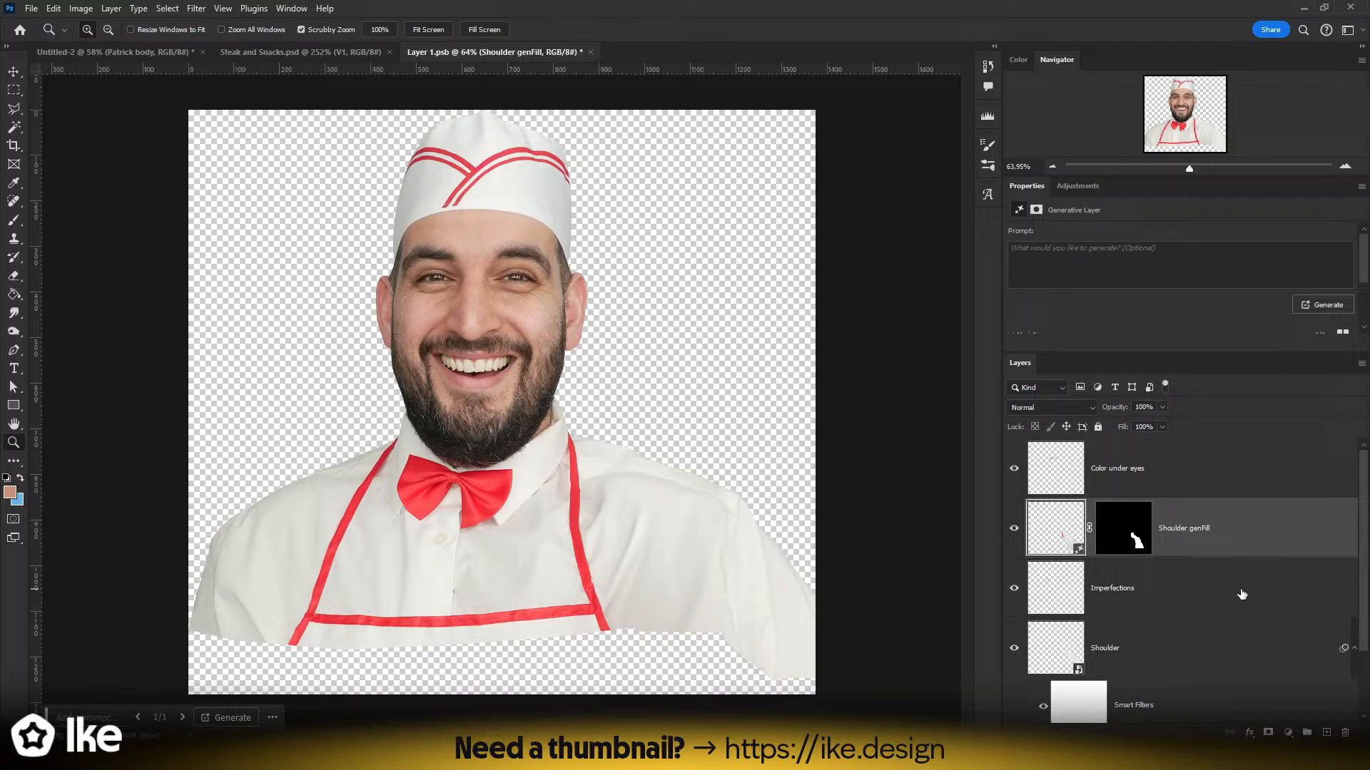
- Add a new layer above "Color under eyes" and name it "Teeth"
left_click(1144, 477)
left_click(1325, 732)
double_click(1105, 472)
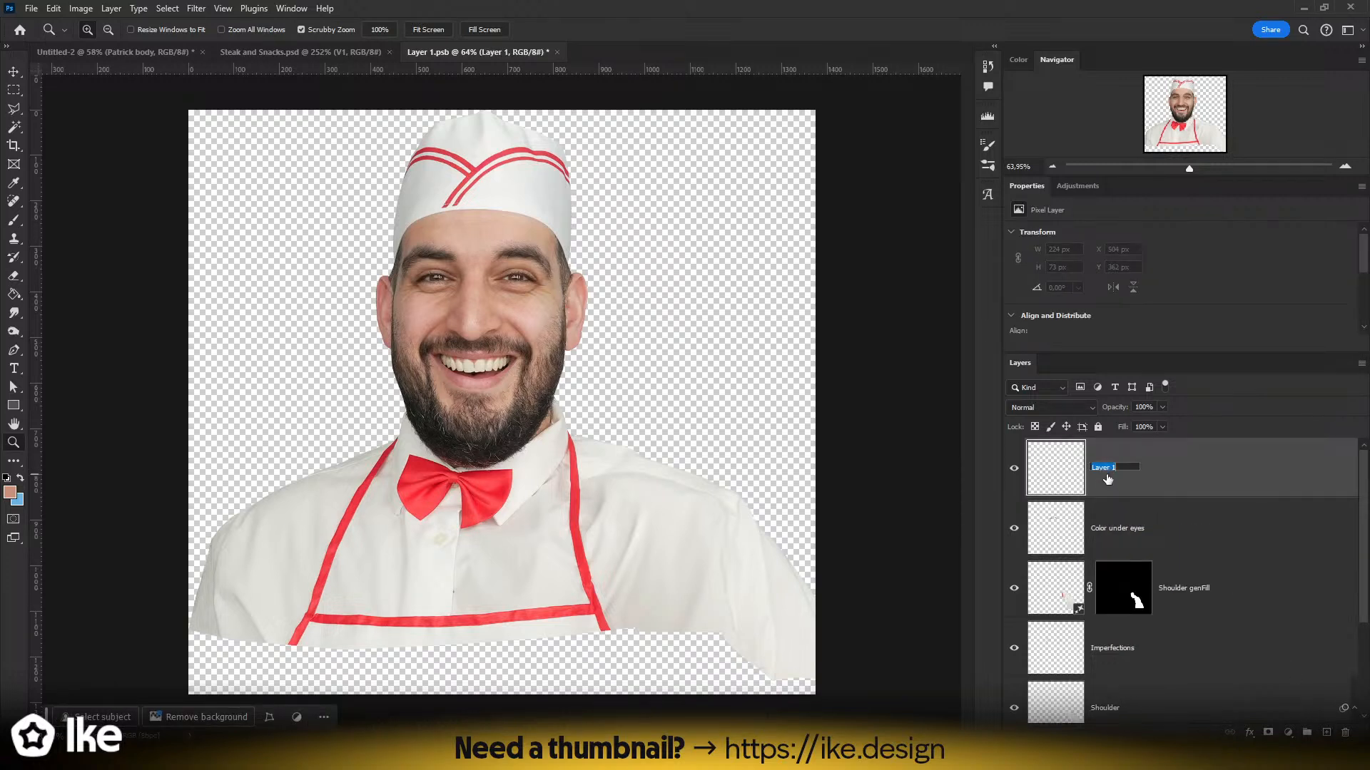
type("Teeth")
key("Return")
- Set the Brush's foreground colour to a light blue for neutralising the yellow teeth
left_click_drag(468, 339, 548, 498)
mouse_move(537, 492)
left_mouse_down()
mouse_move(525, 438)
mouse_move(514, 443)
left_mouse_up()
key("b")
key("x")
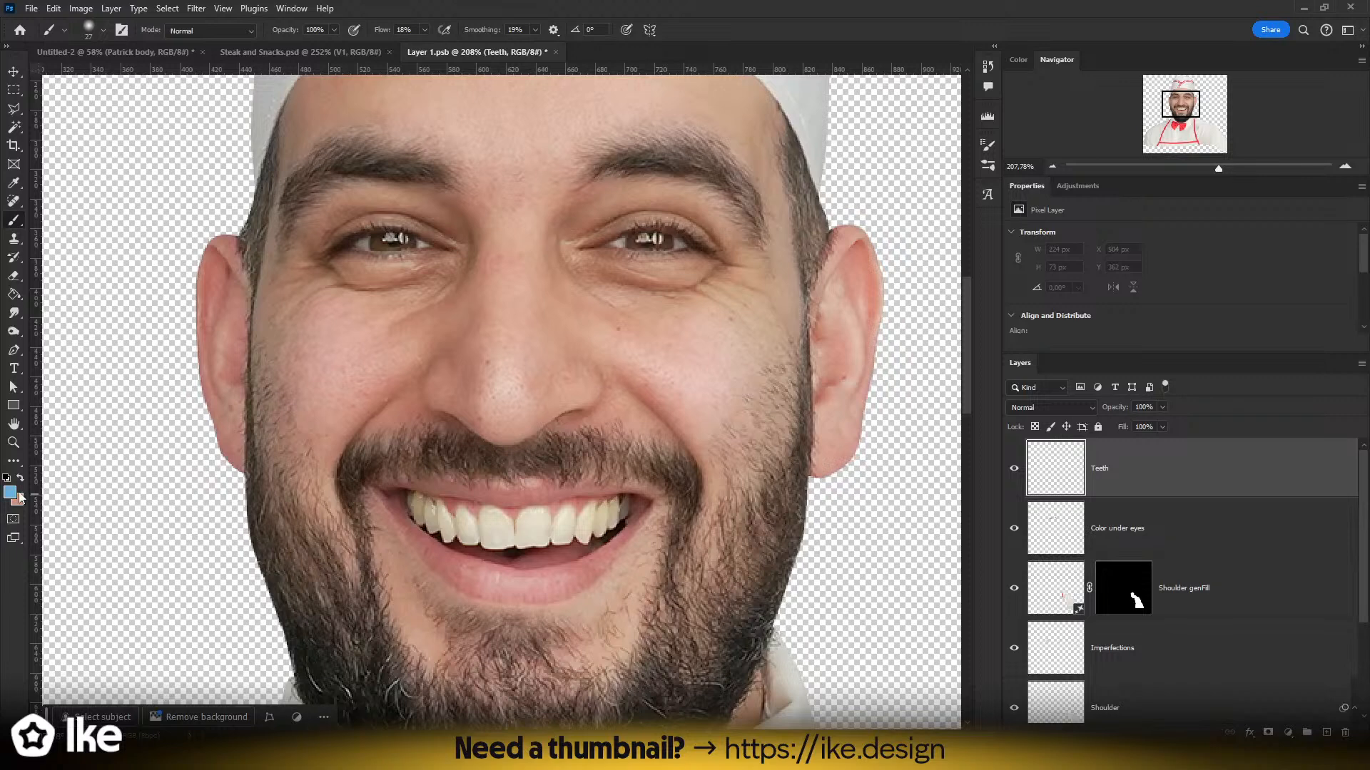
left_click(10, 492)
left_click(844, 494)
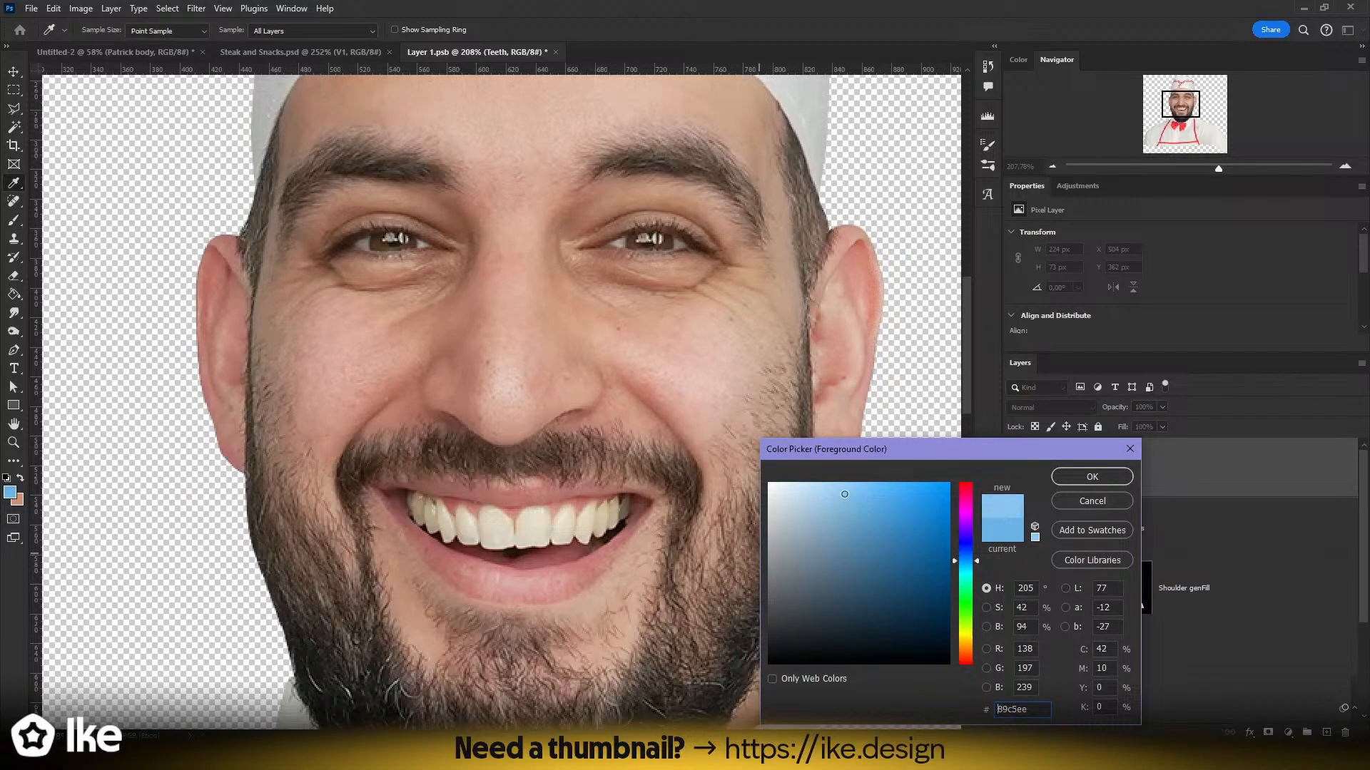
left_click(1088, 481)
- Paint the light blue over all the upper teeth on the Teeth layer with a small brush
key("z")
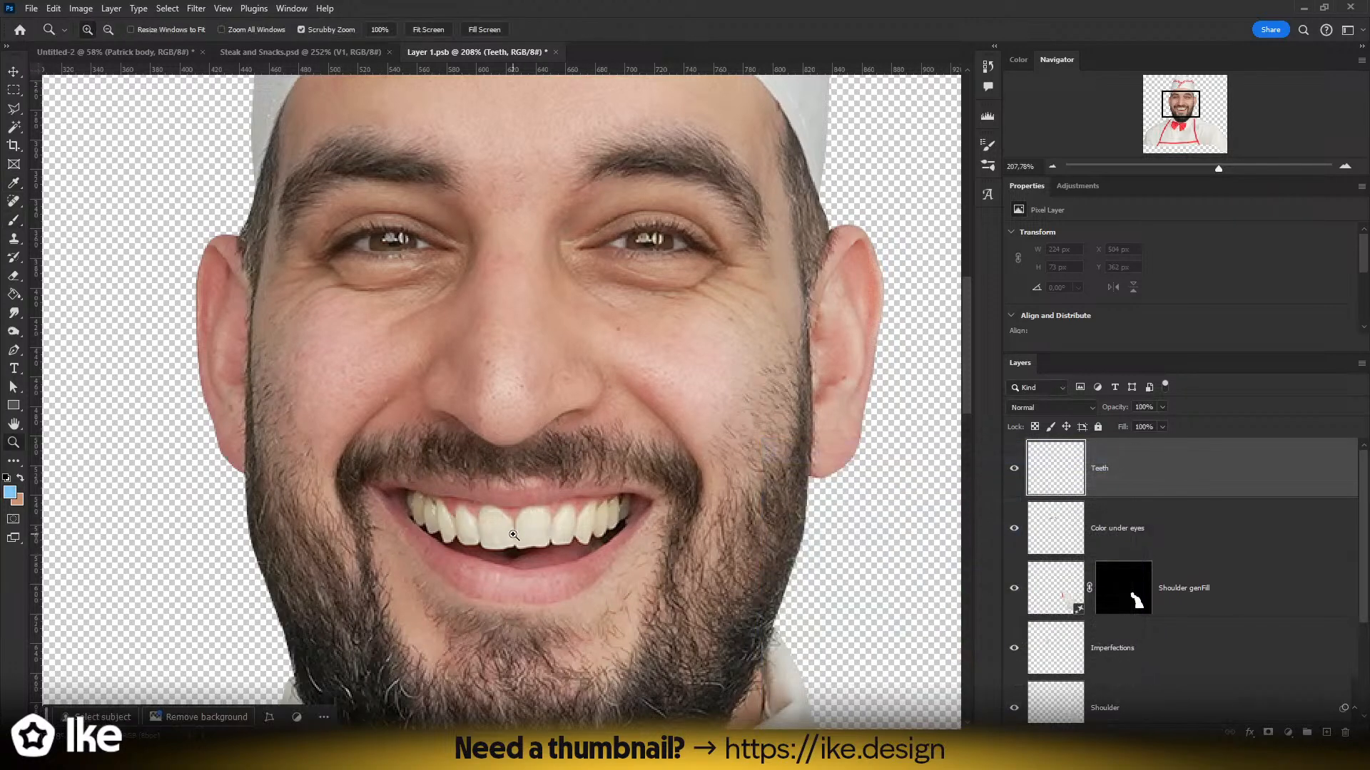
left_click(492, 513)
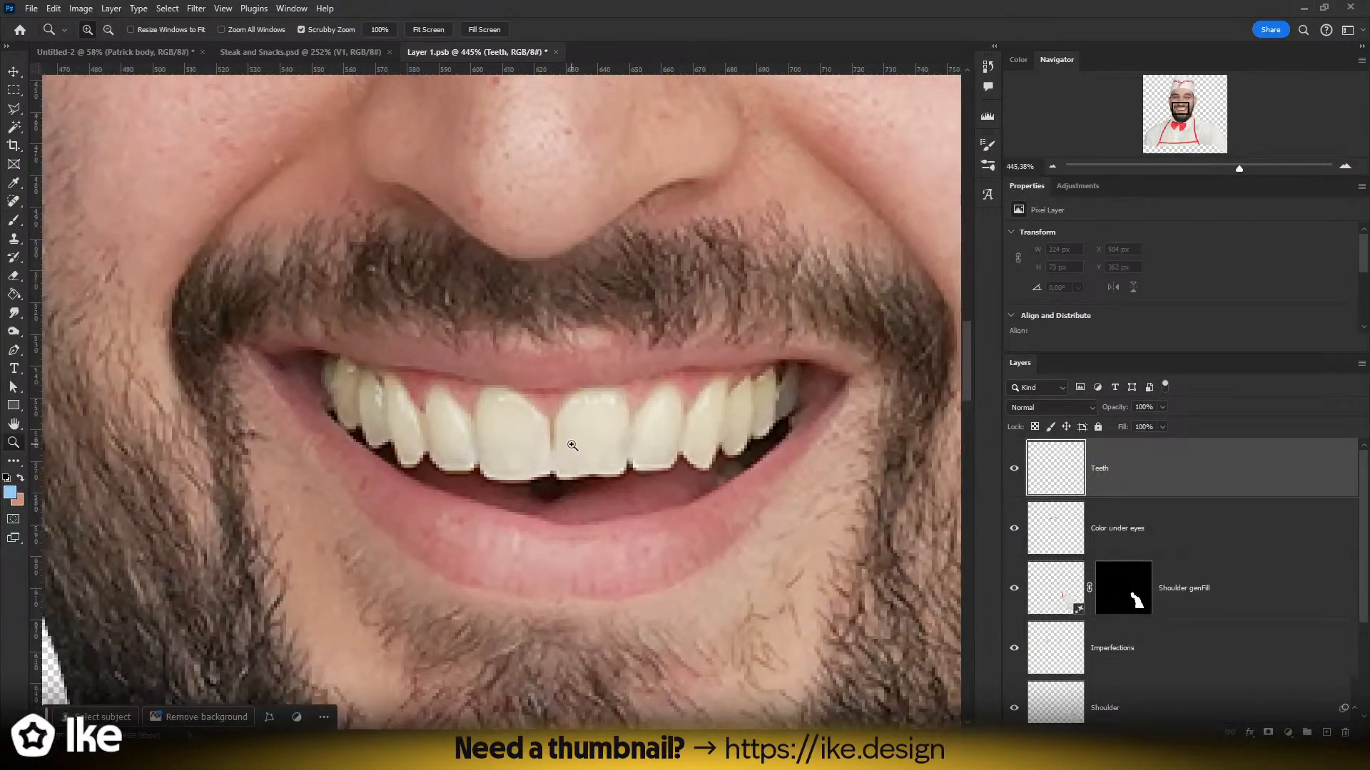
key("b")
mouse_move(511, 447)
left_mouse_down()
mouse_move(479, 446)
mouse_move(500, 446)
mouse_move(490, 403)
left_mouse_up()
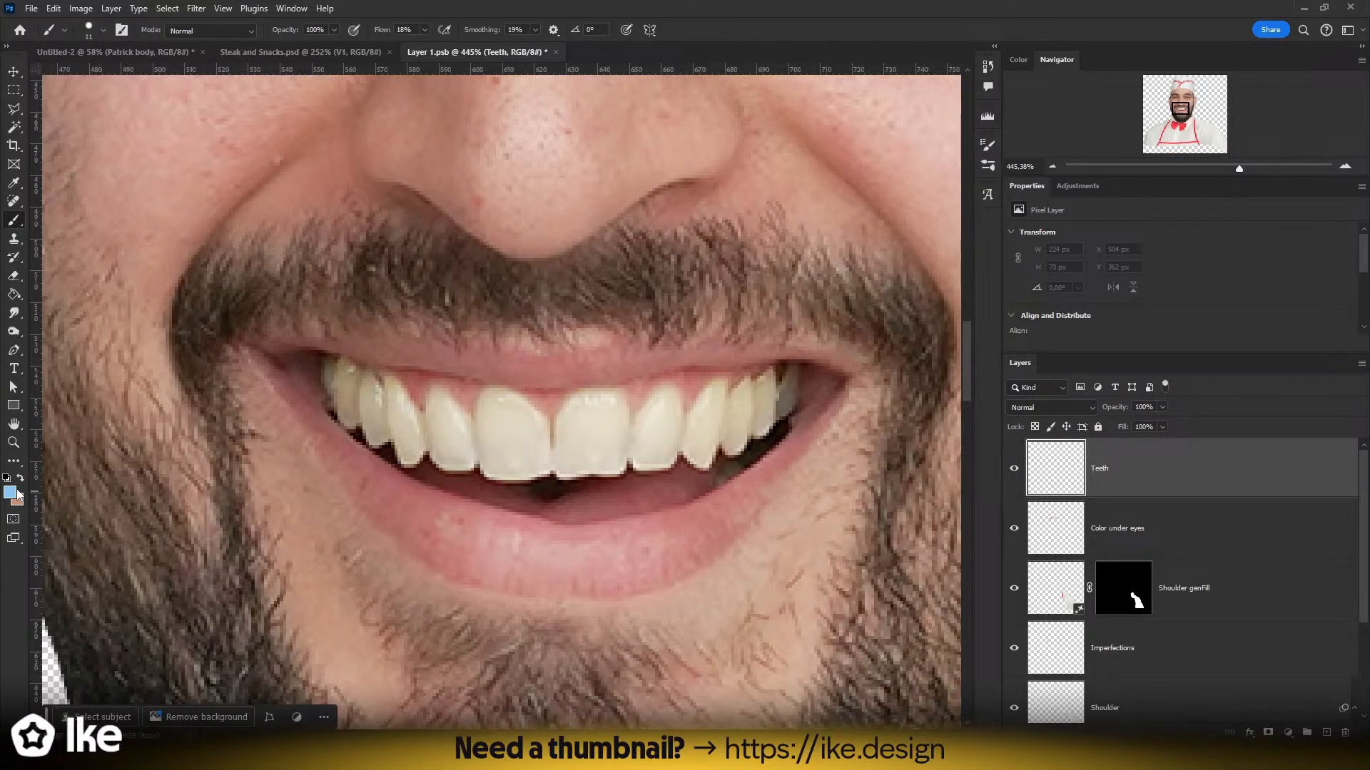
mouse_move(356, 391)
left_mouse_down()
mouse_move(366, 422)
mouse_move(345, 372)
mouse_move(366, 422)
mouse_move(371, 390)
mouse_move(379, 447)
mouse_move(393, 391)
mouse_move(414, 458)
mouse_move(437, 407)
mouse_move(452, 464)
mouse_move(465, 455)
mouse_move(451, 401)
mouse_move(497, 427)
mouse_move(494, 462)
mouse_move(486, 417)
mouse_move(508, 403)
mouse_move(541, 428)
mouse_move(543, 457)
mouse_move(503, 470)
mouse_move(512, 429)
mouse_move(570, 465)
mouse_move(573, 414)
mouse_move(604, 403)
mouse_move(620, 461)
mouse_move(568, 466)
mouse_move(605, 418)
mouse_move(645, 456)
mouse_move(667, 399)
mouse_move(671, 463)
mouse_move(647, 461)
mouse_move(697, 450)
mouse_move(720, 392)
mouse_move(707, 462)
mouse_move(740, 393)
mouse_move(742, 448)
mouse_move(764, 420)
mouse_move(766, 380)
mouse_move(793, 383)
left_mouse_up()
- Erase the blue paint that spills past the lower edges of the teeth onto the mouth and lip
key("z")
left_click_drag(758, 434, 920, 428)
key("e")
left_click_drag(713, 480, 254, 492)
left_click_drag(750, 469, 214, 475)
mouse_move(696, 494)
left_mouse_down()
mouse_move(746, 477)
mouse_move(739, 499)
left_mouse_up()
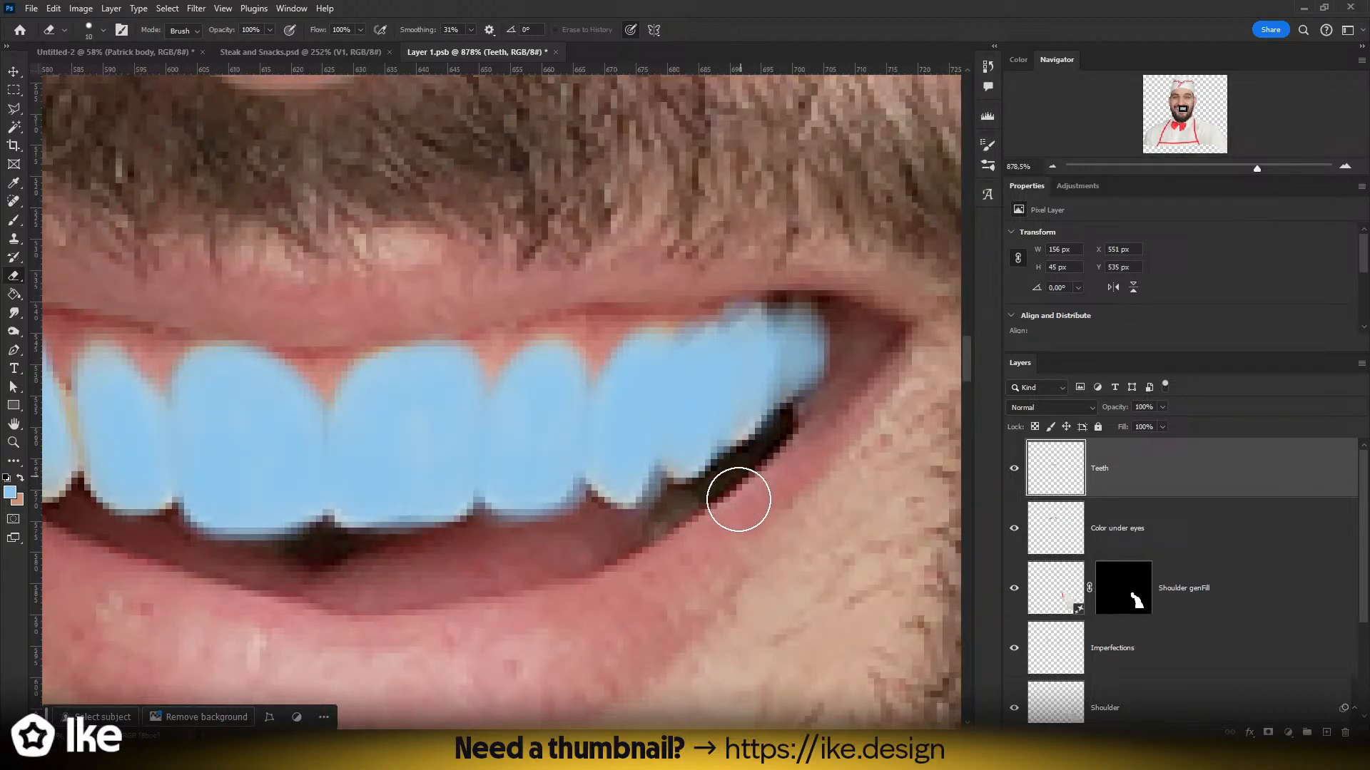
mouse_move(662, 532)
left_mouse_down()
mouse_move(682, 507)
mouse_move(630, 507)
mouse_move(611, 474)
left_mouse_up()
key("b")
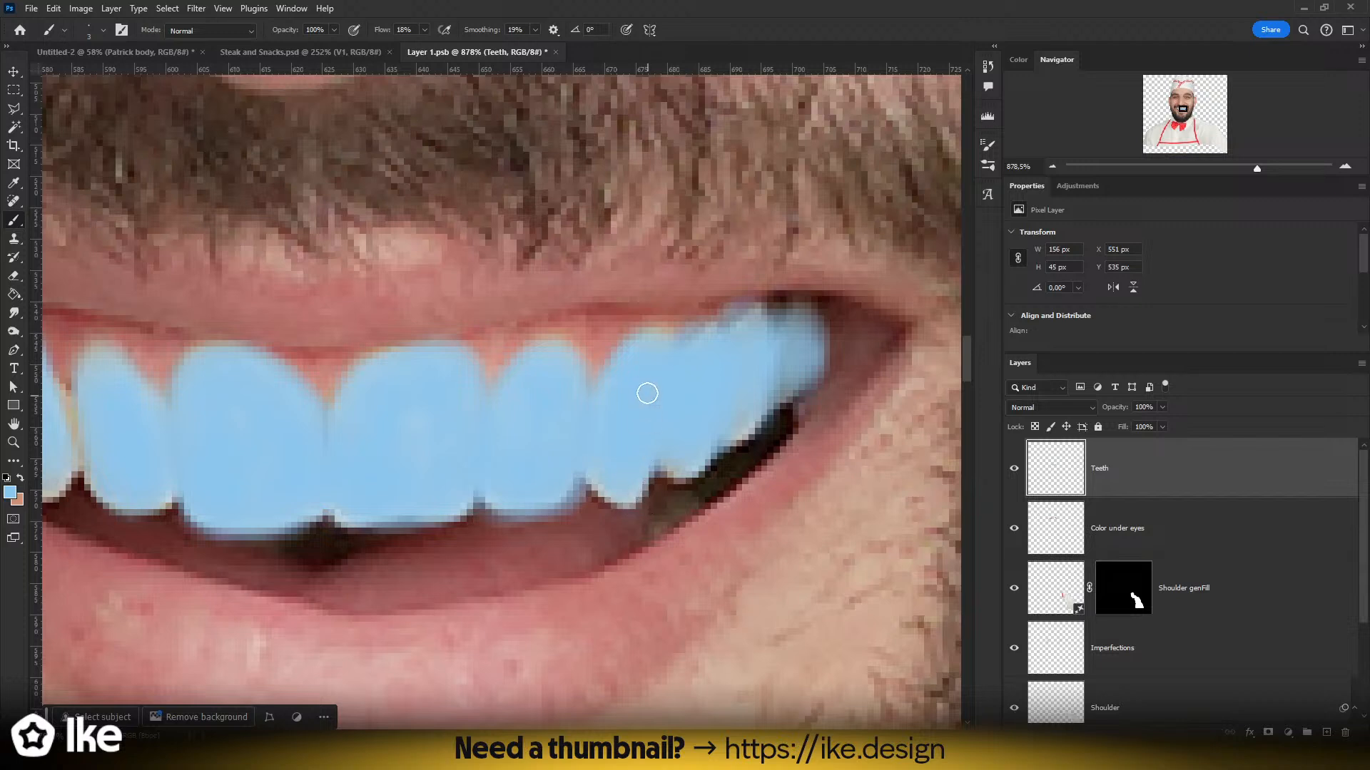
- Split the Teeth layer's Blend If underlying-layer black slider to 106 / 219 so darker areas show through
double_click(1174, 474)
left_click_drag(928, 366, 1060, 370)
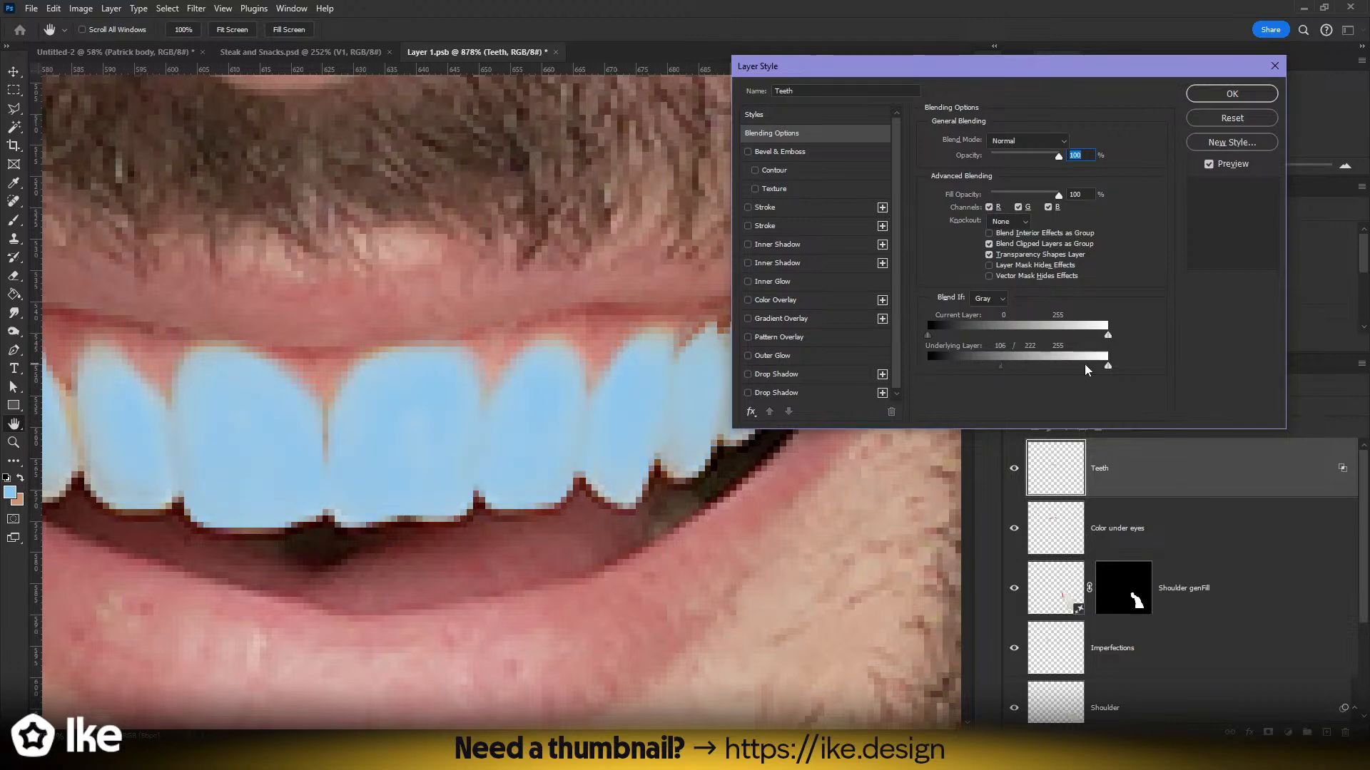
left_click(1232, 93)
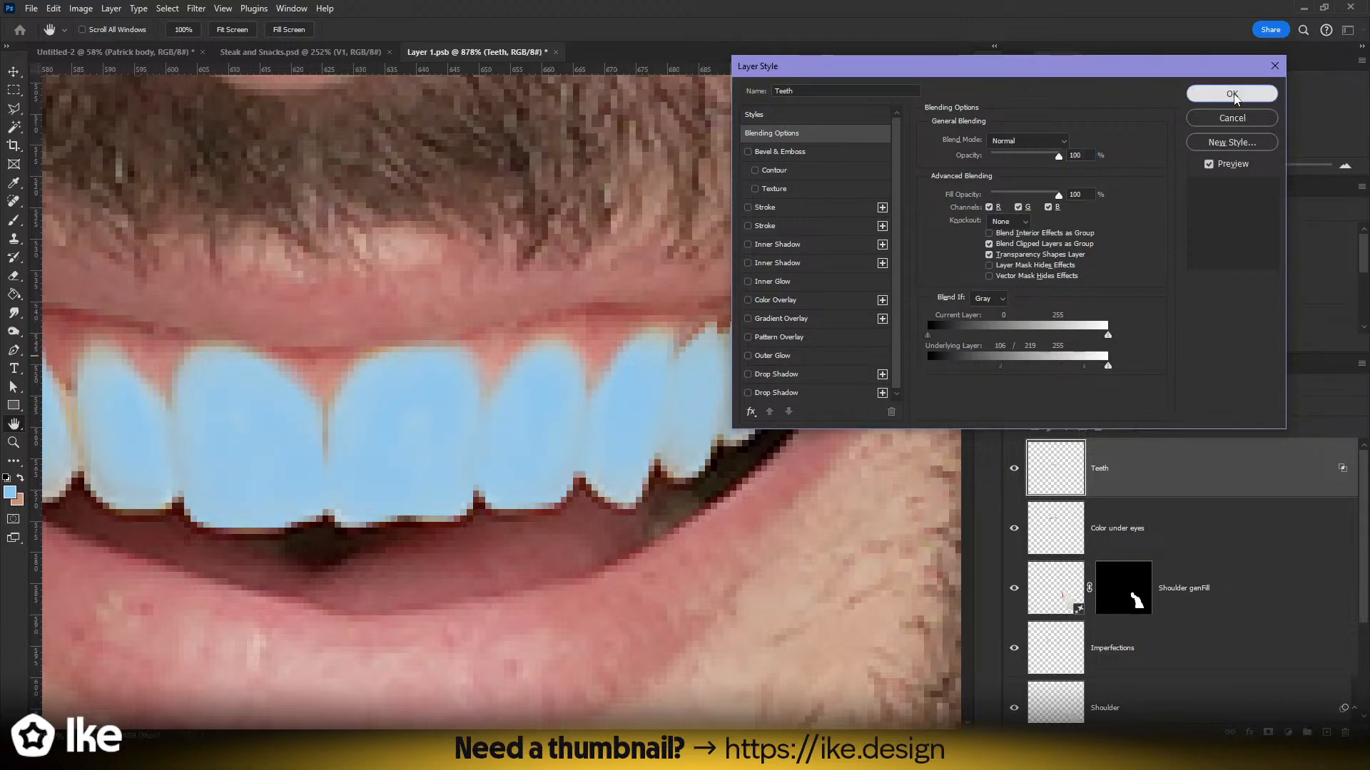
- Try the Hue blend mode on the Teeth layer, settle on Color, and set its opacity to 49%
left_click_drag(612, 306, 747, 305)
key("z")
mouse_move(717, 356)
left_mouse_down()
mouse_move(660, 354)
mouse_move(692, 355)
left_mouse_up()
left_click(1038, 407)
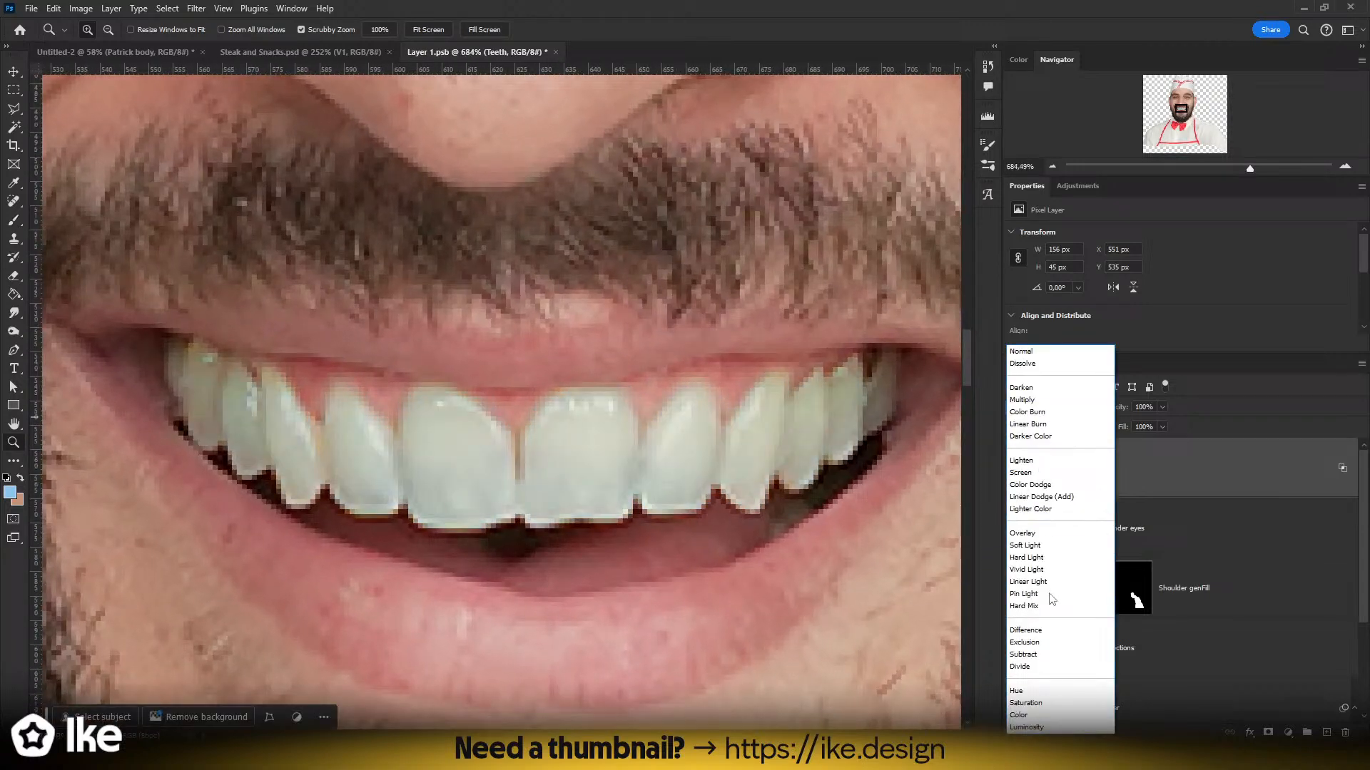
left_click(1034, 692)
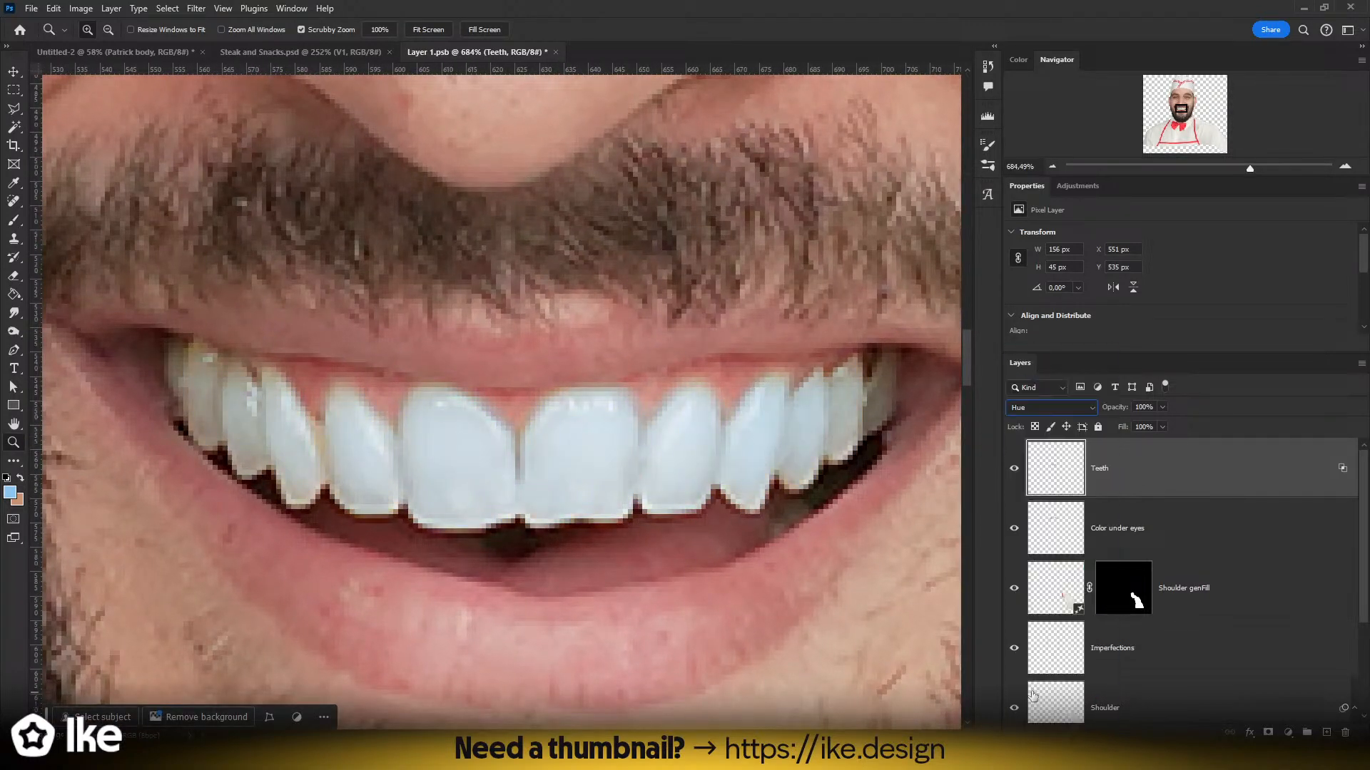
left_click(1050, 408)
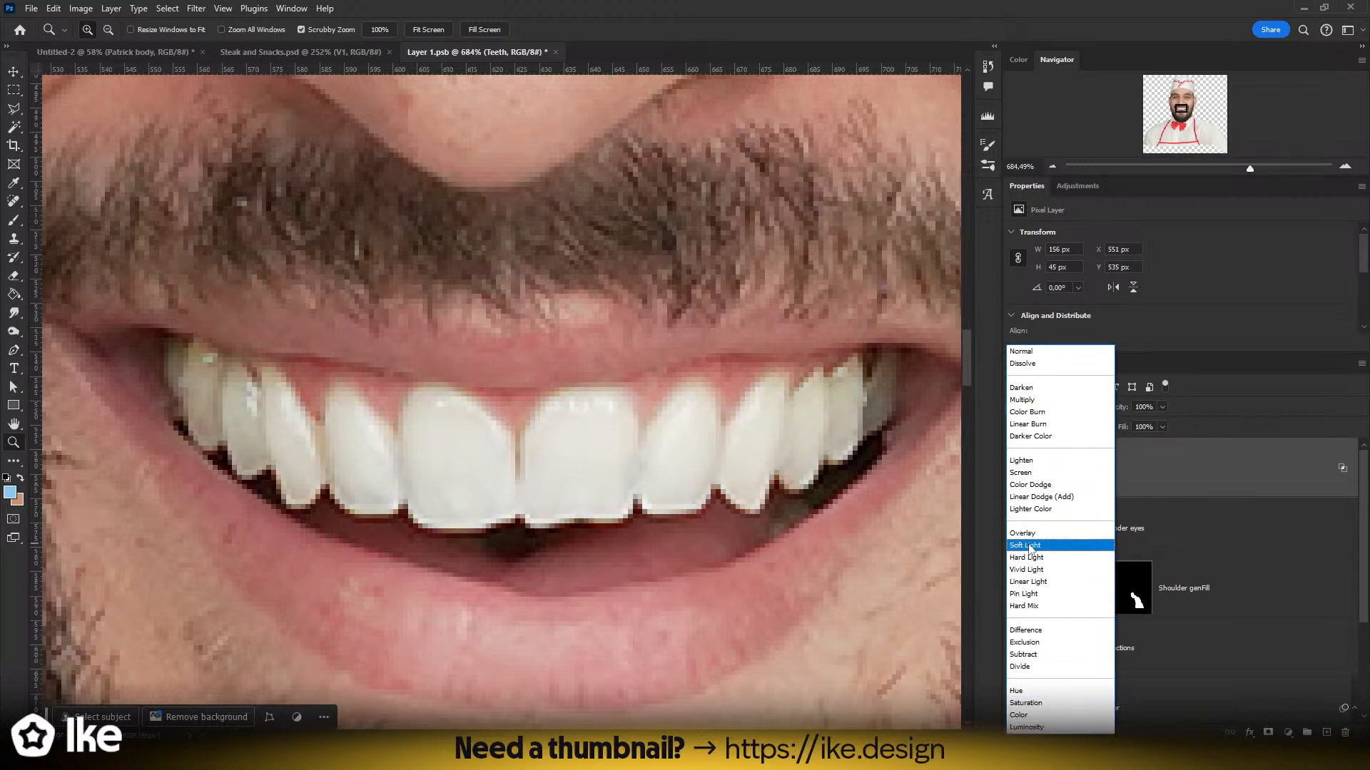
left_click(1027, 714)
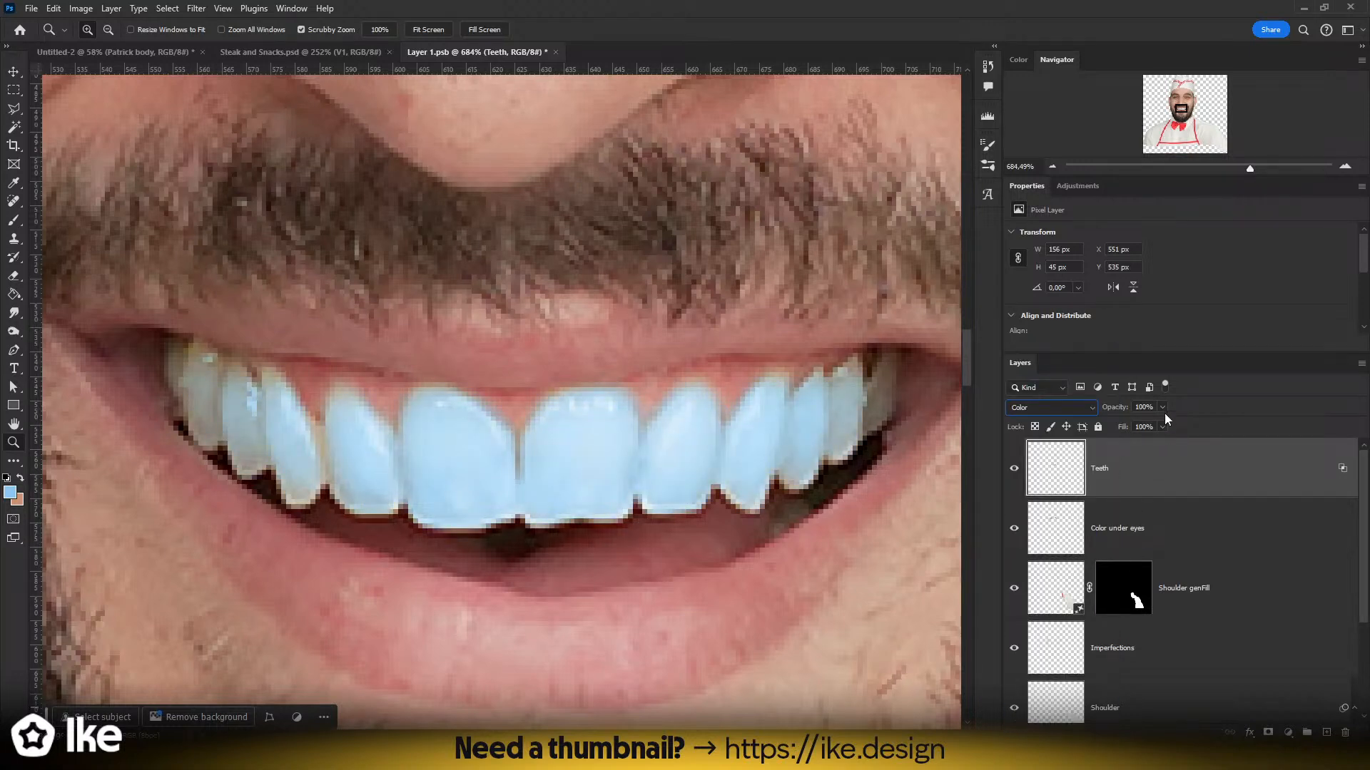
left_click_drag(1120, 429, 1131, 426)
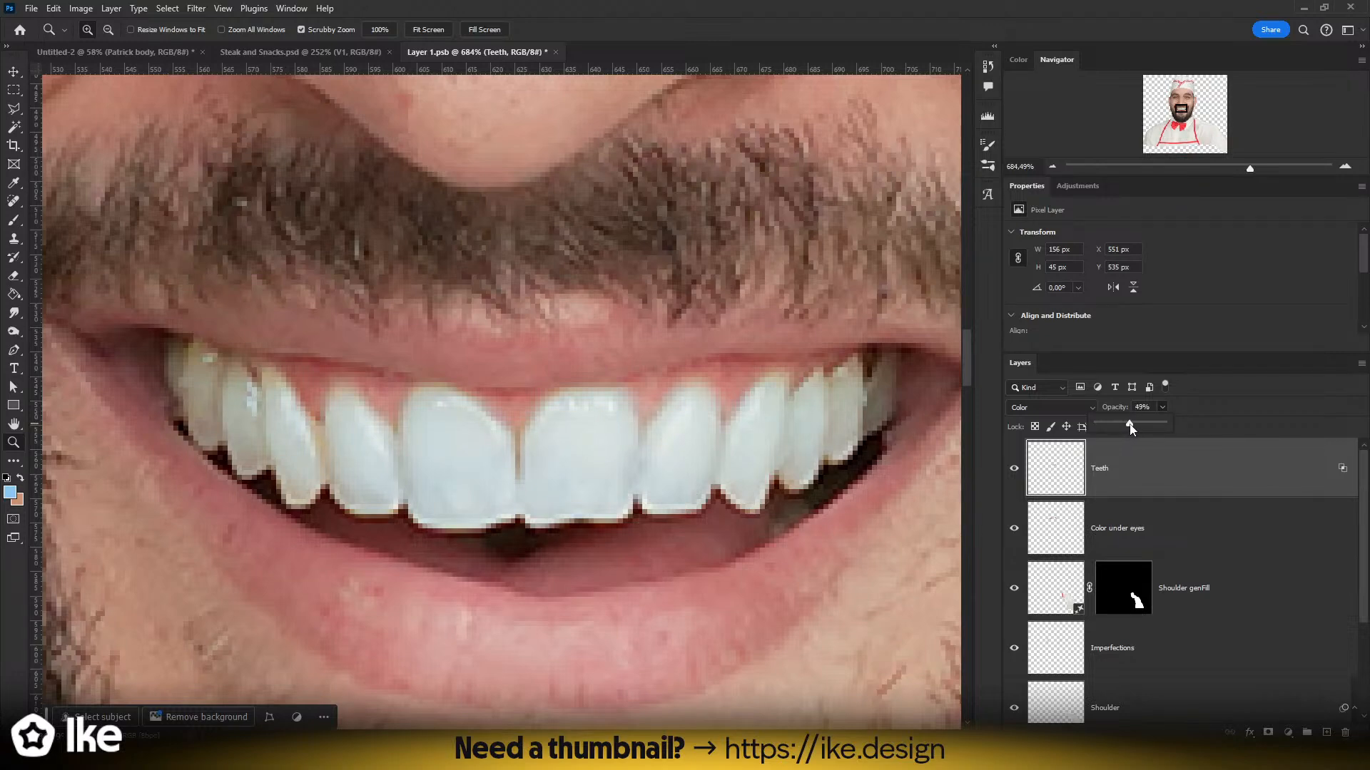
left_click(1196, 409)
- Compare the smile with and without the Teeth layer, first in close-up and again with the whole chef in view
scroll(649, 432, "down", 1)
left_click_drag(649, 431, 623, 440)
key("b")
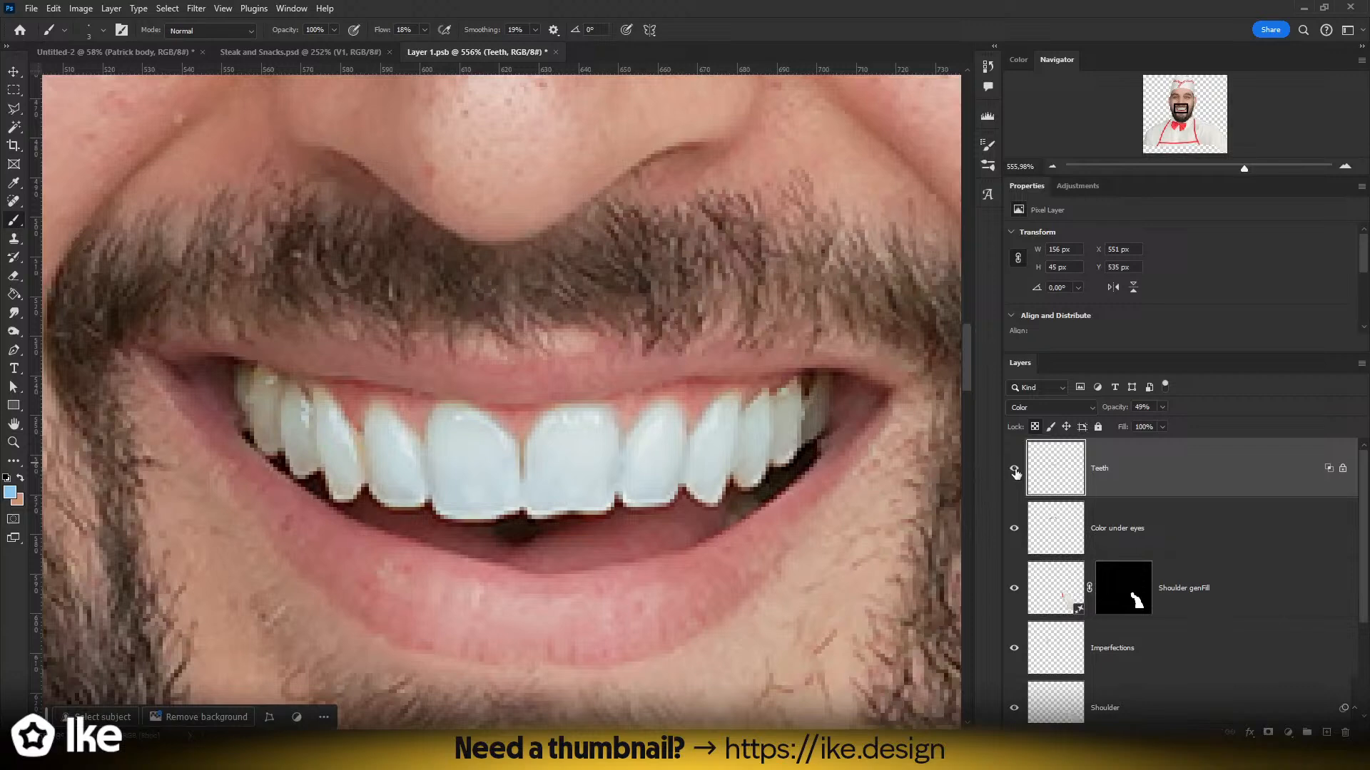
left_click(1015, 470)
left_click(1014, 470)
left_click(1016, 473)
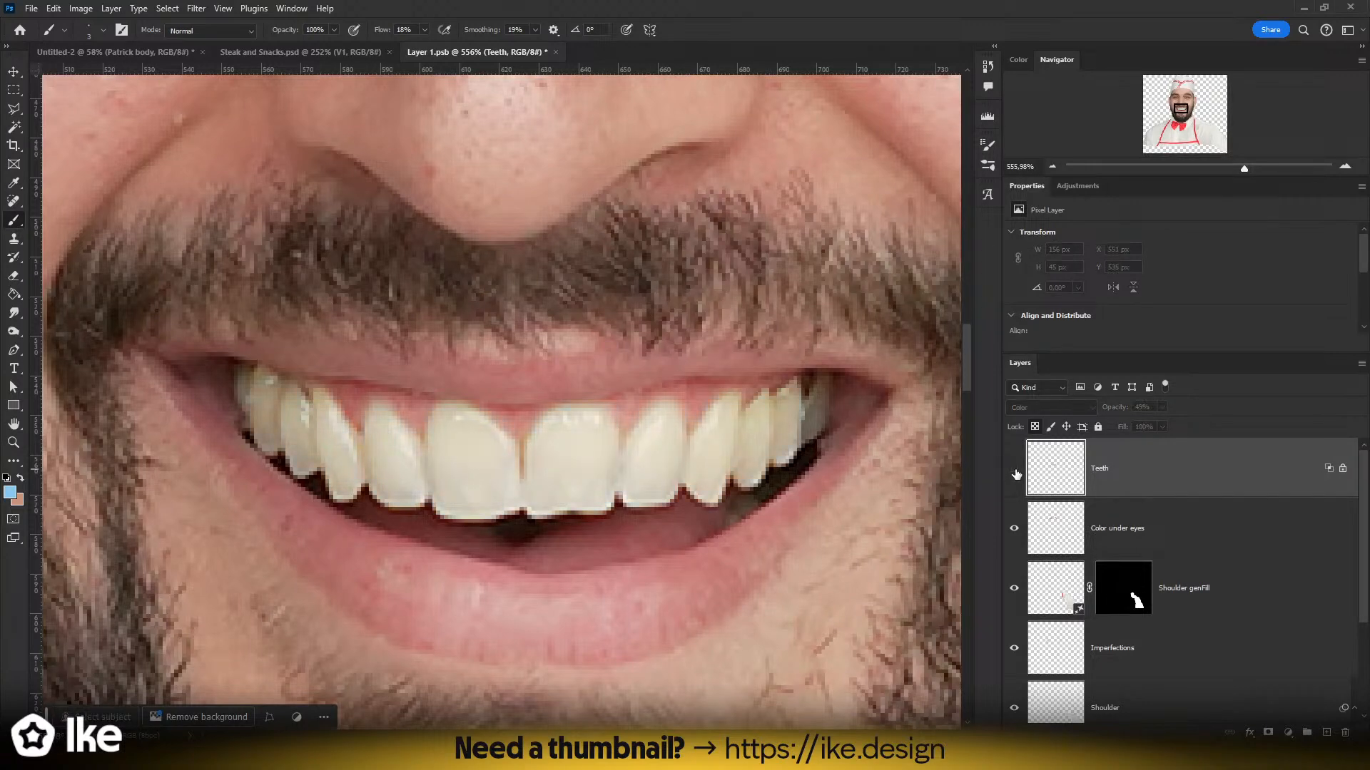
left_click(1016, 473)
key("z")
key("ctrl+0")
mouse_move(533, 404)
left_mouse_down()
mouse_move(508, 404)
mouse_move(520, 405)
left_mouse_up()
left_click(1016, 473)
left_click(1015, 470)
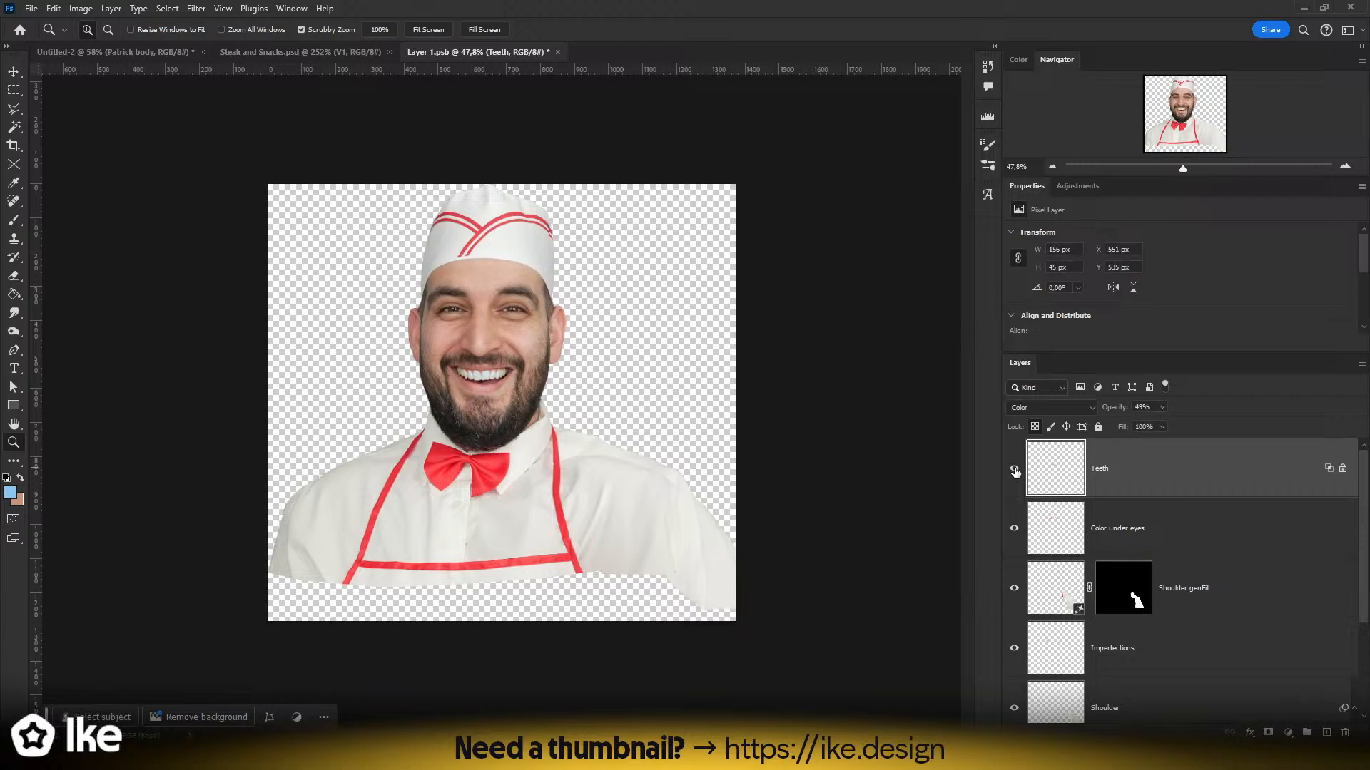
left_click(1015, 470)
left_click(1015, 470)
- Set the Teeth layer's opacity to 30% and check the smile with the whole chef in view
left_click_drag(536, 368, 650, 458)
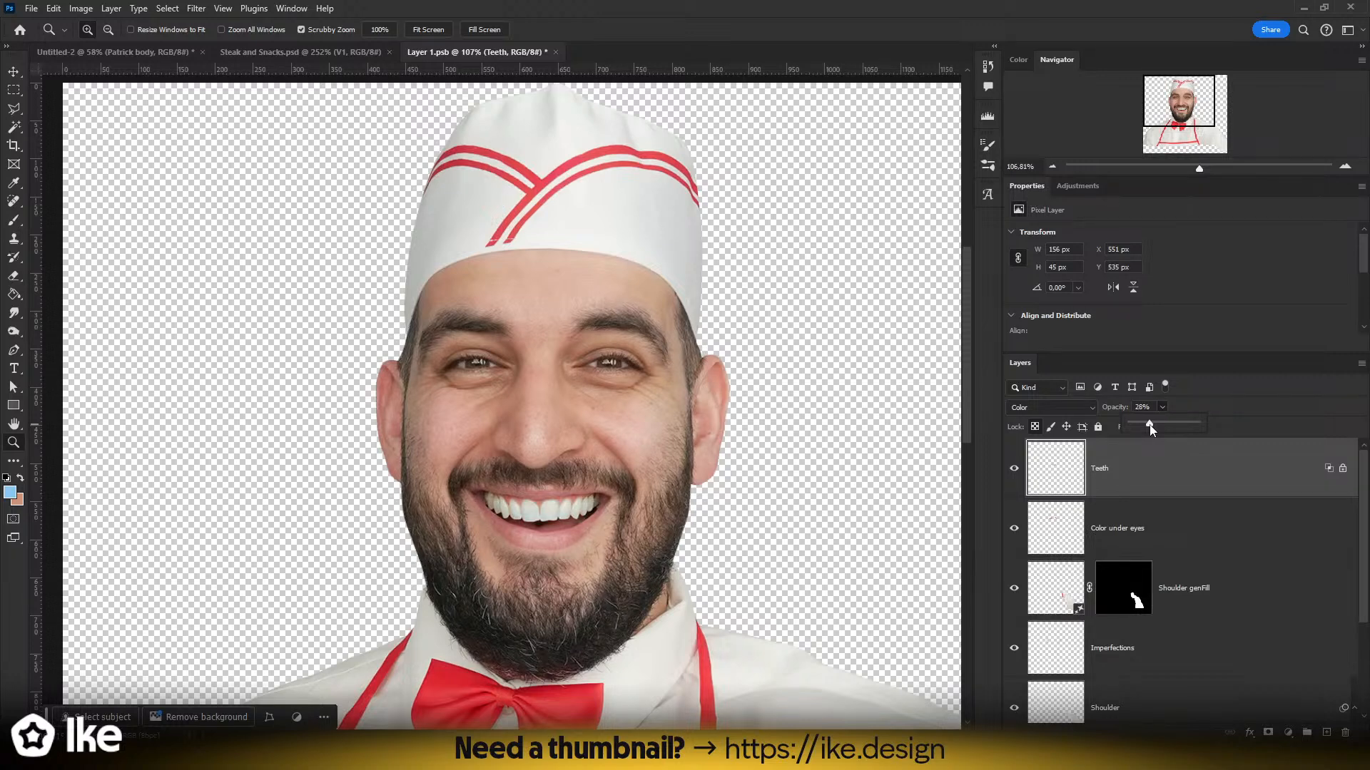
left_click_drag(1149, 425, 1149, 425)
left_click(1186, 408)
key("ctrl+minus")
key("ctrl+minus")
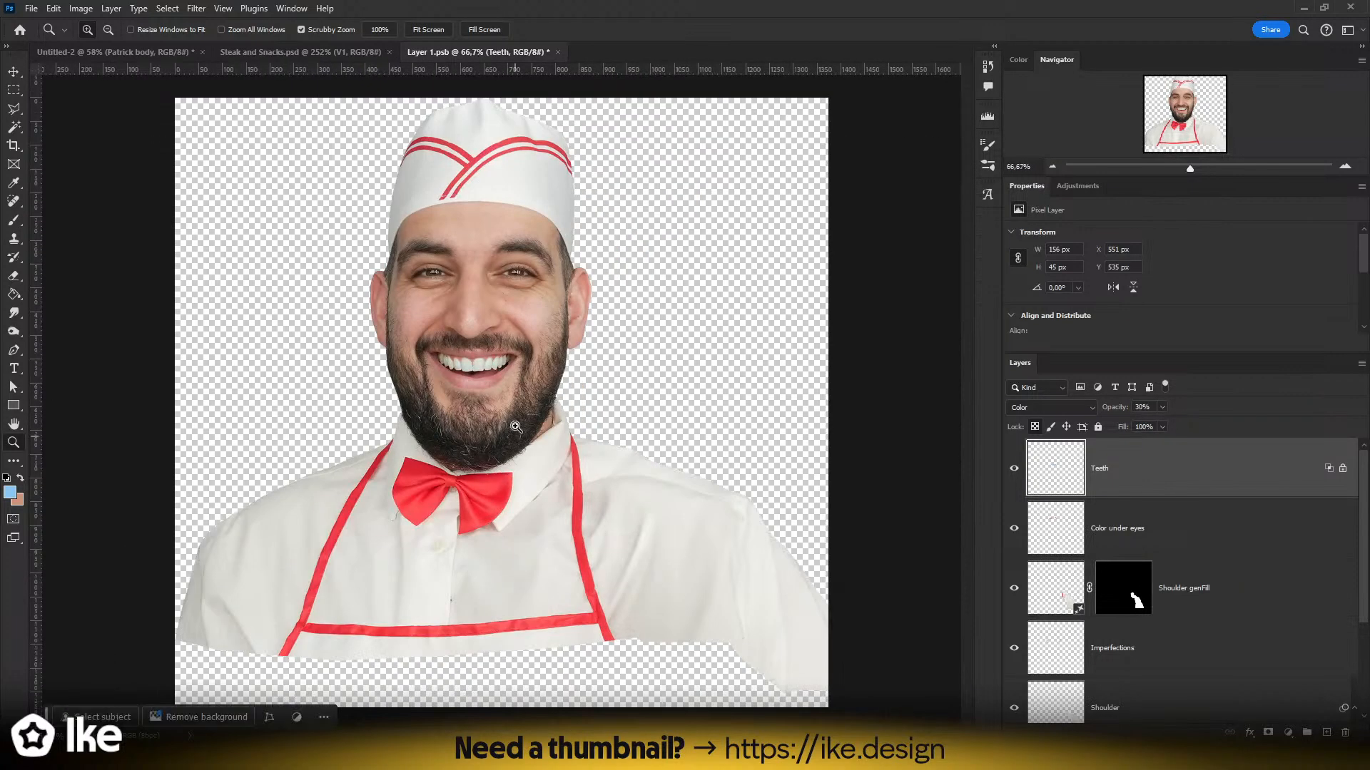
left_click_drag(516, 427, 525, 413)
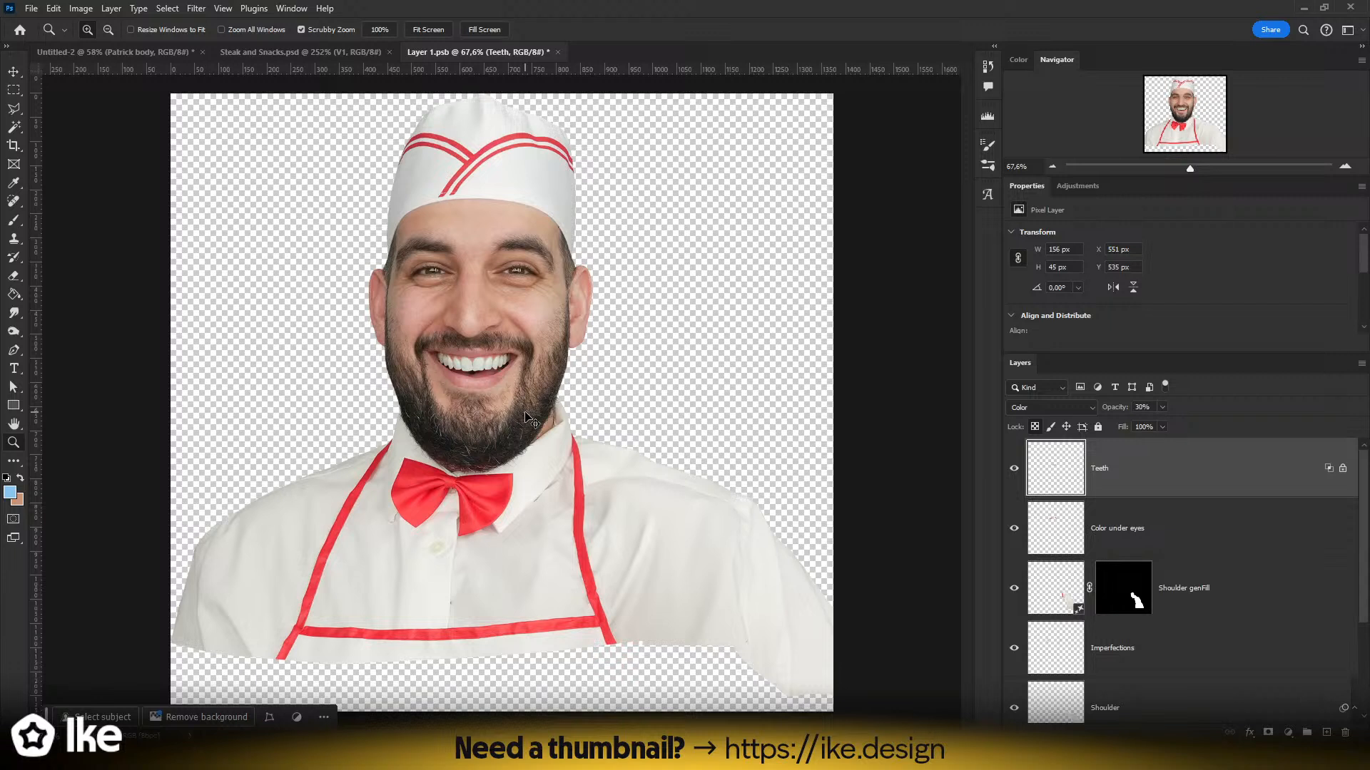
- Save and close the smart object, and check the whitened teeth in the Untitled-2 composition, in close-up and in full
key("ctrl+s")
left_click(552, 52)
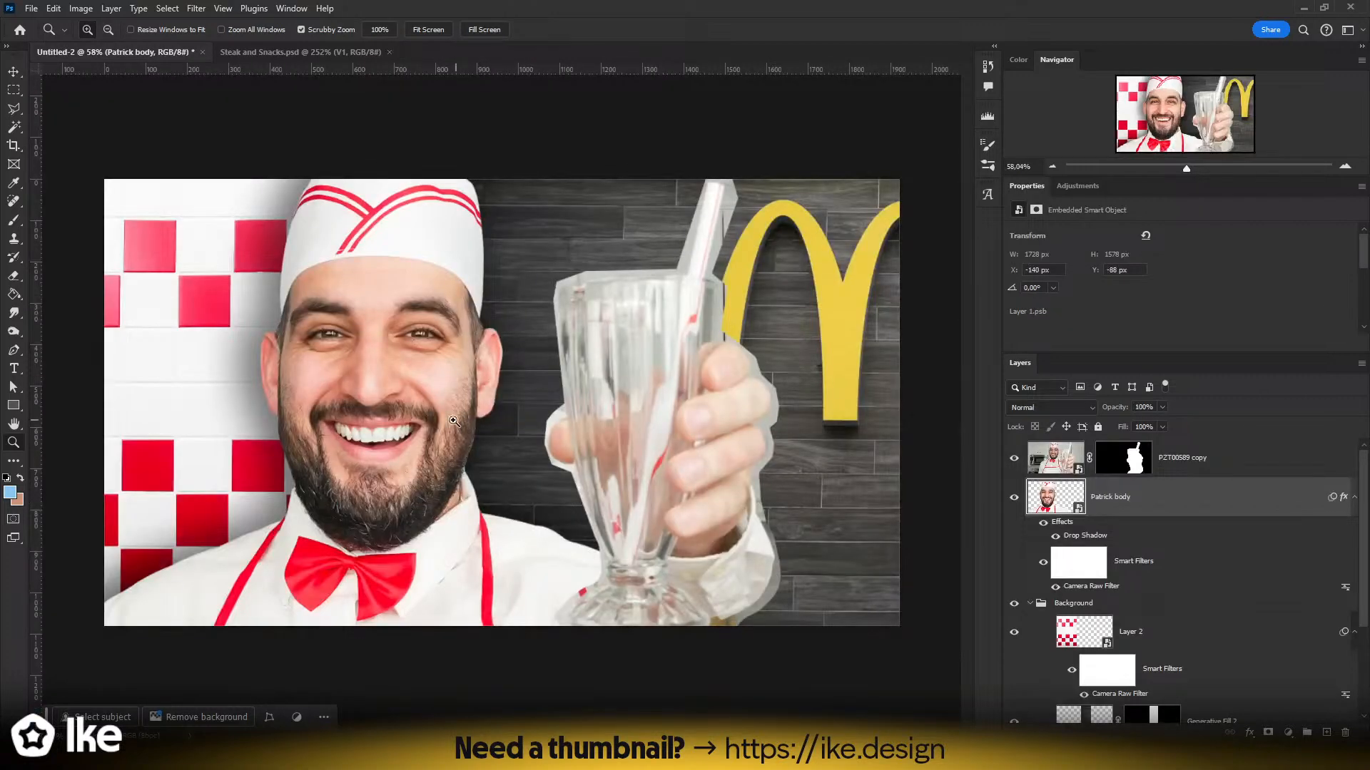
left_click_drag(390, 456, 504, 458)
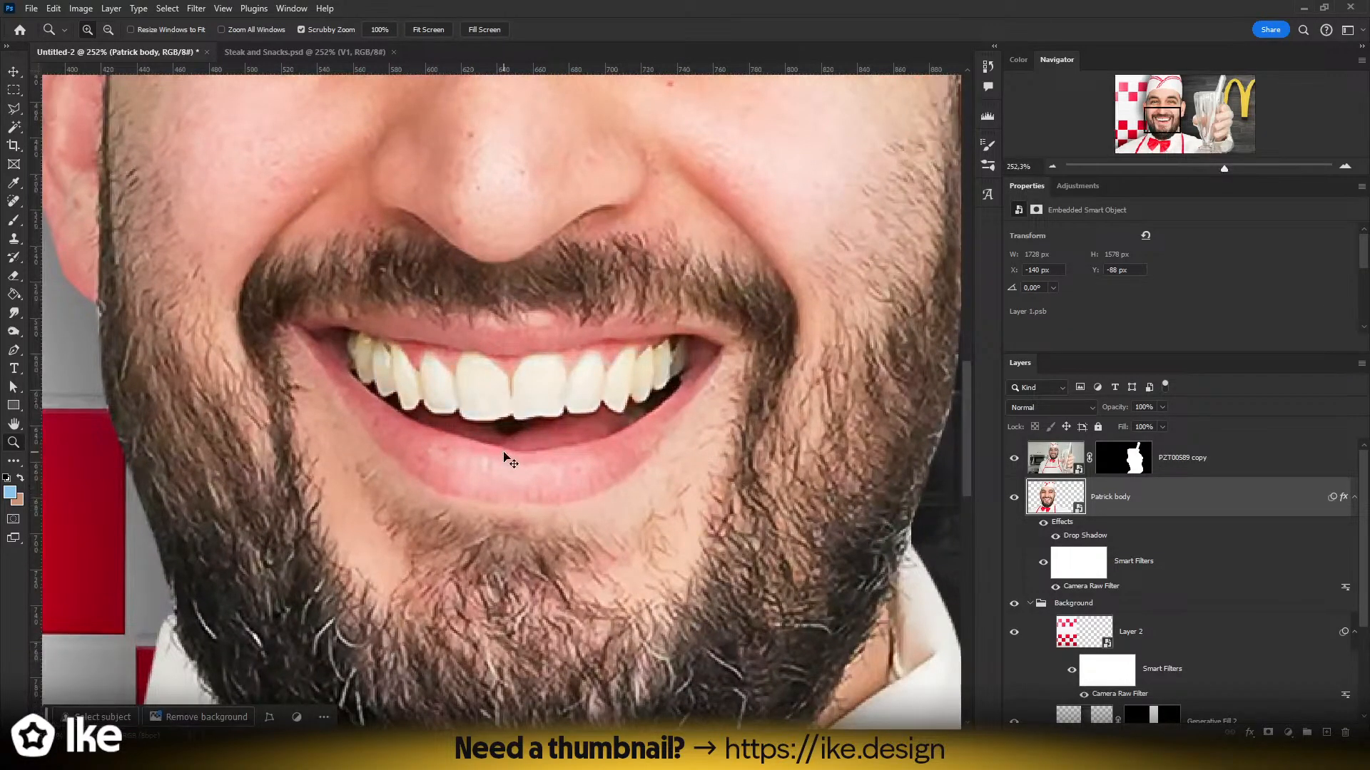
key("ctrl+0")
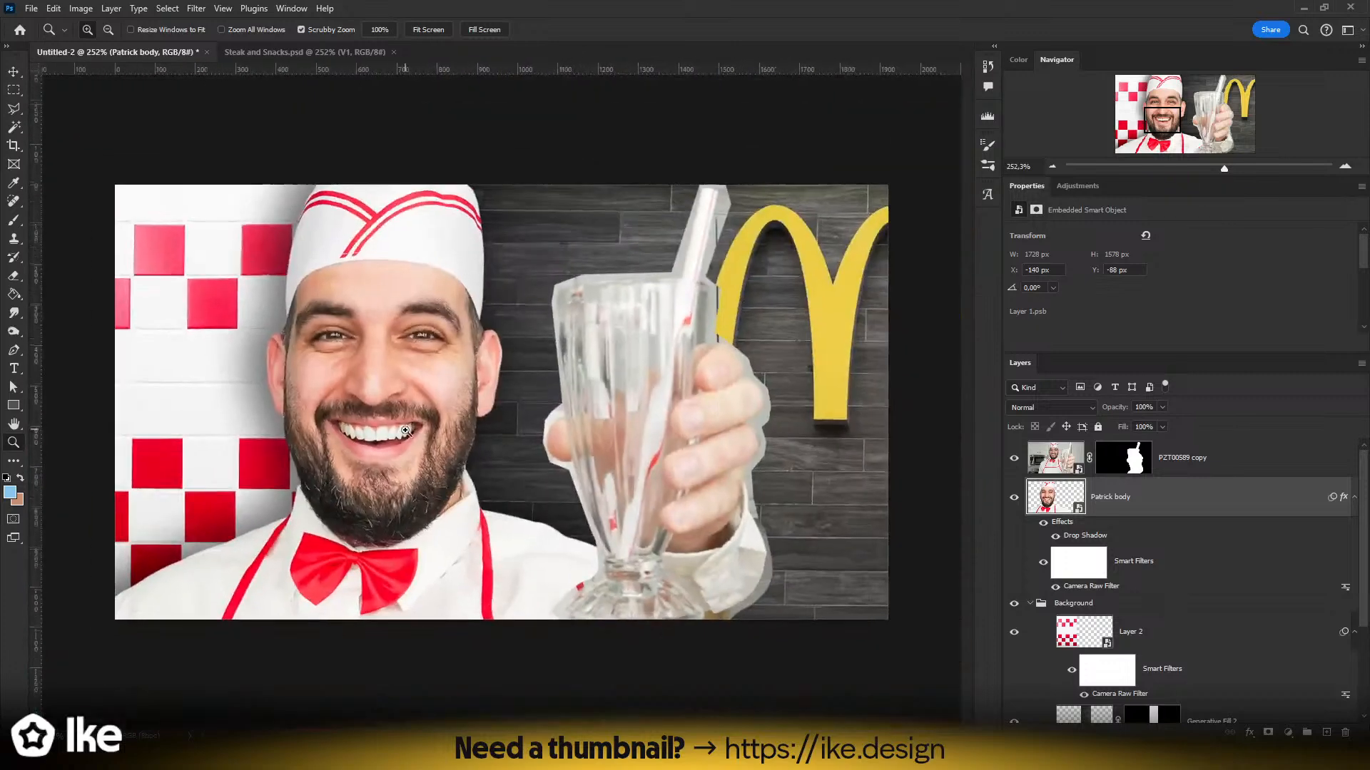
mouse_move(480, 470)
left_mouse_down()
mouse_move(407, 467)
mouse_move(463, 466)
left_mouse_up()
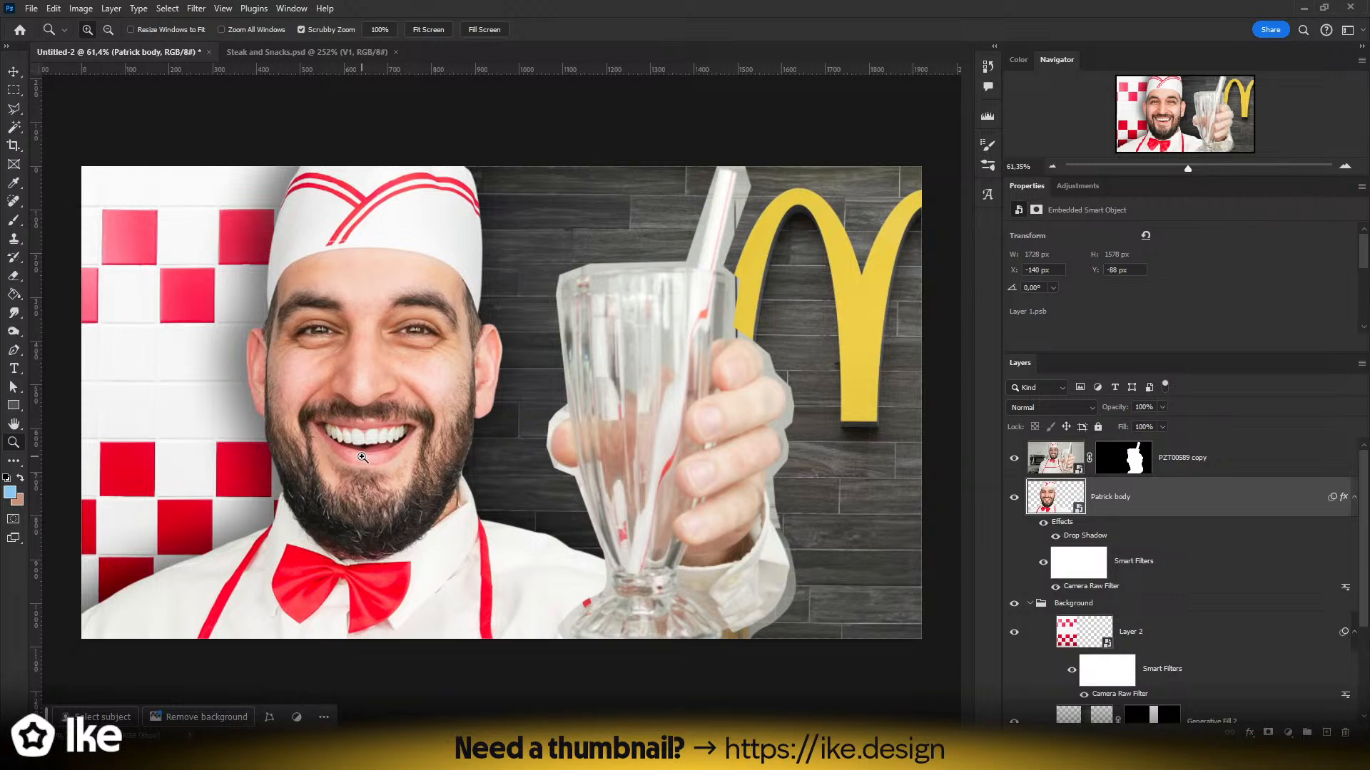
- Hide the PZT00589 copy layer that holds the hand with the glass, and check the composition without it
left_click(13, 73)
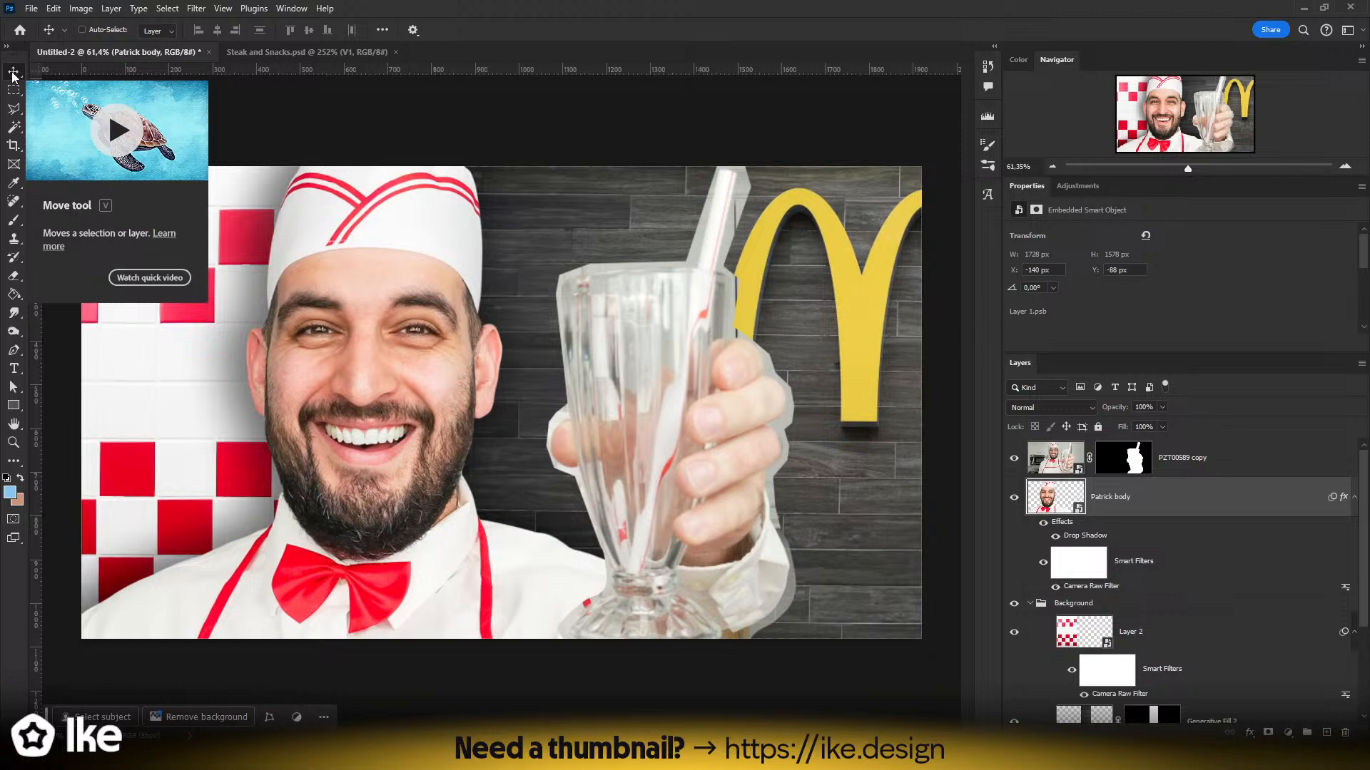
left_click(1182, 458)
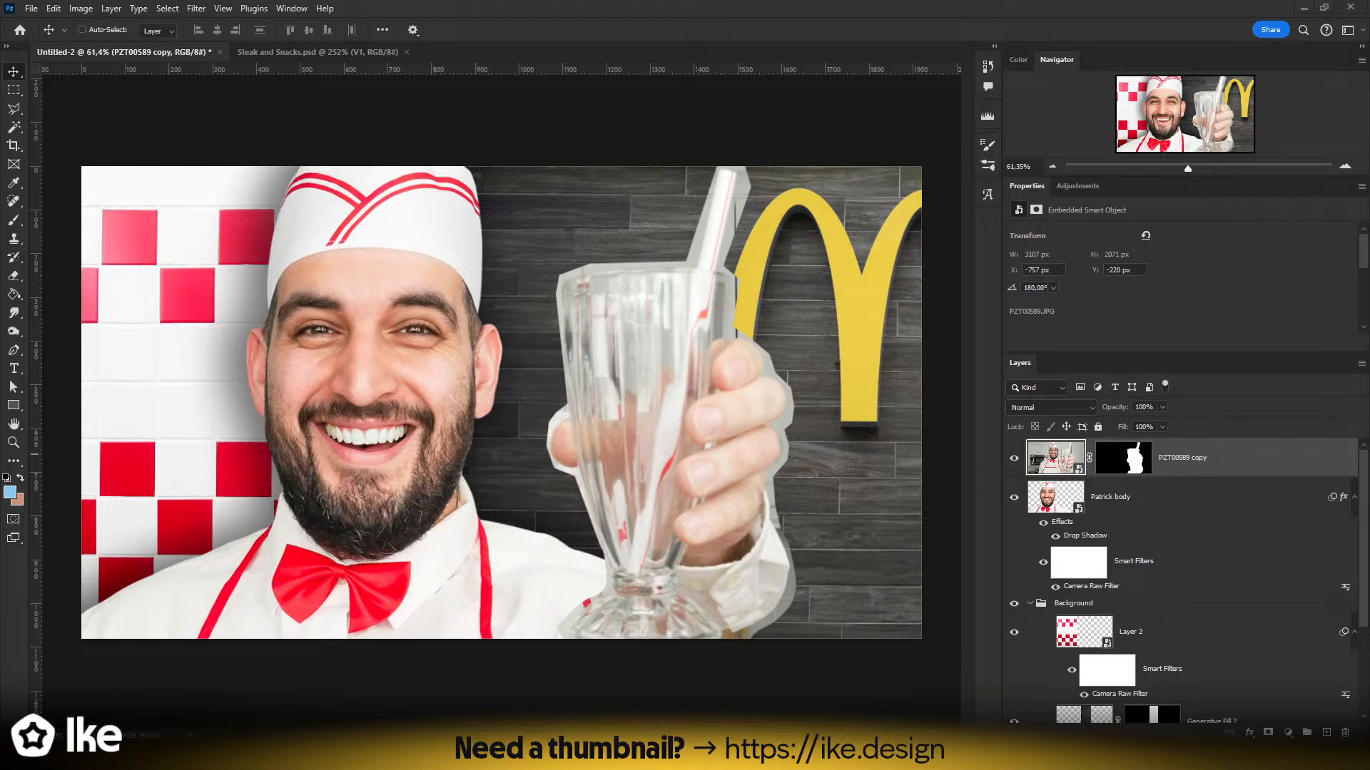
key("z")
left_click_drag(540, 319, 540, 320)
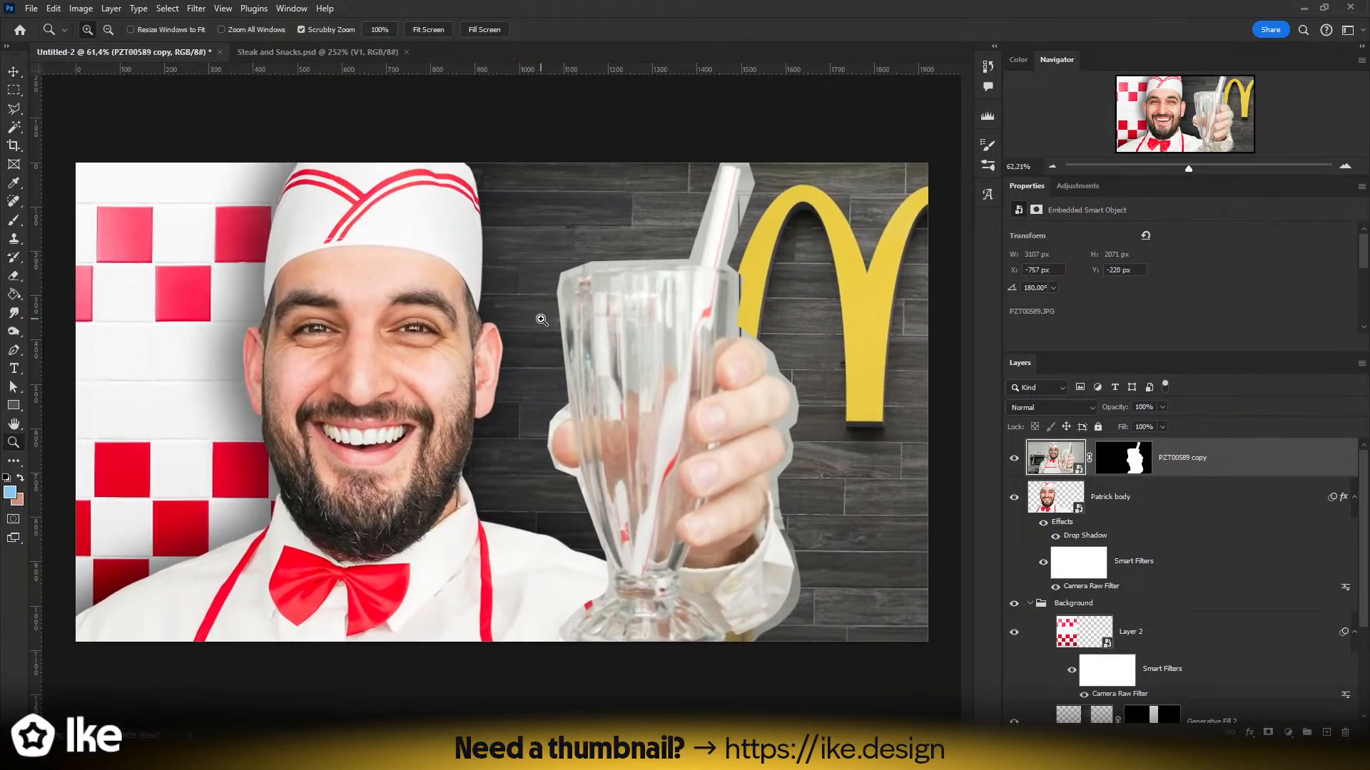
left_click(1014, 457)
left_click_drag(642, 422, 593, 430)
mouse_move(505, 440)
left_mouse_down()
mouse_move(493, 440)
mouse_move(530, 445)
left_mouse_up()
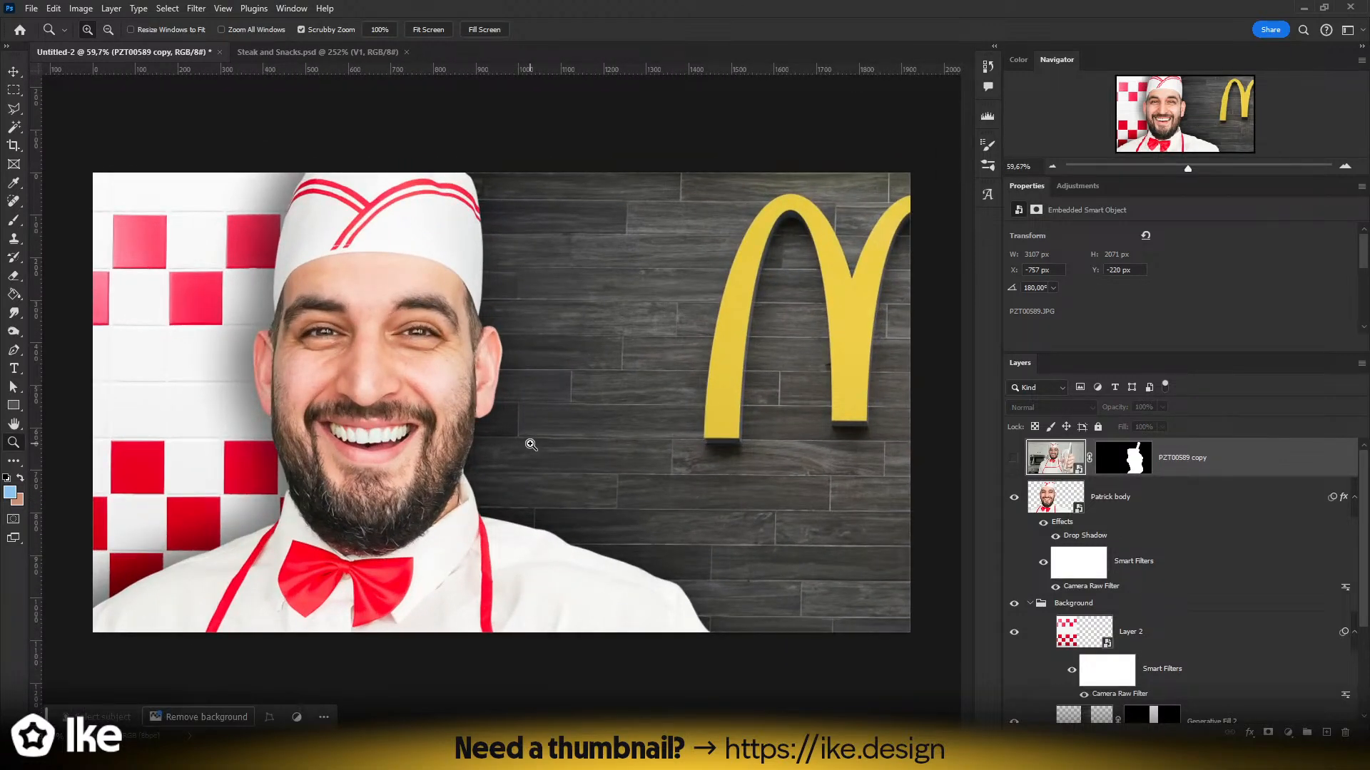
- Save the composition on the computer as a Photoshop file named I Mixed Every milkshake in the I Mixed Every Milkshake folder
key("ctrl+s")
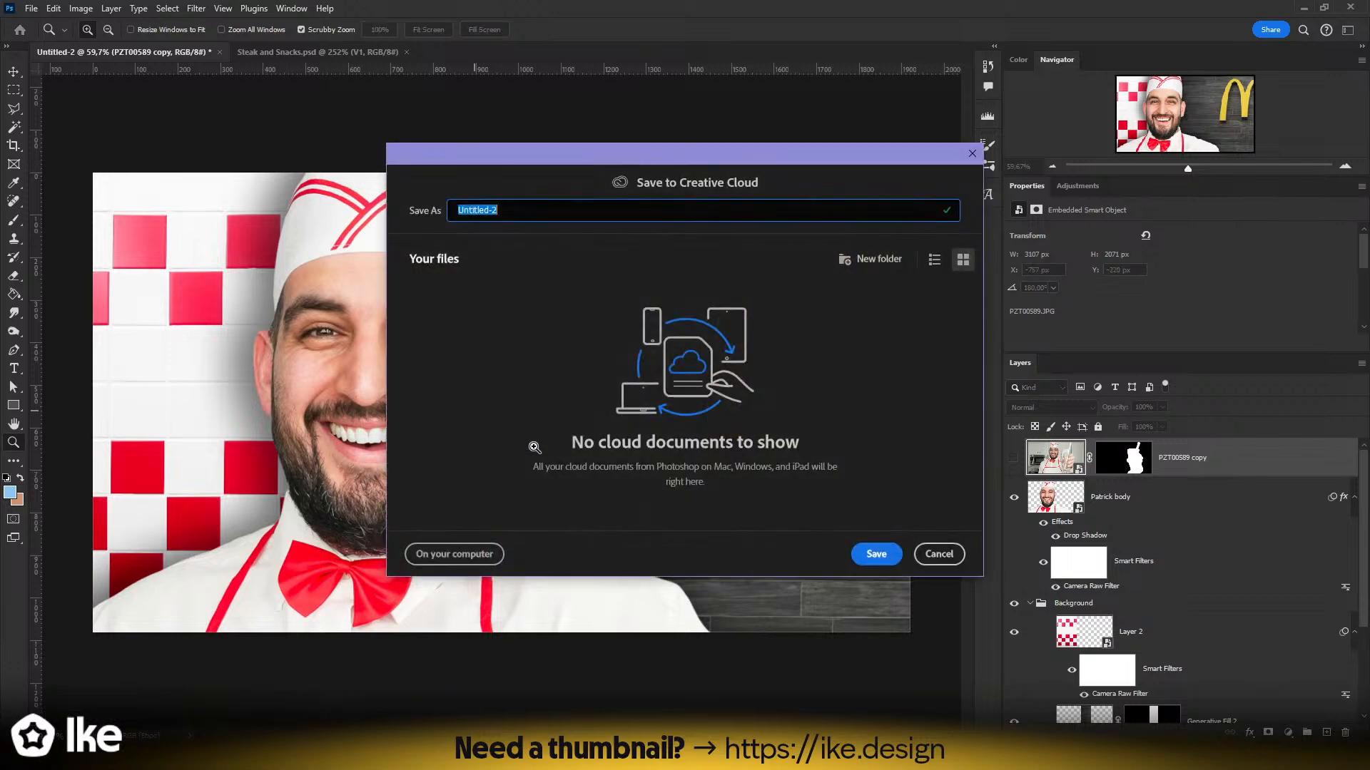
left_click(454, 554)
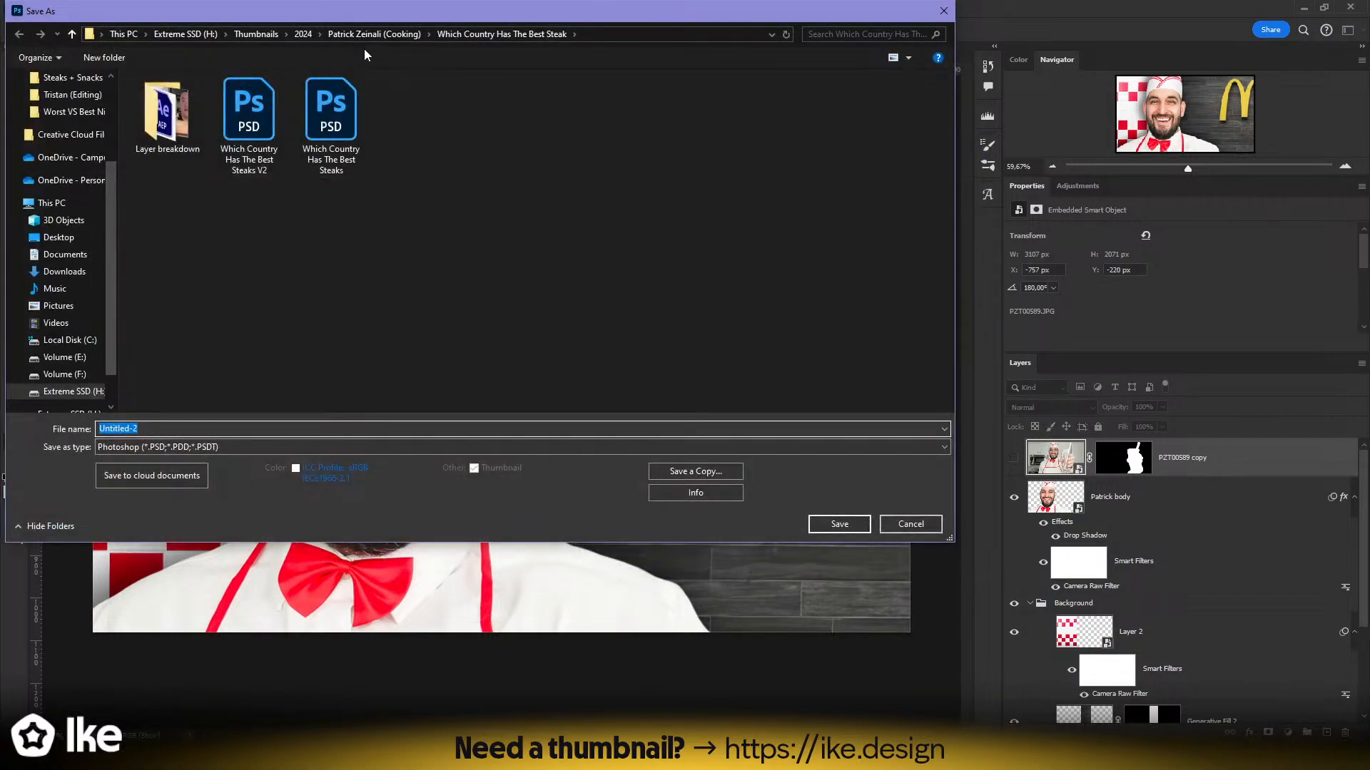
left_click(335, 34)
double_click(168, 125)
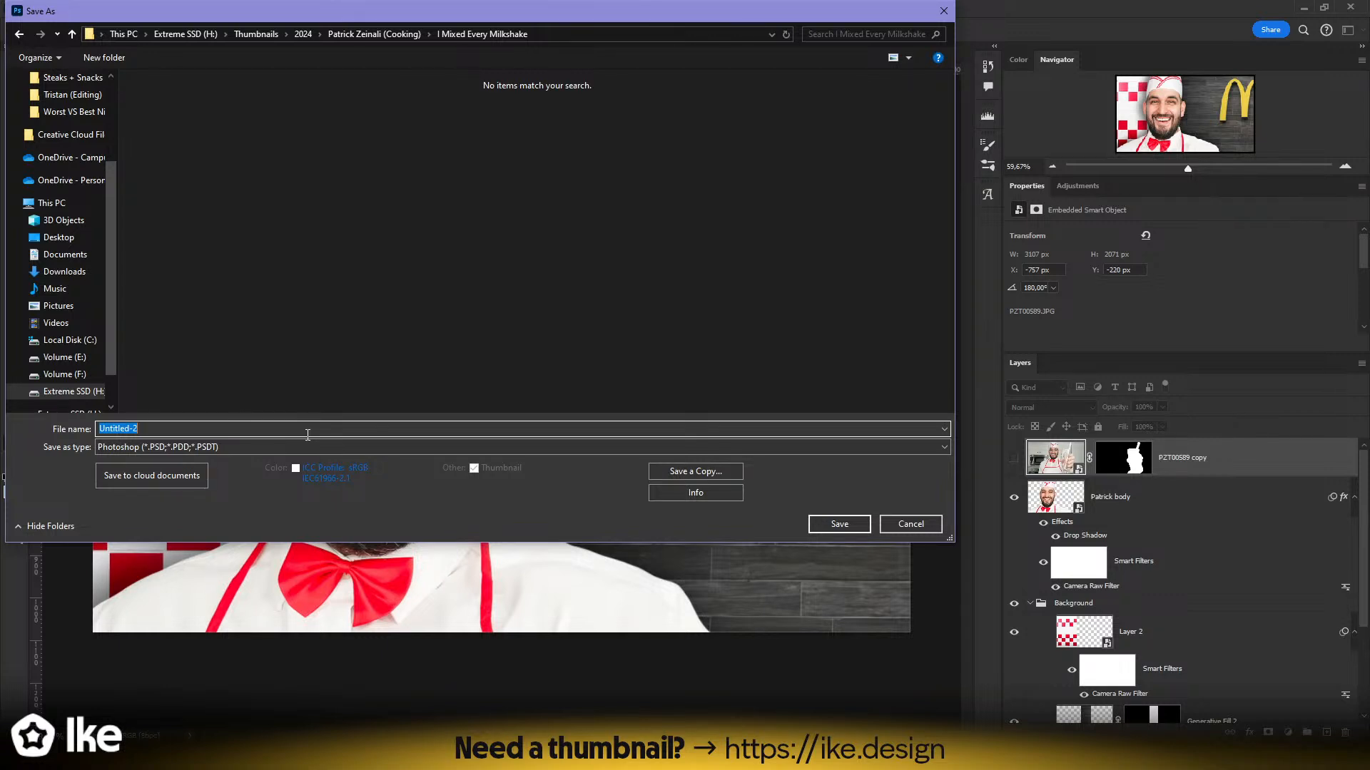
type("I Mixed Every milkshake")
key("Return")
left_click(840, 217)
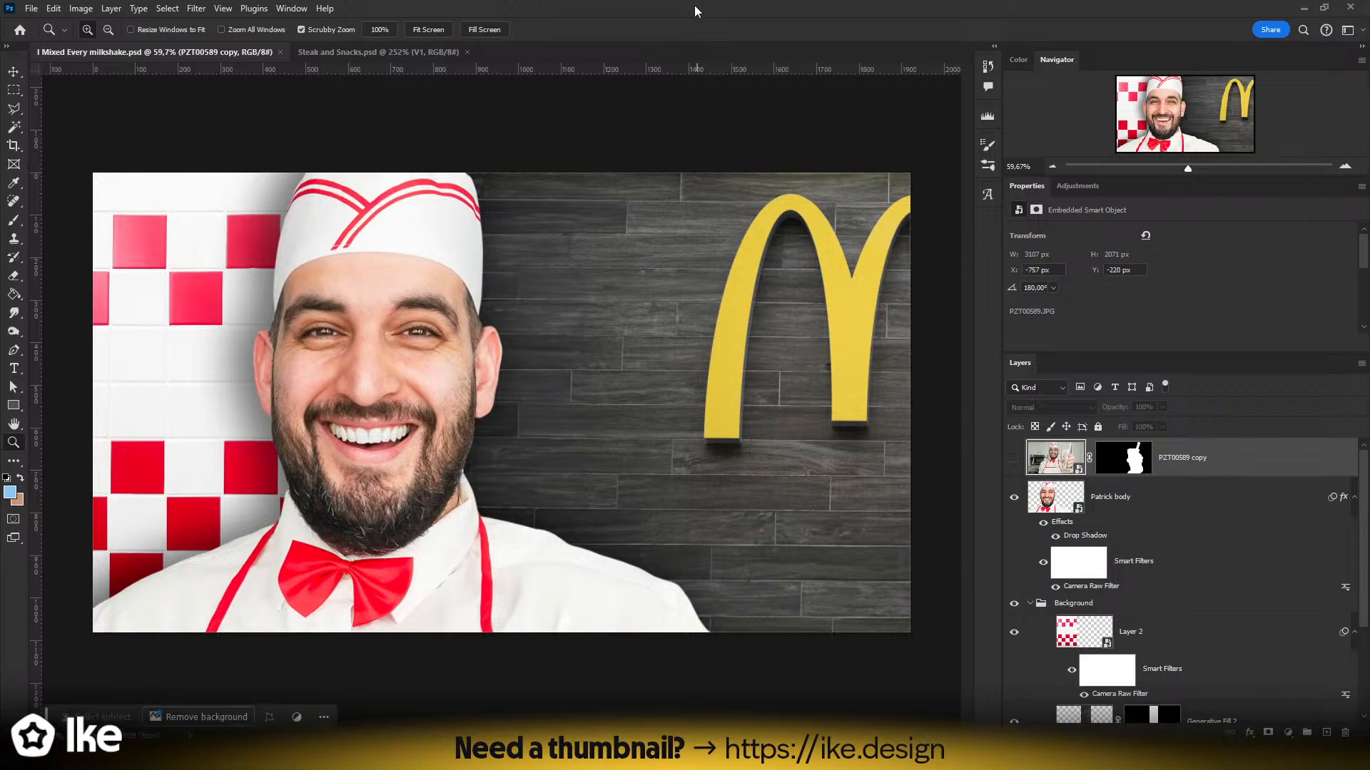
- Close Steak and Snacks.psd and open 70K Follows 1 Reel.psd
left_click(467, 52)
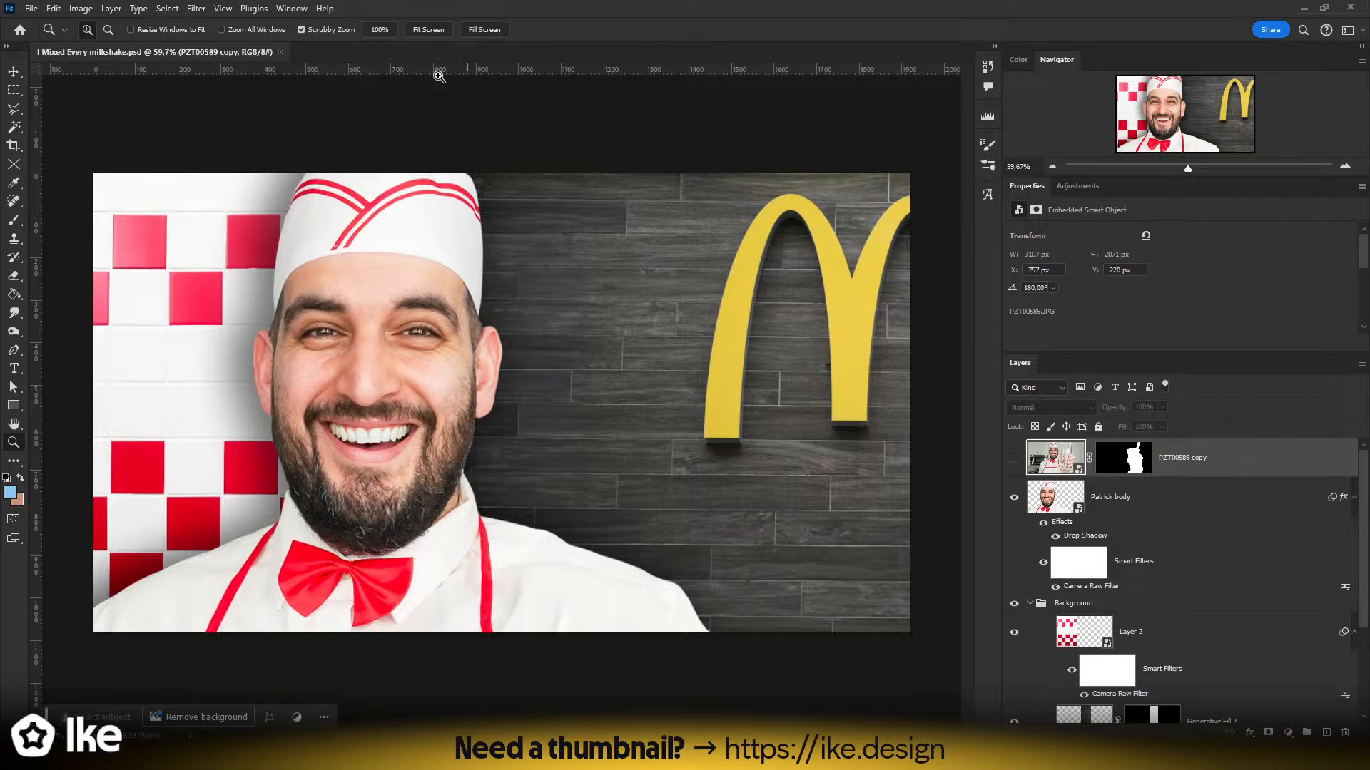
left_click(32, 9)
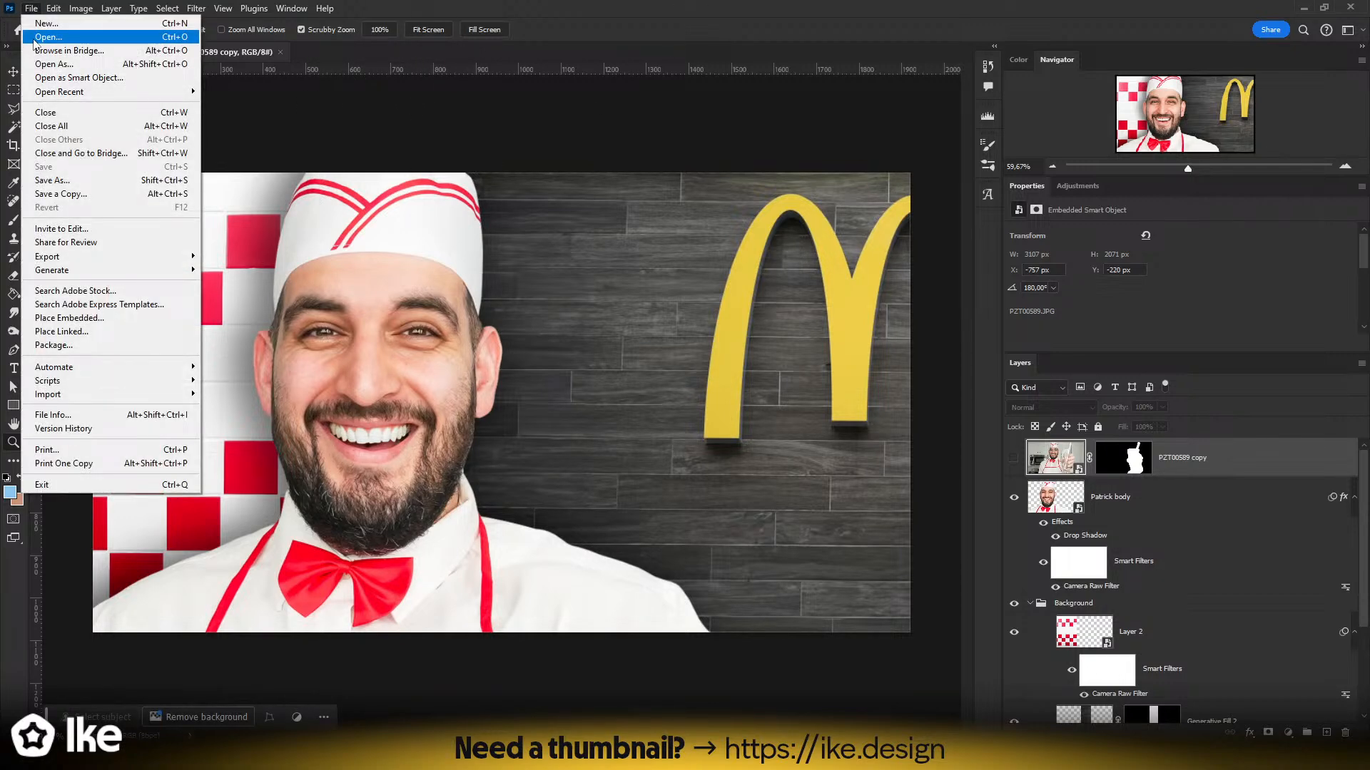
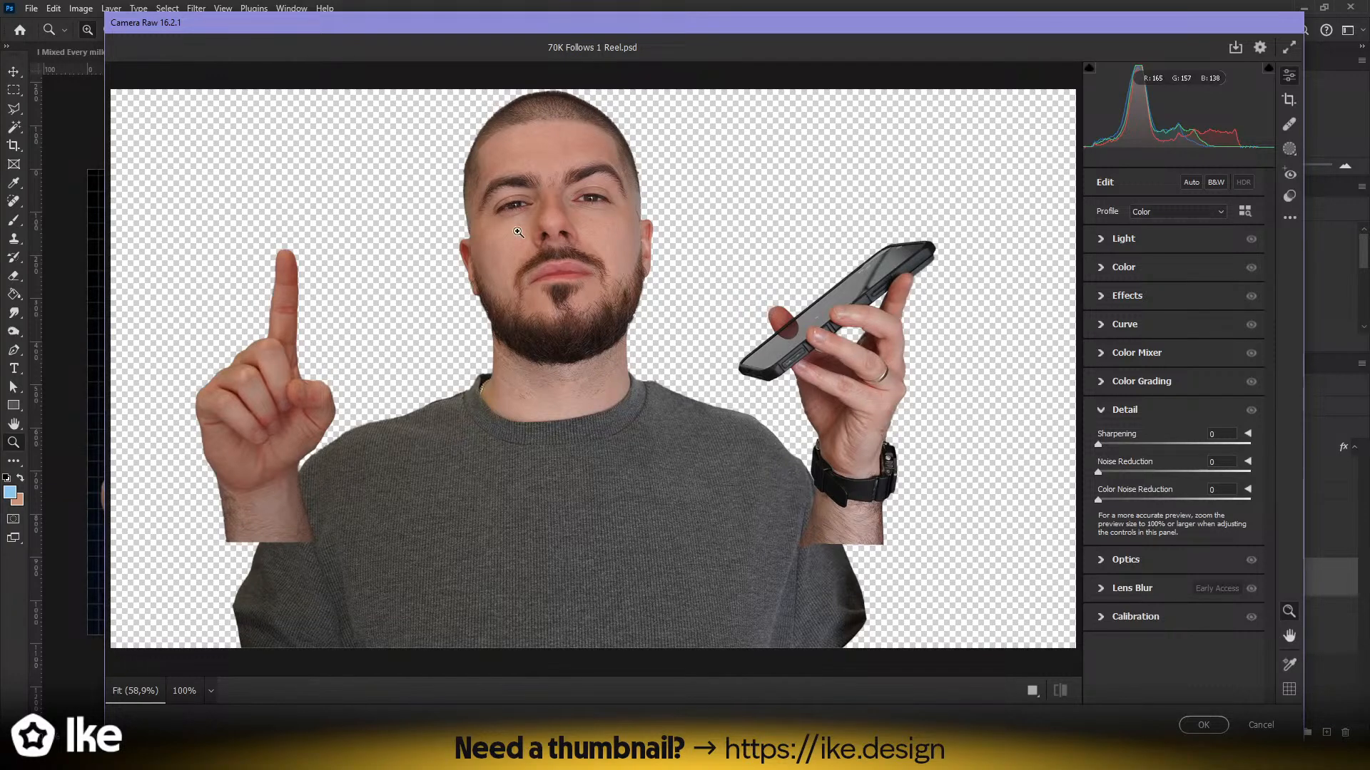
- Brighten the portrait in the Camera Raw filter with Exposure +0.60 and Contrast +20
left_click_drag(518, 232, 568, 252)
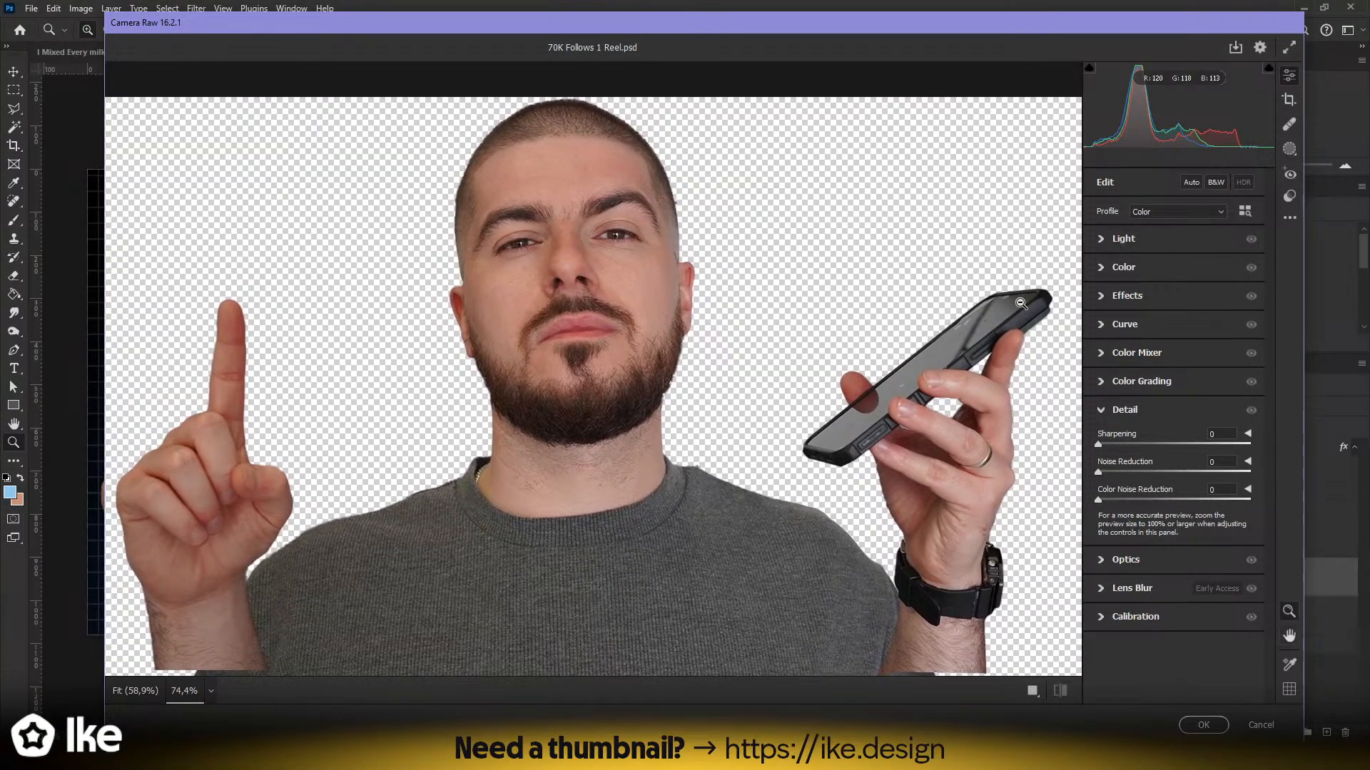
left_click(1124, 240)
left_click_drag(1175, 275, 1190, 294)
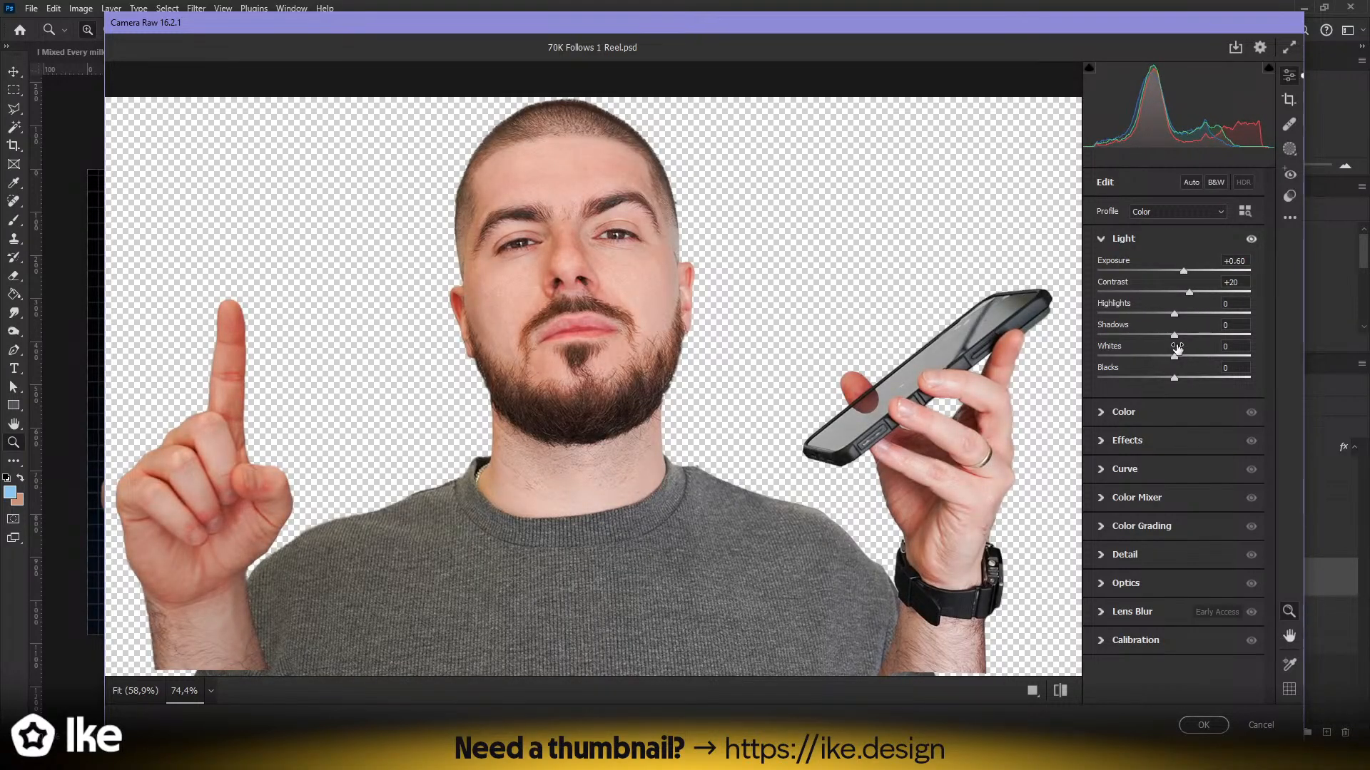
- Raise the portrait's Vibrance and Saturation slightly, and set Clarity to +18
left_click(1114, 413)
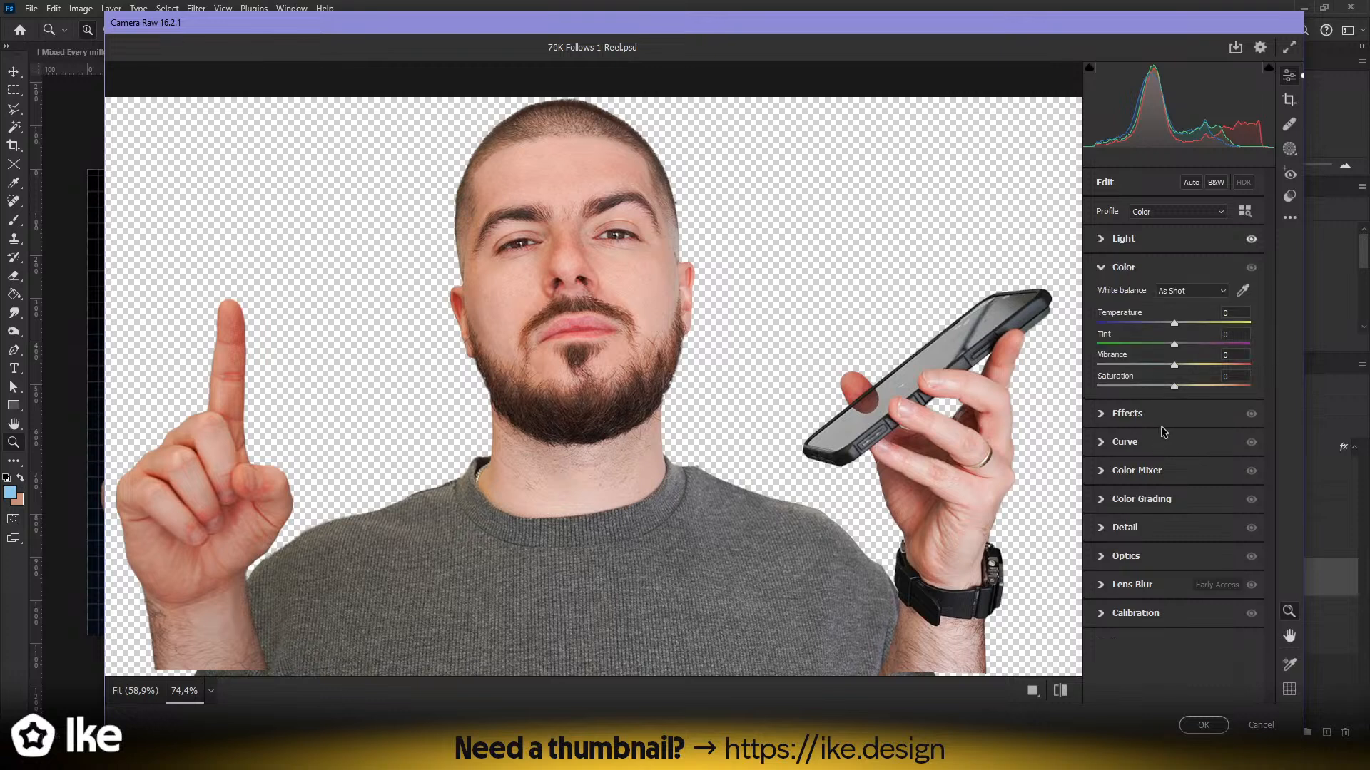
left_click_drag(1174, 366, 1188, 365)
left_click_drag(1176, 388, 1180, 390)
left_click(1134, 414)
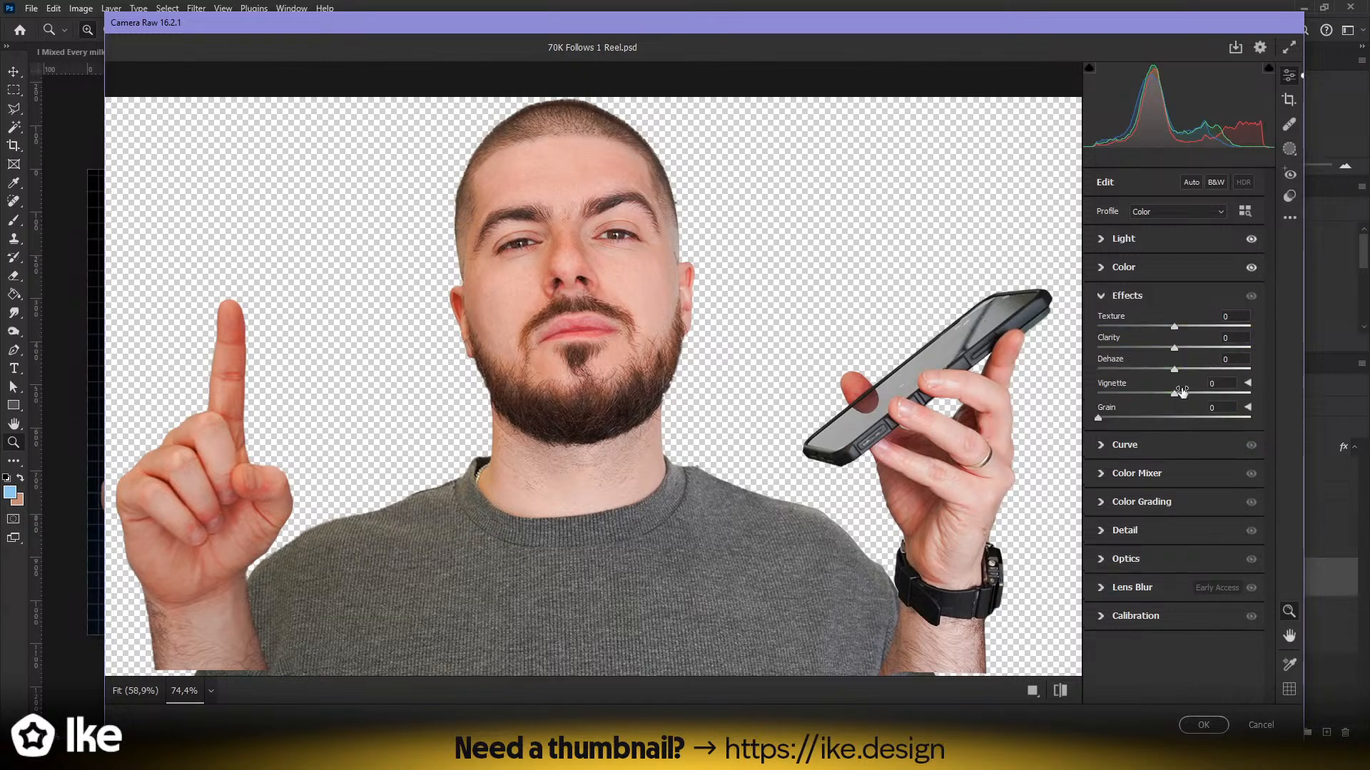
mouse_move(1178, 350)
left_mouse_down()
mouse_move(1201, 352)
mouse_move(1190, 348)
left_mouse_up()
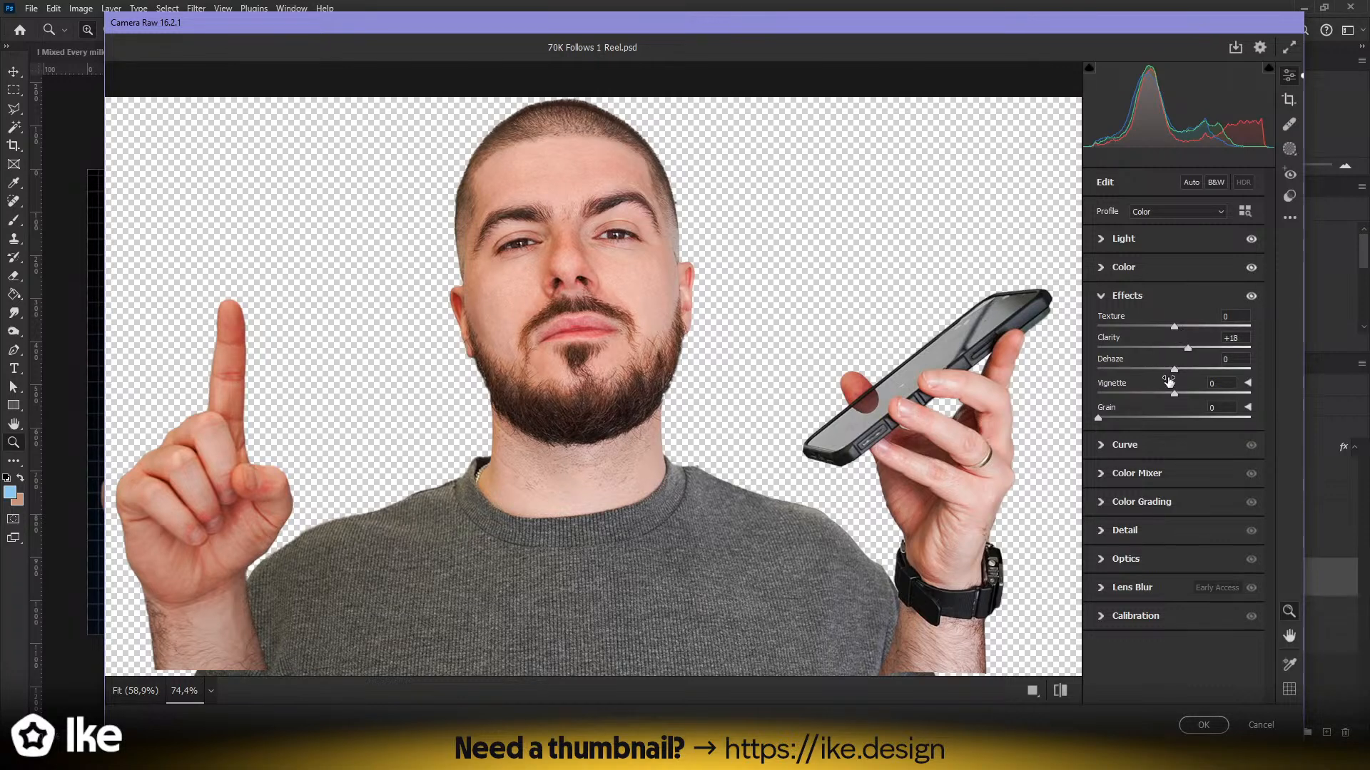
- Set Sharpening to 20 and Noise Reduction to 10 with the face in close-up
left_click(1124, 529)
scroll(660, 306, "up", 3)
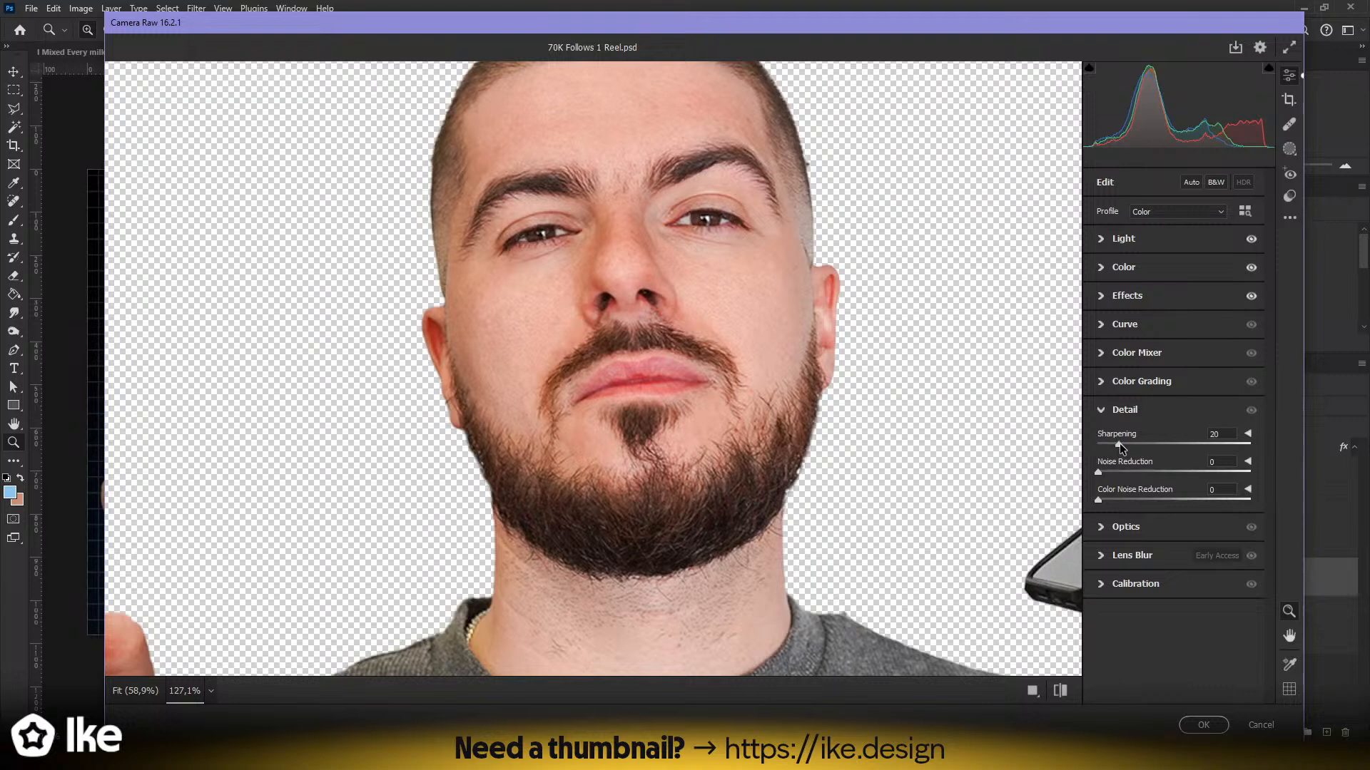
left_click_drag(1119, 443, 1187, 447)
left_click_drag(1098, 471, 1126, 473)
- Compare the face with and without the Detail adjustments, check the whole figure, and apply the Camera Raw filter
left_click(1251, 412)
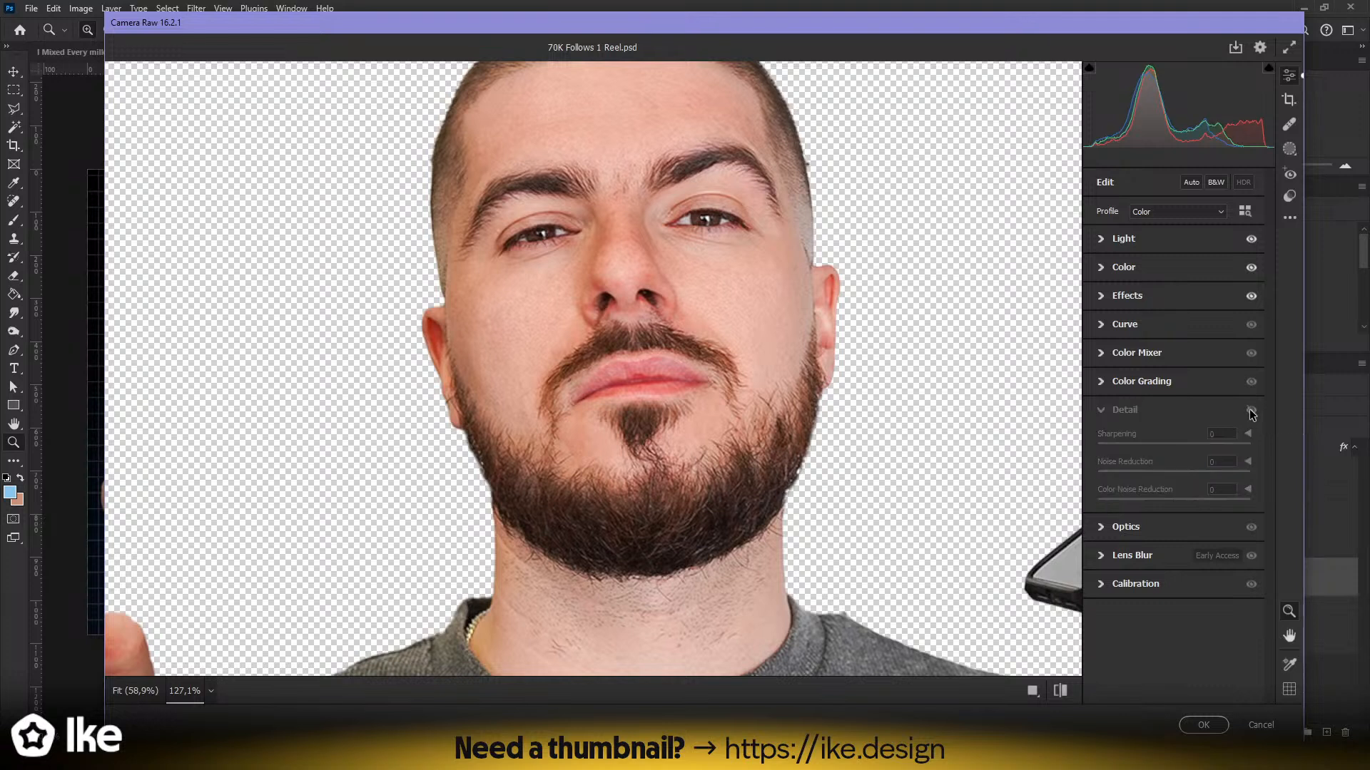
left_click(1251, 412)
scroll(615, 343, "down", 5)
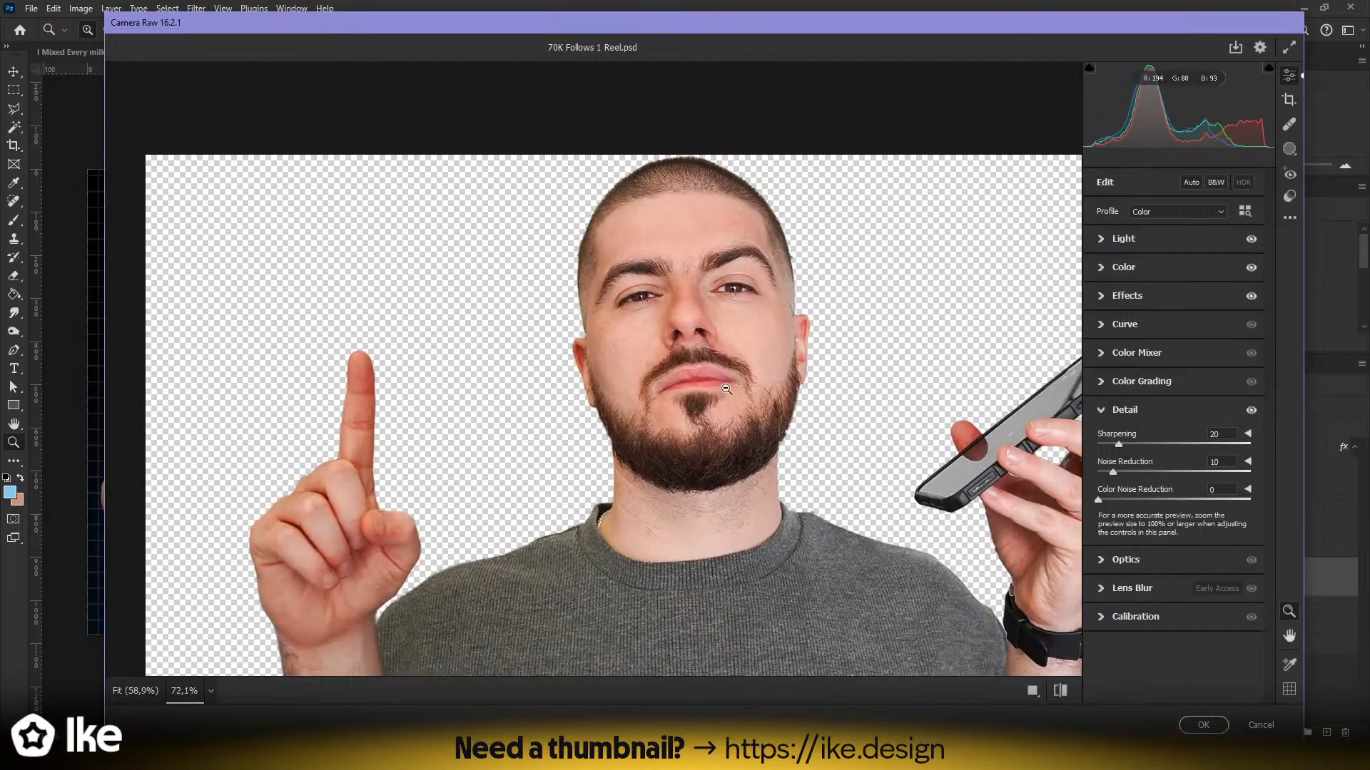
scroll(615, 343, "down", 1)
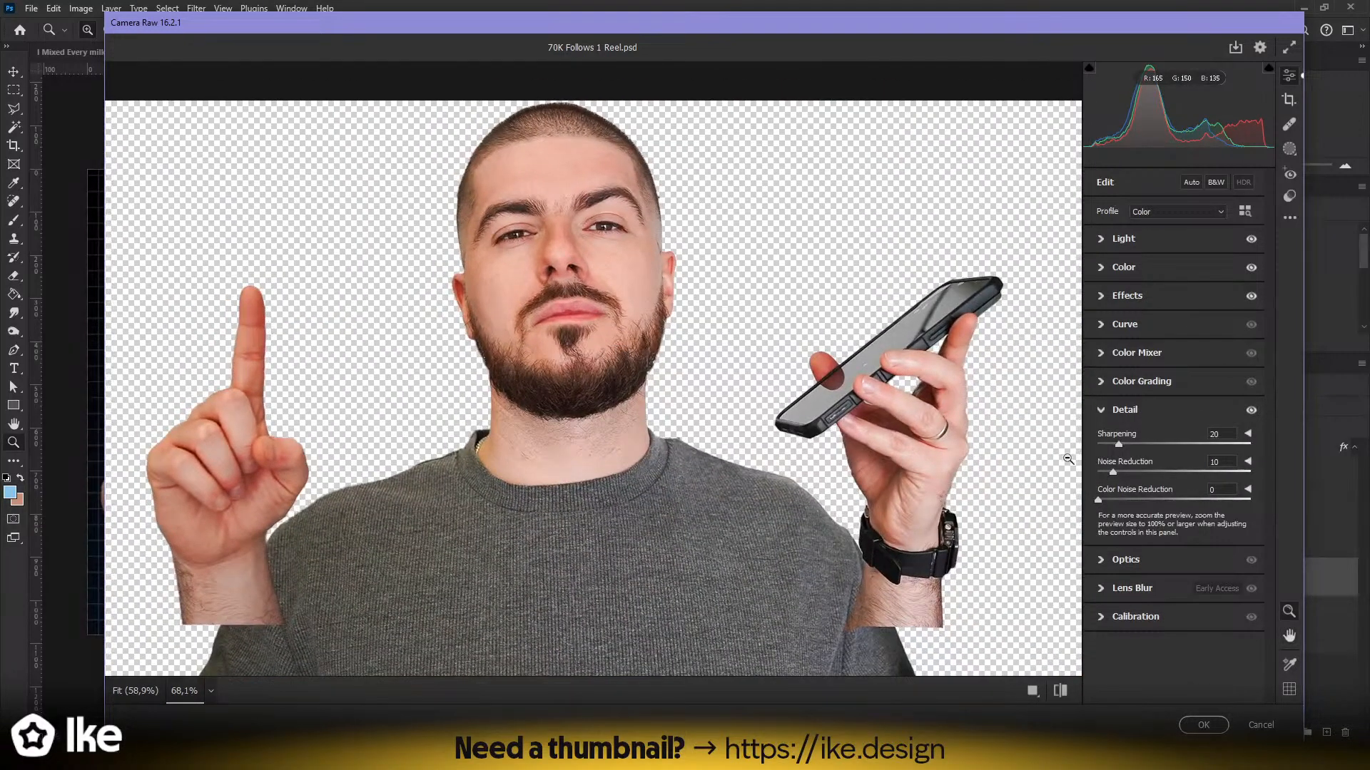
left_click(1204, 725)
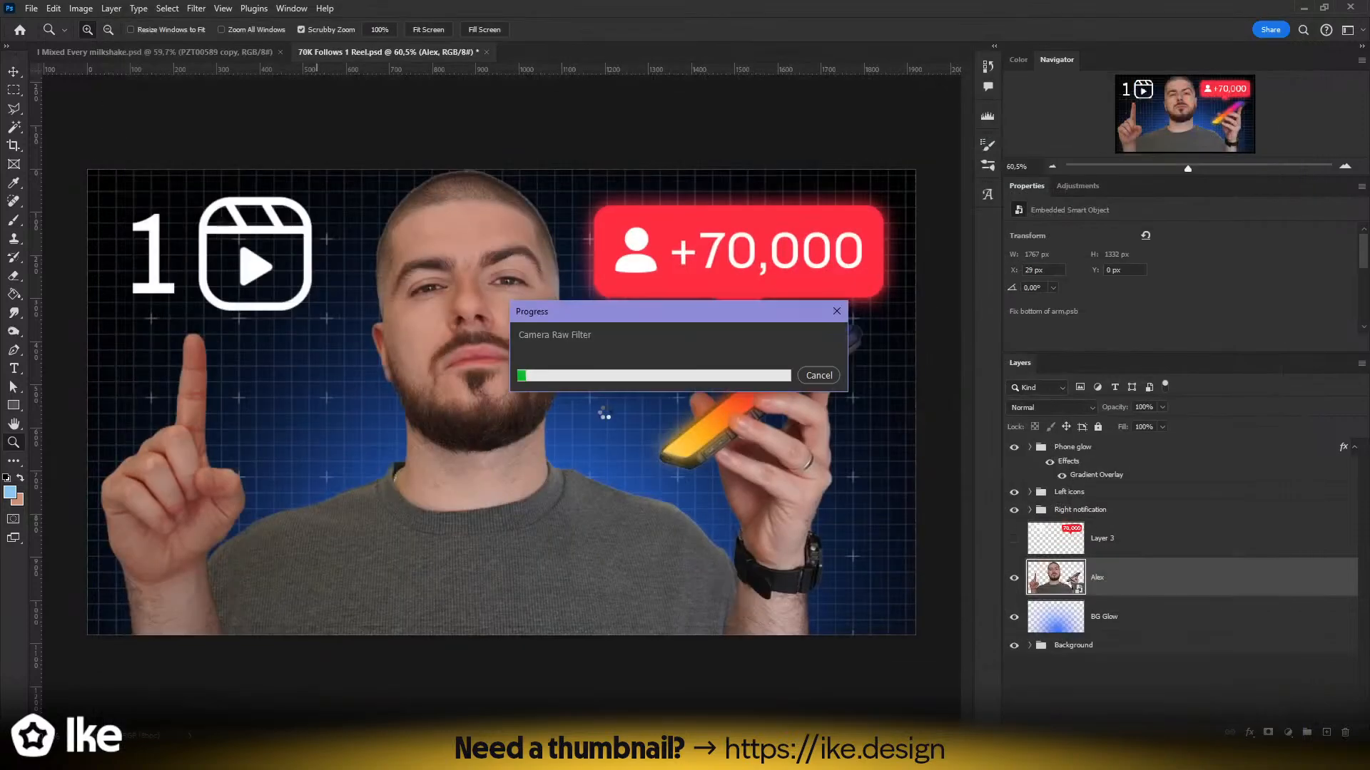
- Compare the portrait with and without the Camera Raw filter, keep the filter, and delete its smart filter mask
left_click_drag(500, 395, 556, 417)
key("ctrl+z")
key("ctrl+shift+z")
key("ctrl+z")
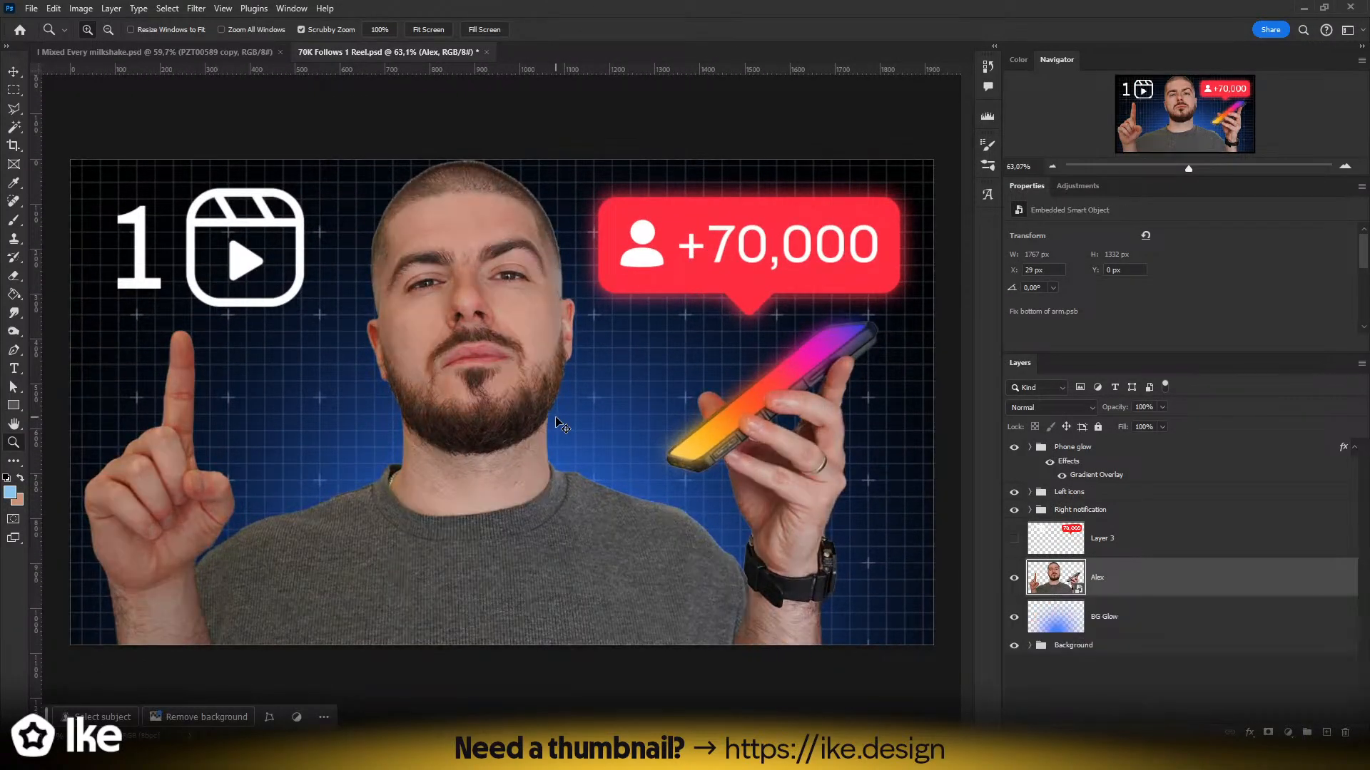
key("ctrl+shift+z")
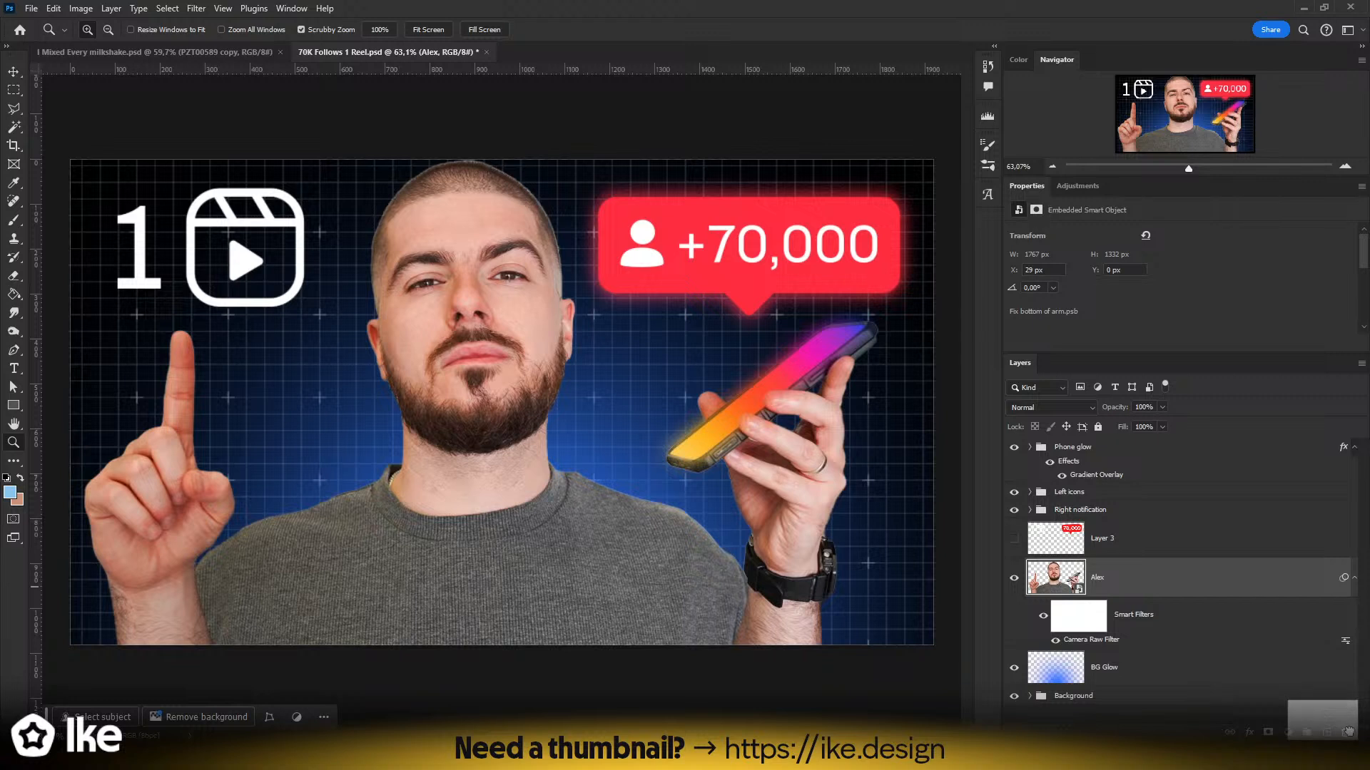
key("ctrl+shift+z")
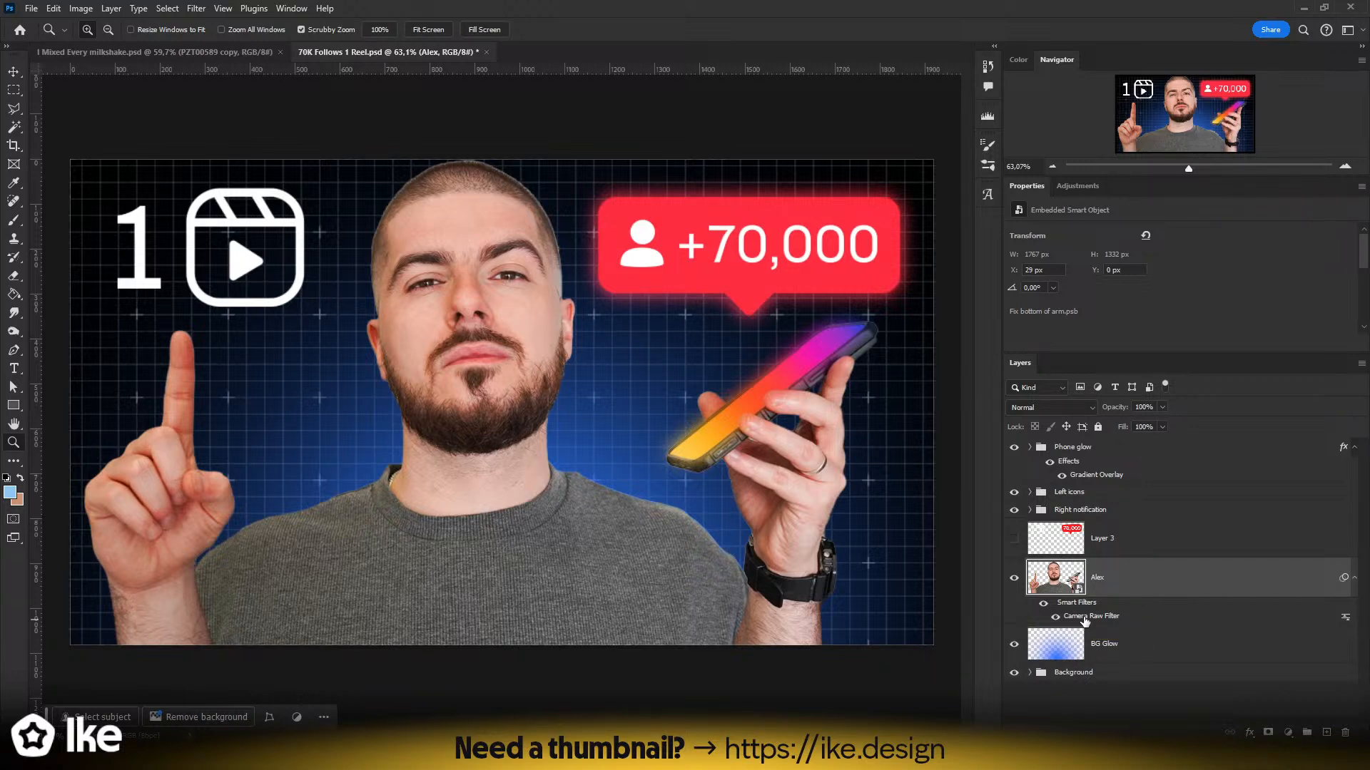
- Create a new transparent 1920 x 1080 px document
left_click(30, 10)
left_click(45, 24)
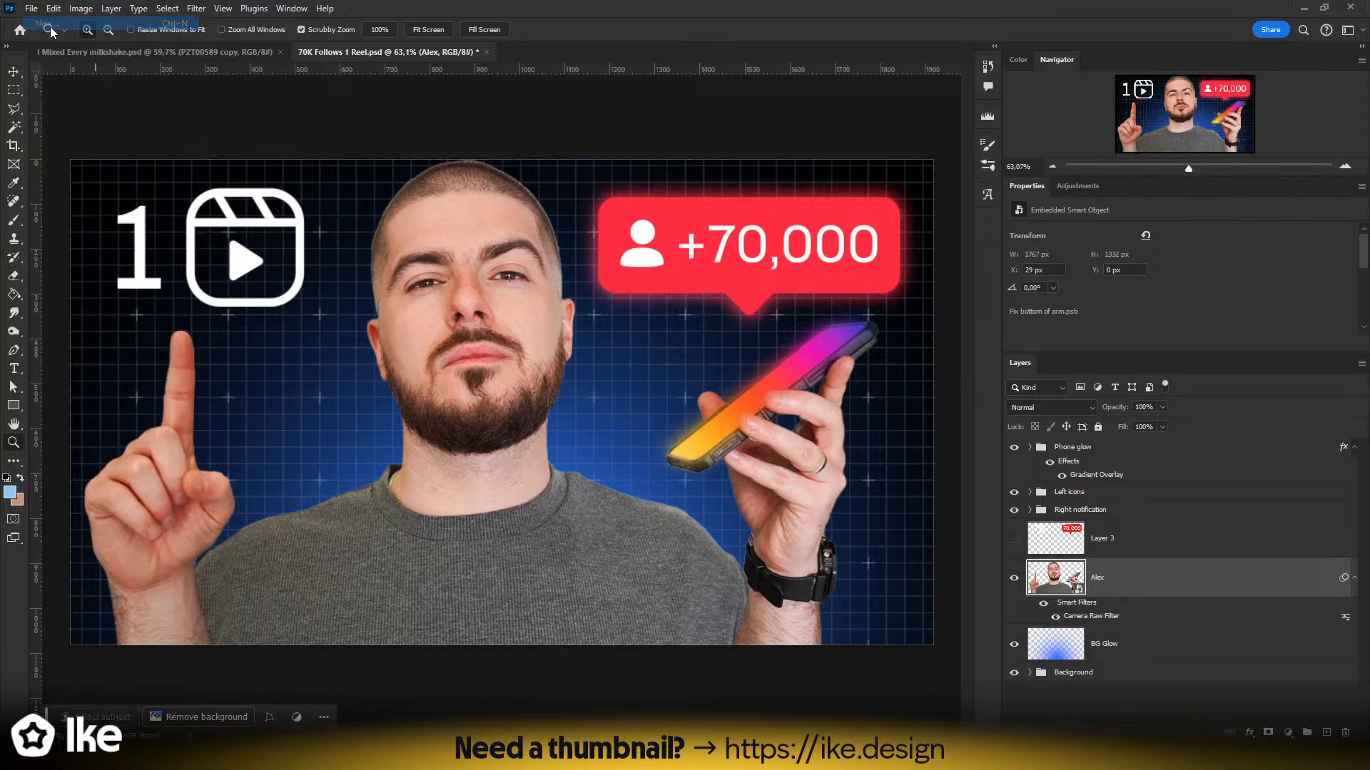
double_click(497, 261)
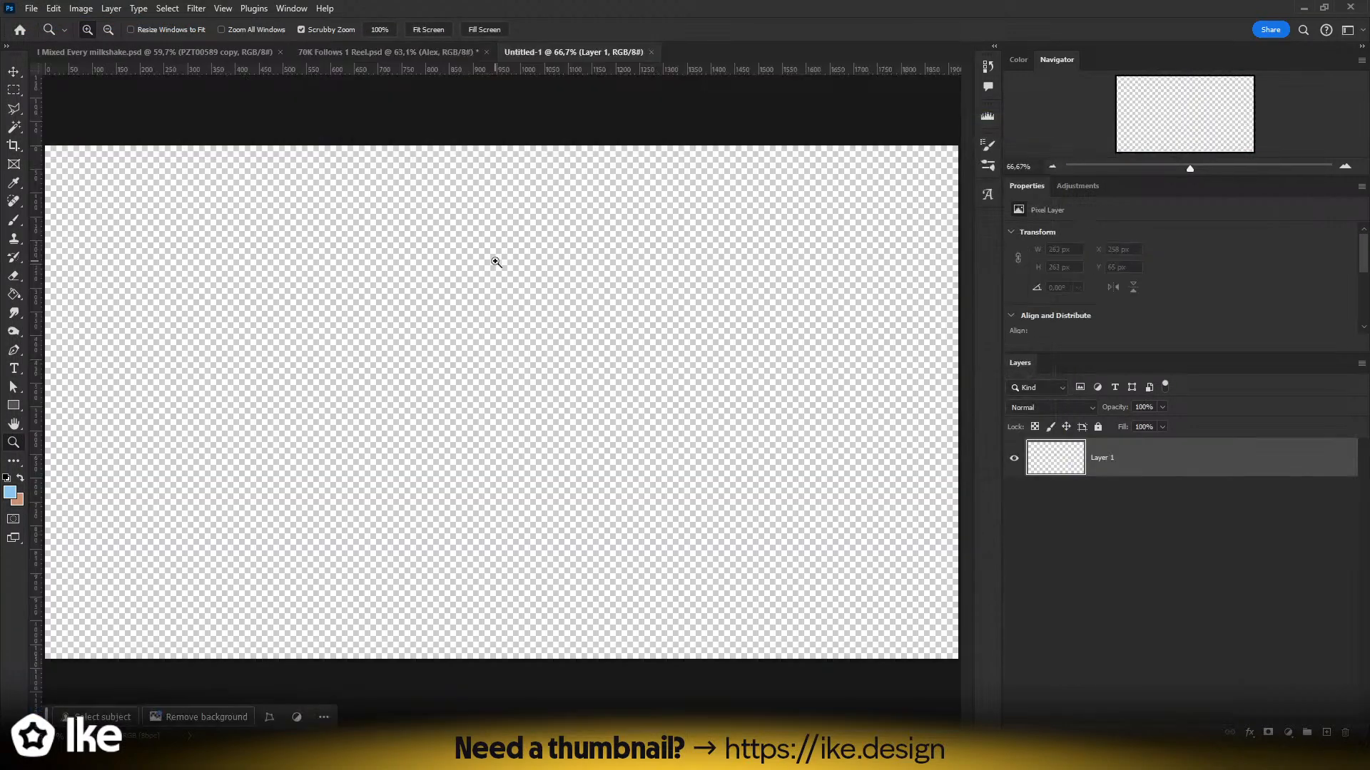
scroll(194, 218, "down", 4)
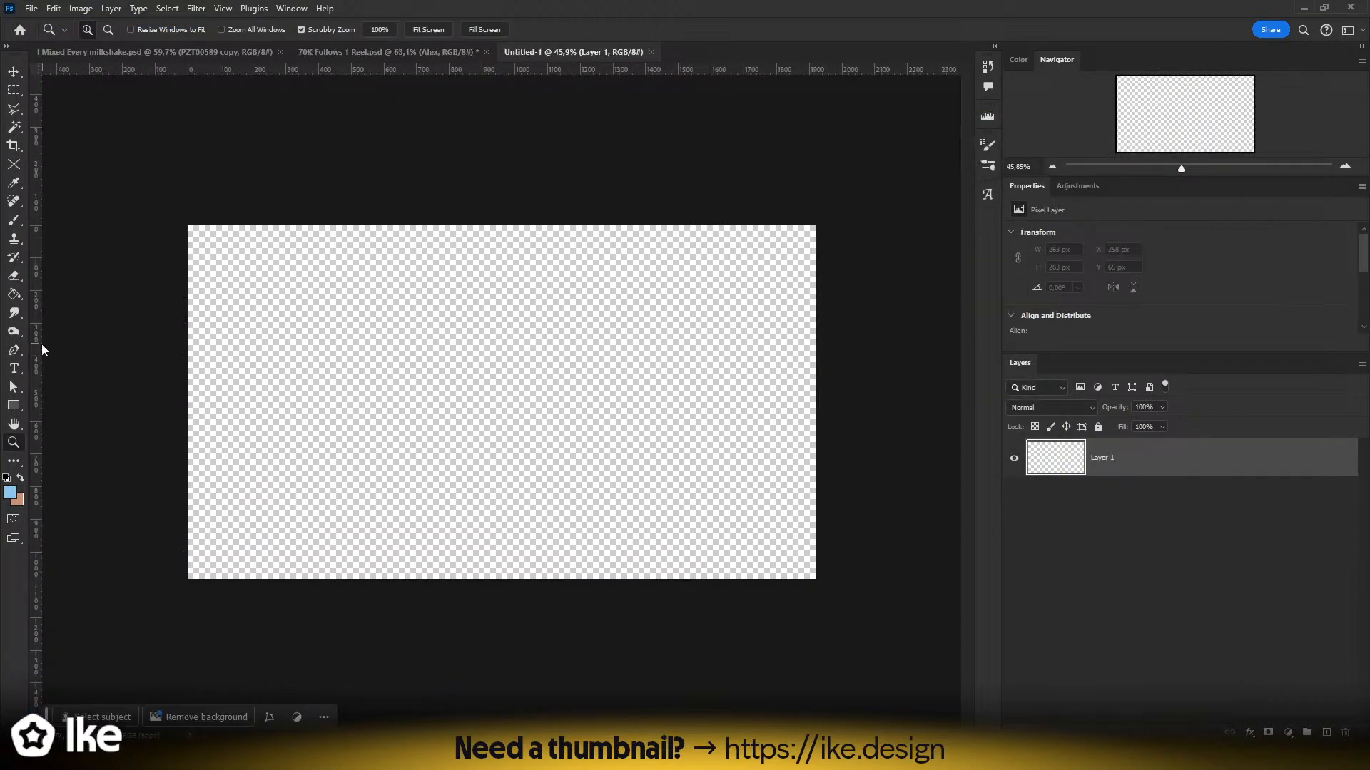
- Set the foreground colour to black (000000) and fill the whole canvas of Layer 1 with it
key("i")
left_click(10, 492)
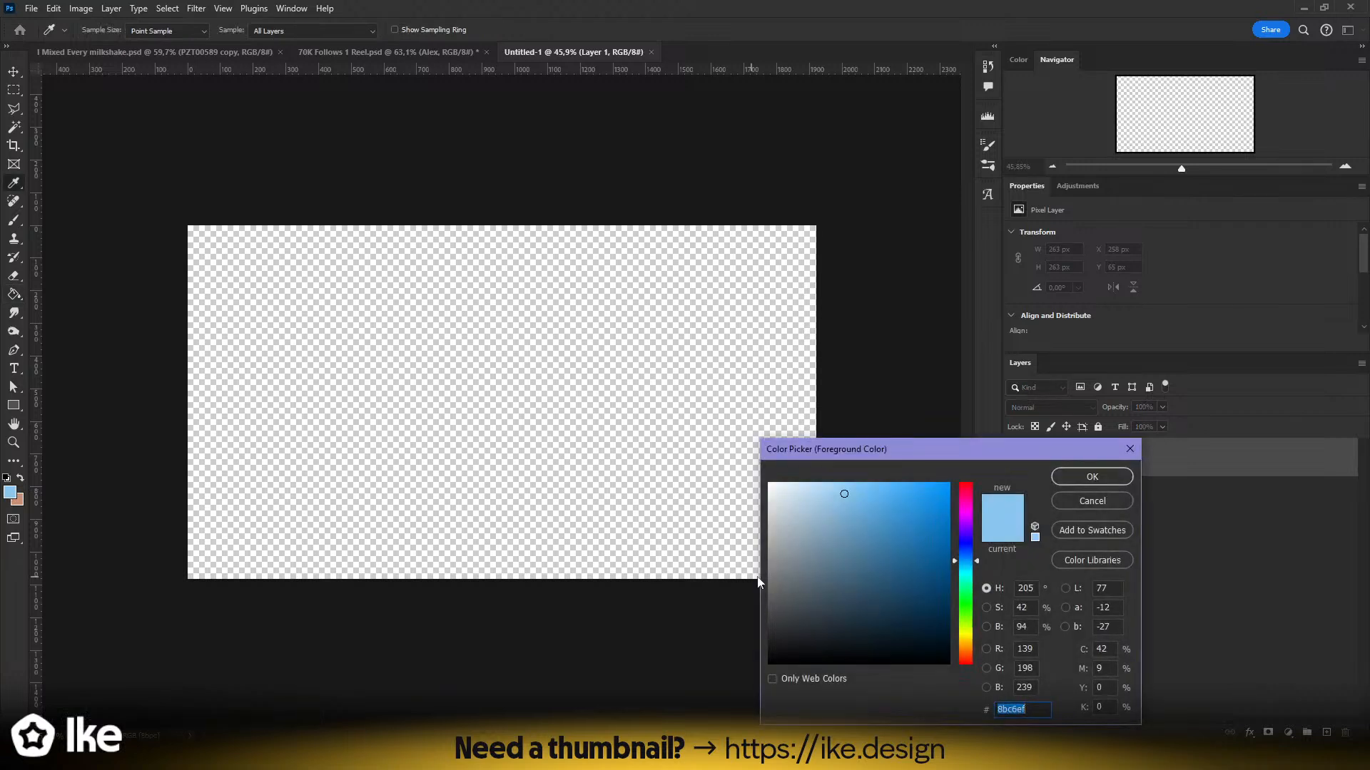
type("000000")
left_click(1091, 480)
left_click(530, 404)
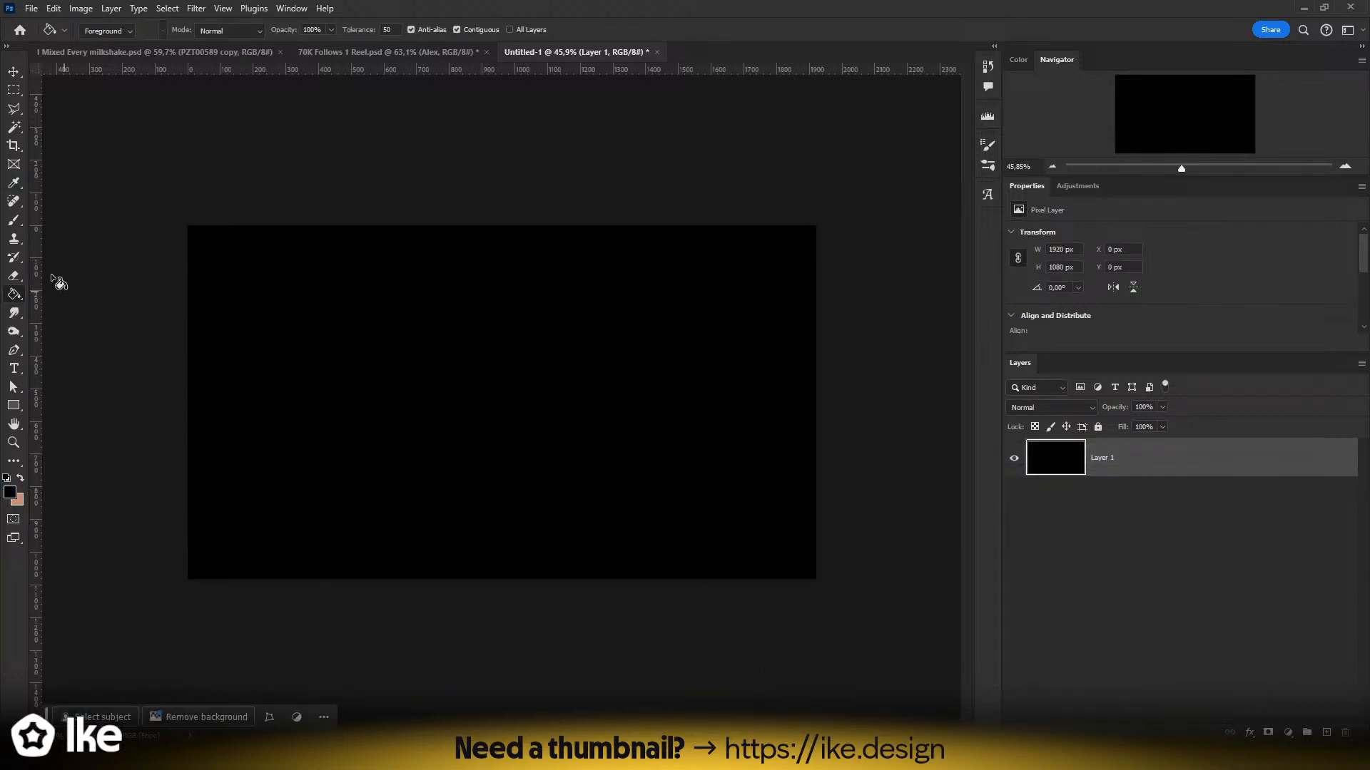
key("z")
left_click_drag(330, 345, 373, 357)
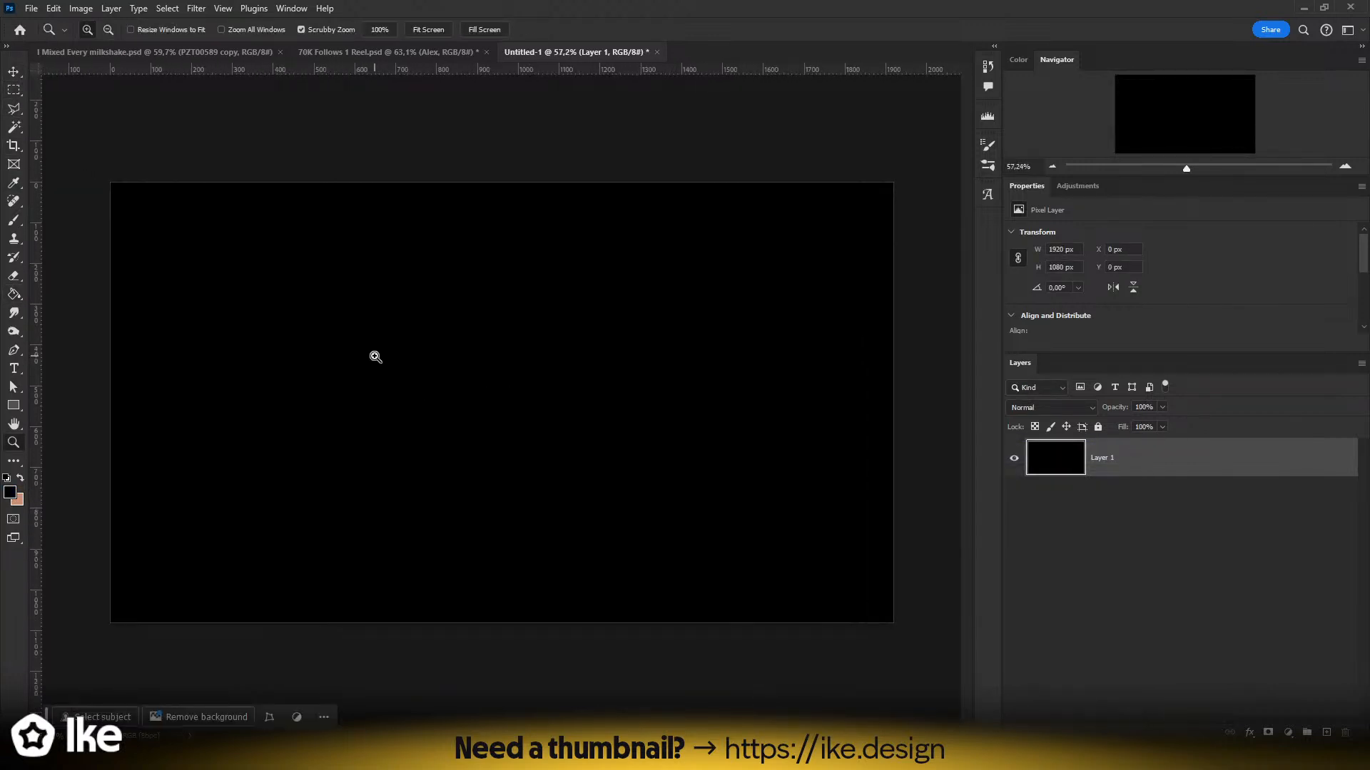
- Set up a 16 px brush with 100% hardness and a white foreground colour
key("b")
right_click(269, 340, "alt")
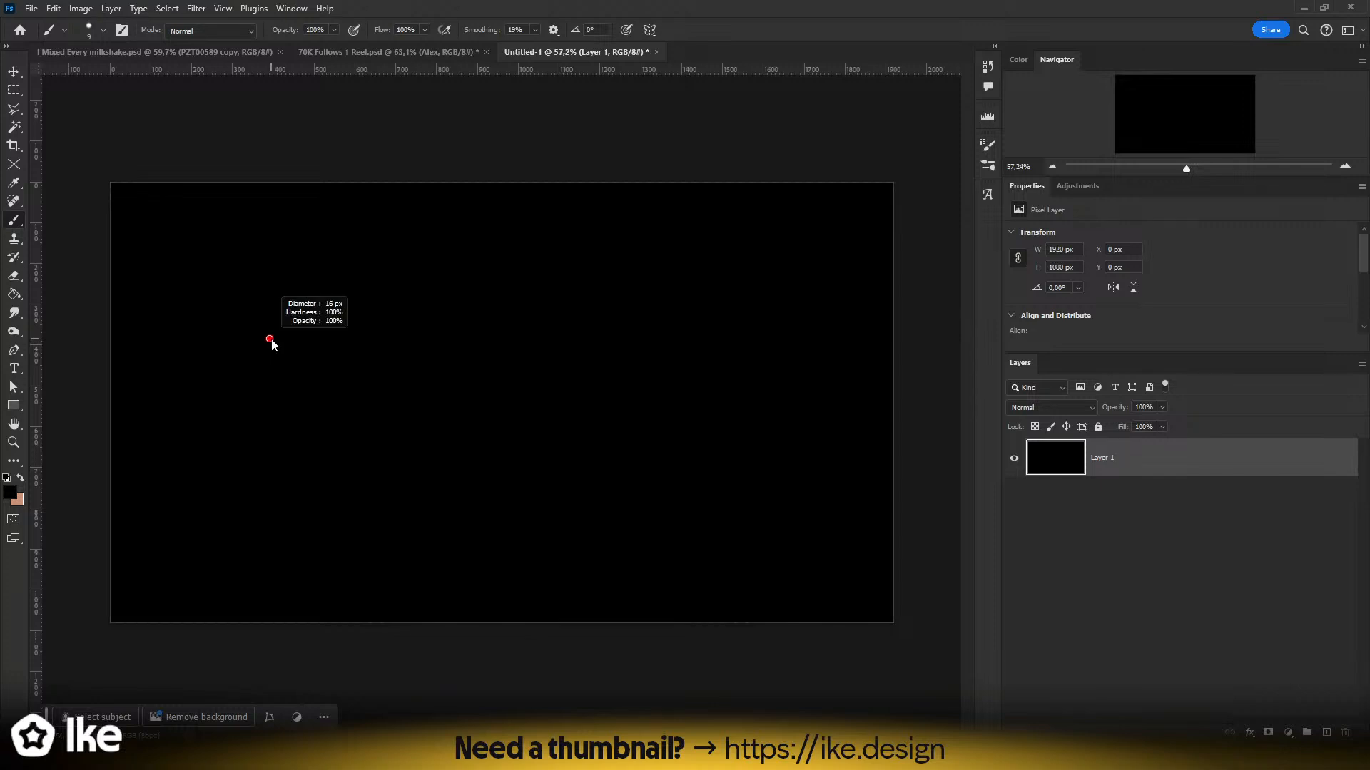
key("x")
left_click(13, 495)
left_click_drag(791, 499, 696, 456)
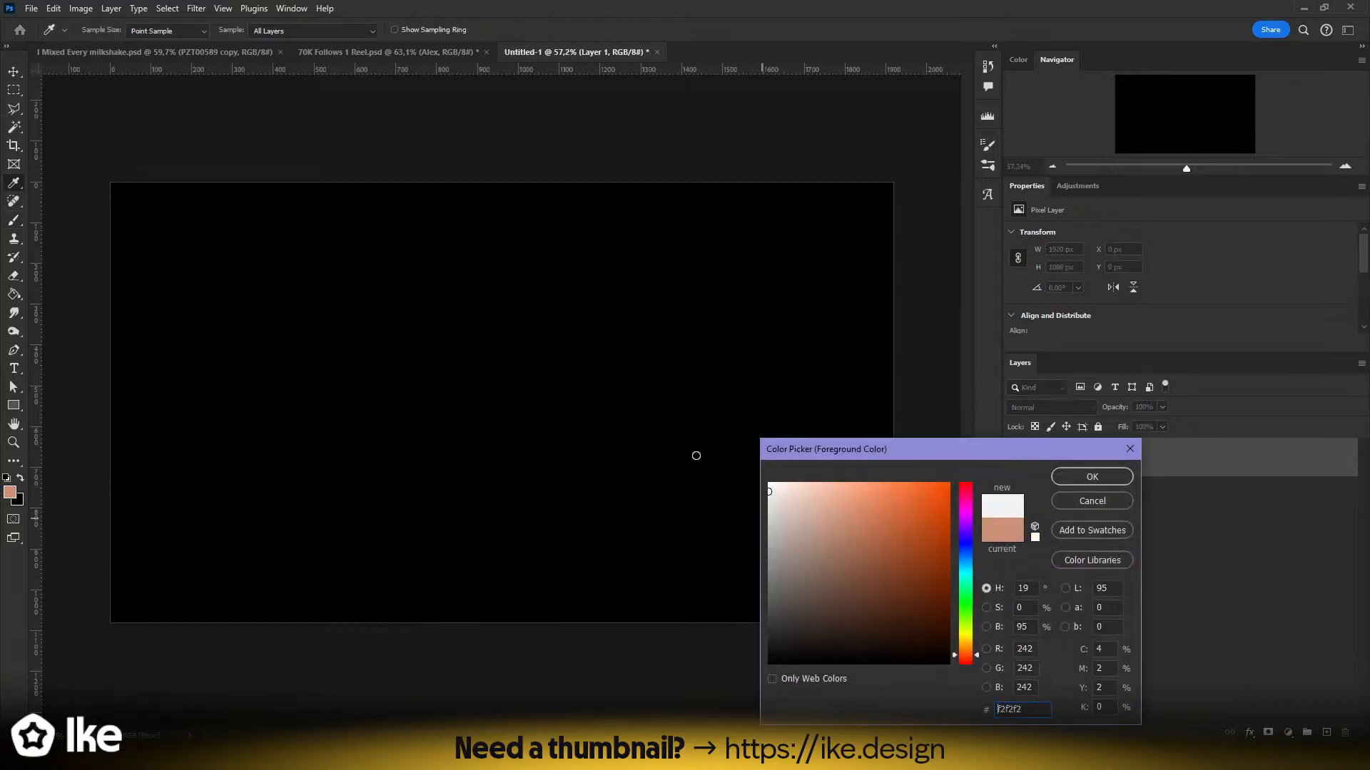
left_click(1091, 476)
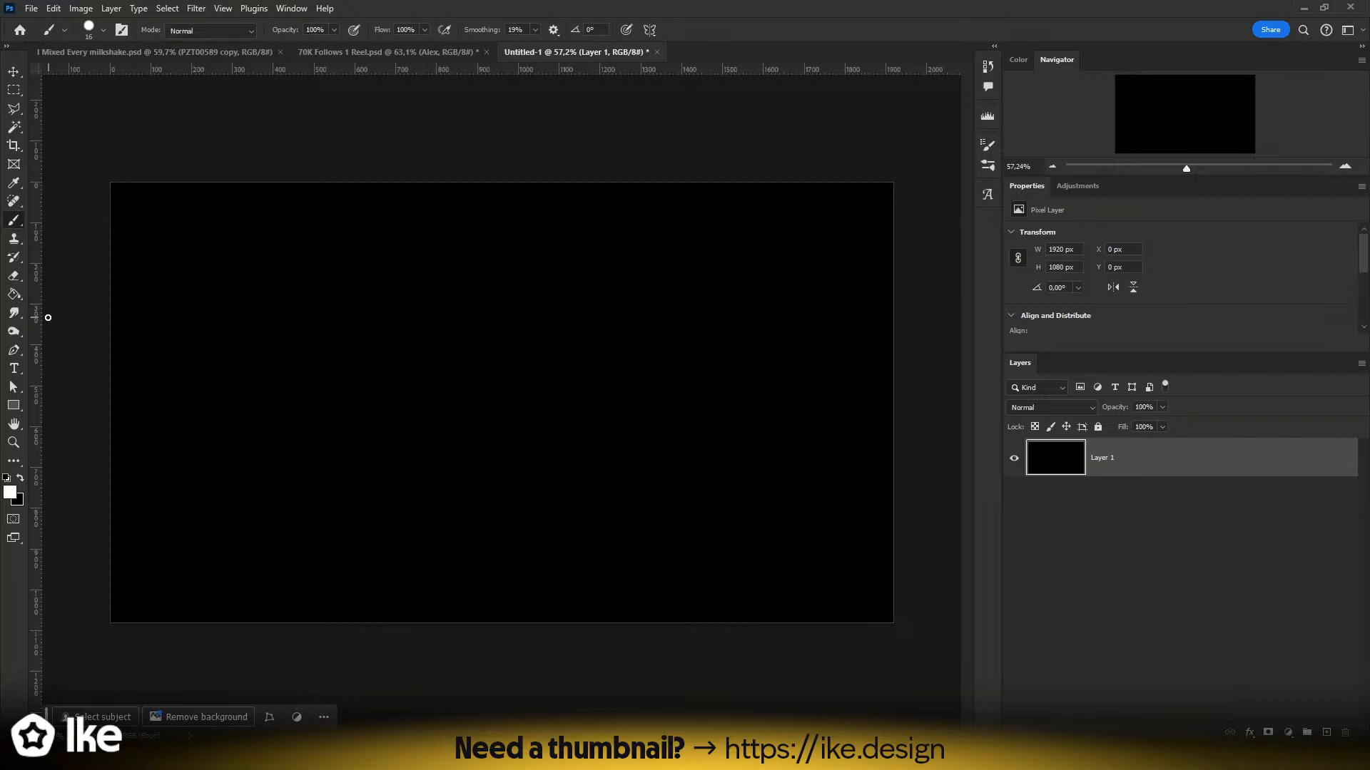
- Place a vertical and a horizontal guide through the centre of the canvas
left_click_drag(41, 338, 502, 349)
left_click_drag(440, 71, 474, 400)
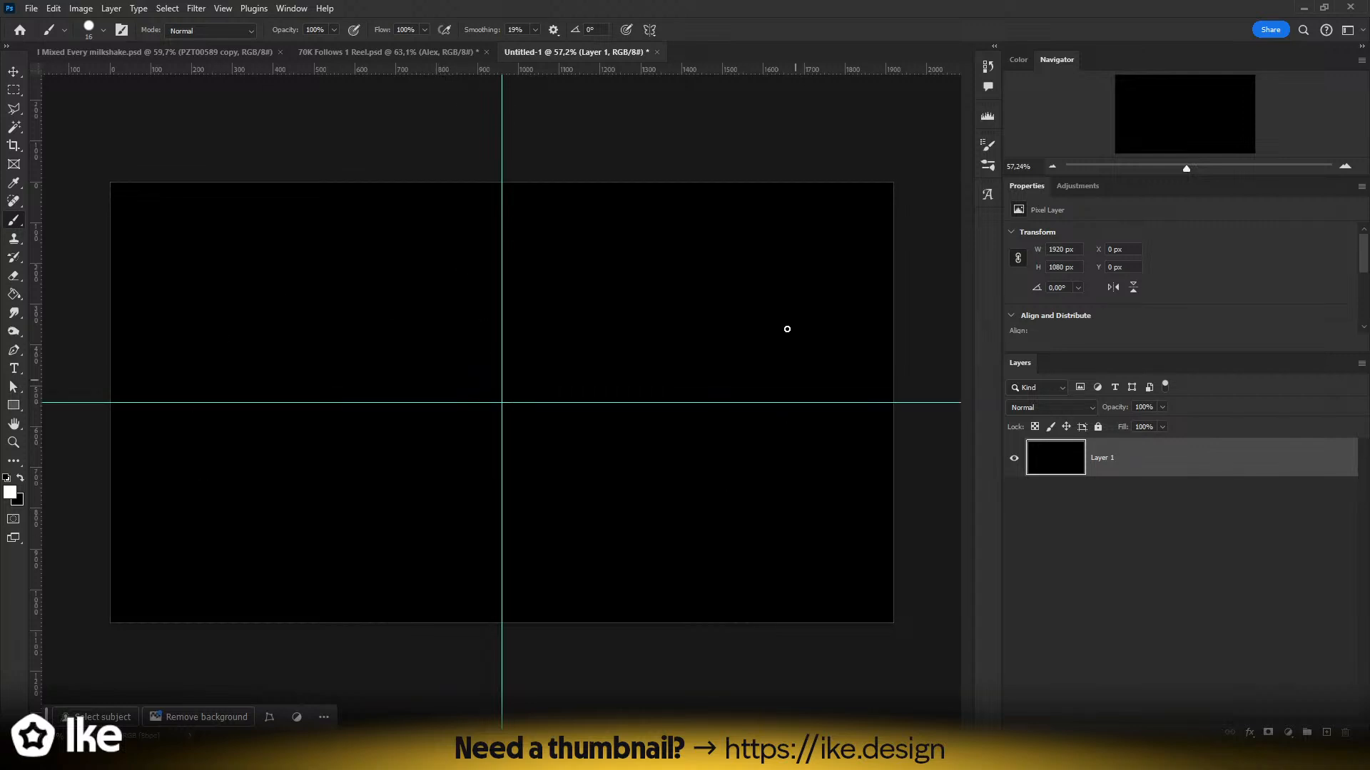
left_click_drag(113, 189, 954, 206)
mouse_move(885, 617)
left_mouse_down()
mouse_move(157, 612)
mouse_move(165, 207)
left_mouse_up()
key("ctrl+z")
key("ctrl+z")
- Paint a horizontal and a vertical white line across the whole canvas along the two centre guides
left_click_drag(114, 402, 935, 388)
left_click_drag(504, 187, 521, 682)
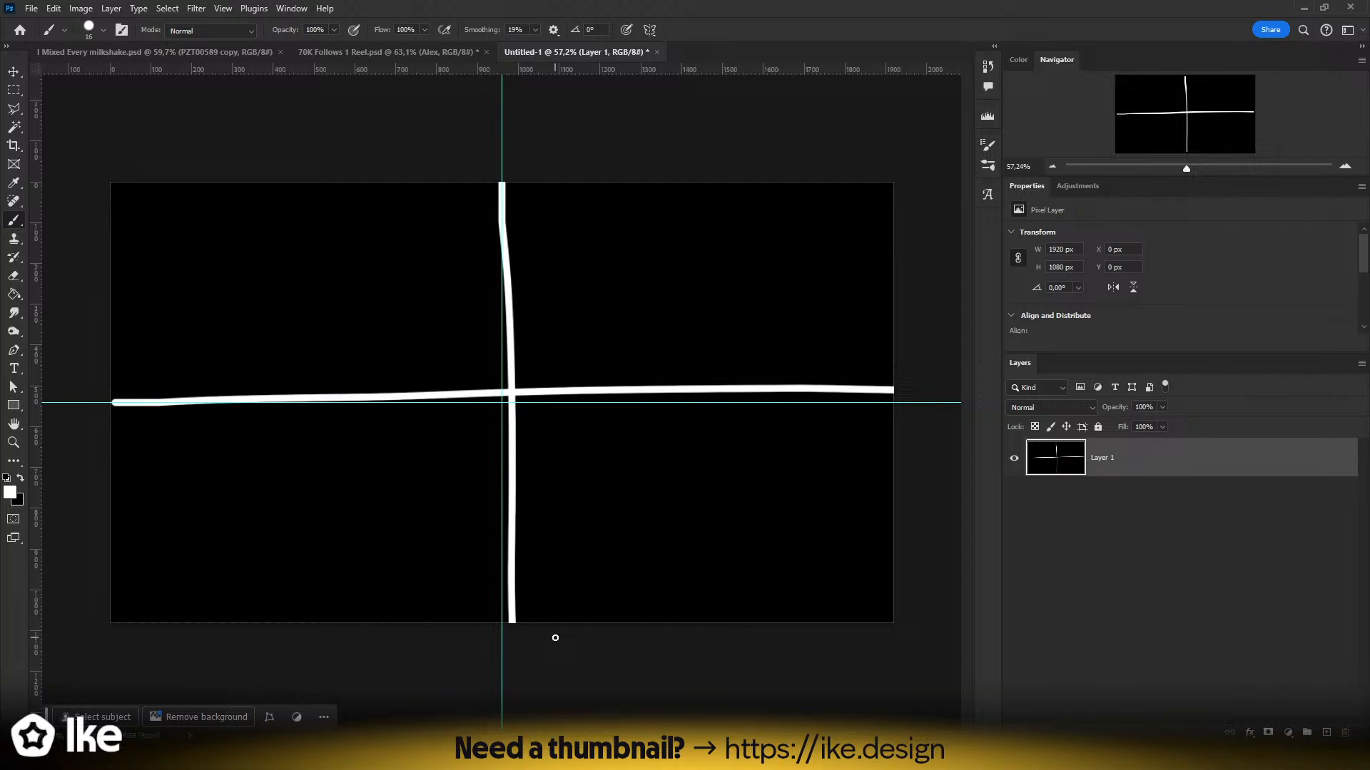
- Undo the two white lines painted along the centre guides
key("ctrl+z")
key("ctrl+z")
- Try a rough white freehand stroke on each side of the vertical centre guide, and undo both
mouse_move(271, 235)
left_mouse_down()
mouse_move(176, 434)
mouse_move(267, 632)
mouse_move(424, 494)
mouse_move(361, 253)
mouse_move(258, 248)
left_mouse_up()
mouse_move(687, 266)
left_mouse_down()
mouse_move(583, 380)
mouse_move(832, 397)
mouse_move(574, 321)
left_mouse_up()
key("ctrl+z")
key("ctrl+z")
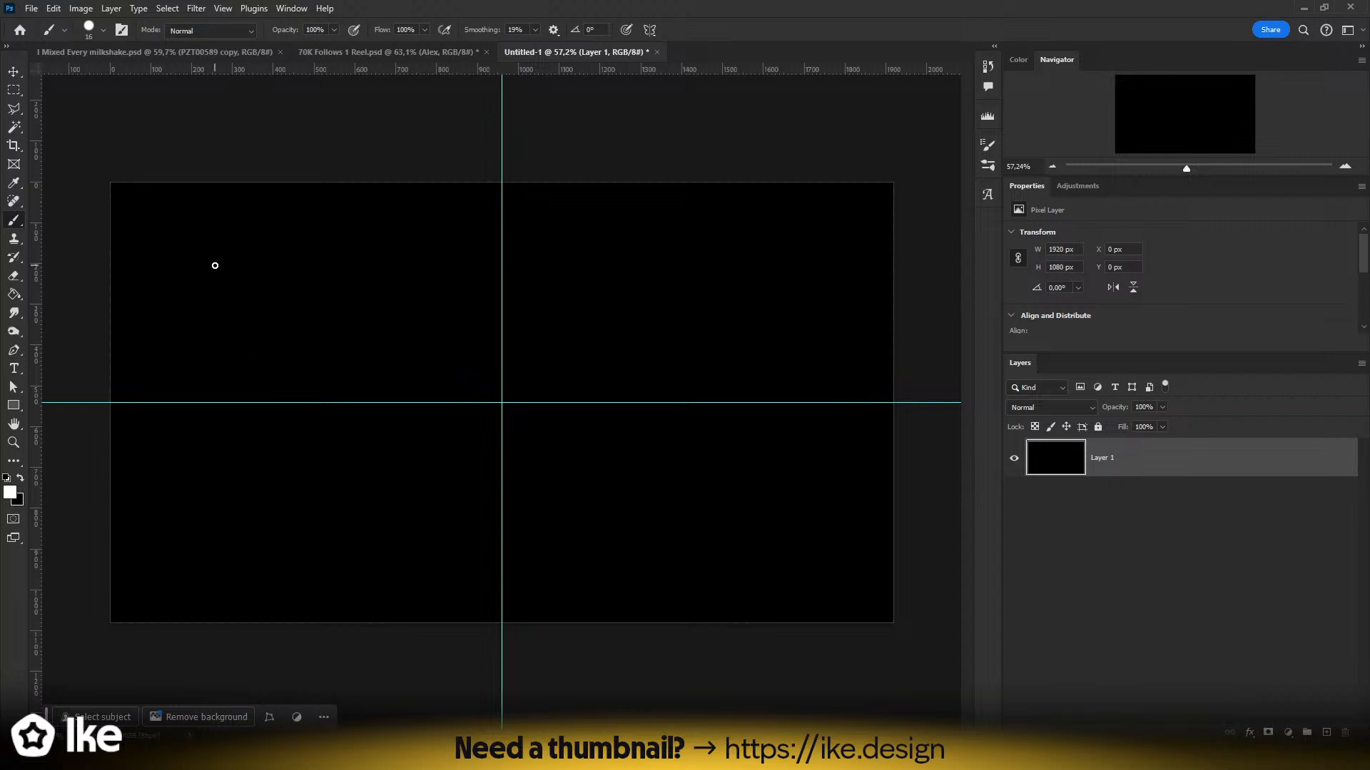
- Sketch a large white face with two eyes, an open mouth and a shoulder line in the left half of the canvas
mouse_move(141, 447)
left_mouse_down()
mouse_move(117, 299)
mouse_move(172, 189)
mouse_move(345, 192)
mouse_move(422, 292)
mouse_move(368, 425)
mouse_move(321, 468)
mouse_move(264, 490)
mouse_move(173, 430)
left_mouse_up()
left_click_drag(243, 306, 245, 305)
mouse_move(348, 308)
left_mouse_down()
mouse_move(333, 335)
mouse_move(349, 312)
left_mouse_up()
left_click_drag(266, 495, 421, 622)
mouse_move(266, 382)
left_mouse_down()
mouse_move(265, 476)
mouse_move(317, 392)
mouse_move(274, 384)
left_mouse_up()
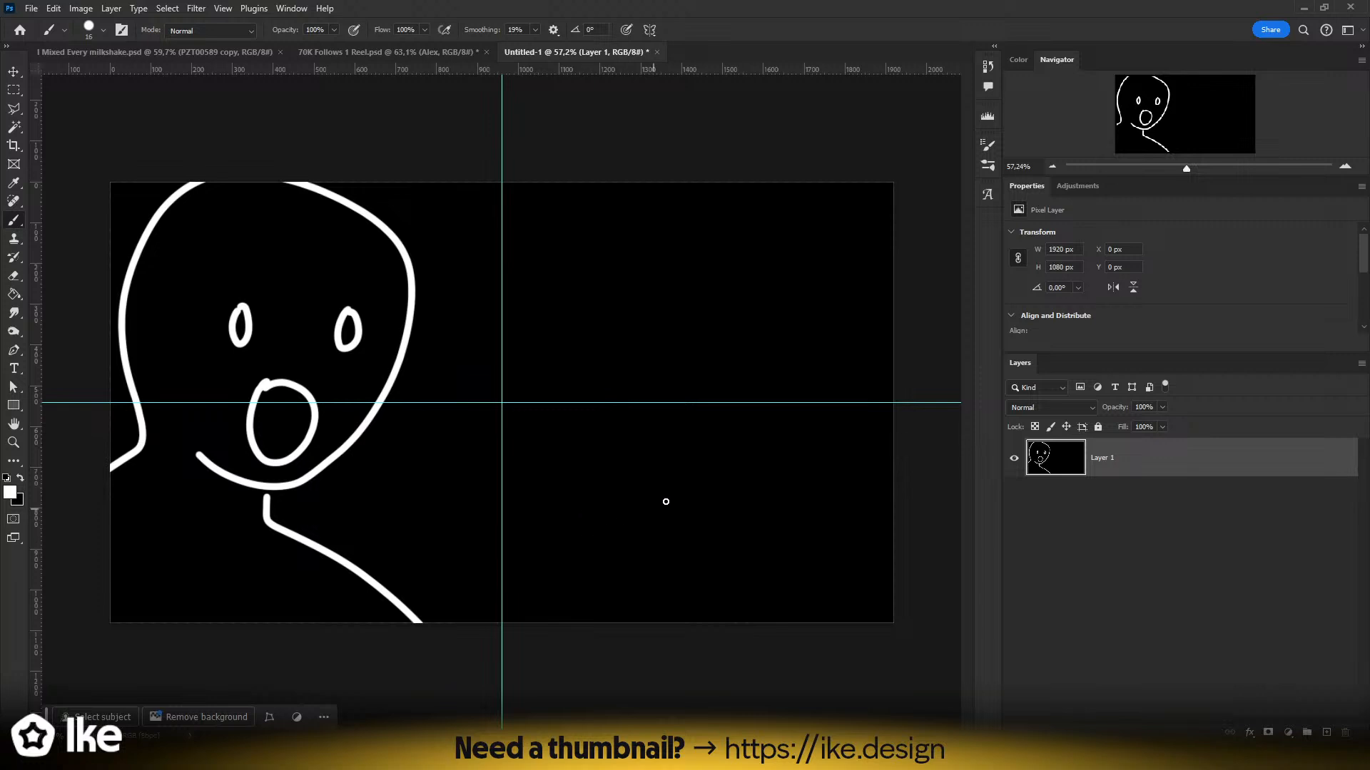
- Sketch a white question mark enclosed by a large hexagonal outline in the right half of the canvas
mouse_move(647, 336)
left_mouse_down()
mouse_move(664, 289)
mouse_move(699, 367)
mouse_move(697, 405)
left_mouse_up()
mouse_move(716, 447)
left_mouse_down()
mouse_move(706, 465)
mouse_move(718, 449)
left_mouse_up()
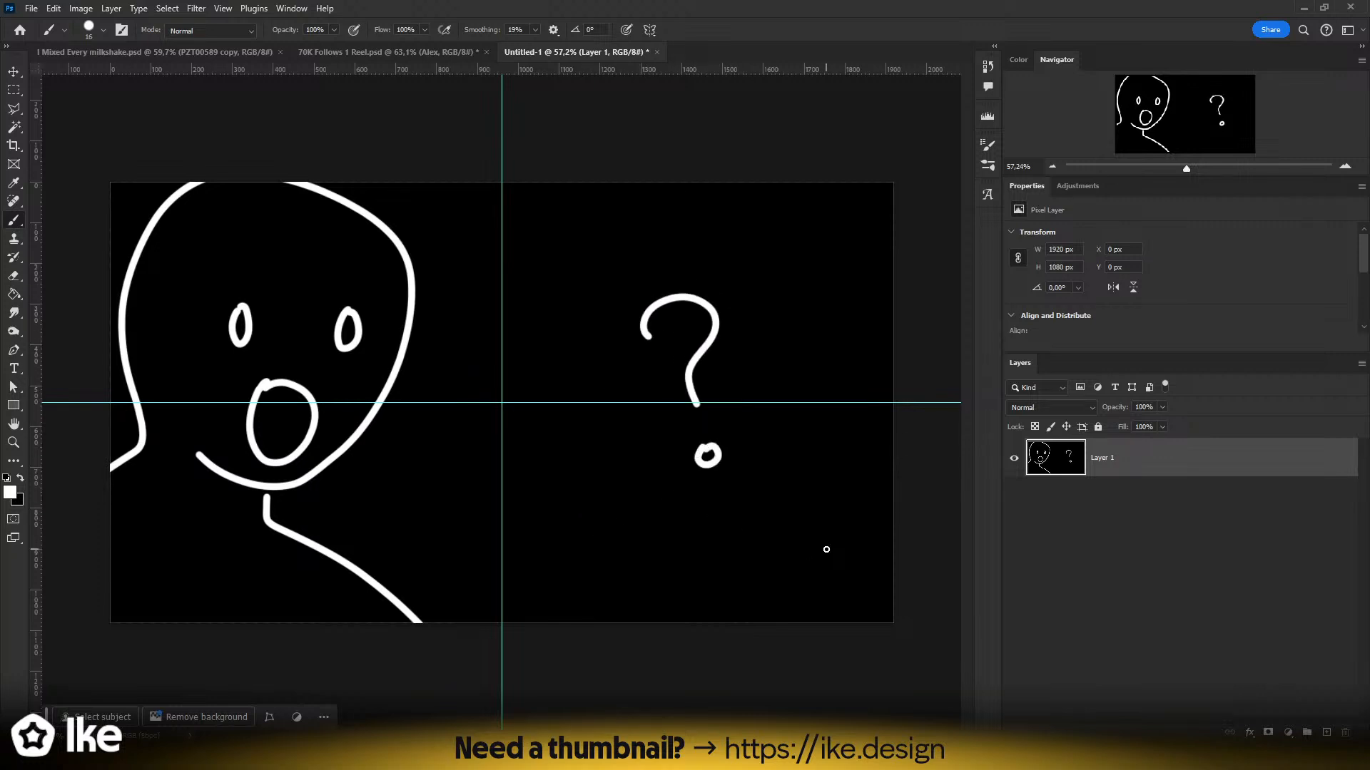
mouse_move(512, 301)
left_mouse_down()
mouse_move(835, 321)
mouse_move(832, 547)
mouse_move(652, 590)
mouse_move(530, 425)
mouse_move(569, 305)
left_mouse_up()
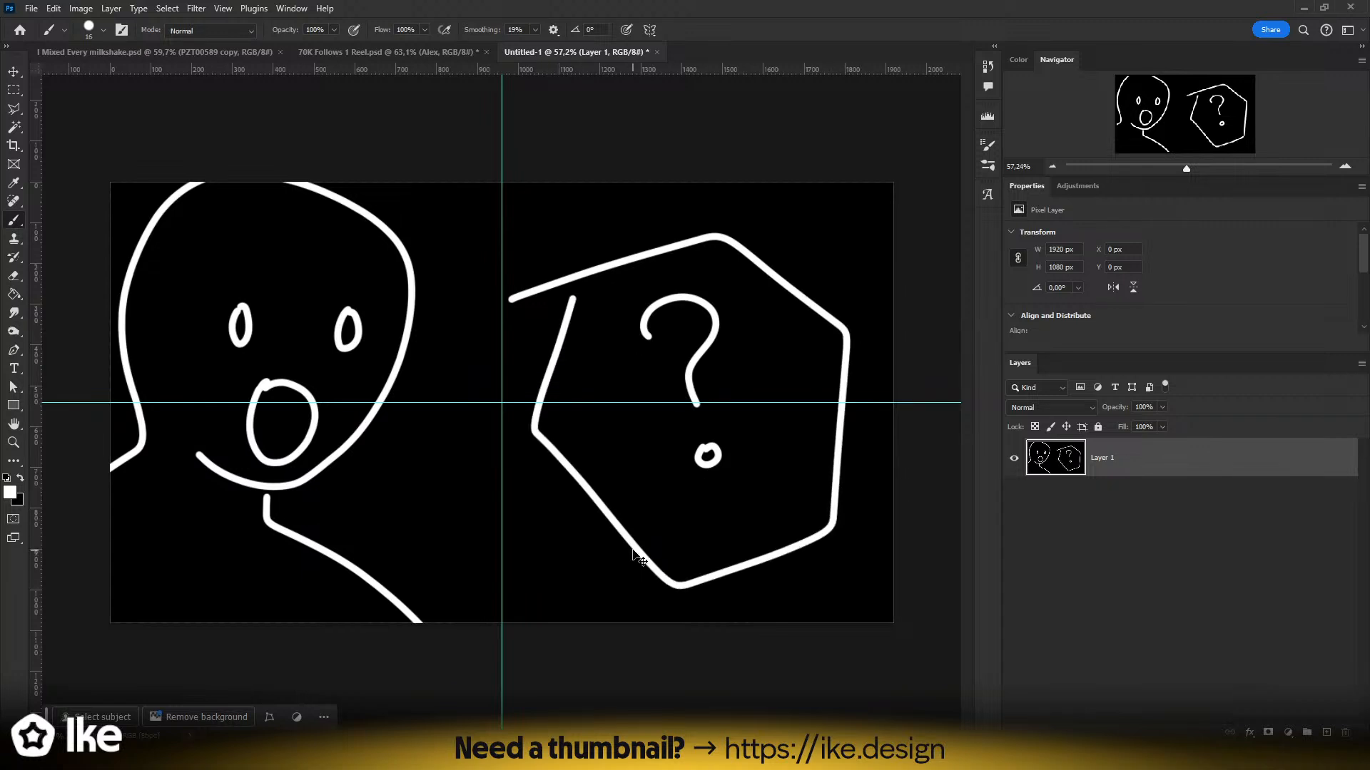
- Undo all strokes of the face and question-mark sketch until the canvas is plain black
key("ctrl+z")
key("ctrl+z")
key("ctrl+z")
key("ctrl+z")
key("ctrl+z")
key("ctrl+z")
key("ctrl+z")
key("ctrl+z")
key("ctrl+z")
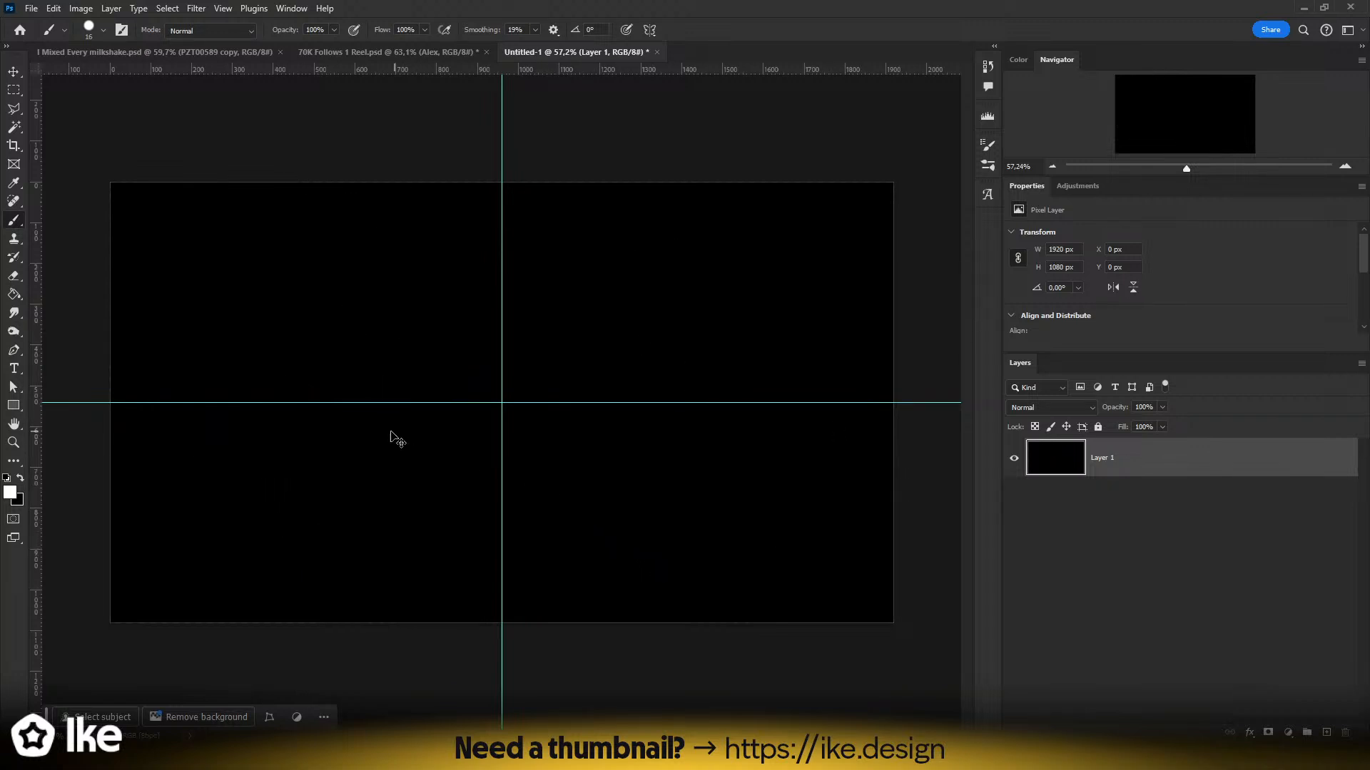
- Sketch a versus layout in white: VS in the centre, a large circle on either side and a vertical dividing line
left_click(14, 72)
key("b")
mouse_move(442, 360)
left_mouse_down()
mouse_move(477, 440)
mouse_move(508, 339)
mouse_move(547, 350)
mouse_move(514, 386)
mouse_move(559, 415)
mouse_move(504, 431)
left_mouse_up()
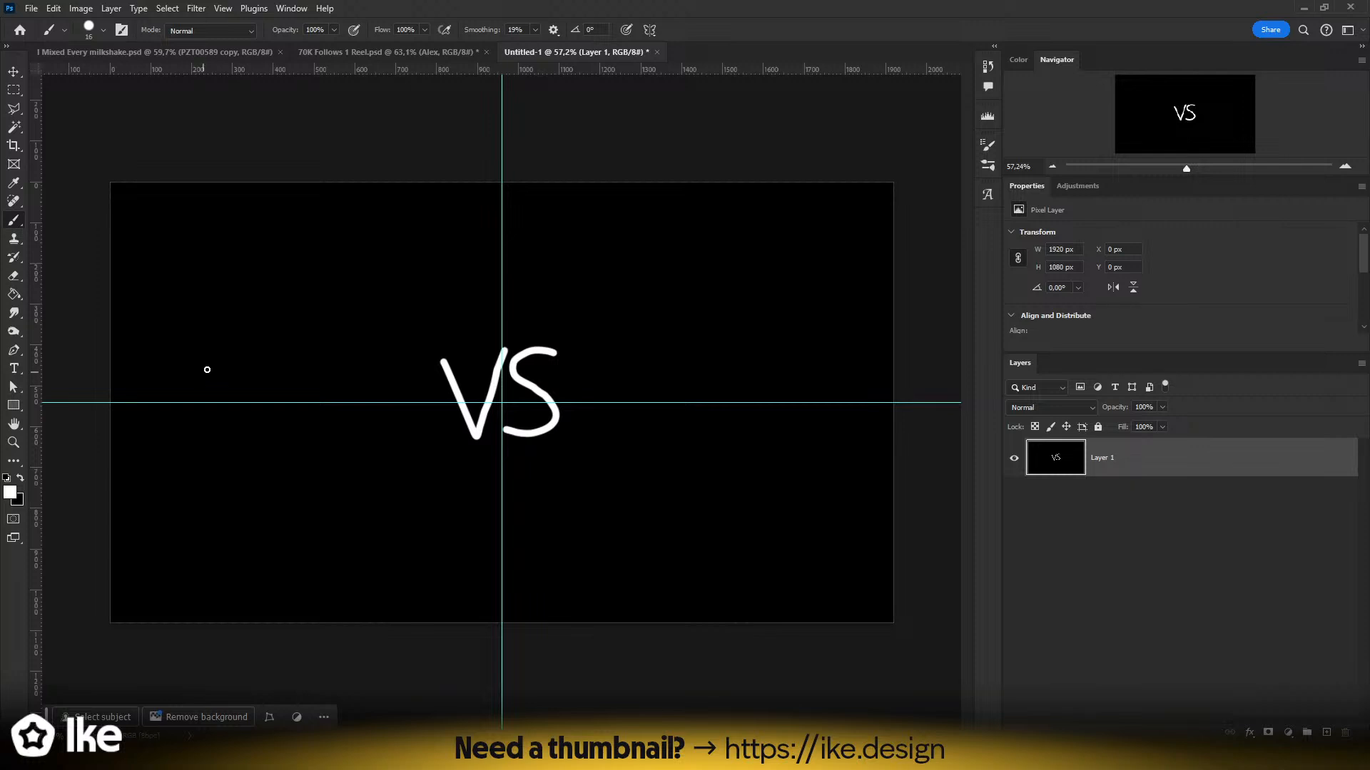
mouse_move(206, 306)
left_mouse_down()
mouse_move(211, 523)
mouse_move(300, 309)
mouse_move(214, 305)
left_mouse_up()
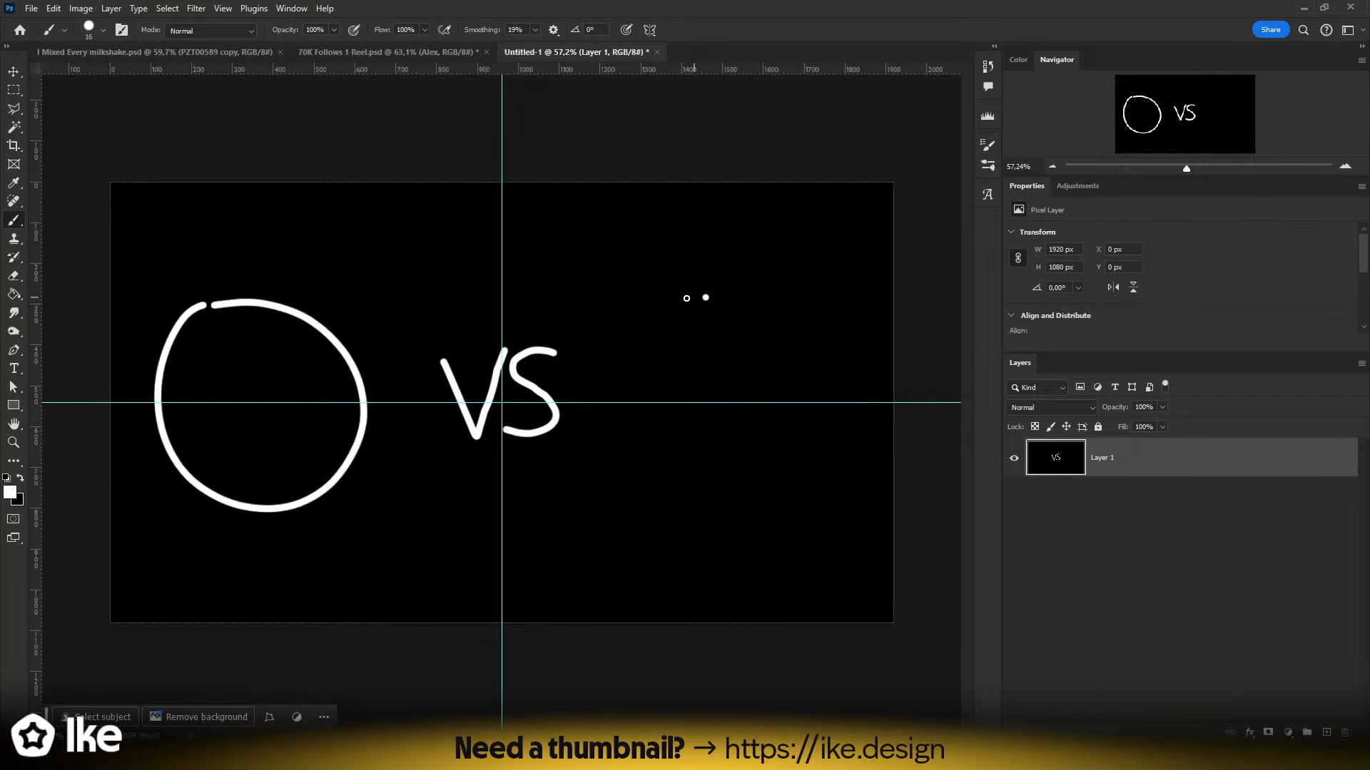
mouse_move(705, 297)
left_mouse_down()
mouse_move(830, 465)
mouse_move(802, 304)
mouse_move(709, 293)
left_mouse_up()
mouse_move(501, 184)
left_mouse_down()
mouse_move(502, 564)
mouse_move(538, 719)
left_mouse_up()
- Undo all strokes of the versus layout sketch
key("ctrl+z")
key("ctrl+z")
key("ctrl+z")
key("ctrl+z")
key("ctrl+z")
key("ctrl+z")
key("ctrl+z")
key("ctrl+z")
key("ctrl+z")
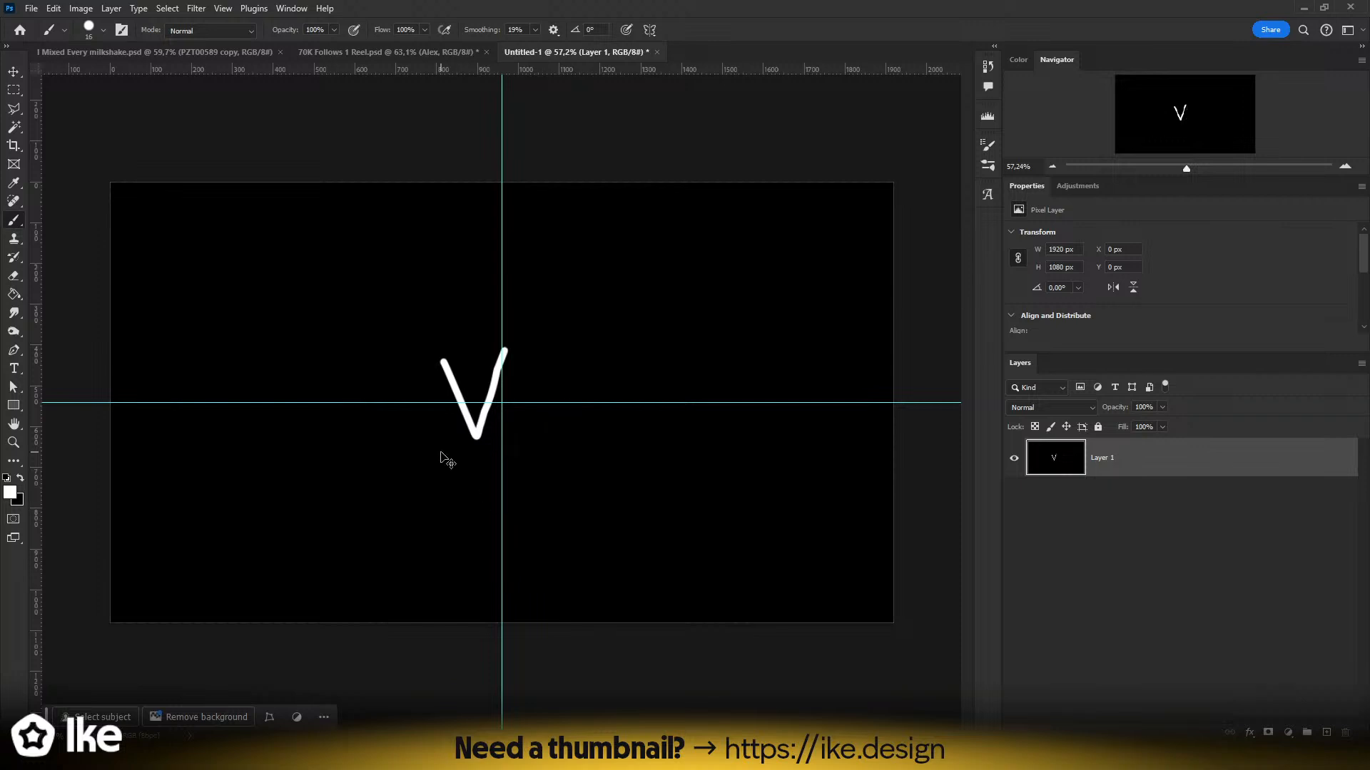
- Open Worst vs Best Air Jordan.psd from the Worst VS Best Nike Shoe folder inside NachoAverageFinds (Sneakers)
left_click(32, 8)
left_click(45, 37)
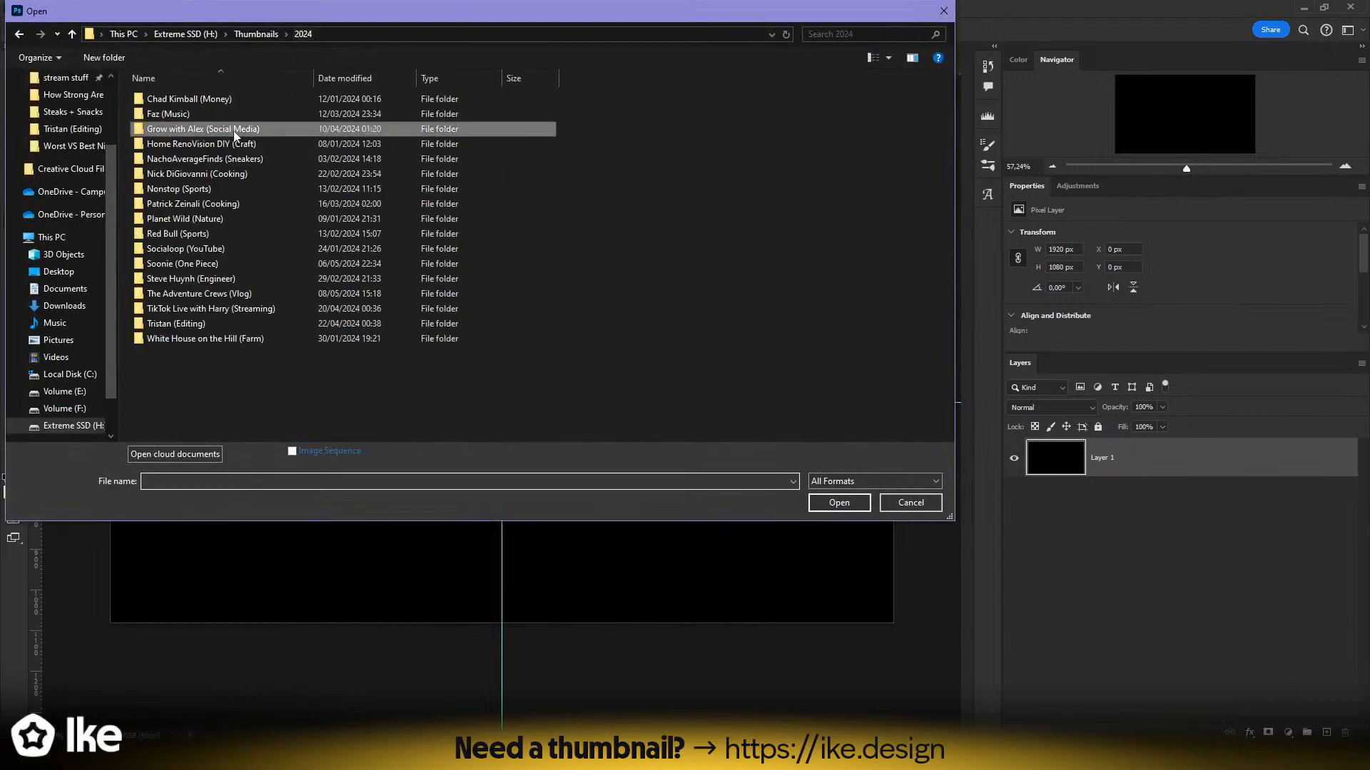
double_click(180, 159)
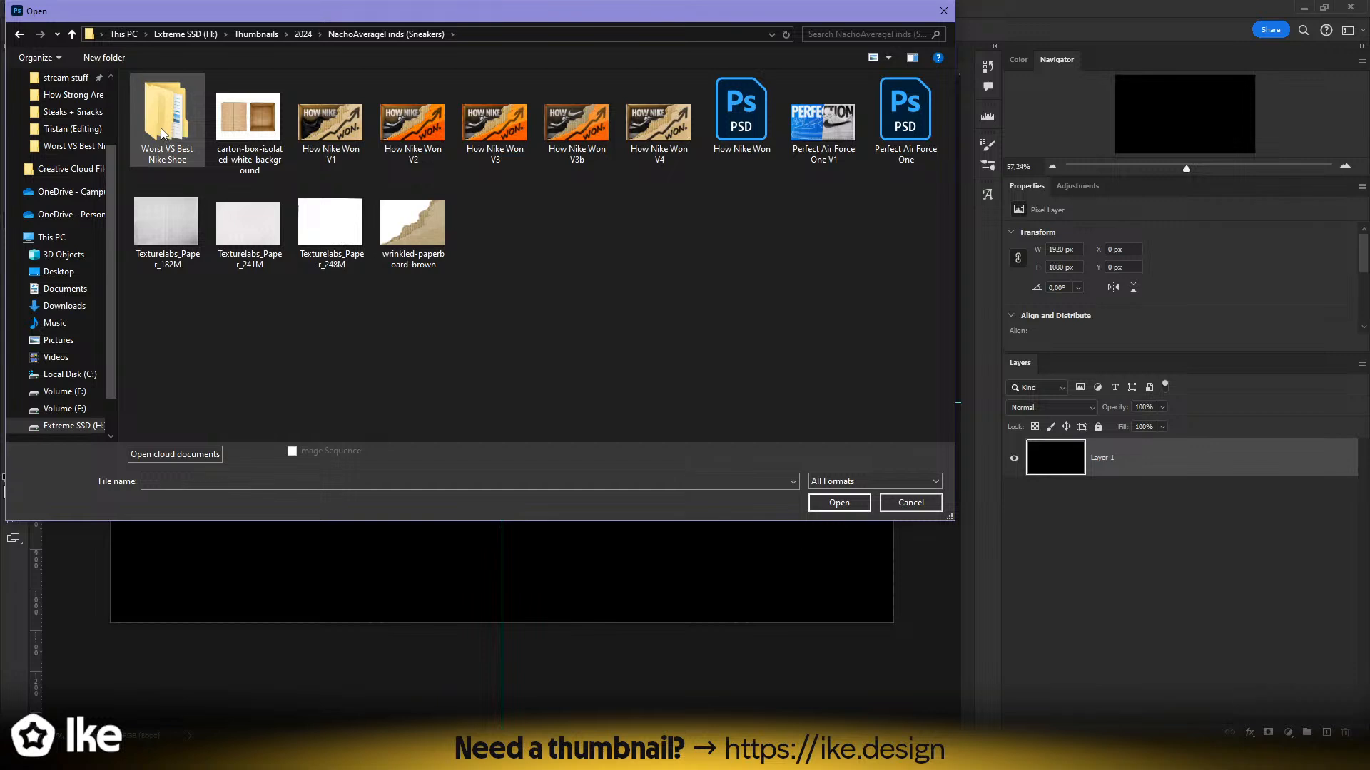
double_click(194, 123)
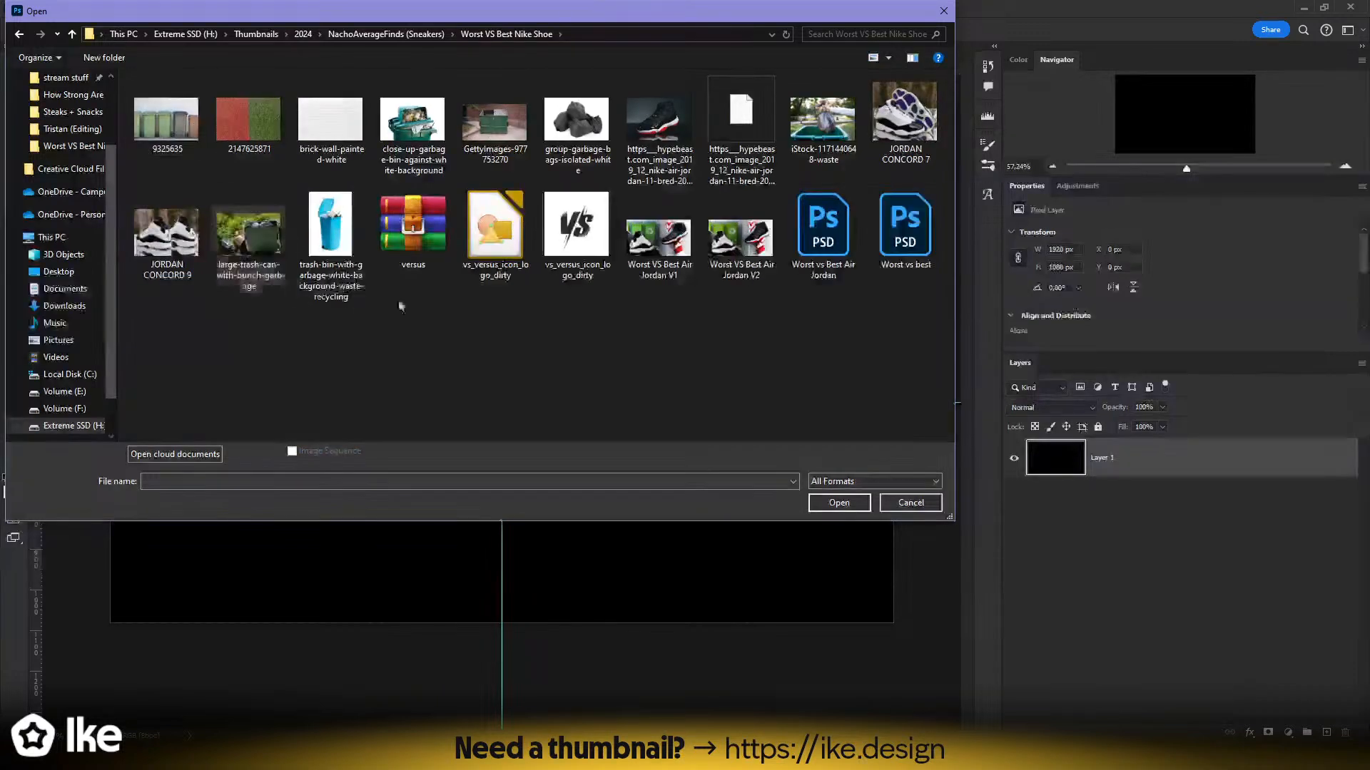
left_click(814, 244)
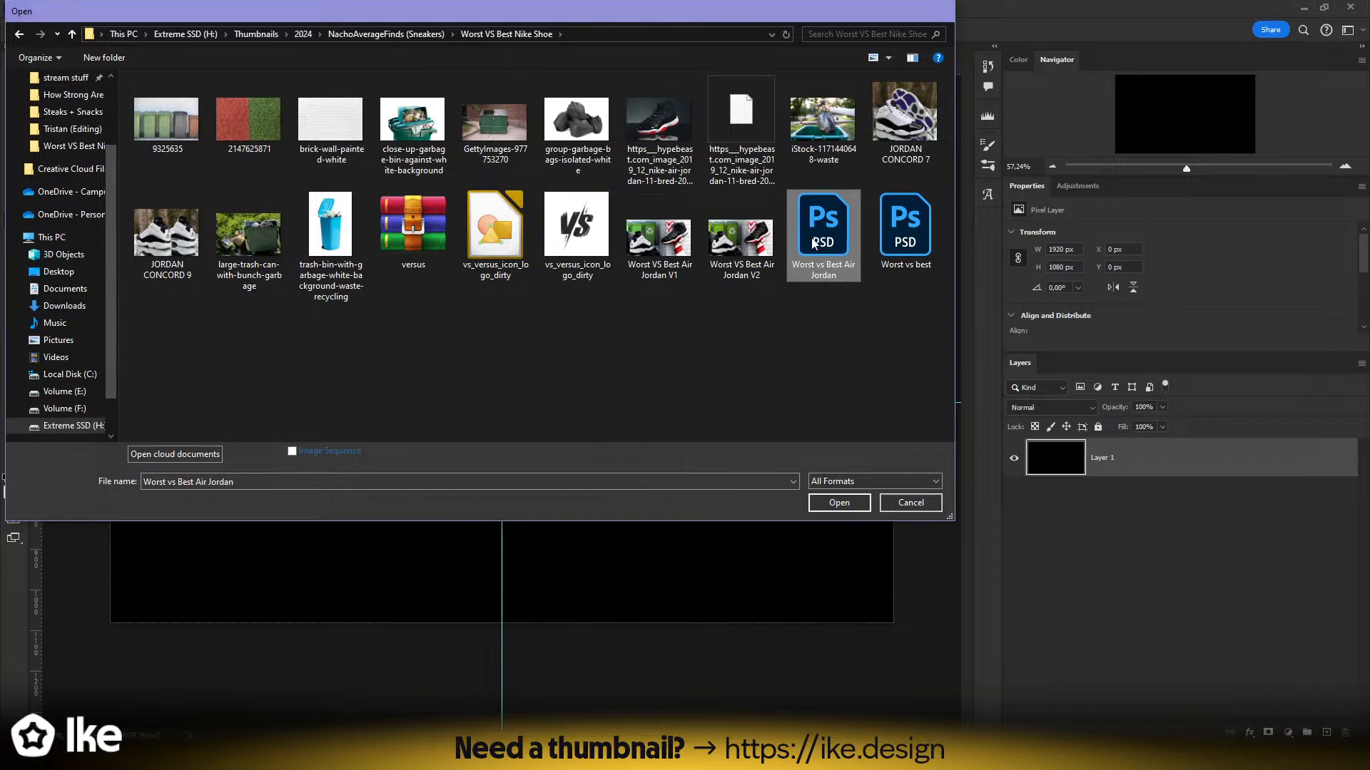
double_click(814, 244)
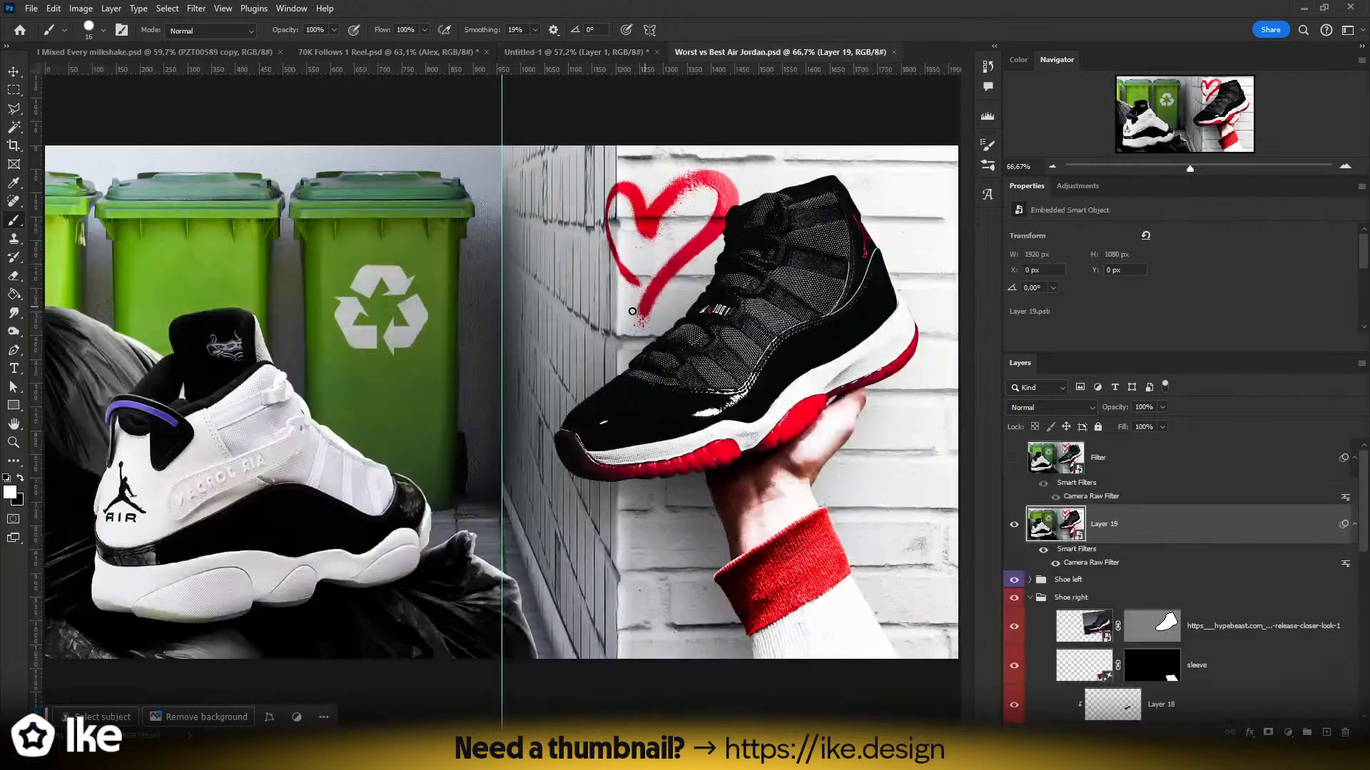
- Hide the guides, examine the split shoe composition at full and thumbnail size, and close the document
key("z")
left_click_drag(568, 315, 538, 320)
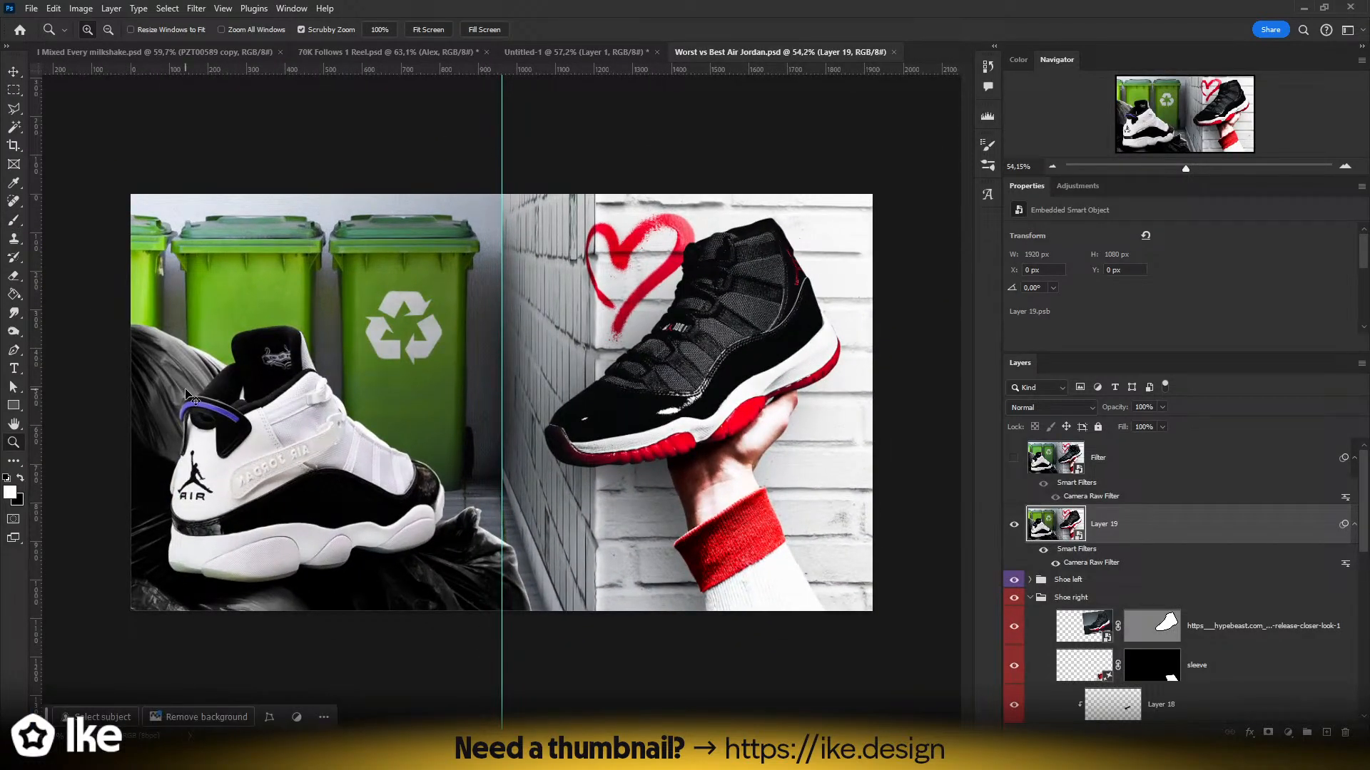
key("ctrl+semicolon")
left_click_drag(513, 416, 508, 418)
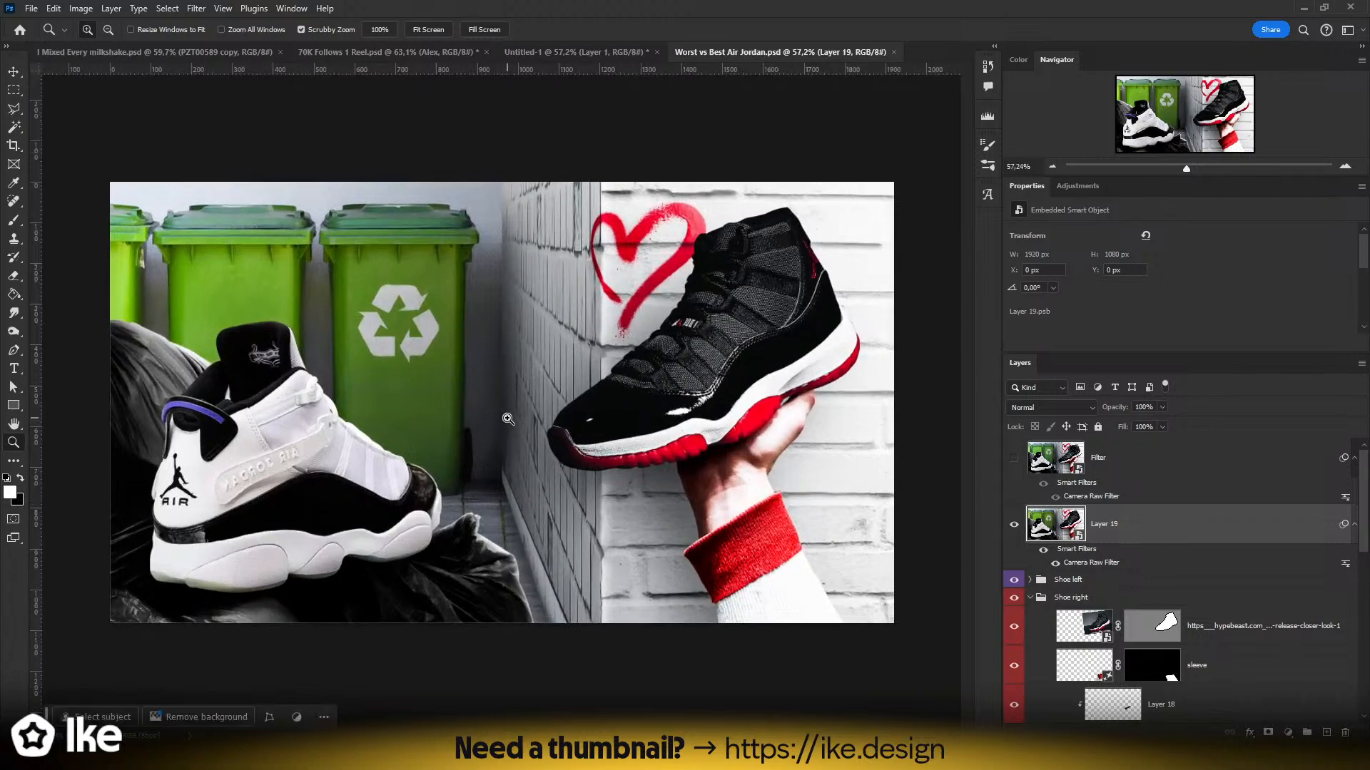
left_click_drag(503, 571, 647, 516)
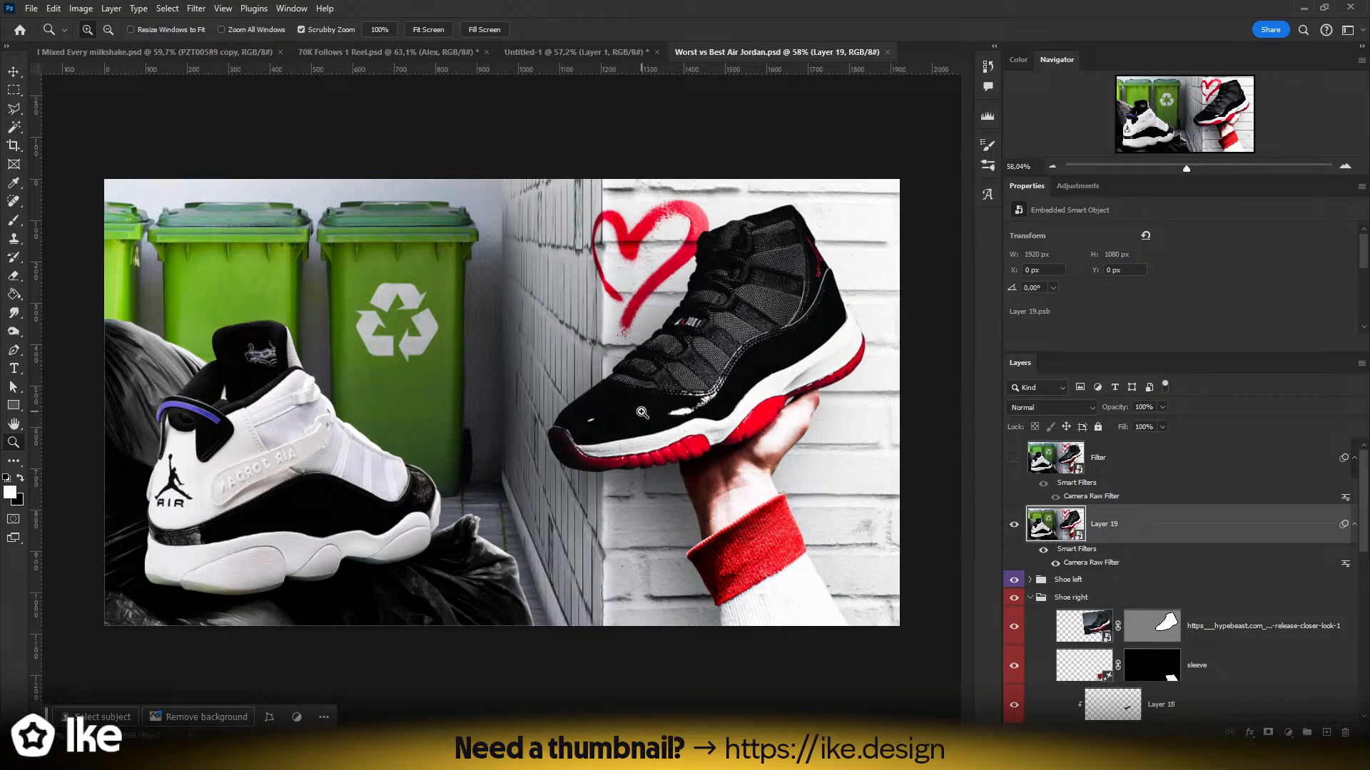
left_click_drag(642, 412, 465, 442)
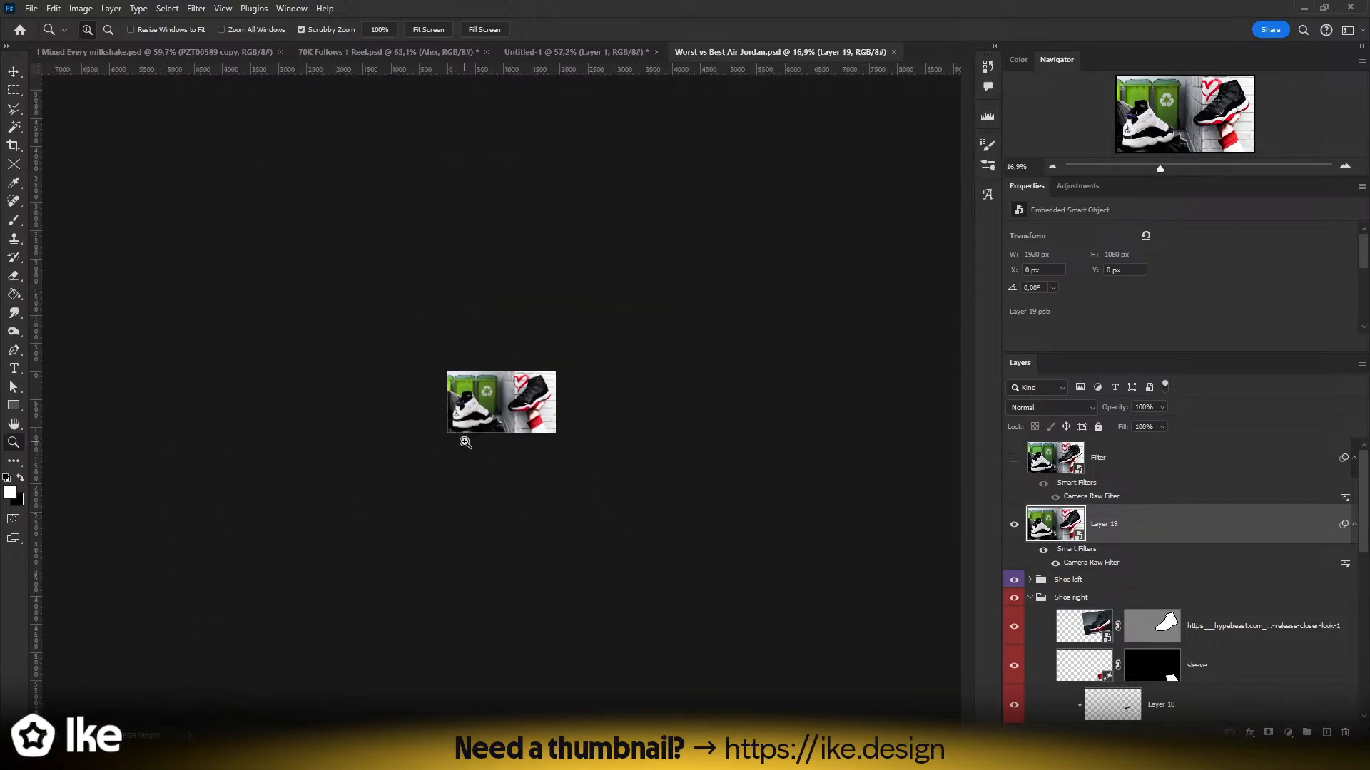
key("ctrl+0")
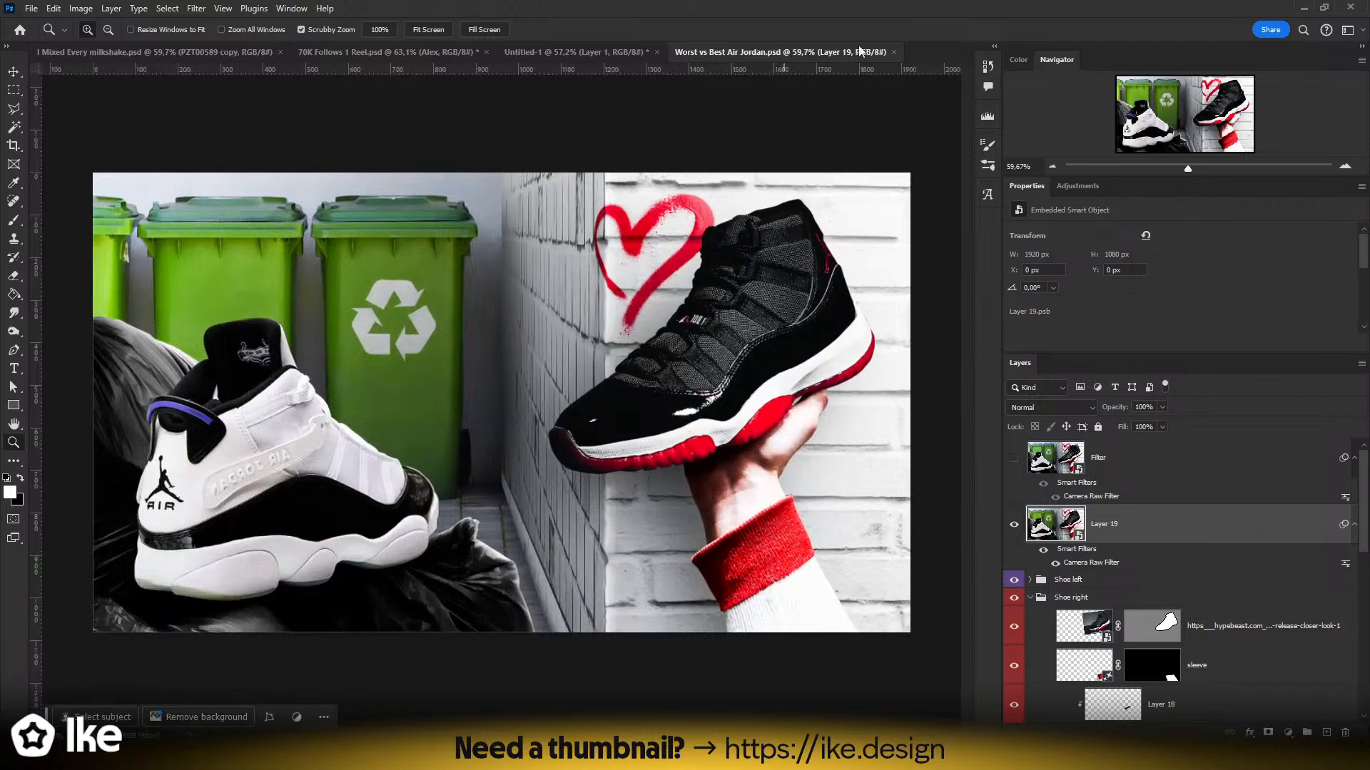
left_click(893, 52)
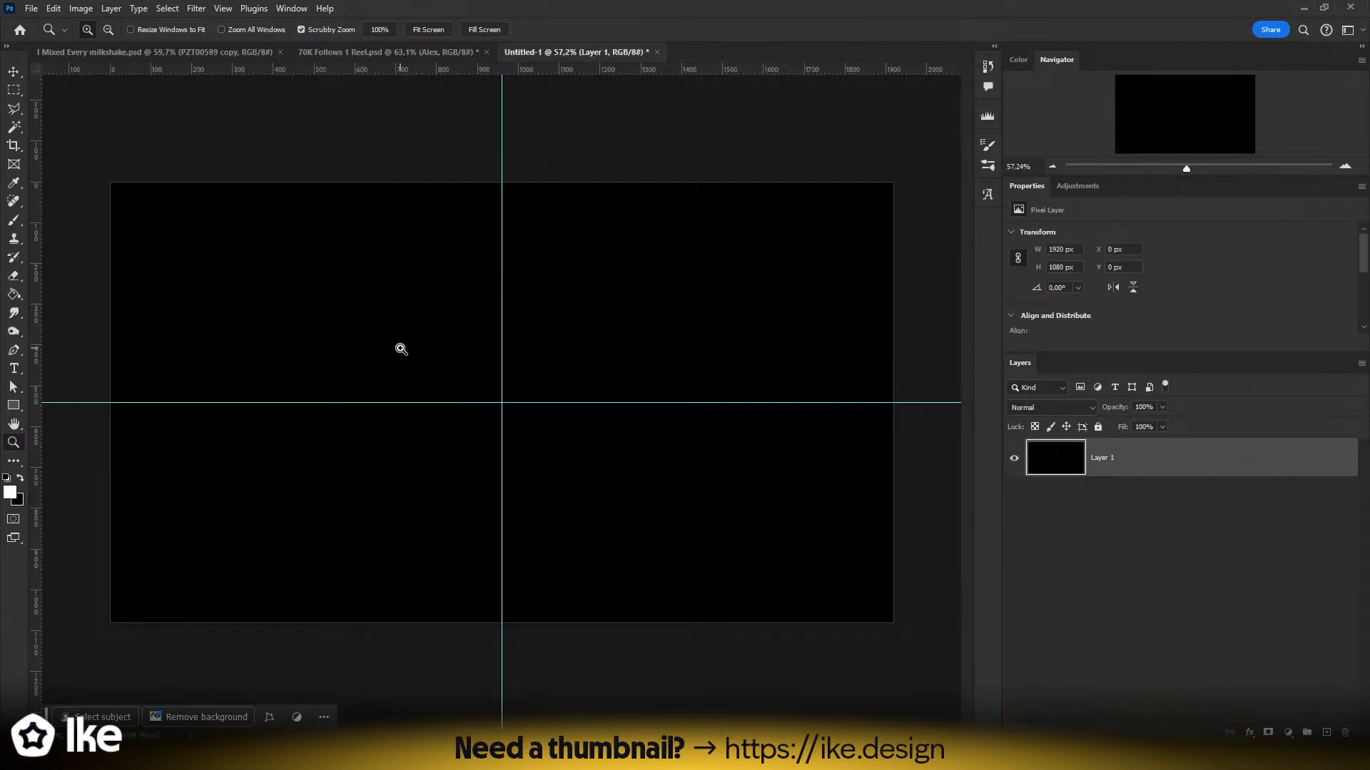
- Move the vertical guide to one third of the canvas width and add a second vertical guide at two thirds
left_click_drag(401, 348, 378, 350)
left_click(15, 72)
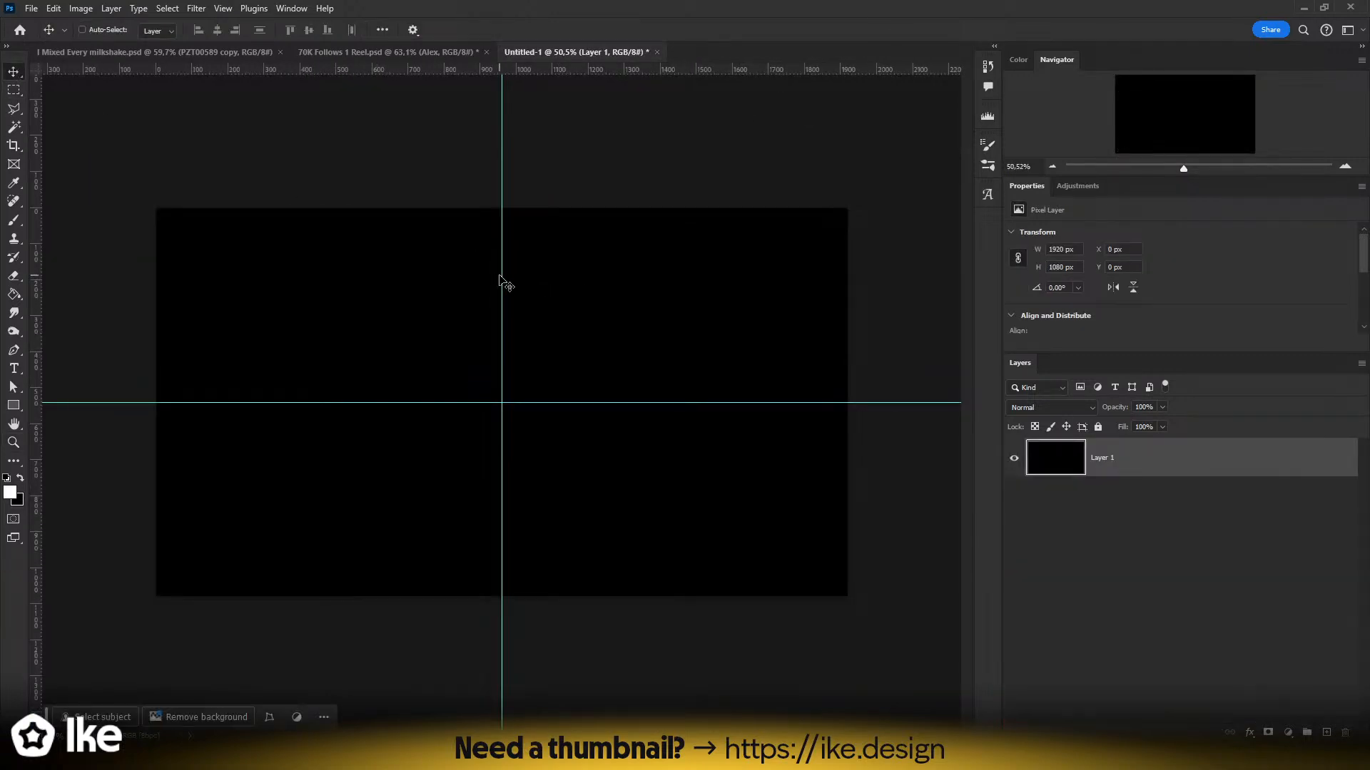
left_click_drag(502, 276, 389, 292)
key("ctrl+z")
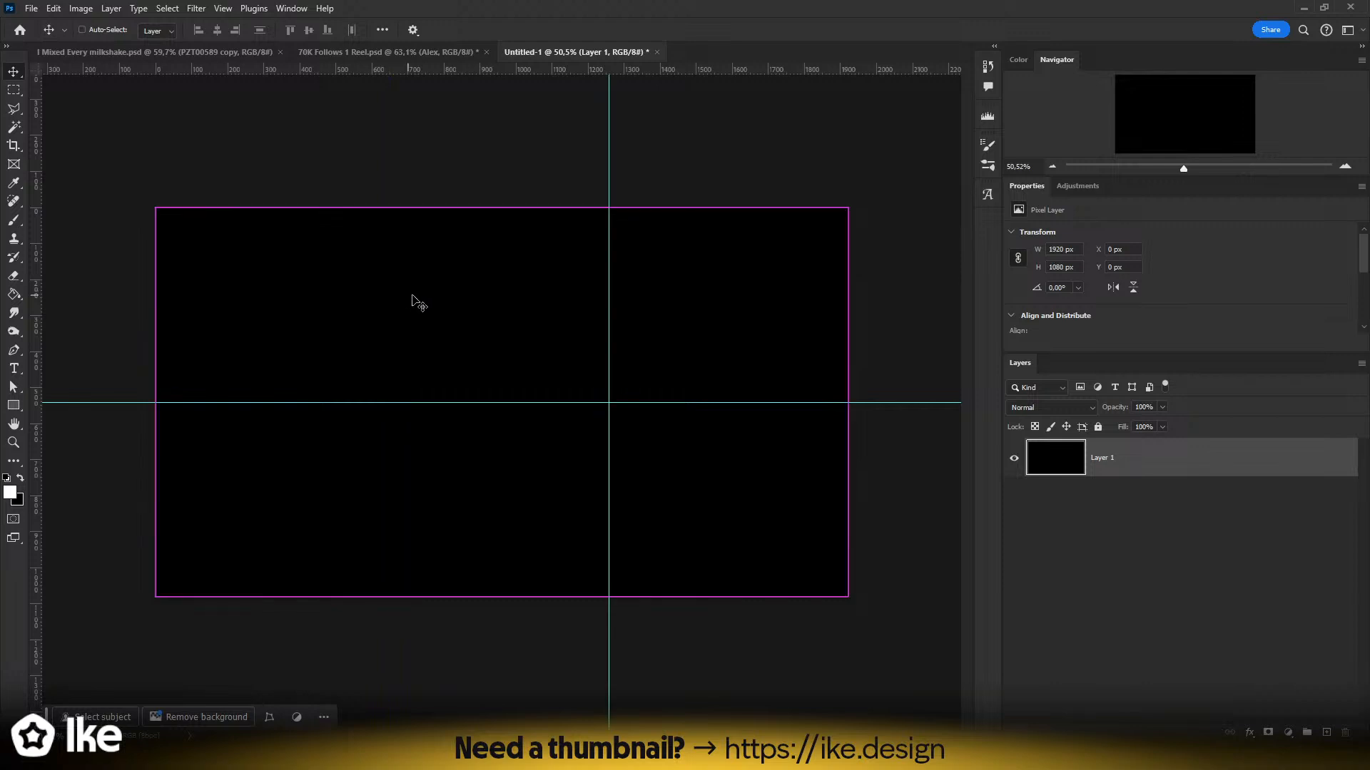
left_click_drag(610, 296, 386, 291)
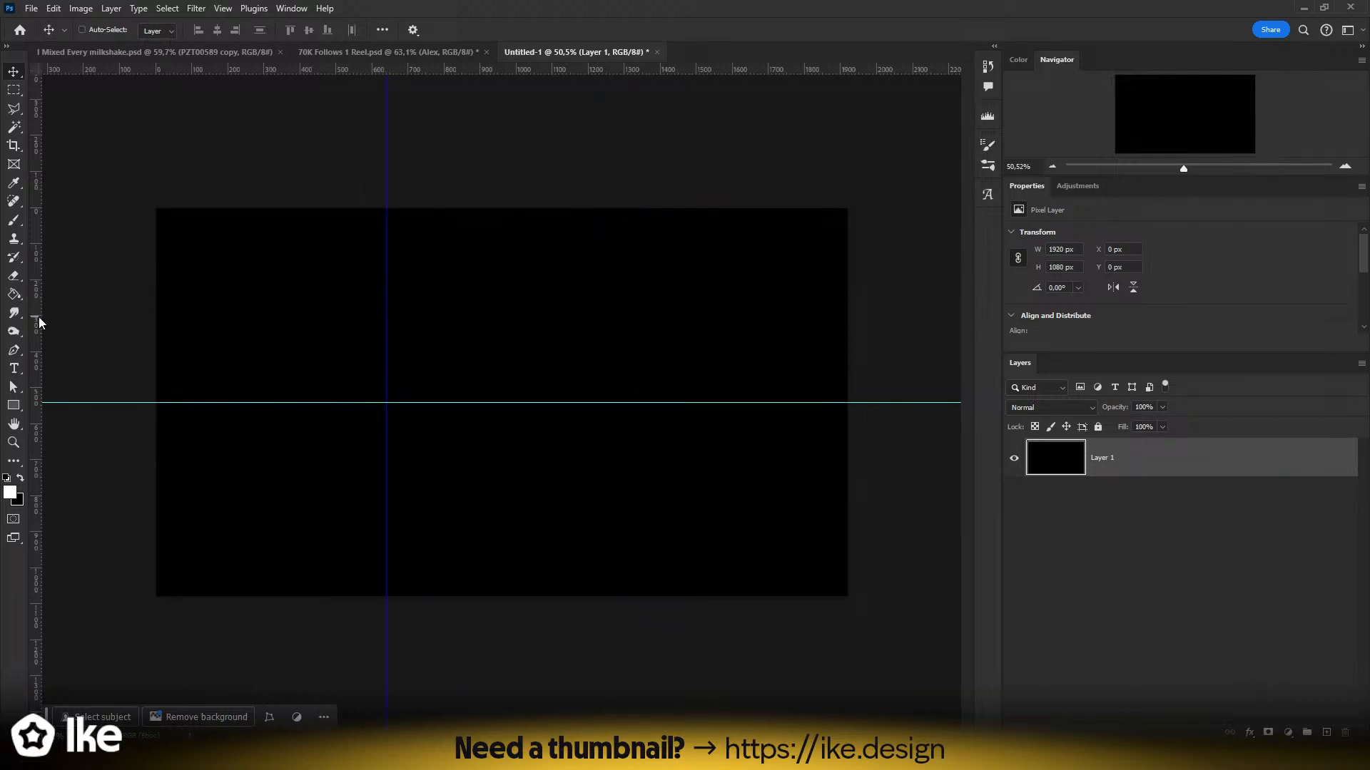
left_click_drag(36, 318, 617, 320)
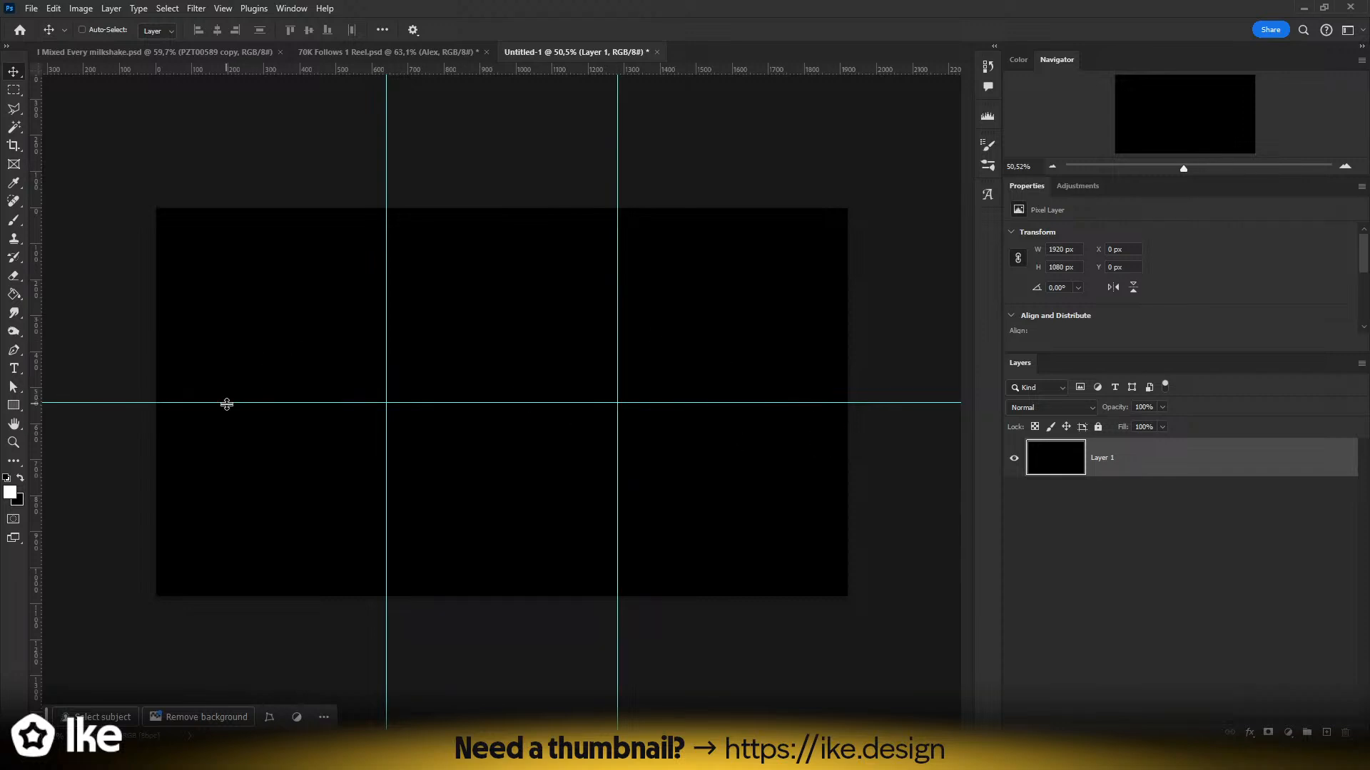
- Move the horizontal guide to one third of the canvas height and add a second horizontal guide at two thirds
left_click_drag(226, 405, 248, 208)
left_click_drag(281, 402, 288, 337)
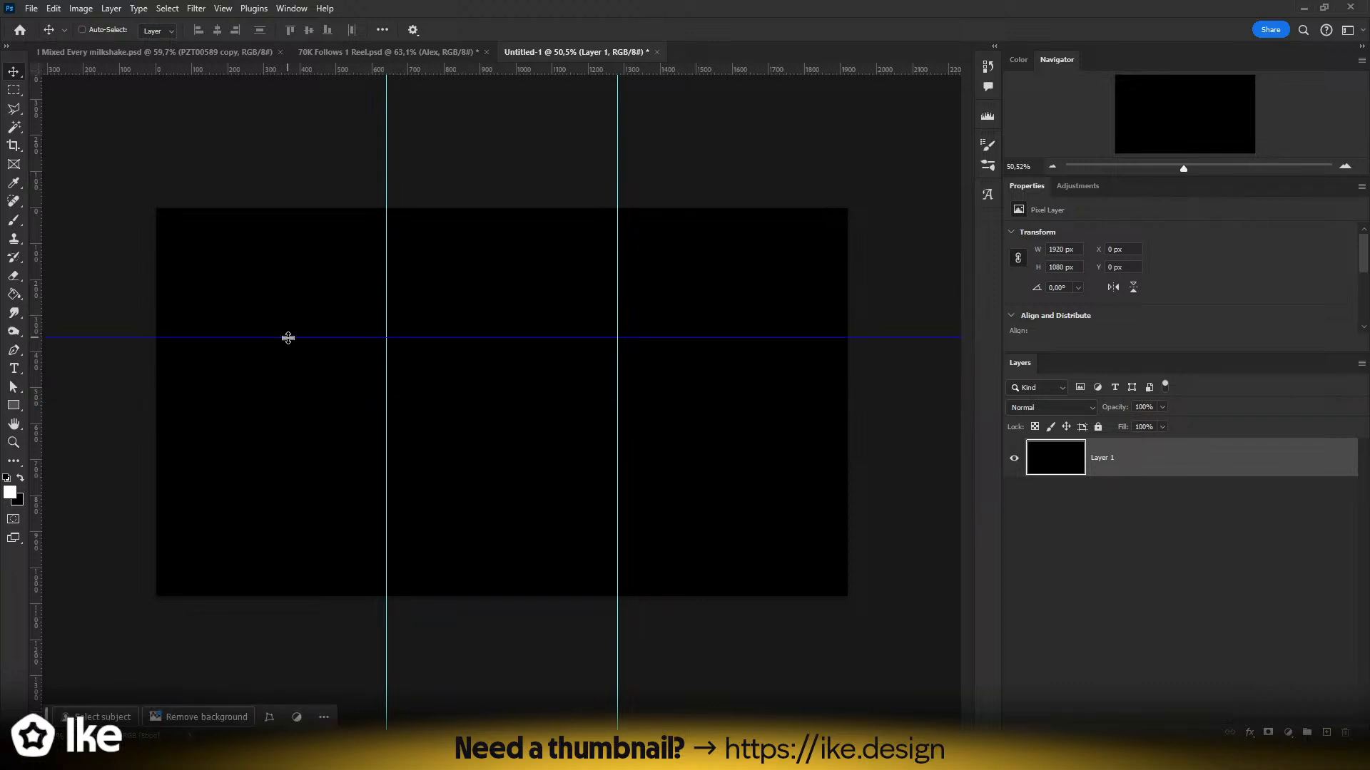
left_click_drag(306, 69, 290, 468)
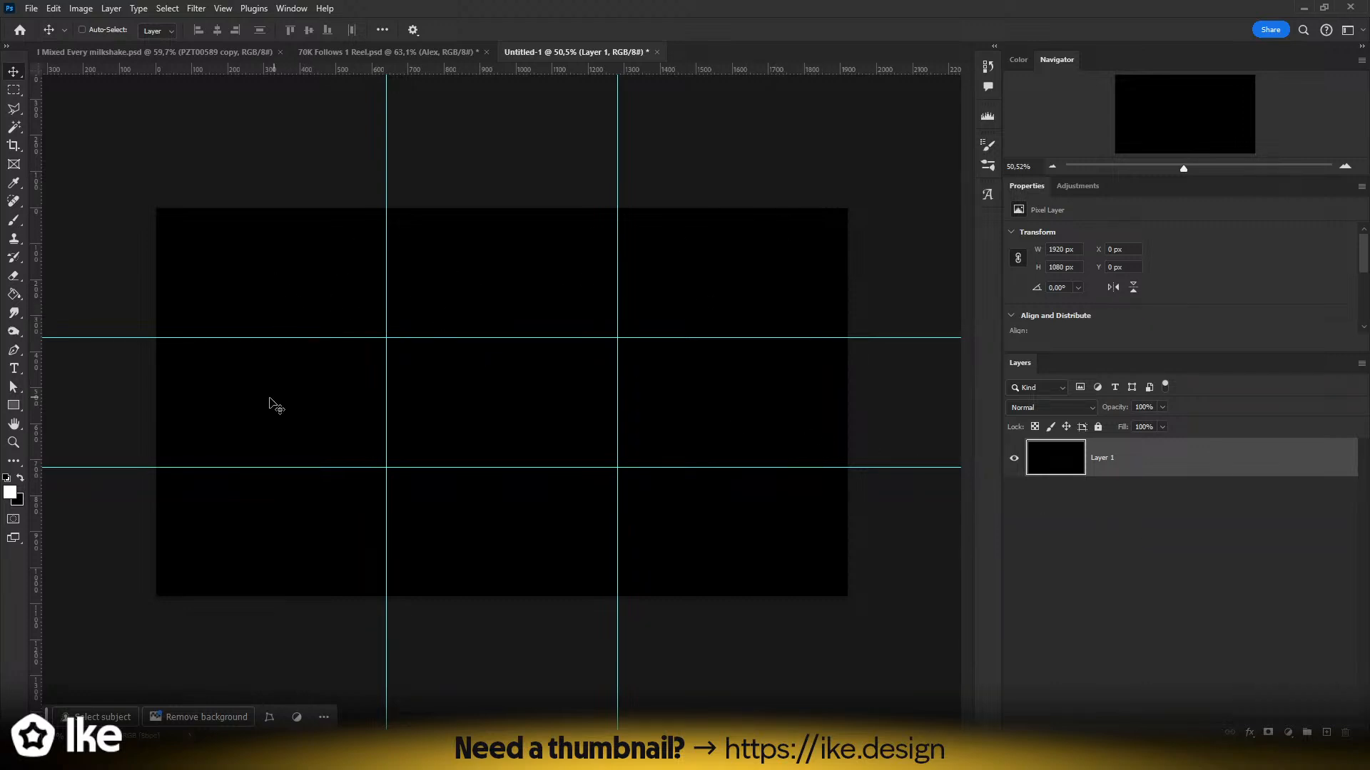
- Enlarge the brush to 24 px and paint a white circle around each of the four guide intersections
key("b")
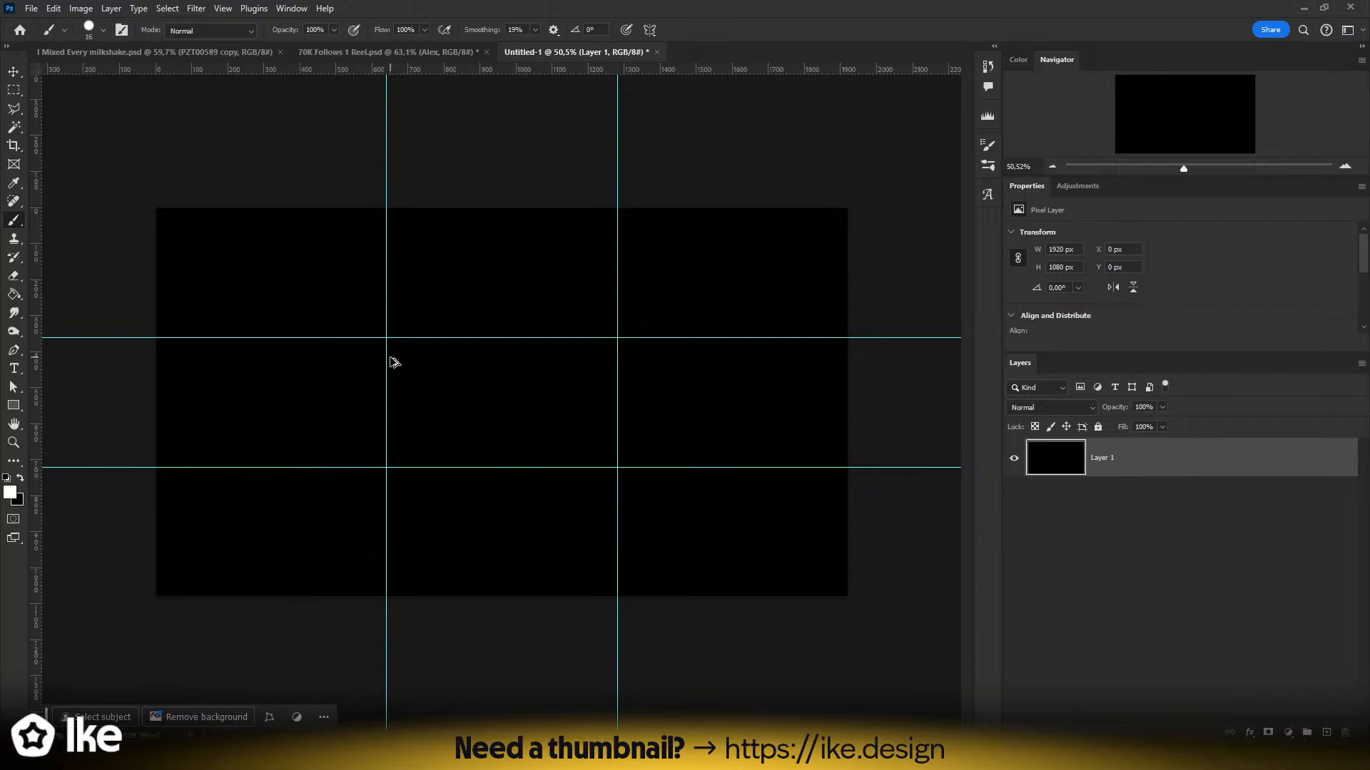
right_click(391, 358, "alt")
mouse_move(360, 315)
left_mouse_down()
mouse_move(346, 354)
mouse_move(428, 345)
mouse_move(355, 327)
mouse_move(415, 331)
mouse_move(401, 334)
left_mouse_up()
key("ctrl+z")
mouse_move(616, 314)
left_mouse_down()
mouse_move(646, 353)
mouse_move(617, 313)
left_mouse_up()
mouse_move(391, 450)
left_mouse_down()
mouse_move(361, 478)
mouse_move(404, 494)
mouse_move(392, 448)
left_mouse_up()
mouse_move(620, 447)
left_mouse_down()
mouse_move(607, 498)
mouse_move(590, 452)
left_mouse_up()
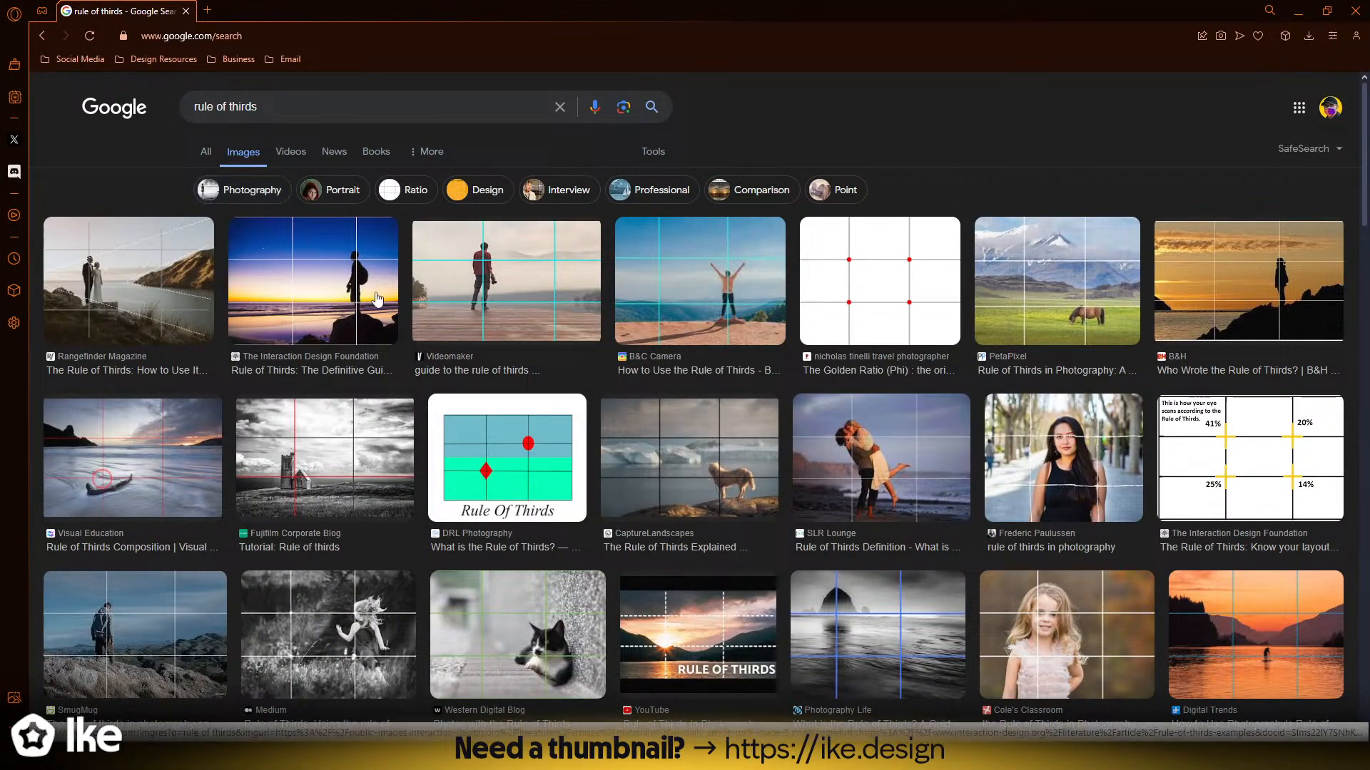
- In the browser, examine the rule of thirds image results, enlarging the B&C Camera and PetaPixel examples
left_click(699, 286)
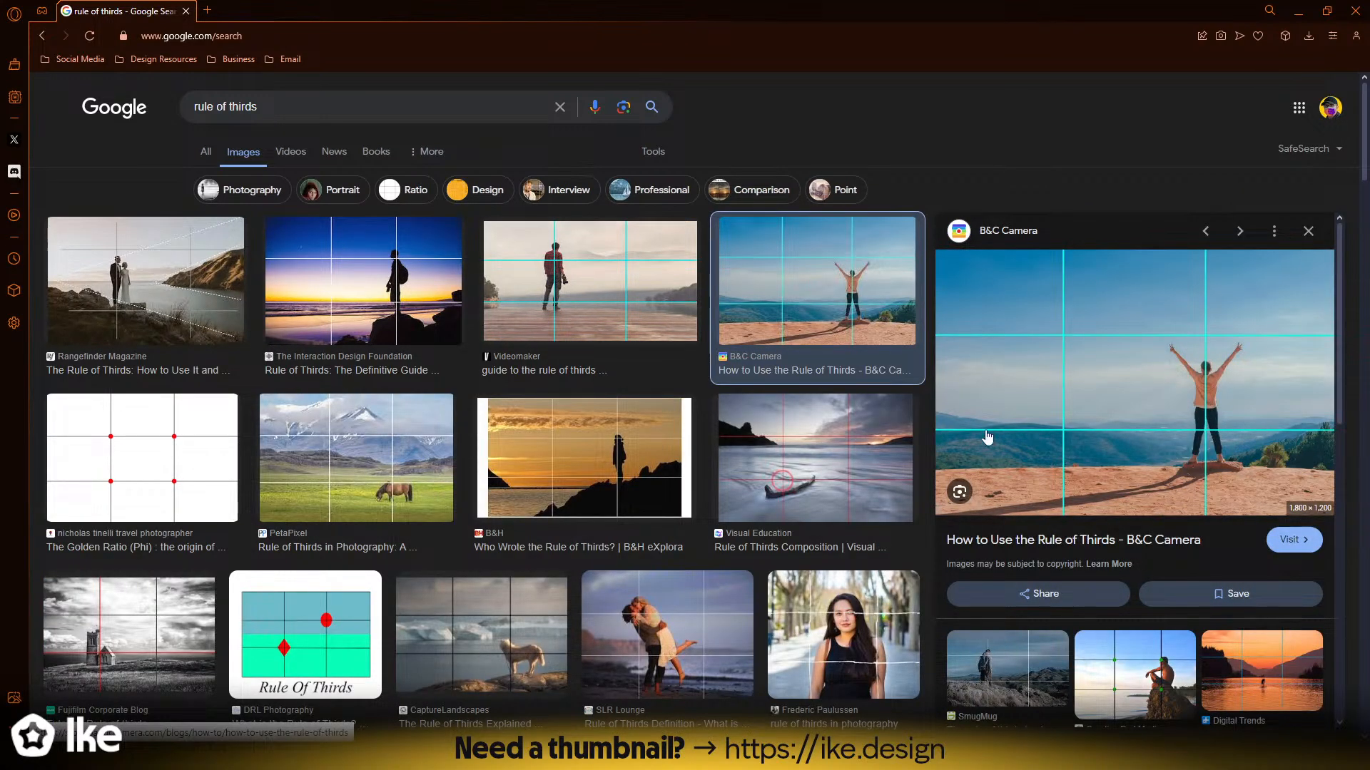
left_click(336, 471)
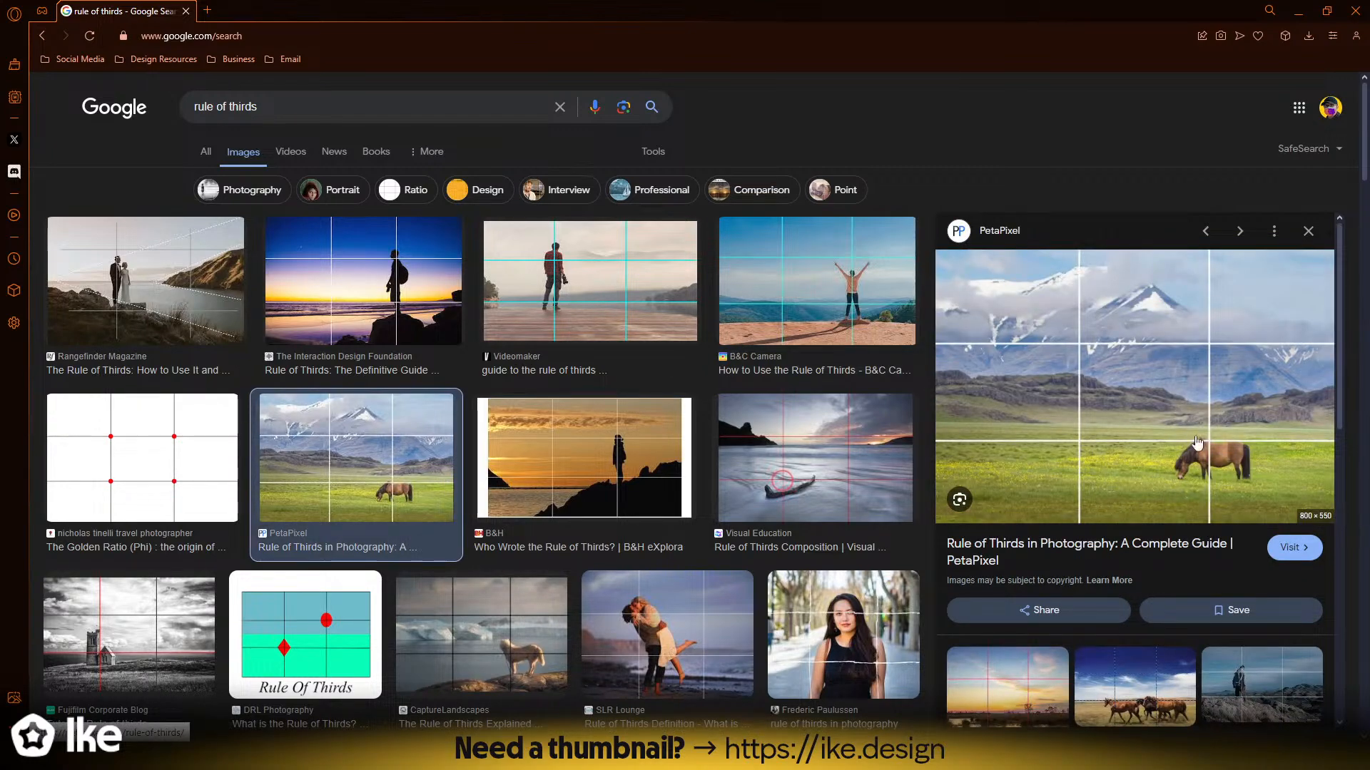
left_click(1311, 234)
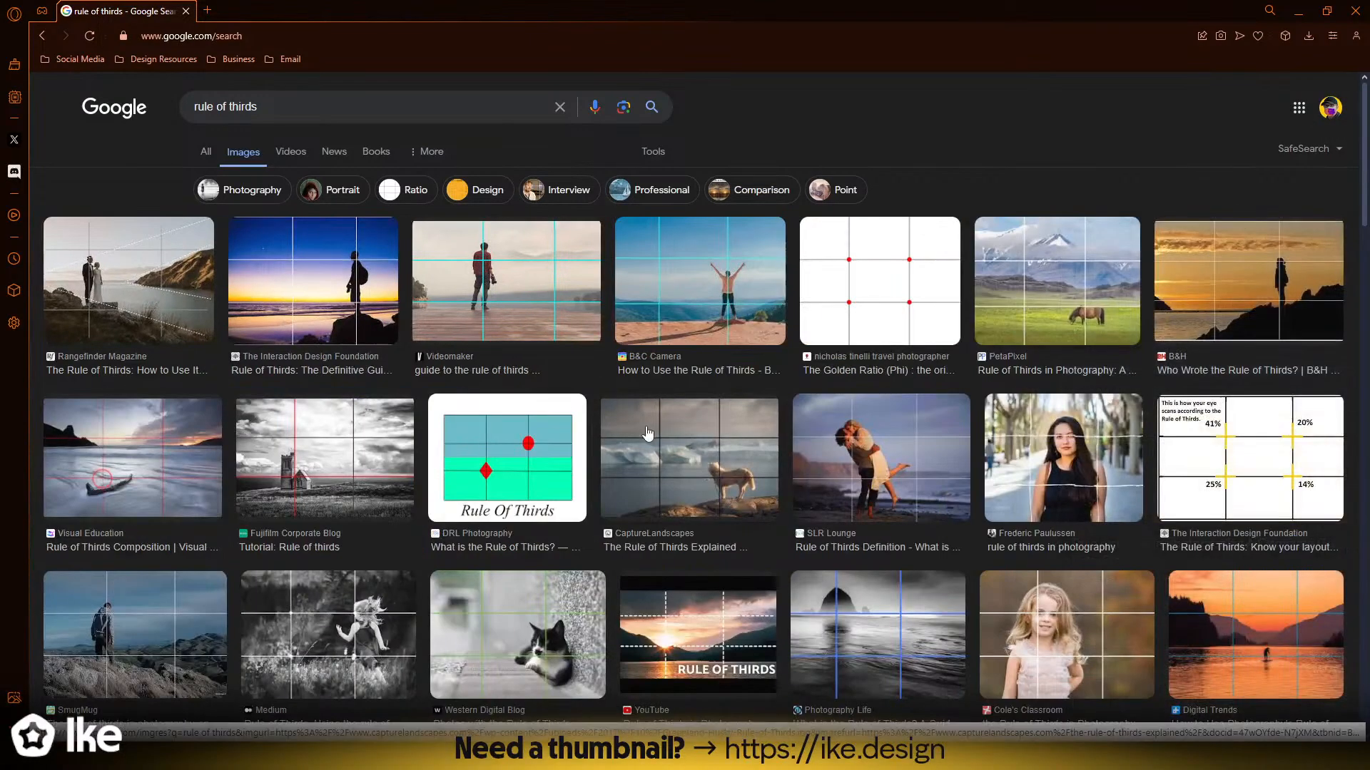
scroll(645, 426, "down", 3)
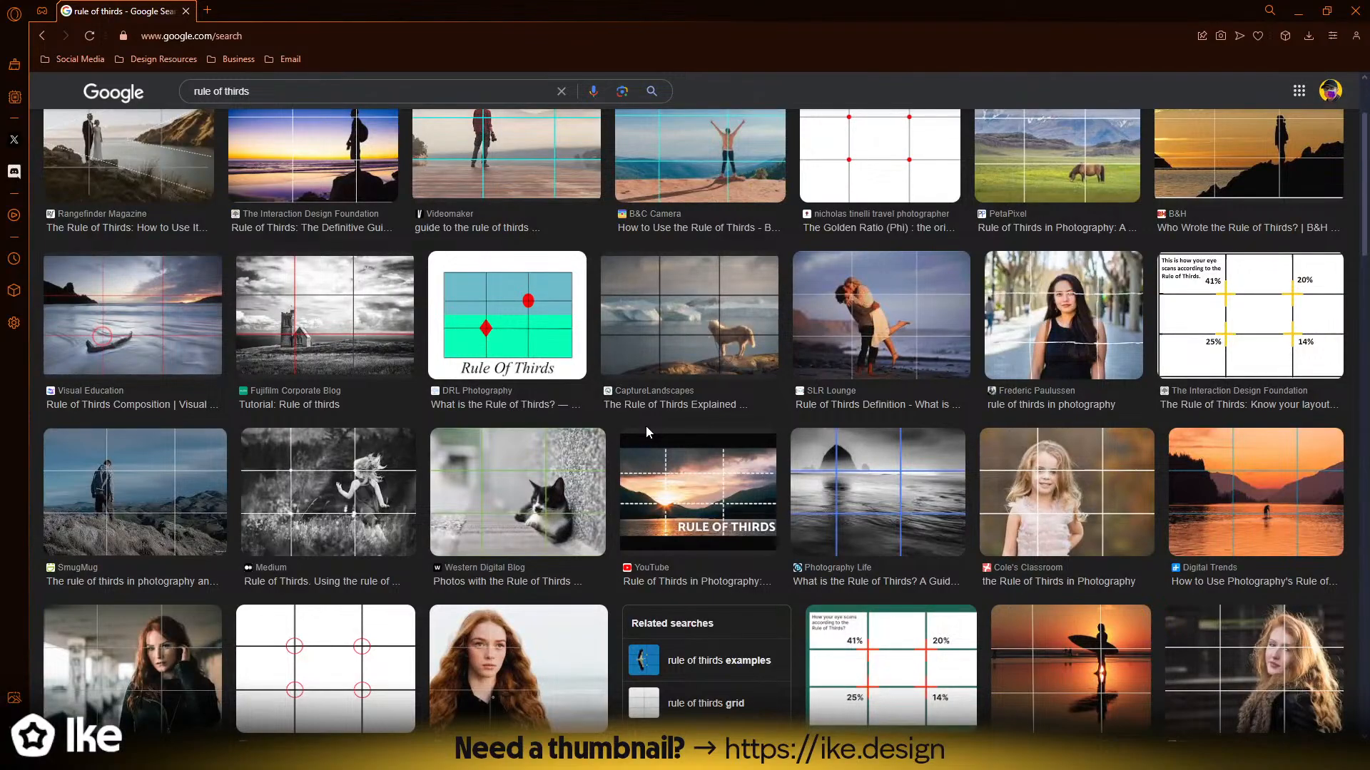
scroll(645, 426, "down", 2)
scroll(646, 428, "up", 1)
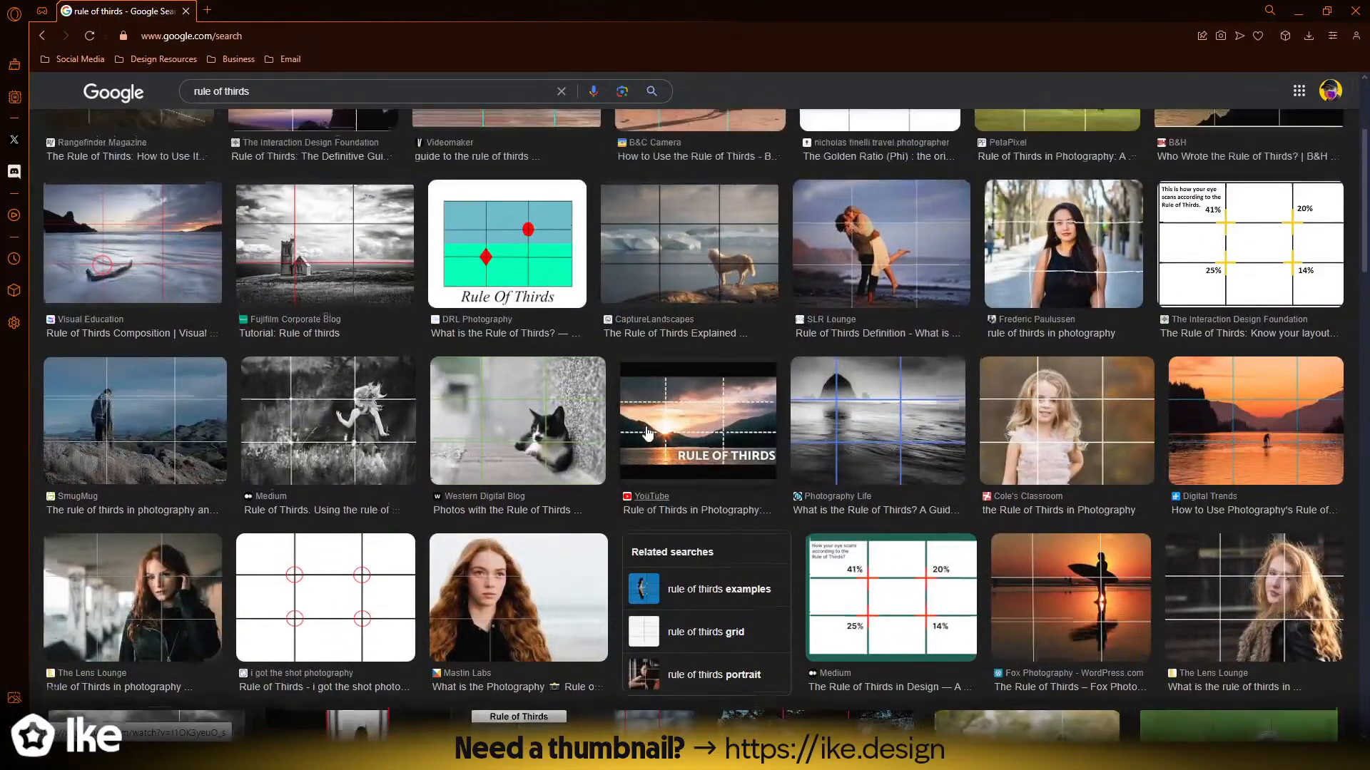
scroll(647, 433, "down", 6)
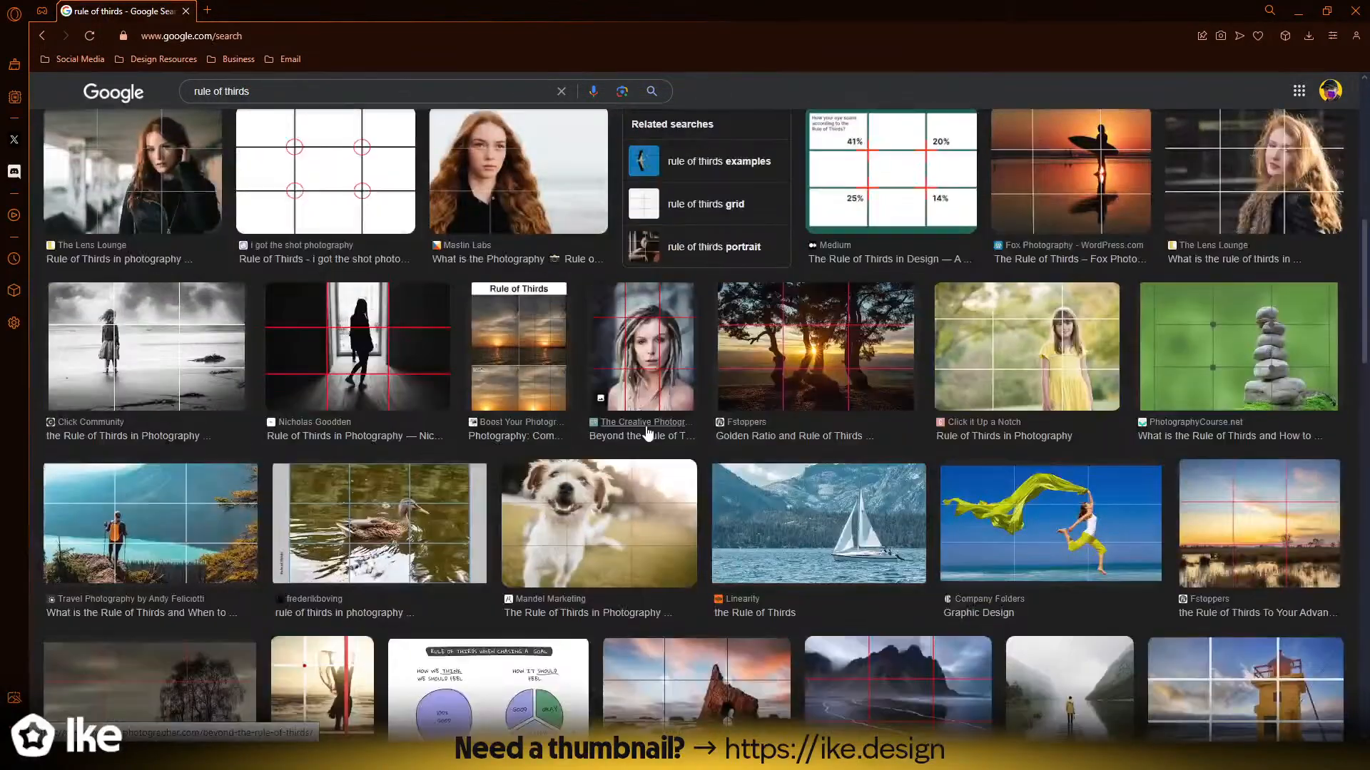
scroll(647, 433, "up", 10)
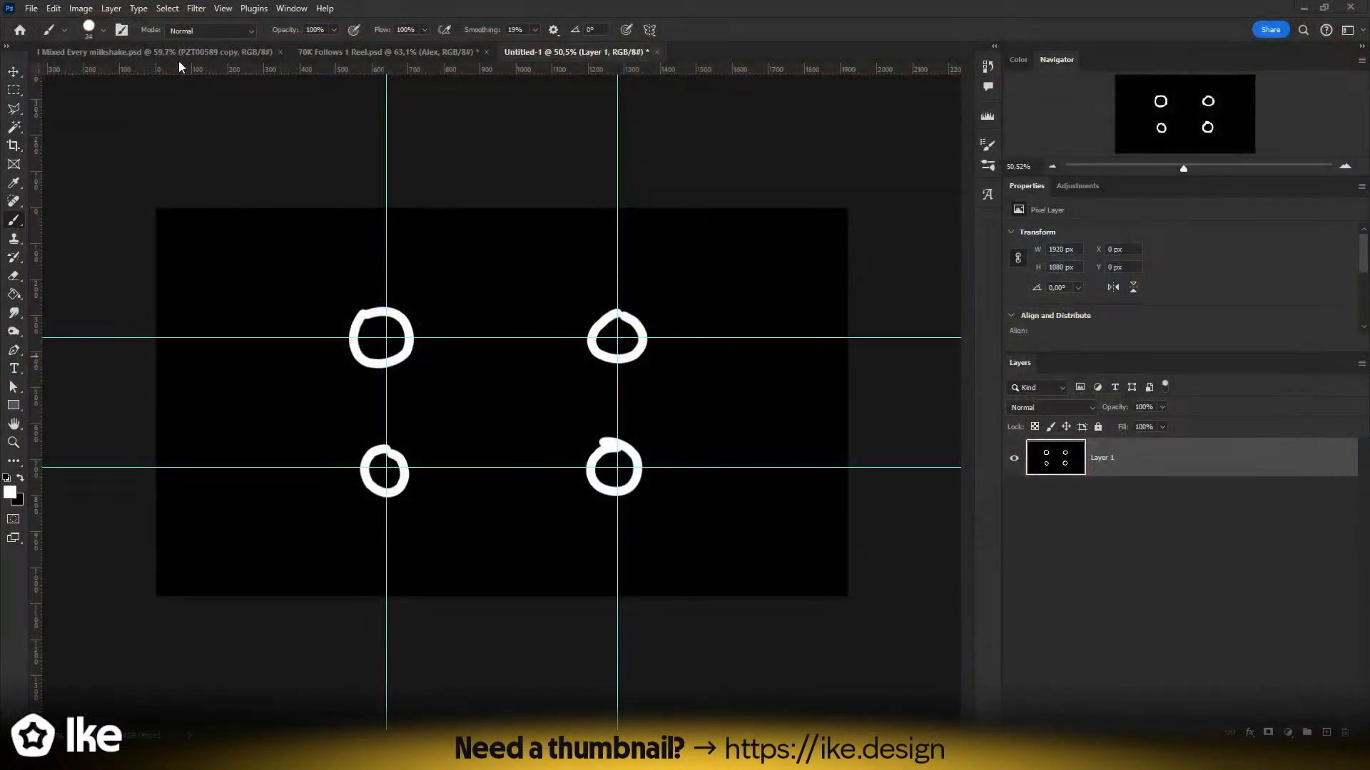
- Switch to the I Mixed Every milkshake document in Photoshop and show its guides over the whole composition
left_click(142, 55)
key("z")
left_click_drag(548, 330, 575, 388)
key("ctrl+semicolon")
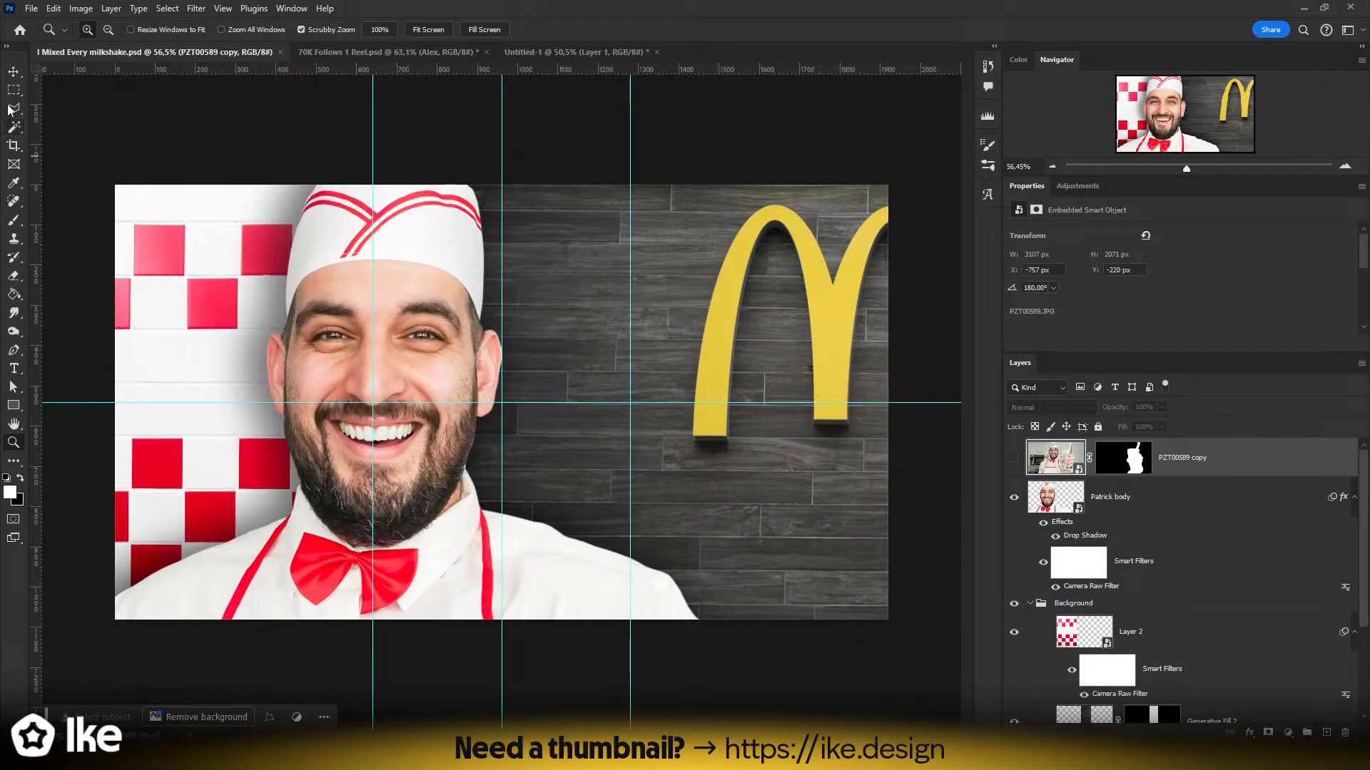
- Remove the centre vertical guide from the milkshake composition
left_click(14, 71)
left_click(502, 143)
key("Delete")
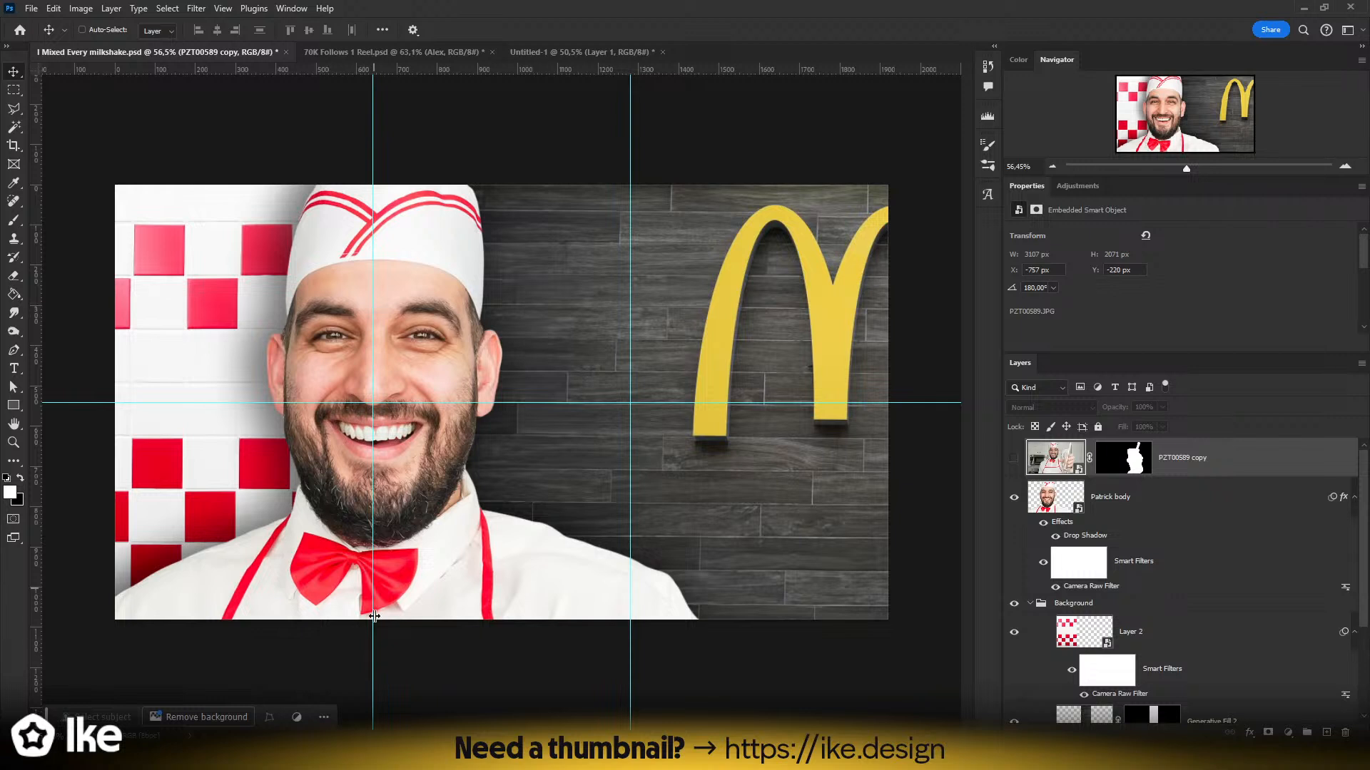
- Compare the composition with and without the hand and glass layer PZT00589 copy, leaving it hidden
left_click(1014, 460)
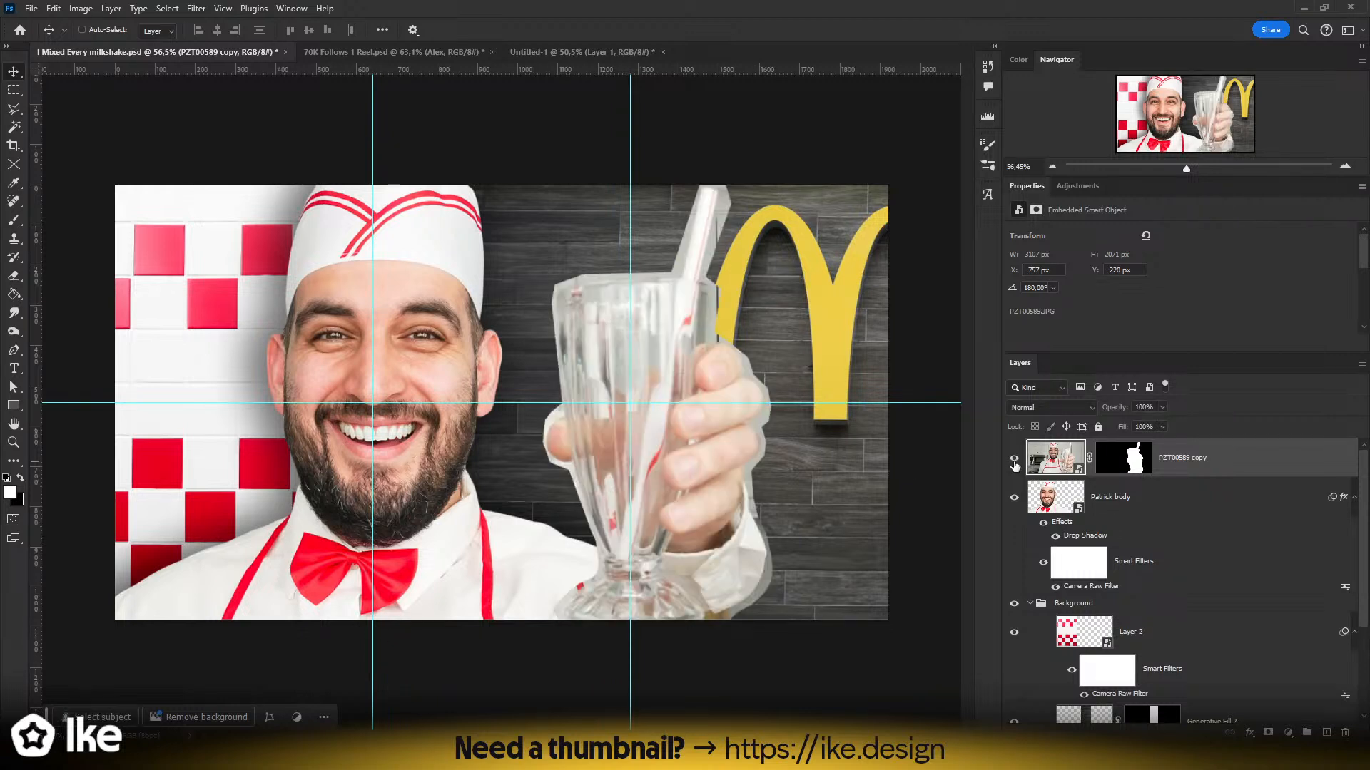
left_click(1014, 464)
left_click(1014, 464)
left_click(1014, 463)
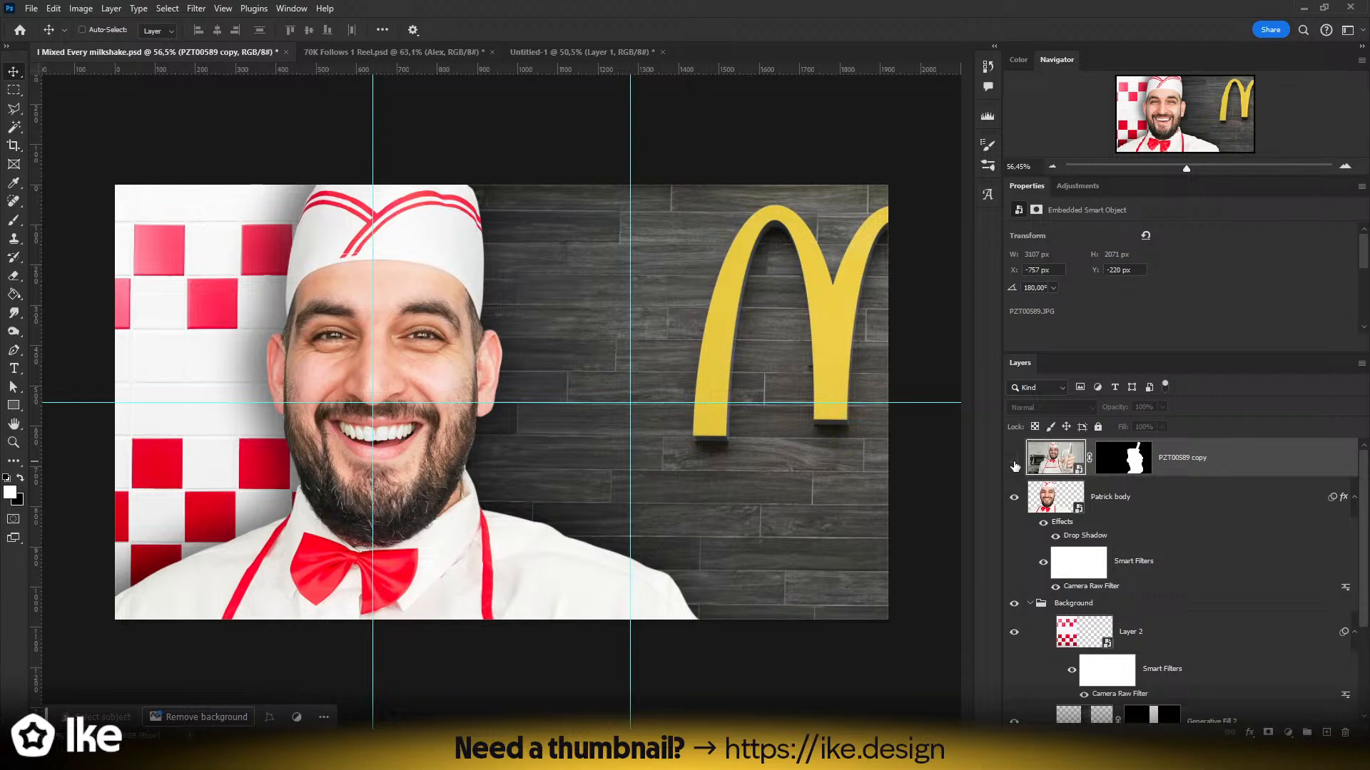
left_click(1014, 463)
left_click(1015, 464)
- Close the Untitled-1 rule of thirds document without saving it
left_click(573, 53)
left_click(664, 53)
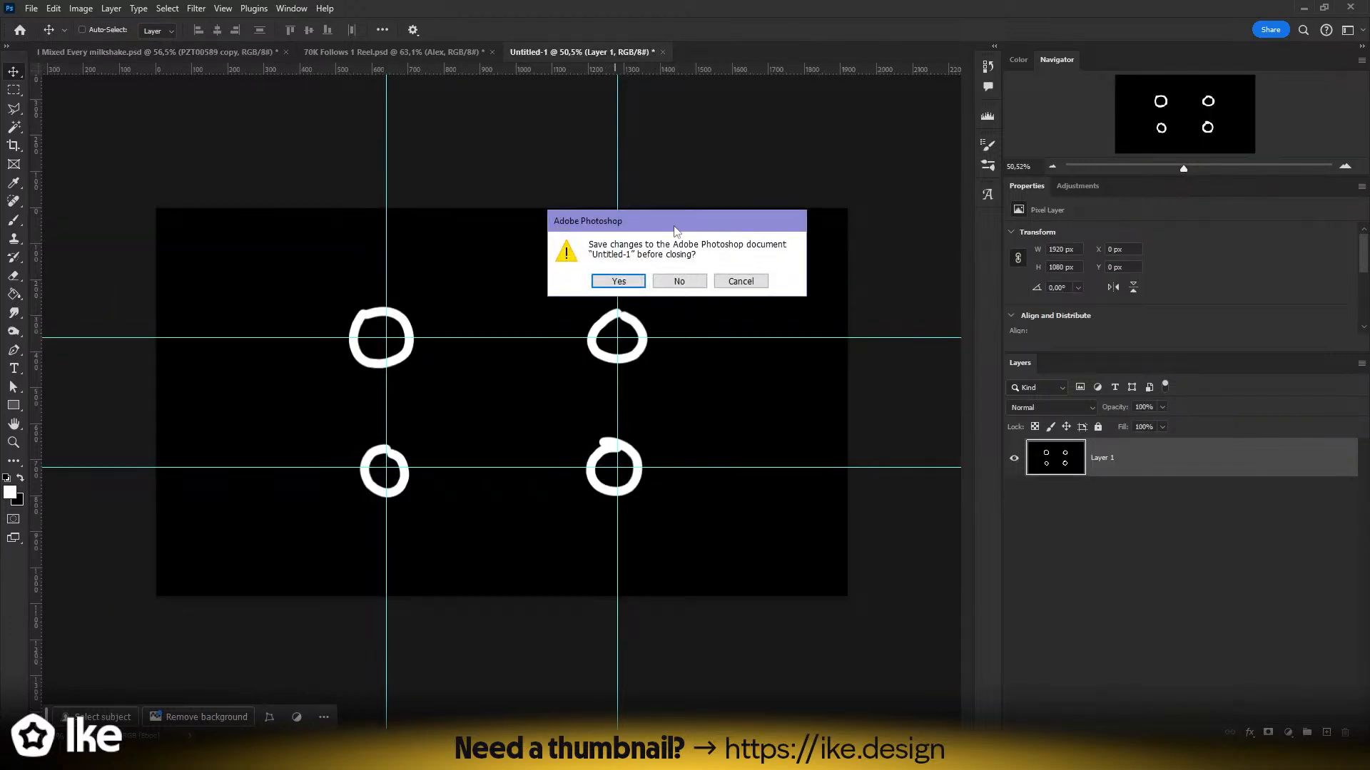
left_click(695, 280)
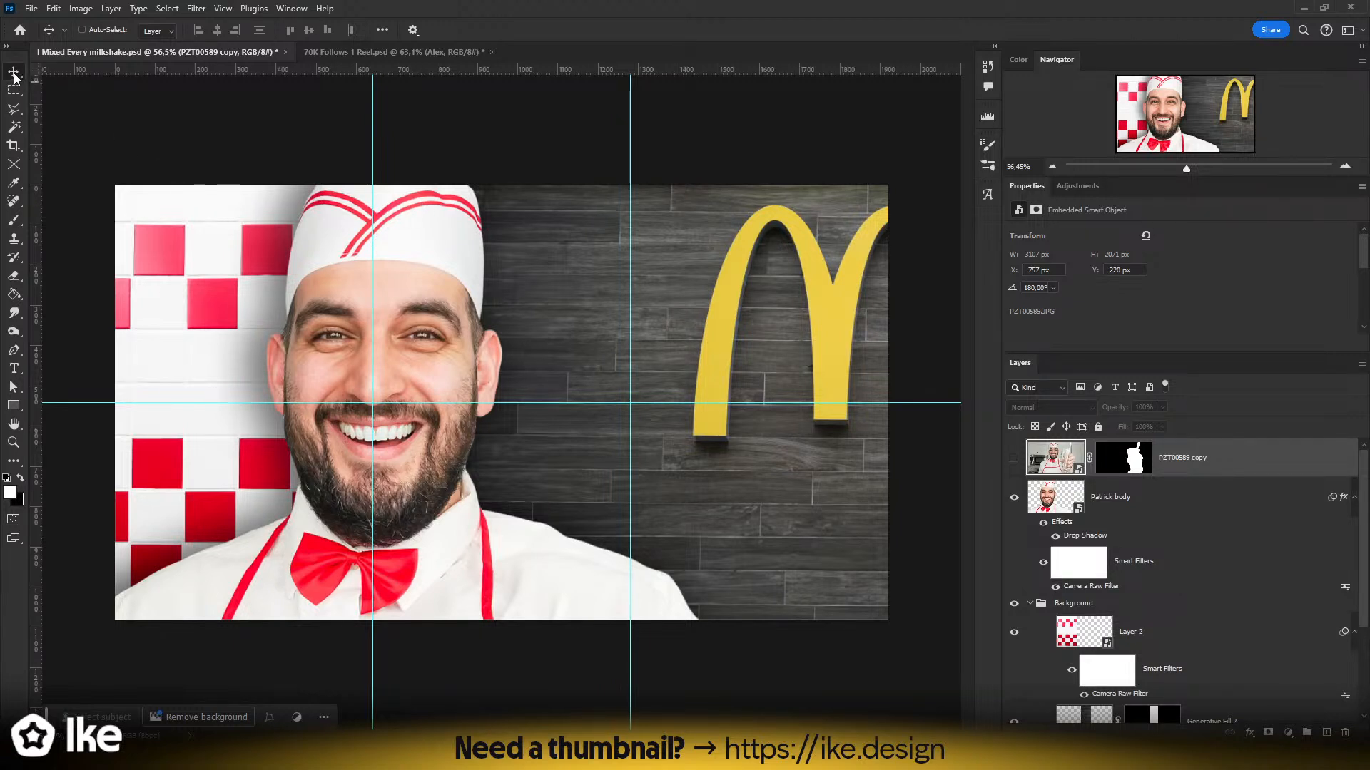
- Open the chef's body smart object from the milkshake composition for editing
key("z")
key("ctrl+minus")
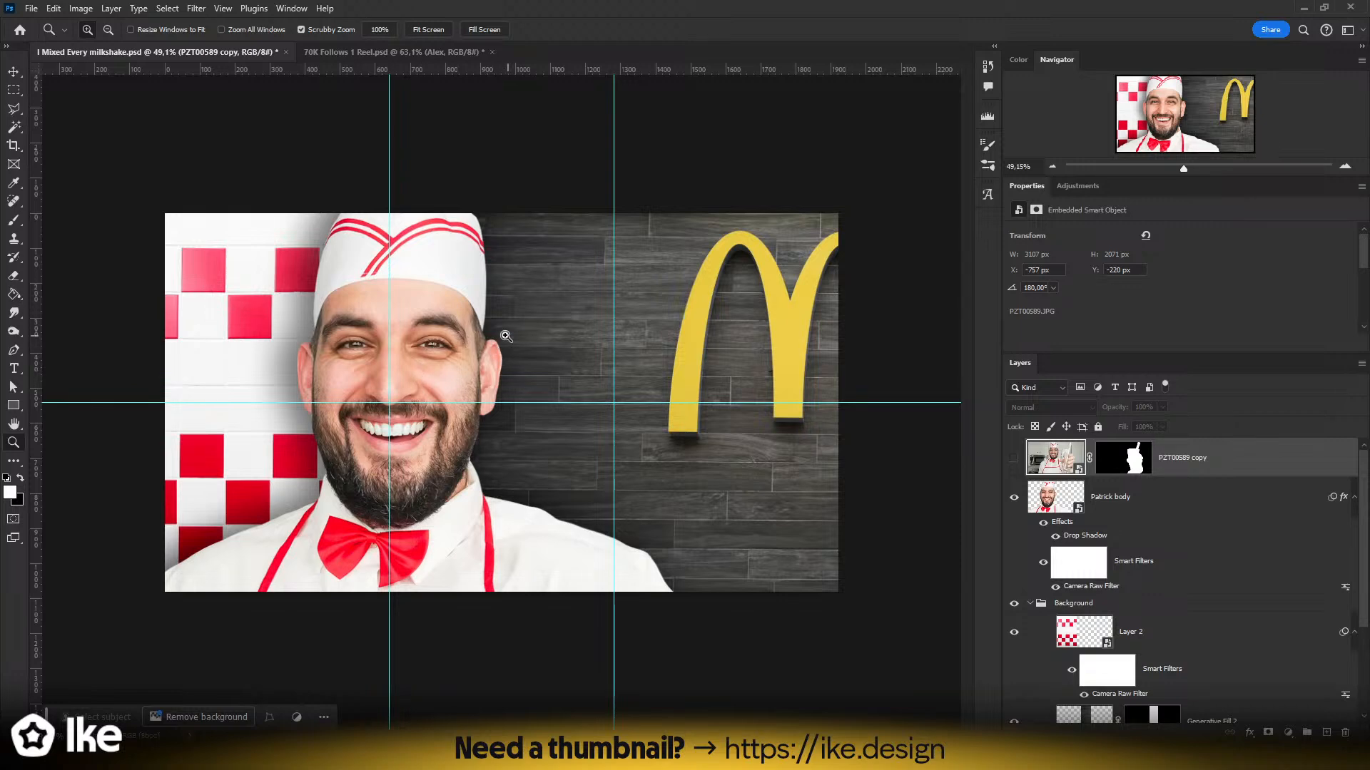
left_click_drag(520, 338, 558, 358)
double_click(1041, 492)
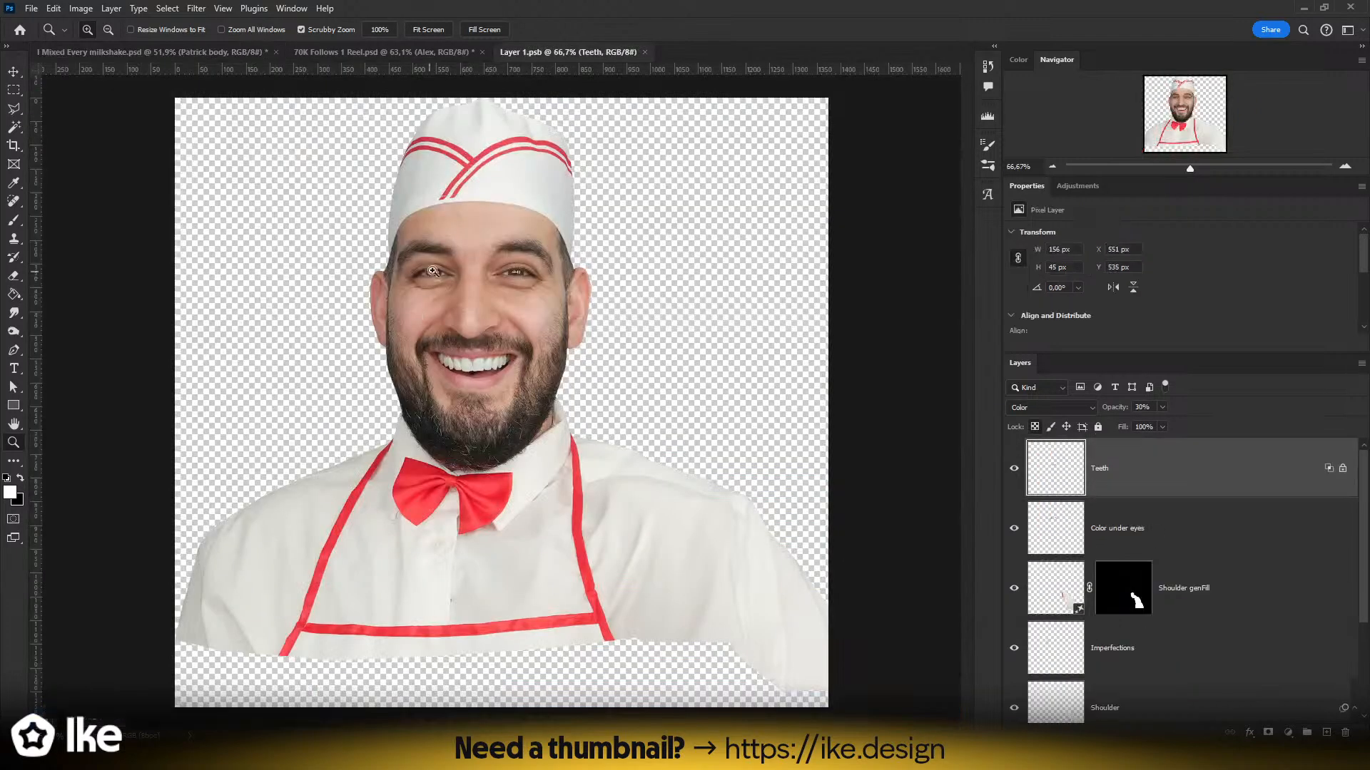
- Add a new layer above the Teeth layer and name it Sclera
left_click_drag(433, 271, 470, 278)
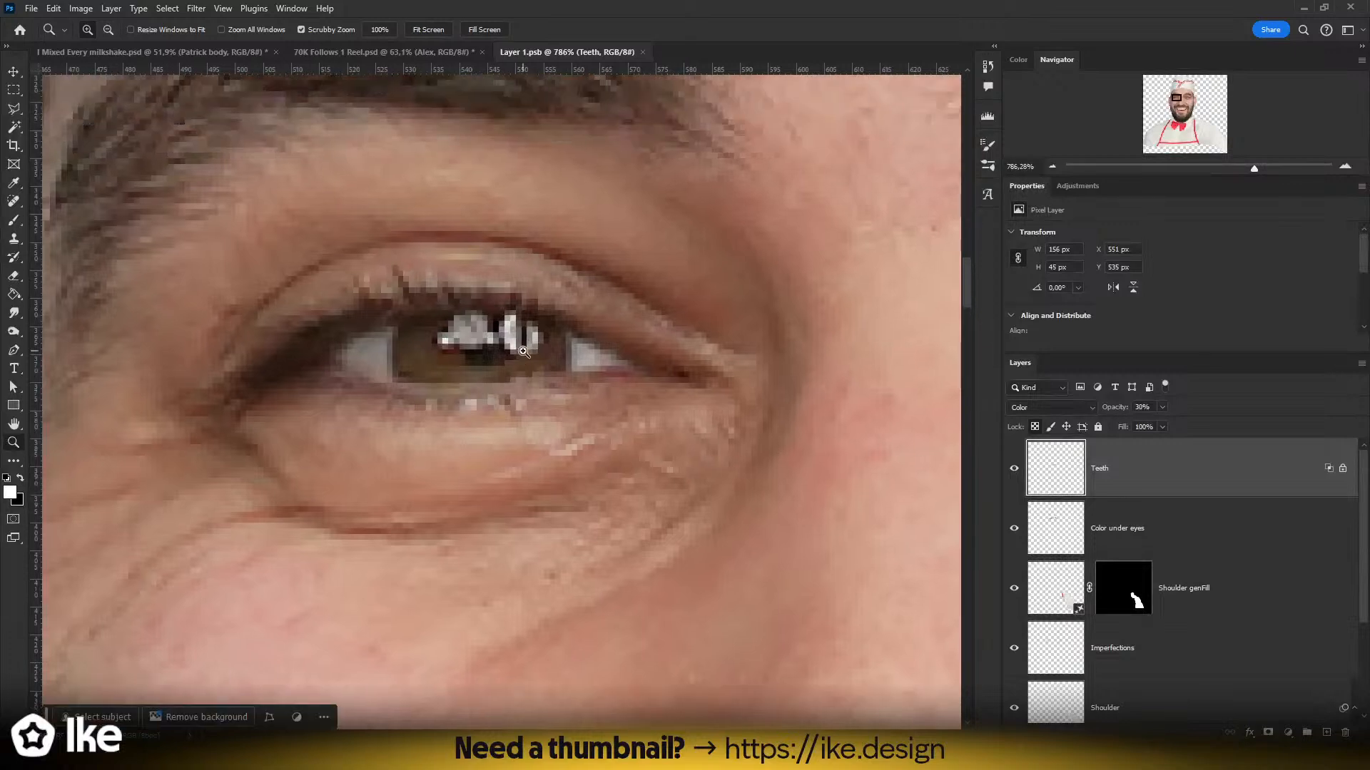
key("b")
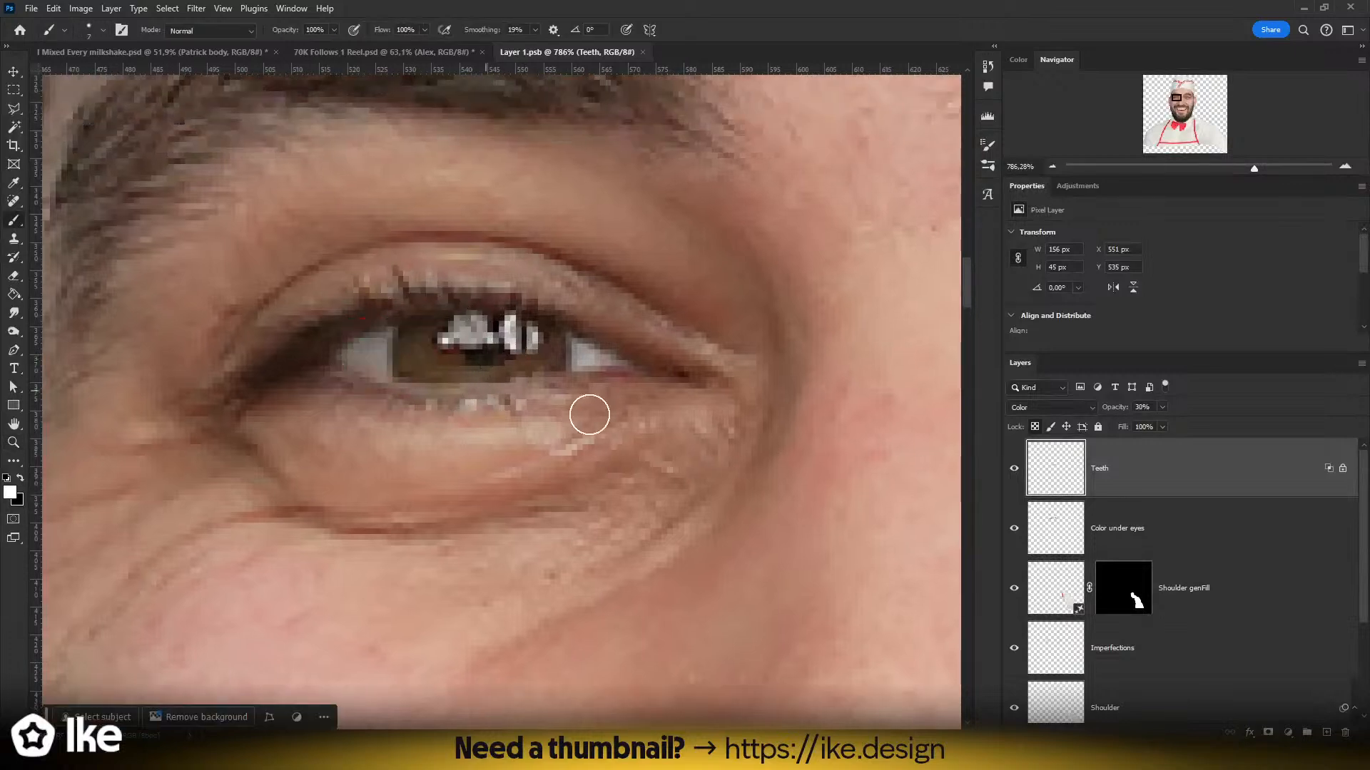
left_click(1326, 735)
double_click(1105, 472)
type("Sc")
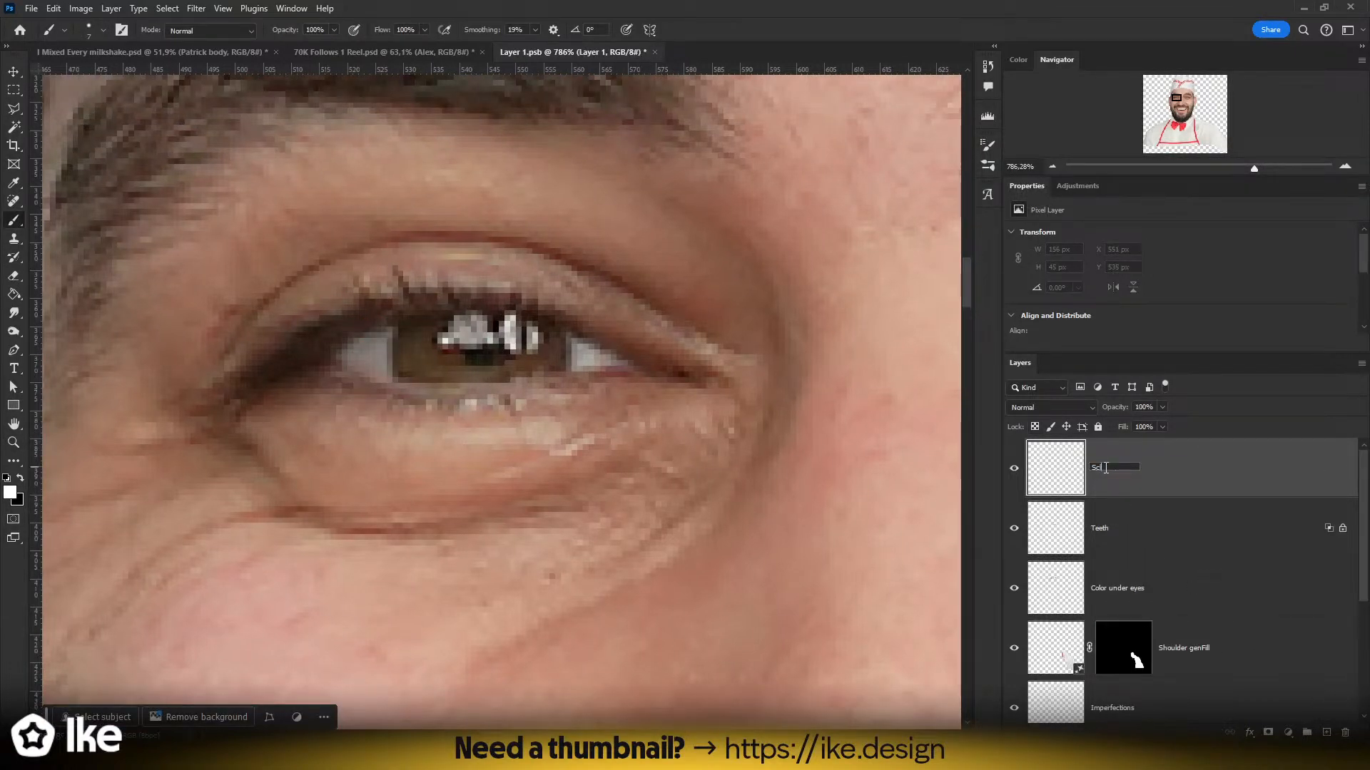
type("lera")
key("Return")
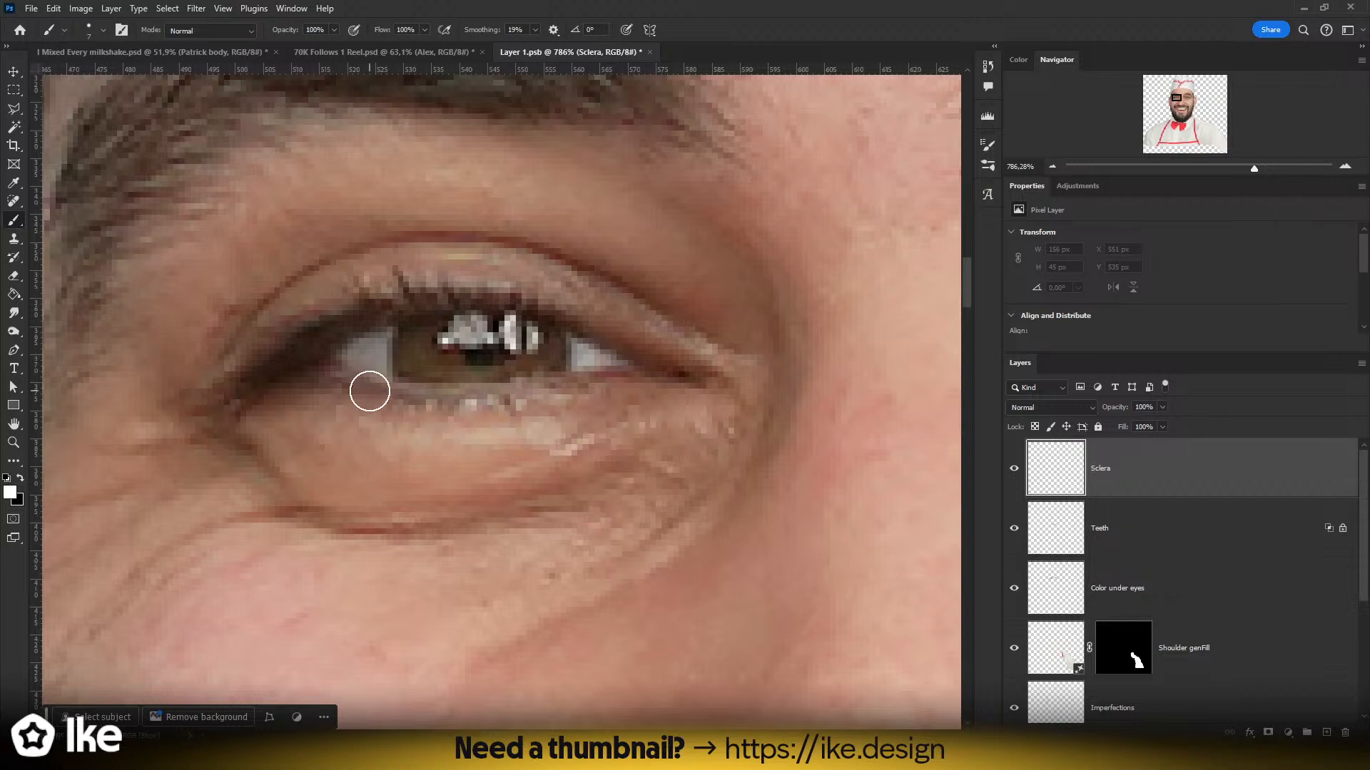
- Shrink the brush and paint white over the sclera on both sides of the iris in the image-left eye
right_click(377, 362, "alt")
scroll(377, 365, "up", 5)
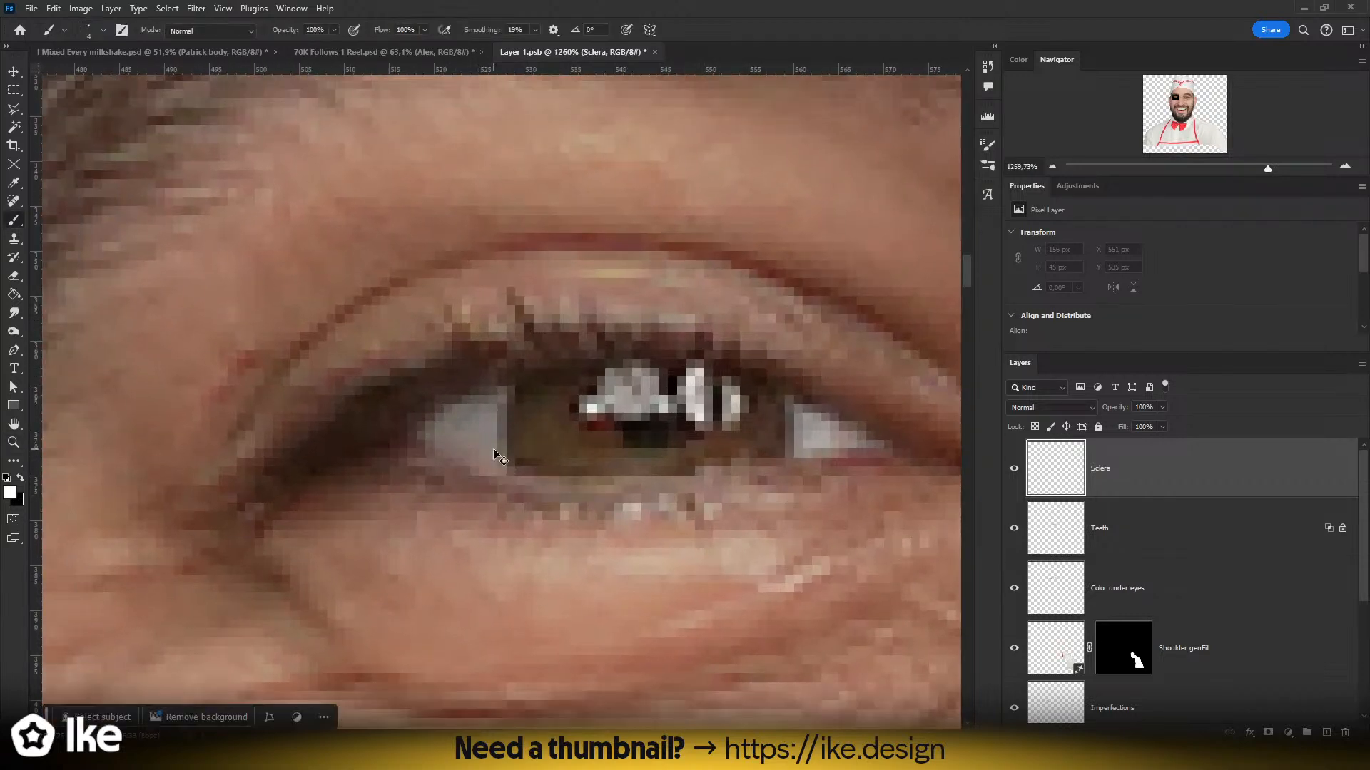
mouse_move(493, 452)
left_mouse_down()
mouse_move(492, 400)
mouse_move(438, 422)
mouse_move(474, 450)
mouse_move(452, 431)
mouse_move(486, 406)
mouse_move(462, 421)
mouse_move(474, 428)
left_mouse_up()
left_click_drag(574, 456, 377, 440)
mouse_move(610, 432)
left_mouse_down()
mouse_move(603, 396)
mouse_move(681, 436)
mouse_move(607, 435)
mouse_move(612, 419)
mouse_move(650, 432)
mouse_move(608, 417)
mouse_move(642, 428)
left_mouse_up()
- Paint white over the sclera on both sides of the iris in the image-right eye
mouse_move(738, 441)
left_mouse_down()
mouse_move(12, 440)
mouse_move(104, 464)
left_mouse_up()
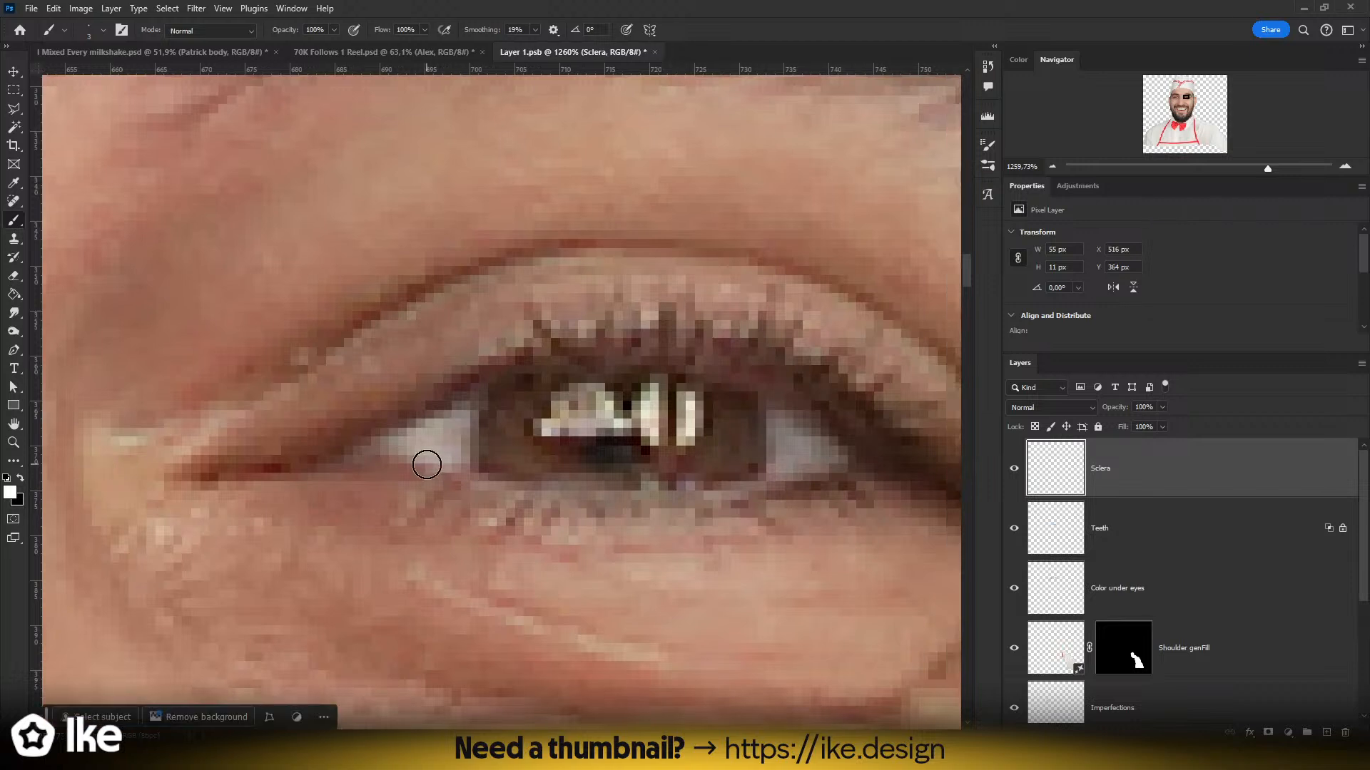
mouse_move(463, 461)
left_mouse_down()
mouse_move(466, 409)
mouse_move(372, 447)
mouse_move(465, 459)
mouse_move(423, 449)
mouse_move(451, 440)
left_mouse_up()
left_click_drag(671, 458, 550, 450)
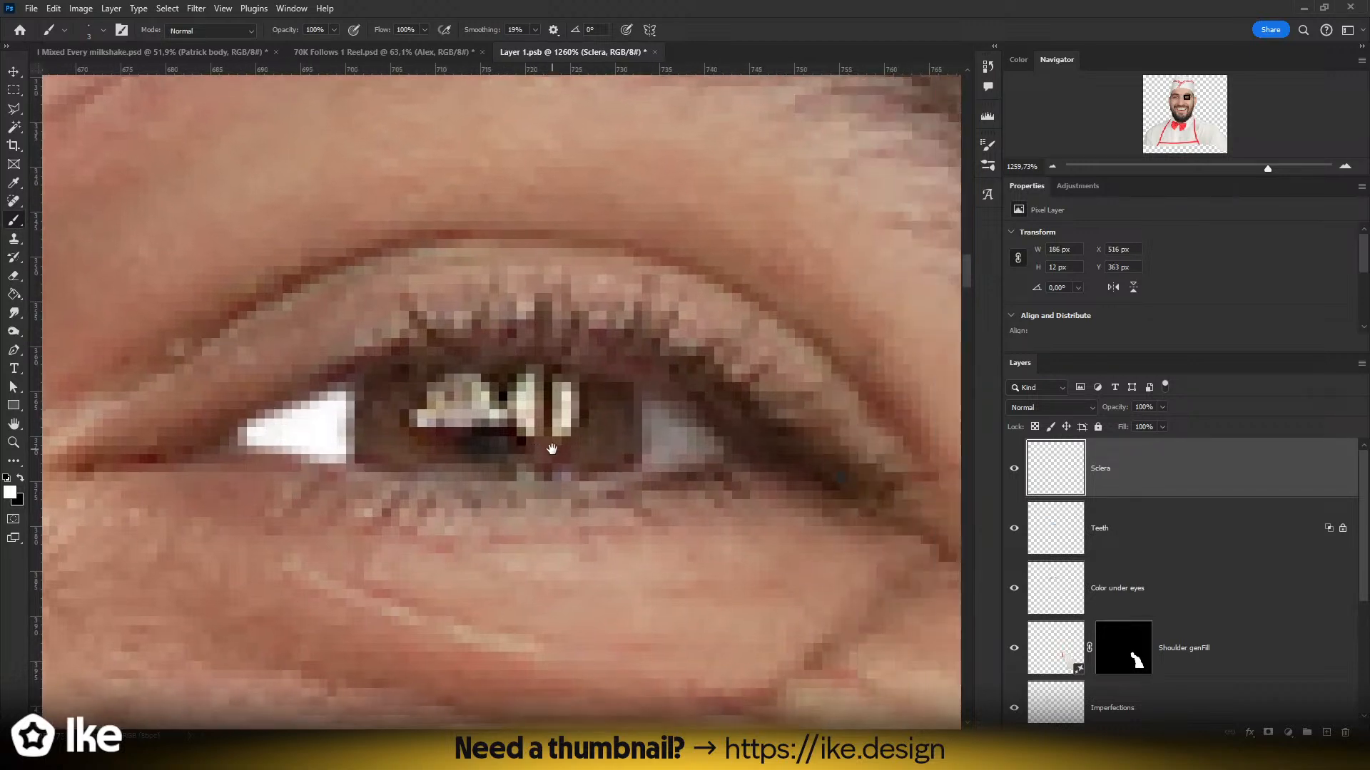
mouse_move(646, 463)
left_mouse_down()
mouse_move(655, 408)
mouse_move(716, 445)
mouse_move(649, 461)
mouse_move(663, 414)
mouse_move(684, 448)
mouse_move(594, 491)
left_mouse_up()
- Set the Sclera layer's blend mode to Soft Light and its opacity to 50%
key("z")
left_click(1021, 410)
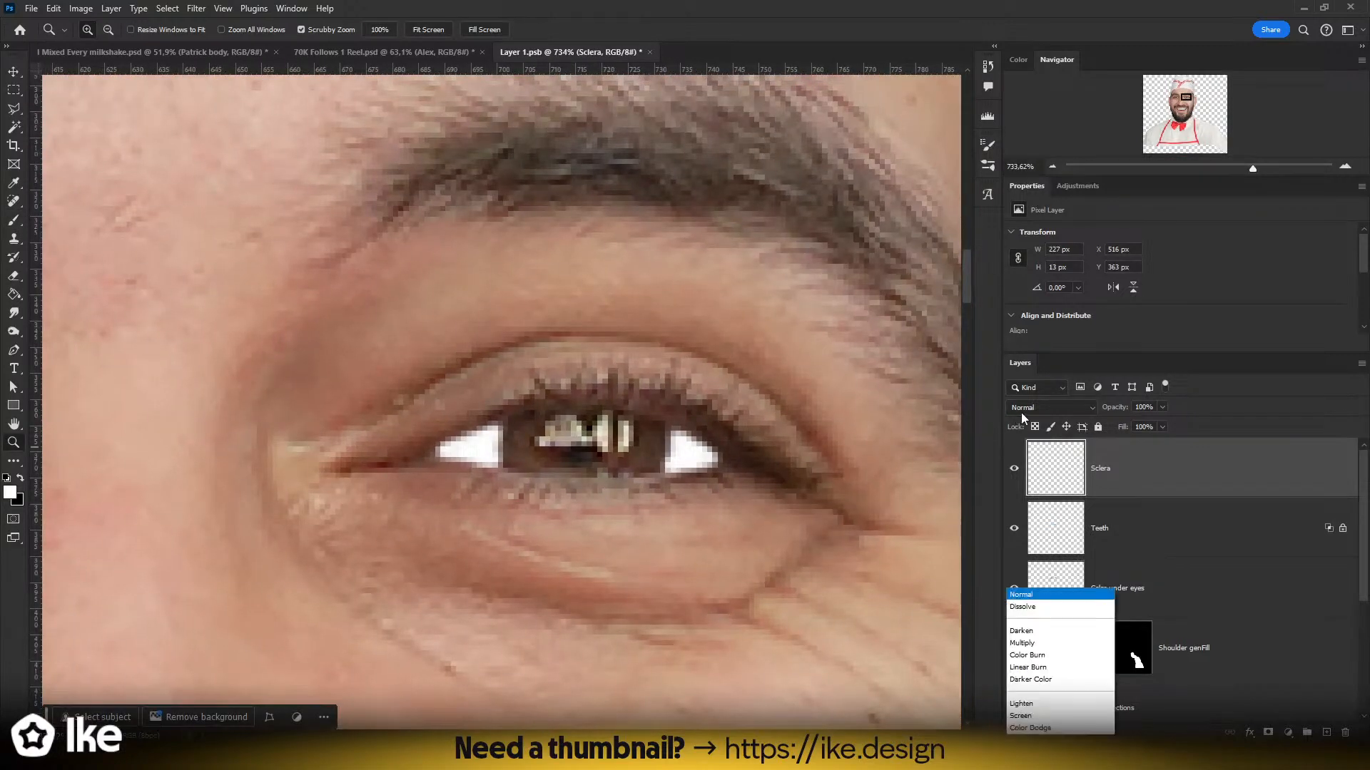
left_click(1024, 545)
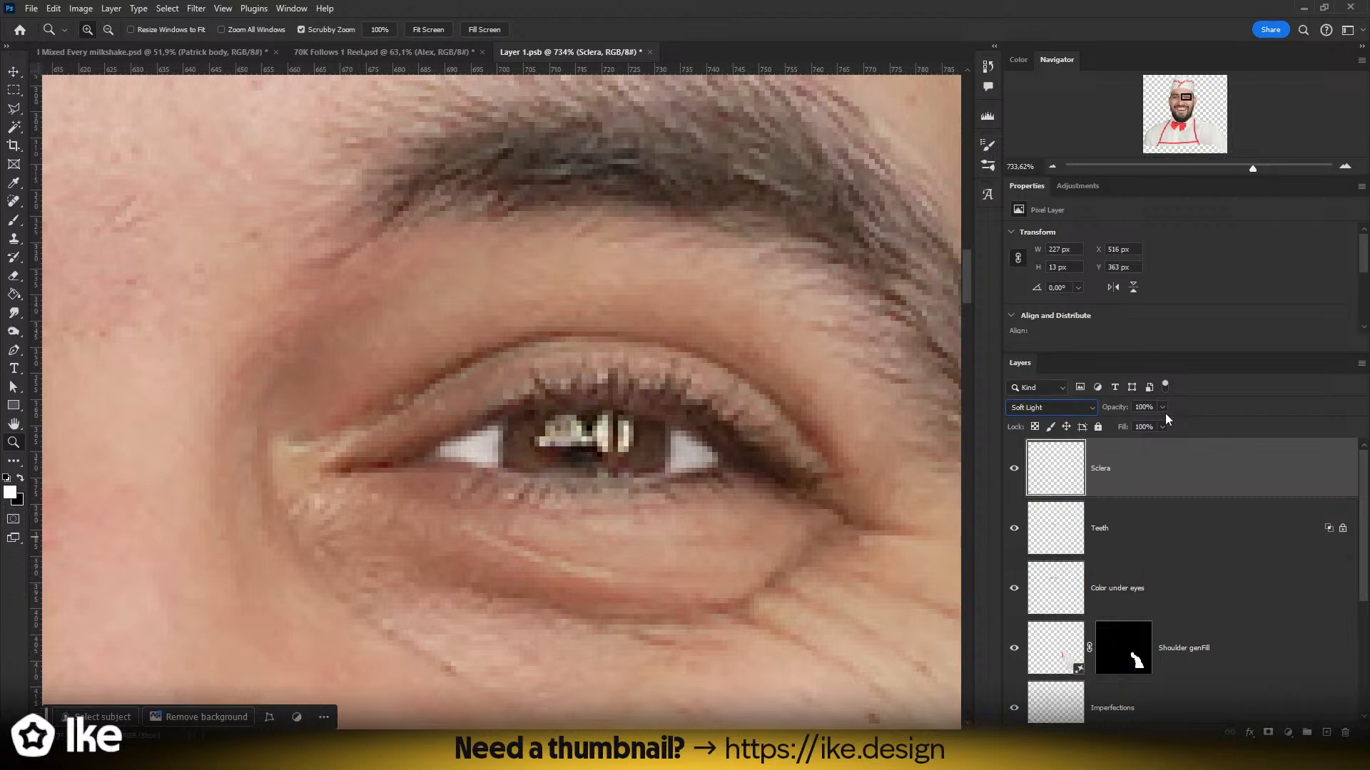
left_click(1130, 423)
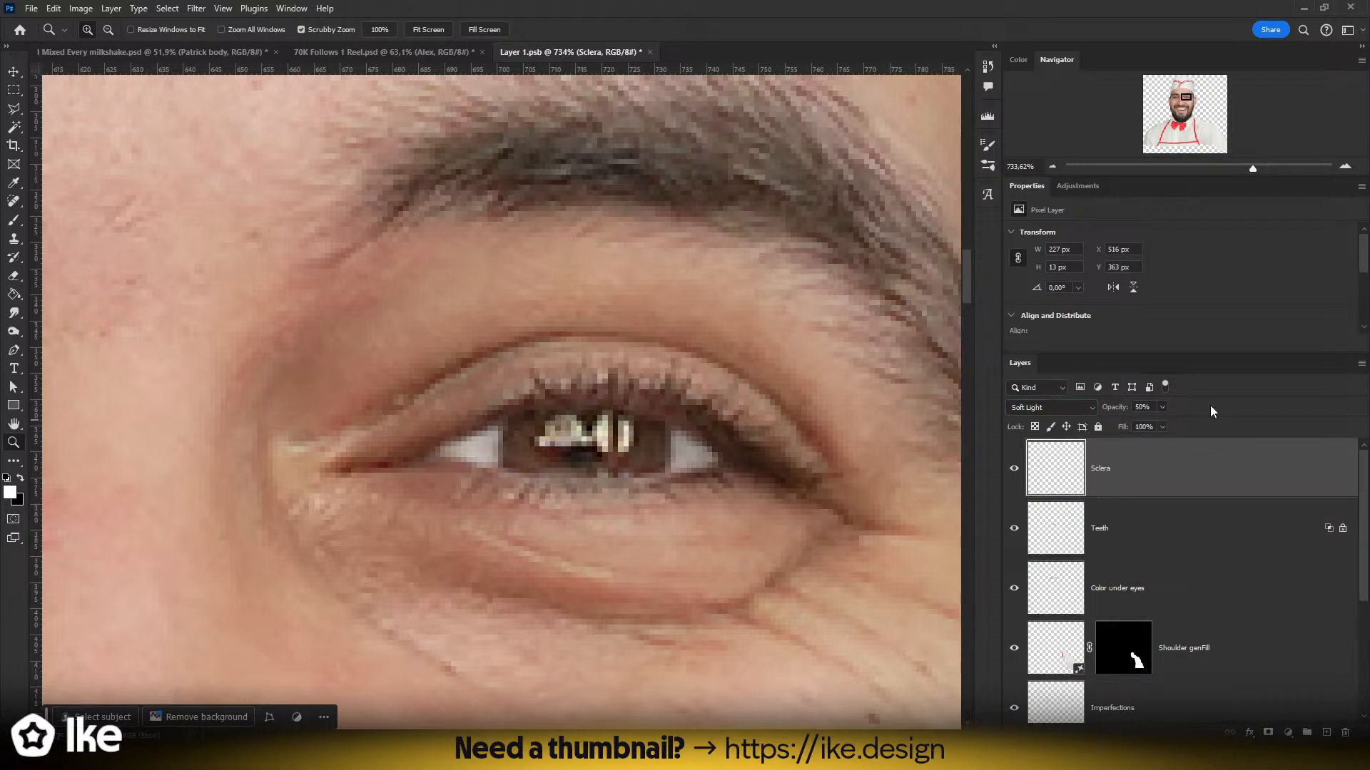
- Compare the eyes with the Sclera layer shown and hidden, leaving the layer visible
left_click_drag(606, 434, 575, 397)
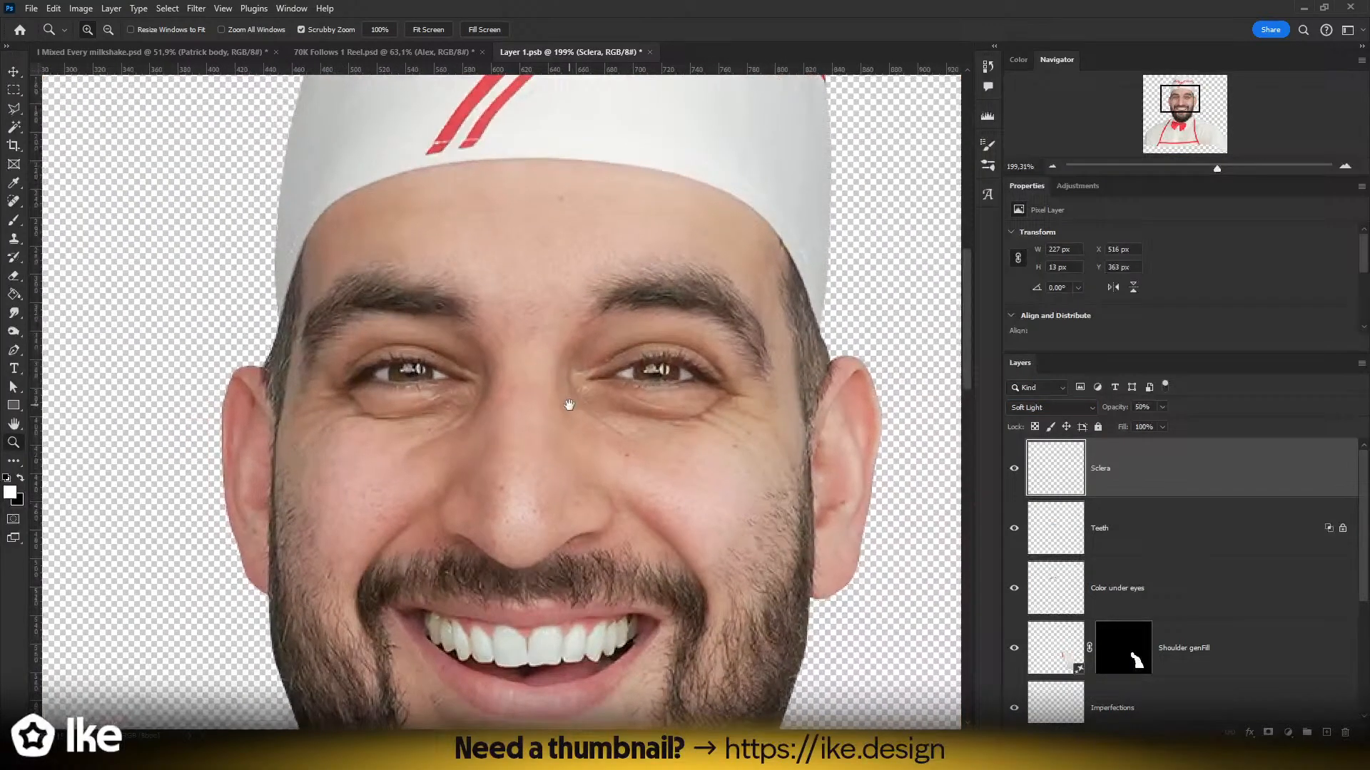
left_click(1014, 470)
left_click(1014, 470)
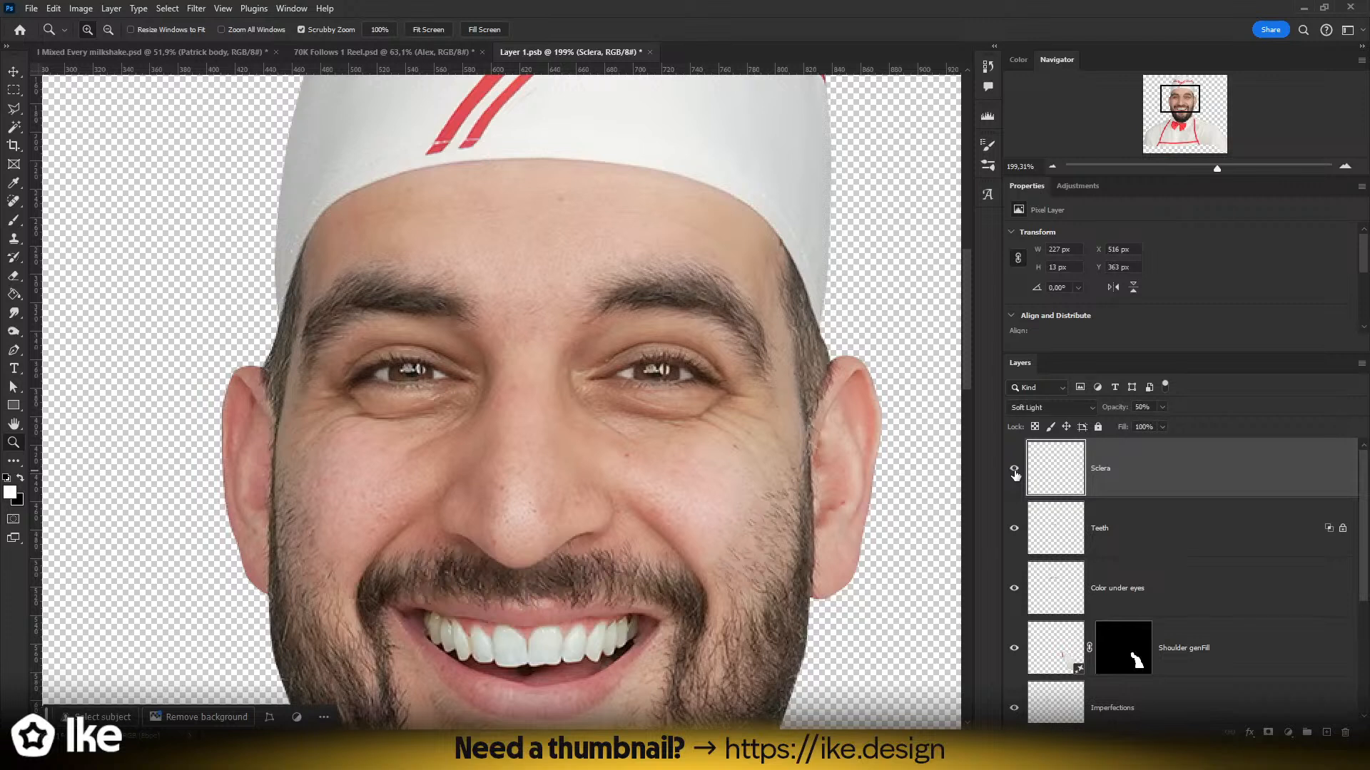
left_click(1014, 469)
left_click(1014, 469)
left_click(1014, 470)
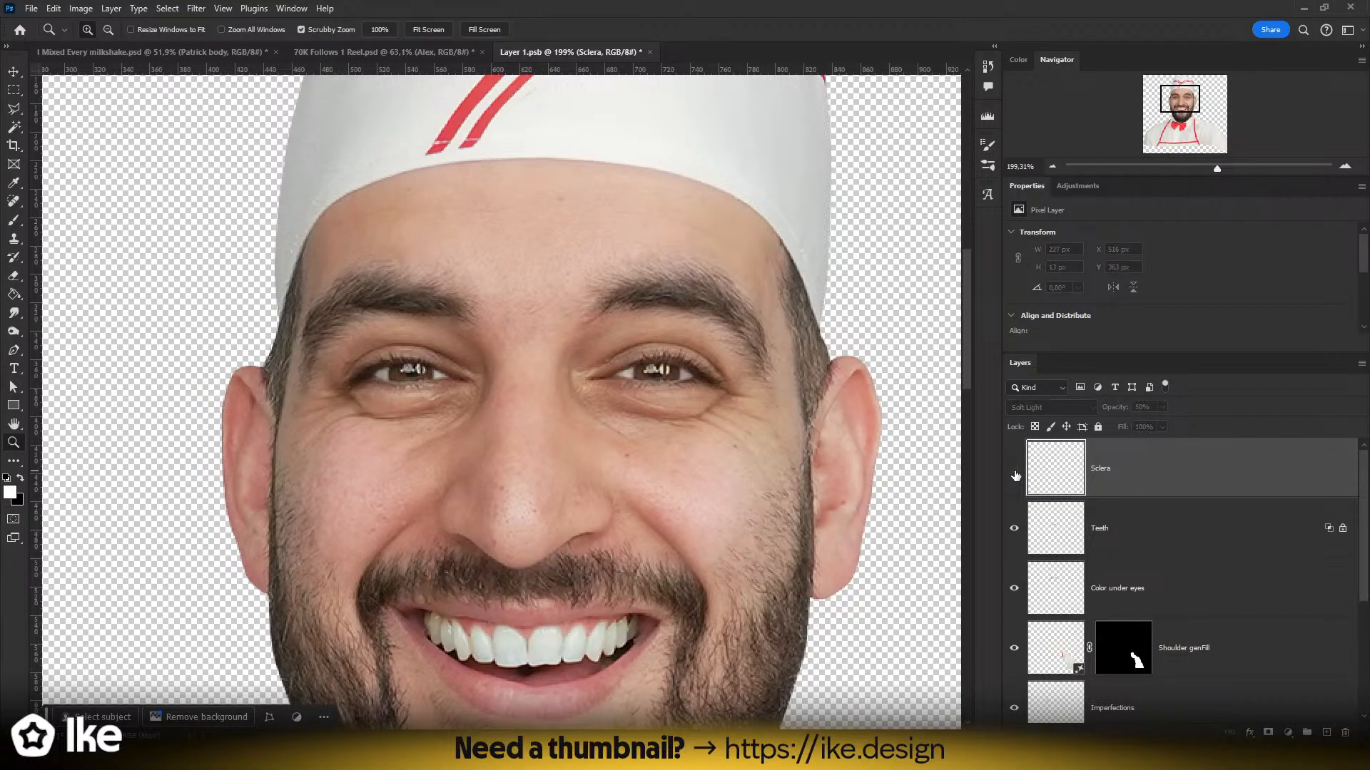
left_click(1014, 471)
left_click(1014, 471)
left_click(1014, 471)
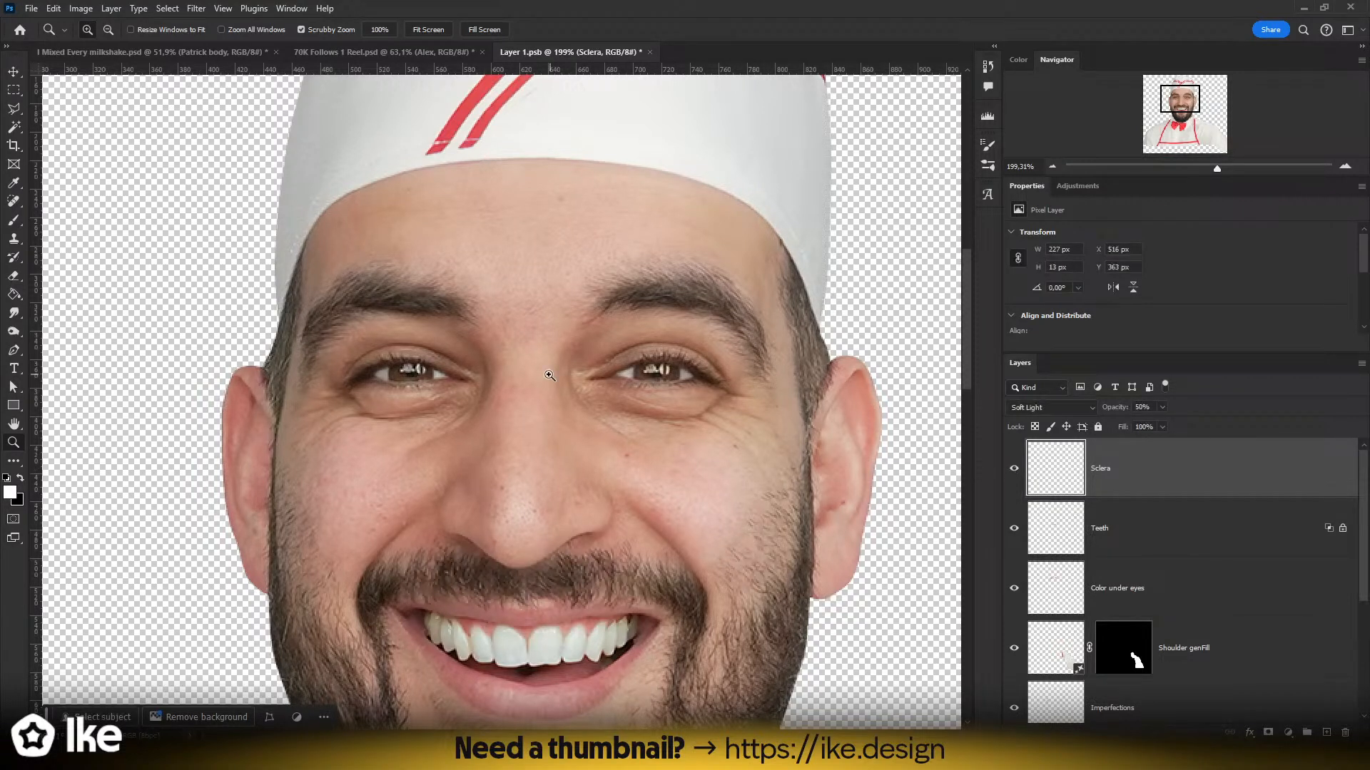
- Save and close the chef smart object, then check the whitened eyes in the milkshake composition
key("ctrl+s")
left_click(644, 52)
mouse_move(454, 360)
left_mouse_down()
mouse_move(628, 360)
mouse_move(450, 369)
left_mouse_up()
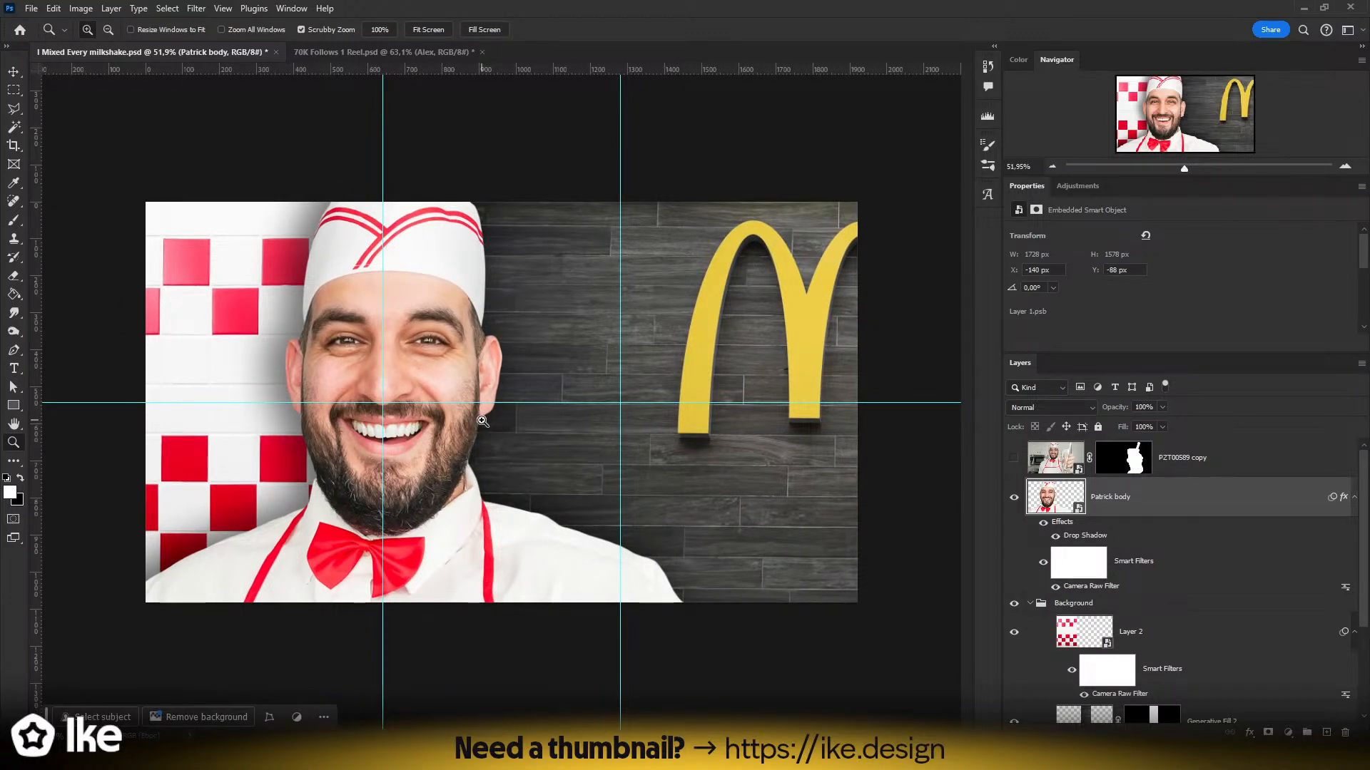
left_click_drag(486, 427, 585, 392)
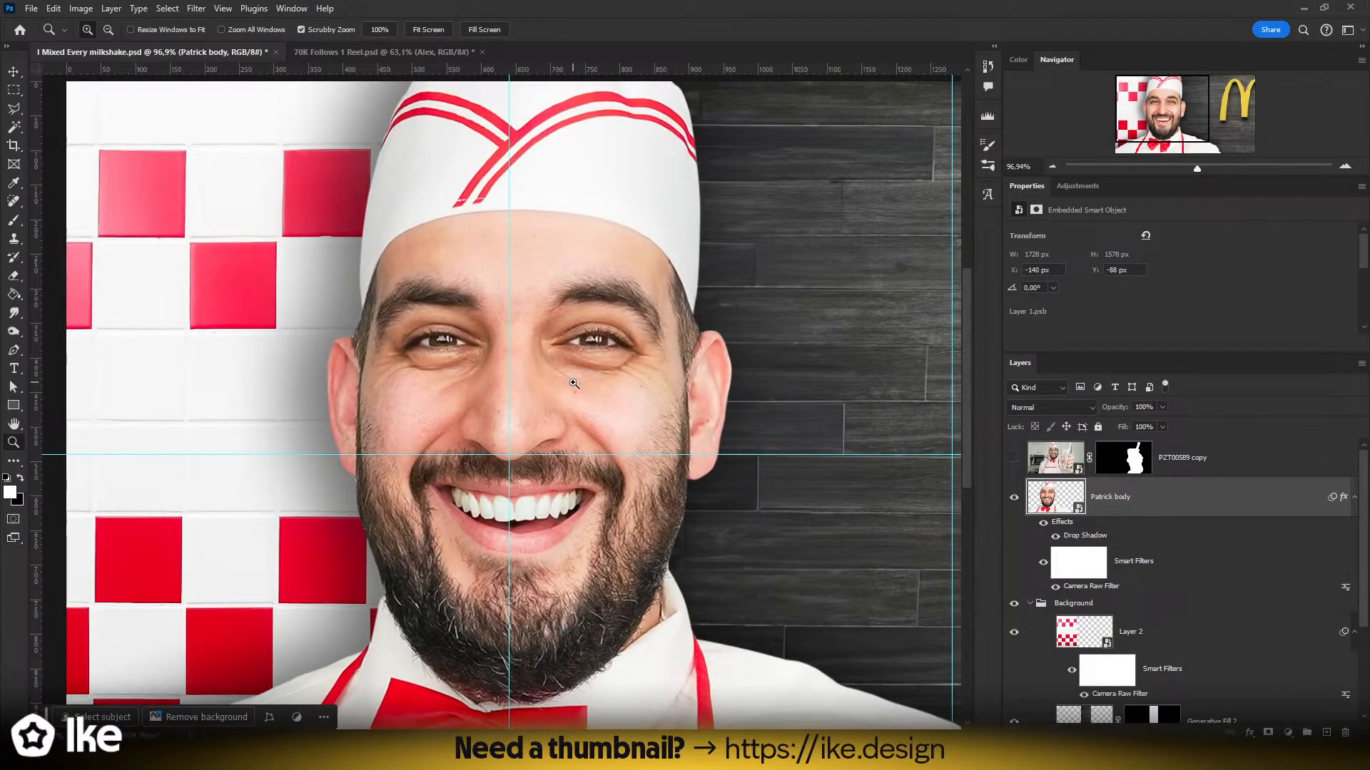
left_click_drag(573, 383, 489, 376)
left_click_drag(505, 450, 508, 483)
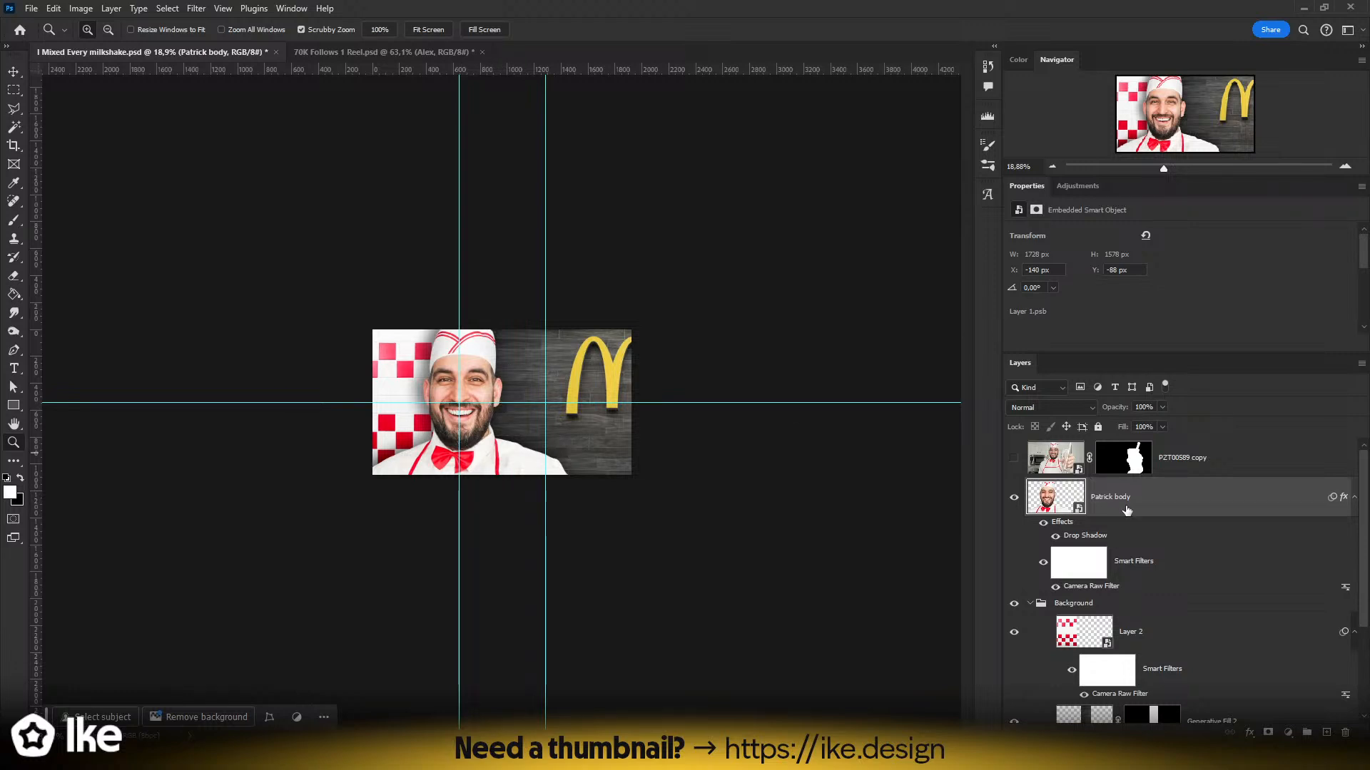
- Stamp all visible layers into a new layer at the top of the stack and hide the guides
key("ctrl+shift+alt+e")
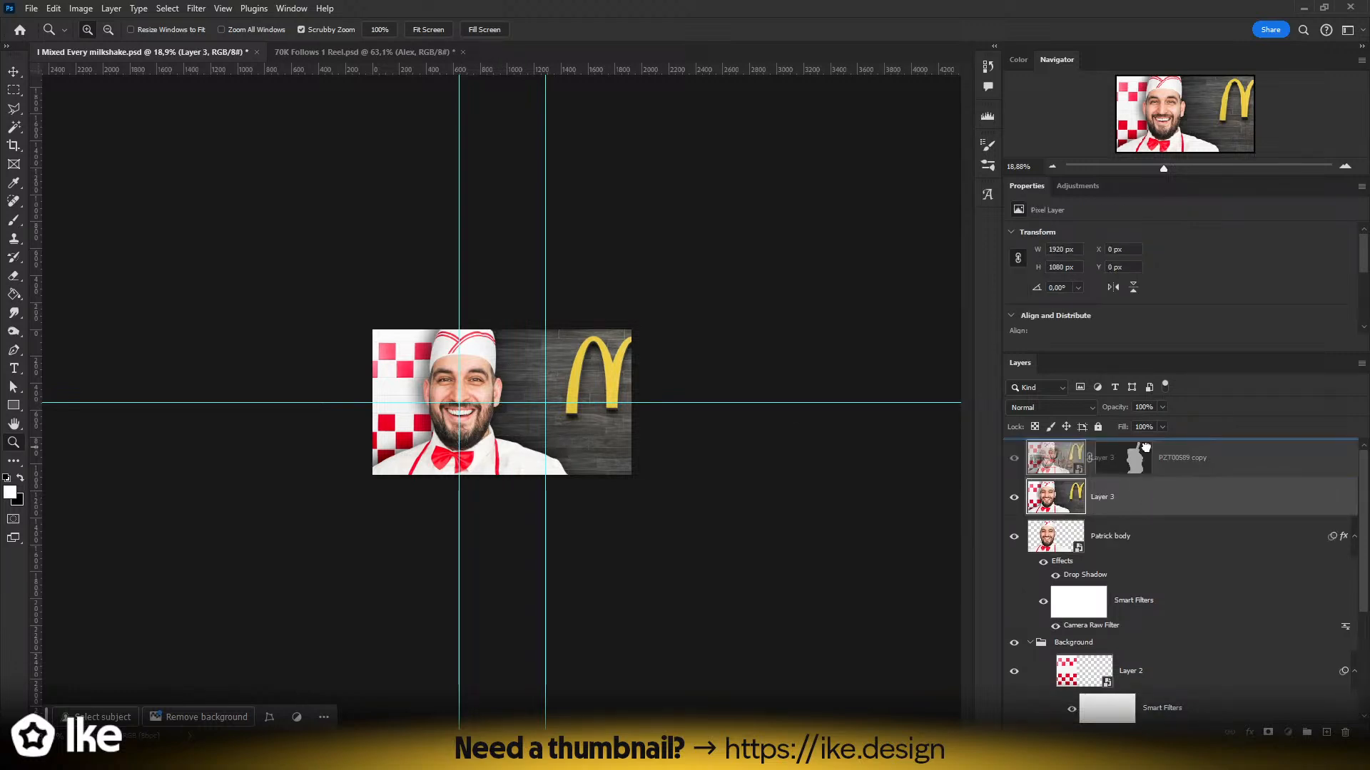
left_click_drag(525, 402, 494, 352)
key("ctrl+;")
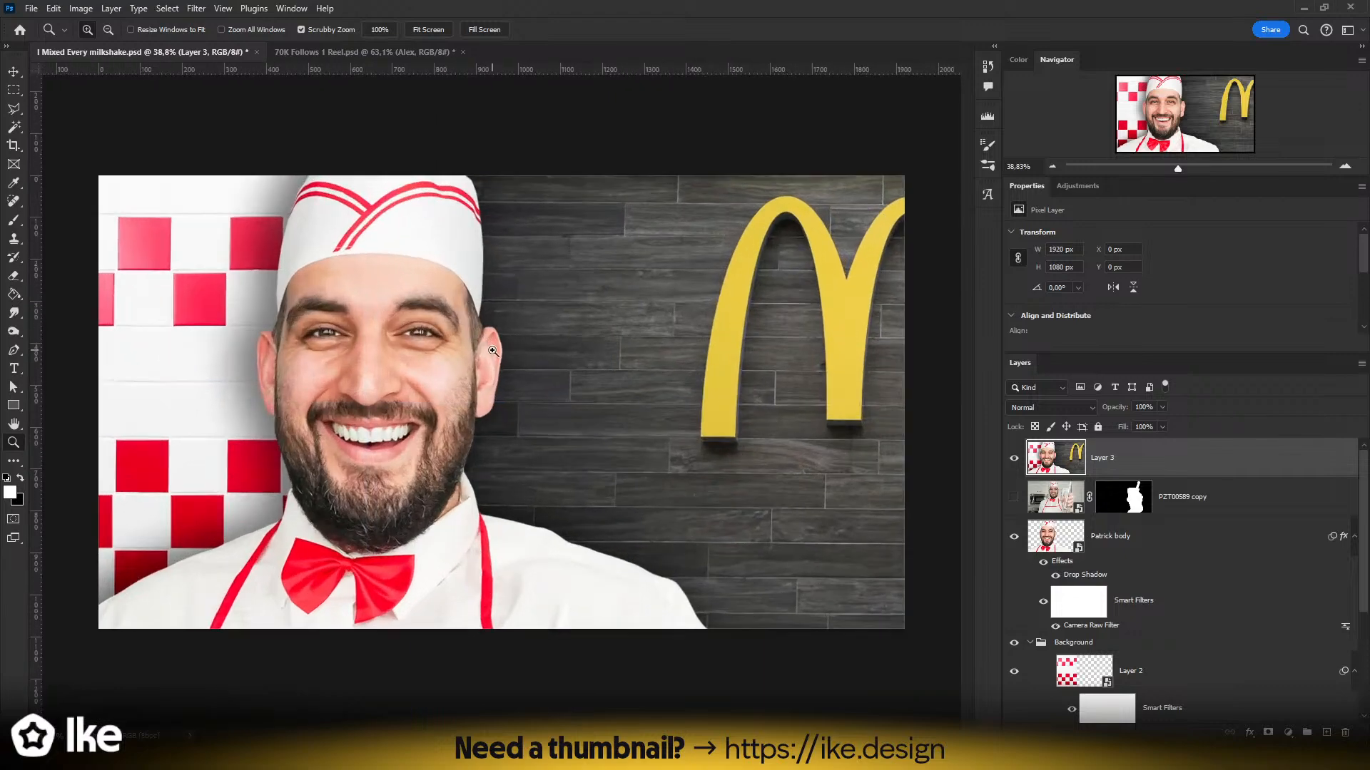
left_click(196, 8)
left_click(383, 323)
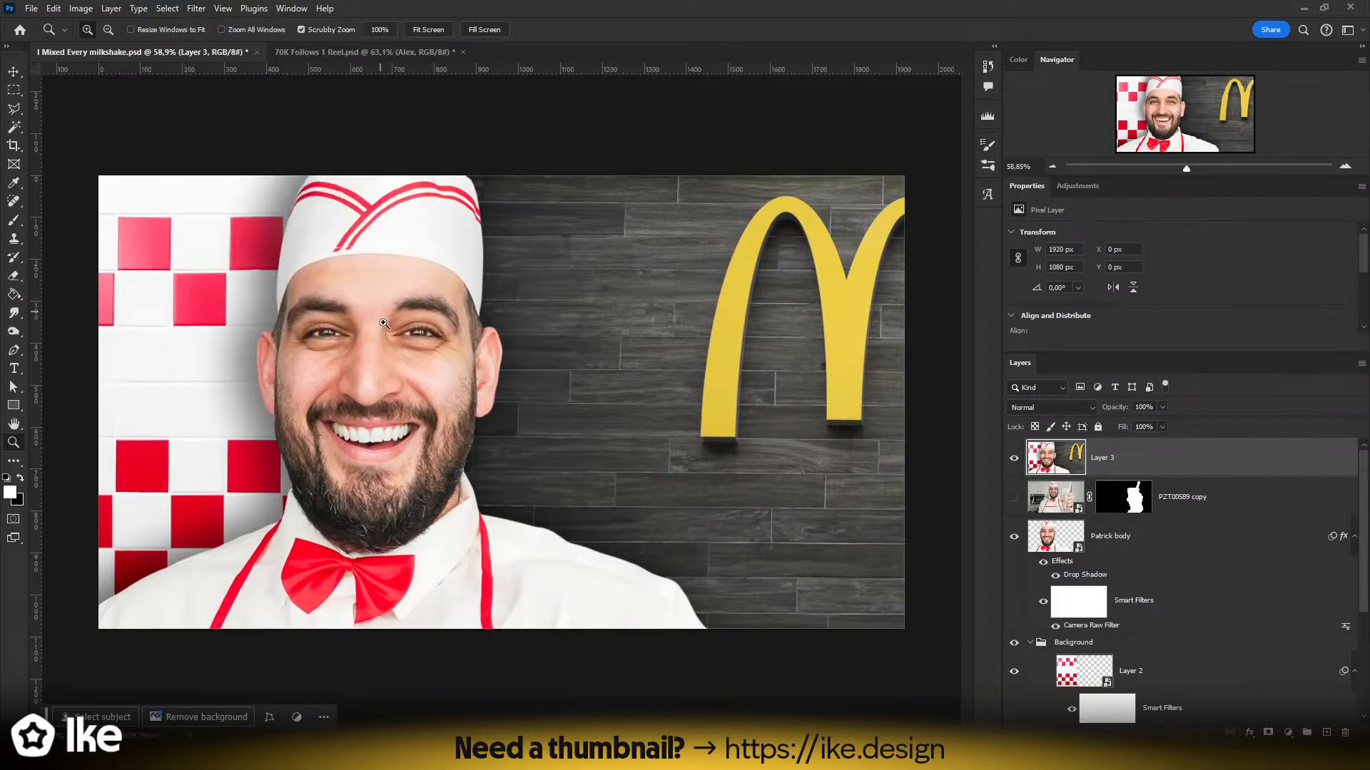
key("Tab")
left_click_drag(454, 346, 603, 343)
left_click_drag(602, 344, 573, 314)
key("Tab")
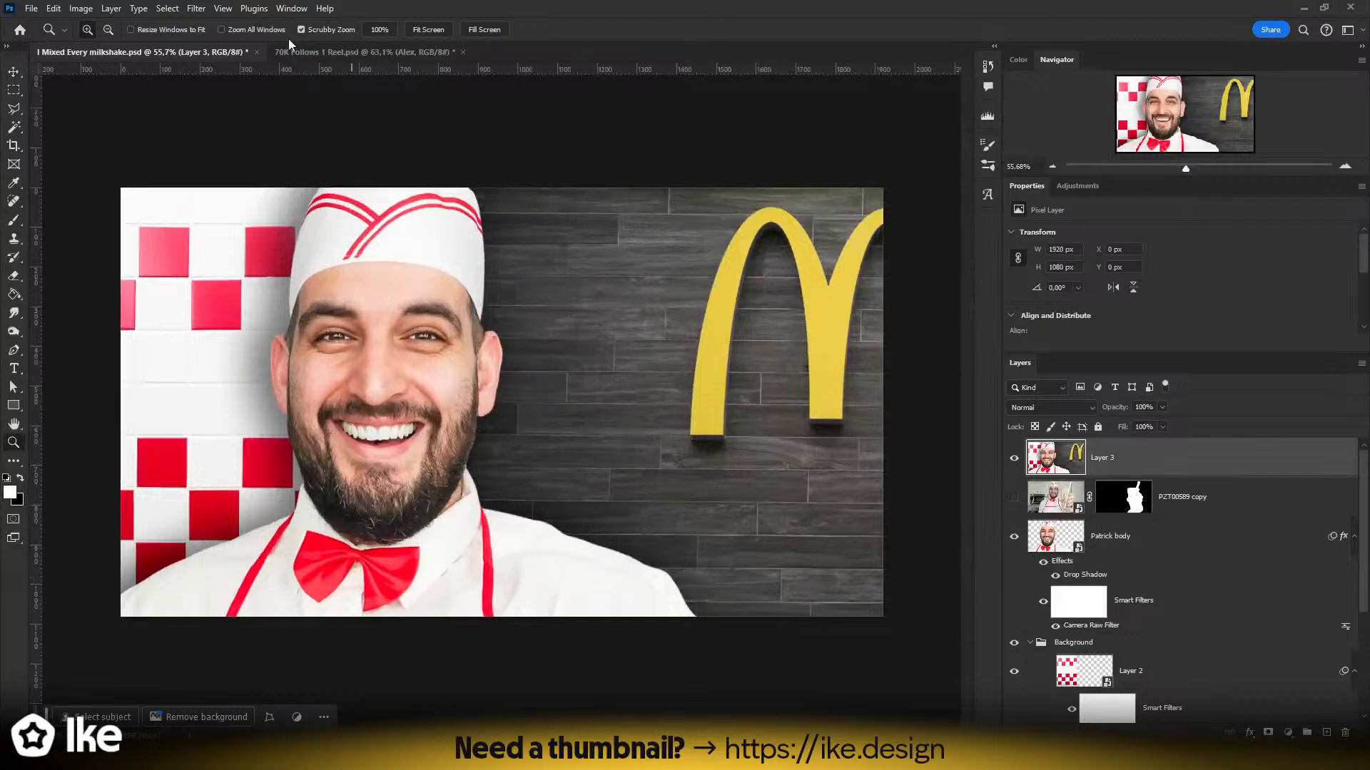
- Pixelate the merged Layer 3 with the Mosaic filter at a cell size of 17 square
left_click(226, 8)
mouse_move(196, 8)
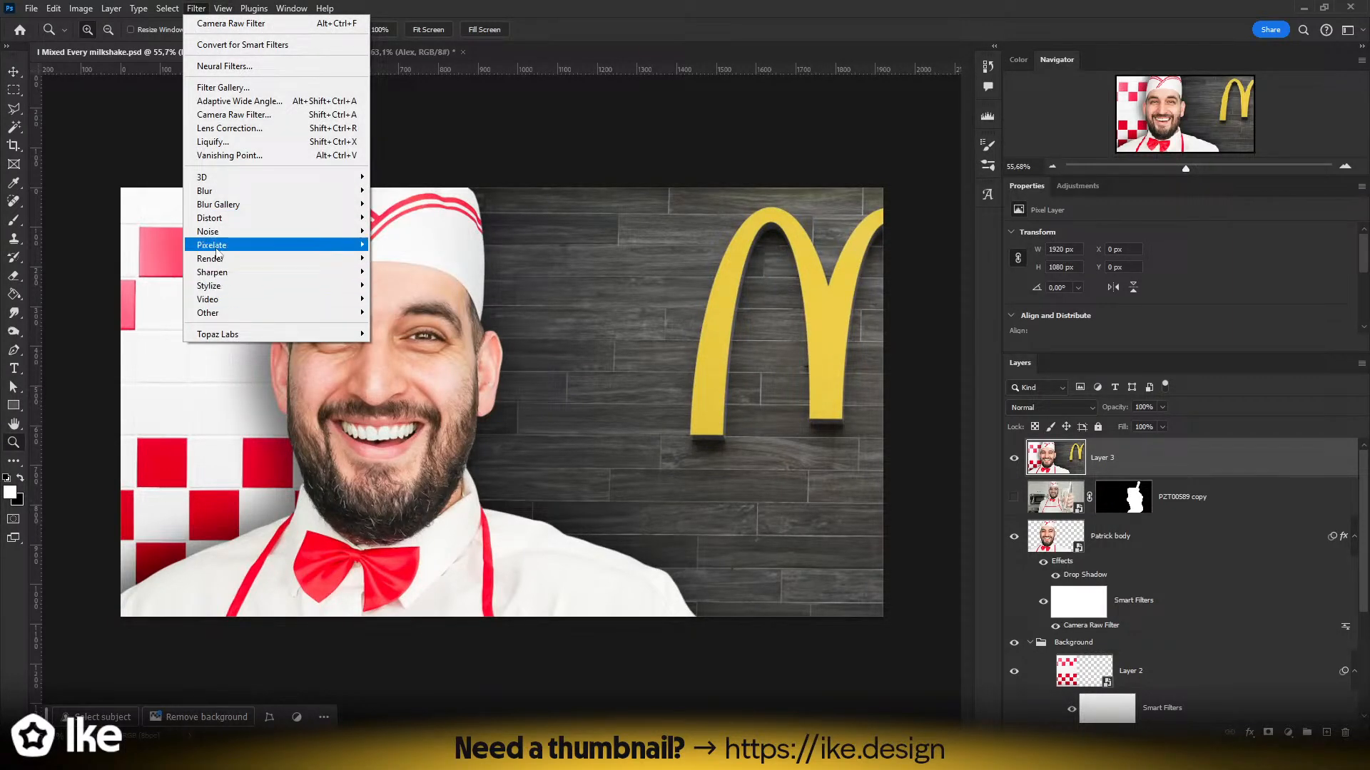
mouse_move(218, 246)
left_click(407, 314)
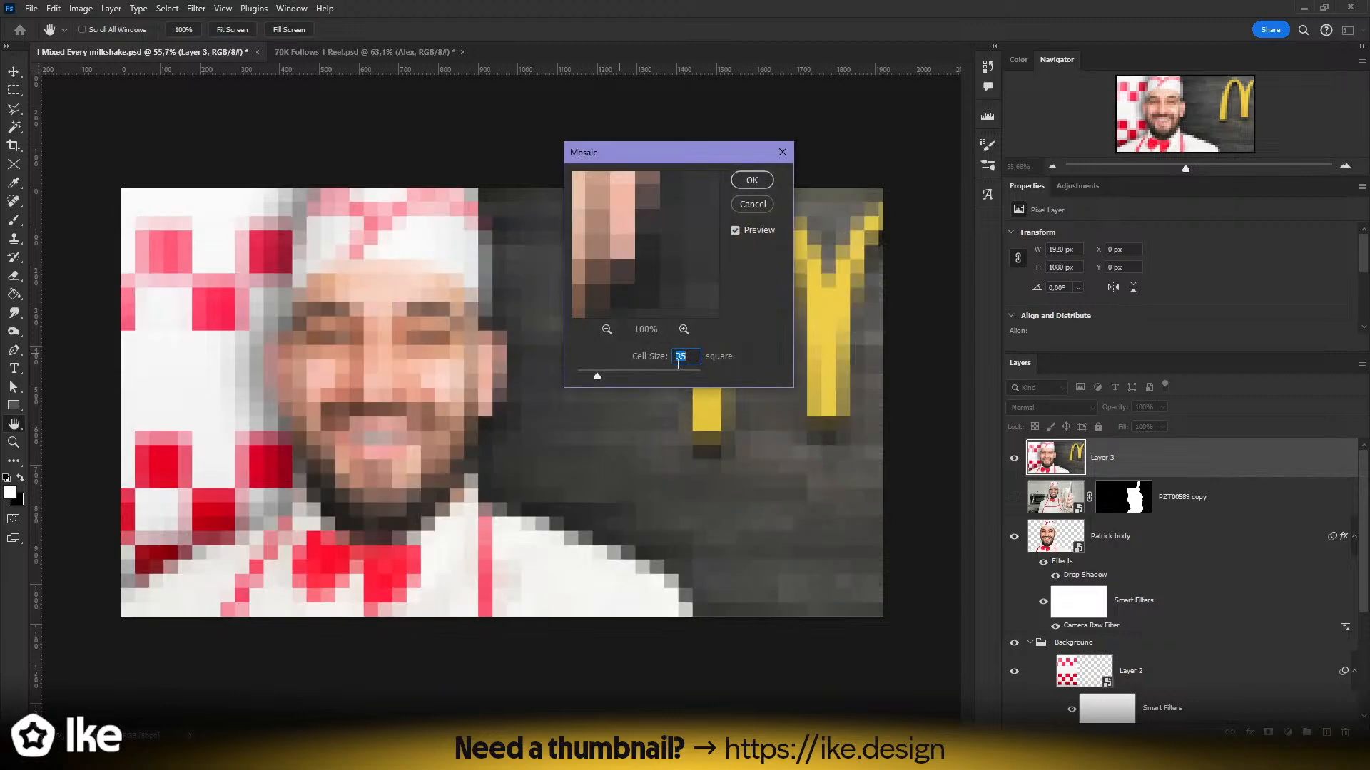
left_click_drag(597, 375, 586, 376)
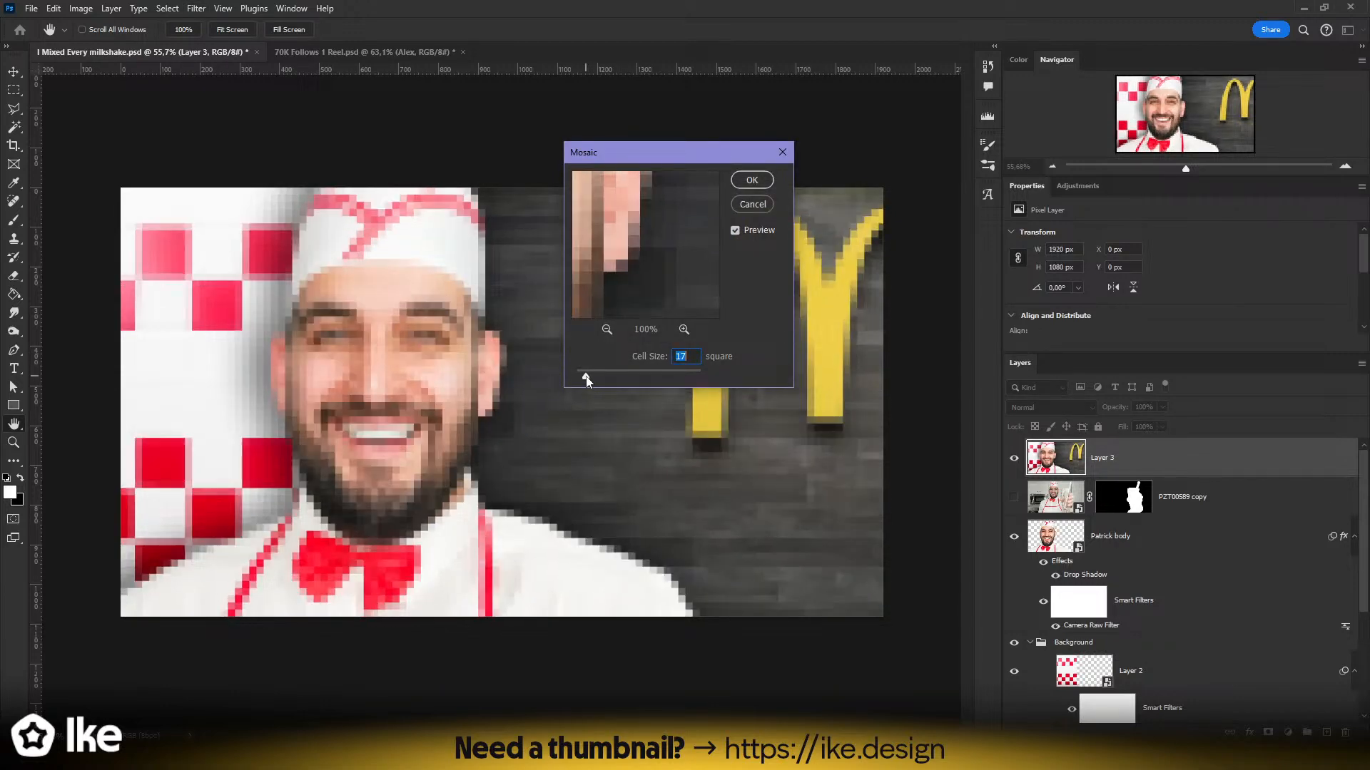
left_click(752, 179)
- Paint white over the eye whites of both eyes on the pixelated layer with a hard 6 px brush
left_click_drag(545, 331, 556, 330)
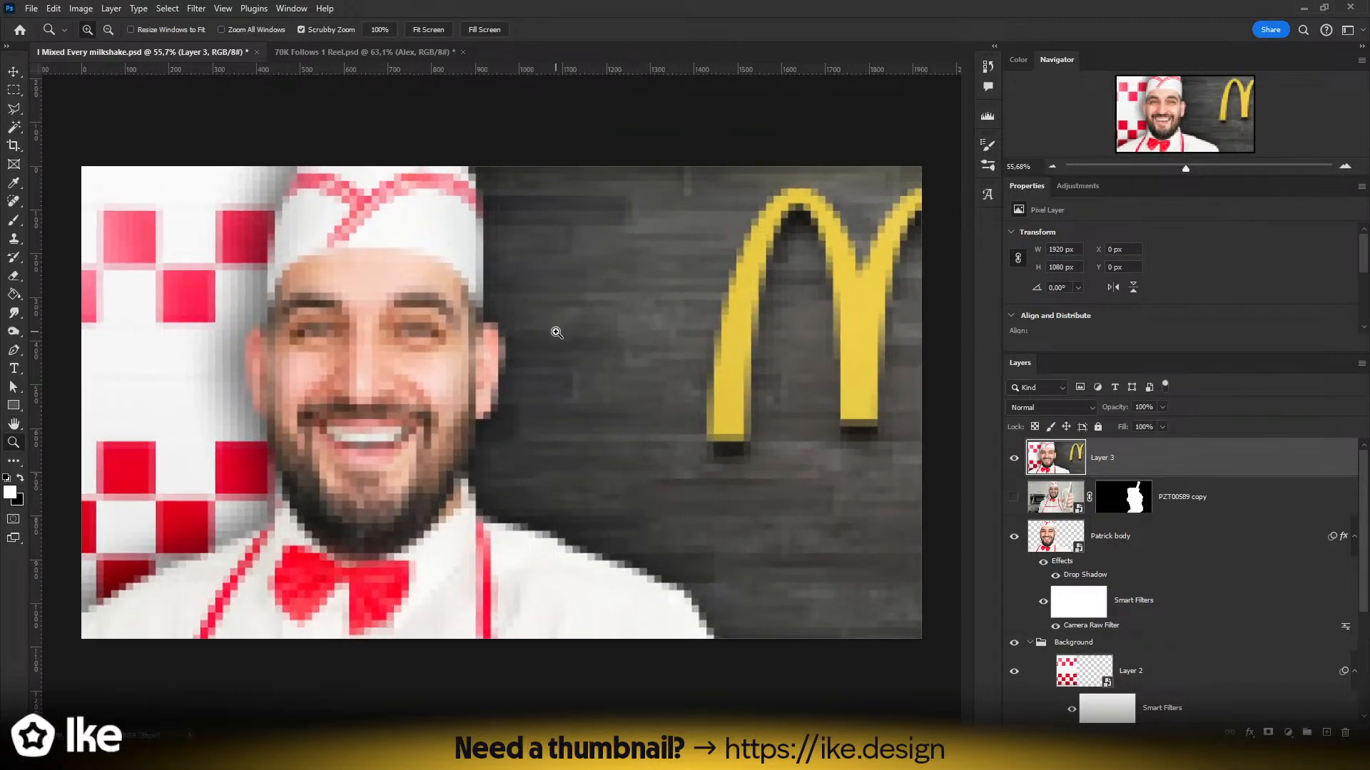
left_click_drag(459, 337, 384, 350)
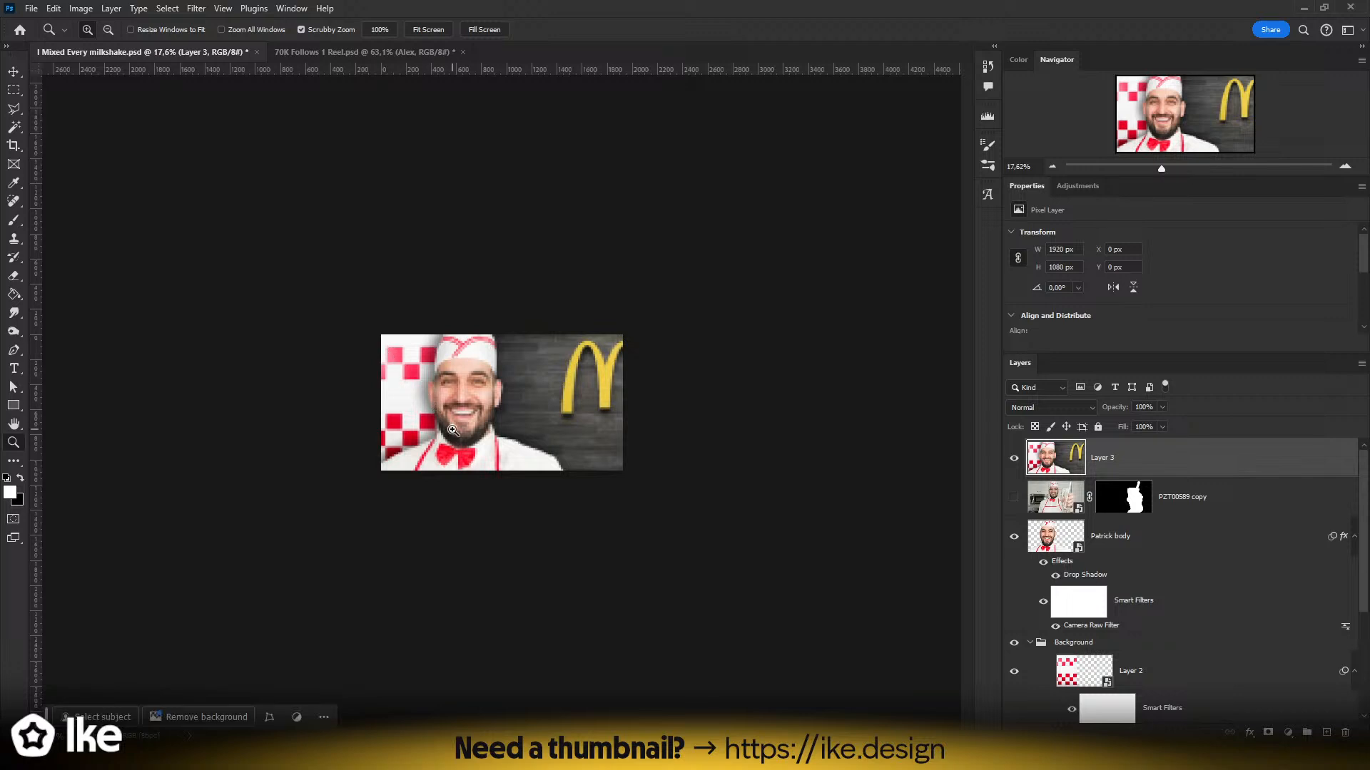
left_click_drag(440, 409, 504, 392)
key("b")
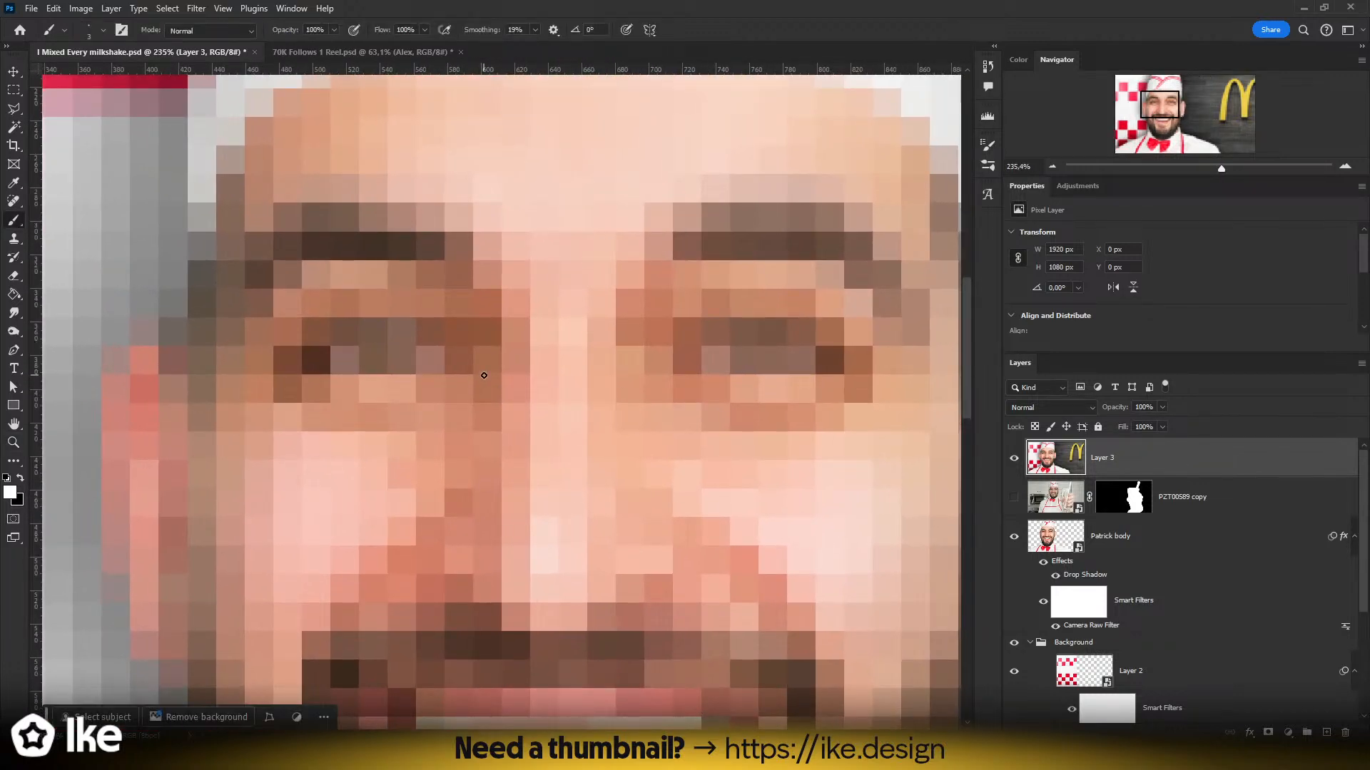
right_click(354, 365, "alt")
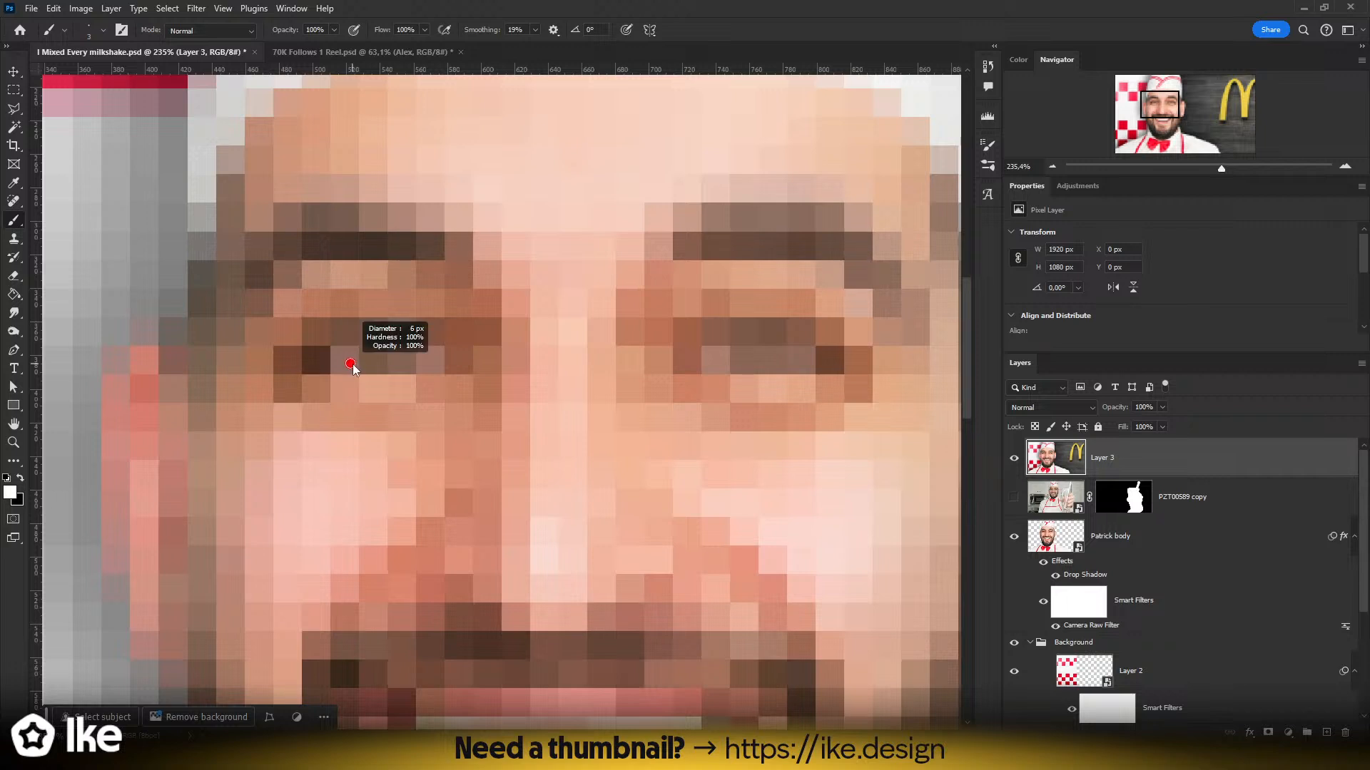
mouse_move(336, 359)
left_mouse_down()
mouse_move(332, 370)
mouse_move(351, 369)
mouse_move(338, 350)
left_mouse_up()
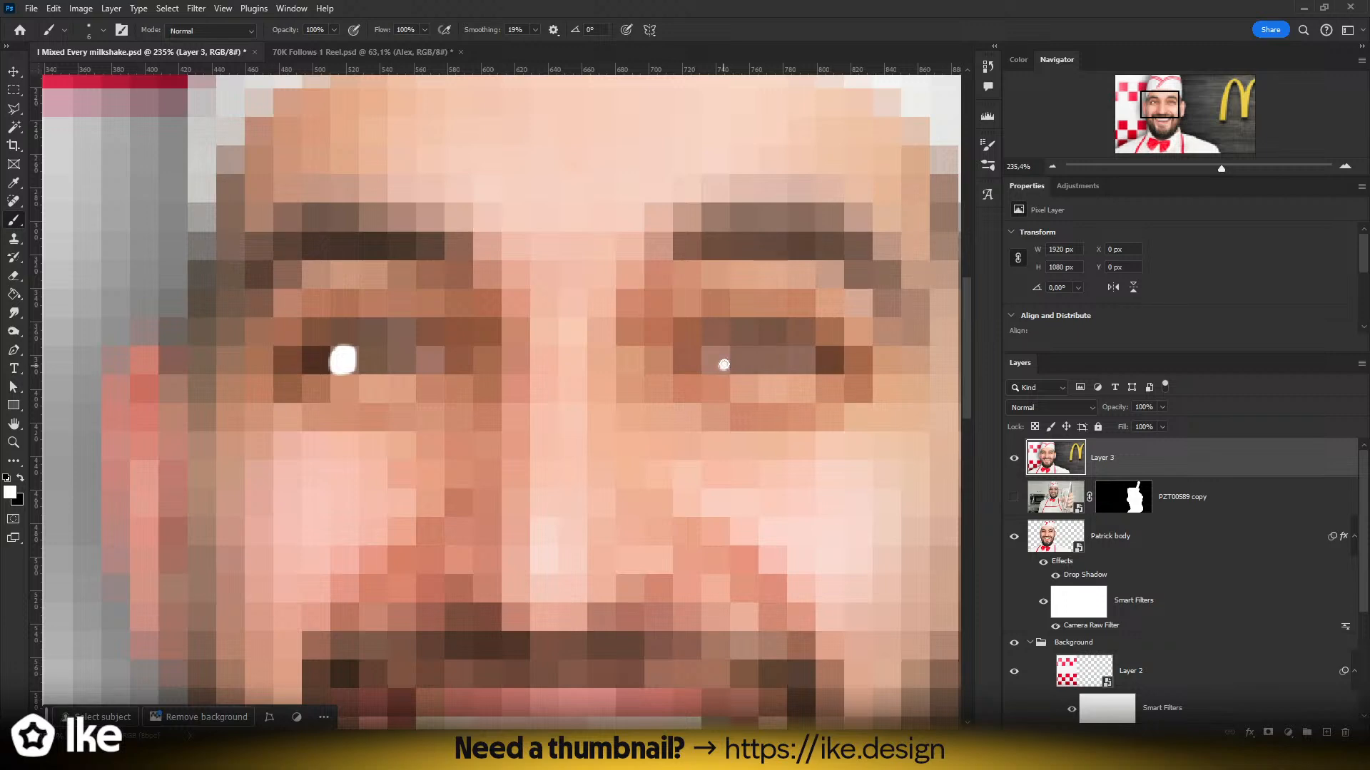
mouse_move(723, 364)
left_mouse_down()
mouse_move(708, 350)
mouse_move(706, 368)
mouse_move(792, 350)
mouse_move(809, 360)
mouse_move(646, 398)
left_mouse_up()
- Examine at several small display sizes how the painted white eyes read in the pixelated image
key("z")
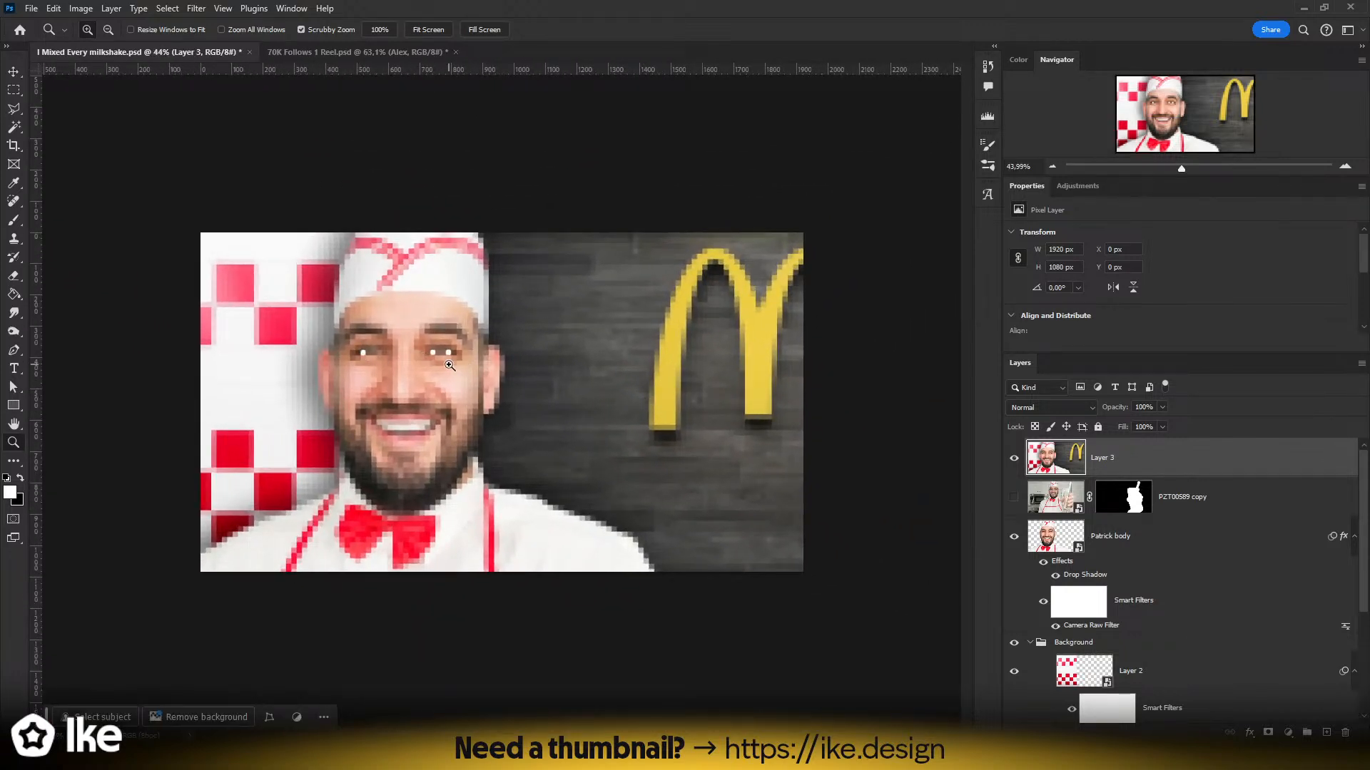
left_click_drag(429, 363, 349, 502)
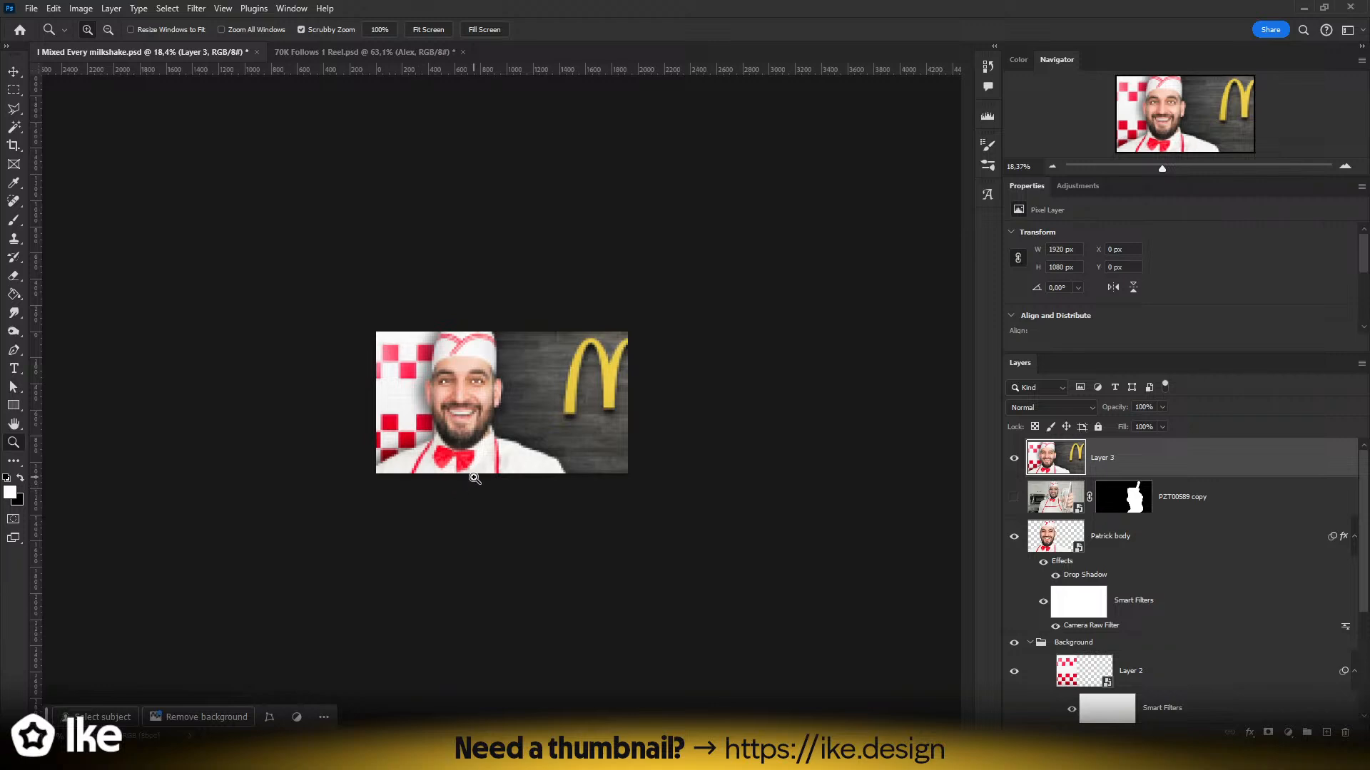
left_click_drag(437, 401, 362, 440)
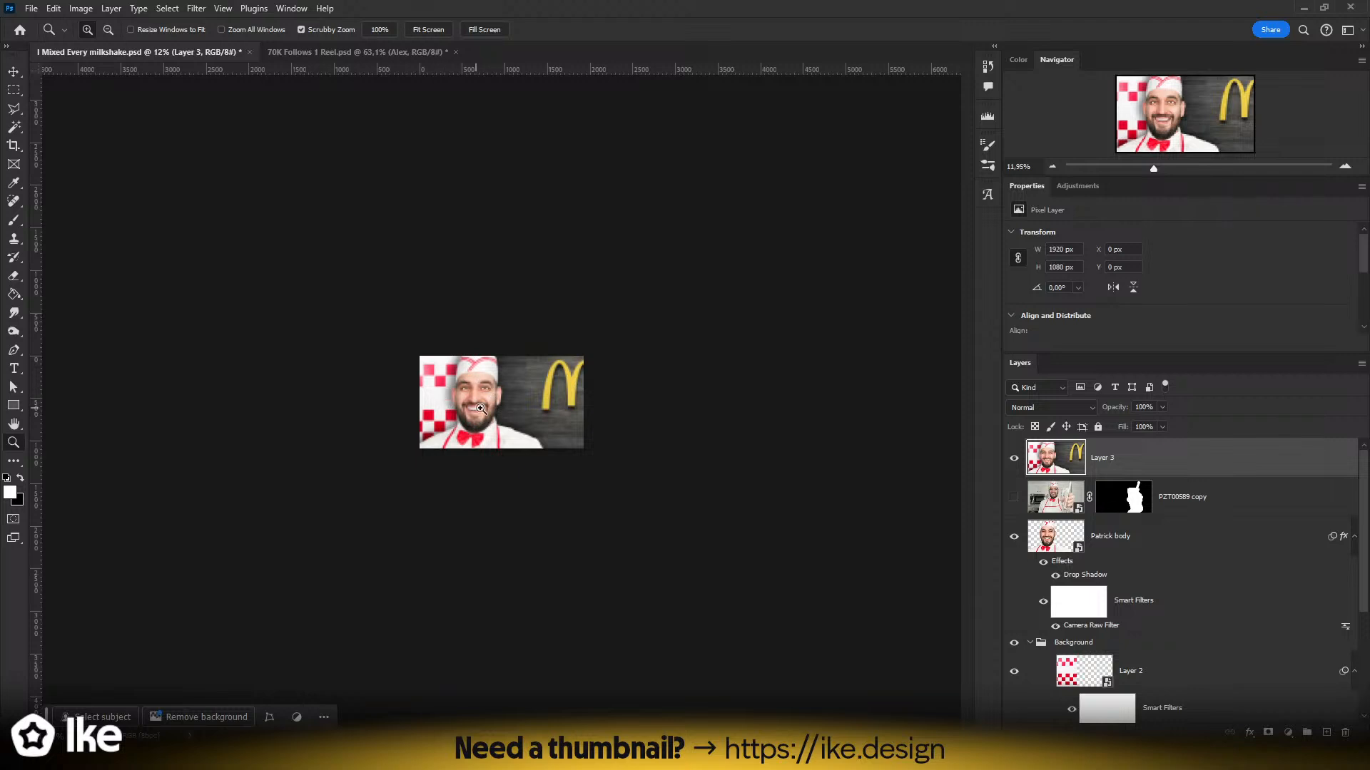
mouse_move(491, 393)
left_mouse_down()
mouse_move(508, 405)
mouse_move(486, 400)
left_mouse_up()
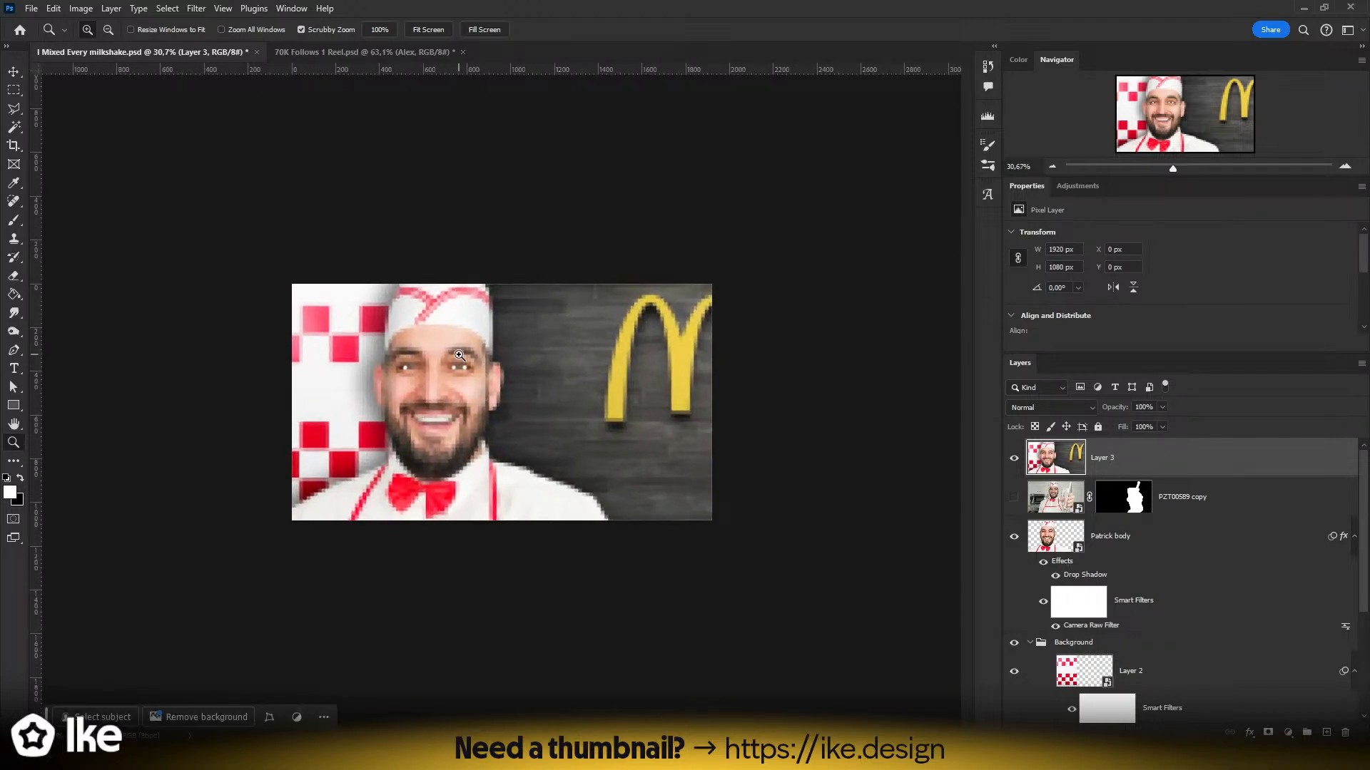
- Undo the white eye strokes and the Mosaic filter, and delete the merged Layer 3
left_click_drag(406, 398, 446, 406)
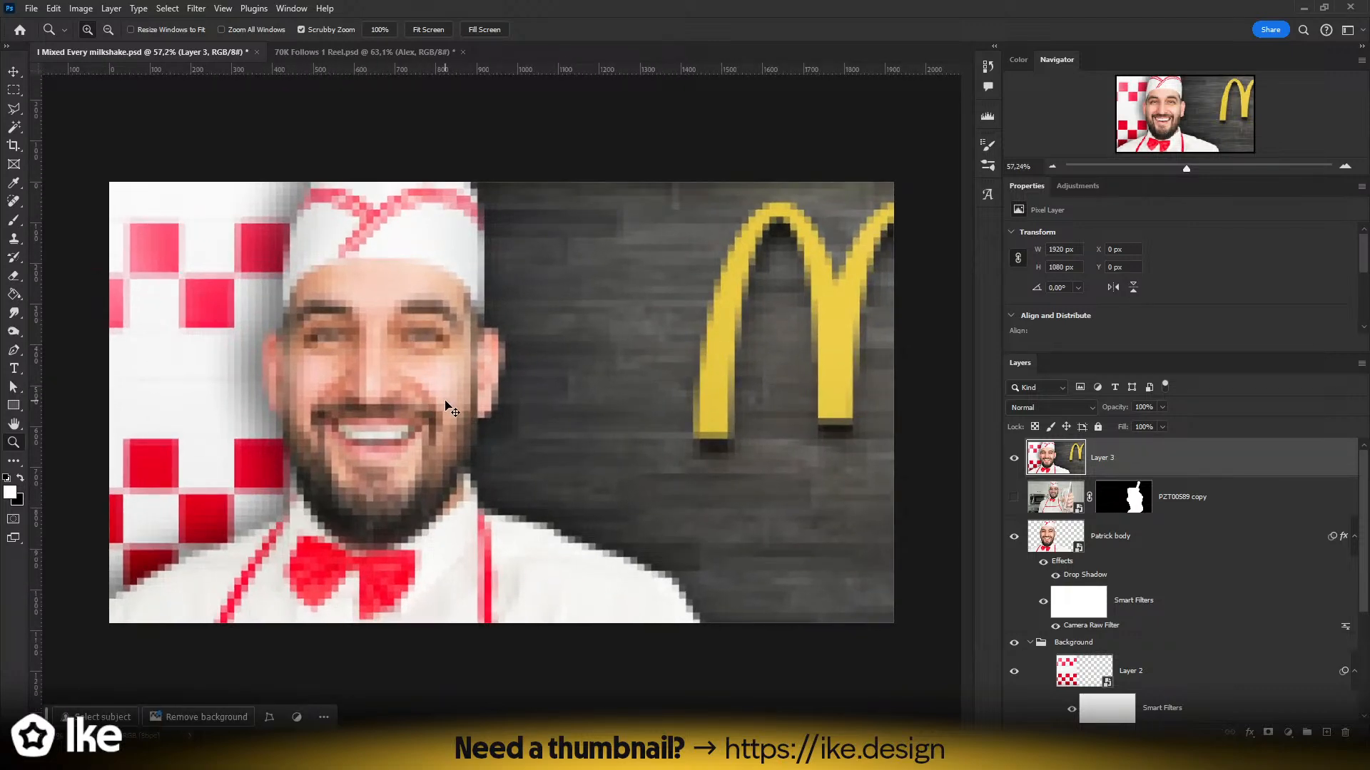
left_click_drag(447, 393, 613, 386)
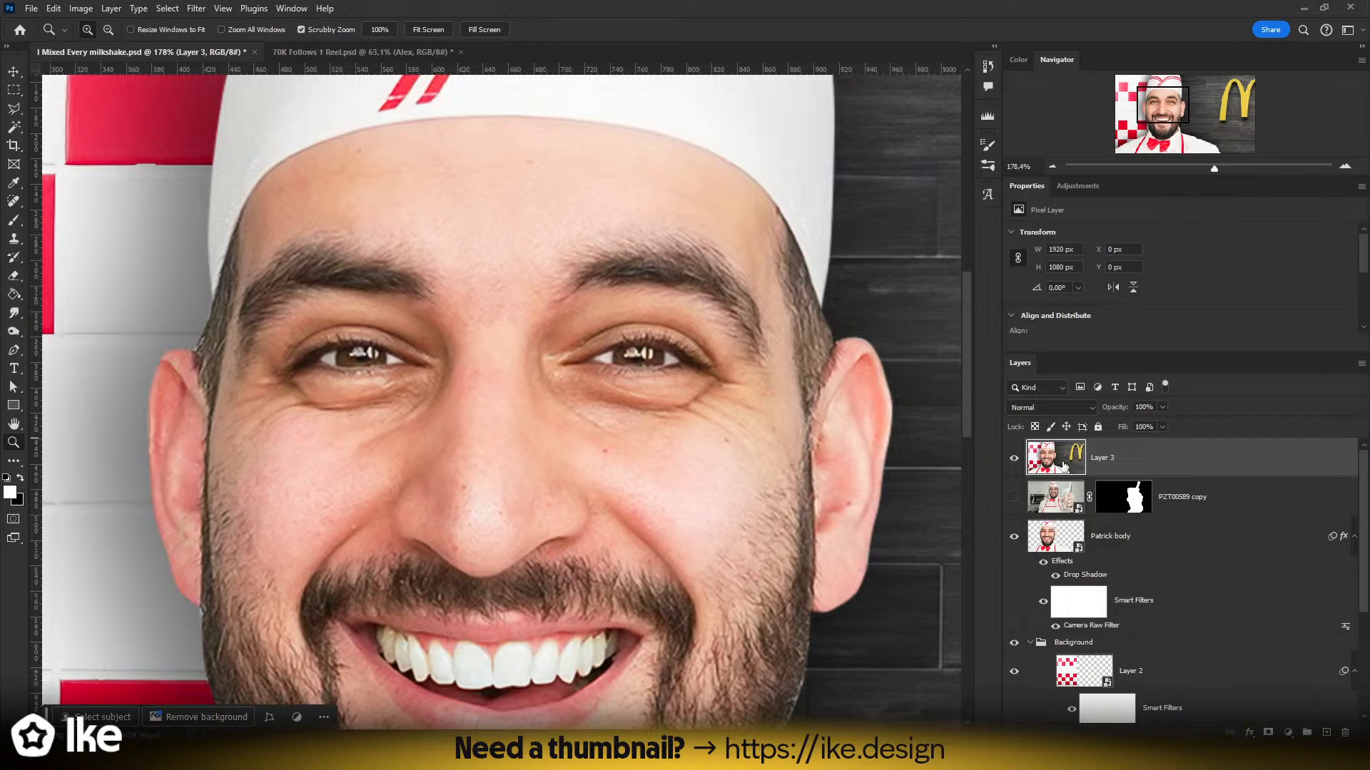
key("Delete")
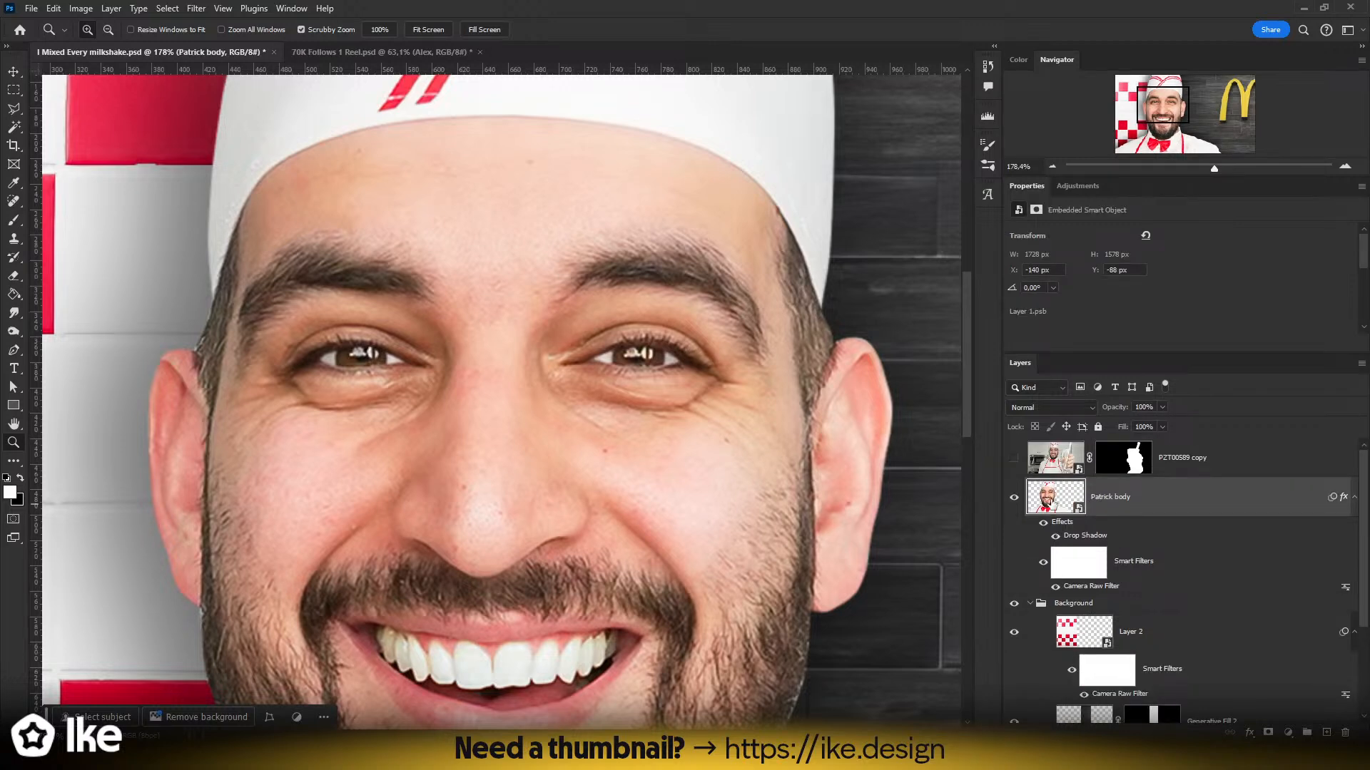
- Open the chef smart object and set the Sclera layer's opacity to 75%
double_click(1052, 500)
left_click_drag(414, 305, 703, 432)
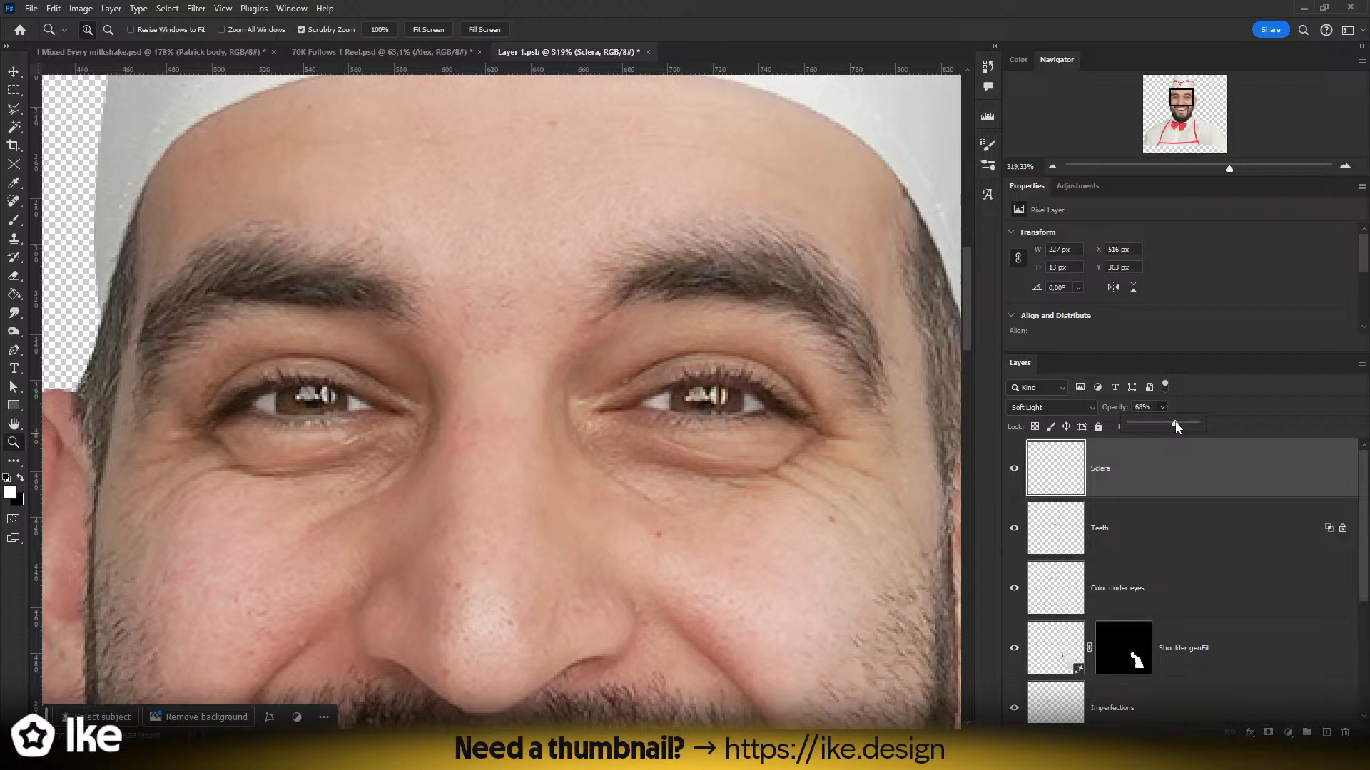
left_click(1176, 424)
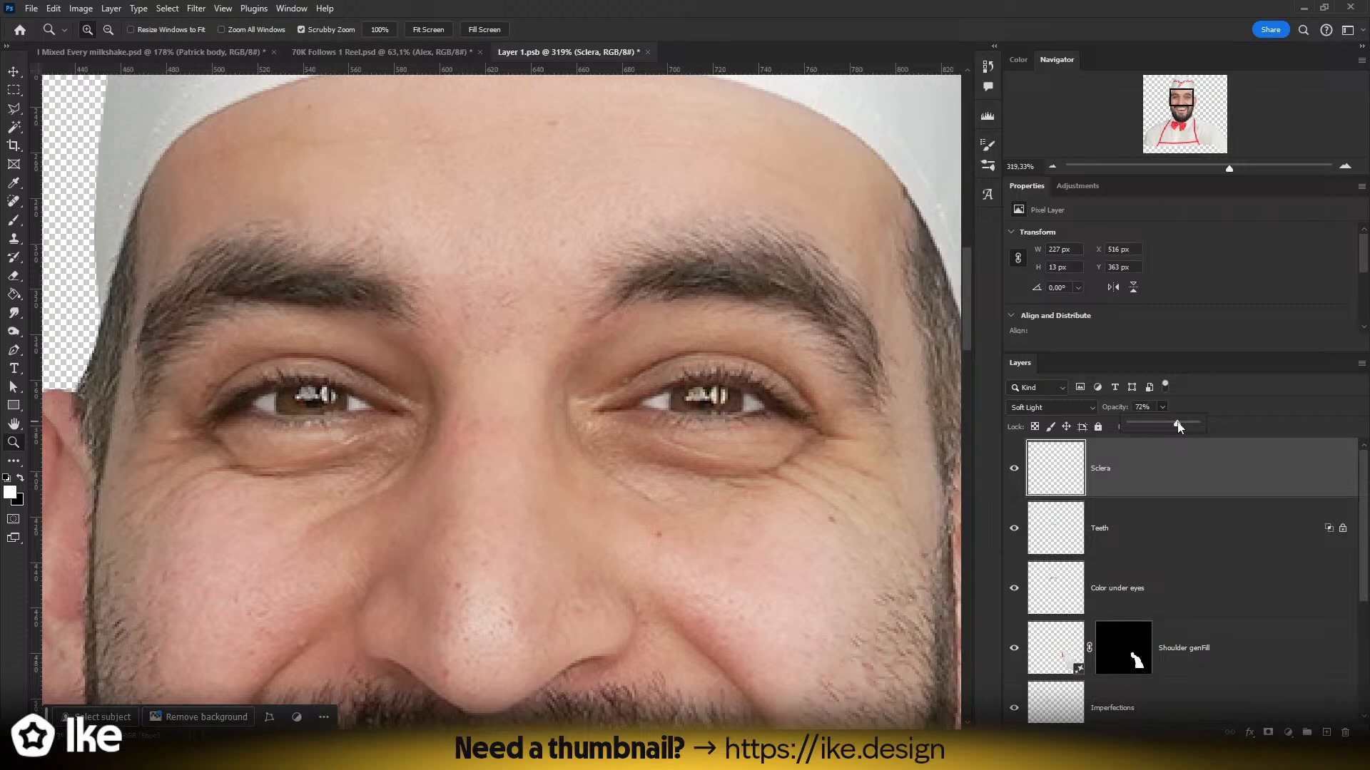
left_click(1264, 406)
- Save the adjusted chef smart object, close it and review the eyes in the full thumbnail at different sizes
left_click_drag(622, 428, 594, 436)
key("ctrl+s")
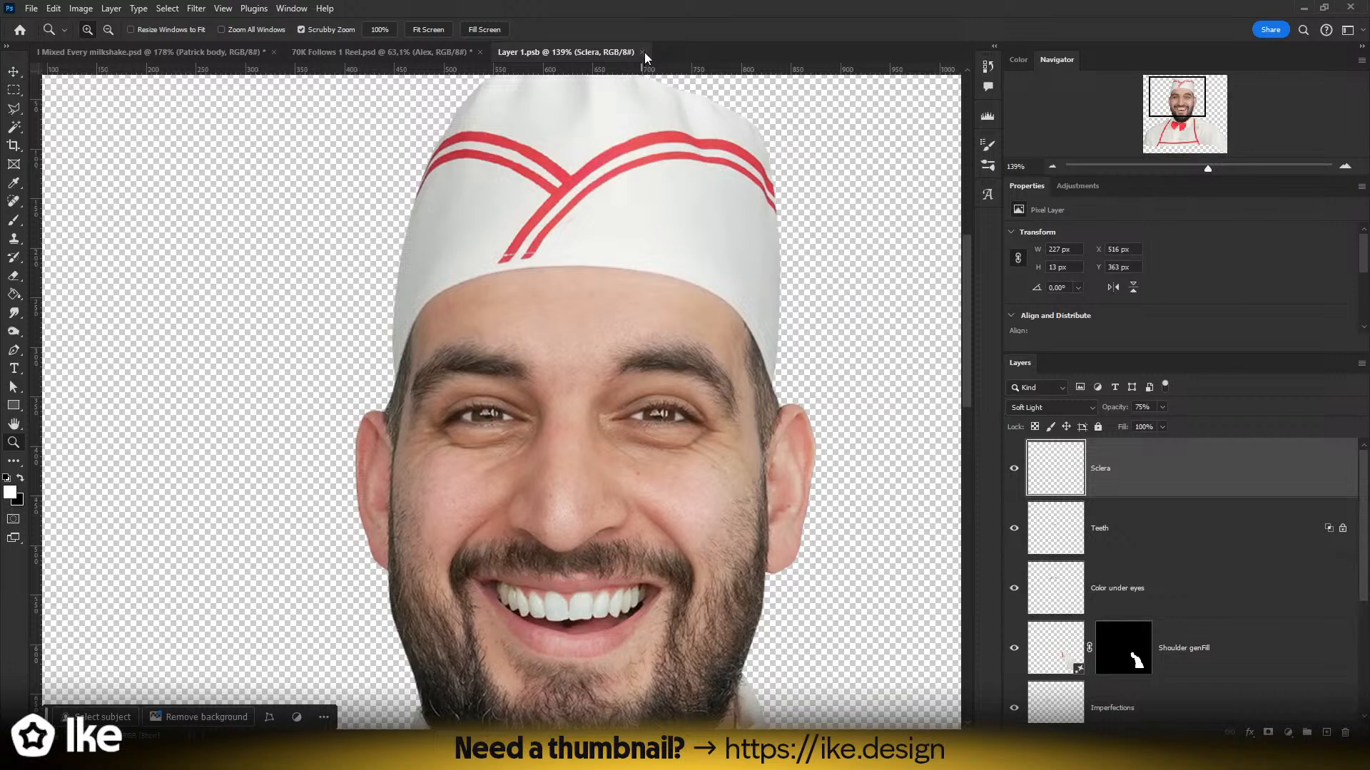
left_click(644, 54)
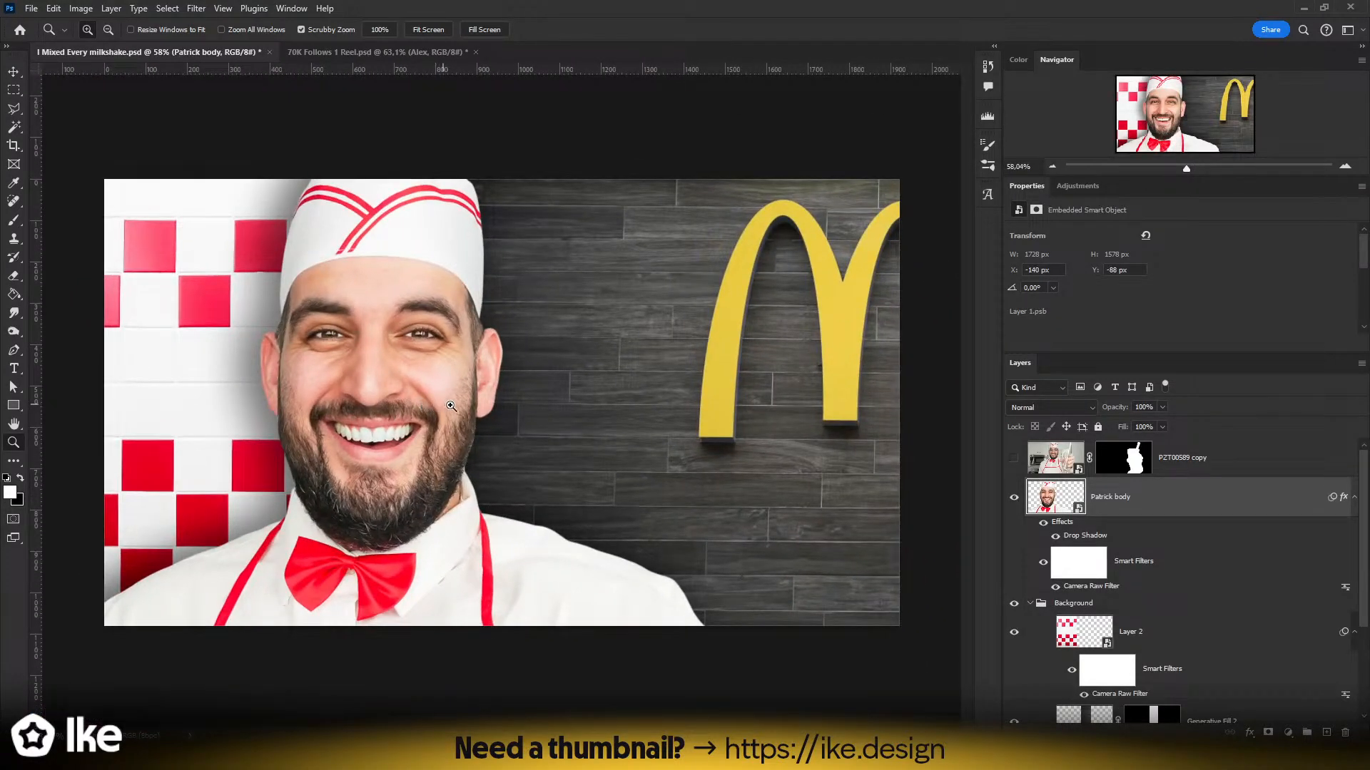
left_click_drag(446, 407, 455, 408)
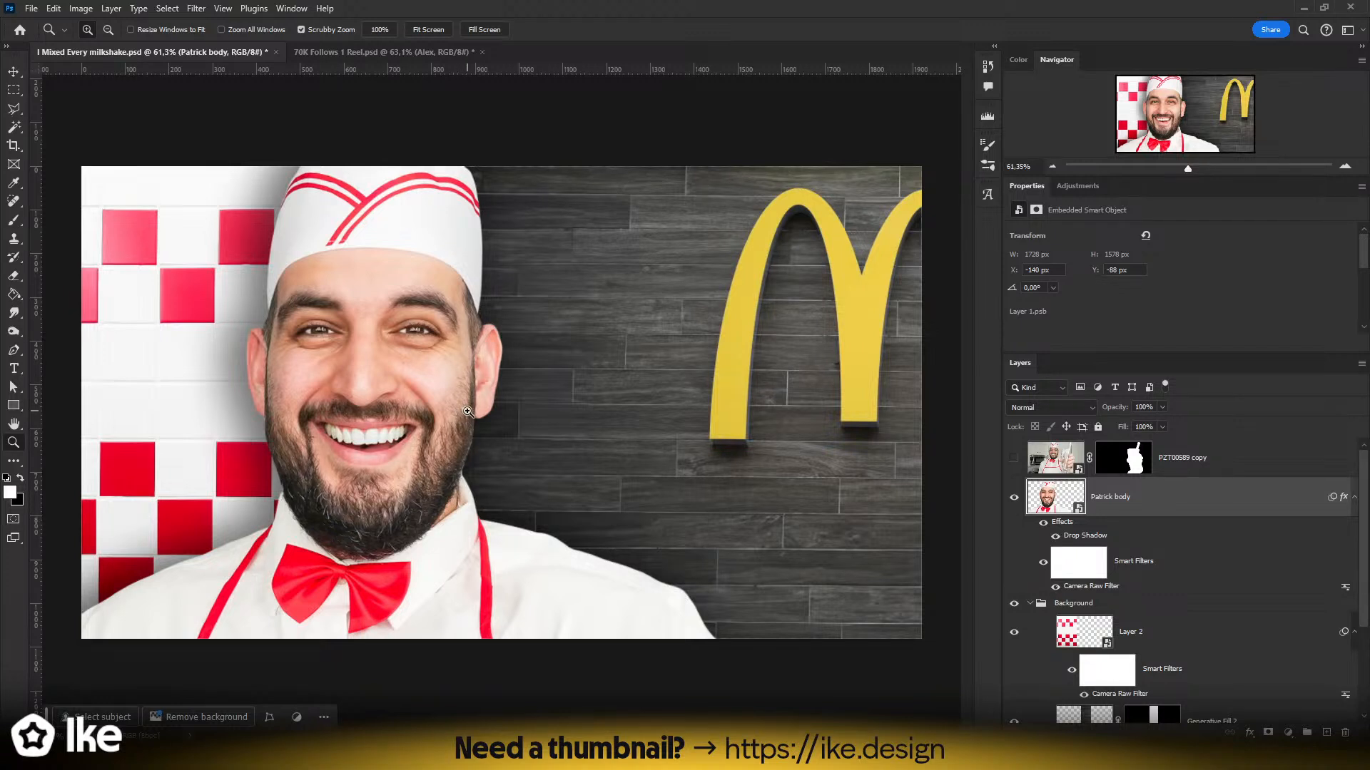
left_click_drag(468, 411, 412, 423)
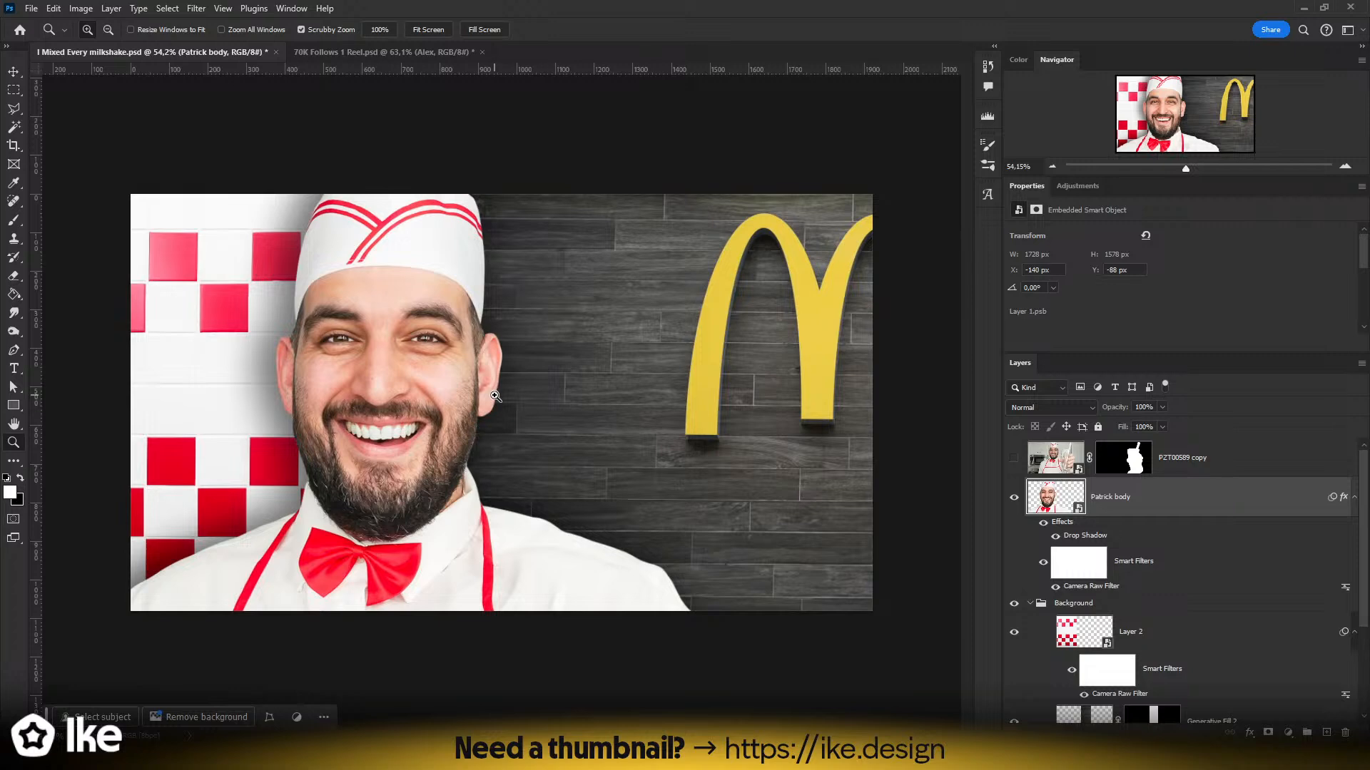
left_click_drag(495, 397, 417, 386)
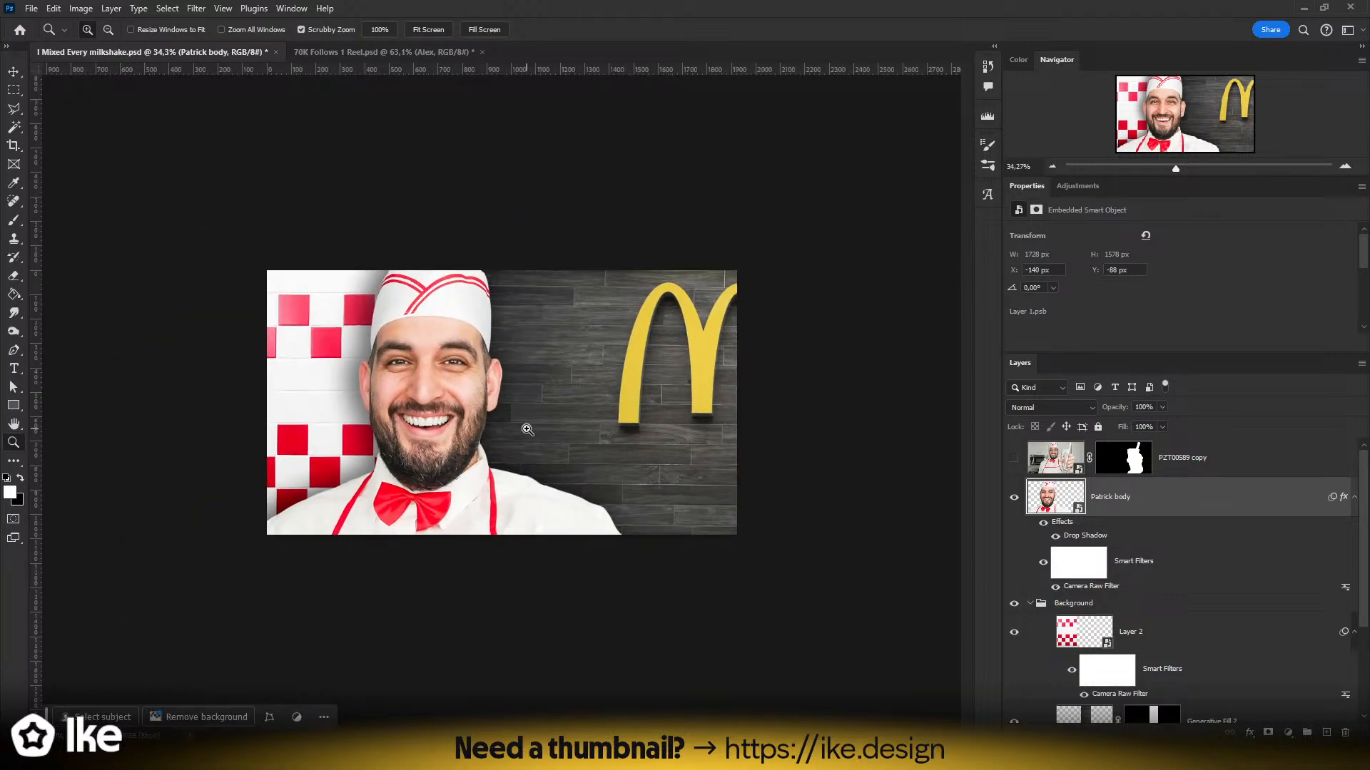
left_click_drag(525, 425, 666, 457)
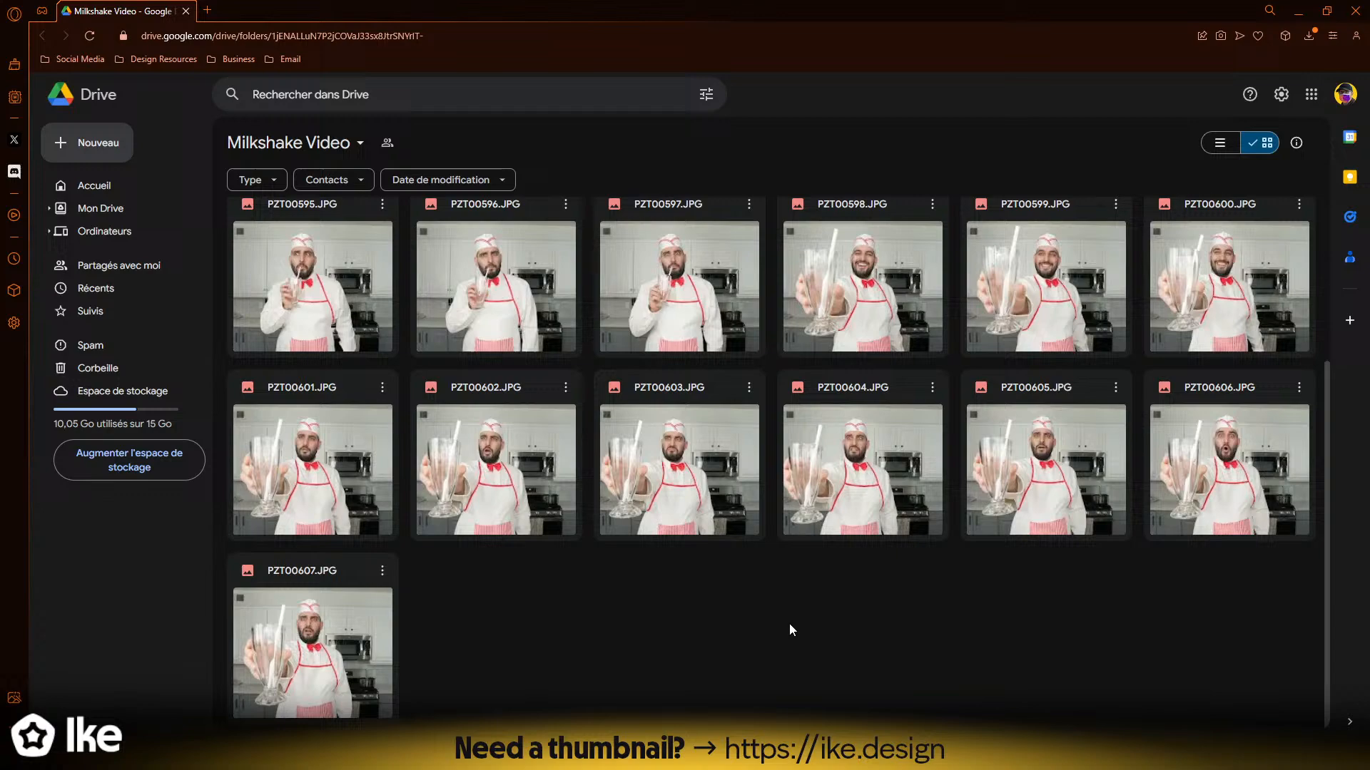
- In the browser, reload the Milkshake Video folder in Google Drive and go to its newest photos
scroll(777, 619, "up", 4)
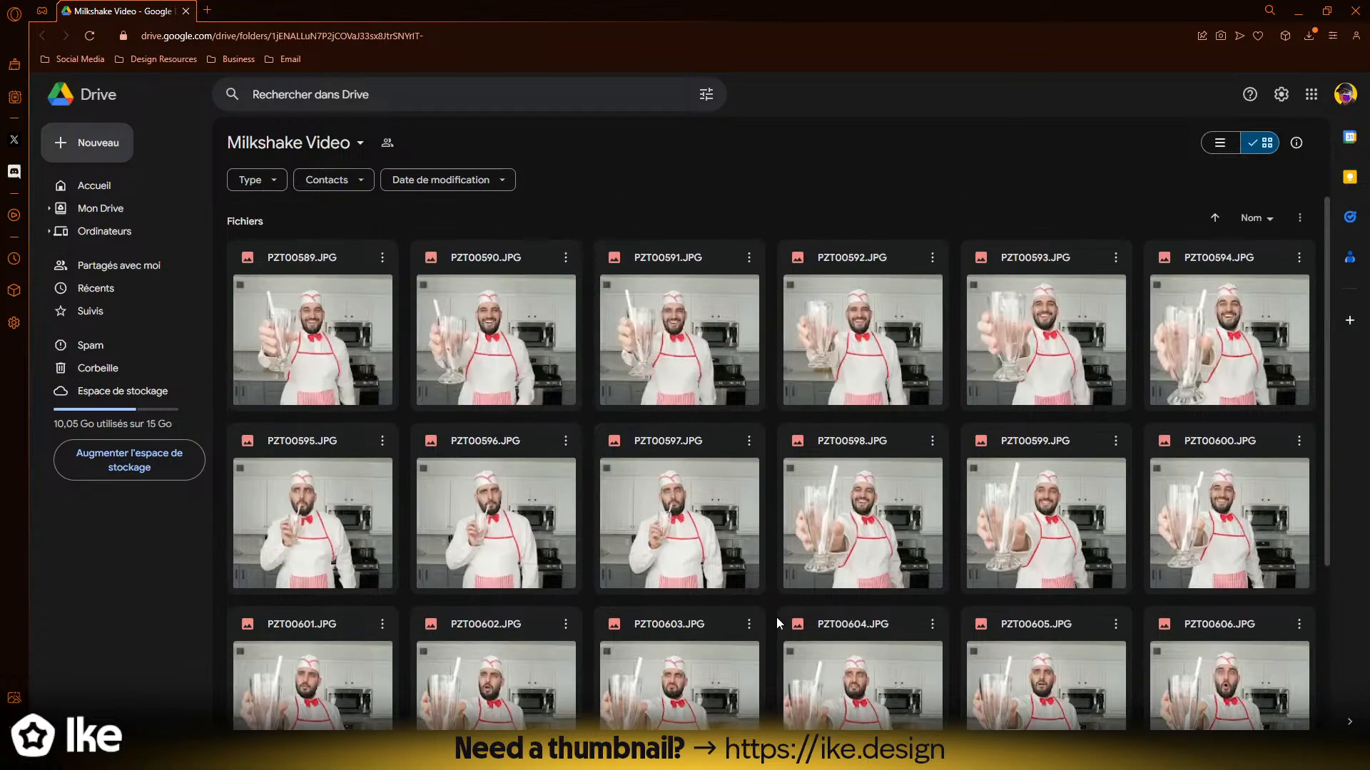
scroll(772, 612, "down", 4)
left_click(89, 36)
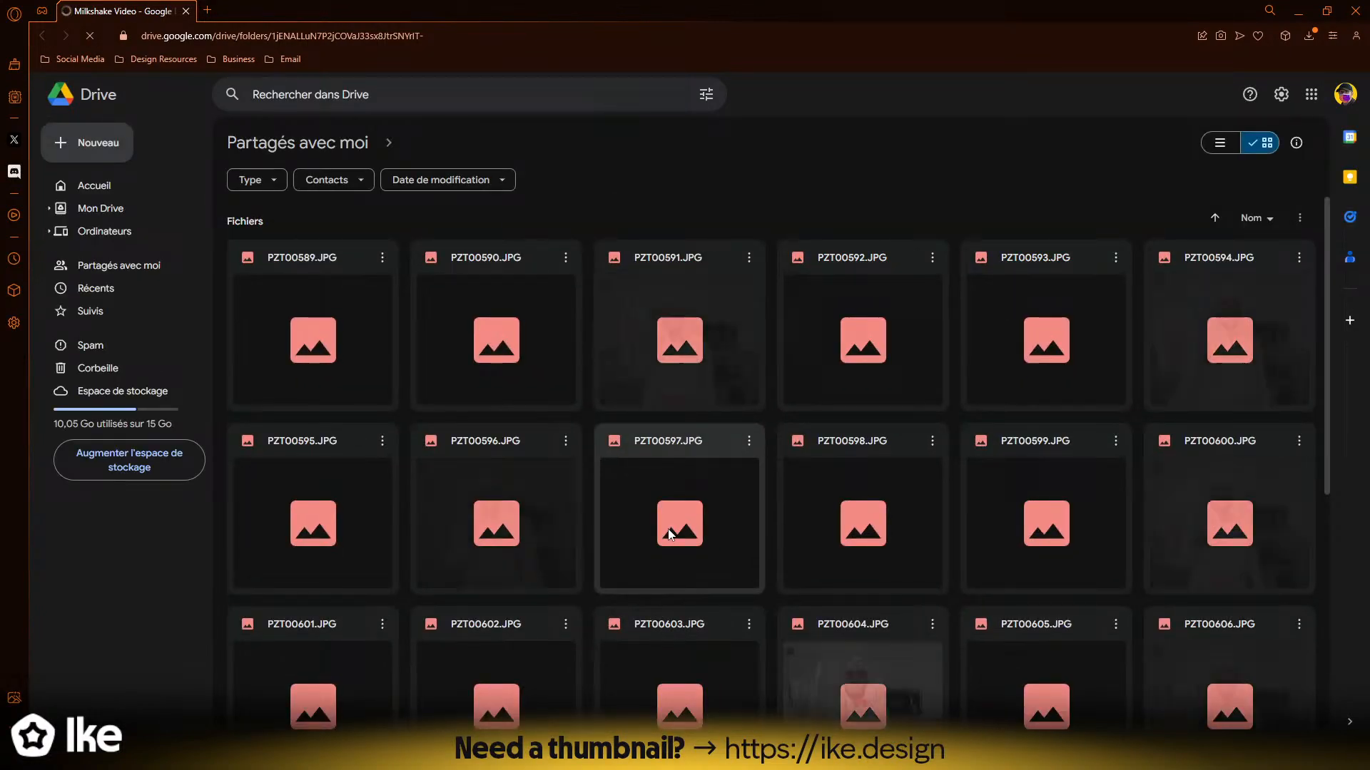
scroll(670, 534, "down", 4)
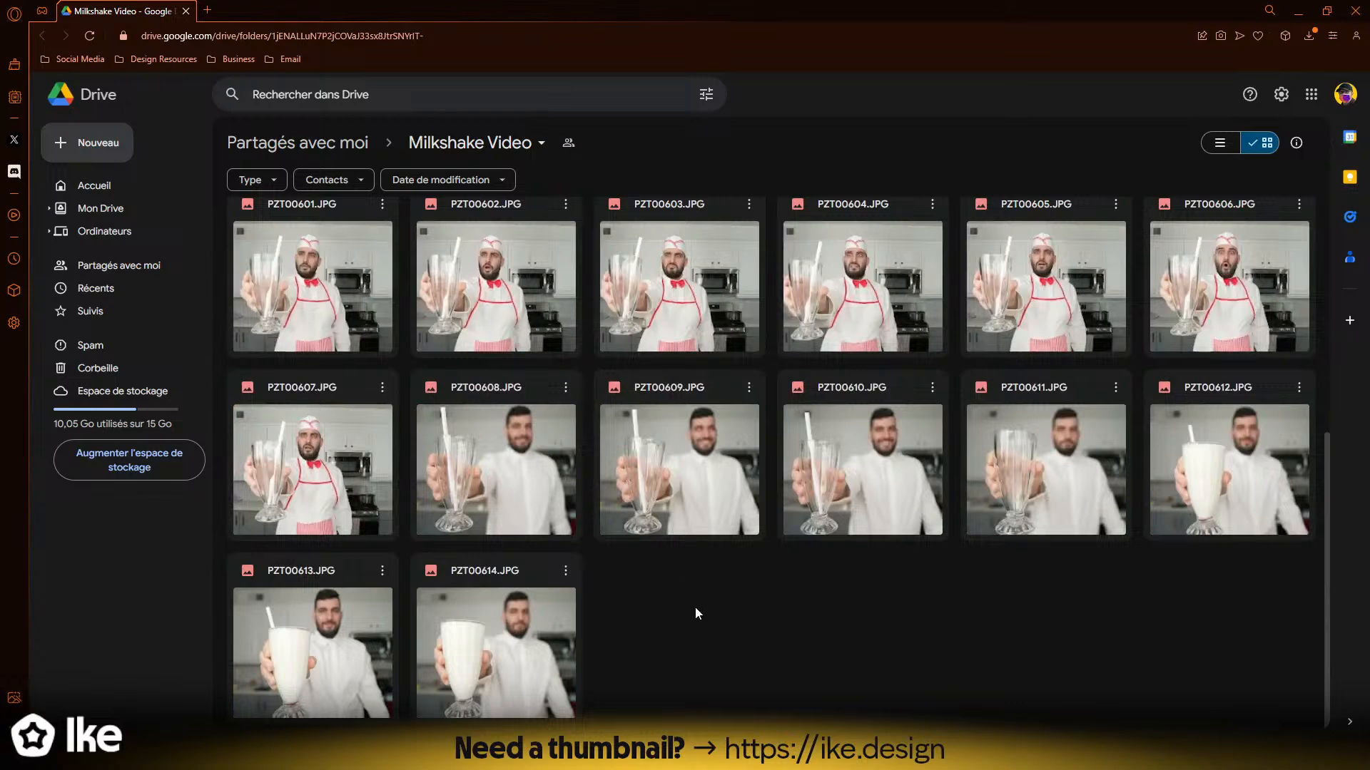
- Examine the handheld milkshake glass photos from PZT00608.JPG to PZT00614.JPG, comparing the empty and filled glasses
double_click(477, 472)
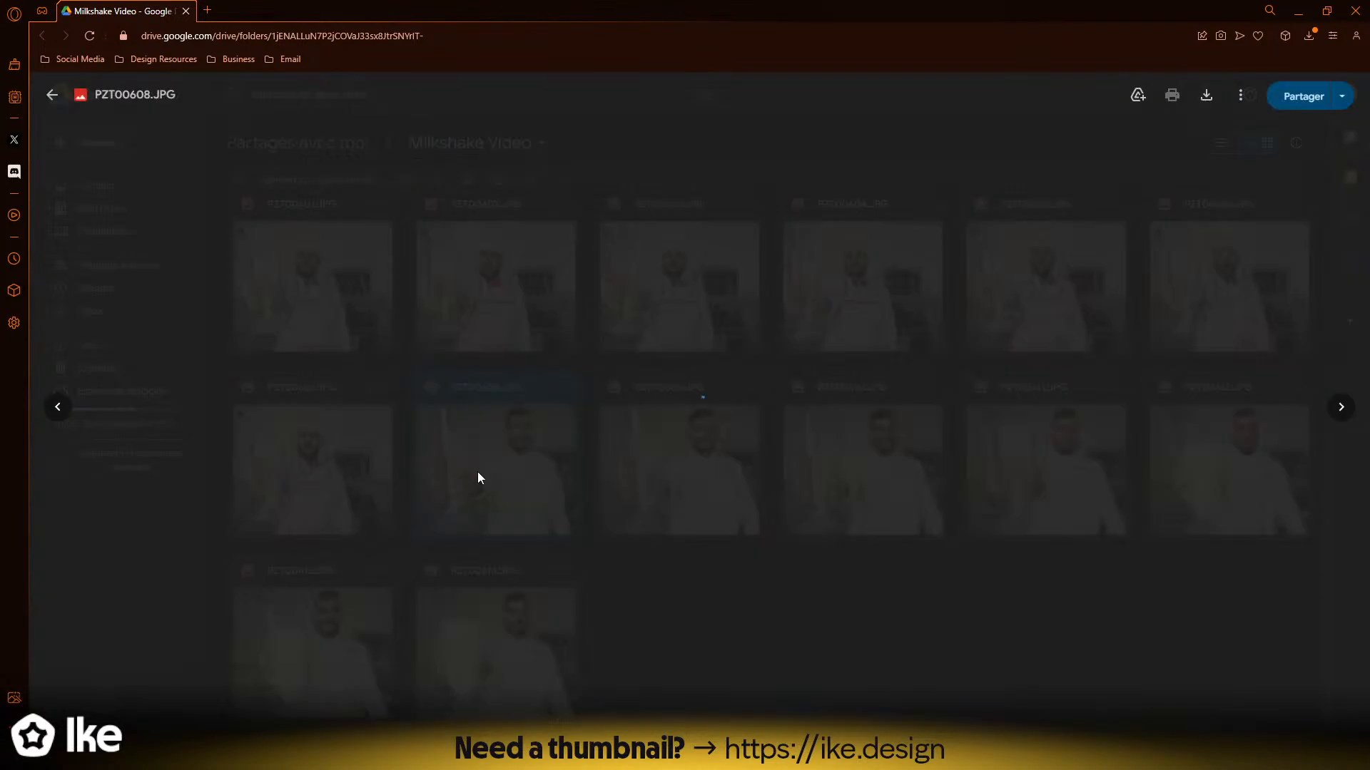
key("Right")
key("Right")
key("Right")
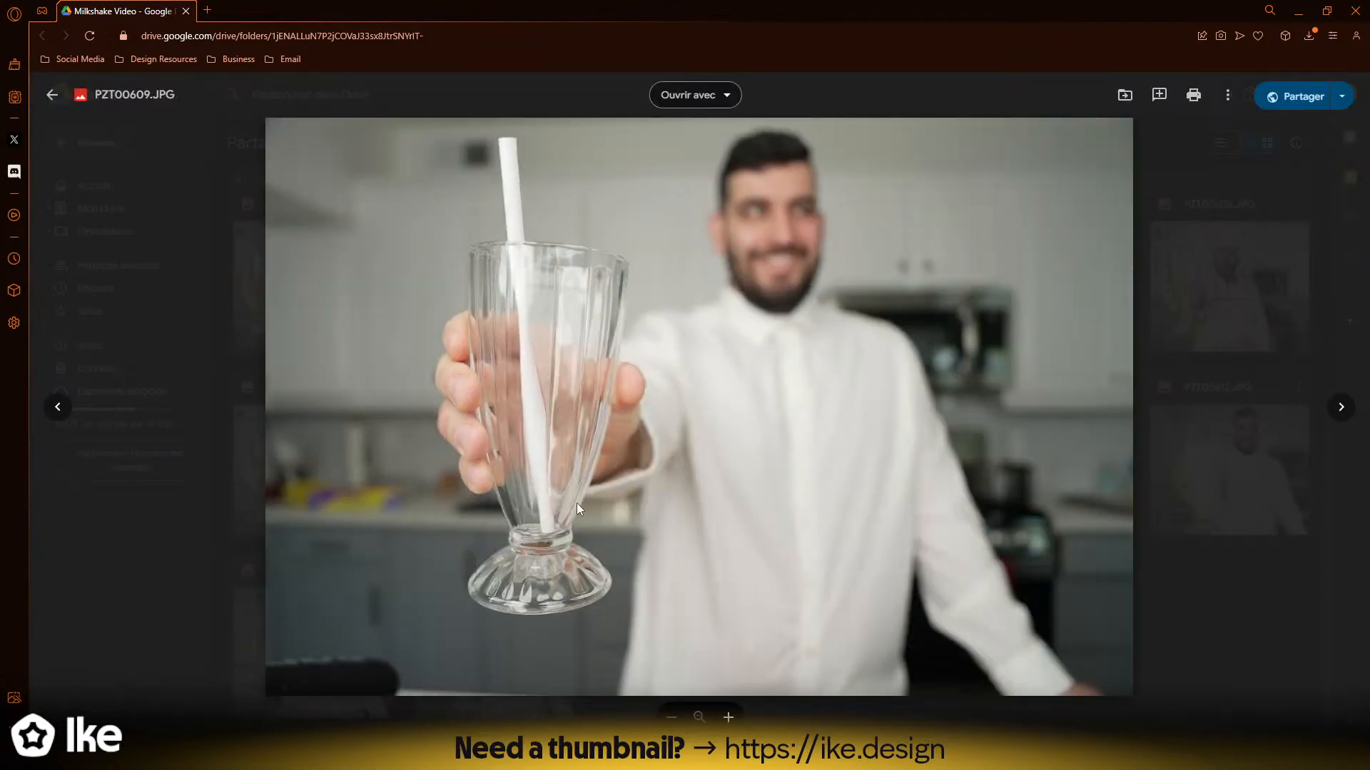
key("Left")
key("Left")
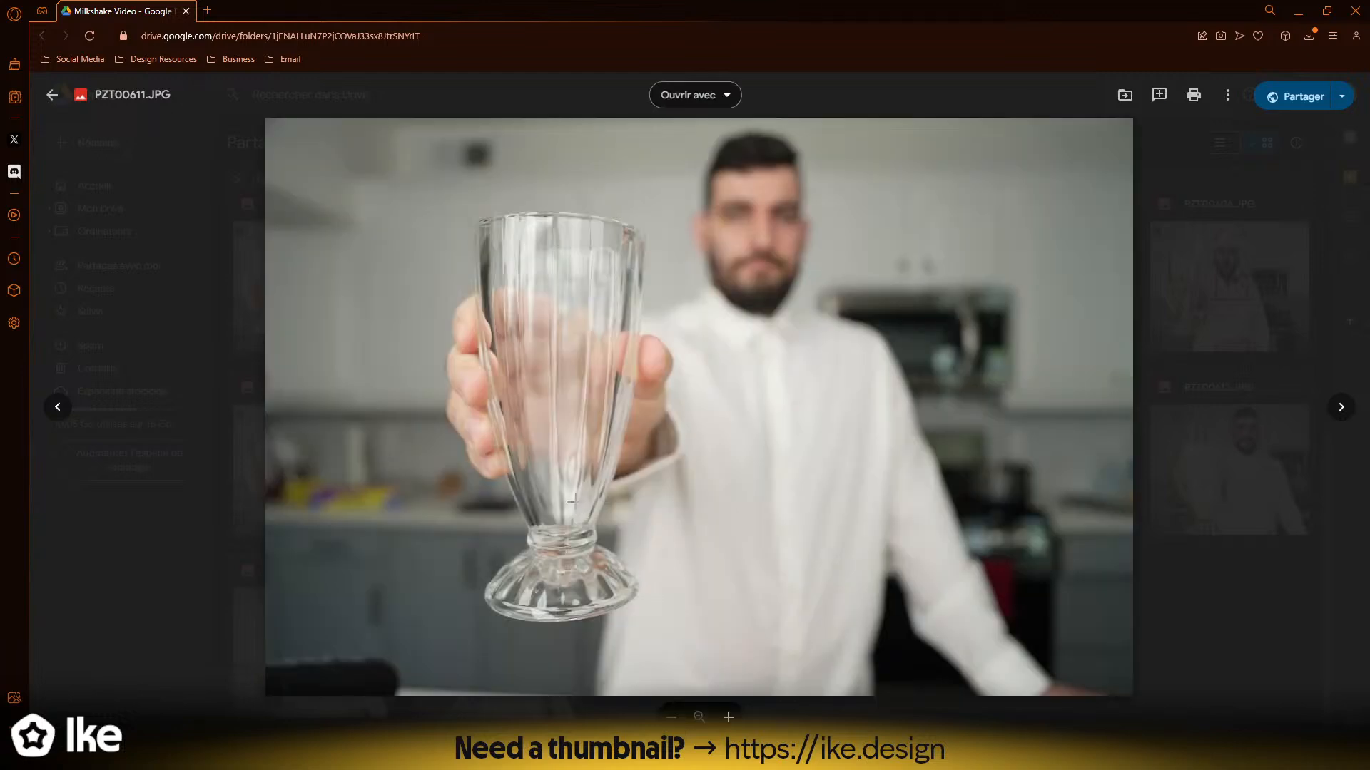
key("Right")
key("Right")
key("Right")
key("Right")
key("Right")
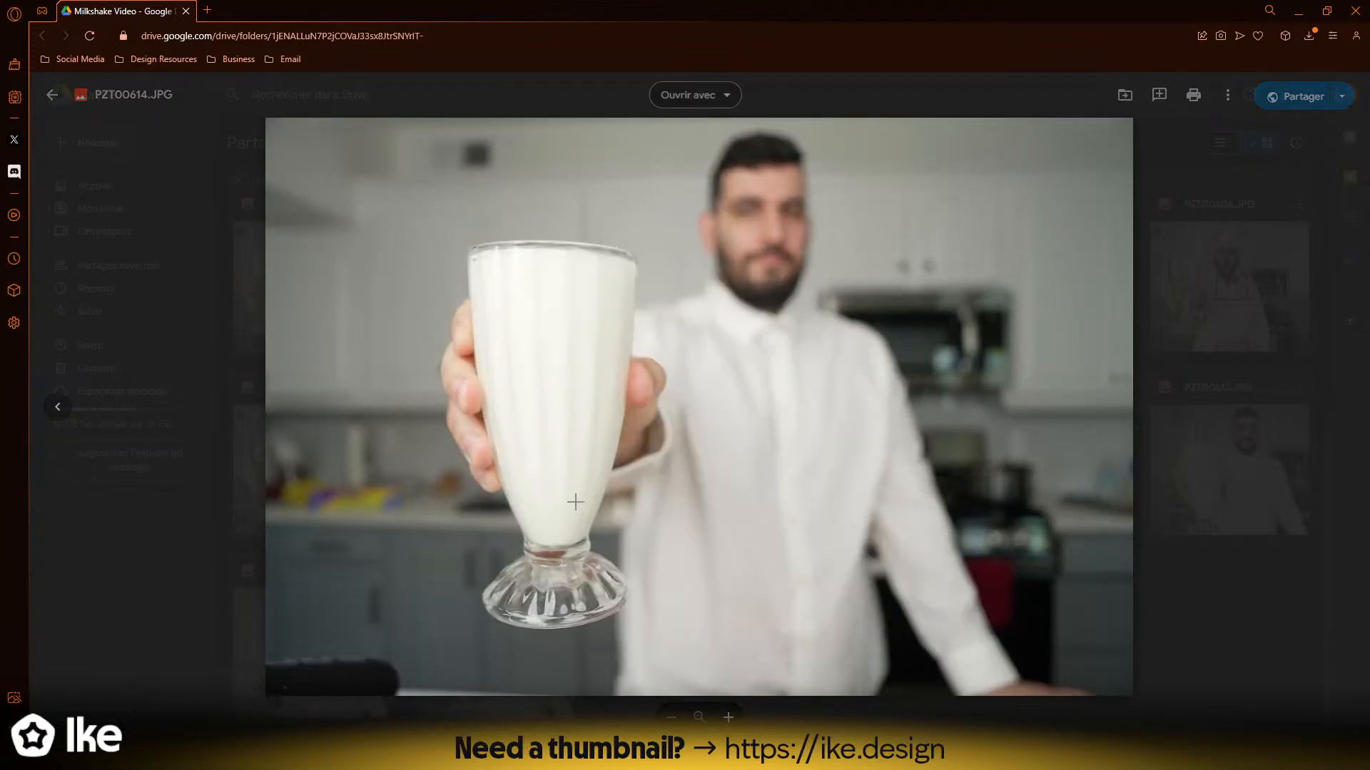
- Download the filled milkshake glass photo PZT00612.JPG as a JPEG into the I Mixed Every Milkshake folder
key("Left")
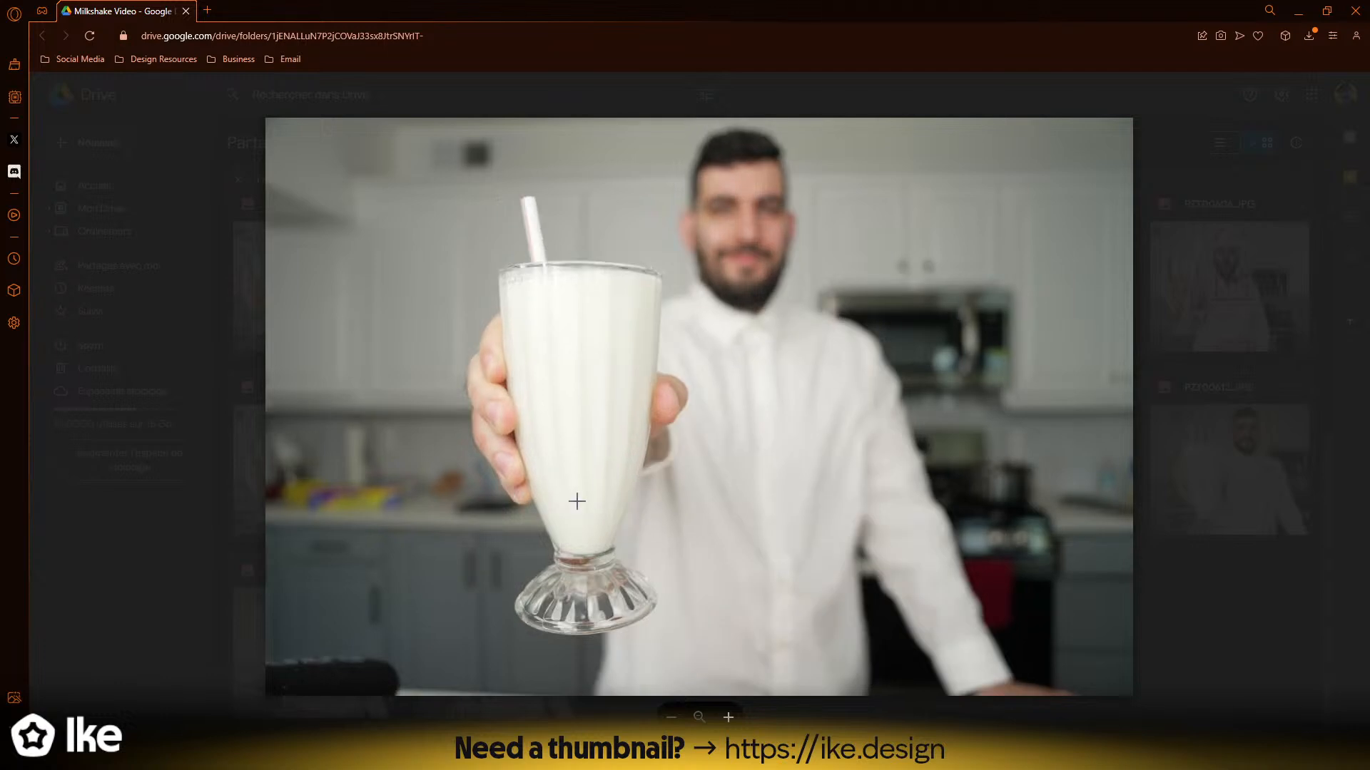
key("Left")
left_click(1226, 97)
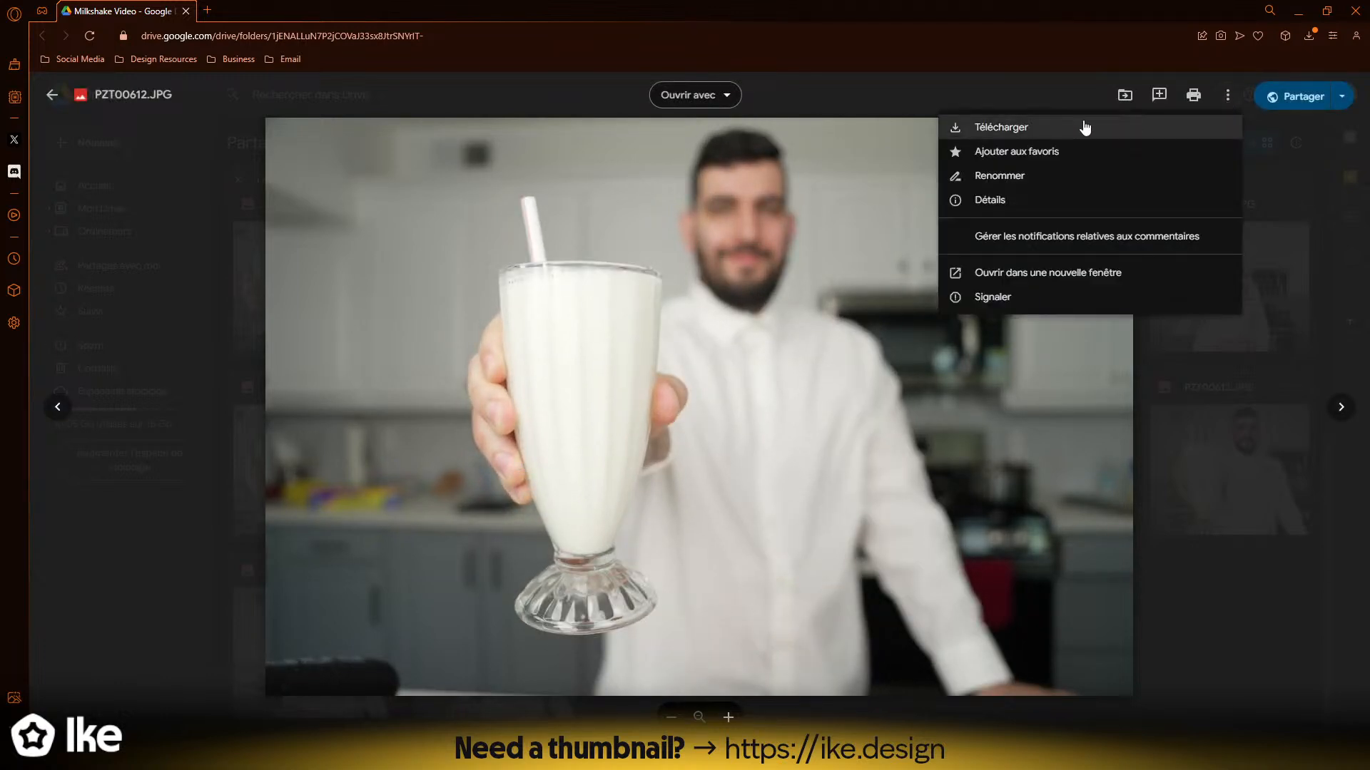
left_click(988, 129)
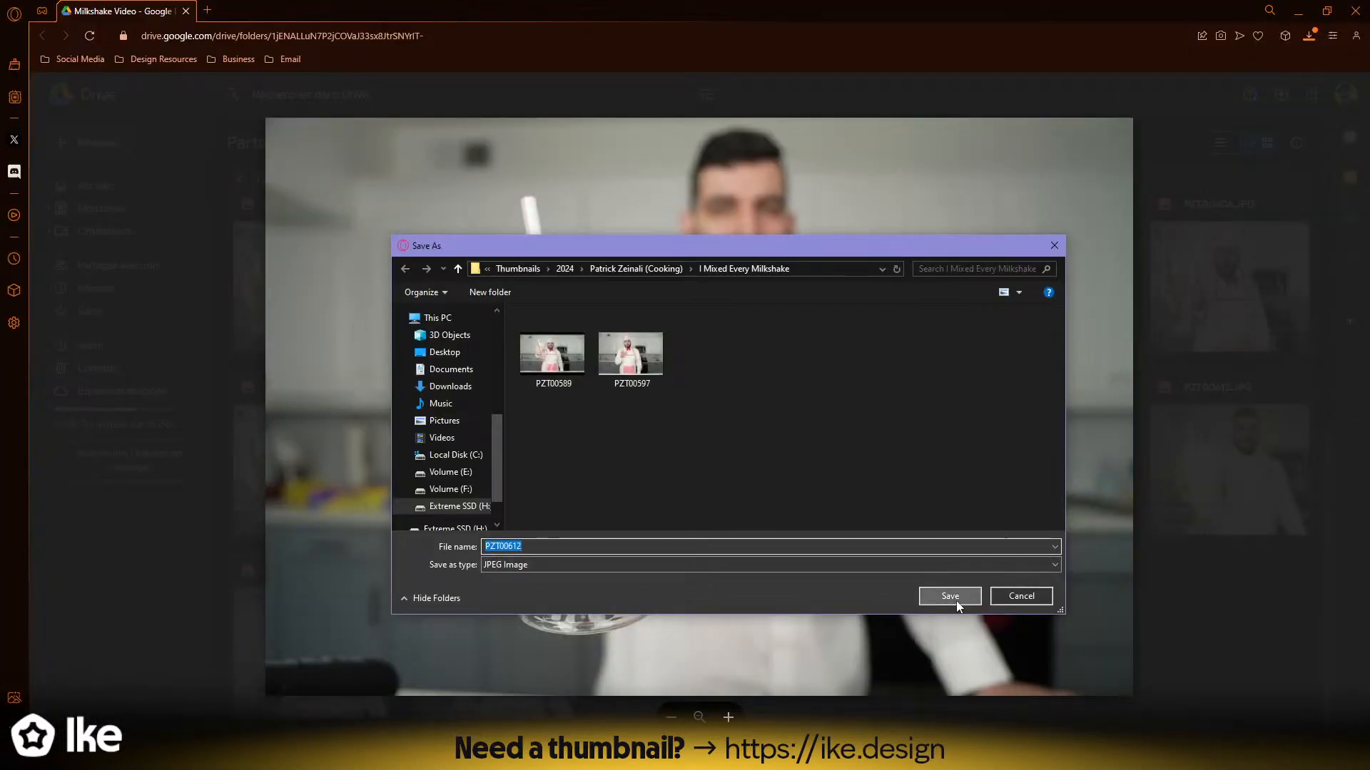
left_click(956, 601)
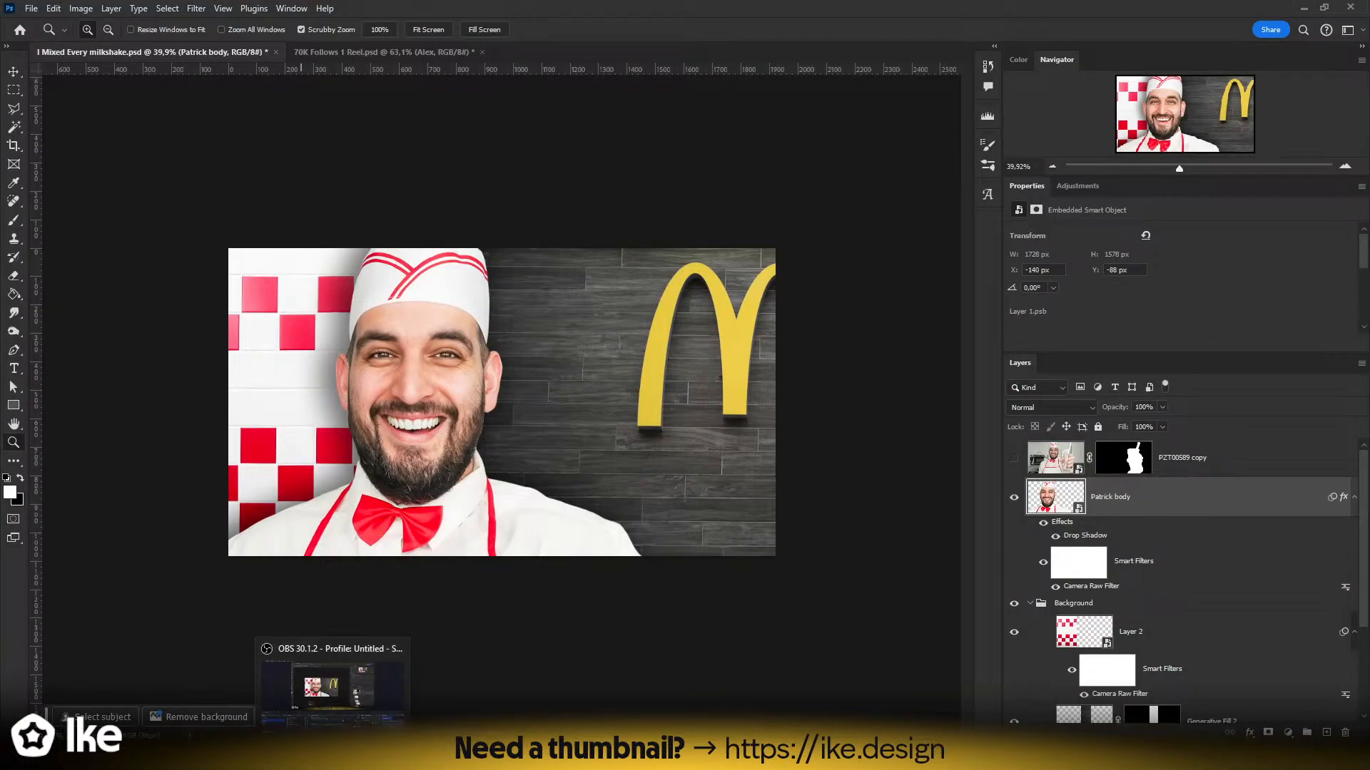
- Place the photo PZT00612 from the I Mixed Every Milkshake folder into the thumbnail as an embedded smart object
mouse_move(232, 756)
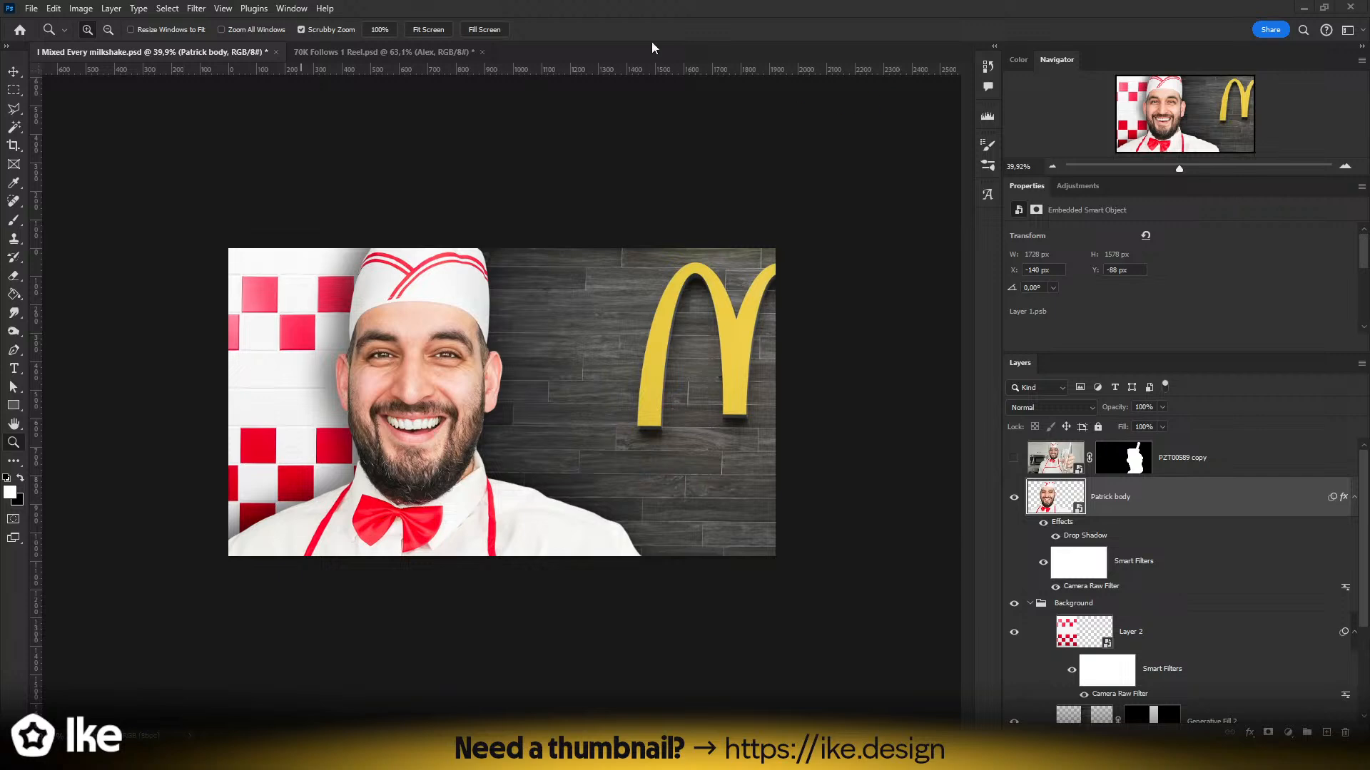
key("ctrl+0")
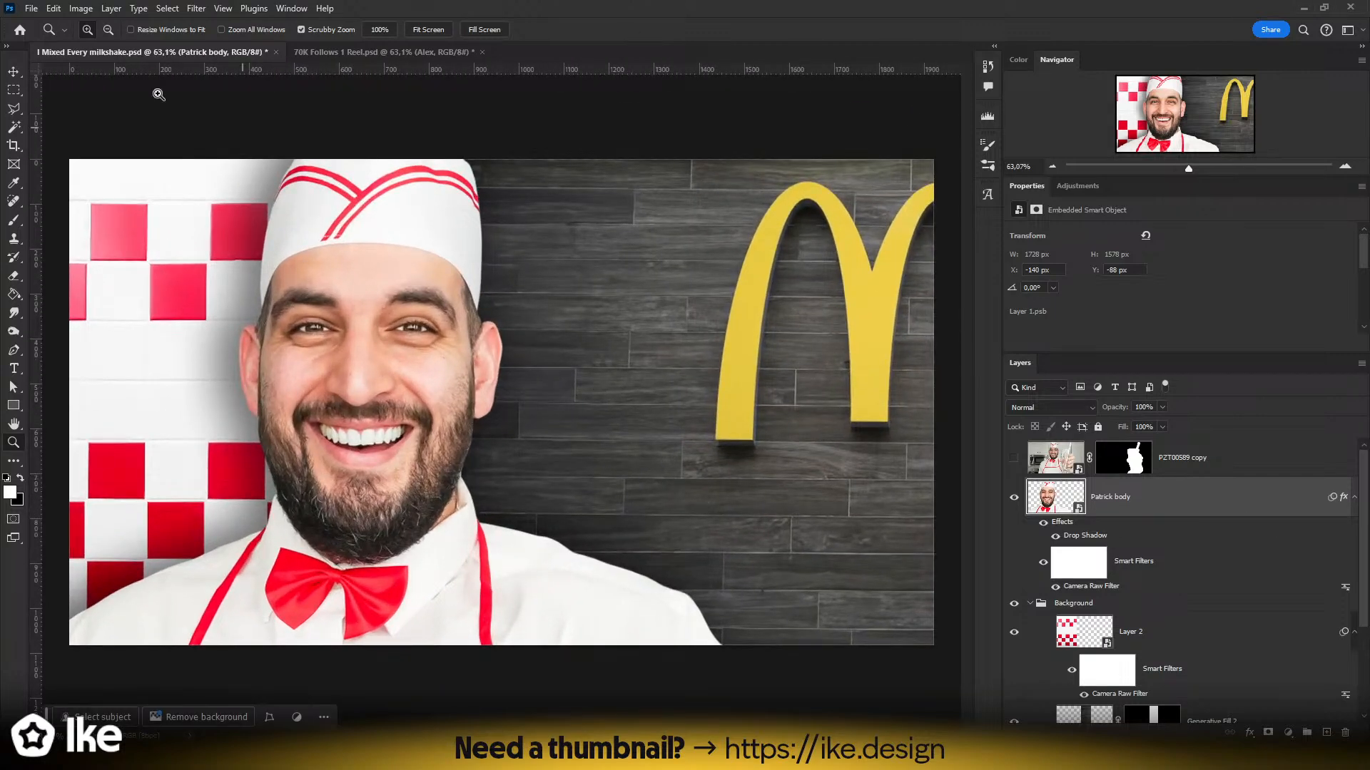
left_click(32, 9)
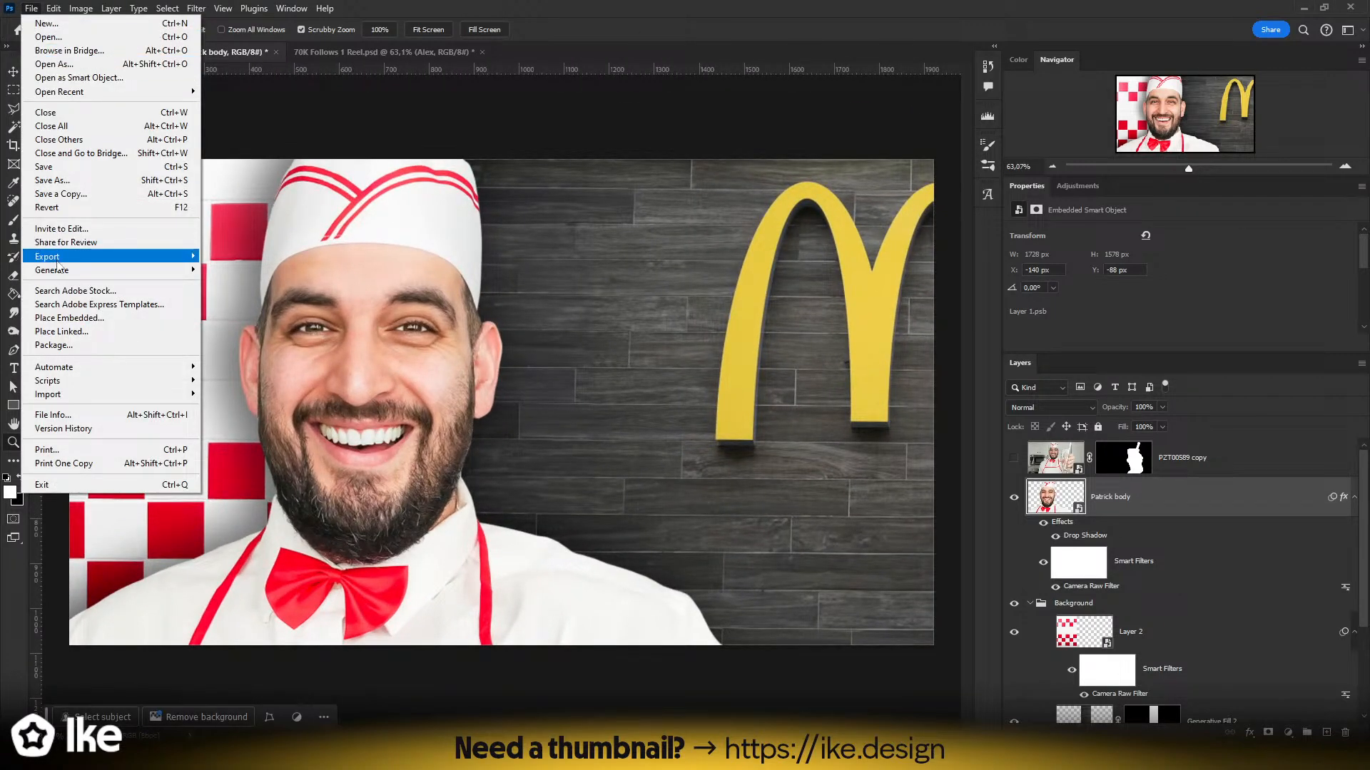
left_click(64, 317)
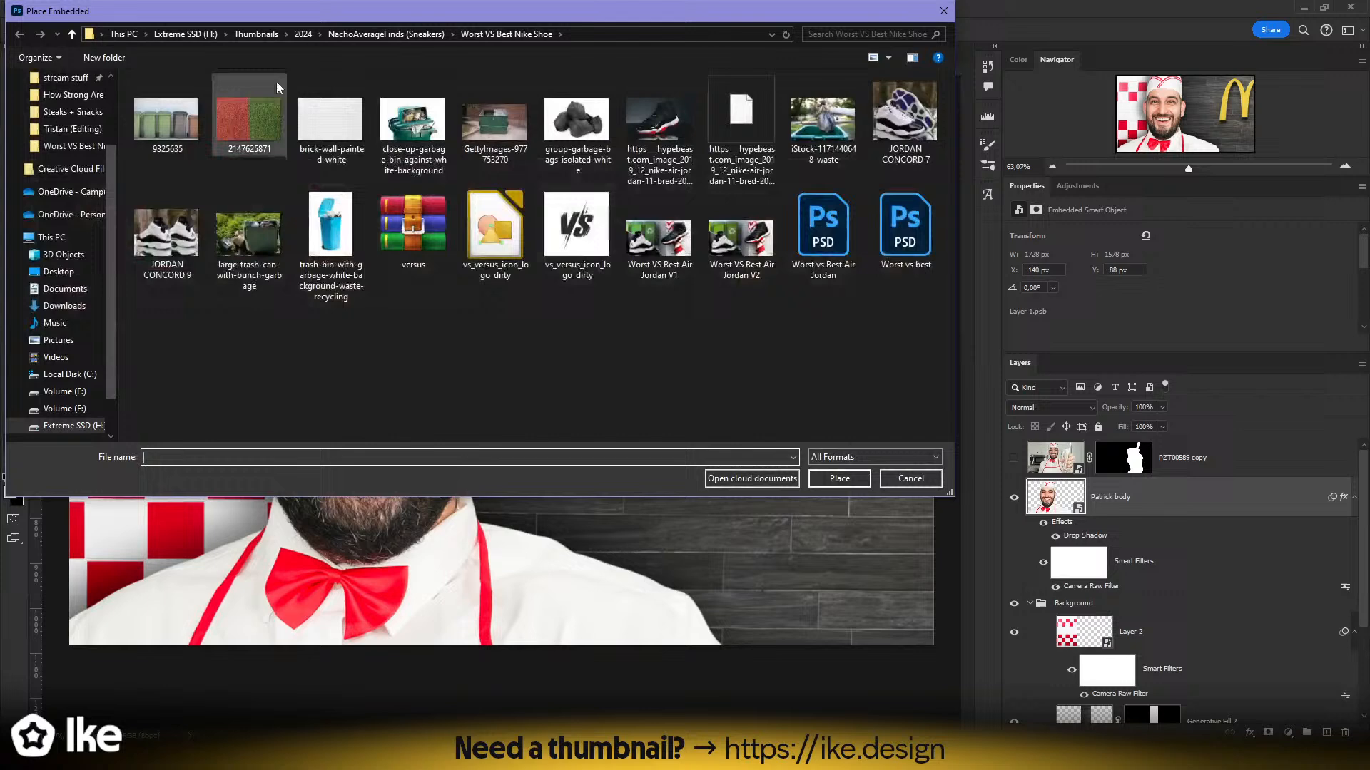
left_click(303, 34)
left_click(164, 205)
double_click(164, 205)
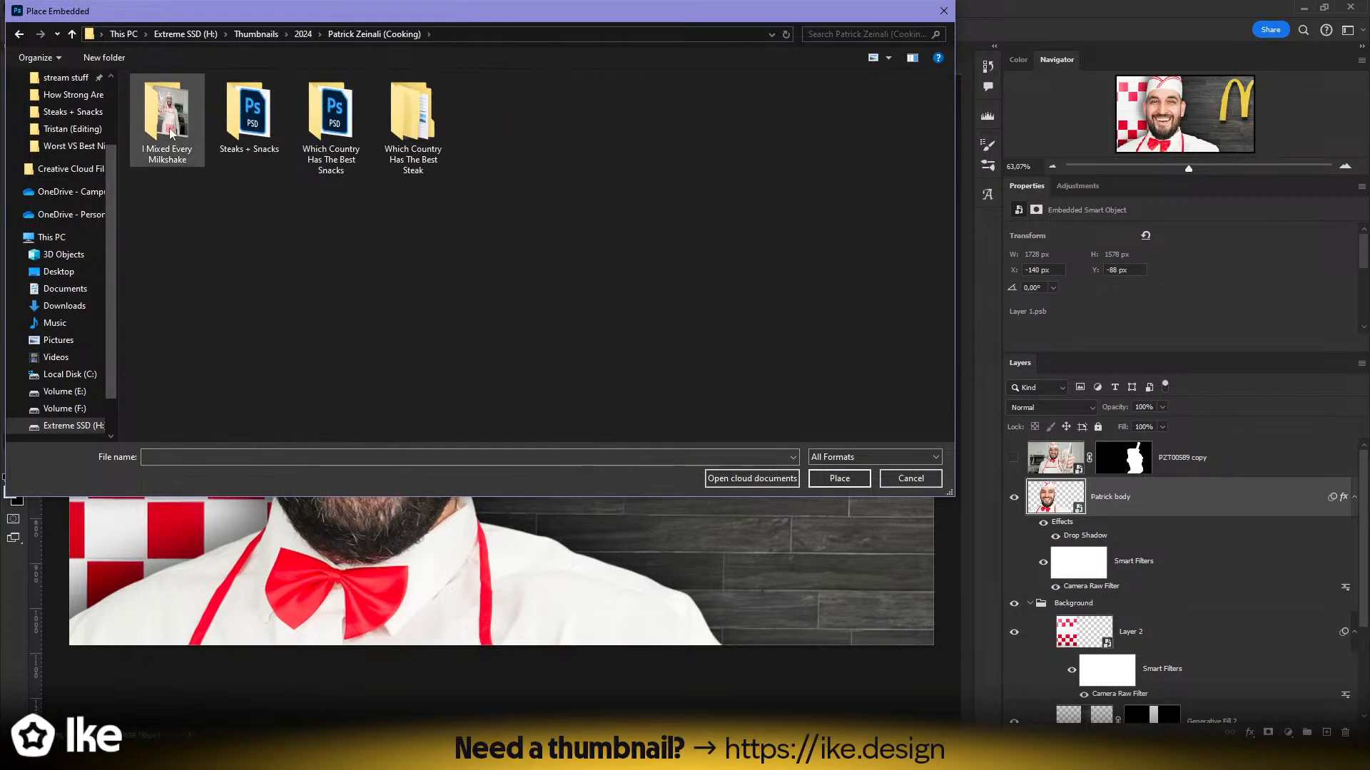
double_click(168, 120)
double_click(397, 127)
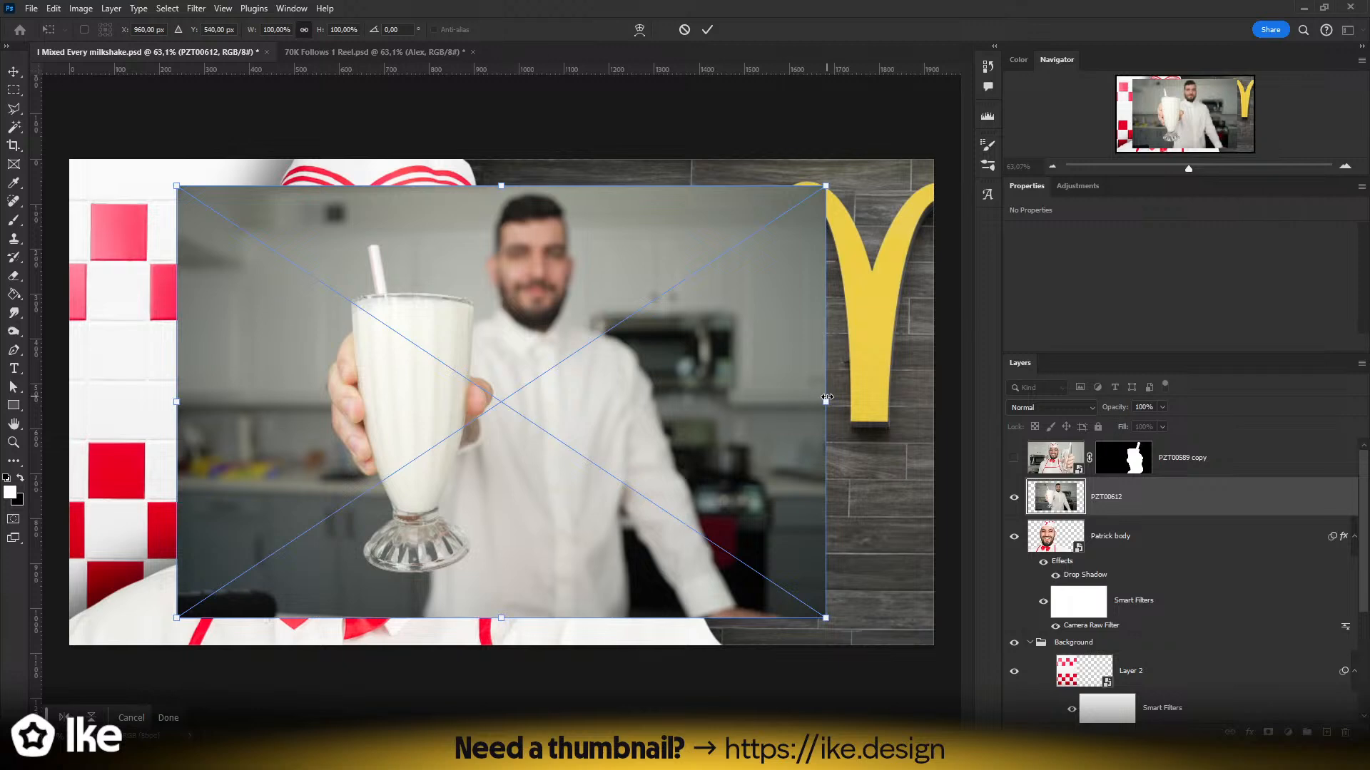
- Scale the placed milkshake photo to about 150% and shift it so the glass sits right of the canvas centre
left_click_drag(826, 398, 989, 400)
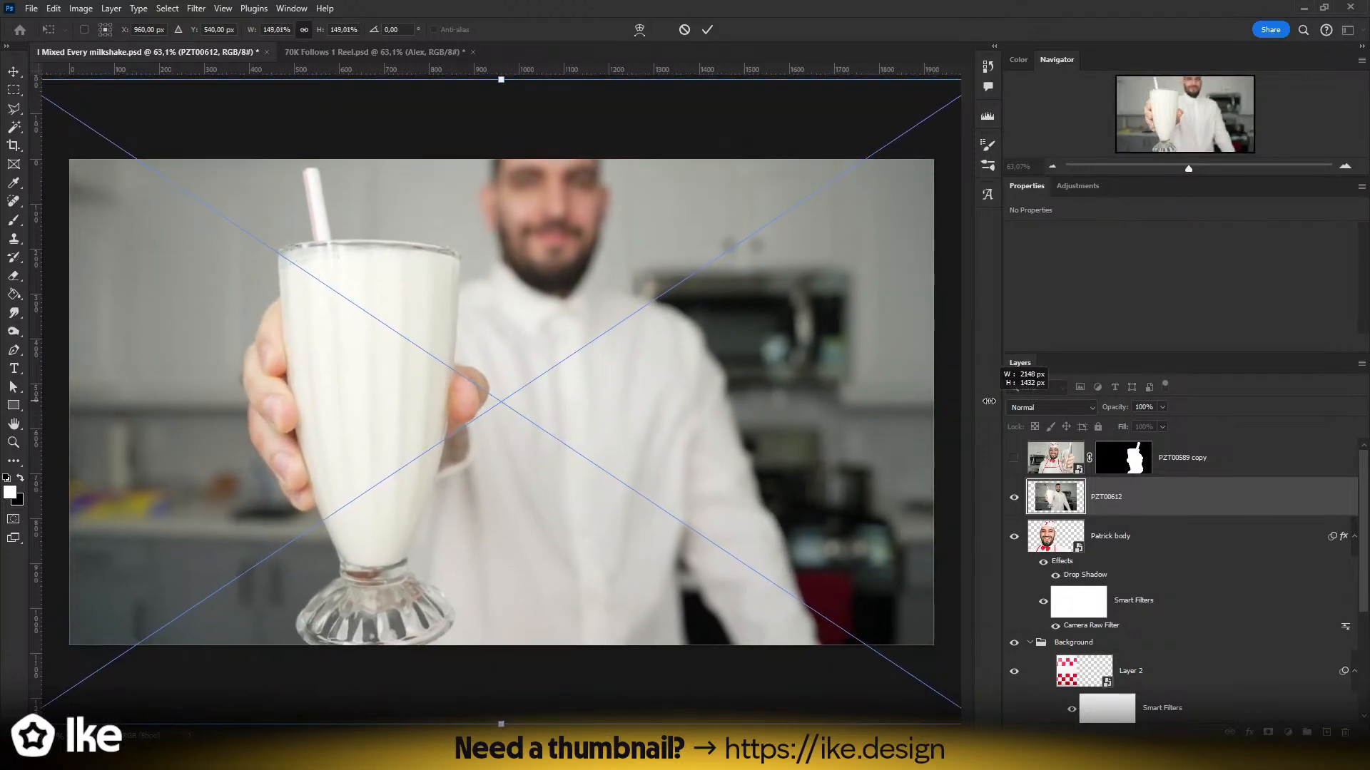
left_click_drag(478, 393, 764, 383)
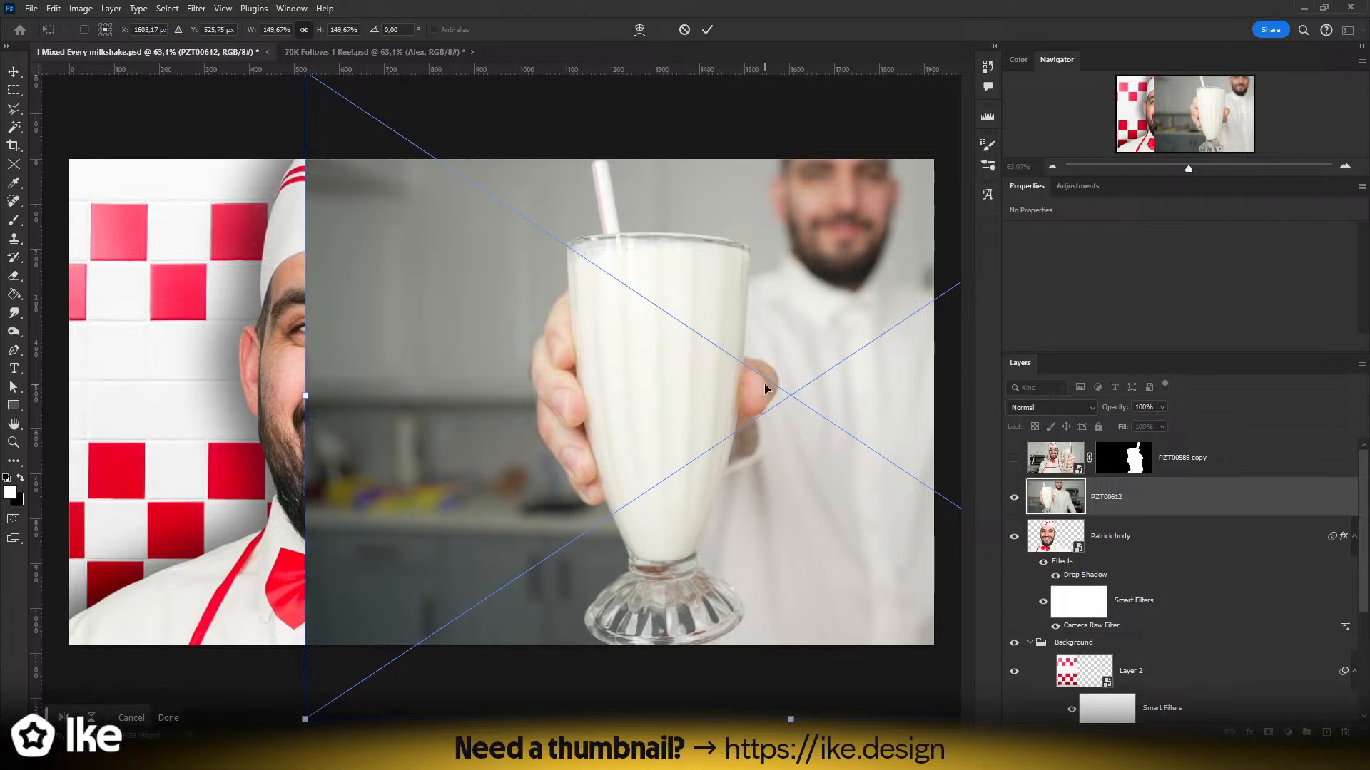
key("Return")
- Examine the straw, the fingers and the glass base of the placed milkshake photo up close
key("z")
left_click_drag(604, 176, 703, 163)
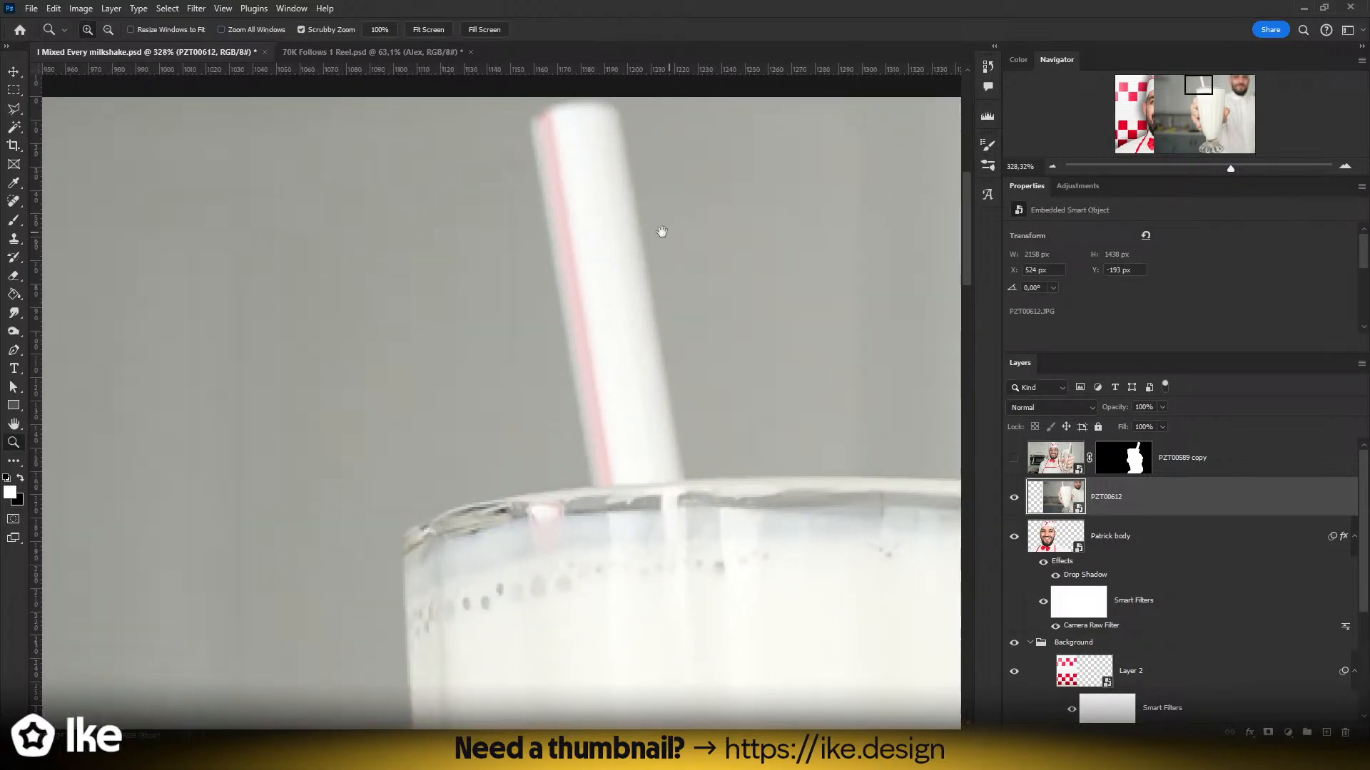
left_click_drag(662, 231, 520, 237)
left_click_drag(625, 413, 531, 171)
left_click_drag(593, 453, 532, 206)
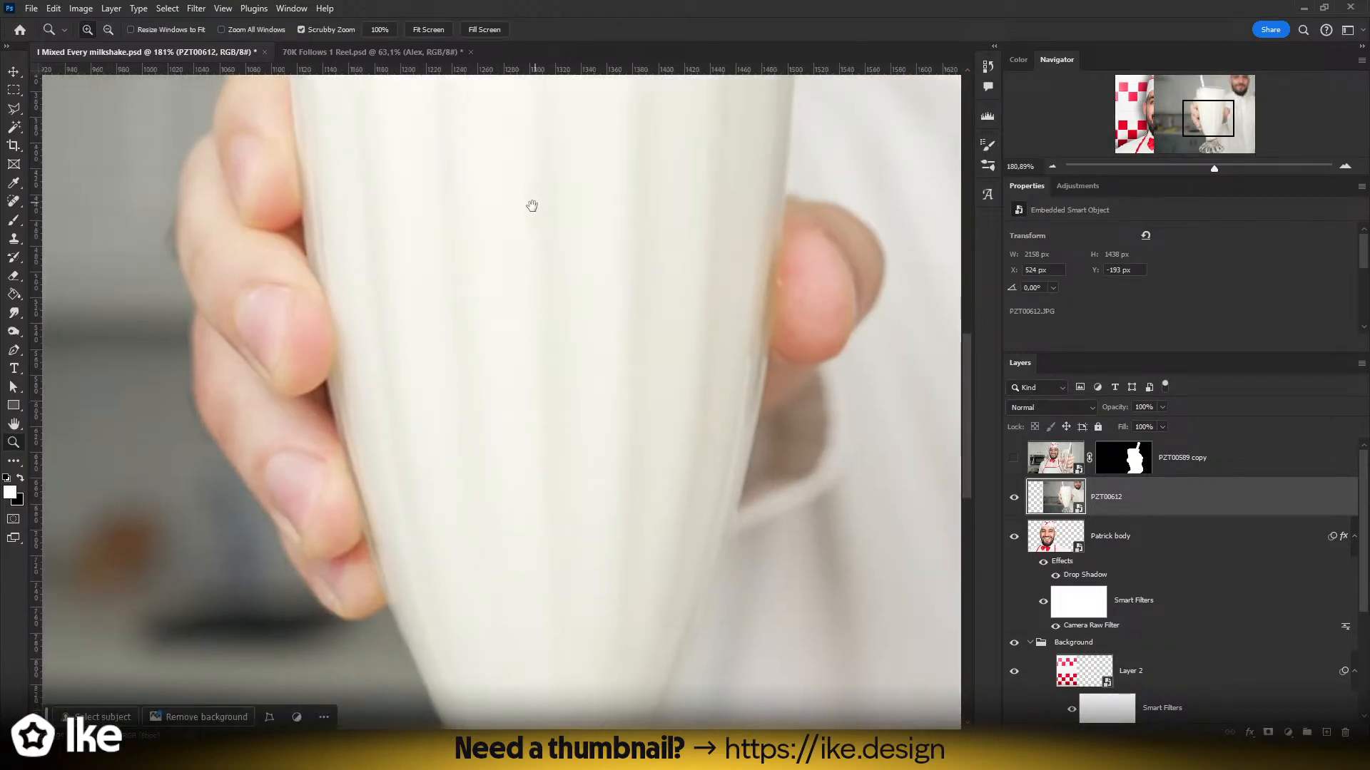
left_click_drag(321, 297, 535, 443)
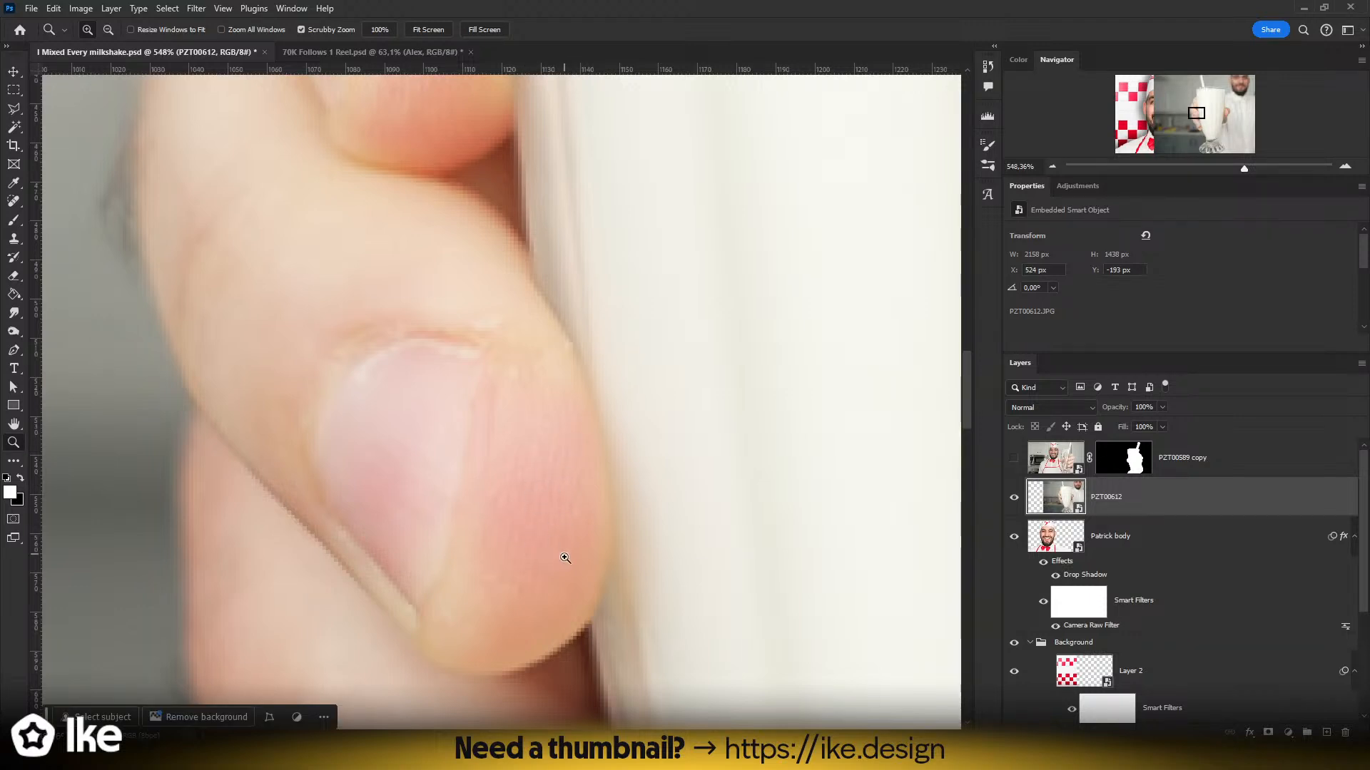
left_click_drag(575, 484, 217, 478)
left_click_drag(522, 453, 422, 456)
left_click_drag(617, 467, 568, 406)
mouse_move(558, 610)
left_mouse_down()
mouse_move(620, 610)
mouse_move(550, 445)
mouse_move(569, 459)
left_mouse_up()
- Move the milkshake photo straight up to about Y -211 px so the whole glass base fits inside the canvas
key("l")
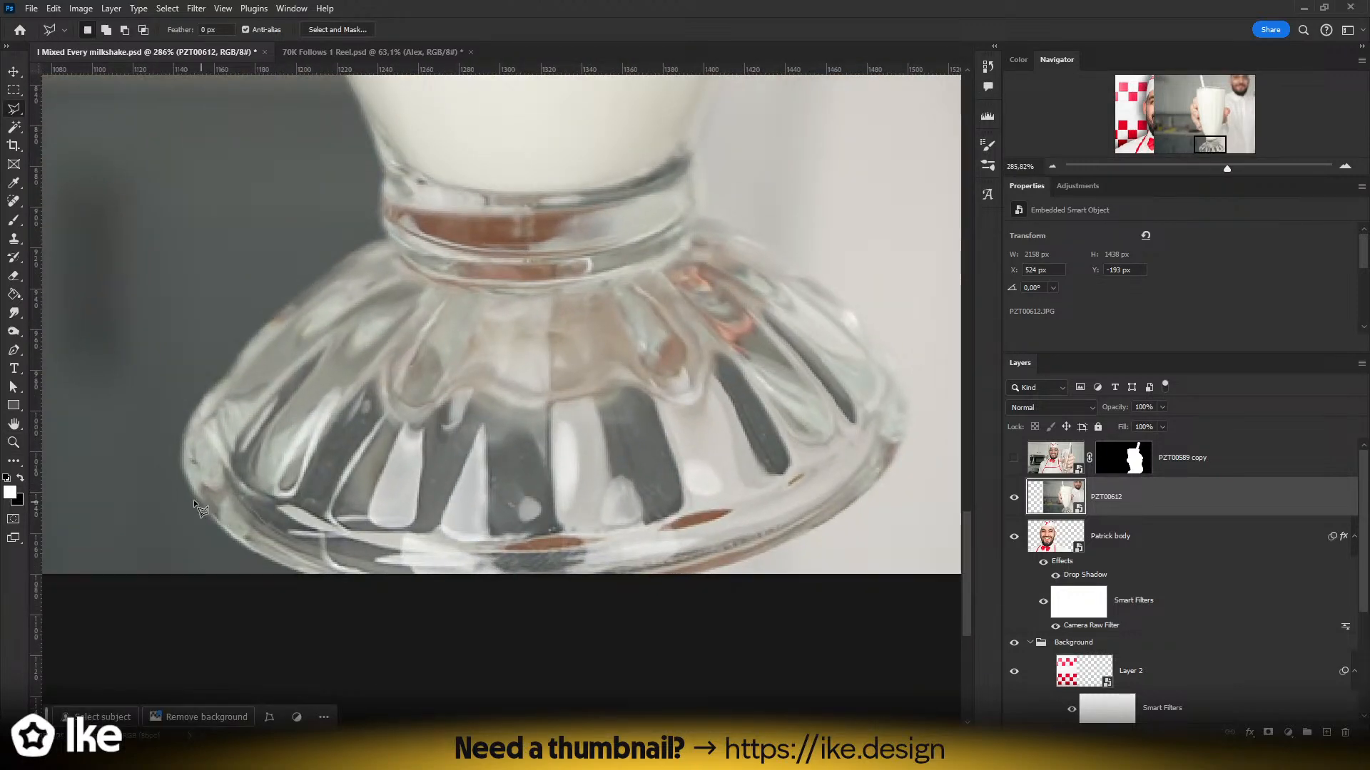
key("z")
left_click_drag(196, 499, 311, 462)
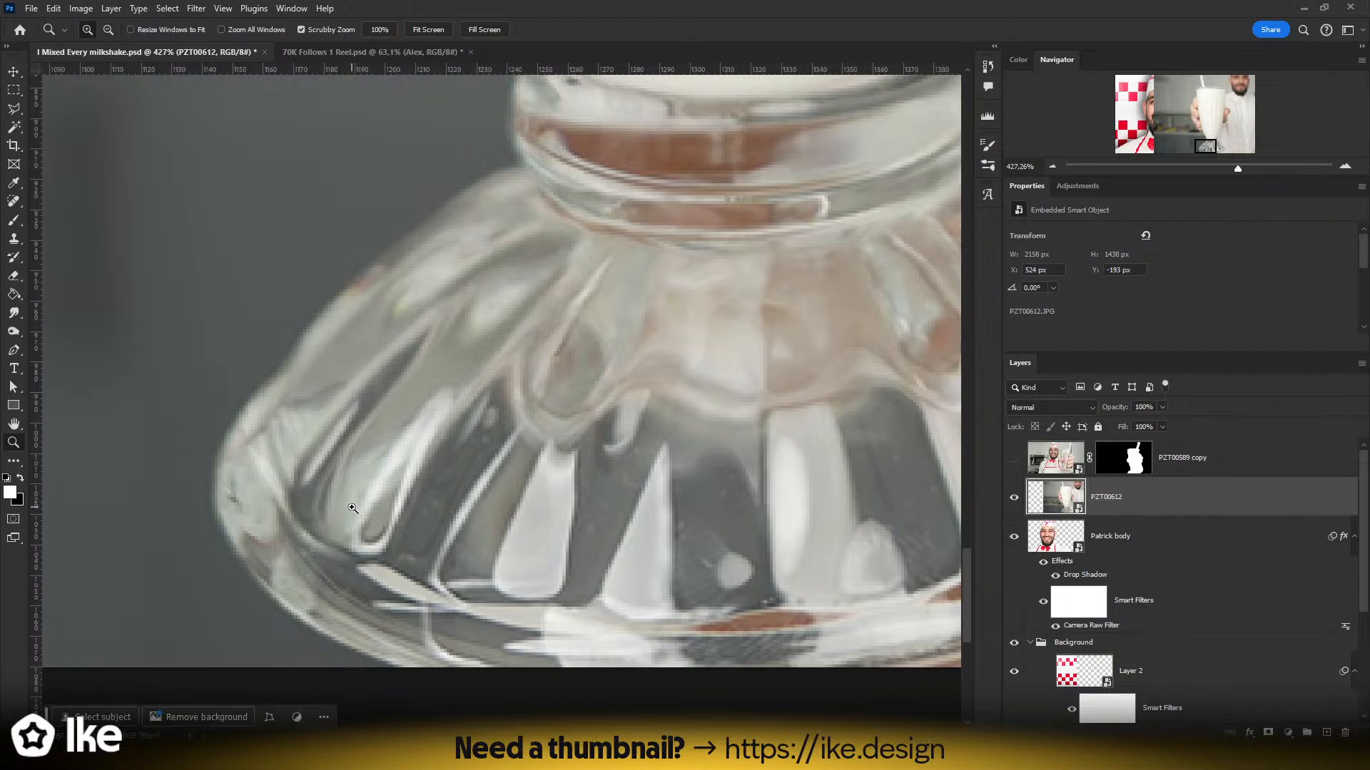
key("l")
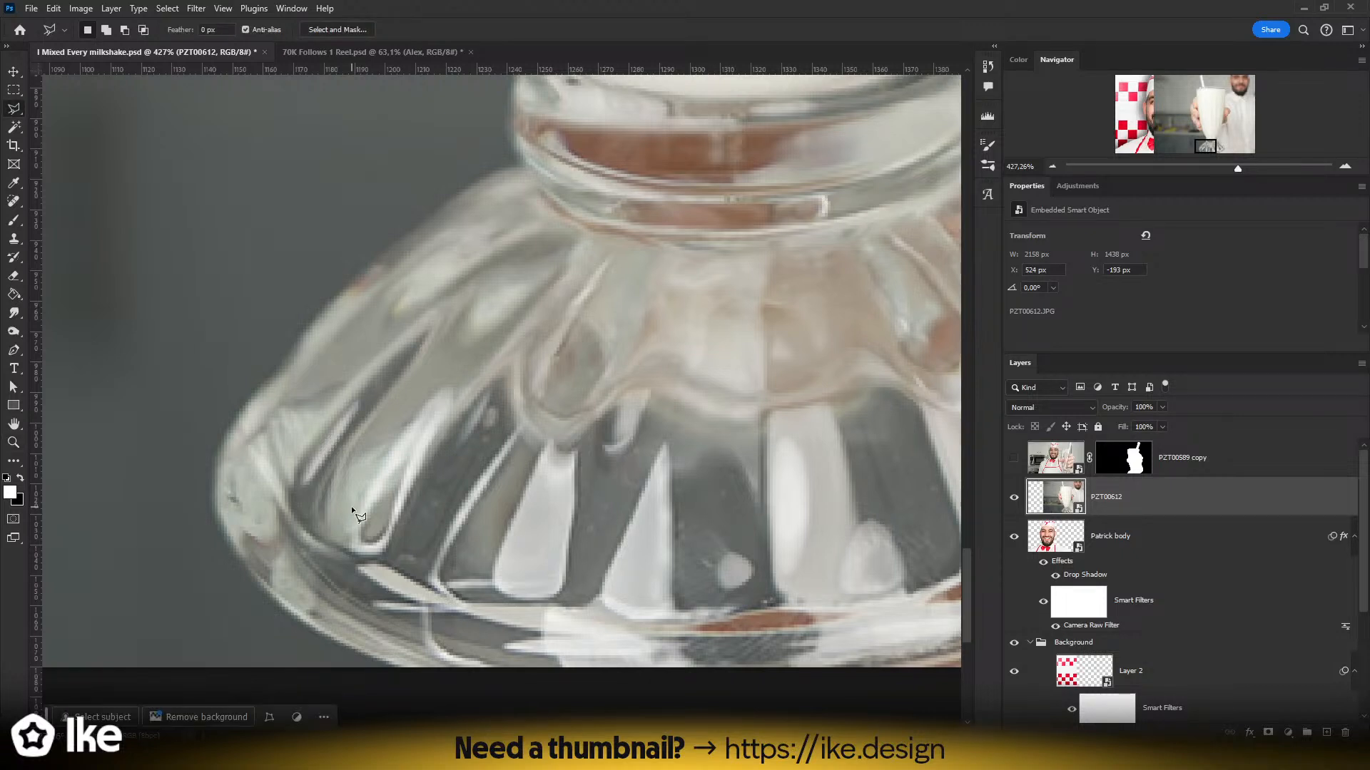
left_click_drag(455, 326, 469, 345)
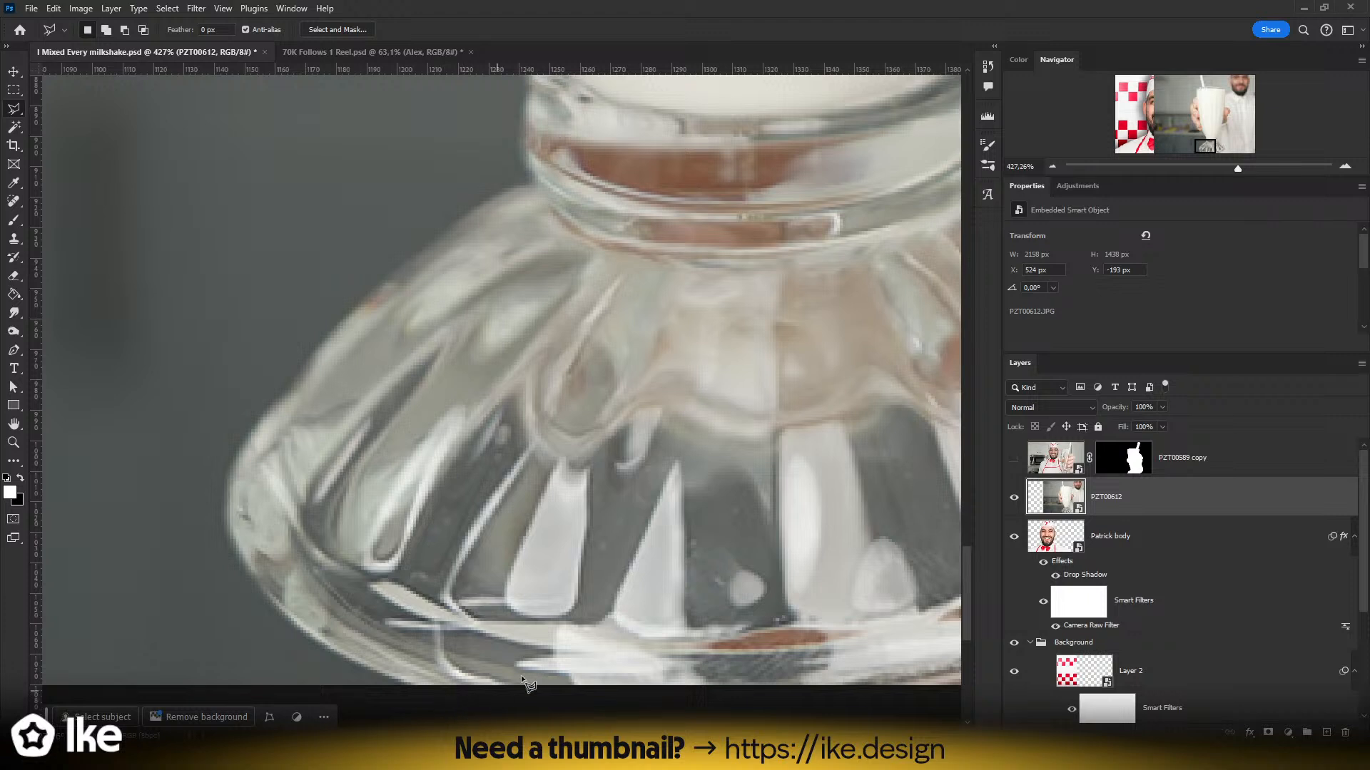
key("v")
mouse_move(642, 559)
left_mouse_down()
mouse_move(642, 498)
mouse_move(642, 520)
left_mouse_up()
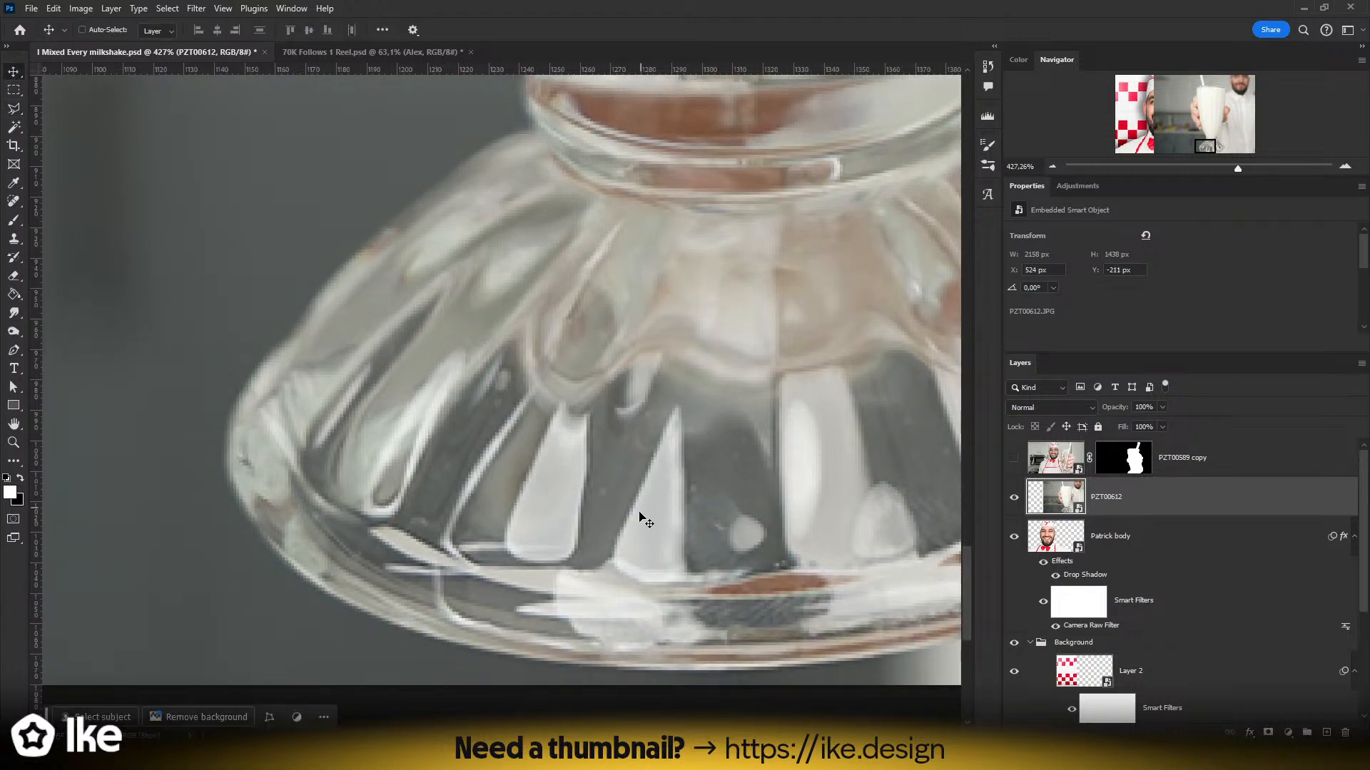
key("l")
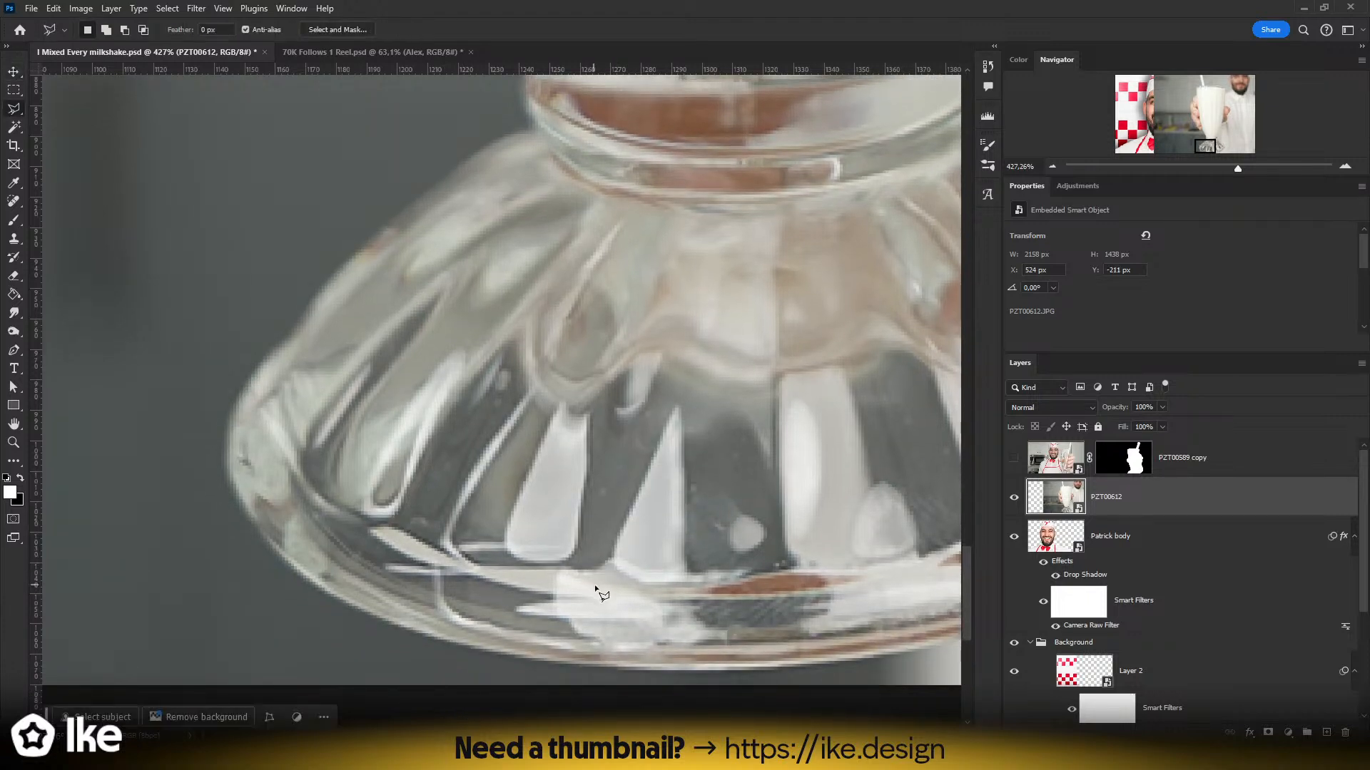
left_click(713, 669)
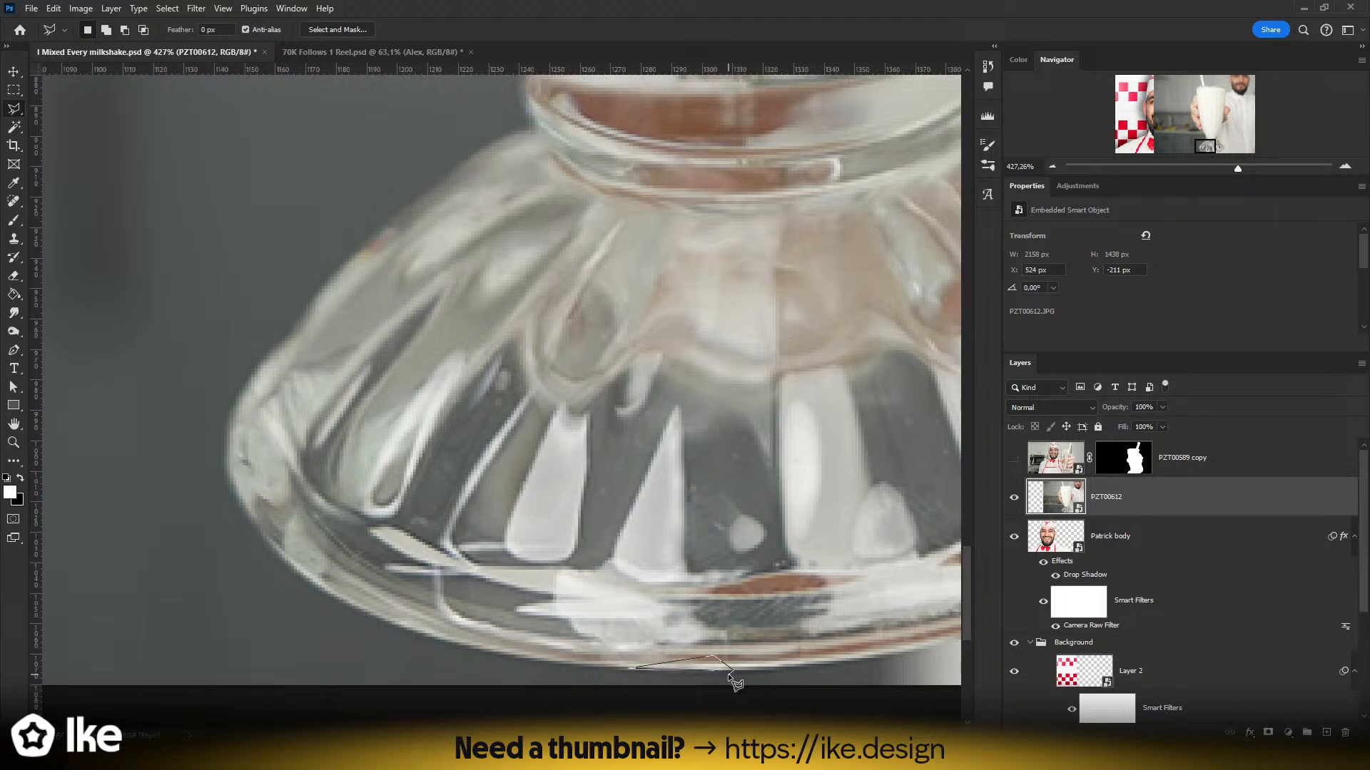
key("Escape")
- Start a Pen path at the bottom of the glass base and trace its left outline up to the neck
key("p")
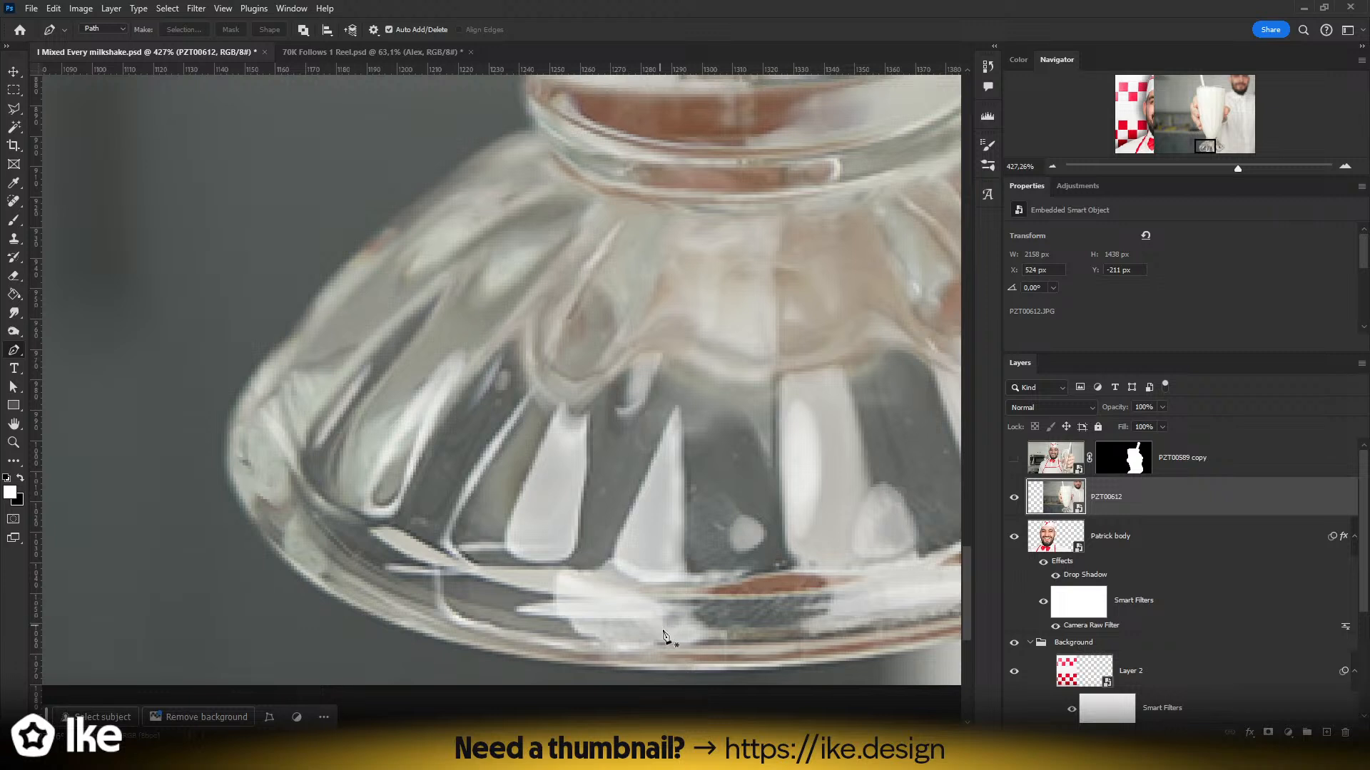
left_click_drag(697, 670, 582, 673)
left_click_drag(416, 632, 514, 676)
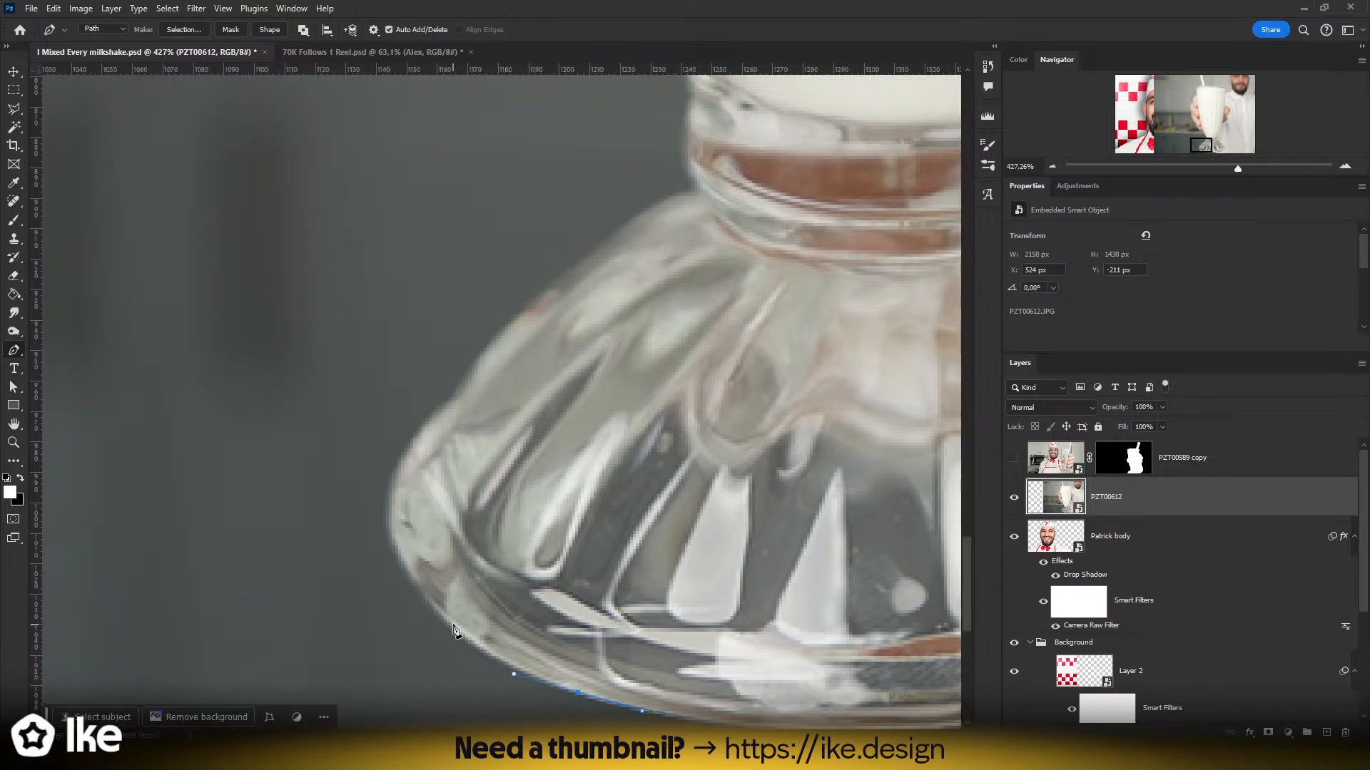
left_click_drag(426, 600, 417, 594)
left_click_drag(385, 509, 404, 450)
left_click_drag(507, 325, 379, 510)
left_click_drag(474, 410, 485, 399)
left_click_drag(557, 359, 554, 242)
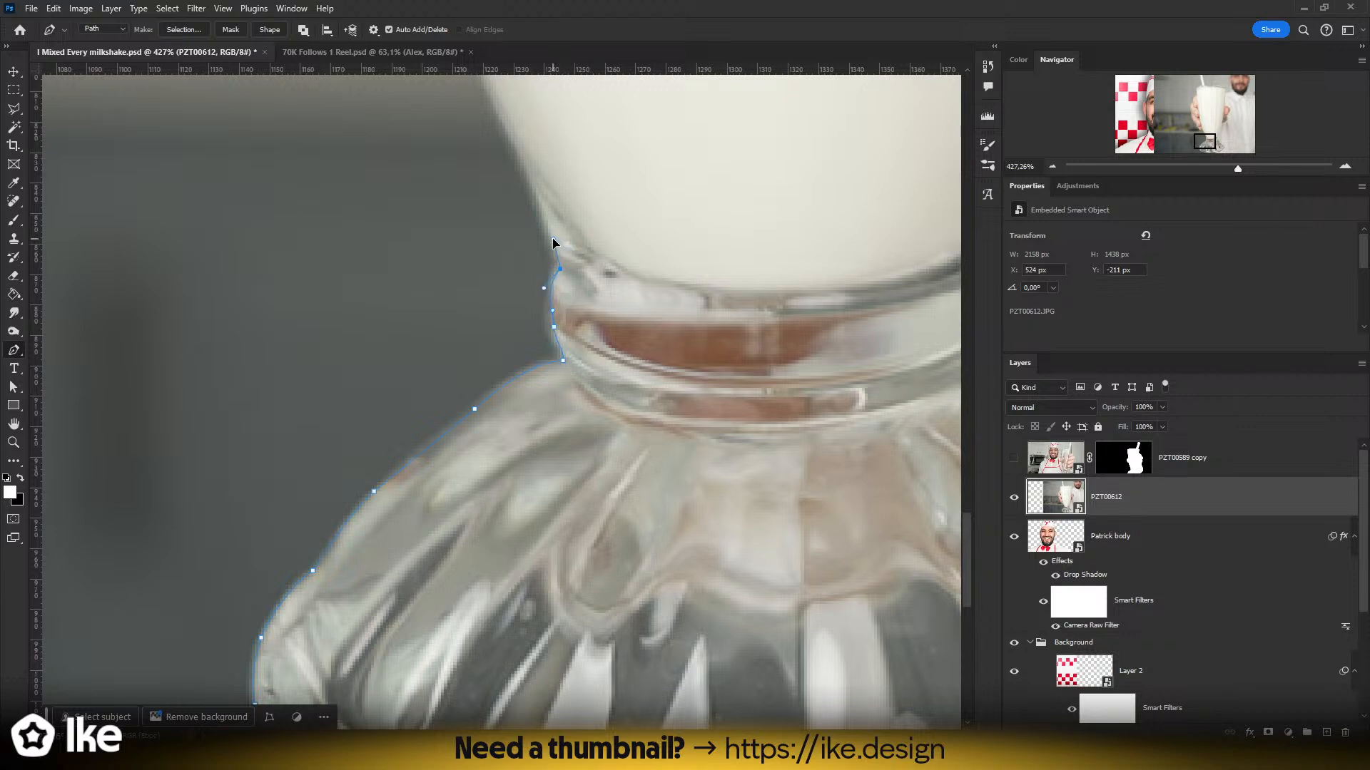
- Extend the Pen path up the glass's lower left side and around the little finger to the ring finger
left_click_drag(543, 158, 528, 433)
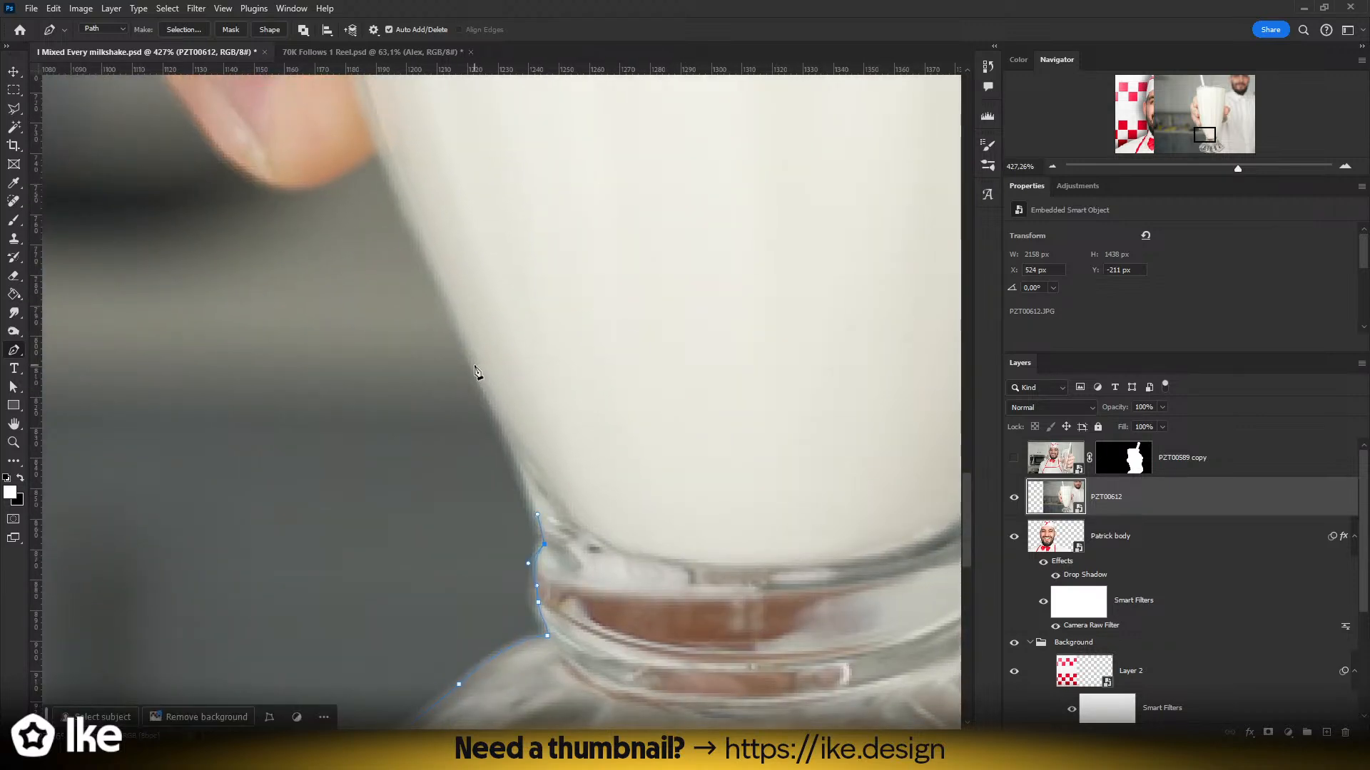
left_click_drag(475, 365, 559, 450)
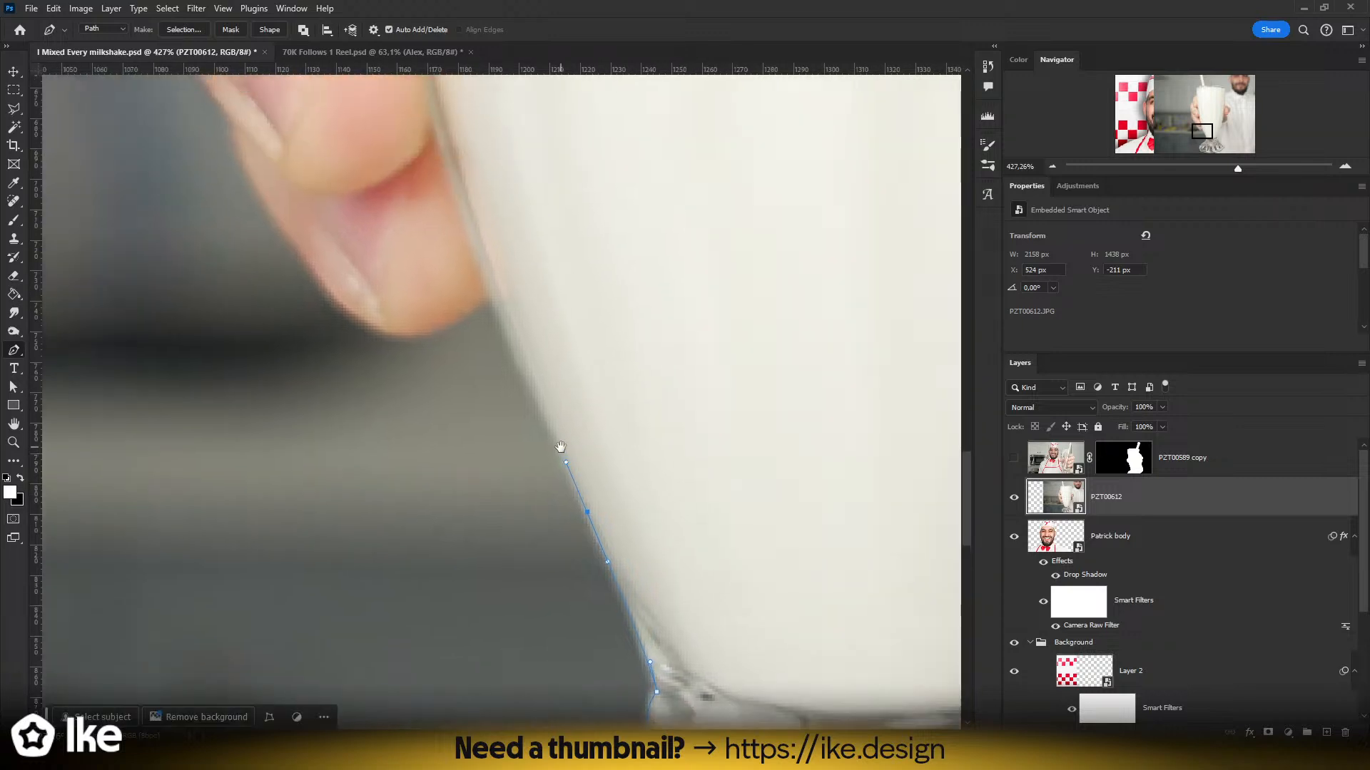
left_click(492, 297)
left_click(438, 328)
left_click_drag(374, 326, 347, 314)
left_click_drag(297, 275, 448, 348)
left_click_drag(415, 287, 406, 247)
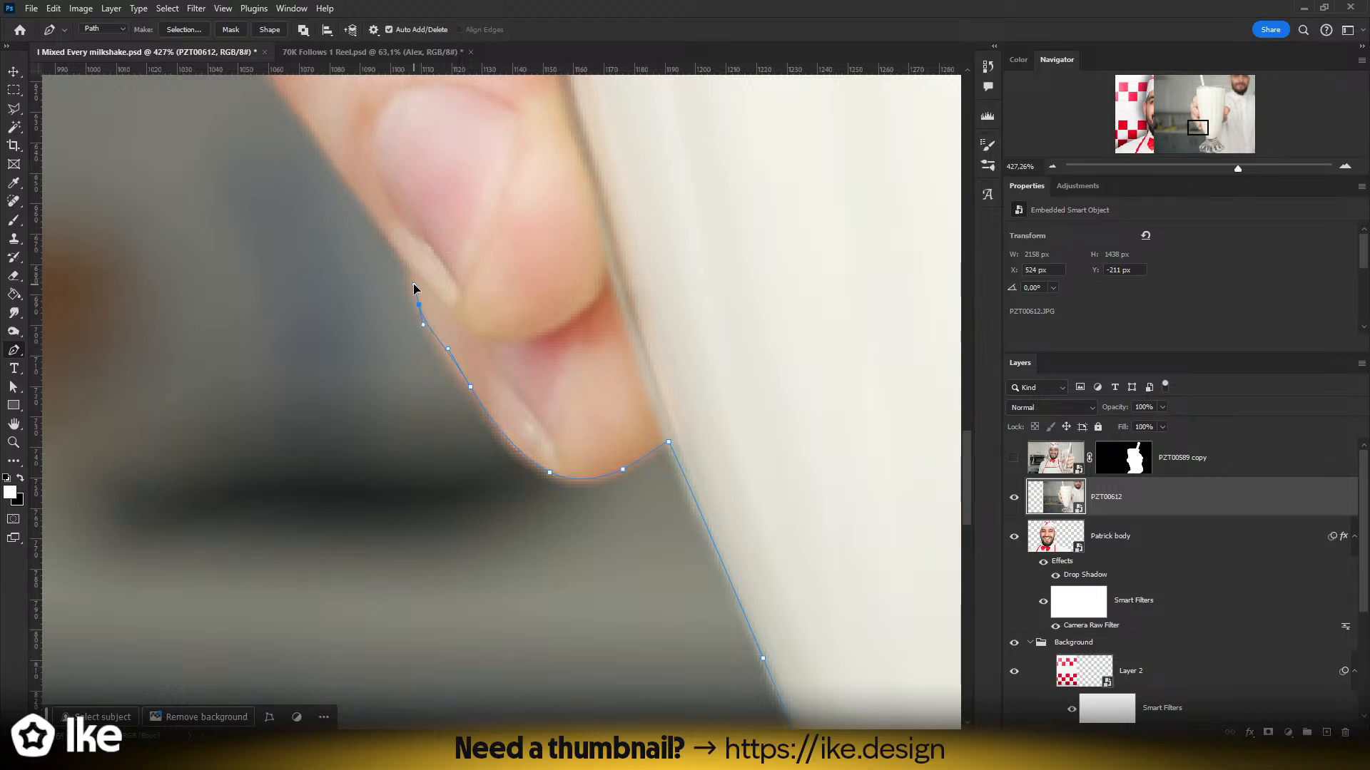
left_click_drag(413, 284, 412, 284)
left_click(410, 262)
key("space")
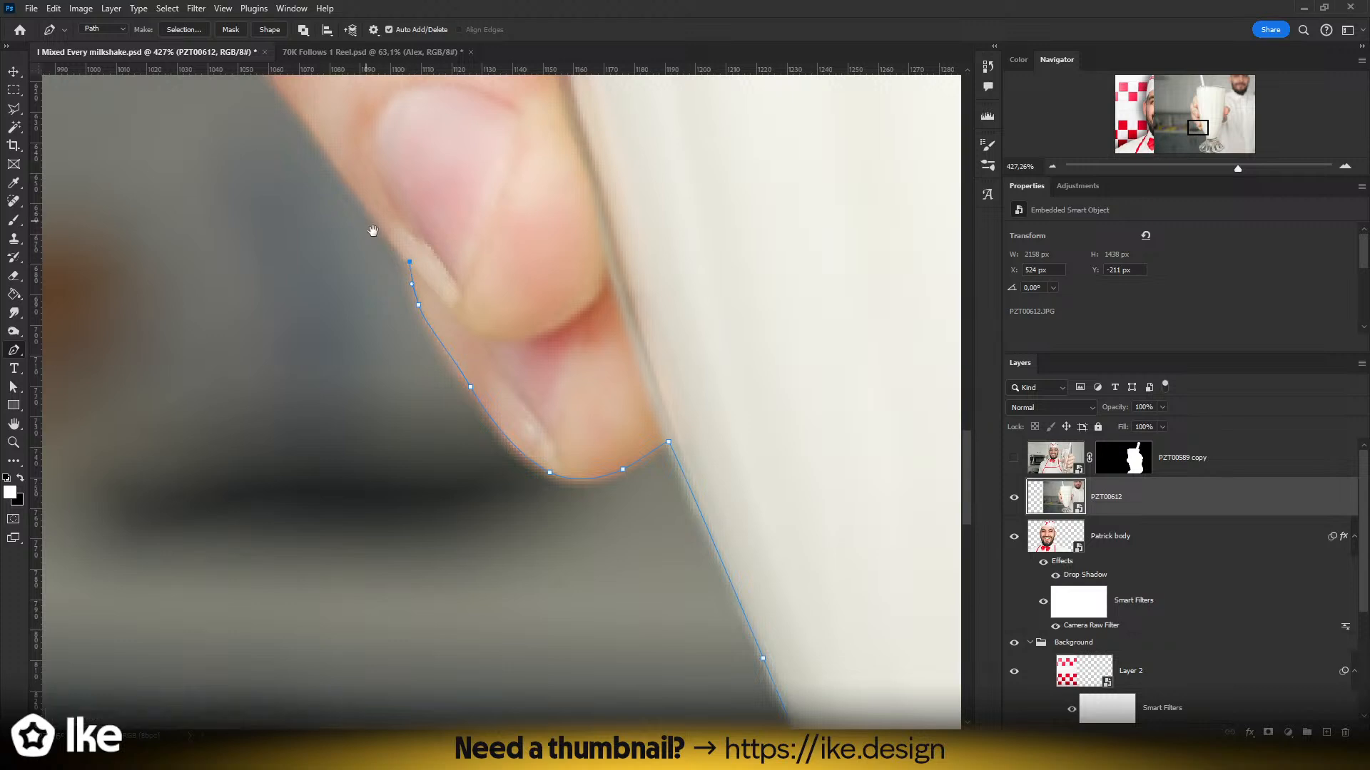
left_click_drag(372, 230, 557, 405)
key("z")
left_click_drag(605, 445, 664, 446)
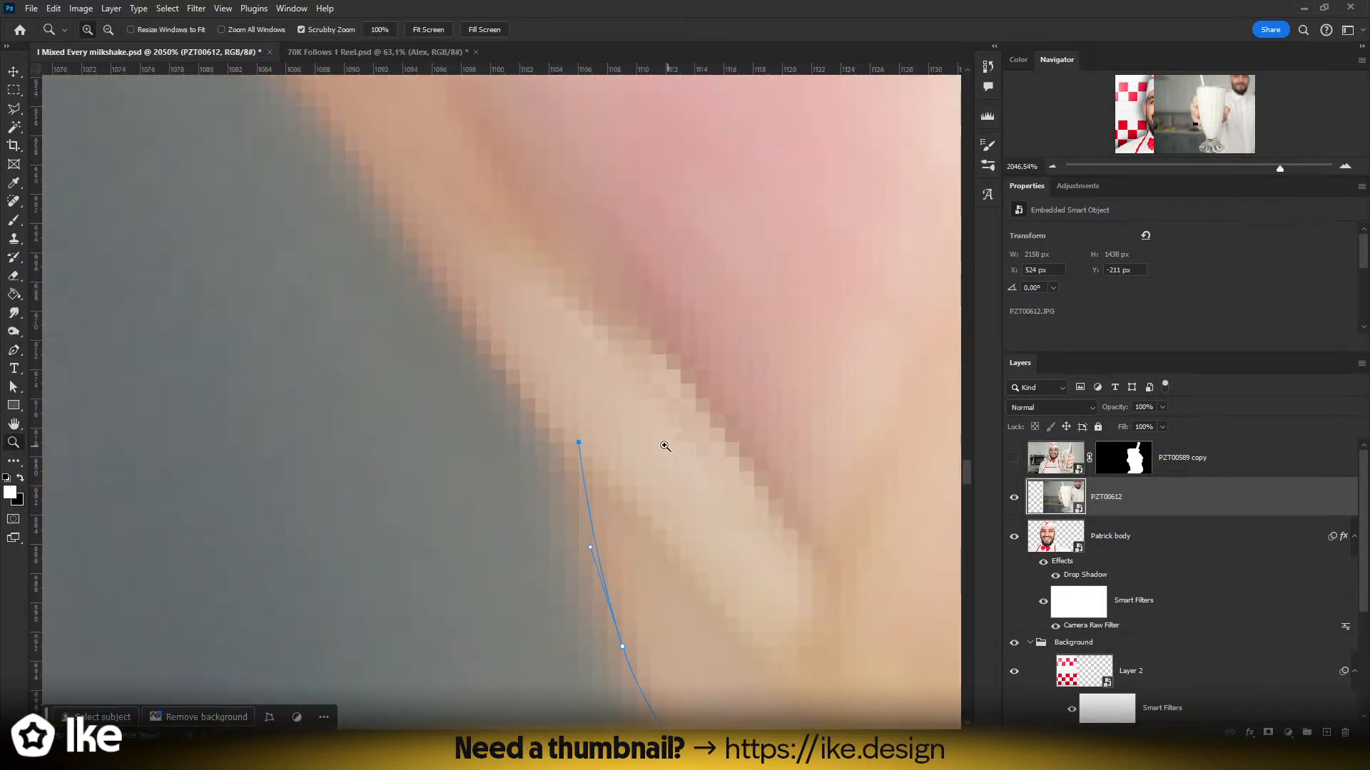
key("ctrl+z")
- Continue the Pen path from the little finger along the lower outer edge of the ring finger
key("p")
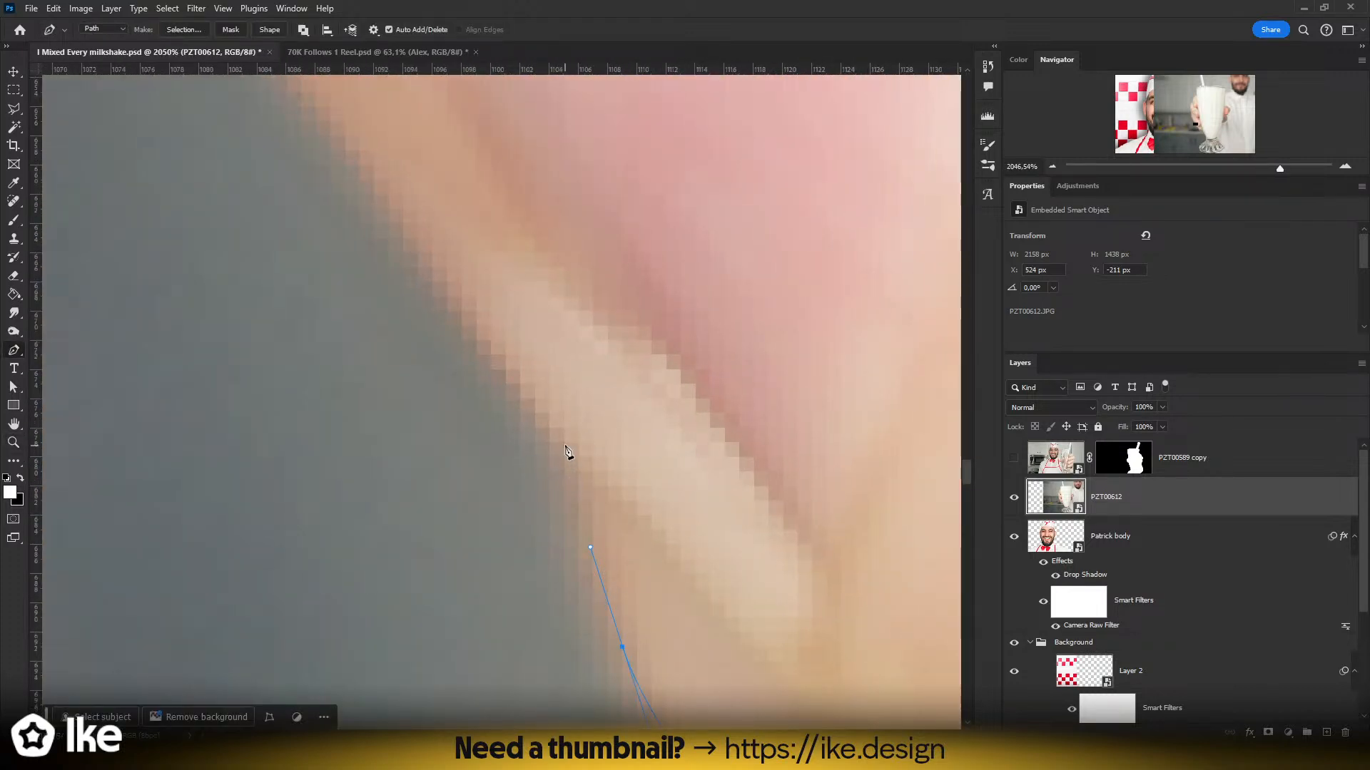
left_click(565, 439)
key("space")
left_click_drag(480, 330, 688, 565)
left_click(597, 427)
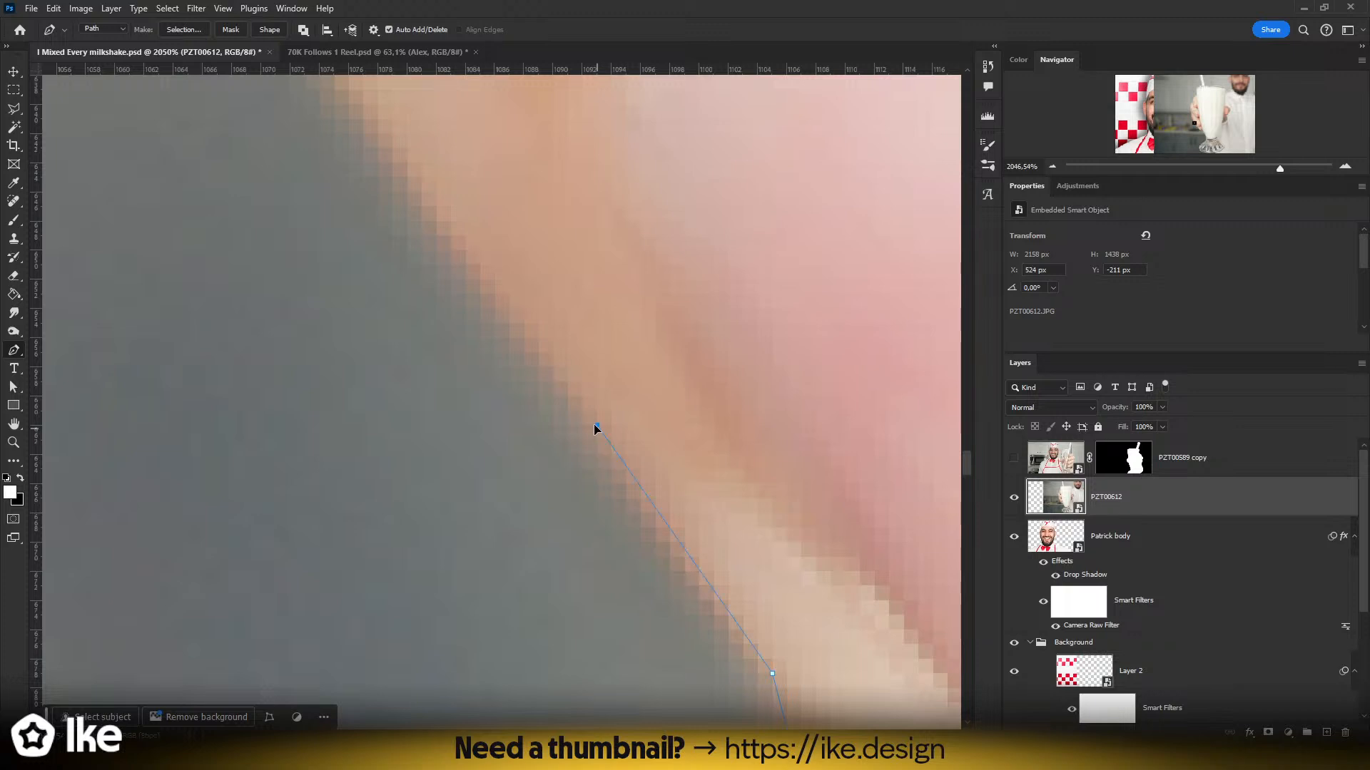
left_click_drag(597, 426, 630, 587)
scroll(538, 354, "down", 6)
key("space")
left_click_drag(564, 480, 534, 436)
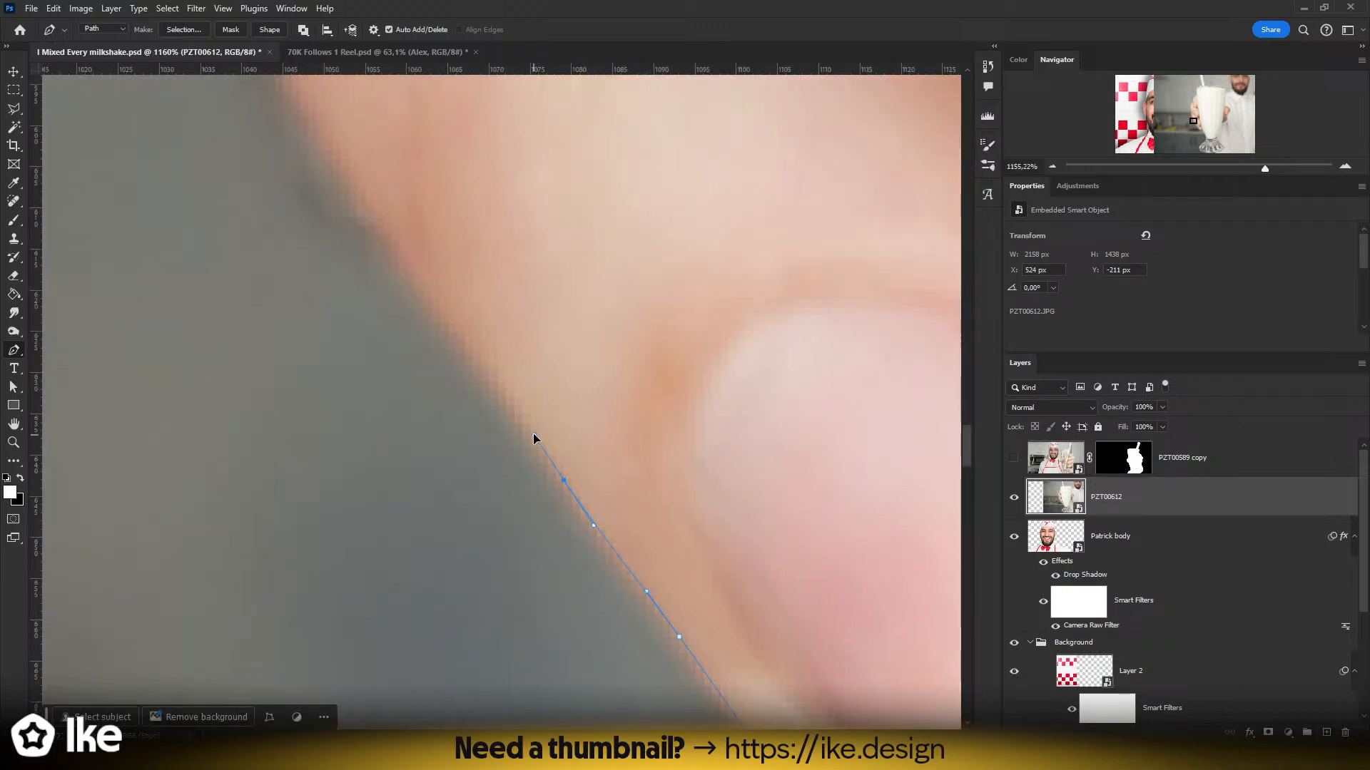
key("space")
left_click_drag(484, 355, 645, 523)
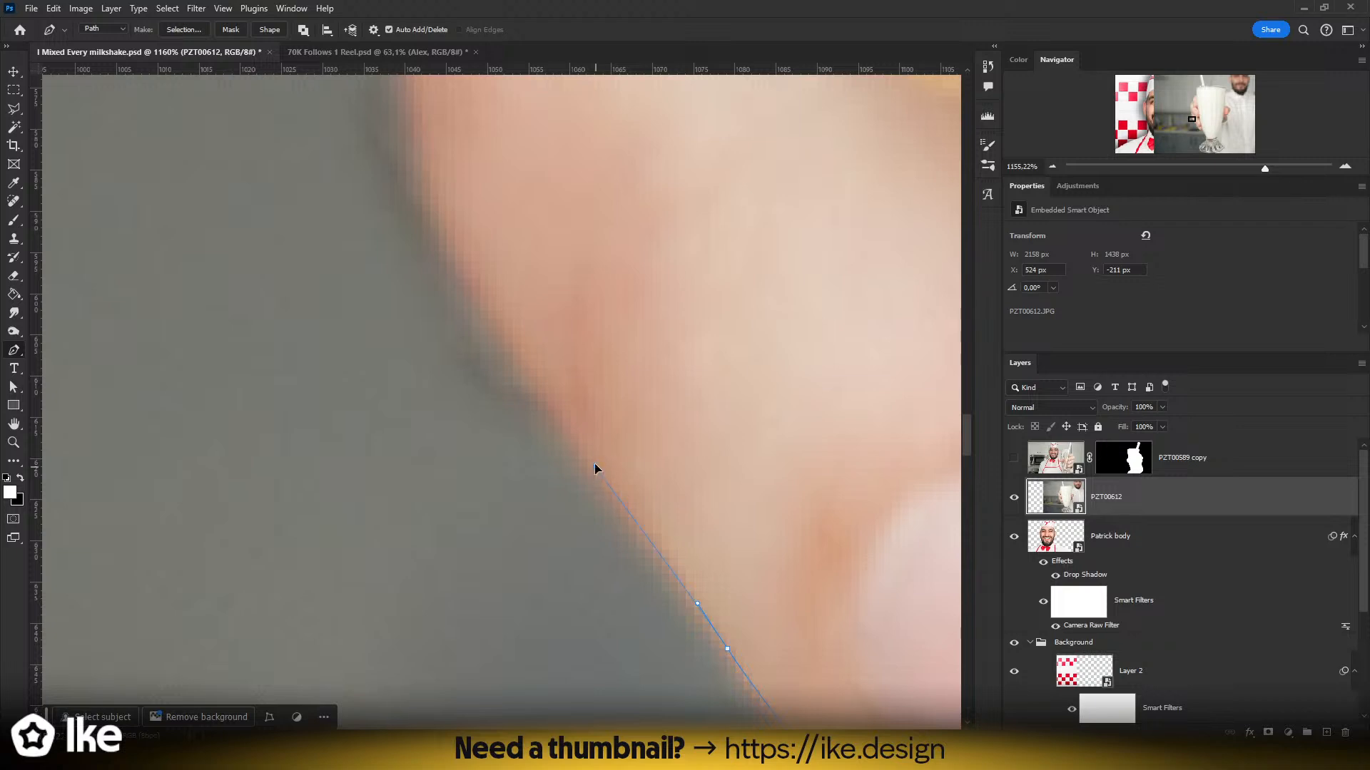
- Trace the upper outer edge of the ring finger with the Pen path up to the crease below the middle finger
left_click(567, 431)
left_click_drag(489, 312, 575, 547)
key("space")
left_click_drag(528, 380, 546, 617)
key("space")
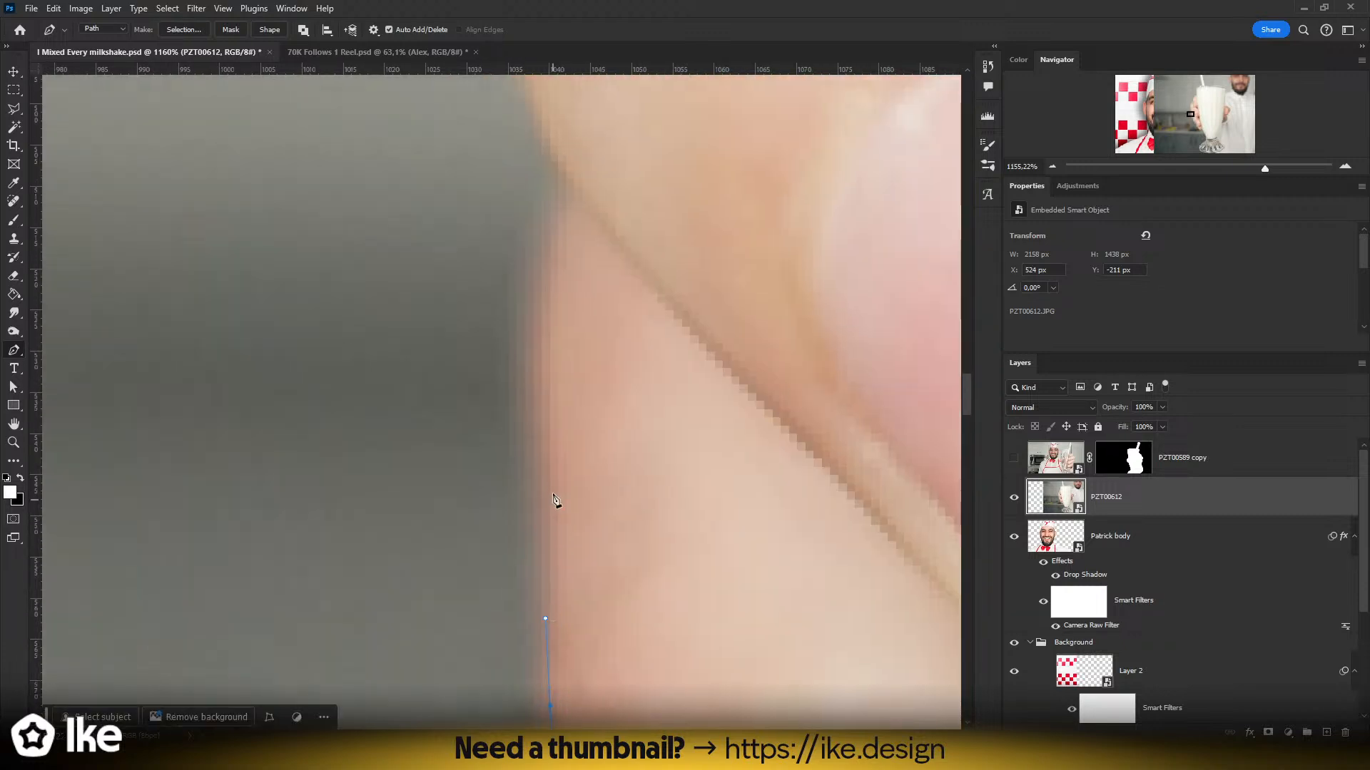
left_click_drag(550, 475, 545, 404)
key("space")
left_click_drag(556, 330, 563, 520)
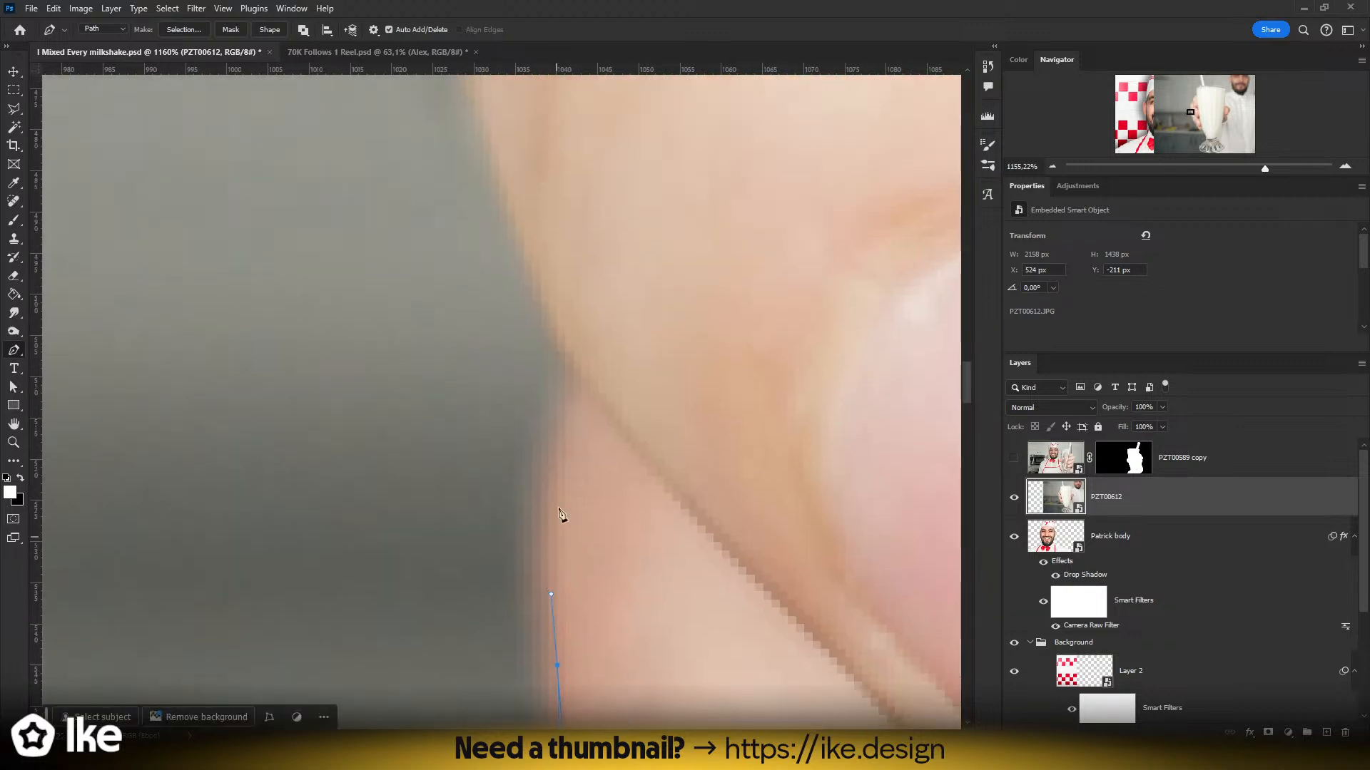
left_click_drag(590, 385, 643, 585)
key("space")
- Trace the Pen path around the outer edge of the middle finger up to where it meets the index finger
scroll(613, 457, "down", 5)
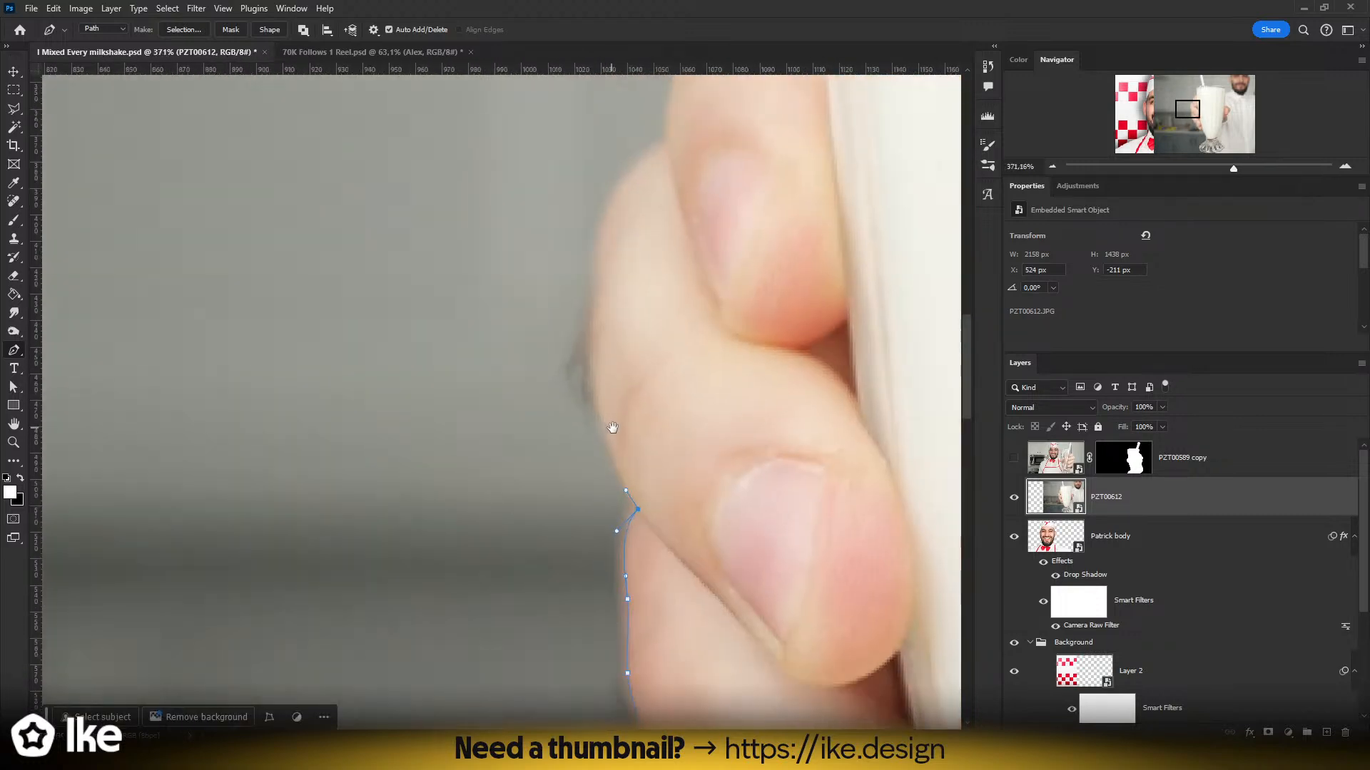
left_click_drag(606, 432, 561, 547)
key("space")
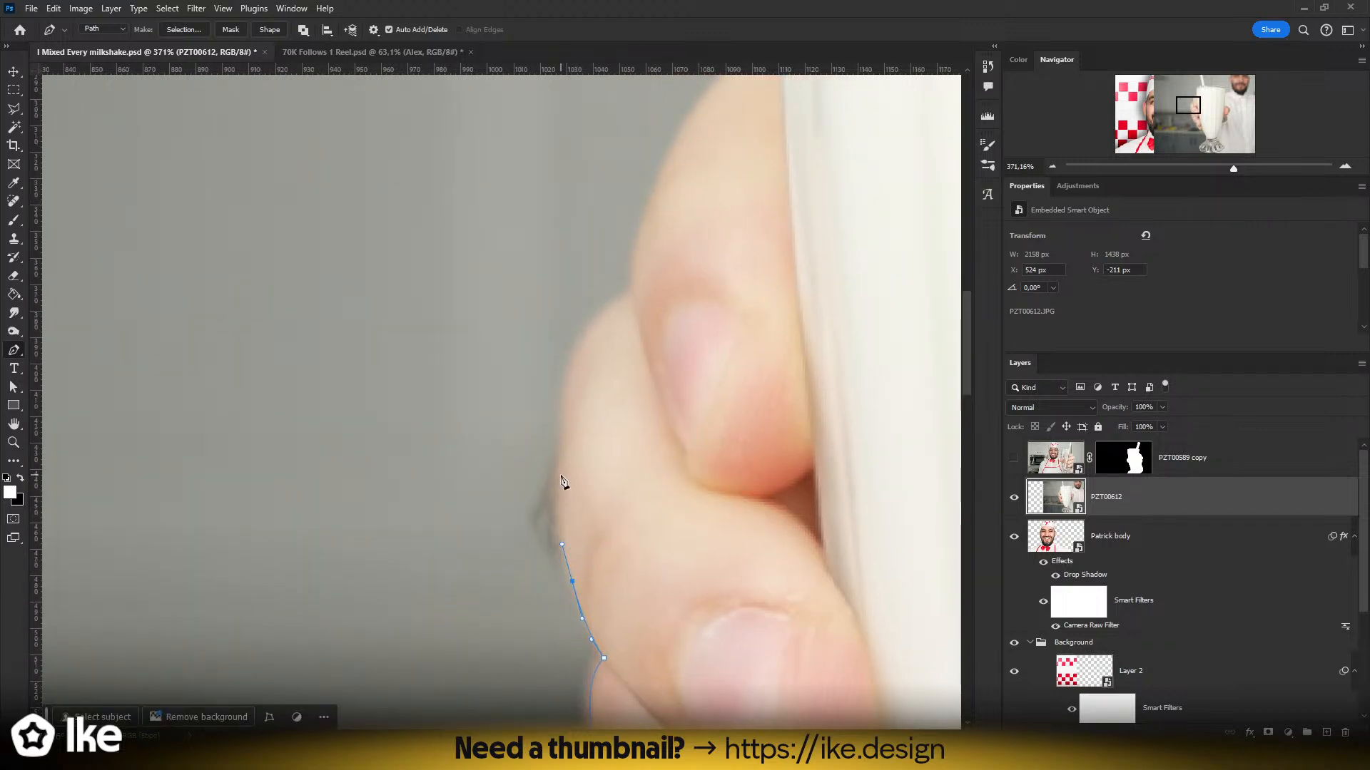
left_click(559, 473)
left_click(562, 432)
left_click_drag(566, 380, 576, 353)
left_click_drag(605, 308, 476, 543)
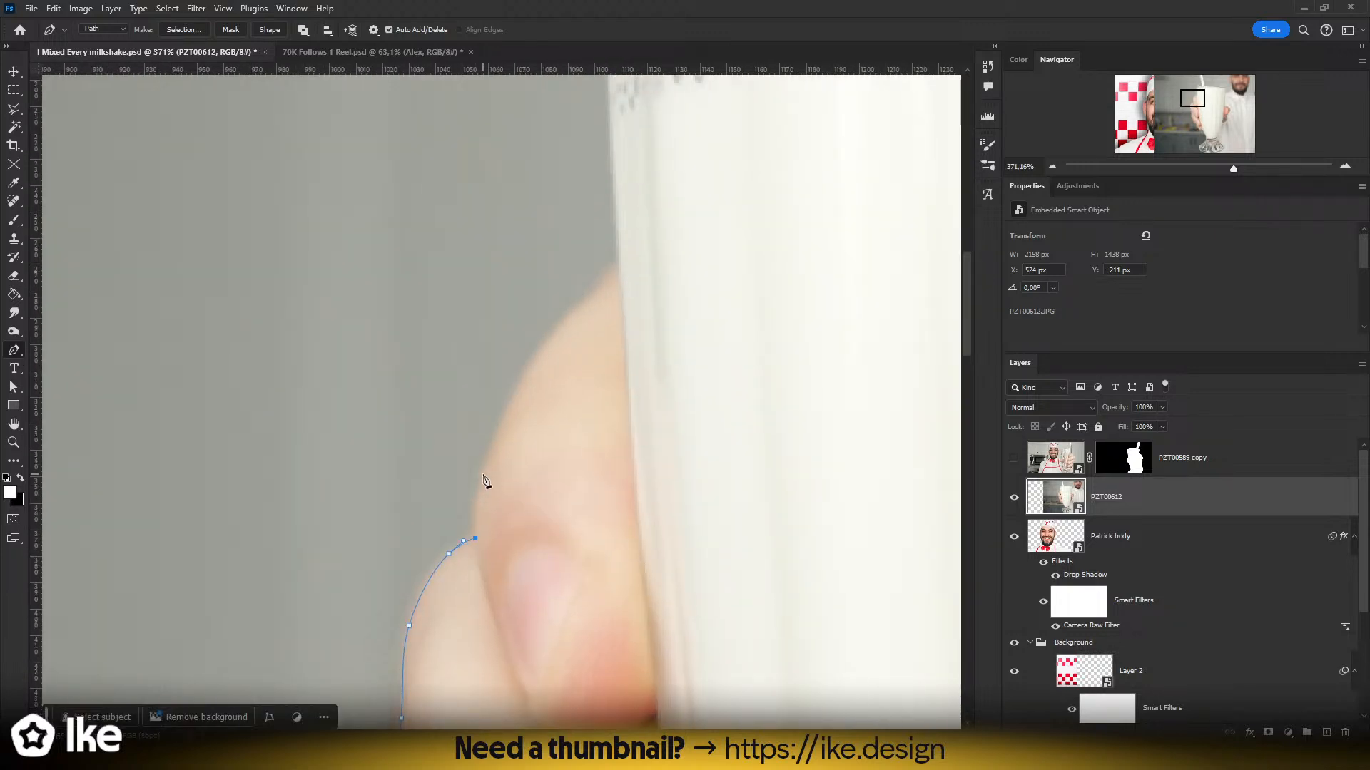
- Trace the outer edge of the index finger with the Pen path up to where it meets the glass
left_click_drag(483, 474, 493, 446)
left_click_drag(523, 380, 533, 356)
left_click(576, 308)
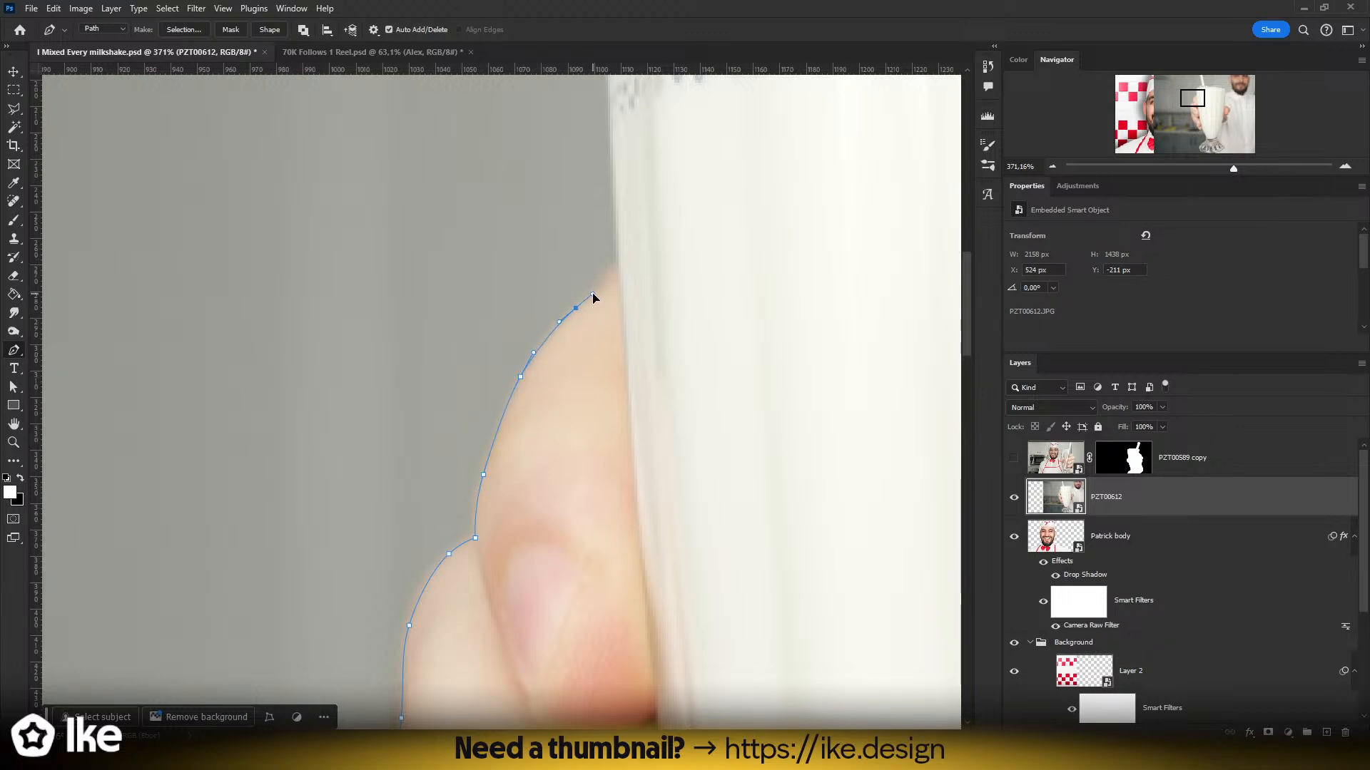
left_click(618, 260)
- Continue the Pen path from the index finger up the glass's left edge to the corner of the rim
left_click_drag(594, 284, 456, 523)
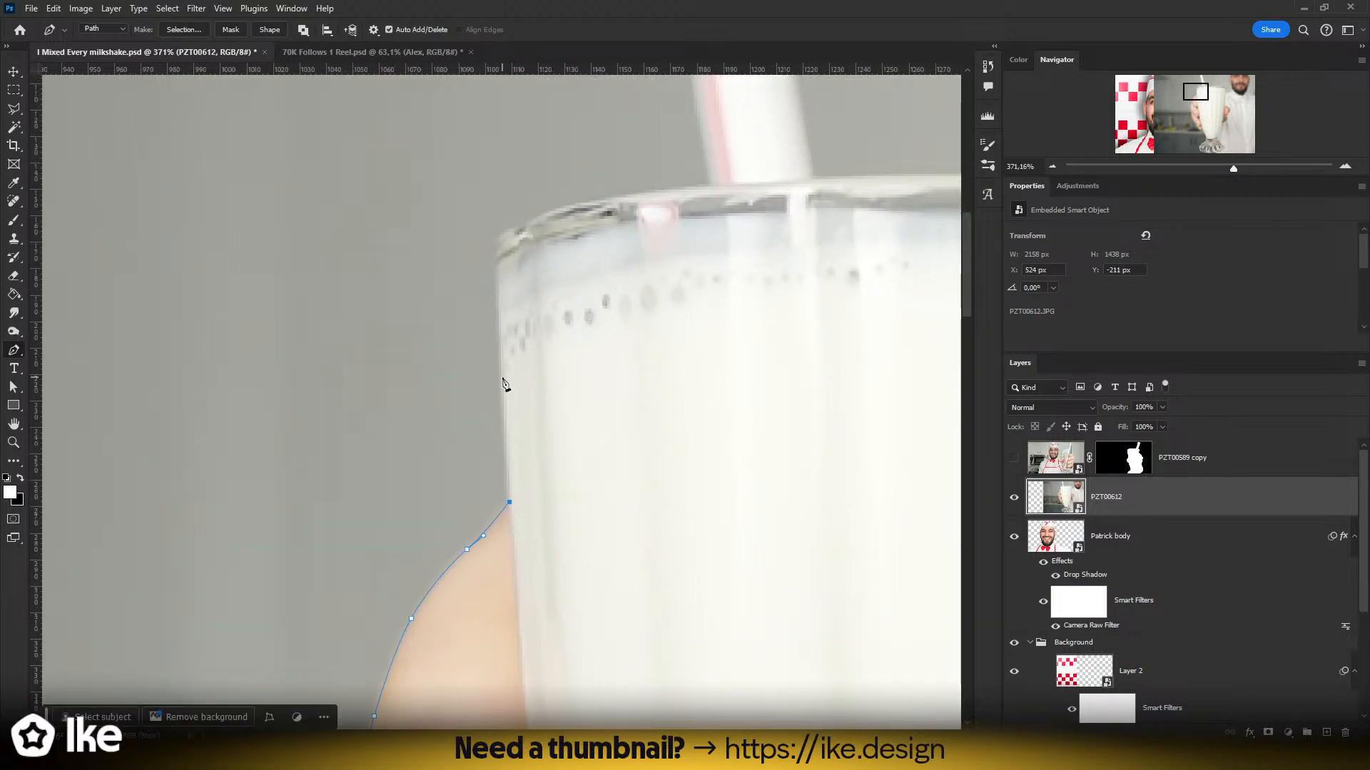
left_click(501, 376)
left_click(498, 332)
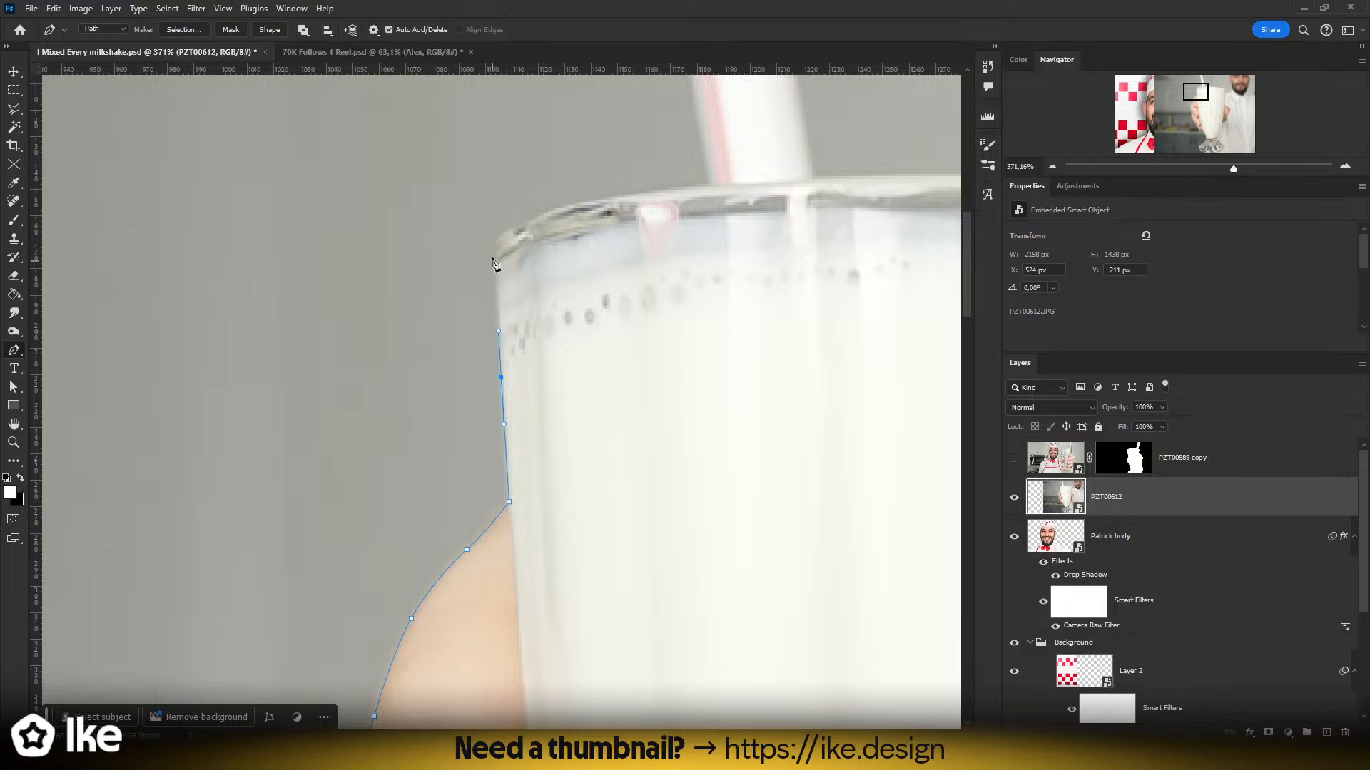
left_click_drag(576, 298, 406, 411)
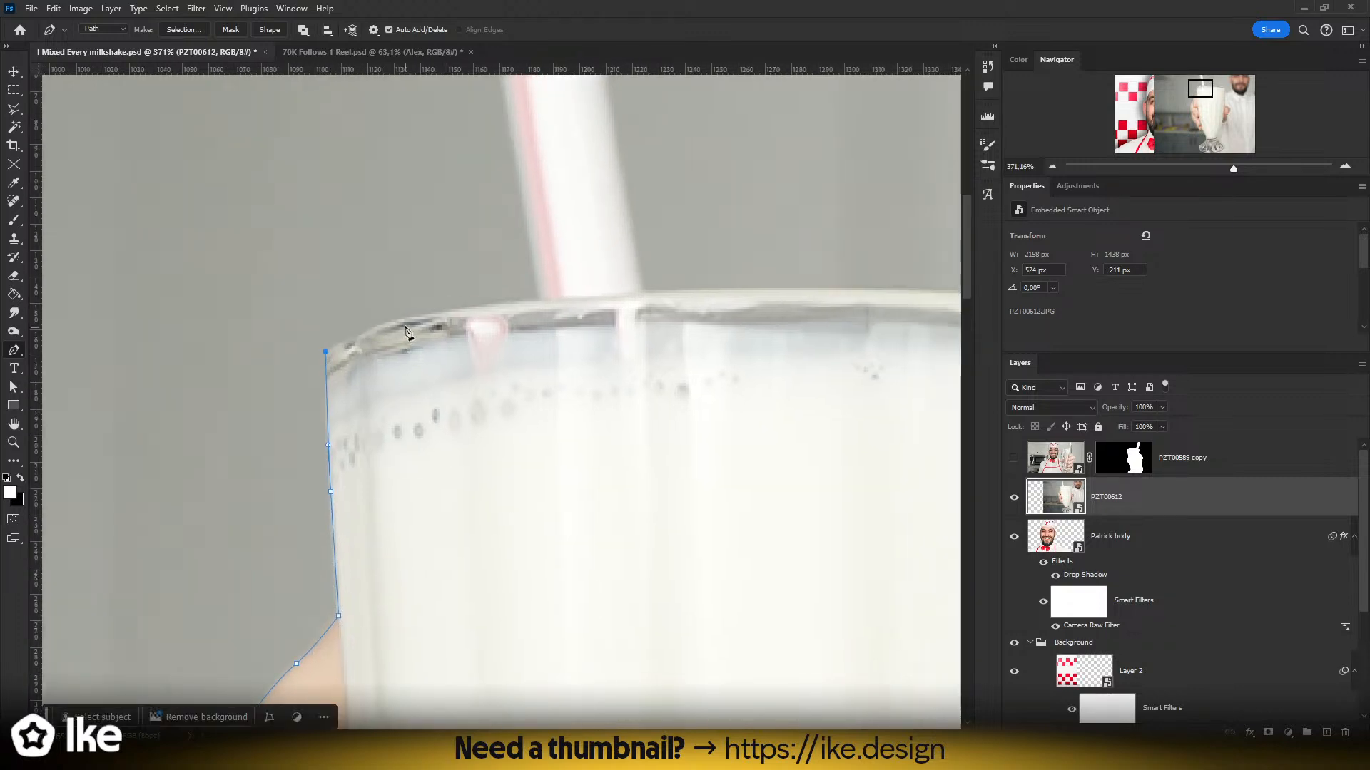
- Trace the curved top rim of the glass with the Pen path, passing the straw, around to its right end
left_click_drag(410, 317, 229, 320)
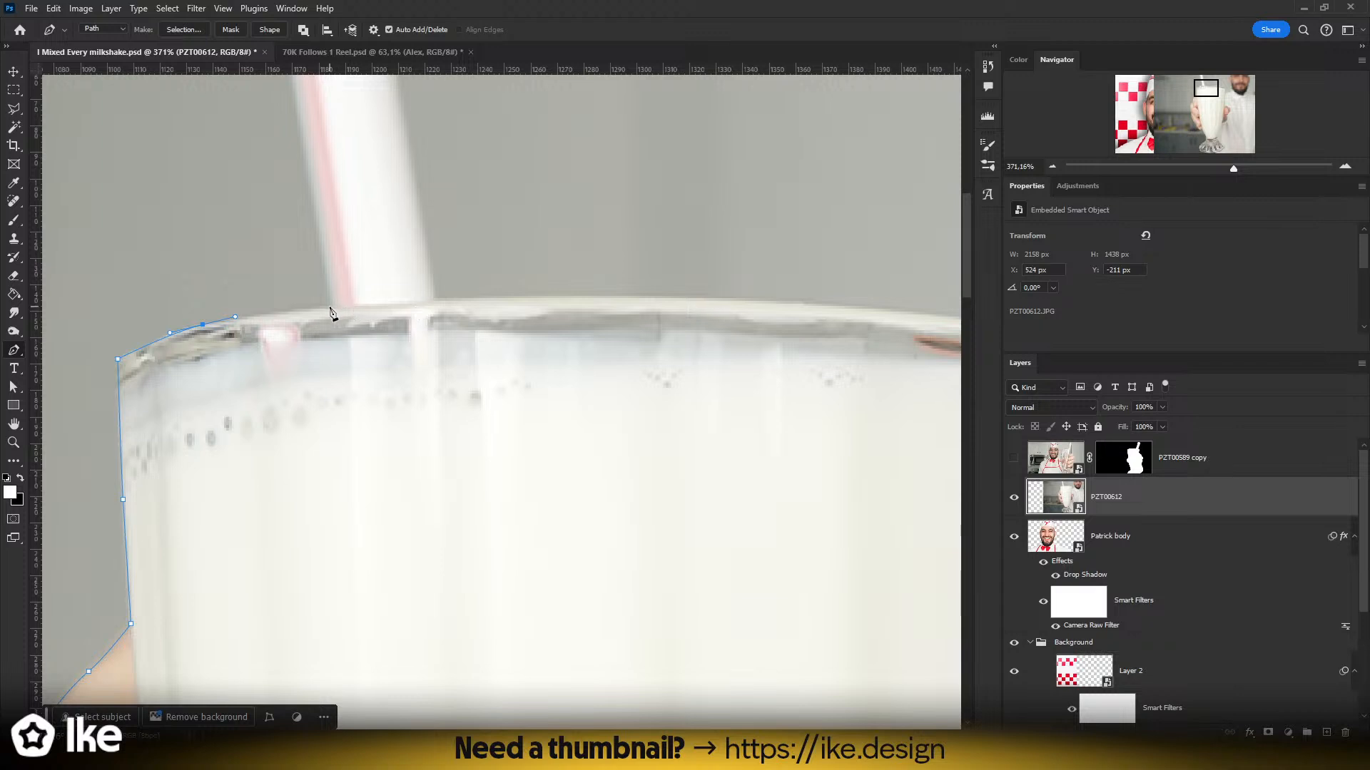
left_click_drag(483, 298, 559, 301)
scroll(526, 318, "right", 6)
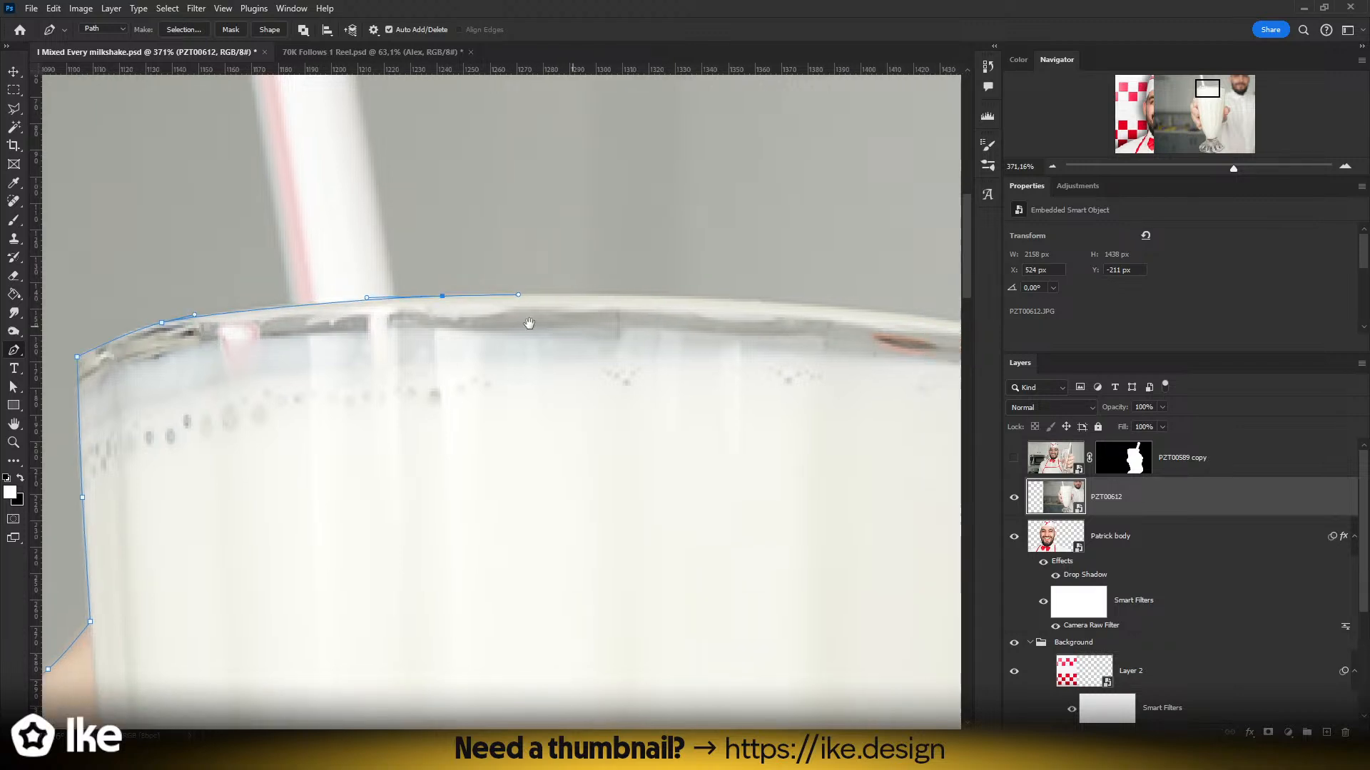
mouse_move(448, 277)
left_mouse_down()
mouse_move(521, 279)
mouse_move(377, 290)
mouse_move(462, 280)
left_mouse_up()
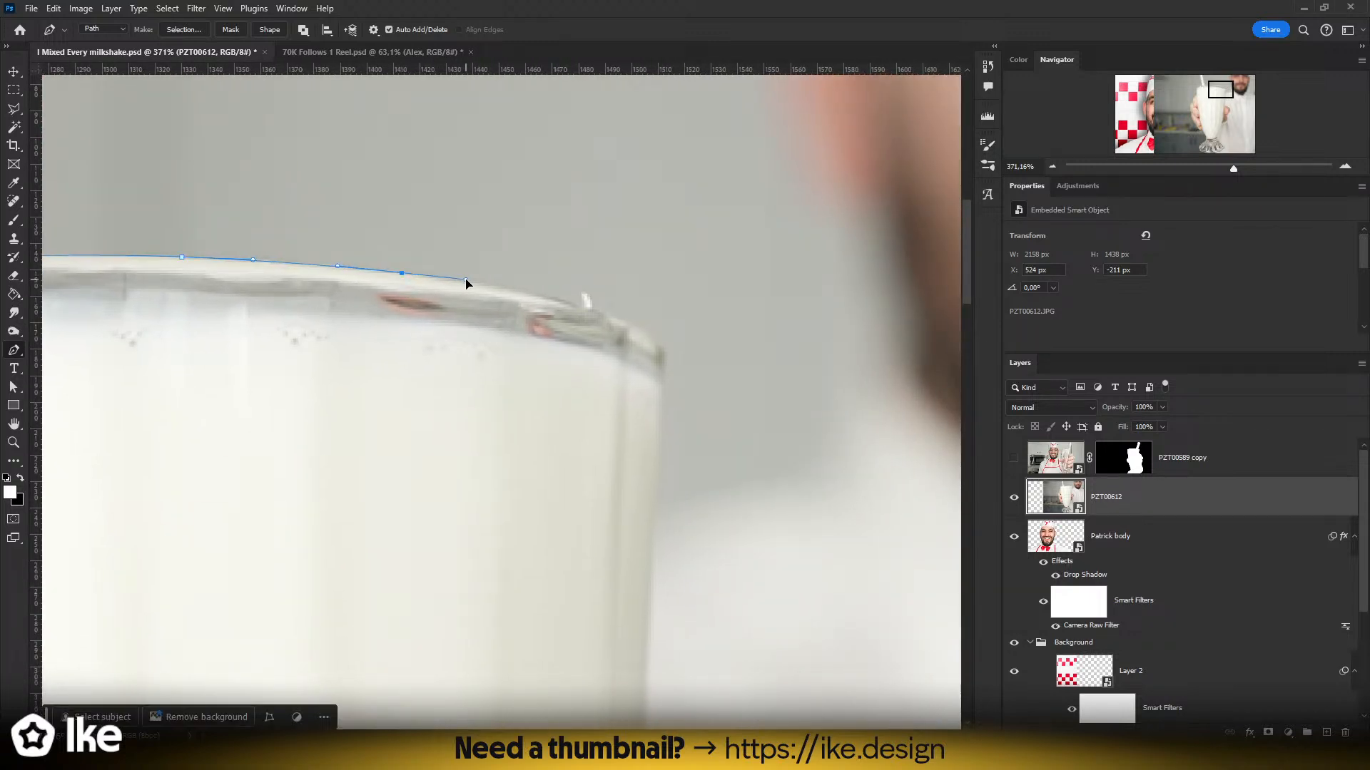
left_click_drag(545, 291, 689, 258)
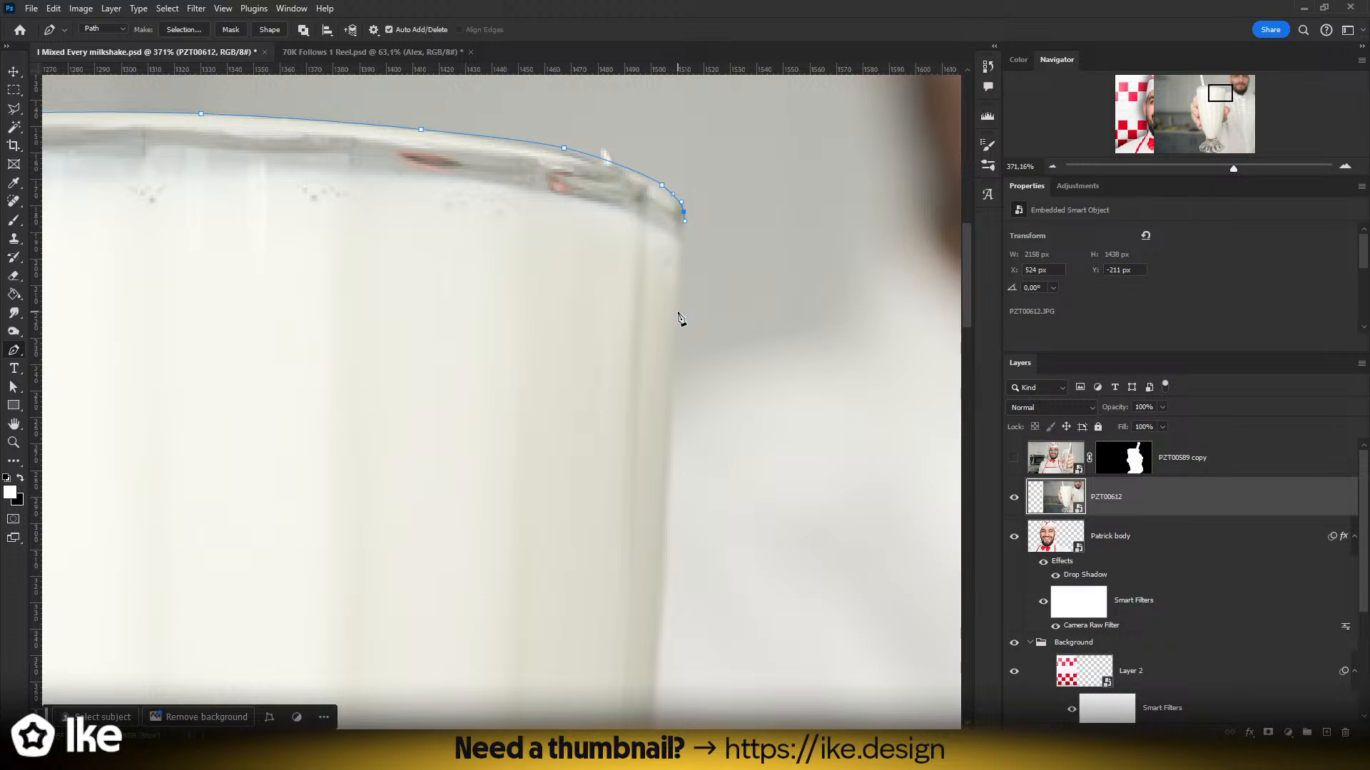
- Extend the Pen path down the glass's right edge to the point where the thumb begins
left_click_drag(678, 312, 707, 242)
left_click(694, 326)
left_click_drag(694, 326, 689, 368)
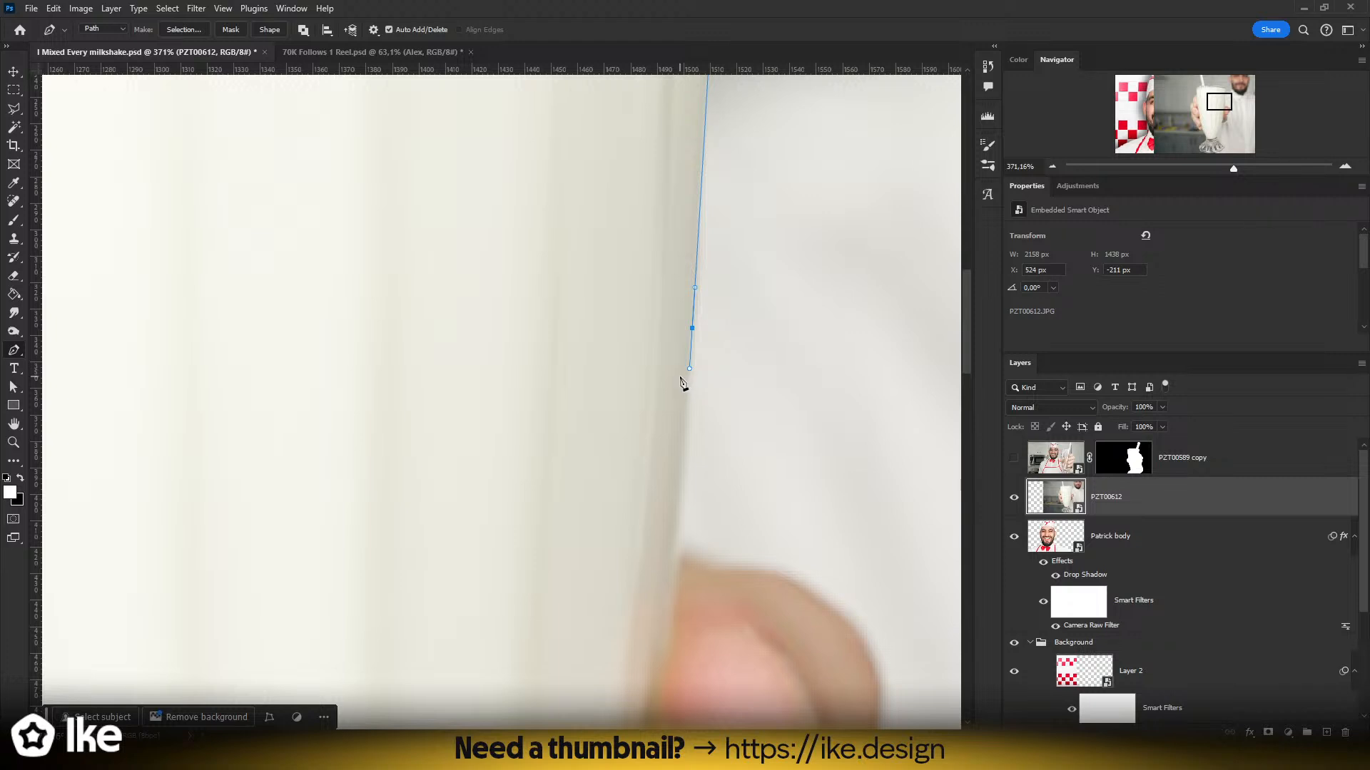
left_click_drag(651, 436, 483, 318)
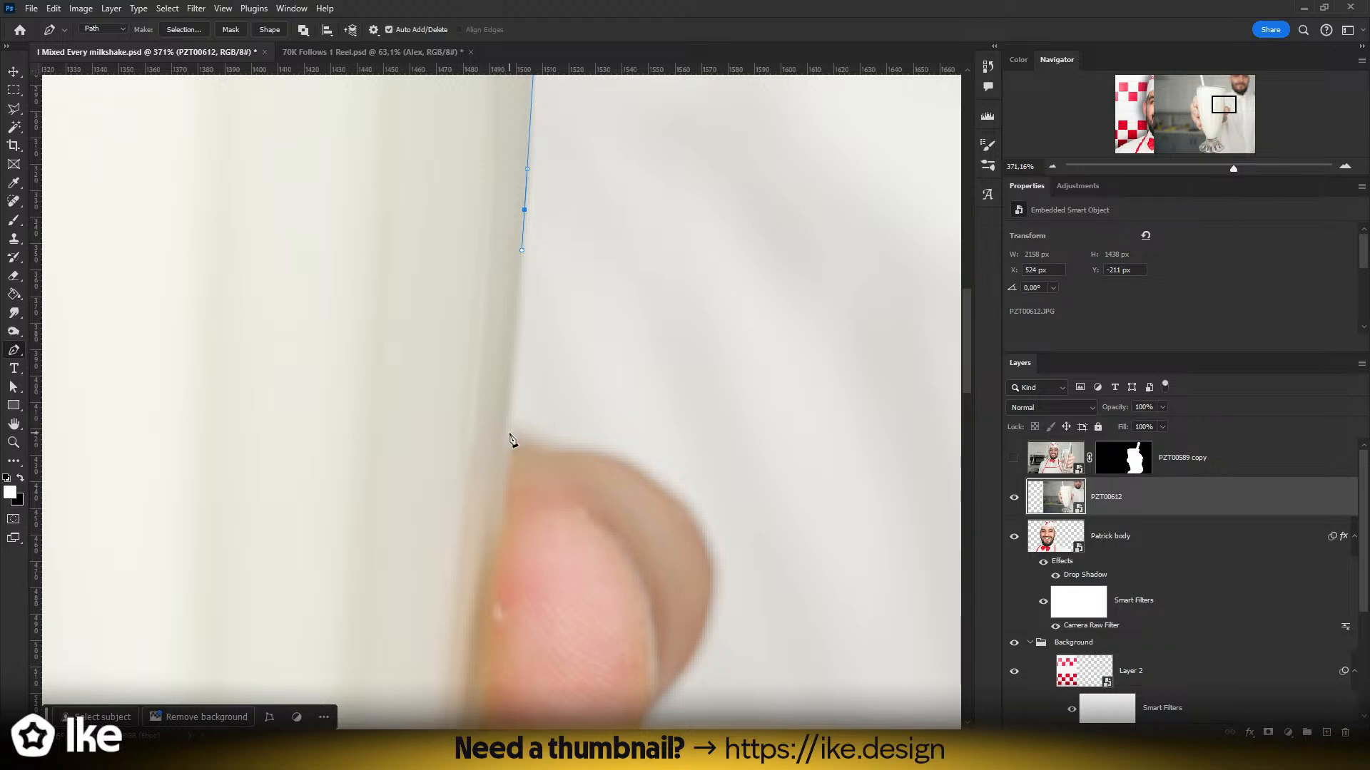
left_click(511, 434)
- Trace the Pen path over the top of the thumb and around its outer edge
left_click_drag(545, 451, 562, 451)
left_click_drag(622, 460, 694, 523)
scroll(694, 525, "down", 2)
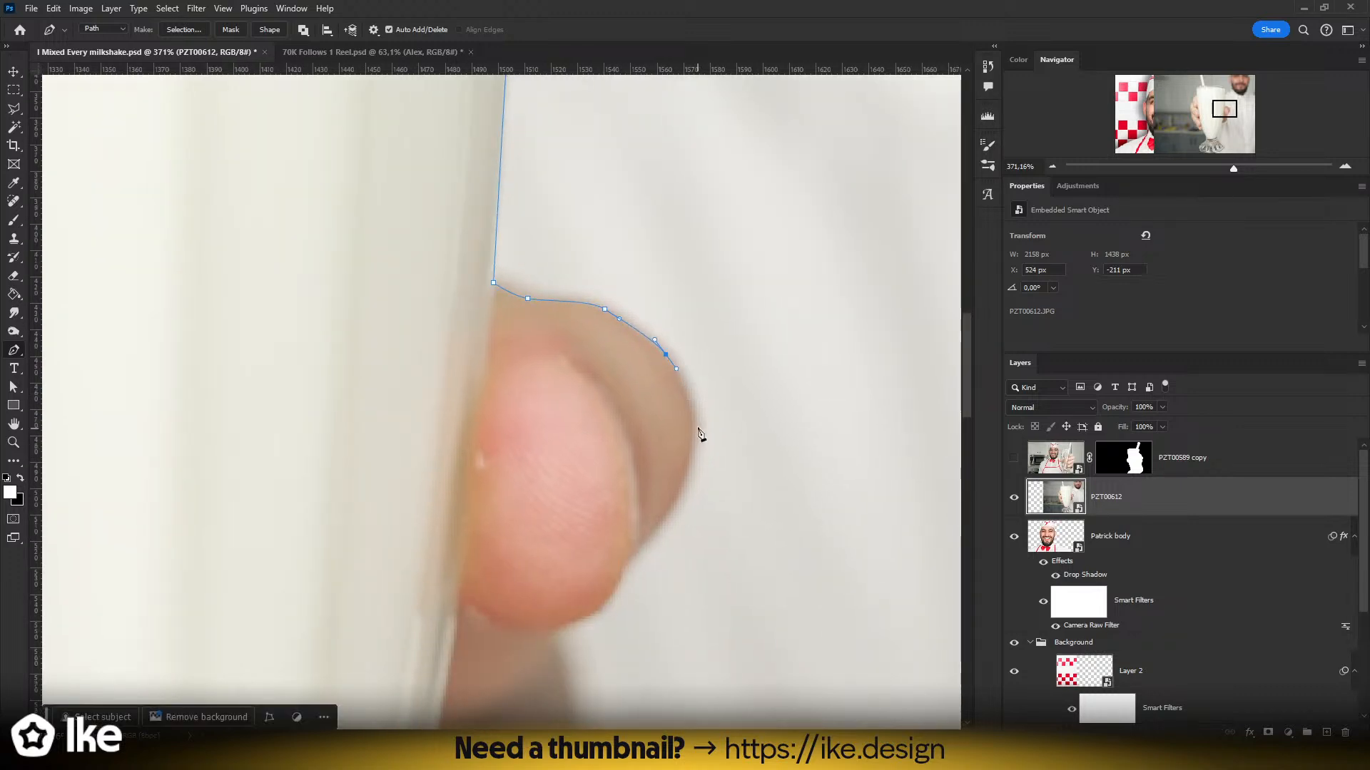
mouse_move(694, 423)
left_mouse_down()
mouse_move(696, 453)
mouse_move(676, 433)
left_mouse_up()
scroll(694, 464, "down", 2)
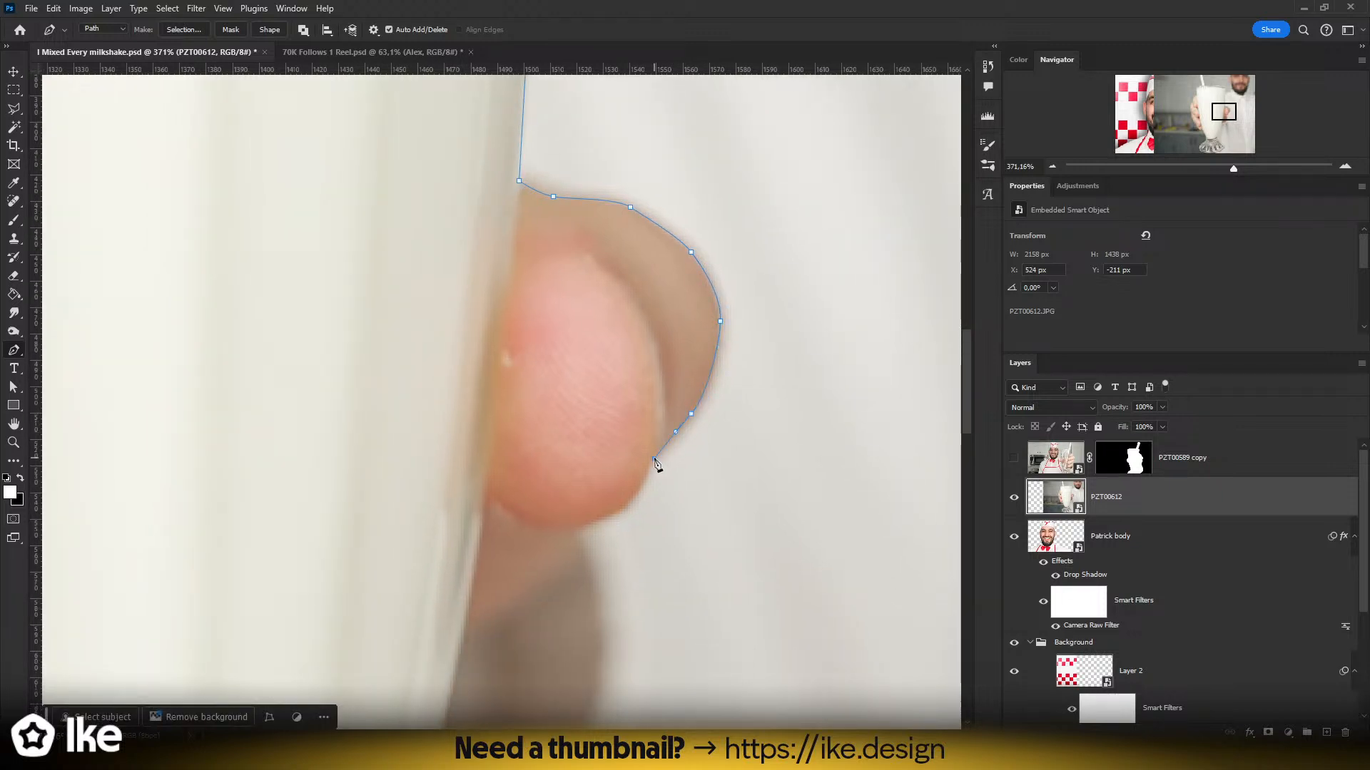
- Continue the Pen path around the underside of the thumb tip back to the glass edge
left_click(655, 458)
left_click_drag(630, 504, 612, 521)
left_click_drag(557, 536, 552, 397)
scroll(577, 398, "down", 6)
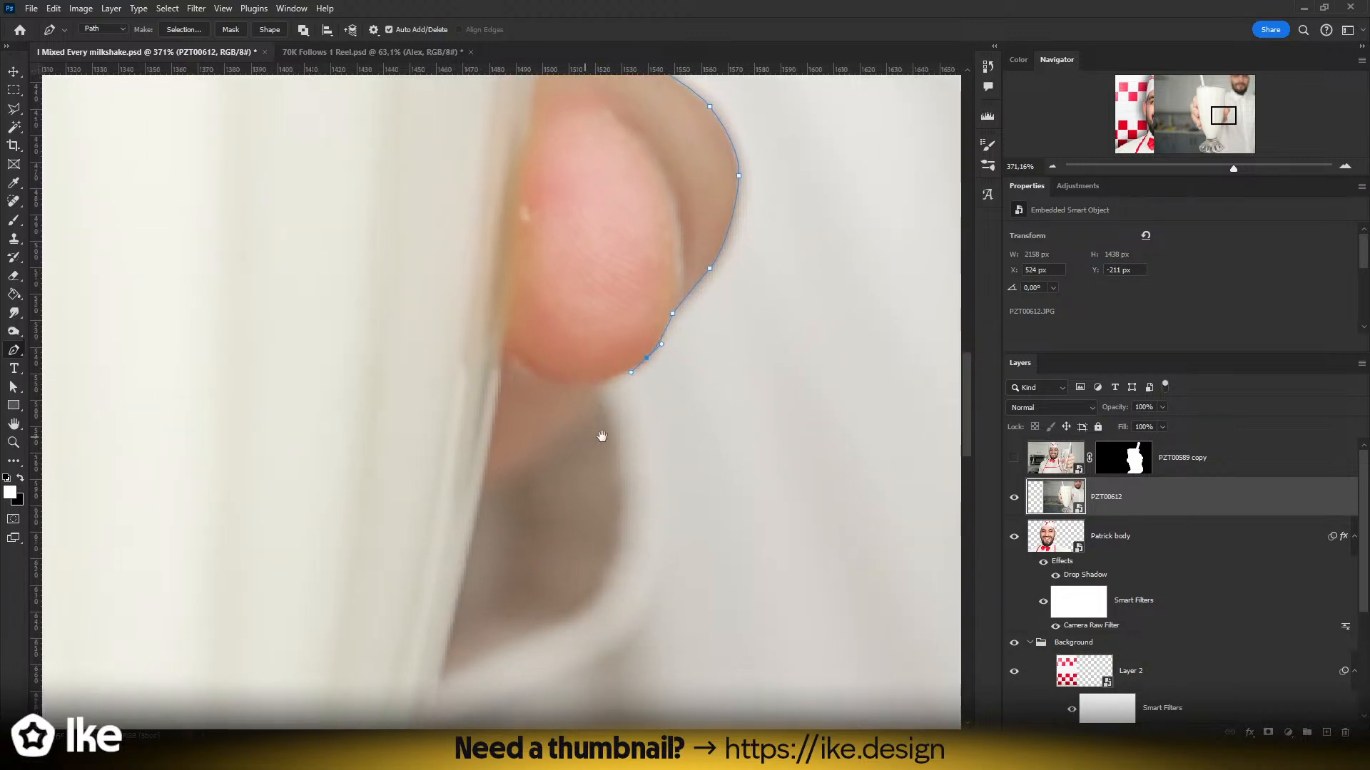
scroll(631, 428, "up", 6)
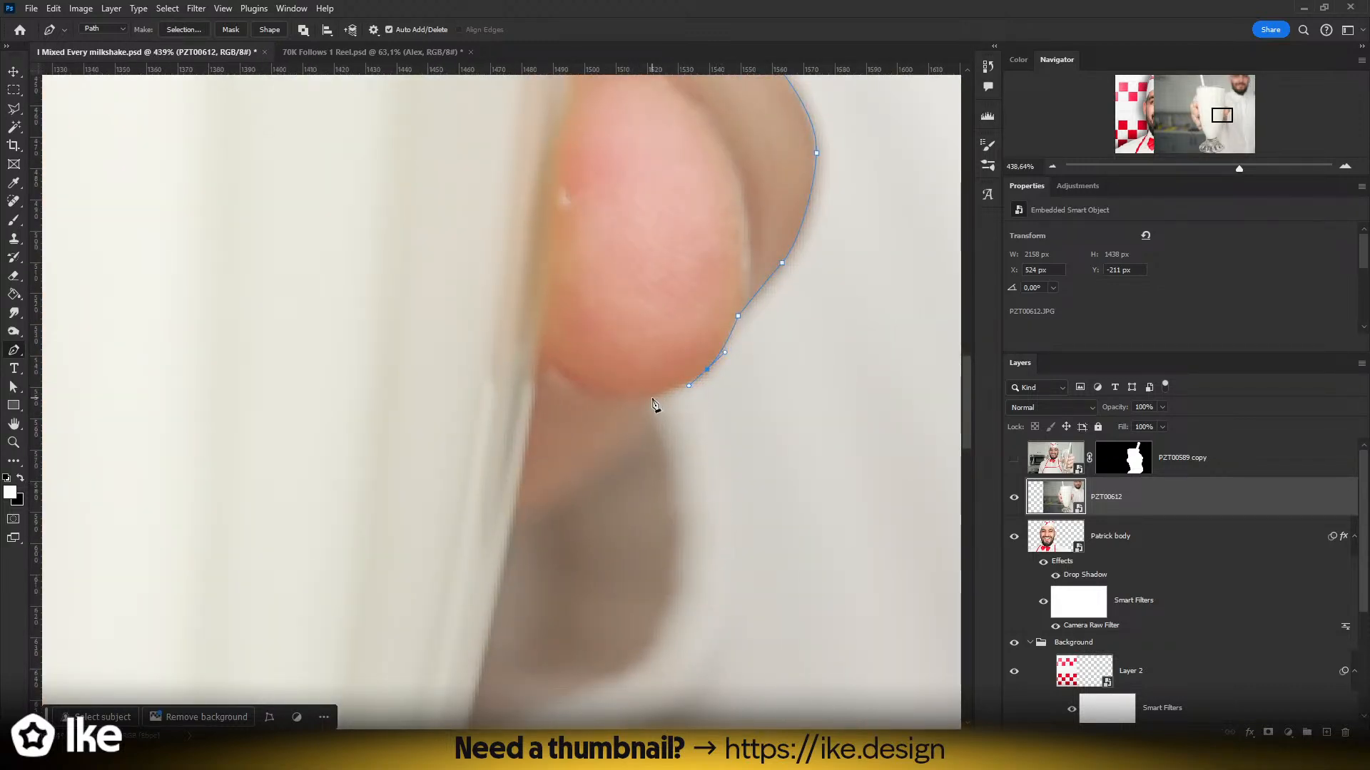
left_click_drag(646, 397, 561, 381)
left_click(538, 363)
- Run the Pen path down the glass's lower right side to the collar above the foot
left_click_drag(515, 492, 654, 221)
left_click_drag(624, 368, 659, 277)
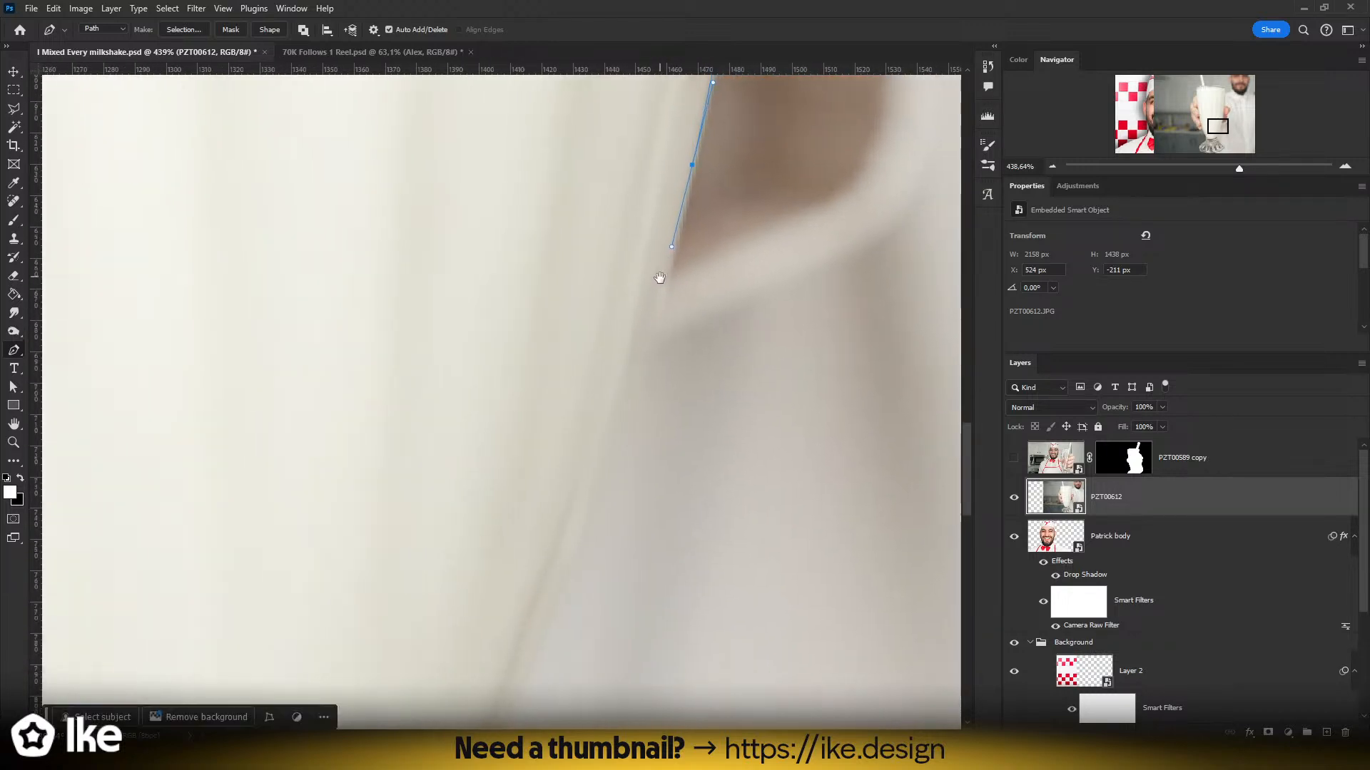
left_click_drag(548, 532, 733, 222)
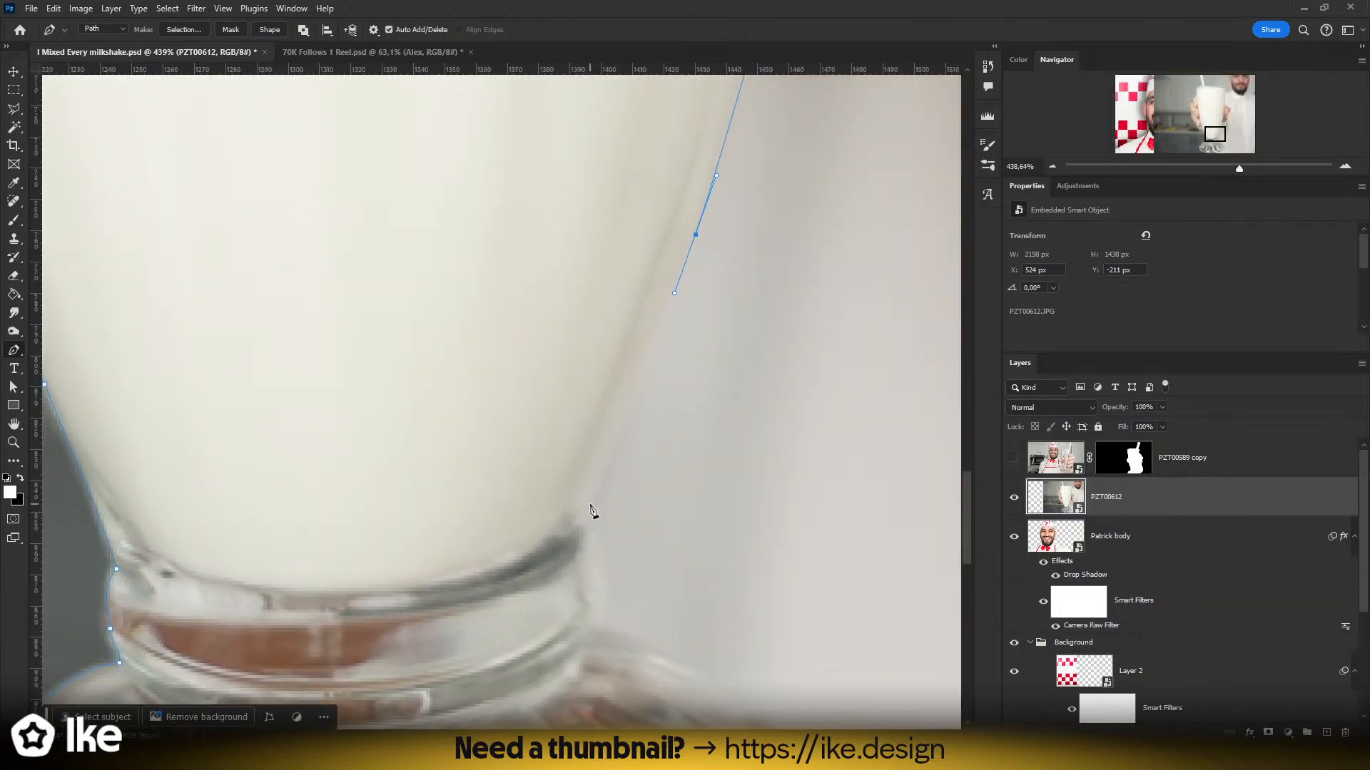
left_click_drag(588, 503, 624, 294)
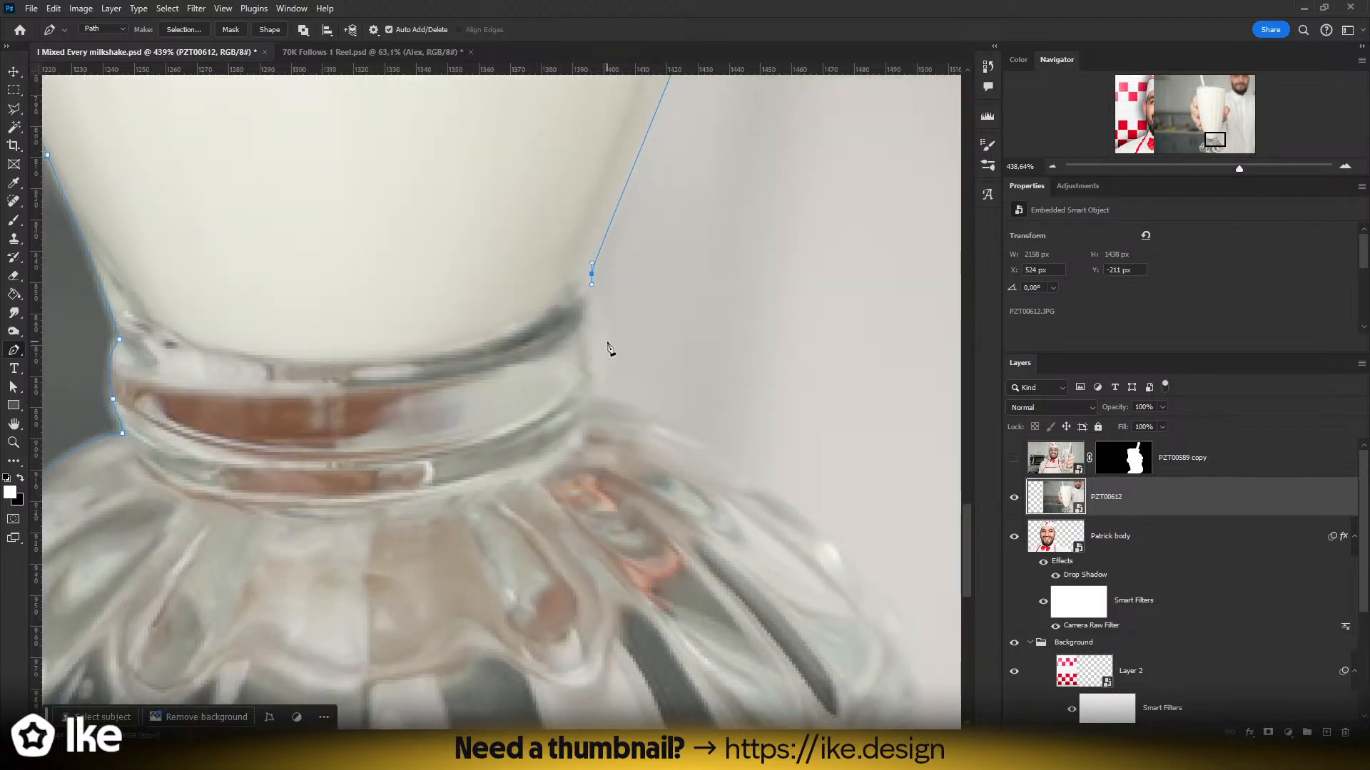
- Trace the right side of the glass collar with the Pen path and start along the top of the foot
left_click_drag(610, 351, 611, 380)
left_click(601, 402)
left_click_drag(614, 413, 599, 286)
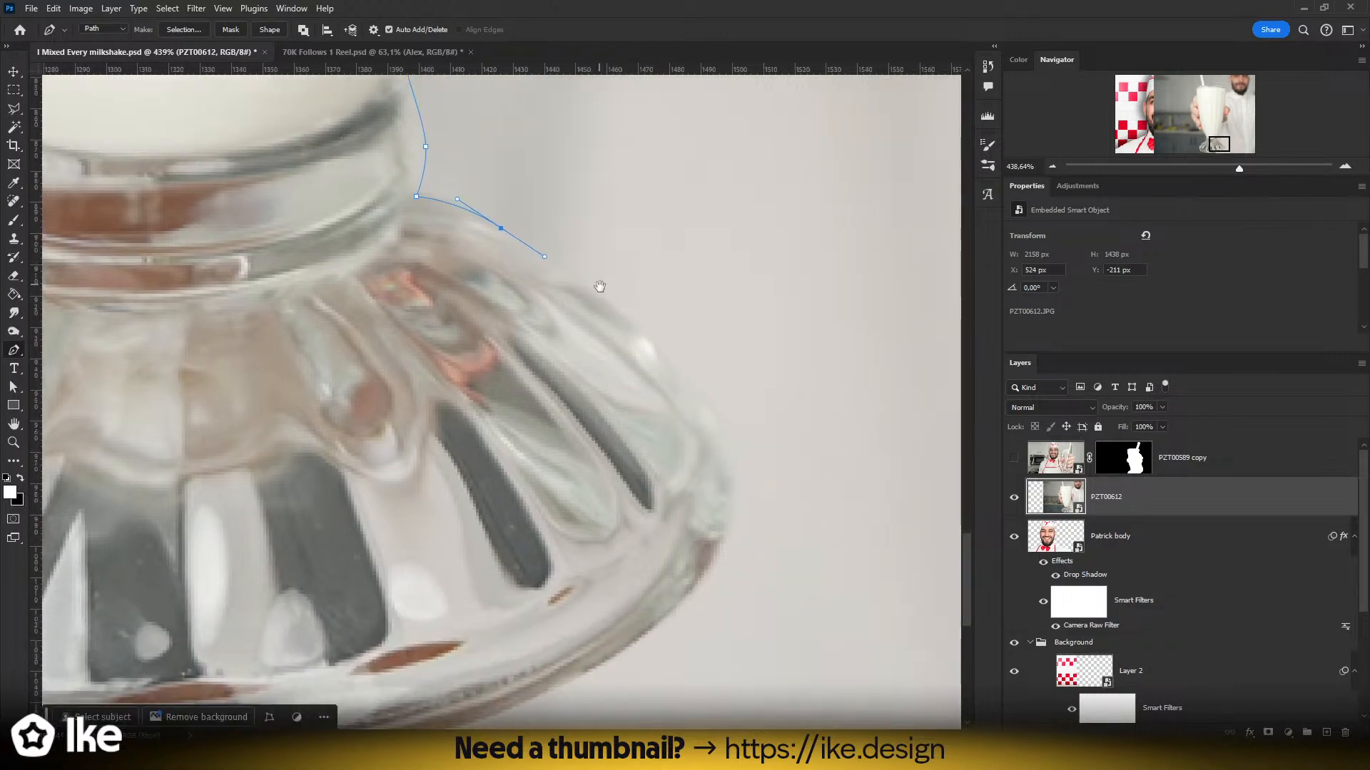
- Trace the right and bottom edges of the glass foot and close the Pen path at its starting point
left_click_drag(651, 340, 766, 256)
left_click(704, 400)
left_click_drag(683, 356, 614, 406)
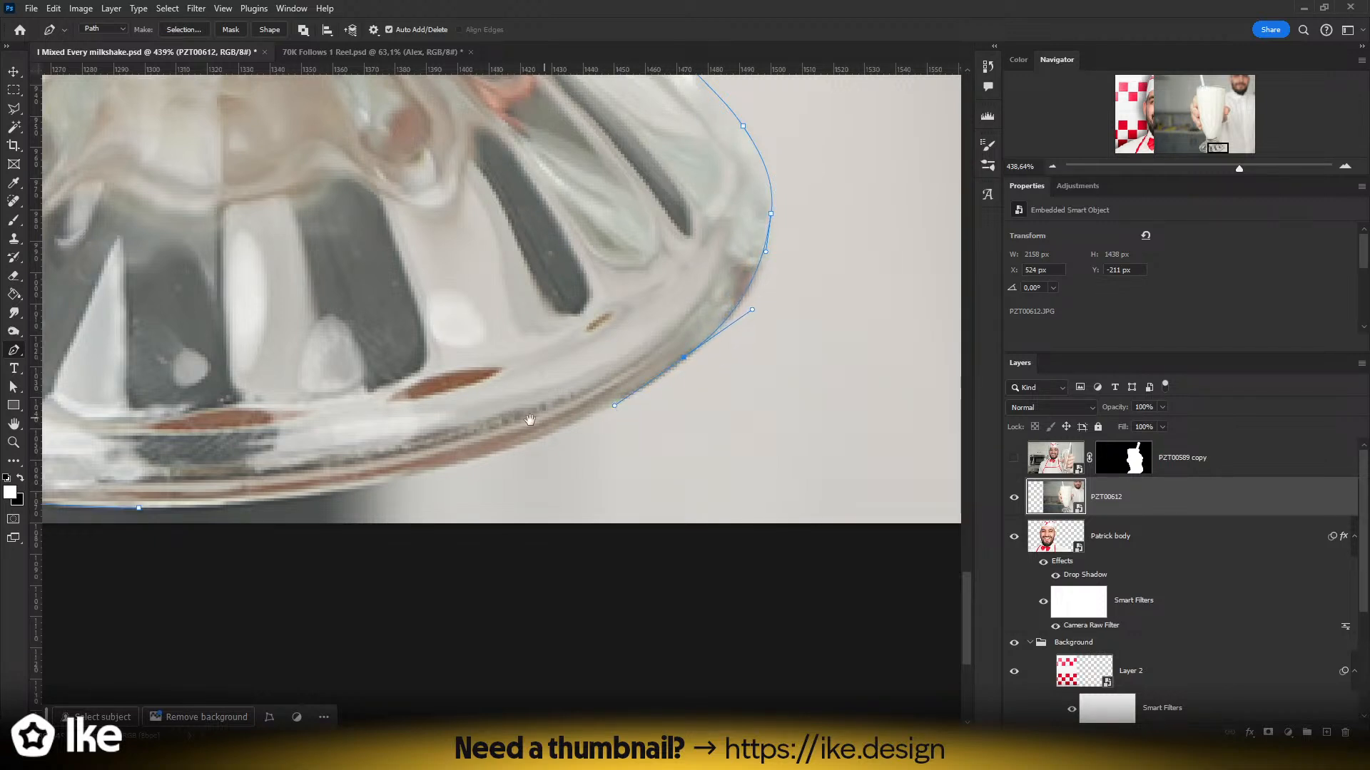
left_click_drag(530, 420, 710, 373)
left_click_drag(607, 423, 506, 449)
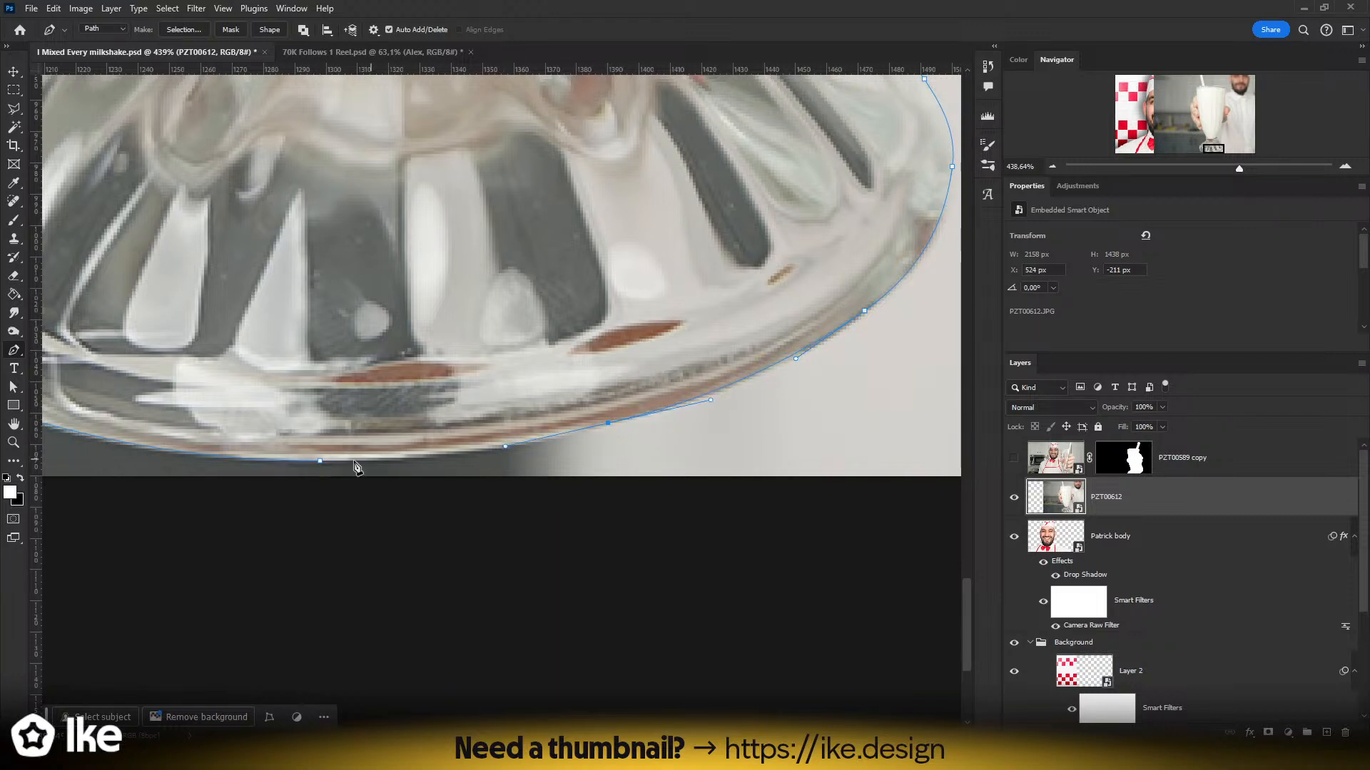
left_click(320, 461)
- Mask the PZT00612 layer with the closed path to isolate the glass and hand from the photo
left_click_drag(468, 223, 495, 355)
scroll(494, 334, "down", 8)
left_click_drag(432, 214, 520, 459)
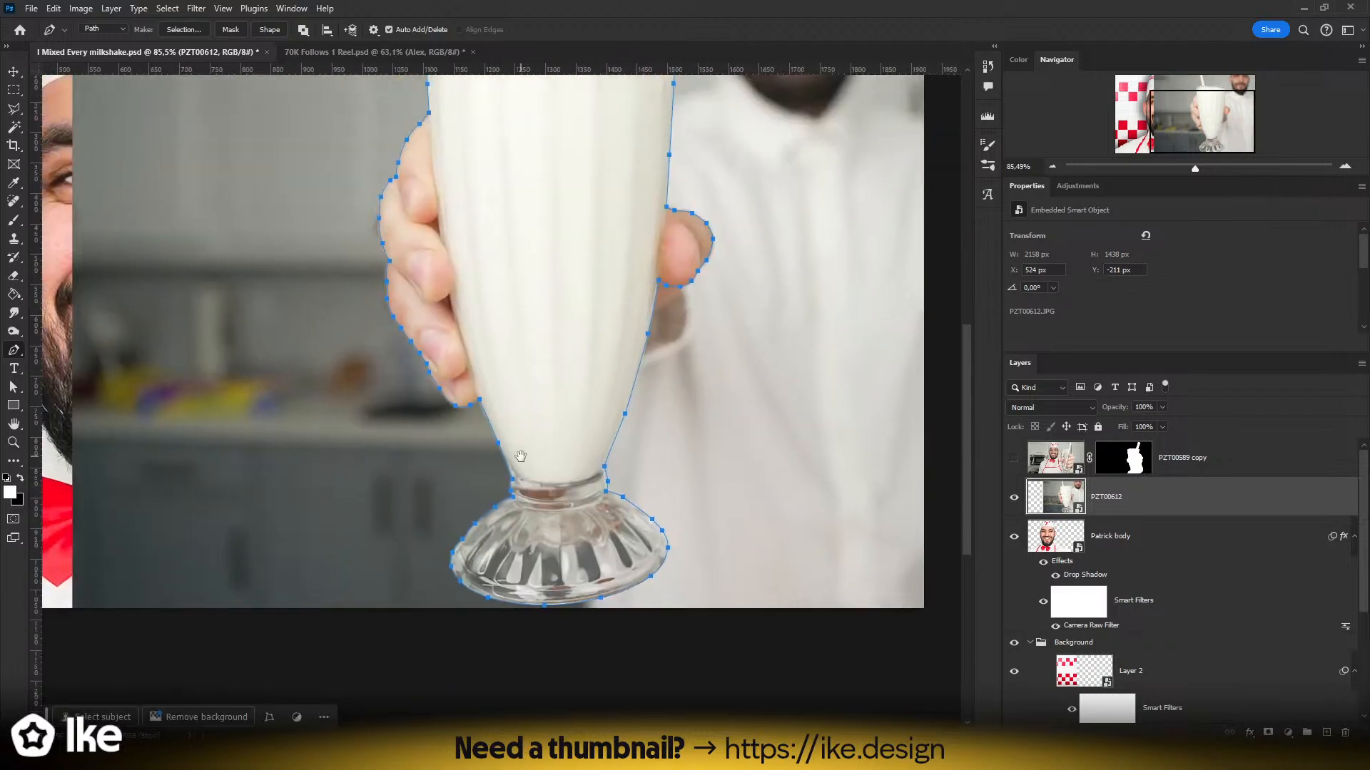
left_click_drag(534, 332, 545, 386)
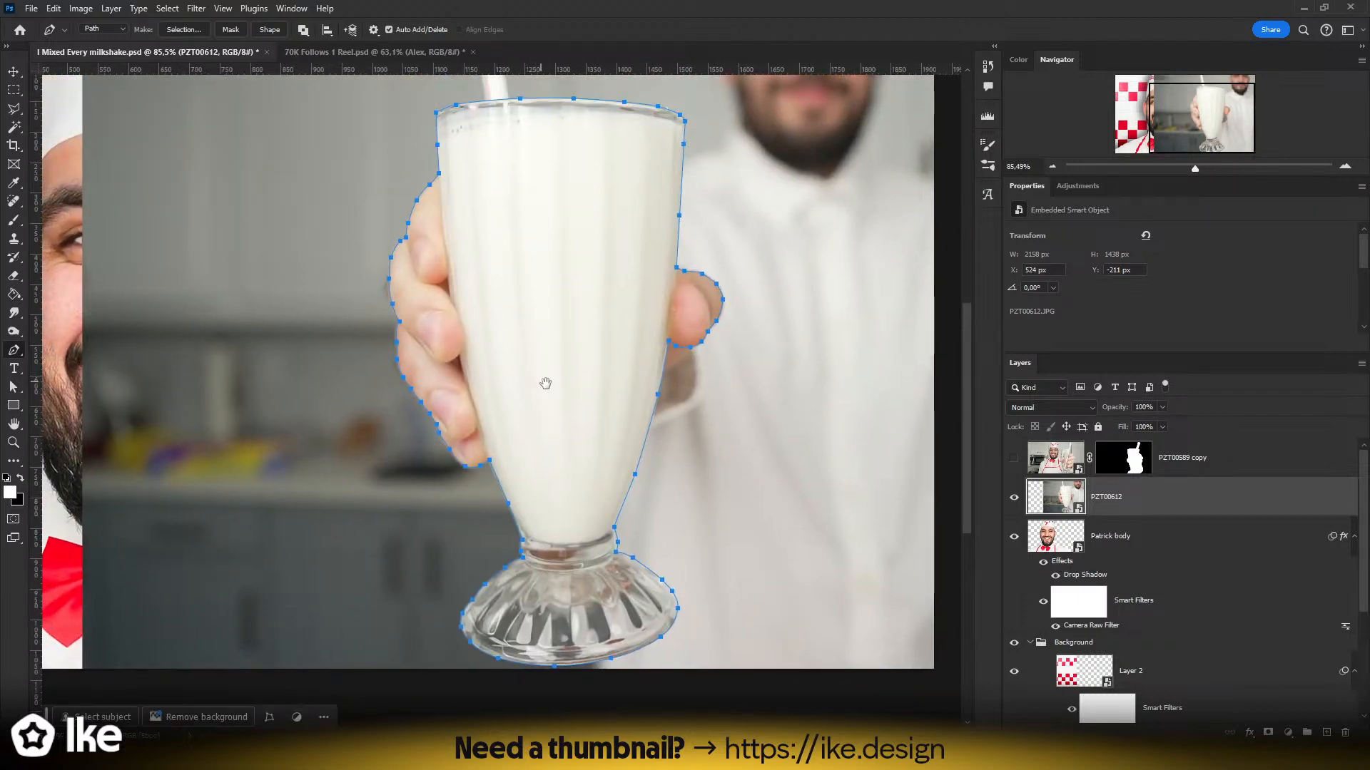
left_click(230, 29)
key("z")
left_click_drag(678, 334, 544, 321)
key("v")
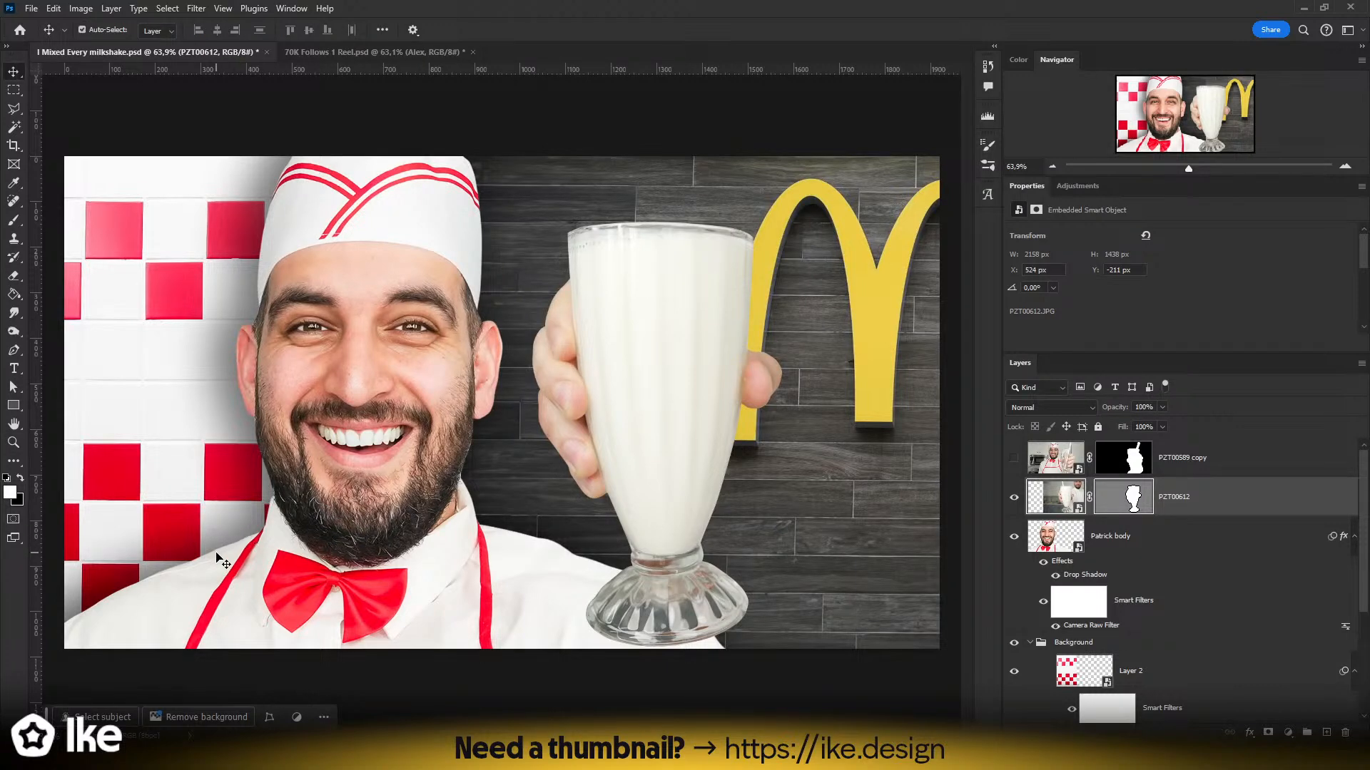
- Flip the masked glass photo horizontally and move it back beside the man's face
key("ctrl+t")
left_click(63, 717)
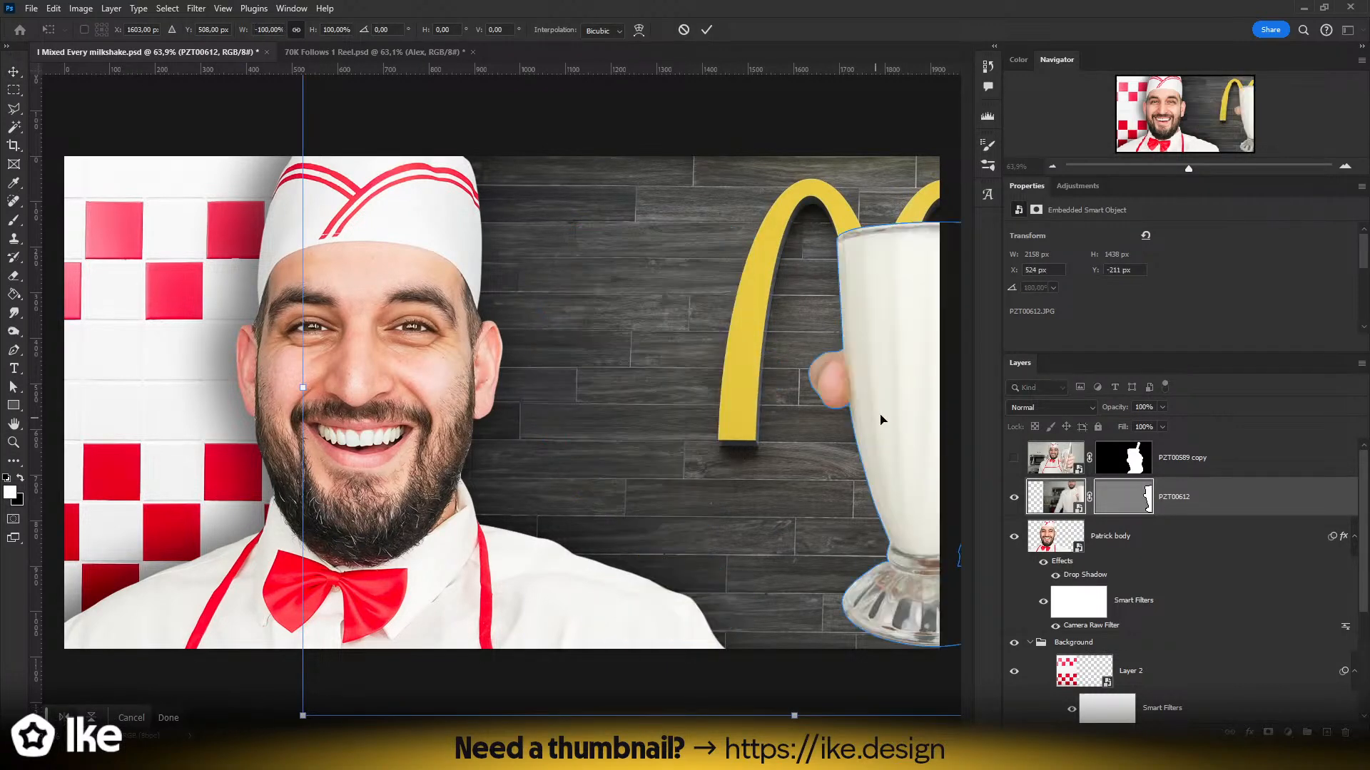
left_click_drag(880, 408, 622, 445)
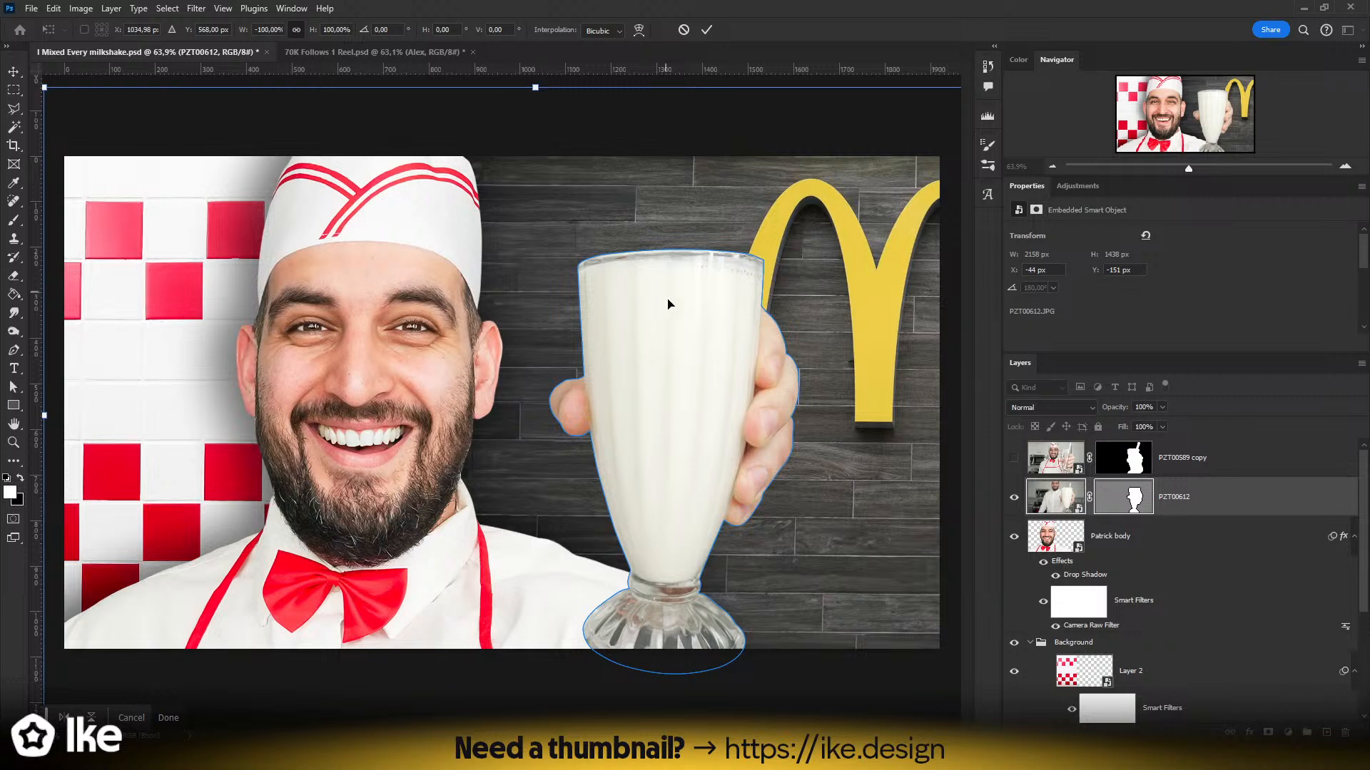
- Enlarge the flipped glass photo to 2662 by 1775 px and place it with the foot below the canvas edge
left_click_drag(674, 341, 688, 457)
left_click_drag(551, 203, 567, 57)
left_click_drag(725, 347, 672, 315)
key("Return")
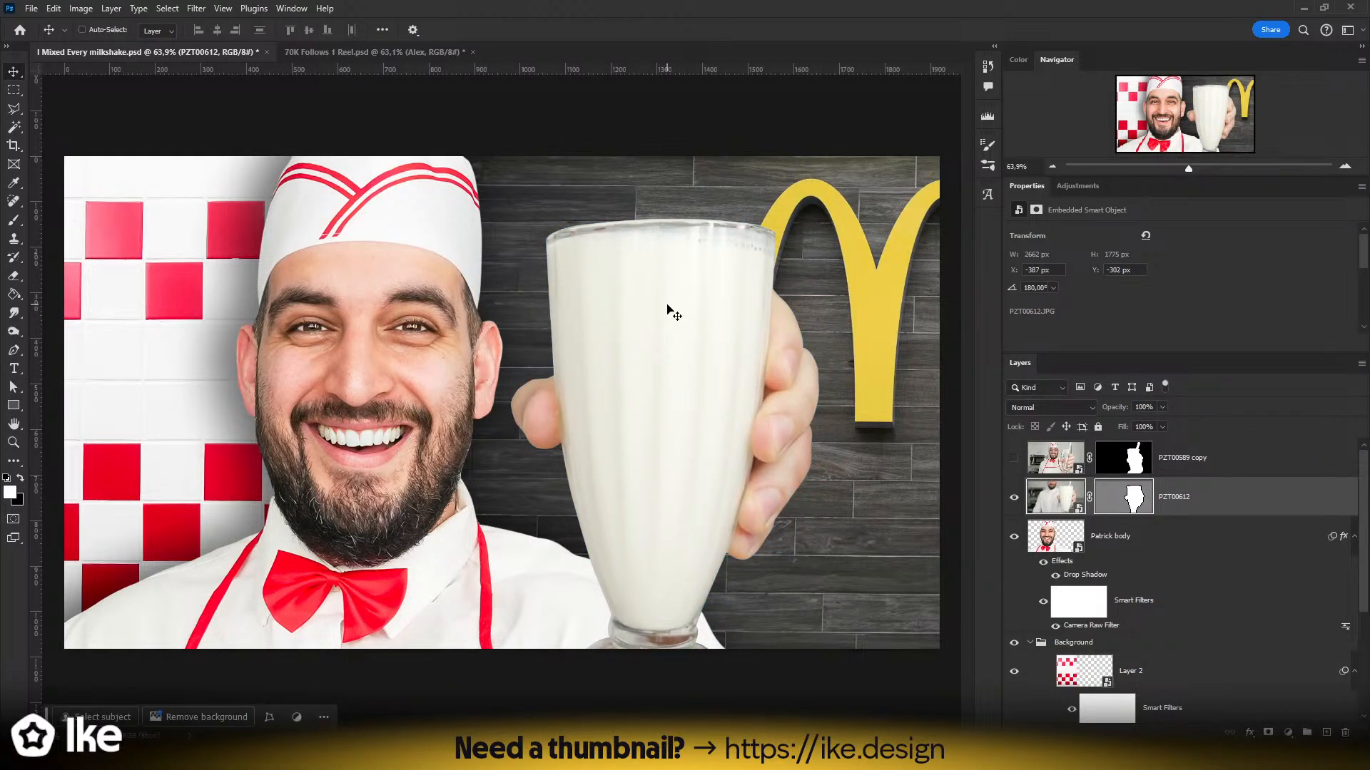
- Scale the glass photo down to 2341 by 1561 px and reposition it so part of the foot lies inside the canvas
key("z")
left_click_drag(659, 339, 635, 414)
key("v")
key("ctrl+t")
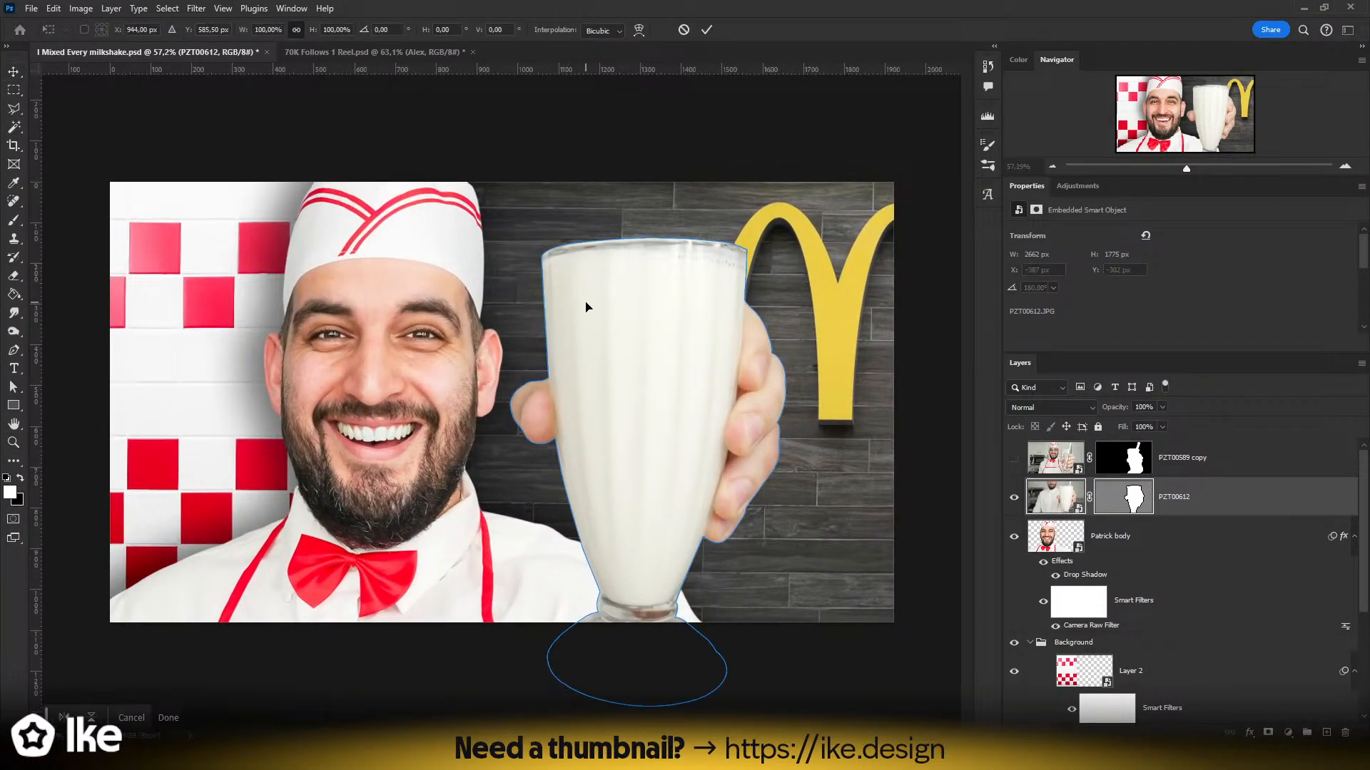
key("Return")
key("z")
left_click_drag(581, 345, 537, 360)
key("ctrl+t")
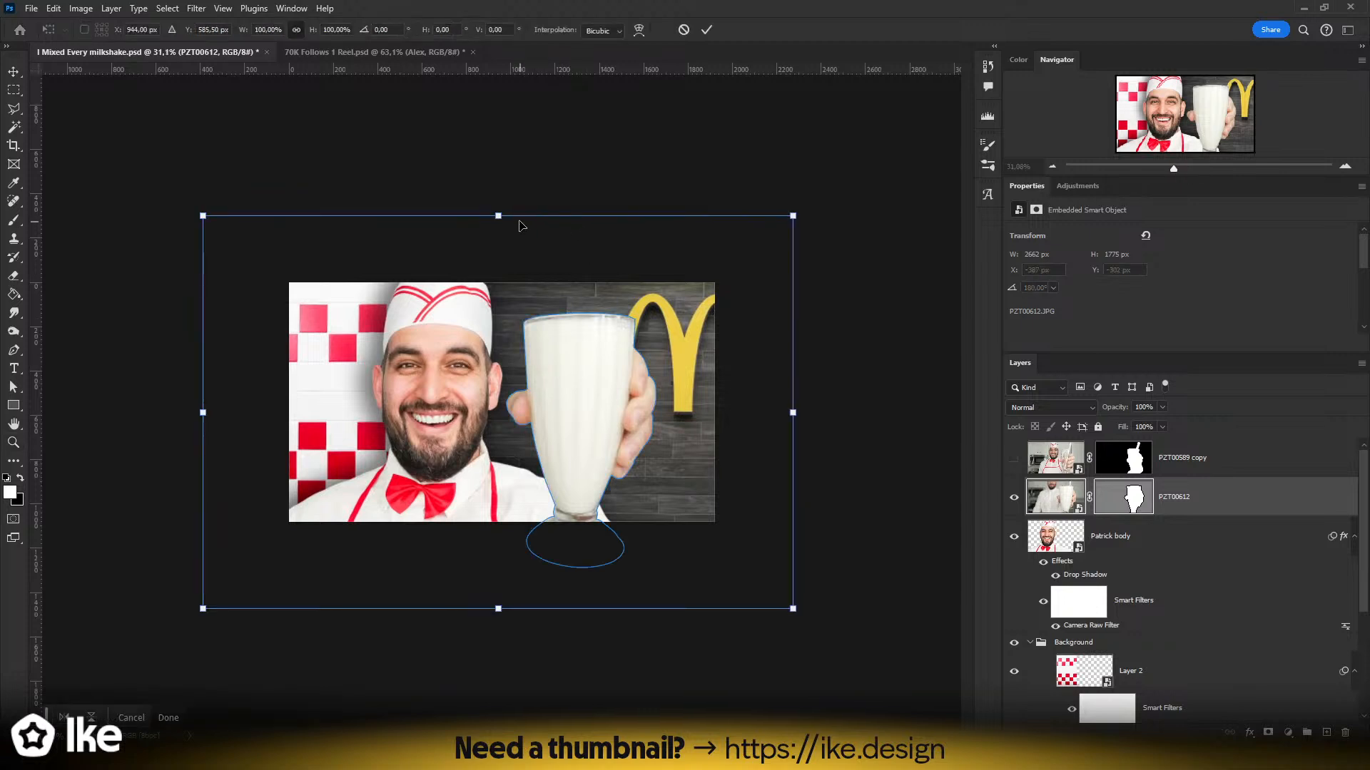
left_click_drag(501, 214, 501, 263)
mouse_move(588, 413)
left_mouse_down()
mouse_move(593, 384)
mouse_move(581, 400)
mouse_move(598, 416)
left_mouse_up()
key("Return")
- Shift the glass layer slightly to the right, to an X position of -171 px
key("z")
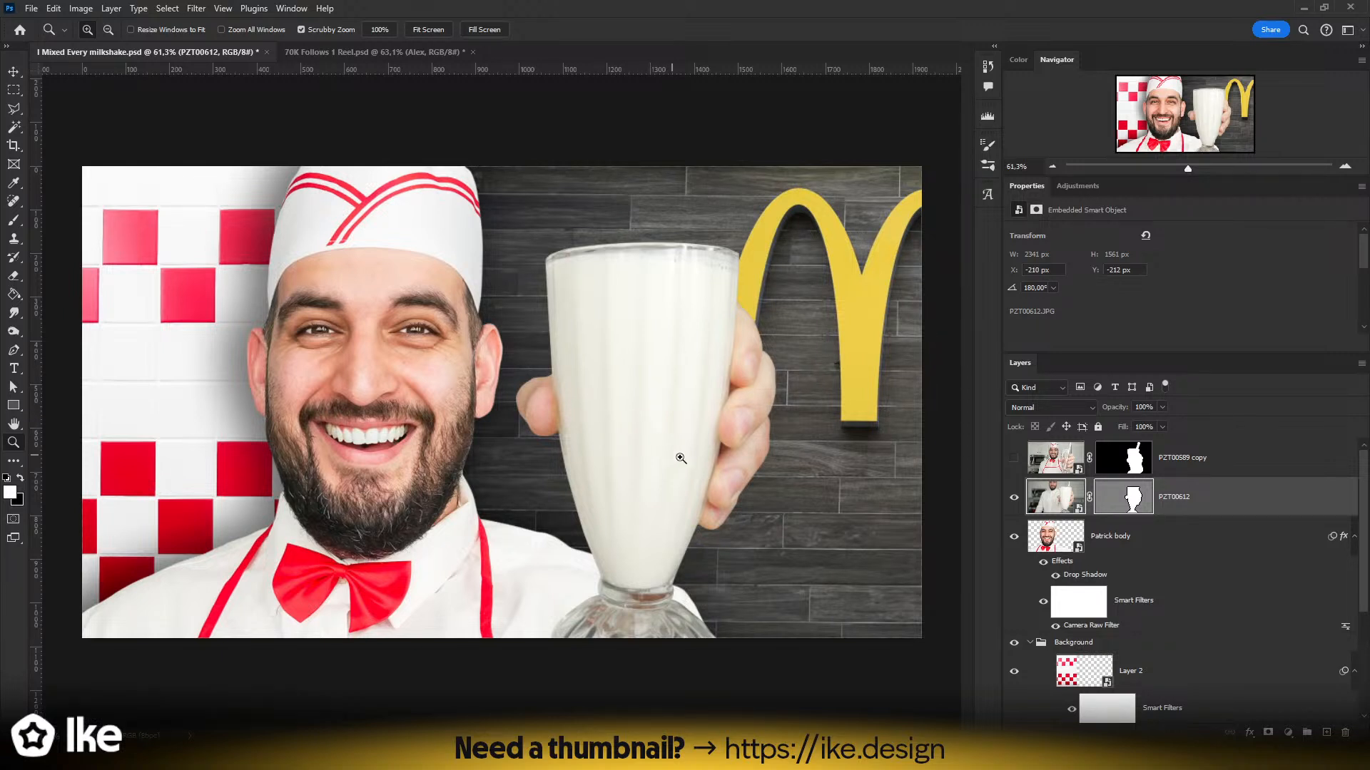
mouse_move(681, 458)
left_mouse_down()
mouse_move(695, 448)
mouse_move(666, 447)
mouse_move(685, 449)
left_mouse_up()
key("v")
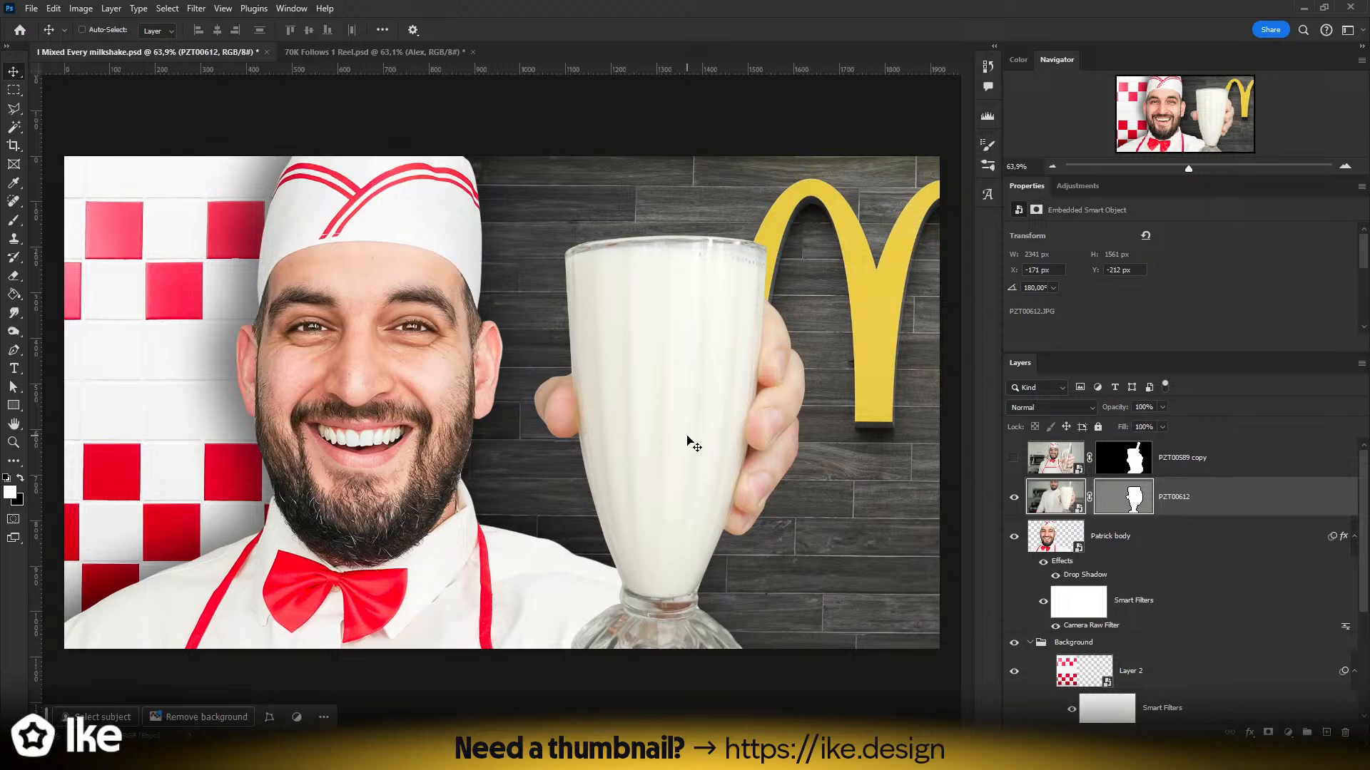
key("z")
left_click_drag(574, 390, 418, 431)
key("space")
key("ctrl+0")
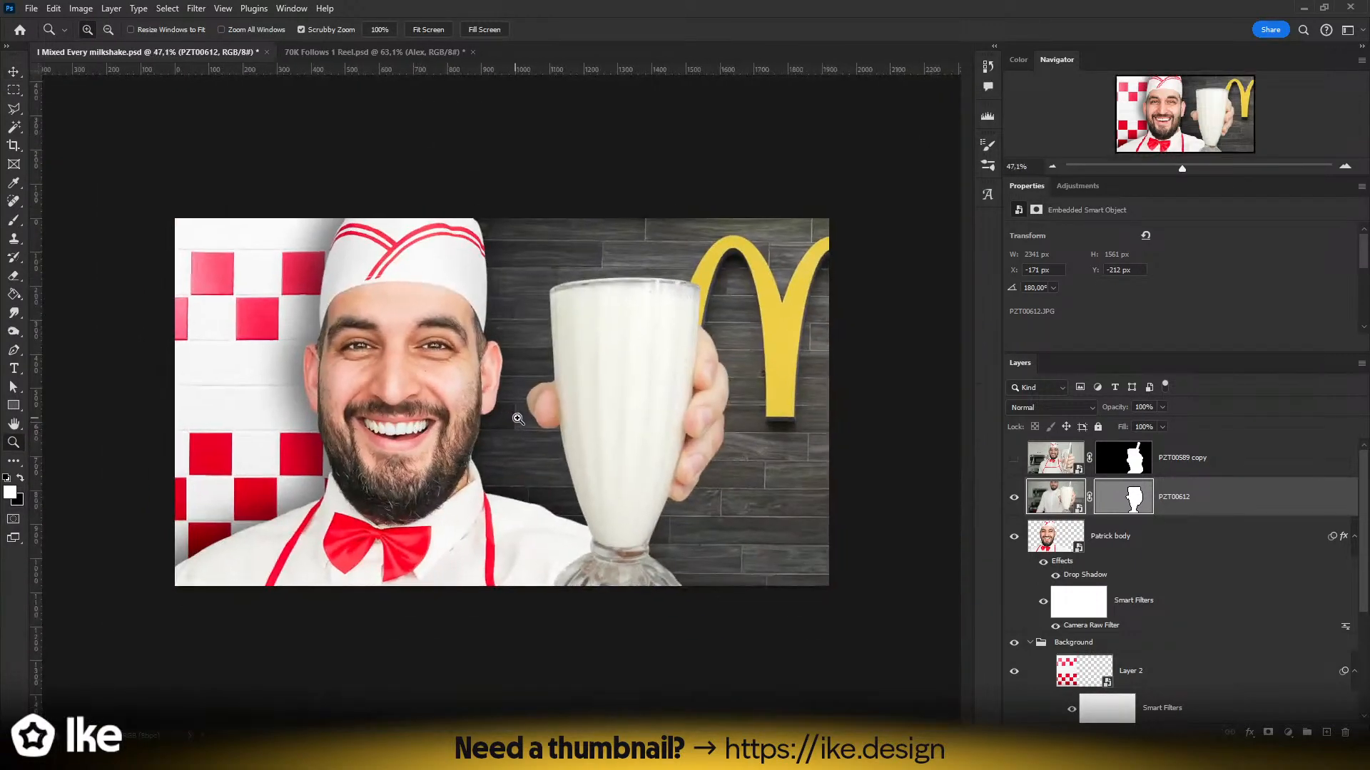
key("v")
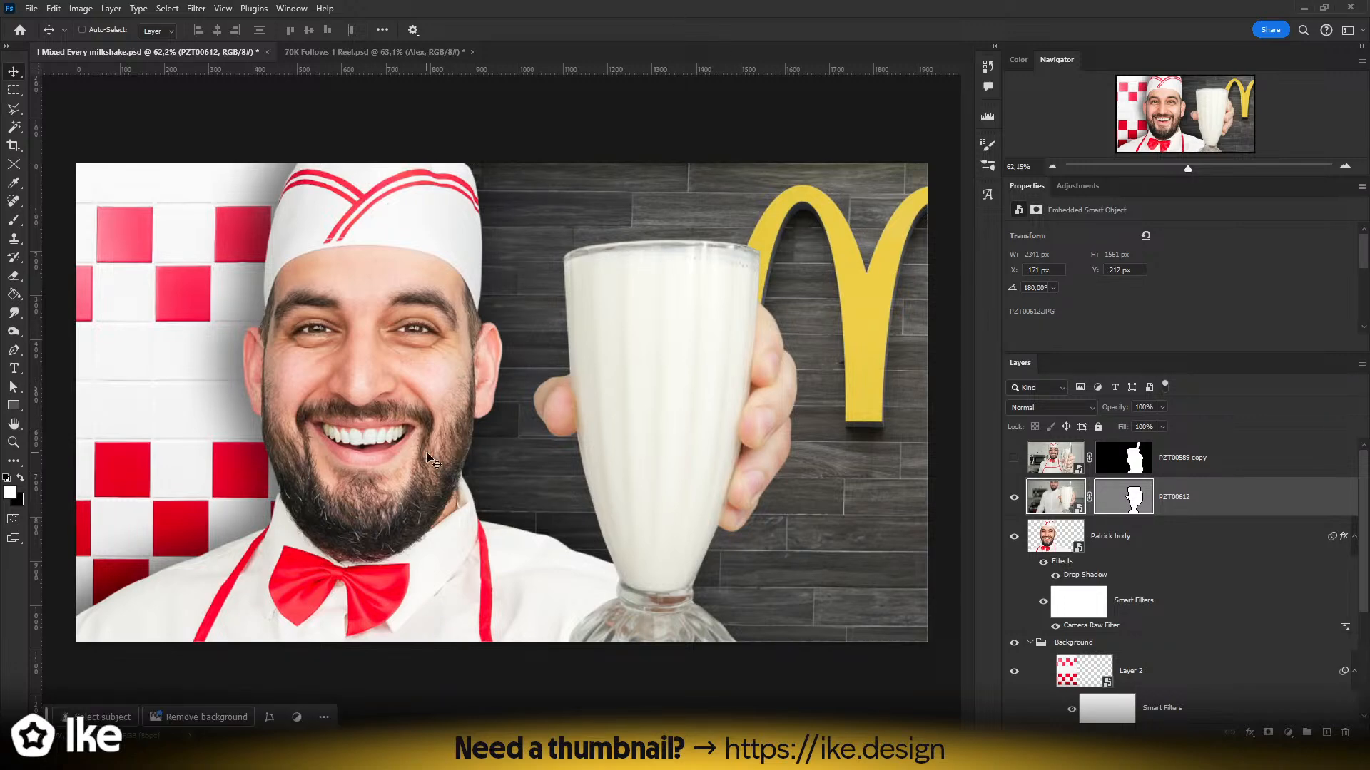
key("z")
mouse_move(470, 459)
left_mouse_down()
mouse_move(492, 460)
mouse_move(478, 460)
left_mouse_up()
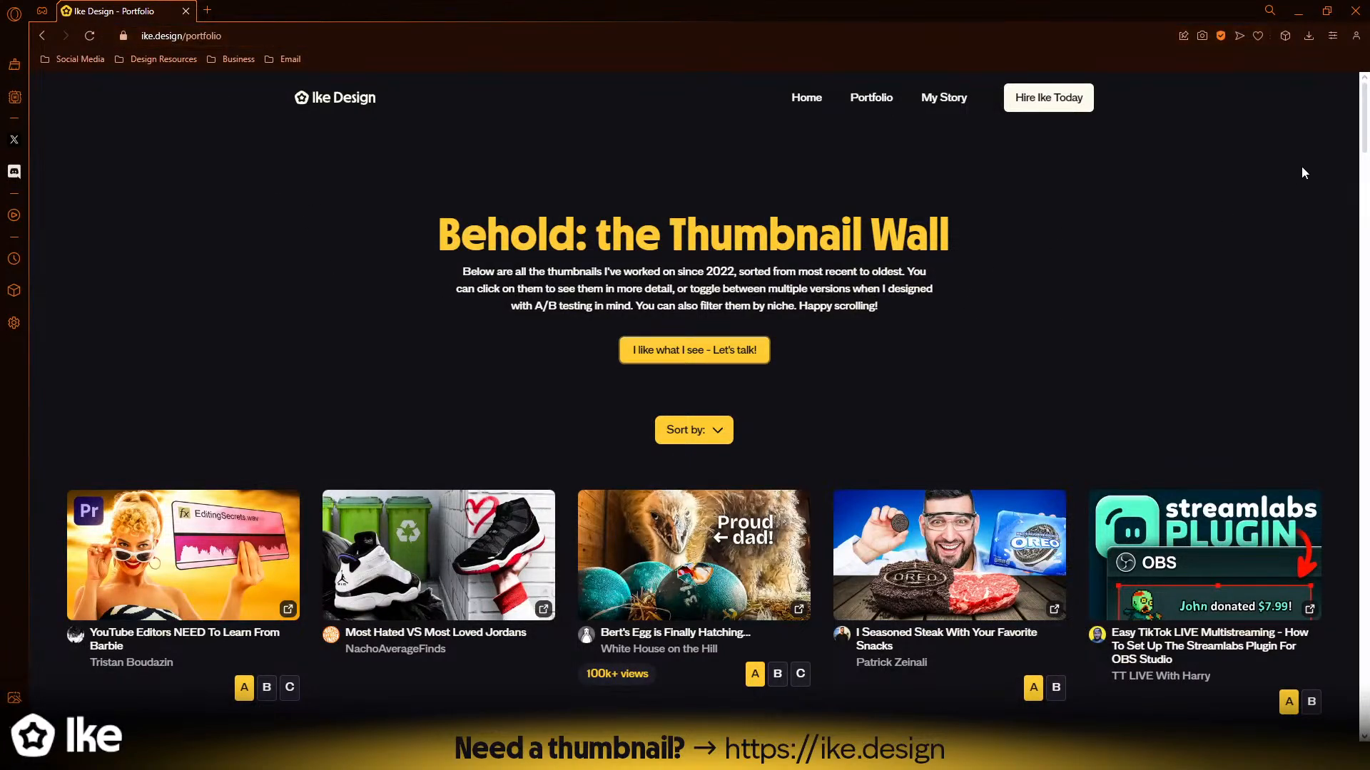
- Switch to the browser and look through the thumbnail wall on the ike.design portfolio page
scroll(1097, 383, "down", 10)
scroll(1097, 382, "down", 10)
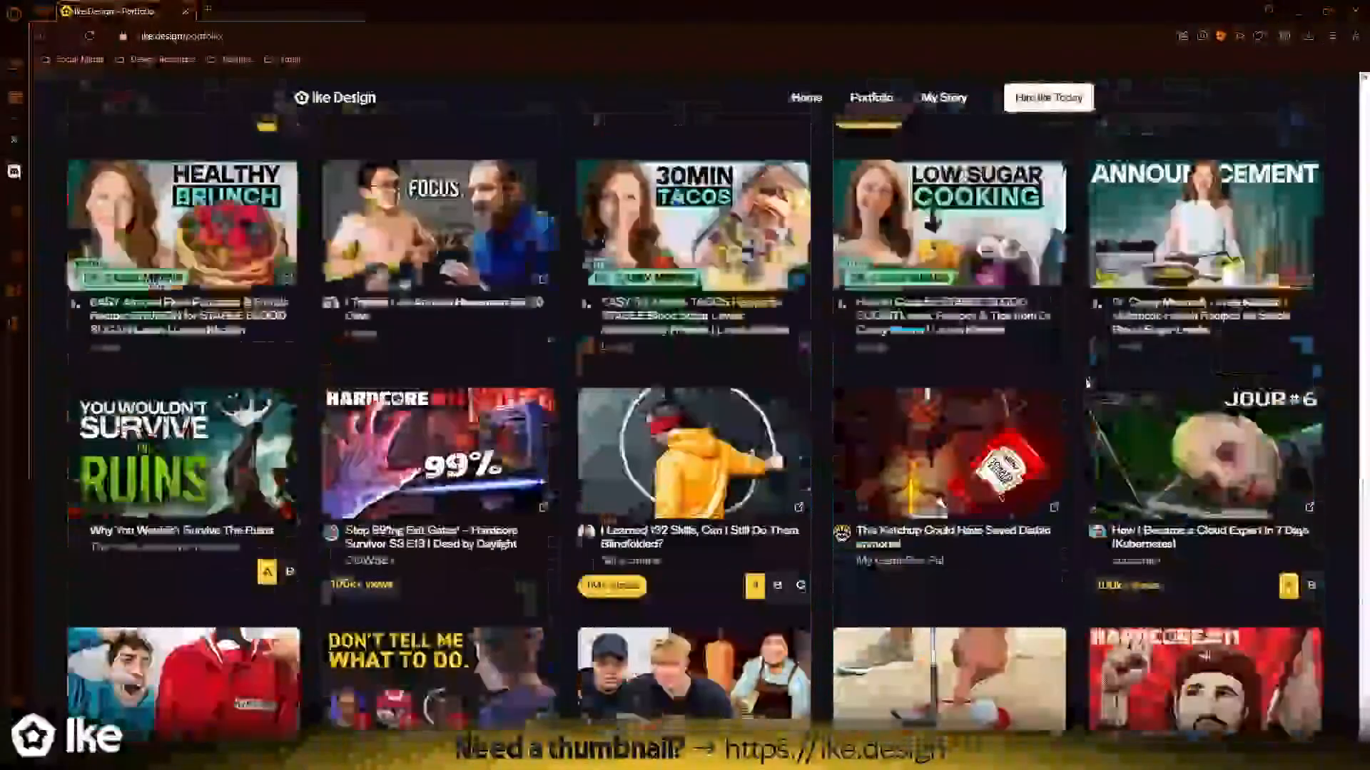
scroll(1077, 372, "up", 5)
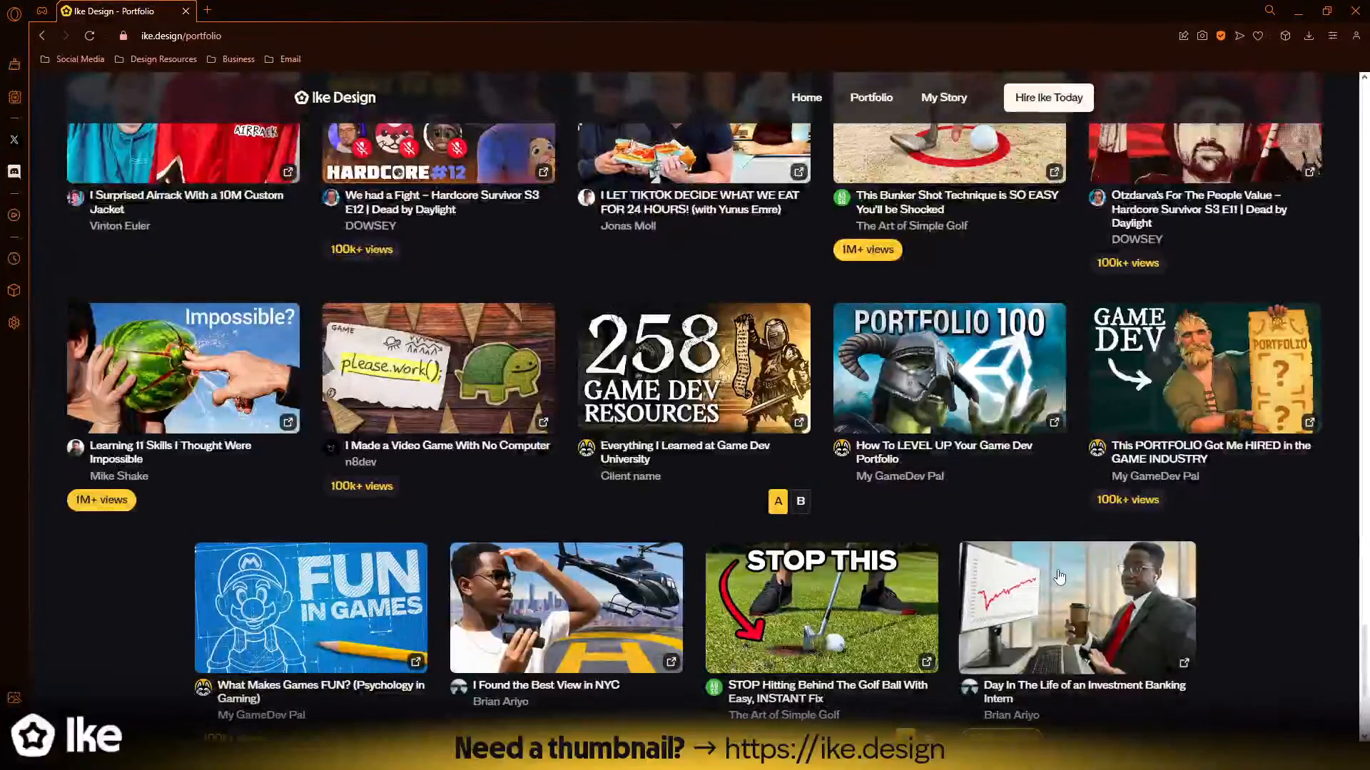
- Open the "Day In The Life of an Investment Banking Intern" video from the portfolio, pause it, check its view count and close it
mouse_move(1060, 591)
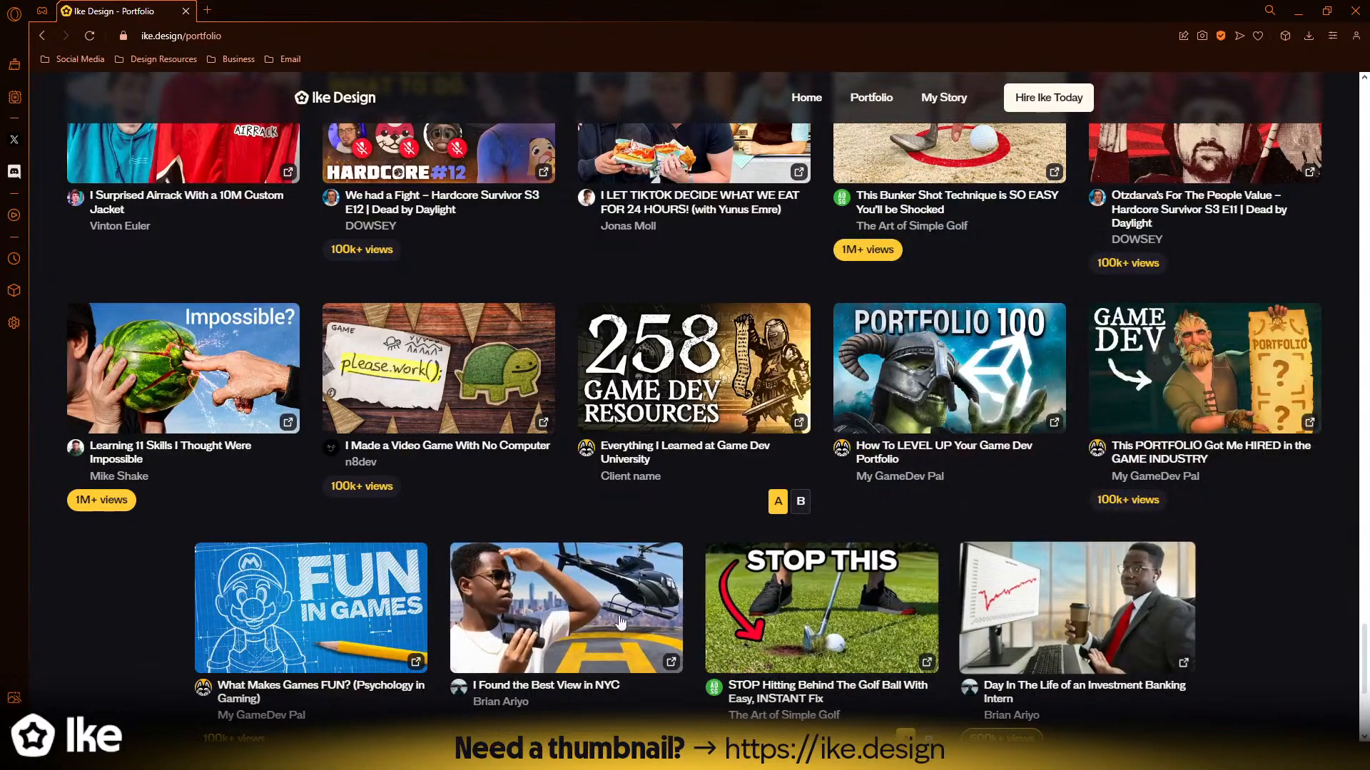
mouse_move(1085, 619)
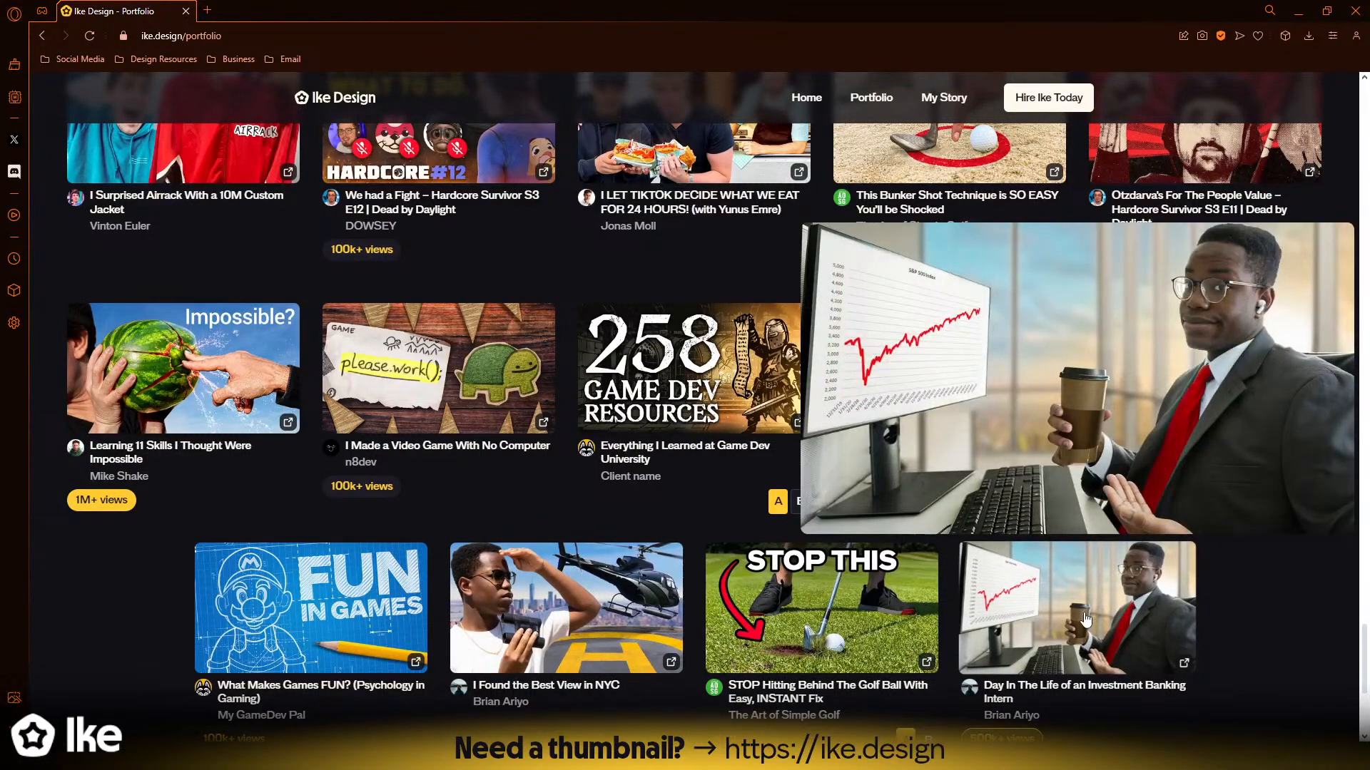
scroll(1085, 619, "down", 1)
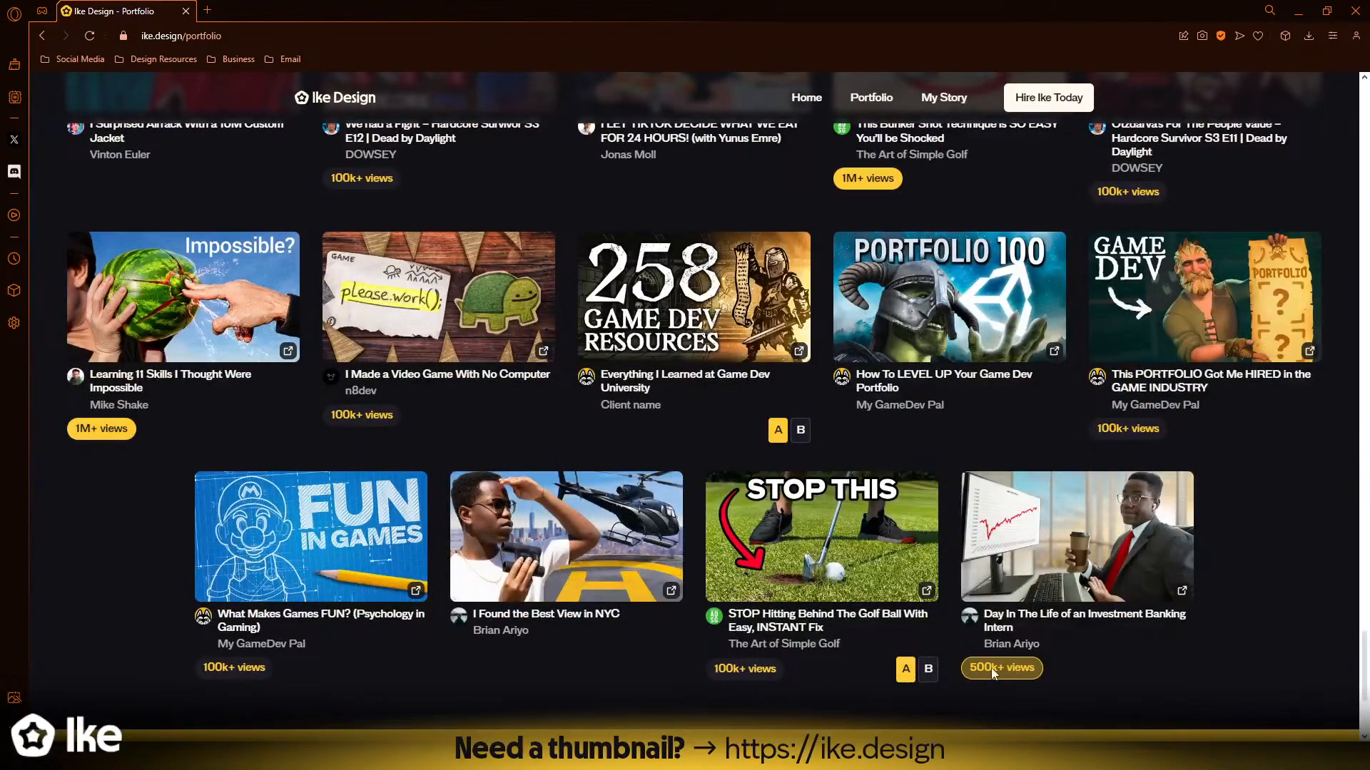
left_click(1182, 592)
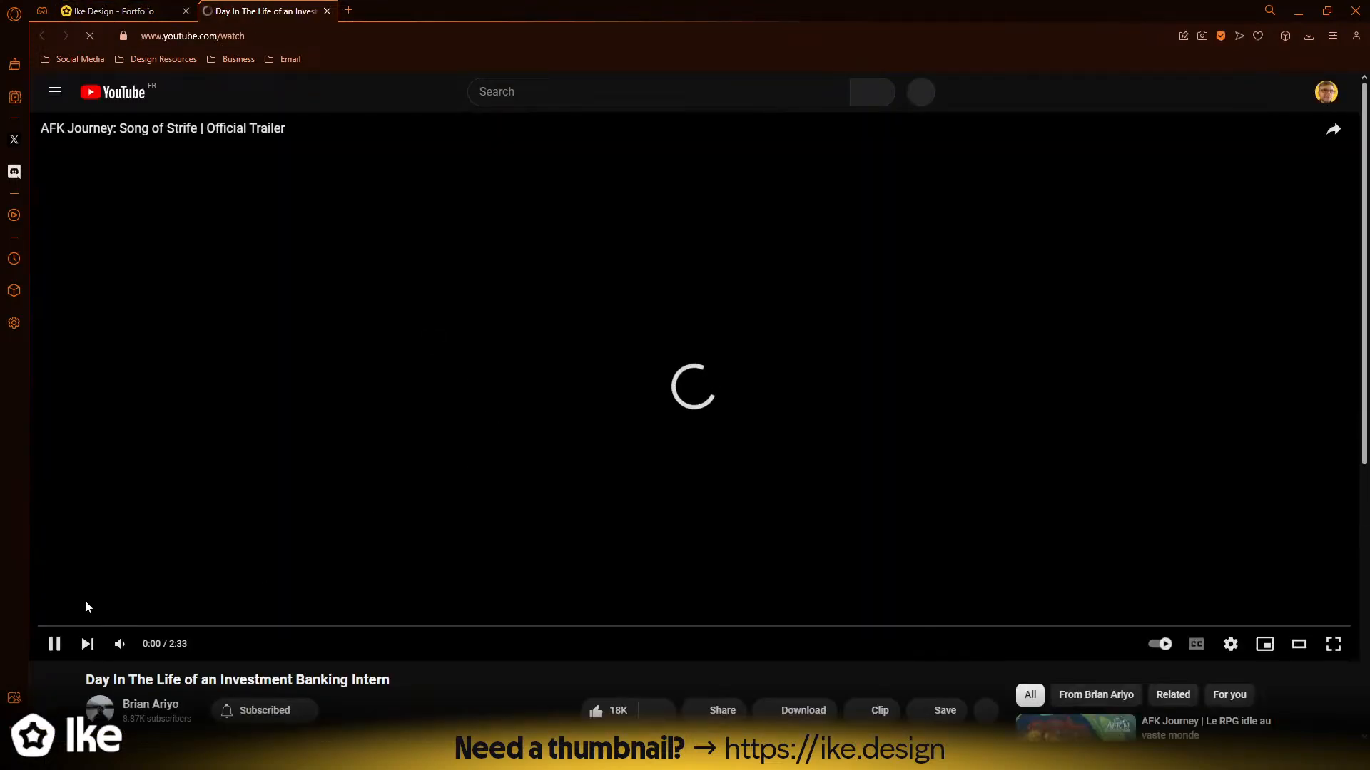
left_click(53, 648)
scroll(284, 510, "down", 2)
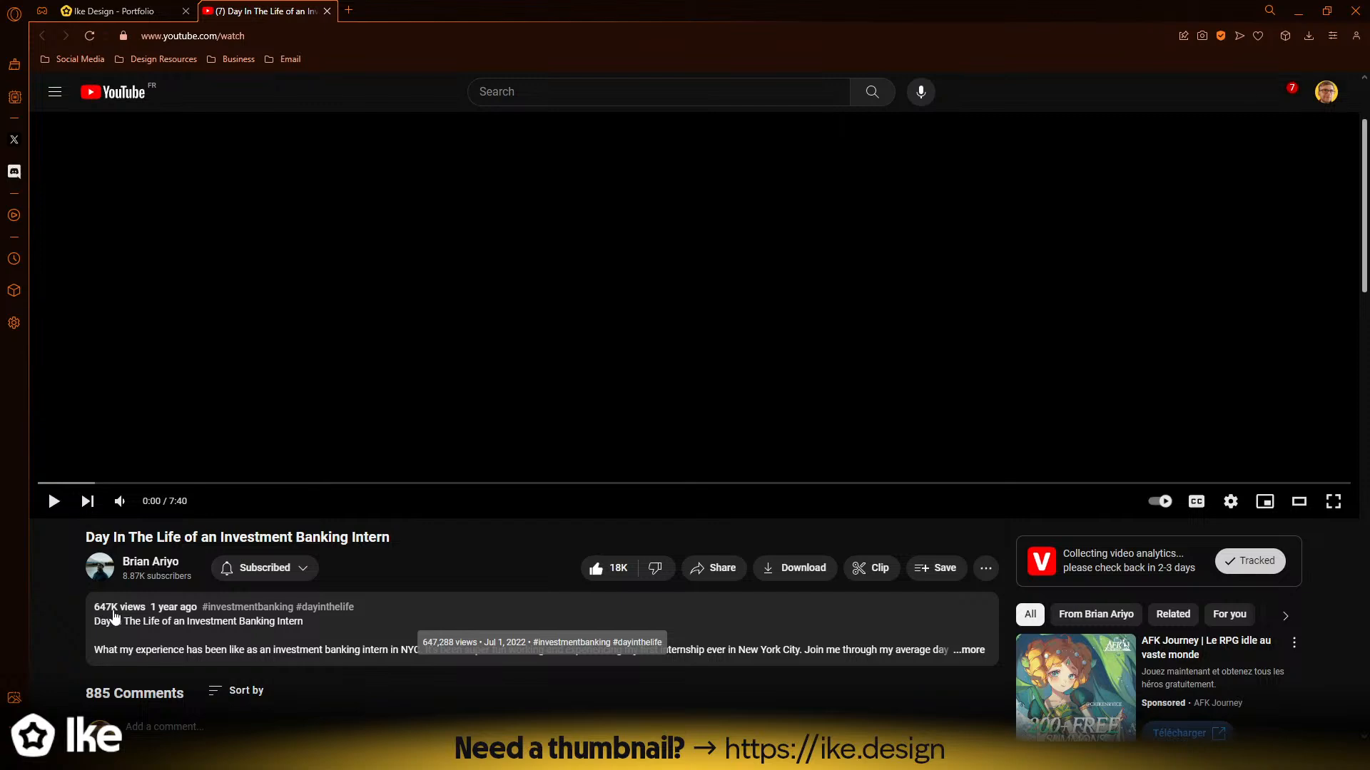
scroll(357, 128, "up", 2)
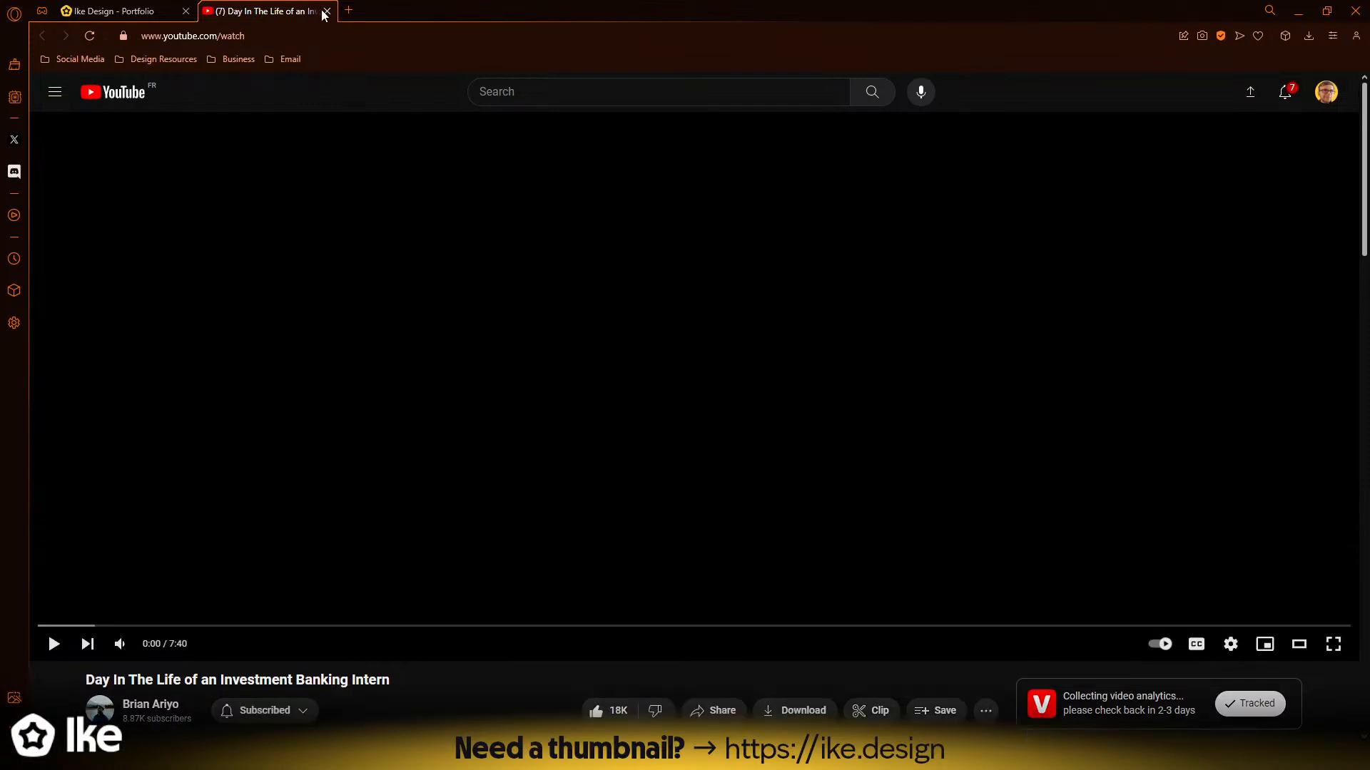
left_click(326, 11)
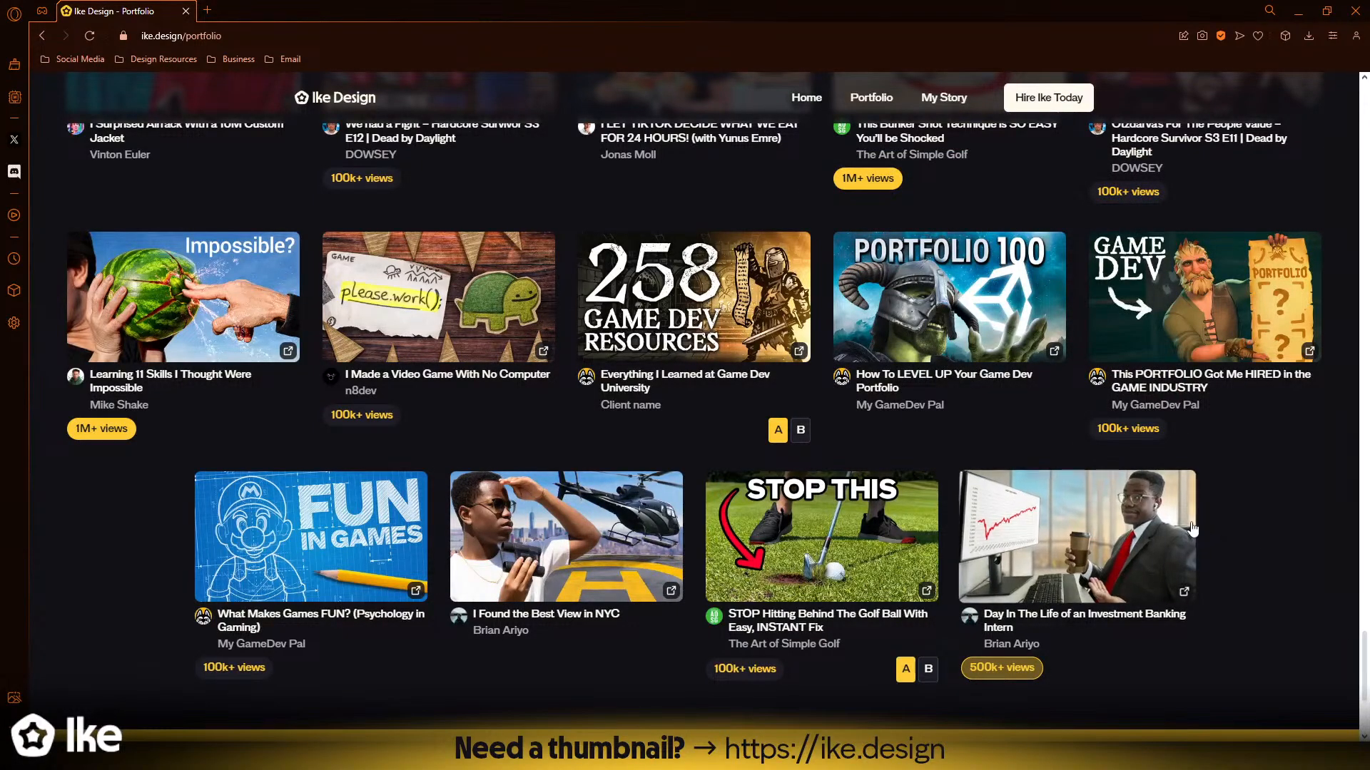
- Compare the oldest and newest thumbnails across the whole portfolio wall, and return to the milkshake document in Photoshop
scroll(1189, 527, "up", 12)
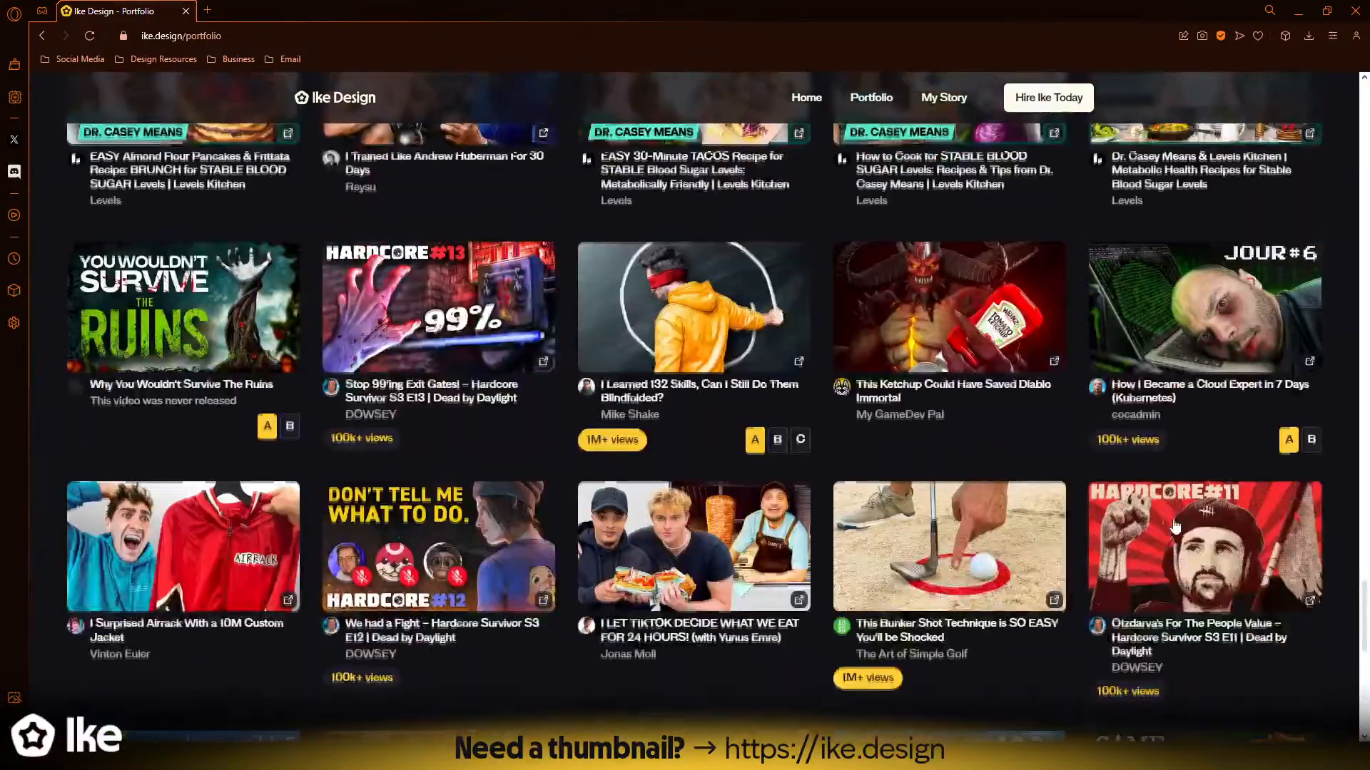
scroll(897, 495, "down", 10)
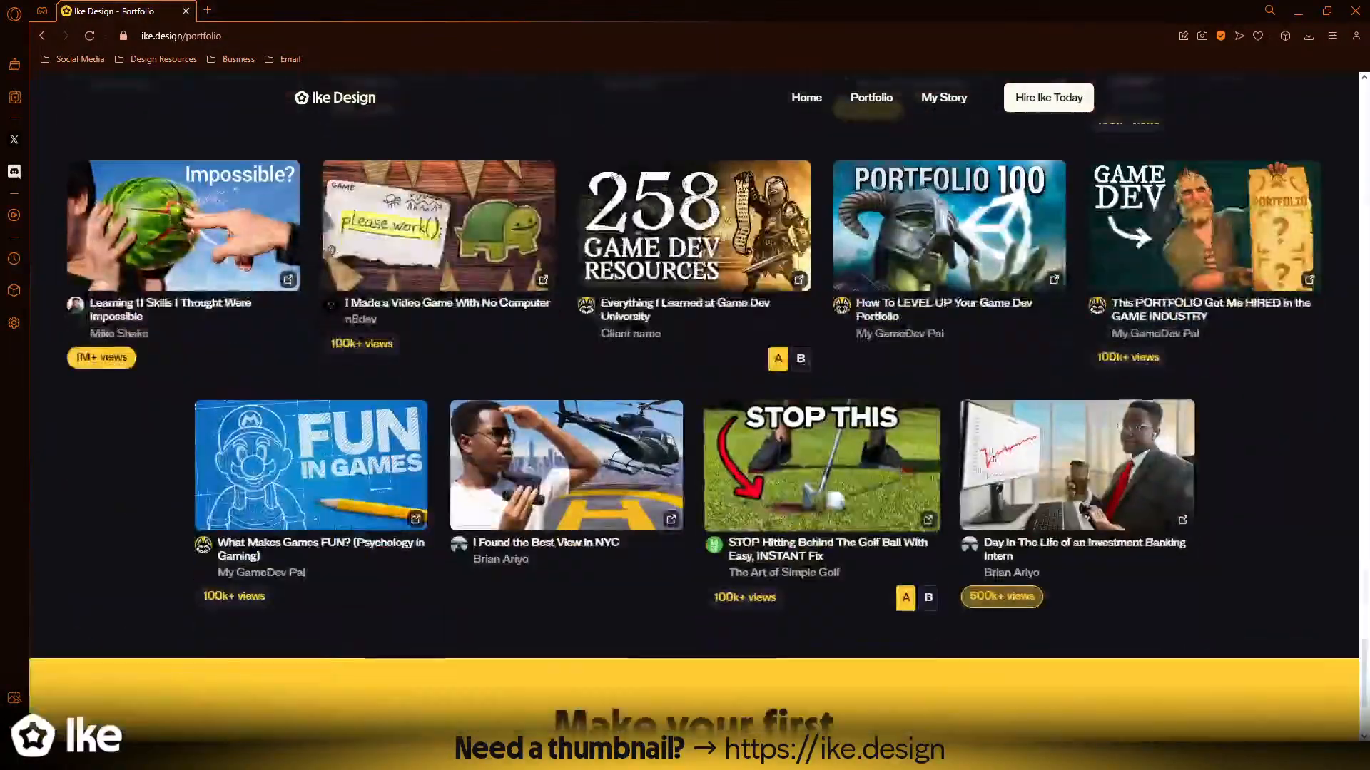
scroll(1084, 417, "up", 10)
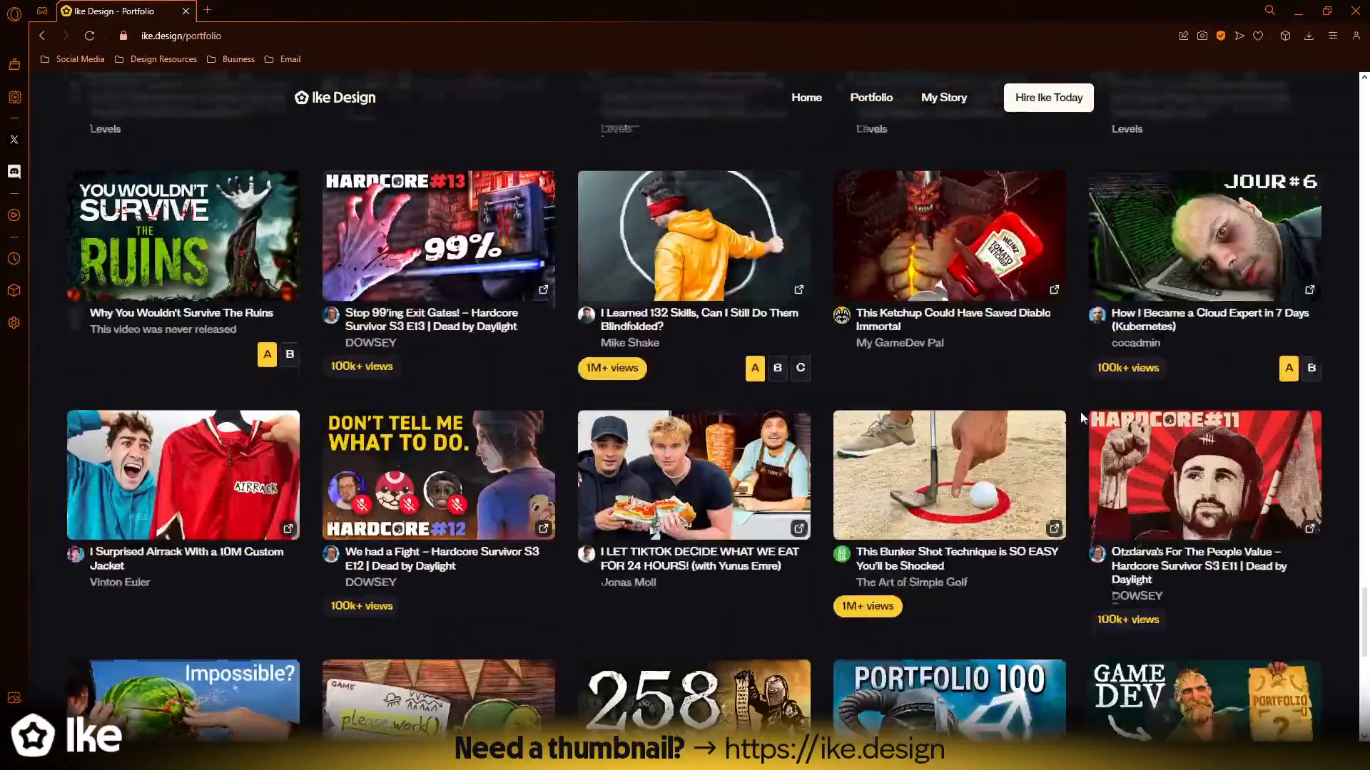
scroll(1076, 413, "up", 10)
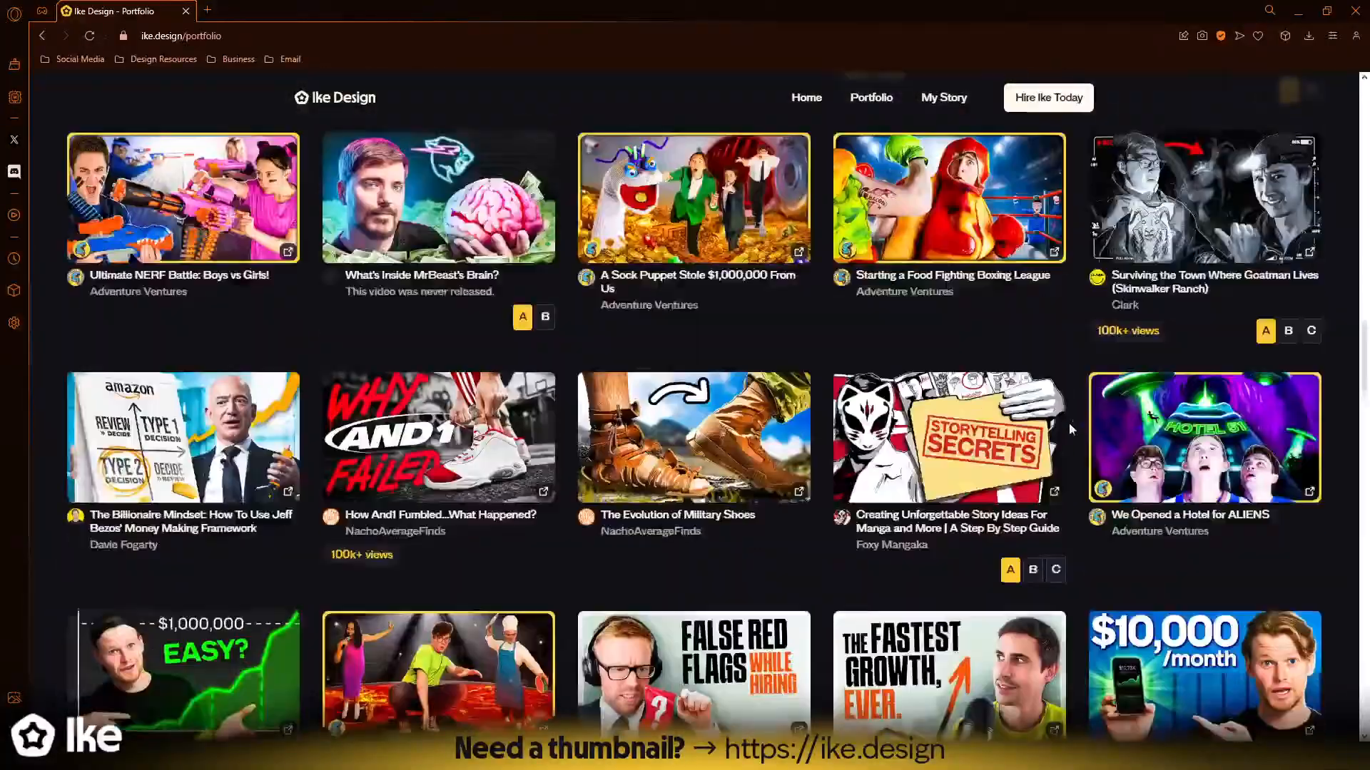
scroll(1061, 448, "up", 5)
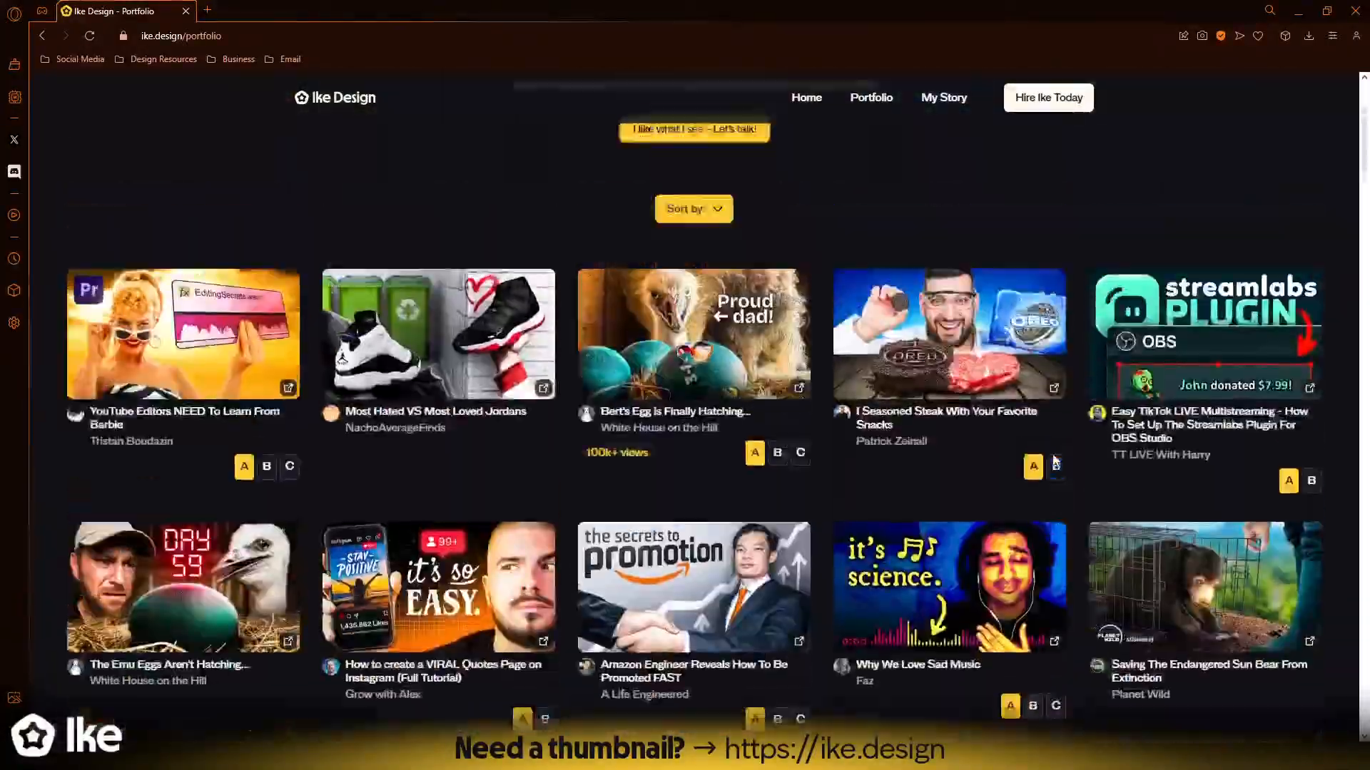
scroll(1067, 449, "down", 10)
scroll(1069, 451, "down", 10)
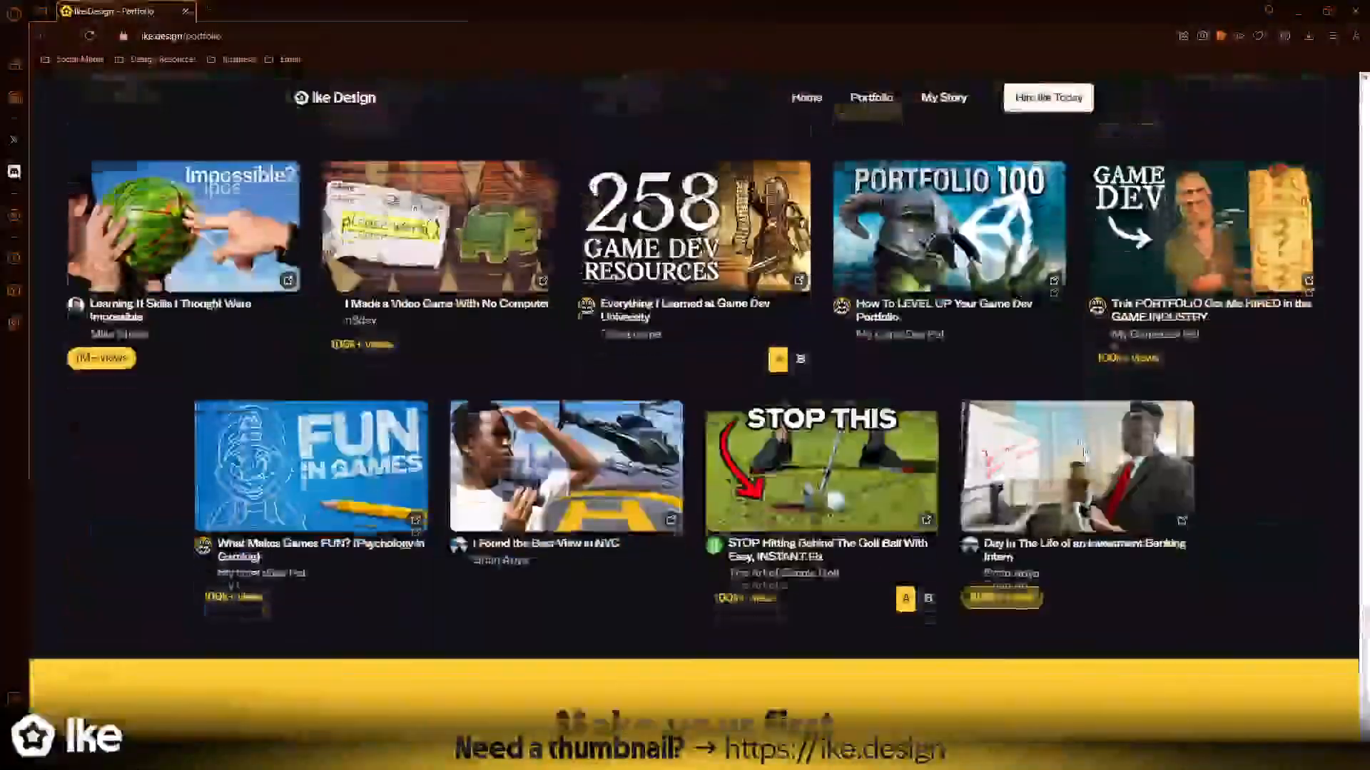
scroll(1100, 480, "up", 10)
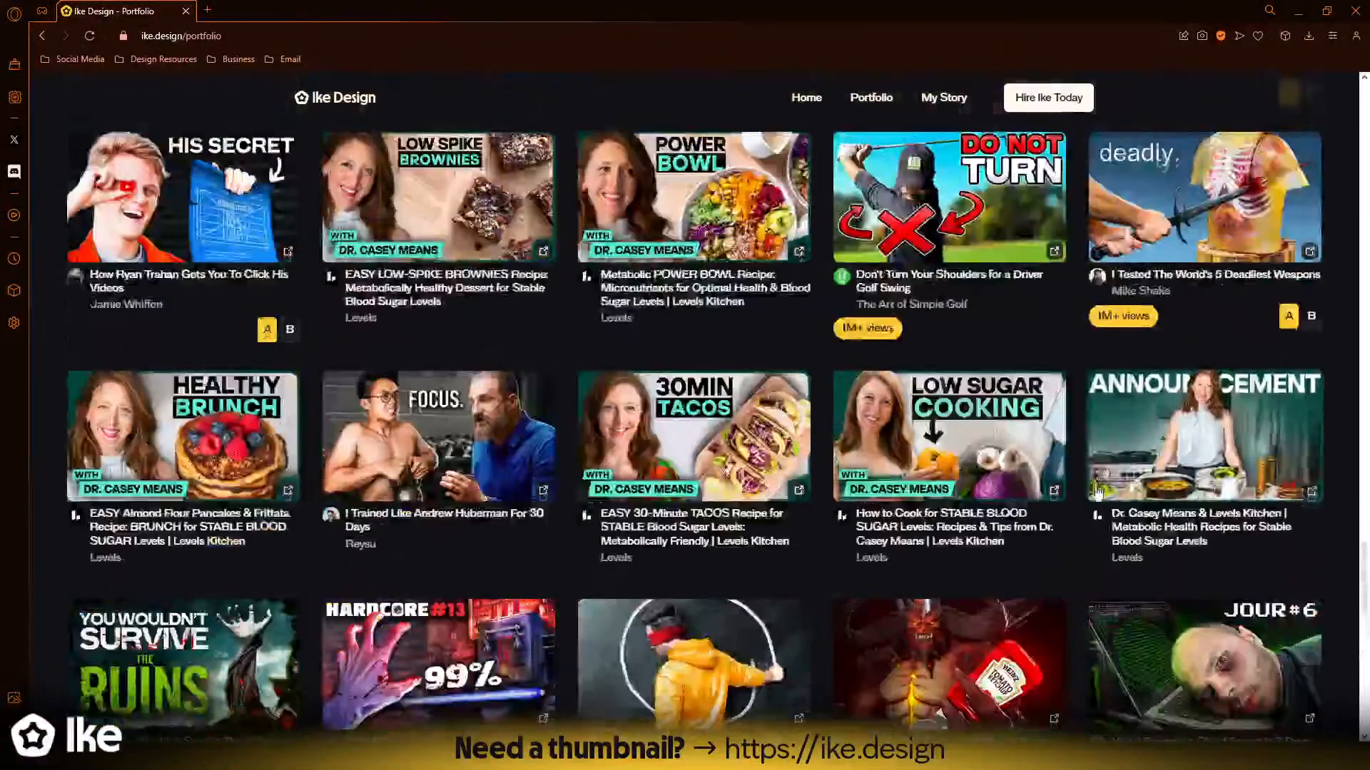
scroll(1113, 542, "up", 3)
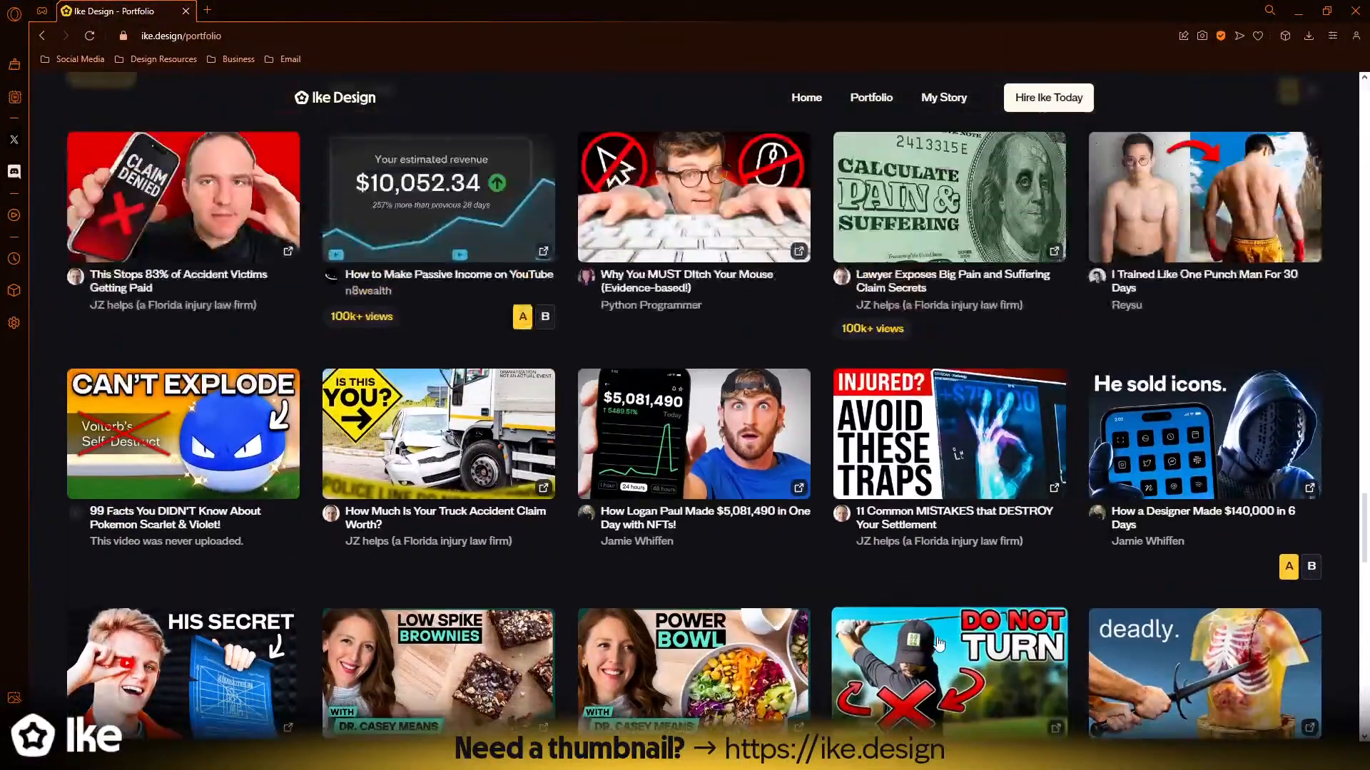
scroll(251, 503, "down", 3)
scroll(251, 504, "down", 3)
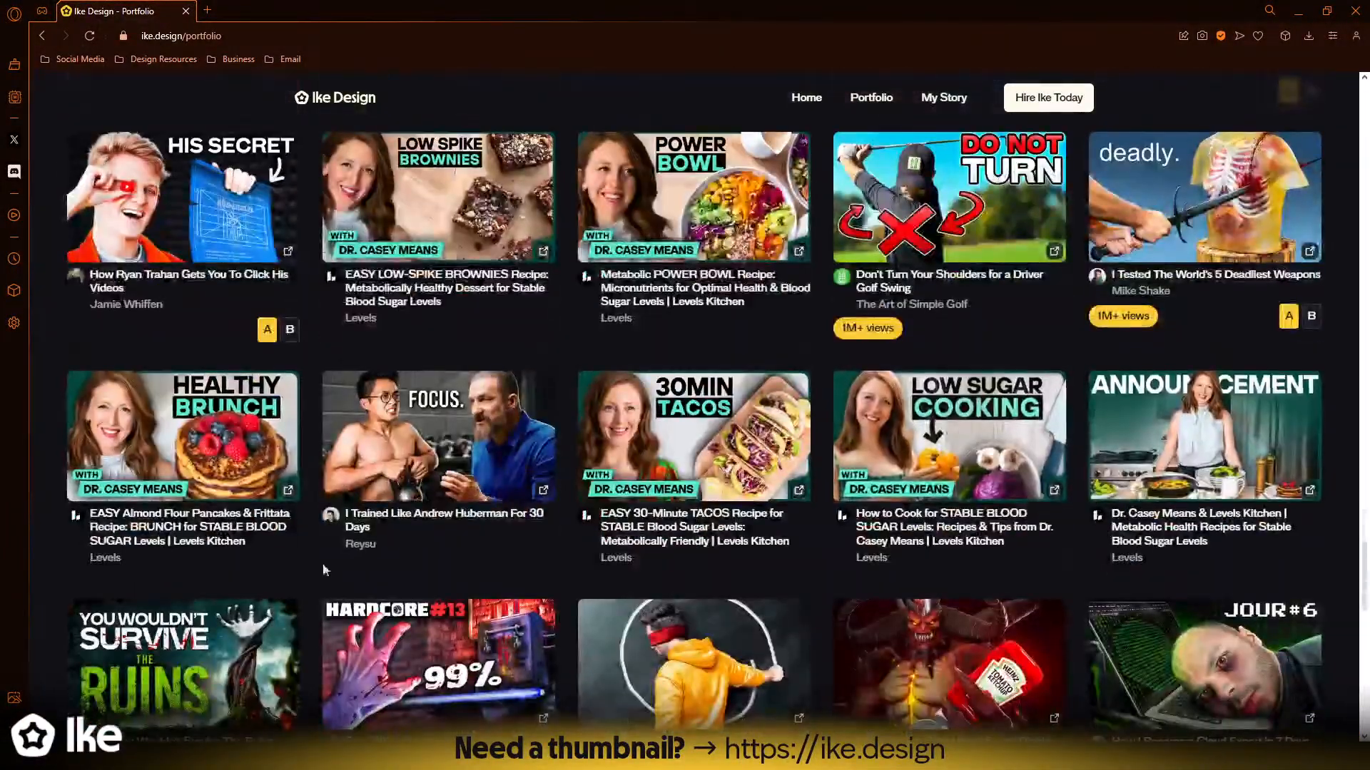
scroll(1144, 594, "up", 6)
scroll(1134, 613, "up", 10)
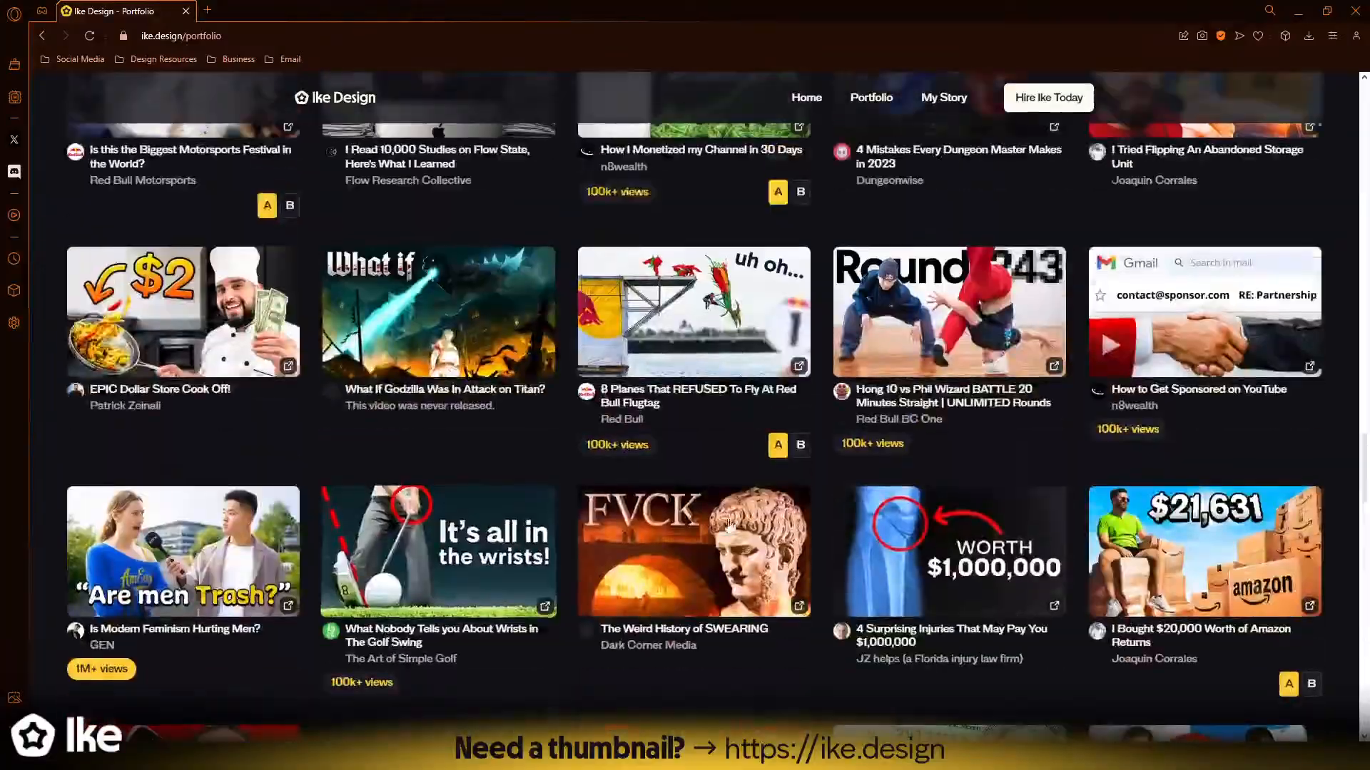
scroll(863, 545, "up", 15)
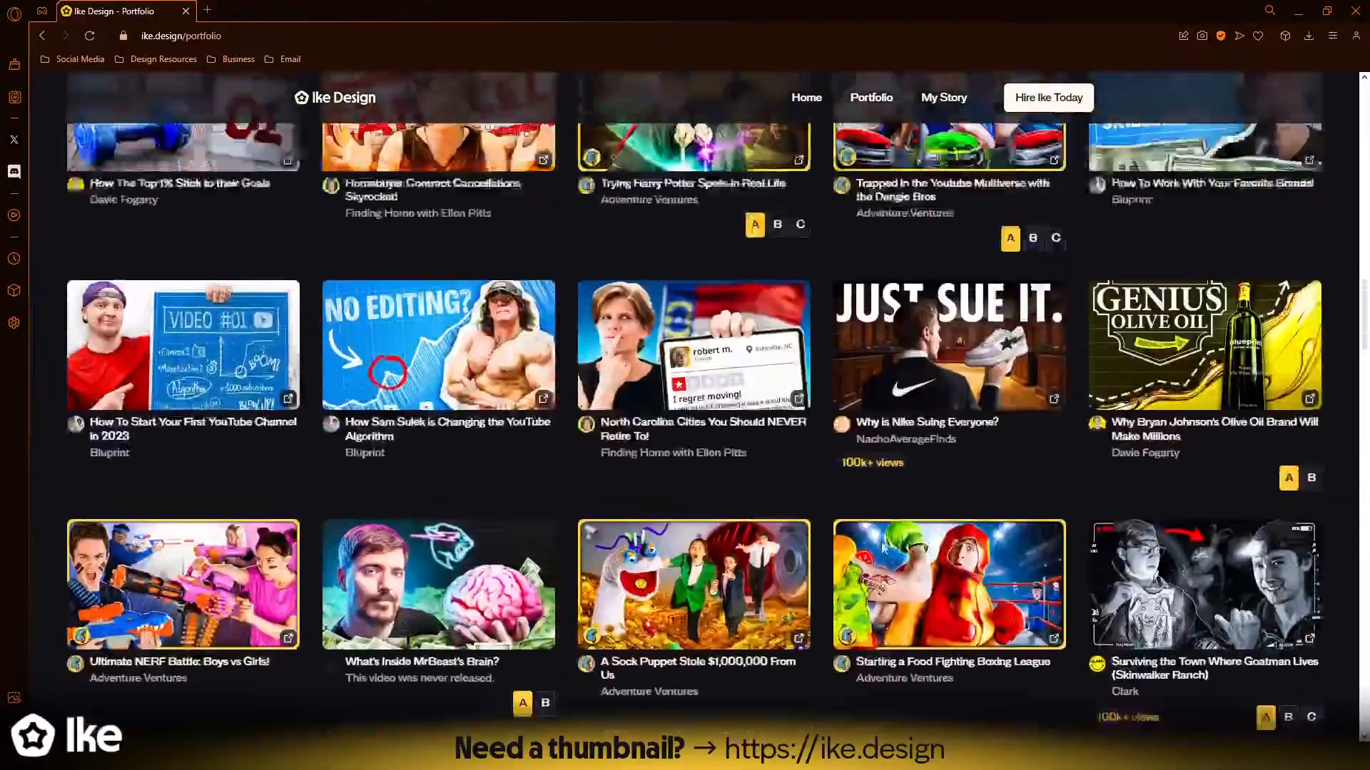
scroll(884, 549, "up", 15)
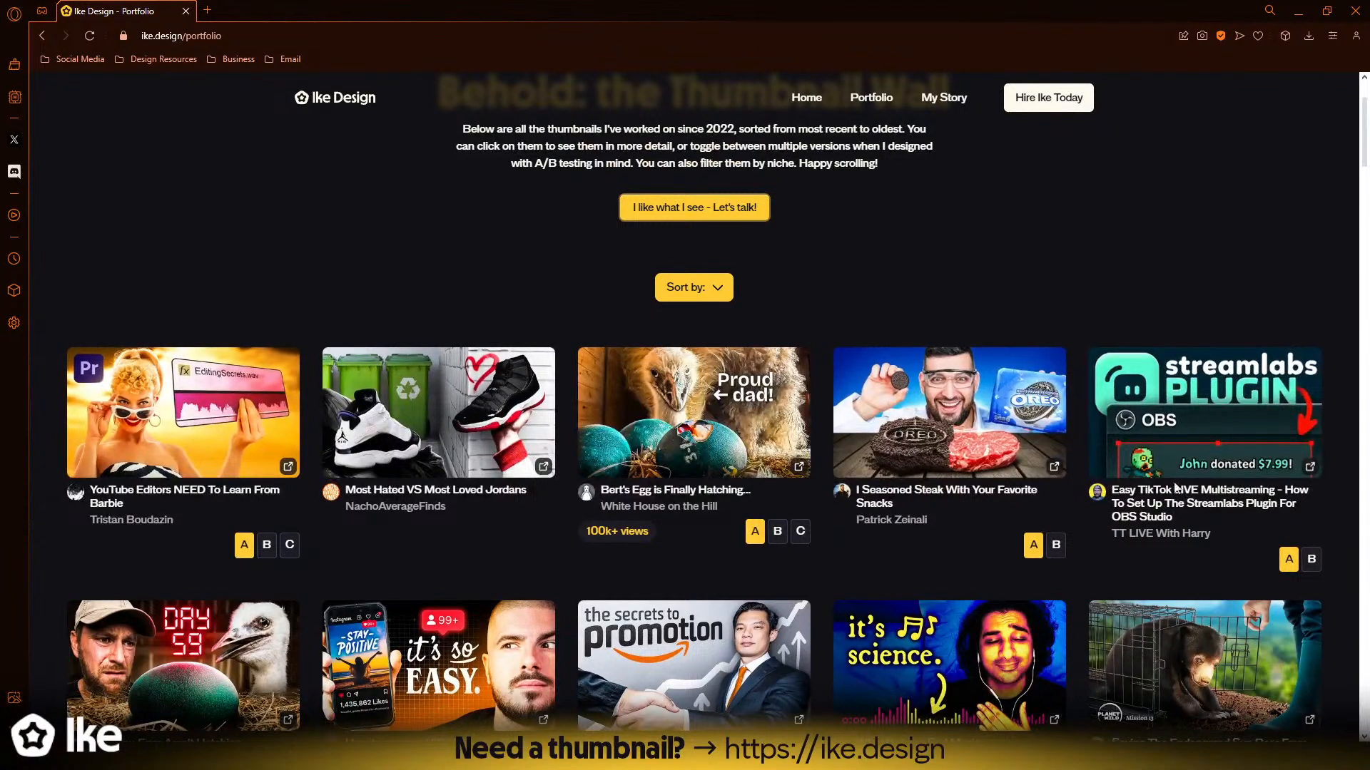
scroll(884, 474, "up", 2)
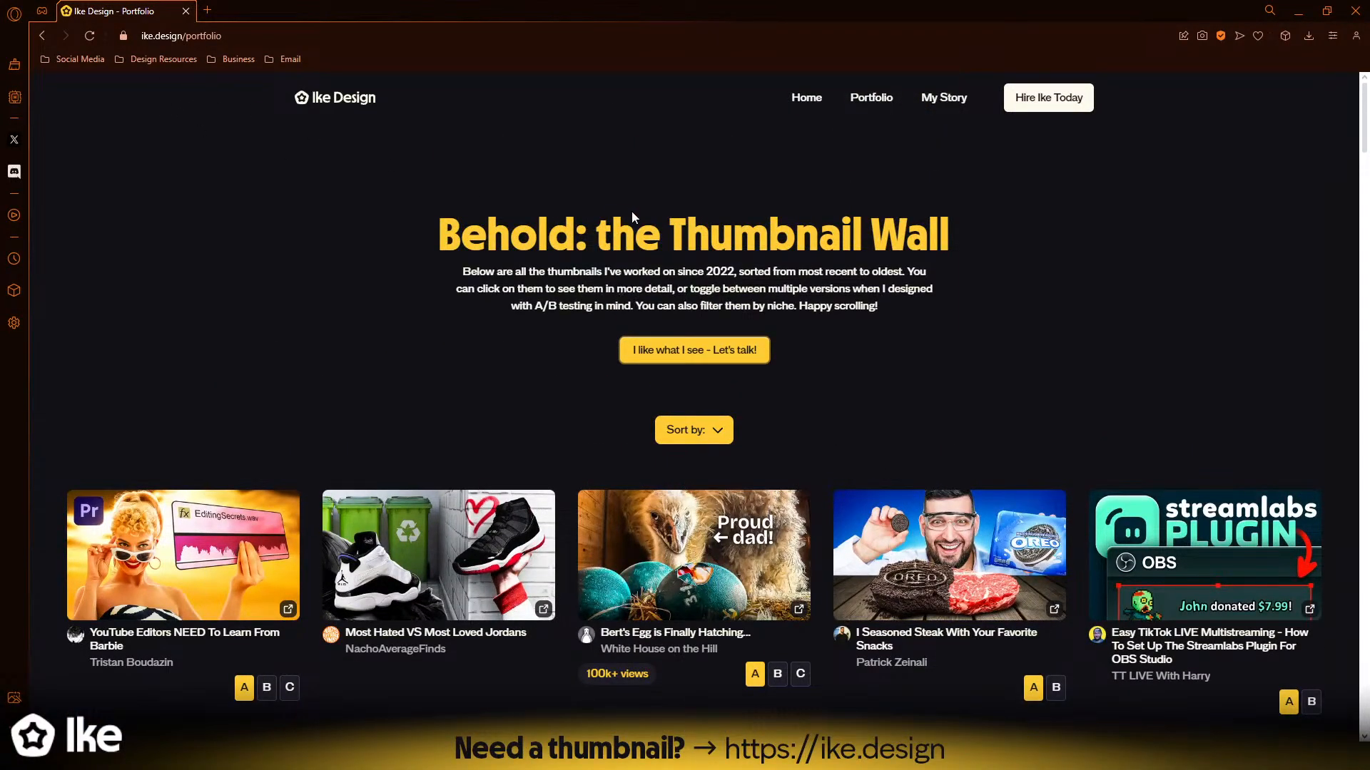
scroll(1071, 225, "down", 20)
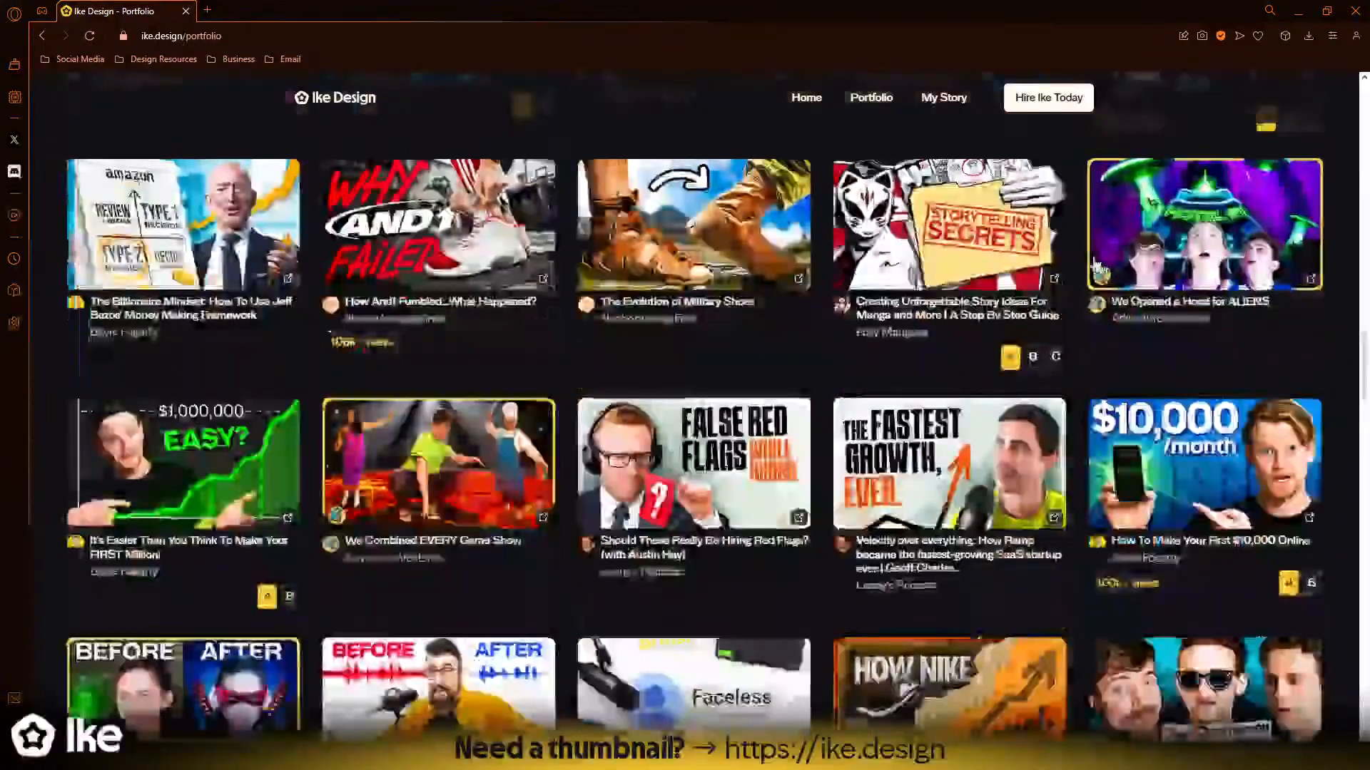
scroll(1085, 300, "down", 5)
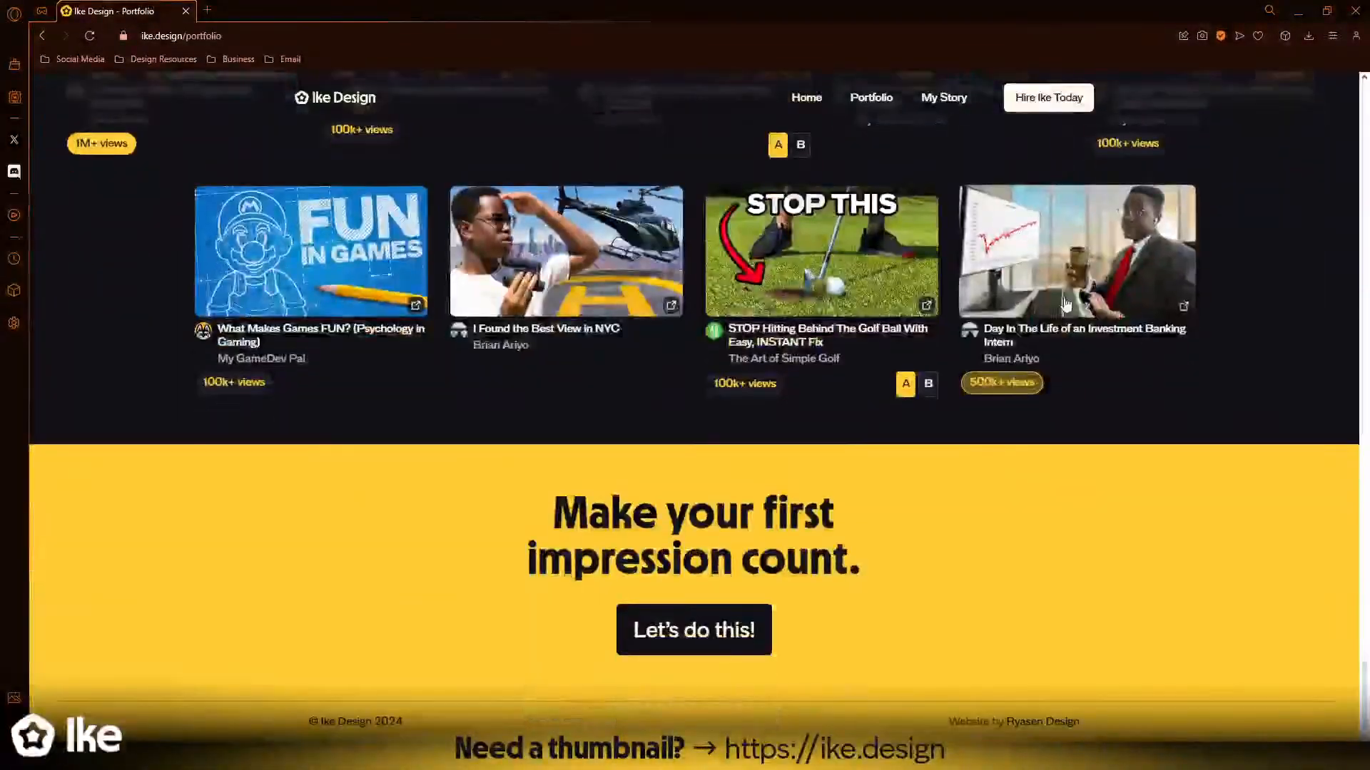
scroll(1081, 348, "up", 2)
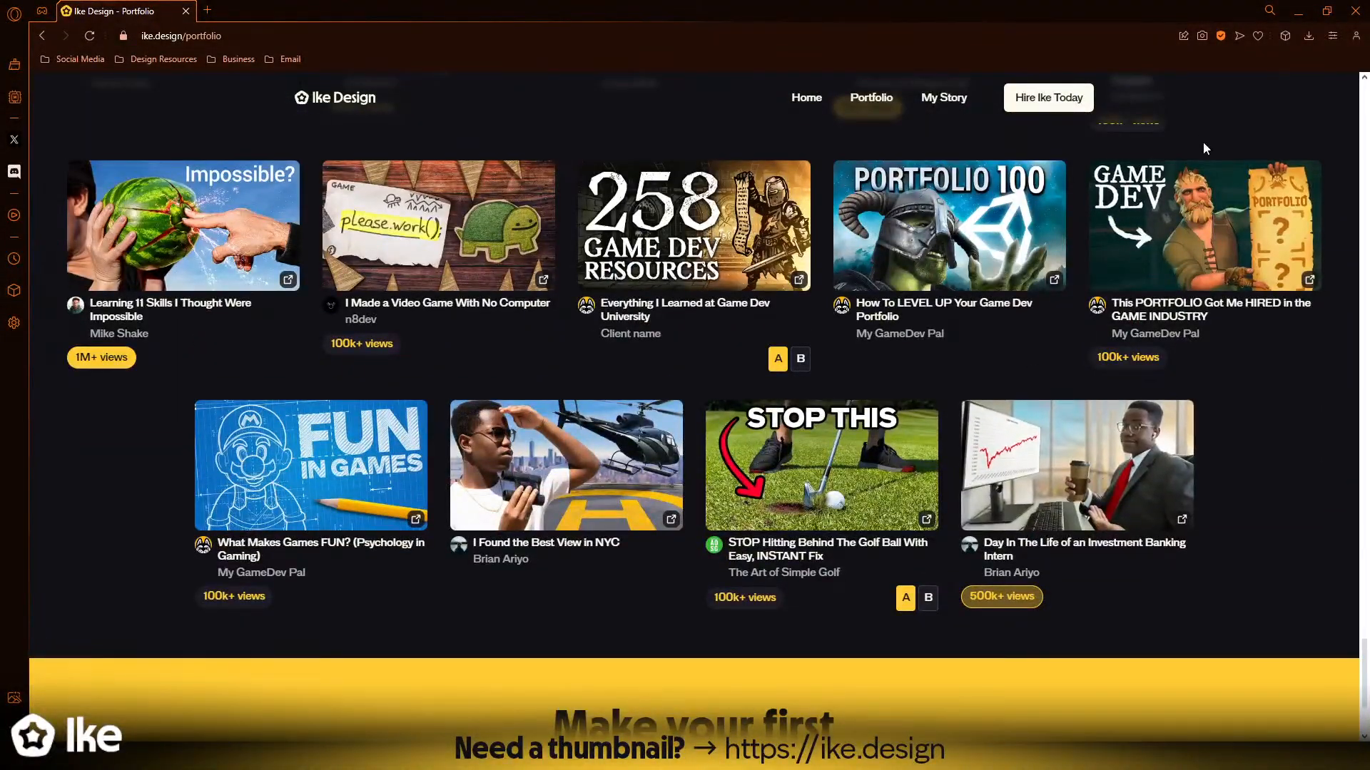
left_click(1297, 16)
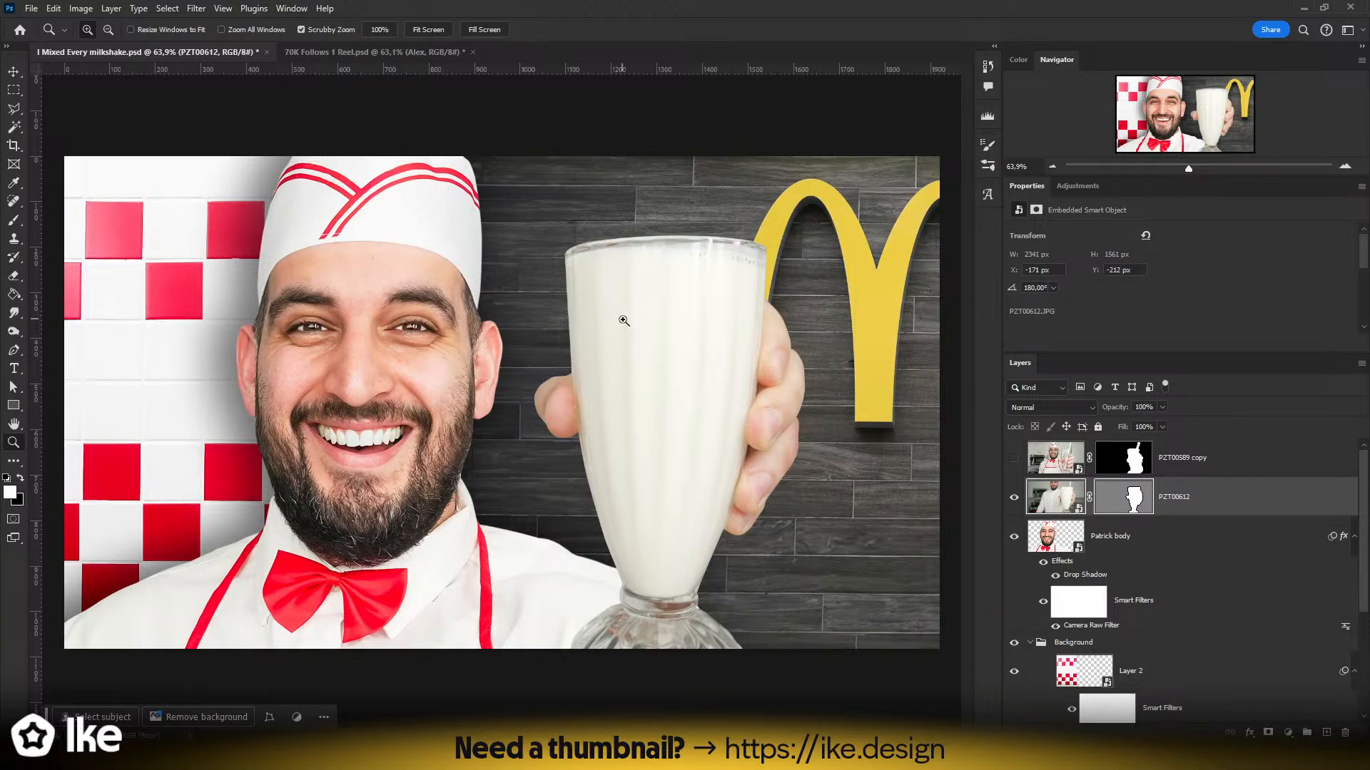
left_click_drag(624, 321, 587, 341)
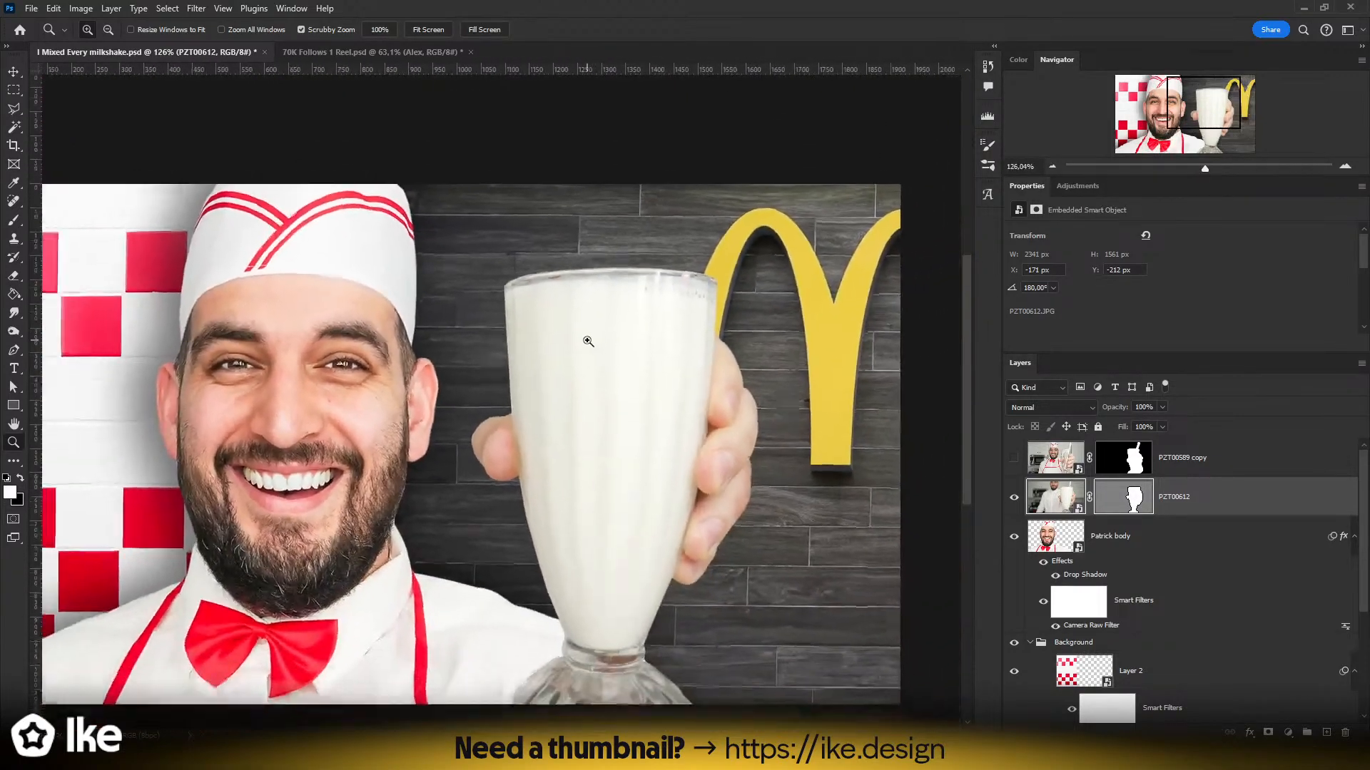
key("ctrl+0")
left_click(13, 71)
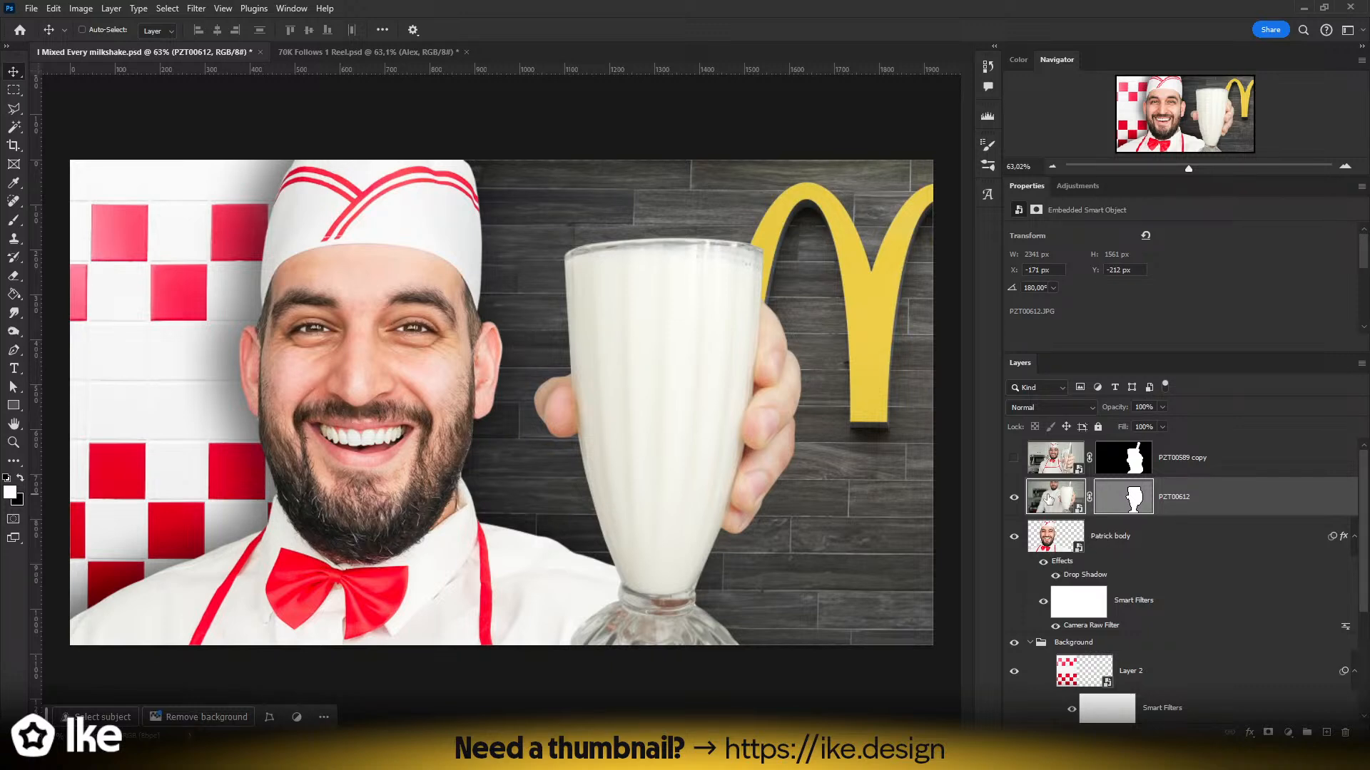
left_click(1048, 545)
- Switch to Google Drive, look through the Milkshake Video photos, preview PZT00590.JPG, and return to Photoshop
mouse_move(308, 757)
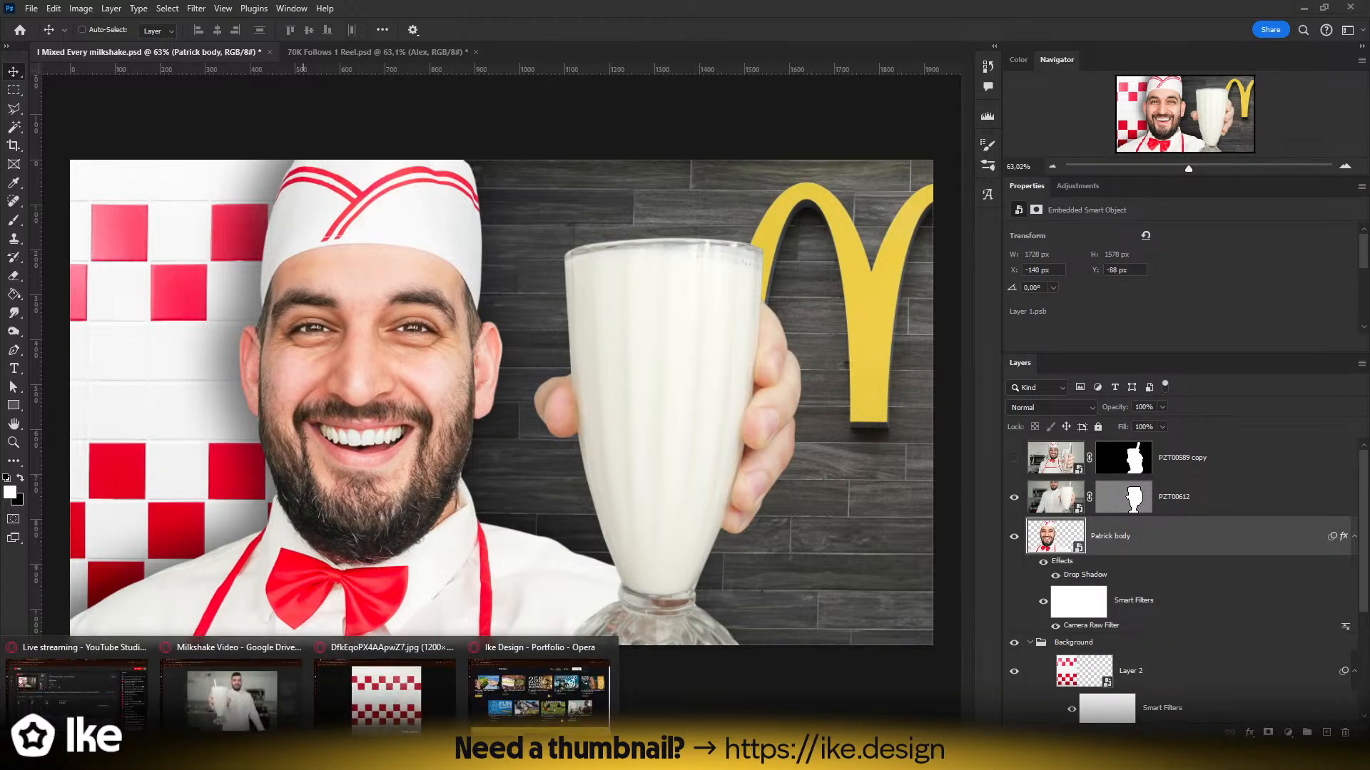
left_click(231, 695)
key("Escape")
scroll(492, 371, "up", 1)
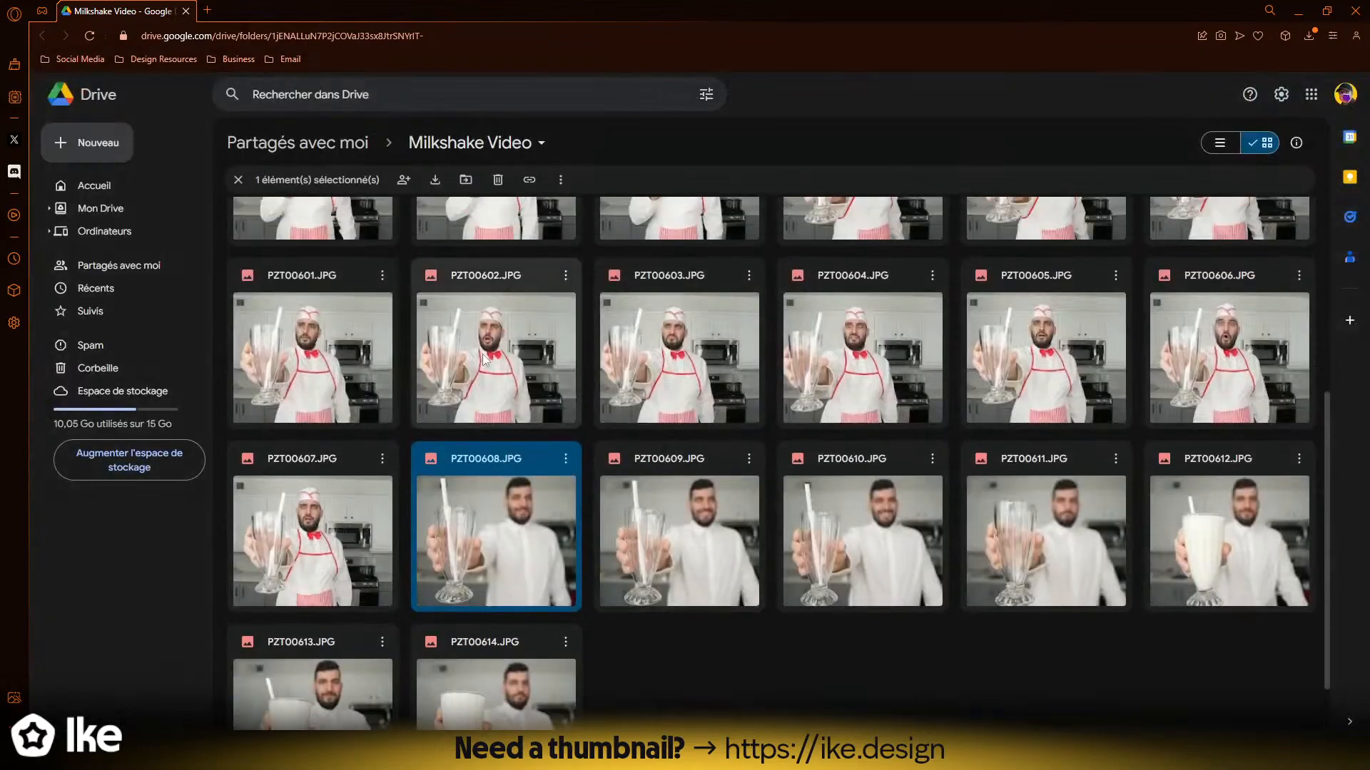
scroll(484, 360, "up", 4)
double_click(486, 368)
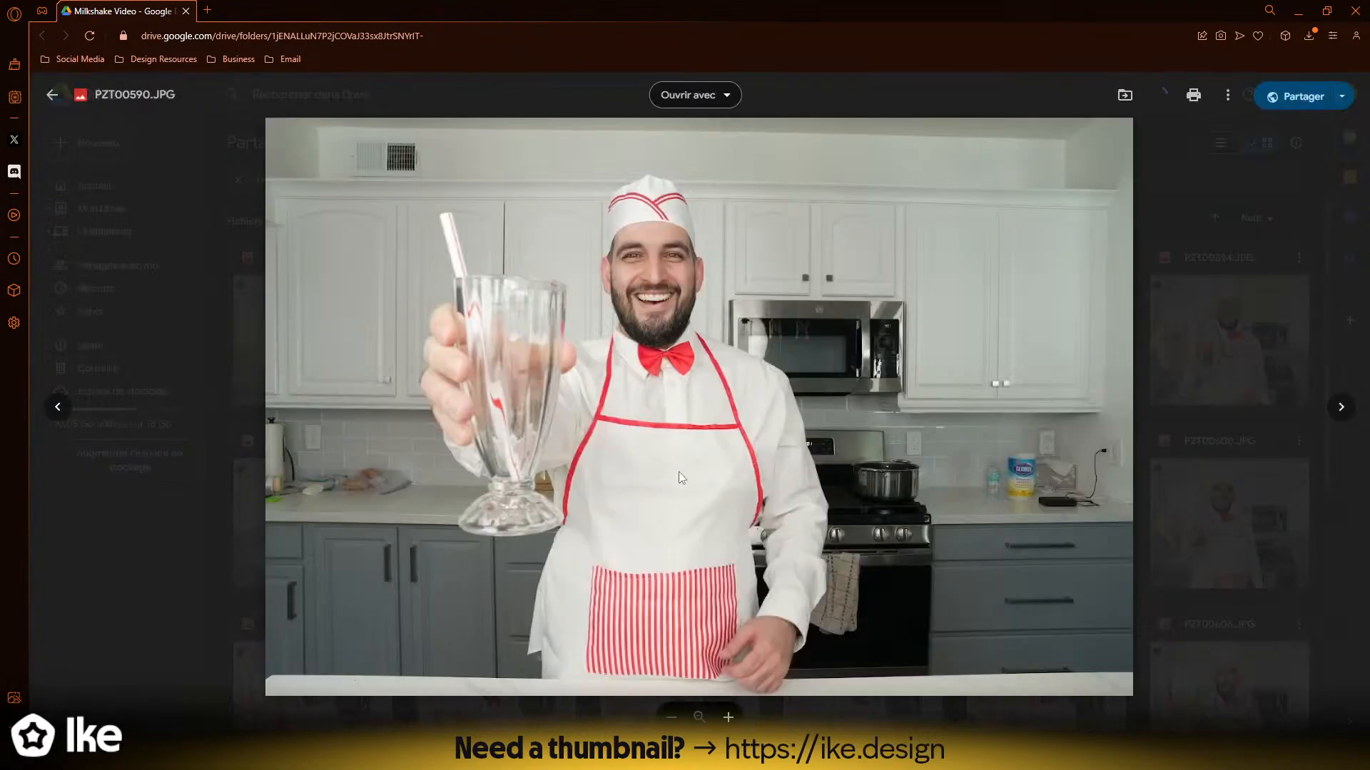
left_click(1183, 520)
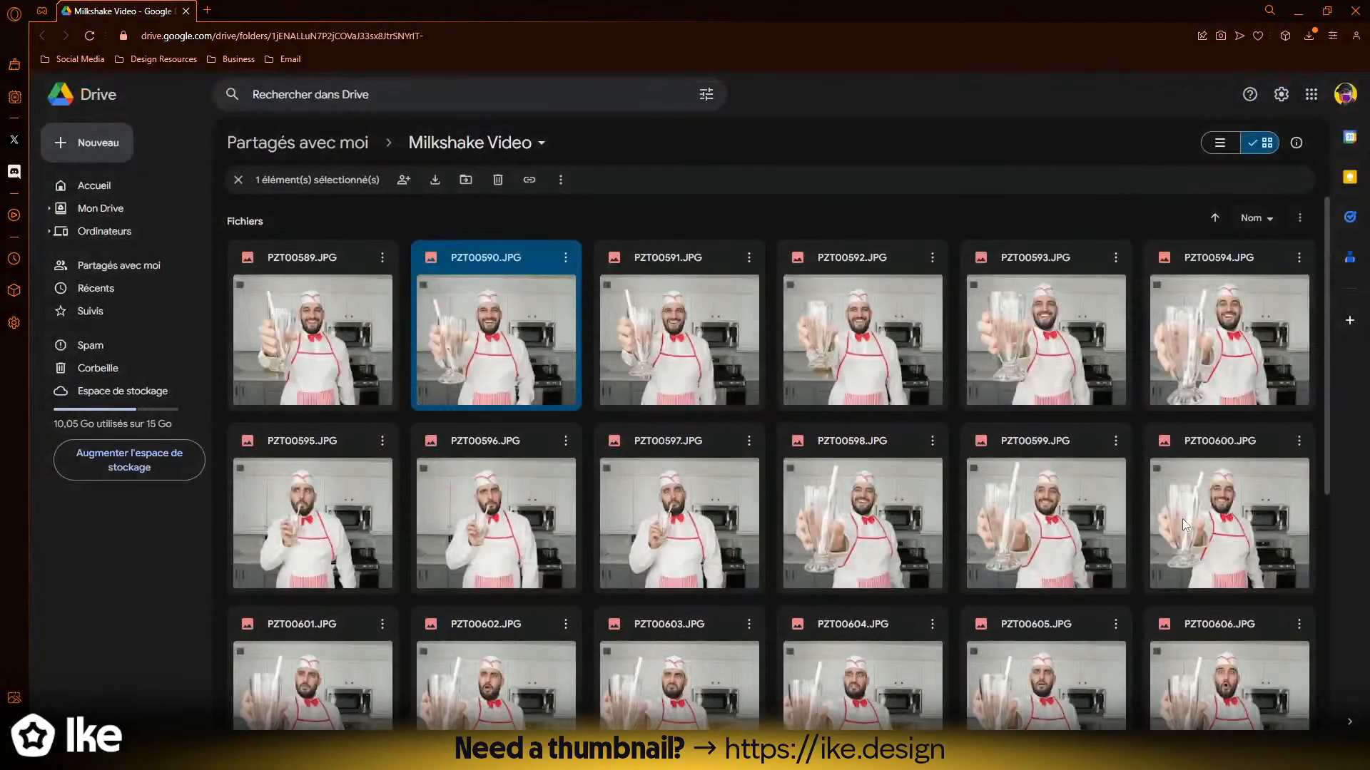
scroll(891, 517, "down", 5)
scroll(813, 521, "up", 2)
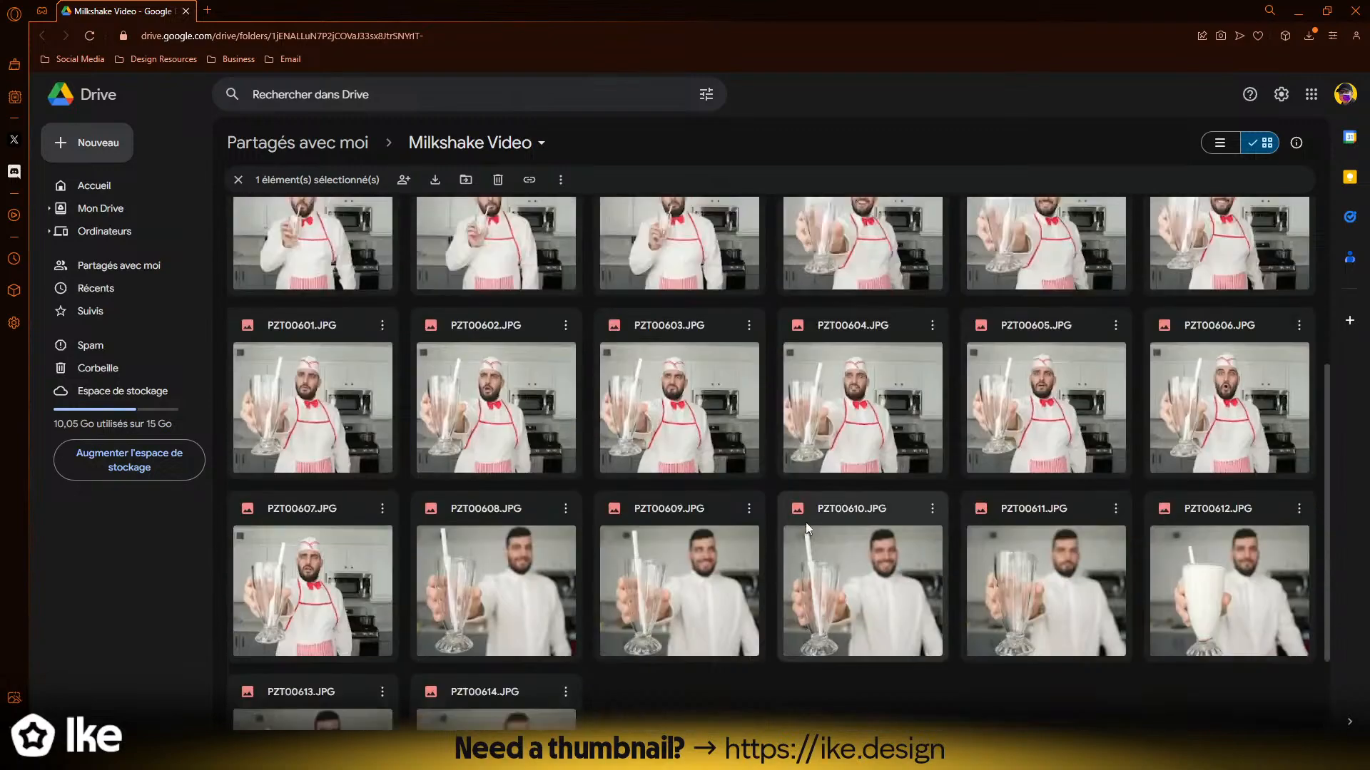
scroll(809, 531, "down", 2)
left_click(773, 555)
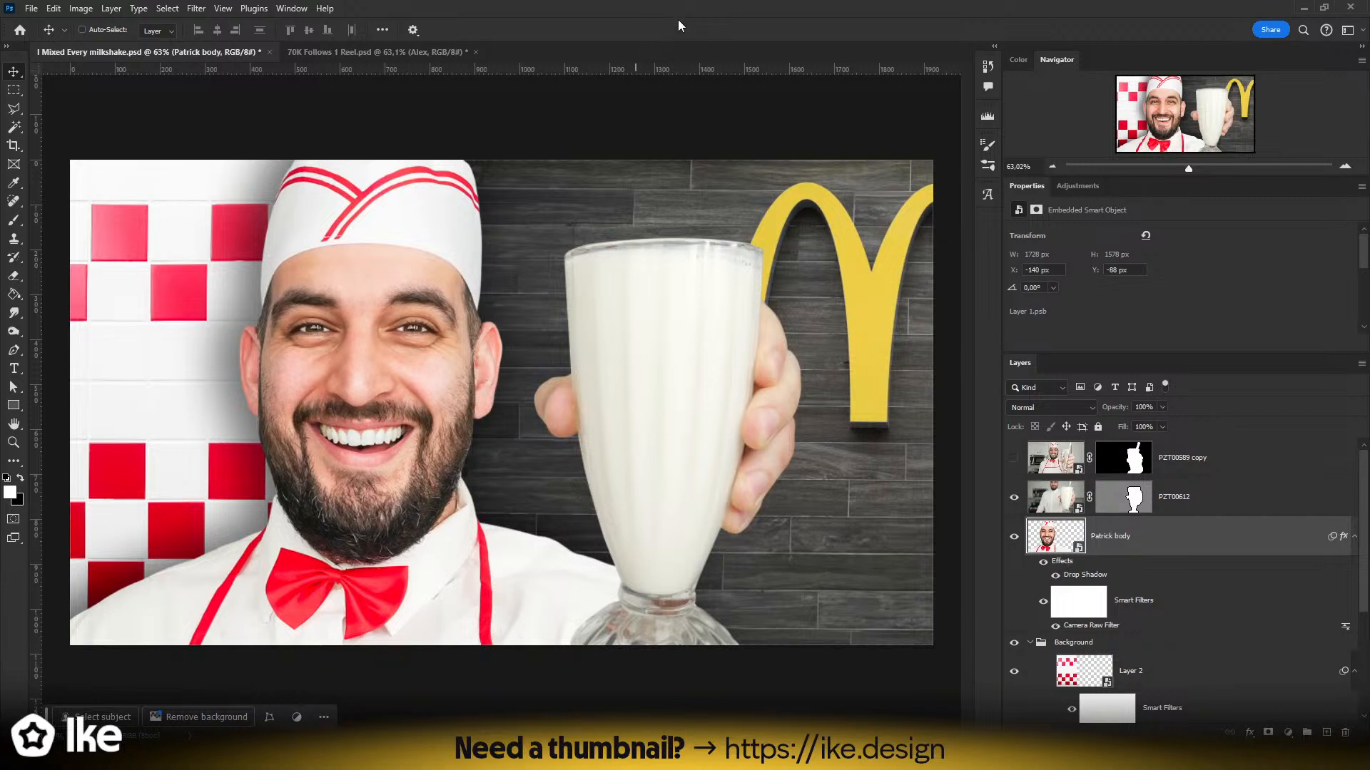
- Try to copy the Camera Raw filter from the Patrick body layer onto the PZT00612 glass layer
left_click(1207, 504)
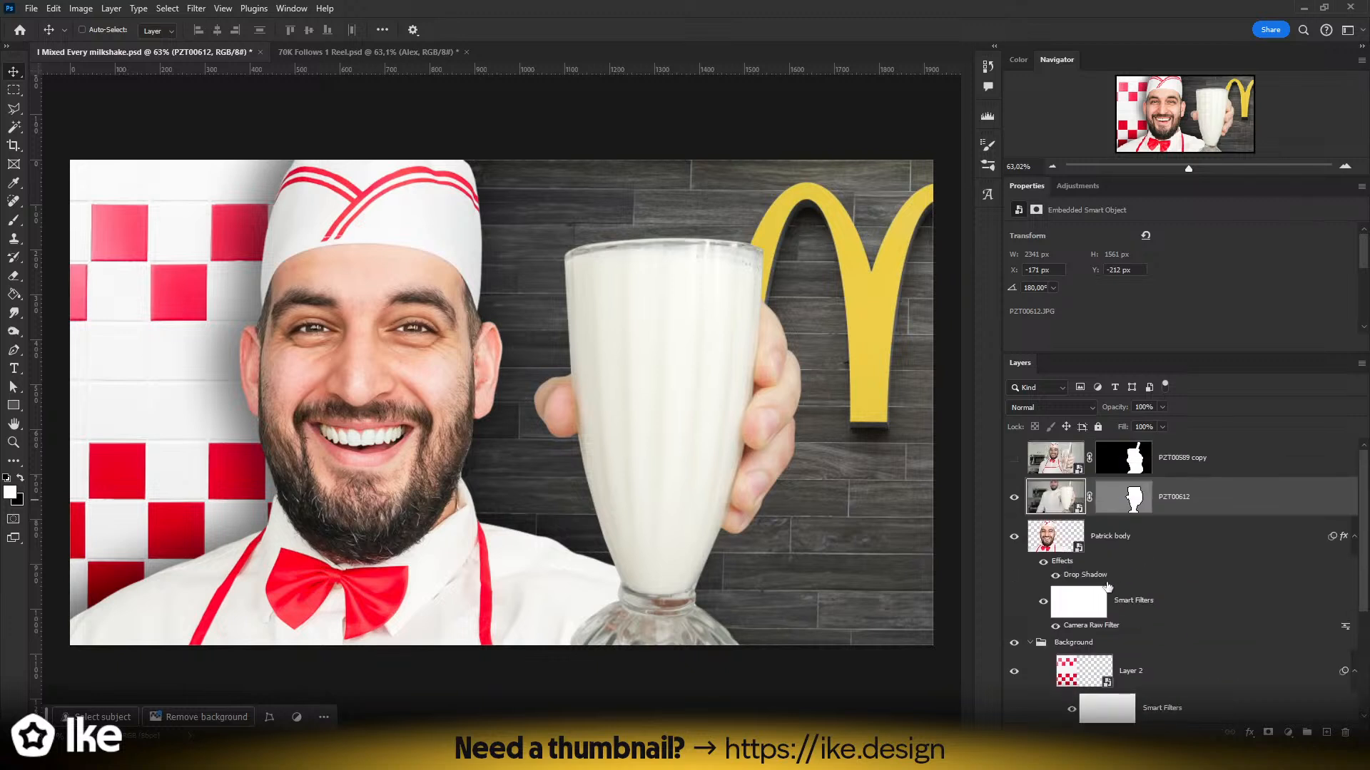
left_click_drag(1089, 628, 1202, 496)
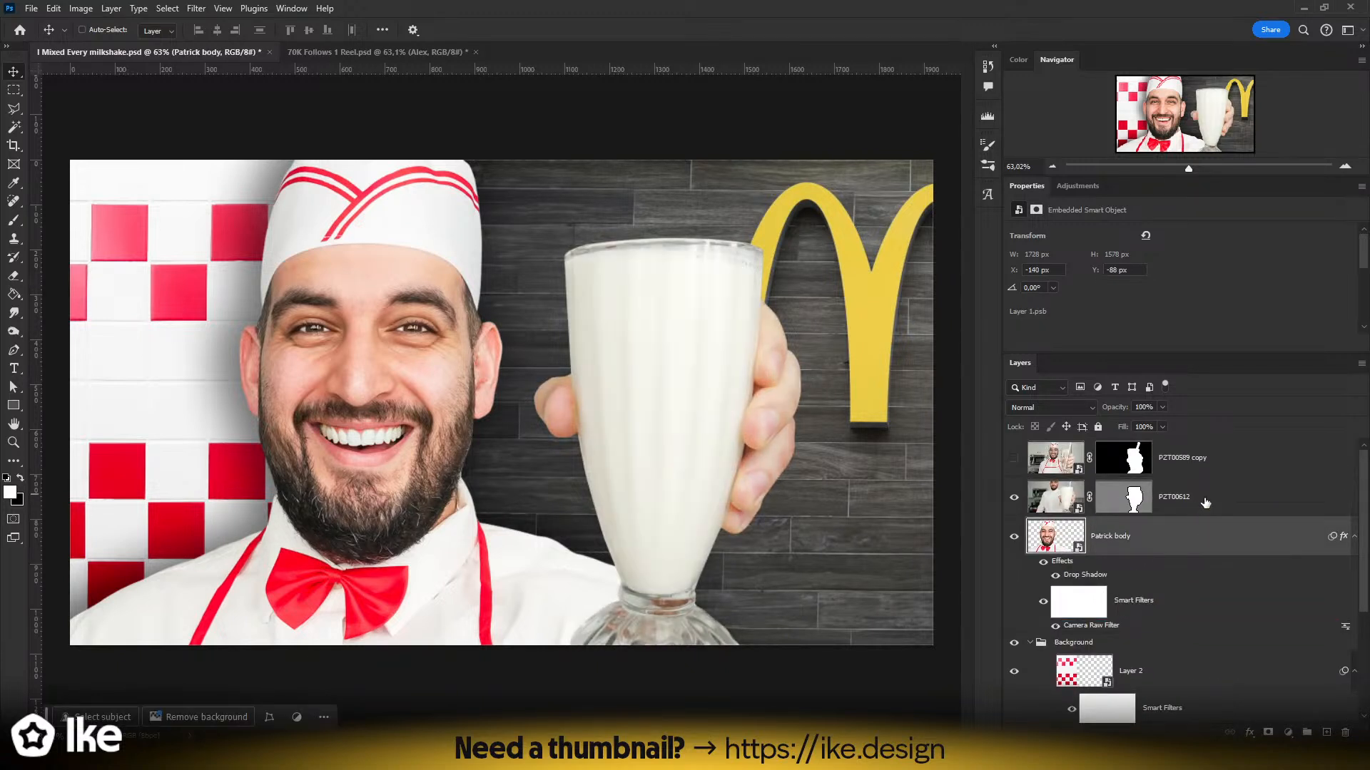
- Add a Camera Raw filter to the PZT00612 layer with exposure +0.15, contrast +20 and shadows -100
left_click(1202, 499)
left_click(195, 8)
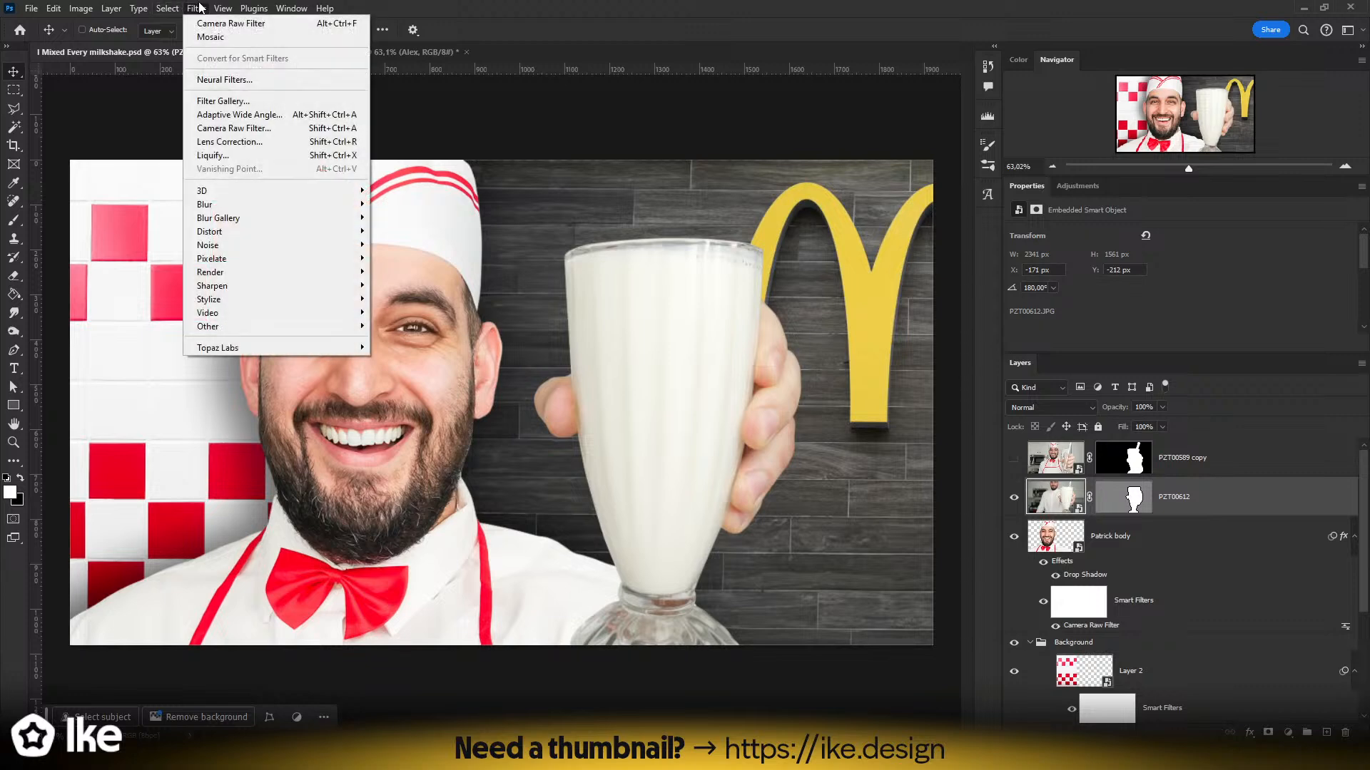
left_click(236, 125)
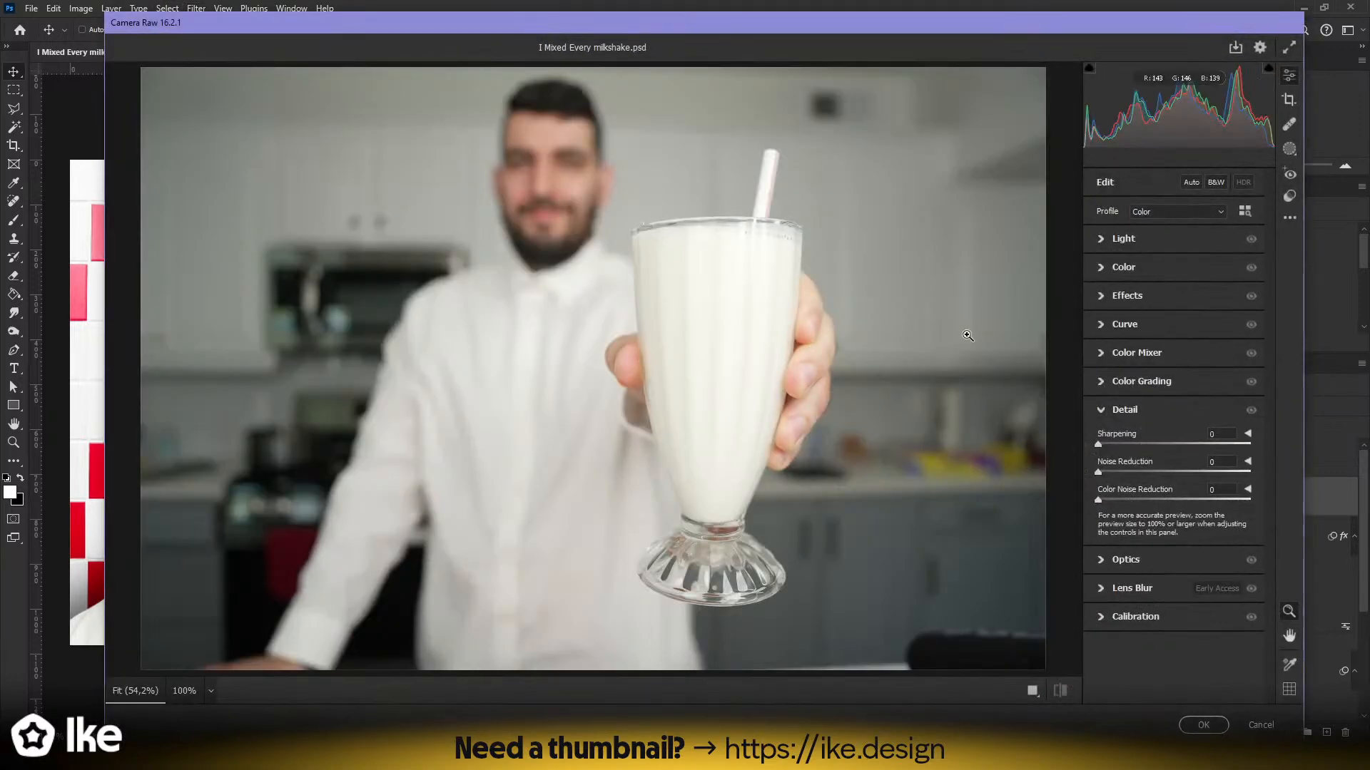
left_click_drag(794, 375, 868, 369)
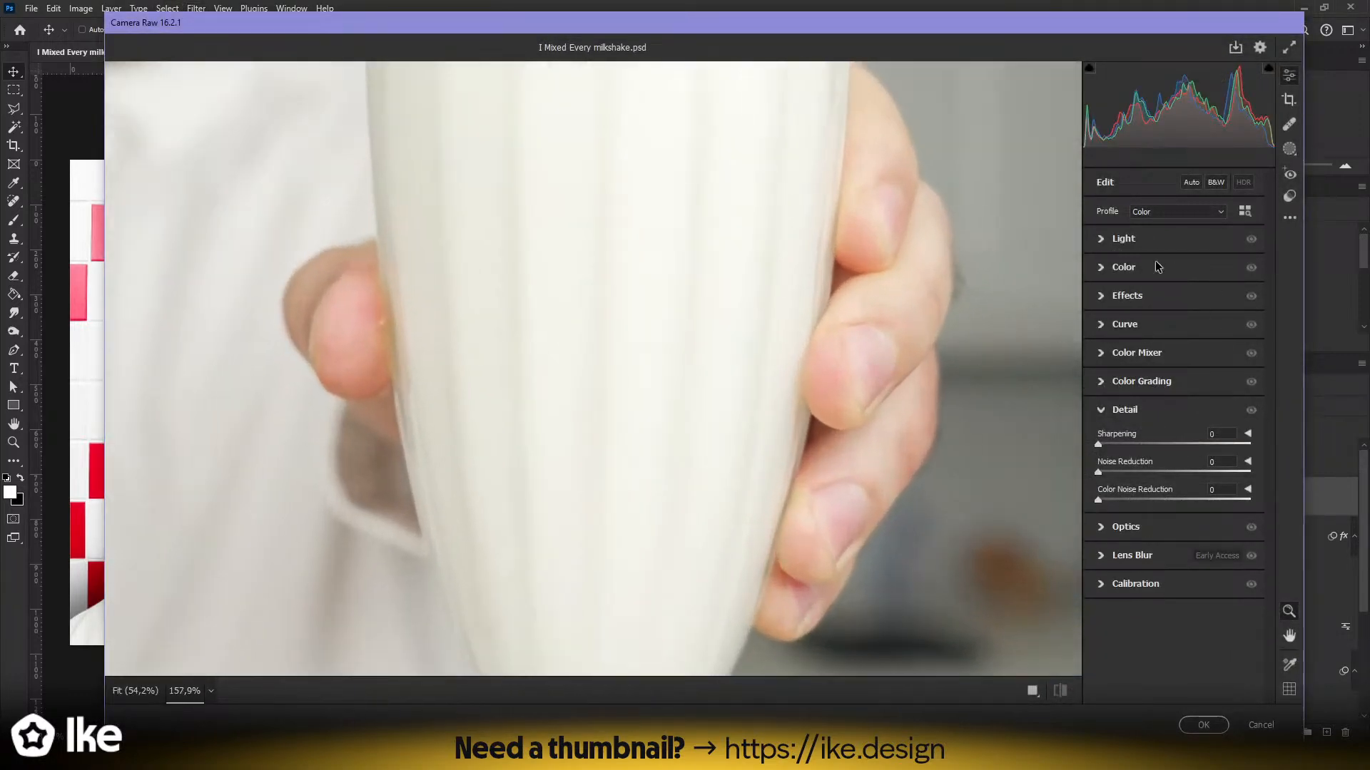
left_click(1124, 238)
left_click_drag(1174, 292, 1009, 330)
left_click_drag(719, 293, 644, 293)
left_click_drag(776, 203, 787, 203)
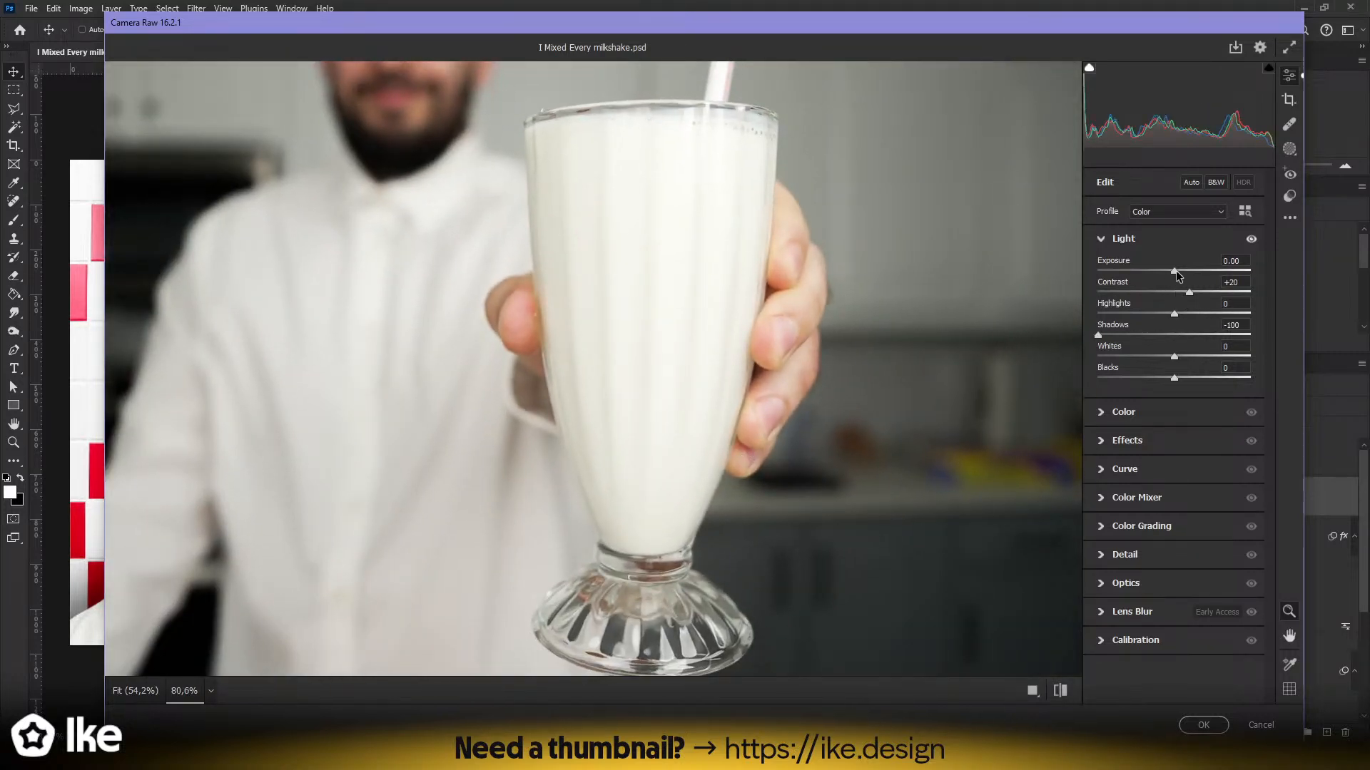
left_click_drag(1174, 271, 1176, 271)
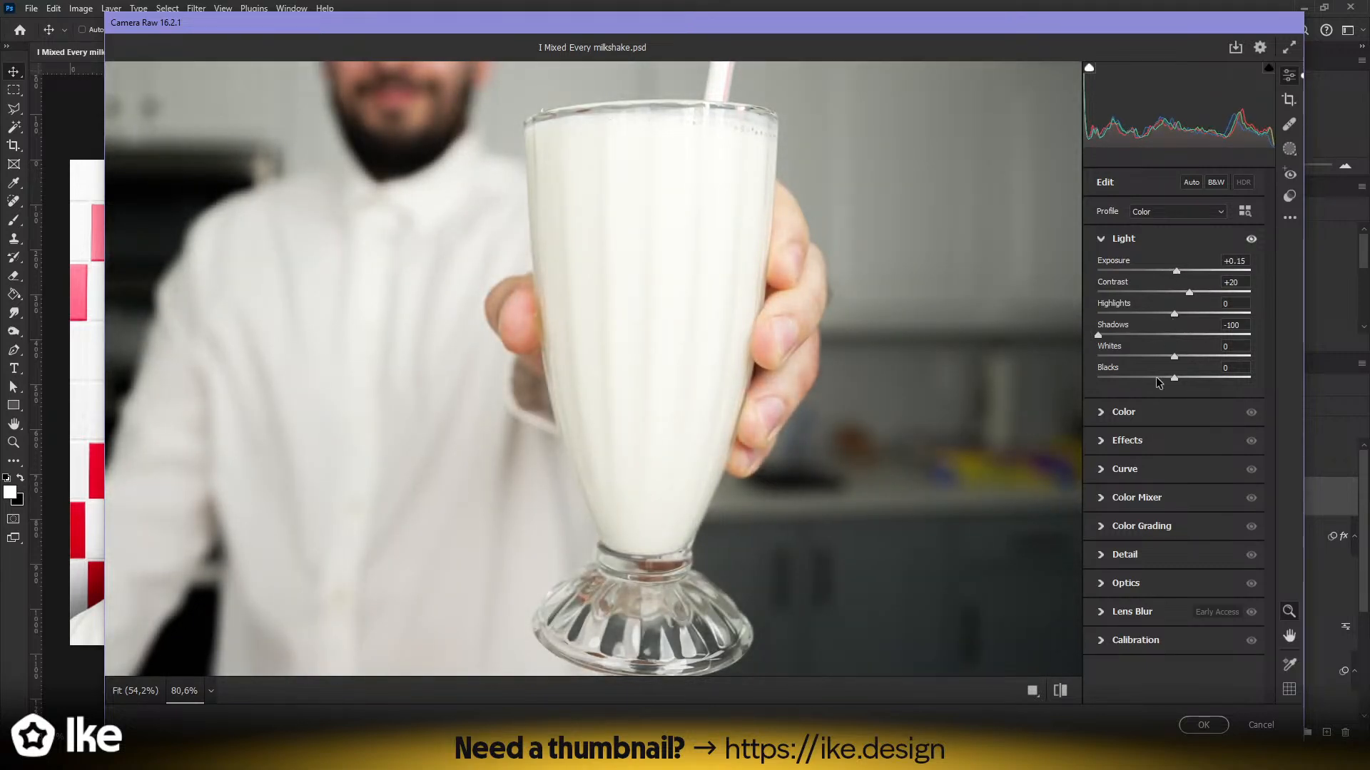
- Set the glass layer's vibrance to +22, texture to +35 and clarity to +35, and apply the Camera Raw filter
left_click(1134, 419)
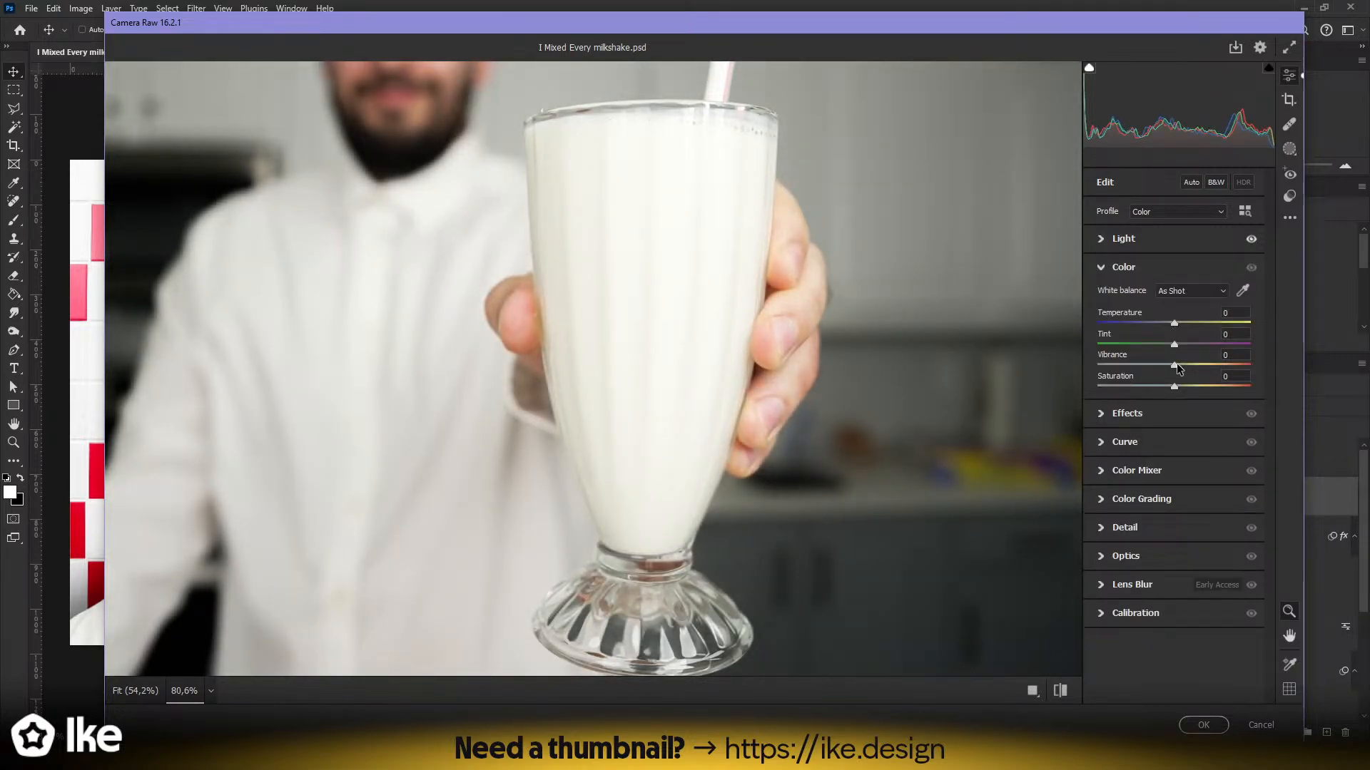
mouse_move(1174, 365)
left_mouse_down()
mouse_move(1228, 367)
mouse_move(1182, 367)
left_mouse_up()
left_click(1130, 416)
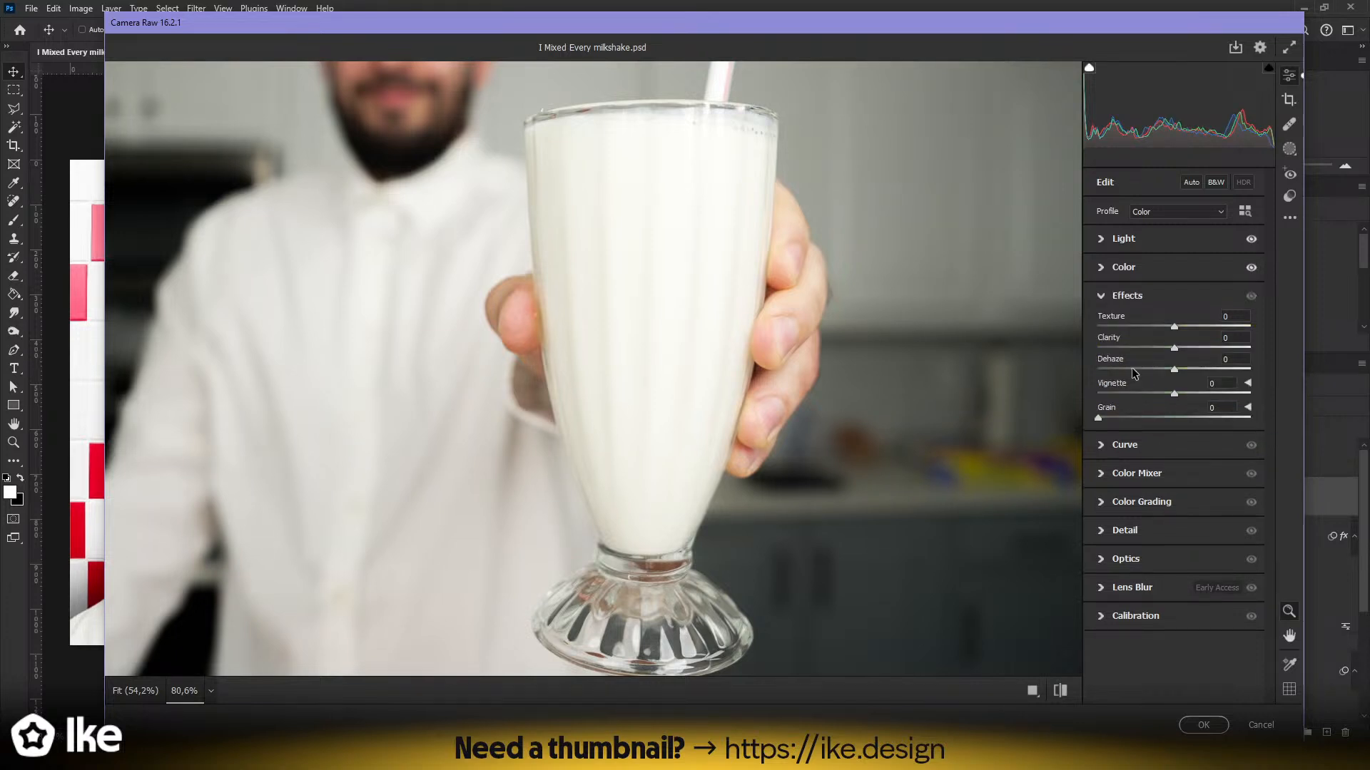
mouse_move(1174, 348)
left_mouse_down()
mouse_move(1197, 355)
mouse_move(1181, 329)
mouse_move(1213, 330)
mouse_move(1202, 348)
left_mouse_up()
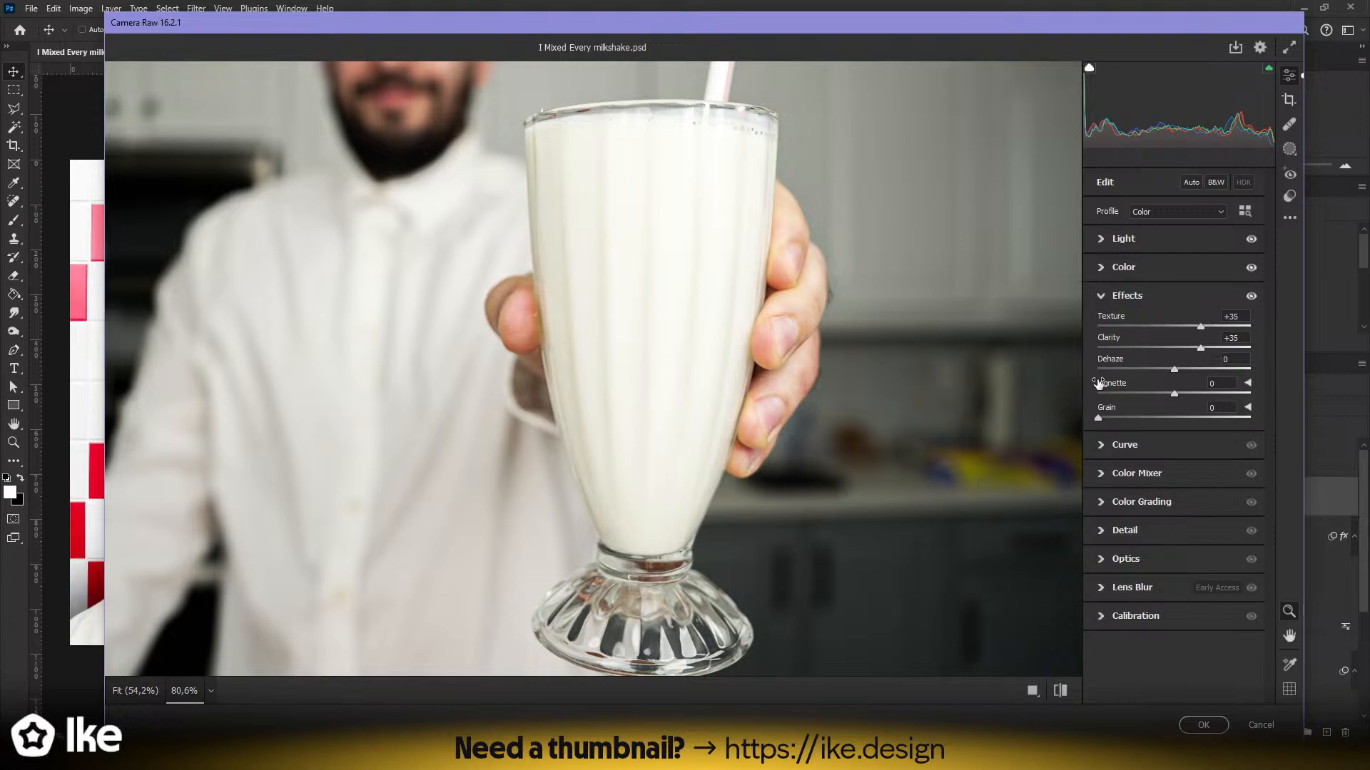
left_click(1203, 724)
- Reopen the glass layer's Camera Raw filter, set the tint to +9 and apply it
key("z")
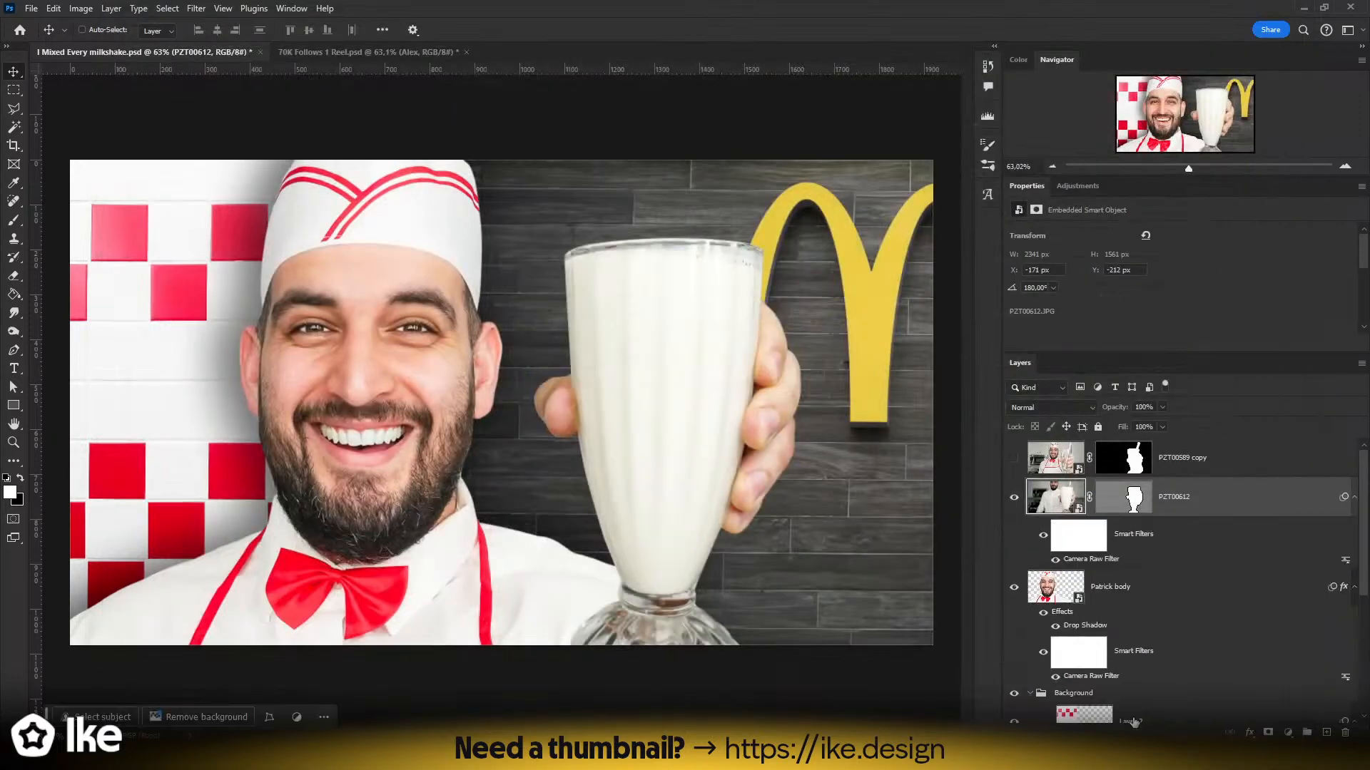
left_click_drag(754, 436, 806, 437)
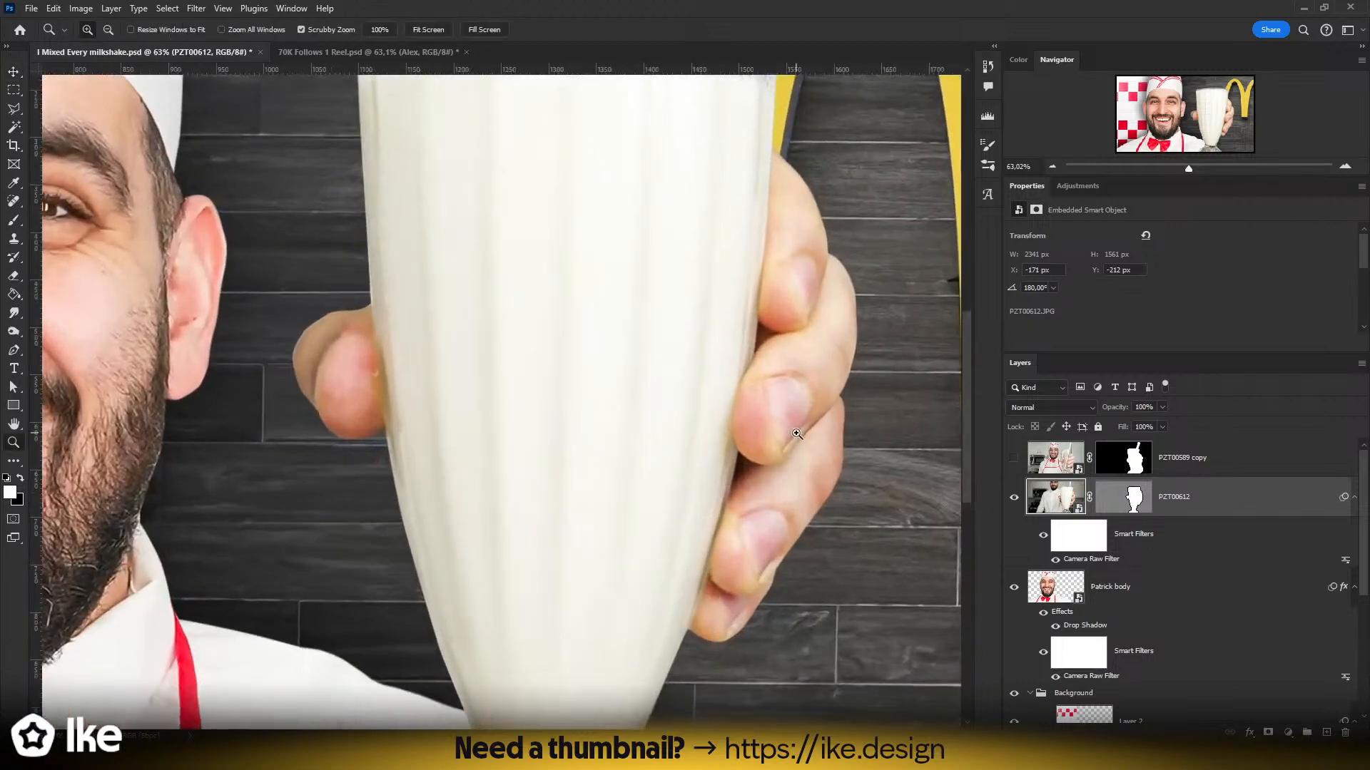
double_click(1068, 556)
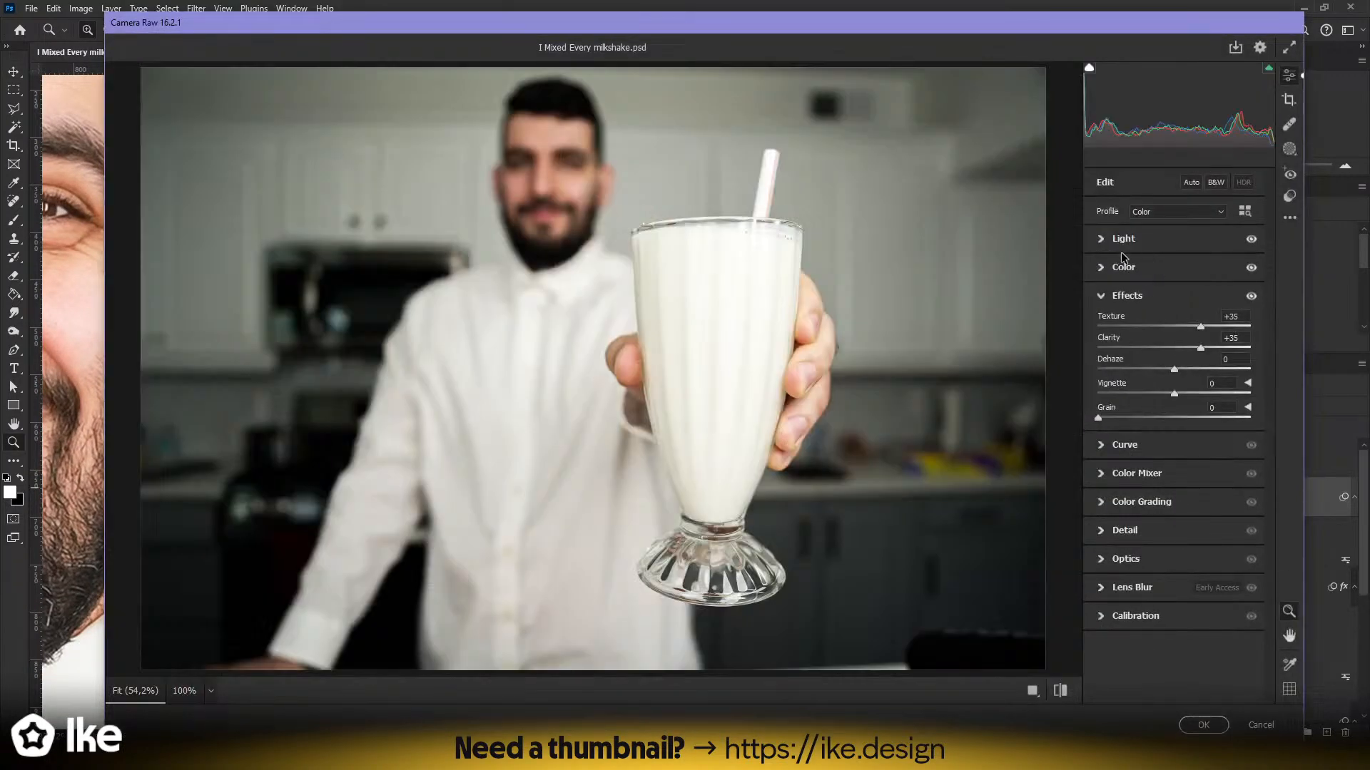
left_click(1124, 267)
left_click_drag(1173, 342, 1180, 344)
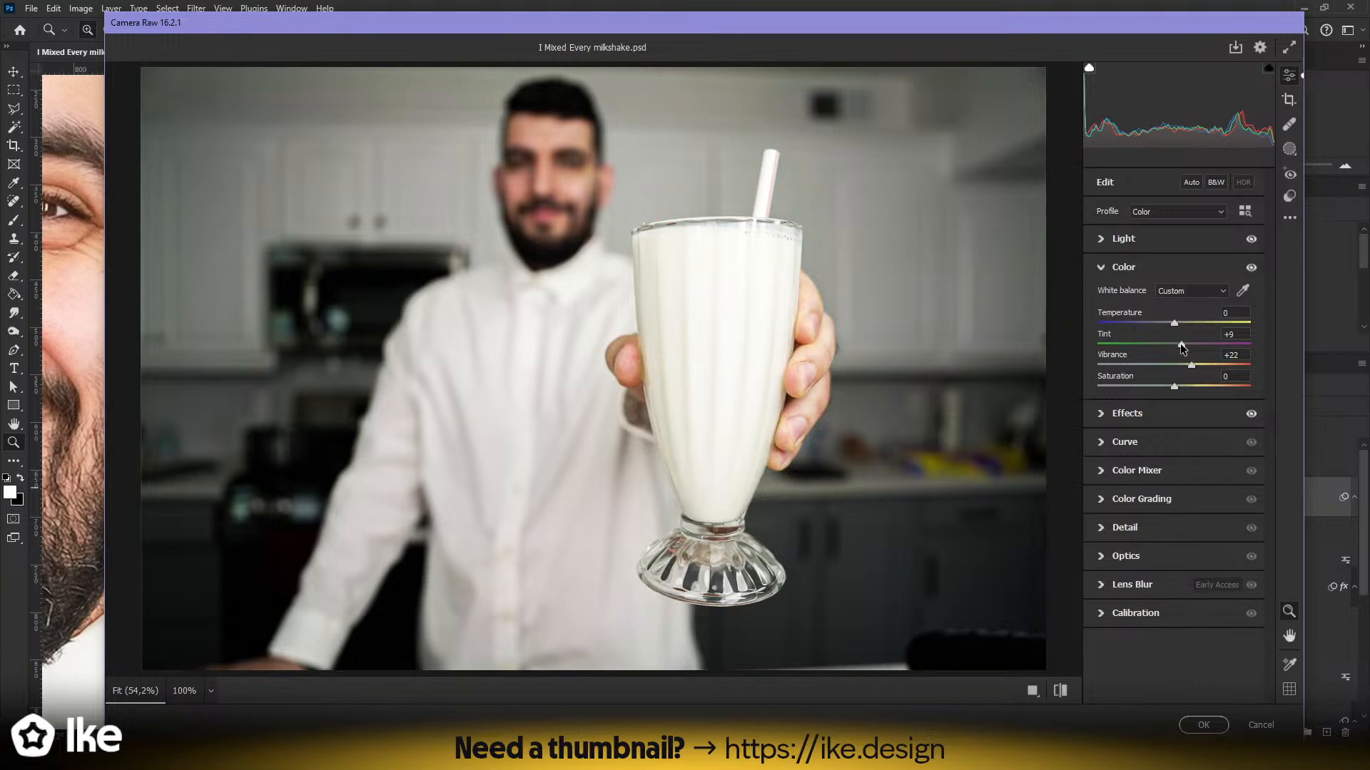
left_click(1203, 725)
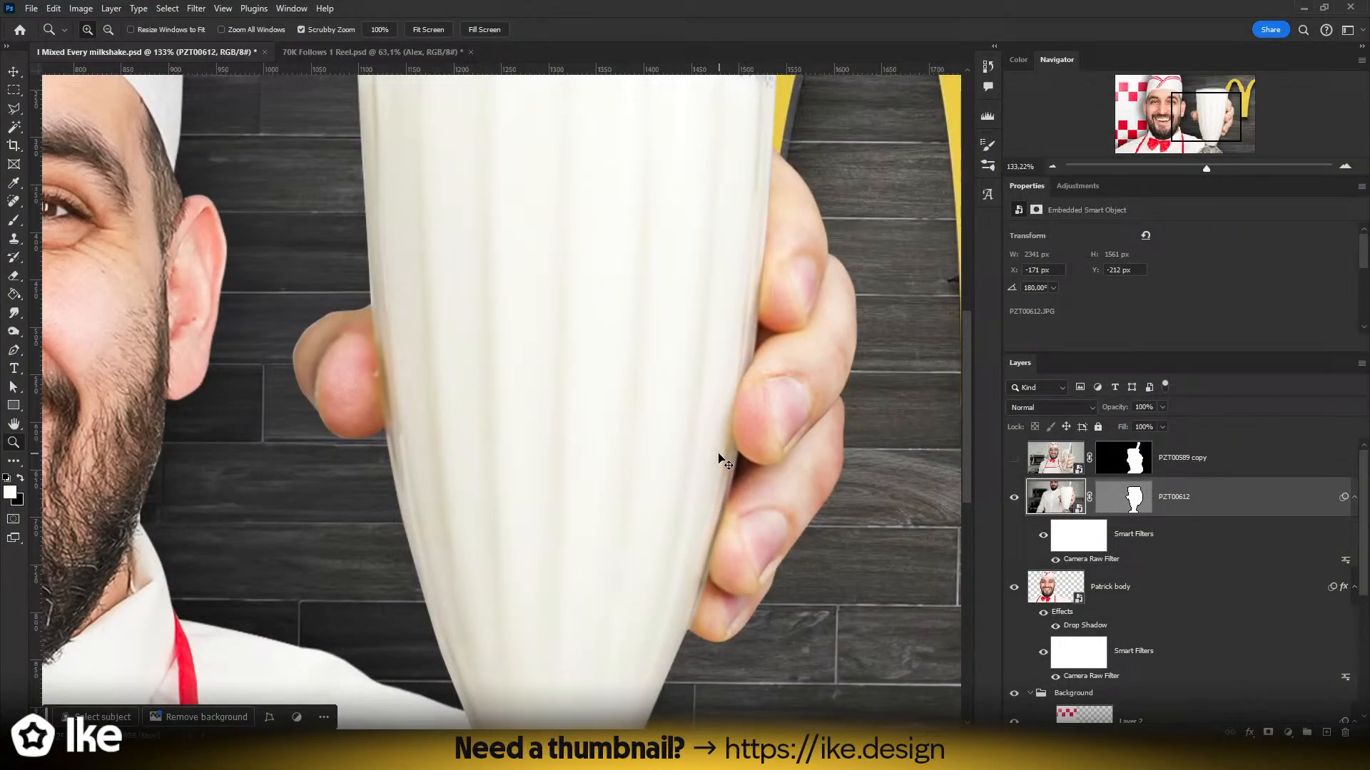
left_click_drag(646, 445, 577, 445)
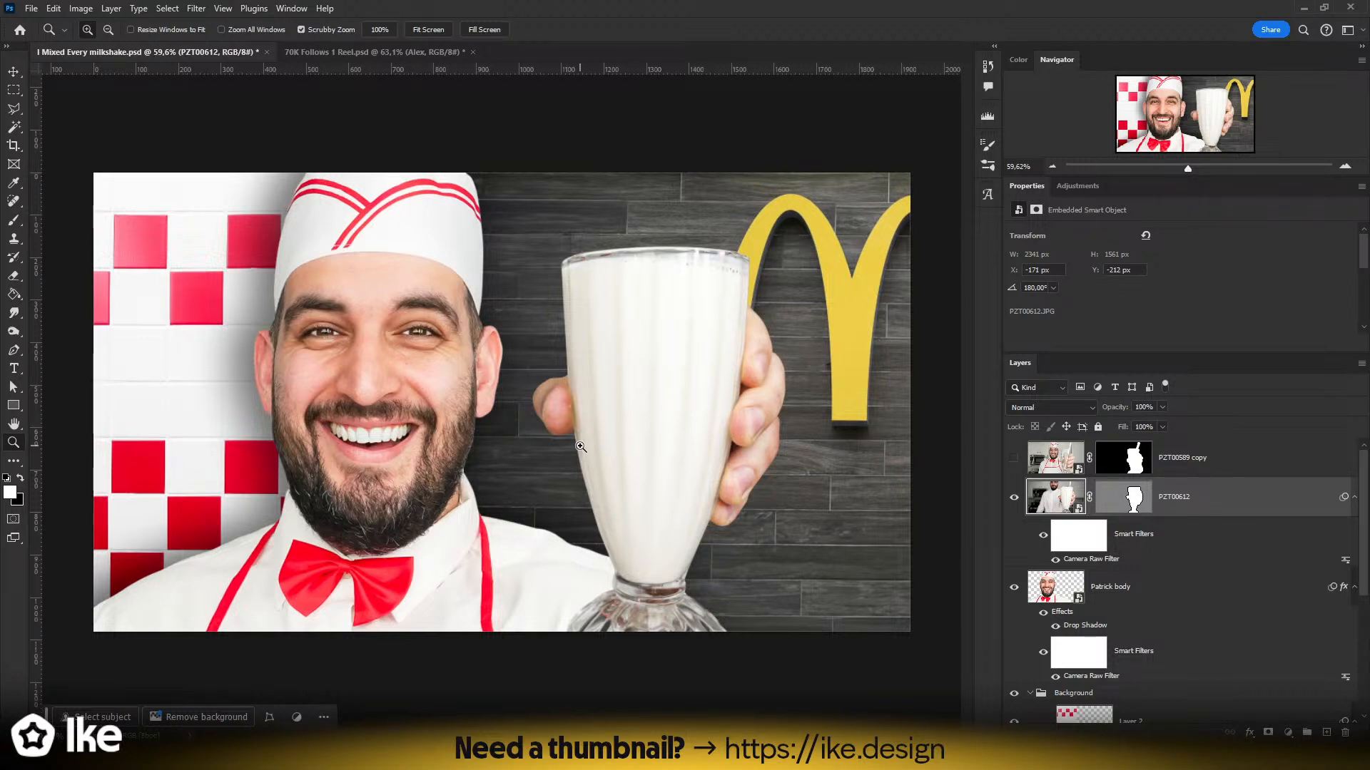
left_click_drag(443, 446, 458, 447)
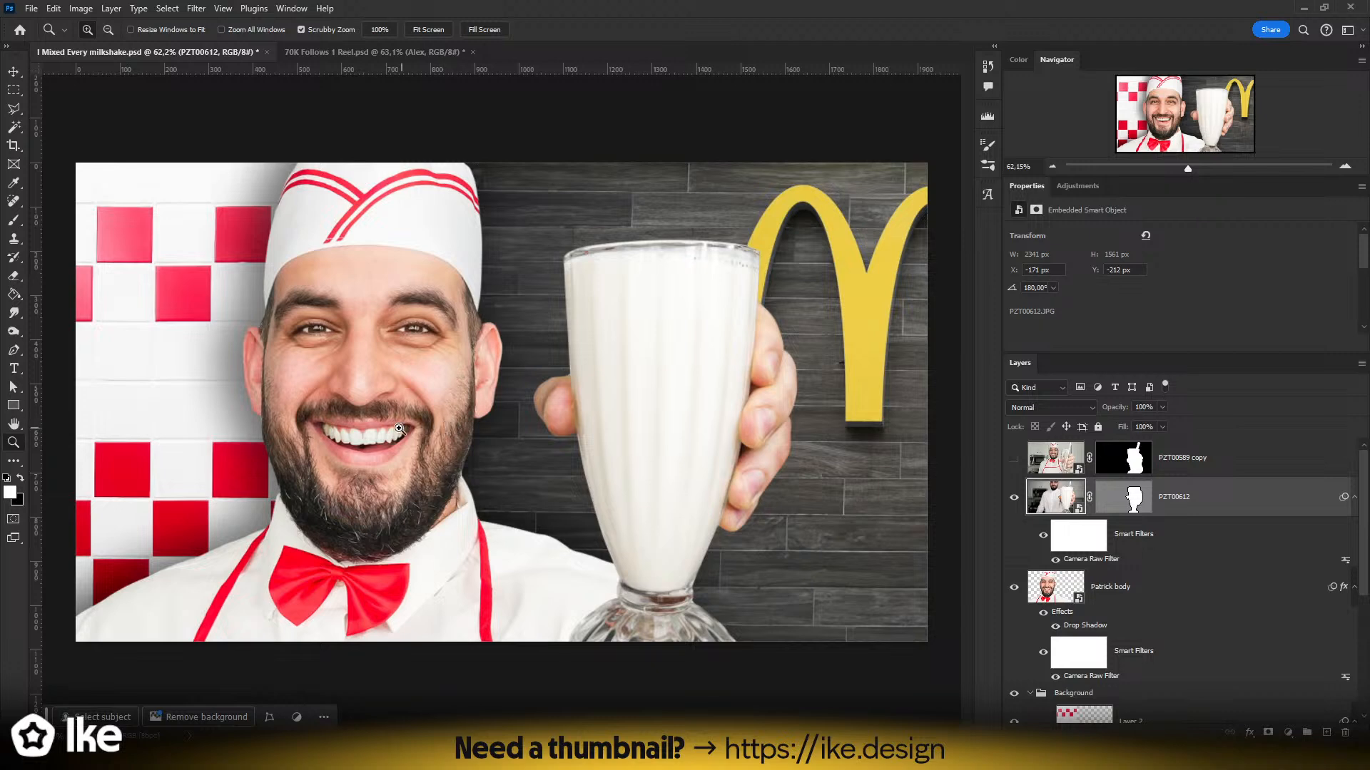
left_click_drag(401, 432, 403, 432)
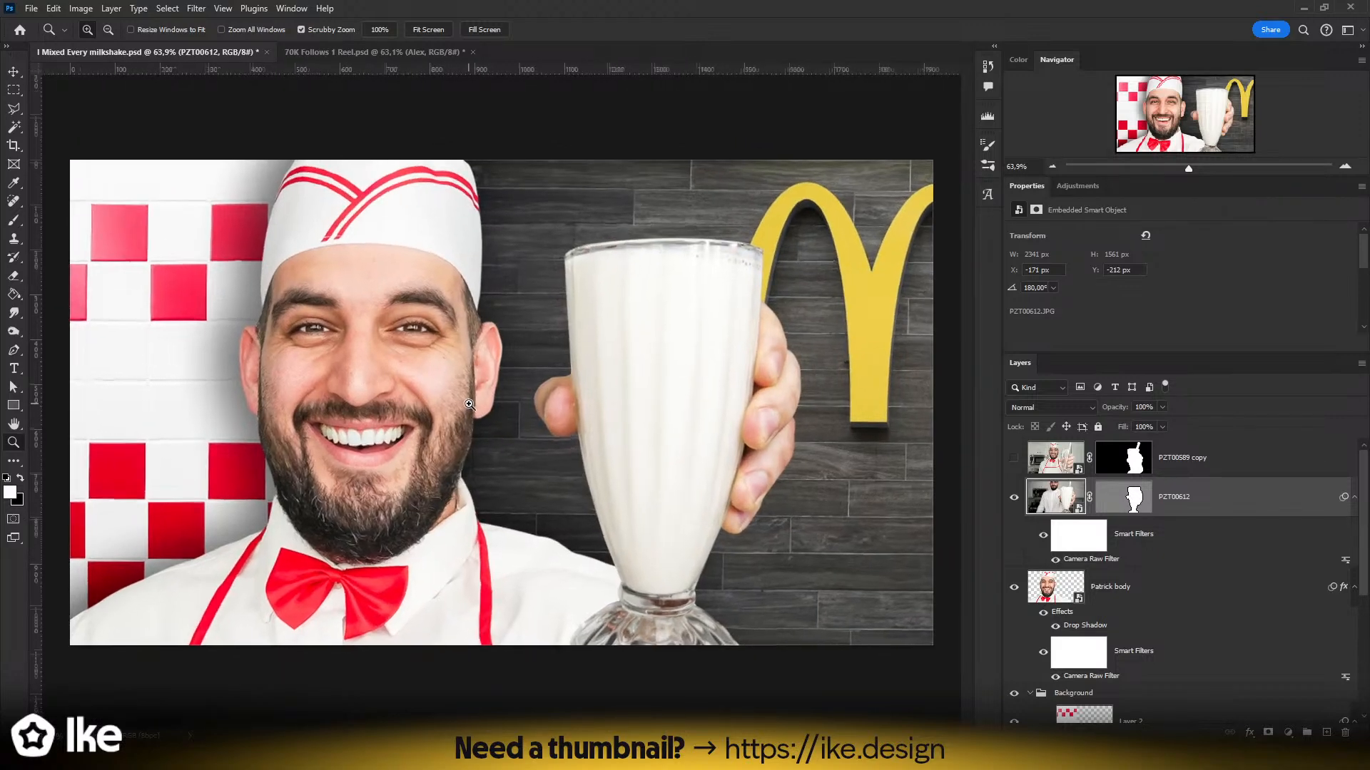
left_click_drag(470, 404, 443, 407)
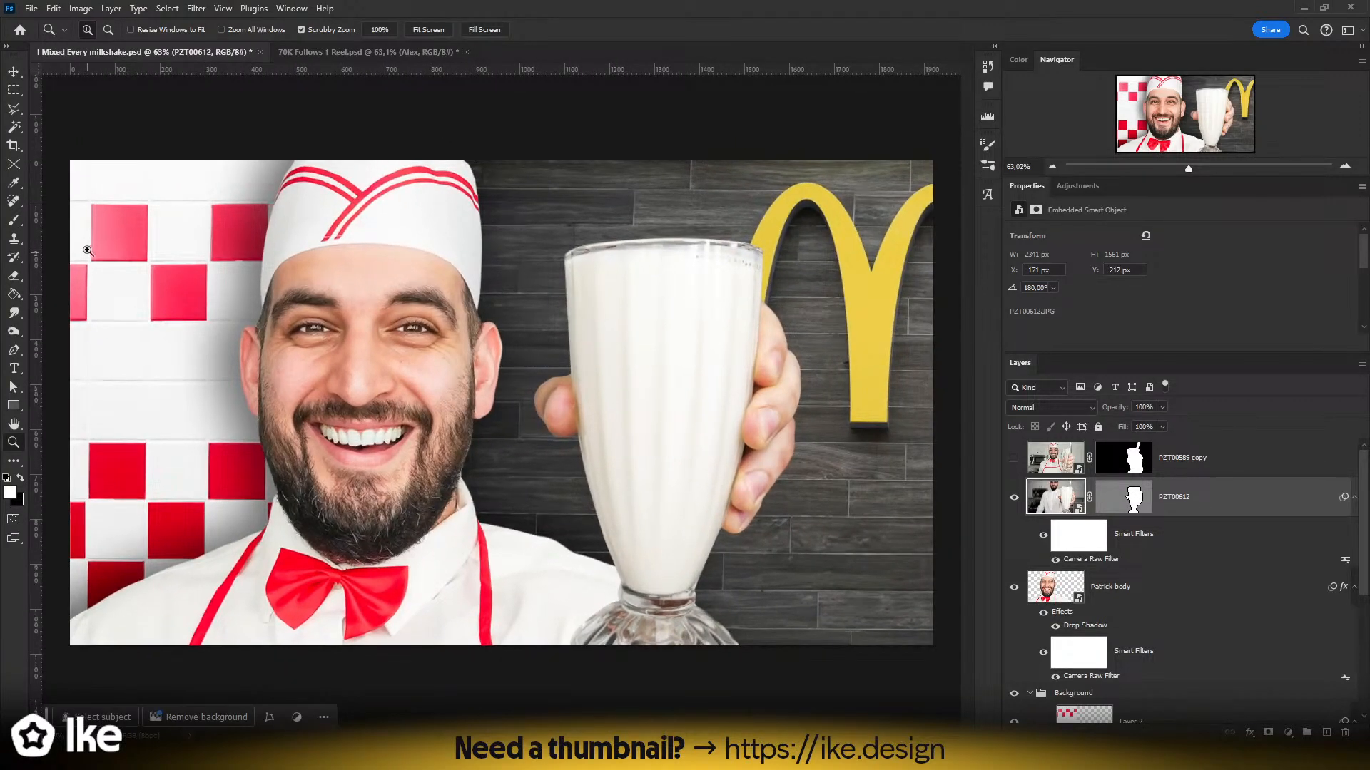
- Try the milkshake glass slightly lower and closer to the man, and put it back in its original place
left_click(14, 74)
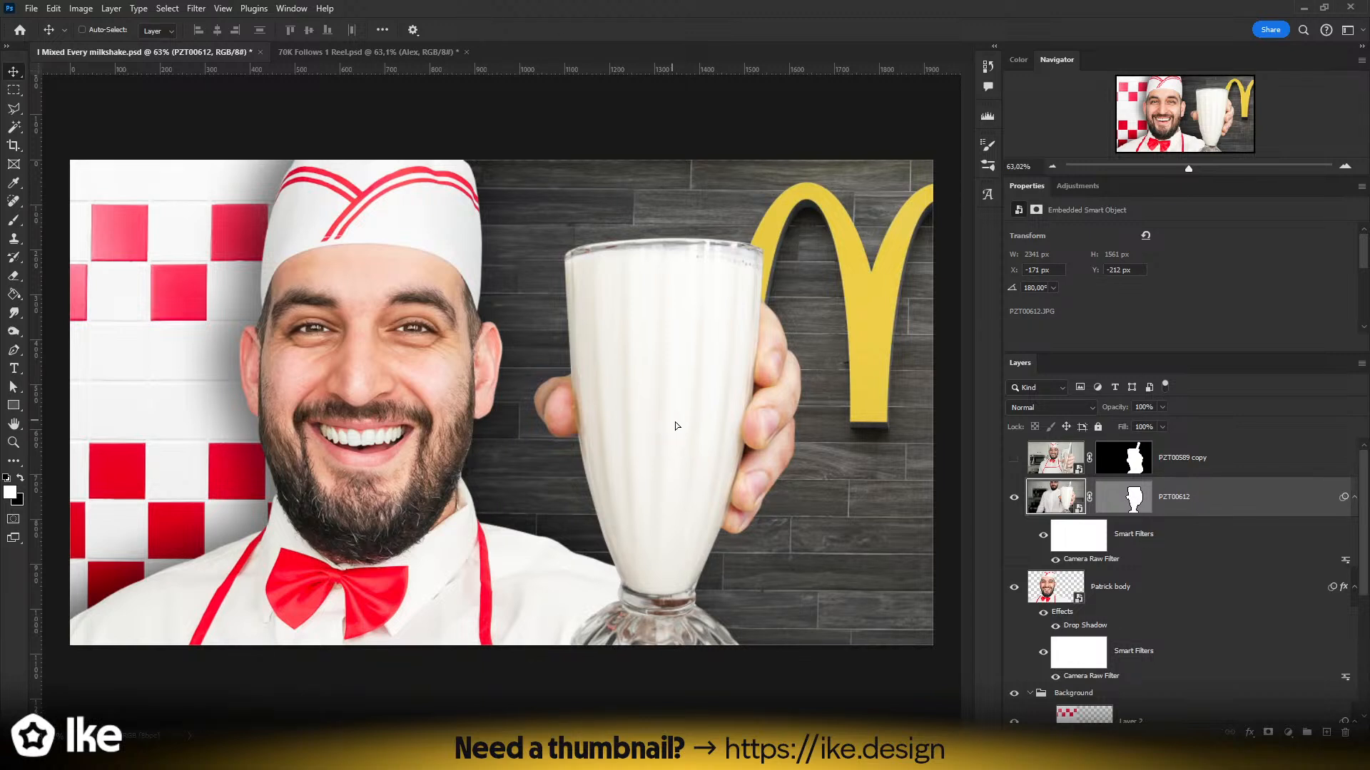
mouse_move(675, 426)
left_mouse_down()
mouse_move(679, 459)
mouse_move(661, 441)
left_mouse_up()
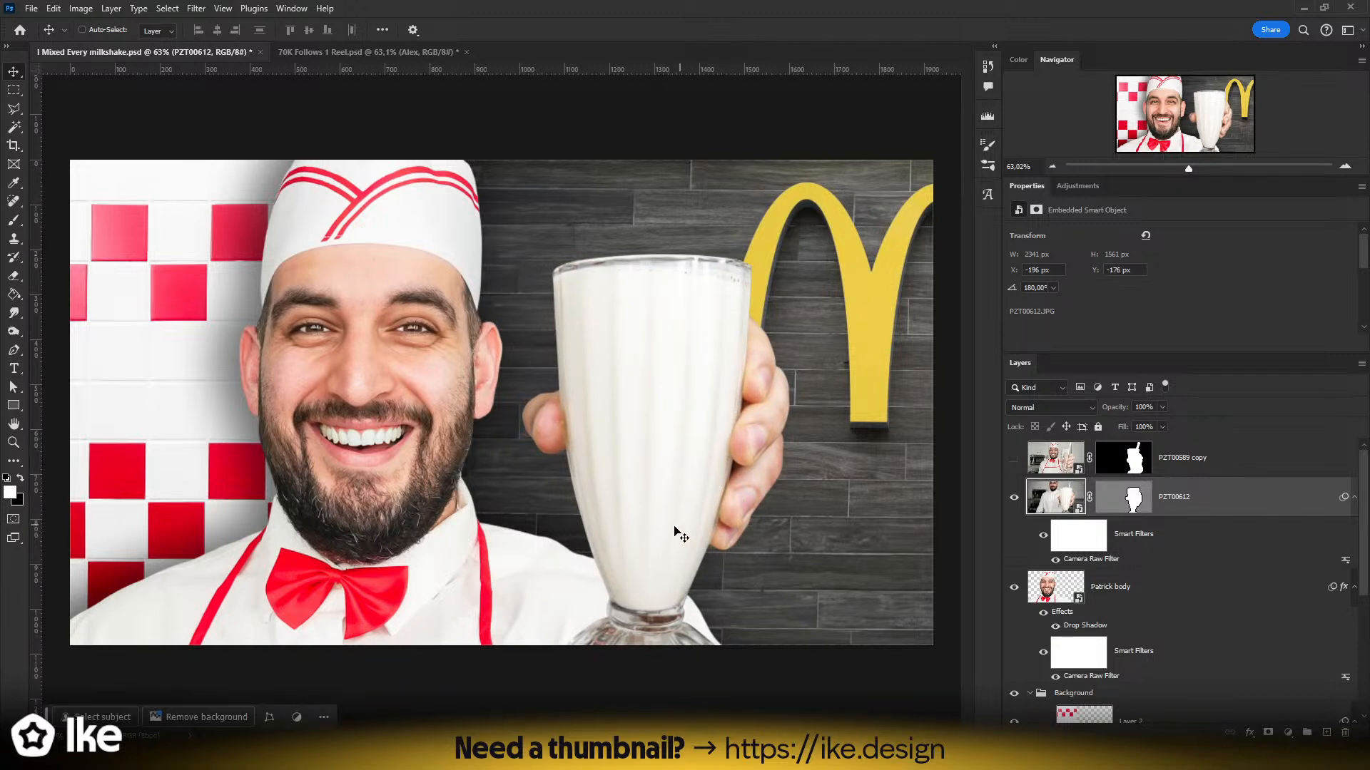
left_click_drag(682, 479, 727, 410)
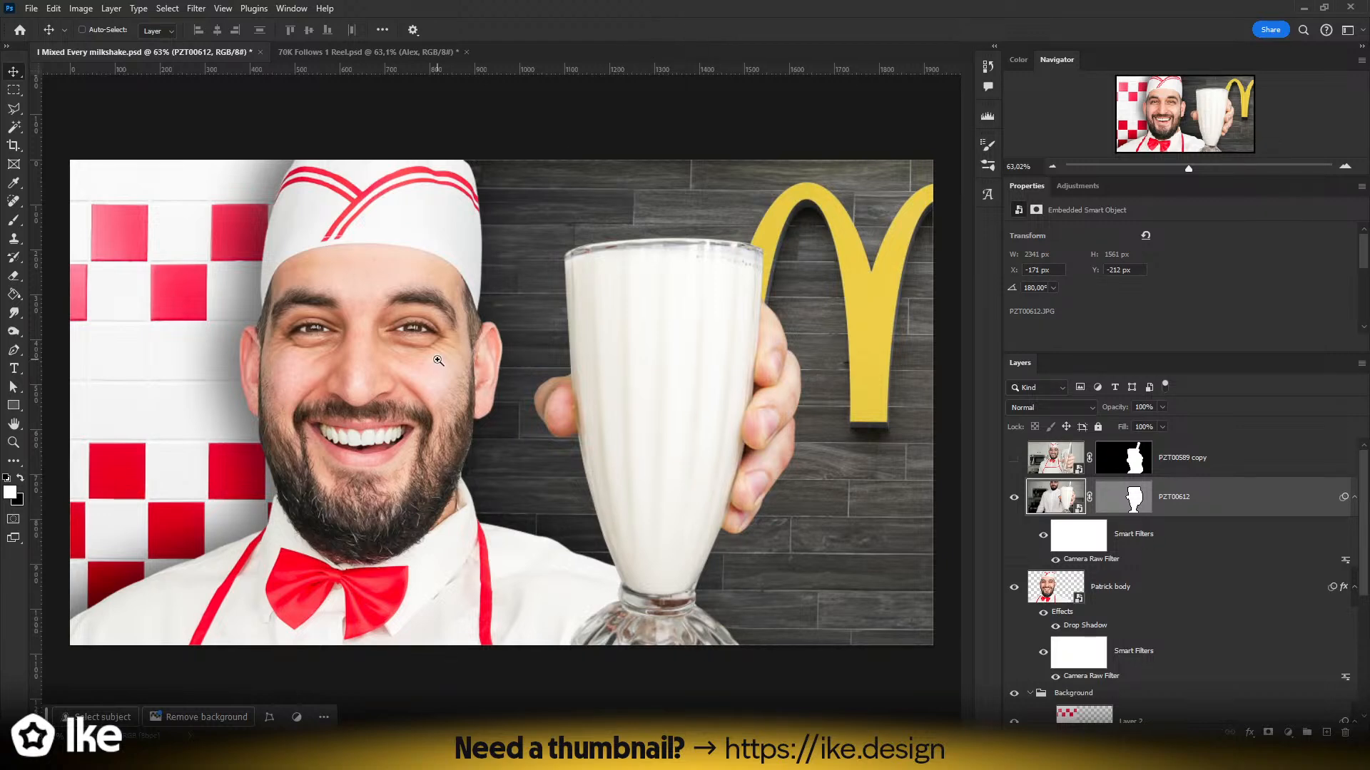
- Place vertical guides at one third and two thirds of the canvas width and a horizontal guide through its middle
key("z")
left_click_drag(418, 367, 401, 370)
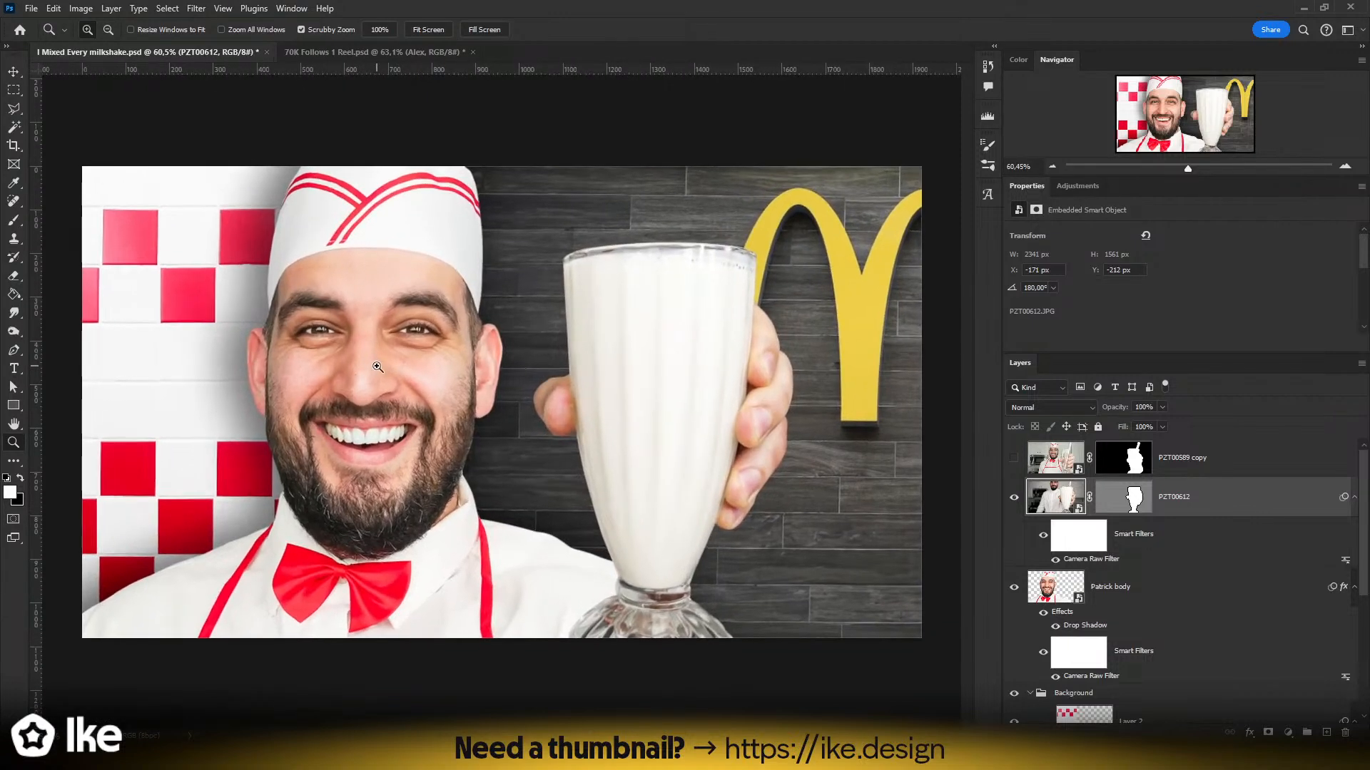
left_click(15, 73)
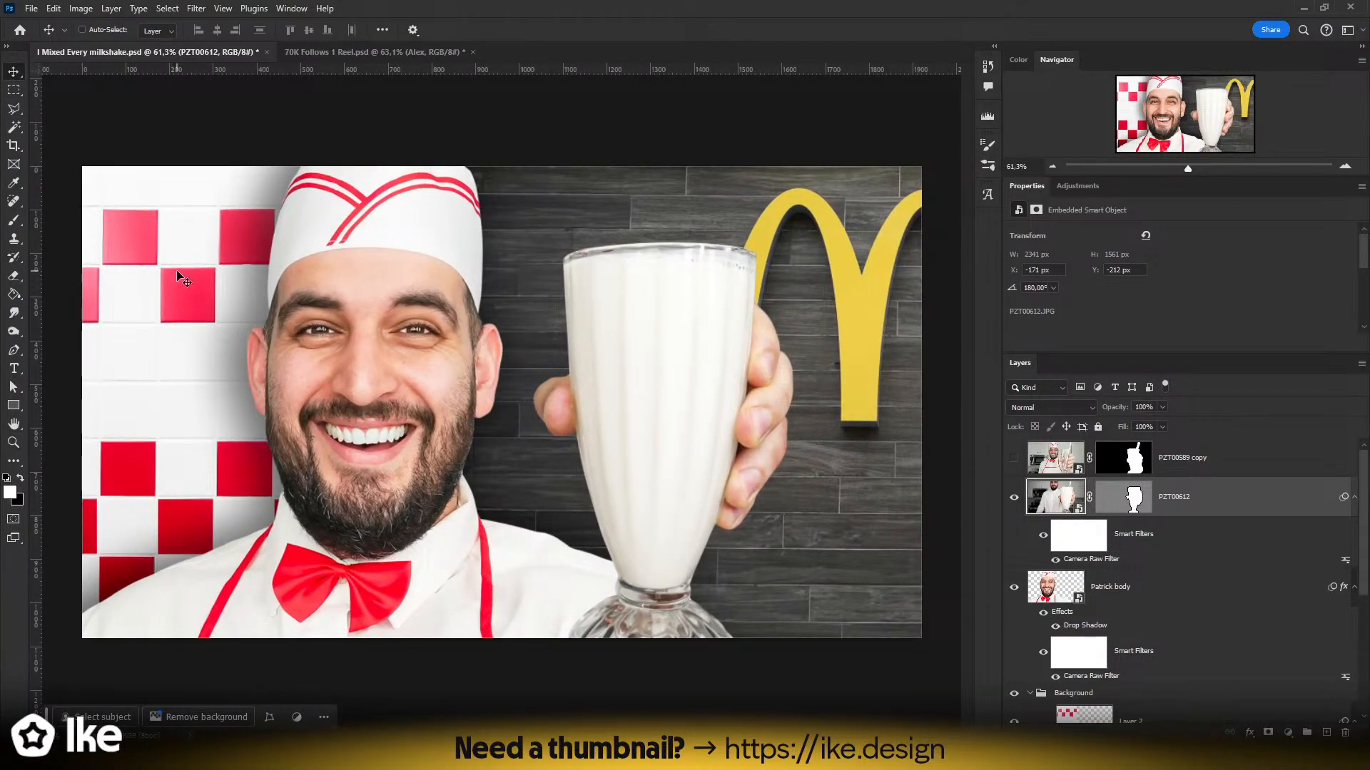
left_click_drag(36, 324, 216, 325)
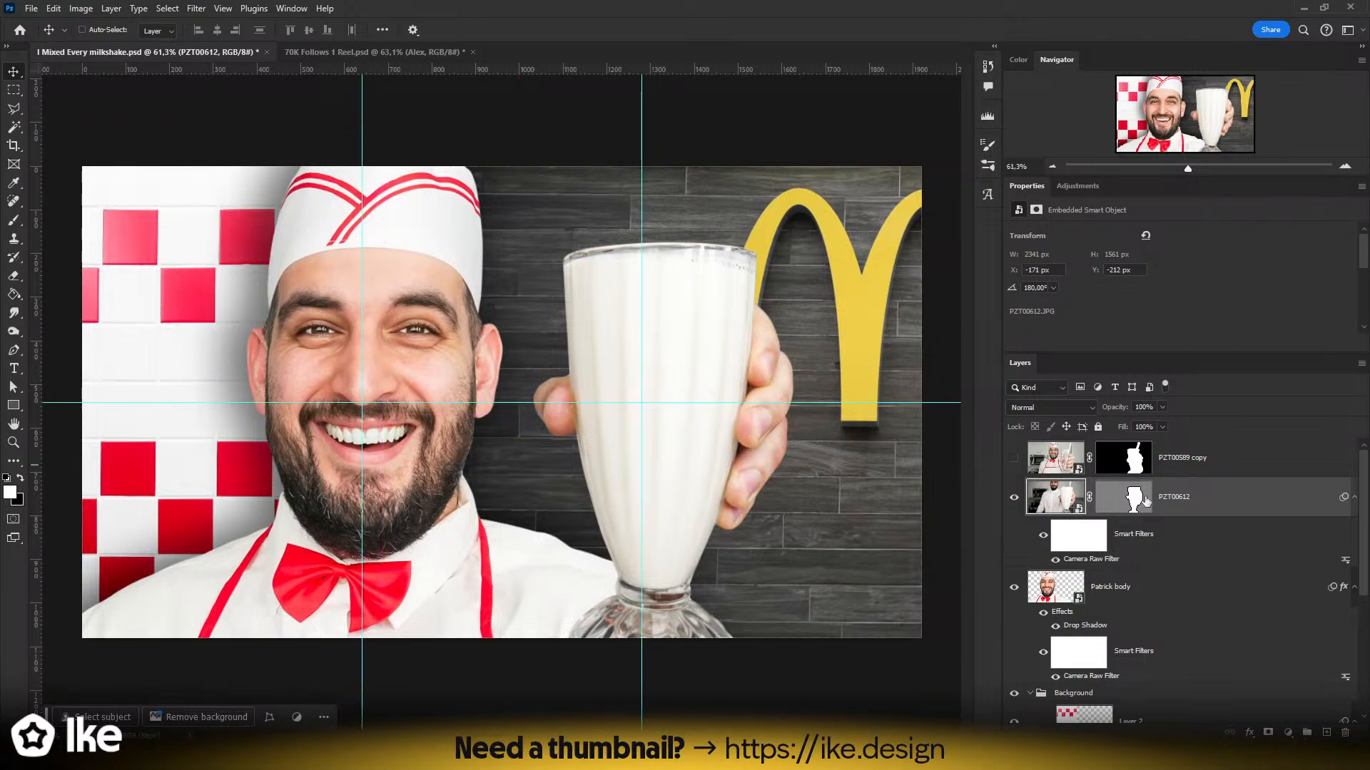
scroll(1117, 586, "down", 2)
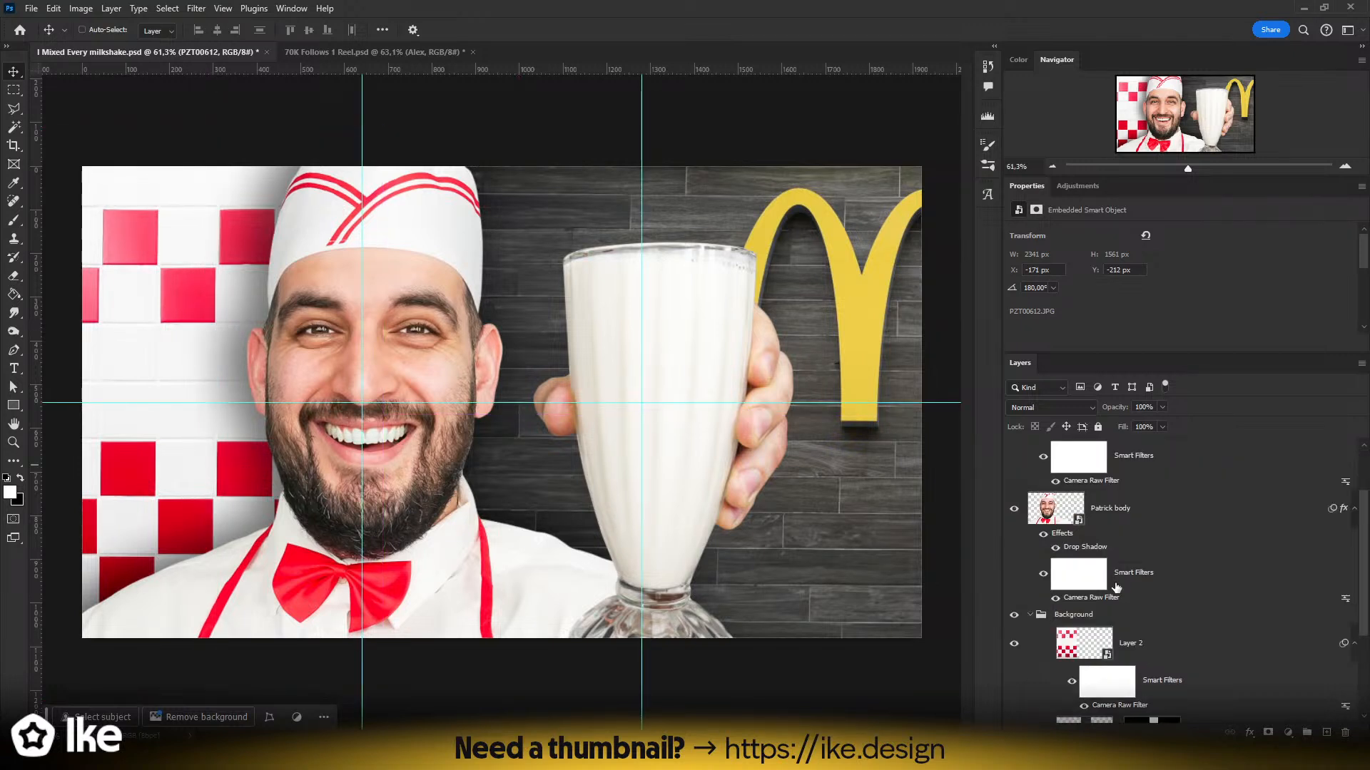
- Transform Layer 2, the red-and-white tile wall, stretching it slightly outward to a width of 1323 px
scroll(1117, 586, "down", 2)
left_click(1135, 531)
key("ctrl+t")
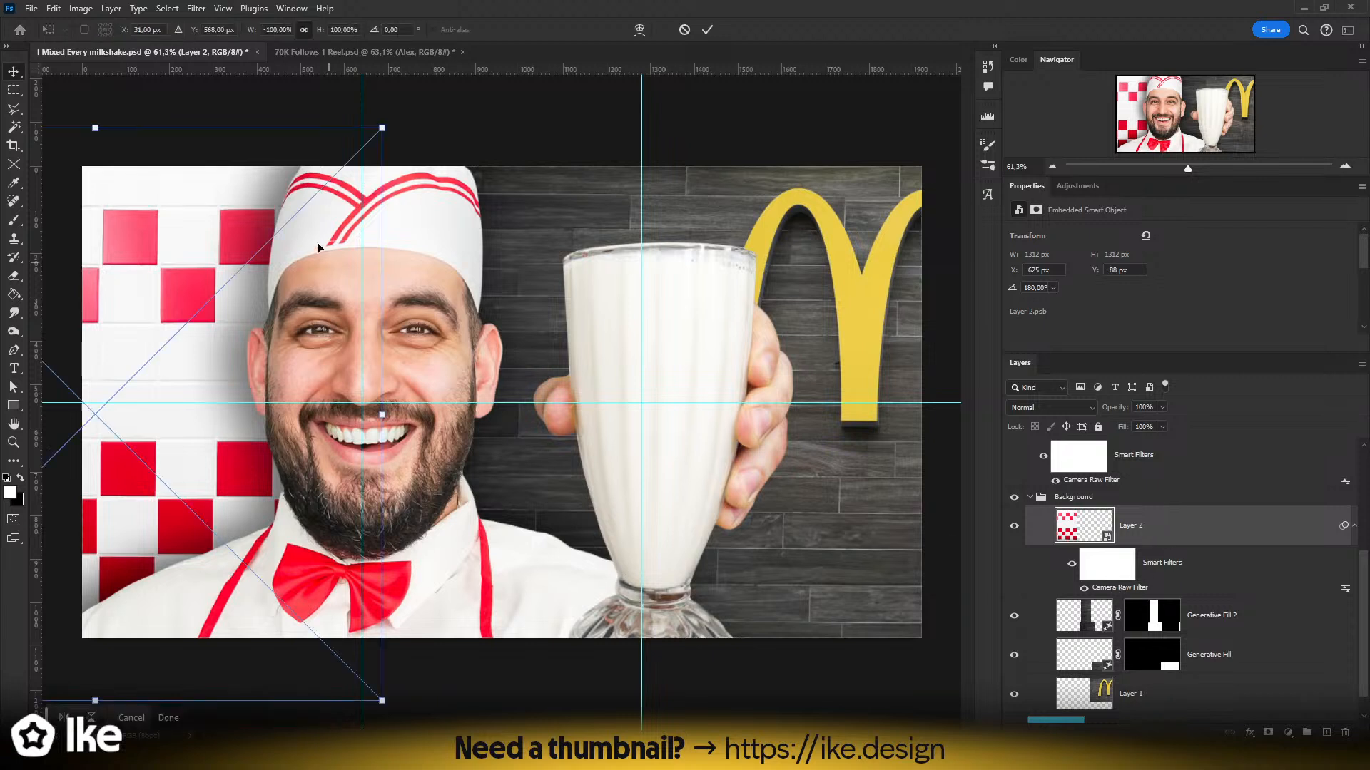
left_click_drag(100, 127, 95, 128)
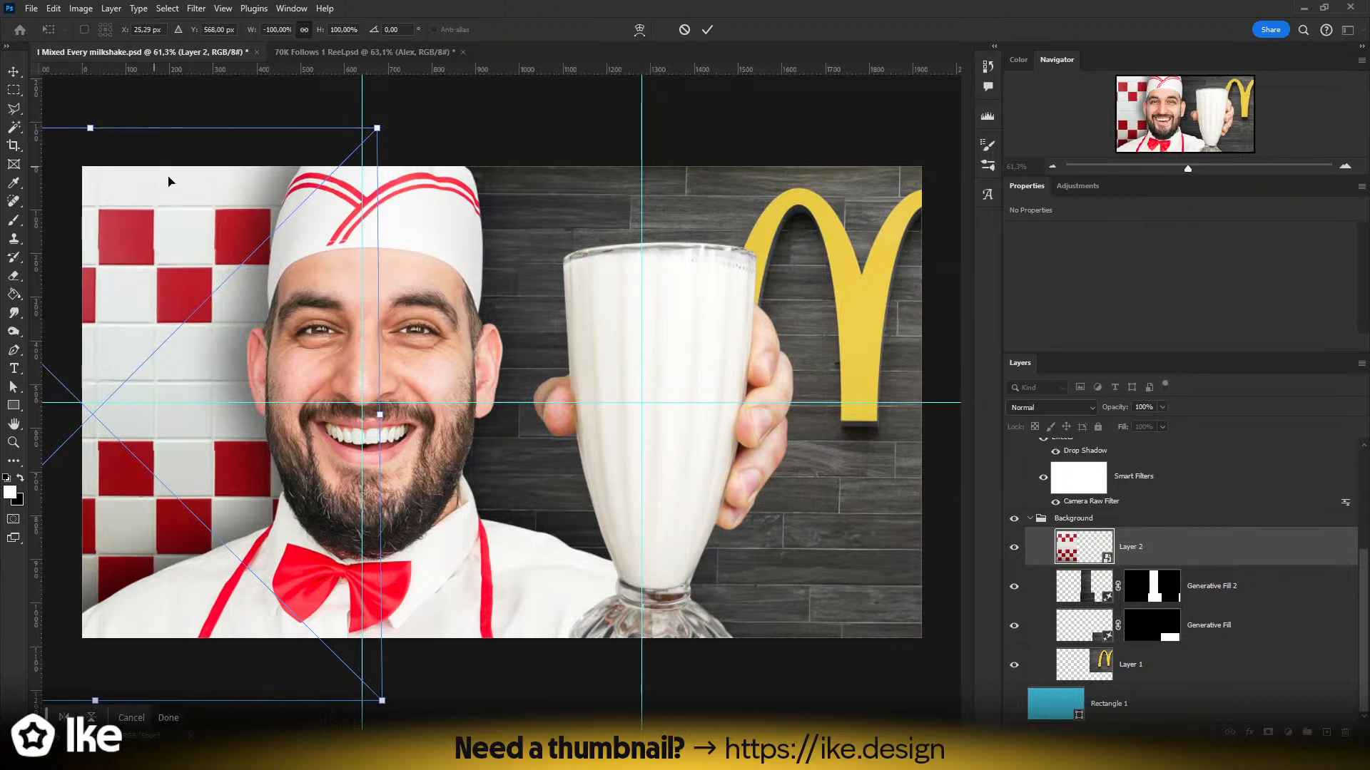
key("Return")
- Try a vertical guide at 300 px over the tile wall and undo it
key("z")
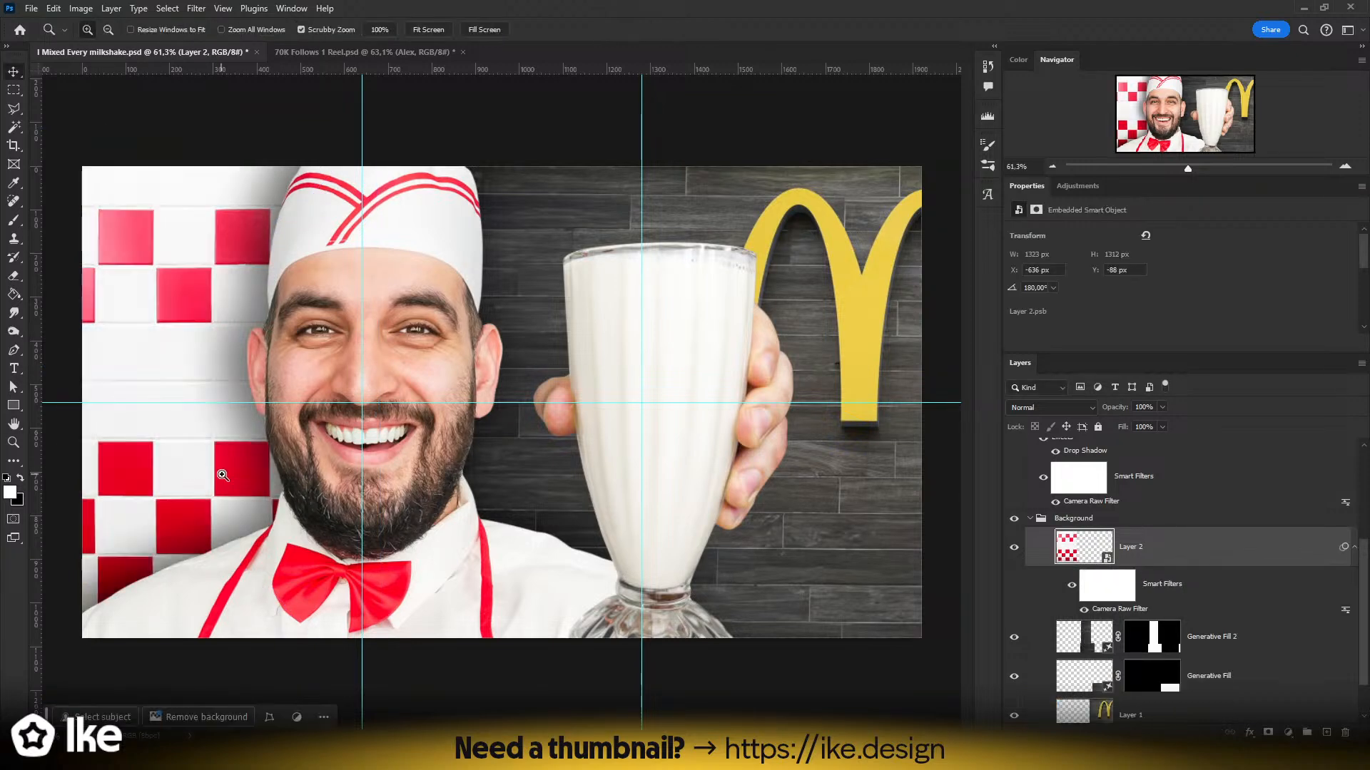
left_click_drag(199, 464, 328, 505)
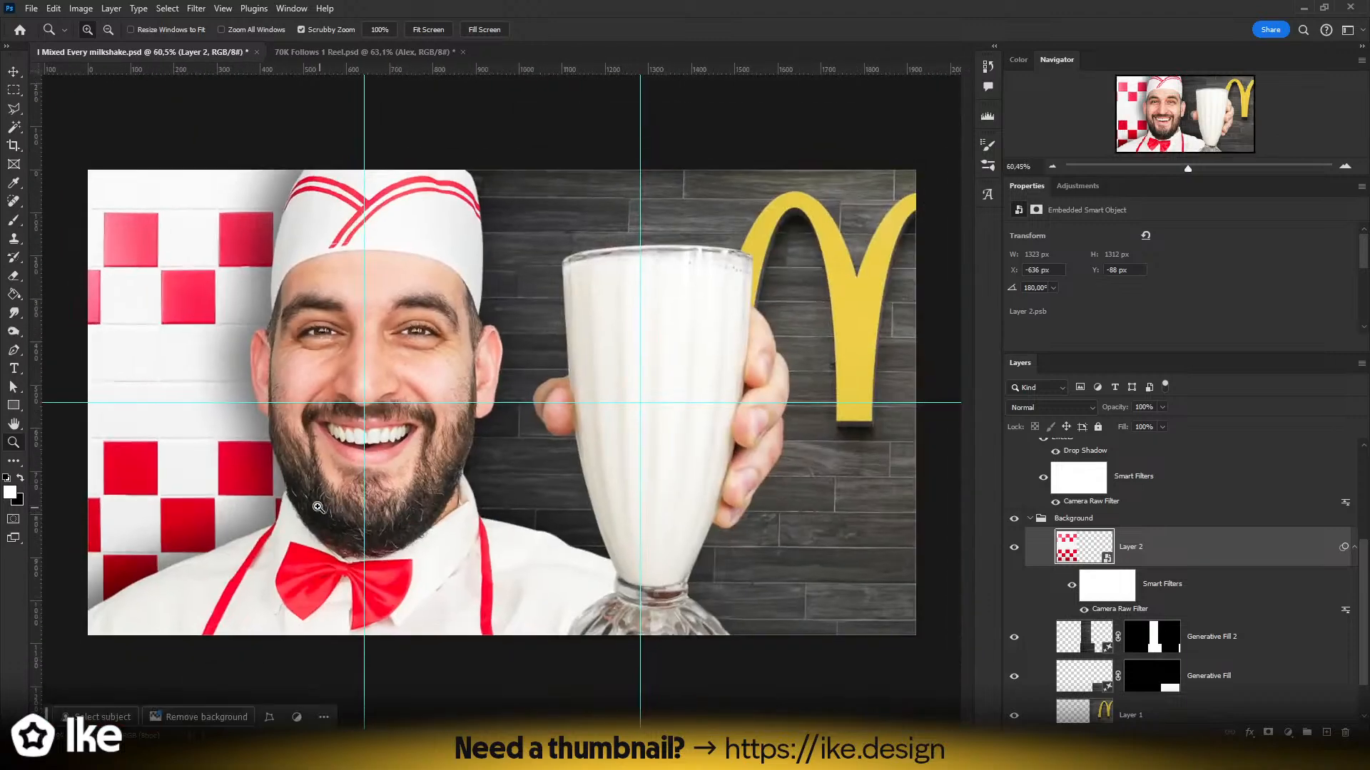
key("v")
left_click_drag(33, 314, 216, 321)
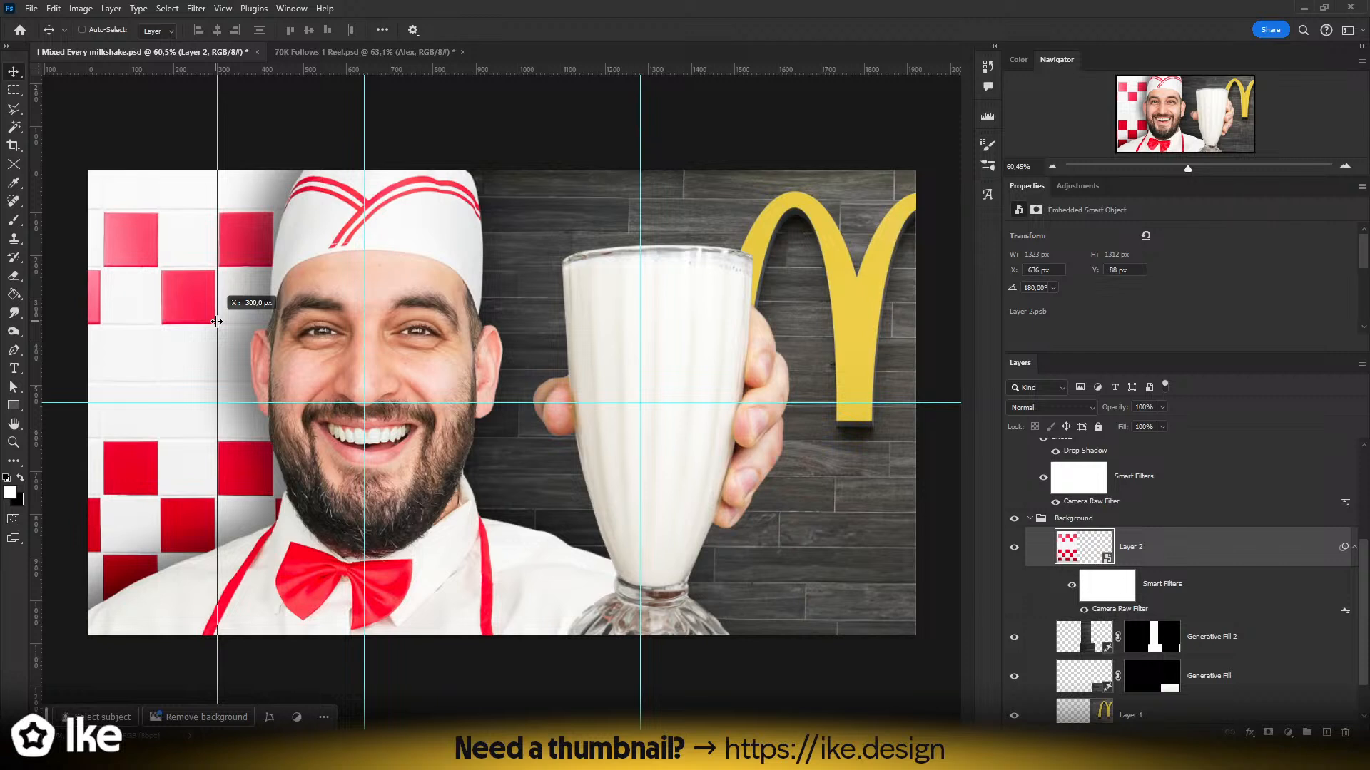
left_click_drag(216, 322, 216, 322)
key("ctrl+z")
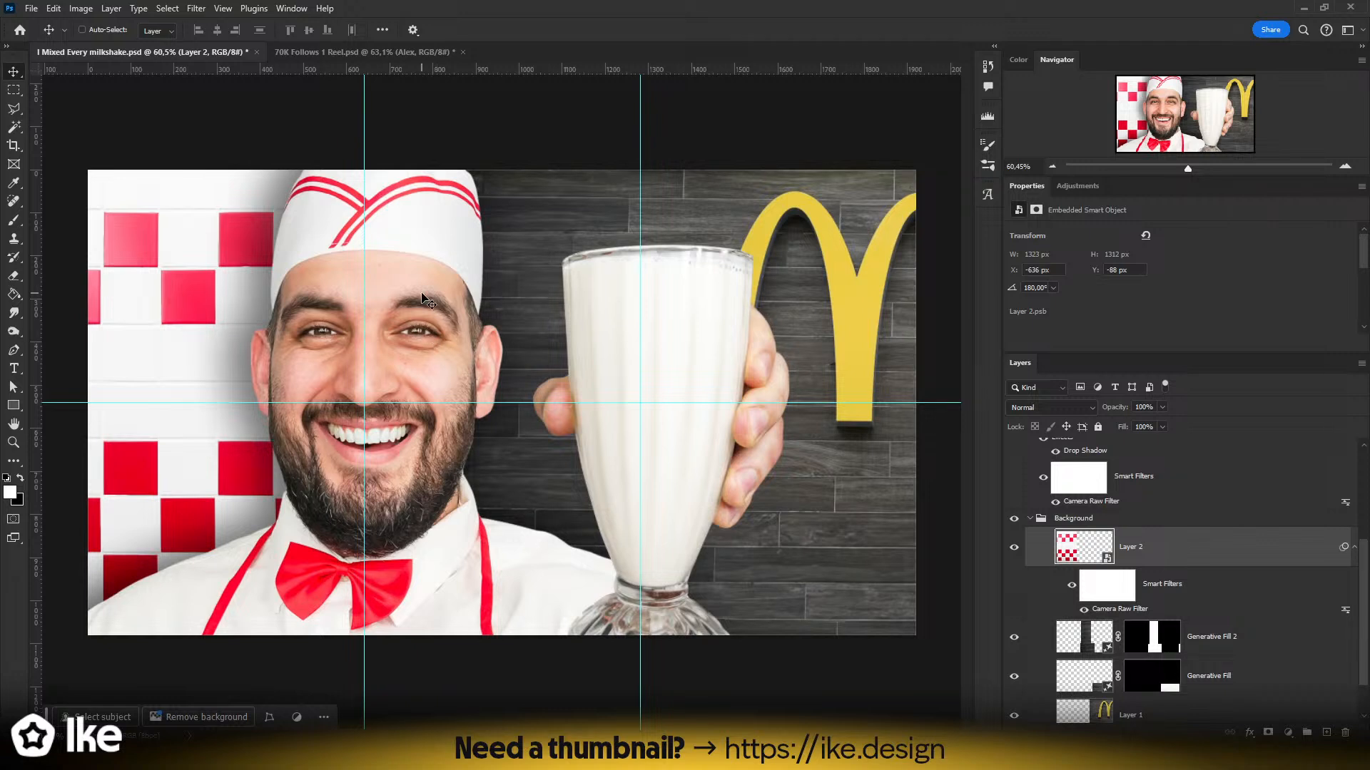
- Select the PZT00612 layer that holds the milkshake glass
key("z")
left_click_drag(413, 292, 422, 295)
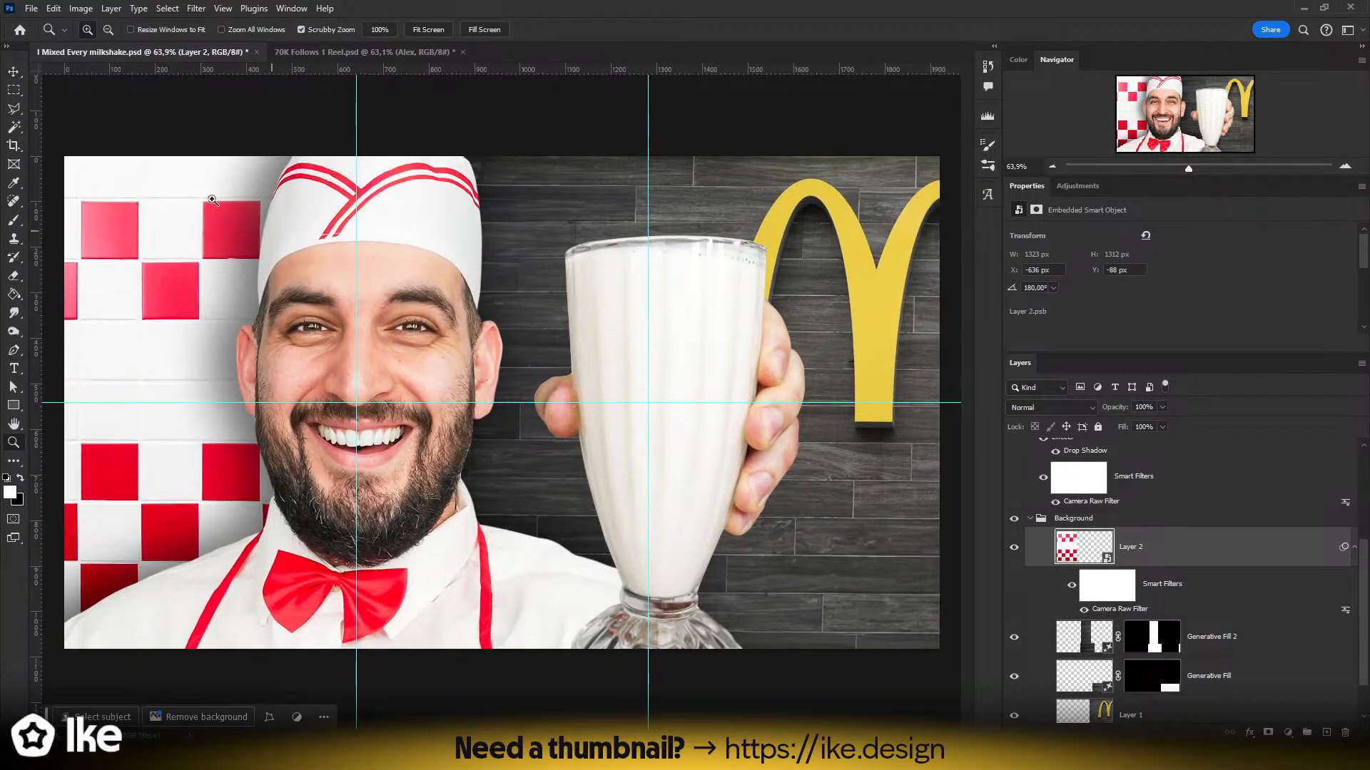
left_click(13, 72)
scroll(1142, 546, "up", 3)
scroll(1141, 546, "up", 1)
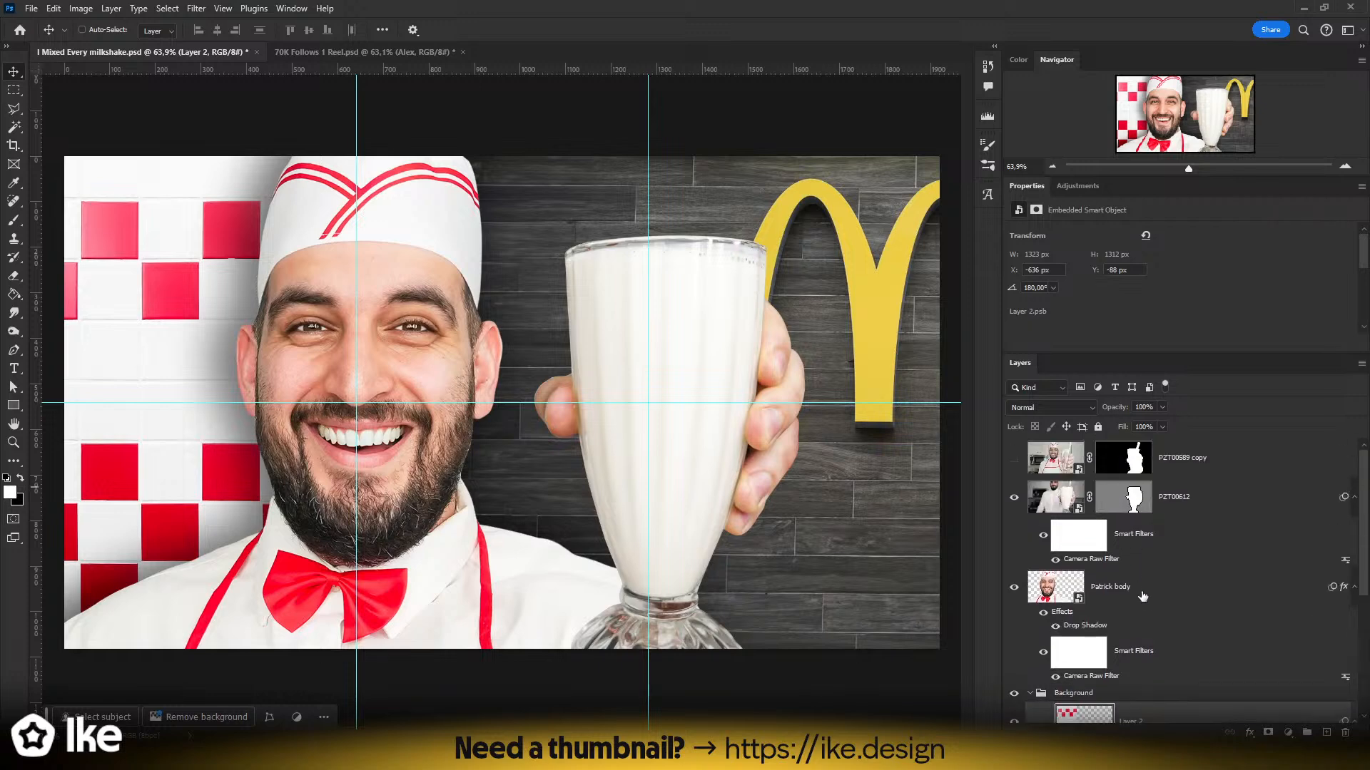
left_click(1184, 497)
key("z")
mouse_move(703, 382)
left_mouse_down()
mouse_move(645, 376)
mouse_move(728, 386)
left_mouse_up()
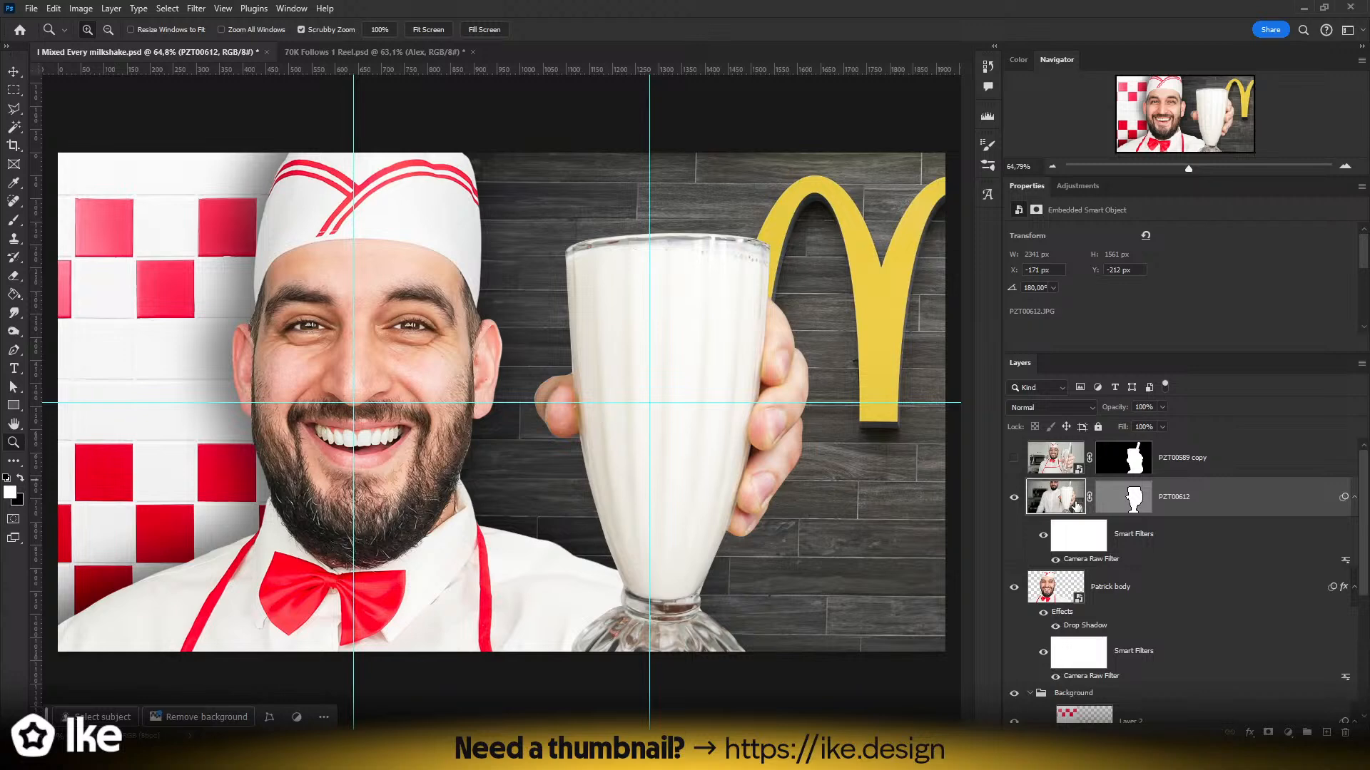
- Switch to the browser, open freepik.com/search in a new tab and search the assets for "straw red"
key("alt+Tab")
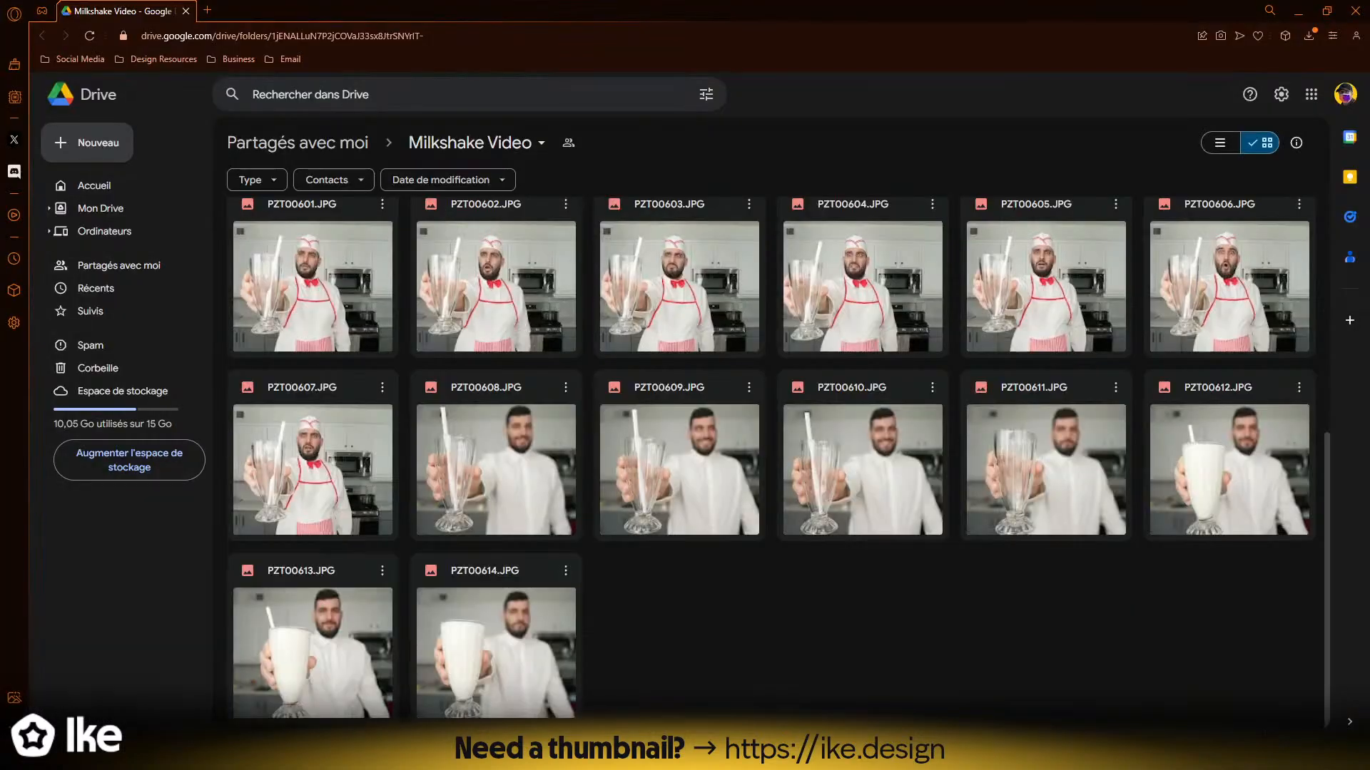
left_click(207, 10)
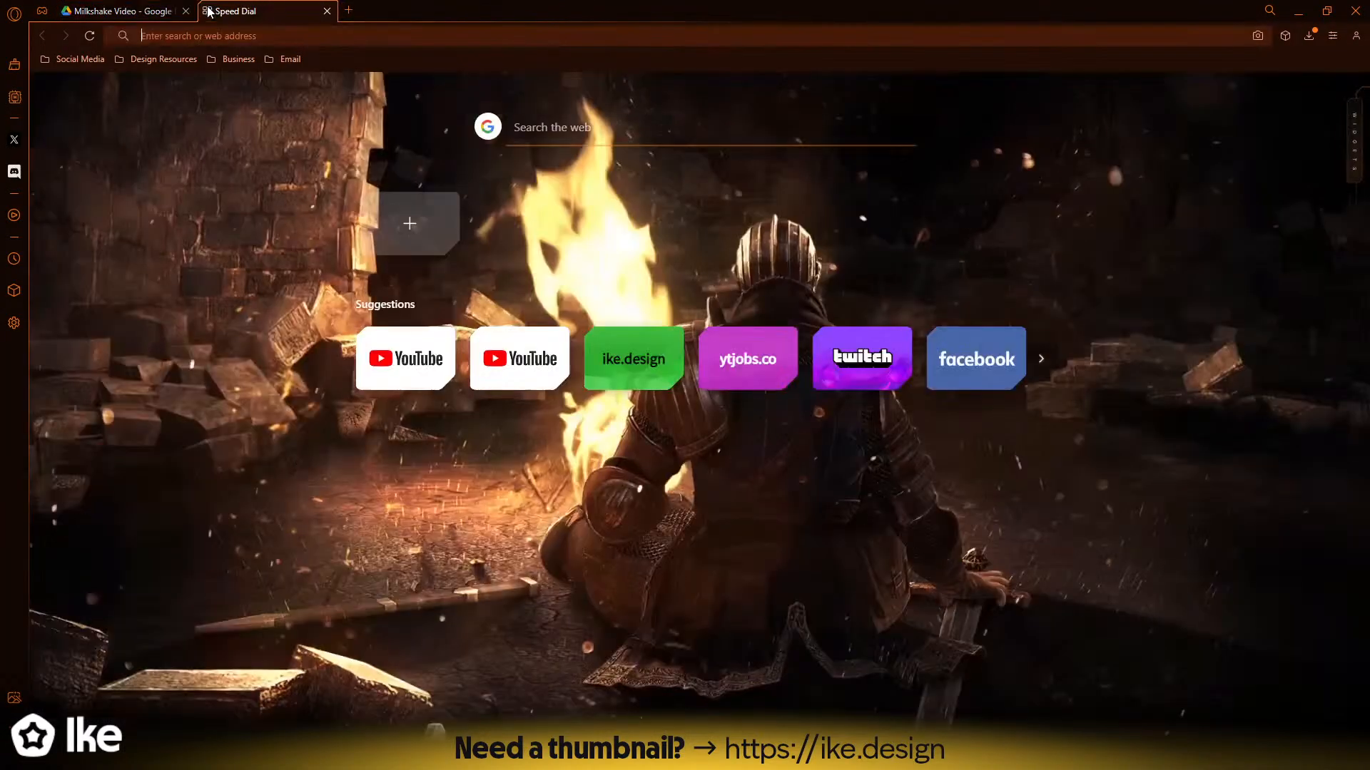
type("freepik.com/search")
key("Return")
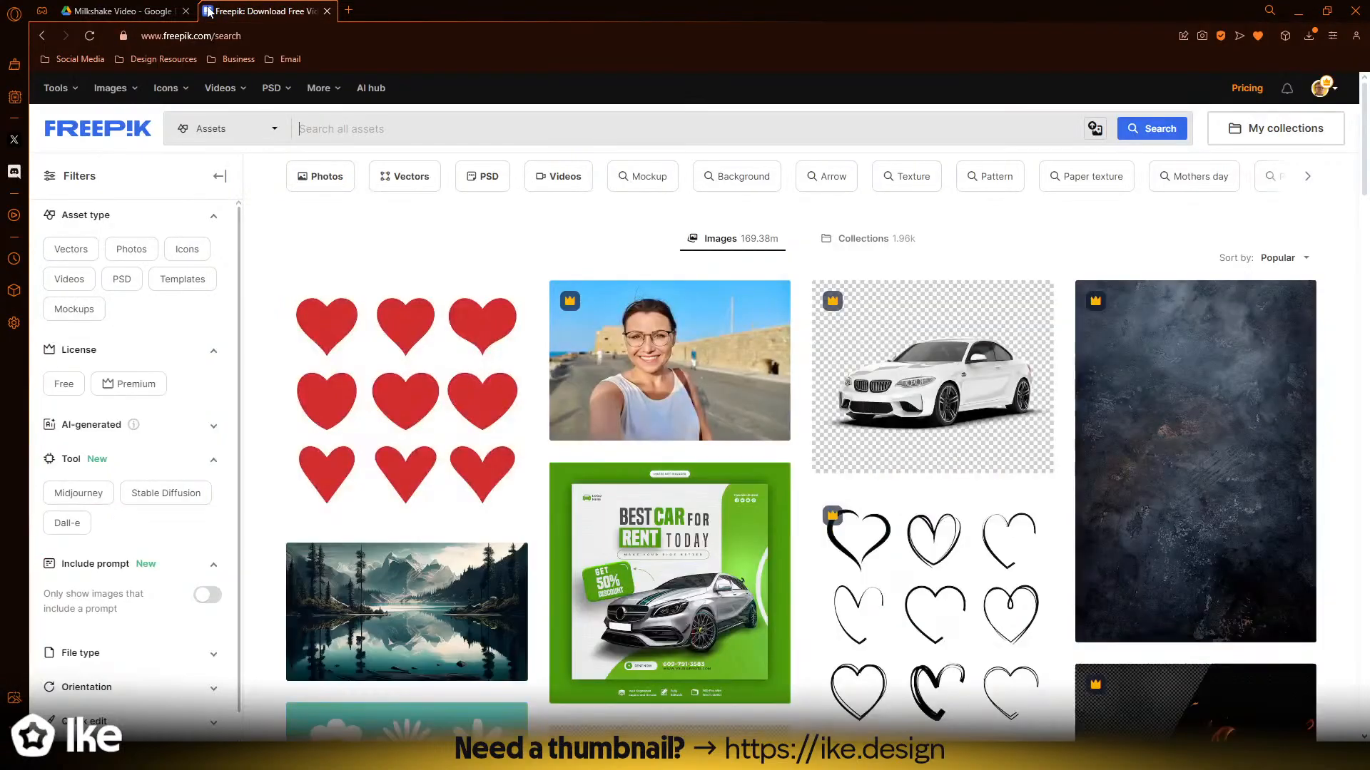
left_click(559, 129)
type("straw red")
key("Return")
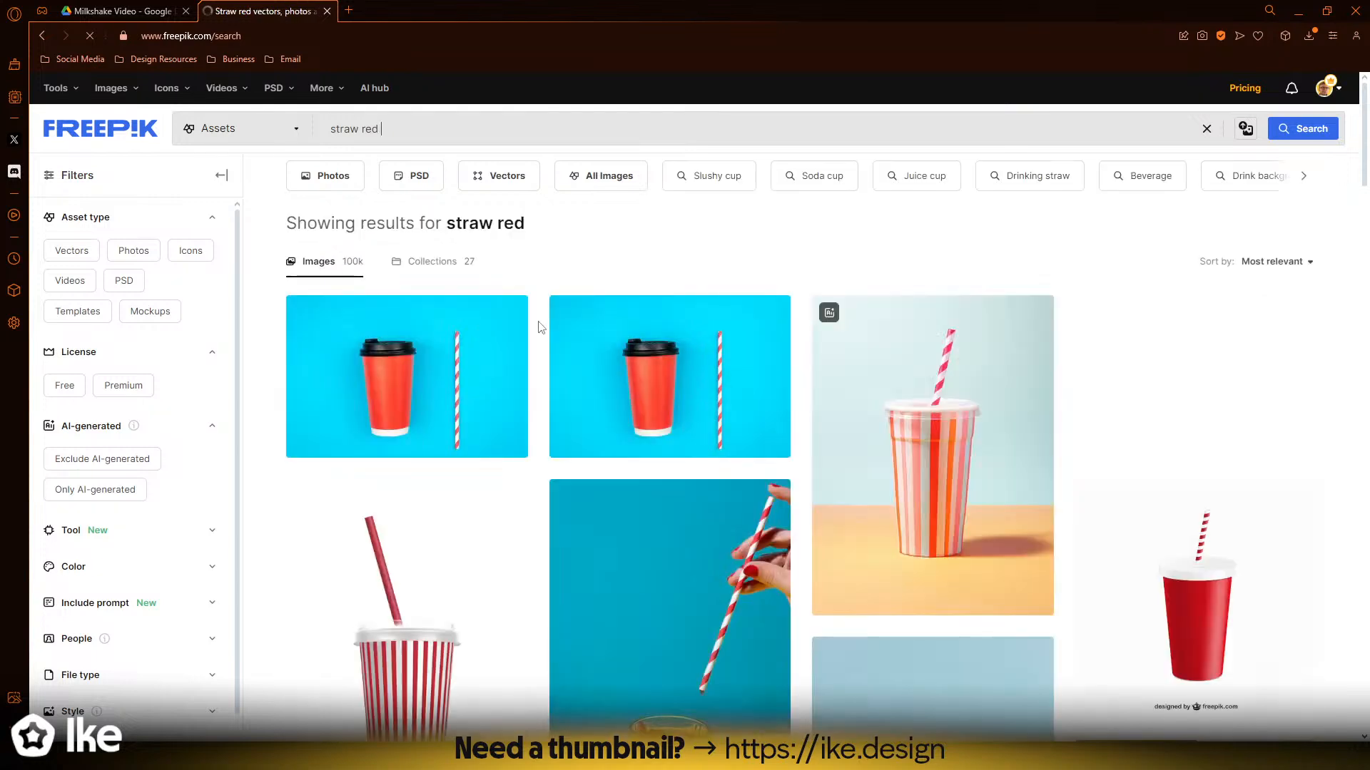
- Look through the Freepik results for a usable red-and-white striped straw
scroll(541, 327, "down", 1)
scroll(541, 328, "down", 3)
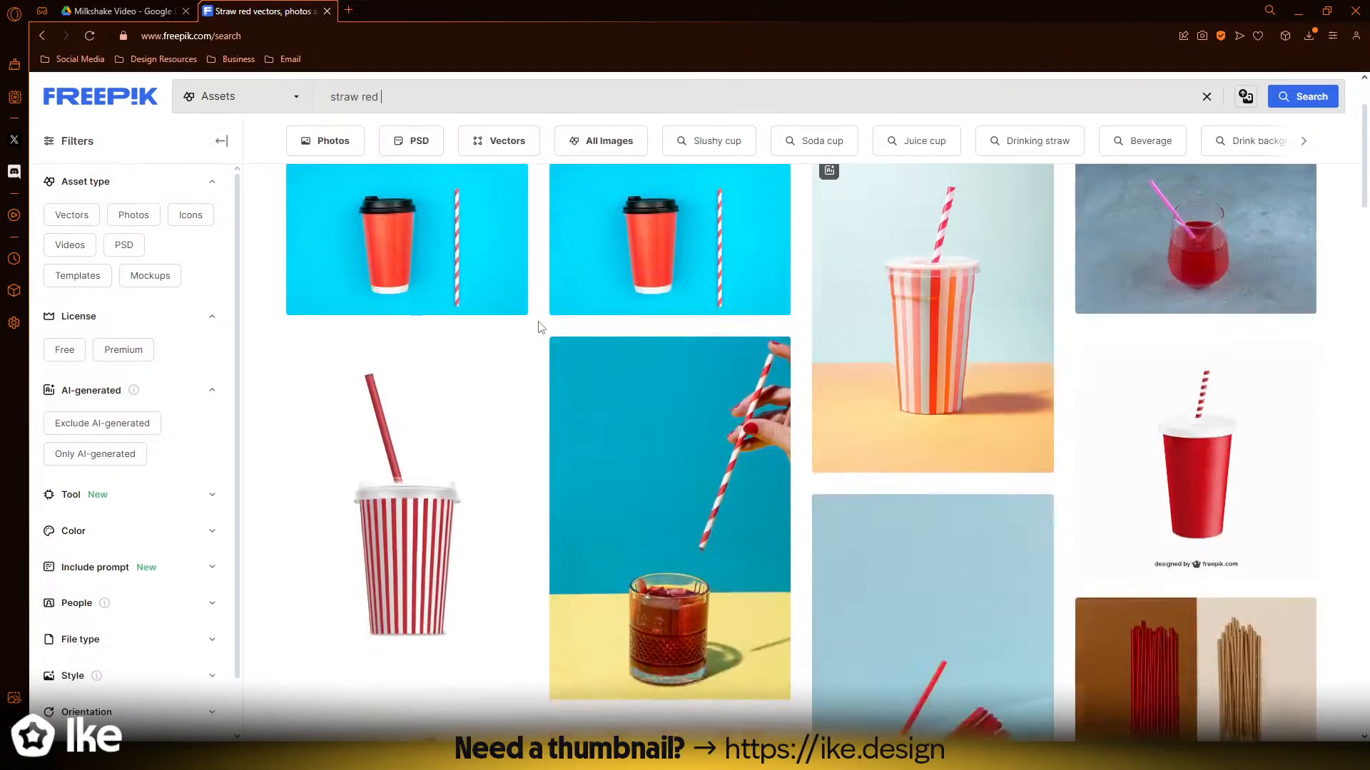
scroll(539, 322, "down", 4)
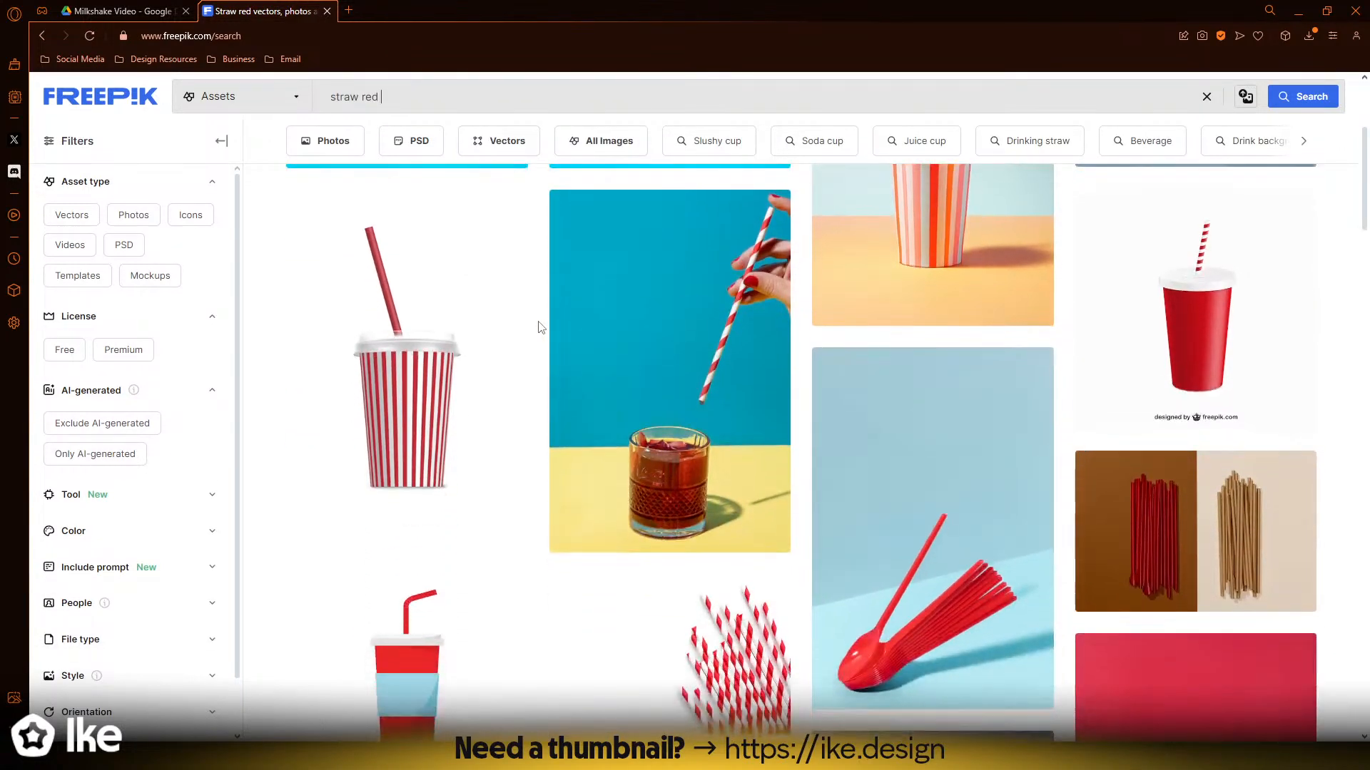
scroll(540, 321, "up", 4)
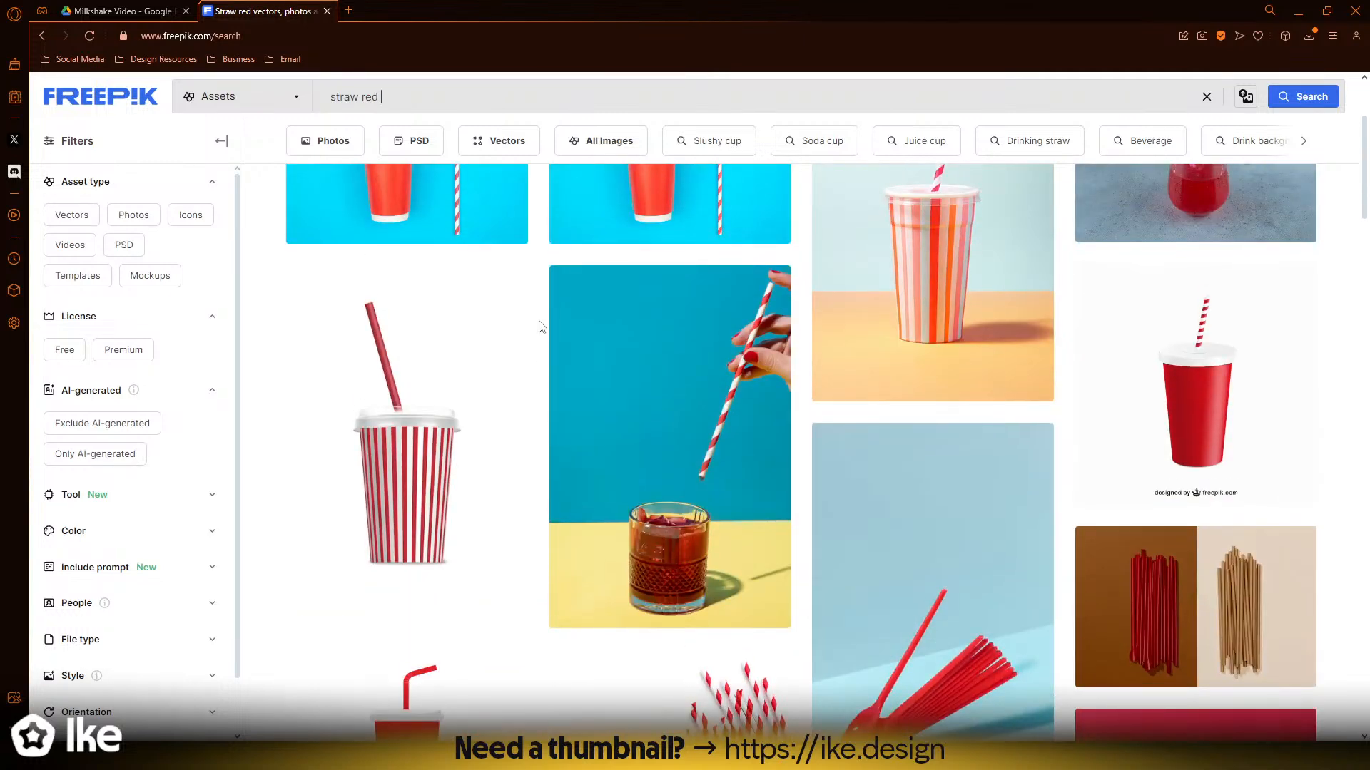
scroll(543, 329, "down", 5)
scroll(542, 328, "down", 7)
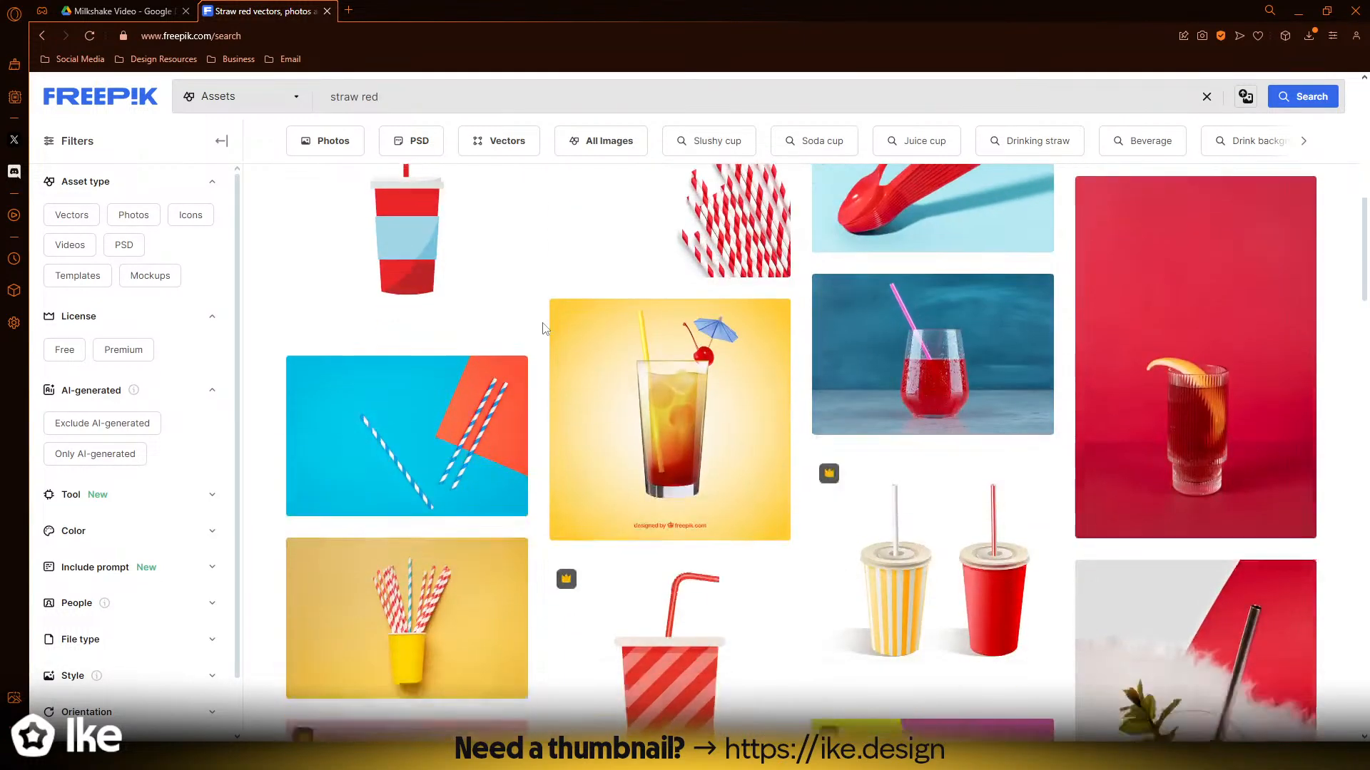
scroll(544, 328, "down", 1)
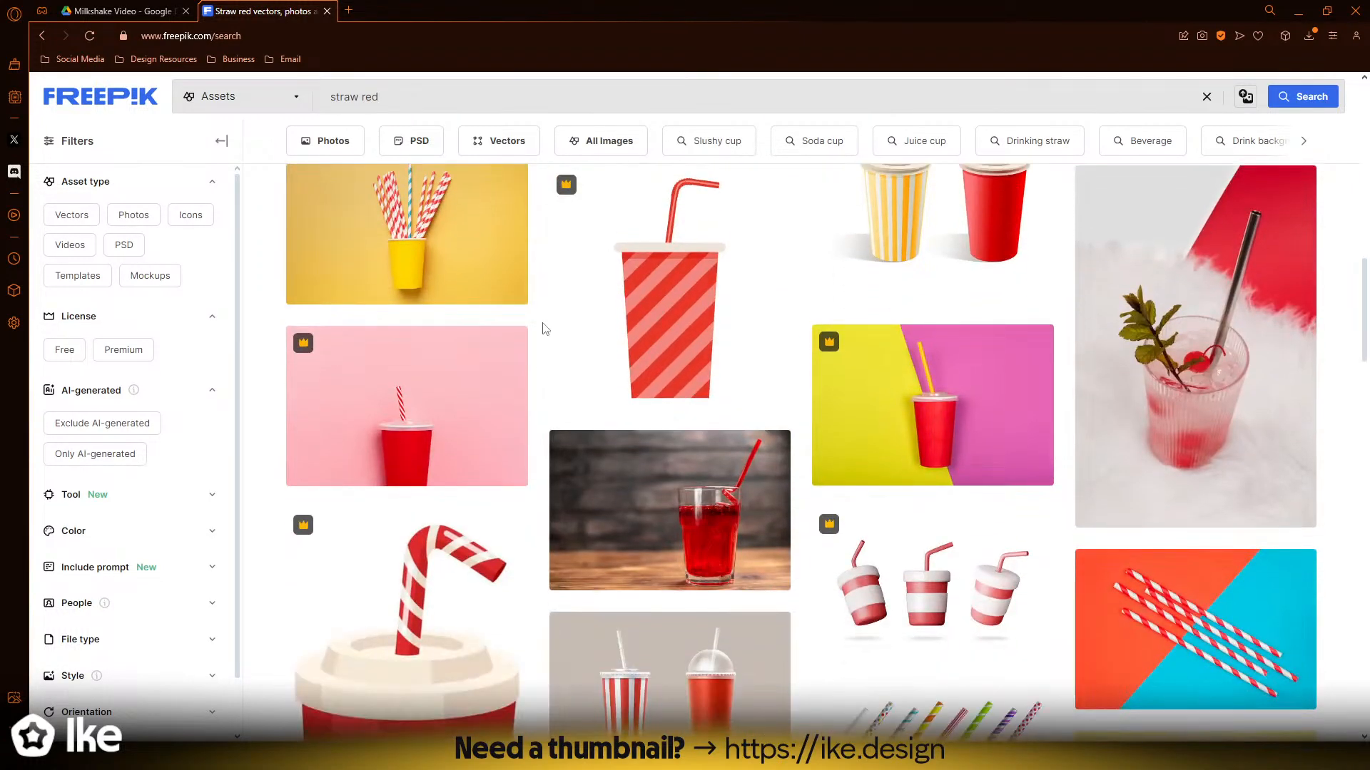
scroll(544, 328, "down", 3)
scroll(544, 328, "up", 3)
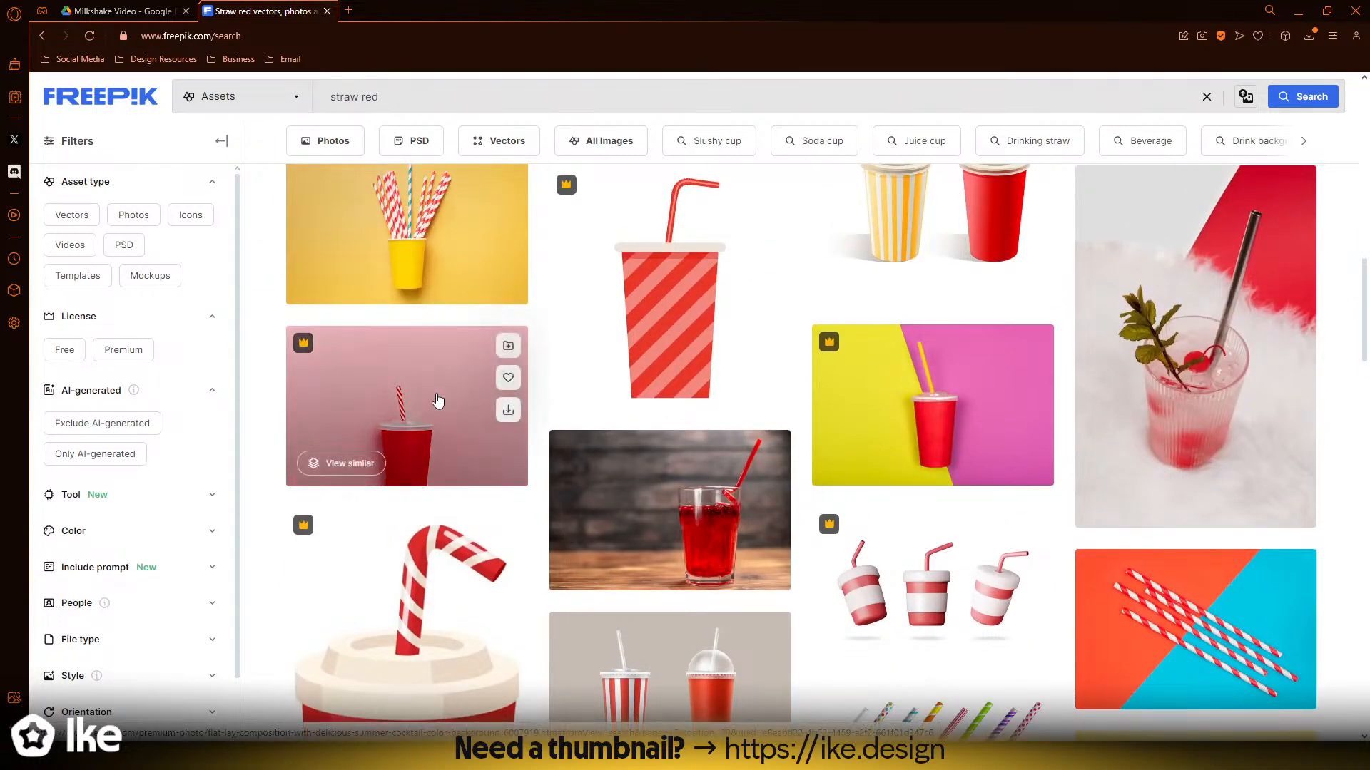
scroll(438, 396, "down", 8)
scroll(438, 396, "down", 1)
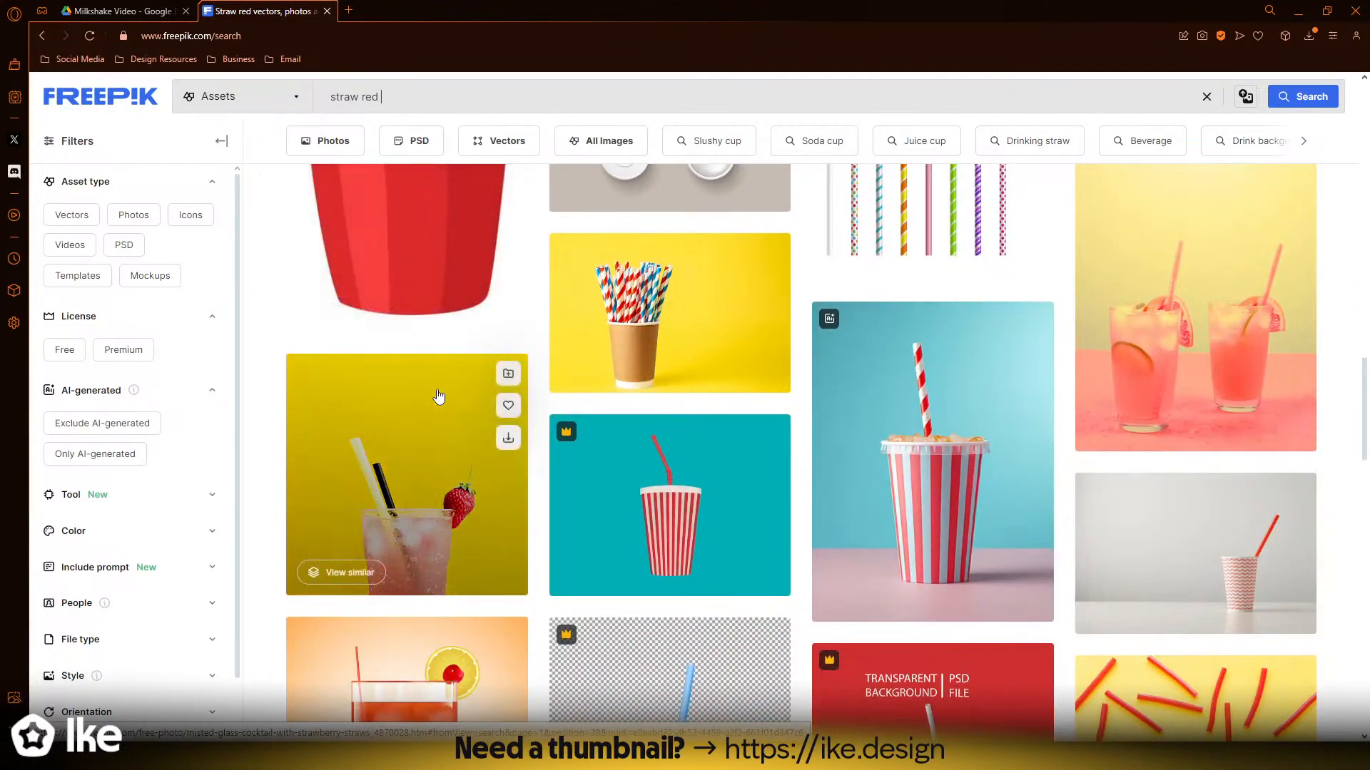
- Download the striped soda cup image with the red-and-white straw in Large size, 1507 × 2000 px, and save it in the project folder
left_click(927, 466)
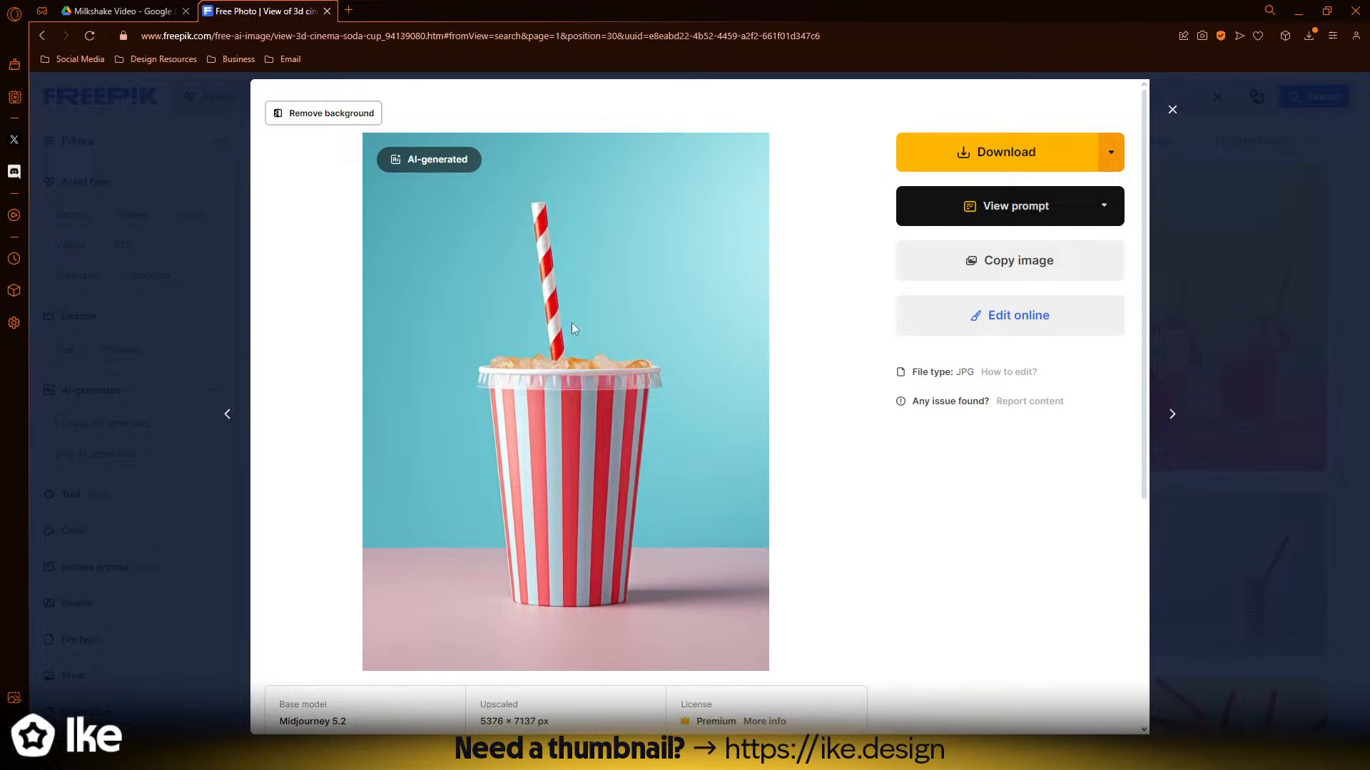
left_click(1110, 152)
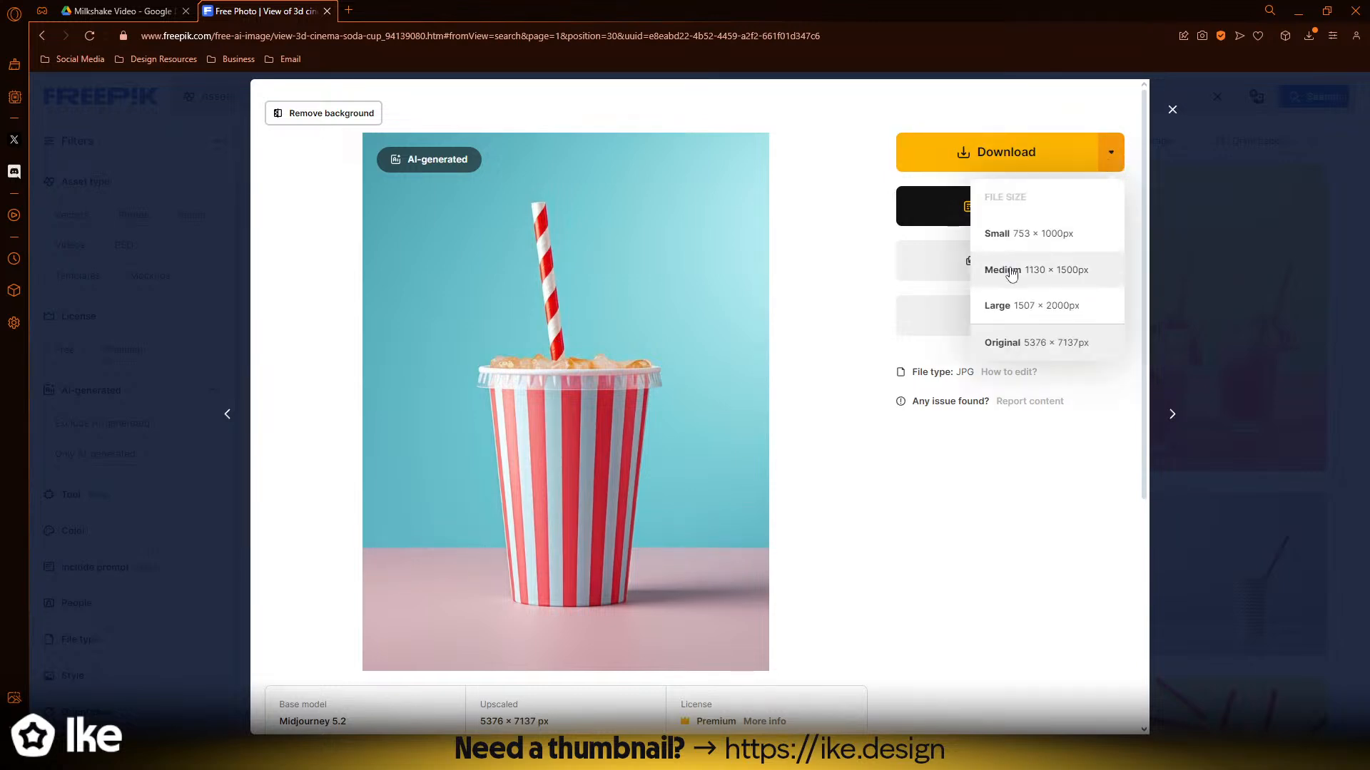
left_click(1005, 308)
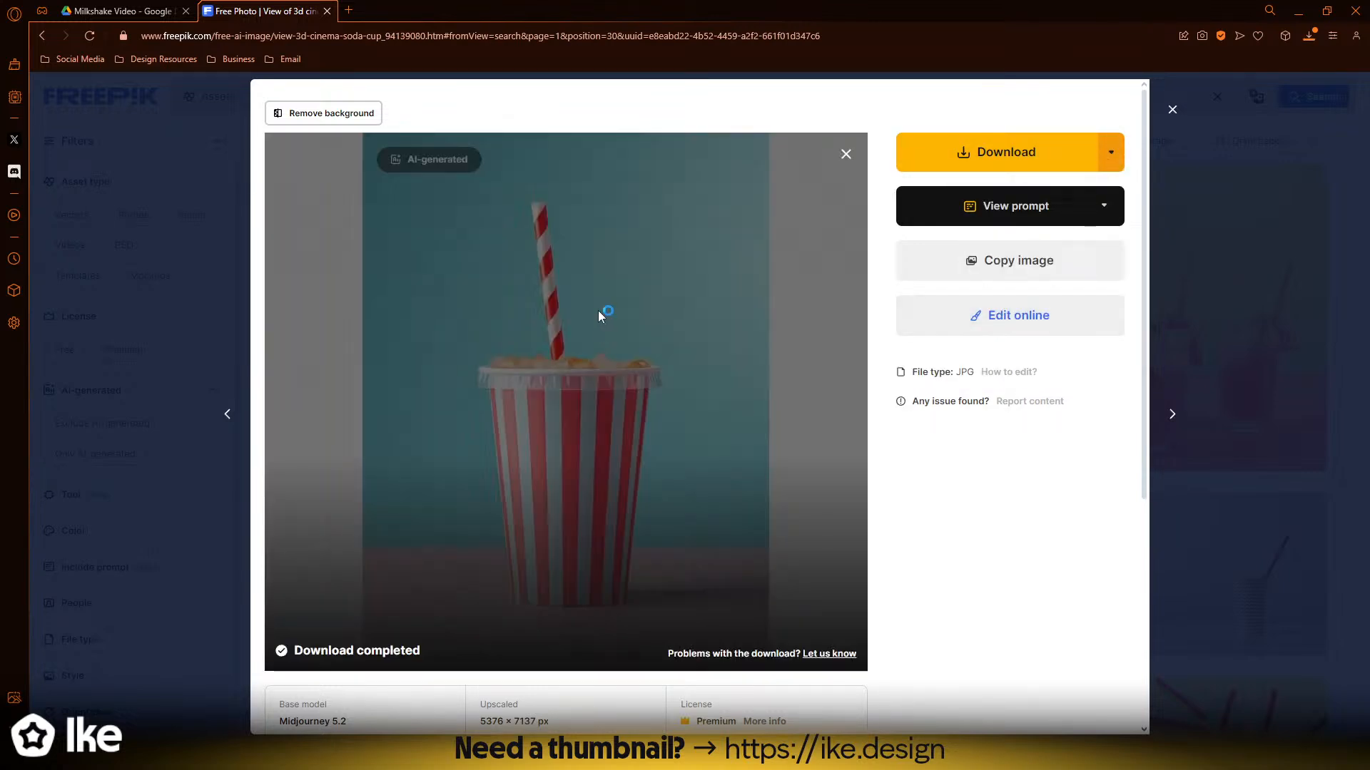
left_click(564, 362)
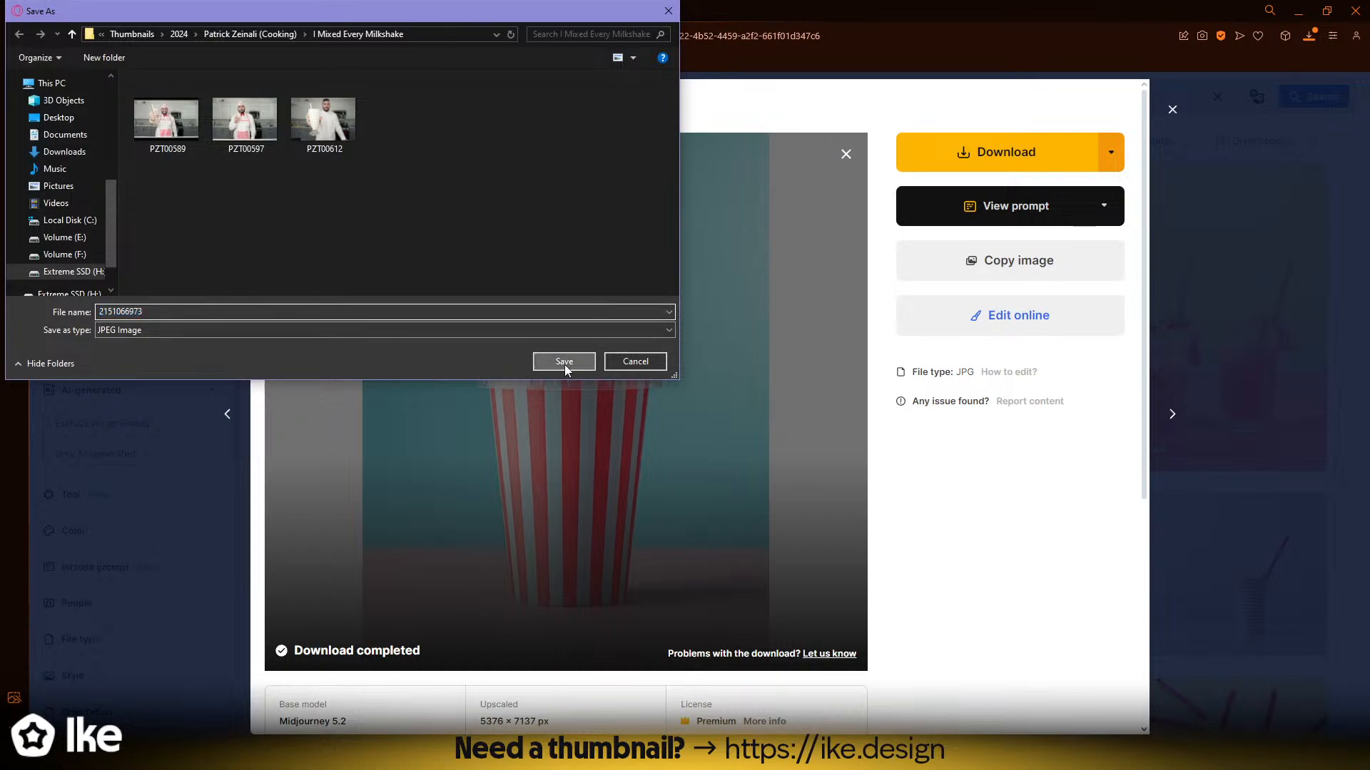
left_click(1269, 491)
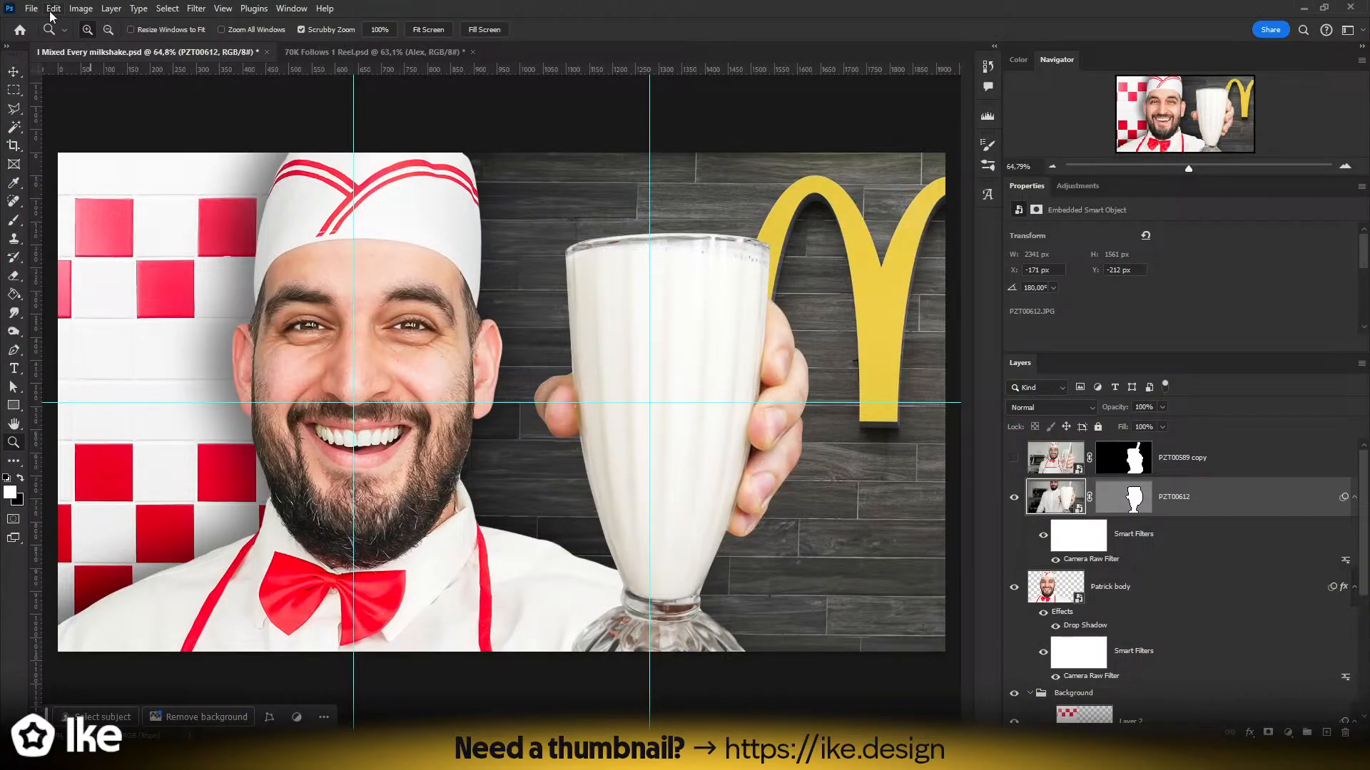
left_click(31, 8)
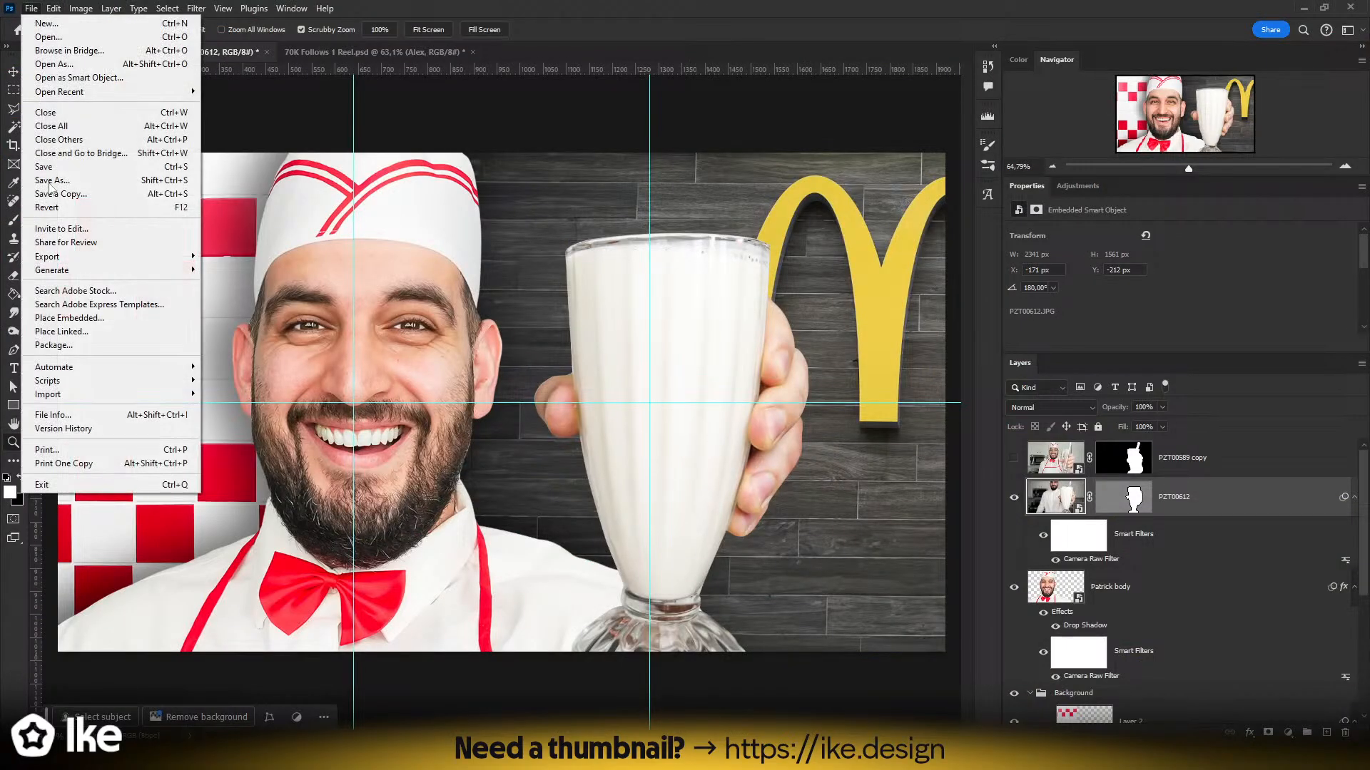
left_click(44, 317)
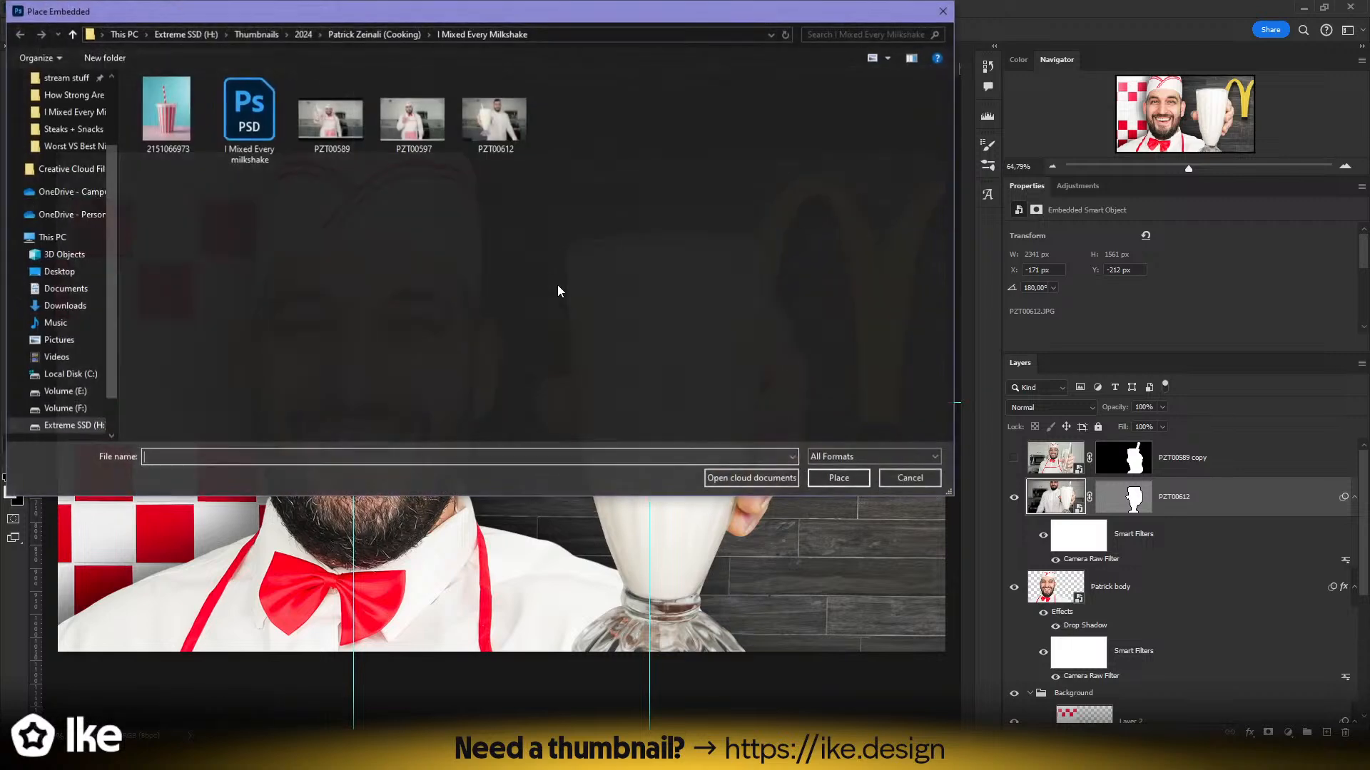
double_click(165, 112)
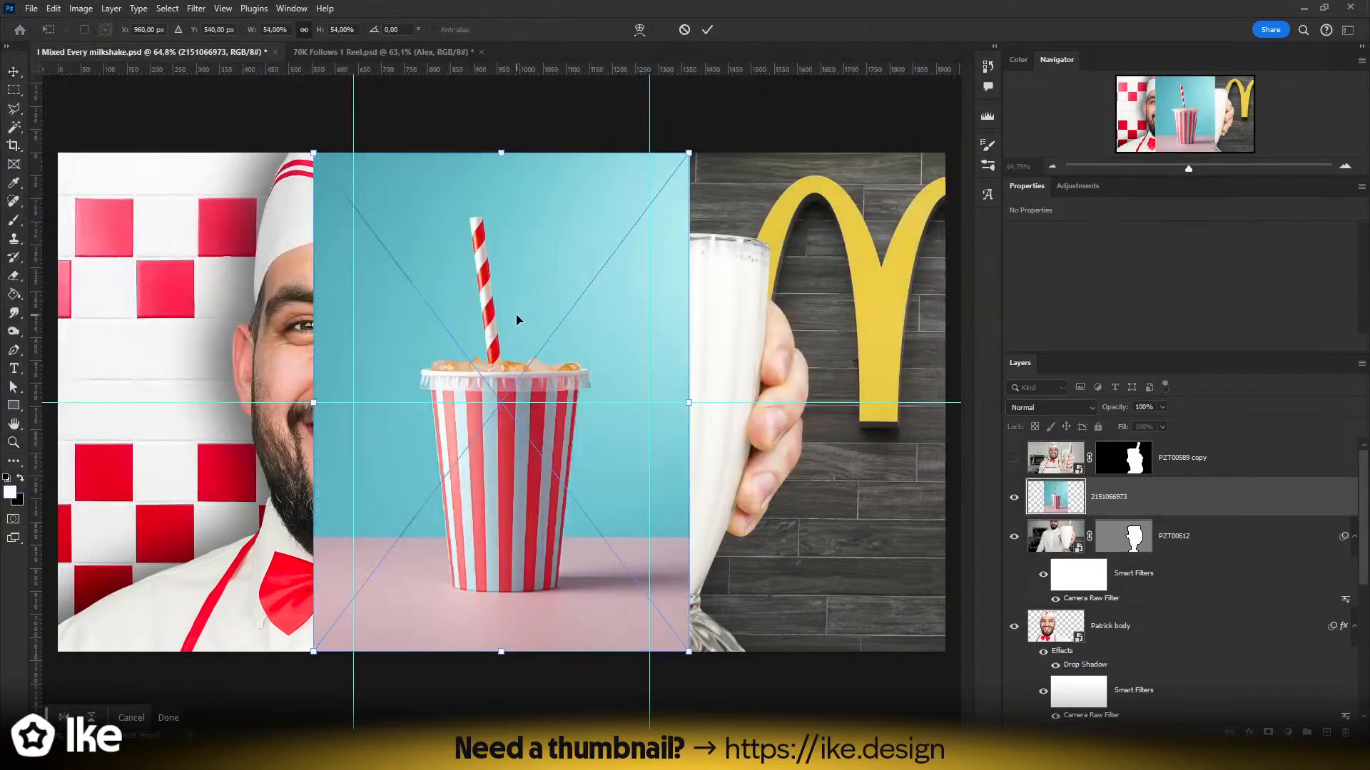
left_click_drag(797, 407, 787, 406)
mouse_move(512, 317)
left_mouse_down()
mouse_move(530, 394)
mouse_move(548, 352)
mouse_move(542, 457)
left_mouse_up()
key("Return")
- Trace the red-and-white straw above the soda cup with the Polygonal Lasso to select it
key("z")
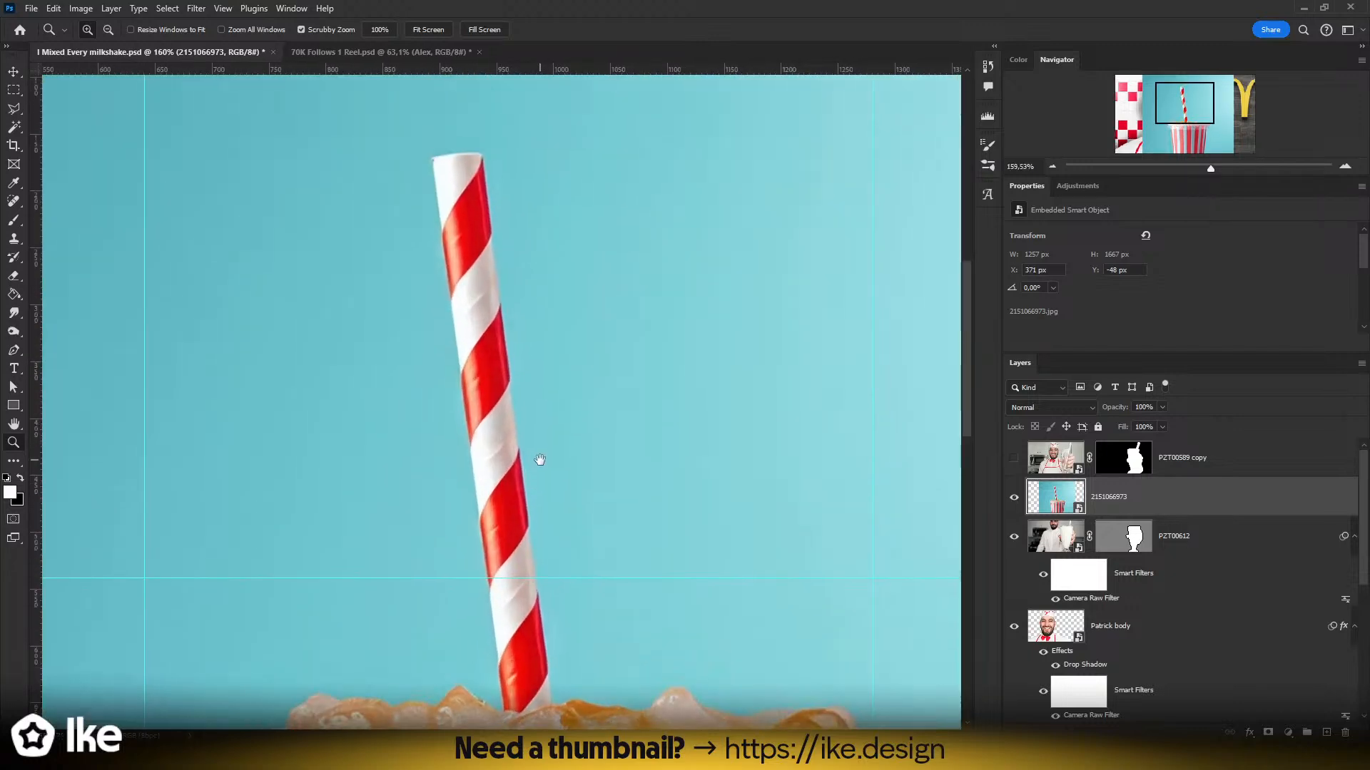
key("l")
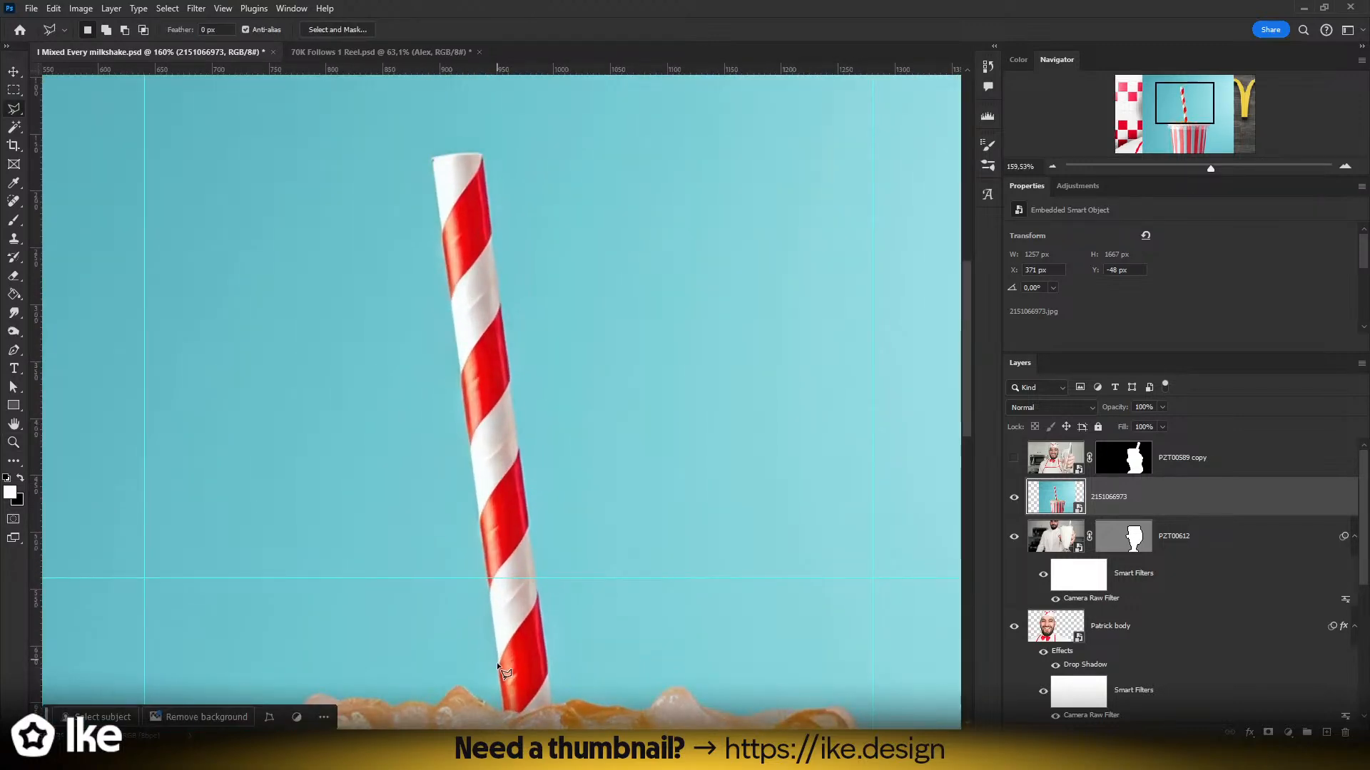
left_click(505, 711)
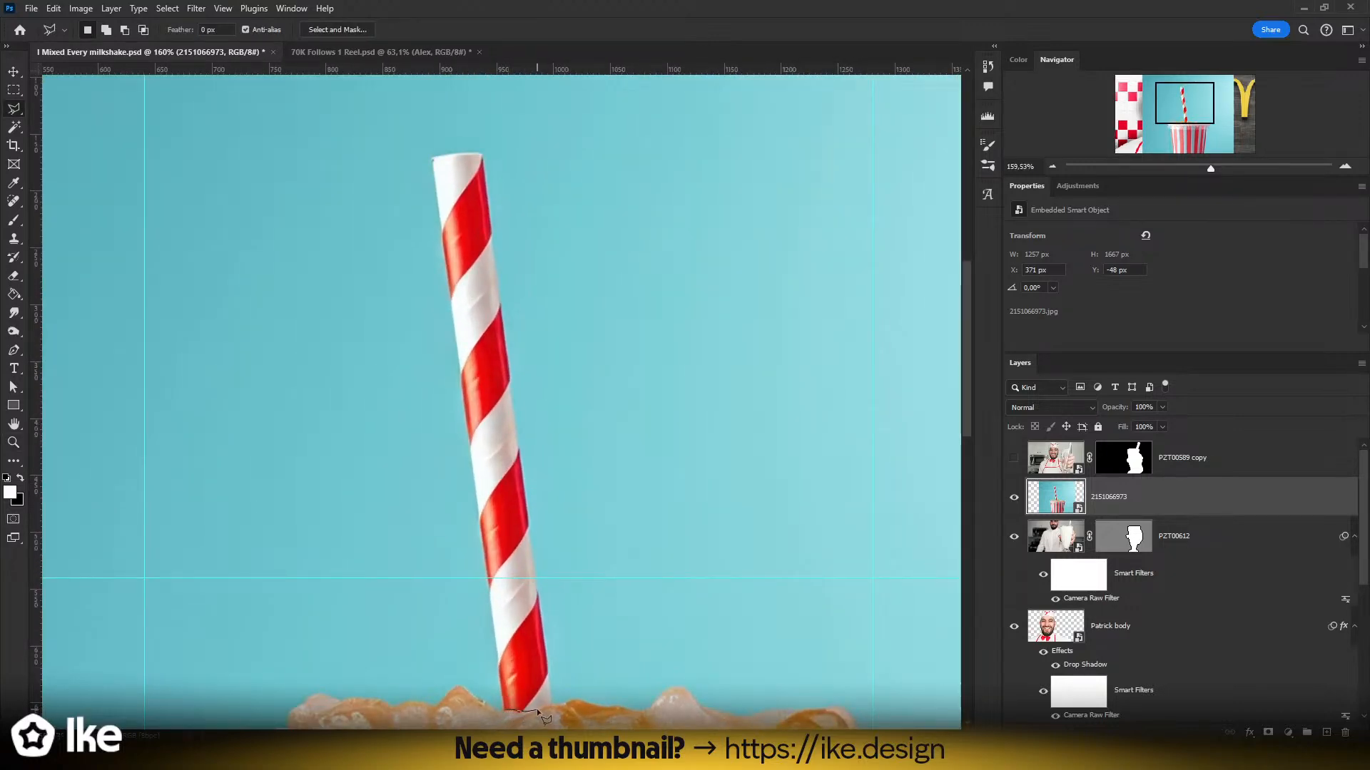
left_click(538, 710)
left_click(550, 702)
left_click(482, 153)
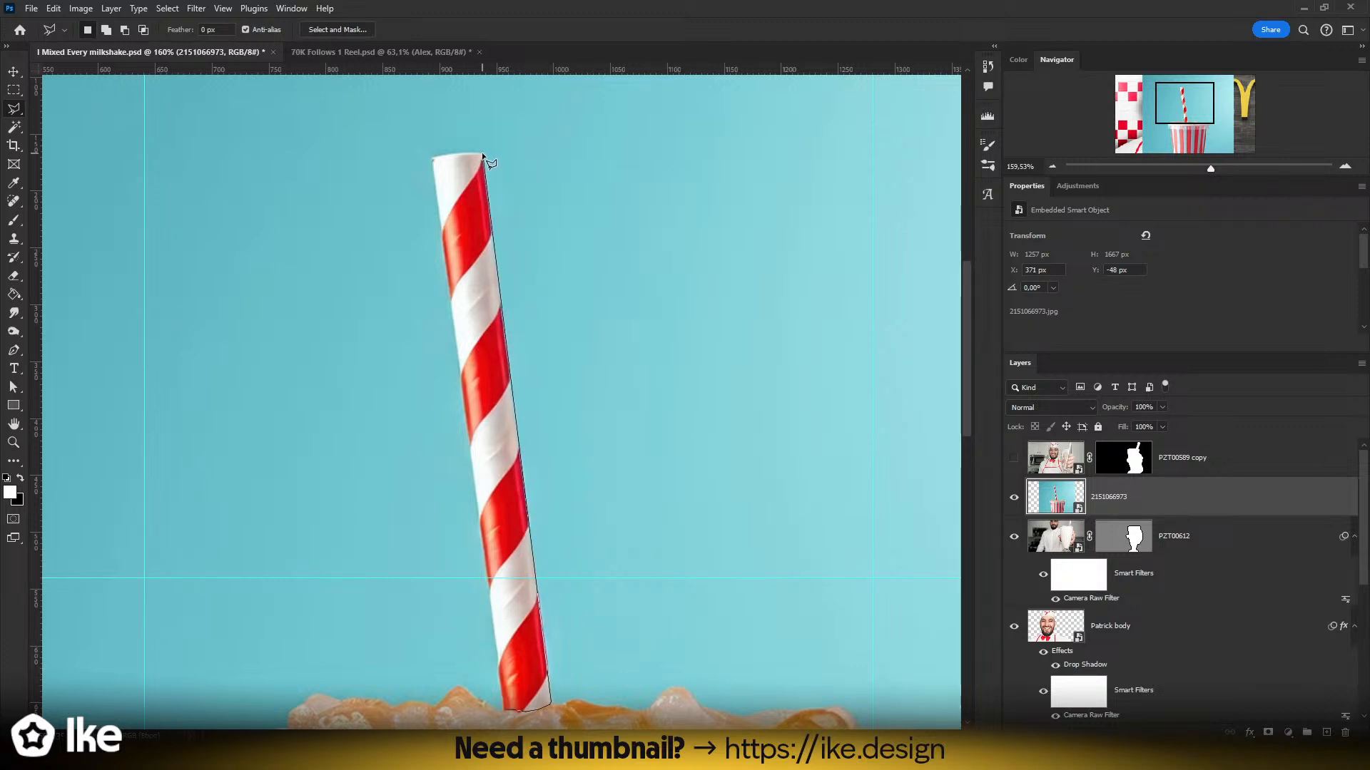
scroll(481, 152, "up", 9)
scroll(635, 307, "up", 9)
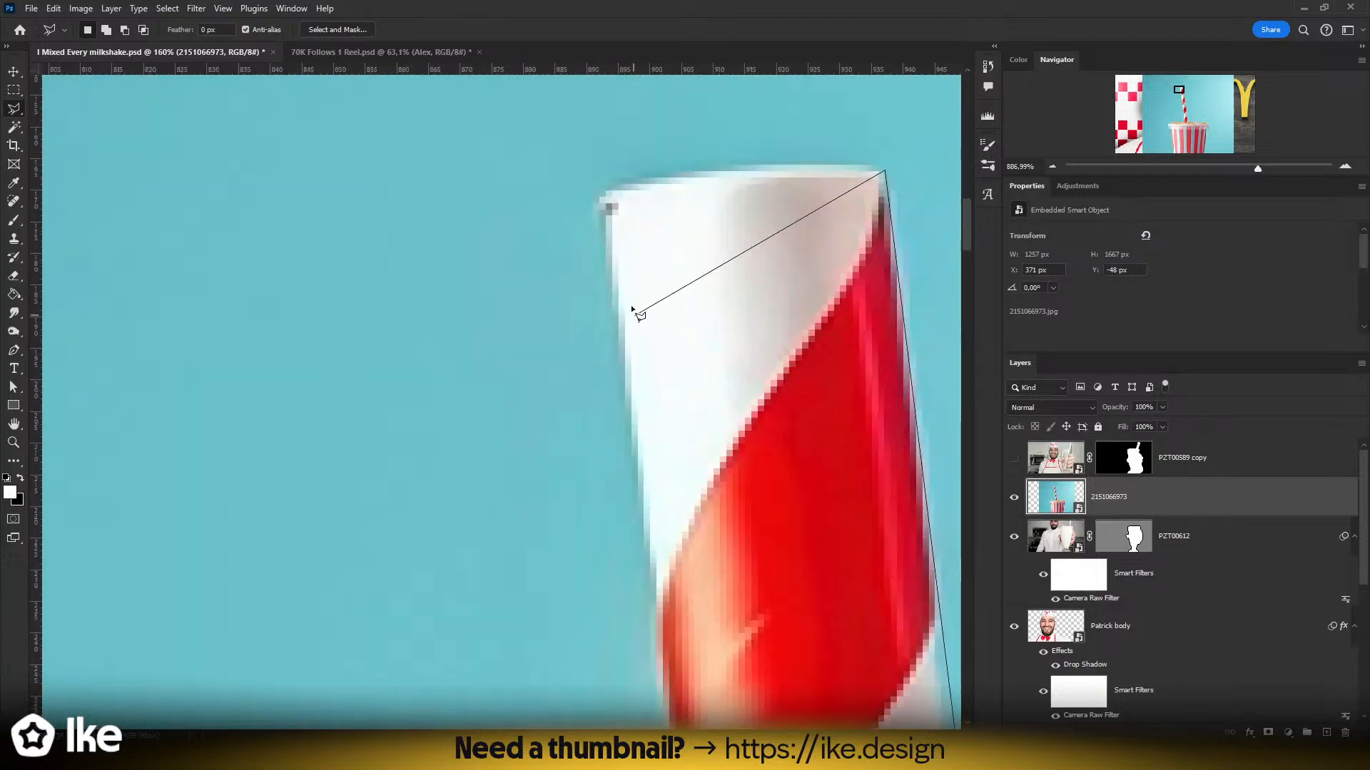
left_click(363, 498)
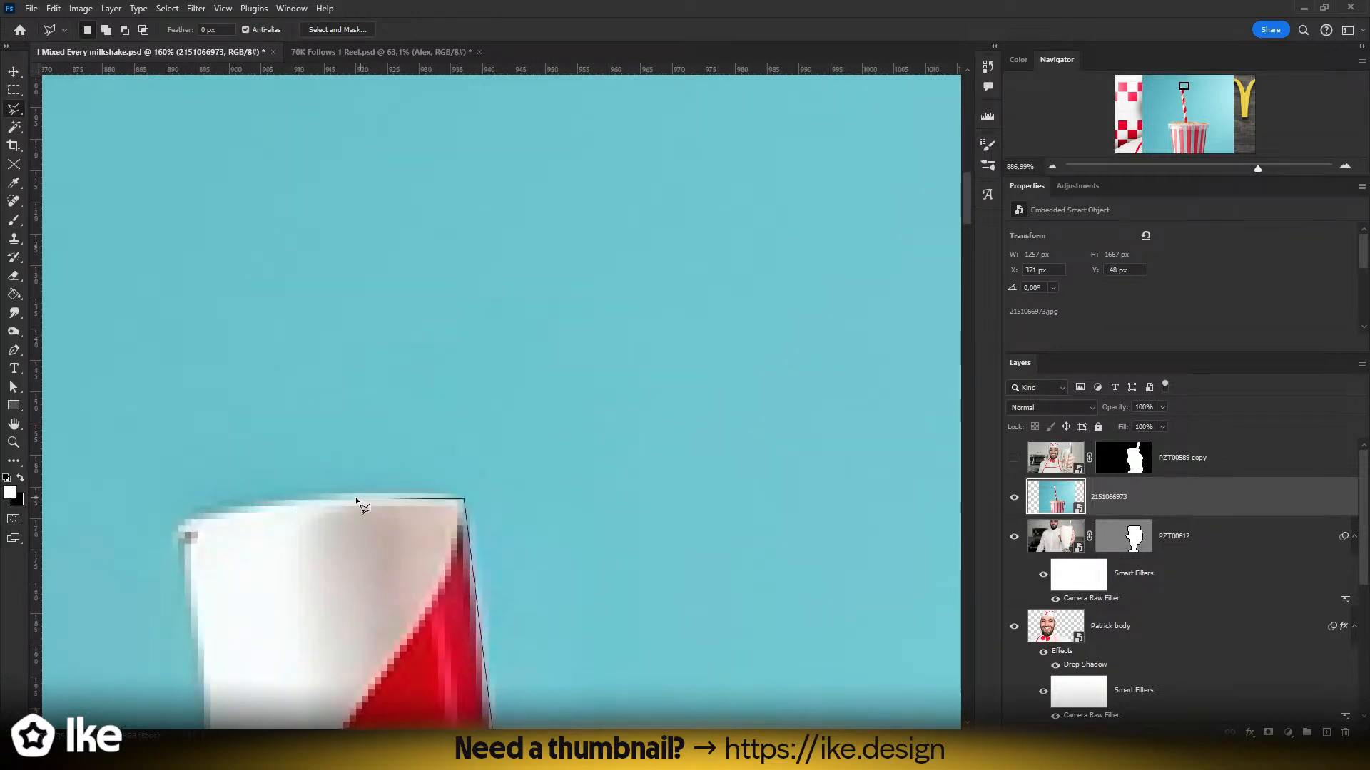
left_click(276, 506)
left_click(186, 531)
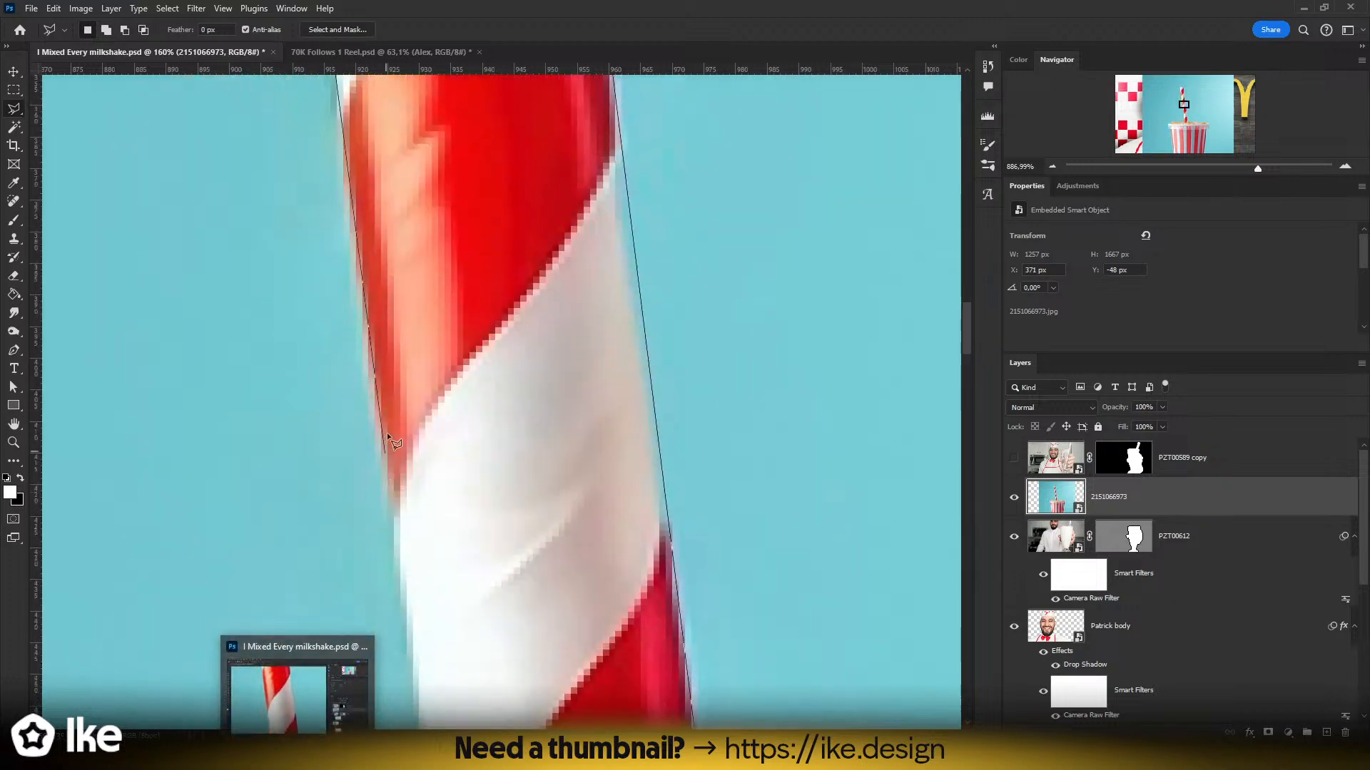
left_click(362, 290)
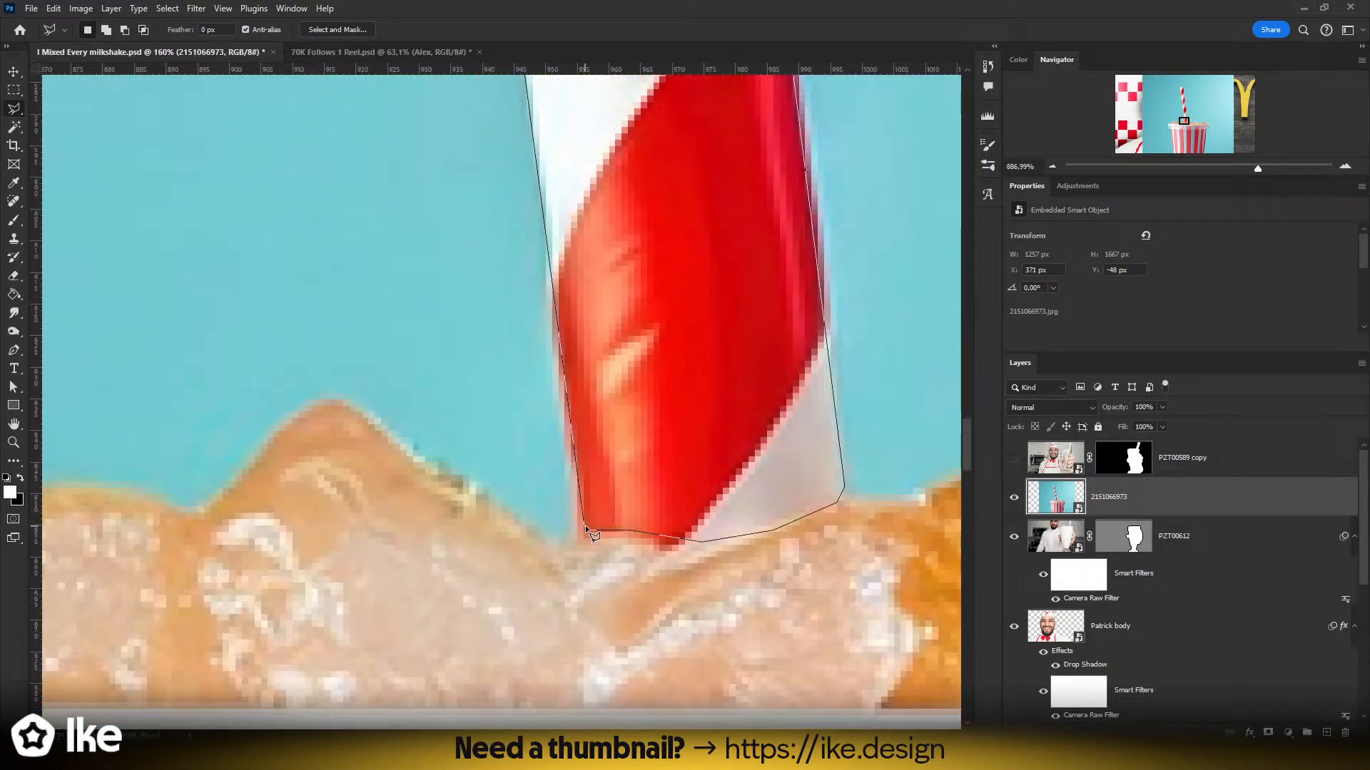
left_click(589, 529)
left_click_drag(712, 312, 571, 559)
left_click_drag(610, 190, 609, 646)
left_click_drag(539, 279, 549, 393)
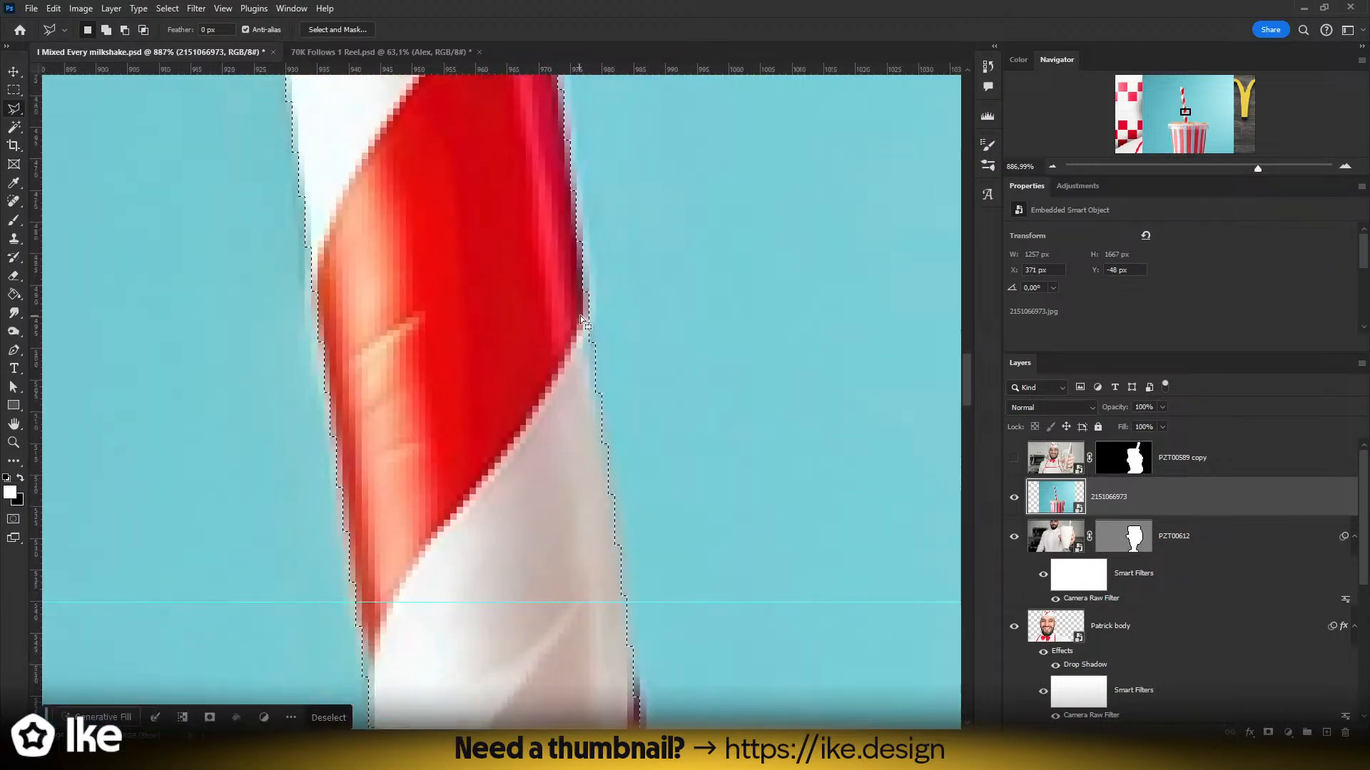
scroll(585, 334, "down", 8)
left_click_drag(558, 272, 526, 435)
scroll(526, 434, "down", 3)
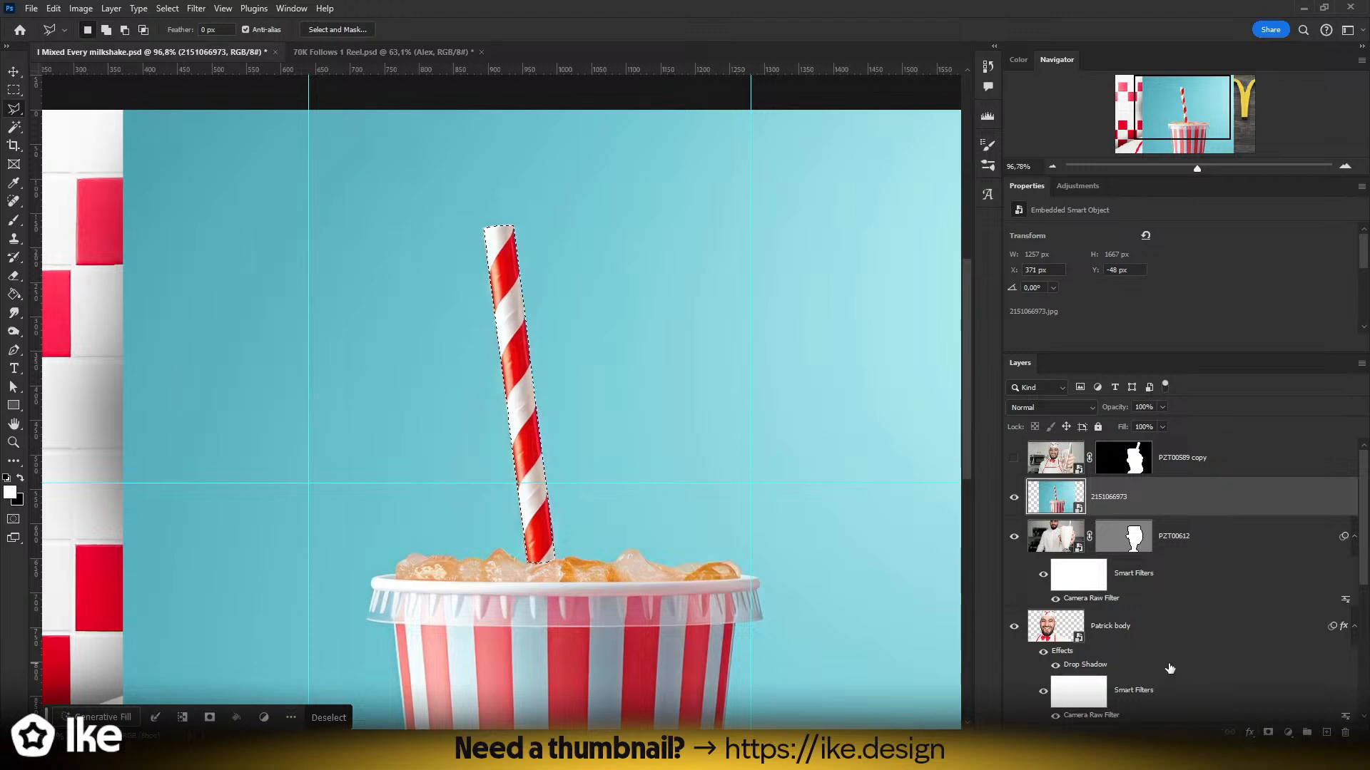
key("ctrl+j")
left_click(1014, 535)
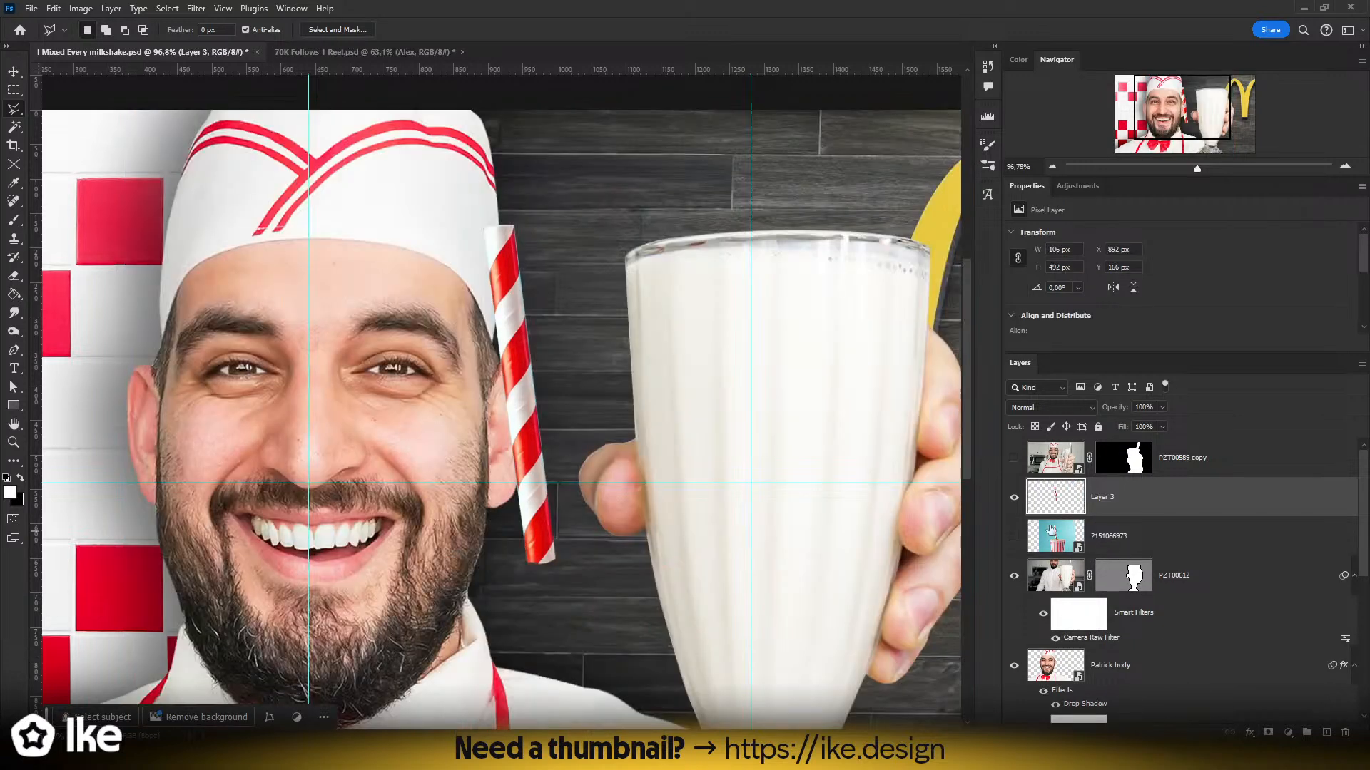
- Move the straw up between the man's face and the milkshake glass, to about X 931 px, Y 48 px
key("v")
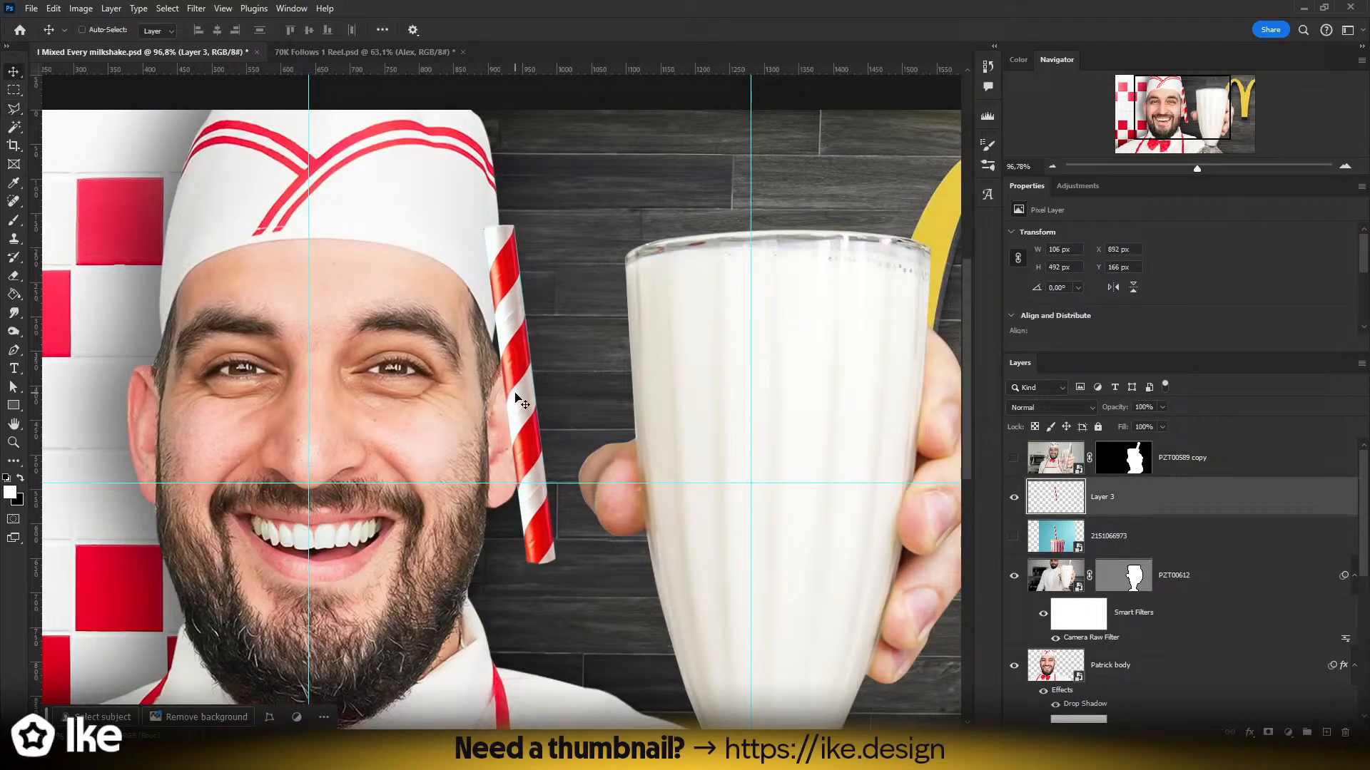
left_click_drag(515, 396, 526, 322)
key("z")
left_click_drag(539, 284, 579, 294)
left_click_drag(579, 294, 446, 422)
key("v")
left_click_drag(508, 341, 520, 336)
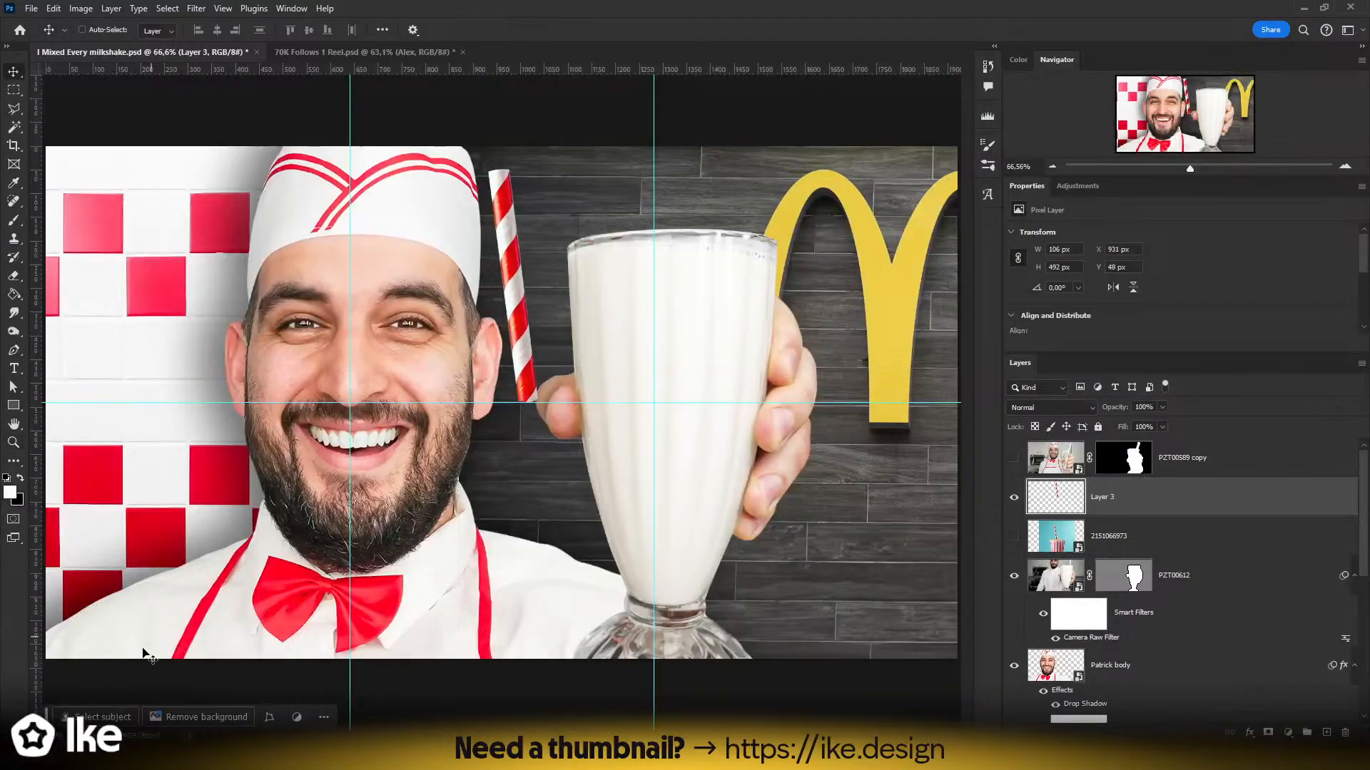
- Flip the straw horizontally, rotate it to lean toward the face, scale it to about 92 × 419 px and place it over the glass
key("ctrl+t")
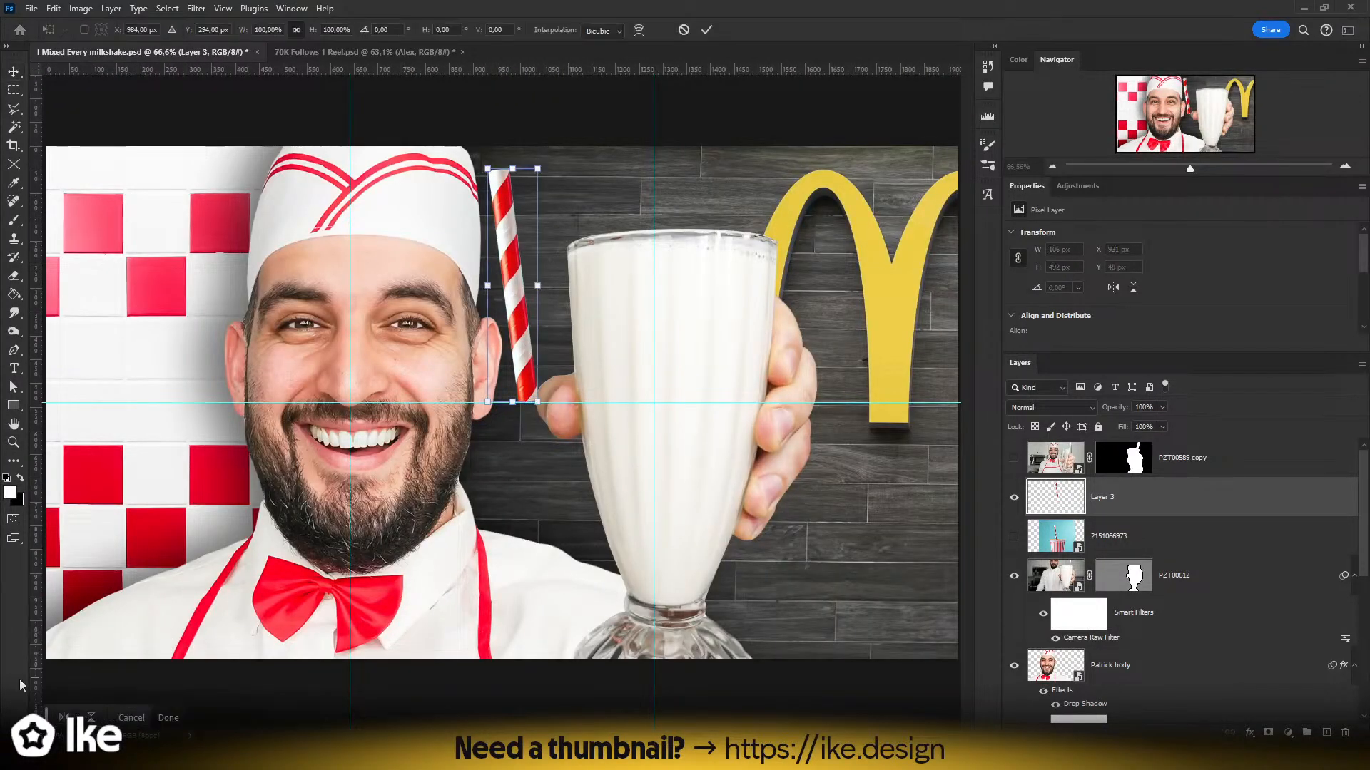
left_click(63, 719)
mouse_move(557, 204)
left_mouse_down()
mouse_move(520, 192)
mouse_move(537, 192)
left_mouse_up()
left_click_drag(537, 278, 617, 277)
key("Return")
- Put the straw layer below PZT00612 and position the straw at about X 1157 px, Y 9 px so it emerges behind the glass rim
key("z")
left_click(598, 320)
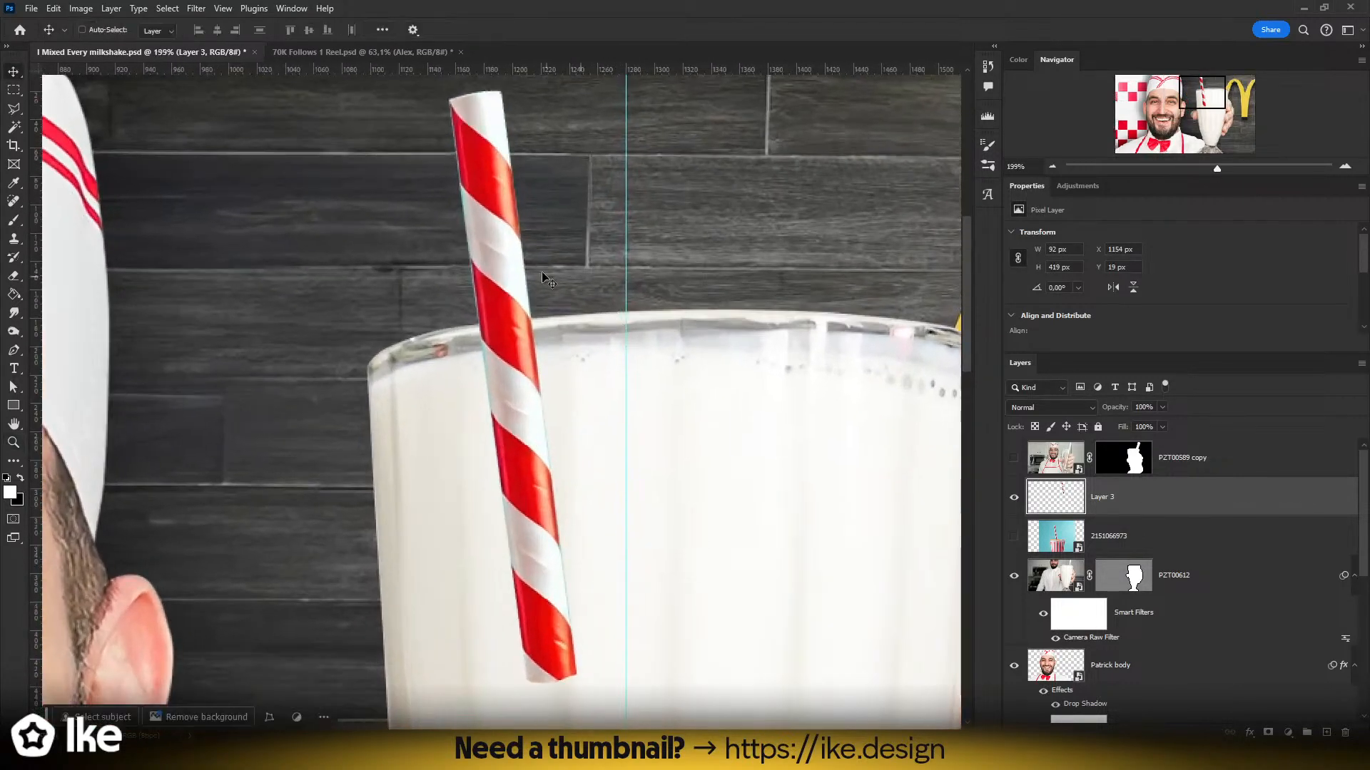
key("v")
left_click_drag(529, 274, 526, 327)
left_click_drag(1130, 508, 1130, 641)
key("z")
left_click(566, 420)
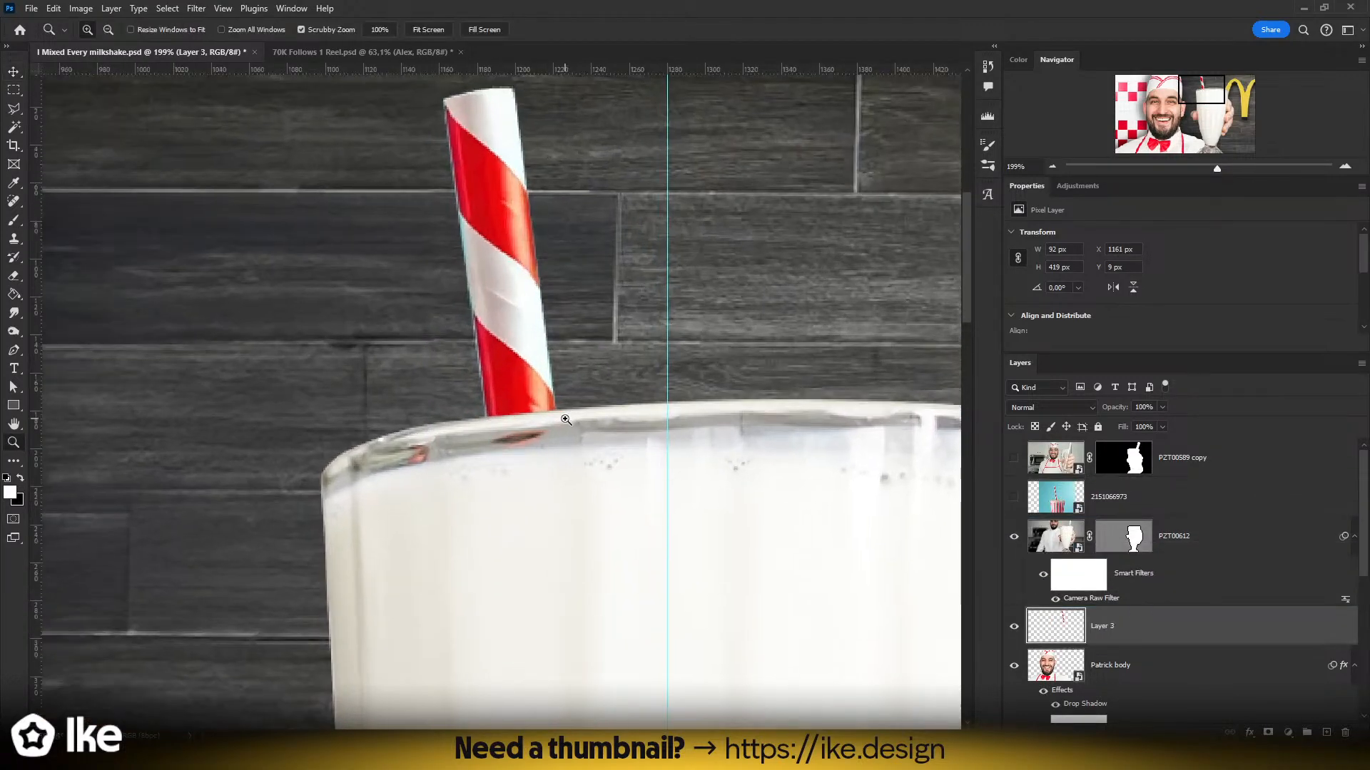
mouse_move(566, 420)
left_mouse_down()
mouse_move(609, 487)
mouse_move(556, 440)
left_mouse_up()
key("v")
key("z")
key("ctrl+0")
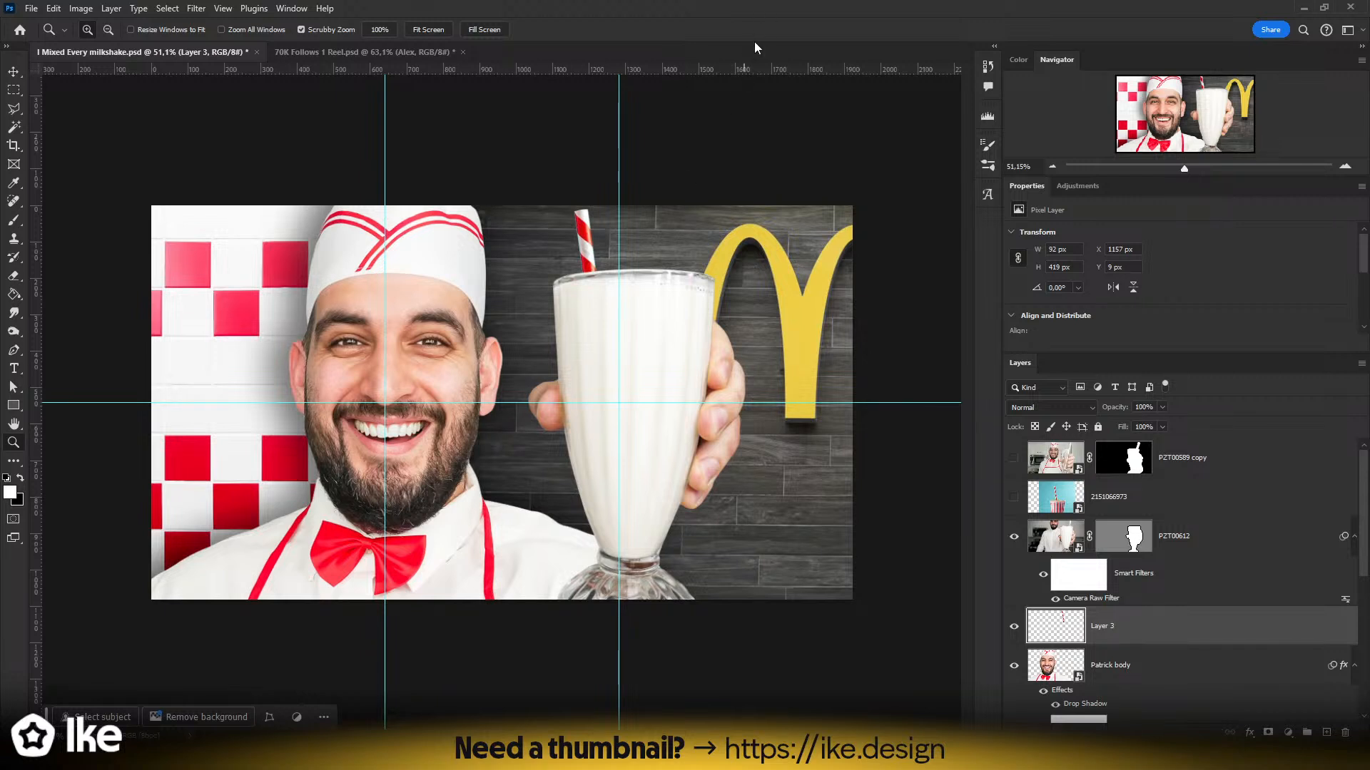
left_click_drag(673, 260, 689, 262)
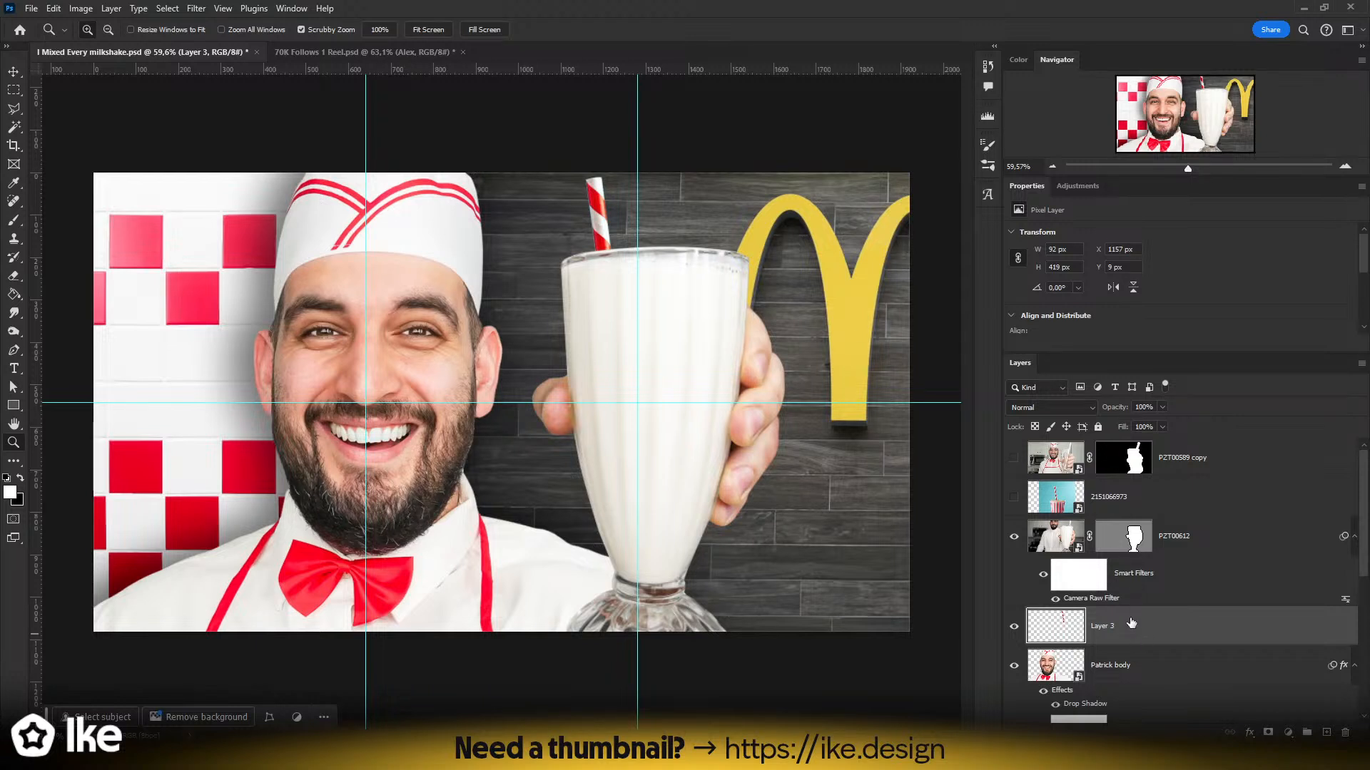
left_click(1077, 185)
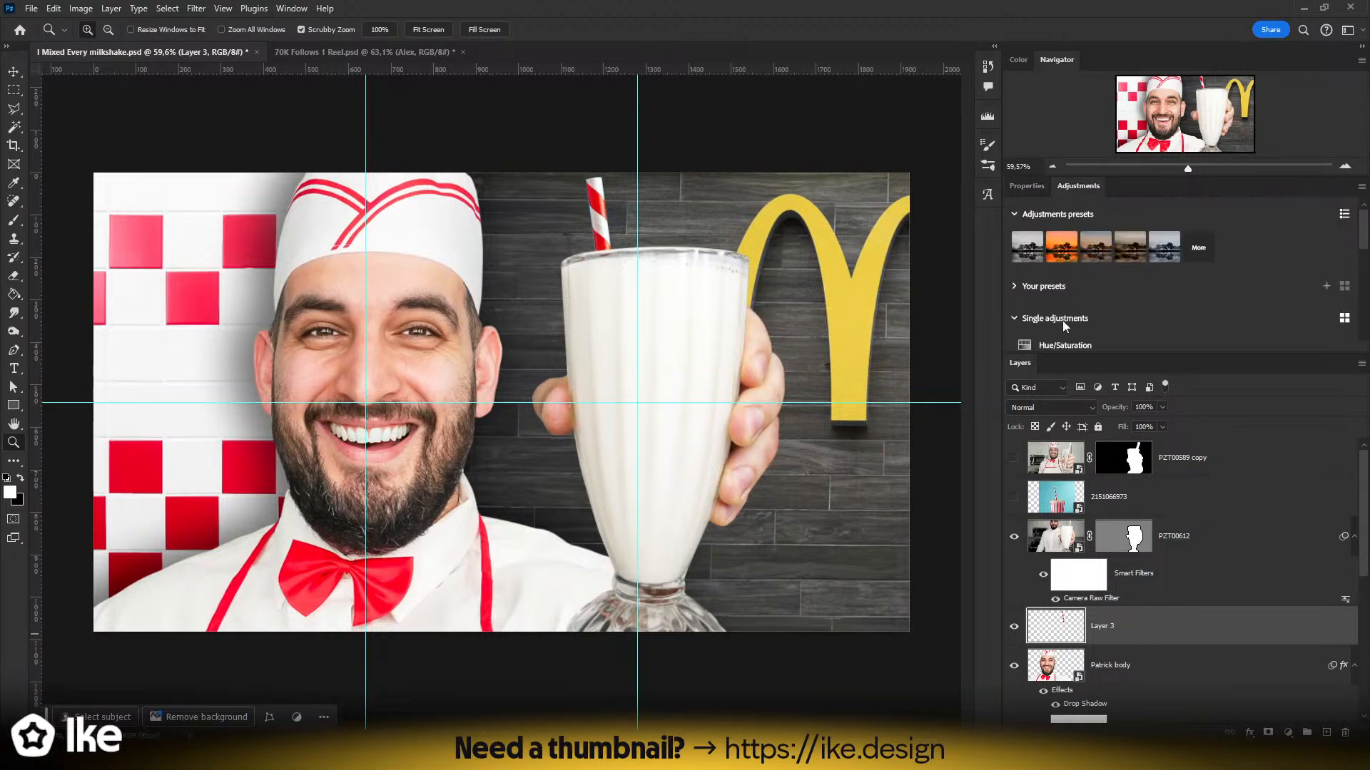
scroll(1063, 319, "down", 2)
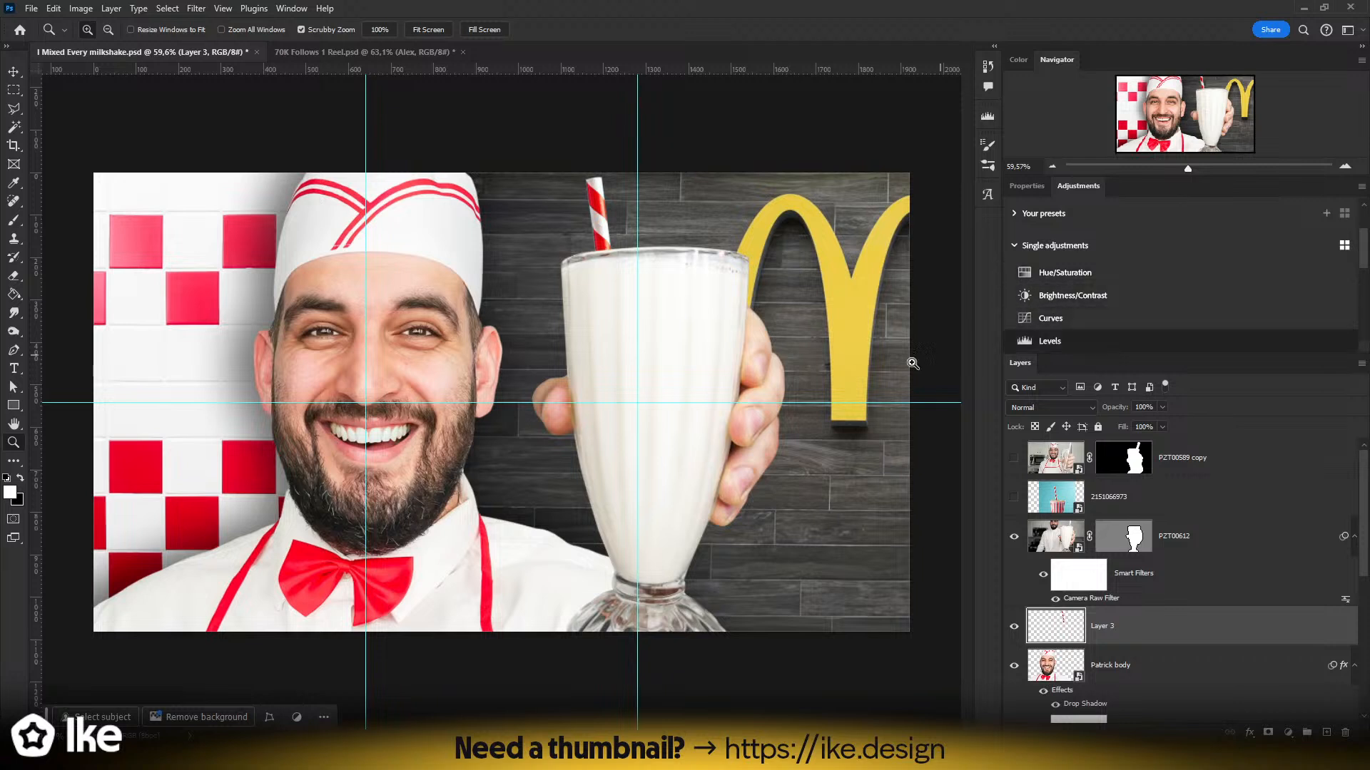
- Switch to the browser and close the empty Speed Dial tab and the Freepik search tab
left_click(227, 756)
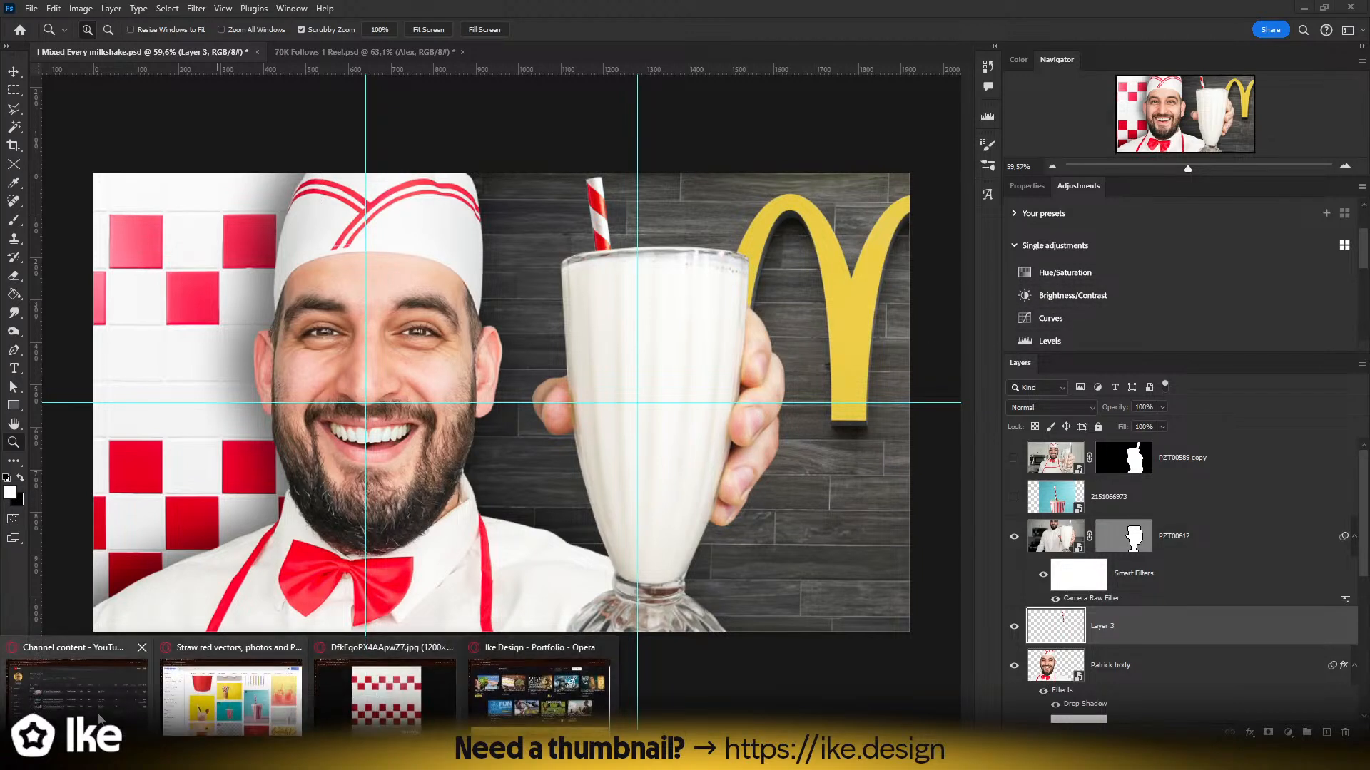
left_click(231, 696)
left_click(347, 11)
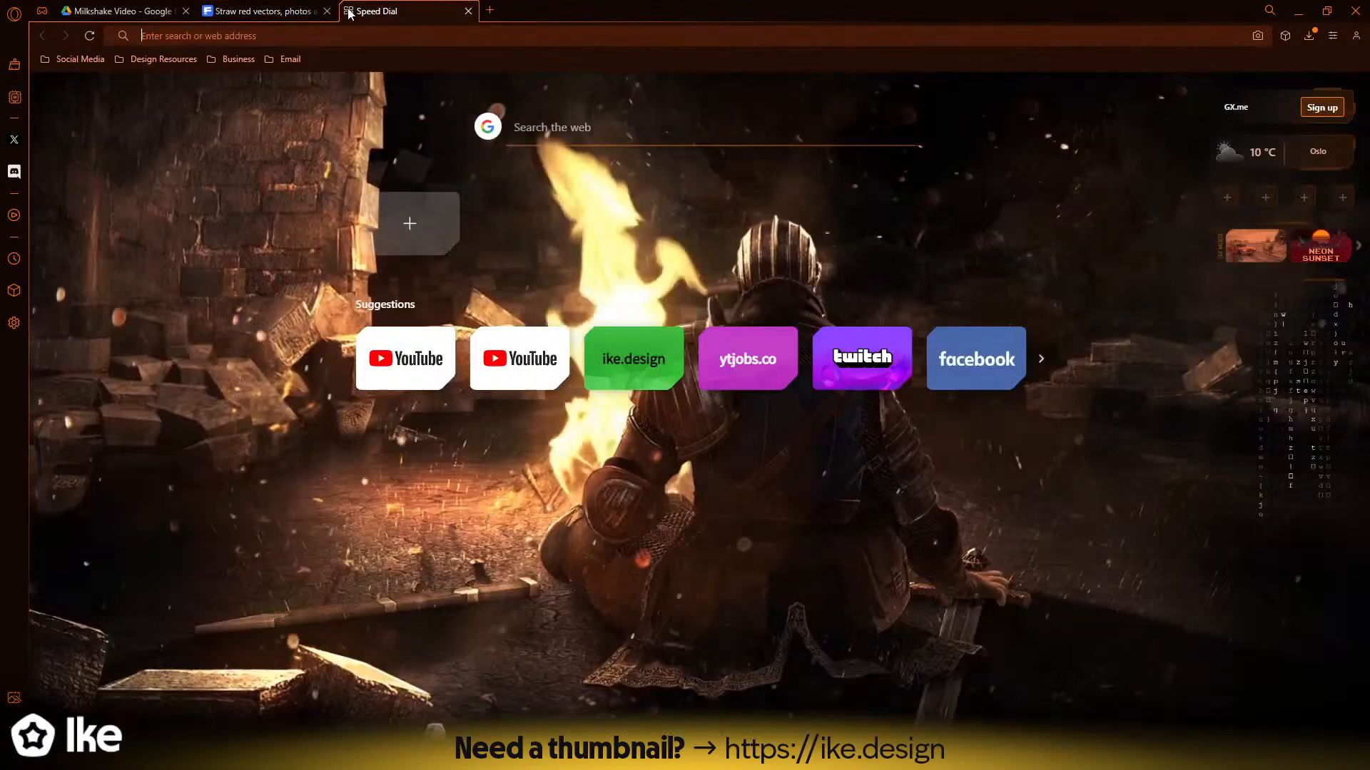
left_click(467, 11)
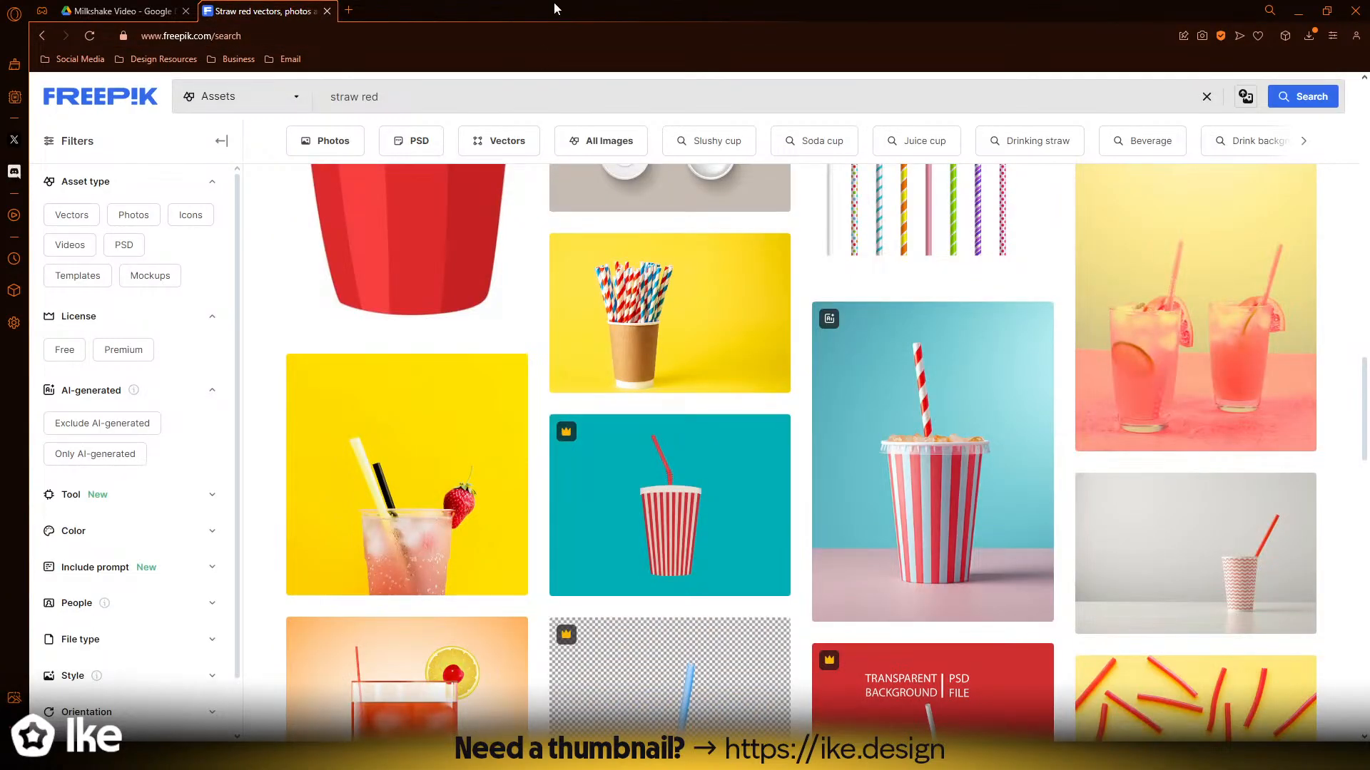
left_click(326, 12)
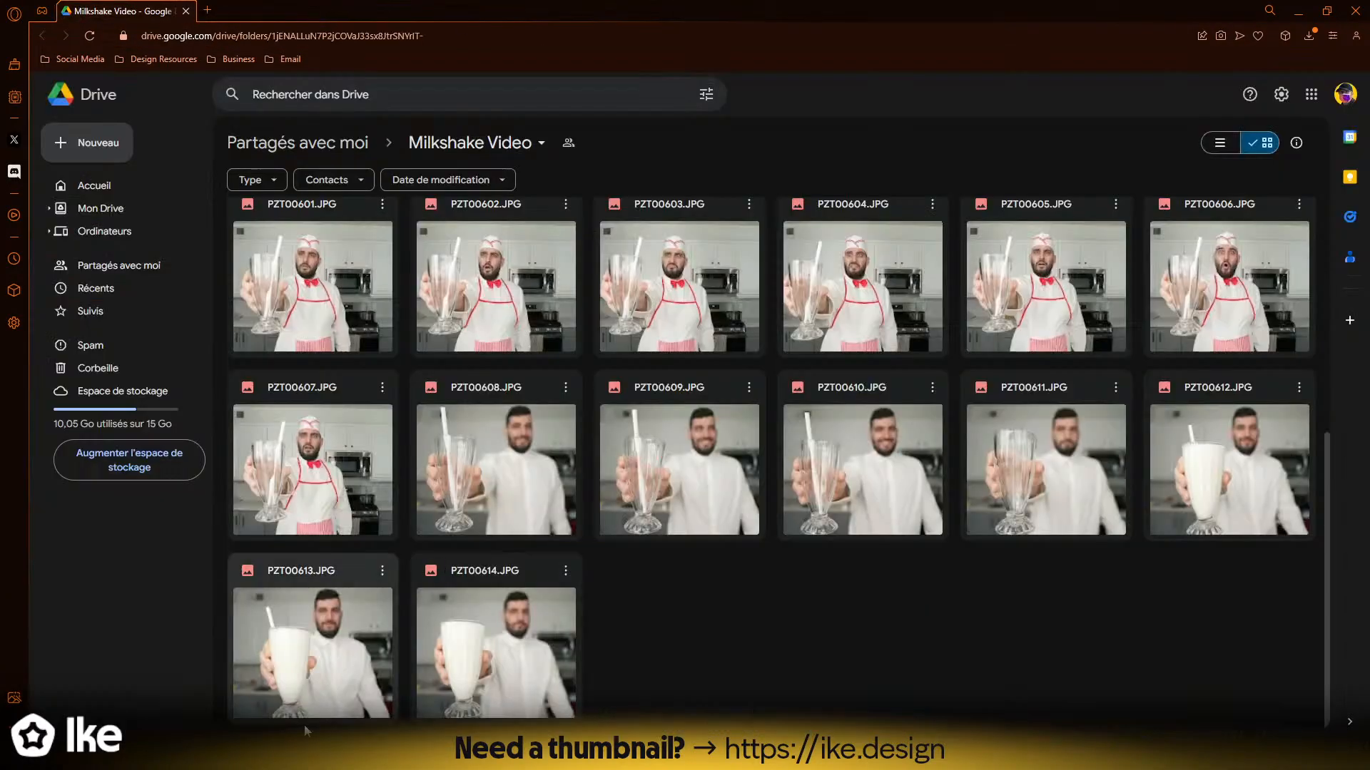
- Close the Ike Design portfolio window, the tile reference image tab and the window with the "five guys tiles" search
mouse_move(309, 757)
left_click(539, 688)
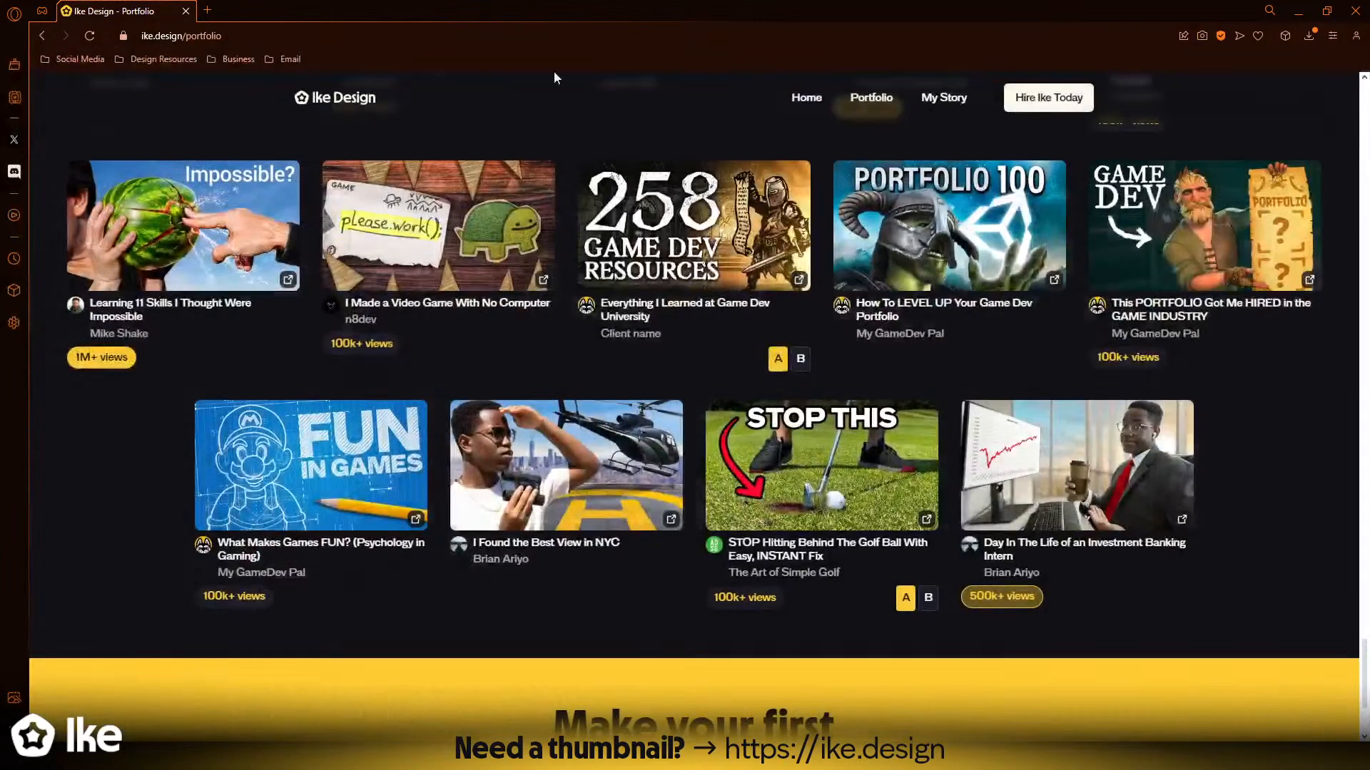
left_click(1355, 11)
mouse_move(272, 728)
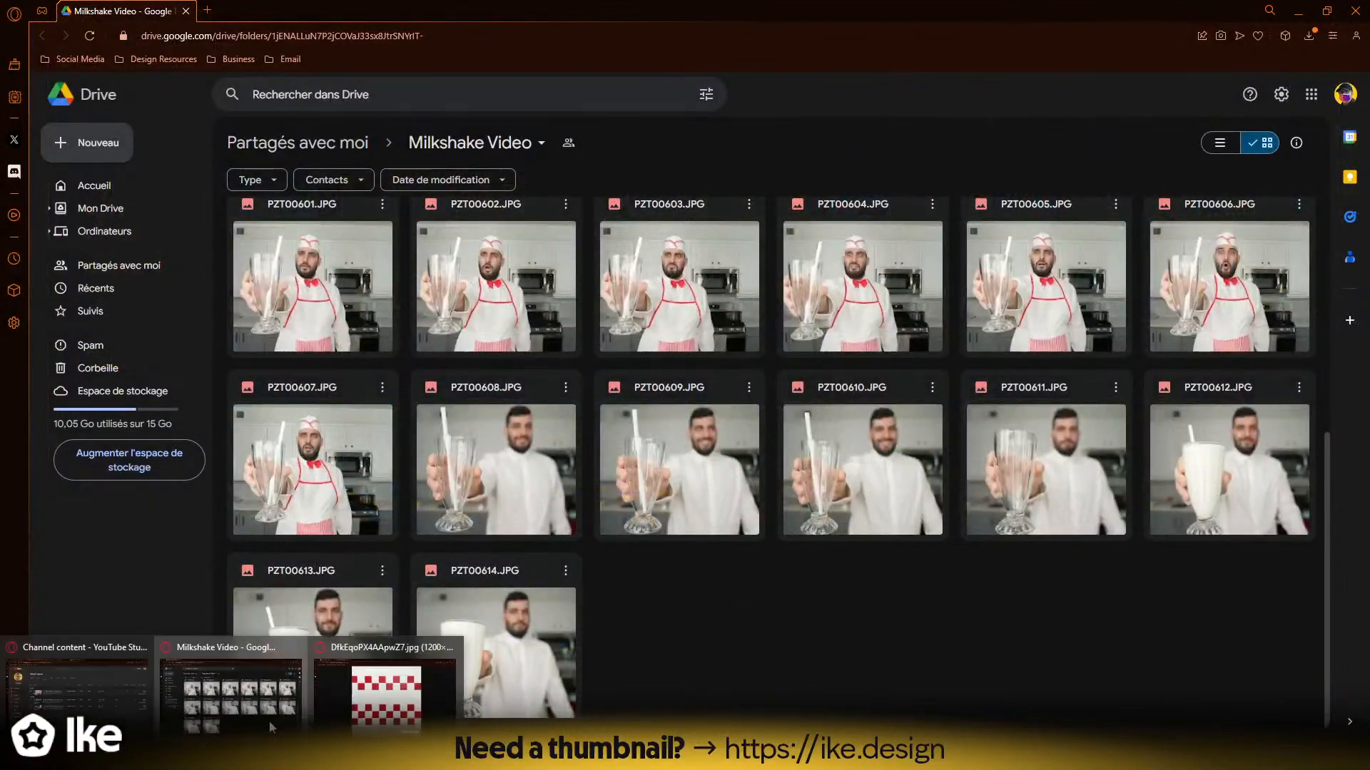
left_click(385, 692)
left_click(332, 12)
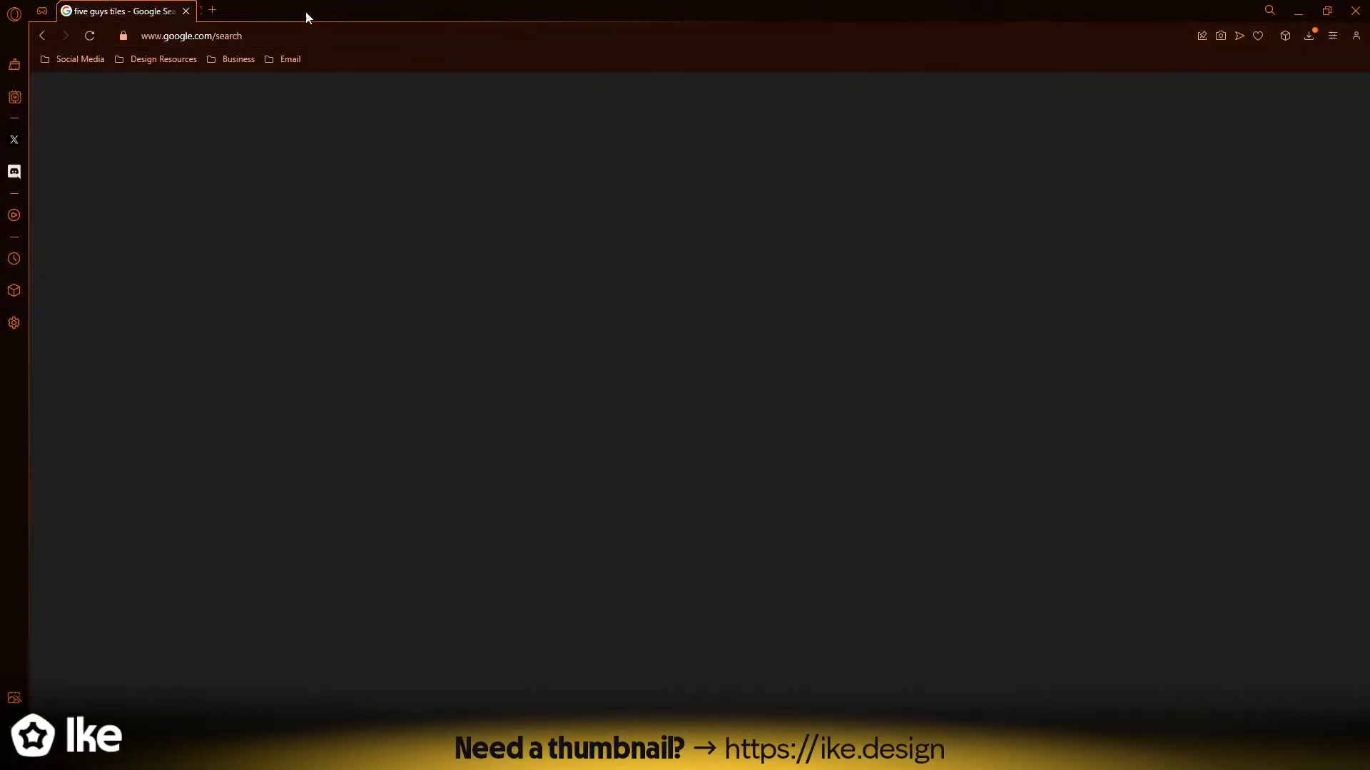
left_click(1354, 11)
- Examine the before/after YouTube thumbnail comparison in the designer's Twitter post
mouse_move(204, 688)
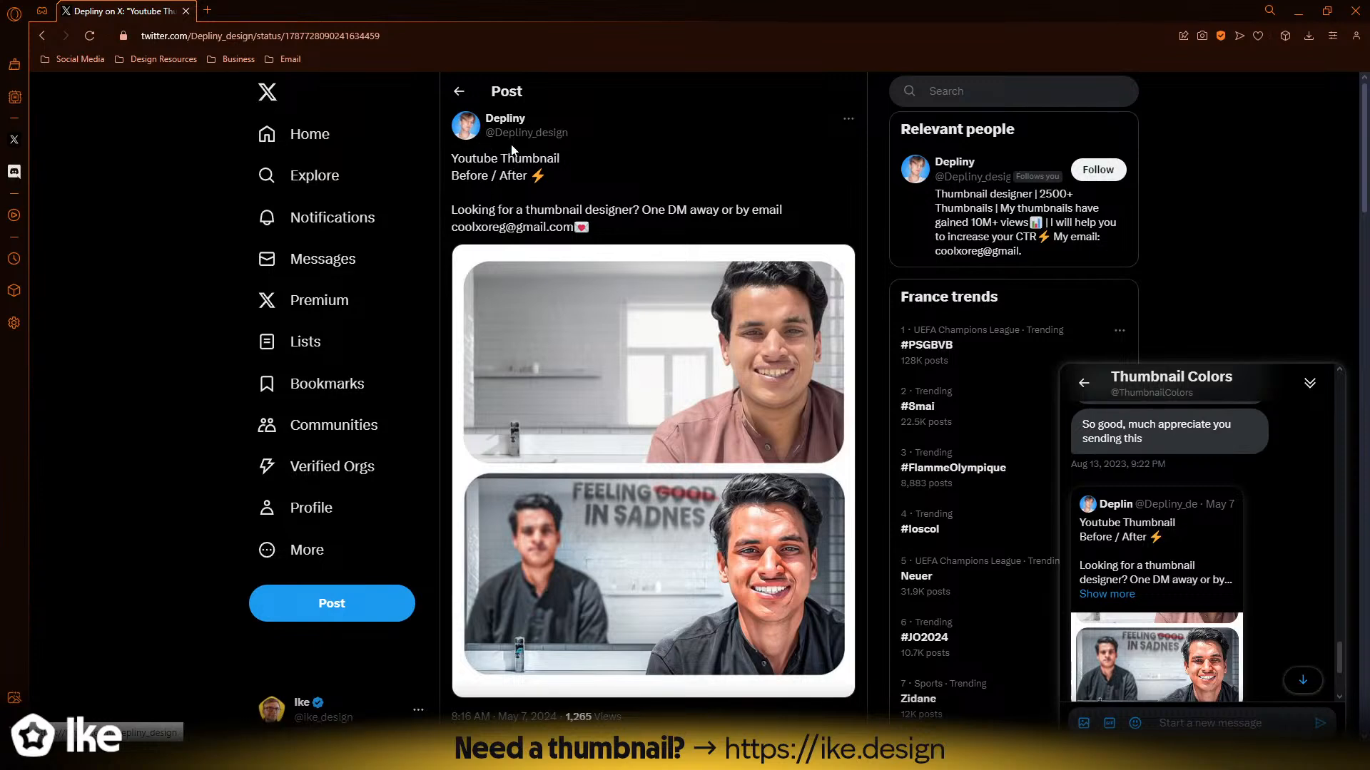
scroll(577, 317, "down", 1)
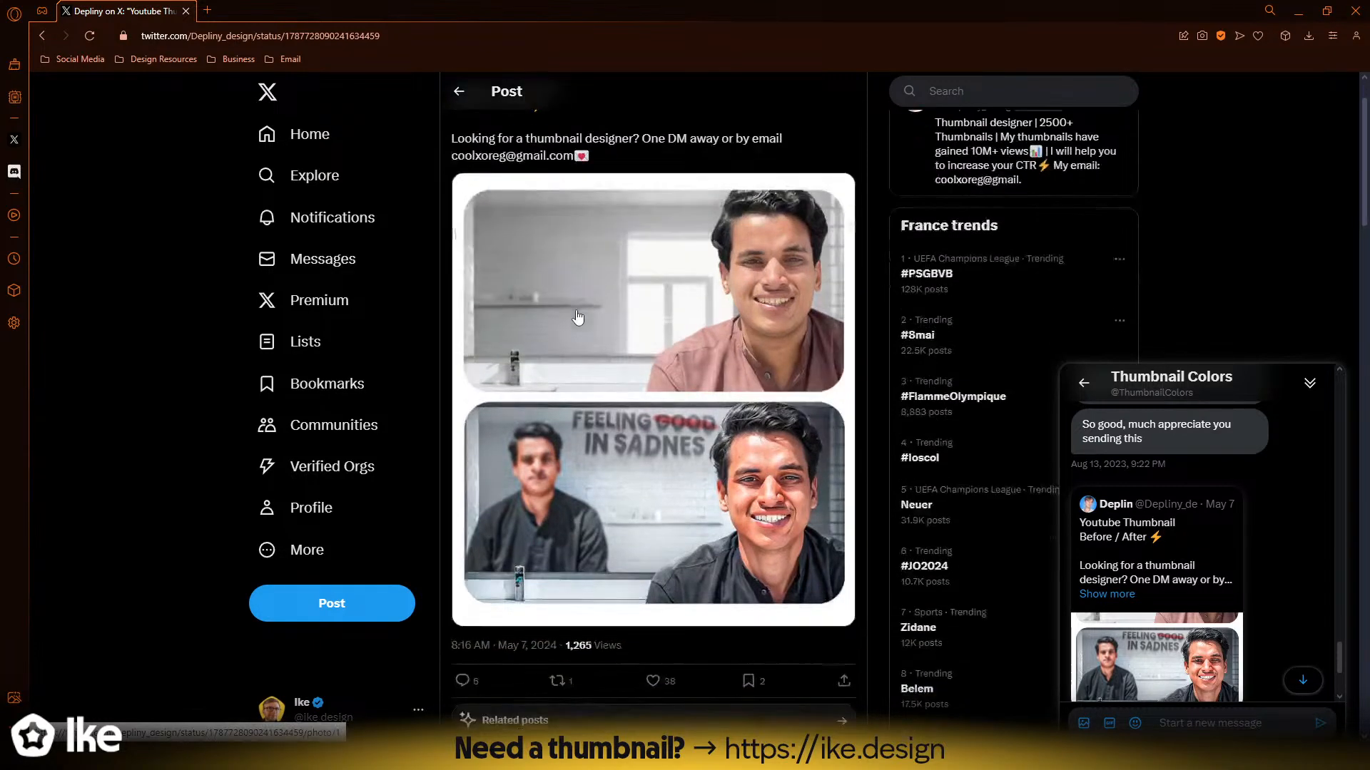
scroll(577, 317, "up", 1)
scroll(565, 452, "down", 1)
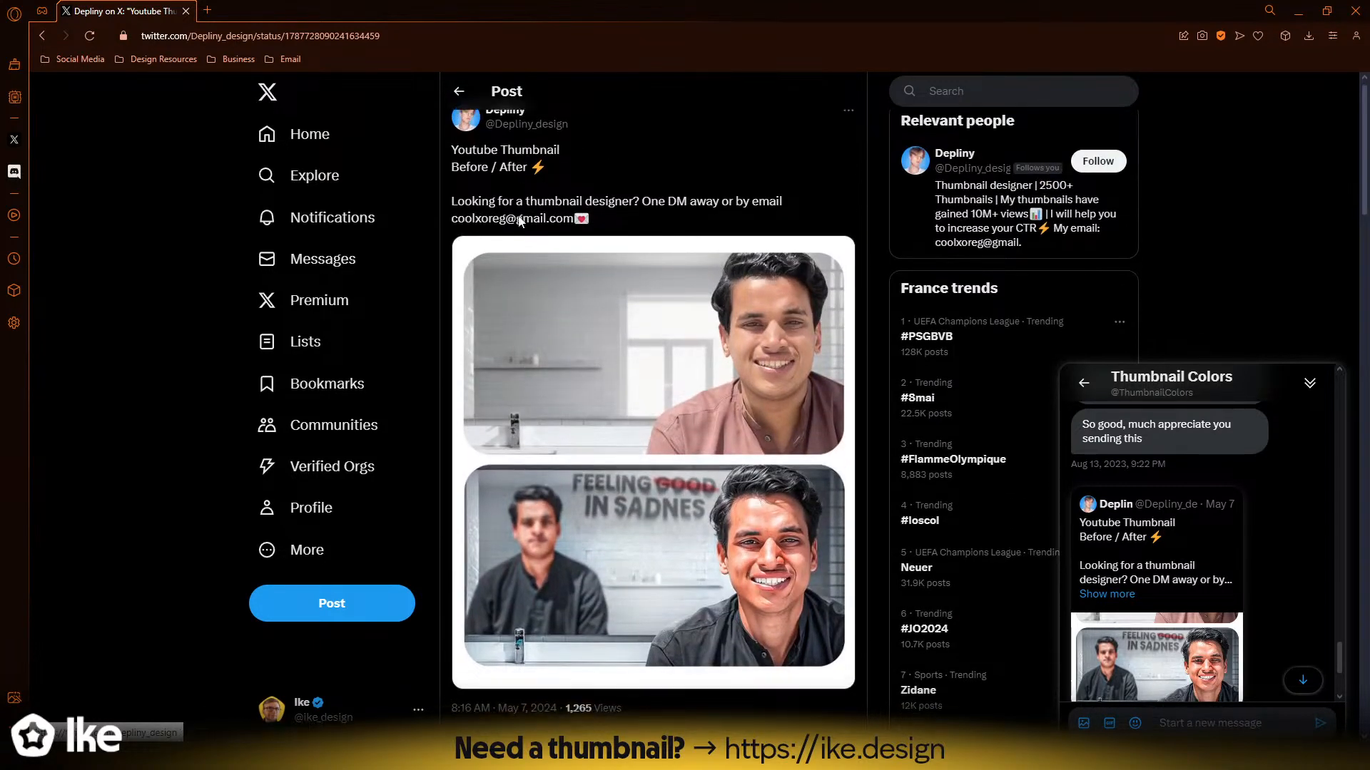
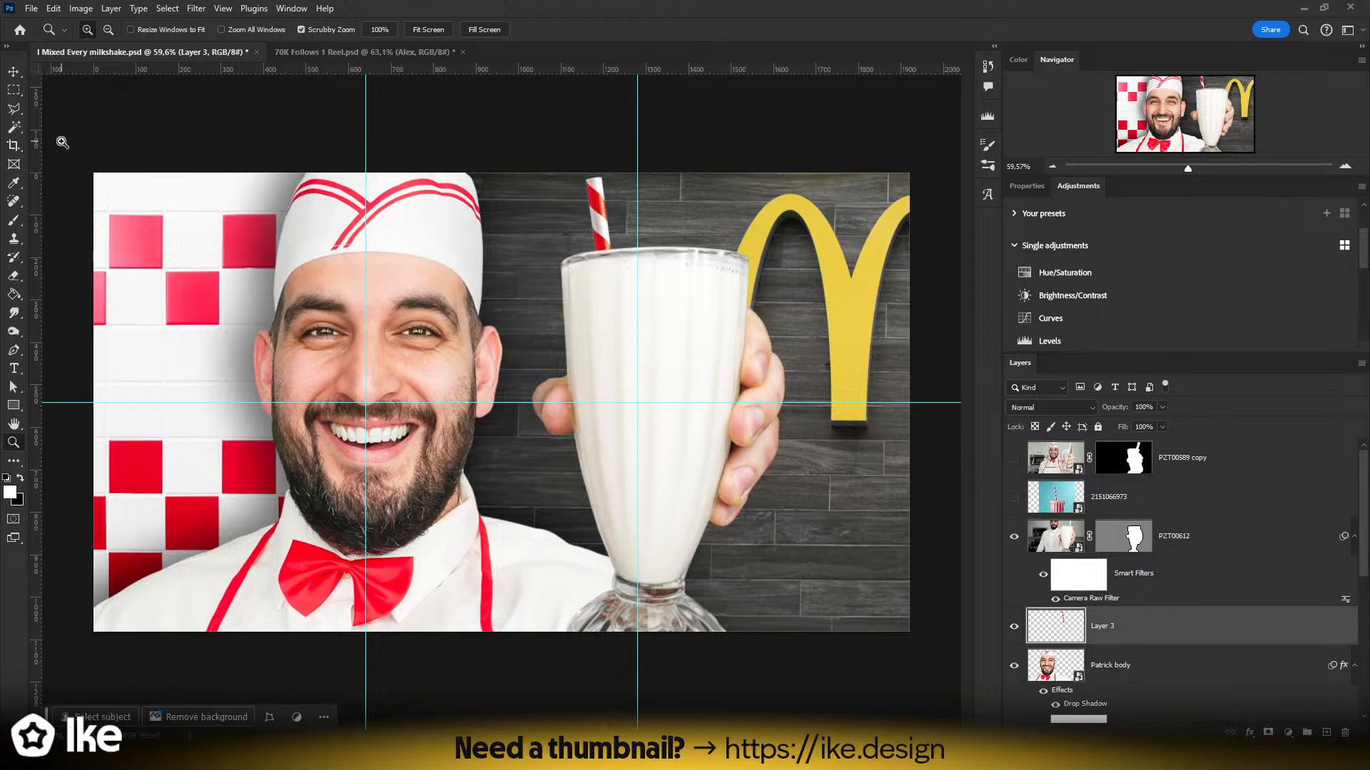
- Select the pale fringe along the straw's left edge with the Polygonal Lasso, erase it, and deselect
left_click(14, 72)
key("z")
mouse_move(592, 210)
left_mouse_down()
mouse_move(641, 208)
mouse_move(561, 327)
mouse_move(603, 349)
left_mouse_up()
key("l")
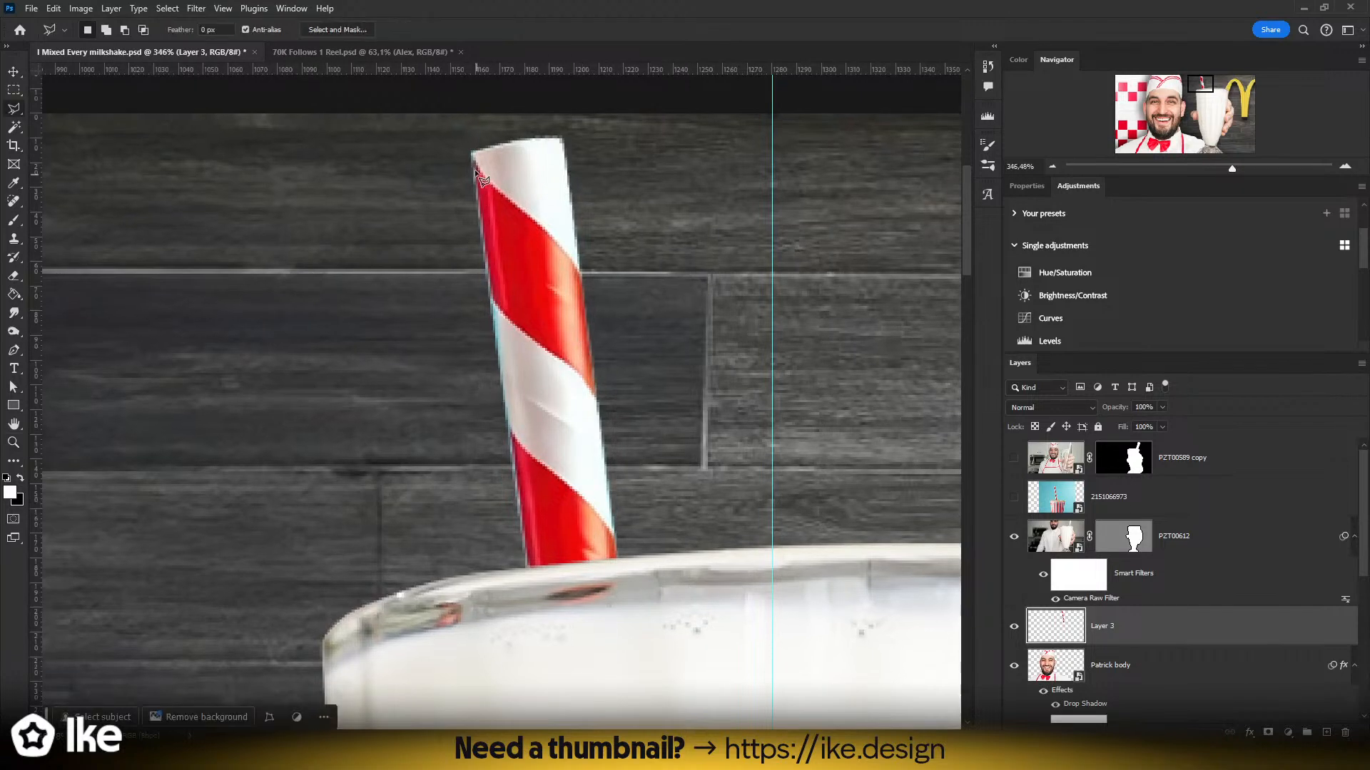
left_click(480, 145)
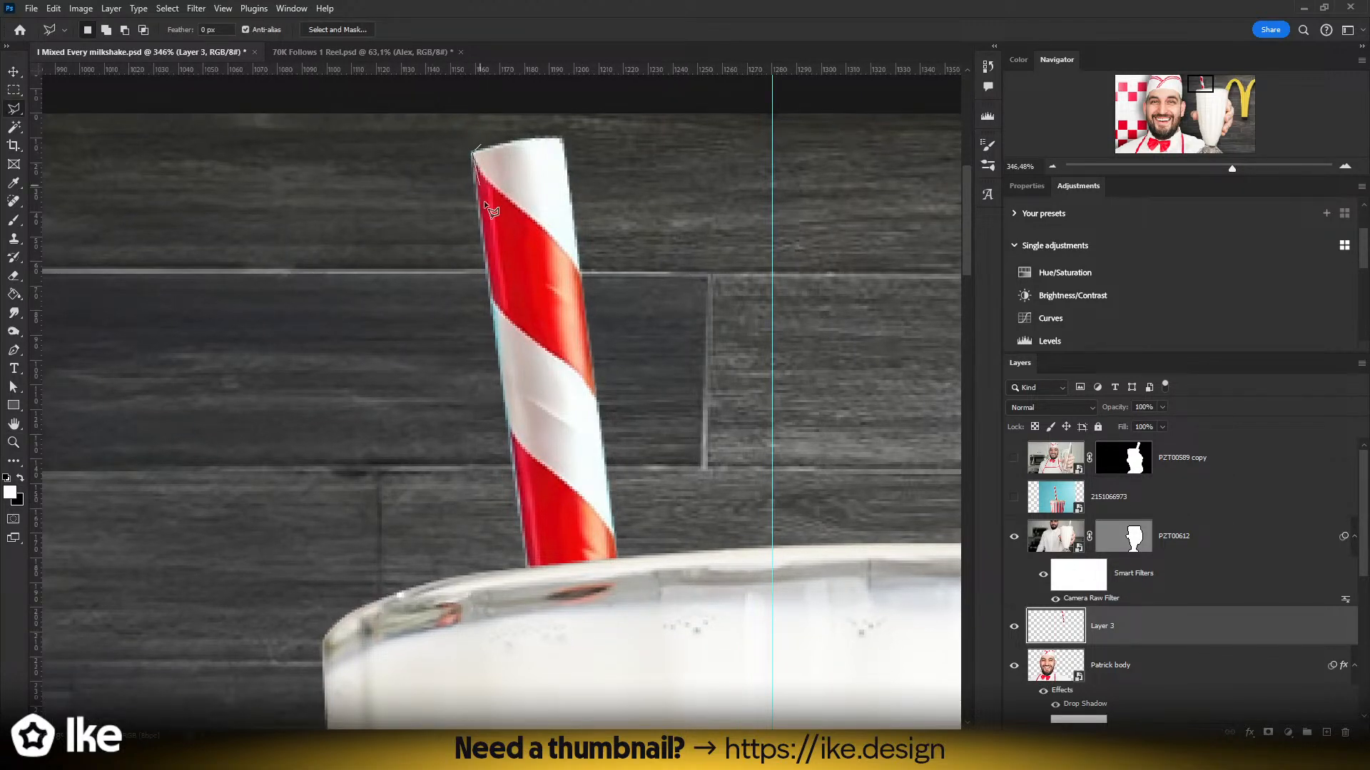
left_click(542, 661)
left_click(508, 660)
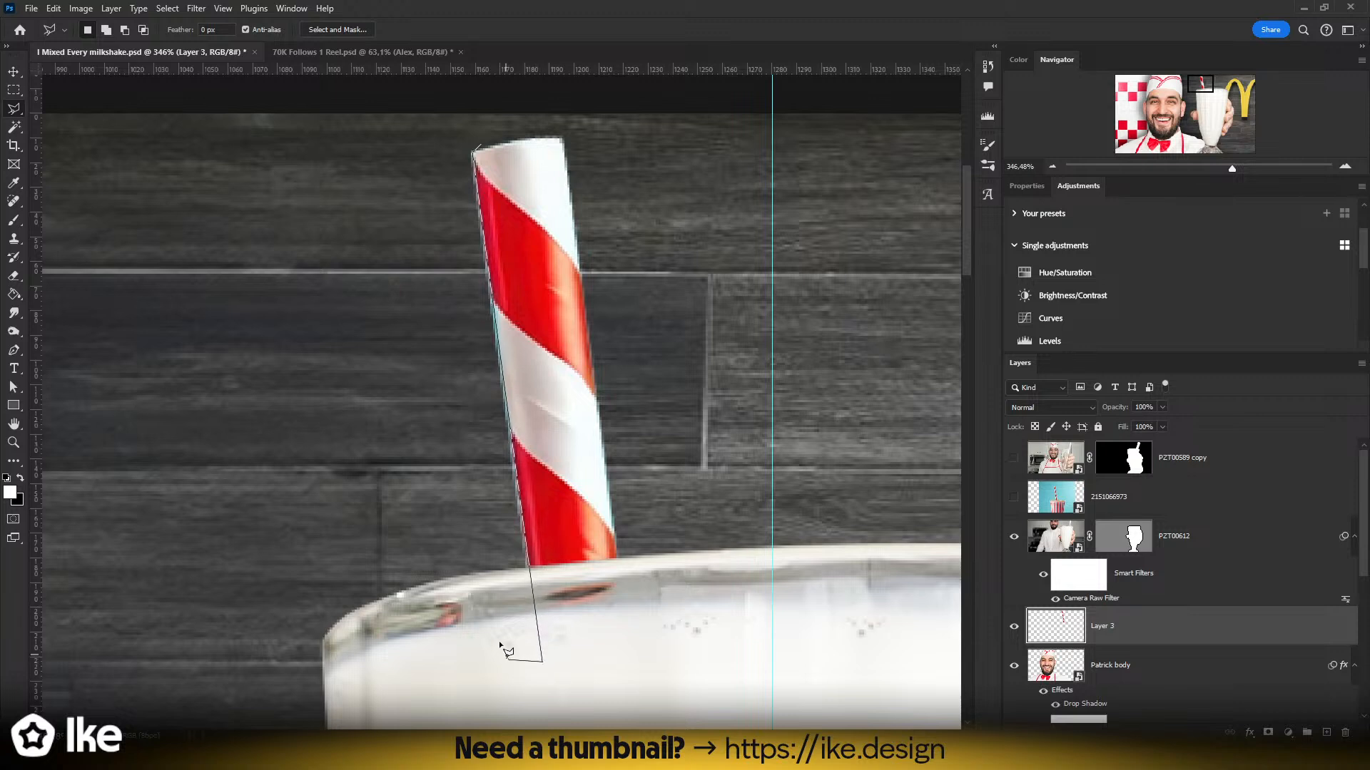
left_click(484, 147)
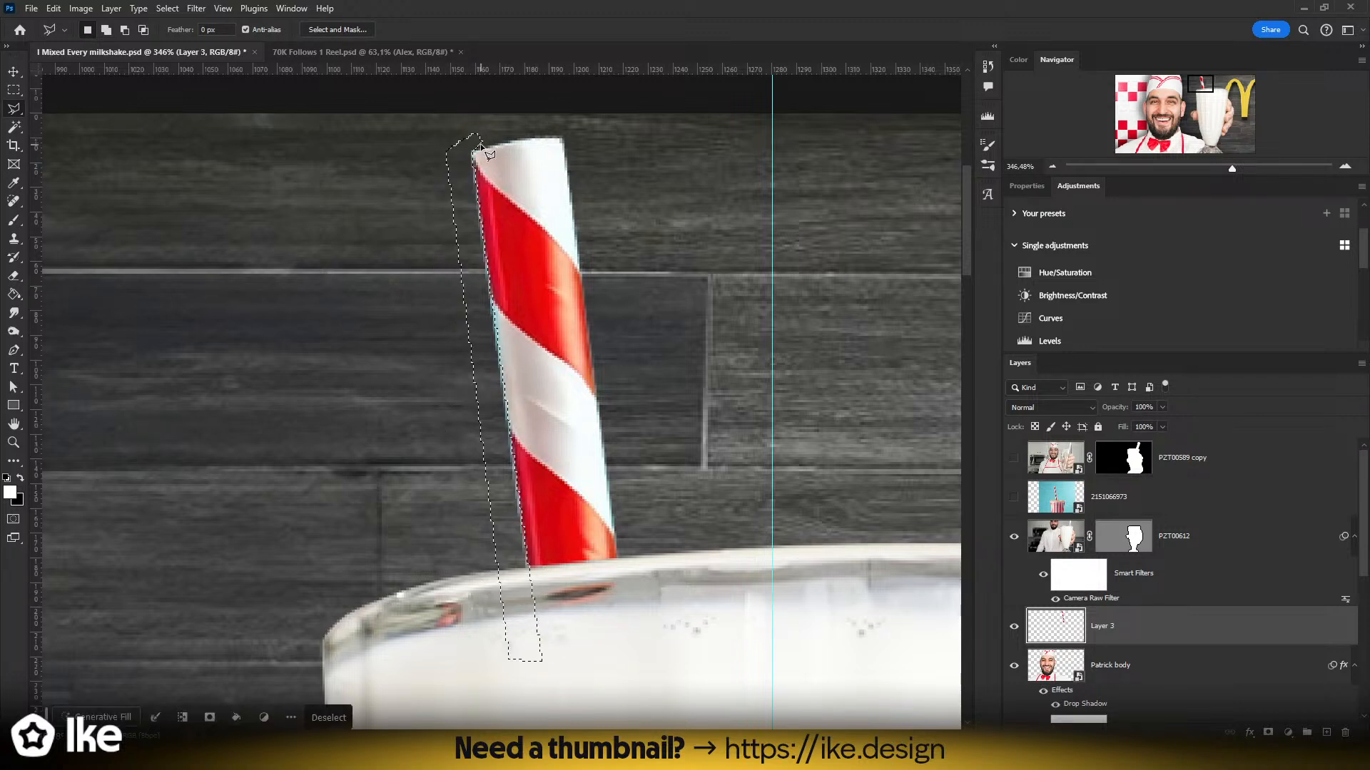
key("e")
left_click_drag(527, 631, 529, 646)
key("ctrl+d")
key("z")
left_click_drag(560, 556, 460, 558)
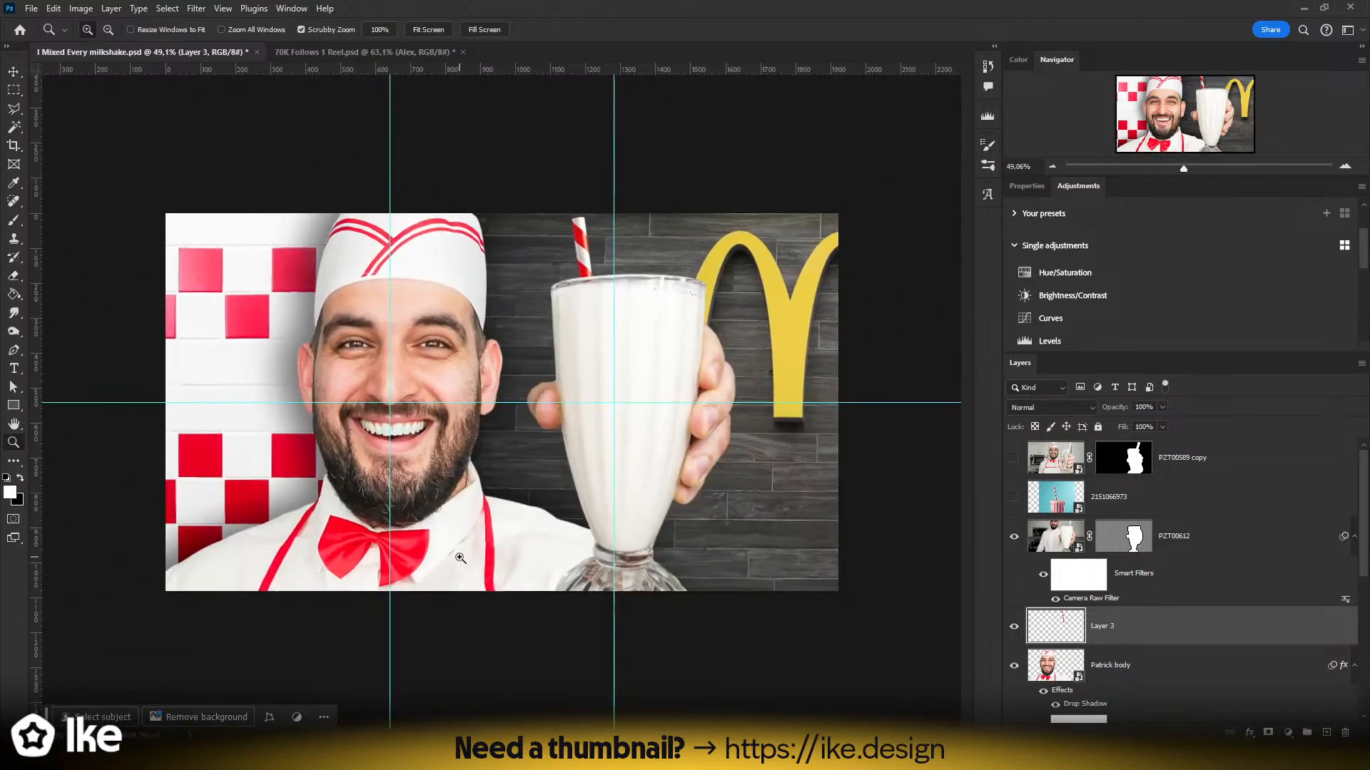
left_click_drag(488, 471, 505, 474)
left_click_drag(546, 379, 572, 375)
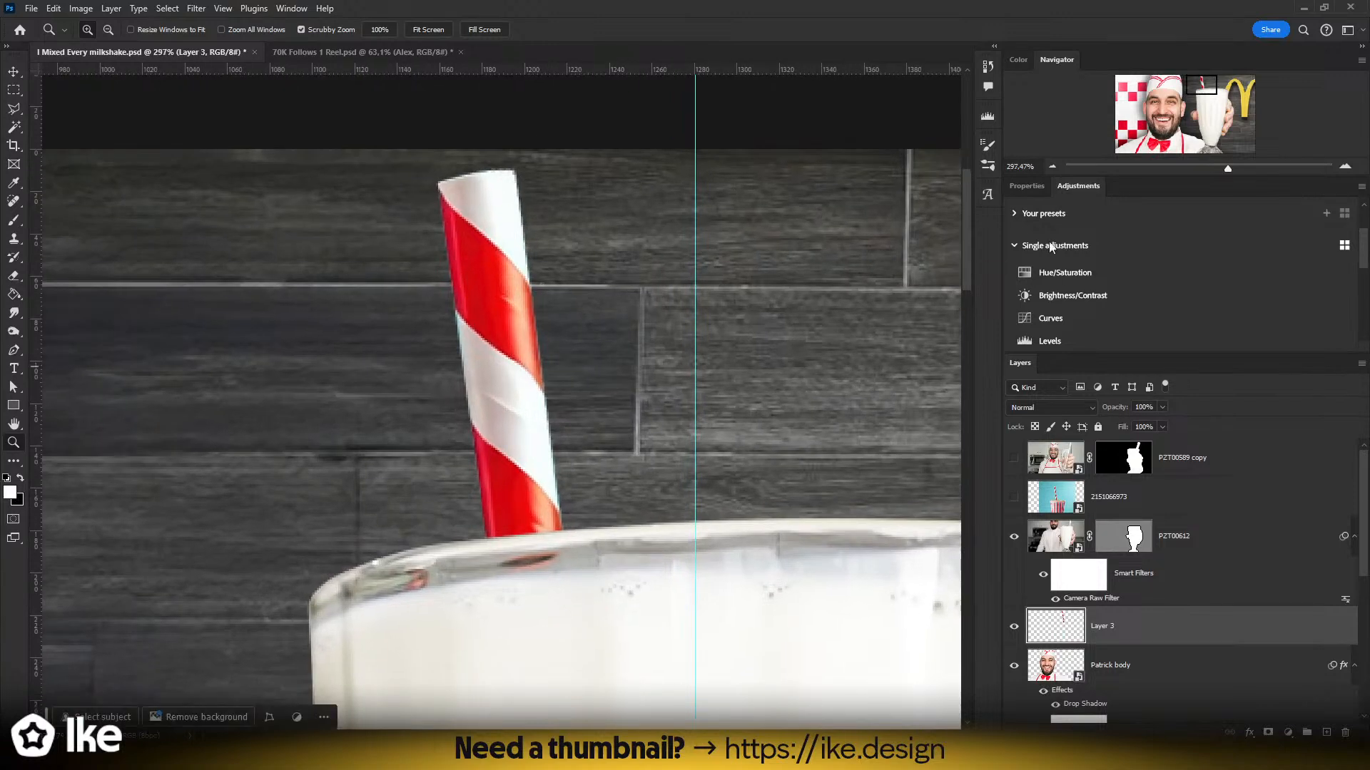
scroll(1075, 288, "down", 2)
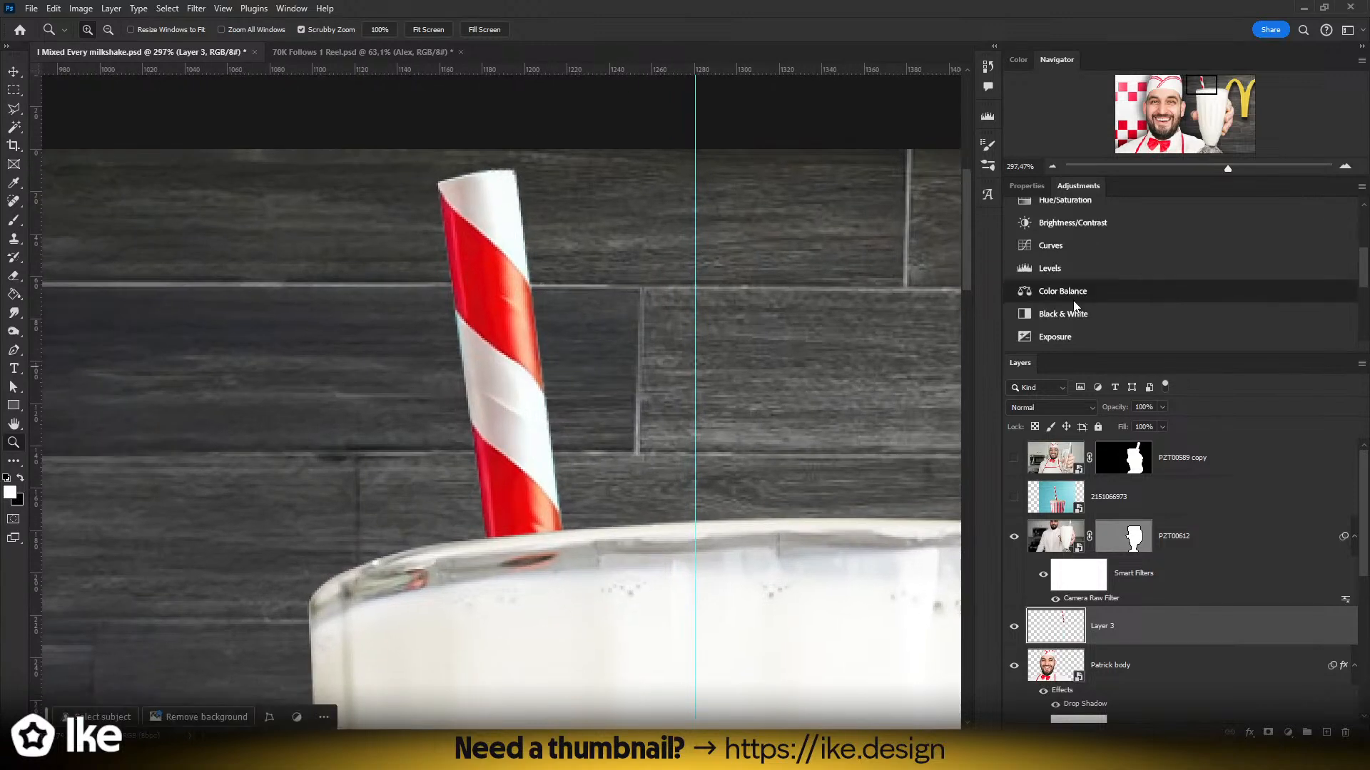
left_click(1051, 247)
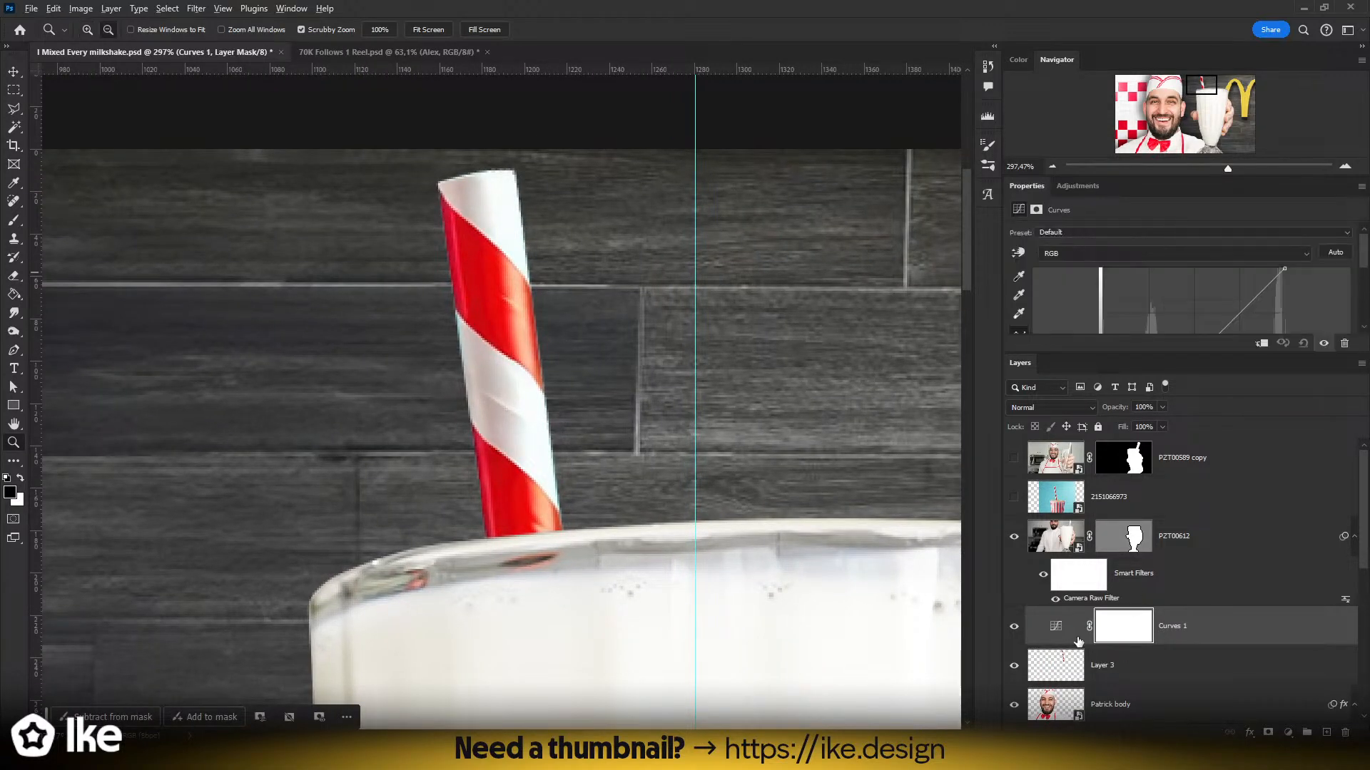
key("ctrl+z")
- Add a Color Balance adjustment clipped to the straw layer, with midtones Cyan-Red at -14 and Yellow-Blue at +25
left_click(1077, 186)
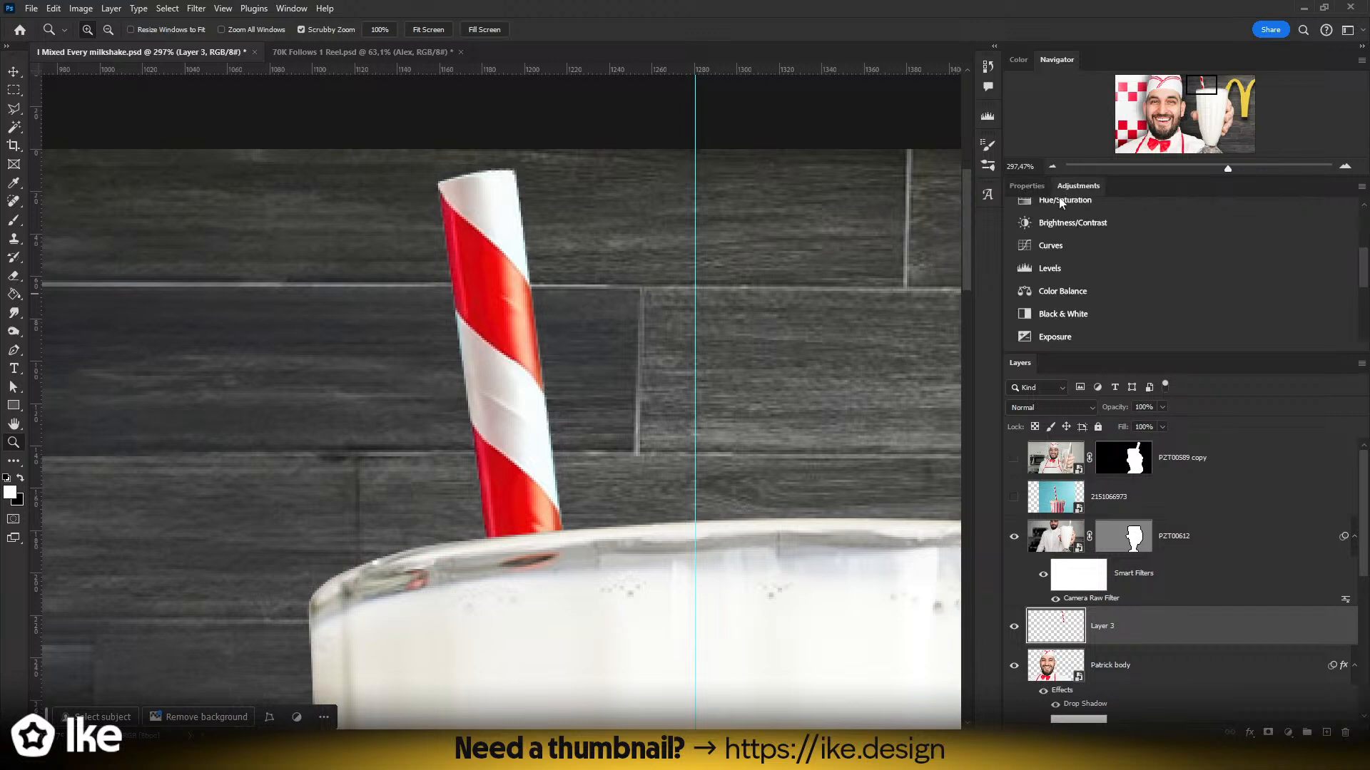
left_click(1058, 293)
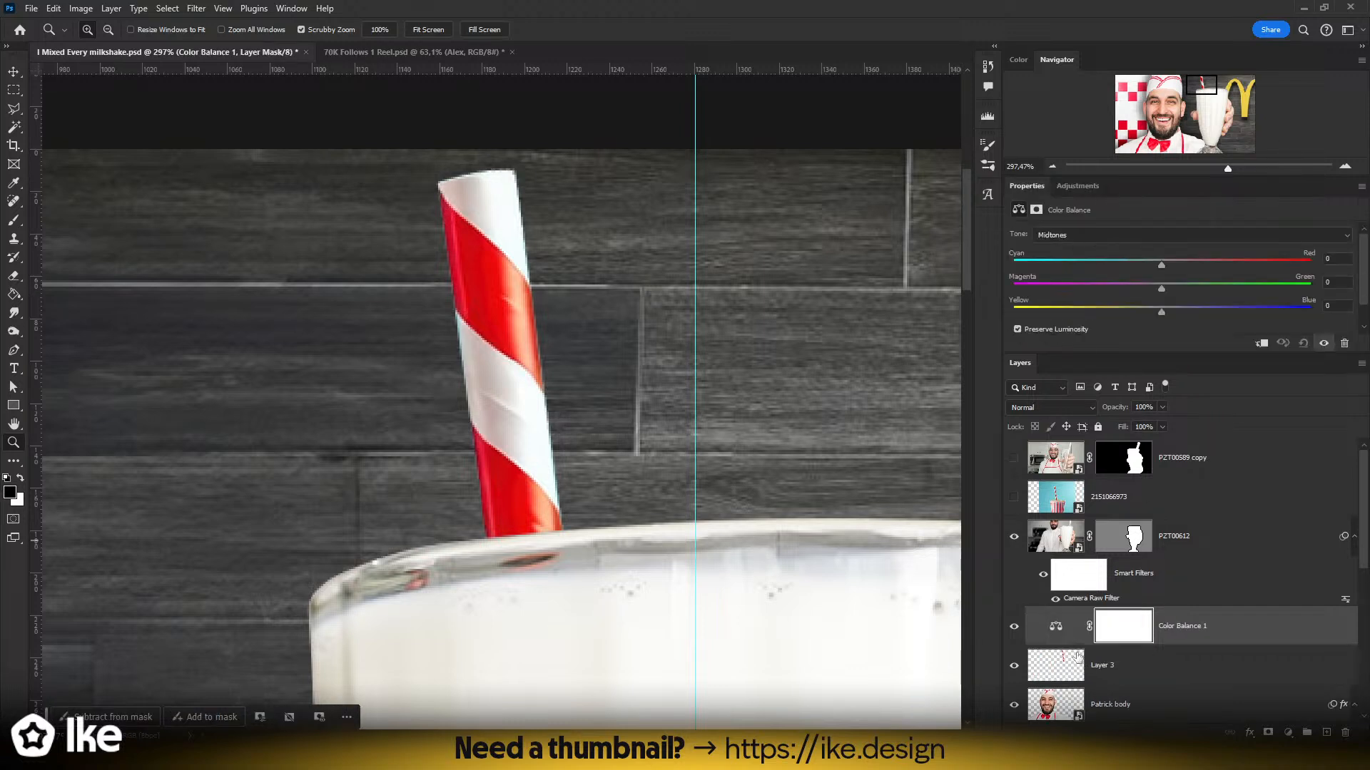
left_click_drag(1162, 313, 1200, 311)
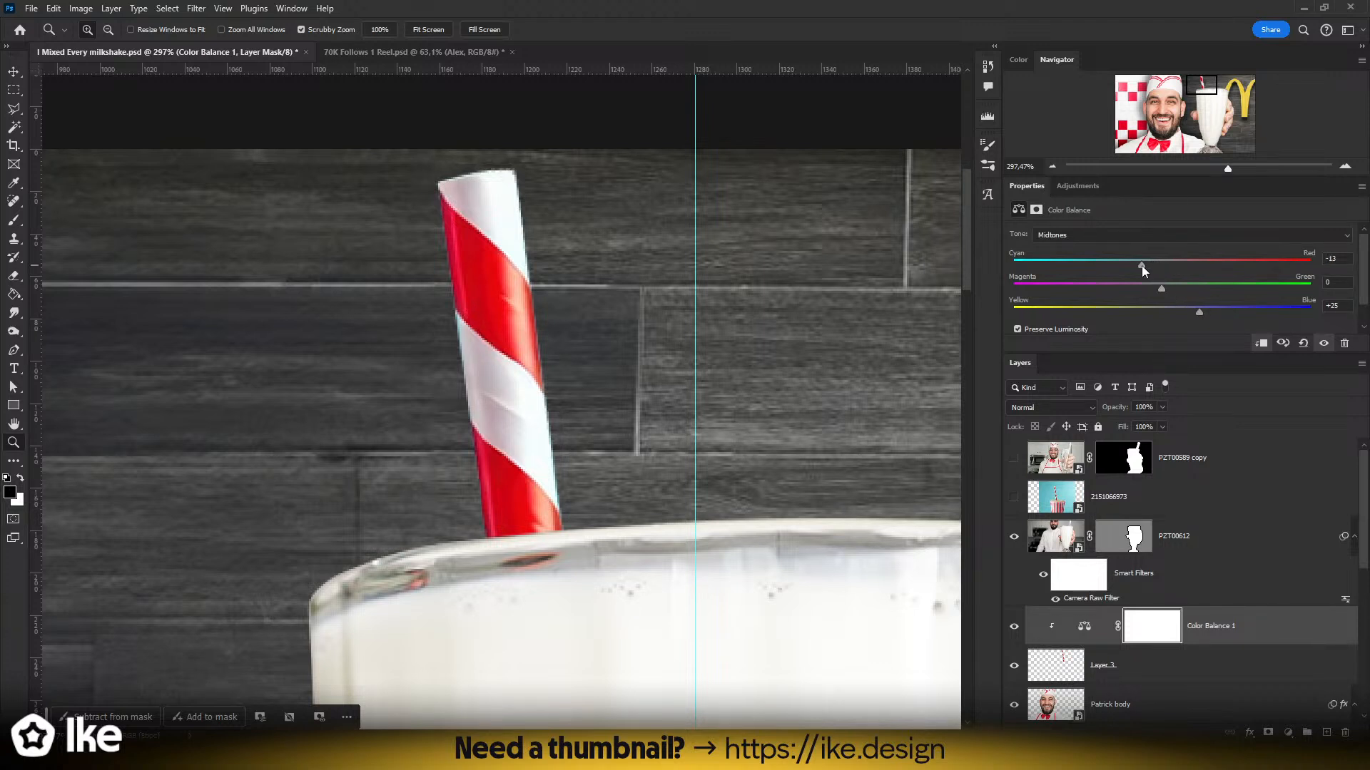
mouse_move(1114, 267)
left_mouse_down()
mouse_move(1285, 267)
mouse_move(1081, 265)
mouse_move(1140, 263)
left_mouse_up()
- Compare the straw with and without the Color Balance adjustment in the full composition
scroll(432, 375, "down", 10)
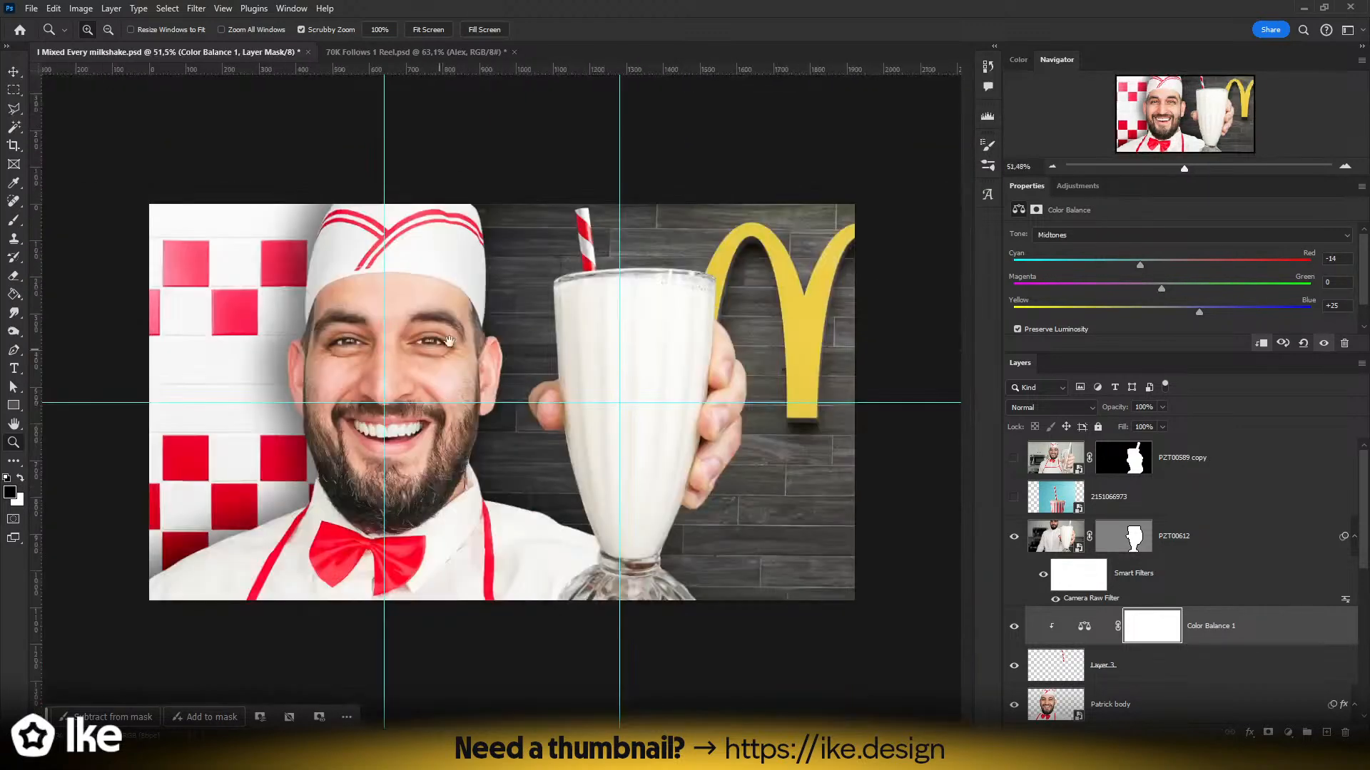
scroll(509, 319, "up", 2)
left_click(1014, 628)
left_click(1014, 628)
left_click(1014, 628)
left_click(1013, 628)
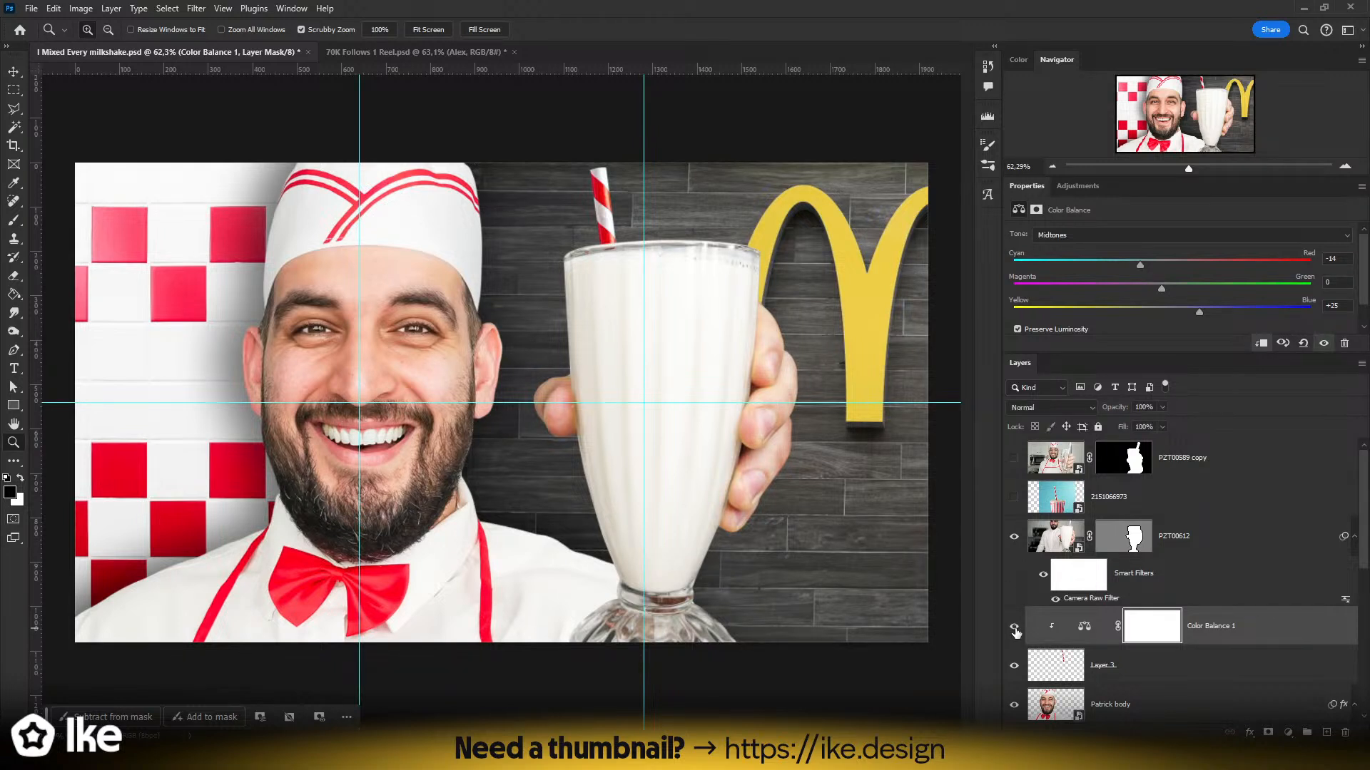
- Save the milkshake thumbnail document
scroll(757, 335, "down", 1)
scroll(757, 335, "down", 1)
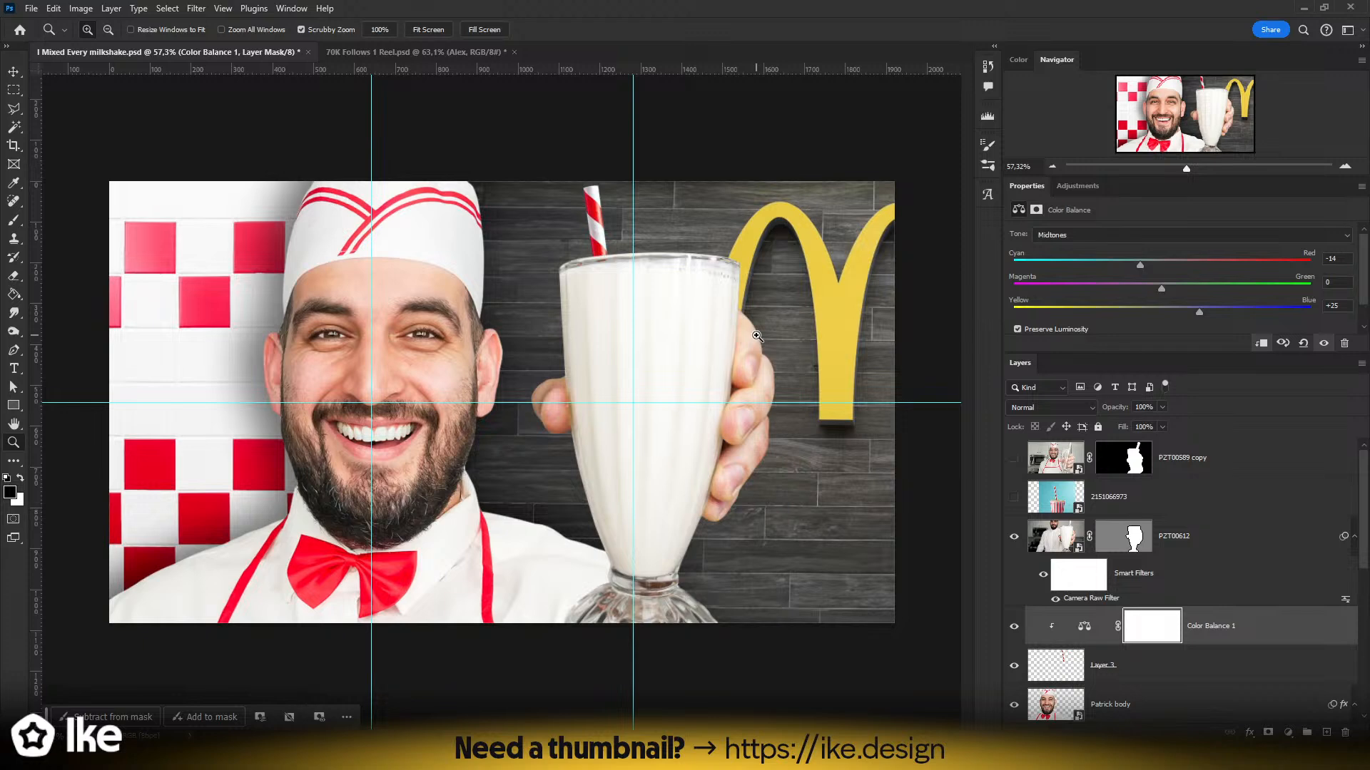
left_click_drag(587, 263, 438, 408)
left_click(14, 72)
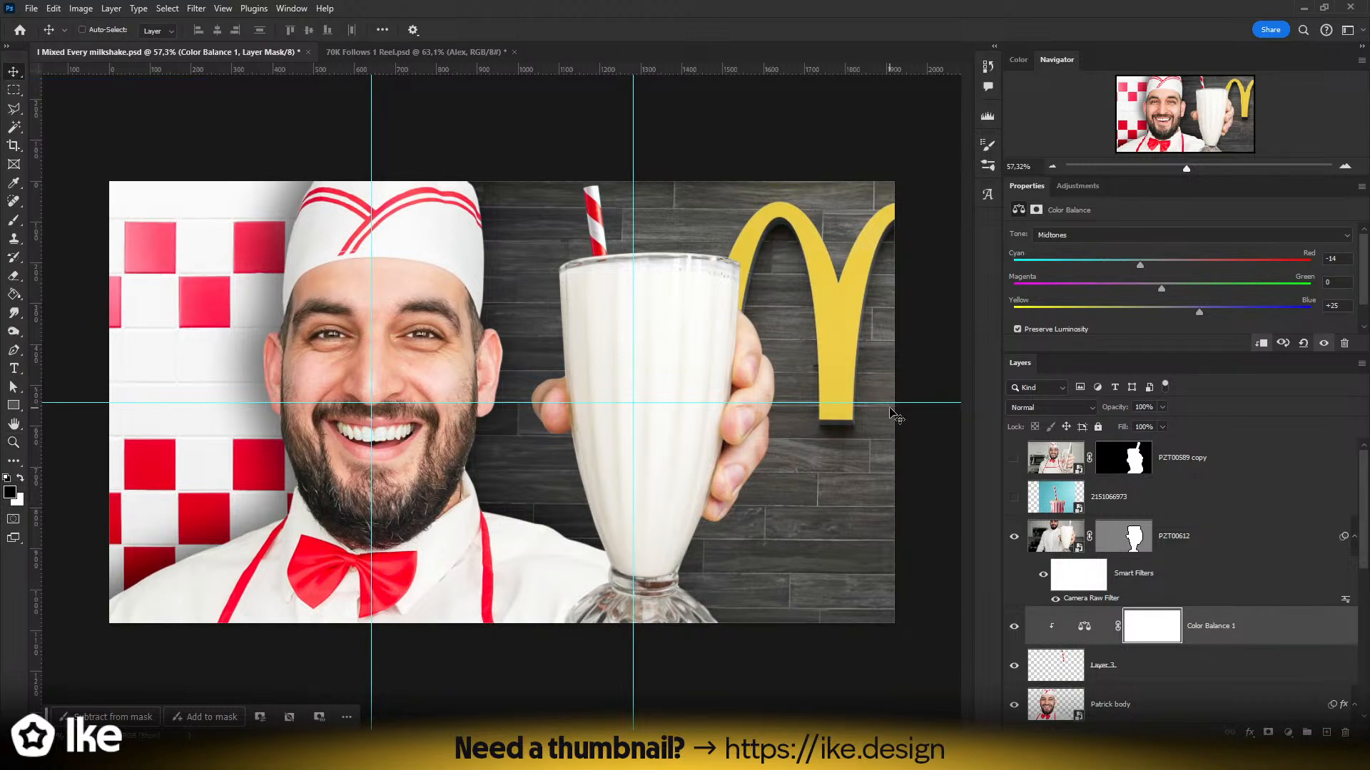
key("ctrl+s")
left_click(13, 443)
left_click_drag(492, 334, 455, 332)
left_click_drag(556, 342, 591, 336)
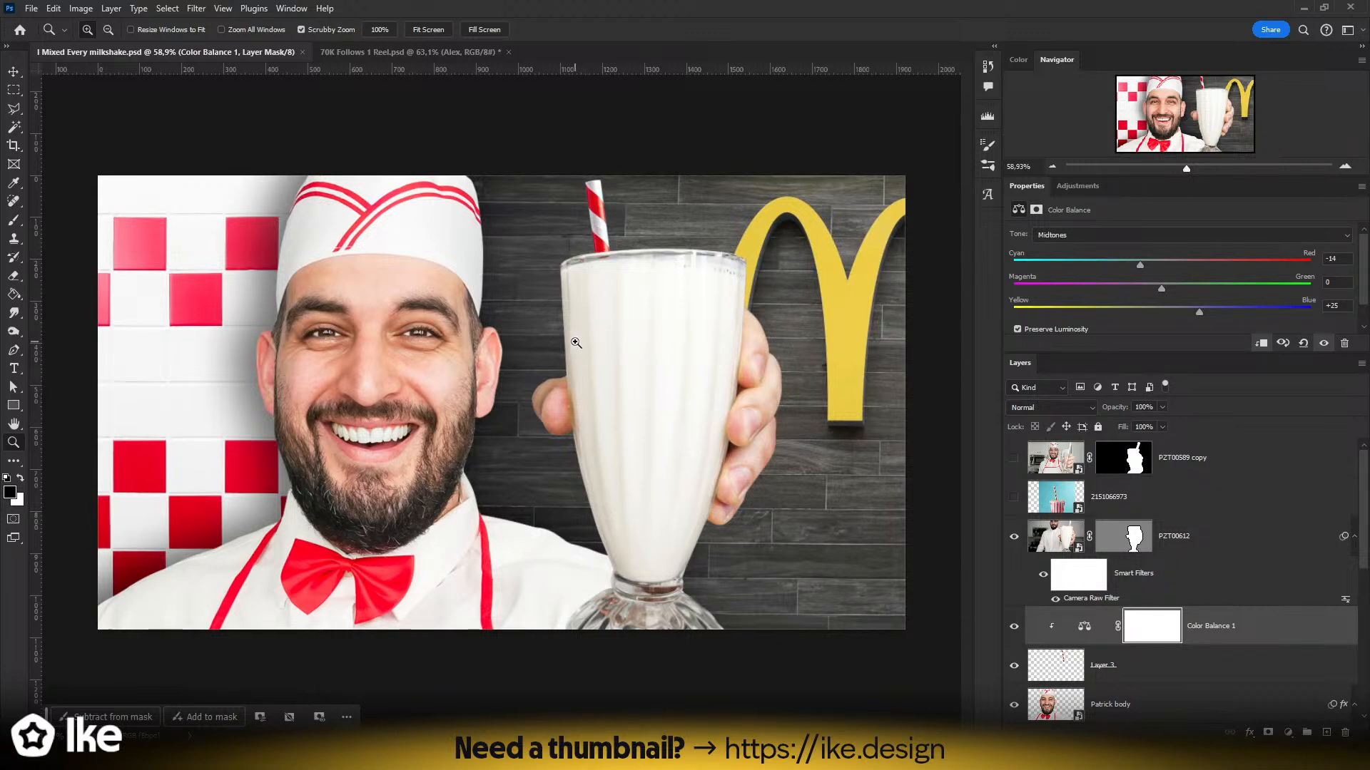
left_click_drag(548, 346, 543, 346)
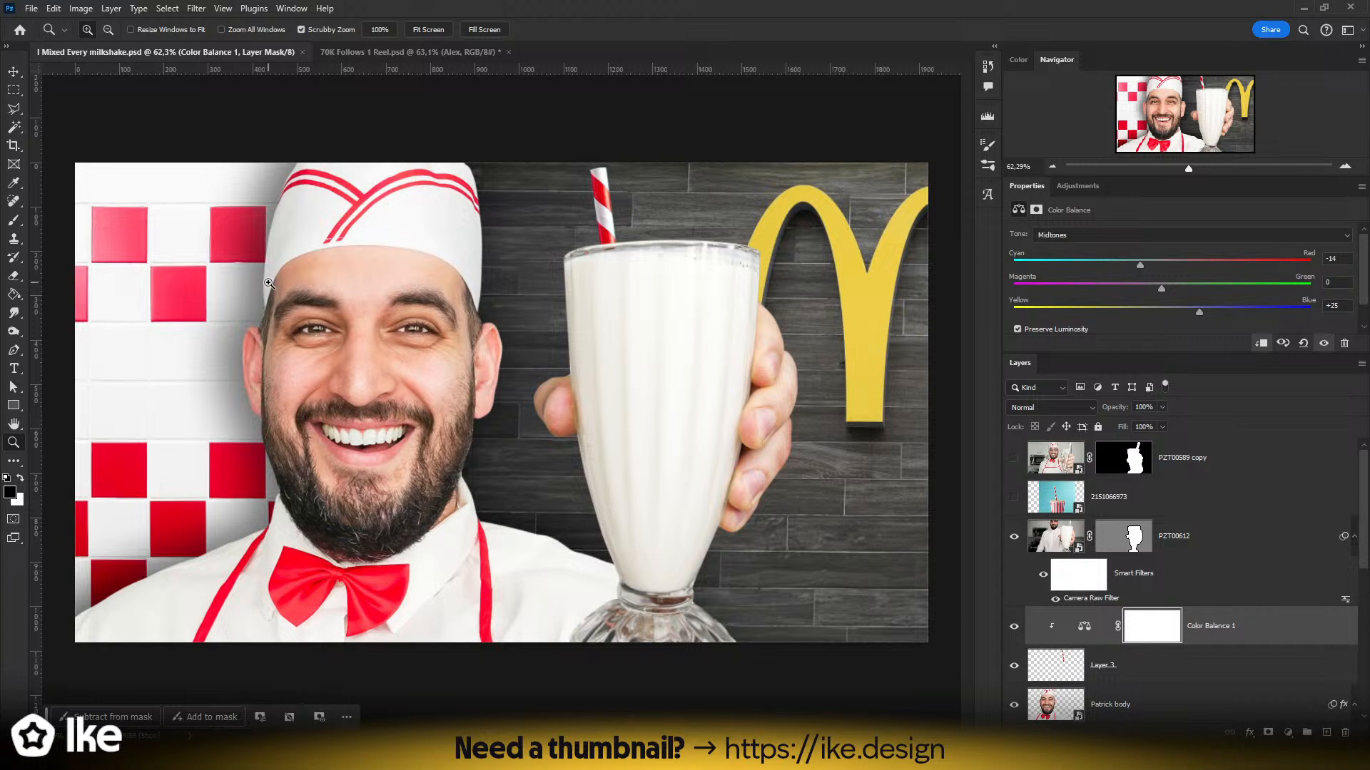
left_click(15, 74)
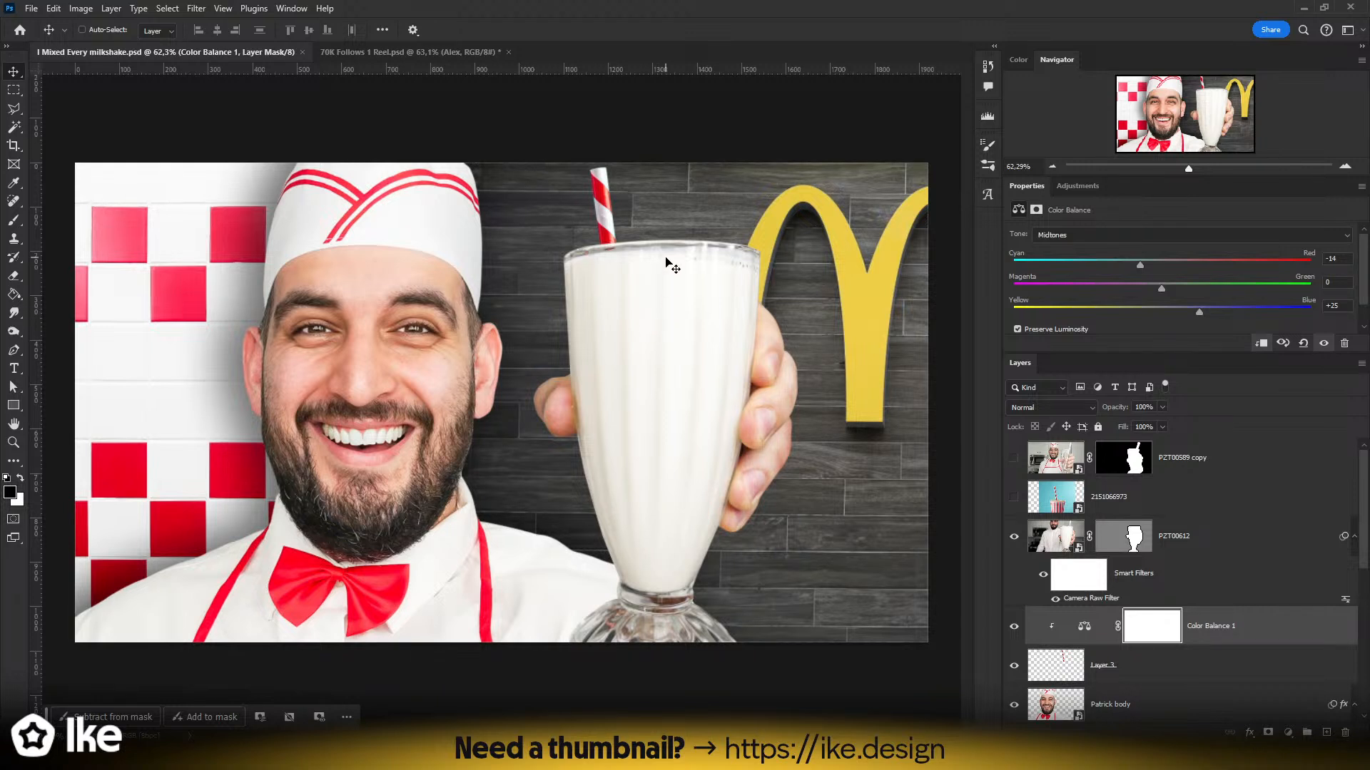
left_click(1128, 500)
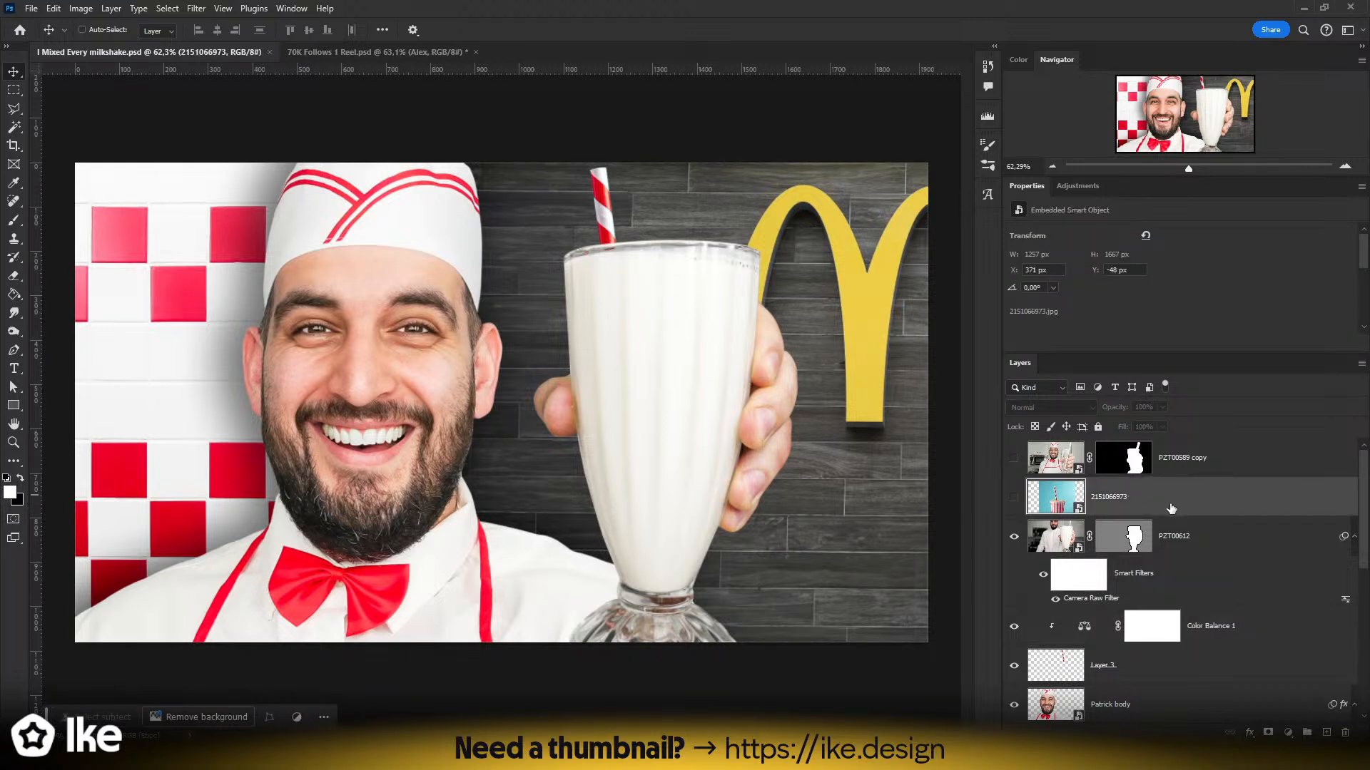
left_click(1195, 537)
left_click(1141, 499)
left_click_drag(1141, 503, 1329, 678)
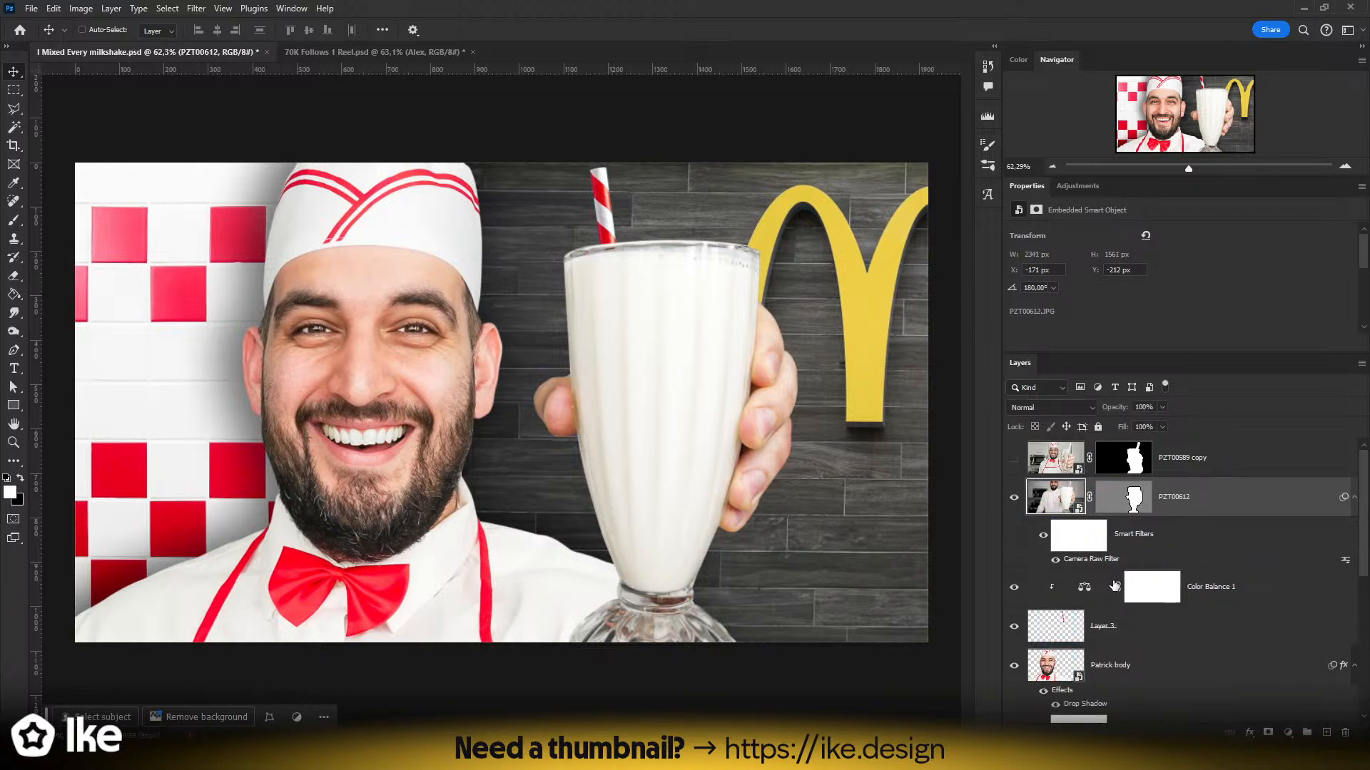
- Rename Layer 3 as "Straw" and its clipped Color Balance layer as "De-yellowify Straw"
left_click(1247, 603)
left_click(1156, 637)
double_click(1110, 625)
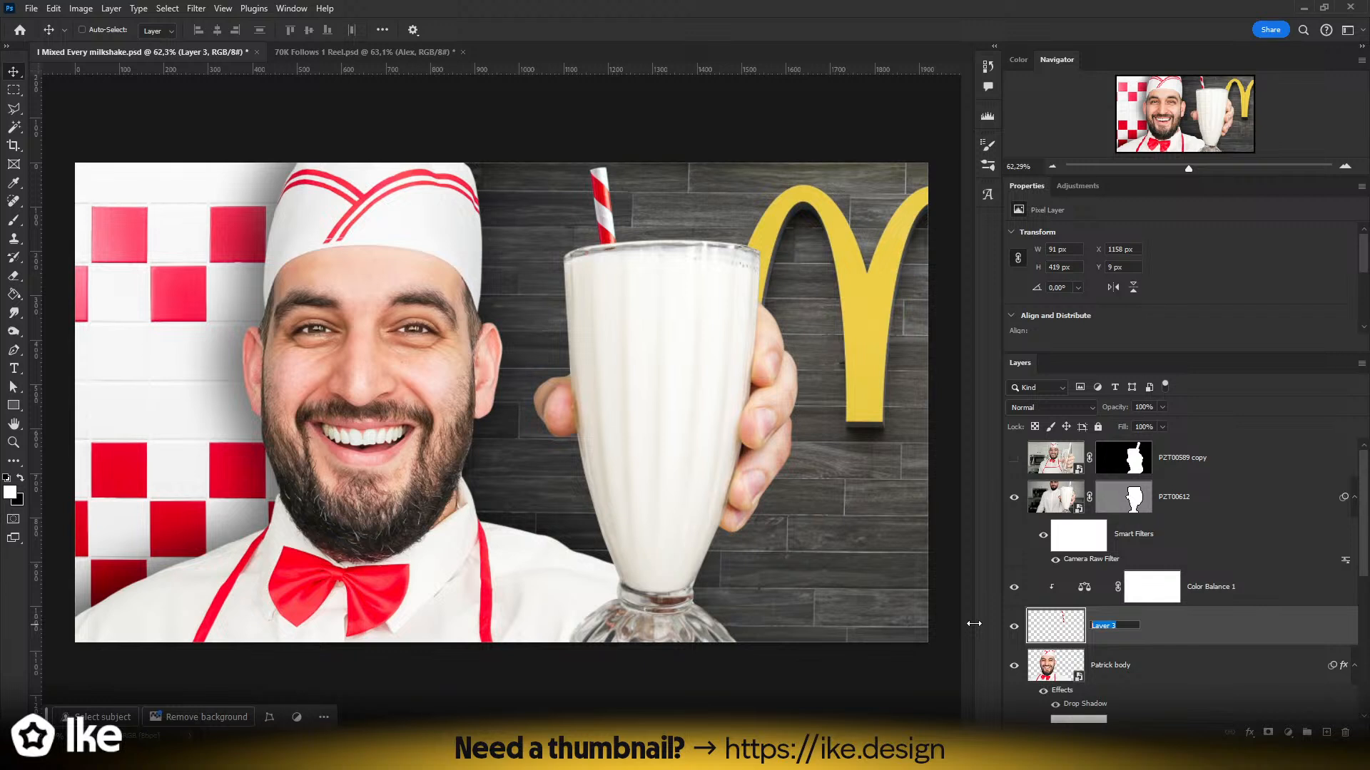
type("S")
key("Return")
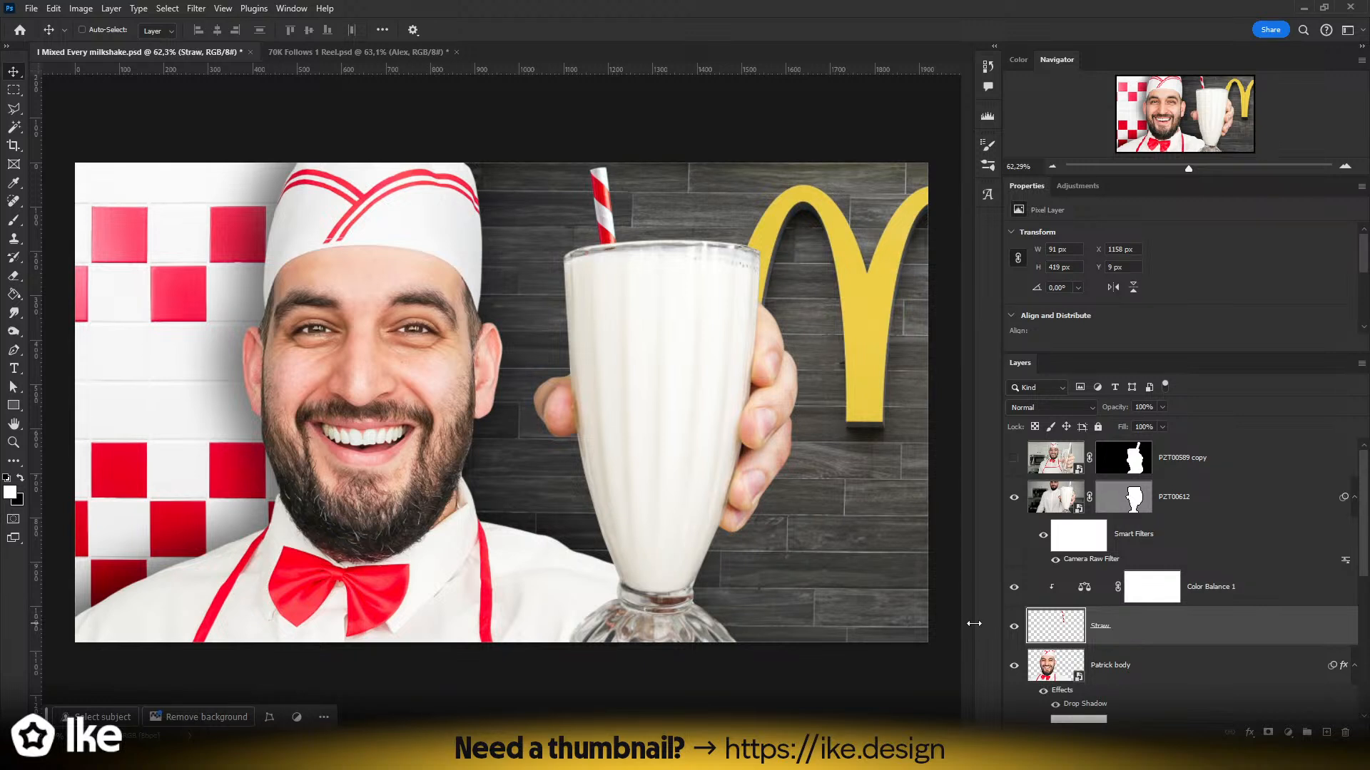
double_click(1192, 588)
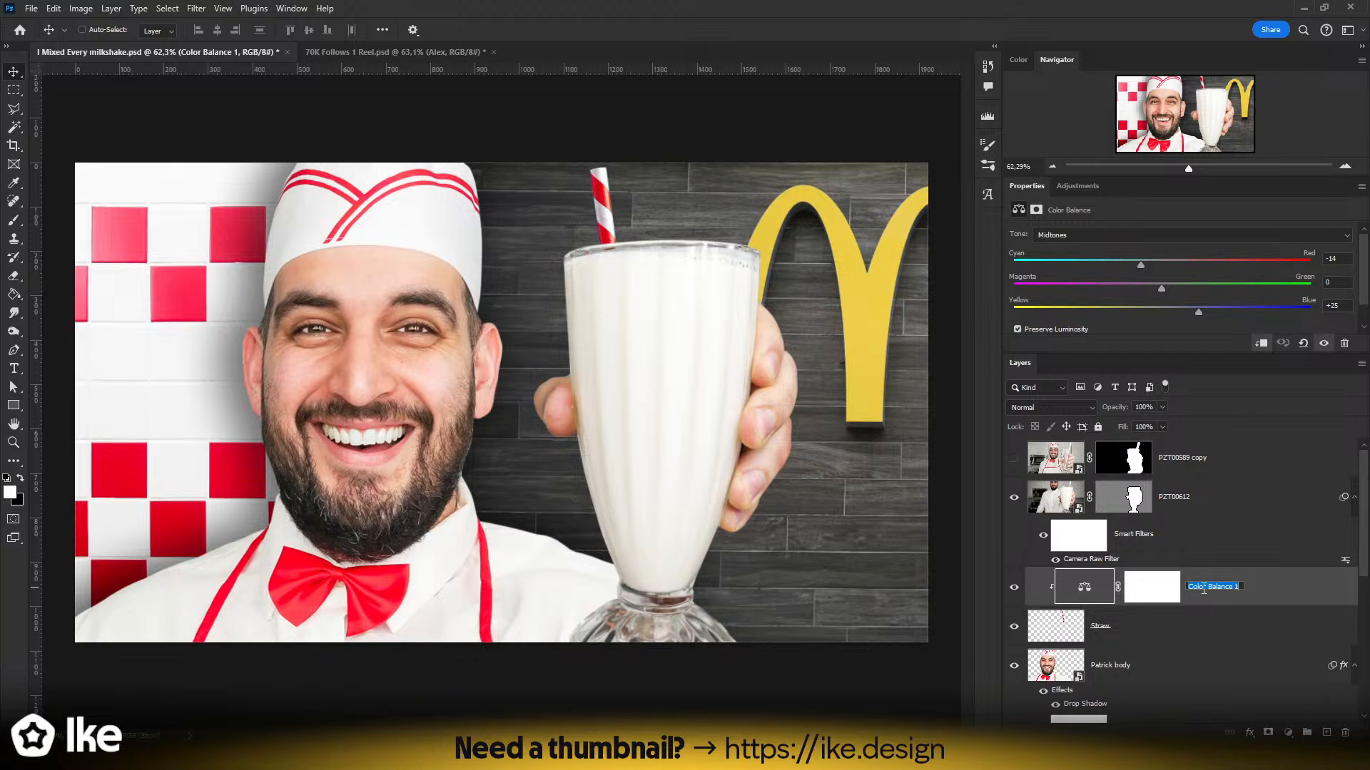
type("De-yellowify Straw")
key("Return")
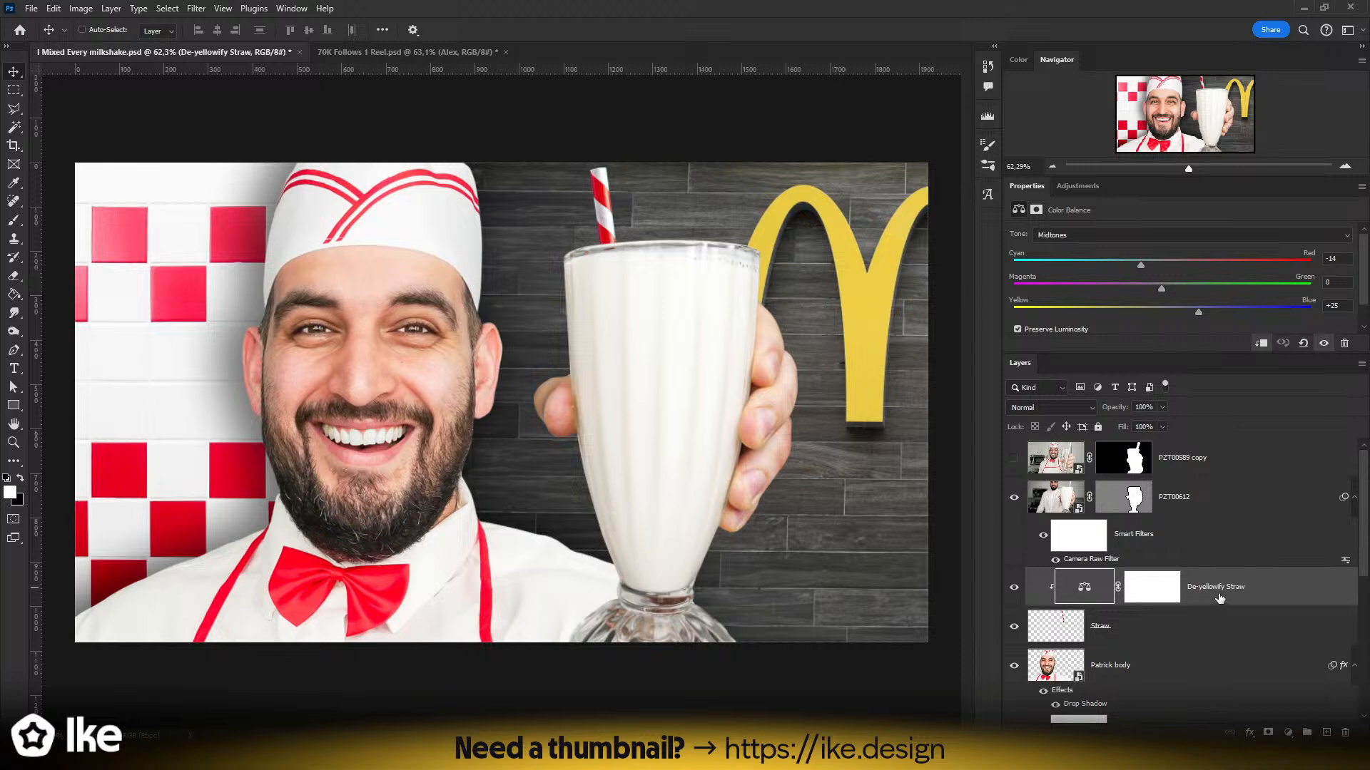
- Rename the chef's body layer to the man's first name followed by "Main"
scroll(1217, 597, "down", 3)
left_click(1125, 562)
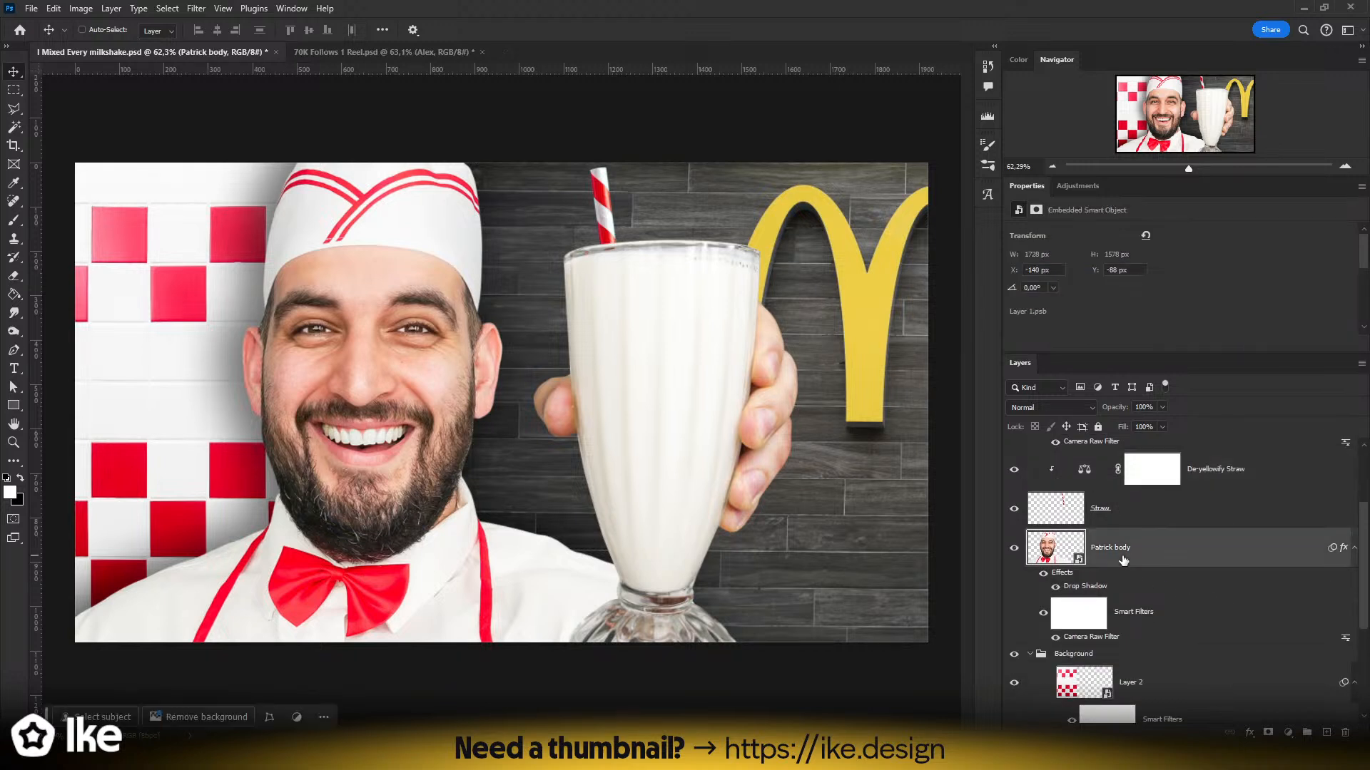
double_click(1117, 549)
type("Patrick Main")
key("Return")
- Rename Layer 2, the red-and-white tile wall in the Background group, as "Five Guys Wall"
scroll(1176, 555, "down", 3)
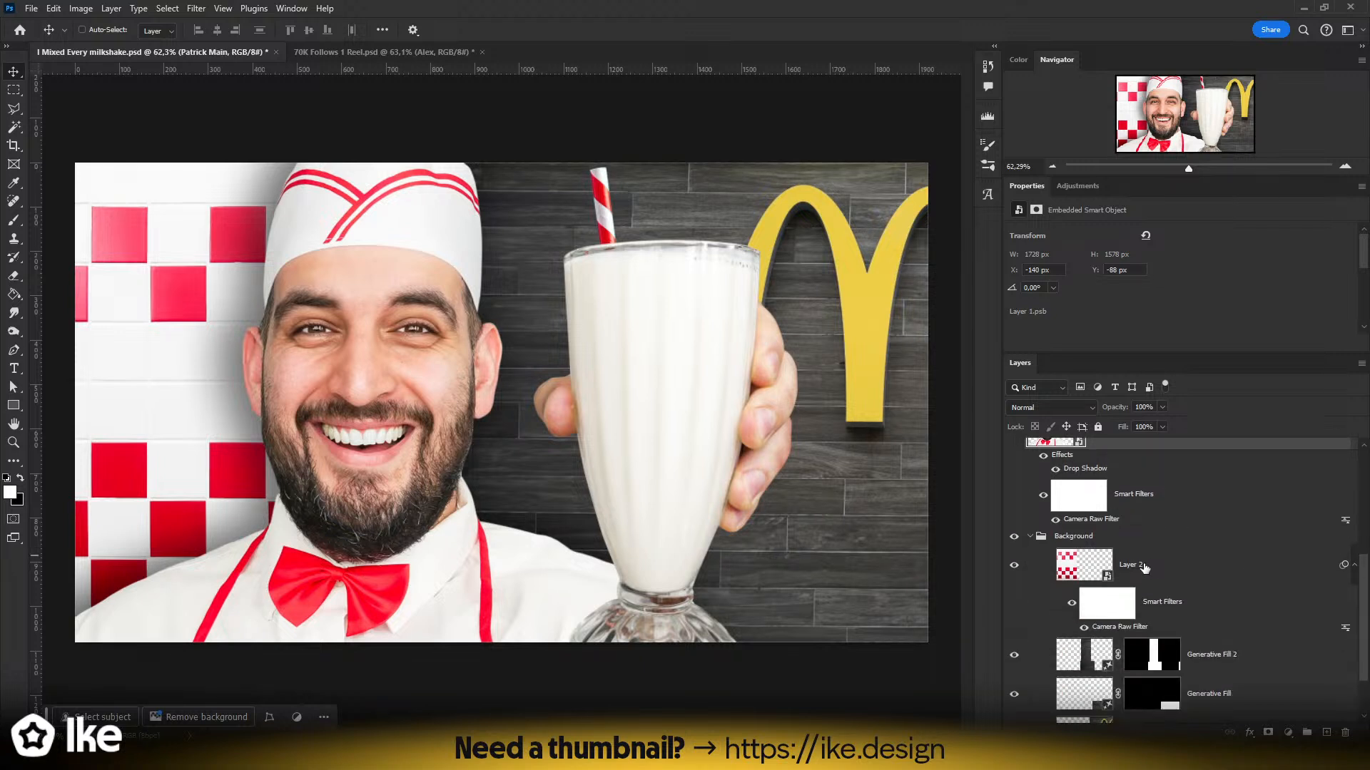
left_click(1134, 566)
double_click(1134, 565)
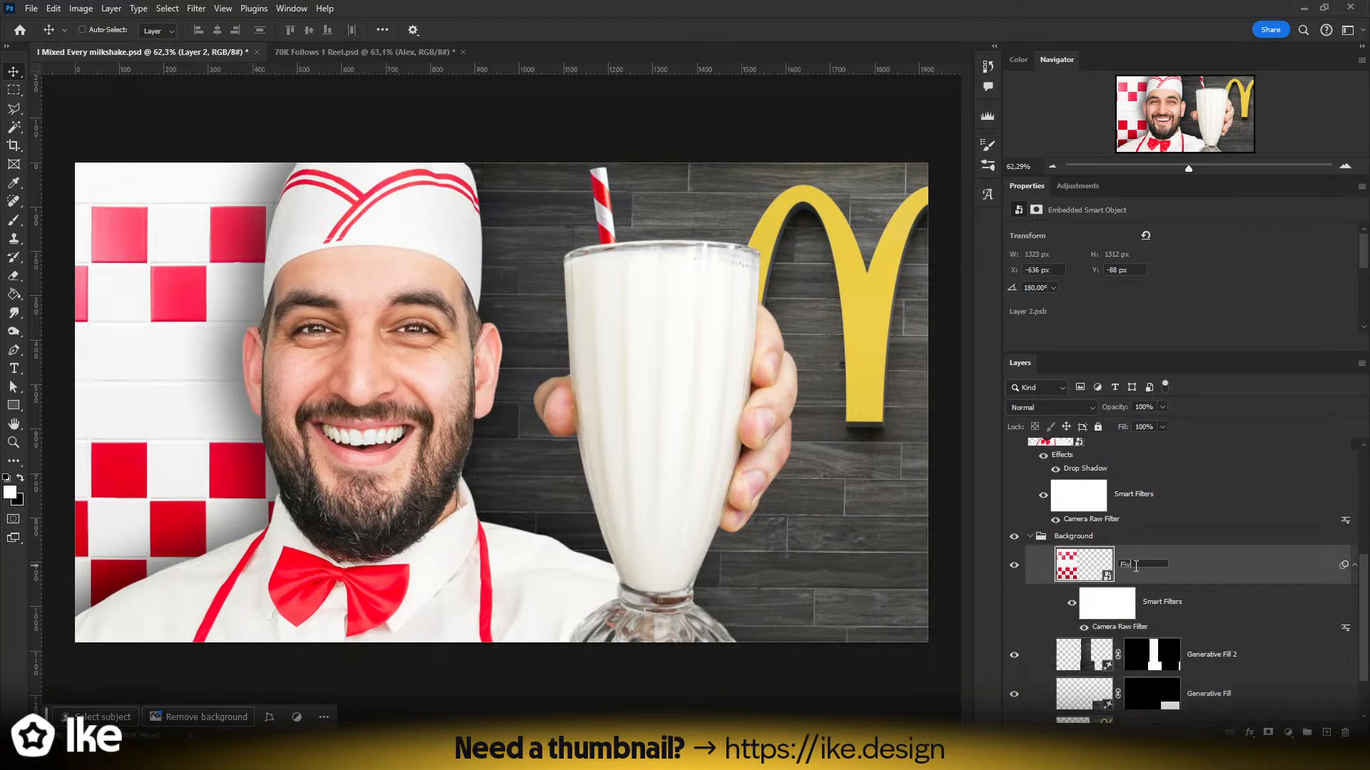
type("Five Guys Wall")
key("Return")
- Group Generative Fill 2, Generative Fill and Layer 1 inside the Background group and name the group "McDonalds Wall"
scroll(1177, 578, "down", 2)
left_click(1204, 589)
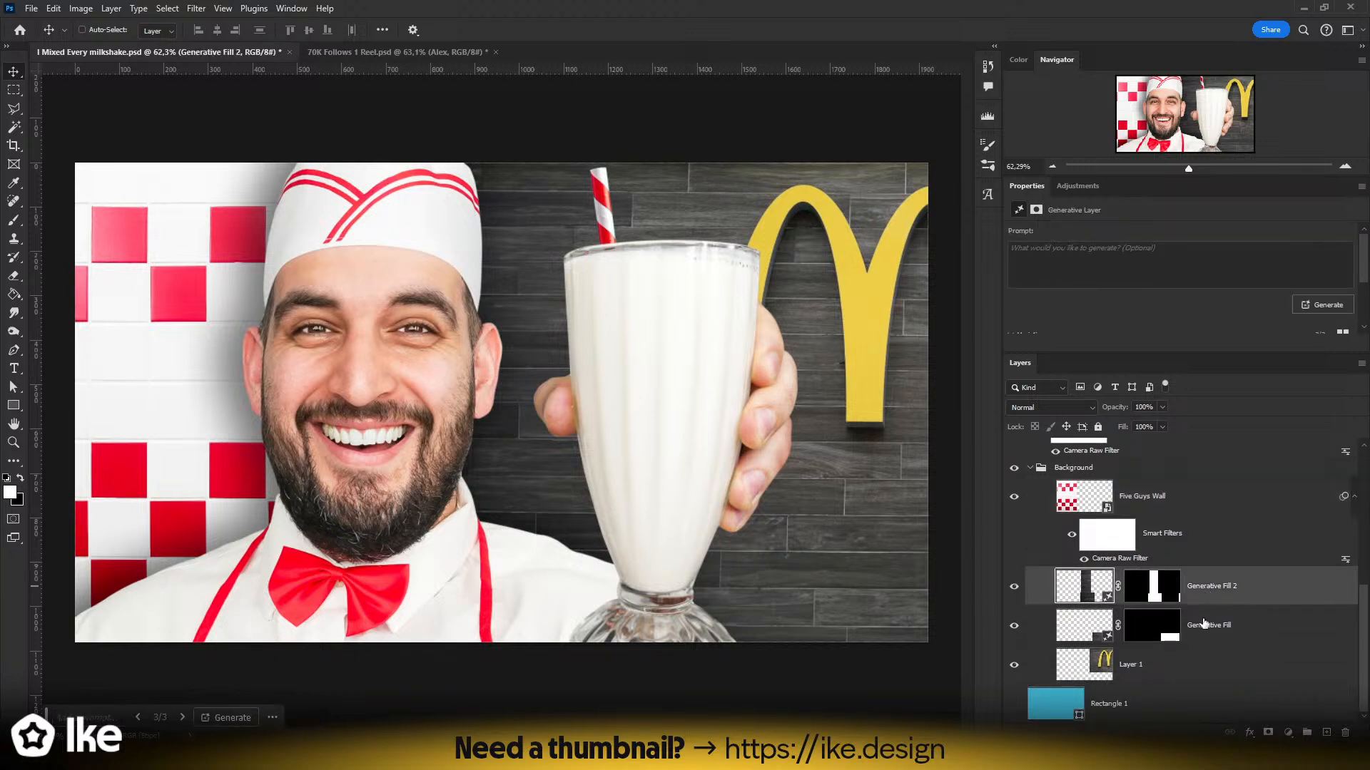
left_click(1179, 672, "shift")
key("ctrl+g")
double_click(1092, 675)
type("McDonalds Wall")
key("Return")
- Collapse the Background group in the layer stack
left_click(1142, 603)
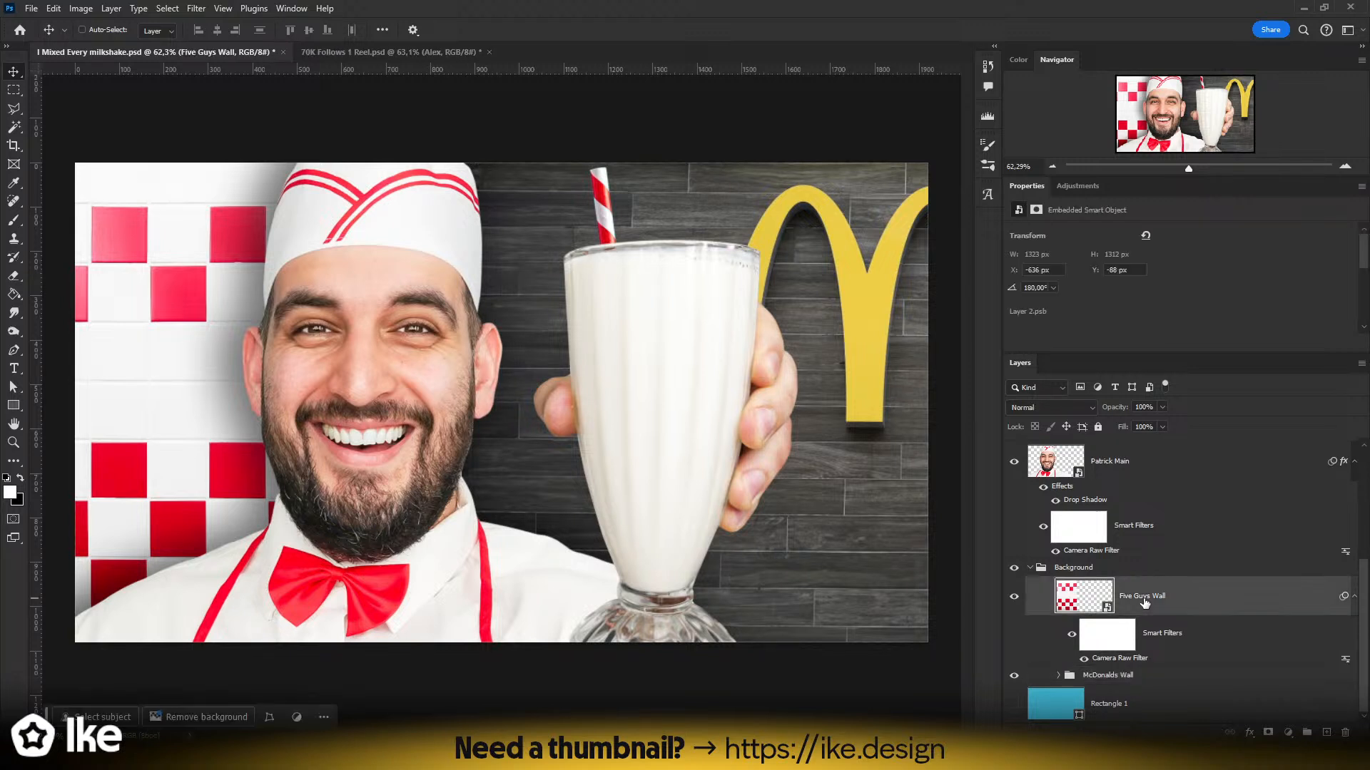
scroll(1108, 608, "up", 1)
left_click(1030, 607)
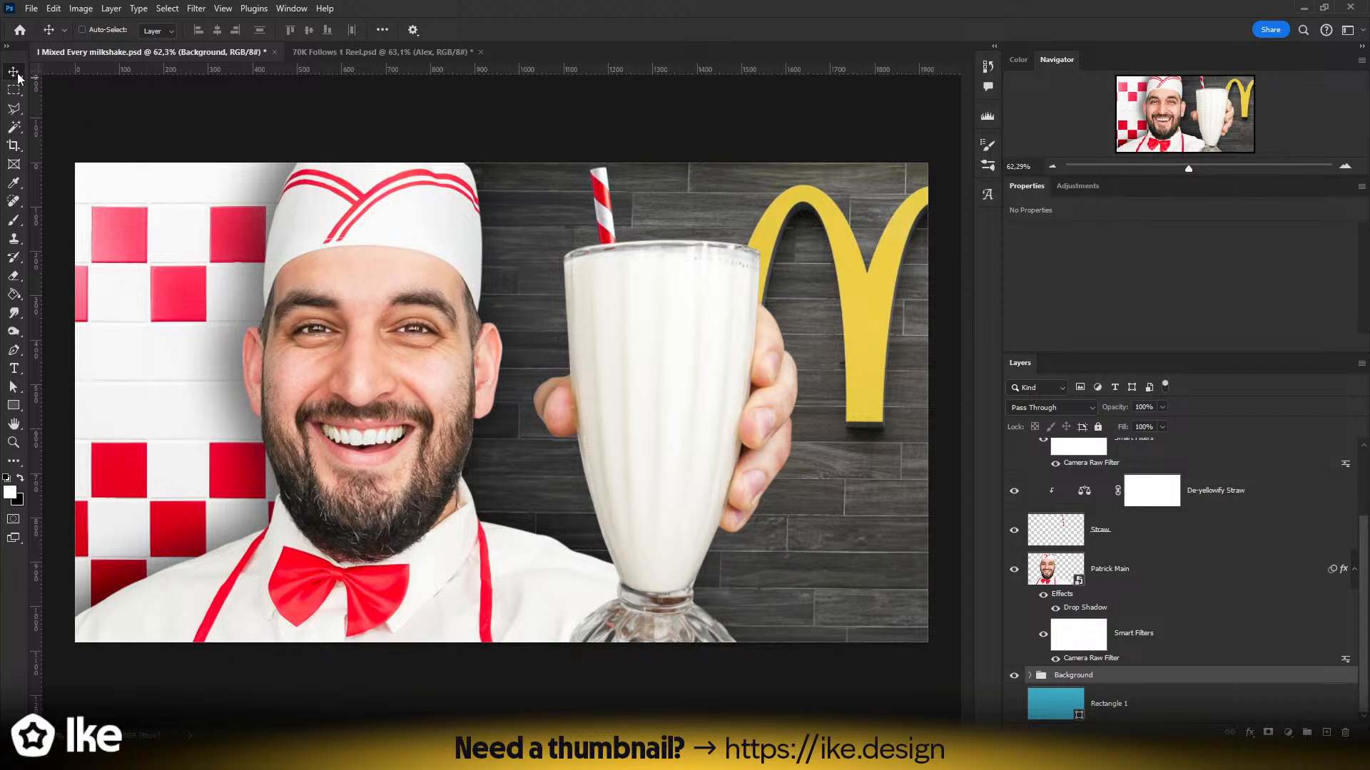
- Move the PZT00612 milkshake and Straw layers together down and slightly left, placing PZT00612 at about X -210 px, Y -159 px
scroll(1169, 606, "up", 3)
left_click(1187, 498)
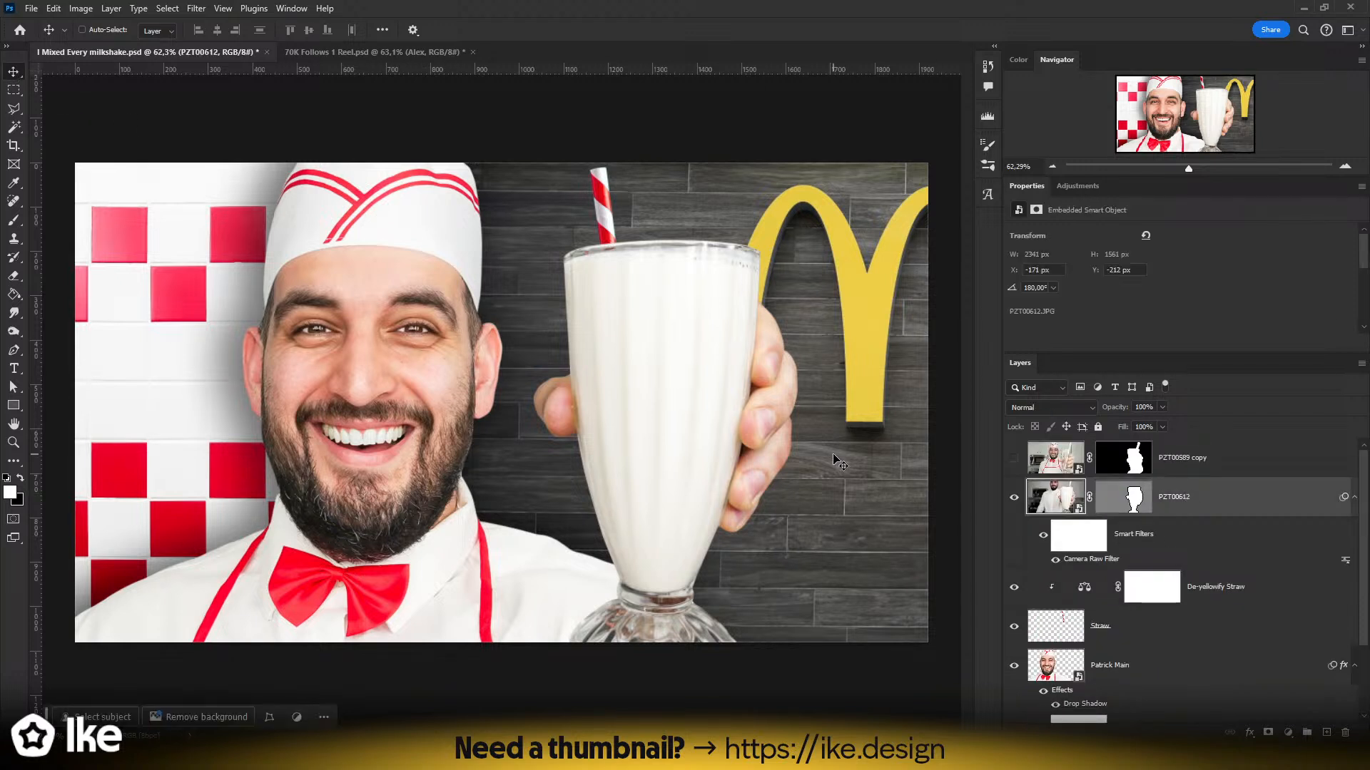
left_click_drag(706, 428, 665, 464)
key("ctrl+z")
left_click(1122, 631, "ctrl")
key("z")
left_click_drag(726, 498, 535, 515)
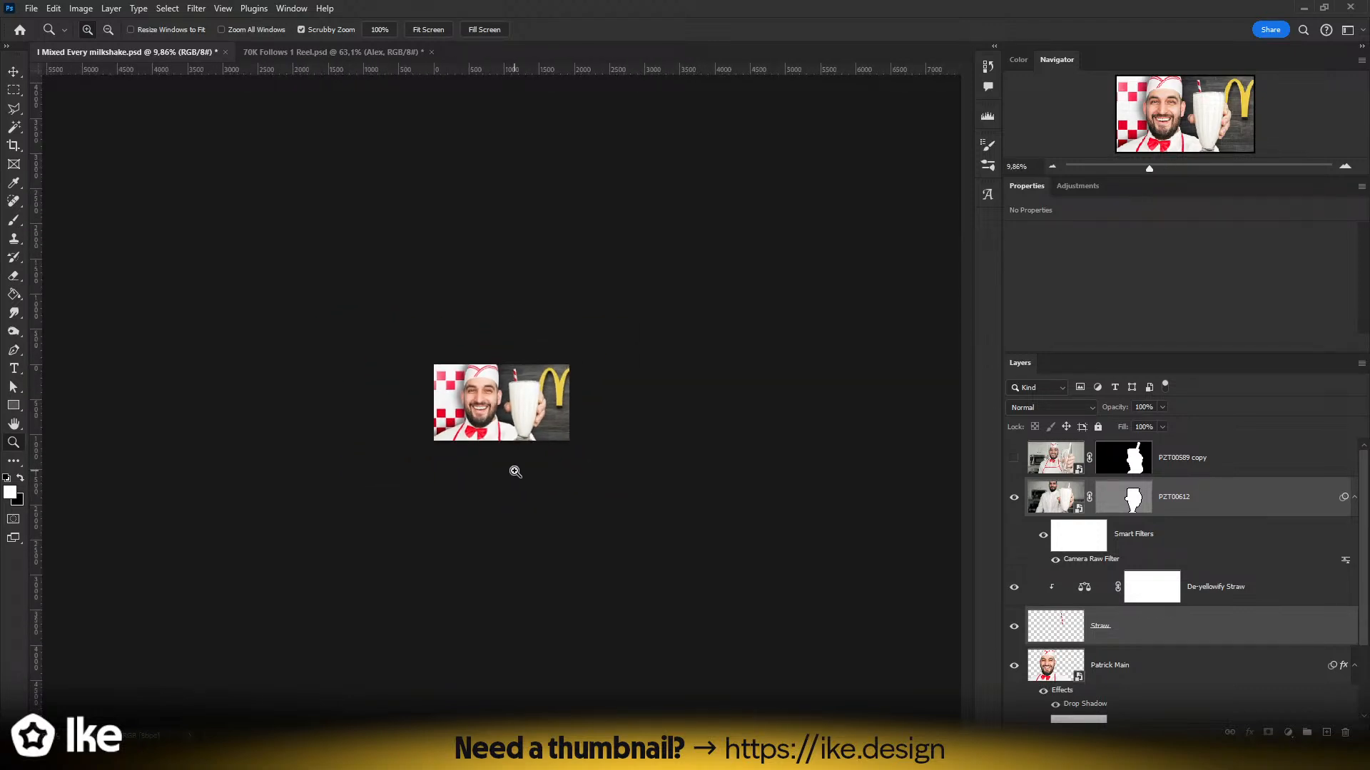
left_click_drag(535, 446, 575, 445)
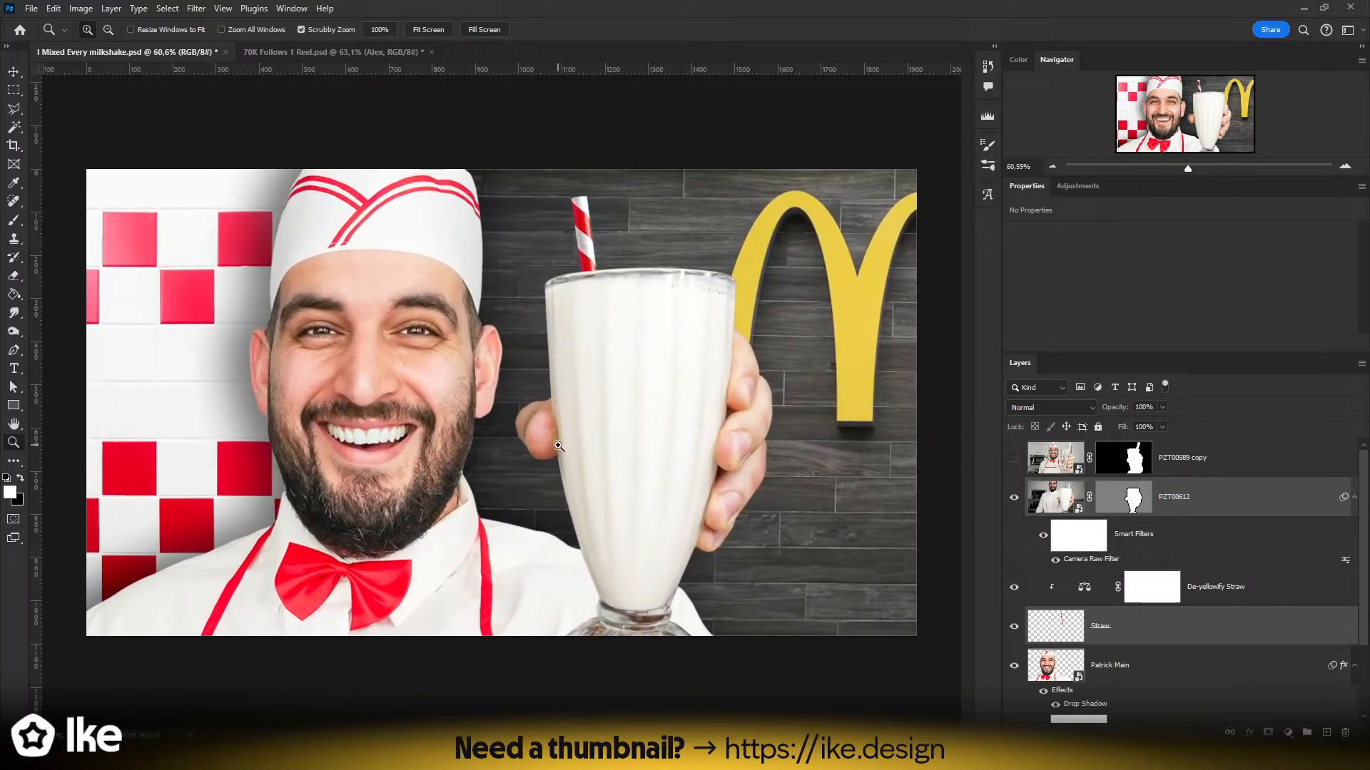
- Add a new empty layer directly above PZT00612 and sample the golden arch's yellow as the brush colour
left_click(14, 72)
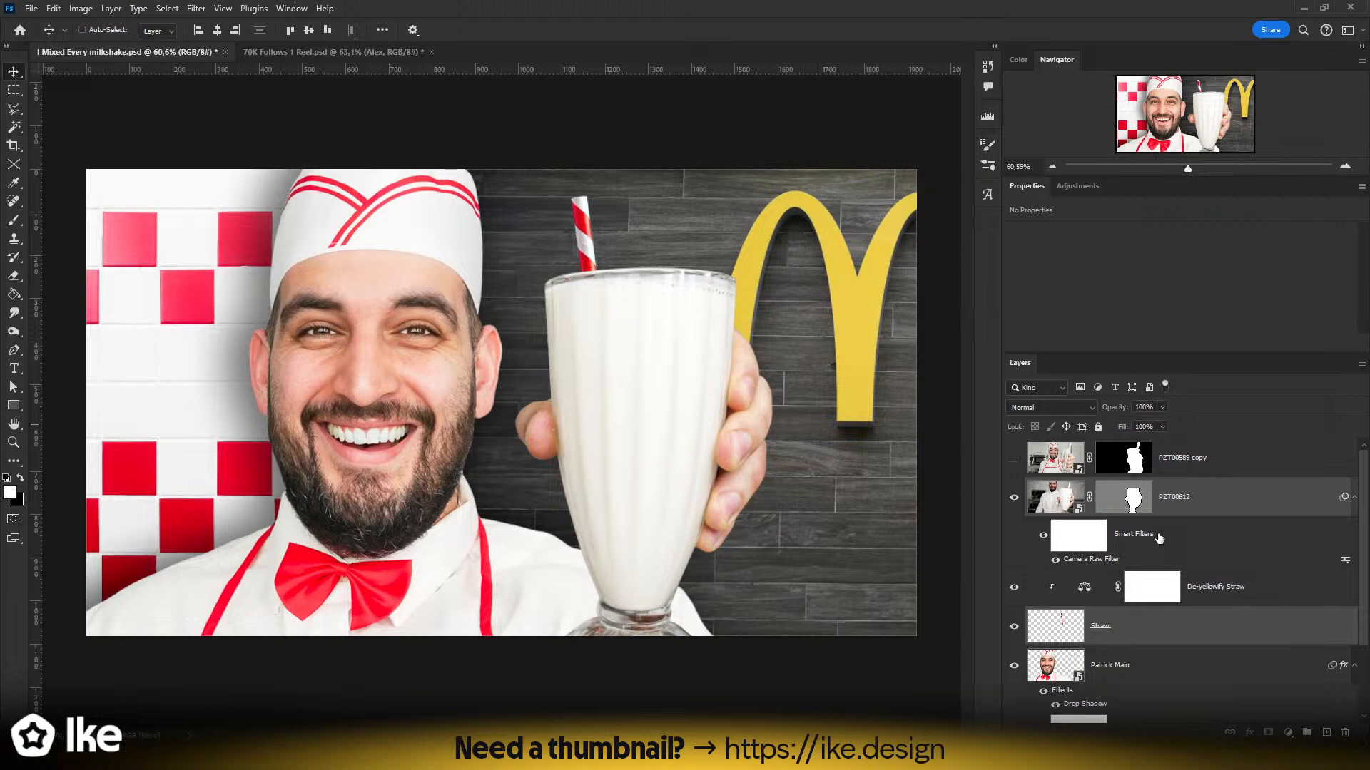
left_click(1134, 635)
left_click(1190, 503)
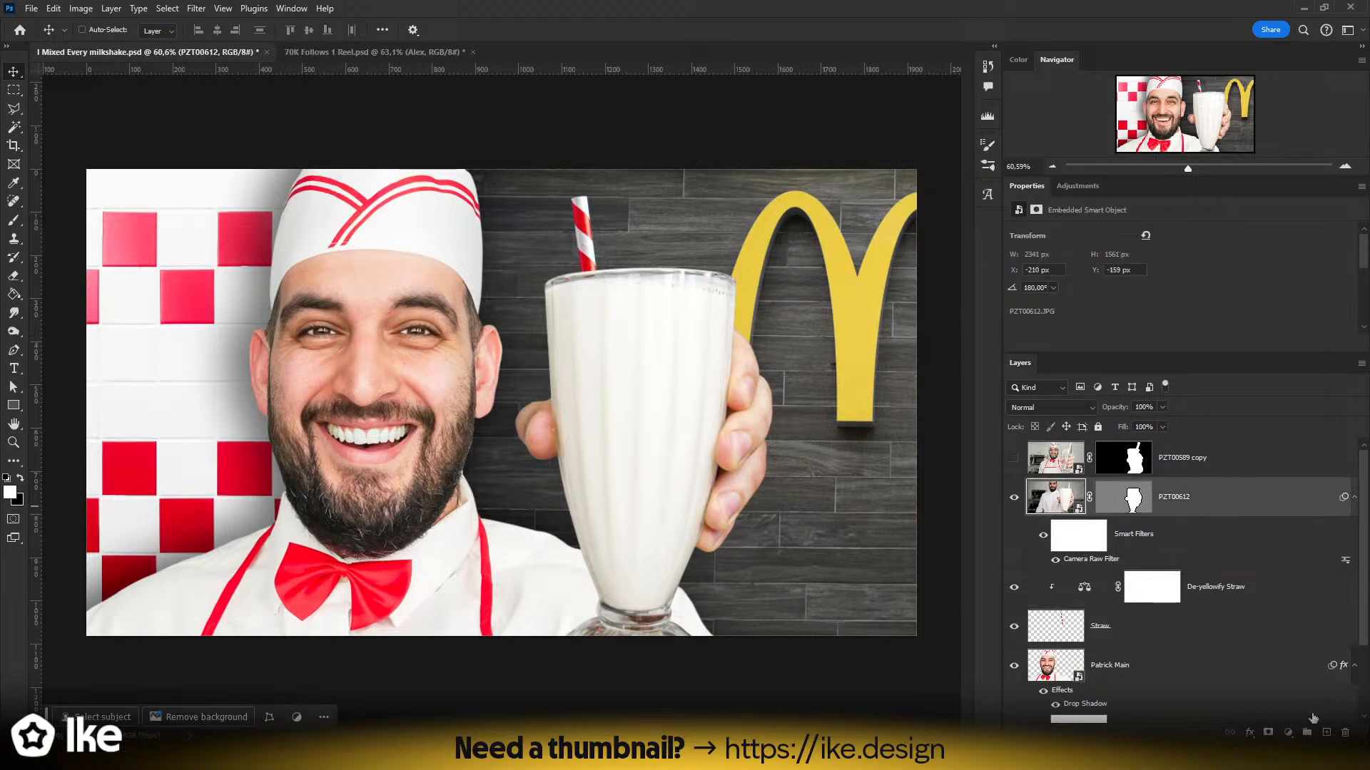
left_click(1324, 733)
key("z")
left_click_drag(729, 448, 754, 448)
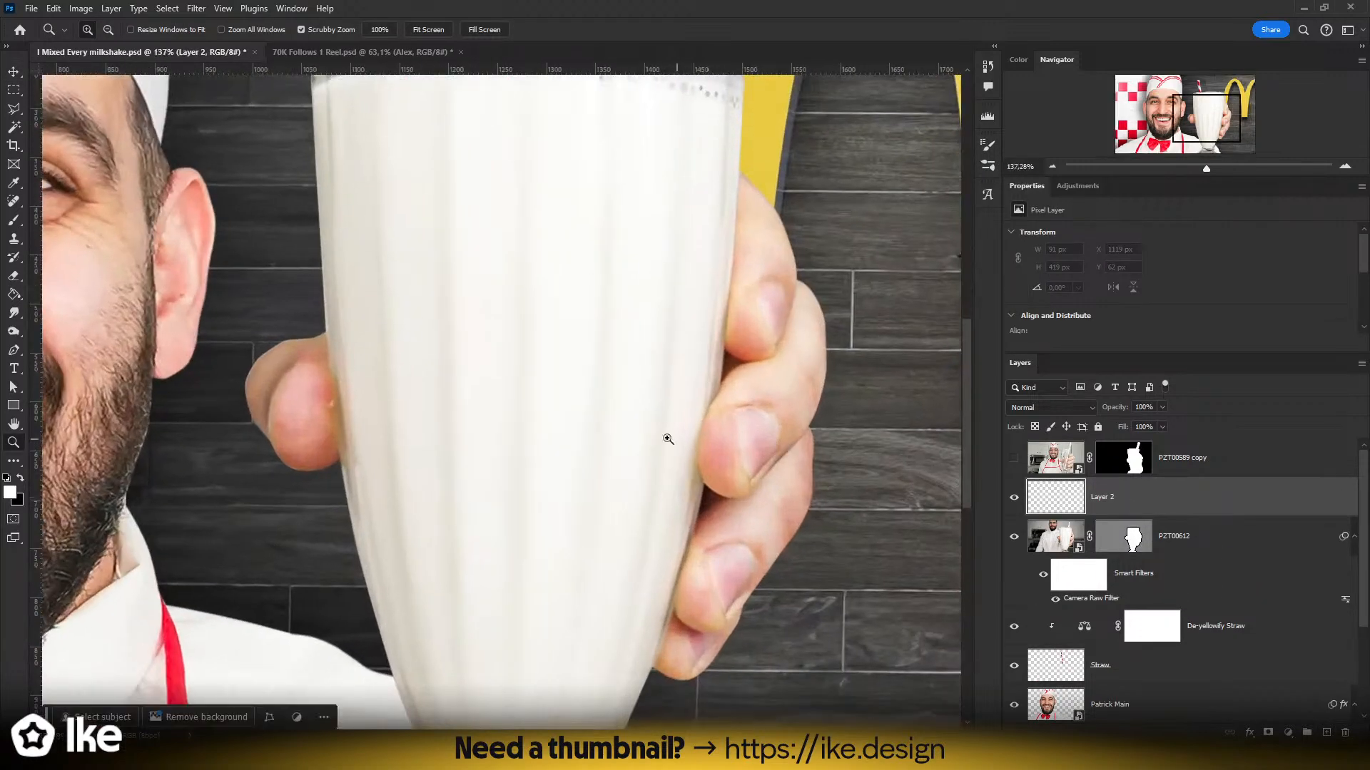
key("b")
right_click(492, 397, "alt")
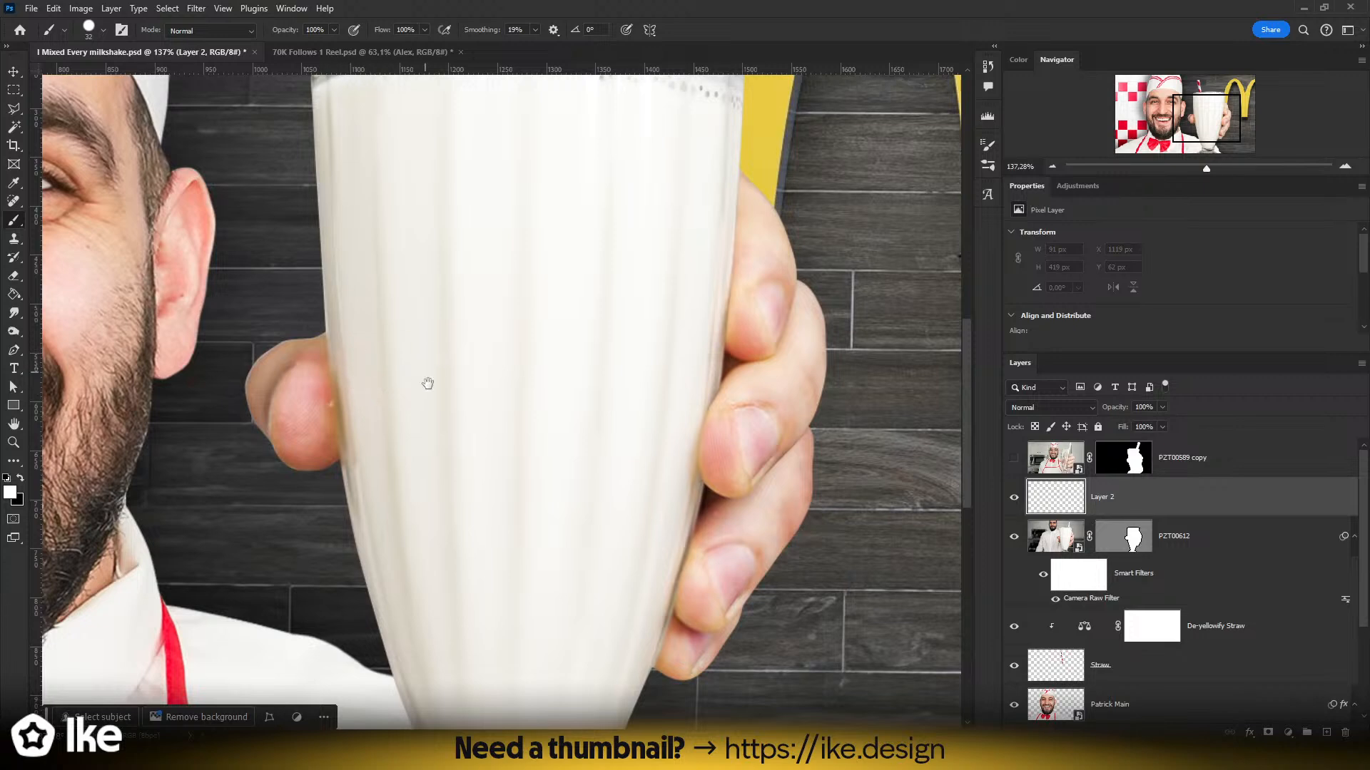
left_click_drag(425, 368, 455, 484)
left_click(793, 221, "alt")
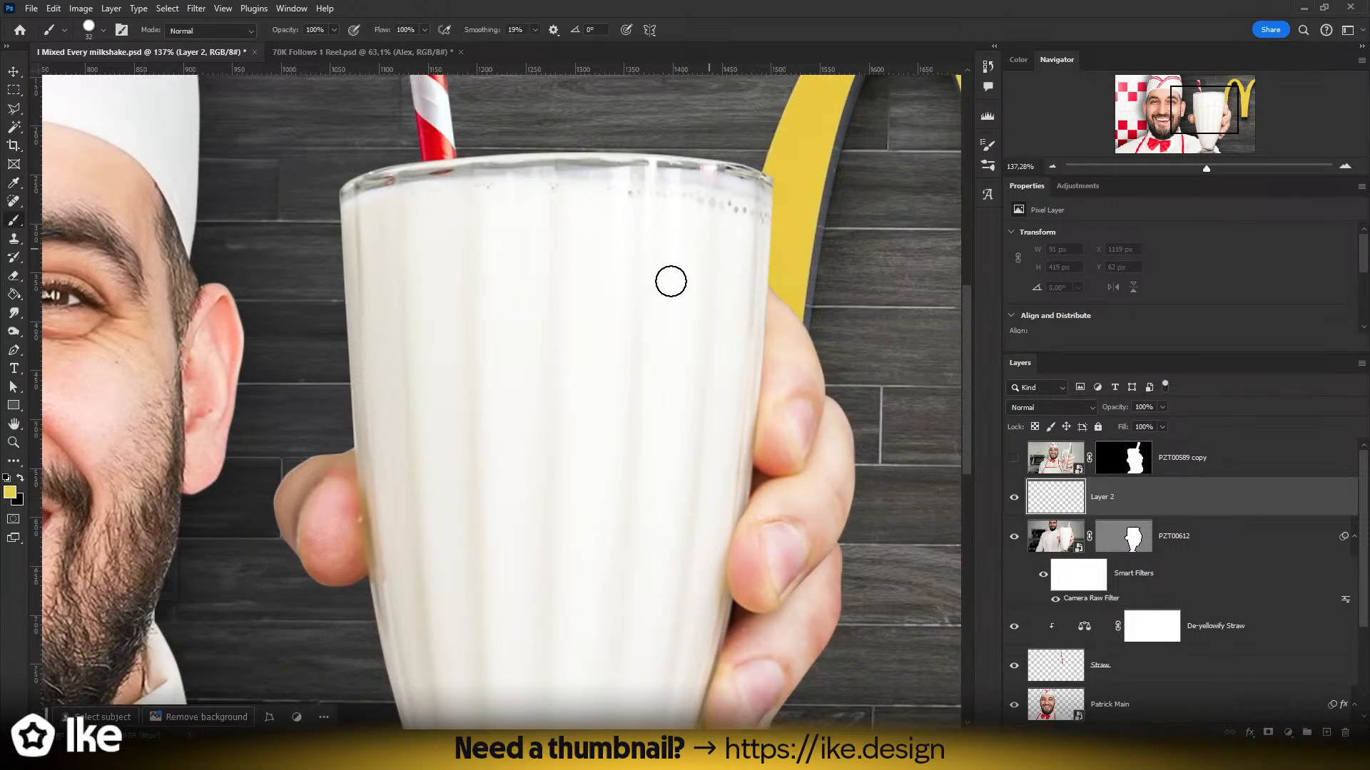
- Start a Polygonal Lasso outline at the thumb, following the glass's edge down to its neck and across the base of the milkshake
left_click_drag(471, 501, 505, 373)
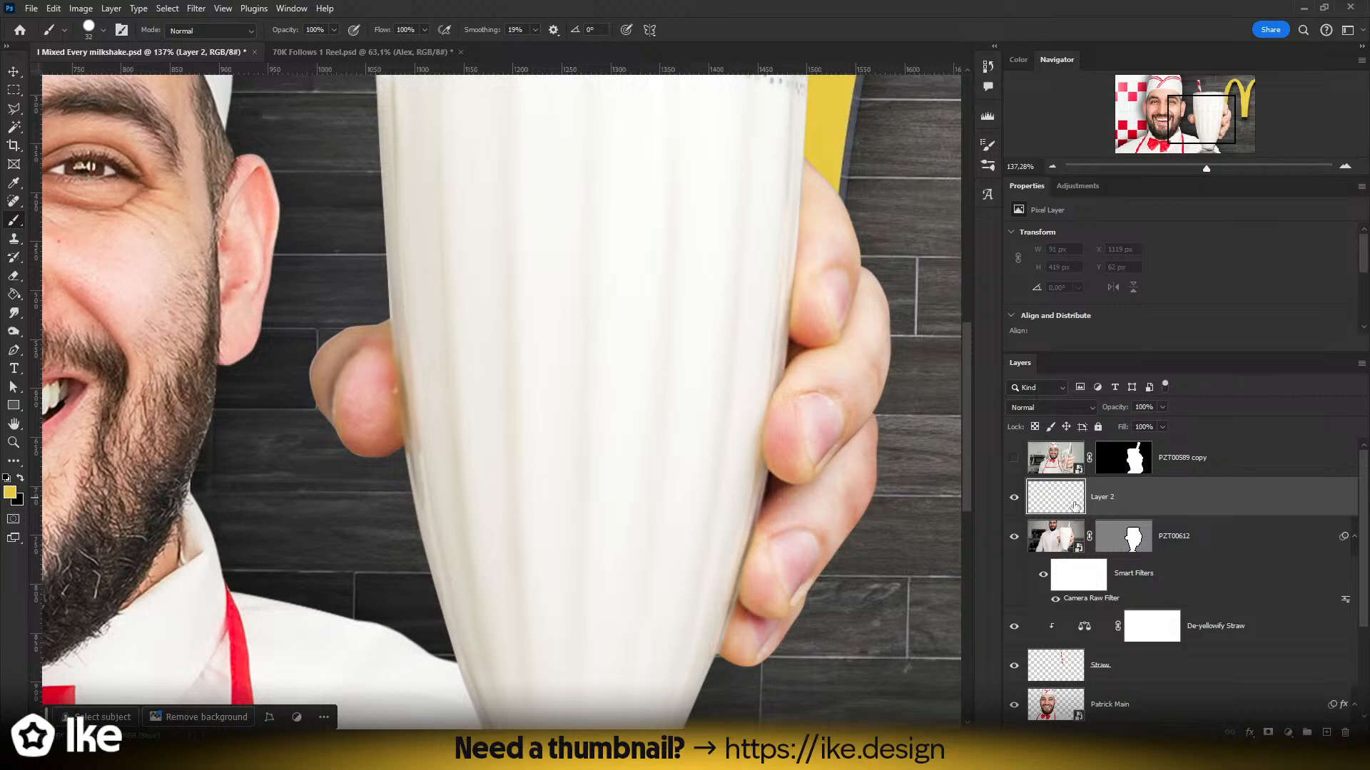
key("l")
scroll(597, 312, "up", 2)
scroll(398, 366, "up", 3)
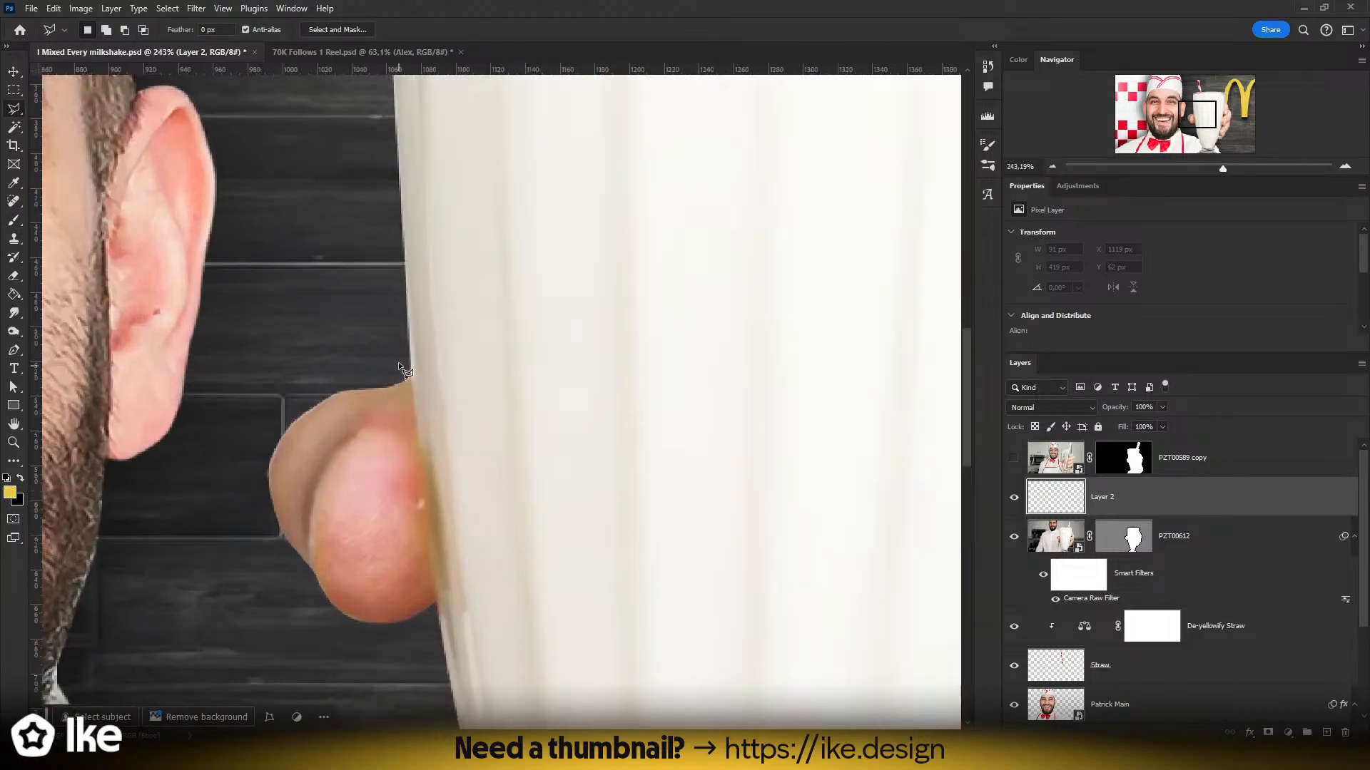
left_click(398, 343)
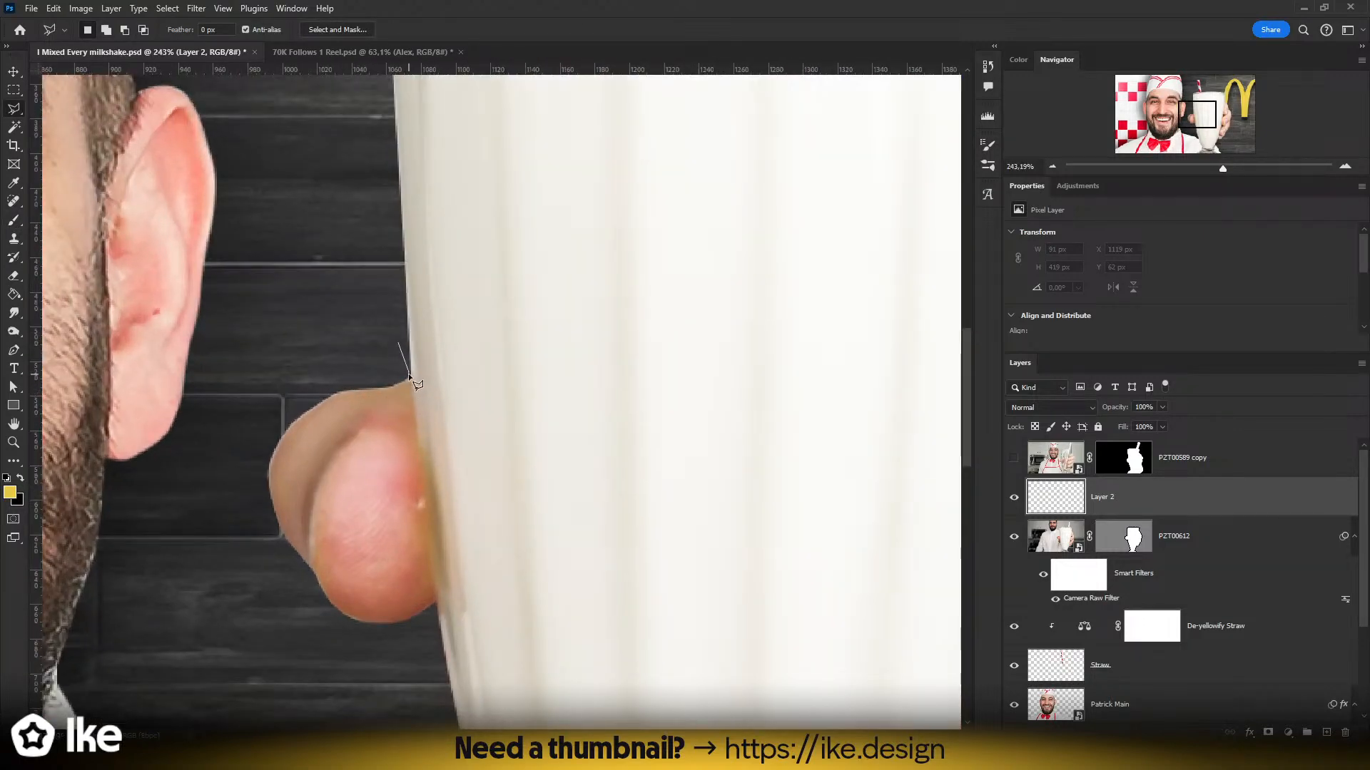
left_click(409, 375)
left_click(433, 591)
left_click(457, 468)
scroll(457, 468, "down", 3)
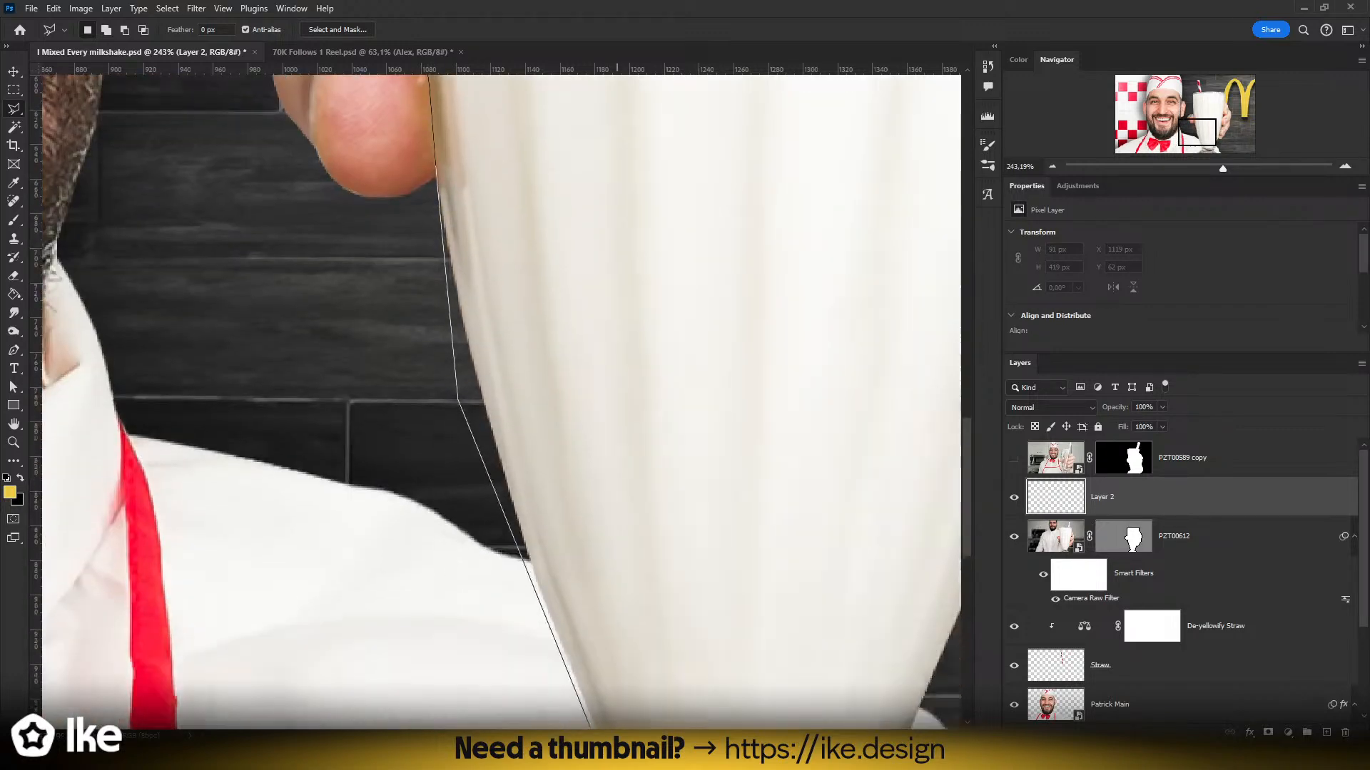
left_click(606, 572)
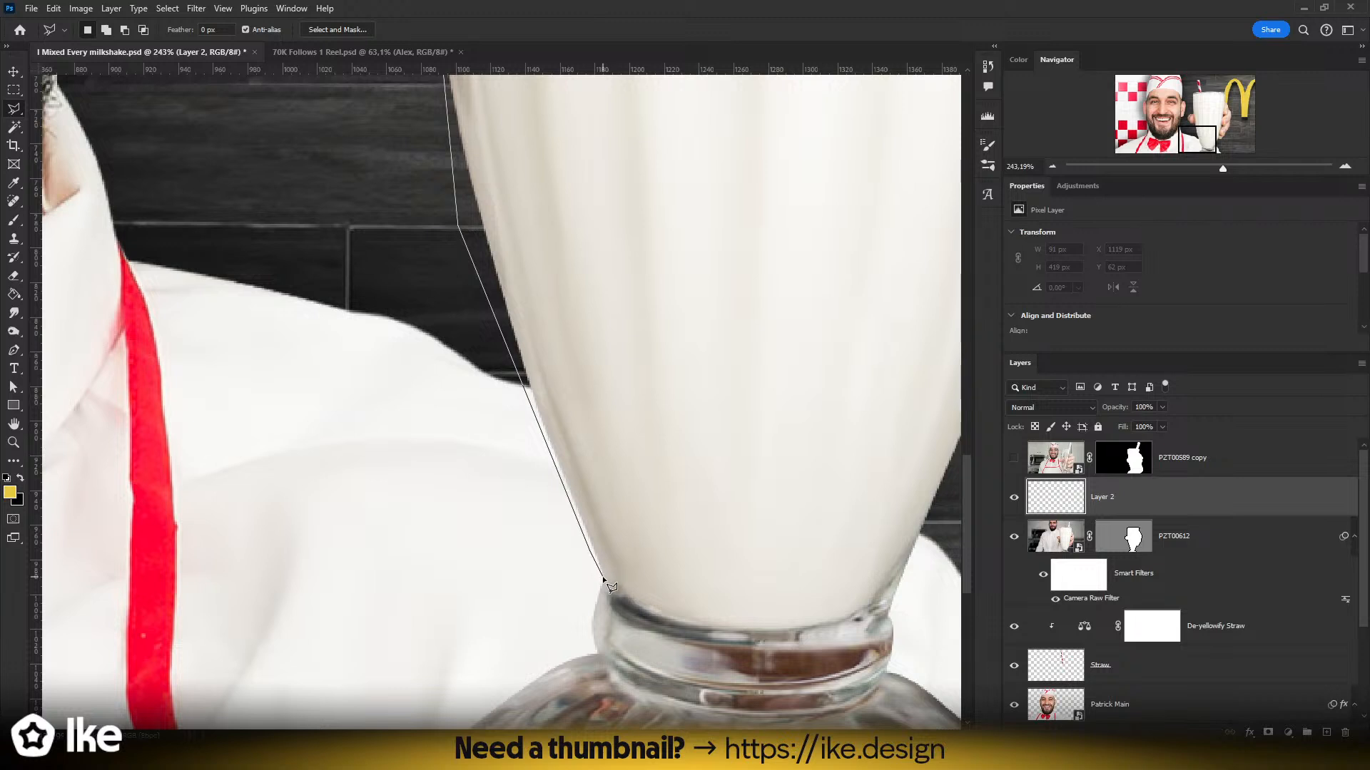
left_click(650, 609)
left_click(734, 625)
left_click(898, 589)
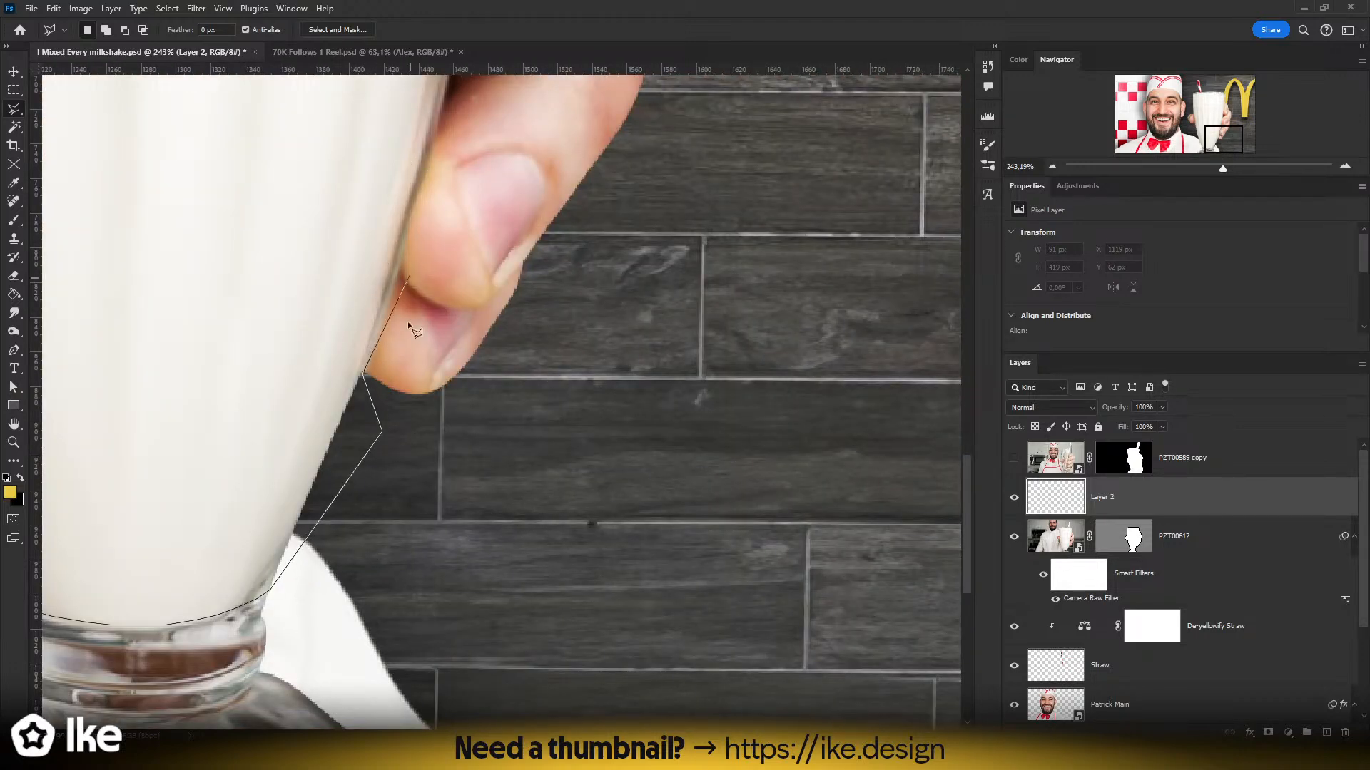
- Continue the lasso outline up the glass's other edge, tracing closely between the milkshake and the fingertips
scroll(411, 264, "up", 4)
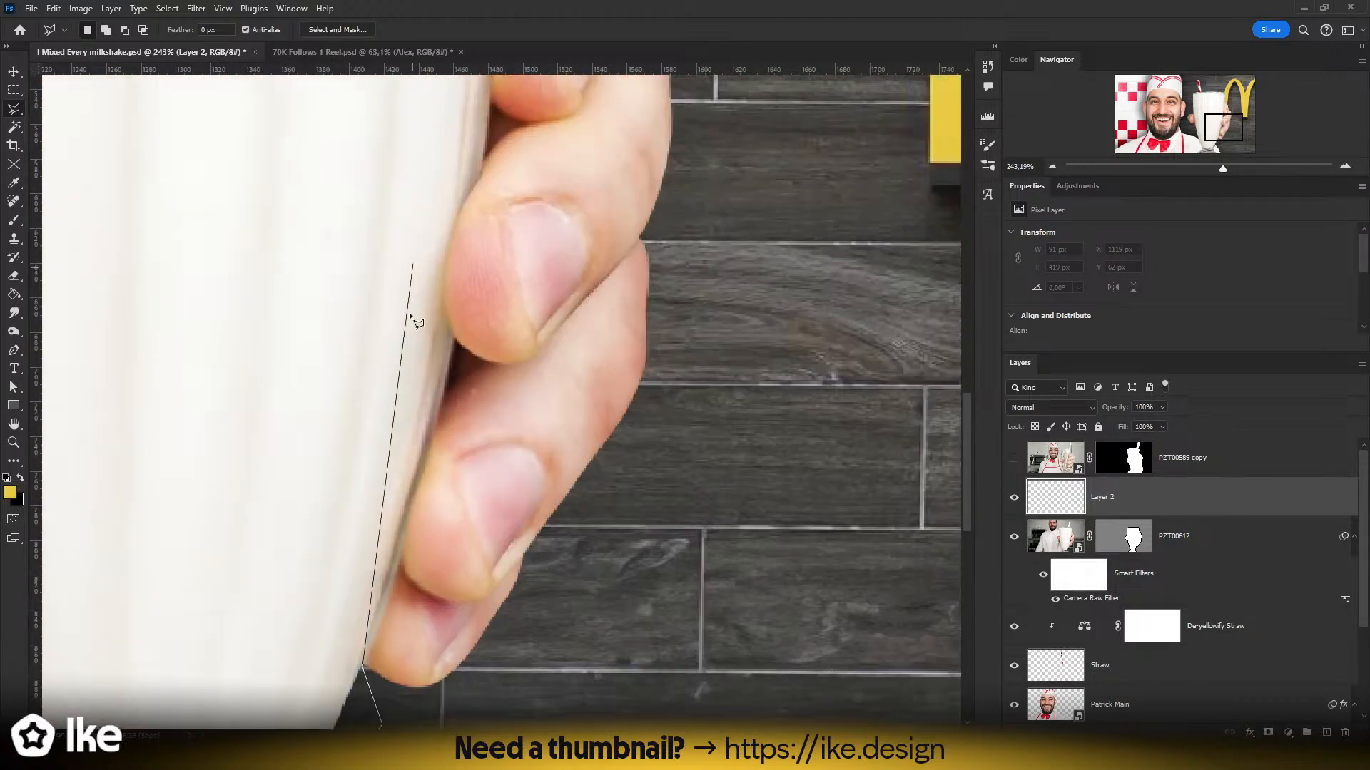
left_click(406, 525)
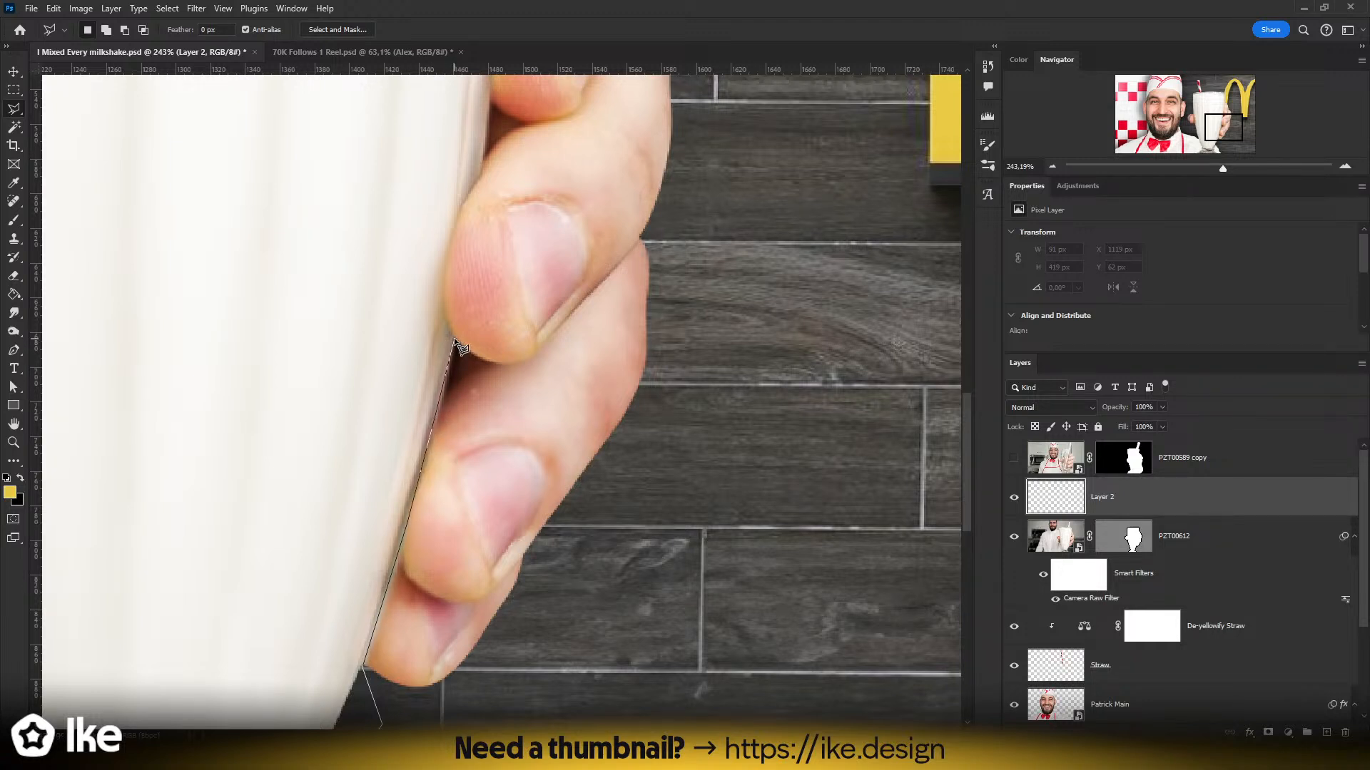
left_click(443, 283)
left_click(481, 173)
scroll(484, 164, "up", 2)
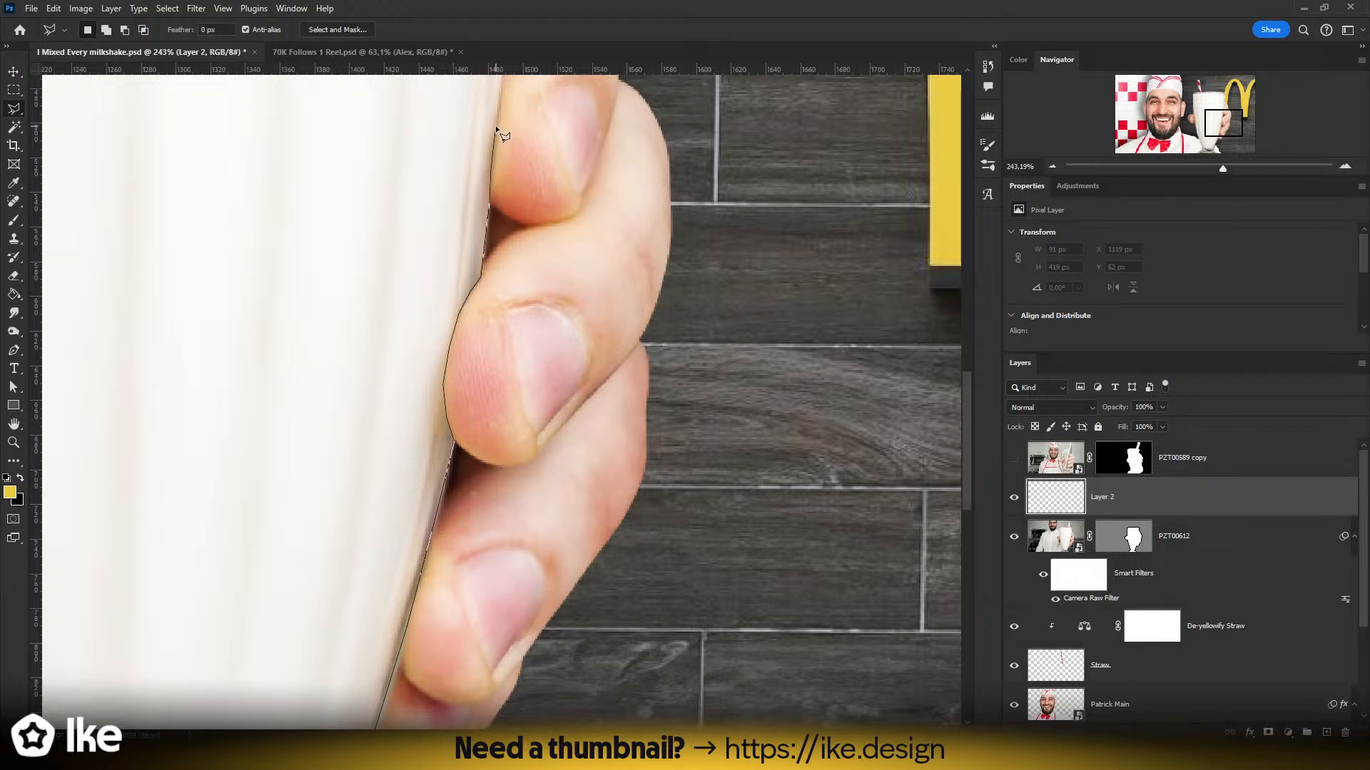
scroll(495, 126, "up", 6)
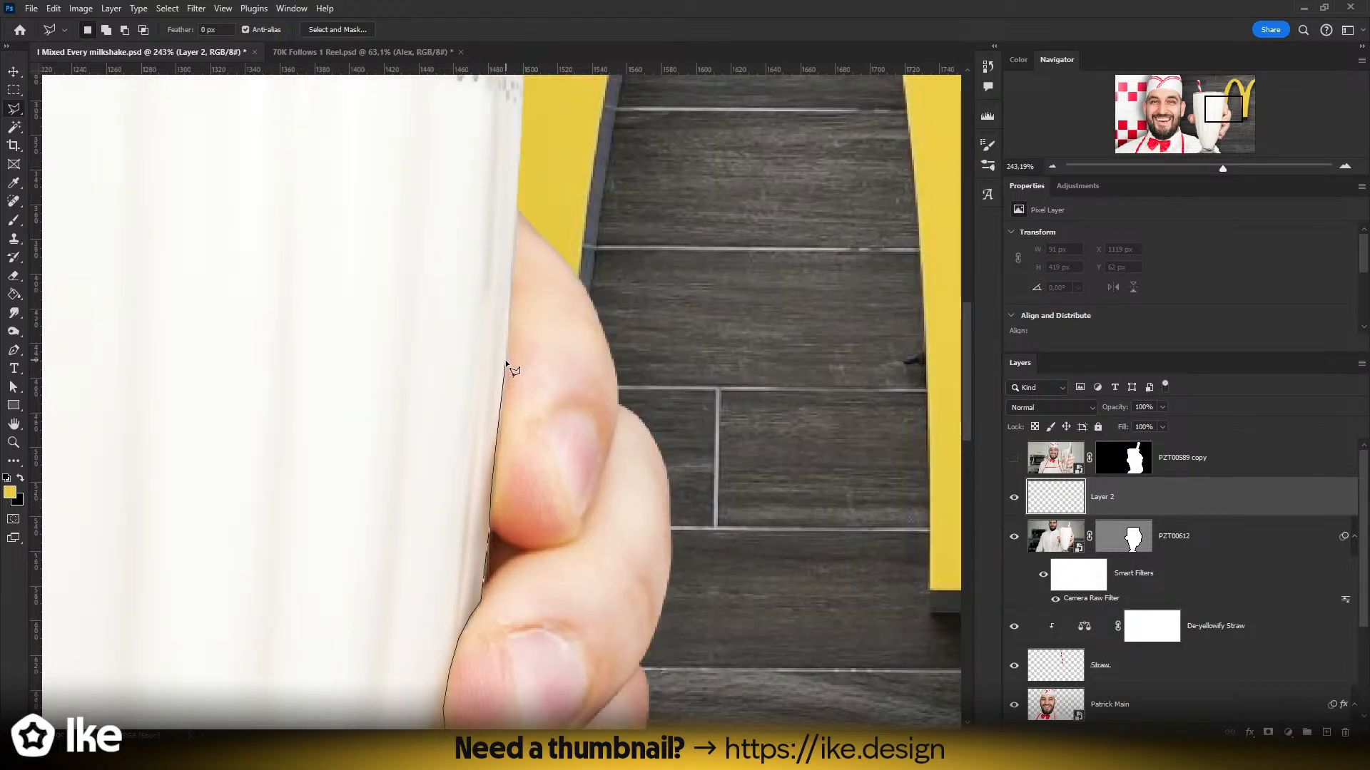
left_click(505, 378)
left_click(510, 275)
left_click(518, 209)
- Close the lasso outline loosely around the rim and back to the thumb, and turn the selection into the new layer's mask
scroll(582, 432, "up", 7)
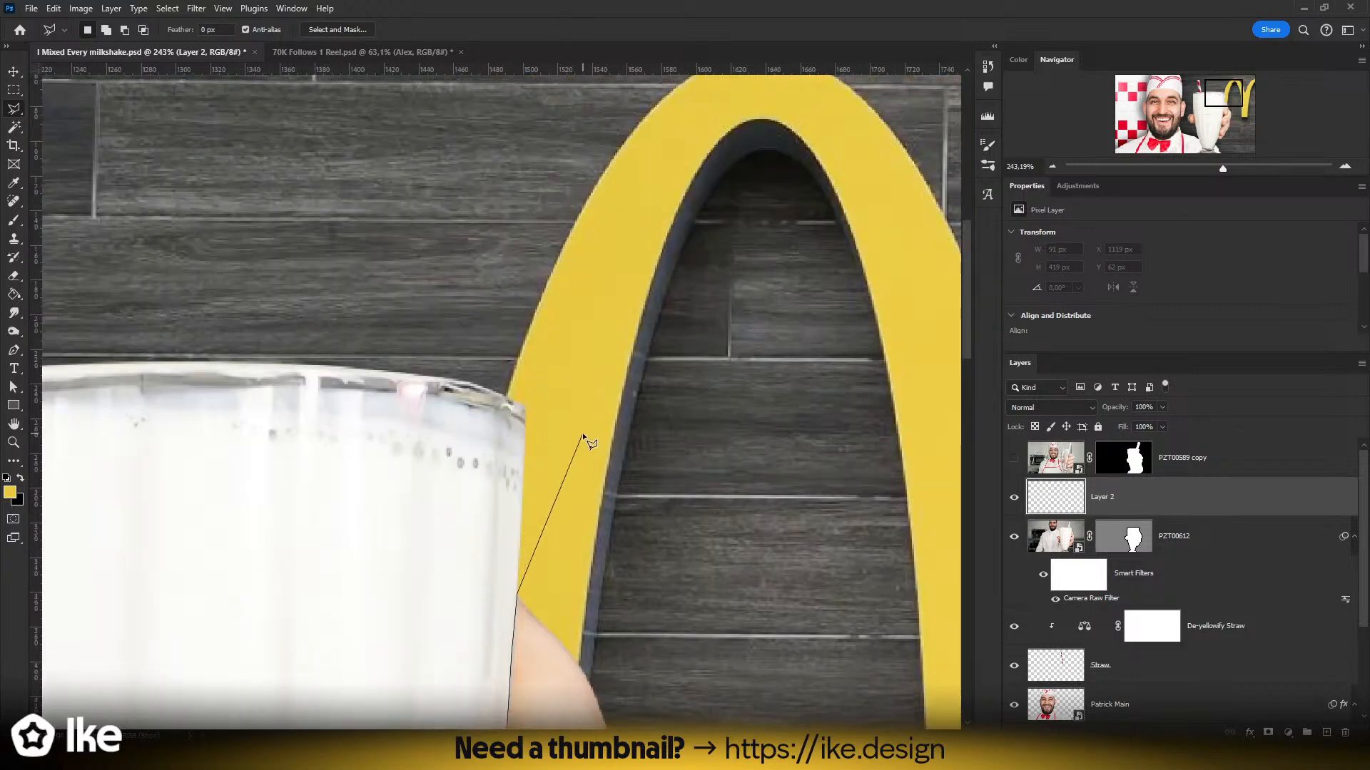
left_click(579, 435)
left_click(550, 329)
left_click(117, 310)
left_click_drag(56, 308, 526, 308)
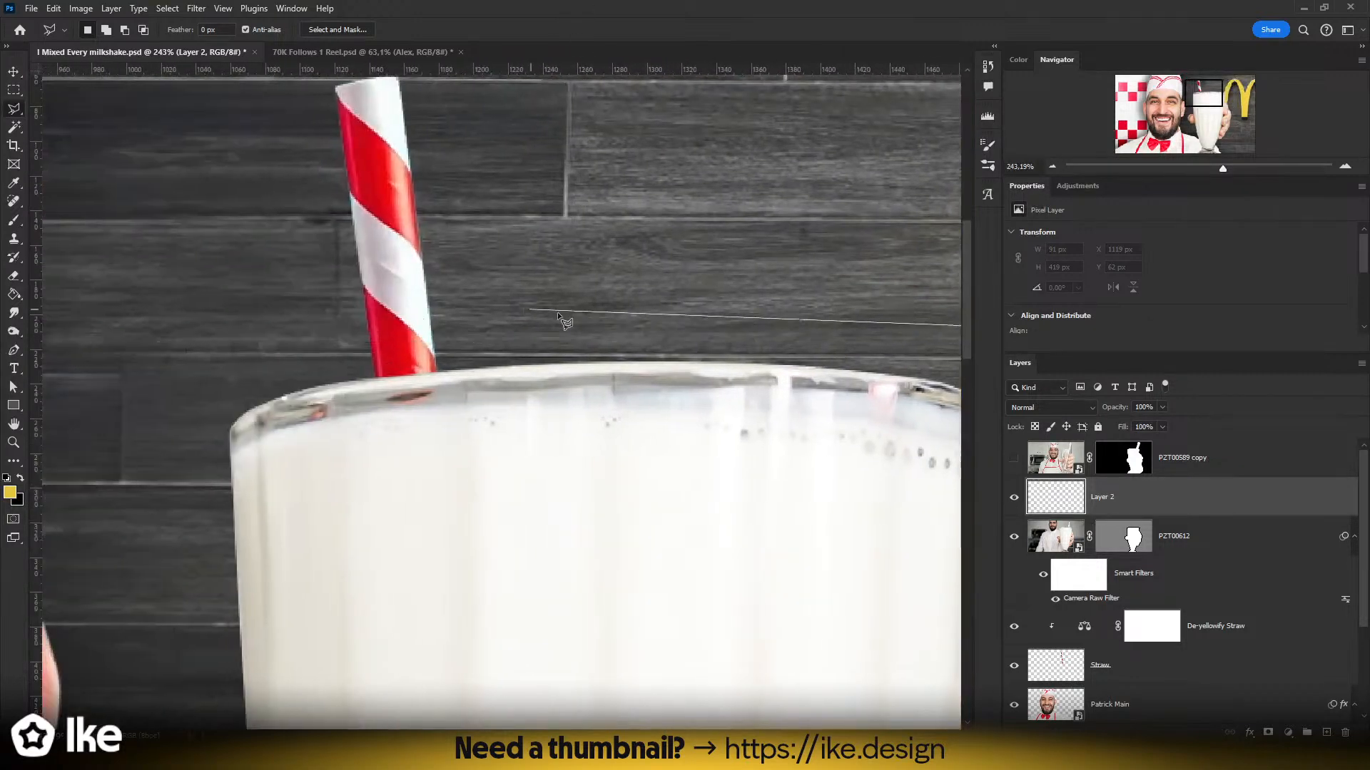
scroll(186, 435, "down", 6)
left_click(215, 499)
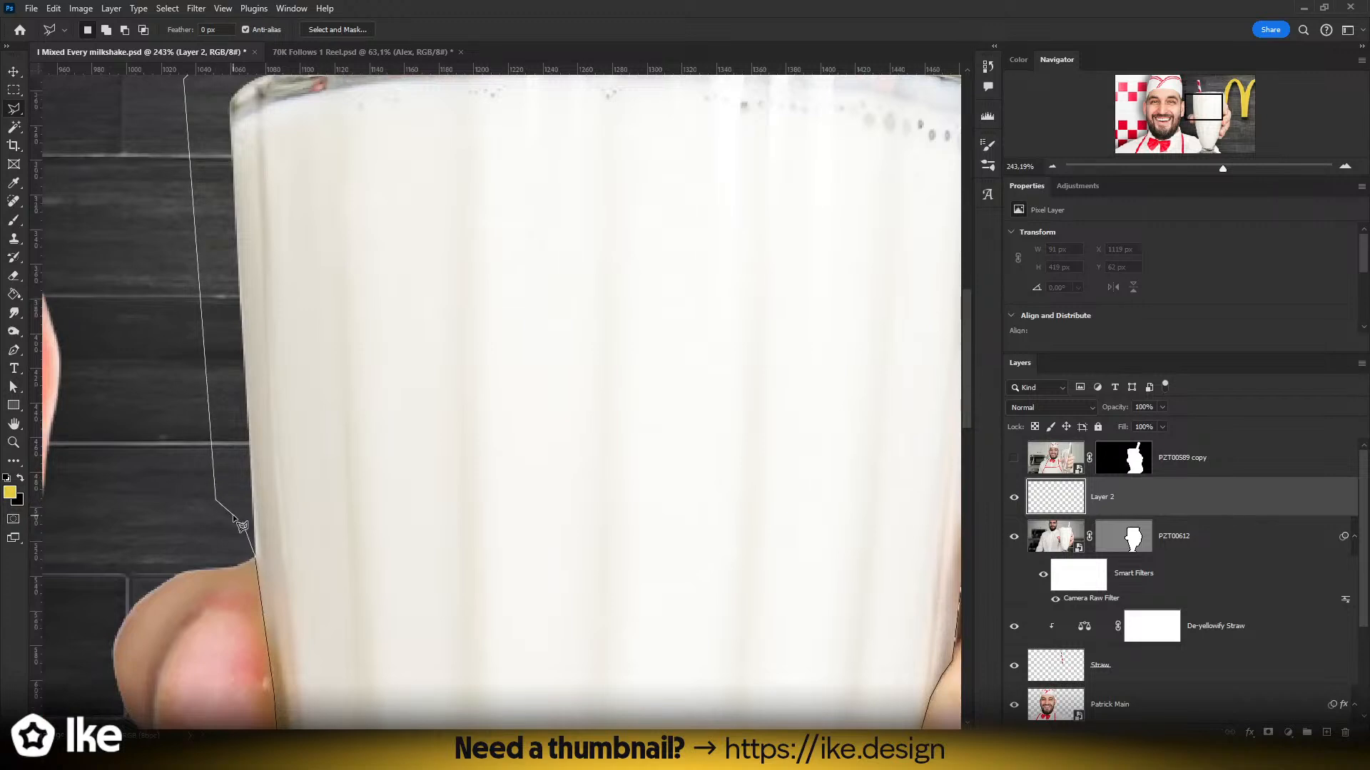
left_click(241, 526)
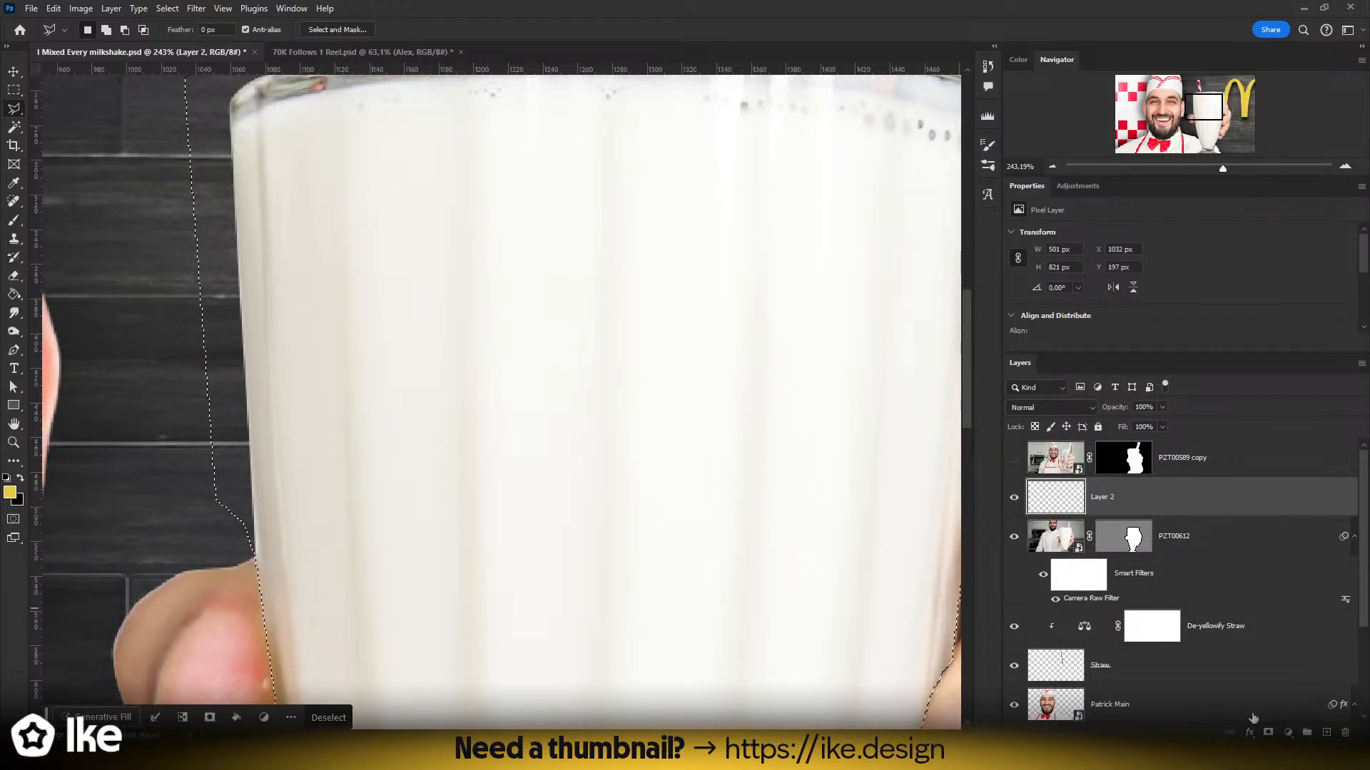
left_click(1267, 732)
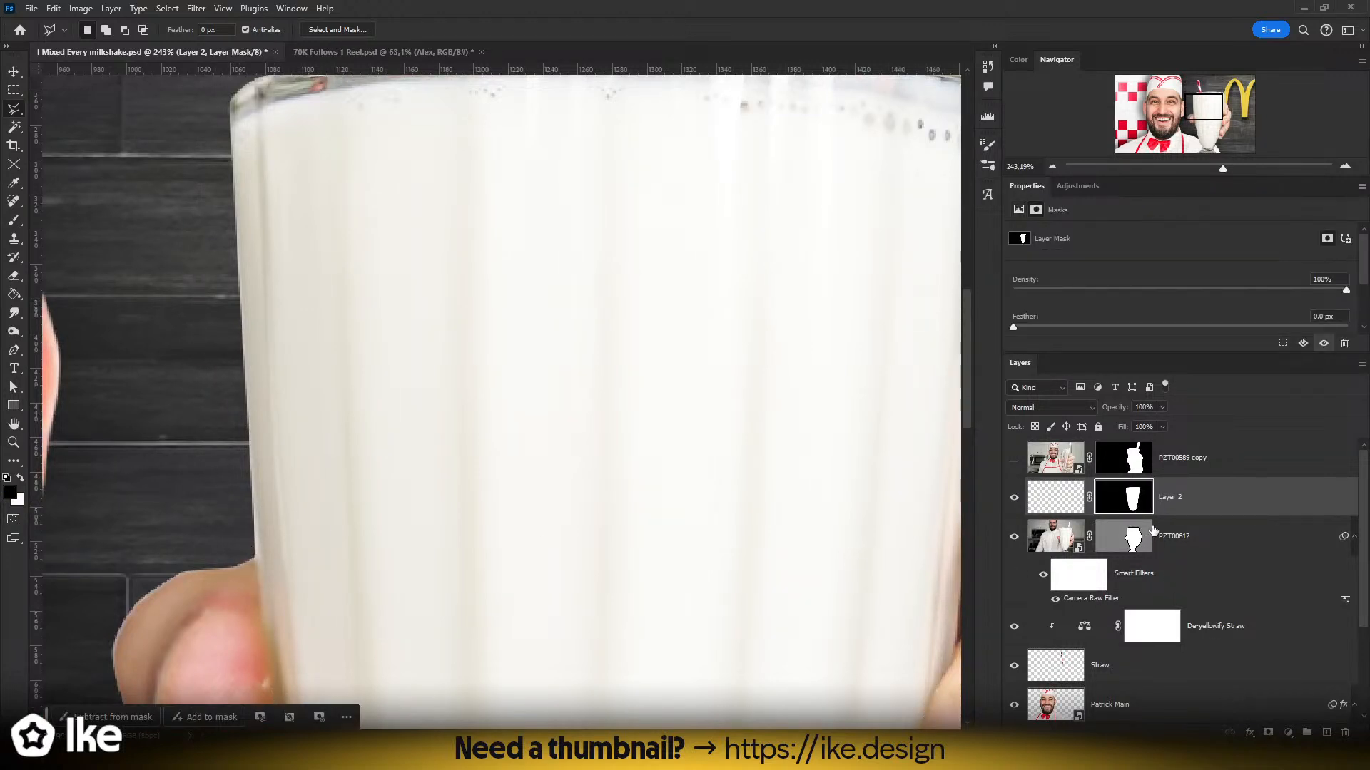
- Clip the masked layer to PZT00612 and paint a broad yellow band across the middle of the glass
left_click(1177, 516, "alt")
key("z")
mouse_move(672, 472)
left_mouse_down()
mouse_move(611, 476)
mouse_move(655, 492)
mouse_move(594, 360)
left_mouse_up()
key("b")
left_click_drag(516, 420, 561, 425)
mouse_move(513, 375)
left_mouse_down()
mouse_move(642, 385)
mouse_move(557, 432)
mouse_move(606, 497)
left_mouse_up()
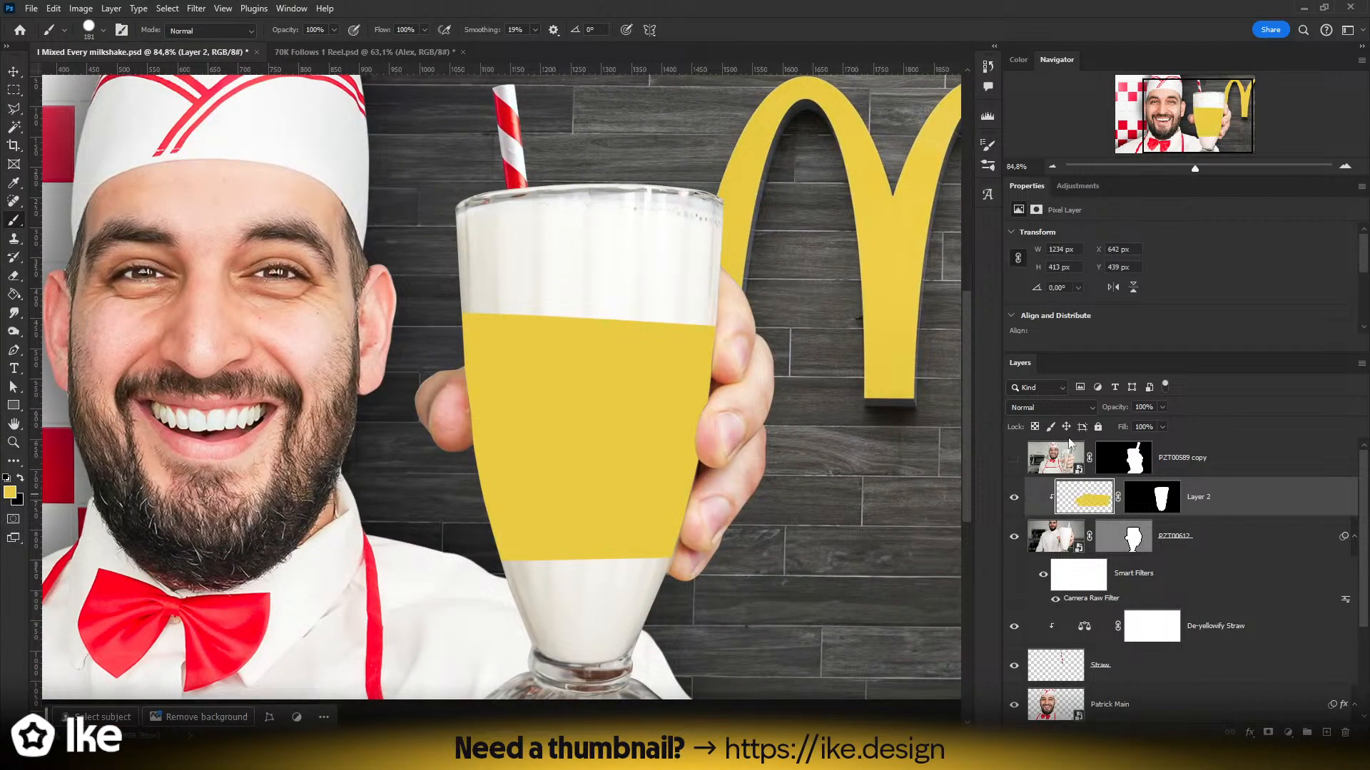
- Set the painted layer to Multiply and split its Underlying Layer white Blend If slider to 230 / 255
left_click(1036, 406)
left_click(1036, 391)
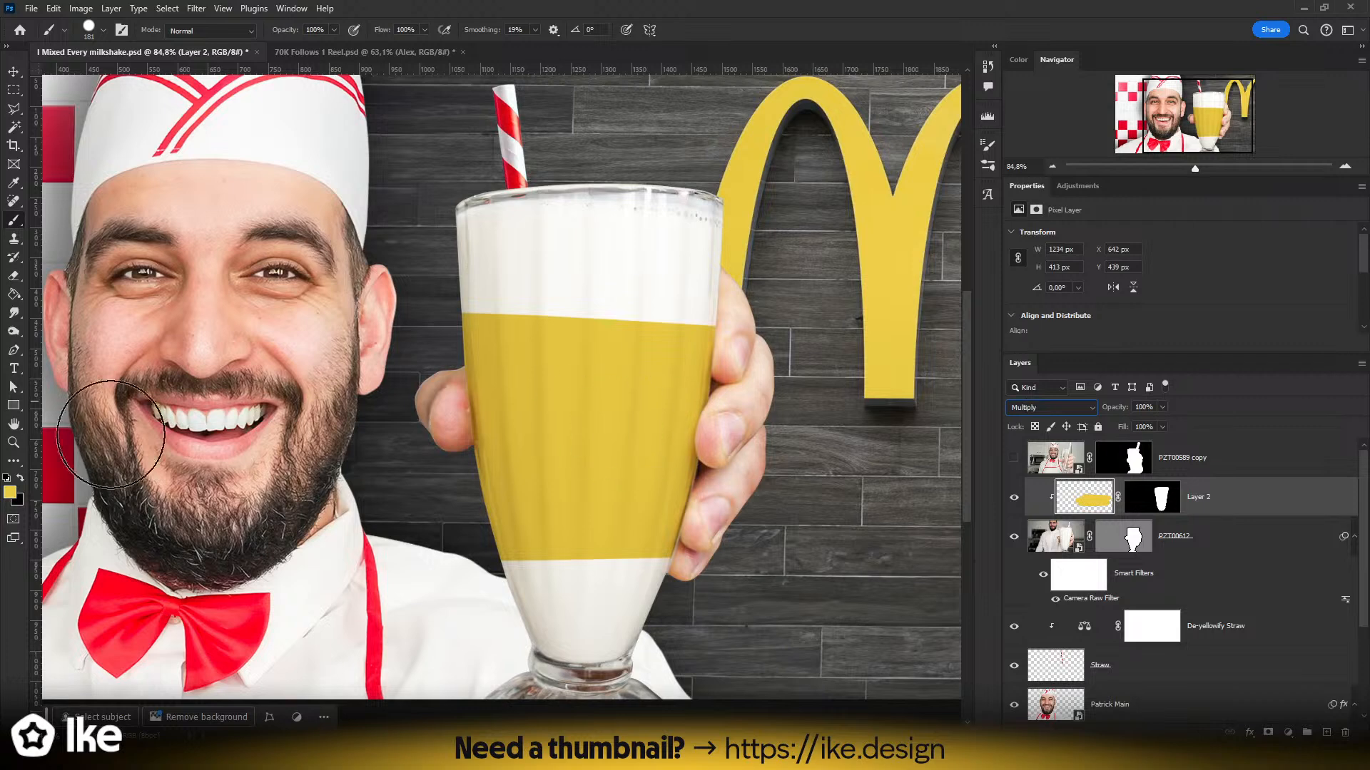
left_click(14, 443)
left_click_drag(589, 426, 542, 460)
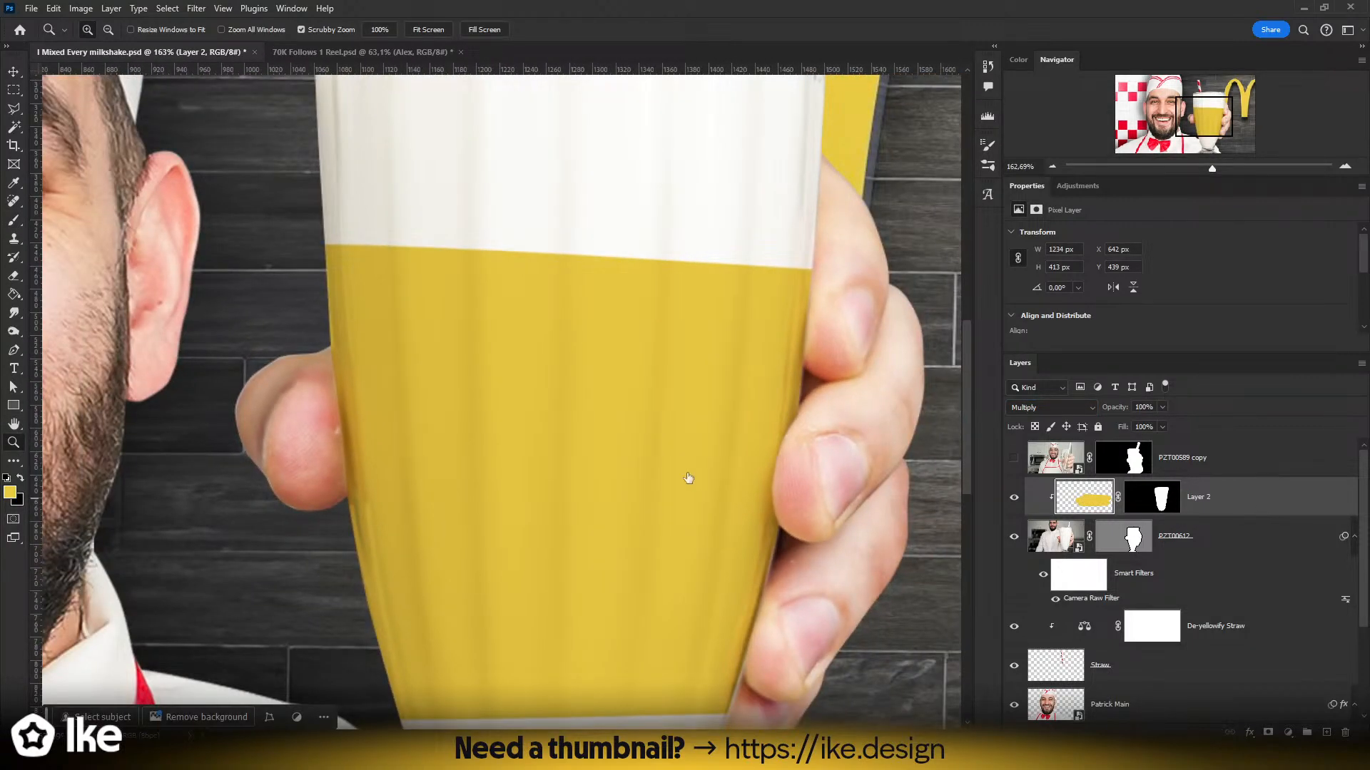
left_click_drag(1075, 368, 1088, 369)
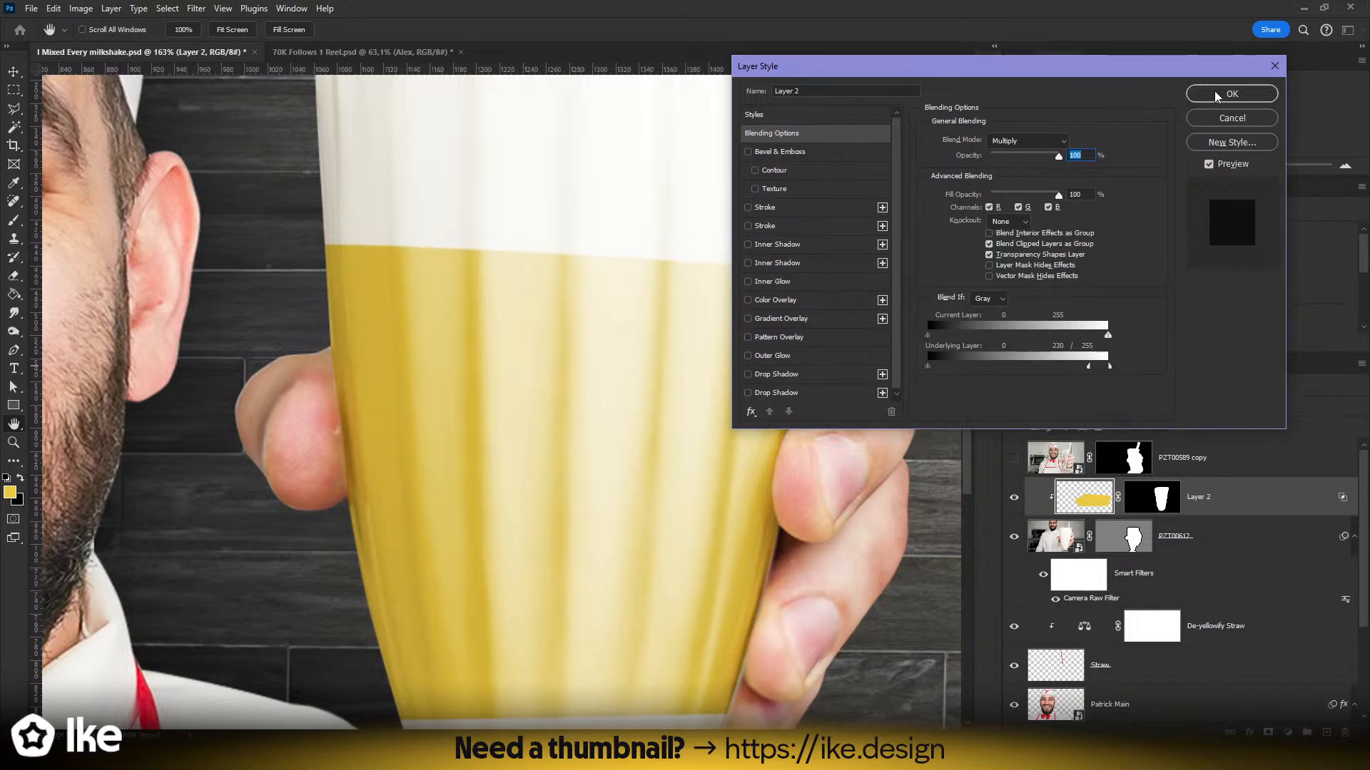
left_click(1216, 96)
- Erase the yellow band from the glass with a hard eraser about 177 px in diameter
key("z")
left_click_drag(636, 361, 548, 377)
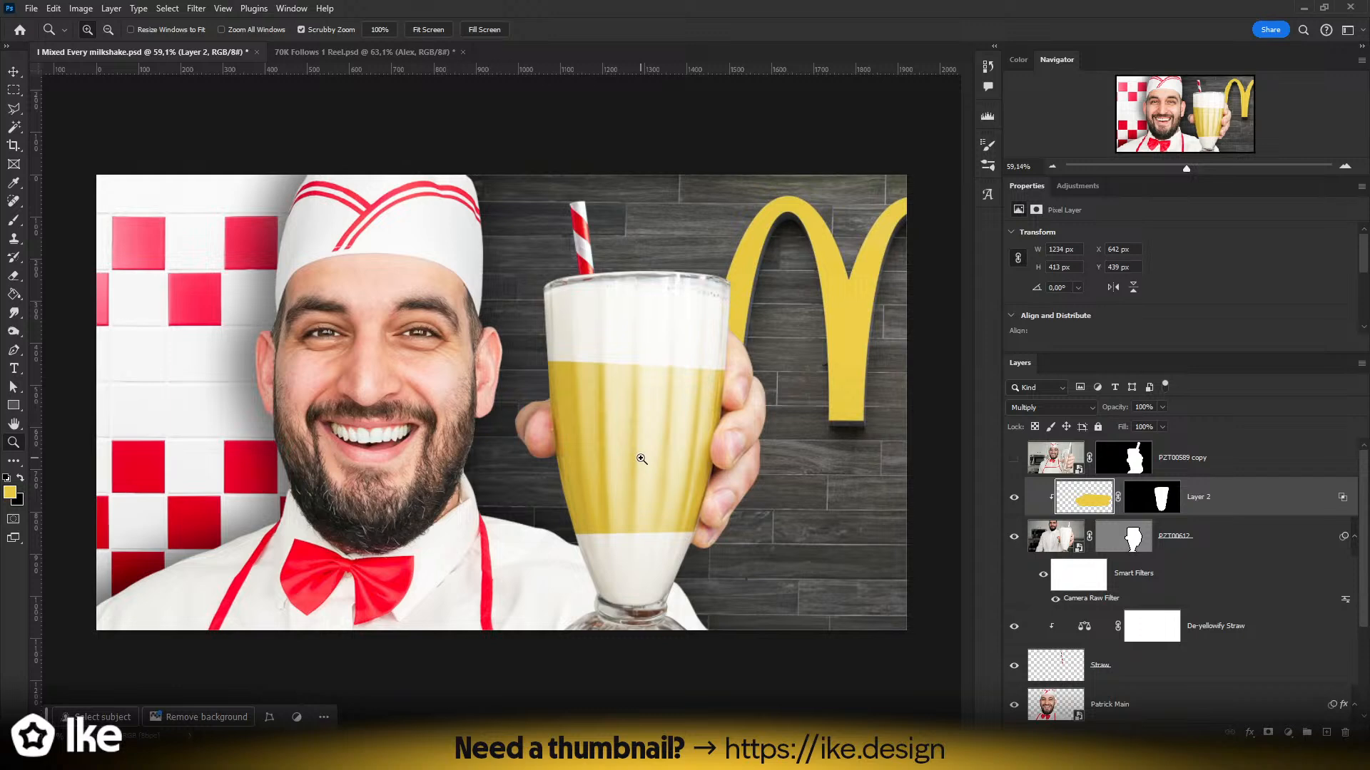
left_click_drag(641, 459, 511, 432)
key("e")
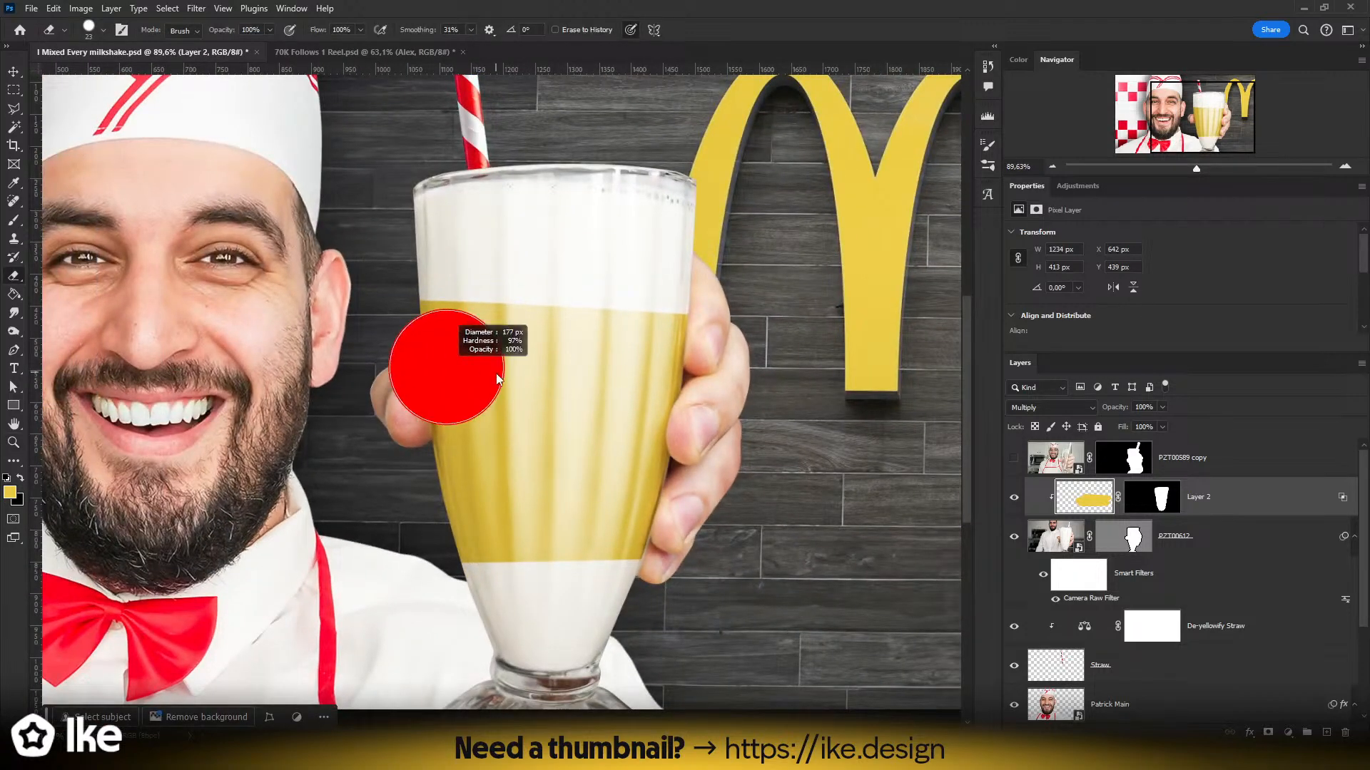
left_click_drag(400, 330, 513, 318)
mouse_move(699, 339)
left_mouse_down()
mouse_move(385, 398)
mouse_move(747, 379)
mouse_move(617, 461)
mouse_move(379, 471)
mouse_move(715, 481)
mouse_move(705, 575)
mouse_move(316, 551)
left_mouse_up()
- Set the foreground colour to #ffce00 and paint a soft, sloping yellow band across the middle of the milkshake
left_click(9, 492)
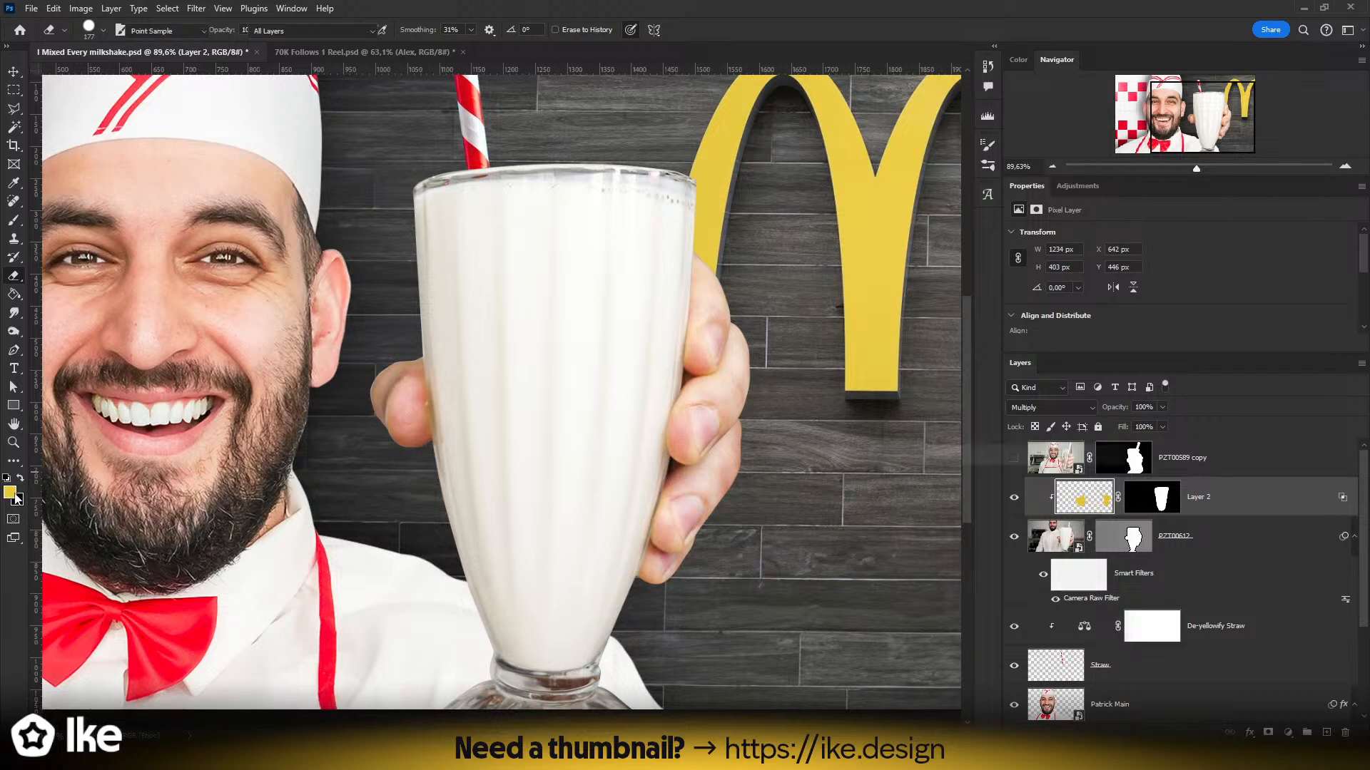
left_click(1091, 477)
key("b")
left_click_drag(465, 425, 480, 419)
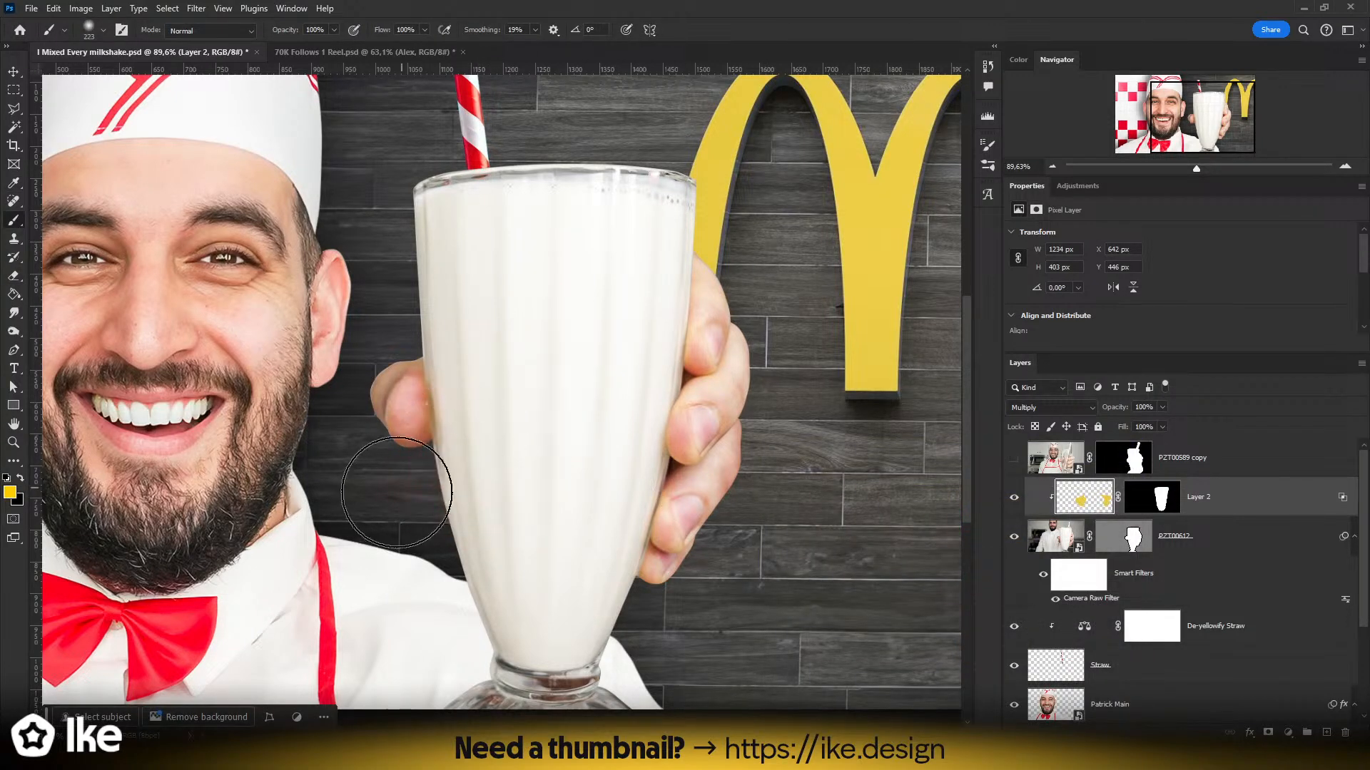
left_click_drag(443, 473, 681, 428)
key("ctrl+z")
mouse_move(471, 400)
left_mouse_down()
mouse_move(697, 489)
mouse_move(828, 470)
left_mouse_up()
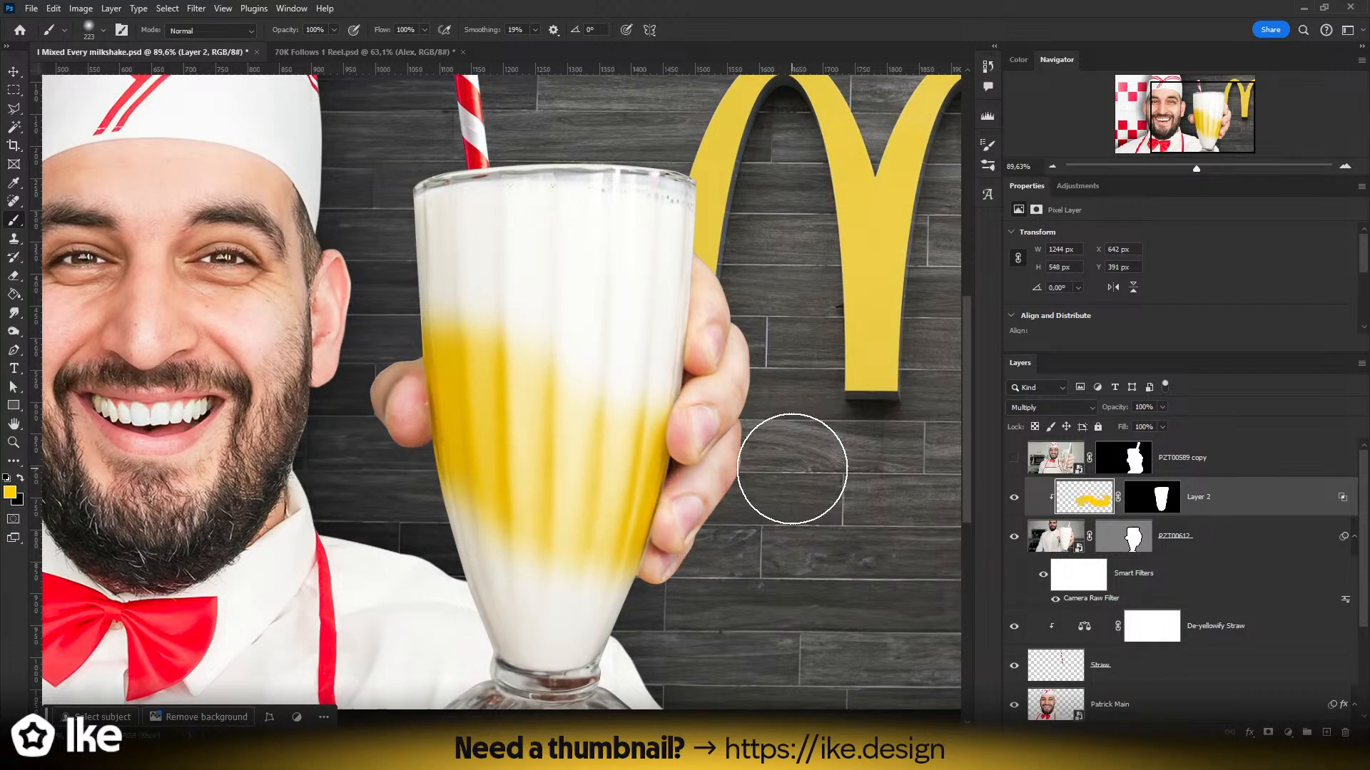
- Change the brush colour to magenta #f221ff and paint a soft band across the glass above the yellow one
left_click(13, 495)
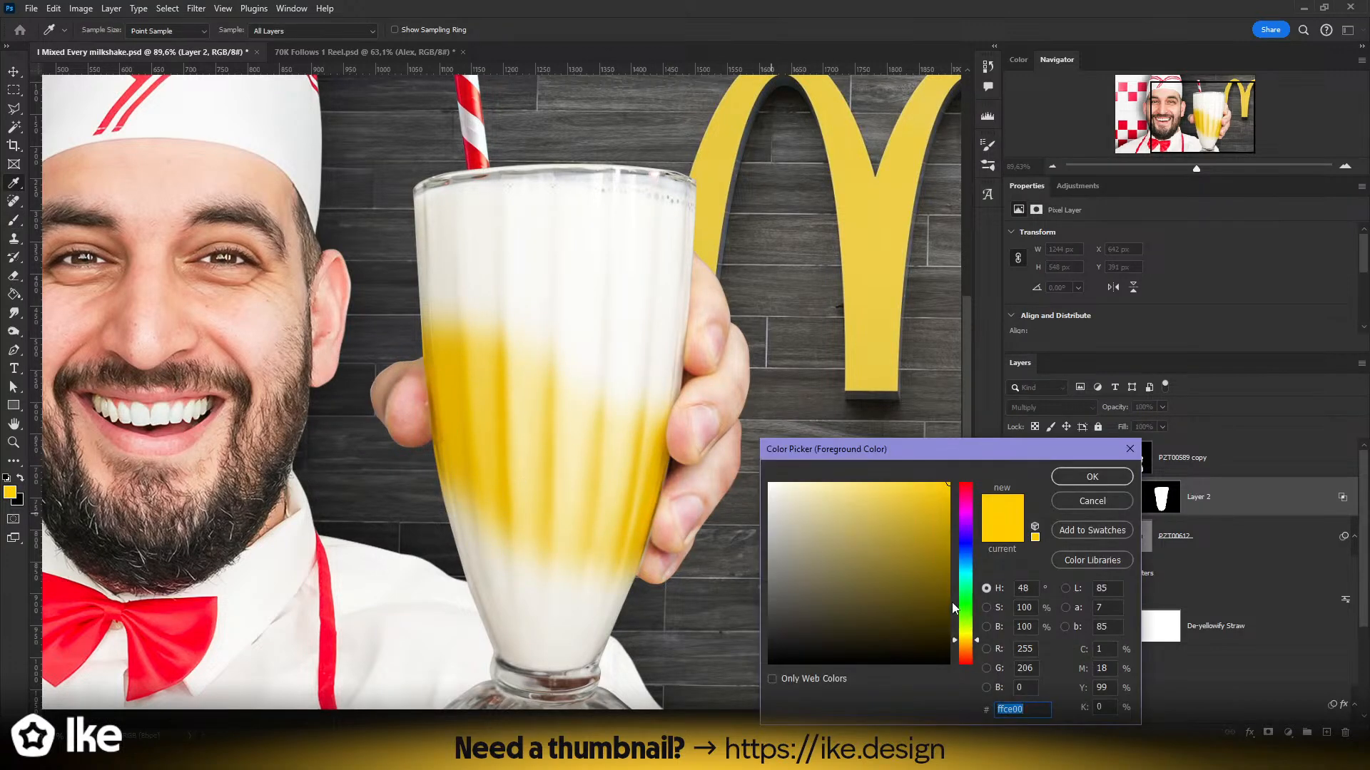
left_click_drag(966, 653, 966, 519)
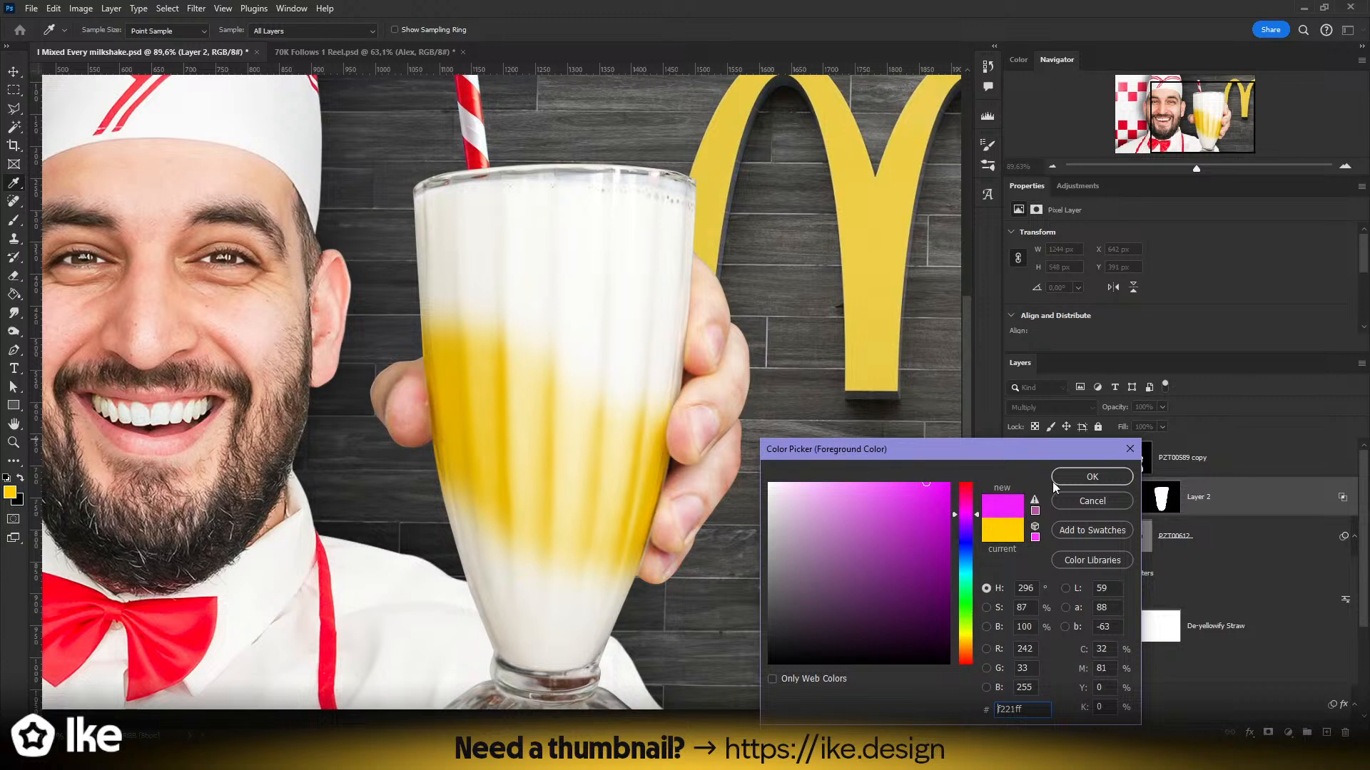
left_click(1118, 477)
mouse_move(399, 235)
left_mouse_down()
mouse_move(585, 257)
mouse_move(685, 300)
left_mouse_up()
key("ctrl+z")
left_click_drag(383, 297, 703, 305)
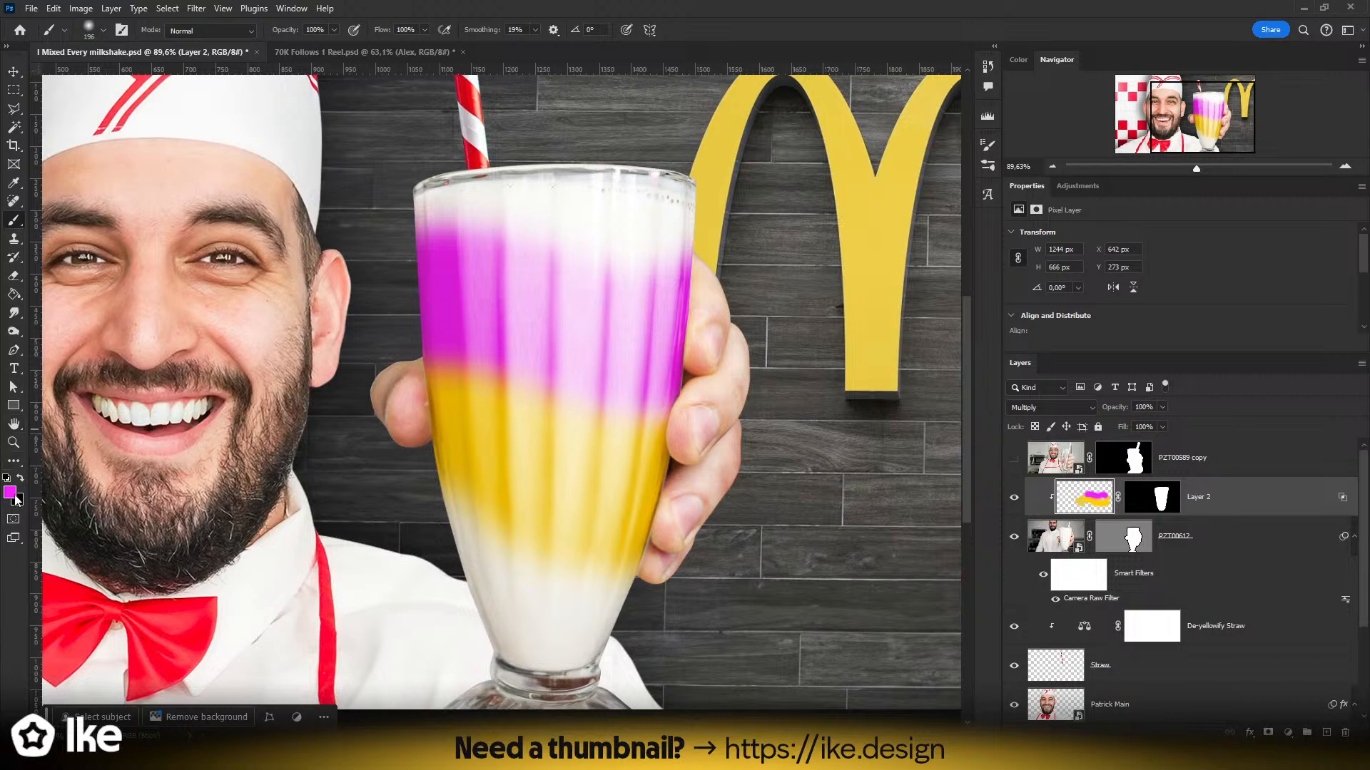
- Choose a saturated blue and paint the lower part of the milkshake beneath the yellow band
left_click(10, 492)
left_click(965, 542)
left_click_drag(923, 493, 932, 448)
left_click(1062, 478)
mouse_move(428, 549)
left_mouse_down()
mouse_move(743, 606)
mouse_move(418, 644)
left_mouse_up()
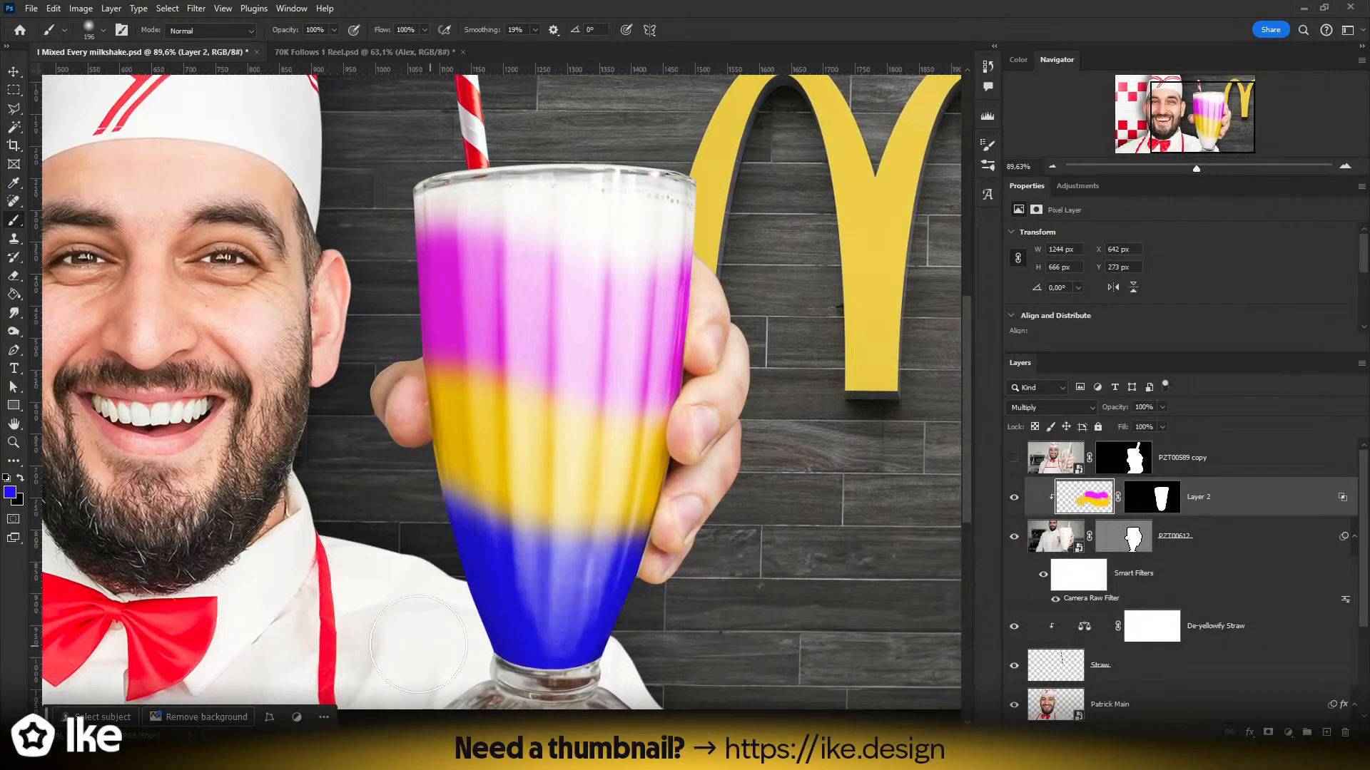
- Choose red #ff1313 and paint a soft layer over the lowest part of the milkshake, below the blue
left_click(10, 492)
left_click_drag(970, 538, 978, 449)
left_click(1092, 476)
left_click_drag(579, 562, 606, 453)
mouse_move(428, 526)
left_mouse_down()
mouse_move(676, 531)
mouse_move(928, 459)
left_mouse_up()
left_click_drag(705, 180, 663, 401)
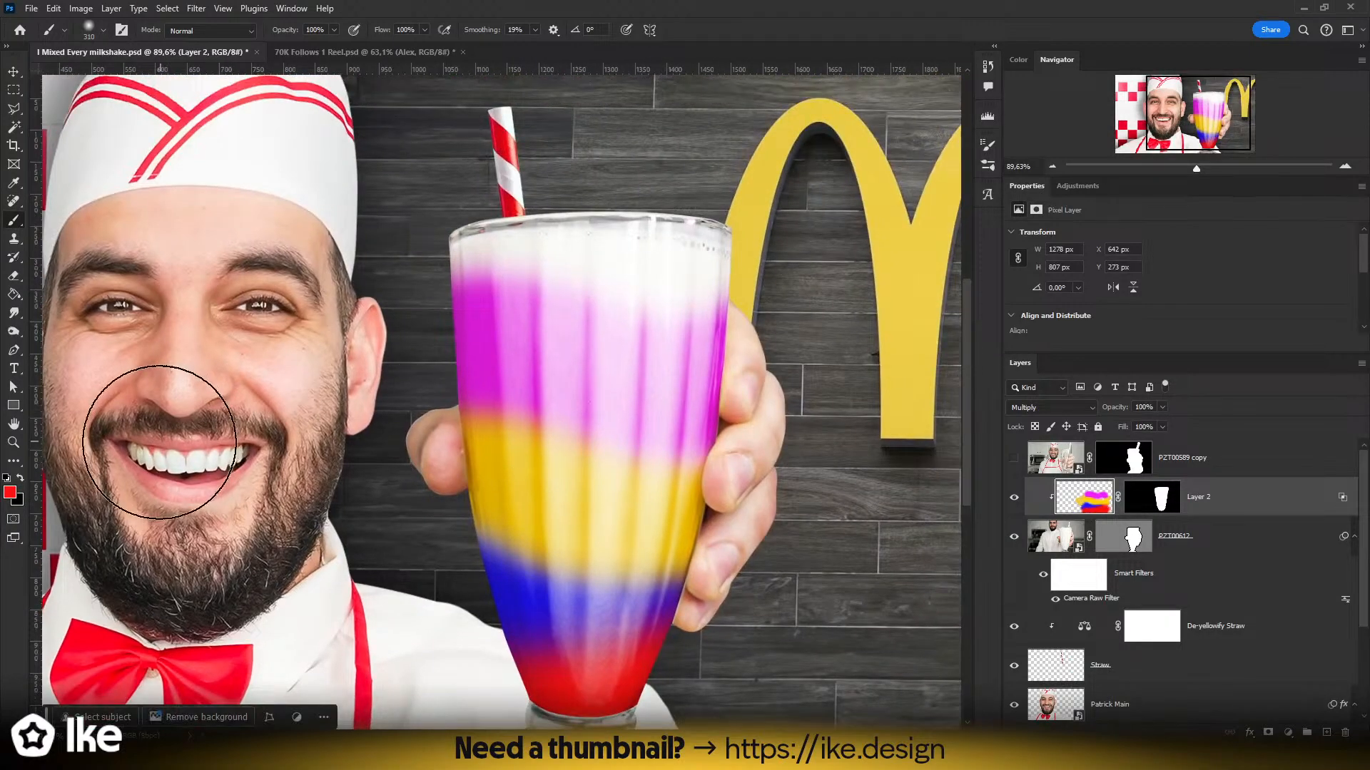
- Set the foreground colour to green #71de47 and paint a soft band across the uppermost part of the milkshake
left_click(10, 492)
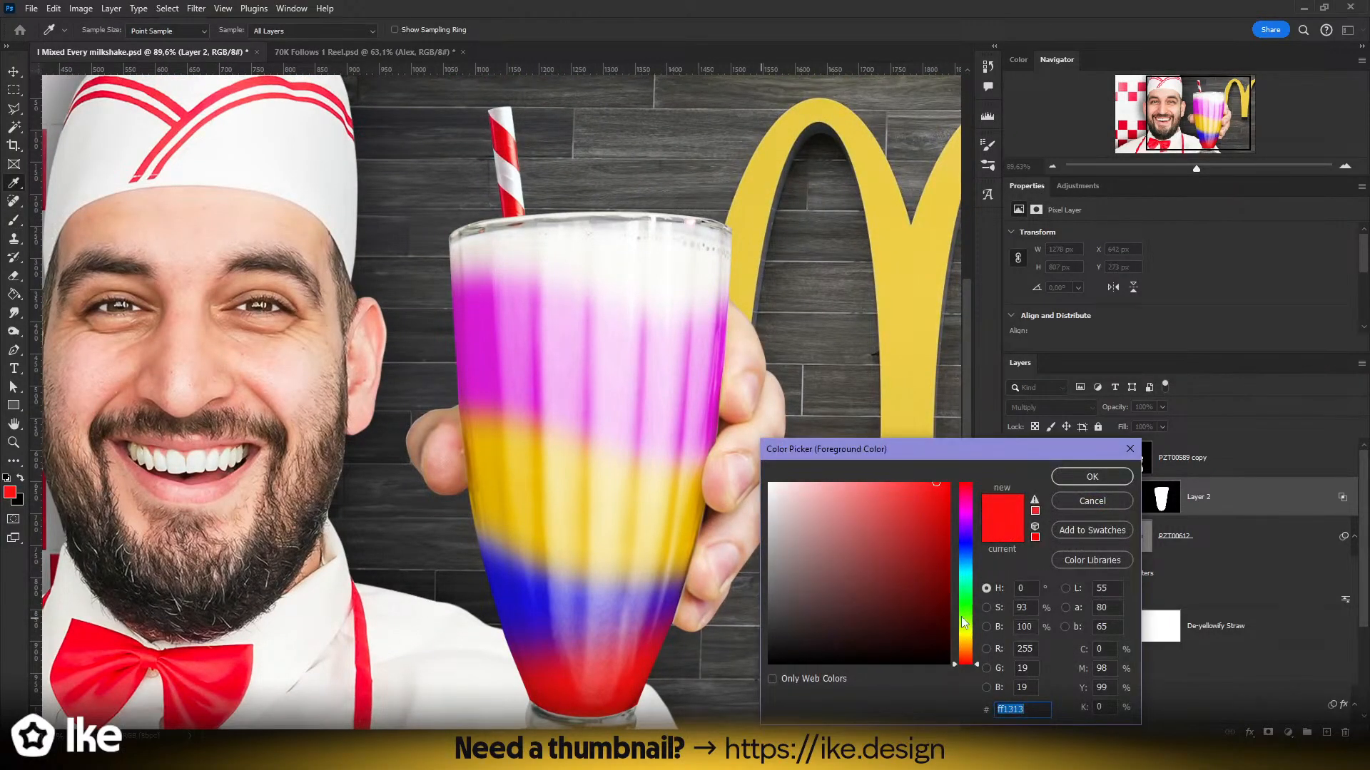
left_click_drag(964, 656, 965, 612)
left_click_drag(859, 542, 859, 435)
left_click(1092, 477)
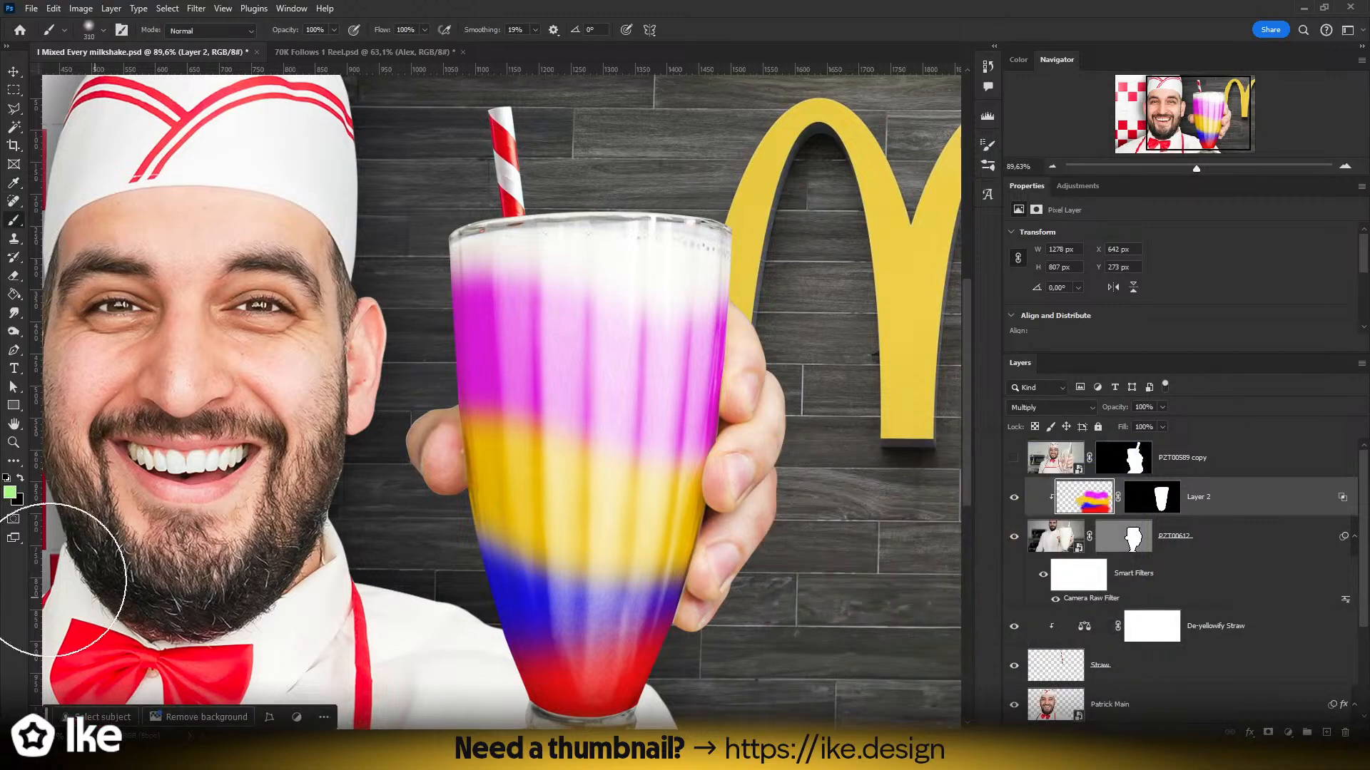
left_click(10, 492)
left_click_drag(859, 485, 876, 448)
left_click(891, 483)
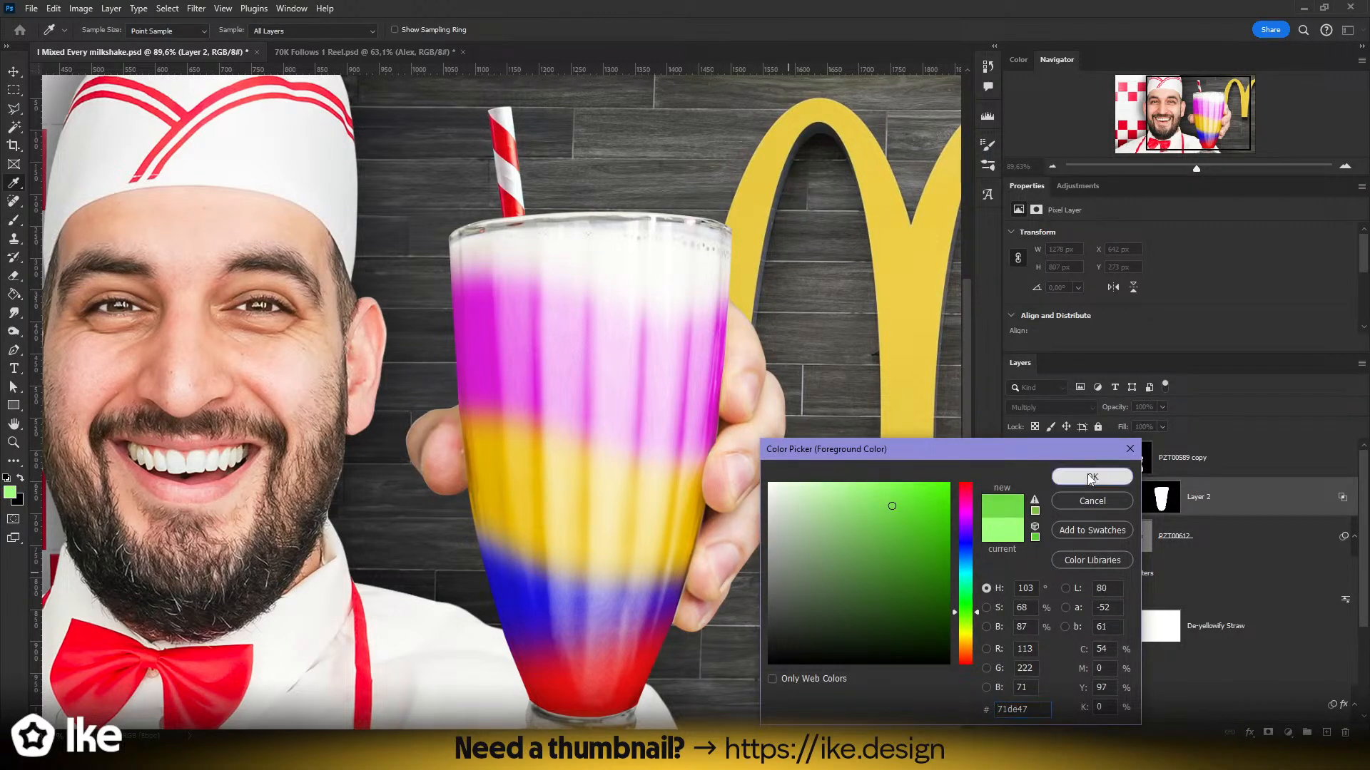
left_click(1092, 477)
key("b")
mouse_move(428, 169)
left_mouse_down()
mouse_move(602, 141)
mouse_move(786, 209)
left_mouse_up()
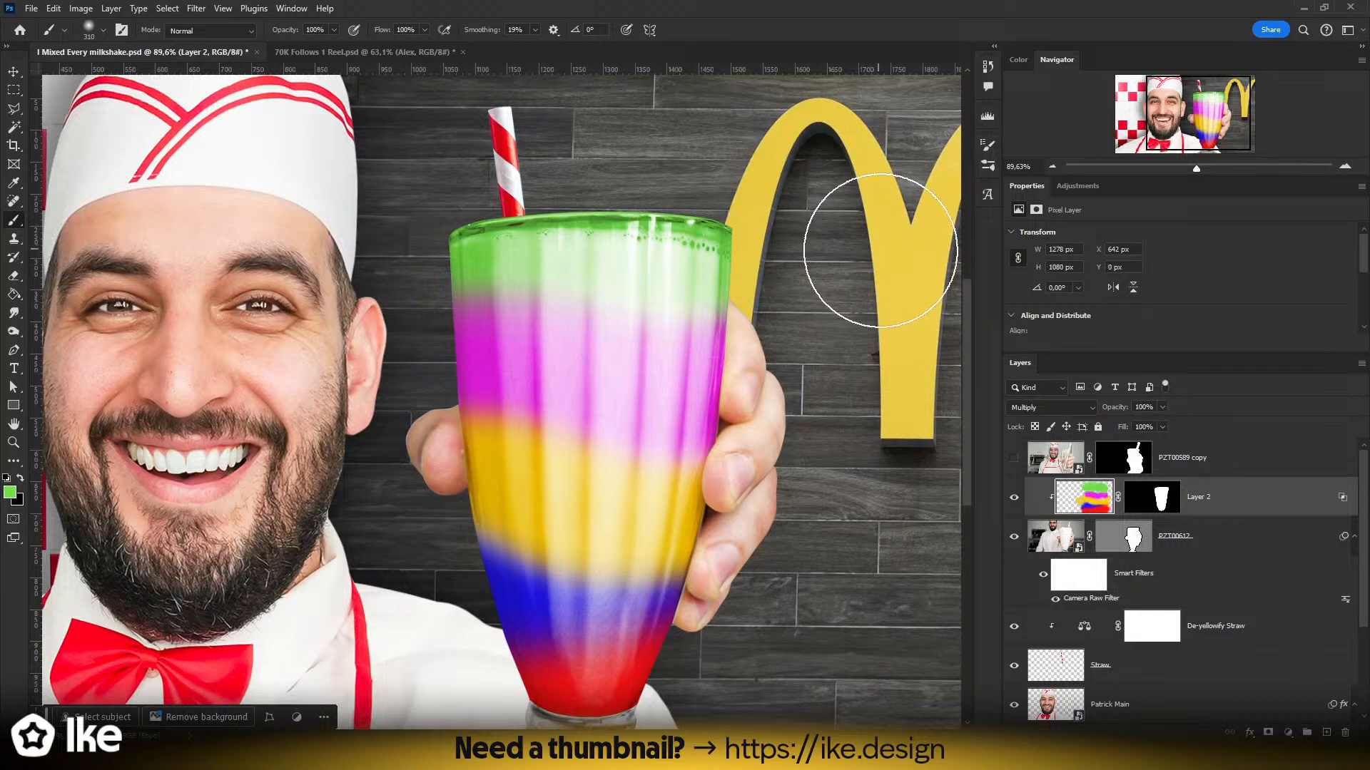
- Erase the green paint from the glass rim with a smaller soft eraser
key("e")
mouse_move(449, 233)
left_mouse_down()
mouse_move(411, 235)
mouse_move(452, 6)
left_mouse_up()
mouse_move(429, 241)
left_mouse_down()
mouse_move(434, 221)
mouse_move(630, 209)
mouse_move(709, 214)
mouse_move(759, 236)
left_mouse_up()
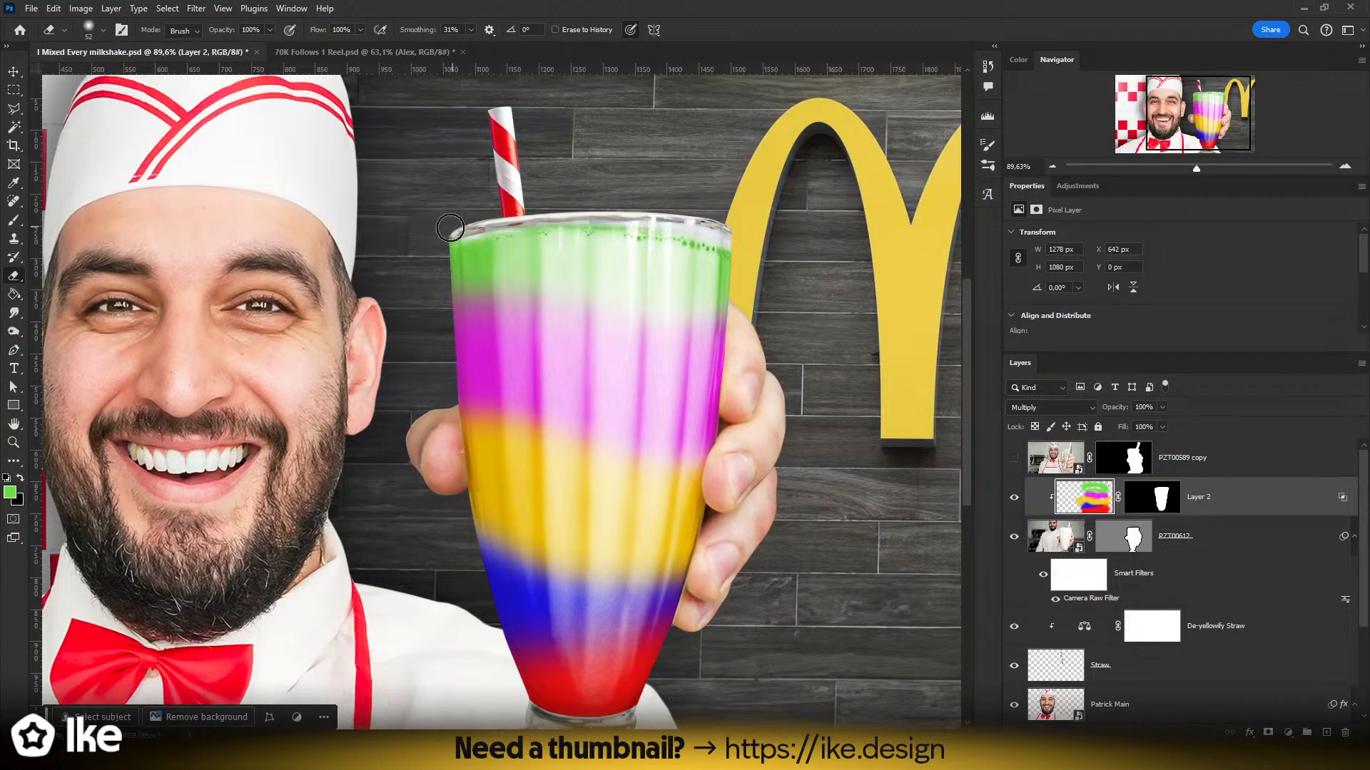
- Smudge the borders between the coloured bands with the Smudge tool so the colours swirl into each other
key("z")
left_click_drag(628, 417, 572, 313)
left_click(14, 314)
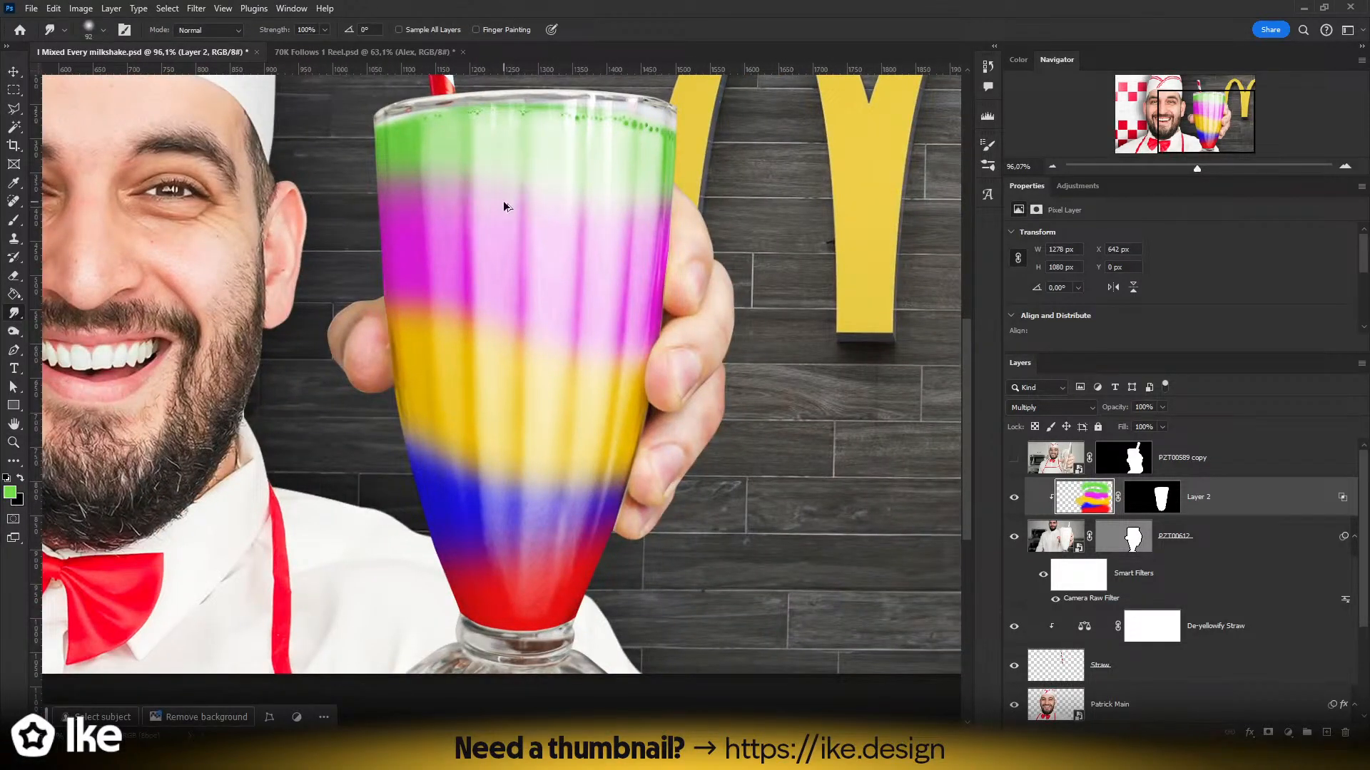
right_click(13, 314)
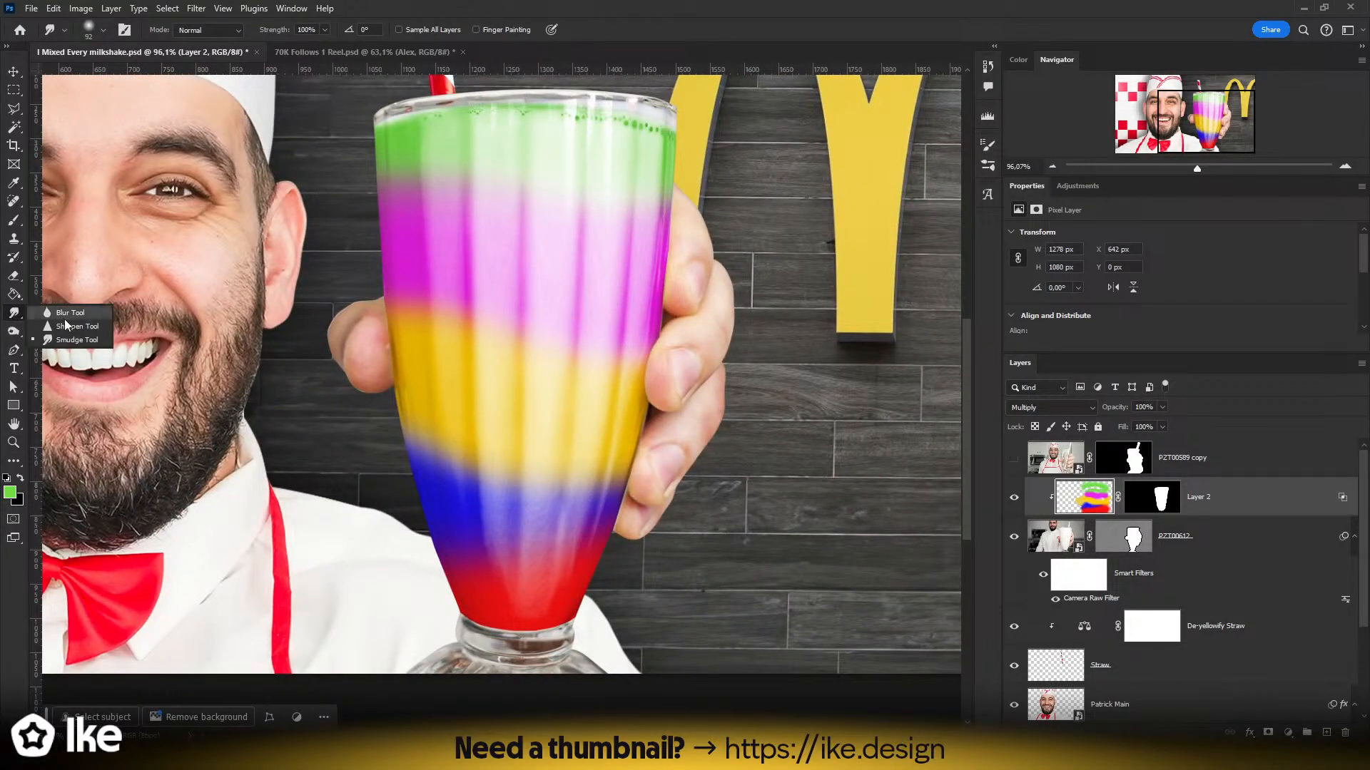
left_click(66, 344)
mouse_move(456, 201)
left_mouse_down()
mouse_move(407, 171)
mouse_move(530, 196)
mouse_move(644, 189)
mouse_move(474, 184)
mouse_move(431, 302)
mouse_move(652, 309)
mouse_move(629, 397)
mouse_move(499, 501)
mouse_move(603, 544)
left_mouse_up()
key("ctrl+z")
mouse_move(398, 186)
left_mouse_down()
mouse_move(504, 170)
mouse_move(524, 212)
mouse_move(636, 199)
left_mouse_up()
mouse_move(402, 326)
left_mouse_down()
mouse_move(458, 318)
mouse_move(510, 370)
mouse_move(618, 352)
mouse_move(559, 392)
mouse_move(568, 345)
mouse_move(421, 314)
mouse_move(519, 360)
mouse_move(406, 297)
mouse_move(498, 330)
mouse_move(459, 378)
mouse_move(462, 323)
mouse_move(553, 352)
mouse_move(431, 343)
mouse_move(428, 330)
mouse_move(657, 349)
mouse_move(443, 425)
mouse_move(621, 464)
mouse_move(588, 563)
mouse_move(597, 531)
mouse_move(478, 537)
mouse_move(502, 526)
mouse_move(454, 500)
mouse_move(541, 526)
mouse_move(442, 494)
mouse_move(458, 505)
mouse_move(437, 472)
left_mouse_up()
mouse_move(565, 423)
left_mouse_down()
mouse_move(607, 408)
mouse_move(481, 369)
mouse_move(456, 337)
mouse_move(605, 306)
mouse_move(491, 352)
mouse_move(564, 328)
mouse_move(612, 334)
mouse_move(557, 328)
mouse_move(634, 292)
mouse_move(575, 284)
mouse_move(628, 276)
mouse_move(523, 299)
mouse_move(514, 214)
mouse_move(483, 228)
mouse_move(401, 204)
mouse_move(435, 179)
mouse_move(450, 254)
mouse_move(495, 236)
mouse_move(471, 213)
mouse_move(525, 183)
mouse_move(419, 170)
mouse_move(454, 194)
mouse_move(390, 250)
mouse_move(400, 205)
left_mouse_up()
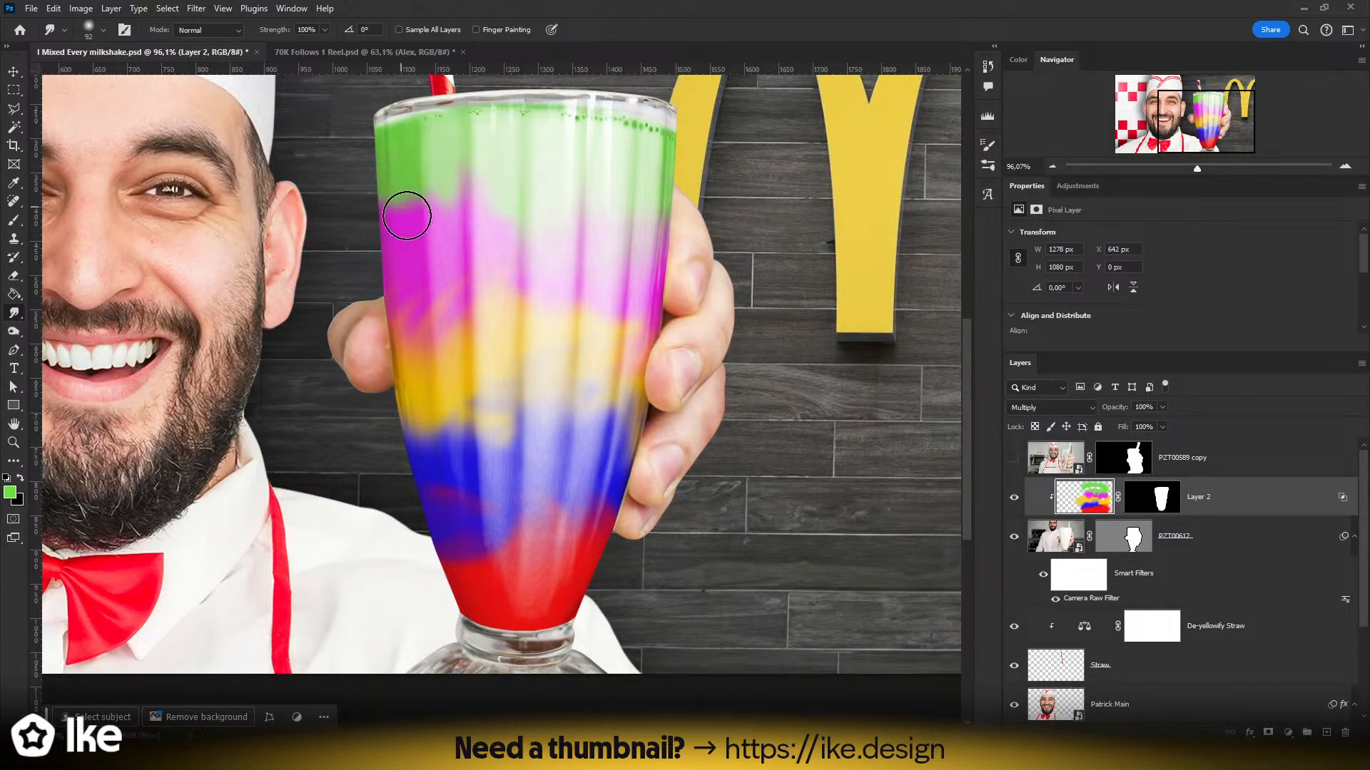
- Try a Gaussian Blur with a radius of 38.7 pixels on the coloured bands layer
key("z")
left_click_drag(559, 336, 492, 343)
left_click_drag(628, 449, 688, 449)
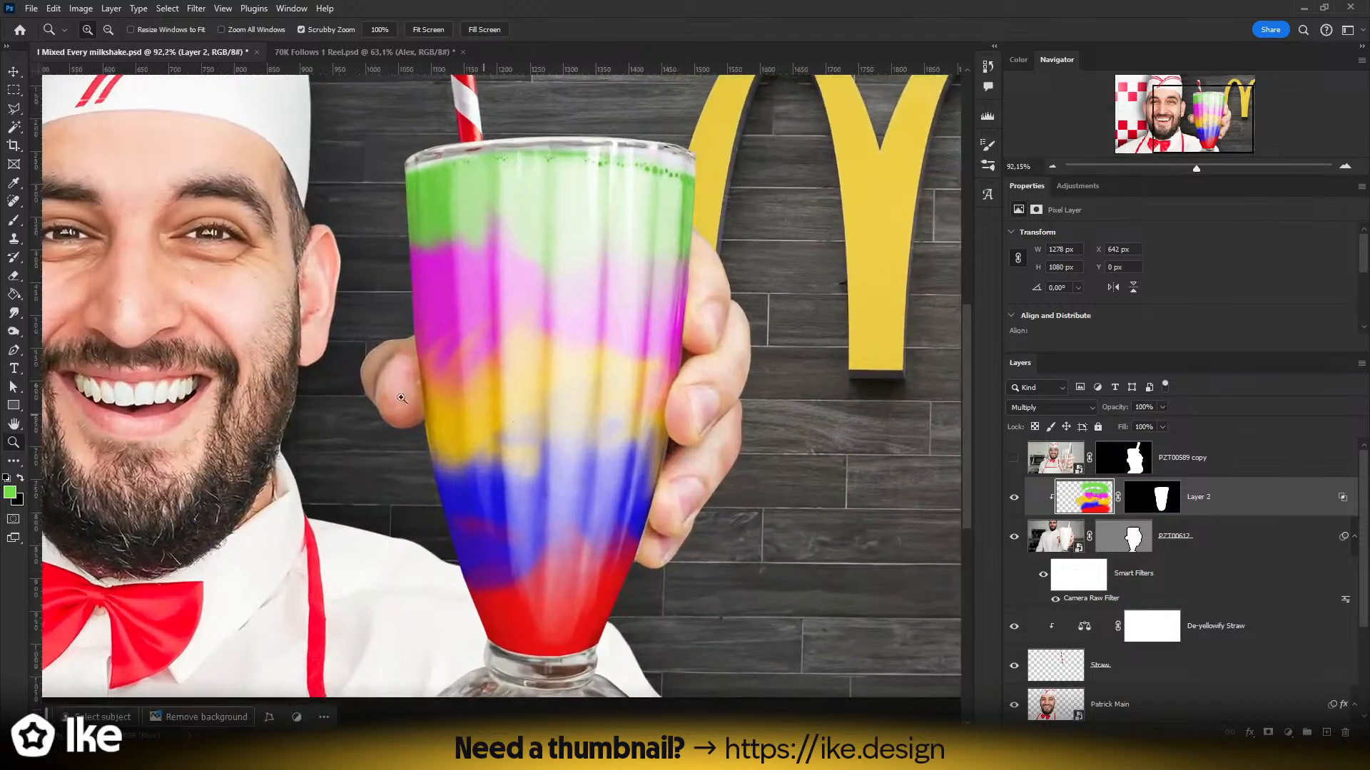
left_click(196, 7)
mouse_move(335, 205)
left_click(401, 262)
left_click_drag(650, 379, 647, 380)
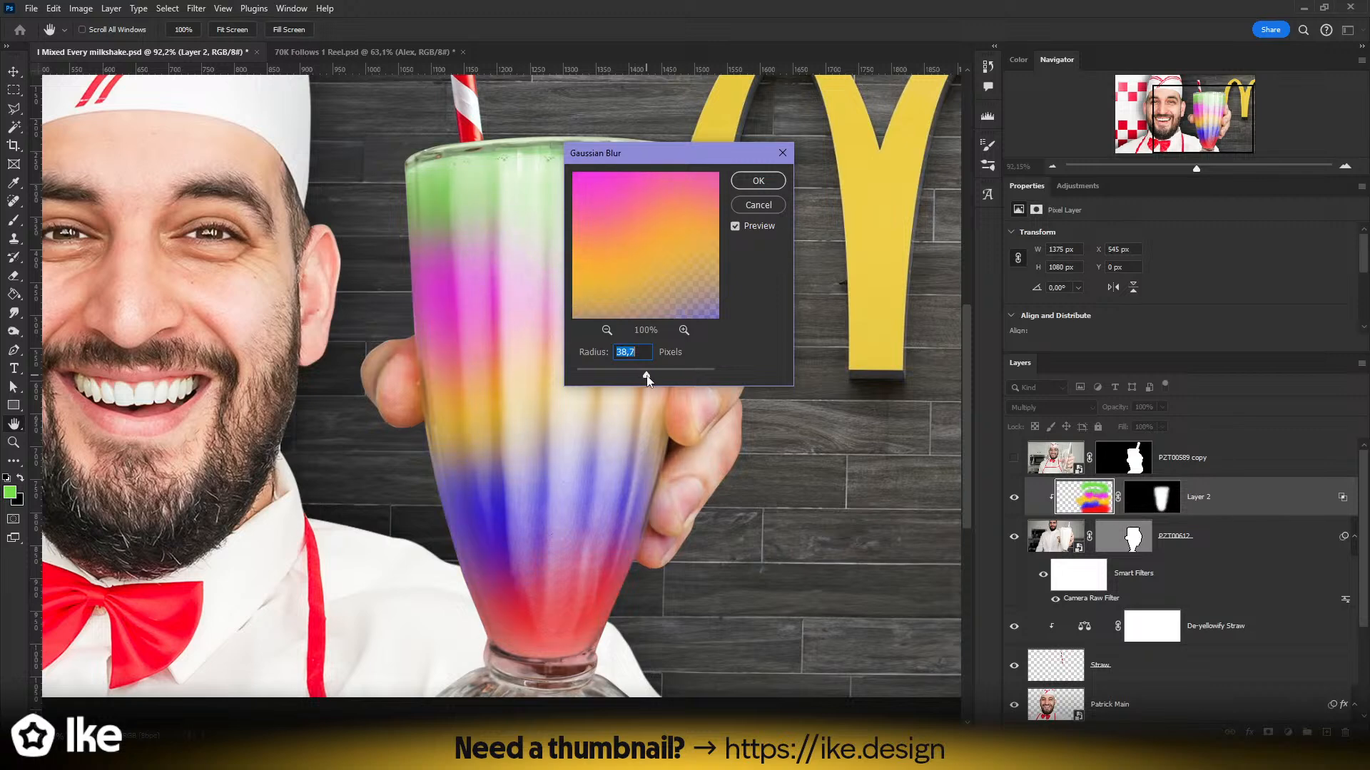
left_click(762, 181)
- Try duplicating the coloured bands layer as a clipped copy with the Soft Light blend mode
left_click_drag(568, 436, 523, 439)
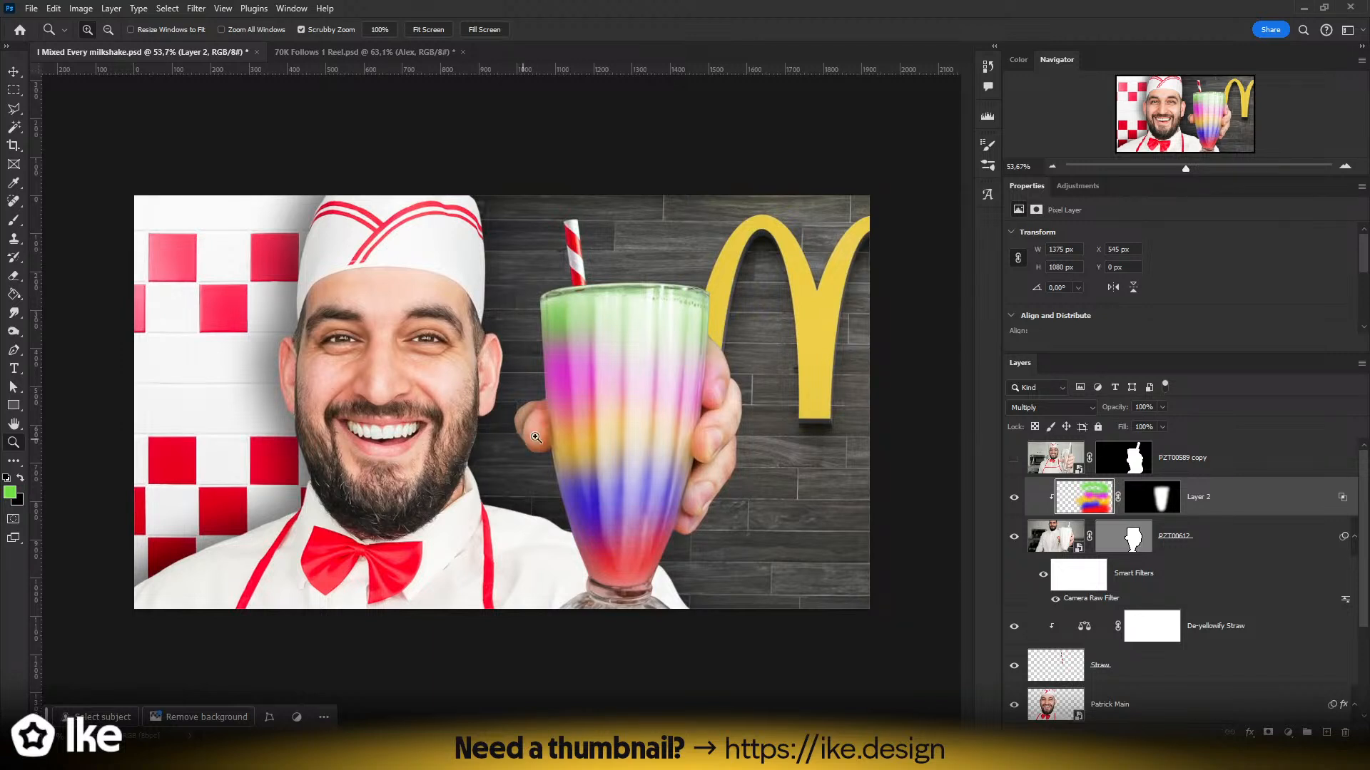
left_click_drag(519, 440, 645, 428)
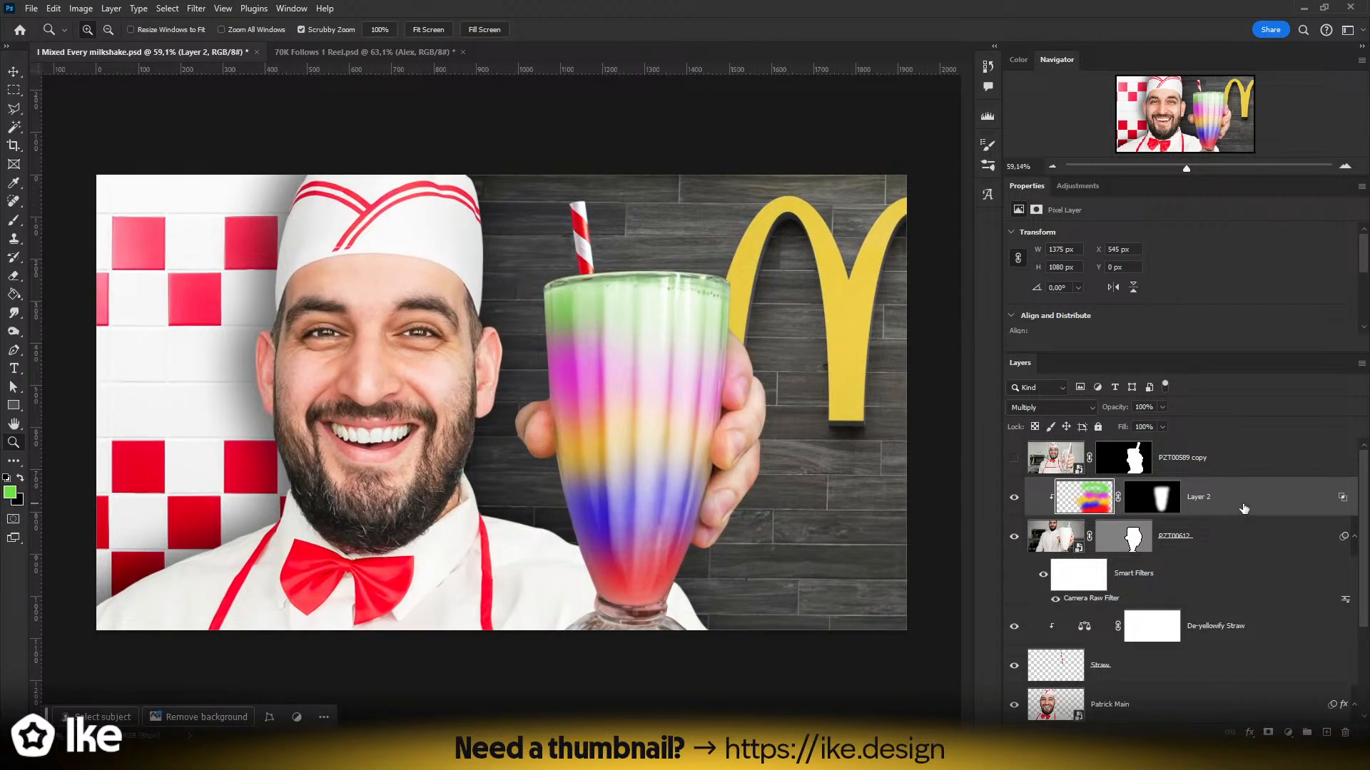
key("ctrl+j")
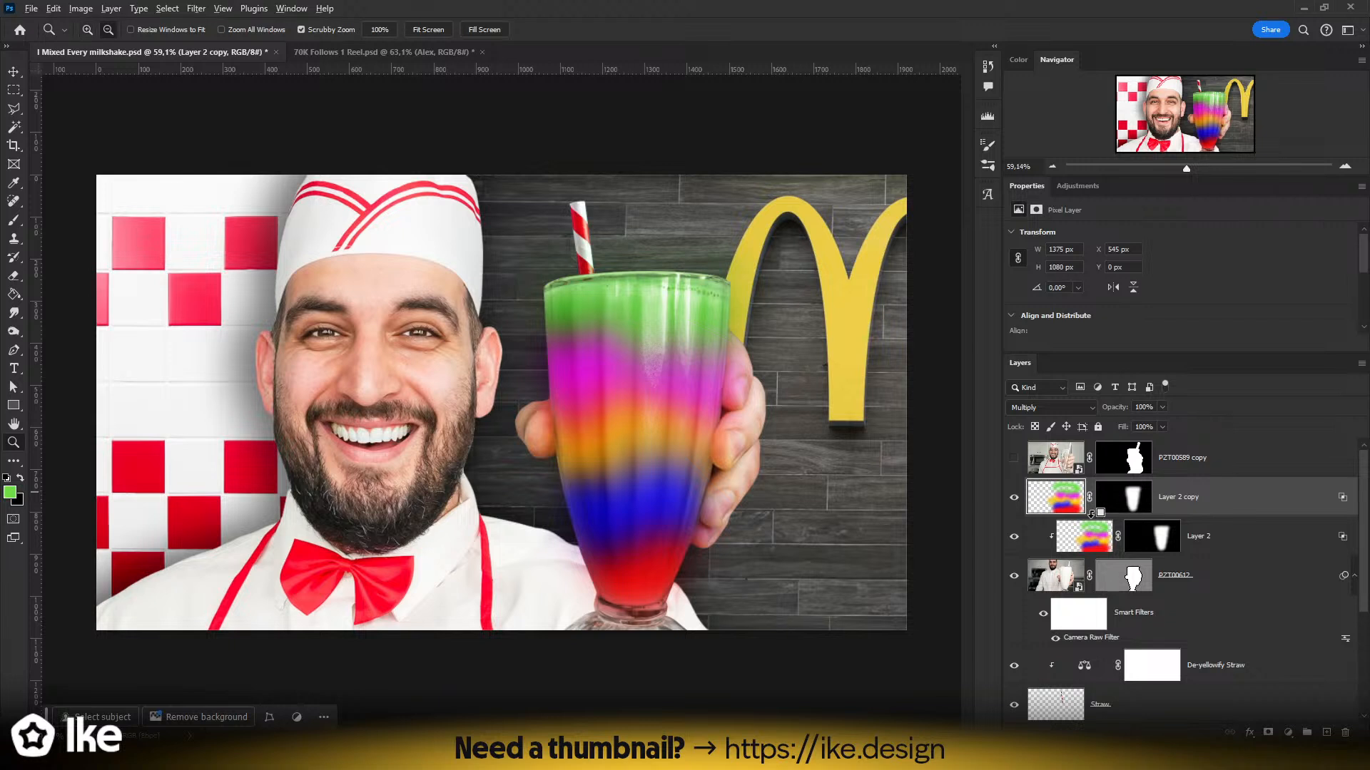
left_click(1022, 410)
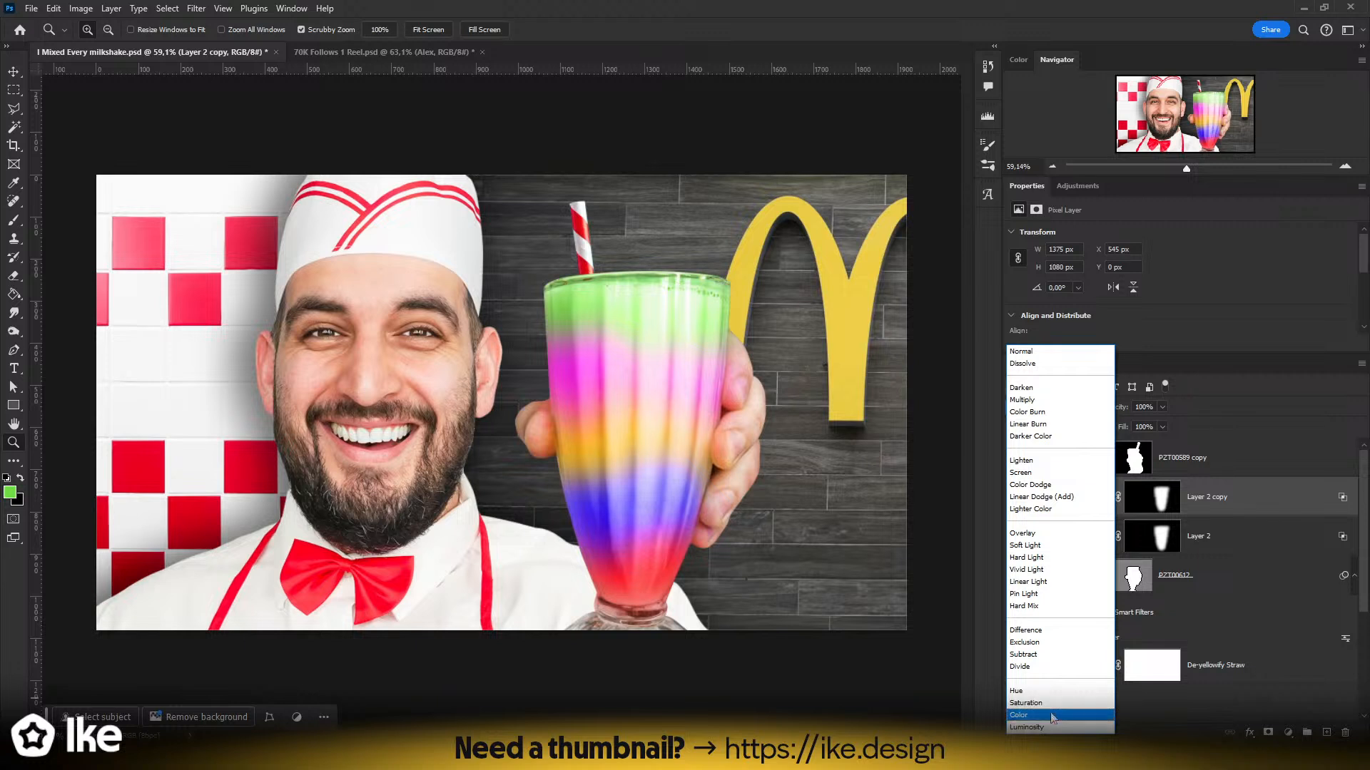
left_click(1047, 546)
- Try inverting the duplicate layer's colours and changing its blend mode to Difference
key("ctrl+i")
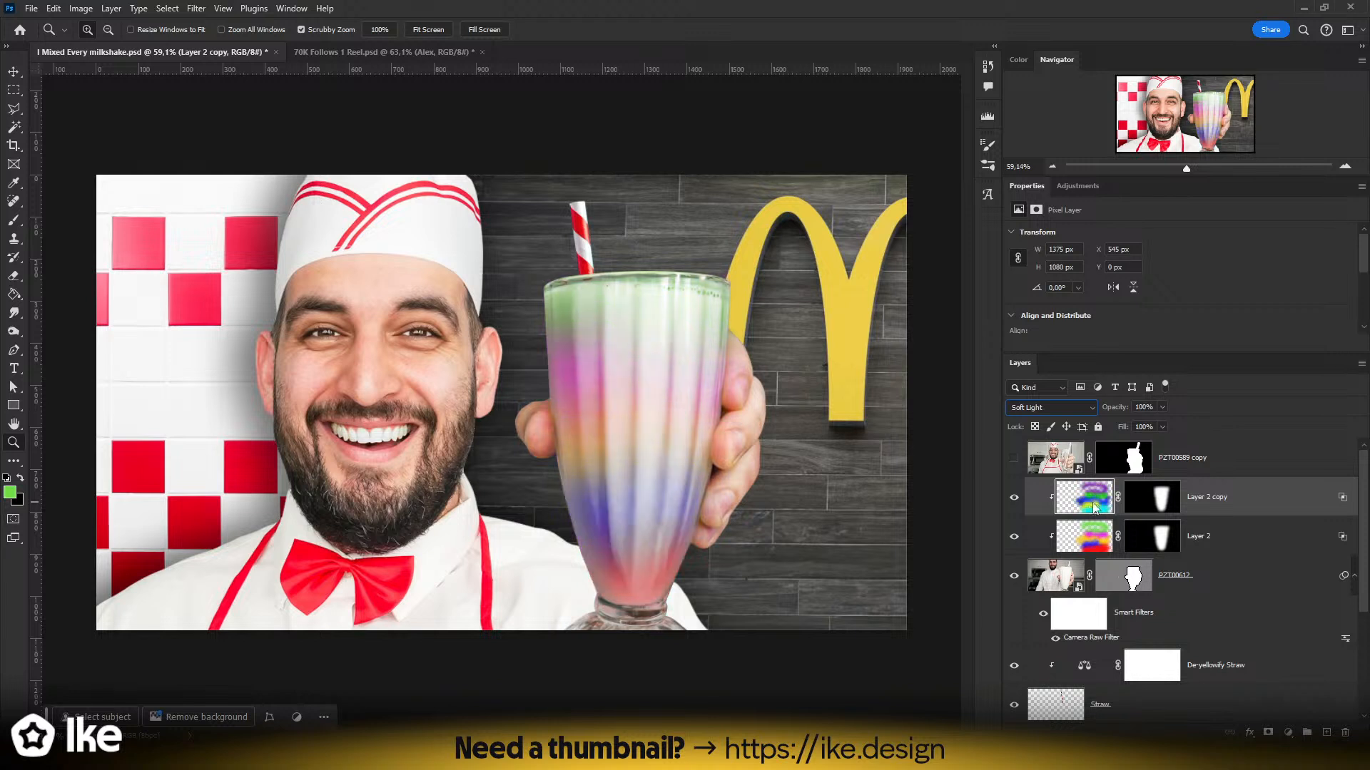
left_click(1019, 412)
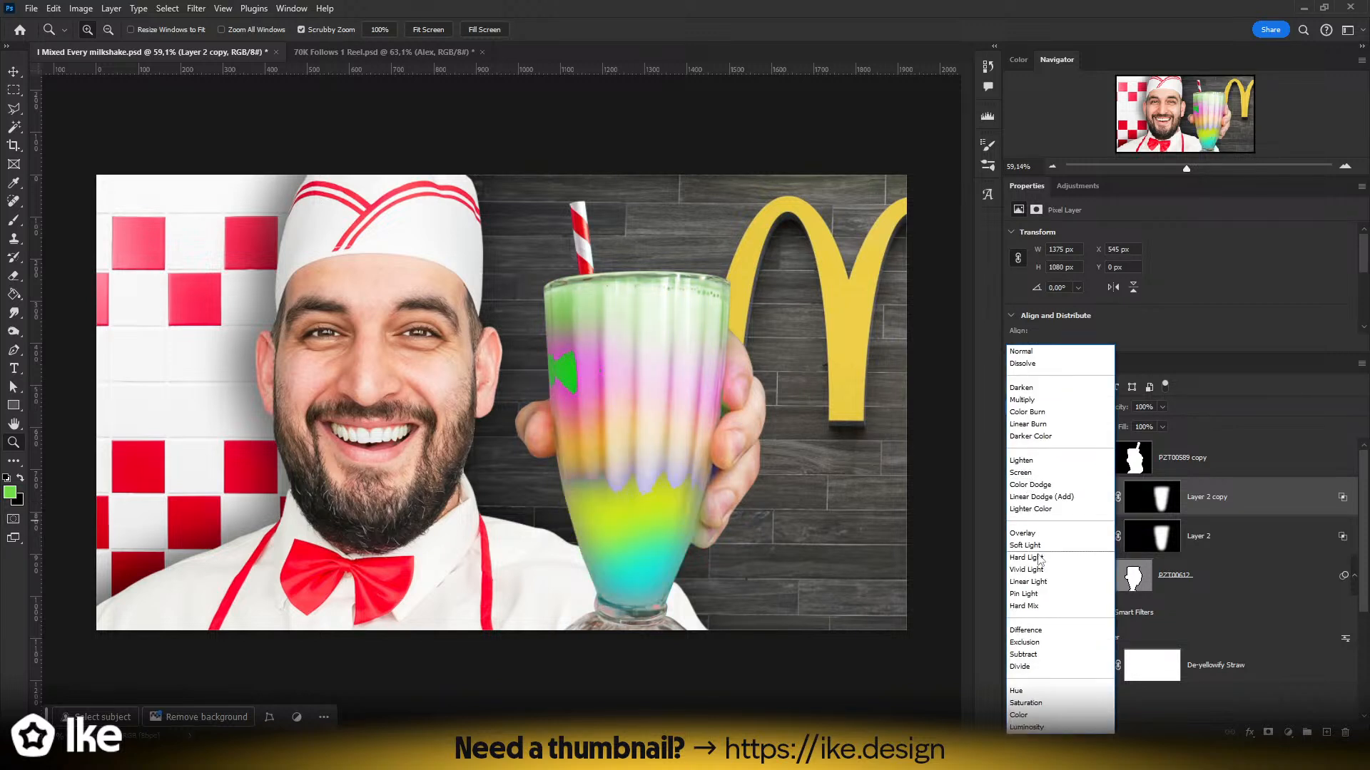
left_click(1046, 631)
left_click_drag(668, 482, 766, 481)
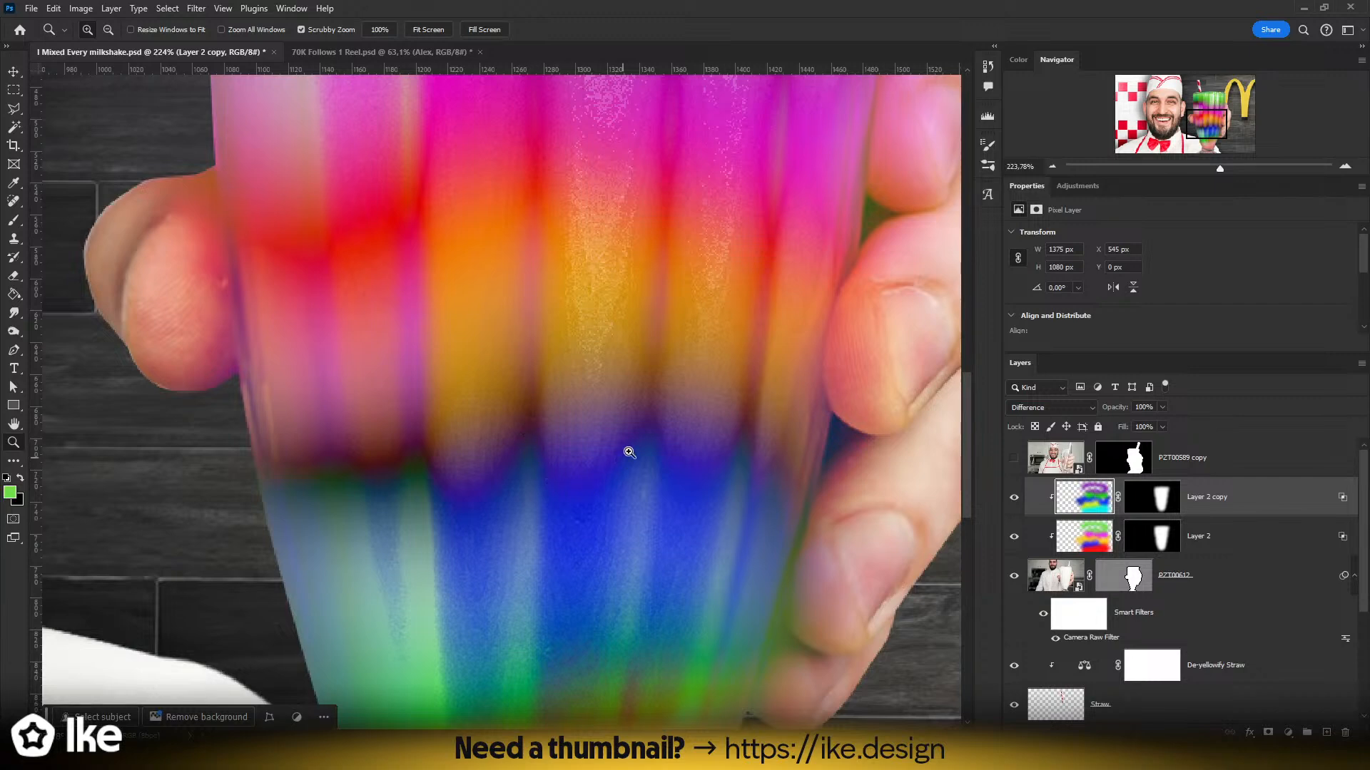
left_click_drag(734, 446, 706, 584)
left_click_drag(690, 509, 570, 438)
- Try erasing the upper part of the inverted duplicate with a very large soft eraser
key("e")
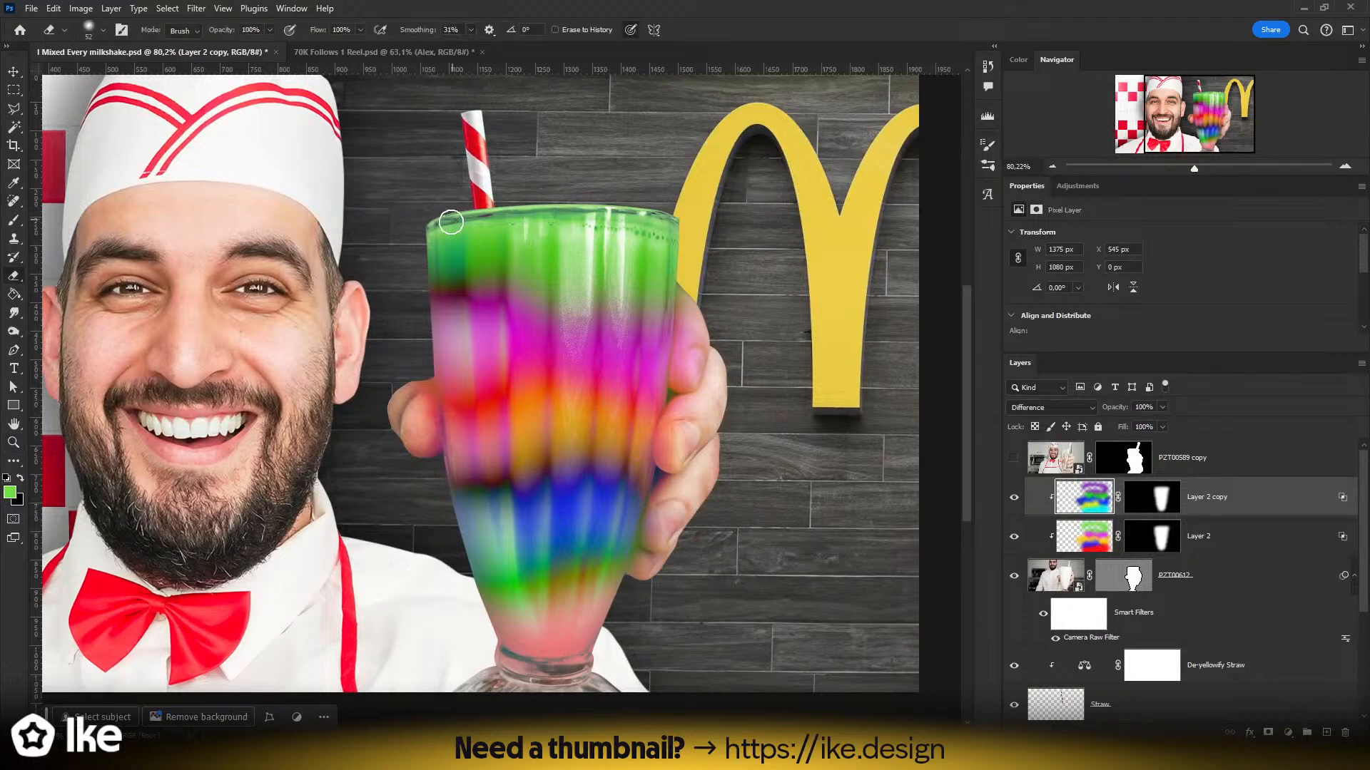
mouse_move(694, 152)
left_mouse_down()
mouse_move(596, 153)
mouse_move(293, 214)
left_mouse_up()
left_click_drag(601, 268, 685, 258)
left_click_drag(442, 182, 954, 178)
key("ctrl+z")
key("z")
mouse_move(679, 291)
left_mouse_down()
mouse_move(538, 328)
mouse_move(685, 348)
left_mouse_up()
key("e")
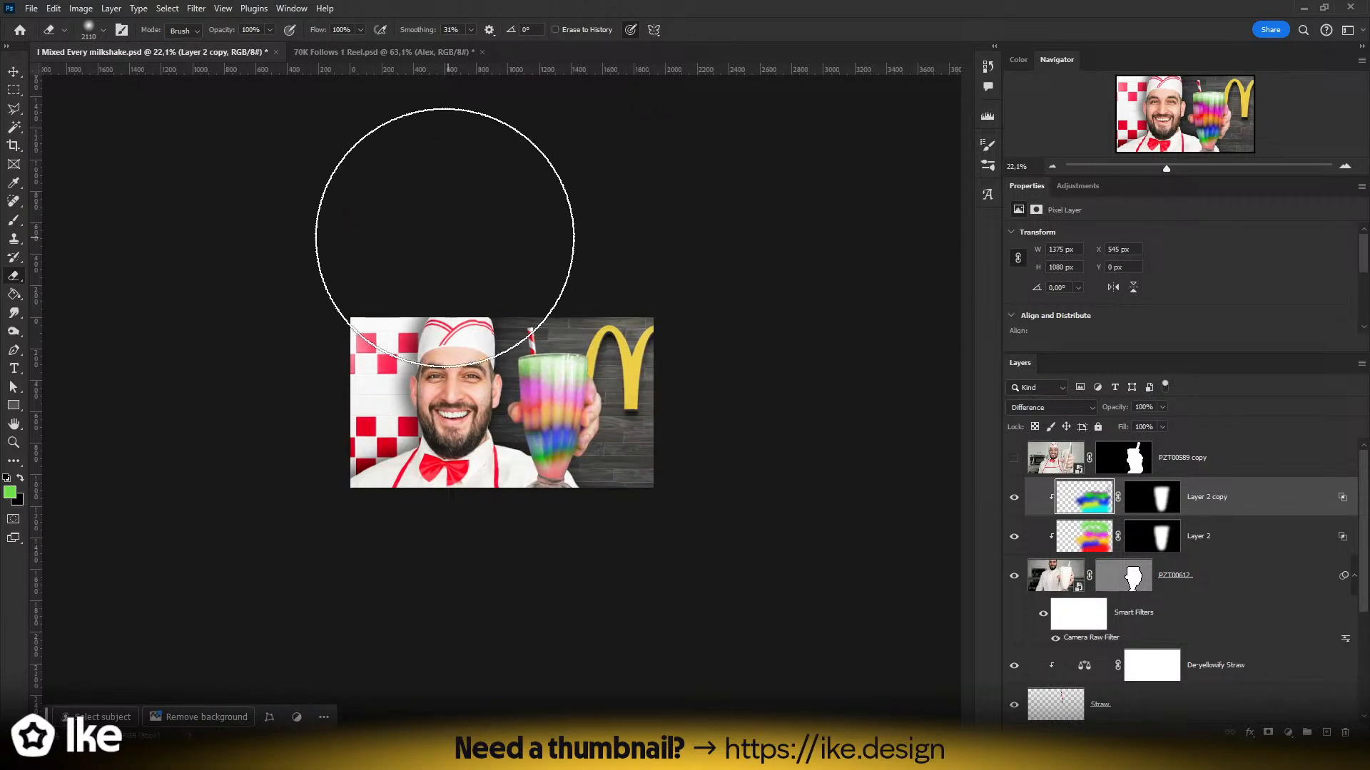
key("z")
left_click_drag(585, 400, 666, 399)
key("e")
left_click_drag(637, 287, 541, 260)
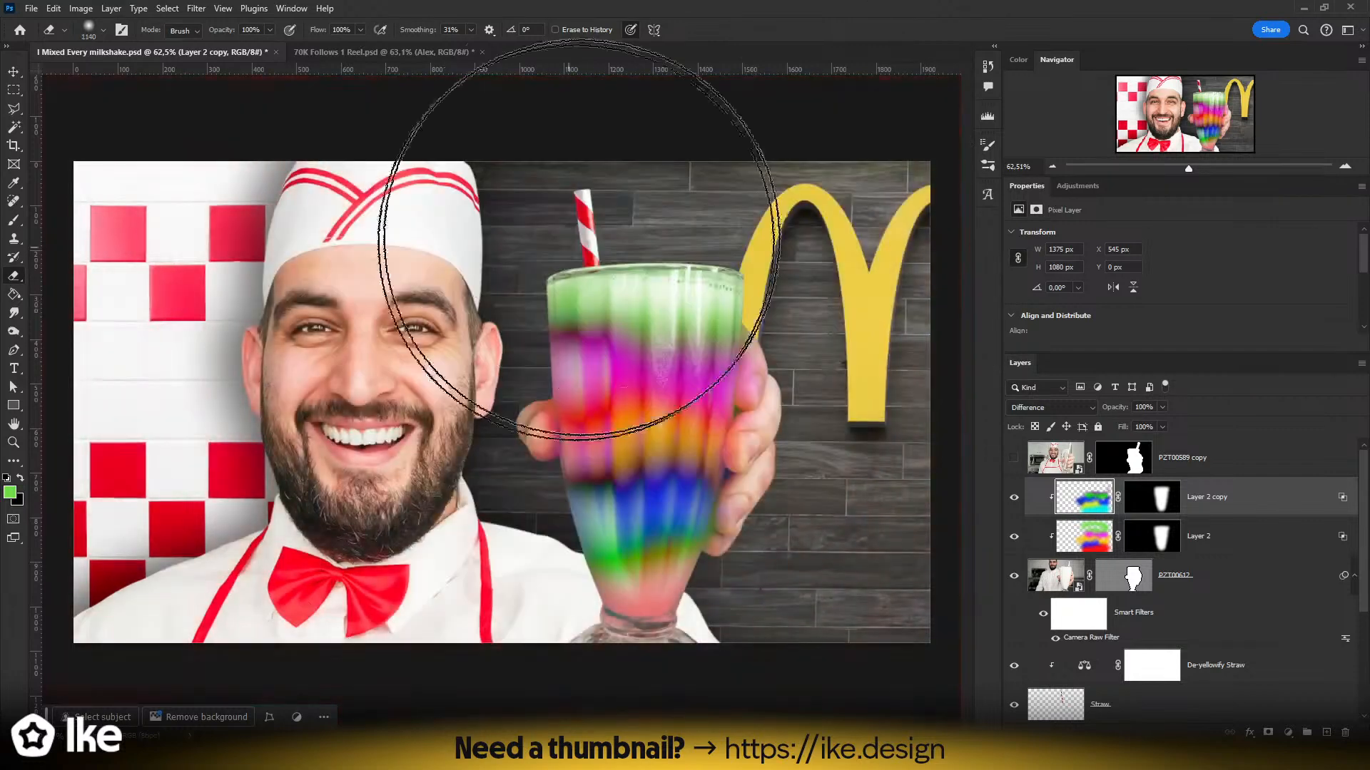
left_click(592, 207)
left_click(552, 192)
- Undo the eraser strokes on the inverted duplicate layer
key("z")
mouse_move(653, 362)
left_mouse_down()
mouse_move(570, 409)
mouse_move(589, 429)
left_mouse_up()
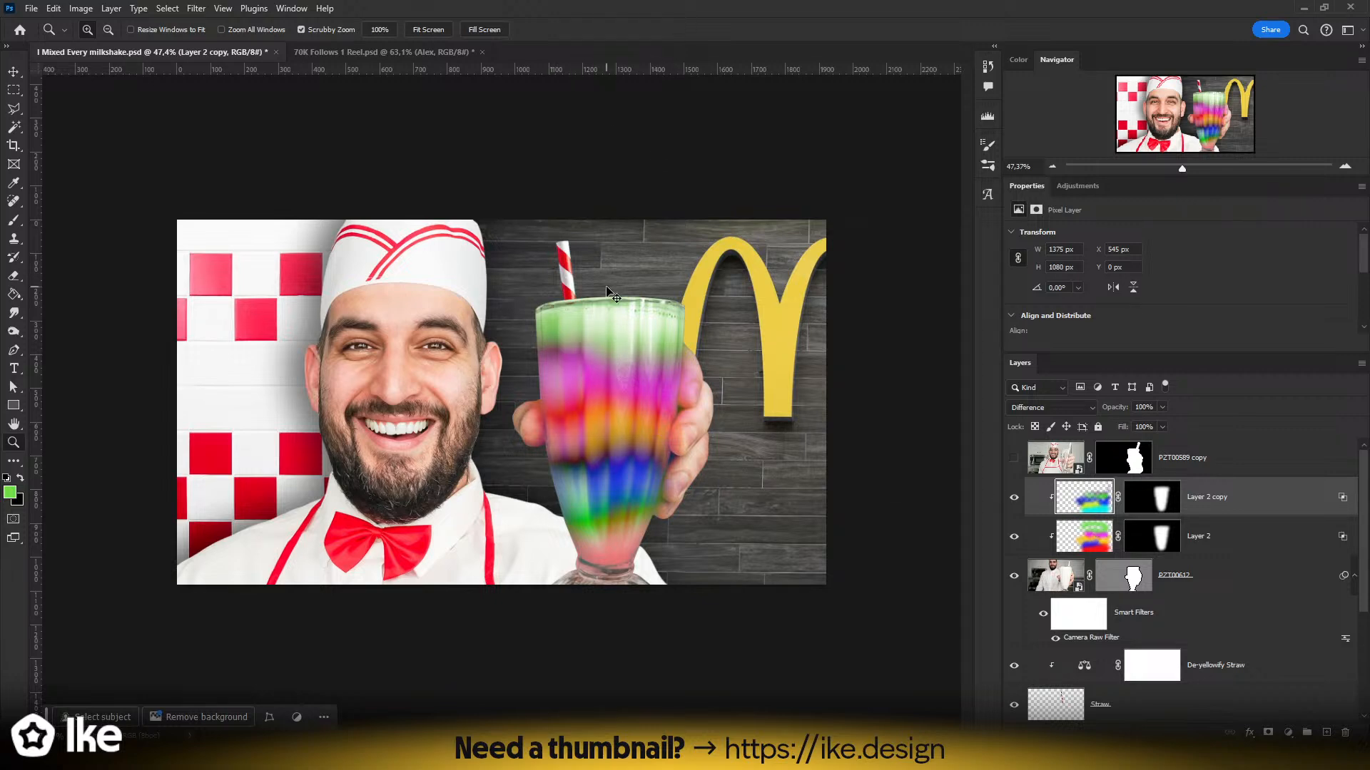
left_click(655, 373)
left_click_drag(655, 374, 657, 373)
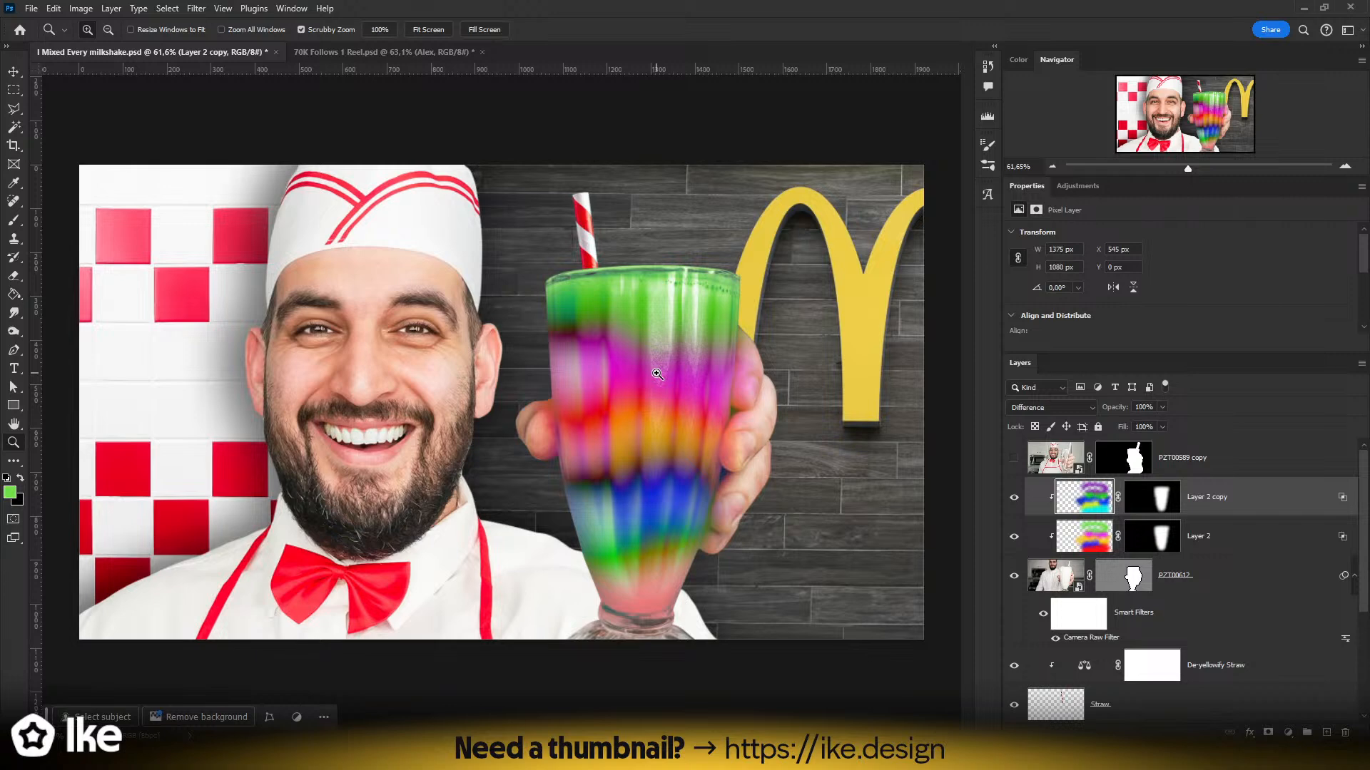
mouse_move(662, 351)
left_mouse_down()
mouse_move(700, 350)
mouse_move(687, 353)
left_mouse_up()
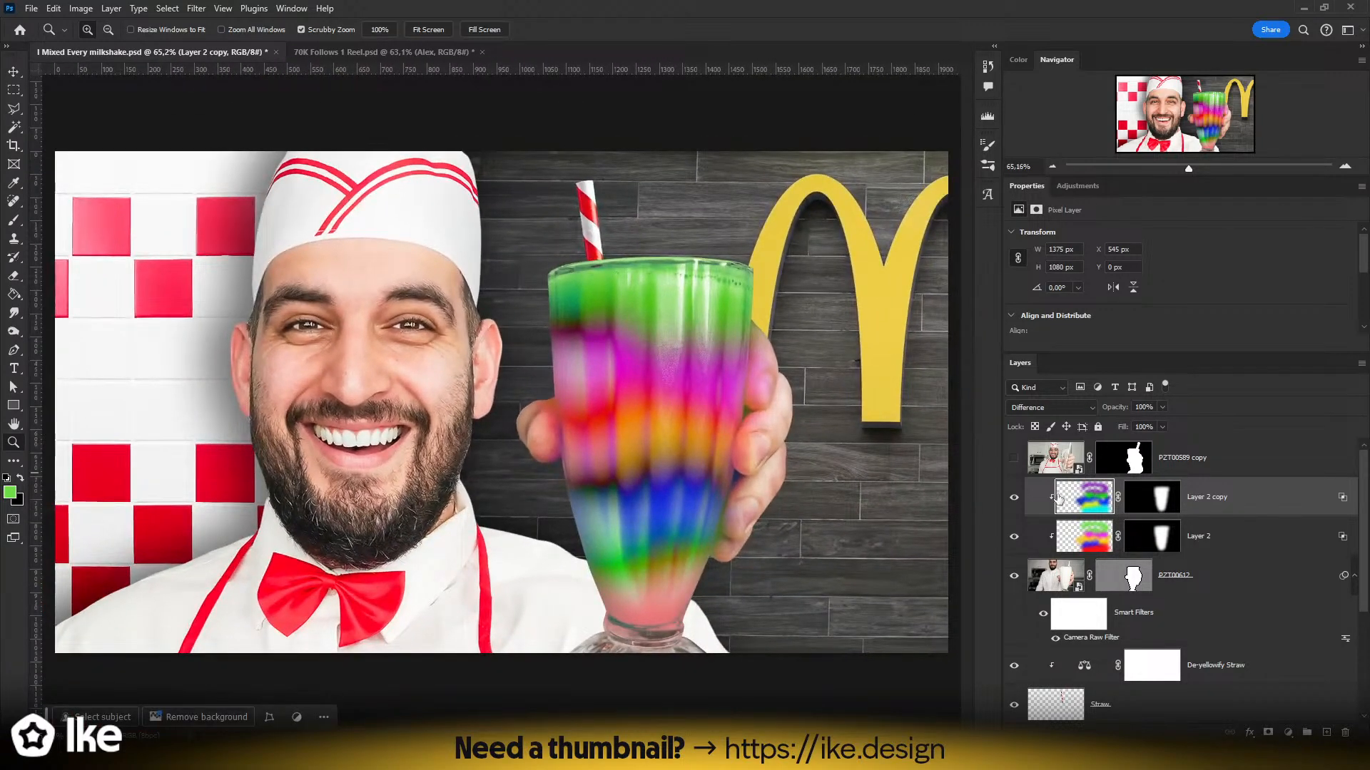
- Undo the blend mode changes, the inversion, the layer duplication and the Gaussian Blur, back to the smudged bands
key("Delete")
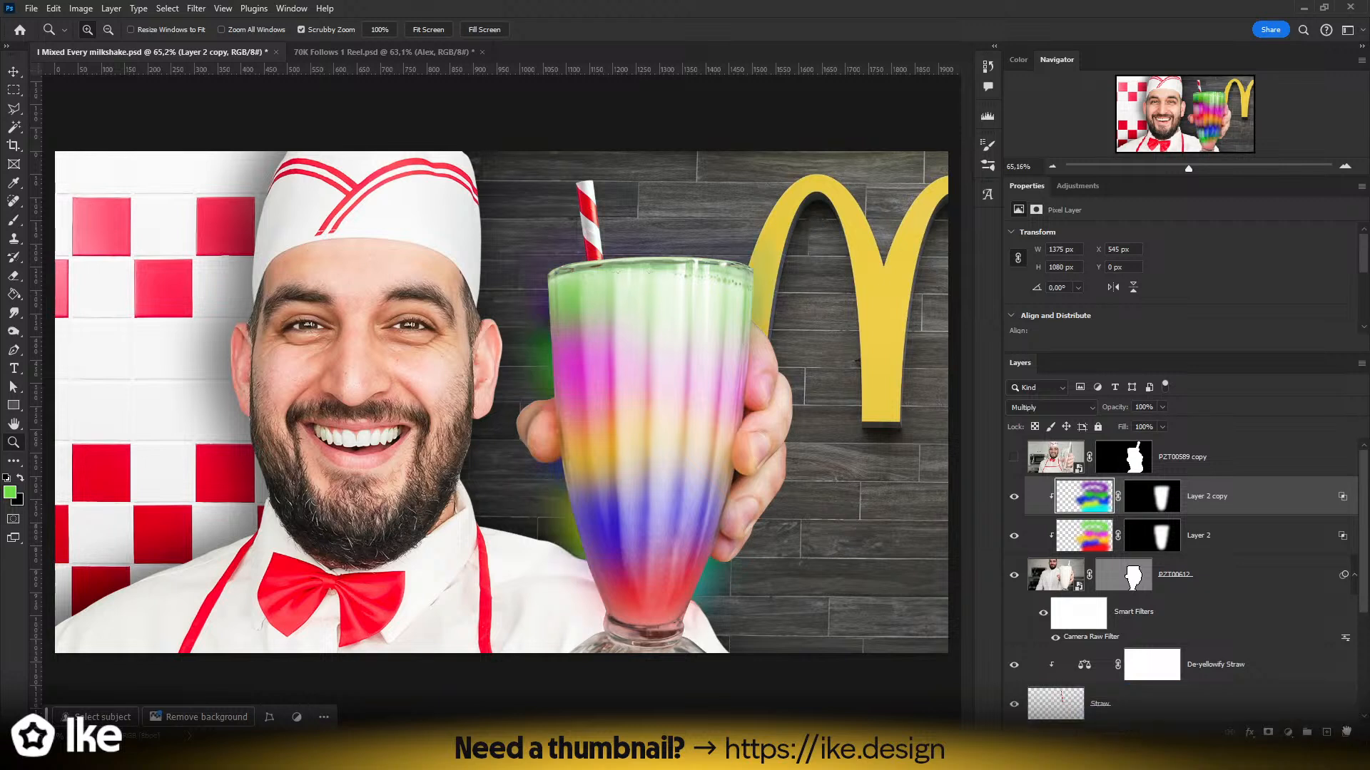
key("ctrl+z")
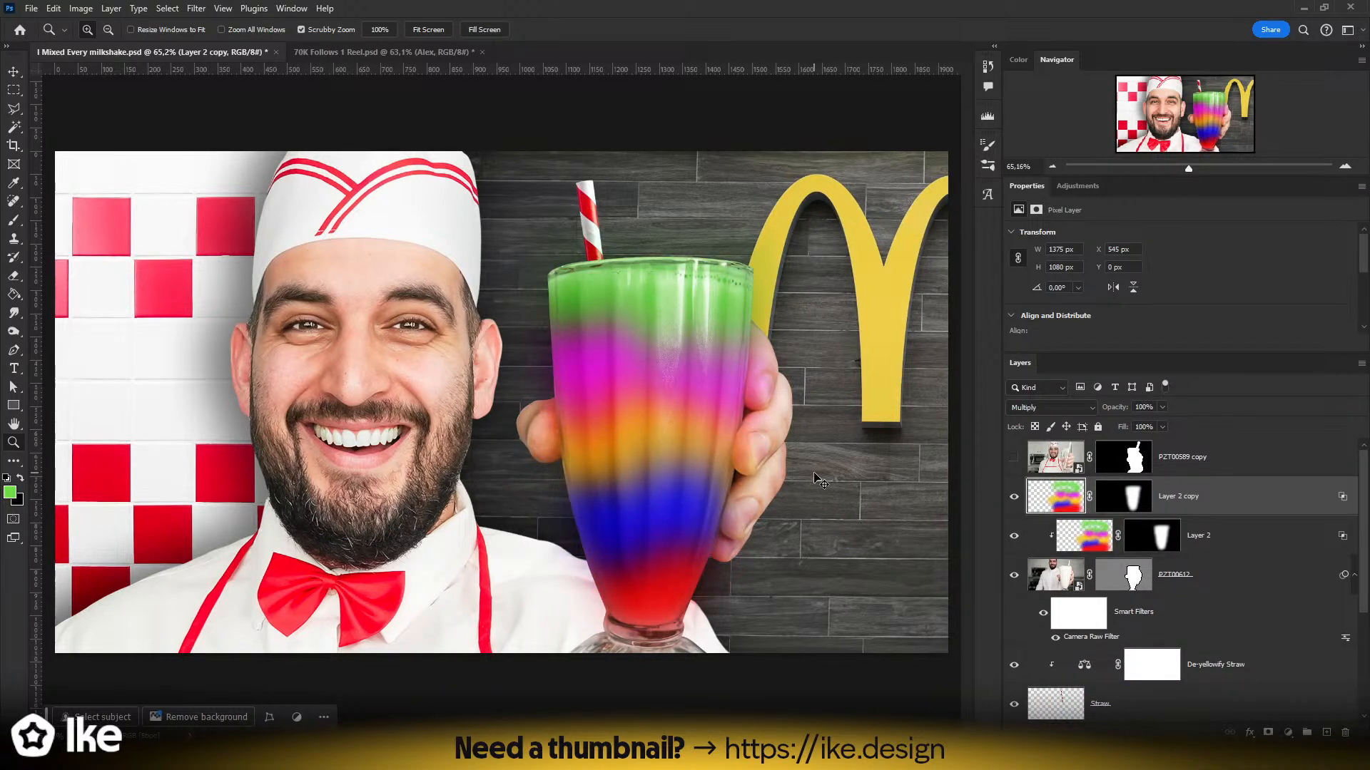
key("ctrl+alt+g")
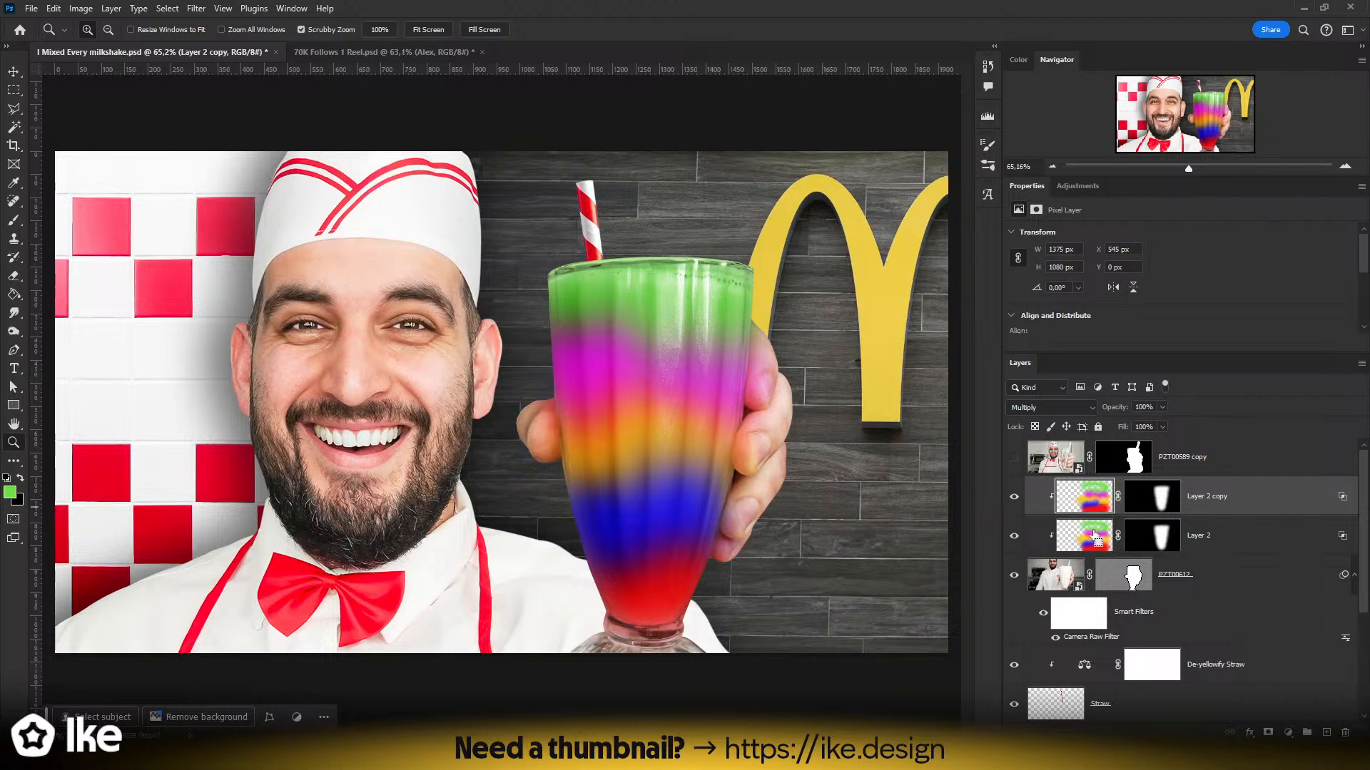
key("Delete")
key("ctrl+z")
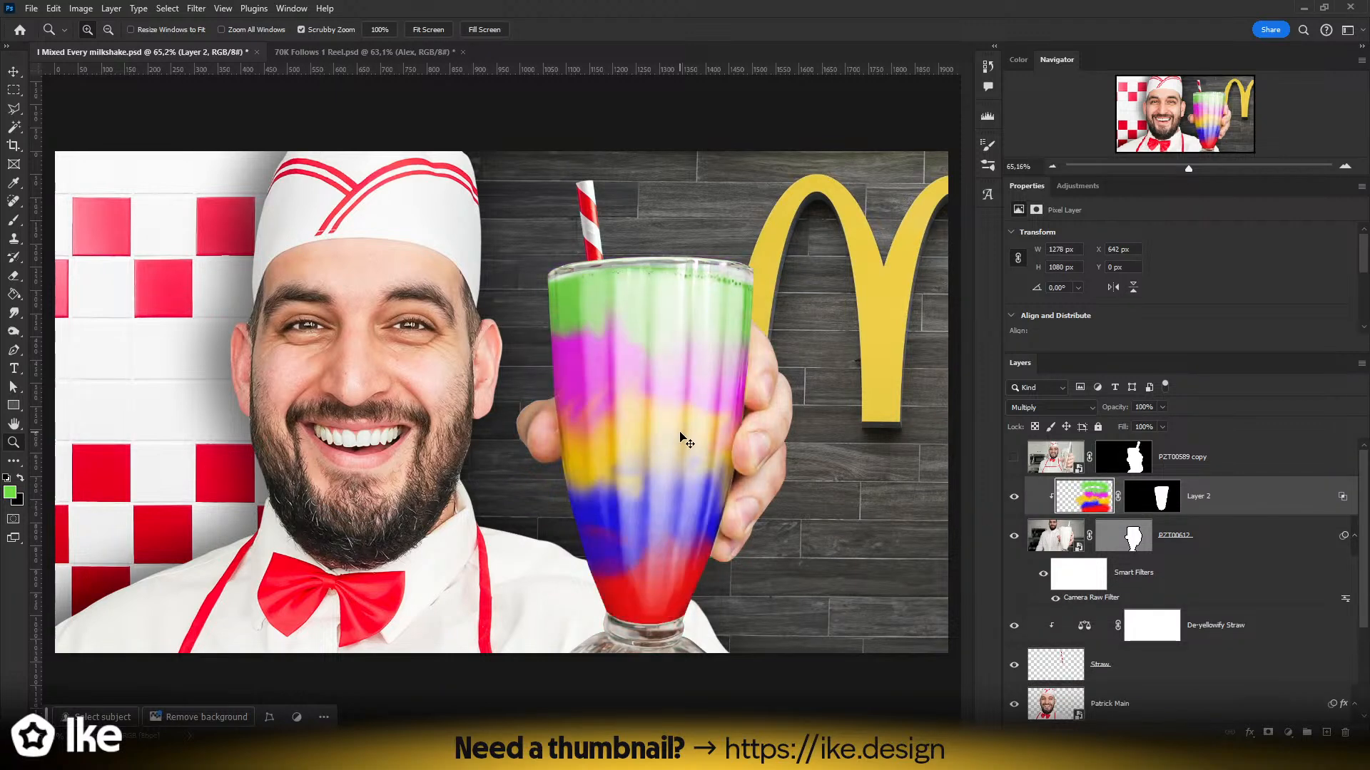
- Erase all the coloured bands from the milkshake colour layer with a huge eraser
left_click_drag(682, 454, 609, 467)
left_click_drag(534, 435, 605, 435)
mouse_move(197, 756)
left_click(150, 688)
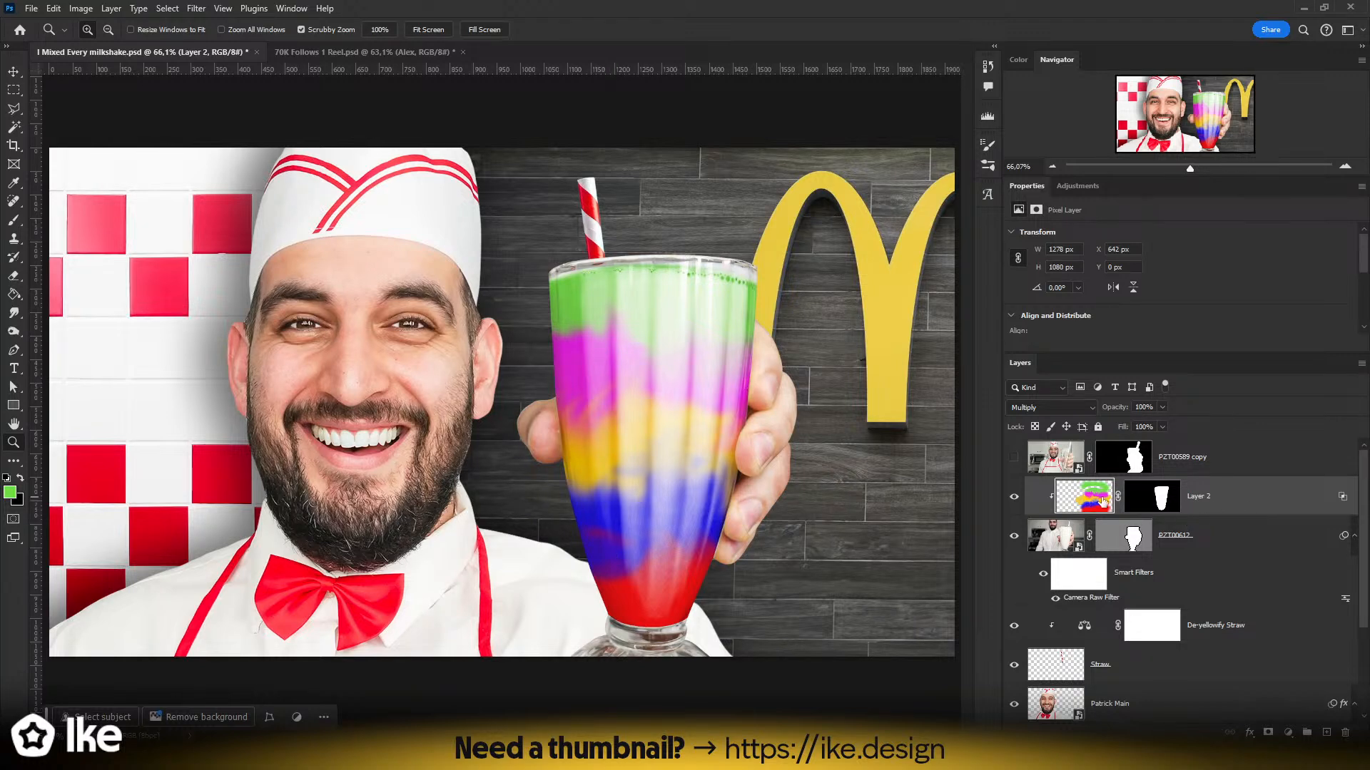
key("e")
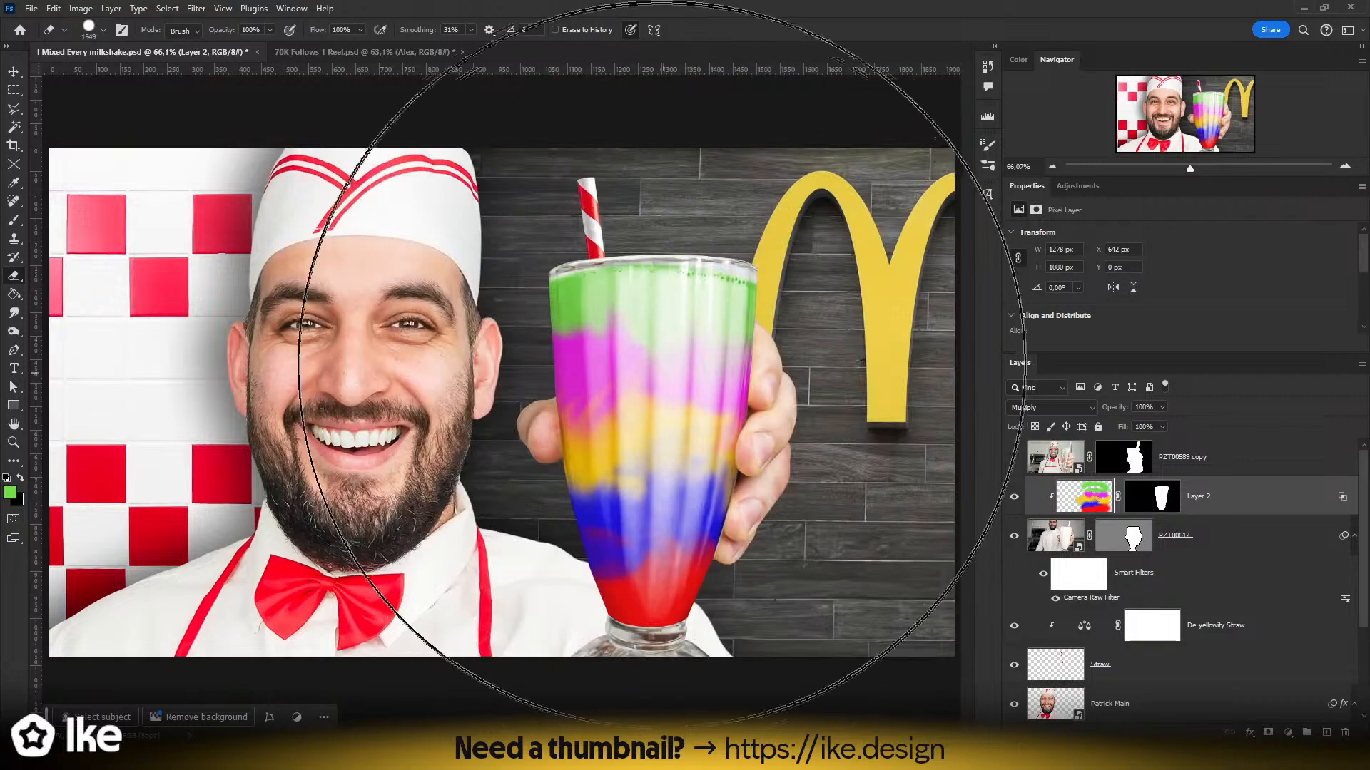
left_click(665, 371)
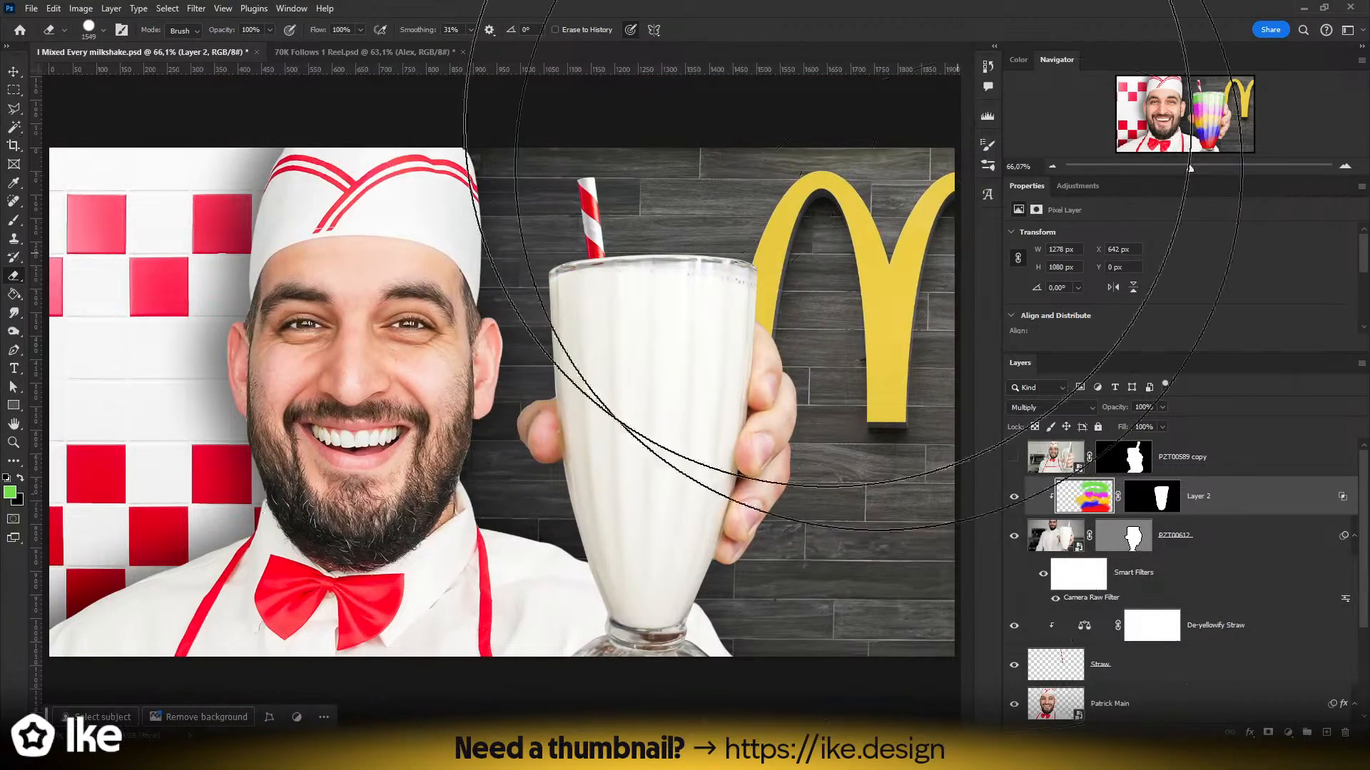
- Paint black with a soft brush on the colour layer's mask to exclude the glass rim
key("z")
mouse_move(662, 310)
left_mouse_down()
mouse_move(700, 302)
mouse_move(510, 320)
mouse_move(532, 319)
left_mouse_up()
key("b")
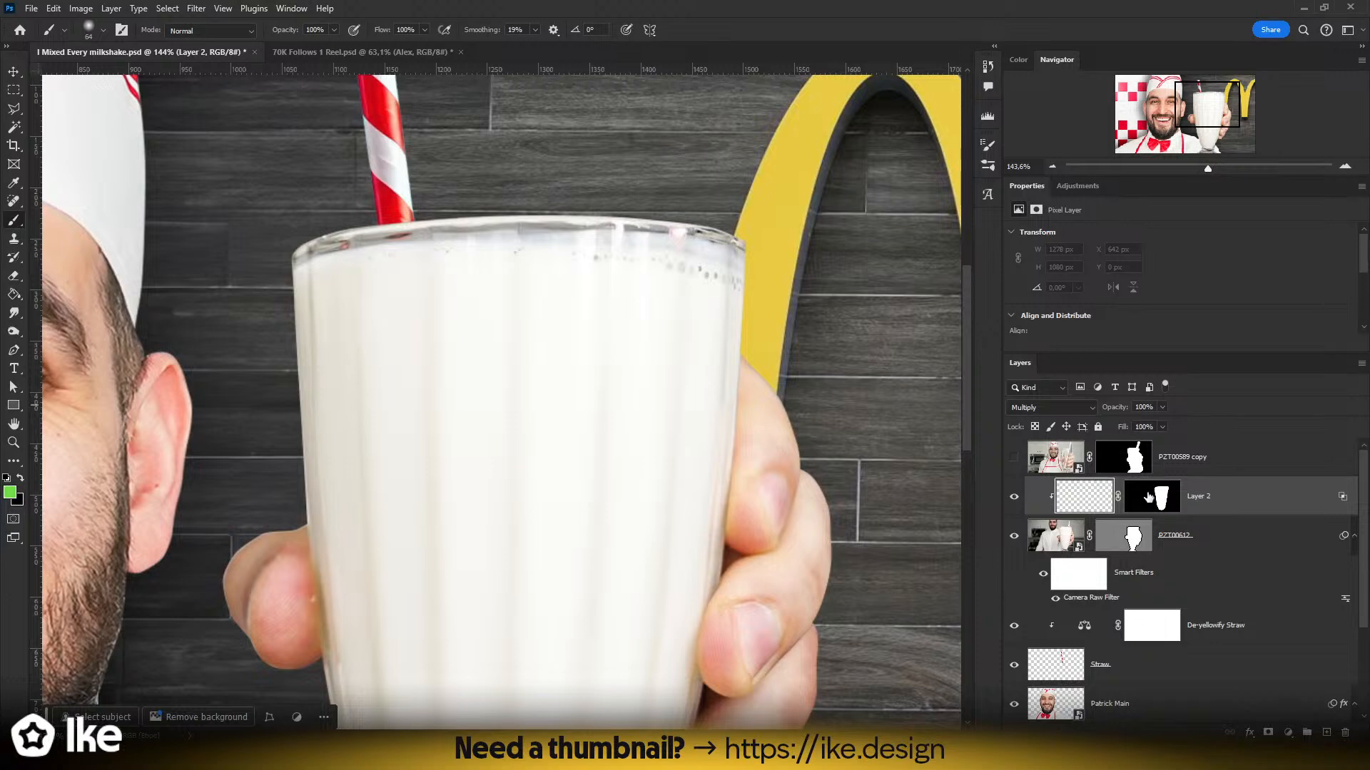
left_click(1147, 497)
key("z")
left_click_drag(471, 221, 507, 223)
key("b")
left_click_drag(259, 280, 273, 281)
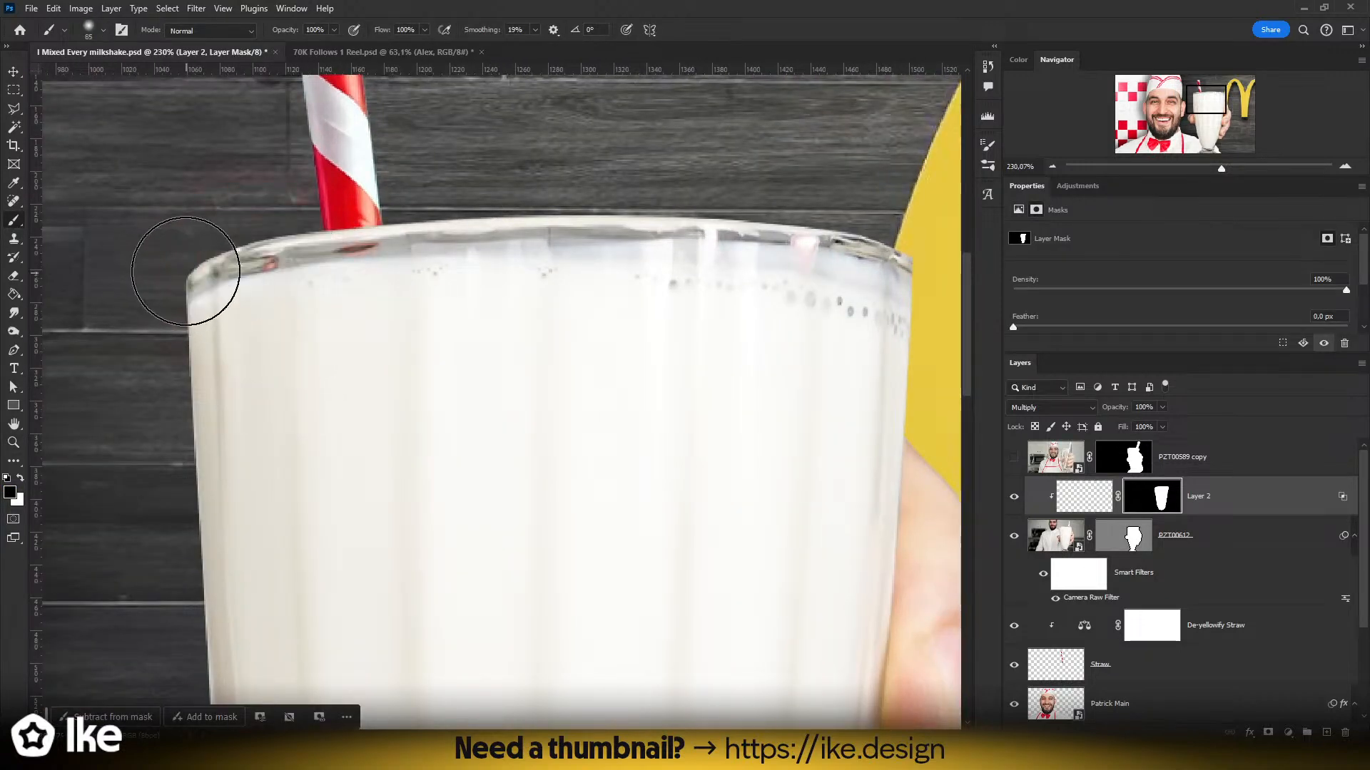
mouse_move(158, 257)
left_mouse_down()
mouse_move(279, 218)
mouse_move(356, 211)
mouse_move(657, 218)
mouse_move(853, 242)
left_mouse_up()
mouse_move(926, 270)
left_mouse_down()
mouse_move(770, 212)
mouse_move(509, 179)
mouse_move(322, 190)
mouse_move(182, 227)
left_mouse_up()
- Choose a saturated red and paint a soft, sloping band on the colour layer just below the glass rim
left_click(1070, 499)
scroll(453, 419, "down", 5)
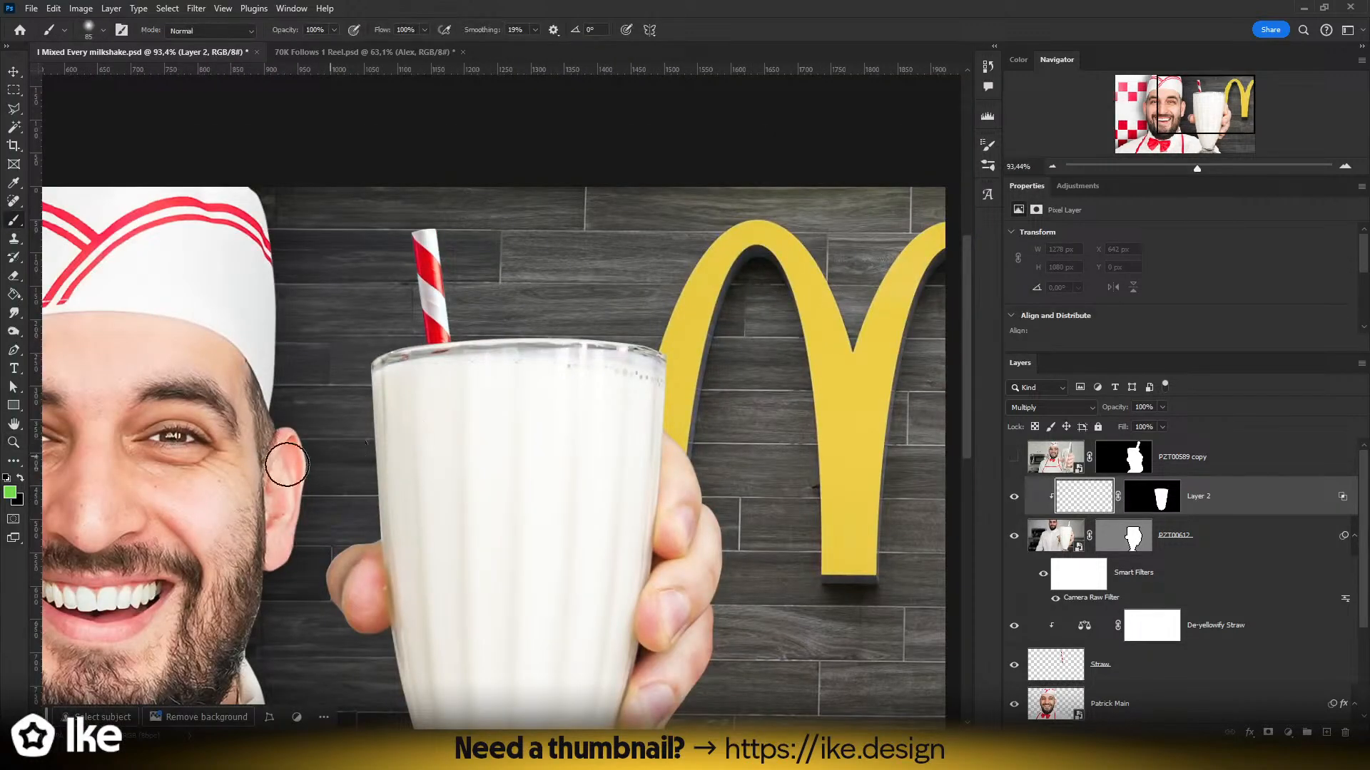
left_click(10, 492)
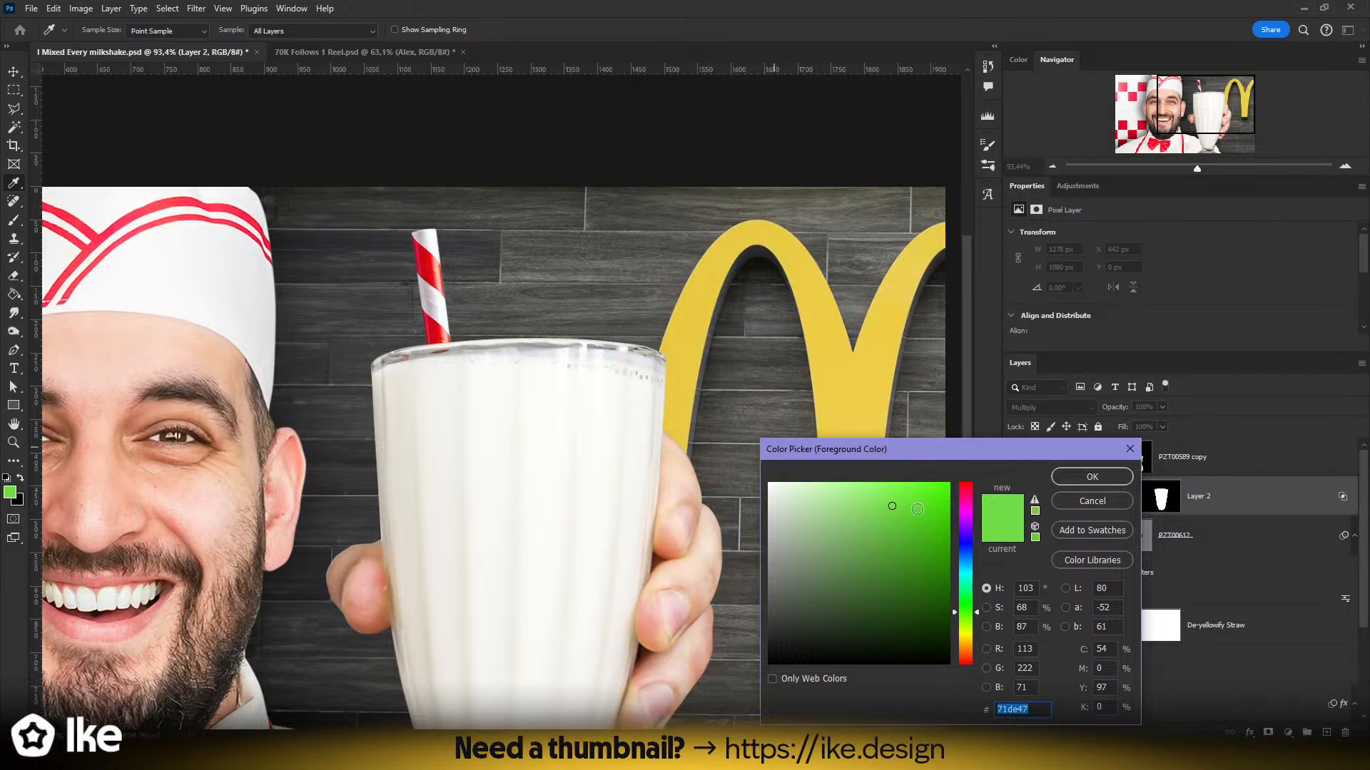
left_click_drag(968, 600, 967, 707)
left_click_drag(923, 528, 920, 489)
left_click(1098, 479)
key("z")
left_click_drag(541, 411, 606, 410)
left_click_drag(285, 356, 326, 361)
left_click_drag(202, 339, 237, 339)
mouse_move(140, 319)
left_mouse_down()
mouse_move(301, 278)
mouse_move(677, 310)
mouse_move(338, 298)
mouse_move(488, 291)
mouse_move(646, 316)
mouse_move(753, 353)
mouse_move(868, 422)
mouse_move(805, 424)
left_mouse_up()
key("ctrl+z")
scroll(636, 418, "down", 3)
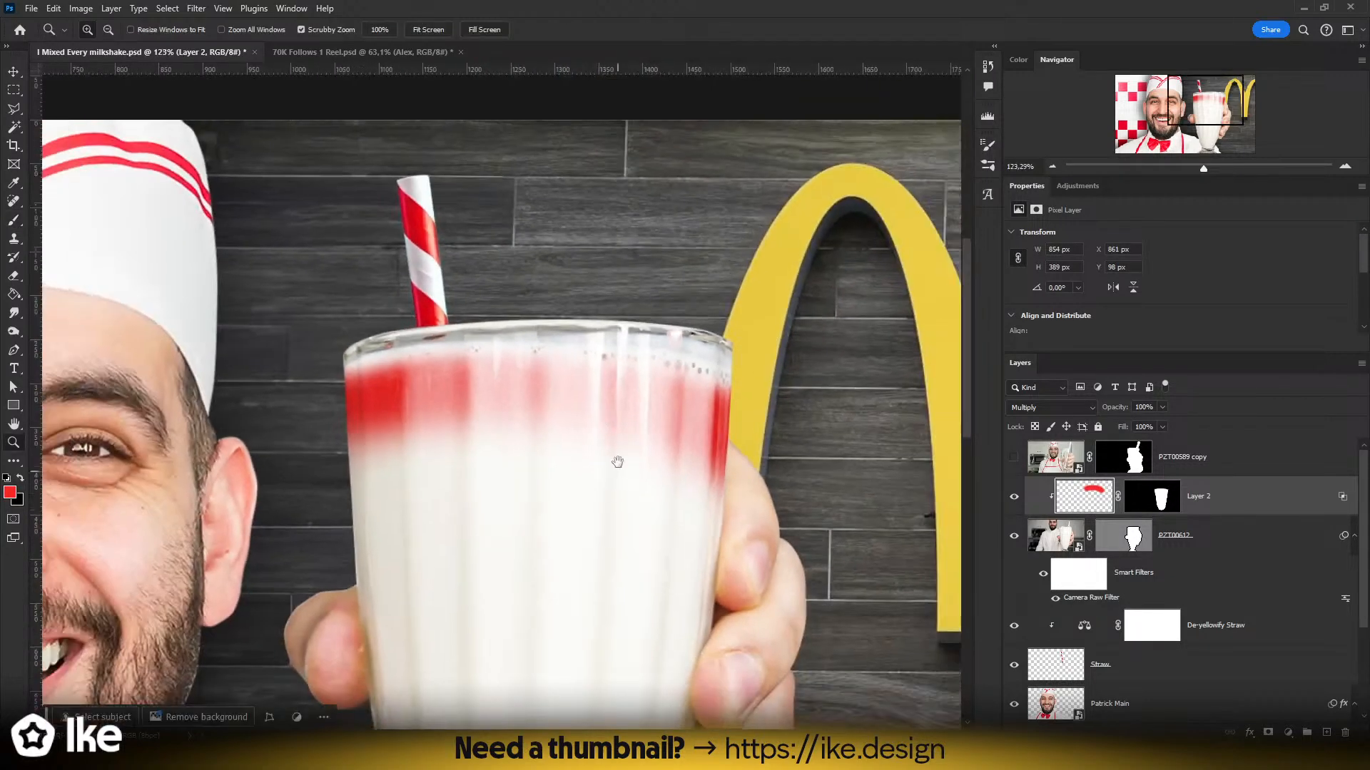
- Lock the colour layer's transparent pixels and recolour the top band with the pinkish red sampled from the hat stripe
left_click(9, 492)
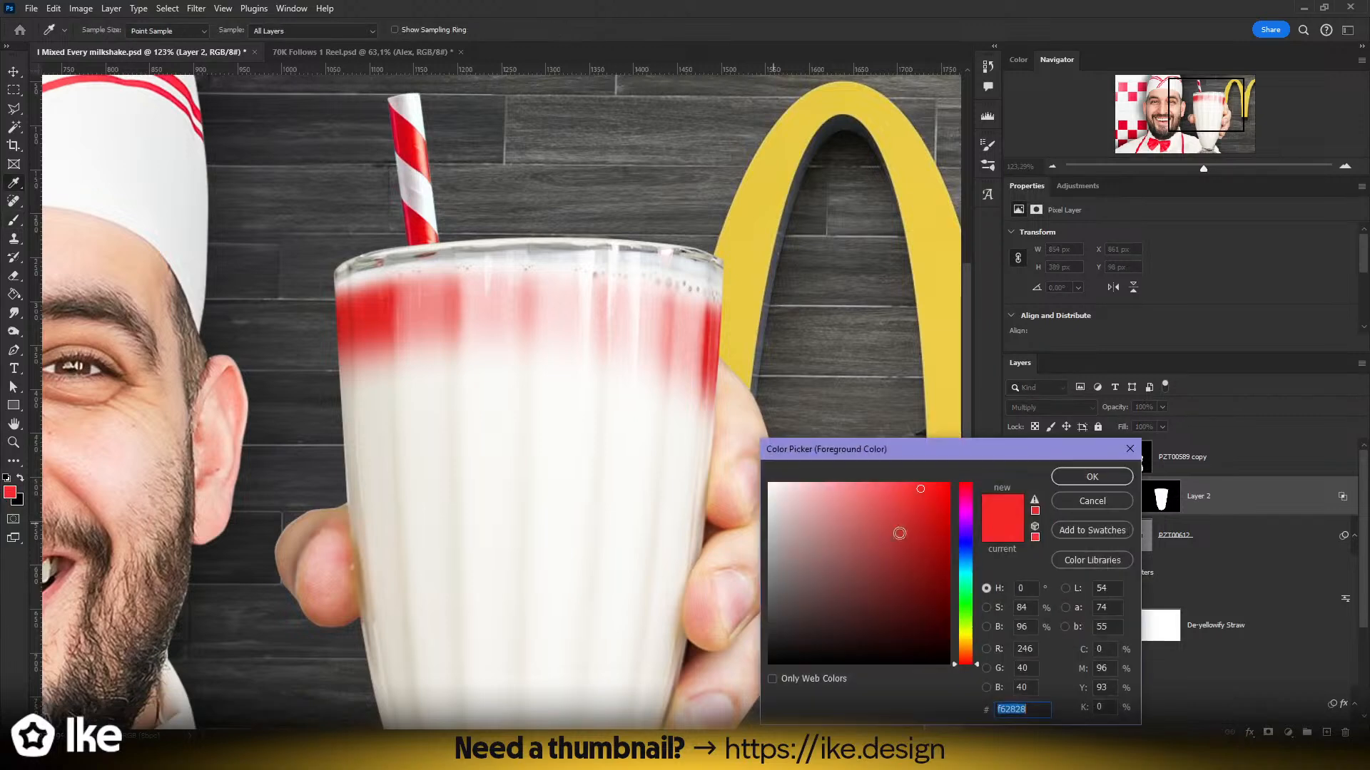
left_click_drag(934, 433, 919, 427)
left_click(1091, 475)
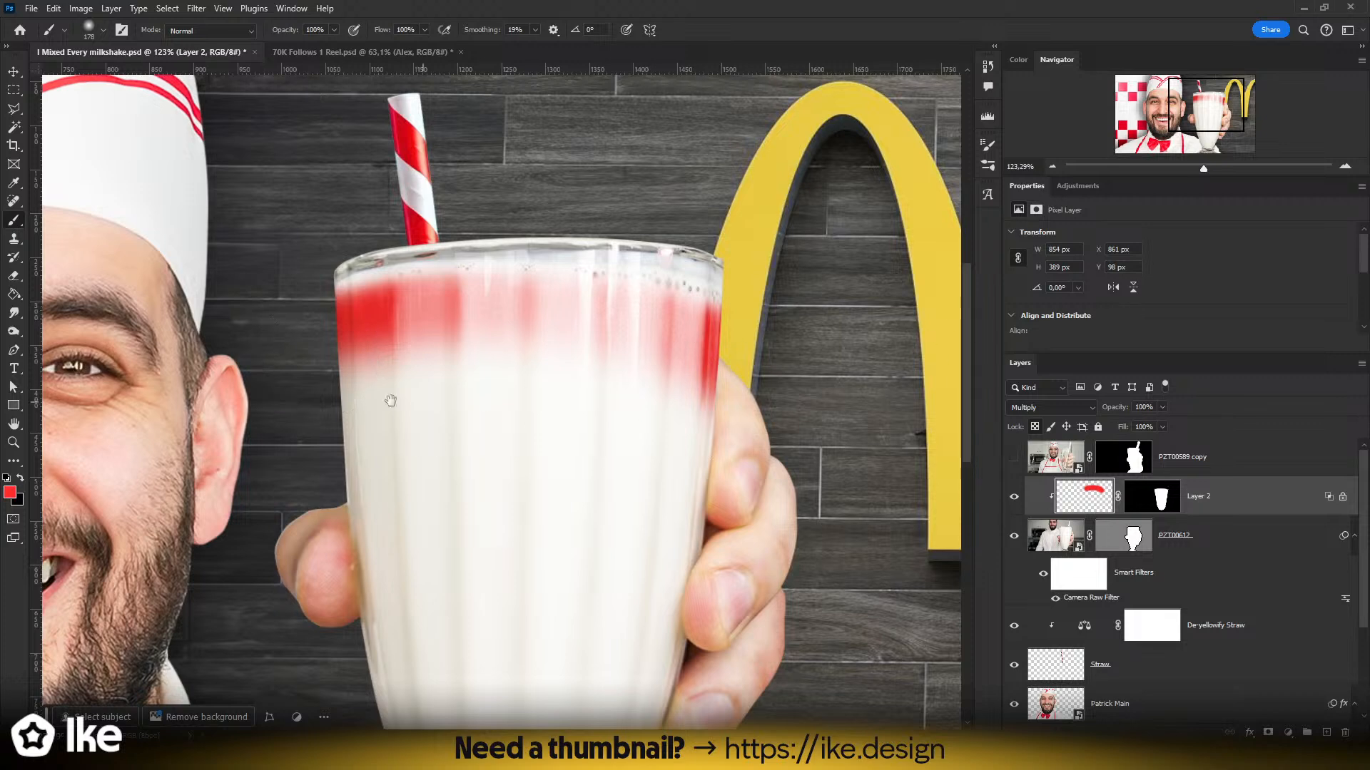
left_click_drag(480, 400, 782, 470)
key("i")
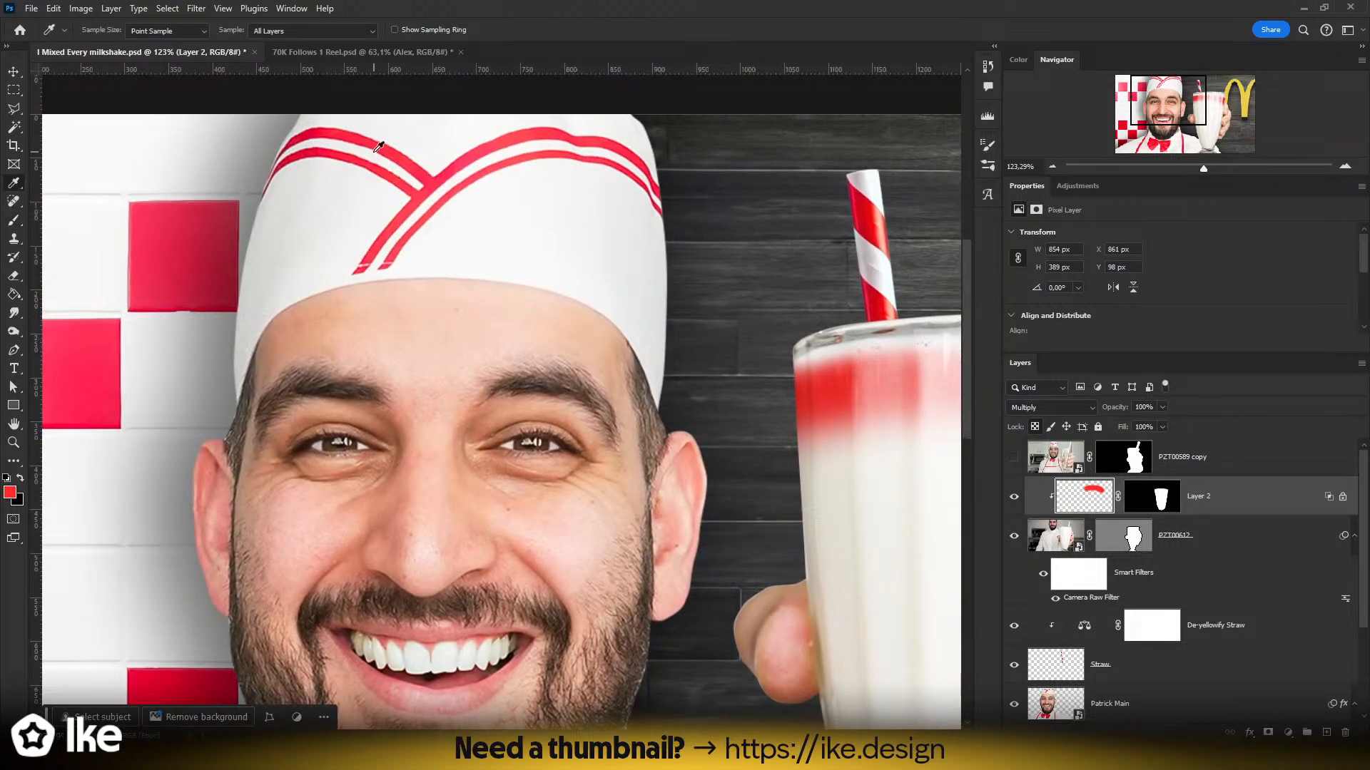
key("b")
left_click_drag(642, 305, 328, 328)
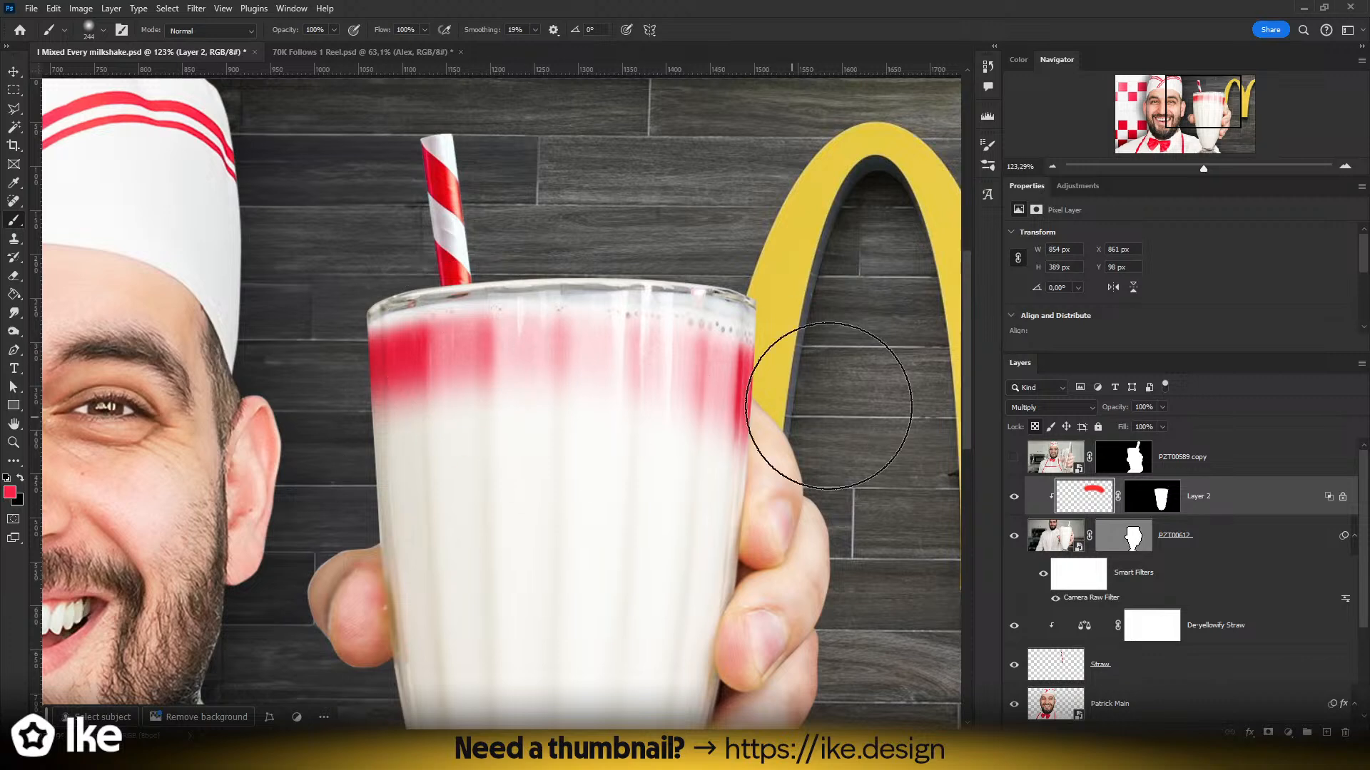
- Choose orange ff8523, unlock the layer's transparent pixels, and paint a soft orange band directly below the red one
left_click(9, 492)
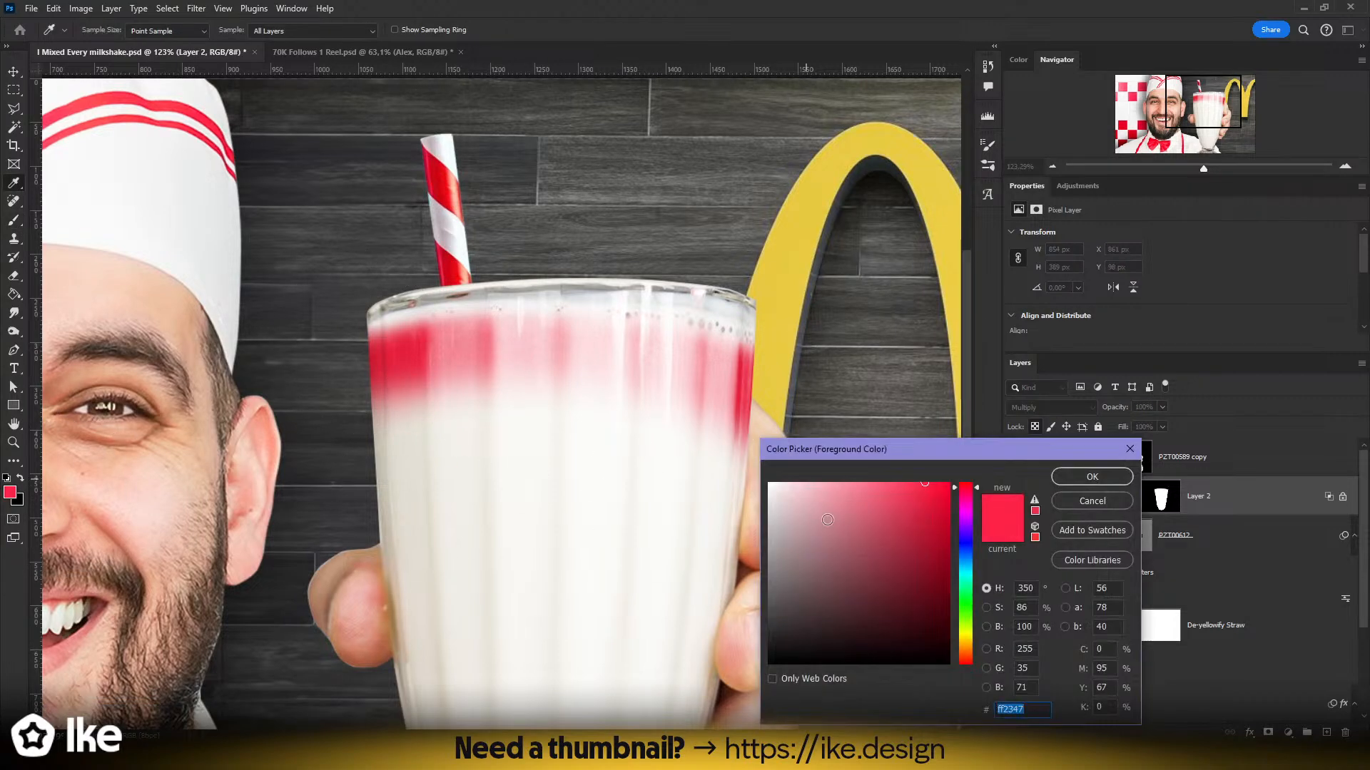
left_click(964, 651)
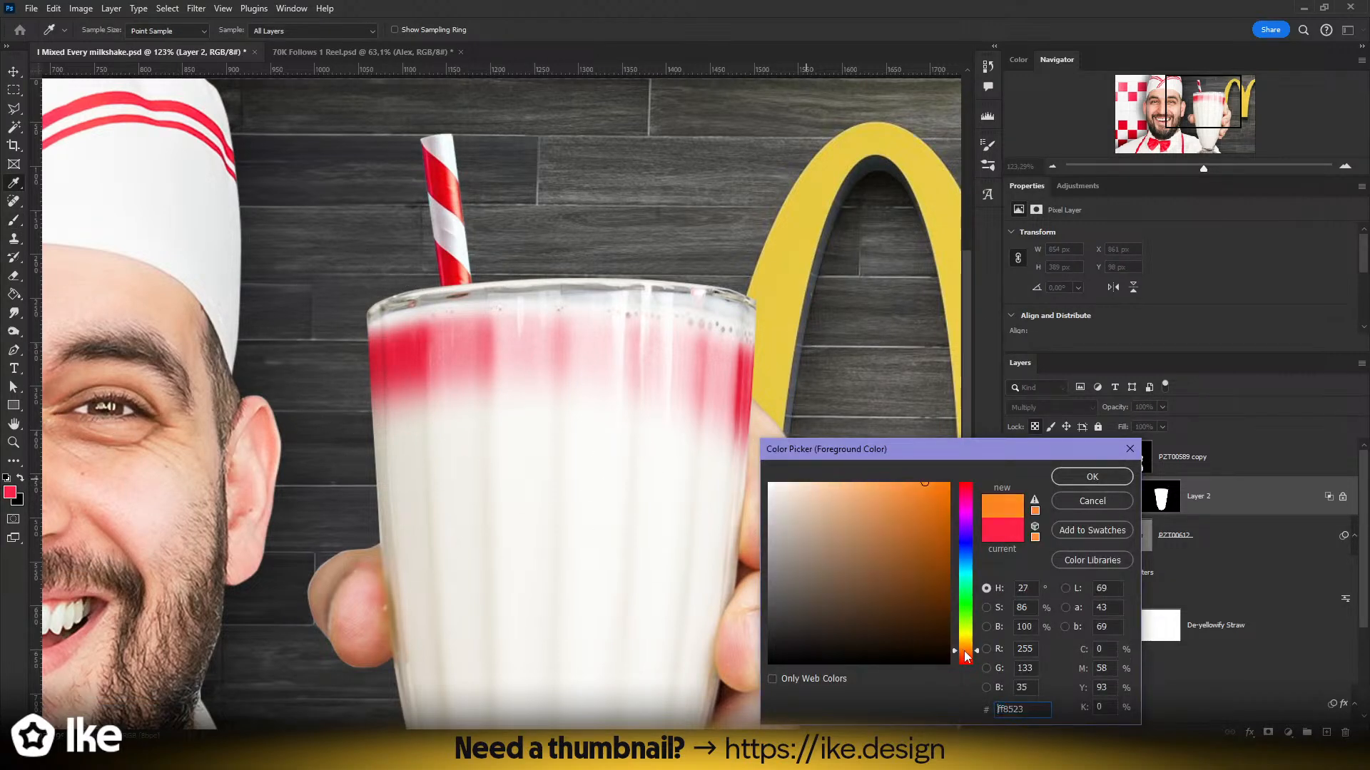
left_click(1092, 476)
right_click(383, 459, "alt")
left_click_drag(338, 435, 454, 434)
key("ctrl+z")
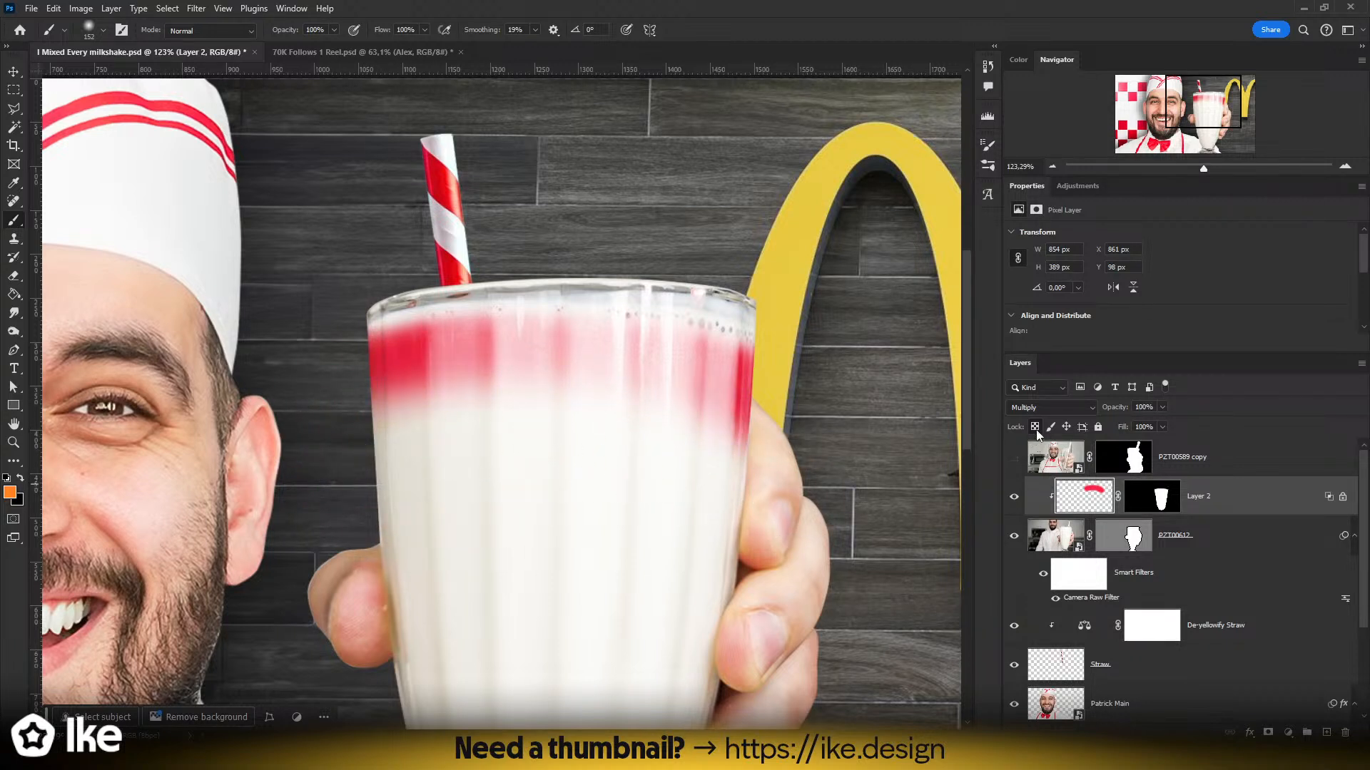
mouse_move(351, 430)
left_mouse_down()
mouse_move(619, 452)
mouse_move(820, 495)
left_mouse_up()
key("ctrl+z")
right_click(413, 459, "alt")
mouse_move(343, 438)
left_mouse_down()
mouse_move(575, 433)
mouse_move(758, 480)
left_mouse_up()
- Choose a saturated yellow and paint a soft band across the milkshake below the orange one with a slightly larger brush
scroll(685, 345, "down", 3)
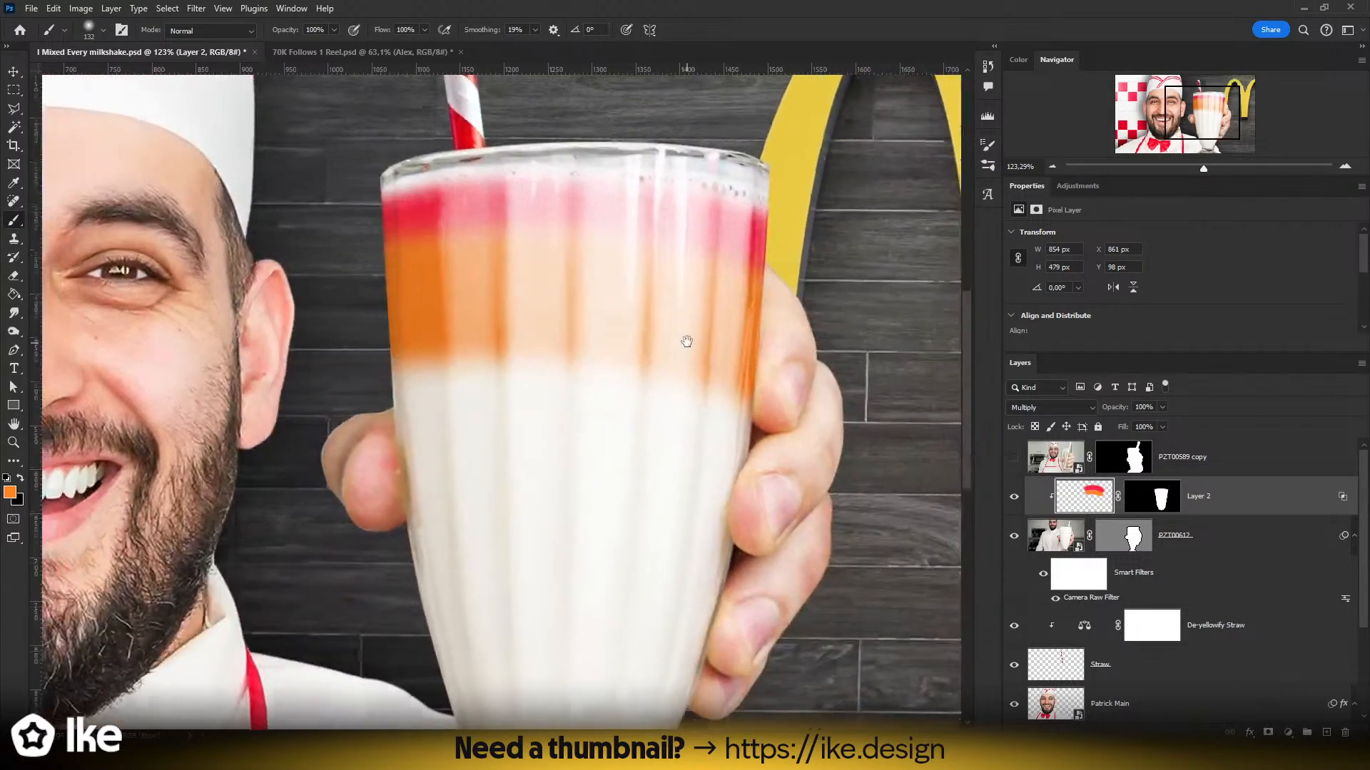
left_click(8, 494)
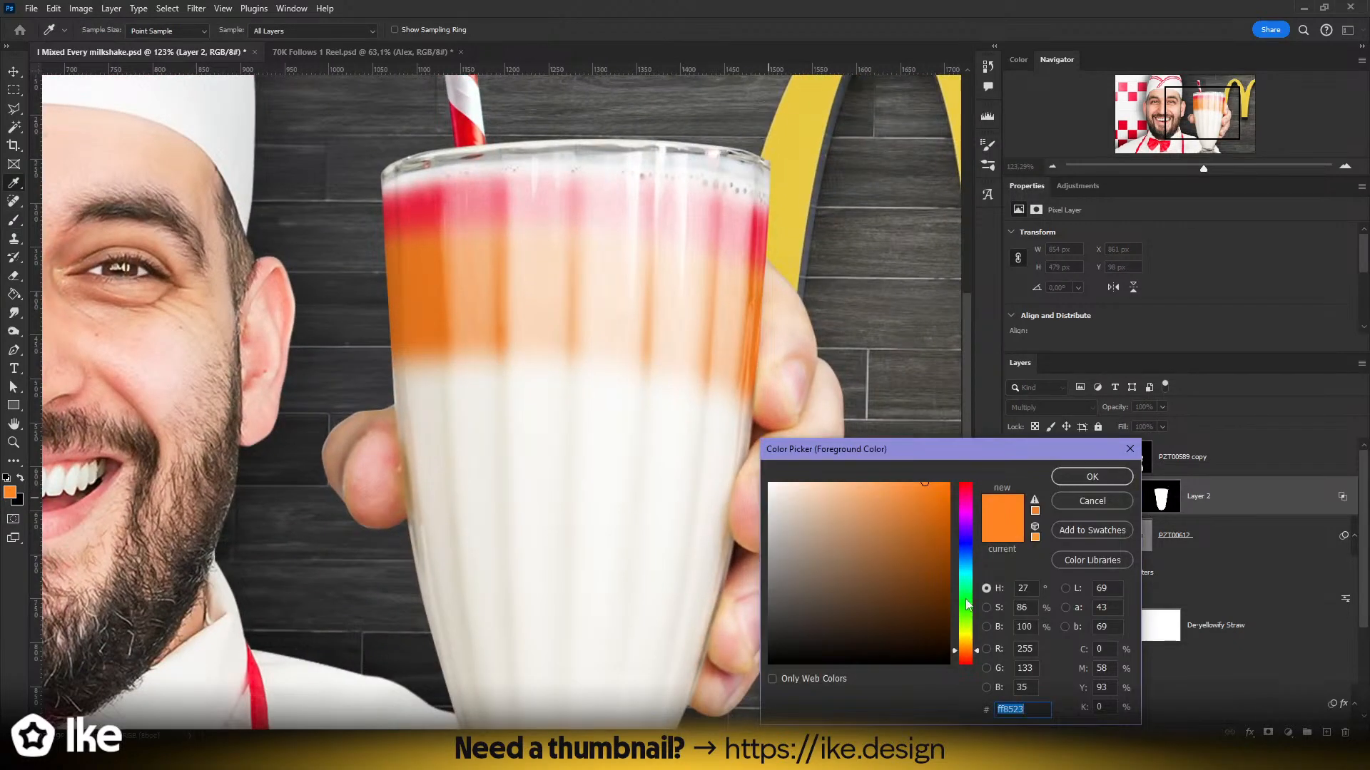
left_click(964, 640)
left_click(1092, 477)
mouse_move(336, 400)
left_mouse_down()
mouse_move(657, 410)
mouse_move(825, 445)
left_mouse_up()
key("ctrl+z")
key("]")
mouse_move(312, 389)
left_mouse_down()
mouse_move(517, 389)
mouse_move(761, 418)
mouse_move(869, 405)
left_mouse_up()
key("ctrl+z")
mouse_move(357, 401)
left_mouse_down()
mouse_move(780, 421)
mouse_move(880, 391)
left_mouse_up()
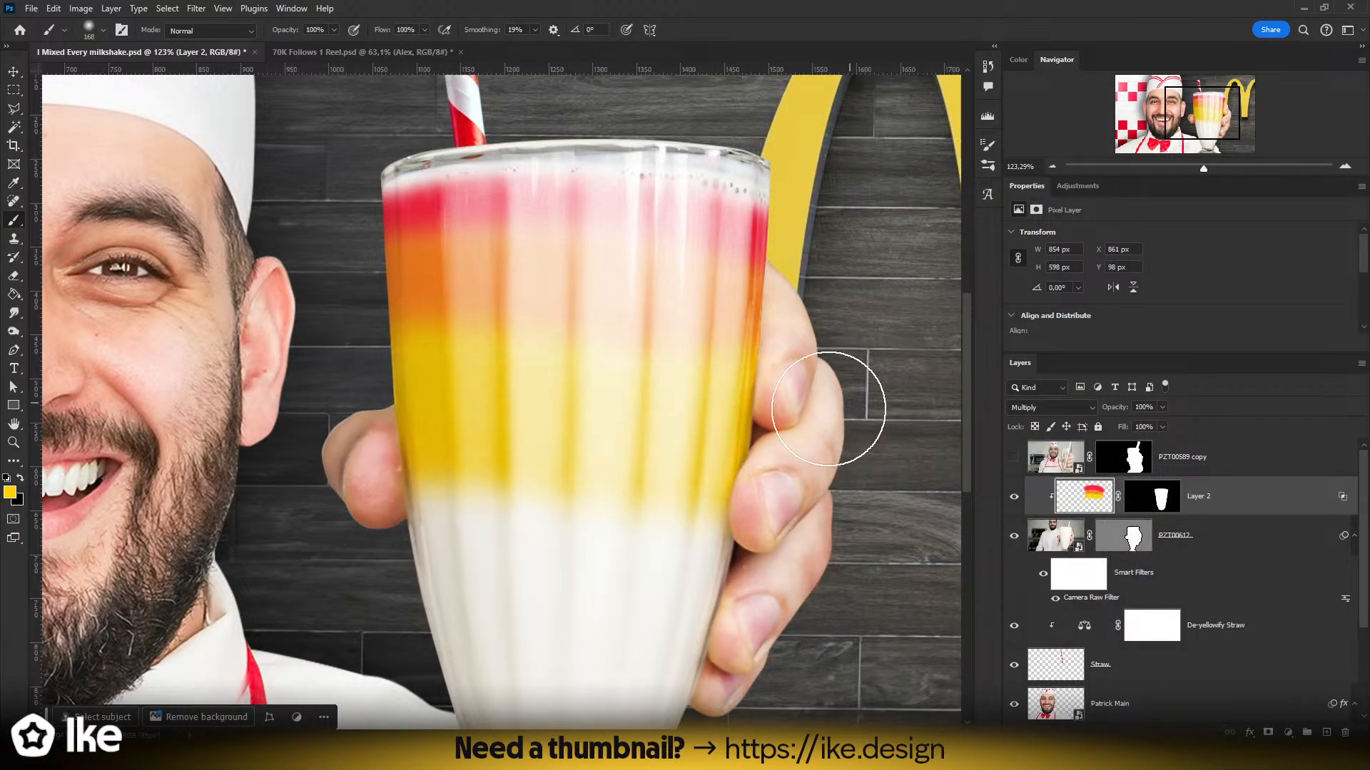
- Choose lime green 98ff04 and paint a soft band across the milkshake directly below the yellow one
left_click(9, 491)
left_click(965, 622)
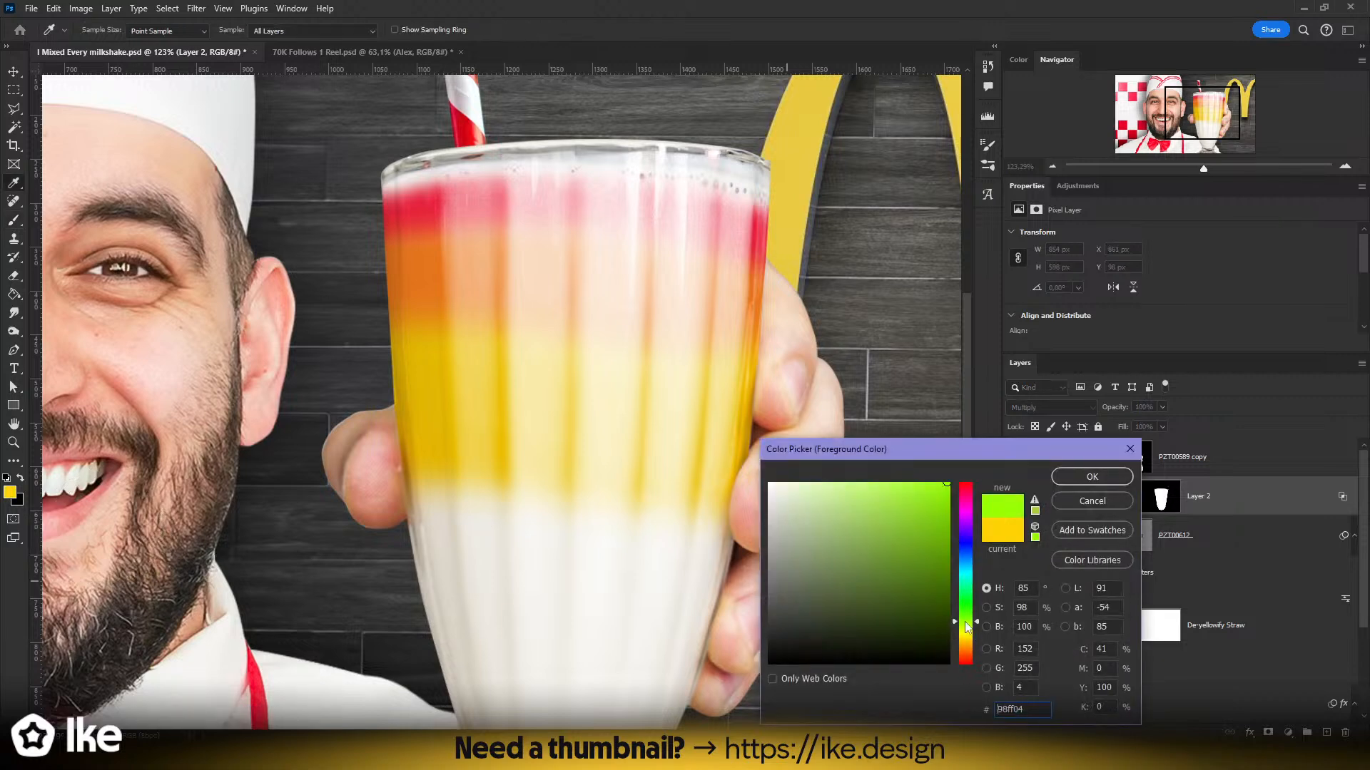
left_click(1092, 476)
left_click_drag(342, 542, 749, 492)
key("ctrl+z")
mouse_move(401, 497)
left_mouse_down()
mouse_move(727, 525)
mouse_move(908, 490)
left_mouse_up()
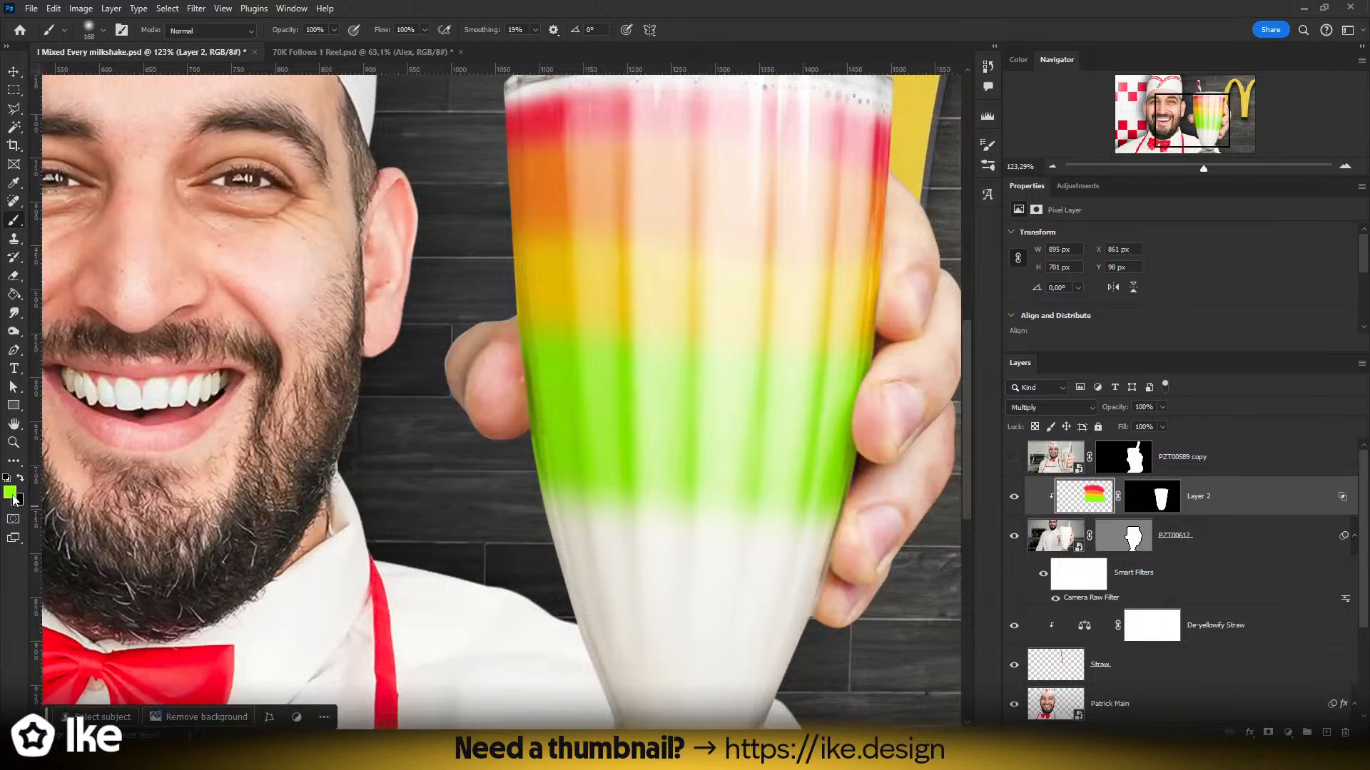
- Choose cyan 04e4ff and paint a soft band across the milkshake directly below the green one
left_click(10, 492)
left_click_drag(967, 587, 964, 571)
left_click(1070, 478)
key("b")
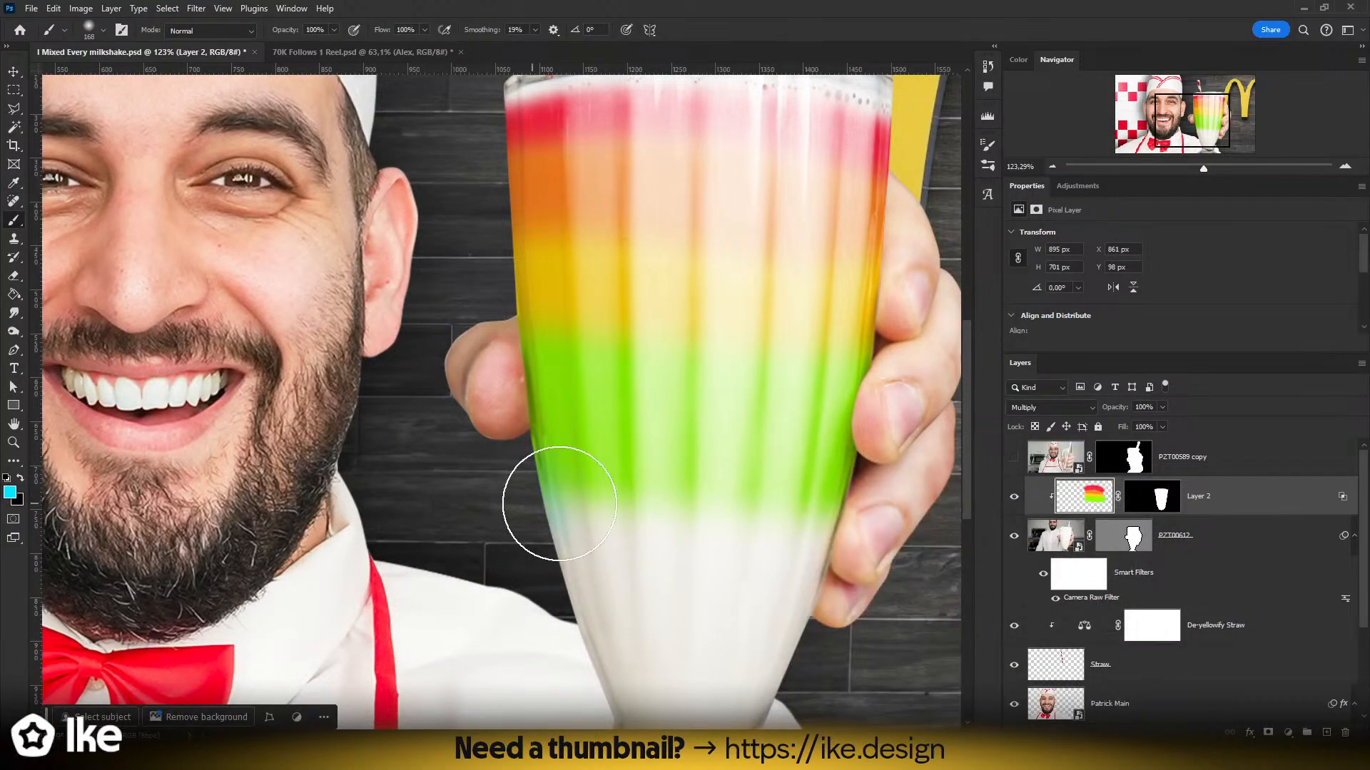
left_click_drag(514, 499, 955, 528)
- Choose purple 7826ff and paint a soft band over the narrow part of the milkshake below the cyan one
left_click(9, 492)
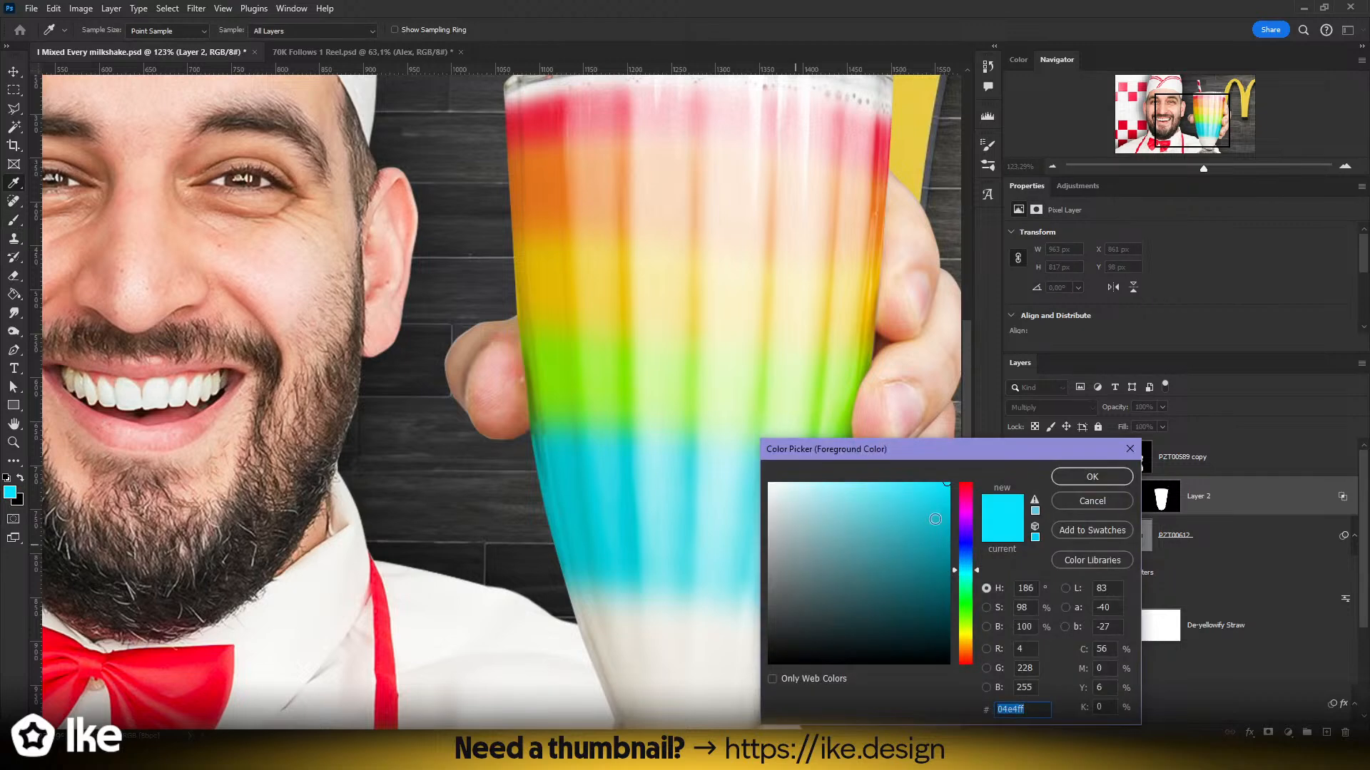
left_click(969, 532)
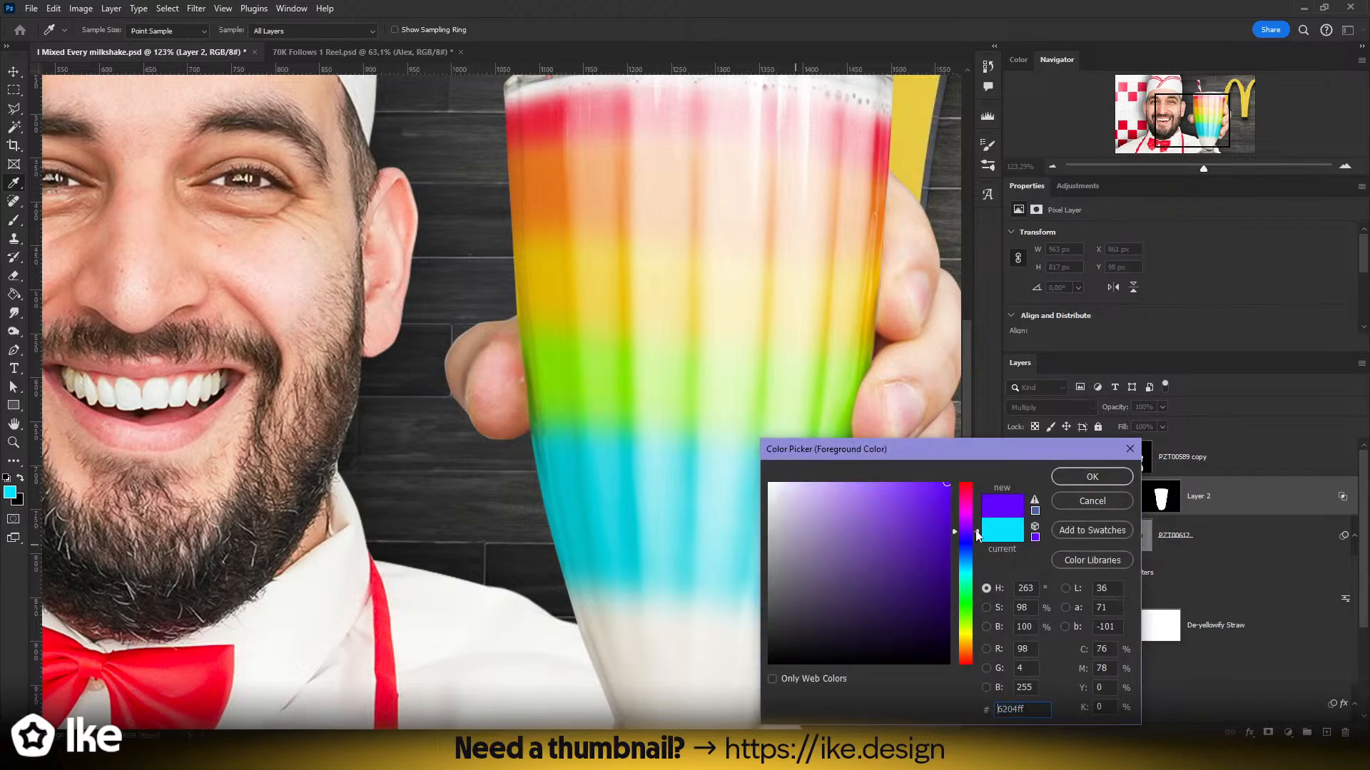
left_click(922, 483)
left_click(1073, 476)
left_click_drag(654, 518, 596, 409)
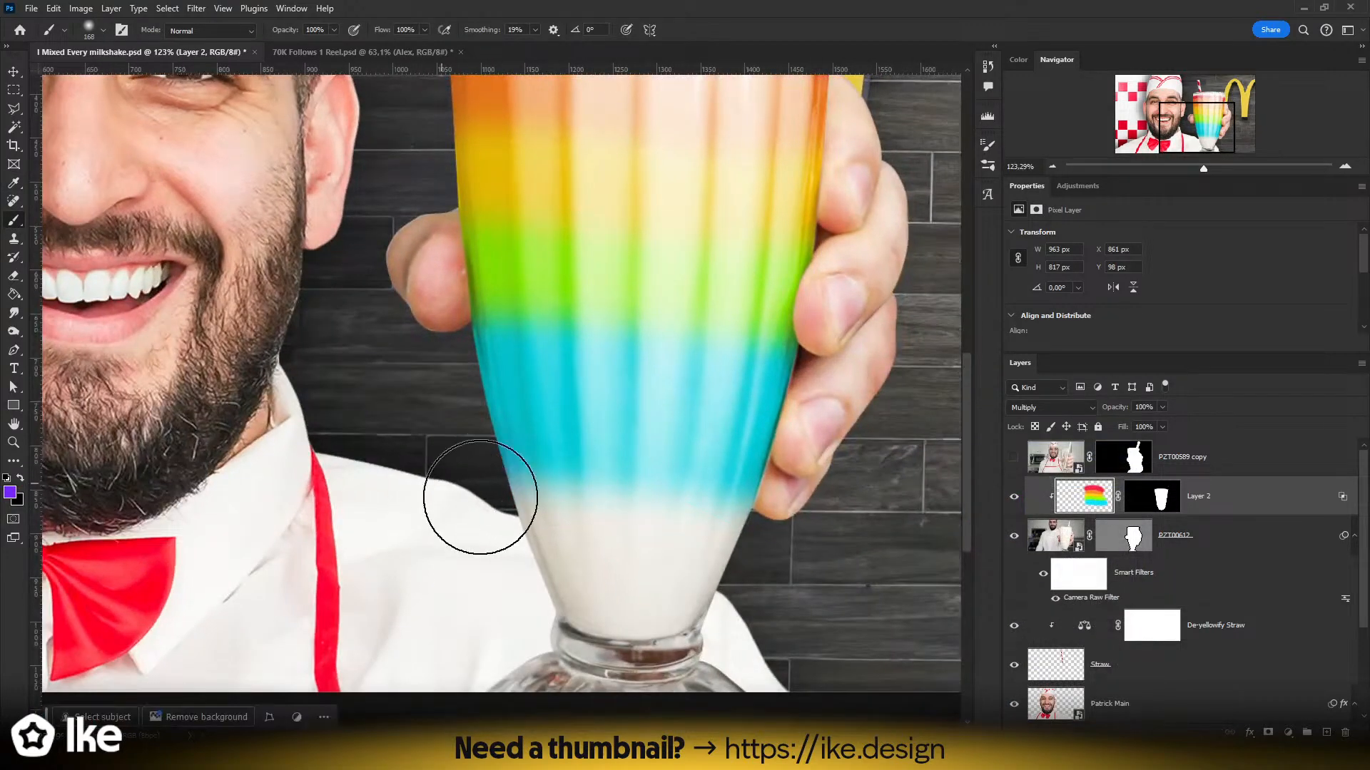
mouse_move(450, 485)
left_mouse_down()
mouse_move(865, 513)
mouse_move(914, 501)
left_mouse_up()
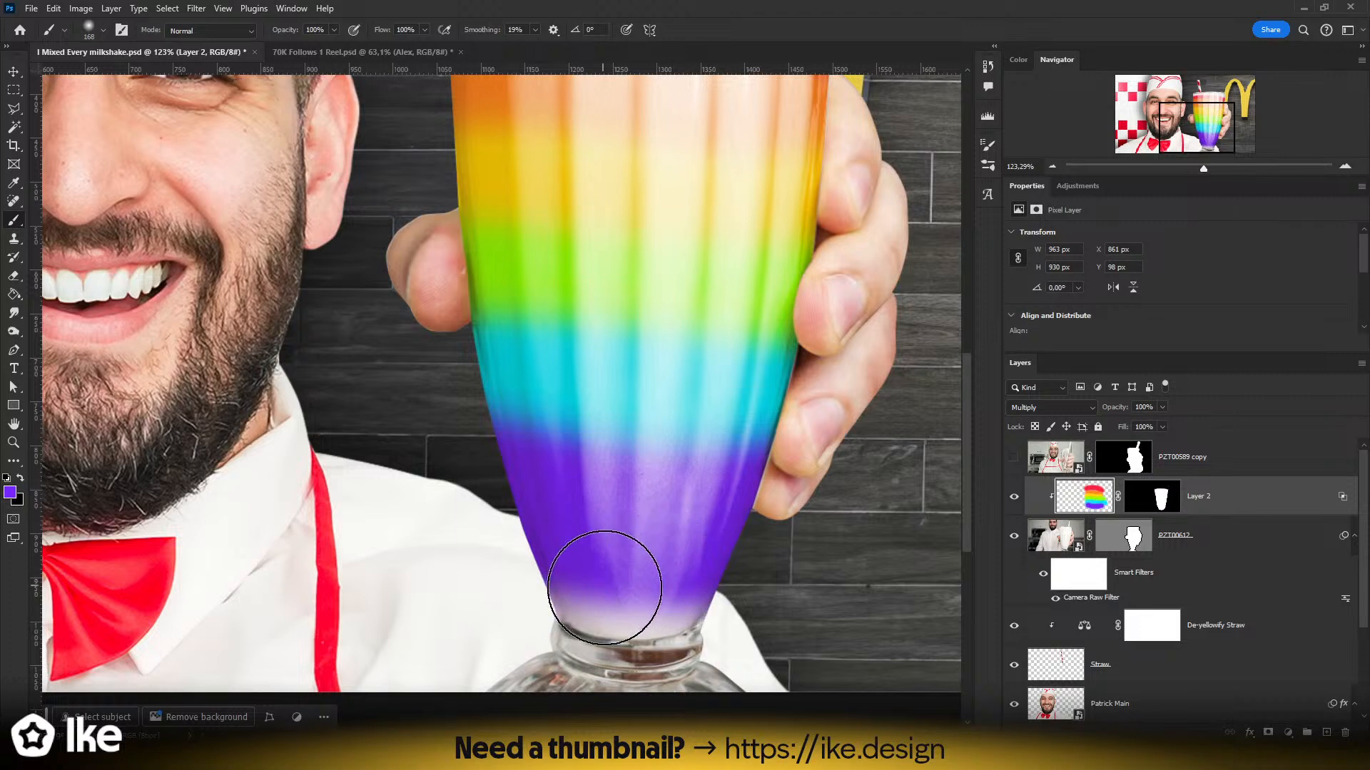
- Choose a dark purple and paint the lowest part of the milkshake just above the glass stem
key("z")
left_click(690, 604)
left_click_drag(690, 605, 652, 549)
left_click(10, 492)
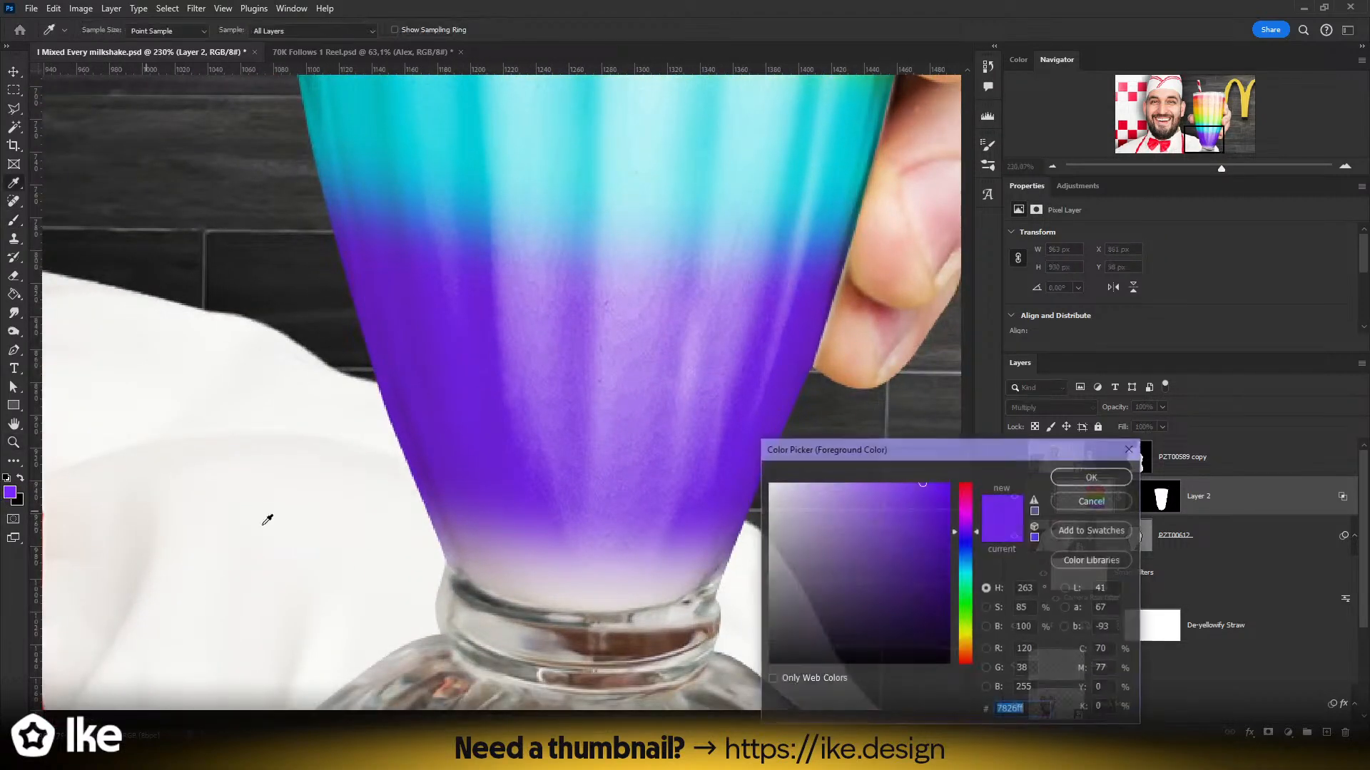
left_click(896, 598)
left_click(1092, 476)
key("b")
left_click_drag(473, 566, 642, 581)
- Try a Twirl distortion at an angle of 175 on the rainbow layer, shift the result, and undo both
key("z")
mouse_move(611, 505)
left_mouse_down()
mouse_move(591, 504)
mouse_move(562, 538)
mouse_move(499, 499)
mouse_move(713, 453)
mouse_move(563, 420)
left_mouse_up()
key("v")
left_click(196, 8)
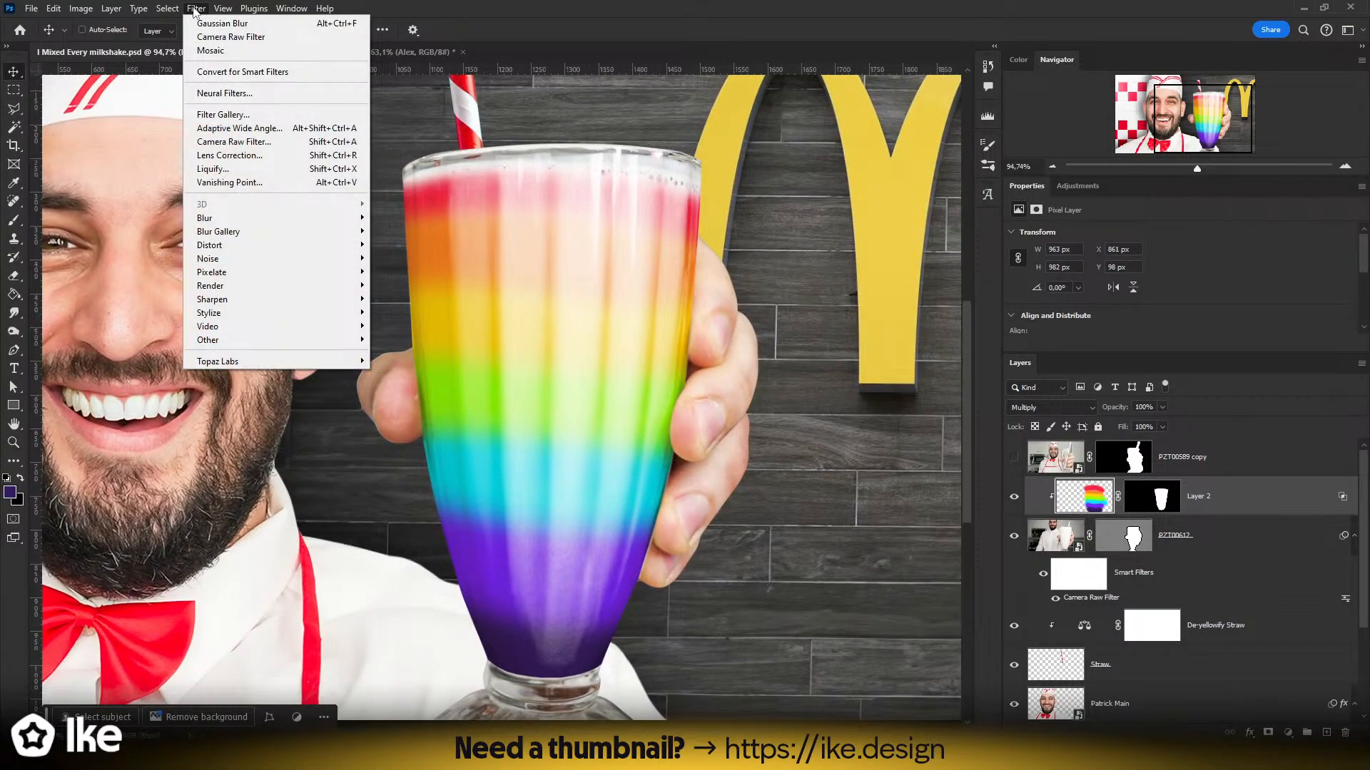
left_click(194, 10)
left_click(196, 9)
mouse_move(249, 246)
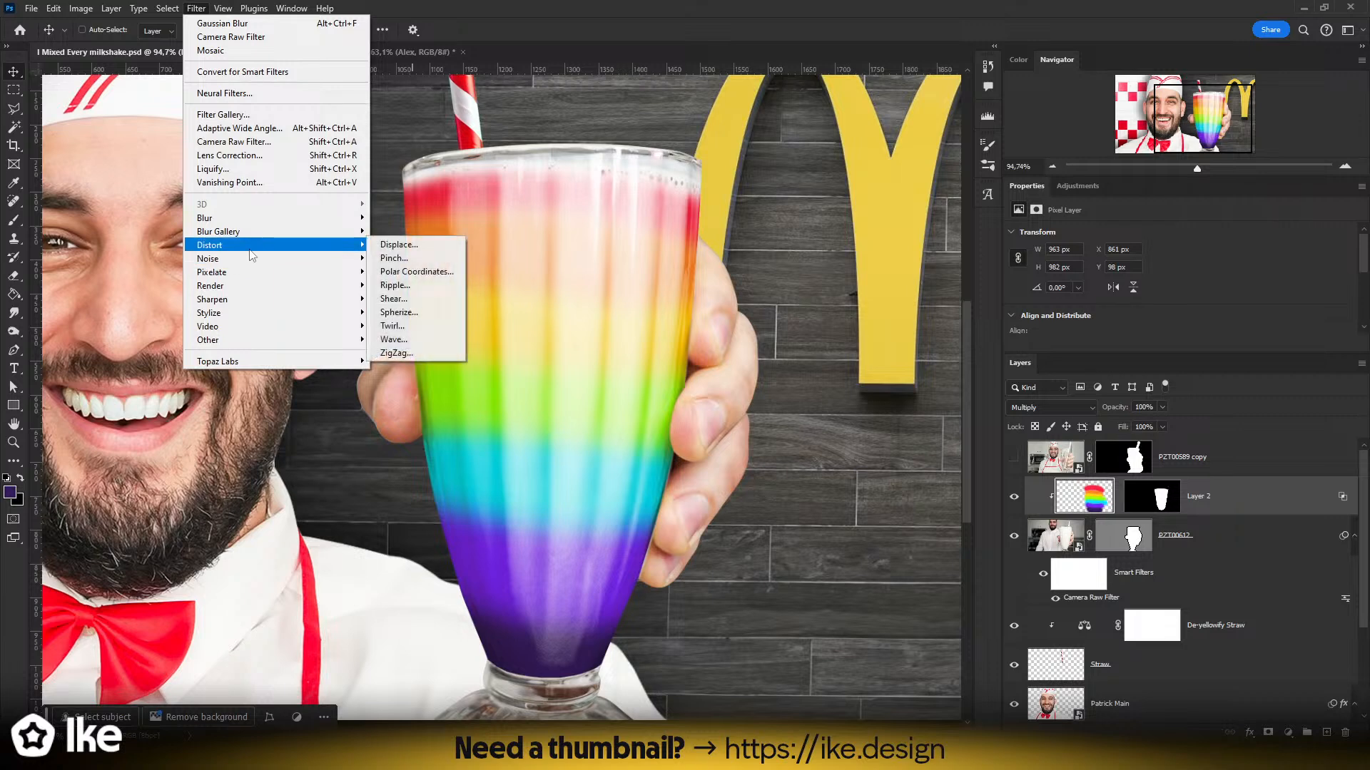
left_click(408, 325)
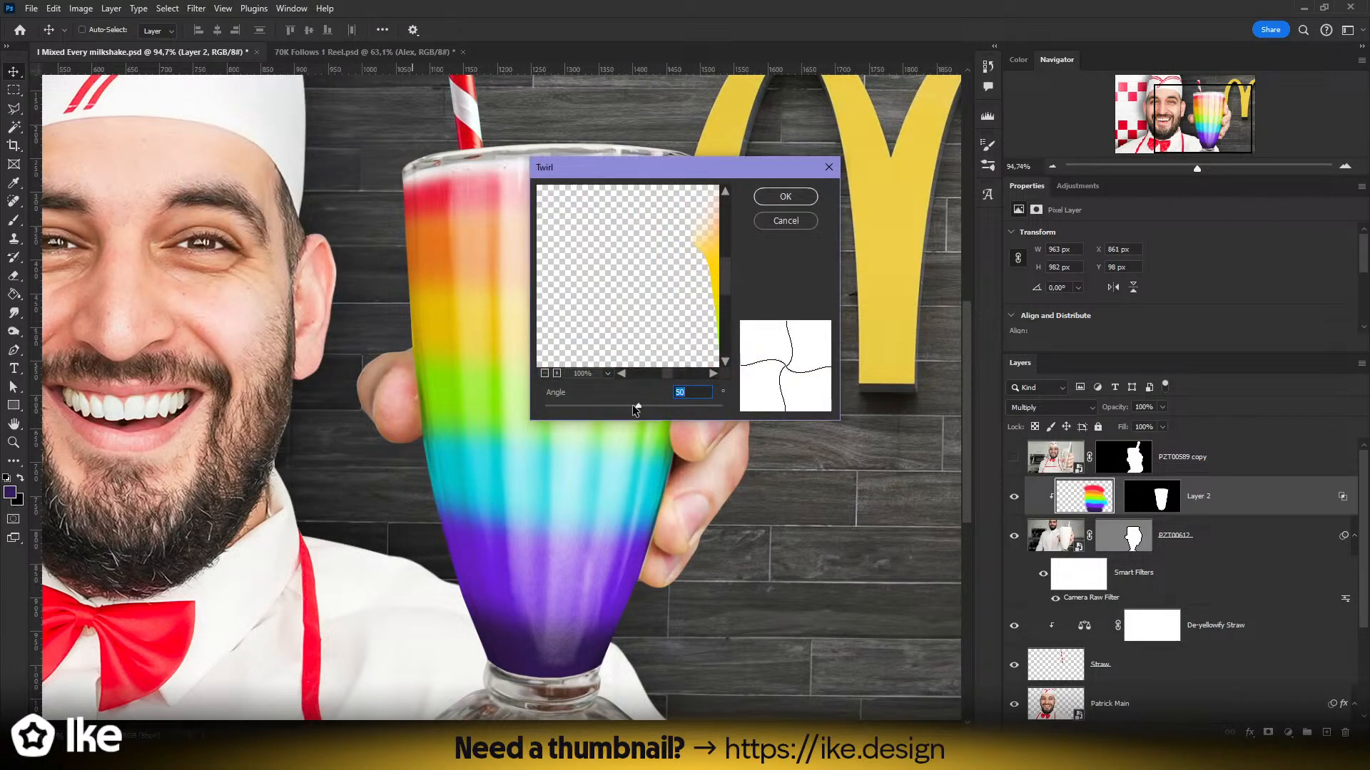
left_click_drag(641, 405, 648, 405)
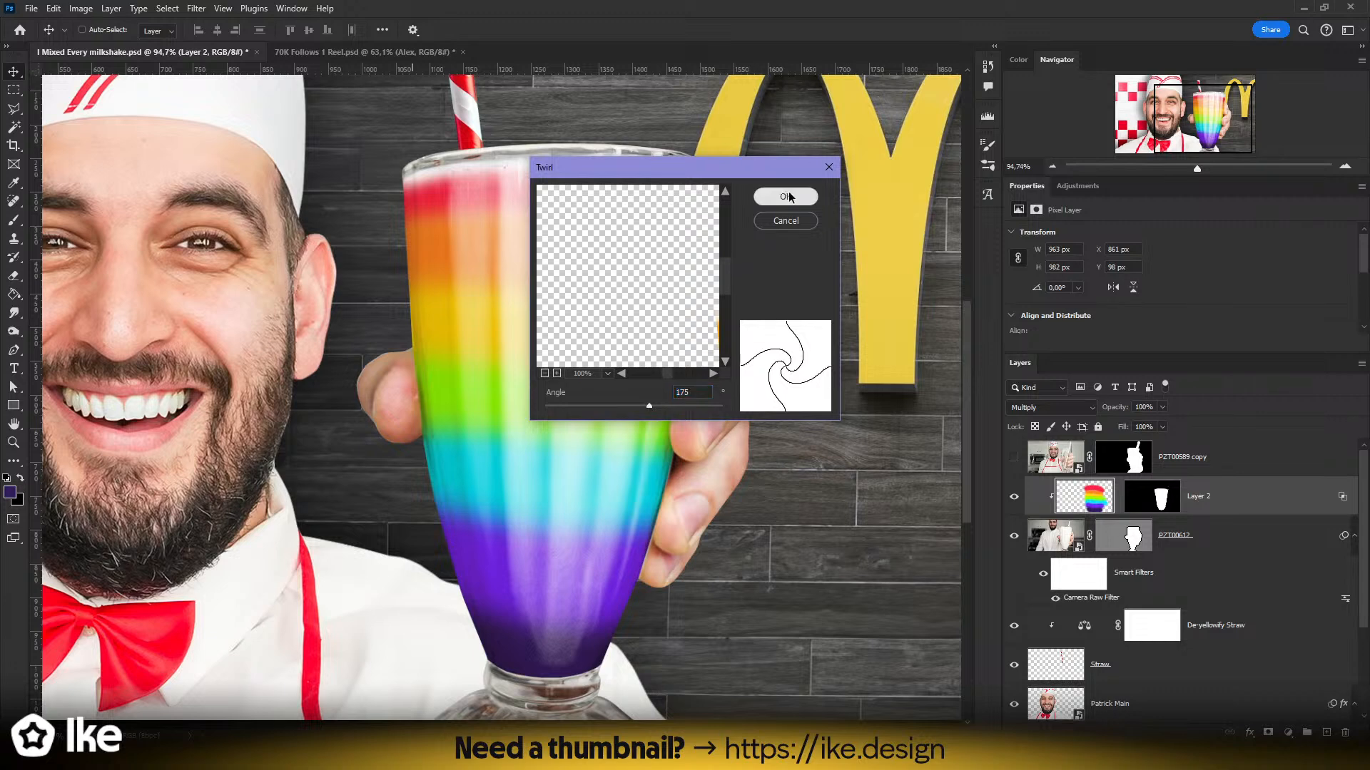
left_click(789, 199)
left_click_drag(589, 438, 540, 335)
key("ctrl+z")
key("ctrl+z")
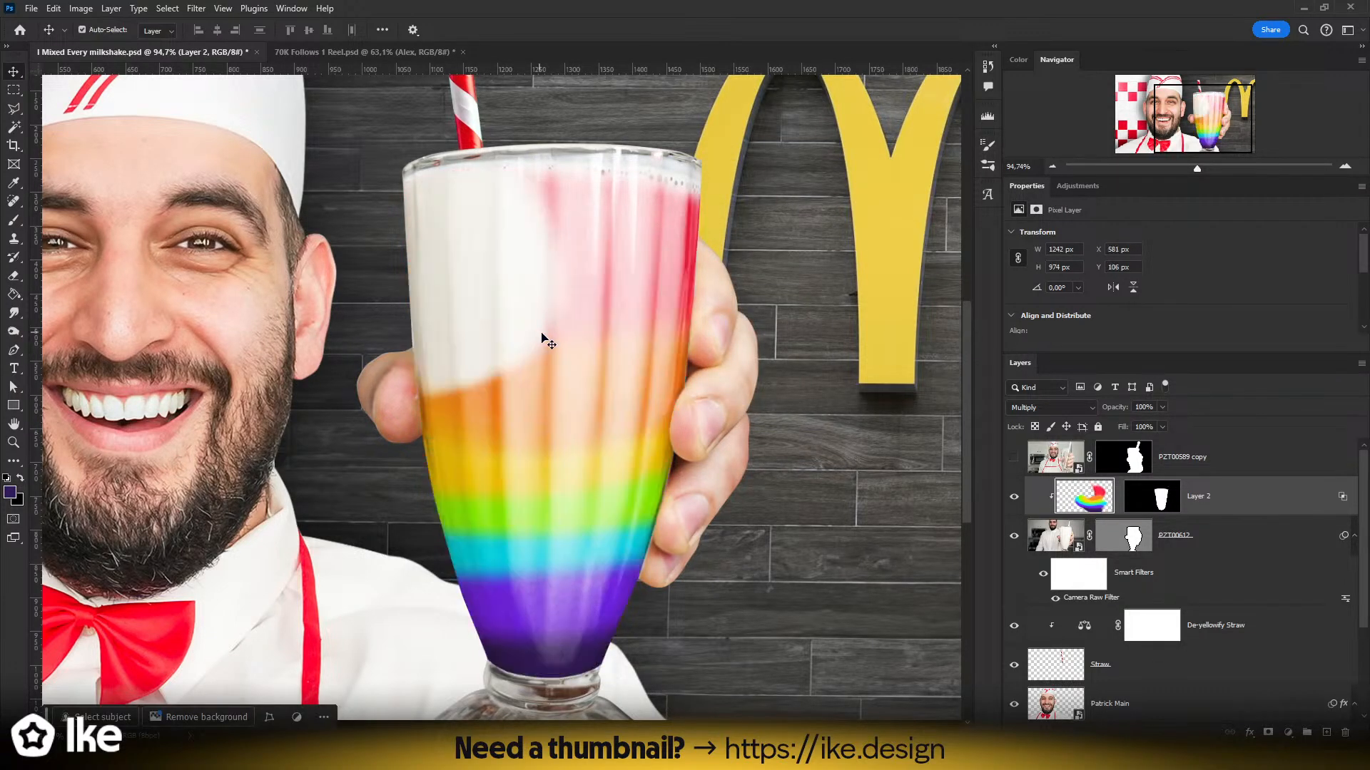
- Apply a Ripple distortion with an amount of 100% and Medium size to the rainbow layer
left_click(194, 8)
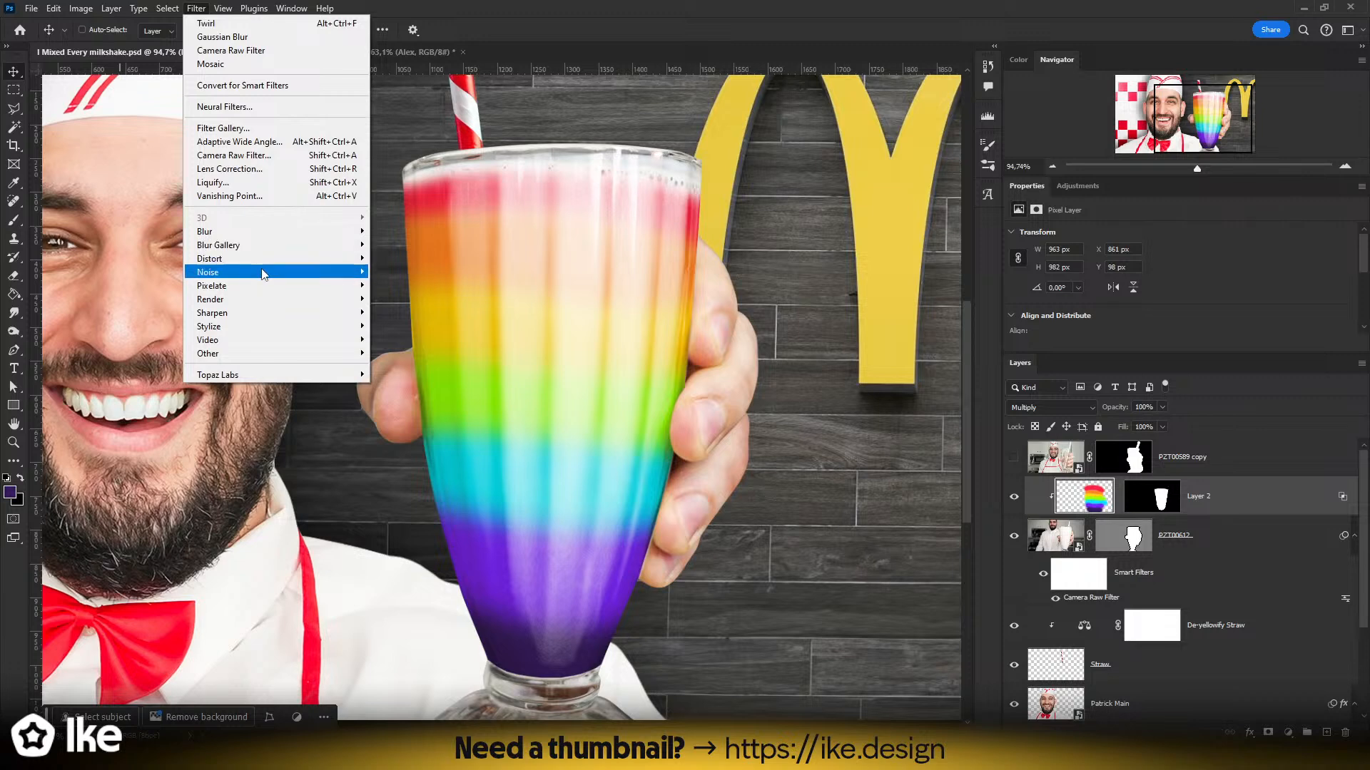
mouse_move(265, 266)
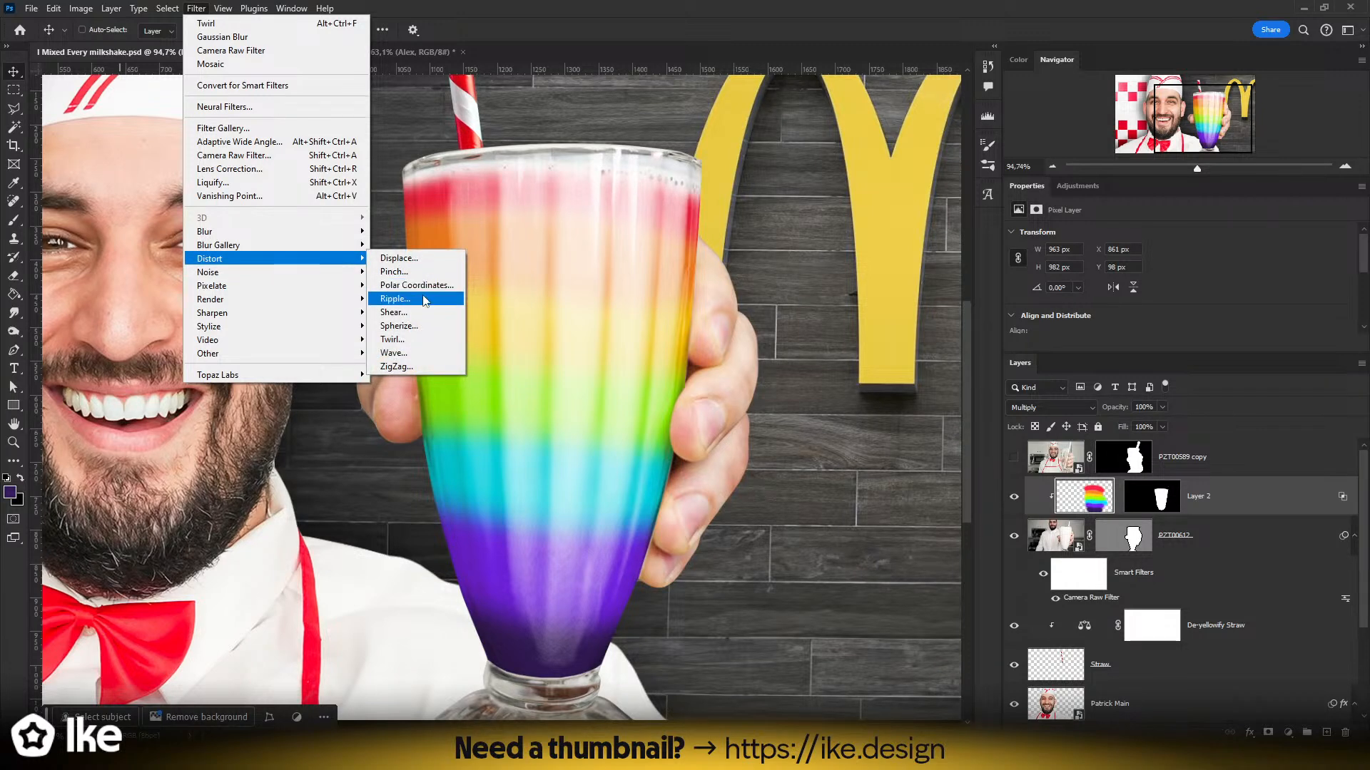
left_click(397, 299)
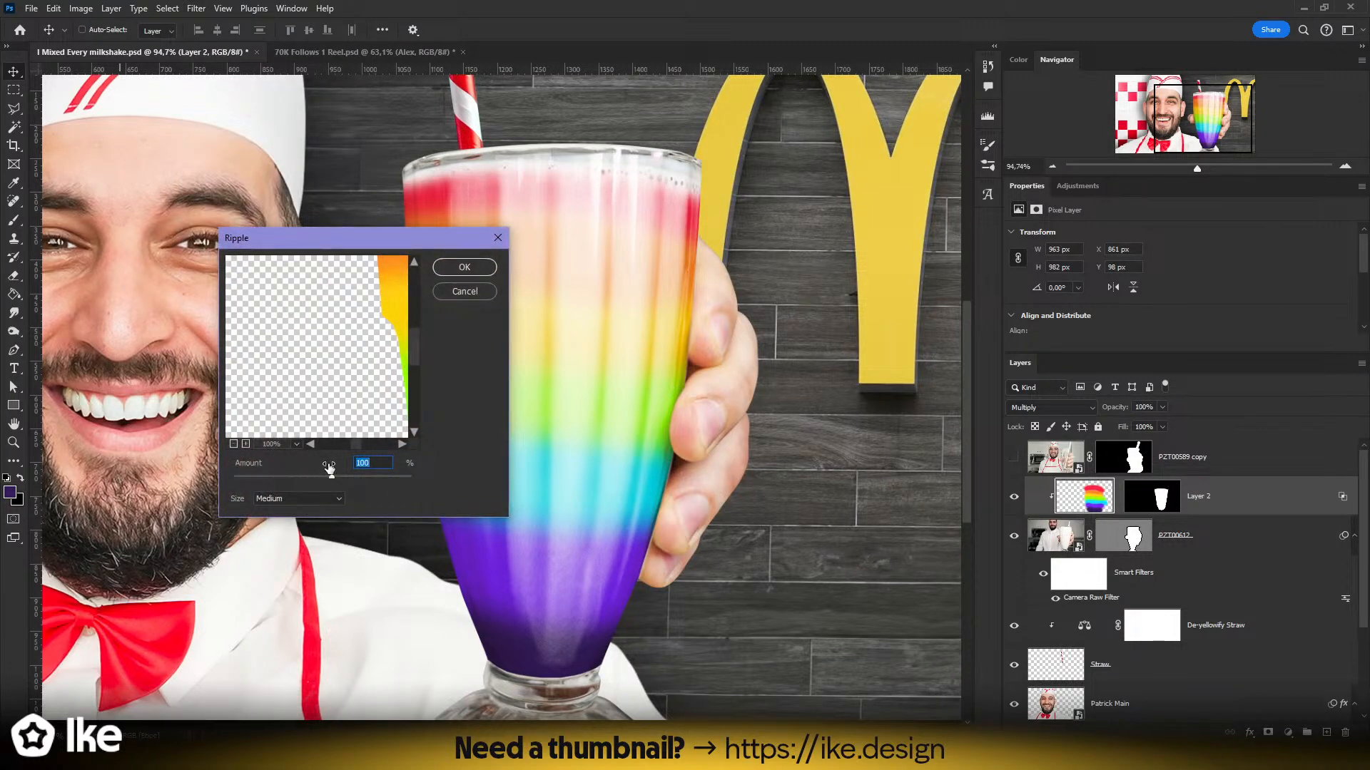
left_click(459, 272)
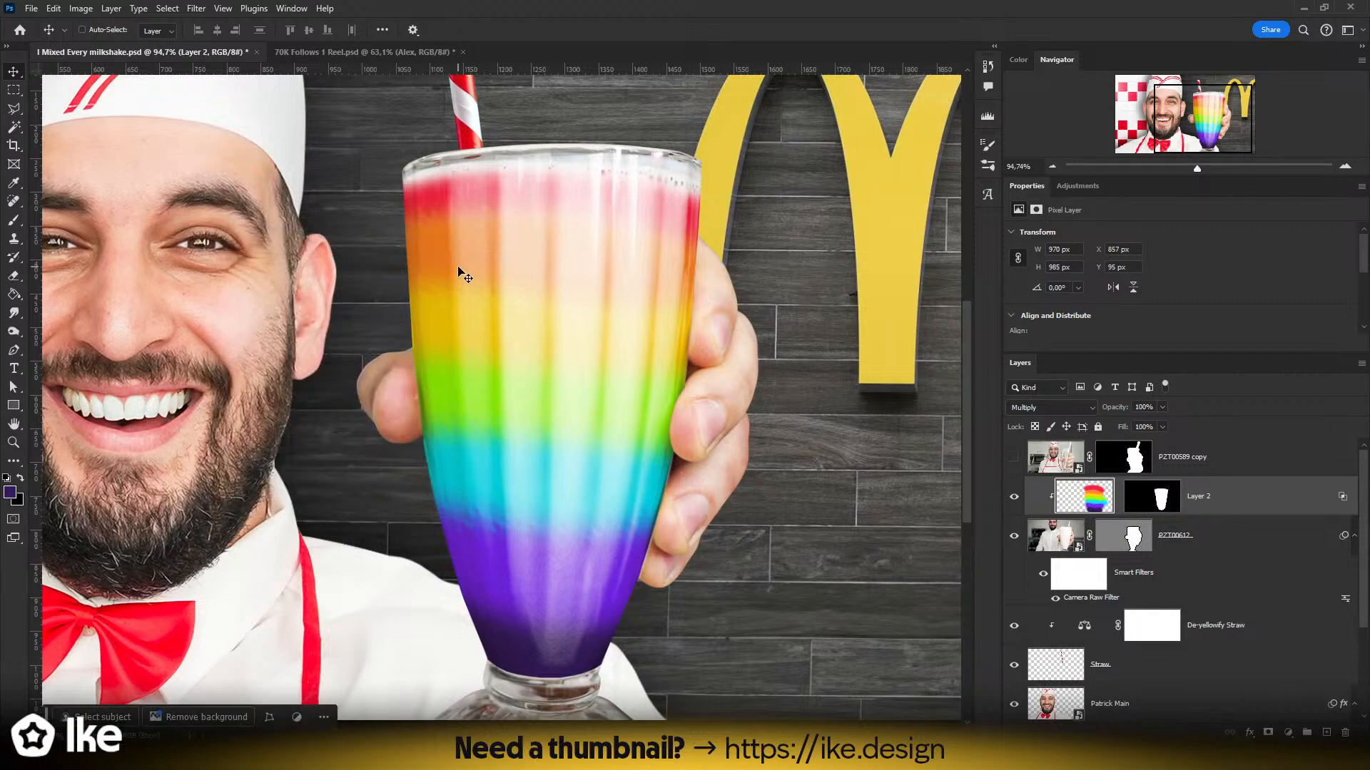
- Examine the rippled transitions between the colour bands up close, from the purple base to the rim
key("z")
left_click_drag(542, 507, 507, 529)
key("ctrl+shift+z")
left_click_drag(627, 504, 717, 491)
left_click_drag(671, 431, 549, 244)
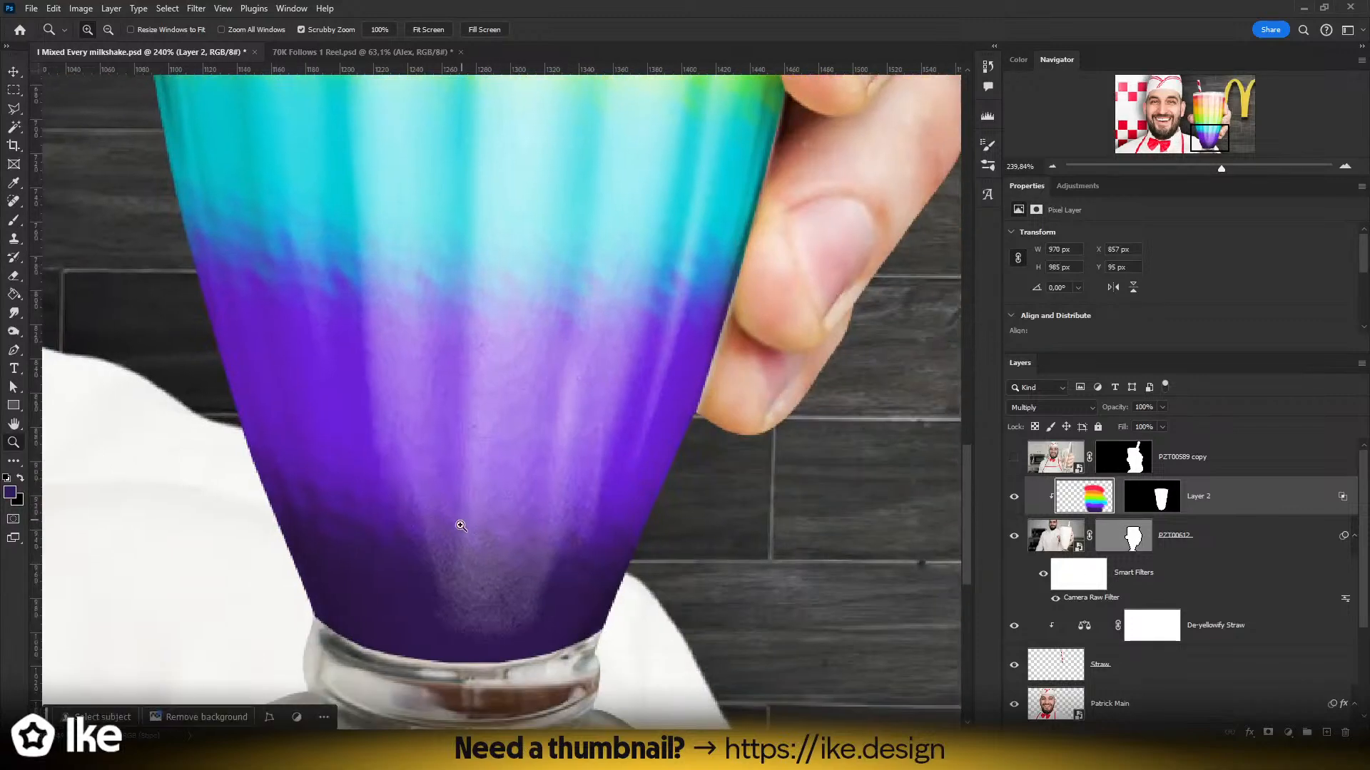
left_click_drag(465, 514, 492, 510)
left_click_drag(502, 428, 518, 590)
left_click_drag(519, 523, 461, 511)
left_click_drag(516, 416, 535, 467)
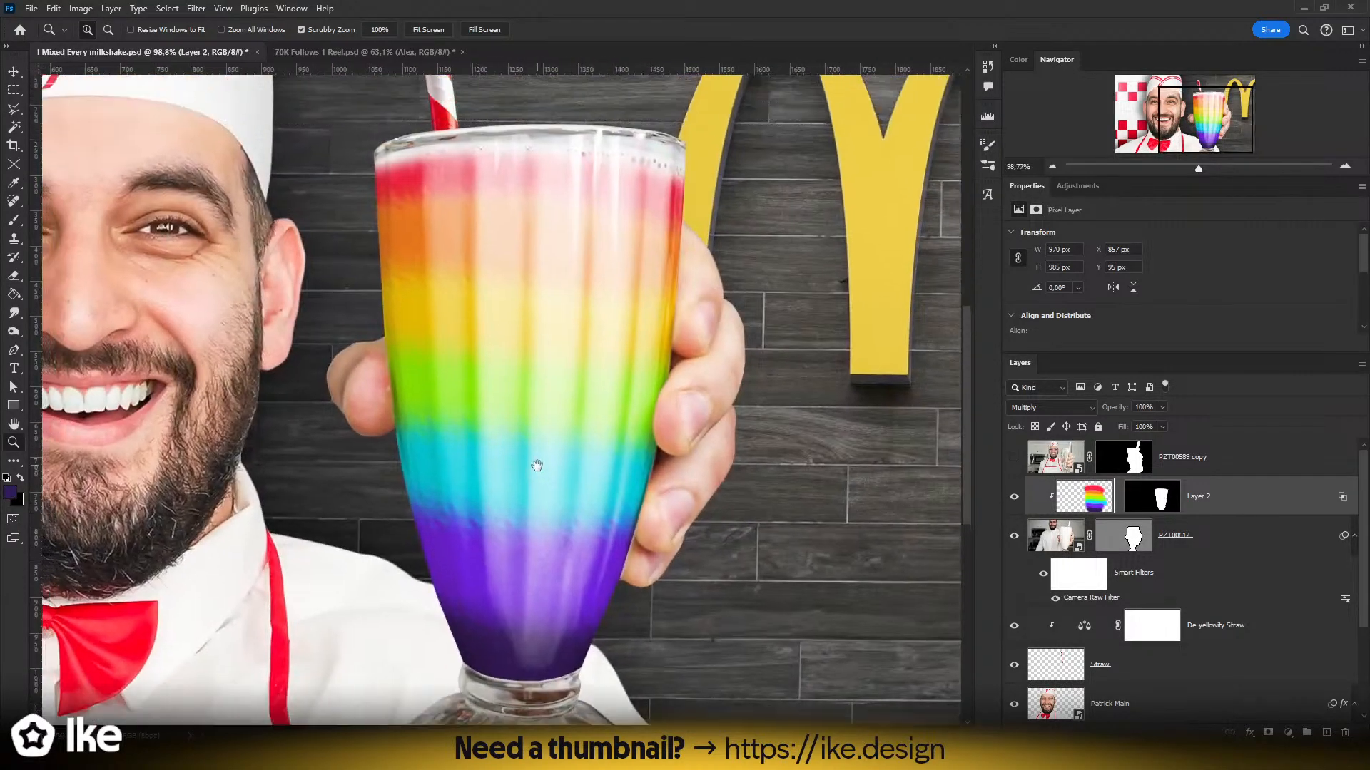
- Try a Gaussian Blur with a radius of about 4.1 pixels on the rippled rainbow layer
left_click(196, 8)
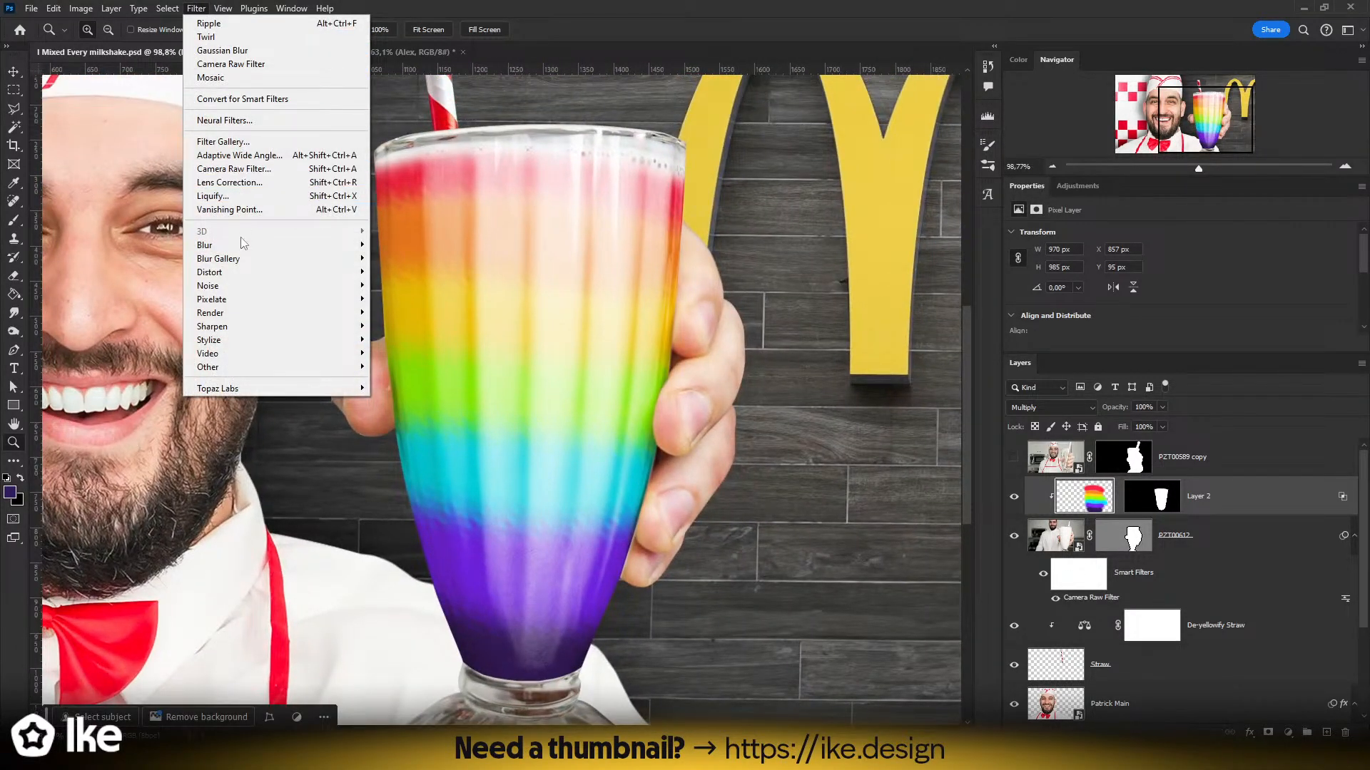
mouse_move(345, 262)
left_click(408, 298)
left_click_drag(647, 375, 597, 376)
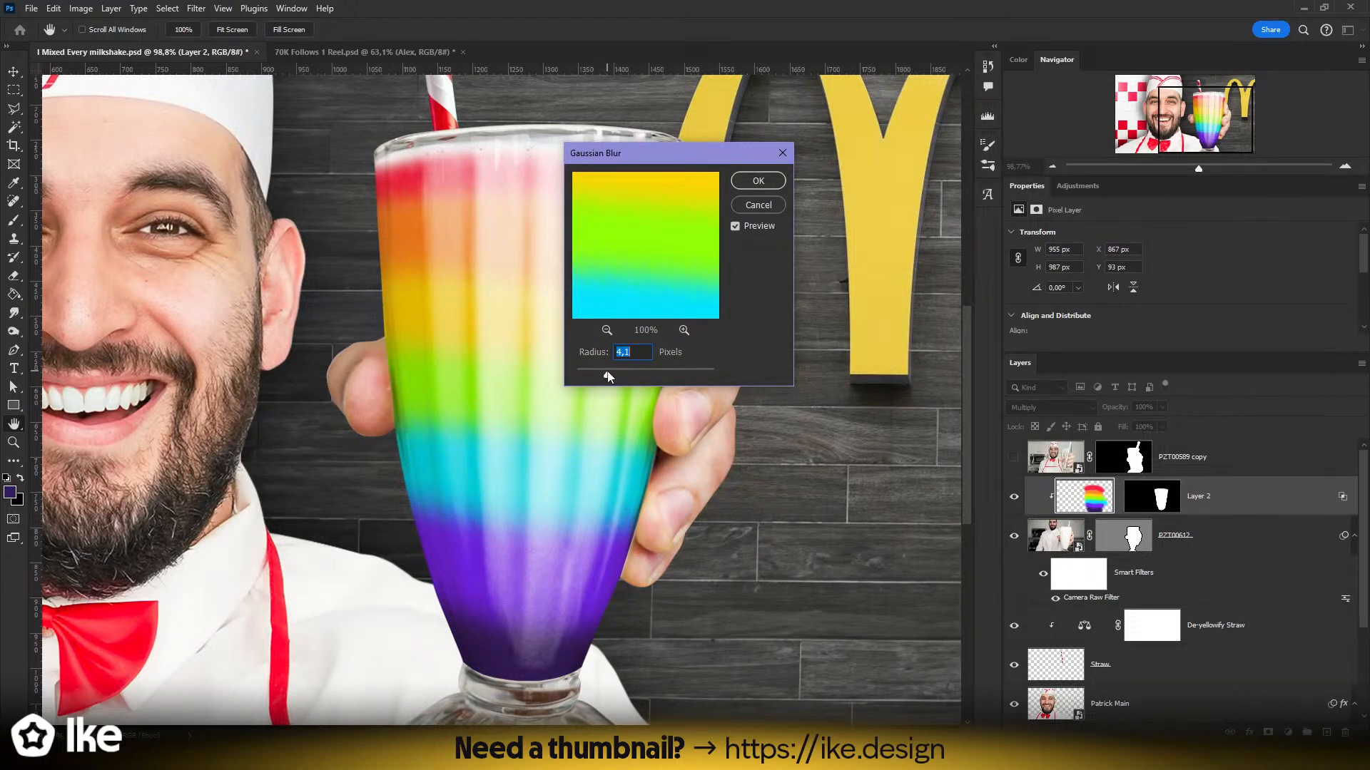
left_click(759, 181)
- Apply a Motion Blur at an angle of 90° to the rippled rainbow layer
left_click(196, 9)
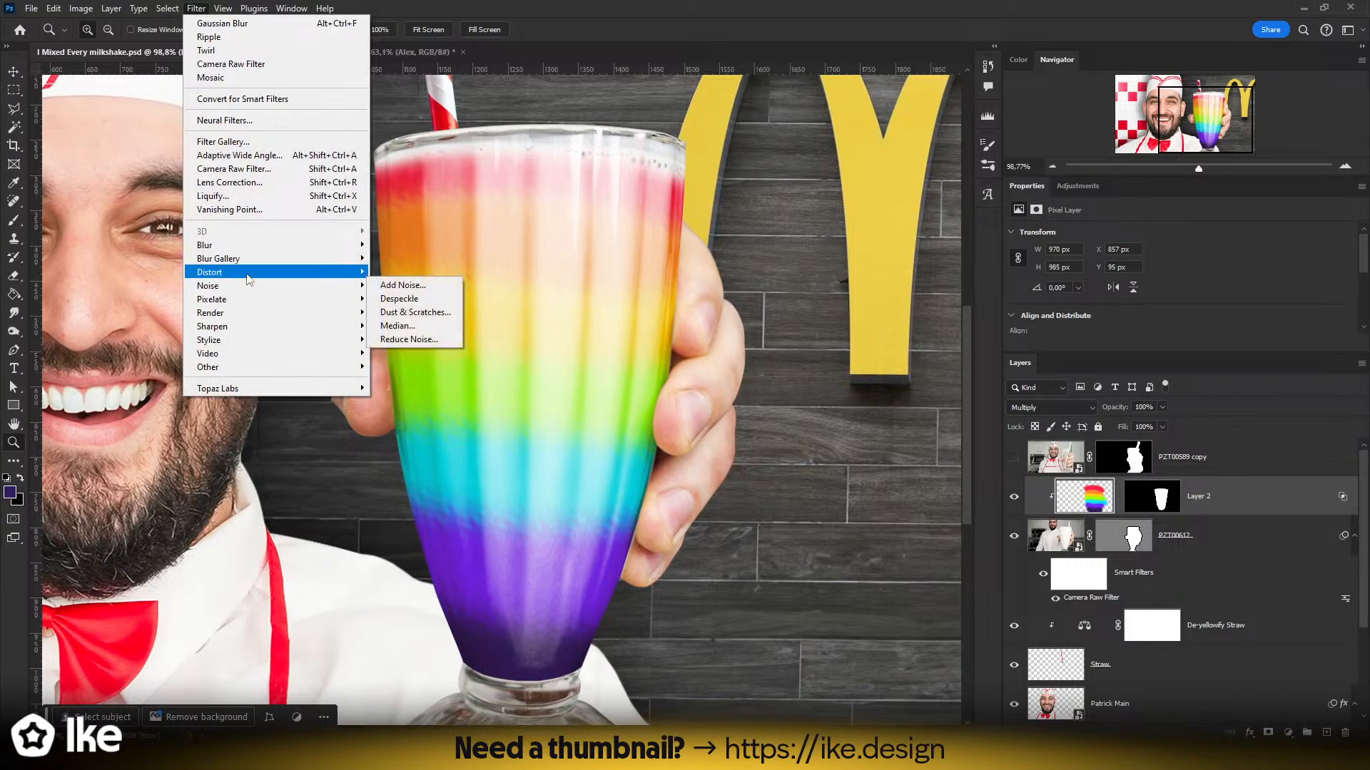
mouse_move(243, 250)
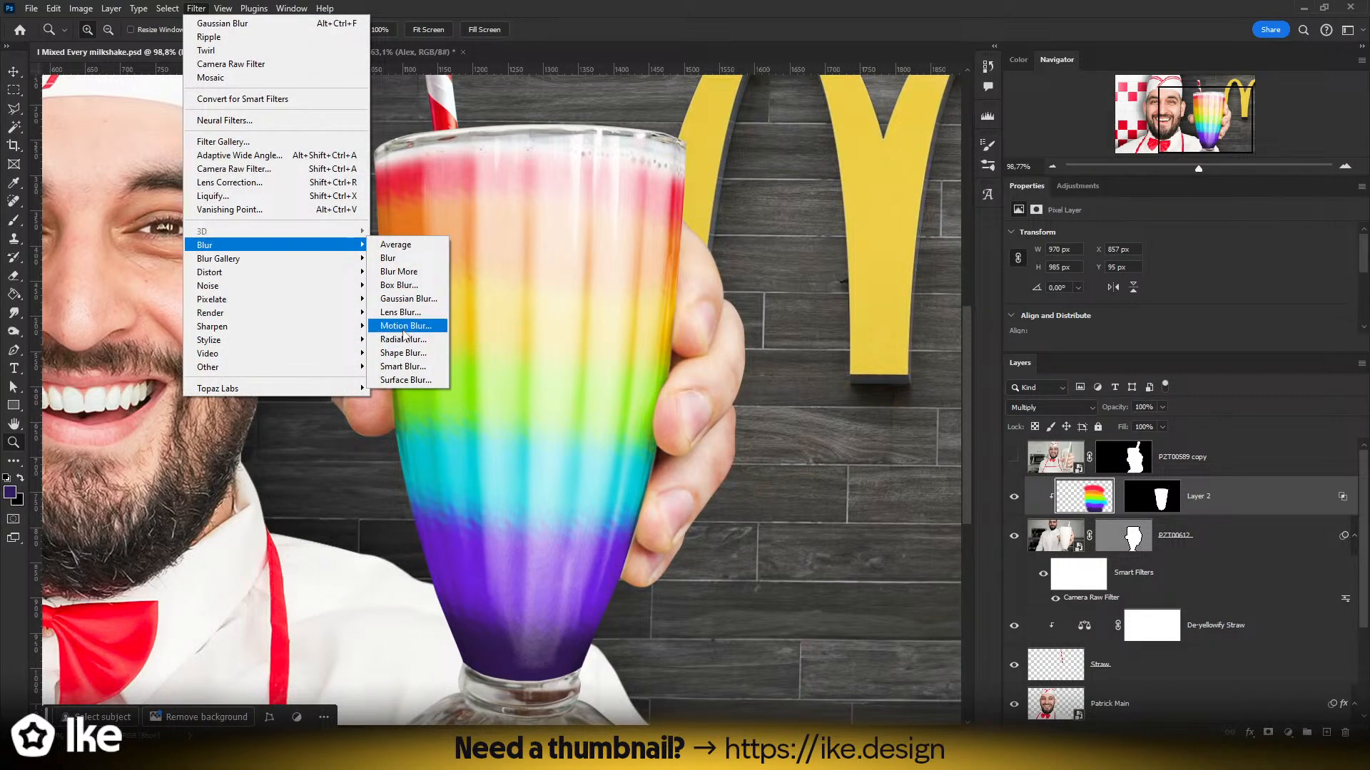
mouse_move(356, 258)
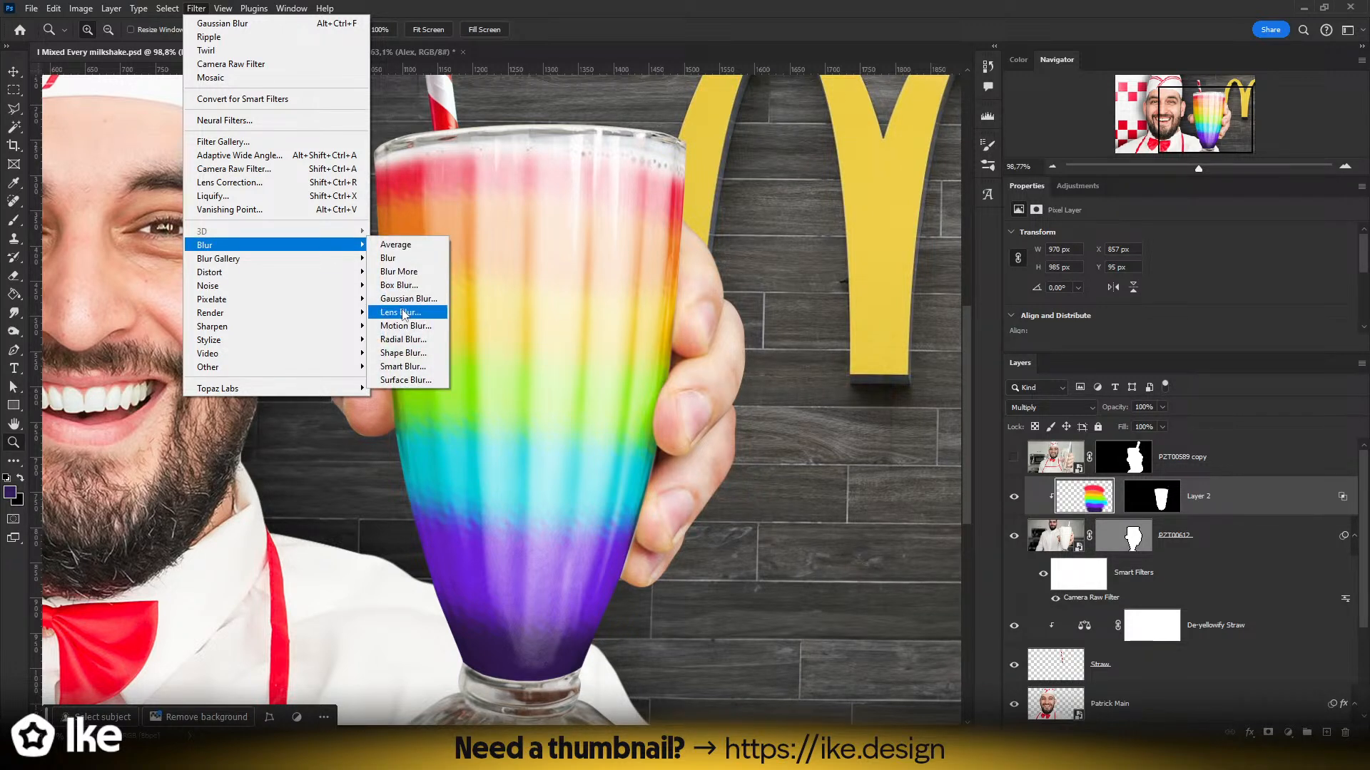
left_click(403, 325)
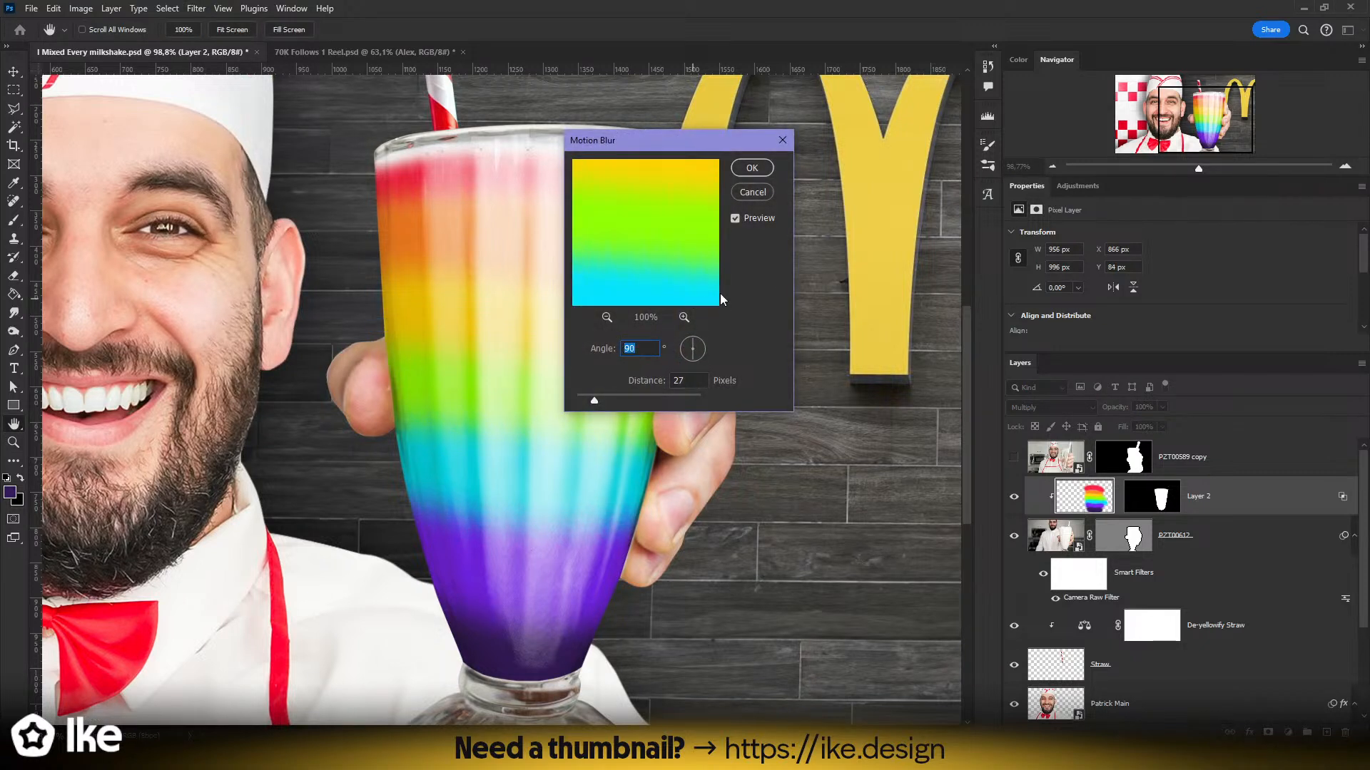
mouse_move(602, 402)
left_mouse_down()
mouse_move(637, 403)
mouse_move(598, 404)
left_mouse_up()
left_click(755, 174)
left_click_drag(538, 513, 519, 400)
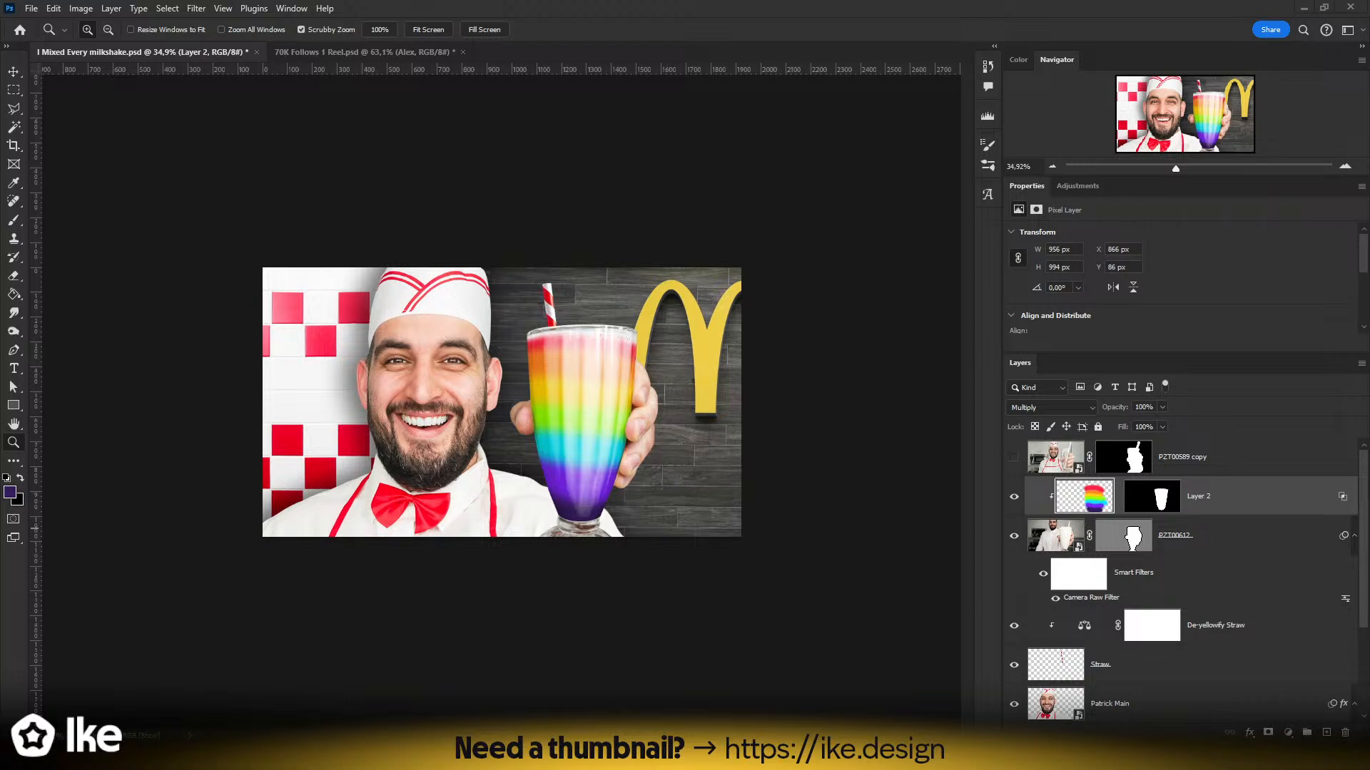
- Move the rainbow layer down inside the glass to a Y position of 125 px
left_click_drag(525, 396, 720, 424)
key("v")
left_click_drag(575, 413, 537, 431)
key("z")
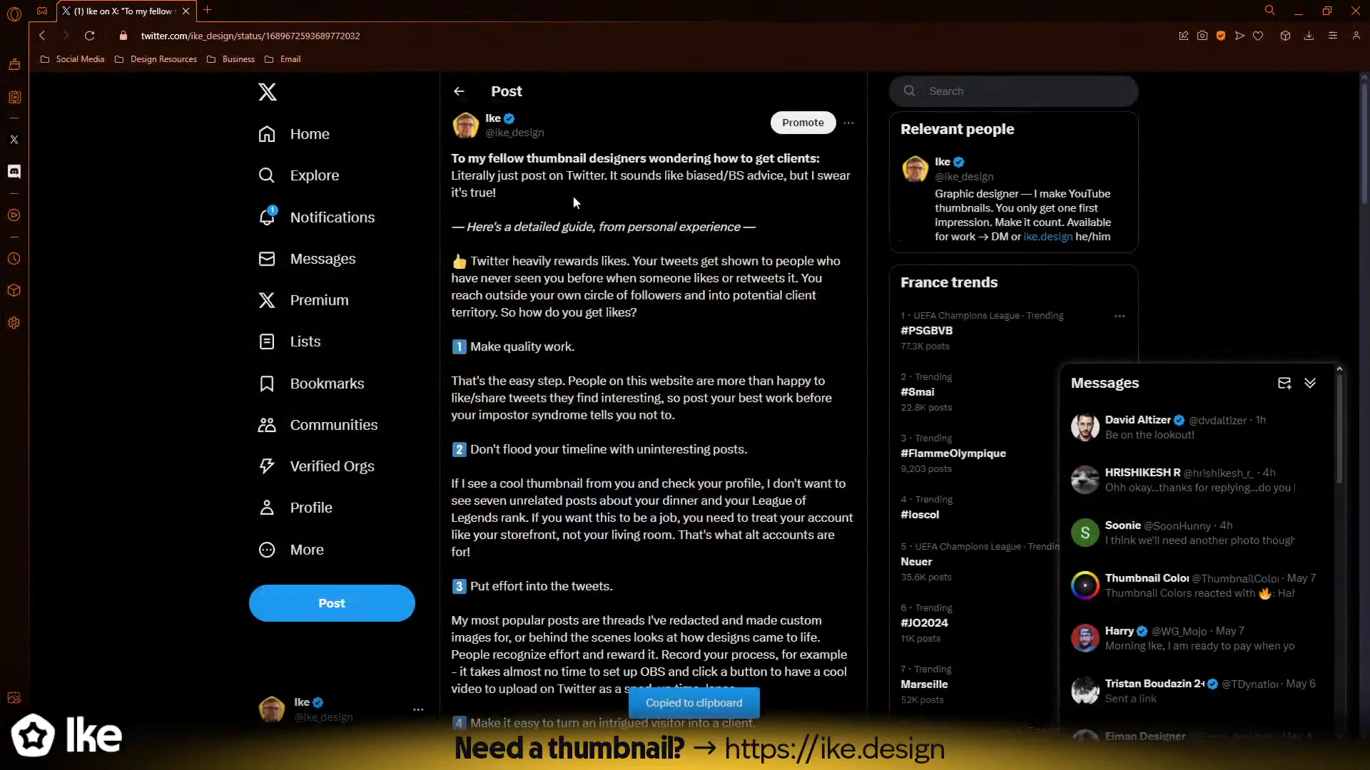
- Read the X post in the browser that explains how thumbnail designers can get clients, from its introduction to its closing lines
scroll(581, 228, "down", 5)
scroll(589, 264, "down", 10)
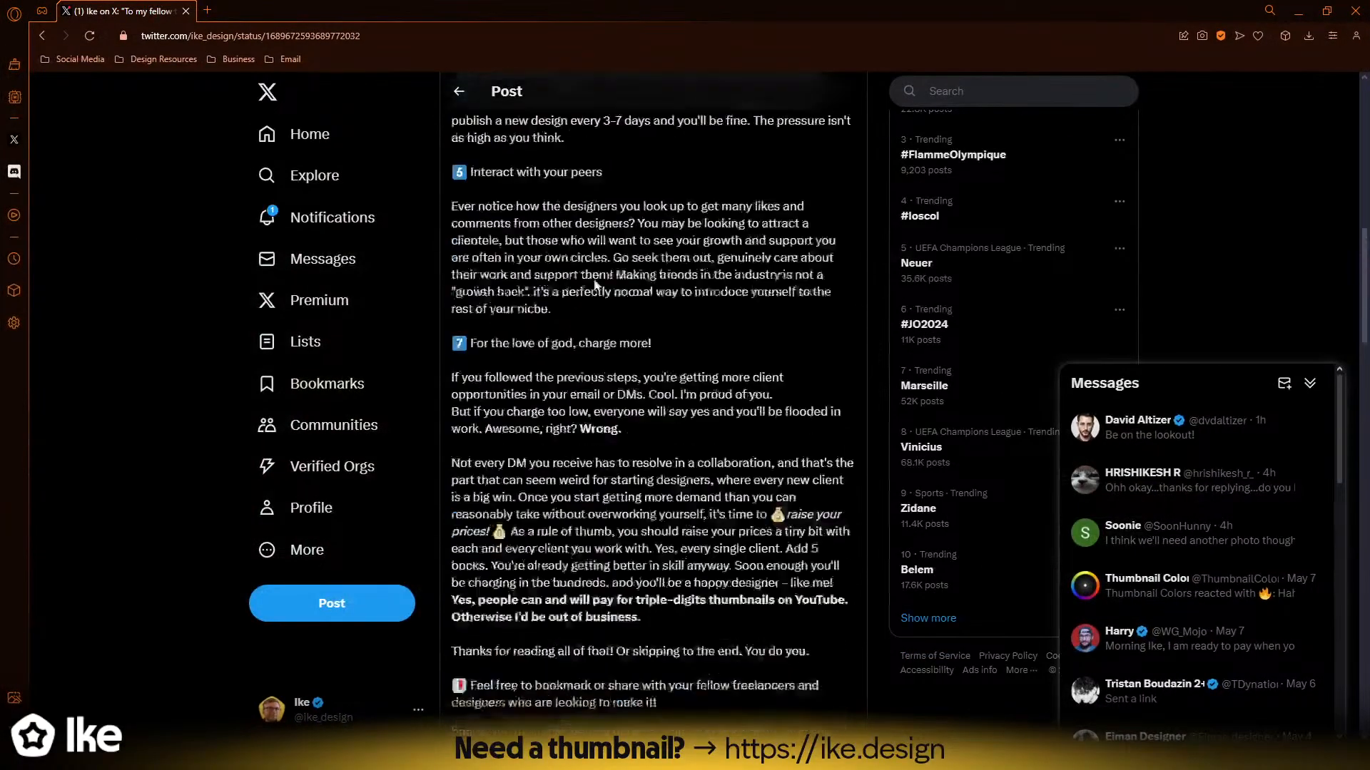
scroll(612, 321, "up", 15)
left_click_drag(490, 183, 700, 611)
scroll(697, 542, "down", 15)
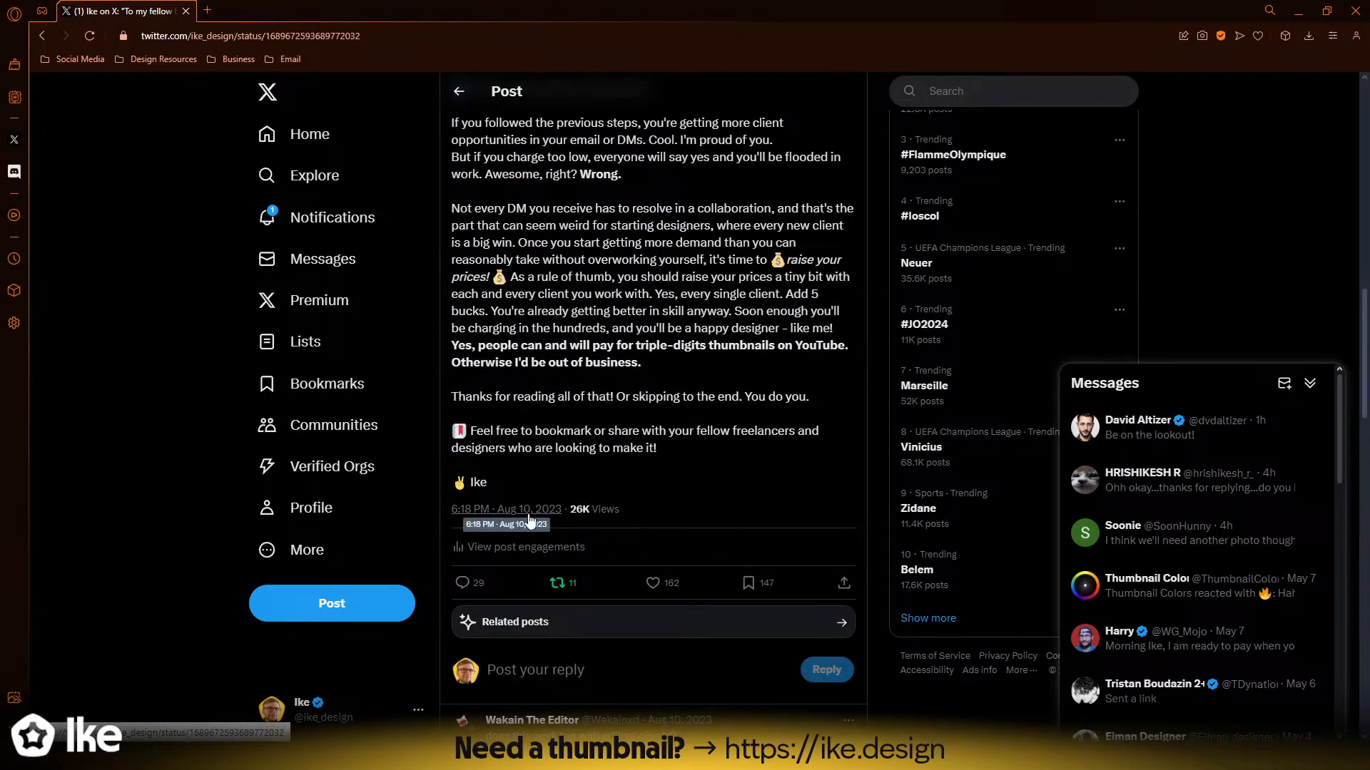
scroll(644, 400, "up", 15)
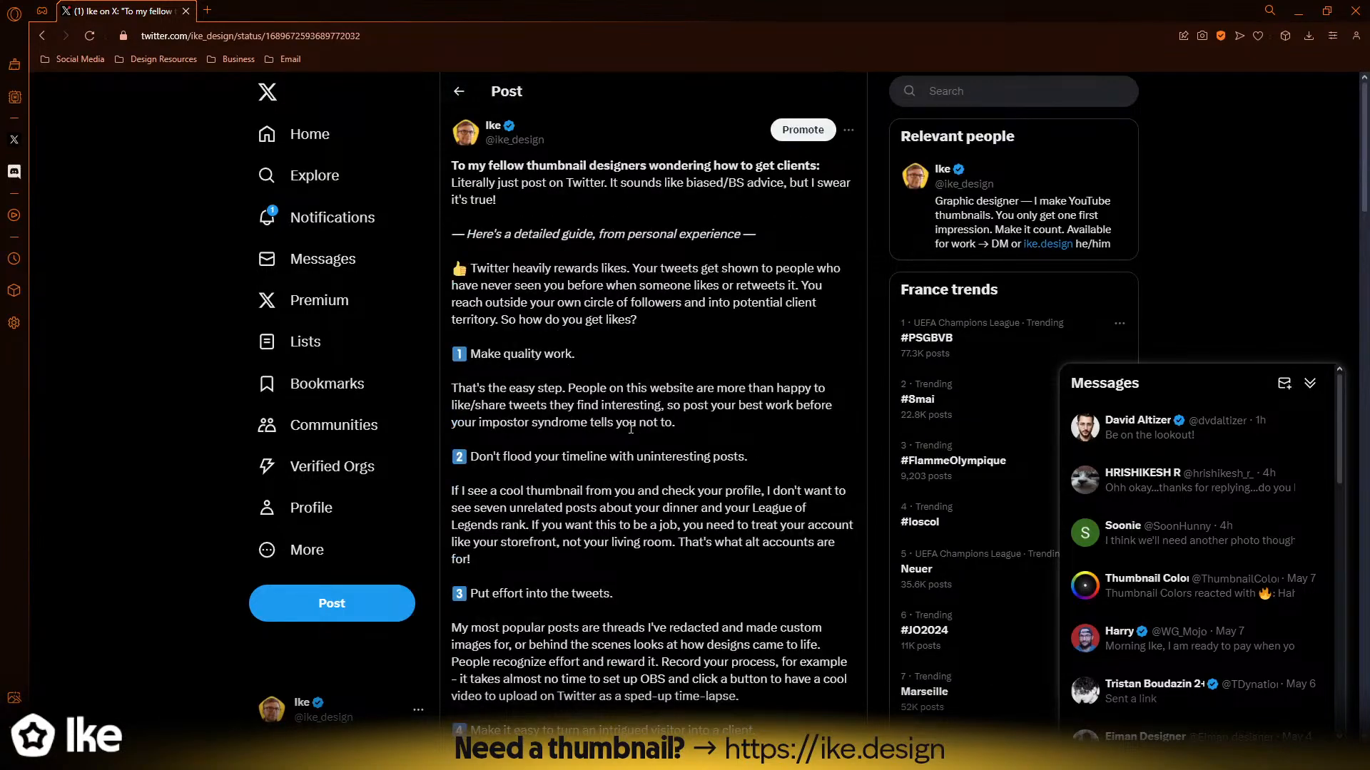
scroll(593, 323, "down", 12)
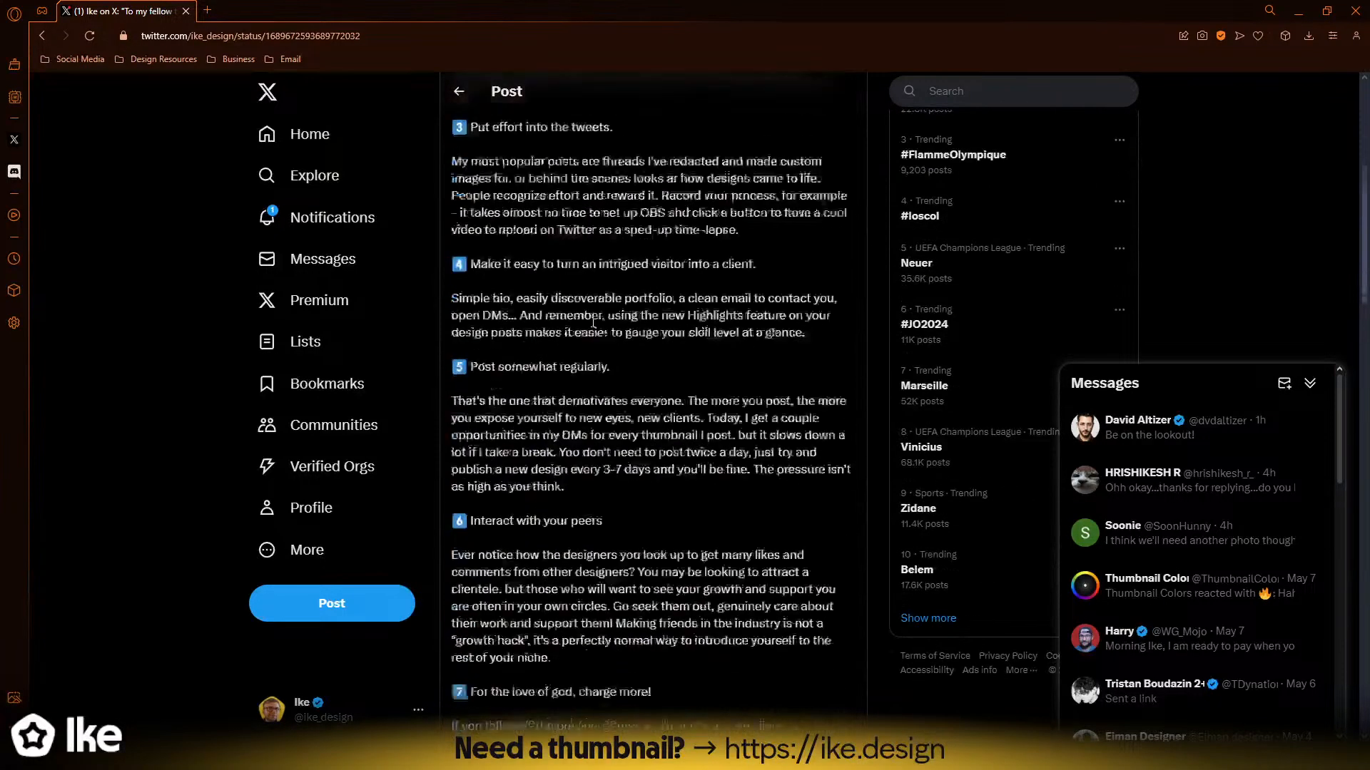
scroll(593, 322, "up", 12)
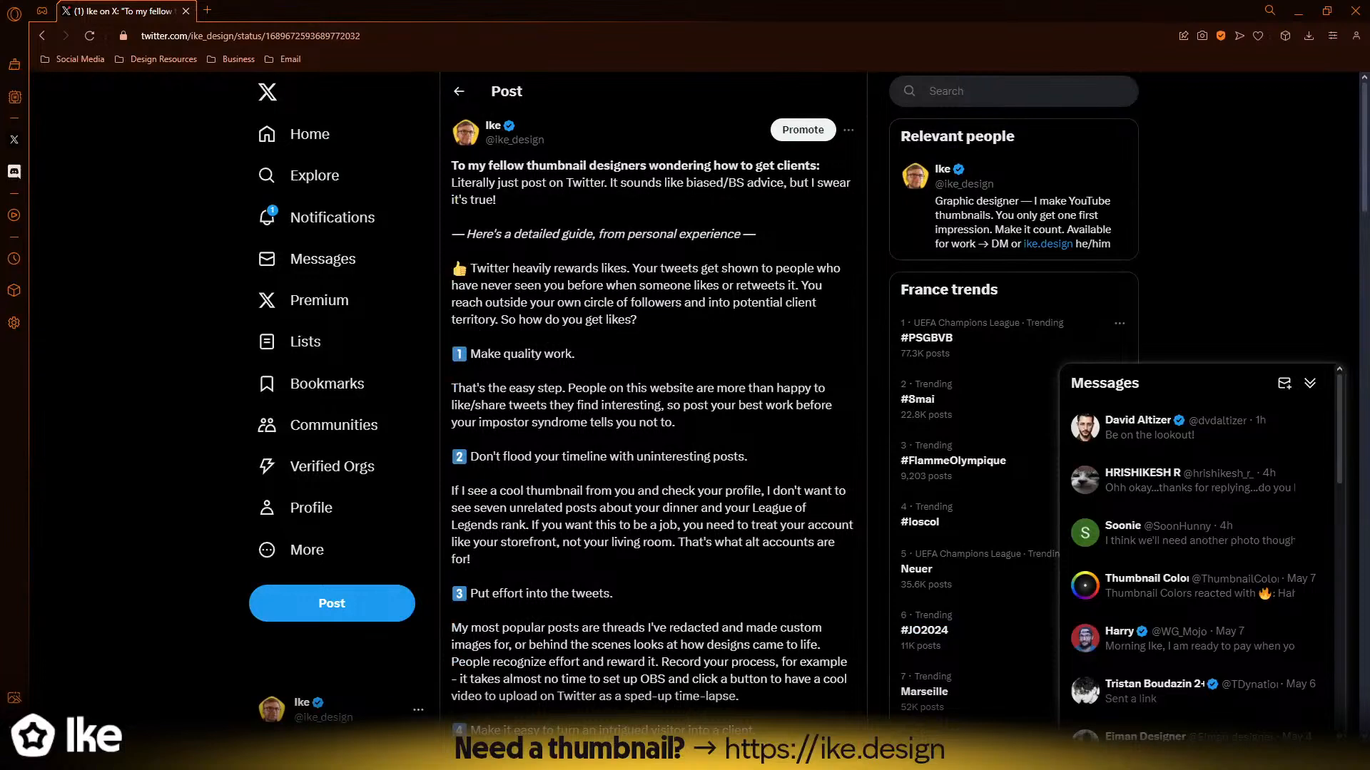
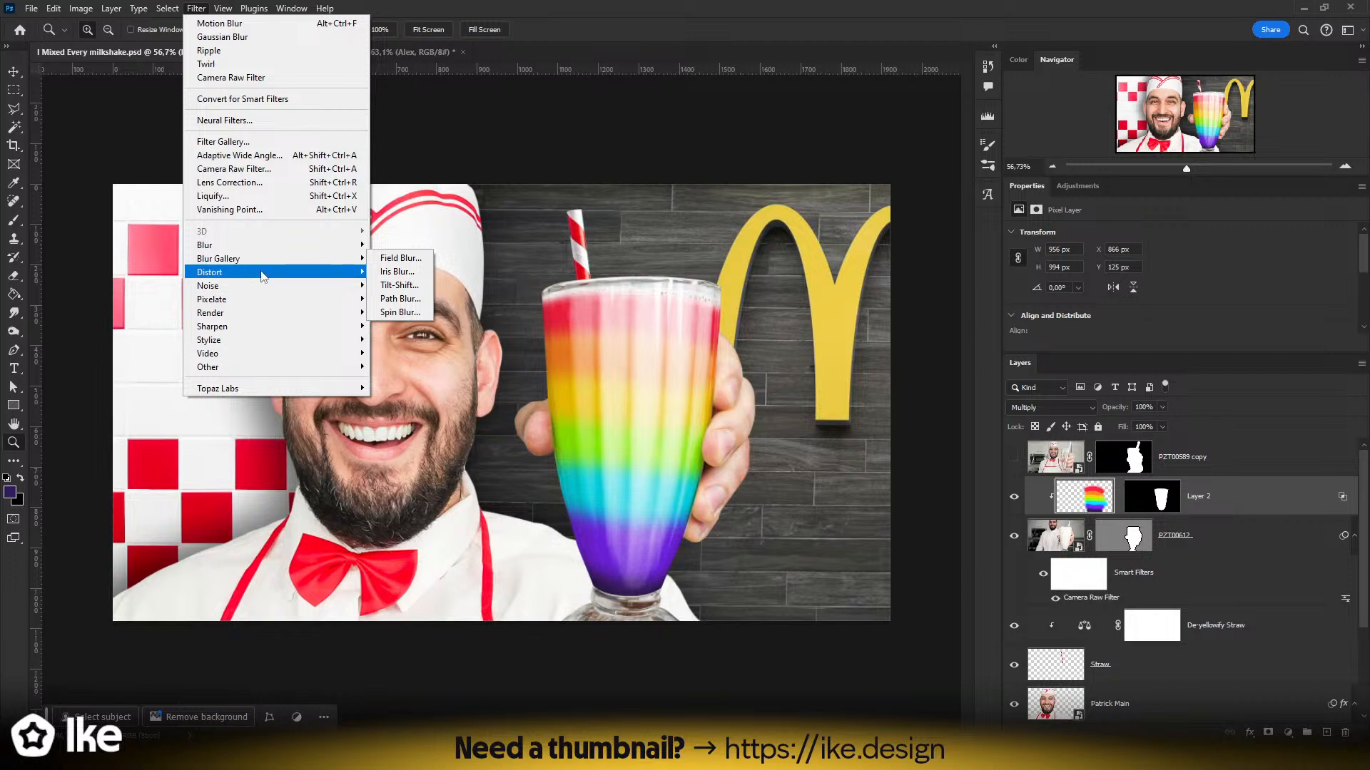
- Apply a Wave distortion to the rainbow layer to turn its straight colour bands wavy
mouse_move(321, 280)
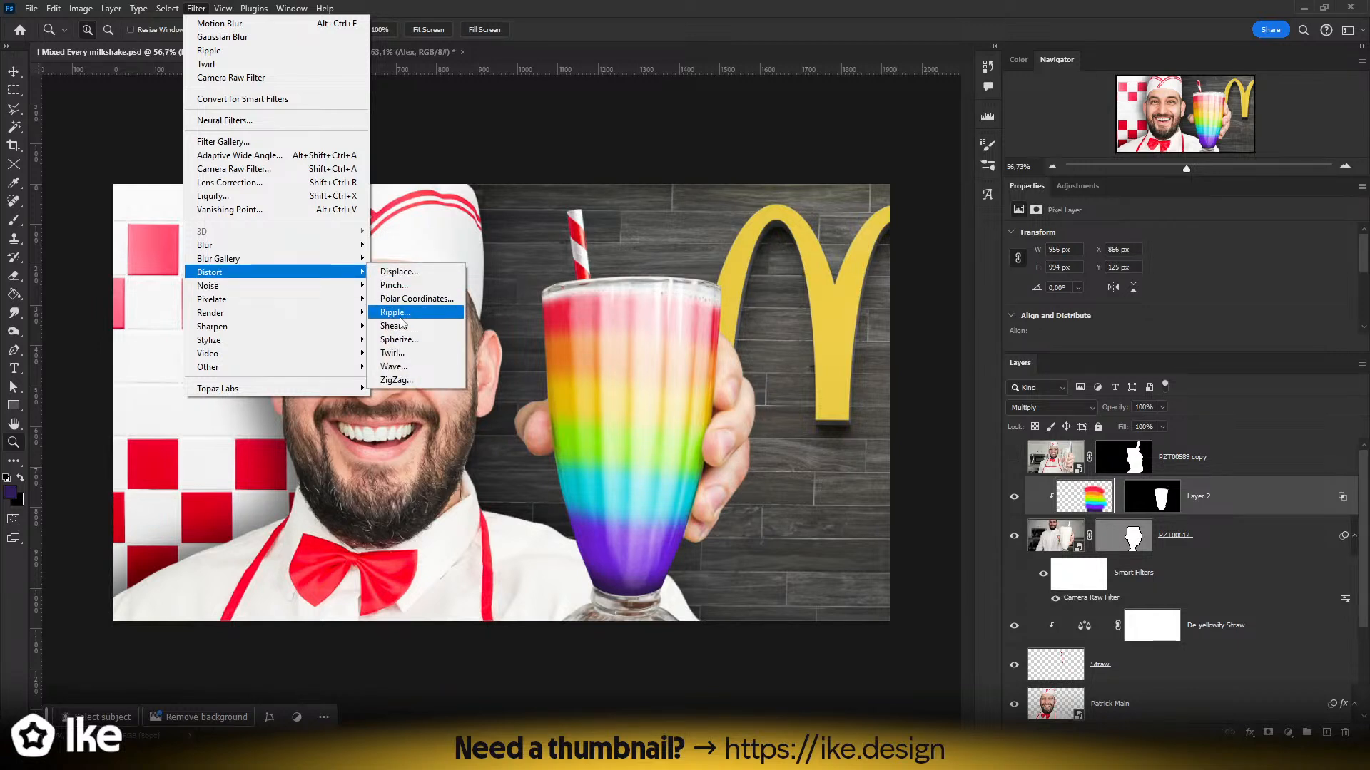
left_click(398, 366)
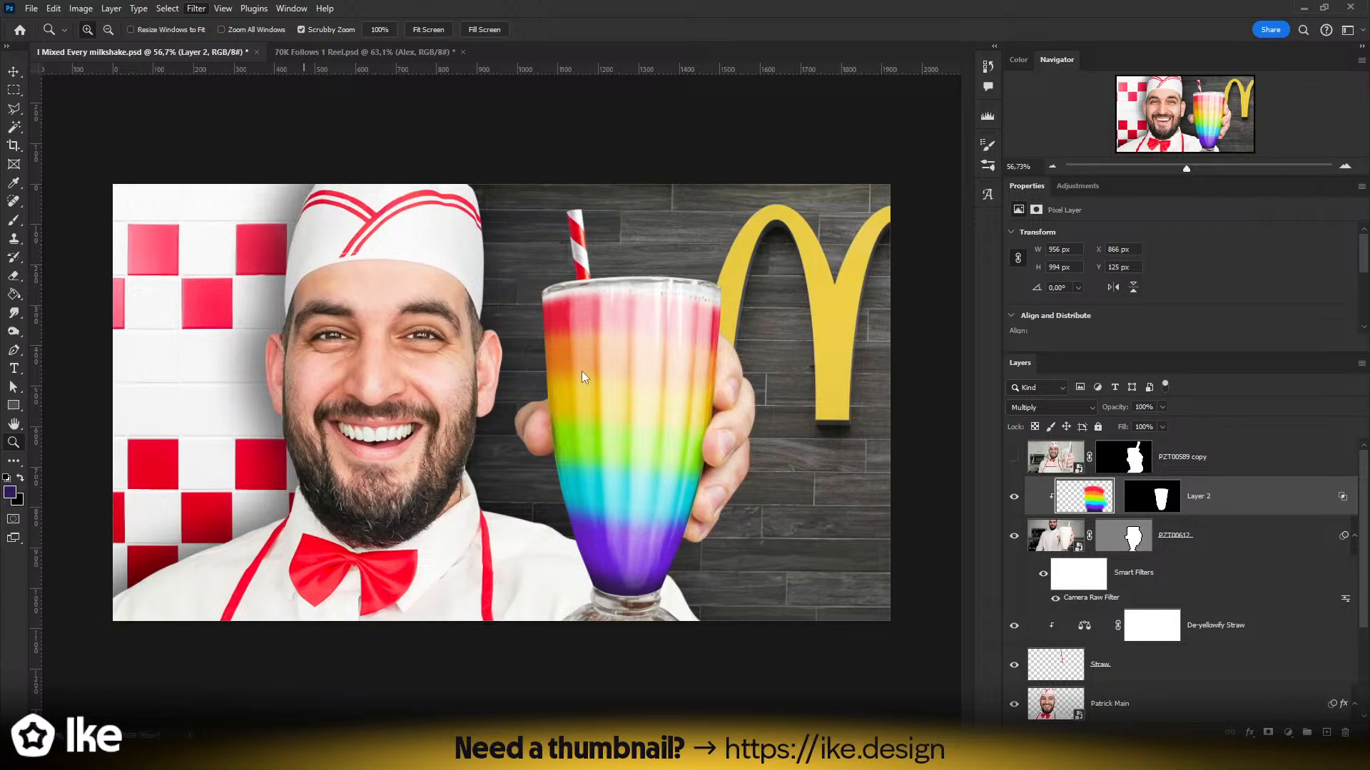
left_click(1129, 216)
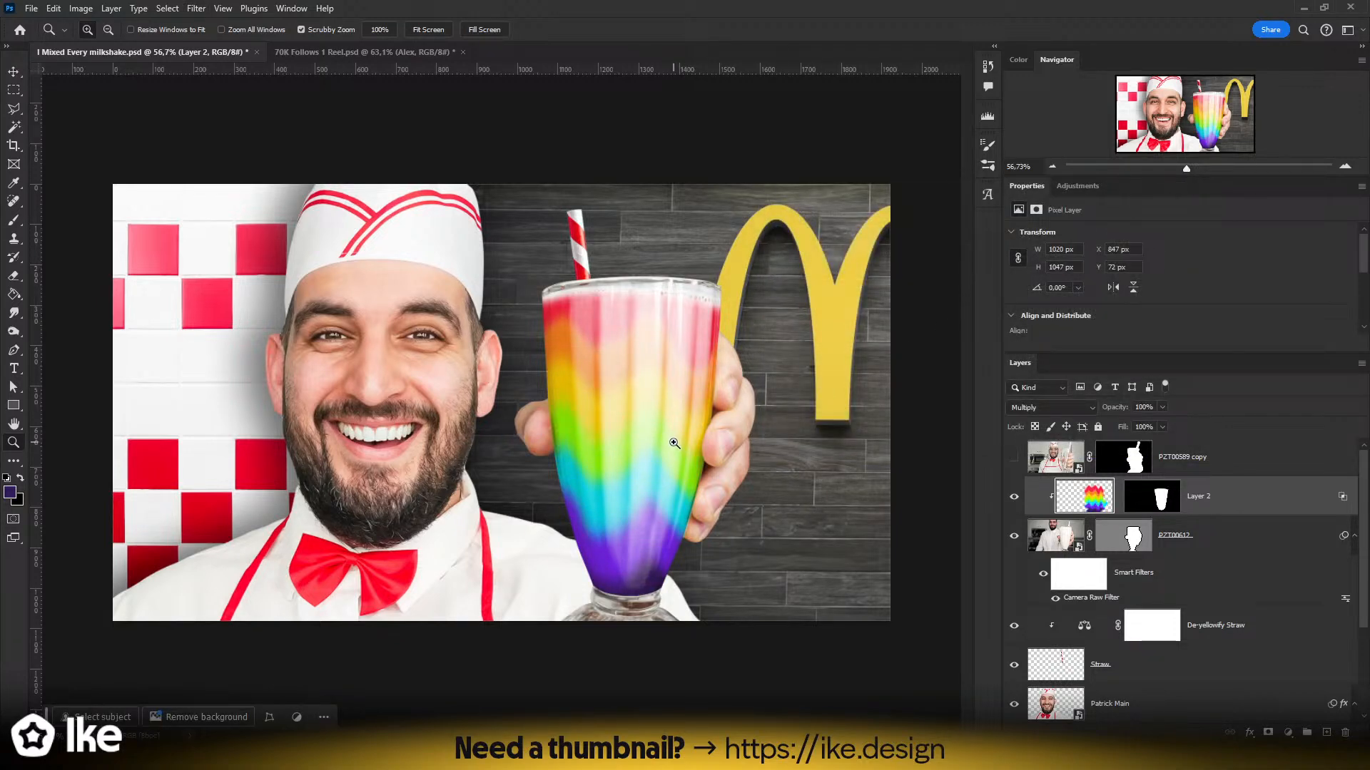
- Reposition the wavy rainbow layer inside the glass at X 872 px and Y 62 px
left_click(14, 72)
left_click_drag(693, 406, 575, 429)
key("z")
left_click_drag(502, 407, 633, 373)
left_click_drag(480, 508, 543, 427)
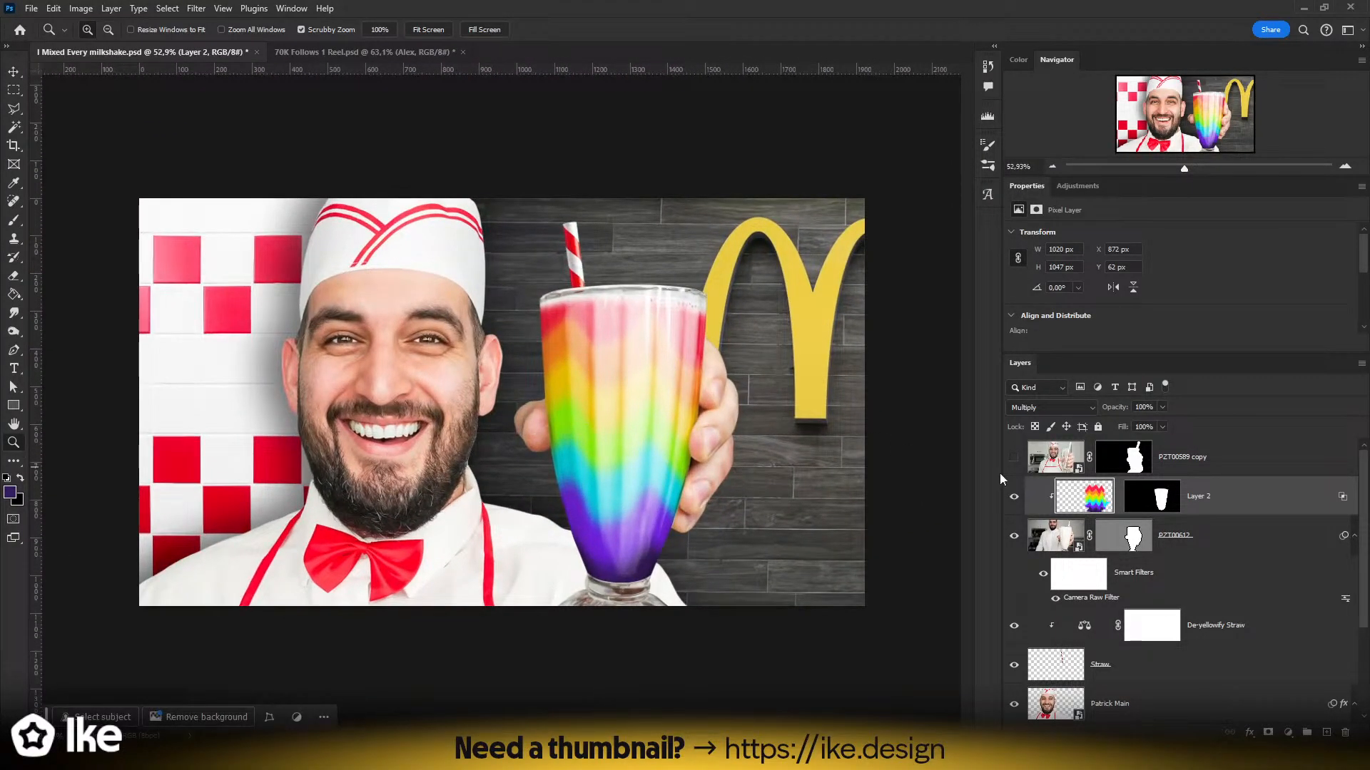
- Duplicate the wavy rainbow layer with its mask and clip the copy to the layers below
key("ctrl+j")
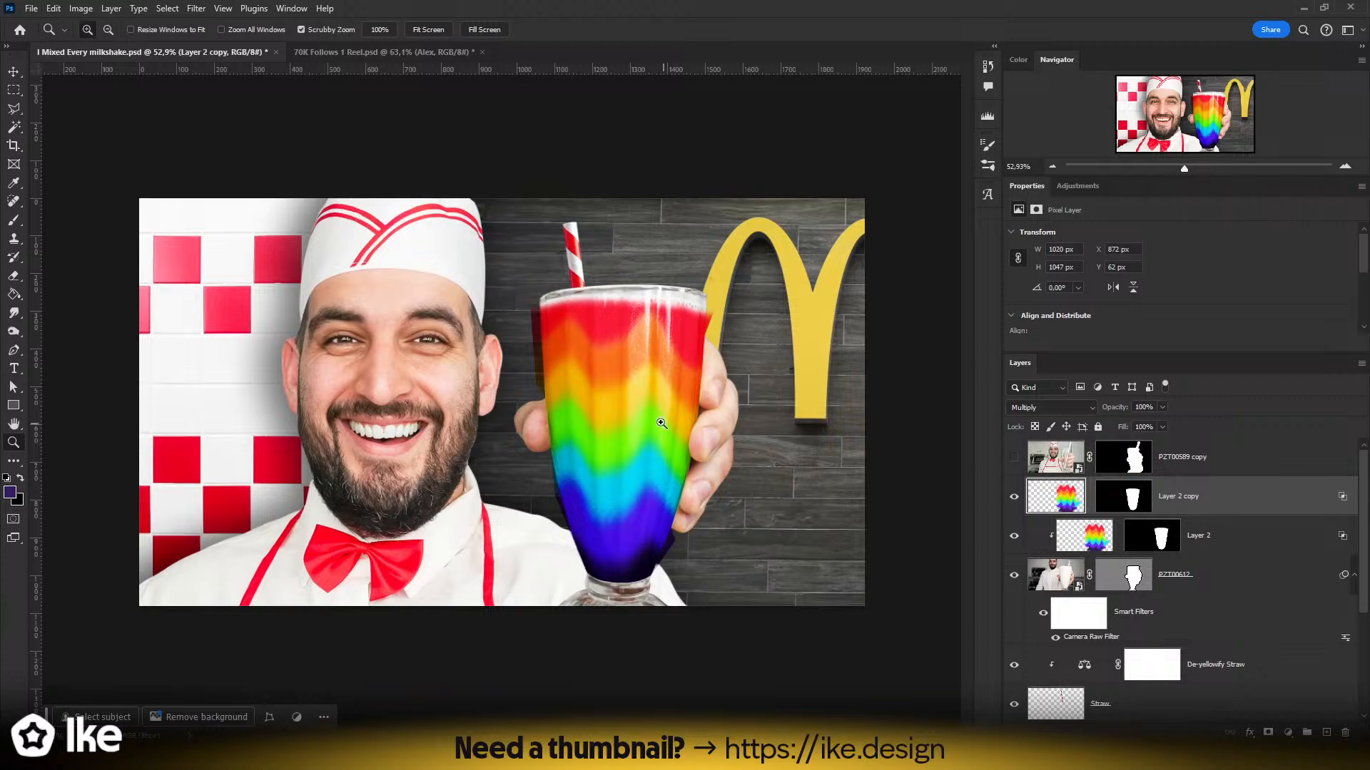
left_click_drag(668, 426, 866, 466)
left_click(1100, 515, "alt")
mouse_move(659, 448)
left_mouse_down()
mouse_move(639, 448)
mouse_move(655, 449)
left_mouse_up()
left_click_drag(704, 349, 789, 391)
- Set the rainbow copy's blend mode to Overlay and its opacity to 50%
key("v")
left_click(1034, 408)
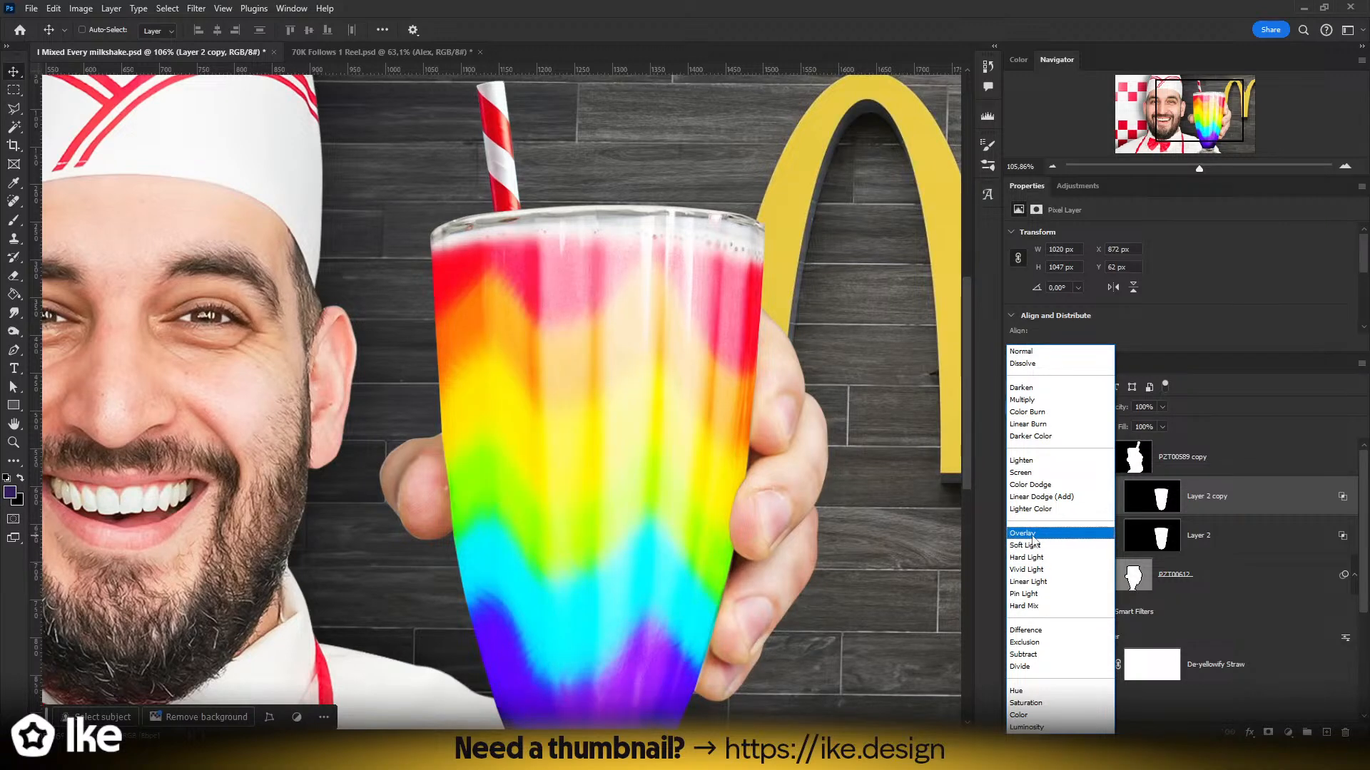
left_click(1027, 533)
left_click_drag(706, 404, 706, 404)
left_click_drag(1164, 411, 1132, 427)
- Shift the Overlay rainbow copy horizontally to X 917 px to offset its waves from the original
left_click_drag(649, 399, 629, 430)
key("z")
left_click_drag(570, 598, 599, 376)
key("ctrl+0")
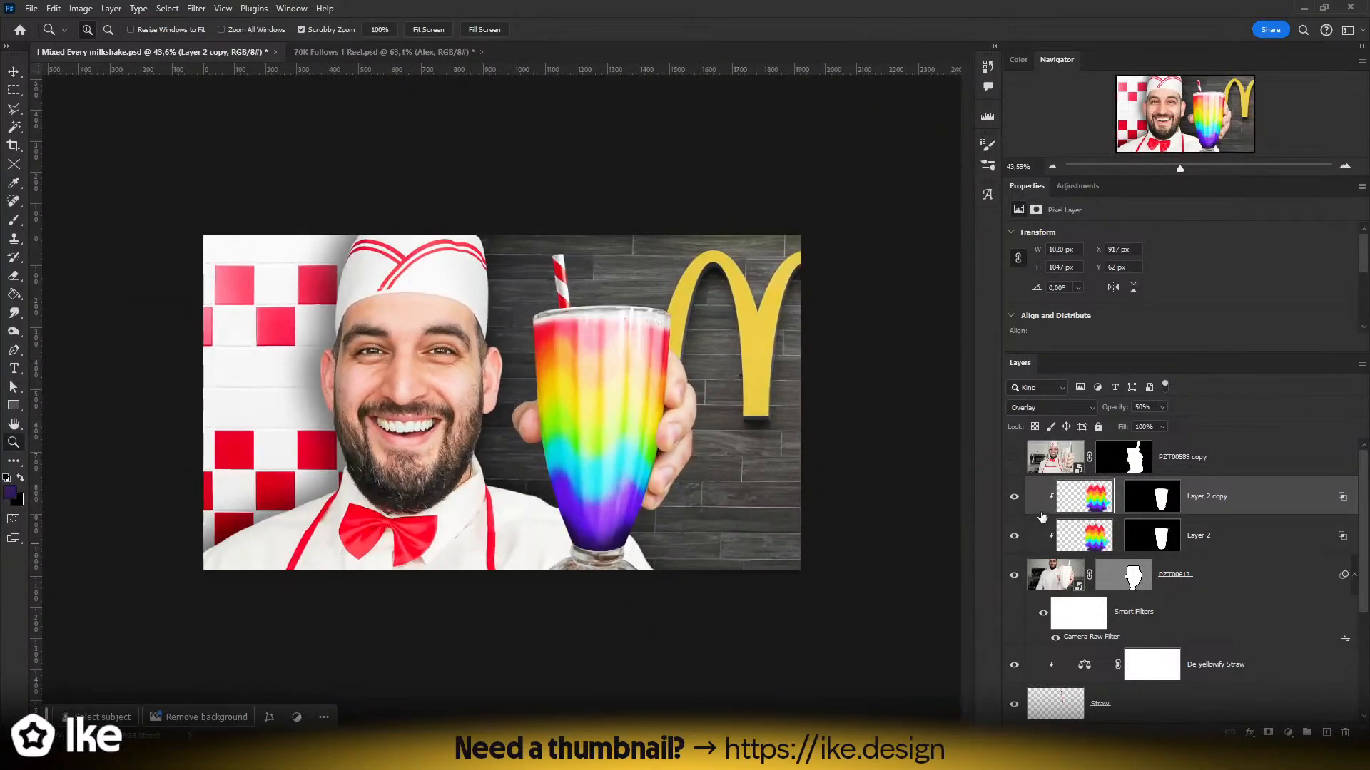
- Compare the milkshake with the Overlay rainbow copy hidden and shown
left_click(1013, 498)
left_click(1014, 498)
left_click(1013, 498)
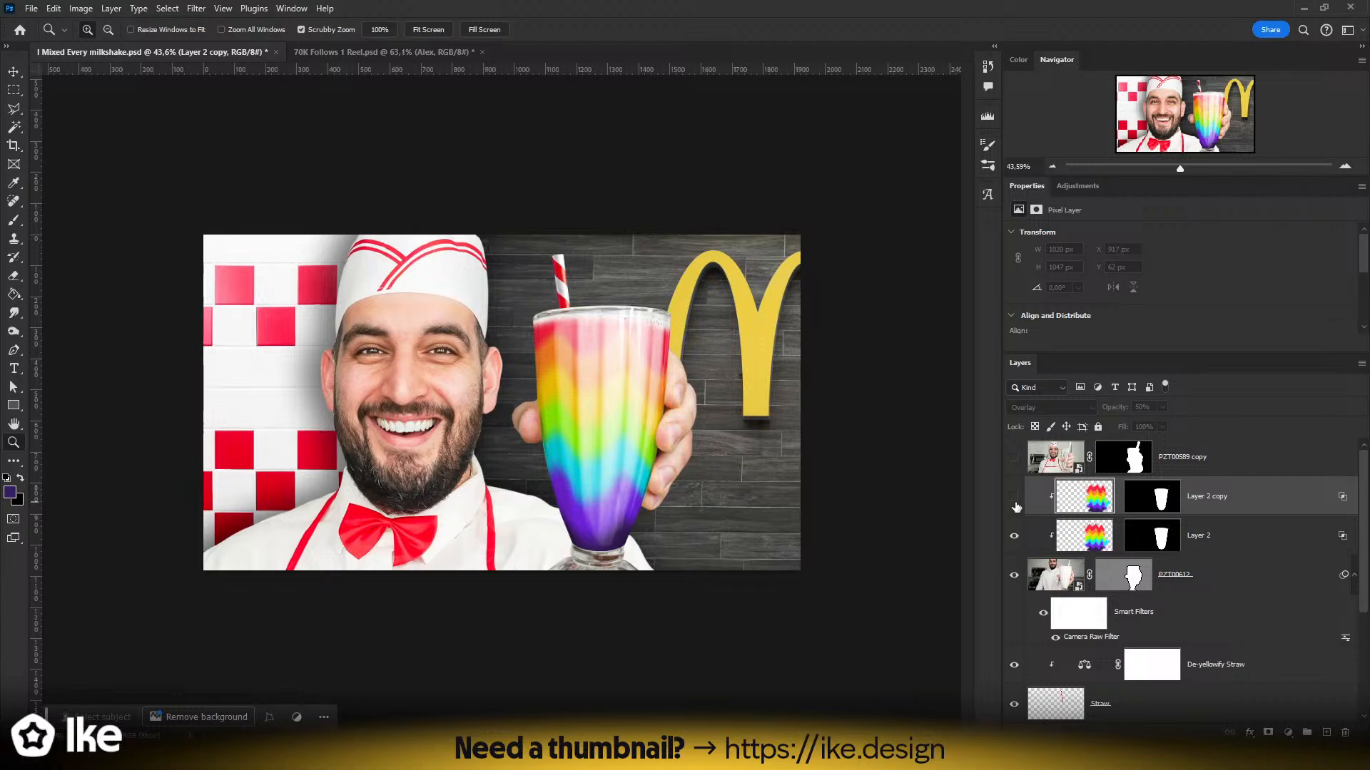
left_click(1013, 498)
left_click(671, 464)
left_click_drag(677, 462, 441, 476)
left_click_drag(495, 434, 596, 416)
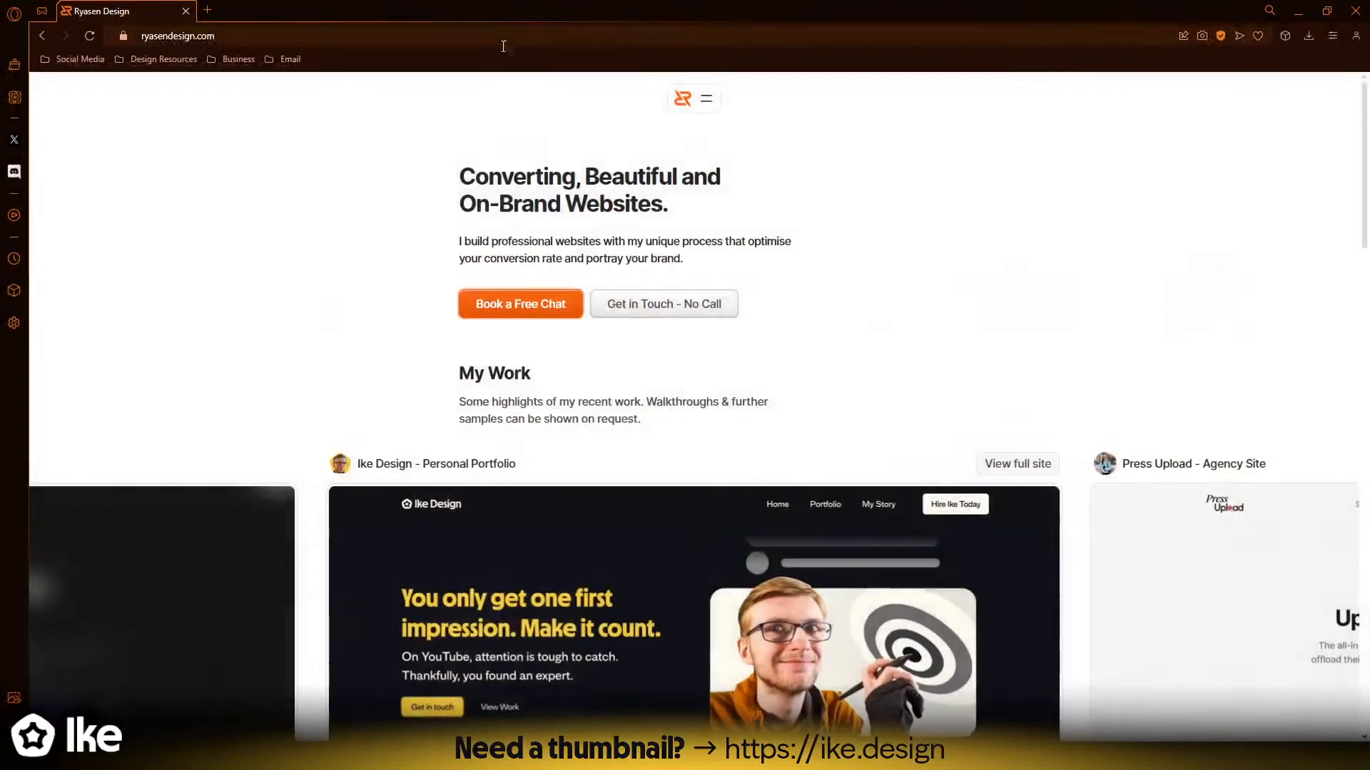
- Look over the Ryasen Design home page and its portfolio samples in the browser, close it and return to Photoshop
scroll(543, 321, "down", 4)
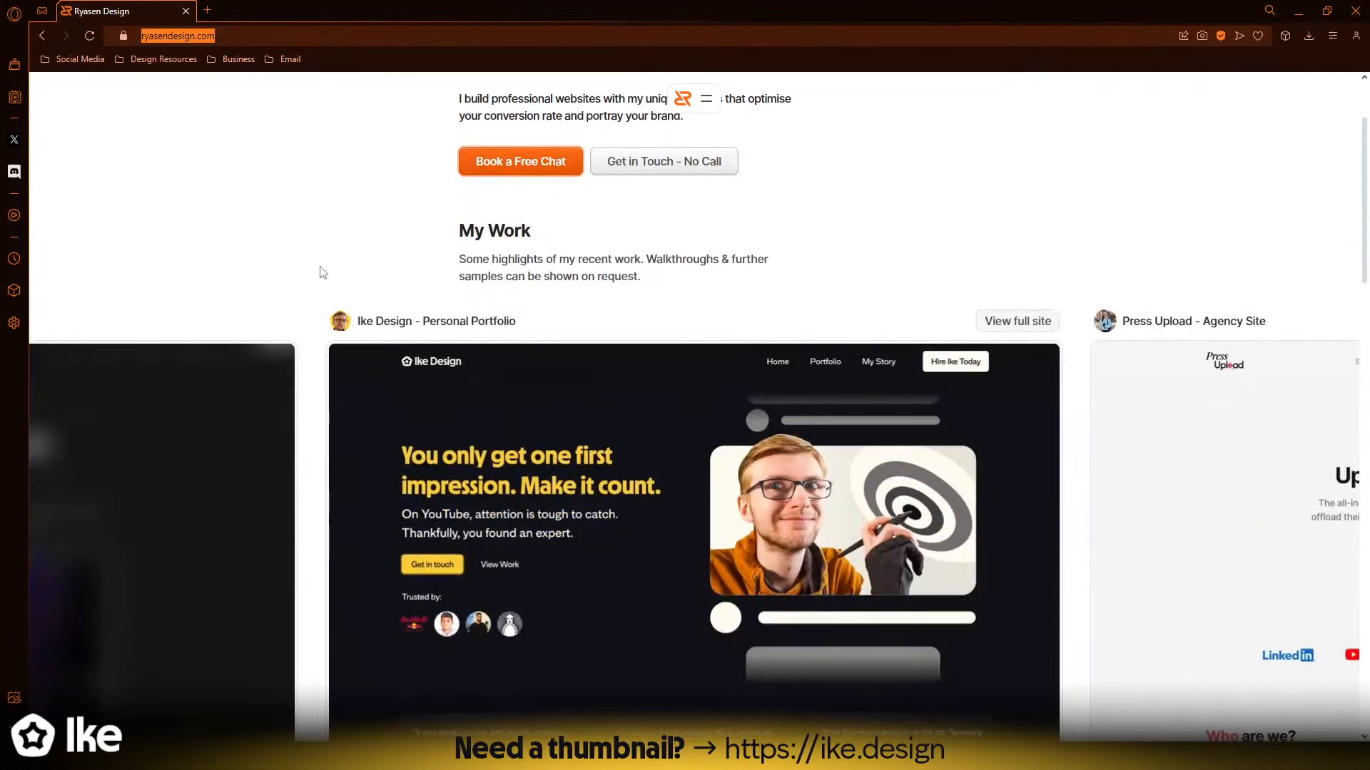
scroll(562, 367, "down", 3)
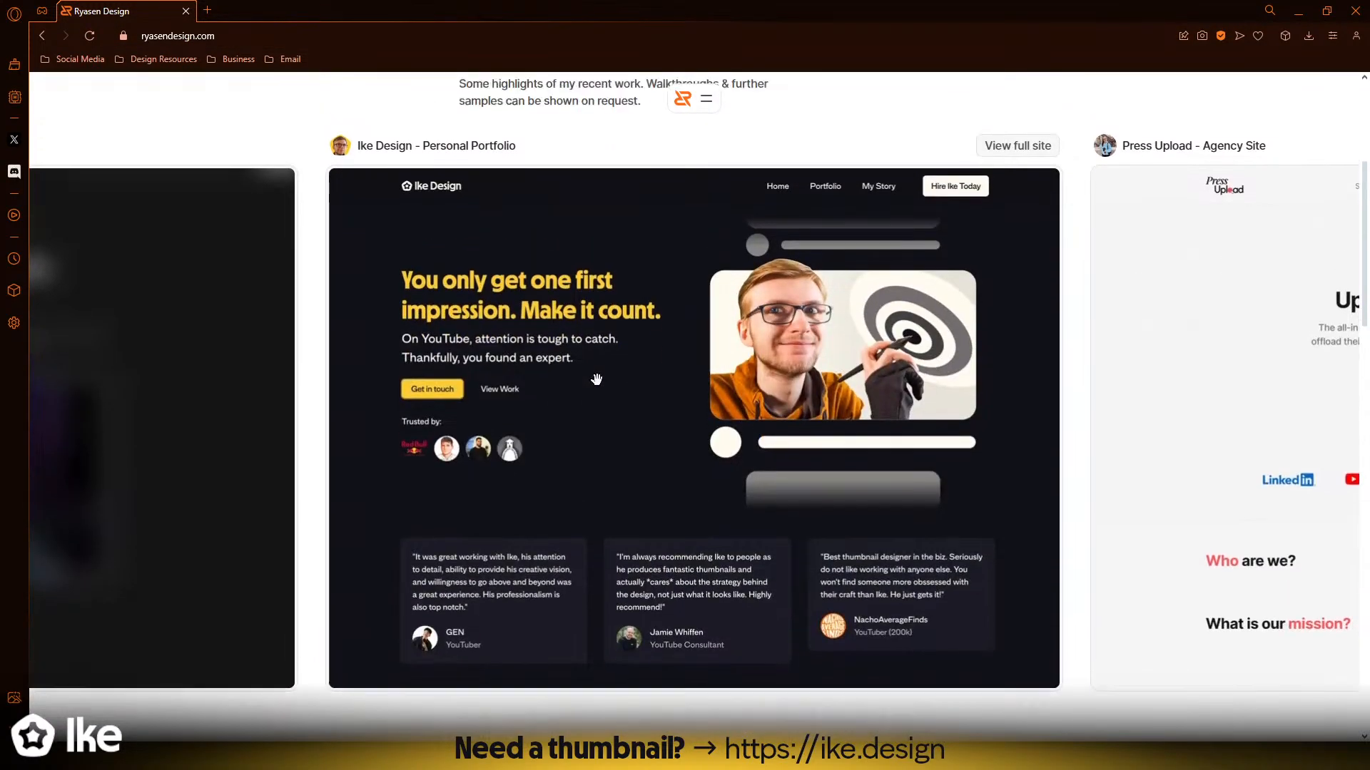
scroll(606, 386, "up", 7)
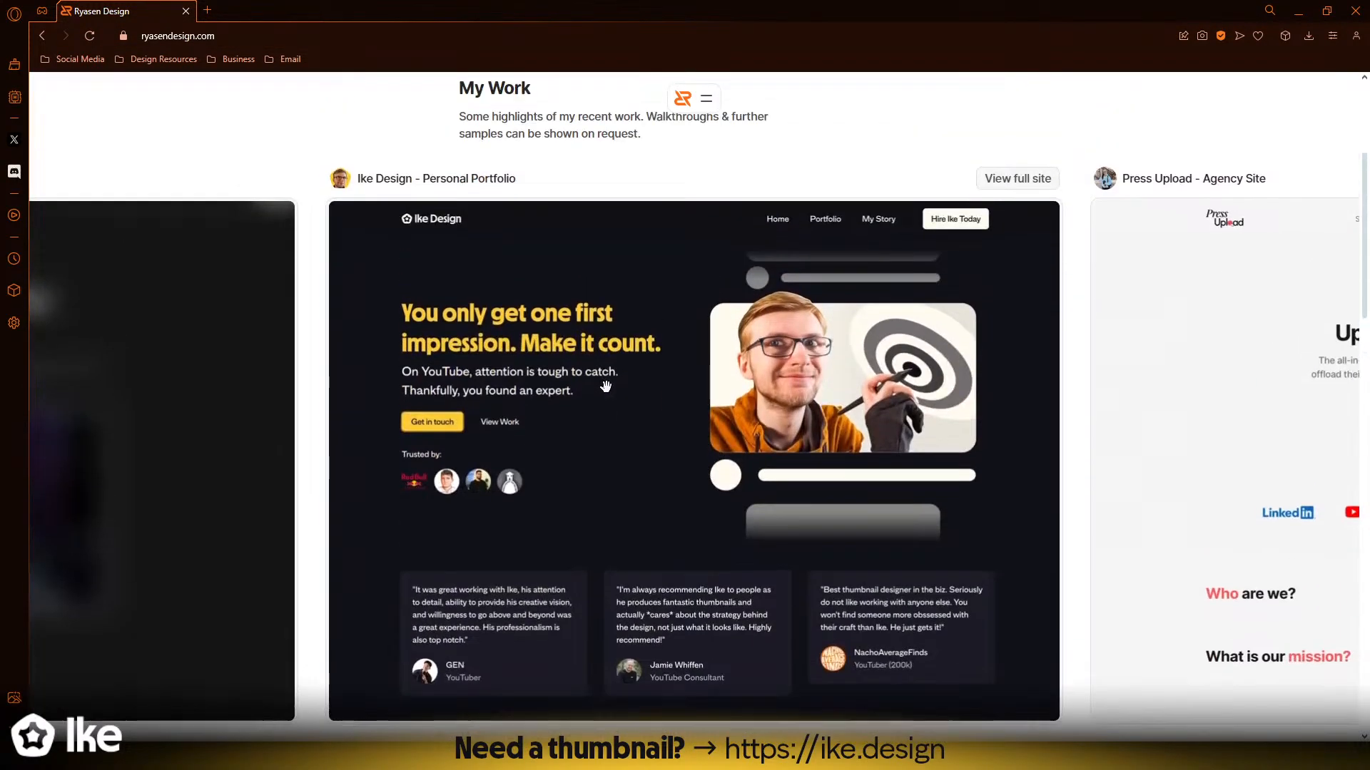
scroll(608, 392, "down", 4)
scroll(877, 350, "up", 4)
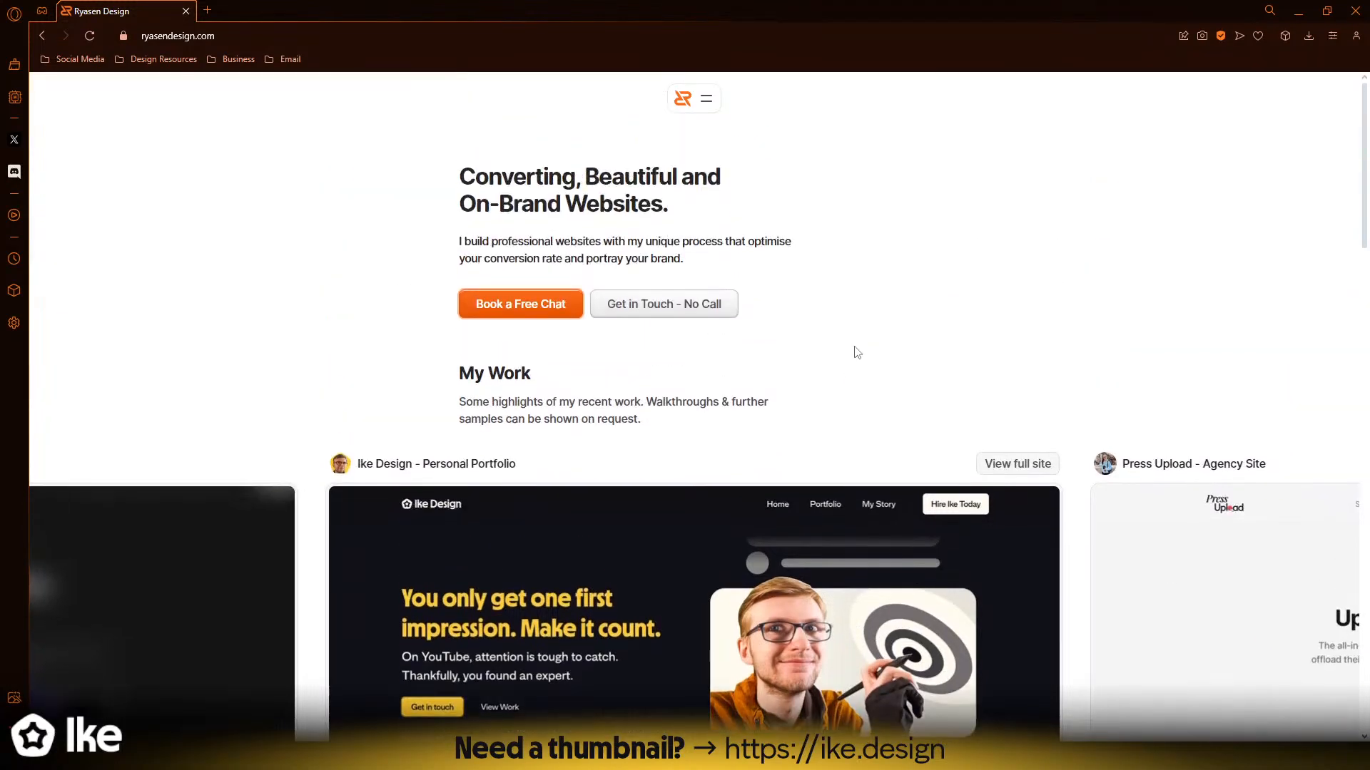
scroll(856, 351, "down", 5)
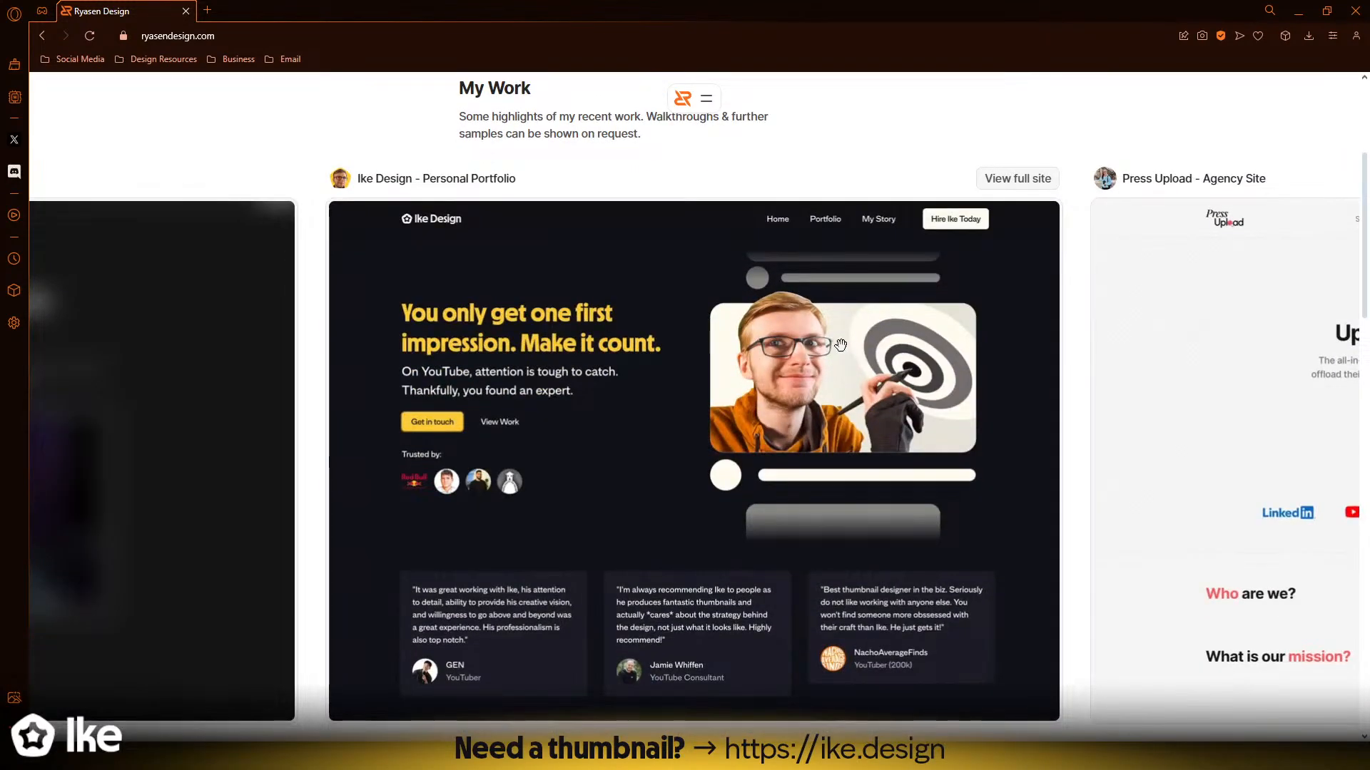
scroll(840, 346, "up", 6)
scroll(545, 481, "down", 5)
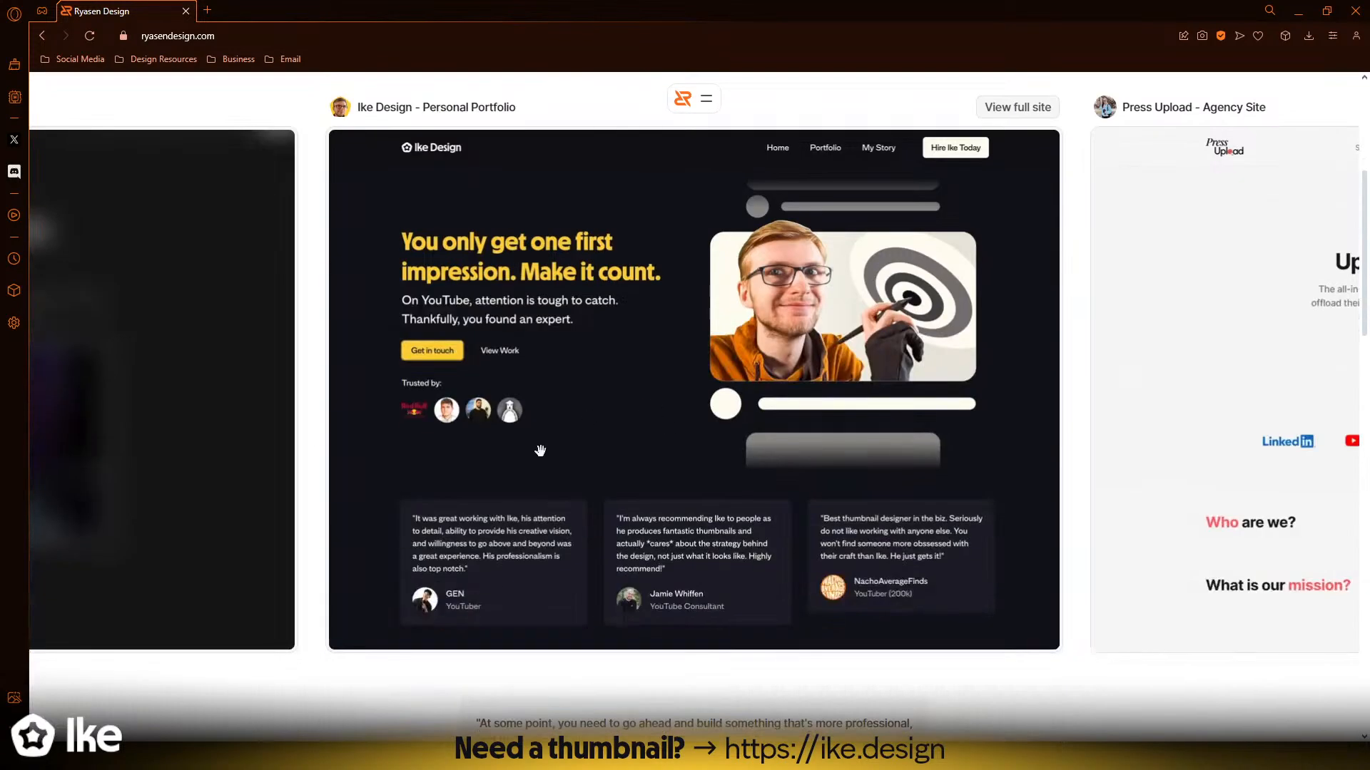
scroll(713, 419, "up", 5)
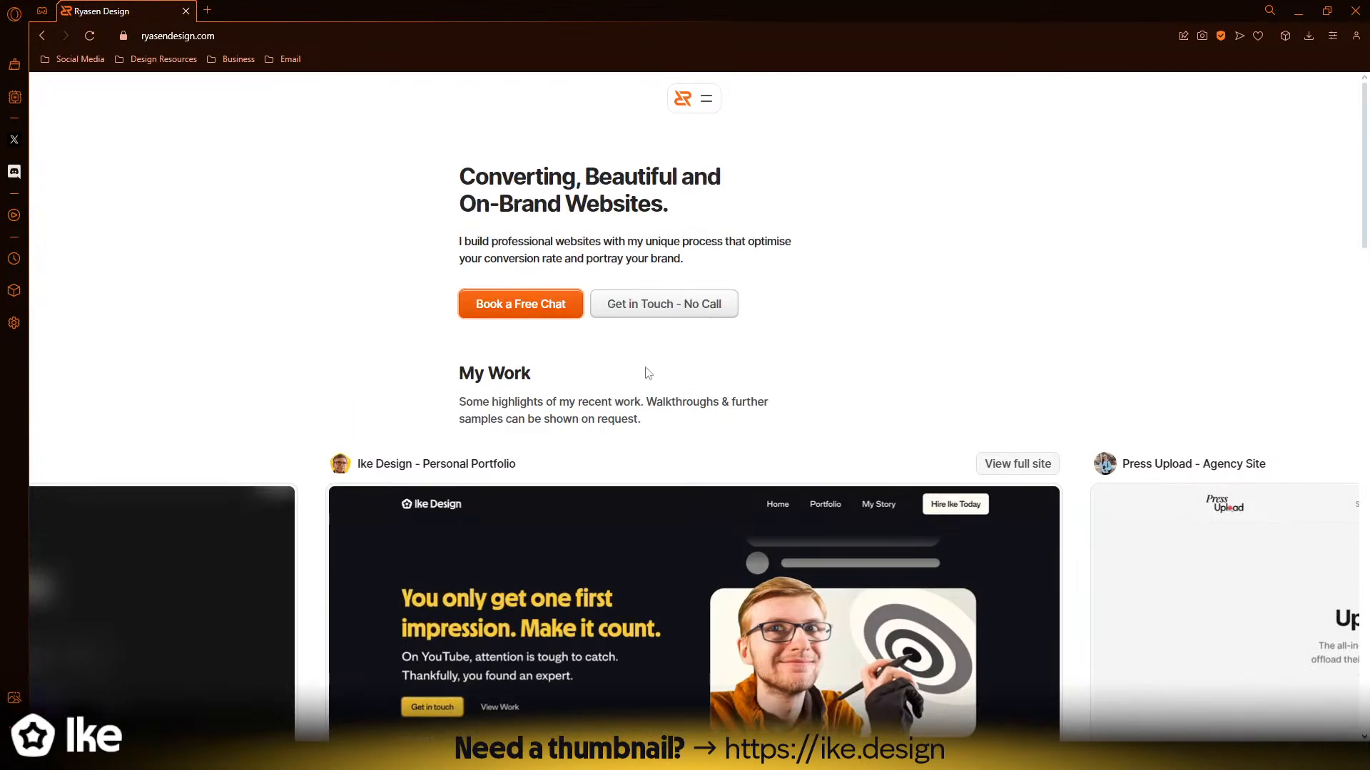
left_click(1355, 11)
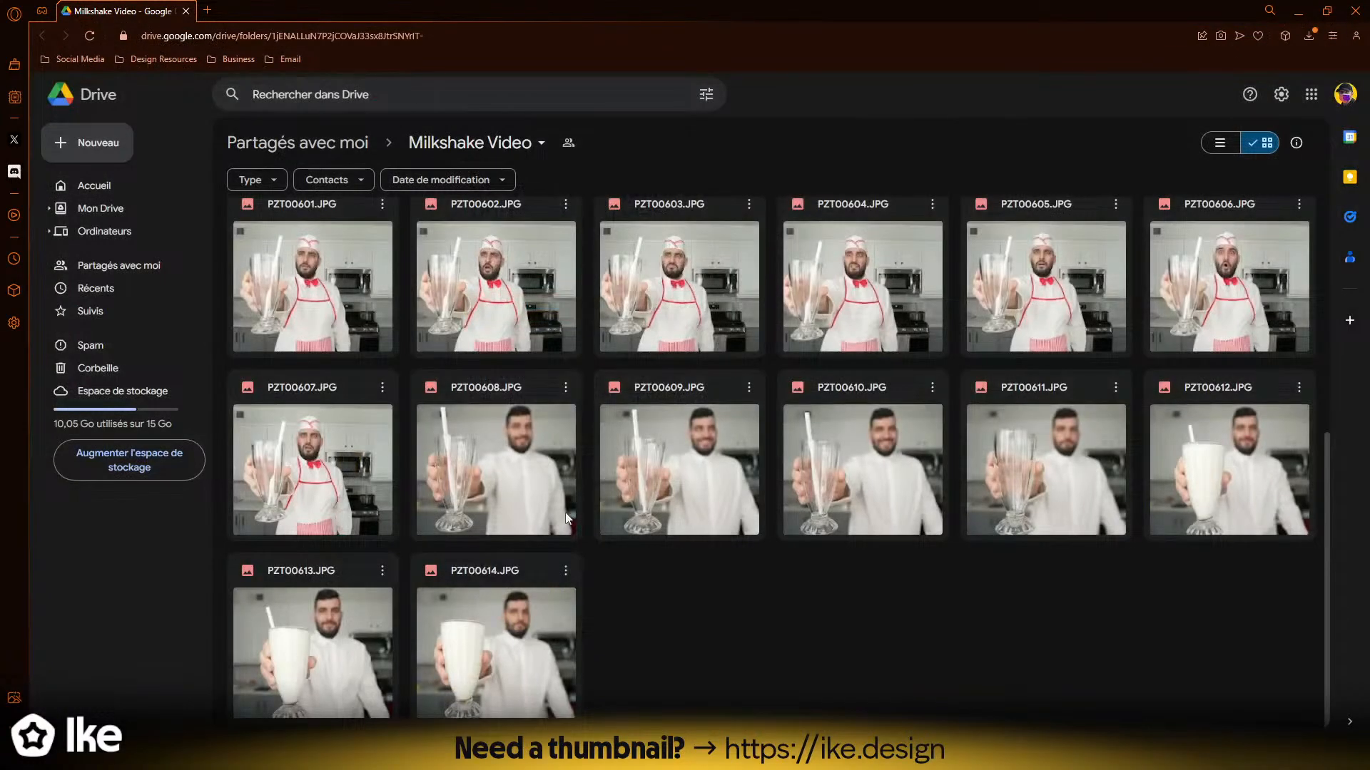
left_click(364, 755)
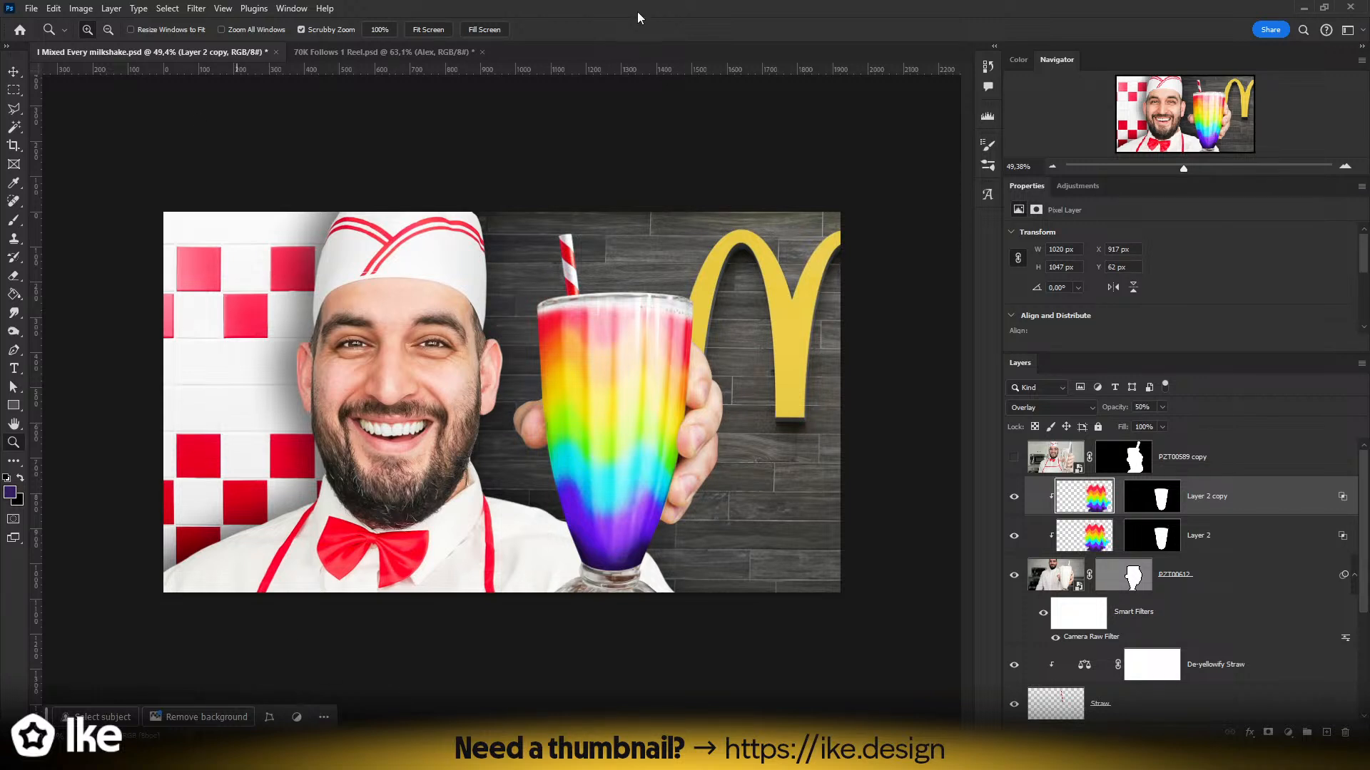
scroll(513, 279, "down", 4)
scroll(511, 286, "up", 5)
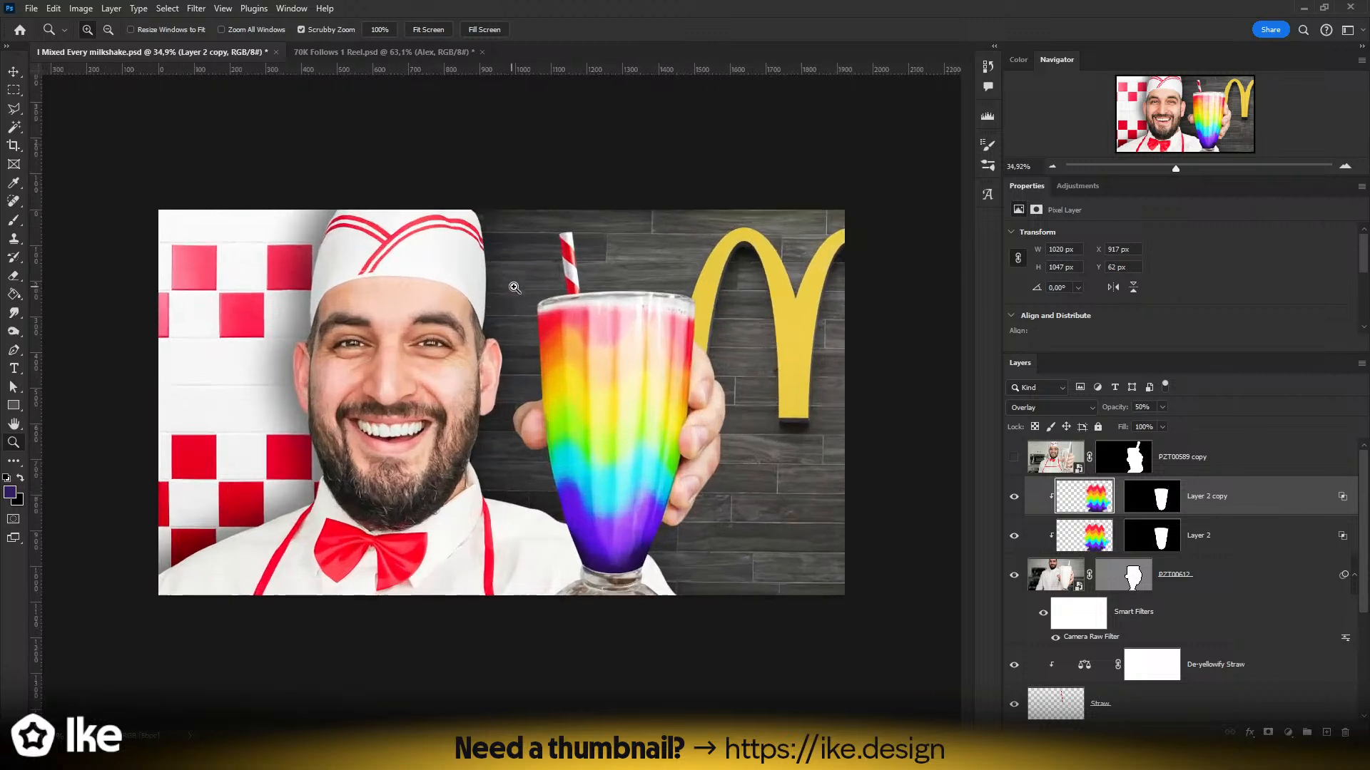
left_click(20, 69)
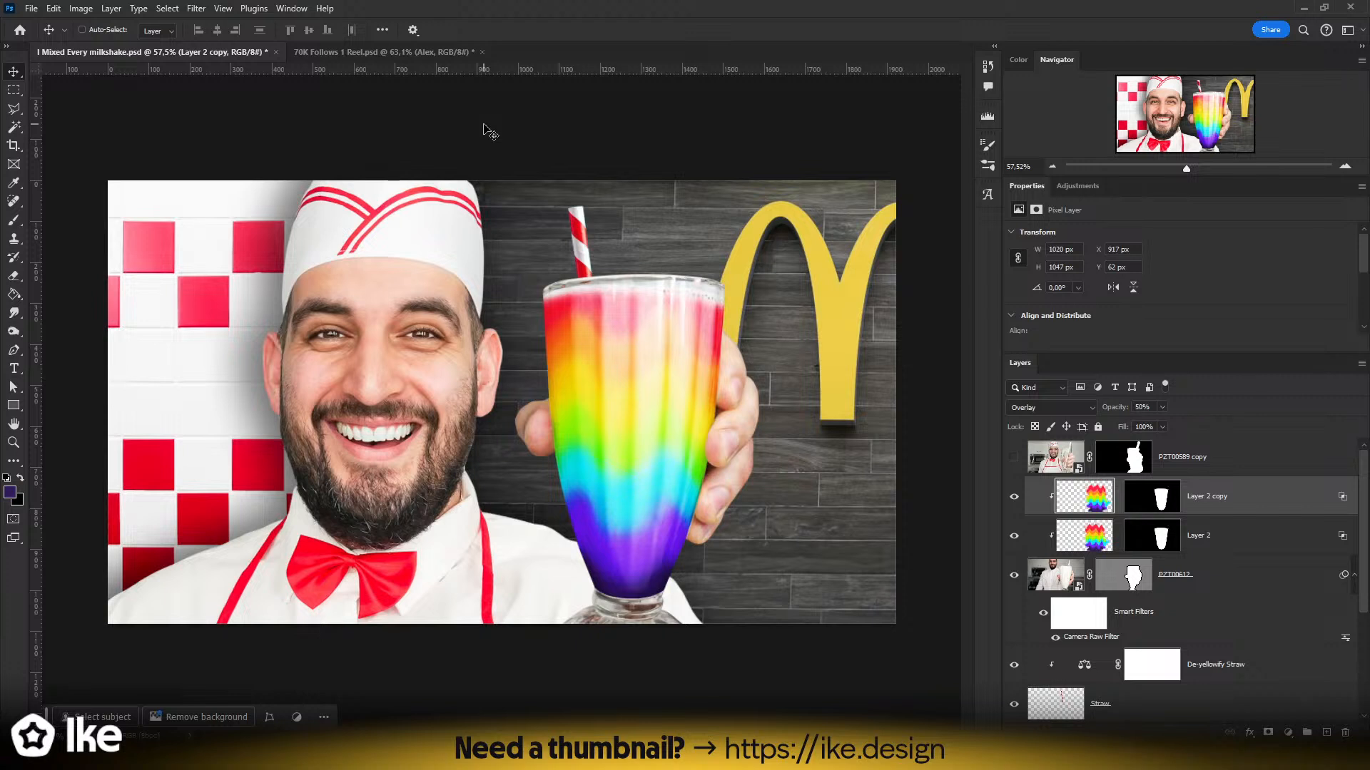
key("z")
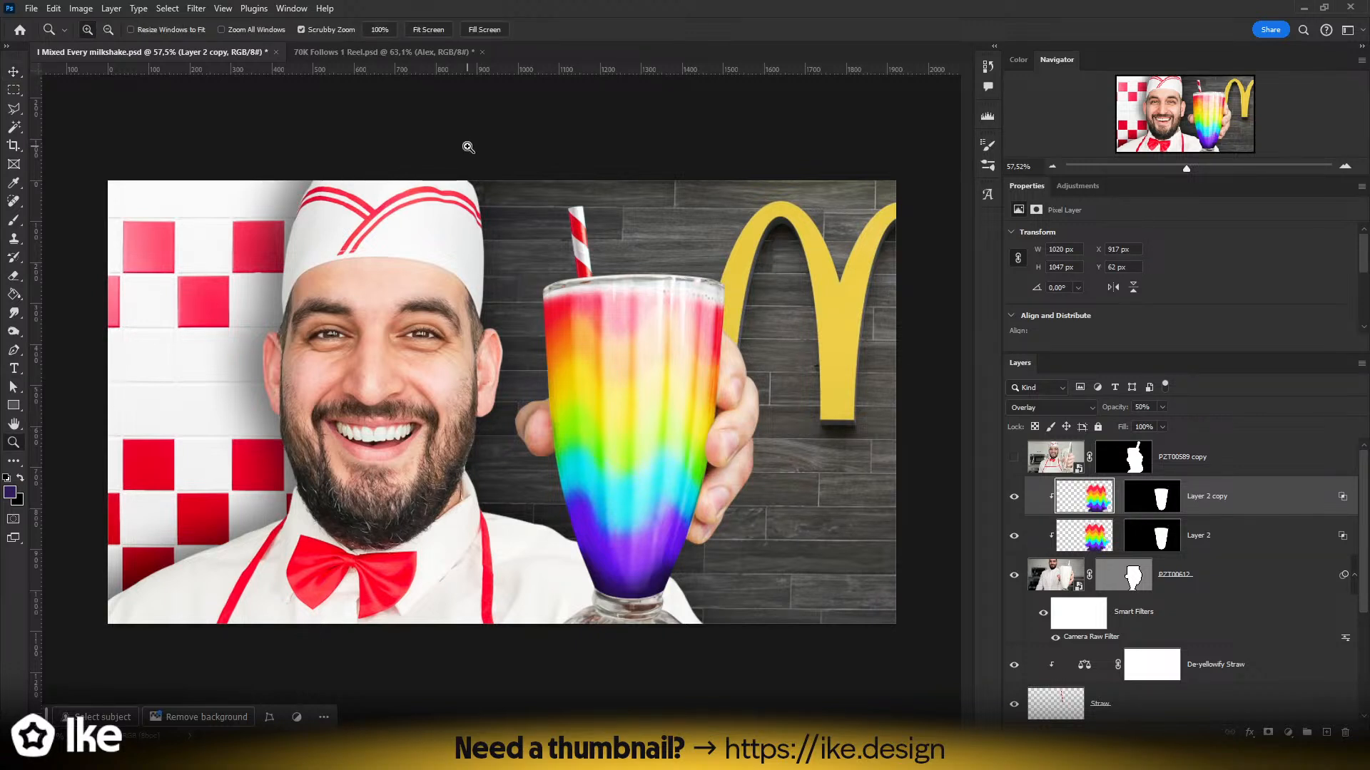
mouse_move(447, 250)
left_mouse_down()
mouse_move(407, 250)
mouse_move(445, 249)
left_mouse_up()
left_click(13, 71)
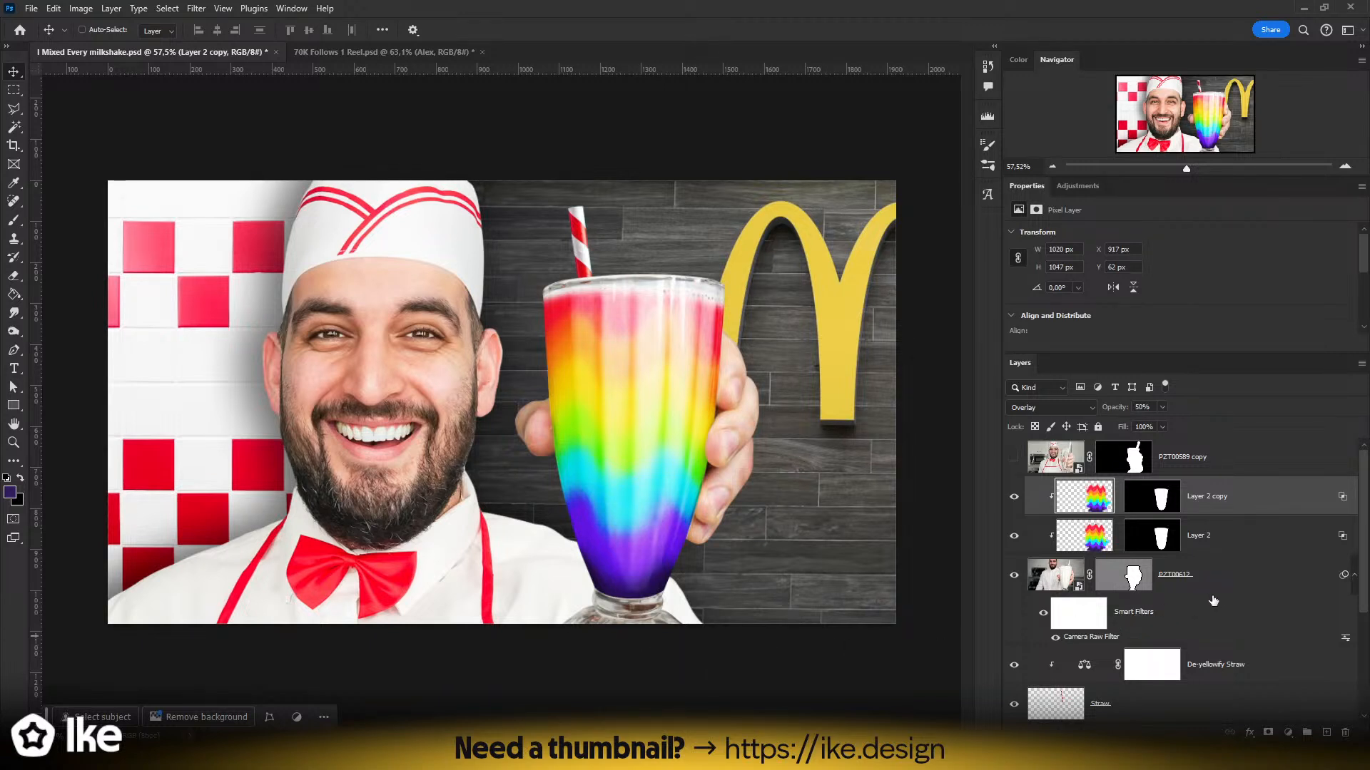
scroll(1190, 601, "down", 5)
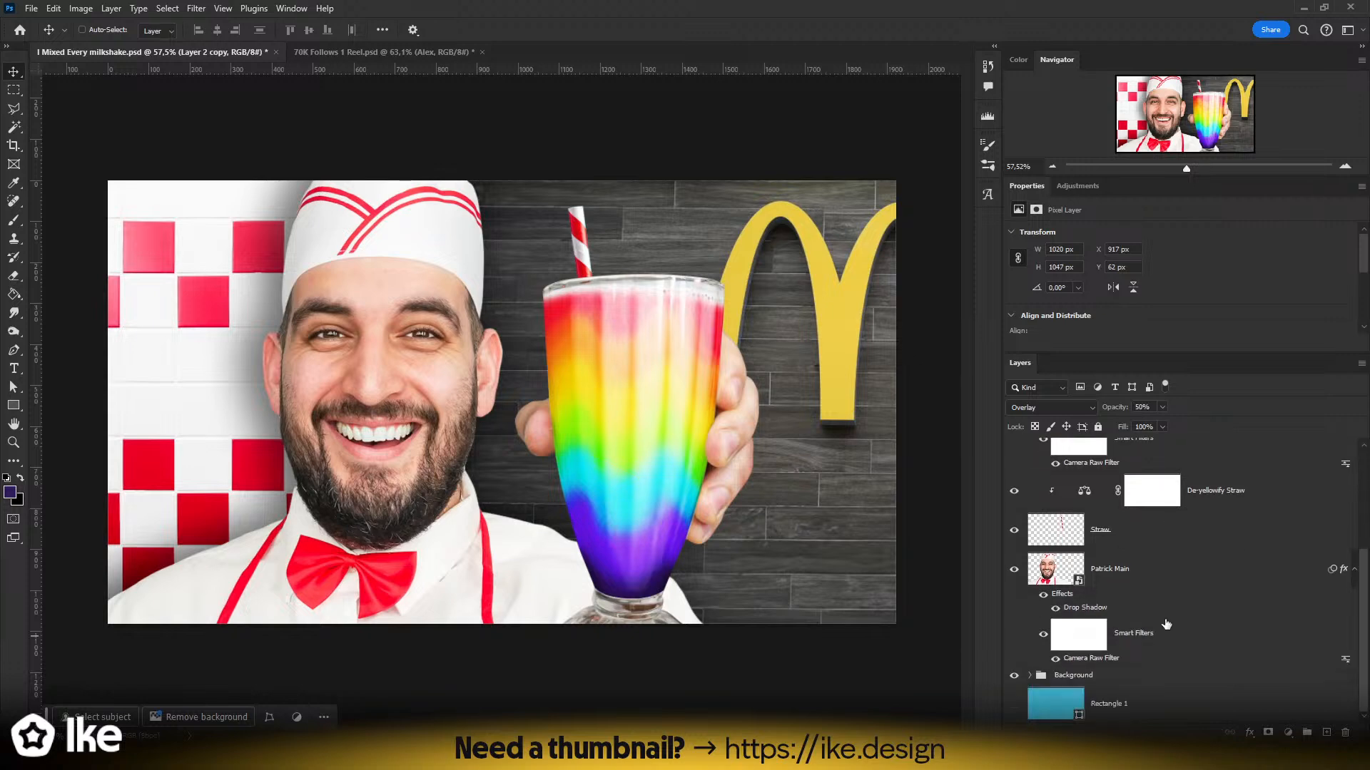
- Expand the Background group and select the McDonalds Wall group inside it
scroll(1166, 624, "up", 5)
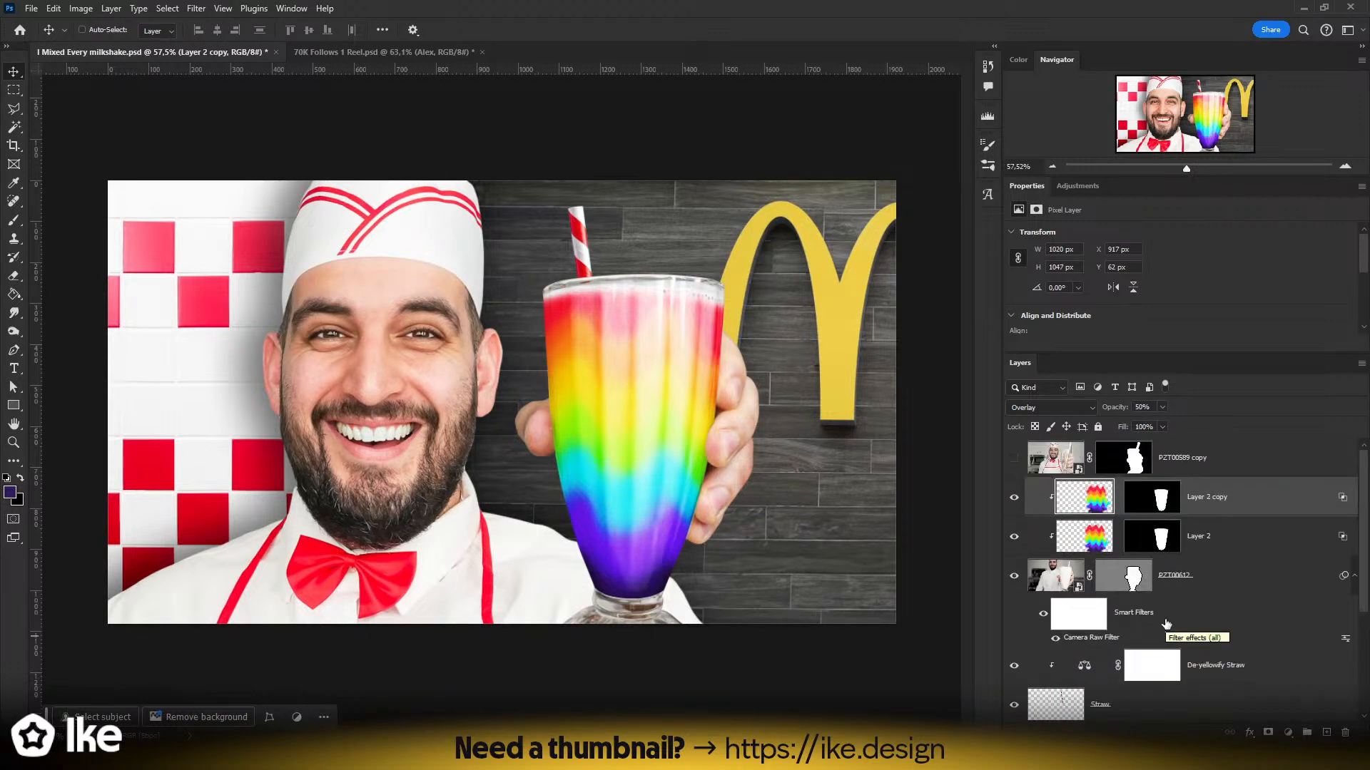
key("z")
left_click_drag(593, 433, 547, 423)
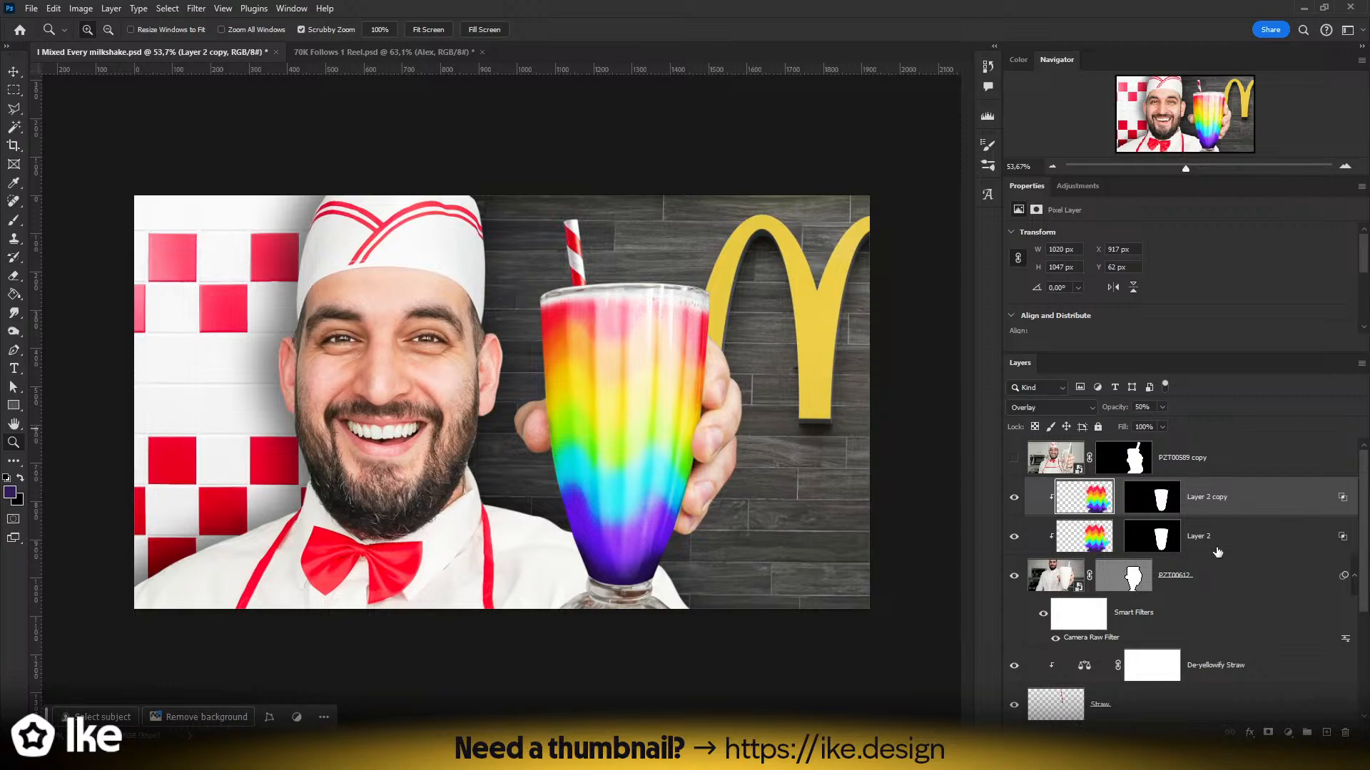
scroll(1216, 546, "down", 5)
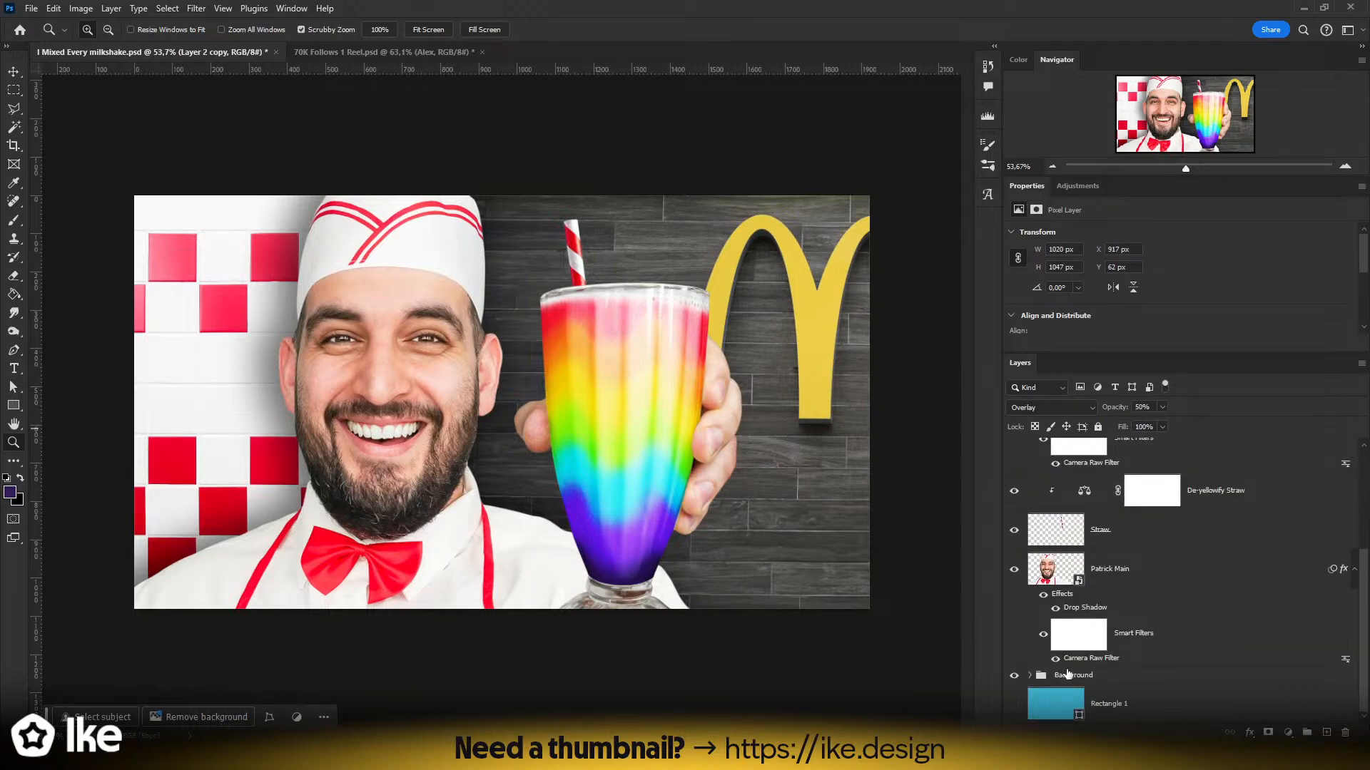
left_click(1040, 677)
left_click(1029, 675)
left_click(1150, 677)
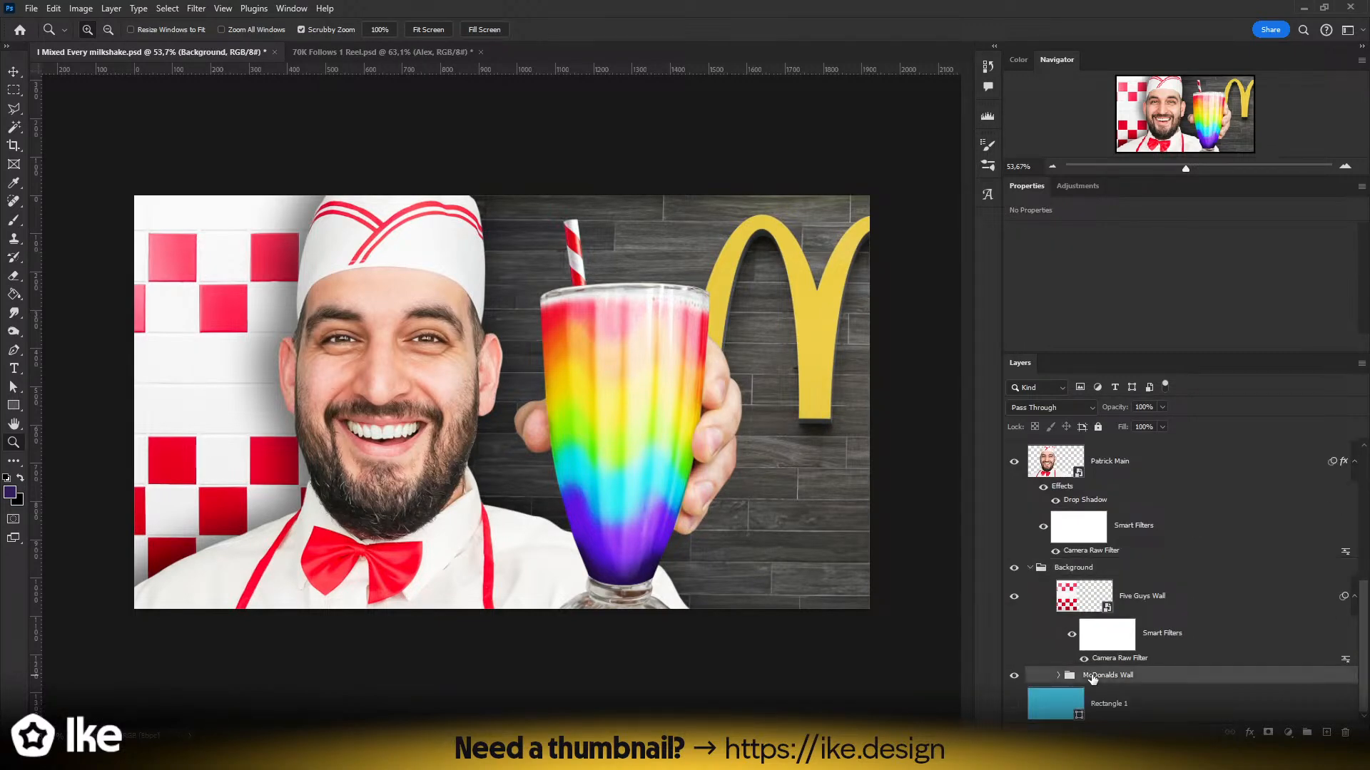
right_click(1151, 676)
key("Escape")
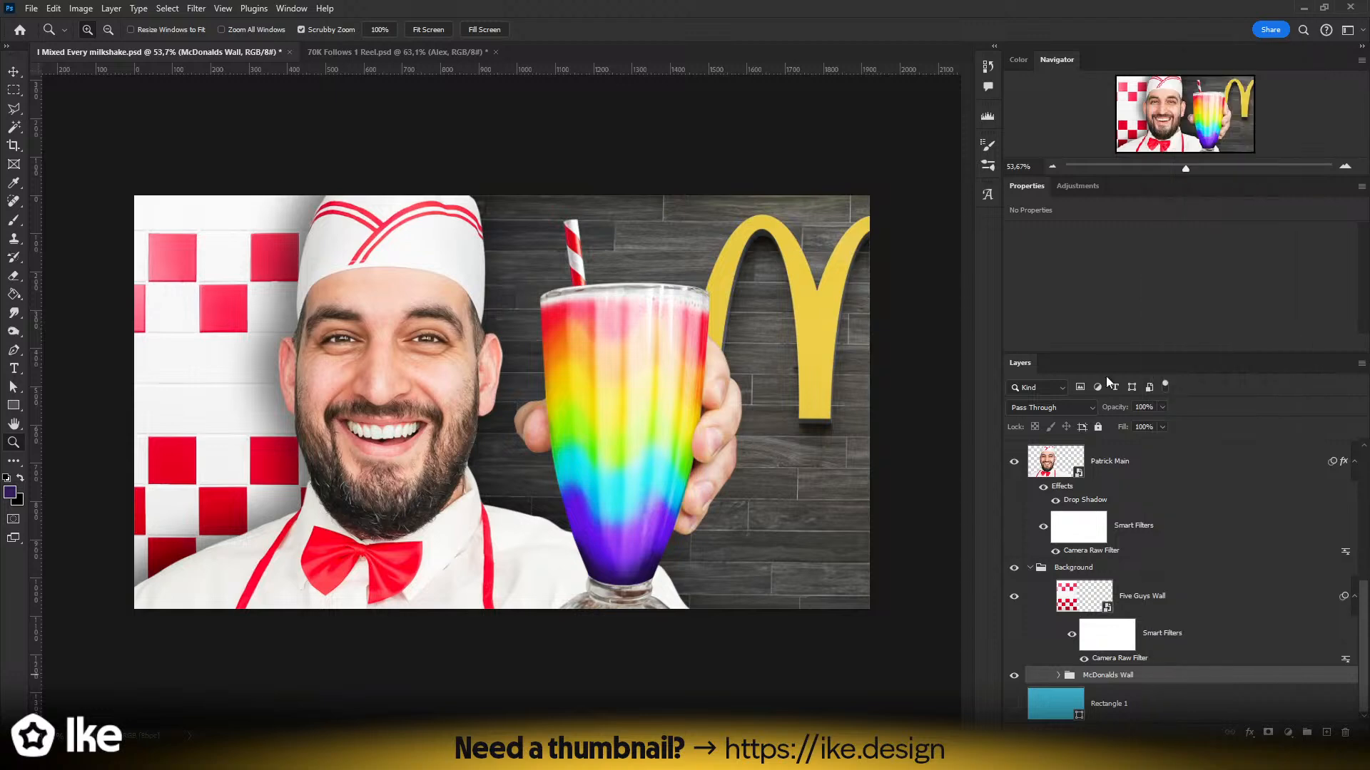
- Add a Hue/Saturation adjustment above the McDonalds Wall group and set its saturation to +30
left_click(1077, 186)
scroll(1059, 238, "up", 2)
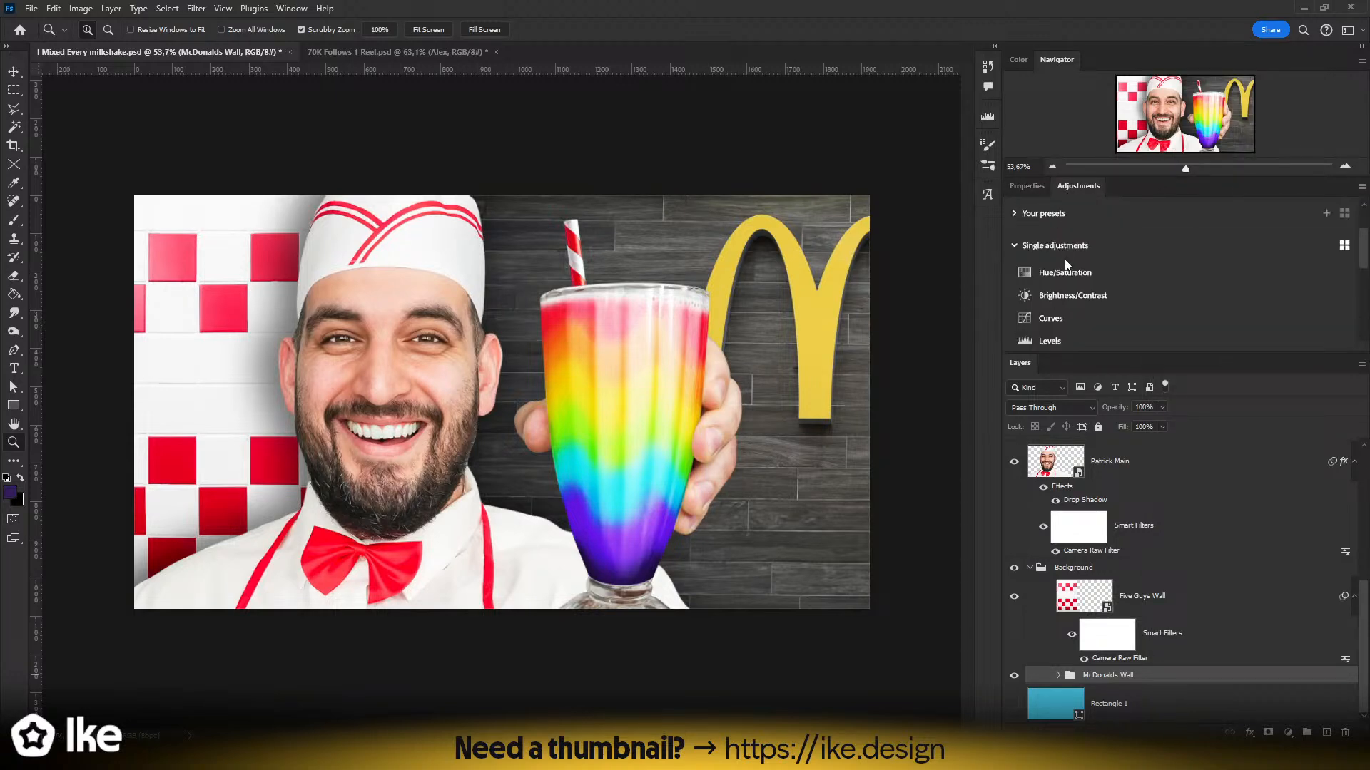
left_click(1065, 273)
left_click_drag(1180, 316, 1350, 319)
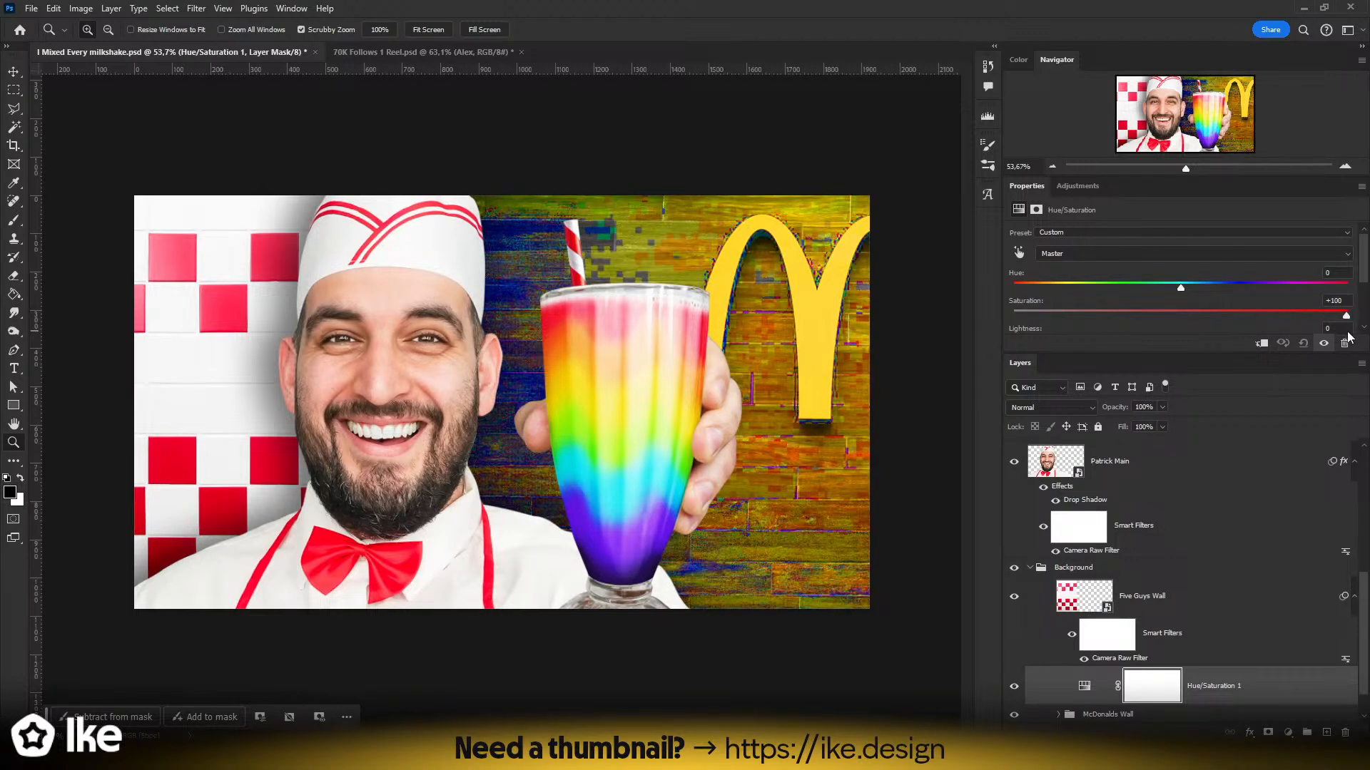
left_click_drag(1347, 315, 1231, 320)
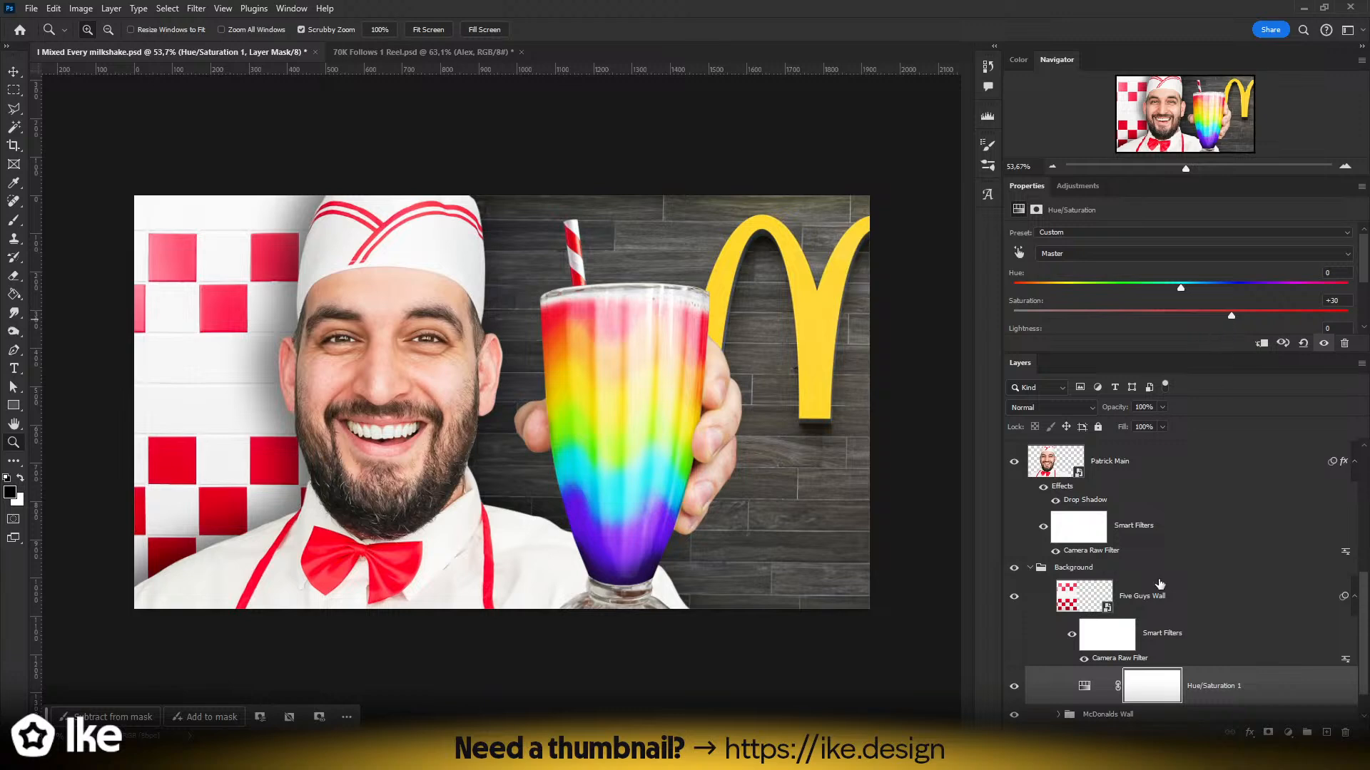
- Compare the McDonald's wall and logo with the Hue/Saturation adjustment hidden and shown
left_click(1015, 689)
left_click(1015, 689)
left_click(1014, 689)
left_click(1015, 689)
mouse_move(590, 420)
left_mouse_down()
mouse_move(517, 420)
mouse_move(586, 420)
left_mouse_up()
scroll(1274, 314, "down", 2)
scroll(1277, 318, "down", 1)
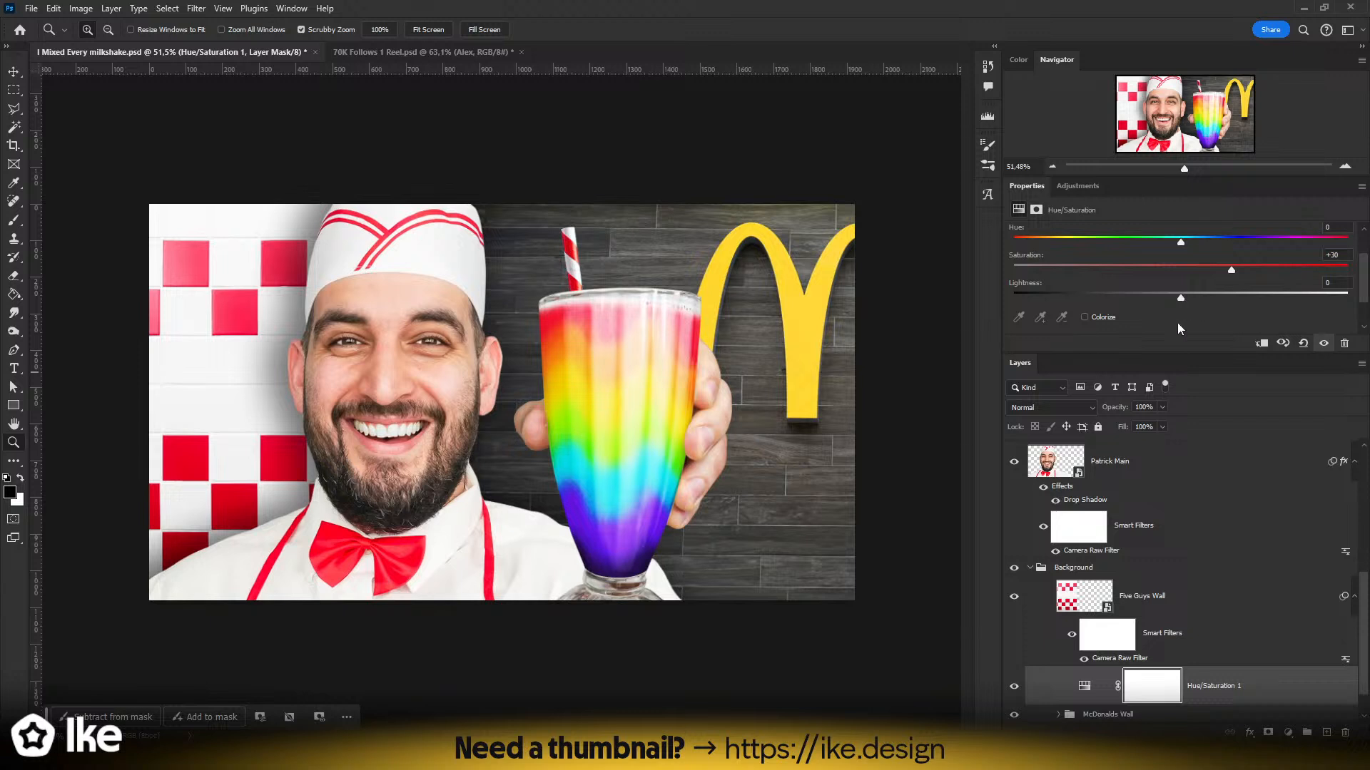
- Add a Curves adjustment above the Hue/Saturation layer and clip both adjustments to the McDonalds Wall group
left_click(1075, 187)
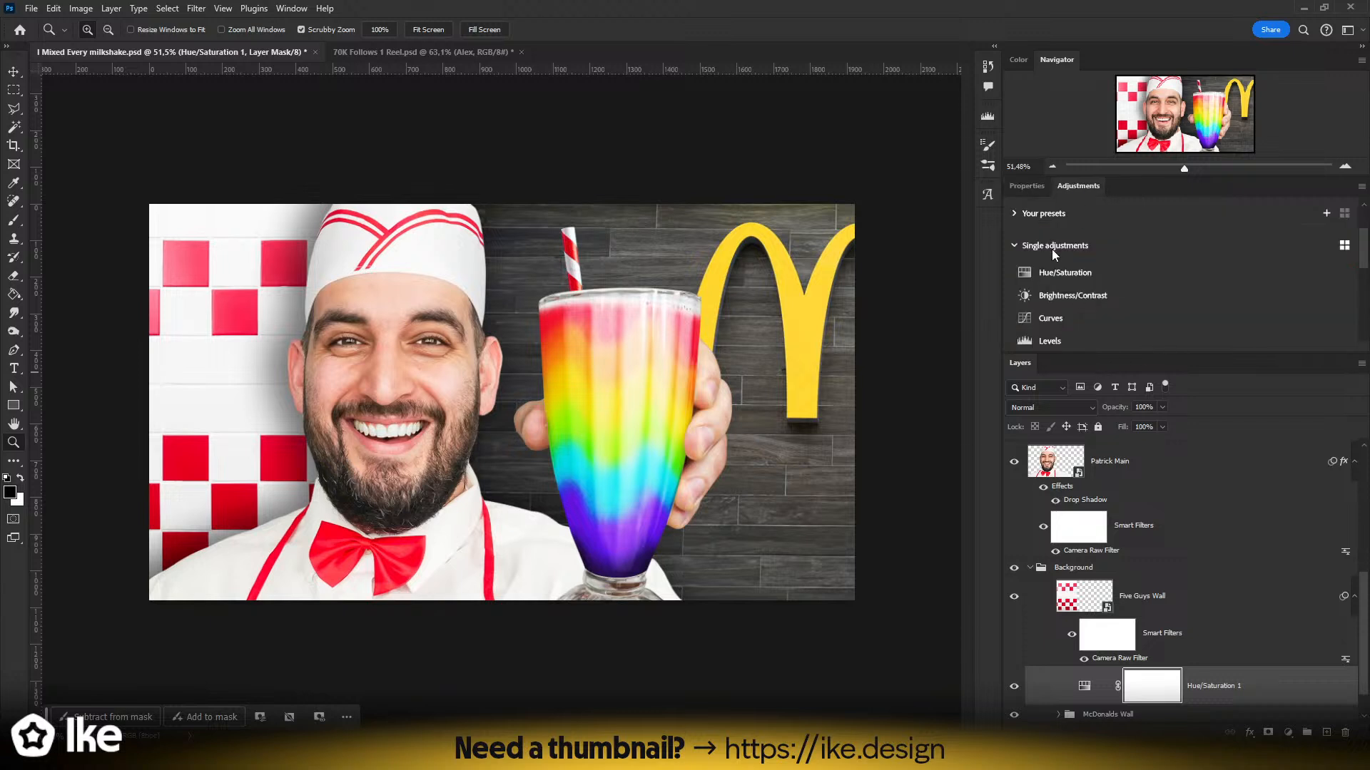
left_click(1057, 314)
scroll(1167, 646, "down", 1)
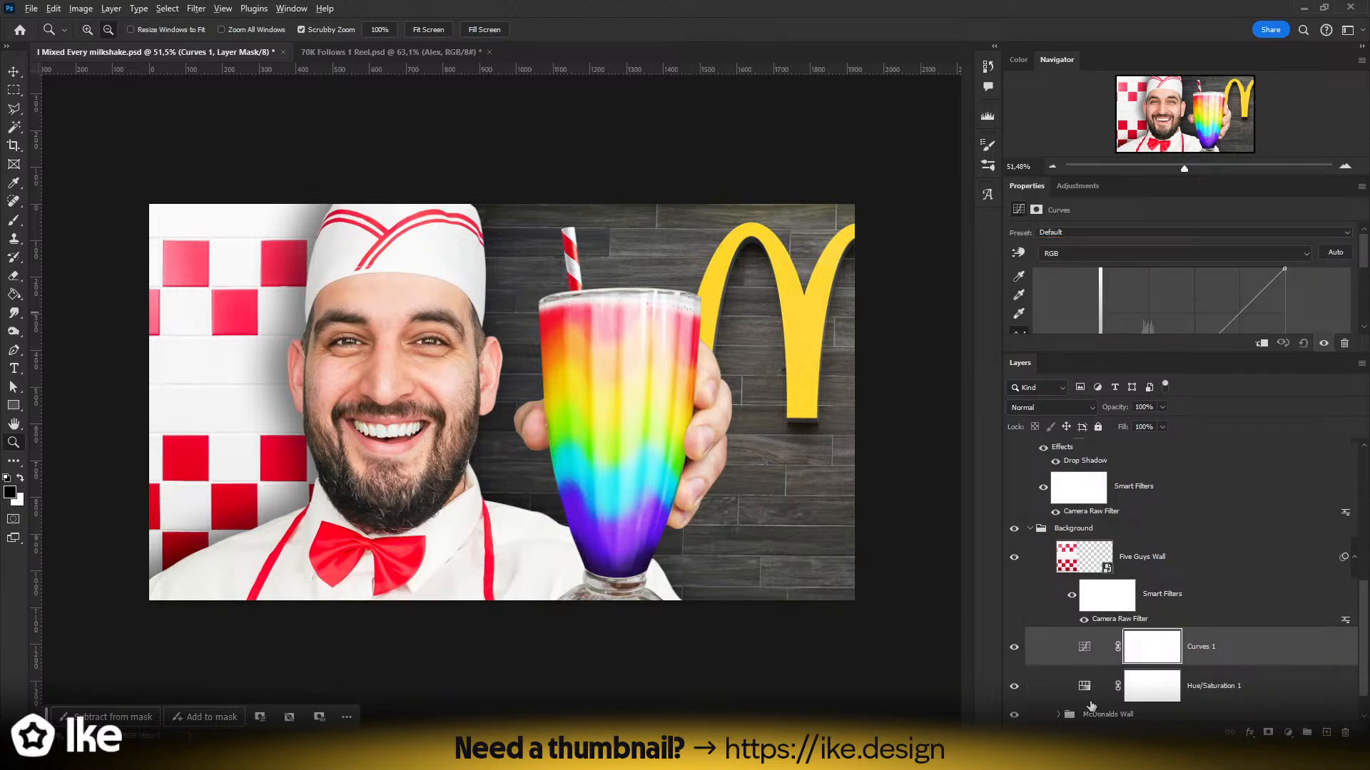
left_click(1090, 664, "alt")
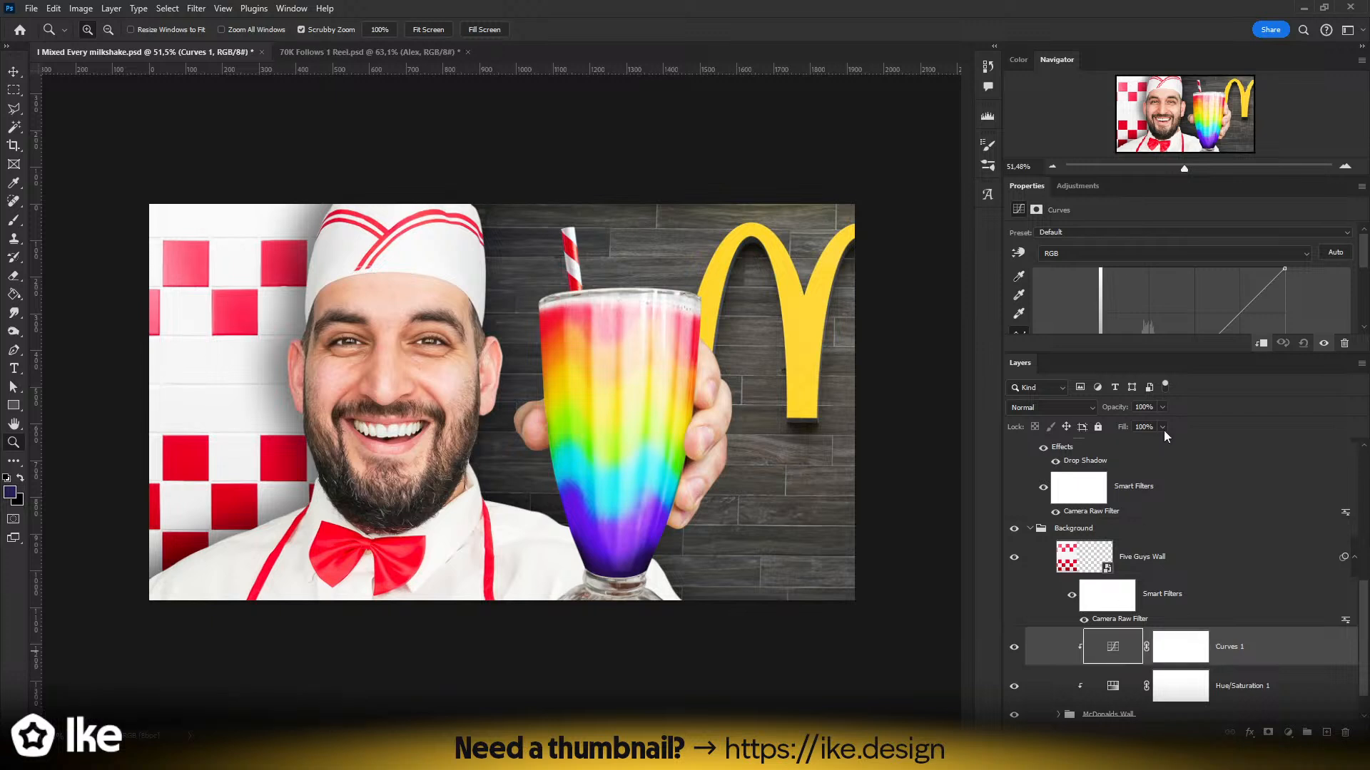
- Increase the wall's contrast by lowering the shadows and raising the highlights on the RGB curve
scroll(1204, 306, "down", 3)
left_click_drag(1140, 304, 1145, 312)
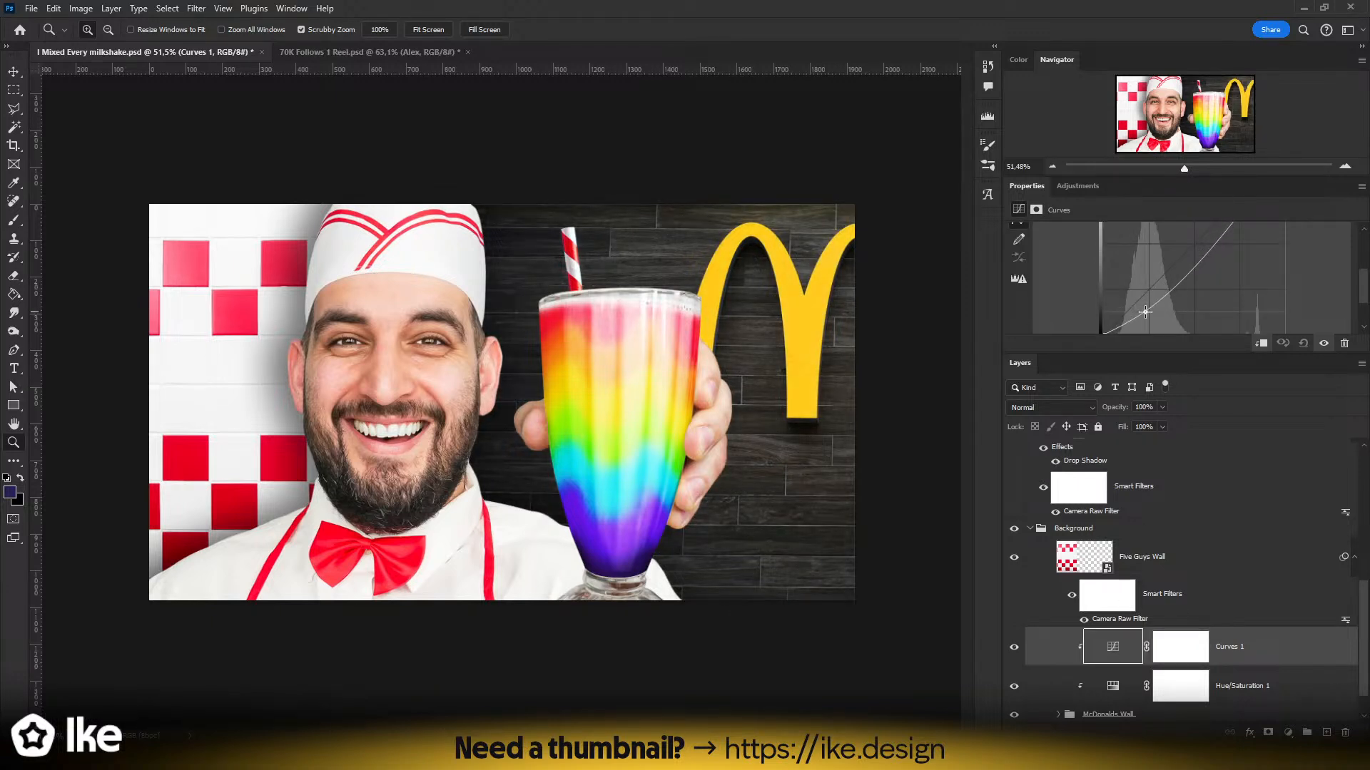
scroll(1223, 306, "up", 3)
left_click_drag(1244, 316, 1241, 309)
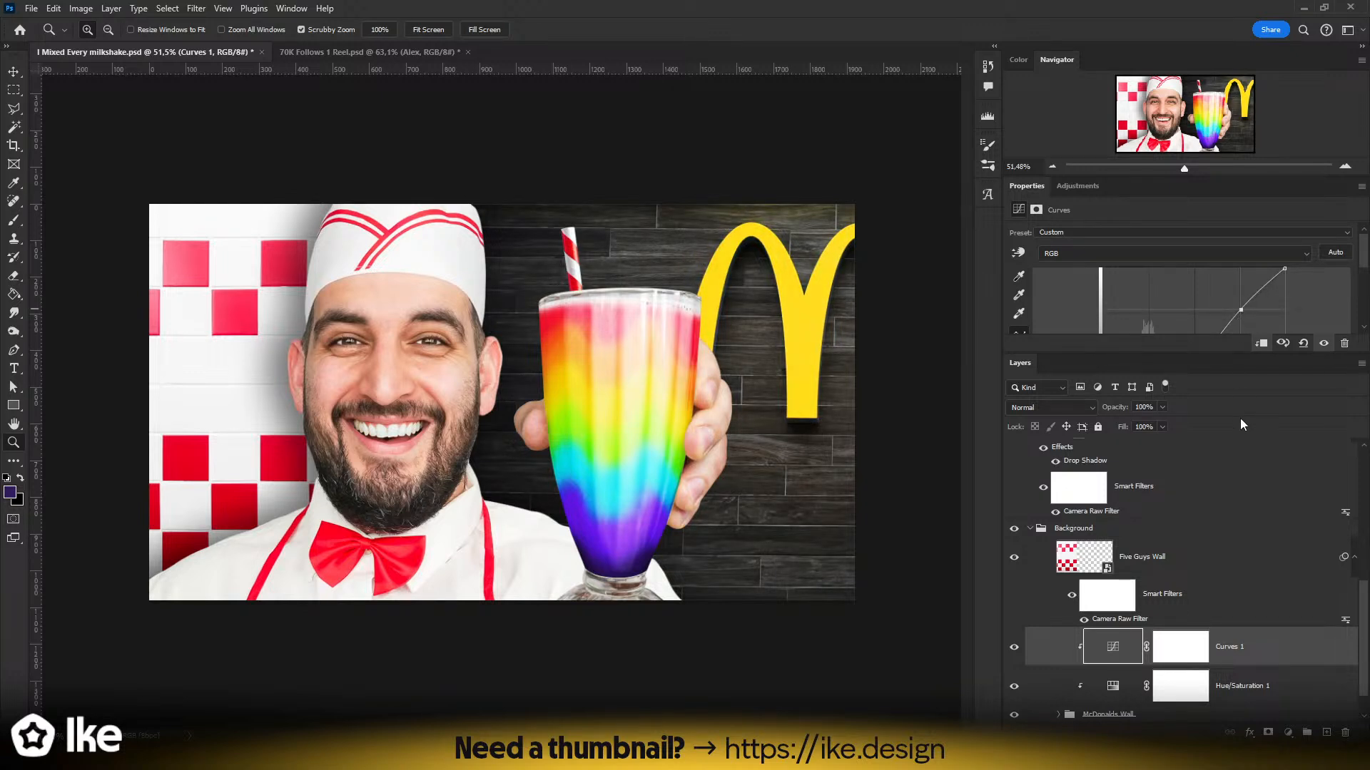
left_click_drag(565, 354, 561, 397)
left_click(14, 72)
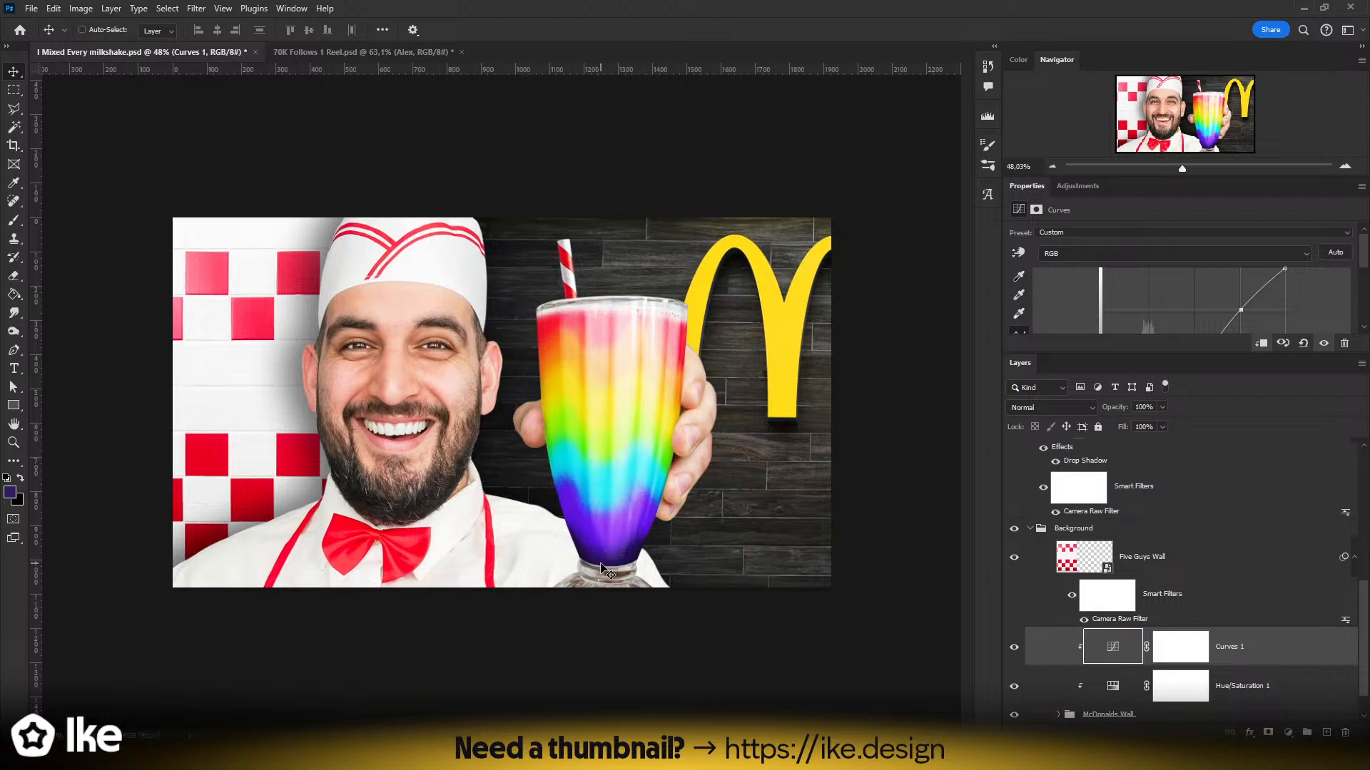
key("z")
left_click_drag(587, 456, 634, 455)
left_click(13, 72)
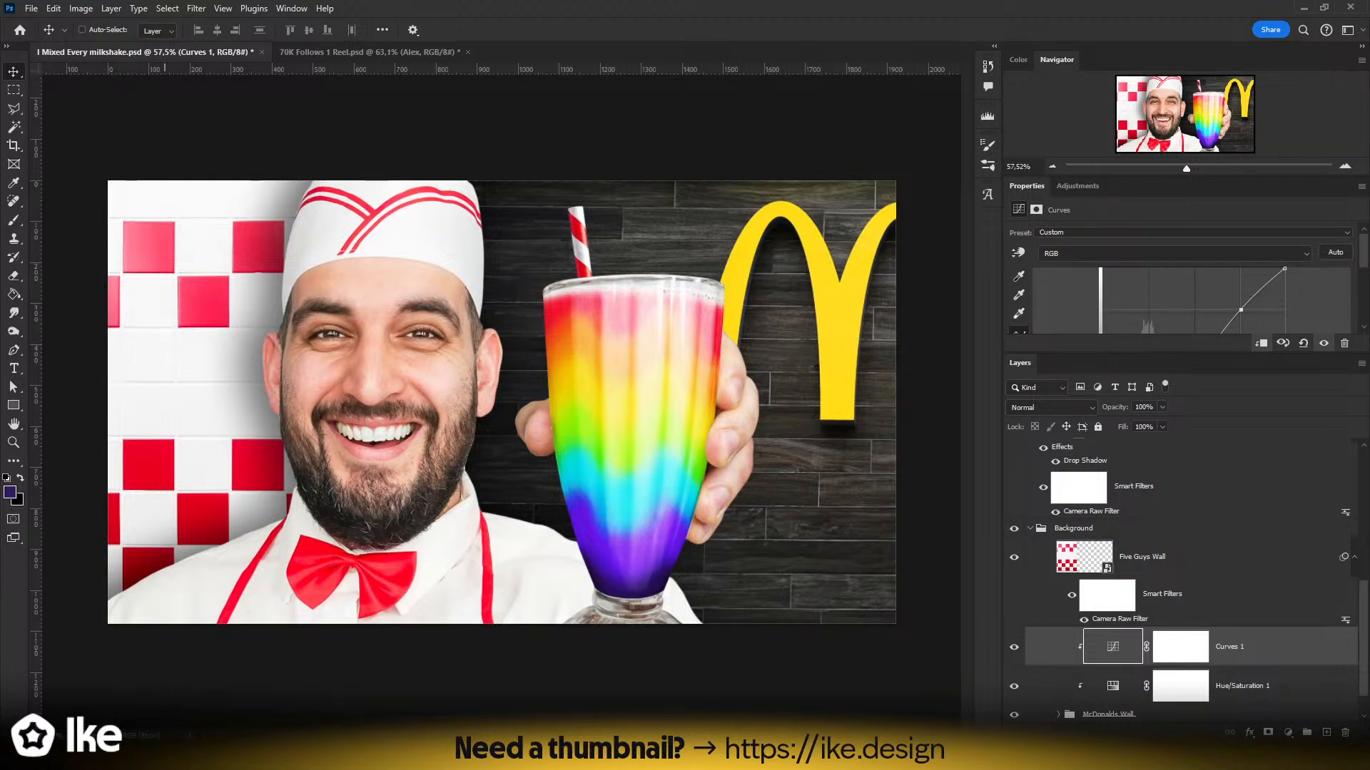
- Select the hidden PZT00589 copy layer and make it visible
scroll(1097, 590, "down", 1)
scroll(1066, 645, "up", 5)
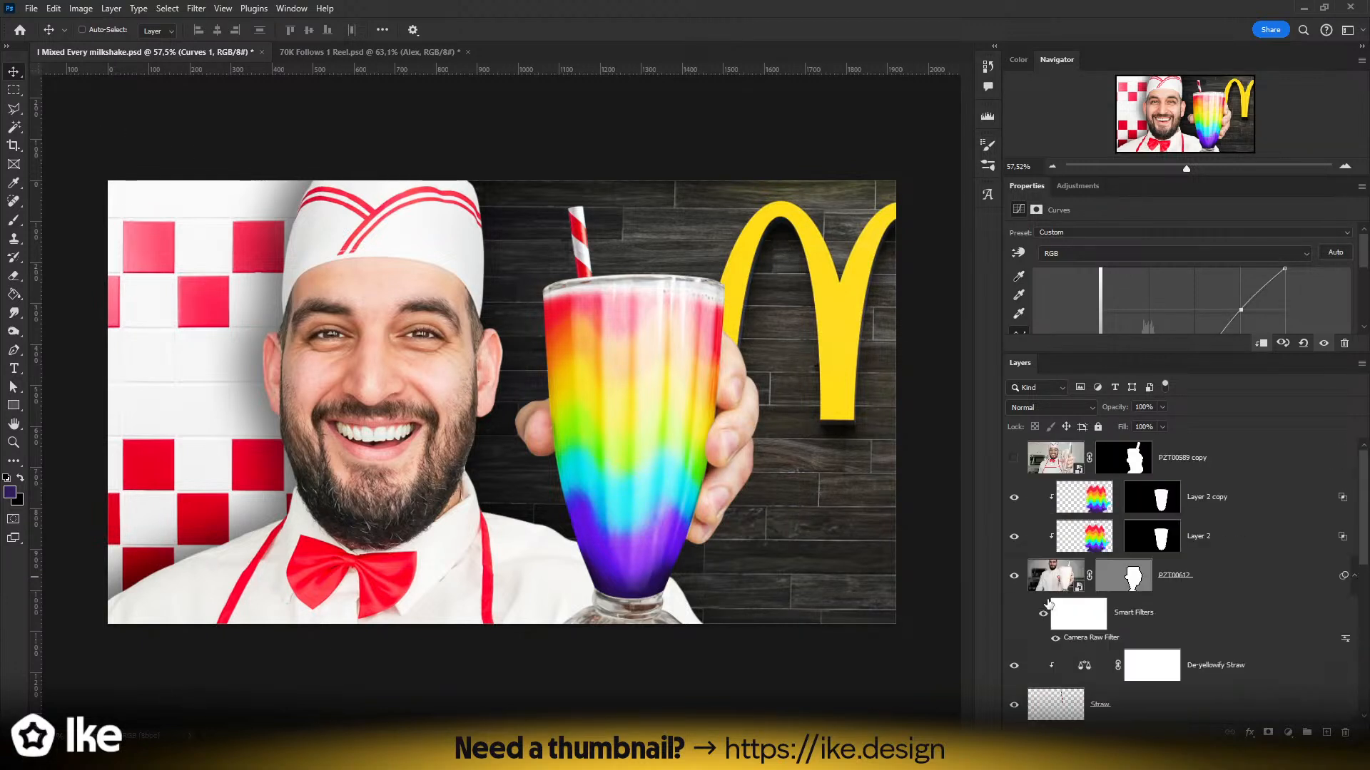
left_click(1056, 475)
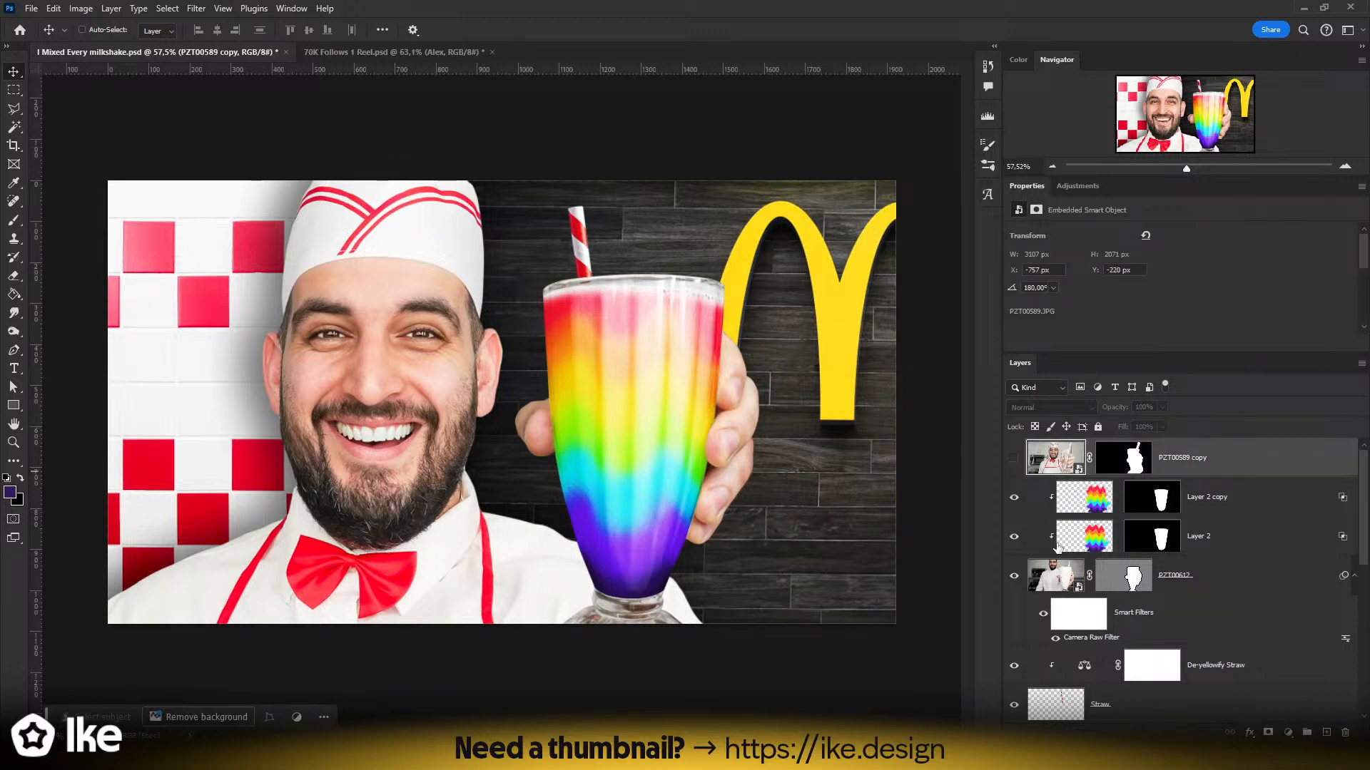
left_click(1014, 458)
left_click(1013, 458)
left_click(1014, 458)
- Start a Polygonal Lasso outline at the glass base and trace the outer edge of the shirt cuff upward
key("z")
left_click_drag(707, 592, 671, 585)
key("l")
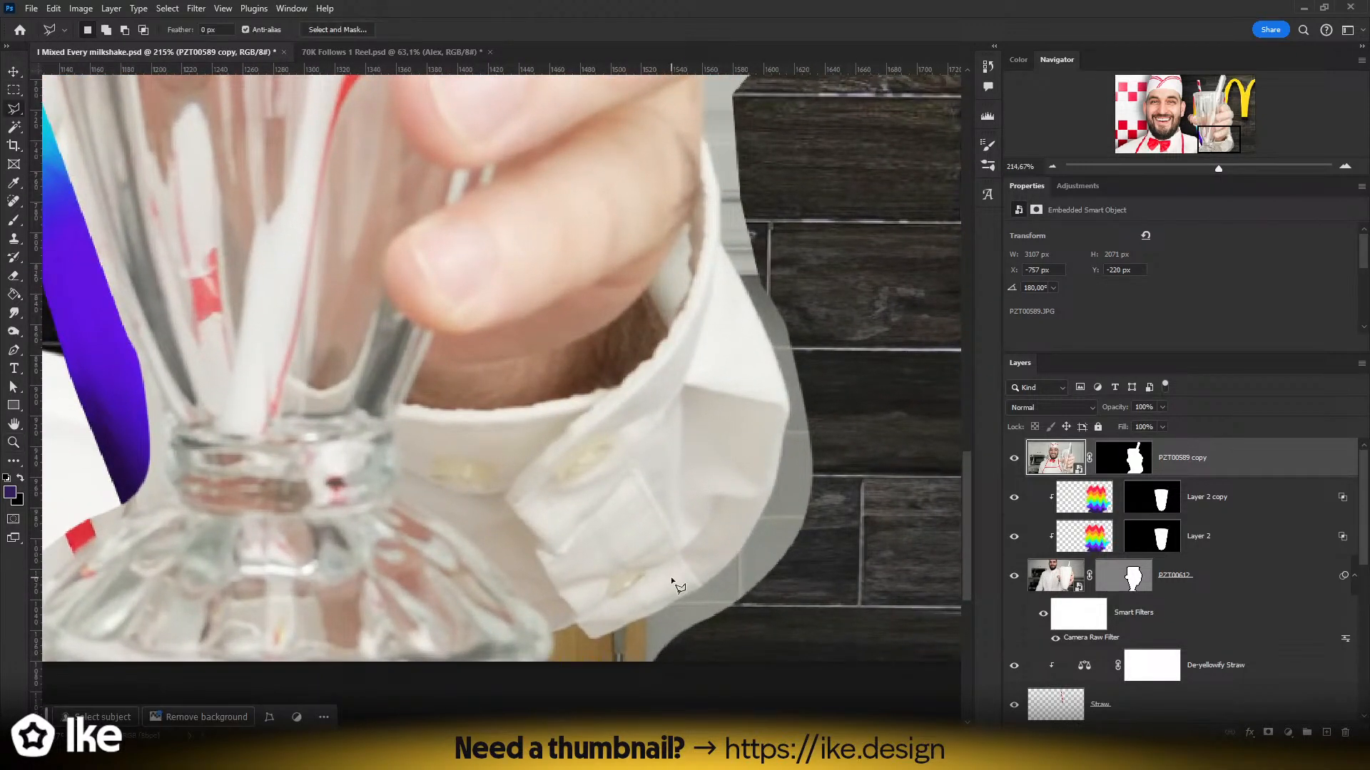
scroll(626, 627, "up", 2)
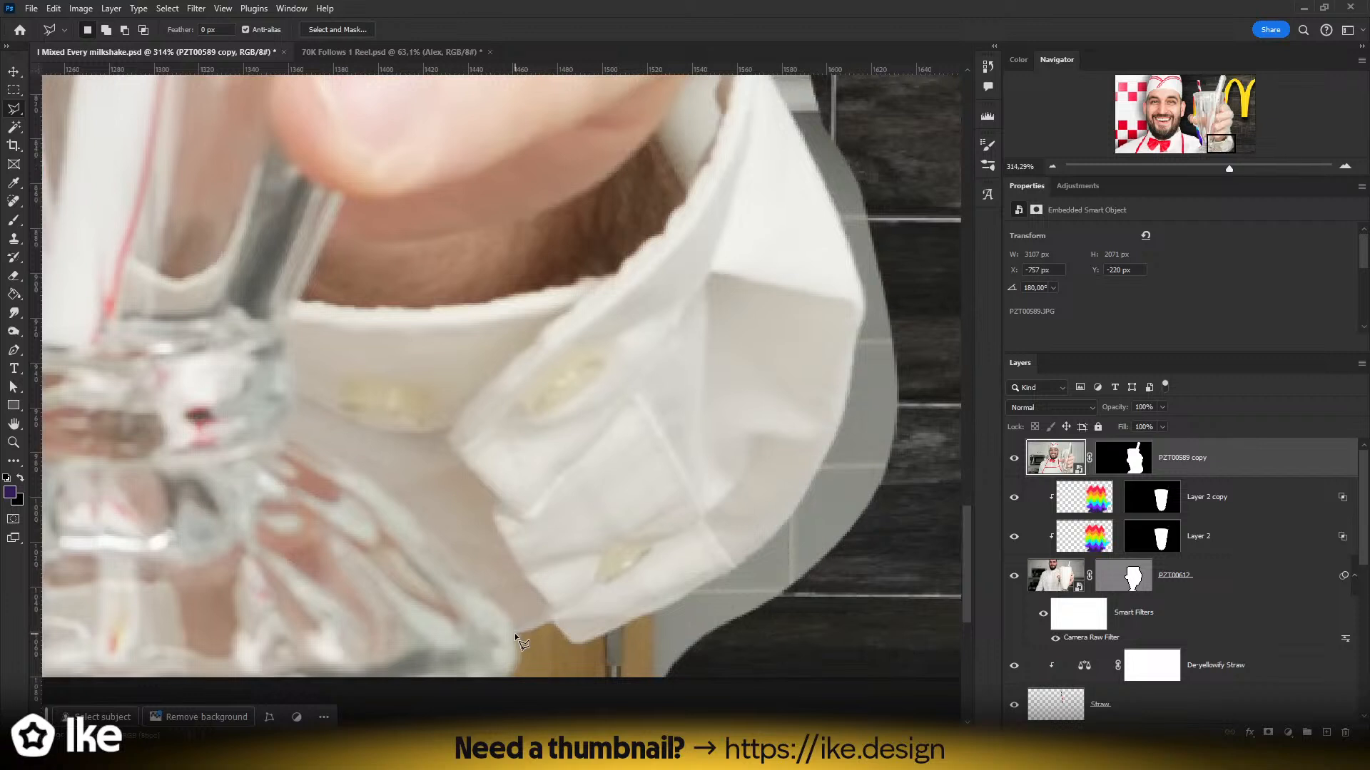
left_click(518, 635)
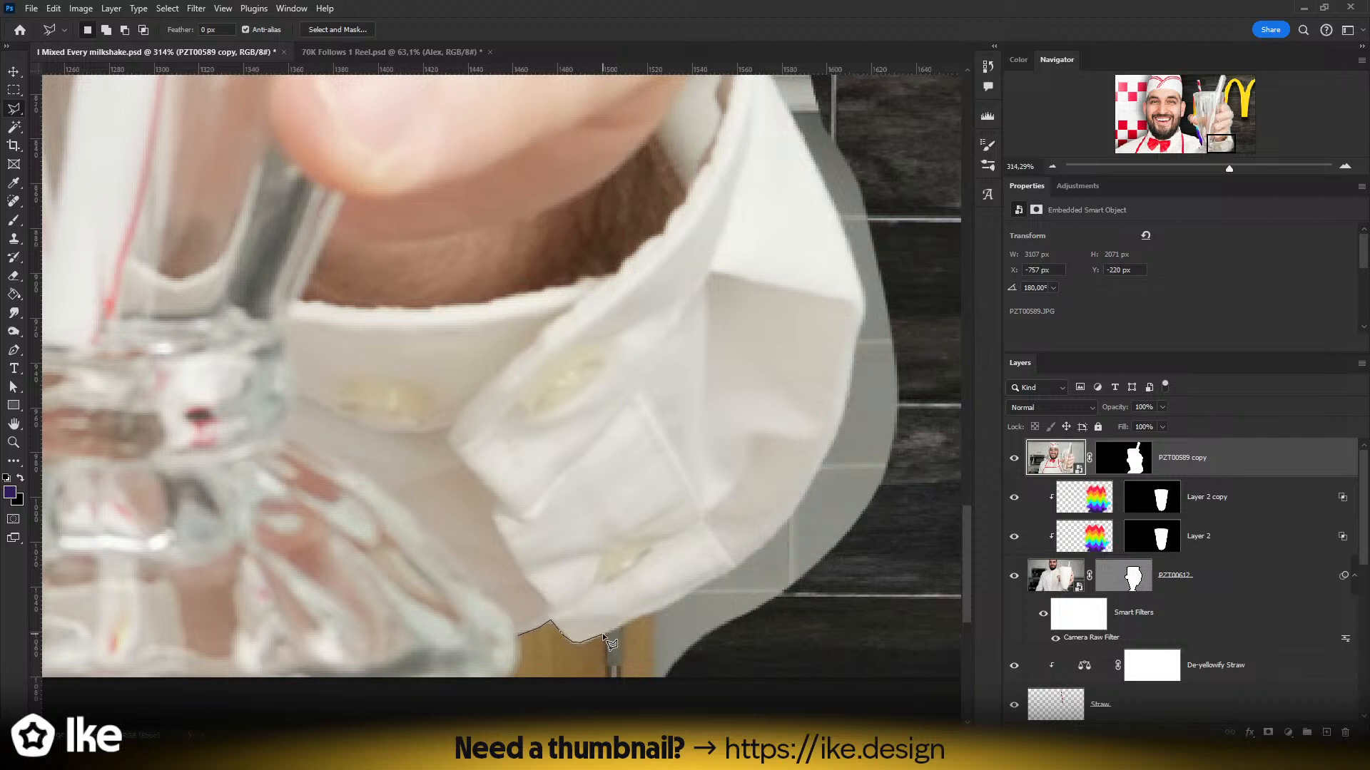
left_click(663, 610)
left_click(863, 296)
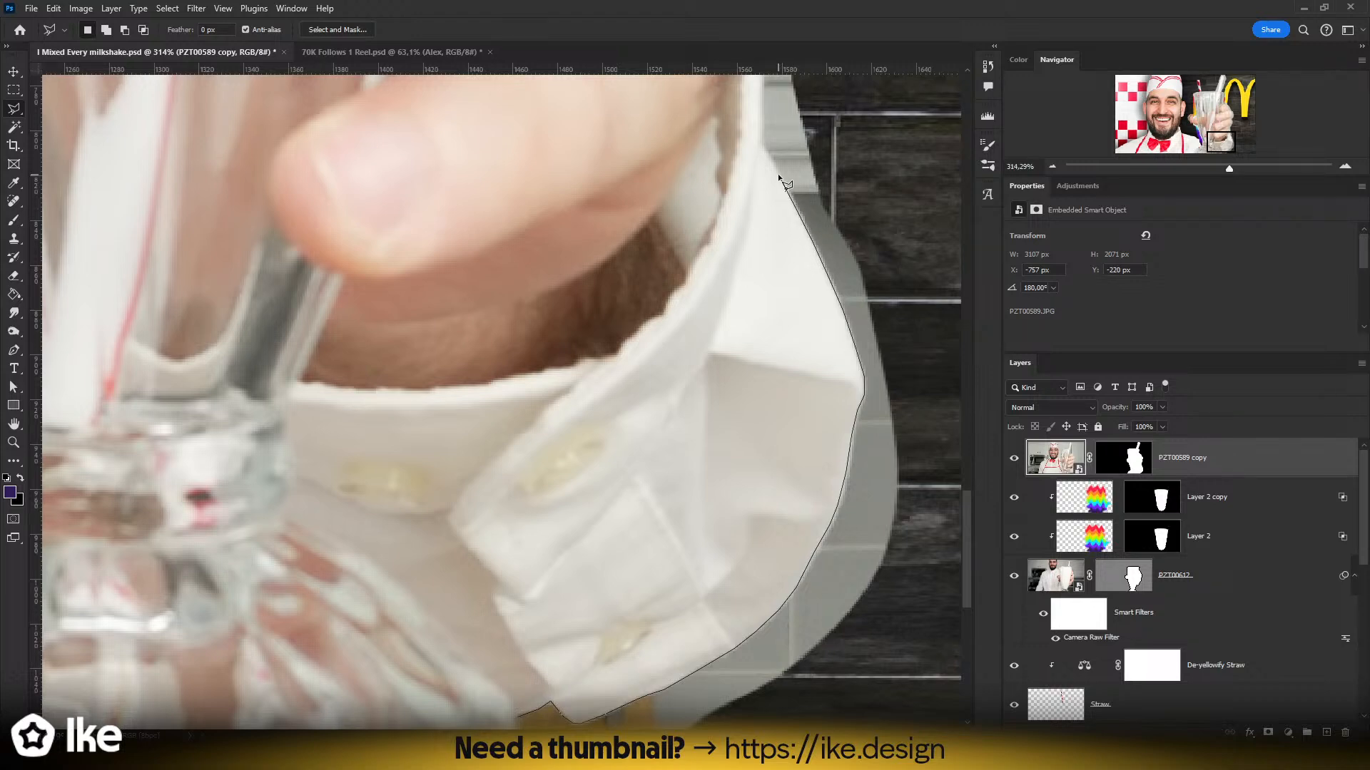
- Continue the lasso outline around the cuff's upper tip and back along the hand's lower edge to the glass
scroll(764, 149, "up", 3)
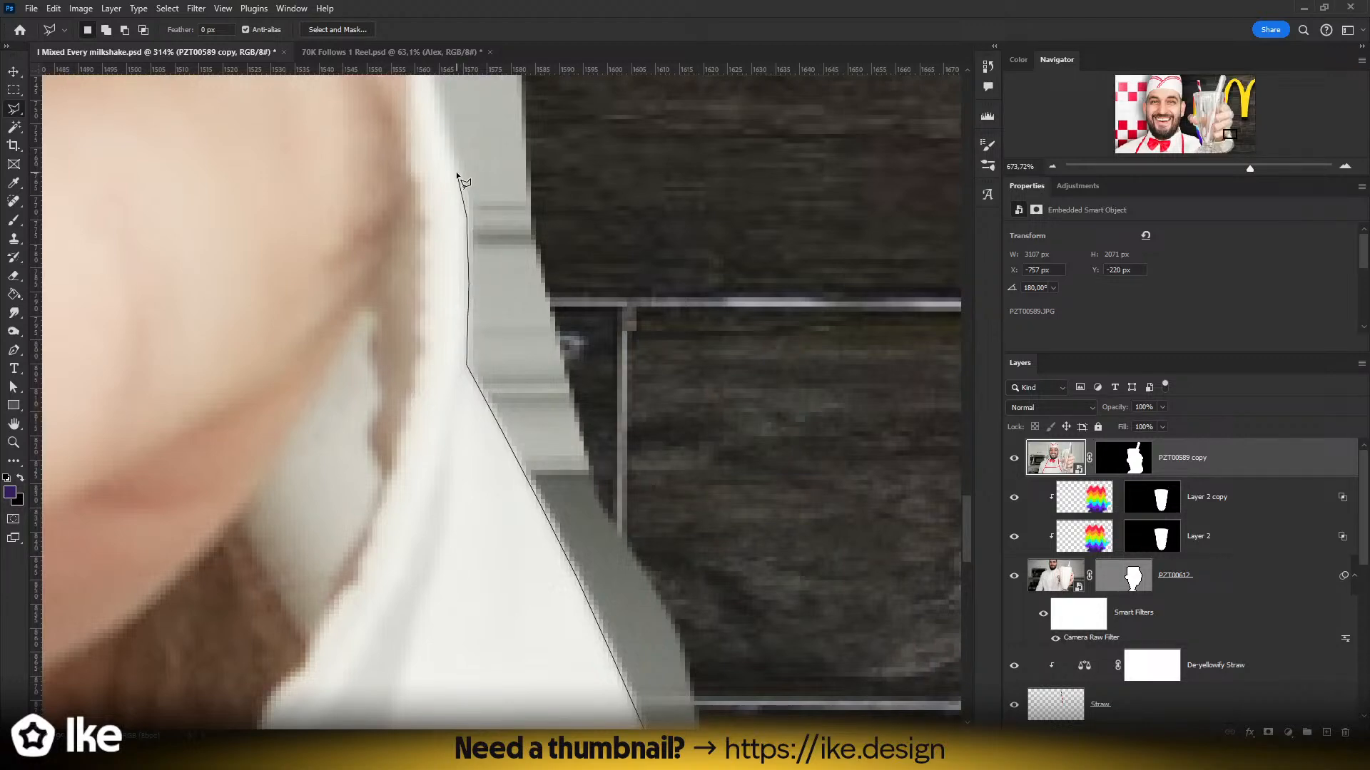
scroll(459, 321, "up", 3)
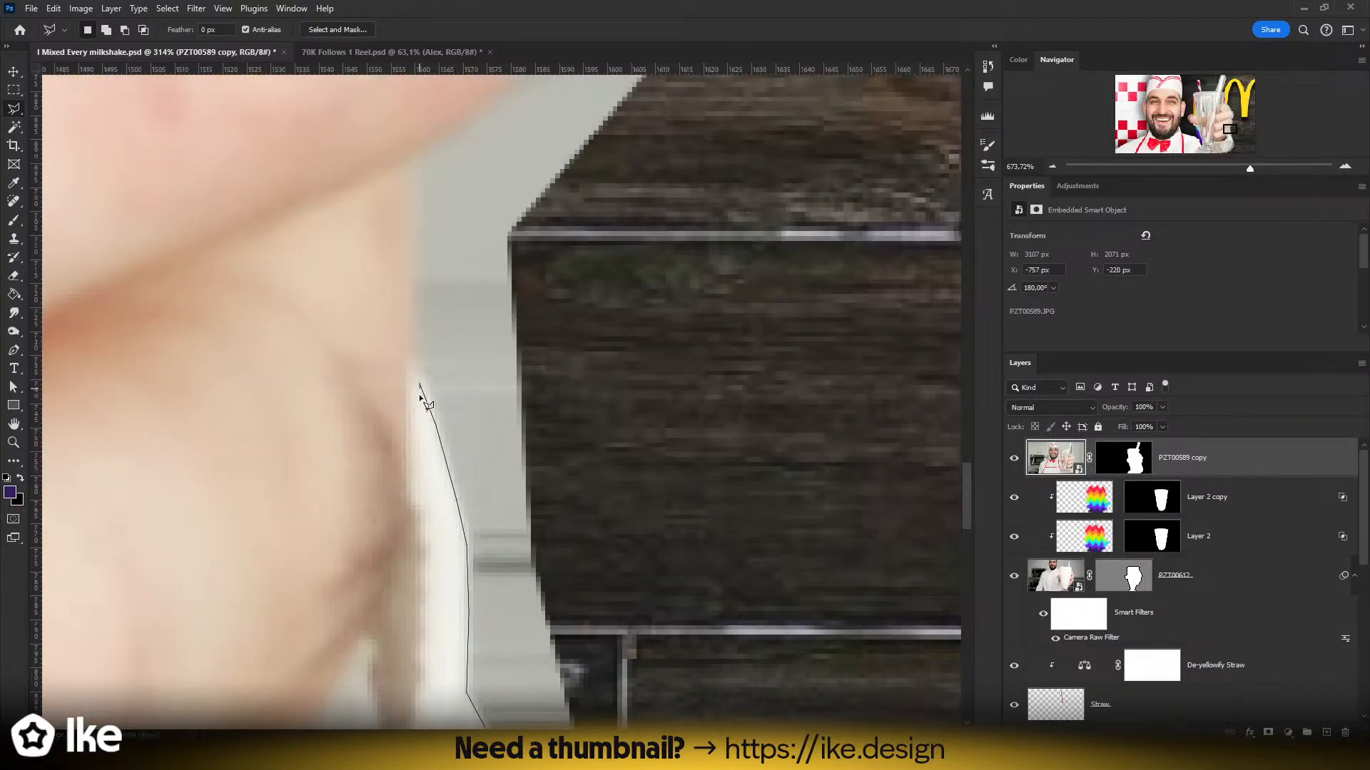
scroll(420, 386, "down", 2)
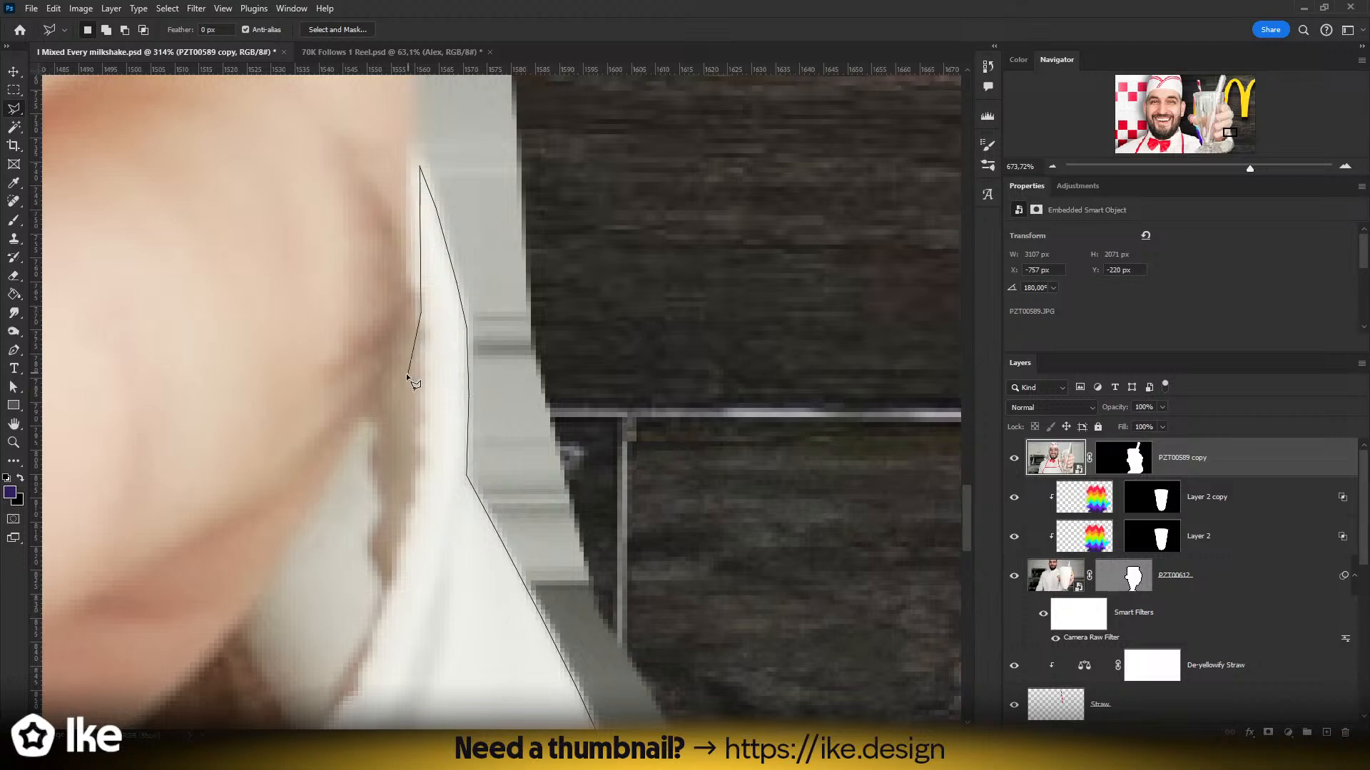
left_click(376, 421)
left_click_drag(353, 448, 632, 154)
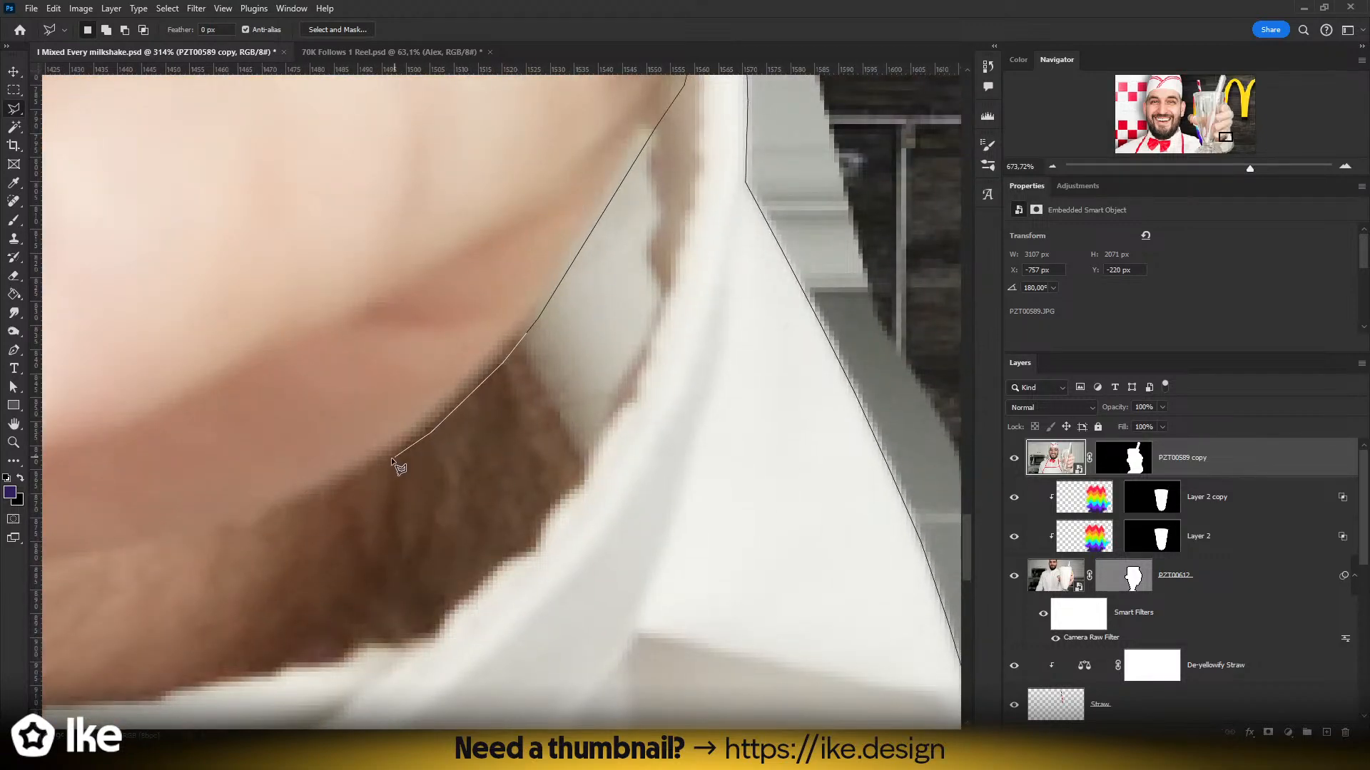
scroll(295, 508, "left", 4)
scroll(342, 717, "down", 1)
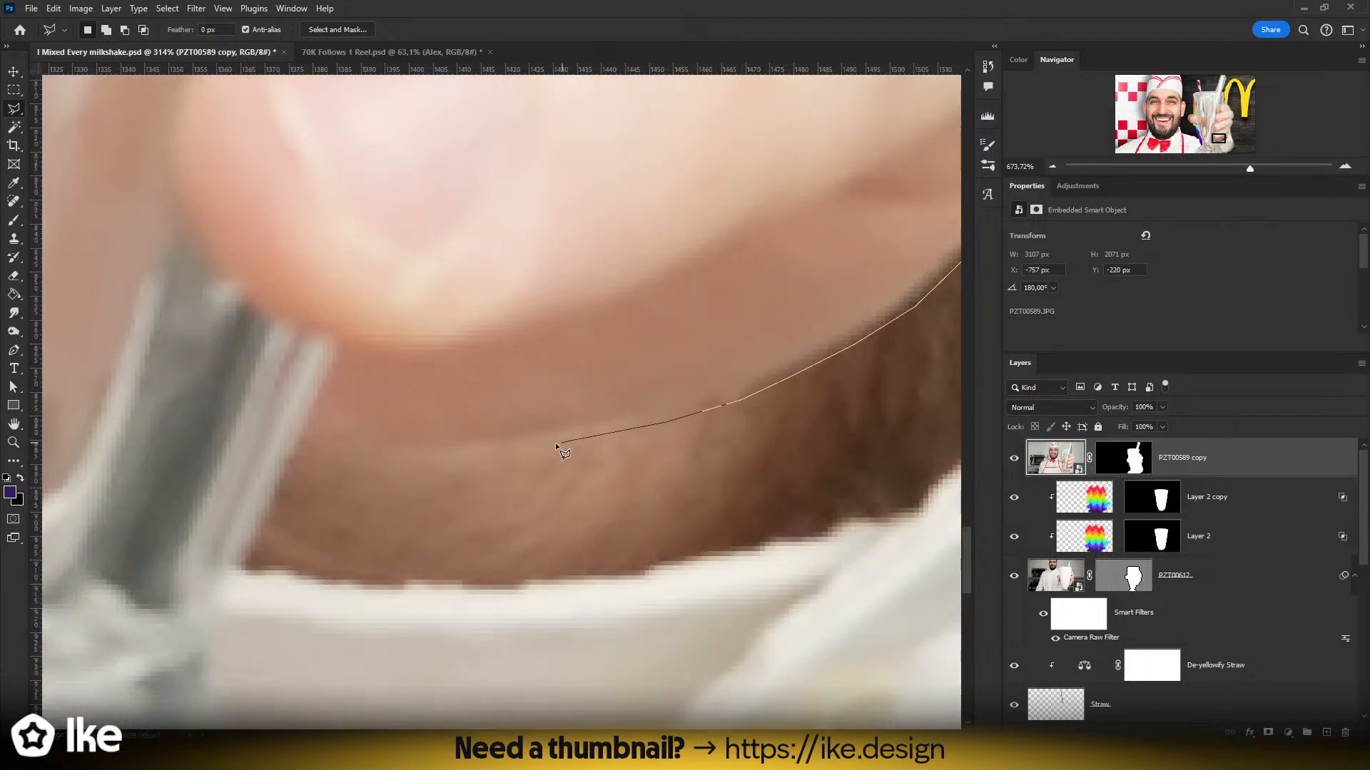
left_click(307, 432)
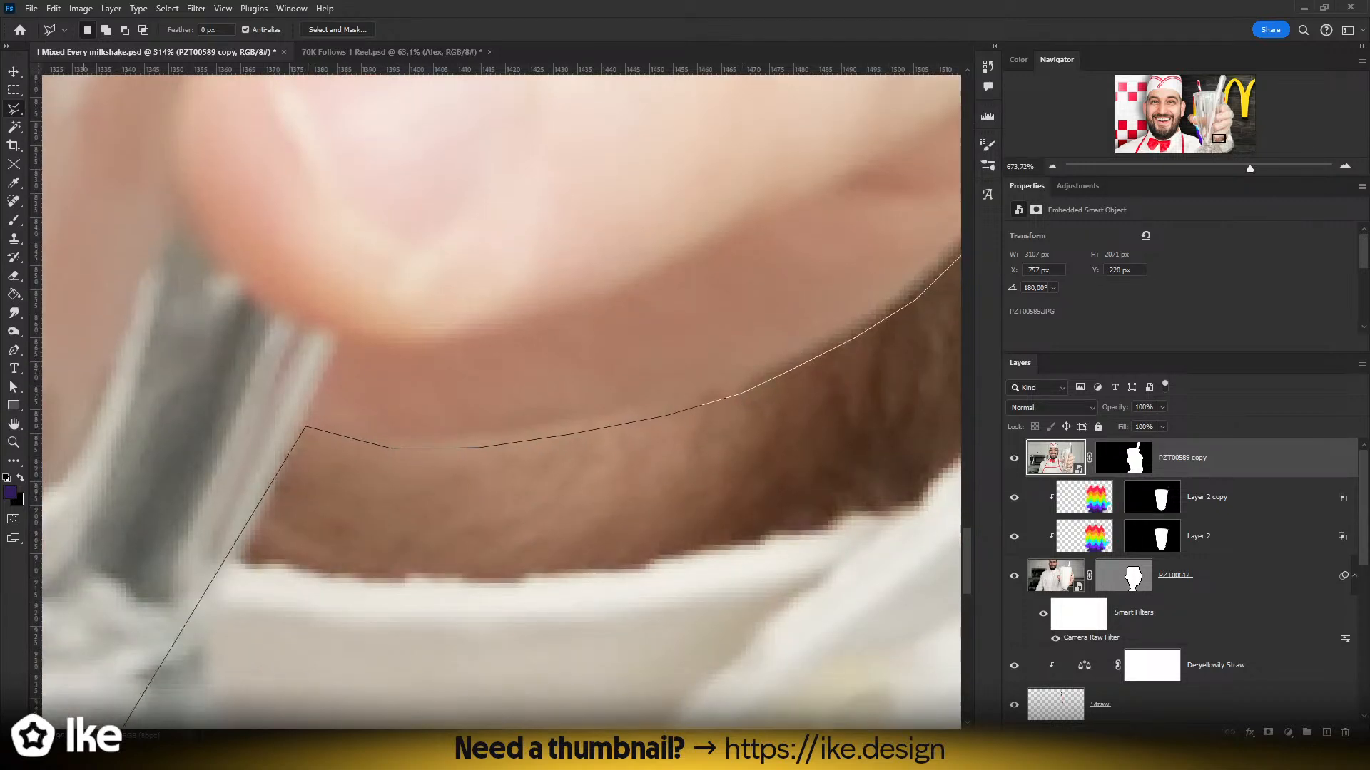
- Trace the lasso outline down the glass stem's edge beside the cuff to where the flared base begins
scroll(307, 456, "down", 2)
scroll(306, 457, "left", 1)
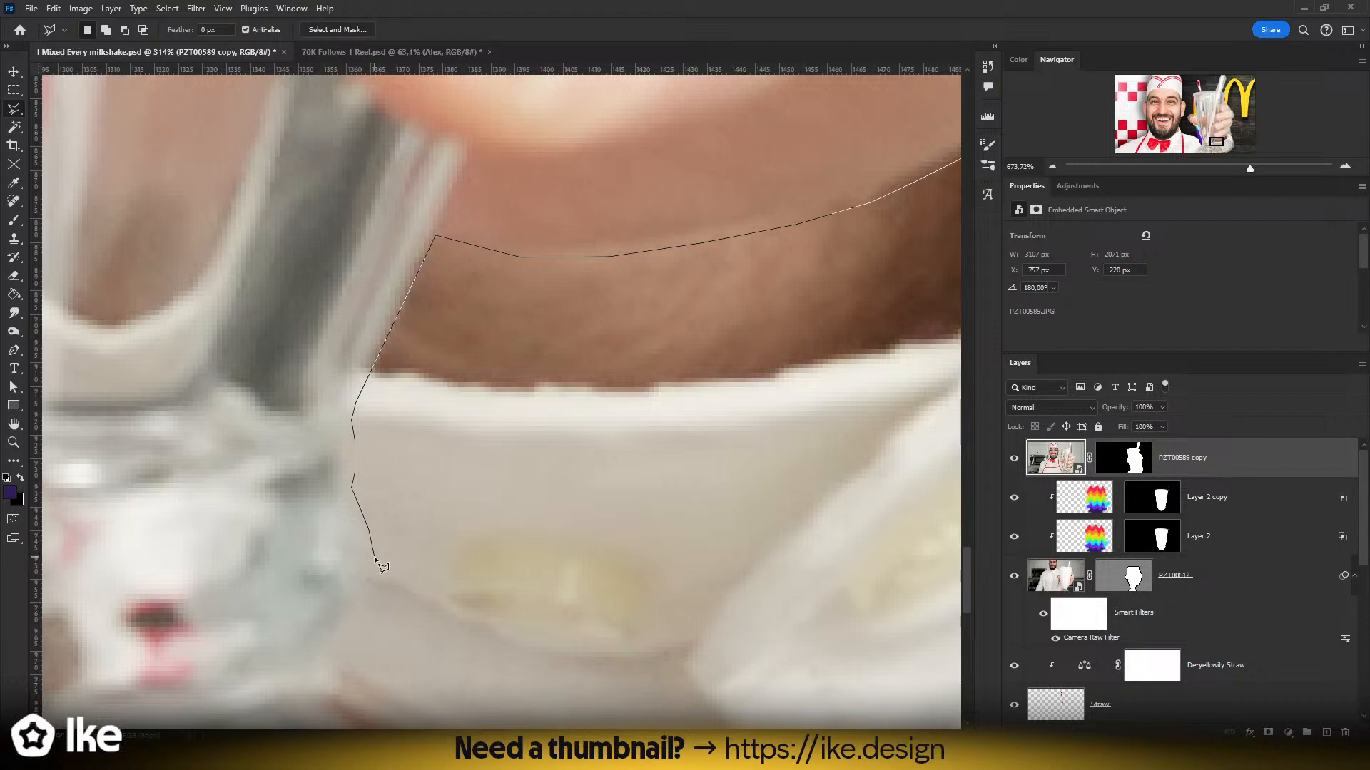
left_click(373, 590)
left_click(362, 614)
scroll(328, 711, "down", 2)
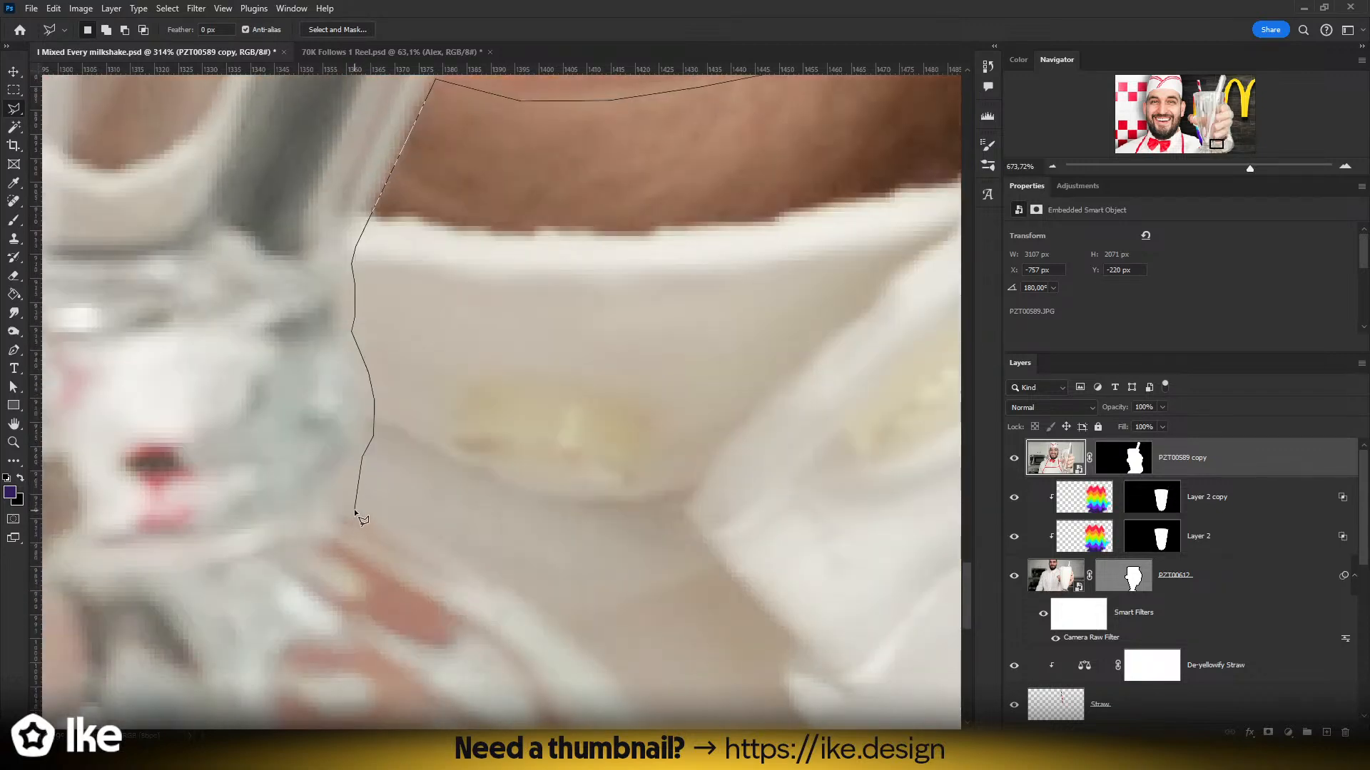
left_click(342, 520)
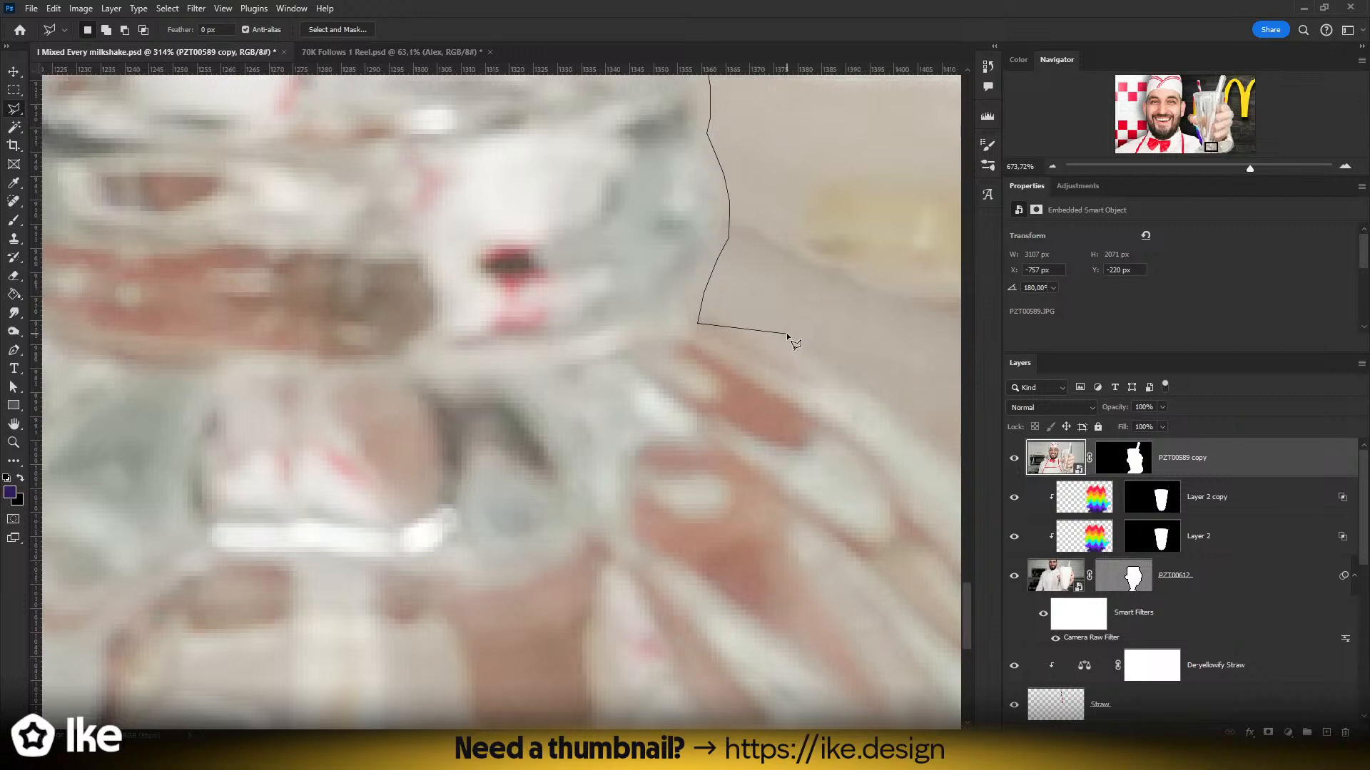
- Trace along the flared glass base to the starting point and close the selection around the wrist and cuff
left_click(794, 343)
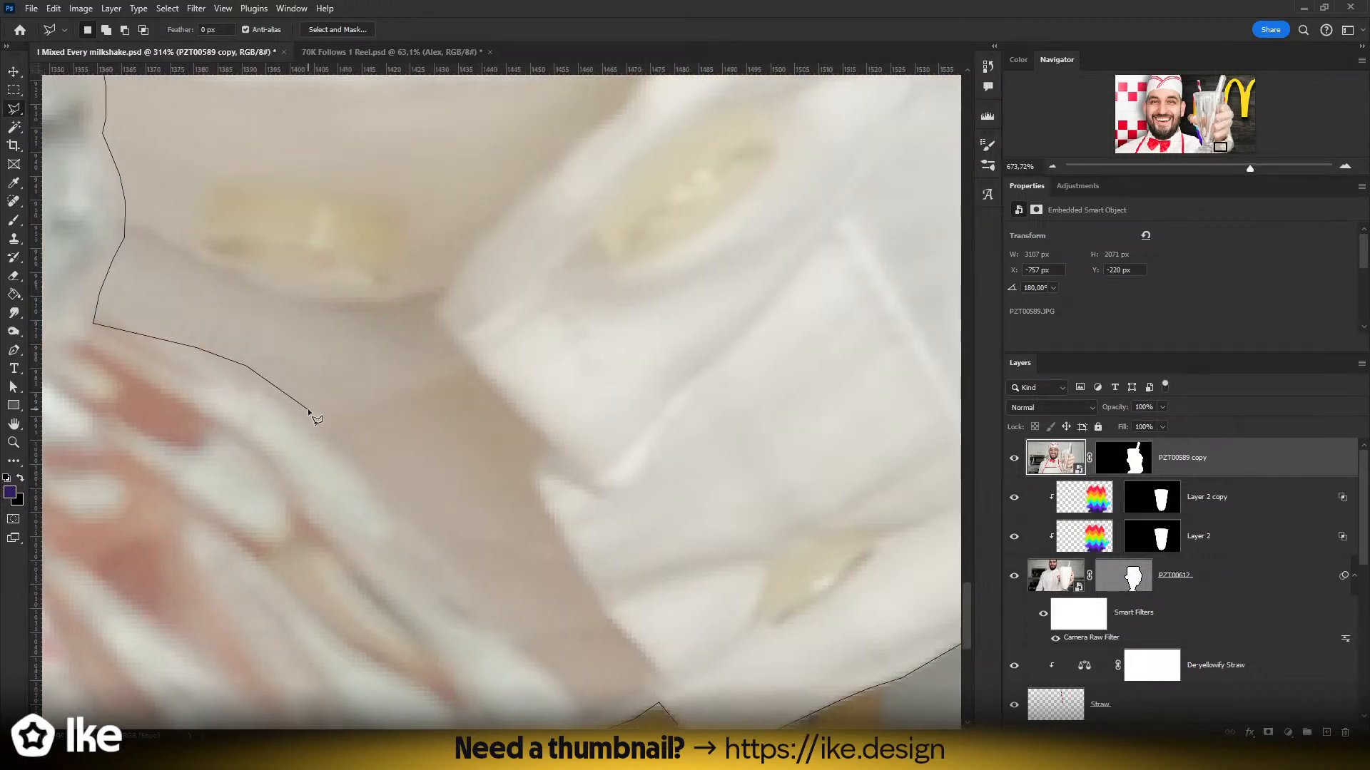
left_click(430, 527)
scroll(516, 580, "down", 3)
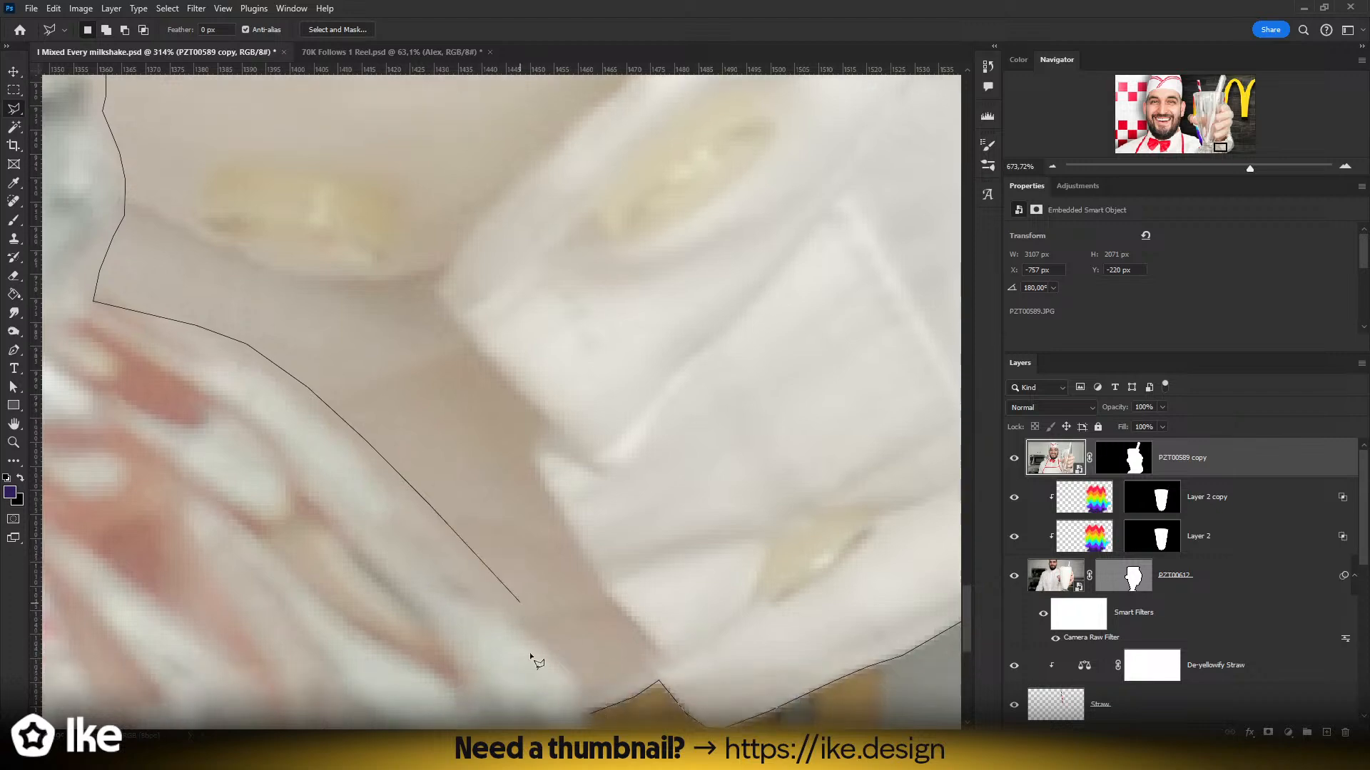
left_click(503, 488)
left_click(581, 568)
left_click(589, 589)
left_click(589, 612)
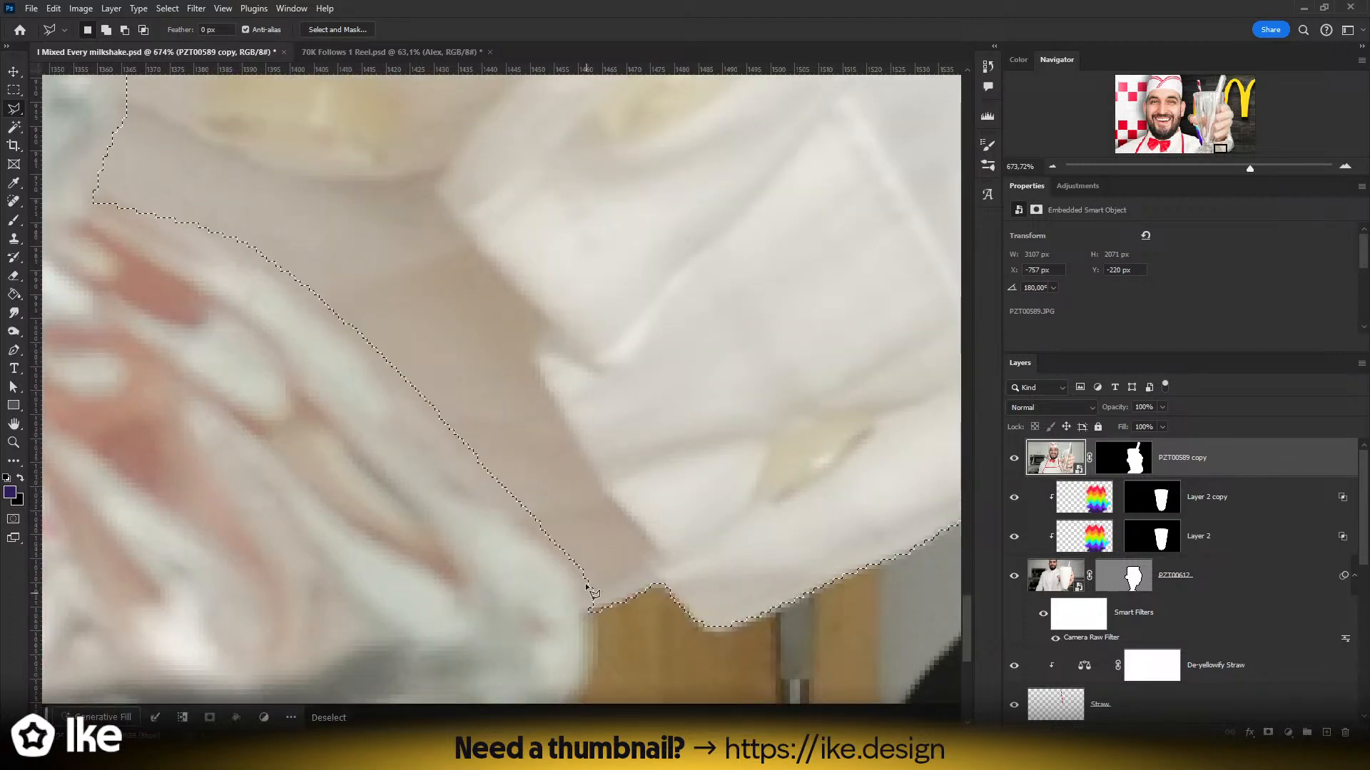
- Subtract a thin strip along the flared glass base's upper edge from the cuff selection with the Polygonal Lasso
key("z")
left_click_drag(549, 502, 505, 502)
left_click_drag(408, 444, 462, 474)
left_click_drag(415, 394, 464, 394)
key("l")
left_click(544, 462, "alt")
left_click(466, 417)
left_click(408, 394)
left_click(375, 388)
left_click(364, 405)
left_click(406, 433)
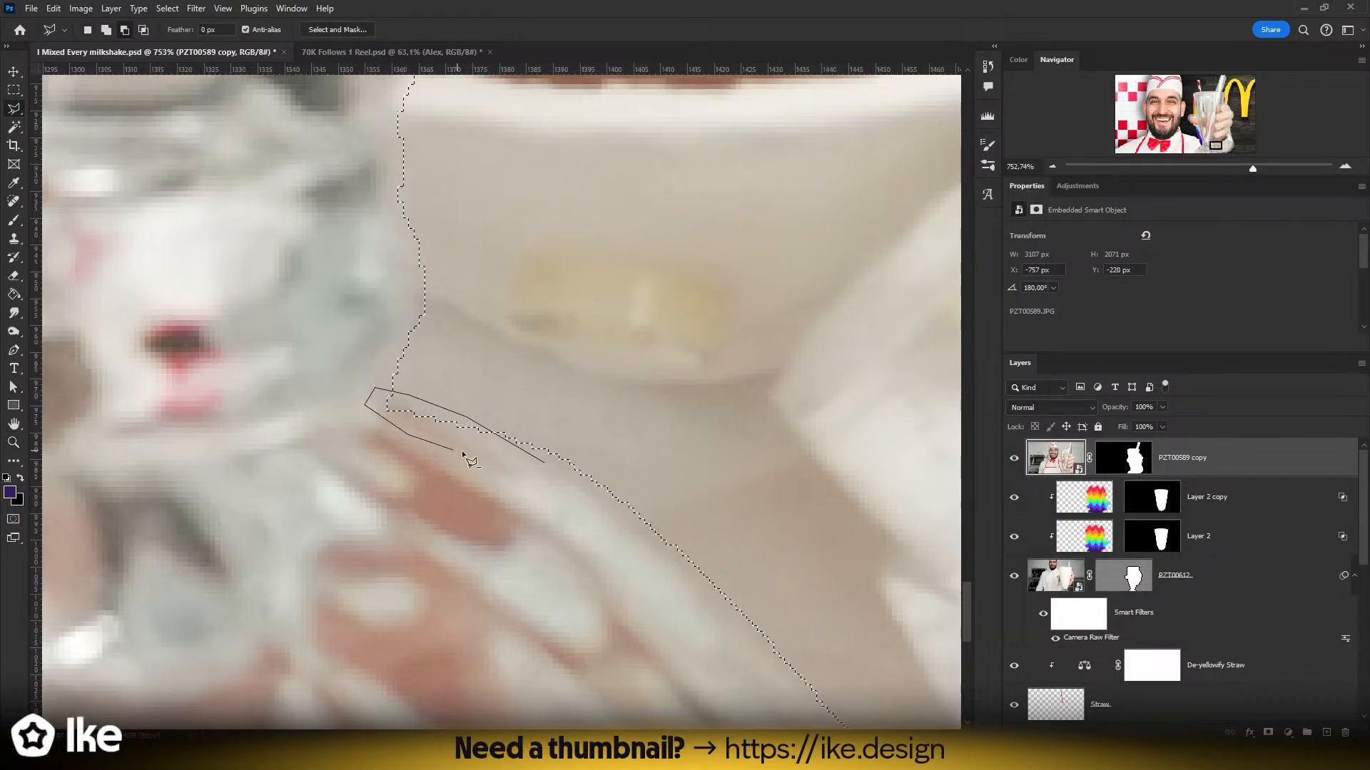
left_click(542, 464)
key("z")
left_click_drag(596, 453, 485, 445)
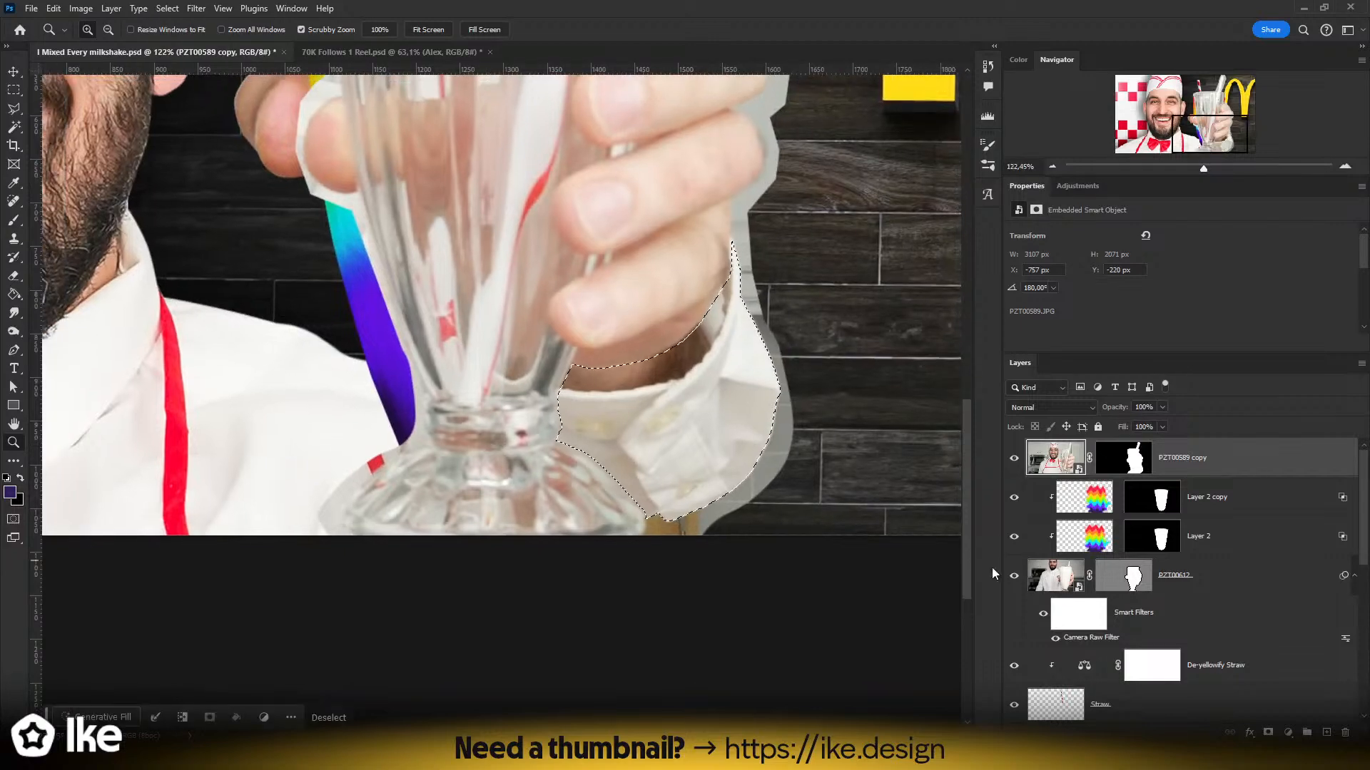
- Replace the PZT00589 copy layer's mask with one made from the wrist and cuff selection
left_click(1115, 459)
left_click_drag(733, 405, 646, 399)
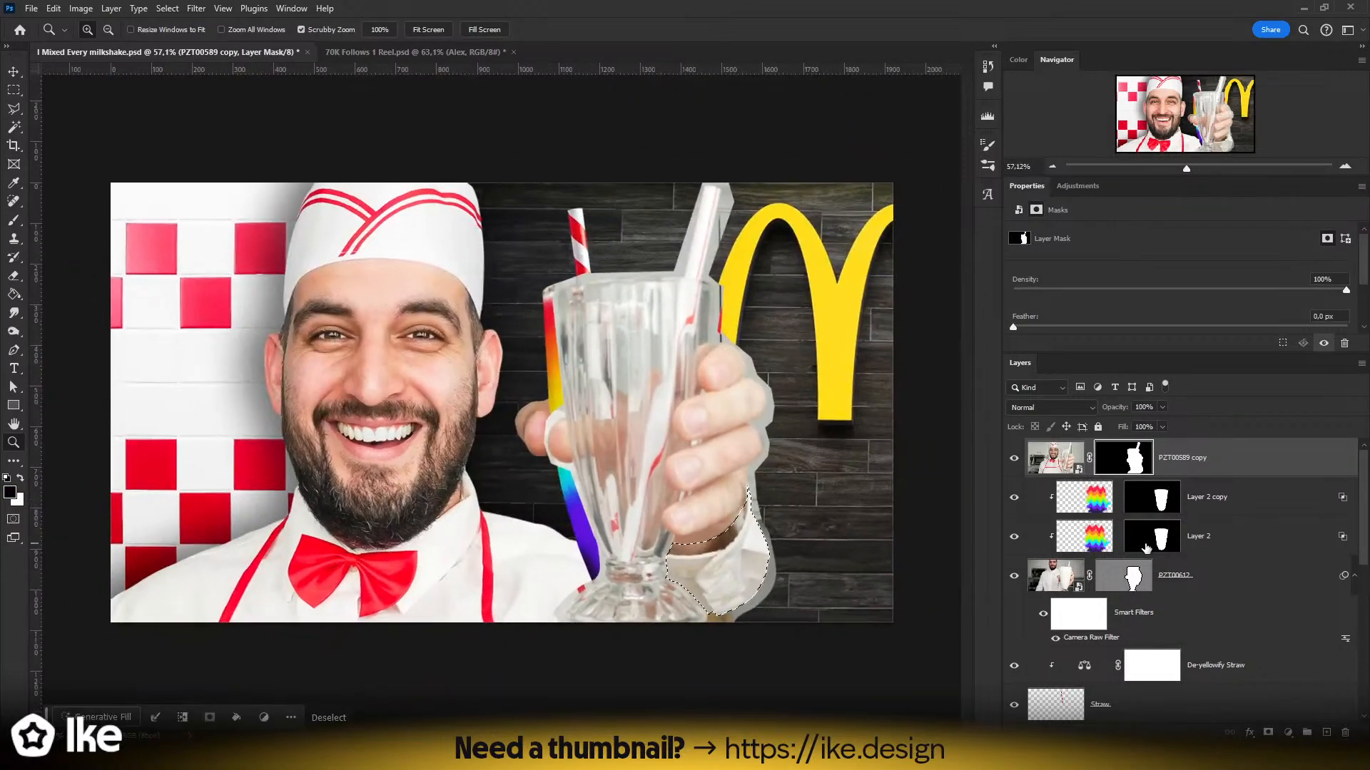
left_click_drag(1141, 471, 1345, 732)
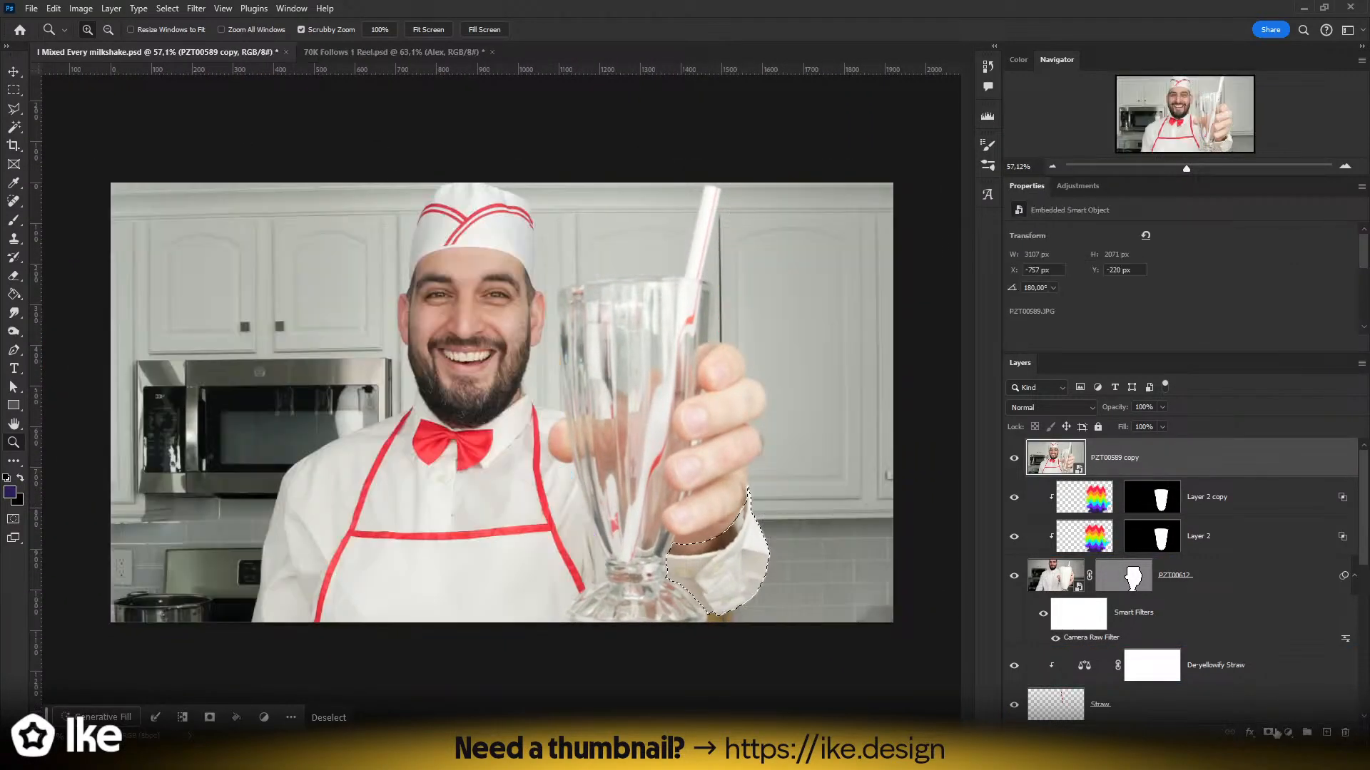
left_click(1268, 732)
- Move the cuff under the hand holding the milkshake and place its layer below the PZT00612 layer
left_click_drag(770, 582, 820, 574)
key("v")
left_click_drag(678, 547, 582, 555)
left_click_drag(1205, 465, 1185, 635)
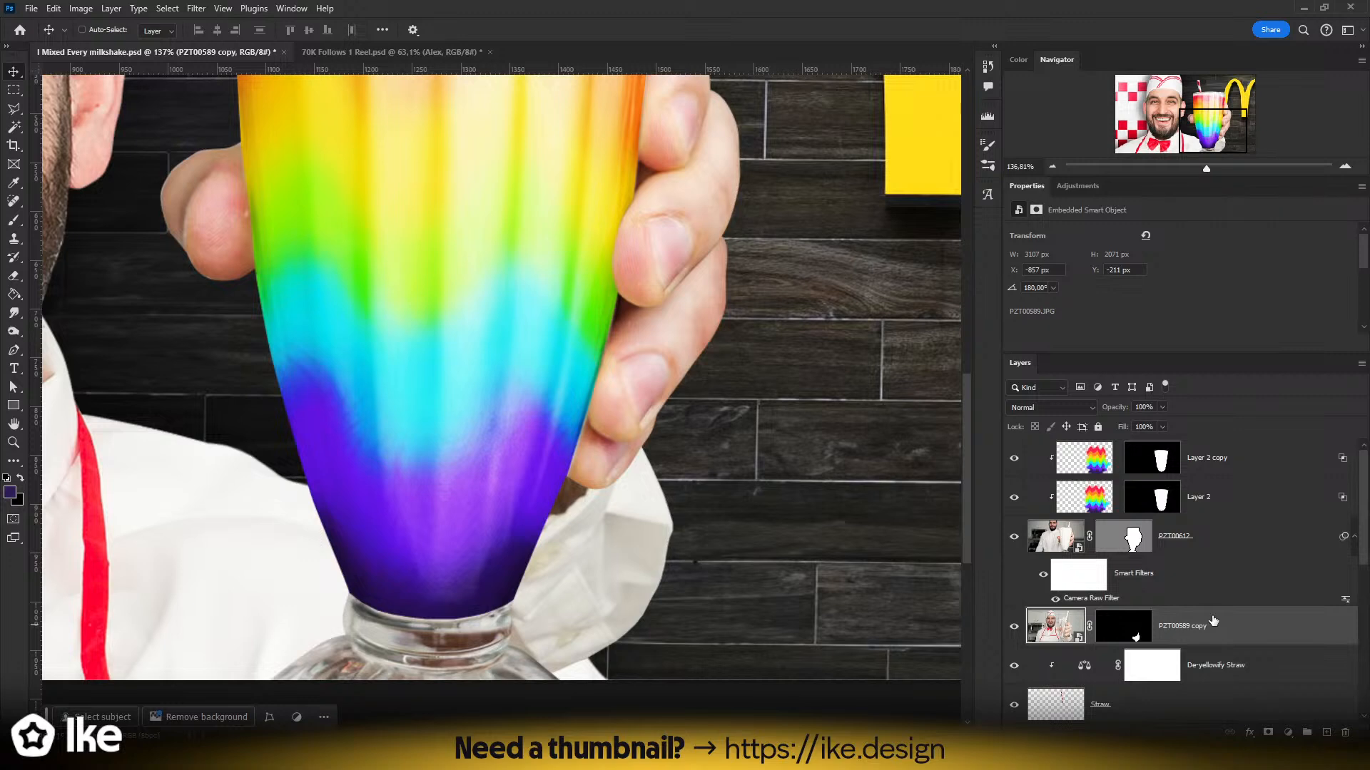
- Enlarge the cuff layer to about 4070 px wide with Free Transform and reposition it behind the glass and hand
key("z")
left_click_drag(547, 563, 463, 565)
left_click_drag(665, 568, 642, 498)
key("ctrl+t")
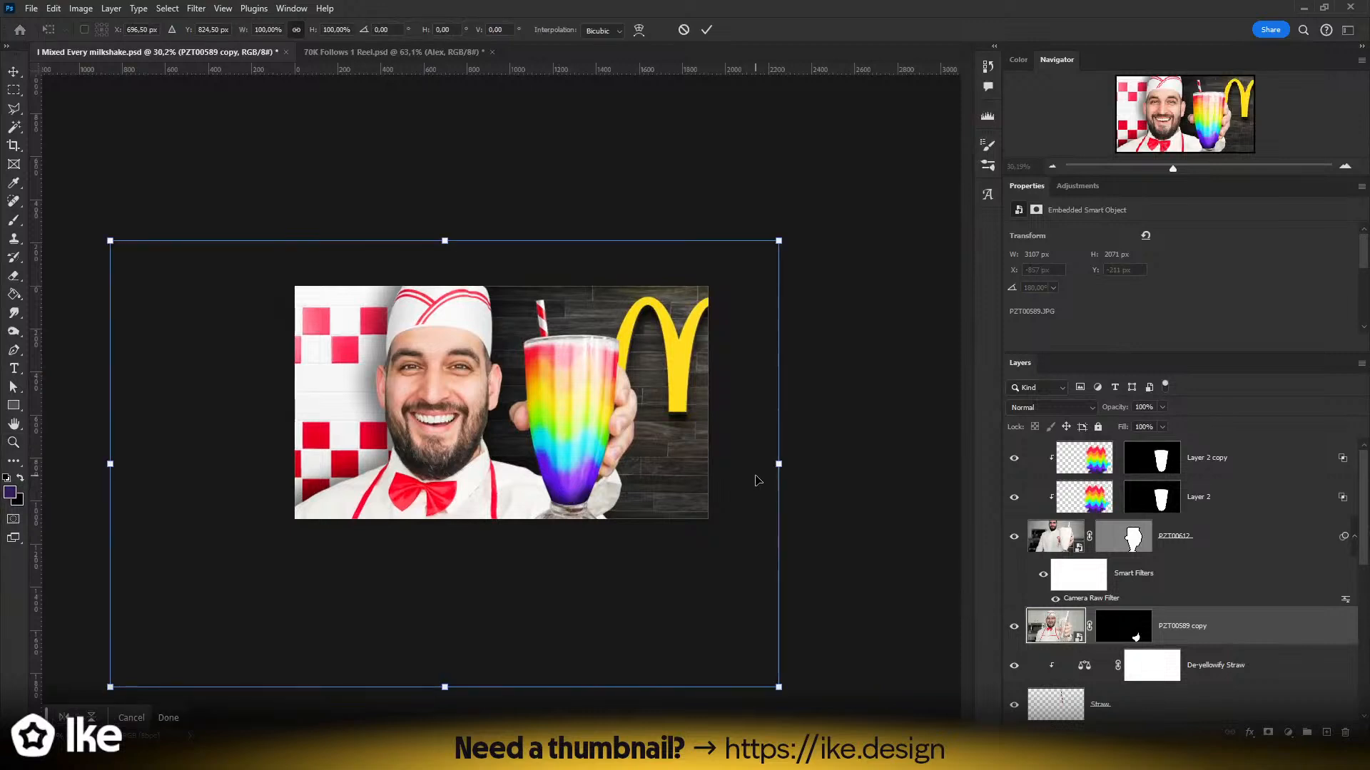
left_click_drag(778, 464, 985, 451)
left_click_drag(787, 515, 709, 499)
key("Return")
key("z")
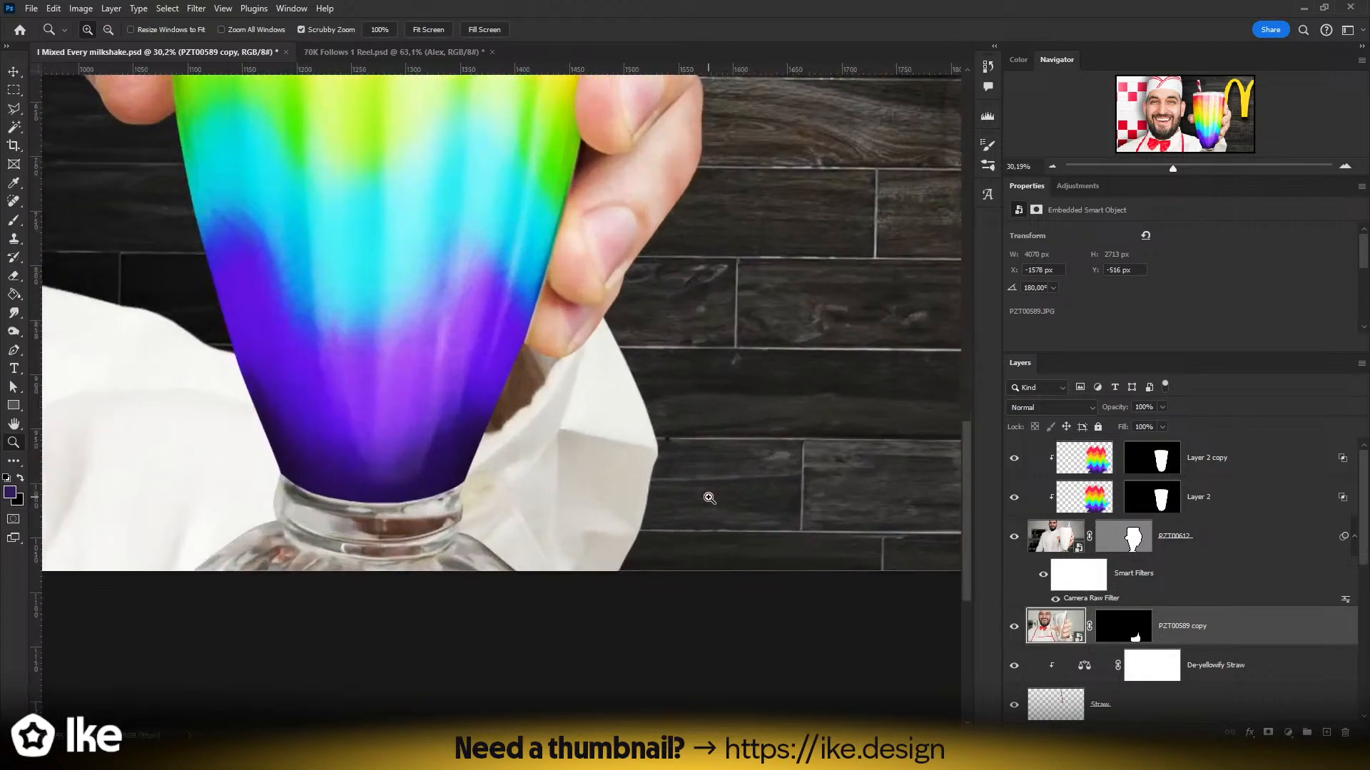
left_click_drag(595, 467, 463, 484)
key("v")
key("z")
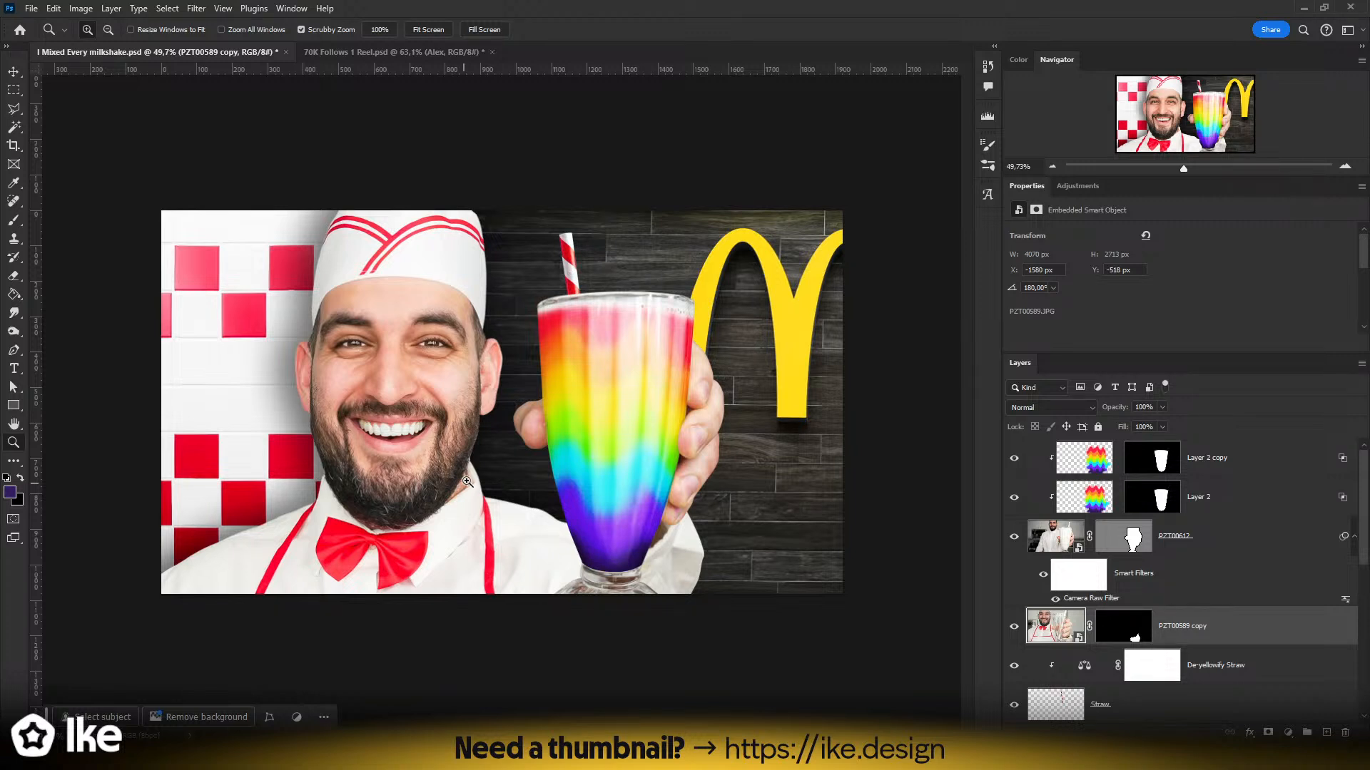
- Adjust the PZT00612 vector mask's anchor points where the top finger meets the glass edge
left_click_drag(585, 443, 592, 442)
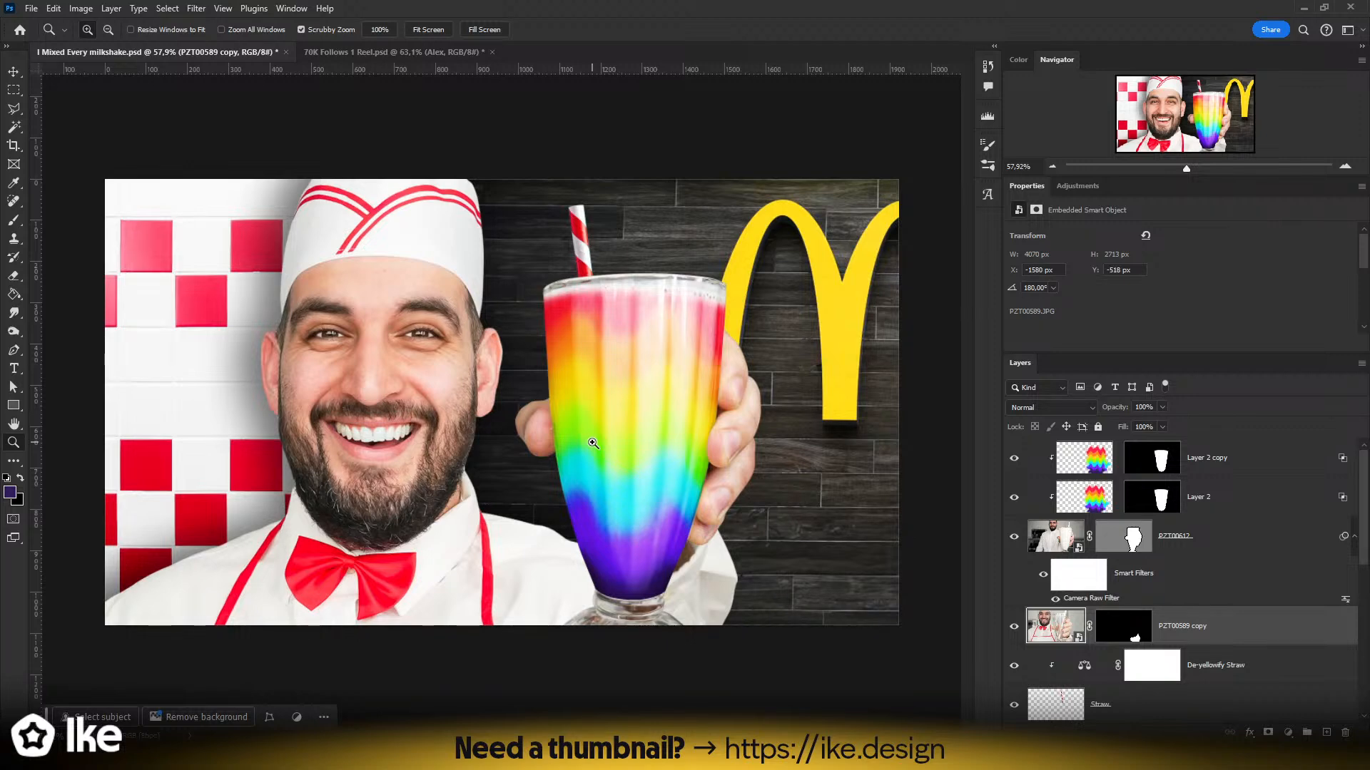
left_click_drag(598, 443, 591, 443)
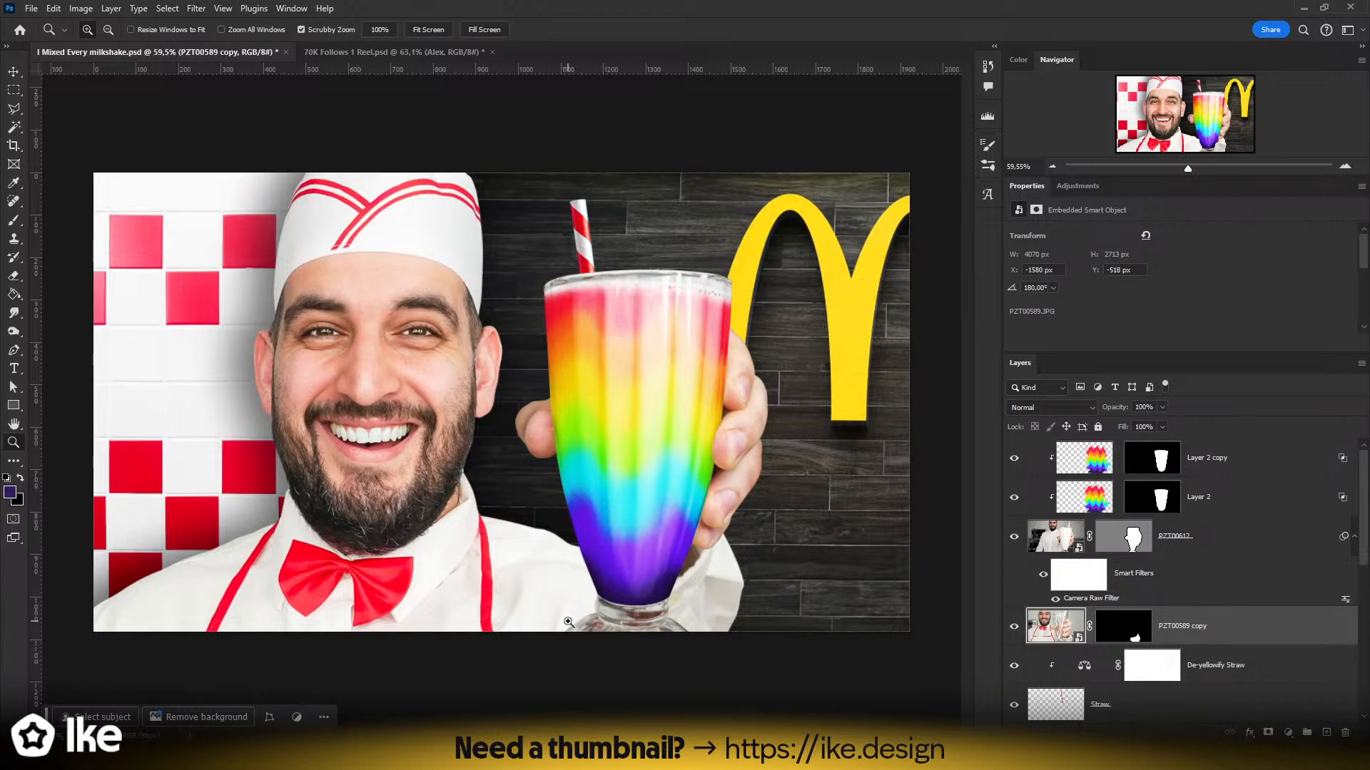
left_click_drag(769, 325, 847, 308)
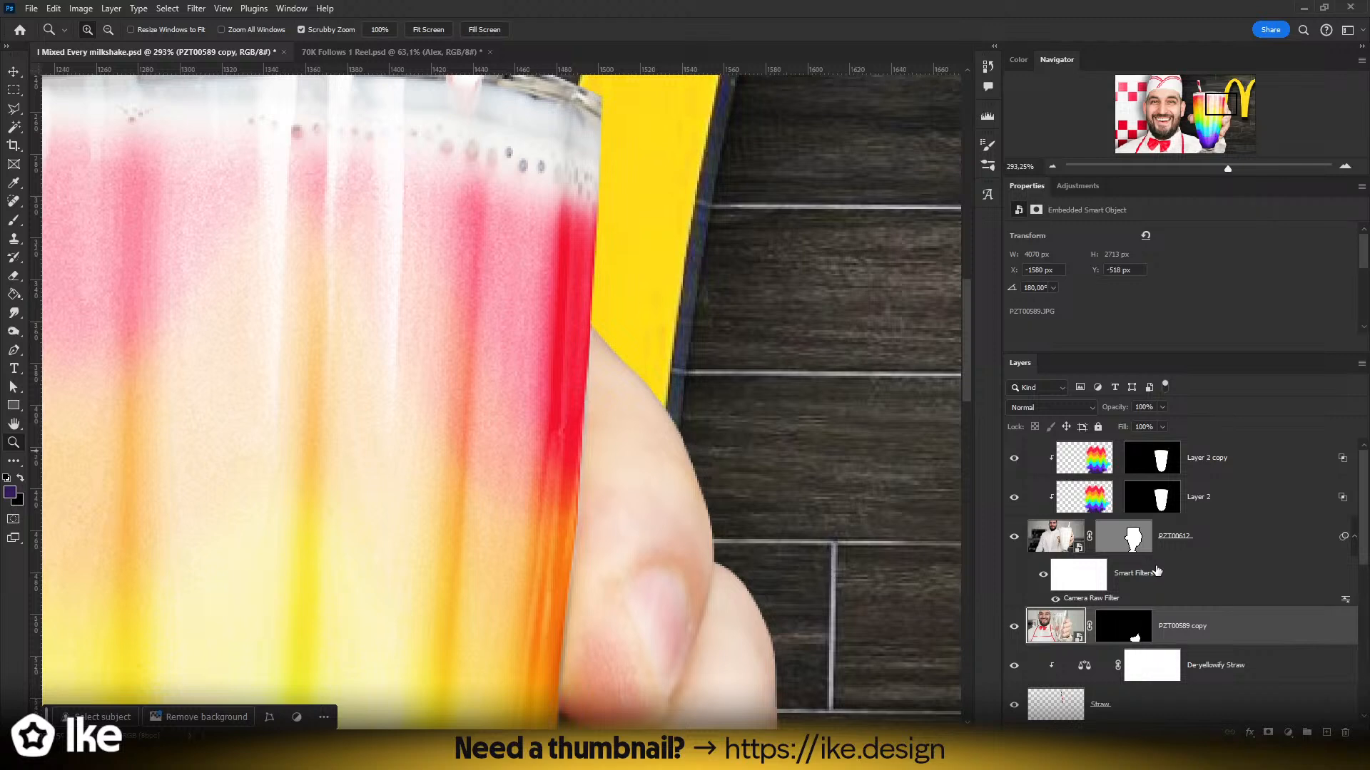
left_click(1133, 548)
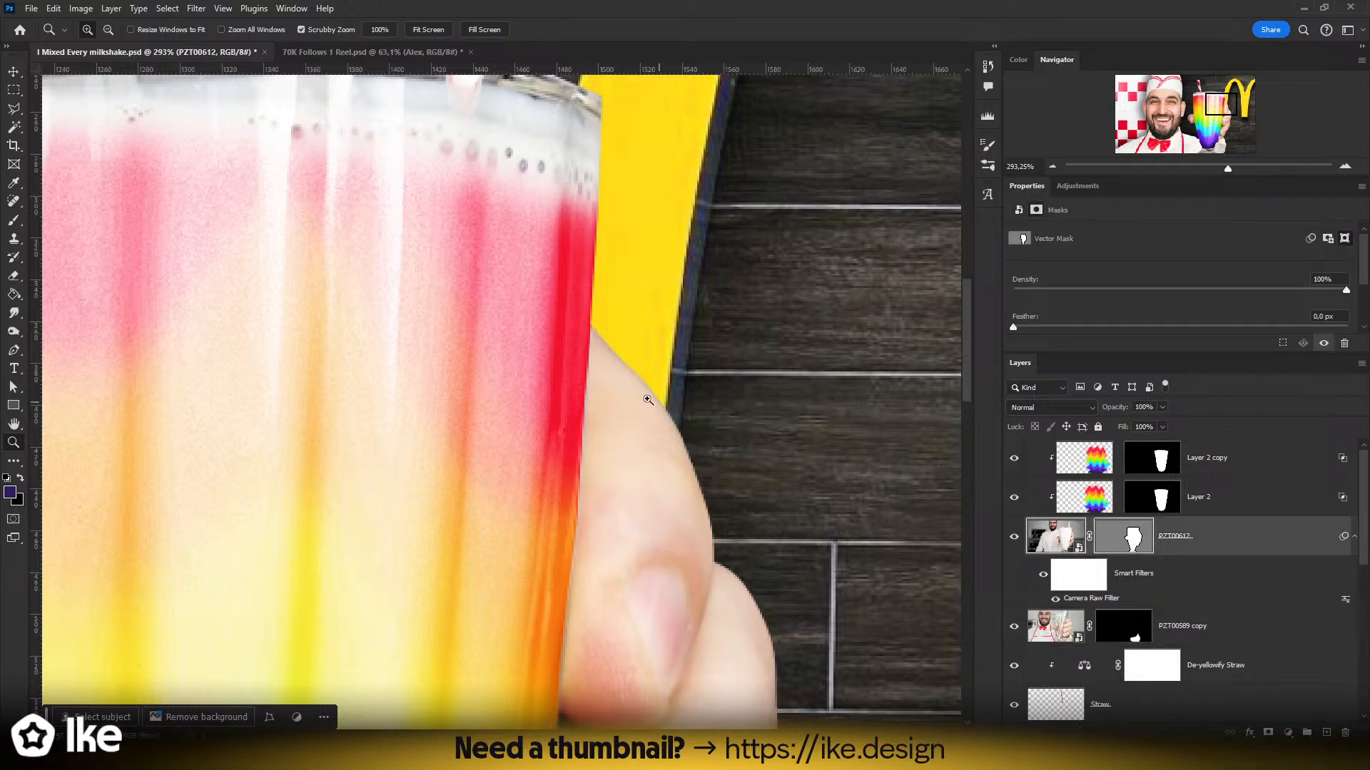
key("a")
scroll(610, 348, "up", 3)
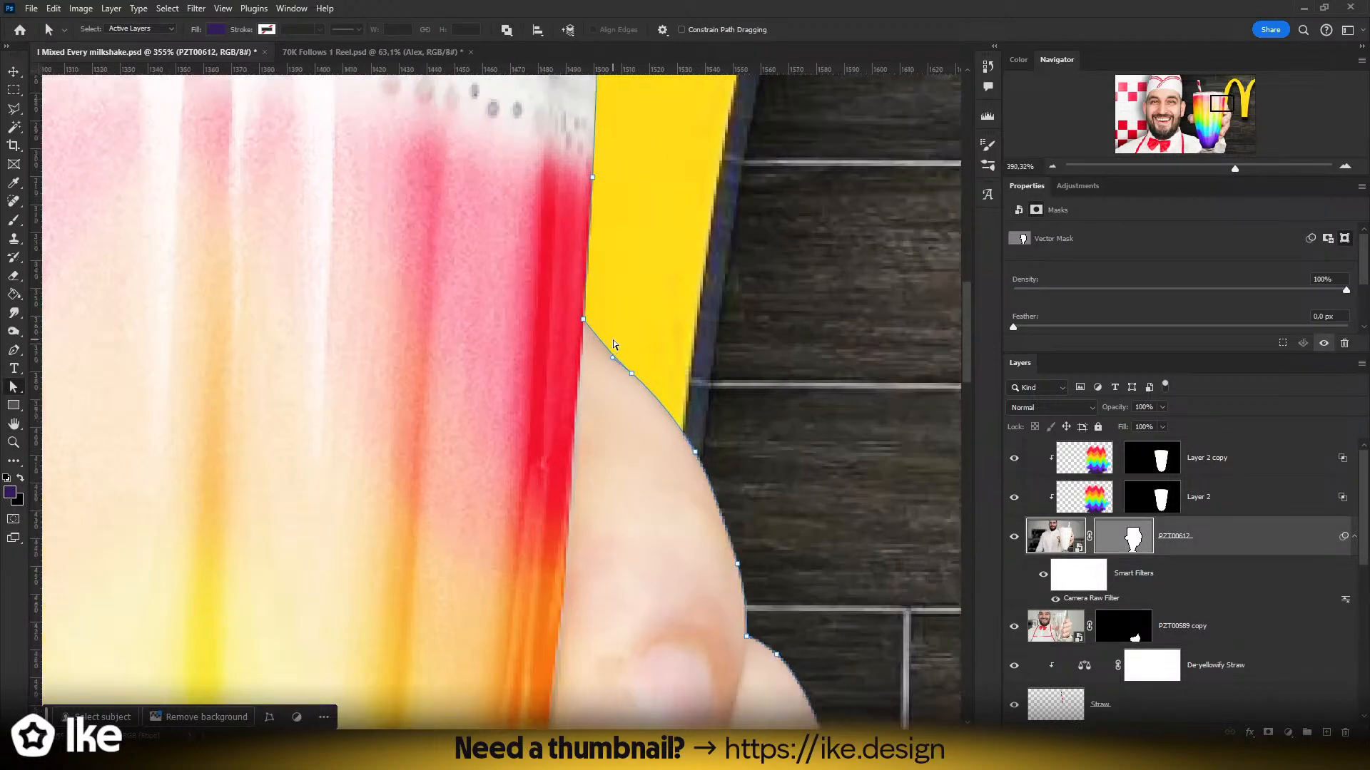
left_click_drag(575, 314, 573, 331)
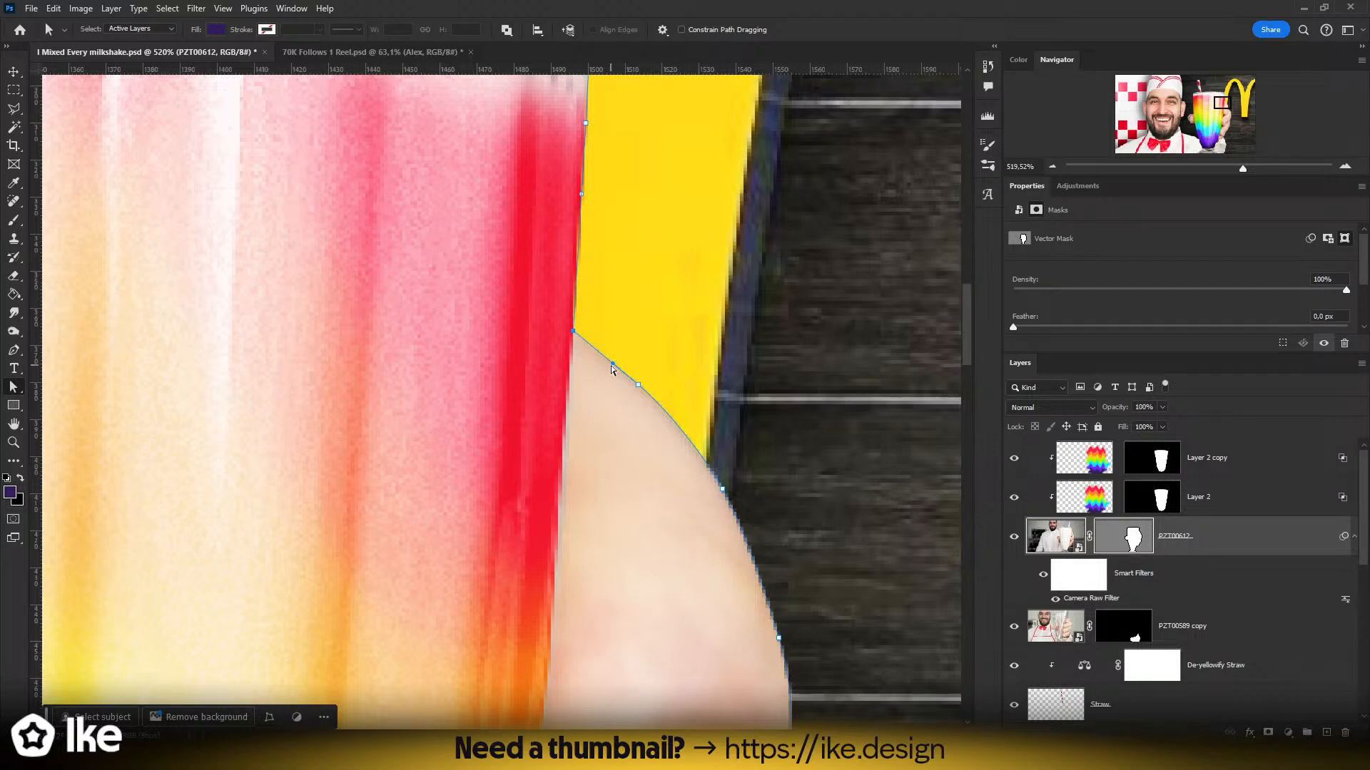
left_click_drag(634, 386, 636, 392)
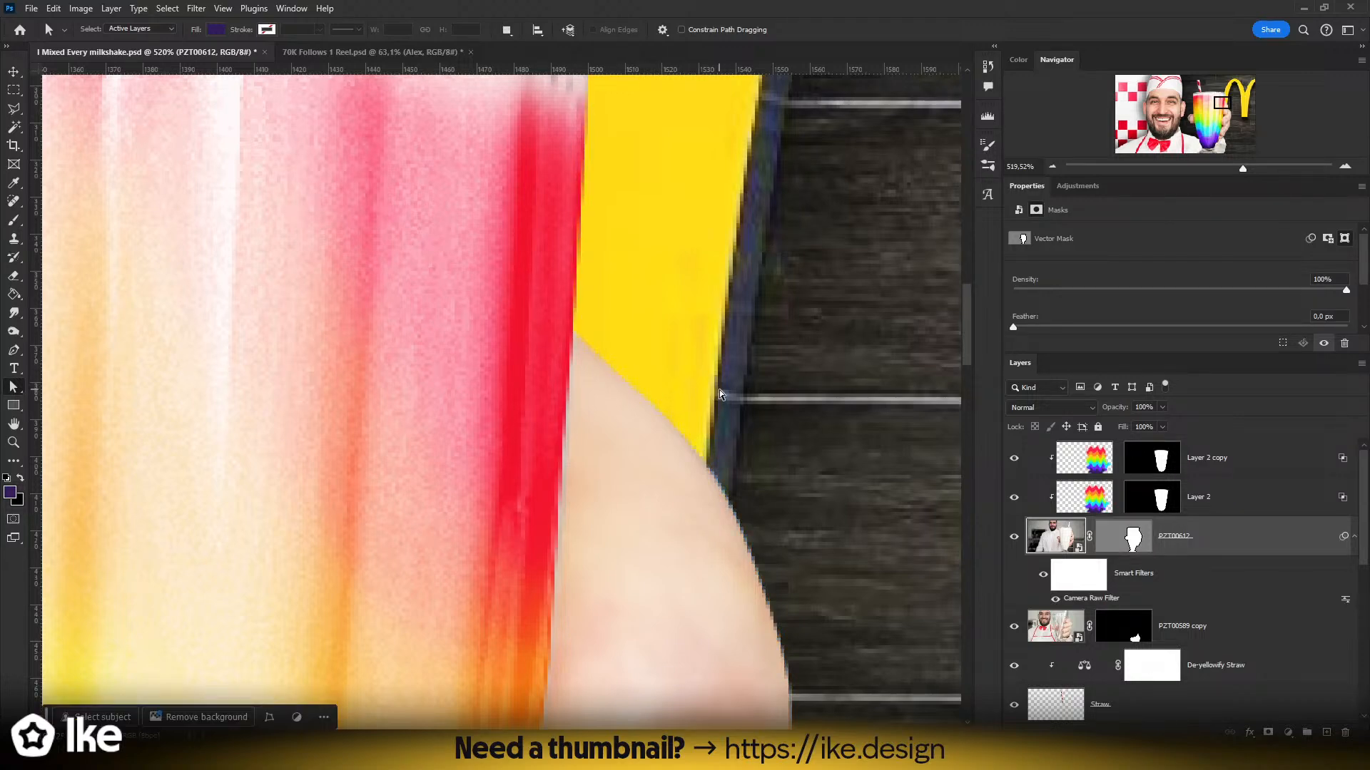
scroll(719, 389, "down", 10)
scroll(727, 447, "down", 4)
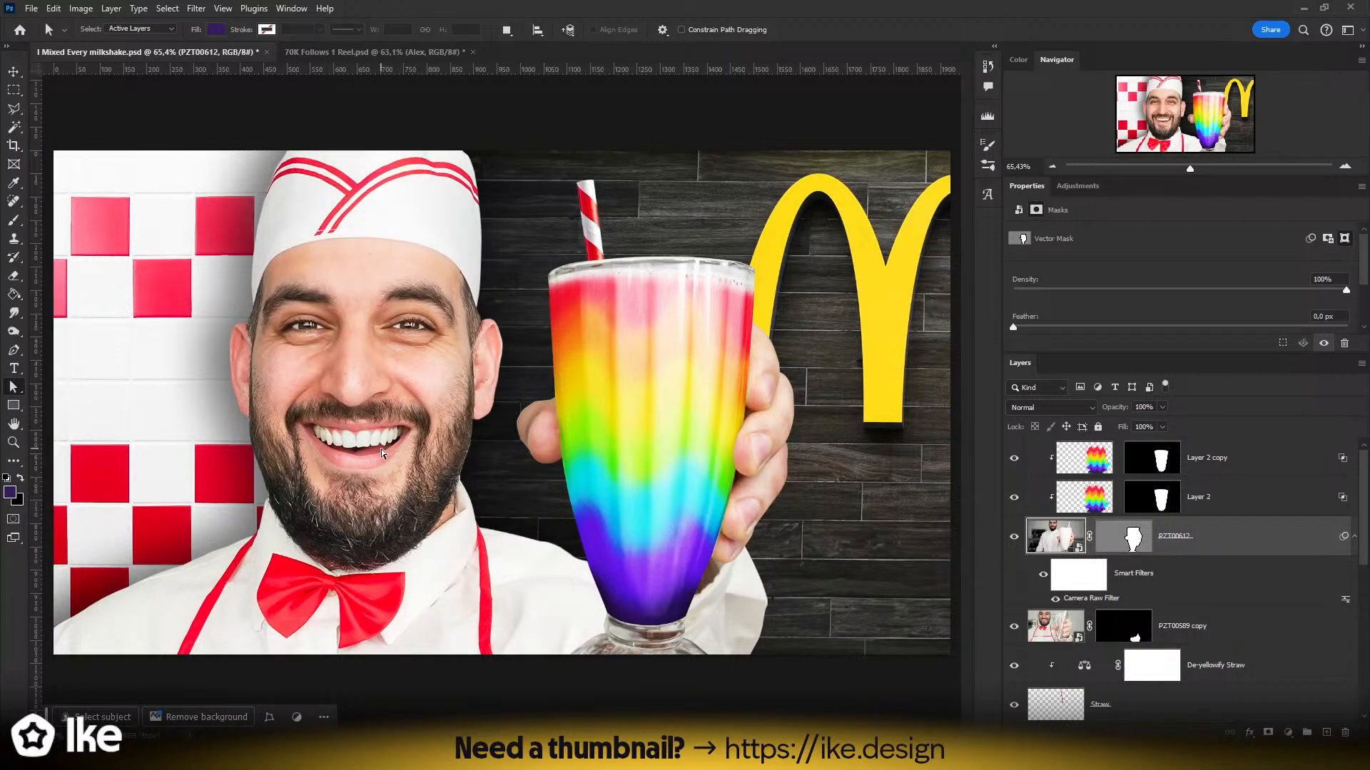
left_click(14, 73)
scroll(478, 332, "down", 1)
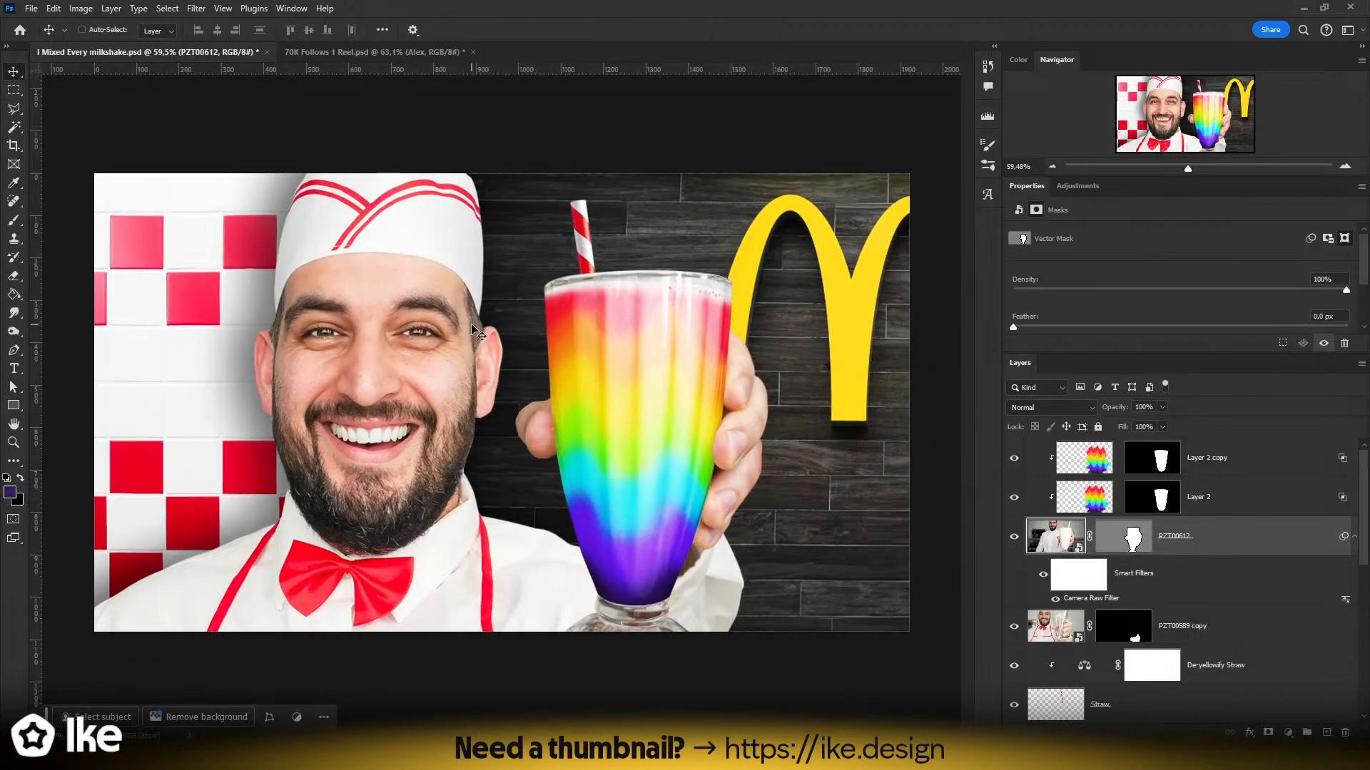
scroll(1227, 567, "down", 3)
scroll(1218, 567, "down", 1)
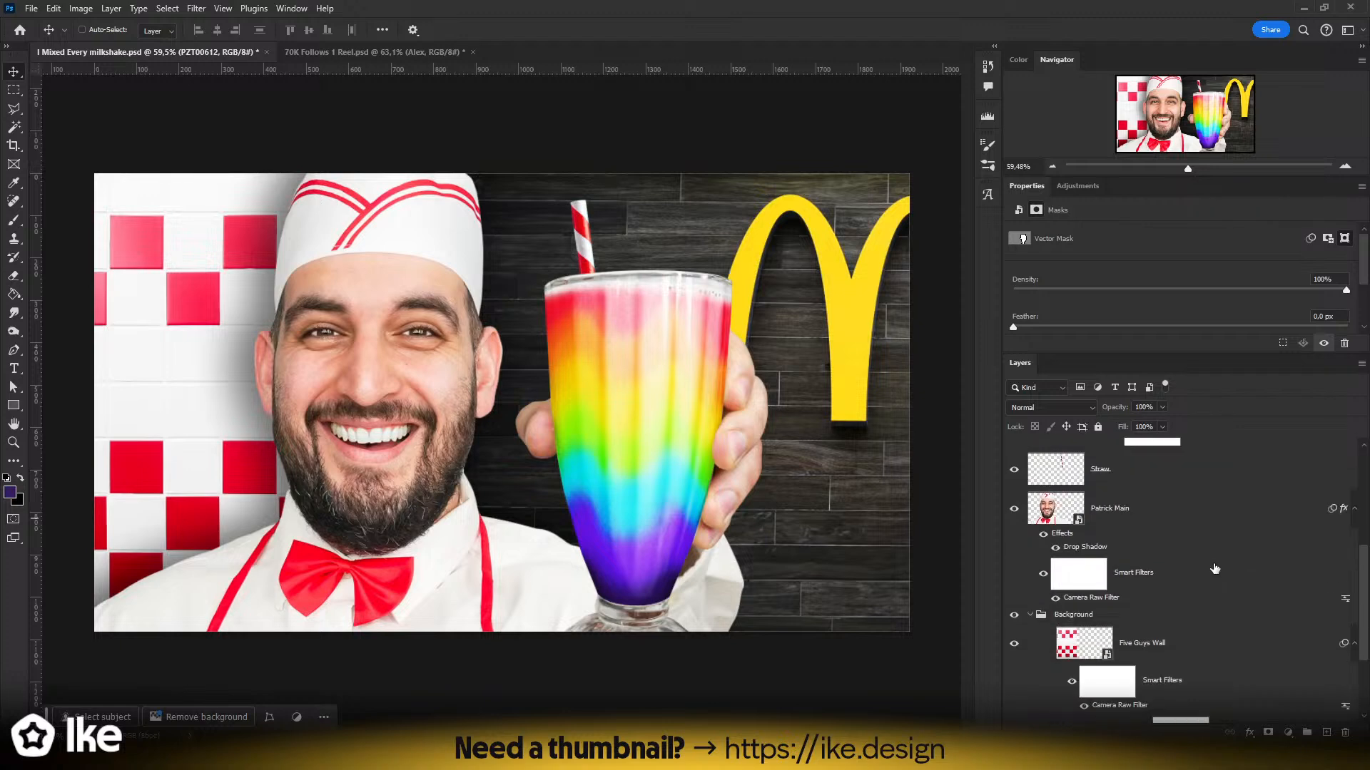
scroll(1188, 583, "up", 6)
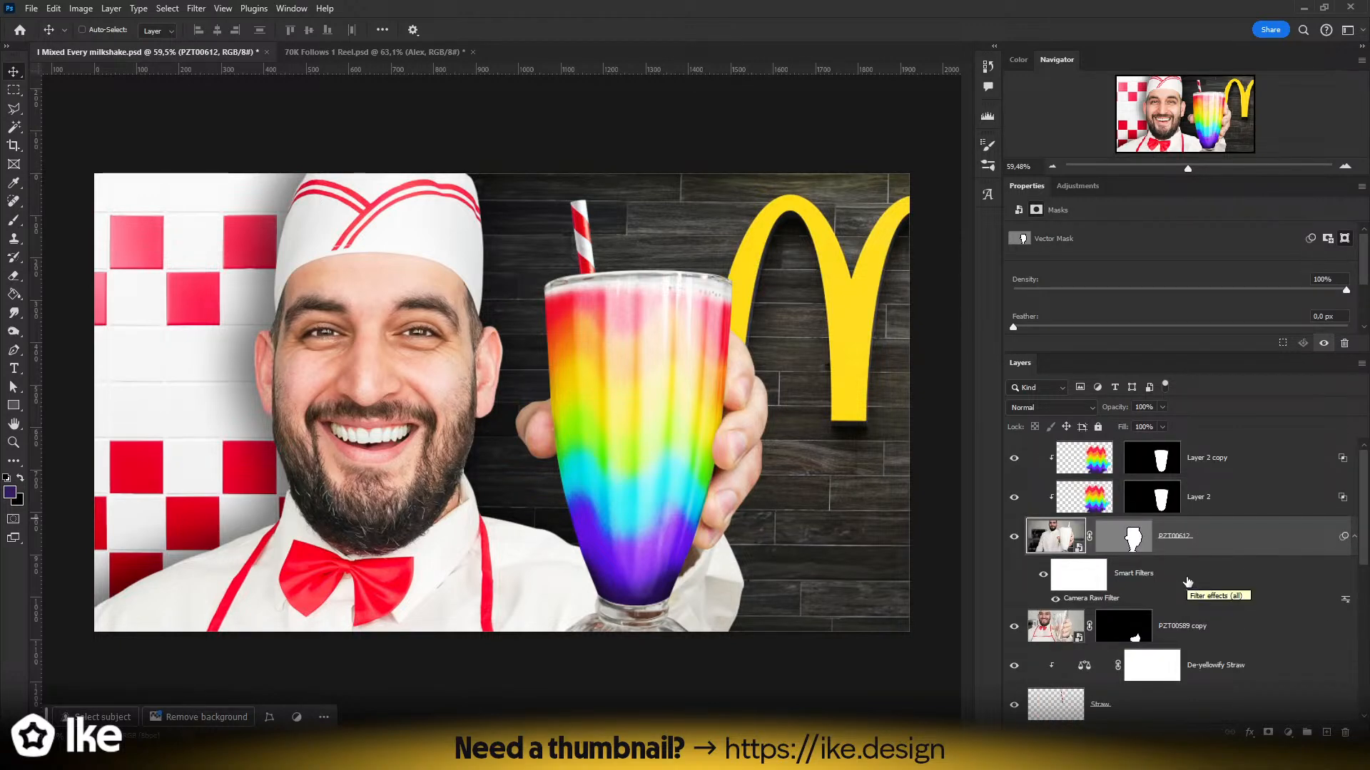
key("z")
mouse_move(628, 421)
left_mouse_down()
mouse_move(585, 418)
mouse_move(624, 428)
left_mouse_up()
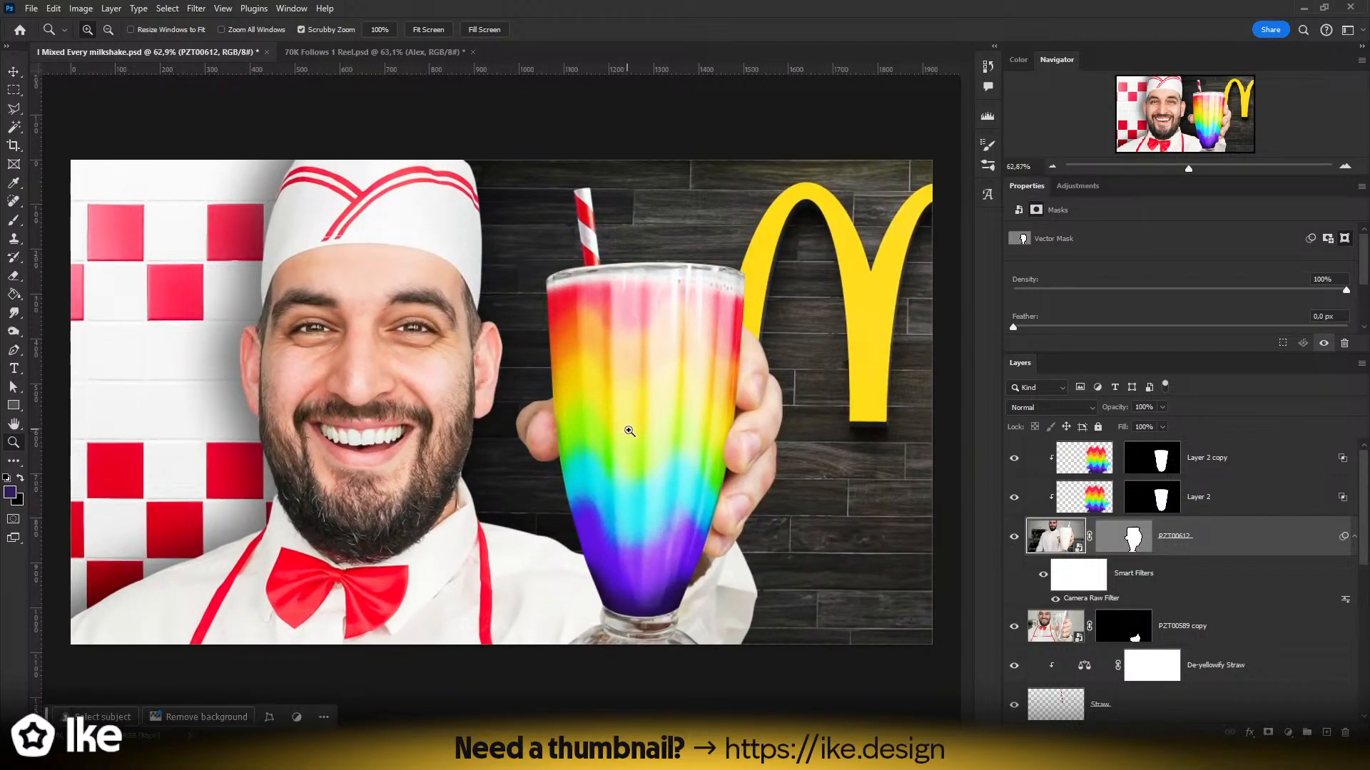
- Rename the PZT00589 copy layer as Sleeve right
scroll(1206, 581, "down", 2)
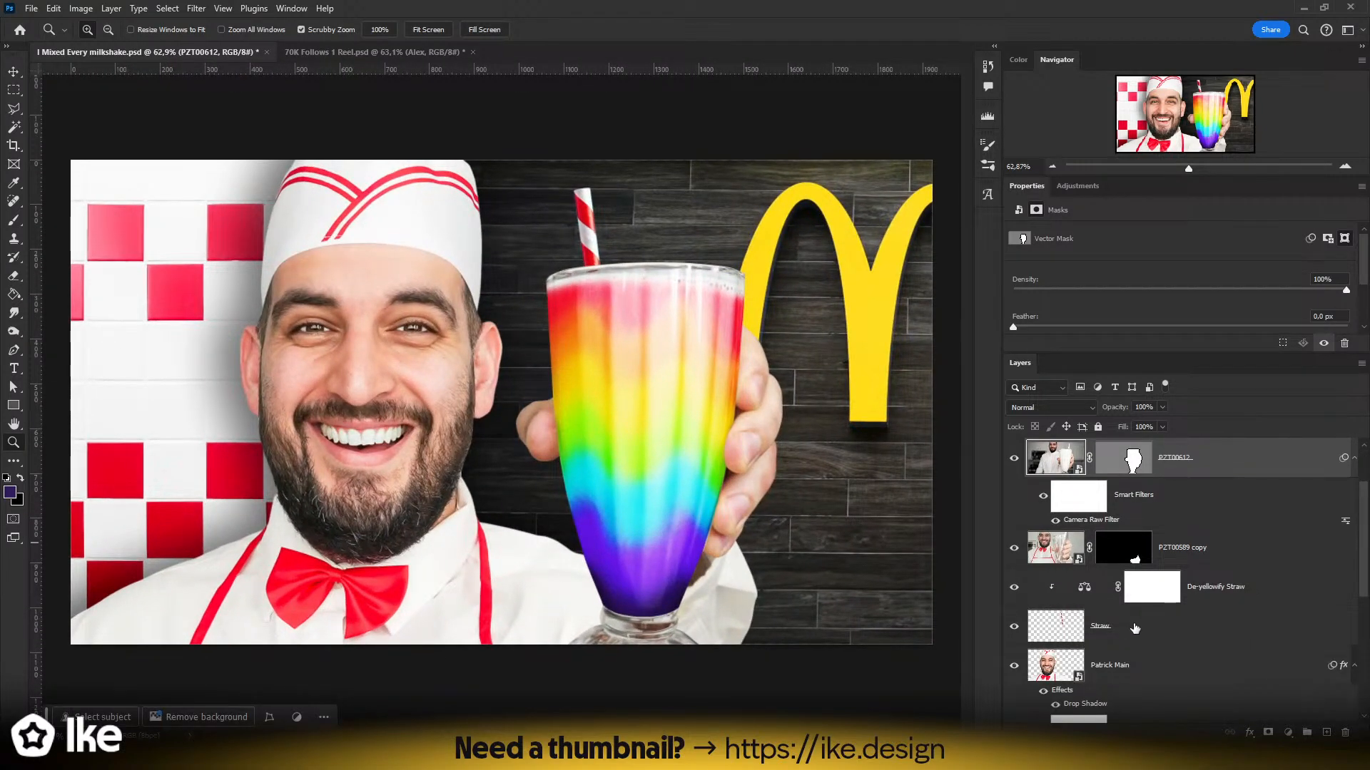
double_click(1197, 553)
type("Sleeve right")
key("Return")
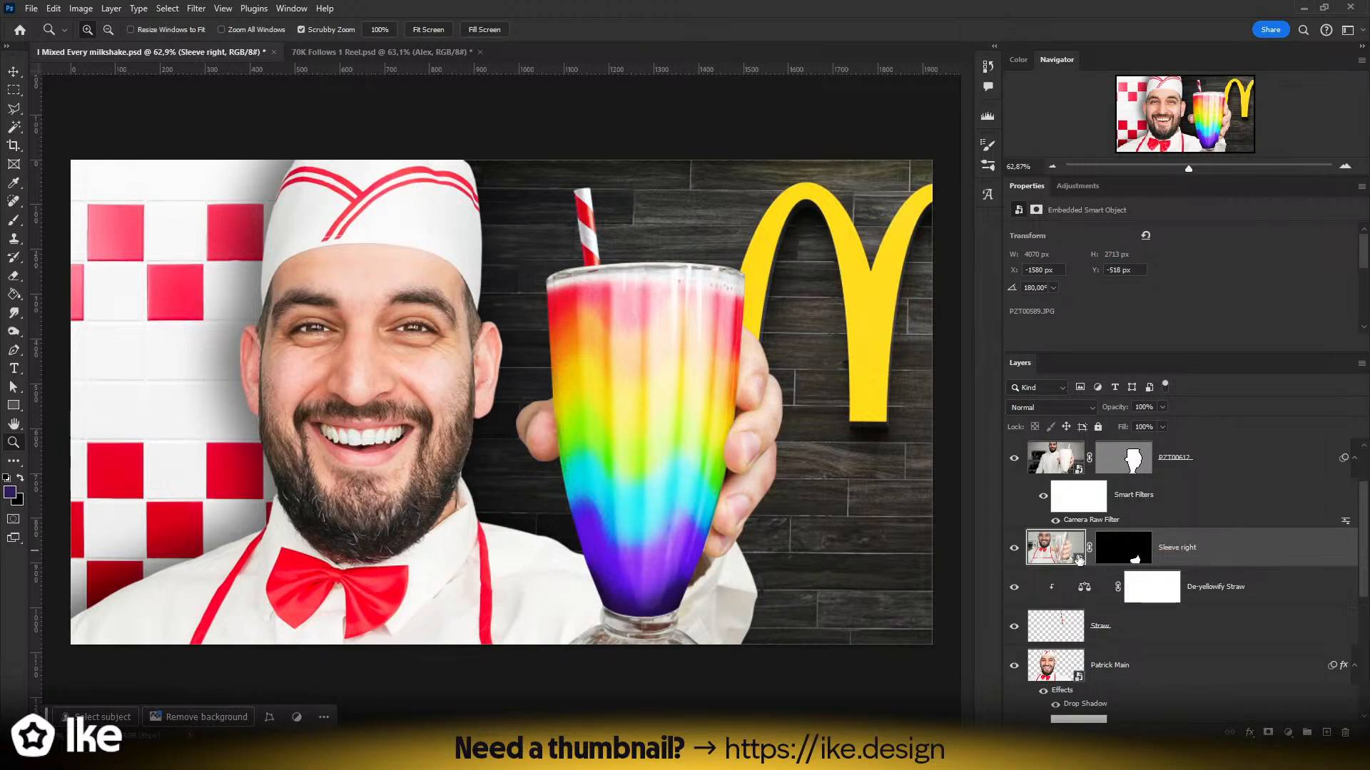
- Copy the Camera Raw smart filter from the main portrait layer onto the Sleeve right layer
left_click(1120, 555, "shift")
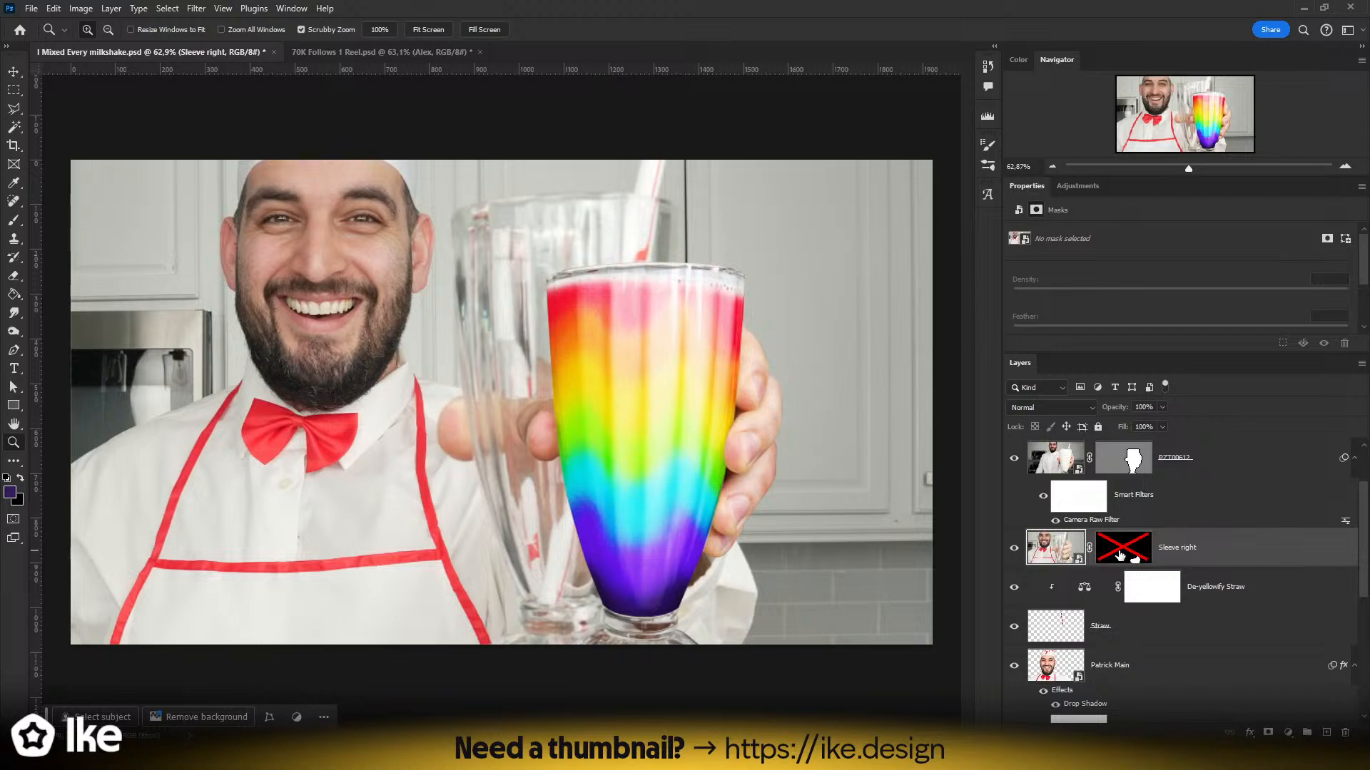
left_click(1119, 555, "shift")
left_click_drag(639, 539, 730, 535)
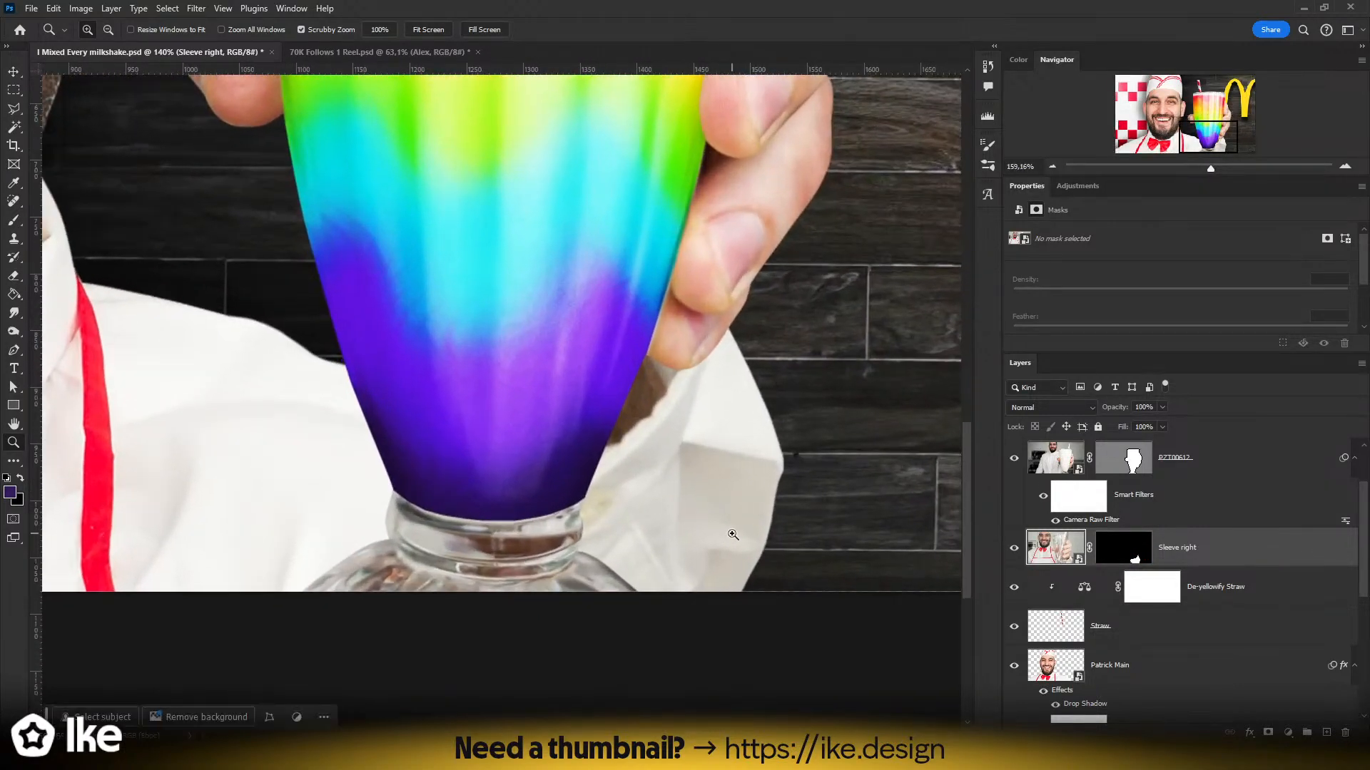
left_click(1195, 553)
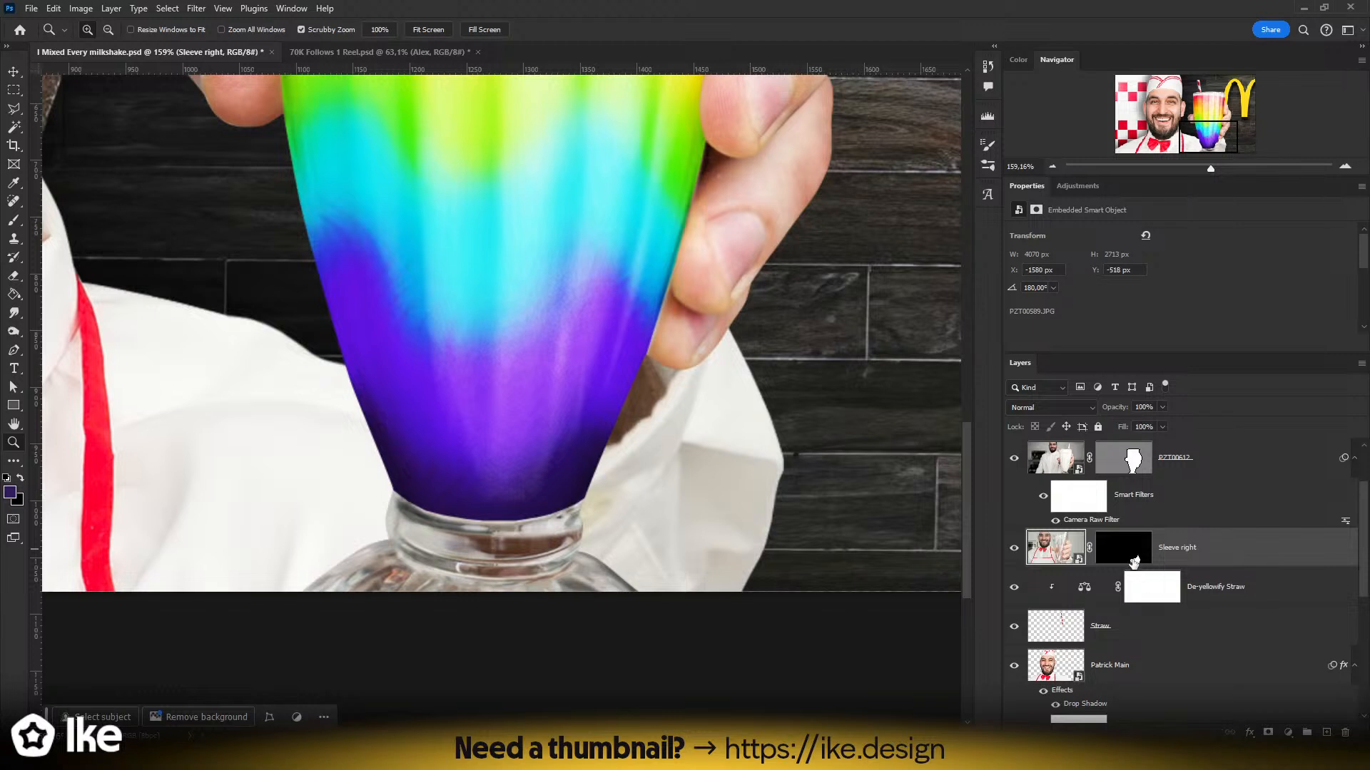
scroll(1128, 556, "down", 1)
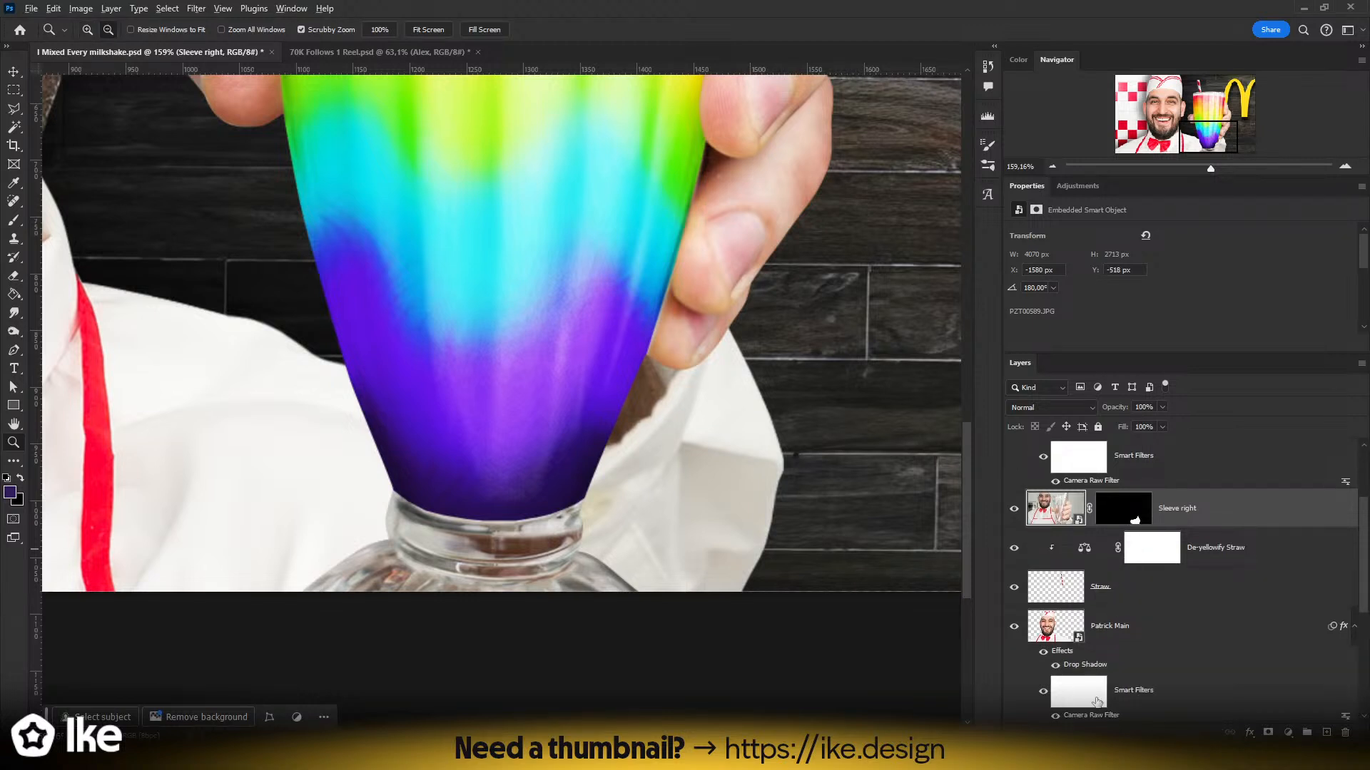
left_click_drag(1100, 718, 1229, 515)
left_click_drag(621, 467, 597, 475)
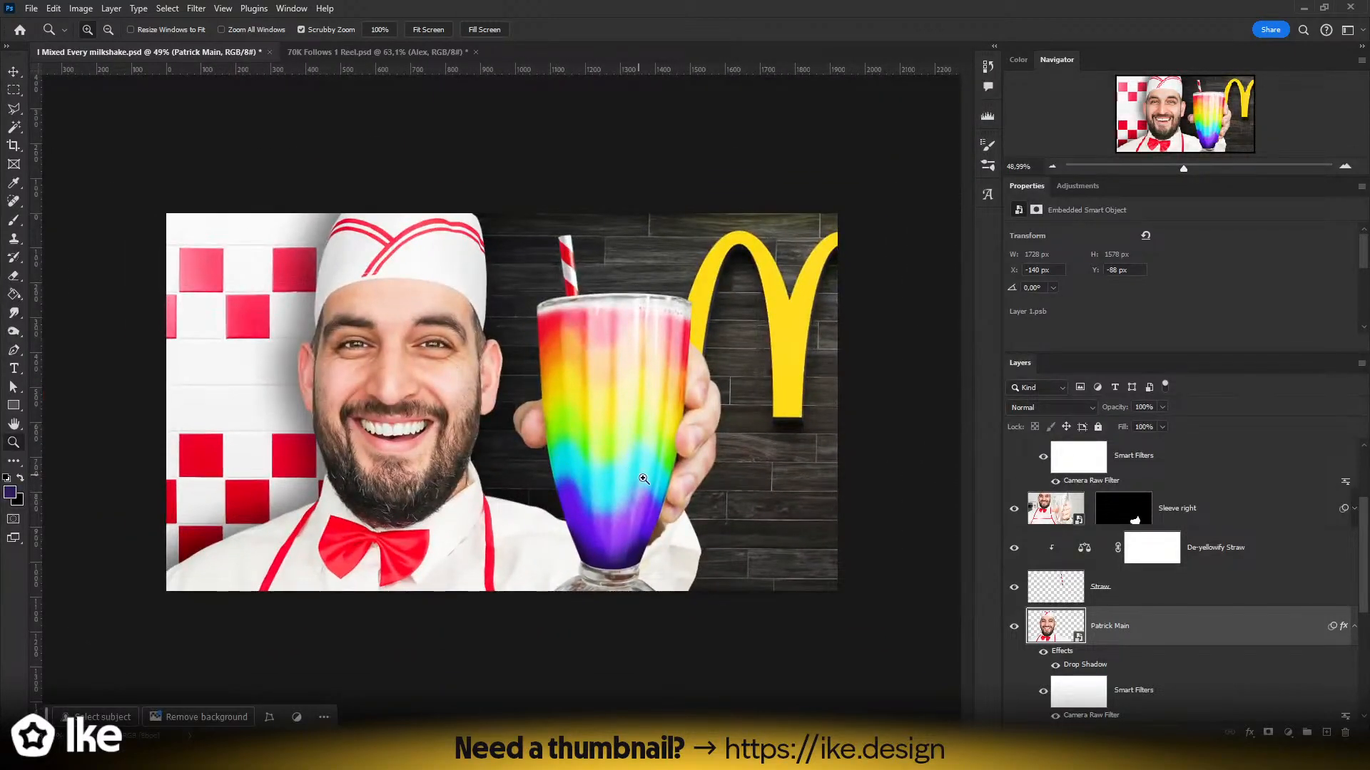
left_click_drag(697, 537, 788, 534)
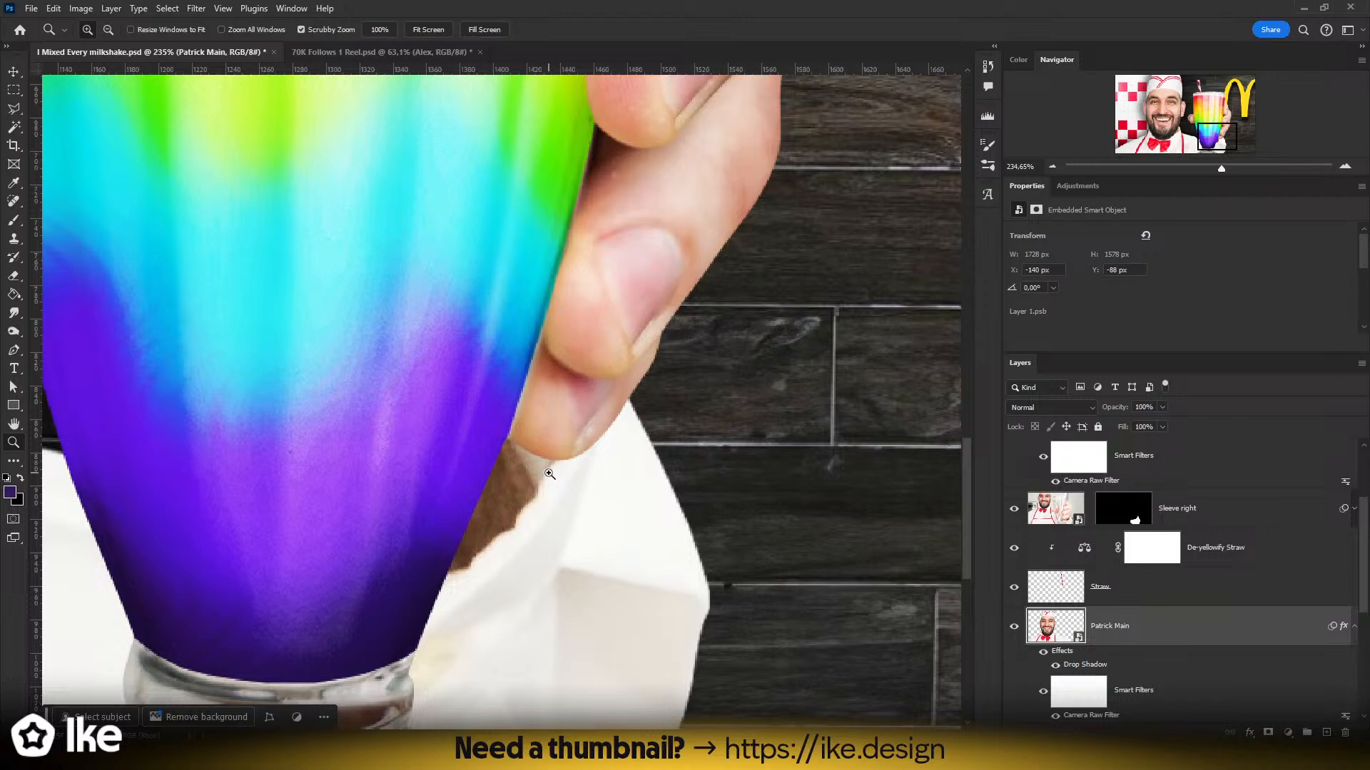
left_click_drag(418, 630, 610, 476)
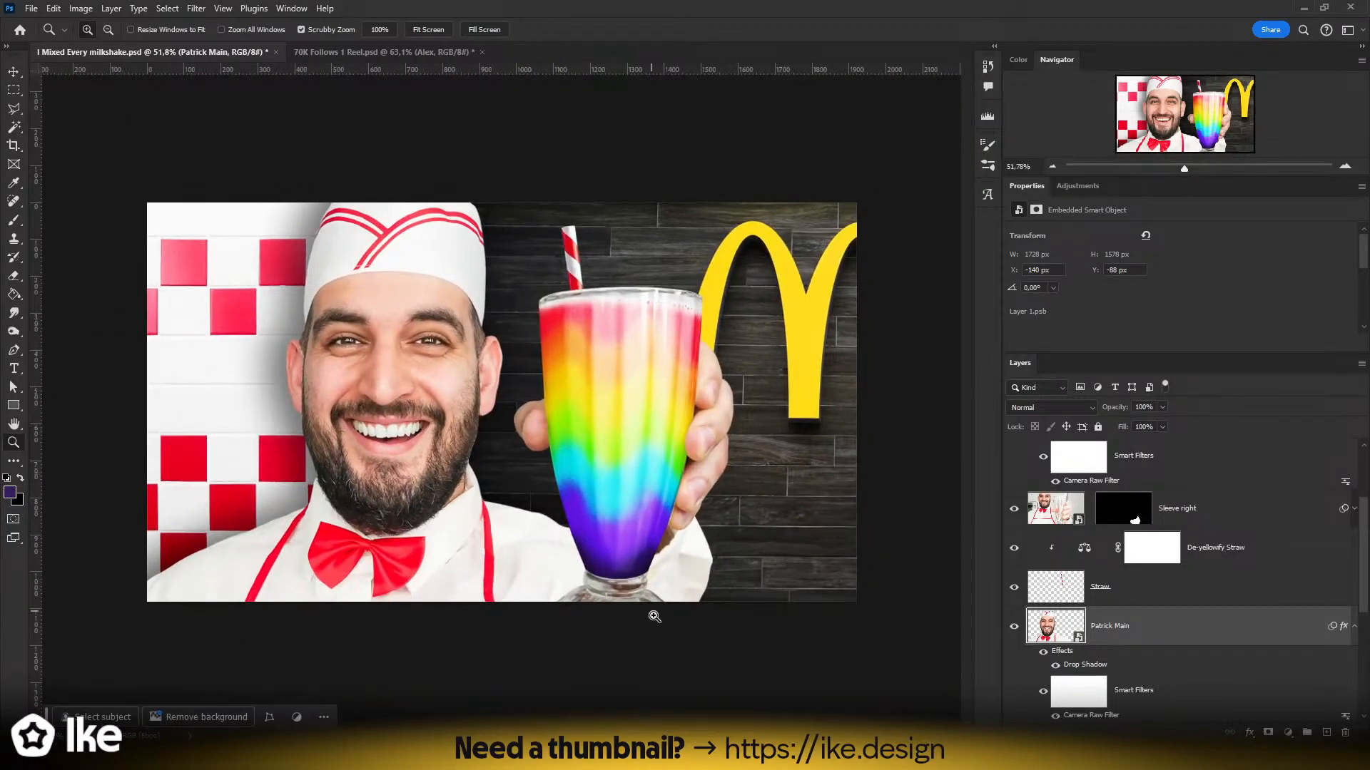
- Soften the lower edge of Layer 2's mask above the glass neck with a small soft black brush
left_click_drag(664, 614, 908, 577)
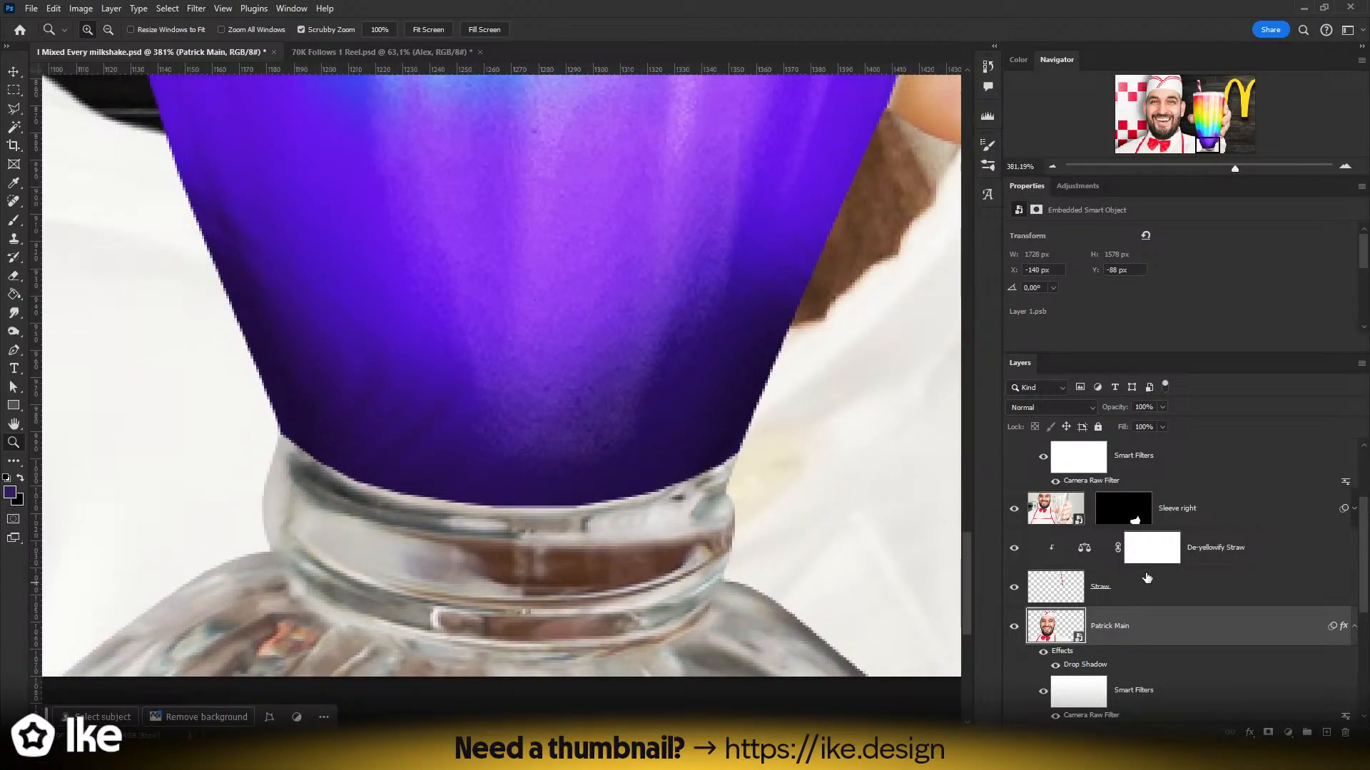
scroll(1149, 579, "up", 3)
left_click(1156, 503)
key("b")
right_click(275, 504, "alt")
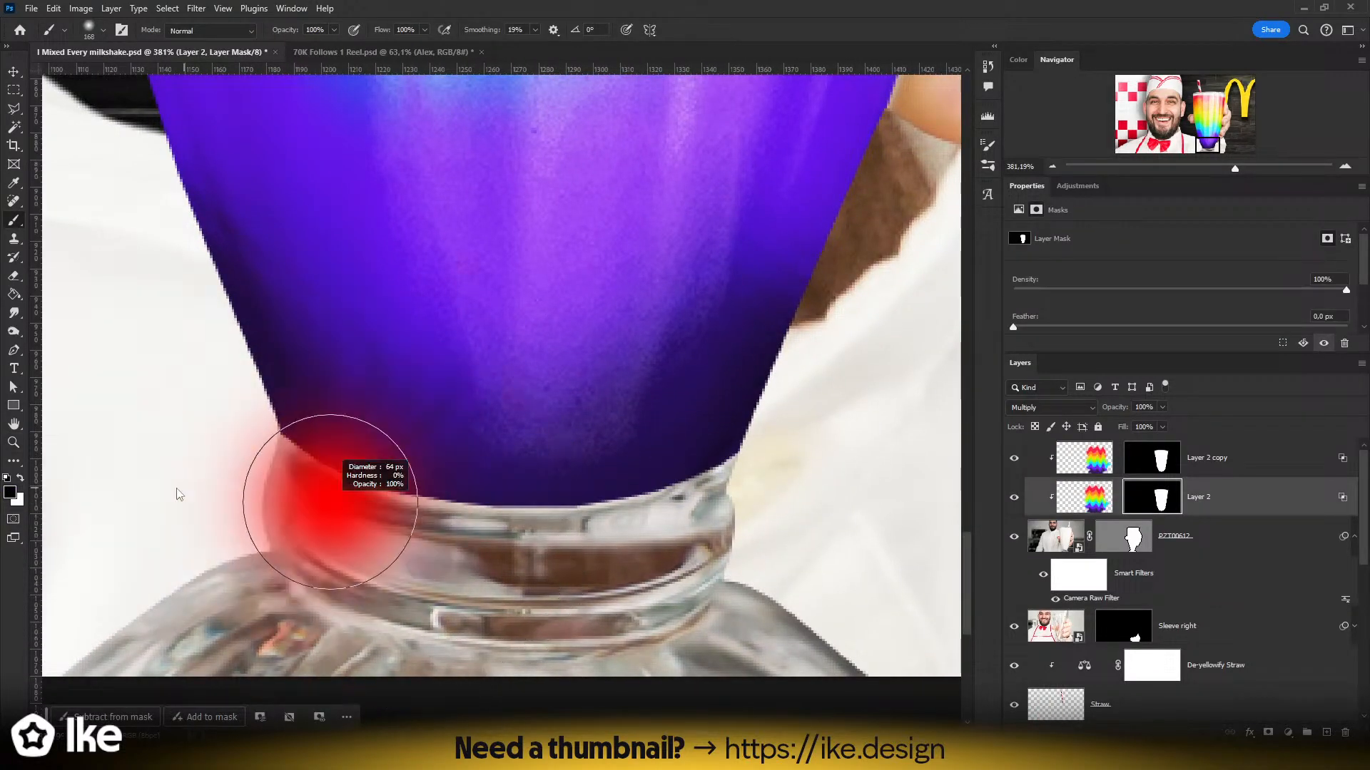
right_click(249, 442, "alt")
left_click_drag(250, 431, 289, 477)
key("ctrl+z")
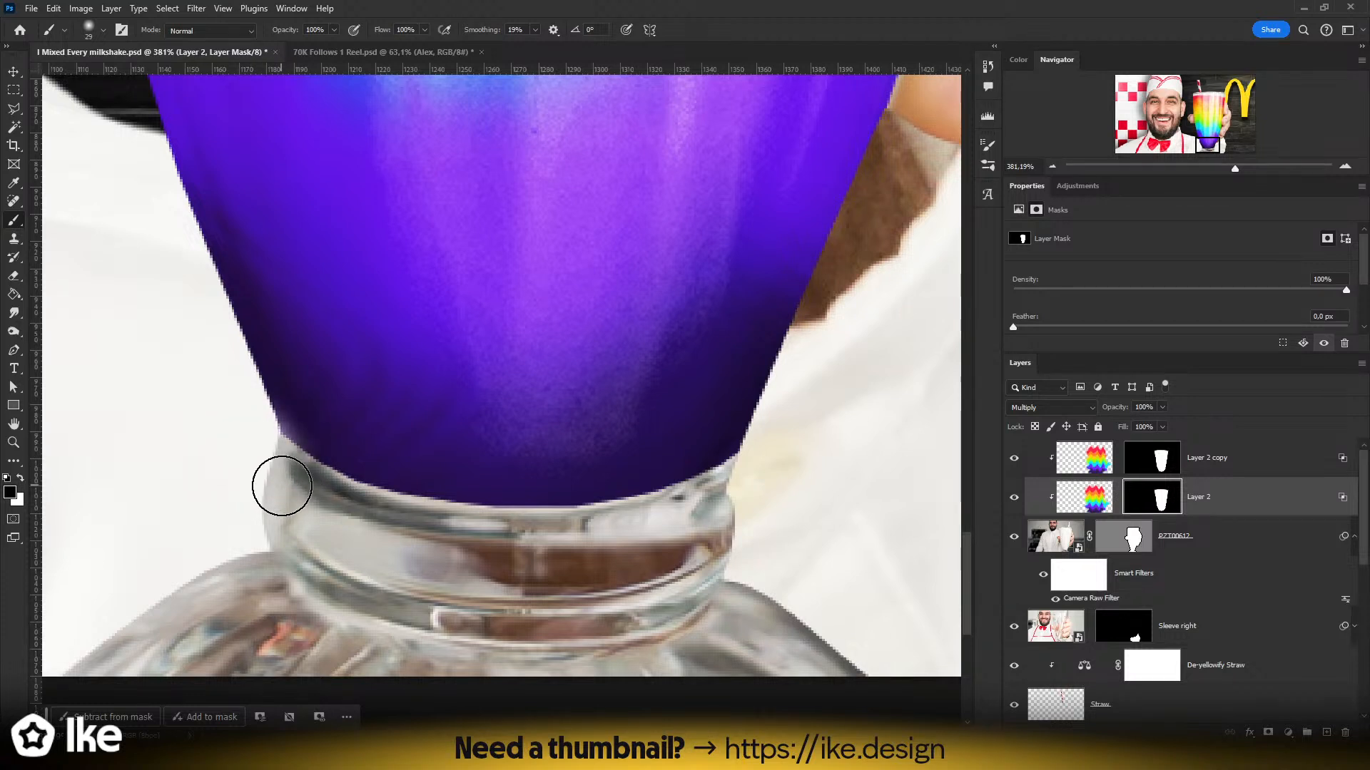
right_click(267, 444, "alt")
mouse_move(254, 430)
left_mouse_down()
mouse_move(355, 490)
mouse_move(505, 526)
mouse_move(578, 529)
mouse_move(742, 480)
mouse_move(678, 514)
left_mouse_up()
right_click(774, 456, "alt")
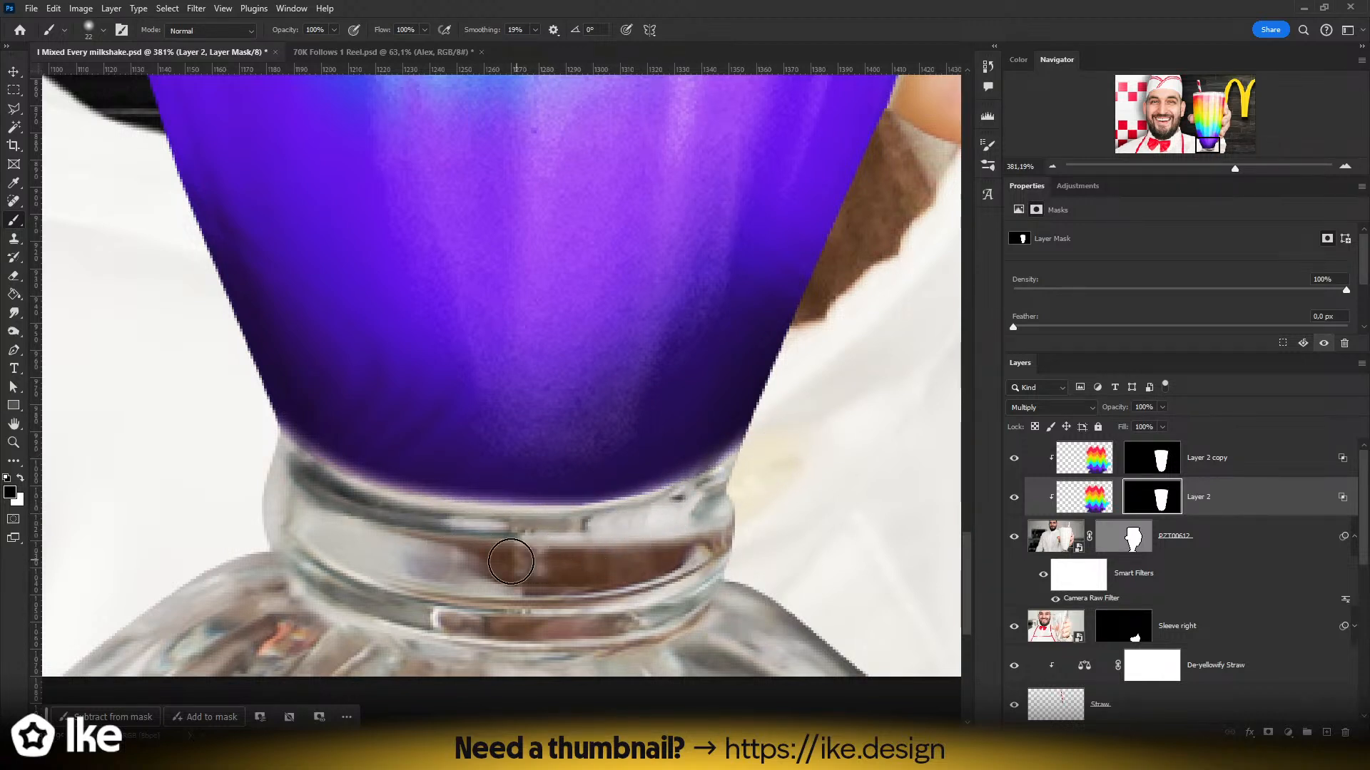
- Soften the lower edge of Layer 2 copy's mask along the glass neck with the brush at 9% flow
left_click(1150, 465)
right_click(805, 471, "alt")
left_click(424, 30)
left_click(361, 45)
mouse_move(296, 483)
left_mouse_down()
mouse_move(552, 531)
mouse_move(781, 443)
mouse_move(410, 536)
left_mouse_up()
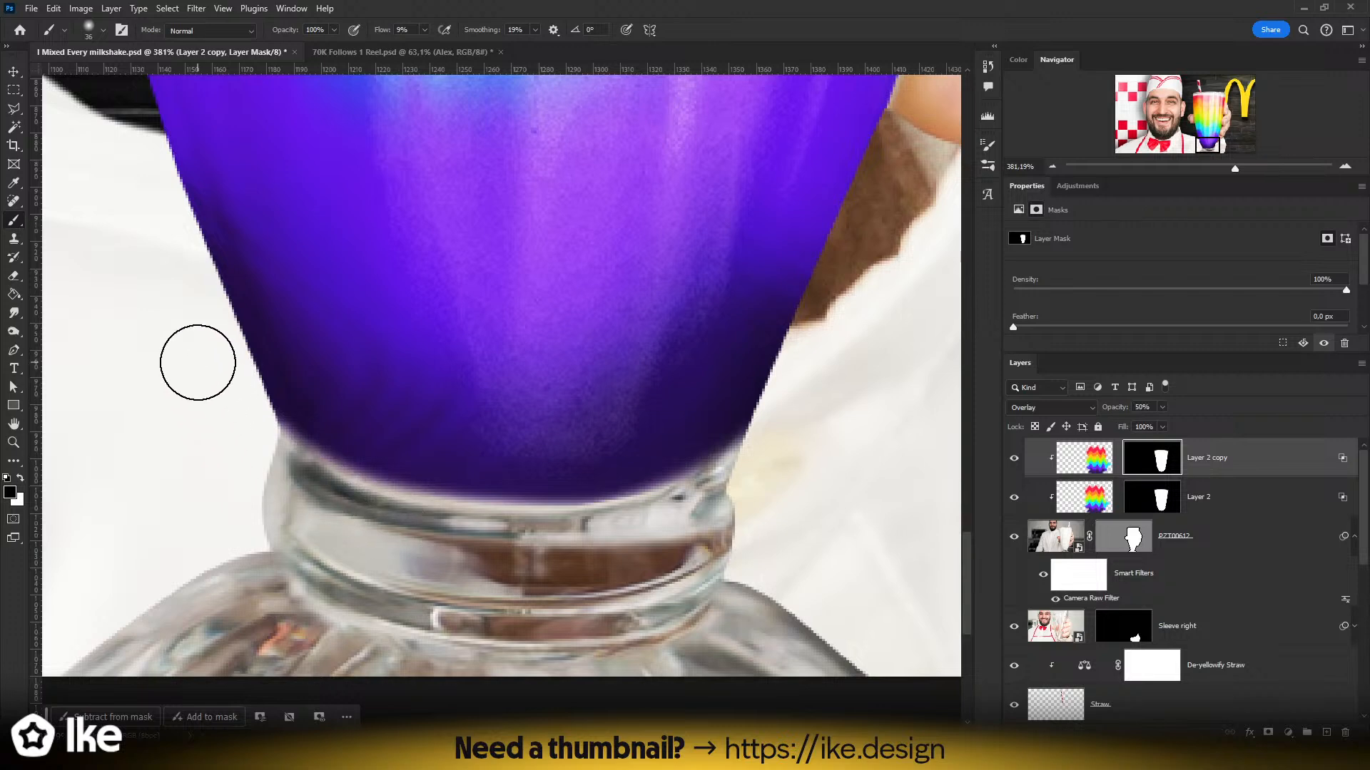
key("z")
left_click_drag(481, 511, 85, 511)
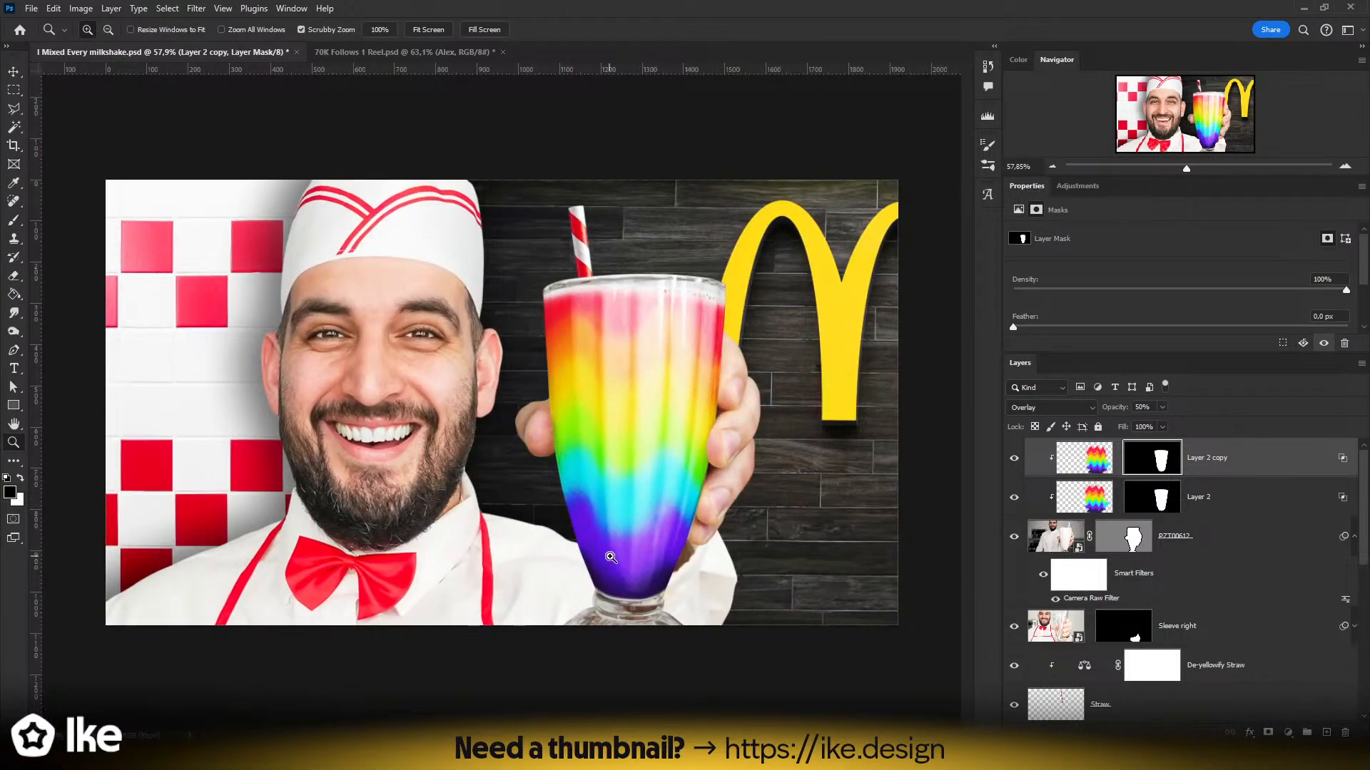
- Stamp all visible layers into a new merged layer above Layer 2 copy
left_click_drag(608, 558, 624, 557)
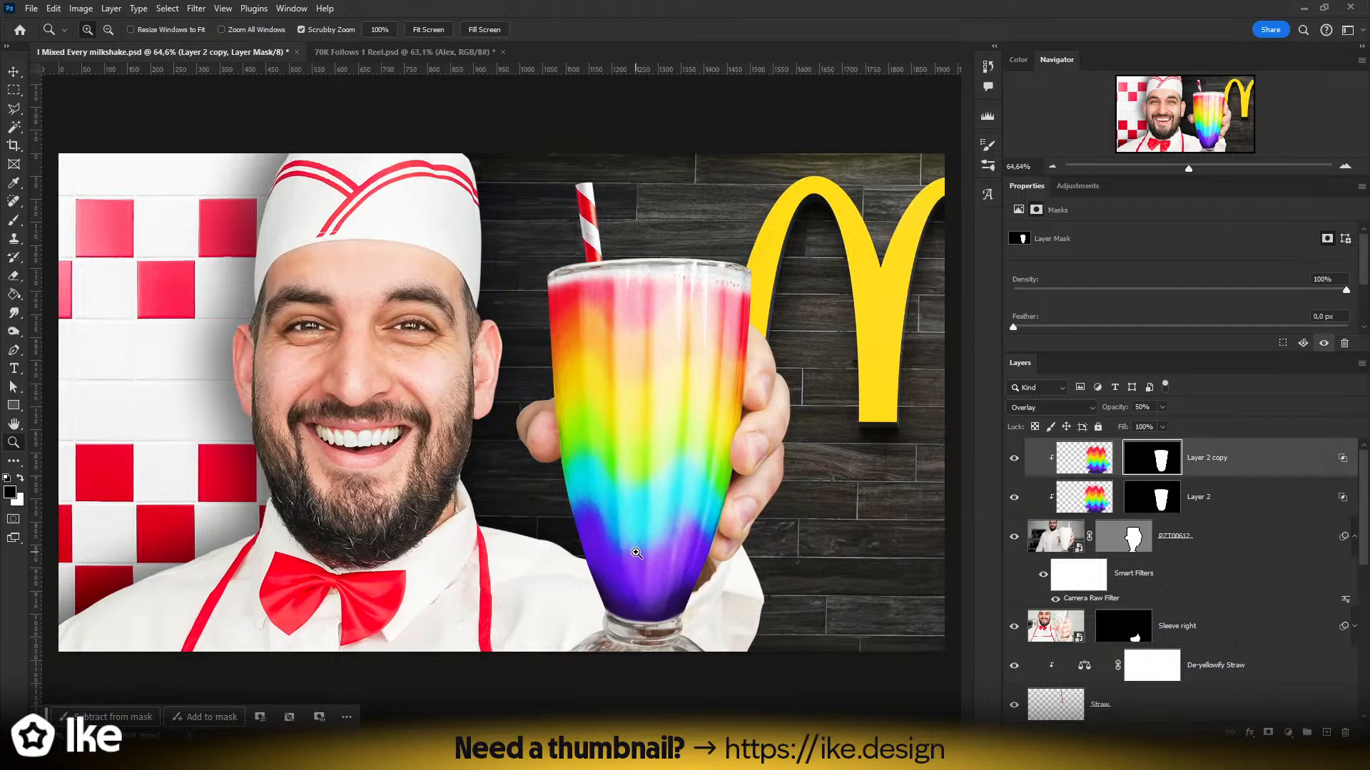
left_click_drag(524, 511, 492, 510)
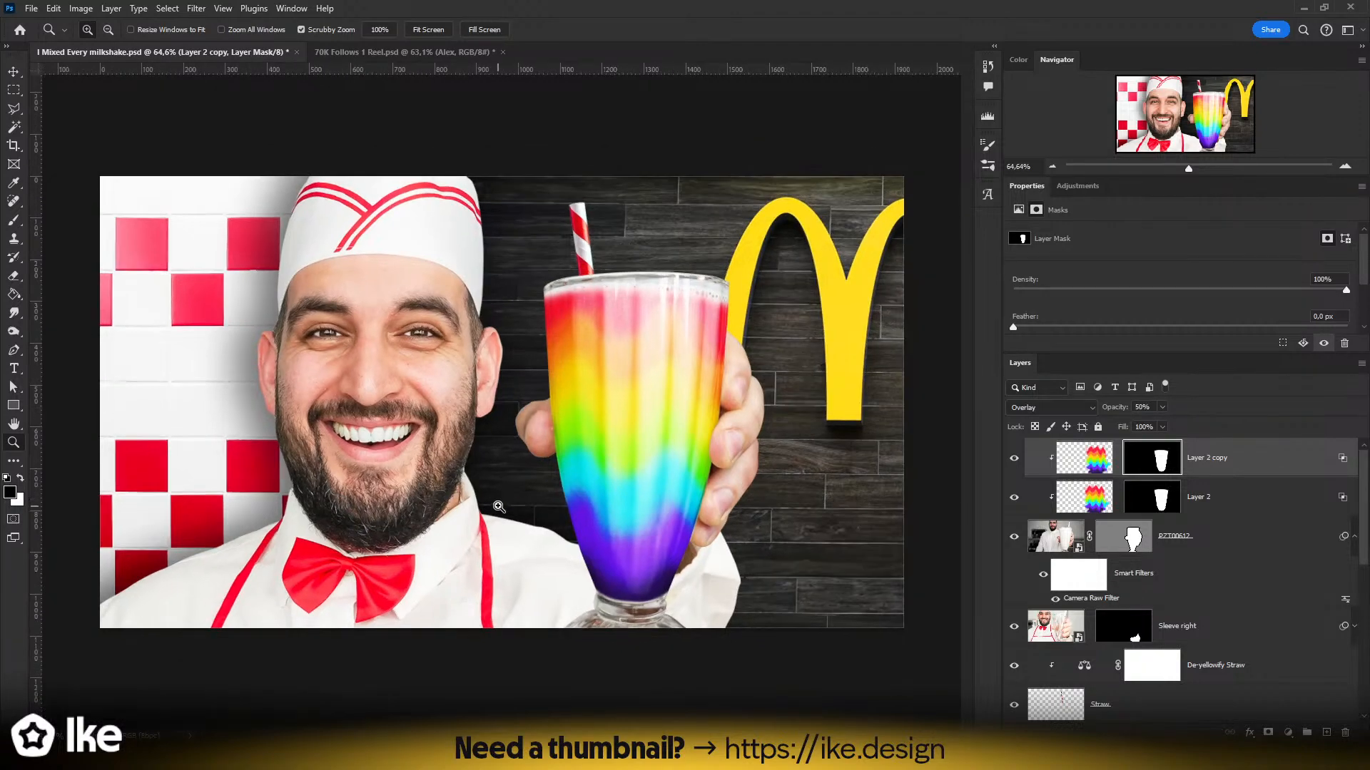
key("v")
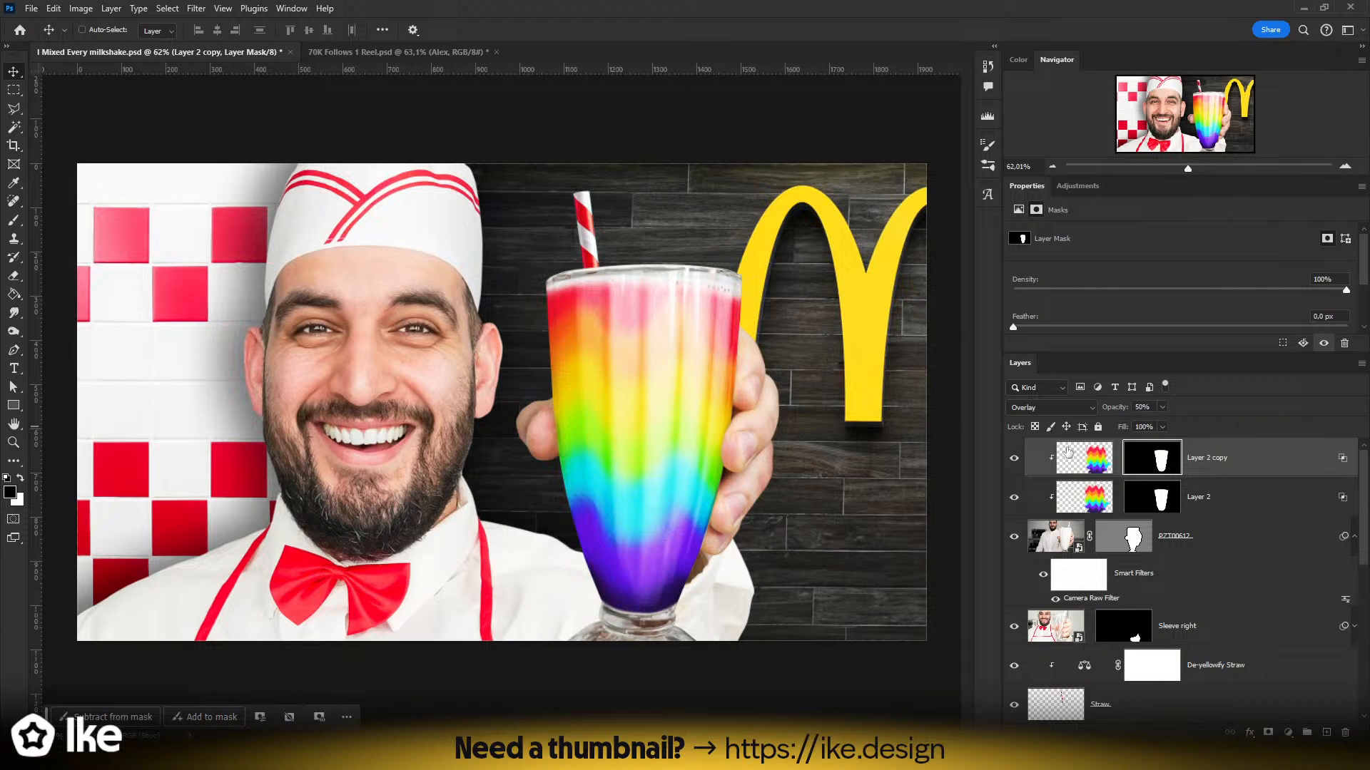
left_click(1236, 468)
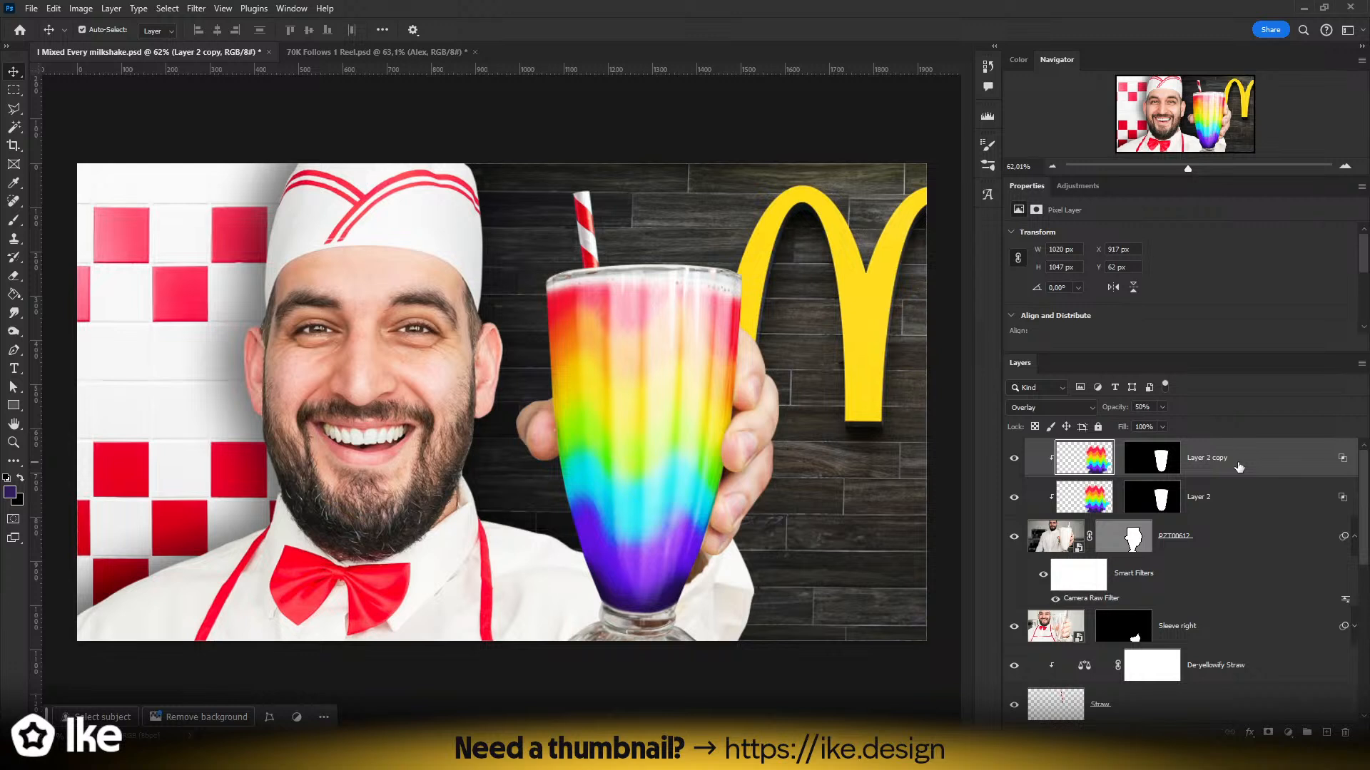
key("ctrl+shift+alt+e")
scroll(1016, 515, "down", 1)
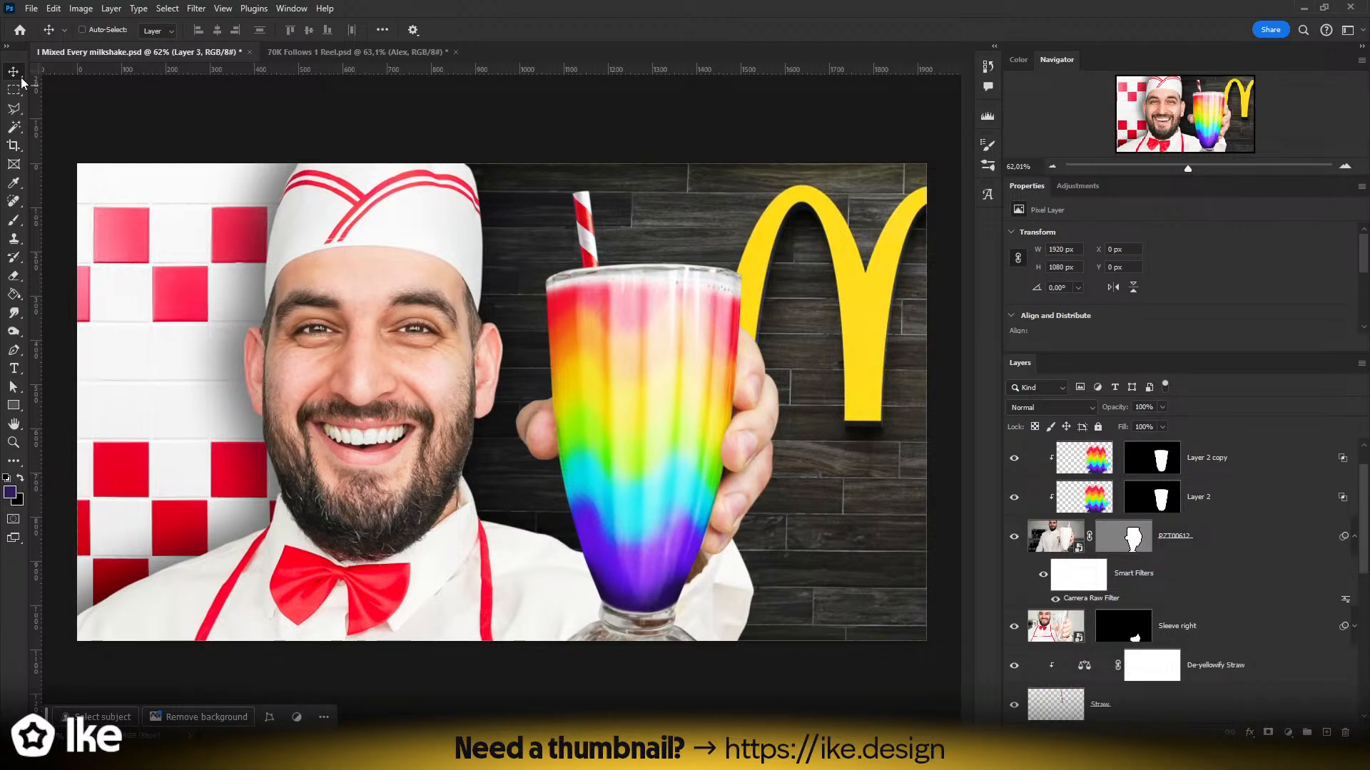
scroll(1196, 492, "up", 1)
left_click(1038, 499)
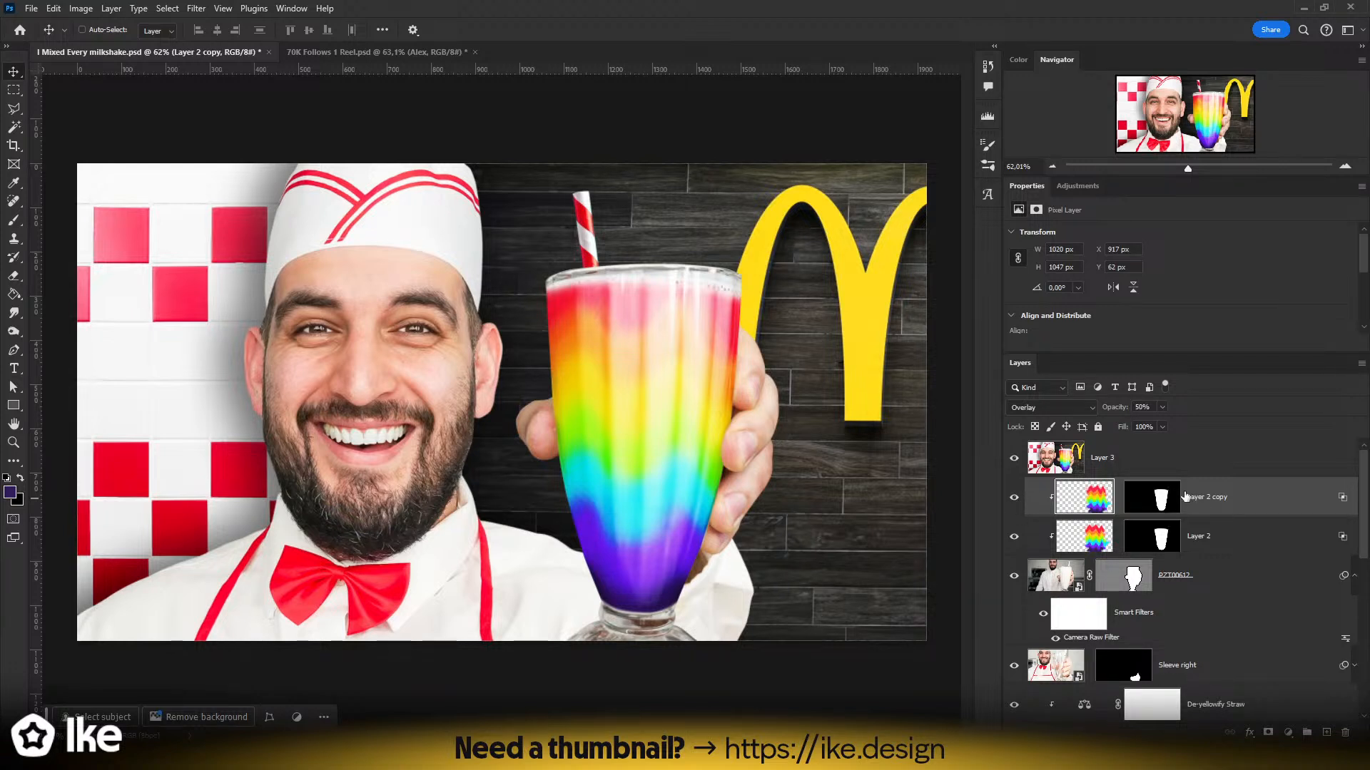
left_click(1102, 470)
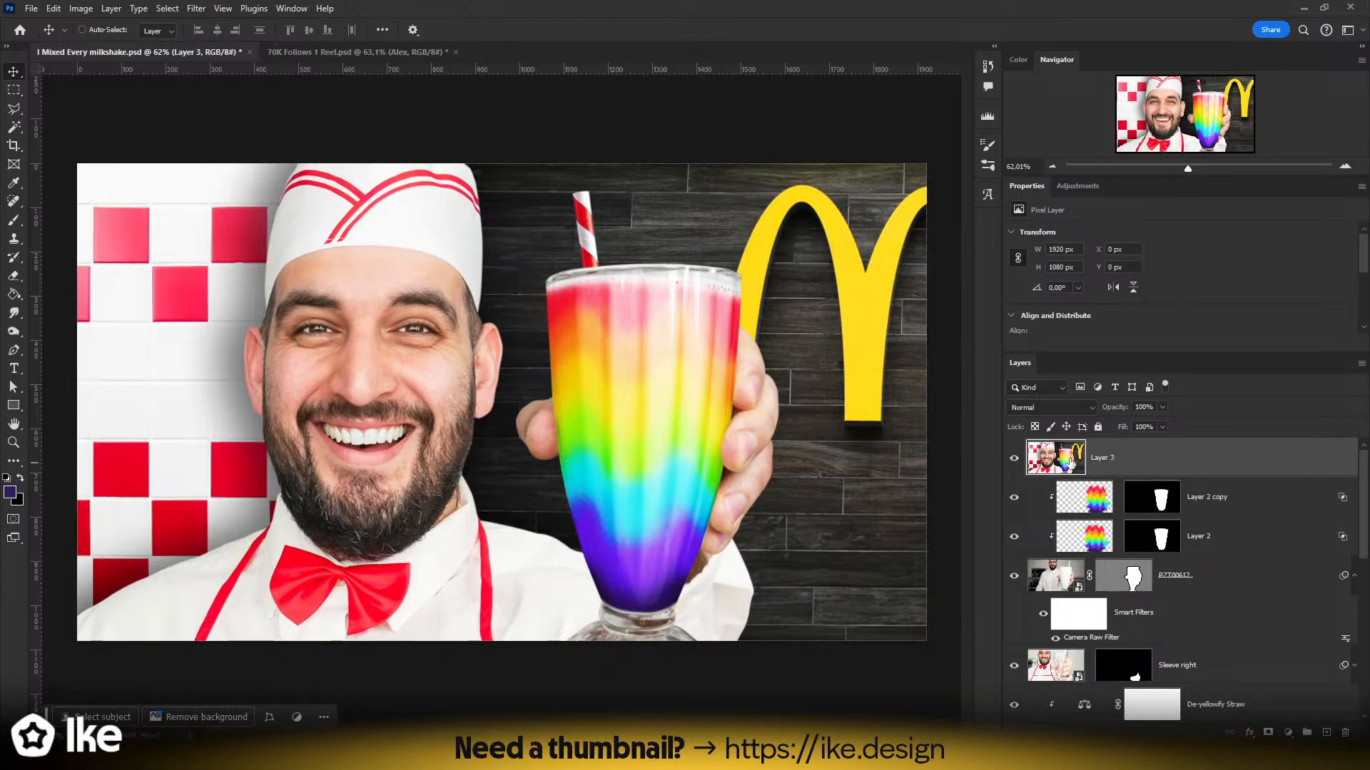
- Convert the merged Layer 3 into a smart object for smart filters
mouse_move(544, 416)
left_mouse_down()
mouse_move(640, 434)
mouse_move(411, 463)
mouse_move(579, 381)
mouse_move(571, 537)
mouse_move(570, 336)
mouse_move(627, 488)
mouse_move(549, 449)
mouse_move(626, 435)
mouse_move(461, 369)
mouse_move(512, 265)
mouse_move(560, 410)
left_mouse_up()
left_click(1015, 465)
left_click(1014, 465)
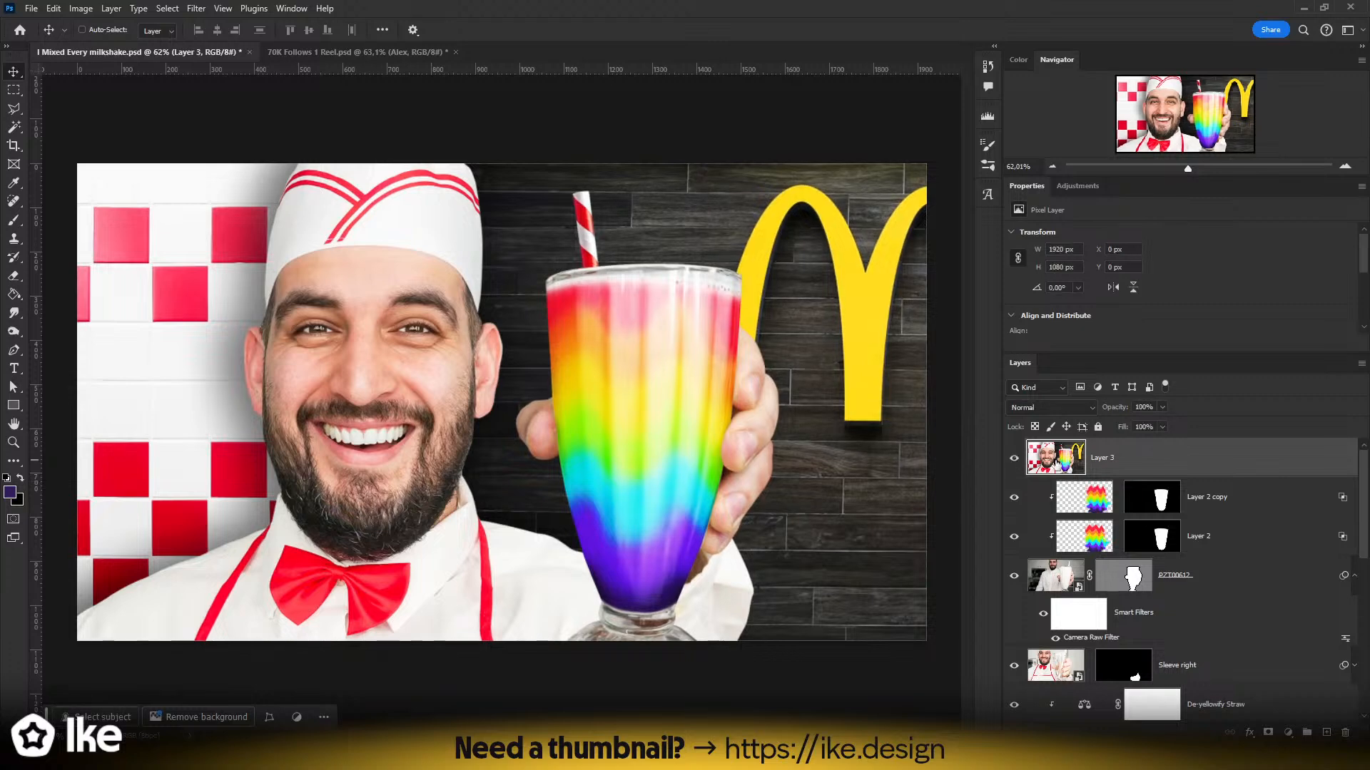
left_click(197, 9)
left_click(219, 100)
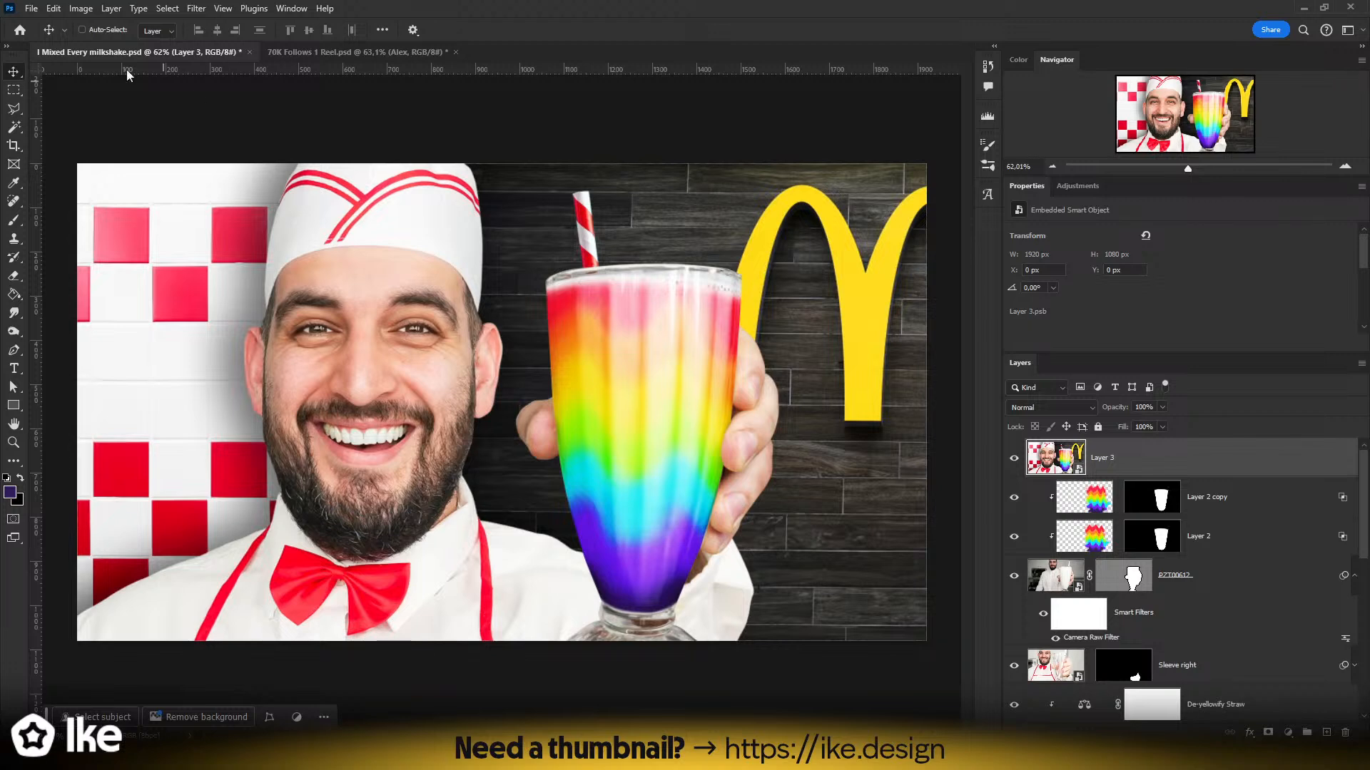
- Start a Camera Raw filter on Layer 3 with a side-by-side before/after view and set Vibrance to +25
left_click(197, 8)
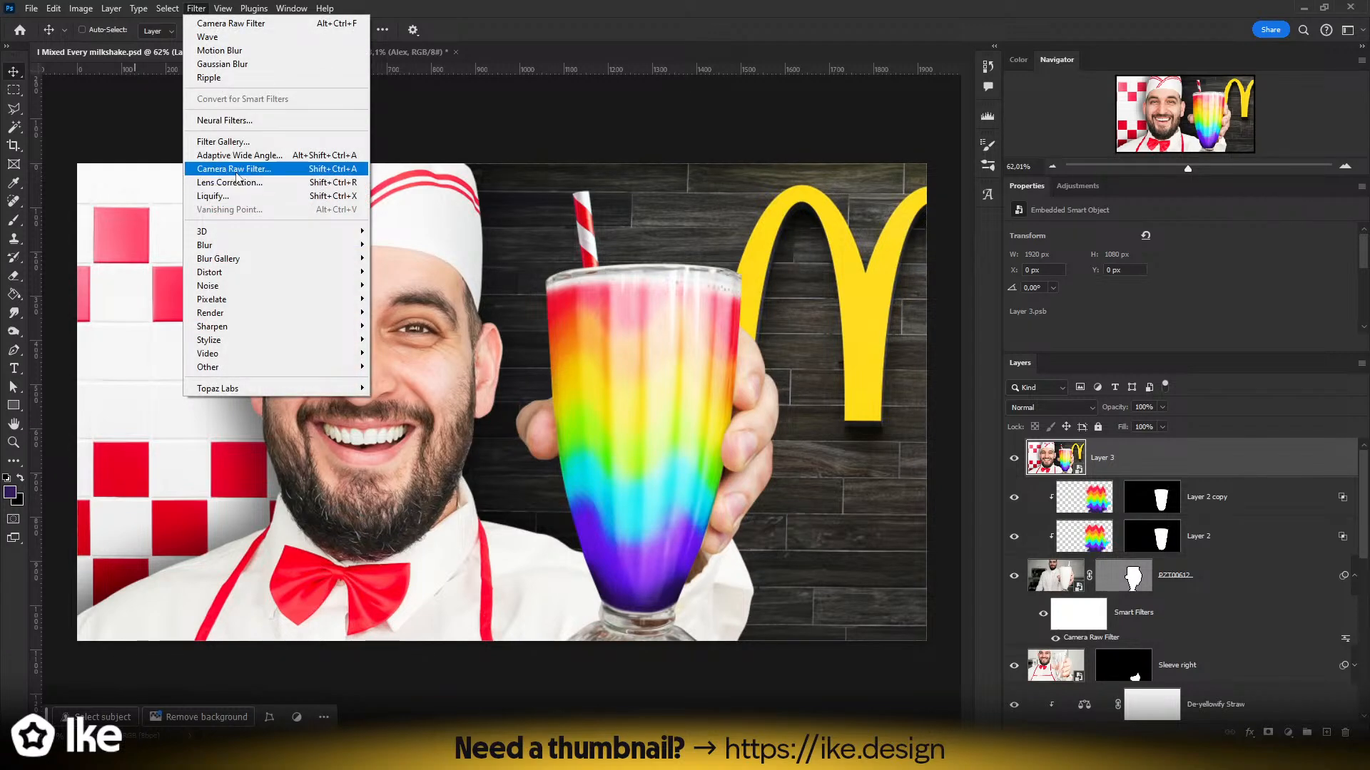
left_click(236, 169)
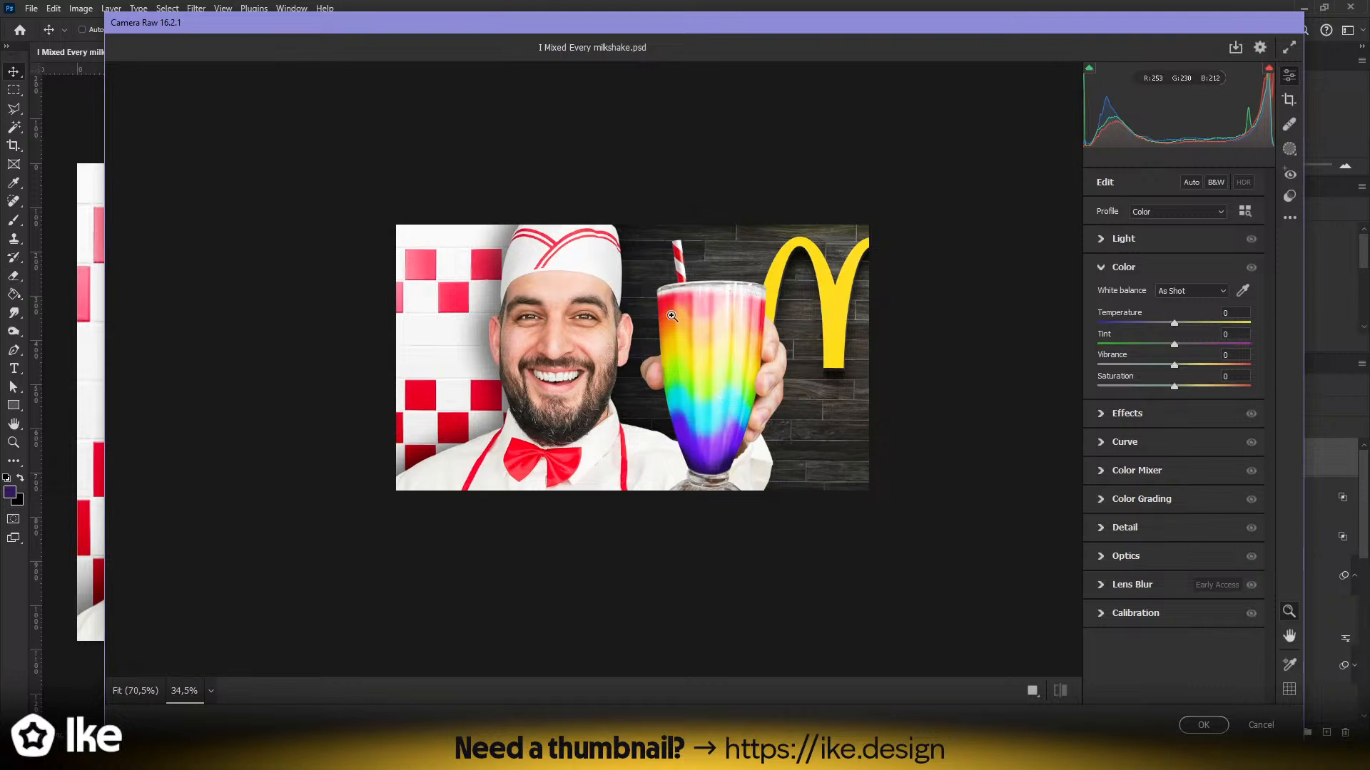
left_click(1032, 691)
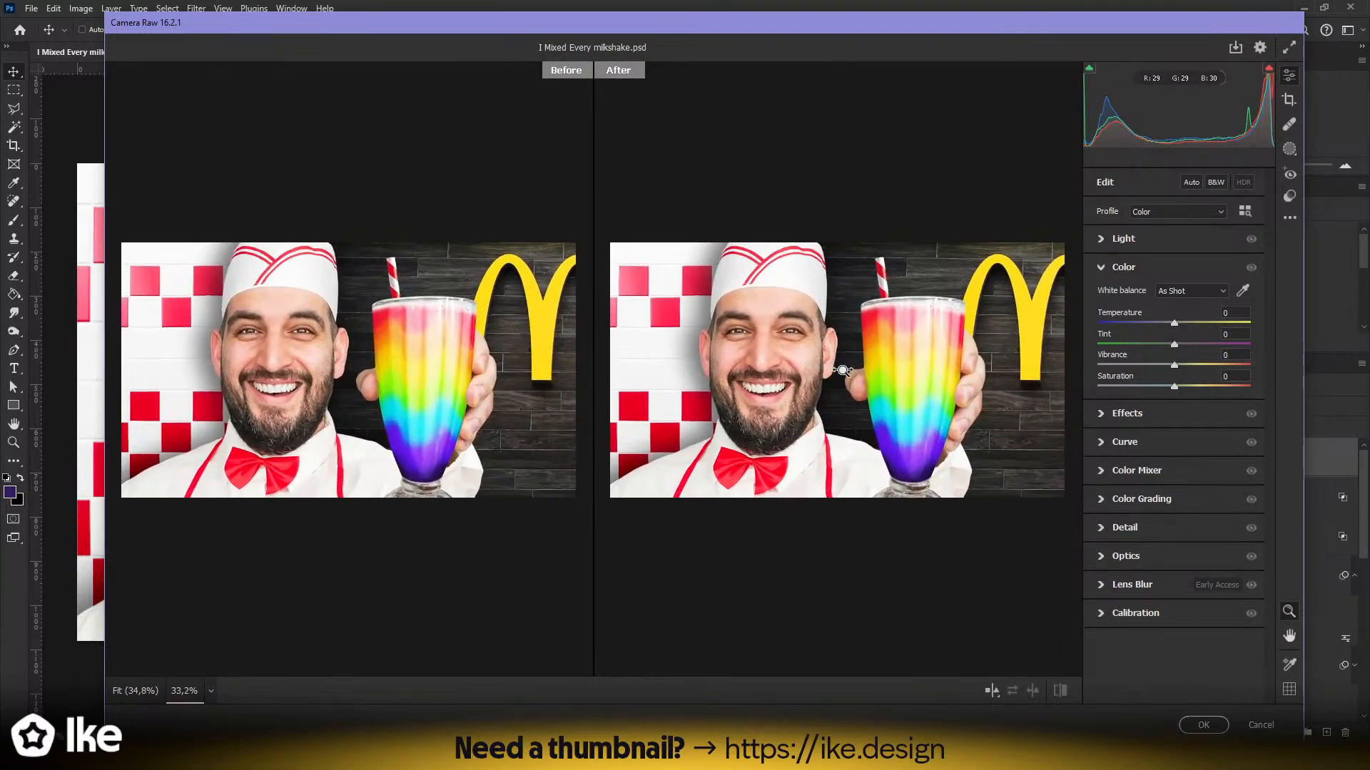
mouse_move(1174, 323)
left_mouse_down()
mouse_move(1276, 336)
mouse_move(1097, 324)
mouse_move(1192, 325)
left_mouse_up()
double_click(1192, 324)
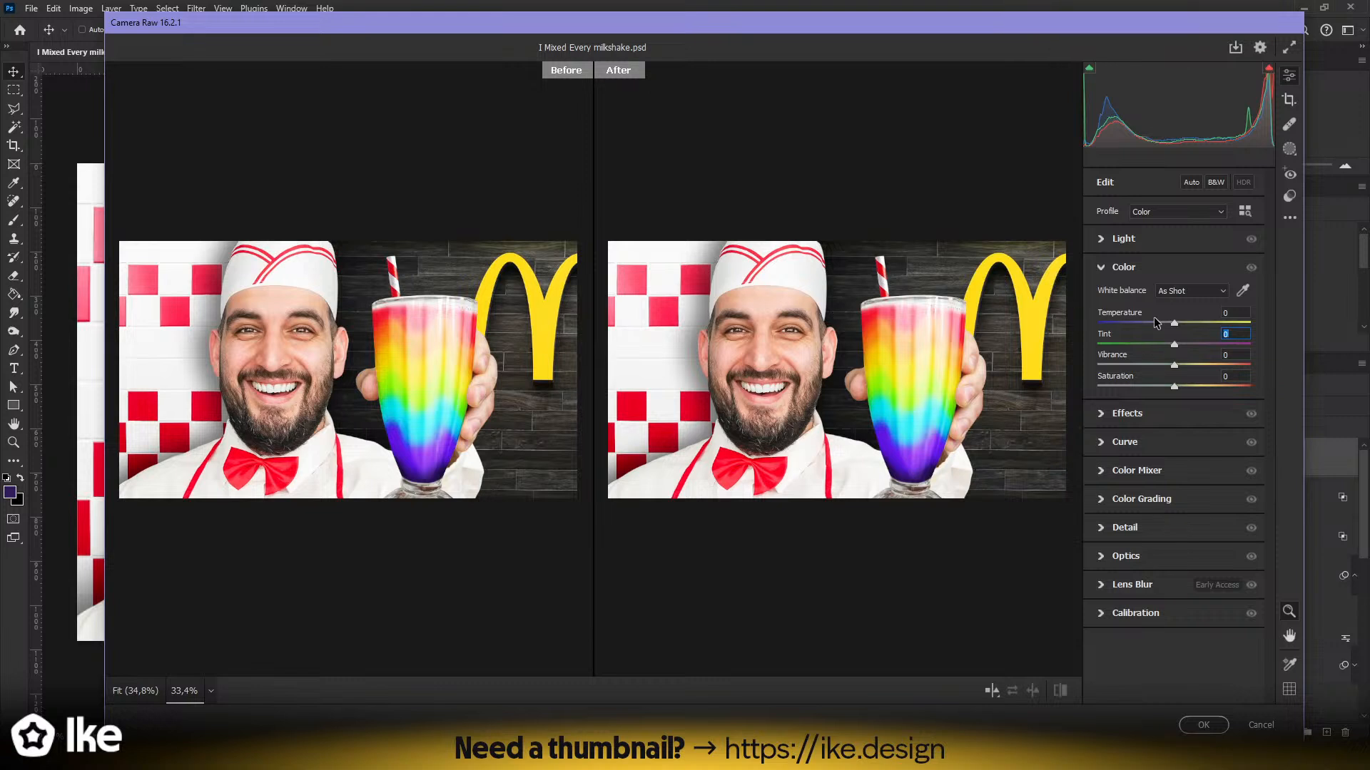
mouse_move(1174, 366)
left_mouse_down()
mouse_move(1211, 363)
mouse_move(1196, 362)
left_mouse_up()
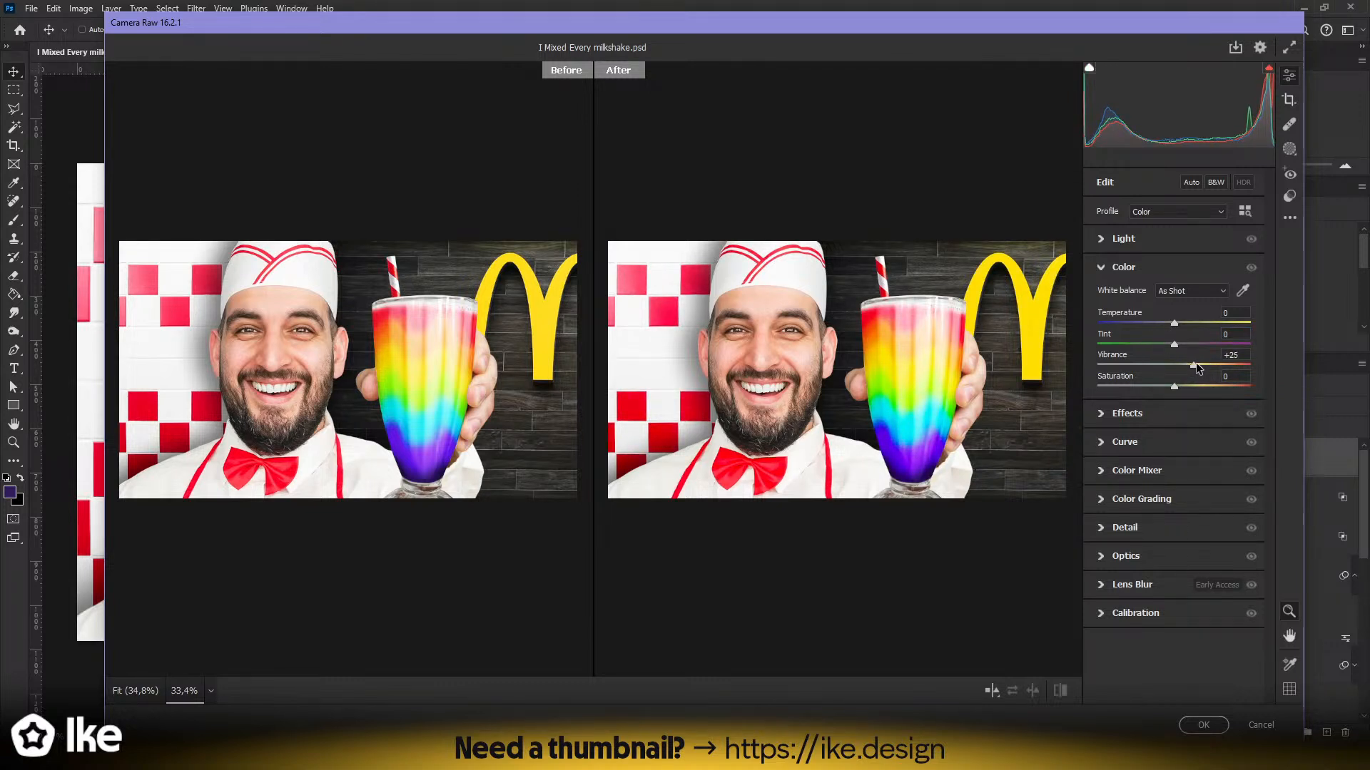
- Set the Camera Raw light values to Contrast +30, Exposure +0.10 and Shadows -10
left_click(1131, 239)
left_click_drag(1175, 293, 1199, 297)
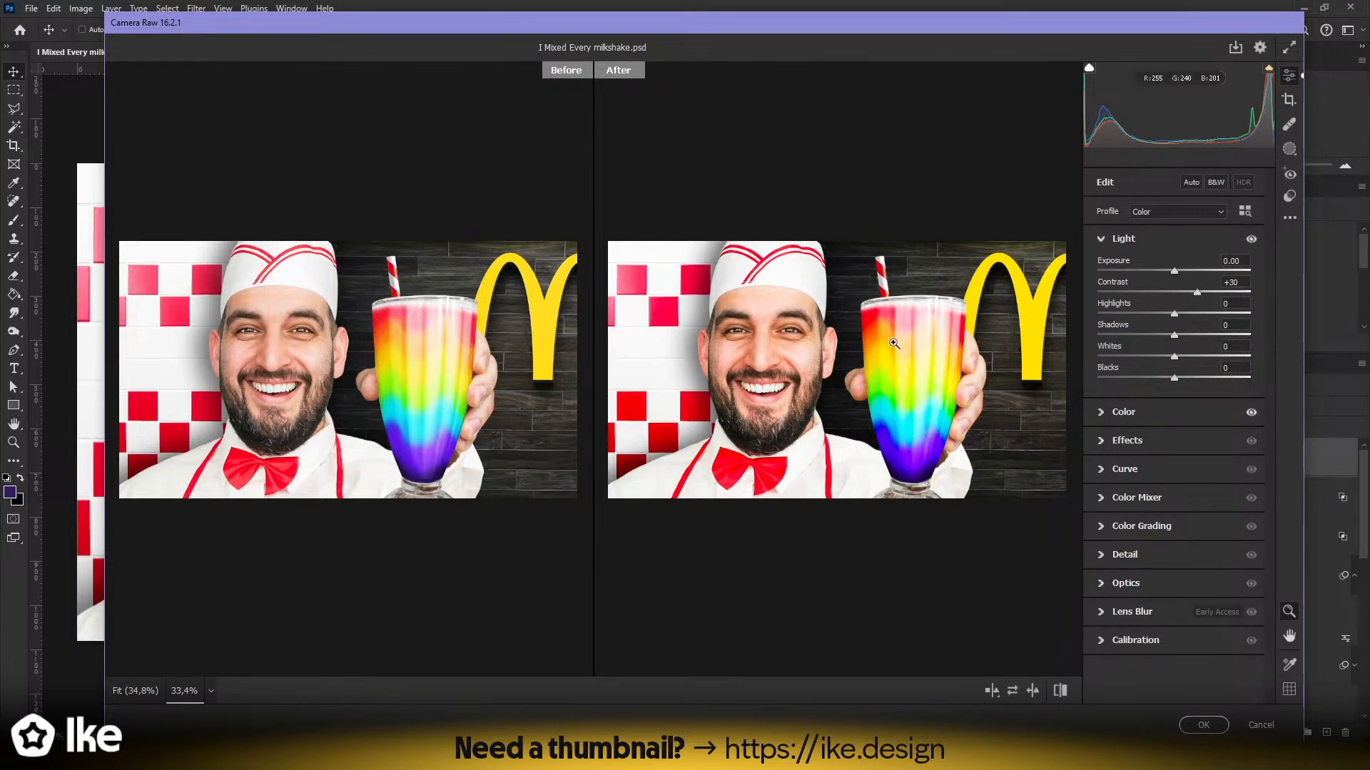
left_click_drag(1172, 270, 1174, 275)
left_click_drag(1173, 340, 1167, 339)
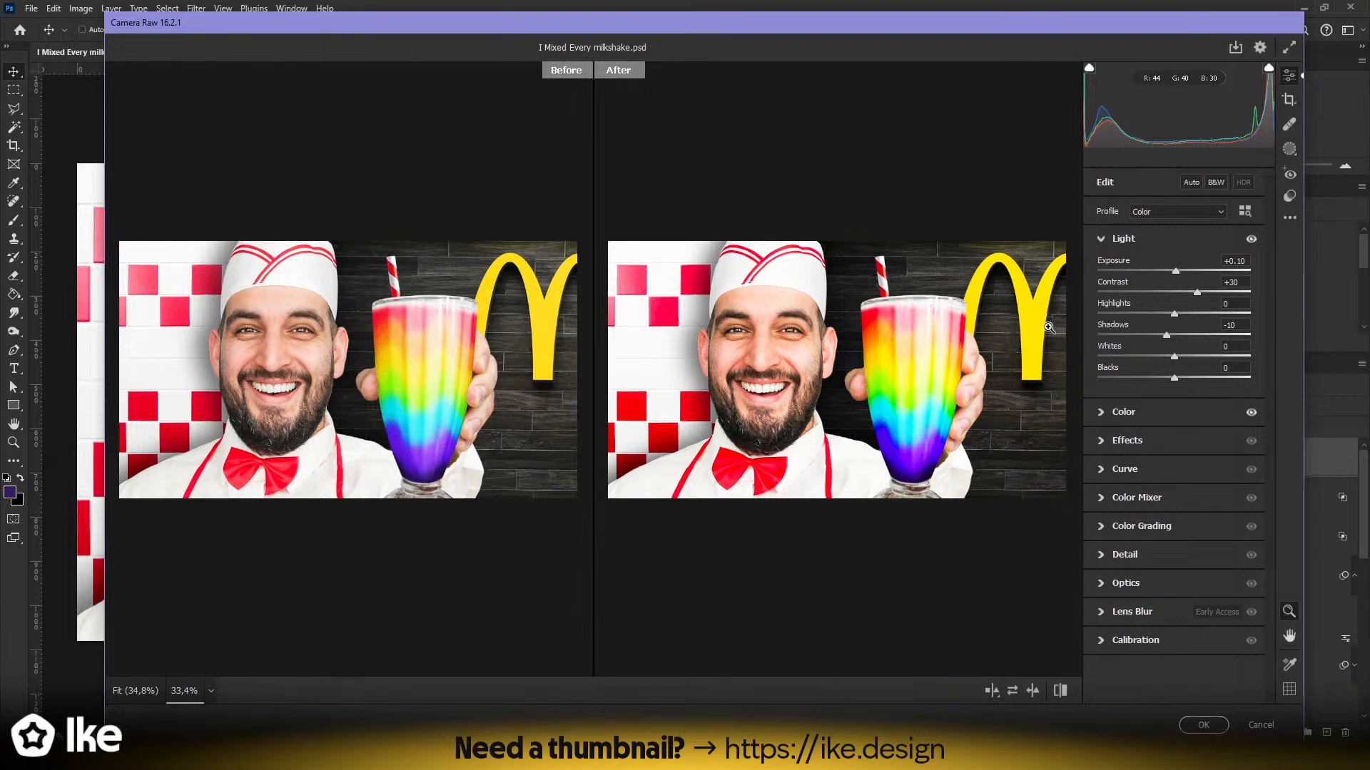
- Cool the image to Temperature -5 and raise Saturation to +7
left_click(1119, 411)
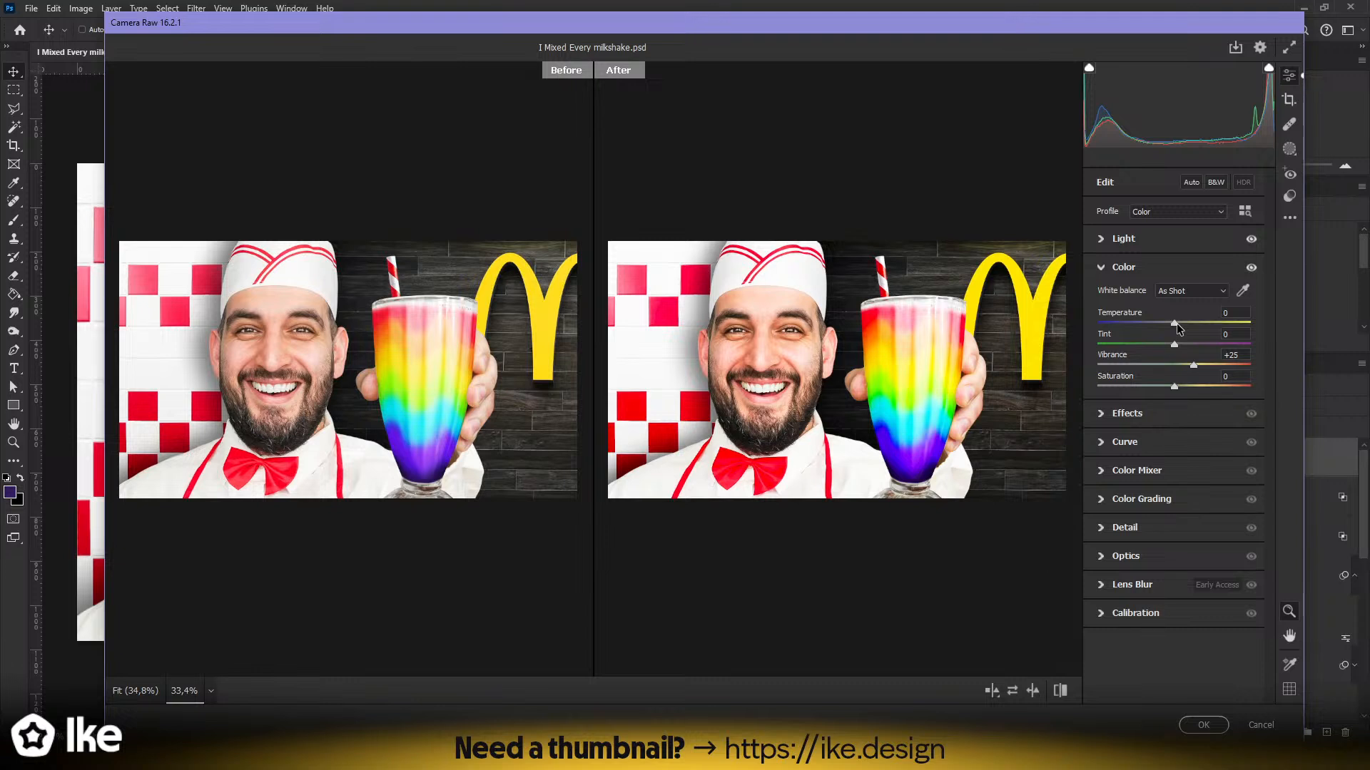
left_click_drag(1176, 323, 1171, 322)
left_click_drag(1175, 387, 1179, 388)
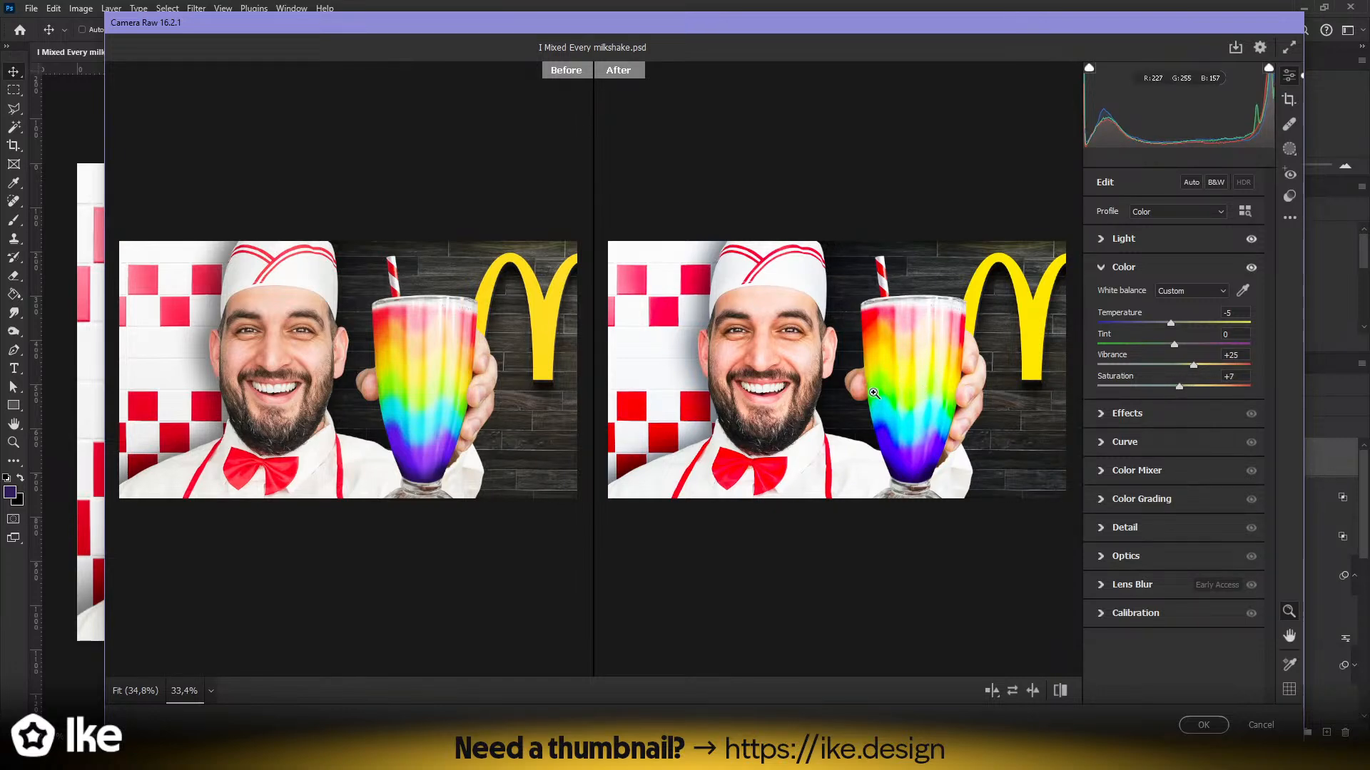
scroll(838, 393, "down", 1)
scroll(837, 393, "up", 1)
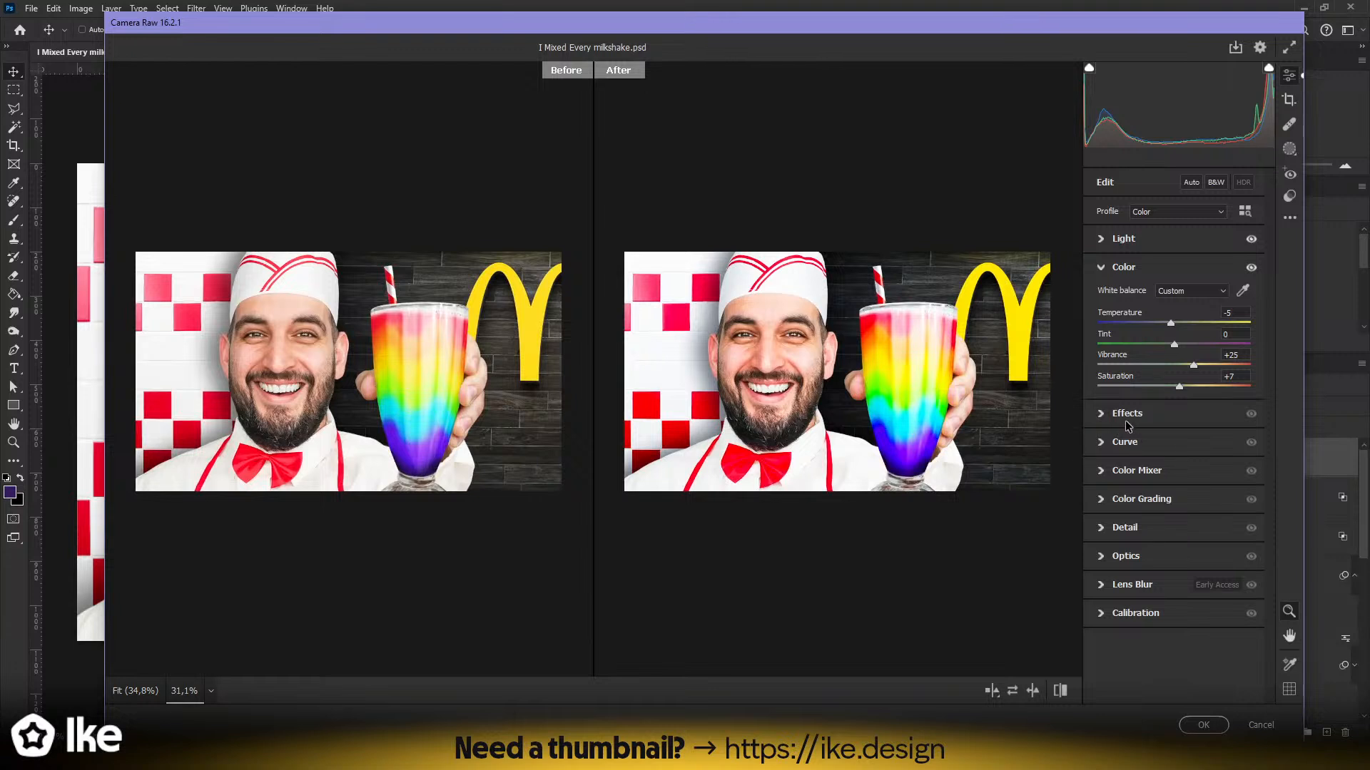
- Set Clarity to +7 and lower the parametric curve's Darks to -11
left_click(1133, 415)
mouse_move(1174, 348)
left_mouse_down()
mouse_move(1199, 350)
mouse_move(1182, 351)
left_mouse_up()
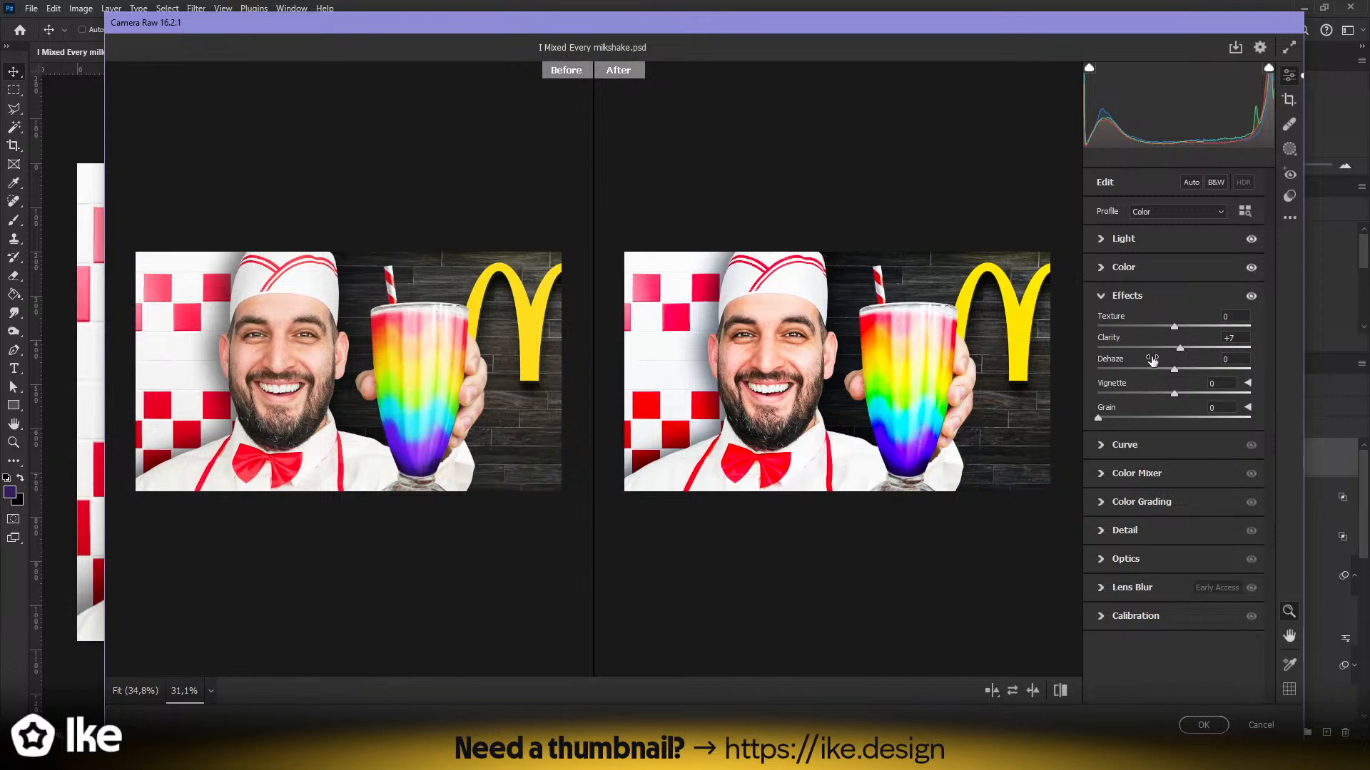
left_click(1123, 444)
left_click_drag(1137, 479, 1138, 487)
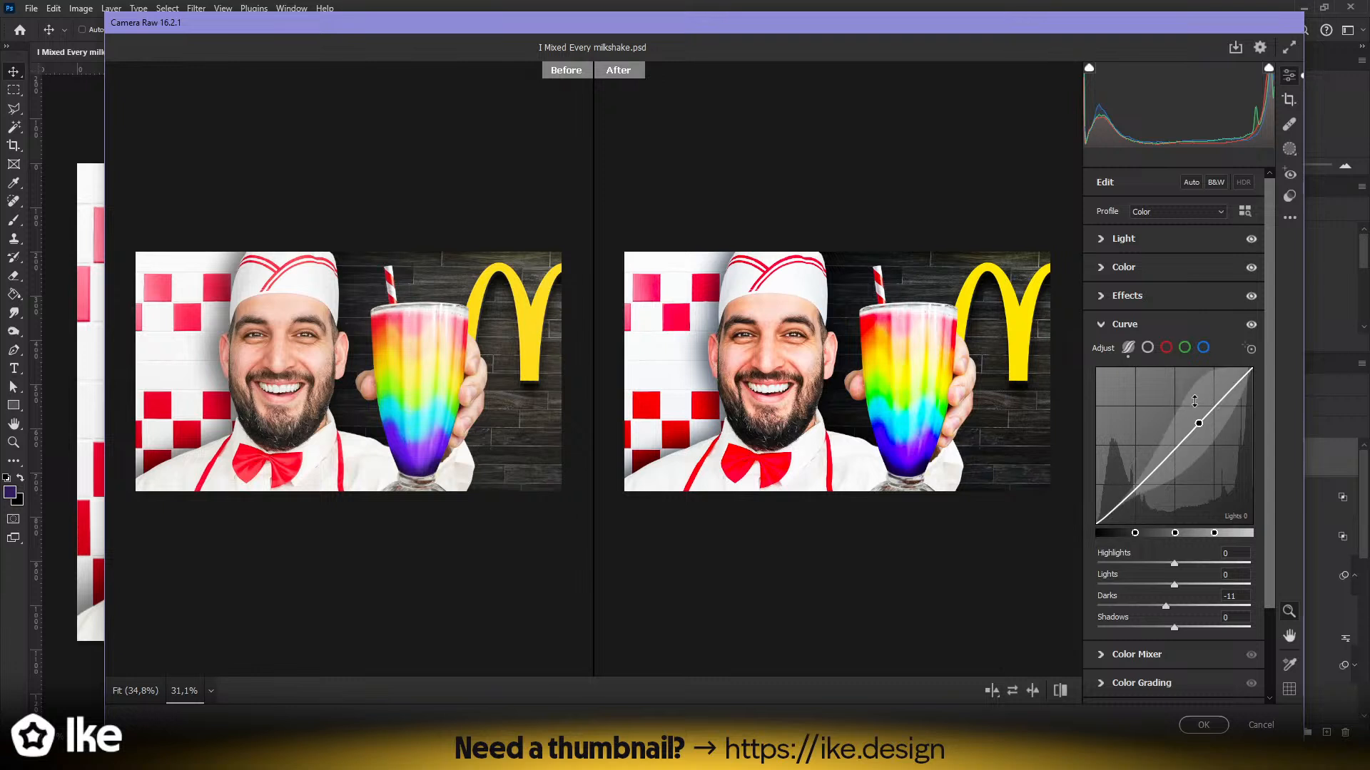
left_click(1124, 330)
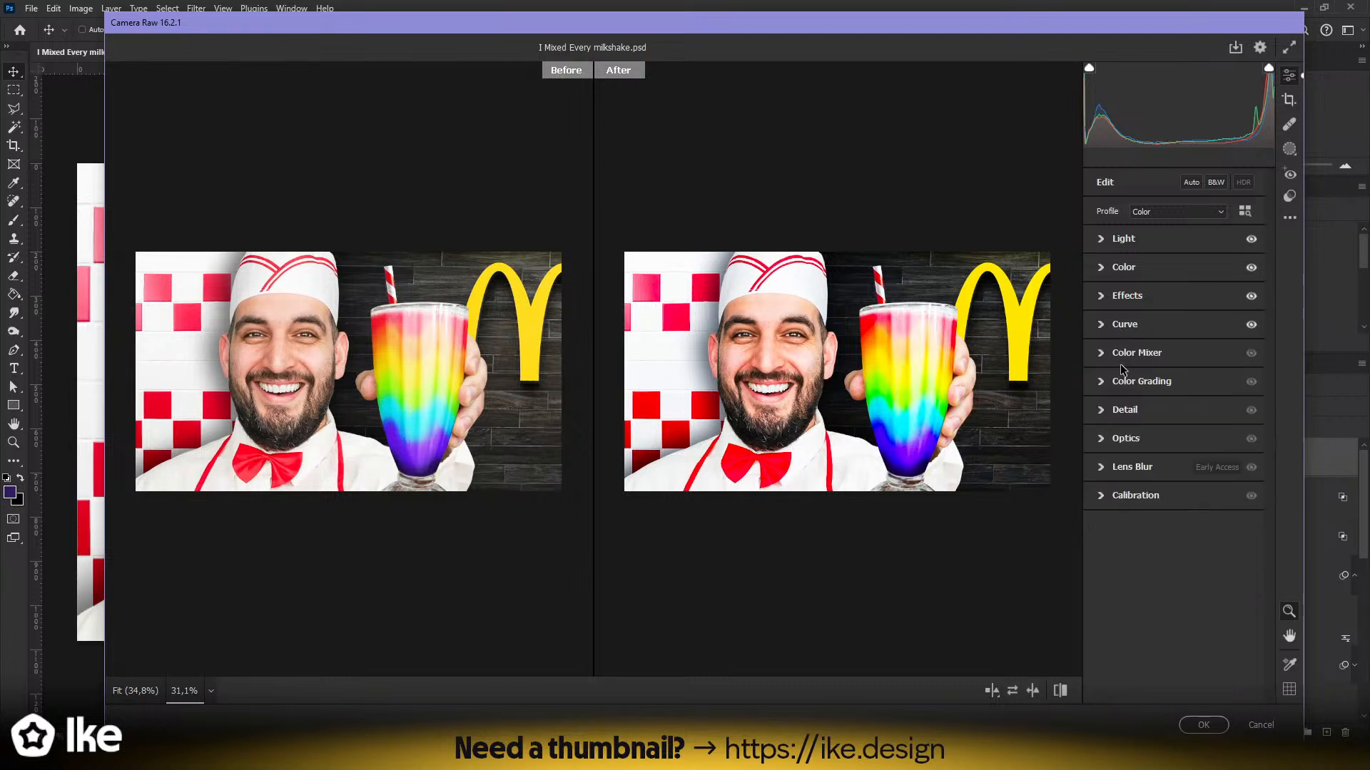
- Shift the greens' hue to +15 in the Color Mixer, compare it on and off, and apply the Camera Raw filter
left_click(1133, 355)
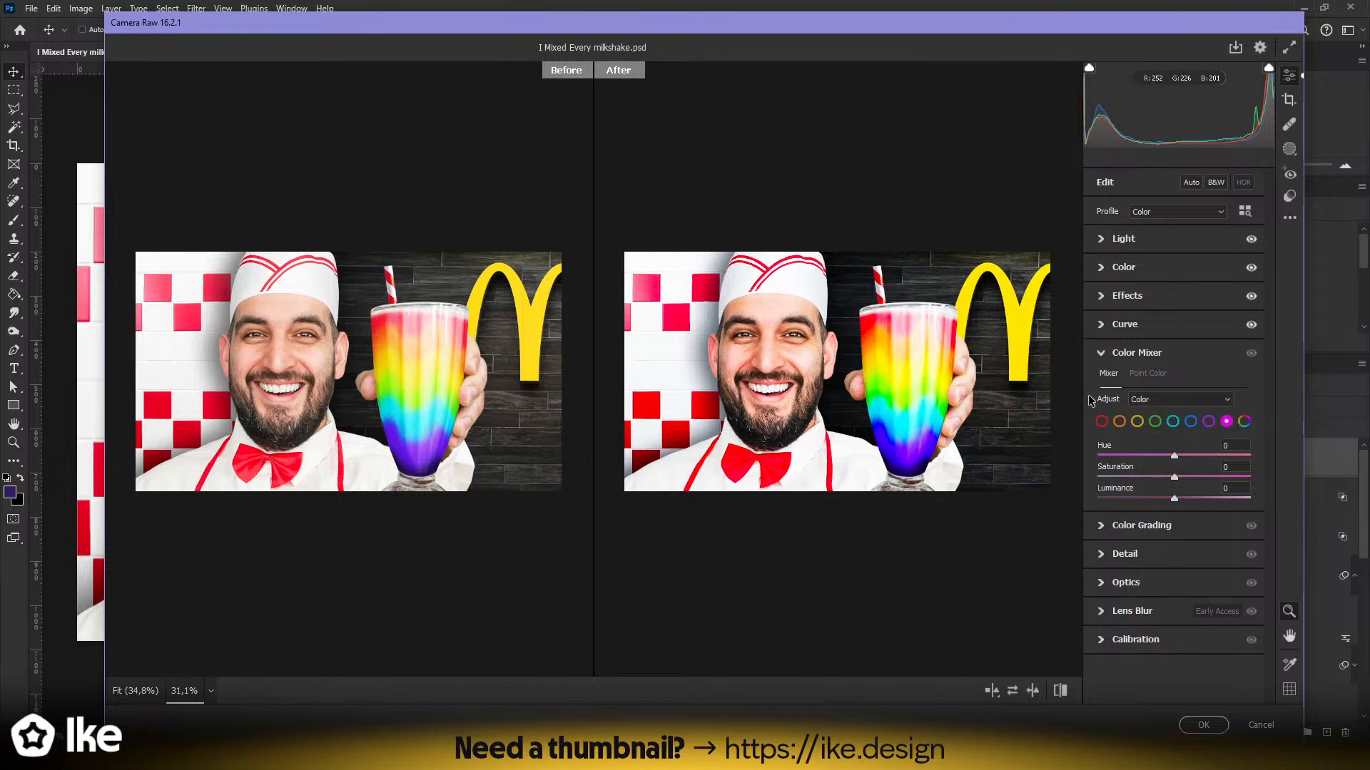
left_click(1156, 421)
mouse_move(1174, 455)
left_mouse_down()
mouse_move(1208, 455)
mouse_move(1187, 457)
left_mouse_up()
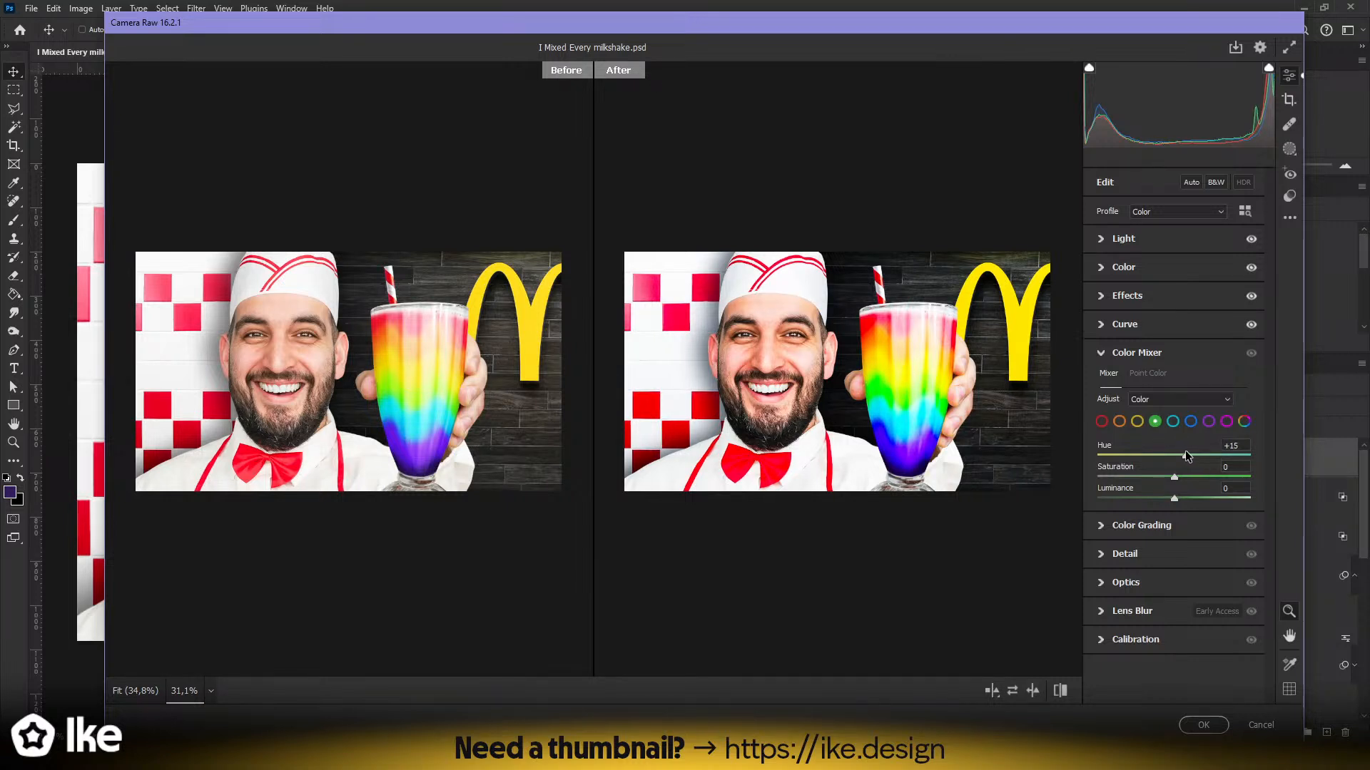
left_click(1252, 354)
left_click(1251, 354)
left_click(1251, 354)
left_click(1252, 354)
left_click(1252, 354)
left_click(1252, 354)
left_click(1203, 725)
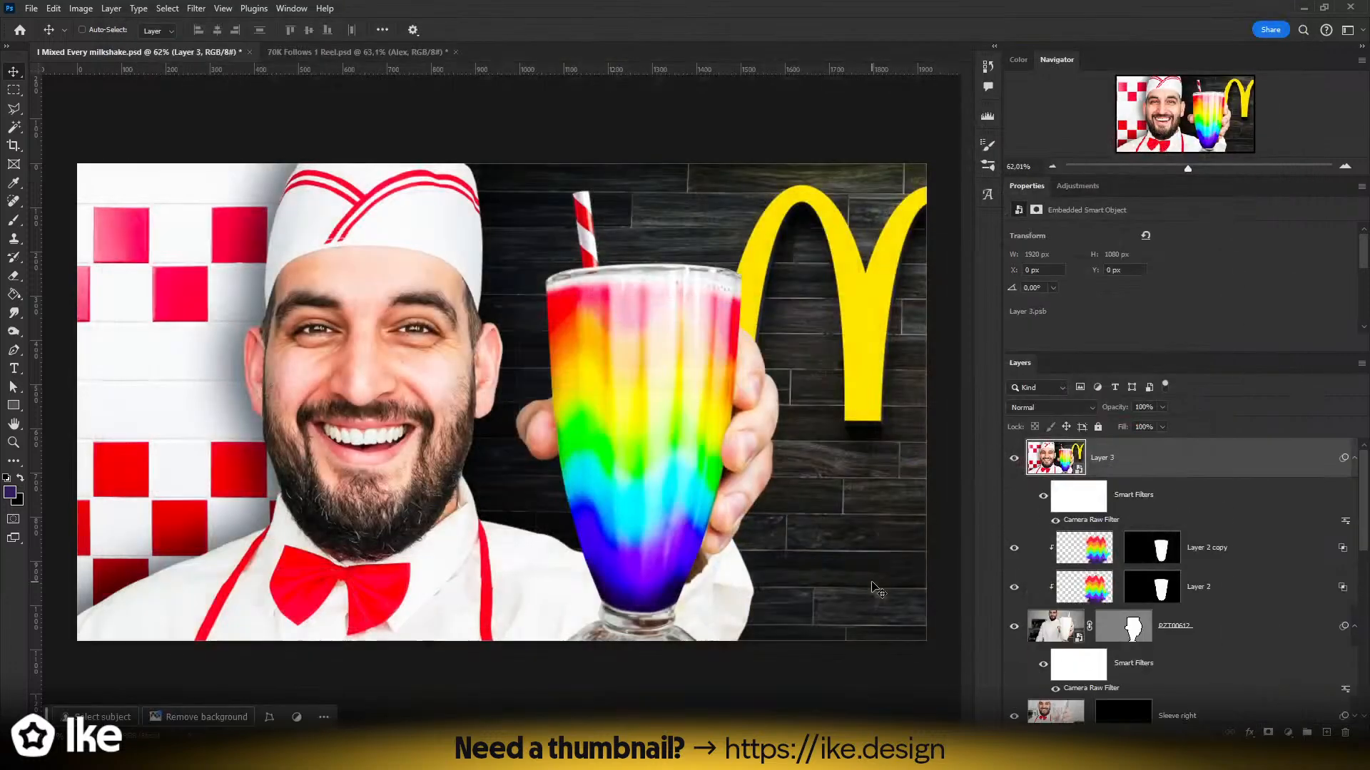
- Compare the thumbnail with and without the graded Layer 3, both at small preview size and enlarged
left_click(1014, 460)
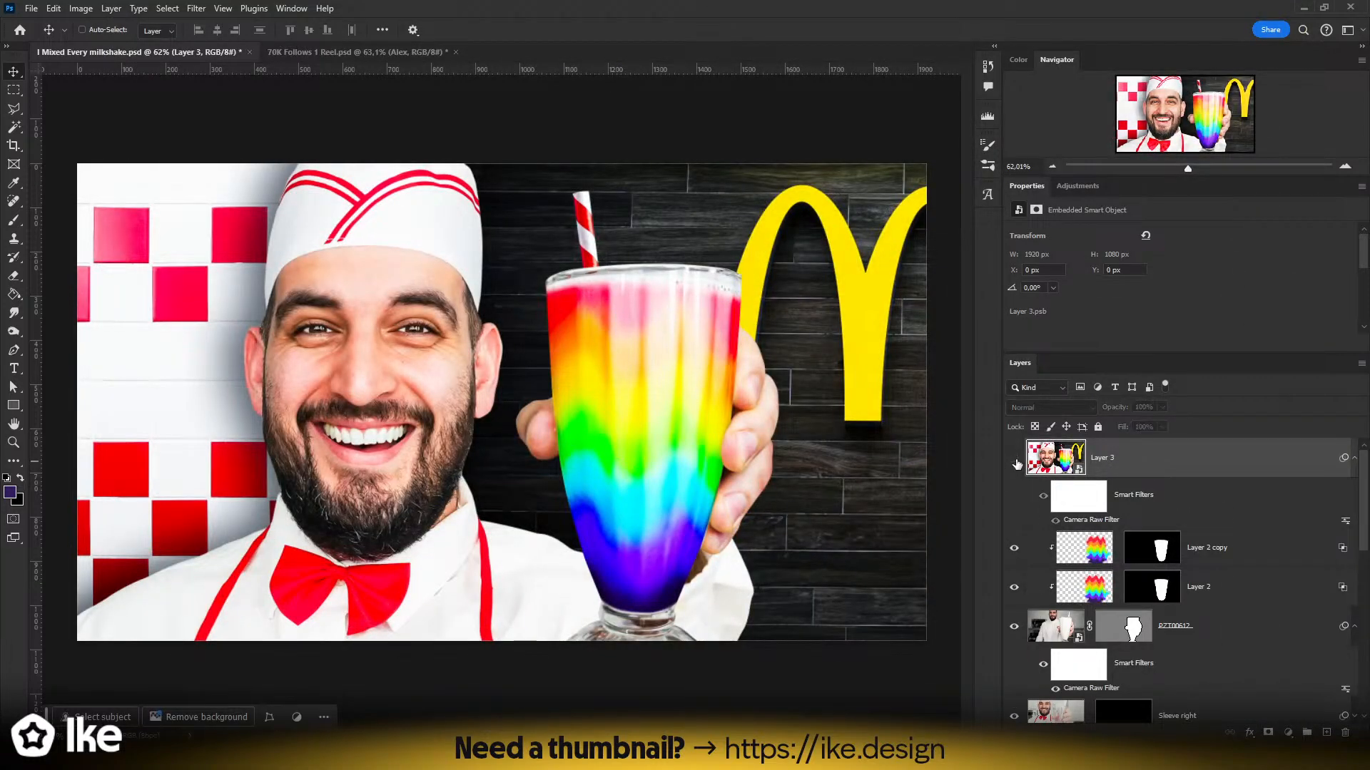
left_click(1014, 460)
key("z")
left_click_drag(423, 373, 346, 392)
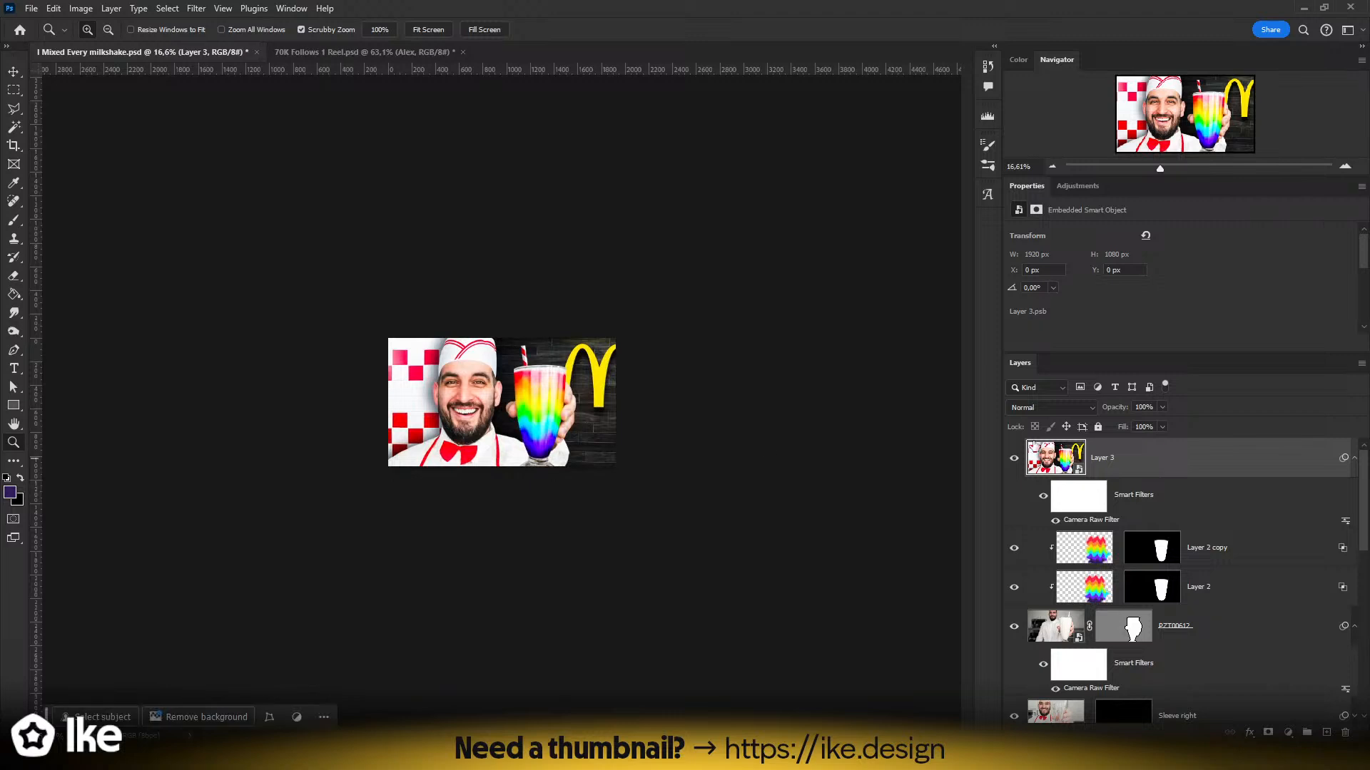
left_click(1015, 460)
left_click(1015, 461)
left_click(1014, 461)
left_click(1014, 460)
left_click(1014, 461)
left_click(1015, 461)
left_click(529, 403)
mouse_move(530, 403)
left_mouse_down()
mouse_move(572, 402)
mouse_move(526, 397)
left_mouse_up()
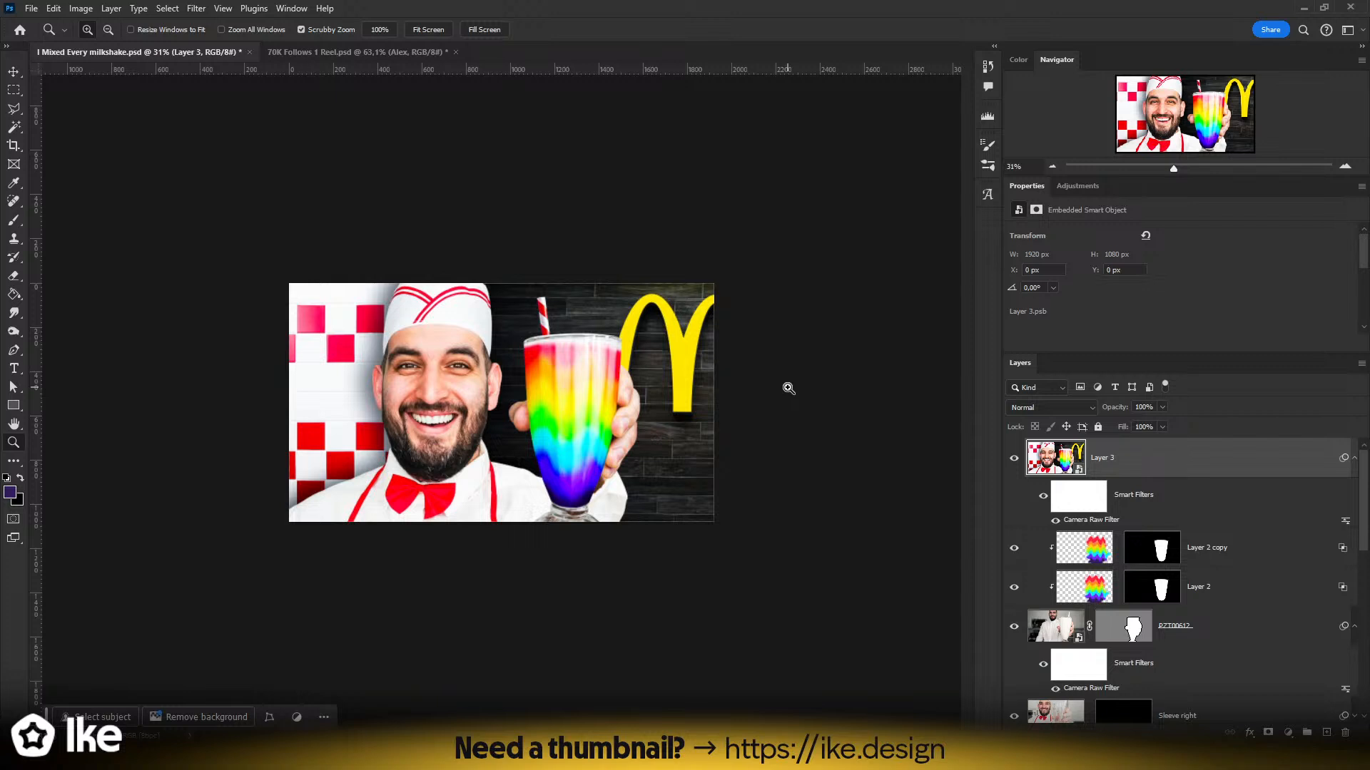
left_click_drag(584, 413, 618, 409)
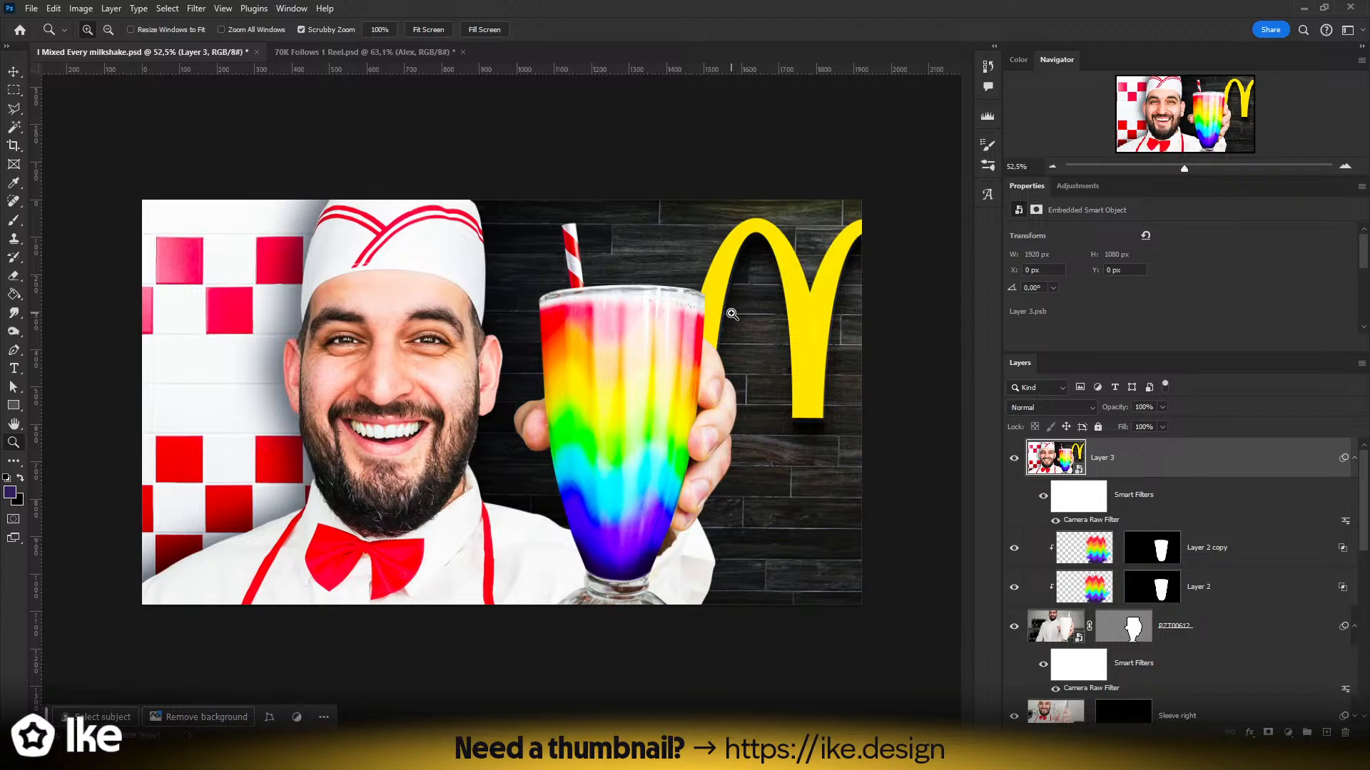
left_click_drag(687, 327, 849, 439)
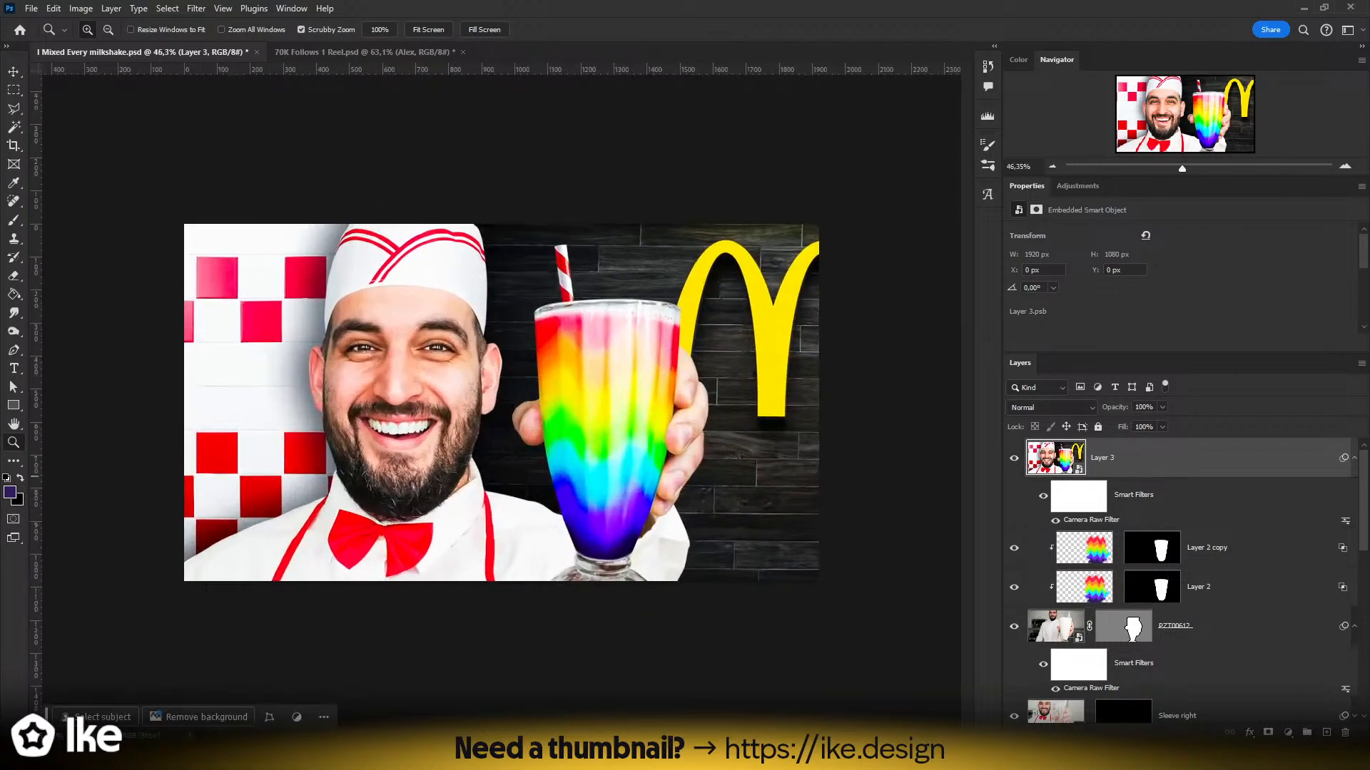
left_click_drag(538, 197, 560, 197)
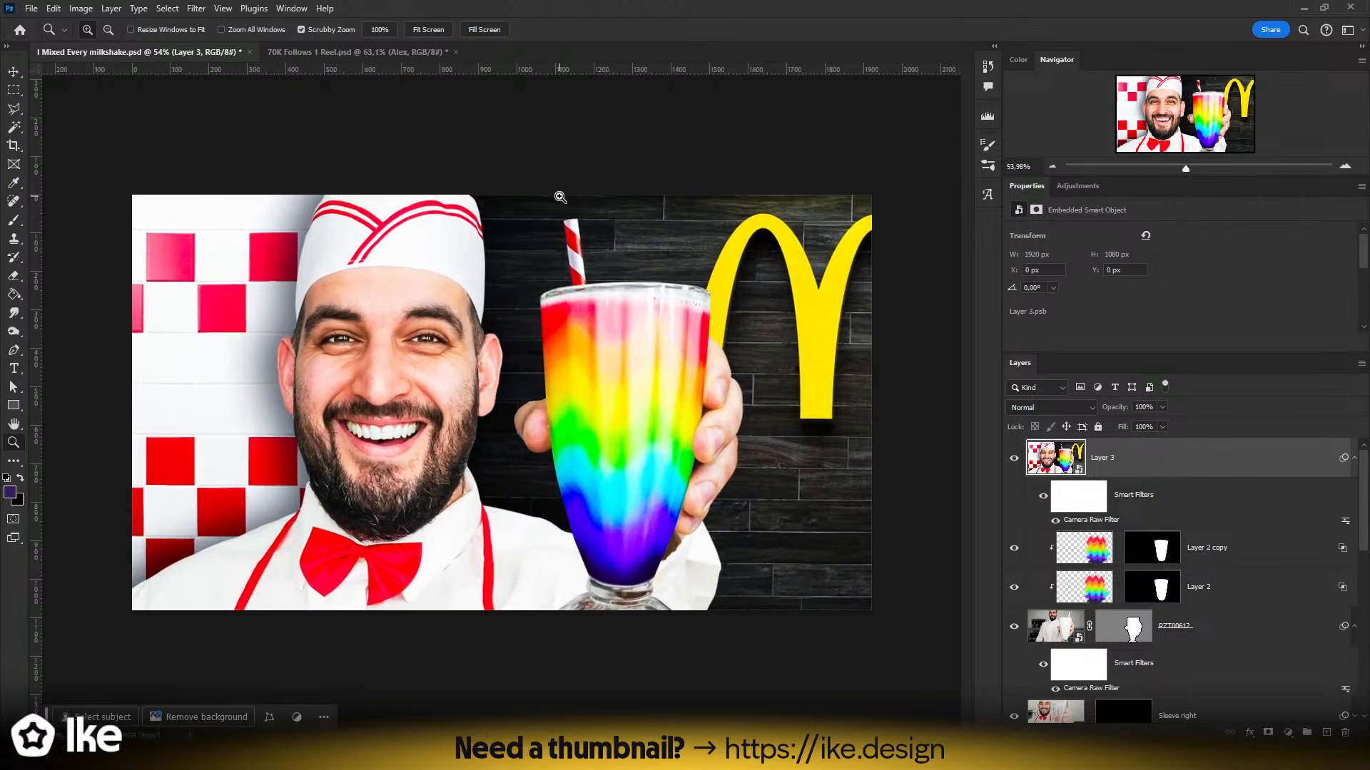
- Save the document and export it as a 1920 x 1080 px JPG at quality 6
key("ctrl+s")
left_click(31, 7)
mouse_move(105, 265)
left_click(239, 269)
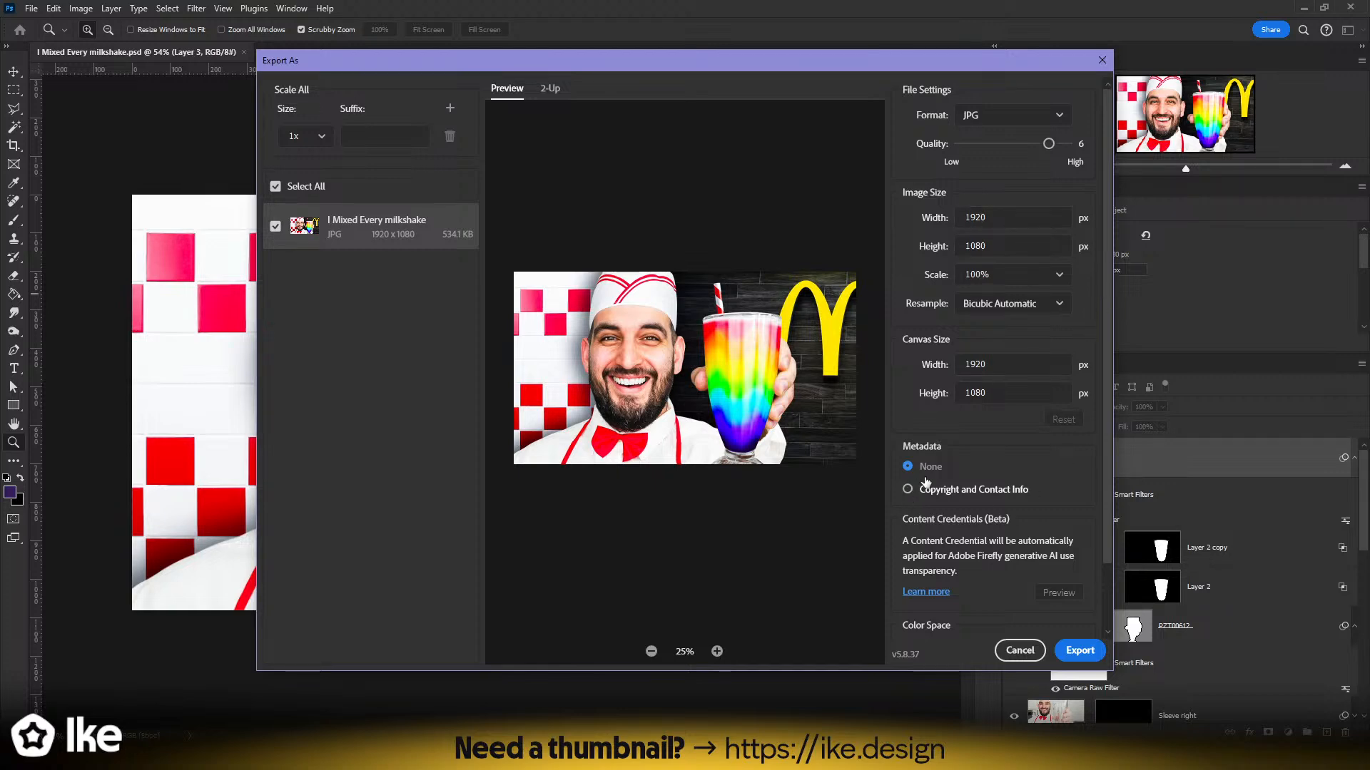
left_click(1081, 651)
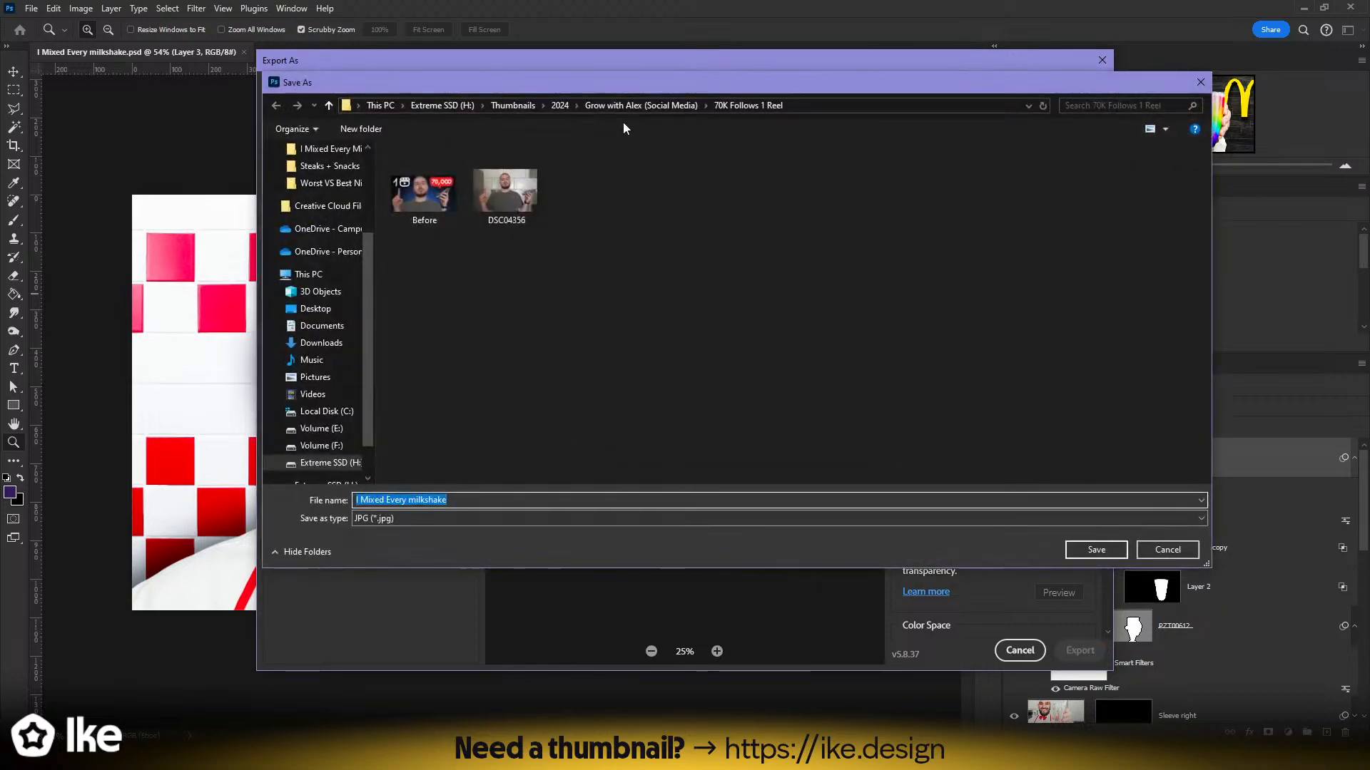
- Save the exported JPG in the client's I Mixed Every Milkshake folder with V1 added to the file name
left_click(559, 106)
double_click(444, 272)
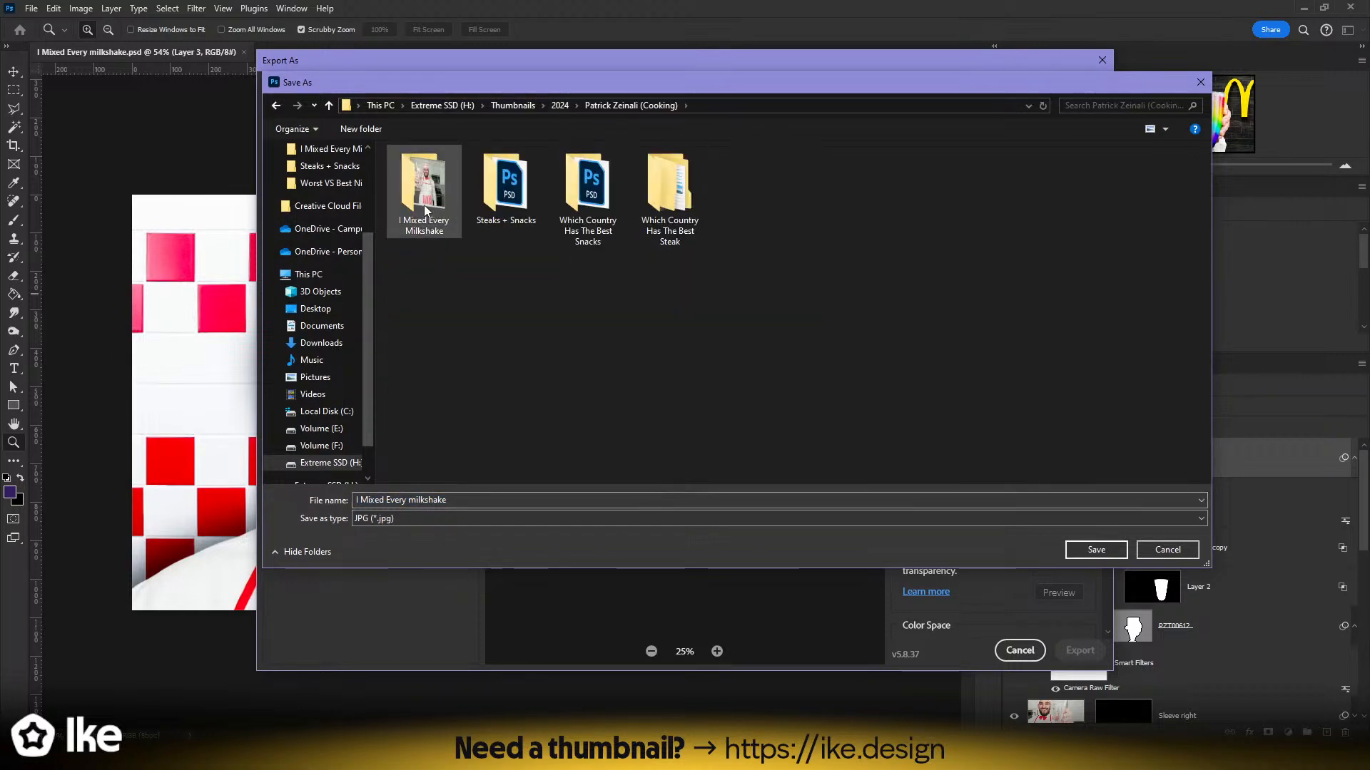
double_click(430, 213)
left_click(454, 499)
left_click(454, 500)
type("V1")
left_click(1093, 551)
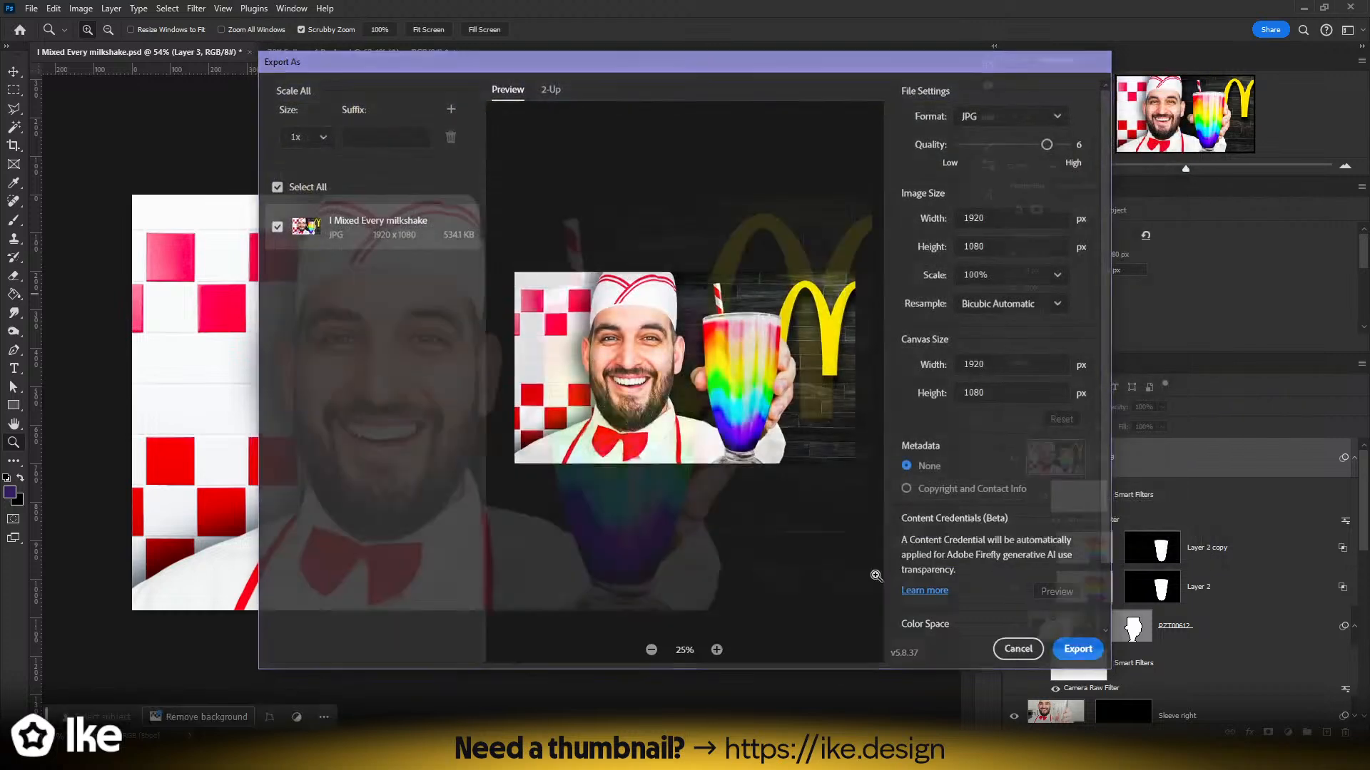